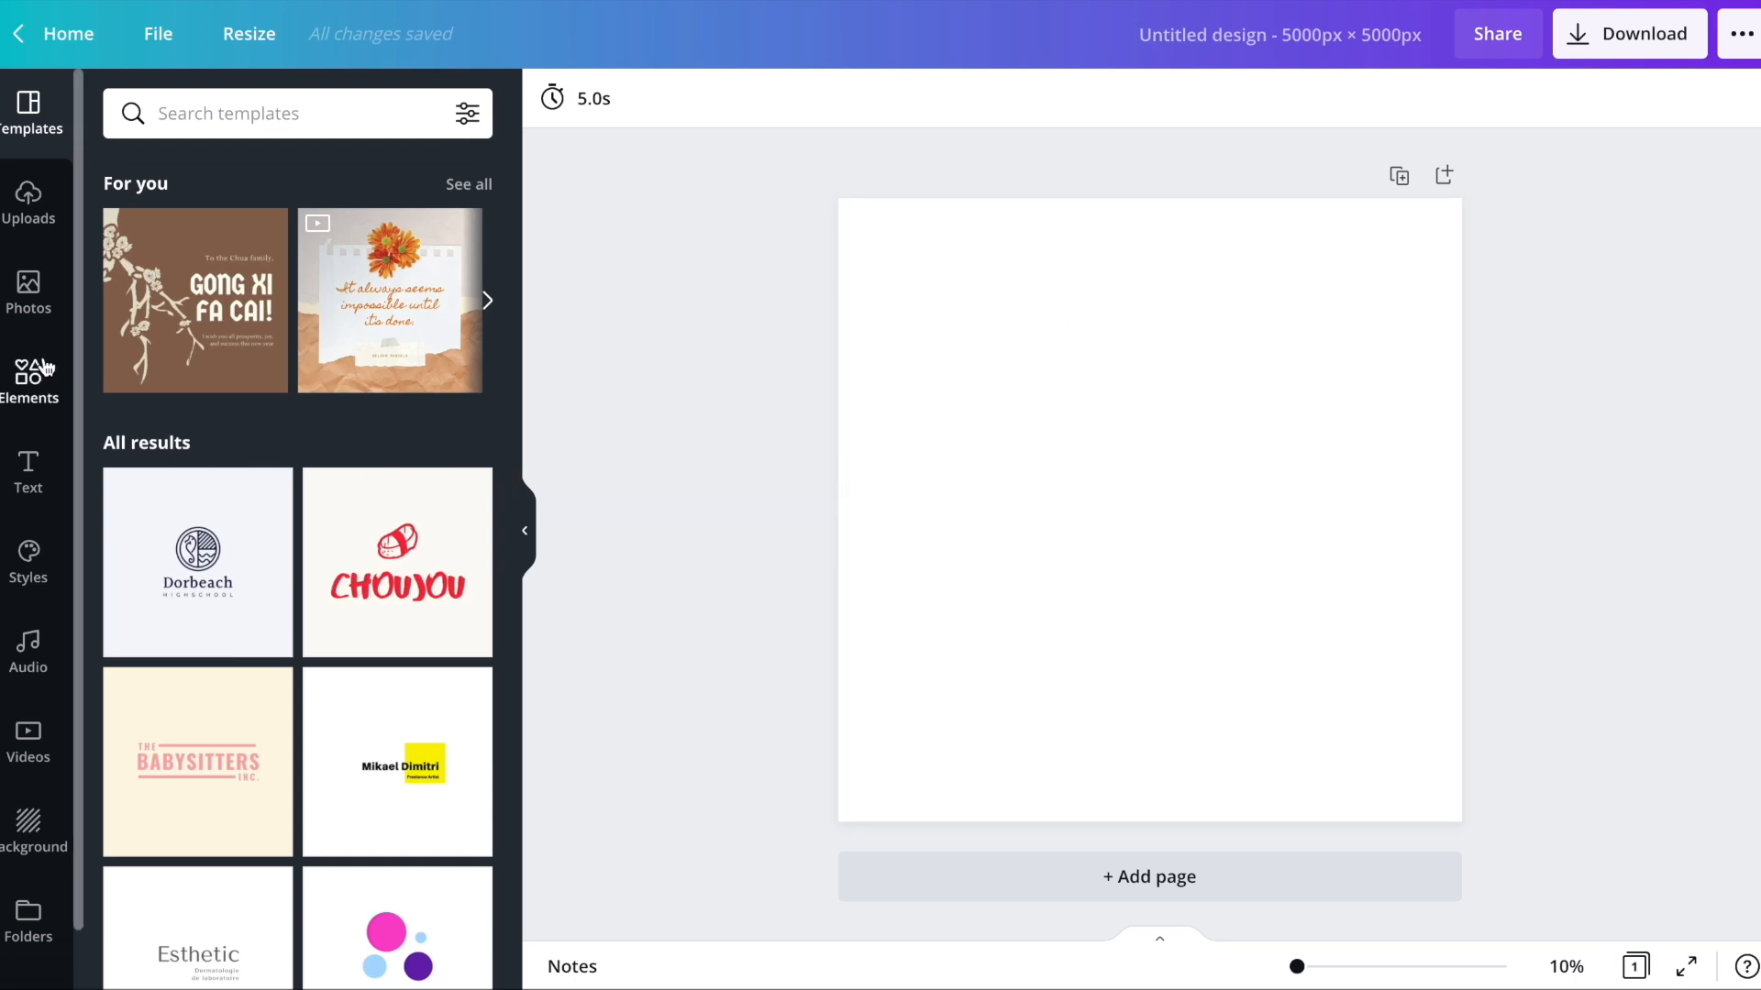
- Add the grid element made of ten equal horizontal strips to the blank page
{"action": "left_click", "coordinate": [35, 389]}
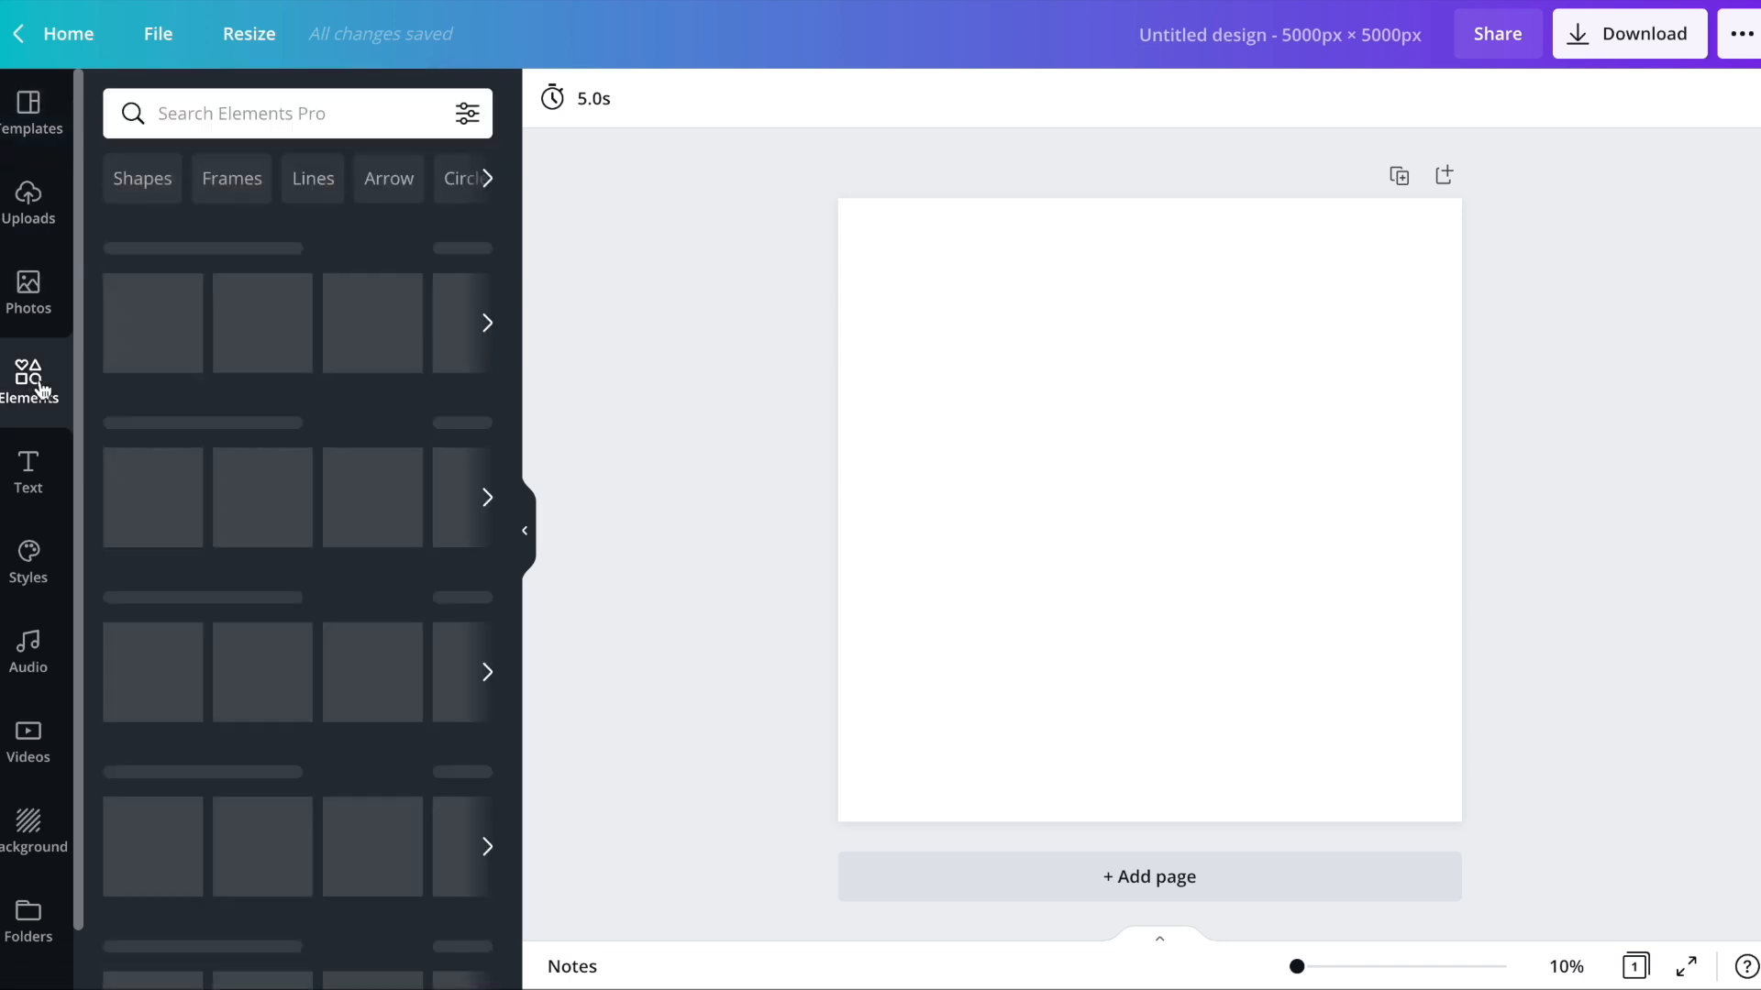
{"action": "scroll", "coordinate": [280, 395], "scroll_direction": "down", "scroll_amount": 12}
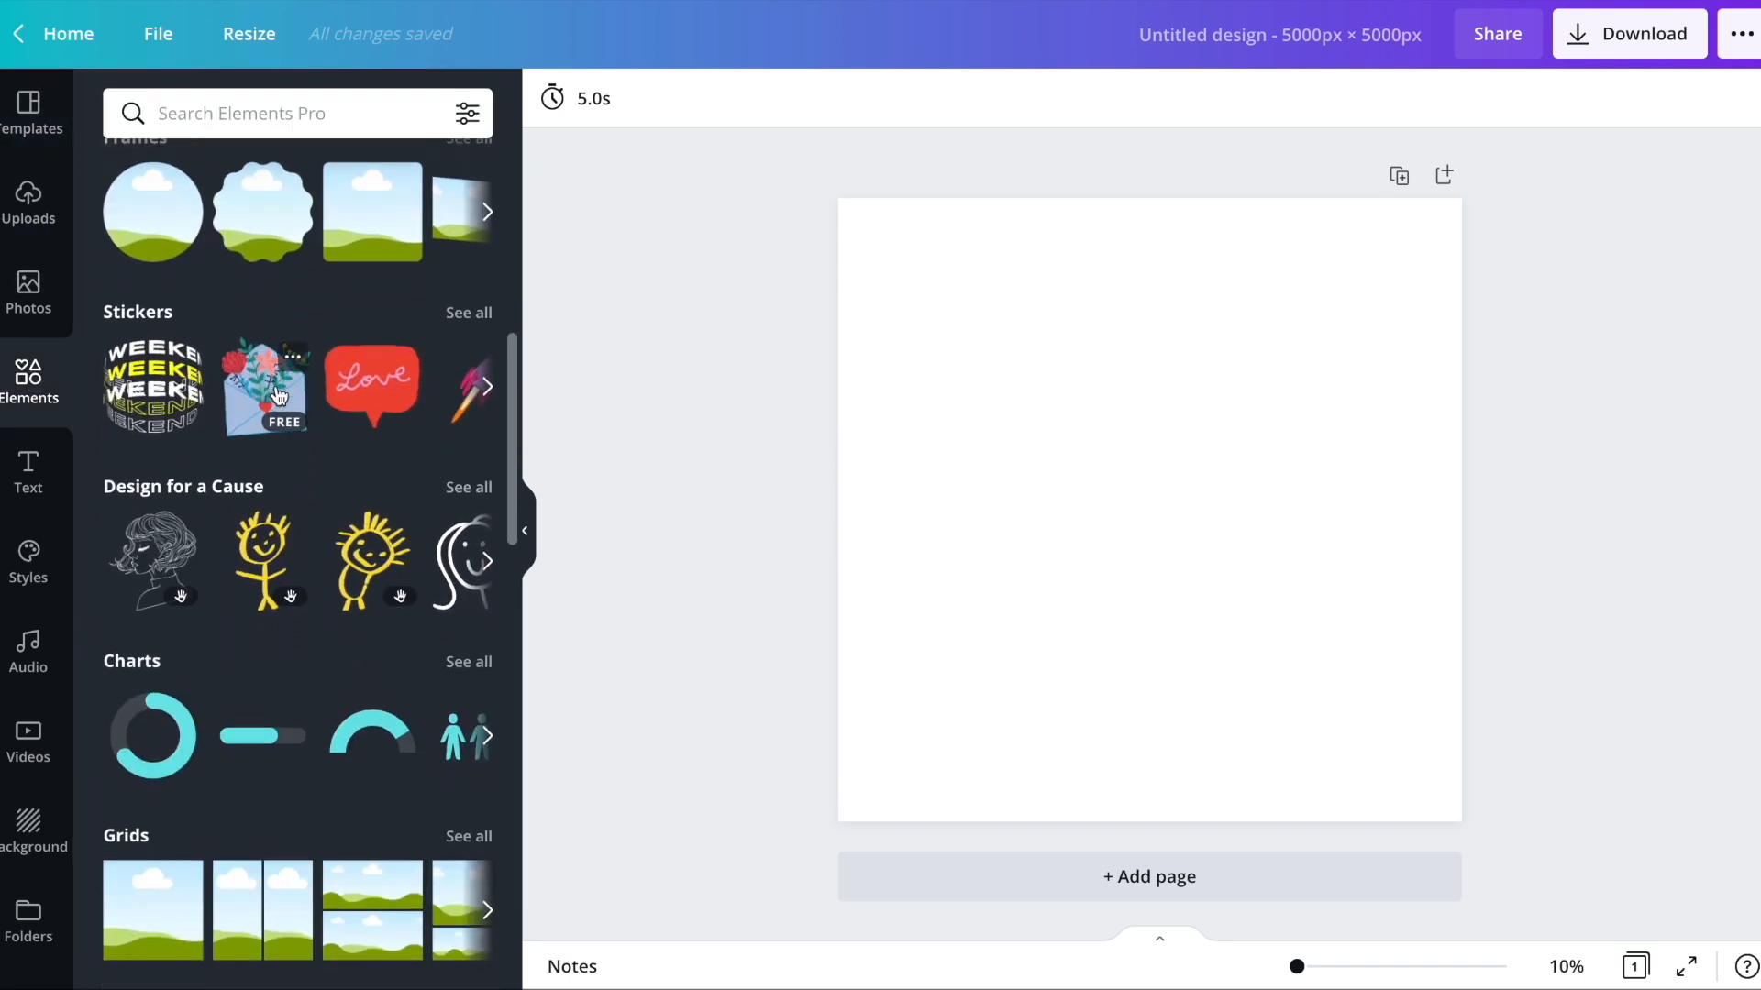
{"action": "left_click", "coordinate": [470, 361]}
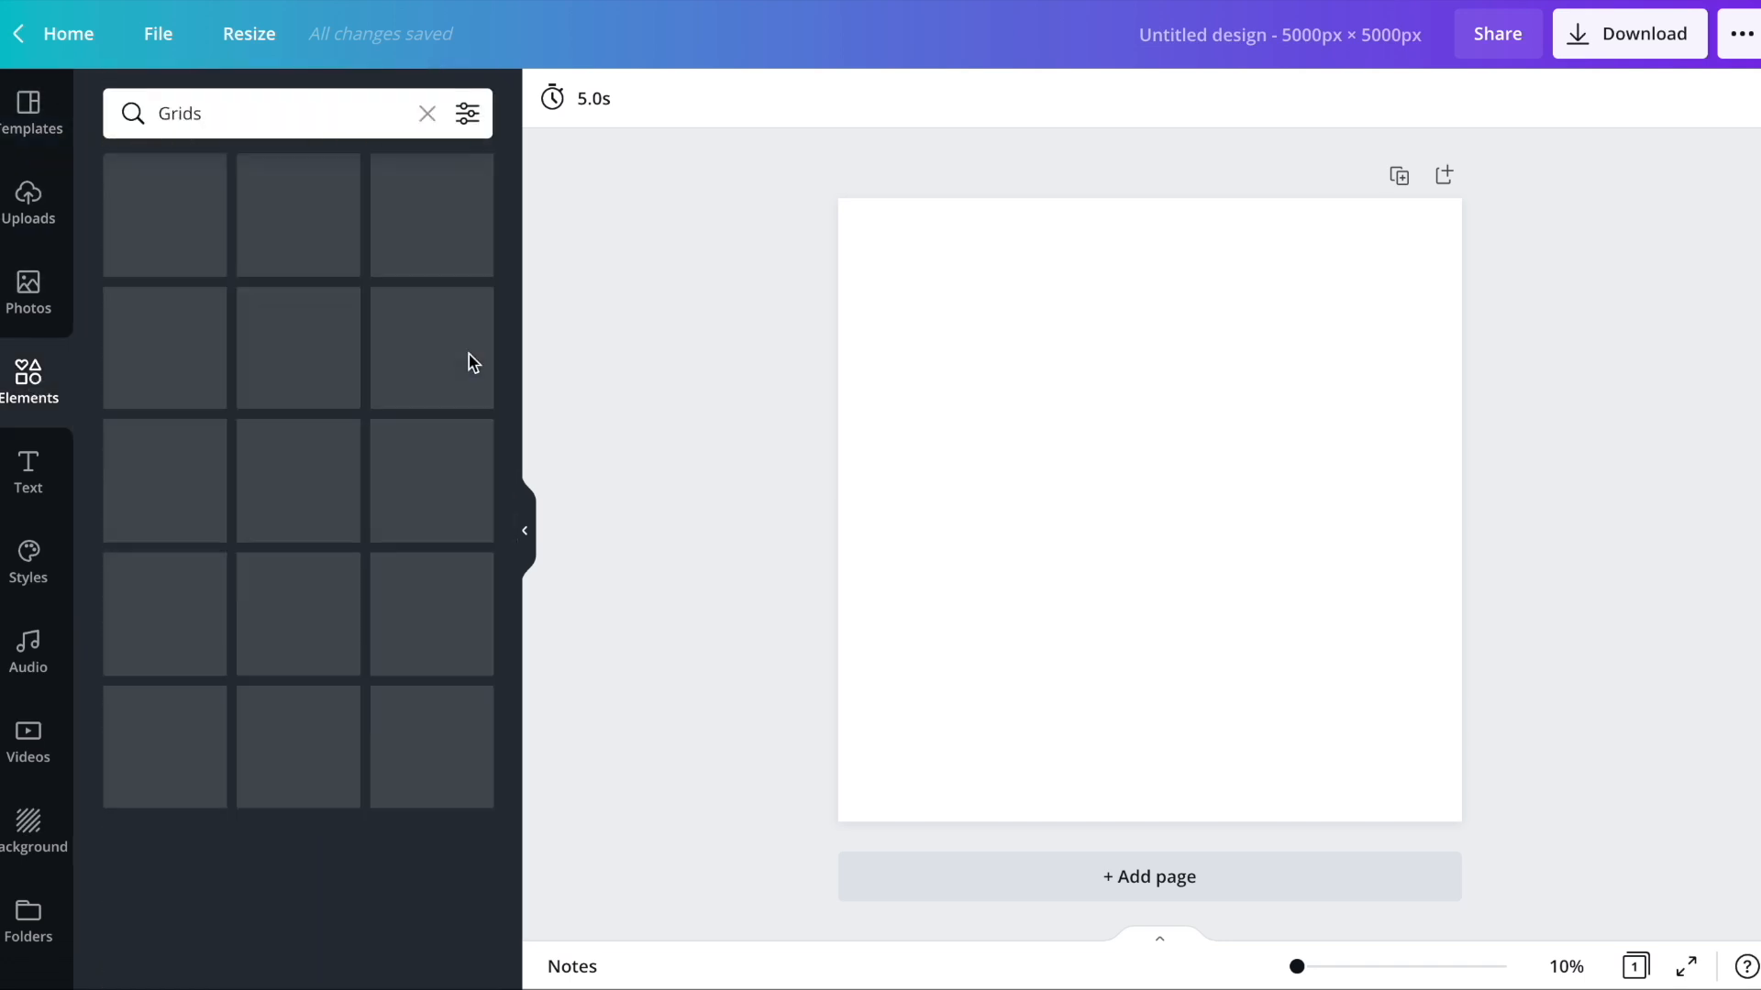
{"action": "scroll", "coordinate": [317, 341], "scroll_direction": "down", "scroll_amount": 5}
{"action": "scroll", "coordinate": [320, 339], "scroll_direction": "down", "scroll_amount": 5}
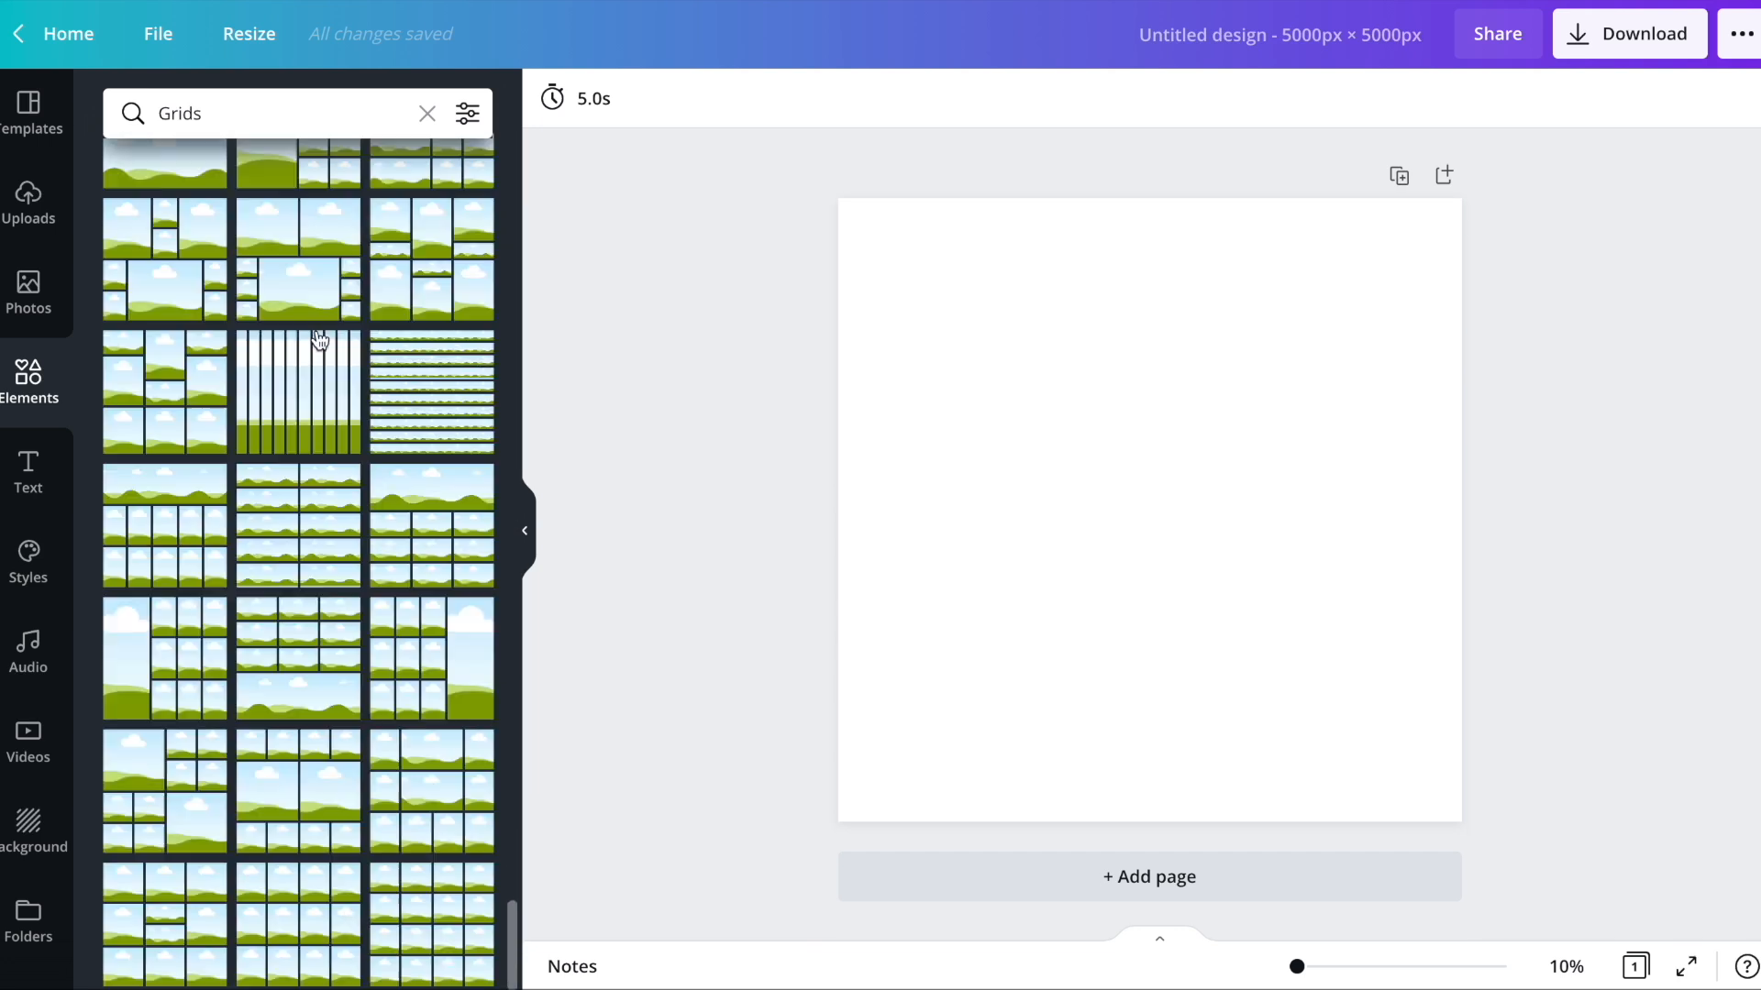
{"action": "left_click", "coordinate": [454, 407]}
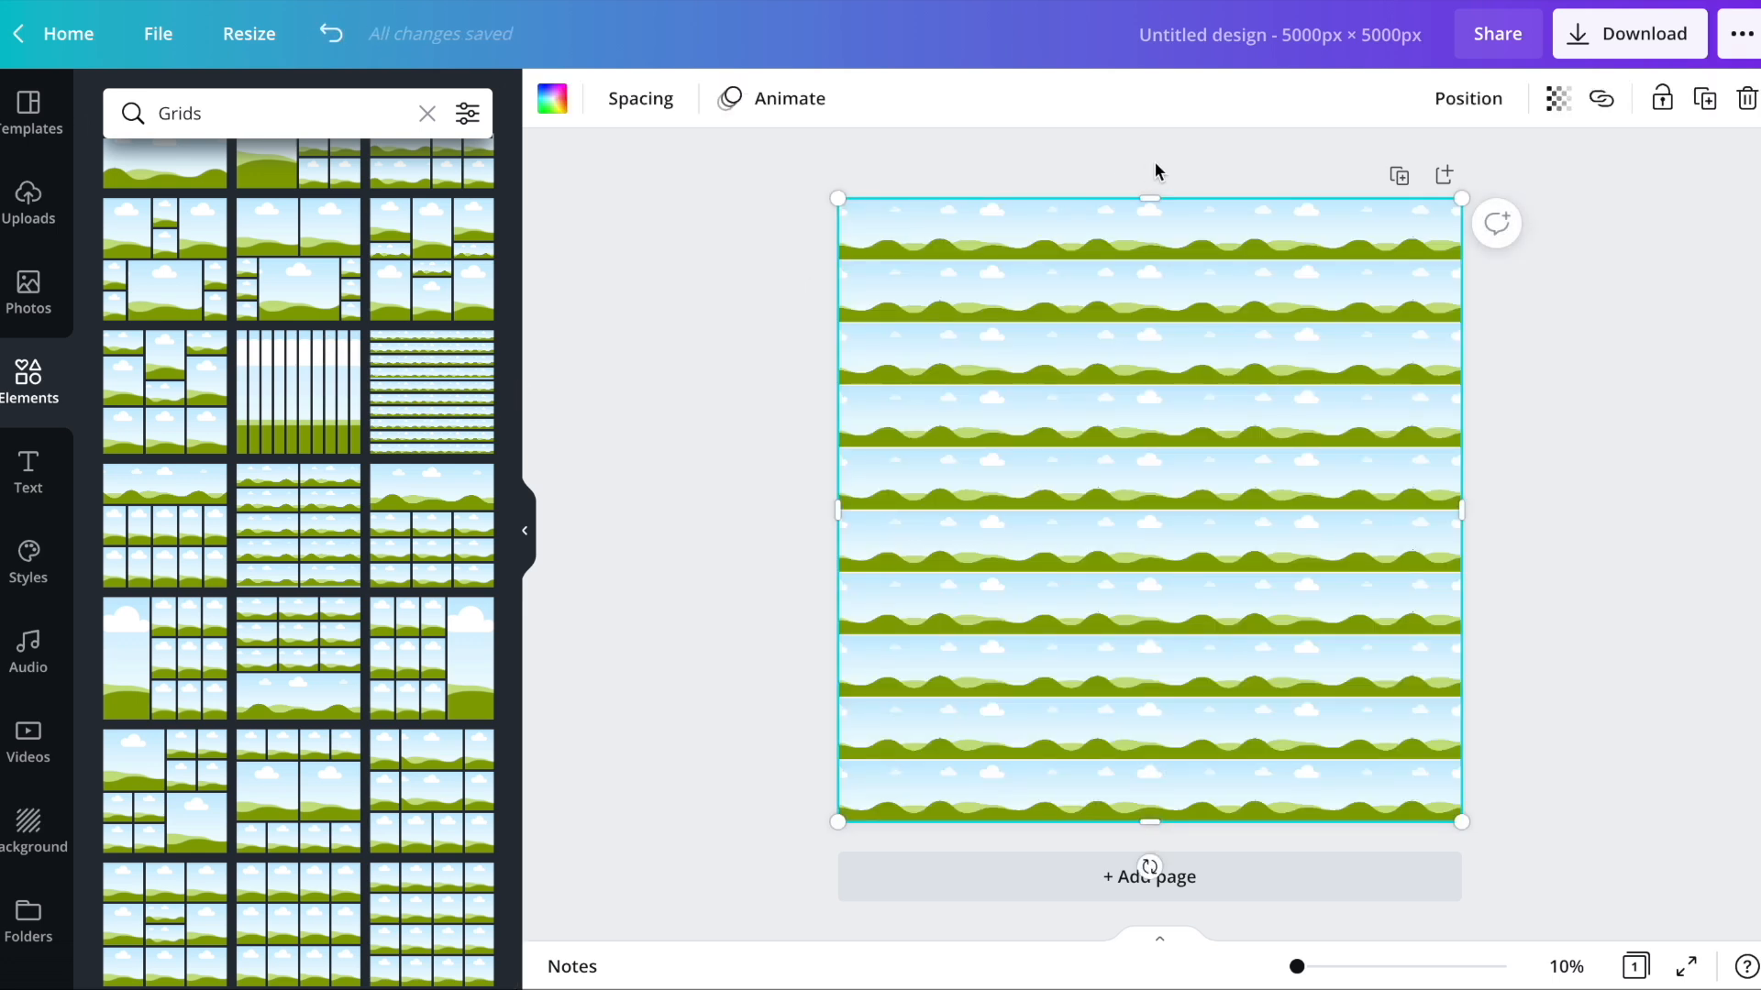
- Lower the grid's top edge so it covers about the lower 60% of the page, and set its grid spacing to 0
{"action": "left_click_drag", "start_coordinate": [1154, 198], "coordinate": [1156, 455]}
{"action": "left_click", "coordinate": [627, 95]}
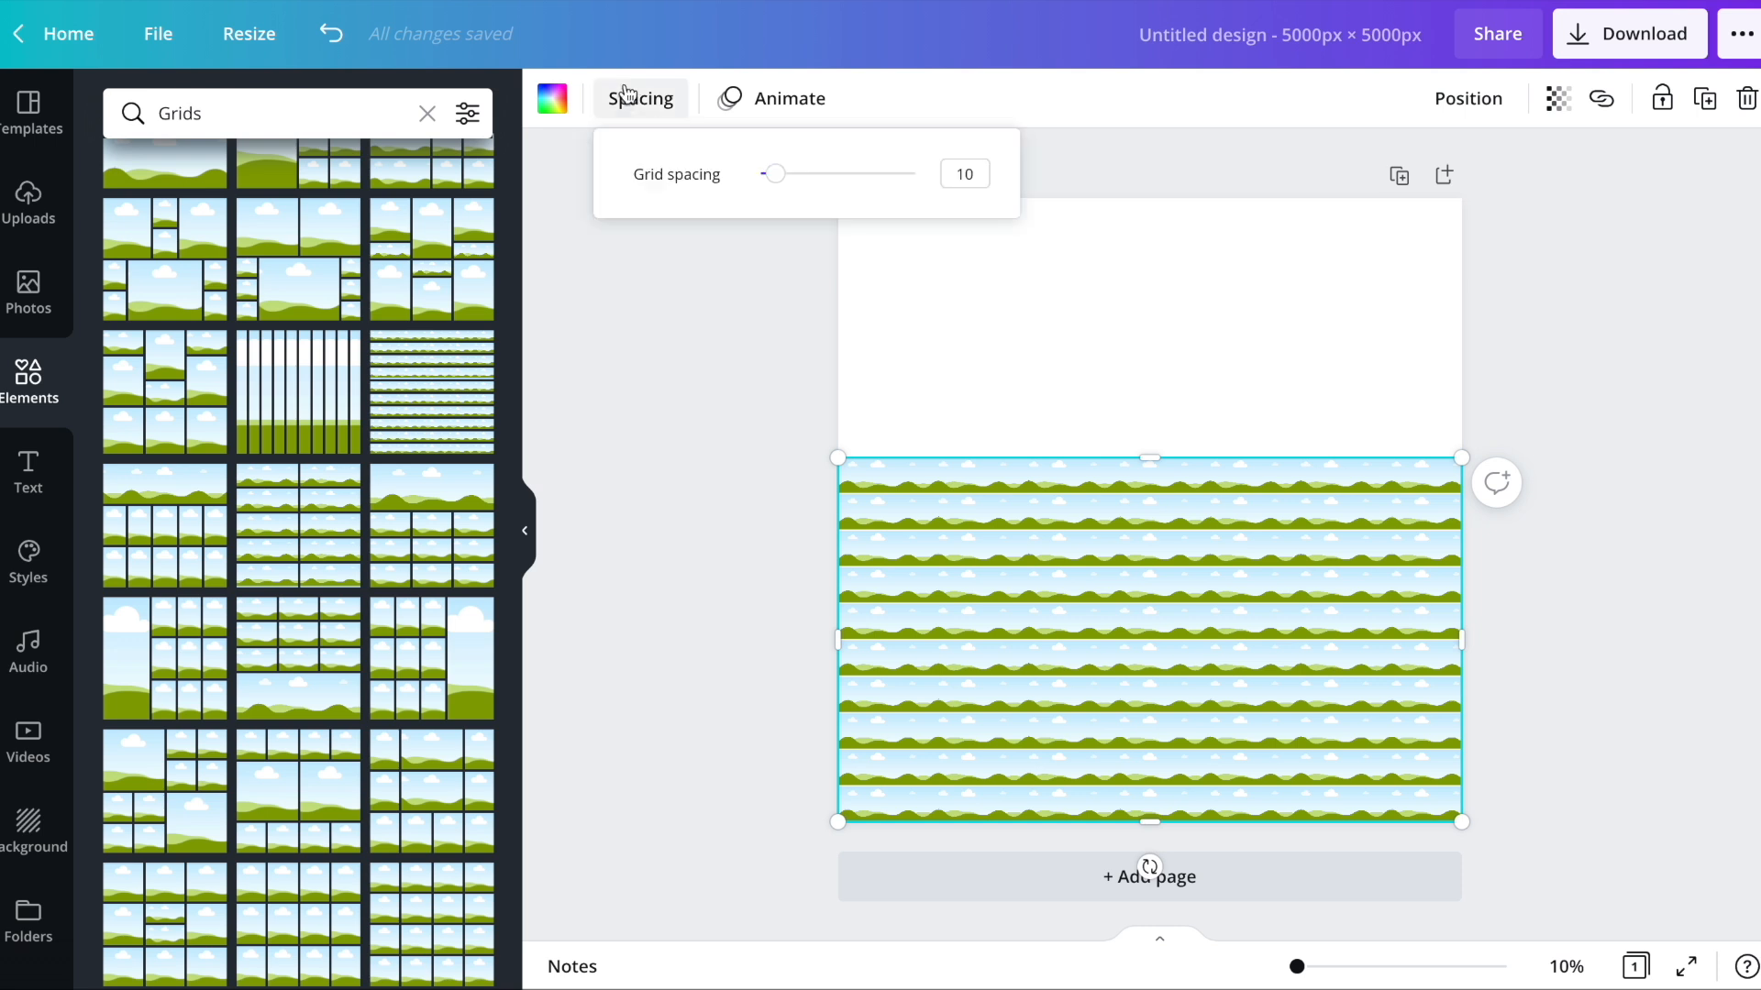
{"action": "left_click_drag", "start_coordinate": [775, 174], "coordinate": [721, 176]}
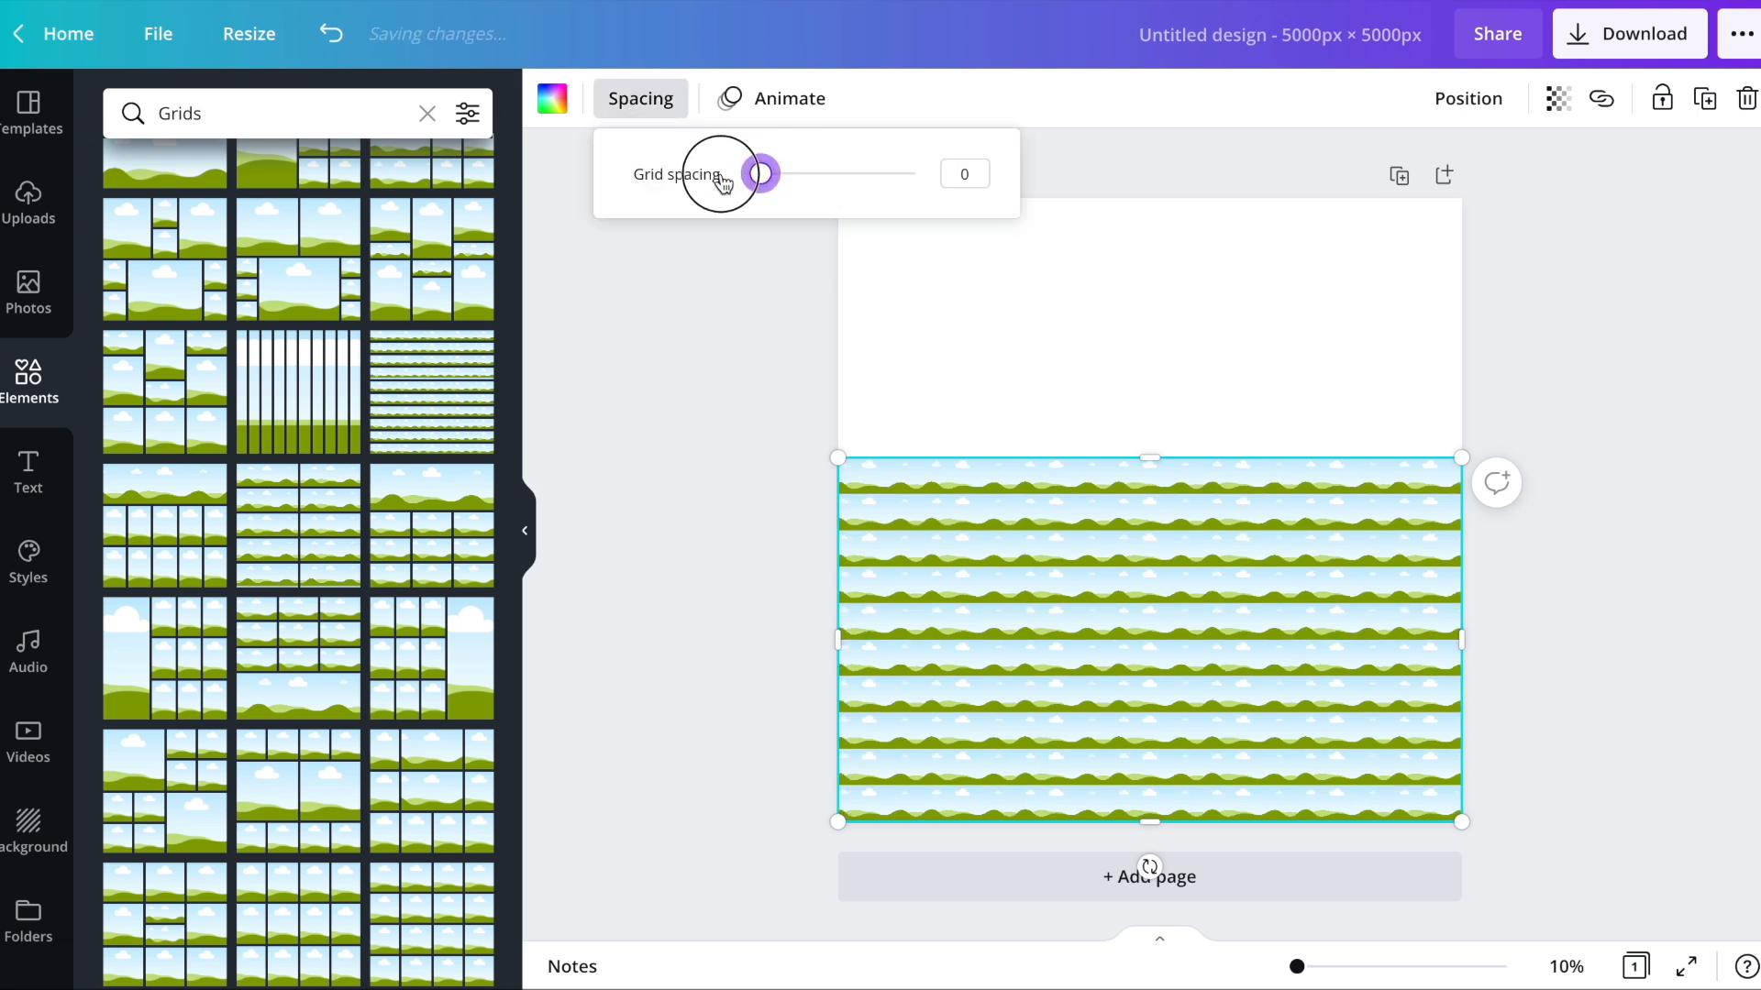
{"action": "left_click", "coordinate": [763, 447]}
{"action": "left_click", "coordinate": [761, 523]}
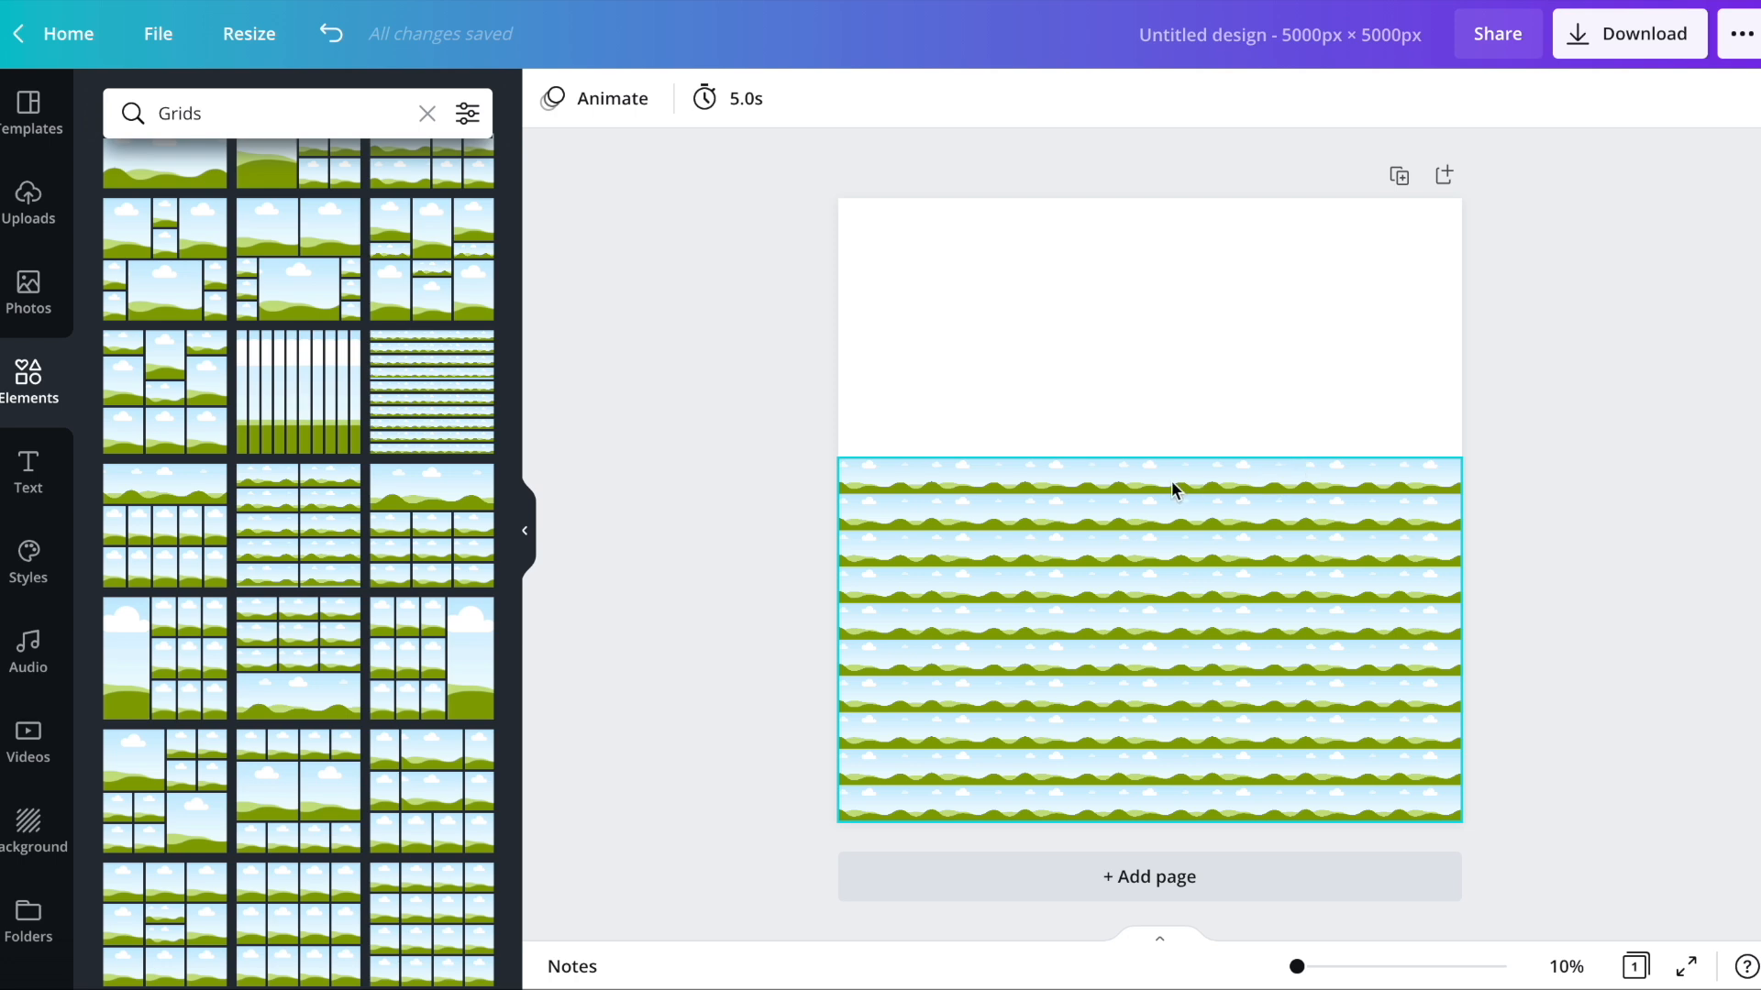
- Try the recently used waterfall photo in the grid's top strip and undo the placement
{"action": "left_click", "coordinate": [28, 293]}
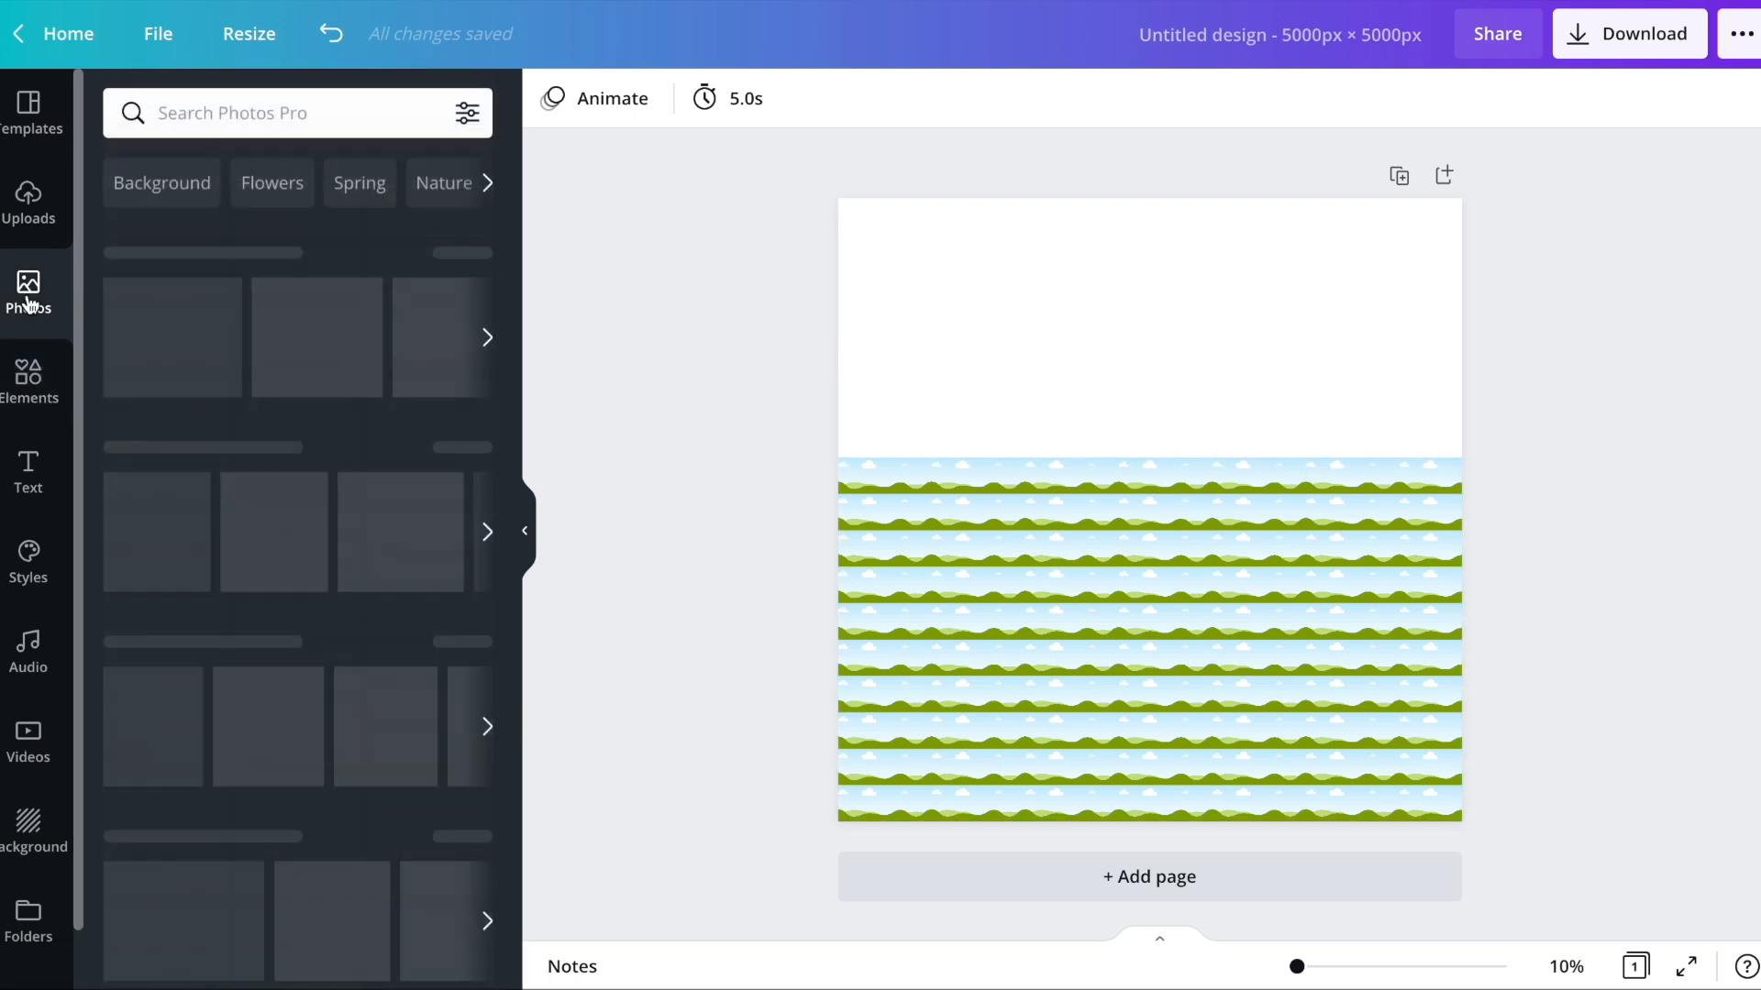
{"action": "left_click_drag", "start_coordinate": [193, 349], "coordinate": [934, 477]}
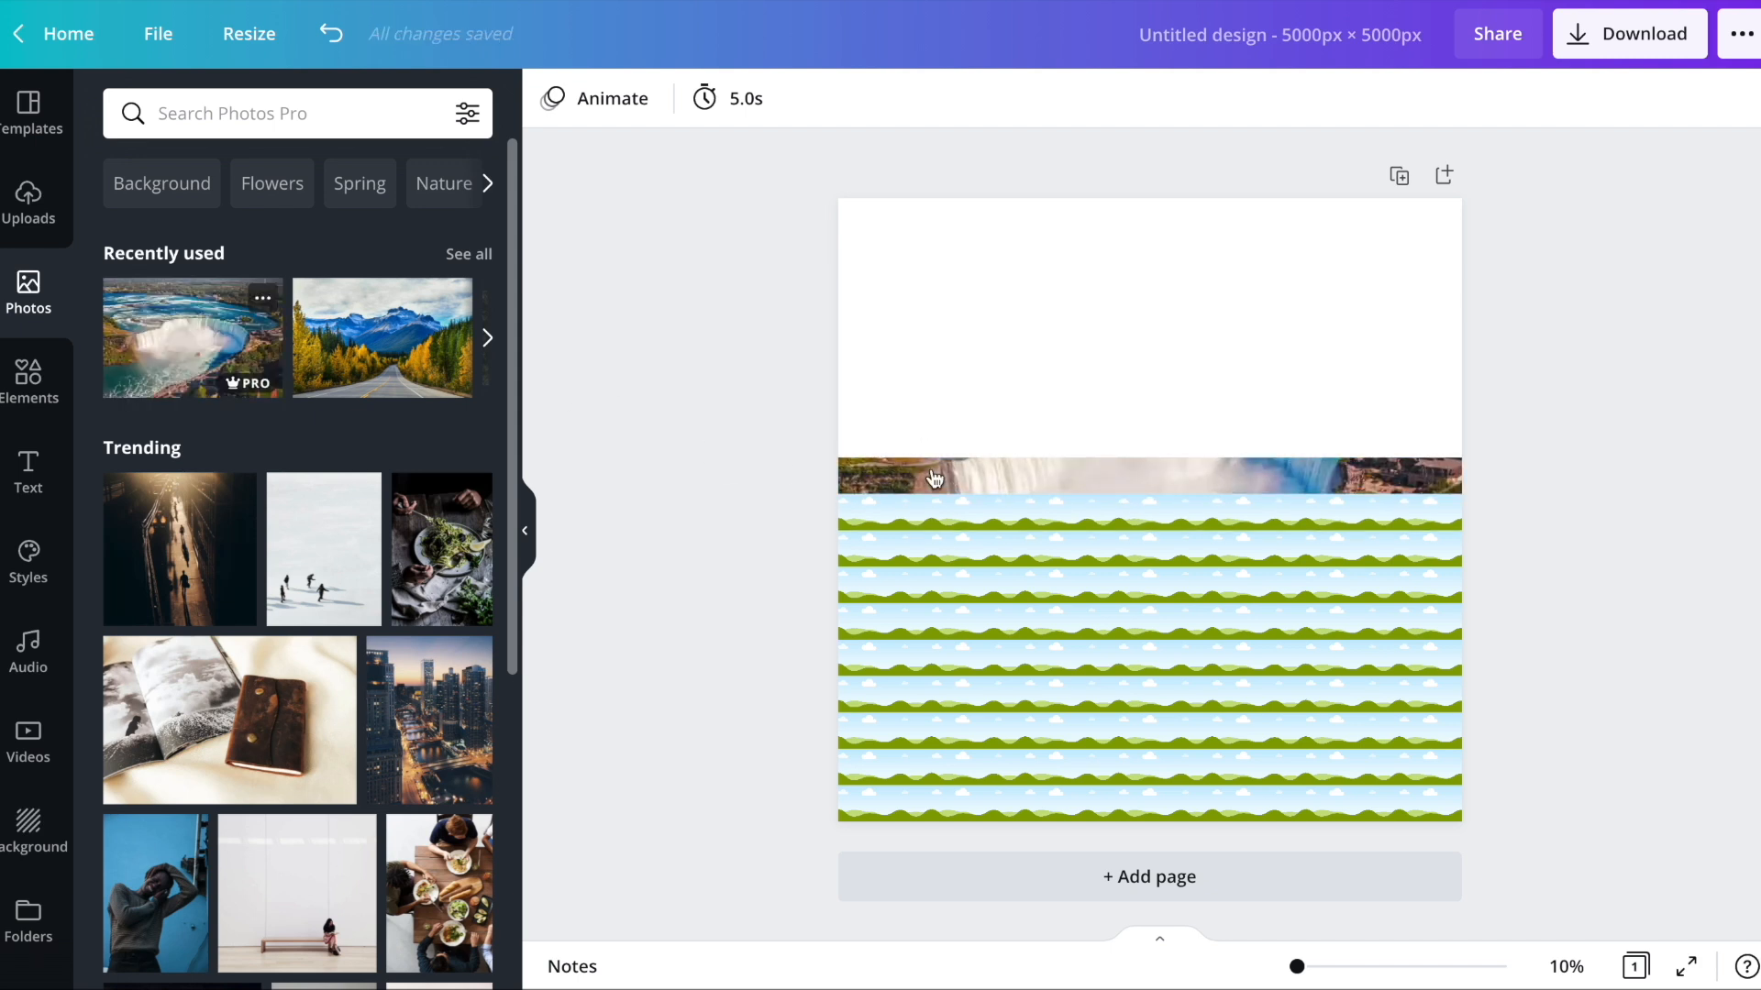
{"action": "key", "text": "ctrl+z"}
- Fill the grid's top strip with black and shift its custom color's hue to green
{"action": "left_click", "coordinate": [1006, 475]}
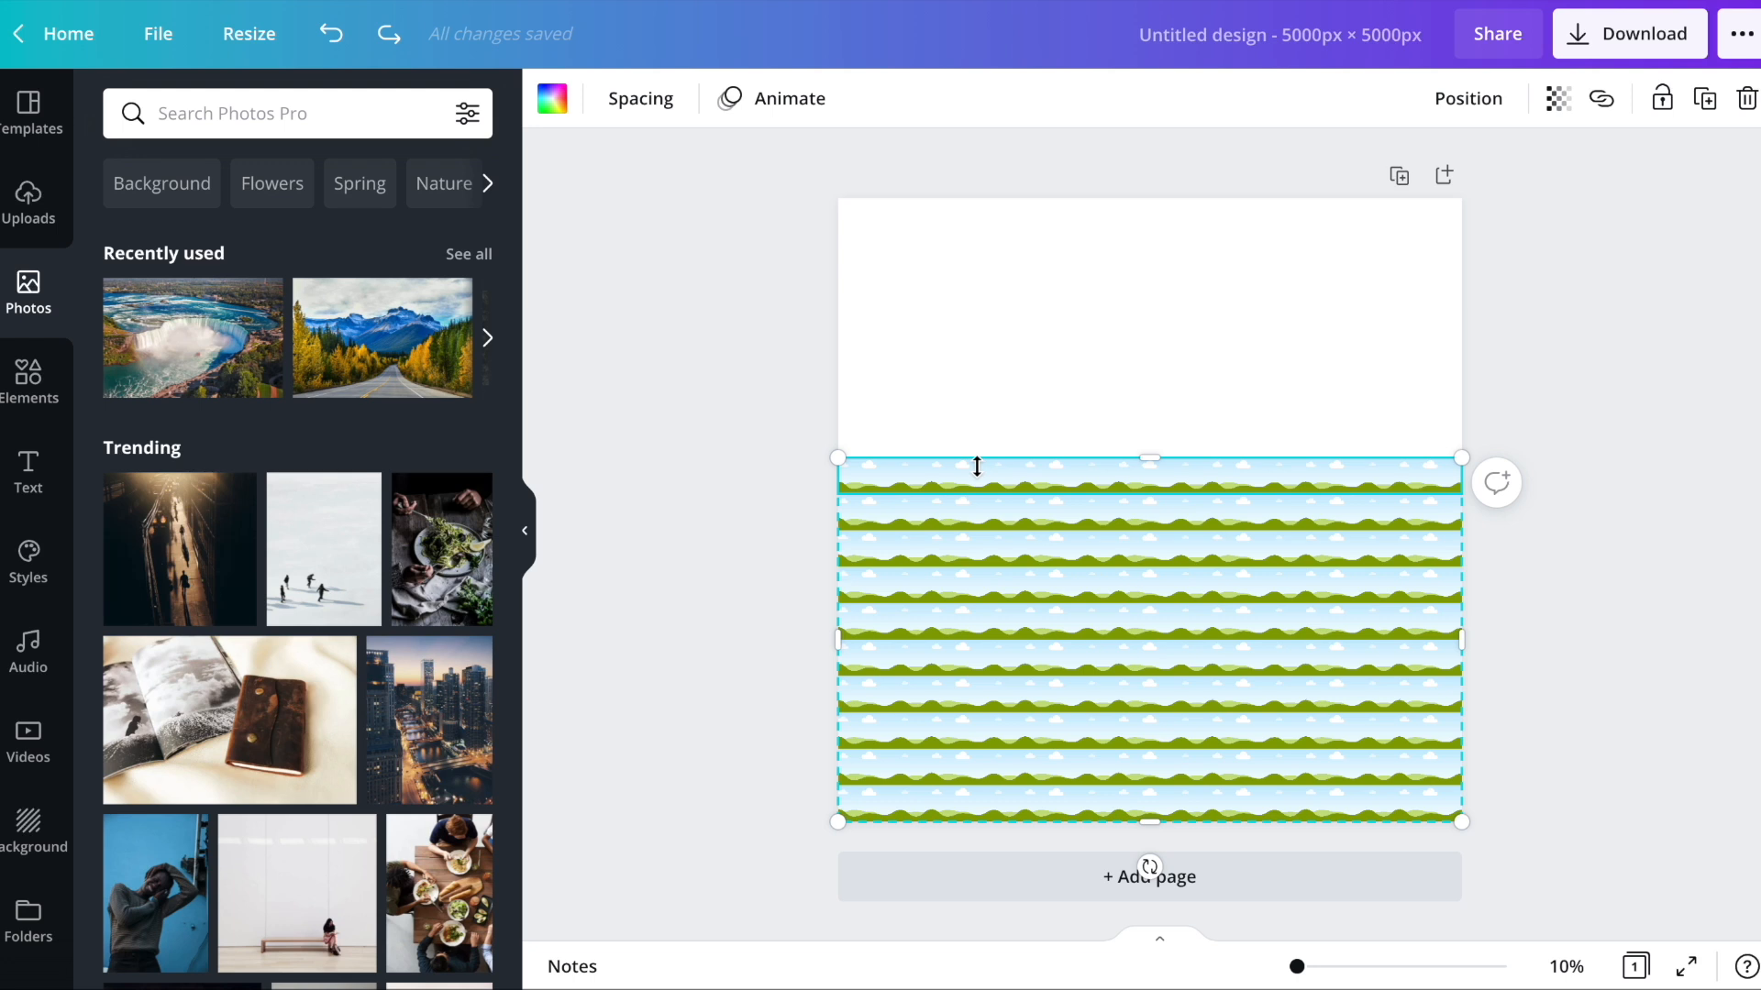
{"action": "left_click", "coordinate": [552, 101]}
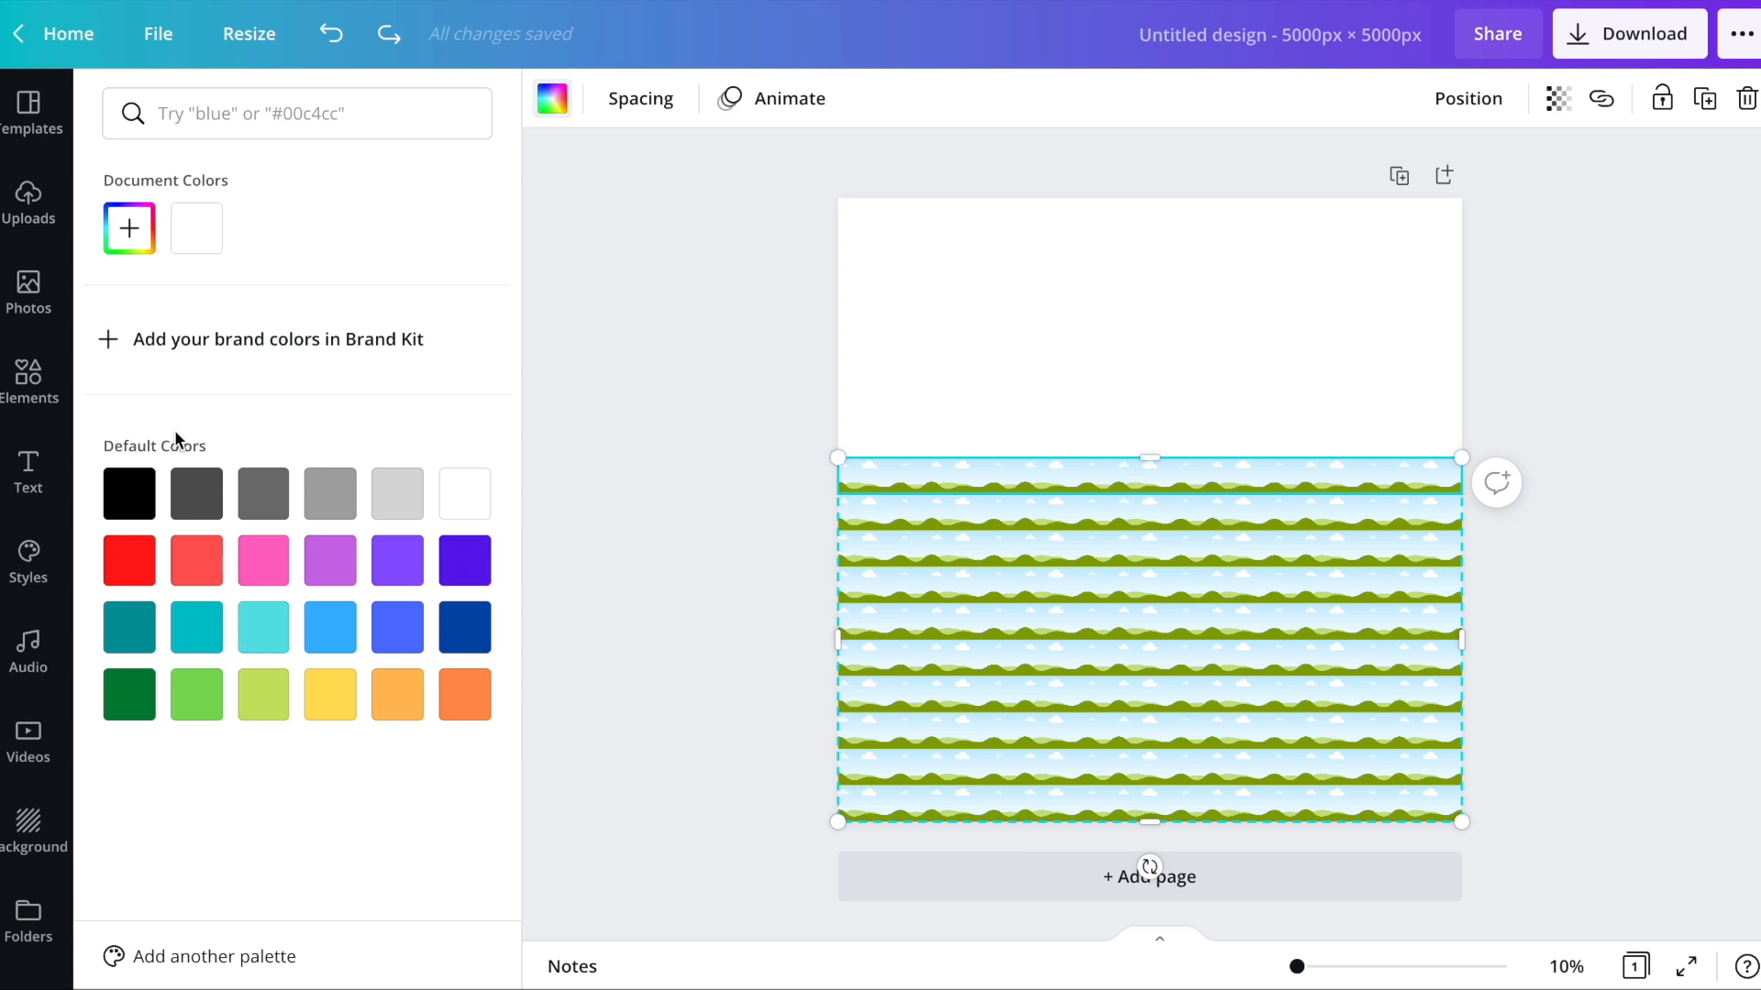
{"action": "left_click", "coordinate": [127, 492]}
{"action": "left_click", "coordinate": [129, 229]}
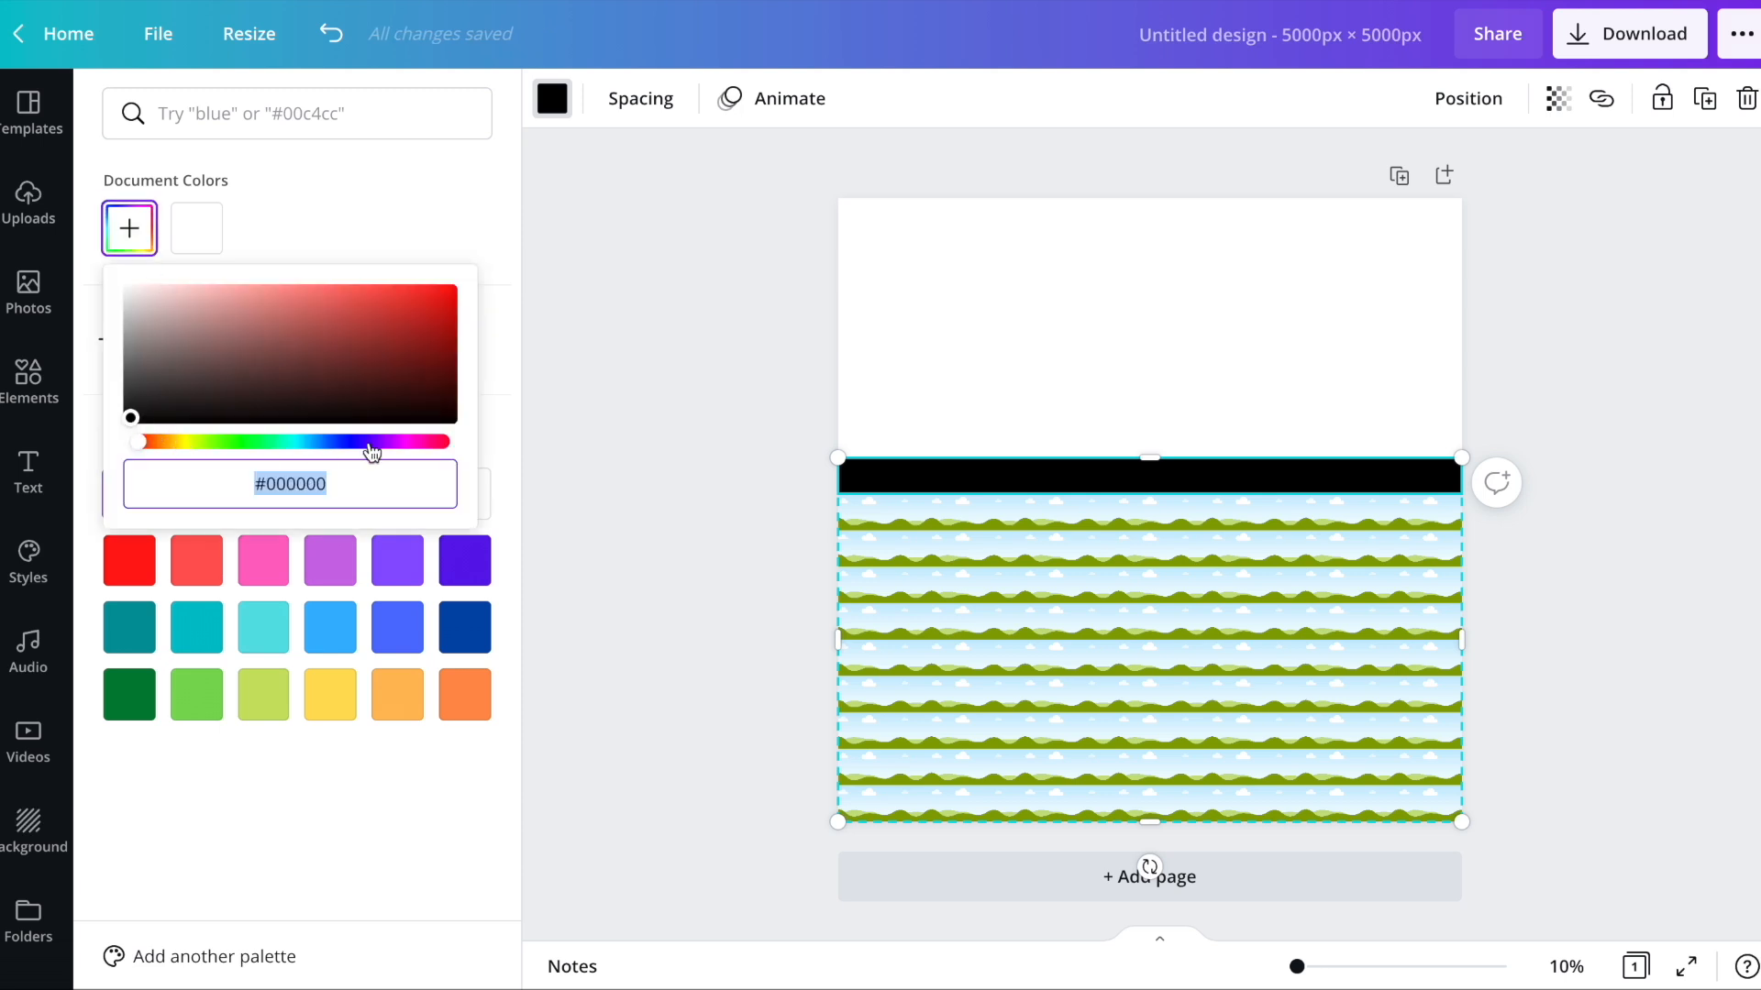
{"action": "left_click", "coordinate": [256, 442]}
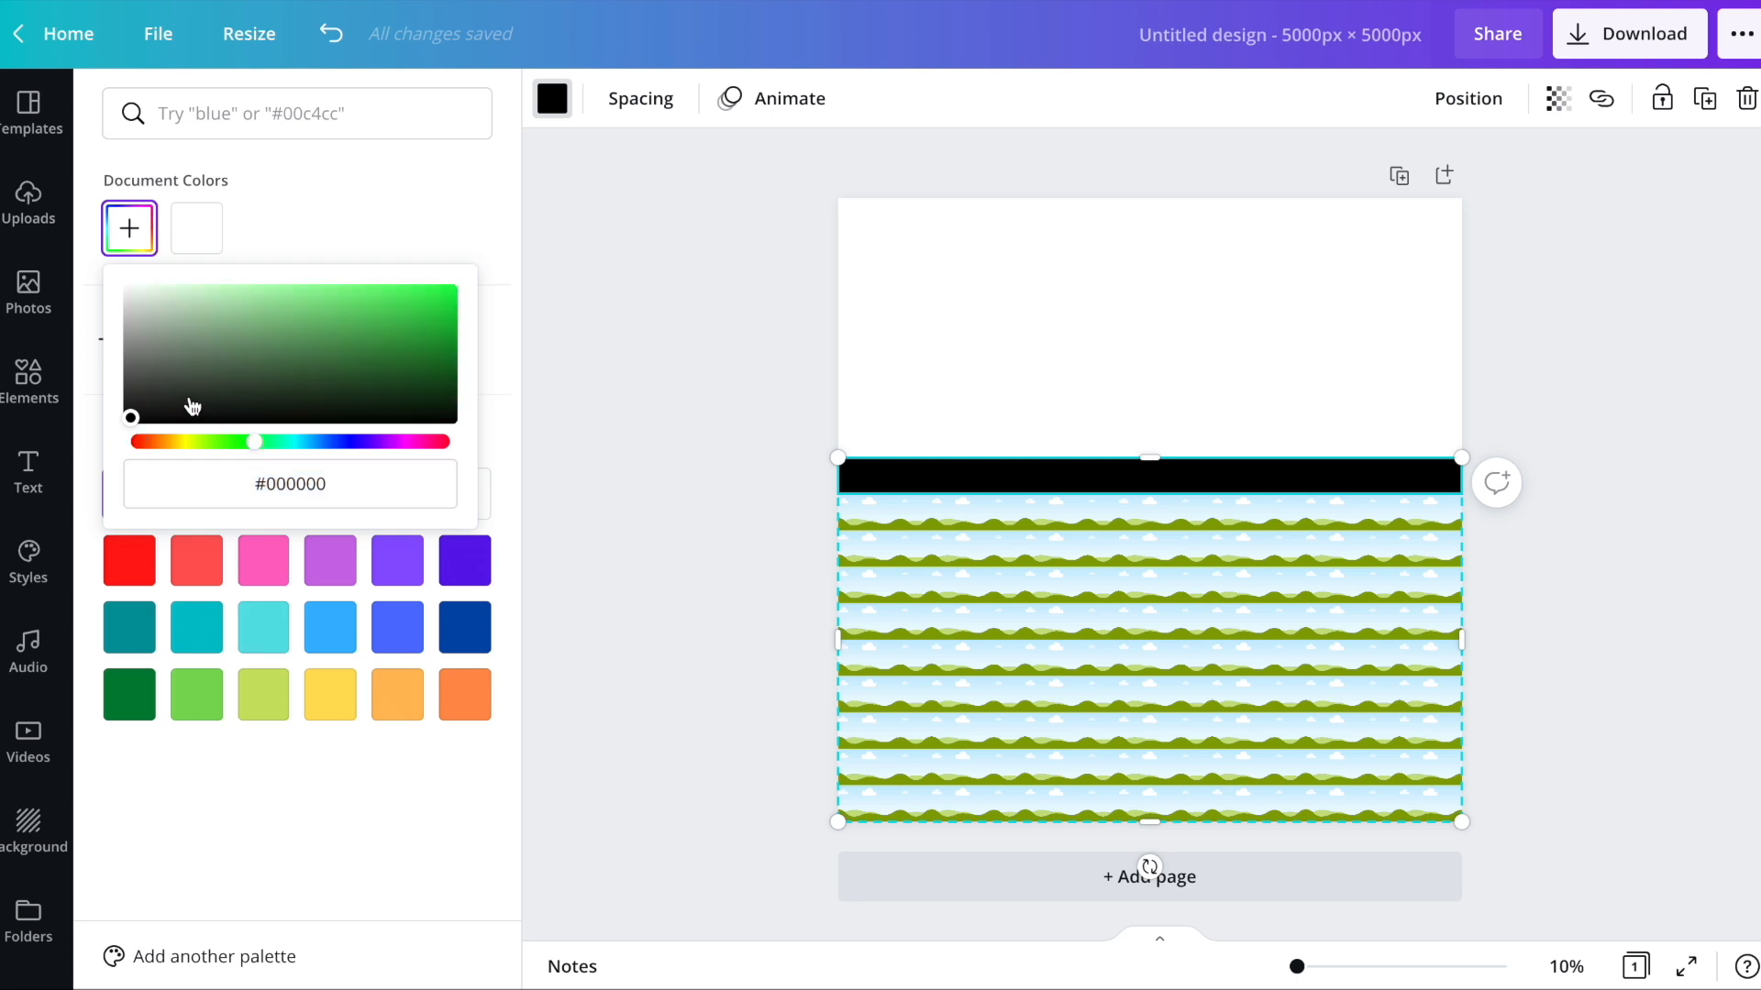
- Fill the page background with the darkest green document color and darken it to a near-black green
{"action": "left_click", "coordinate": [1124, 328]}
{"action": "left_click", "coordinate": [553, 98]}
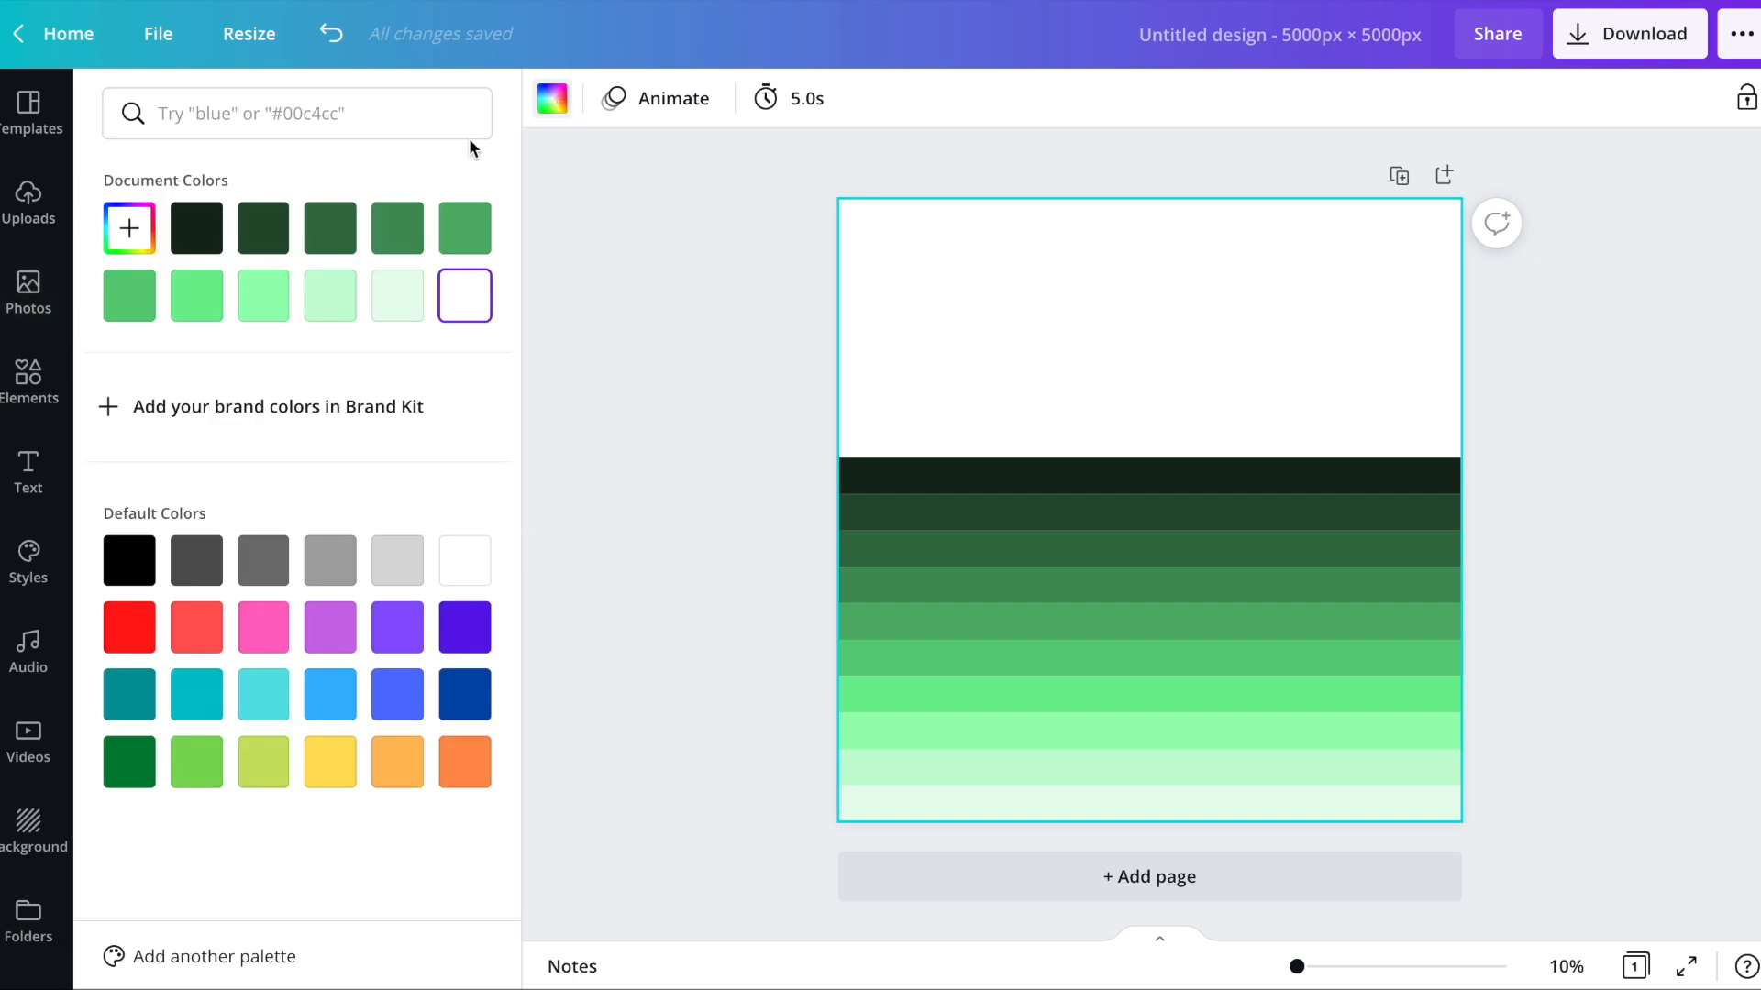
{"action": "left_click", "coordinate": [198, 231]}
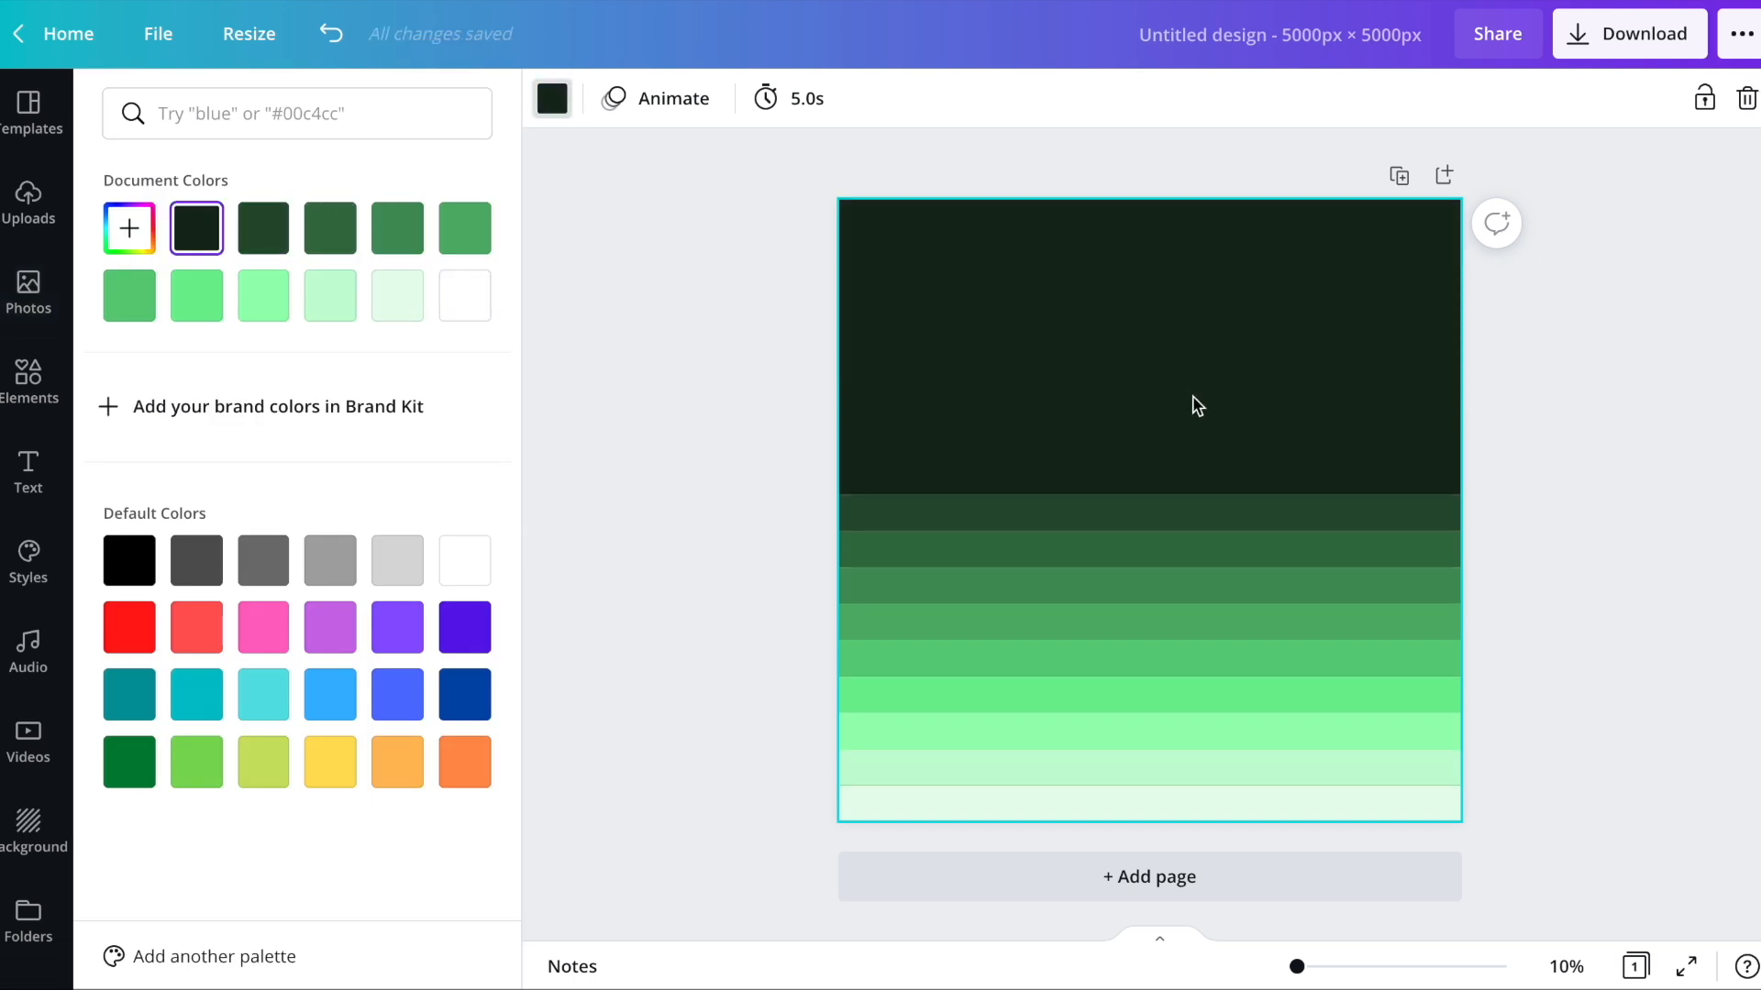
{"action": "left_click", "coordinate": [137, 228]}
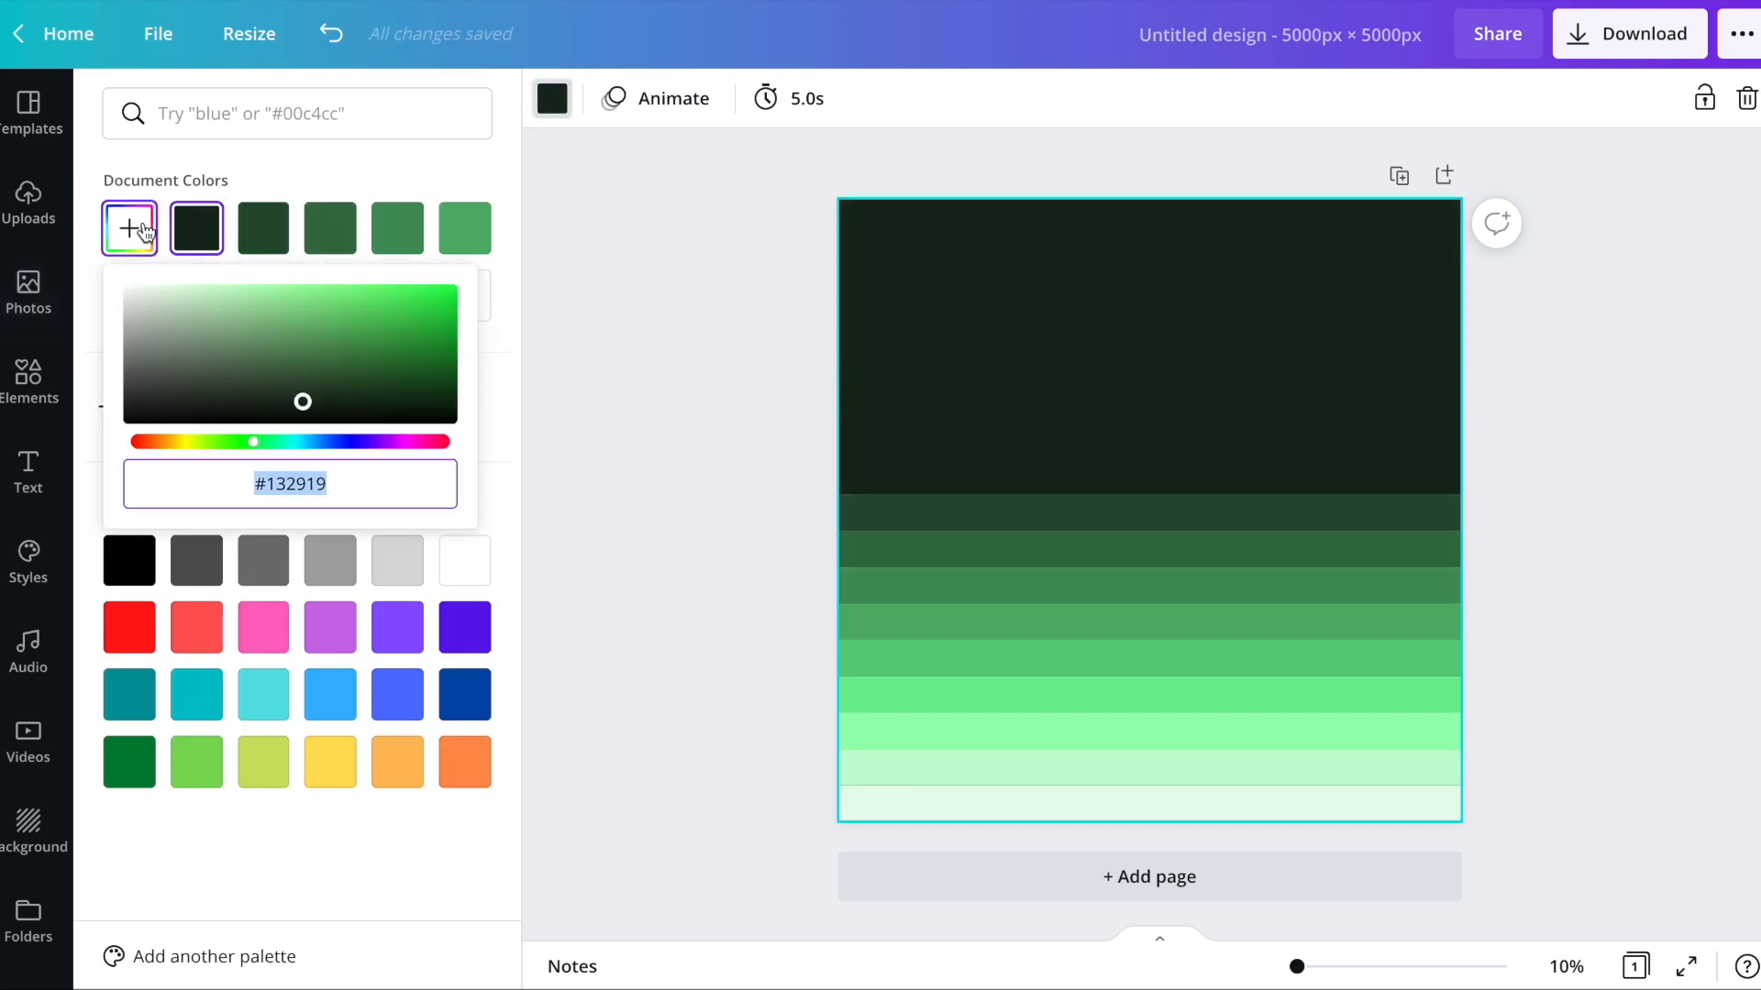
{"action": "left_click", "coordinate": [306, 421]}
{"action": "left_click", "coordinate": [741, 416]}
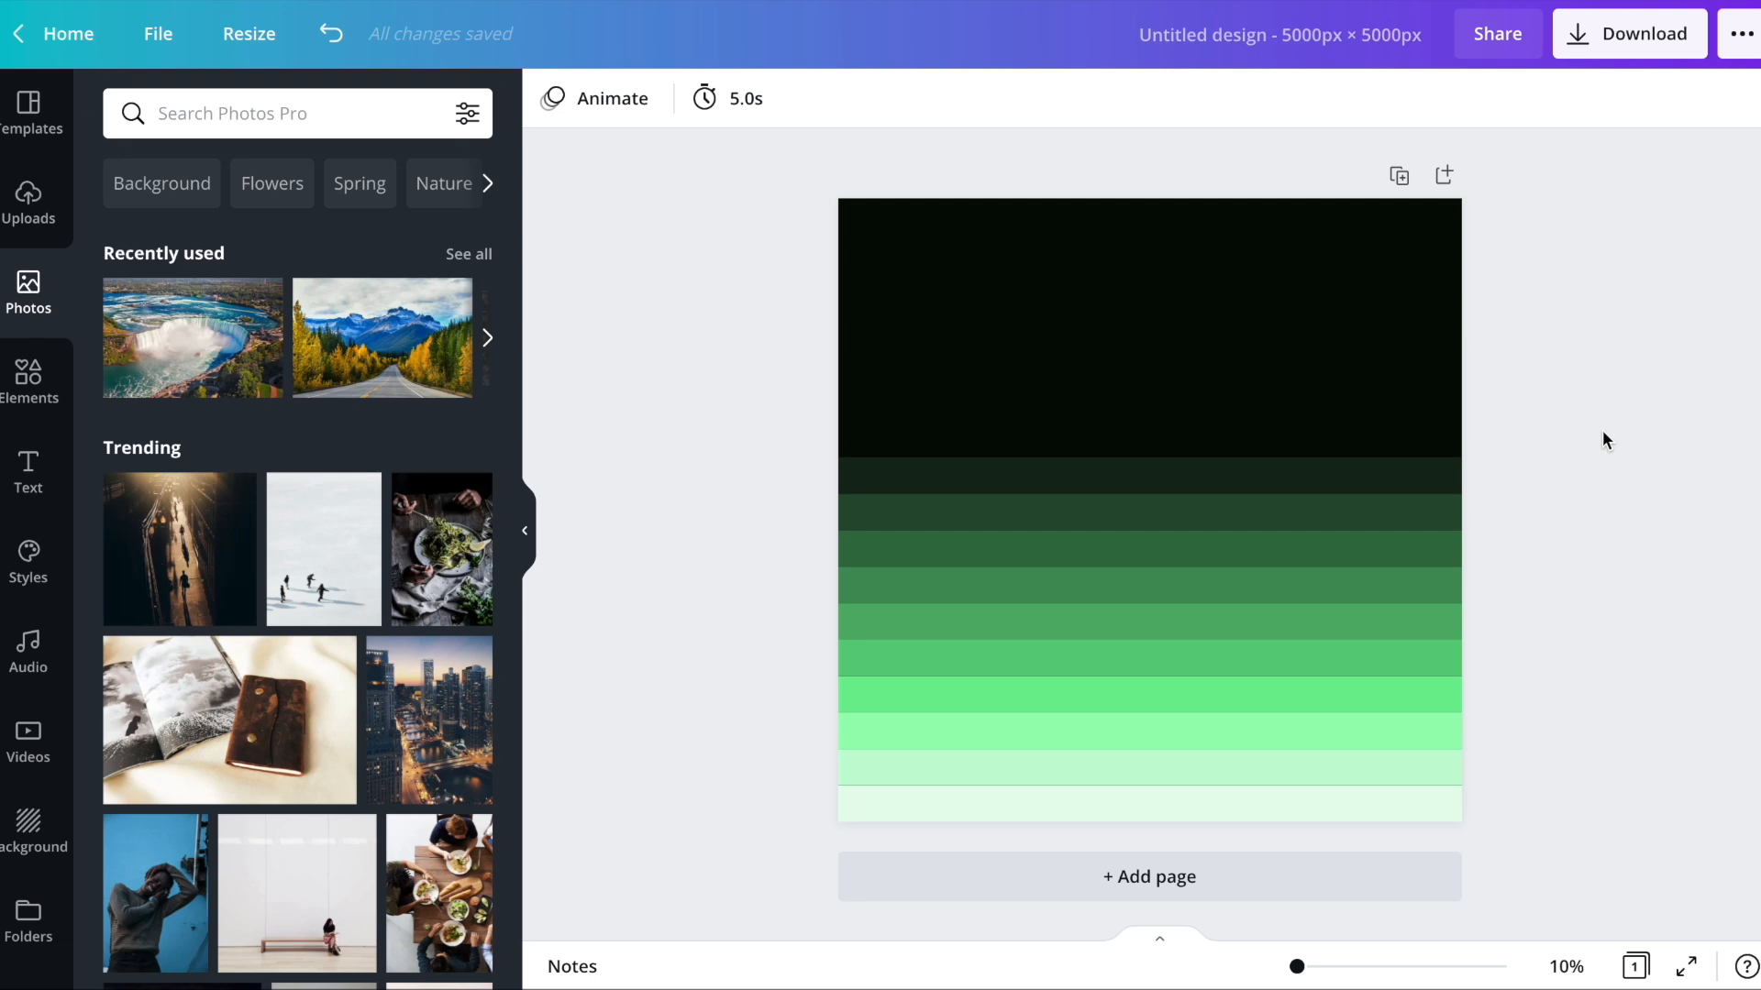
- Duplicate the page and stretch the copy's green grid upward to fill the whole page
{"action": "left_click", "coordinate": [1399, 175]}
{"action": "left_click", "coordinate": [1153, 496]}
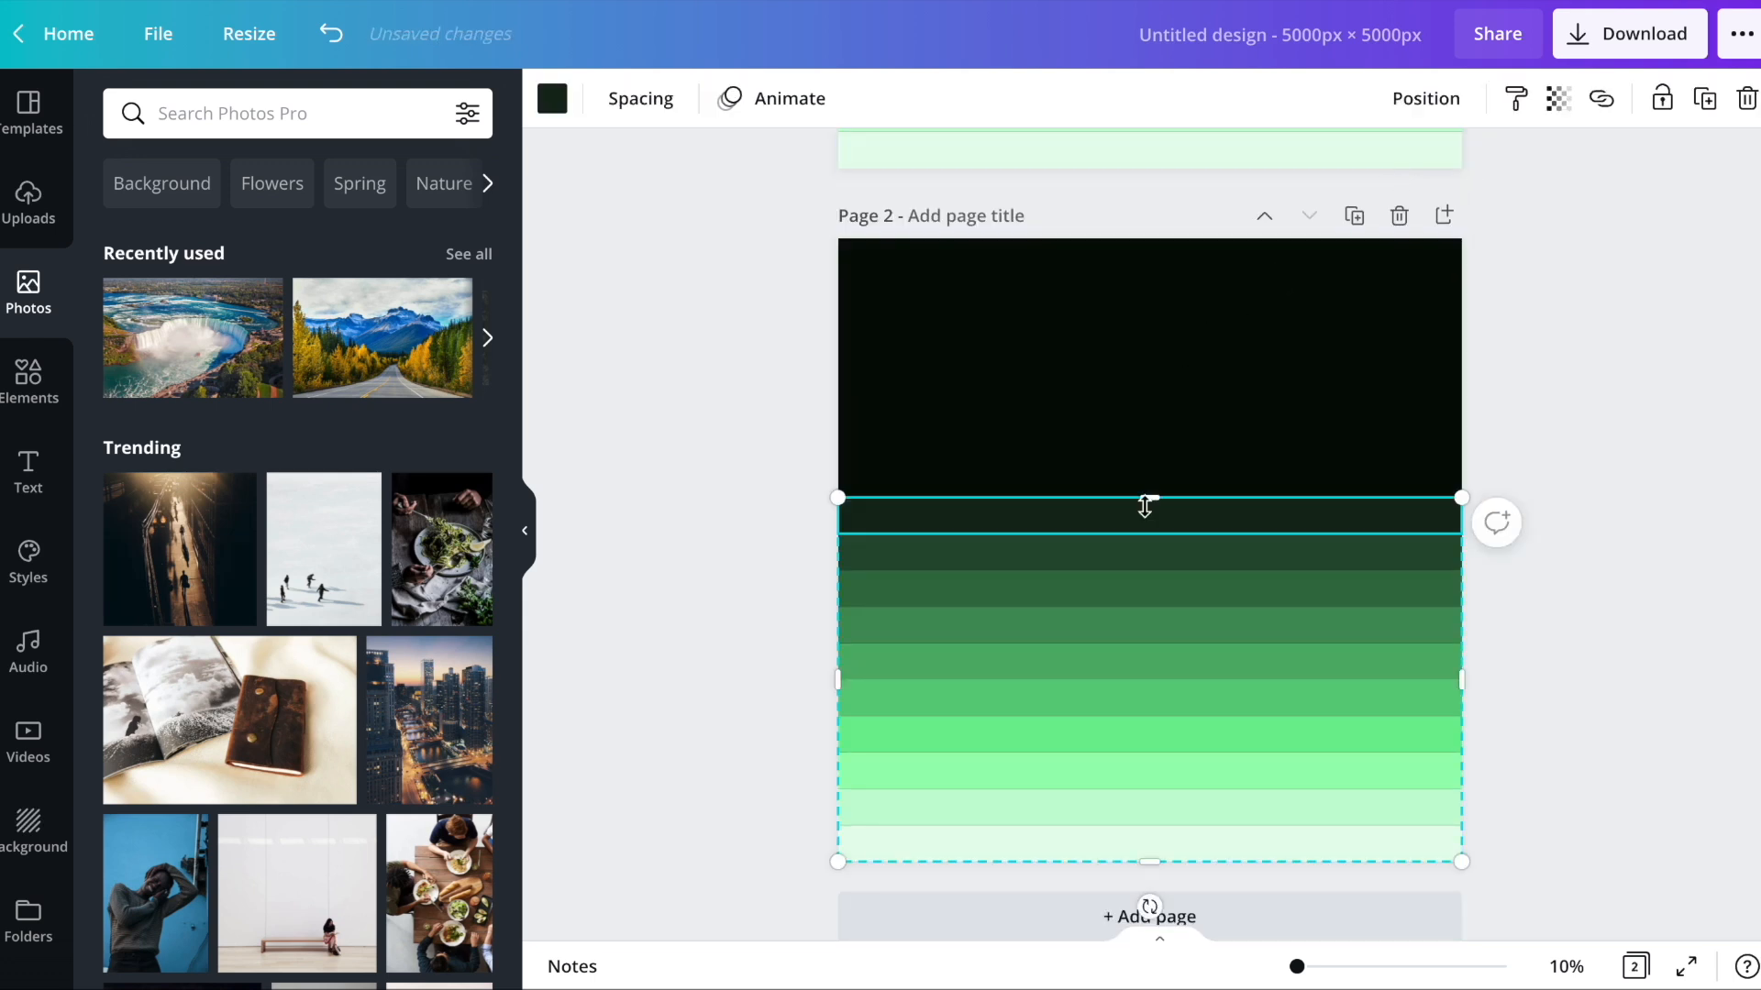
{"action": "left_click_drag", "start_coordinate": [1150, 492], "coordinate": [1153, 237]}
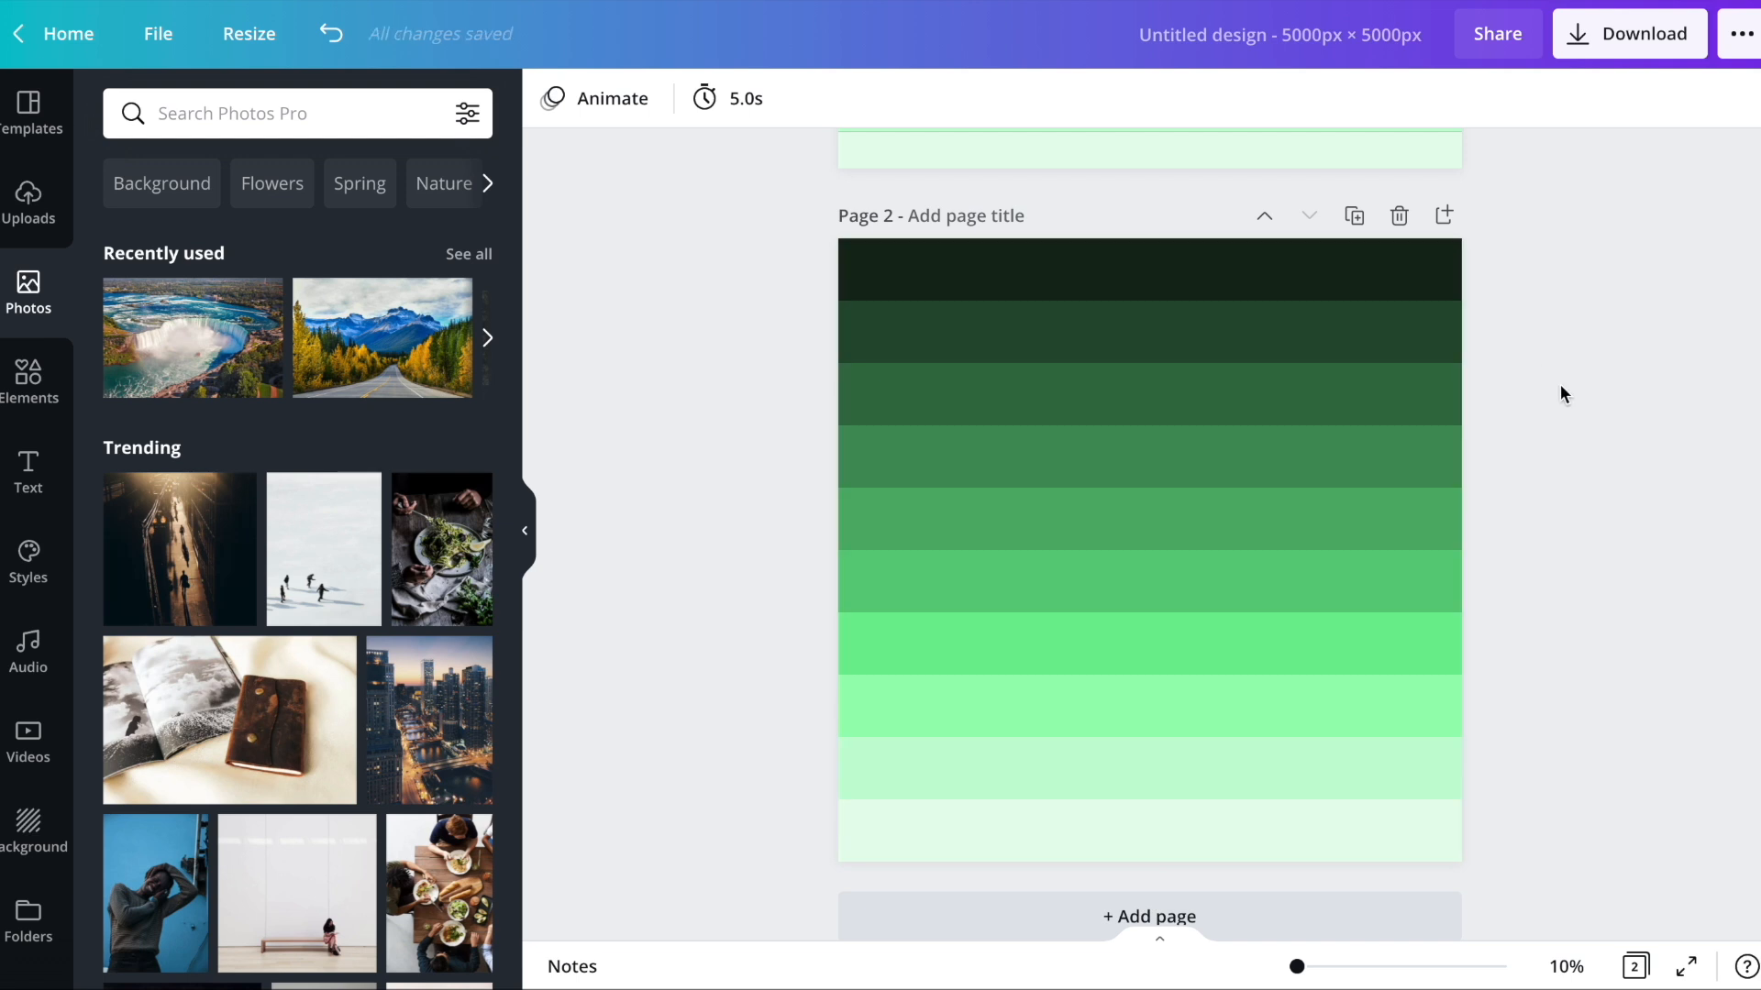
- Duplicate page 2 and shift the hue of the new page's top strip from green to blue, keeping its dark shade
{"action": "left_click", "coordinate": [1354, 216]}
{"action": "left_click", "coordinate": [1142, 321]}
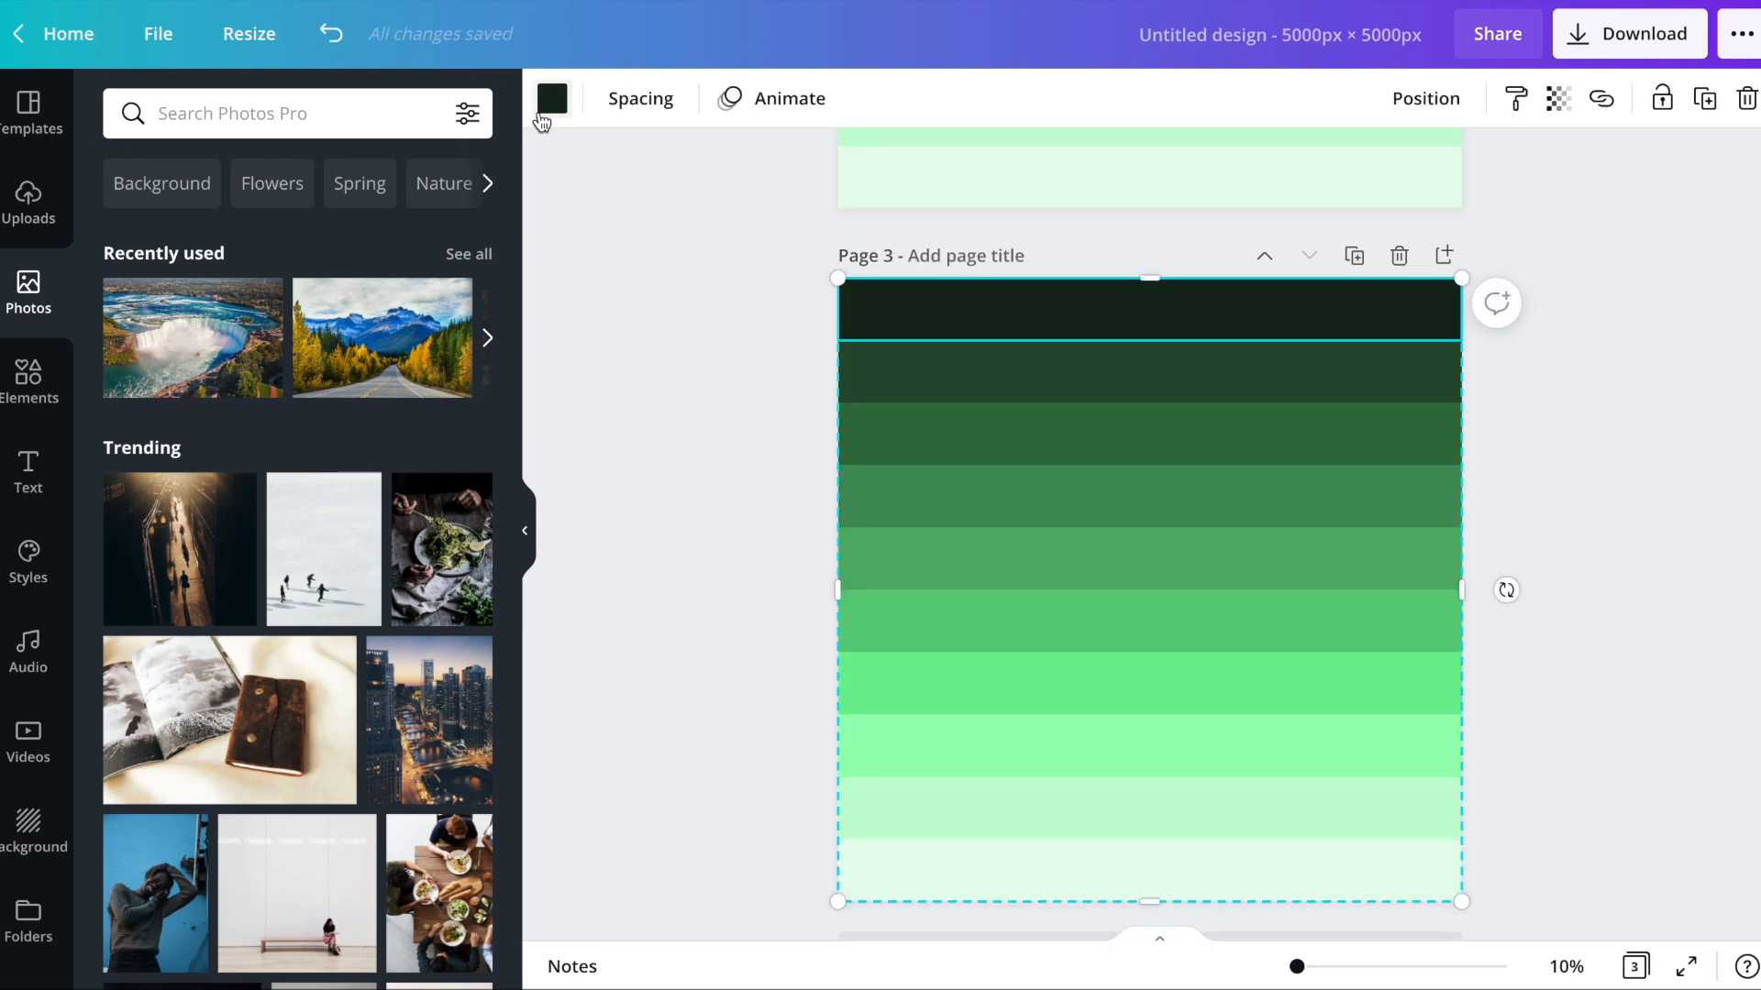
{"action": "left_click", "coordinate": [552, 103]}
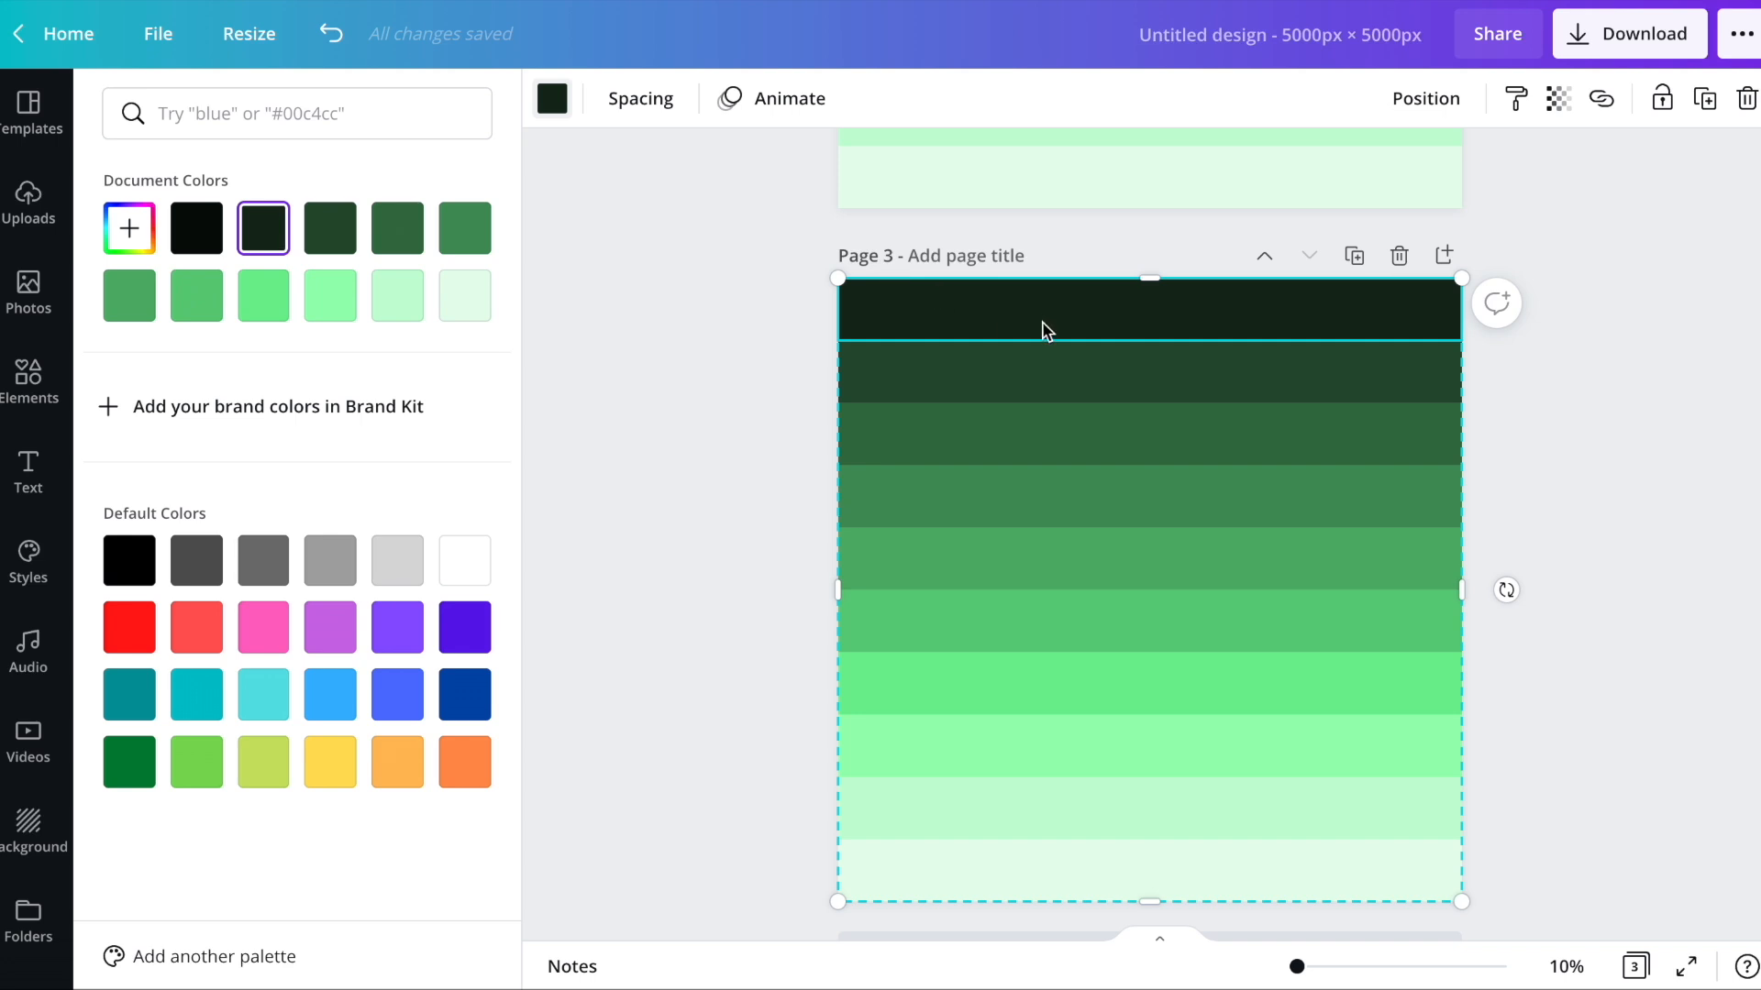
{"action": "left_click", "coordinate": [130, 228]}
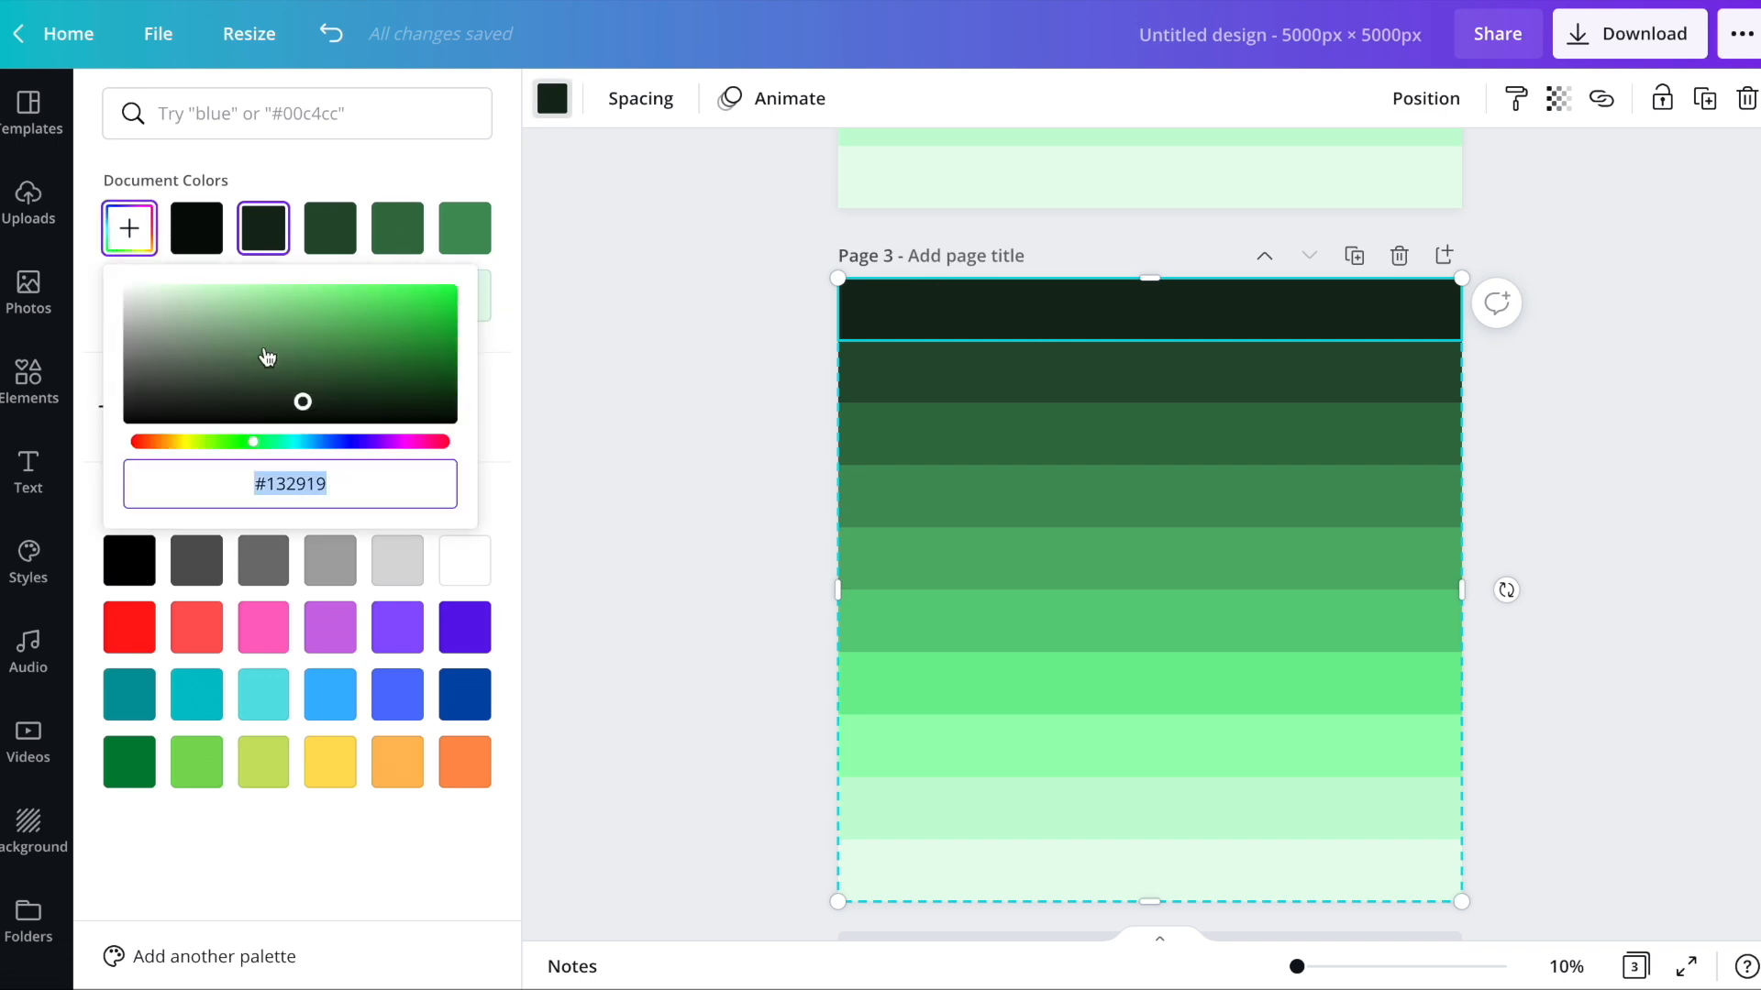
{"action": "left_click", "coordinate": [310, 444]}
- Shift the second and third strips on page 3 to the same blue hue, making the second #254350
{"action": "left_click", "coordinate": [979, 397]}
{"action": "left_click", "coordinate": [127, 242]}
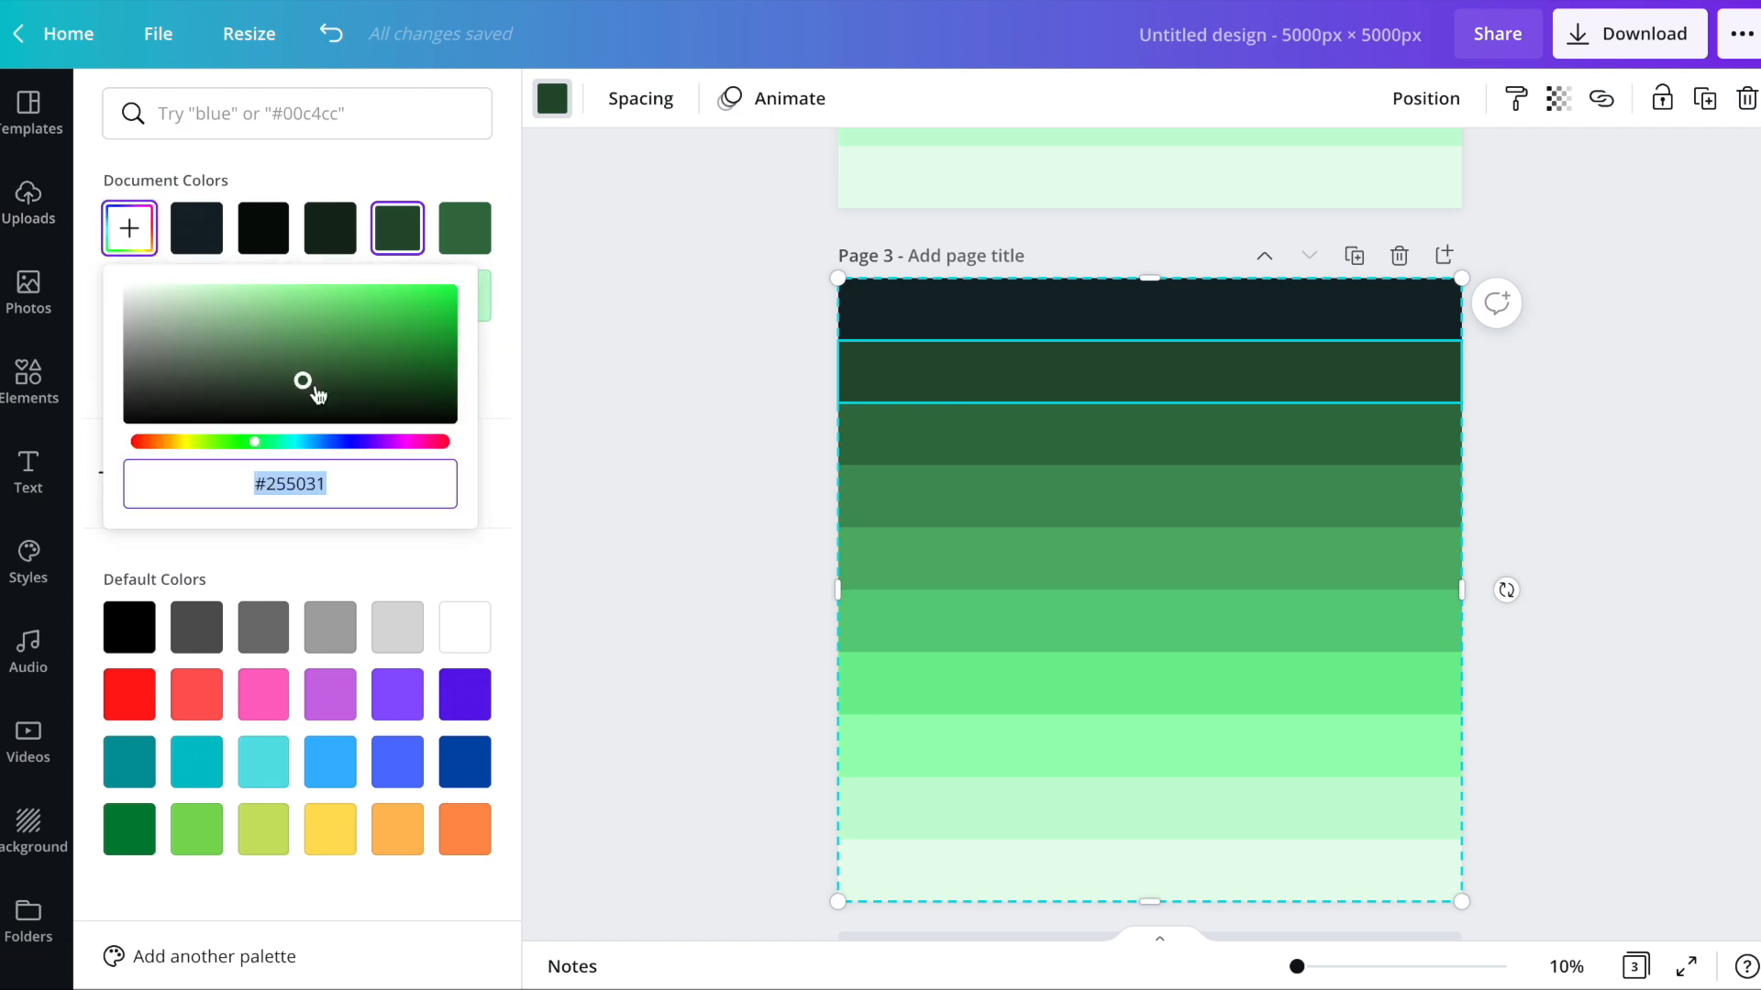
{"action": "left_click", "coordinate": [306, 443]}
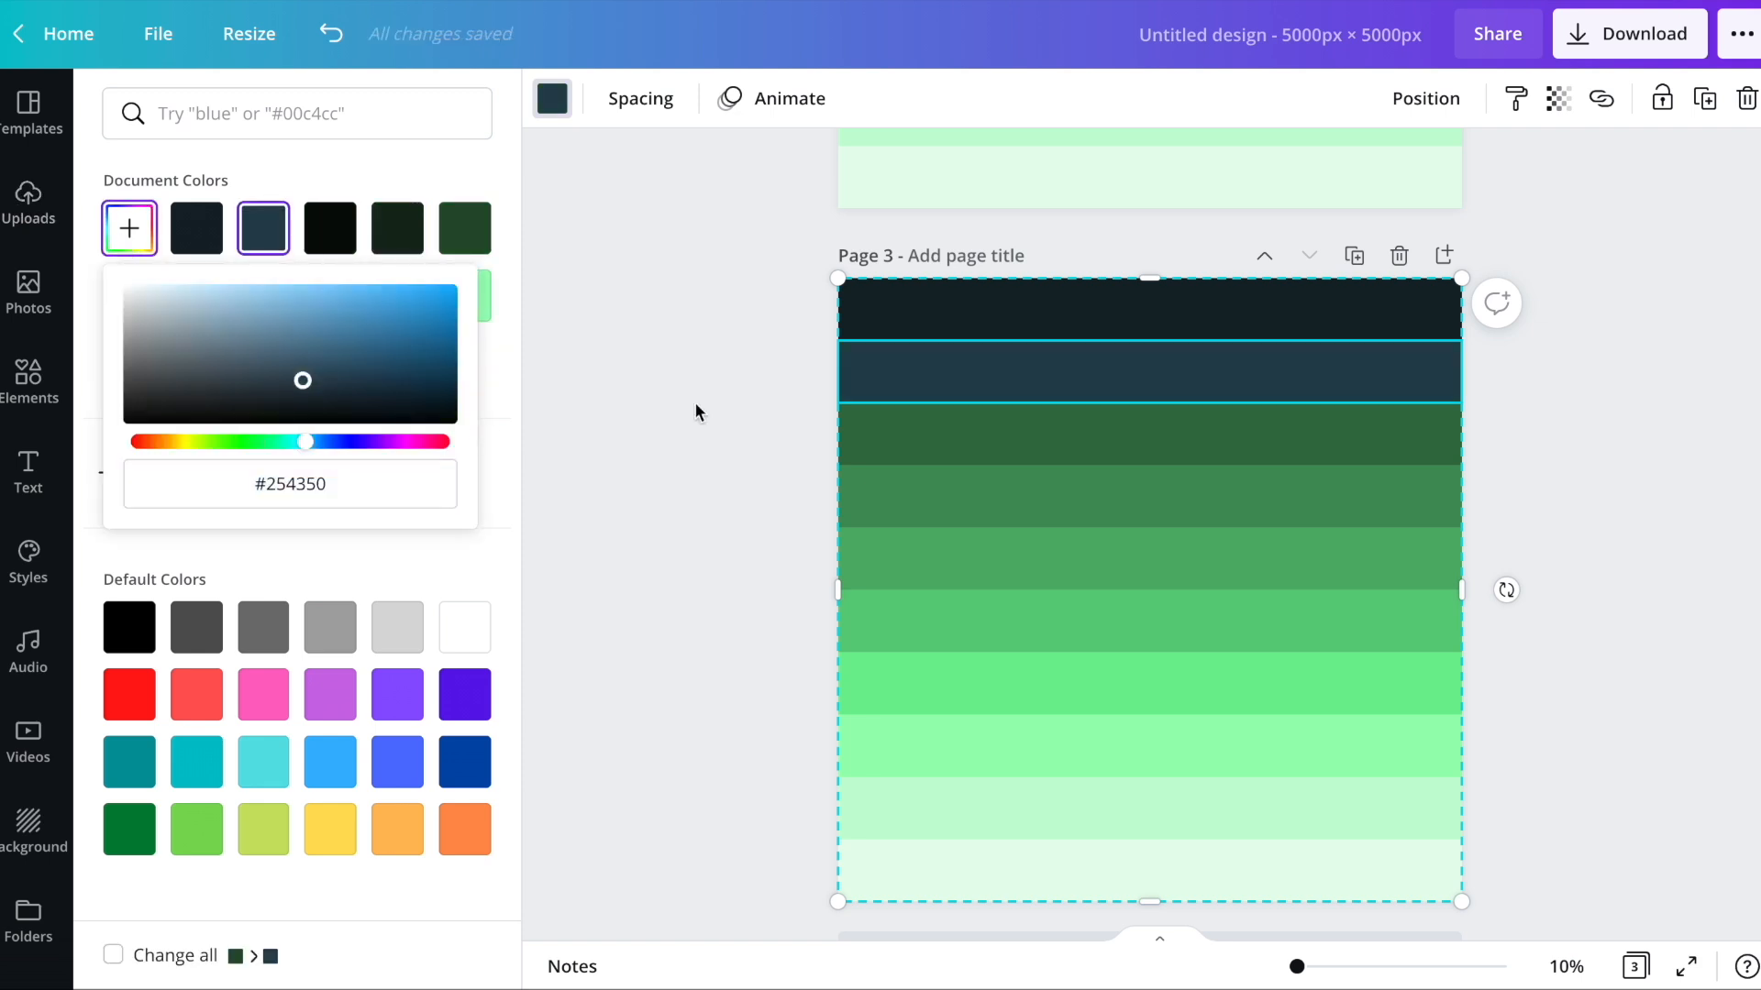
{"action": "left_click", "coordinate": [959, 439]}
{"action": "left_click", "coordinate": [129, 227]}
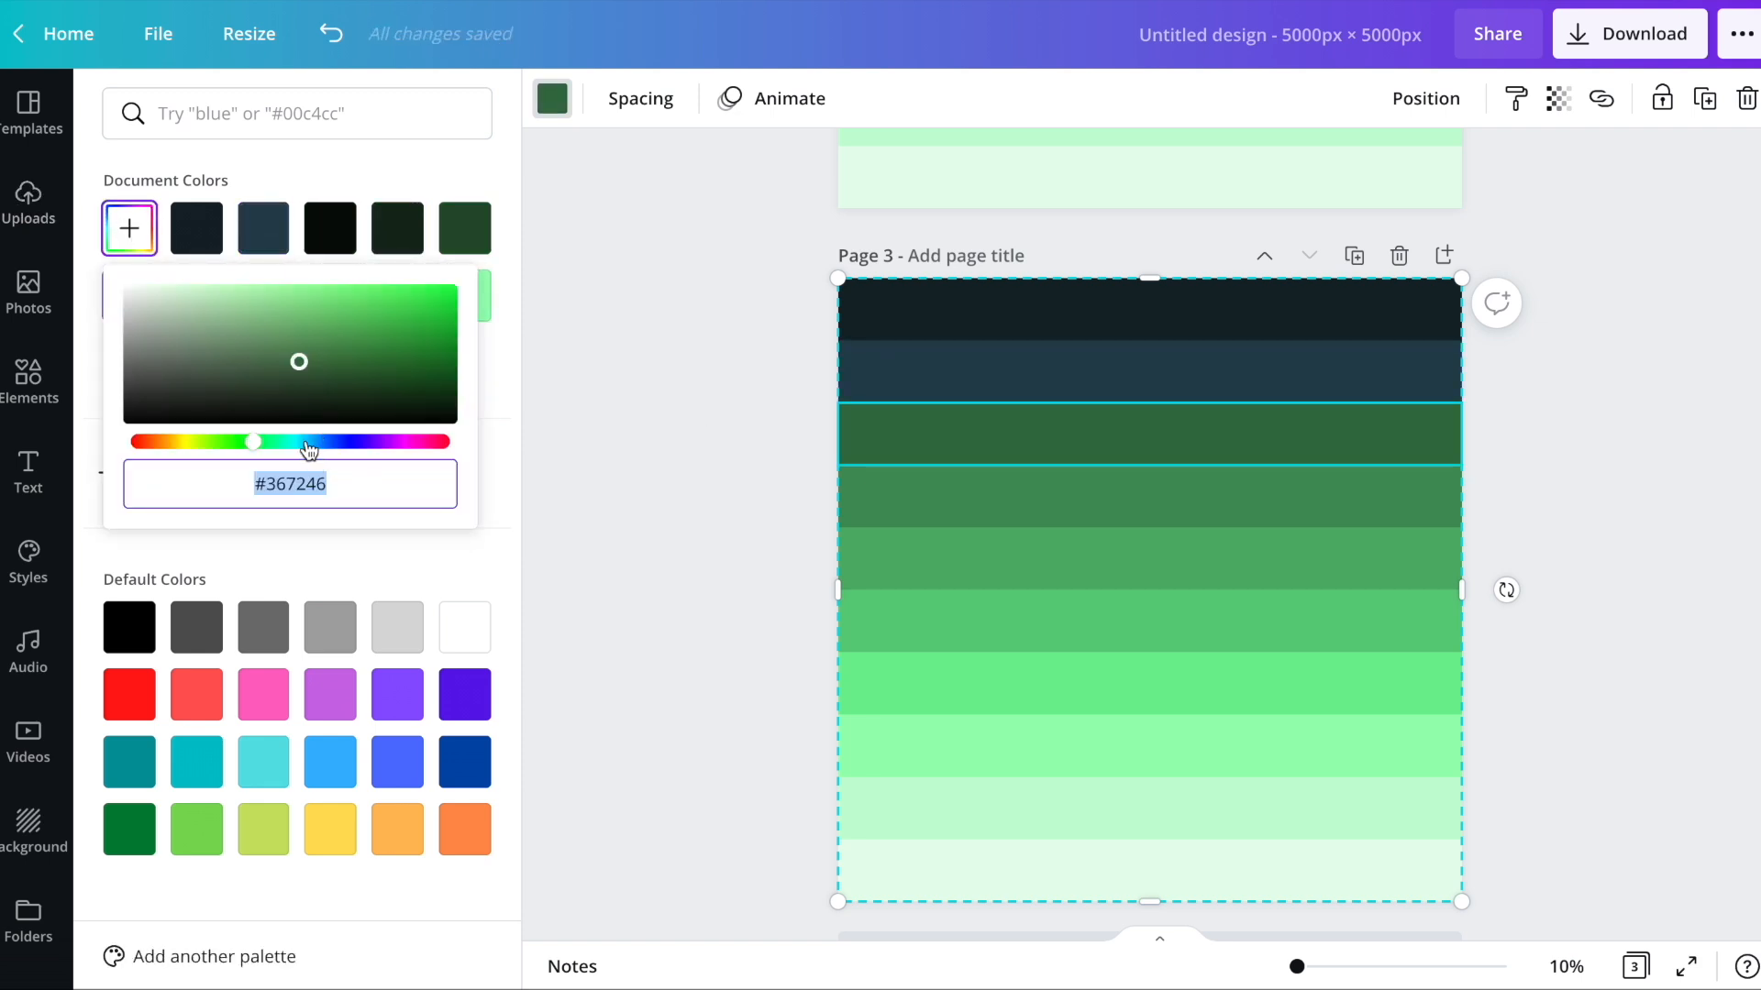
{"action": "left_click", "coordinate": [310, 445]}
- Shift the fourth and fifth strips on page 3 to the blue hue, making the fifth #5596B2
{"action": "left_click", "coordinate": [927, 515]}
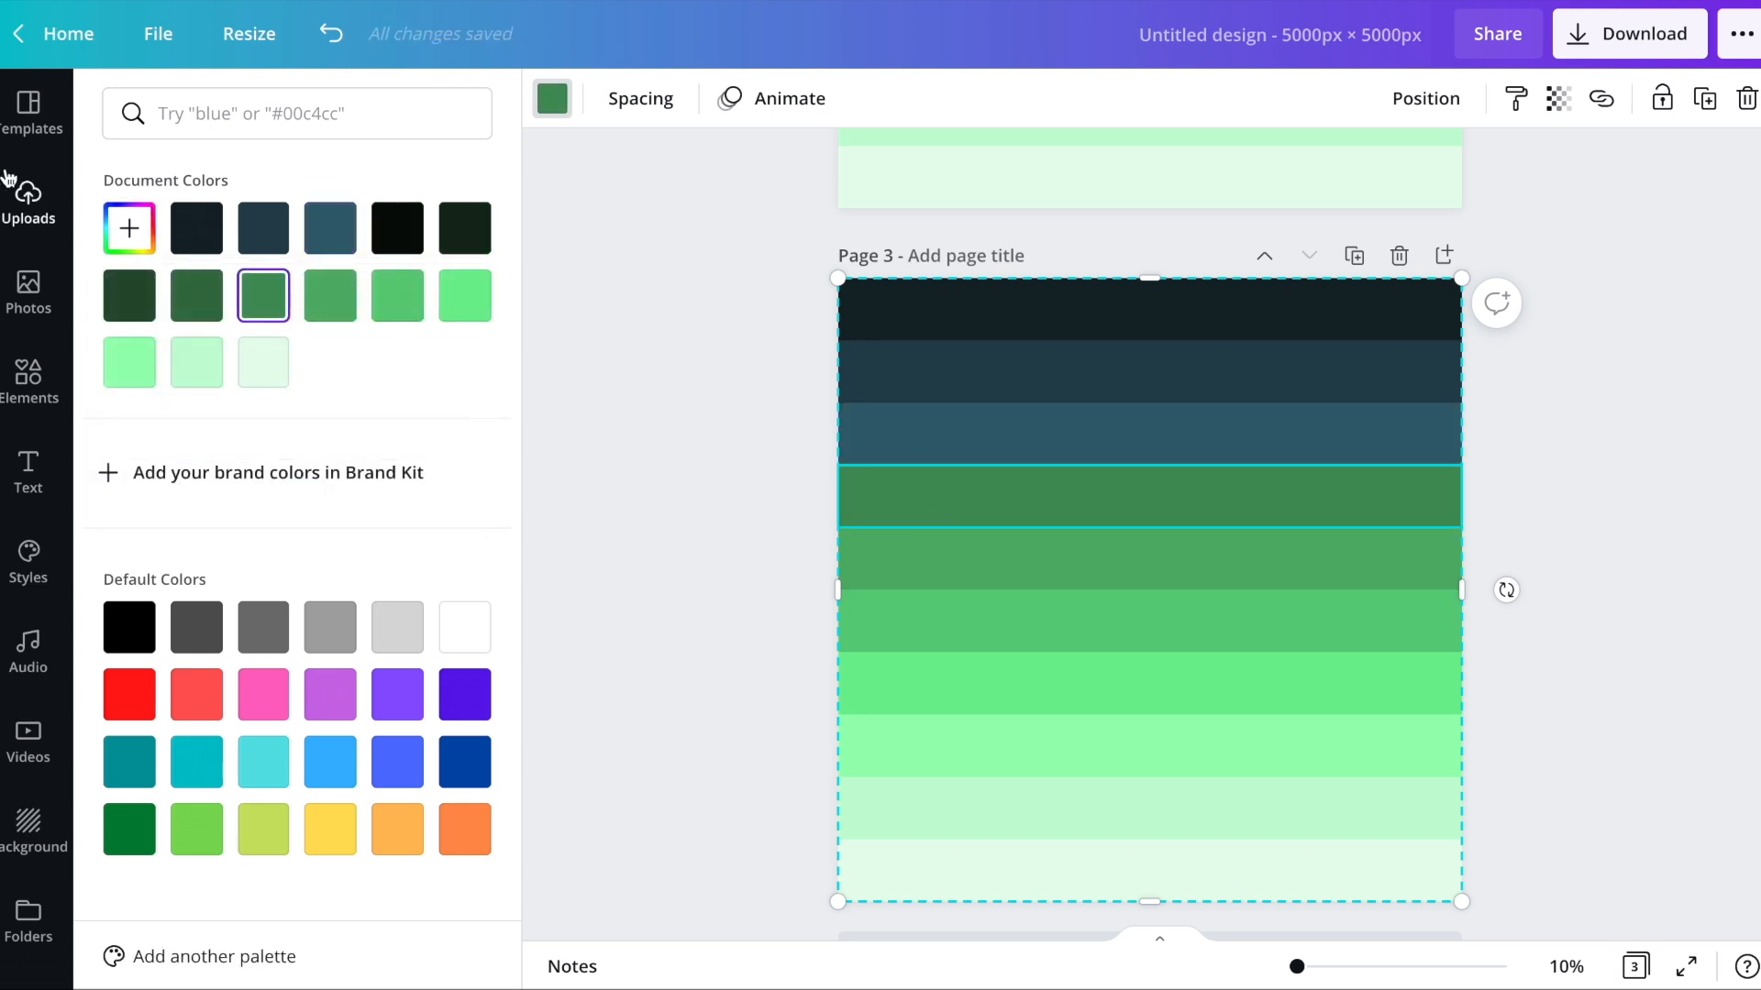
{"action": "left_click", "coordinate": [125, 229]}
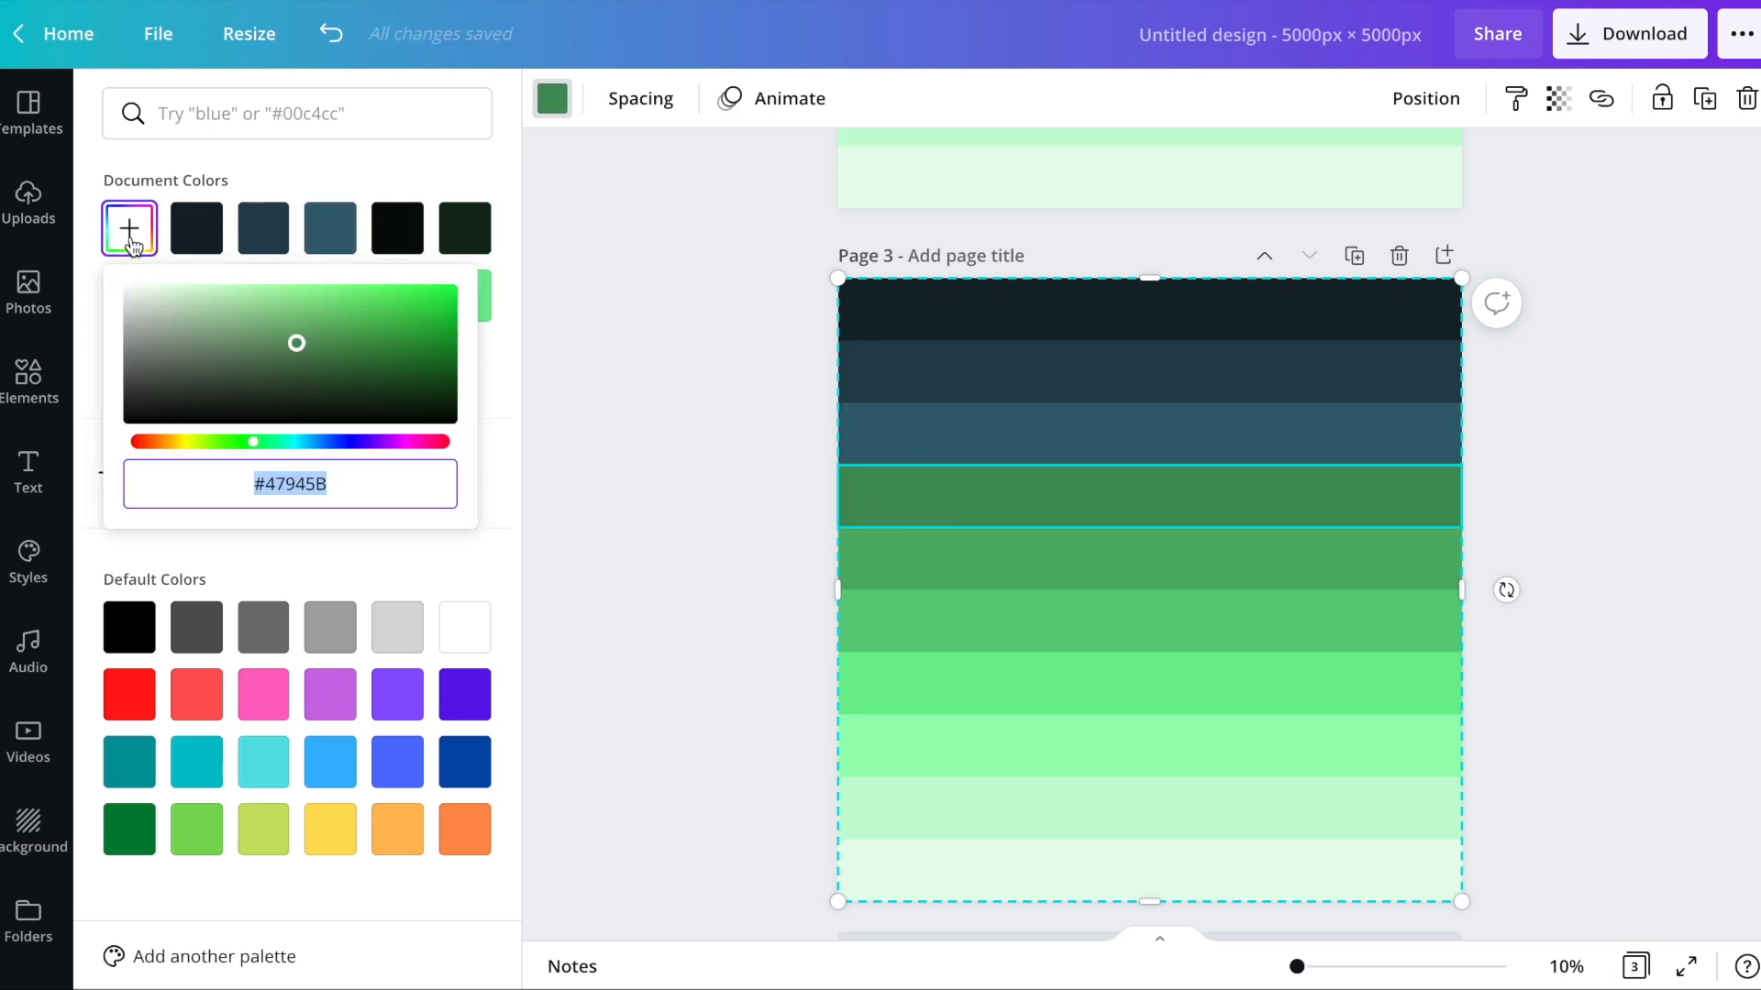
{"action": "left_click", "coordinate": [310, 443]}
{"action": "left_click", "coordinate": [974, 563]}
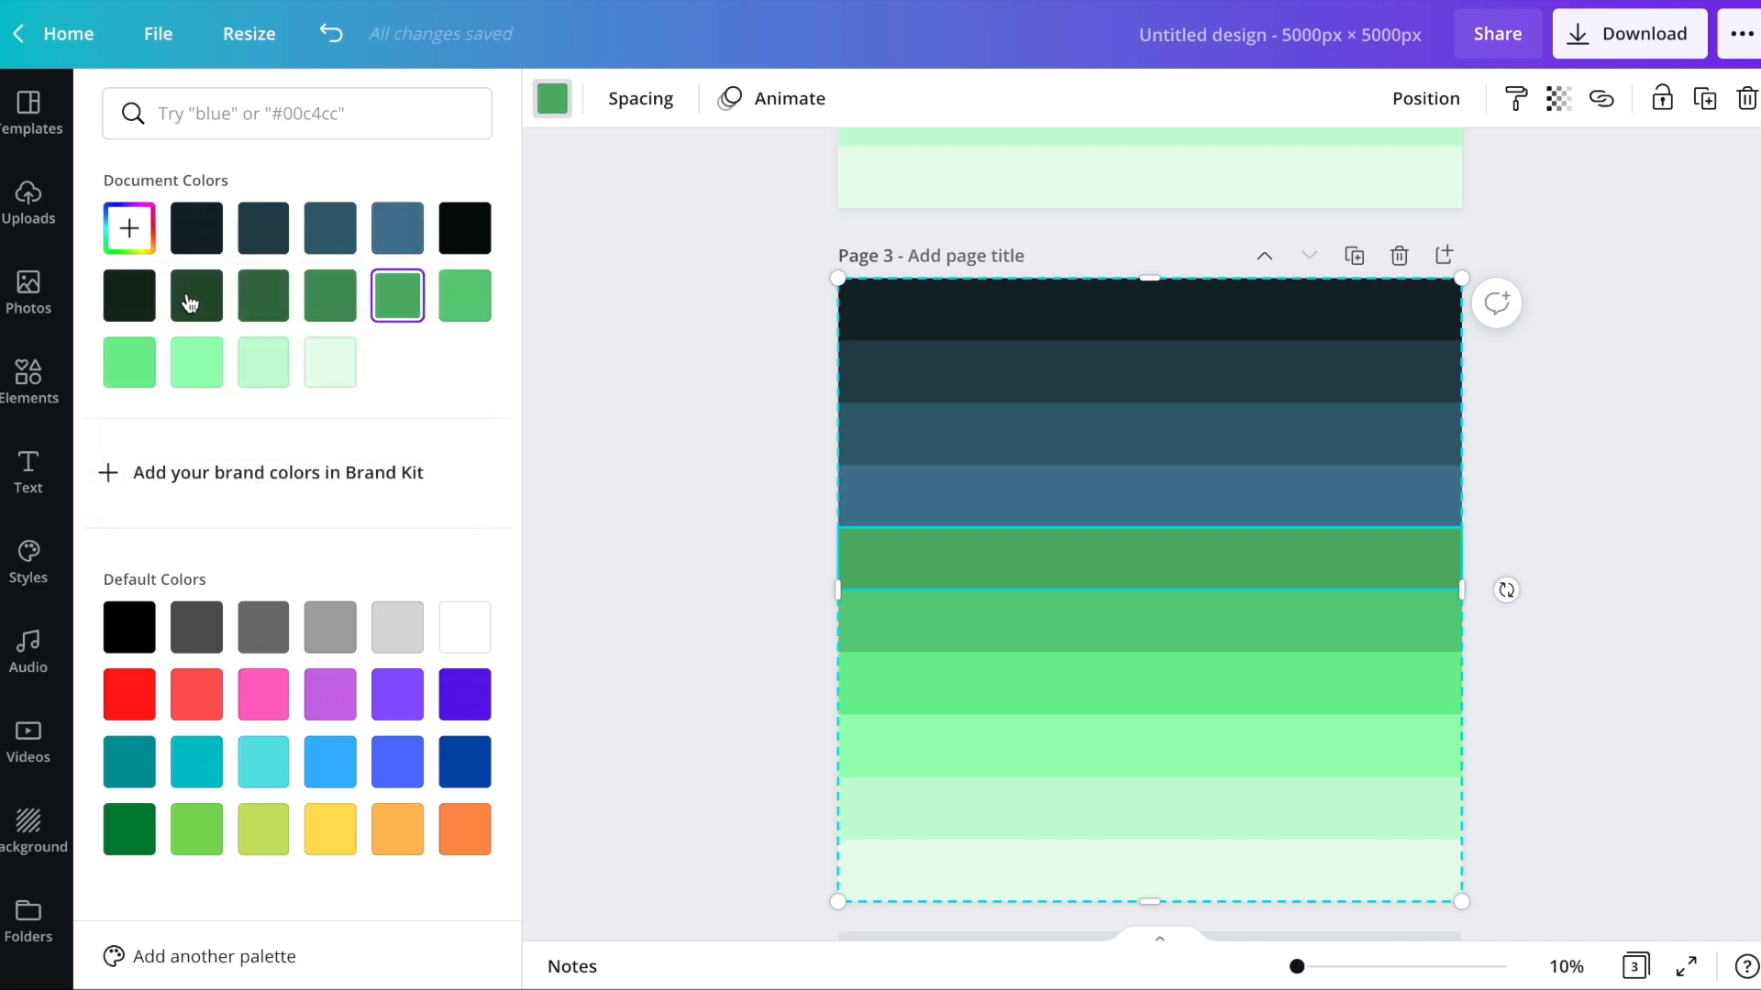
{"action": "left_click", "coordinate": [127, 228]}
{"action": "left_click", "coordinate": [306, 443]}
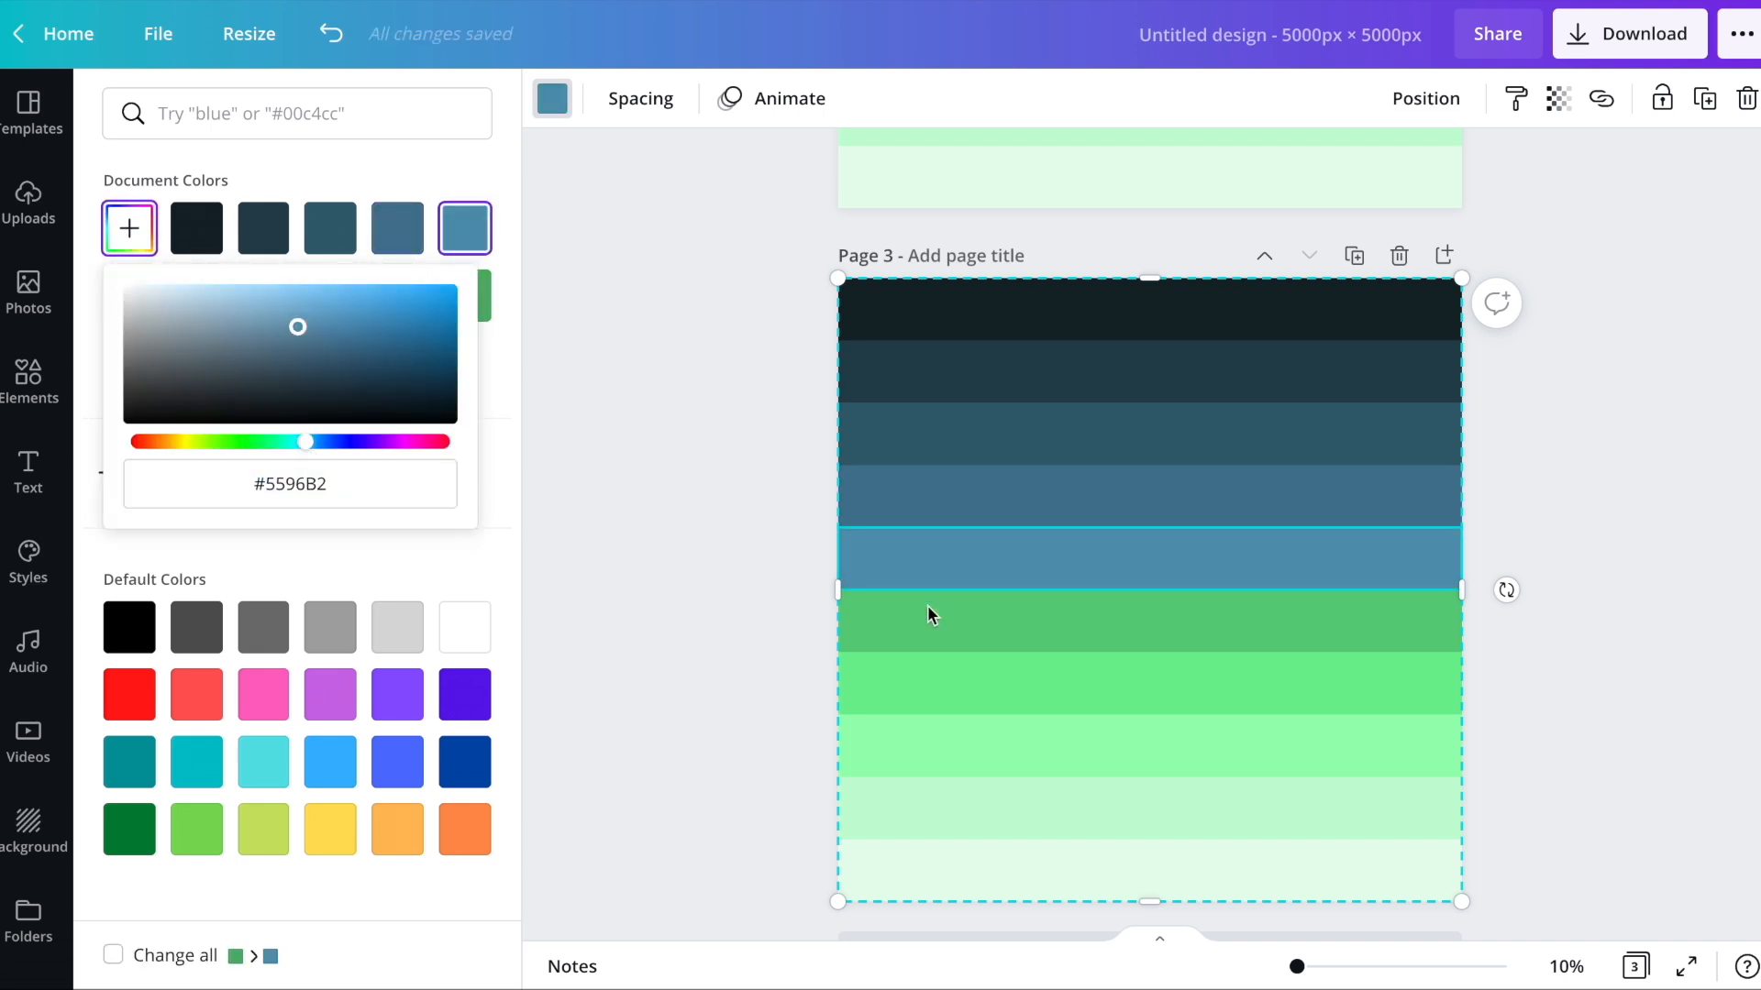
- Shift the sixth and seventh strips on page 3 to the blue hue, making the seventh #72C6EF
{"action": "left_click", "coordinate": [930, 629]}
{"action": "left_click", "coordinate": [129, 228]}
{"action": "left_click", "coordinate": [306, 443]}
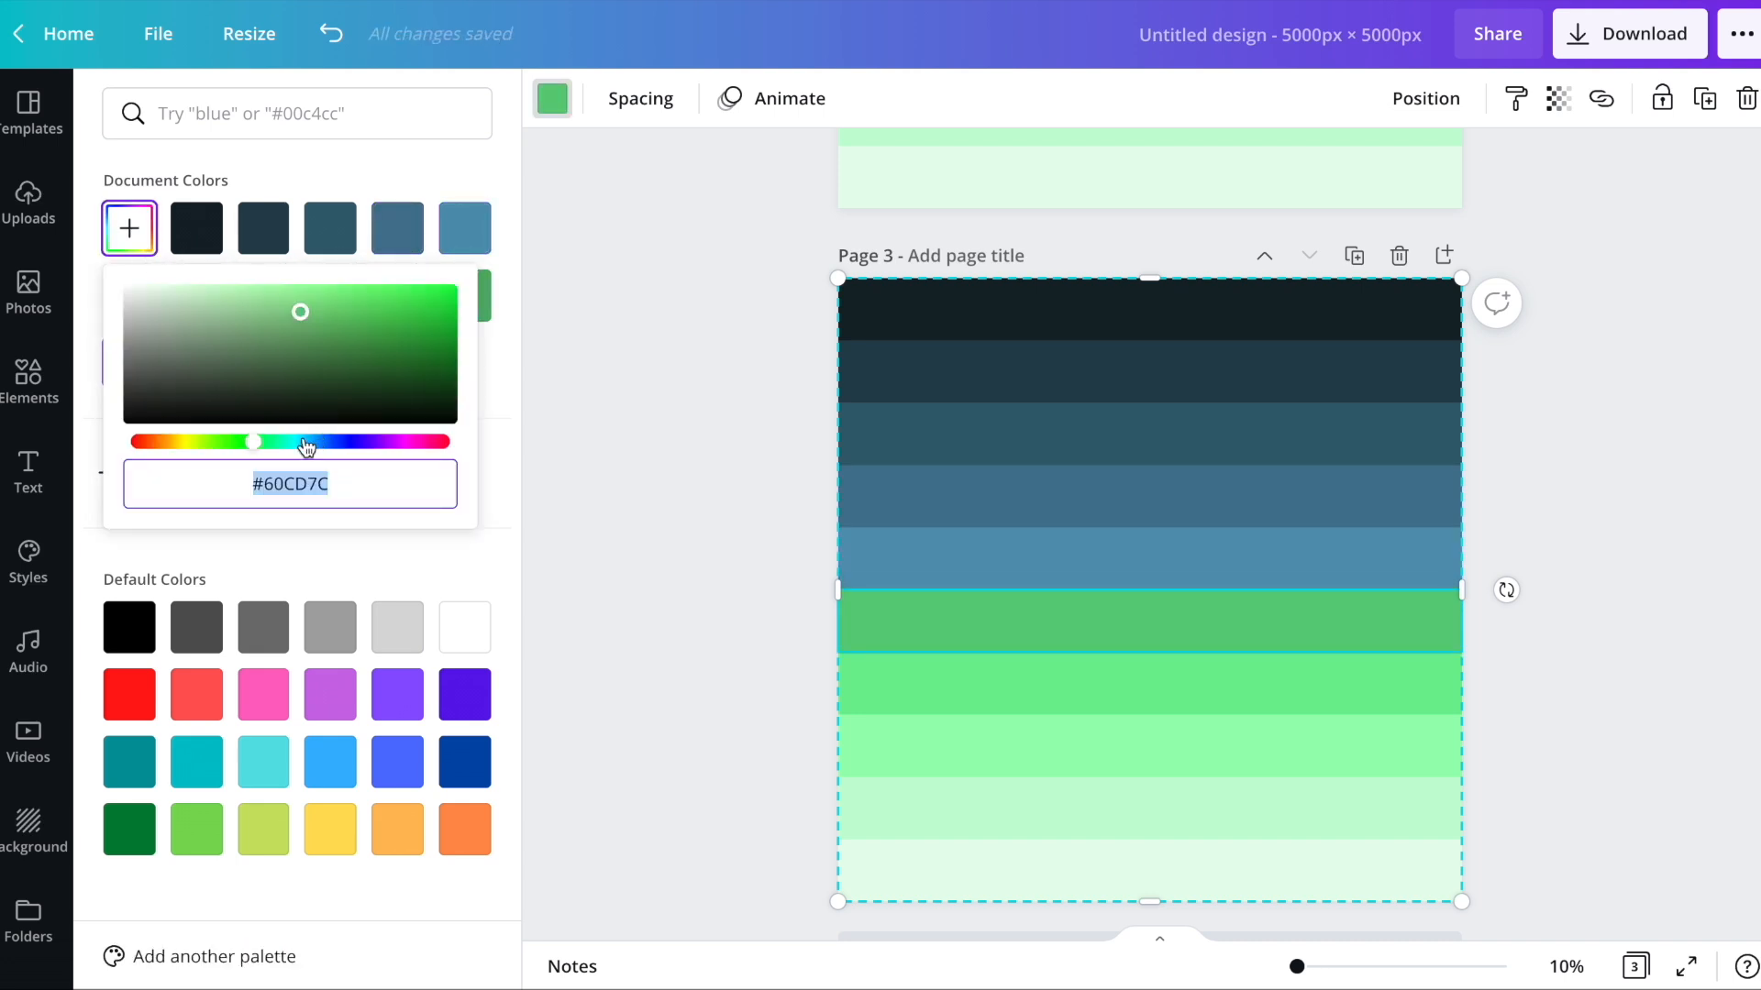
{"action": "left_click", "coordinate": [953, 683]}
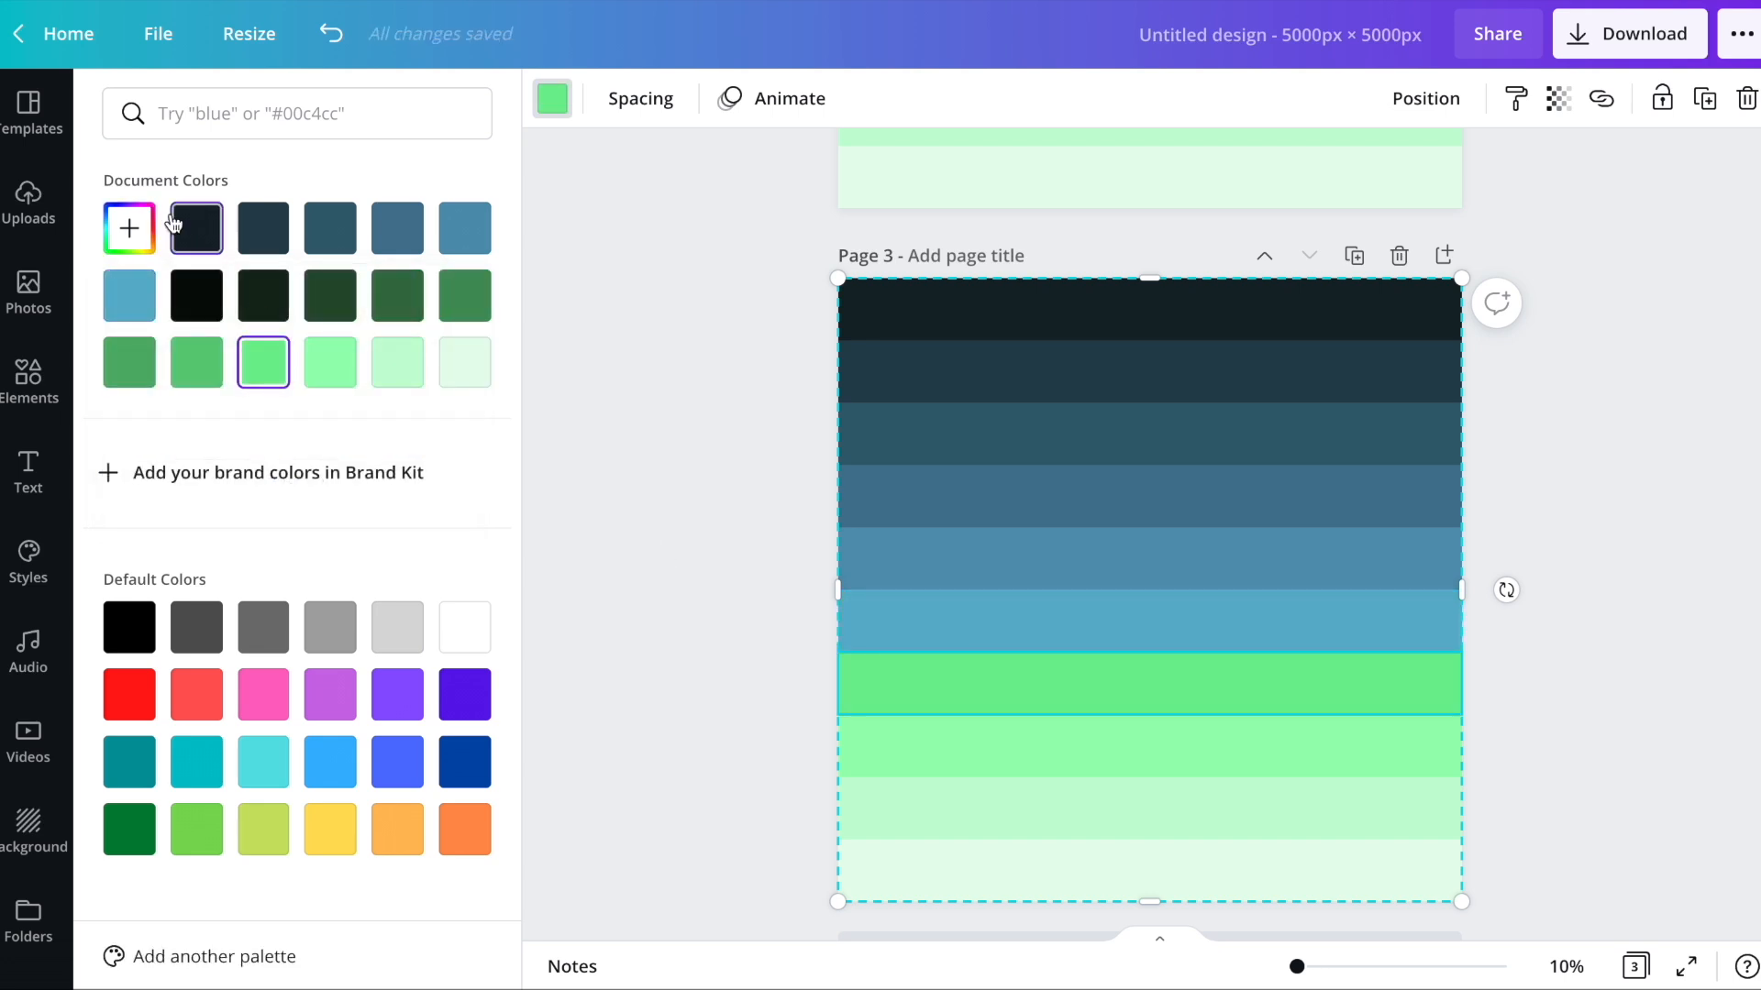
{"action": "left_click", "coordinate": [136, 232]}
{"action": "left_click", "coordinate": [306, 443]}
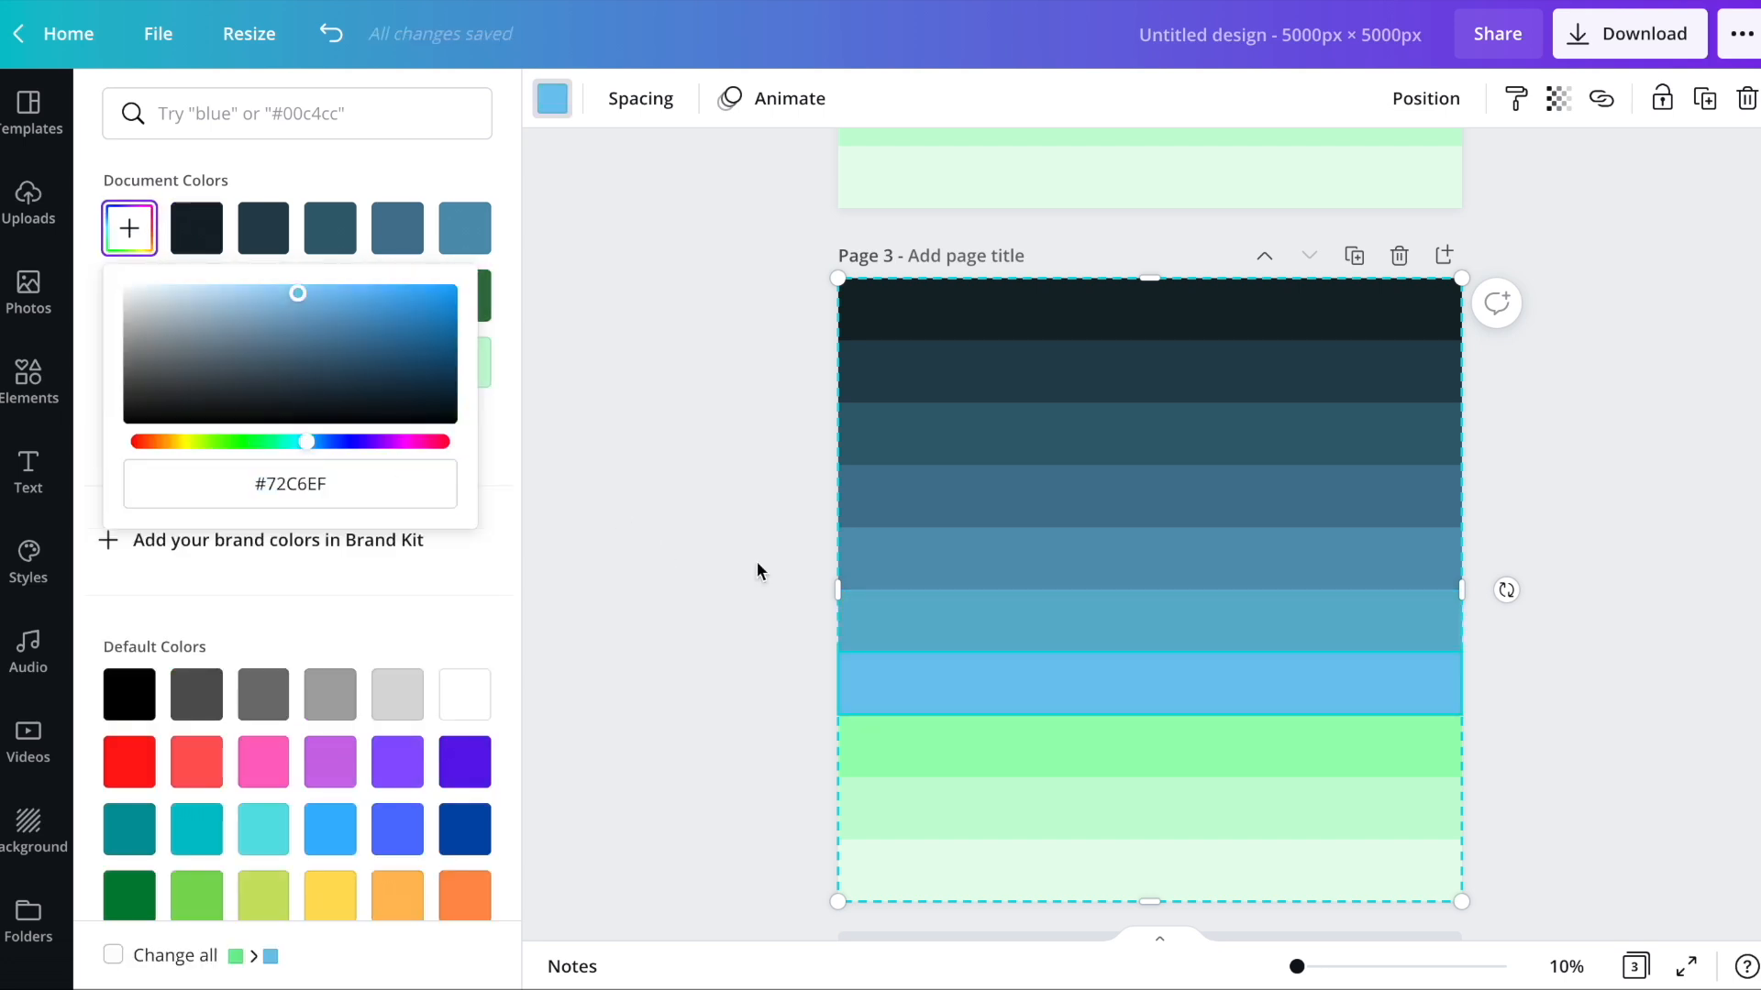
- Recolor the eighth strip on page 3 to light blue #9AF0FF
{"action": "left_click", "coordinate": [959, 759]}
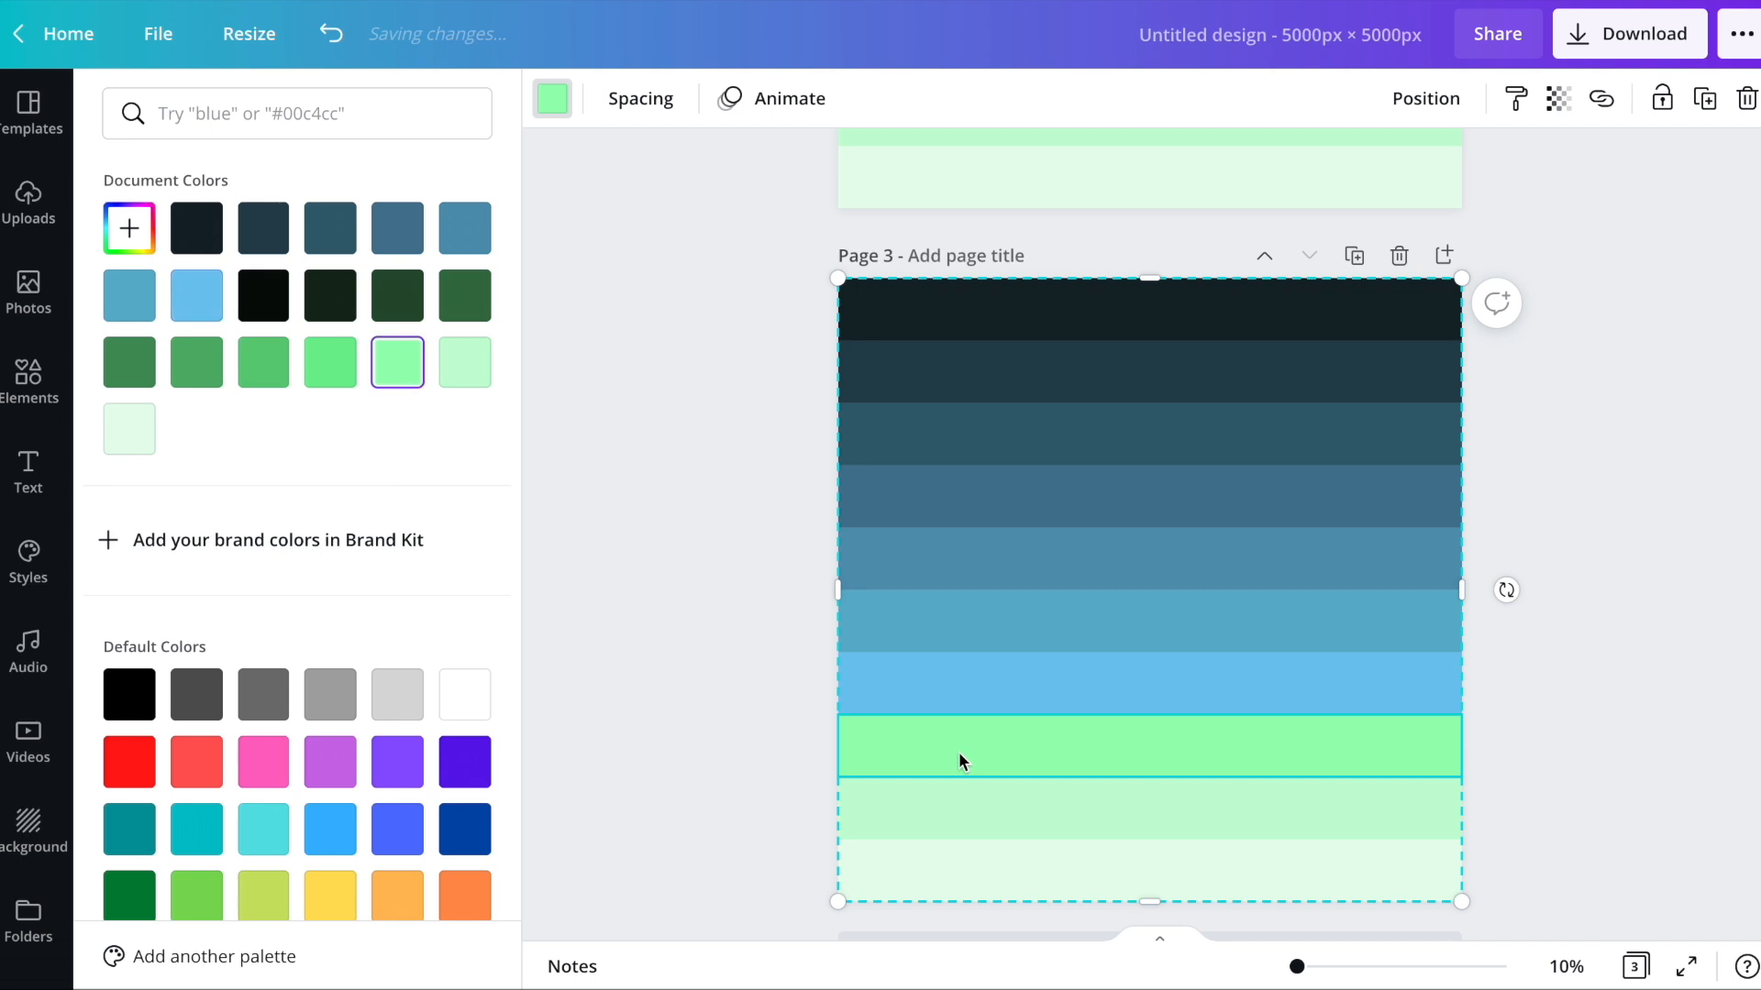
{"action": "left_click", "coordinate": [129, 228]}
{"action": "left_click", "coordinate": [306, 443]}
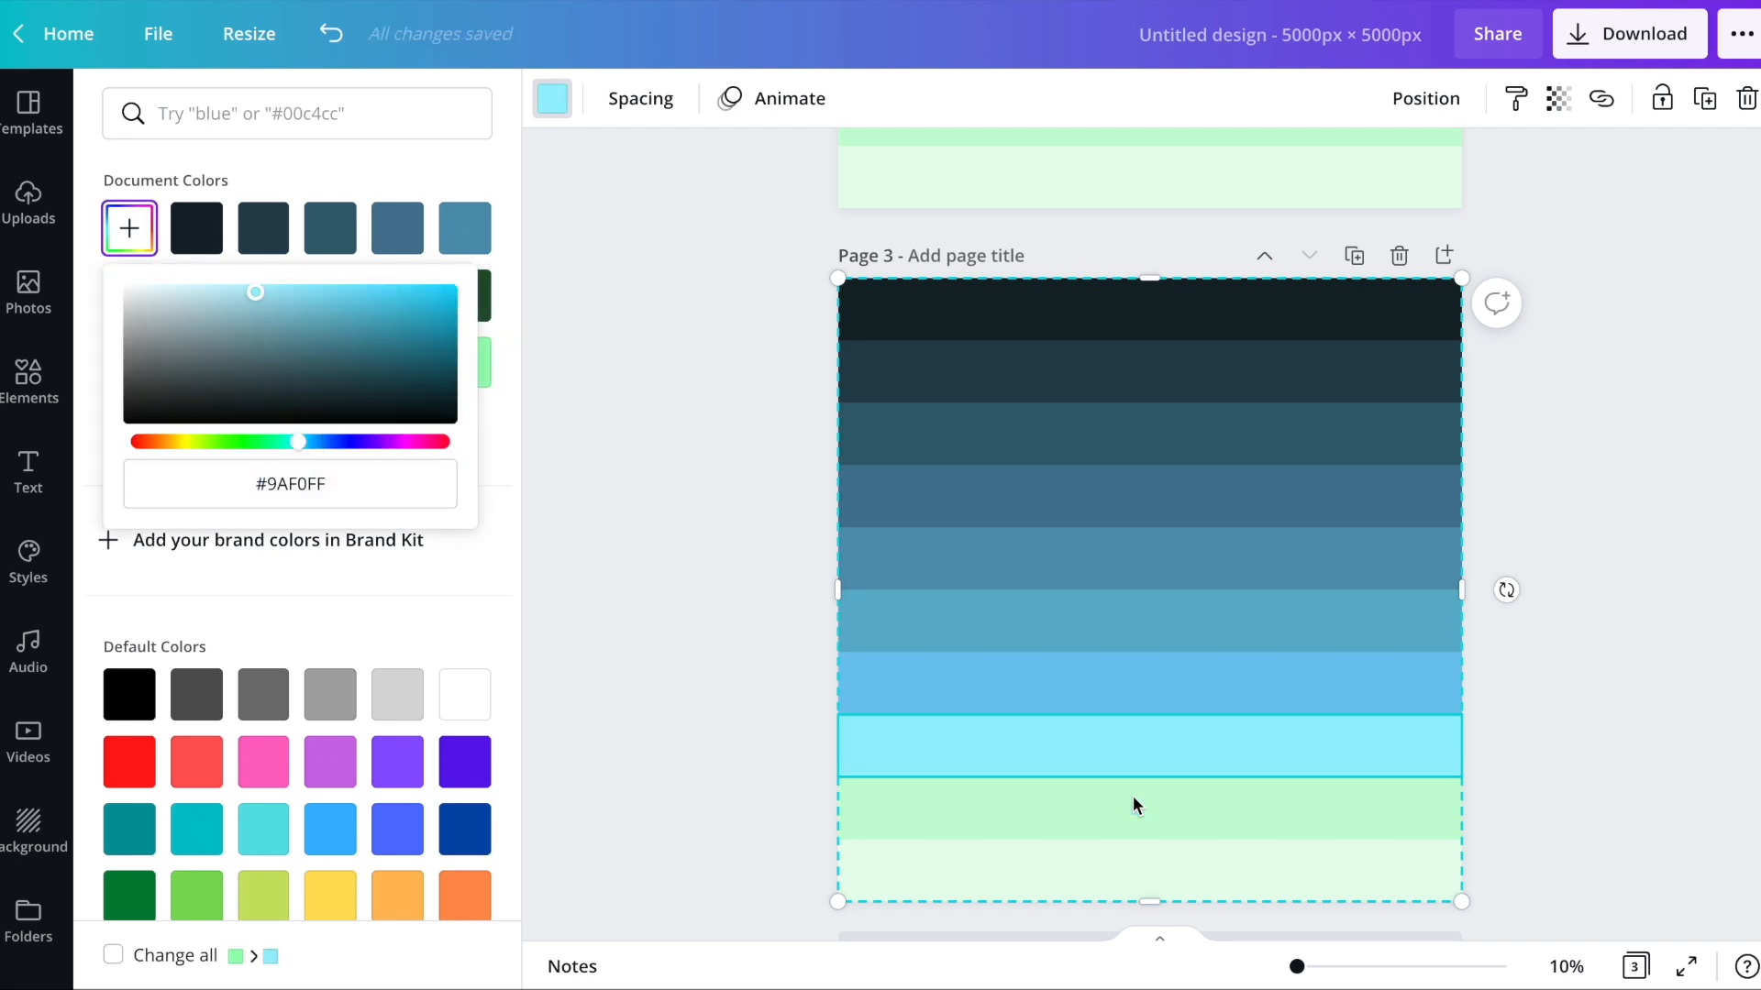
- Shift the ninth and tenth strips on page 3 to the light blue hue, making the ninth #C5F0FD
{"action": "left_click", "coordinate": [1087, 817]}
{"action": "left_click", "coordinate": [129, 229]}
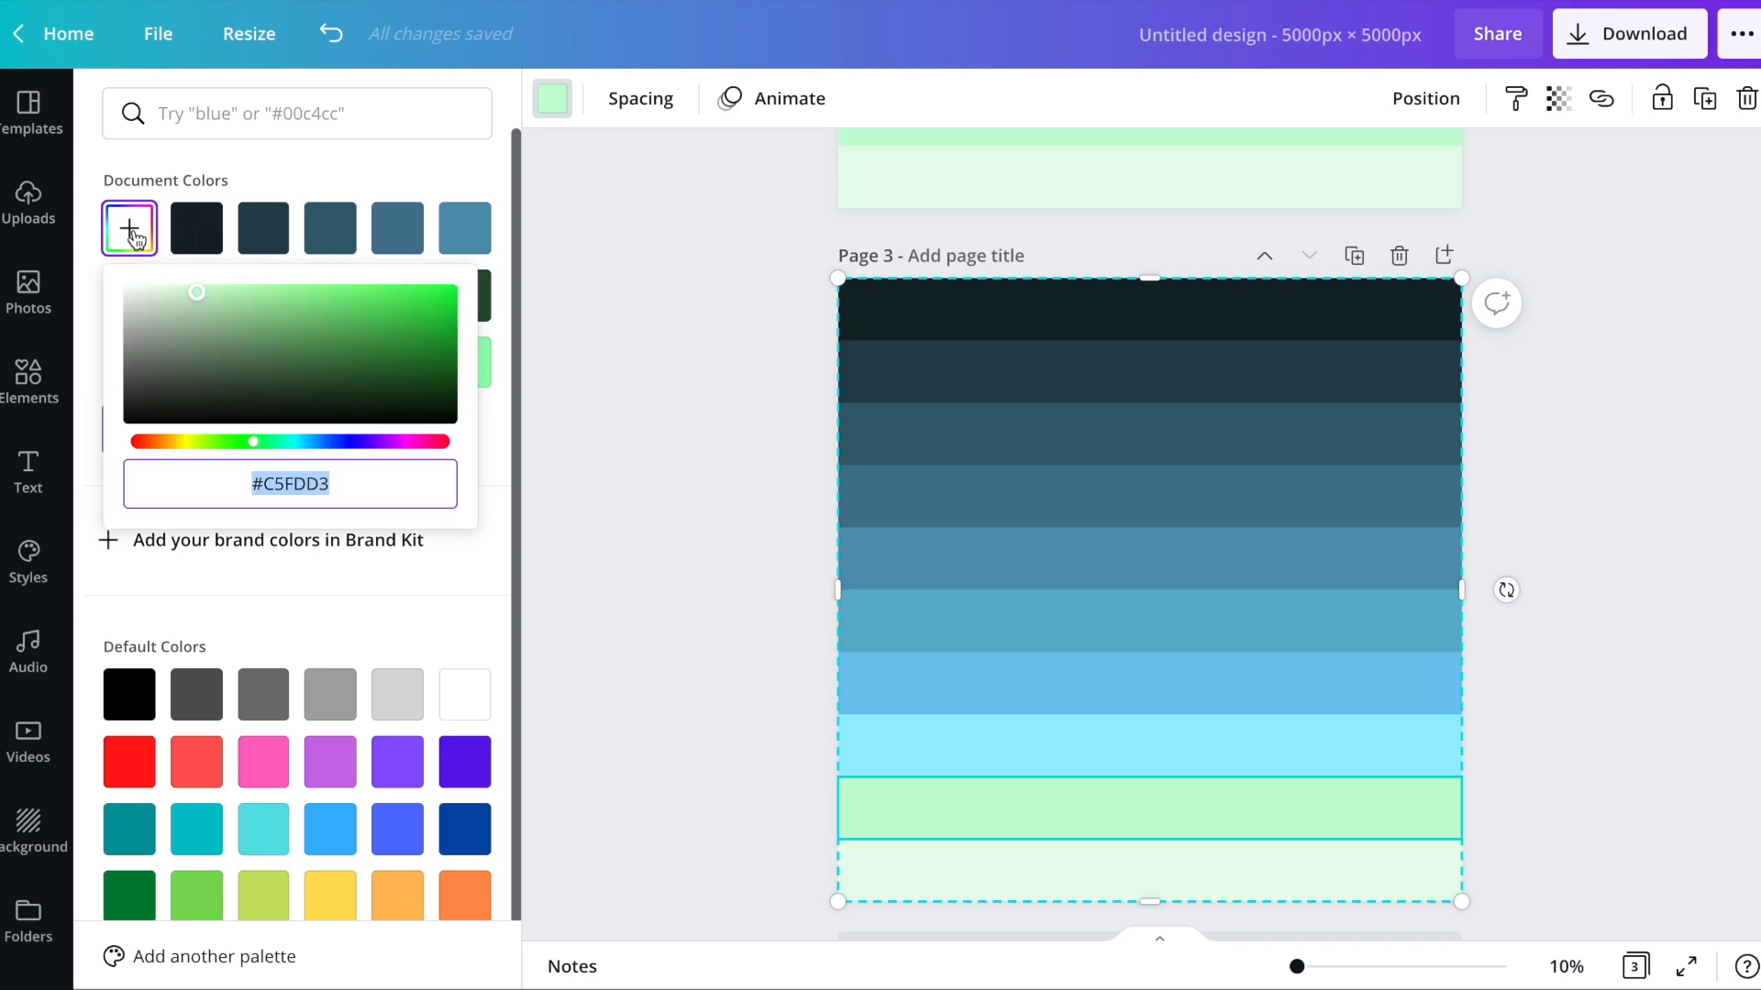
{"action": "left_click", "coordinate": [302, 442]}
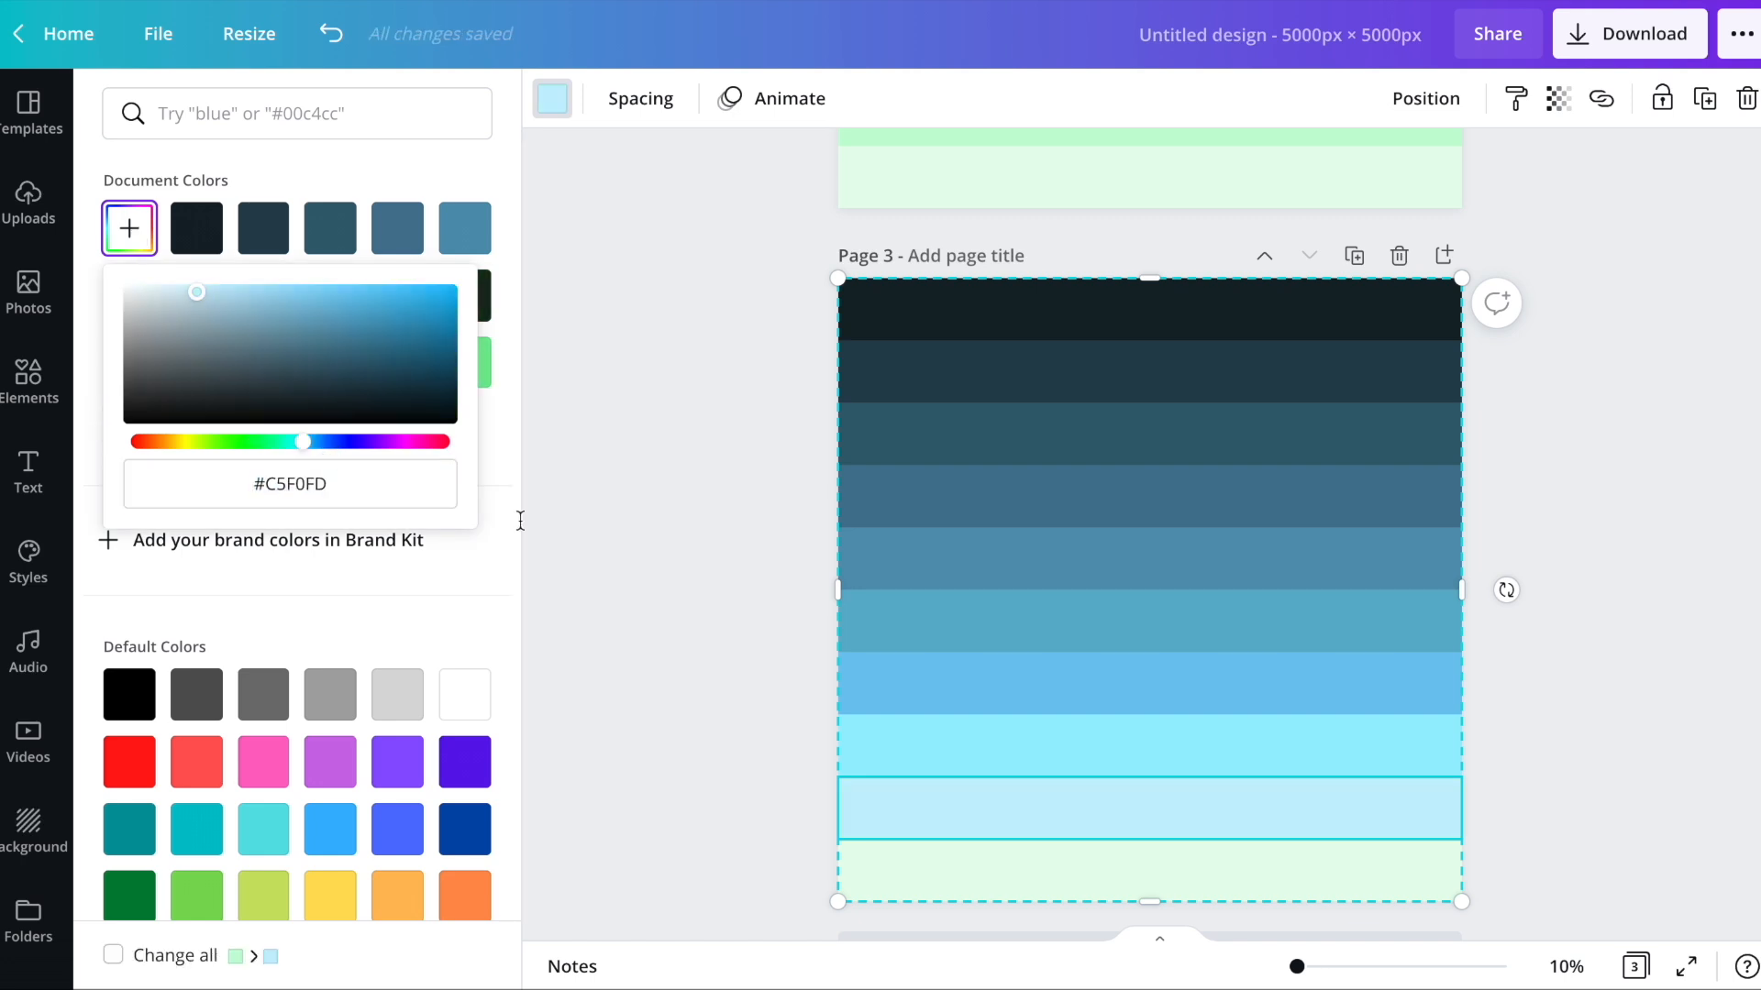
{"action": "left_click", "coordinate": [1008, 871]}
{"action": "left_click", "coordinate": [129, 228]}
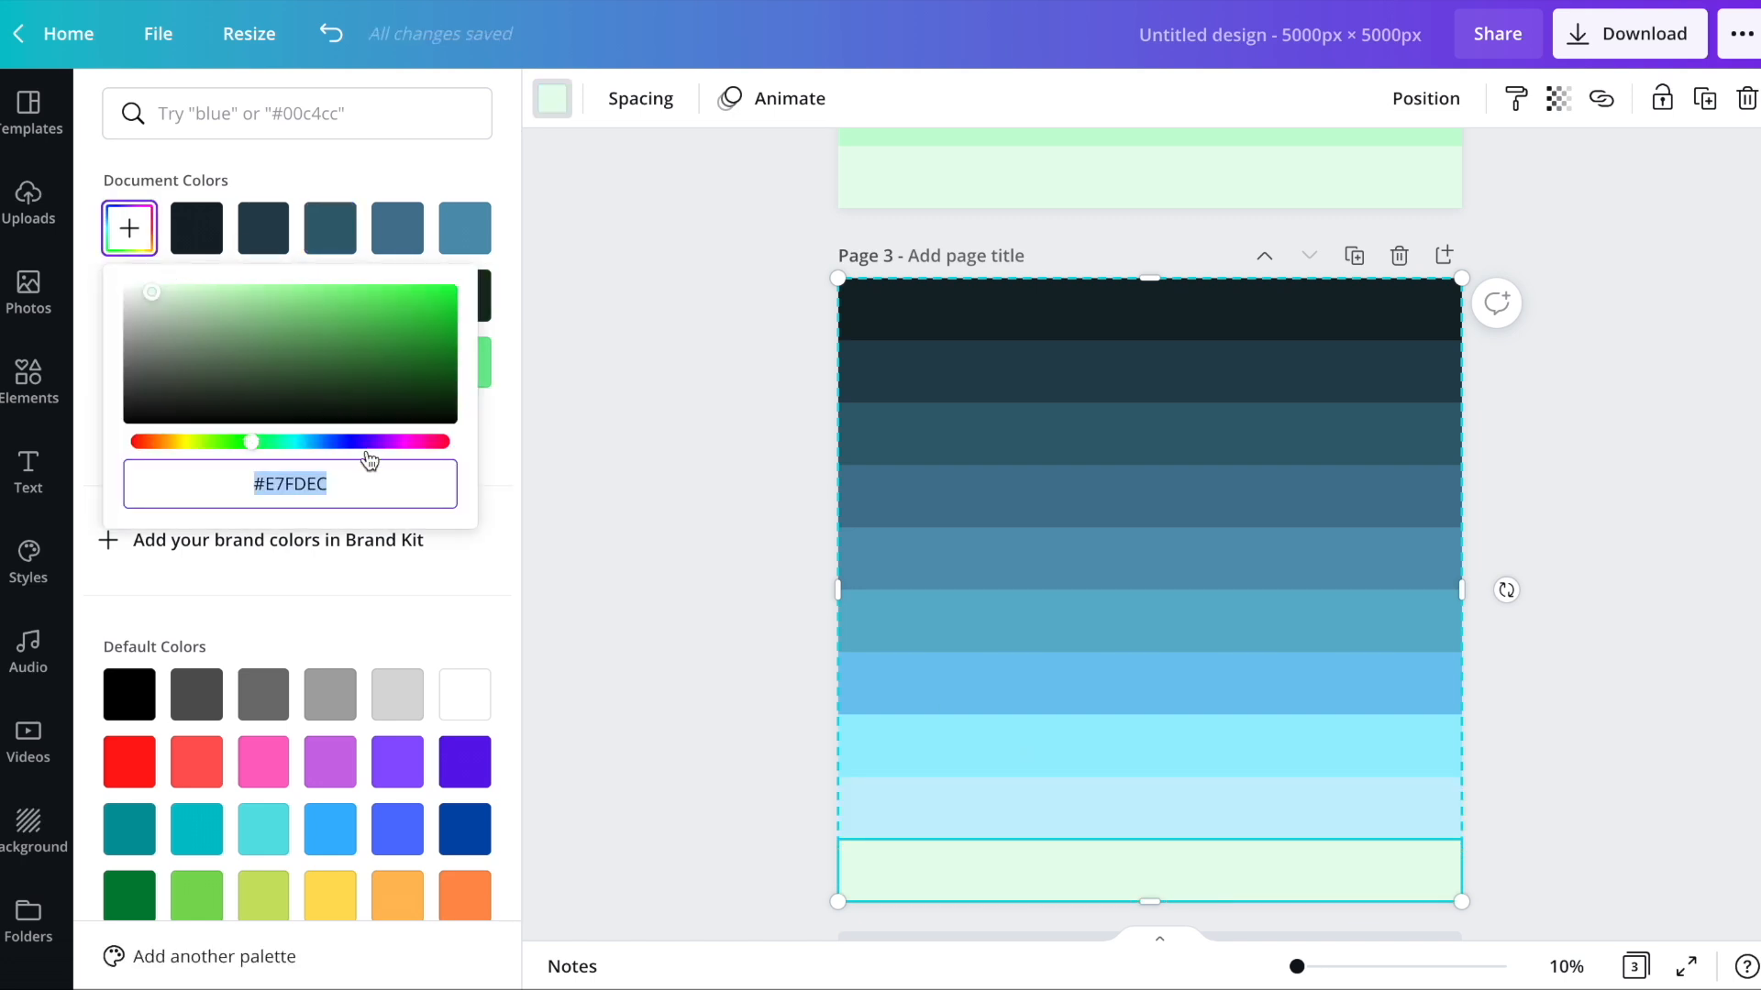
{"action": "left_click", "coordinate": [303, 444]}
{"action": "left_click", "coordinate": [734, 630]}
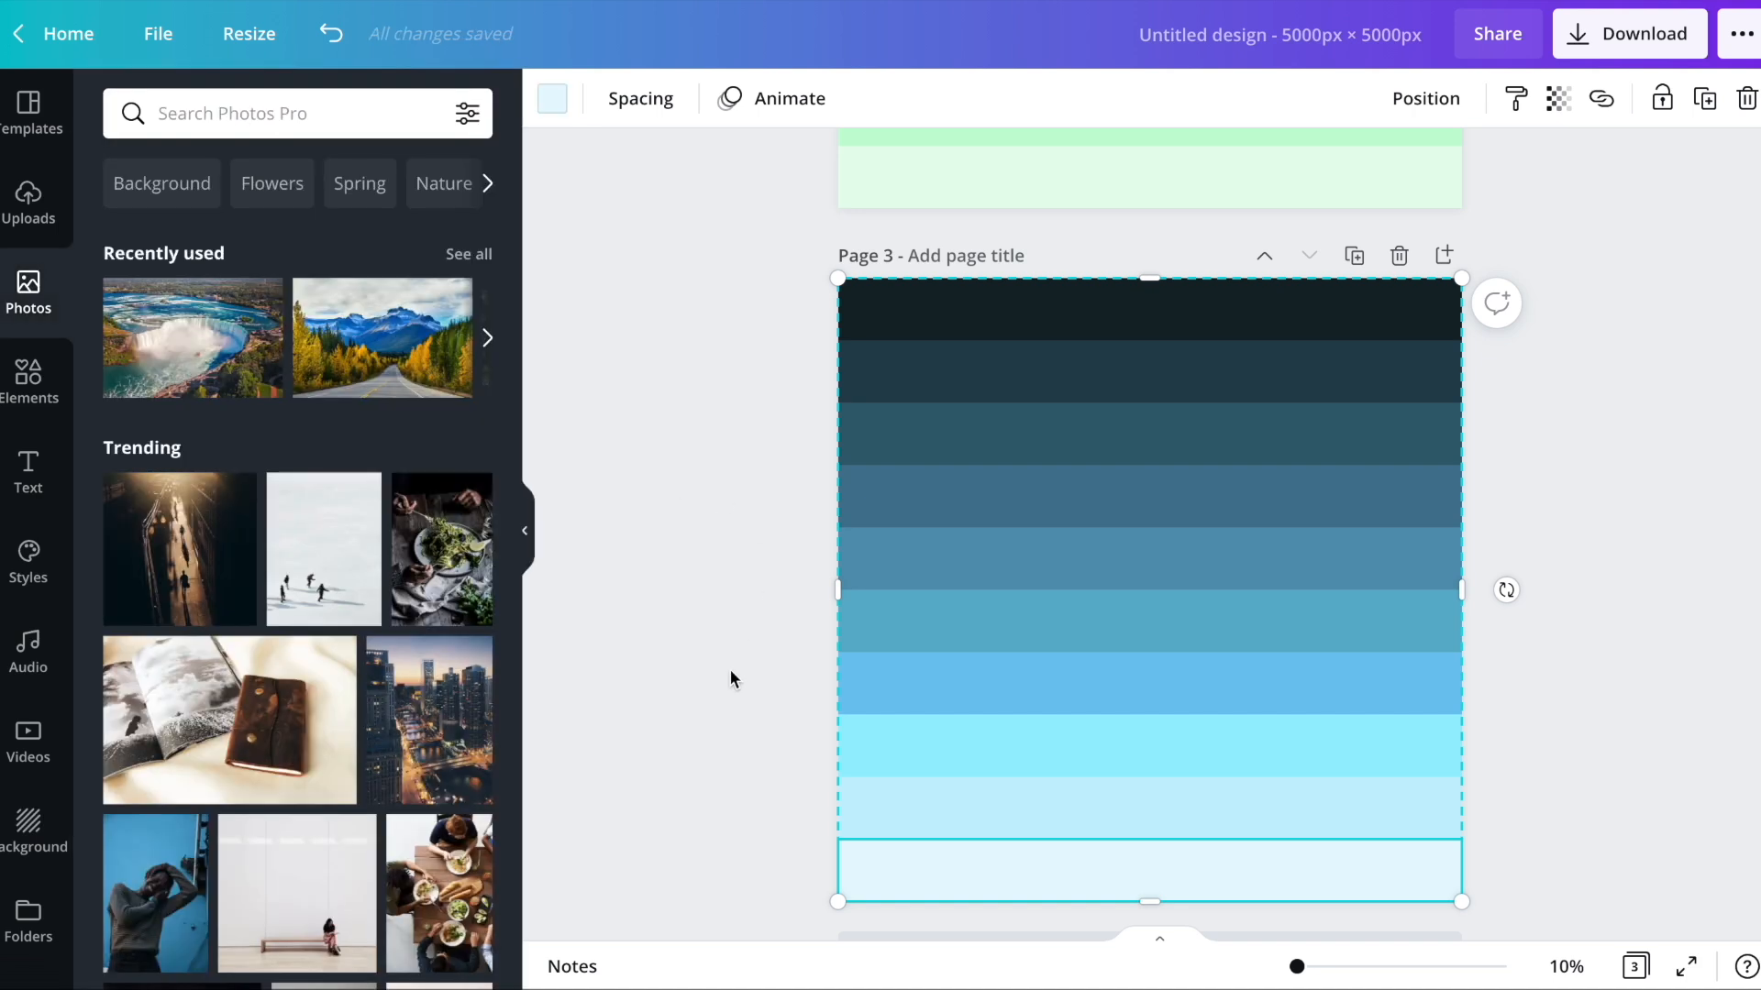
- Add a blank page 4 and insert the three-column, nine-cell grid with staggered cell heights
{"action": "scroll", "coordinate": [730, 672], "scroll_direction": "up", "scroll_amount": 10}
{"action": "scroll", "coordinate": [730, 670], "scroll_direction": "up", "scroll_amount": 4}
{"action": "scroll", "coordinate": [730, 671], "scroll_direction": "down", "scroll_amount": 10}
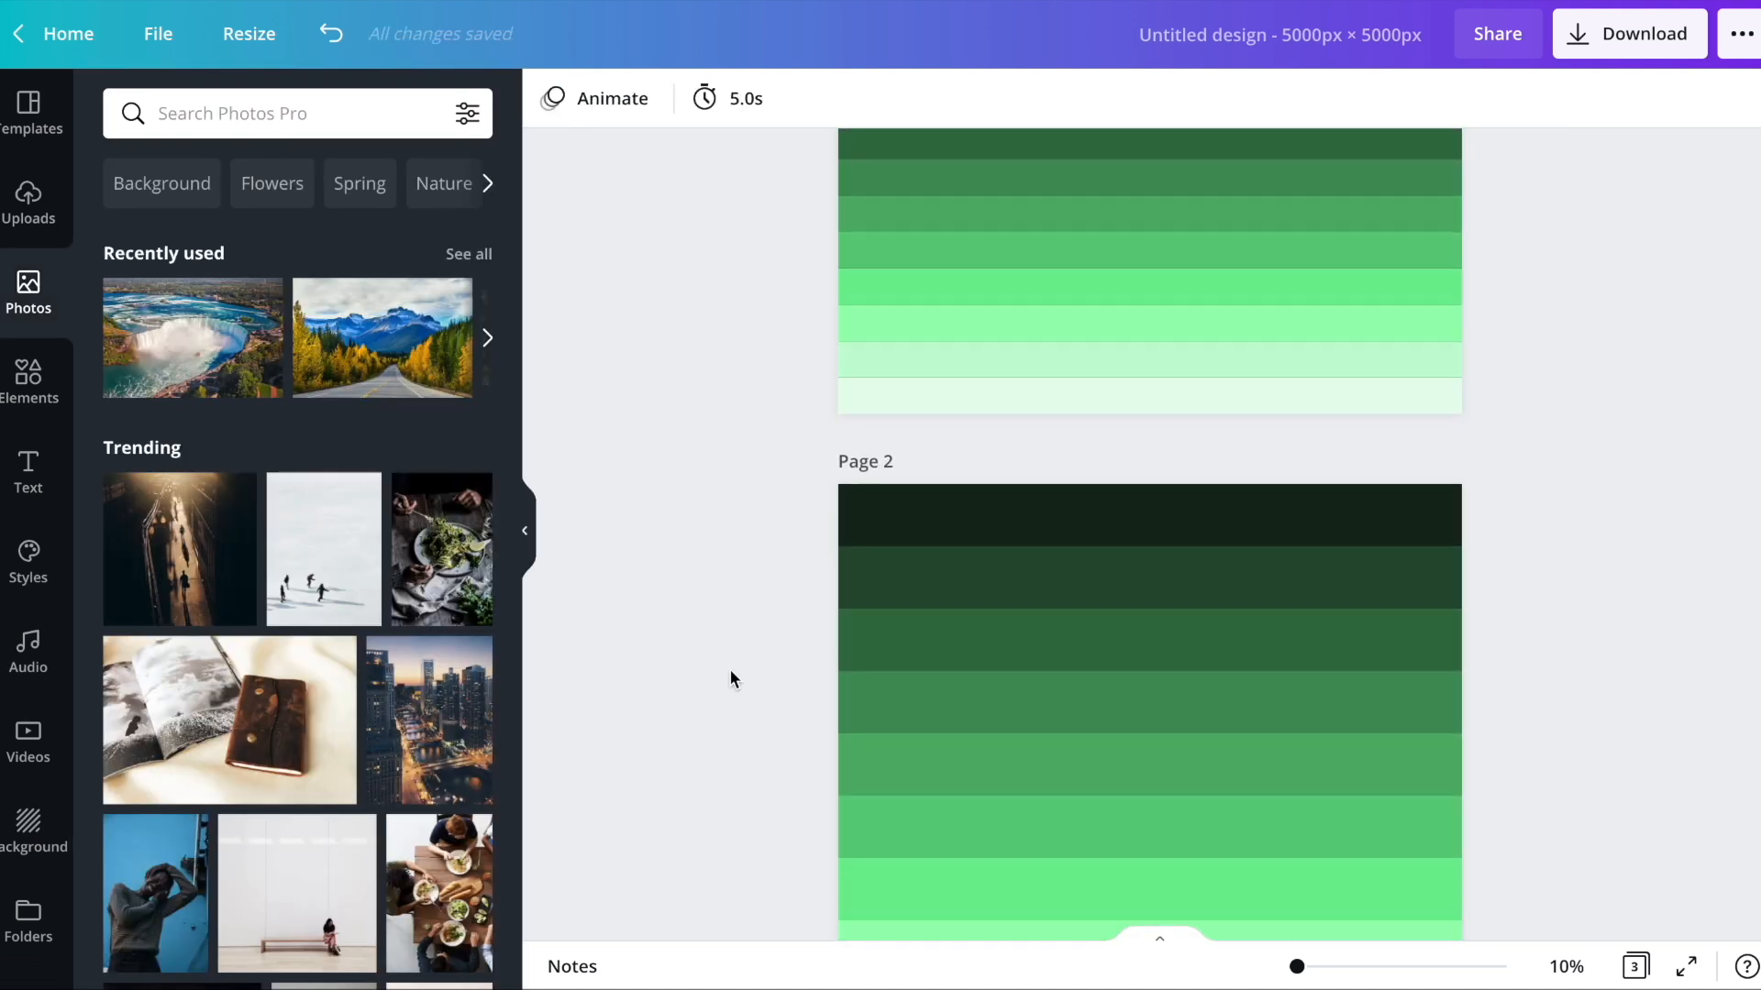
{"action": "scroll", "coordinate": [798, 737], "scroll_direction": "up", "scroll_amount": 10}
{"action": "scroll", "coordinate": [1002, 463], "scroll_direction": "down", "scroll_amount": 10}
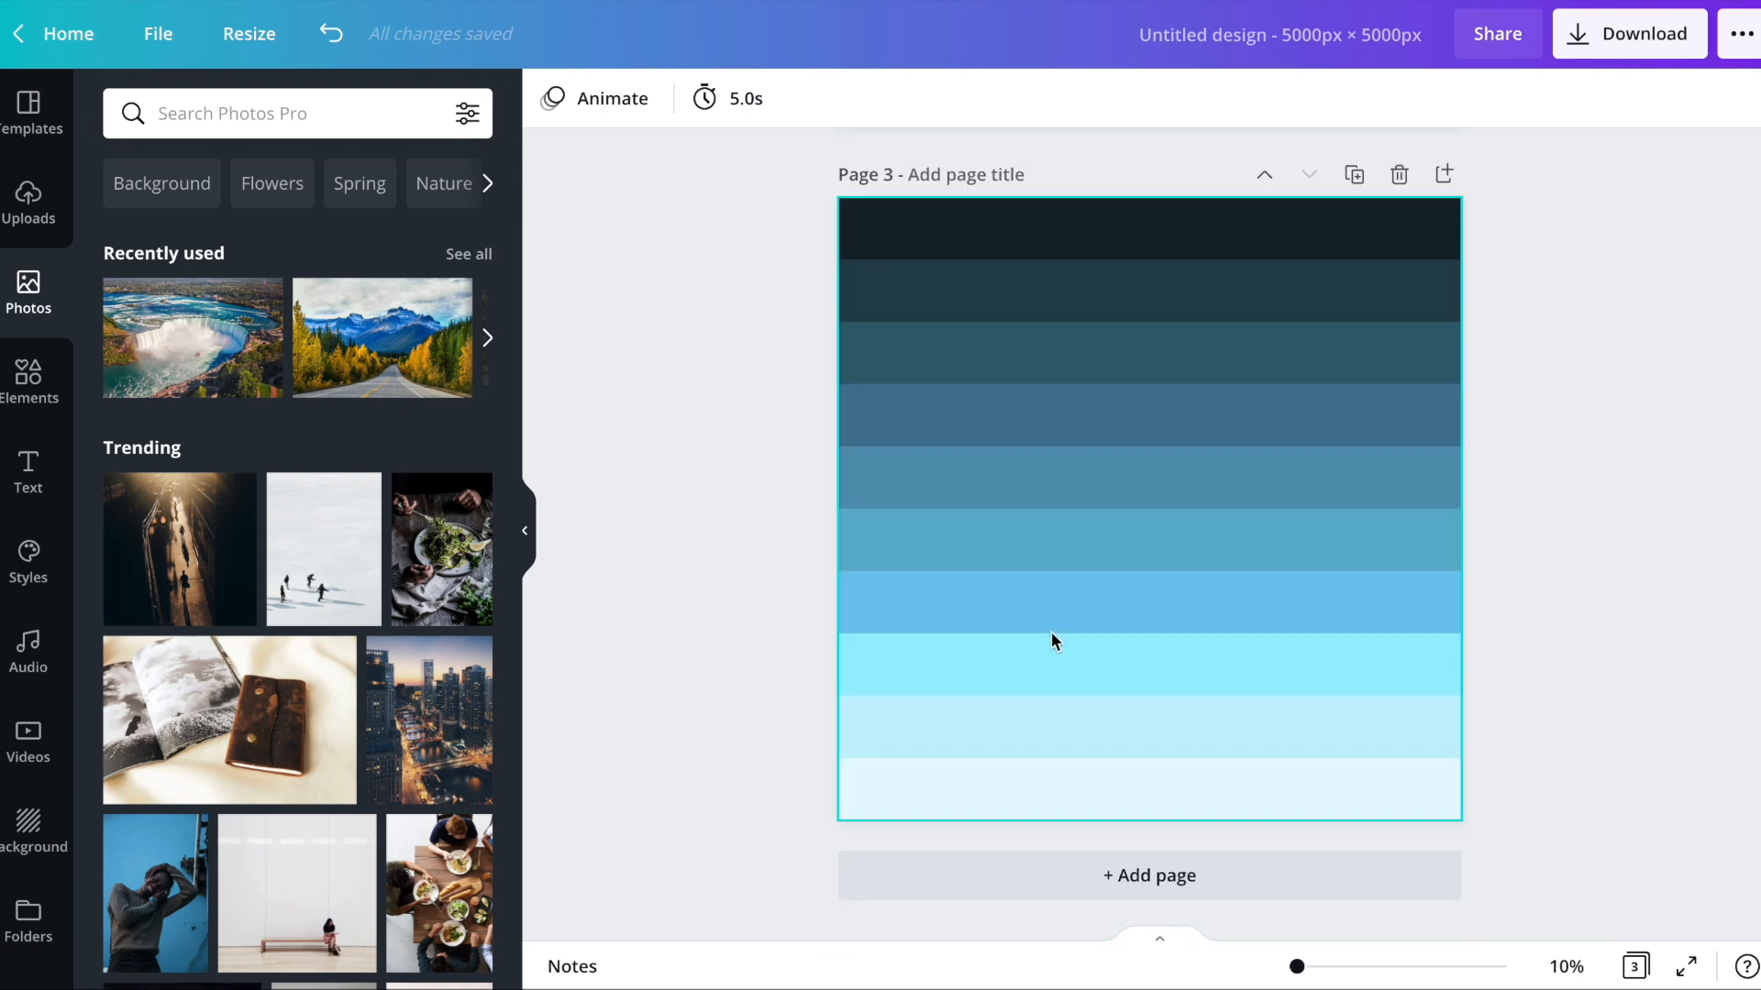
{"action": "left_click", "coordinate": [986, 890]}
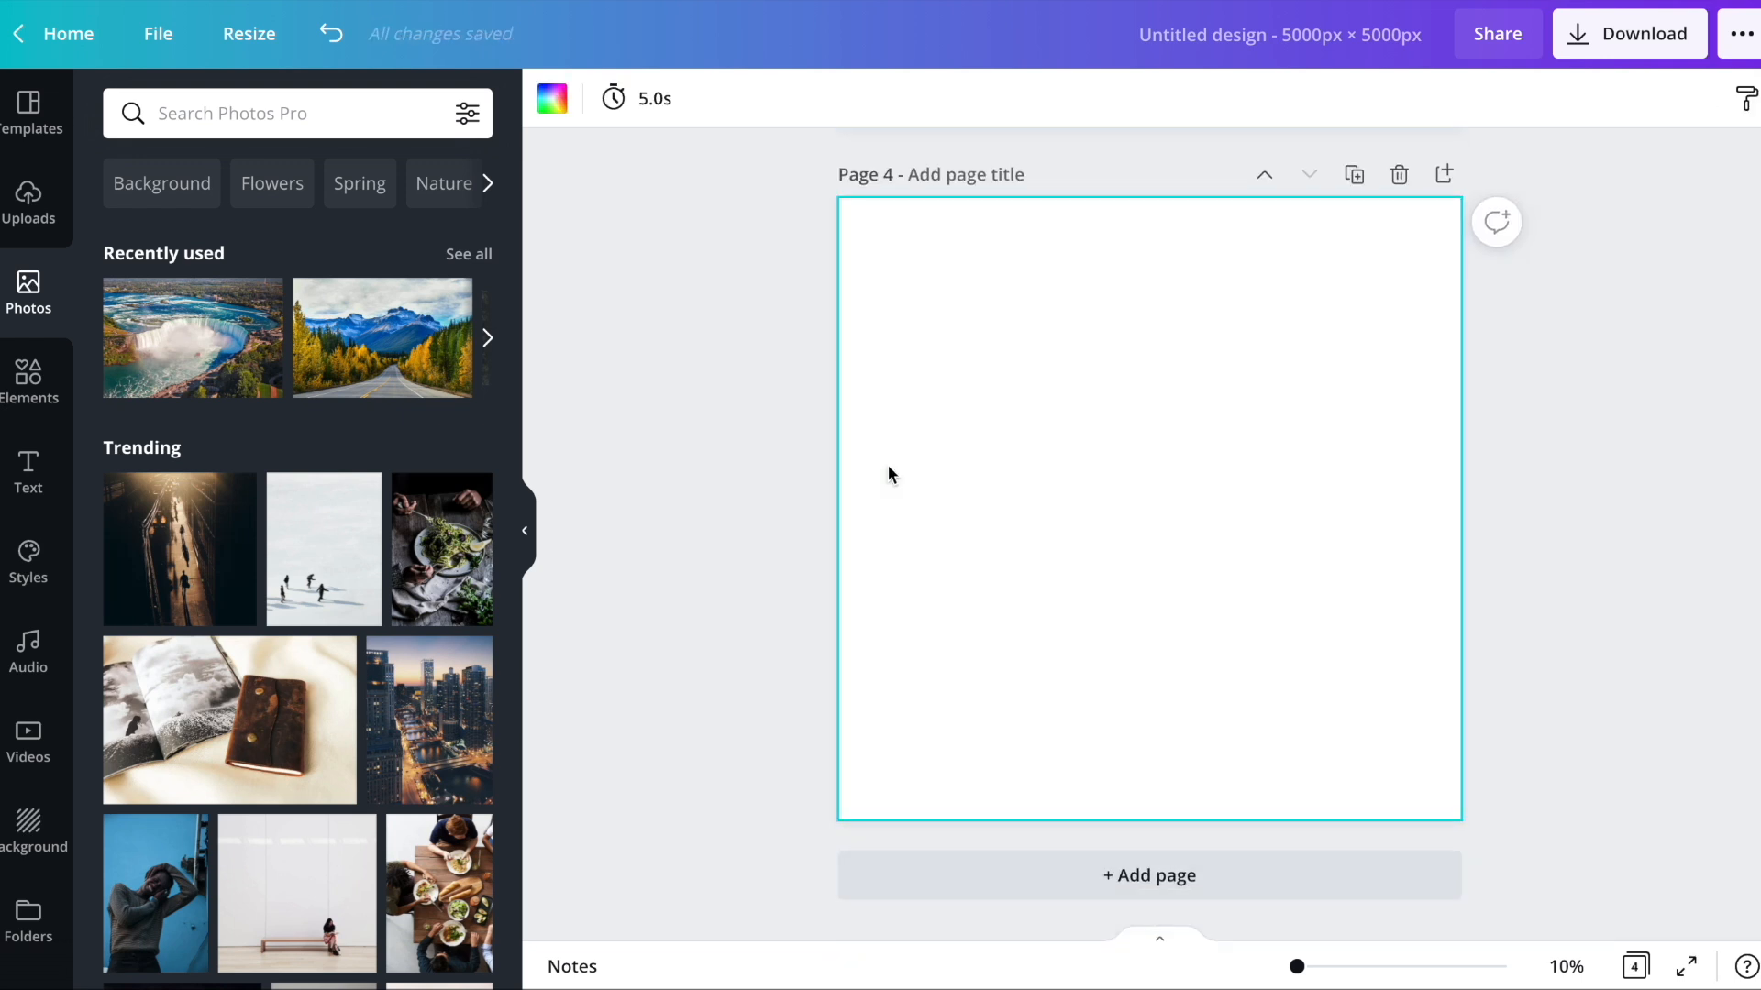
{"action": "left_click", "coordinate": [65, 380]}
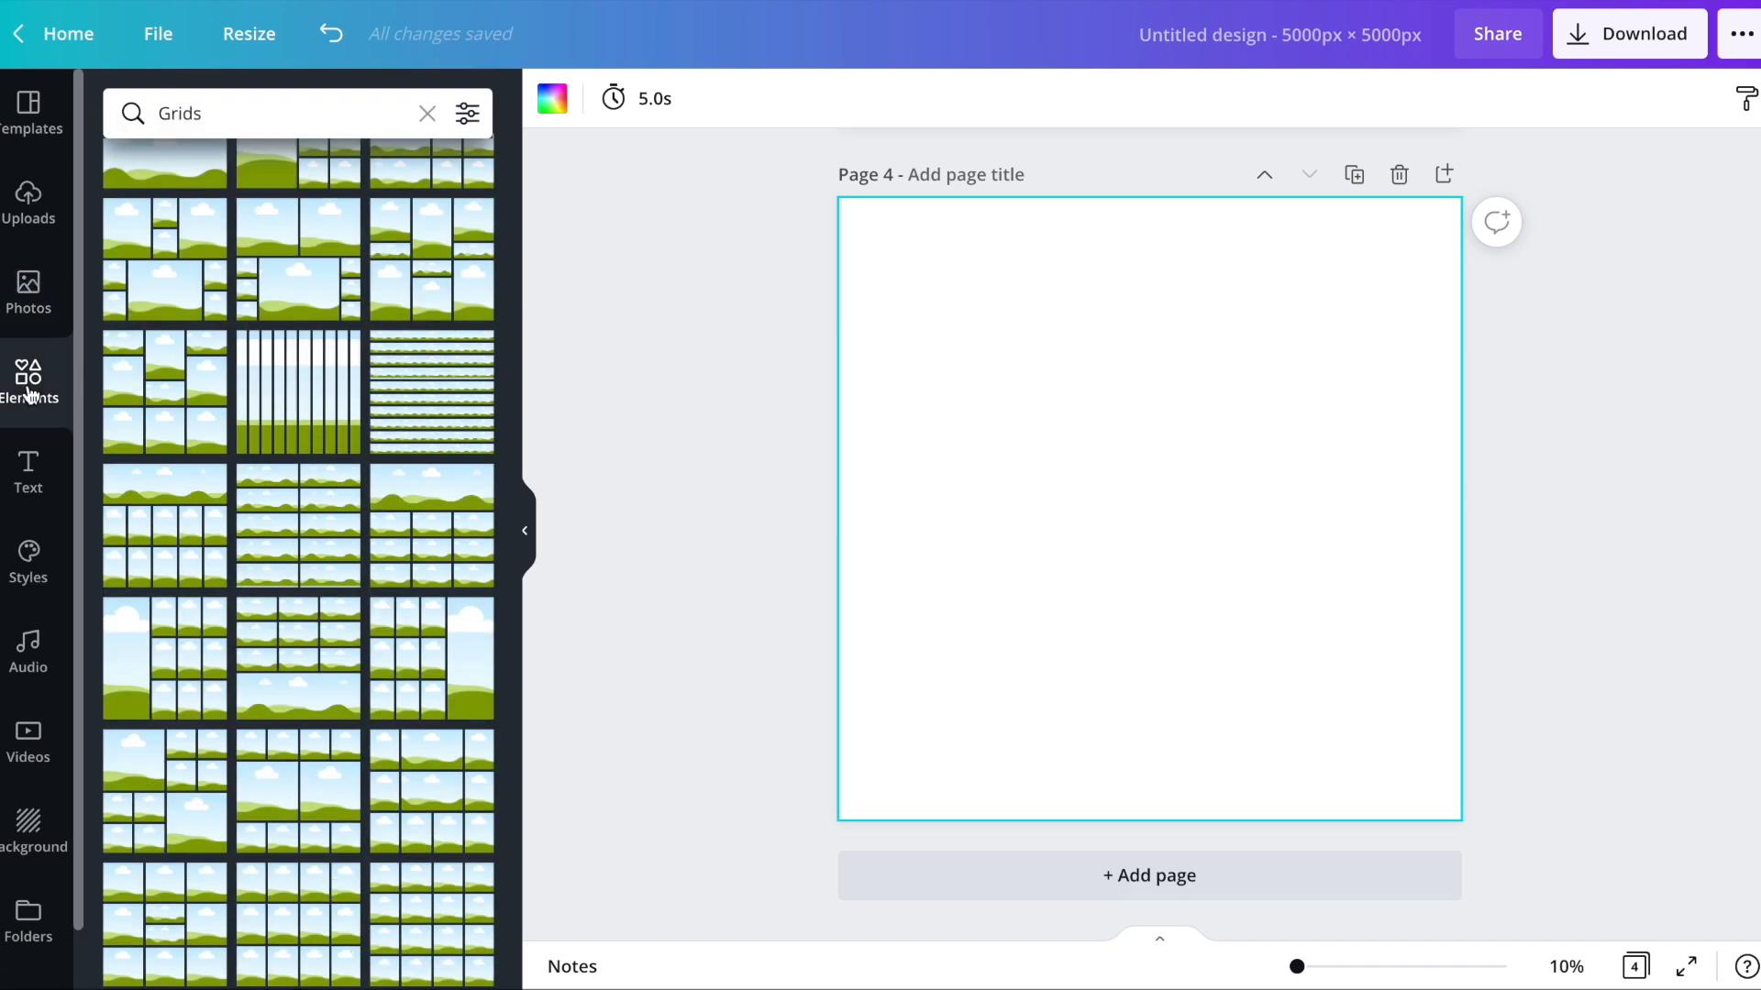
{"action": "scroll", "coordinate": [332, 541], "scroll_direction": "up", "scroll_amount": 2}
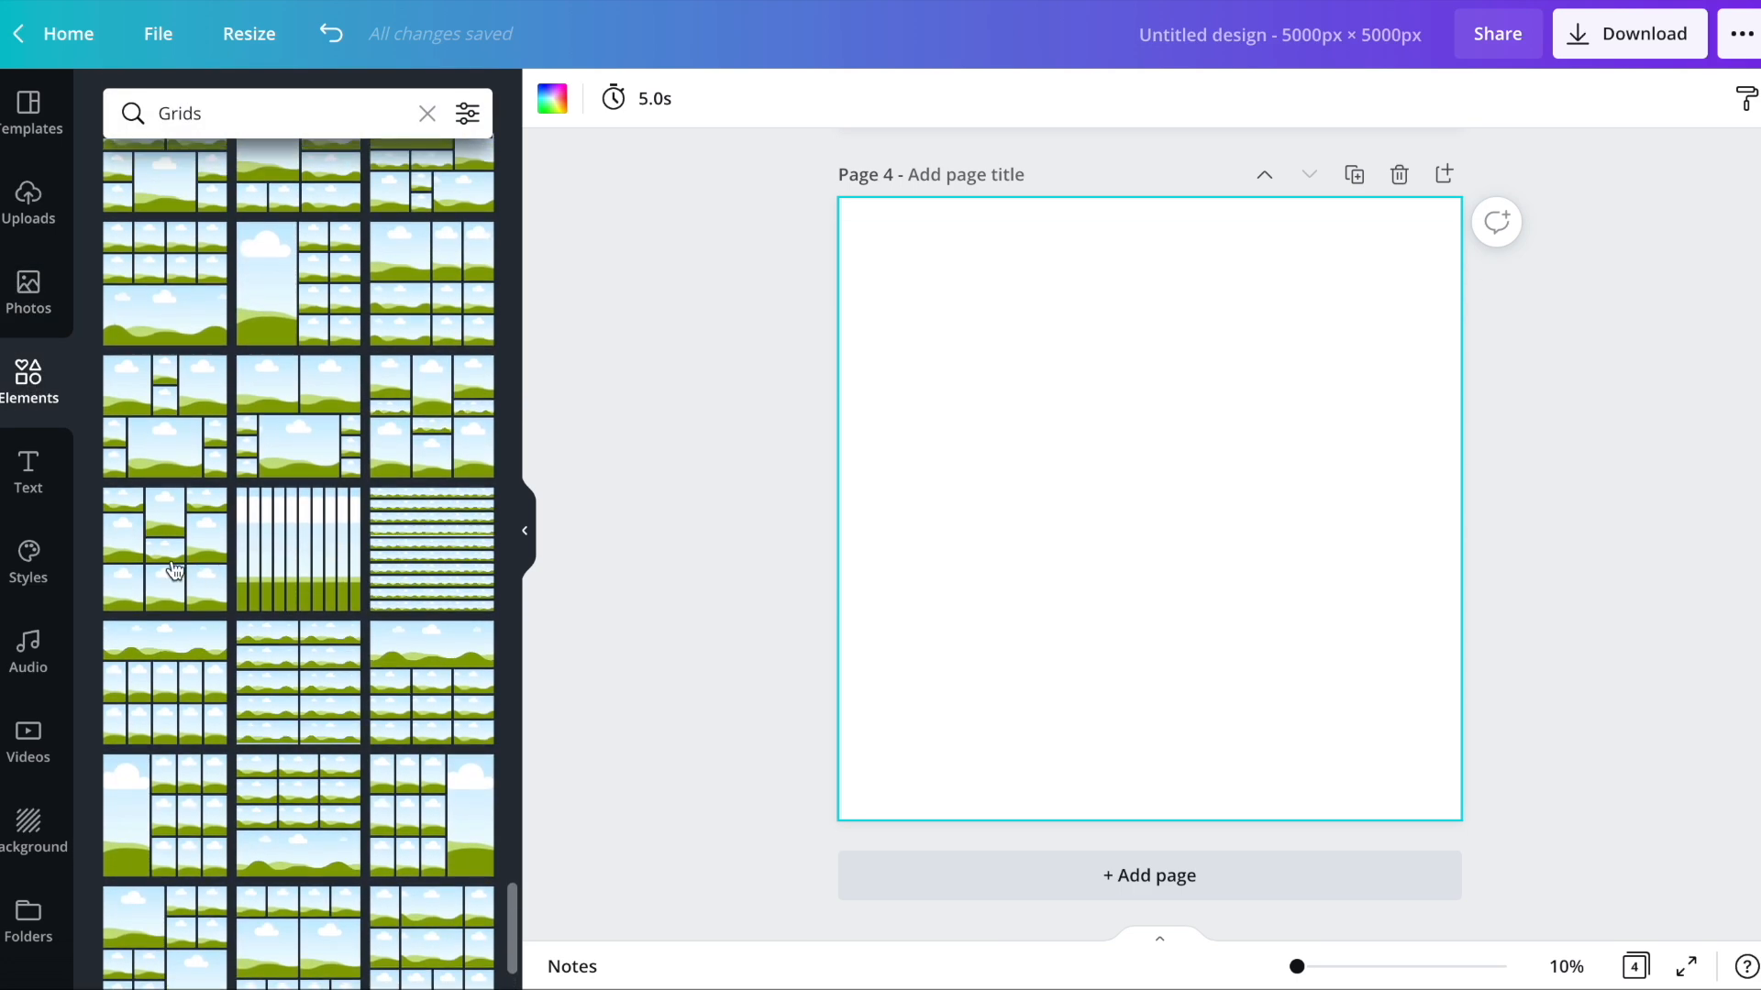
{"action": "left_click", "coordinate": [174, 570]}
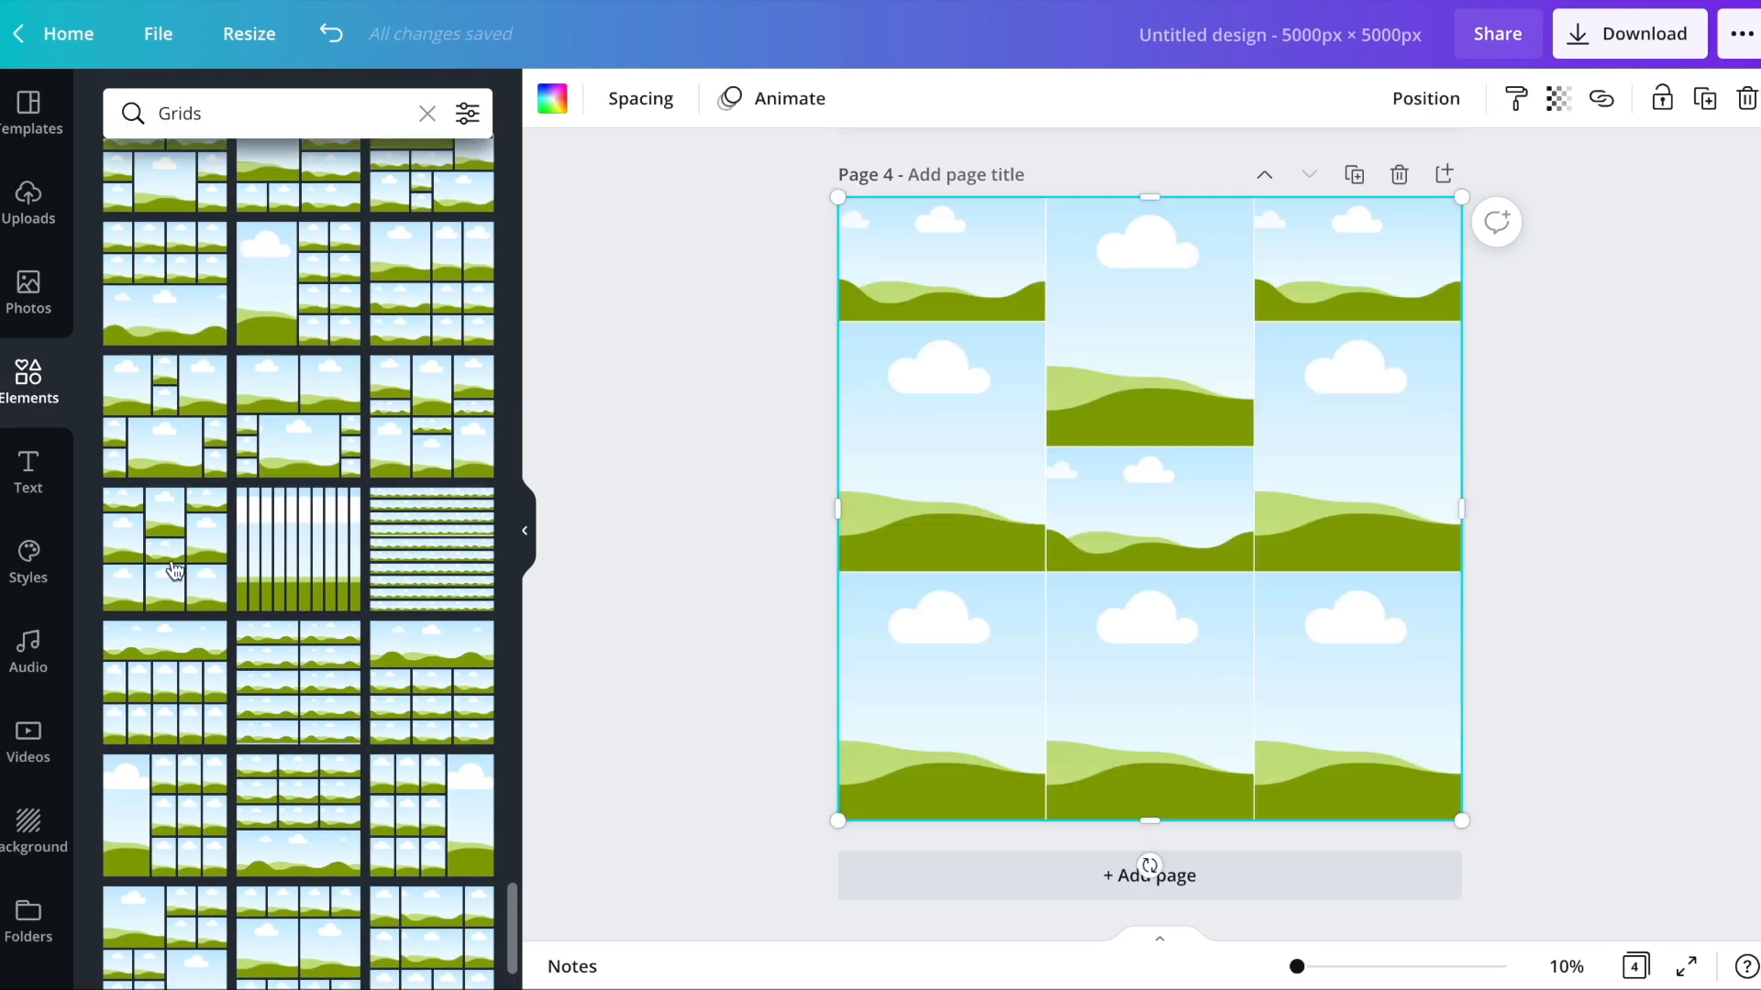
- Remove the spacing between the cells of the page 4 grid
{"action": "left_click", "coordinate": [641, 101]}
{"action": "left_click_drag", "start_coordinate": [776, 177], "coordinate": [683, 181]}
{"action": "left_click", "coordinate": [729, 478]}
- Fill the top-left and top-right cells of the page 4 grid with dark maroon #520D28
{"action": "left_click", "coordinate": [908, 284]}
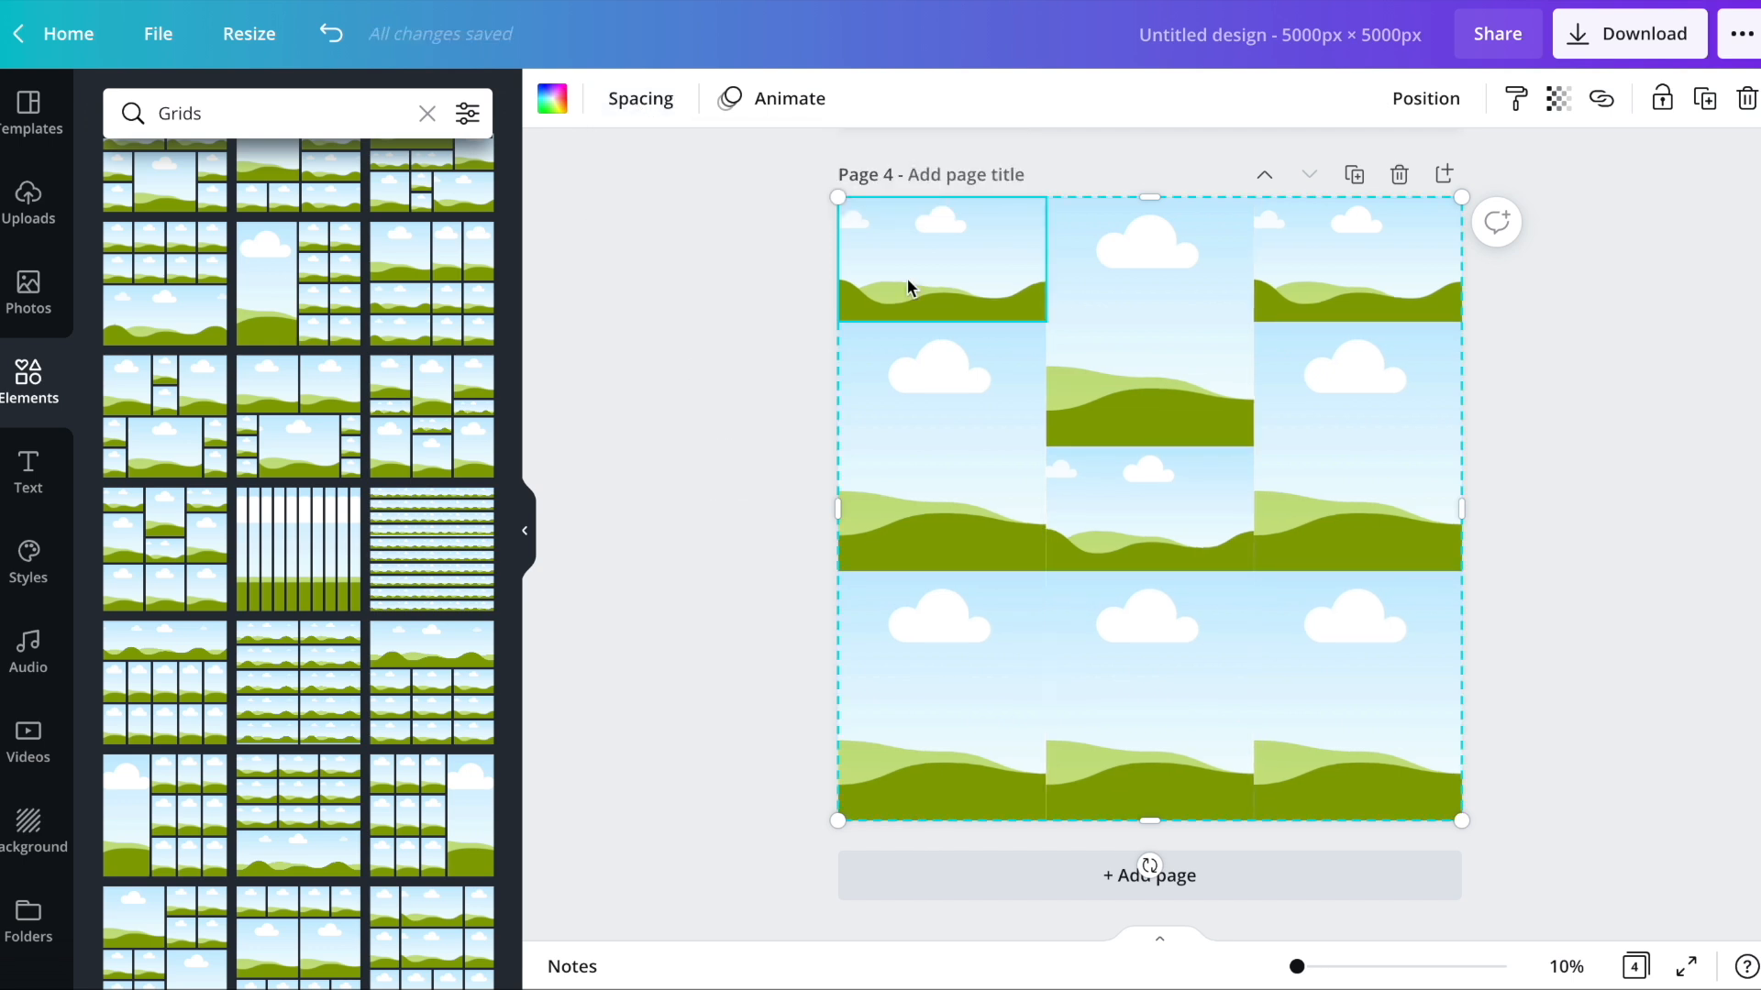
{"action": "left_click", "coordinate": [567, 110]}
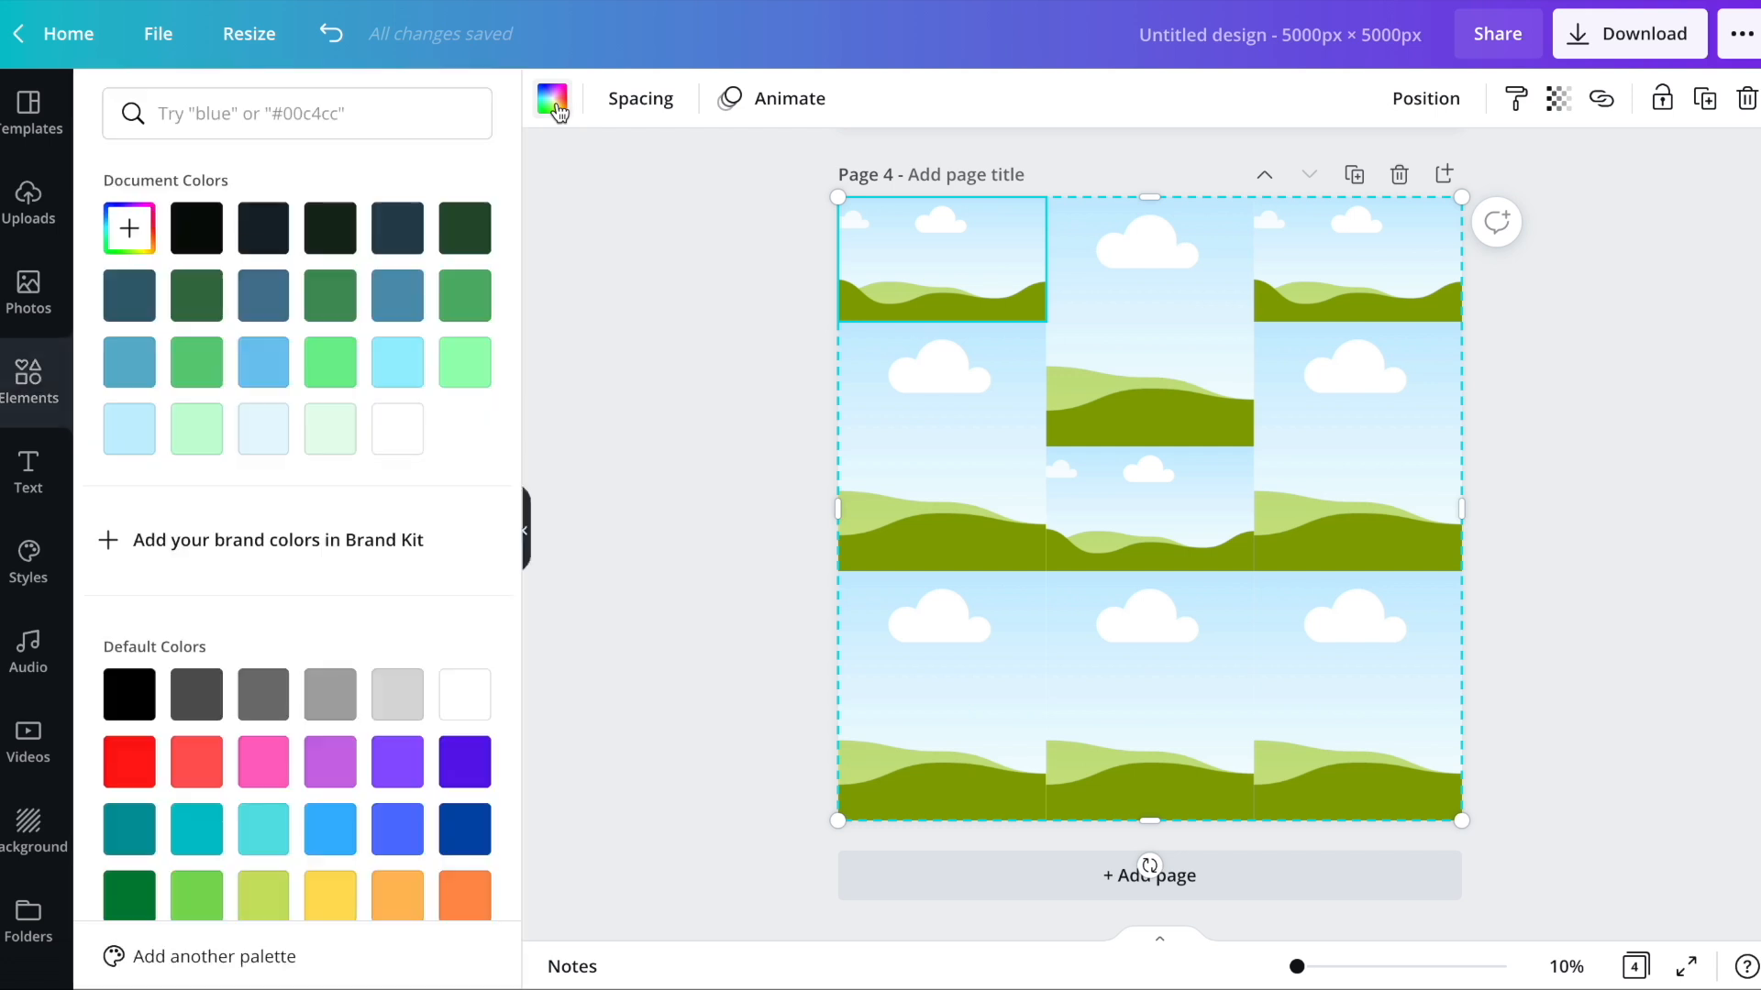
{"action": "left_click", "coordinate": [142, 241]}
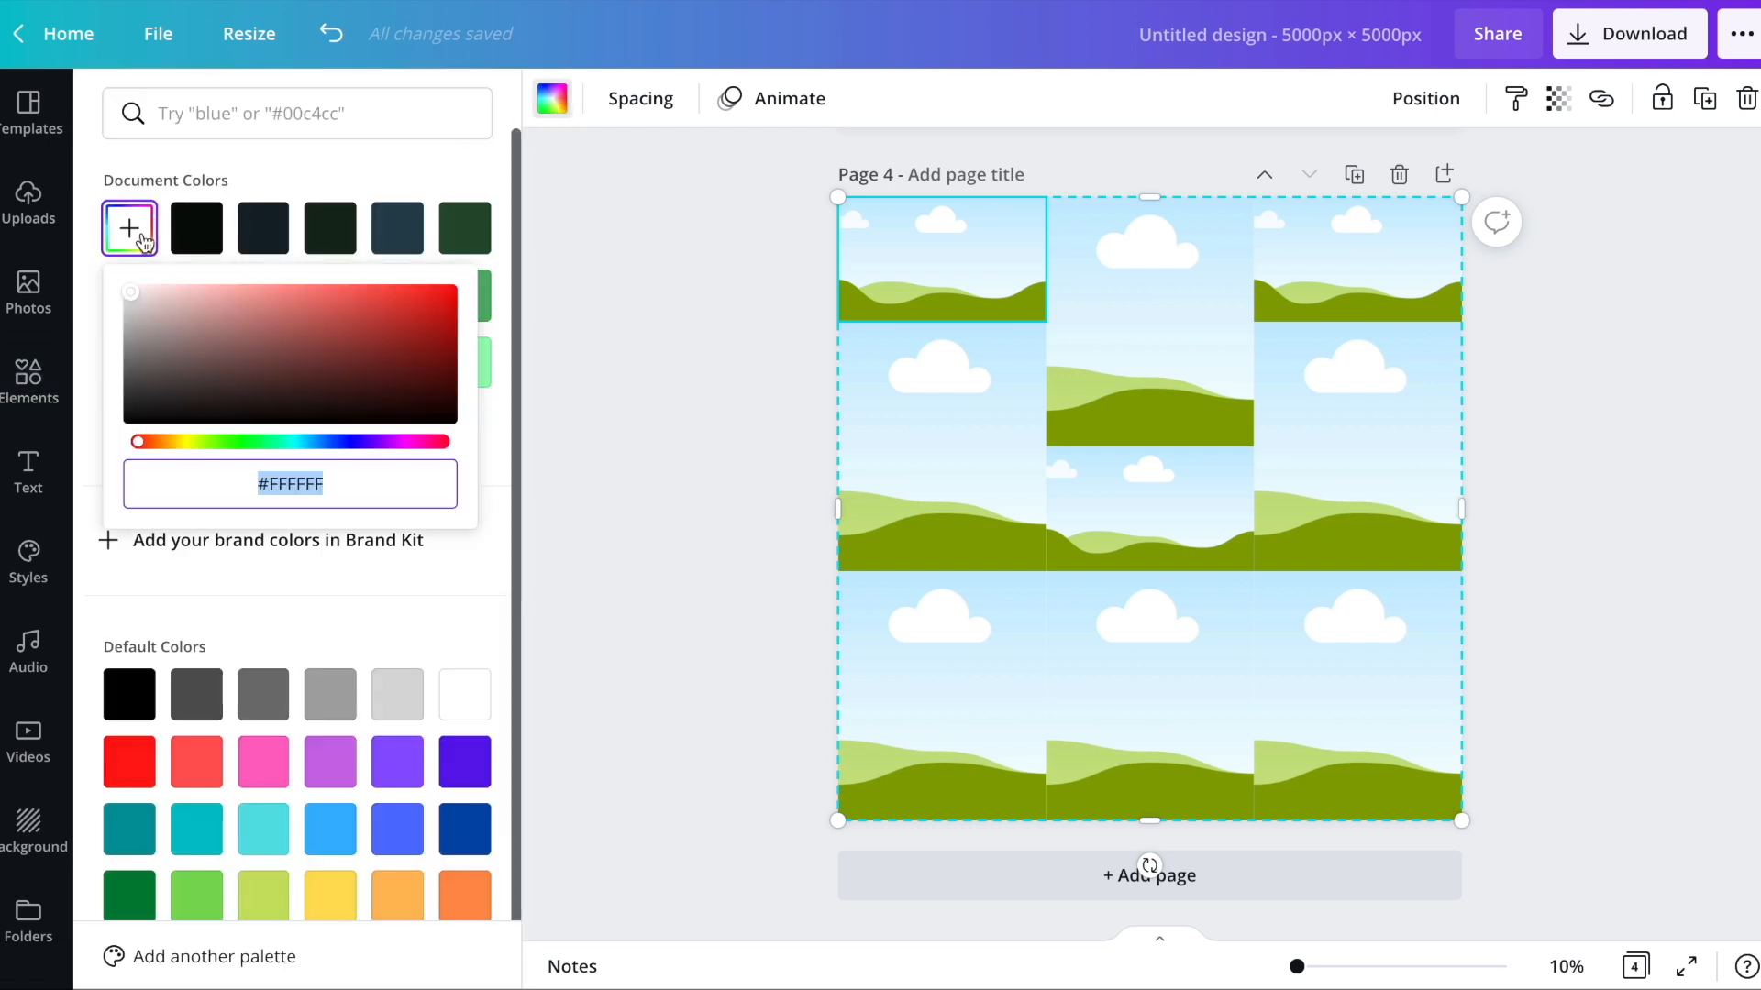
{"action": "left_click", "coordinate": [423, 443]}
{"action": "left_click", "coordinate": [406, 379]}
{"action": "left_click", "coordinate": [1326, 262]}
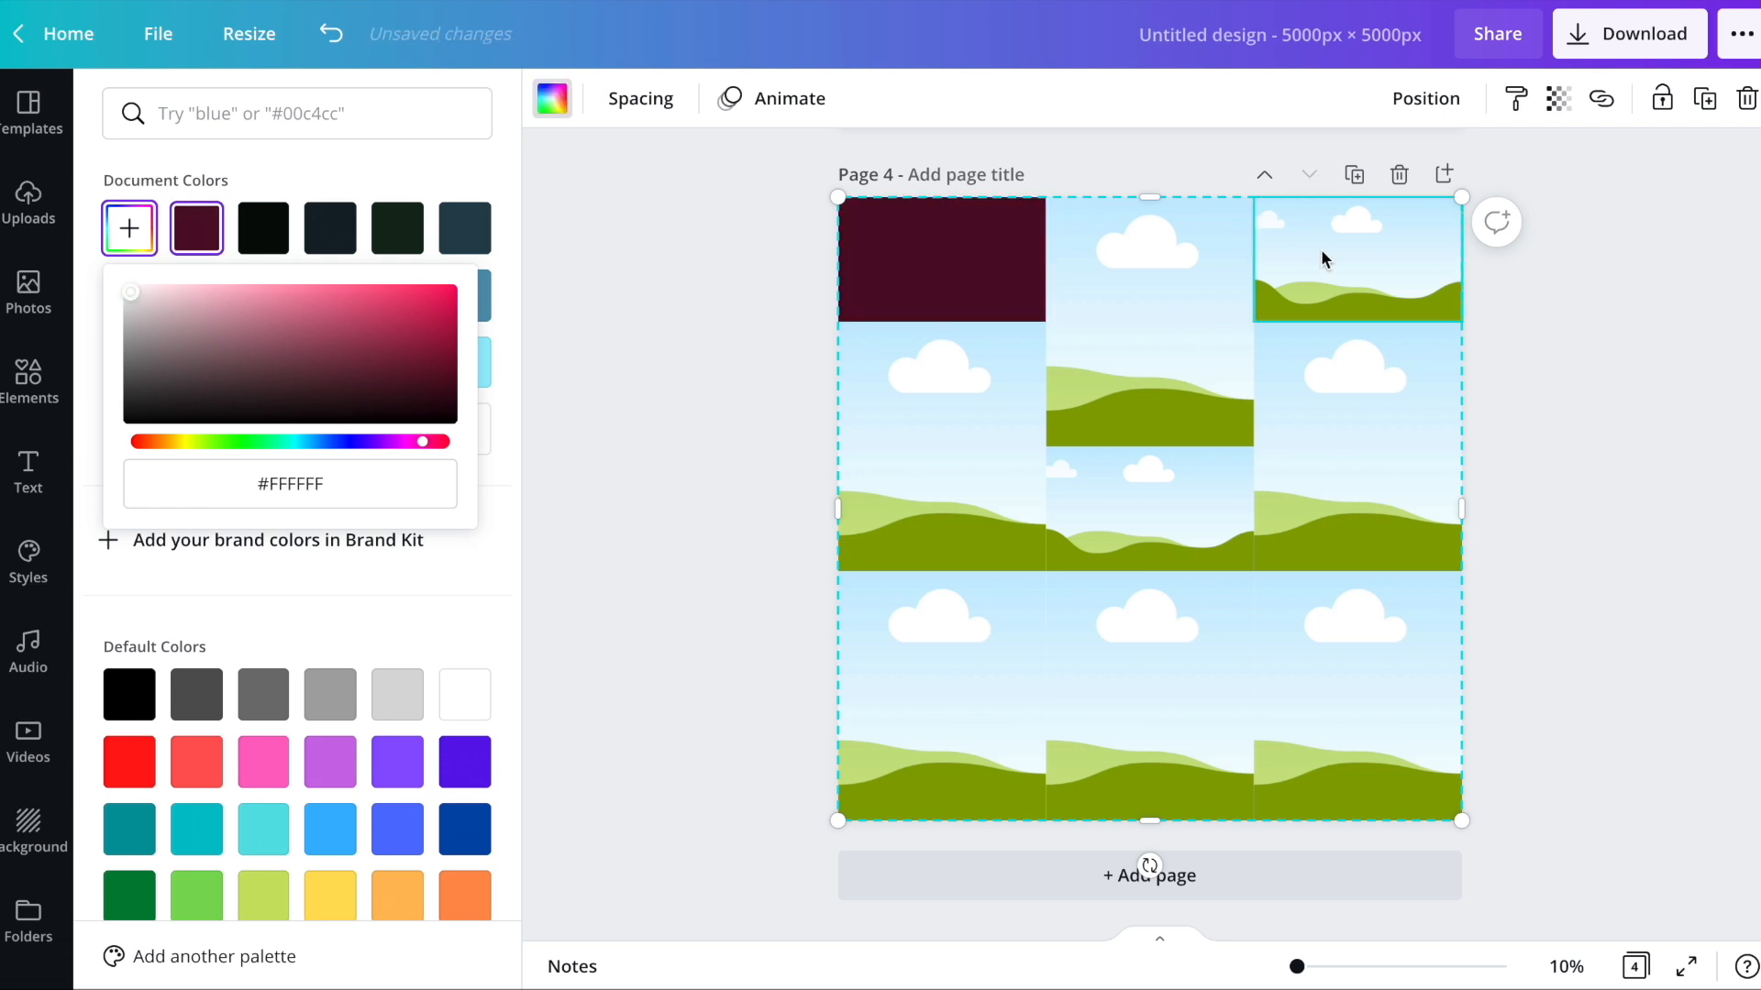
{"action": "left_click", "coordinate": [195, 236]}
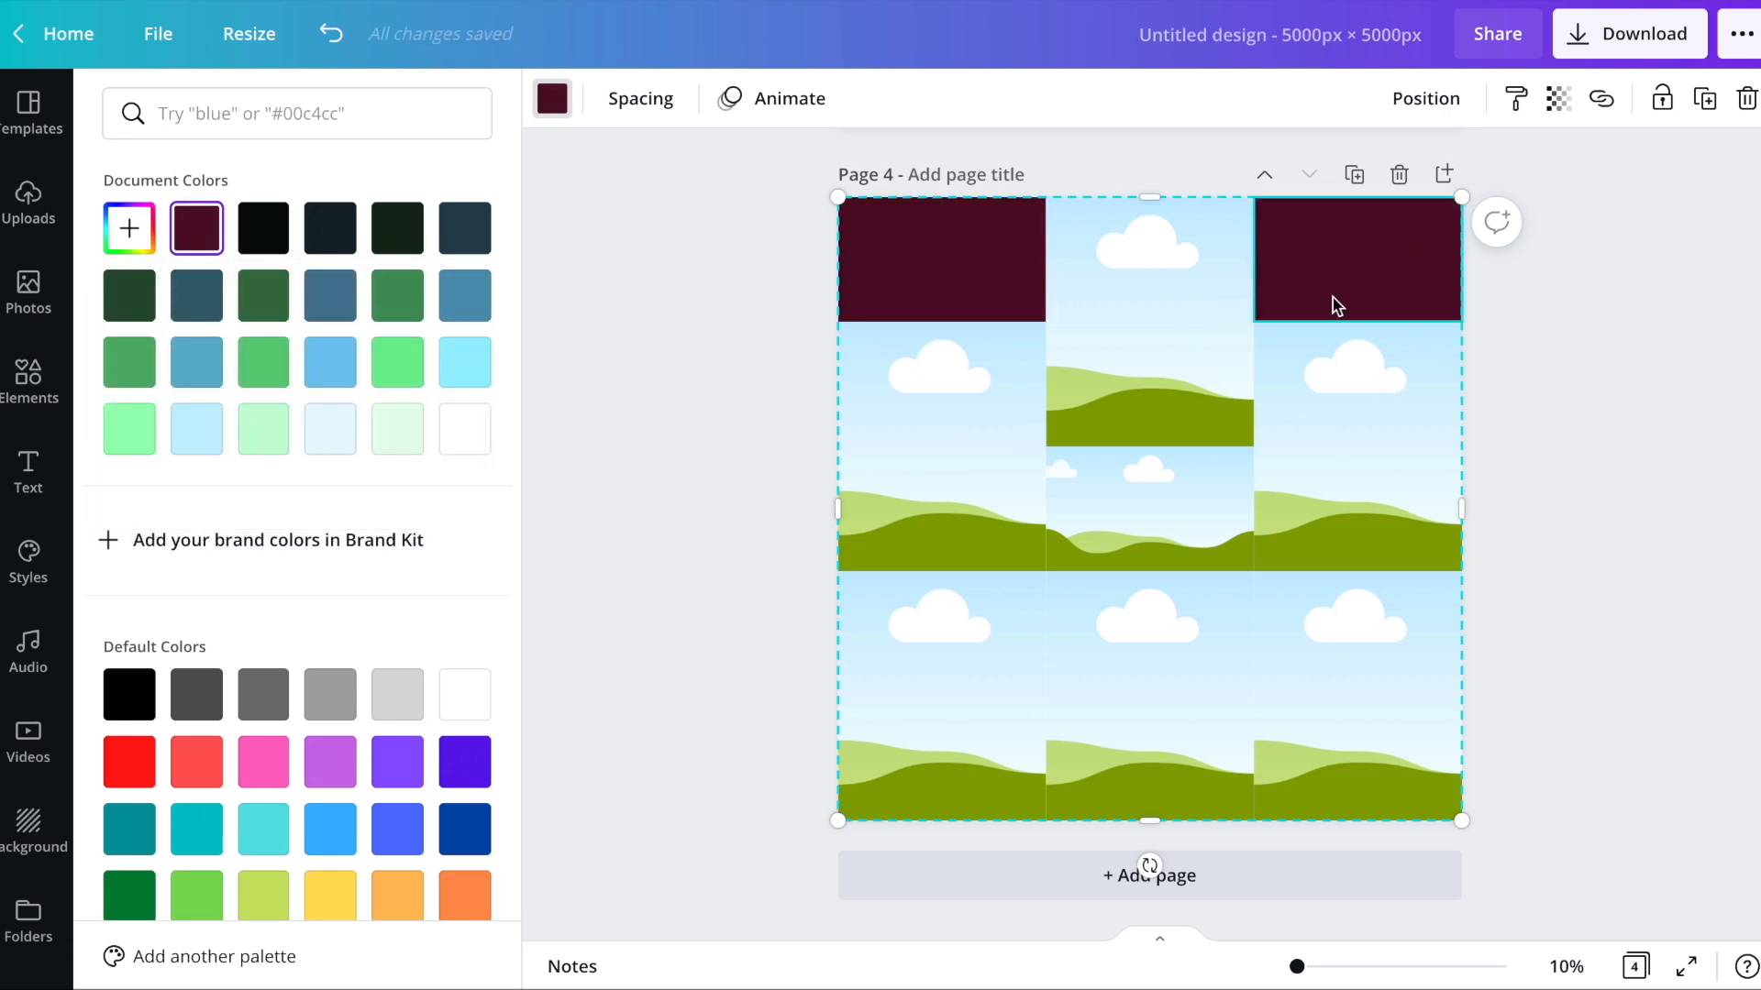
- Fill the middle cells of the outer columns on page 4 with a brighter crimson of the maroon hue
{"action": "left_click", "coordinate": [1018, 469]}
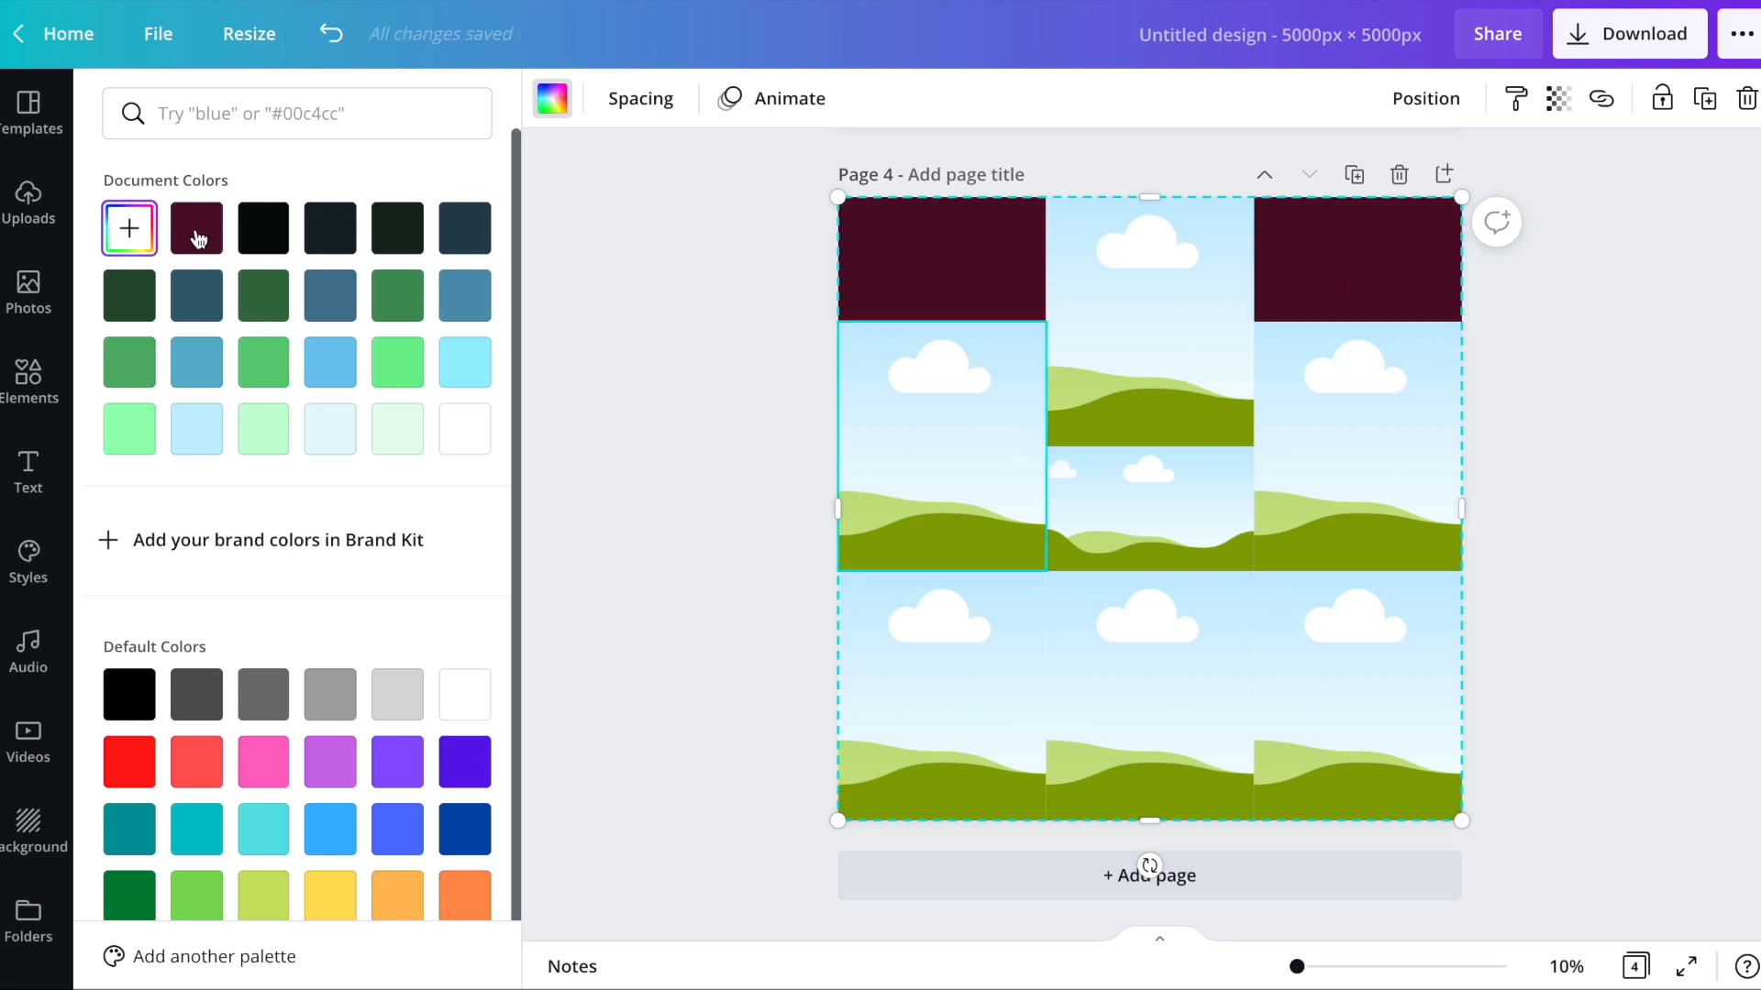
{"action": "left_click", "coordinate": [193, 229]}
{"action": "left_click", "coordinate": [131, 231]}
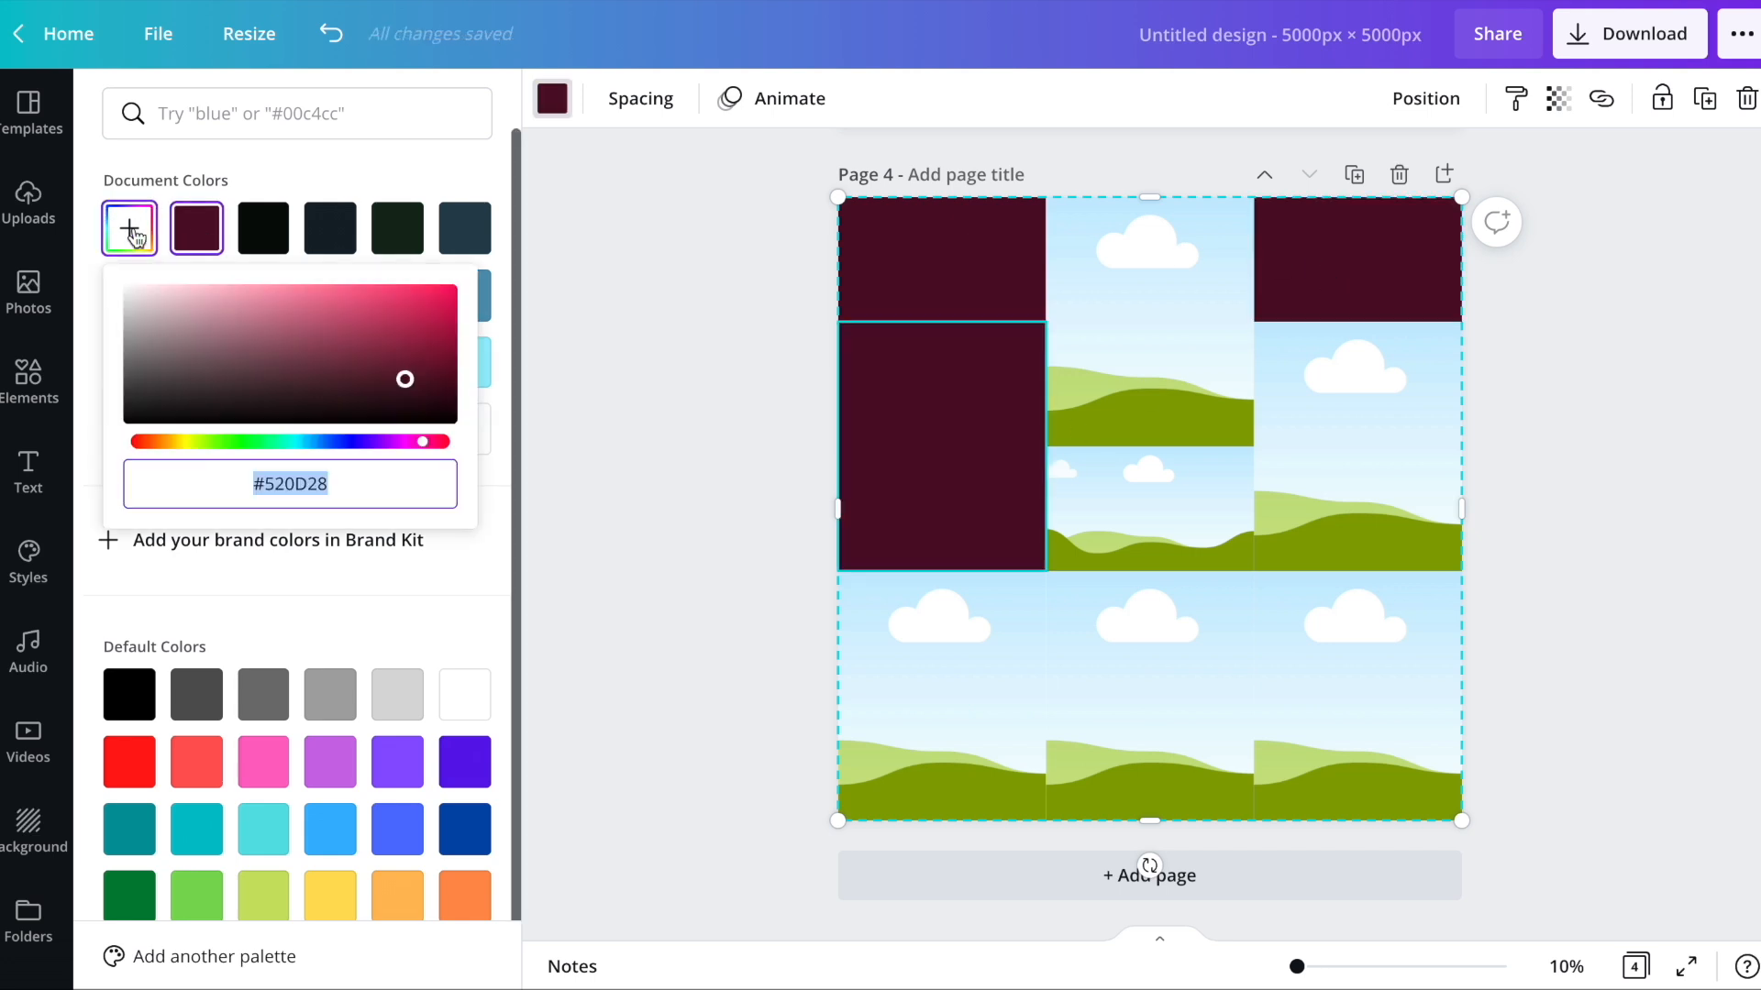
{"action": "left_click", "coordinate": [403, 321]}
{"action": "left_click", "coordinate": [1357, 409]}
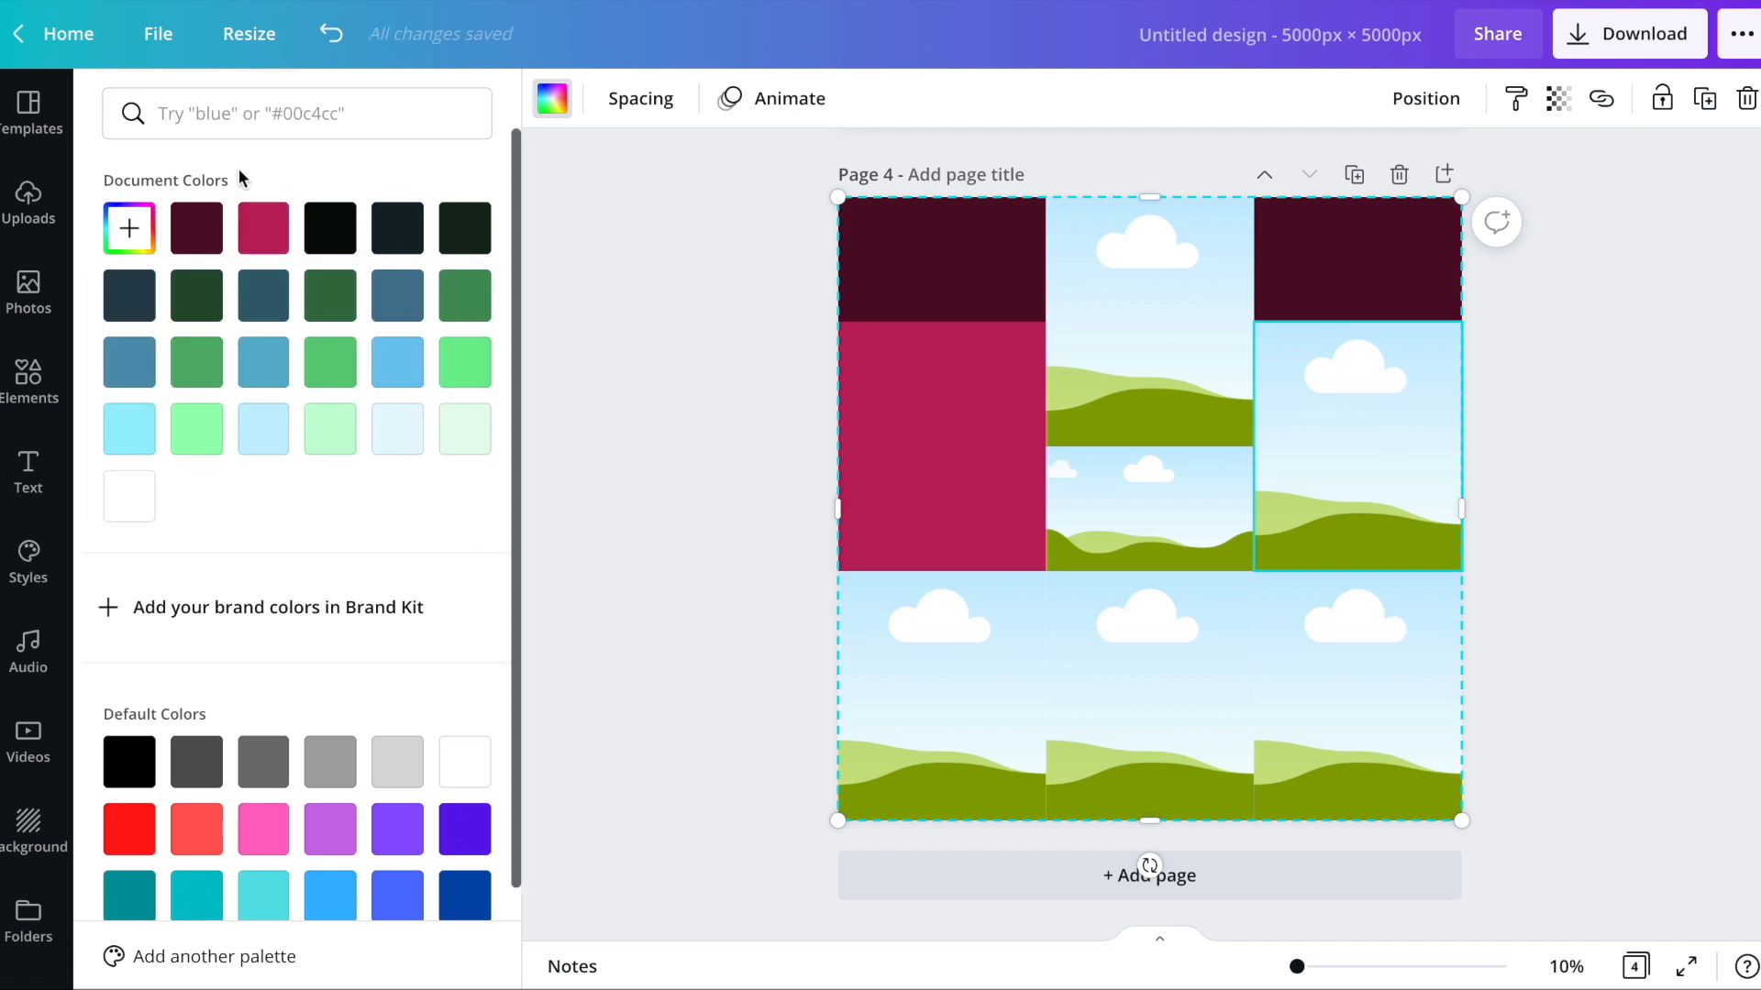
{"action": "left_click", "coordinate": [254, 233]}
- Fill the bottom-left and bottom-right cells of the page 4 grid with pink #F1669D
{"action": "left_click", "coordinate": [942, 676]}
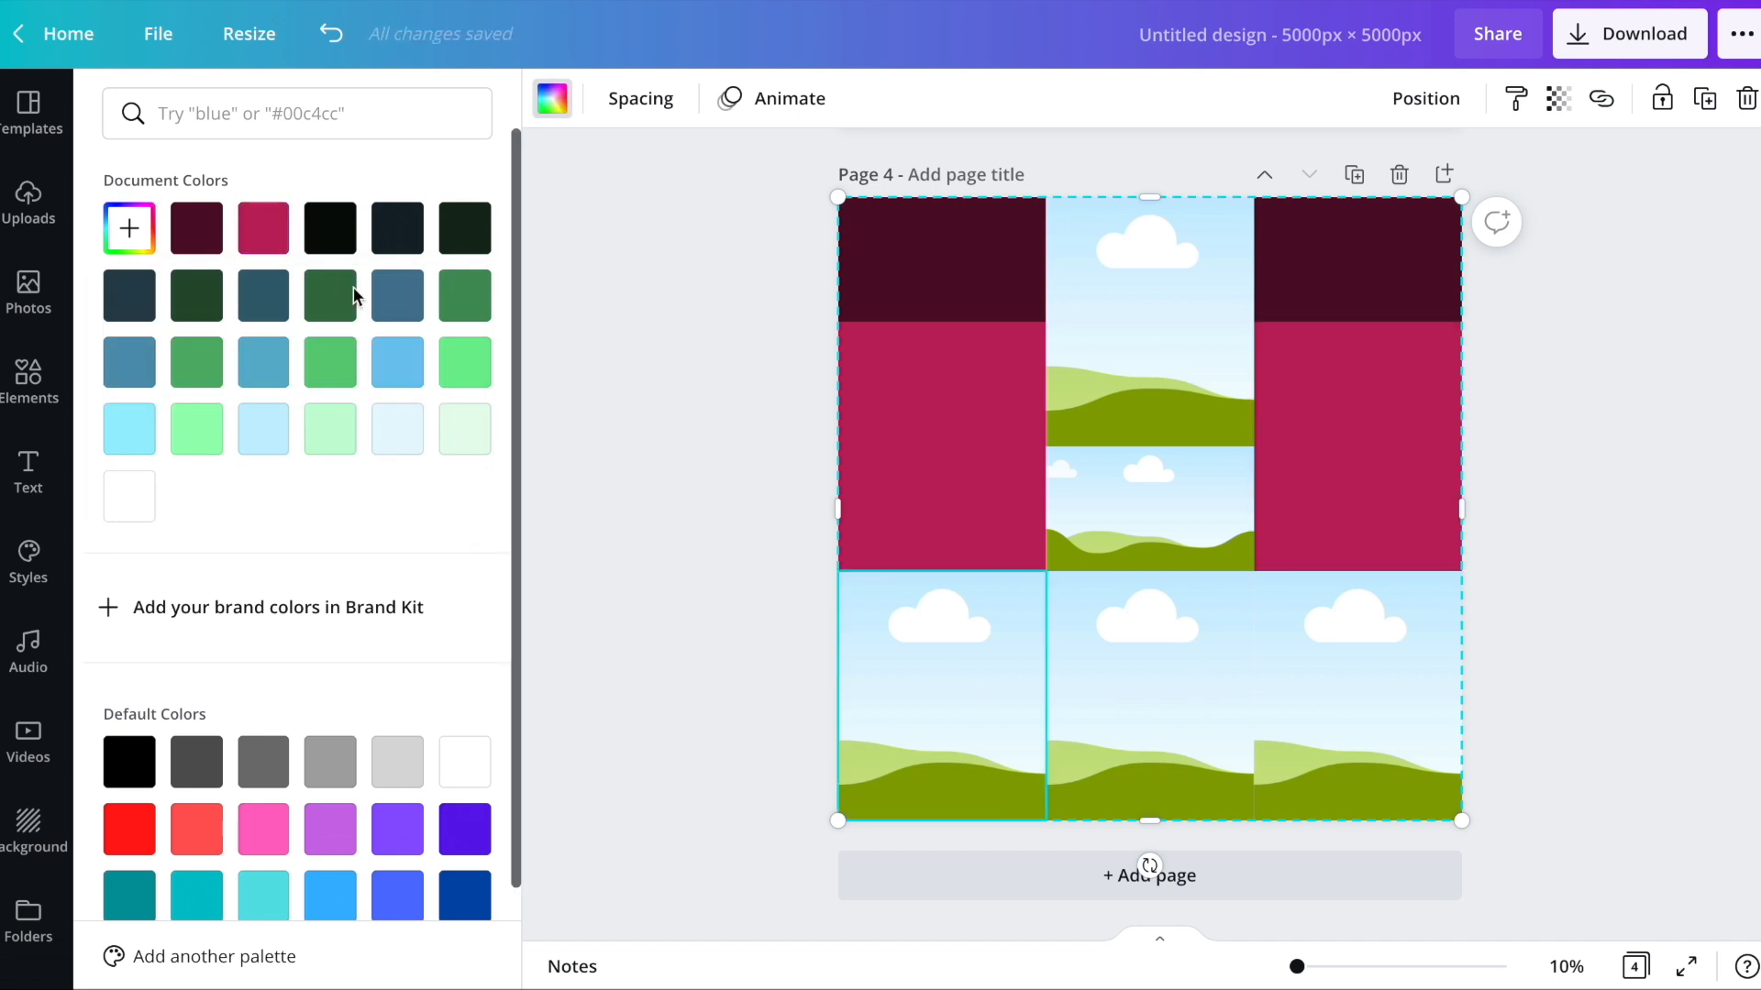
{"action": "left_click", "coordinate": [263, 229]}
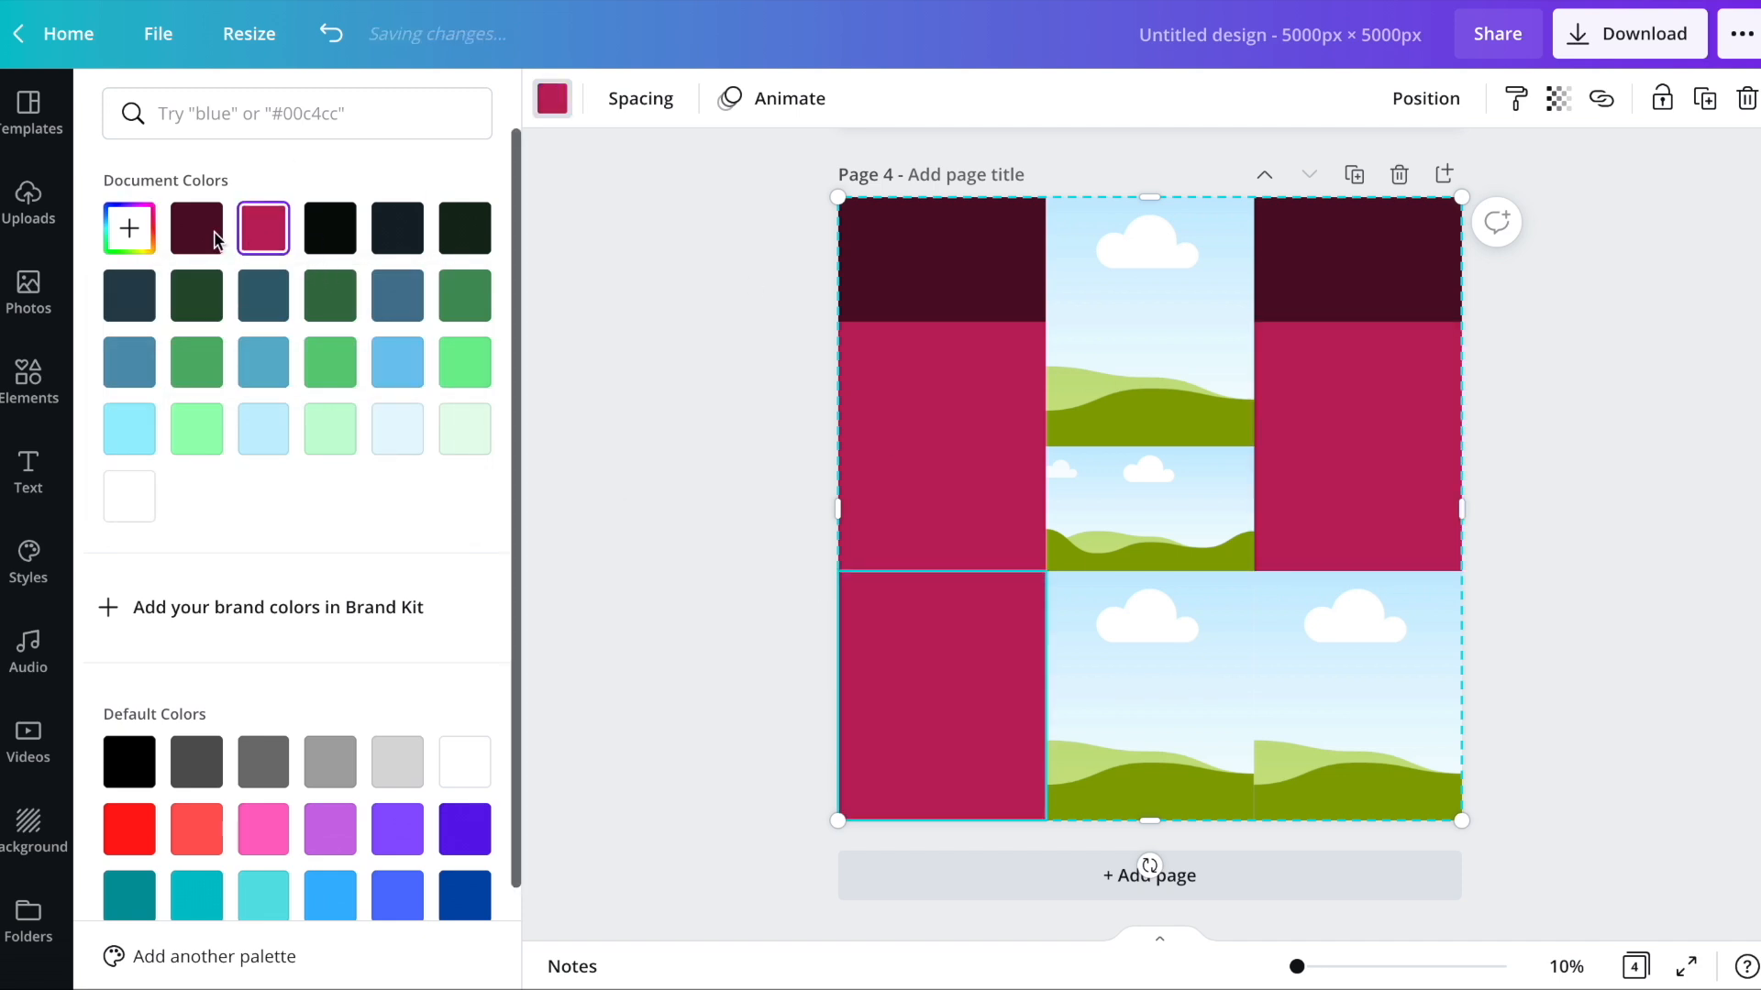
{"action": "left_click", "coordinate": [124, 228]}
{"action": "left_click", "coordinate": [316, 292]}
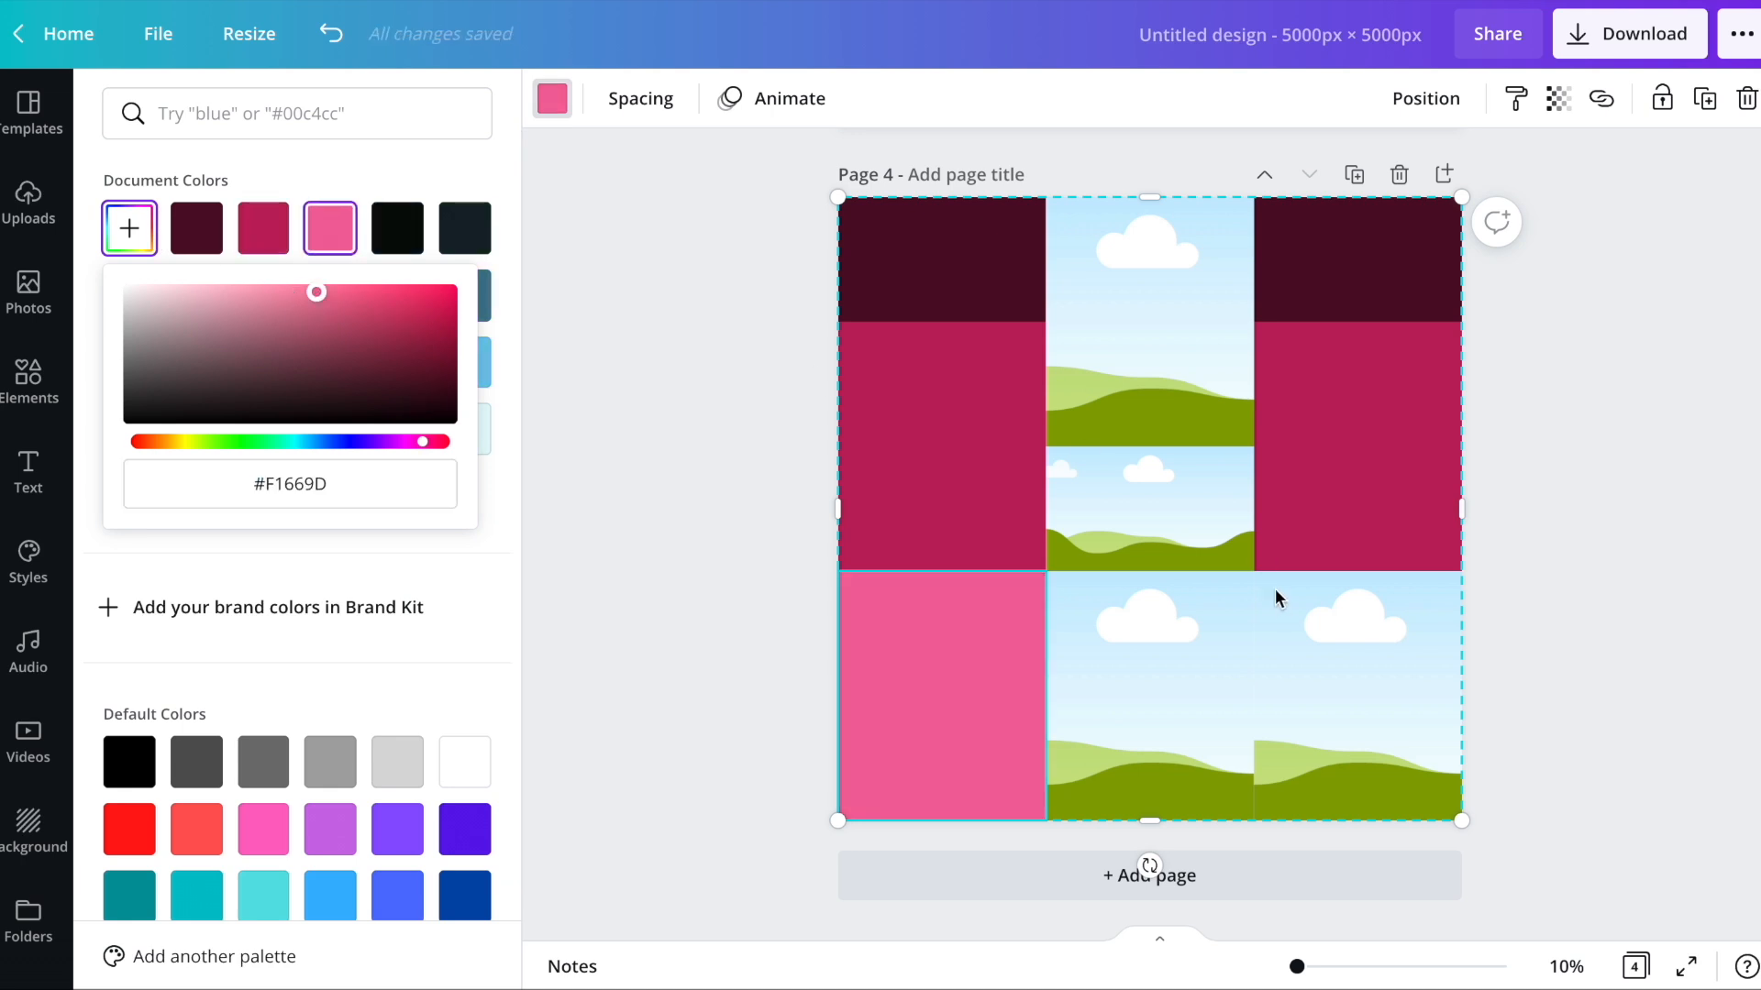
{"action": "left_click", "coordinate": [1334, 651]}
{"action": "left_click", "coordinate": [330, 229]}
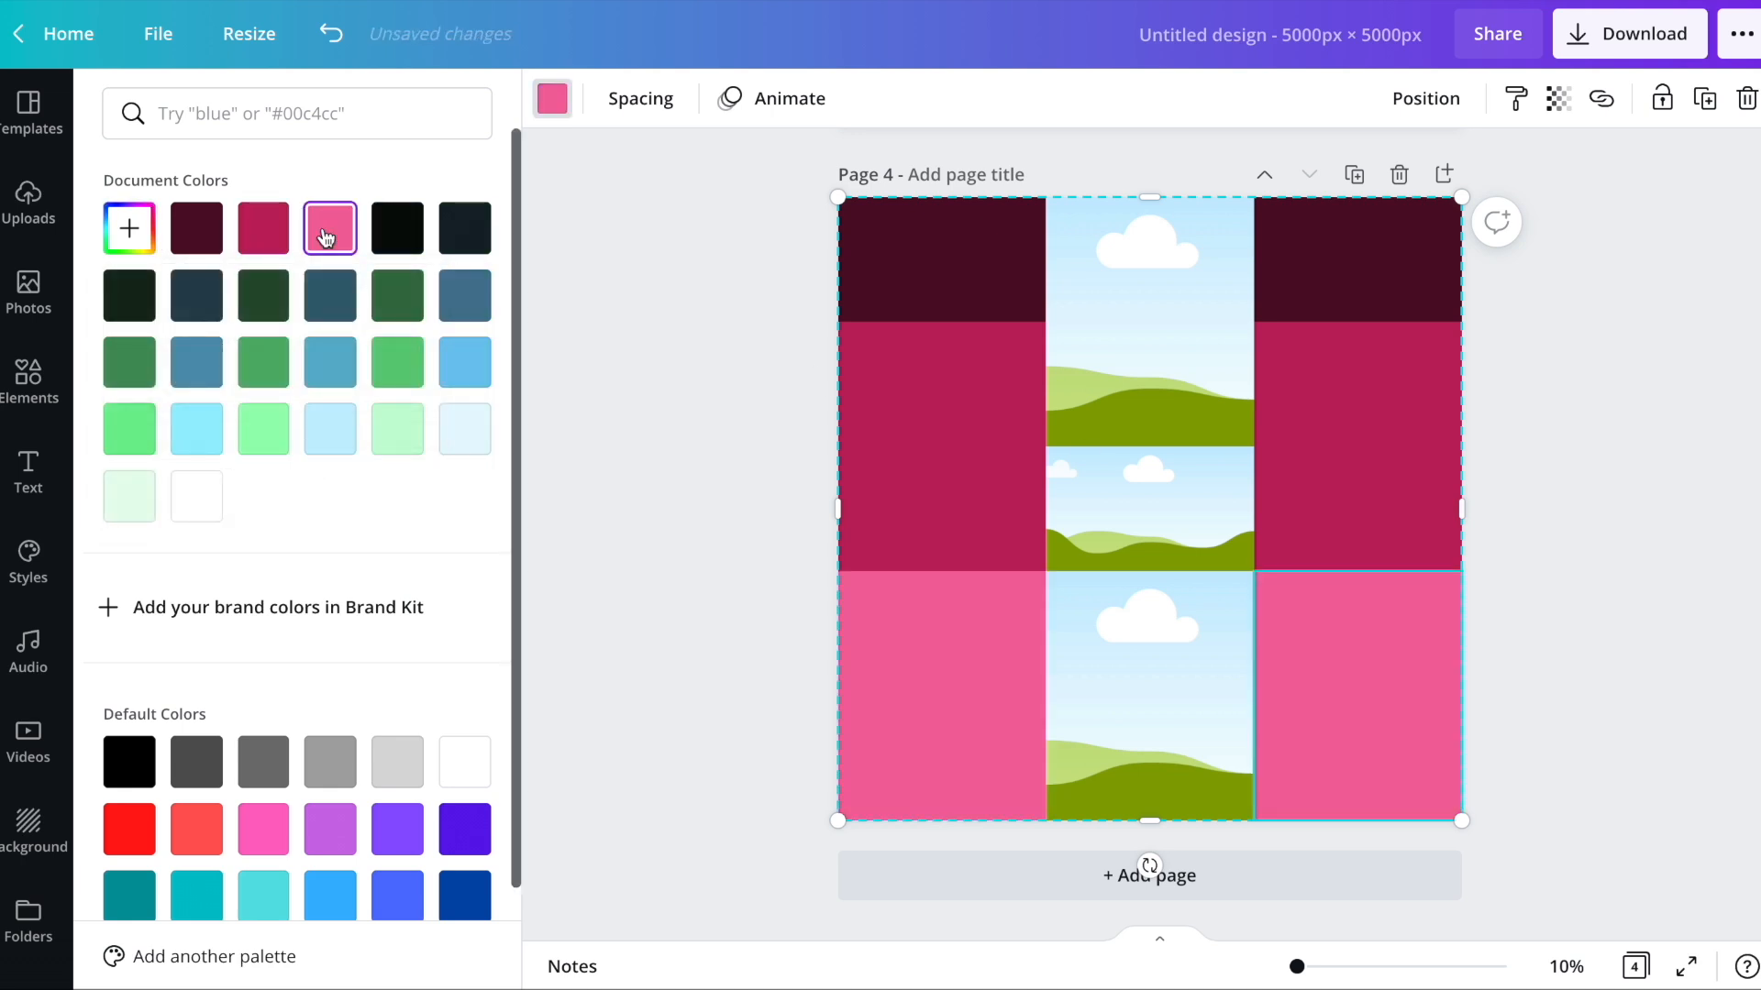
- Color the center column on page 4 pink at the top, dark maroon in the middle and crimson at the bottom
{"action": "left_click", "coordinate": [1135, 257]}
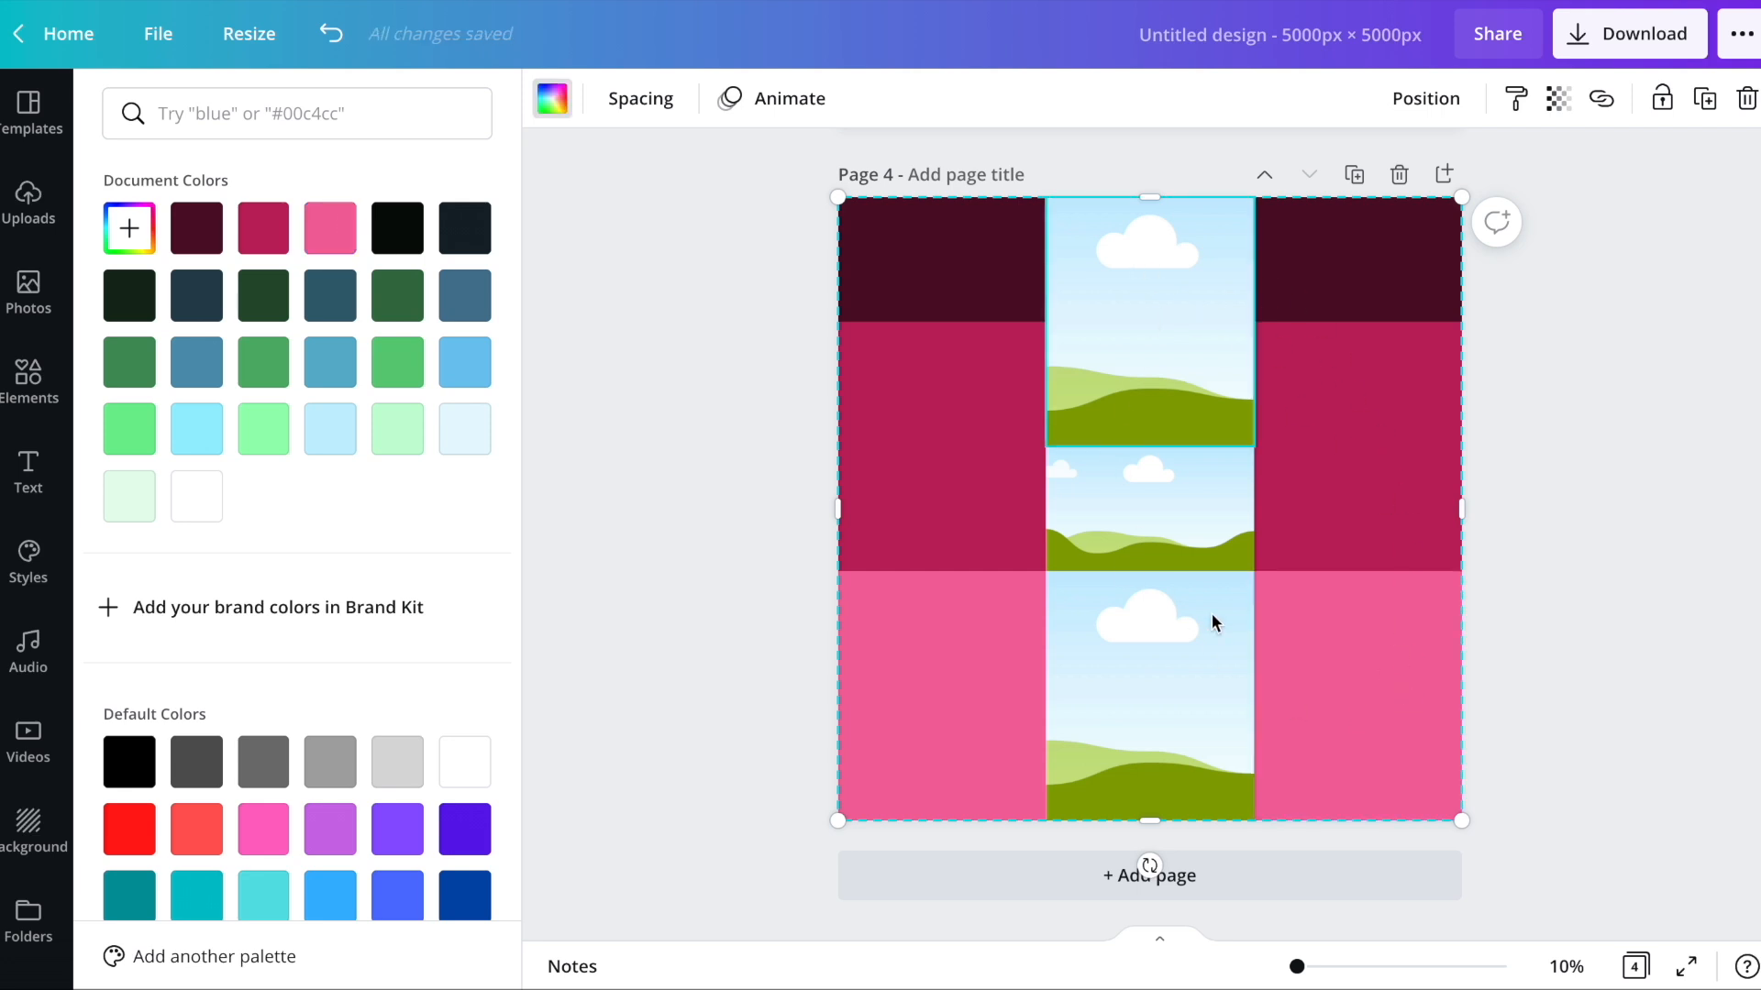
{"action": "left_click", "coordinate": [330, 228]}
{"action": "left_click", "coordinate": [1151, 520]}
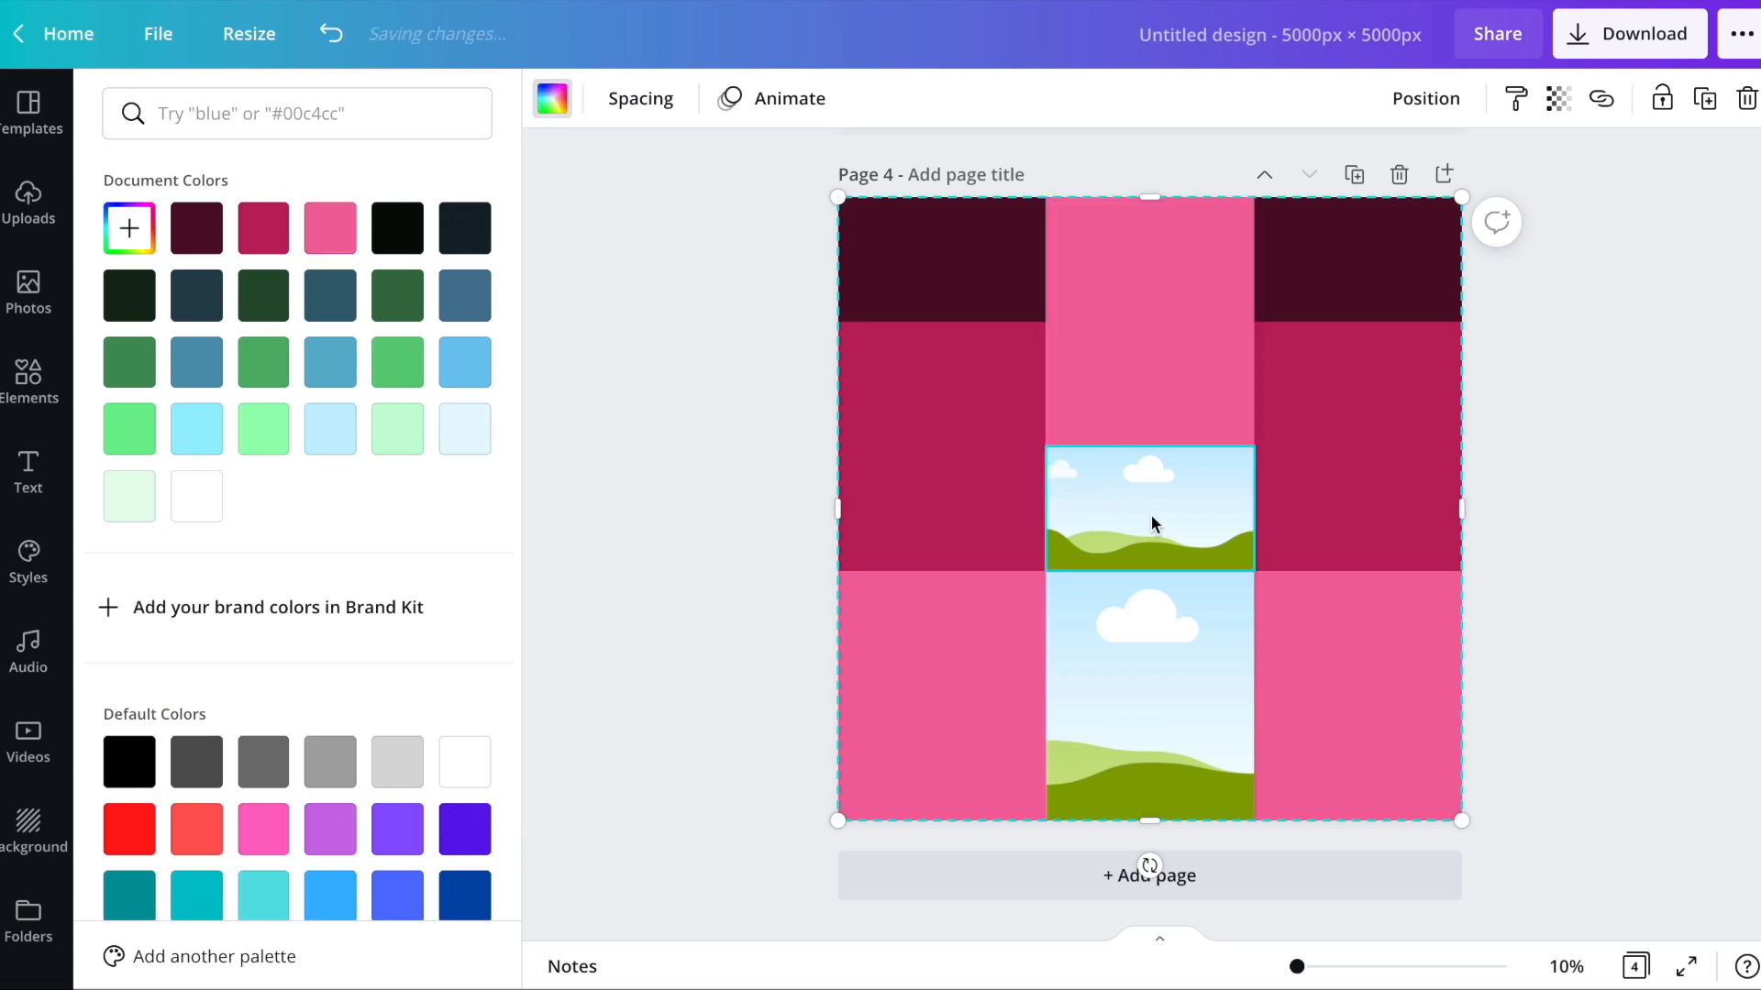
{"action": "left_click", "coordinate": [198, 229]}
{"action": "left_click", "coordinate": [1064, 638]}
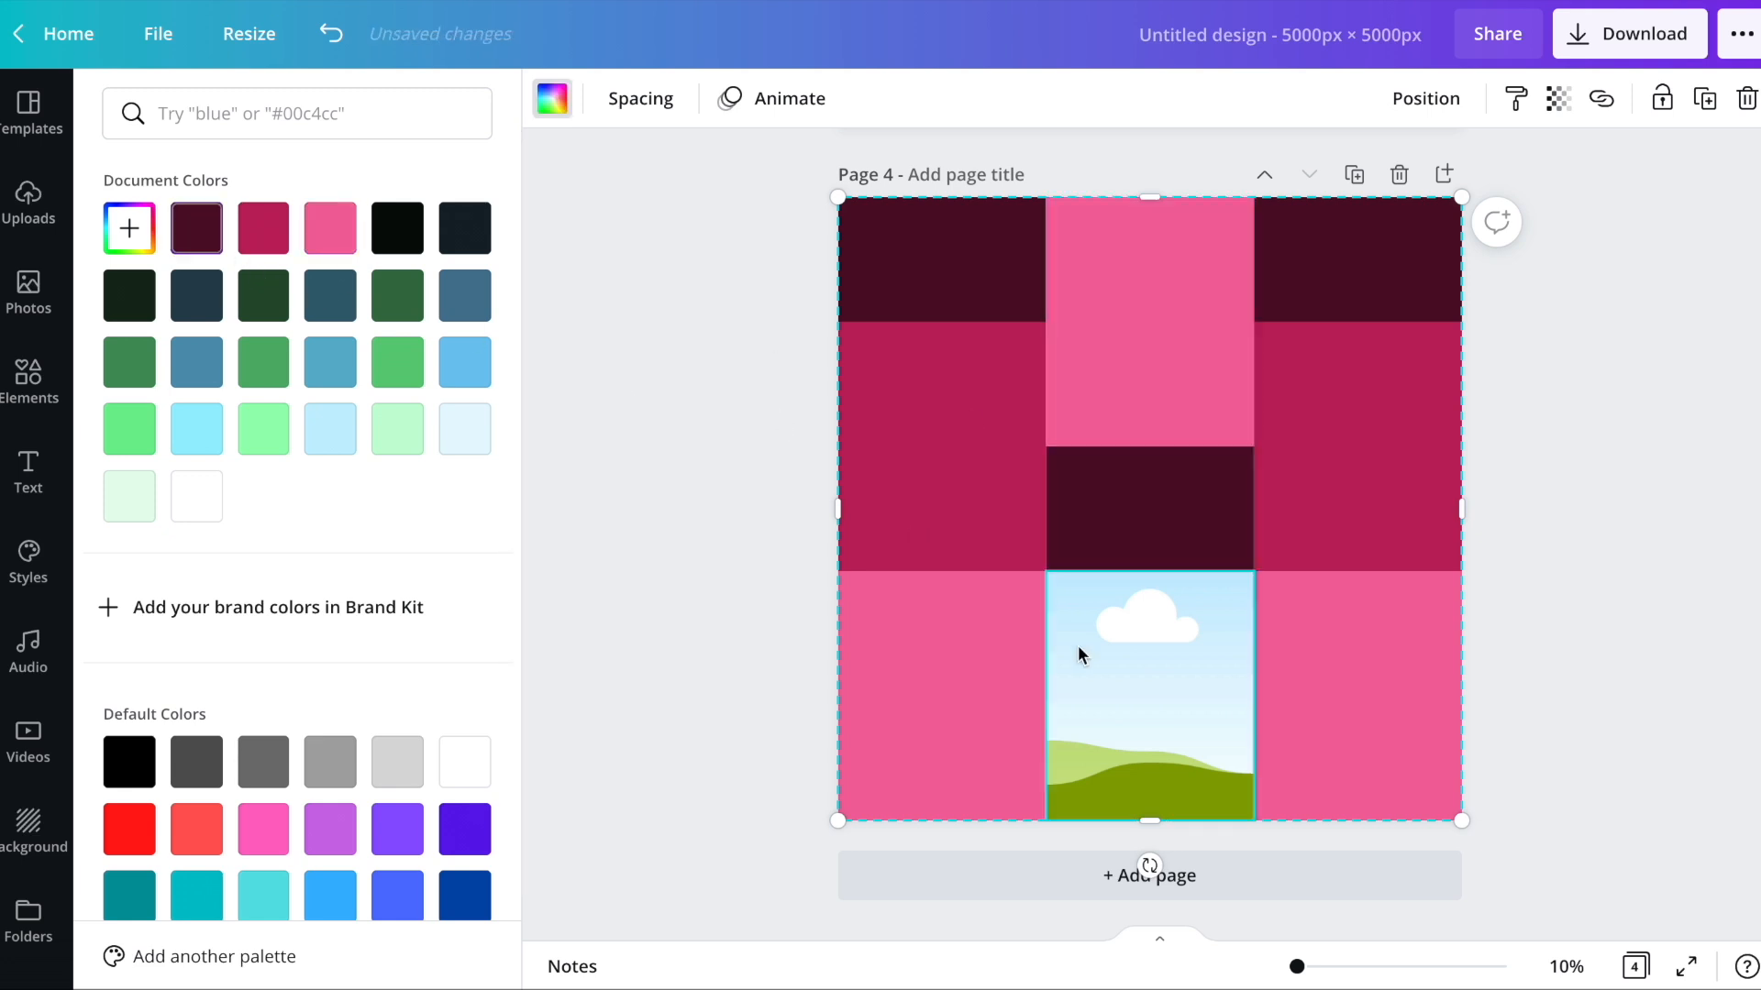
{"action": "left_click", "coordinate": [263, 228]}
{"action": "left_click", "coordinate": [745, 473]}
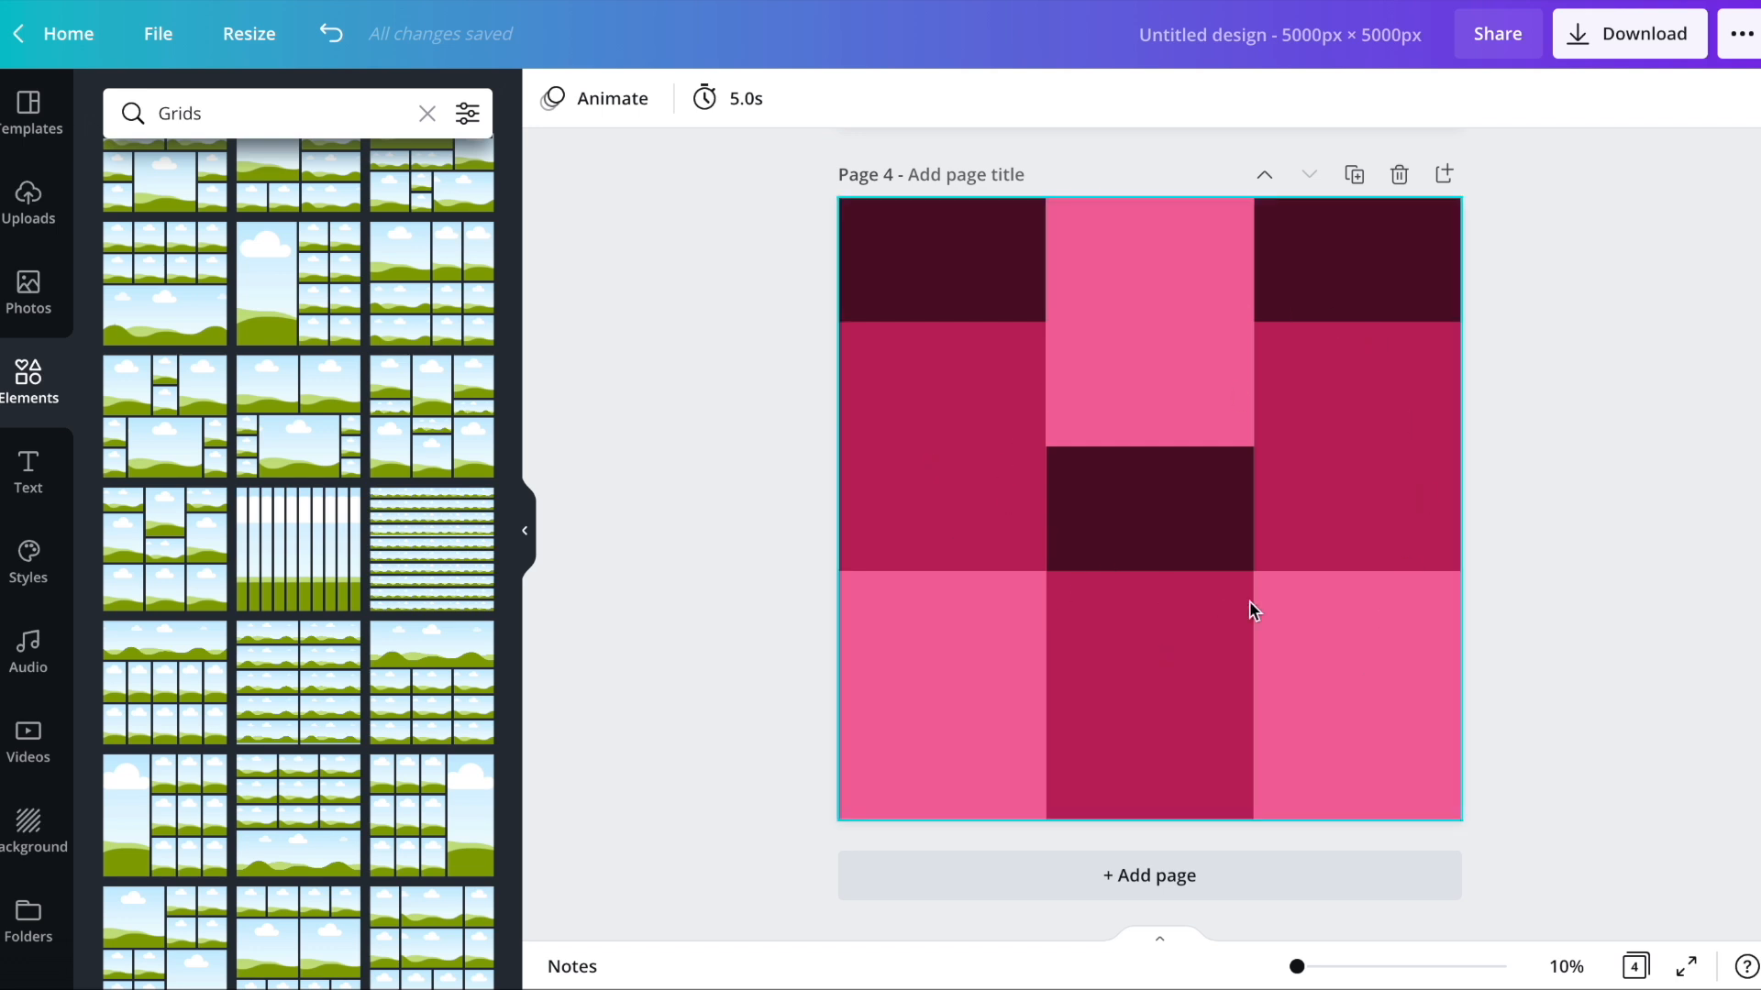
- Download page 4 as a JPG and add the resulting Untitled design.jpg to the uploaded images
{"action": "left_click", "coordinate": [1600, 50]}
{"action": "left_click", "coordinate": [1403, 345]}
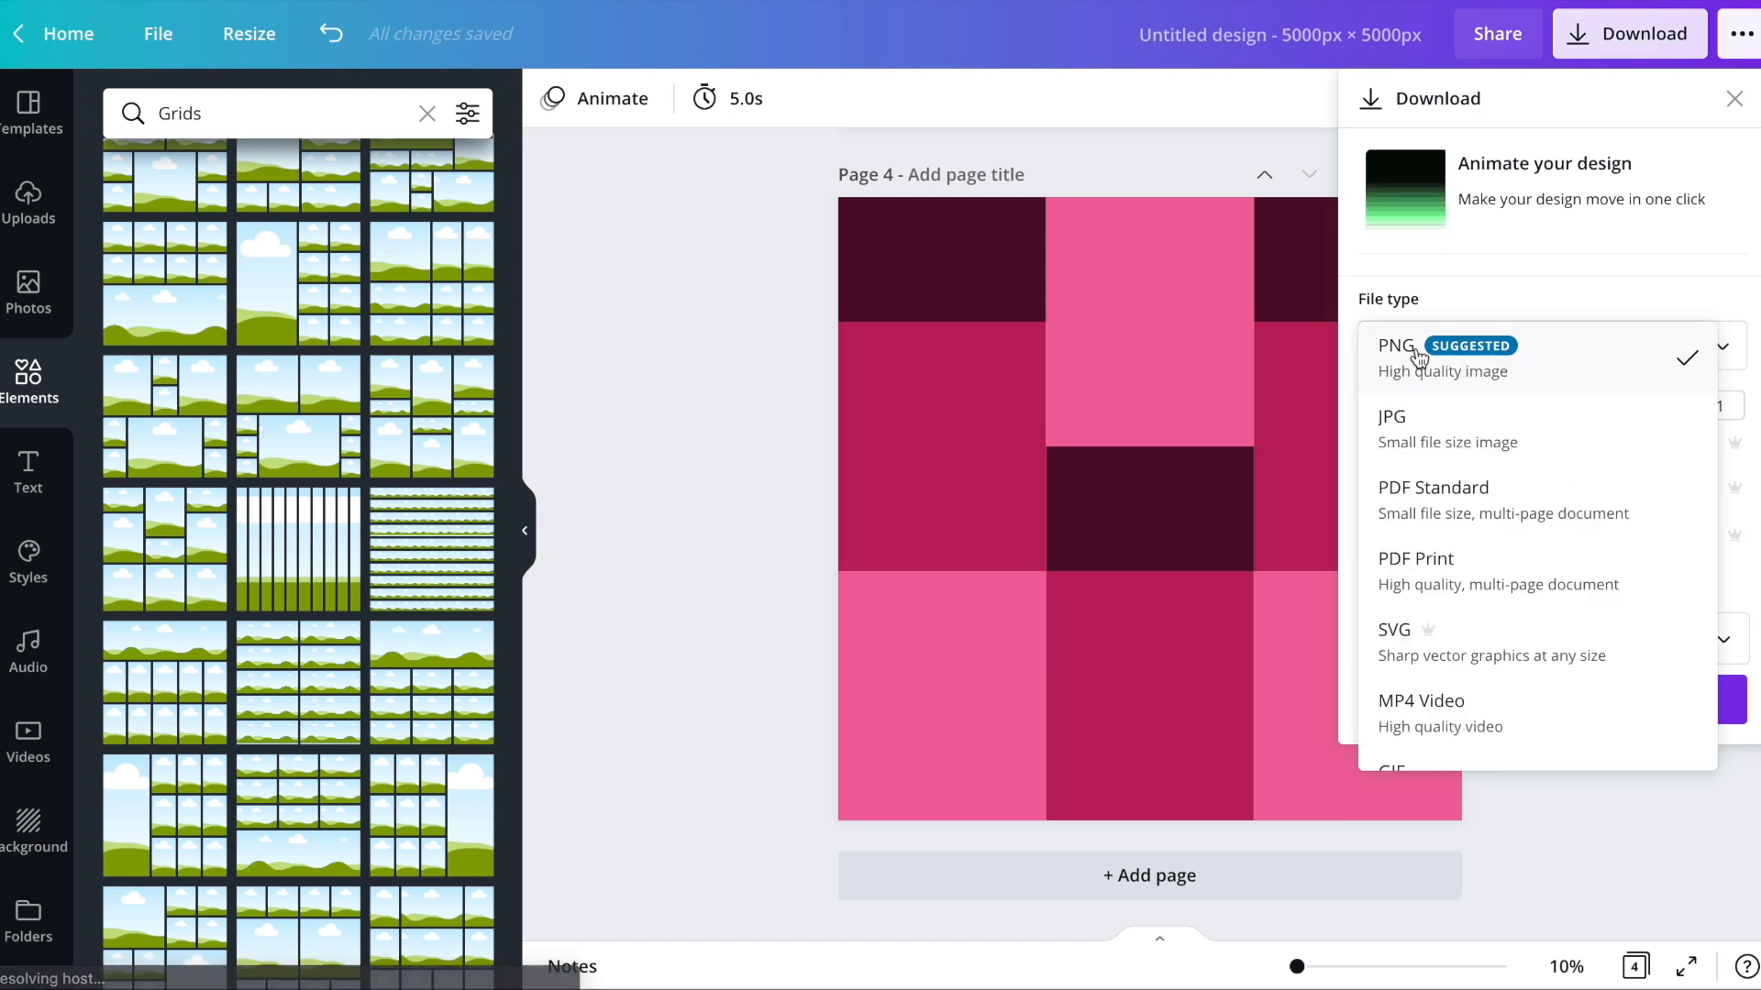
{"action": "left_click", "coordinate": [1436, 451]}
{"action": "left_click", "coordinate": [1439, 628]}
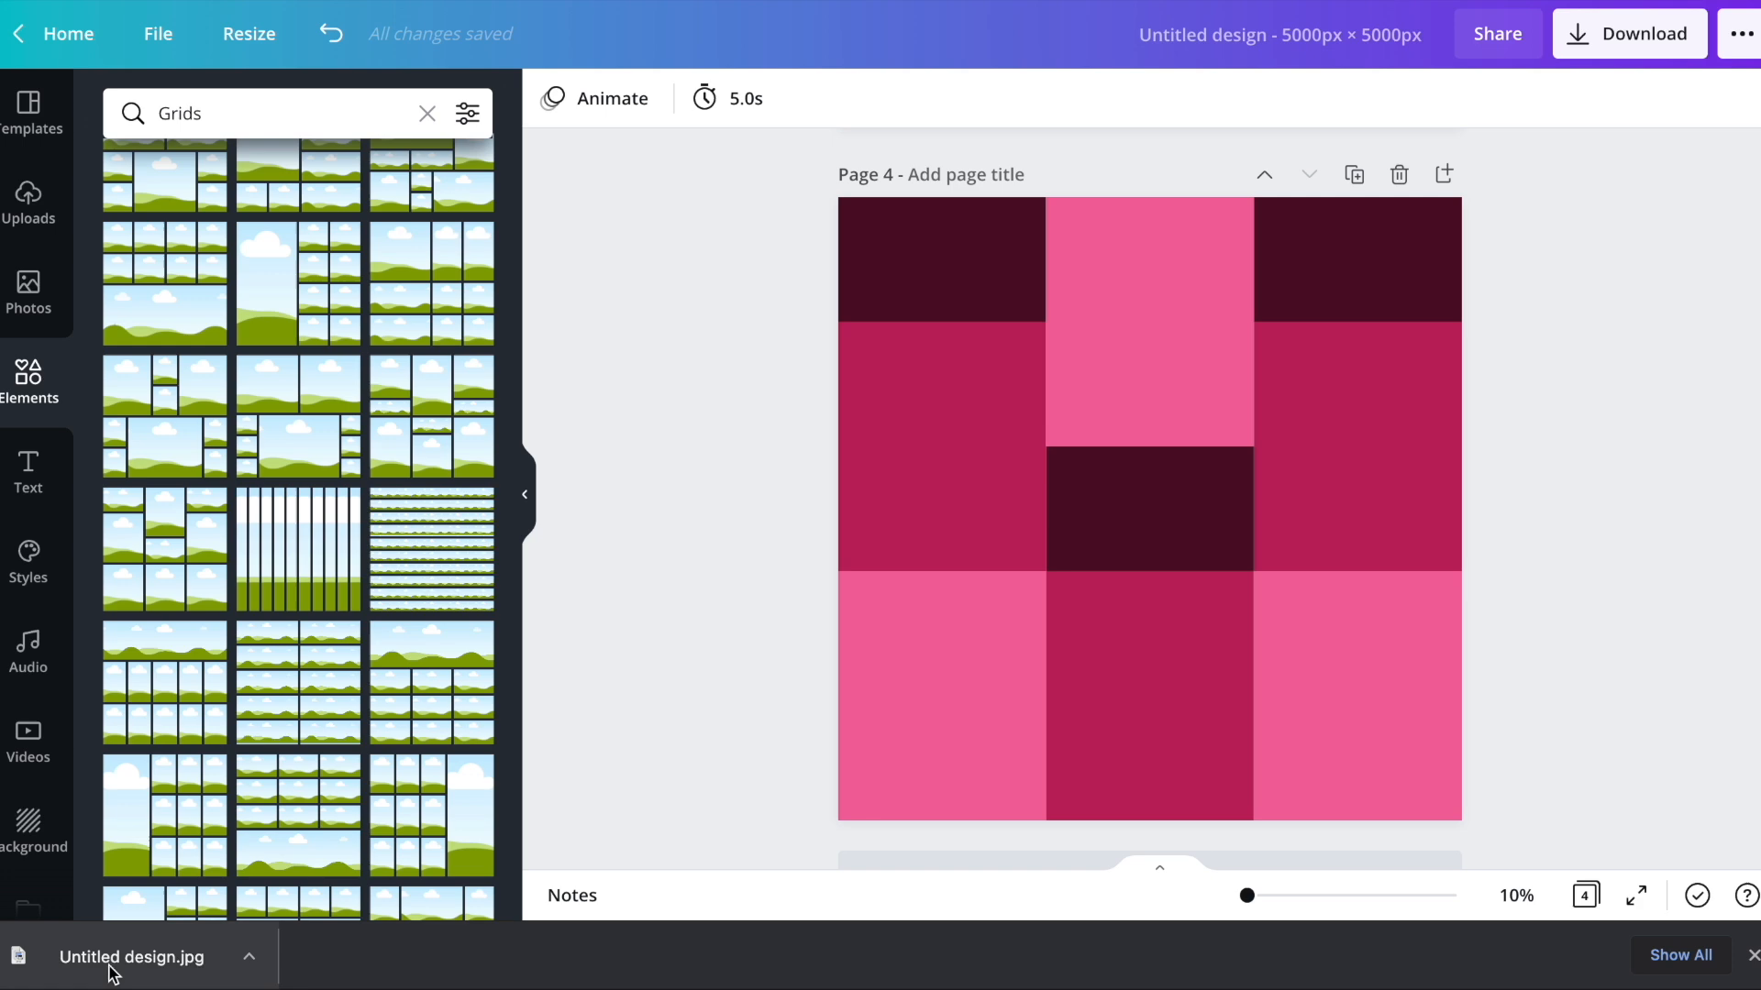
{"action": "left_click_drag", "start_coordinate": [108, 967], "coordinate": [239, 770]}
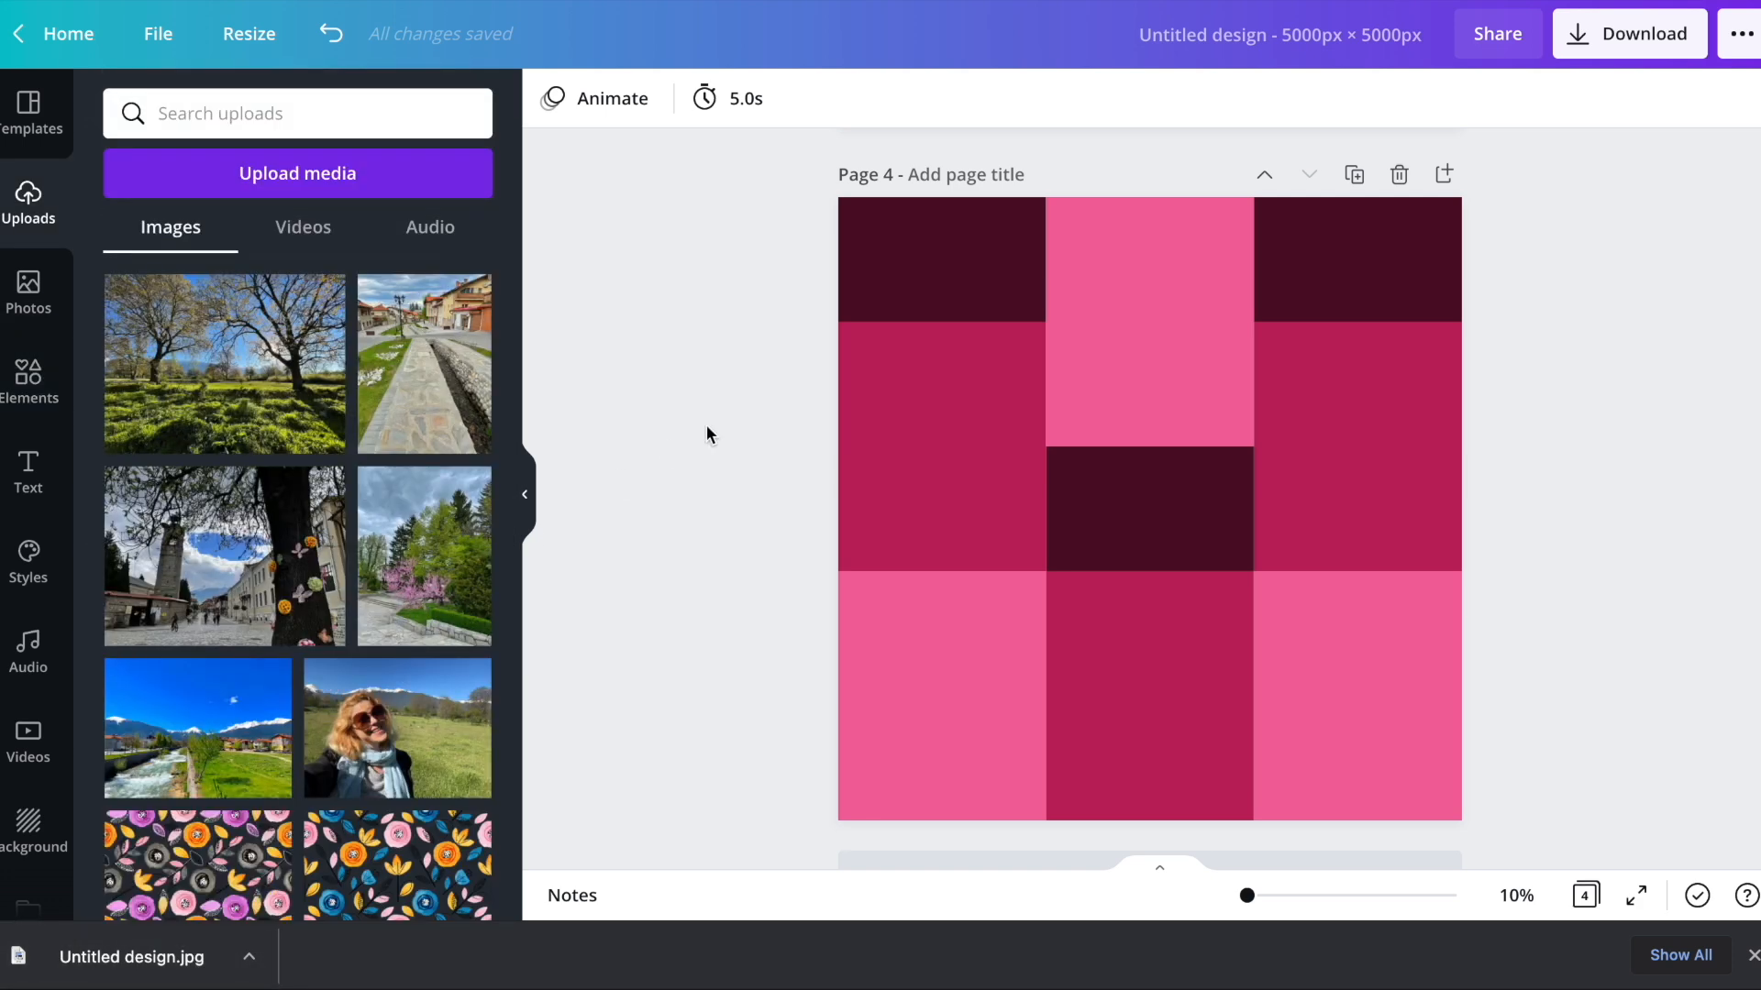
- Add a blank page 5 and insert the two-by-two grid of equal cells
{"action": "left_click", "coordinate": [1047, 854]}
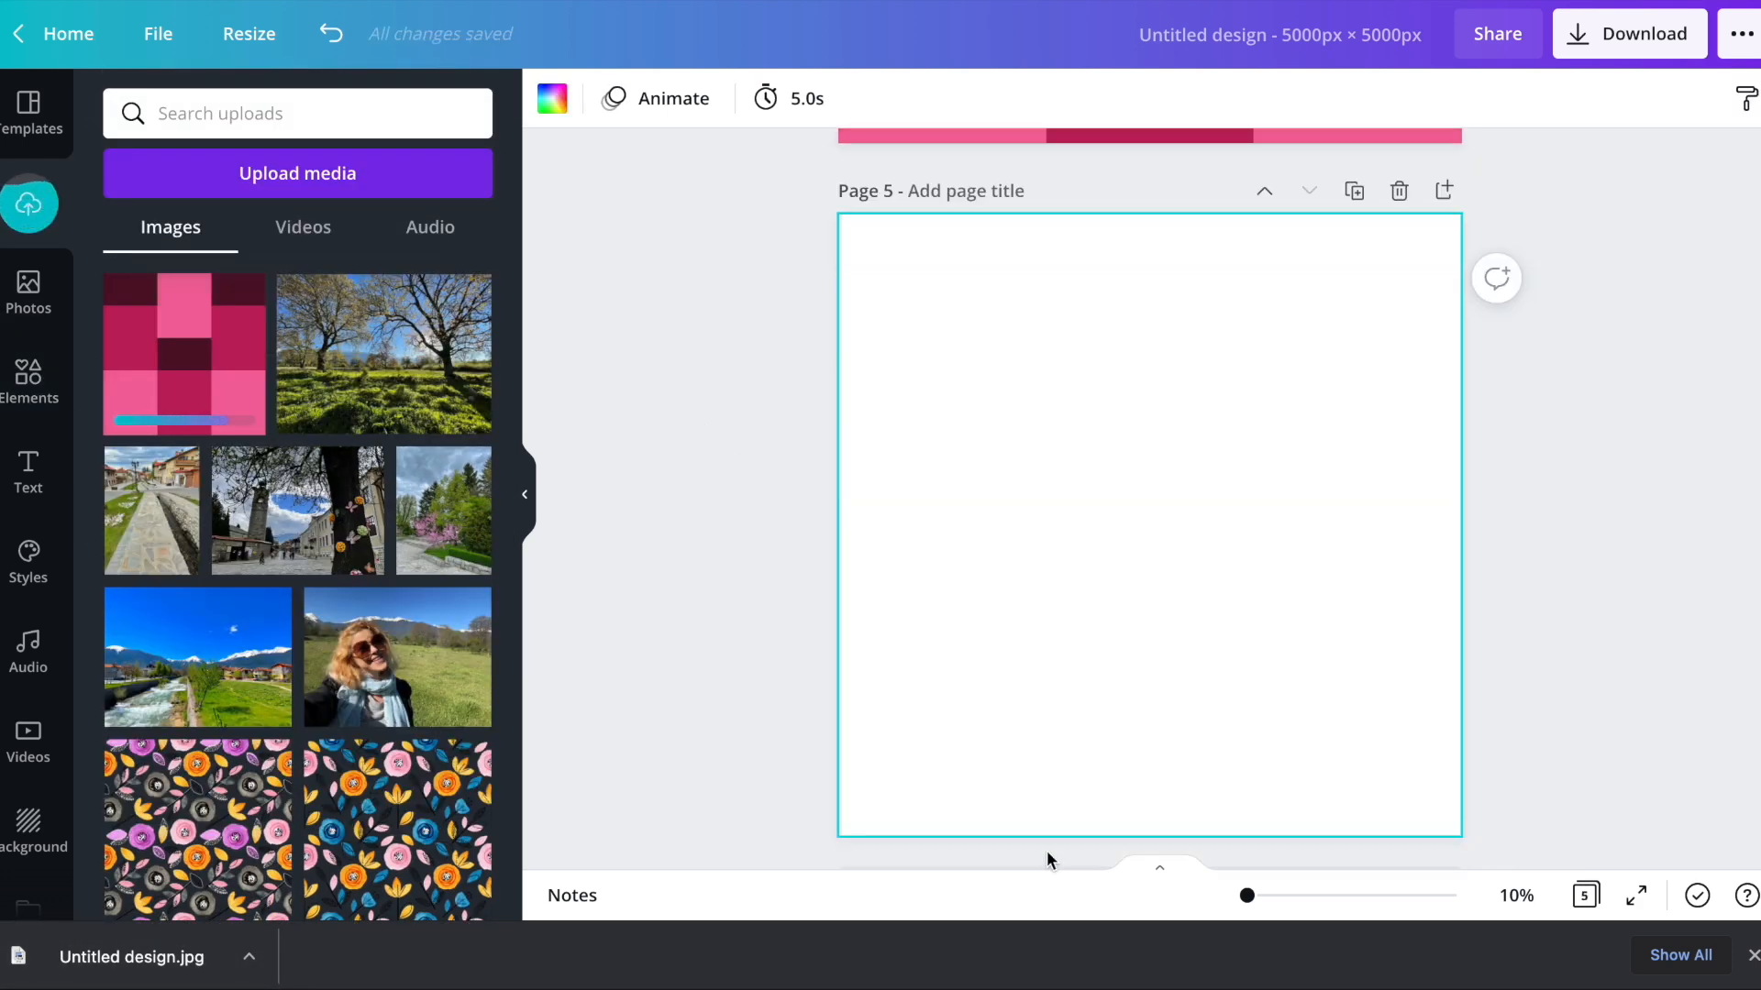
{"action": "left_click", "coordinate": [29, 378]}
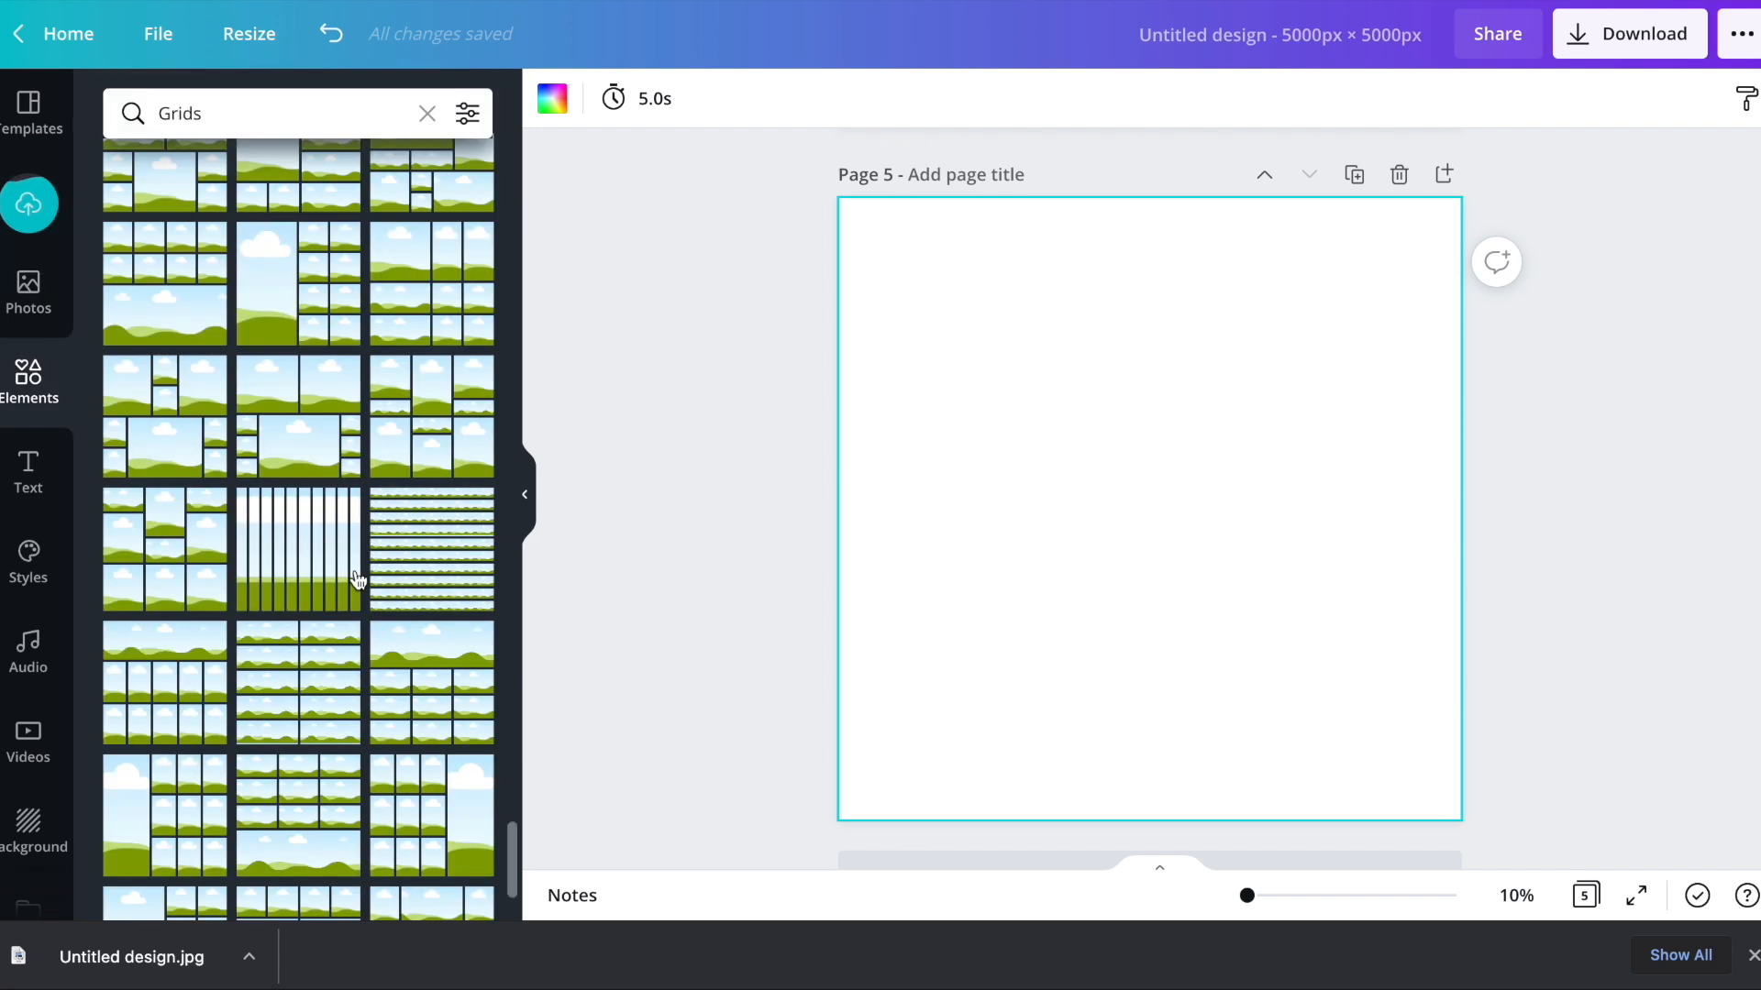
{"action": "scroll", "coordinate": [357, 580], "scroll_direction": "up", "scroll_amount": 3}
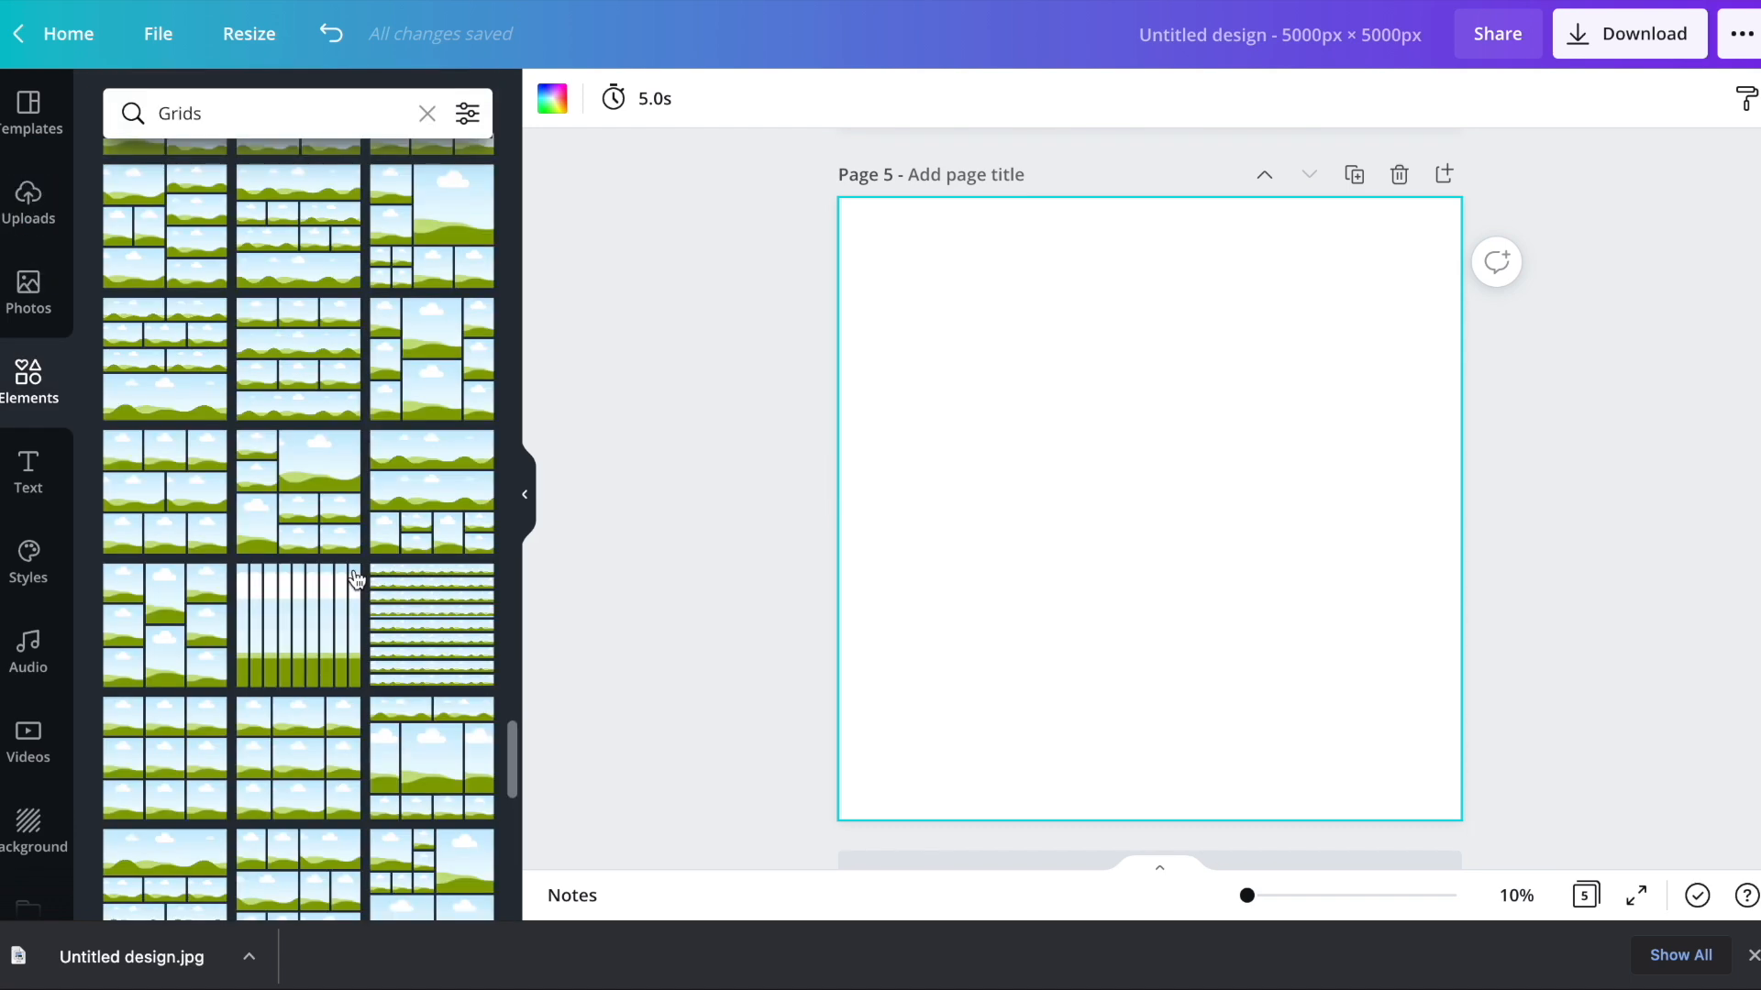
{"action": "scroll", "coordinate": [357, 580], "scroll_direction": "up", "scroll_amount": 5}
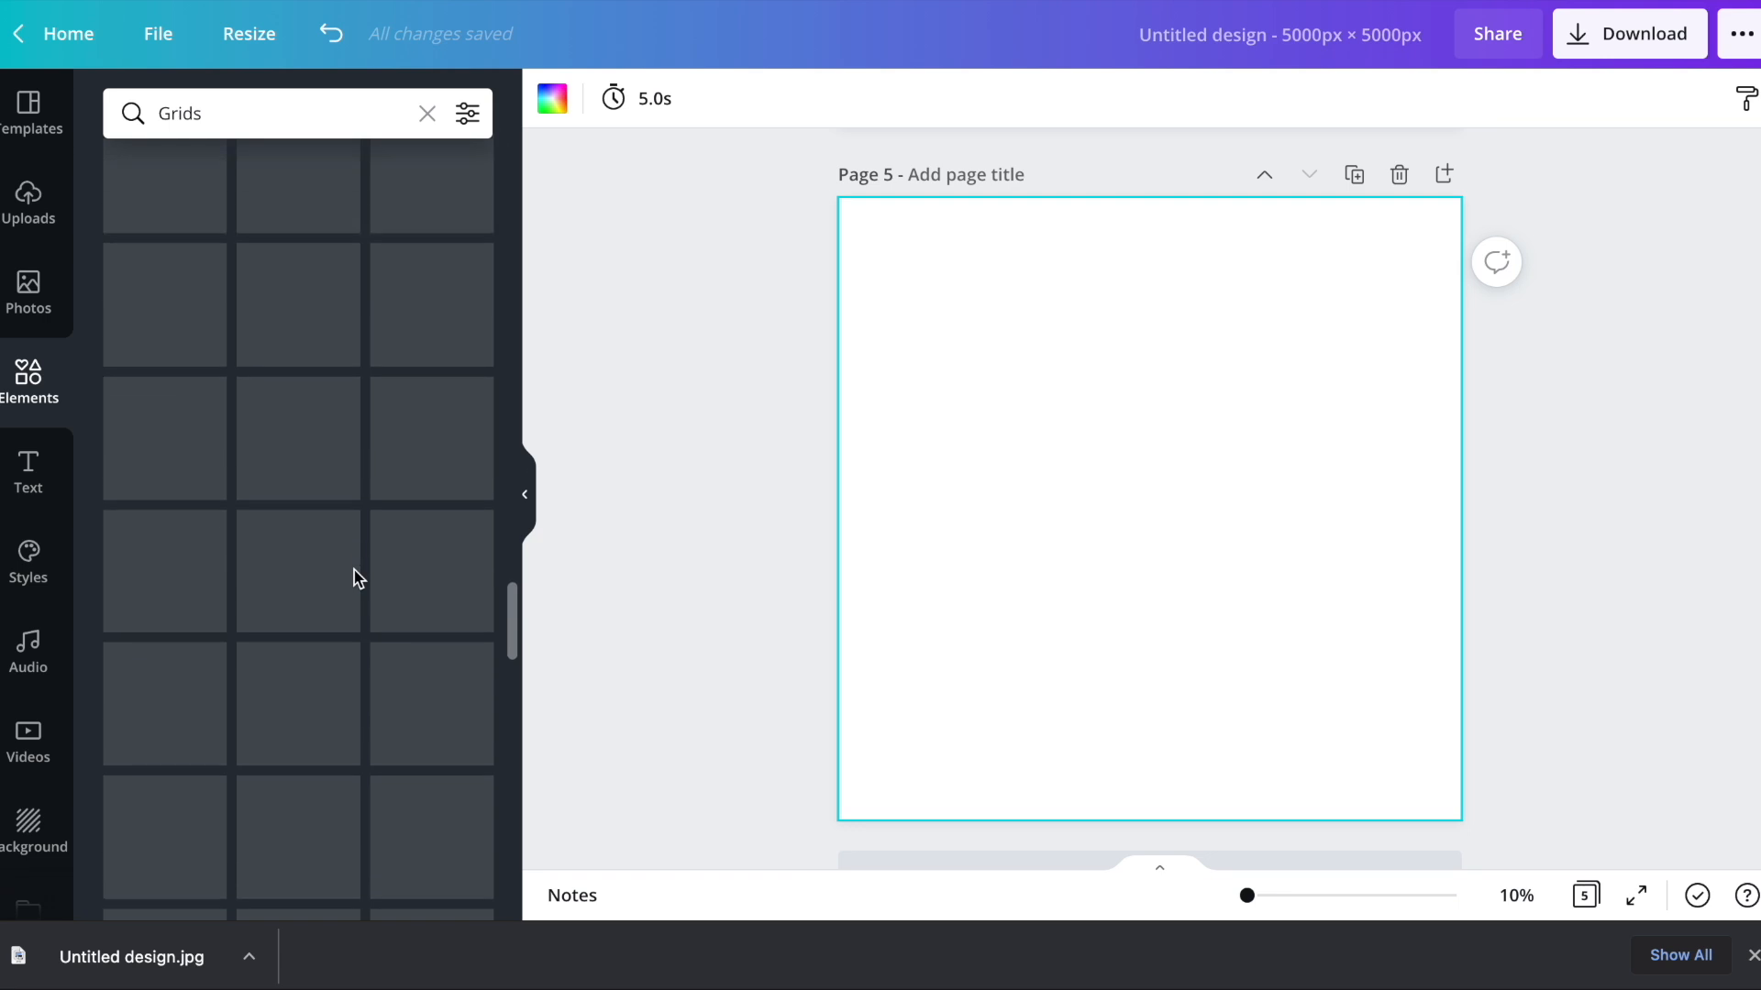
{"action": "scroll", "coordinate": [357, 580], "scroll_direction": "up", "scroll_amount": 5}
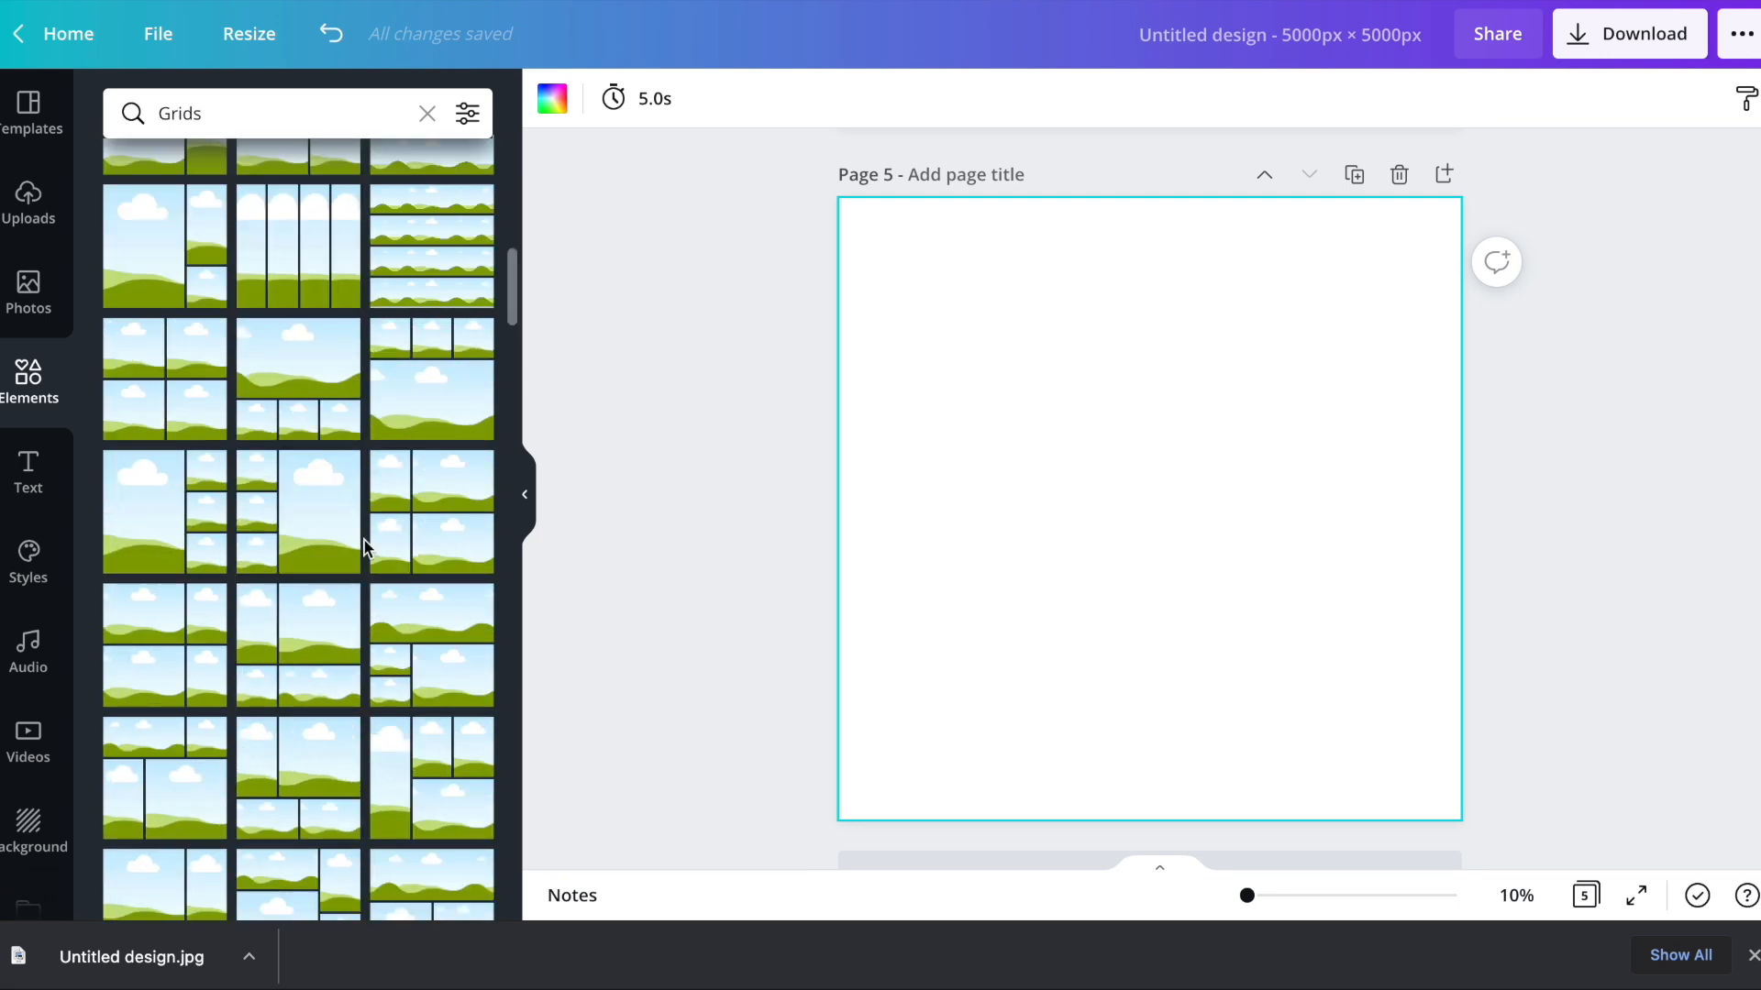
{"action": "left_click", "coordinate": [175, 371]}
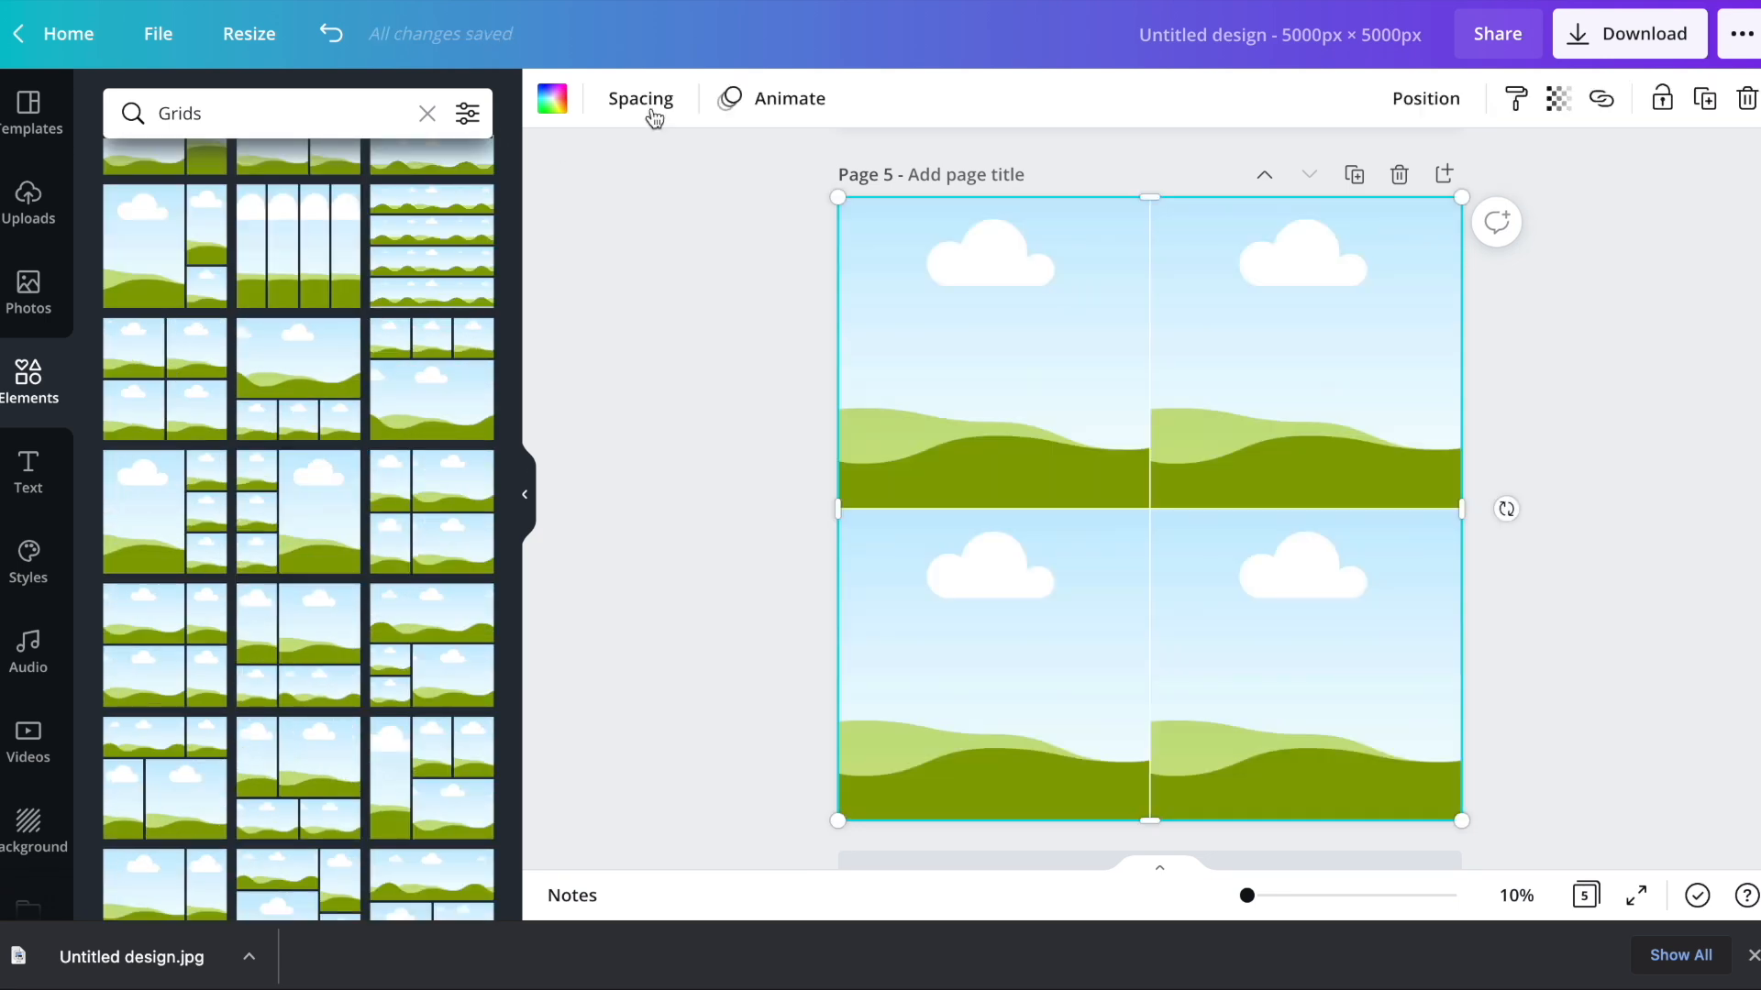
- Set the grid spacing of the page 5 two-by-two grid to 0
{"action": "left_click", "coordinate": [667, 102]}
{"action": "left_click_drag", "start_coordinate": [782, 181], "coordinate": [684, 191]}
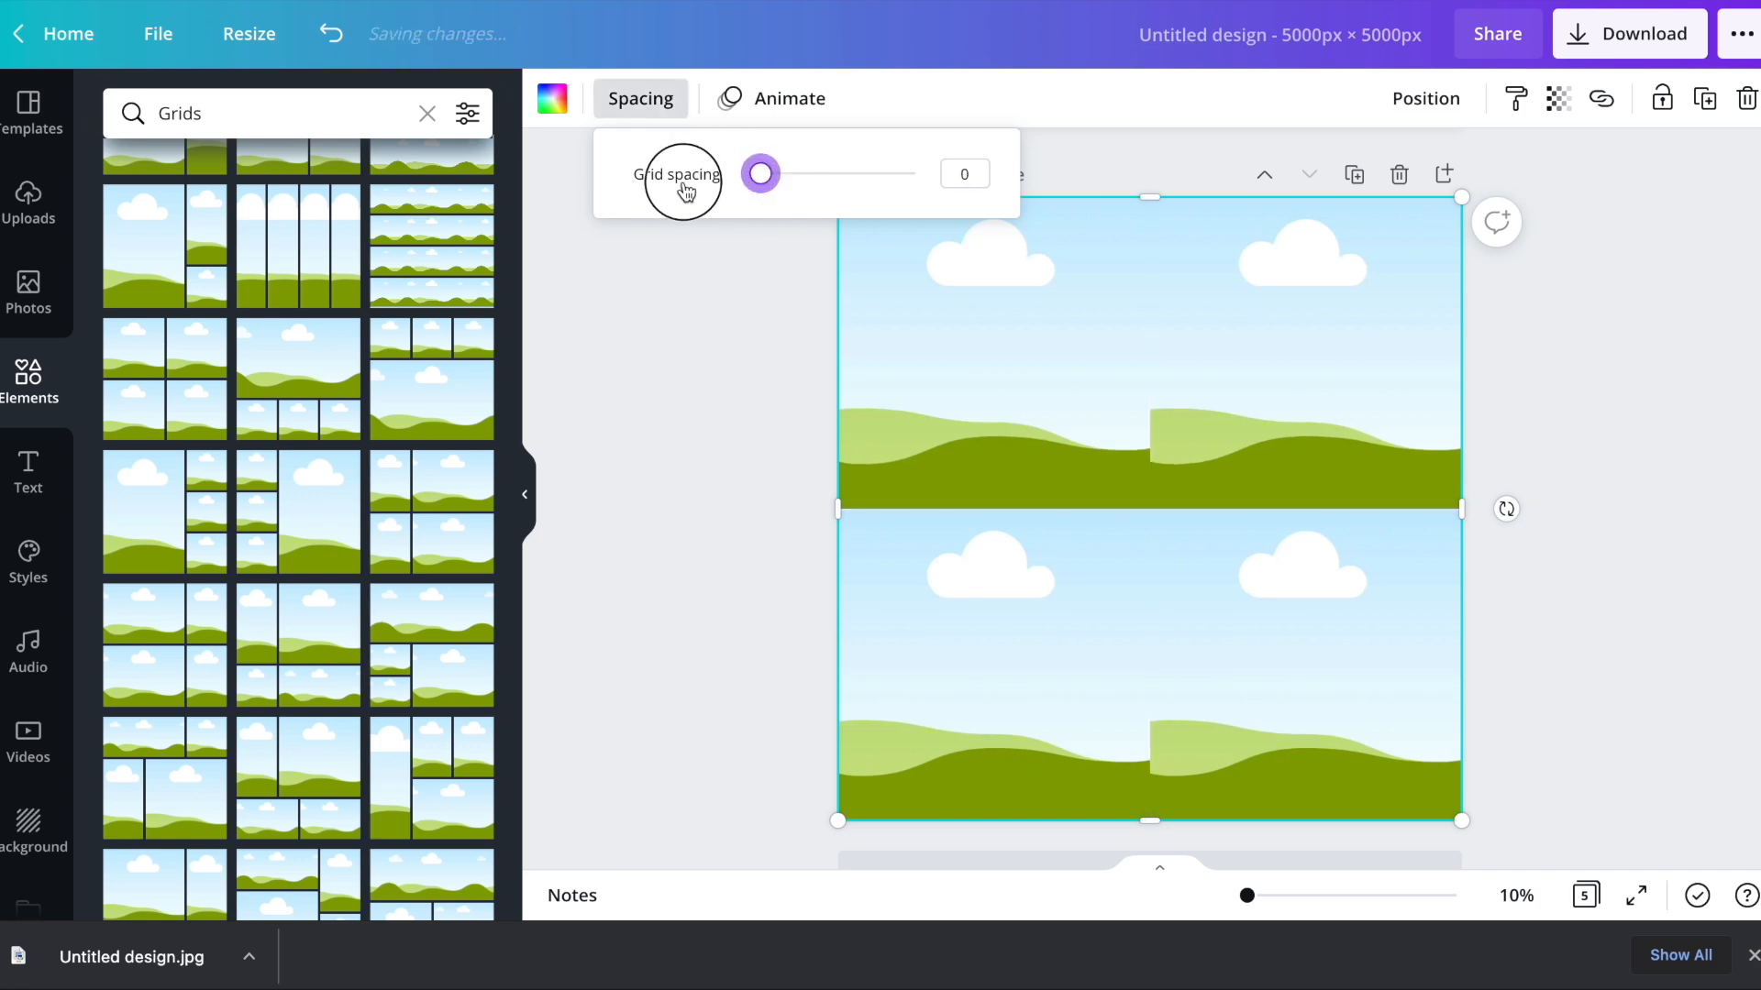
{"action": "left_click", "coordinate": [698, 388]}
{"action": "left_click", "coordinate": [703, 370]}
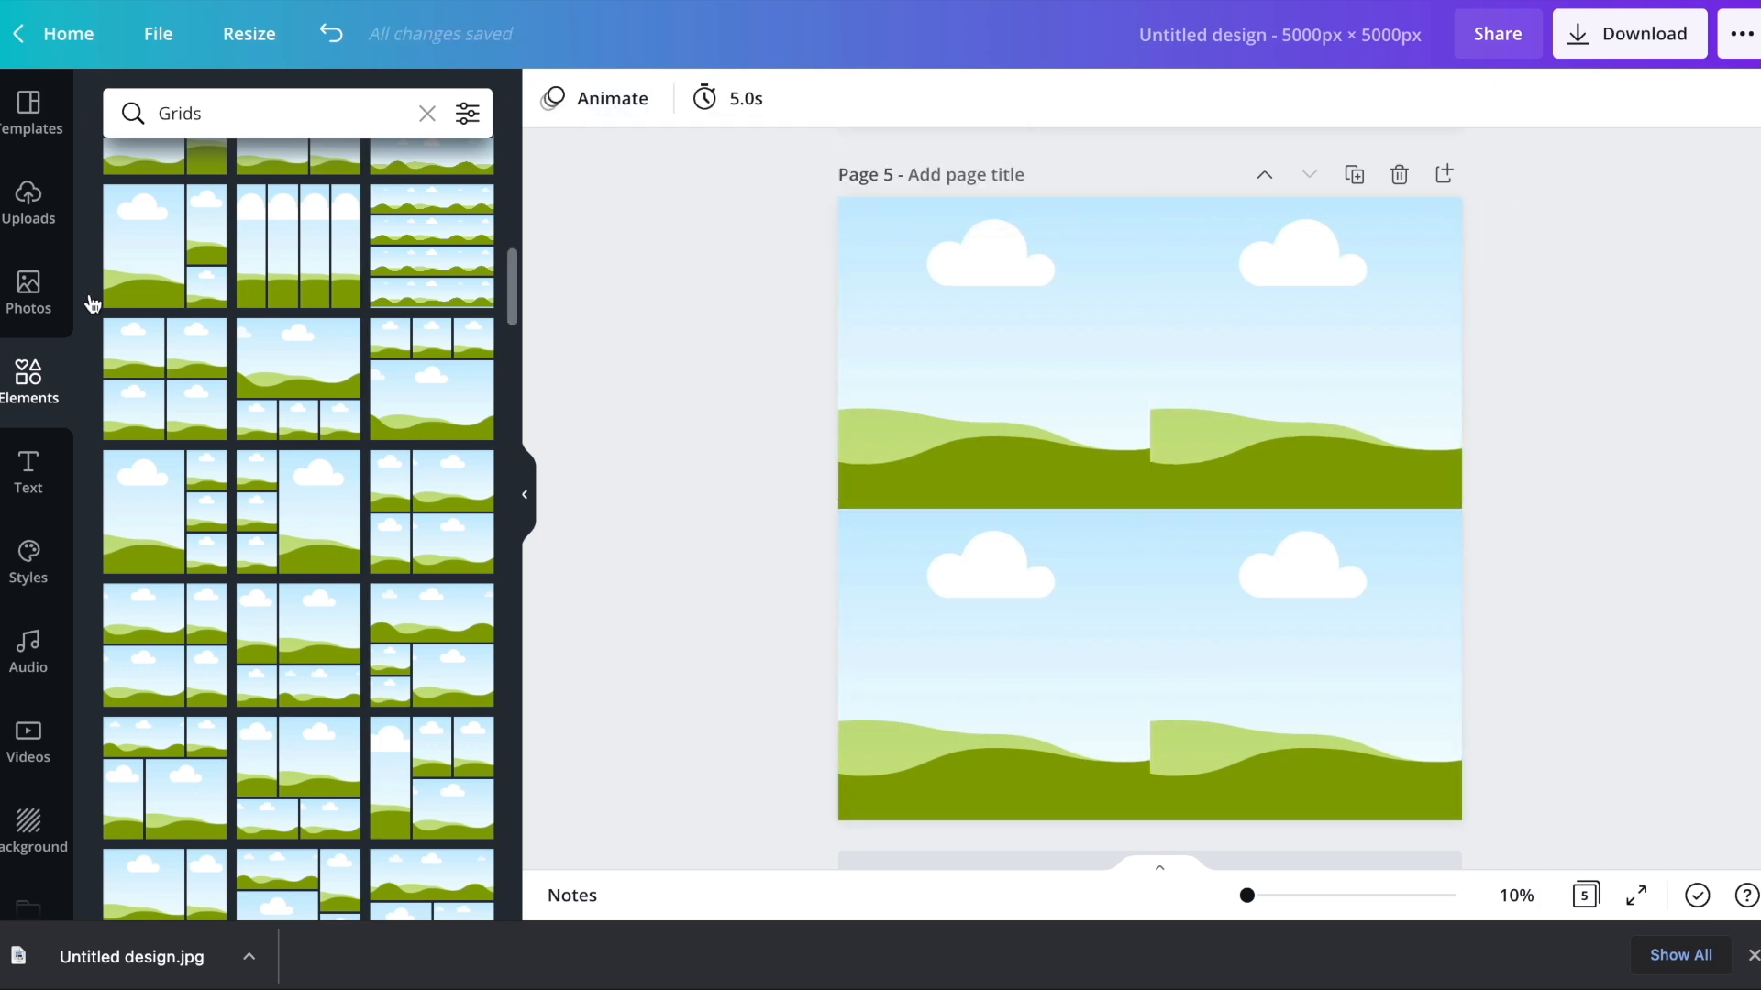
- Fill all four cells of the page 5 grid with the uploaded pink block pattern image
{"action": "left_click", "coordinate": [25, 200]}
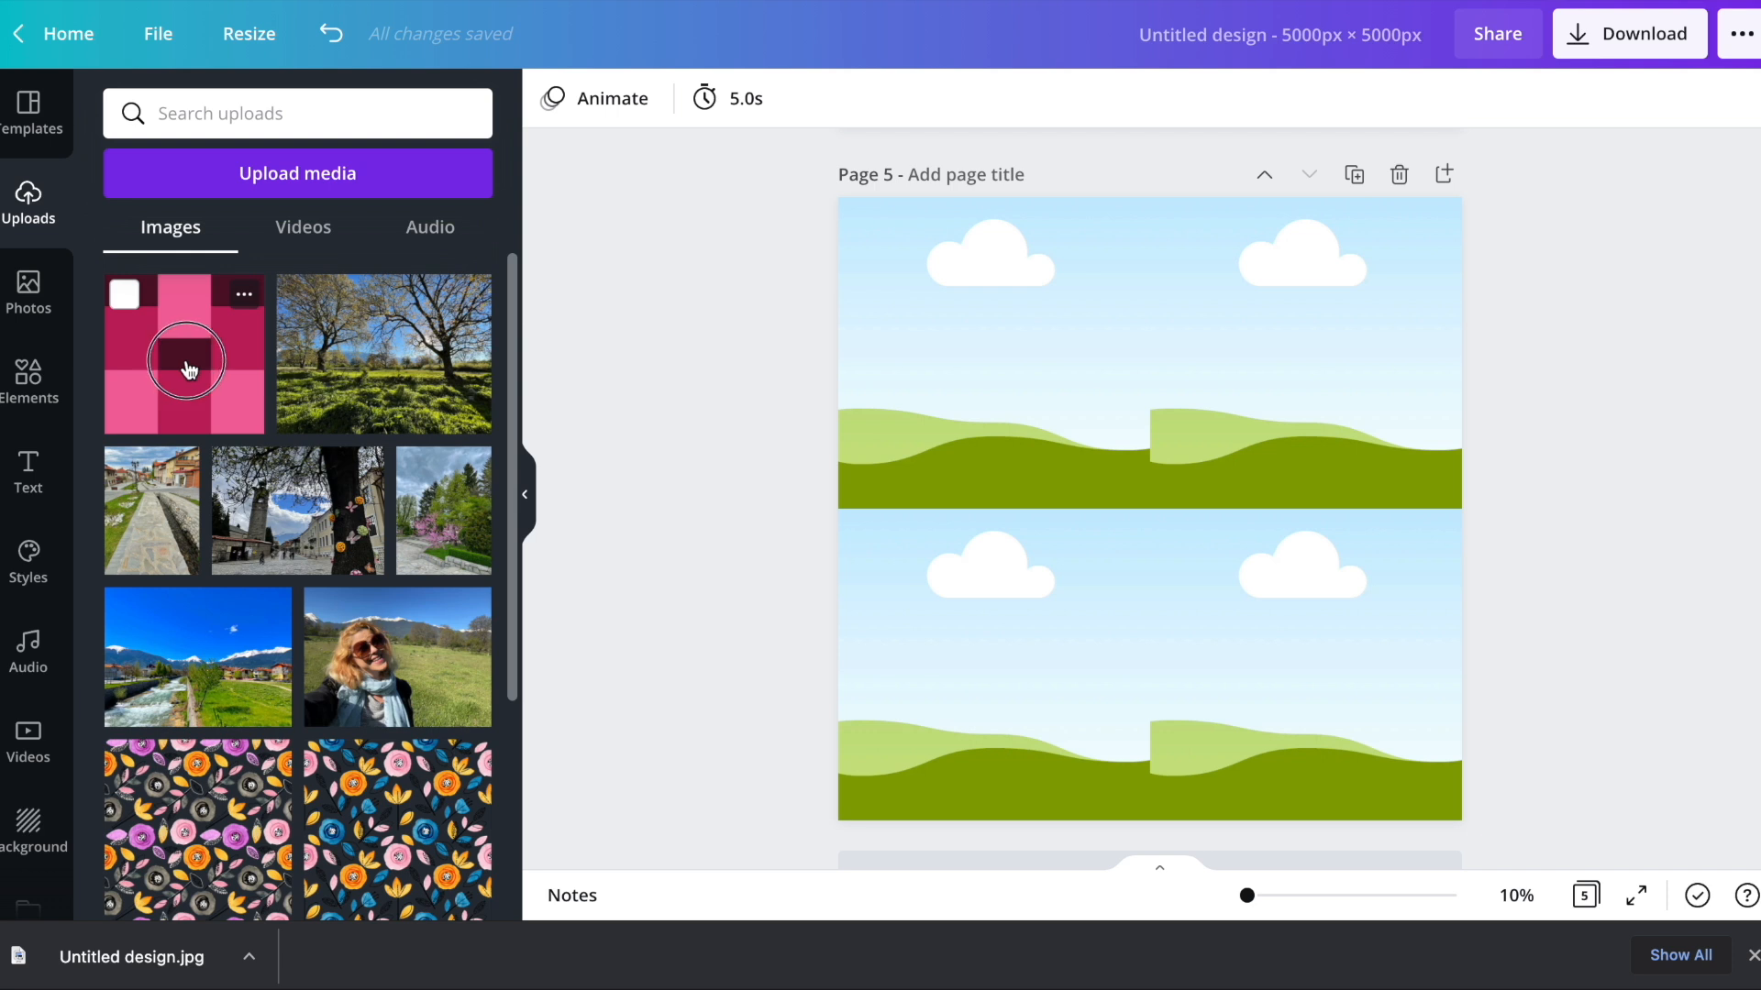
{"action": "left_click_drag", "start_coordinate": [187, 361], "coordinate": [946, 354]}
{"action": "left_click_drag", "start_coordinate": [167, 406], "coordinate": [1279, 349]}
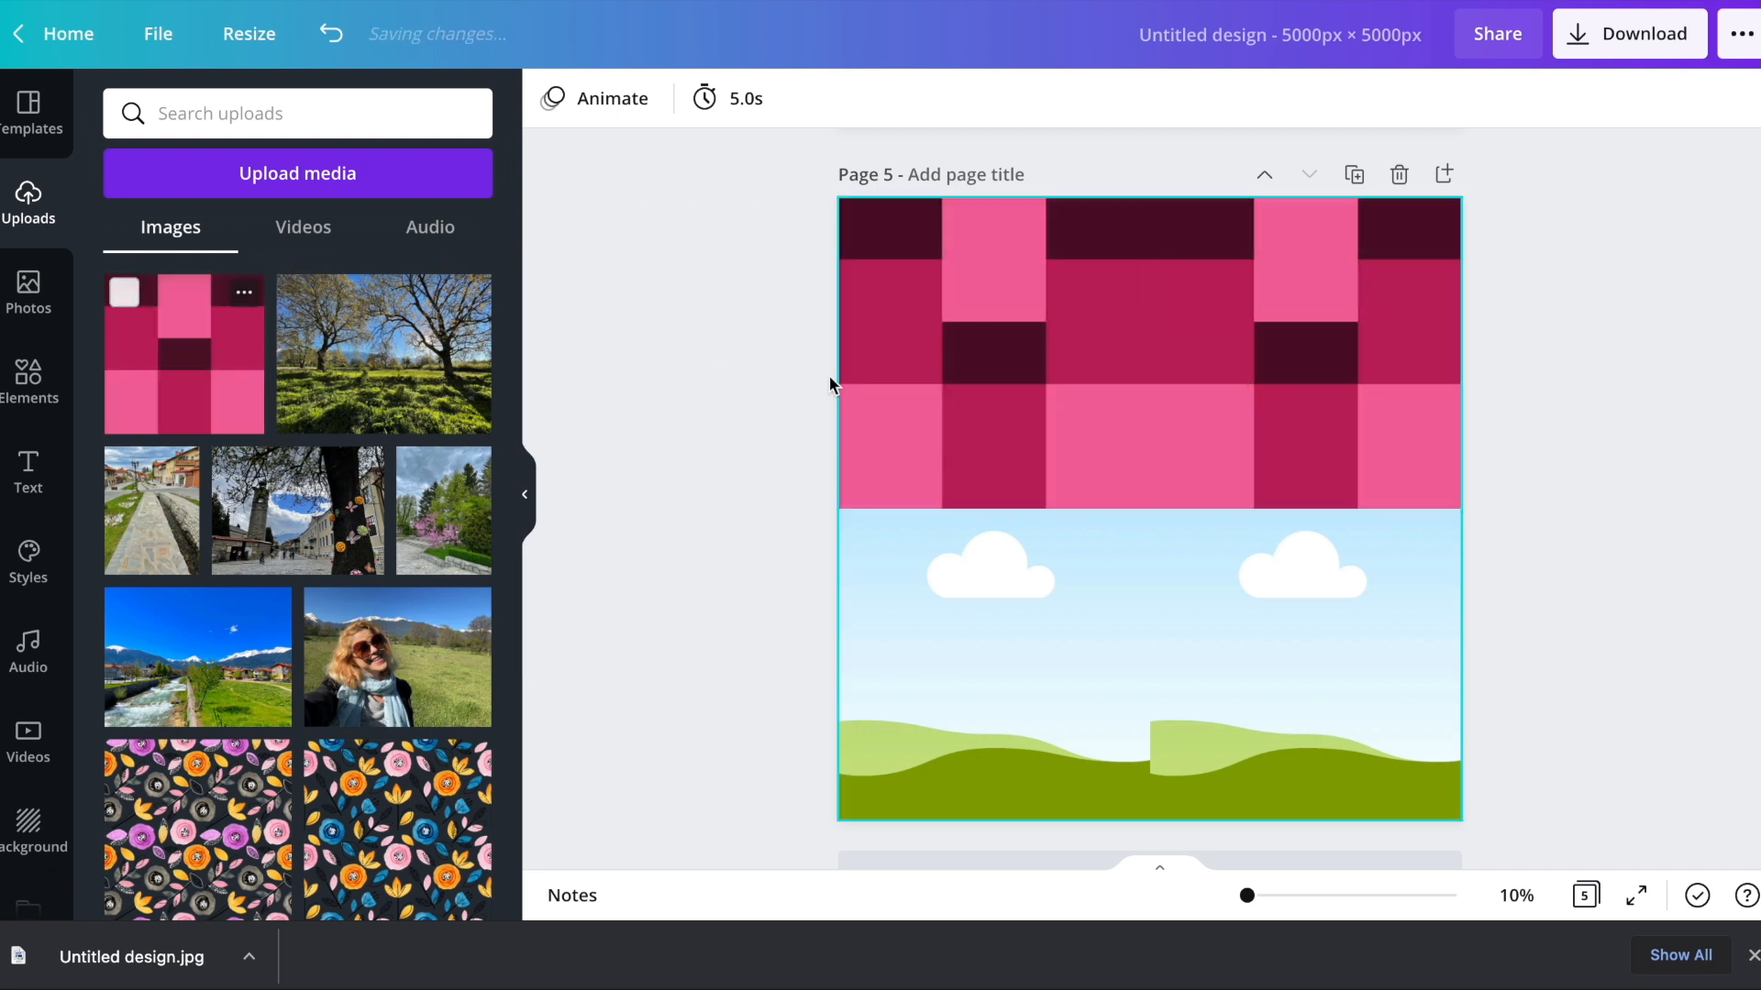
{"action": "left_click_drag", "start_coordinate": [177, 389], "coordinate": [972, 642]}
{"action": "left_click_drag", "start_coordinate": [174, 389], "coordinate": [1262, 575]}
- Flip the pattern image in the top-right cell of the page 5 grid vertically
{"action": "scroll", "coordinate": [1554, 521], "scroll_direction": "up", "scroll_amount": 1}
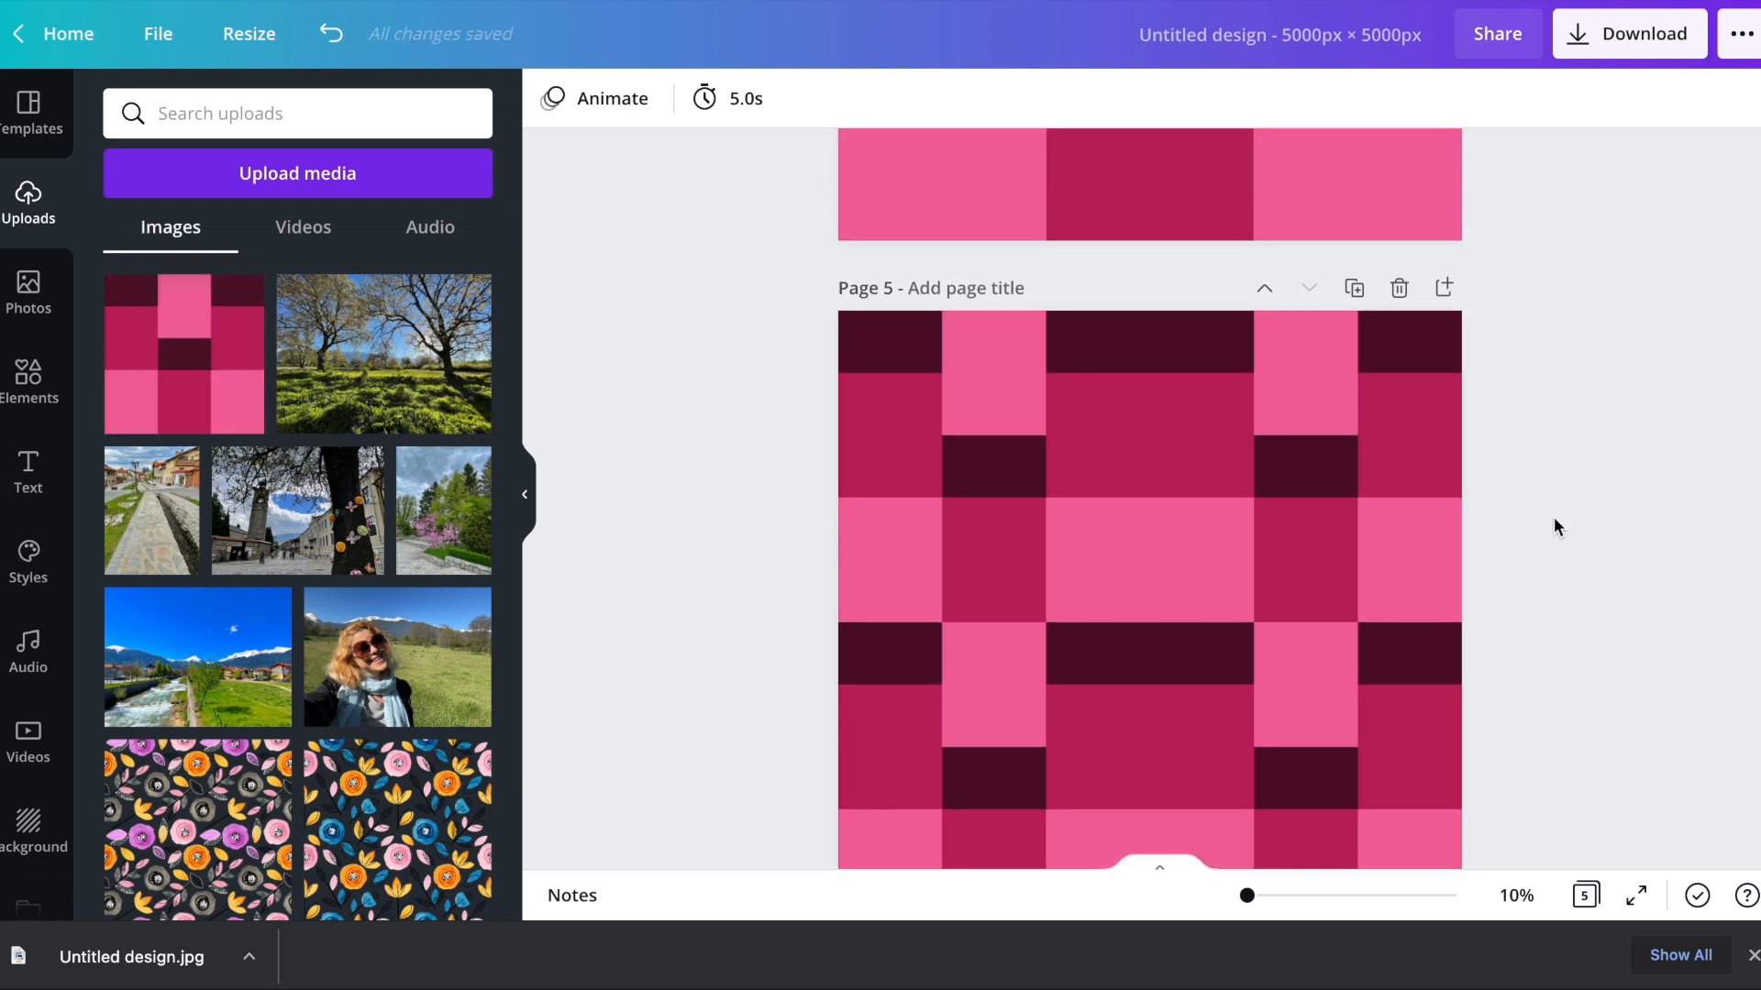
{"action": "scroll", "coordinate": [1554, 521], "scroll_direction": "up", "scroll_amount": 4}
{"action": "scroll", "coordinate": [1081, 377], "scroll_direction": "down", "scroll_amount": 4}
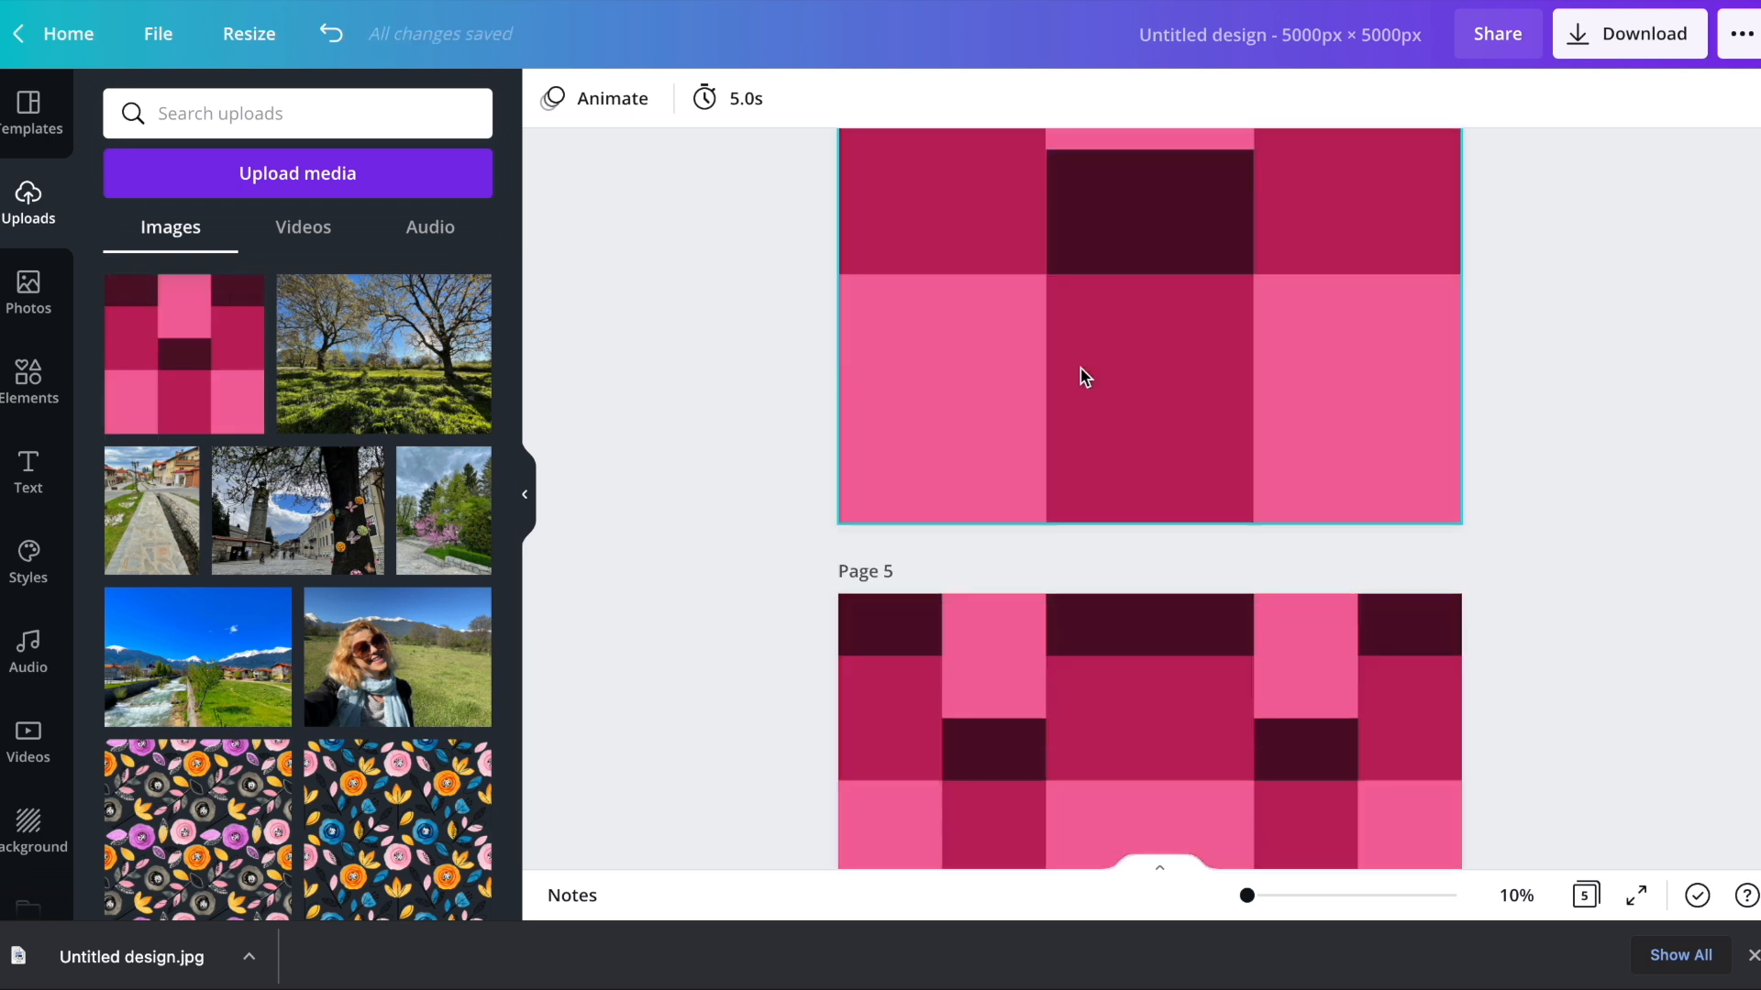
{"action": "scroll", "coordinate": [1109, 458], "scroll_direction": "down", "scroll_amount": 2}
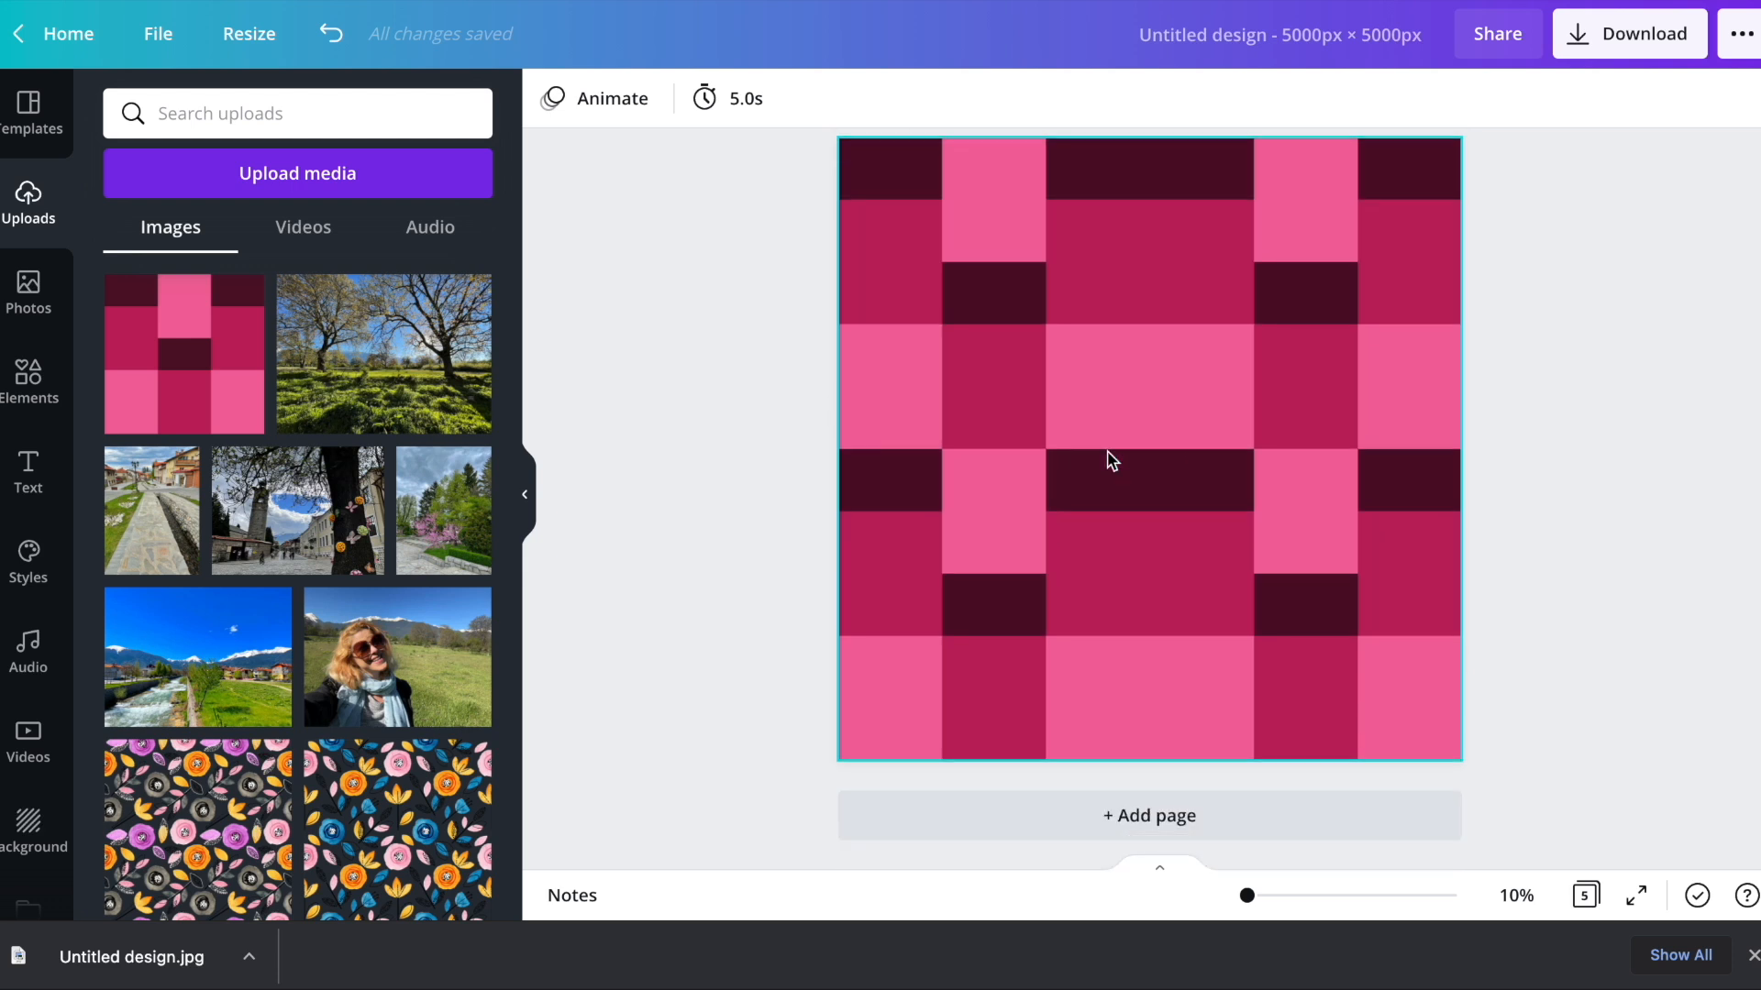
{"action": "scroll", "coordinate": [1340, 444], "scroll_direction": "up", "scroll_amount": 1}
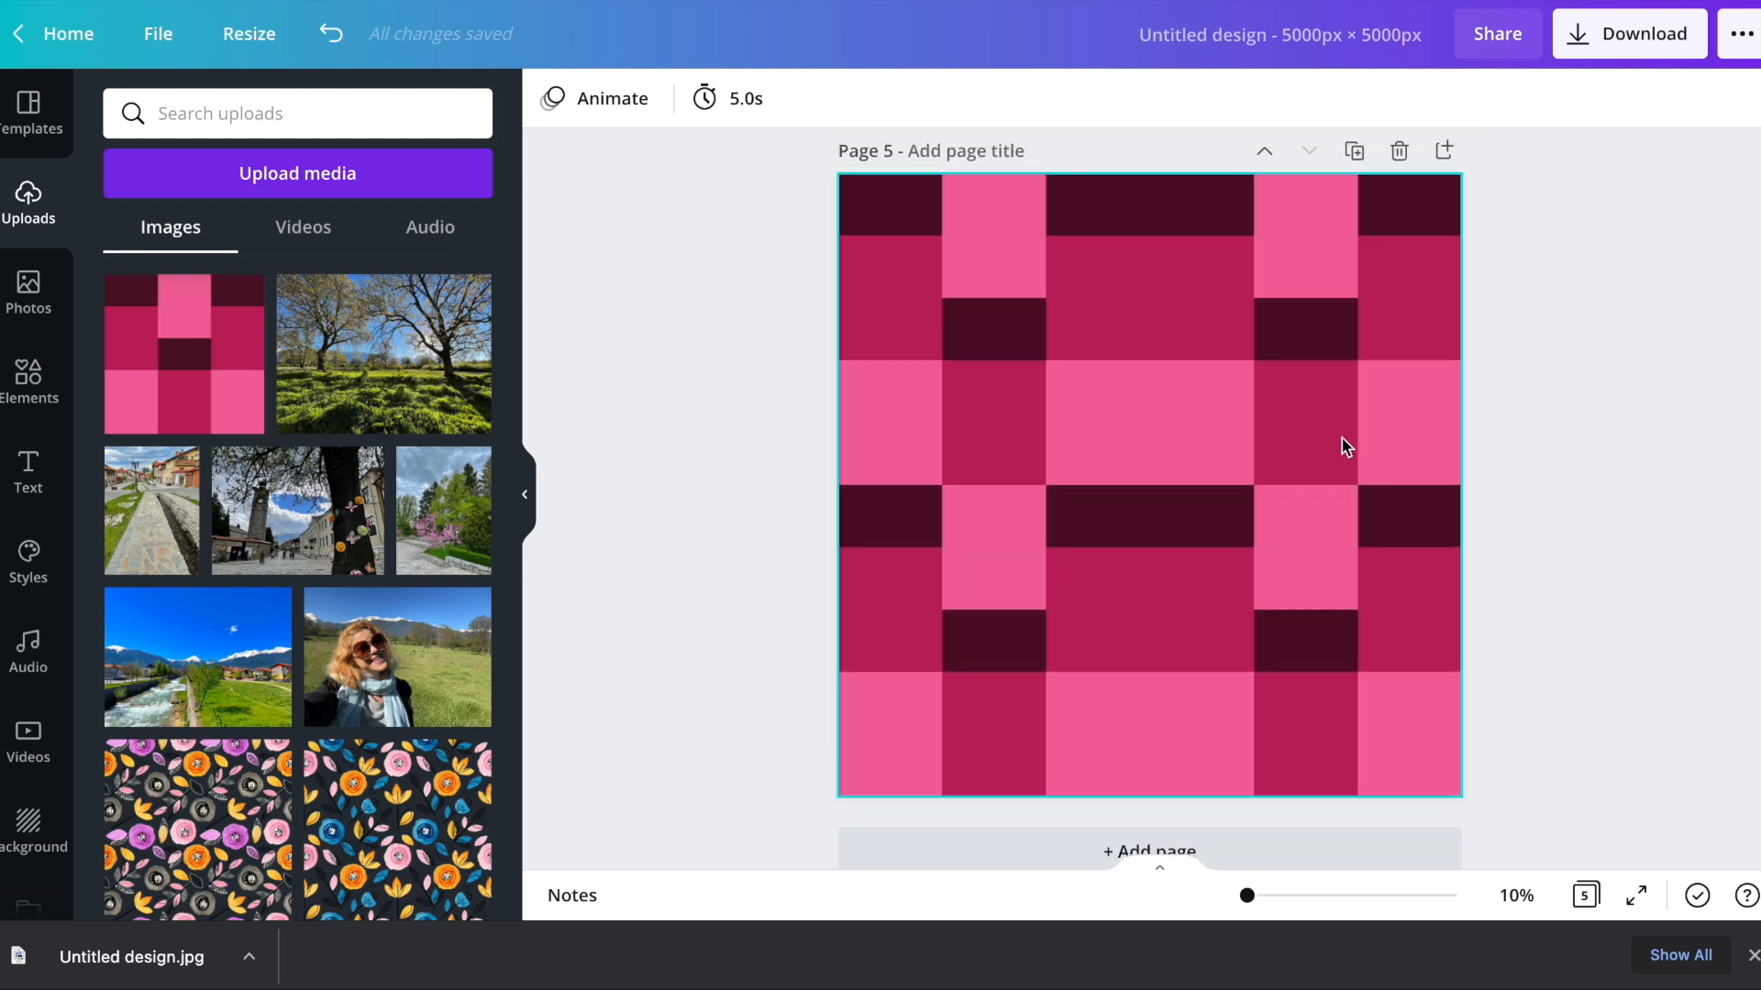
{"action": "left_click", "coordinate": [1307, 349]}
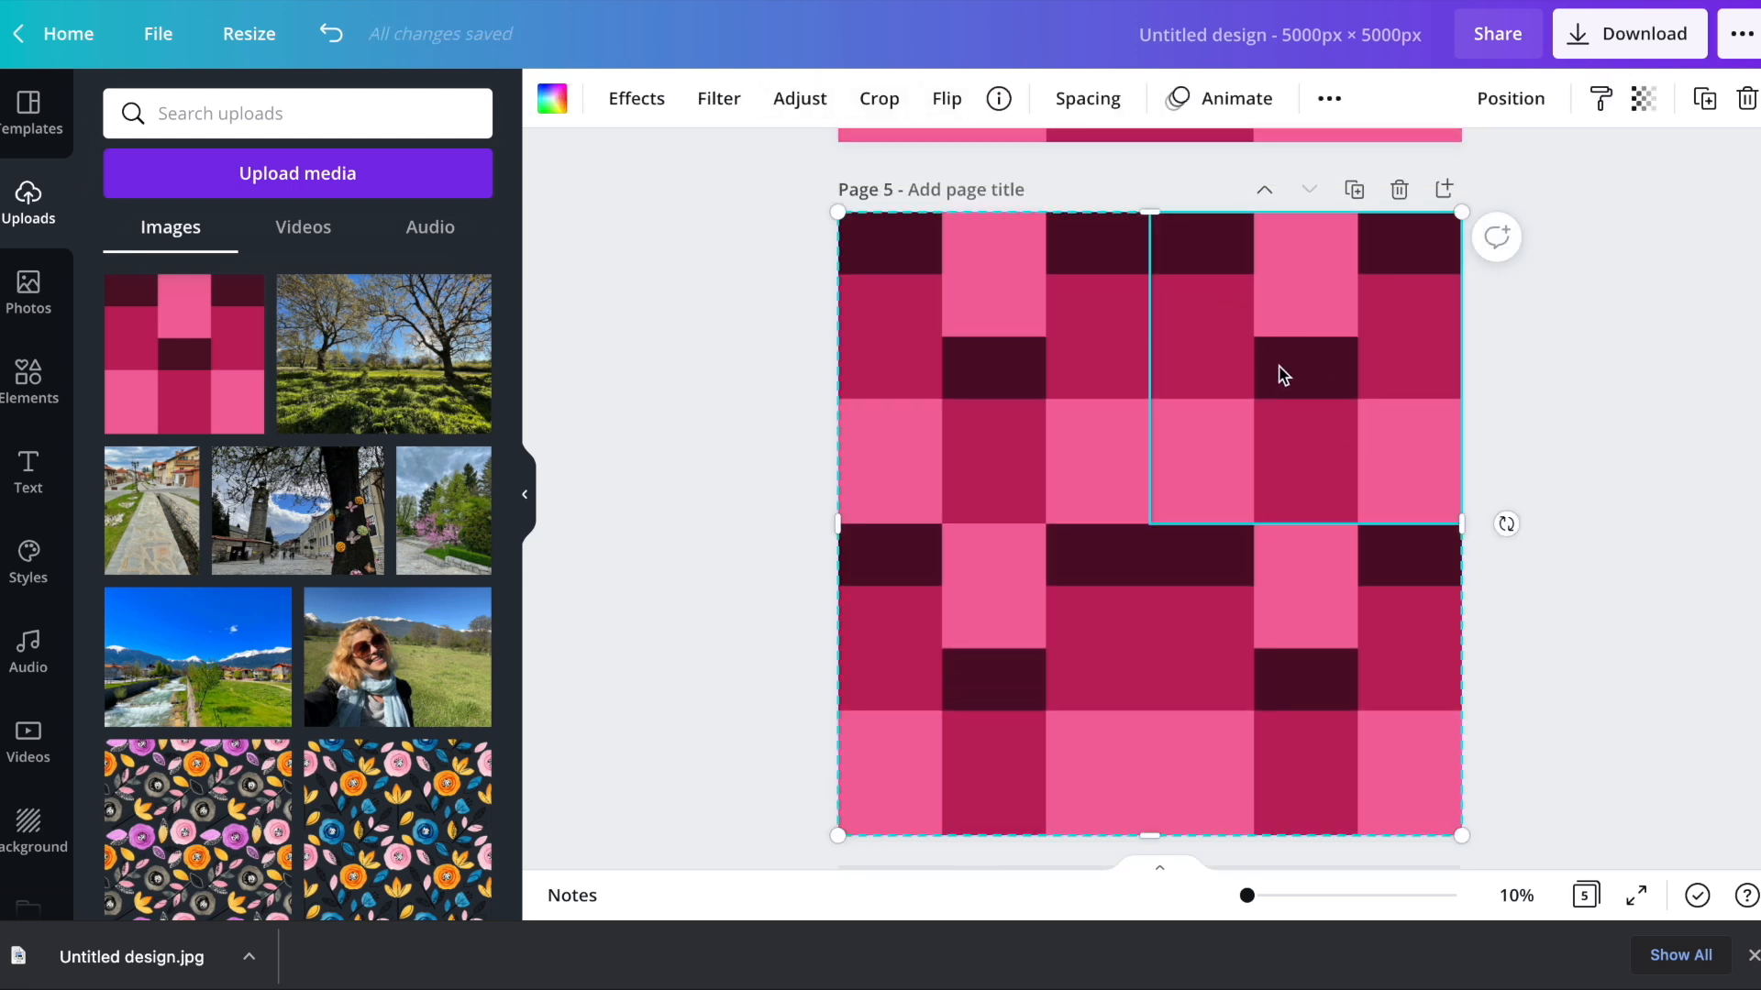
{"action": "left_click", "coordinate": [934, 106]}
{"action": "left_click", "coordinate": [998, 218]}
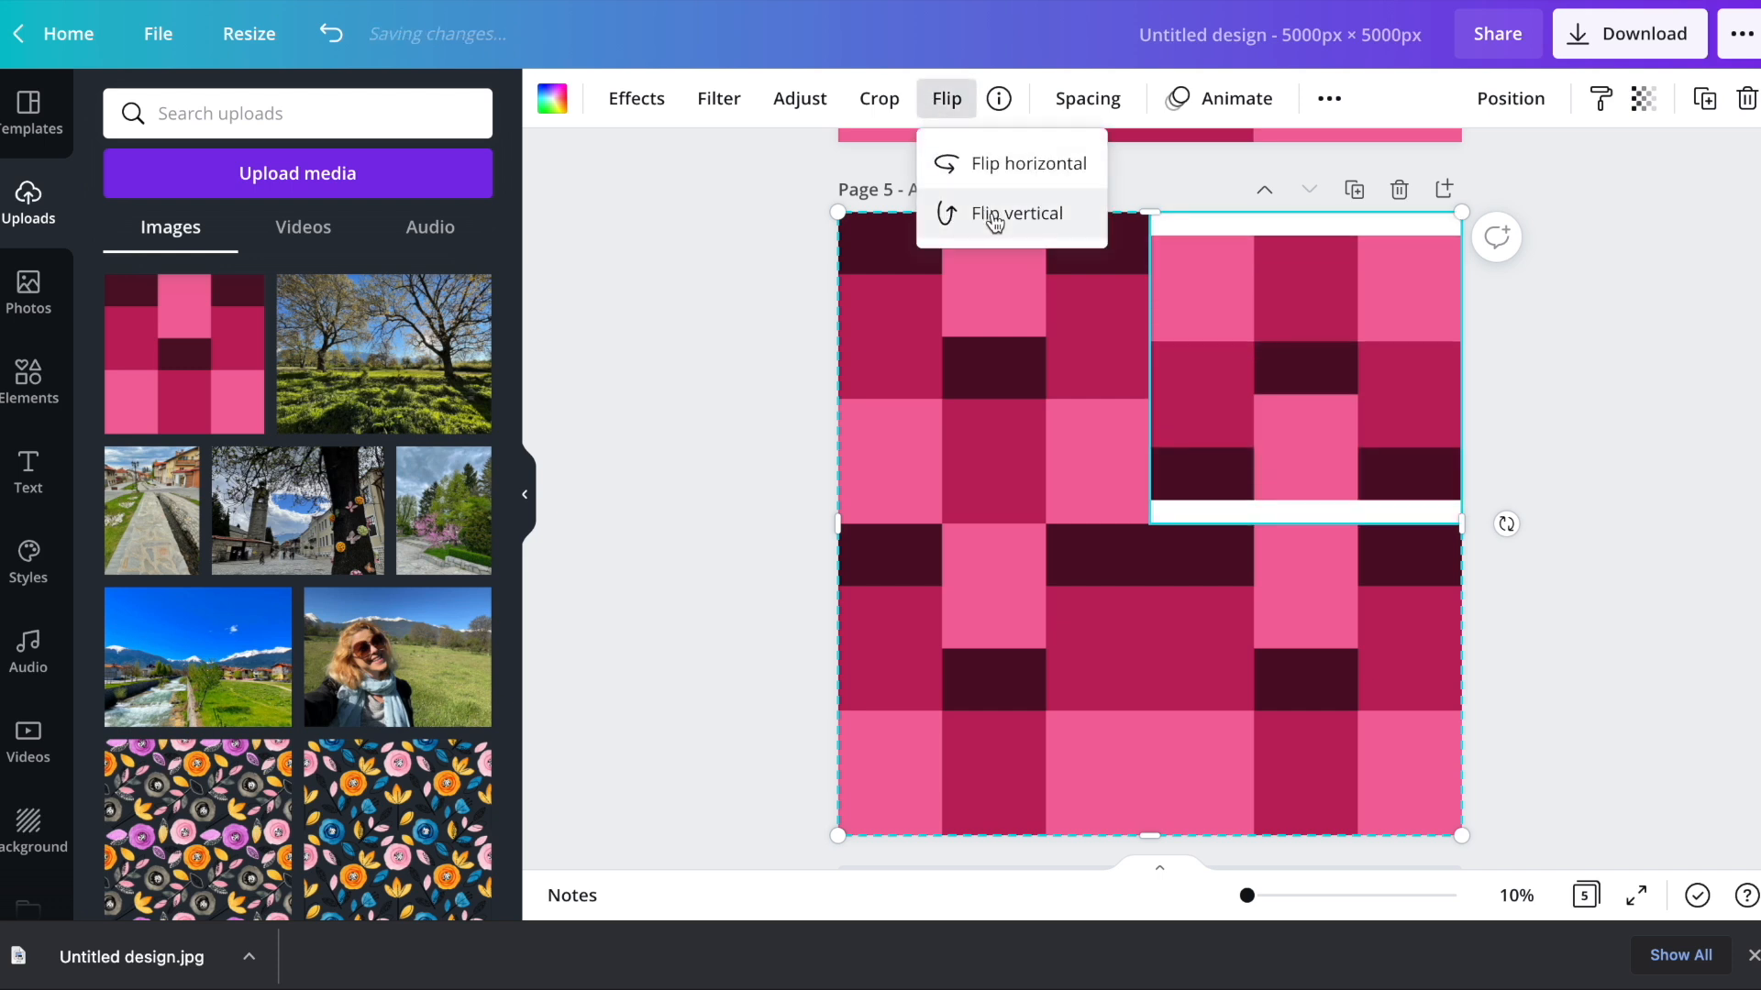
- Flip the pattern image in the bottom-left cell of the page 5 grid vertically
{"action": "left_click", "coordinate": [992, 633]}
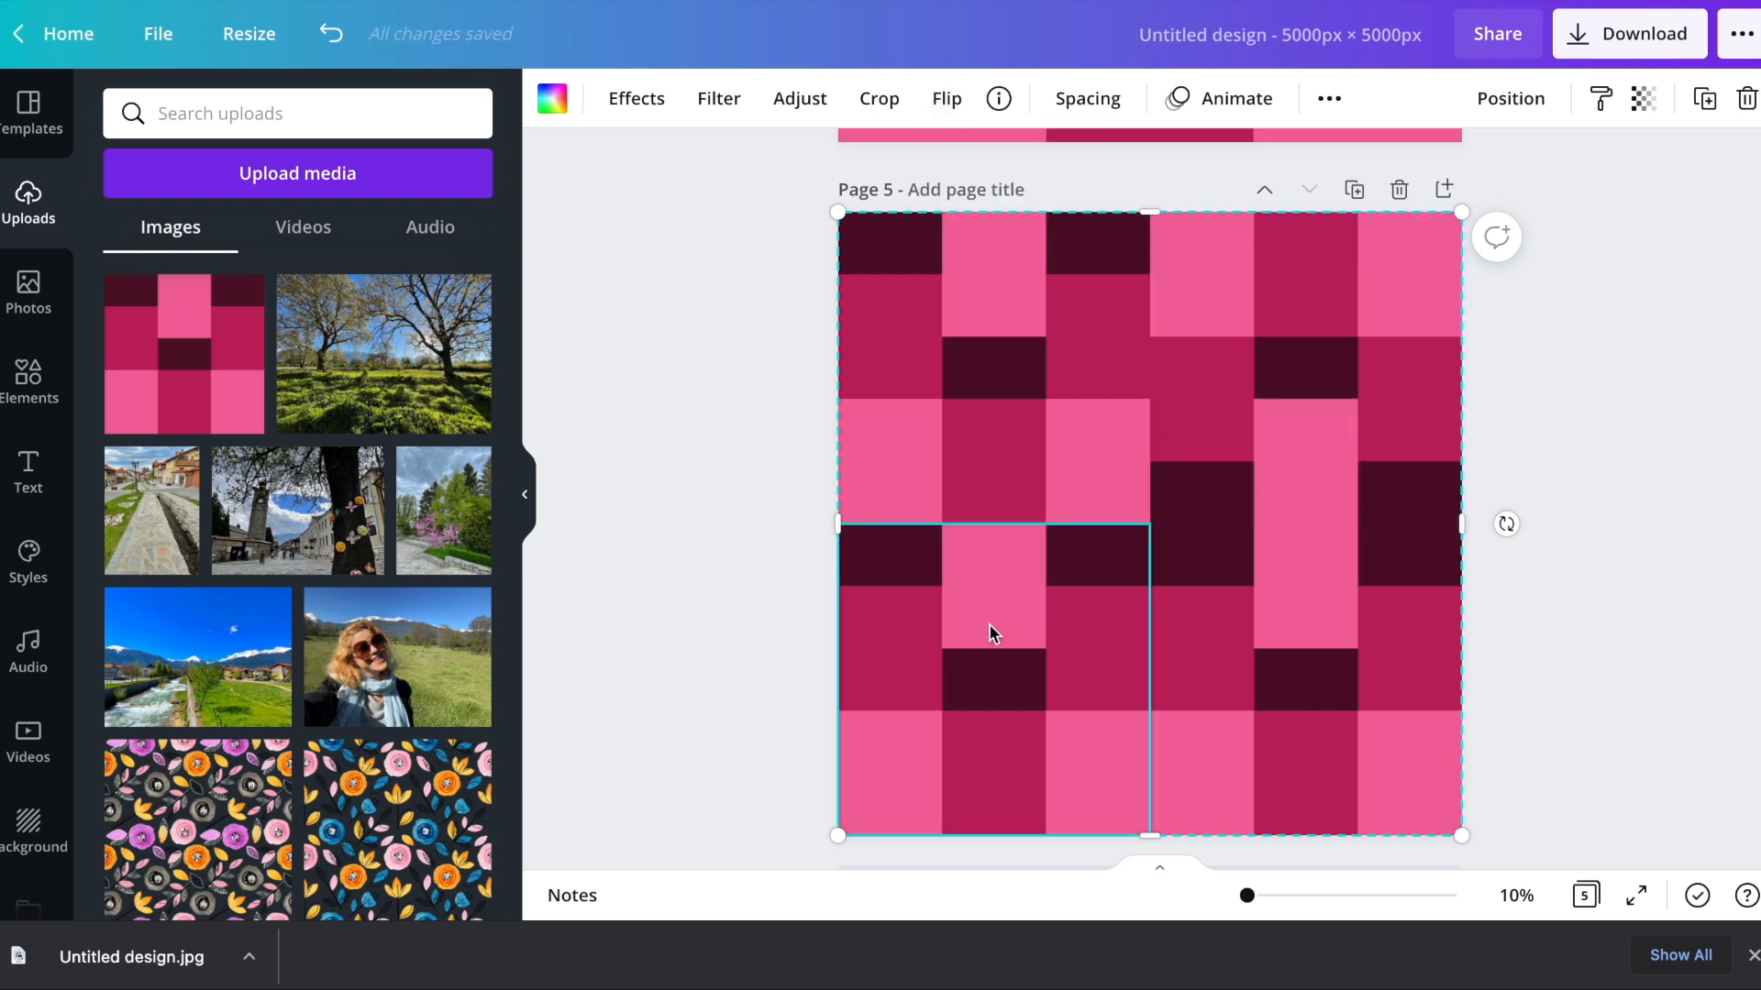
{"action": "left_click", "coordinate": [949, 107]}
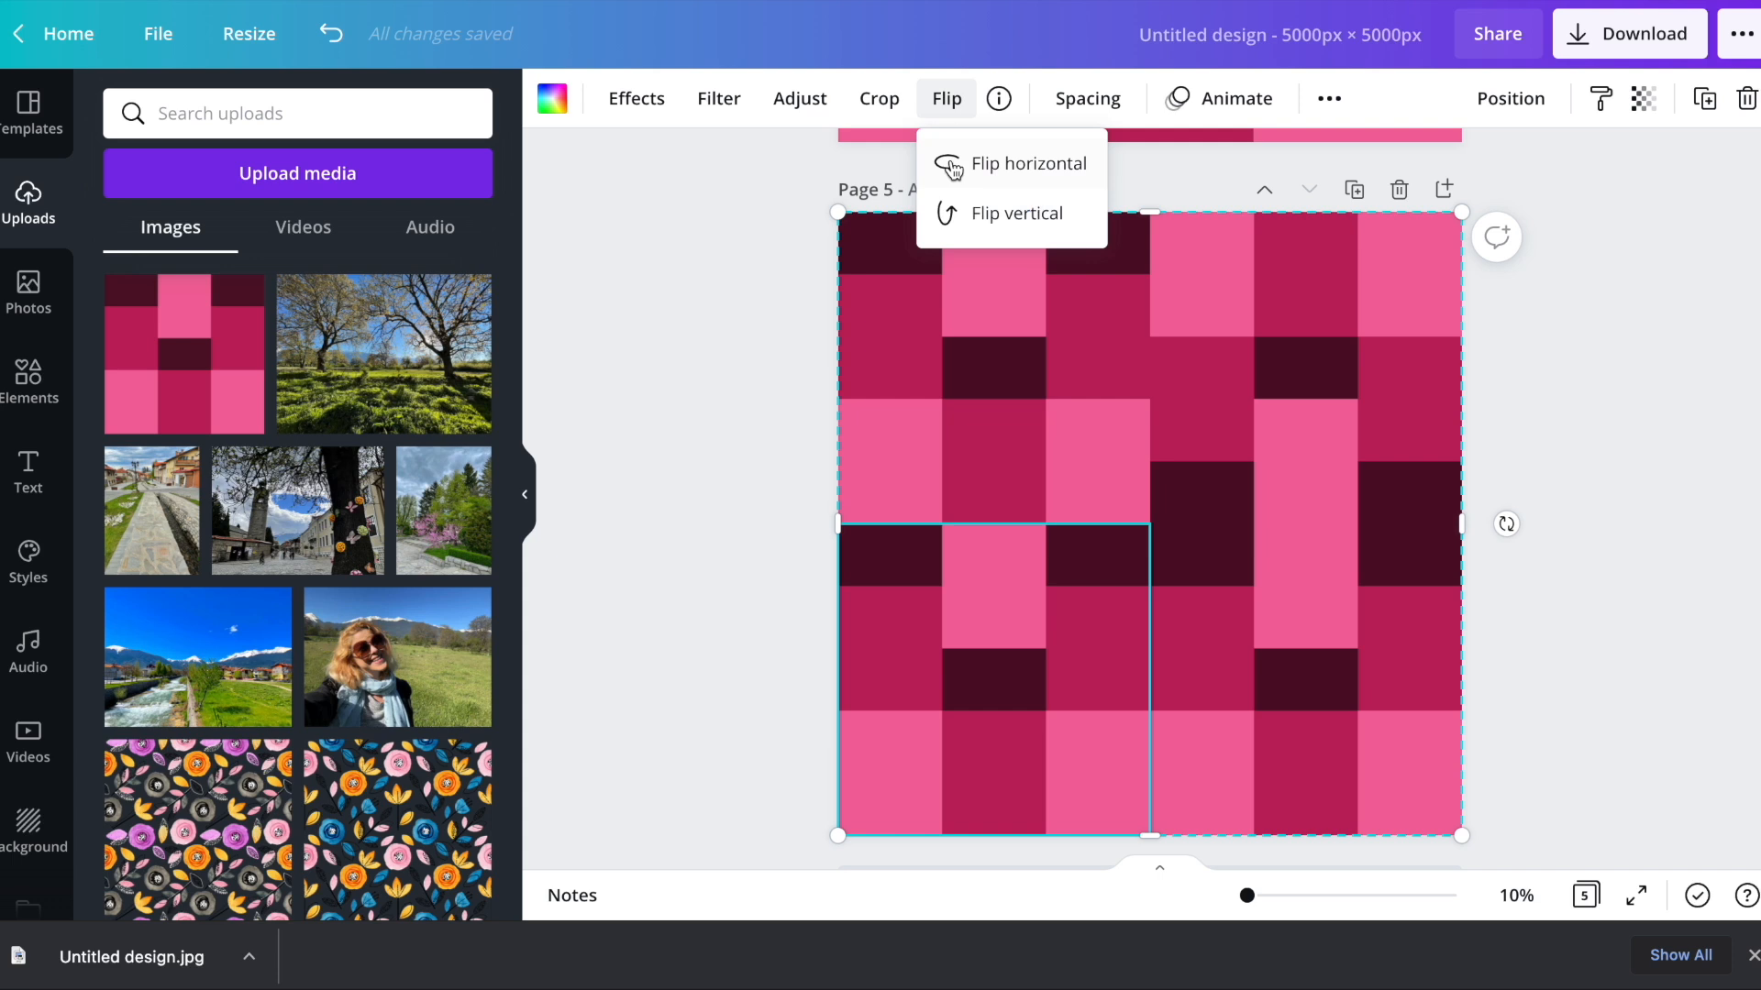
{"action": "left_click", "coordinate": [973, 216]}
{"action": "left_click", "coordinate": [725, 482]}
{"action": "left_click", "coordinate": [724, 541]}
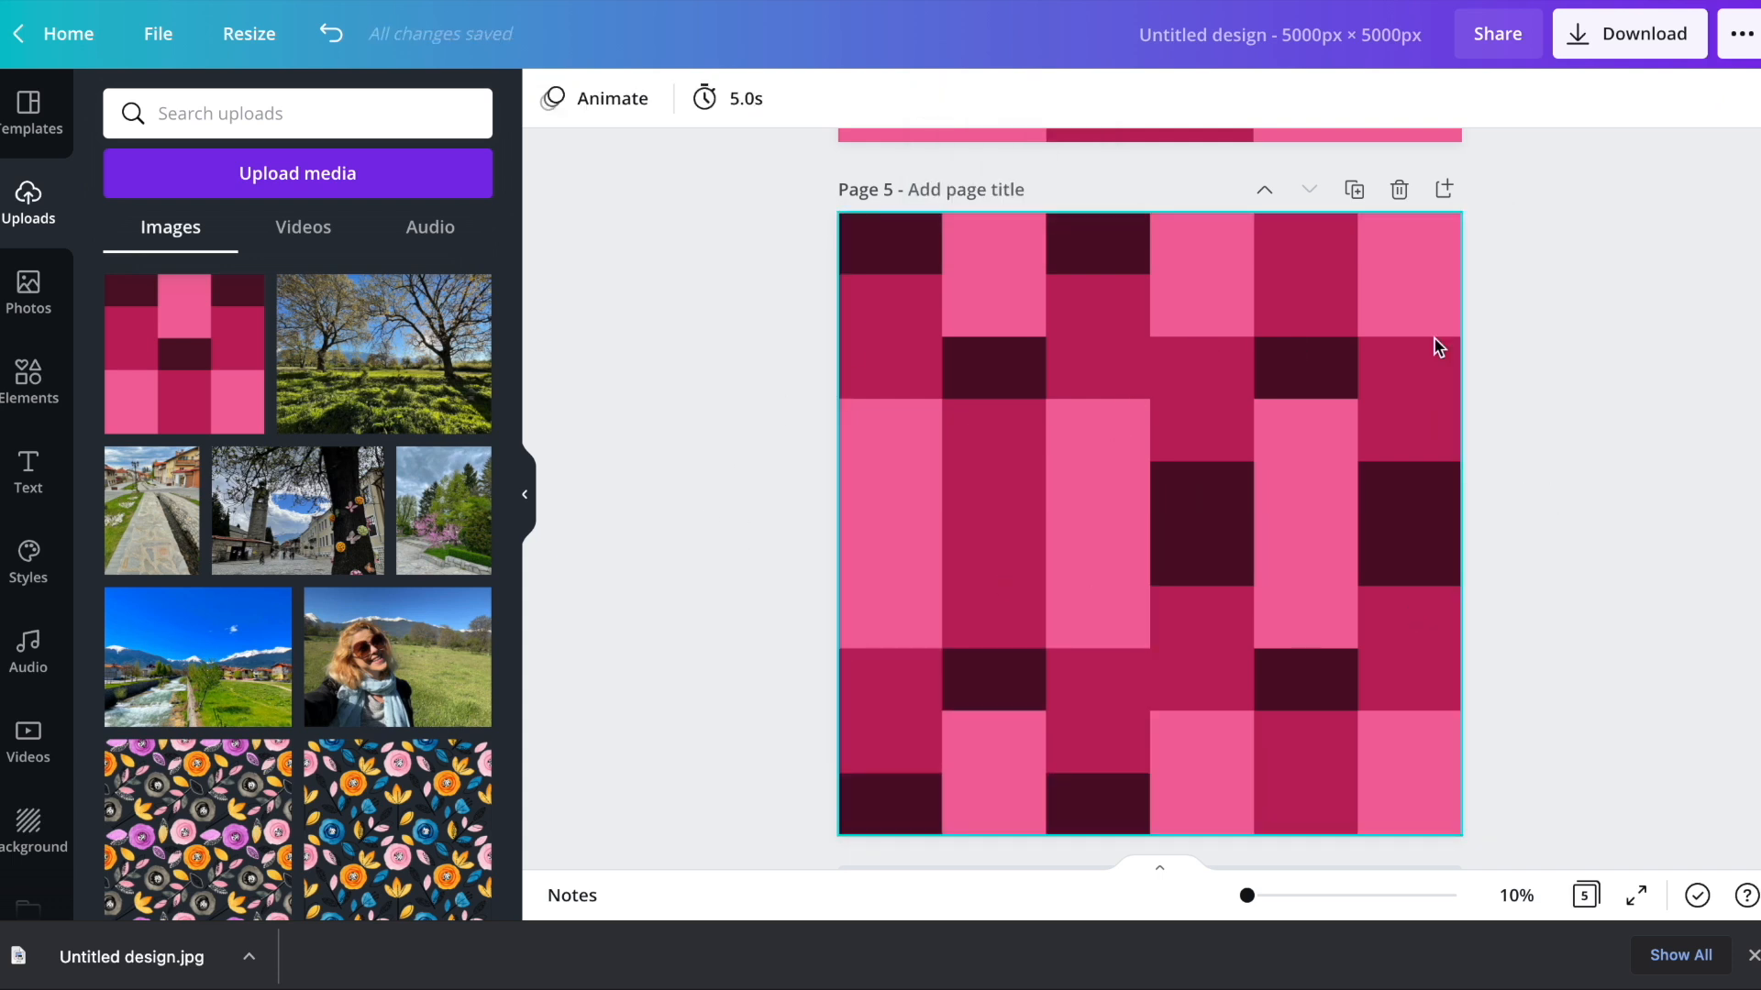
- Add a blank page 6 and insert the grid with two upper cells, three tall middle cells and four lower cells
{"action": "scroll", "coordinate": [1439, 347], "scroll_direction": "down", "scroll_amount": 1}
{"action": "left_click", "coordinate": [1157, 819]}
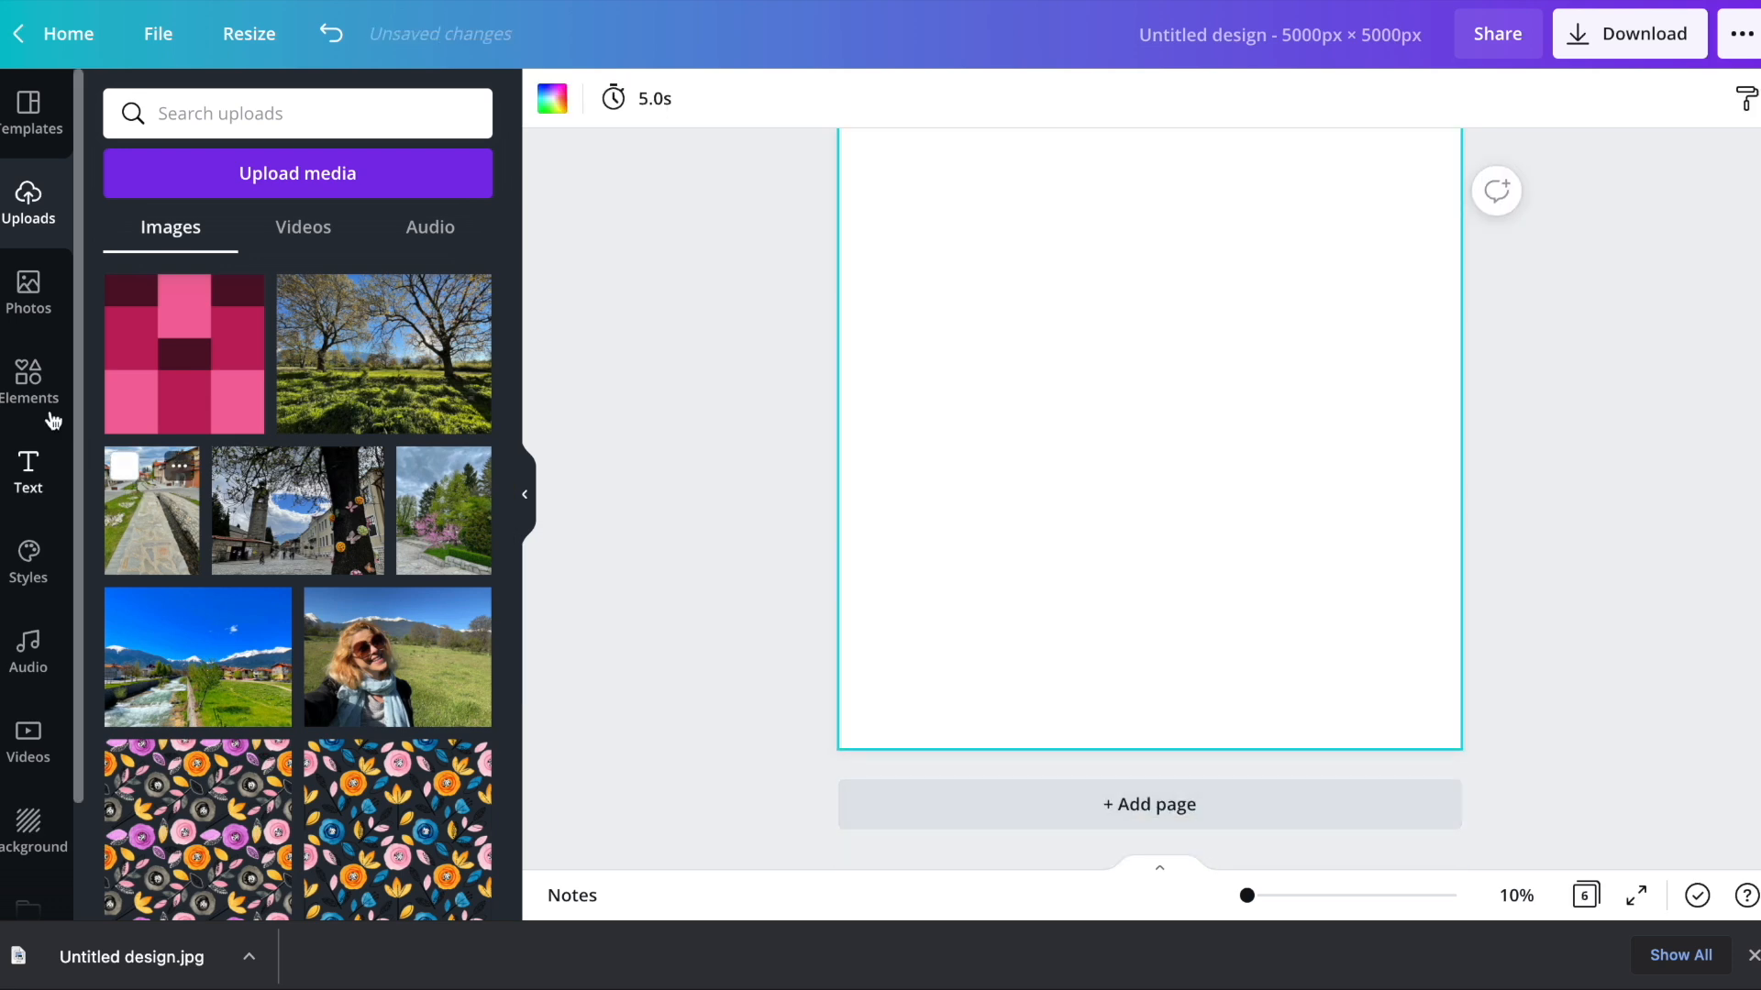
{"action": "left_click", "coordinate": [28, 381]}
{"action": "scroll", "coordinate": [342, 479], "scroll_direction": "down", "scroll_amount": 15}
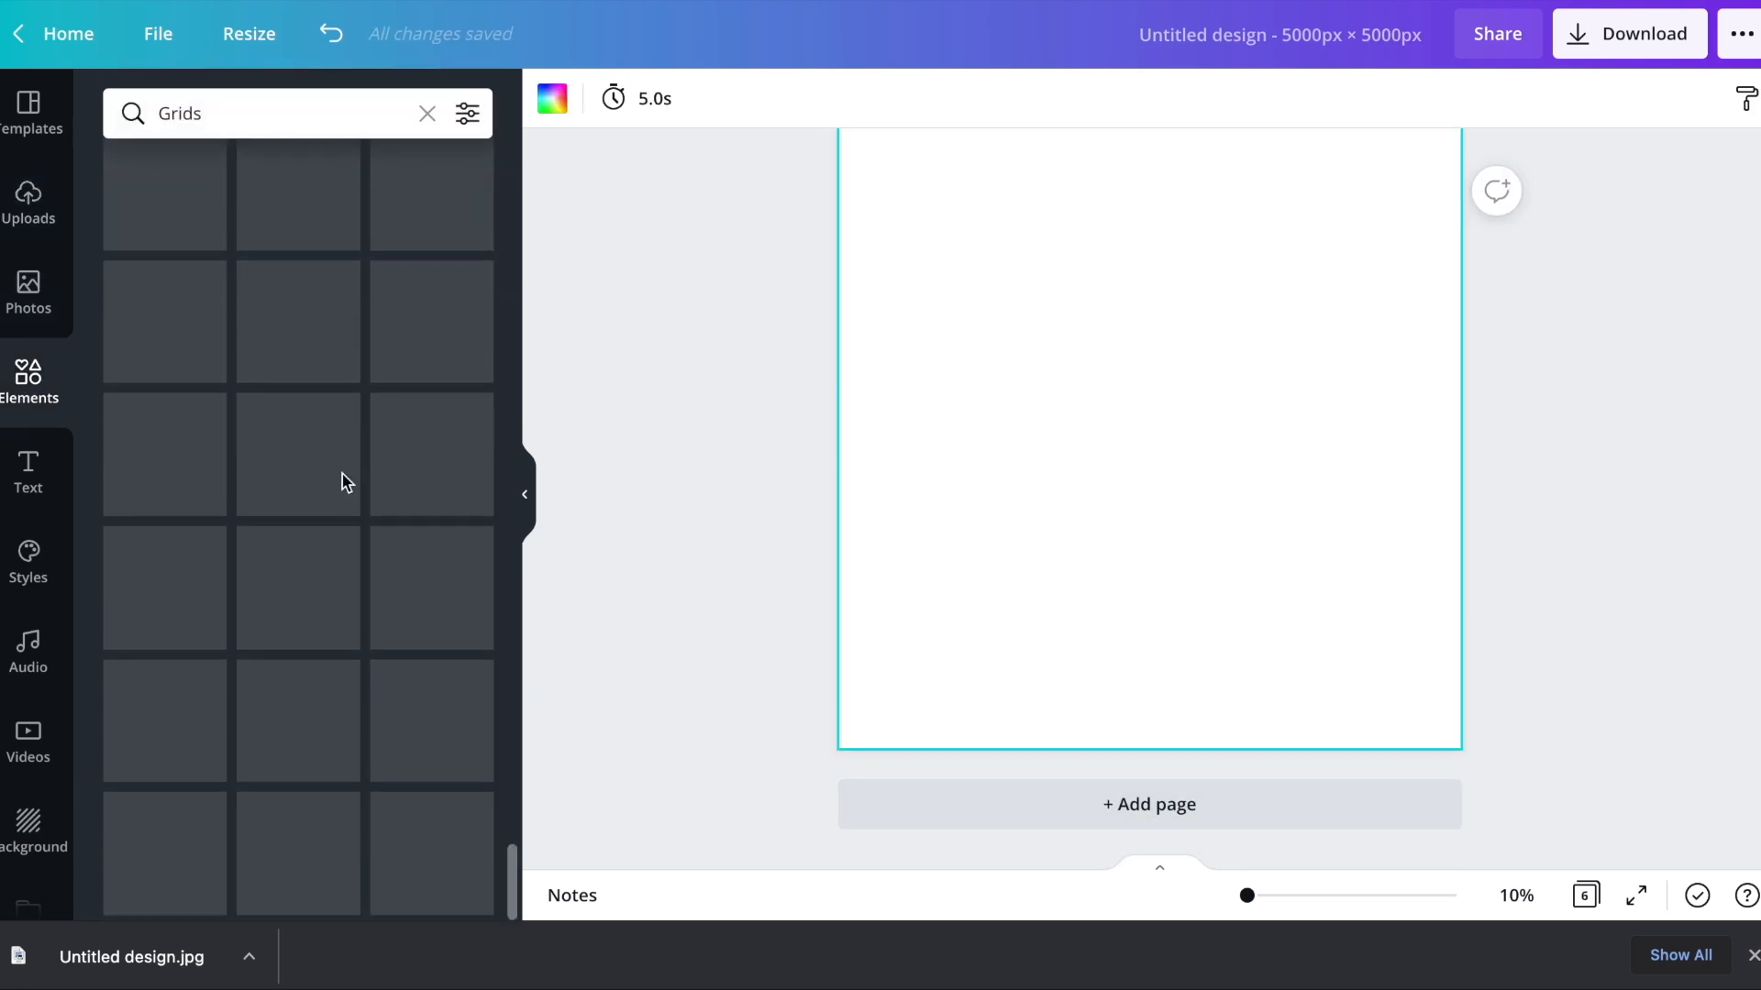
{"action": "scroll", "coordinate": [344, 484], "scroll_direction": "up", "scroll_amount": 5}
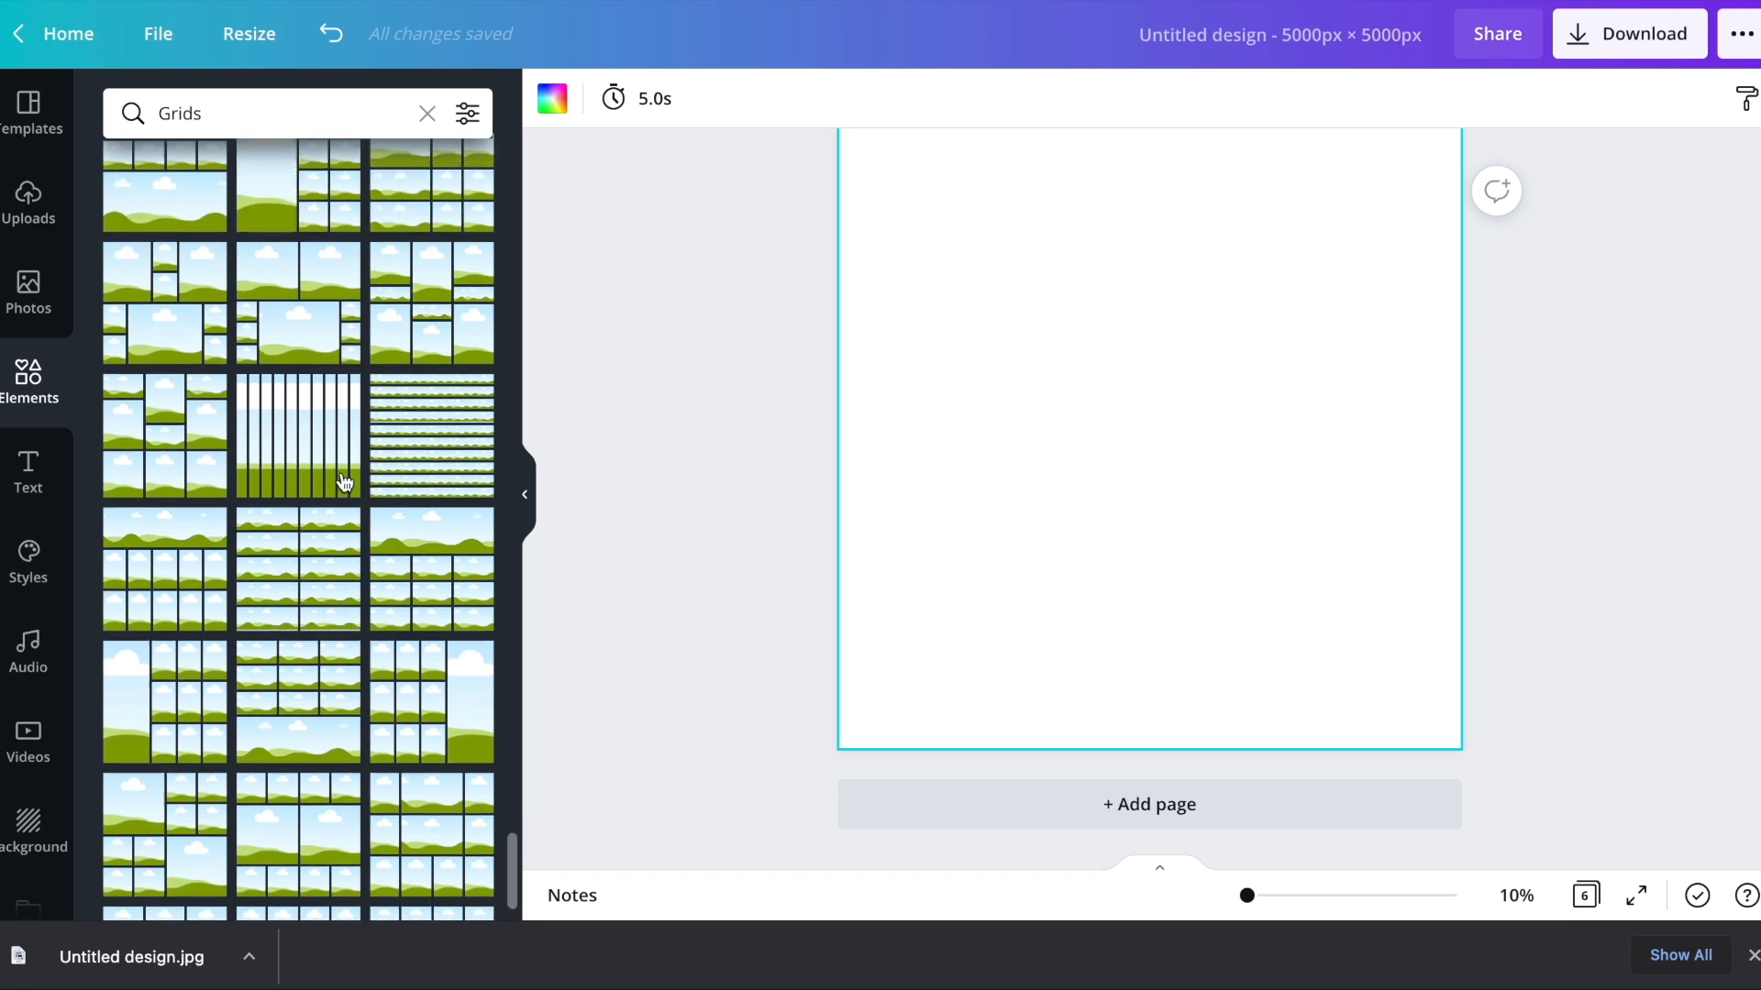
{"action": "scroll", "coordinate": [340, 570], "scroll_direction": "up", "scroll_amount": 5}
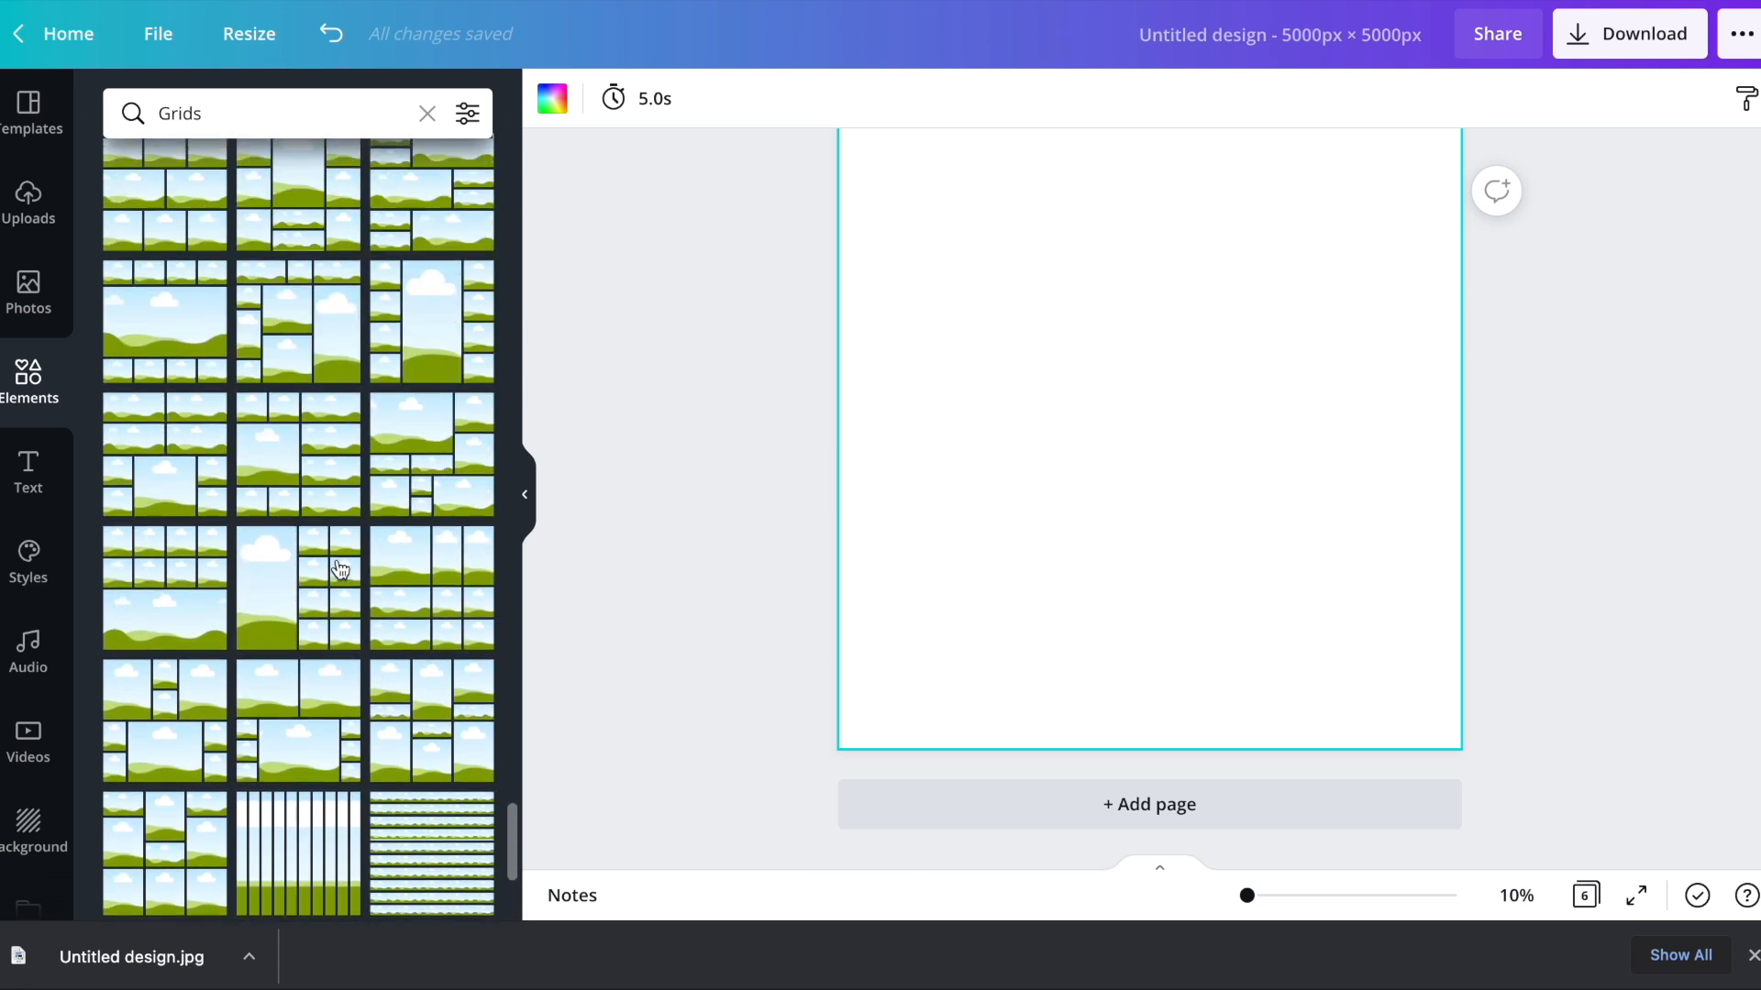
{"action": "scroll", "coordinate": [339, 570], "scroll_direction": "up", "scroll_amount": 4}
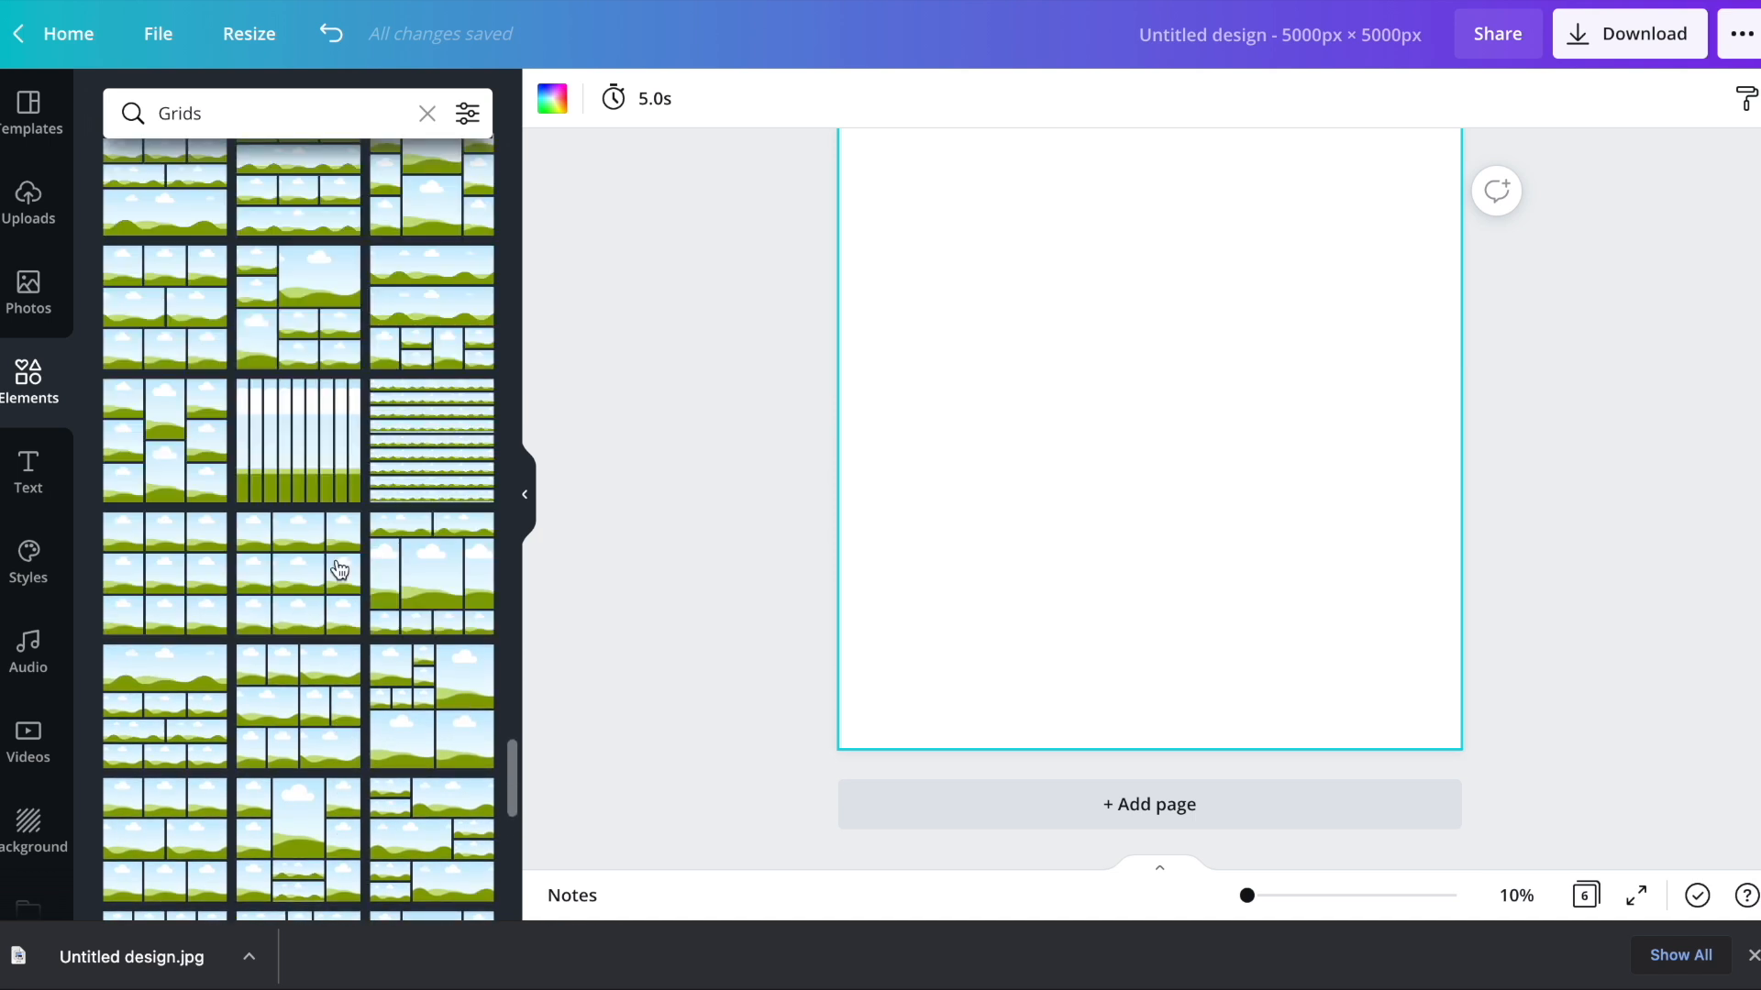
{"action": "left_click", "coordinate": [156, 580]}
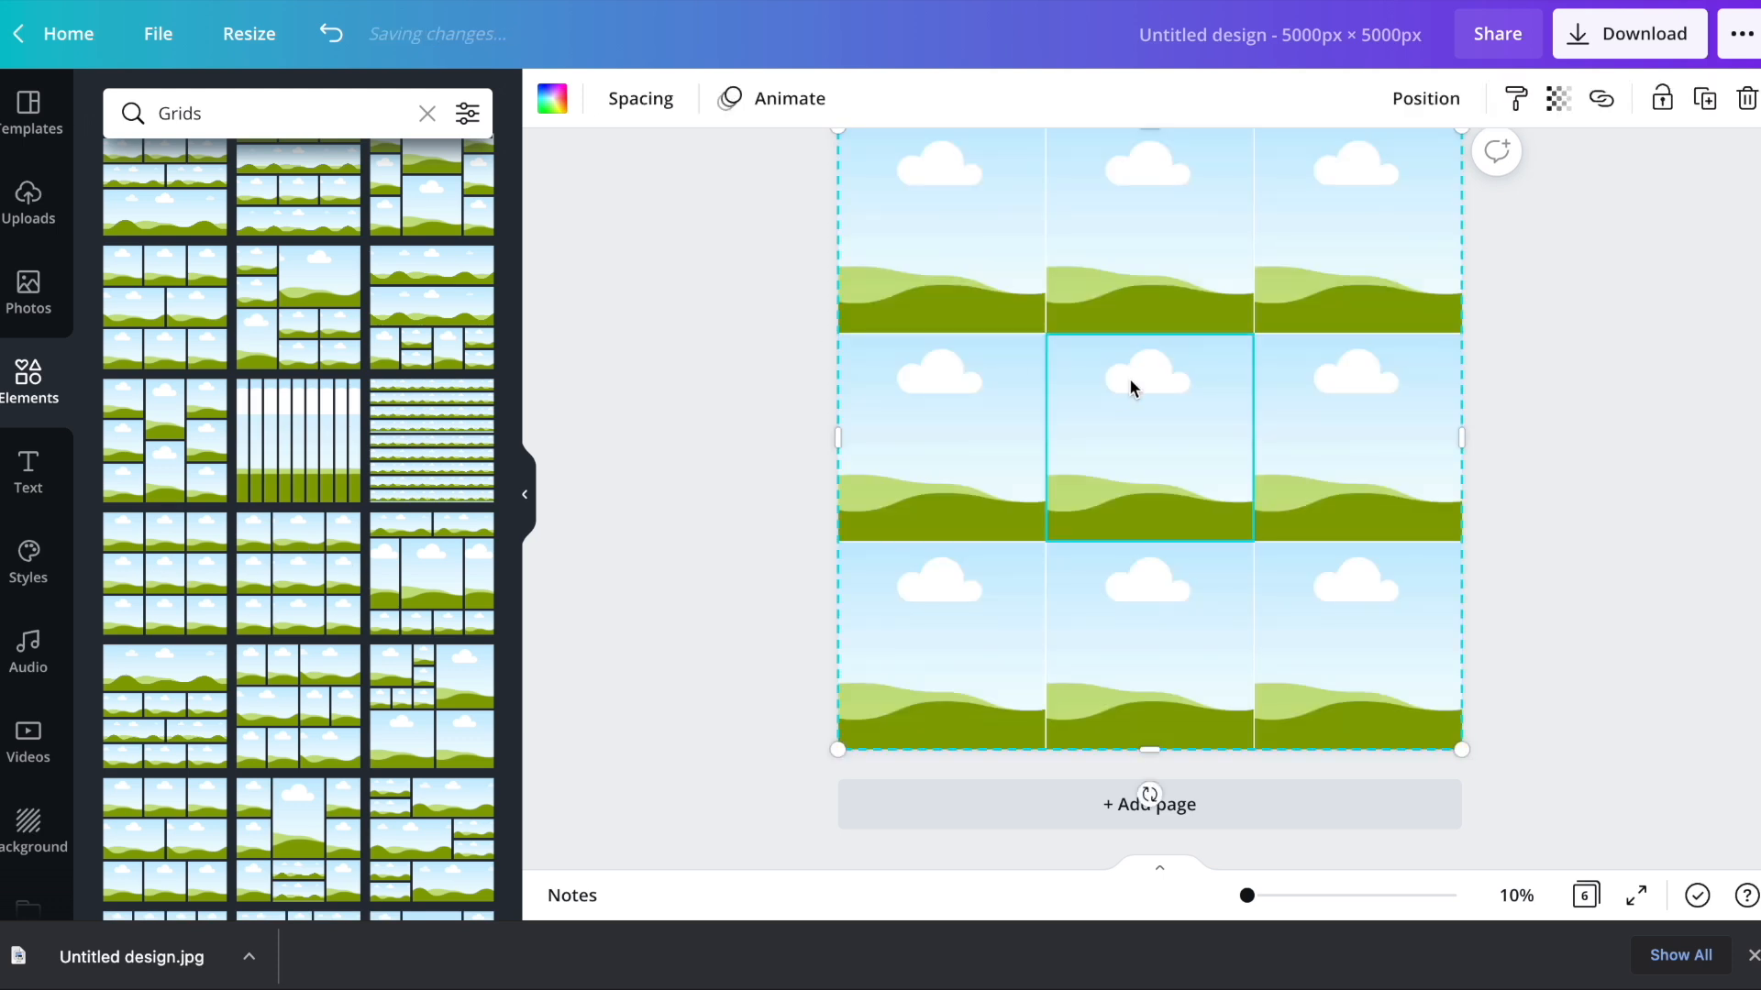
{"action": "key", "text": "Delete"}
{"action": "left_click", "coordinate": [464, 592]}
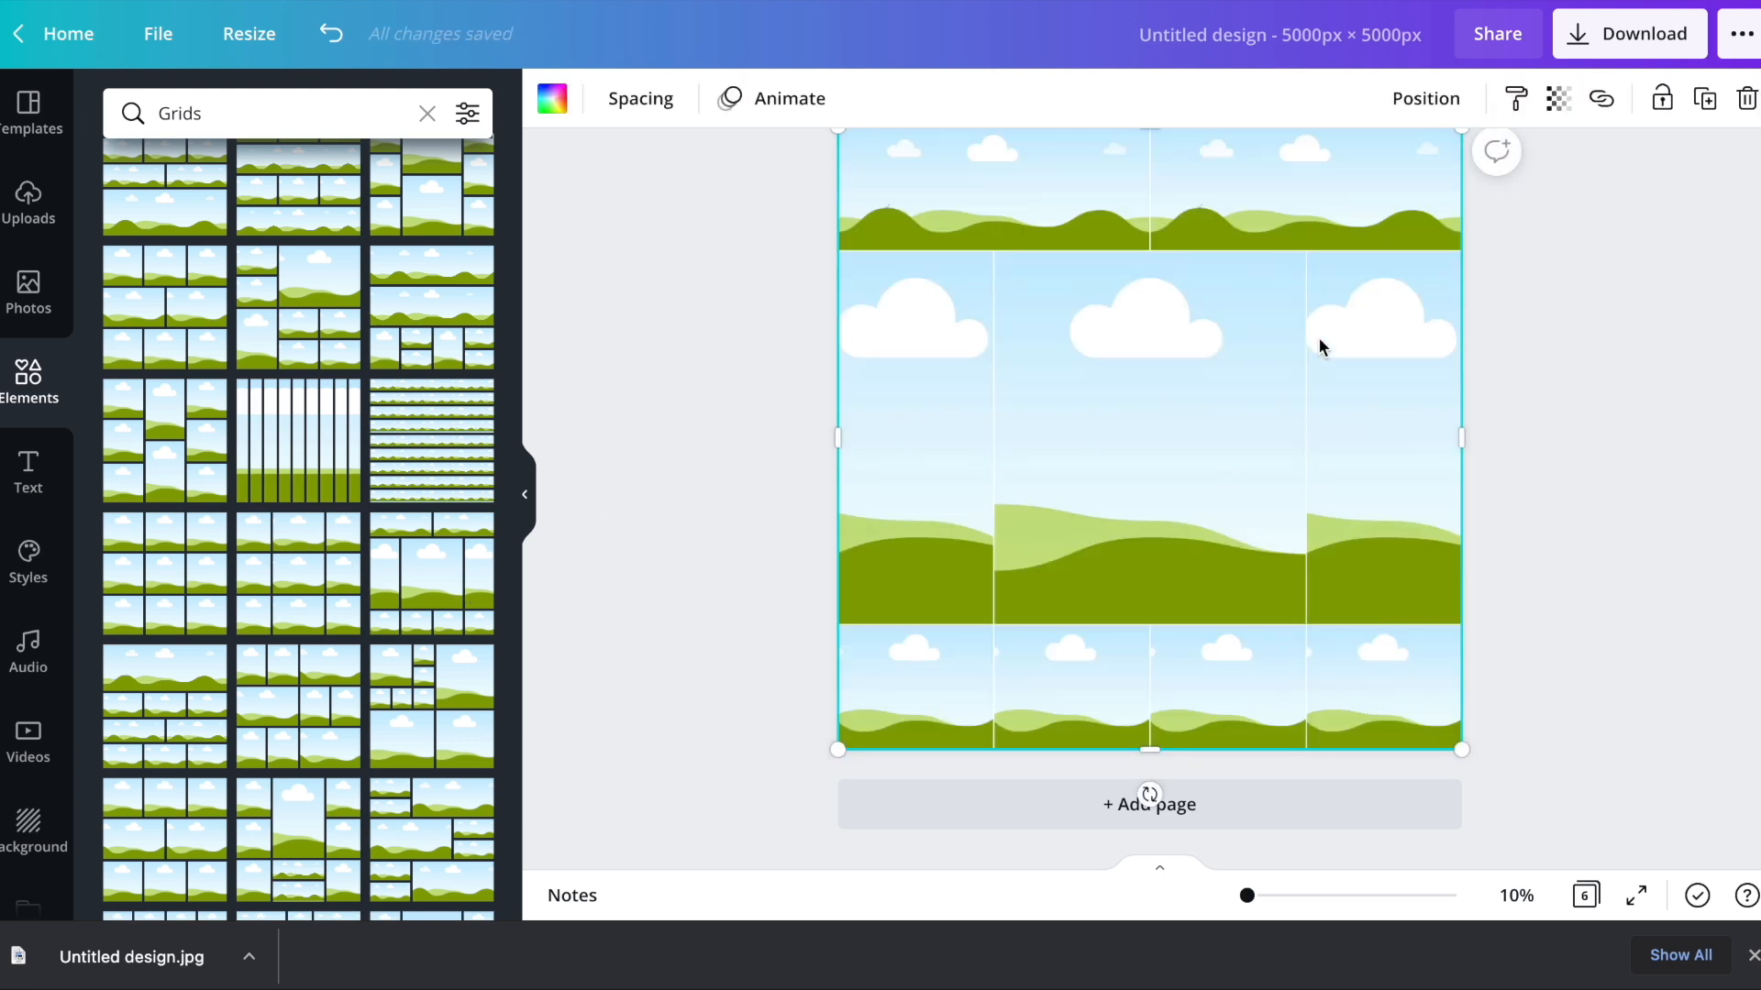
- Remove the spacing between the cells of the page 6 grid
{"action": "left_click", "coordinate": [641, 101]}
{"action": "left_click_drag", "start_coordinate": [778, 186], "coordinate": [695, 185]}
{"action": "left_click", "coordinate": [671, 413]}
{"action": "left_click", "coordinate": [700, 503]}
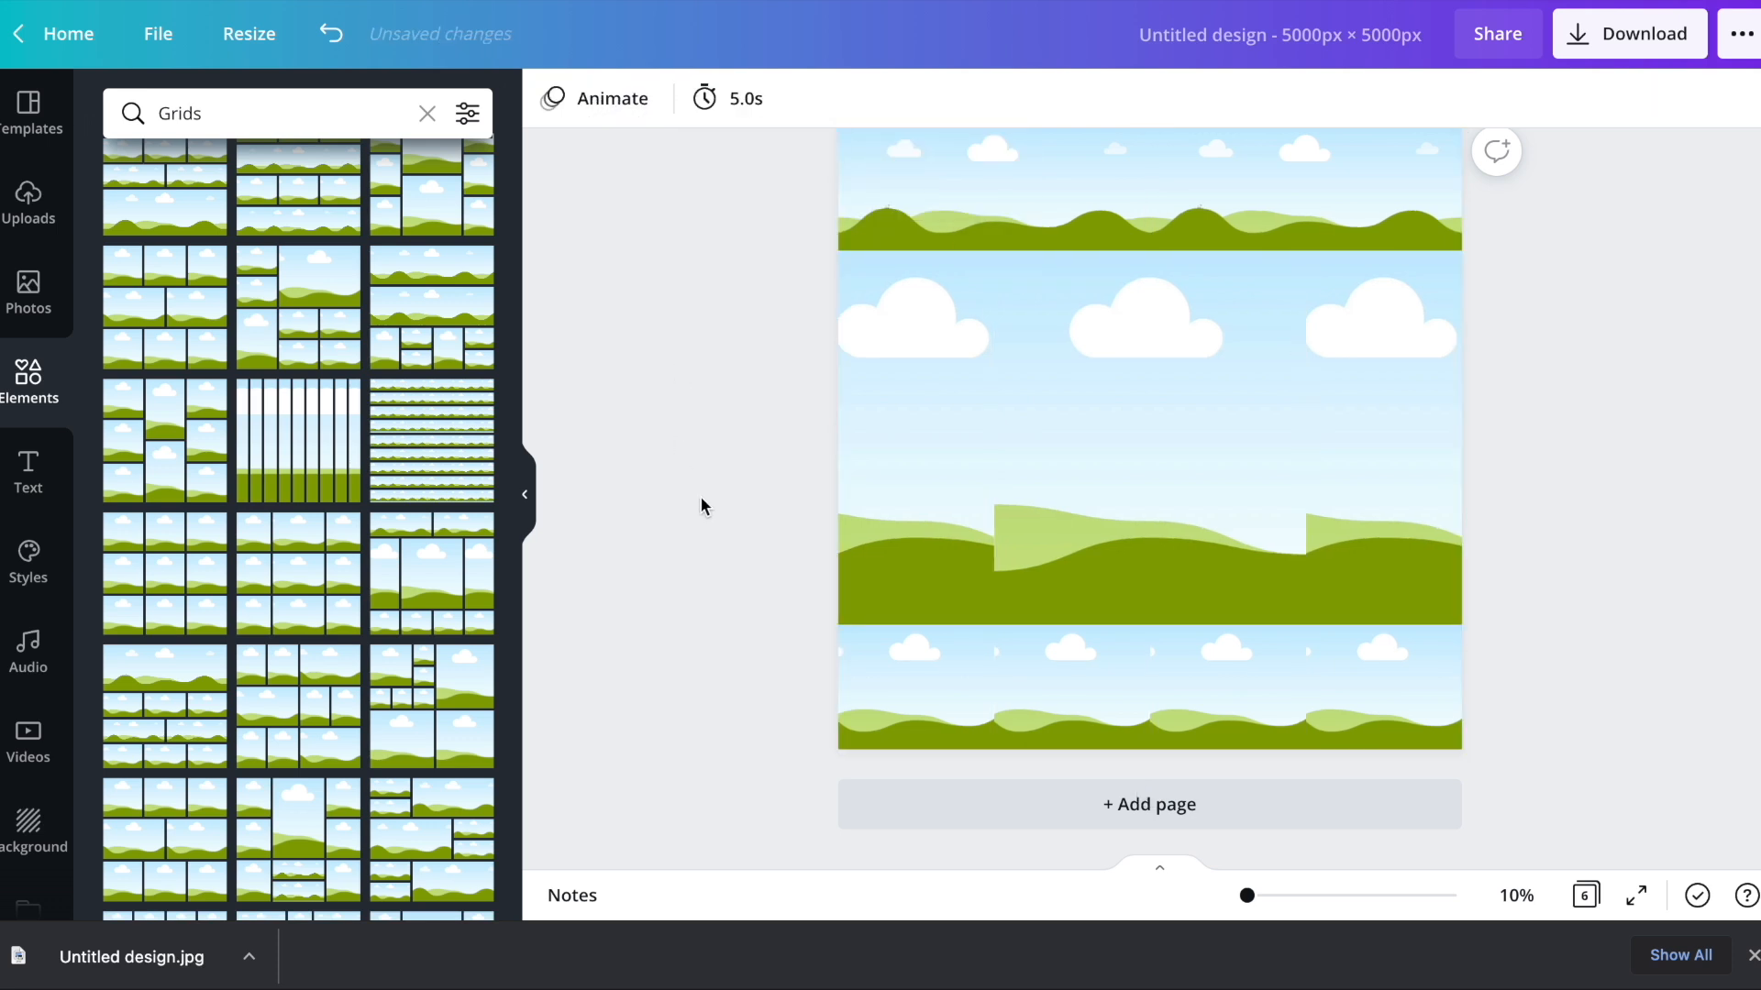
- Fill the top-left cell of the page 6 grid with a custom light orange
{"action": "scroll", "coordinate": [865, 330], "scroll_direction": "up", "scroll_amount": 2}
{"action": "left_click", "coordinate": [885, 312]}
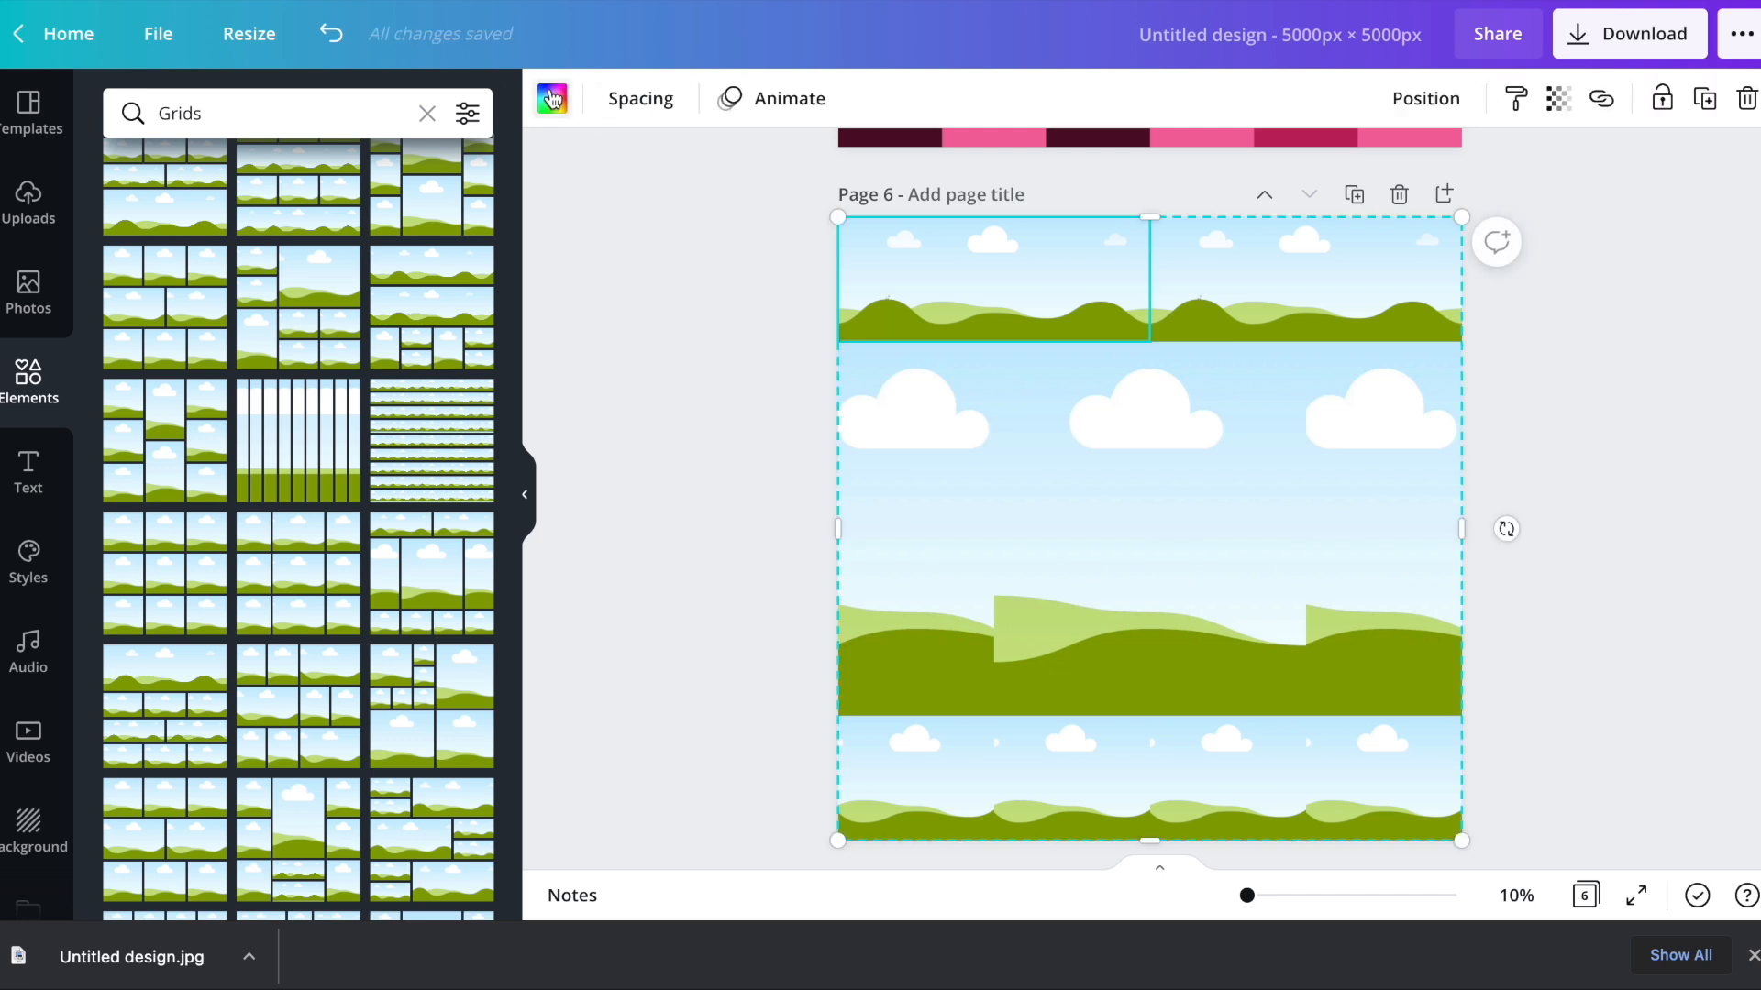
{"action": "left_click", "coordinate": [553, 99]}
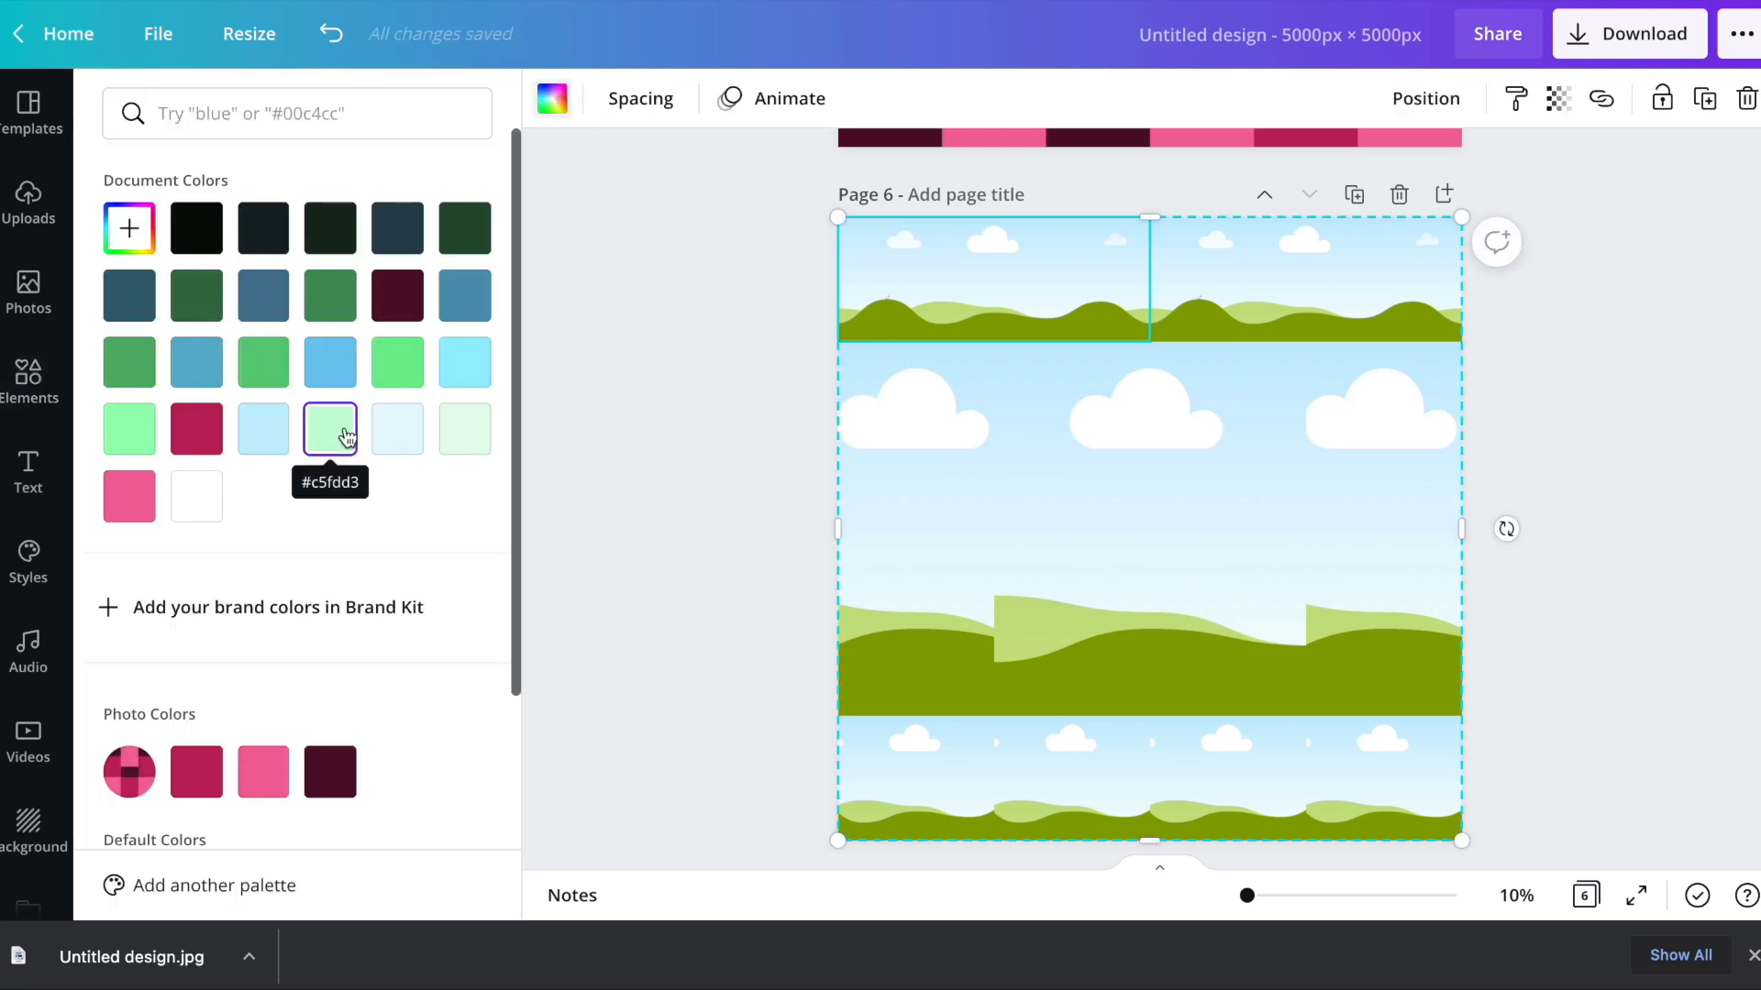
{"action": "left_click", "coordinate": [129, 227]}
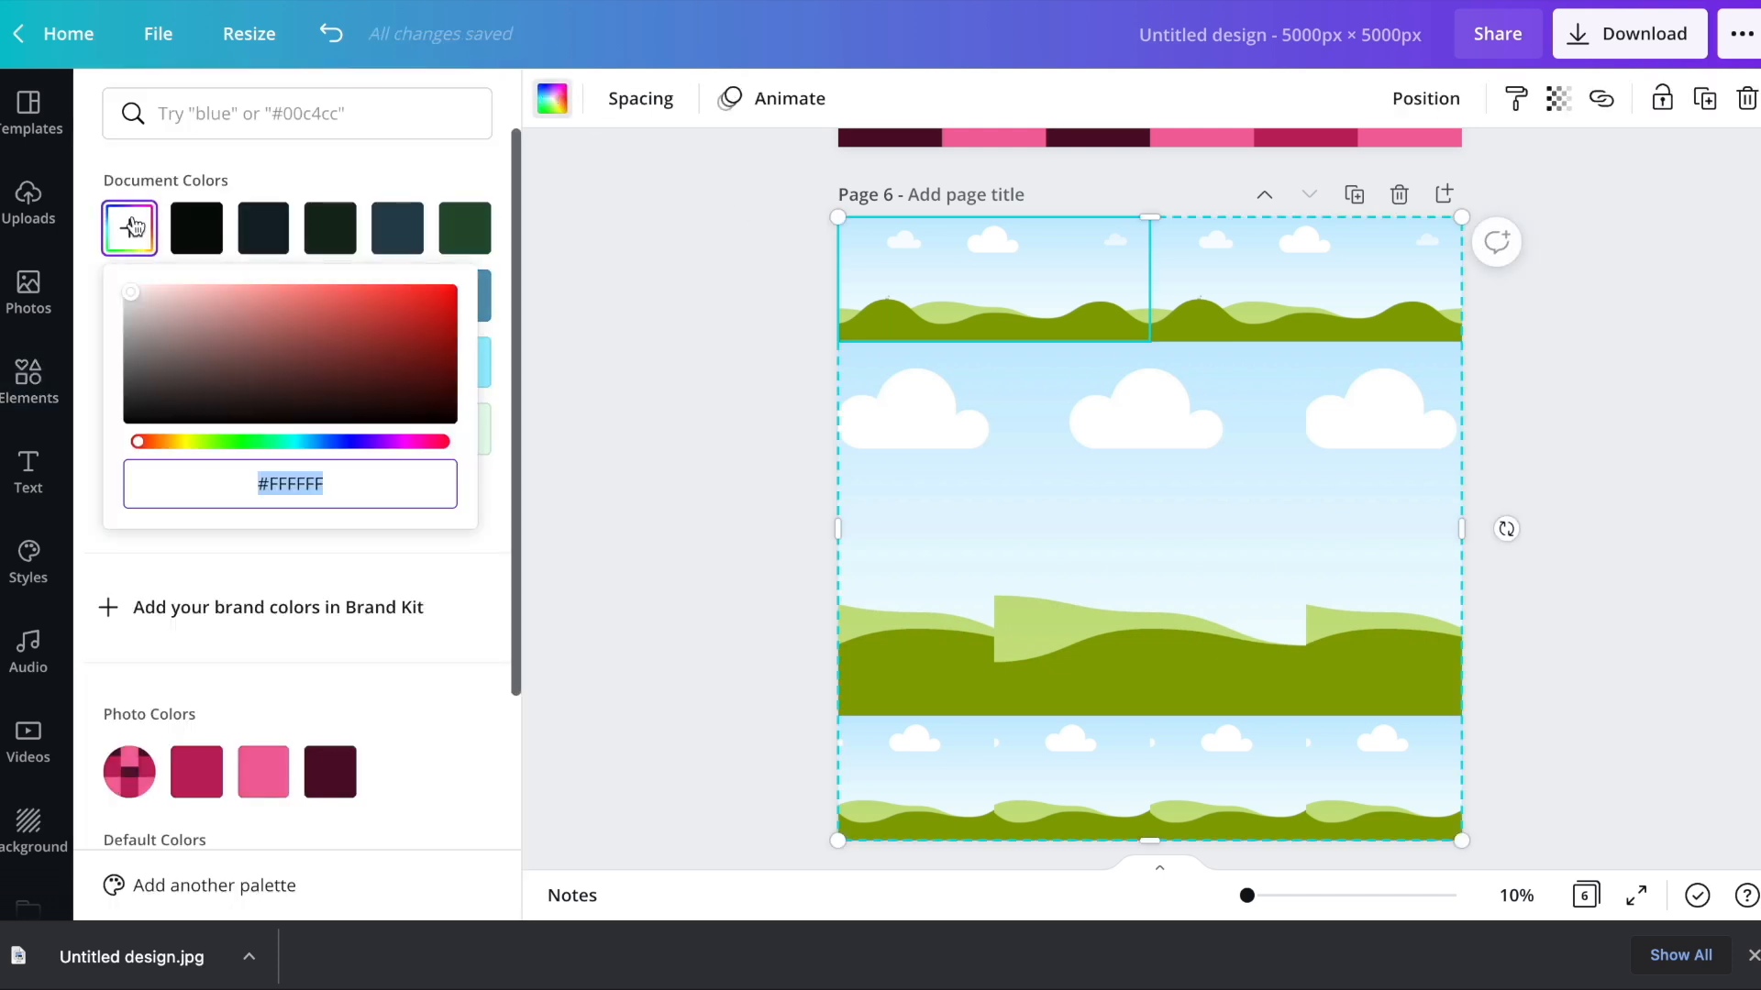
{"action": "left_click", "coordinate": [164, 444]}
{"action": "left_click", "coordinate": [305, 294]}
- Fill the top-right cell and the tall left cell on page 6 with the same light orange
{"action": "left_click", "coordinate": [1199, 276]}
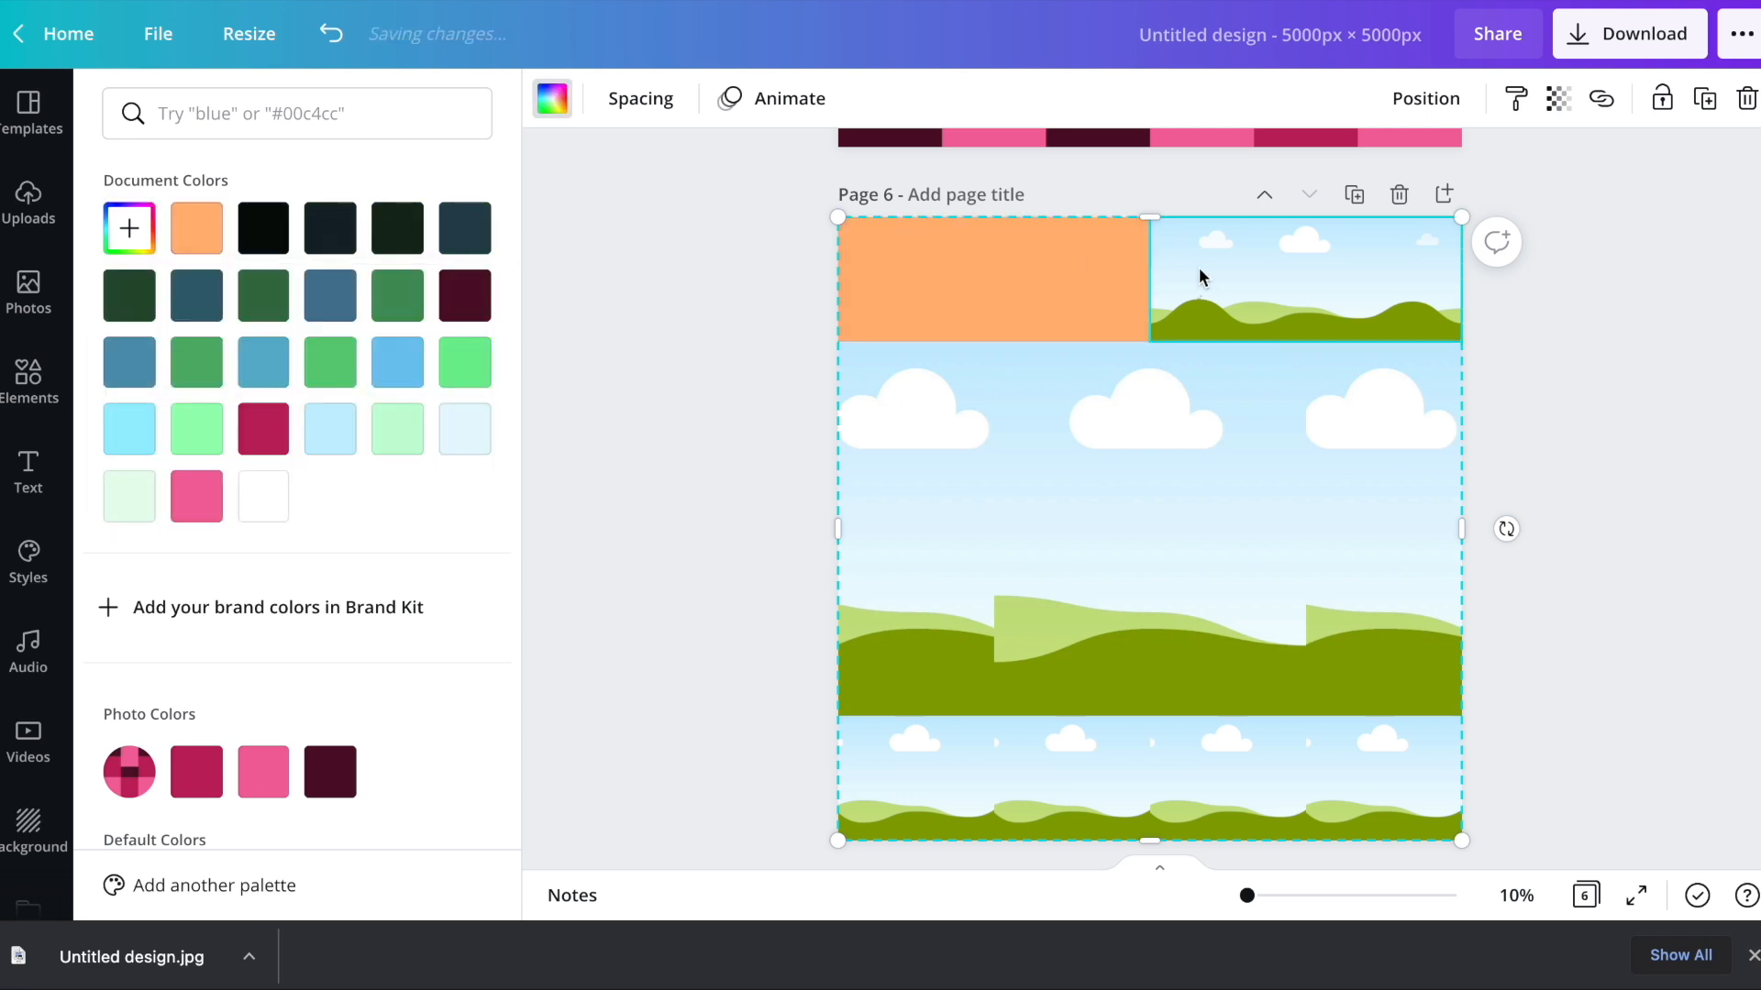
{"action": "left_click", "coordinate": [196, 228]}
{"action": "left_click", "coordinate": [916, 432]}
{"action": "left_click", "coordinate": [183, 242]}
- Fill the tall right cell of the page 6 grid with the custom brown #BF7537
{"action": "left_click", "coordinate": [1422, 511]}
{"action": "left_click", "coordinate": [202, 243]}
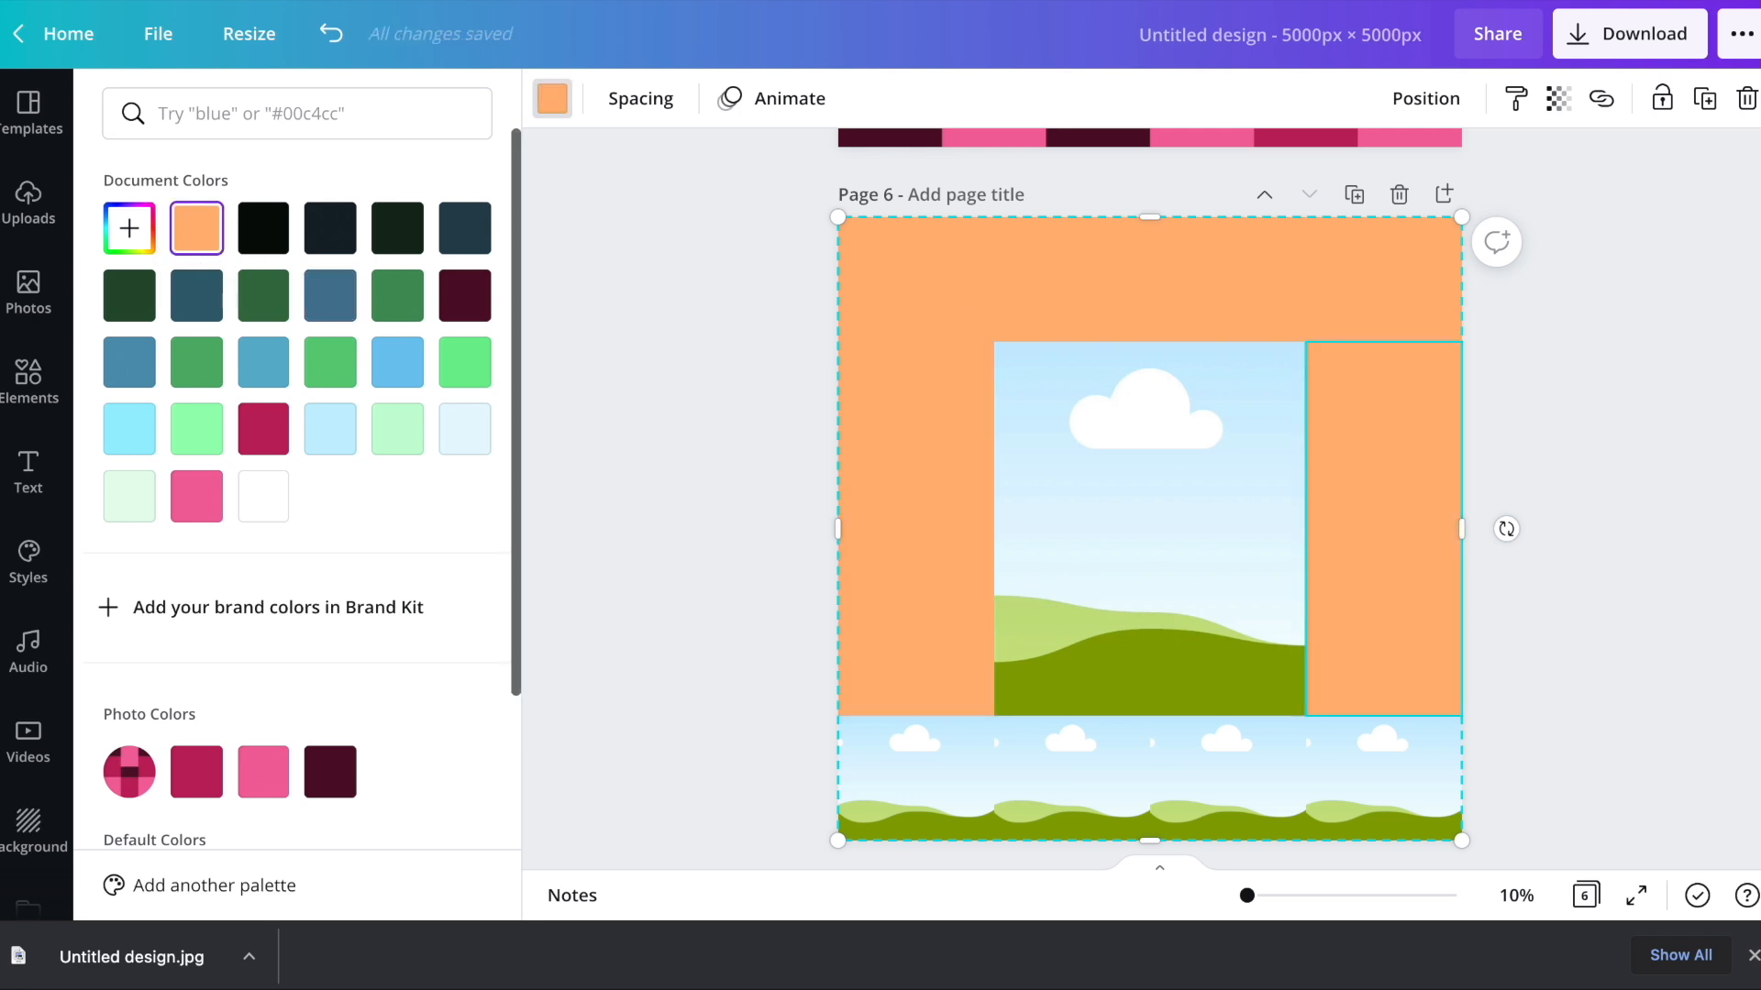
{"action": "left_click", "coordinate": [129, 228]}
{"action": "left_click", "coordinate": [361, 319]}
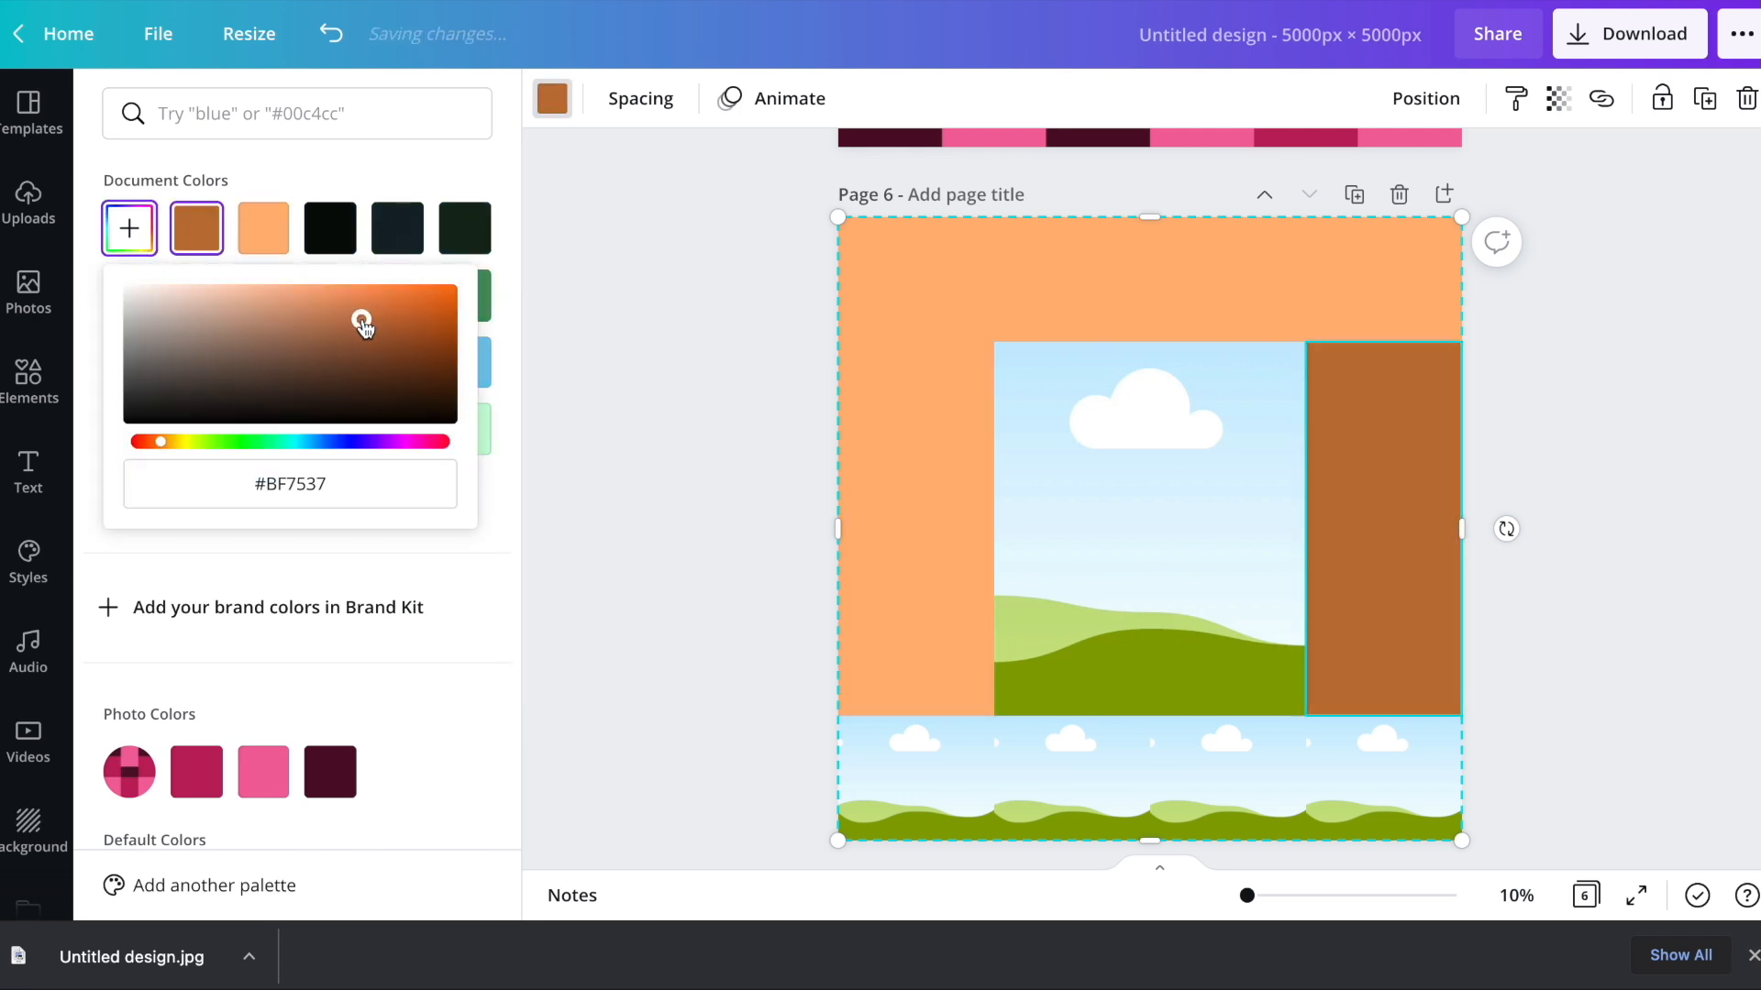
- Fill all four cells in the bottom row of the page 6 grid with brown #BF7537
{"action": "left_click", "coordinate": [1293, 816]}
{"action": "left_click", "coordinate": [197, 247]}
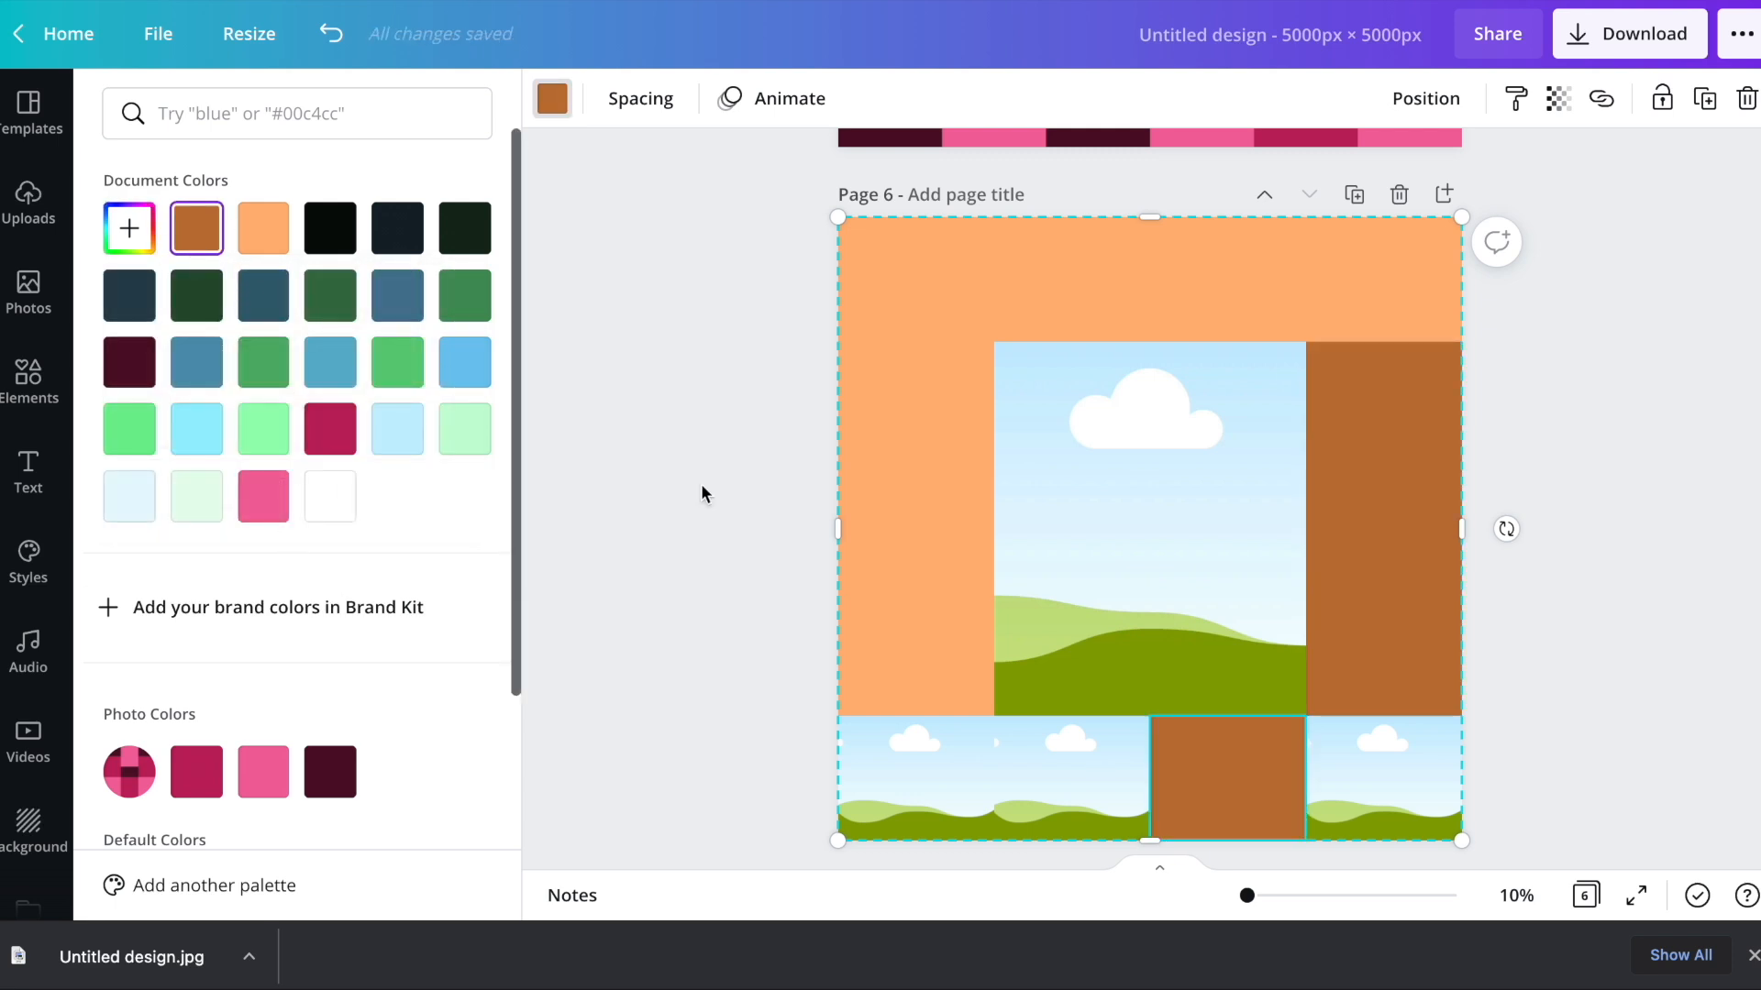
{"action": "left_click", "coordinate": [1057, 780]}
{"action": "left_click", "coordinate": [198, 230]}
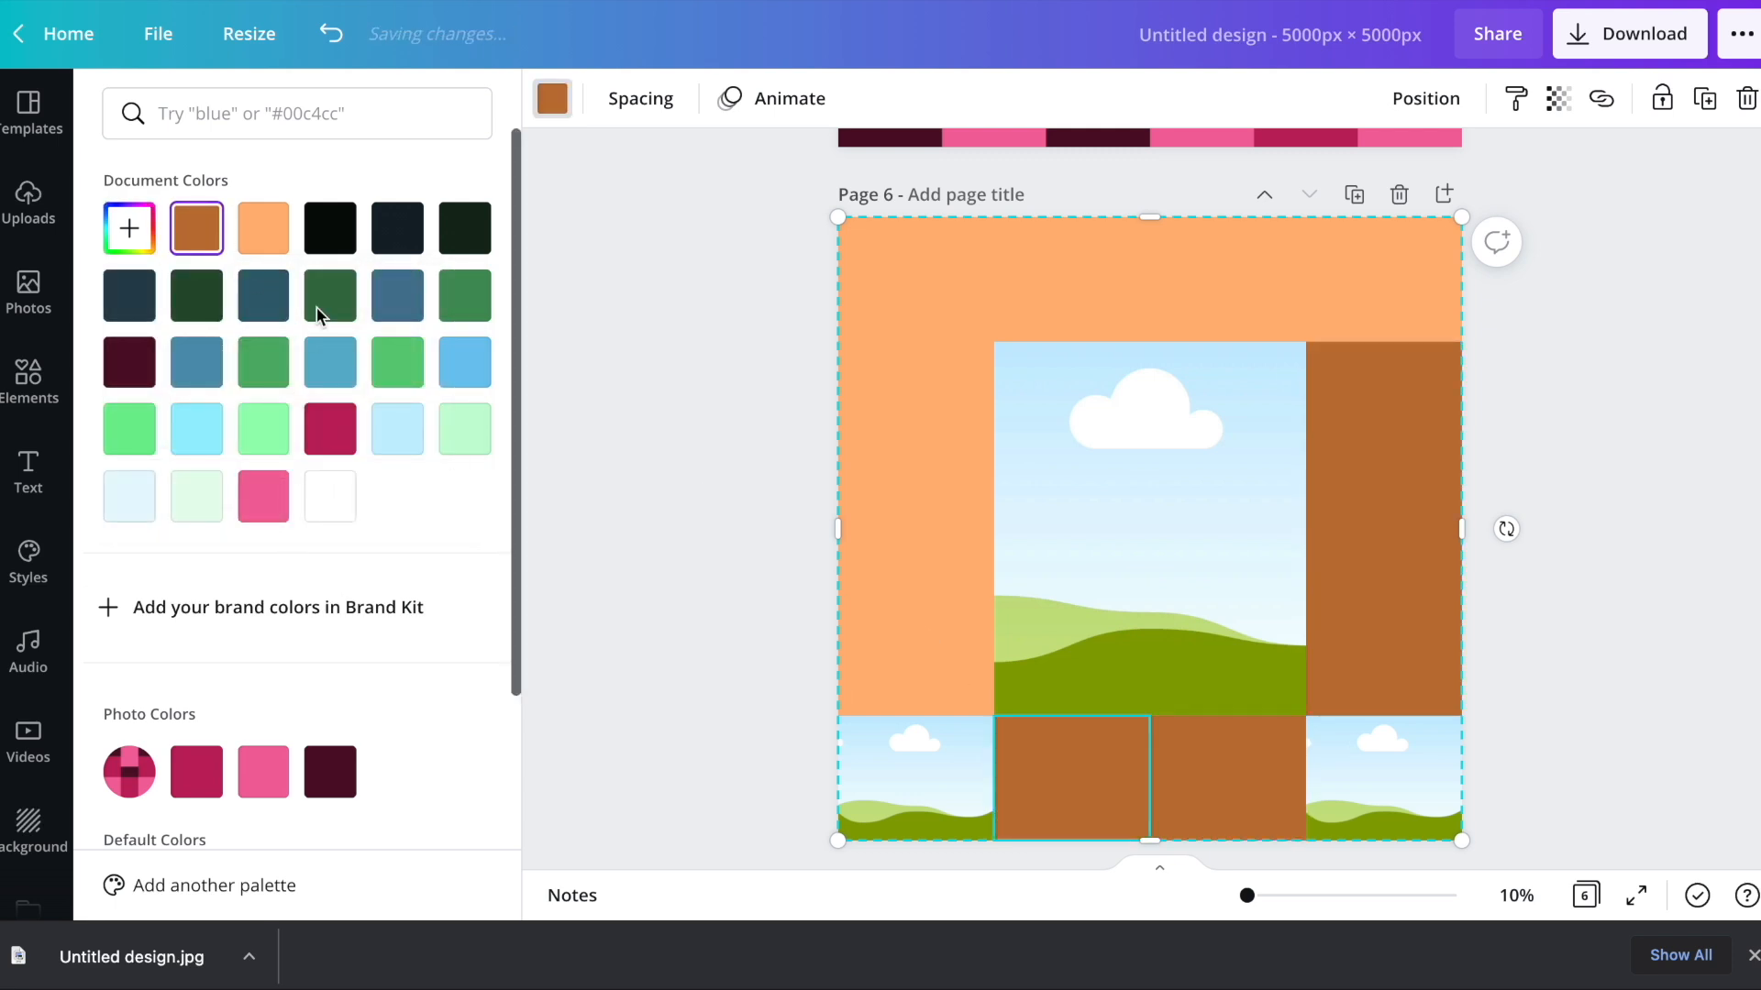
{"action": "left_click", "coordinate": [971, 773]}
{"action": "left_click", "coordinate": [197, 229]}
{"action": "left_click", "coordinate": [1394, 781]}
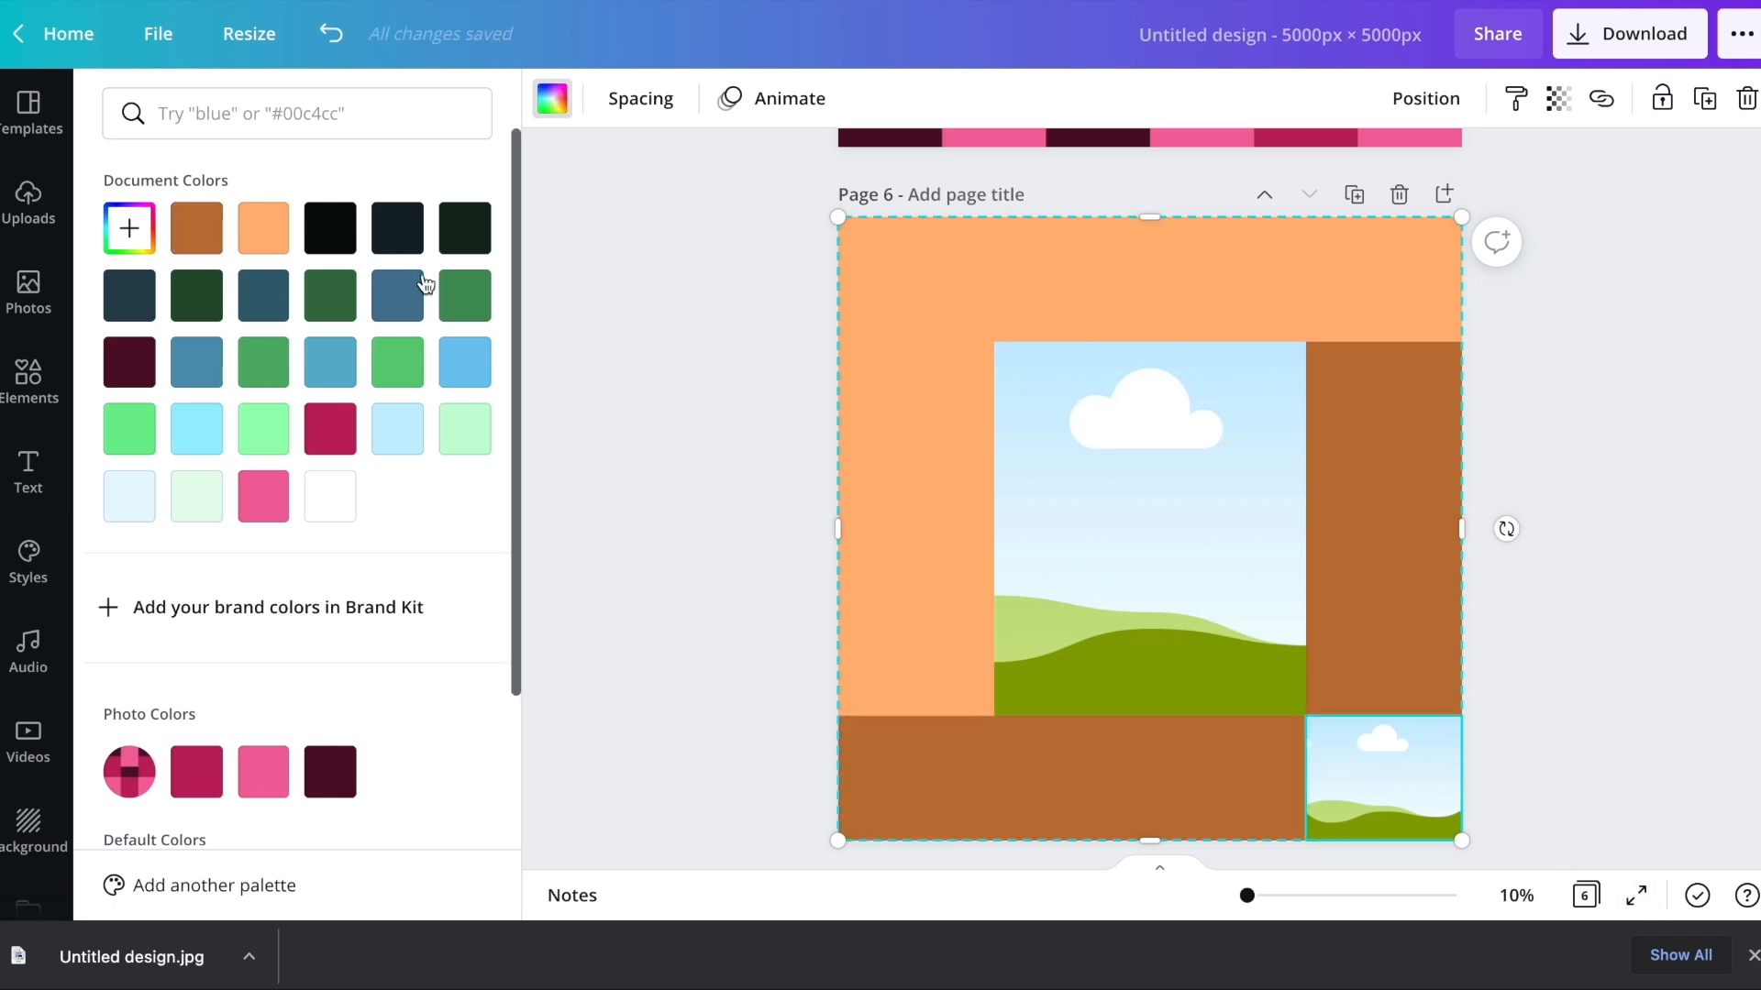
{"action": "left_click", "coordinate": [210, 237]}
{"action": "left_click", "coordinate": [669, 370]}
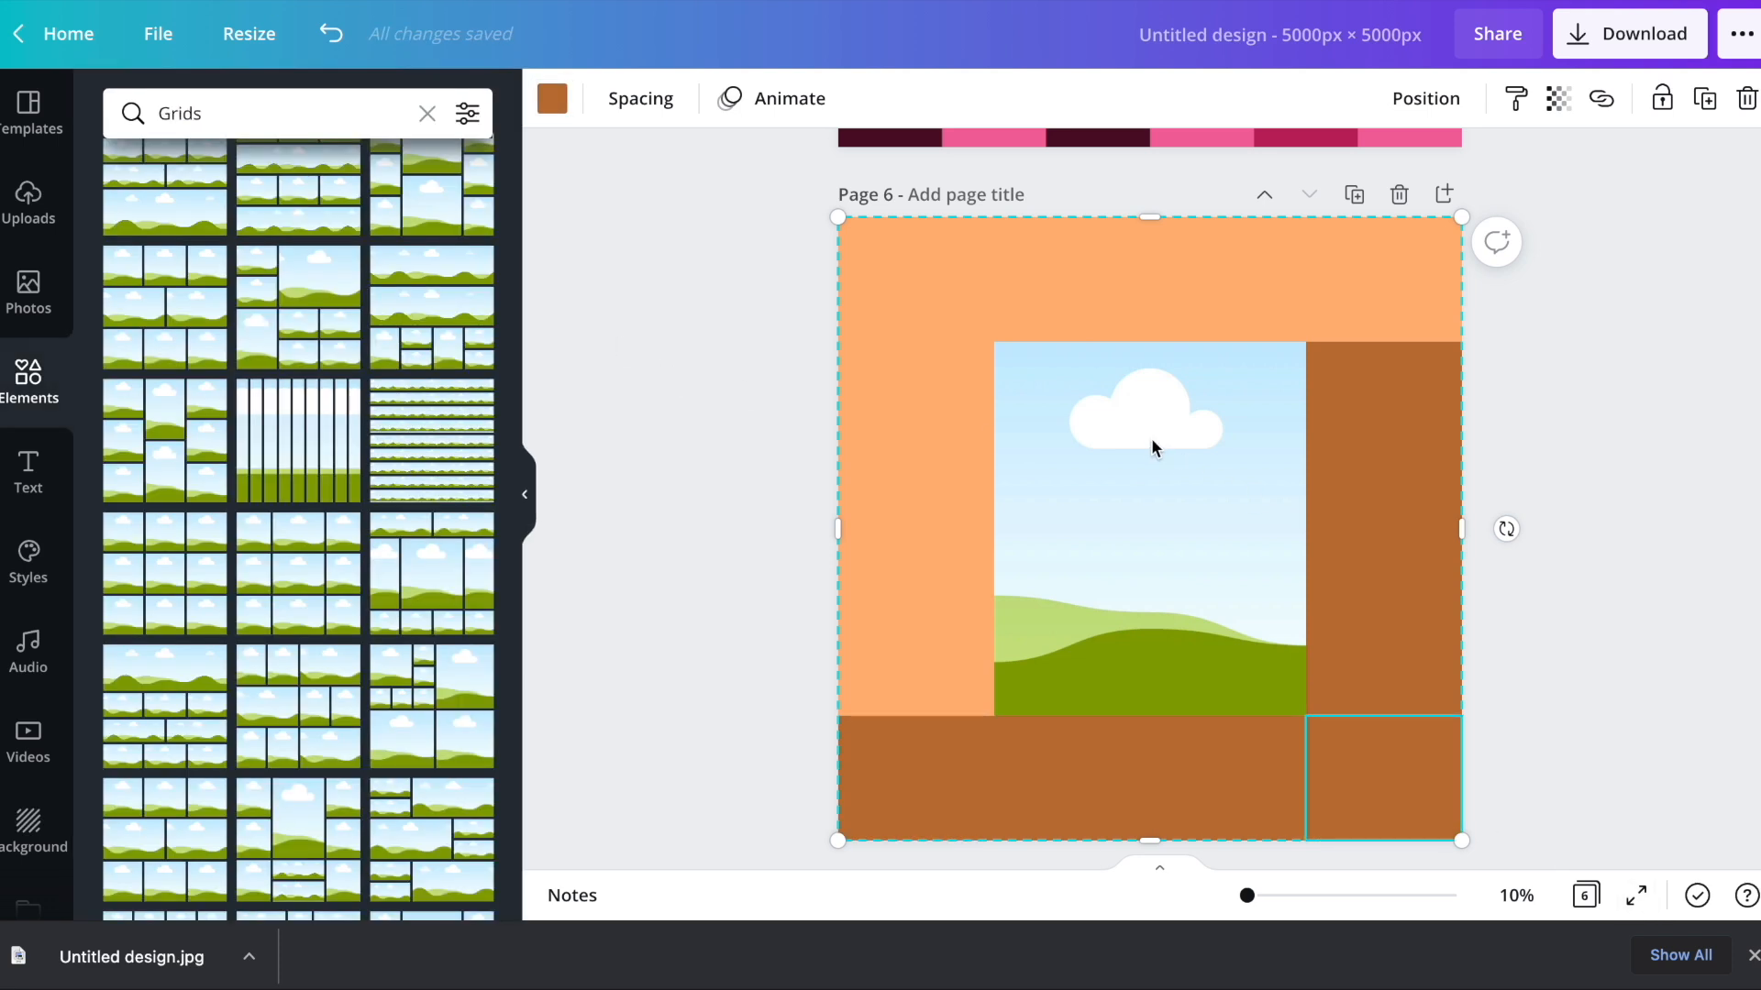
{"action": "left_click", "coordinate": [1632, 517]}
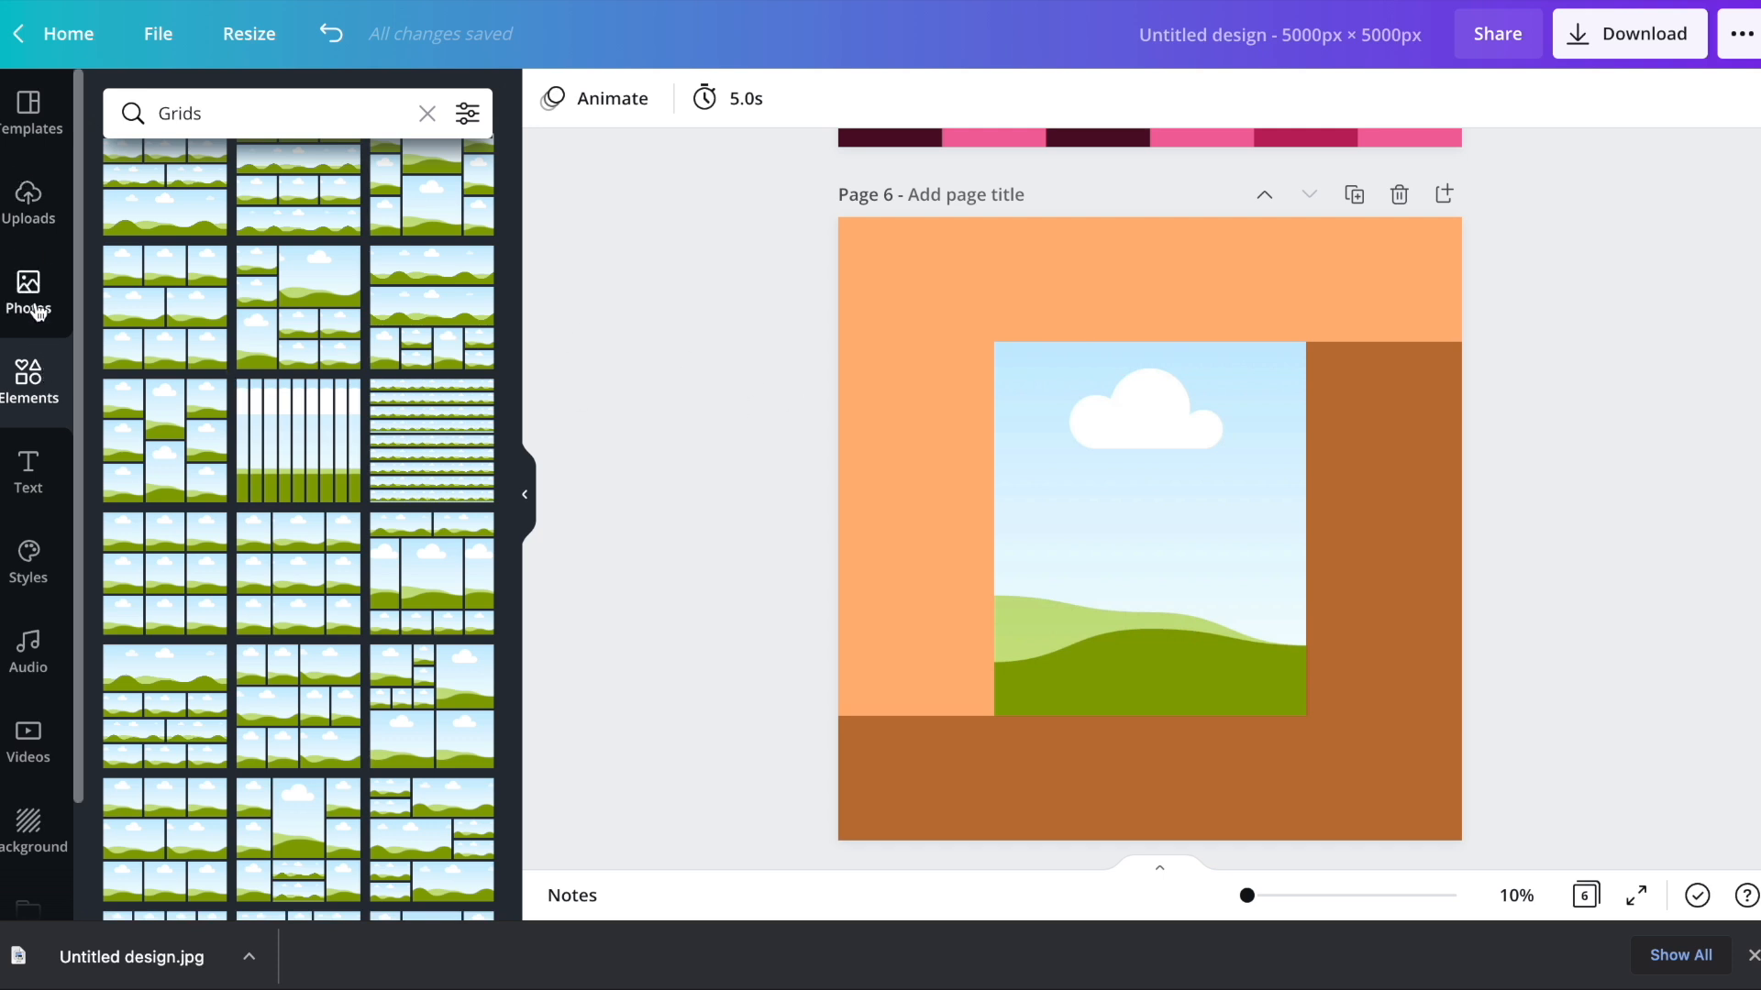
- Search the elements library for "eye"
{"action": "left_click", "coordinate": [169, 114]}
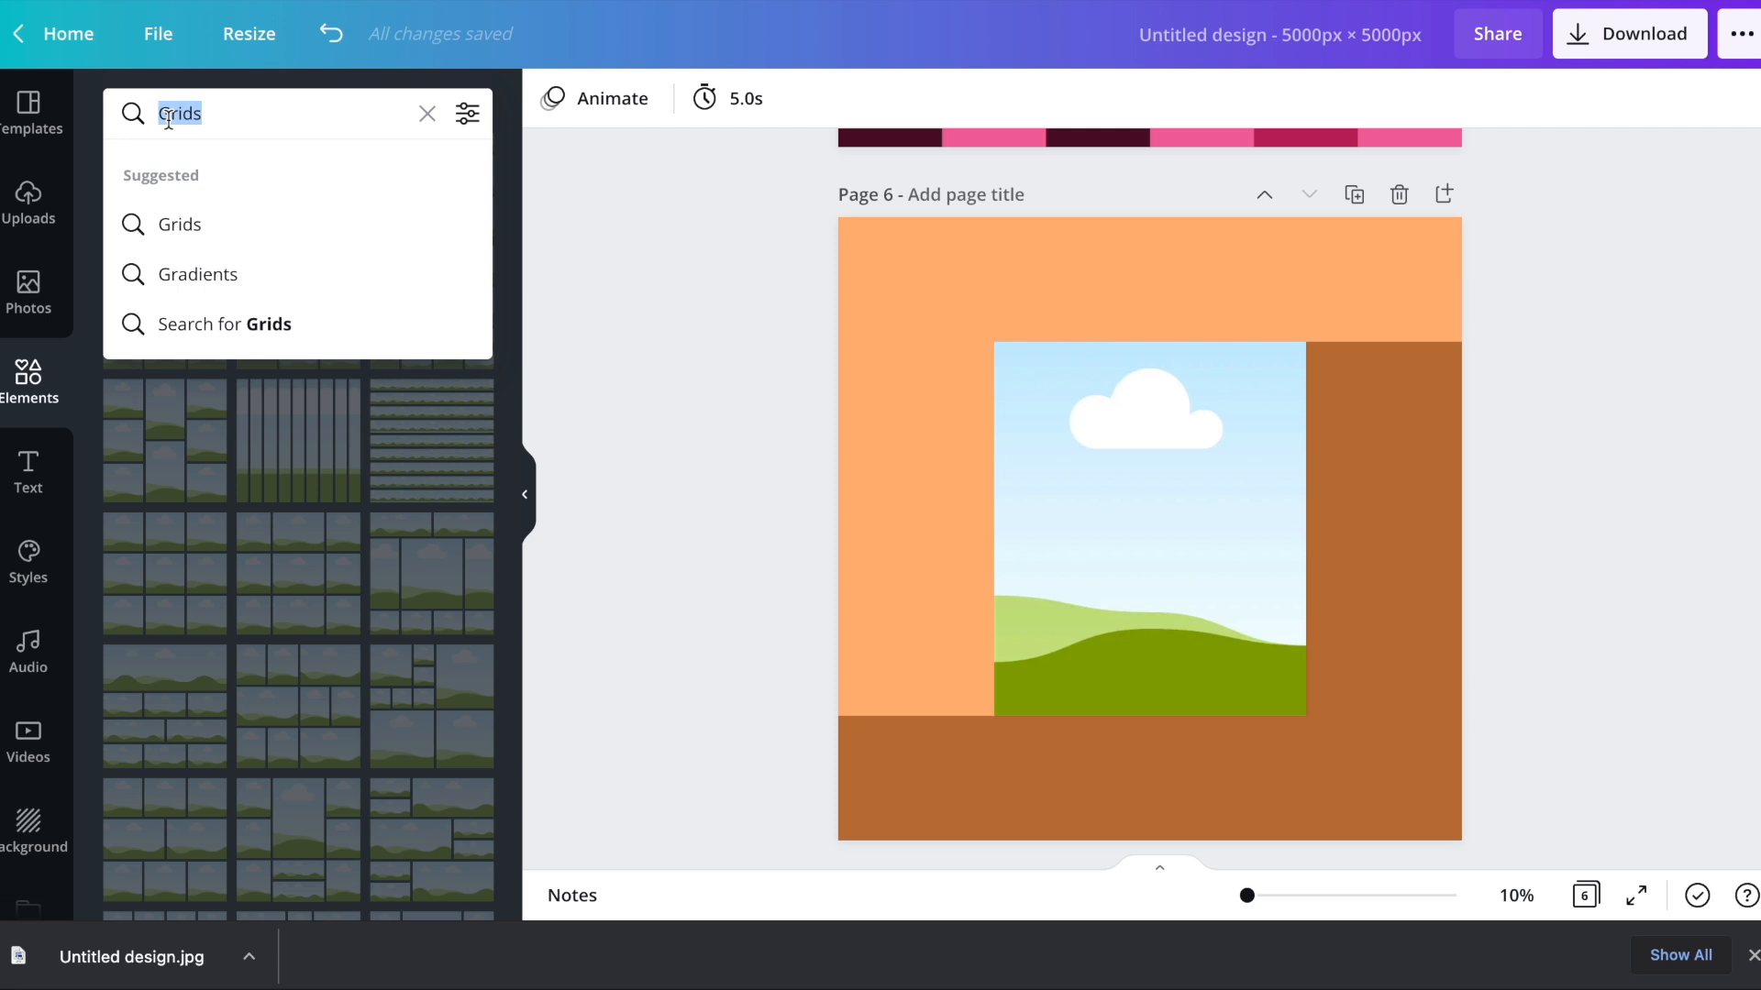
{"action": "type", "text": "eye"}
{"action": "key", "text": "Return"}
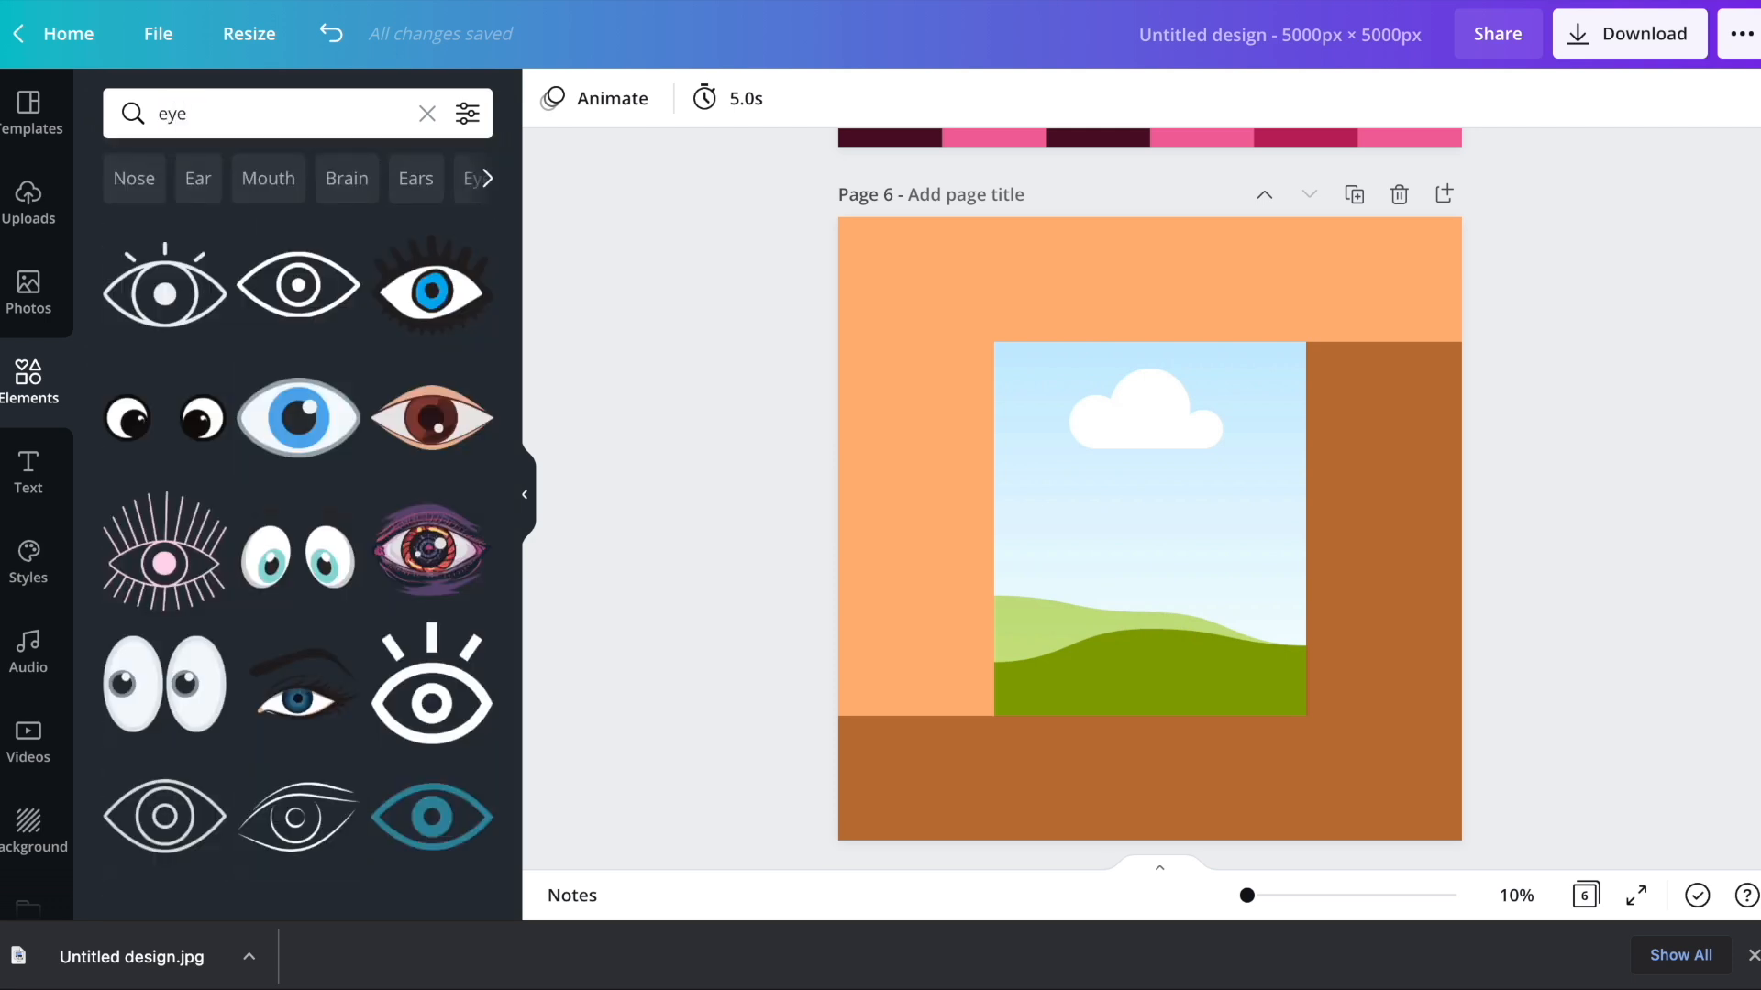
- Search the elements for "symbol" and add the yellow triangle with an eye and rays to page 6
{"action": "left_click", "coordinate": [172, 113]}
{"action": "type", "text": "symbol"}
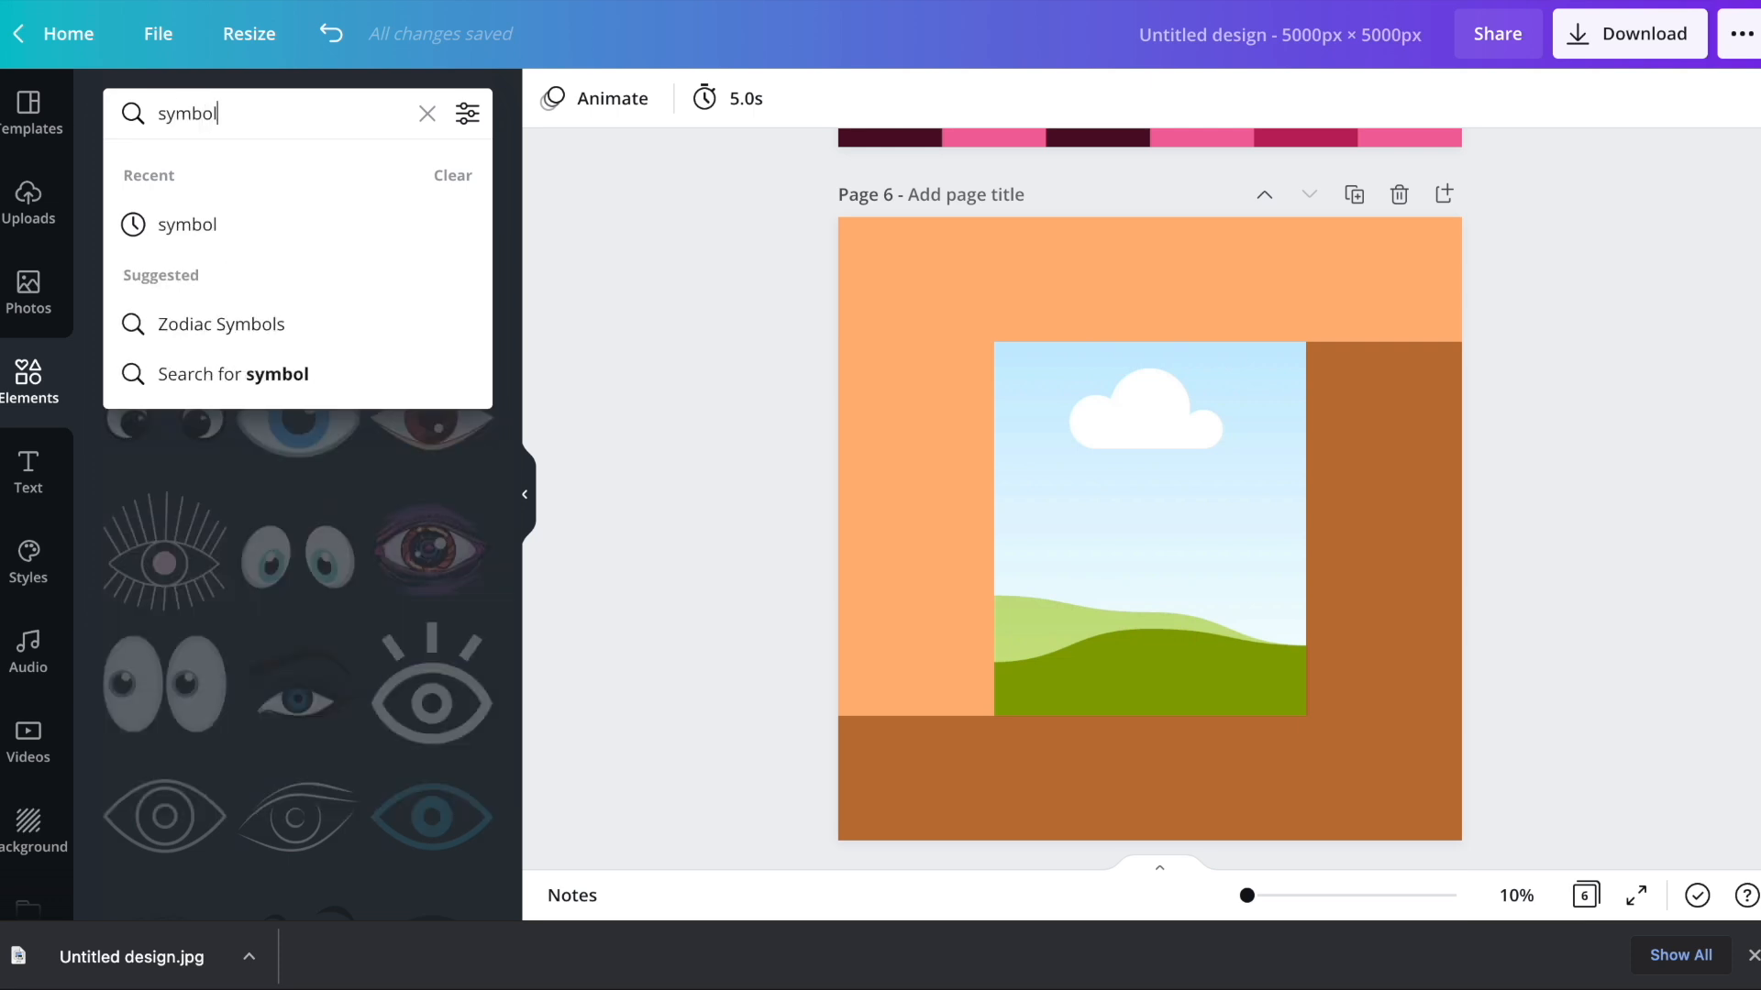
{"action": "key", "text": "Return"}
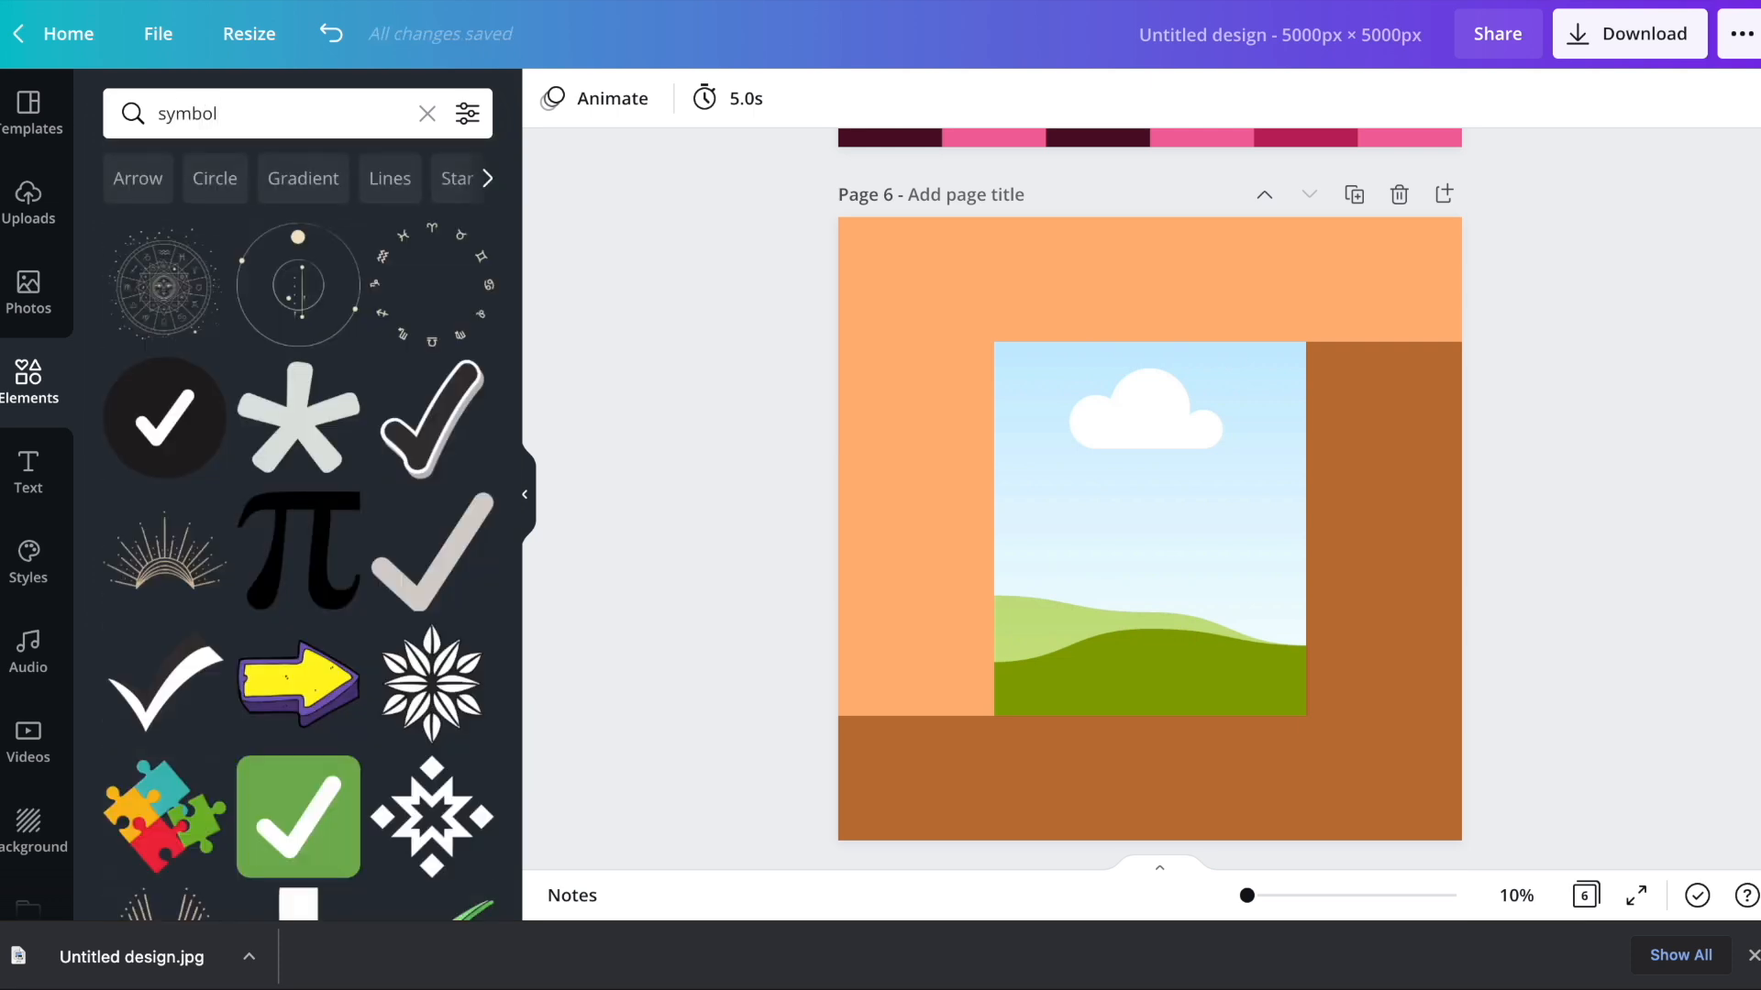
{"action": "scroll", "coordinate": [334, 407], "scroll_direction": "down", "scroll_amount": 7}
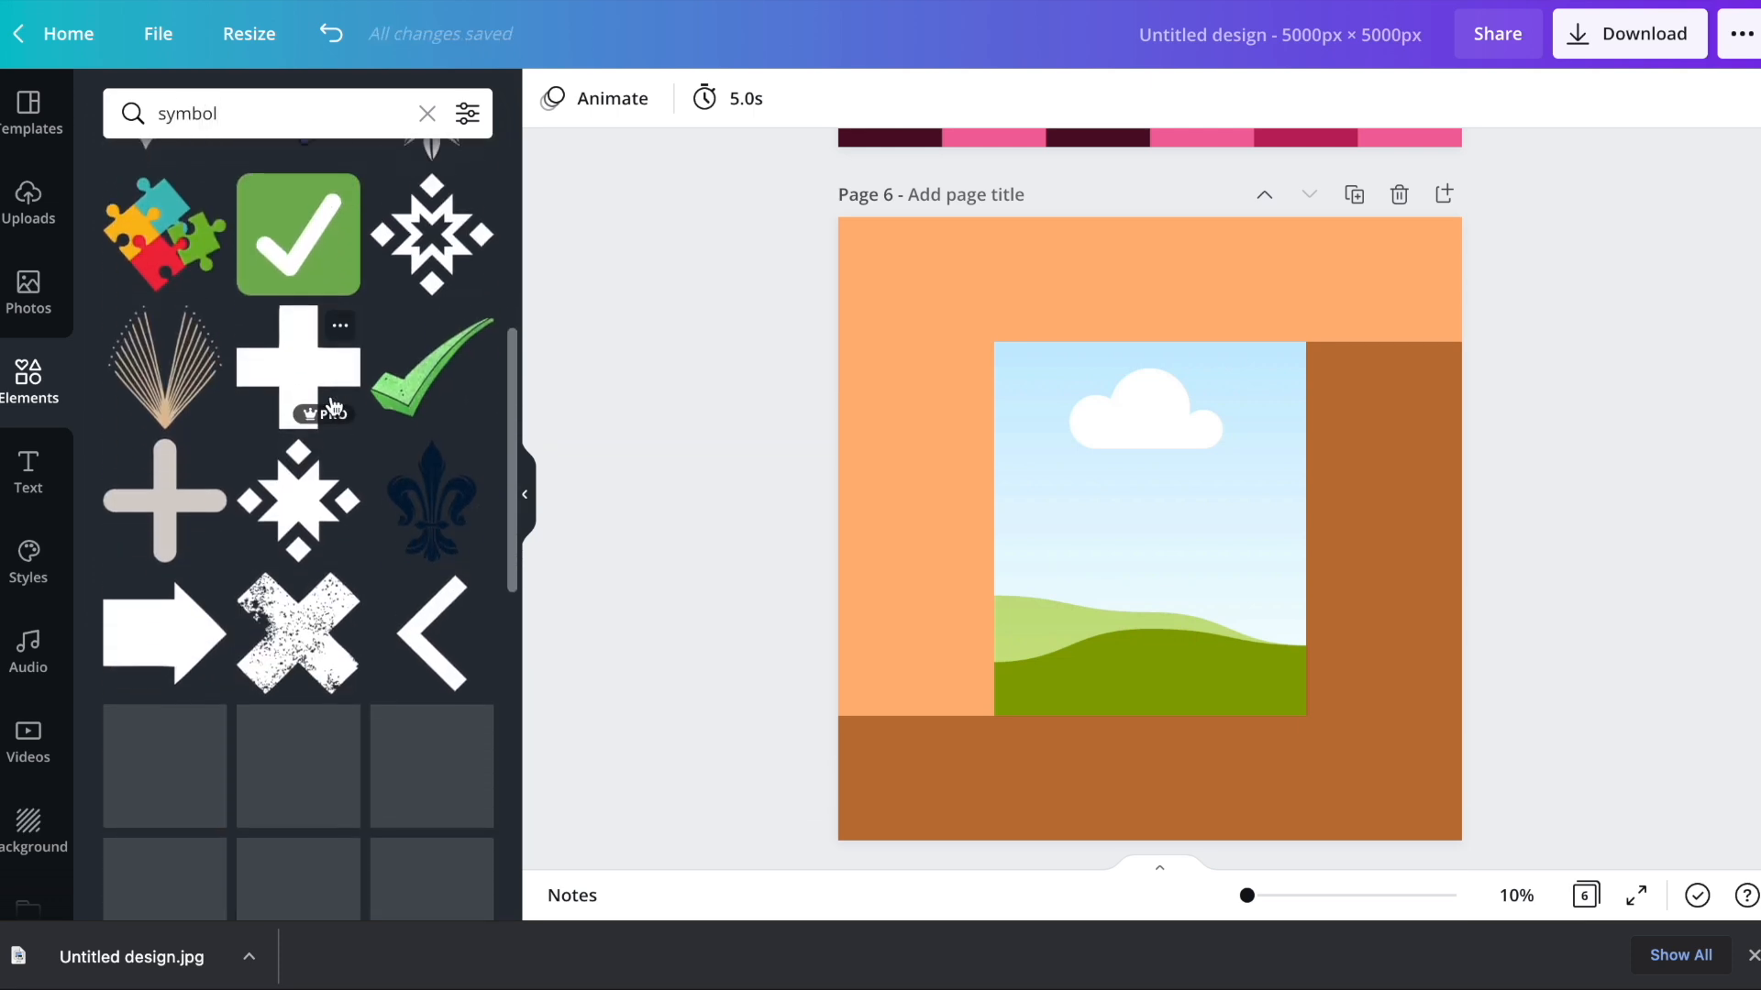
{"action": "scroll", "coordinate": [334, 407], "scroll_direction": "down", "scroll_amount": 2}
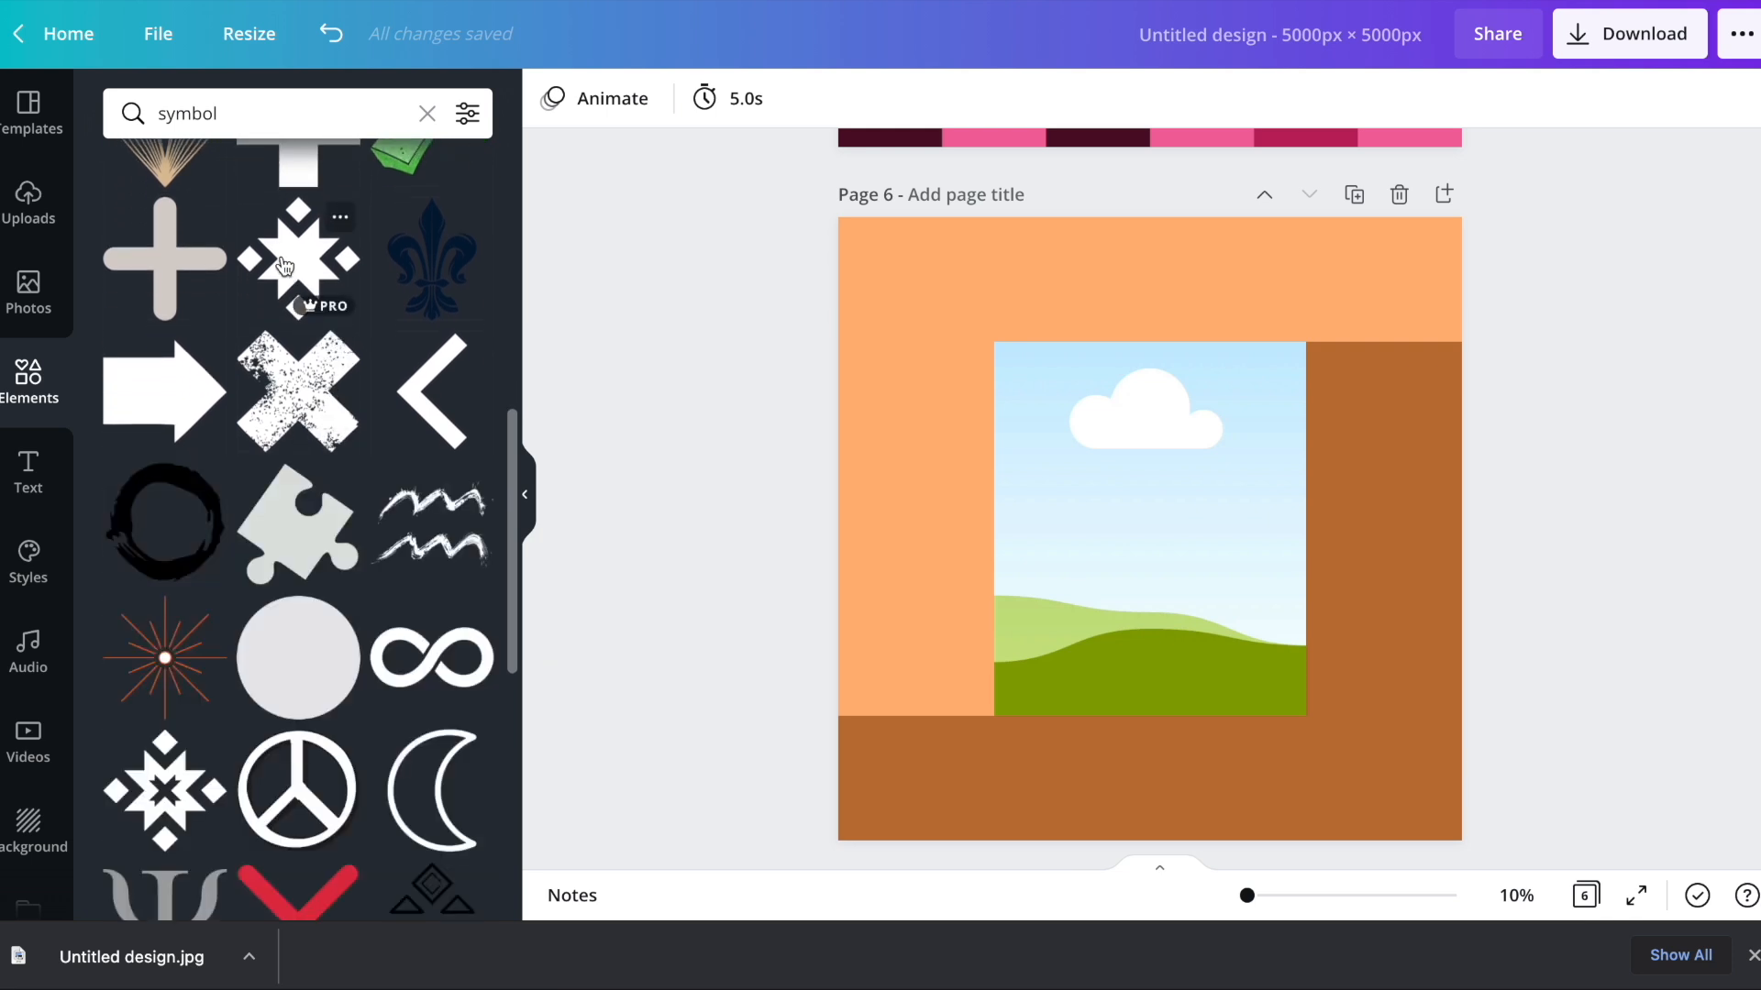
{"action": "scroll", "coordinate": [362, 308], "scroll_direction": "down", "scroll_amount": 10}
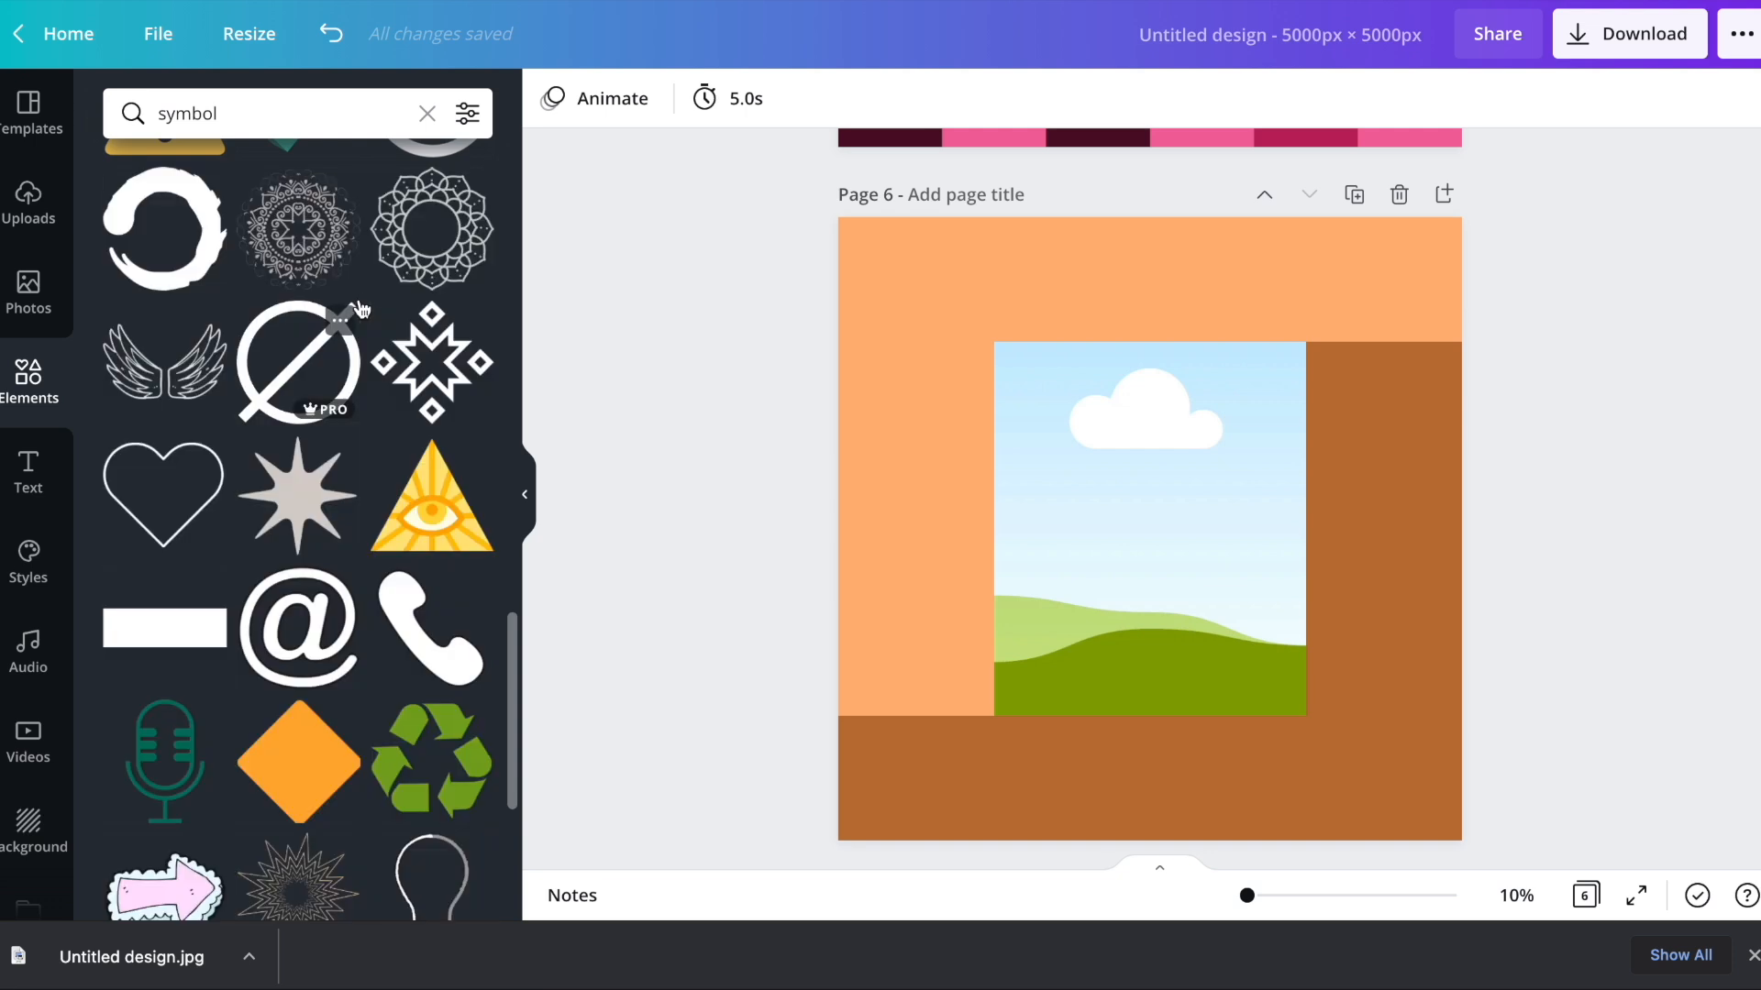
{"action": "scroll", "coordinate": [458, 301], "scroll_direction": "down", "scroll_amount": 2}
{"action": "left_click", "coordinate": [443, 295]}
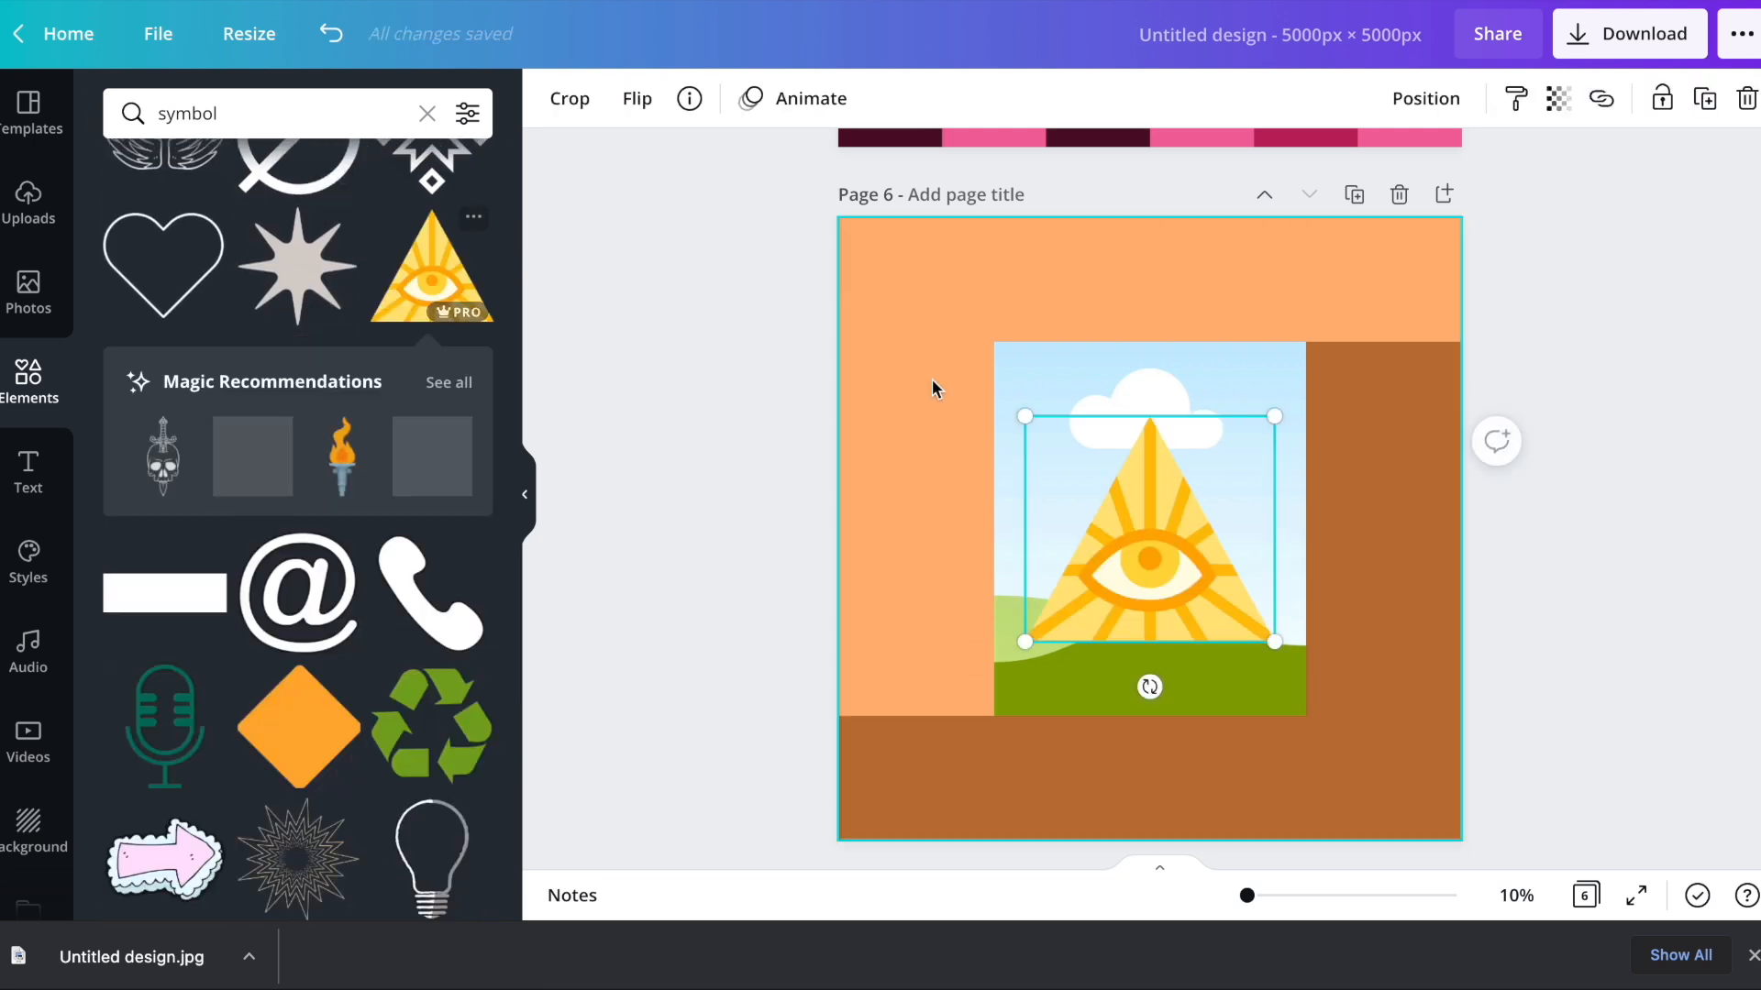
- Enlarge the eye triangle on page 6 to nearly the full width of the central grid cell and center it horizontally
{"action": "left_click_drag", "start_coordinate": [1027, 415], "coordinate": [999, 385]}
{"action": "left_click_drag", "start_coordinate": [1276, 639], "coordinate": [1304, 650]}
{"action": "left_click_drag", "start_coordinate": [1192, 609], "coordinate": [1185, 605]}
{"action": "key", "text": "Escape"}
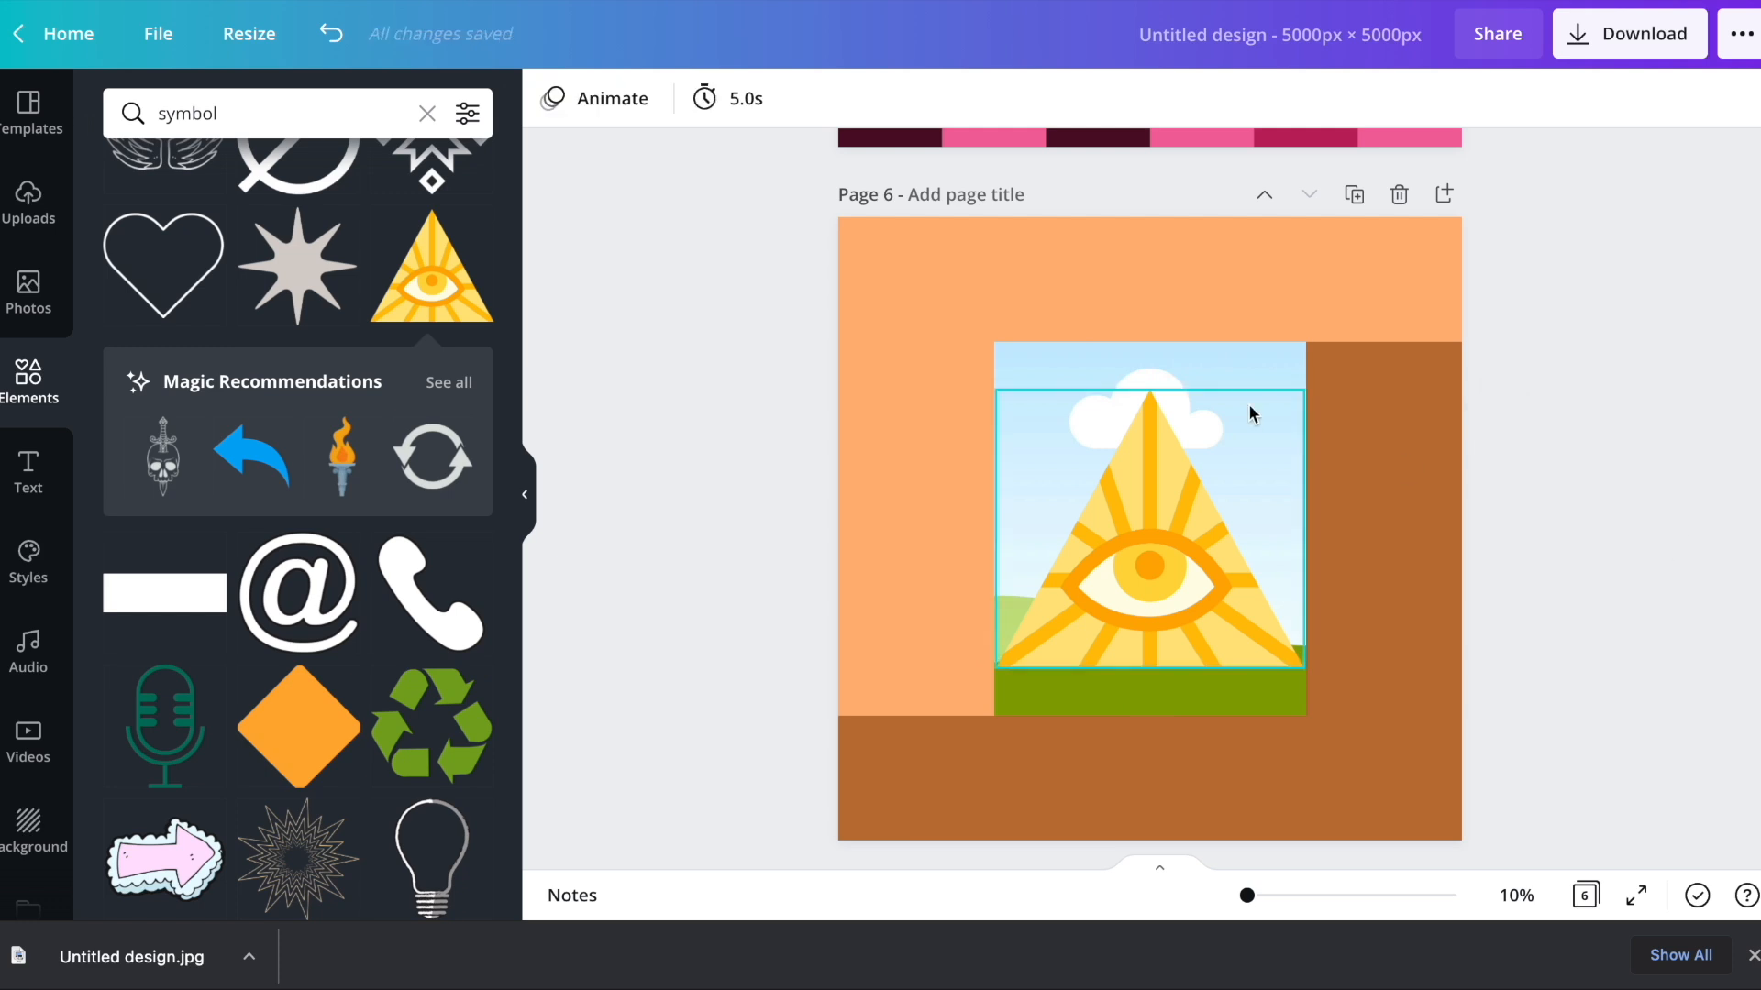
- Fill the central cell behind the eye triangle on page 6 with white
{"action": "left_click", "coordinate": [1055, 330]}
{"action": "left_click", "coordinate": [553, 98]}
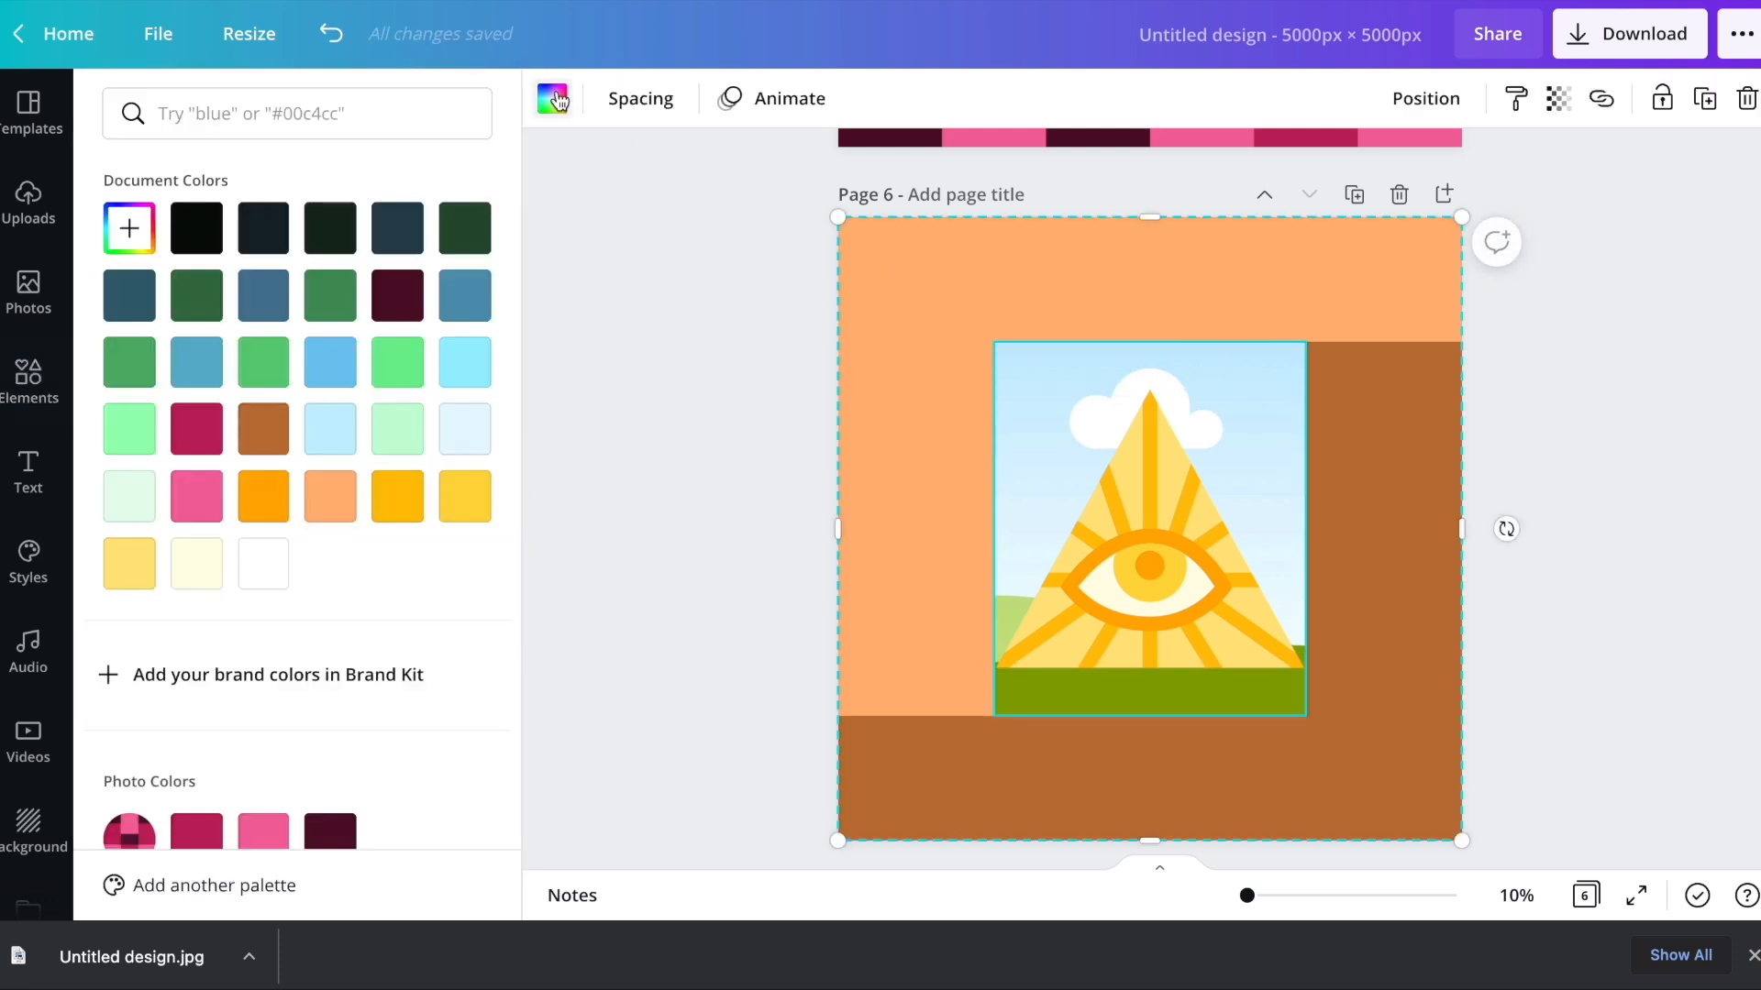
{"action": "left_click", "coordinate": [263, 564]}
{"action": "left_click", "coordinate": [712, 475]}
{"action": "left_click", "coordinate": [713, 552]}
- Move the eye triangle down to the lower edge of the white central cell, keeping it horizontally centered
{"action": "left_click", "coordinate": [1225, 551]}
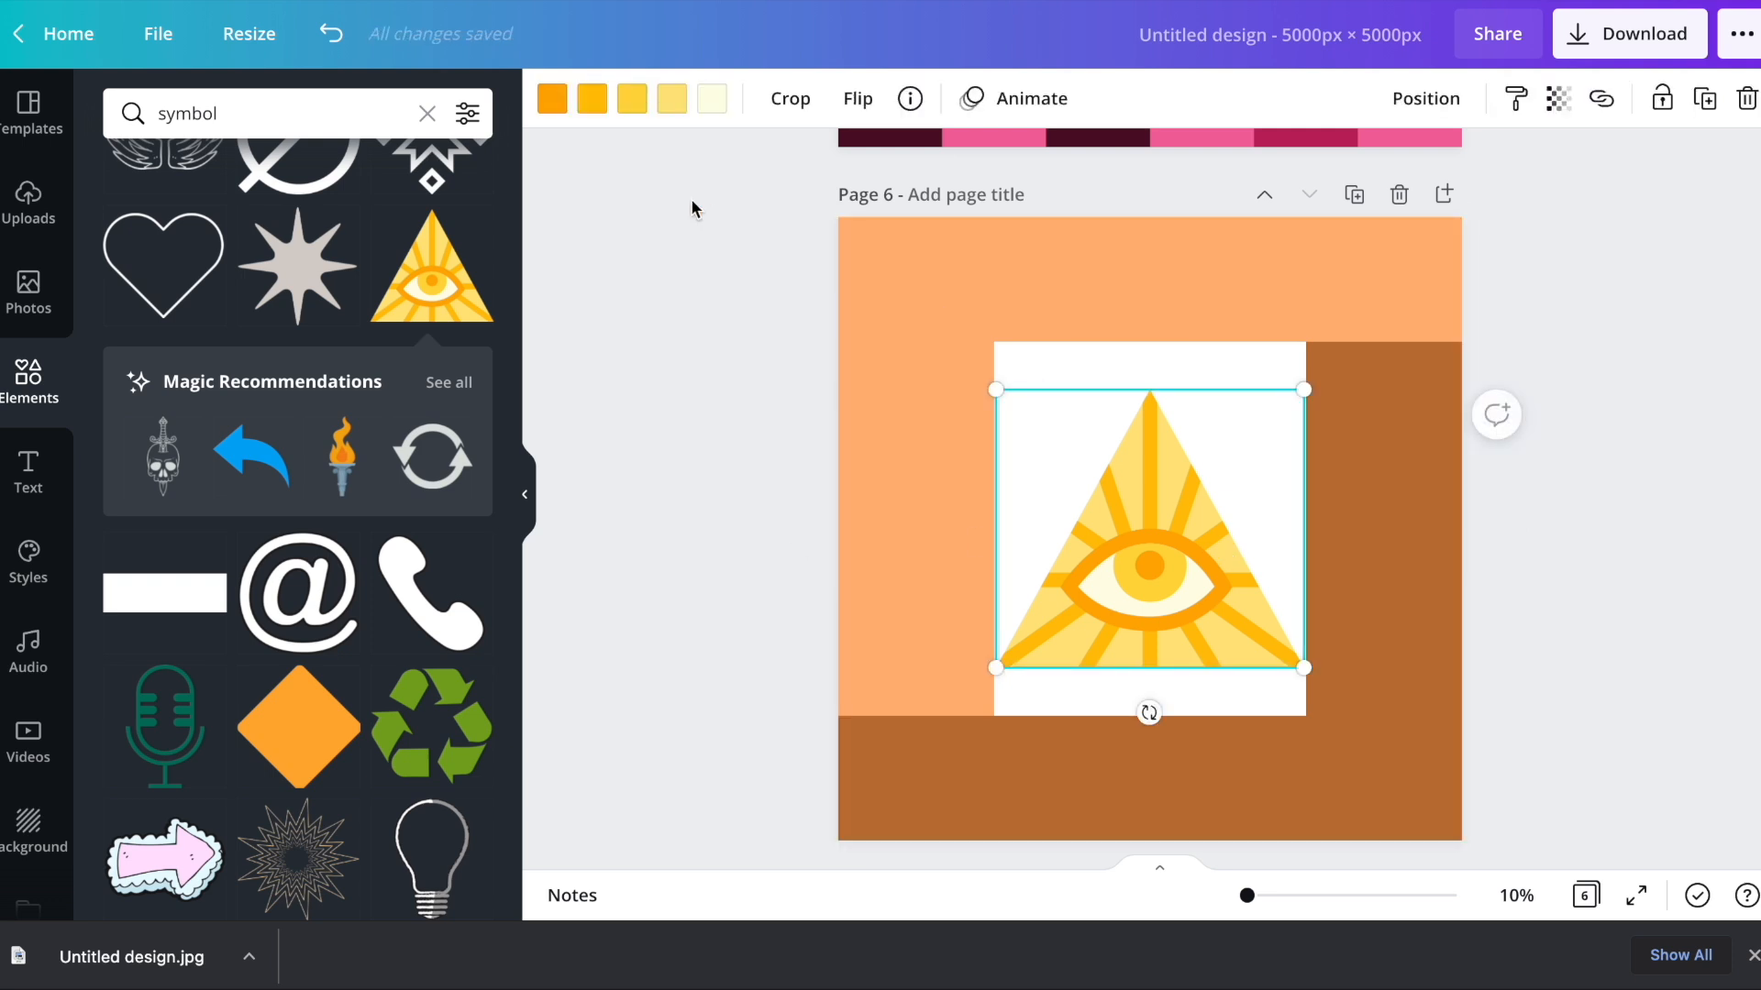
{"action": "left_click", "coordinate": [1563, 580]}
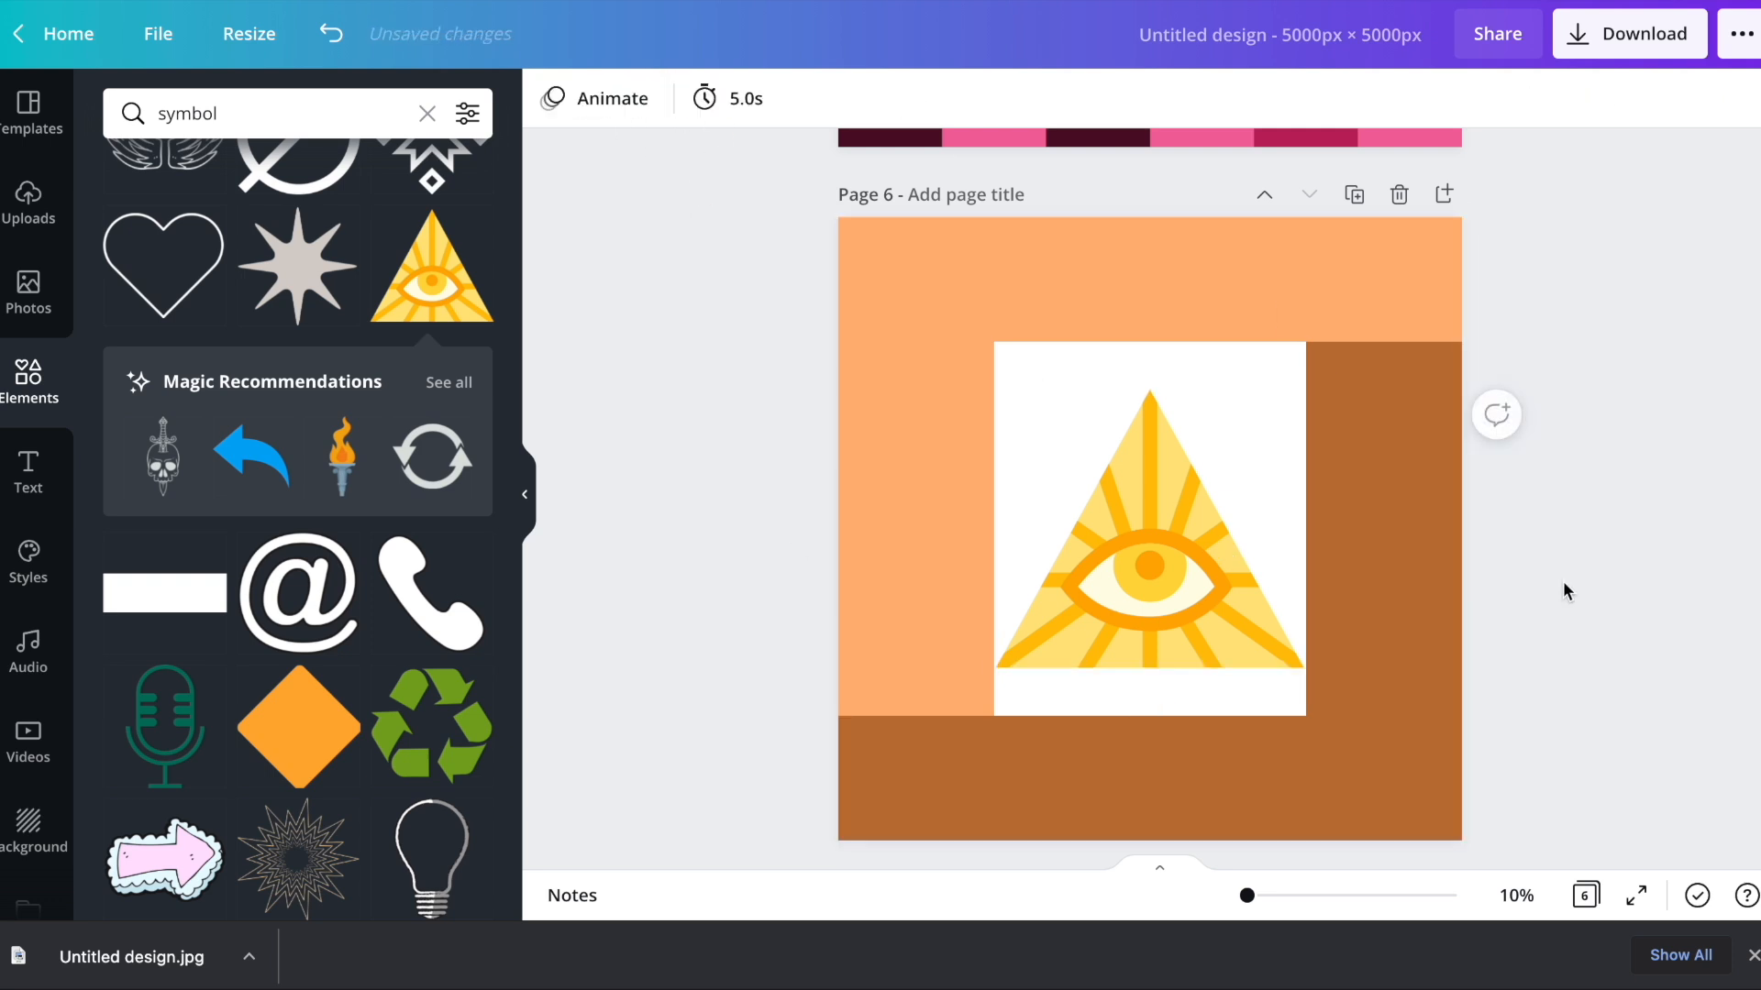
{"action": "left_click_drag", "start_coordinate": [1130, 585], "coordinate": [1125, 636]}
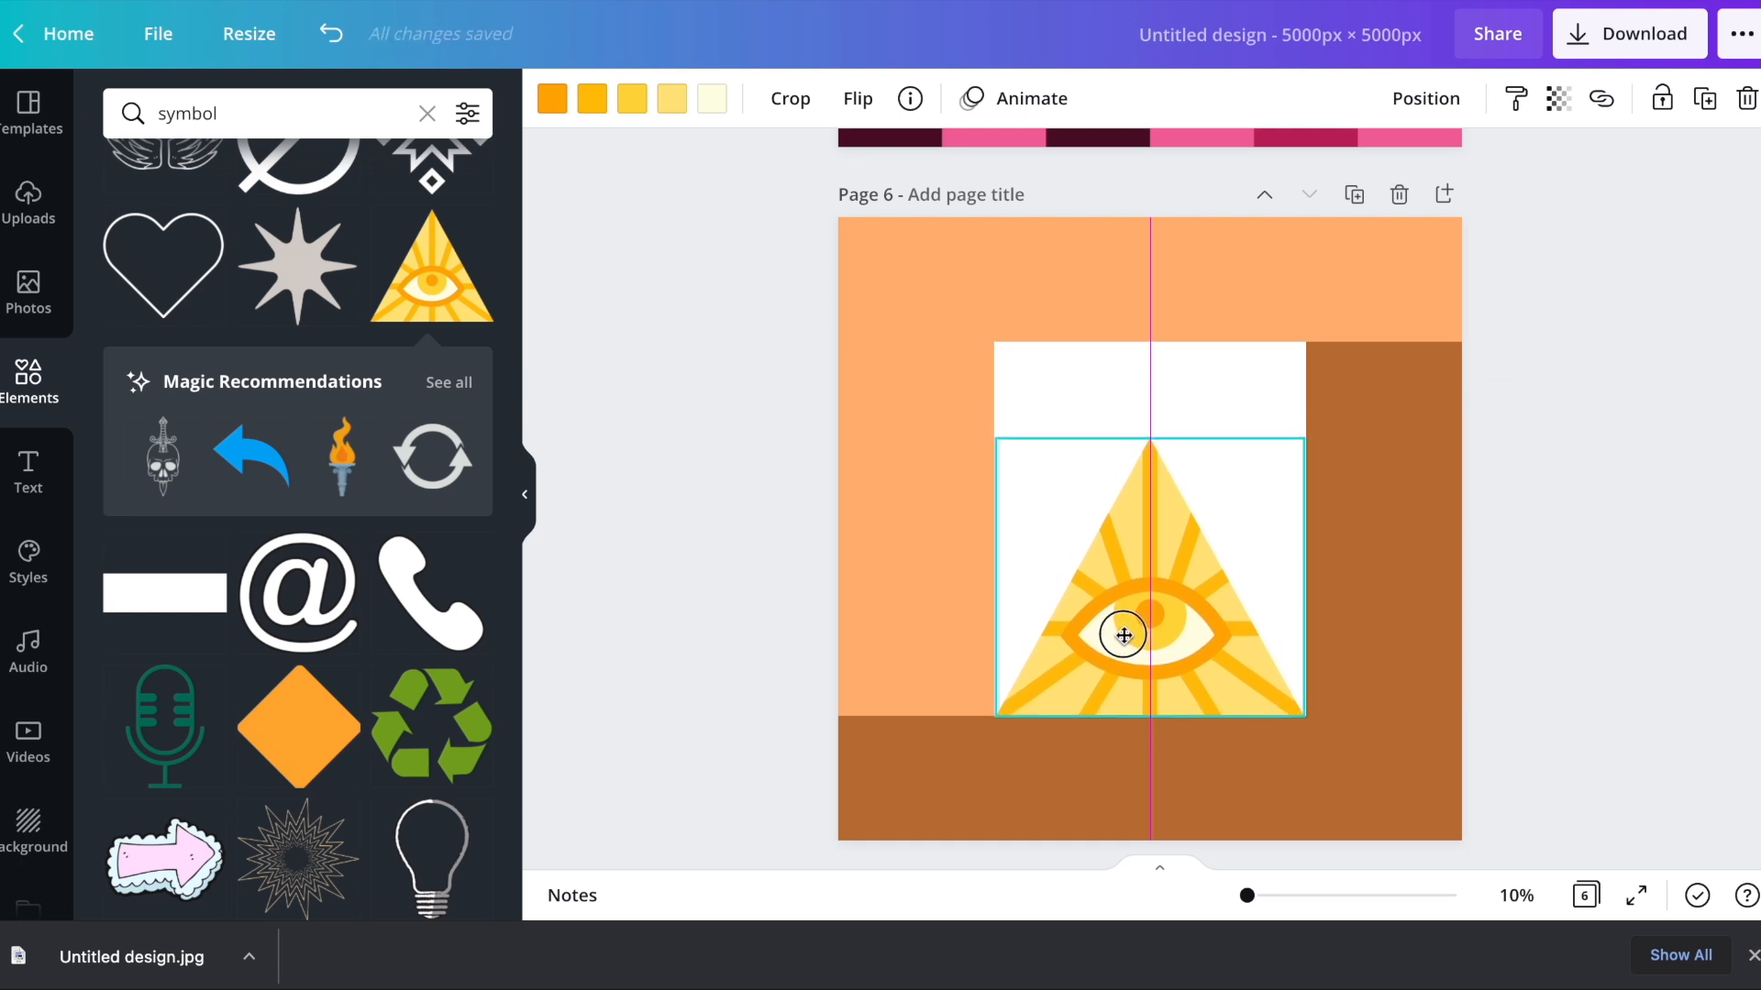
{"action": "left_click", "coordinate": [1639, 640]}
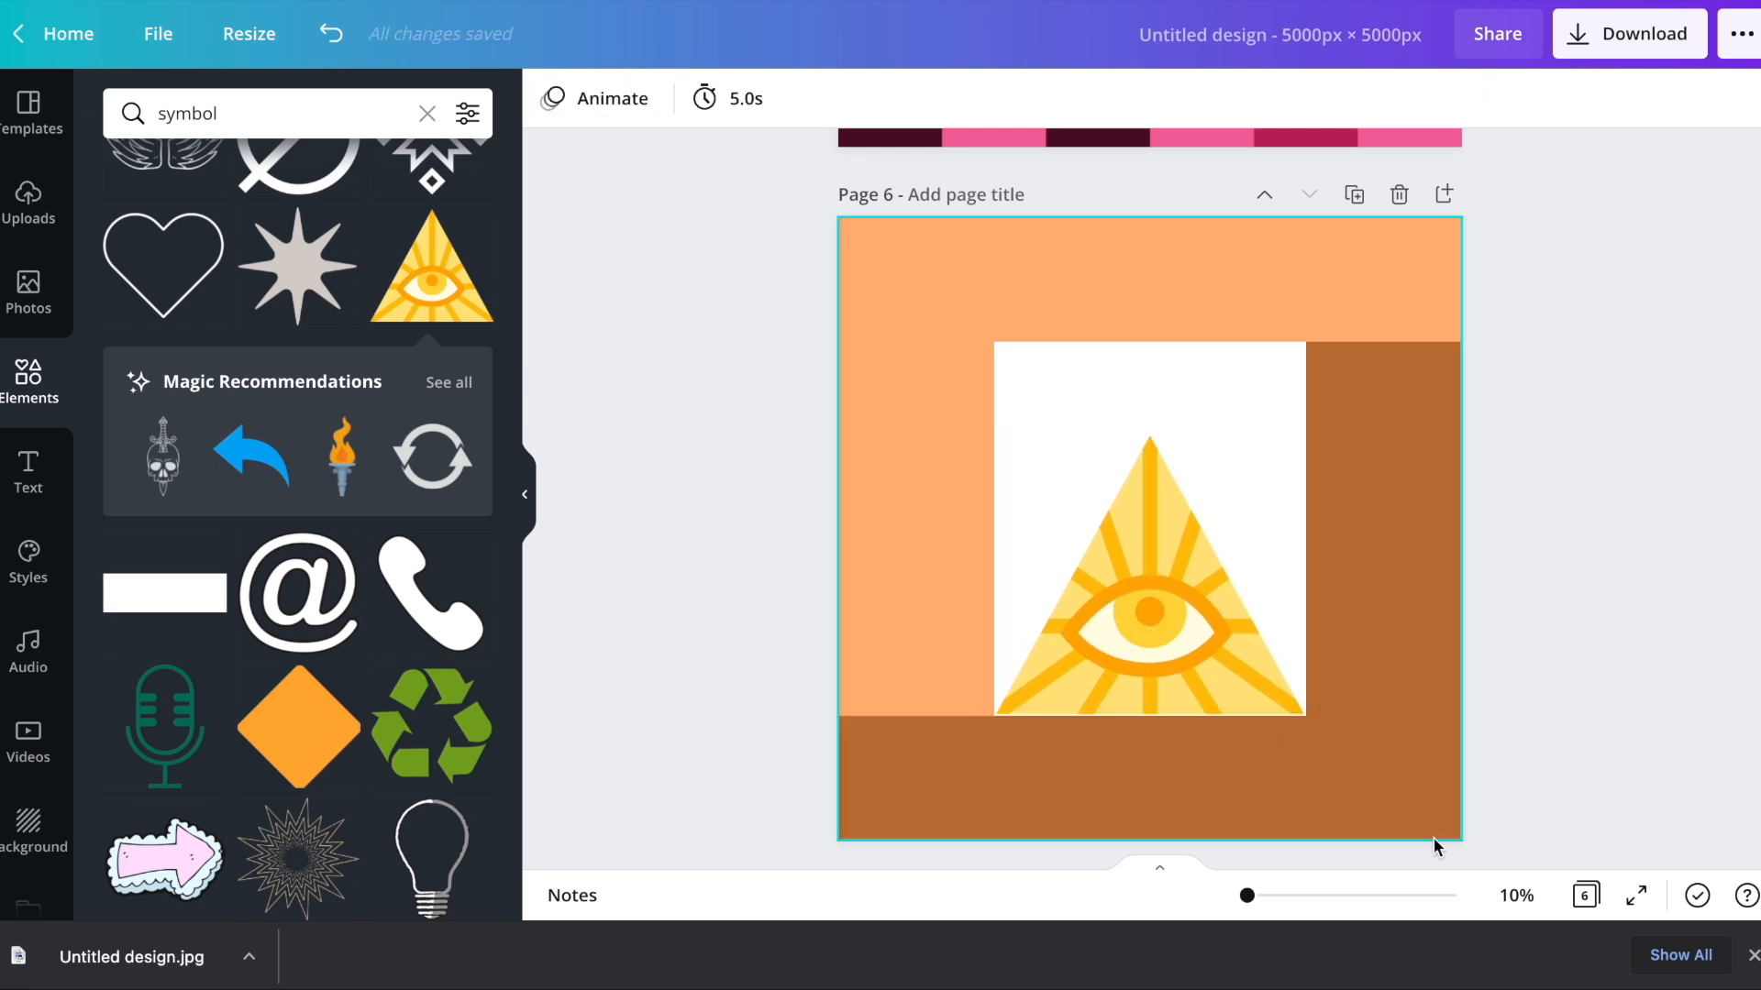
- Nudge the eye triangle left and down so its lower-left corner aligns with the corner of the white cell
{"action": "left_click_drag", "start_coordinate": [1246, 896], "coordinate": [1250, 896]}
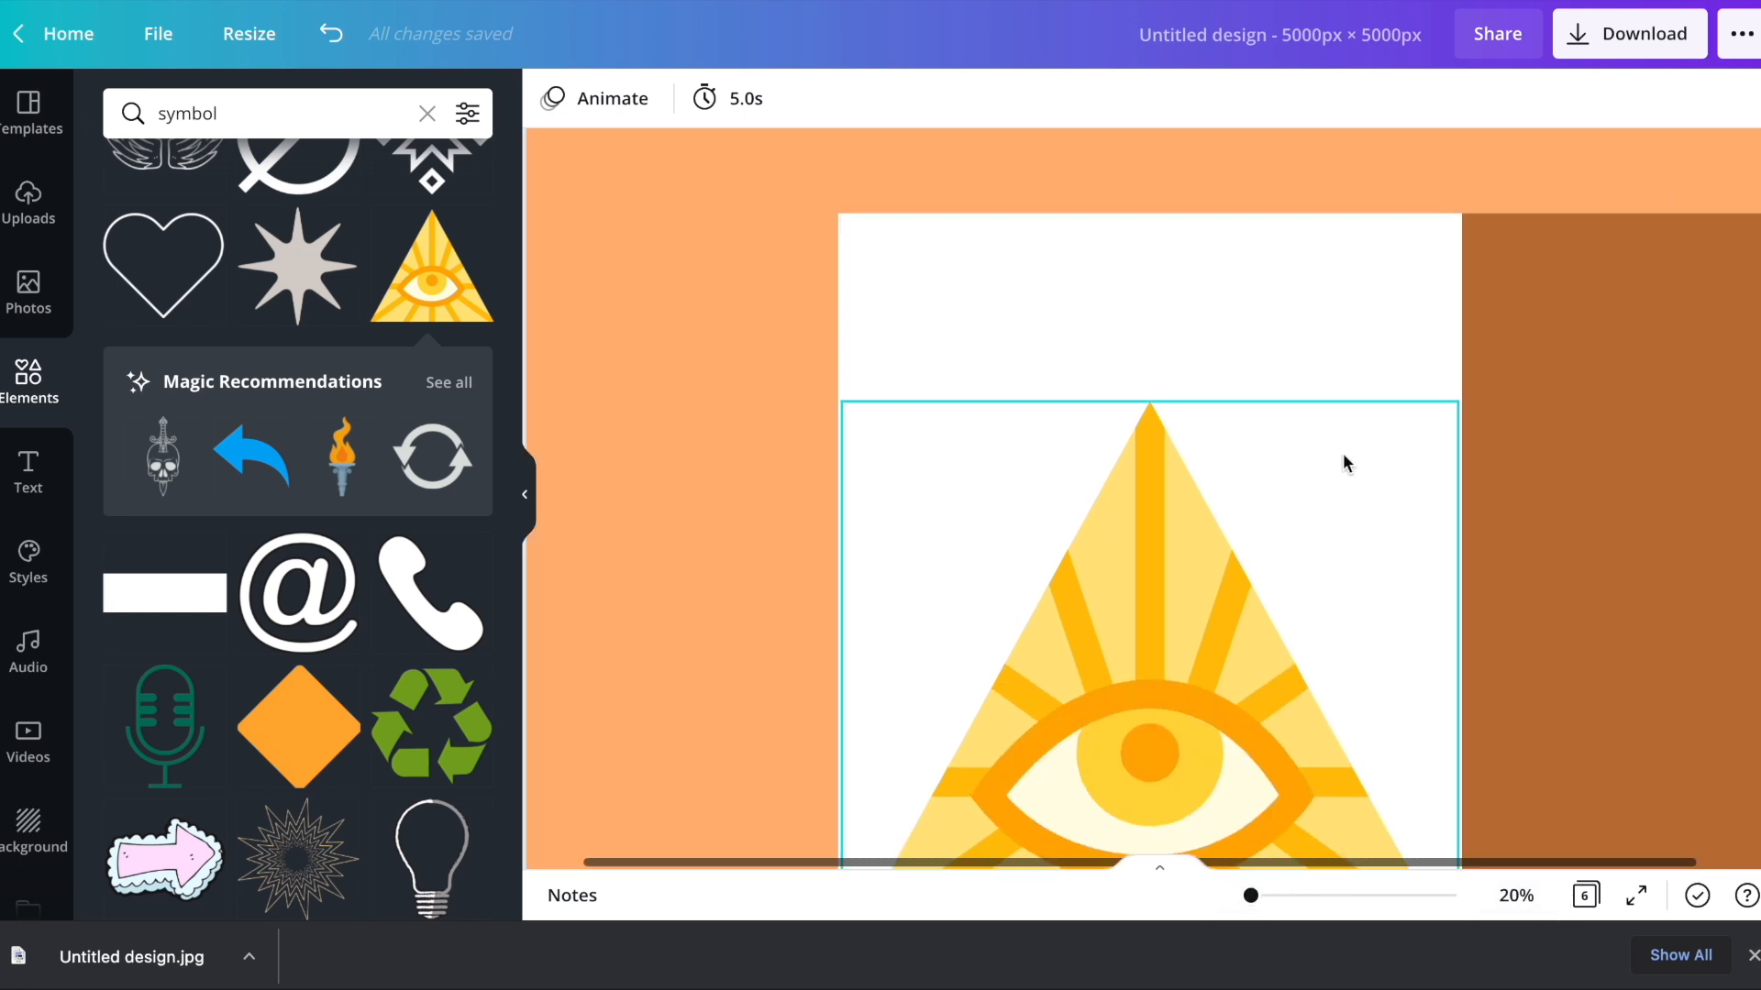
{"action": "scroll", "coordinate": [1343, 453], "scroll_direction": "down", "scroll_amount": 3}
{"action": "scroll", "coordinate": [1343, 453], "scroll_direction": "down", "scroll_amount": 1}
{"action": "left_click", "coordinate": [1120, 438]}
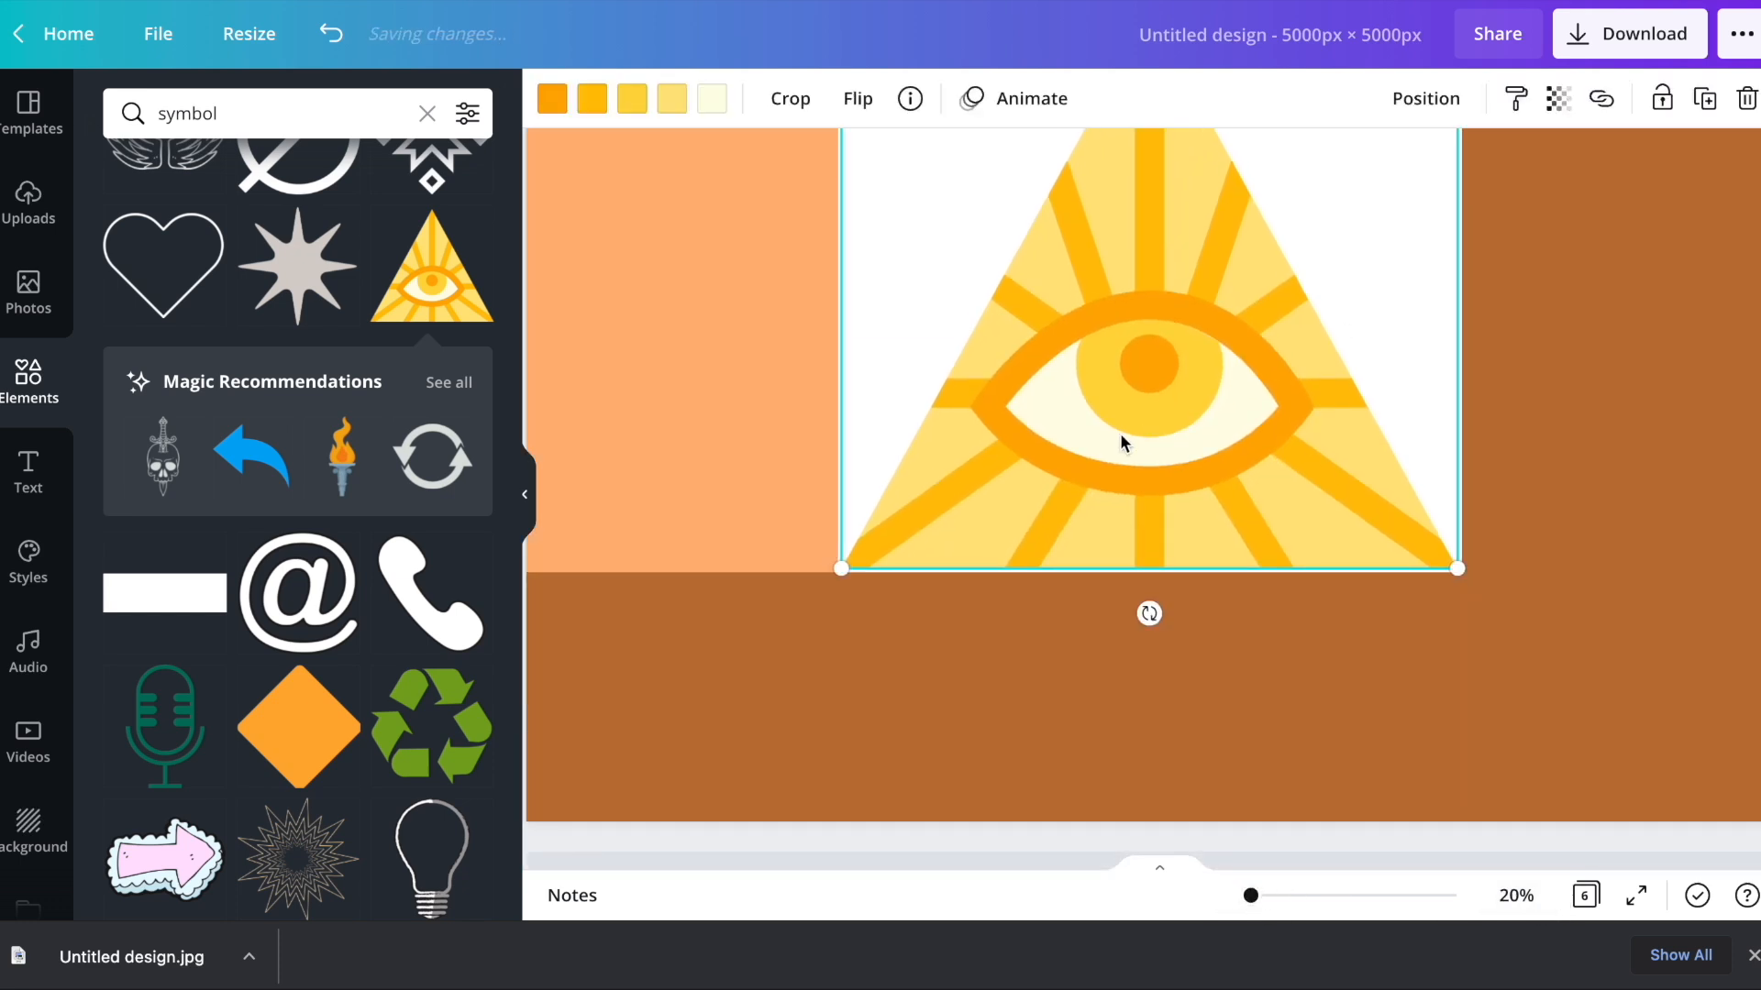
{"action": "key", "text": "Left"}
{"action": "key", "text": "Left"}
{"action": "key", "text": "Left"}
{"action": "key", "text": "Left"}
{"action": "key", "text": "Left"}
{"action": "key", "text": "Left"}
{"action": "key", "text": "Left"}
{"action": "key", "text": "Left"}
{"action": "key", "text": "Down"}
{"action": "key", "text": "Down"}
{"action": "key", "text": "Down"}
{"action": "key", "text": "Down"}
{"action": "key", "text": "Down"}
{"action": "key", "text": "Down"}
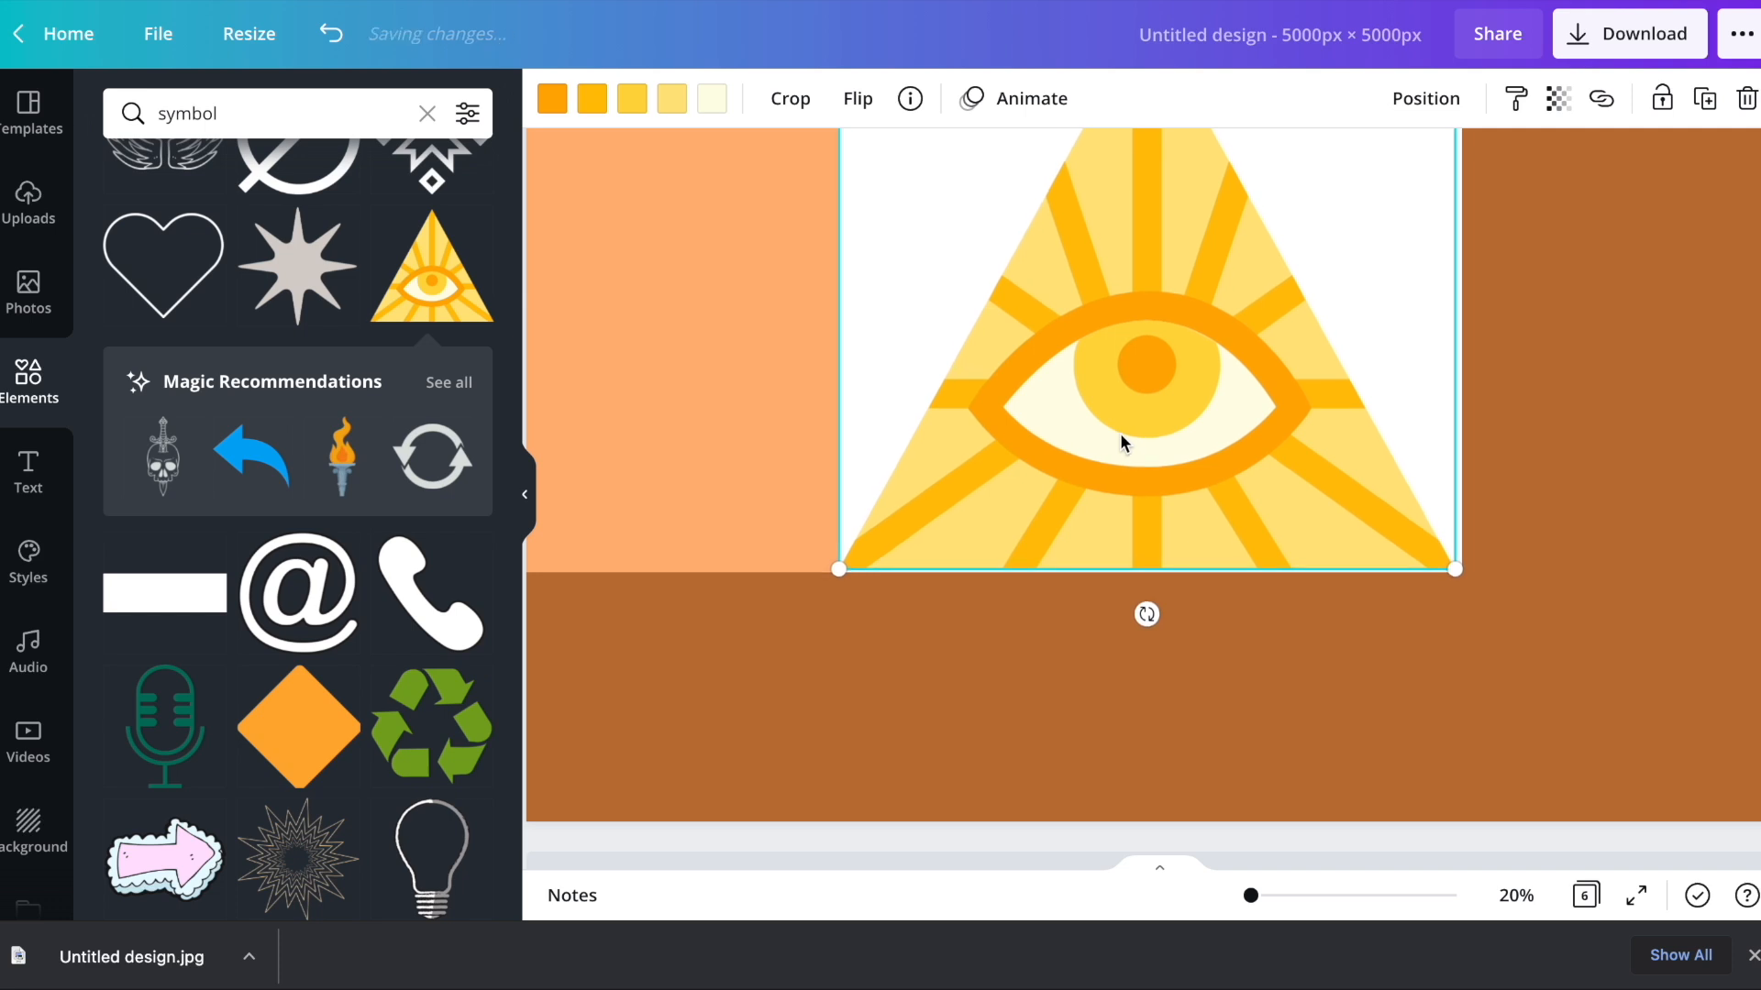
{"action": "key", "text": "Down"}
{"action": "key", "text": "Down"}
{"action": "key", "text": "Down"}
{"action": "key", "text": "Down"}
{"action": "key", "text": "Down"}
{"action": "key", "text": "Down"}
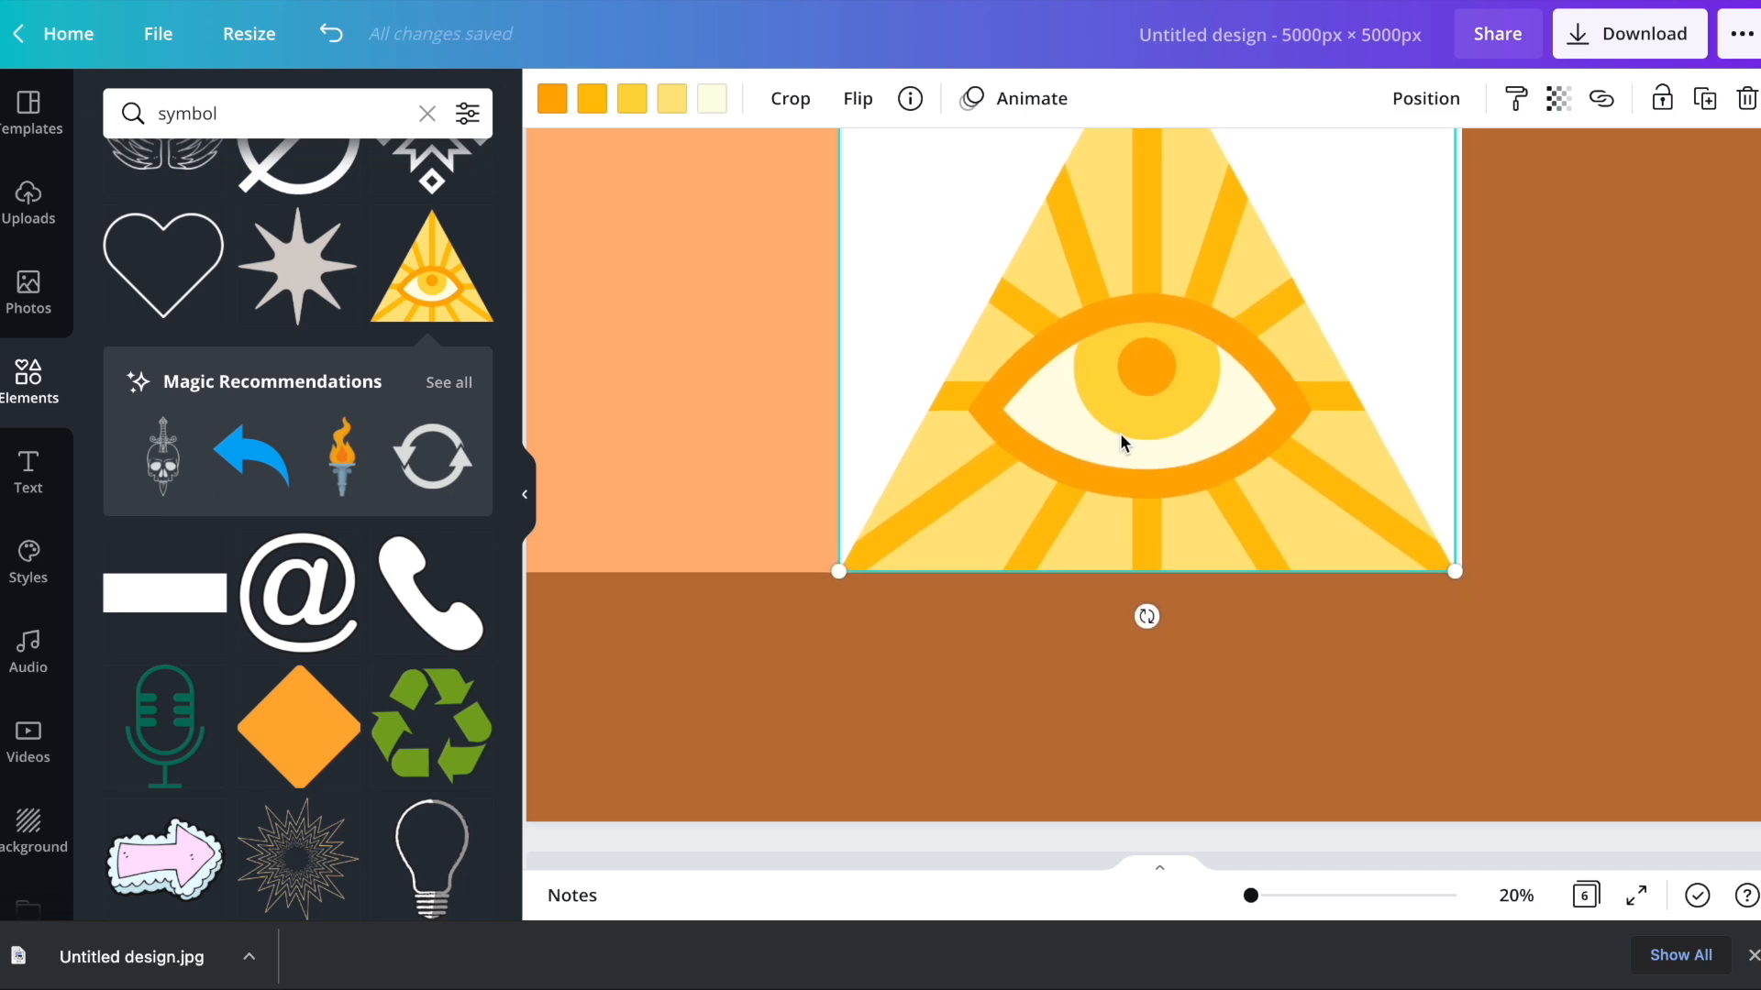
- Enlarge the eye triangle from its upper-right corner to span the full width of the white cell, and fit the page to the view
{"action": "scroll", "coordinate": [1689, 609], "scroll_direction": "up", "scroll_amount": 3}
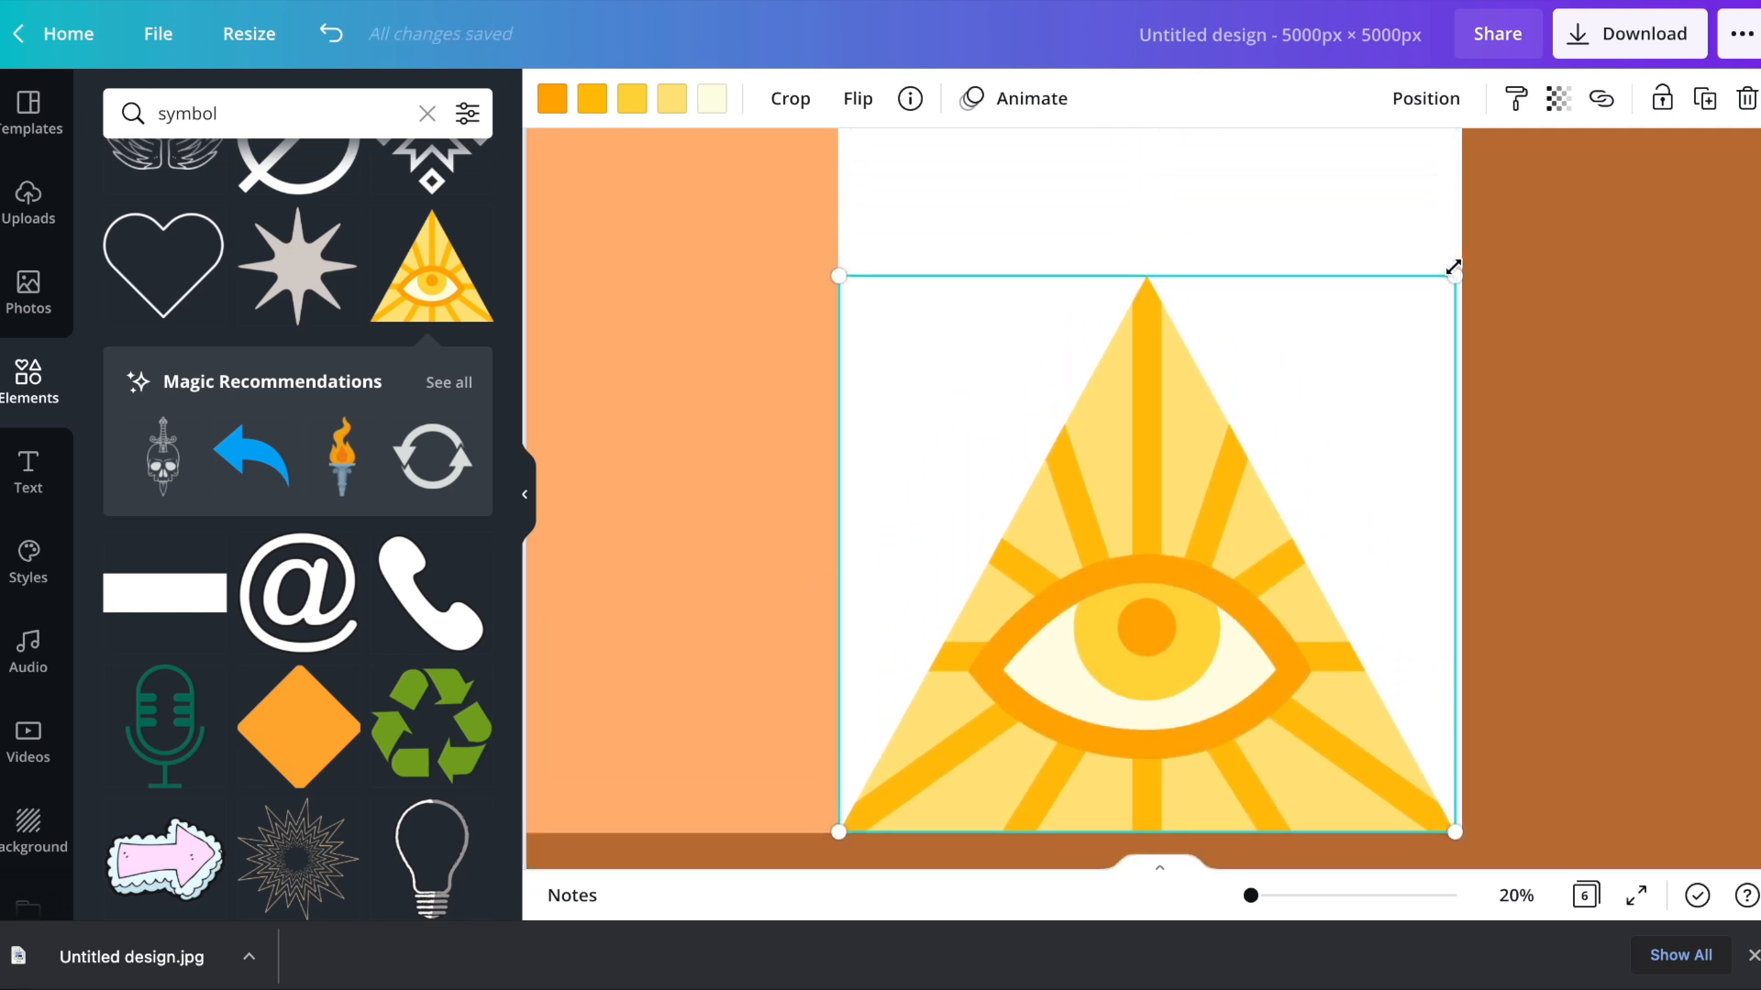
{"action": "left_click_drag", "start_coordinate": [1453, 266], "coordinate": [1457, 258]}
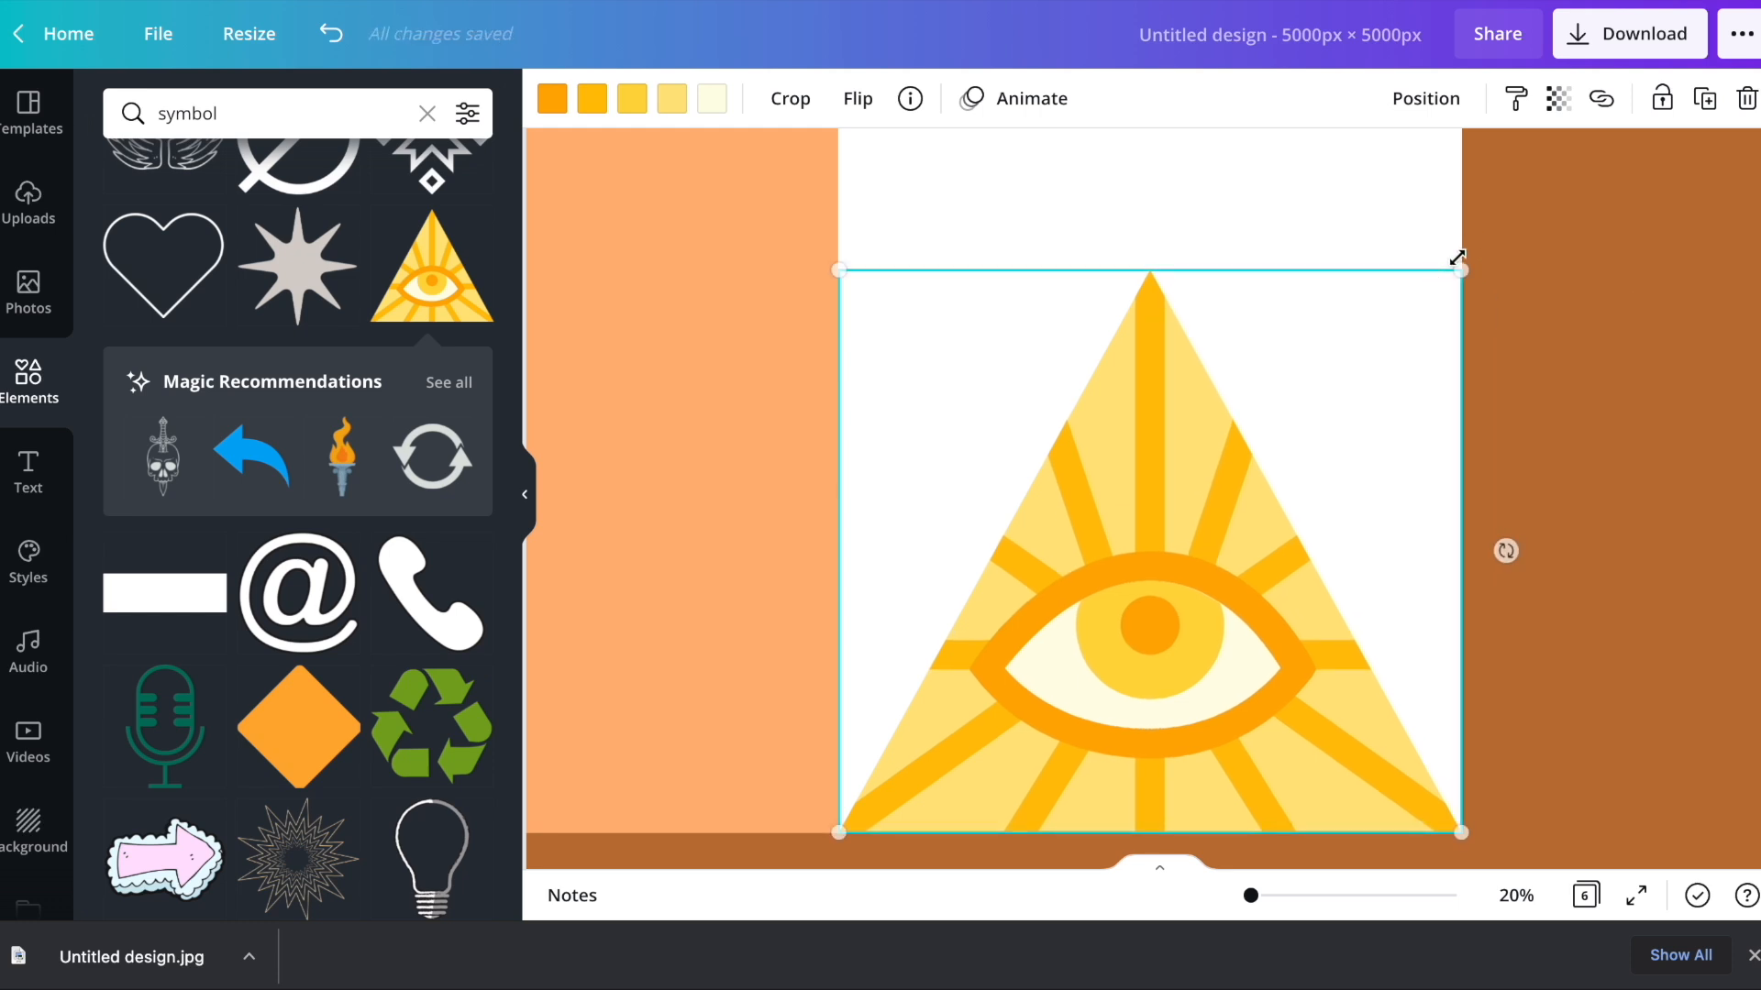
{"action": "left_click", "coordinate": [1516, 897]}
{"action": "left_click", "coordinate": [1500, 791]}
{"action": "left_click", "coordinate": [1560, 534]}
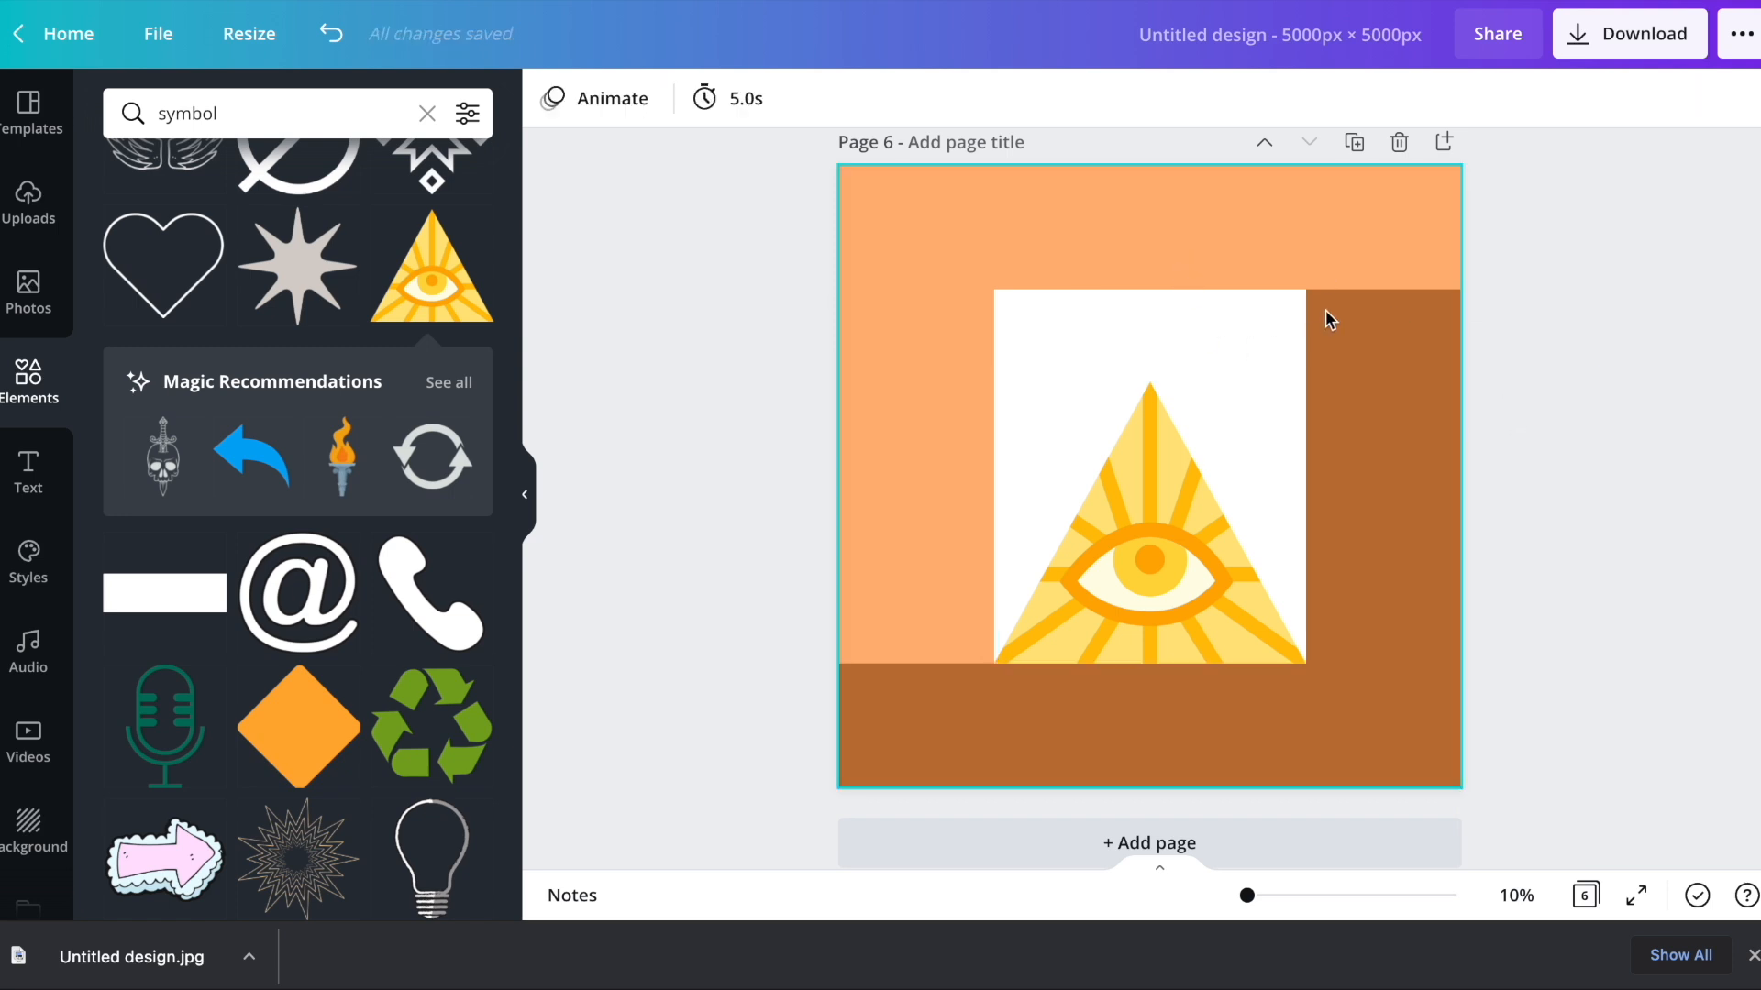
- Recolor the two top cells and the tall left cell of the page 6 grid with the triangle's amber color
{"action": "left_click", "coordinate": [1334, 248]}
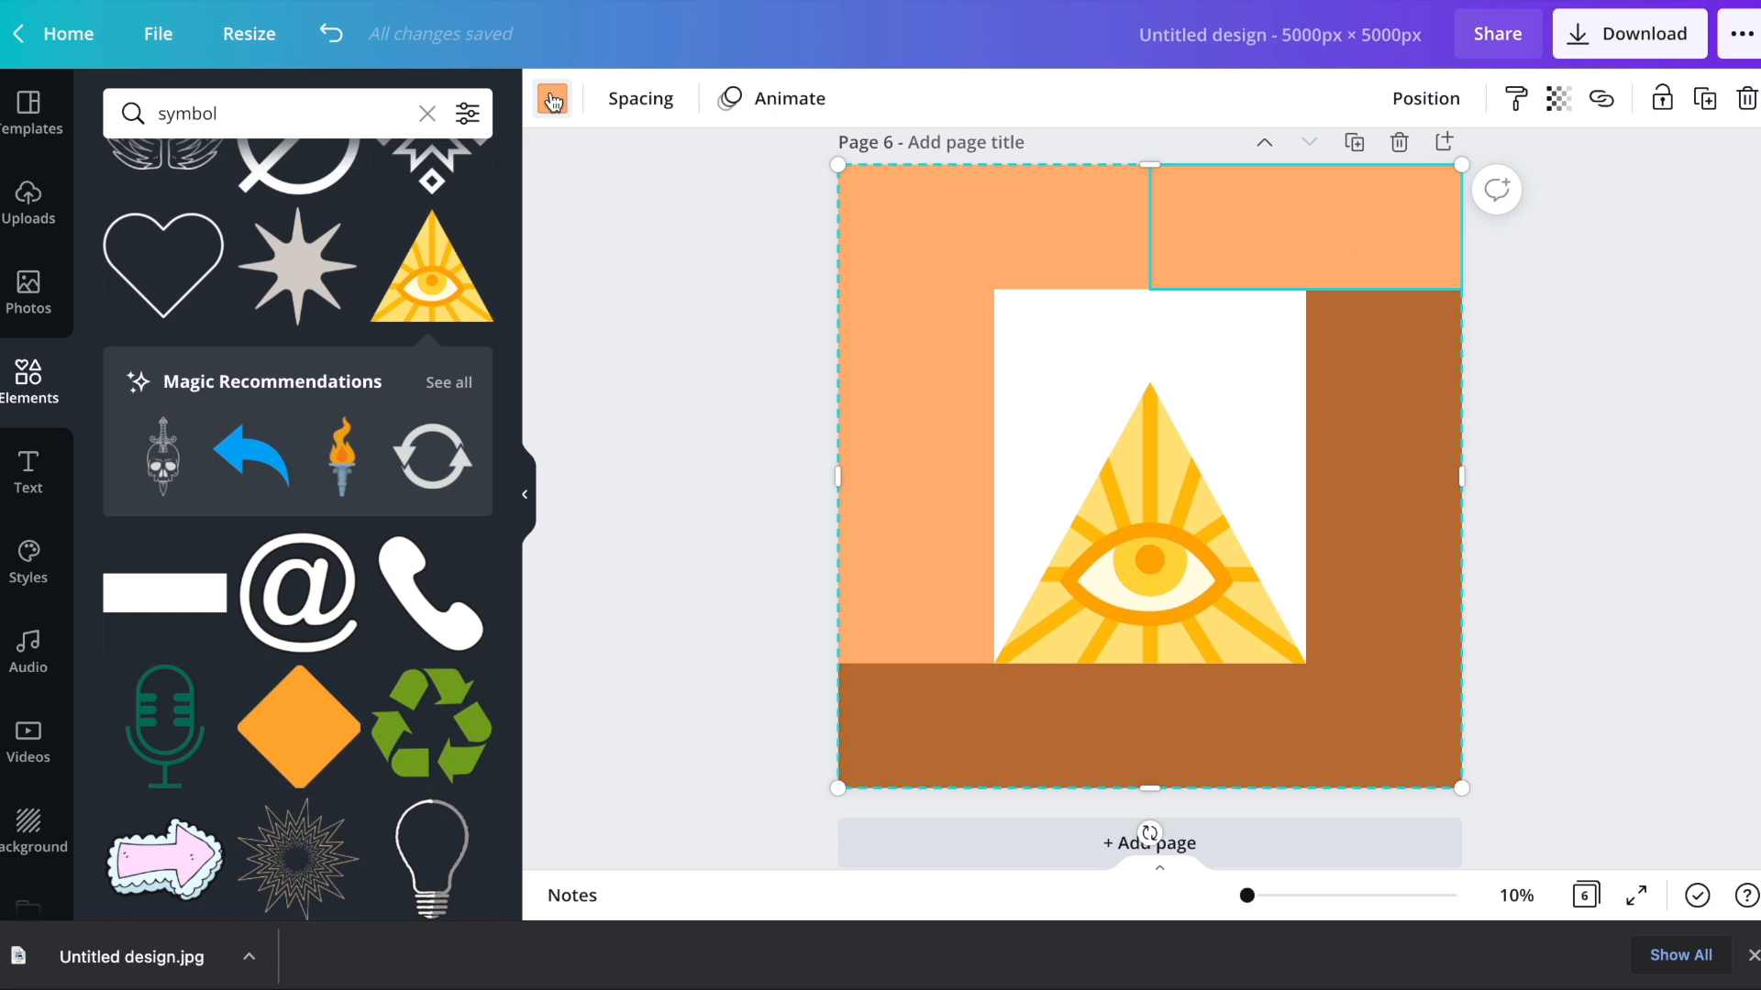
{"action": "left_click", "coordinate": [551, 101]}
{"action": "left_click", "coordinate": [397, 495]}
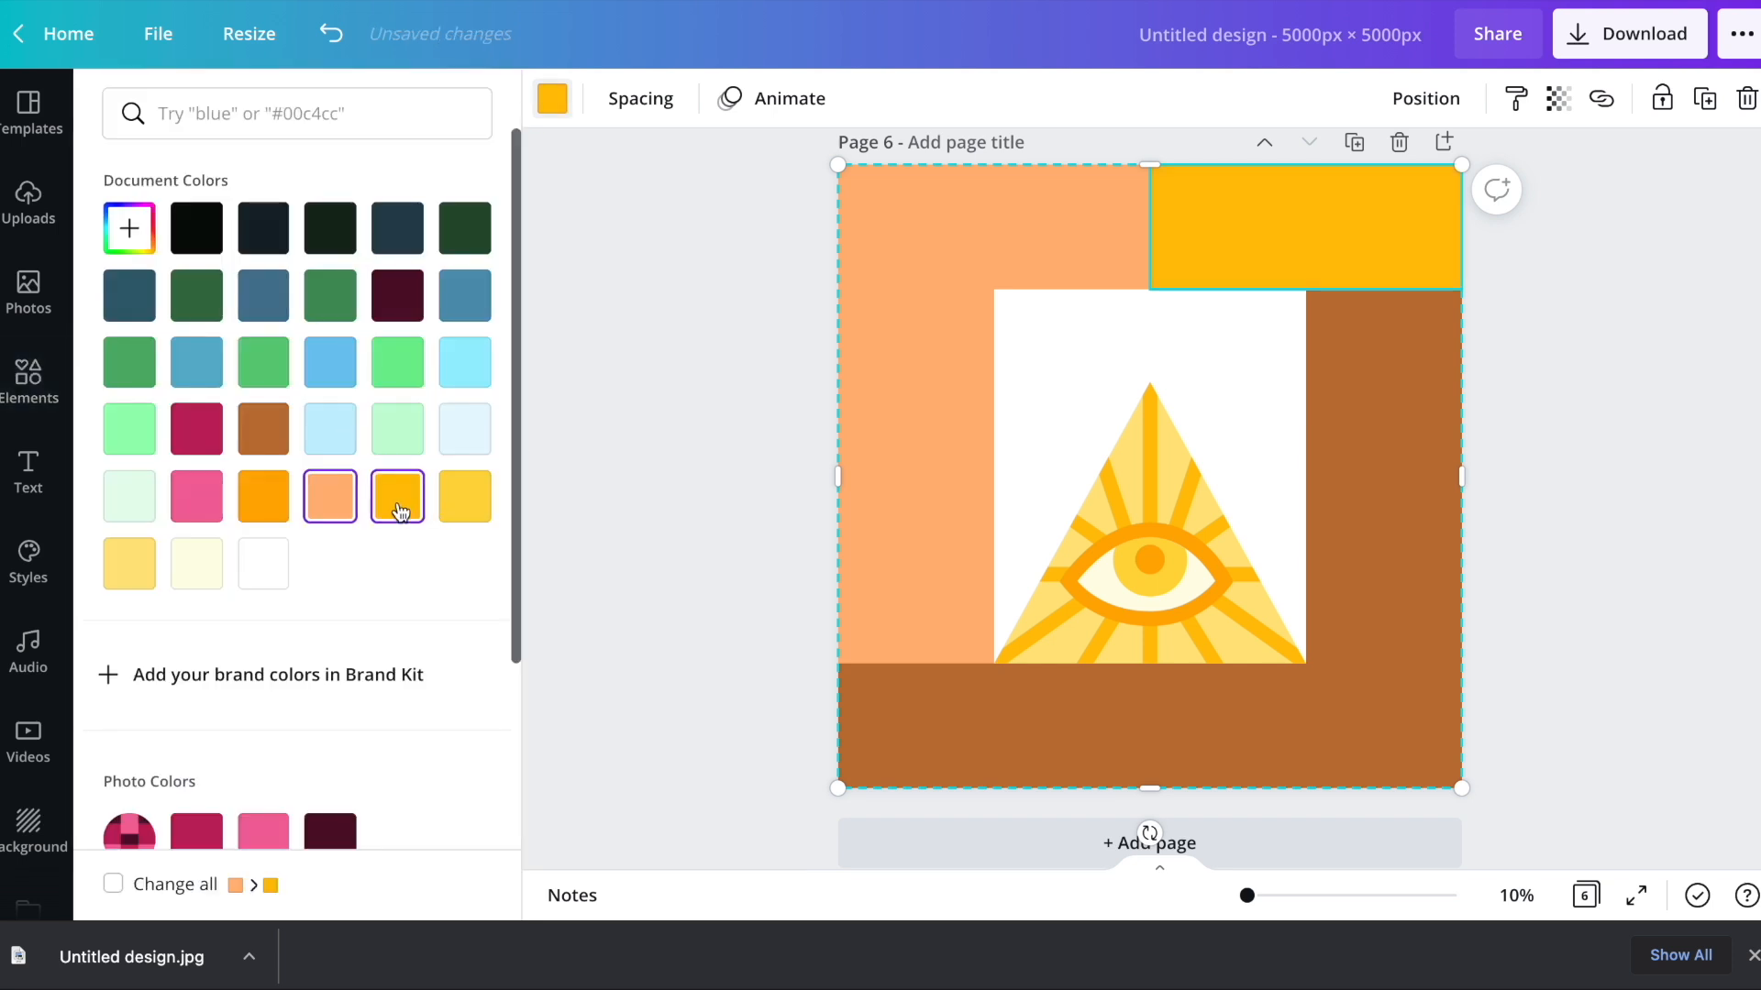
{"action": "left_click", "coordinate": [884, 250]}
{"action": "left_click", "coordinate": [397, 496]}
{"action": "left_click", "coordinate": [899, 427]}
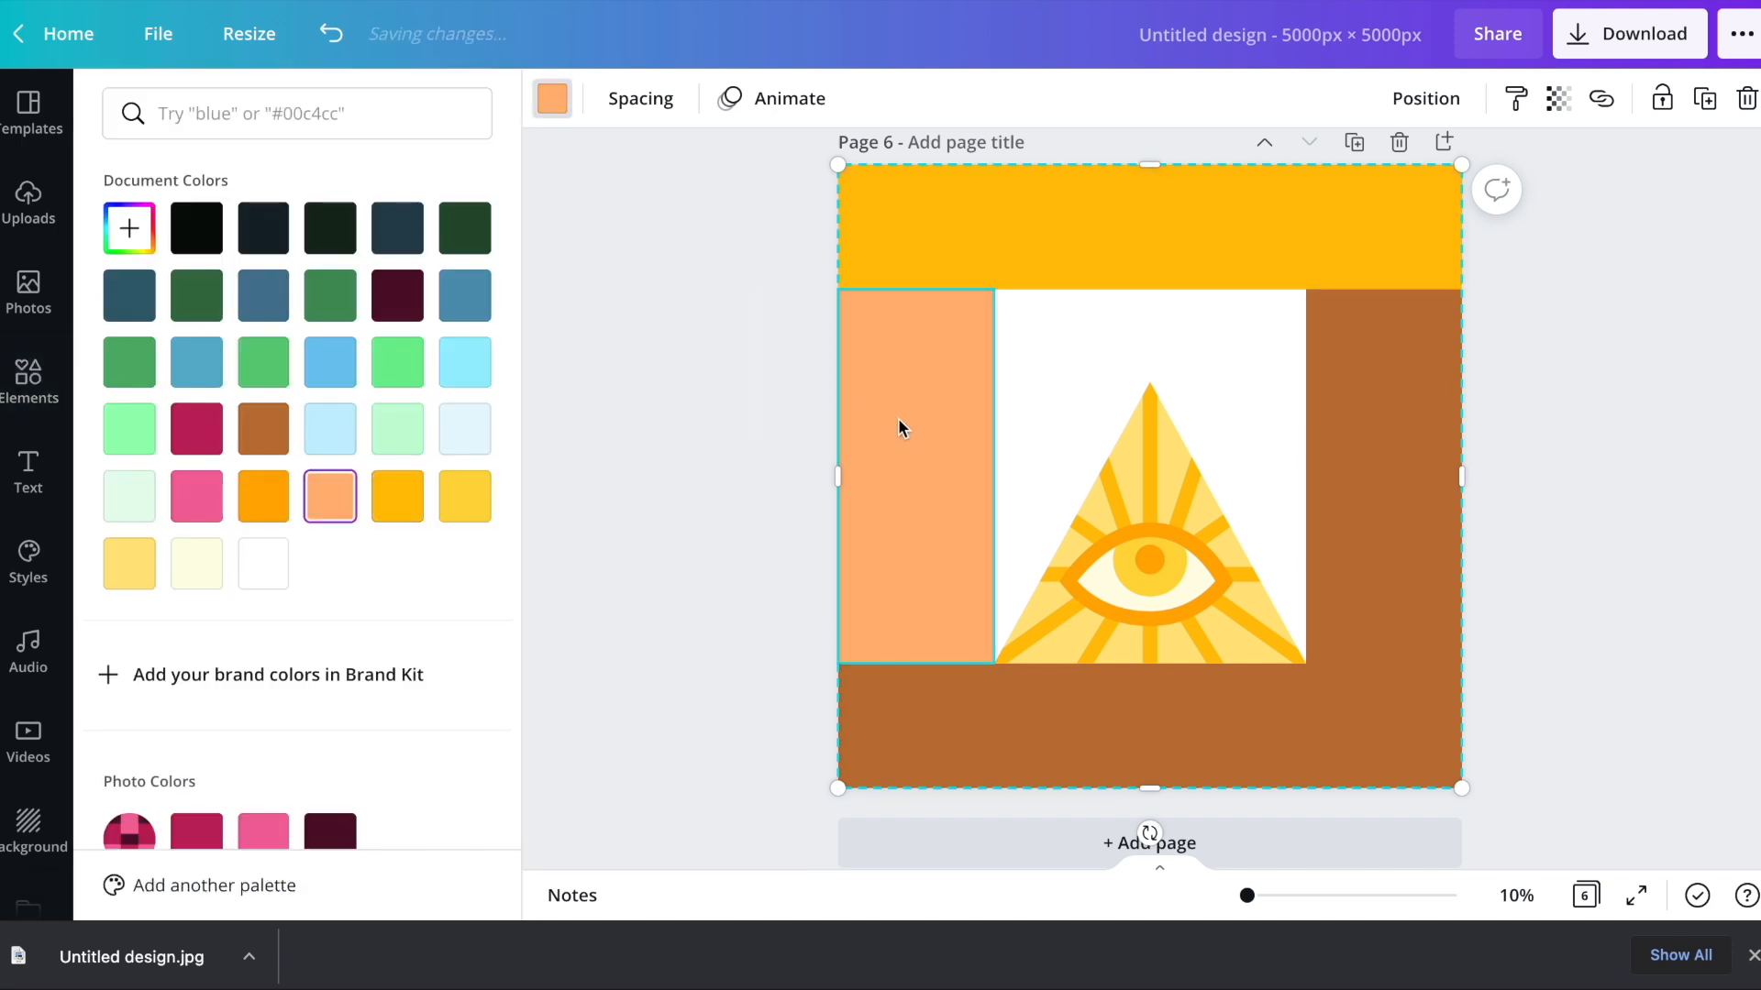
{"action": "left_click", "coordinate": [398, 495]}
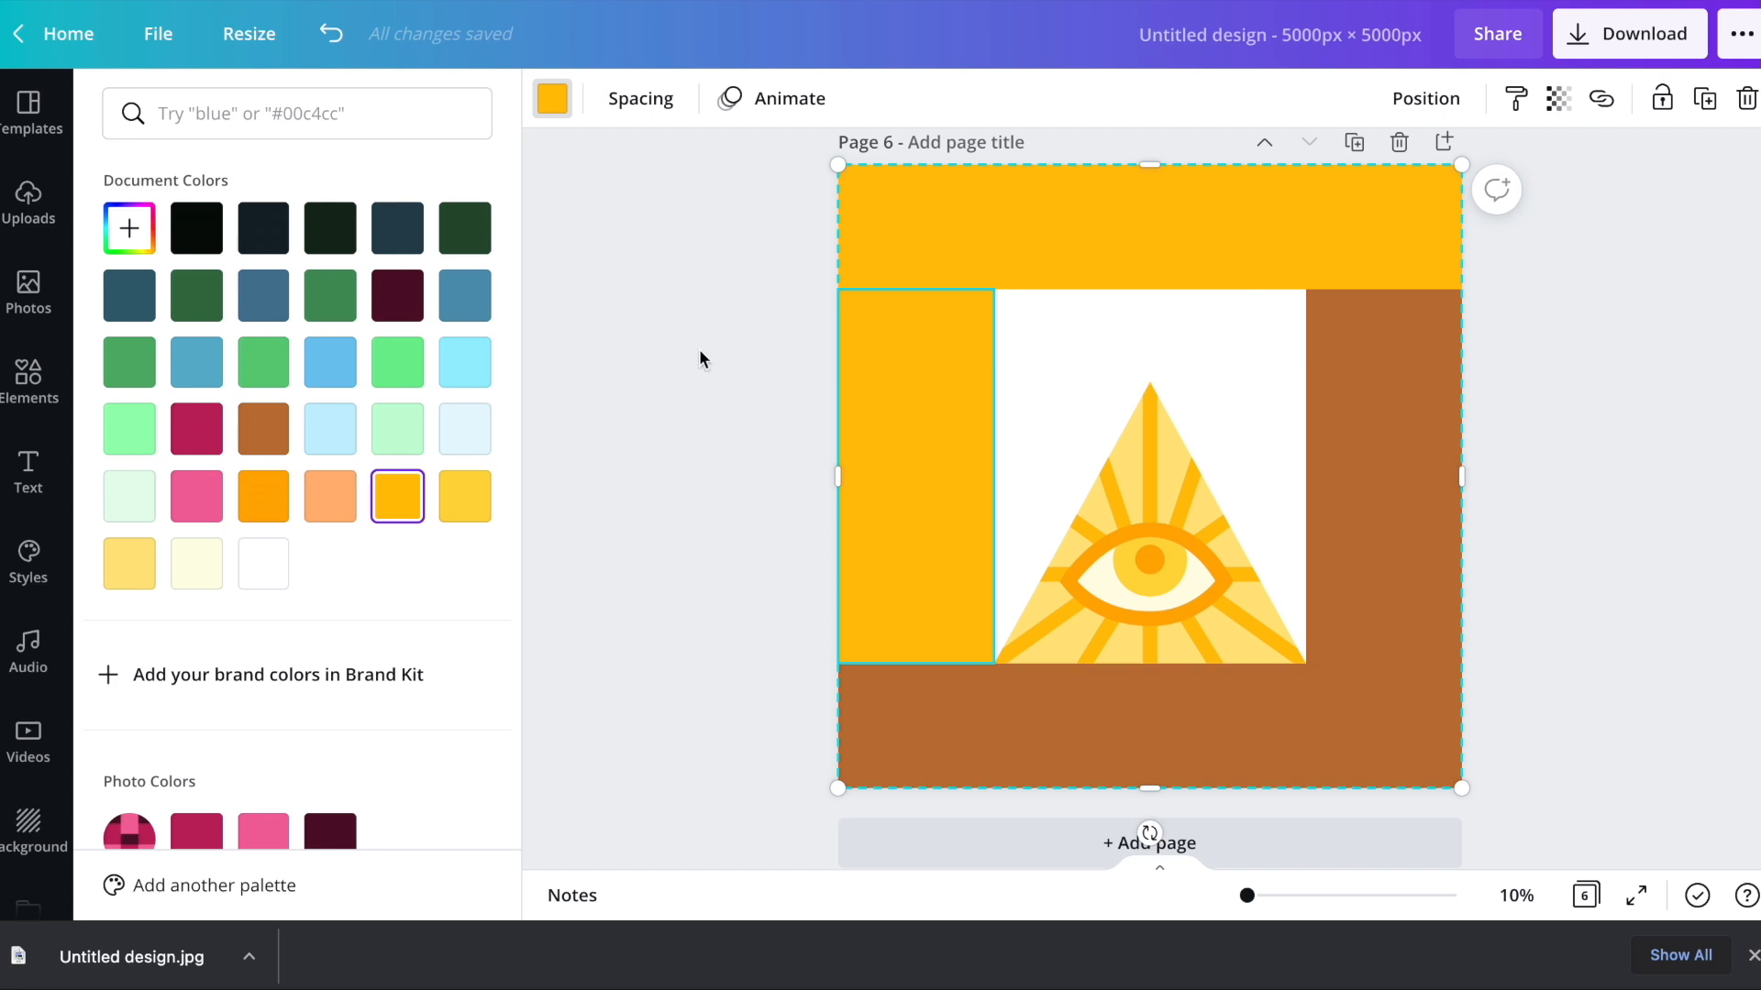
- Recolor the tall right cell and the bottom-row cells of the page 6 grid with the triangle's light yellow
{"action": "left_click", "coordinate": [1365, 394]}
{"action": "left_click", "coordinate": [465, 496]}
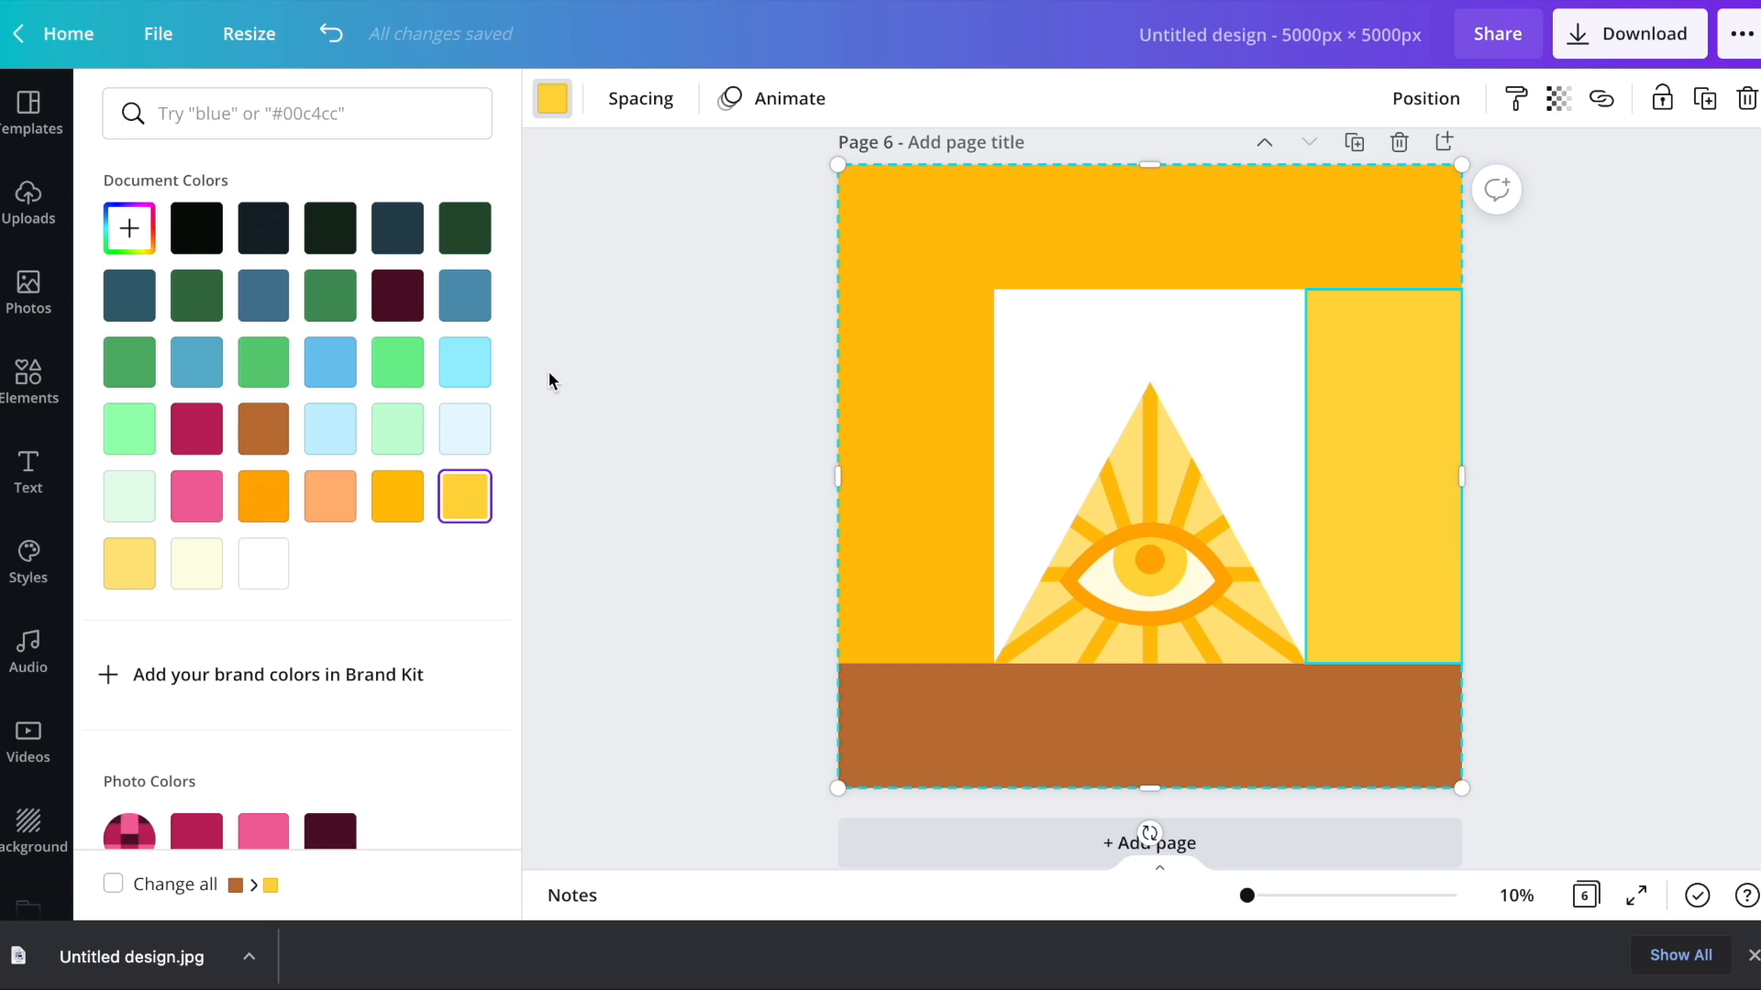
{"action": "left_click", "coordinate": [128, 566]}
{"action": "left_click", "coordinate": [1388, 724]}
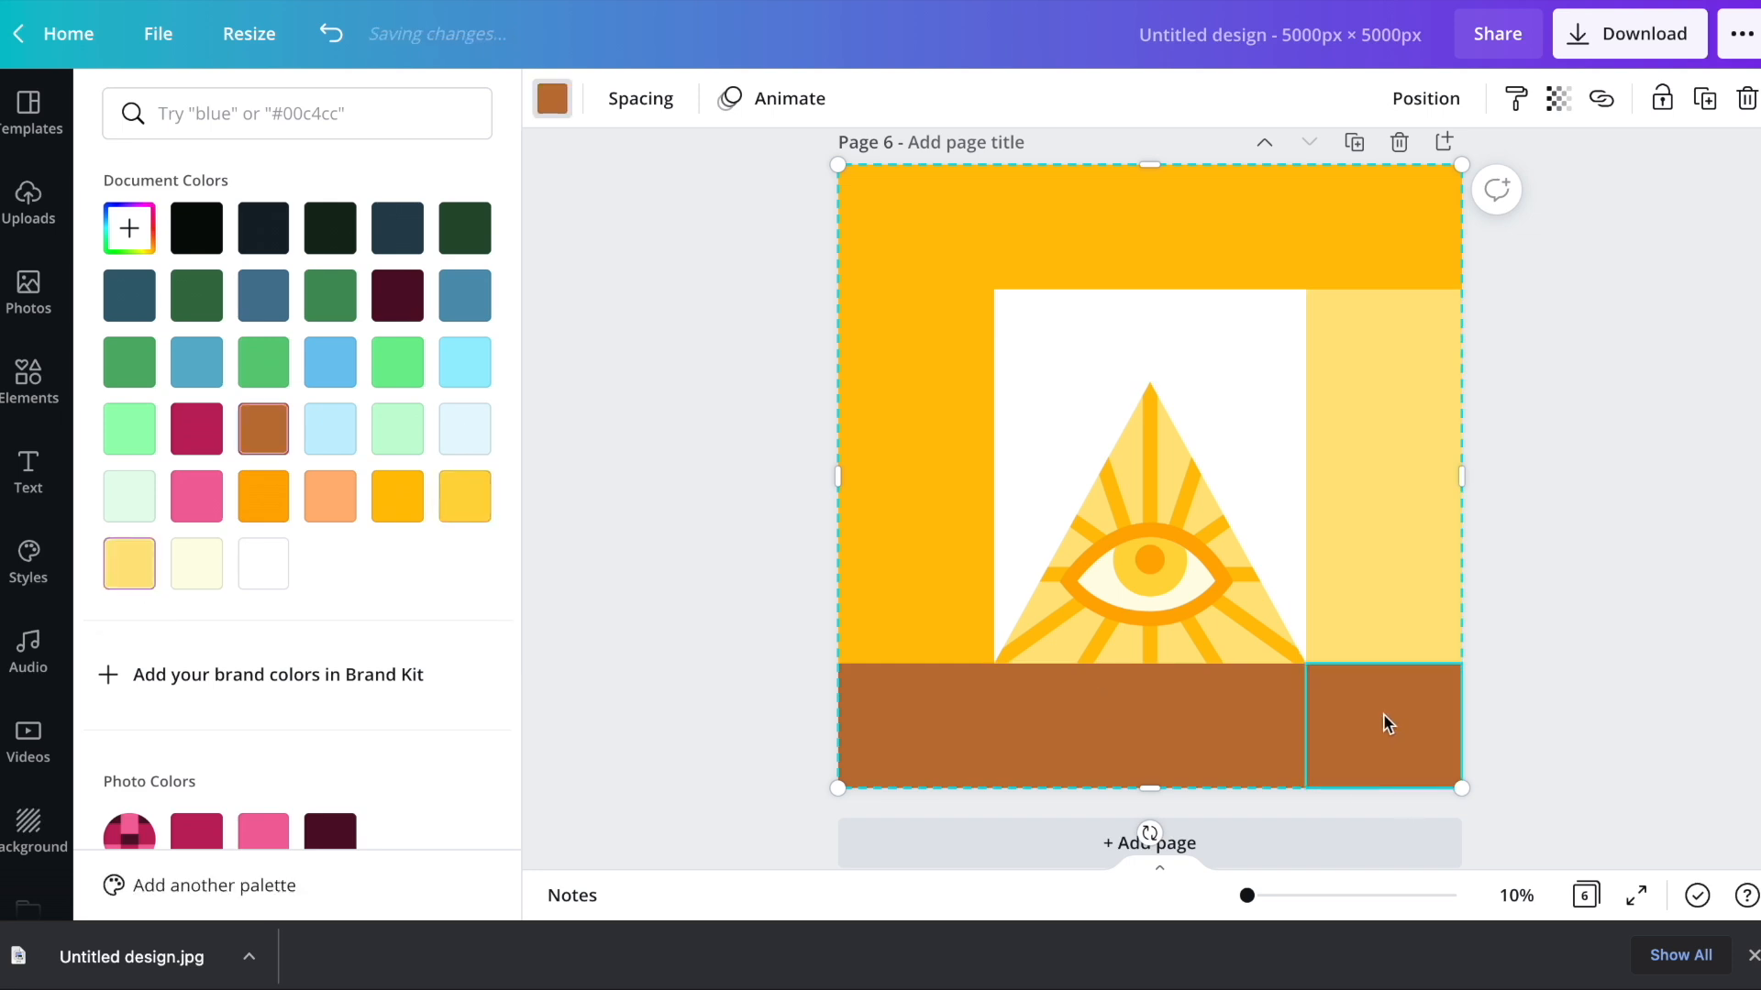
{"action": "left_click", "coordinate": [142, 554]}
{"action": "left_click", "coordinate": [1185, 724]}
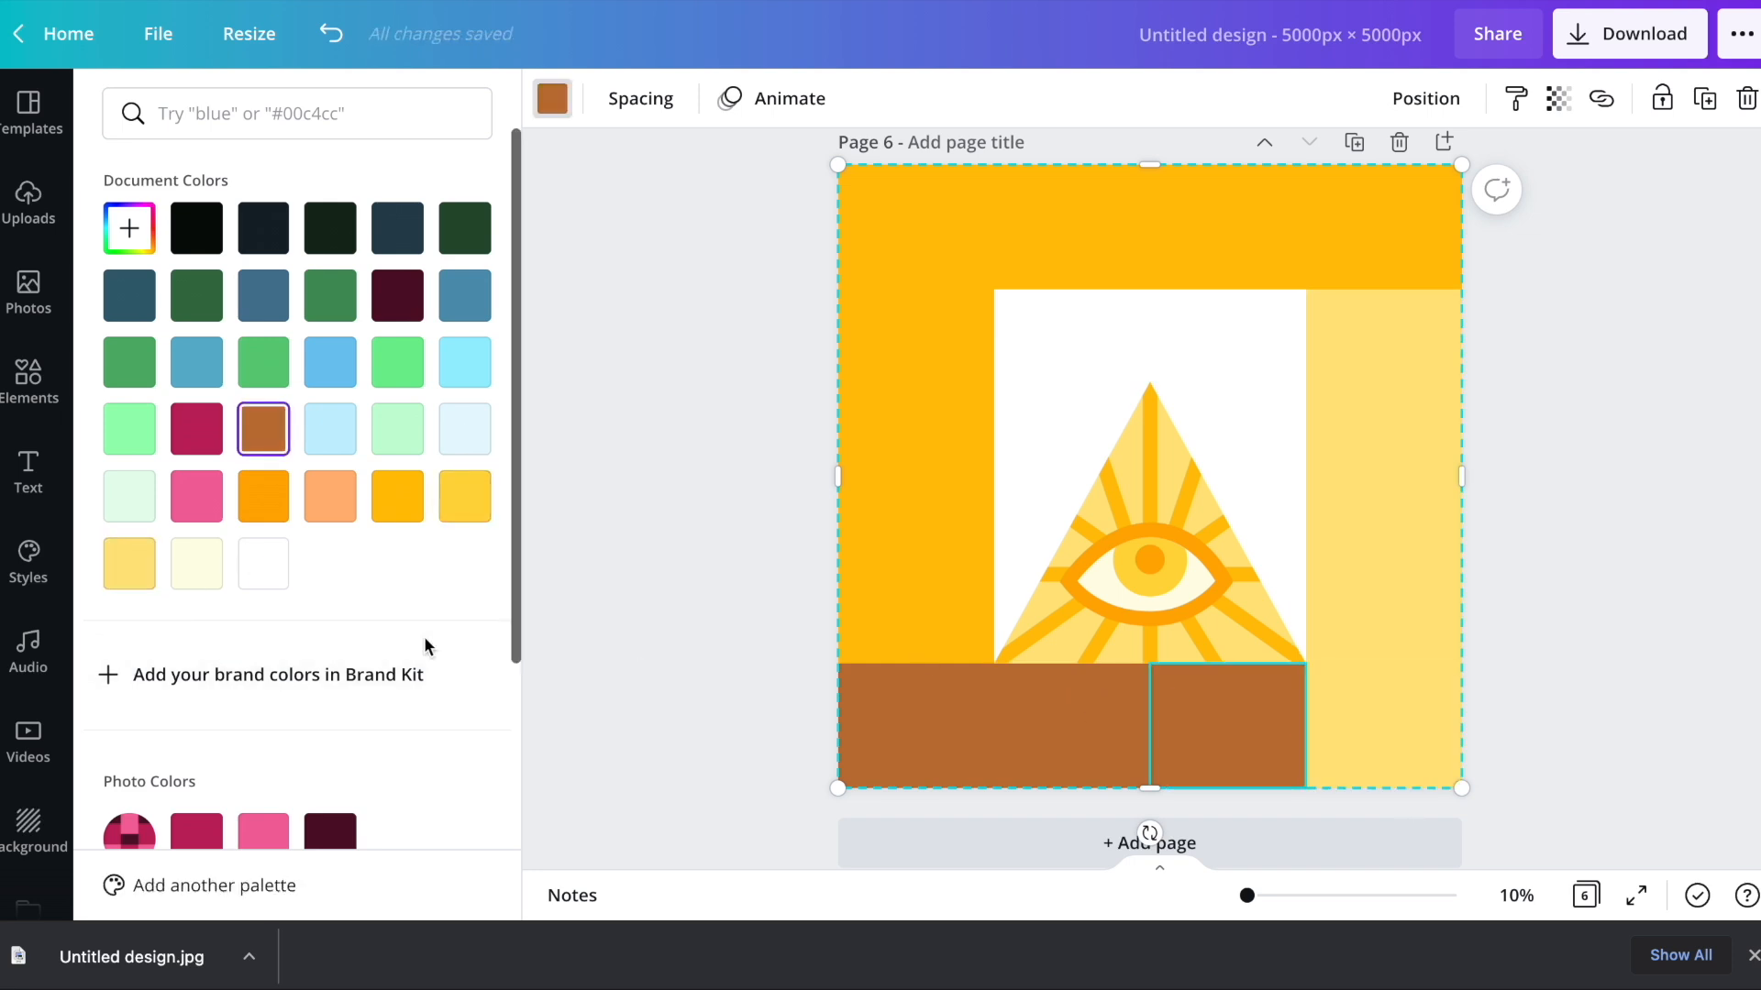
{"action": "left_click", "coordinate": [129, 562]}
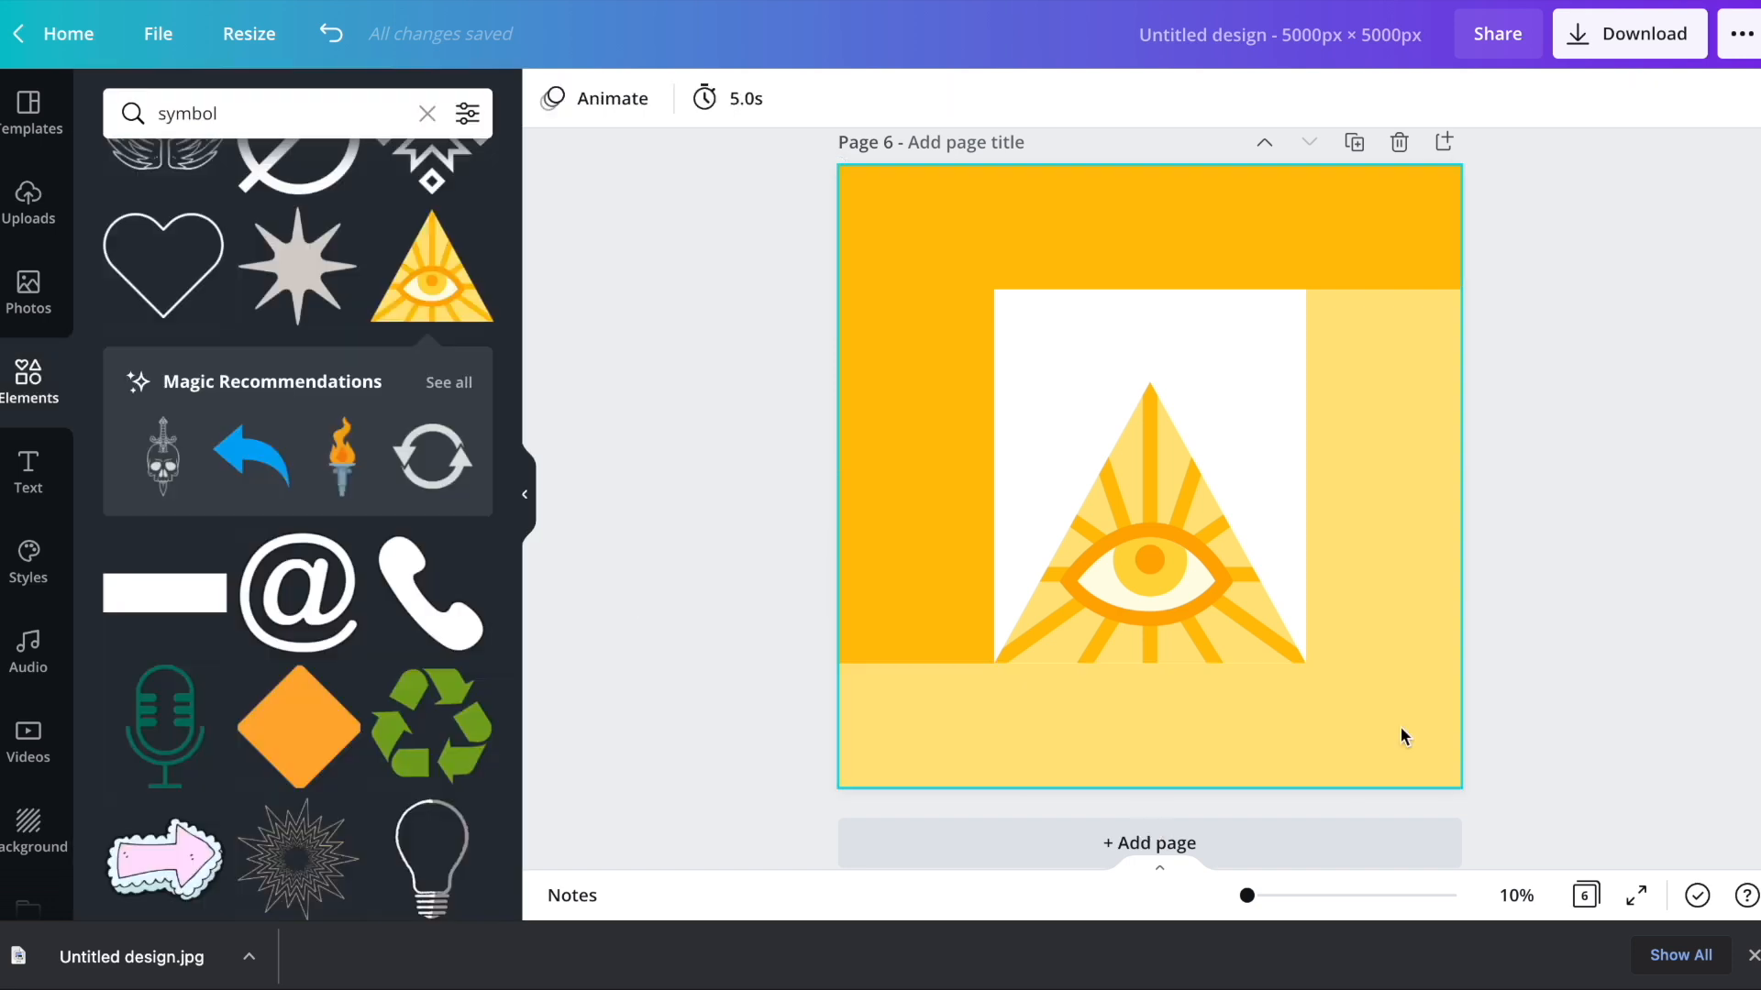
- Nudge the eye triangle down at 75% zoom to close the thin white gap between its base and the bottom row
{"action": "left_click", "coordinate": [1527, 903]}
{"action": "left_click", "coordinate": [1511, 556]}
{"action": "scroll", "coordinate": [1478, 395], "scroll_direction": "down", "scroll_amount": 15}
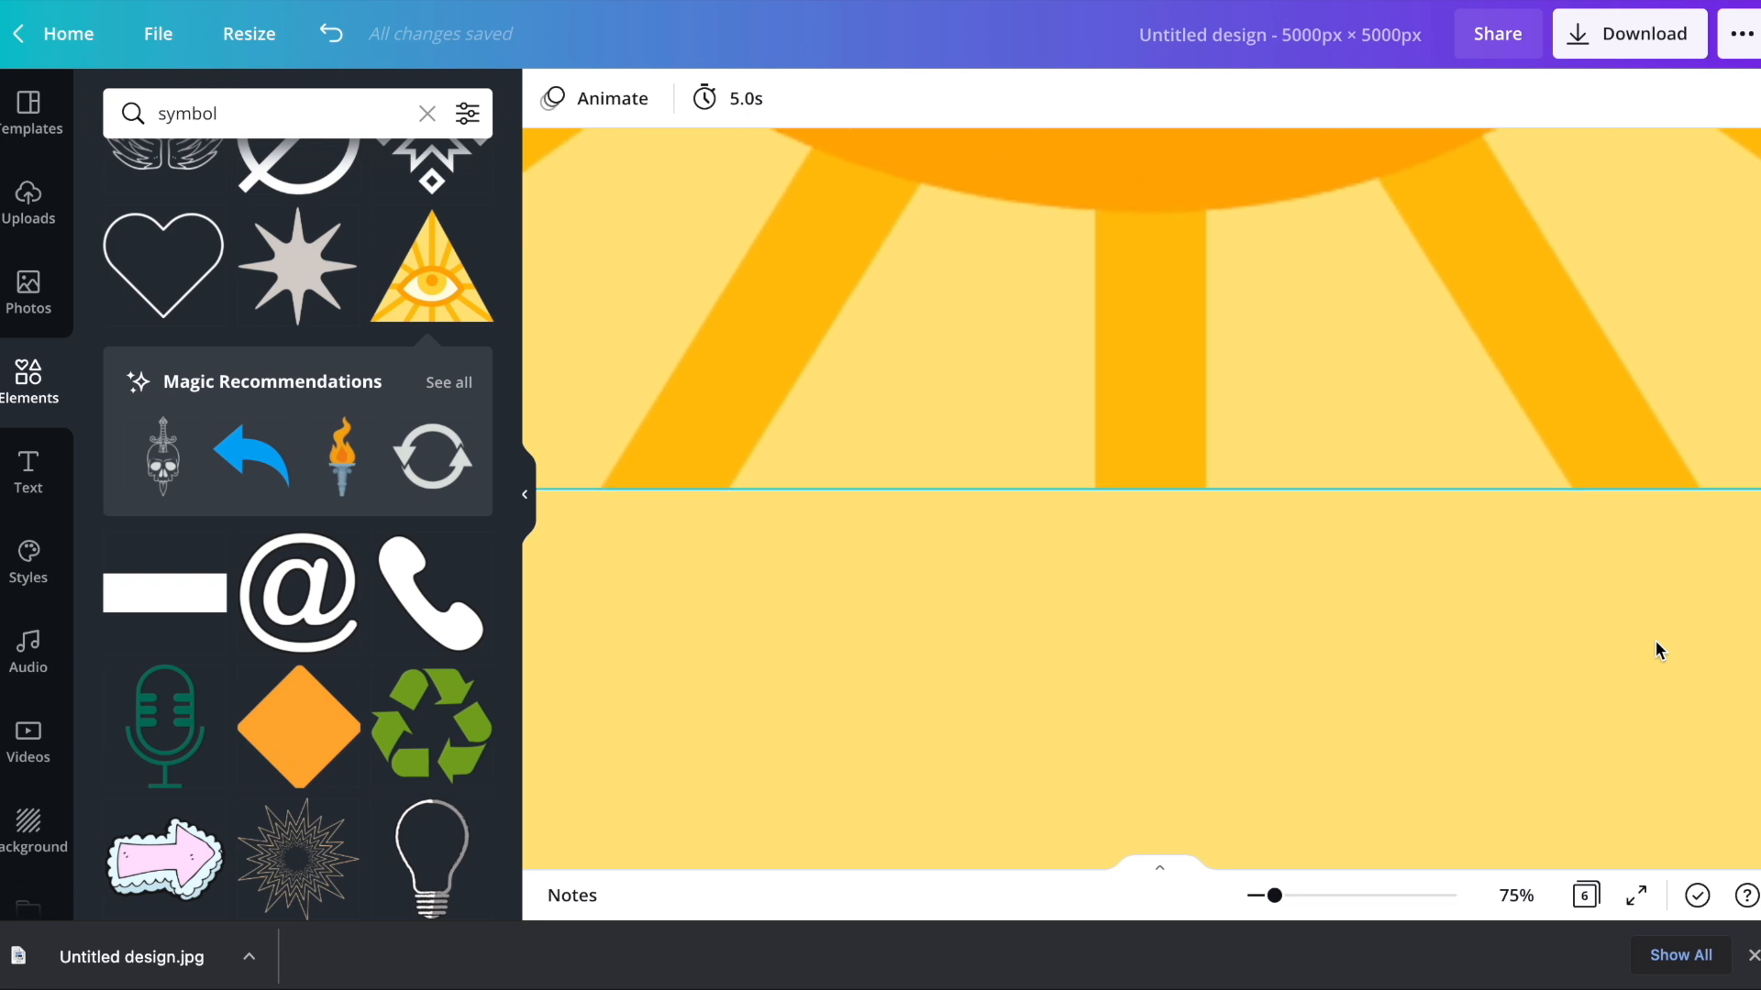
{"action": "scroll", "coordinate": [1654, 640], "scroll_direction": "down", "scroll_amount": 3}
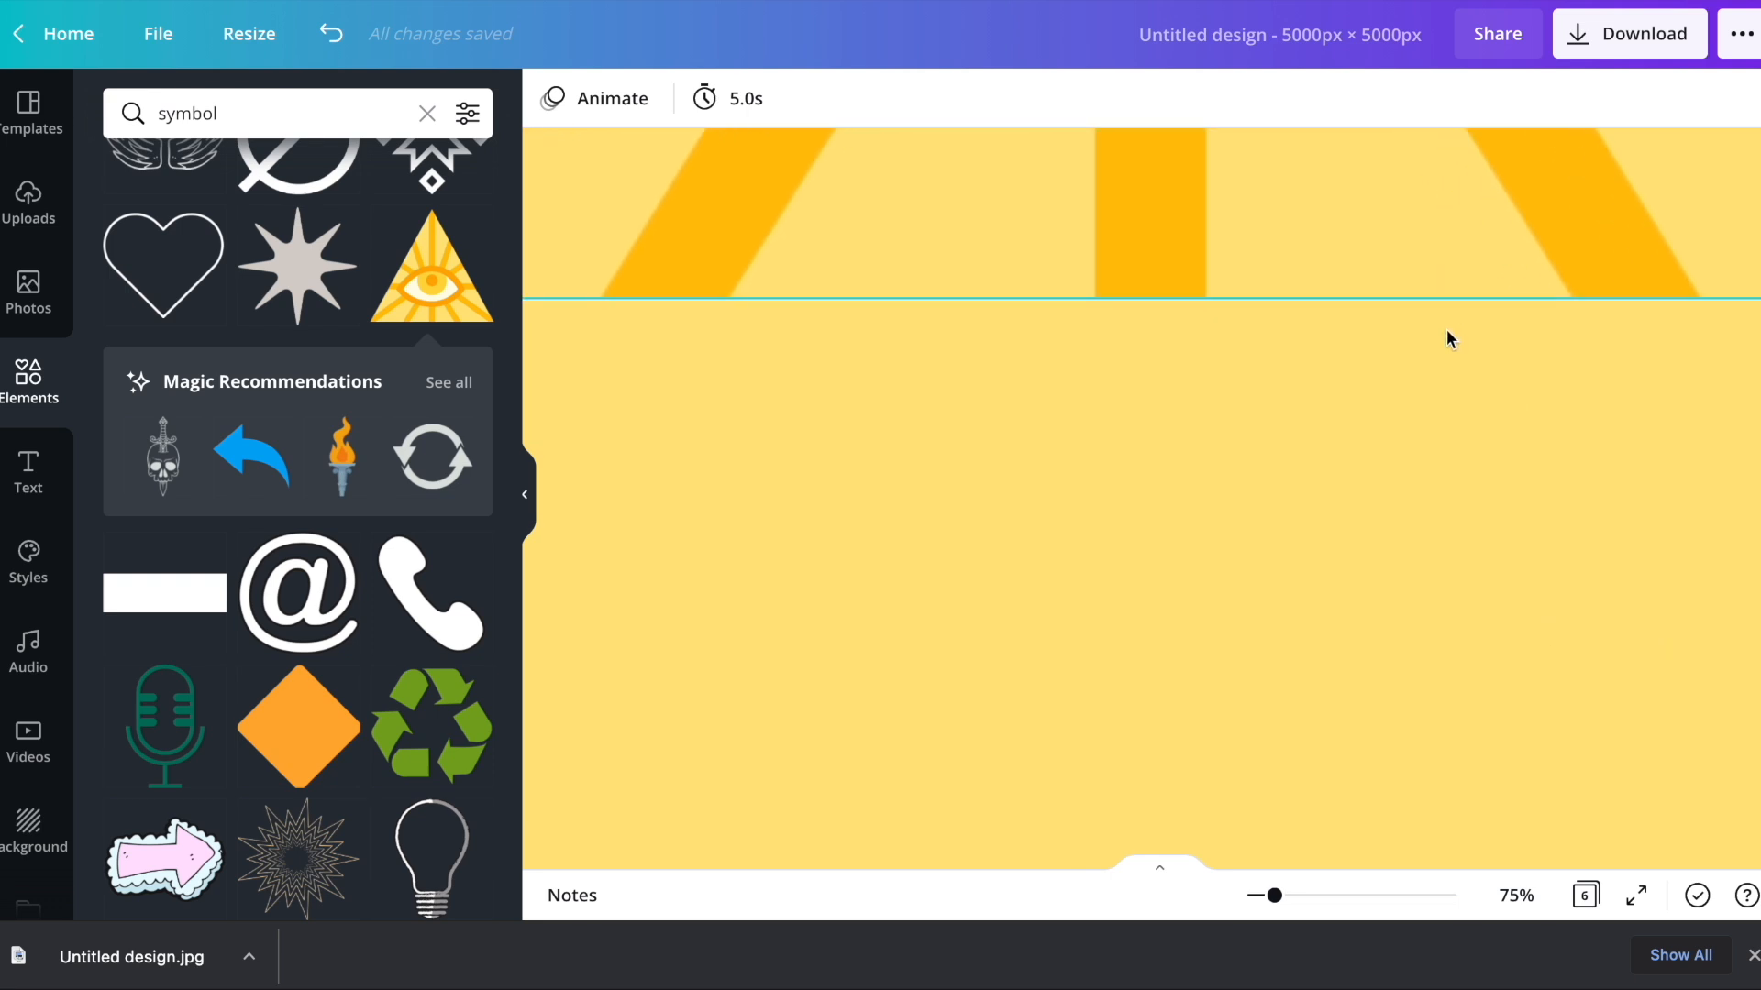
{"action": "left_click", "coordinate": [1396, 200]}
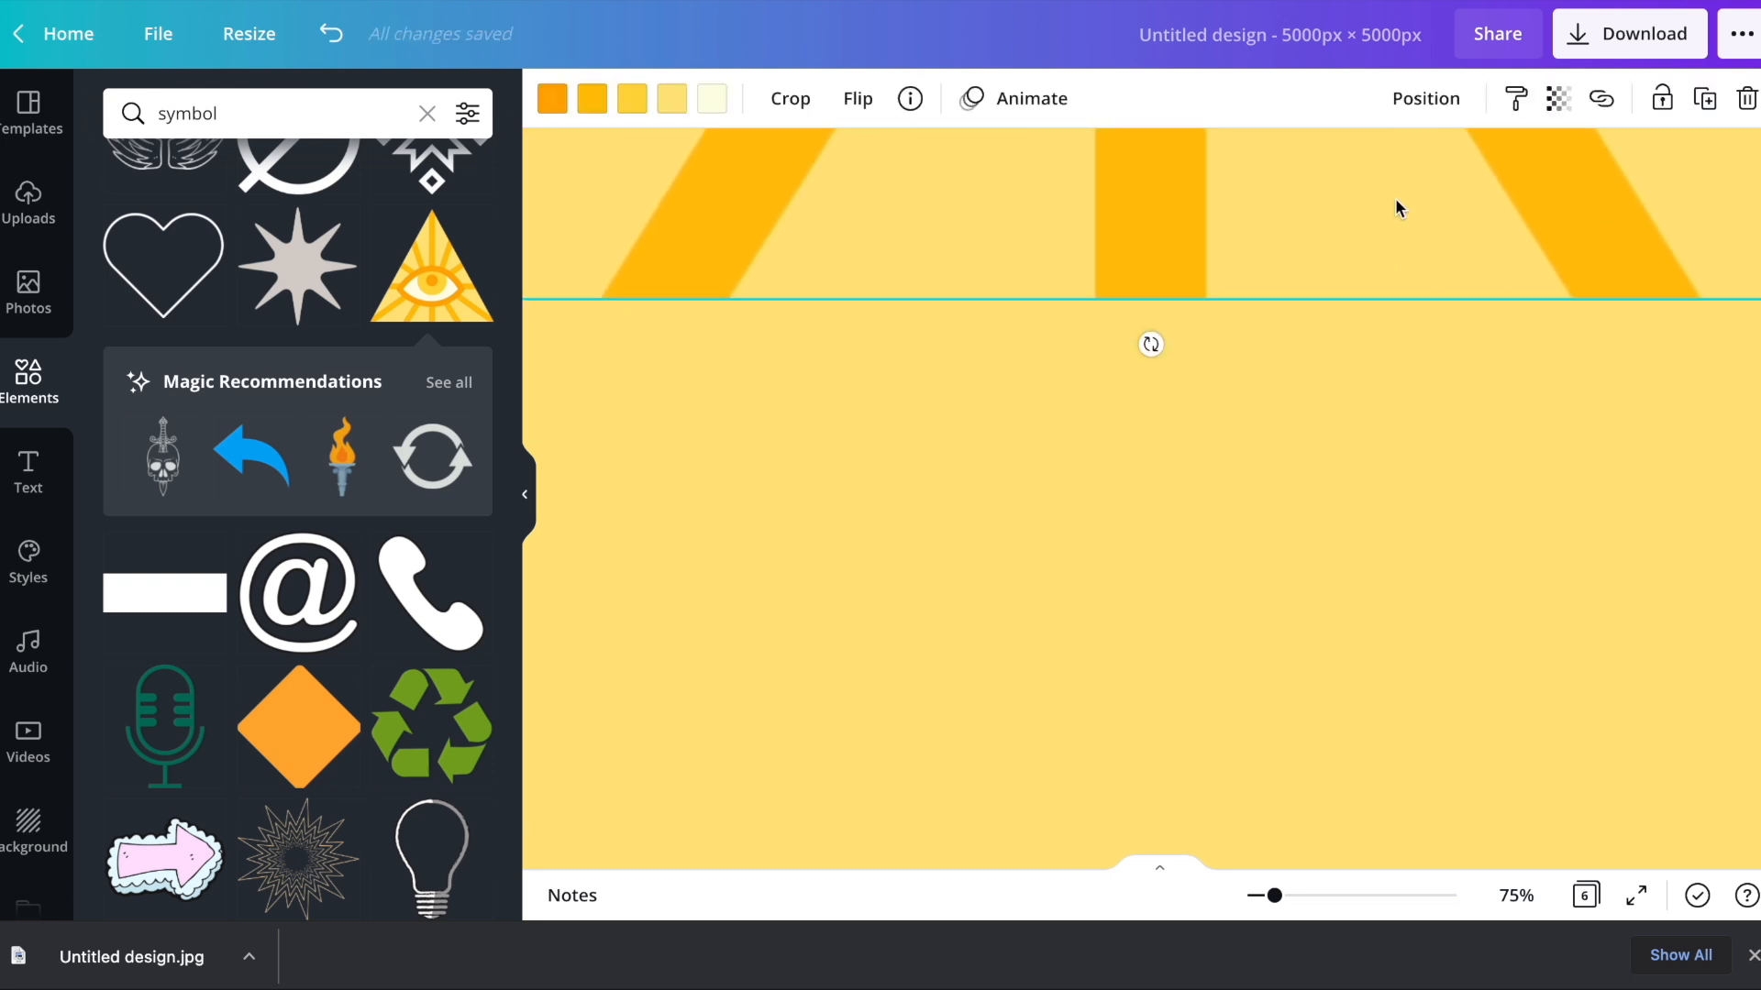
{"action": "left_click", "coordinate": [1545, 575]}
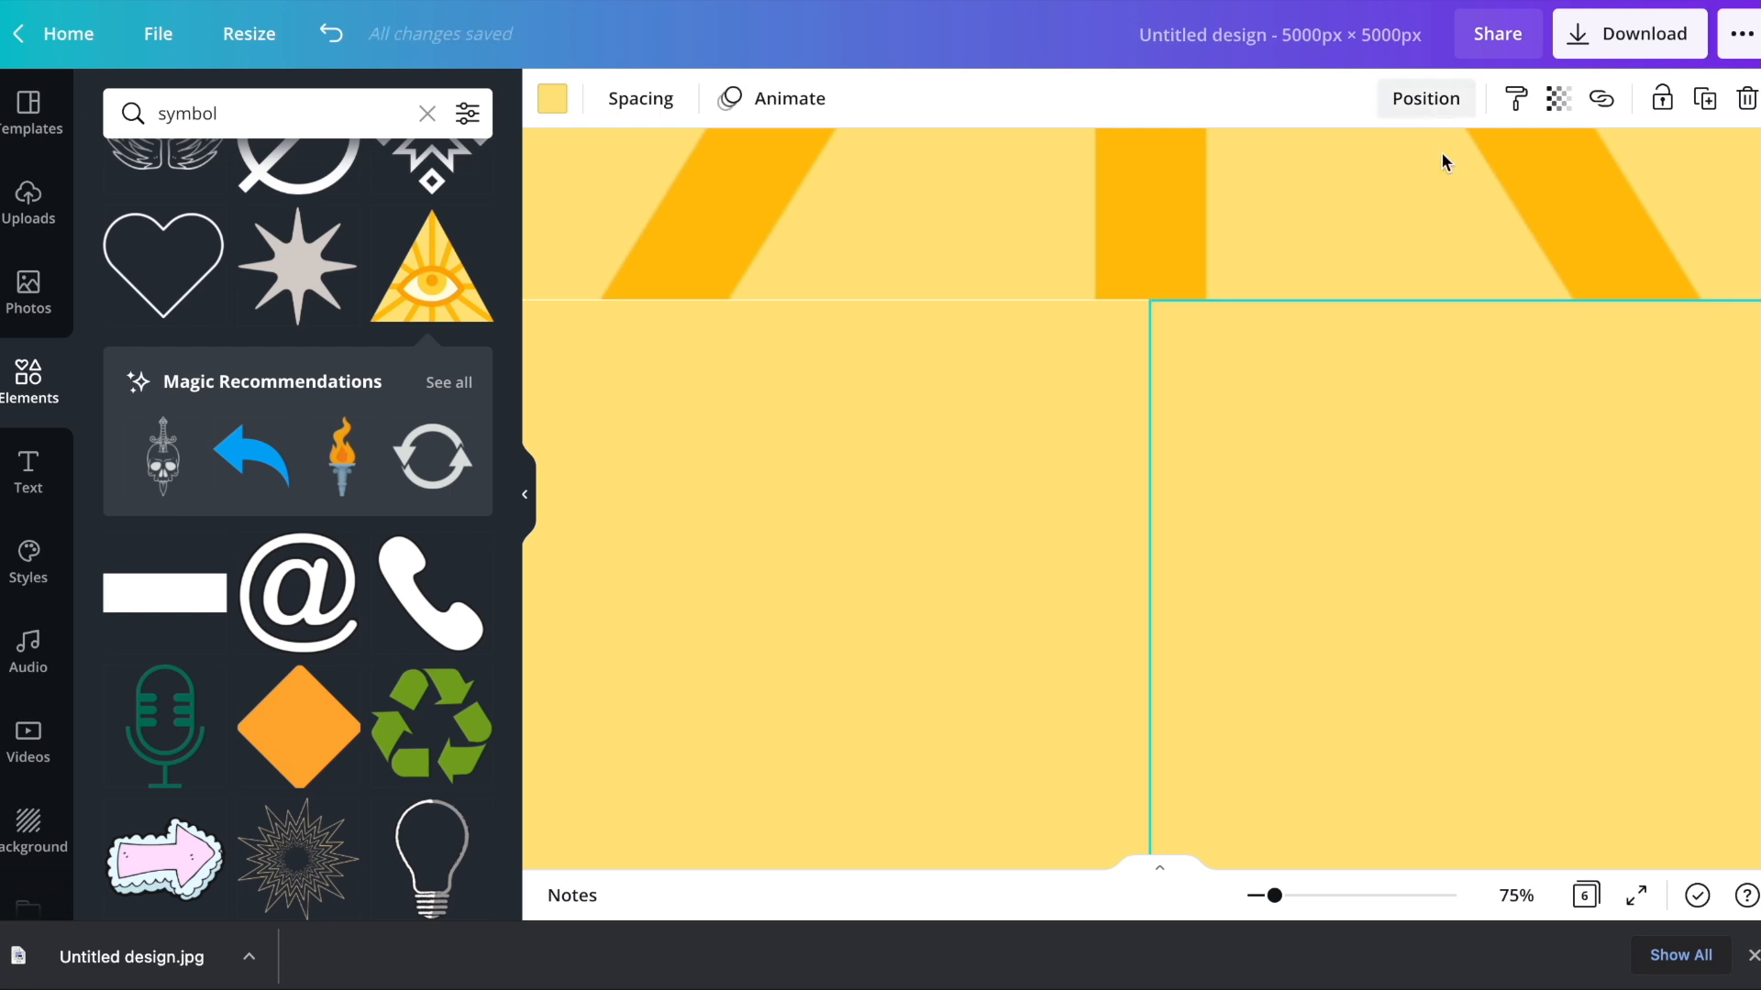
{"action": "left_click", "coordinate": [1449, 203]}
{"action": "left_click", "coordinate": [1496, 719]}
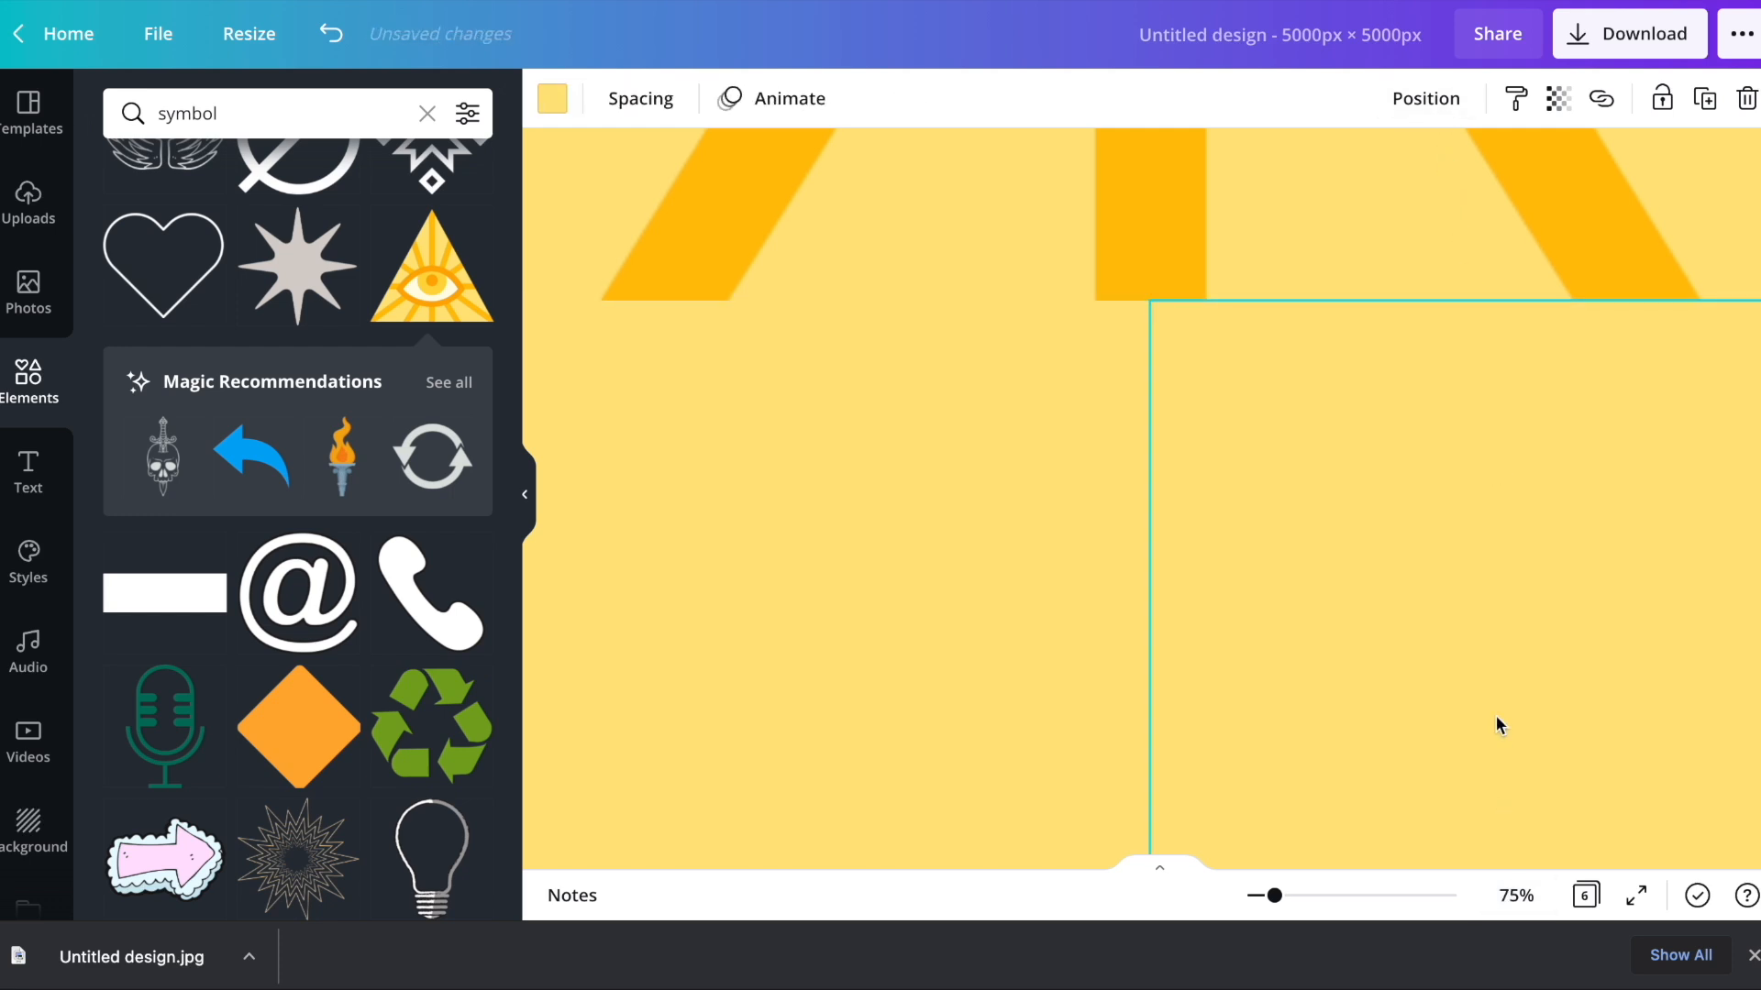
{"action": "left_click", "coordinate": [1516, 895]}
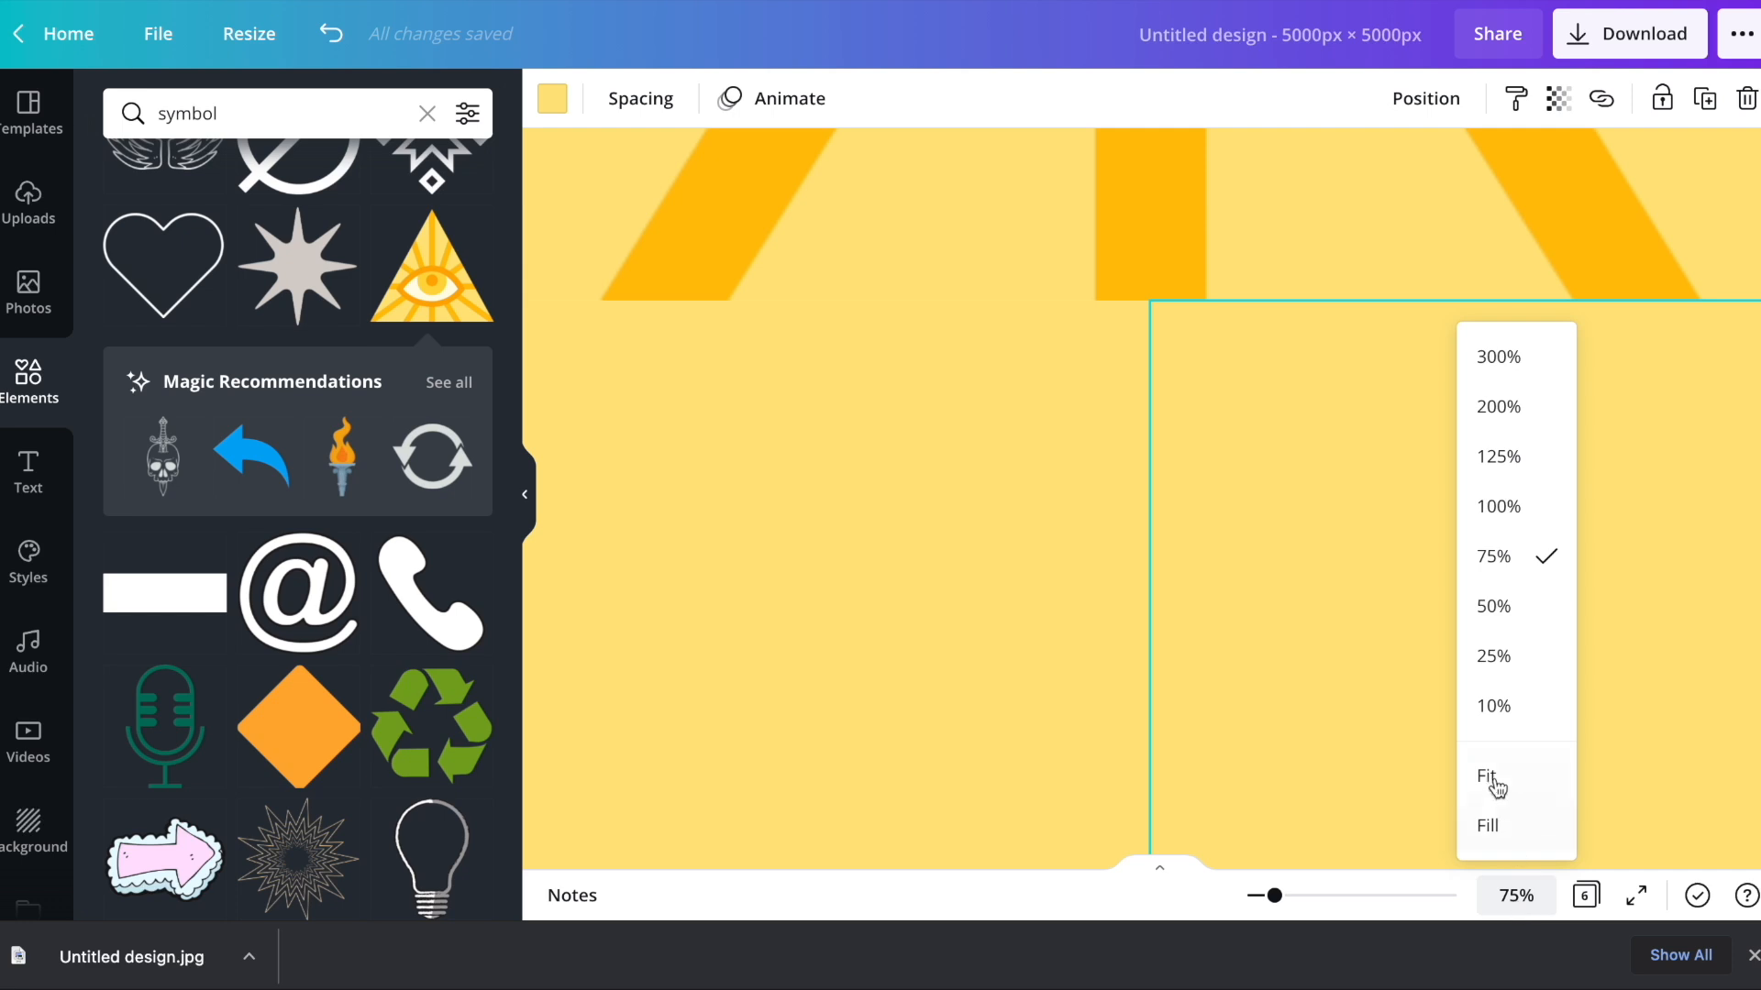
- Start a download of the design and set the file type to JPG
{"action": "left_click", "coordinate": [1493, 775]}
{"action": "left_click", "coordinate": [1570, 484]}
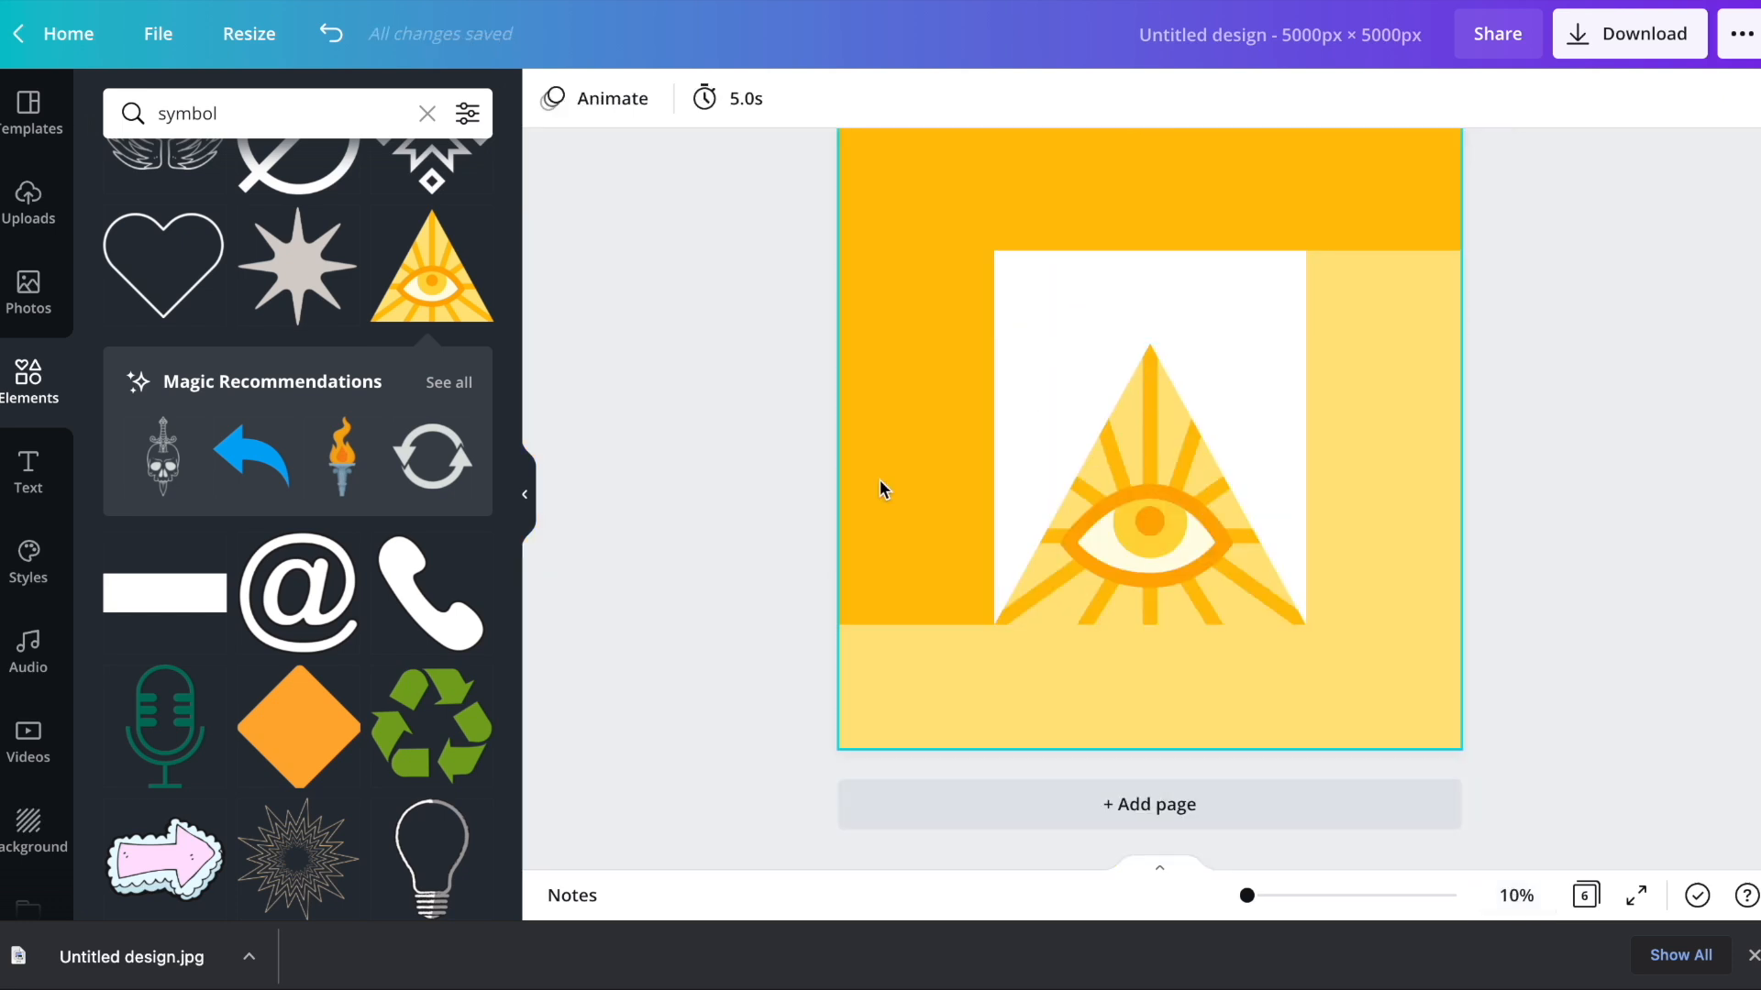
{"action": "scroll", "coordinate": [1542, 322], "scroll_direction": "up", "scroll_amount": 2}
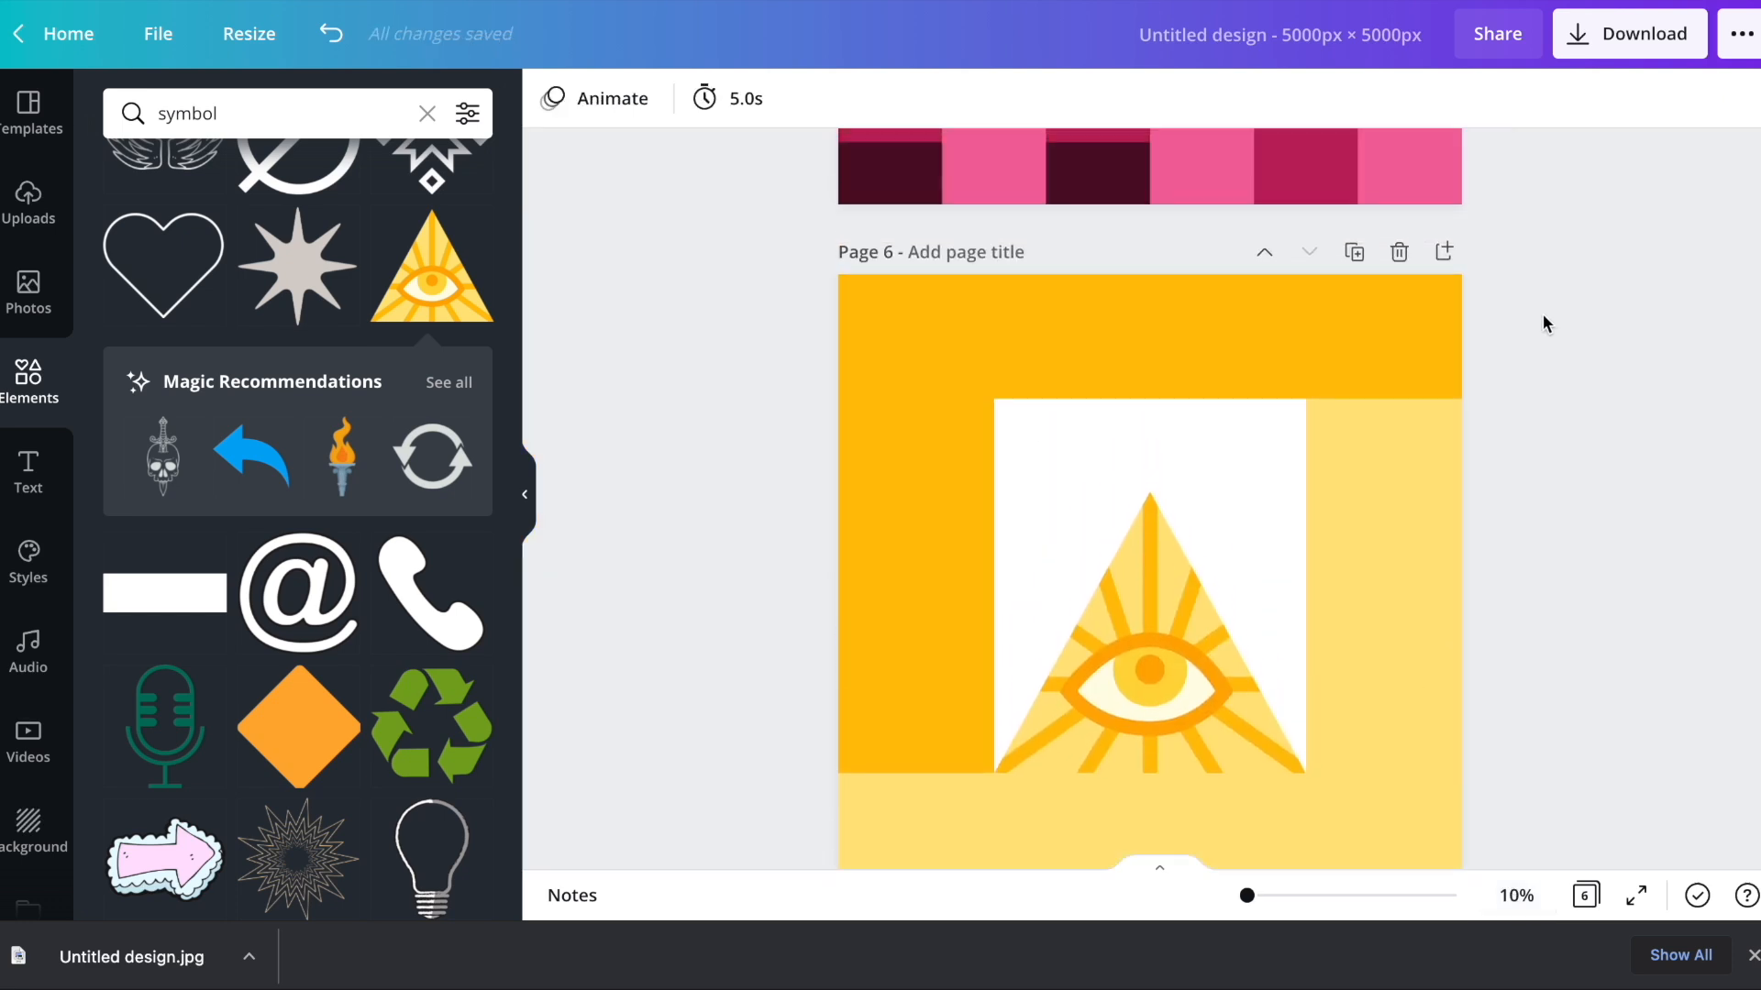
{"action": "left_click", "coordinate": [1611, 43]}
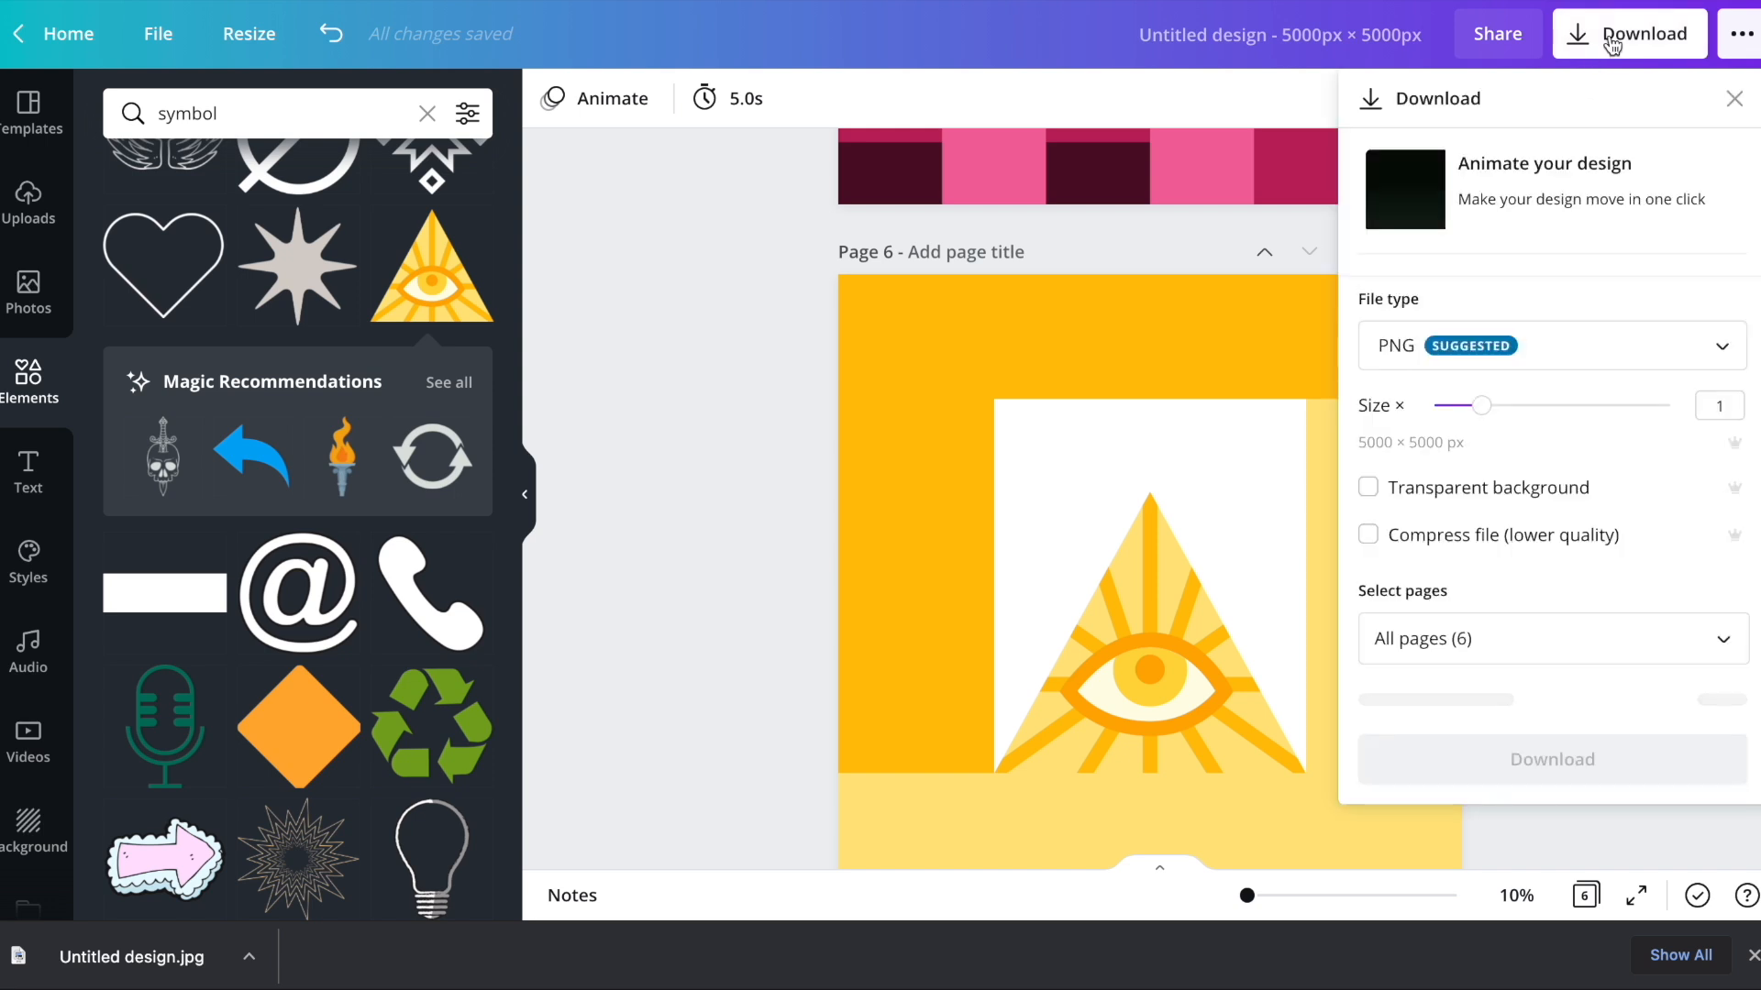
{"action": "left_click", "coordinate": [1510, 360]}
{"action": "left_click", "coordinate": [1479, 422]}
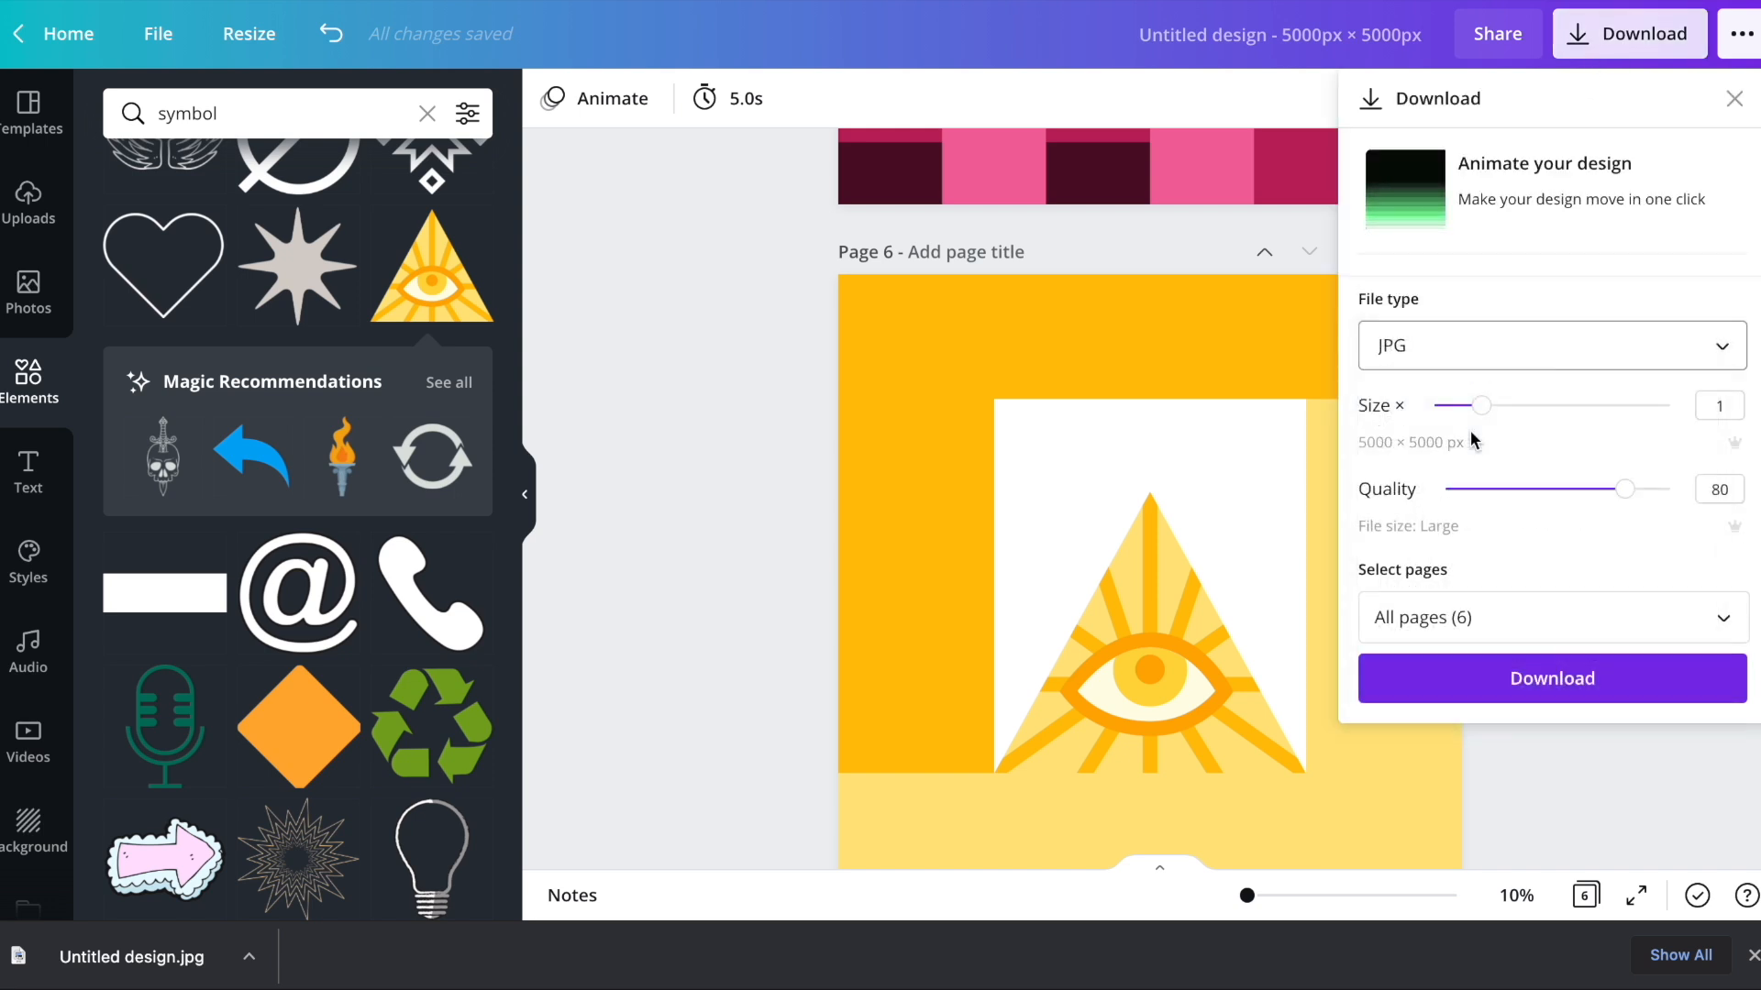
- Limit the download to page 6, save it, and add the downloaded image to the uploads
{"action": "left_click", "coordinate": [1486, 618]}
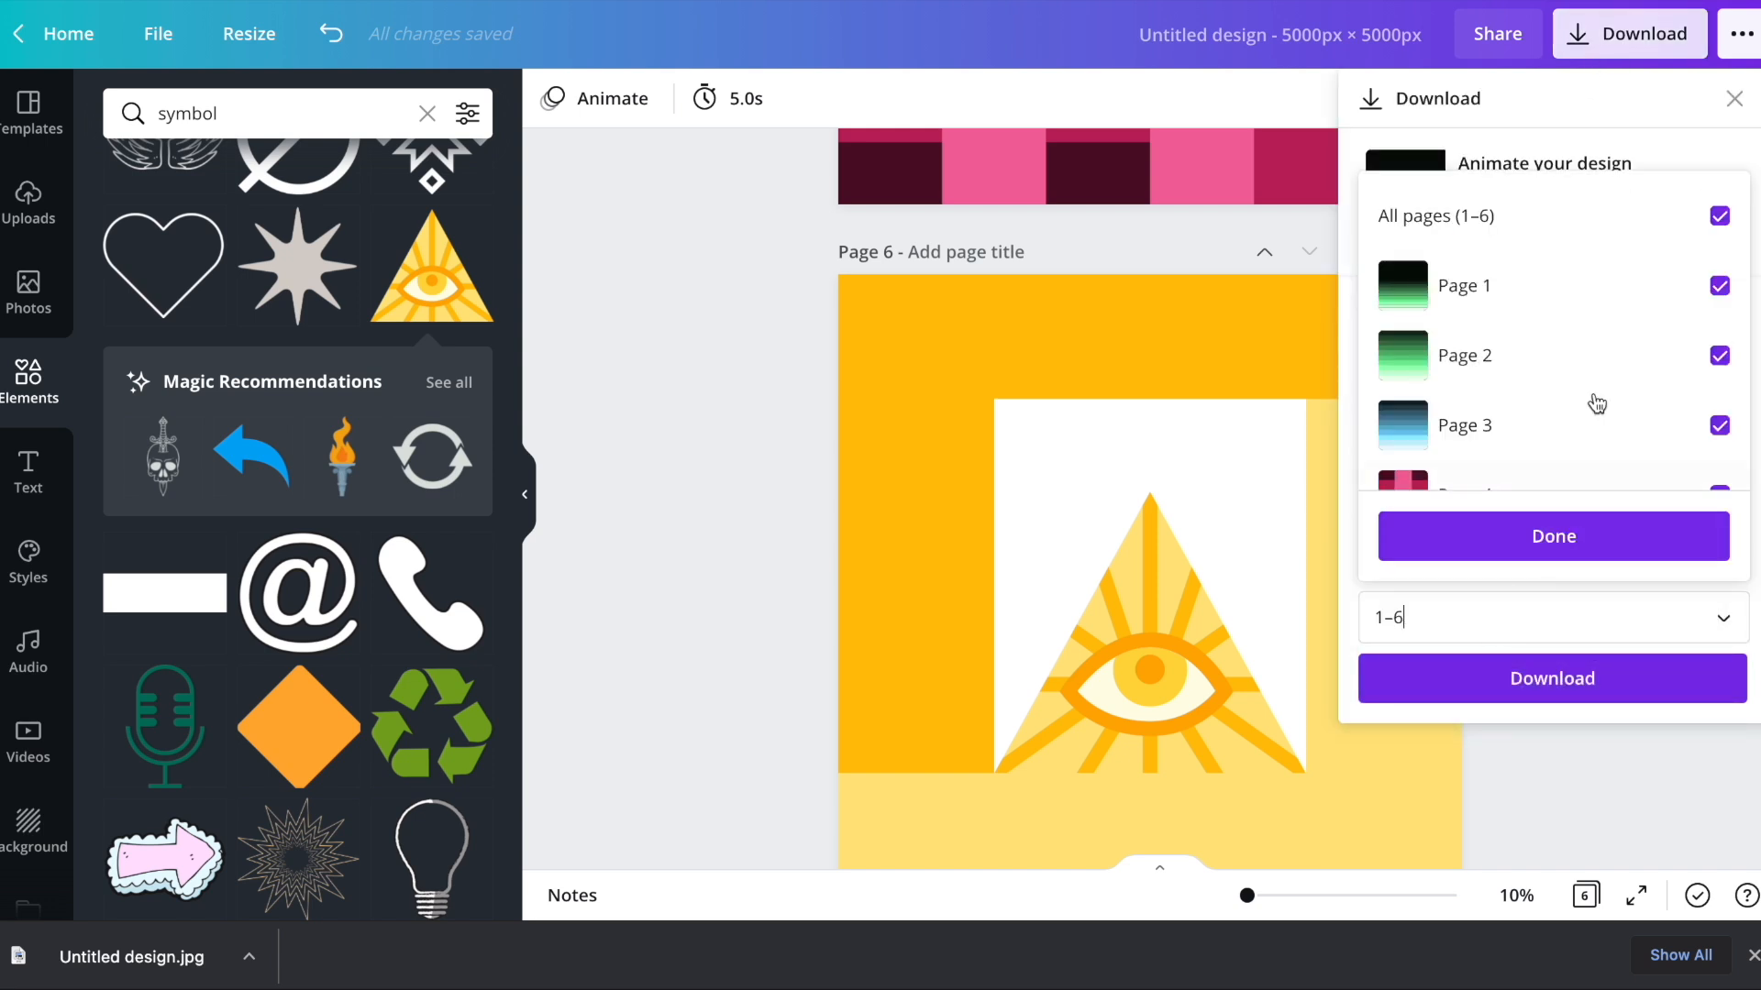
{"action": "left_click", "coordinate": [1720, 217]}
{"action": "scroll", "coordinate": [1587, 358], "scroll_direction": "down", "scroll_amount": 3}
{"action": "left_click", "coordinate": [1592, 472]}
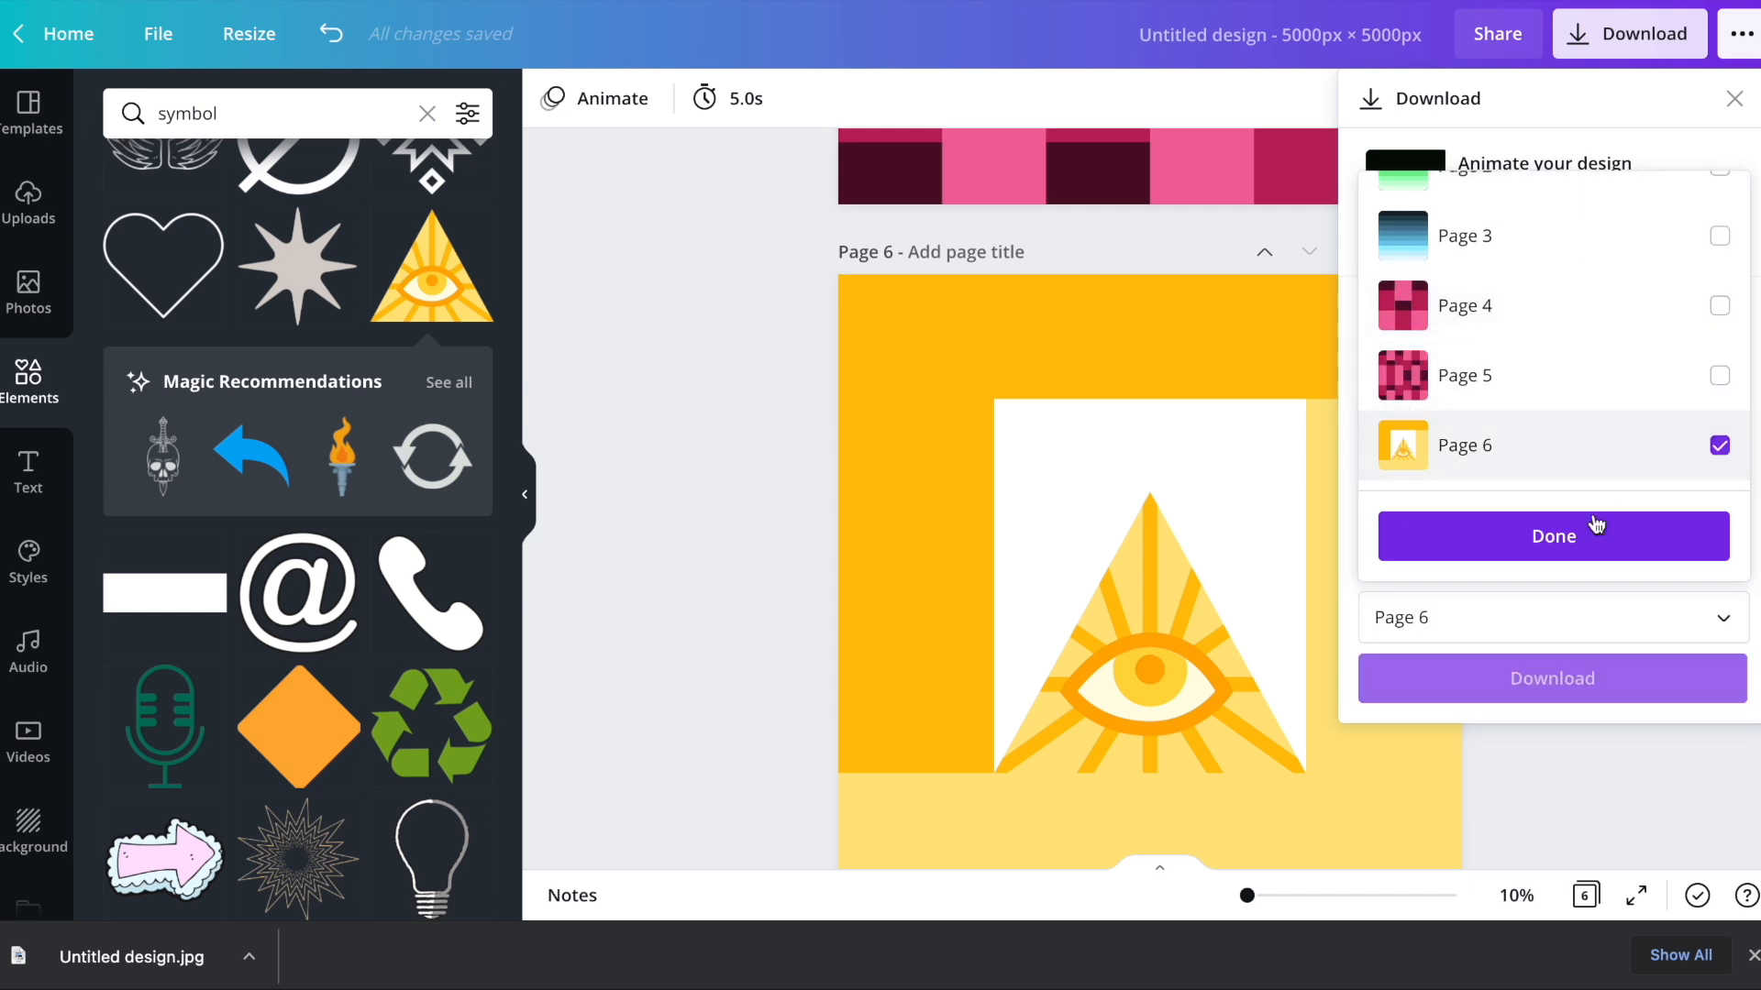
{"action": "left_click", "coordinate": [1594, 539]}
{"action": "left_click", "coordinate": [1593, 682]}
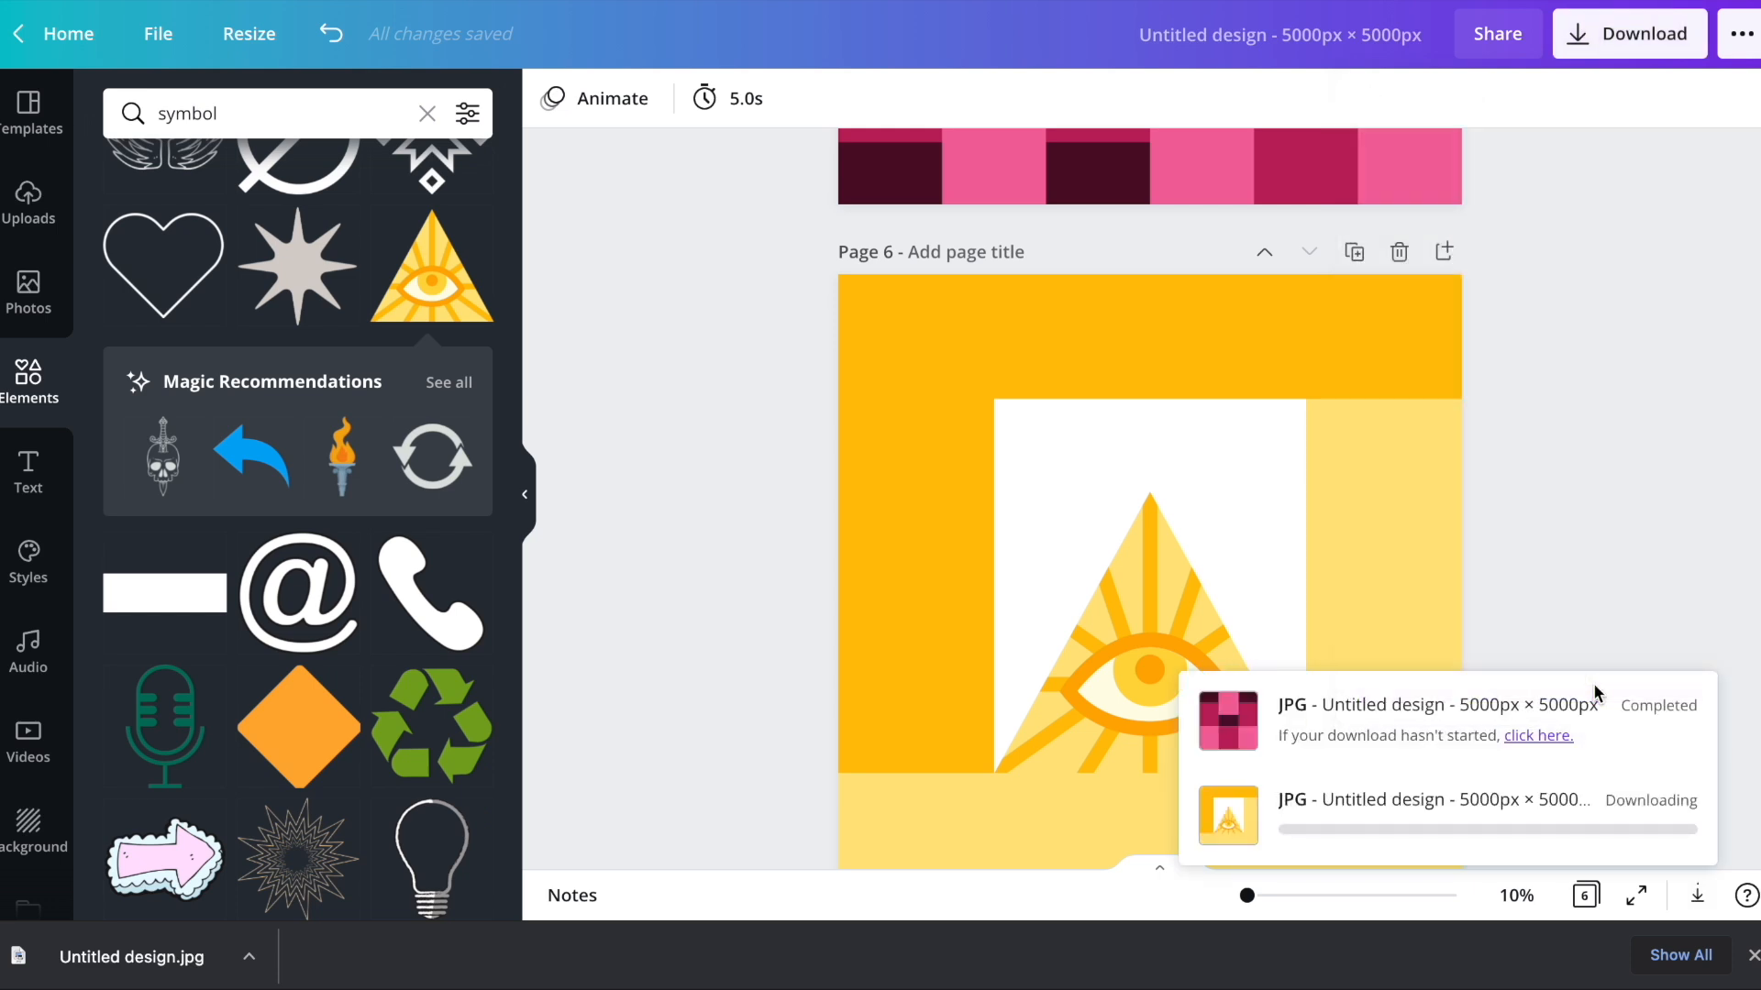
{"action": "left_click_drag", "start_coordinate": [131, 956], "coordinate": [220, 752]}
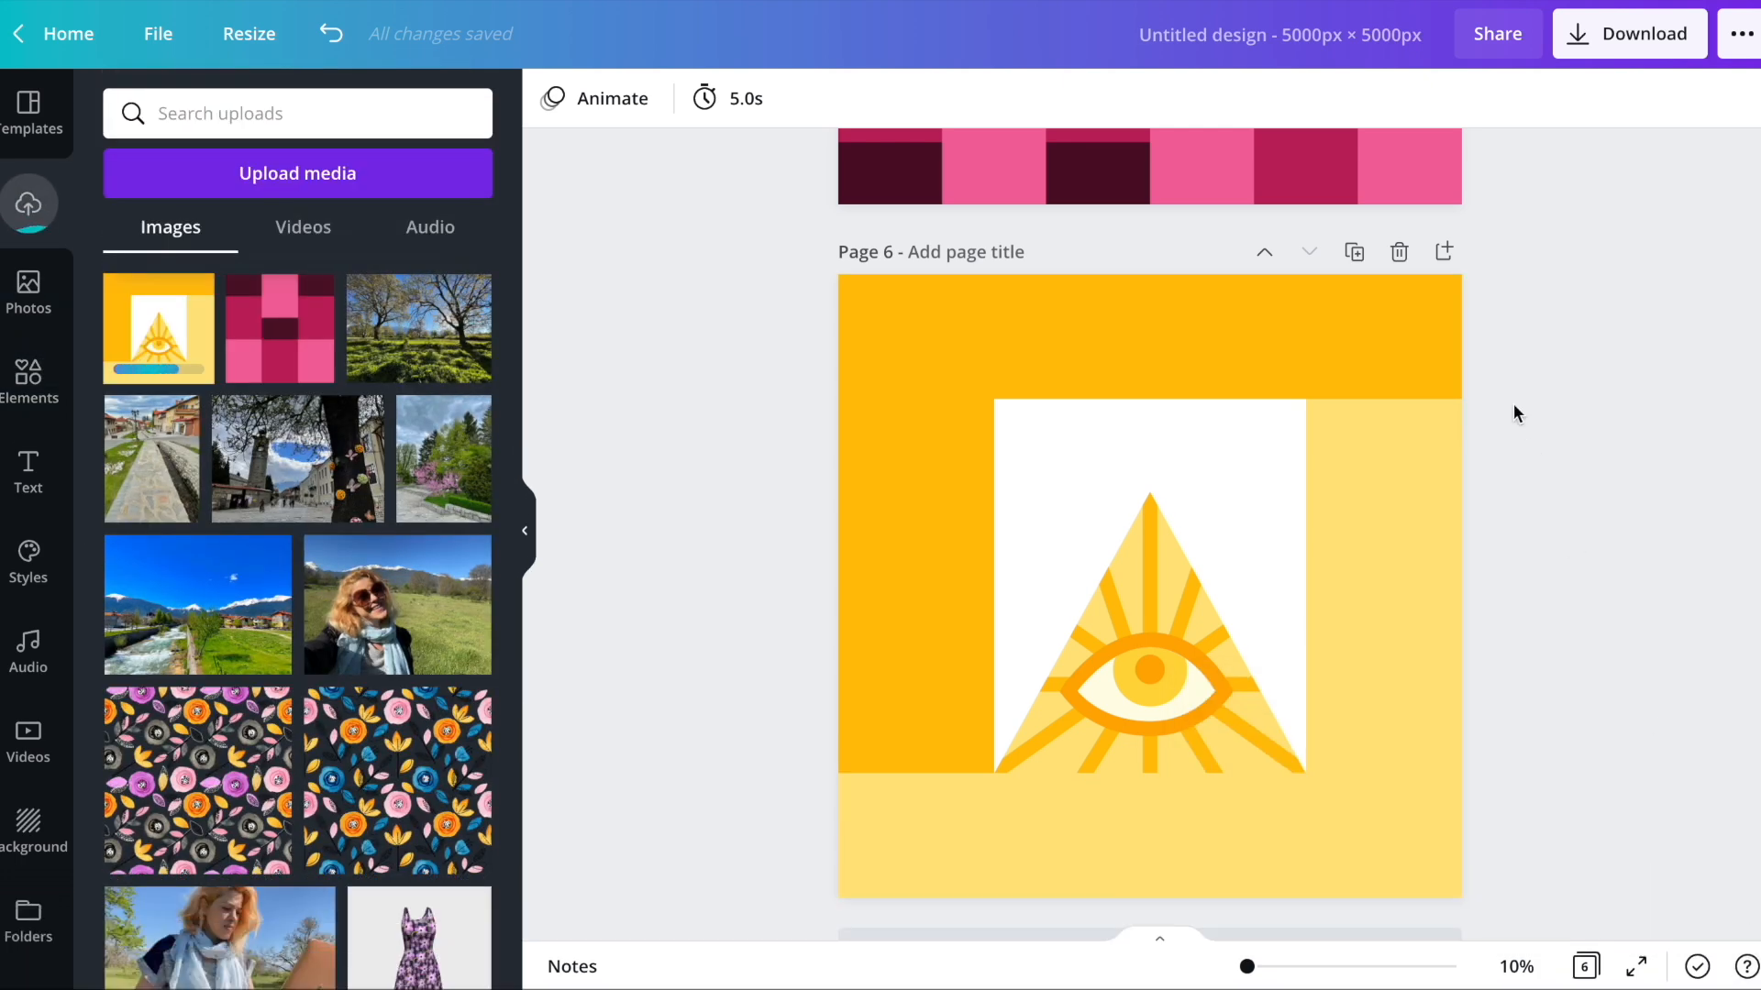
- Duplicate the pink pattern page 5 and clear the image from the copy's upper-left grid cell
{"action": "scroll", "coordinate": [1513, 413], "scroll_direction": "up", "scroll_amount": 5}
{"action": "left_click", "coordinate": [1352, 243]}
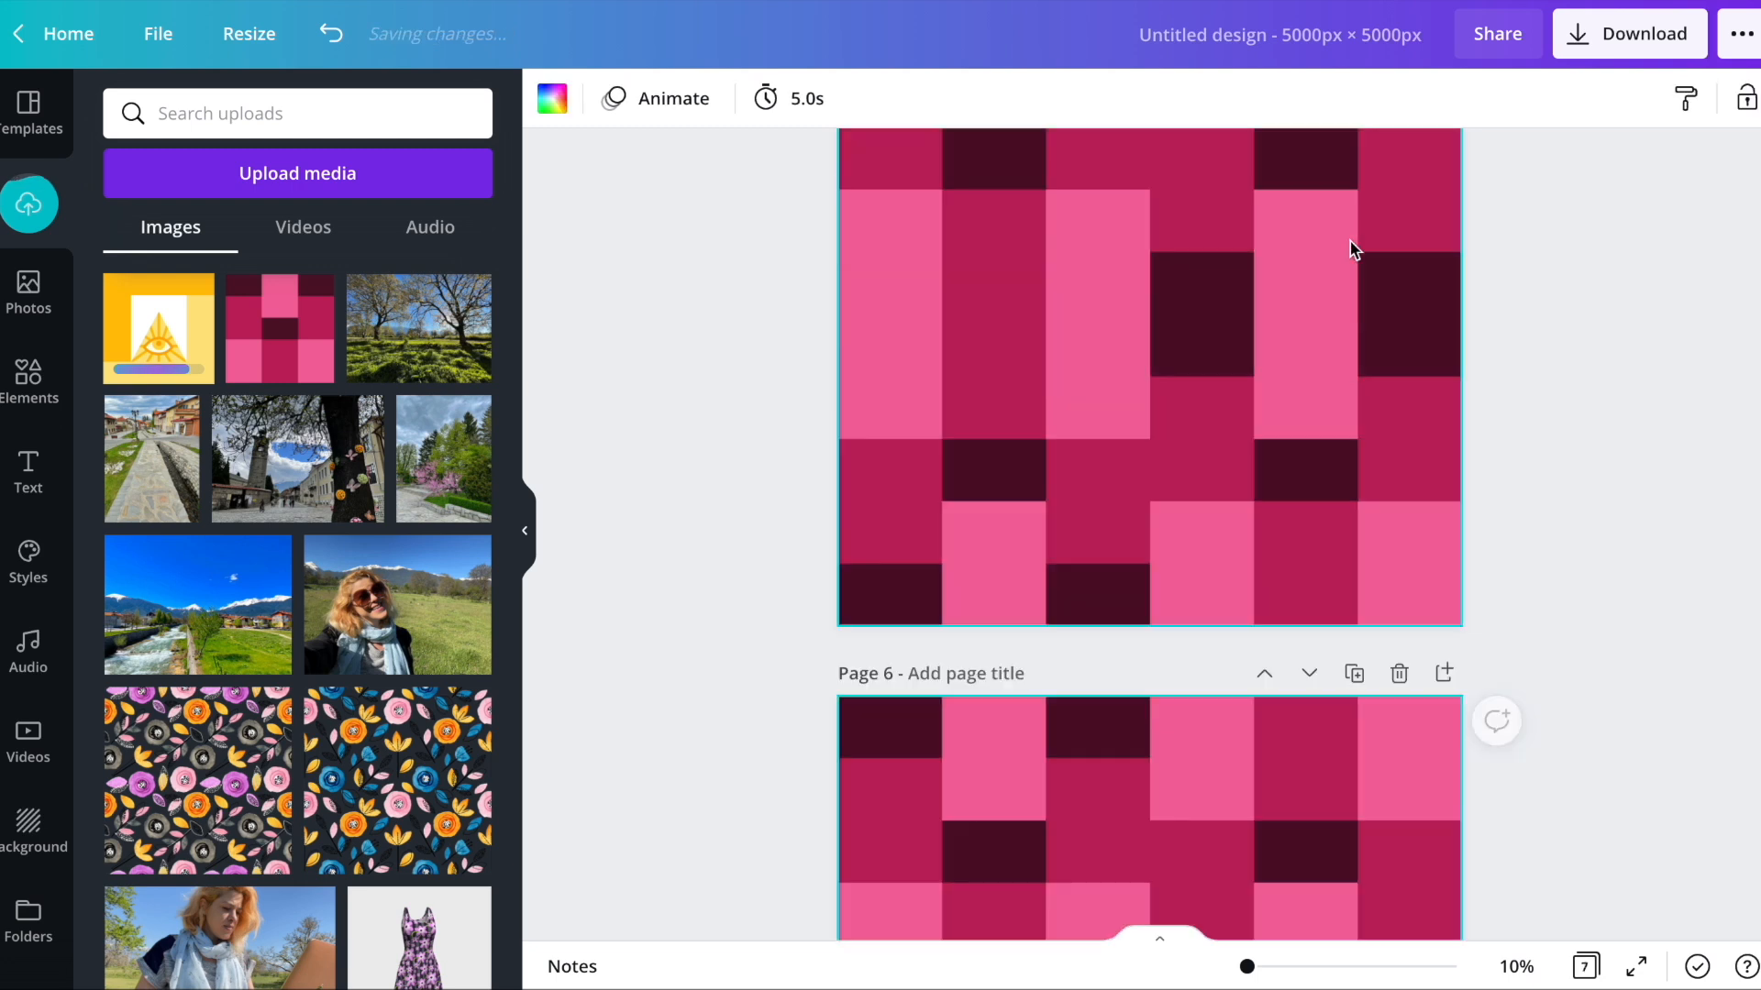
{"action": "left_click", "coordinate": [1036, 359]}
{"action": "key", "text": "Delete"}
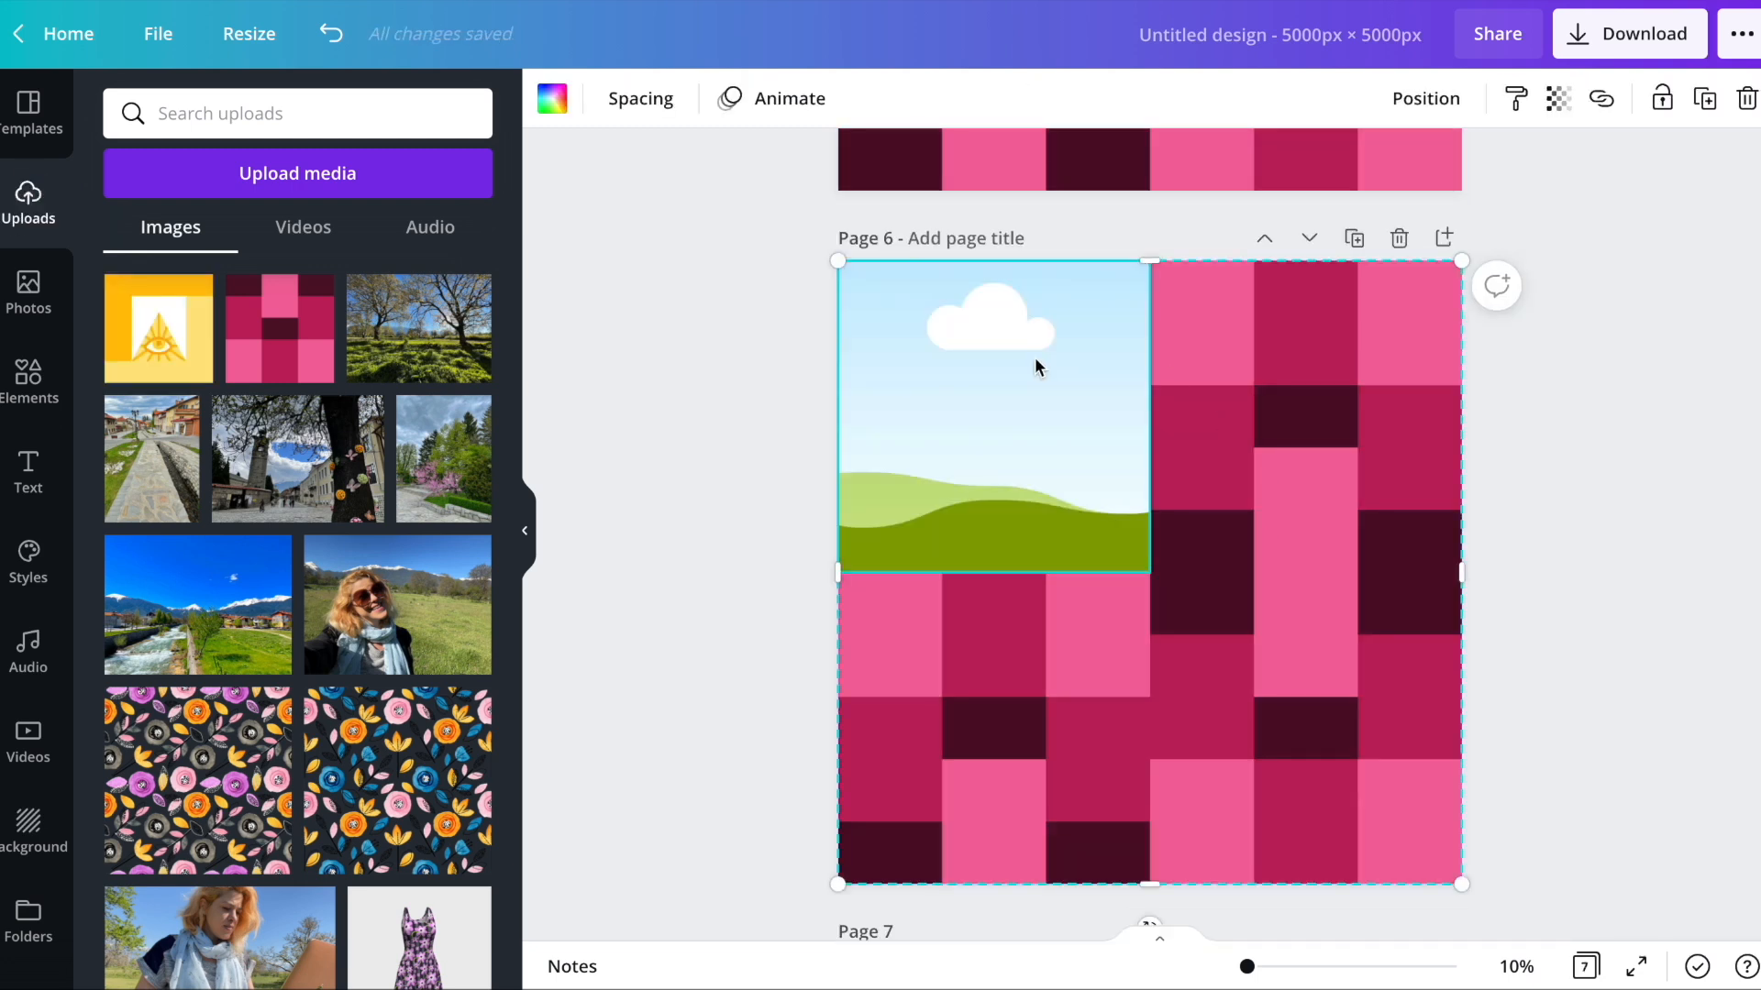
- Fill all four grid cells of the duplicated page with the uploaded amber eye-triangle image
{"action": "left_click_drag", "start_coordinate": [149, 342], "coordinate": [952, 392]}
{"action": "left_click_drag", "start_coordinate": [158, 357], "coordinate": [1238, 401]}
{"action": "left_click_drag", "start_coordinate": [165, 347], "coordinate": [1030, 731]}
{"action": "left_click_drag", "start_coordinate": [158, 346], "coordinate": [1284, 791]}
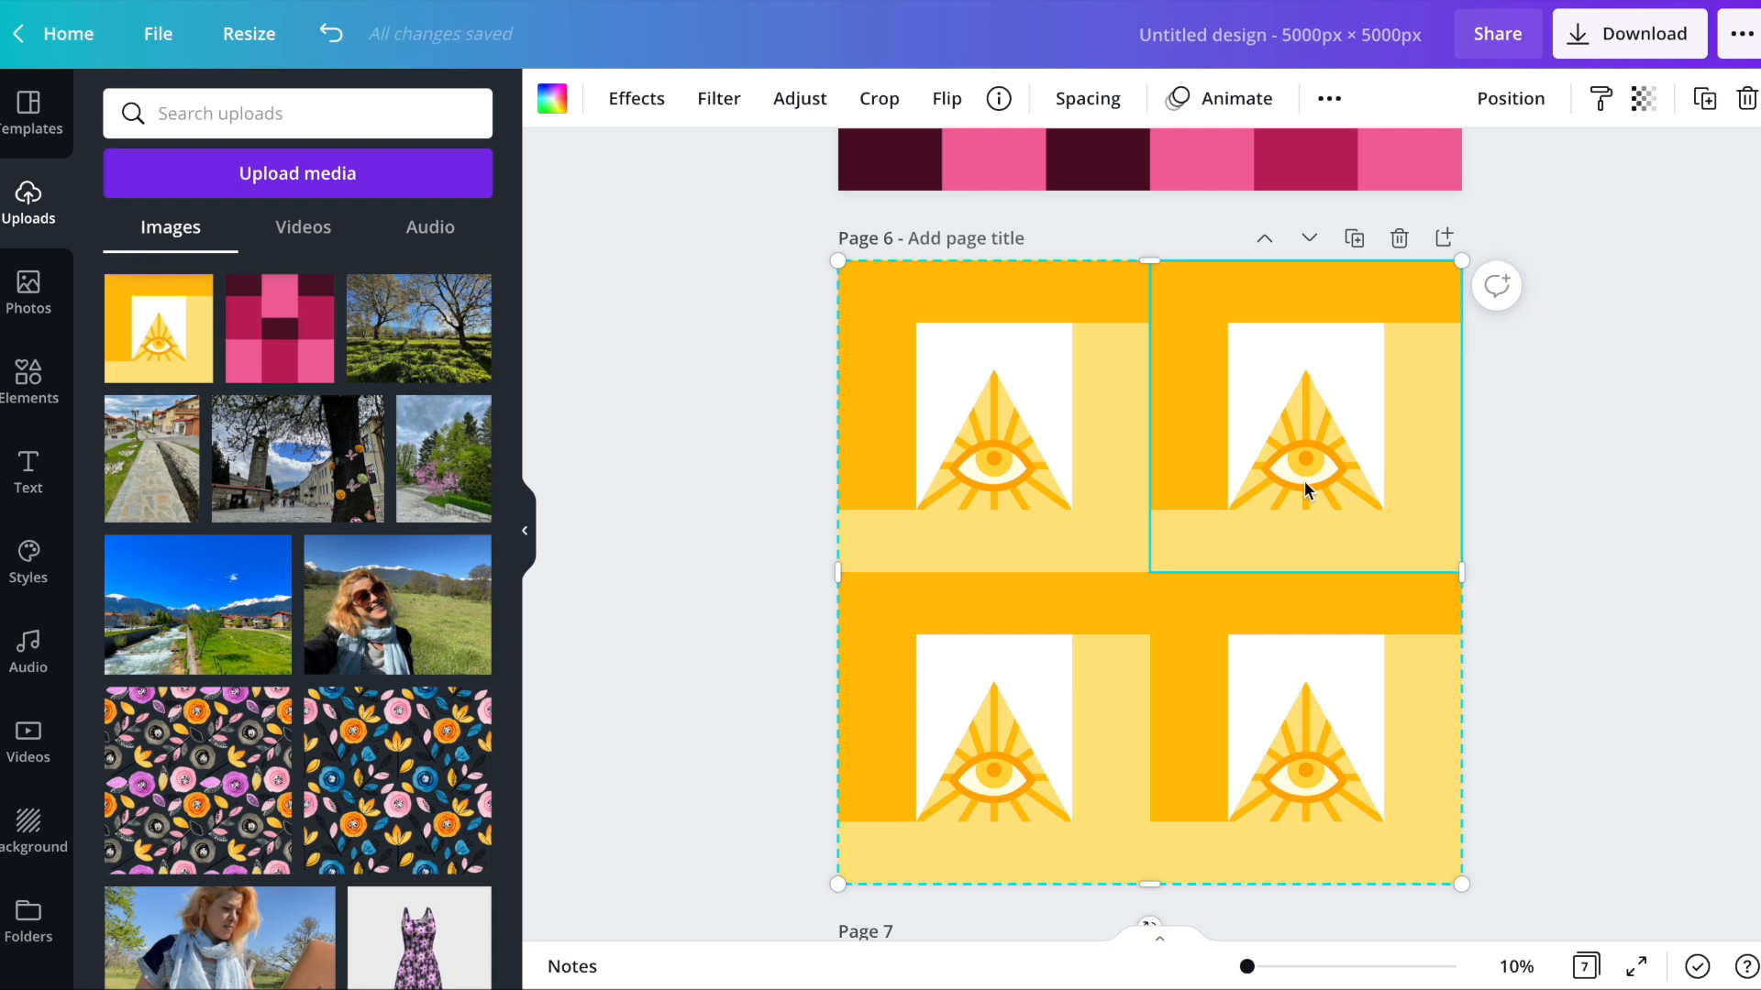
- Flip the upper-left image of the page 6 grid horizontally and the lower-left image vertically
{"action": "left_click", "coordinate": [954, 105]}
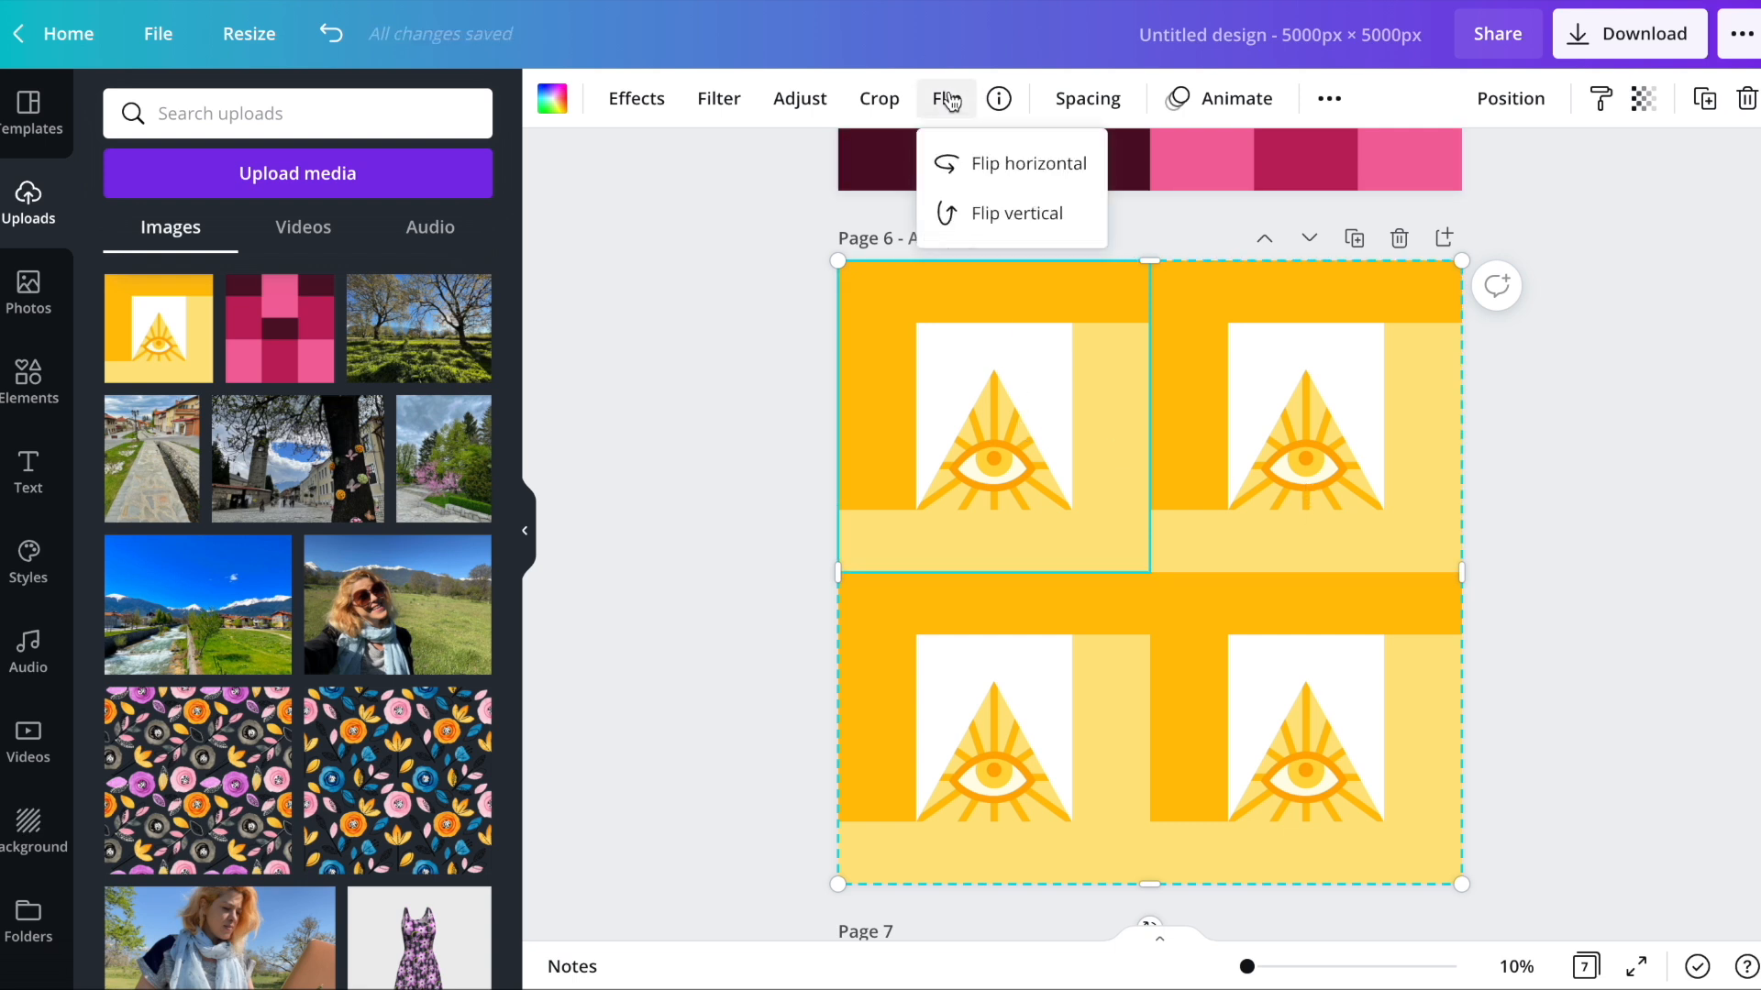
{"action": "left_click", "coordinate": [1022, 168]}
{"action": "key", "text": "ctrl+z"}
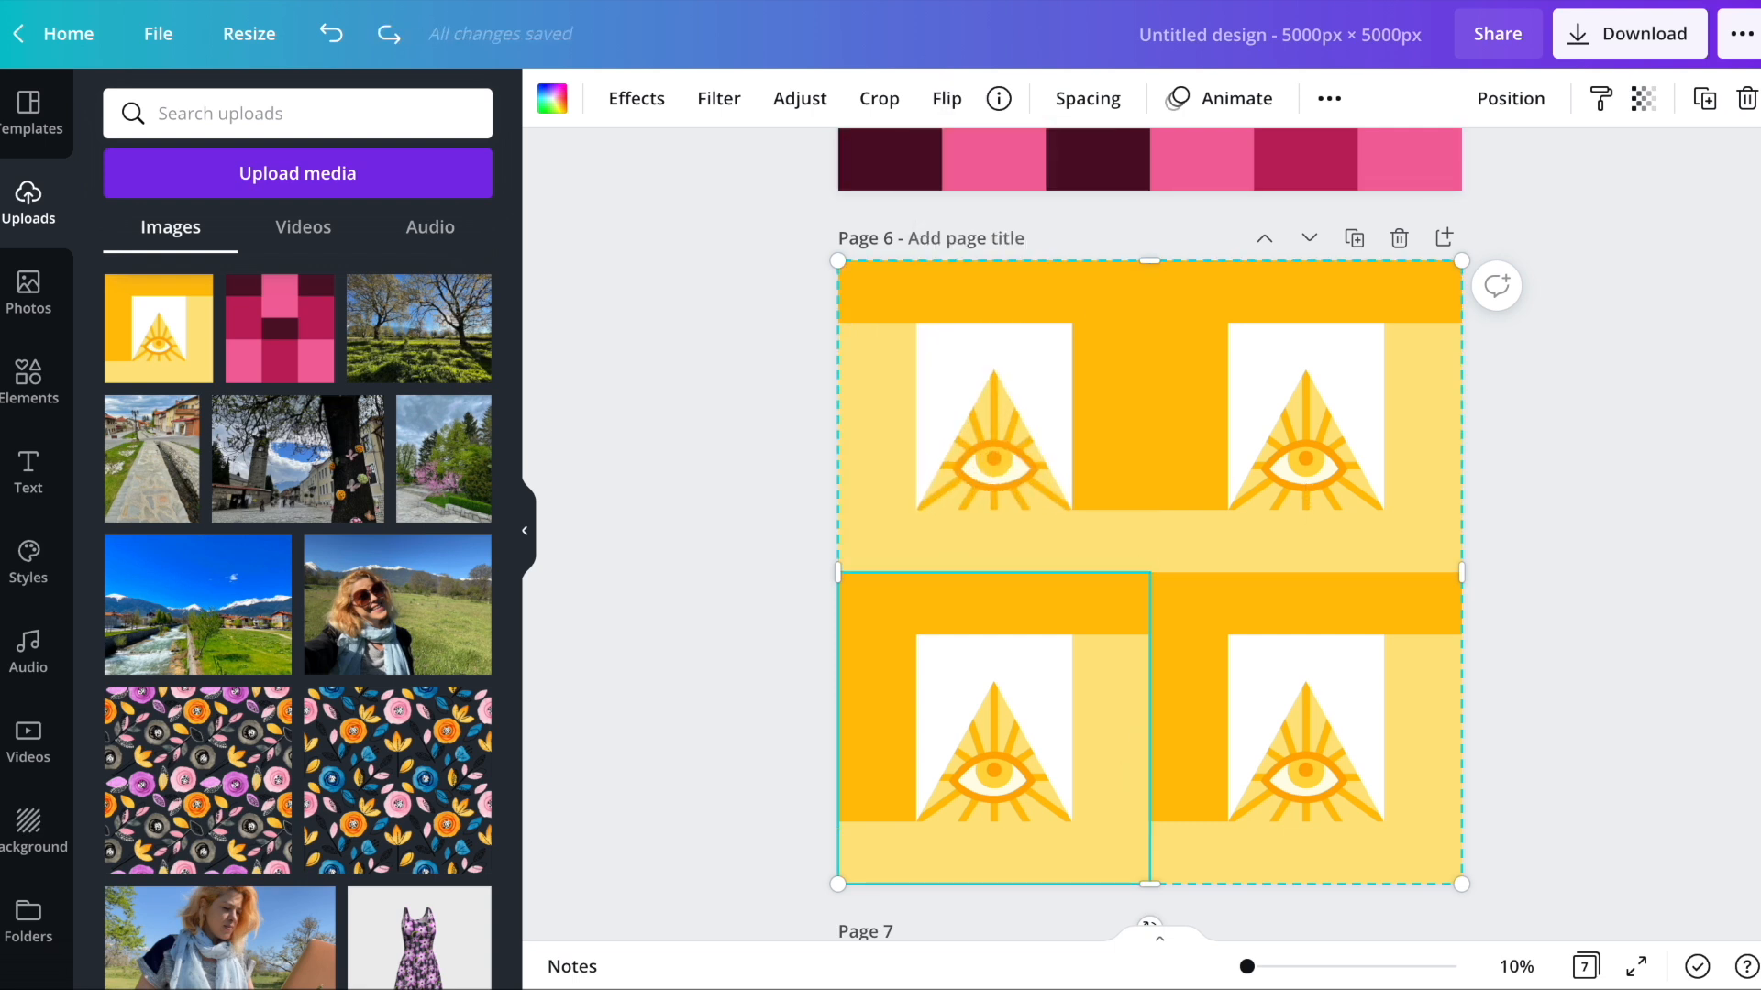
{"action": "left_click", "coordinate": [942, 105]}
{"action": "left_click", "coordinate": [999, 226]}
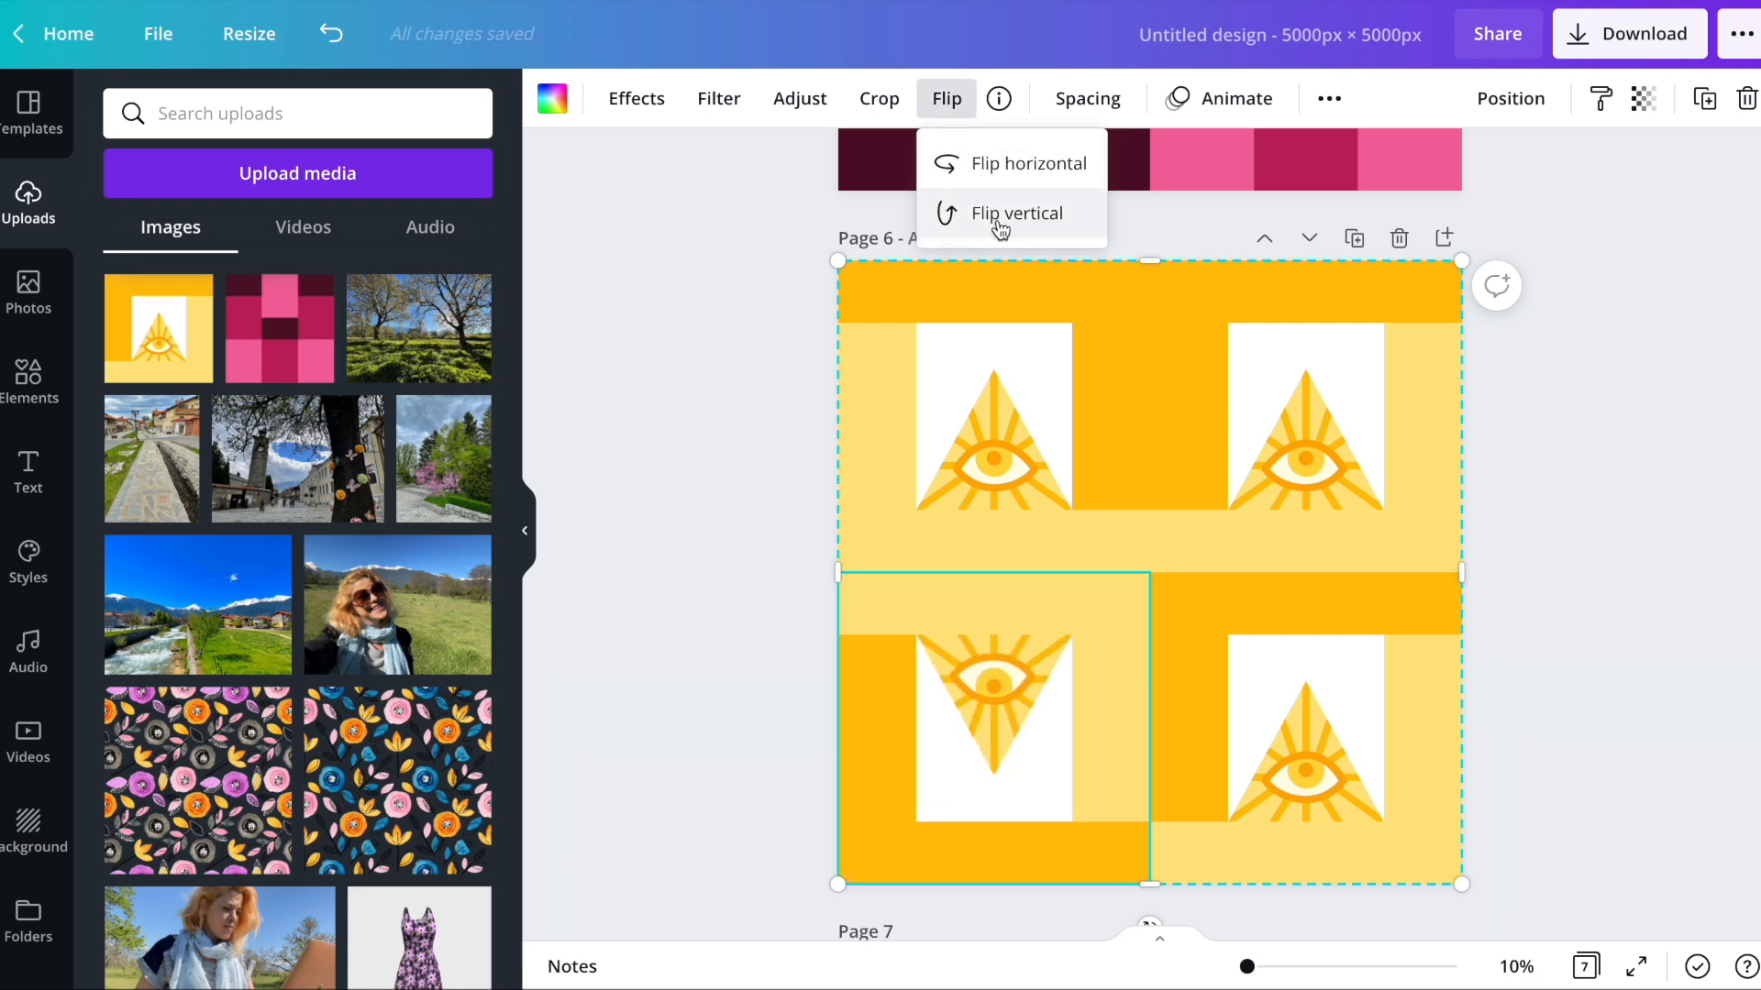
- Flip the lower-right image of the page 6 grid both horizontally and vertically, and deselect the grid
{"action": "left_click", "coordinate": [1298, 728]}
{"action": "left_click", "coordinate": [942, 99]}
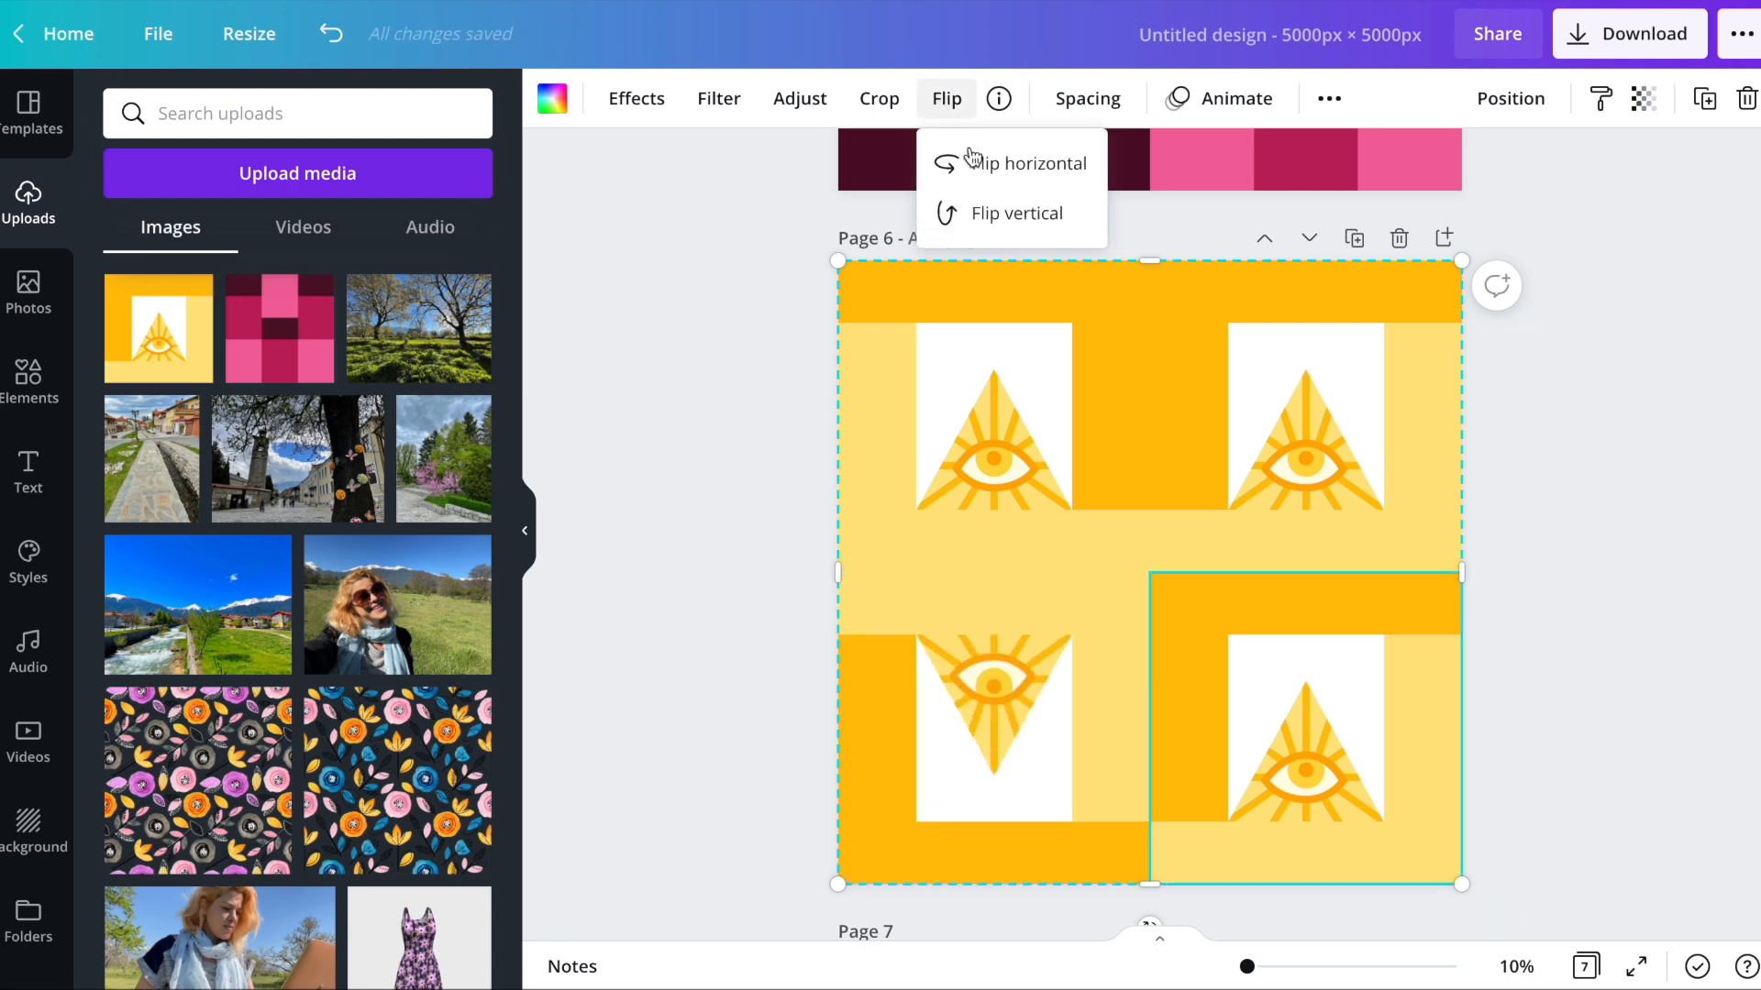
{"action": "left_click", "coordinate": [986, 167]}
{"action": "left_click", "coordinate": [991, 217]}
{"action": "left_click", "coordinate": [1639, 453]}
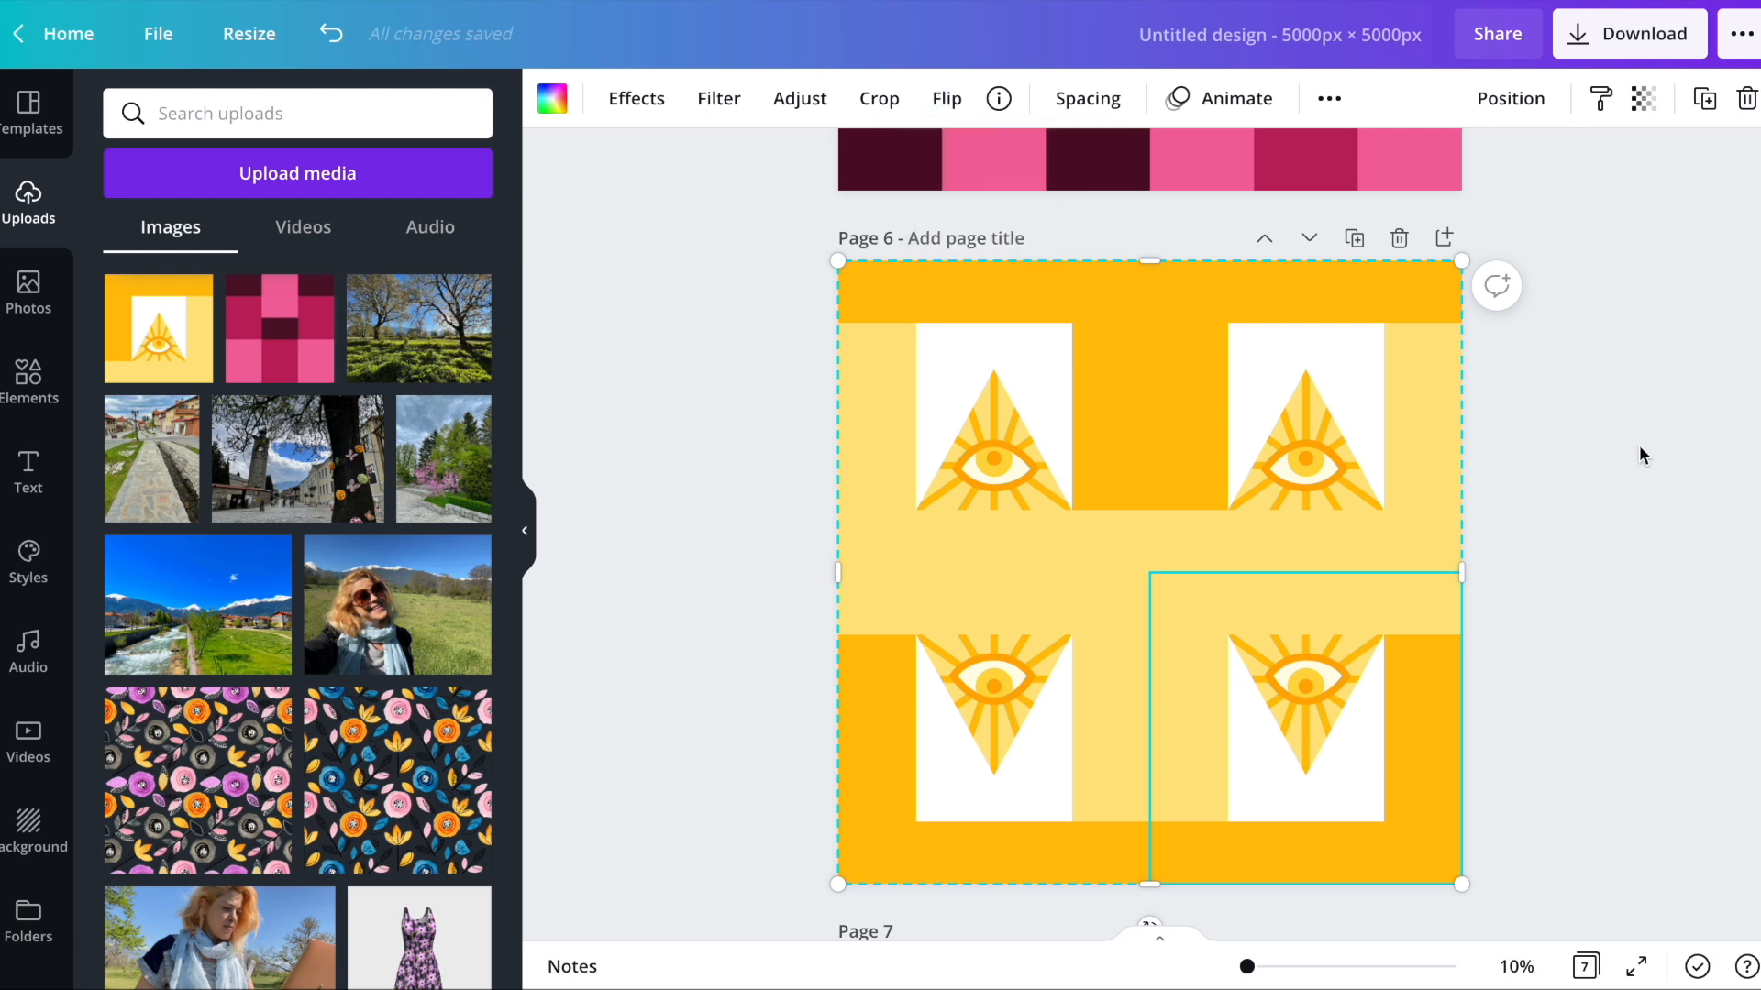
{"action": "left_click", "coordinate": [1635, 555]}
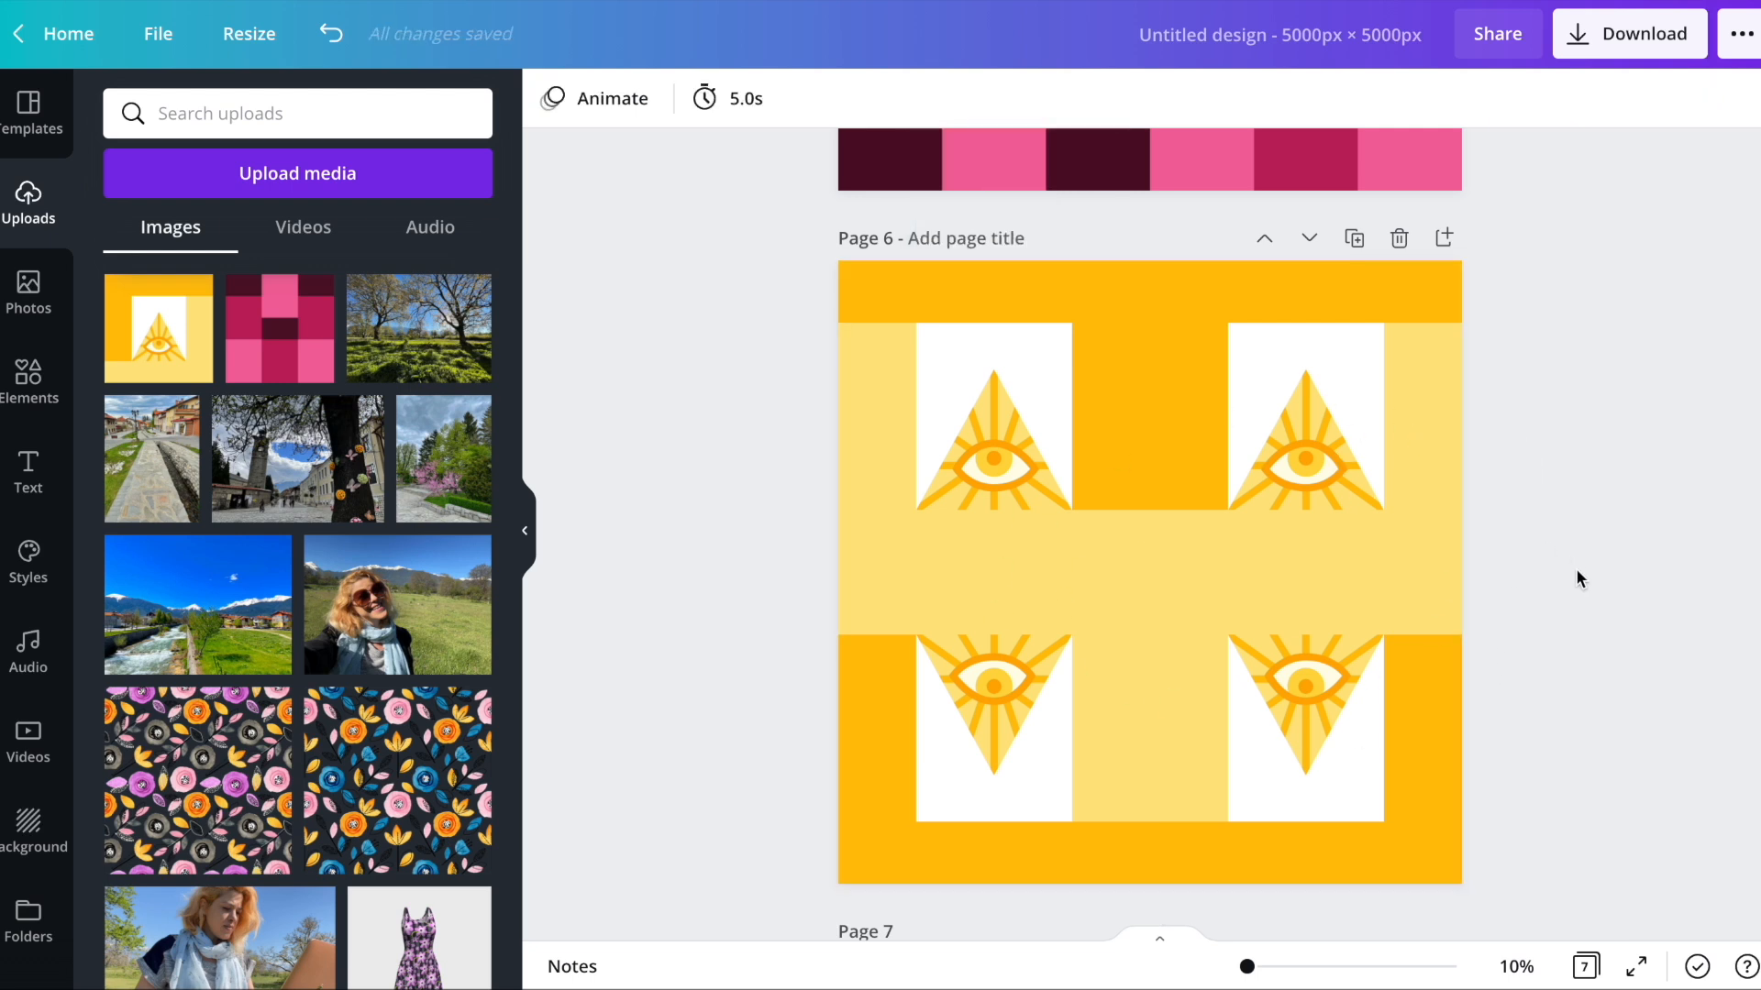
- Add a blank page 8 at the end and insert the grid with two large diagonal cells and eight small cells
{"action": "scroll", "coordinate": [1576, 569], "scroll_direction": "down", "scroll_amount": 1}
{"action": "scroll", "coordinate": [1575, 569], "scroll_direction": "down", "scroll_amount": 5}
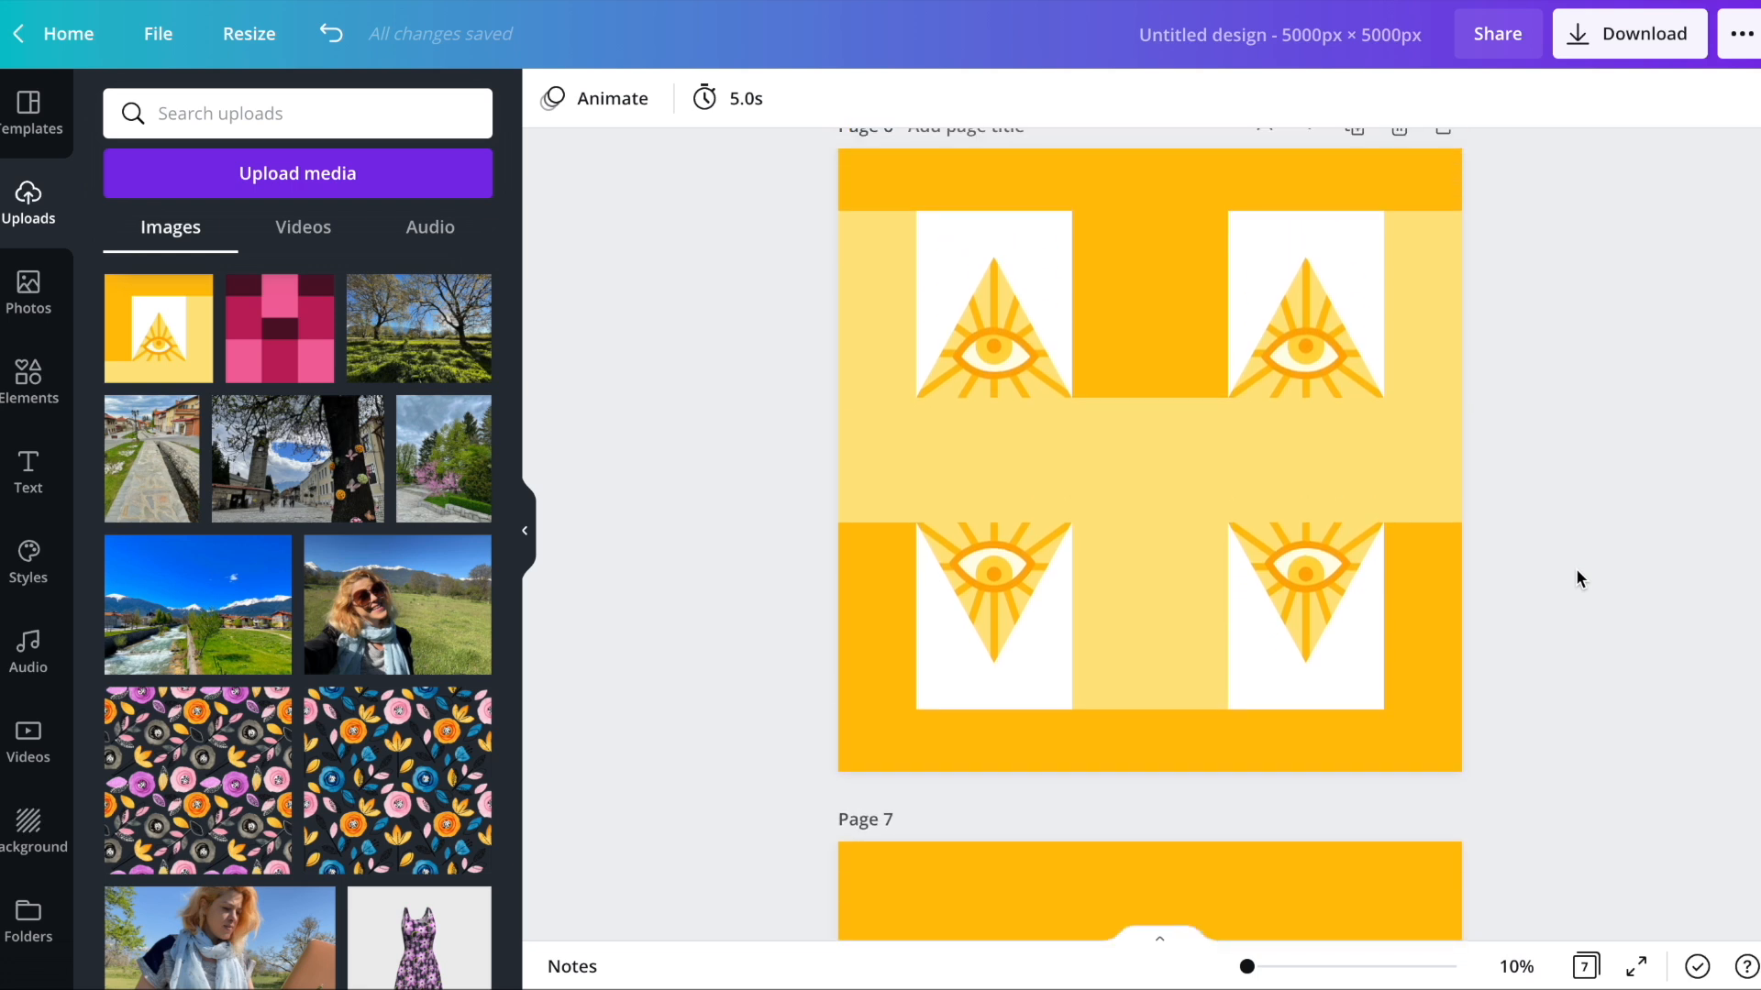
{"action": "scroll", "coordinate": [1577, 572], "scroll_direction": "down", "scroll_amount": 1}
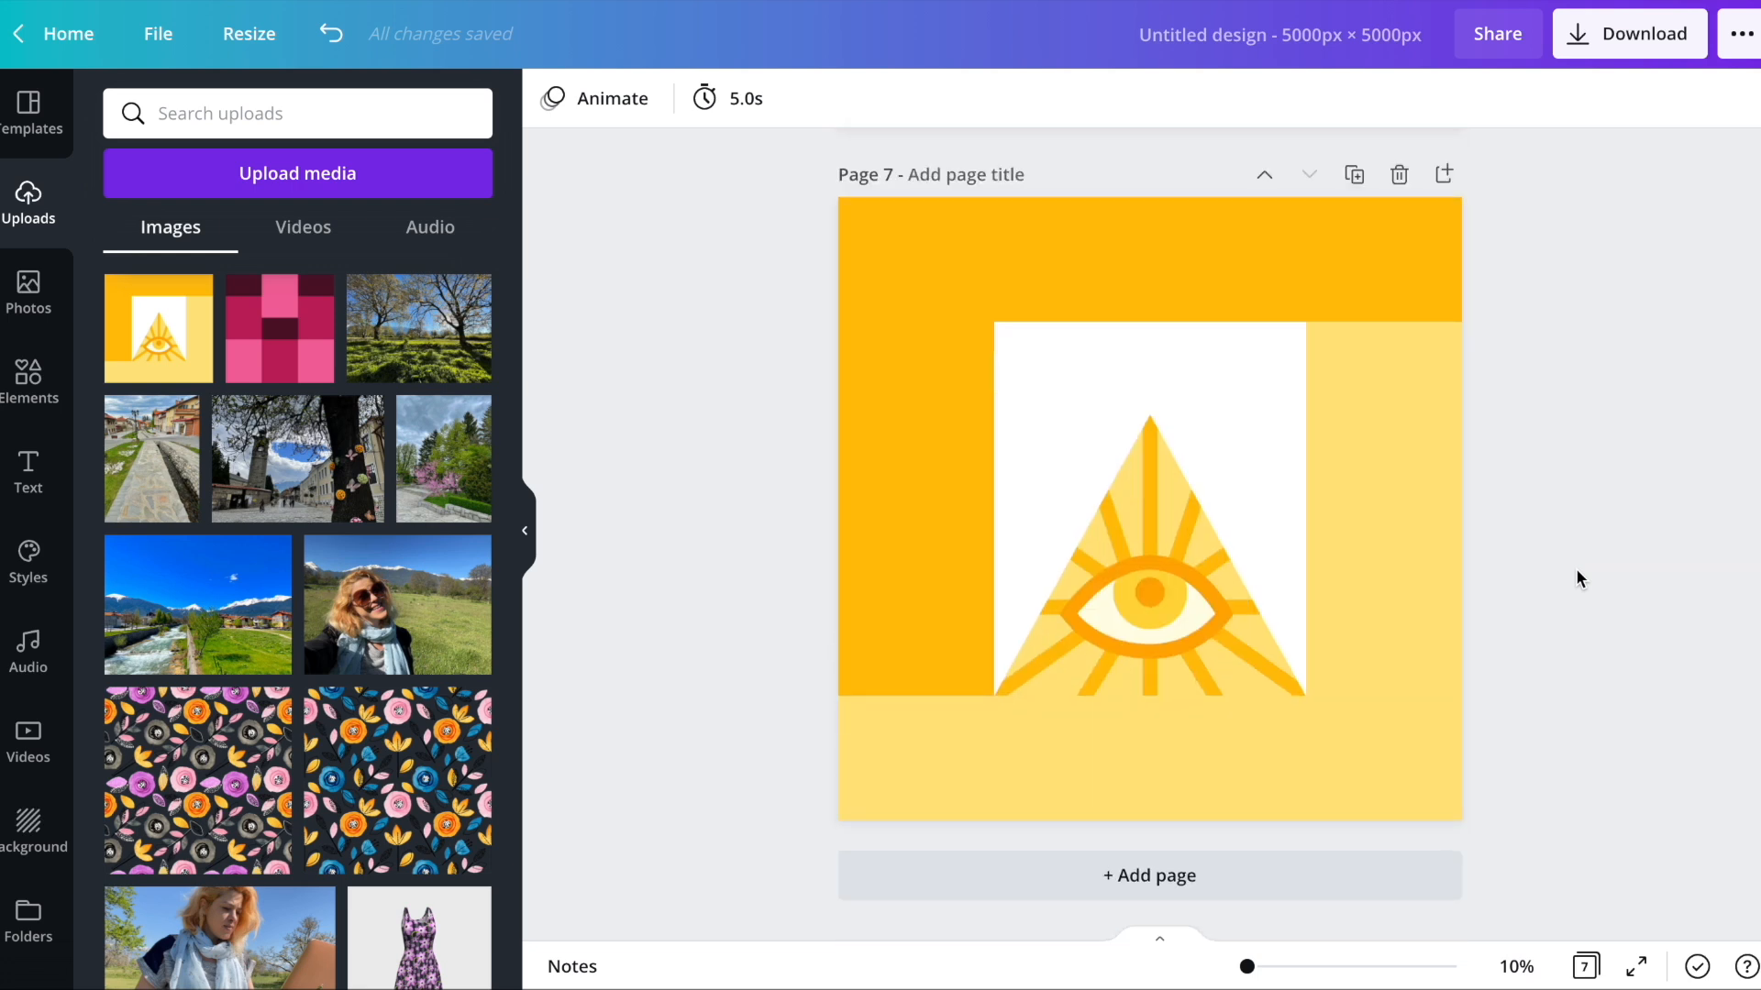
{"action": "left_click", "coordinate": [1037, 873]}
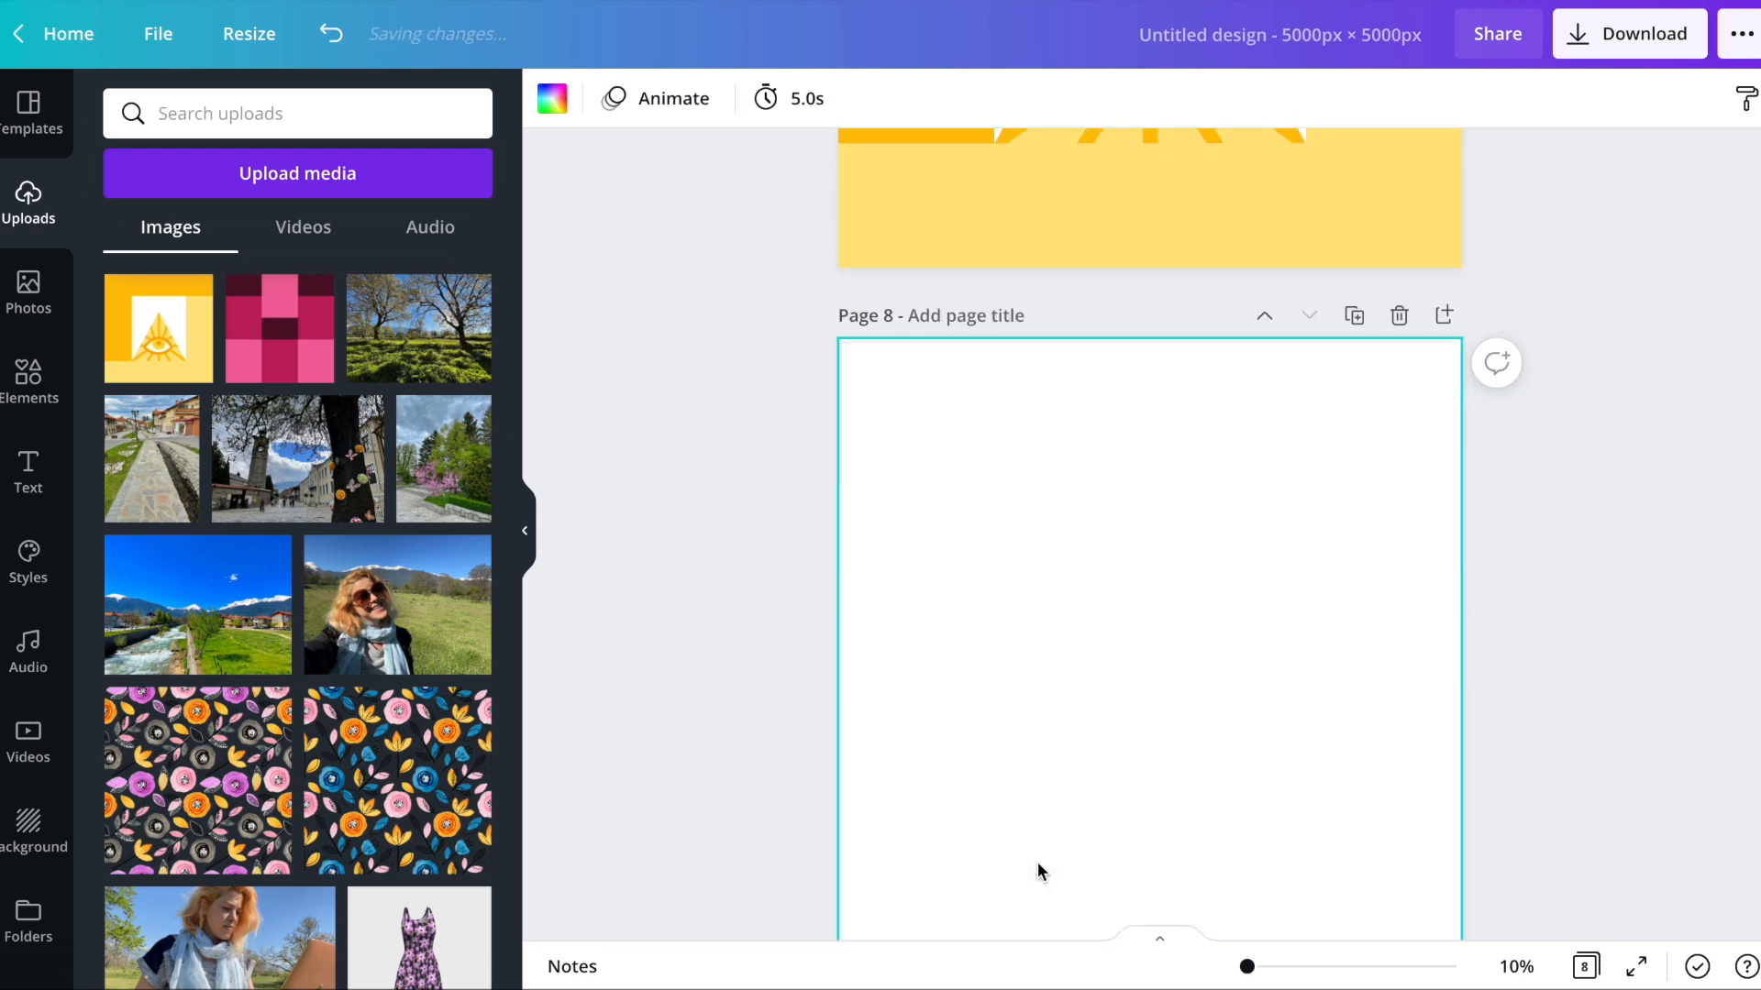
{"action": "left_click", "coordinate": [39, 402]}
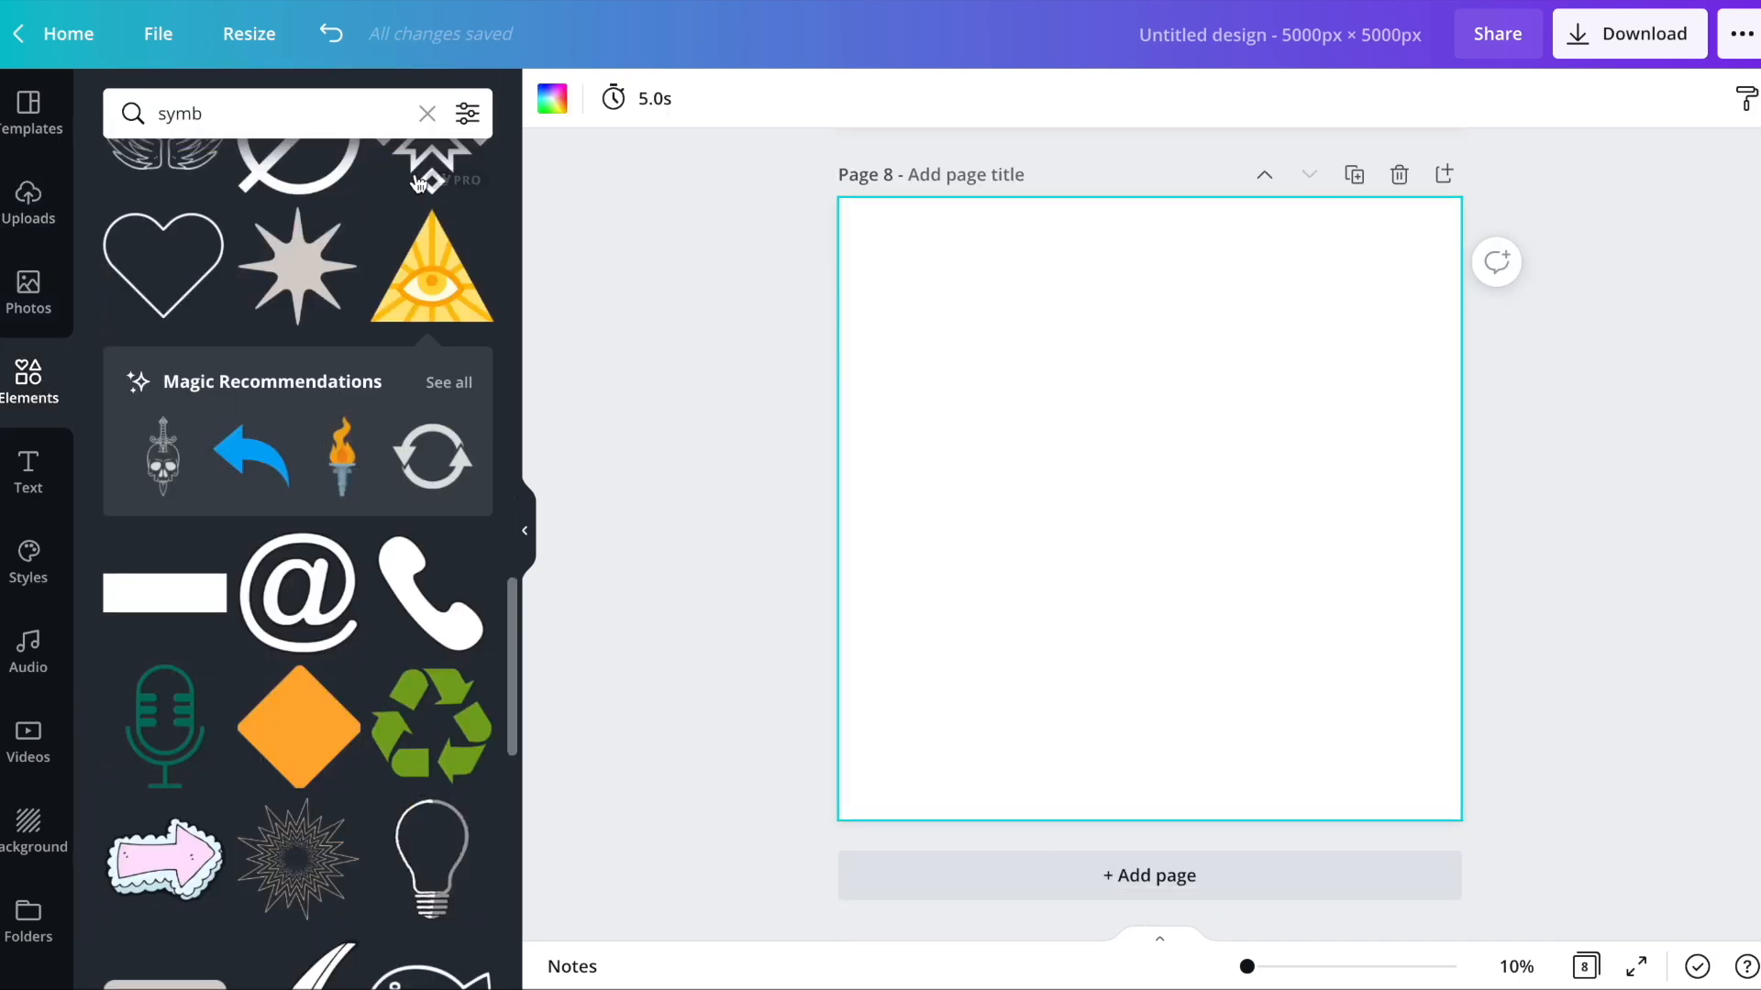
{"action": "left_click", "coordinate": [427, 113]}
{"action": "left_click", "coordinate": [467, 359]}
{"action": "scroll", "coordinate": [255, 411], "scroll_direction": "down", "scroll_amount": 15}
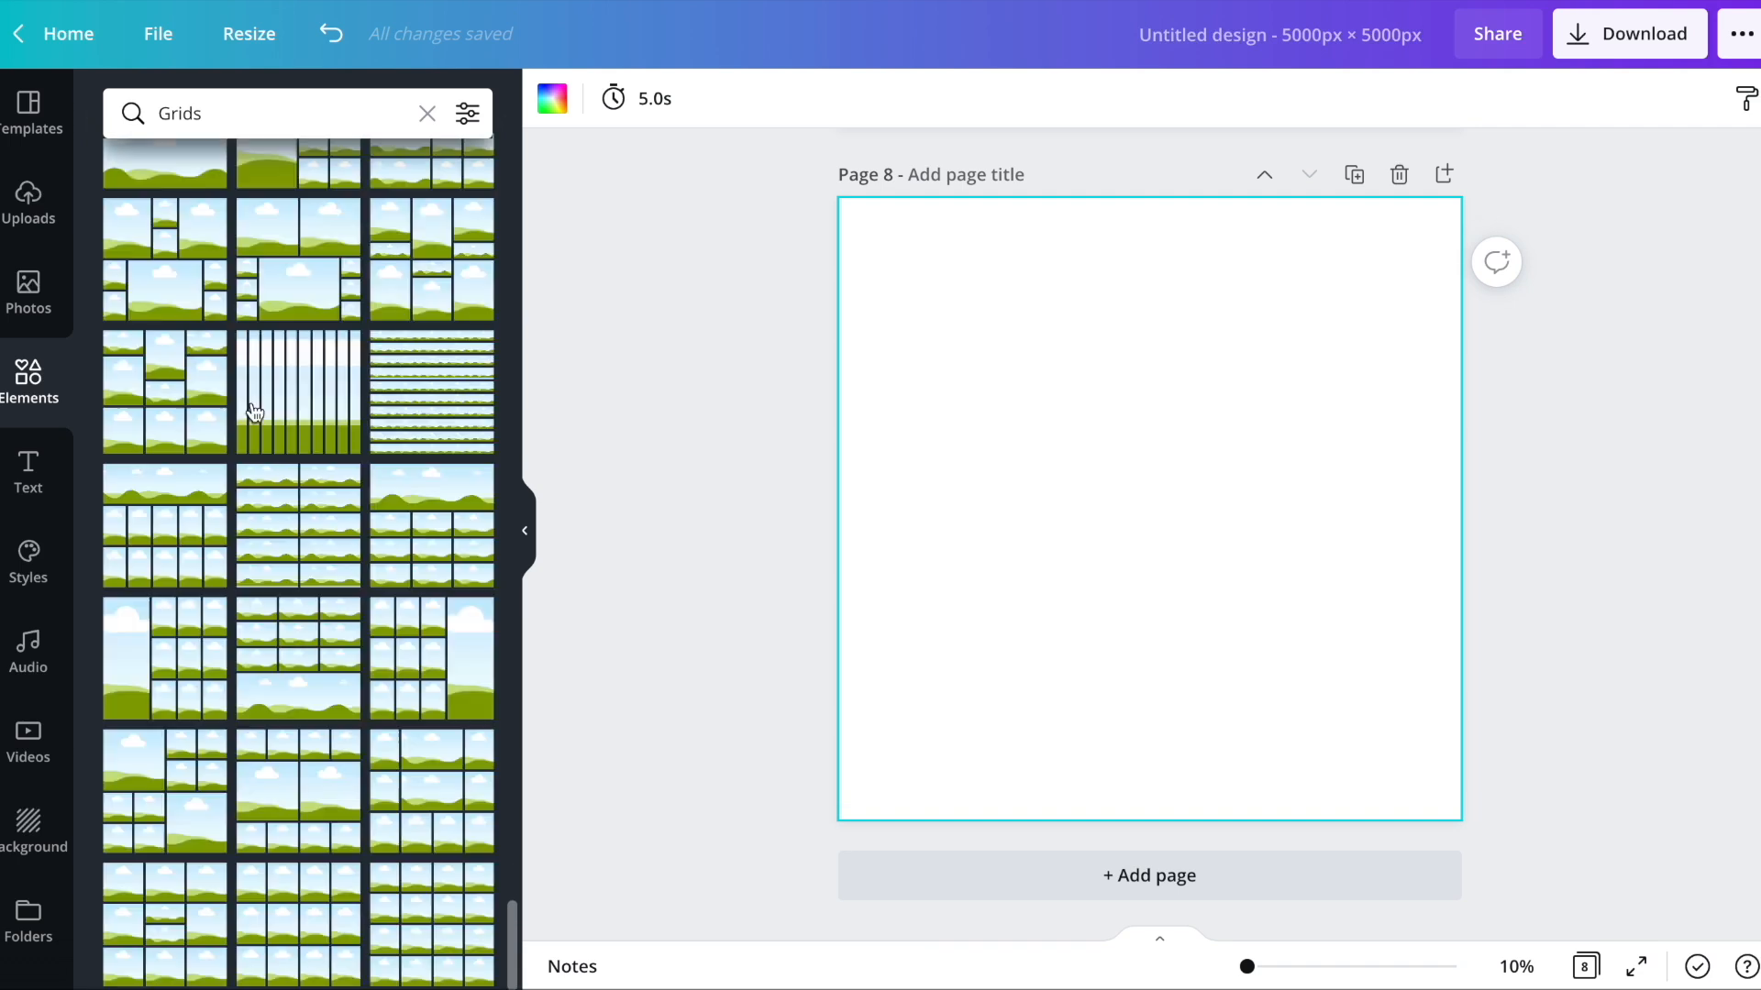
{"action": "left_click", "coordinate": [165, 791]}
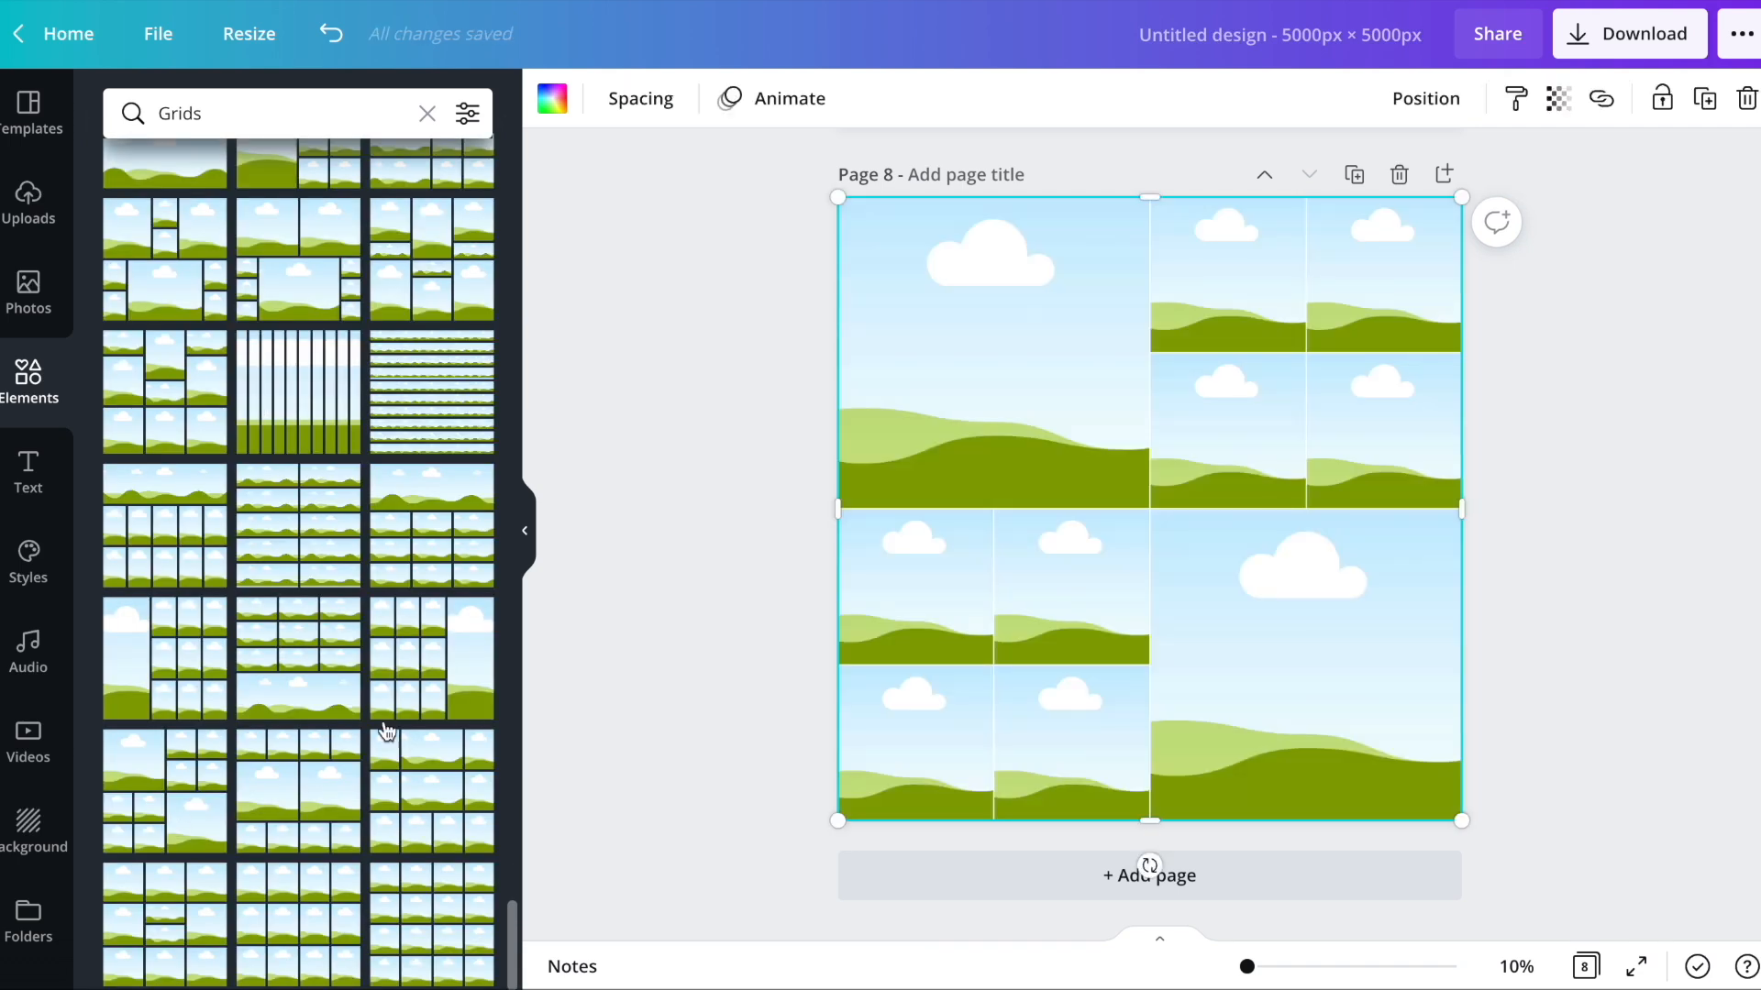
- Remove the spacing between the cells of the page 8 grid
{"action": "left_click", "coordinate": [660, 105]}
{"action": "left_click_drag", "start_coordinate": [775, 174], "coordinate": [691, 177]}
{"action": "left_click", "coordinate": [723, 480]}
- Color the upper-left and lower-right large cells of the page 8 grid dark purple #52395D
{"action": "left_click", "coordinate": [988, 377]}
{"action": "left_click", "coordinate": [550, 107]}
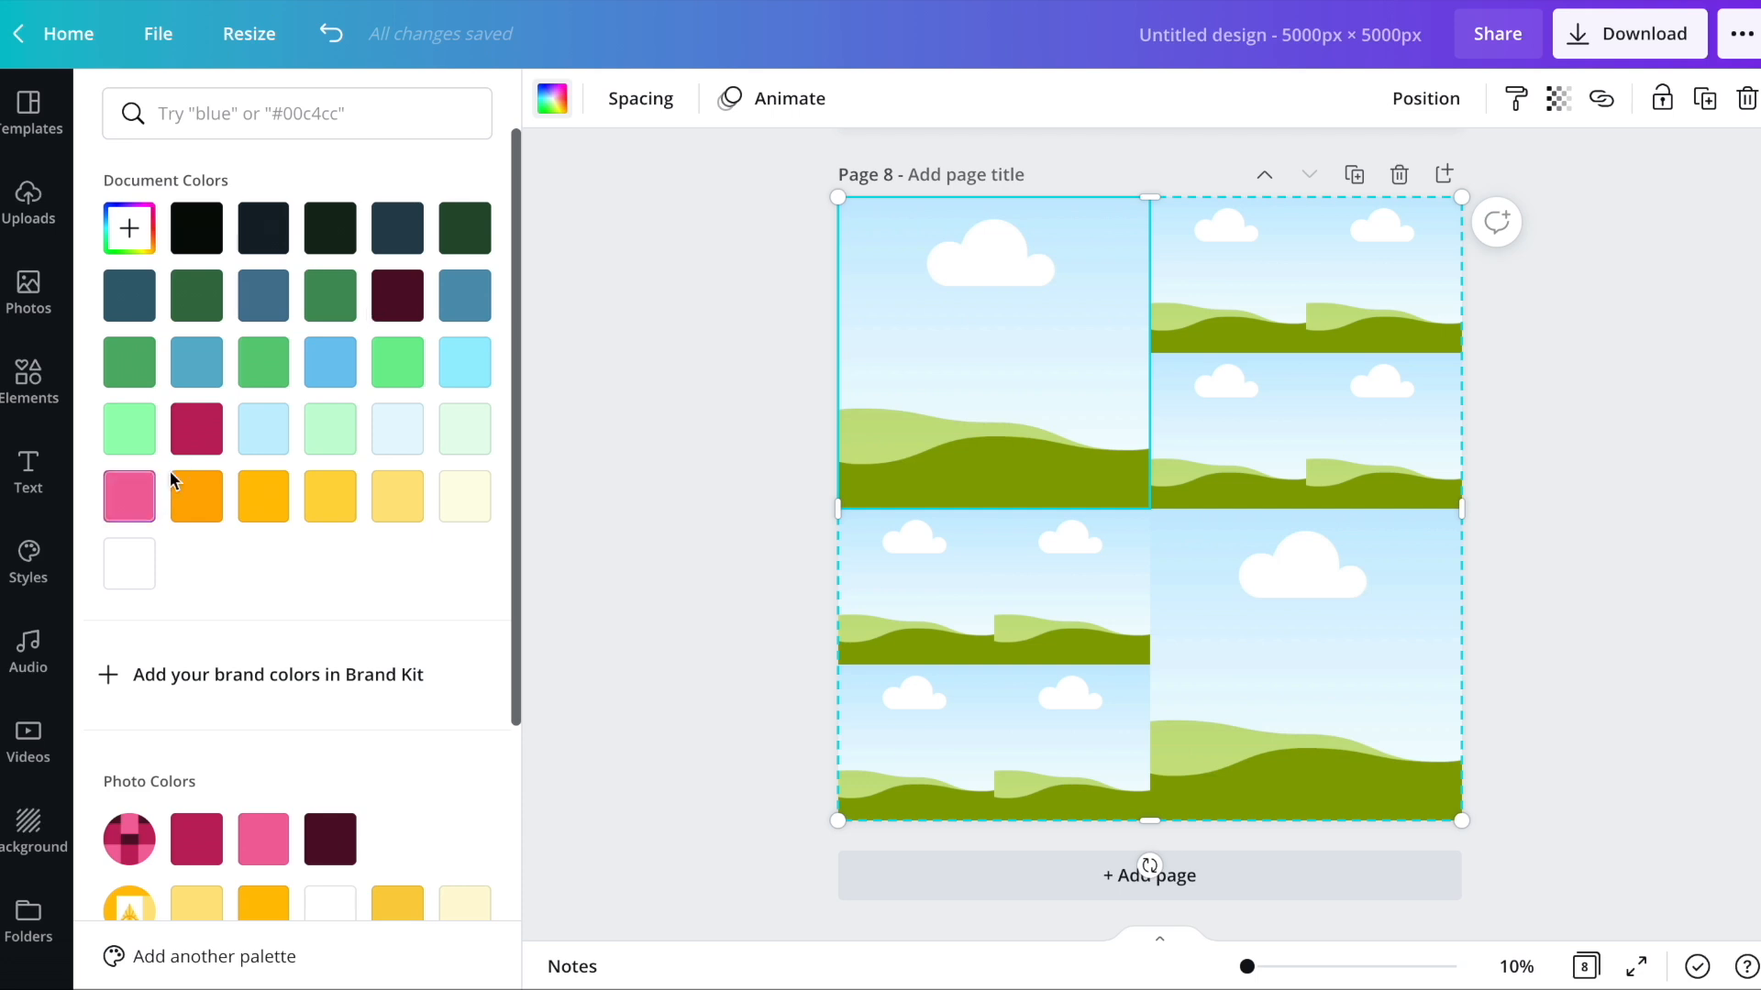
{"action": "left_click", "coordinate": [125, 240]}
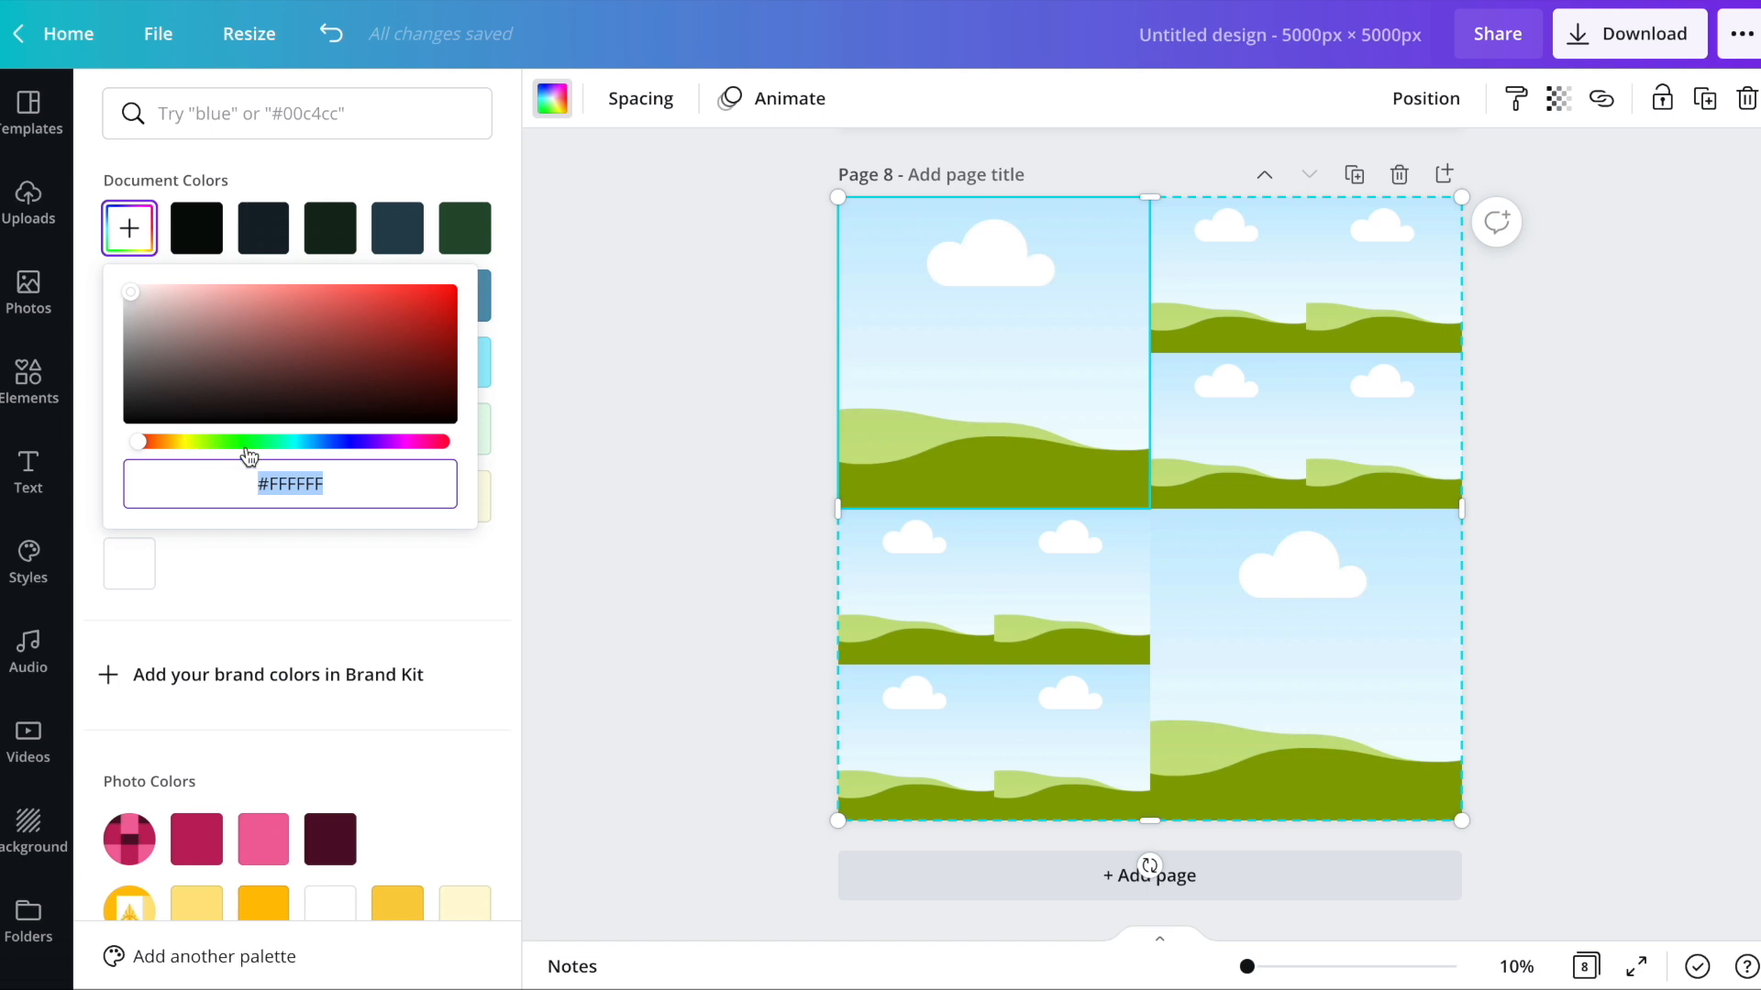
{"action": "left_click", "coordinate": [377, 443]}
{"action": "left_click", "coordinate": [254, 380]}
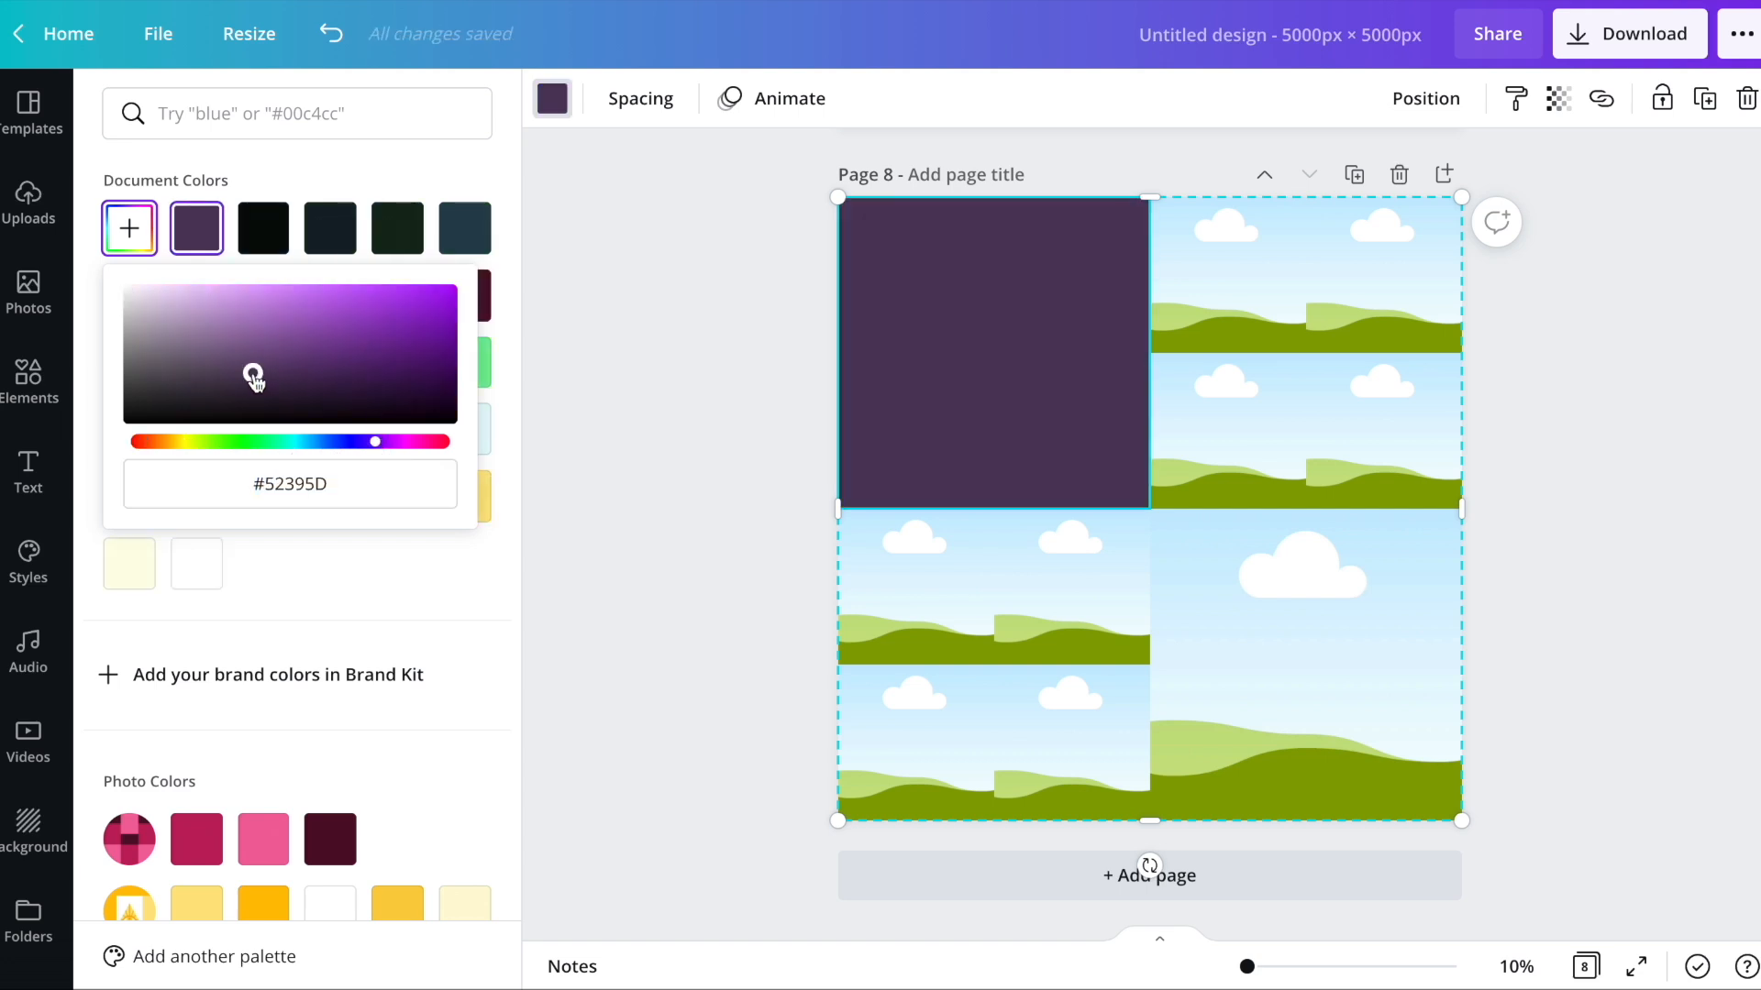
{"action": "left_click", "coordinate": [1359, 783]}
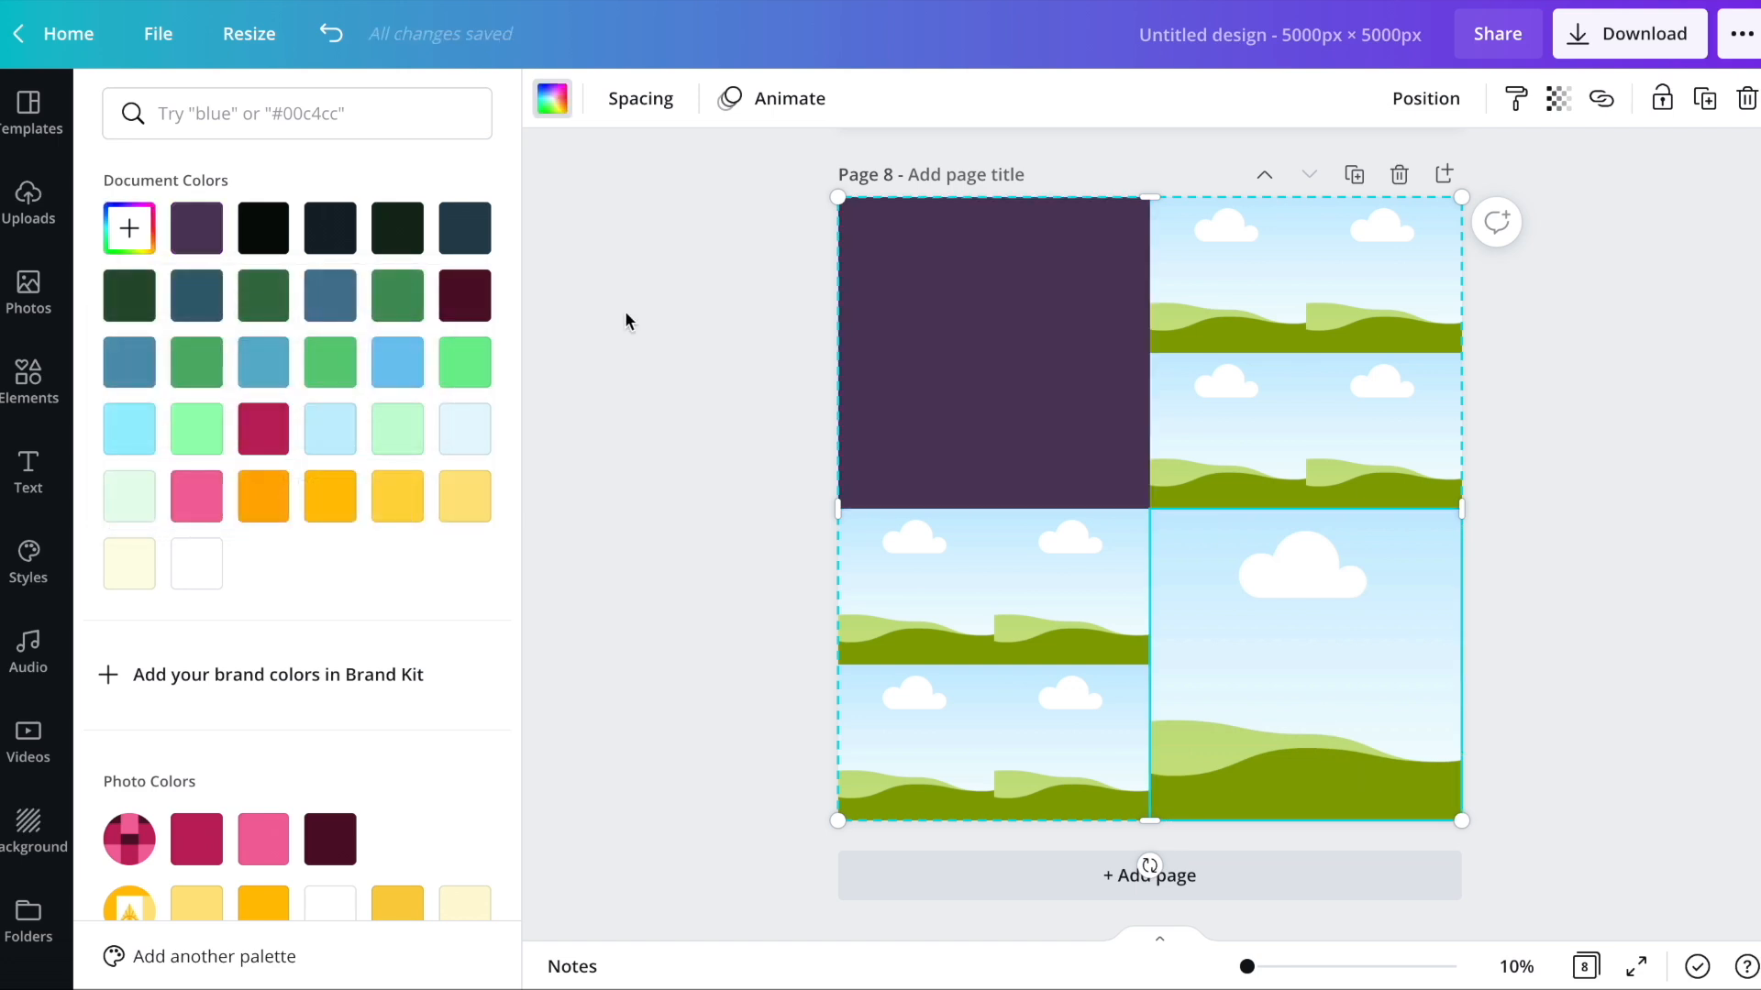
{"action": "left_click", "coordinate": [203, 237]}
- Color the first small cell beside the upper-left large cell a richer purple, #66387B
{"action": "left_click", "coordinate": [1224, 268]}
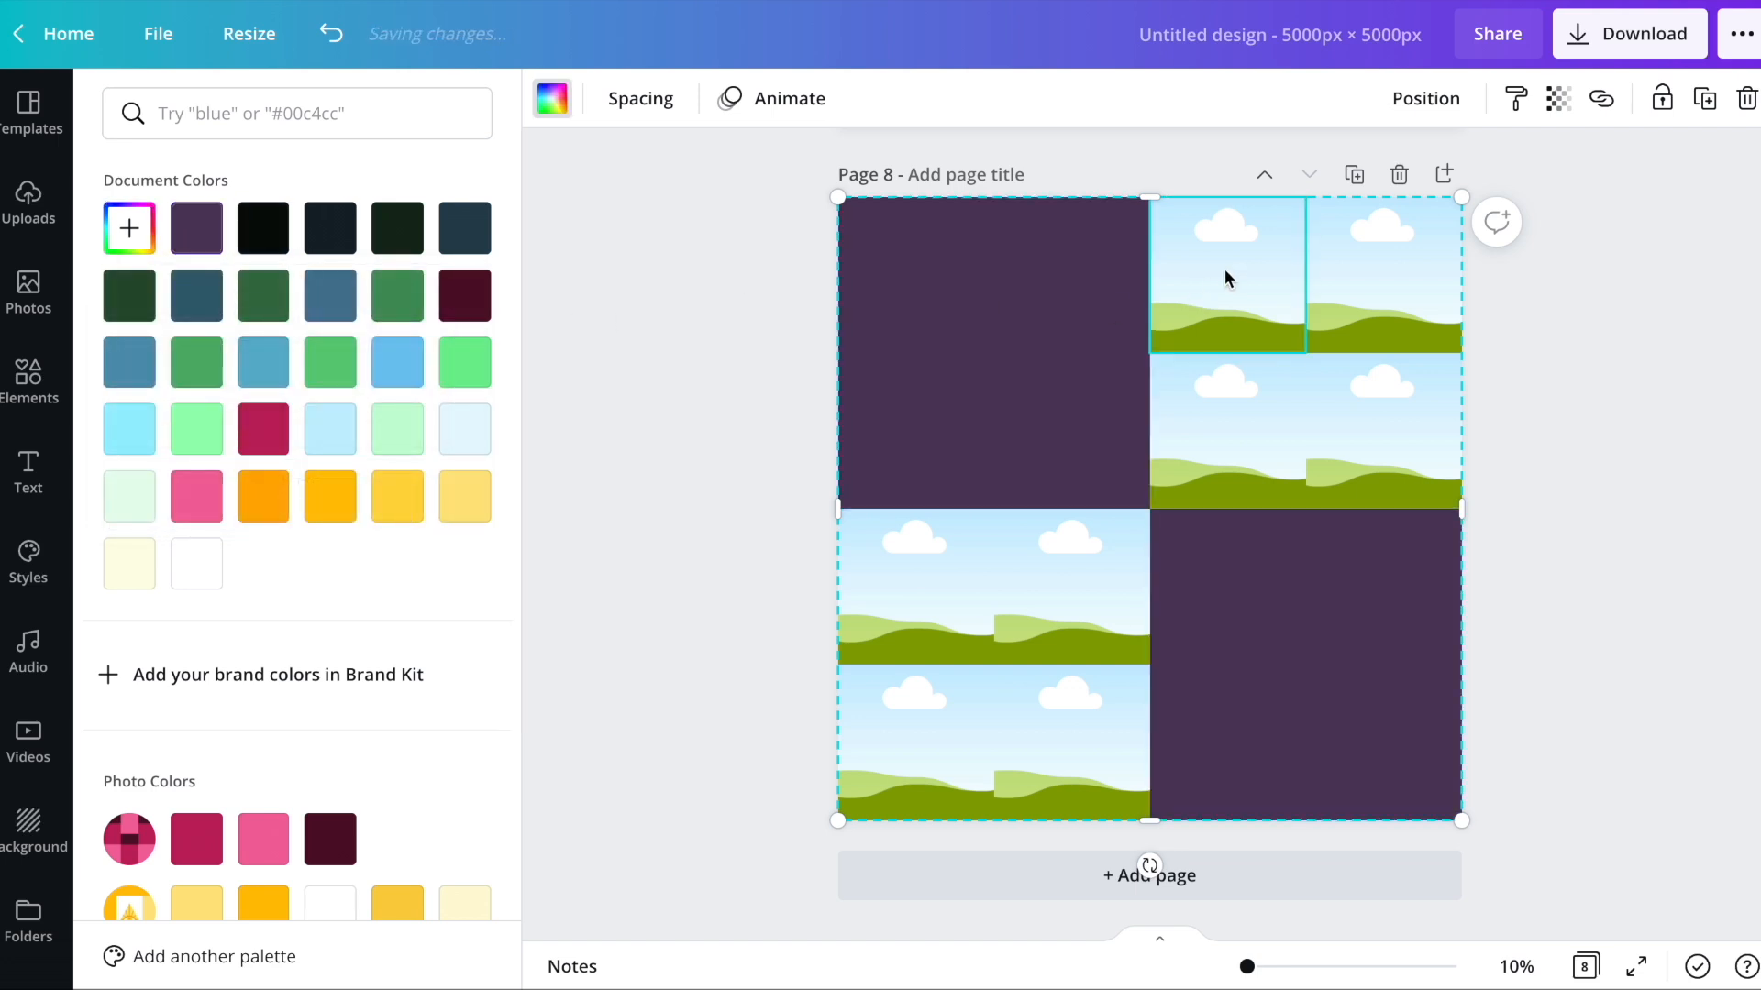
{"action": "left_click", "coordinate": [191, 218]}
{"action": "left_click", "coordinate": [129, 228]}
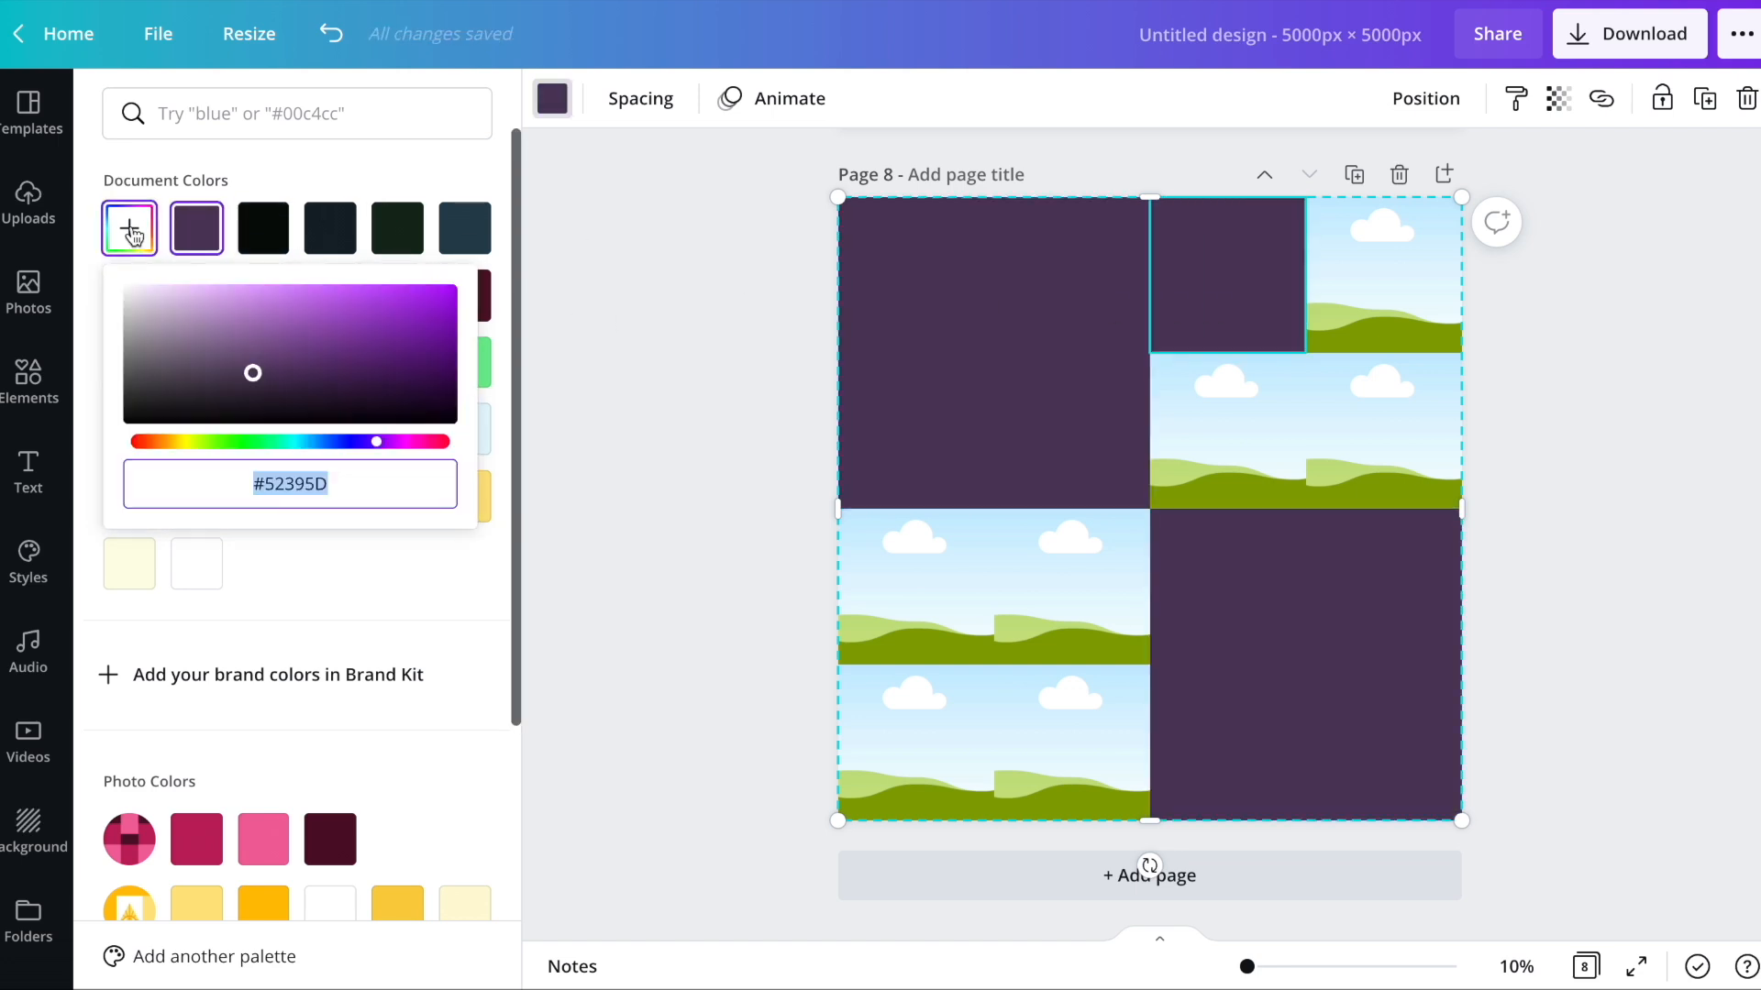
{"action": "left_click", "coordinate": [306, 357]}
- Color the small cell in the page's upper-right corner a brighter medium purple derived from #66387B
{"action": "left_click", "coordinate": [1333, 237]}
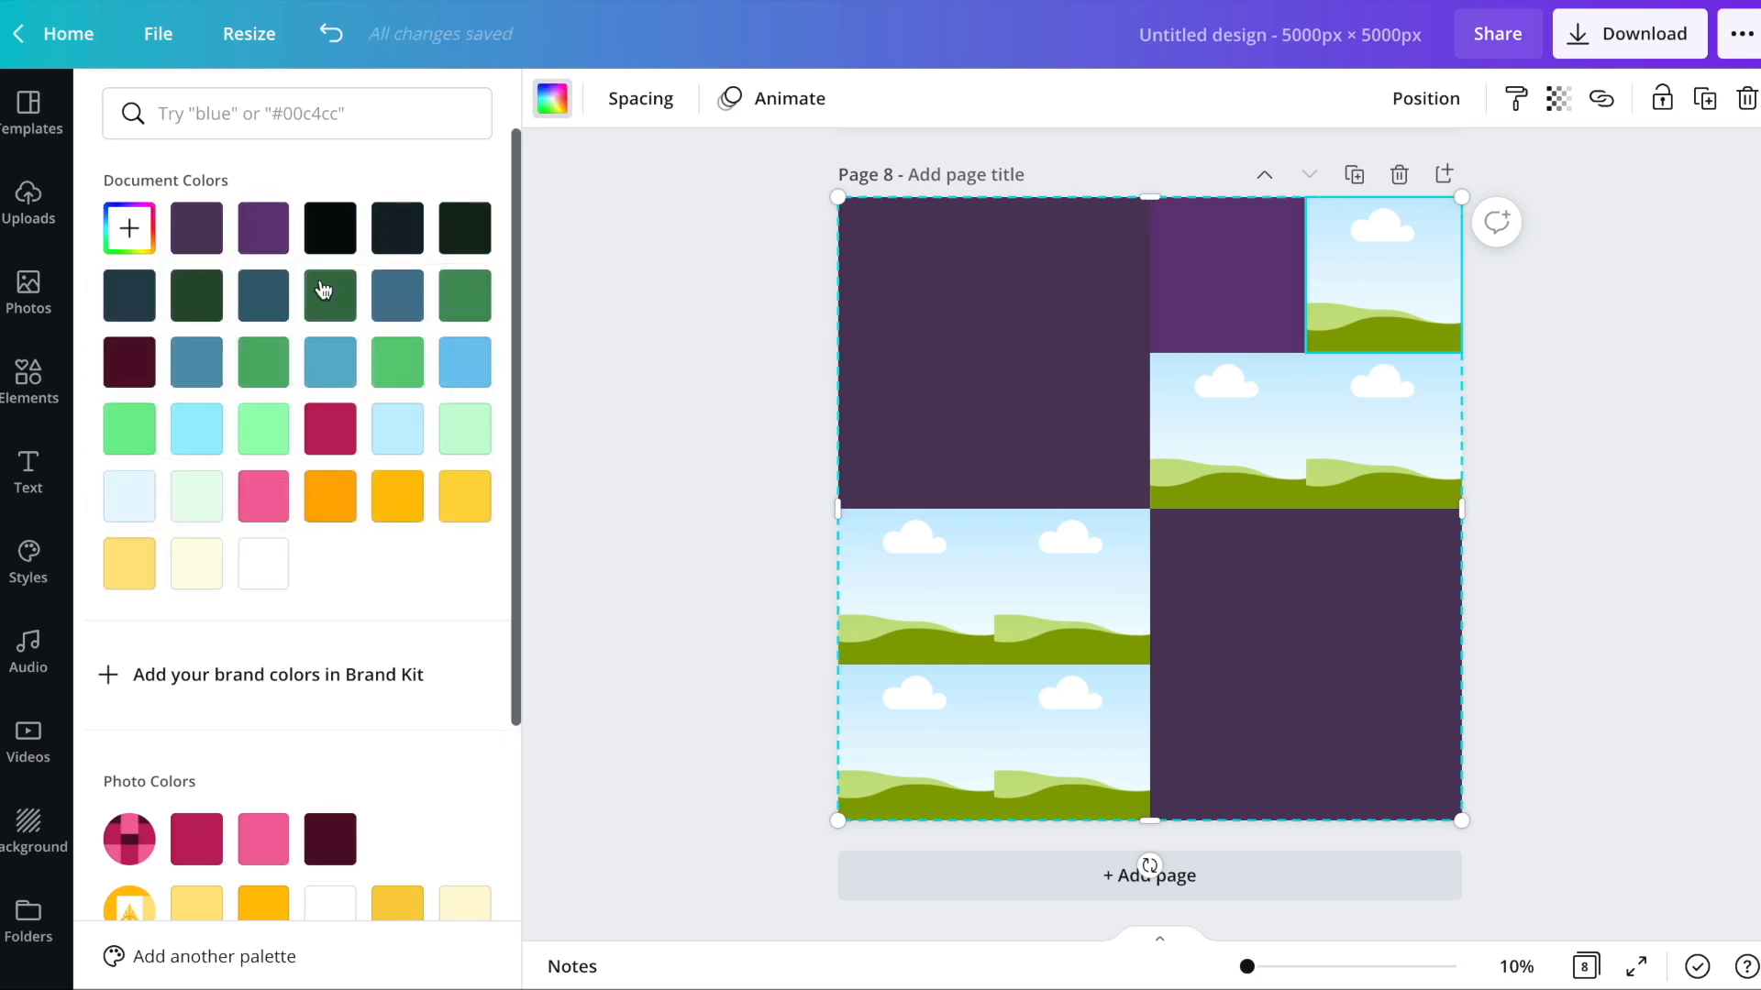
{"action": "left_click", "coordinate": [263, 229]}
{"action": "left_click", "coordinate": [130, 227]}
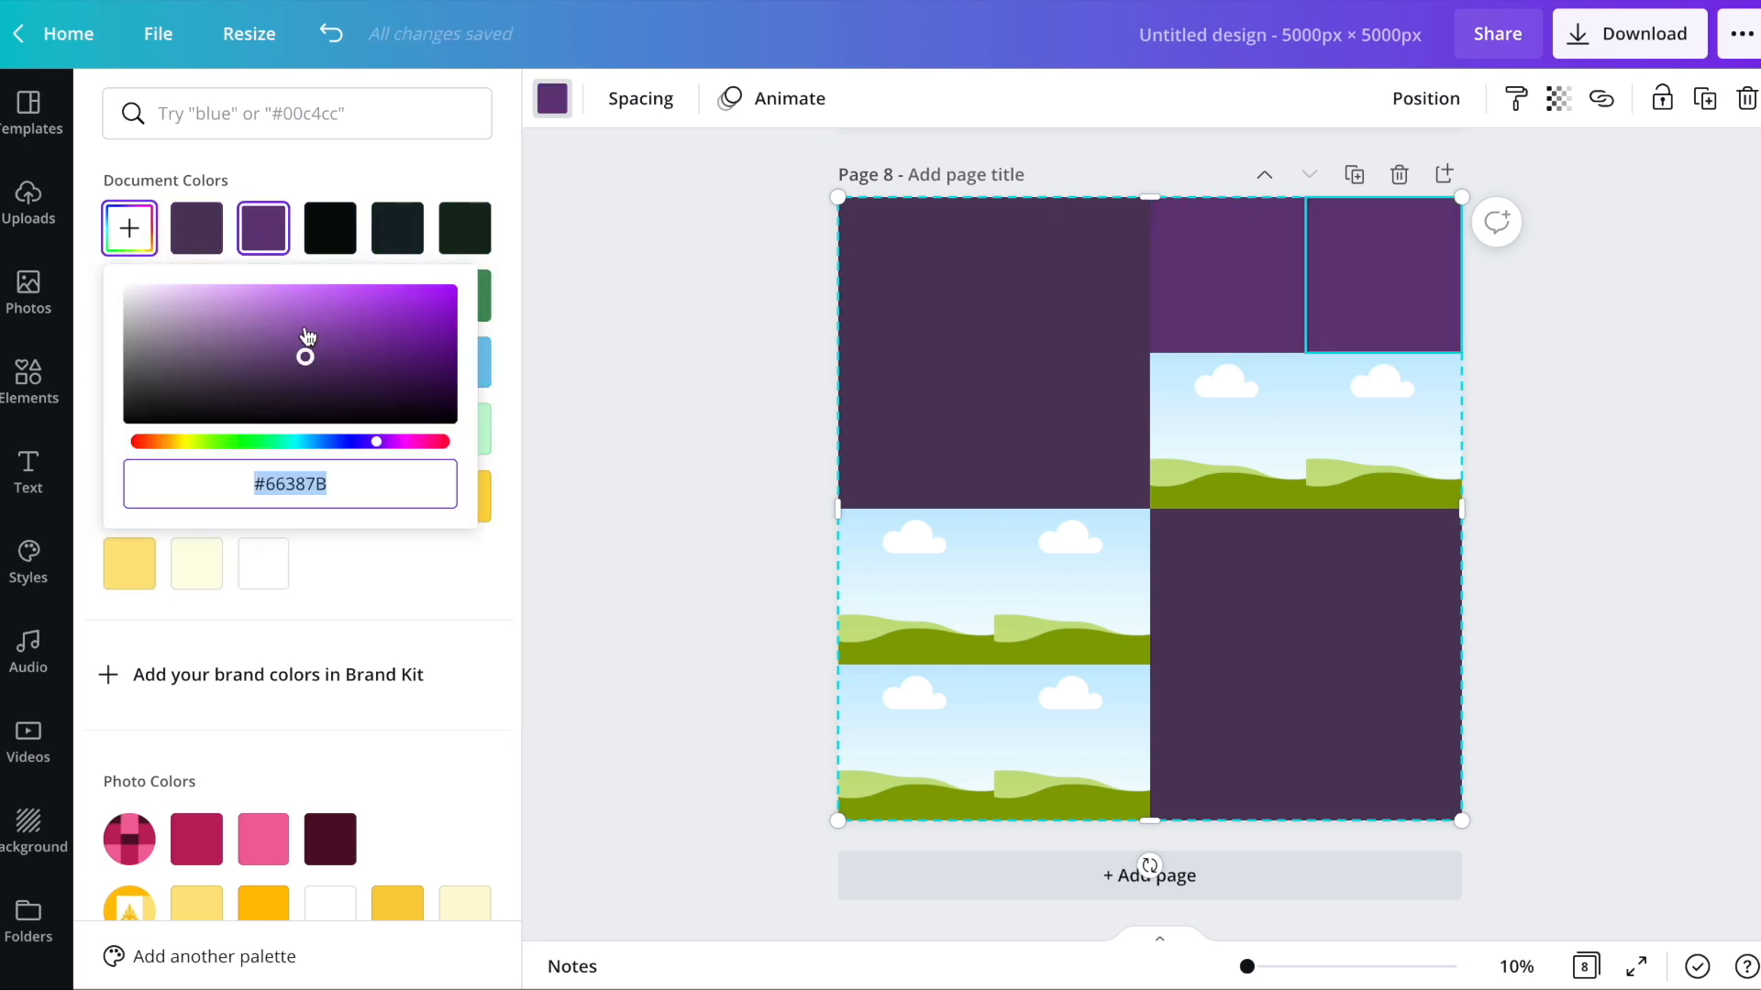
{"action": "left_click_drag", "start_coordinate": [304, 357], "coordinate": [302, 321]}
- Color the remaining small cells in purple shades from #66387B to pale lavender, with medium purple in the page's lower-left corner
{"action": "left_click", "coordinate": [1216, 387]}
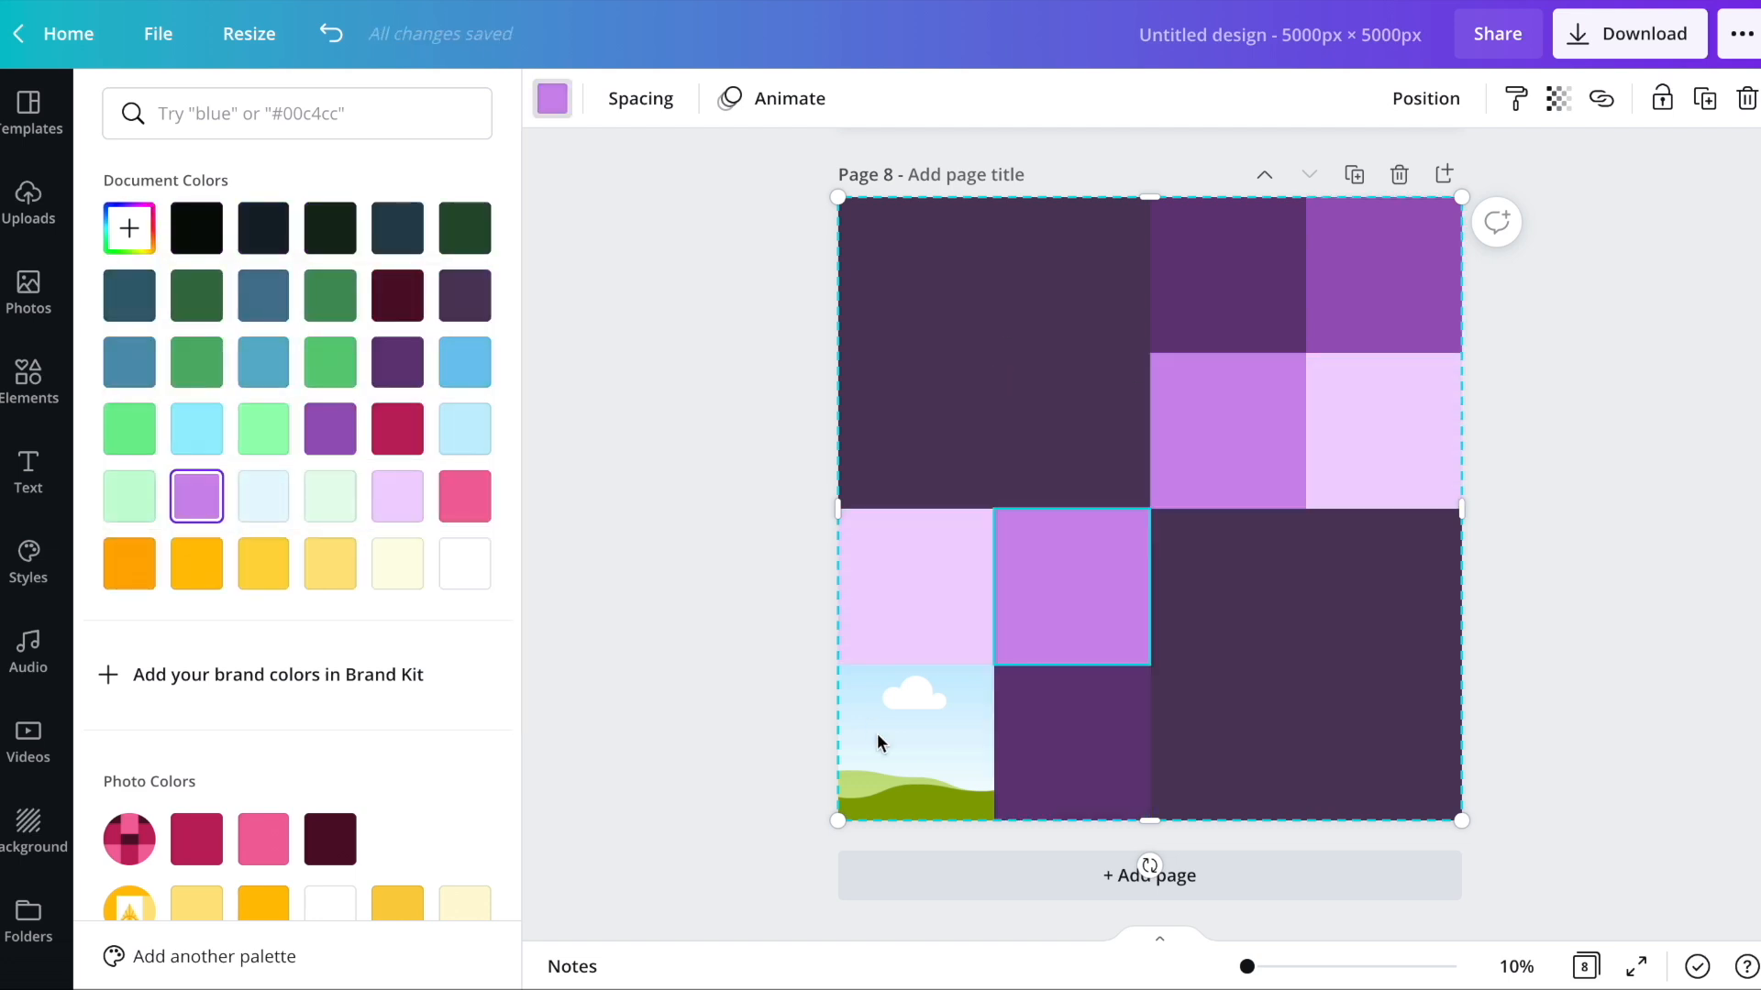
{"action": "left_click", "coordinate": [877, 733]}
{"action": "left_click", "coordinate": [329, 430]}
{"action": "left_click", "coordinate": [774, 459]}
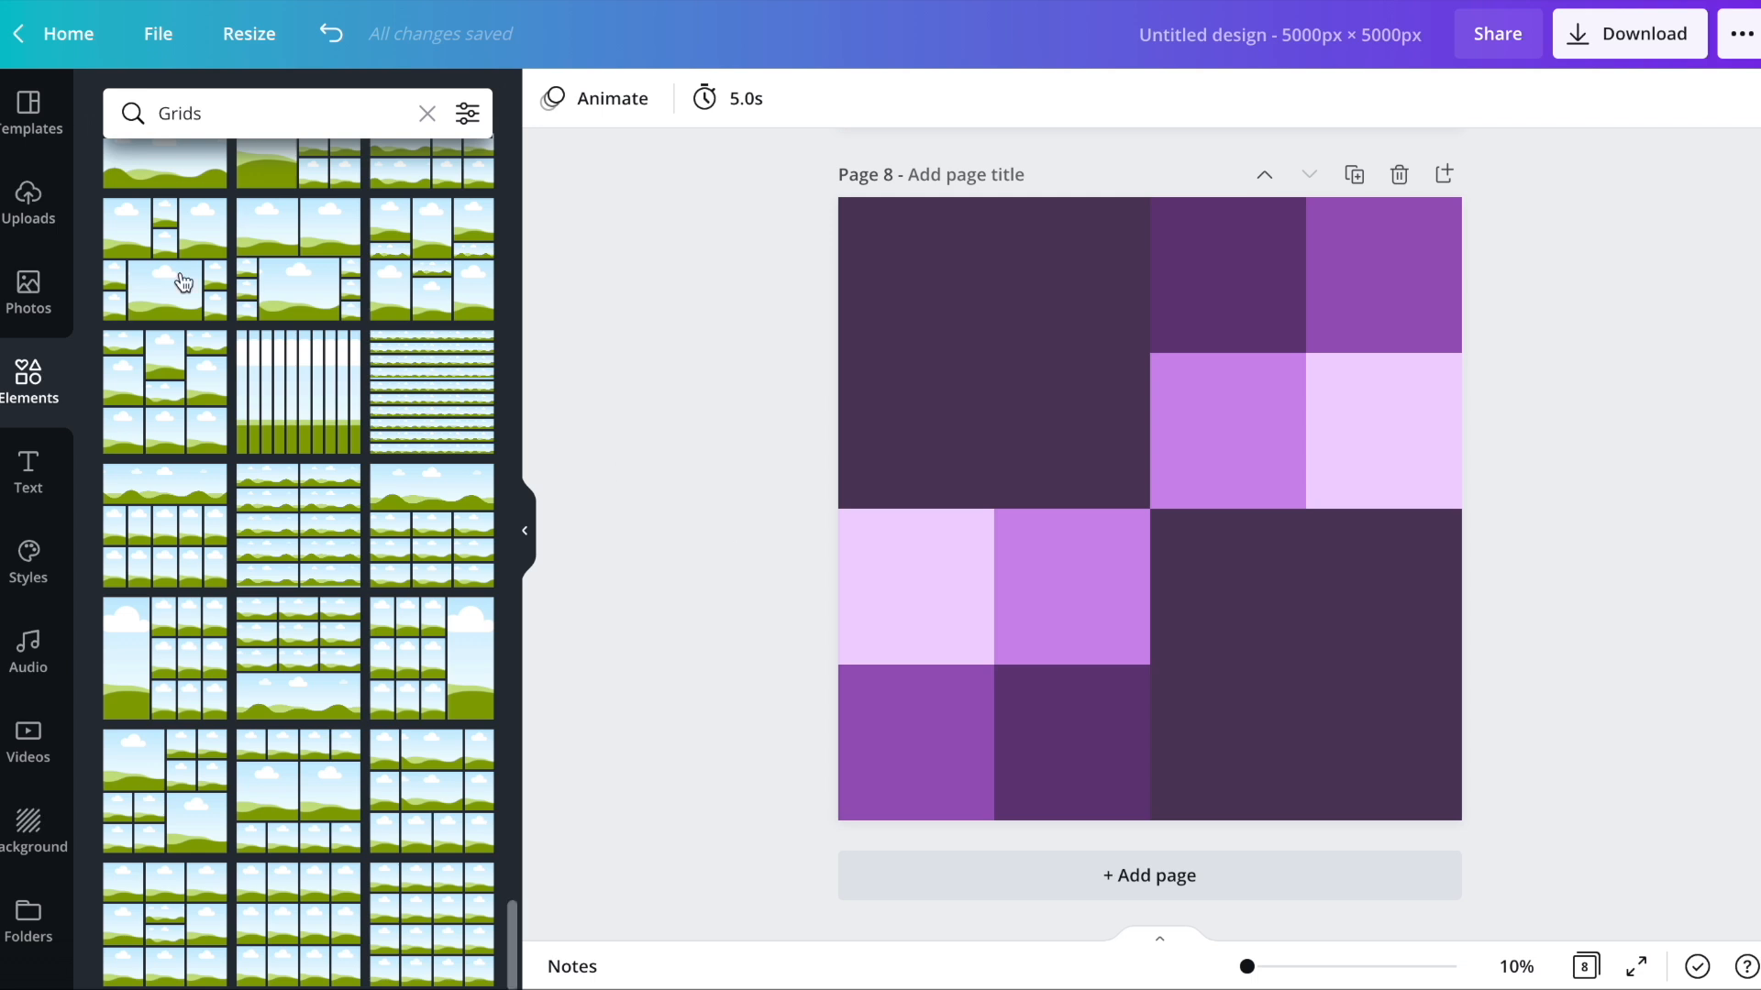
- Search the elements library for "square" and look through the results for a graphic that suits the grid cells
{"action": "left_click", "coordinate": [243, 104]}
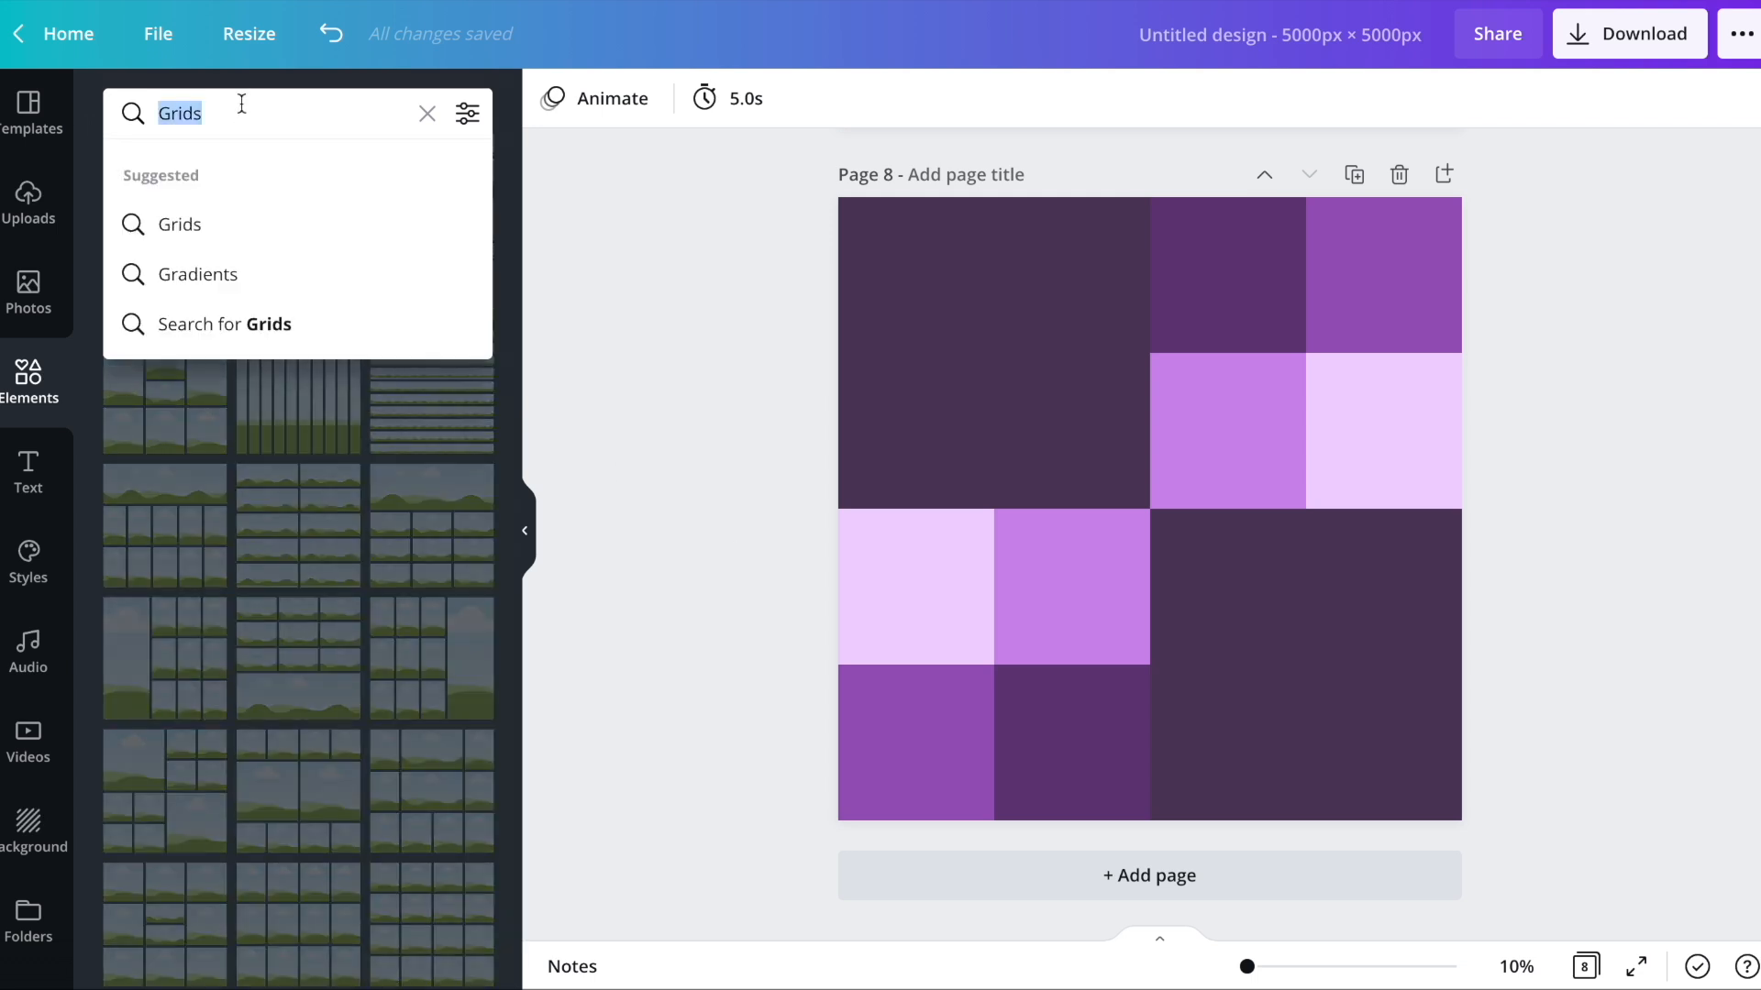
{"action": "type", "text": "squa"}
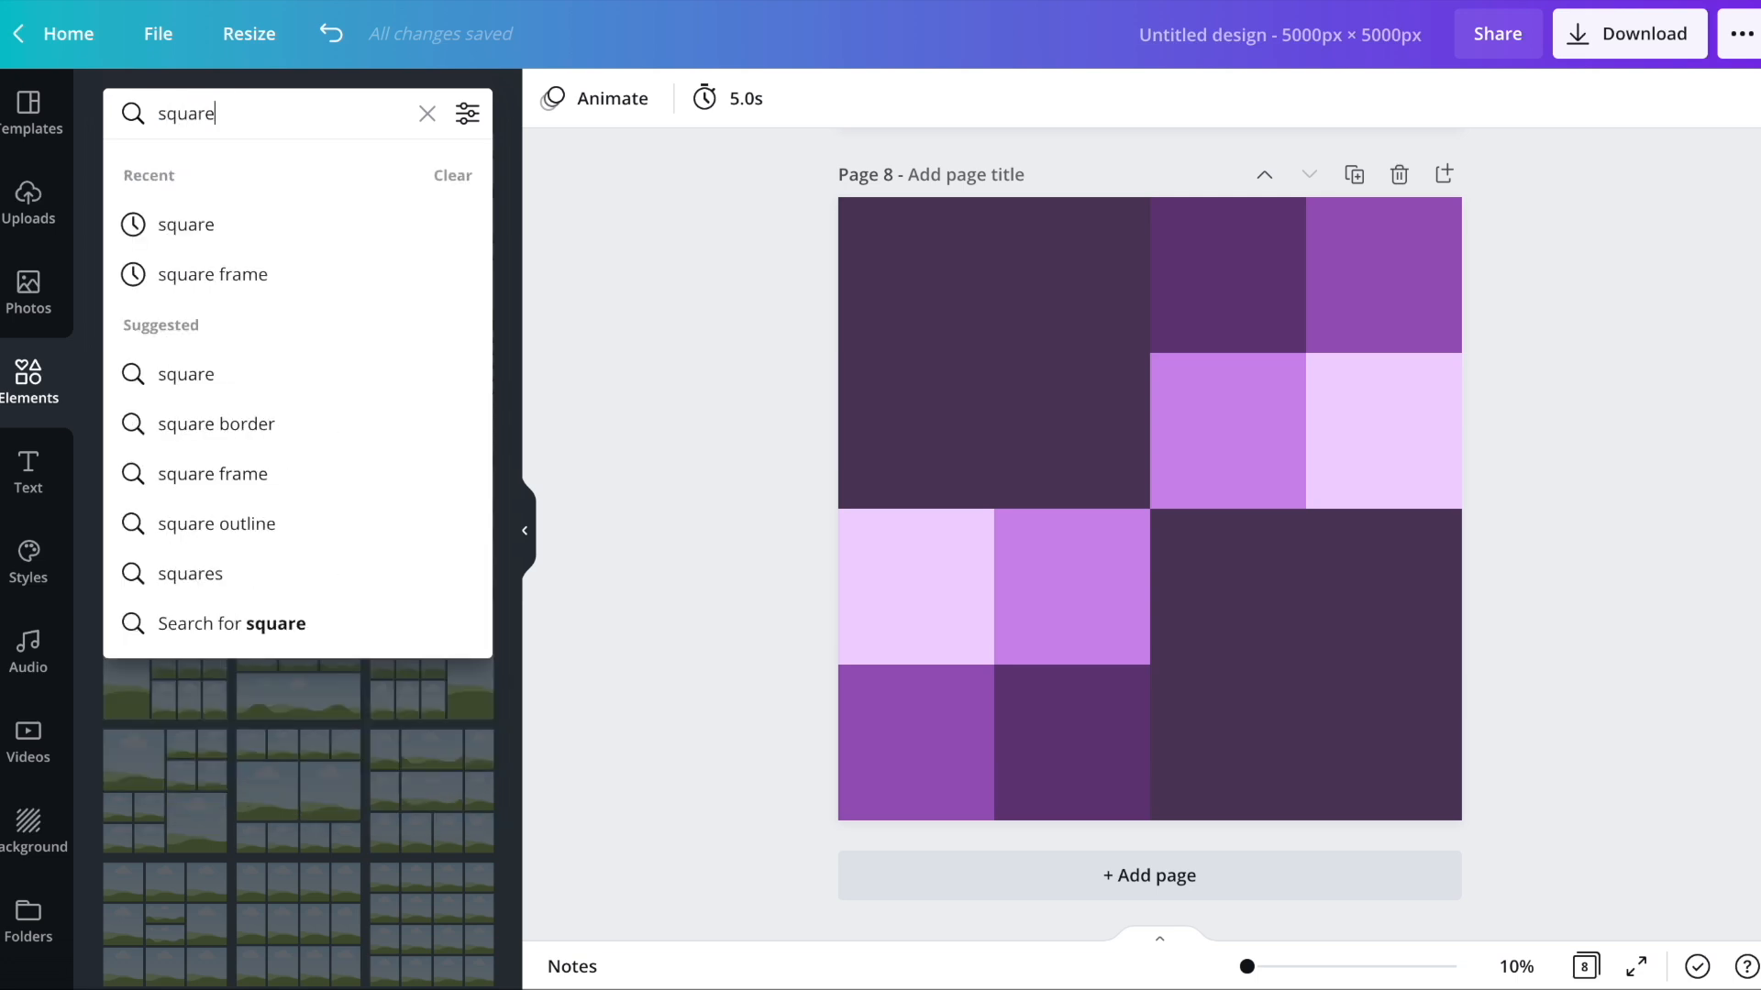
{"action": "type", "text": "re"}
{"action": "key", "text": "Return"}
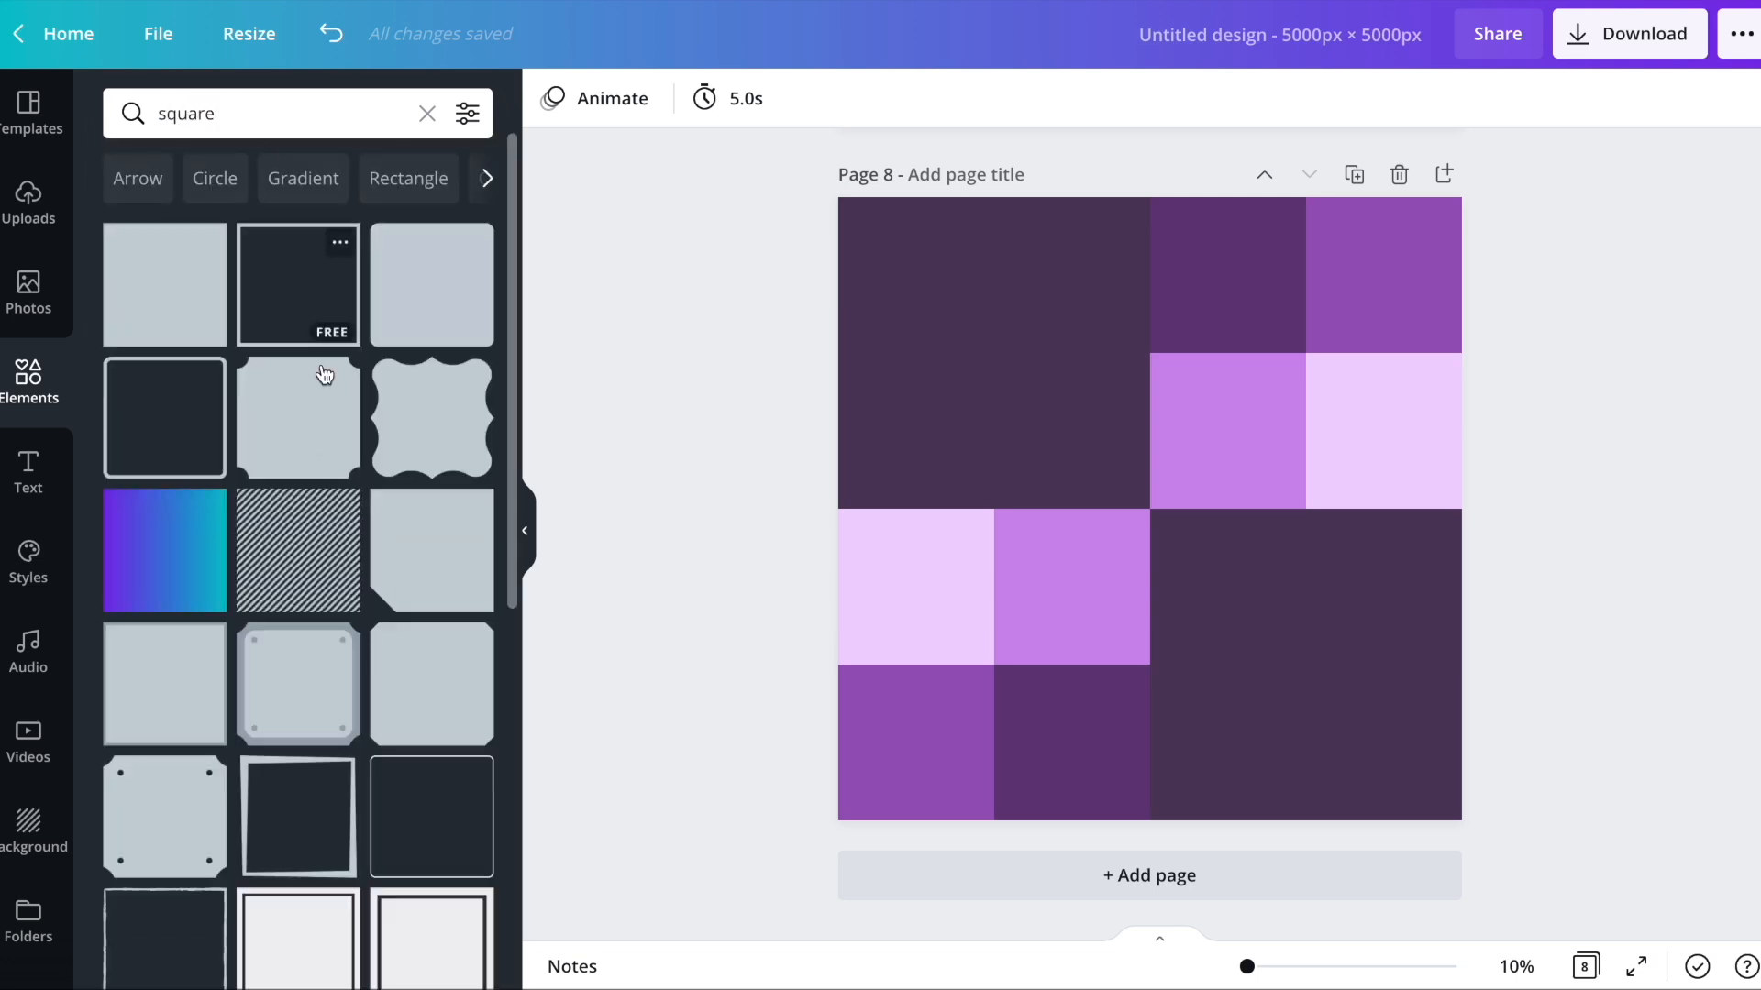
{"action": "left_click", "coordinate": [221, 111]}
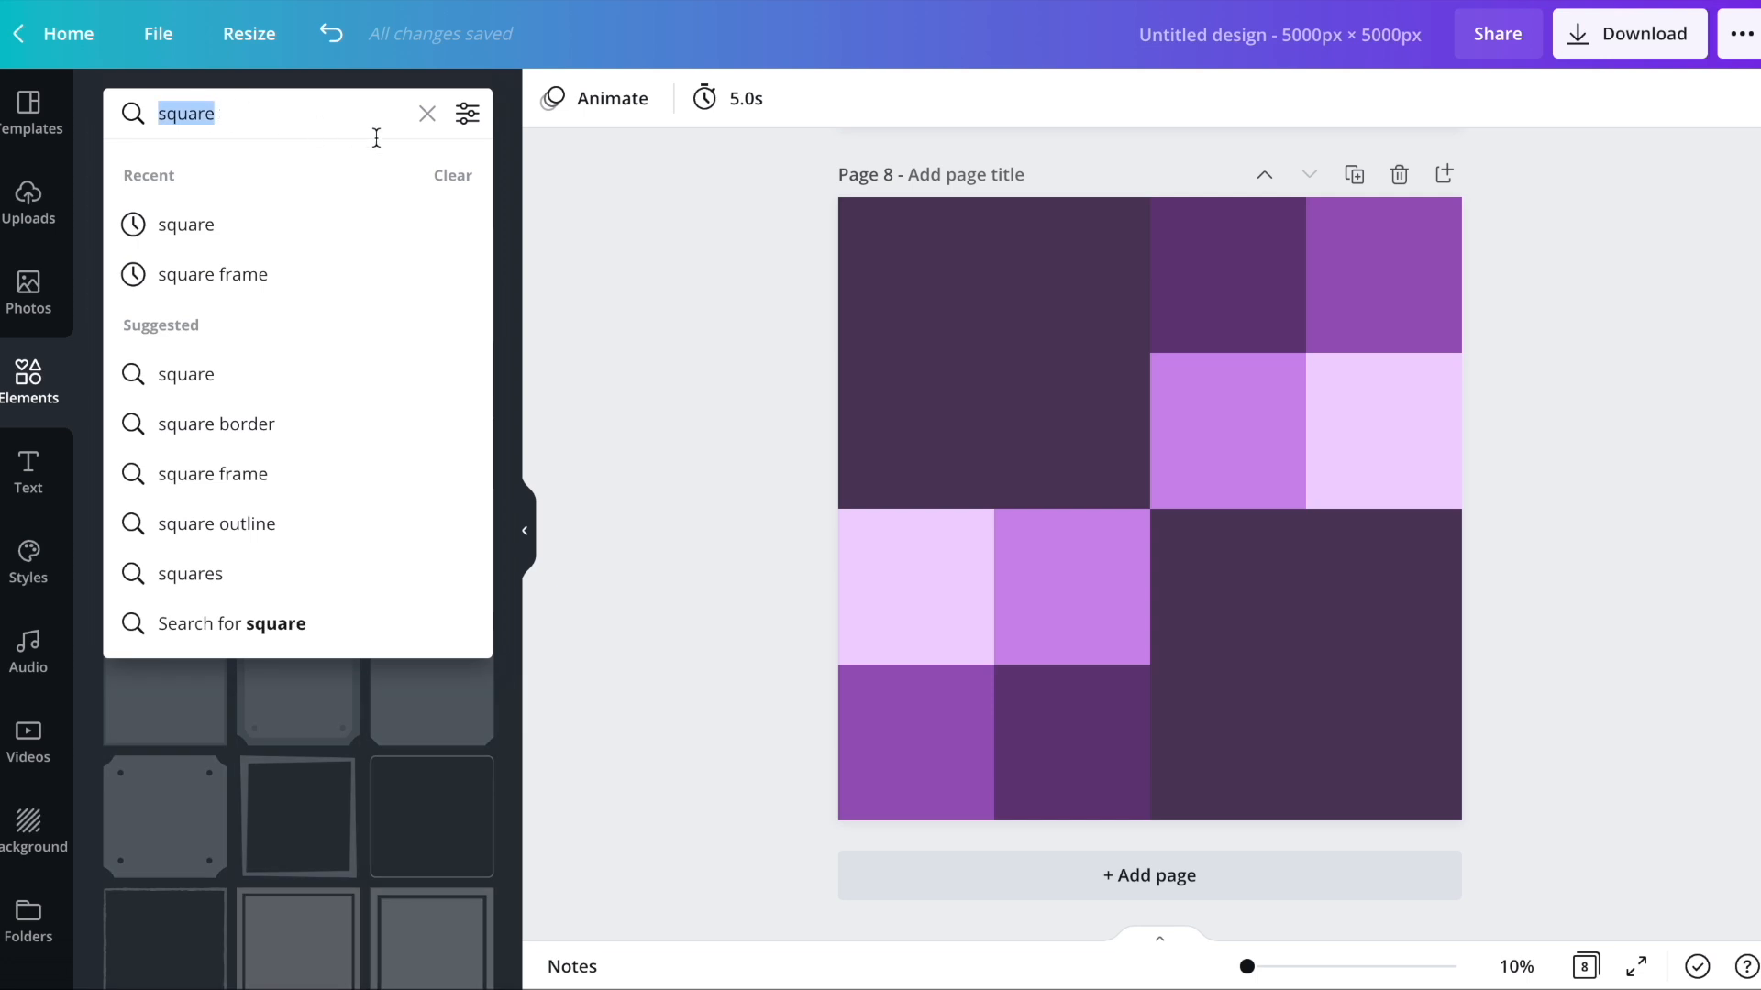
{"action": "left_click", "coordinate": [548, 220]}
{"action": "scroll", "coordinate": [237, 317], "scroll_direction": "down", "scroll_amount": 10}
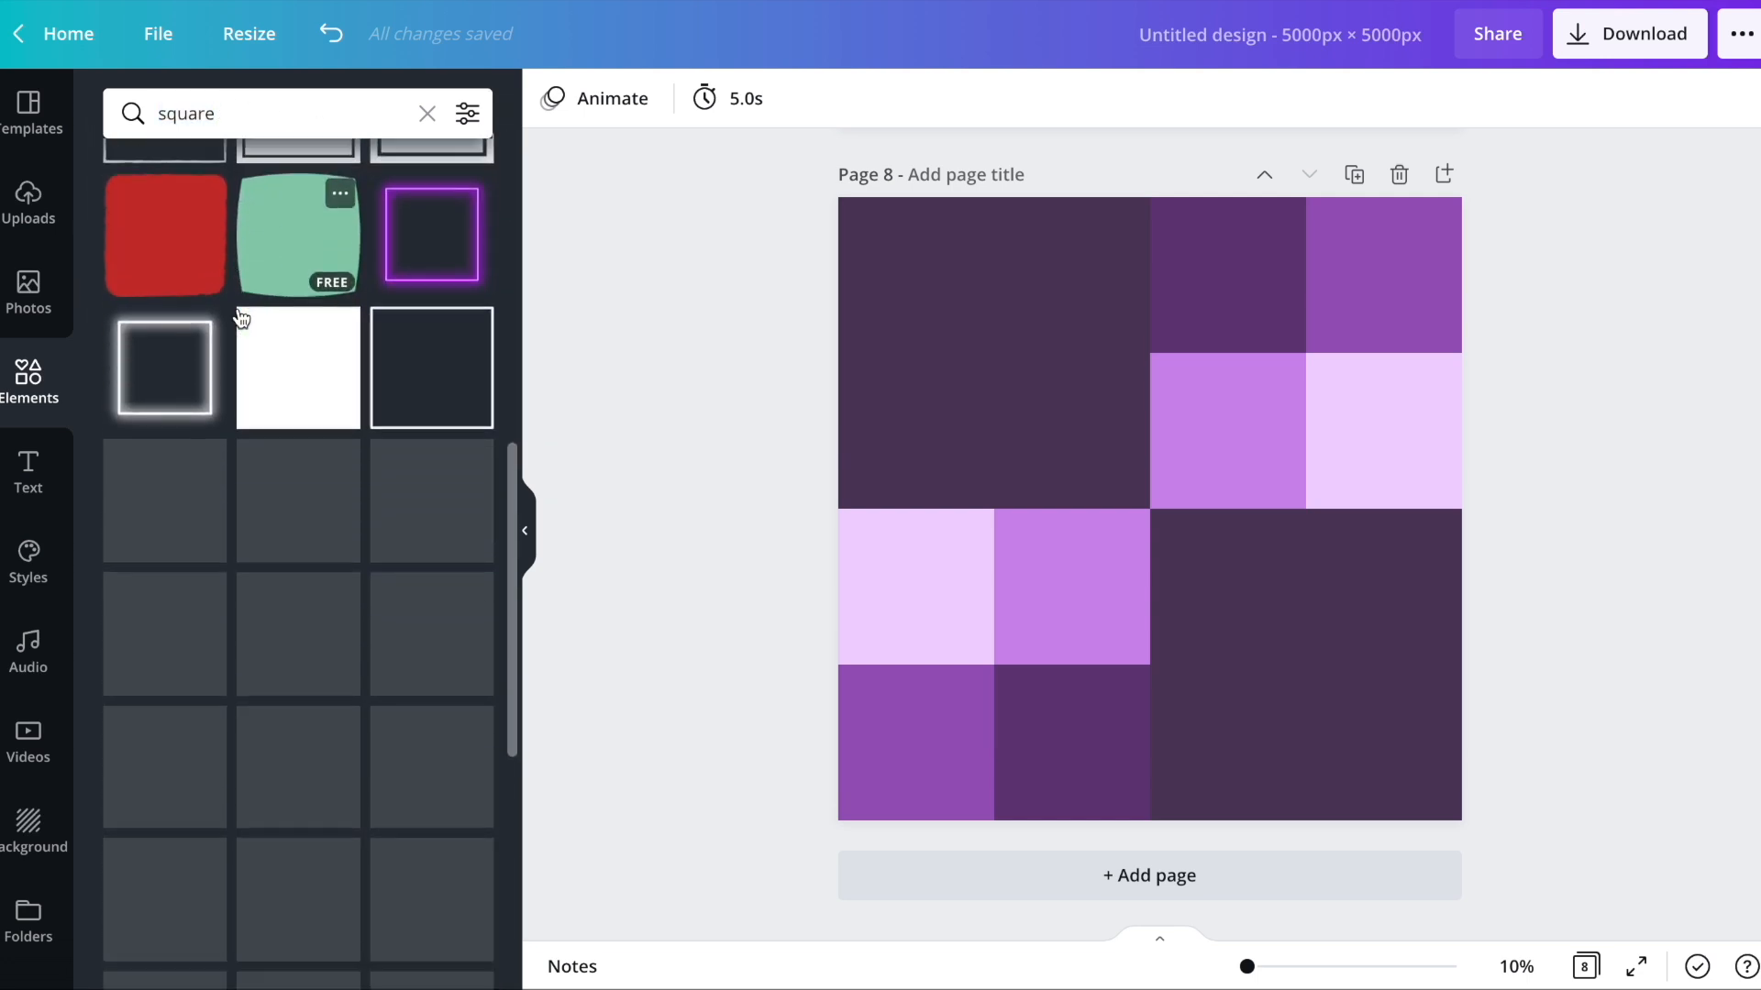
{"action": "scroll", "coordinate": [393, 578], "scroll_direction": "up", "scroll_amount": 3}
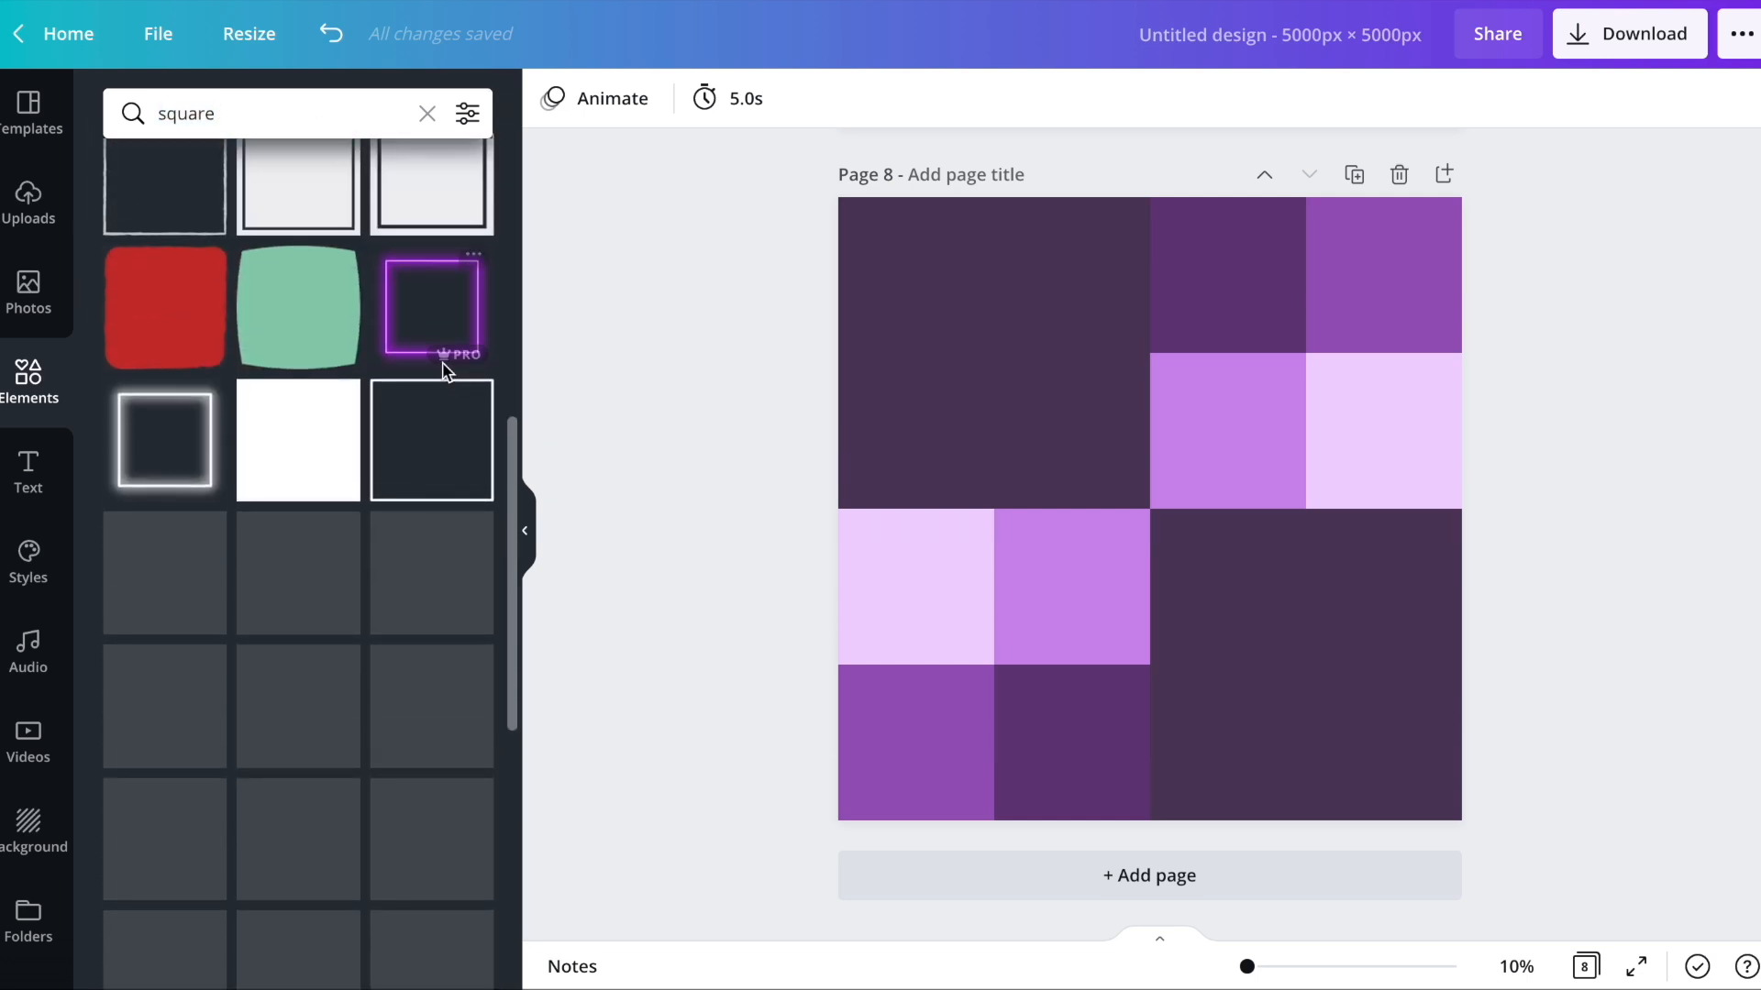
{"action": "scroll", "coordinate": [440, 319], "scroll_direction": "down", "scroll_amount": 8}
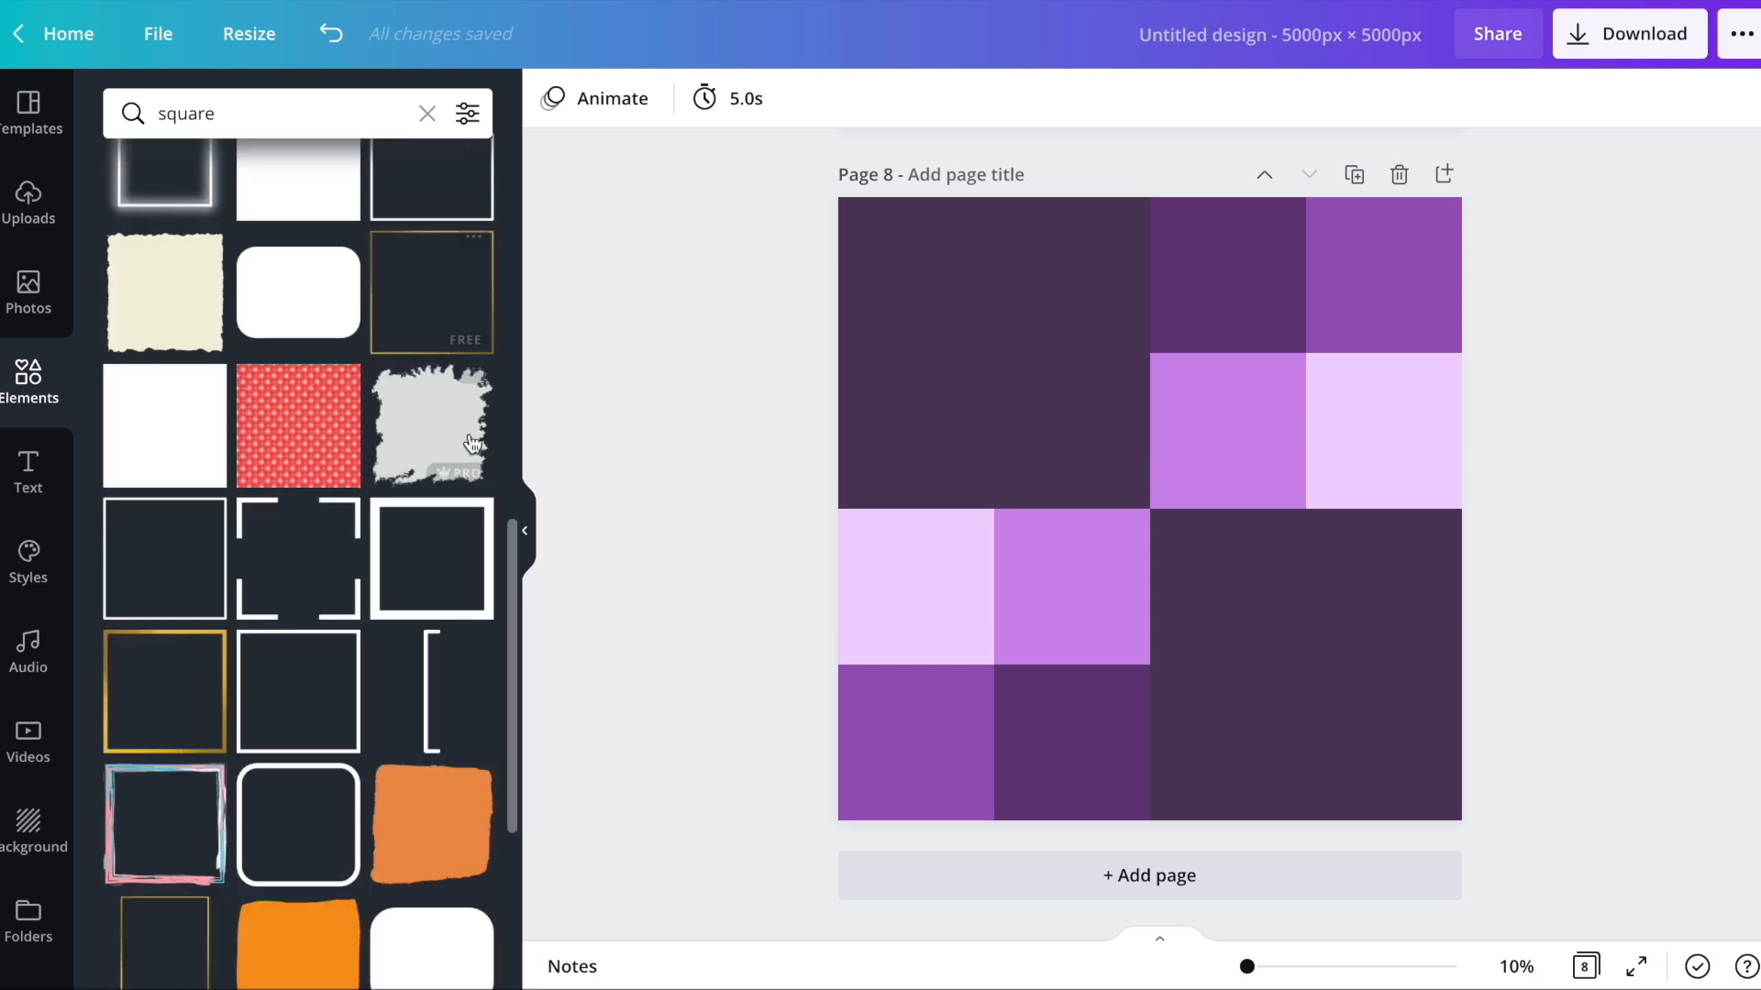
{"action": "scroll", "coordinate": [476, 455], "scroll_direction": "down", "scroll_amount": 2}
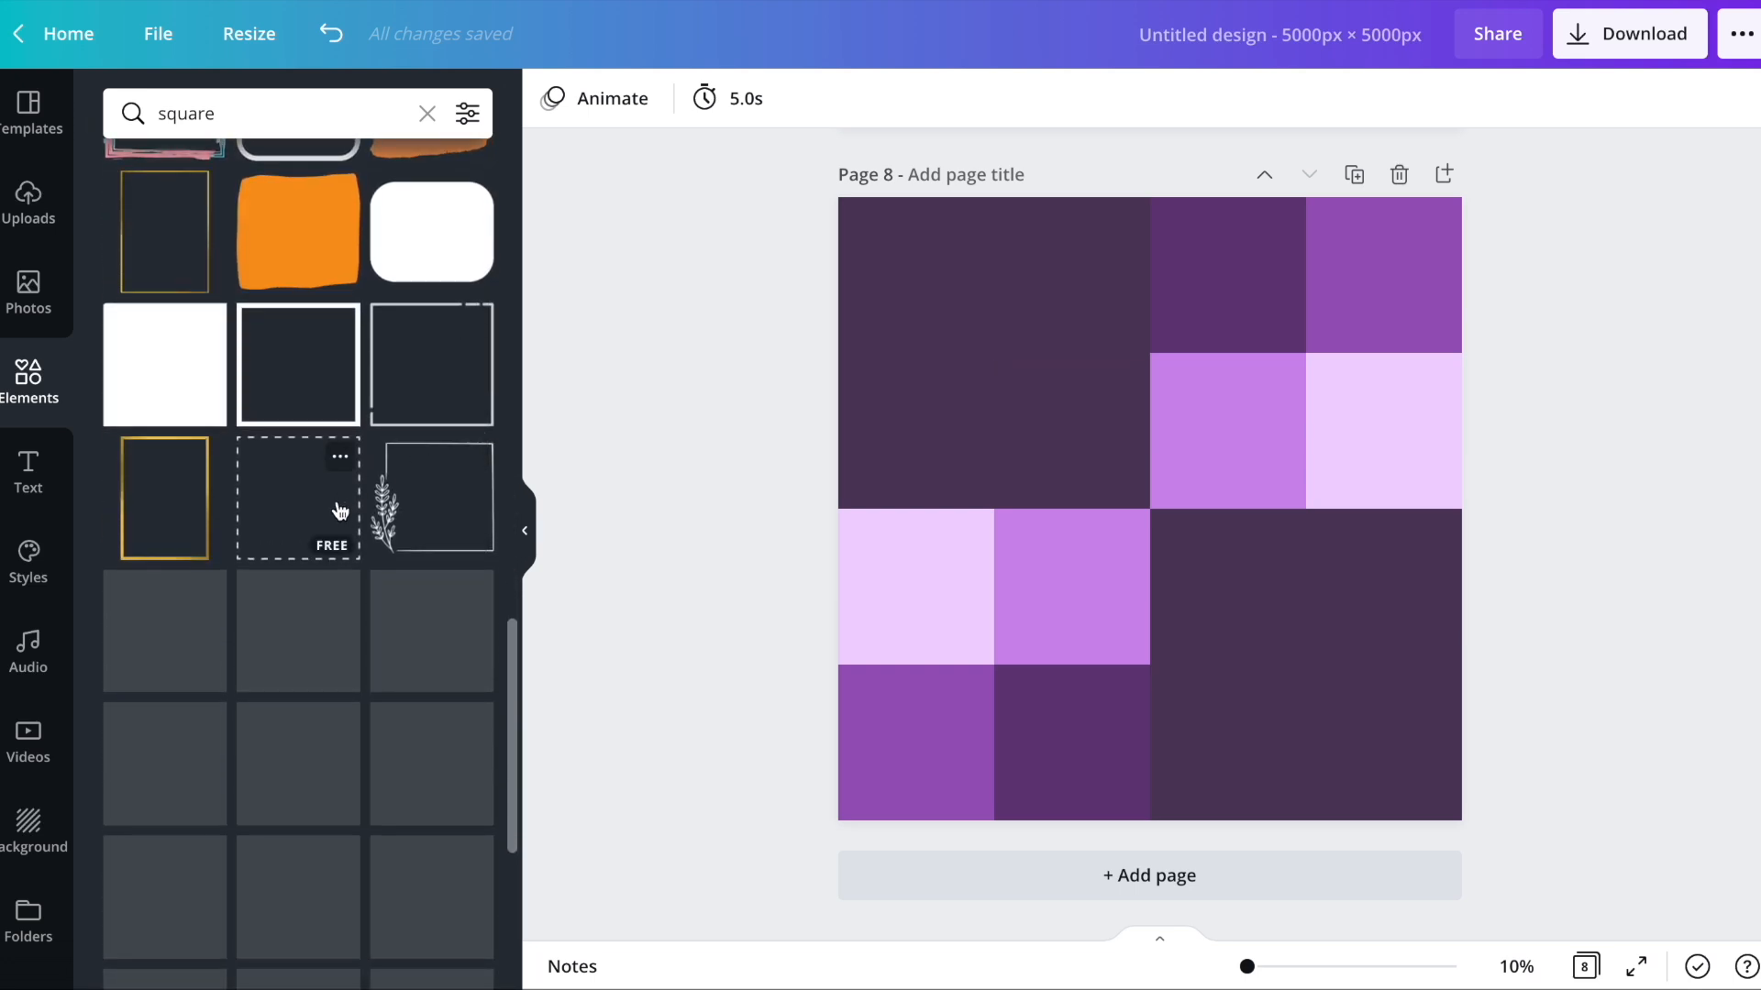
{"action": "scroll", "coordinate": [338, 507], "scroll_direction": "down", "scroll_amount": 3}
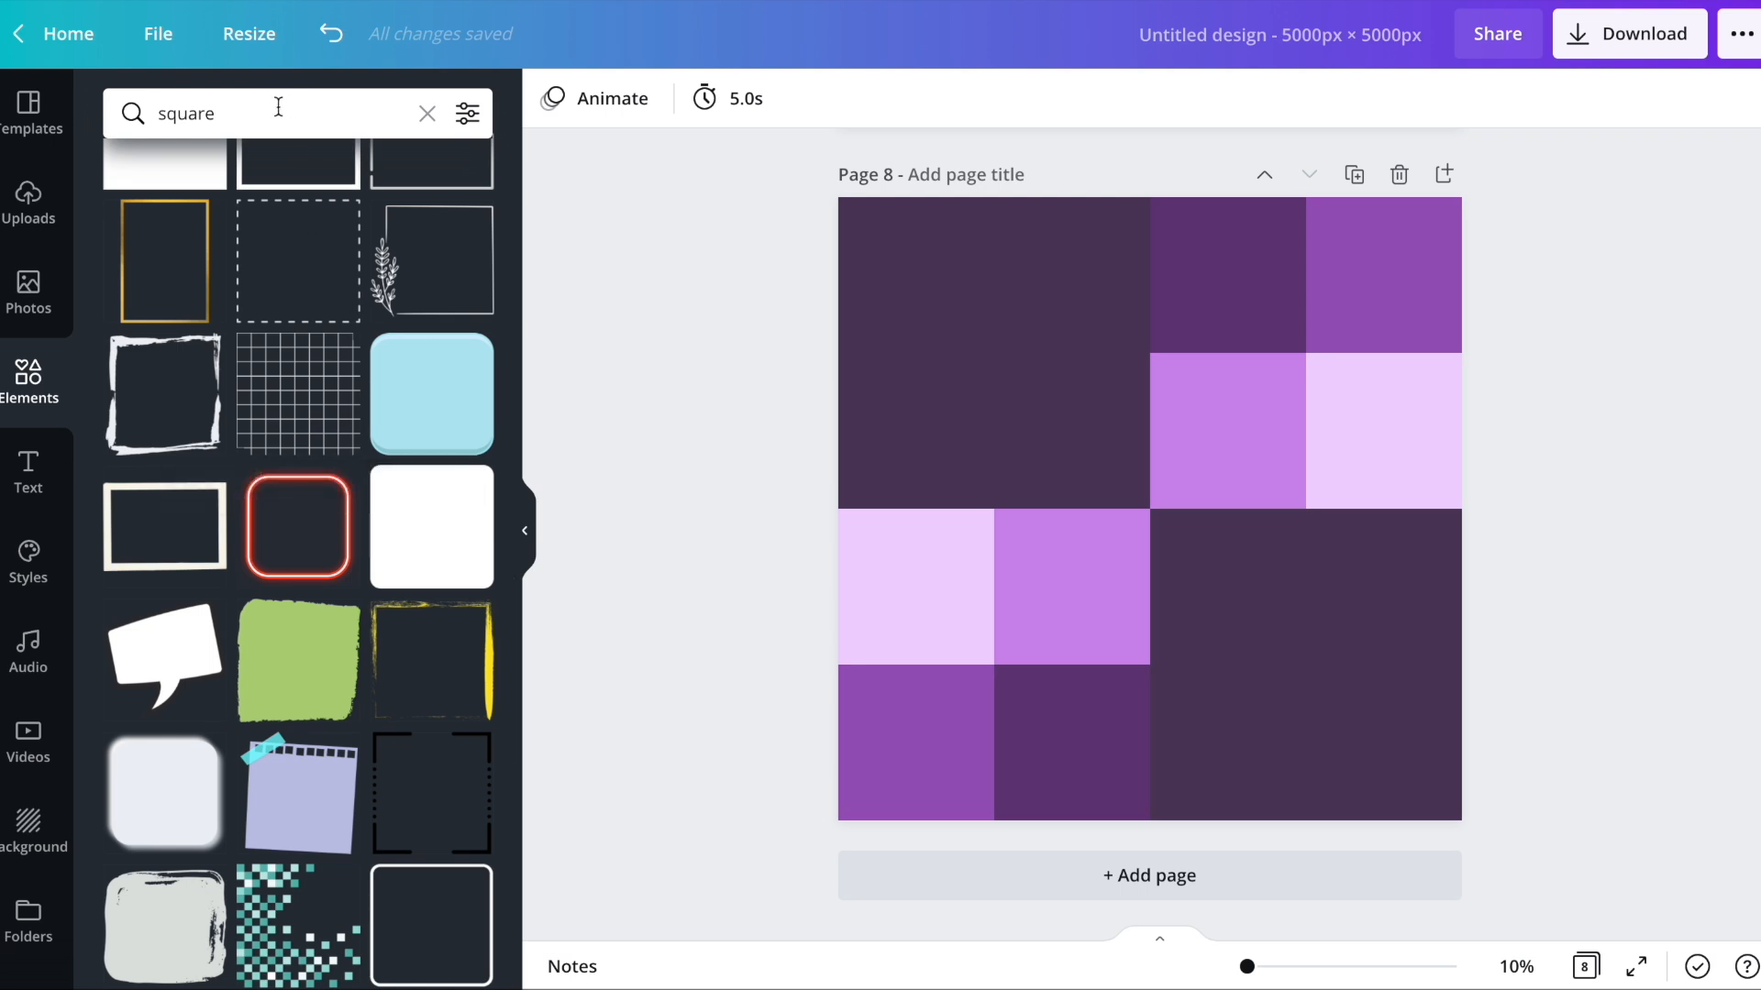
- Search the elements library for "sun"
{"action": "left_click", "coordinate": [249, 112]}
{"action": "type", "text": "sun"}
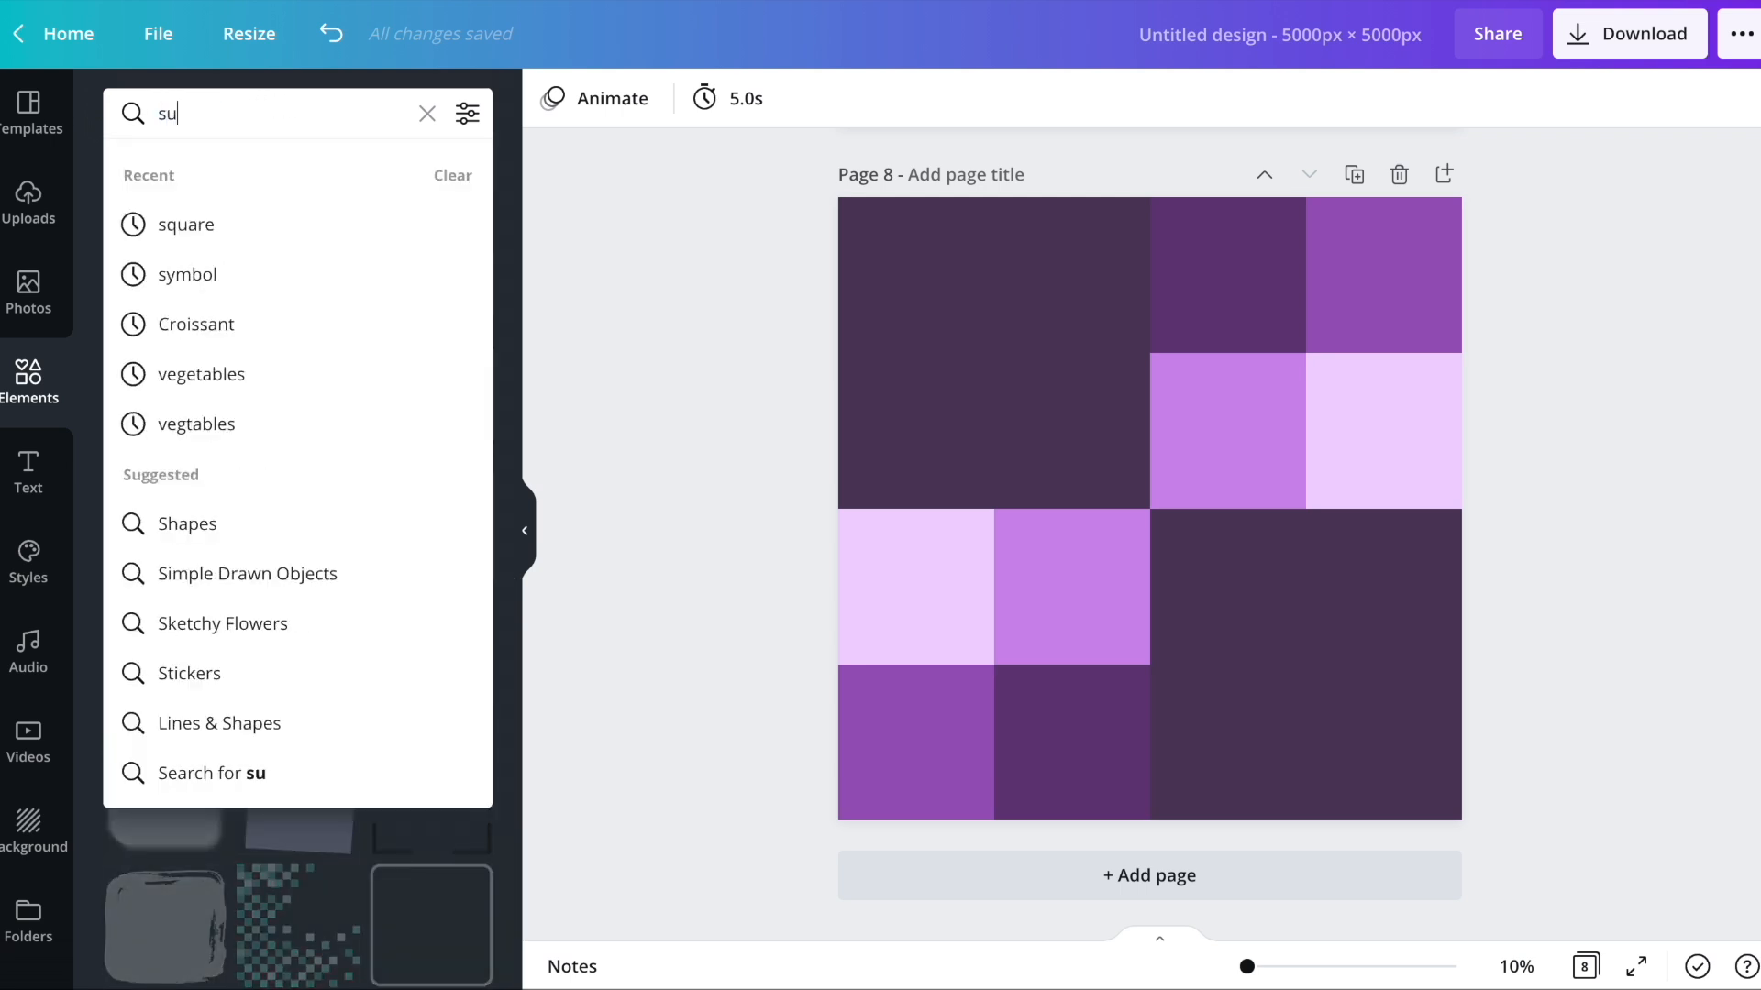
{"action": "key", "text": "Return"}
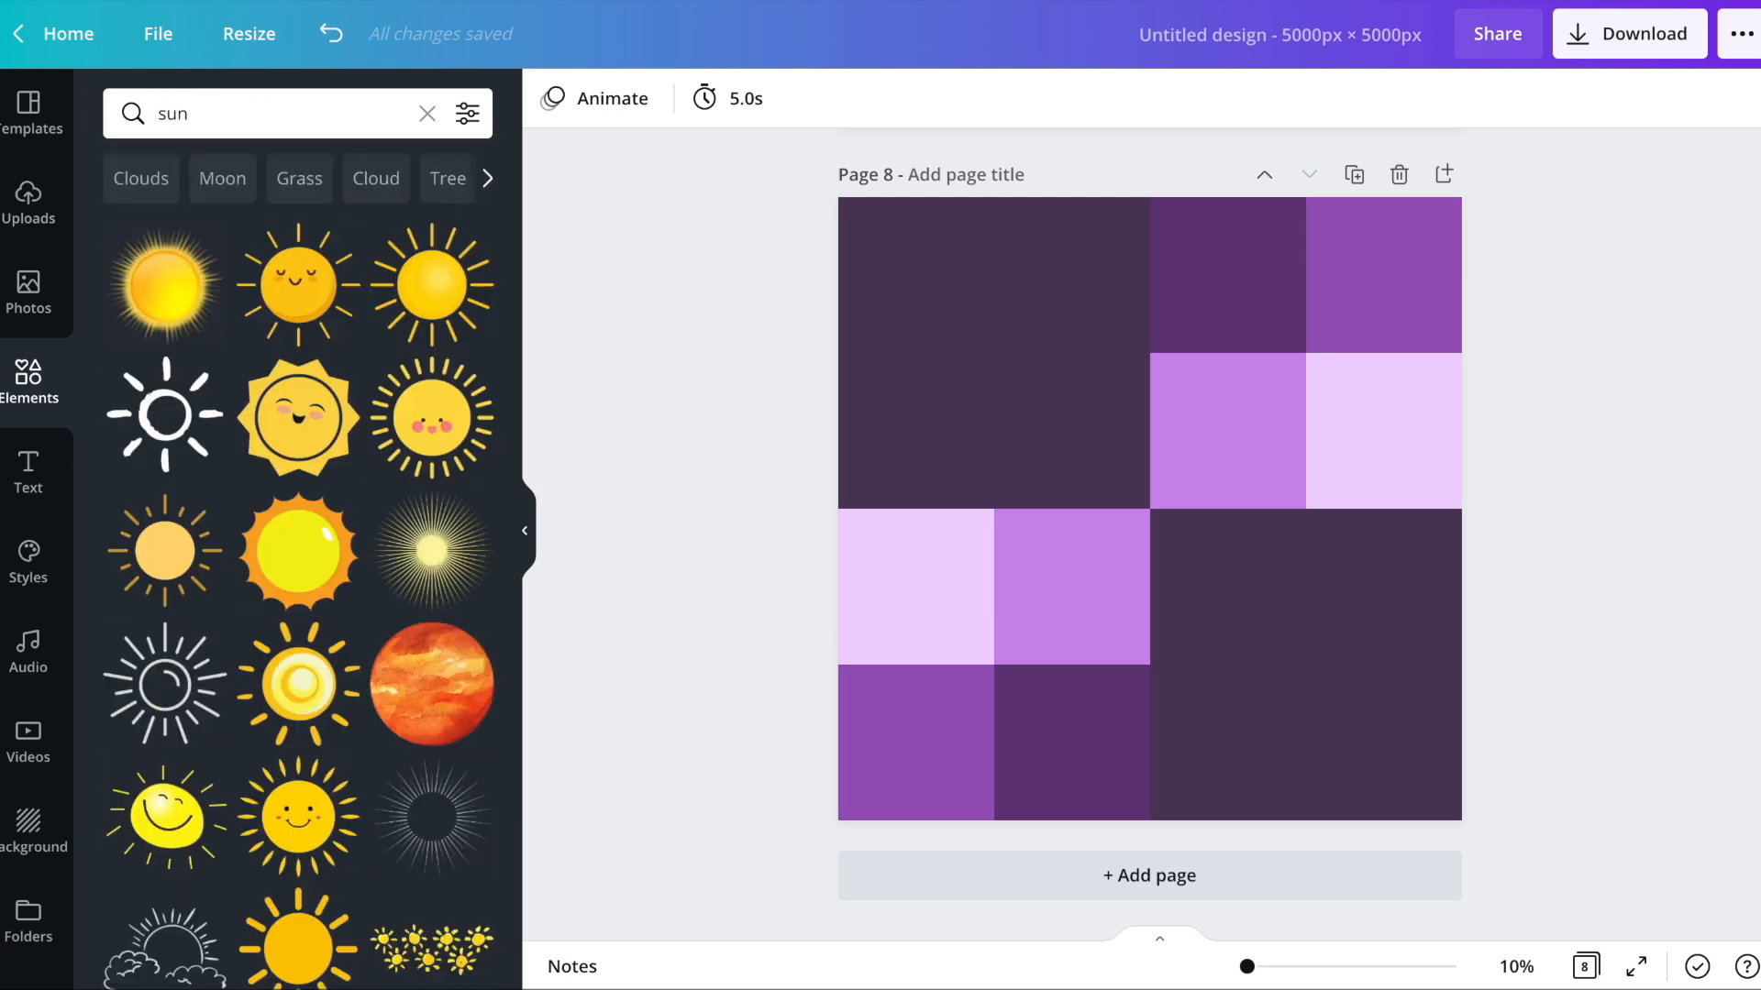
- Search the elements library for "leaf" and add the dark green monstera leaf to page 8
{"action": "left_click", "coordinate": [251, 109]}
{"action": "type", "text": "lea"}
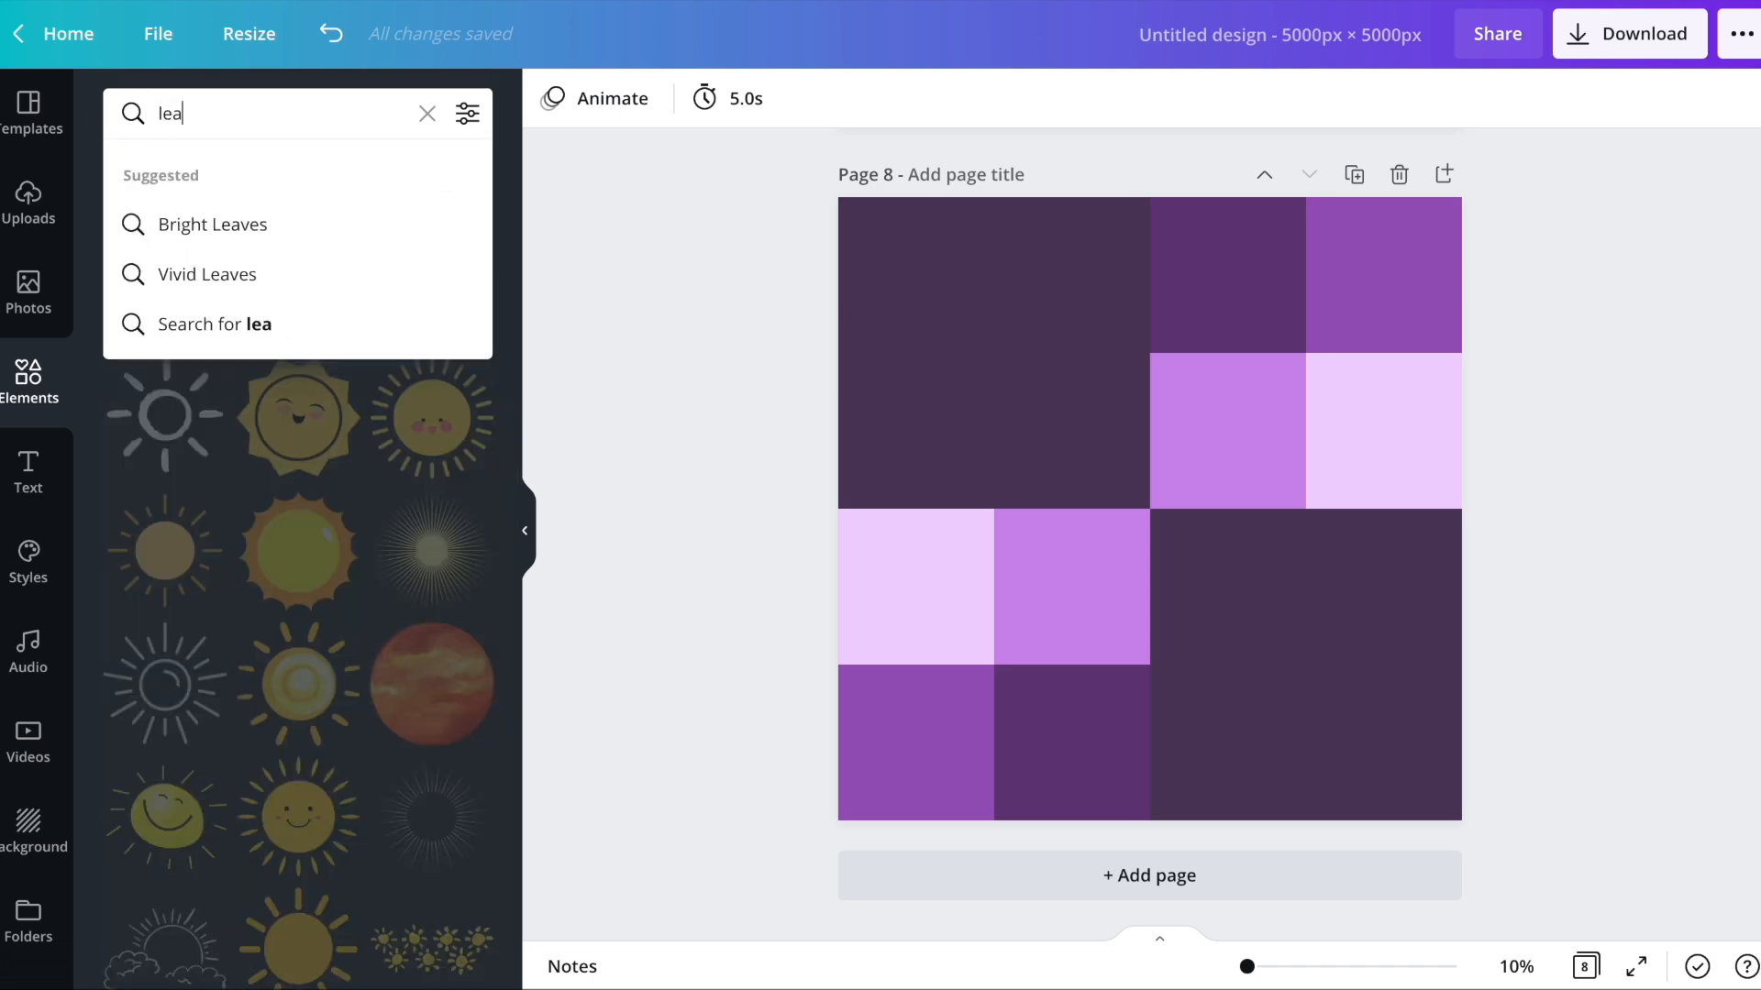
{"action": "type", "text": "f"}
{"action": "key", "text": "Return"}
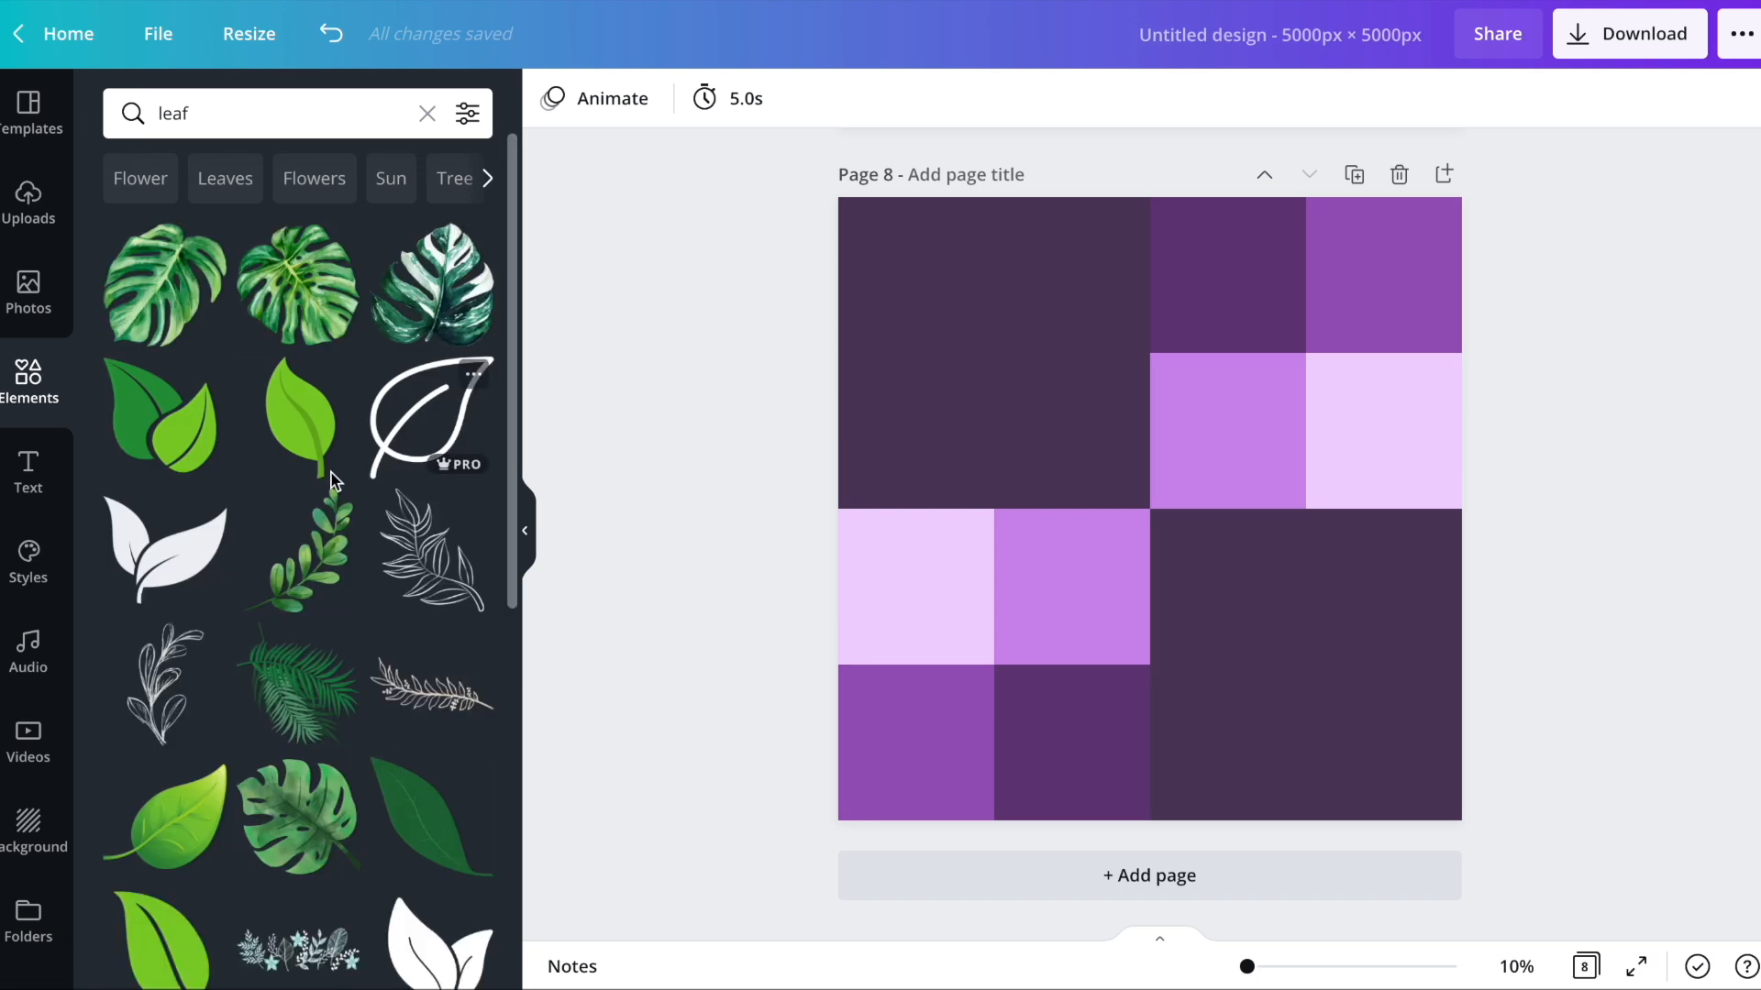
{"action": "scroll", "coordinate": [367, 449], "scroll_direction": "down", "scroll_amount": 6}
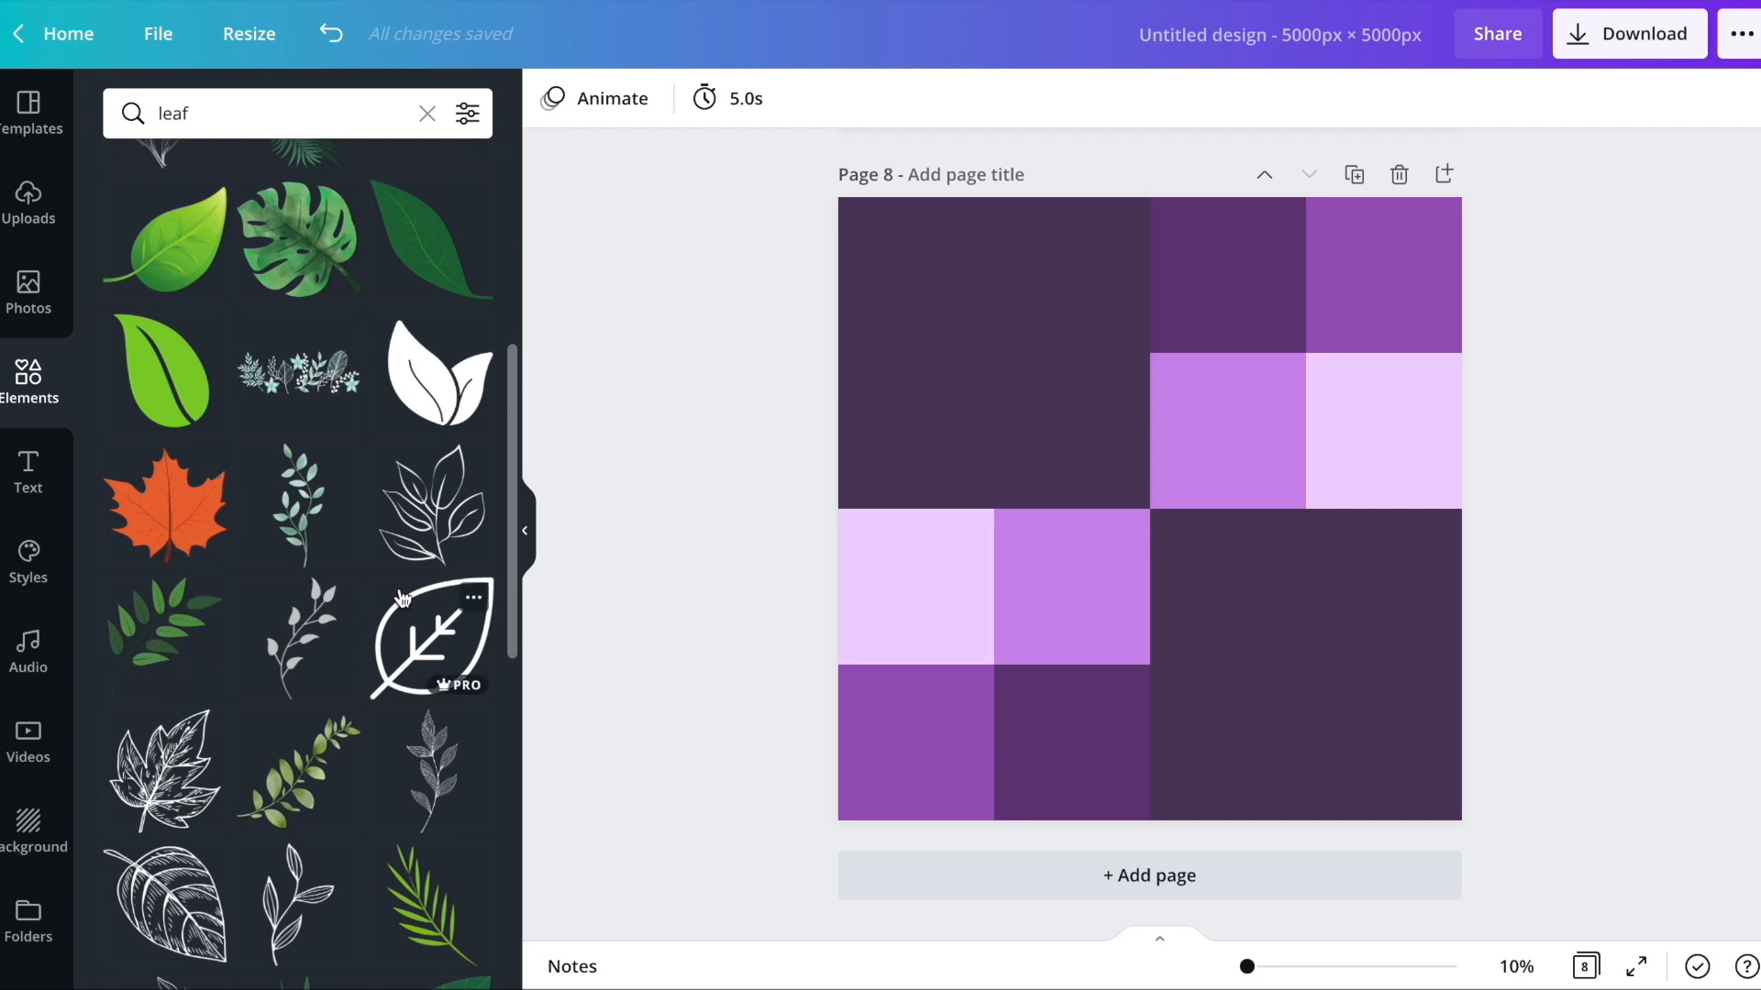
{"action": "scroll", "coordinate": [486, 715], "scroll_direction": "down", "scroll_amount": 4}
{"action": "scroll", "coordinate": [295, 564], "scroll_direction": "down", "scroll_amount": 3}
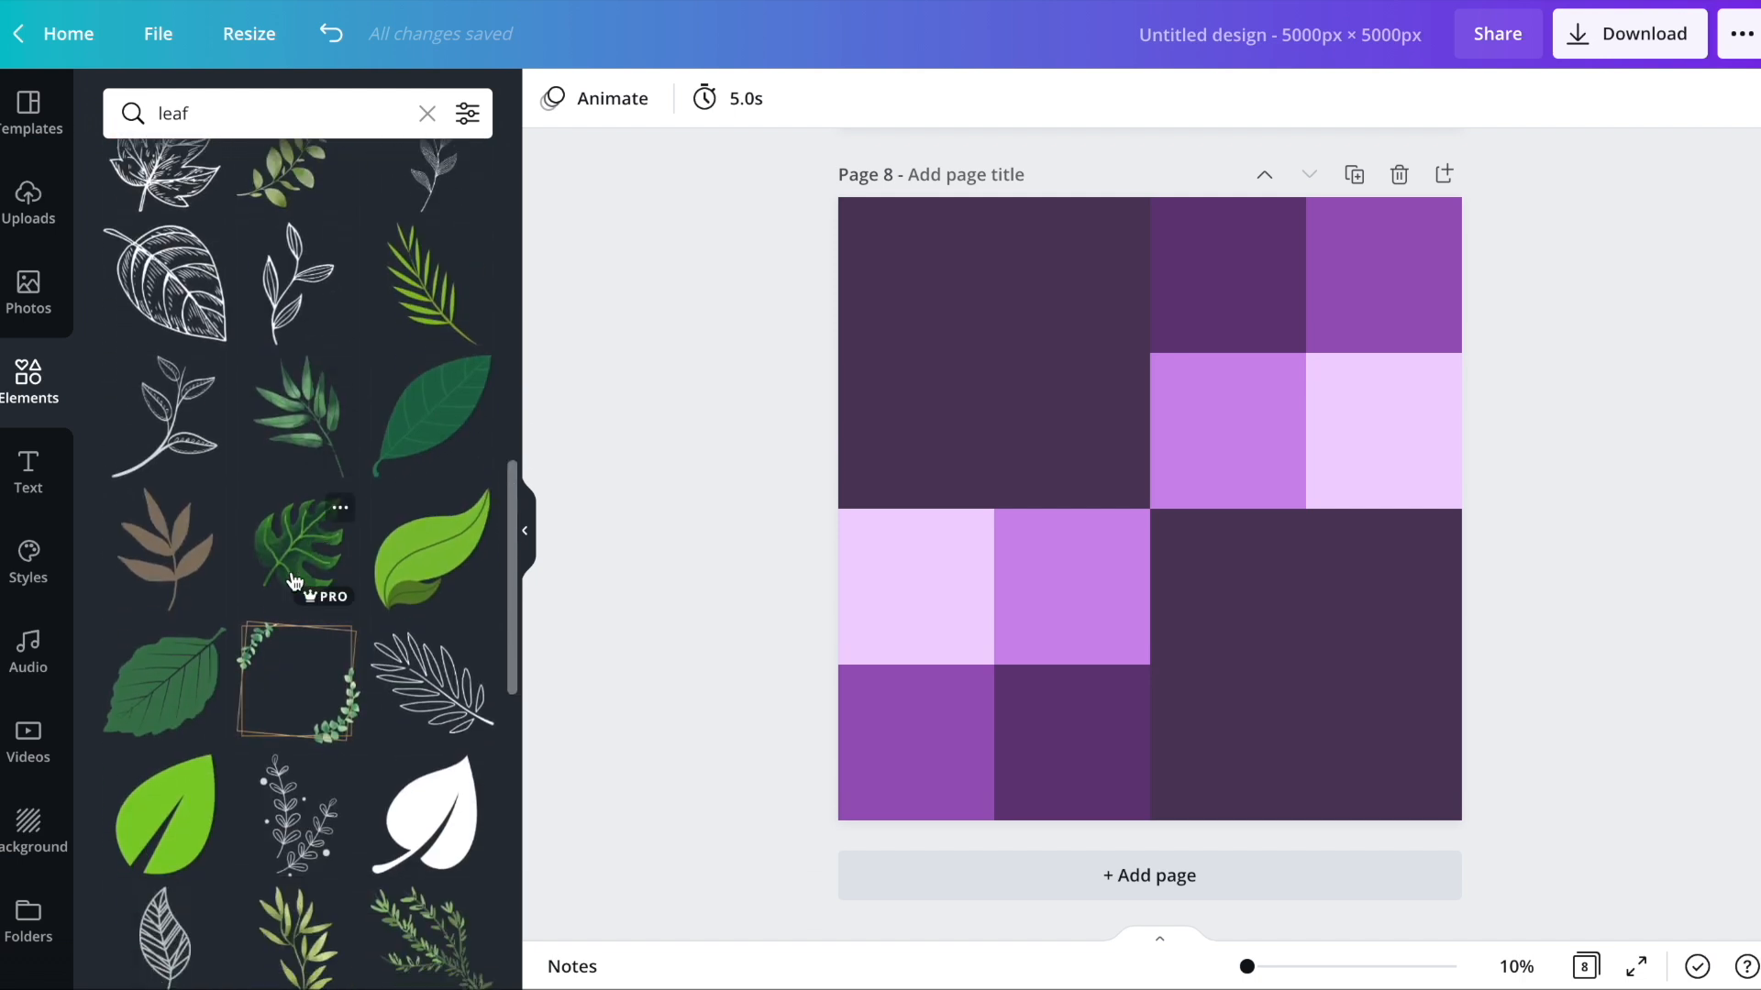
{"action": "left_click", "coordinate": [294, 555]}
- Move the monstera leaf to the page's upper-left corner and resize it to fit the upper-left large cell
{"action": "left_click_drag", "start_coordinate": [1328, 353], "coordinate": [1399, 260]}
{"action": "left_click_drag", "start_coordinate": [1193, 426], "coordinate": [1006, 363]}
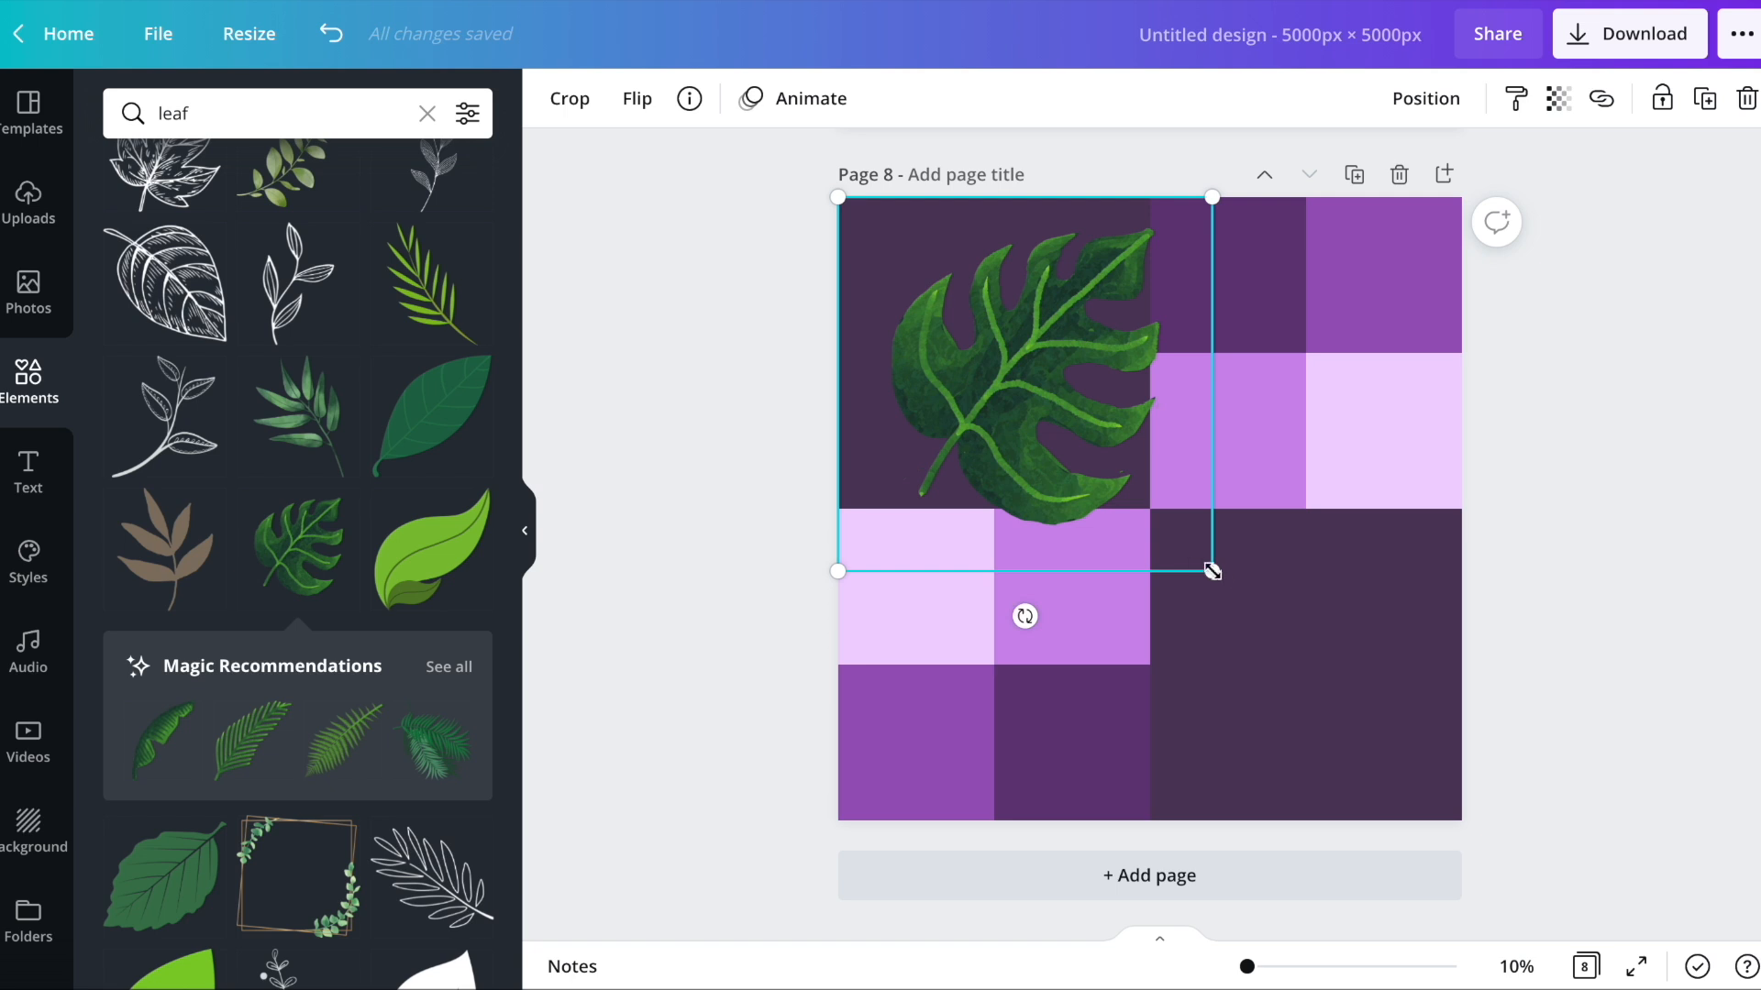
{"action": "left_click_drag", "start_coordinate": [1181, 550], "coordinate": [1147, 519]}
{"action": "left_click", "coordinate": [664, 449]}
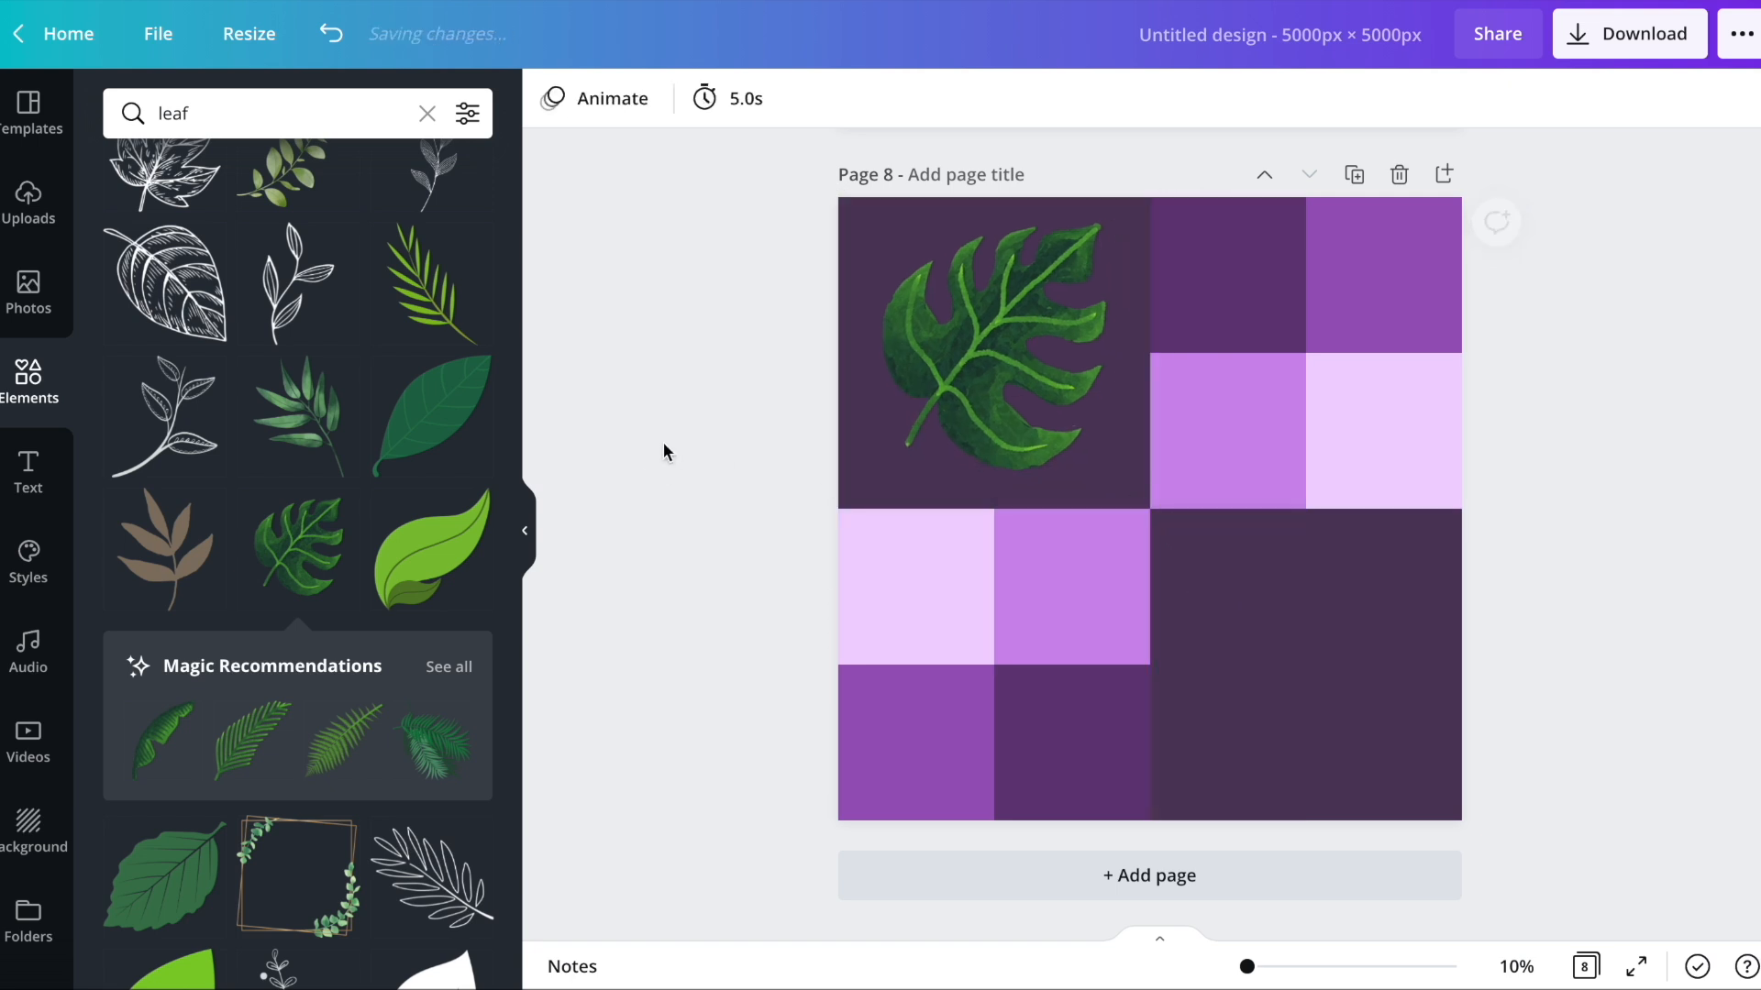
{"action": "left_click", "coordinate": [1021, 347]}
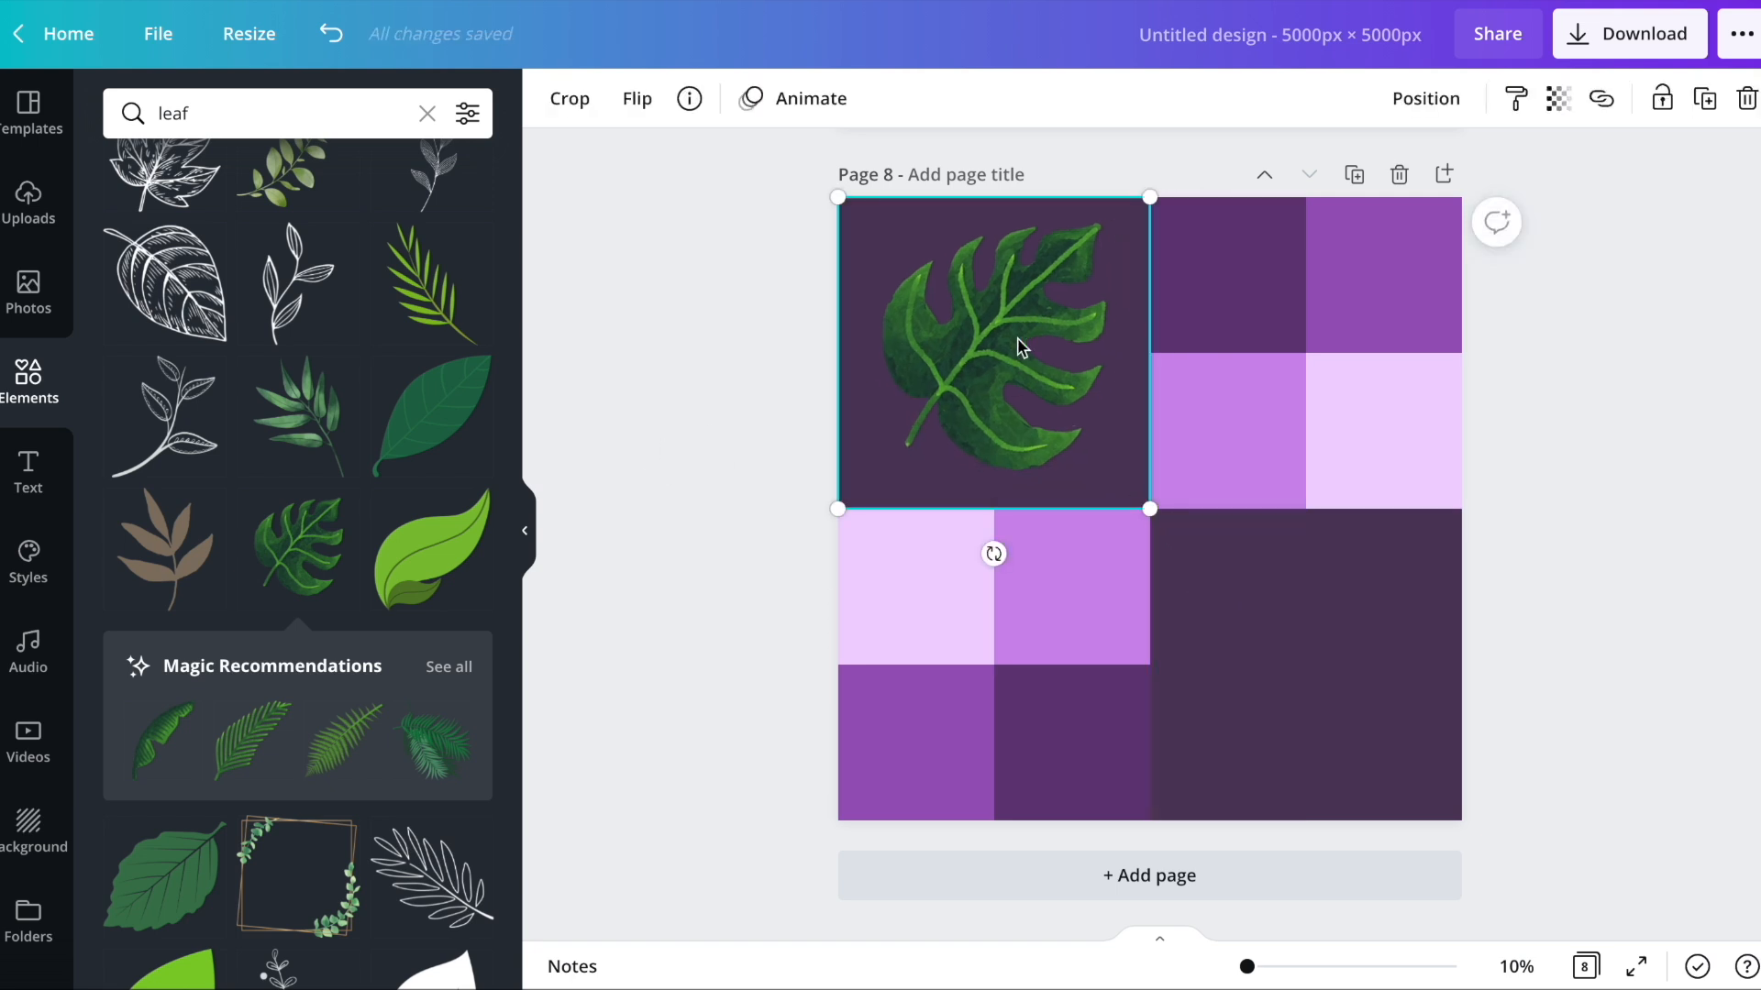
- Add the pink hibiscus from the leaf's Magic Recommendations and fit it into the lower-right large cell
{"action": "left_click", "coordinate": [450, 667]}
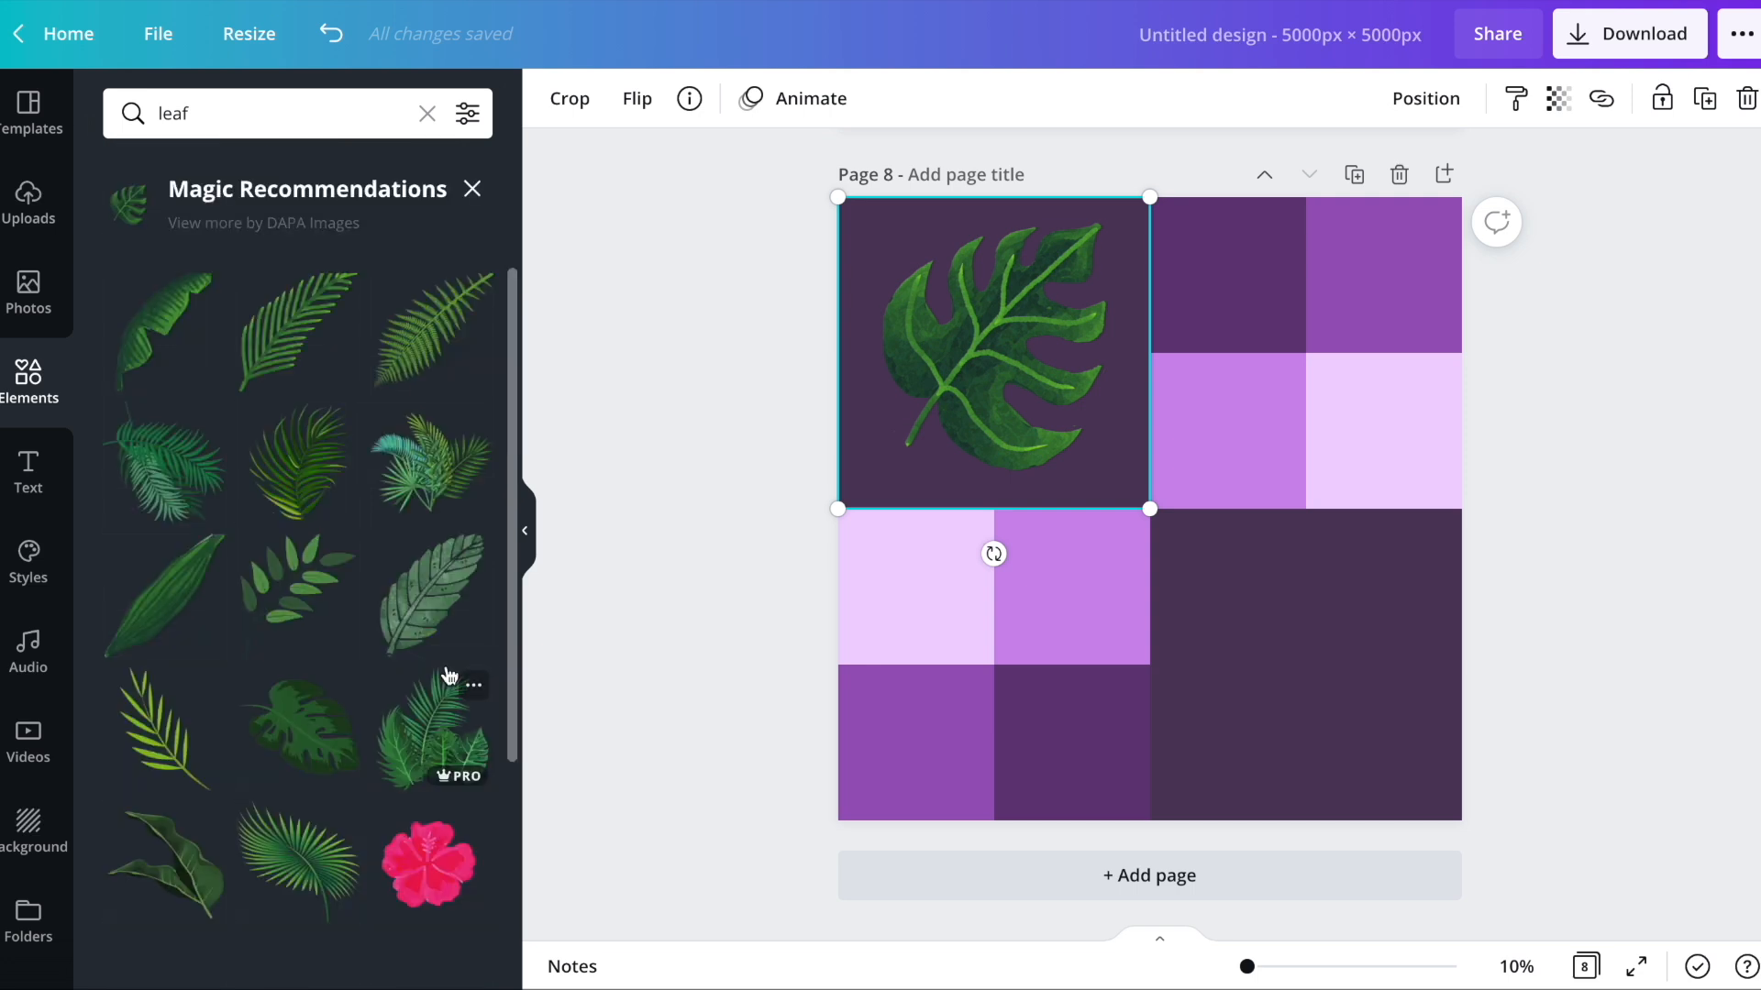
{"action": "scroll", "coordinate": [332, 431], "scroll_direction": "down", "scroll_amount": 4}
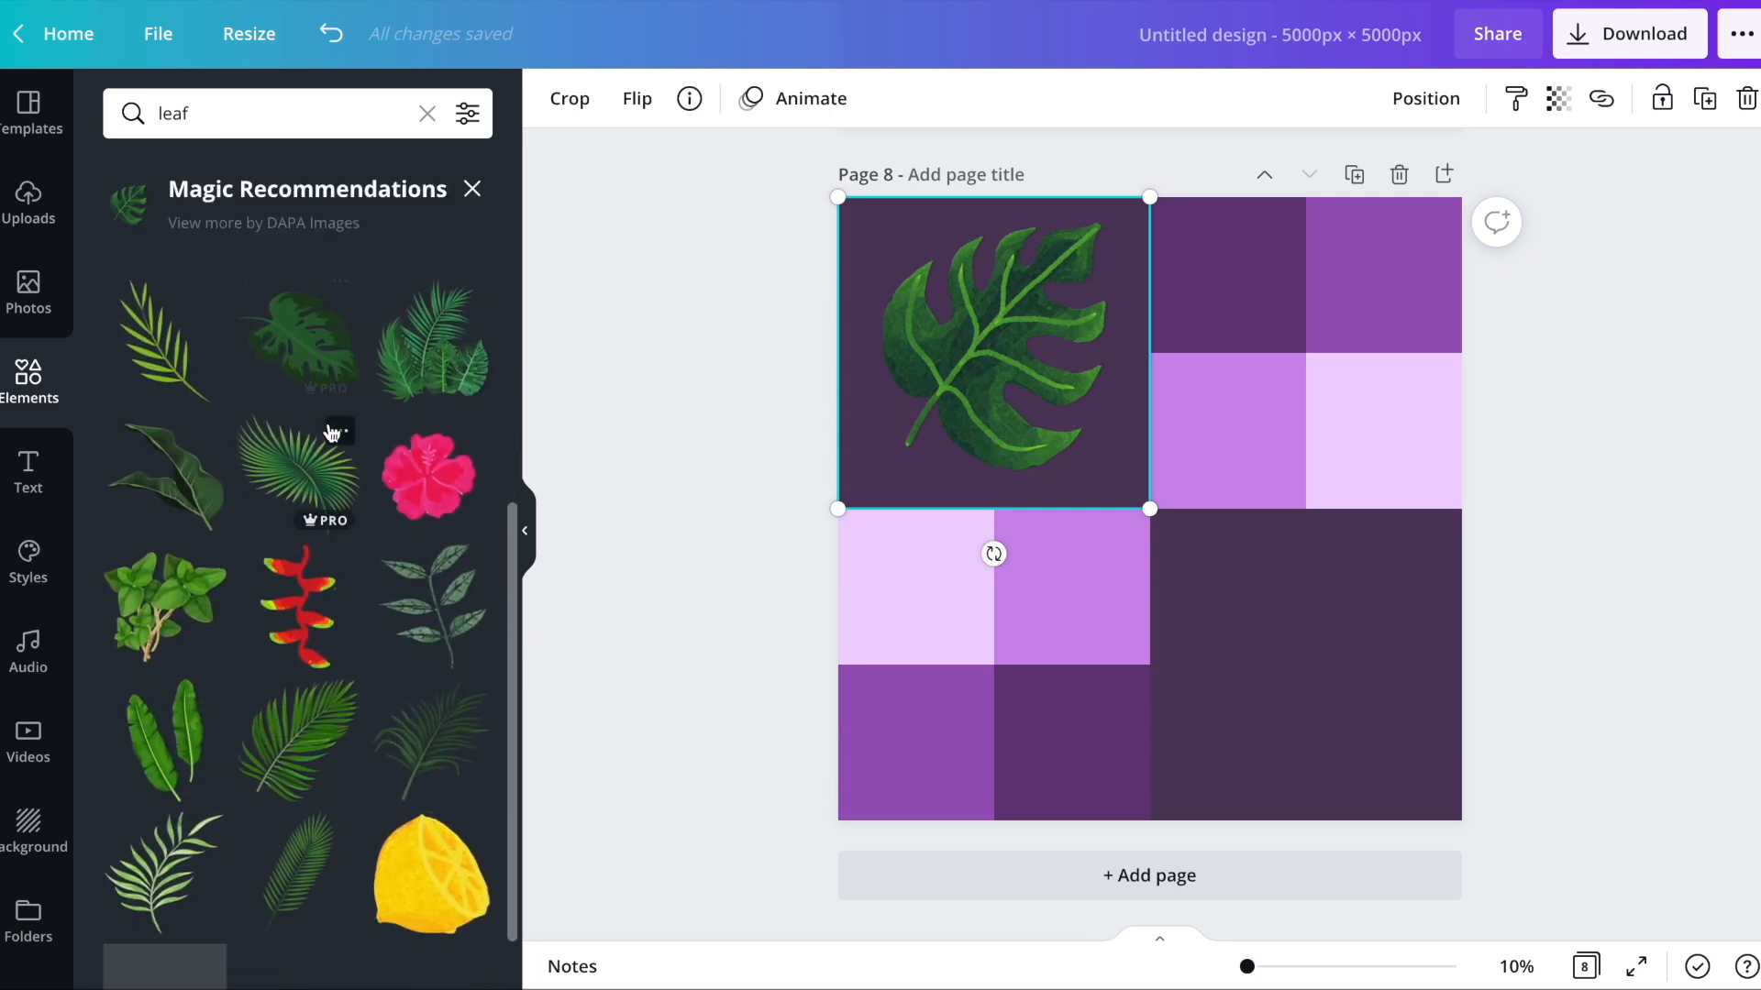
{"action": "scroll", "coordinate": [411, 548], "scroll_direction": "down", "scroll_amount": 1}
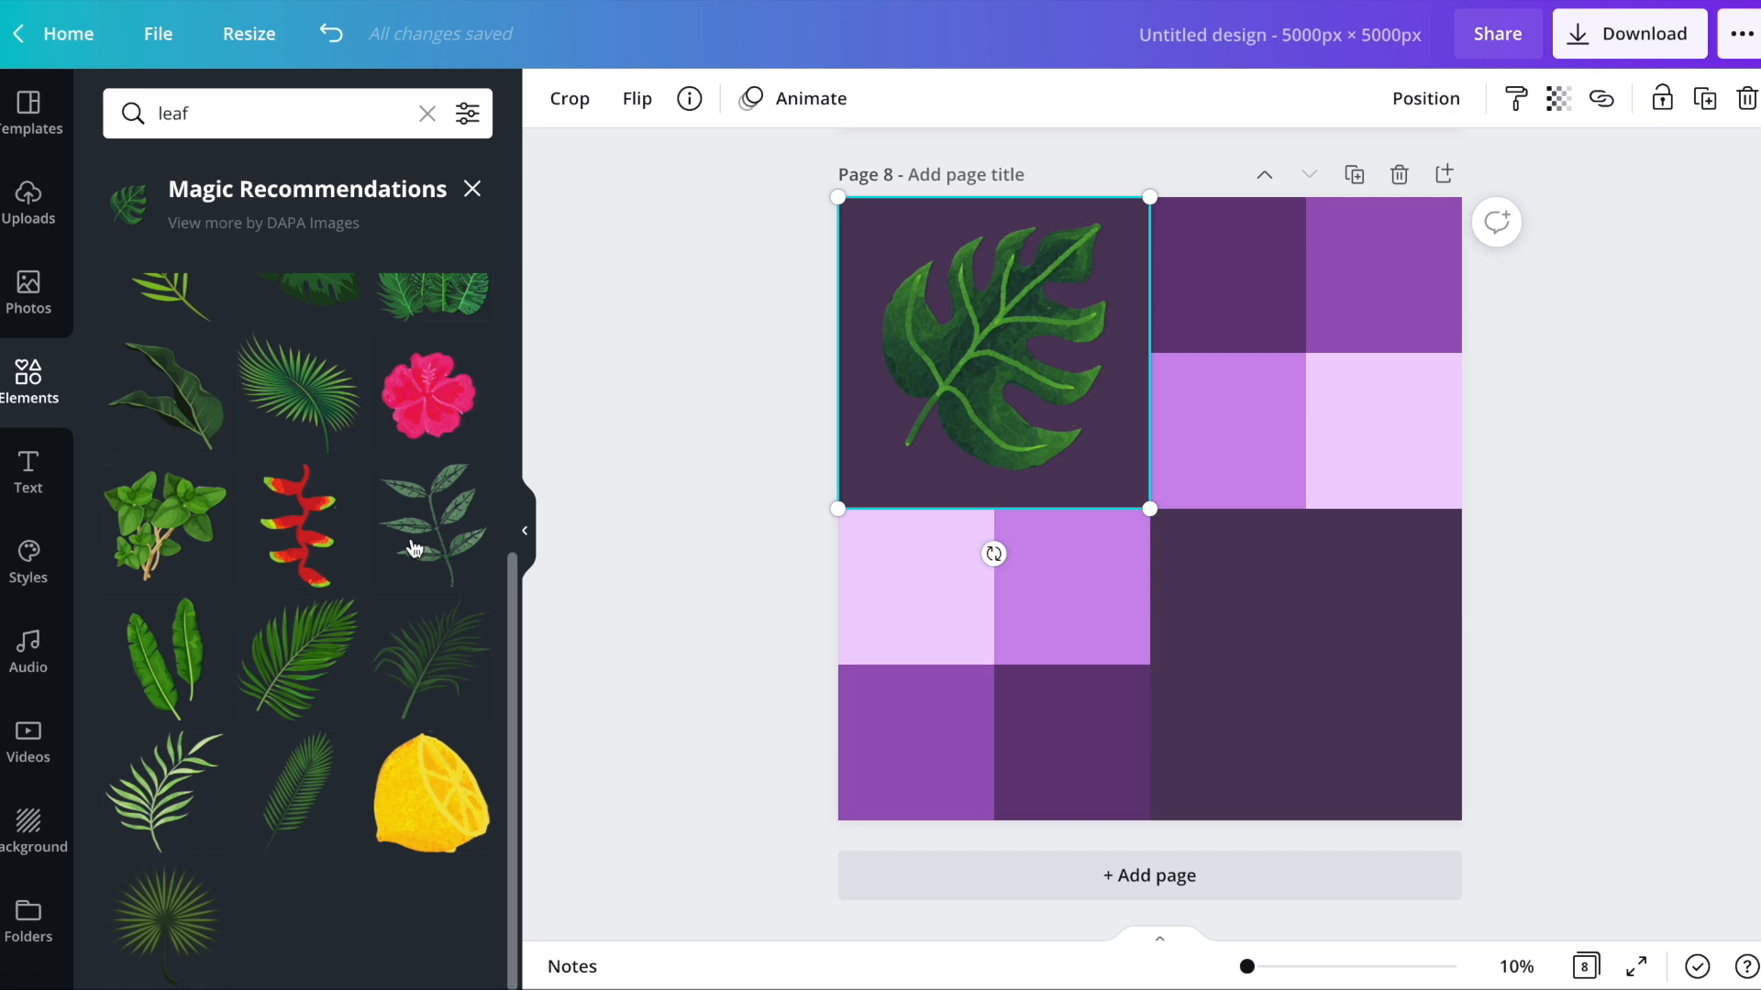
{"action": "left_click", "coordinate": [414, 396]}
{"action": "left_click_drag", "start_coordinate": [1136, 514], "coordinate": [1269, 634]}
{"action": "left_click_drag", "start_coordinate": [1400, 758], "coordinate": [1472, 830]}
{"action": "left_click", "coordinate": [927, 326]}
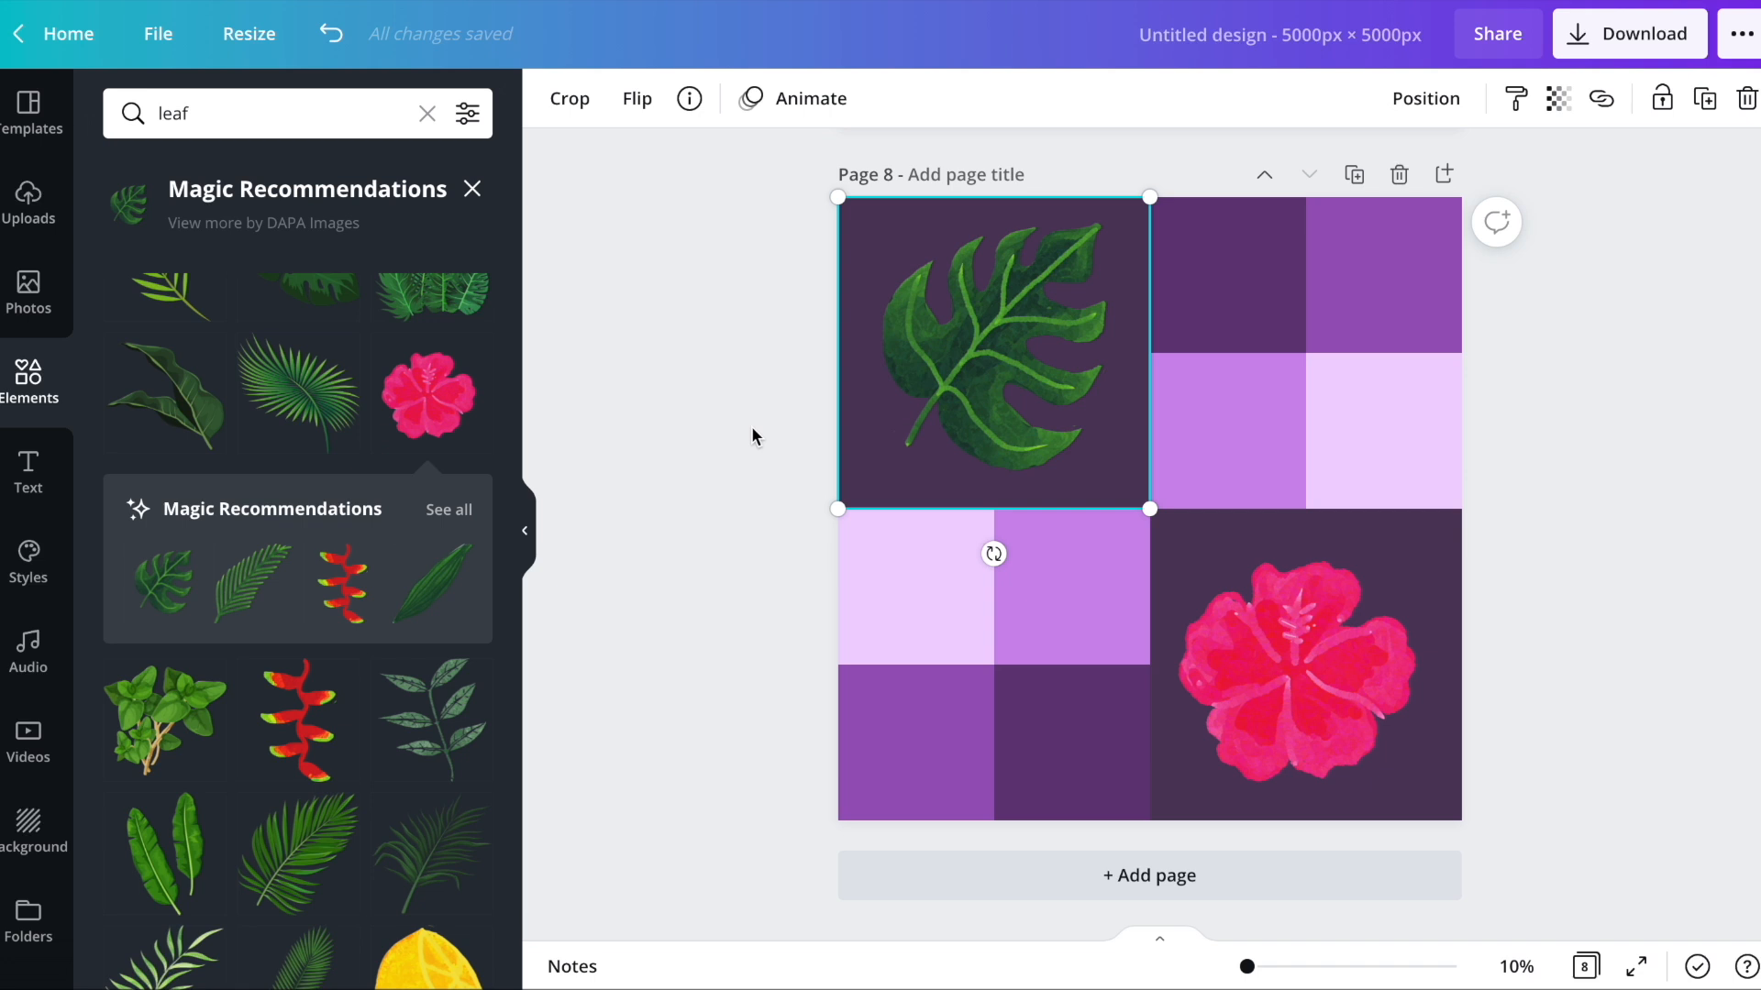
{"action": "left_click", "coordinate": [756, 501]}
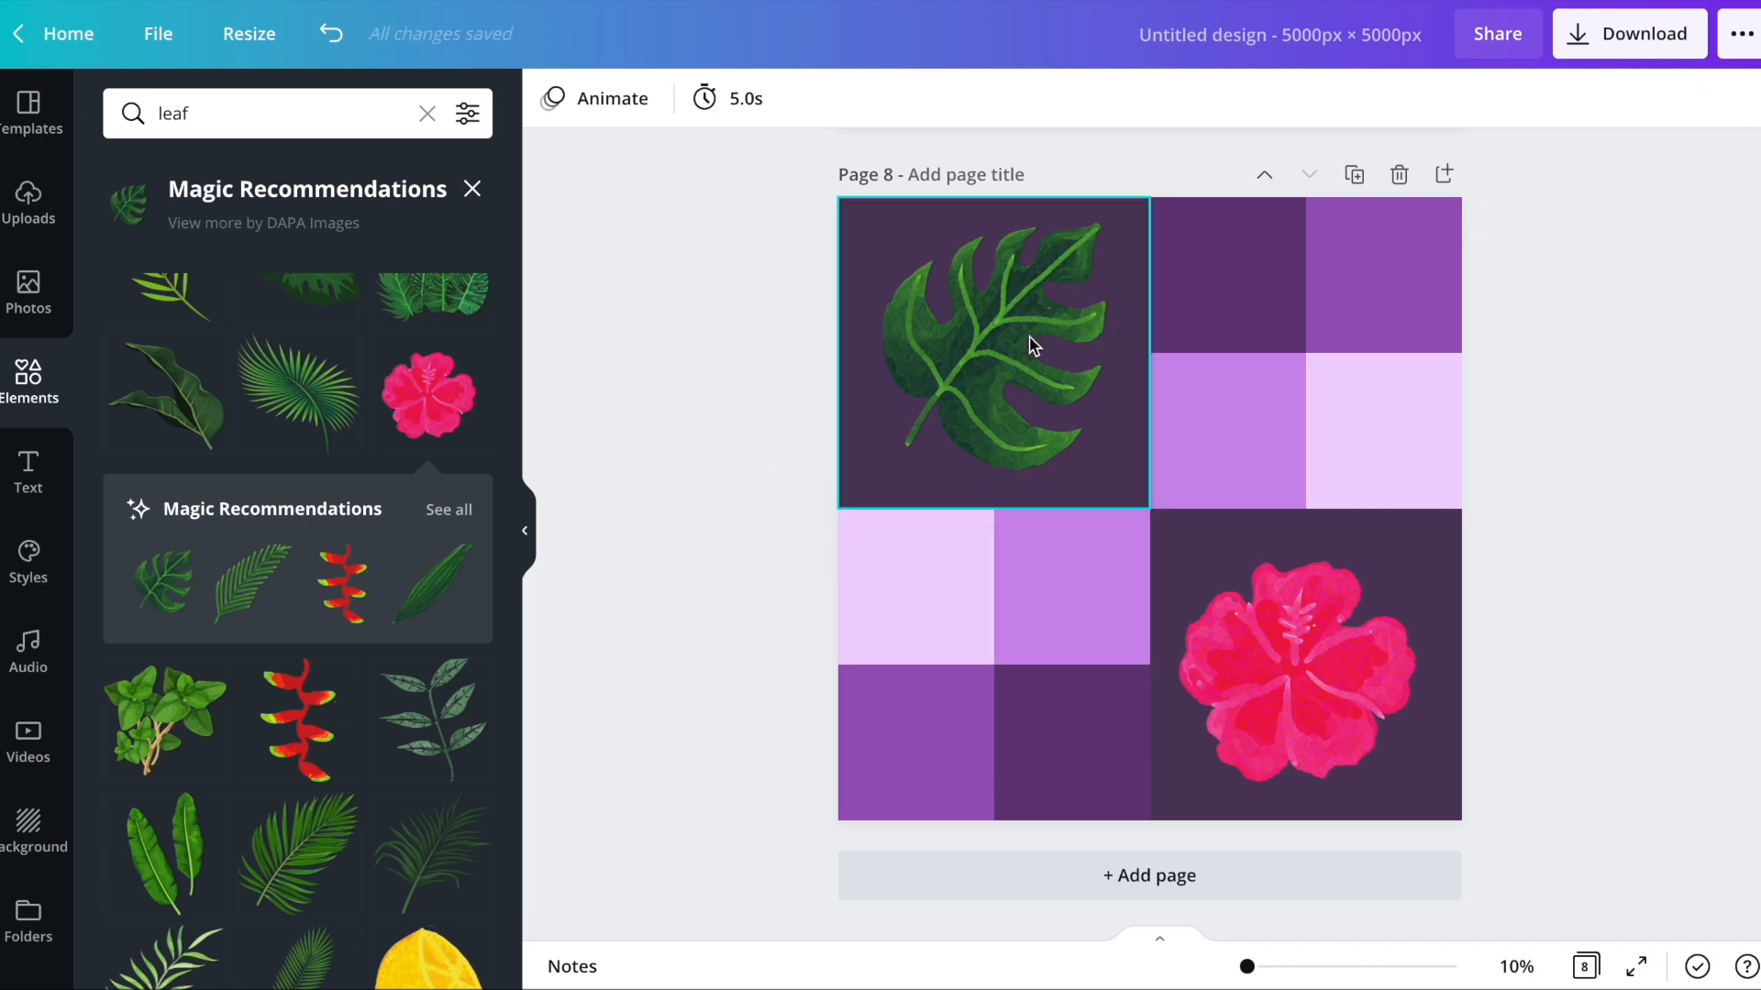
- Shift the leaf aside, color the upper-left large cell light pink #FFB7D3, and put the leaf back in the cell
{"action": "left_click_drag", "start_coordinate": [1041, 342], "coordinate": [1188, 404]}
{"action": "left_click", "coordinate": [894, 353]}
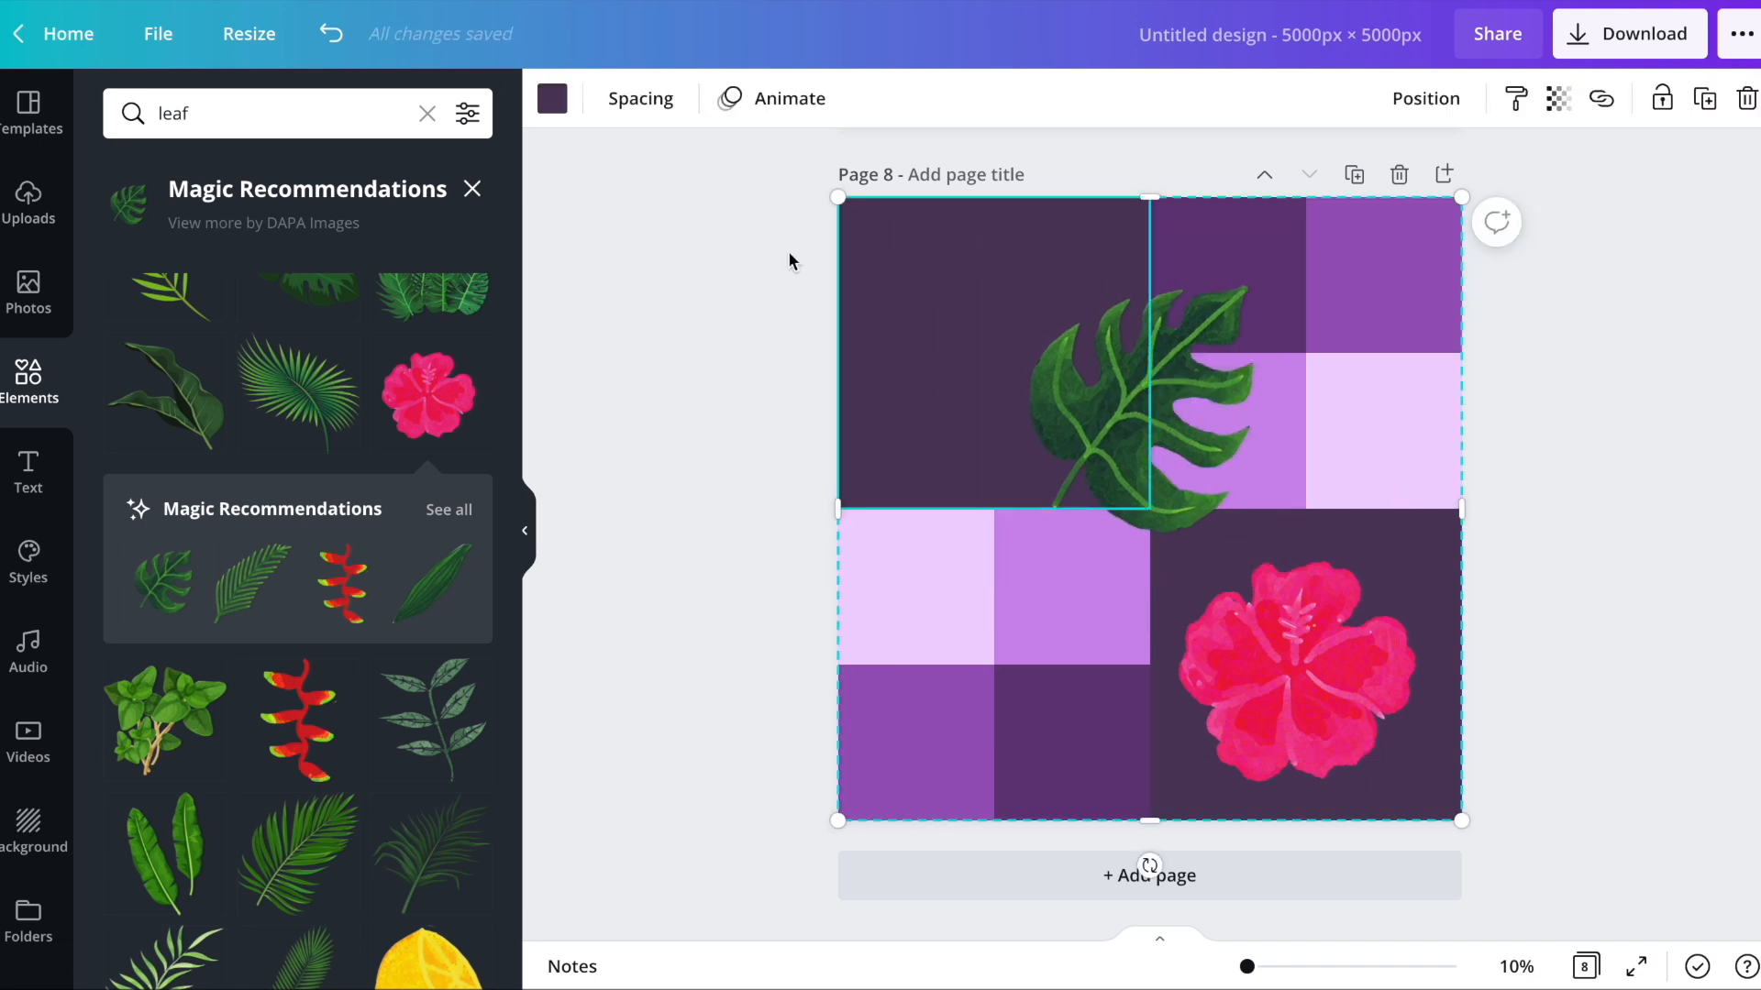
{"action": "left_click", "coordinate": [550, 99]}
{"action": "scroll", "coordinate": [300, 733], "scroll_direction": "down", "scroll_amount": 2}
{"action": "scroll", "coordinate": [300, 734], "scroll_direction": "up", "scroll_amount": 2}
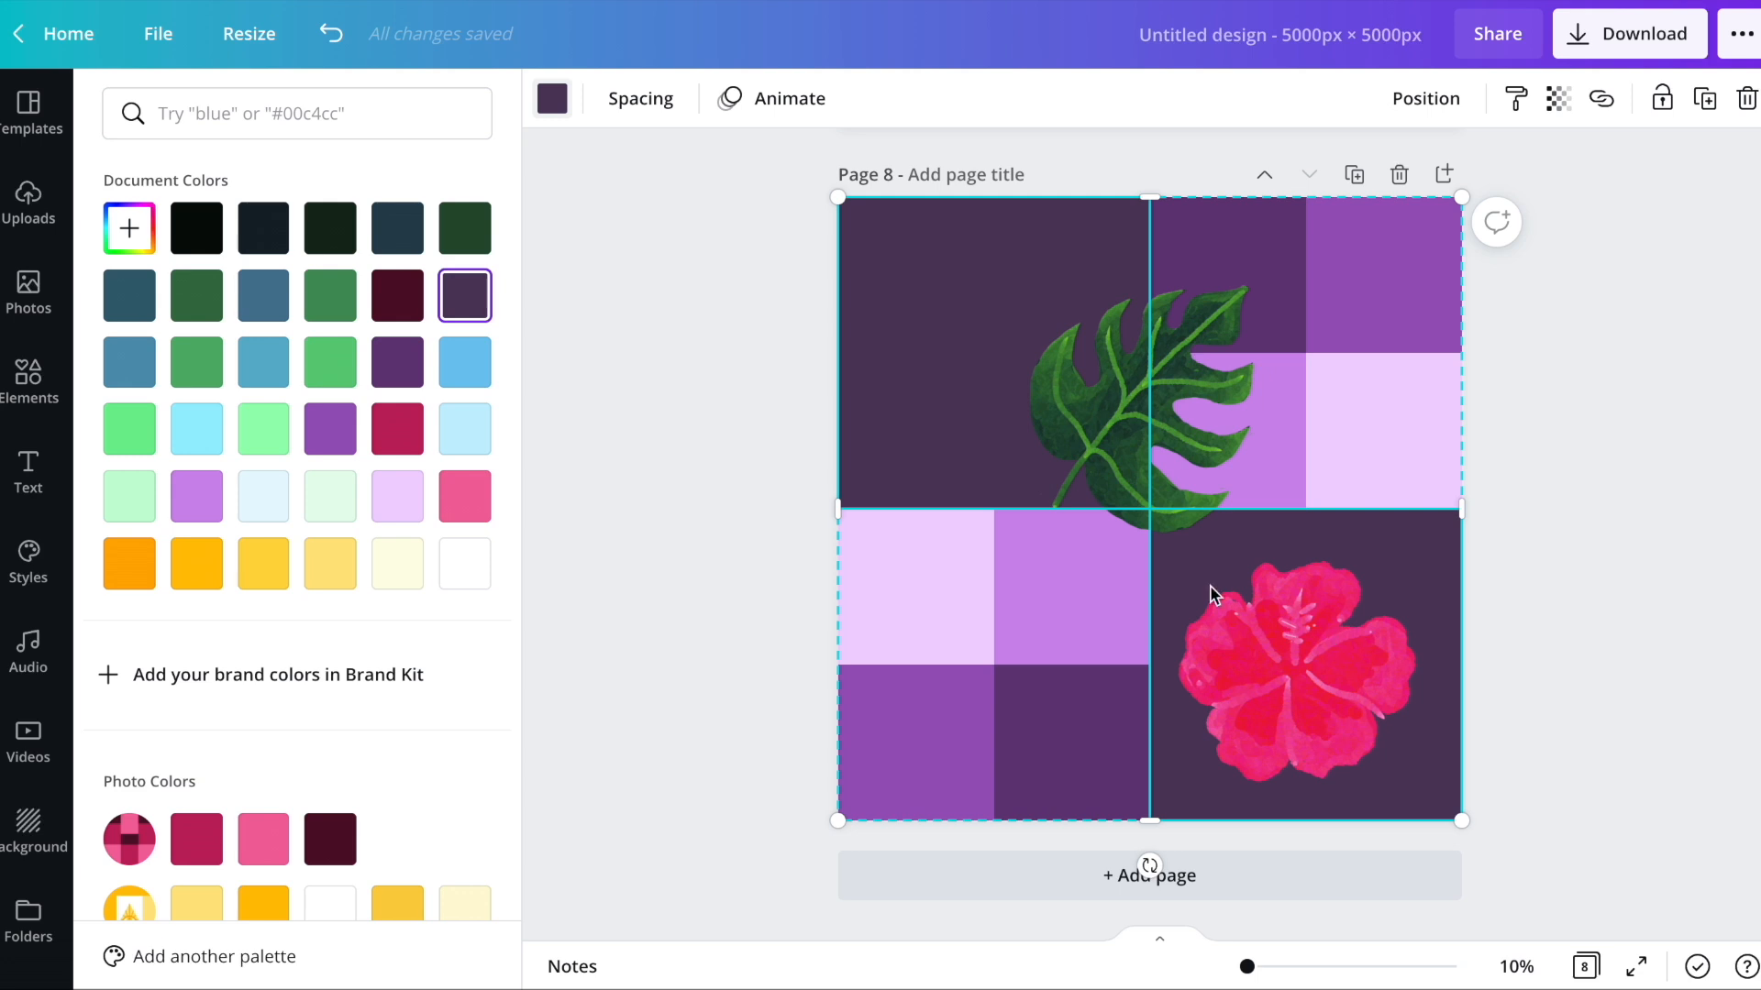
{"action": "left_click", "coordinate": [397, 428]}
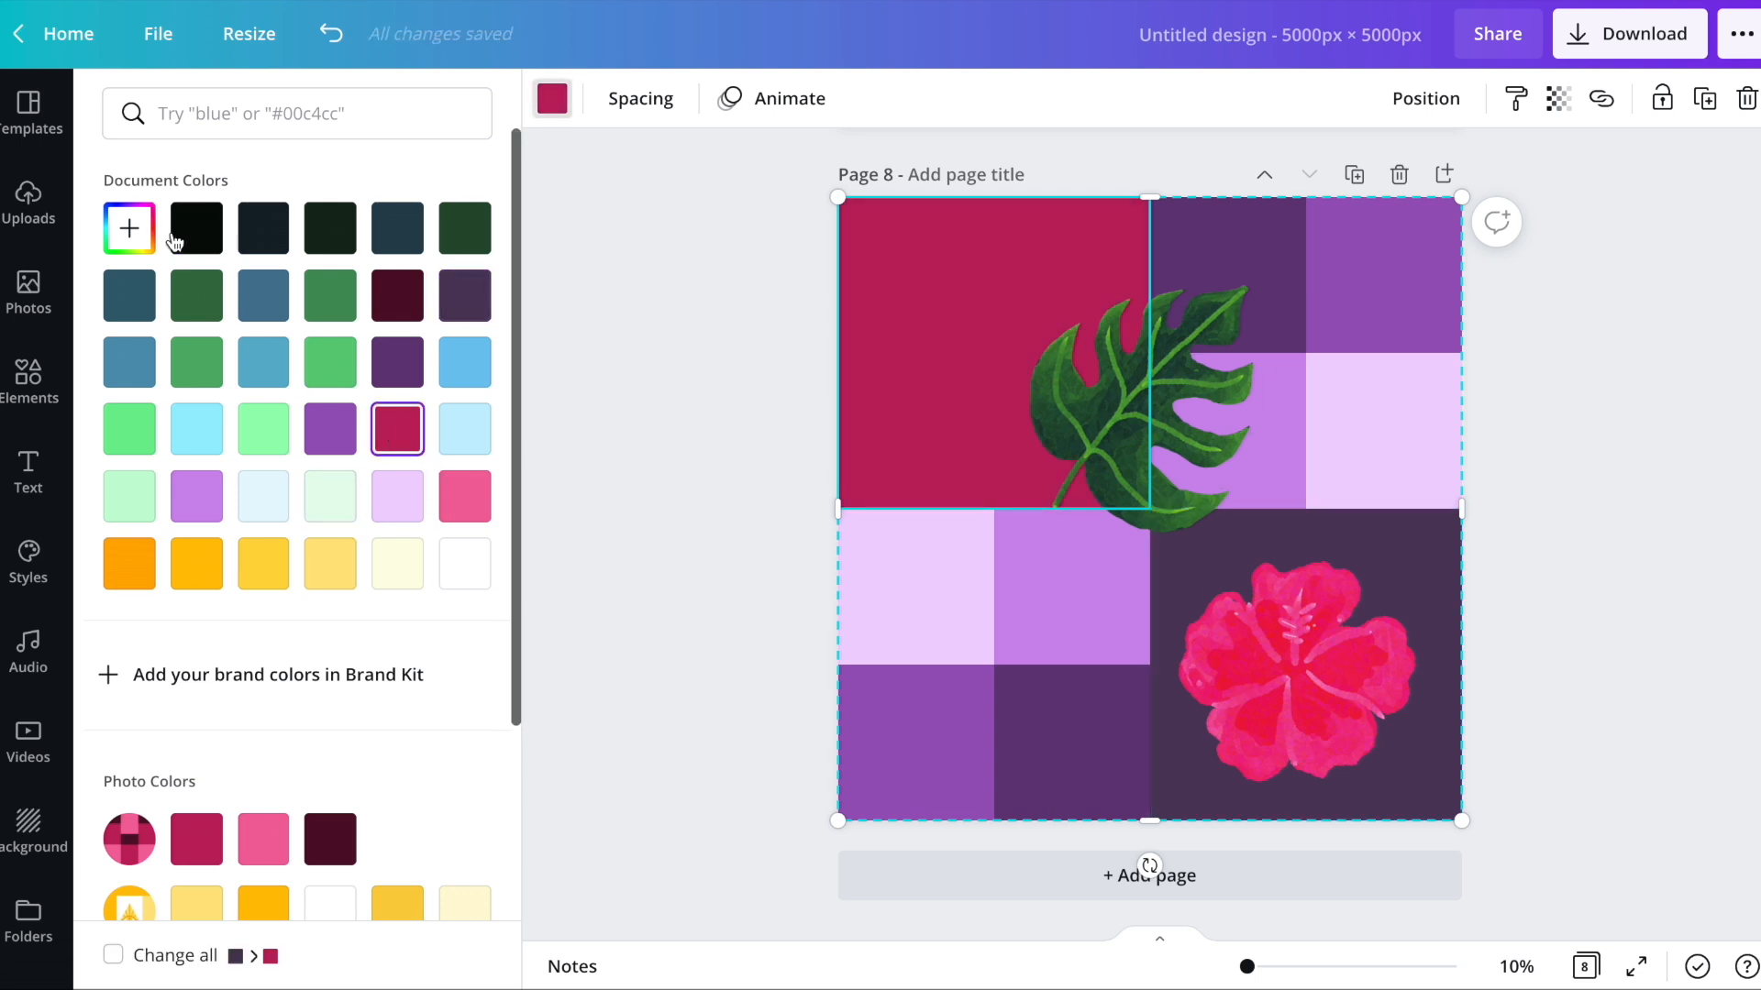
{"action": "left_click", "coordinate": [133, 234]}
{"action": "left_click_drag", "start_coordinate": [253, 302], "coordinate": [218, 291]}
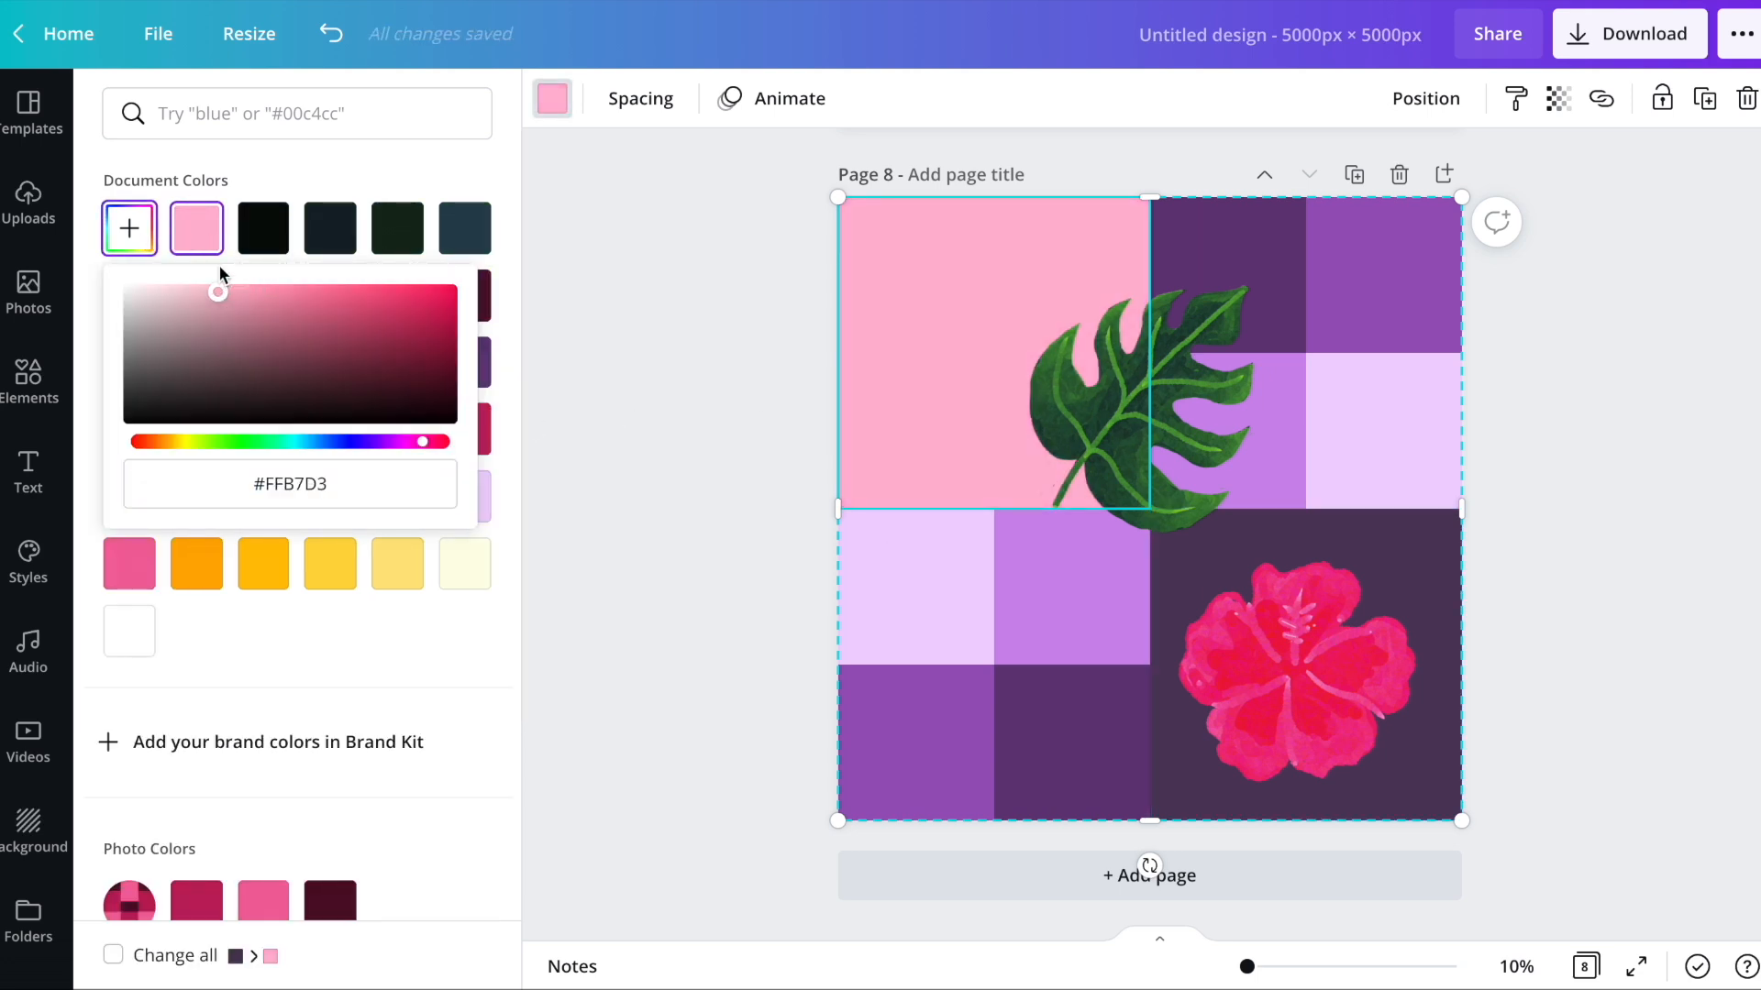
{"action": "left_click", "coordinate": [768, 394]}
{"action": "left_click_drag", "start_coordinate": [1152, 401], "coordinate": [1010, 343]}
- Shift the hibiscus aside, color the lower-right large cell pale mint green, and put the hibiscus back in the cell
{"action": "left_click", "coordinate": [1369, 717]}
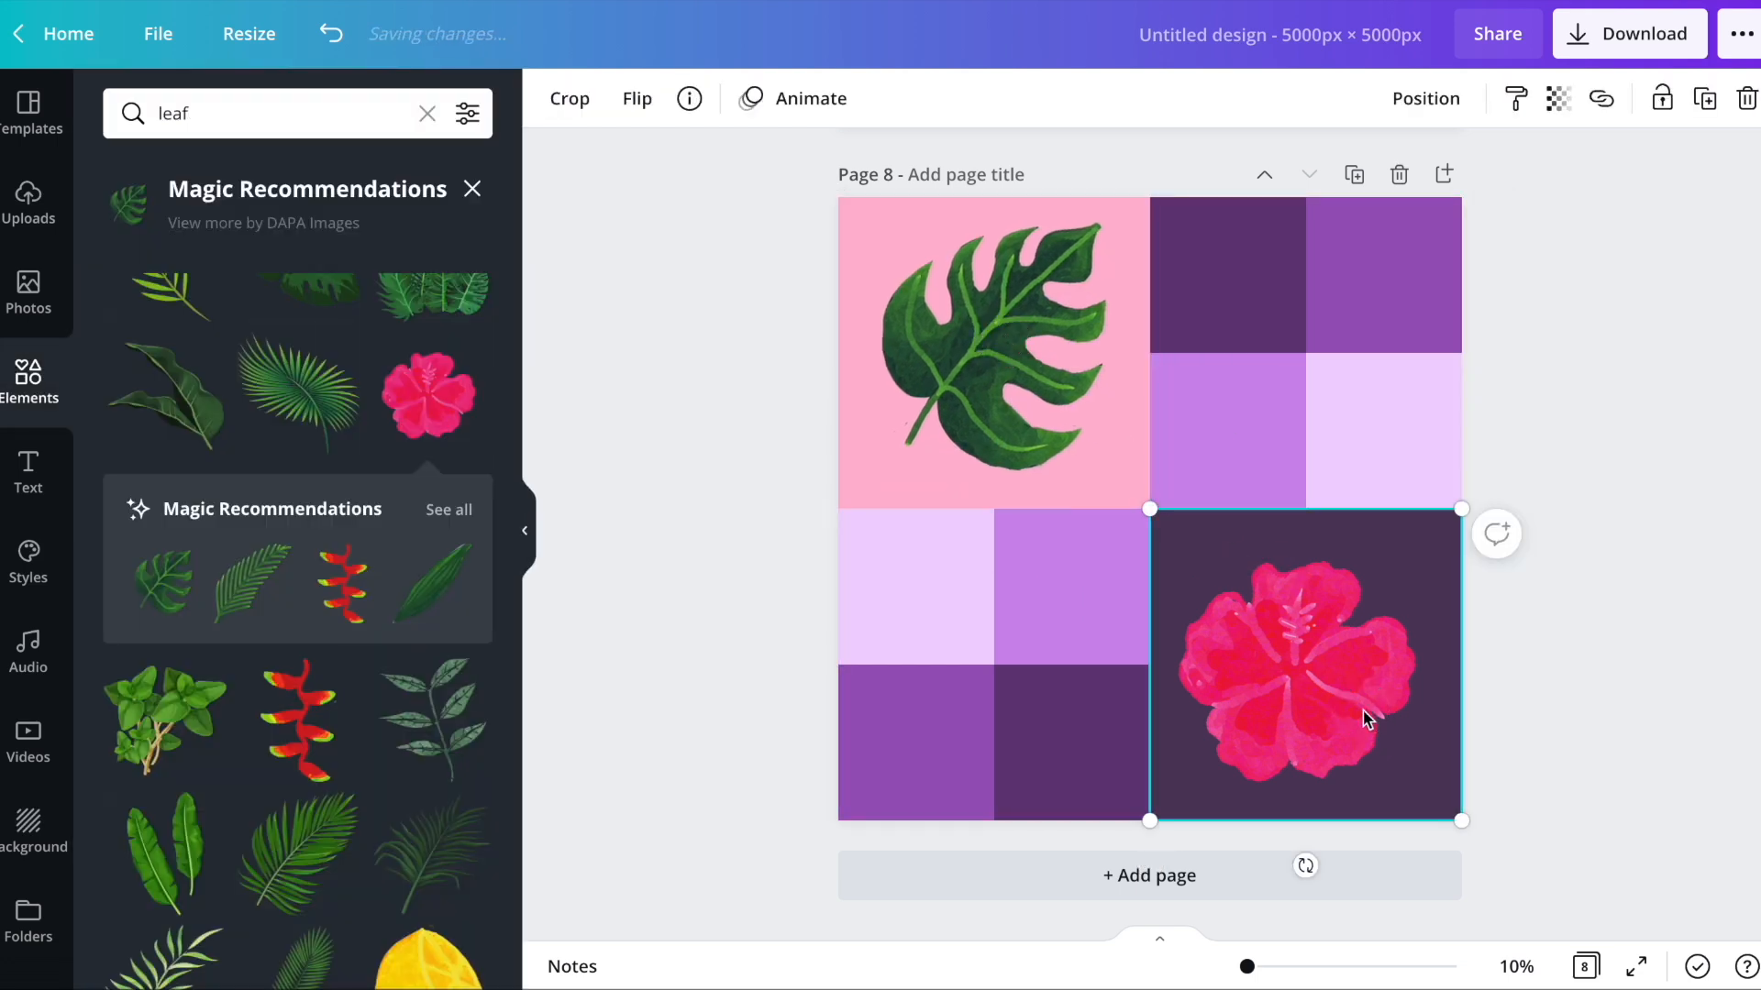
{"action": "left_click_drag", "start_coordinate": [1368, 717], "coordinate": [1167, 558]}
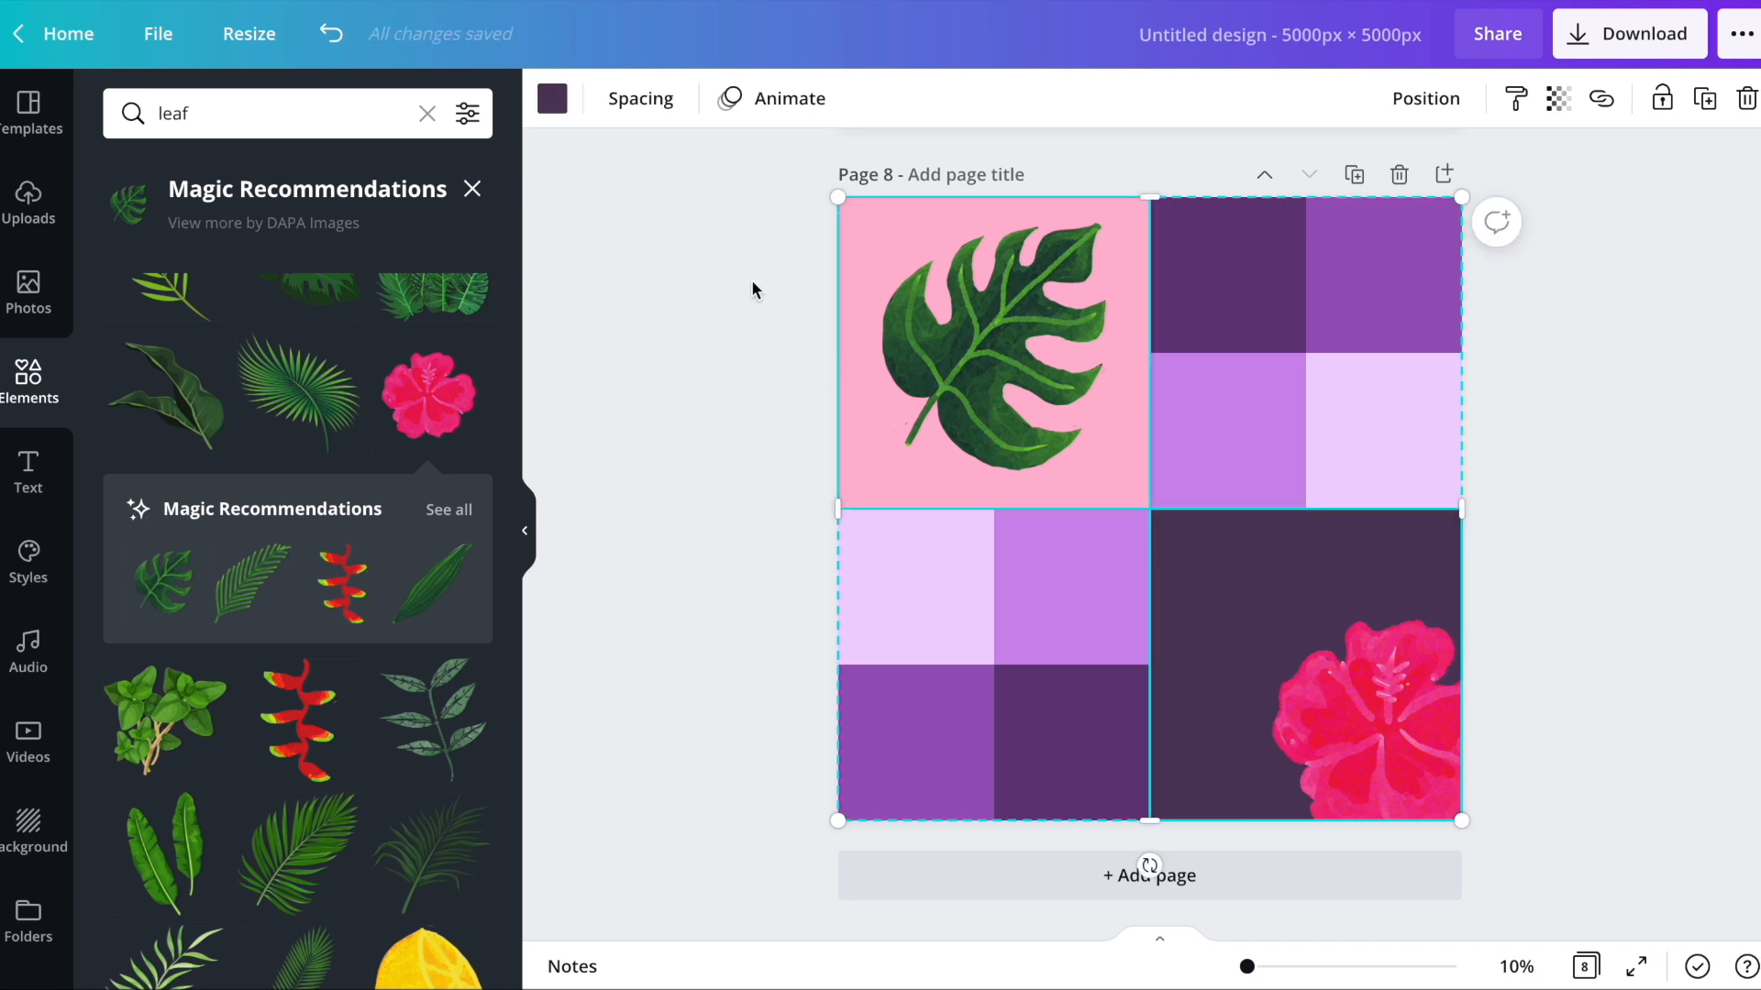
{"action": "left_click", "coordinate": [551, 101]}
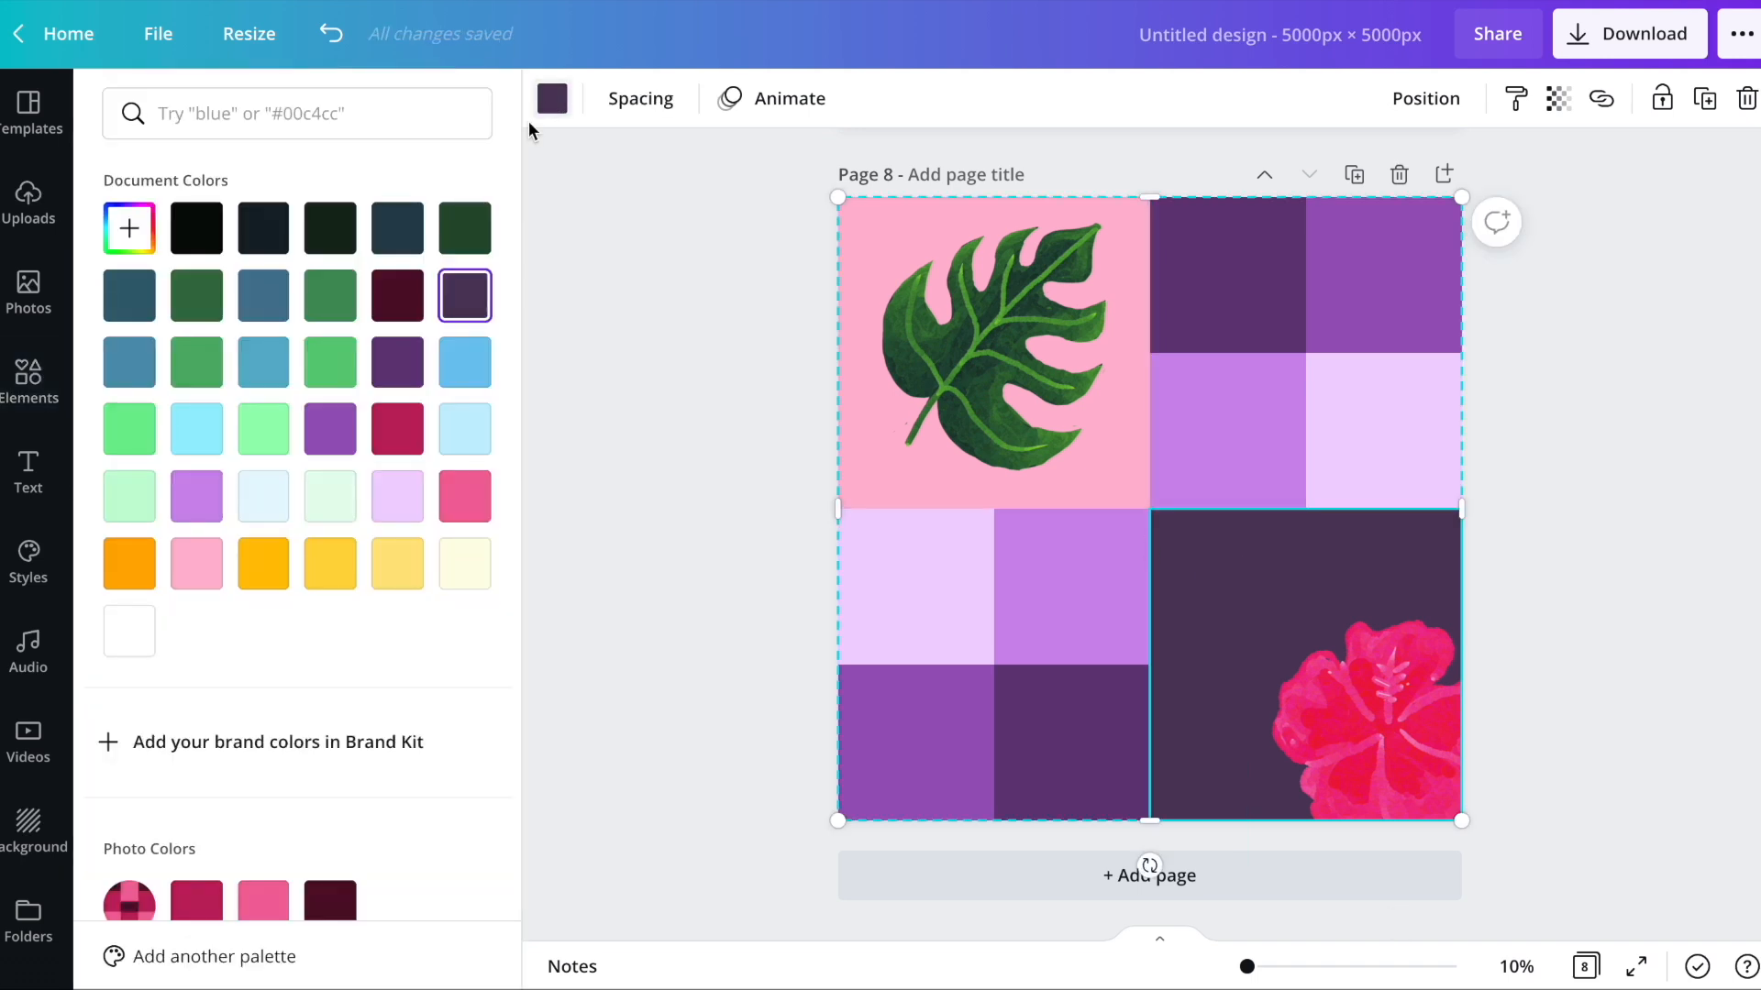
{"action": "left_click", "coordinate": [266, 431]}
{"action": "left_click", "coordinate": [133, 518]}
{"action": "left_click", "coordinate": [336, 500]}
{"action": "left_click", "coordinate": [1364, 758]}
{"action": "left_click_drag", "start_coordinate": [1371, 761], "coordinate": [1281, 711]}
{"action": "left_click", "coordinate": [1594, 580]}
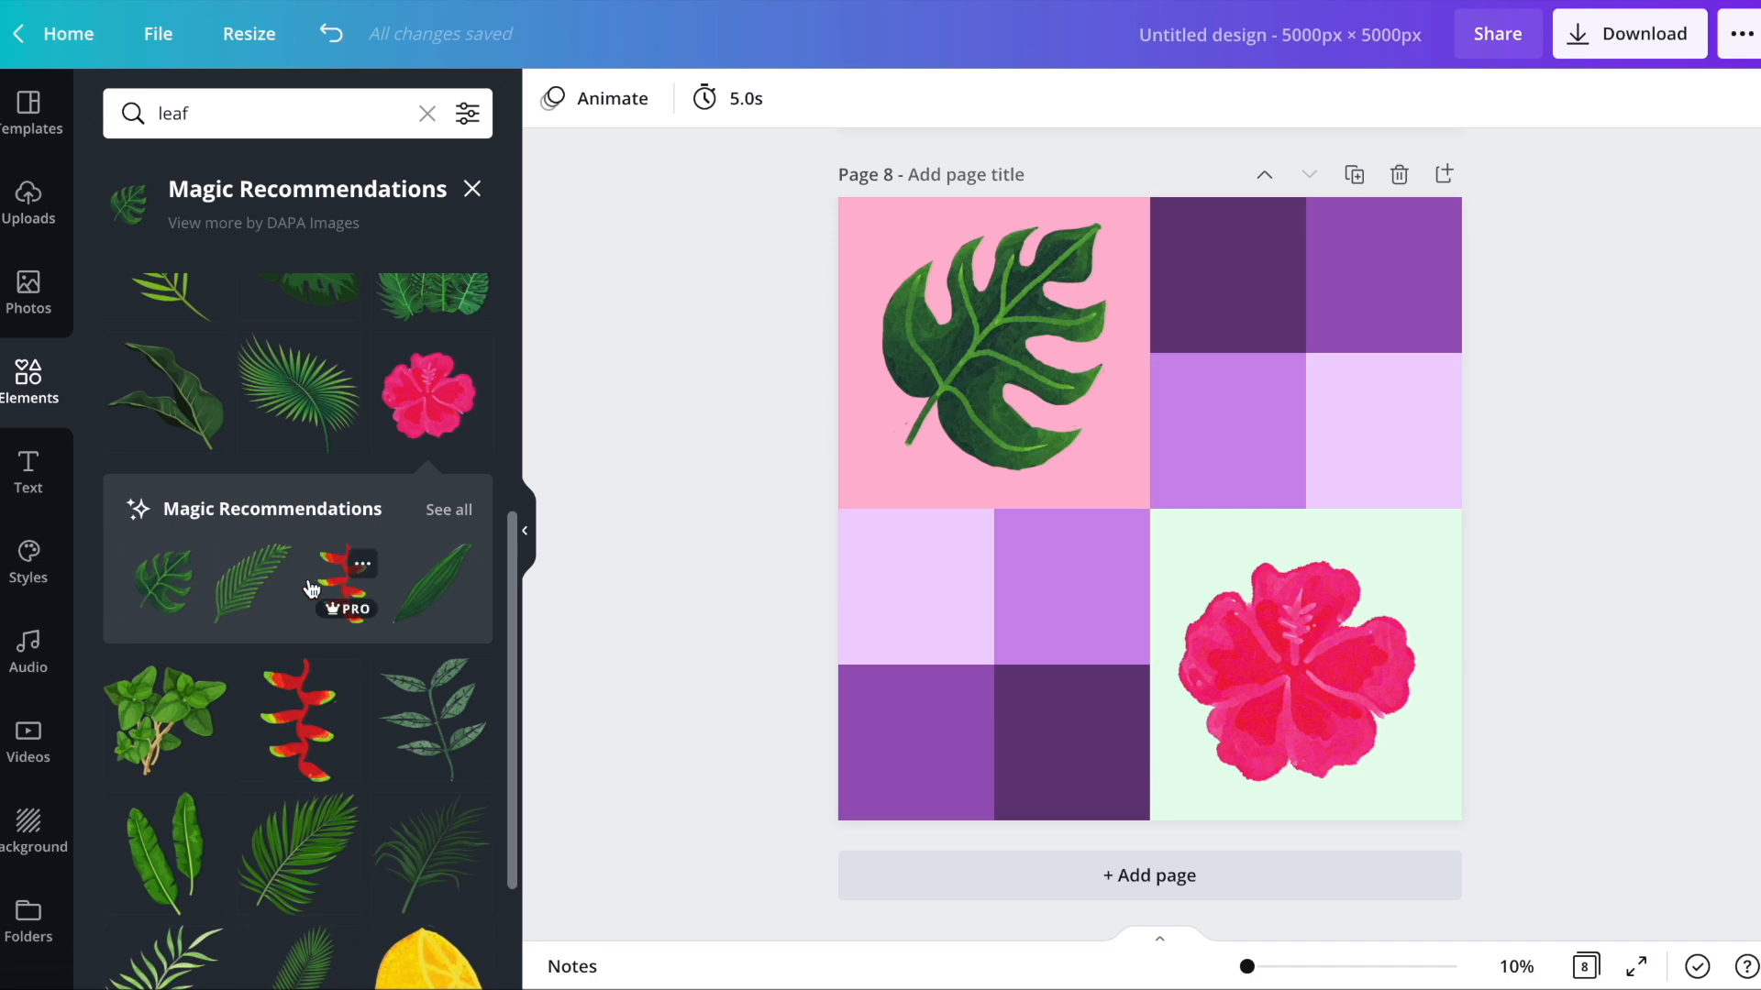
- Look through the hibiscus's Magic Recommendations and delete the hibiscus from the lower-right large cell
{"action": "scroll", "coordinate": [312, 588], "scroll_direction": "down", "scroll_amount": 2}
{"action": "left_click", "coordinate": [444, 321]}
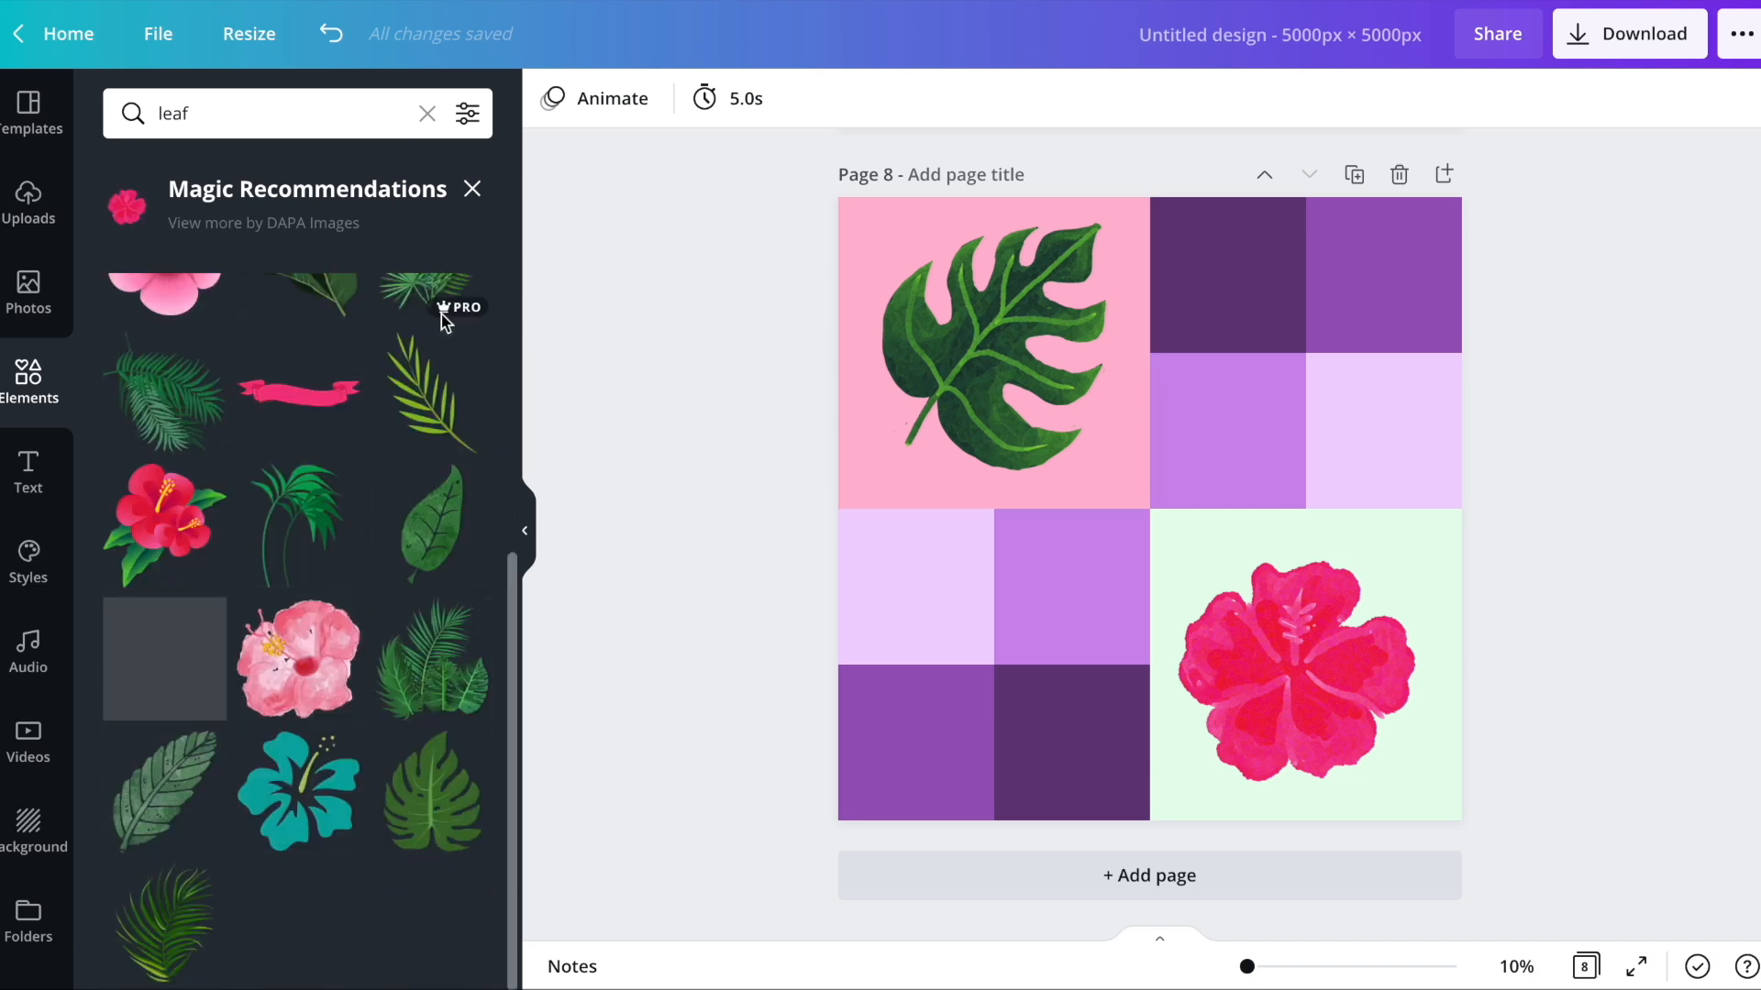
{"action": "scroll", "coordinate": [387, 569], "scroll_direction": "up", "scroll_amount": 3}
{"action": "scroll", "coordinate": [389, 570], "scroll_direction": "down", "scroll_amount": 3}
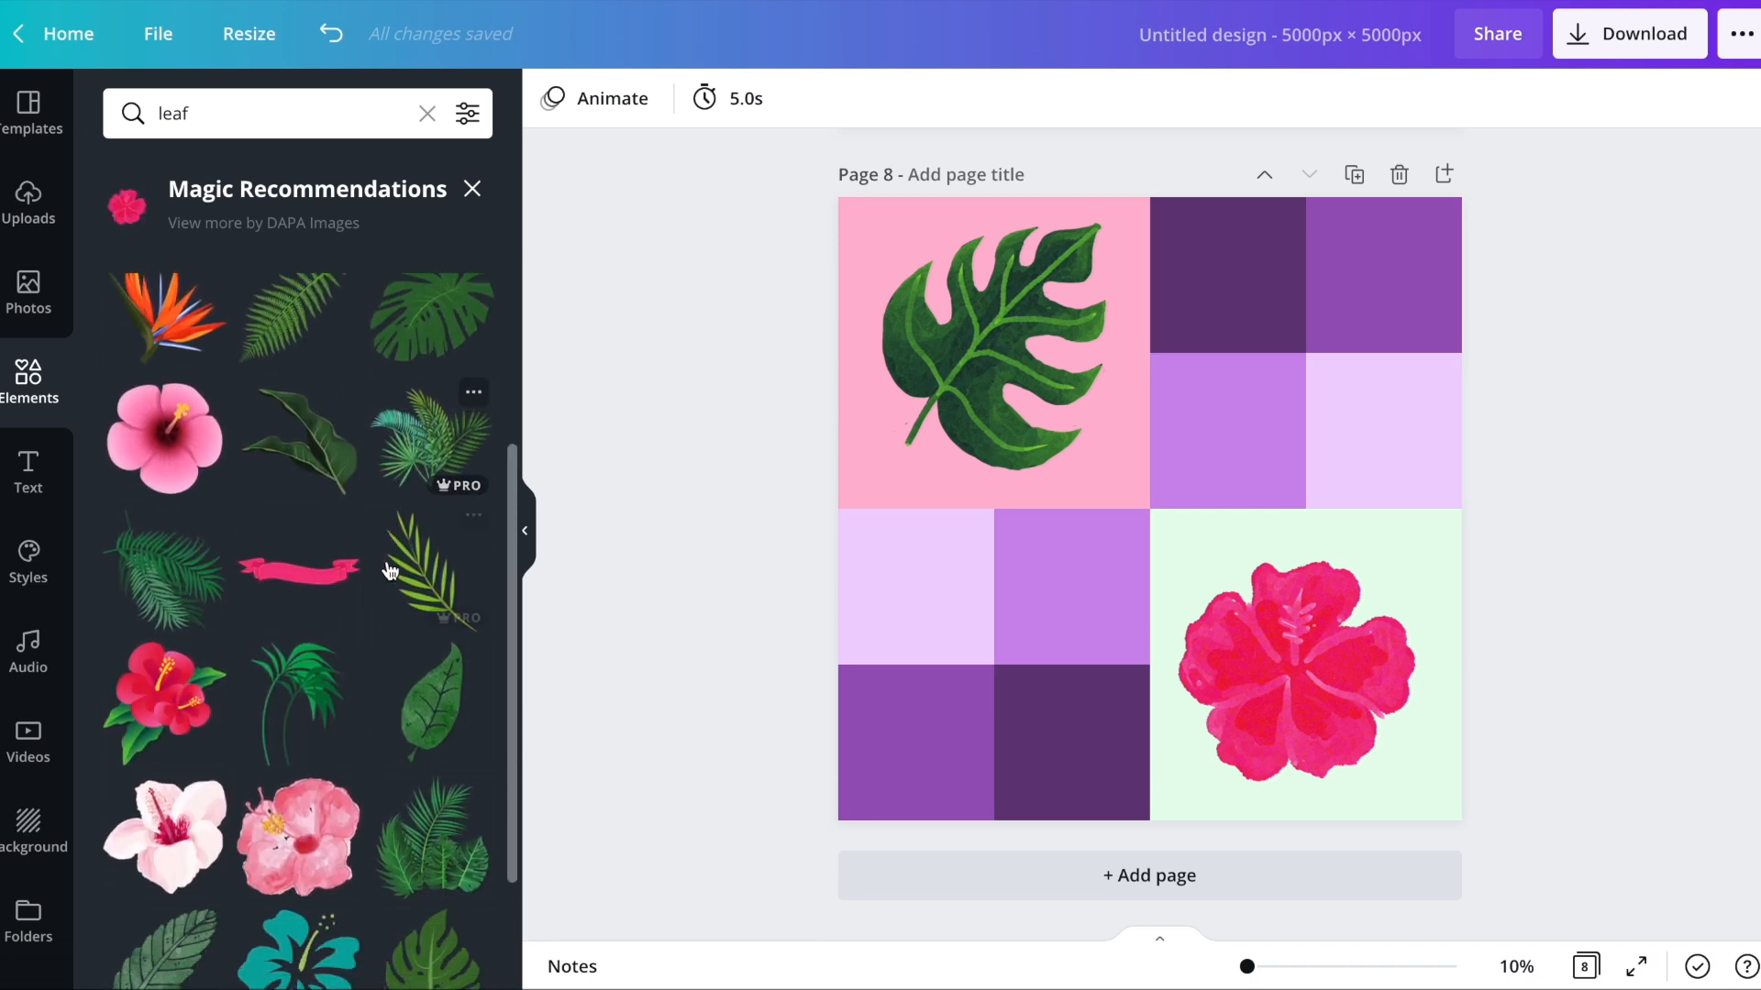
{"action": "scroll", "coordinate": [389, 571], "scroll_direction": "up", "scroll_amount": 4}
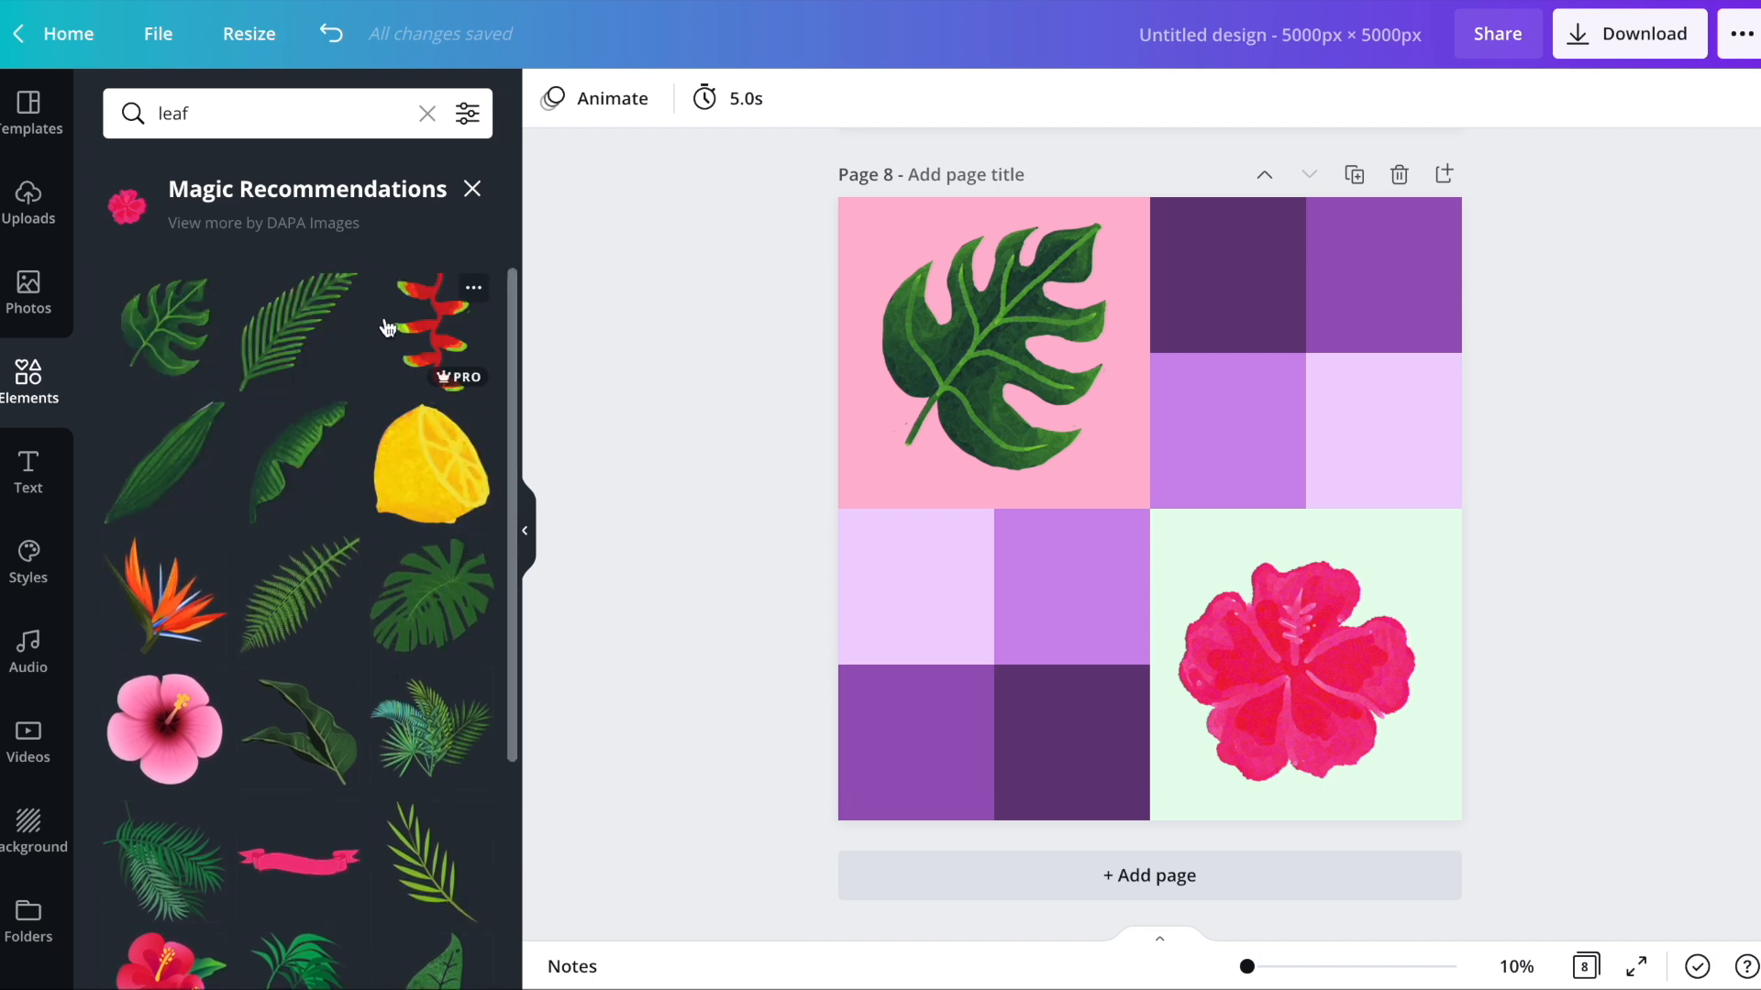
{"action": "left_click", "coordinate": [1317, 683]}
{"action": "key", "text": "Delete"}
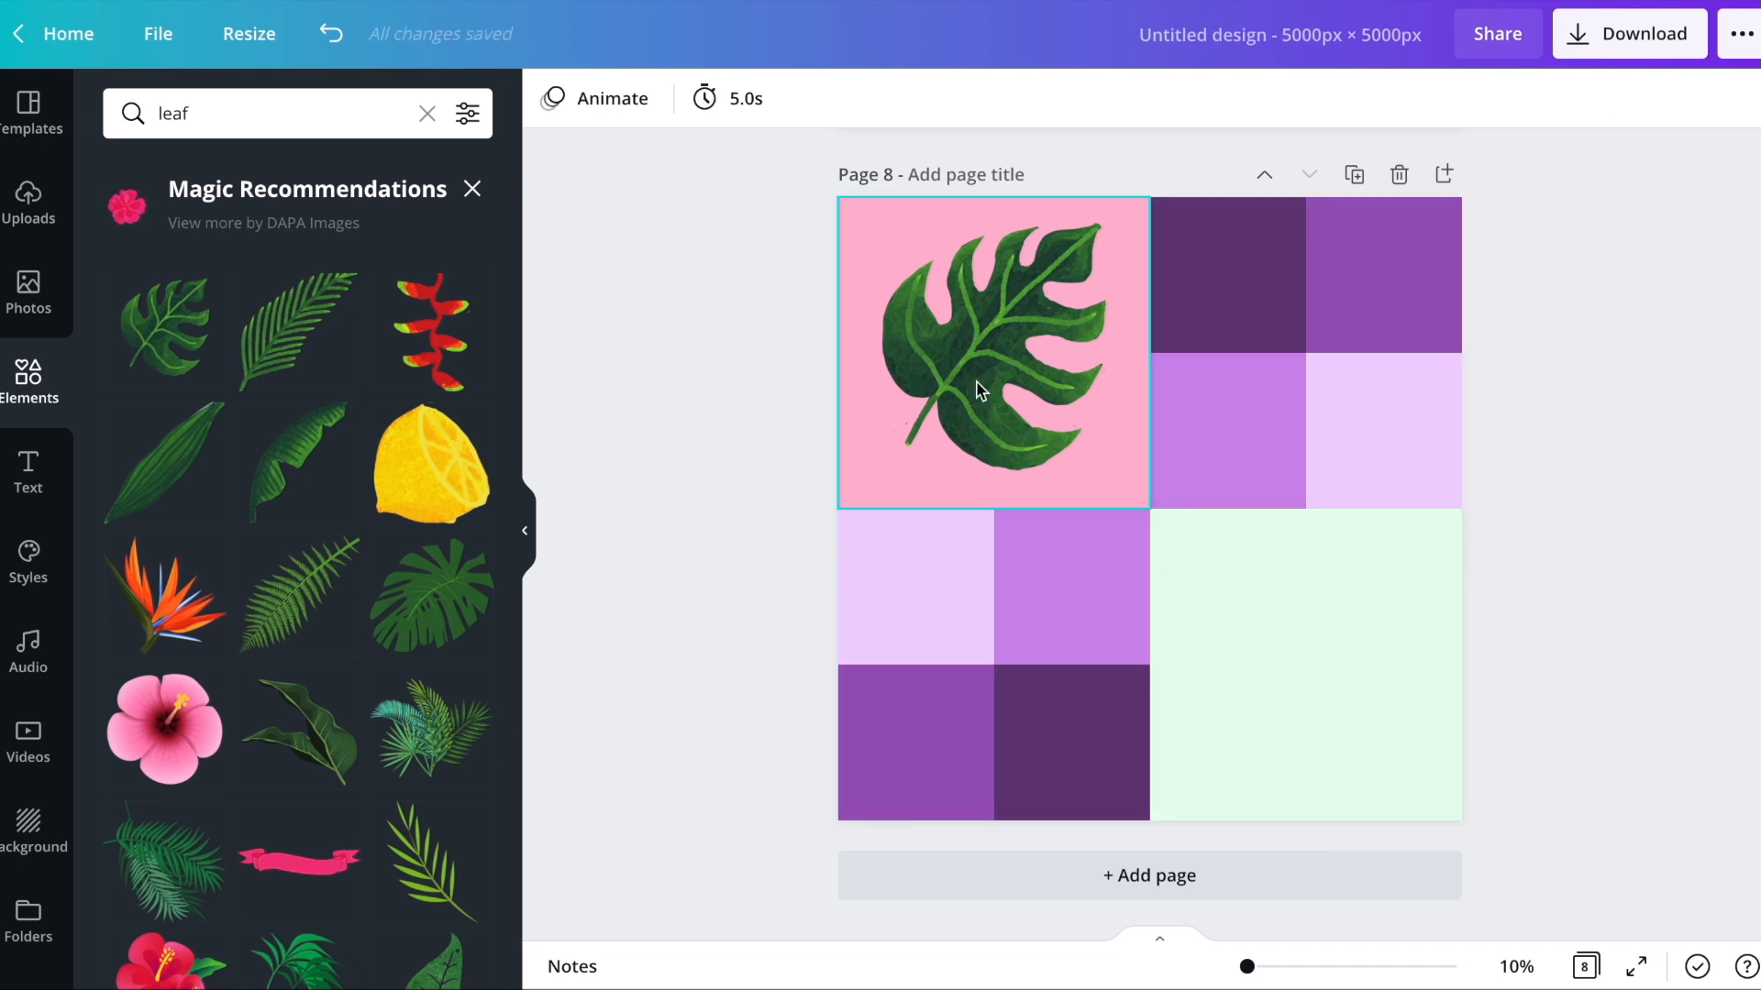
- Duplicate the leaf into the lower-right large cell and flip the copy vertically
{"action": "left_click", "coordinate": [978, 387]}
{"action": "left_click_drag", "start_coordinate": [1007, 377], "coordinate": [1321, 688]}
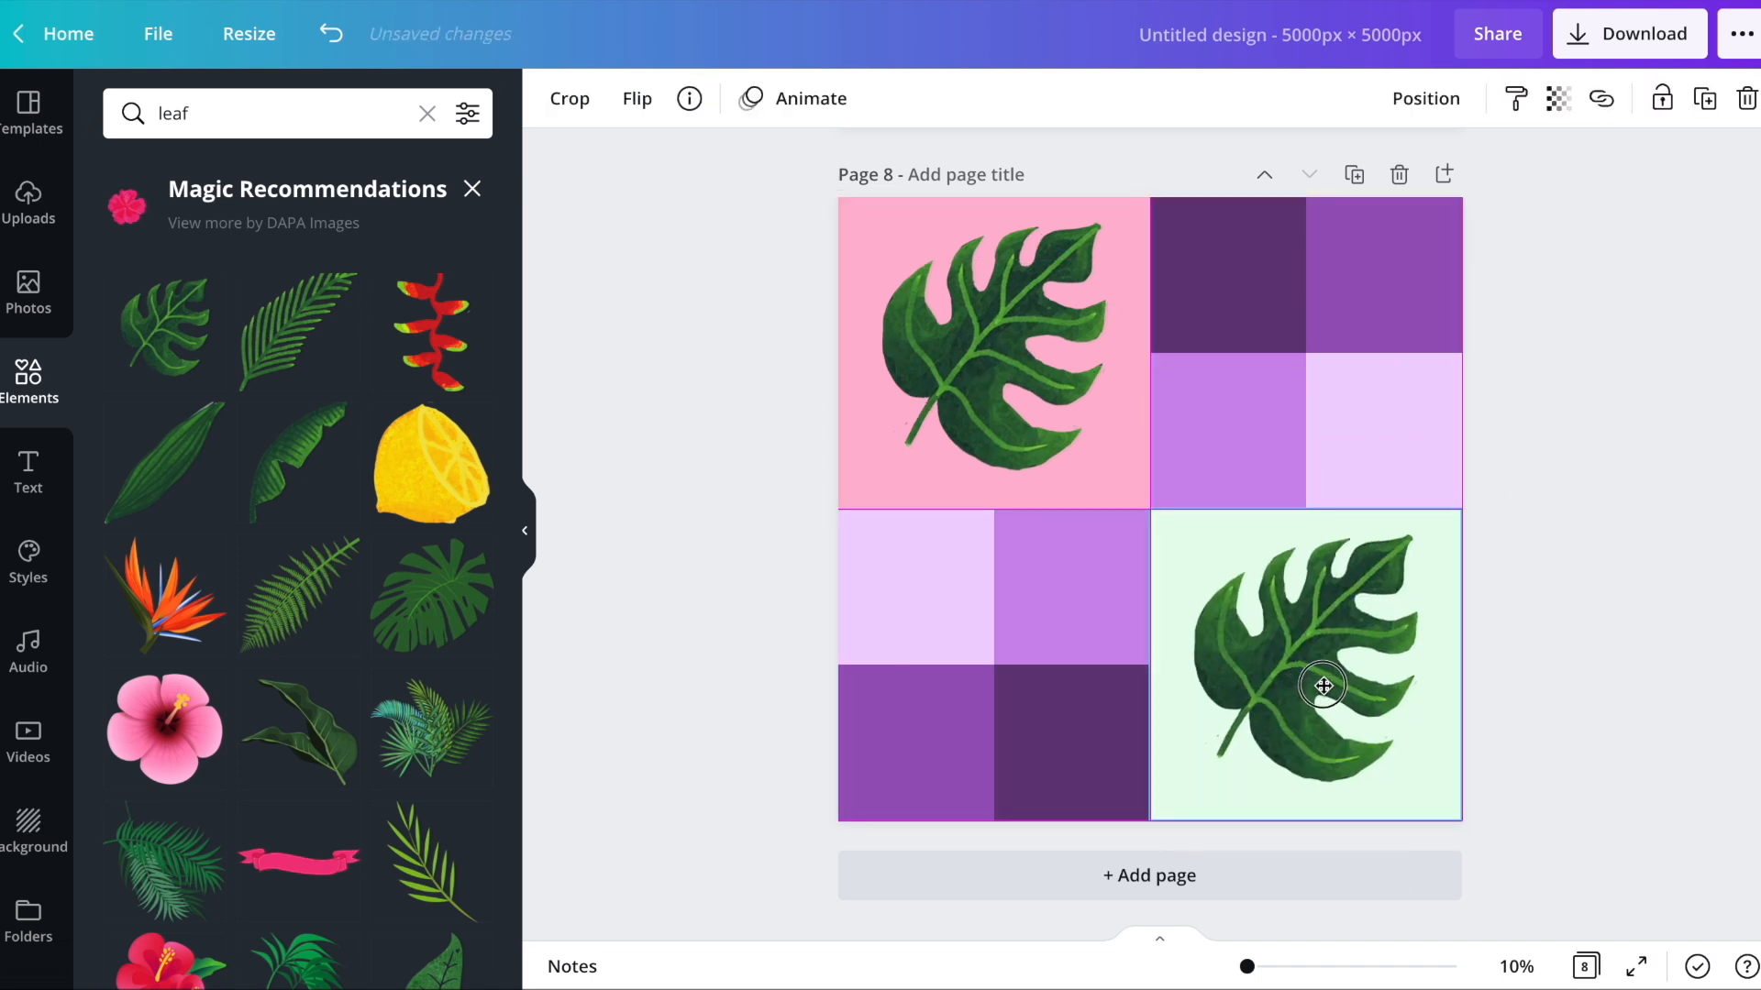
{"action": "left_click", "coordinate": [640, 103]}
{"action": "left_click", "coordinate": [640, 165]}
{"action": "left_click", "coordinate": [669, 213]}
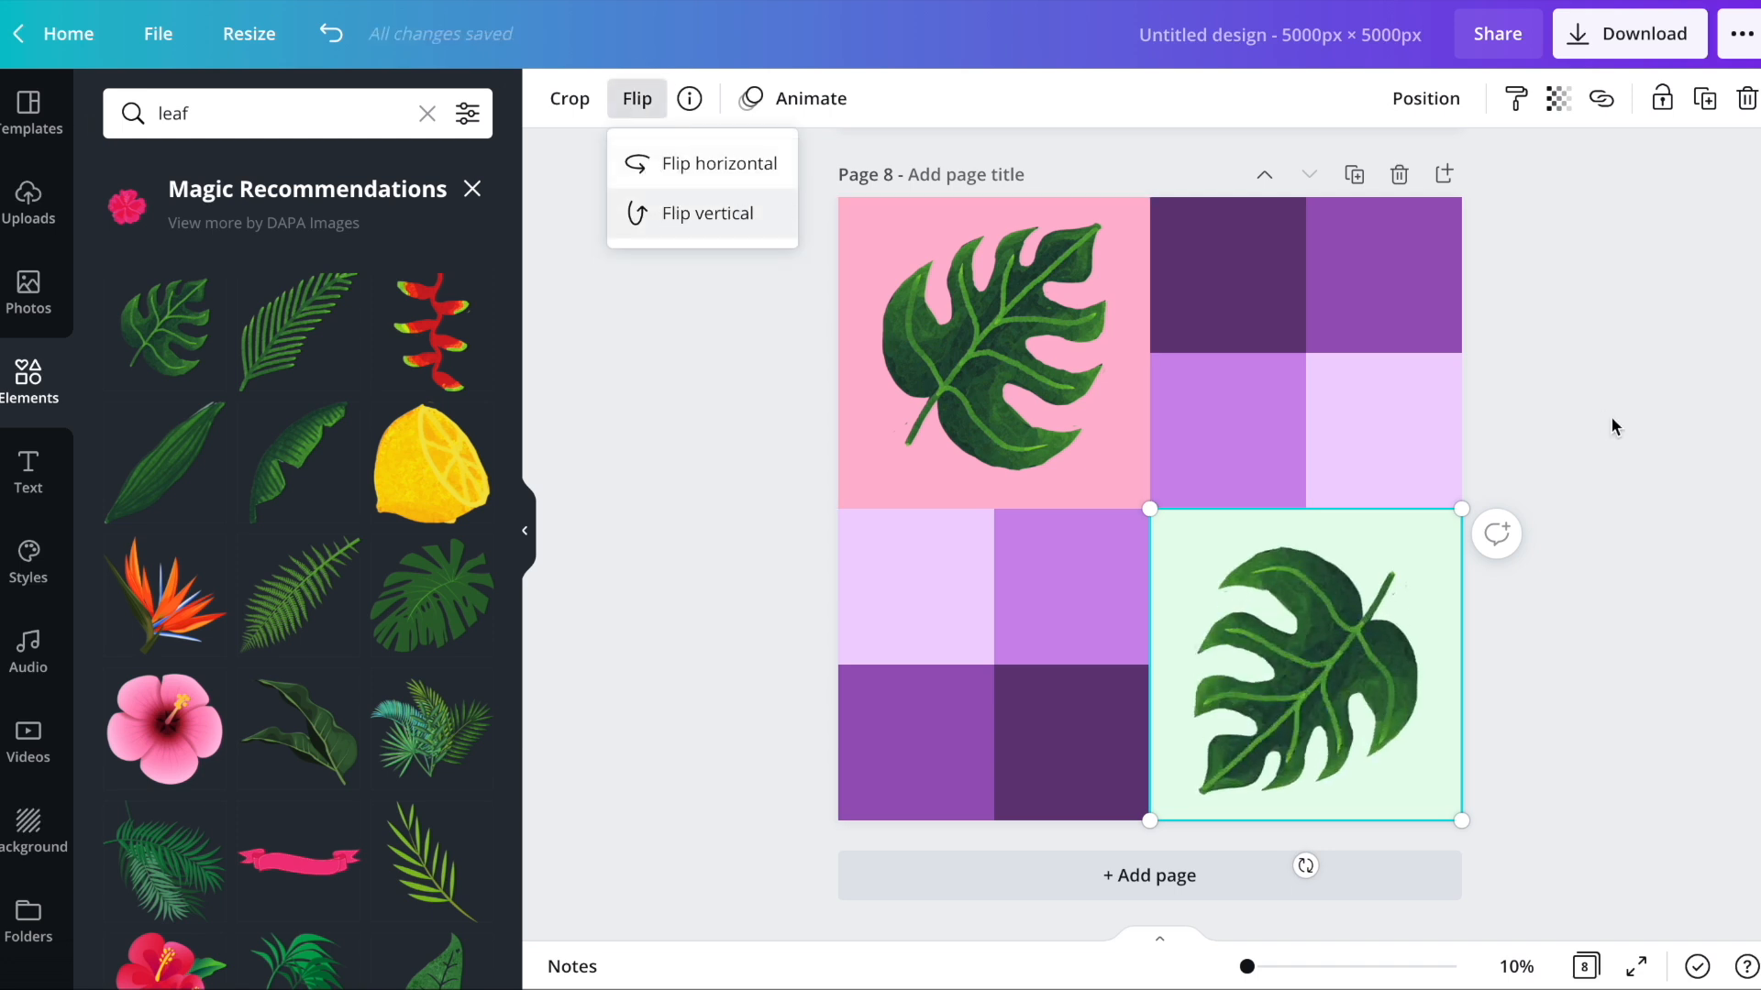
{"action": "left_click", "coordinate": [1622, 334]}
{"action": "left_click", "coordinate": [1622, 352]}
- Recolor the eight small purple cells on page 8 in mint, muted green, mauve and pink shades
{"action": "left_click", "coordinate": [1229, 275]}
{"action": "left_click", "coordinate": [549, 103]}
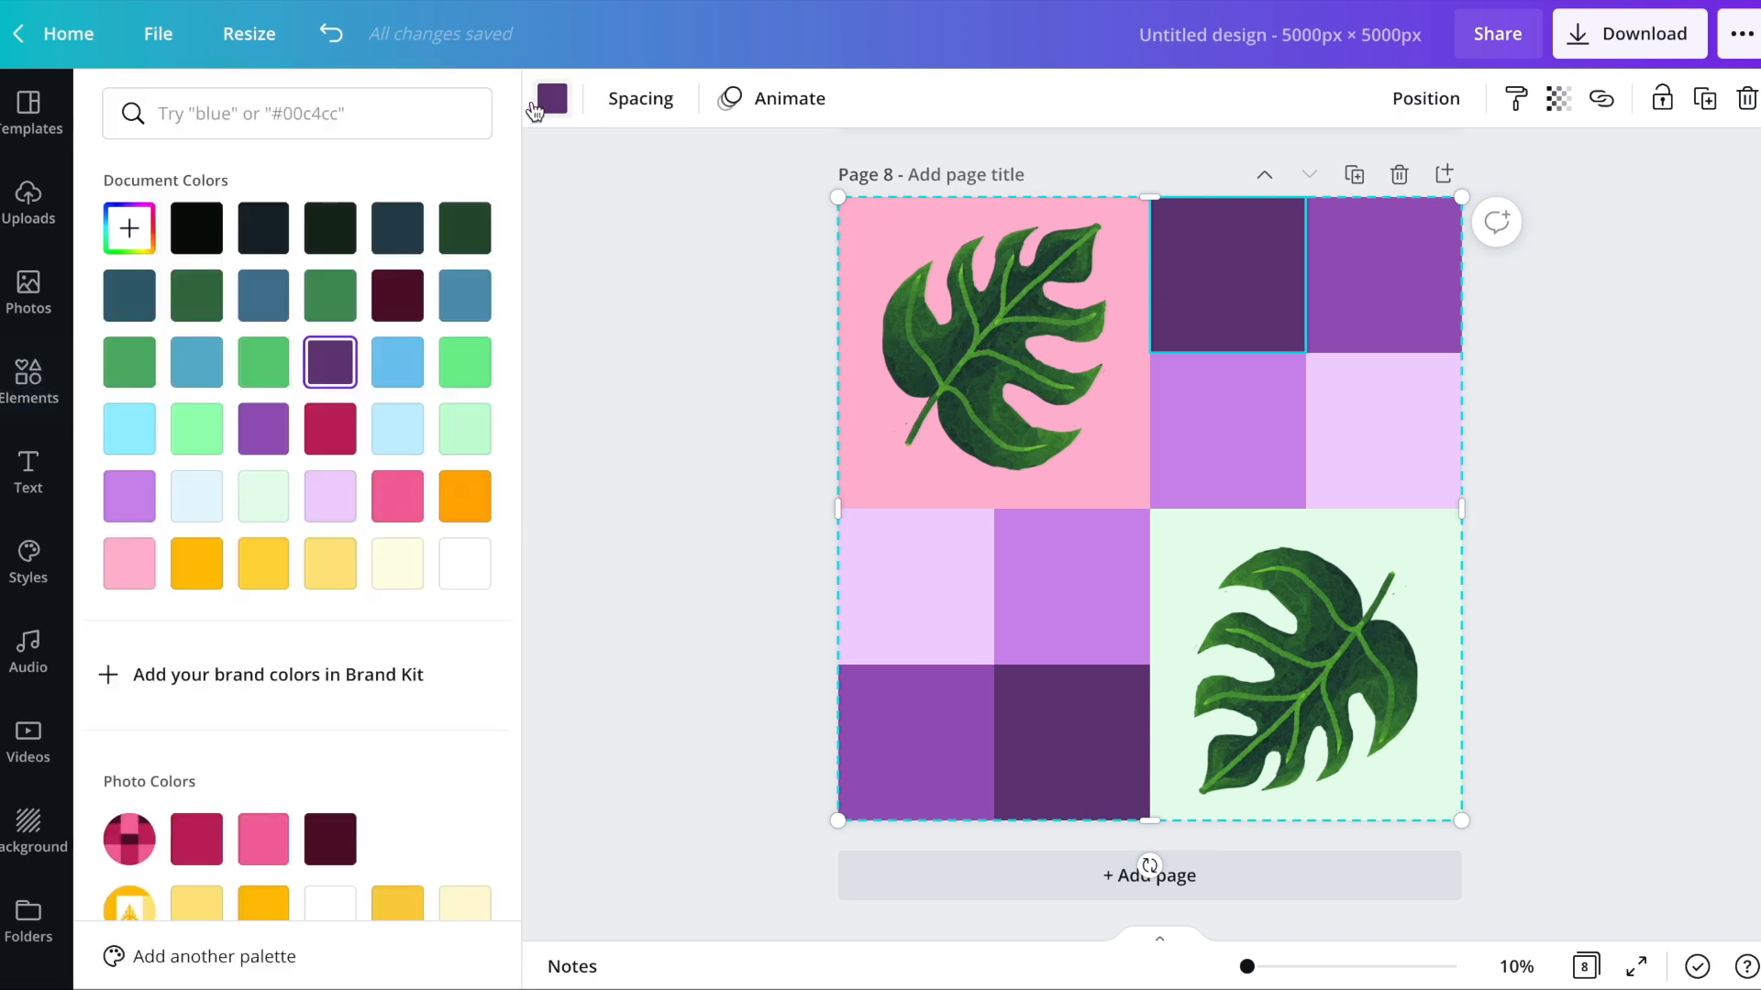
{"action": "left_click", "coordinate": [1094, 781]}
{"action": "left_click", "coordinate": [129, 564]}
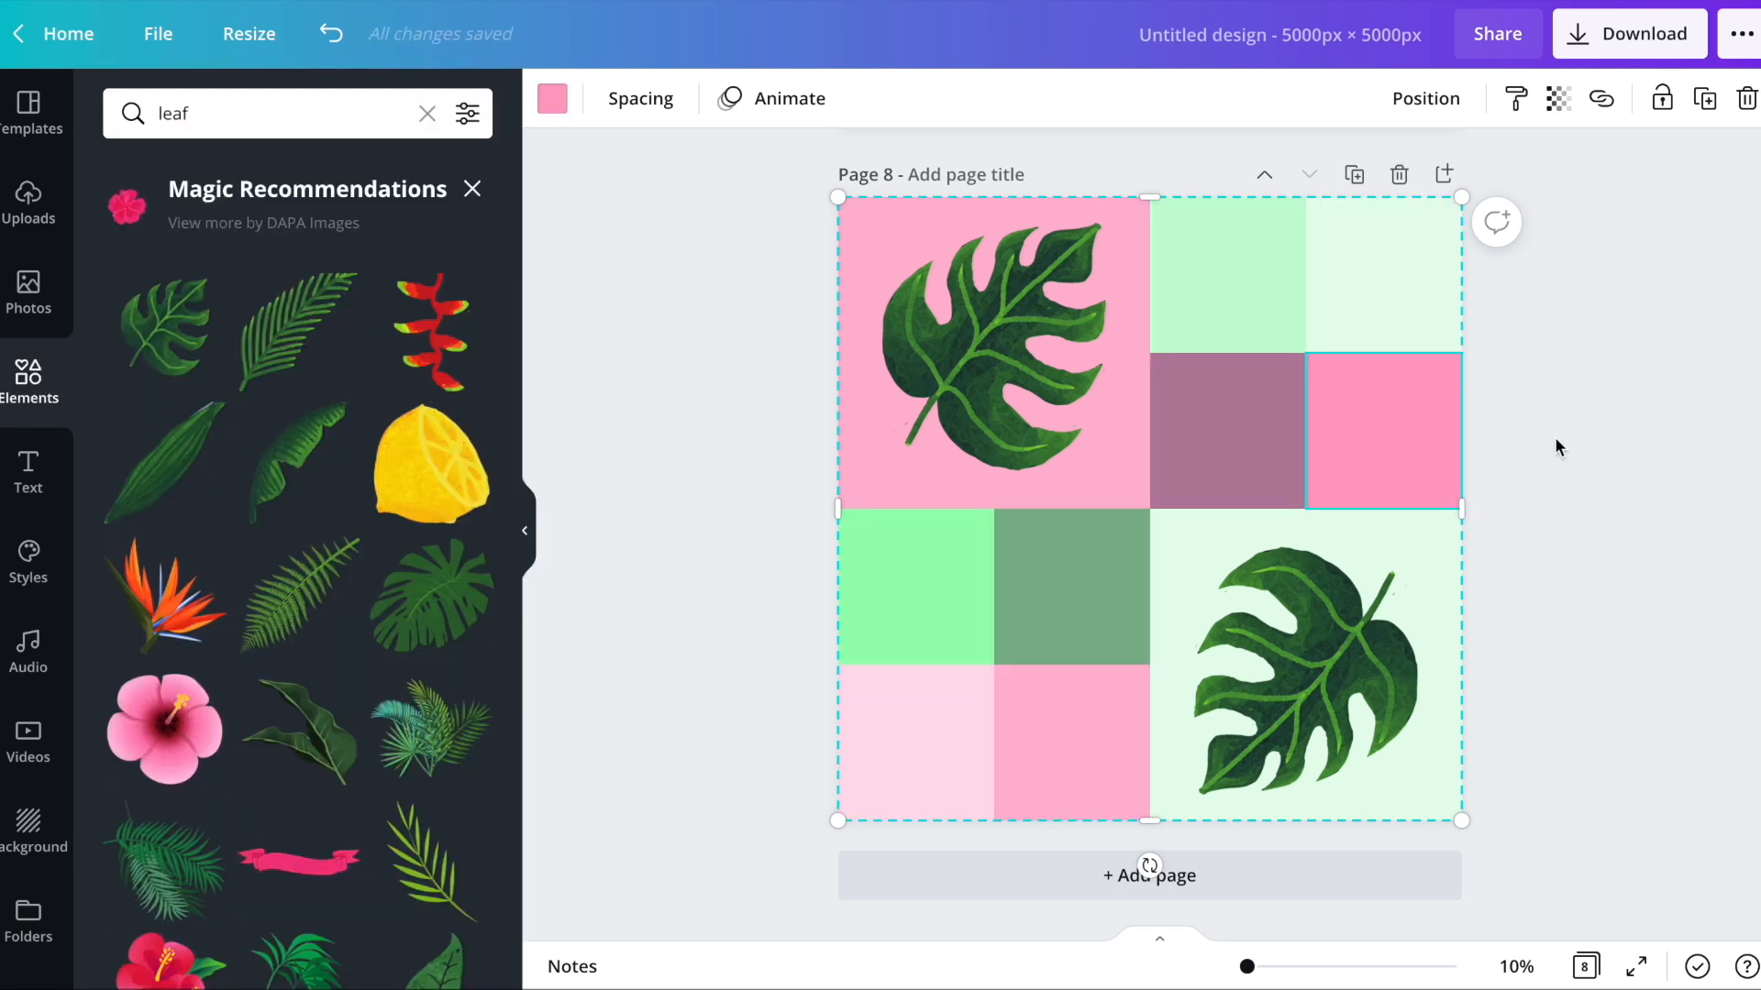
{"action": "left_click", "coordinate": [1554, 437]}
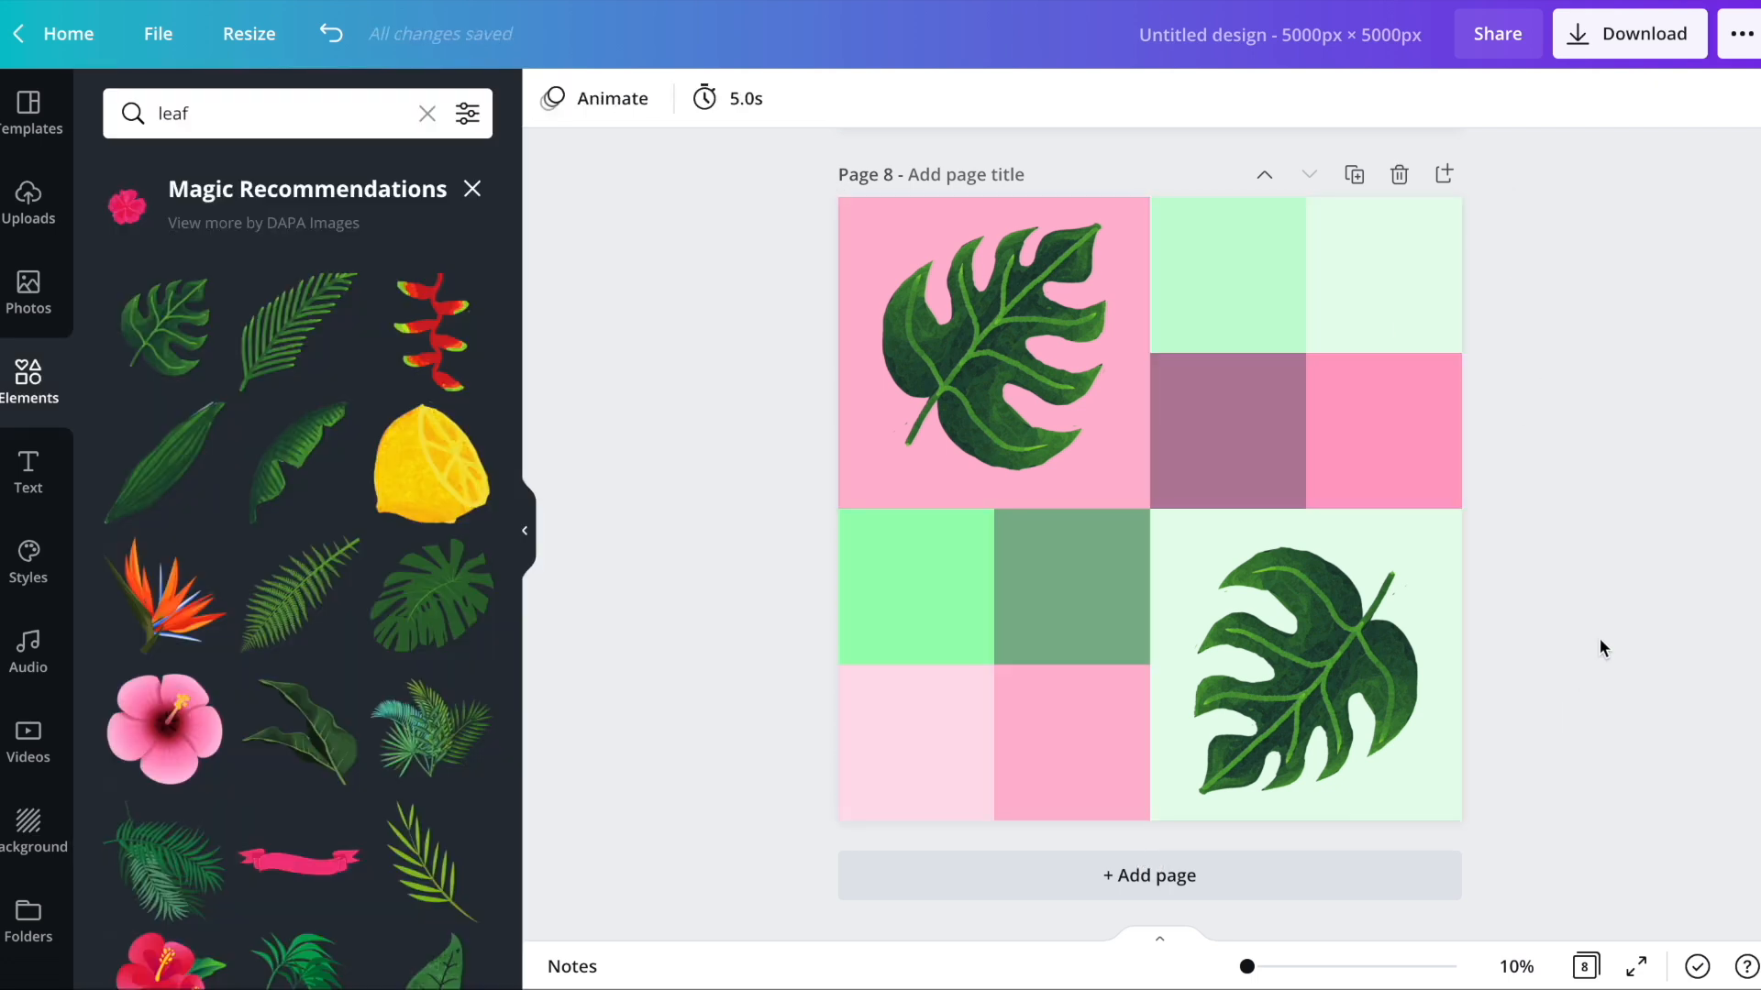
- Download the leaf pattern page as a JPG and return to editing
{"action": "left_click", "coordinate": [1610, 36]}
{"action": "left_click", "coordinate": [1532, 360]}
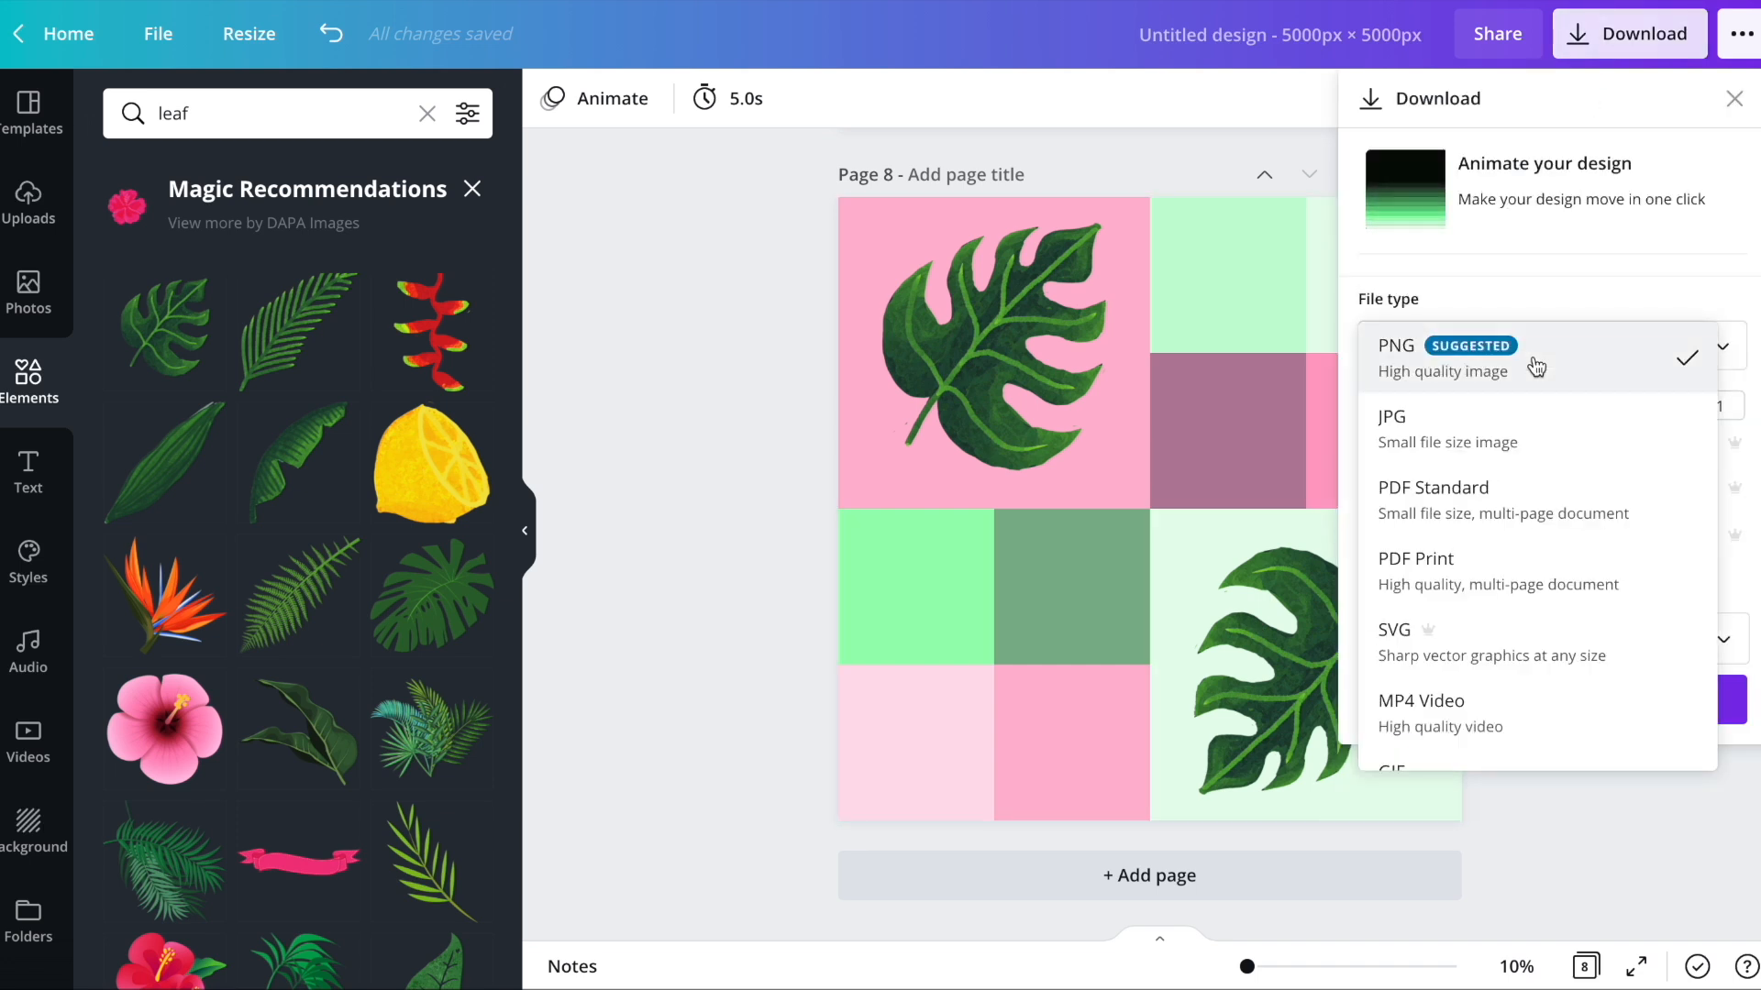
{"action": "left_click", "coordinate": [1521, 431]}
{"action": "left_click", "coordinate": [1504, 617]}
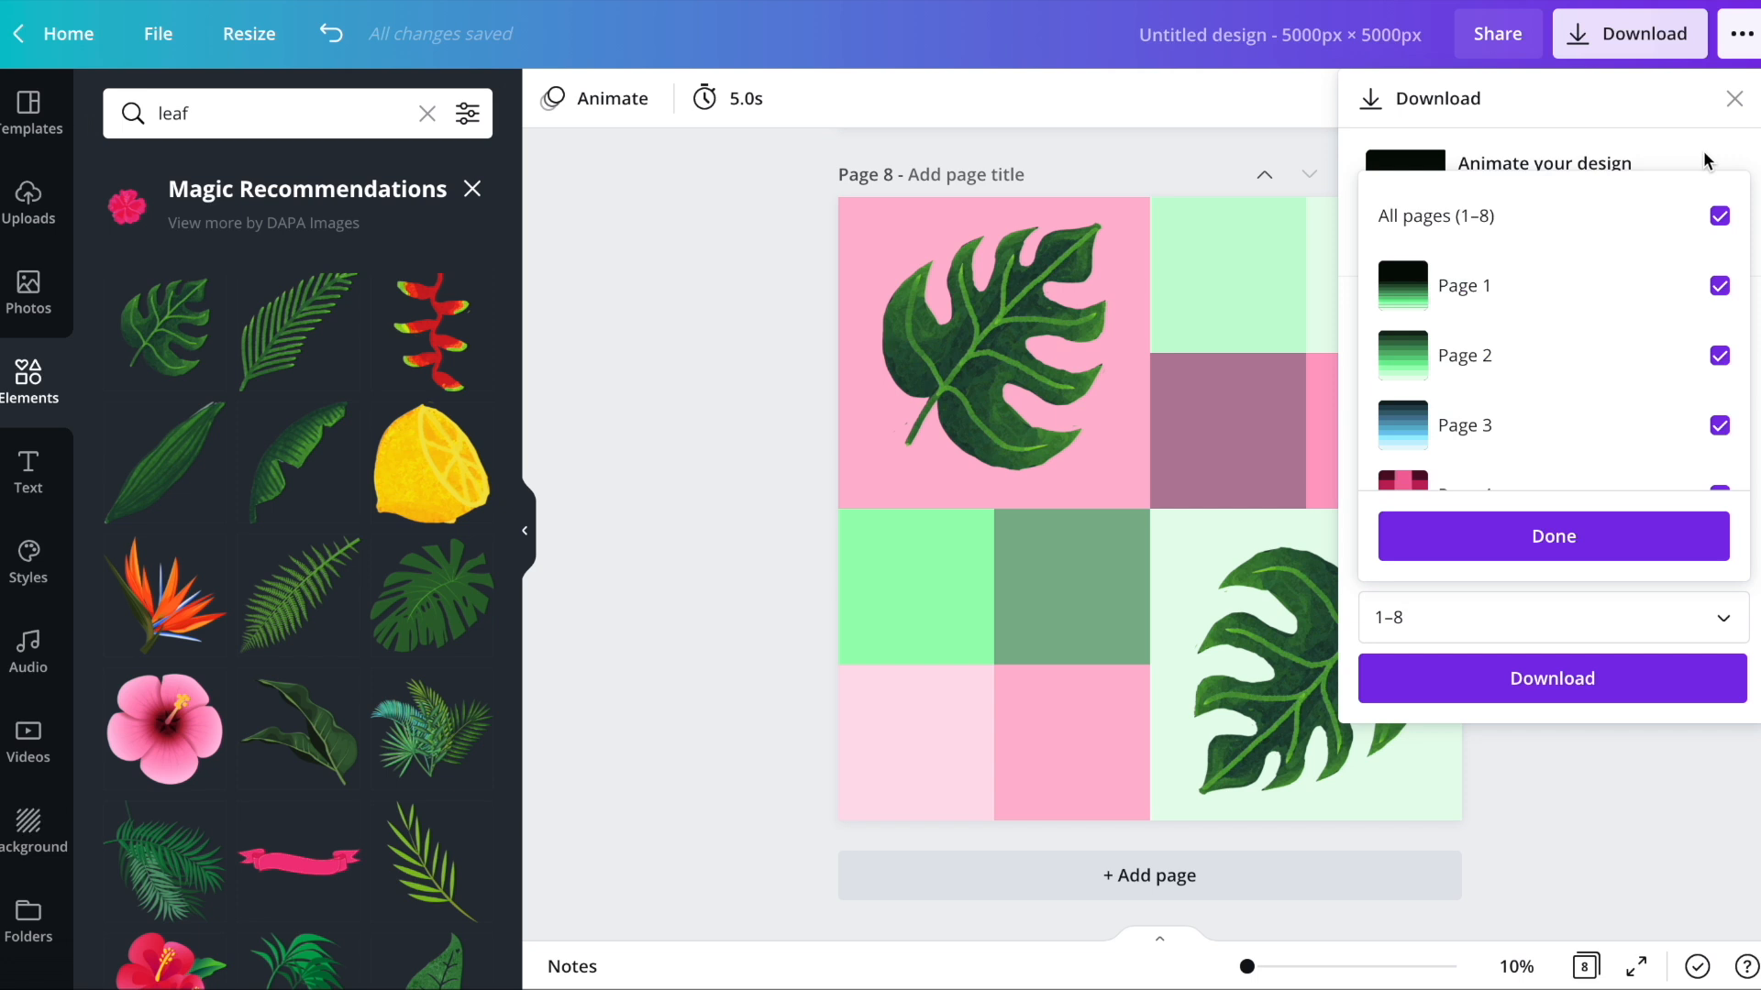
{"action": "left_click", "coordinate": [1554, 536]}
{"action": "left_click", "coordinate": [1550, 683]}
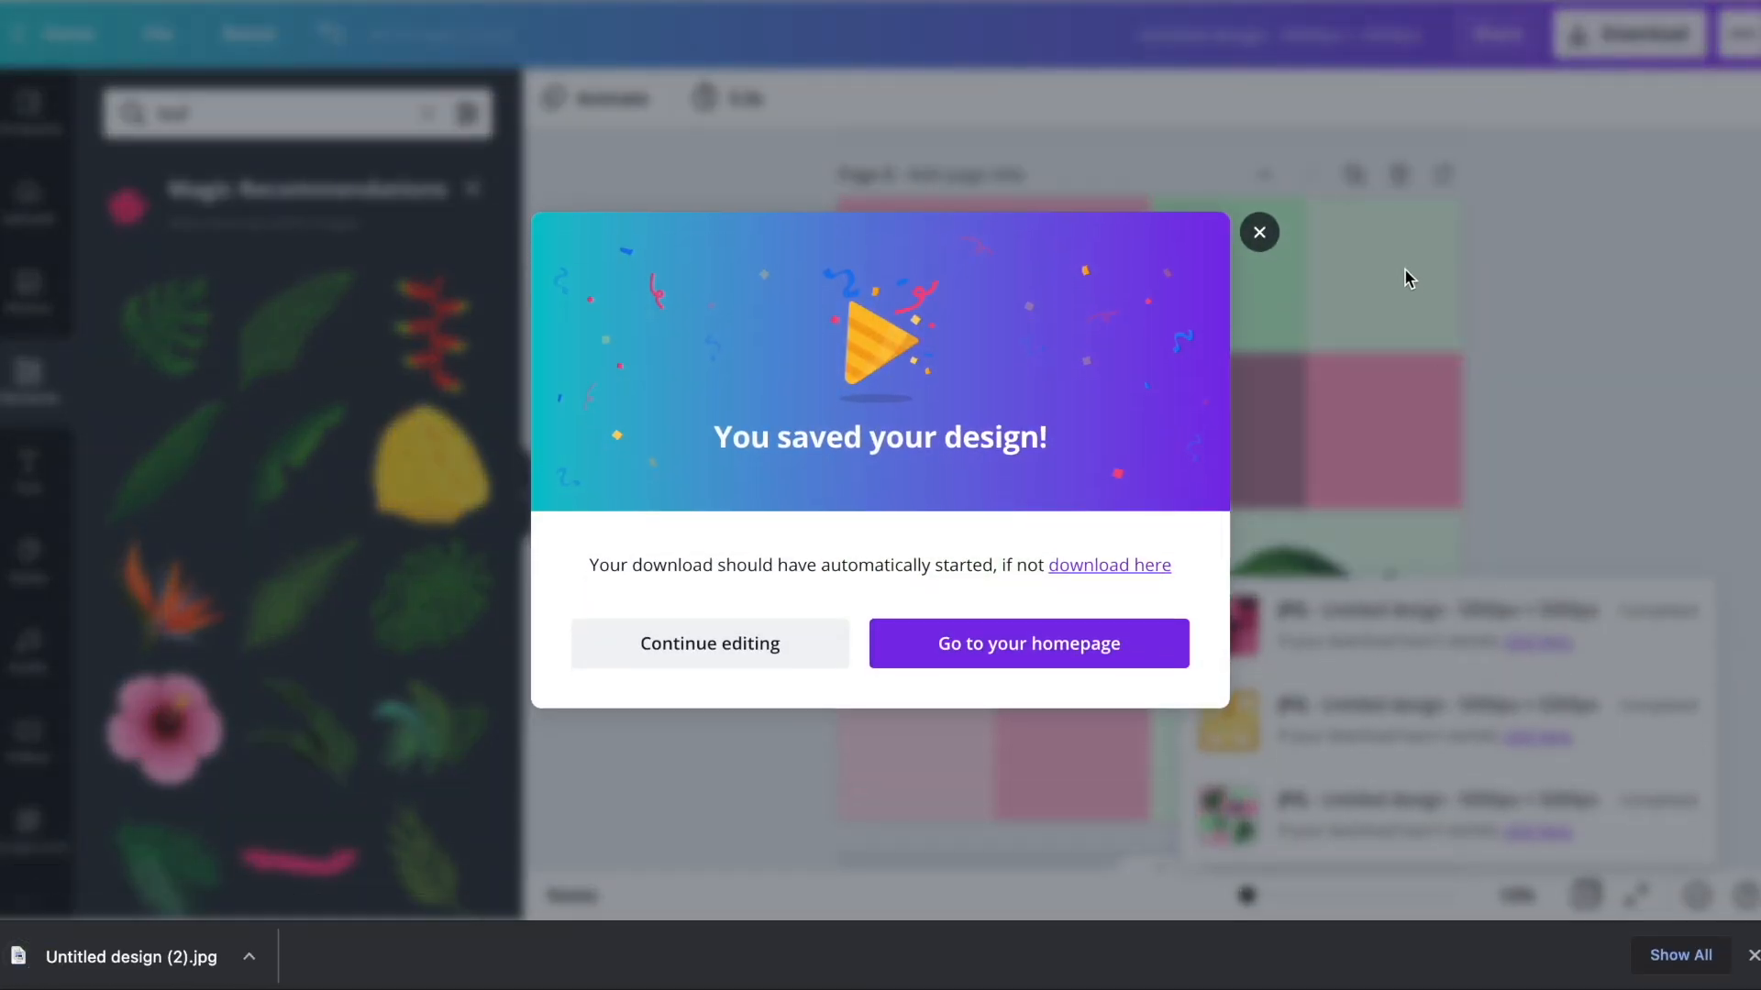
{"action": "left_click", "coordinate": [1260, 233]}
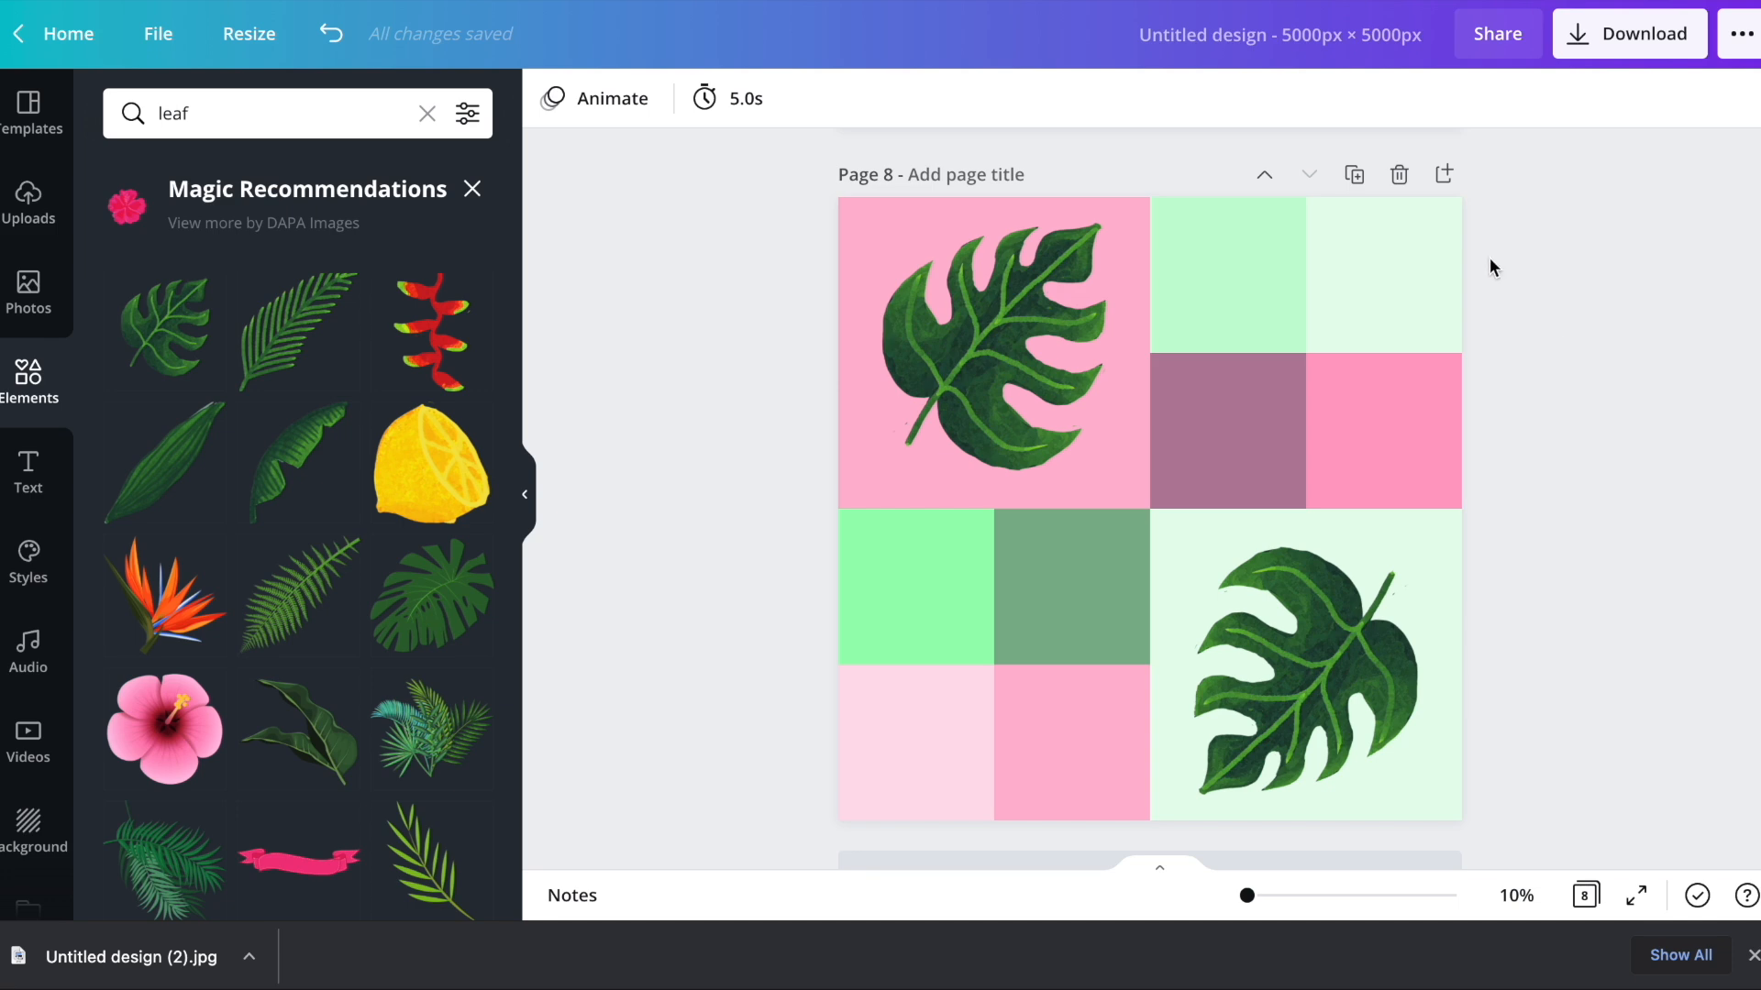
- Duplicate page 8 and delete both leaves from the large cells of the copy
{"action": "left_click", "coordinate": [1358, 183]}
{"action": "left_click", "coordinate": [1014, 333]}
{"action": "key", "text": "Delete"}
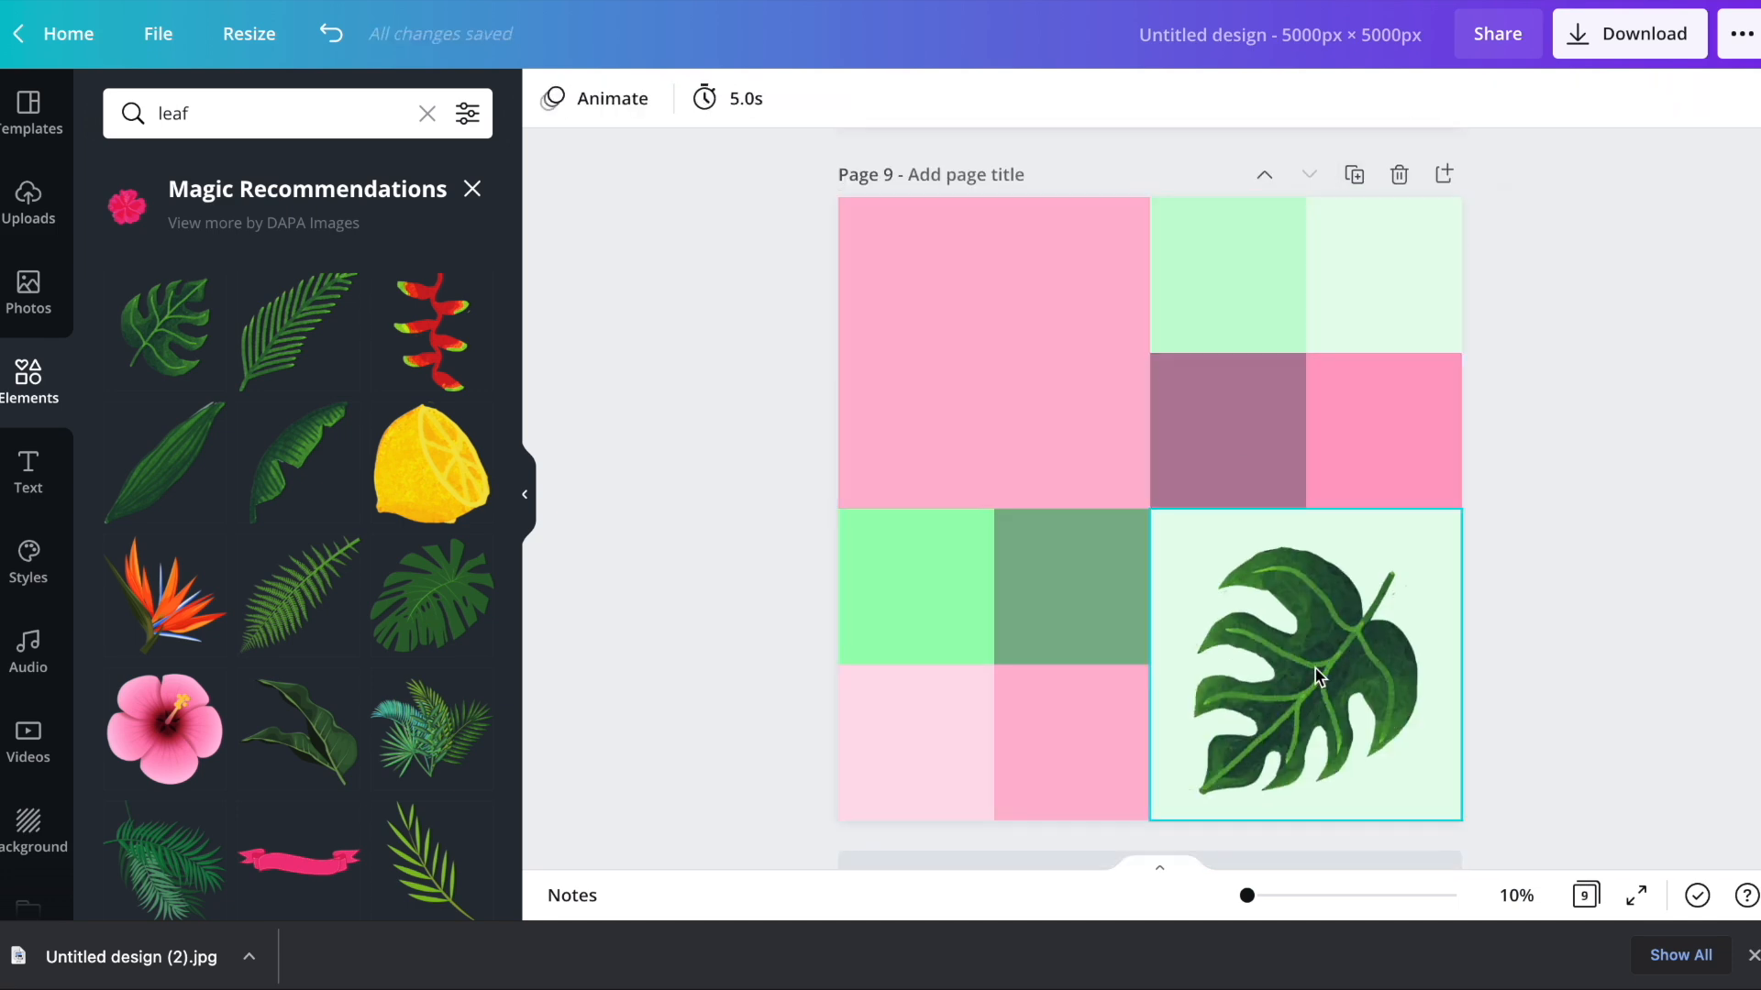
{"action": "left_click", "coordinate": [1317, 677]}
{"action": "key", "text": "Delete"}
- Upload the exported leaf pattern JPG and place it in both large cells on page 9
{"action": "left_click_drag", "start_coordinate": [128, 956], "coordinate": [449, 653]}
{"action": "left_click", "coordinate": [1752, 955]}
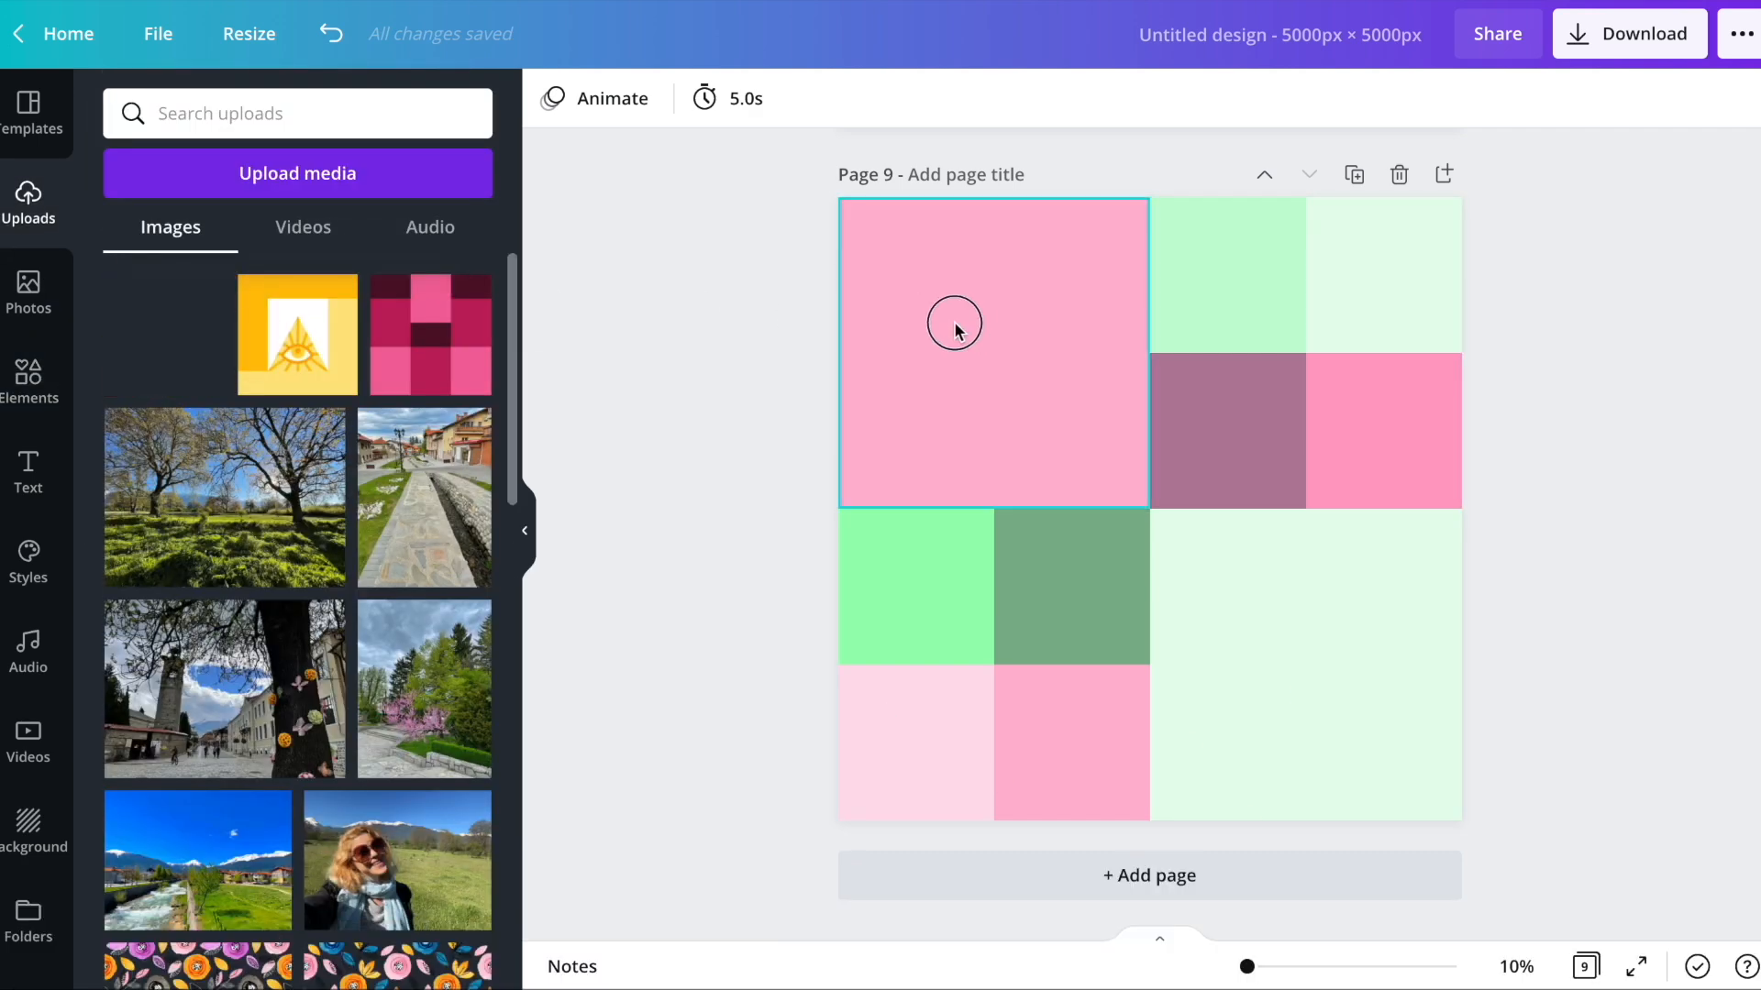
{"action": "left_click_drag", "start_coordinate": [955, 323], "coordinate": [956, 323]}
{"action": "left_click_drag", "start_coordinate": [137, 347], "coordinate": [1234, 603]}
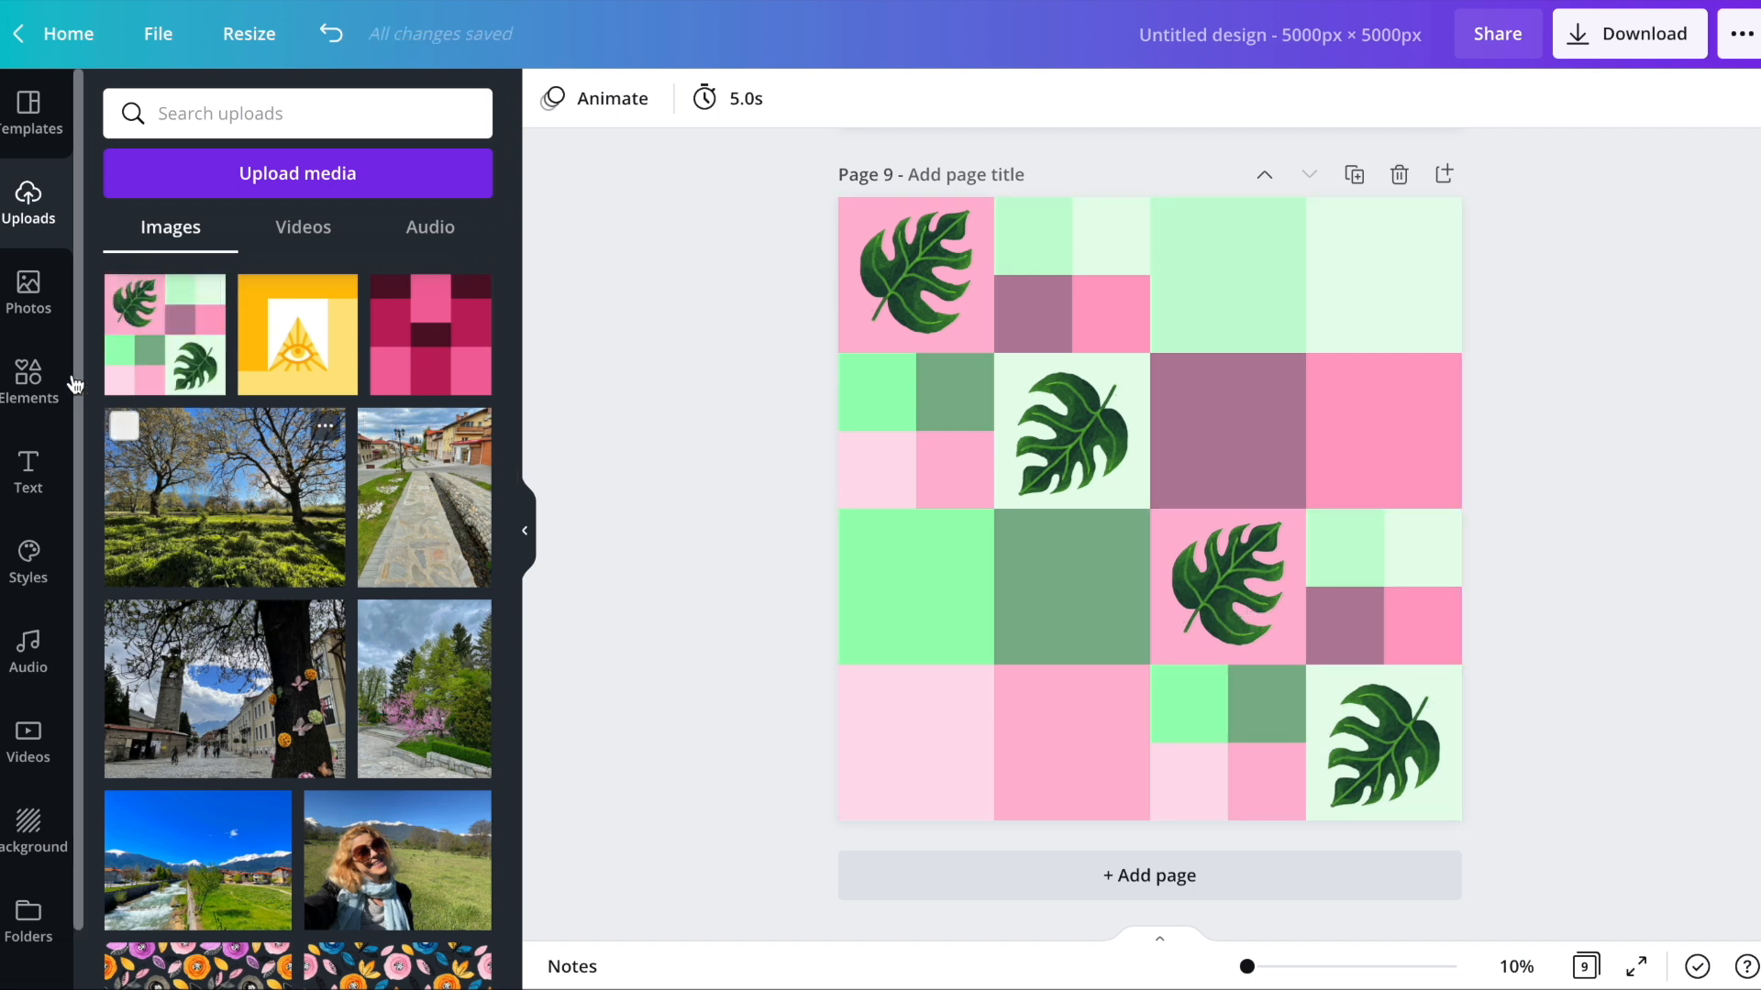
{"action": "left_click_drag", "start_coordinate": [160, 338], "coordinate": [211, 275]}
- Duplicate the yellow eye pattern on page 6 and fill all four tiles of the copy with the leaf pattern image
{"action": "scroll", "coordinate": [1146, 583], "scroll_direction": "up", "scroll_amount": 5}
{"action": "scroll", "coordinate": [1442, 274], "scroll_direction": "up", "scroll_amount": 12}
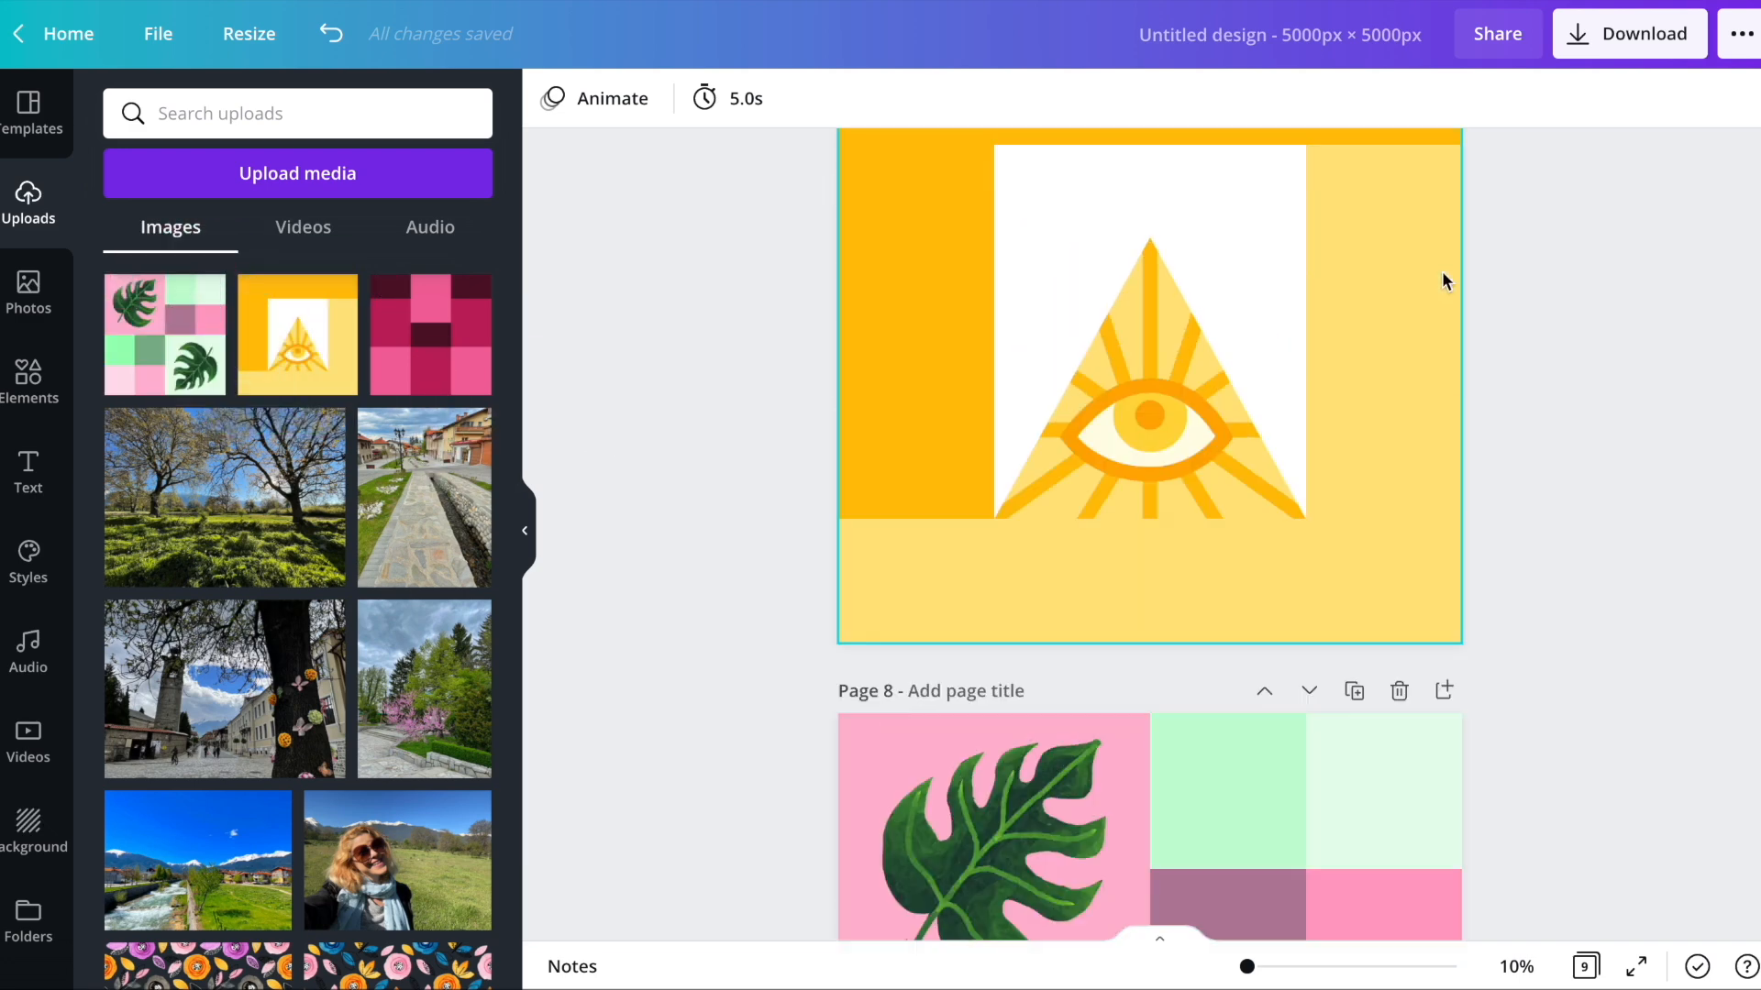
{"action": "scroll", "coordinate": [1422, 468], "scroll_direction": "up", "scroll_amount": 4}
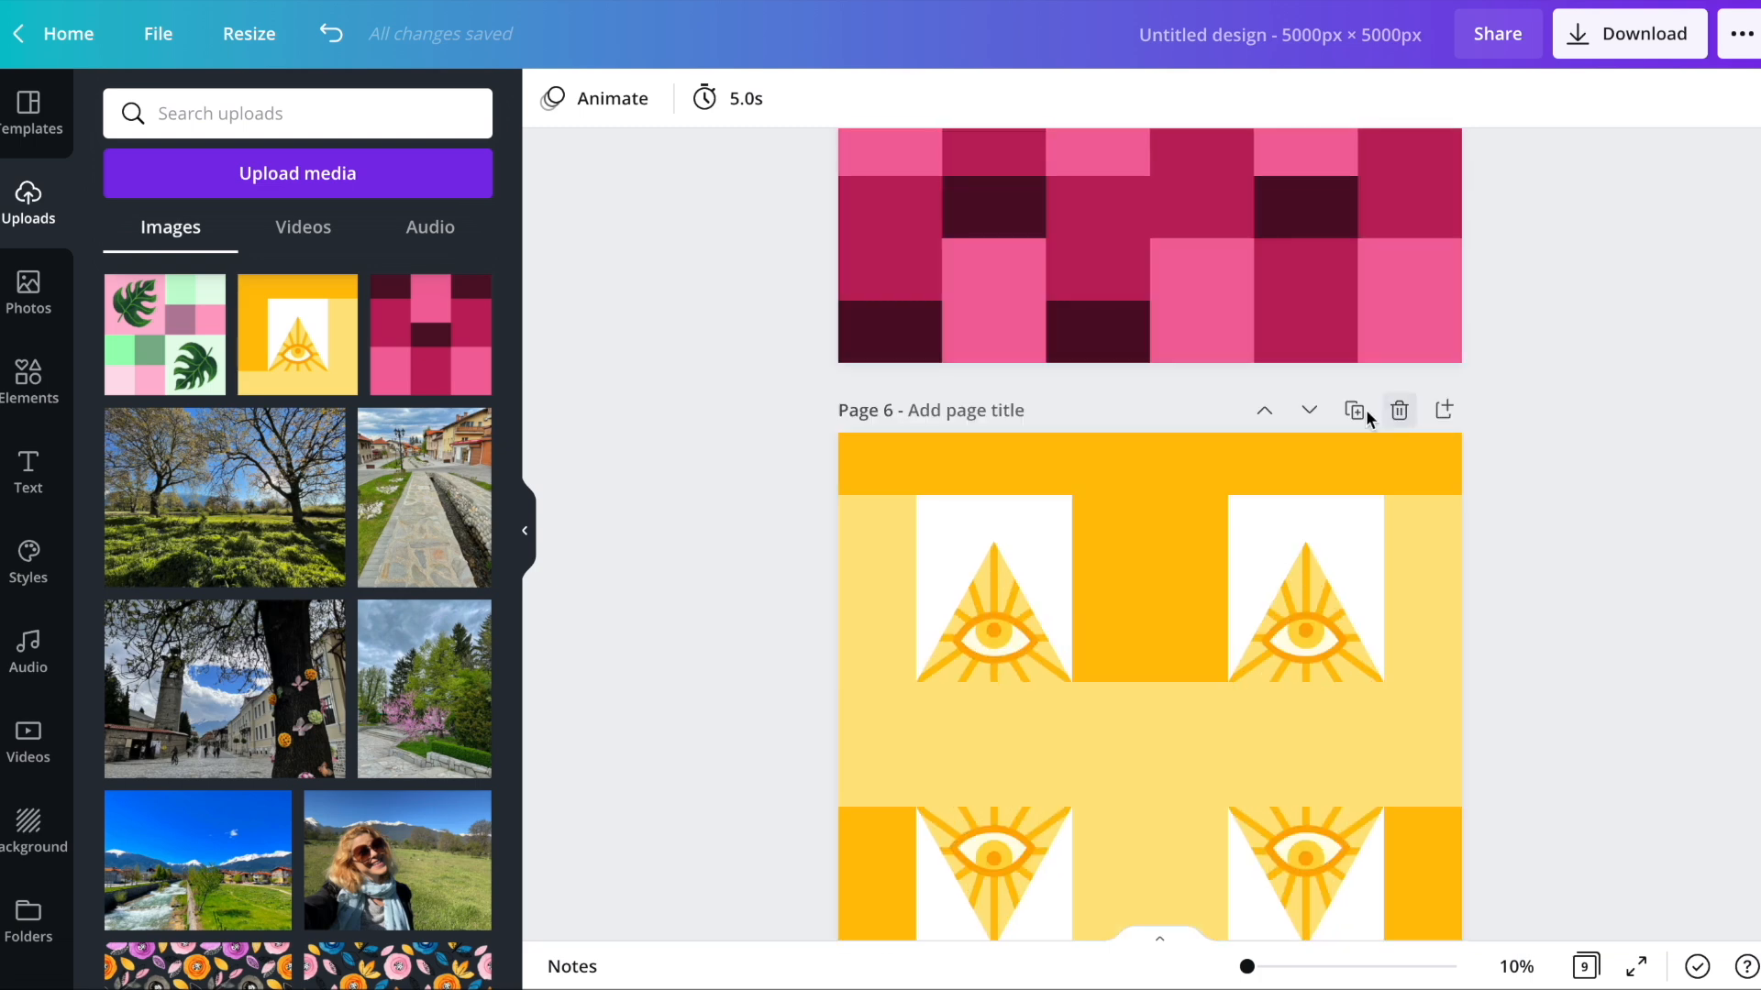
{"action": "left_click", "coordinate": [1354, 411]}
{"action": "left_click_drag", "start_coordinate": [161, 337], "coordinate": [1137, 633]}
{"action": "left_click_drag", "start_coordinate": [188, 330], "coordinate": [1235, 541]}
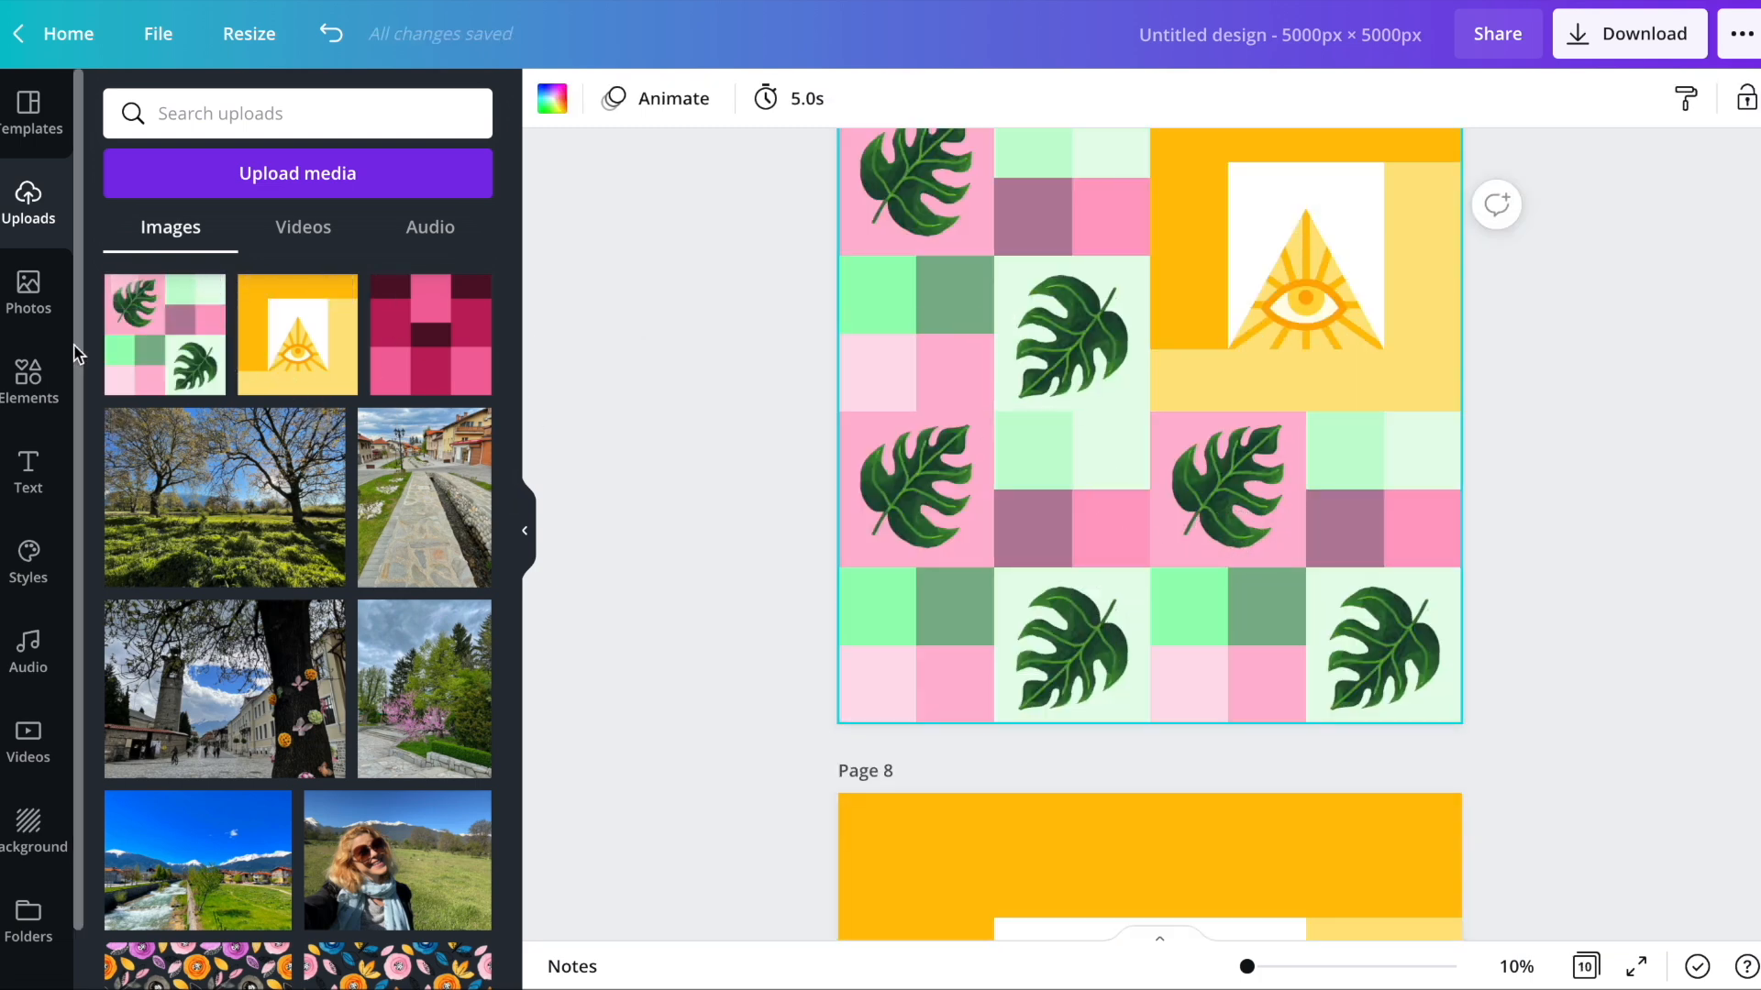
{"action": "left_click_drag", "start_coordinate": [160, 335], "coordinate": [1321, 294]}
{"action": "scroll", "coordinate": [1335, 605], "scroll_direction": "up", "scroll_amount": 1}
{"action": "scroll", "coordinate": [1334, 605], "scroll_direction": "up", "scroll_amount": 3}
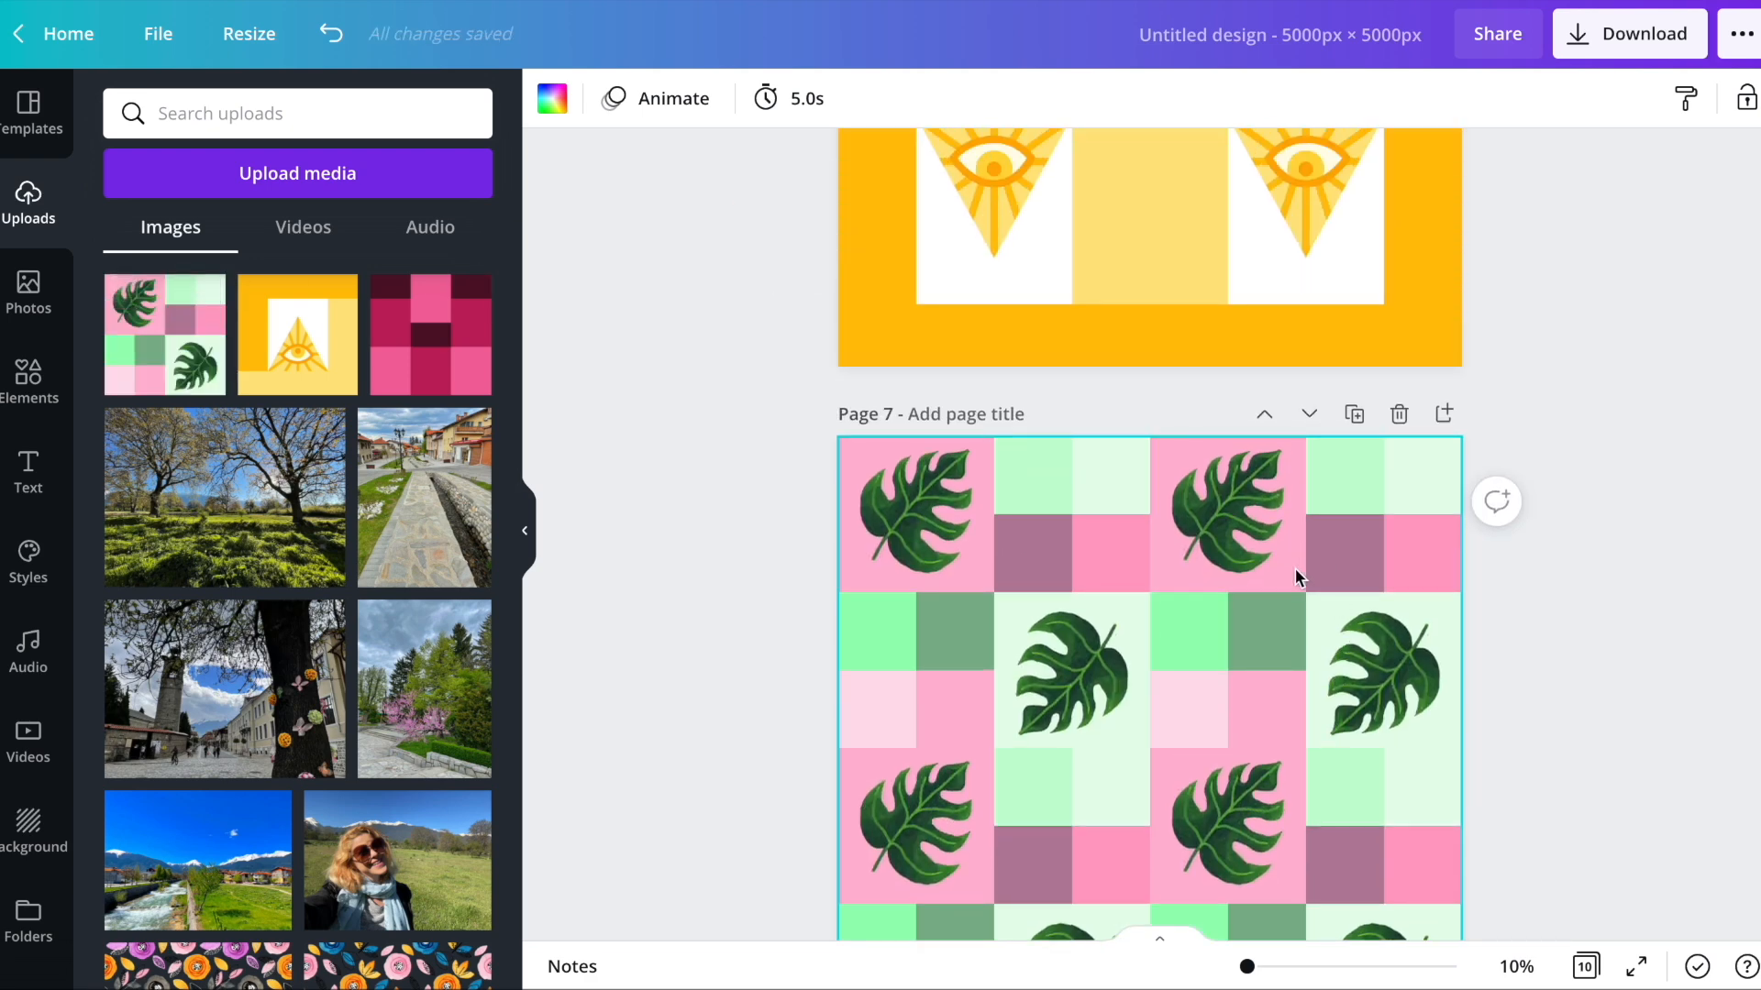
- Flip page 7's upper-right leaf tile vertically and its lower-left tile horizontally
{"action": "left_click", "coordinate": [1296, 576]}
{"action": "left_click", "coordinate": [954, 99]}
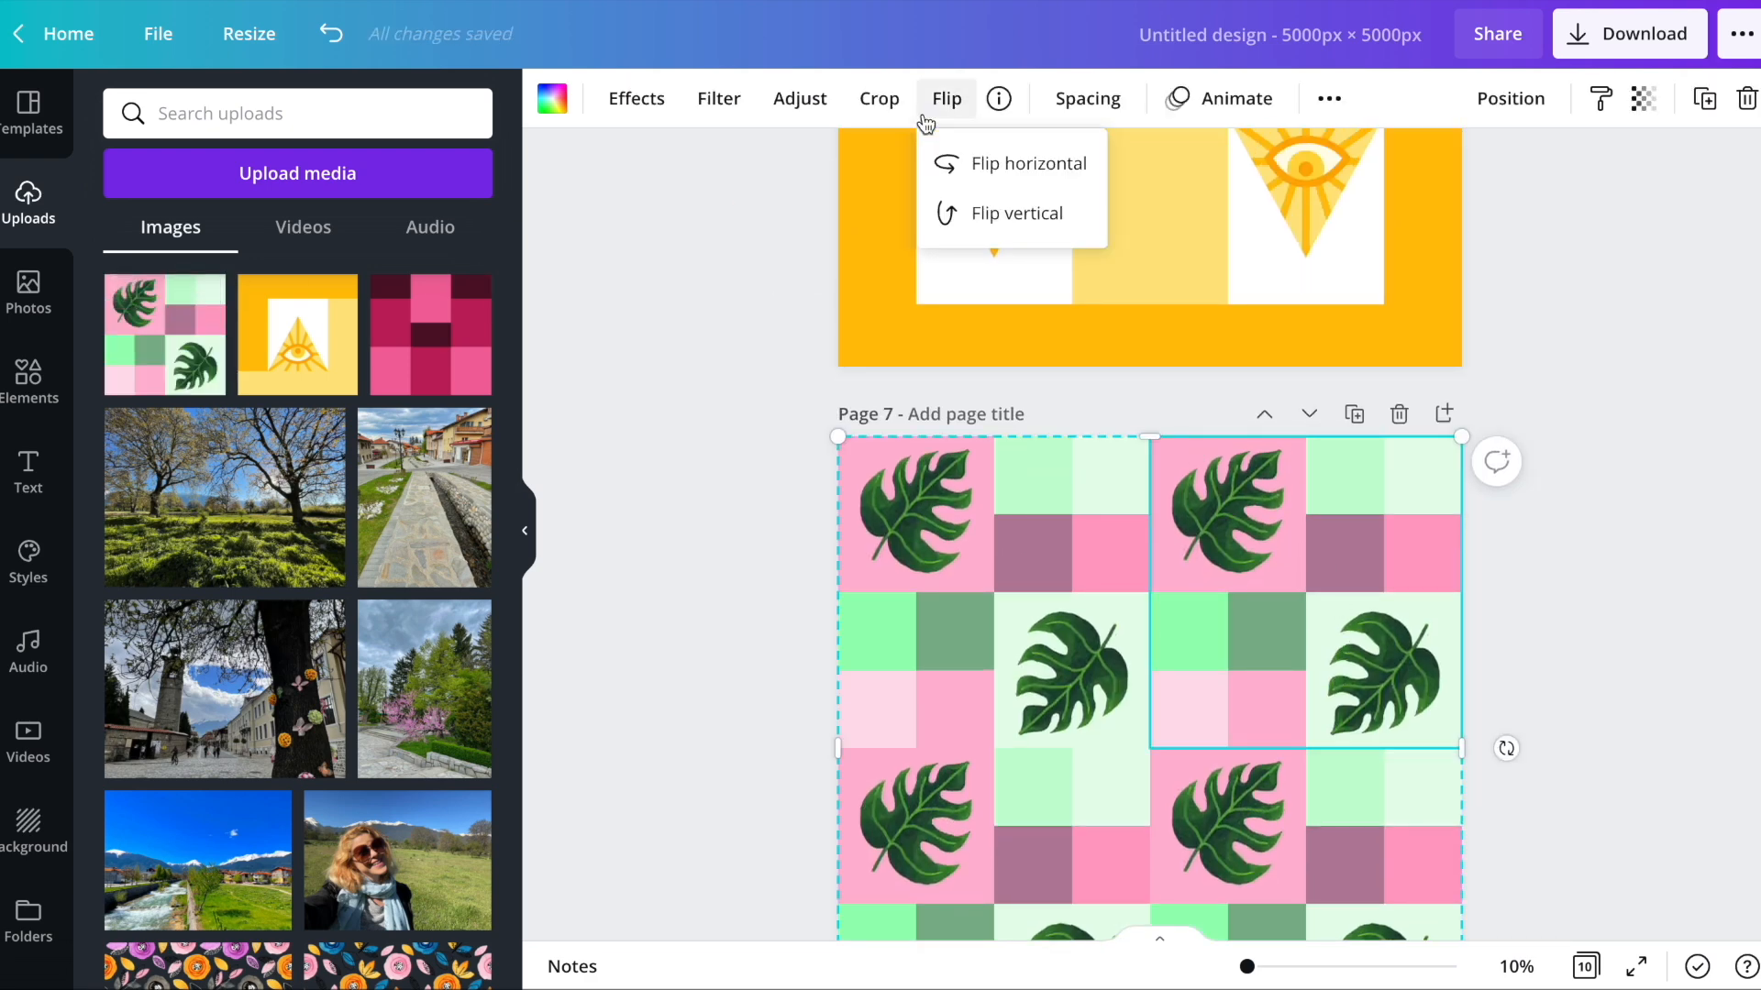
{"action": "left_click", "coordinate": [974, 212]}
{"action": "scroll", "coordinate": [1284, 522], "scroll_direction": "down", "scroll_amount": 3}
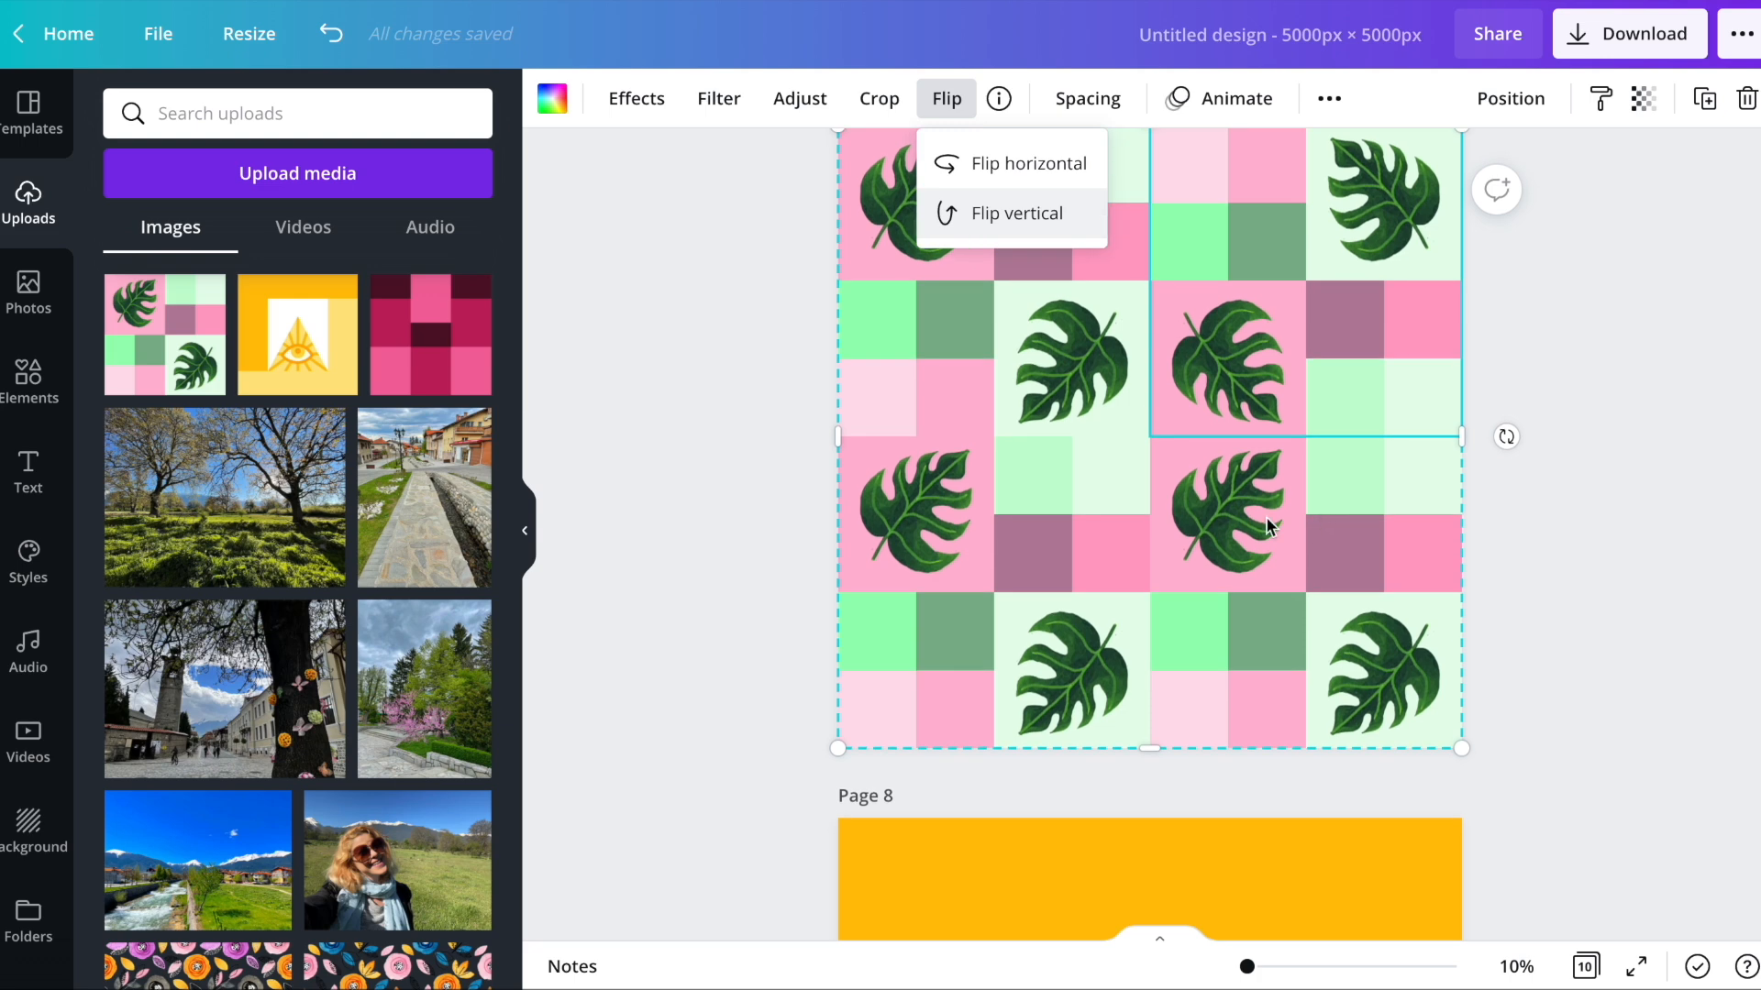
{"action": "left_click", "coordinate": [924, 525]}
{"action": "left_click", "coordinate": [946, 99]}
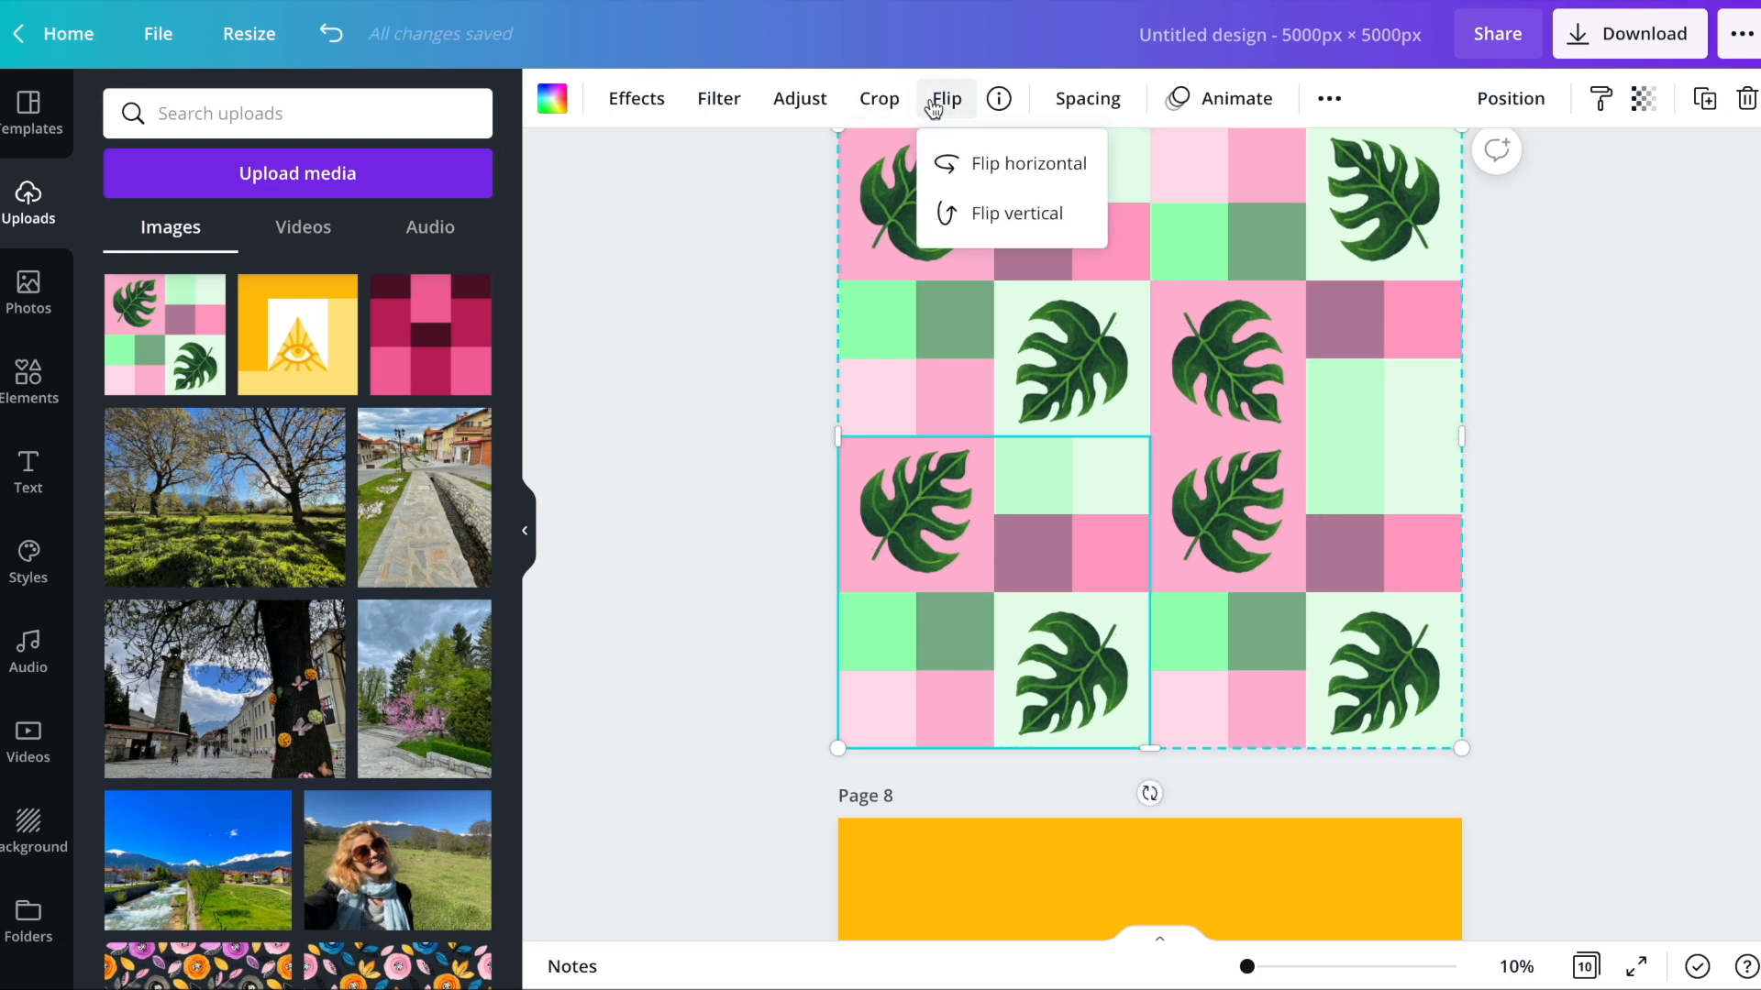
{"action": "left_click", "coordinate": [965, 170]}
- Flip page 7's upper-left leaf tile both horizontally and vertically
{"action": "left_click", "coordinate": [952, 348]}
{"action": "left_click", "coordinate": [947, 99]}
{"action": "left_click", "coordinate": [967, 164]}
{"action": "left_click", "coordinate": [998, 215]}
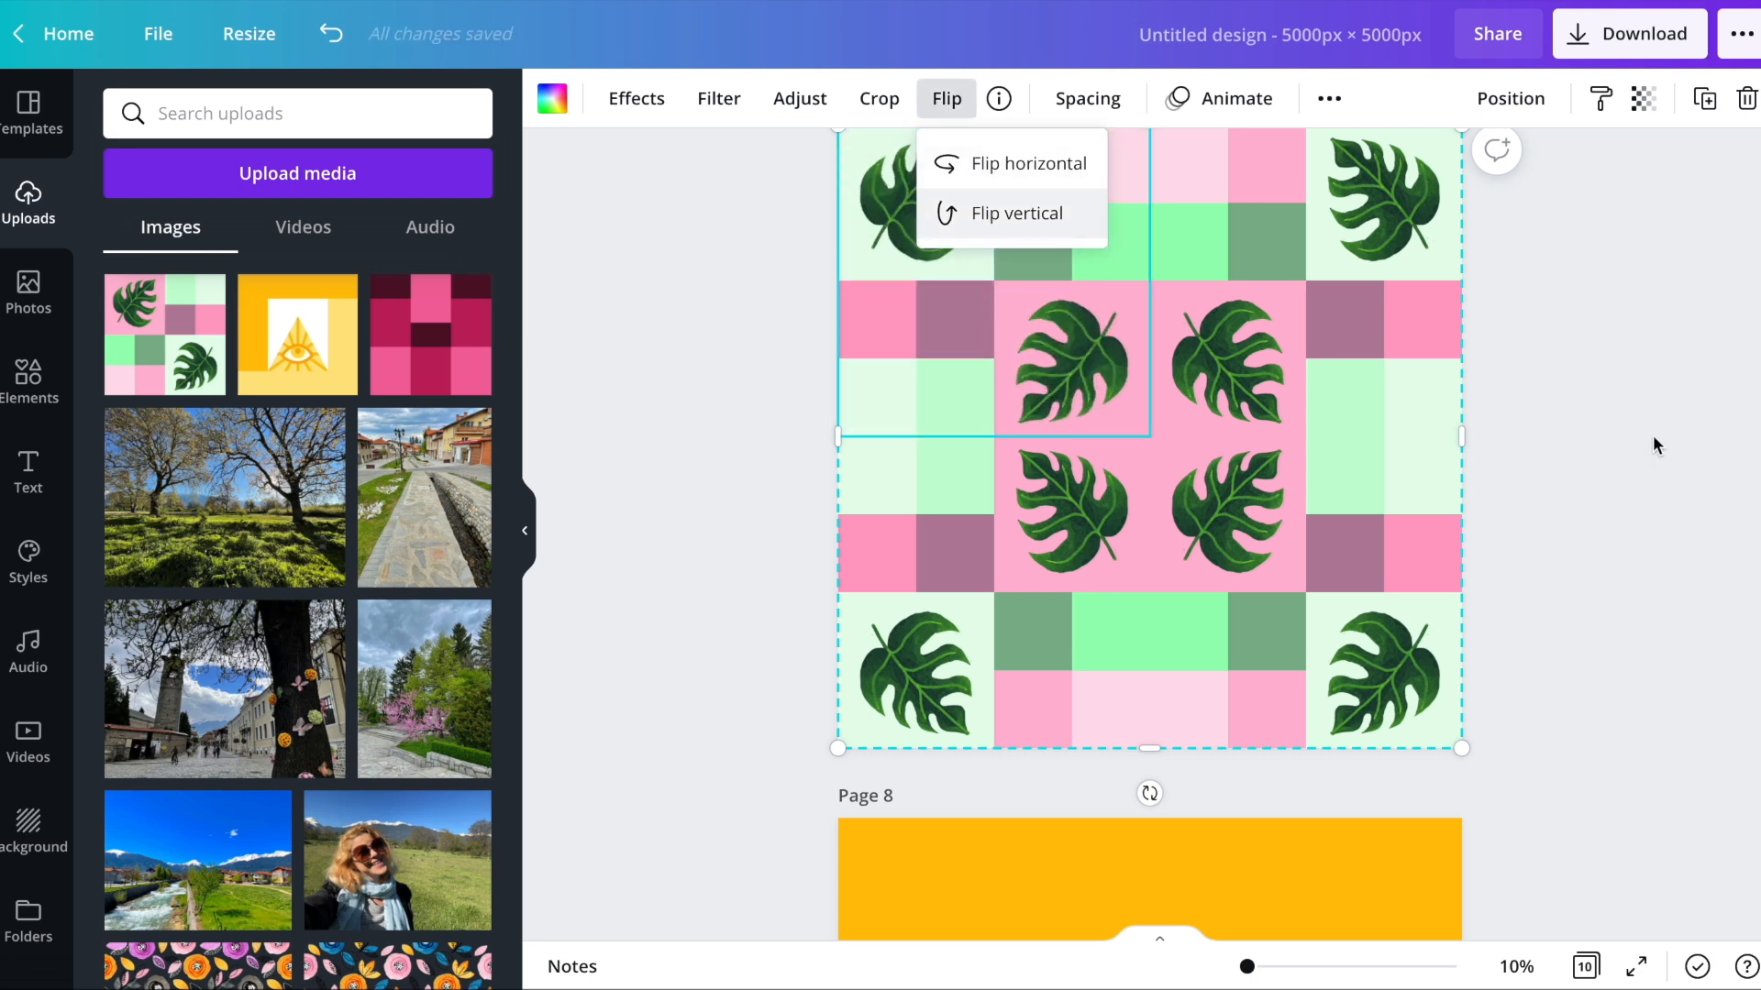
{"action": "left_click", "coordinate": [1652, 435]}
{"action": "left_click", "coordinate": [1594, 622]}
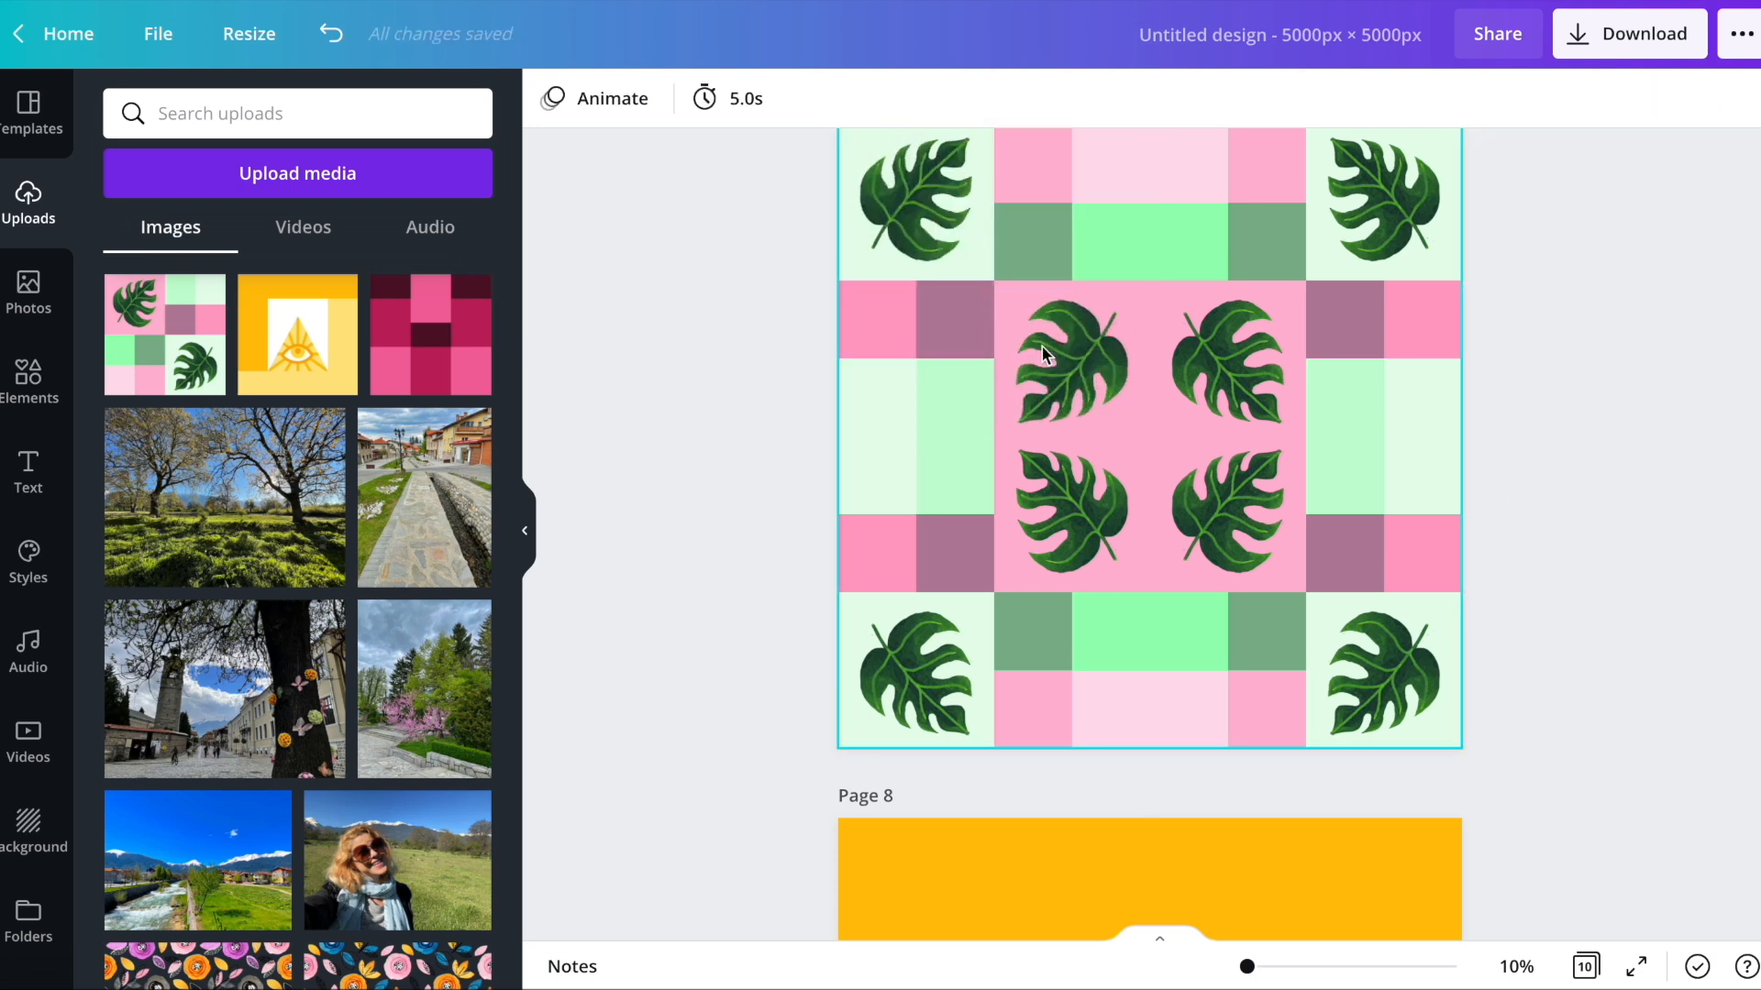
- Delete both leaves from the large cells of the pink and mint grid on page 9
{"action": "scroll", "coordinate": [1486, 452], "scroll_direction": "down", "scroll_amount": 15}
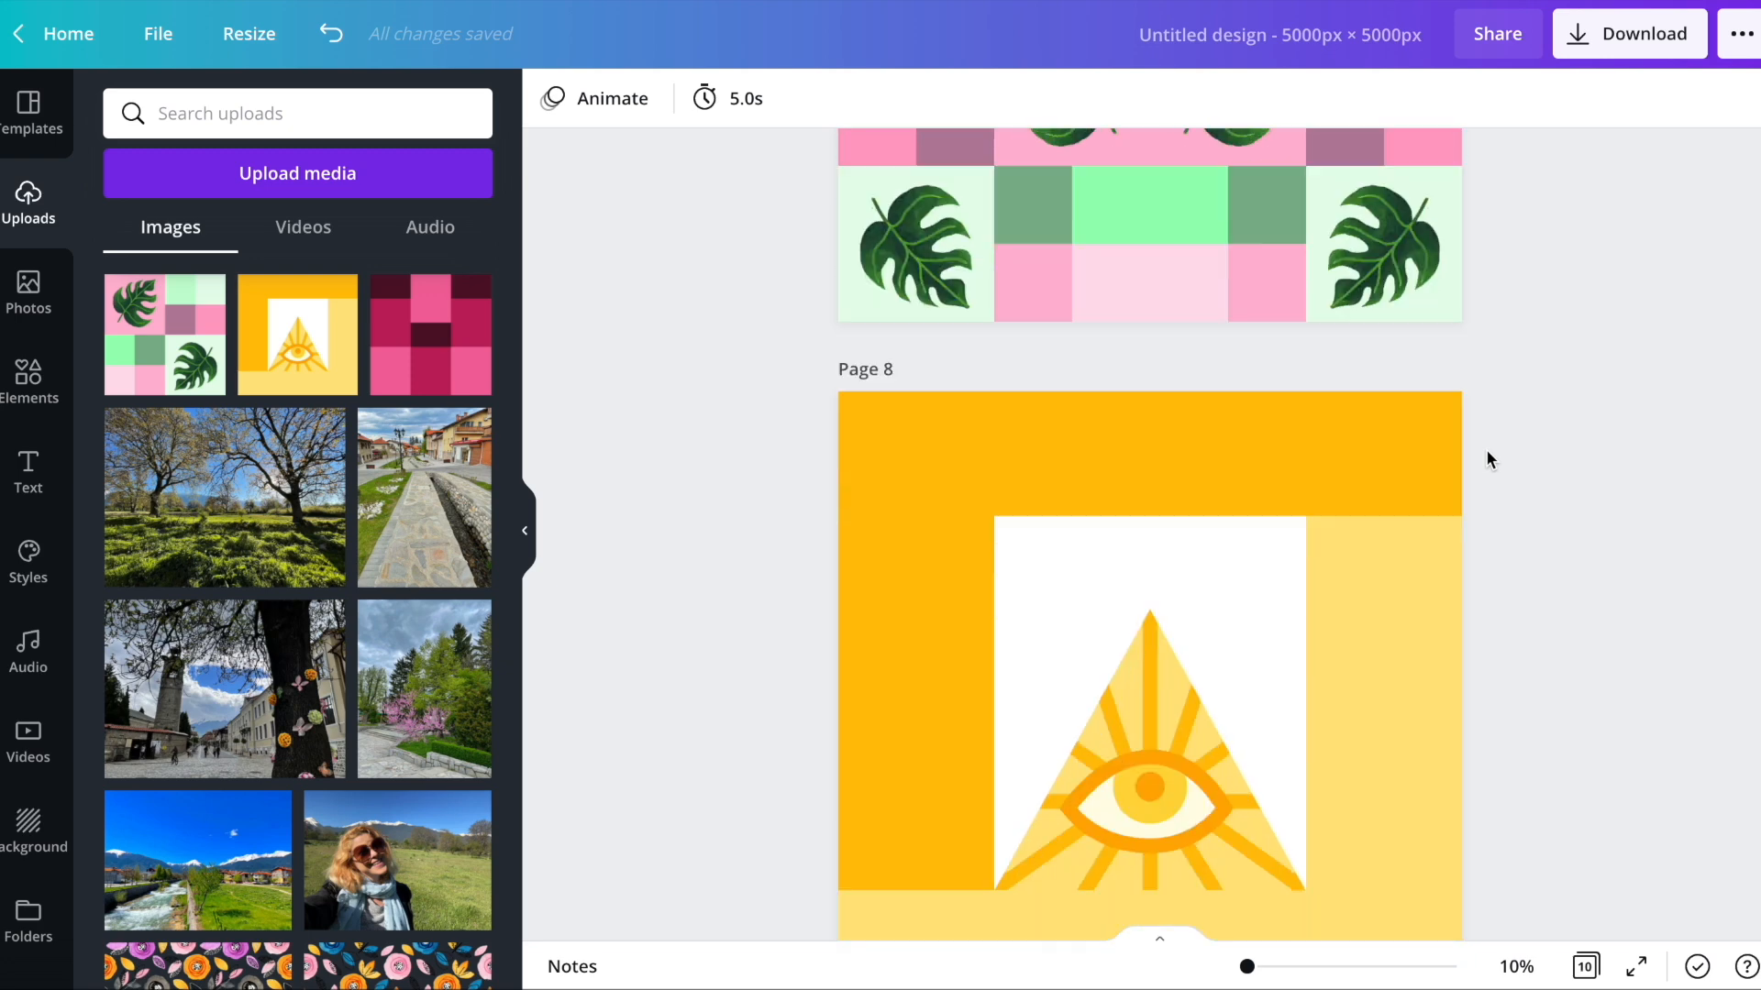
{"action": "scroll", "coordinate": [1485, 448], "scroll_direction": "up", "scroll_amount": 12}
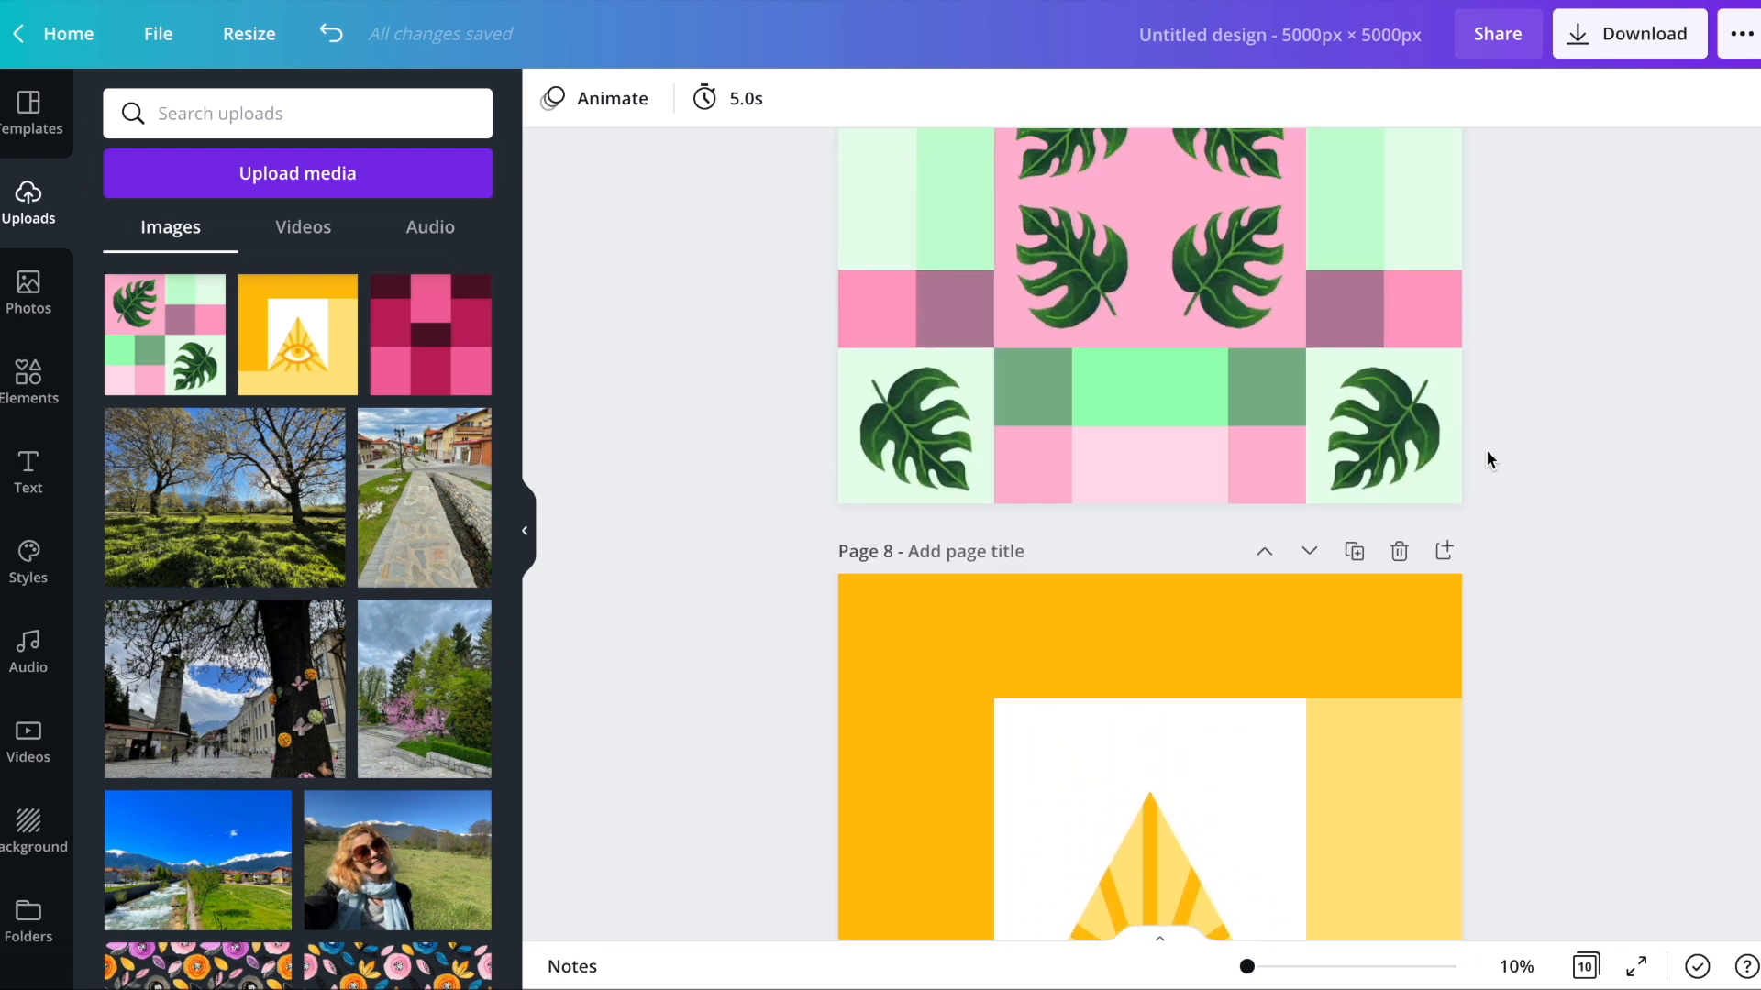
{"action": "scroll", "coordinate": [1375, 449], "scroll_direction": "down", "scroll_amount": 9}
{"action": "scroll", "coordinate": [1367, 443], "scroll_direction": "down", "scroll_amount": 5}
{"action": "scroll", "coordinate": [1372, 587], "scroll_direction": "up", "scroll_amount": 5}
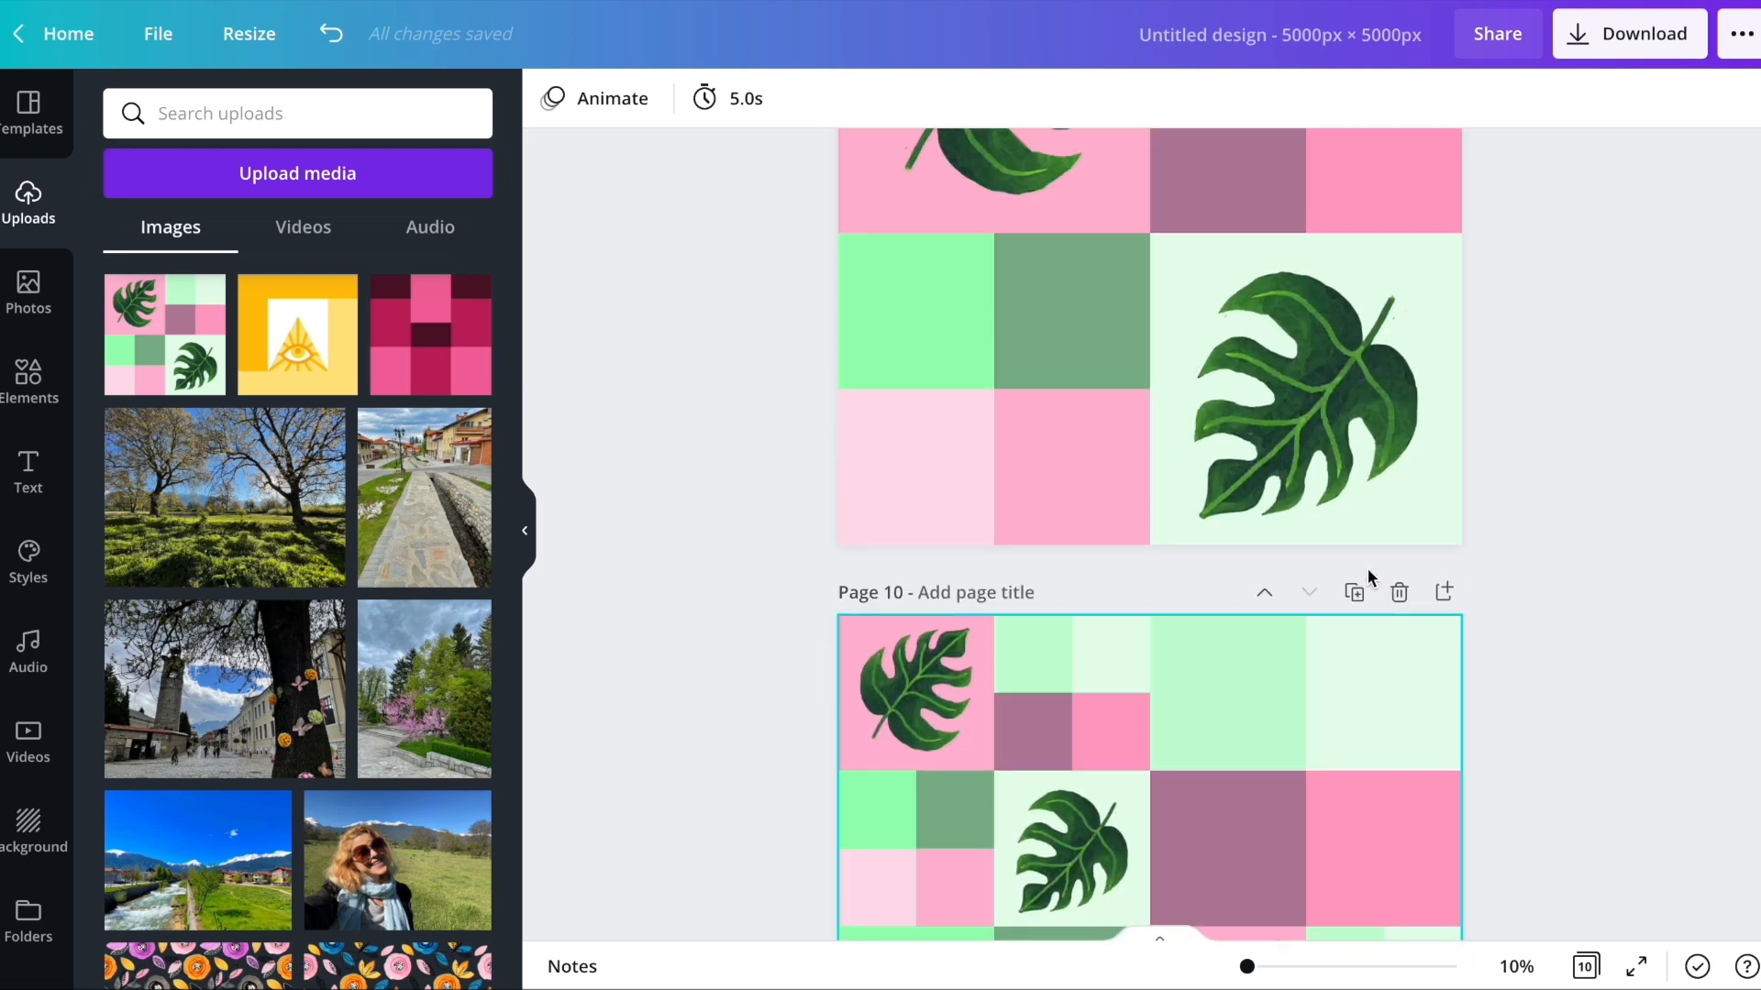
{"action": "left_click", "coordinate": [1332, 658]}
{"action": "key", "text": "Delete"}
{"action": "left_click", "coordinate": [954, 273]}
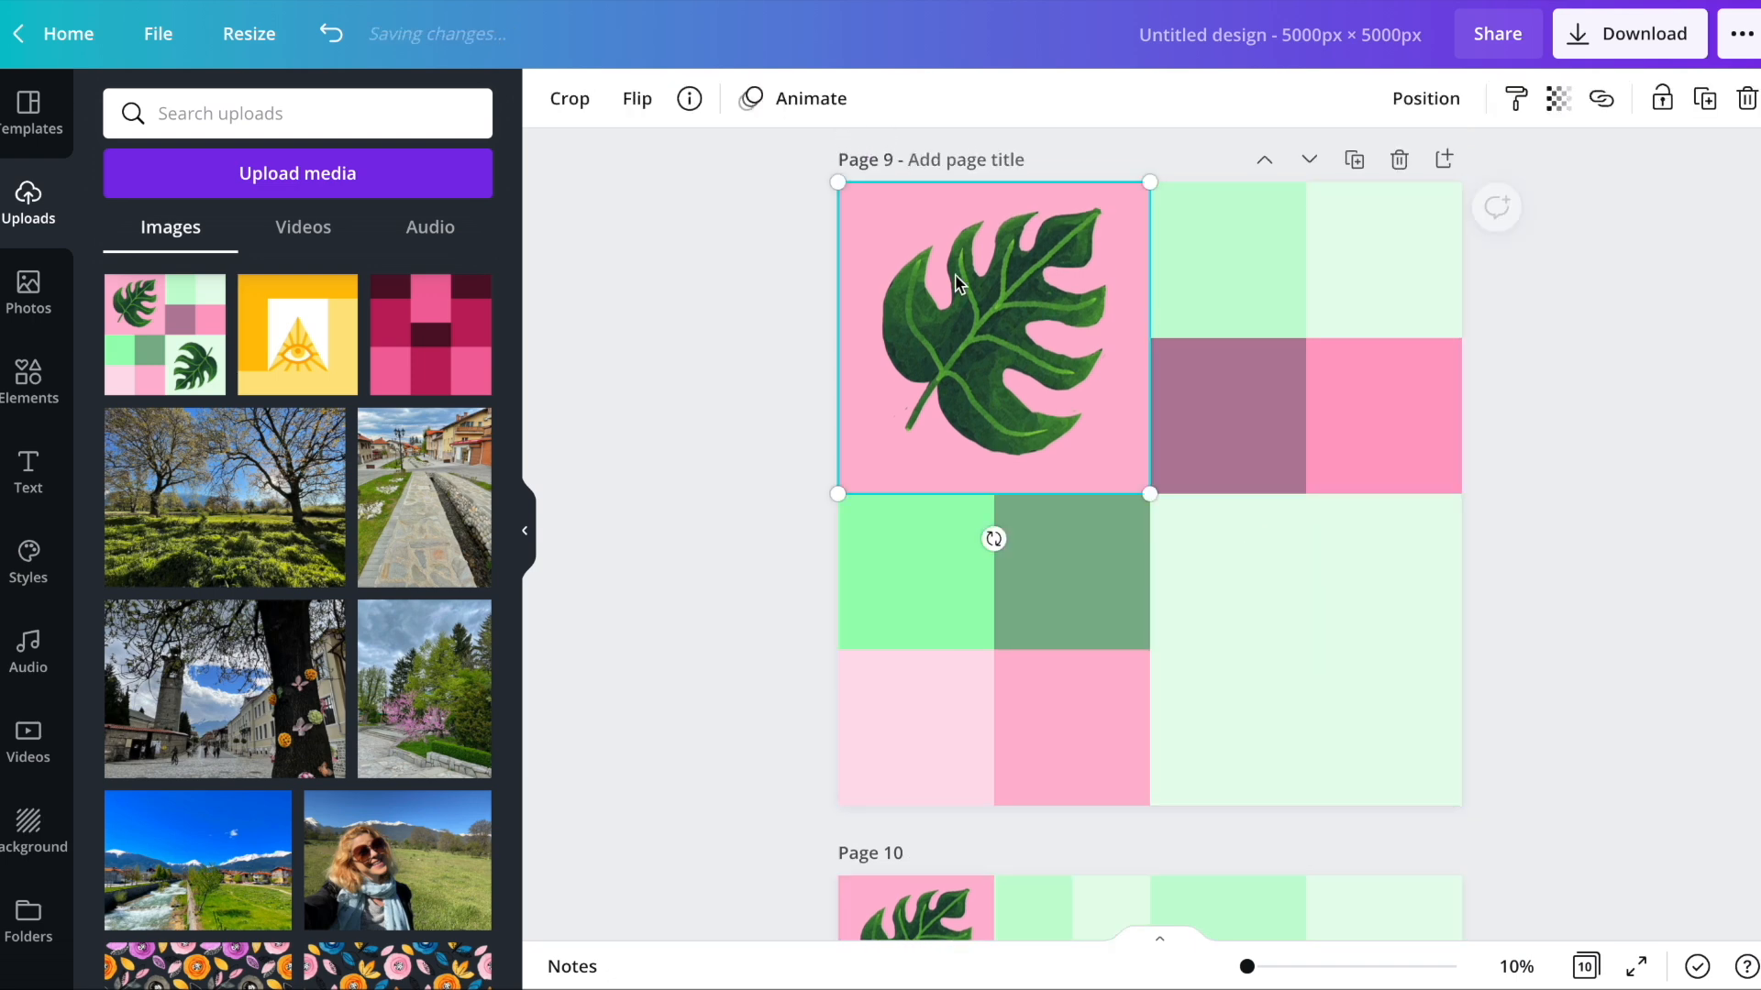
{"action": "key", "text": "Delete"}
- Search the elements for "corner" and add the black double-line corner with a small square to page 9
{"action": "left_click", "coordinate": [29, 395]}
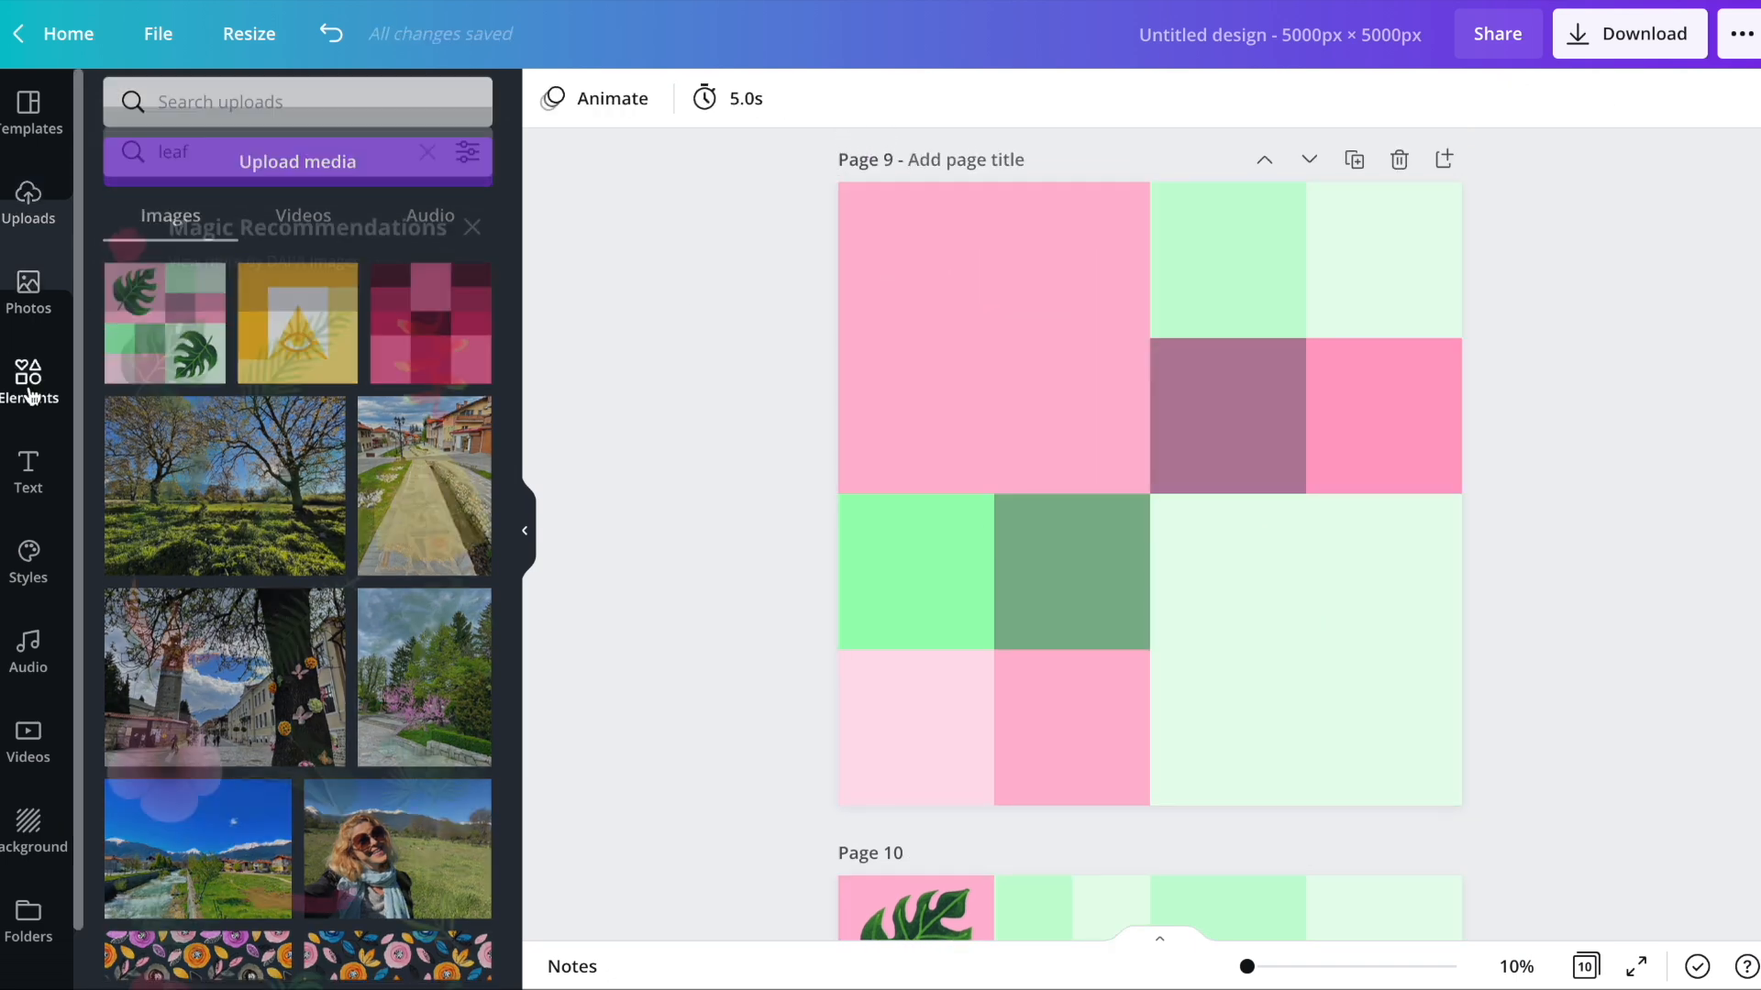
{"action": "left_click", "coordinate": [257, 113]}
{"action": "type", "text": "corner"}
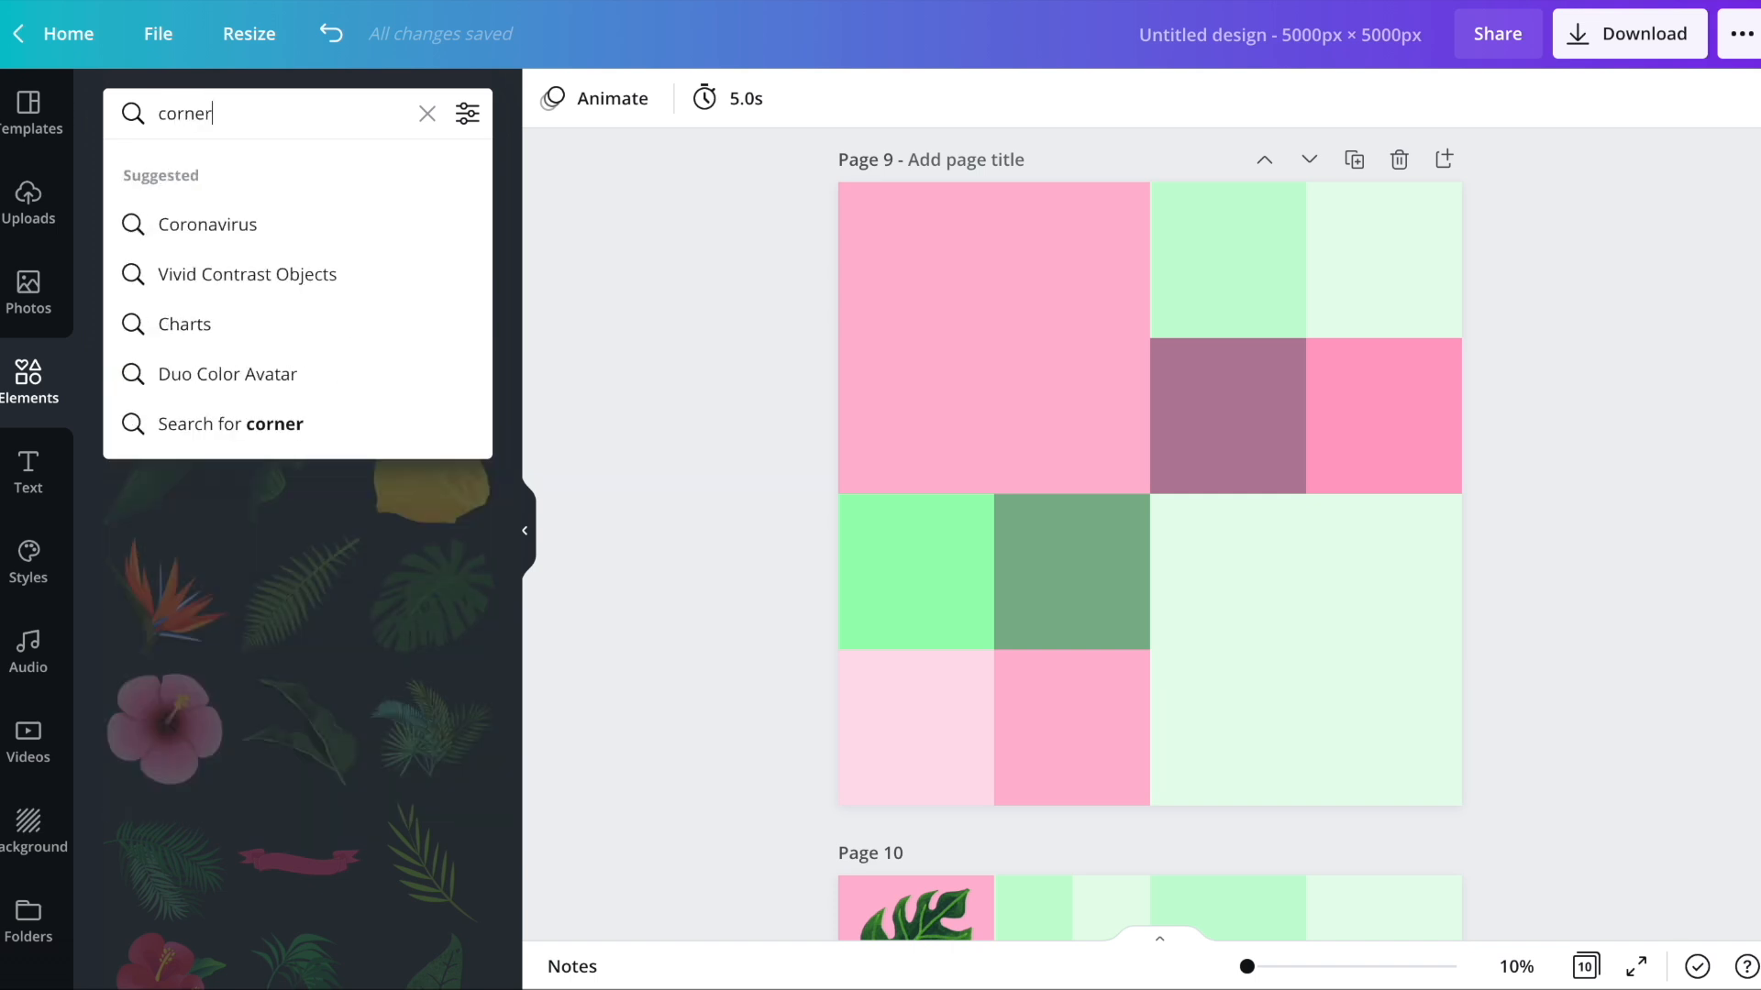
{"action": "key", "text": "Return"}
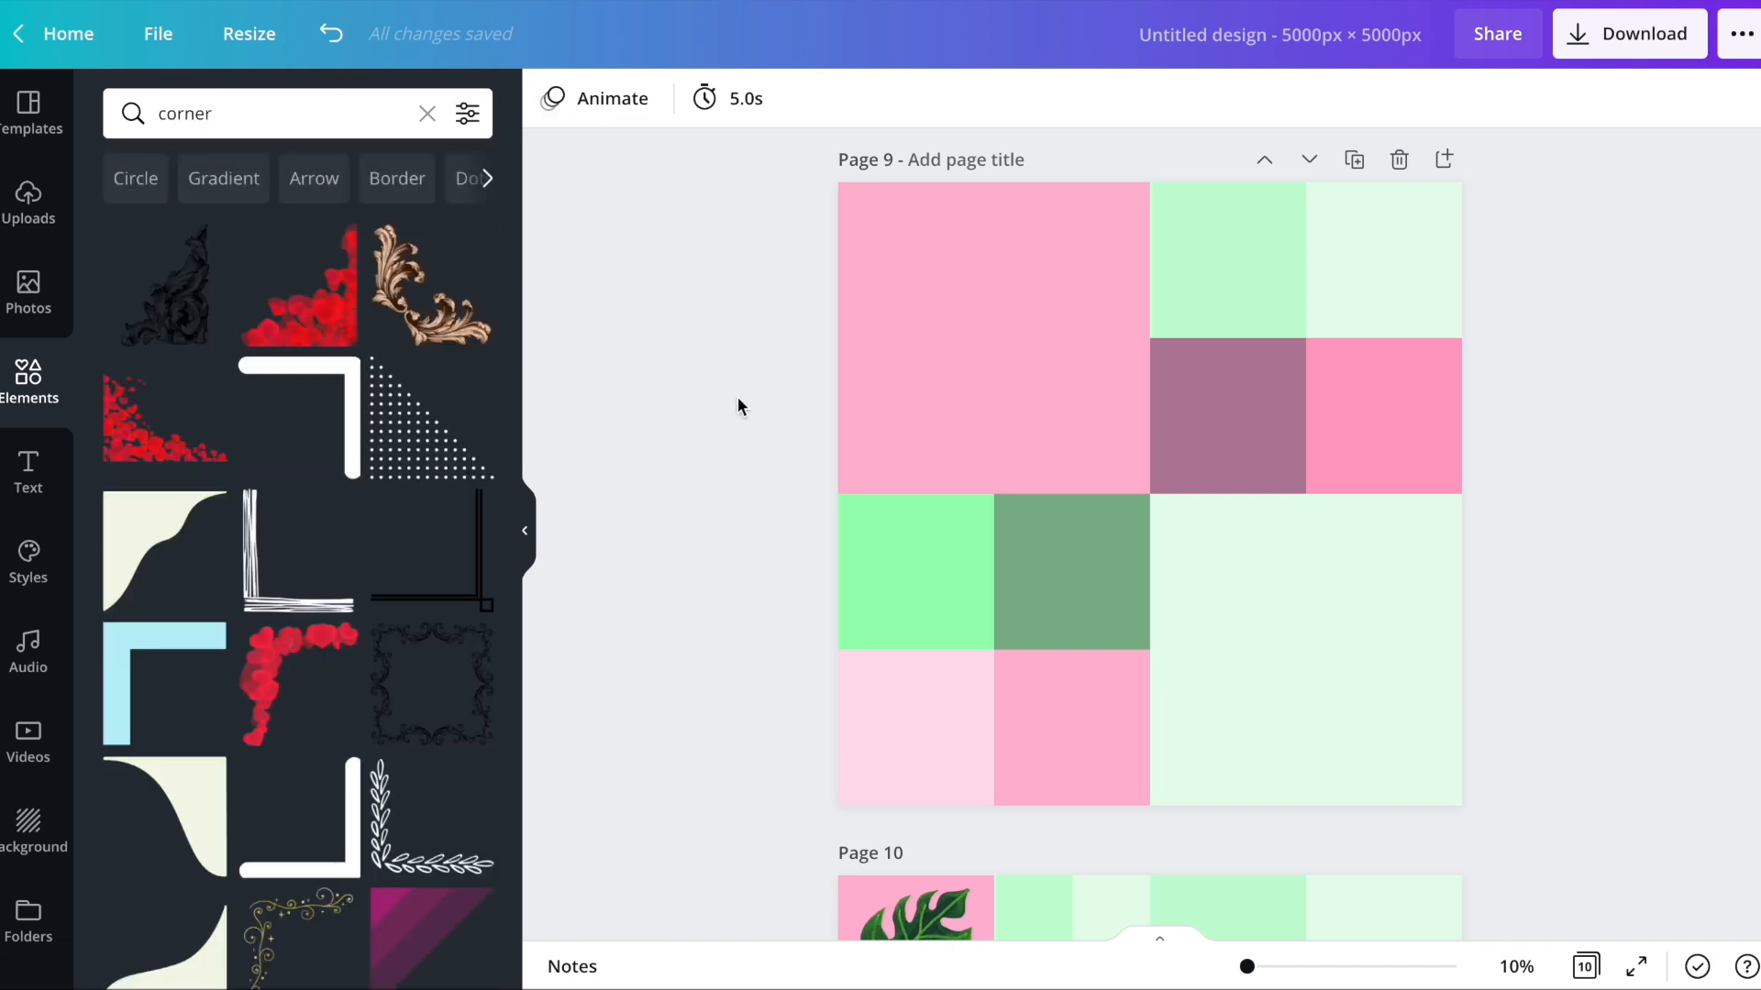
{"action": "left_click", "coordinate": [441, 574]}
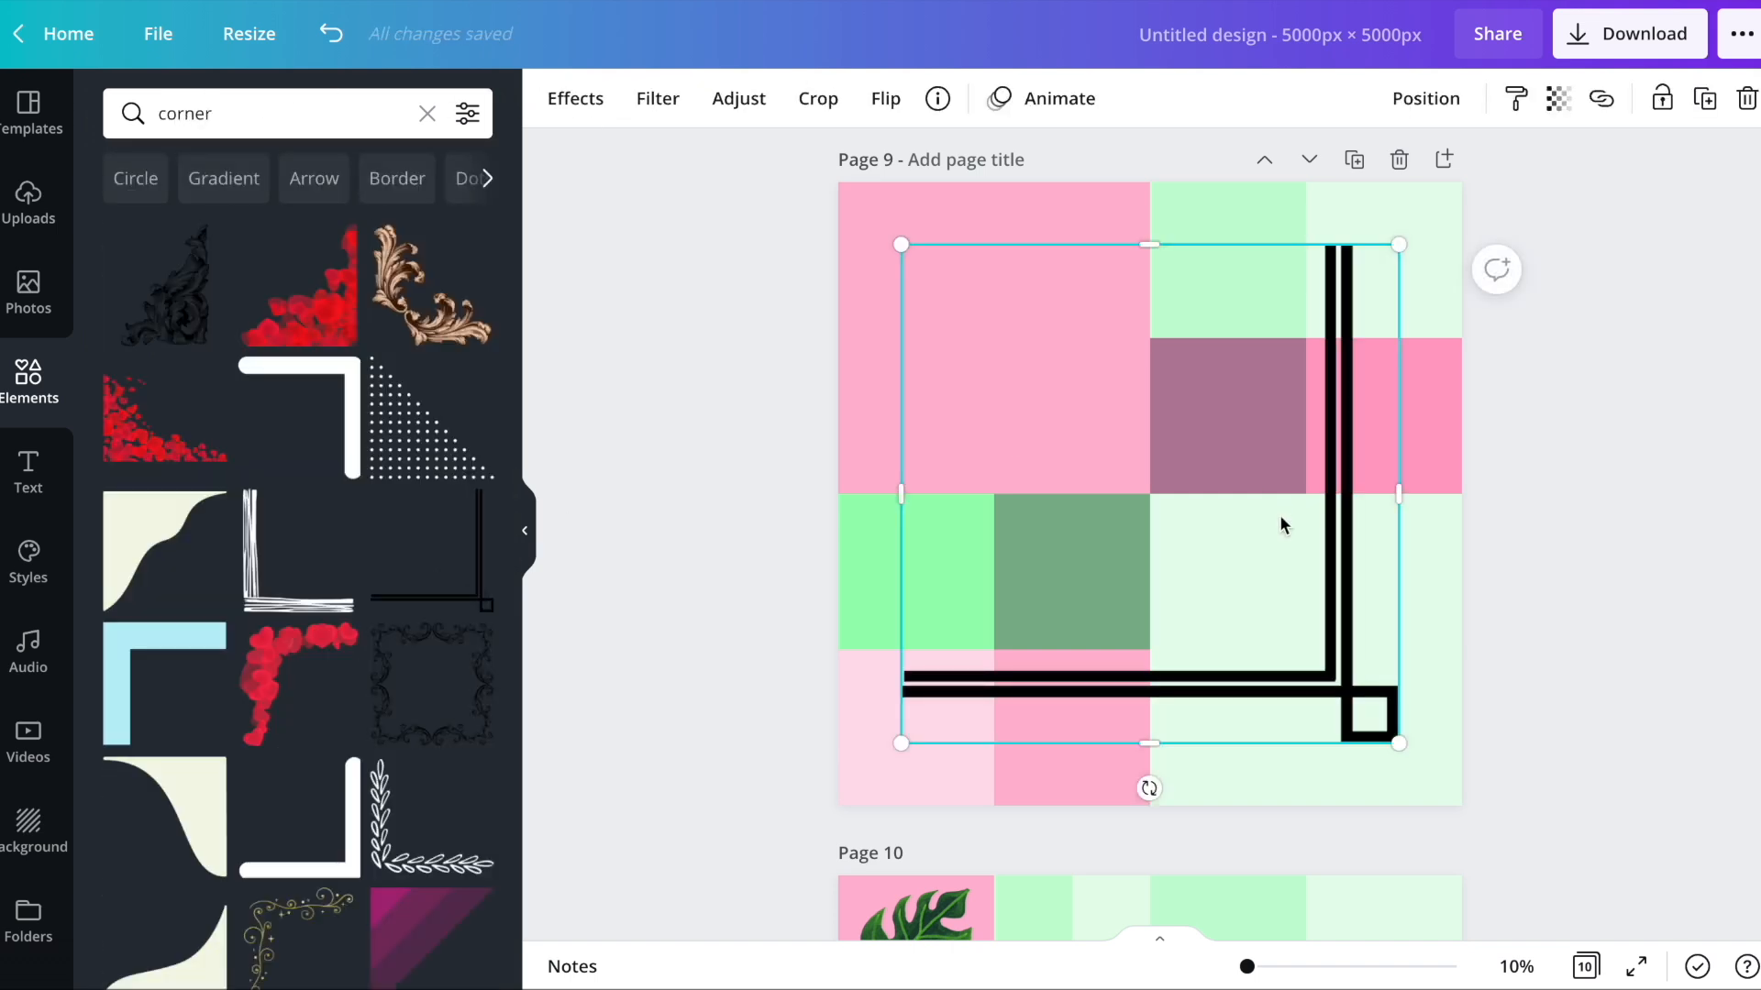
{"action": "left_click_drag", "start_coordinate": [1218, 541], "coordinate": [1154, 477]}
{"action": "key", "text": "ctrl+z"}
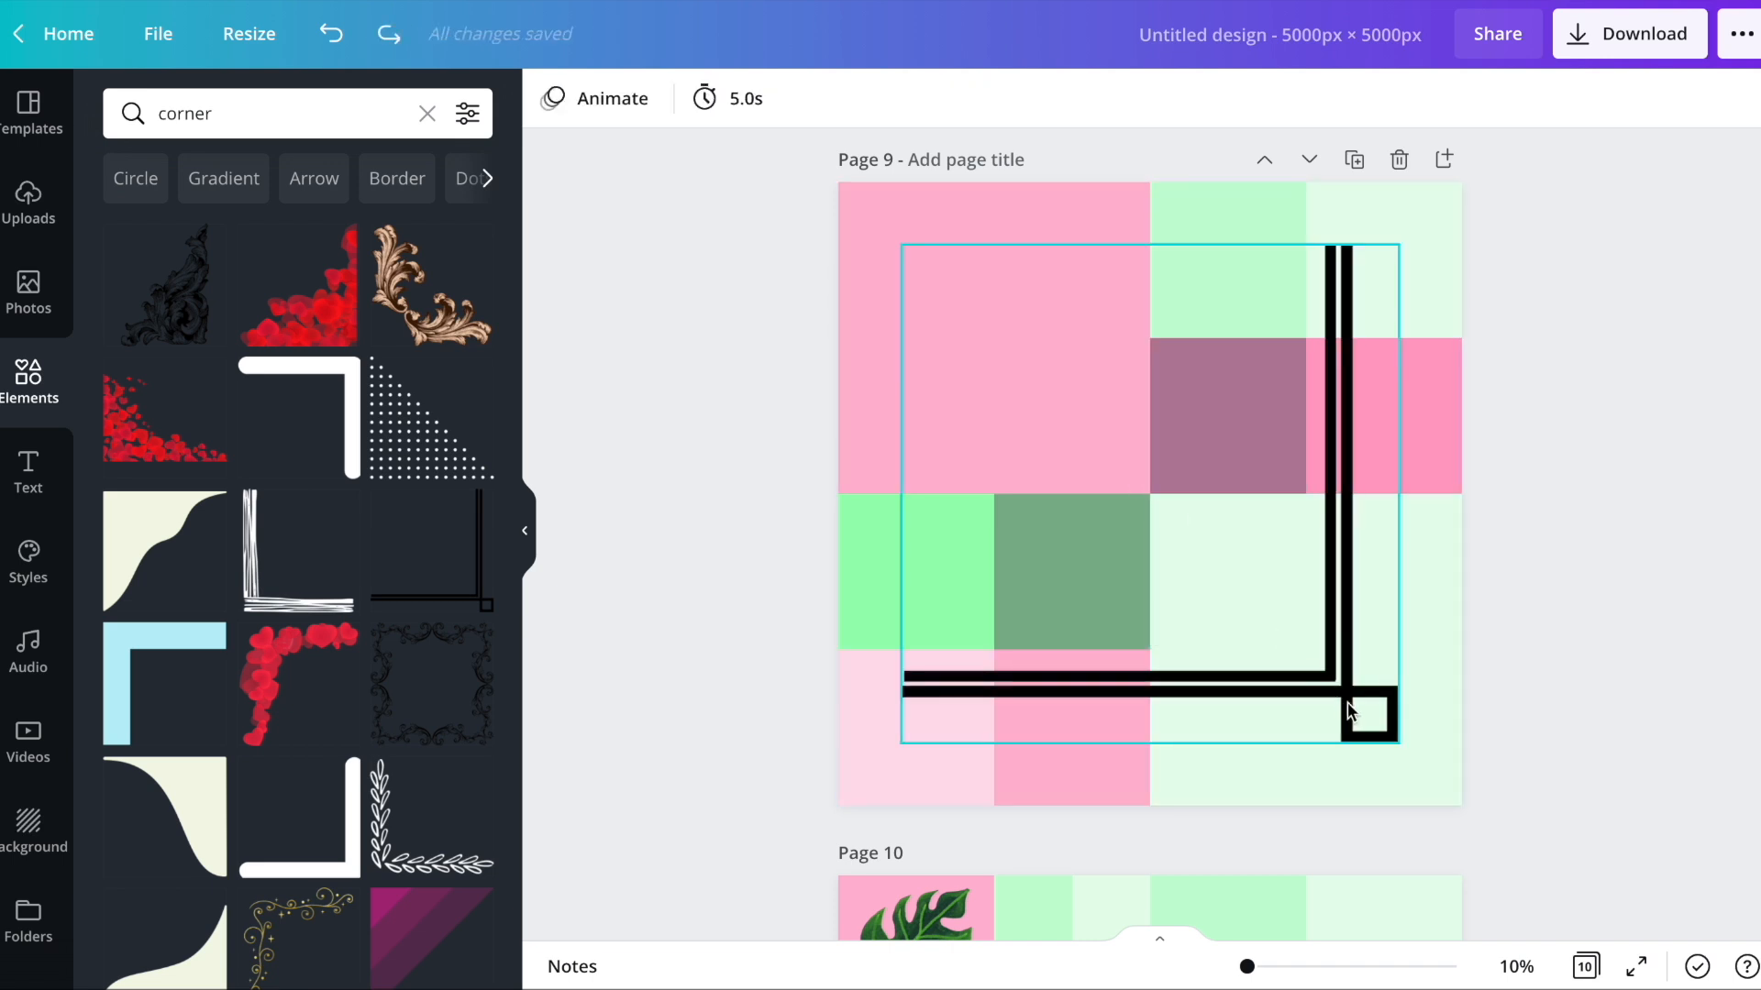
{"action": "left_click_drag", "start_coordinate": [1390, 731], "coordinate": [841, 492]}
{"action": "key", "text": "ctrl+z"}
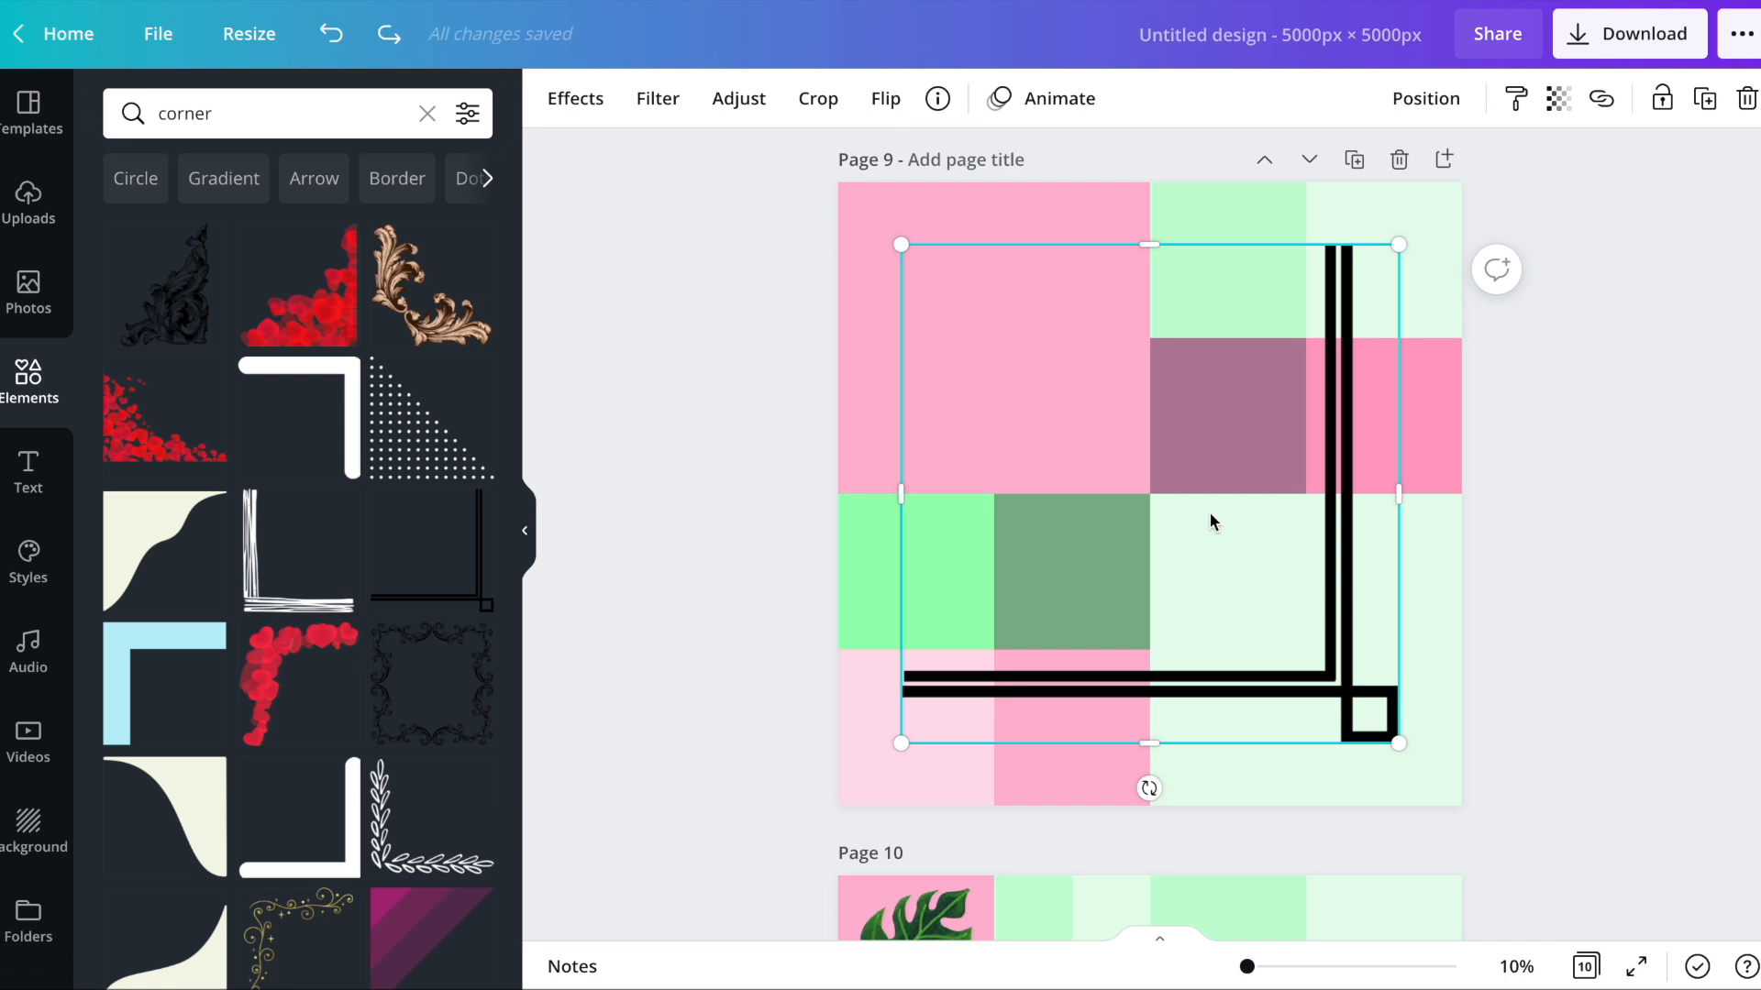
{"action": "mouse_move", "coordinate": [1255, 571]}
{"action": "left_mouse_down"}
{"action": "mouse_move", "coordinate": [1211, 382]}
{"action": "mouse_move", "coordinate": [1262, 636]}
{"action": "mouse_move", "coordinate": [982, 602]}
{"action": "mouse_move", "coordinate": [1266, 642]}
{"action": "mouse_move", "coordinate": [1247, 583]}
{"action": "left_mouse_up"}
{"action": "key", "text": "ctrl+z"}
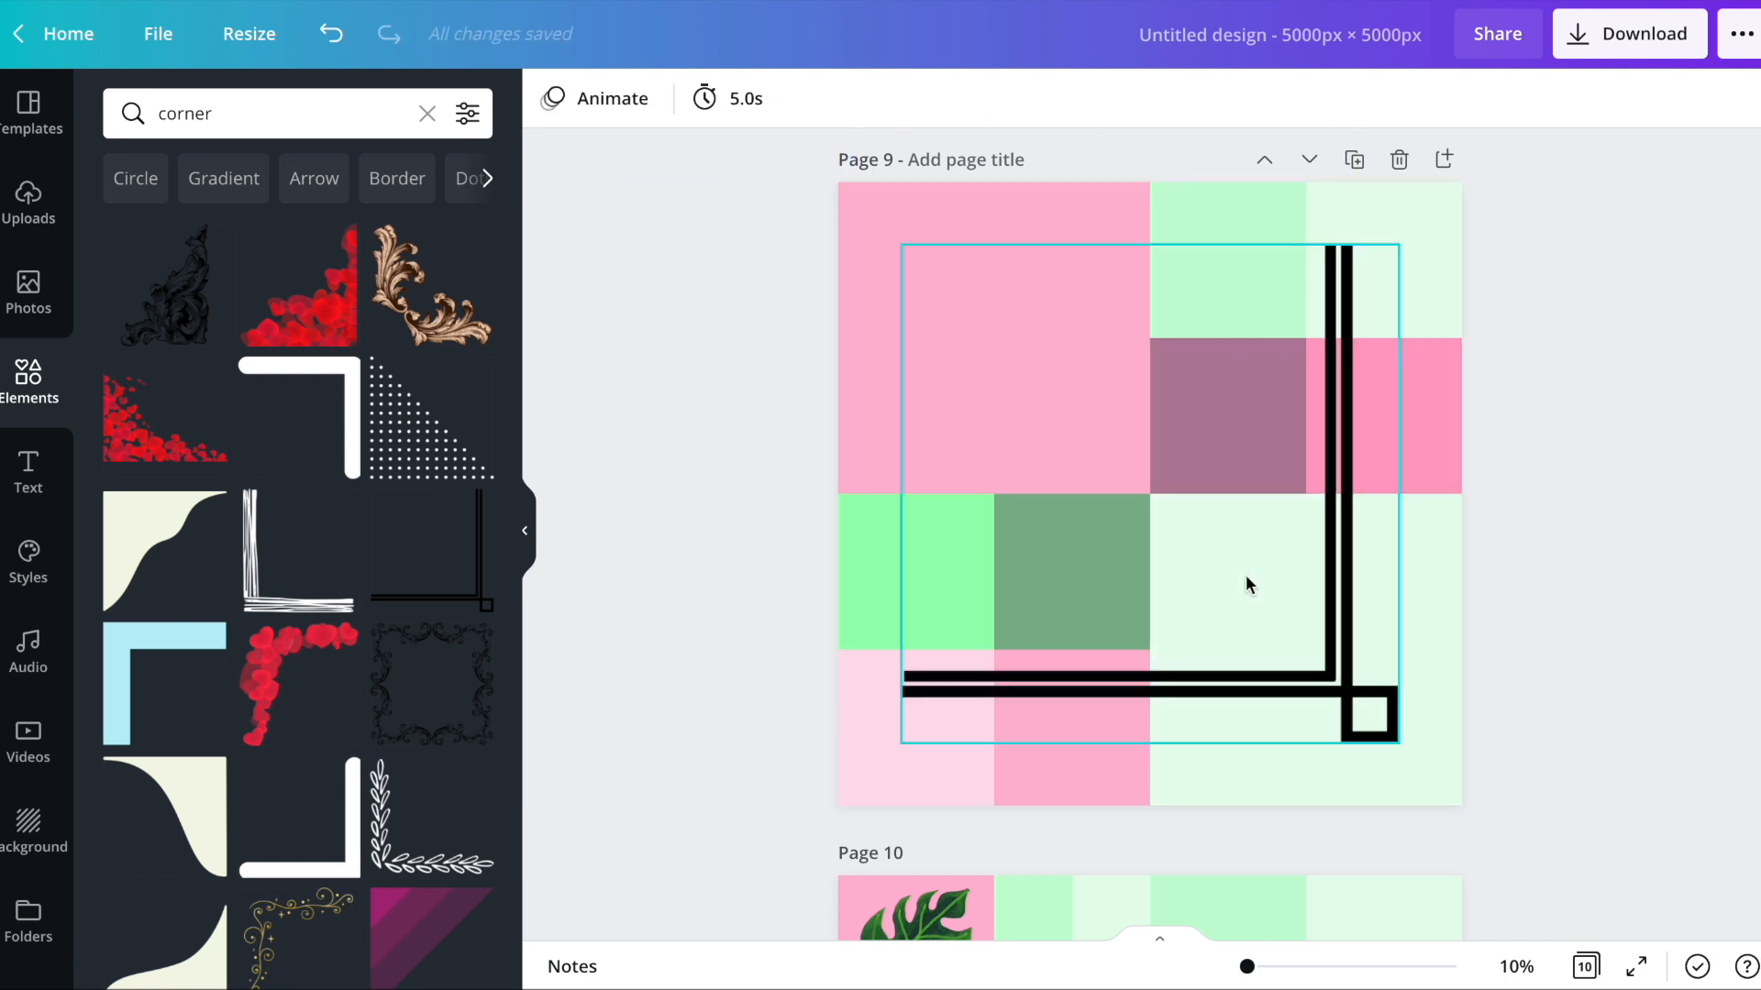
- Resize the black corner graphic to fit page 9's upper-left large cell
{"action": "left_click", "coordinate": [937, 291]}
{"action": "left_click_drag", "start_coordinate": [898, 237], "coordinate": [837, 182]}
{"action": "left_click", "coordinate": [779, 197]}
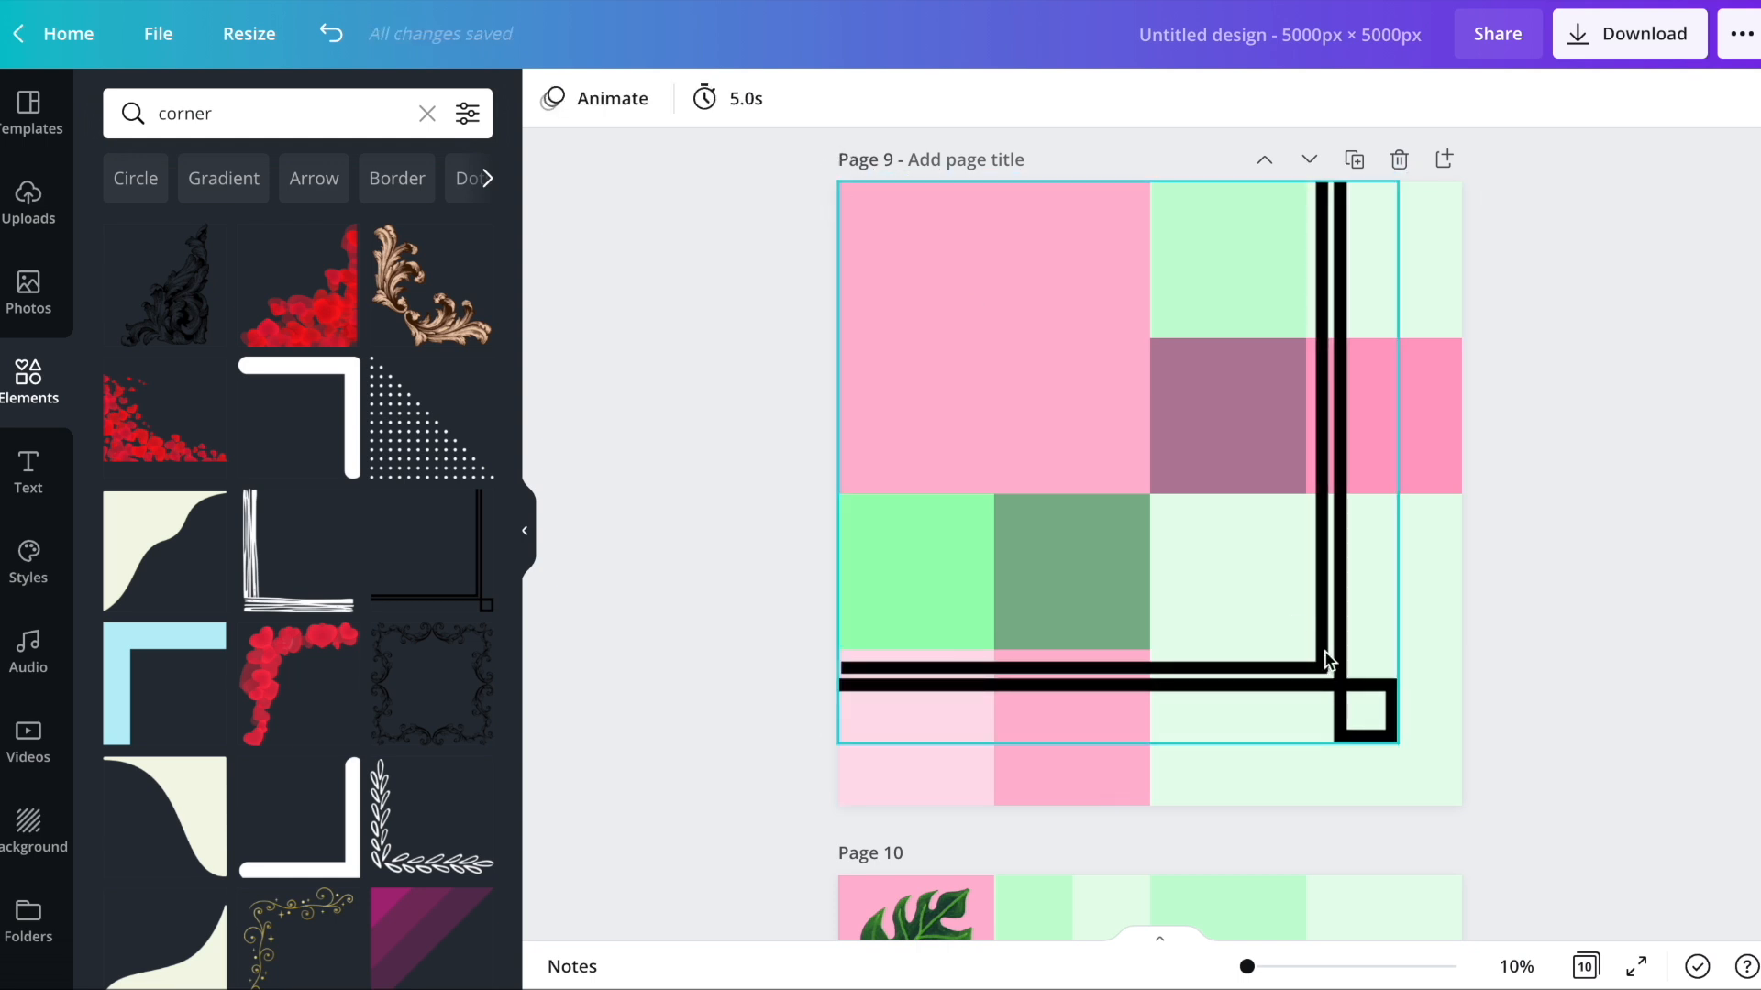
{"action": "left_click", "coordinate": [1383, 741]}
{"action": "left_click_drag", "start_coordinate": [1391, 732], "coordinate": [1140, 496]}
{"action": "left_click", "coordinate": [1632, 553]}
- Duplicate the corner graphic in place in the upper-left large cell and flip the copy vertically
{"action": "left_click", "coordinate": [952, 279]}
{"action": "left_click_drag", "start_coordinate": [952, 278], "coordinate": [955, 281]}
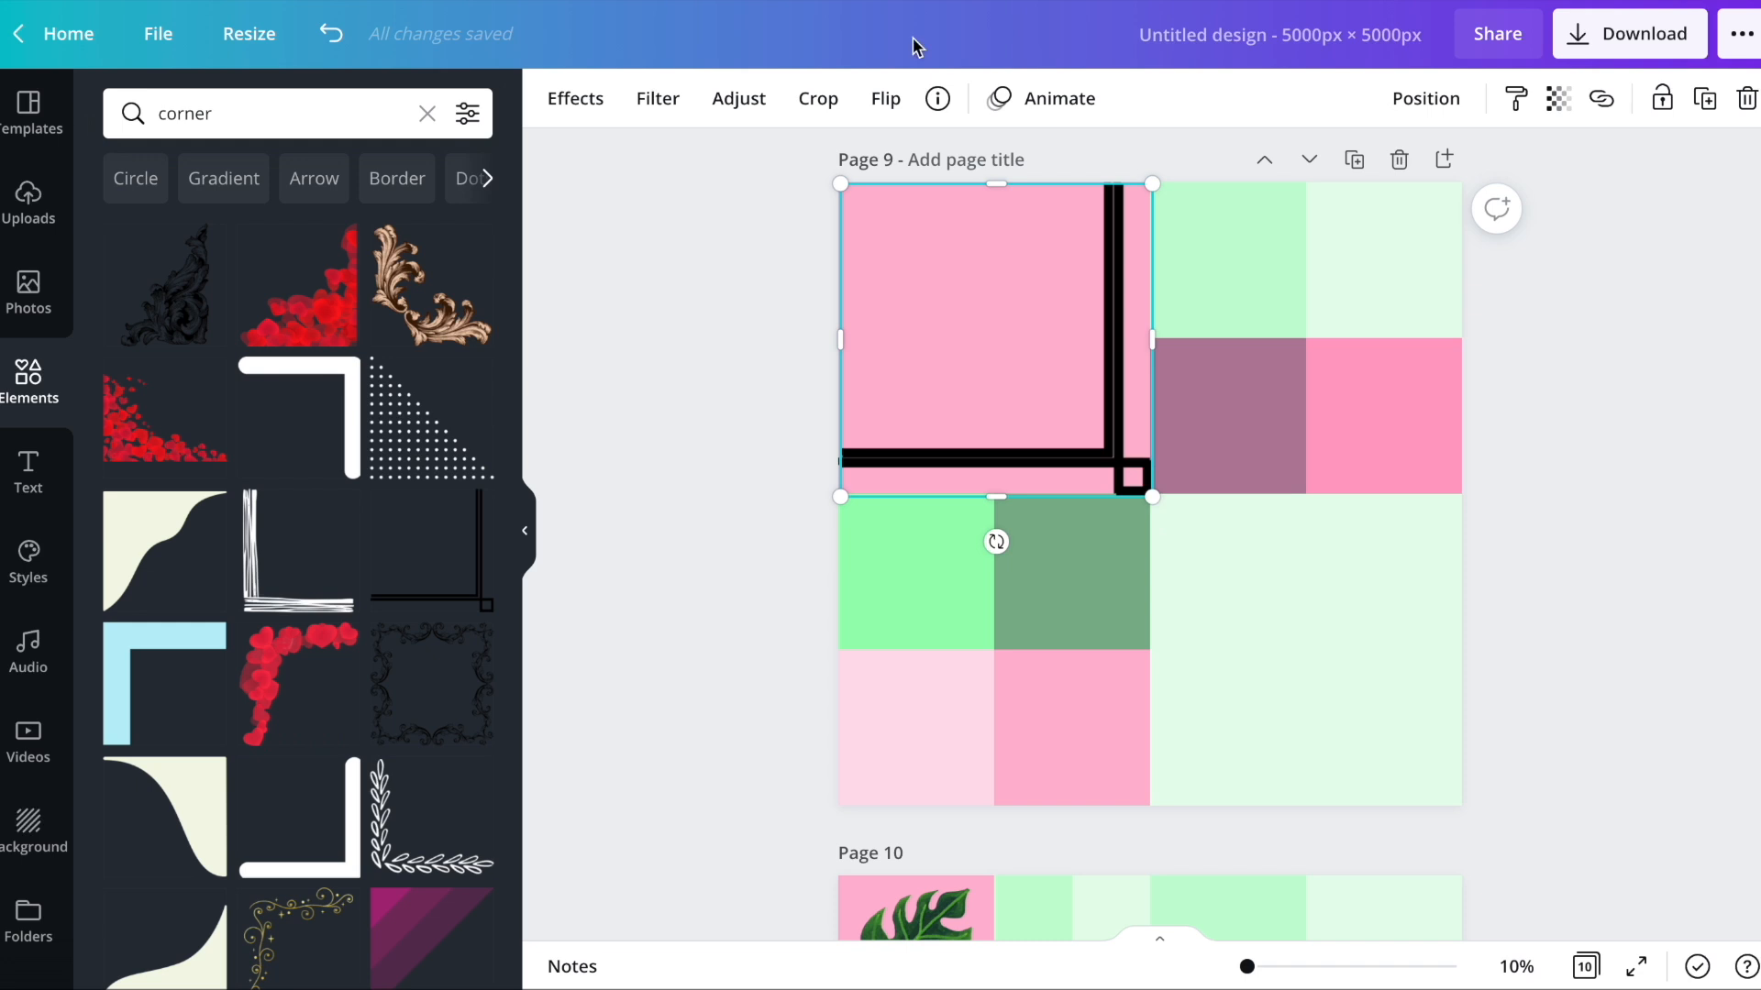
{"action": "left_click", "coordinate": [885, 98]}
{"action": "left_click", "coordinate": [902, 205]}
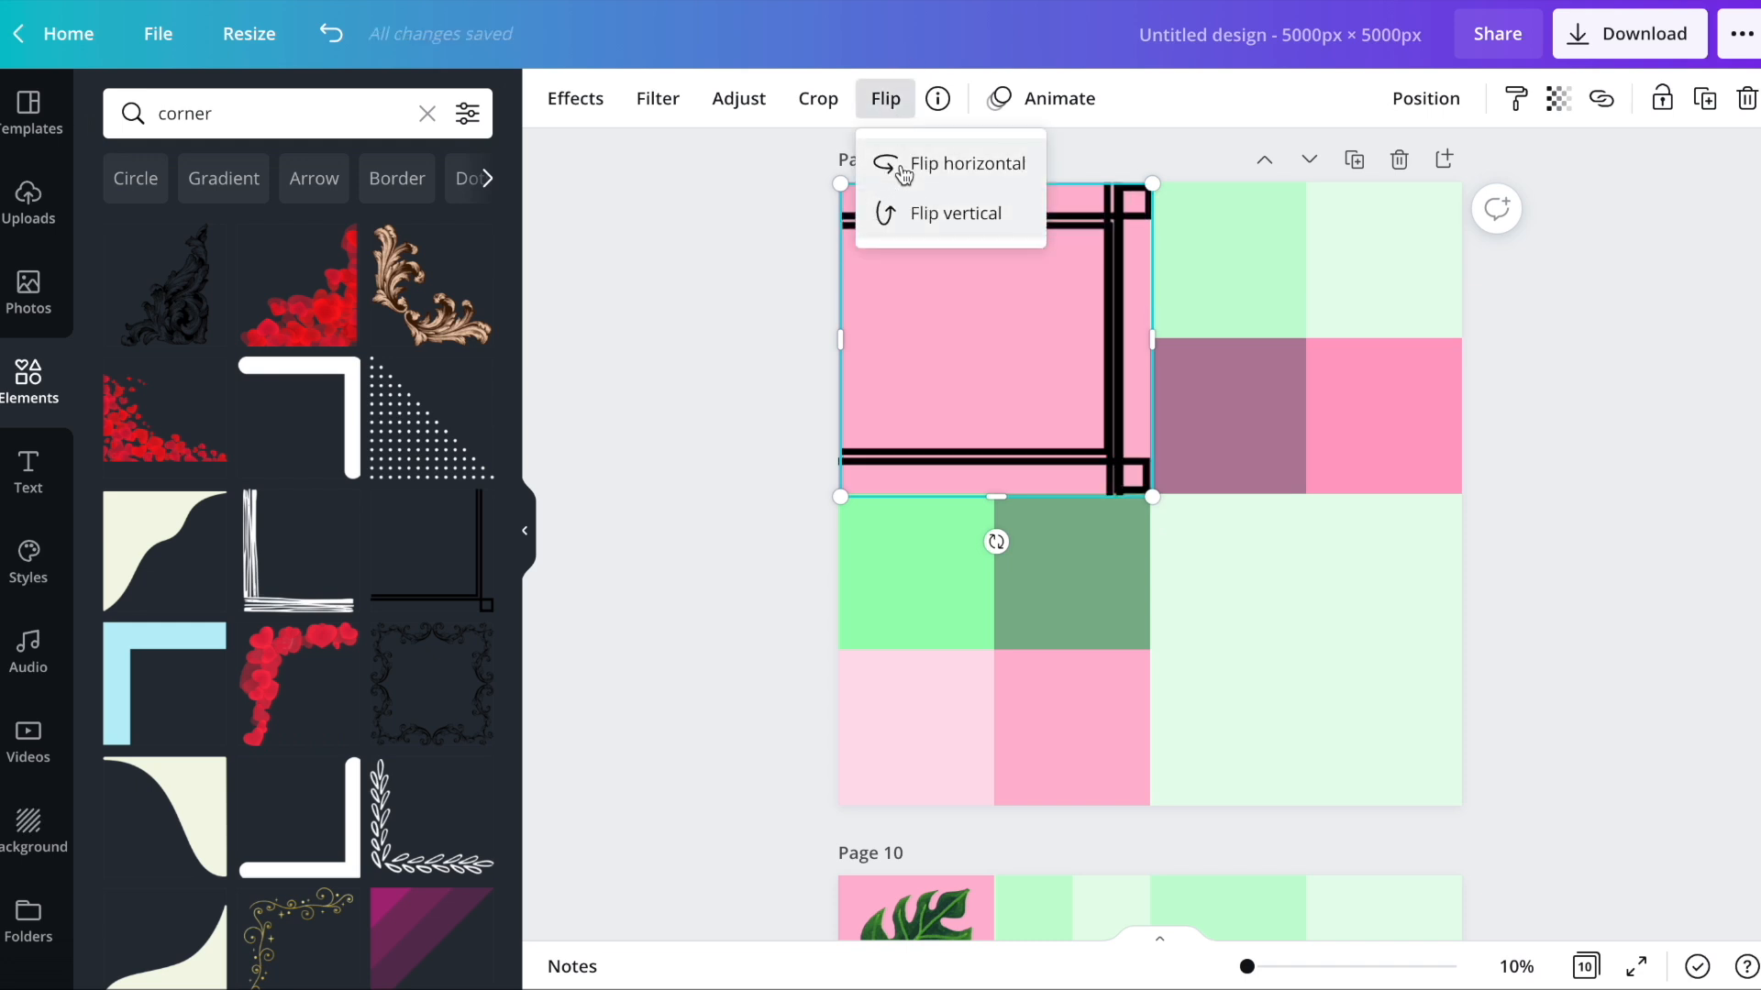
- Flip the corner graphic copy horizontally and fit it into page 9's lower-right large cell
{"action": "left_click", "coordinate": [903, 165]}
{"action": "left_click_drag", "start_coordinate": [1152, 497], "coordinate": [1417, 848]}
{"action": "left_click_drag", "start_coordinate": [840, 177], "coordinate": [1153, 495]}
{"action": "left_click", "coordinate": [1648, 504]}
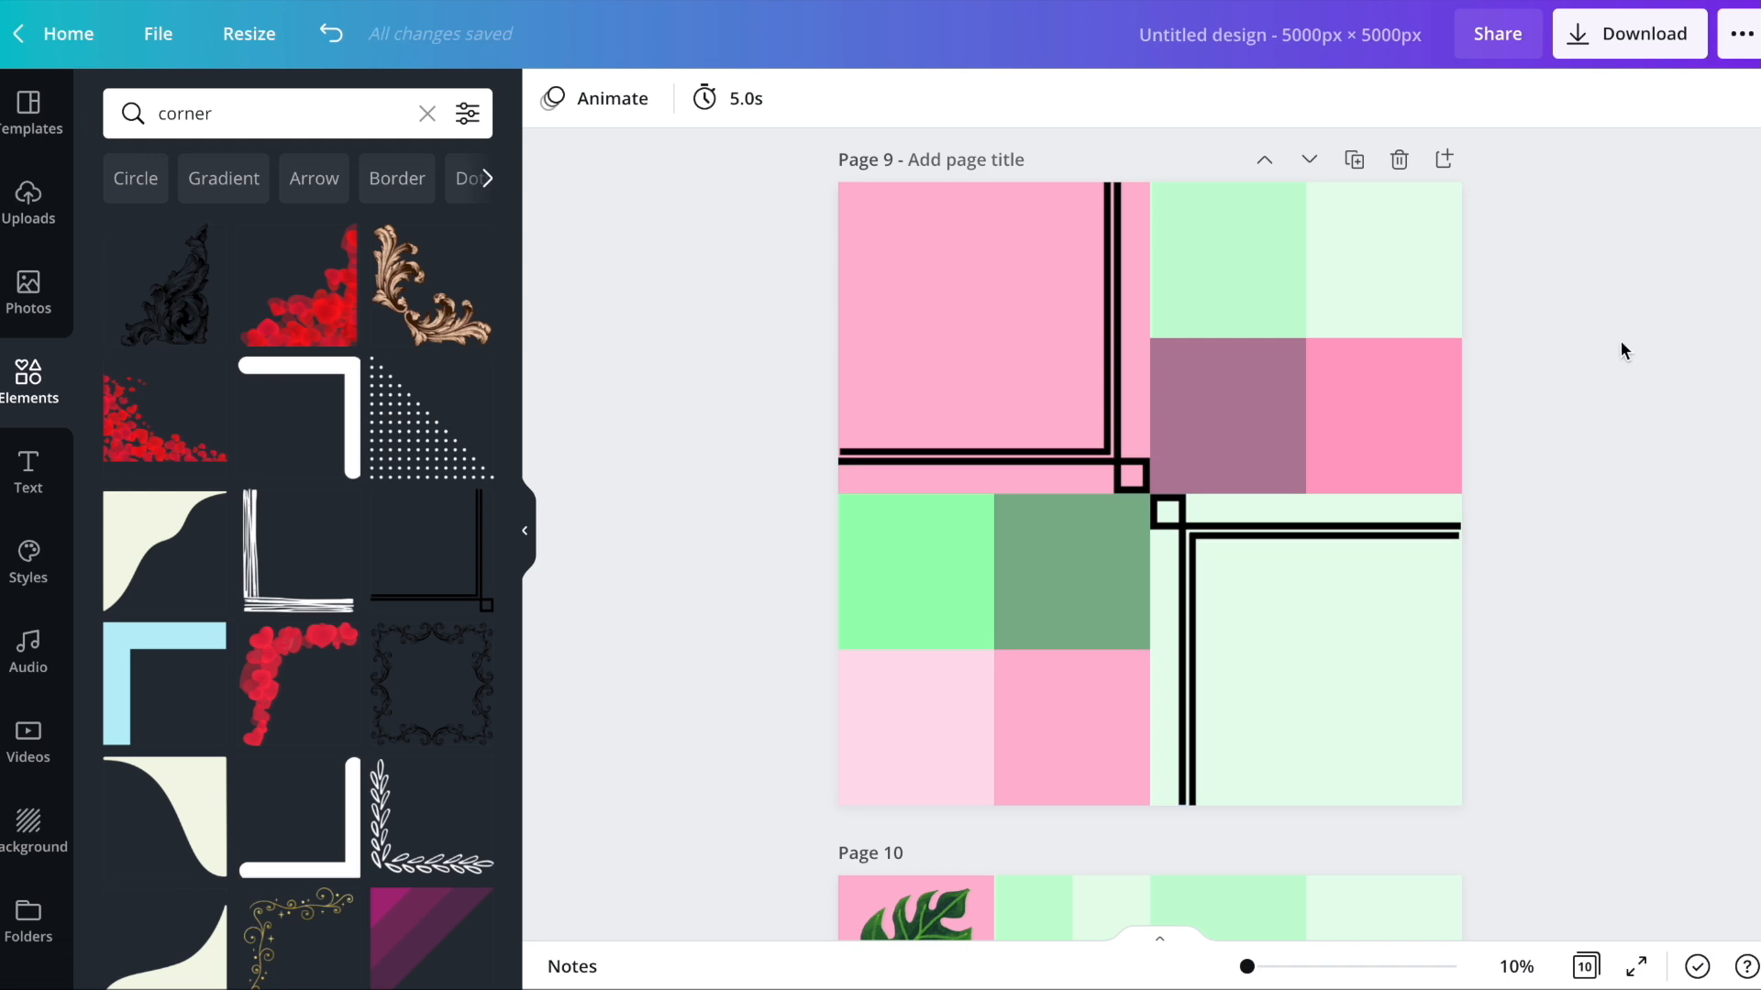
{"action": "left_click", "coordinate": [896, 233]}
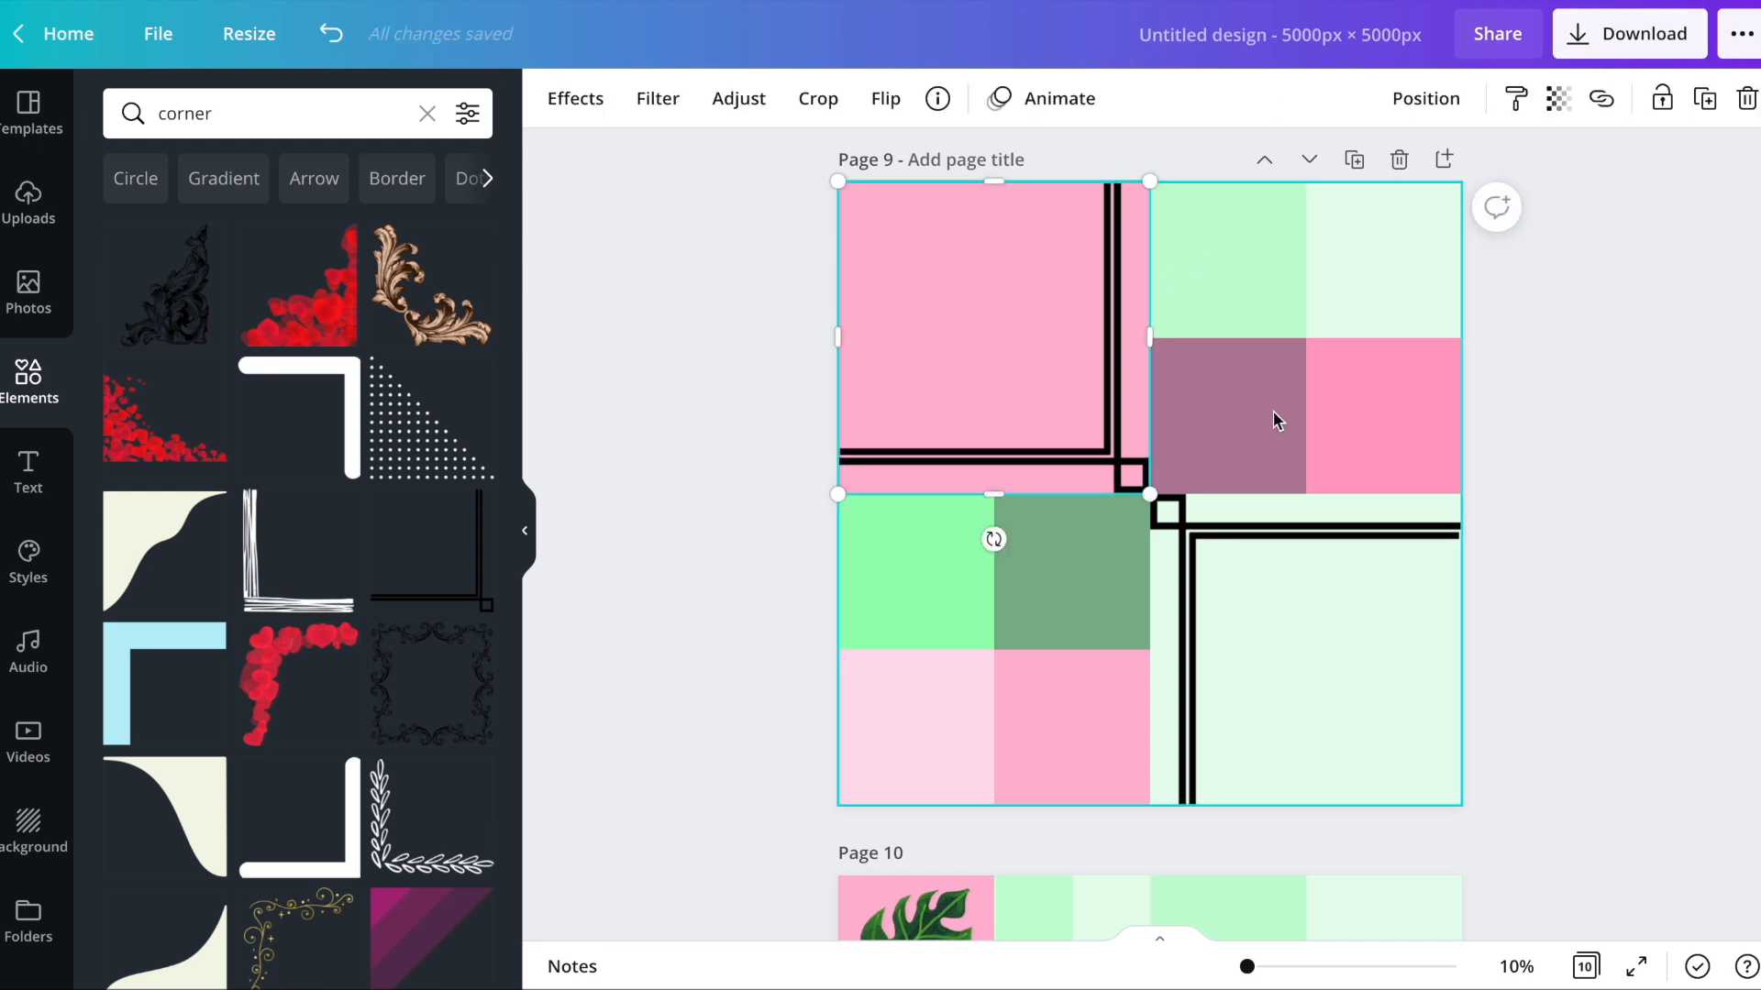
{"action": "left_click", "coordinate": [1581, 198]}
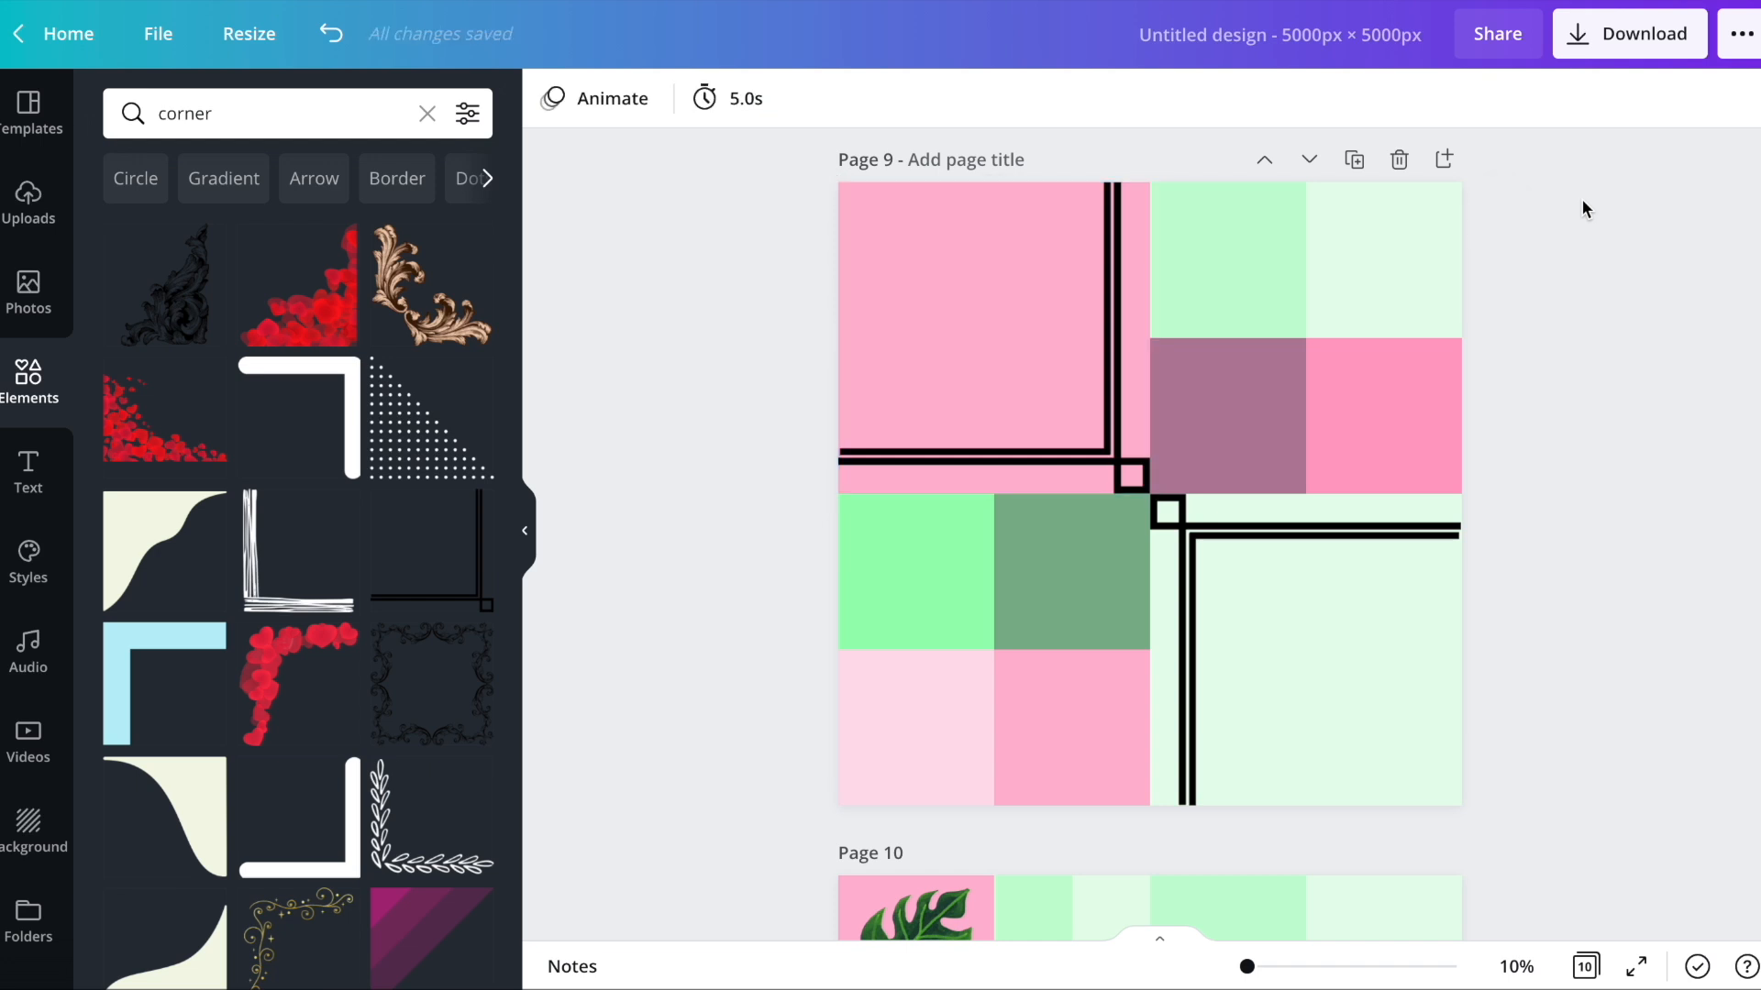
- Recolor page 9's lower-right large cell white, cropping the corner graphic out of the way and restoring its full height
{"action": "left_click", "coordinate": [1227, 563]}
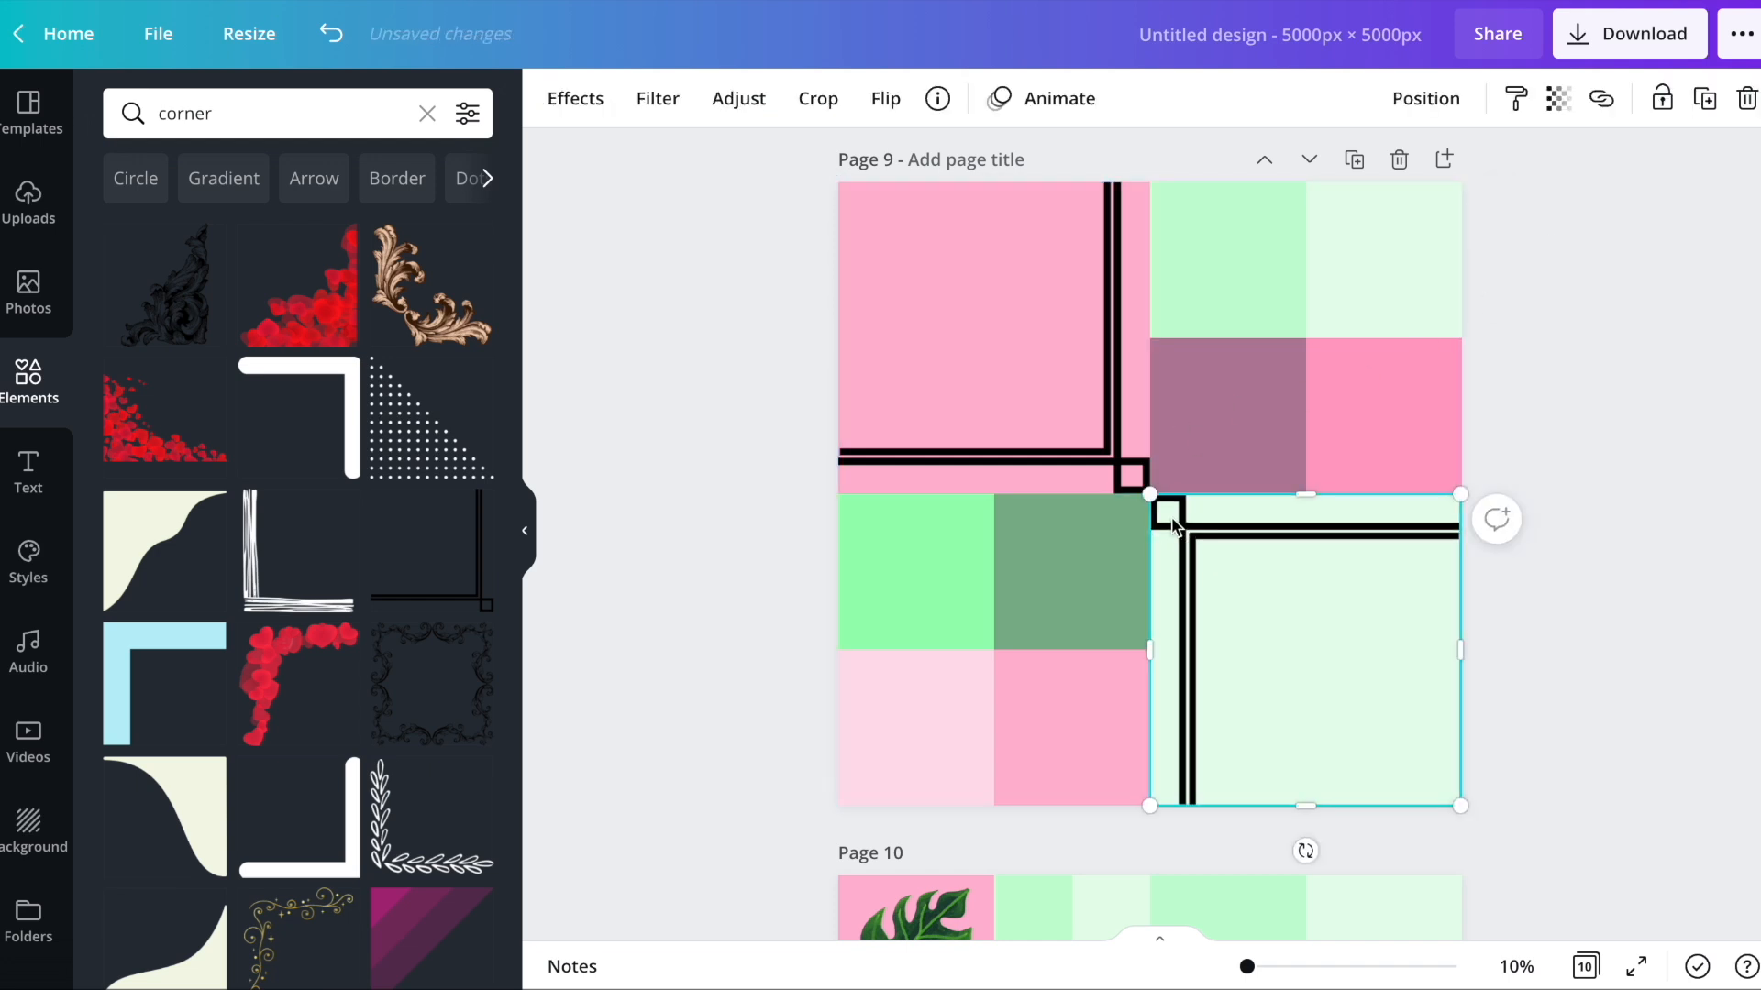
{"action": "left_click_drag", "start_coordinate": [1306, 492], "coordinate": [1305, 574]}
{"action": "left_click", "coordinate": [1284, 525]}
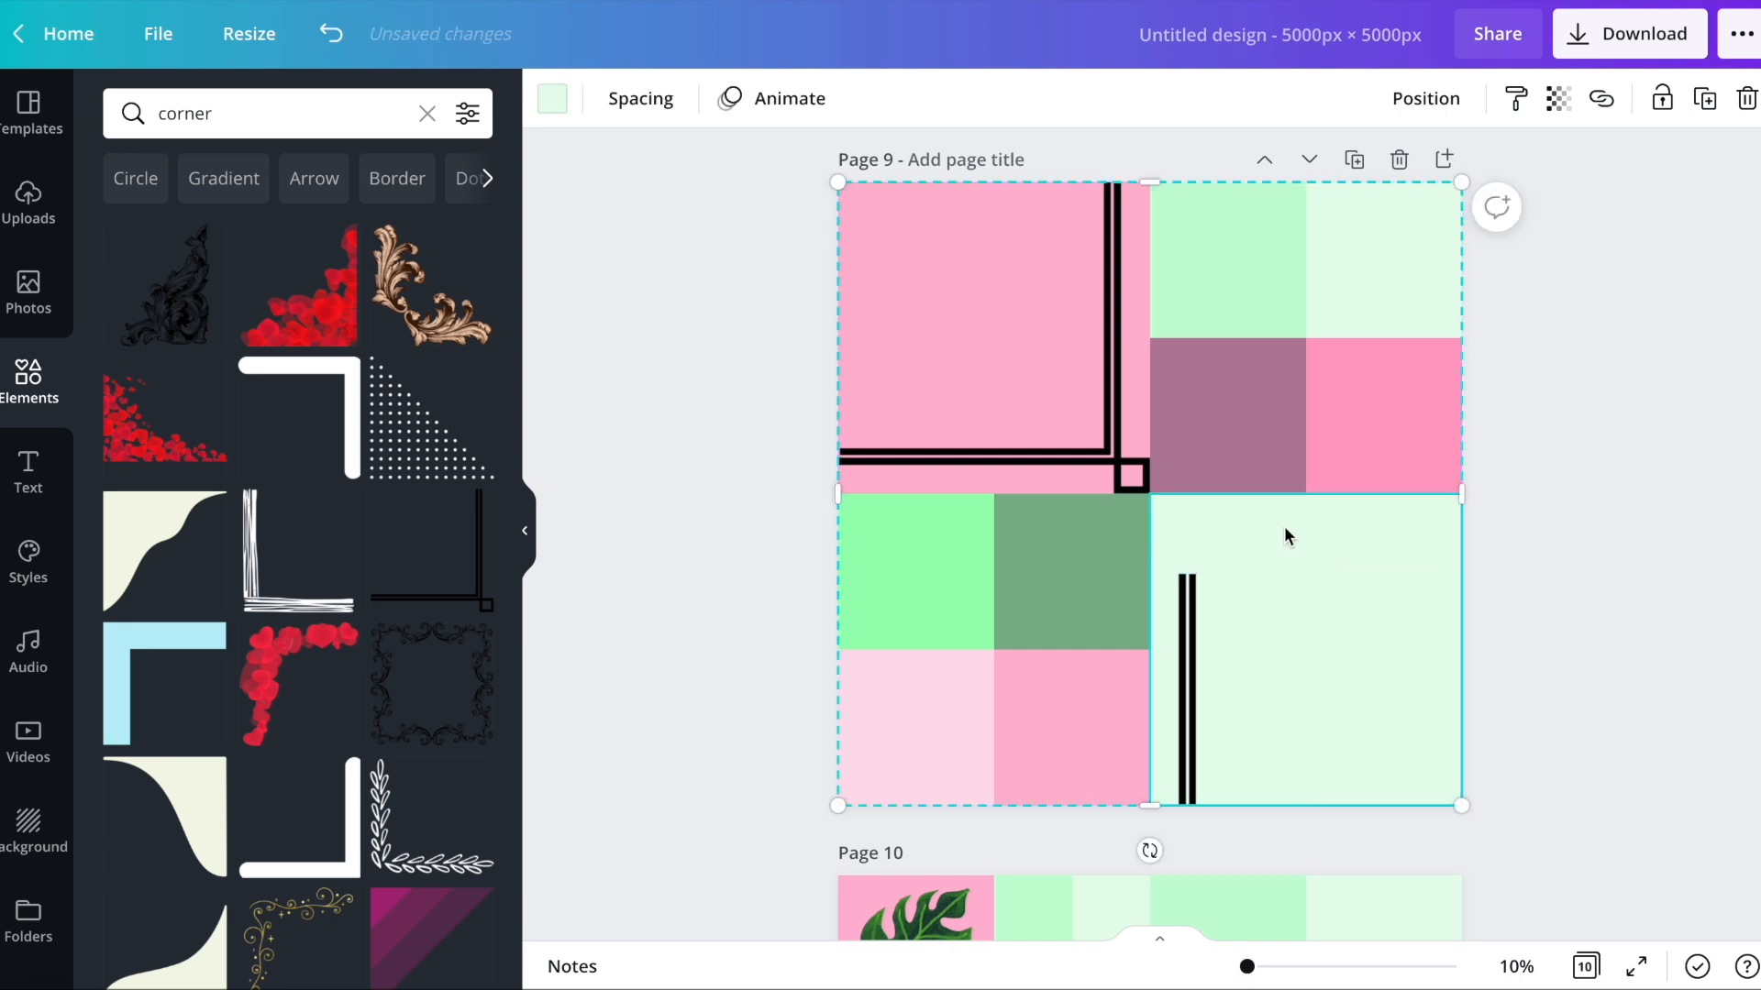
{"action": "left_click", "coordinate": [552, 108]}
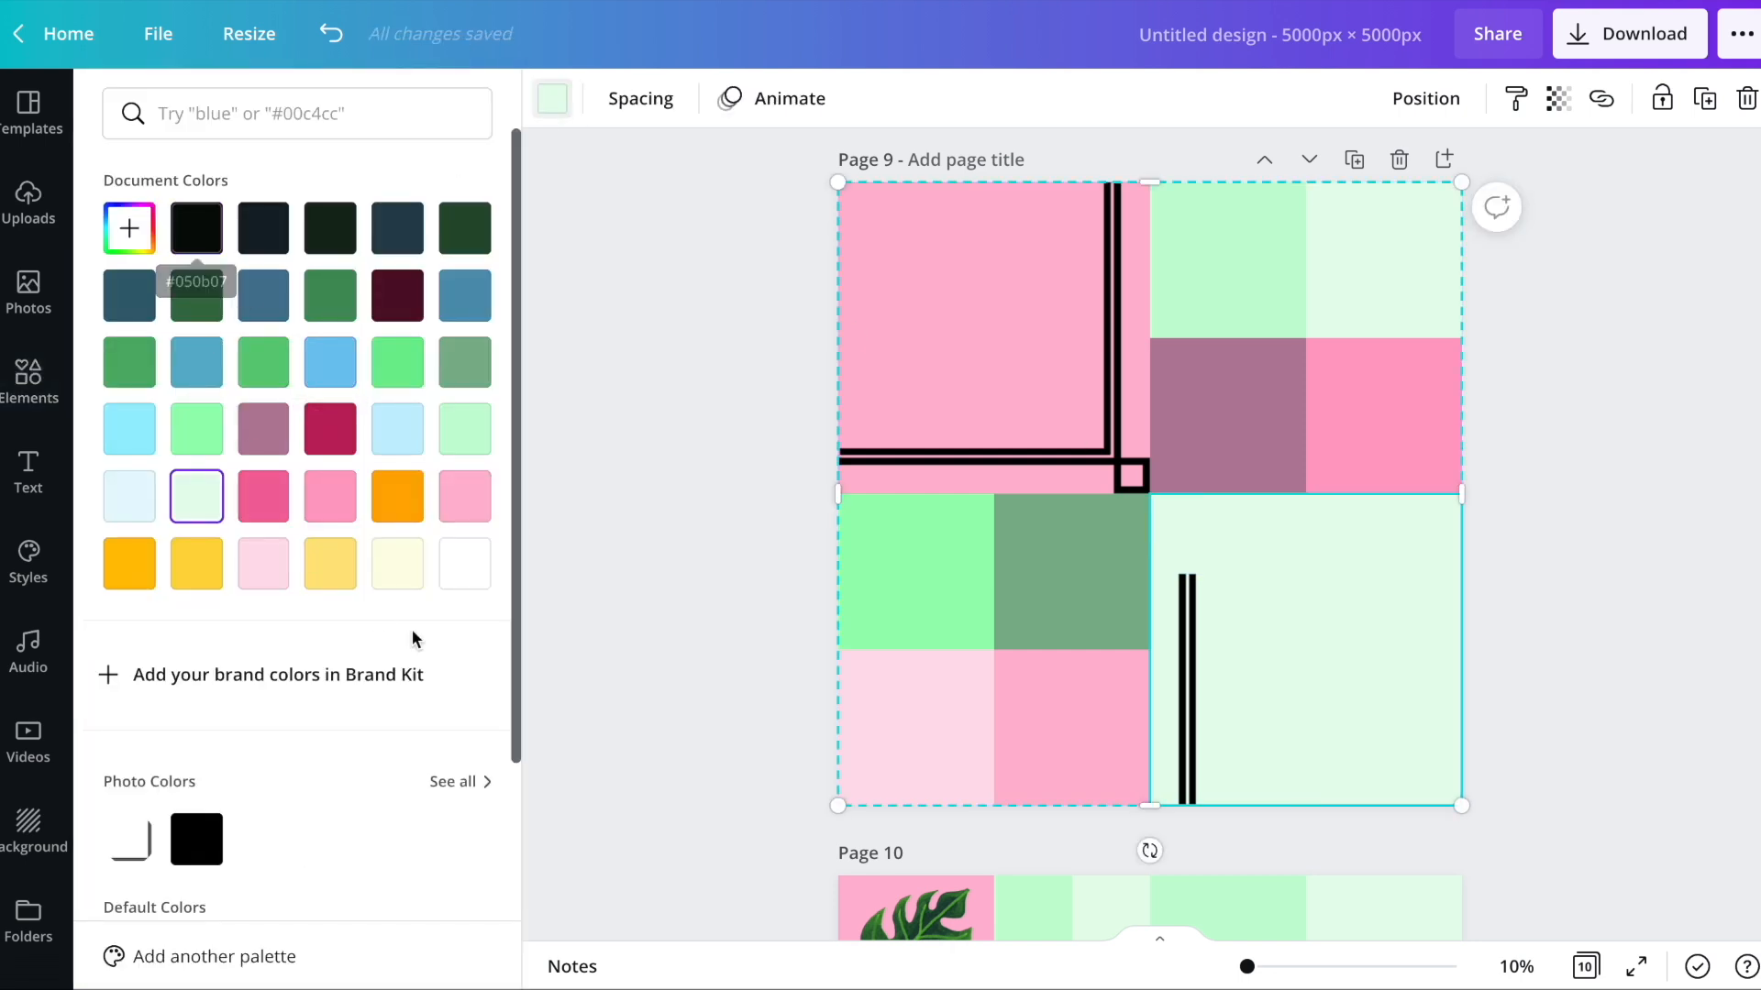
{"action": "left_click", "coordinate": [465, 563]}
{"action": "left_click", "coordinate": [1238, 657]}
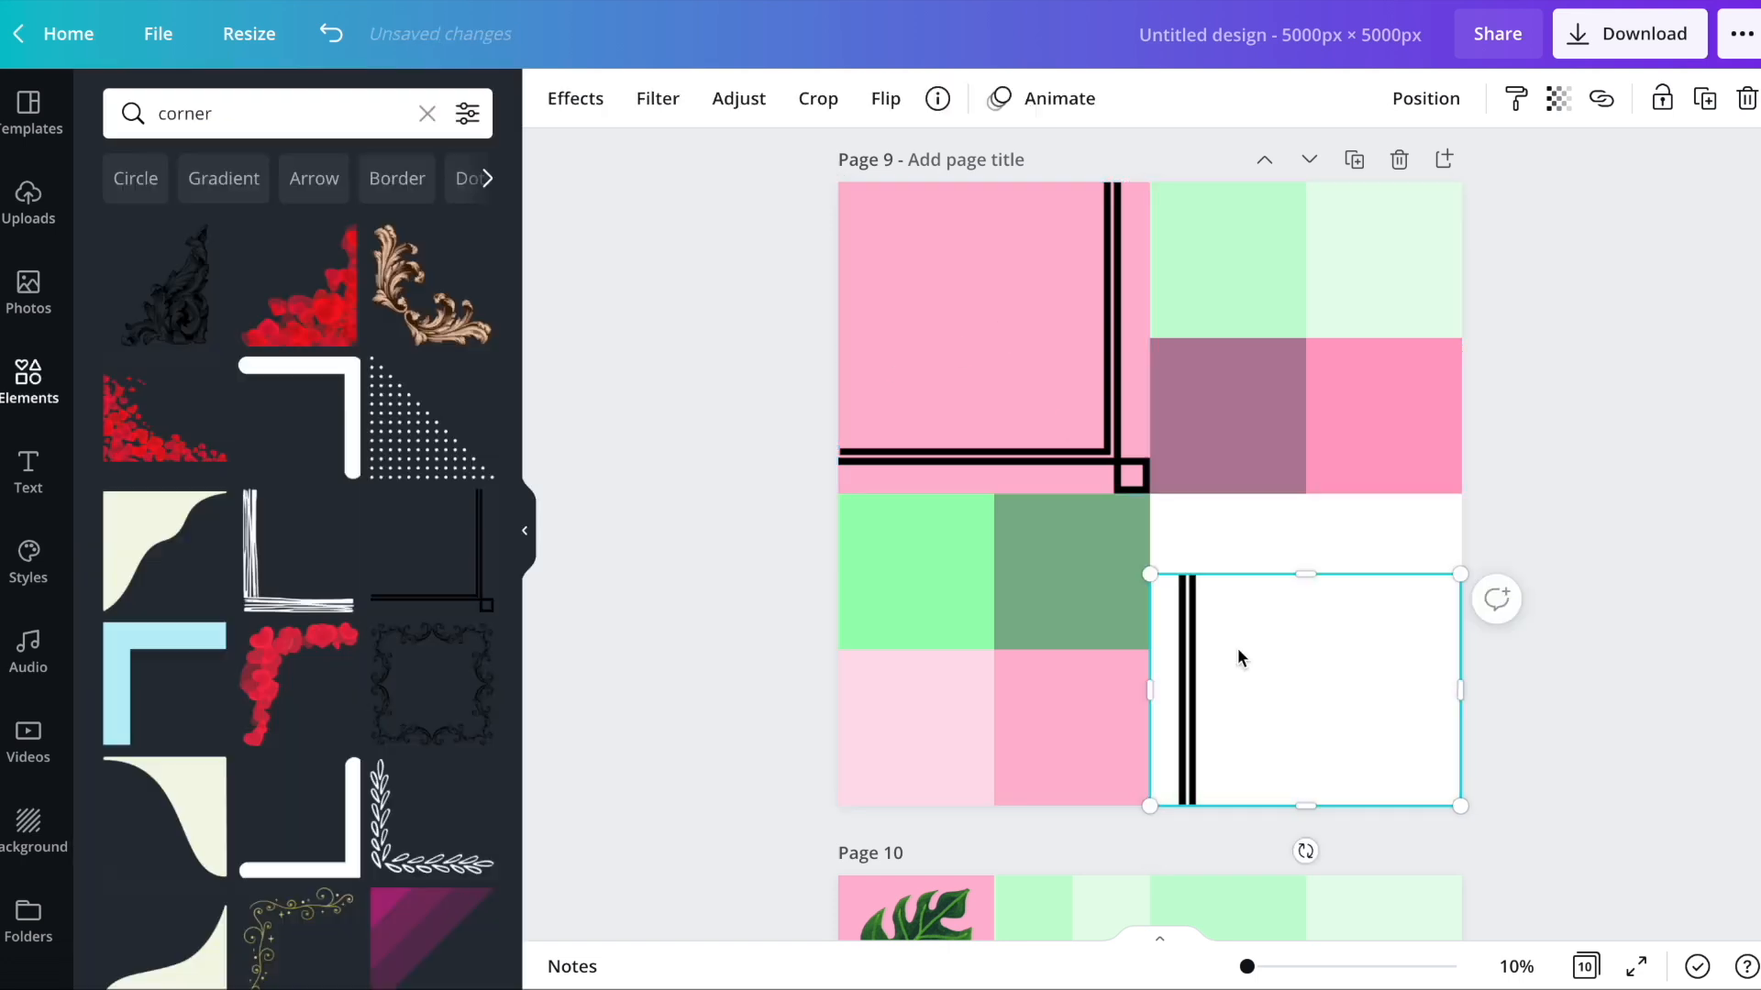
{"action": "left_click_drag", "start_coordinate": [1317, 574], "coordinate": [1312, 497]}
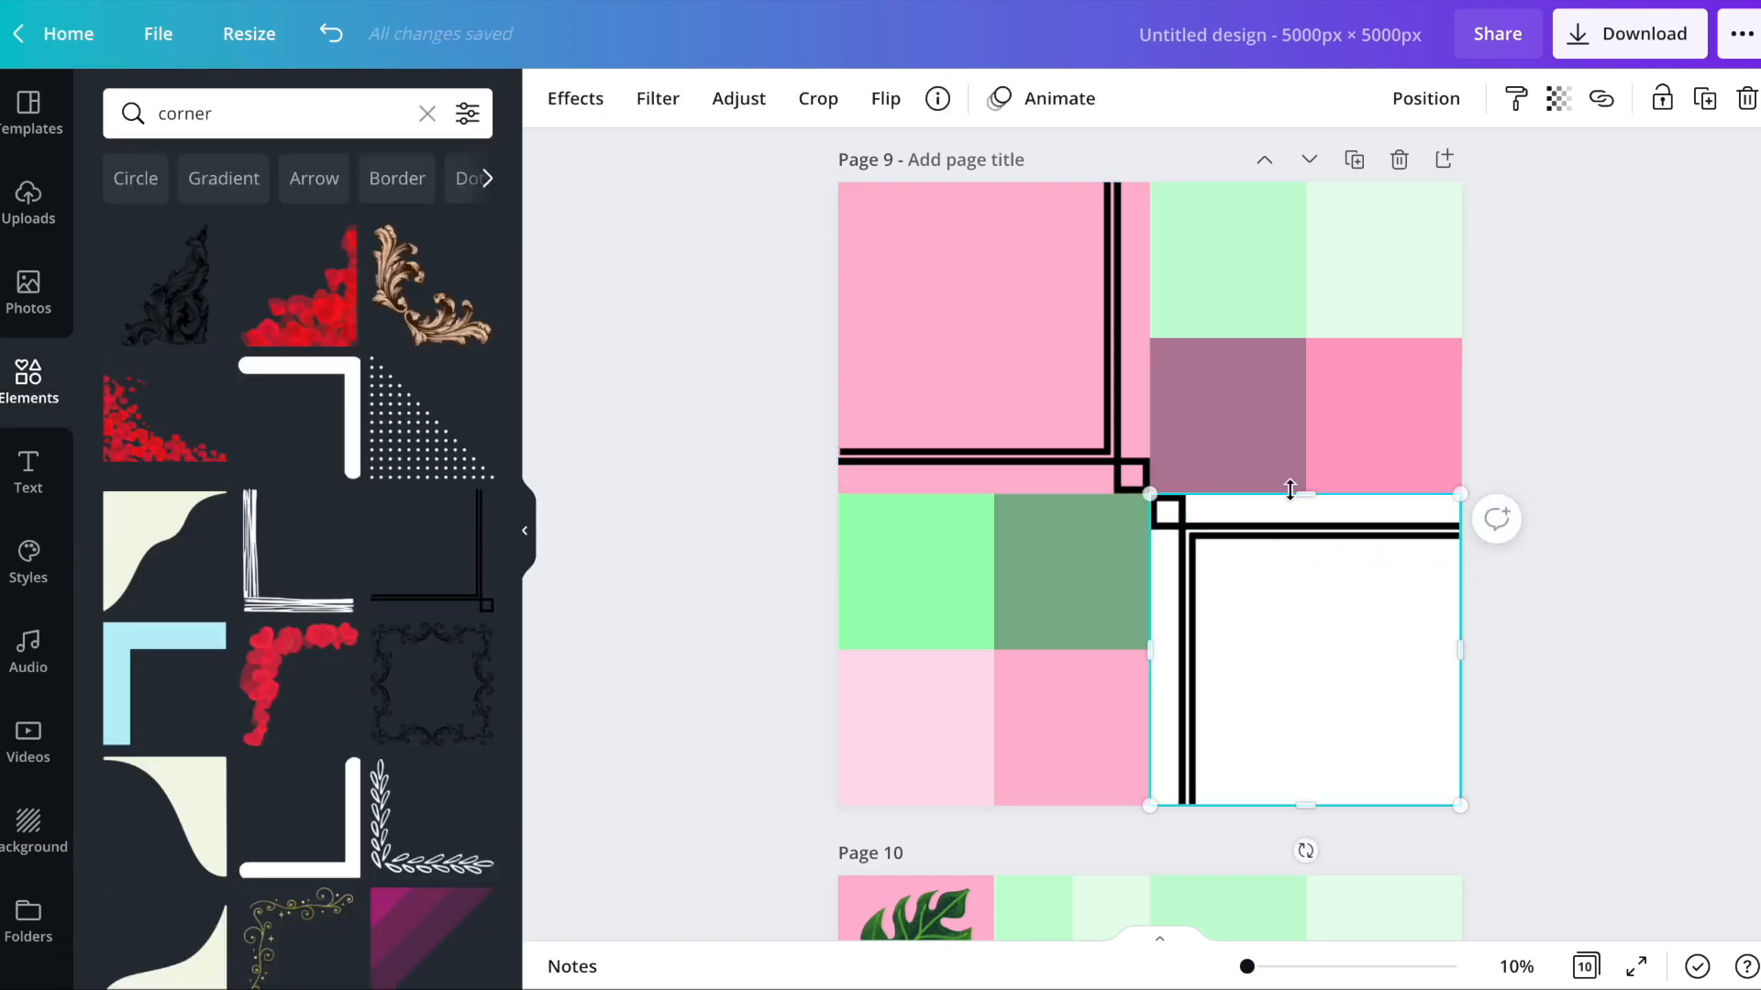
- Recolor page 9's upper-left large cell white, cropping the corner graphic temporarily and restoring its full height
{"action": "left_click", "coordinate": [1031, 305]}
{"action": "left_click_drag", "start_coordinate": [991, 183], "coordinate": [987, 245]}
{"action": "left_click", "coordinate": [936, 193]}
{"action": "left_click", "coordinate": [549, 99]}
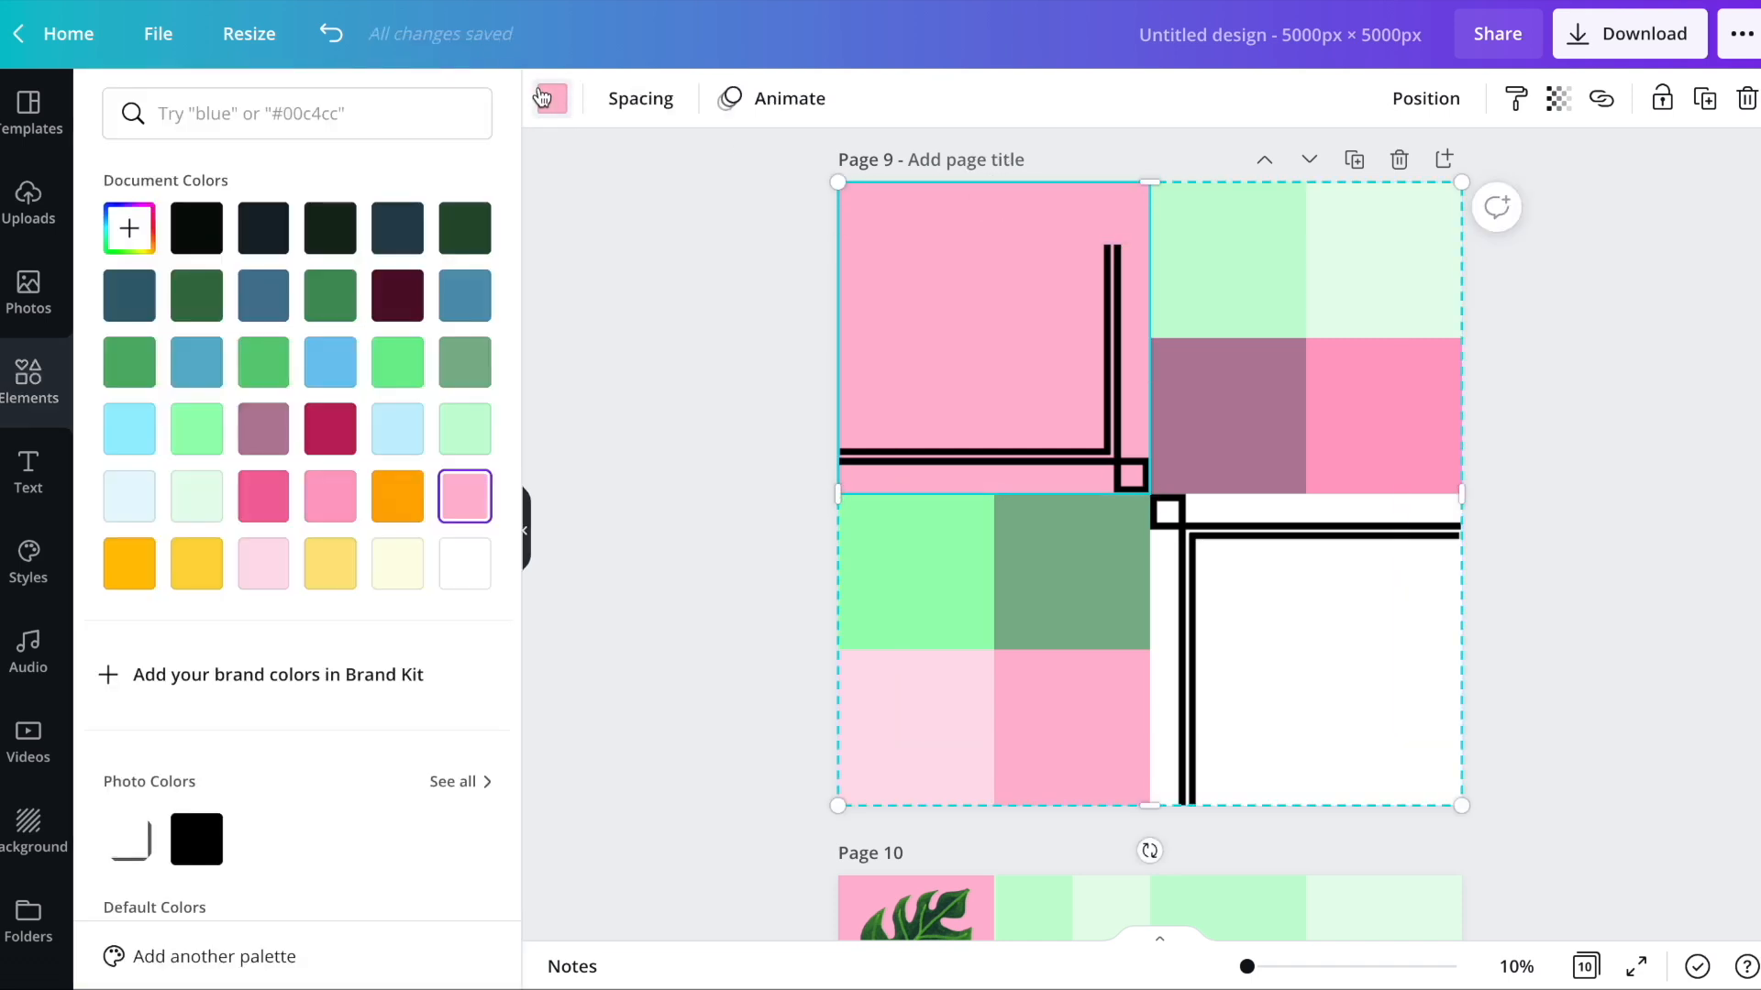
{"action": "left_click", "coordinate": [465, 563]}
{"action": "left_click", "coordinate": [1004, 288]}
{"action": "left_click_drag", "start_coordinate": [994, 244], "coordinate": [995, 183]}
- Recolor the mauve and gray-green small cells that meet at page 9's center black
{"action": "left_click", "coordinate": [1229, 412]}
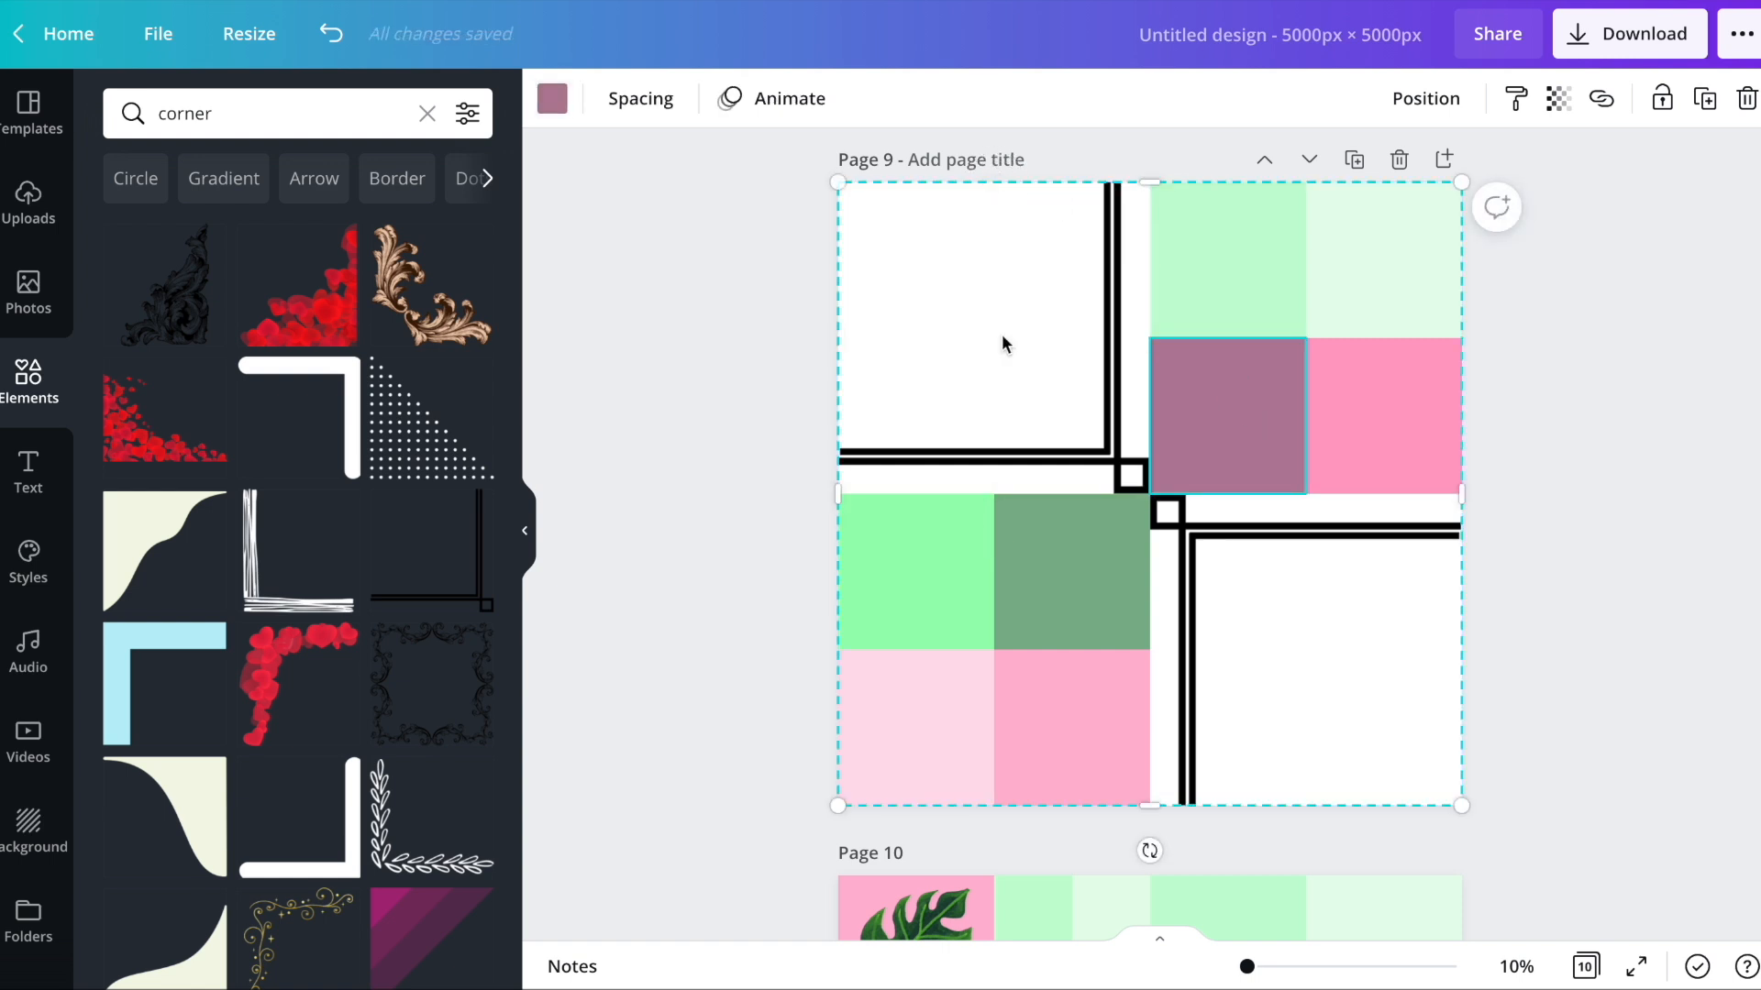
{"action": "left_click", "coordinate": [553, 99]}
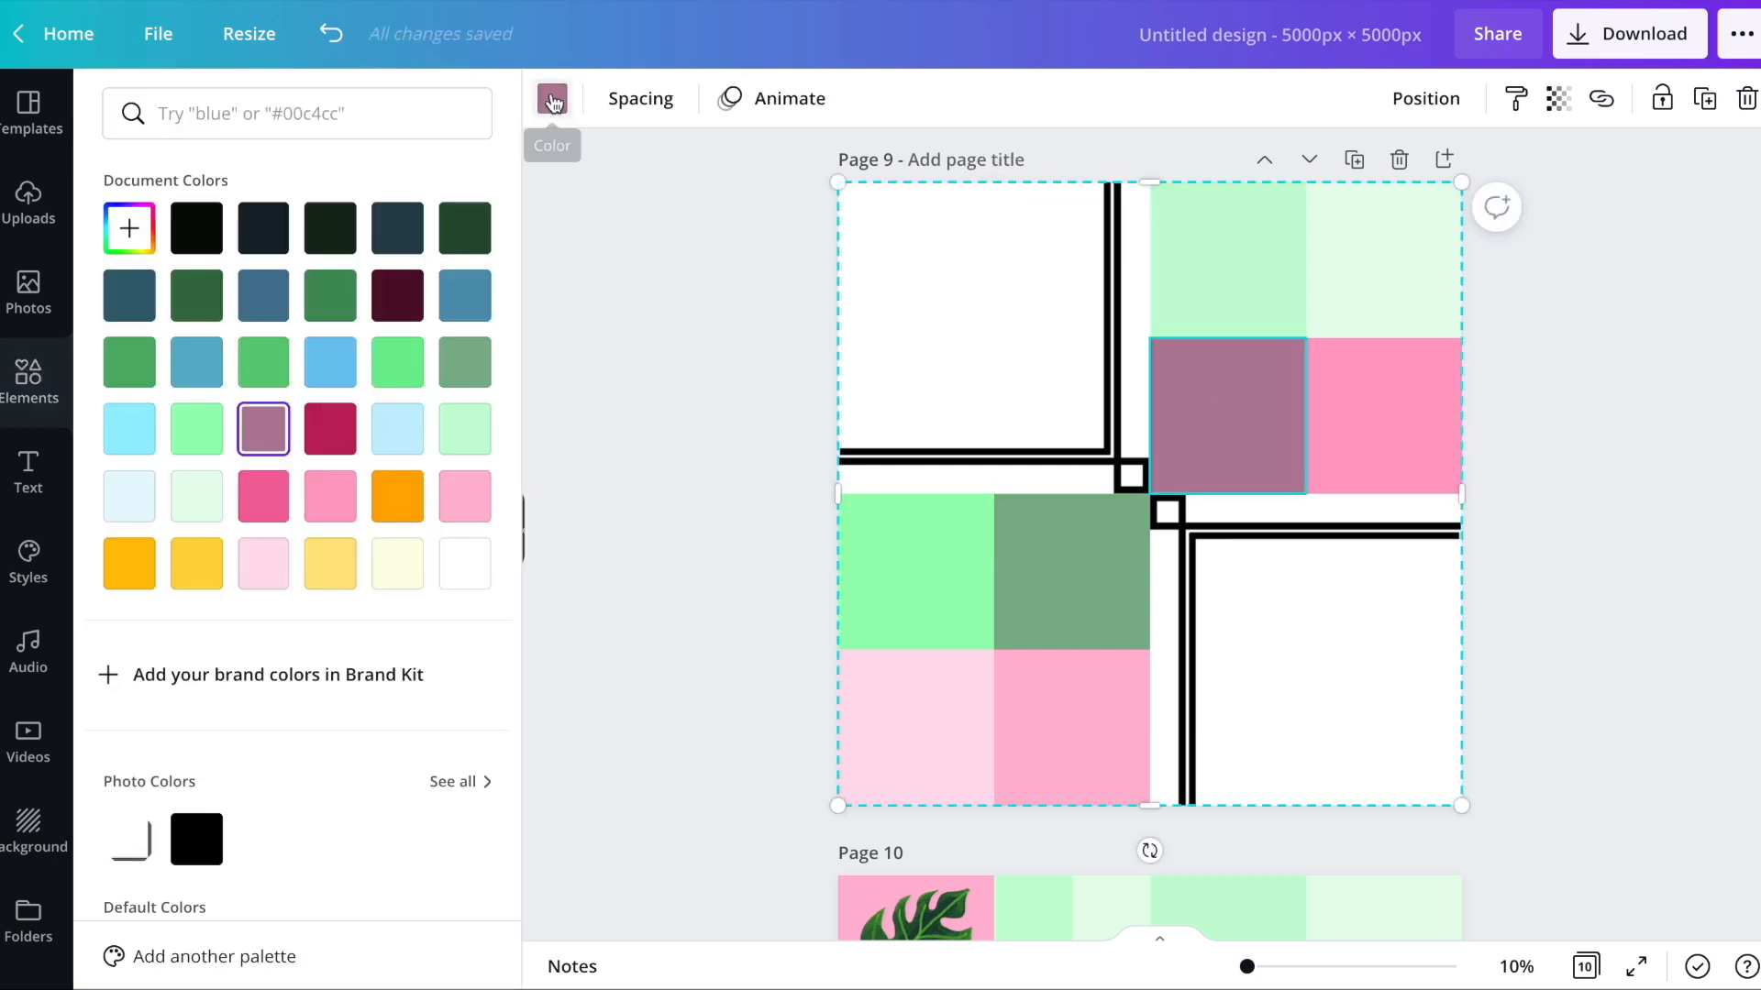
{"action": "left_click", "coordinate": [220, 835]}
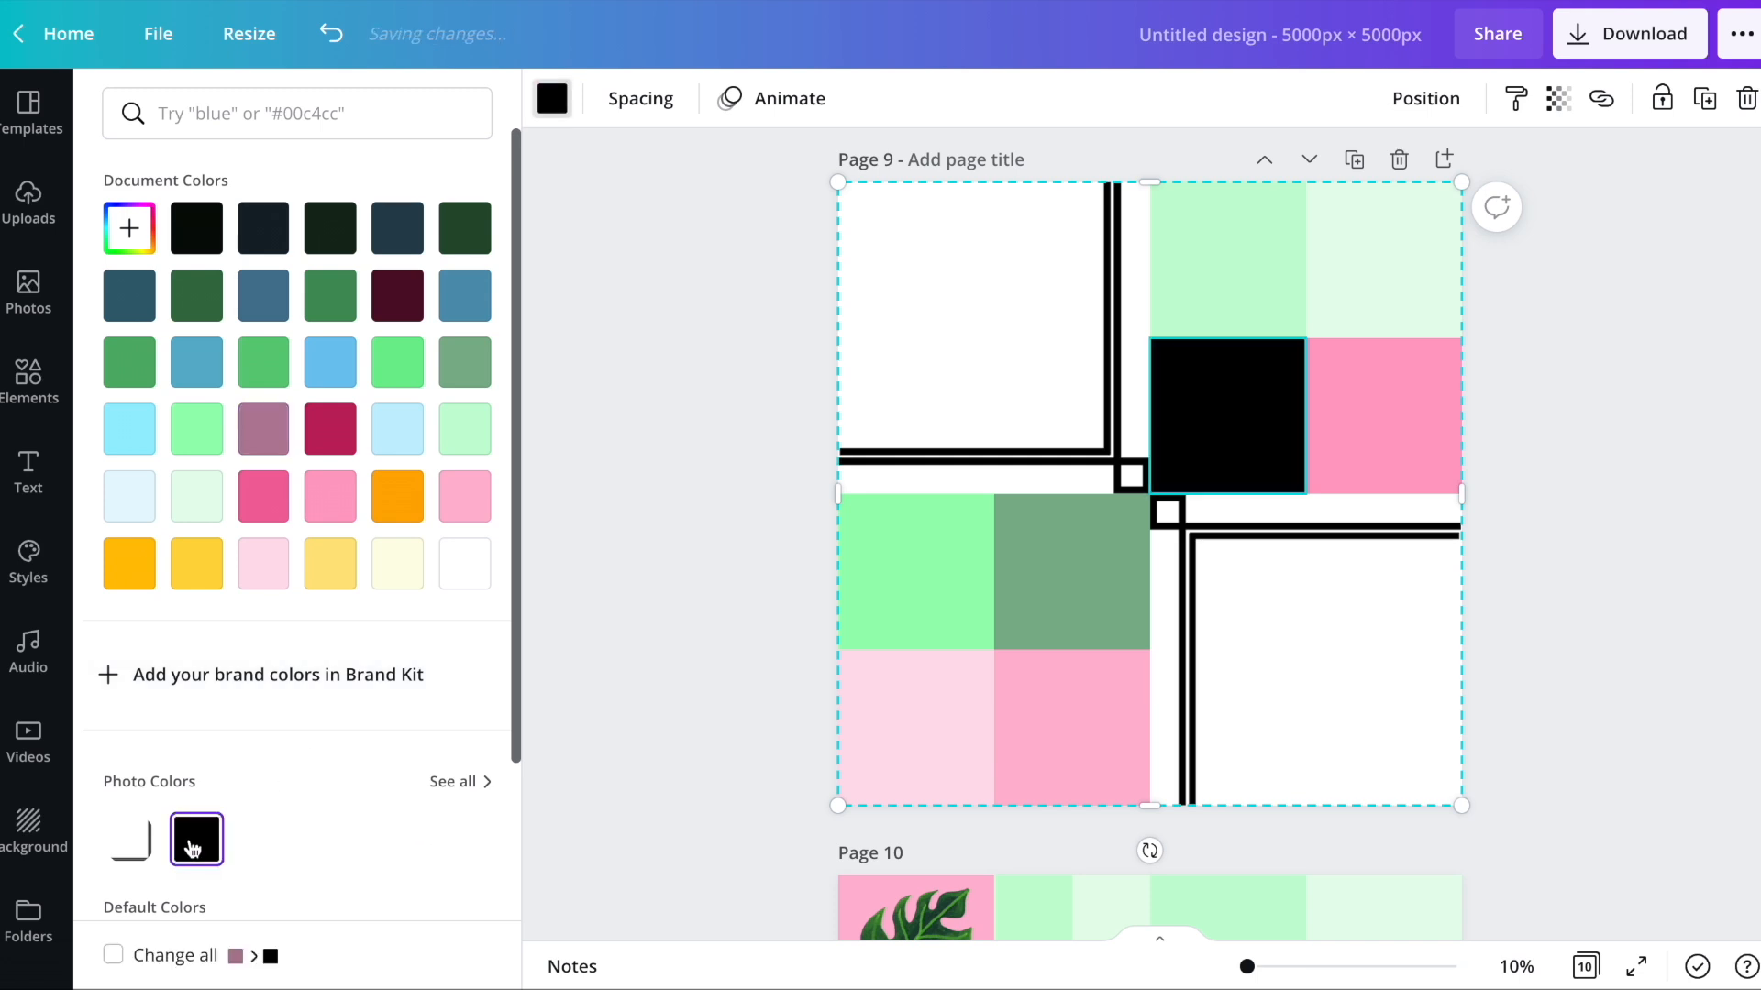
{"action": "left_click", "coordinate": [1074, 605]}
{"action": "left_click", "coordinate": [196, 839]}
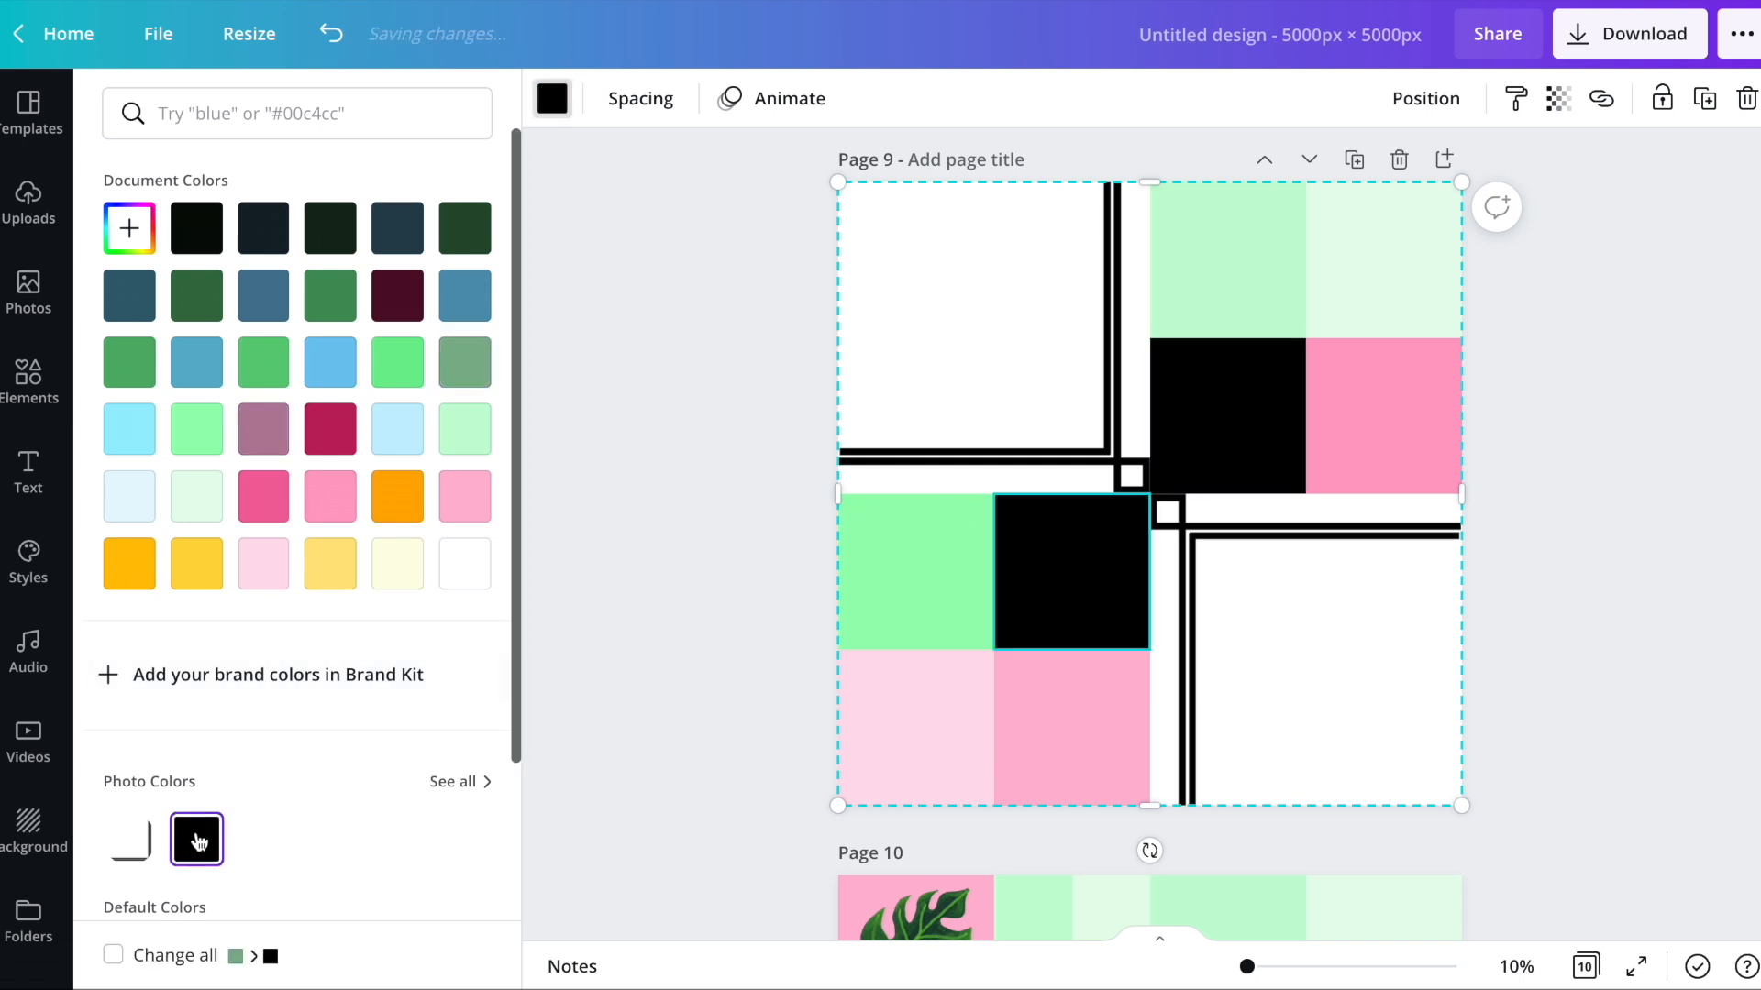
{"action": "left_click", "coordinate": [1686, 370]}
{"action": "left_click", "coordinate": [1676, 415]}
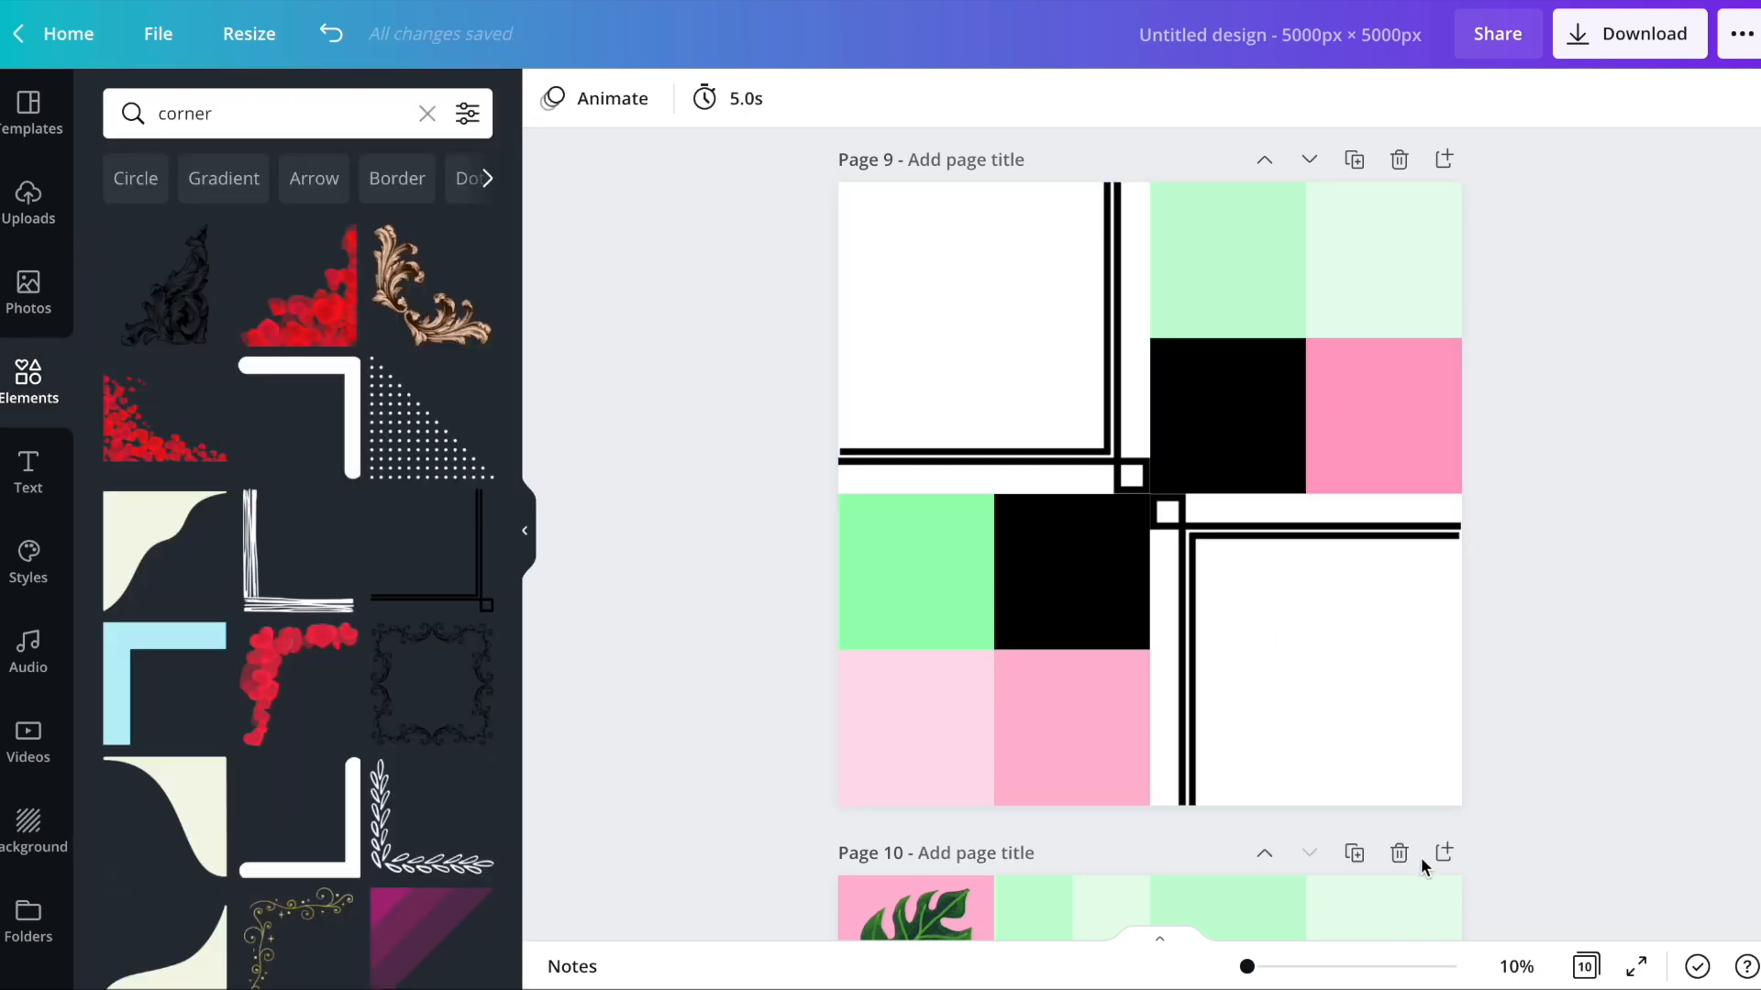
- Check the corner graphics up close and adjust the lower-right one to meet its cell's edges
{"action": "left_click_drag", "start_coordinate": [1249, 964], "coordinate": [1289, 976]}
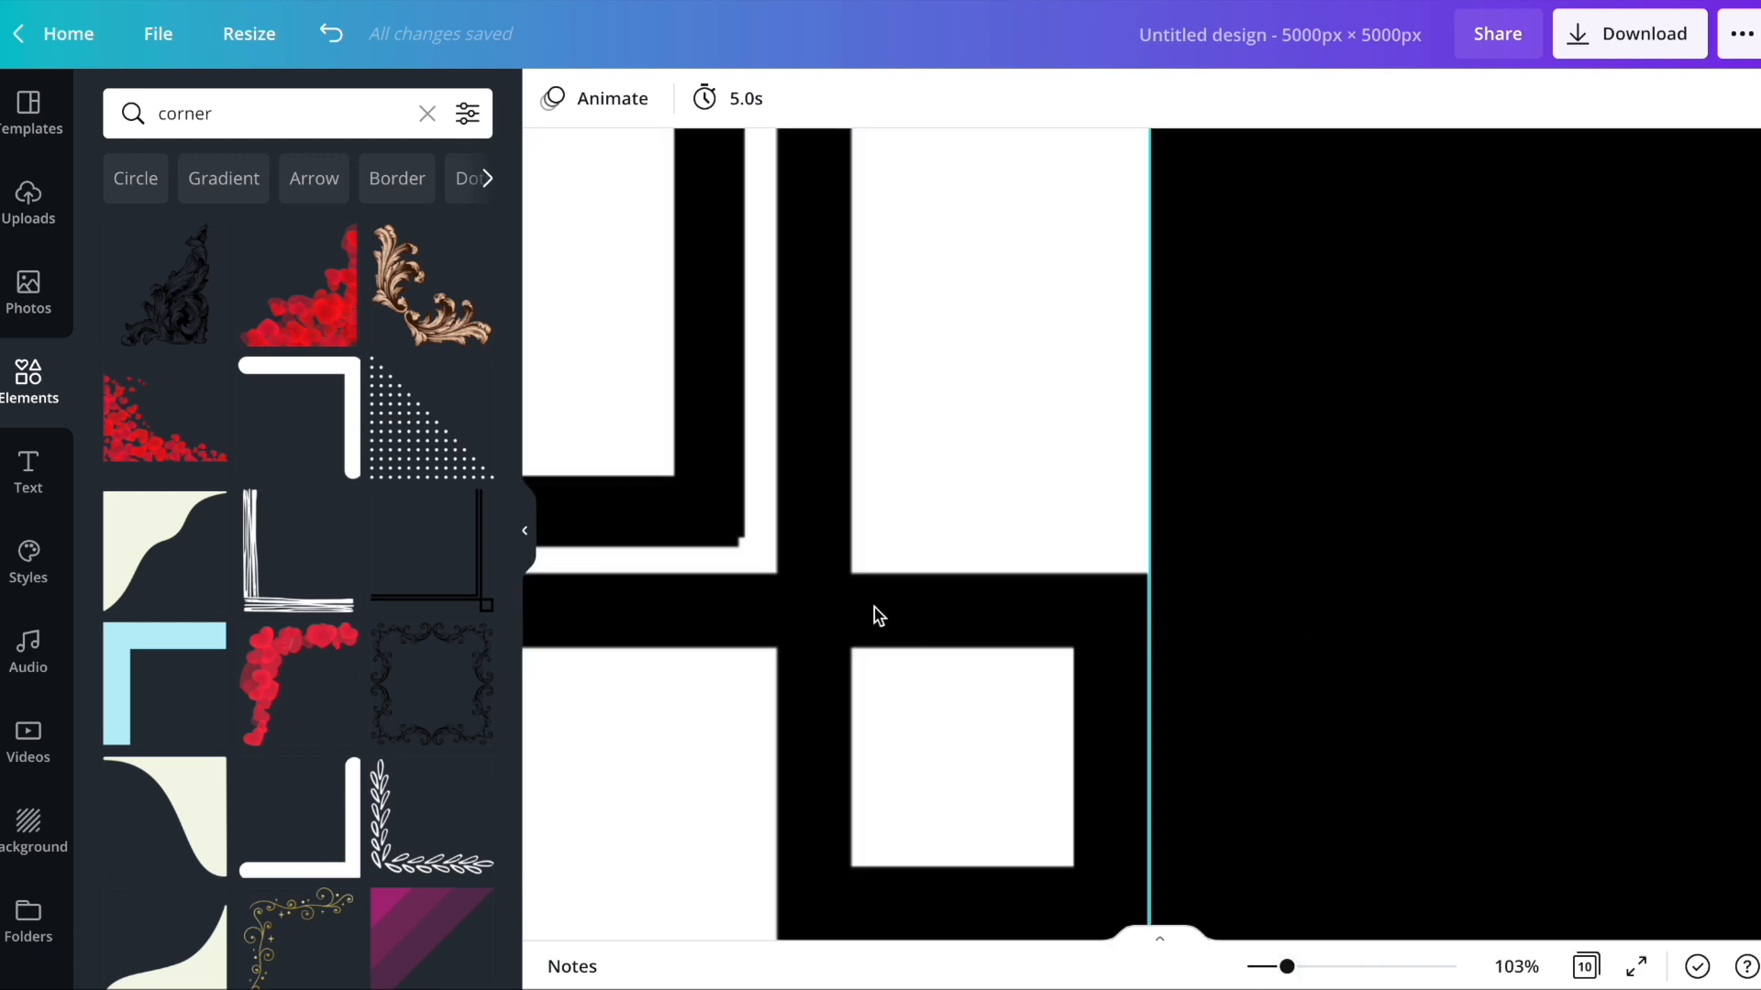
{"action": "scroll", "coordinate": [844, 611], "scroll_direction": "down", "scroll_amount": 4}
{"action": "left_click_drag", "start_coordinate": [1263, 970], "coordinate": [1243, 964]}
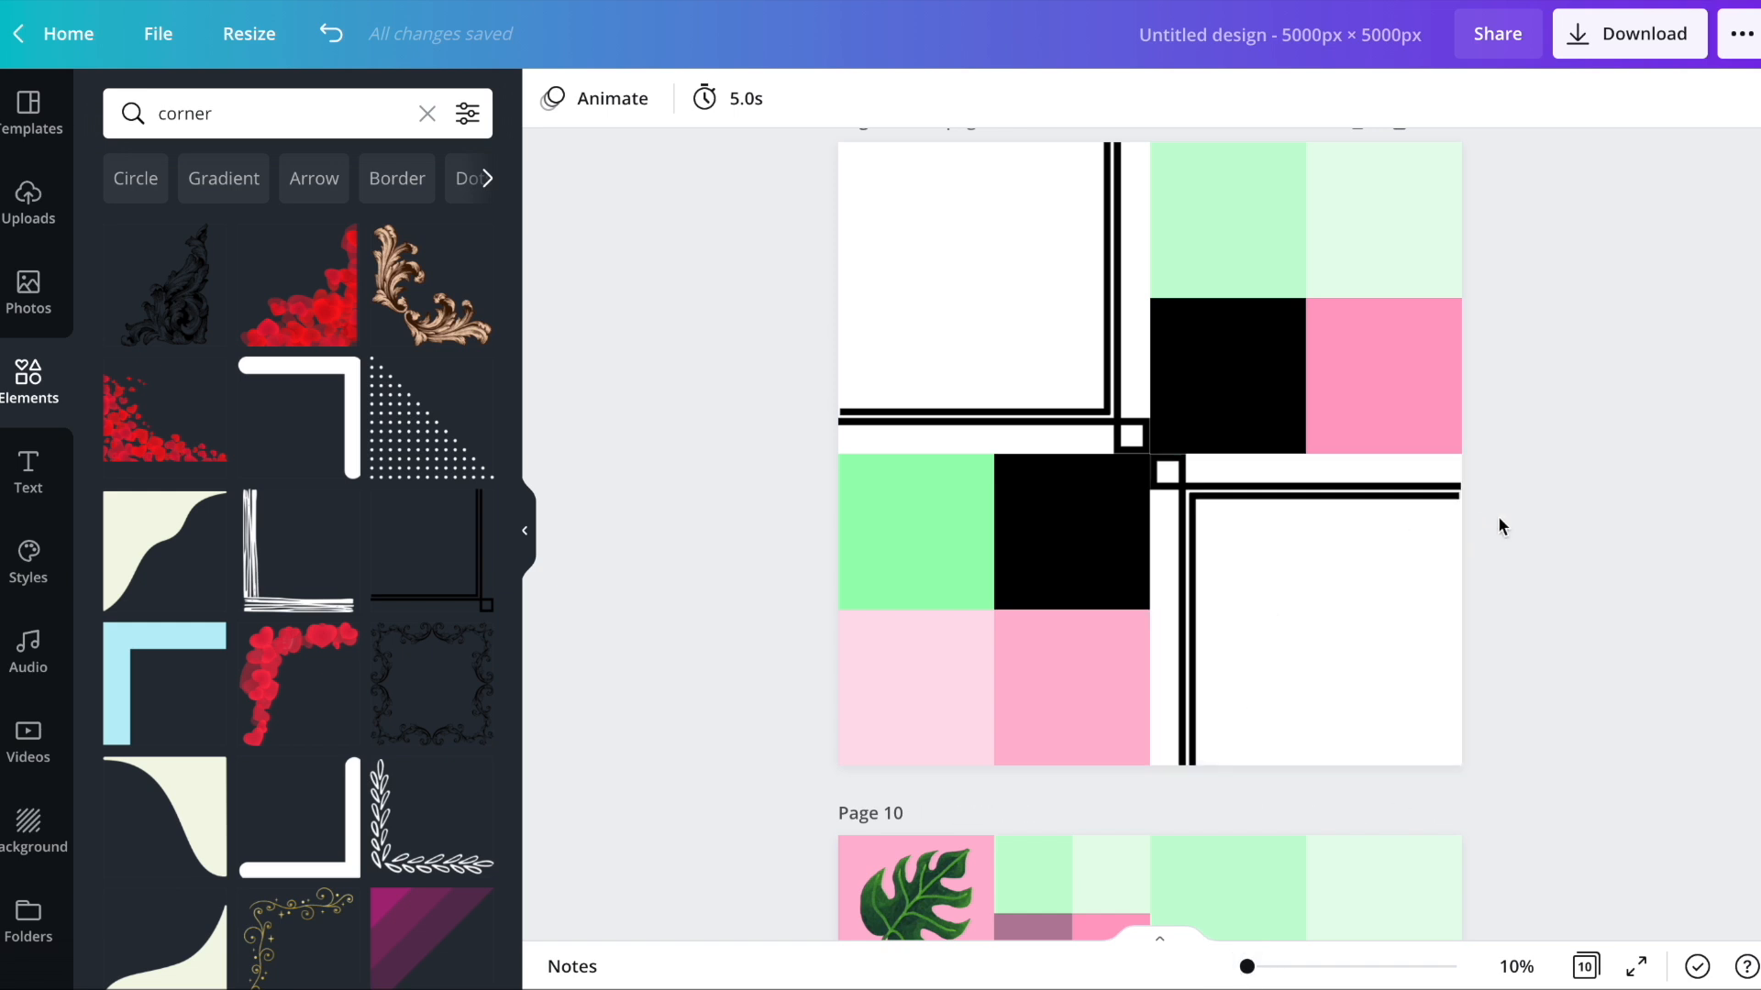
{"action": "left_click", "coordinate": [1428, 532]}
{"action": "left_click_drag", "start_coordinate": [1147, 451], "coordinate": [1149, 454]}
{"action": "mouse_move", "coordinate": [1470, 769]}
{"action": "left_mouse_down"}
{"action": "mouse_move", "coordinate": [1484, 782]}
{"action": "mouse_move", "coordinate": [1462, 768]}
{"action": "left_mouse_up"}
- Delete both black double-line corner graphics from page 9's large white cells
{"action": "left_click", "coordinate": [1031, 351]}
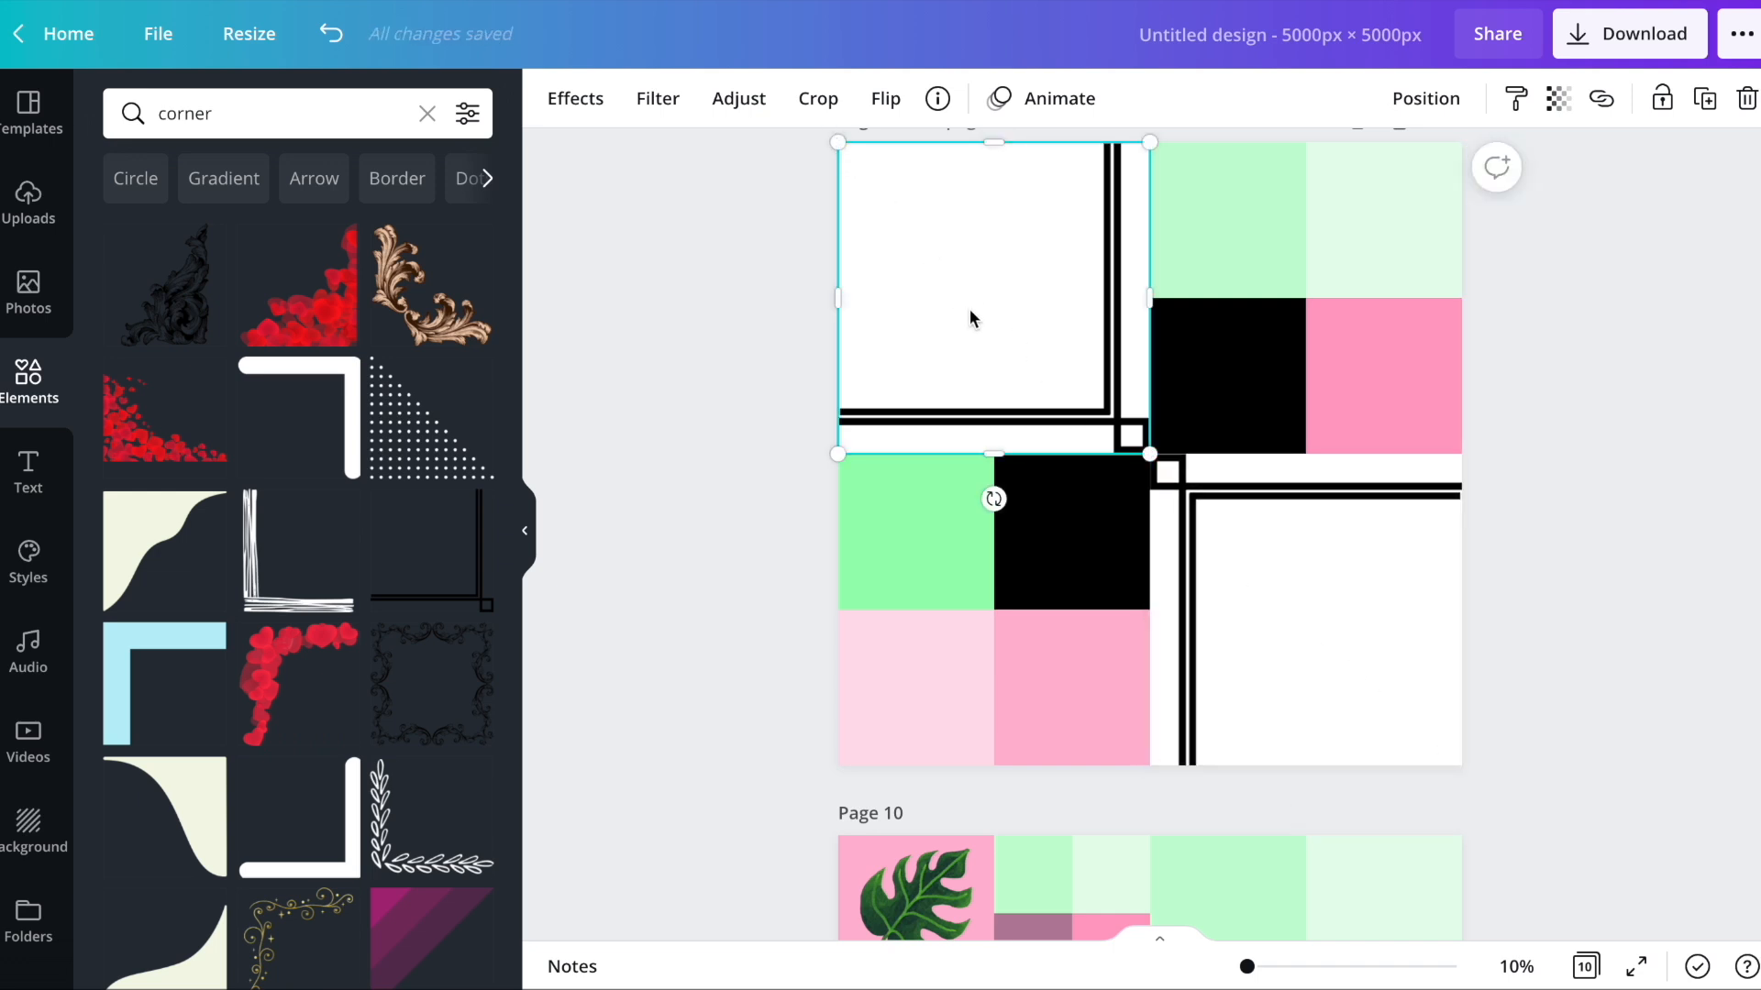
{"action": "key", "text": "Delete"}
{"action": "left_click", "coordinate": [1210, 572]}
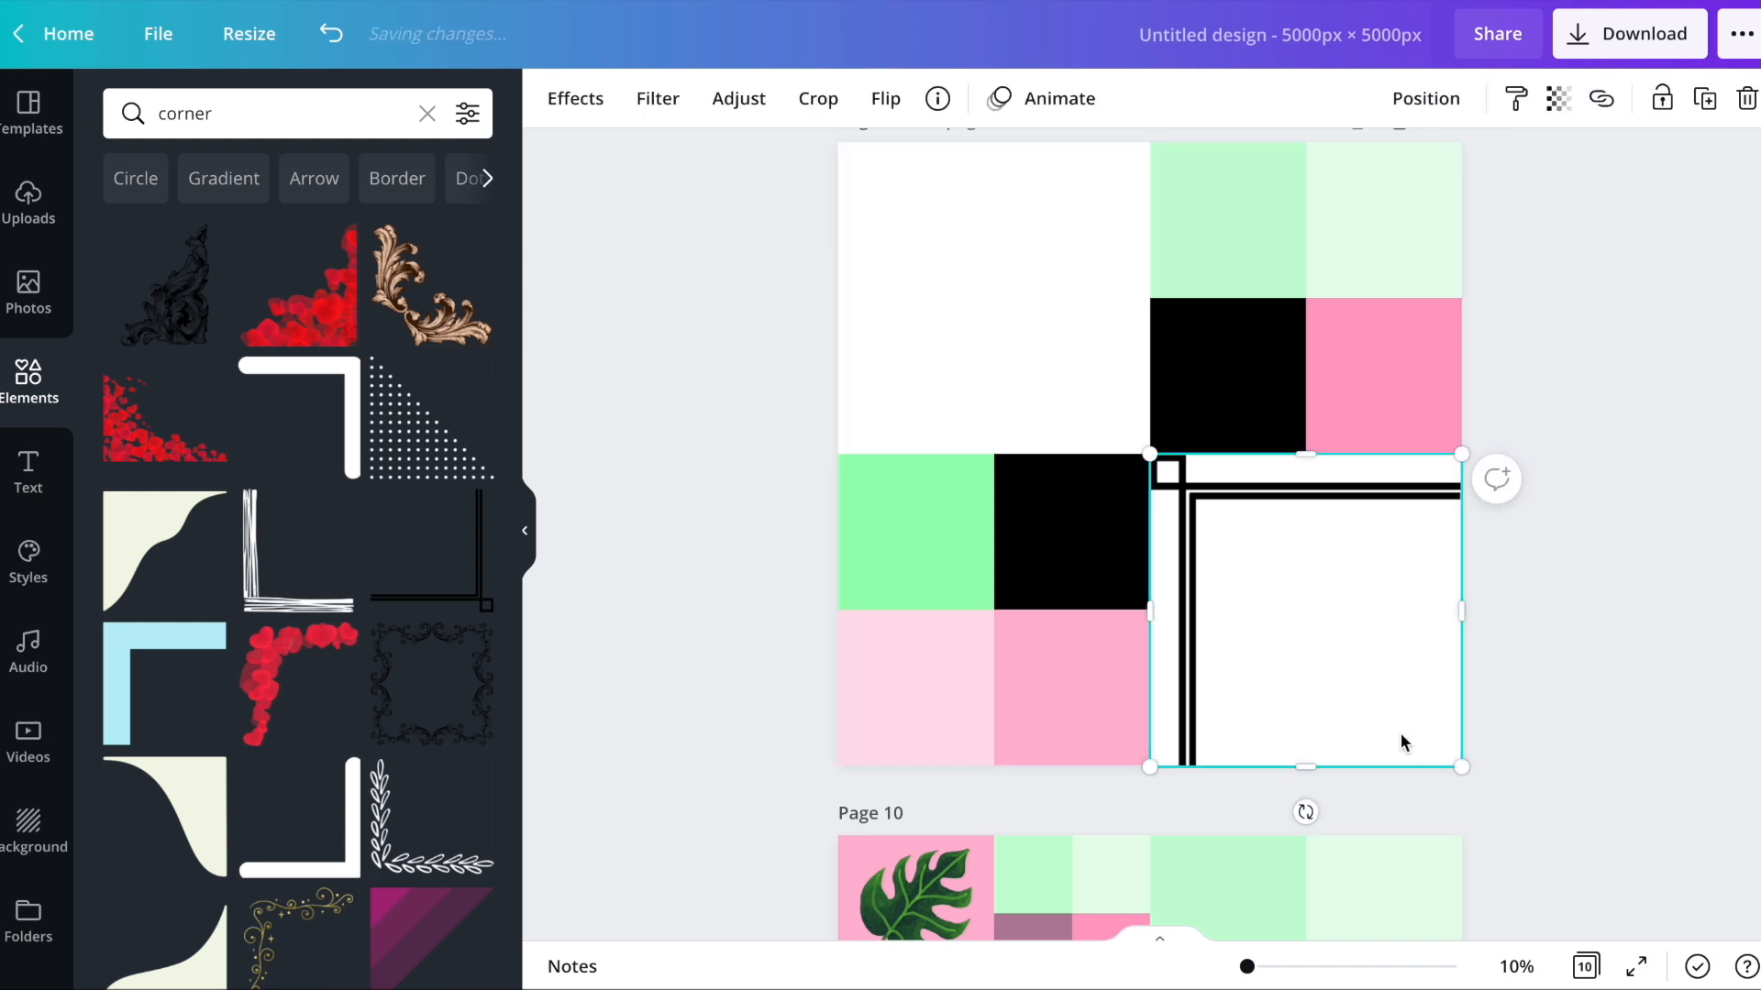
{"action": "key", "text": "Delete"}
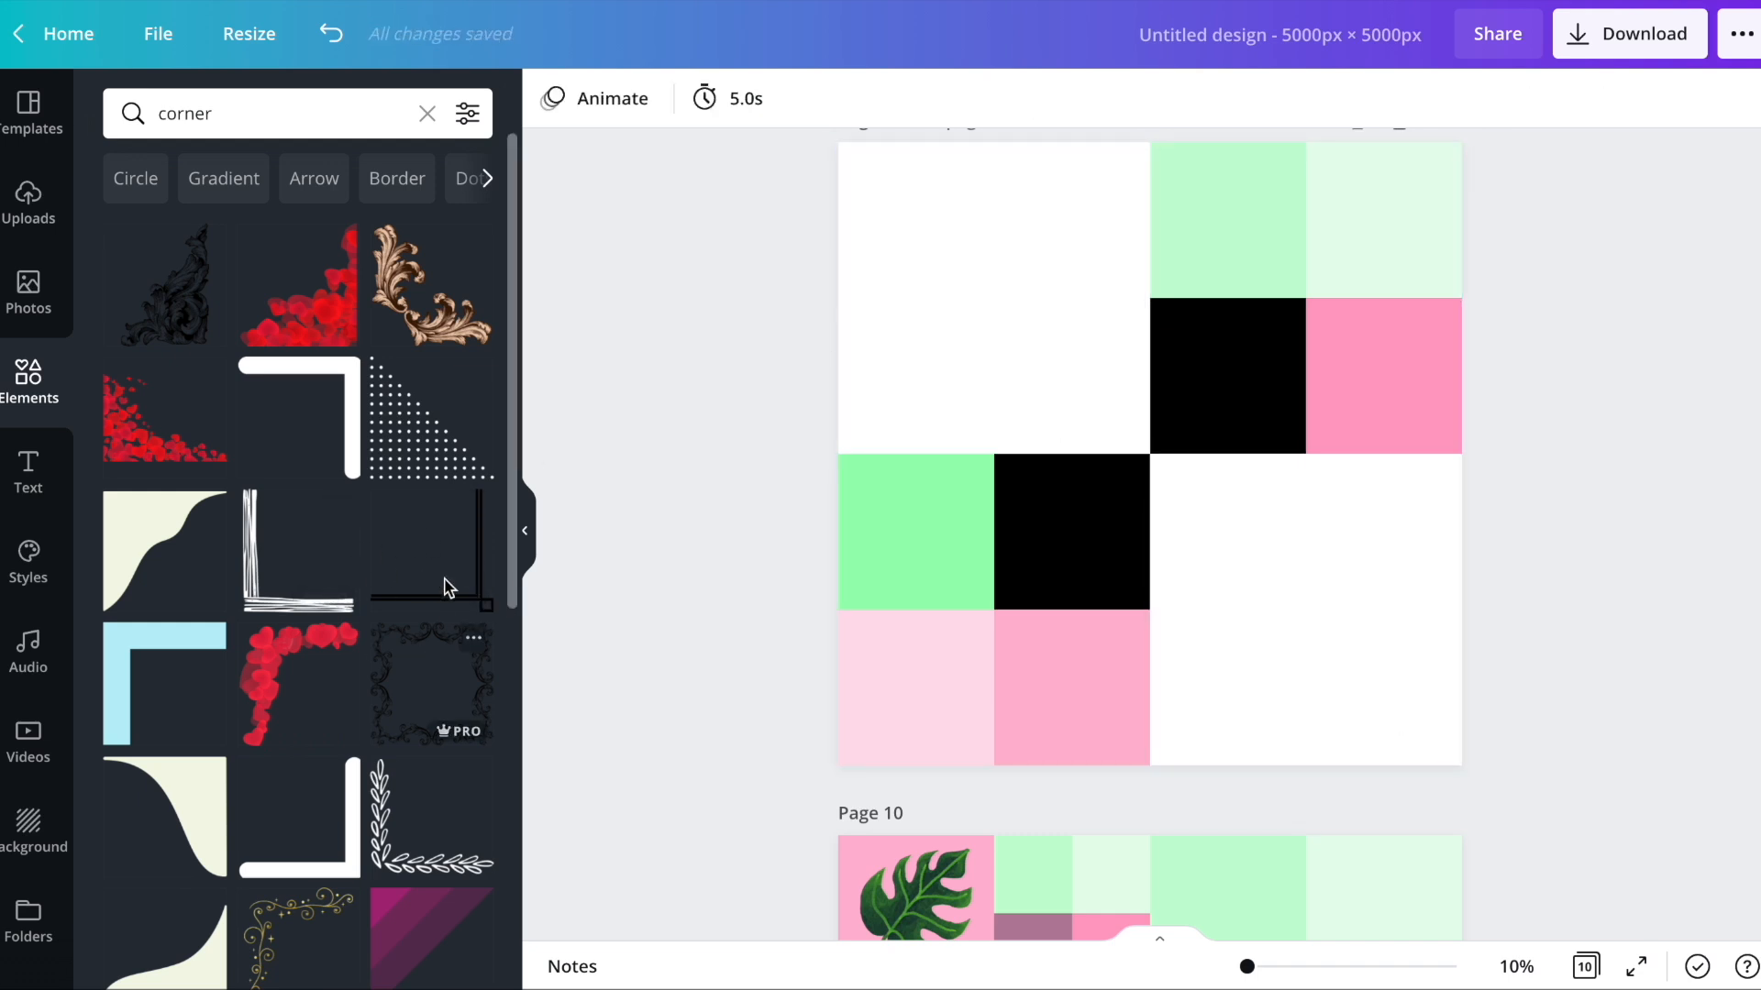
- Add the dotted triangle corner element to page 9 and resize it to fill the upper-left large cell
{"action": "left_click", "coordinate": [421, 431]}
{"action": "left_click_drag", "start_coordinate": [1148, 619], "coordinate": [1317, 452]}
{"action": "left_click_drag", "start_coordinate": [1026, 331], "coordinate": [842, 156]}
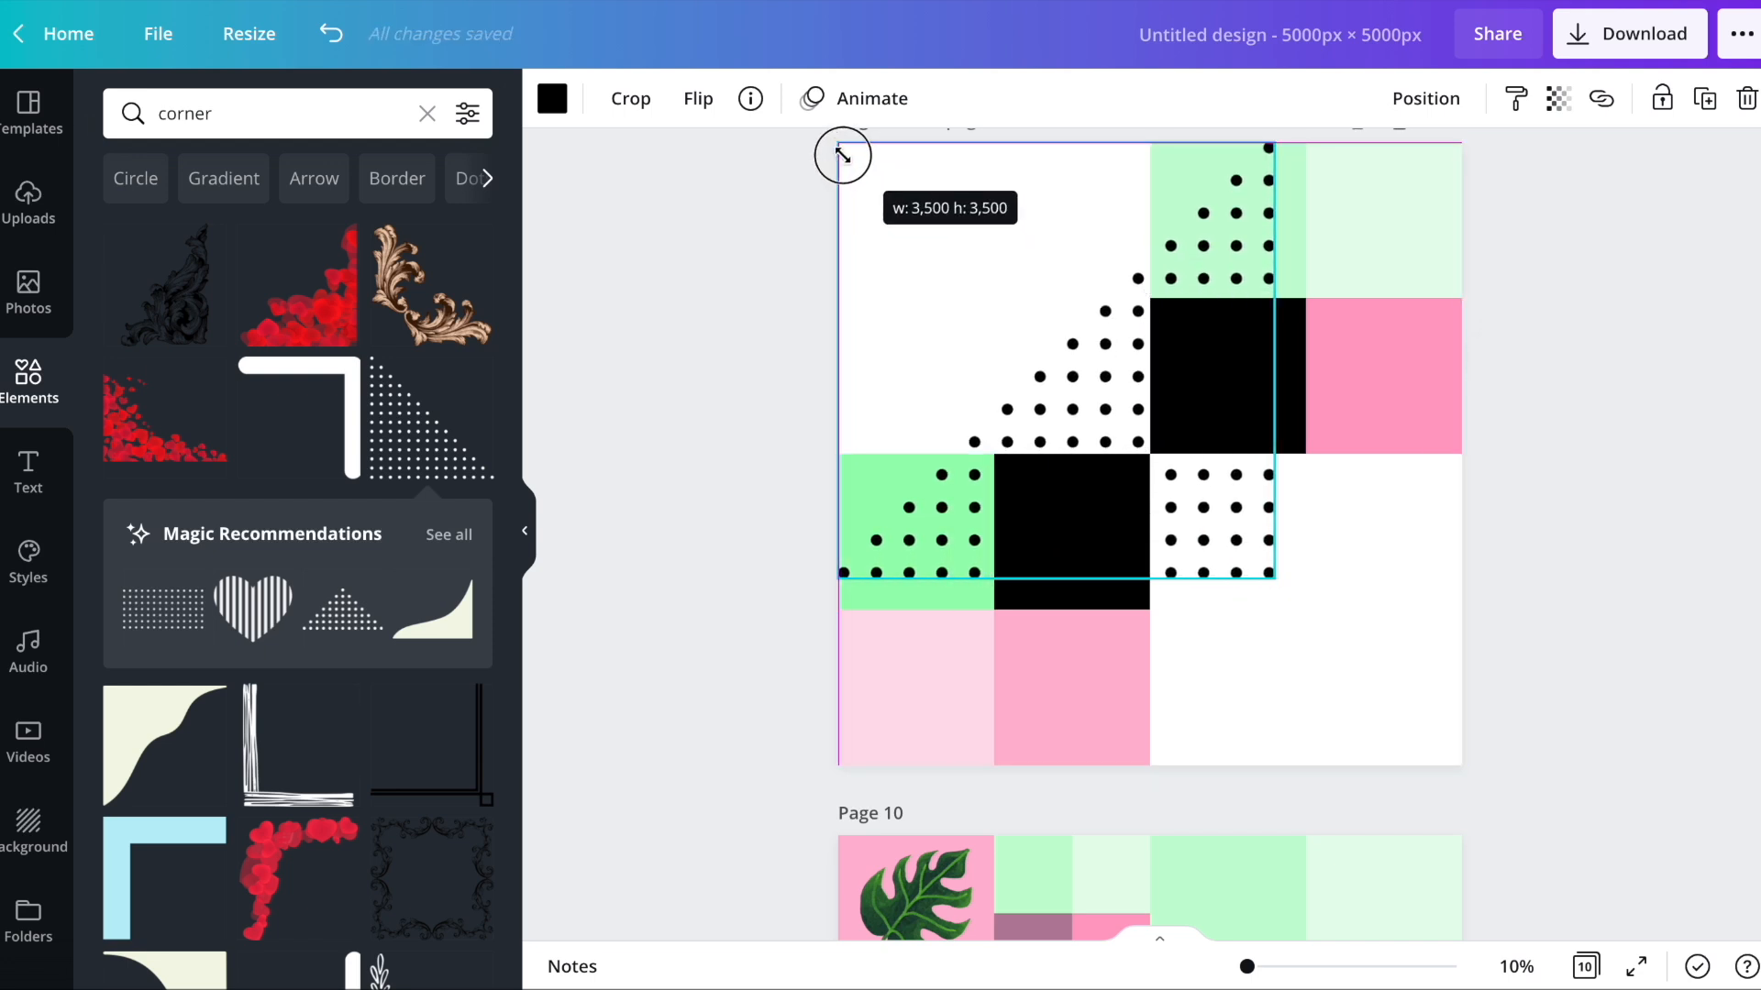
{"action": "left_click_drag", "start_coordinate": [843, 158], "coordinate": [843, 158]}
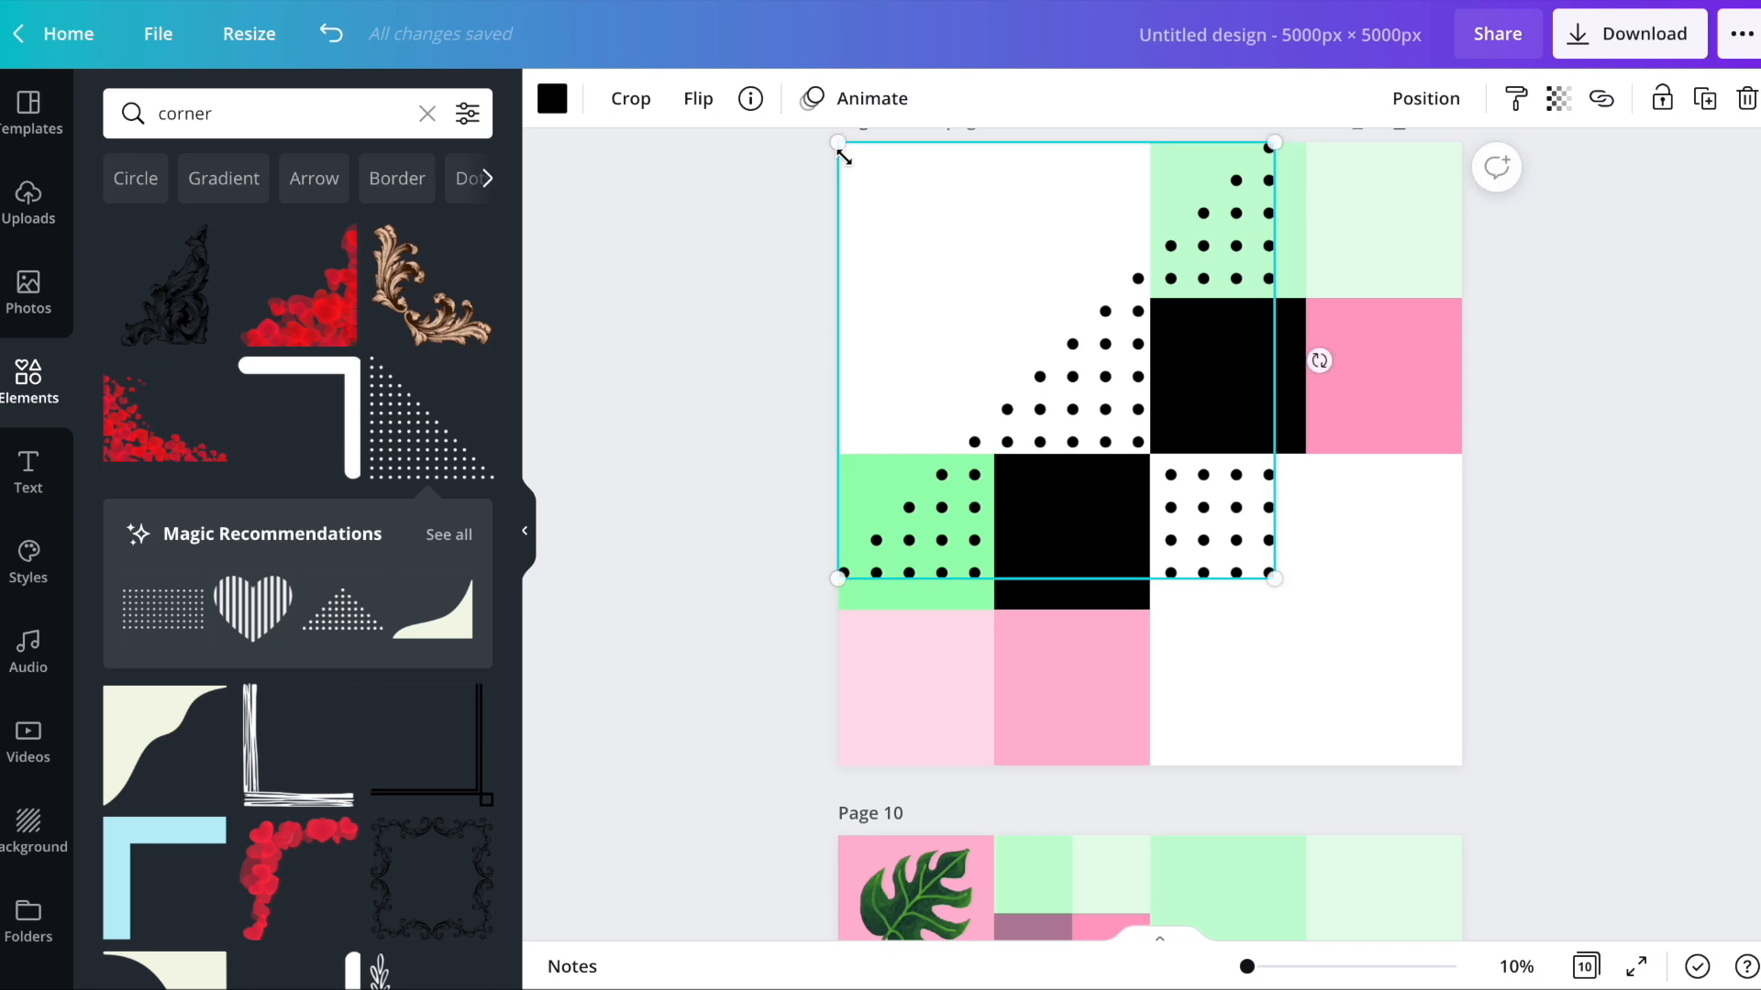
{"action": "left_click_drag", "start_coordinate": [1277, 579], "coordinate": [1139, 464]}
{"action": "left_click", "coordinate": [1754, 536]}
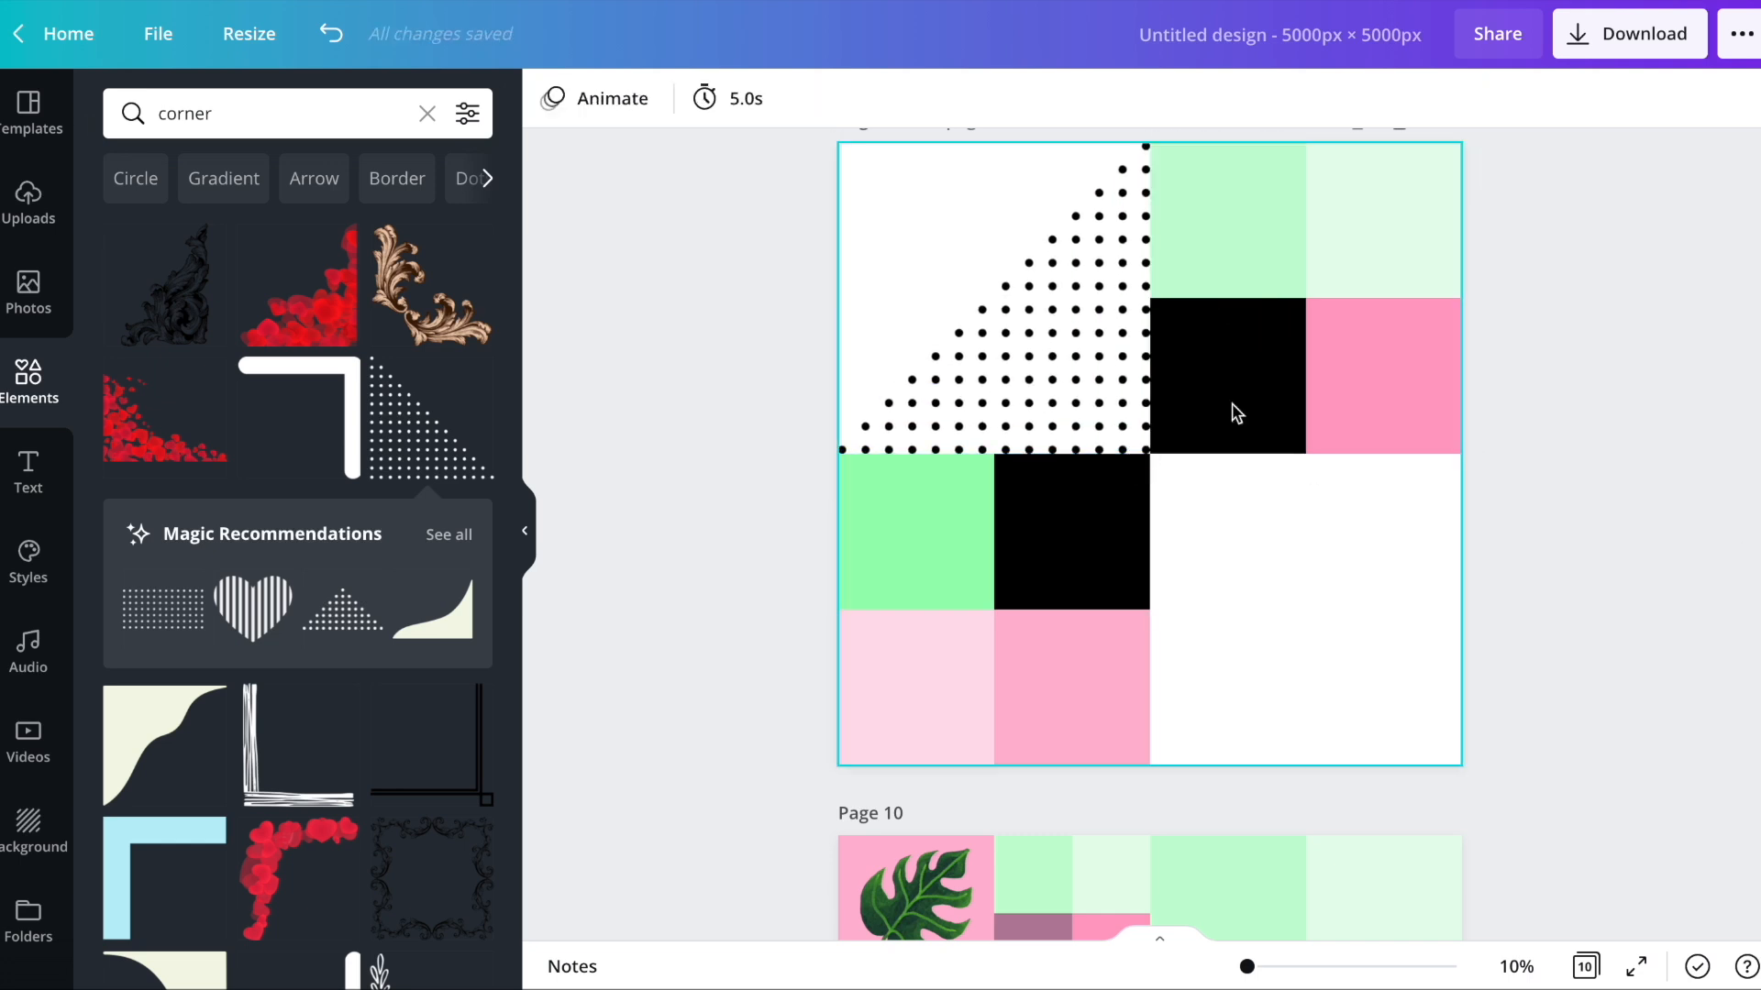
- Shrink the dotted triangle to about 2,410 × 2,410 px and scale it back to fill the upper-left large cell
{"action": "left_click", "coordinate": [1130, 447]}
{"action": "left_click_drag", "start_coordinate": [1143, 452], "coordinate": [1131, 441]}
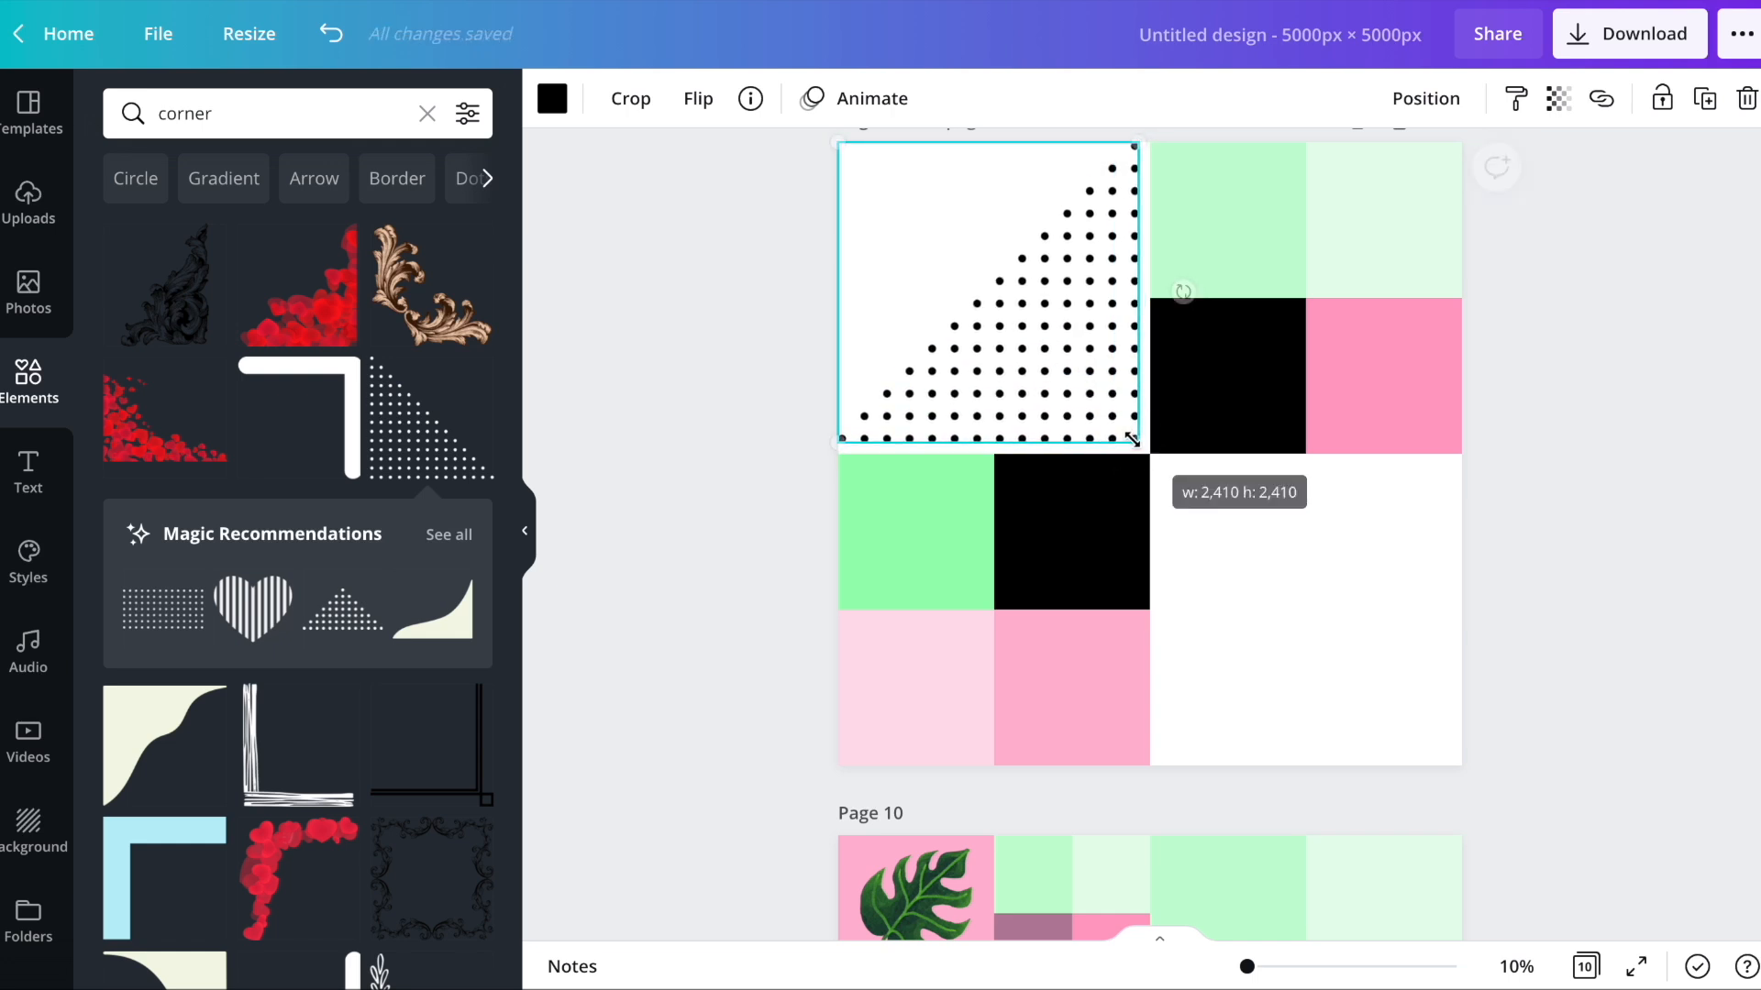
{"action": "left_click", "coordinate": [1648, 447]}
{"action": "left_click", "coordinate": [929, 360]}
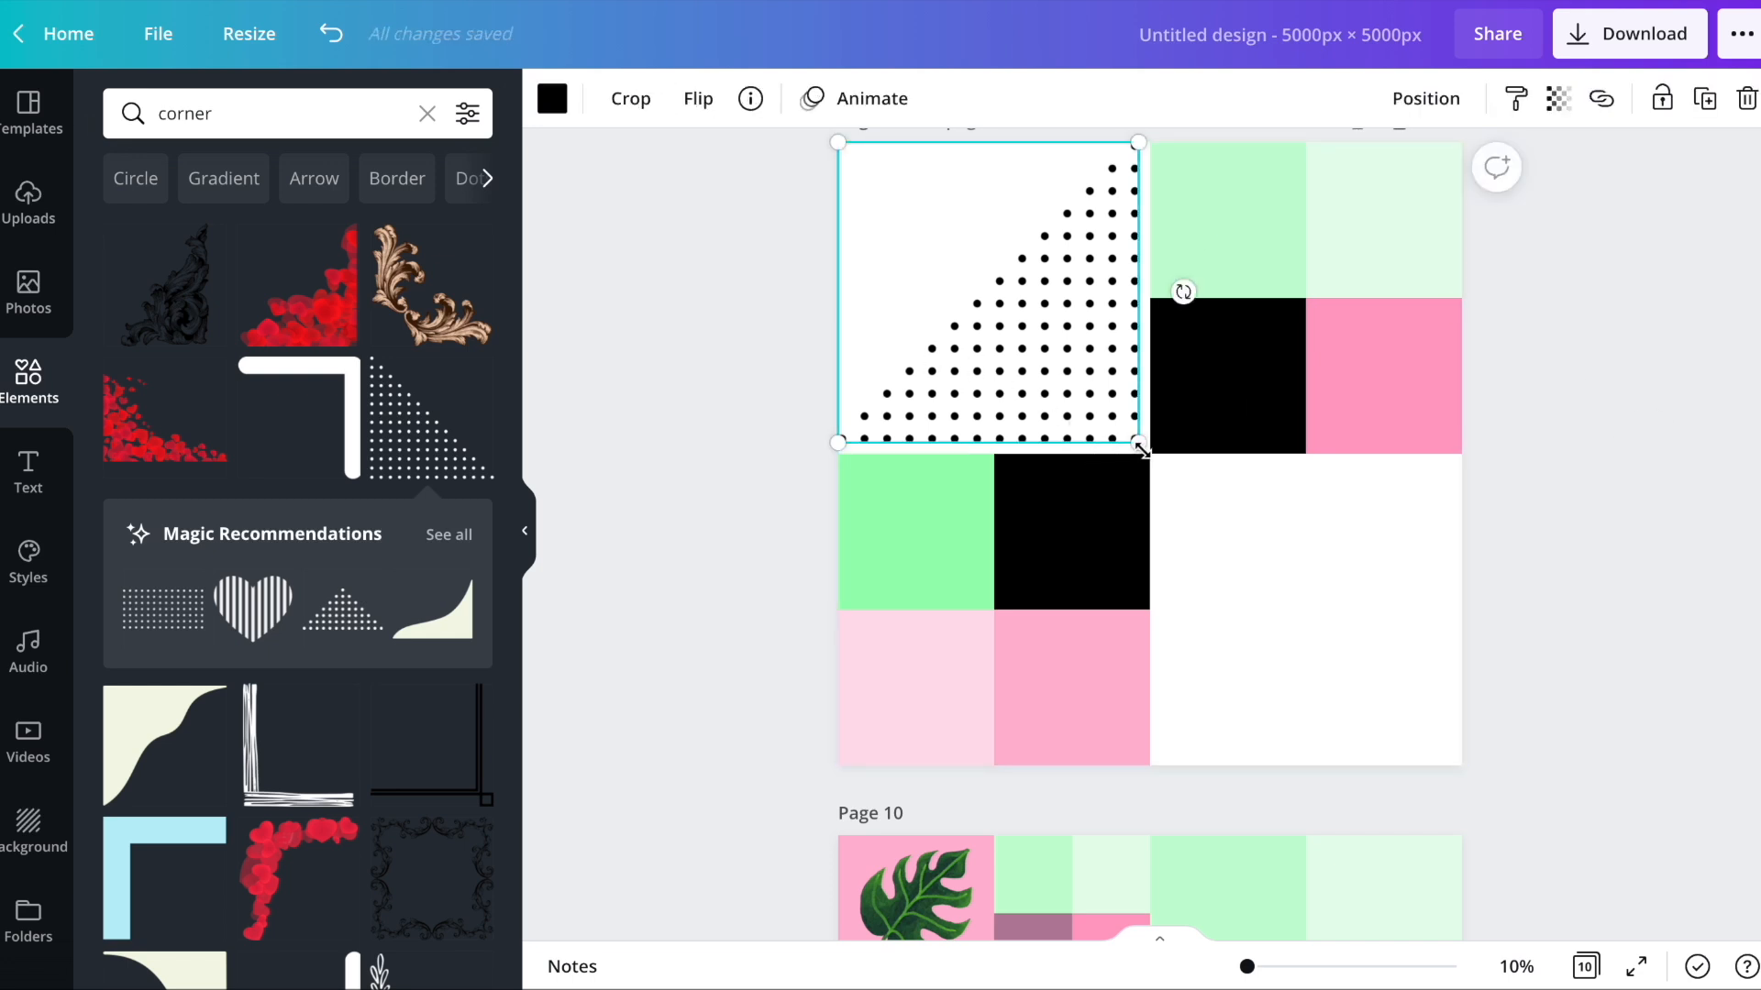
{"action": "left_click_drag", "start_coordinate": [1140, 446], "coordinate": [1150, 453]}
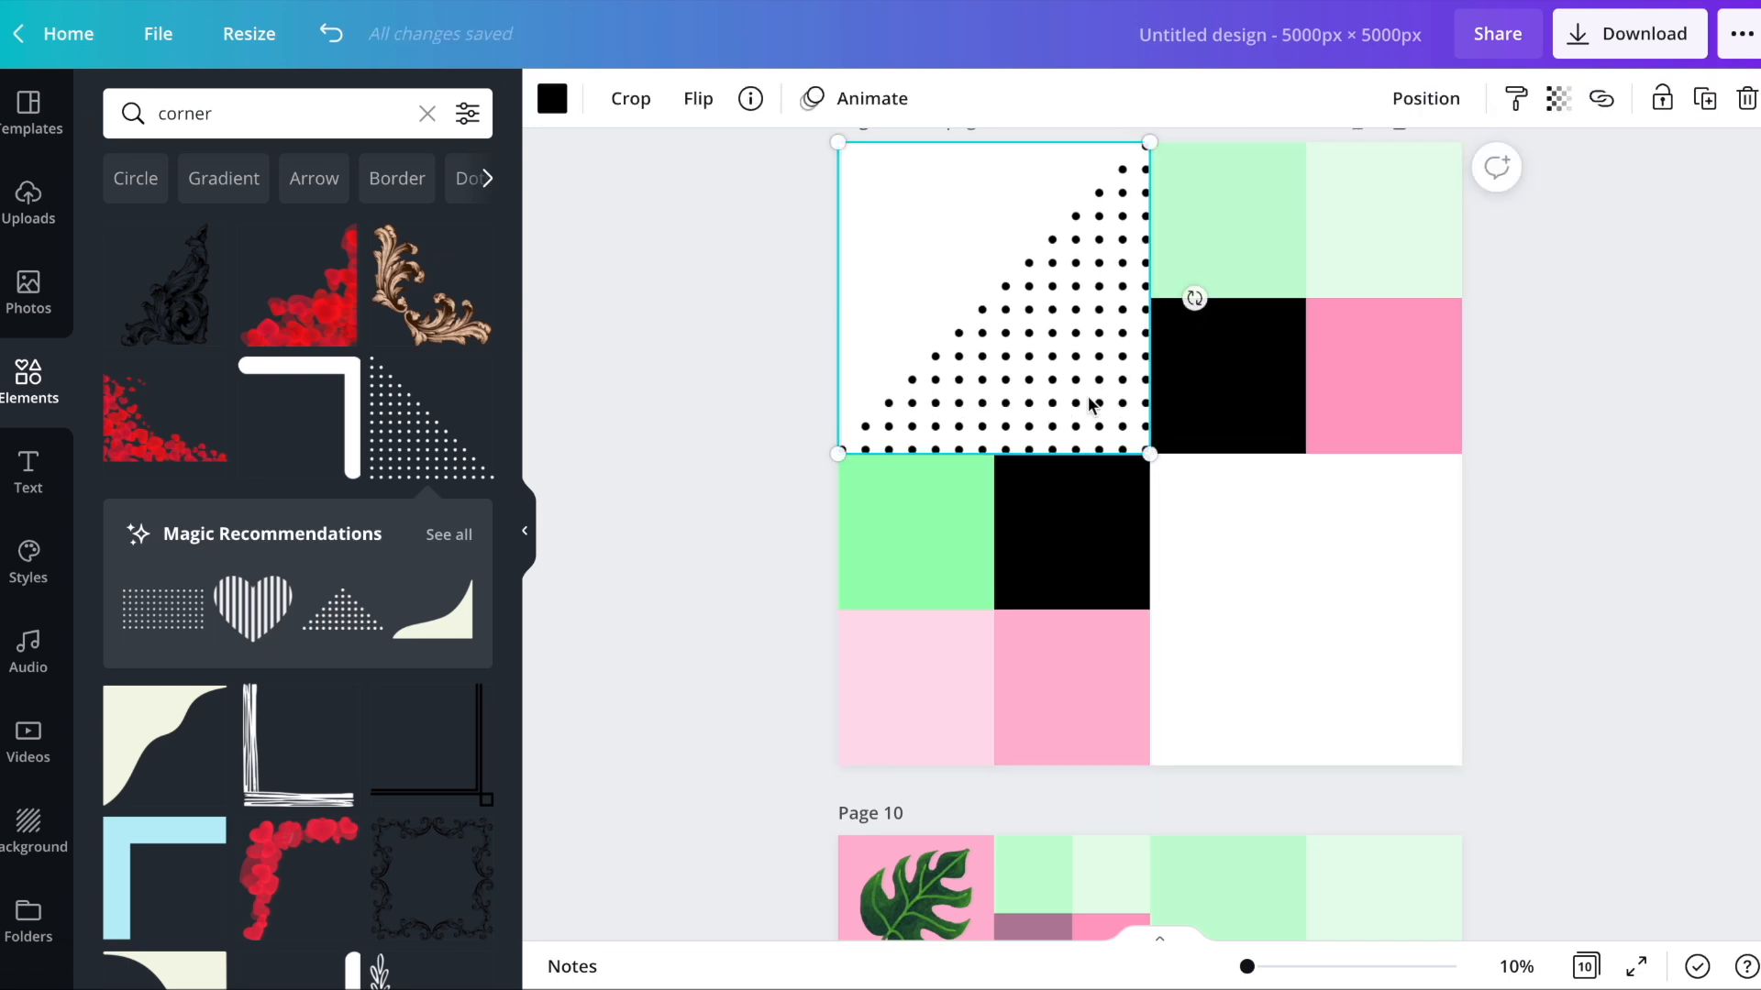
- Flip the dotted triangle vertically and horizontally so its dots fill the cell's outer corner, and duplicate it in place
{"action": "left_click", "coordinate": [697, 99]}
{"action": "left_click", "coordinate": [690, 162]}
{"action": "left_click", "coordinate": [760, 237]}
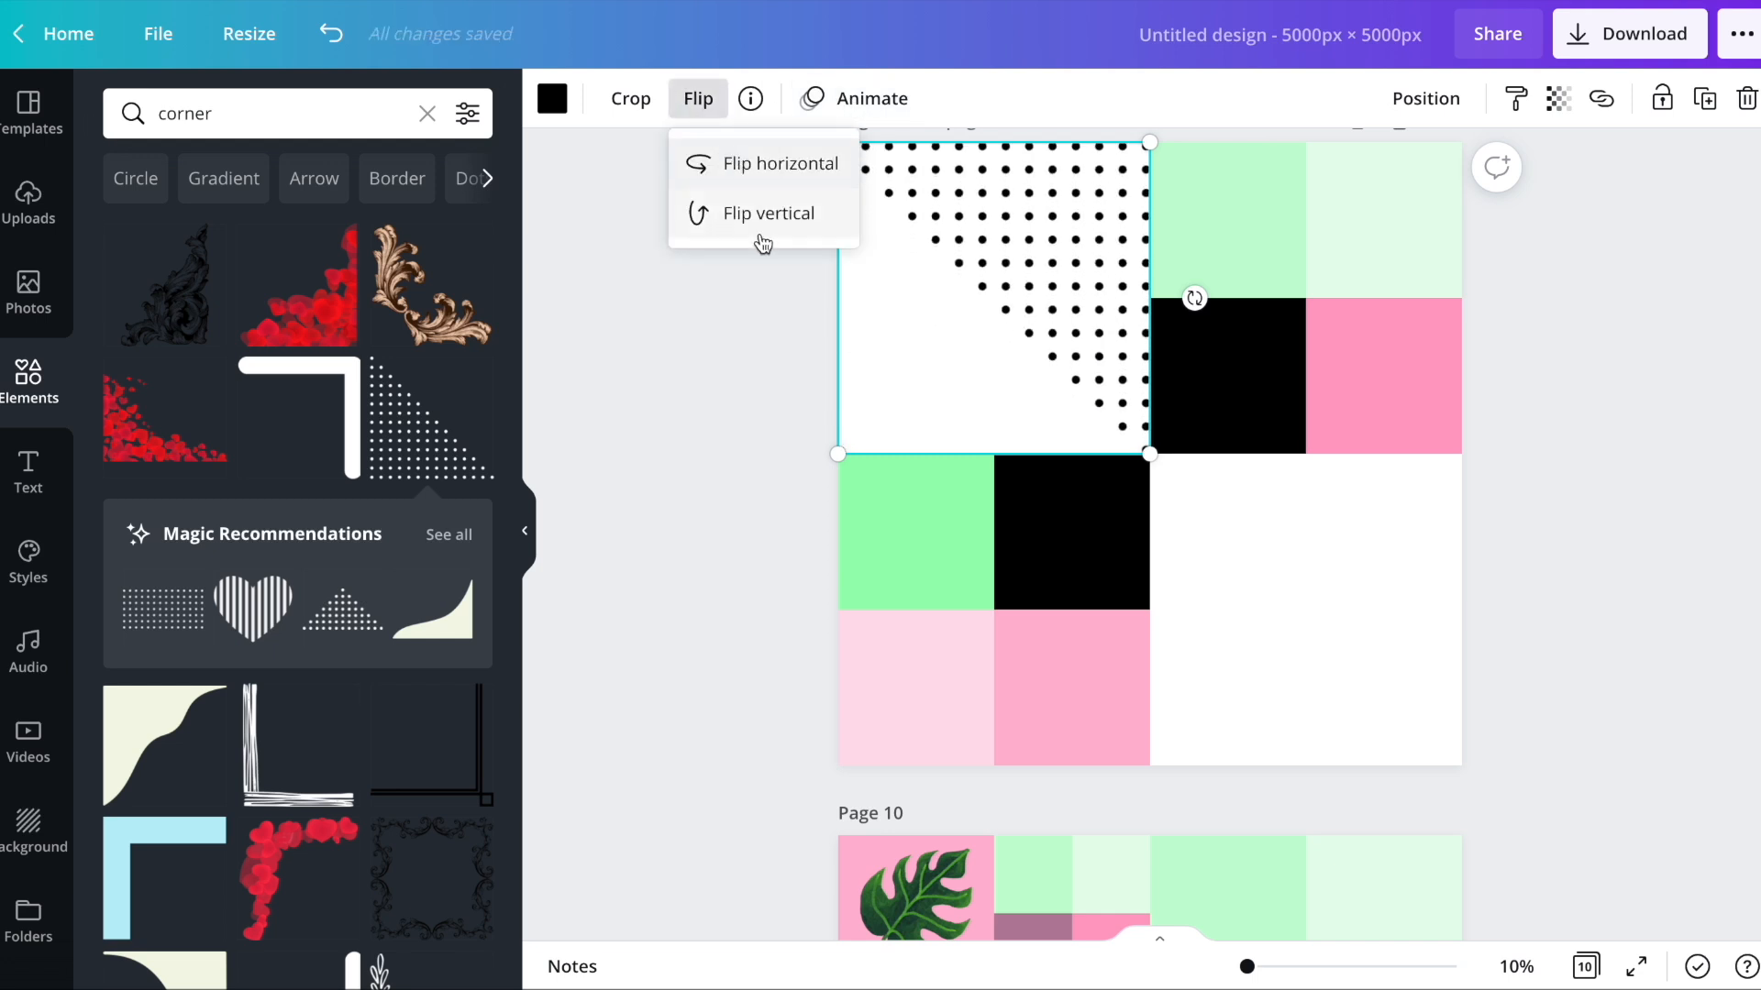
{"action": "left_click", "coordinate": [747, 449]}
{"action": "left_click", "coordinate": [743, 483]}
{"action": "left_click", "coordinate": [895, 269]}
{"action": "left_click_drag", "start_coordinate": [893, 267], "coordinate": [894, 270]}
- Flip the dotted triangle copy horizontally and vertically and fit it into page 9's lower-right large cell
{"action": "left_click", "coordinate": [698, 98]}
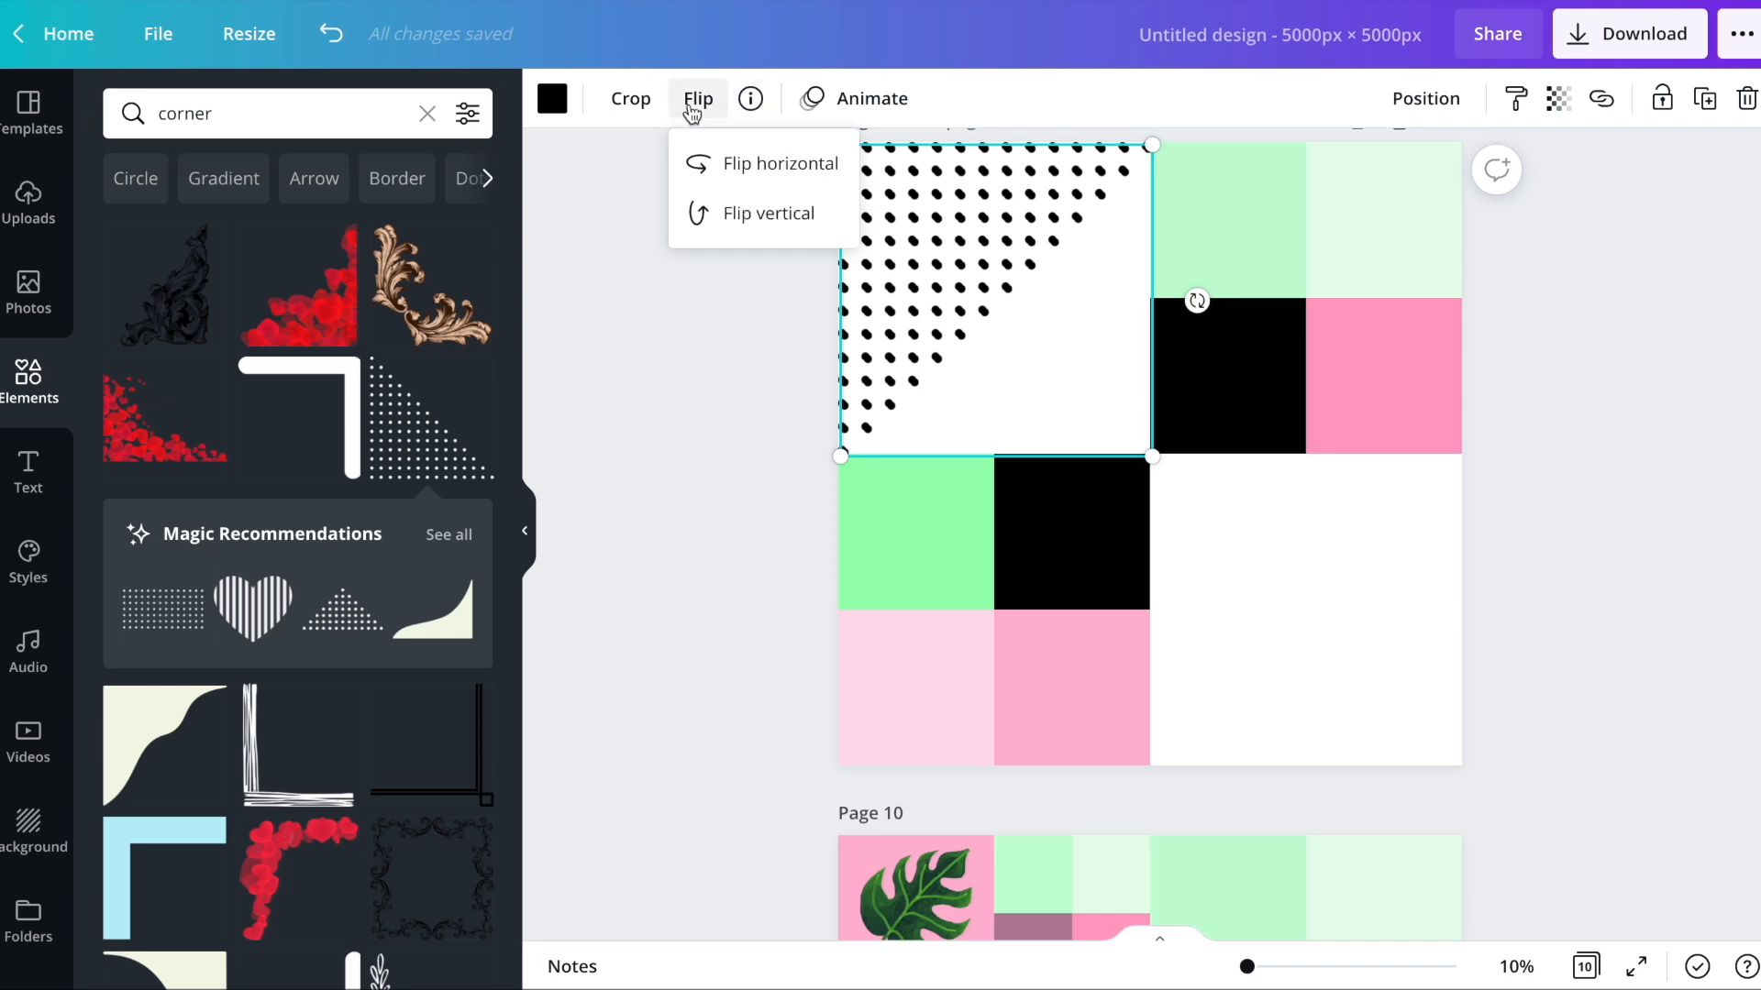
{"action": "left_click", "coordinate": [731, 163]}
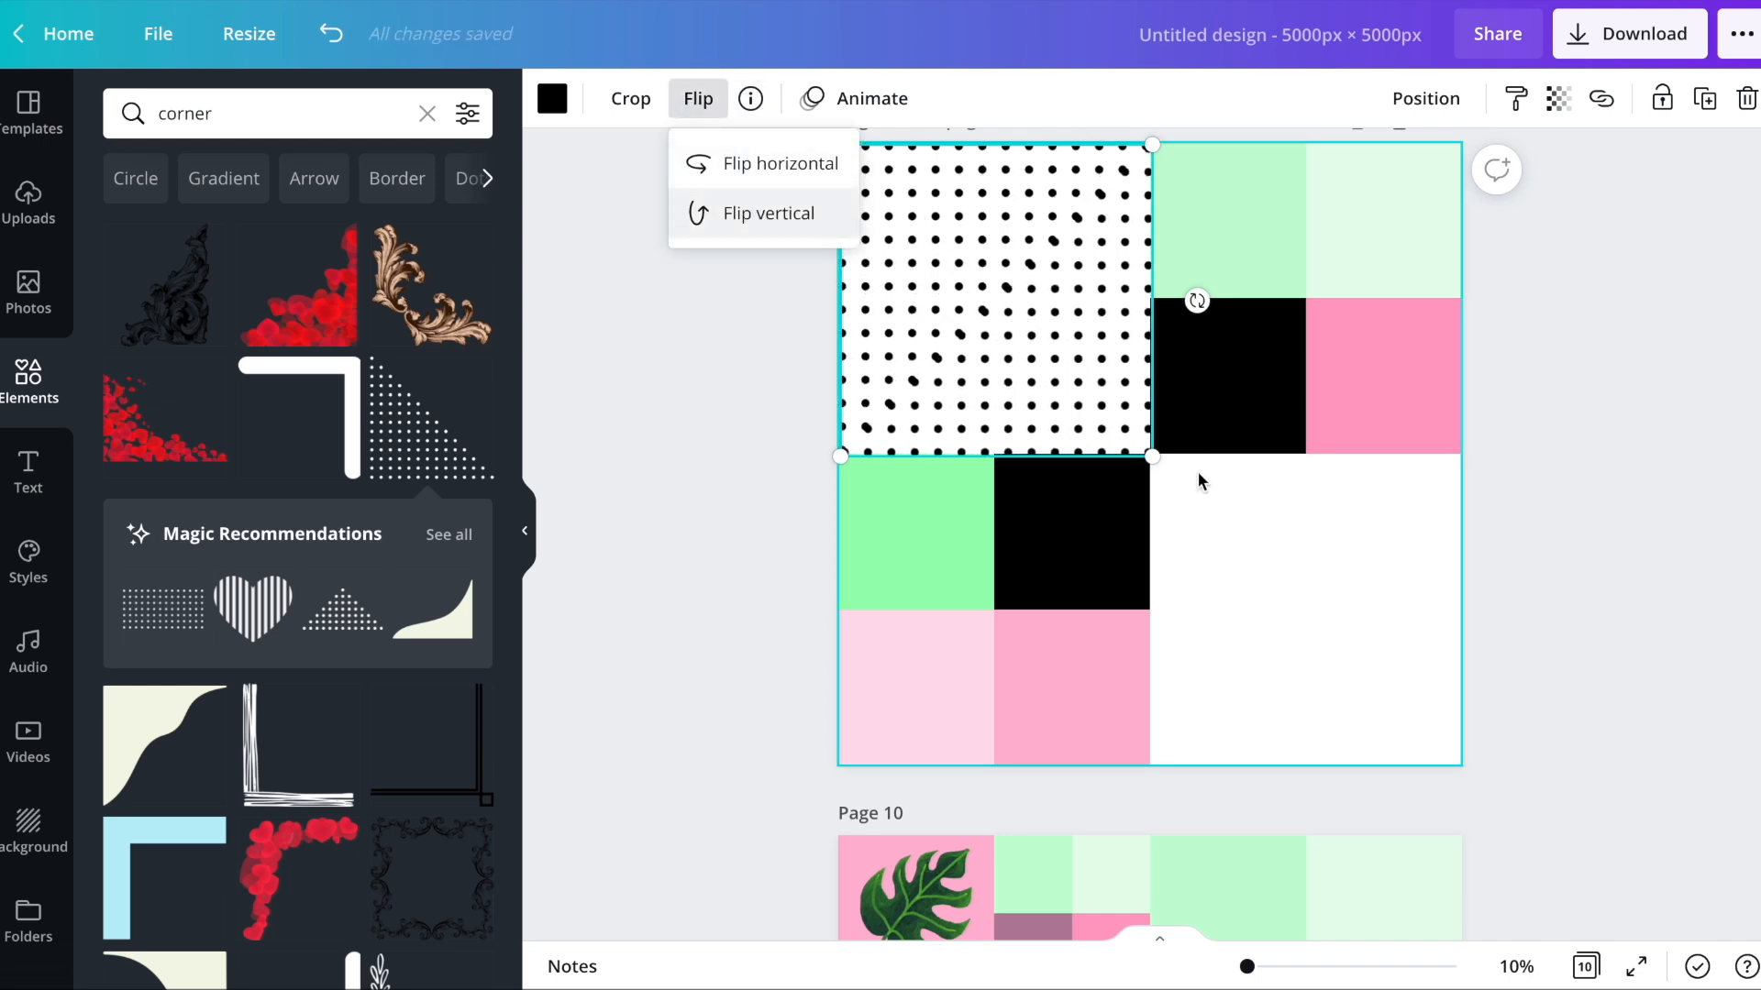
{"action": "left_click_drag", "start_coordinate": [1151, 456], "coordinate": [1449, 775]}
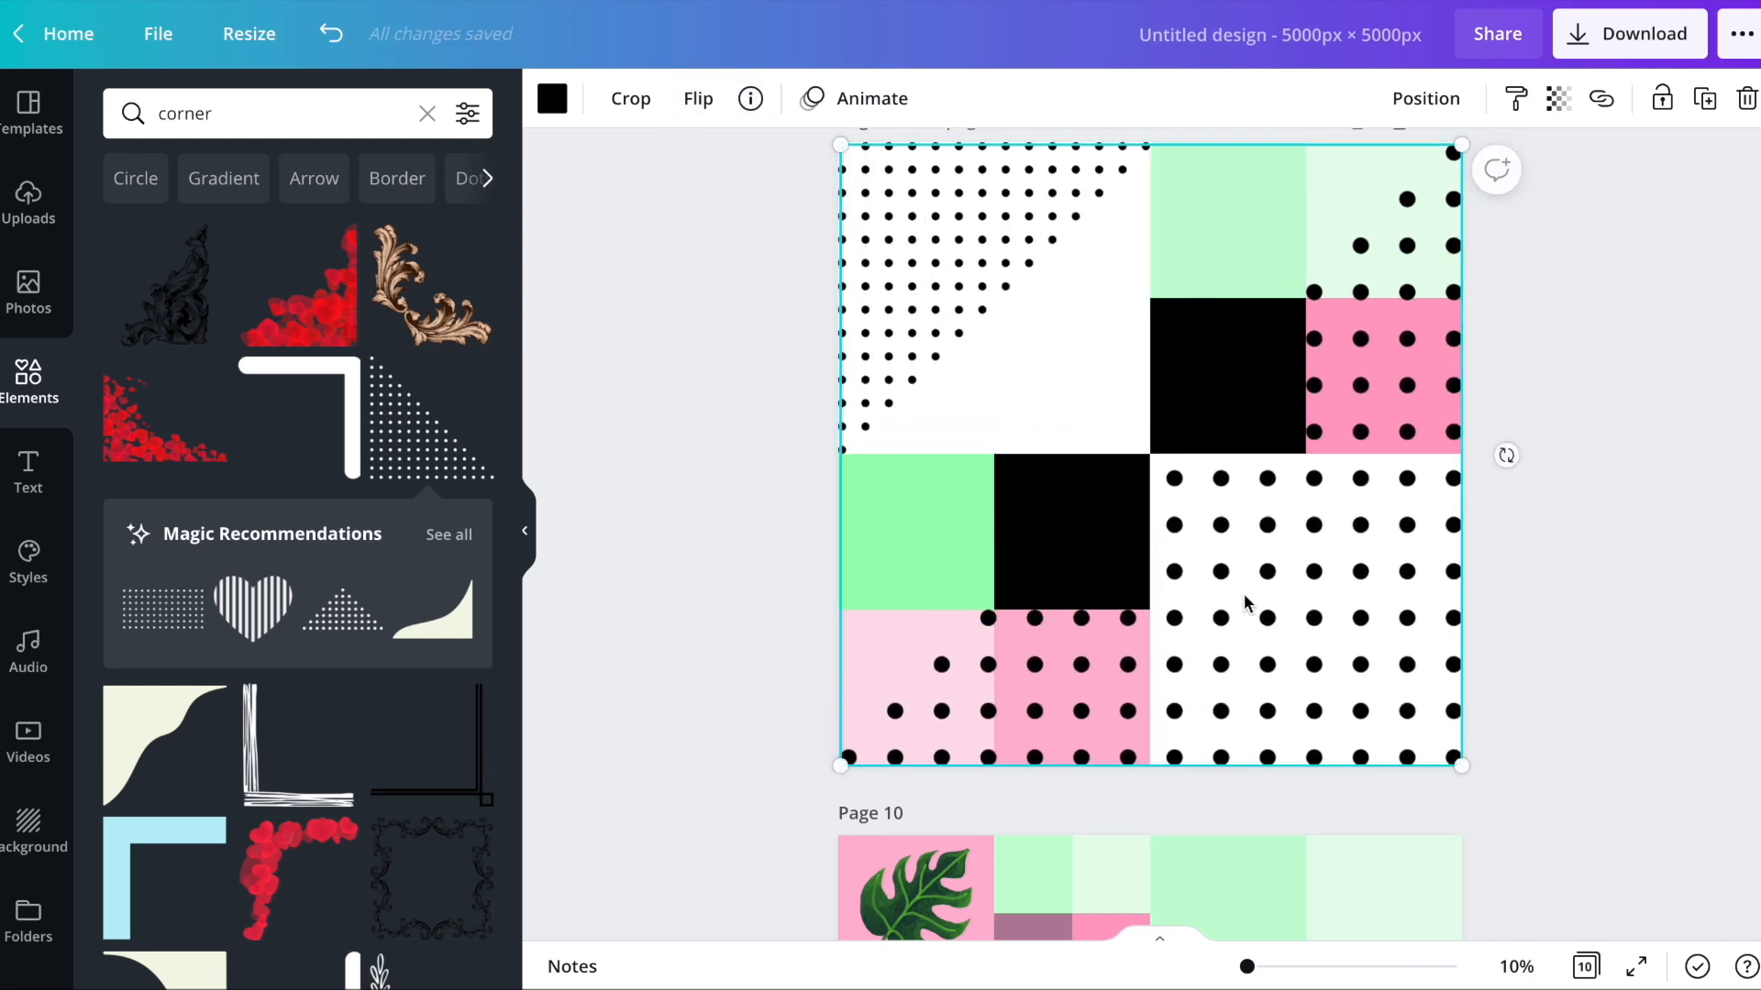
{"action": "left_click_drag", "start_coordinate": [840, 143], "coordinate": [1151, 454]}
{"action": "left_click", "coordinate": [1605, 408]}
- Recolor the mint cell above the upper black cell and the pink cell below the lower black cell dark gray
{"action": "left_click", "coordinate": [1231, 188]}
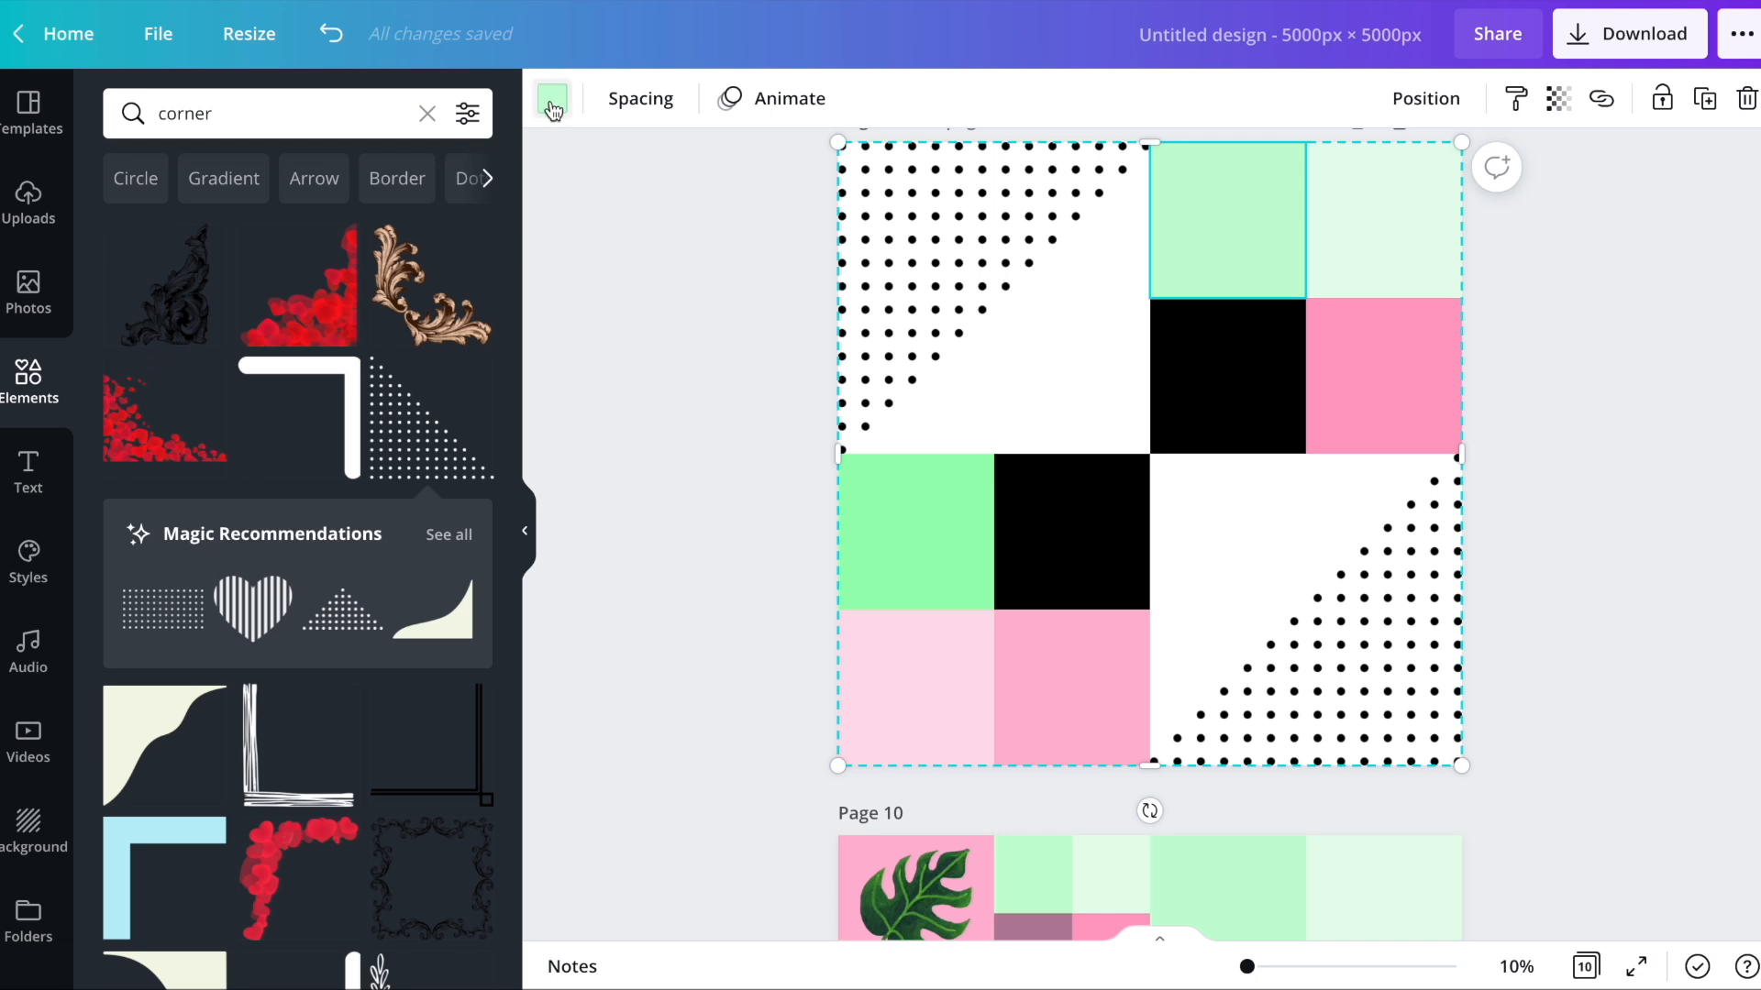
{"action": "left_click", "coordinate": [552, 103]}
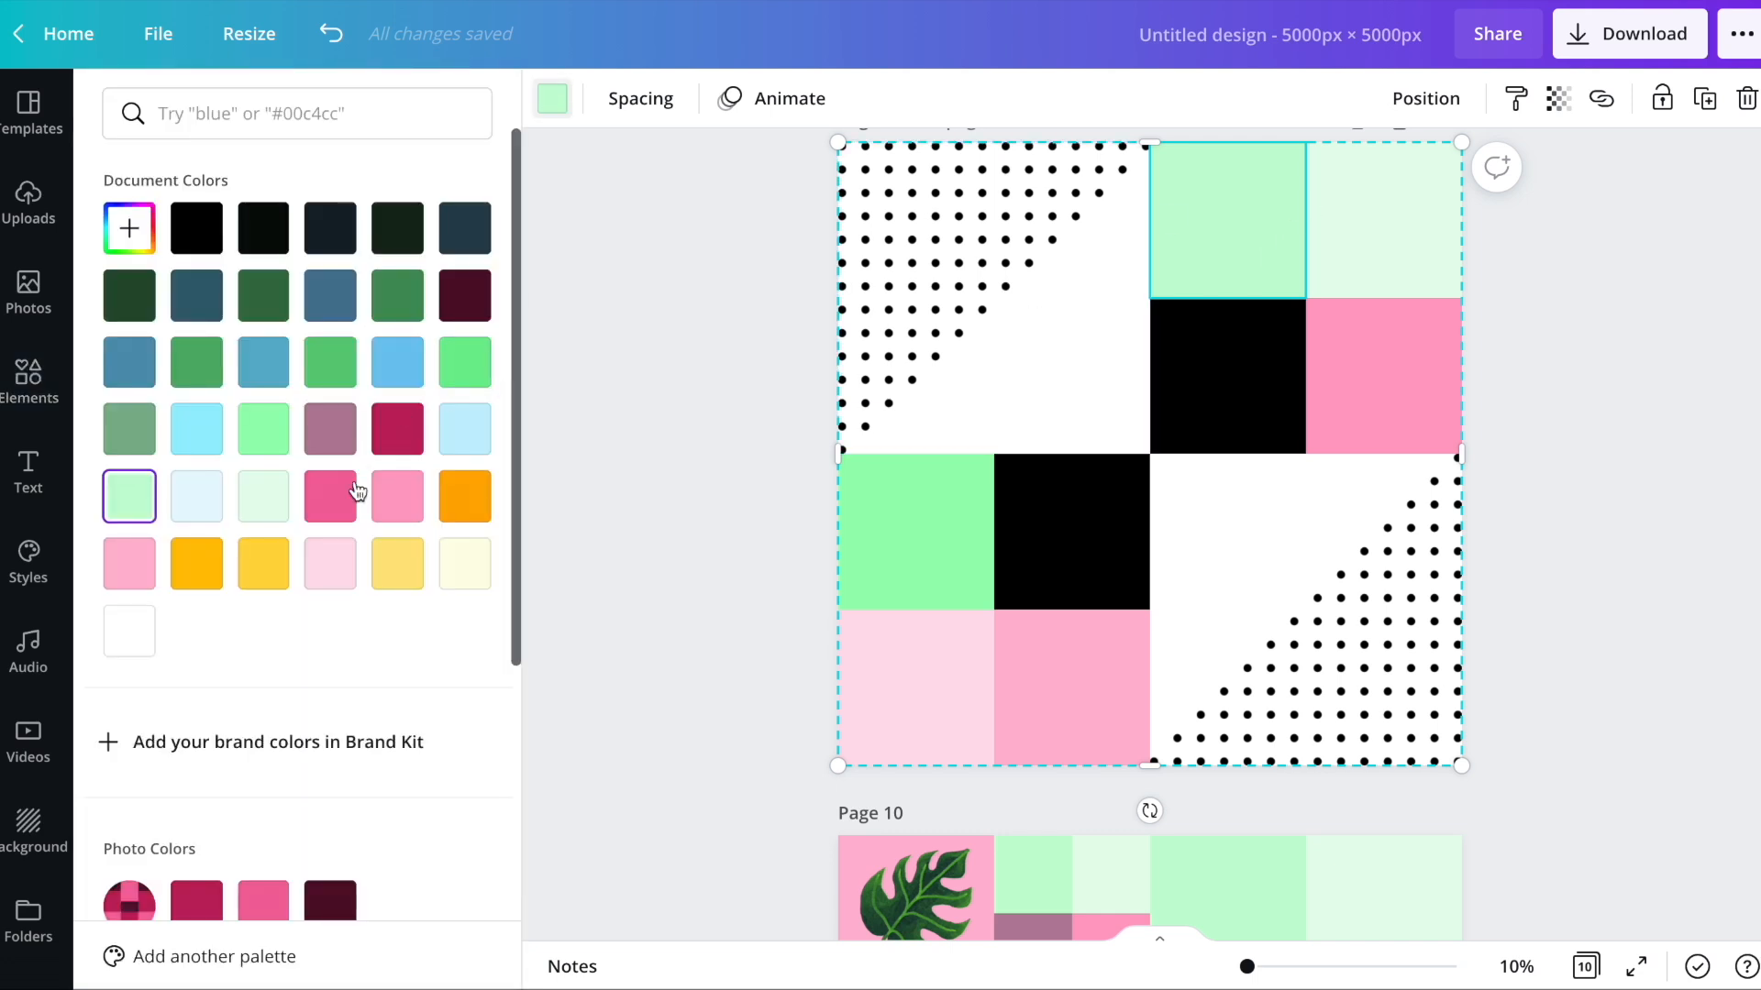
{"action": "scroll", "coordinate": [340, 509], "scroll_direction": "down", "scroll_amount": 6}
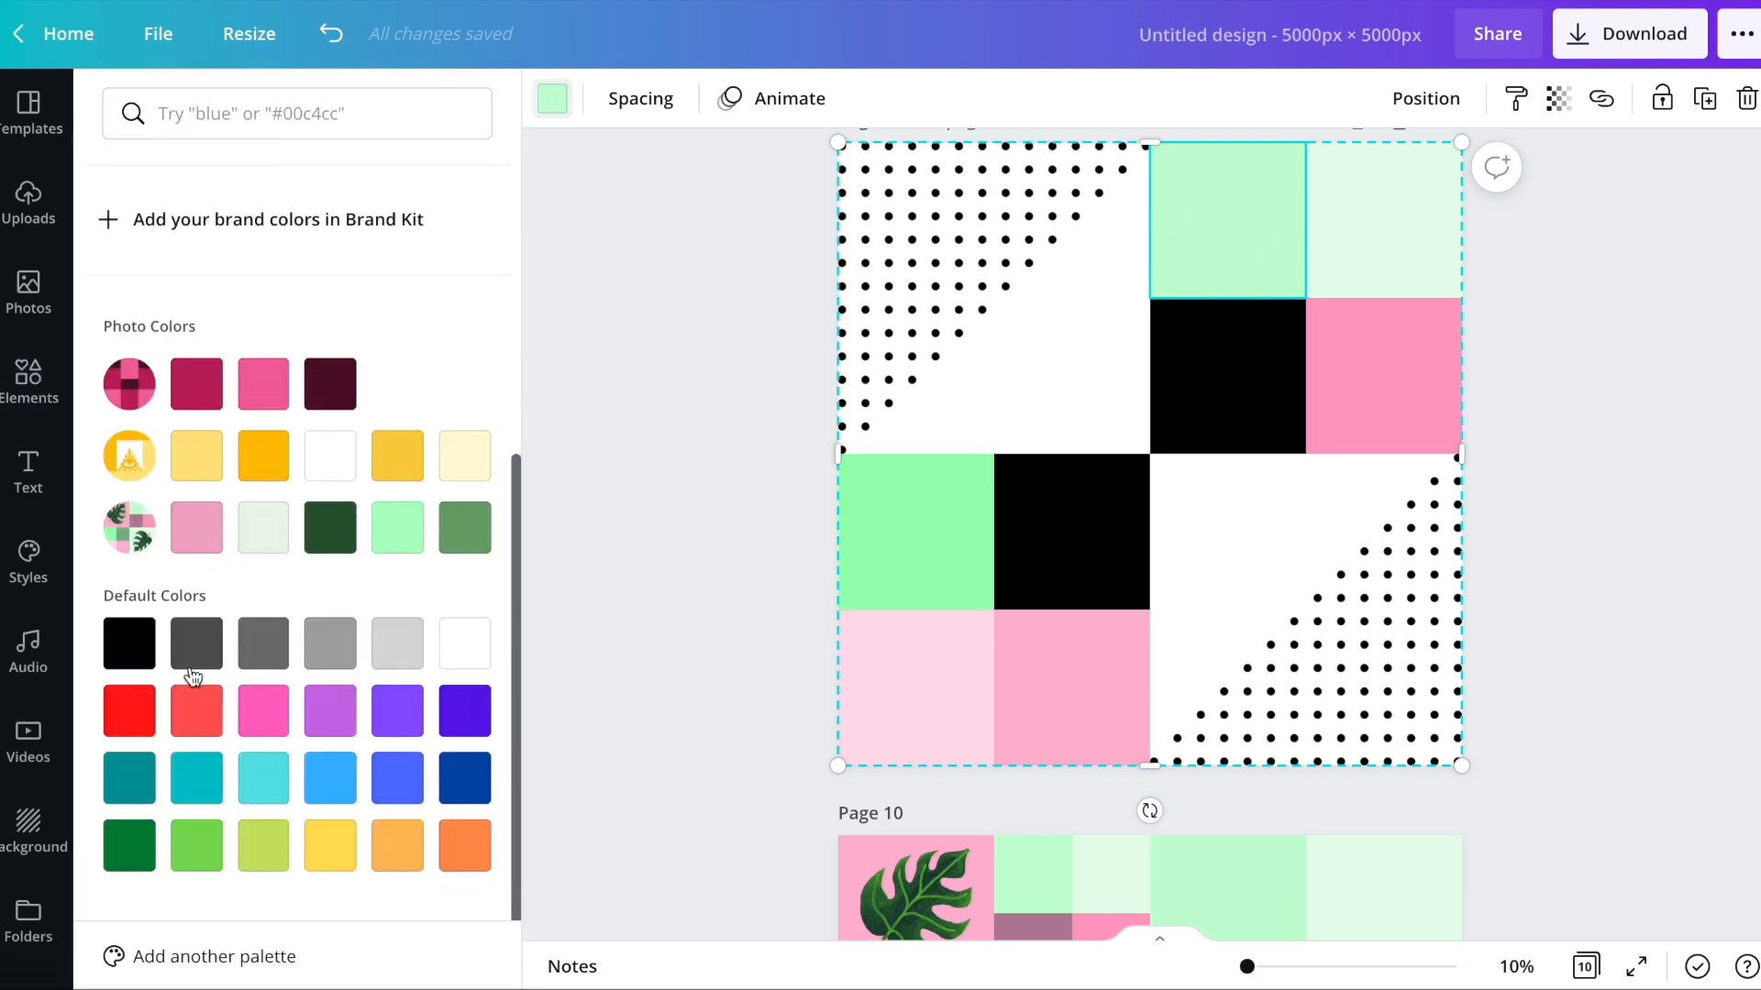
{"action": "left_click", "coordinate": [196, 648]}
{"action": "left_click", "coordinate": [1101, 676]}
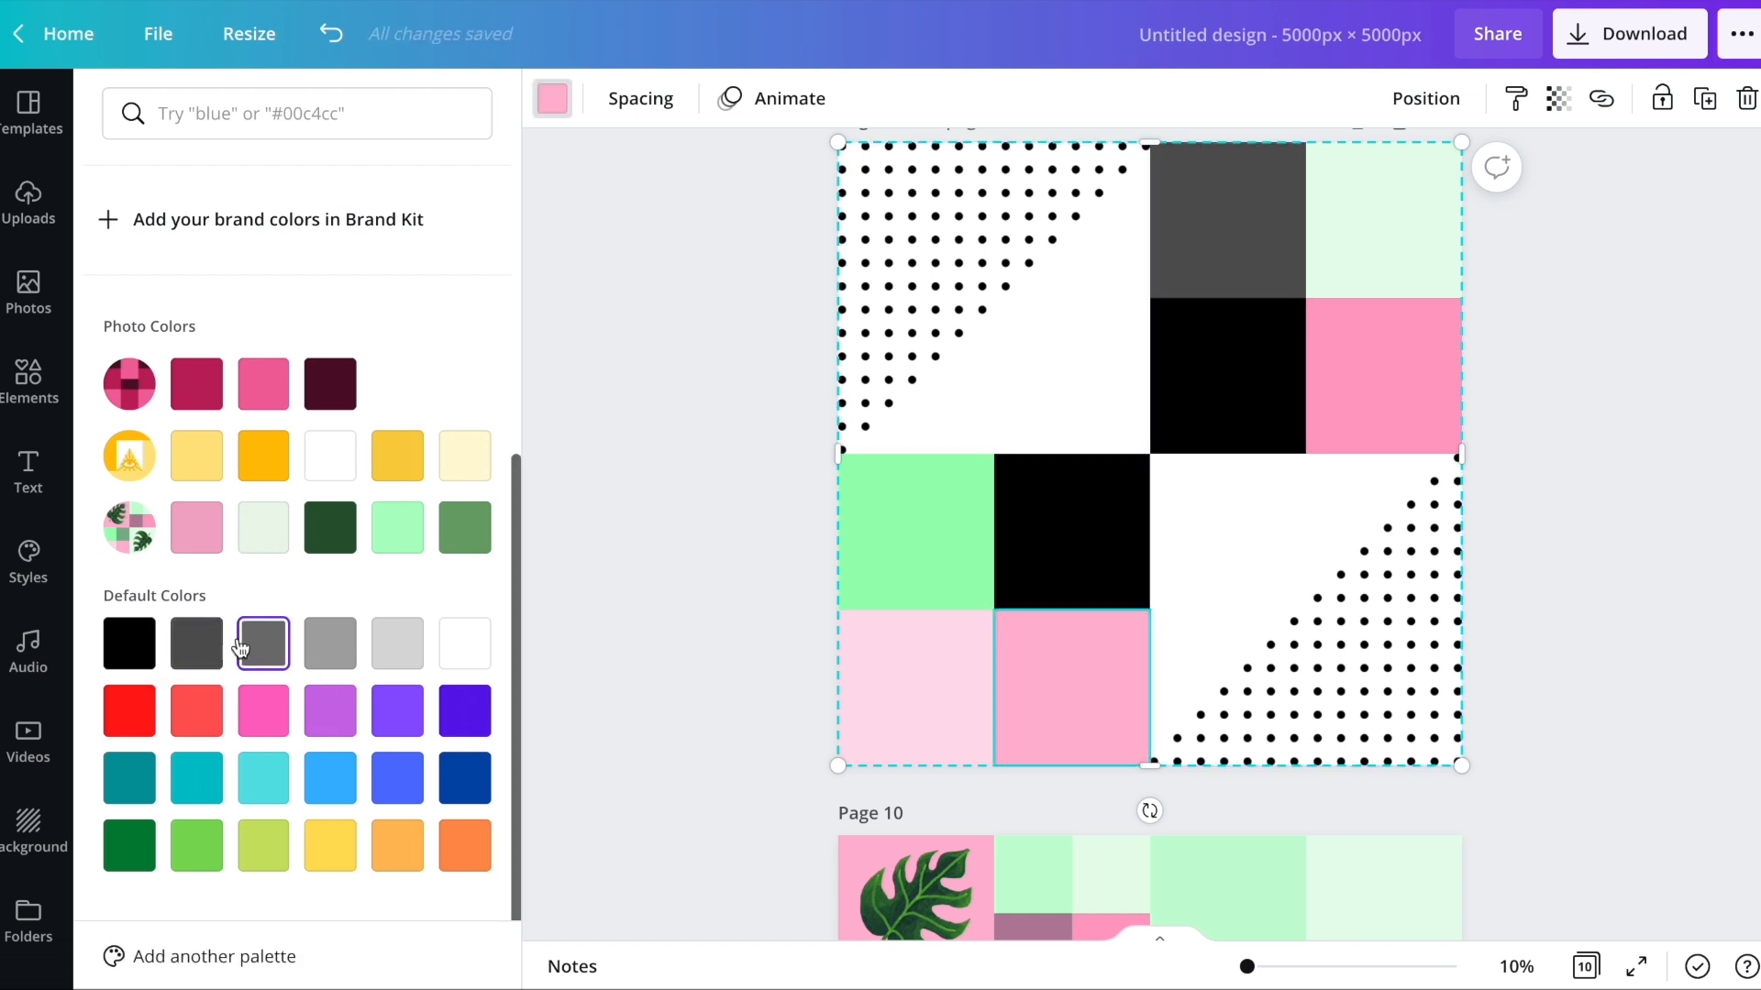
{"action": "left_click", "coordinate": [180, 650]}
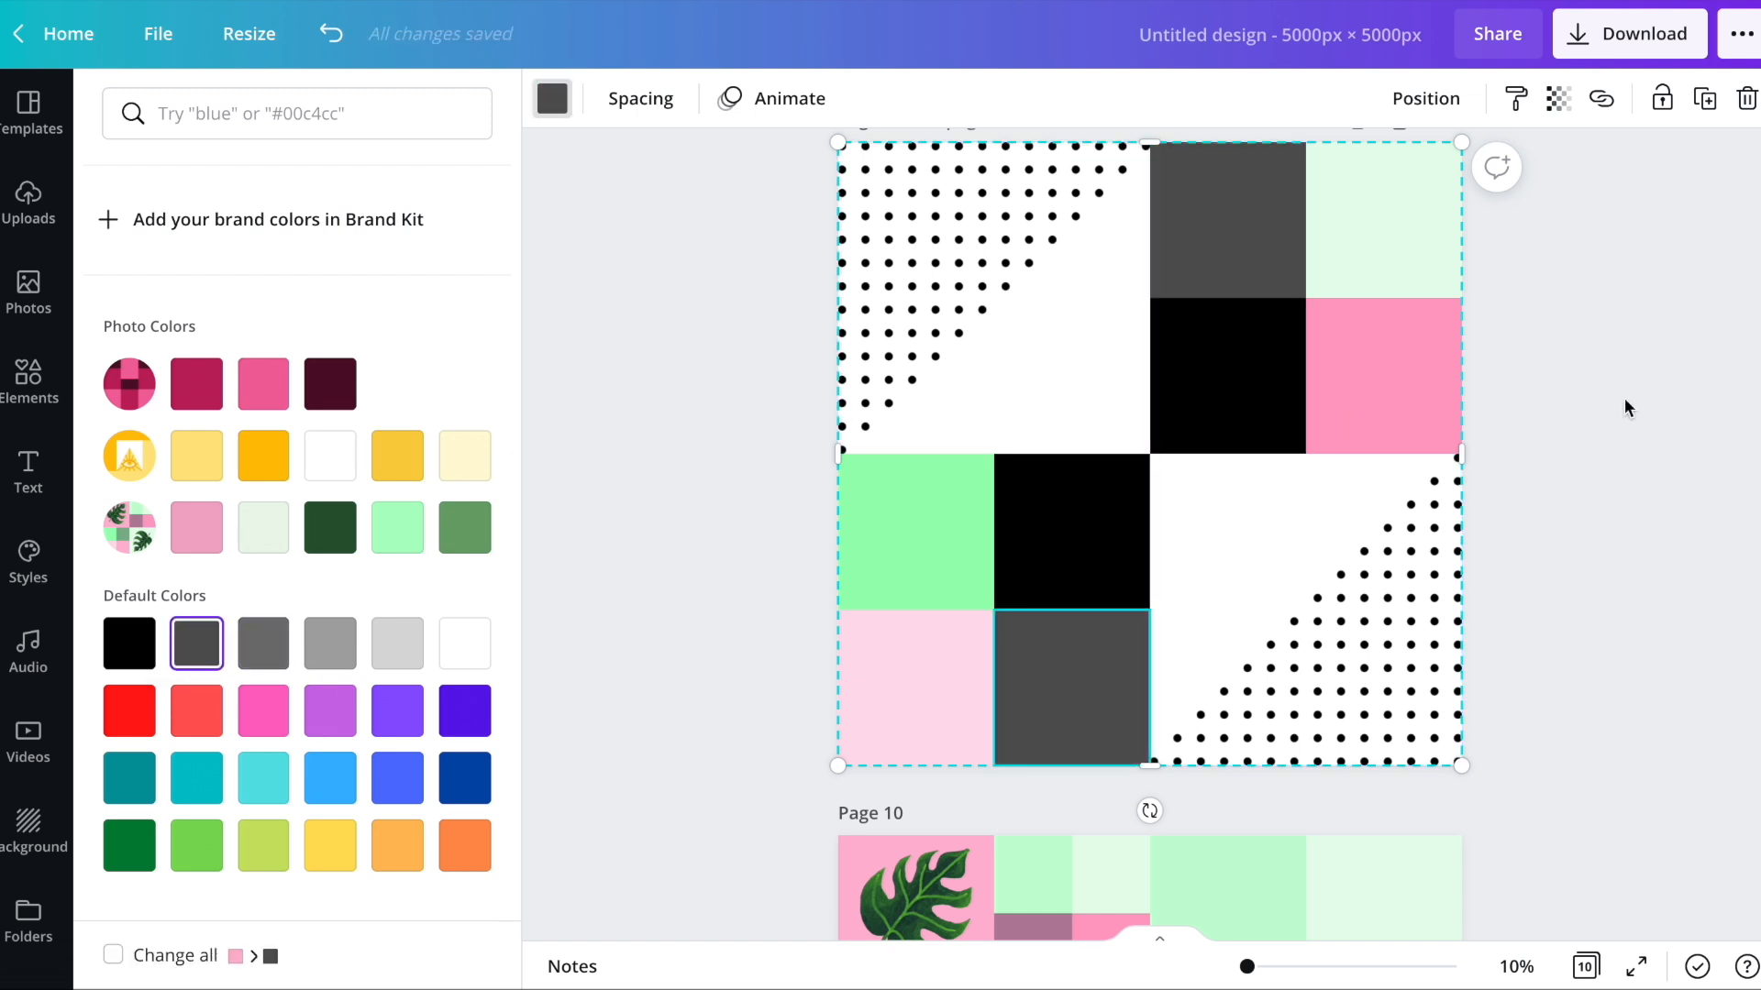
{"action": "left_click", "coordinate": [1543, 339]}
{"action": "left_click", "coordinate": [1540, 341]}
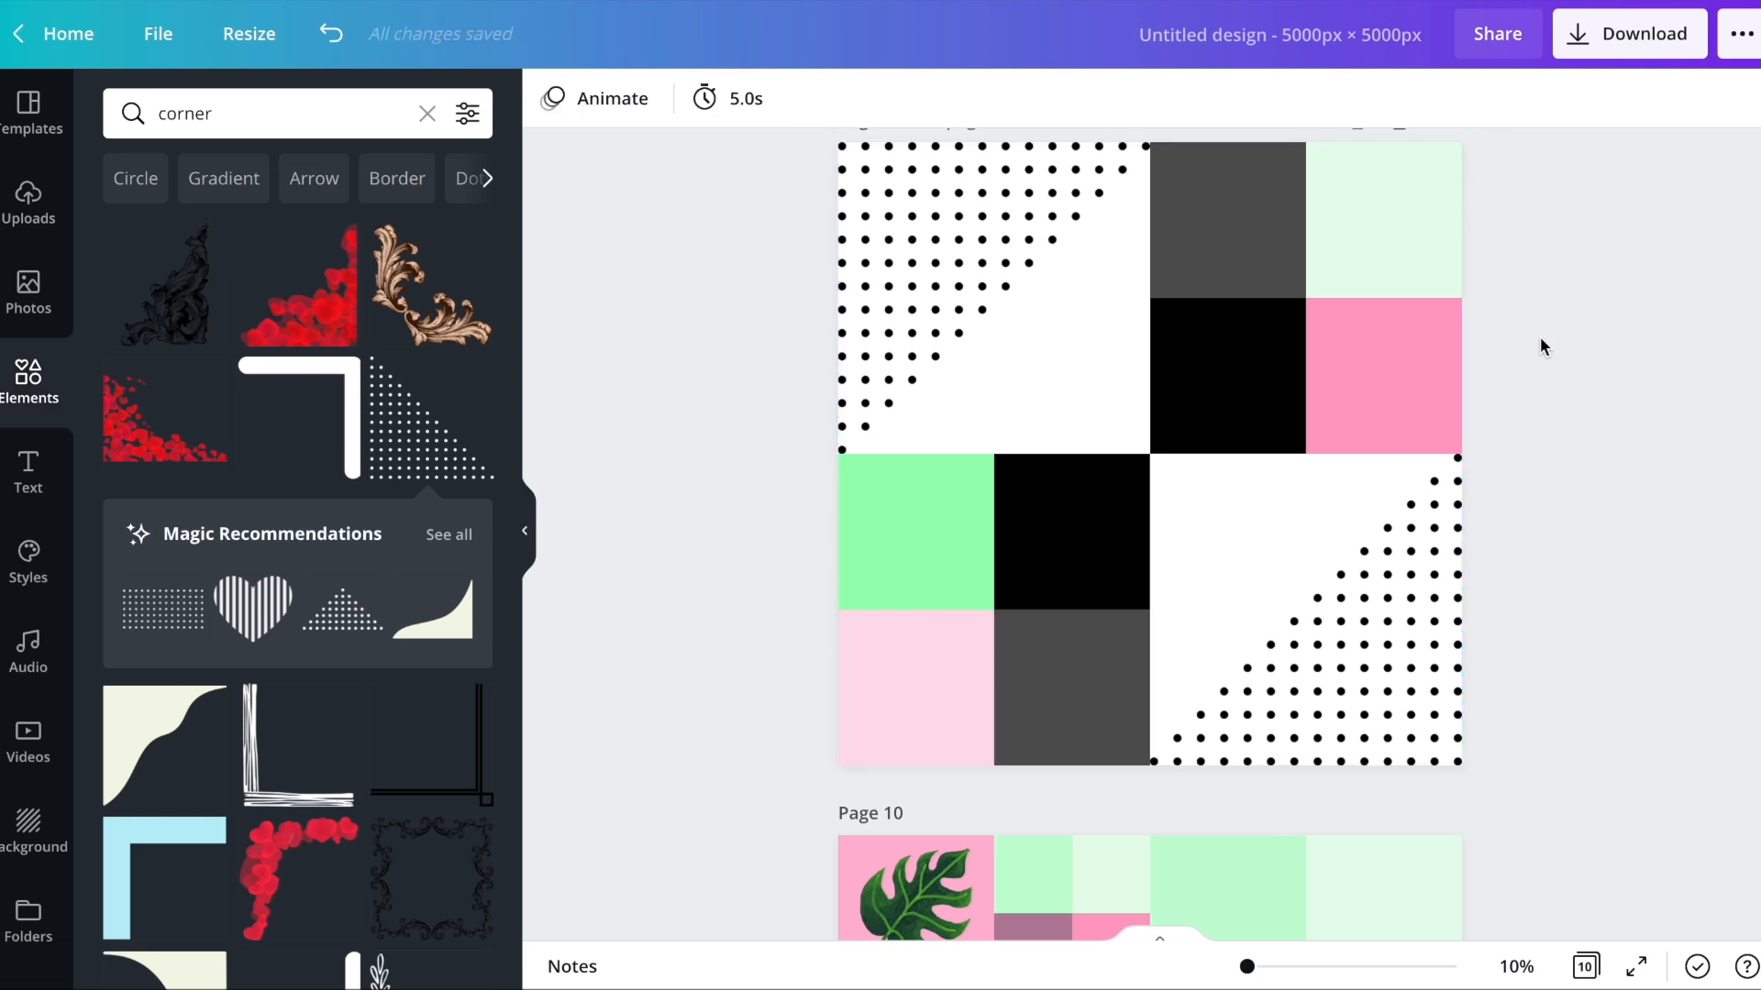
- Recolor the pink cell beside the upper black cell and the green cell beside the lower black cell medium gray
{"action": "left_click", "coordinate": [1350, 377]}
{"action": "left_click", "coordinate": [553, 99]}
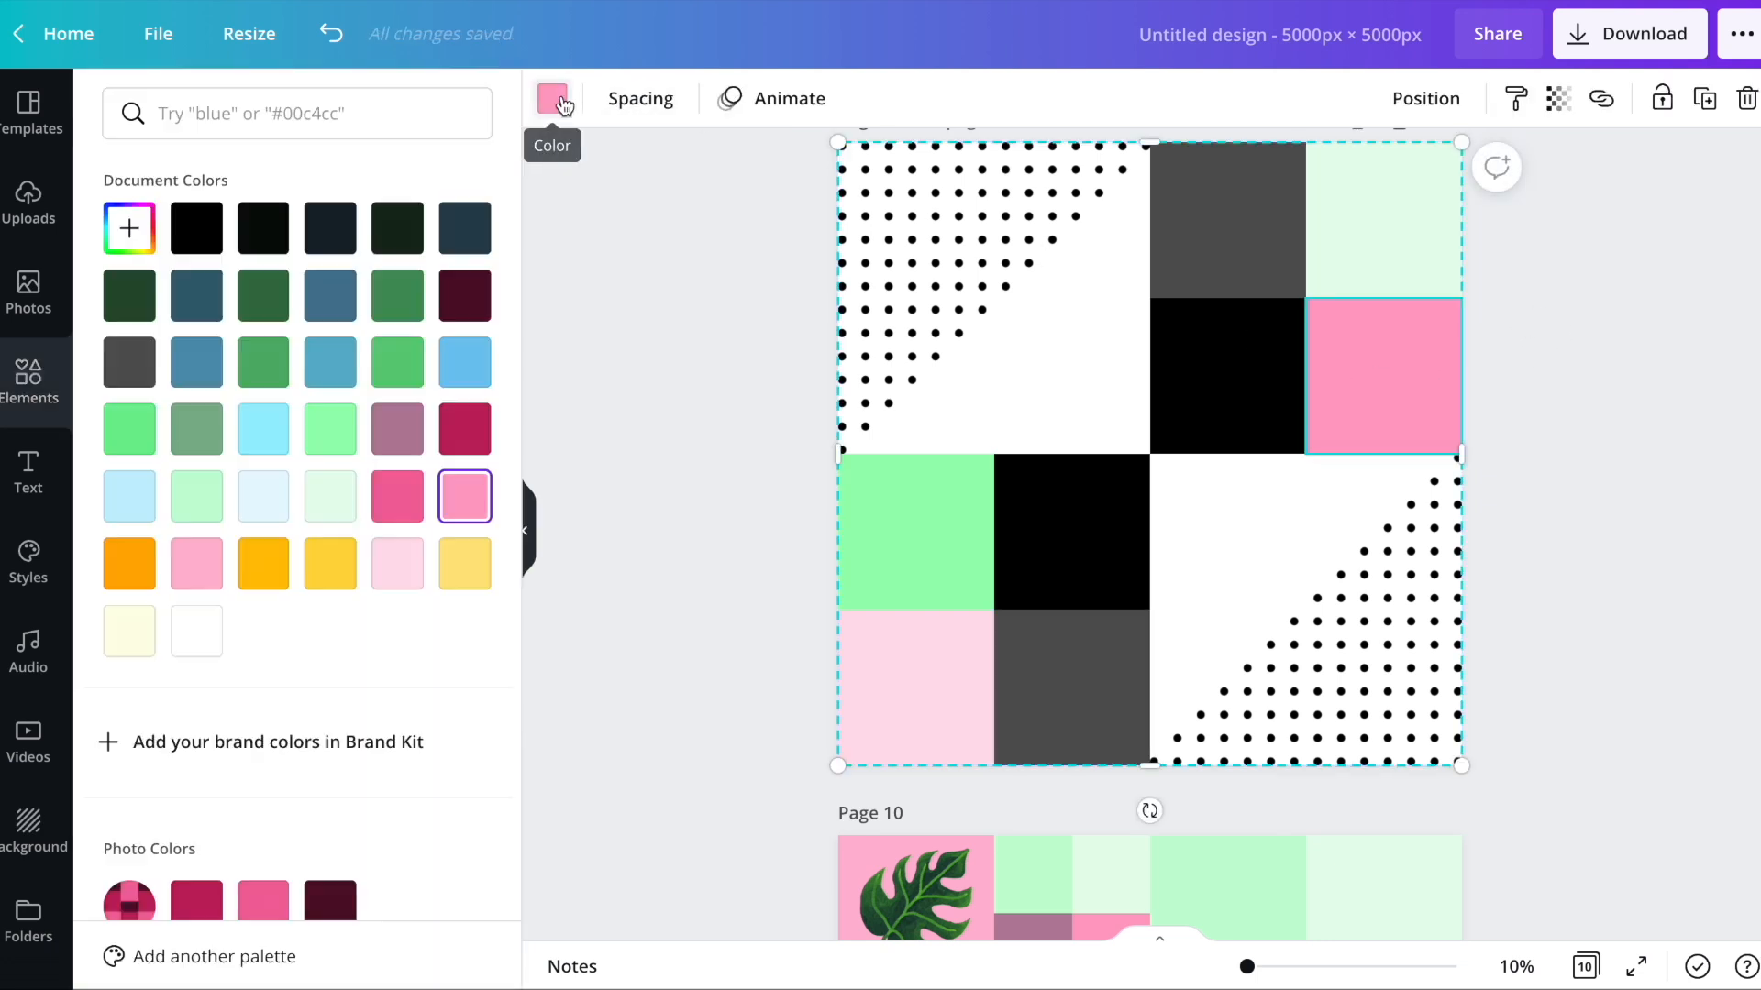
{"action": "scroll", "coordinate": [357, 709], "scroll_direction": "down", "scroll_amount": 5}
{"action": "left_click", "coordinate": [263, 663]}
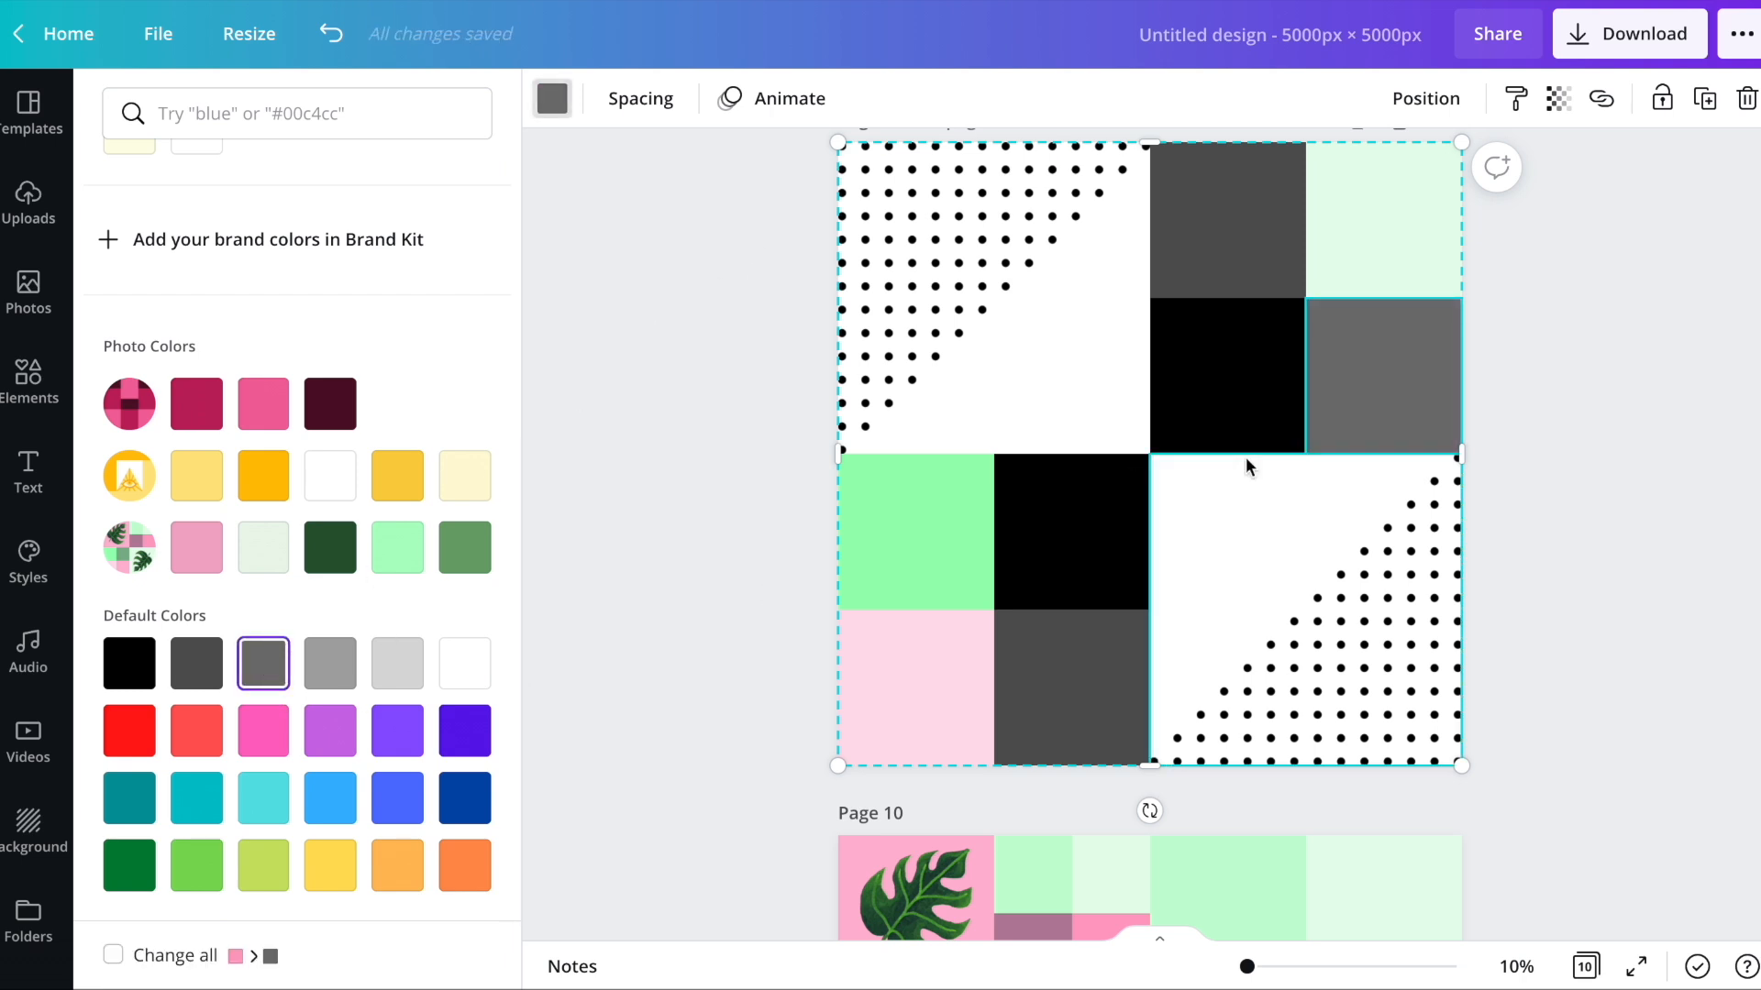
{"action": "left_click", "coordinate": [889, 471]}
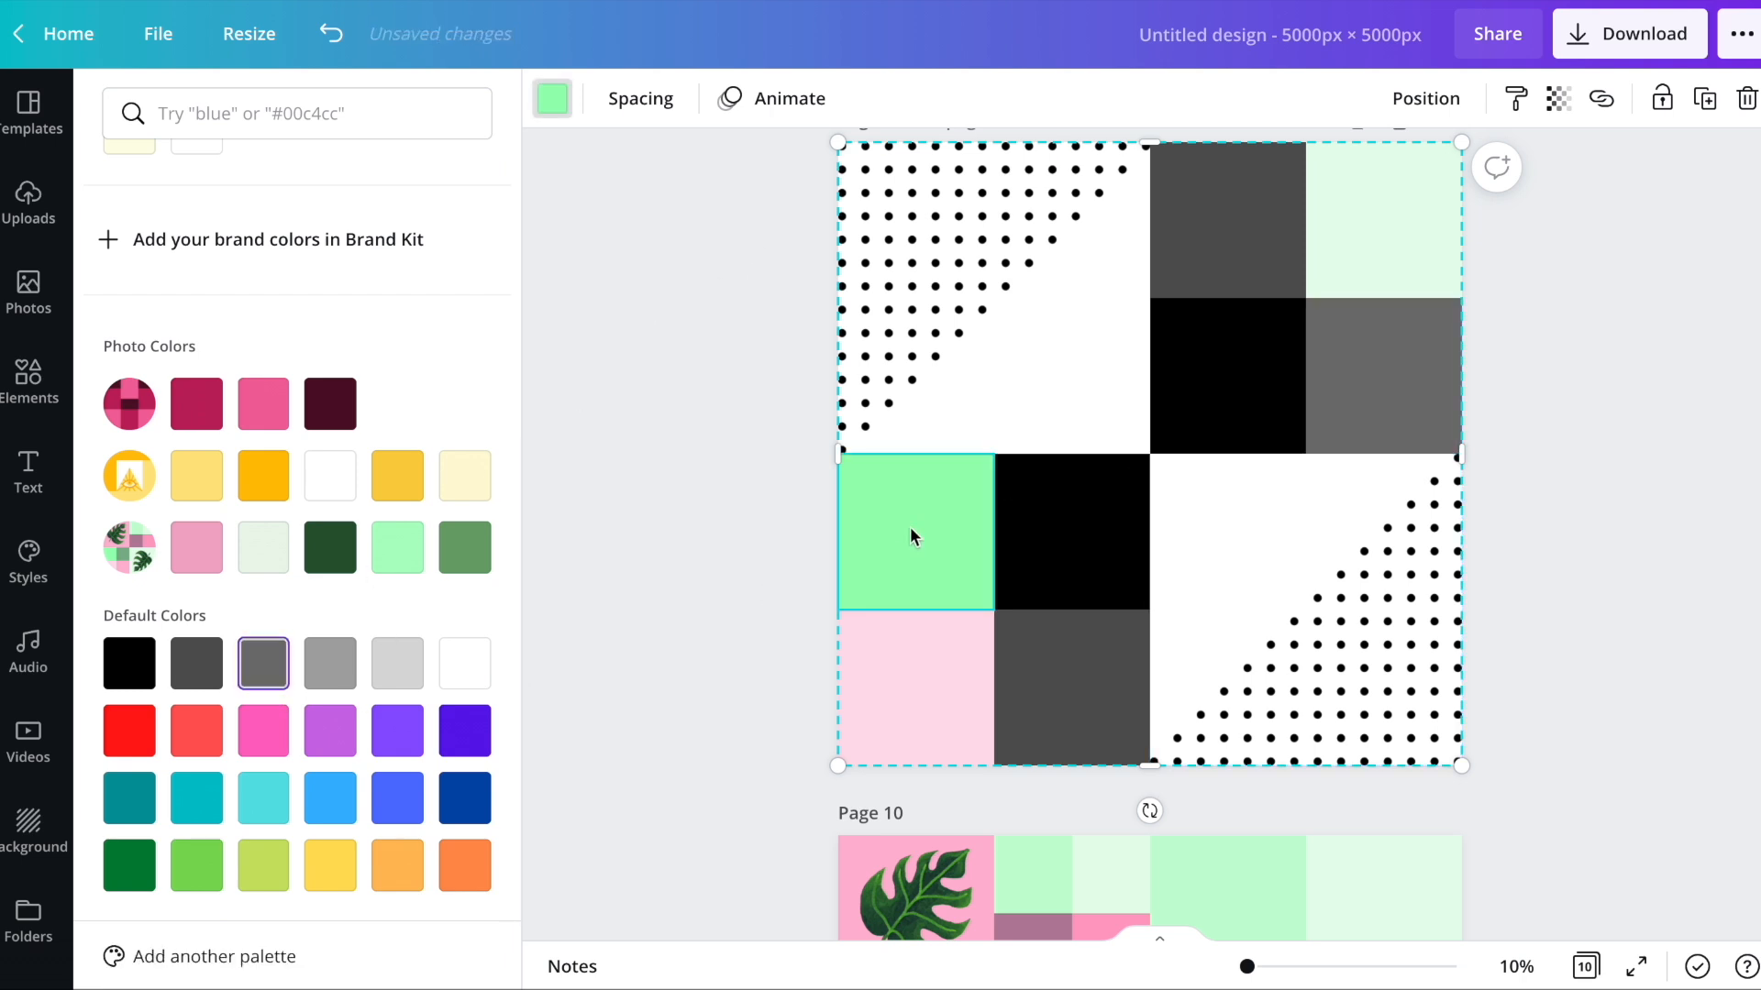
{"action": "left_click", "coordinate": [265, 676]}
- Recolor page 9's pale pink lower-left corner cell and pale mint upper-right corner cell a lighter gray
{"action": "left_click", "coordinate": [932, 700]}
{"action": "left_click", "coordinate": [330, 668]}
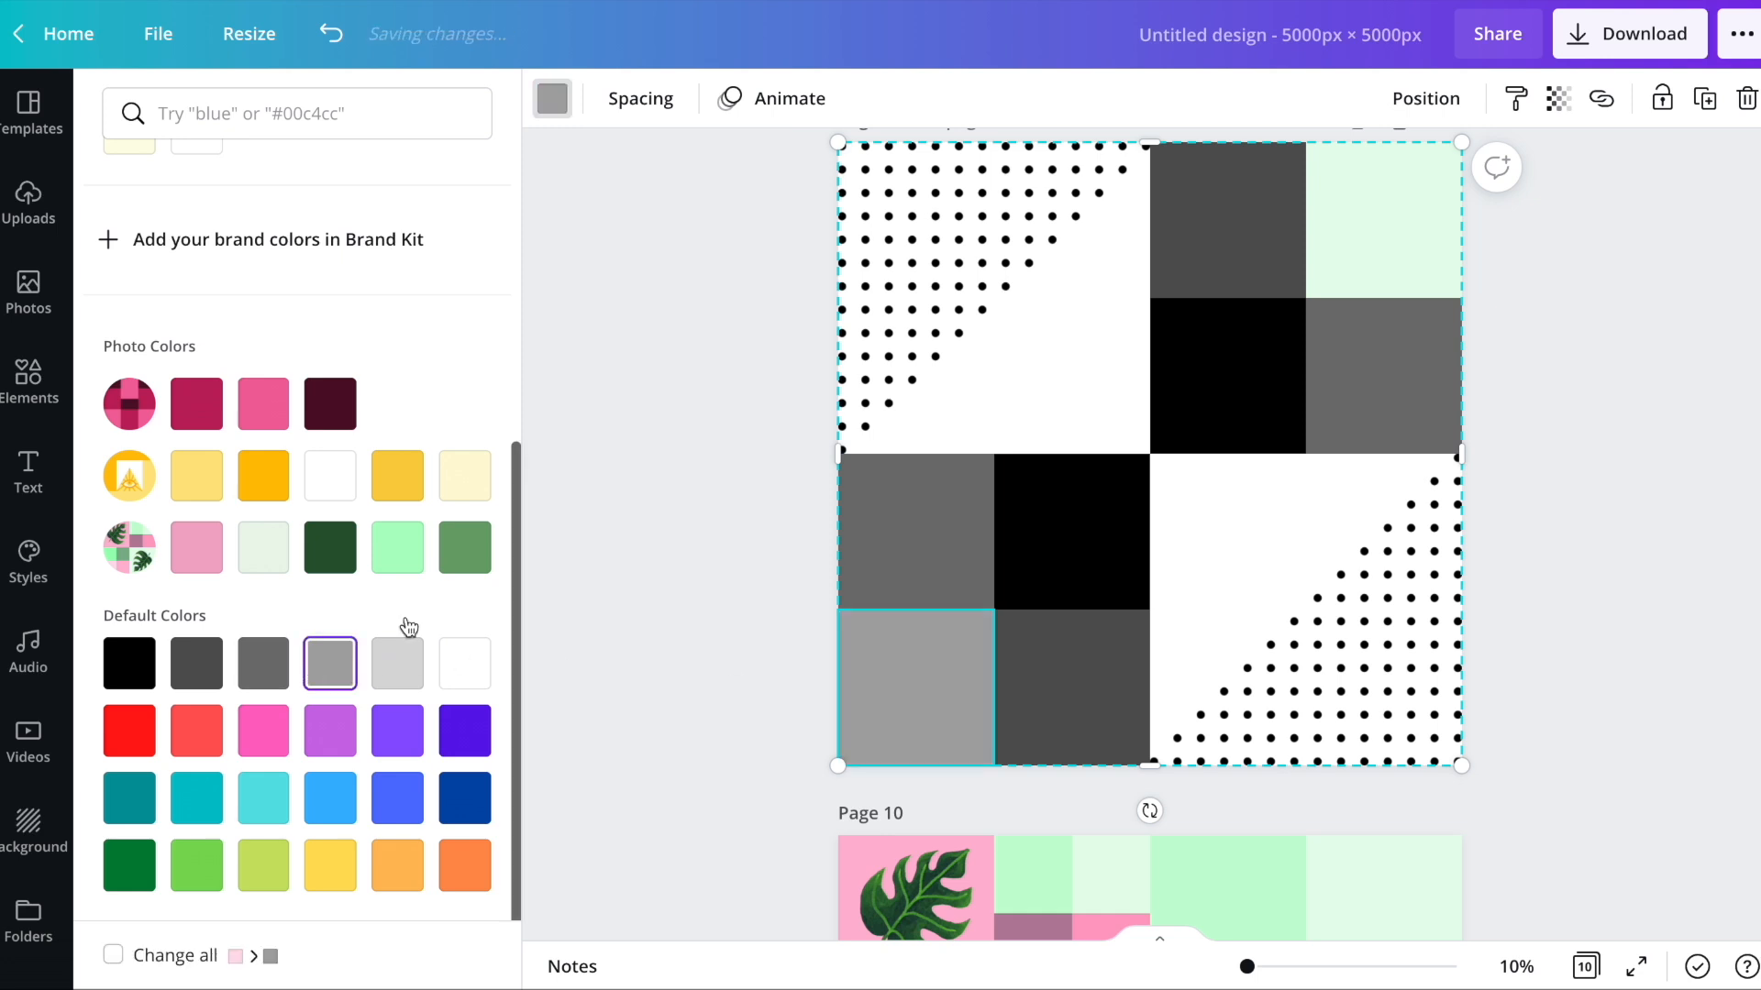
{"action": "left_click", "coordinate": [1412, 224]}
{"action": "left_click", "coordinate": [333, 679]}
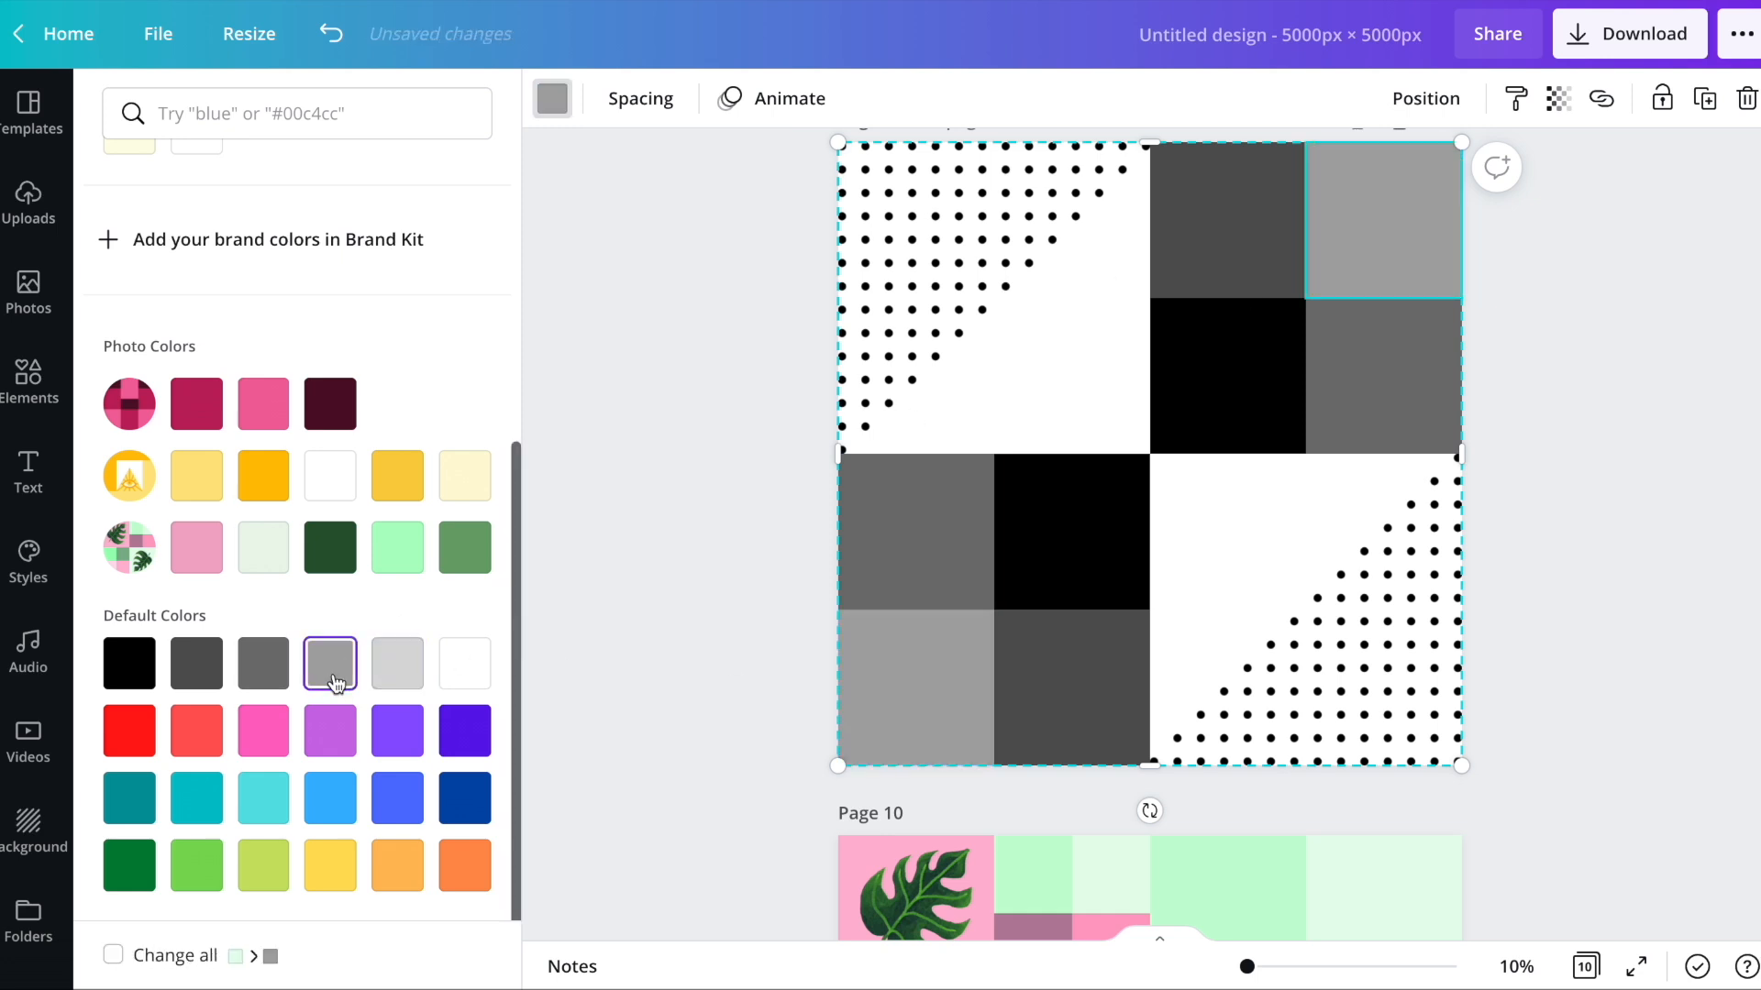
{"action": "left_click", "coordinate": [421, 679]}
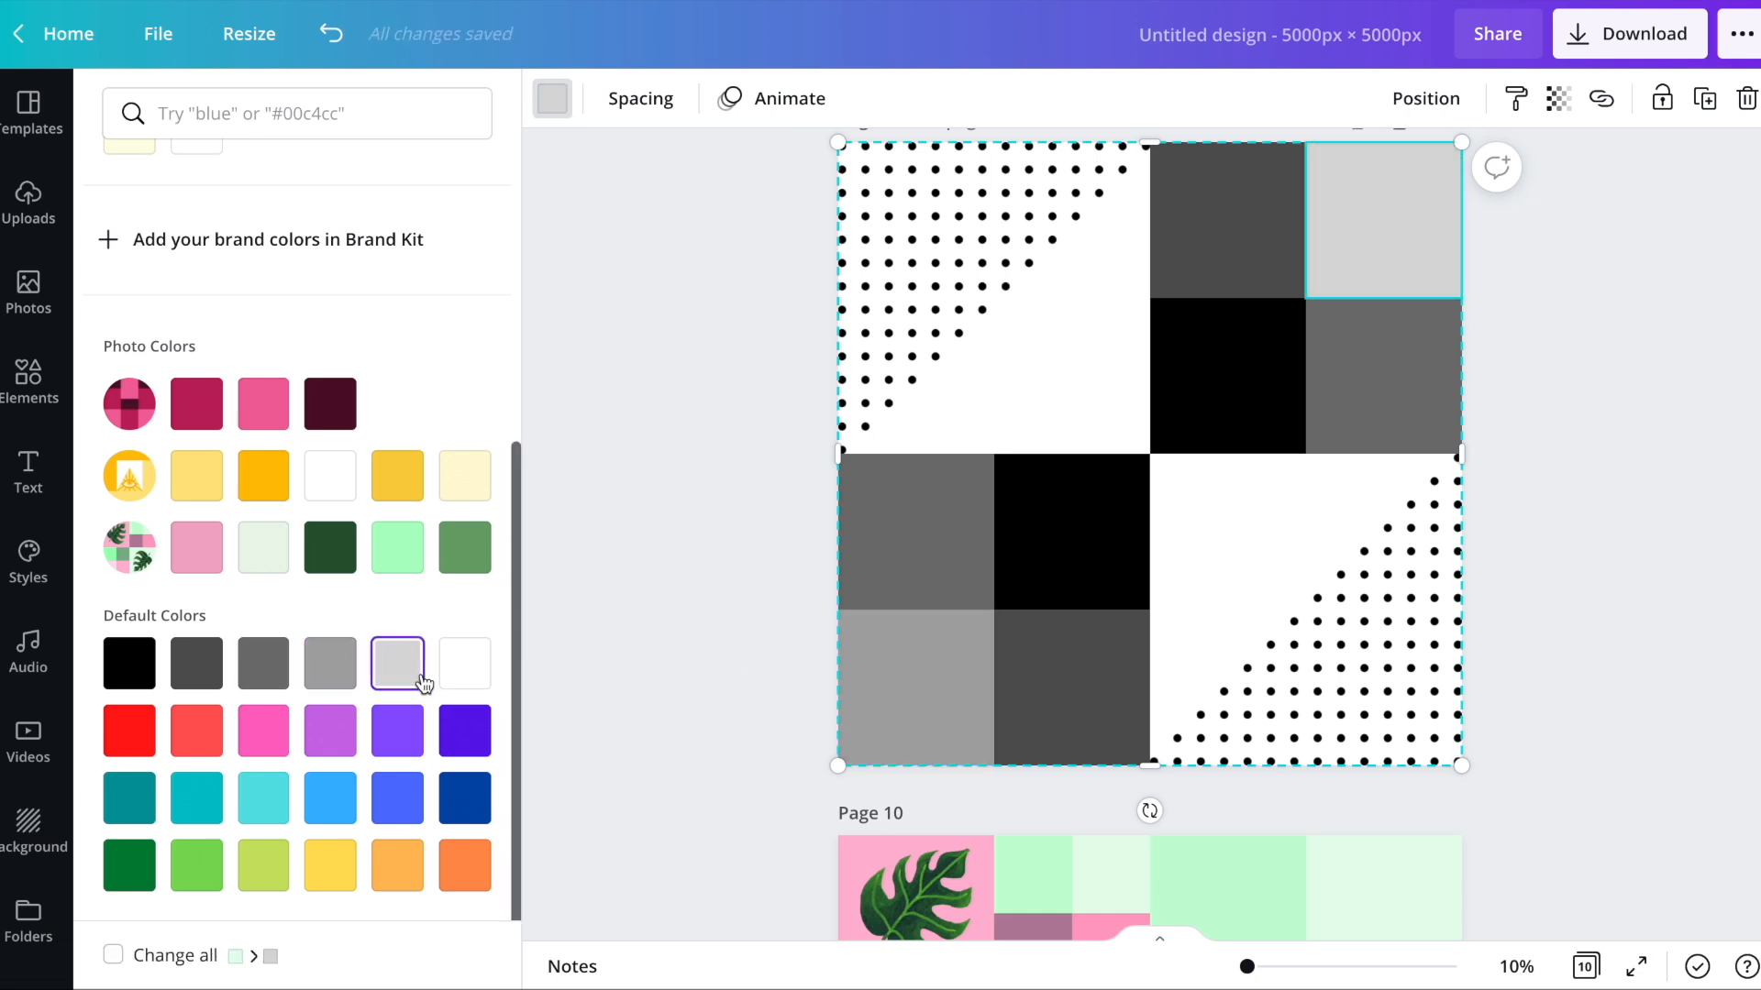
{"action": "left_click", "coordinate": [331, 669]}
- Recolor the two cells on the outer sides of page 9's black cells light gray
{"action": "left_click", "coordinate": [912, 527]}
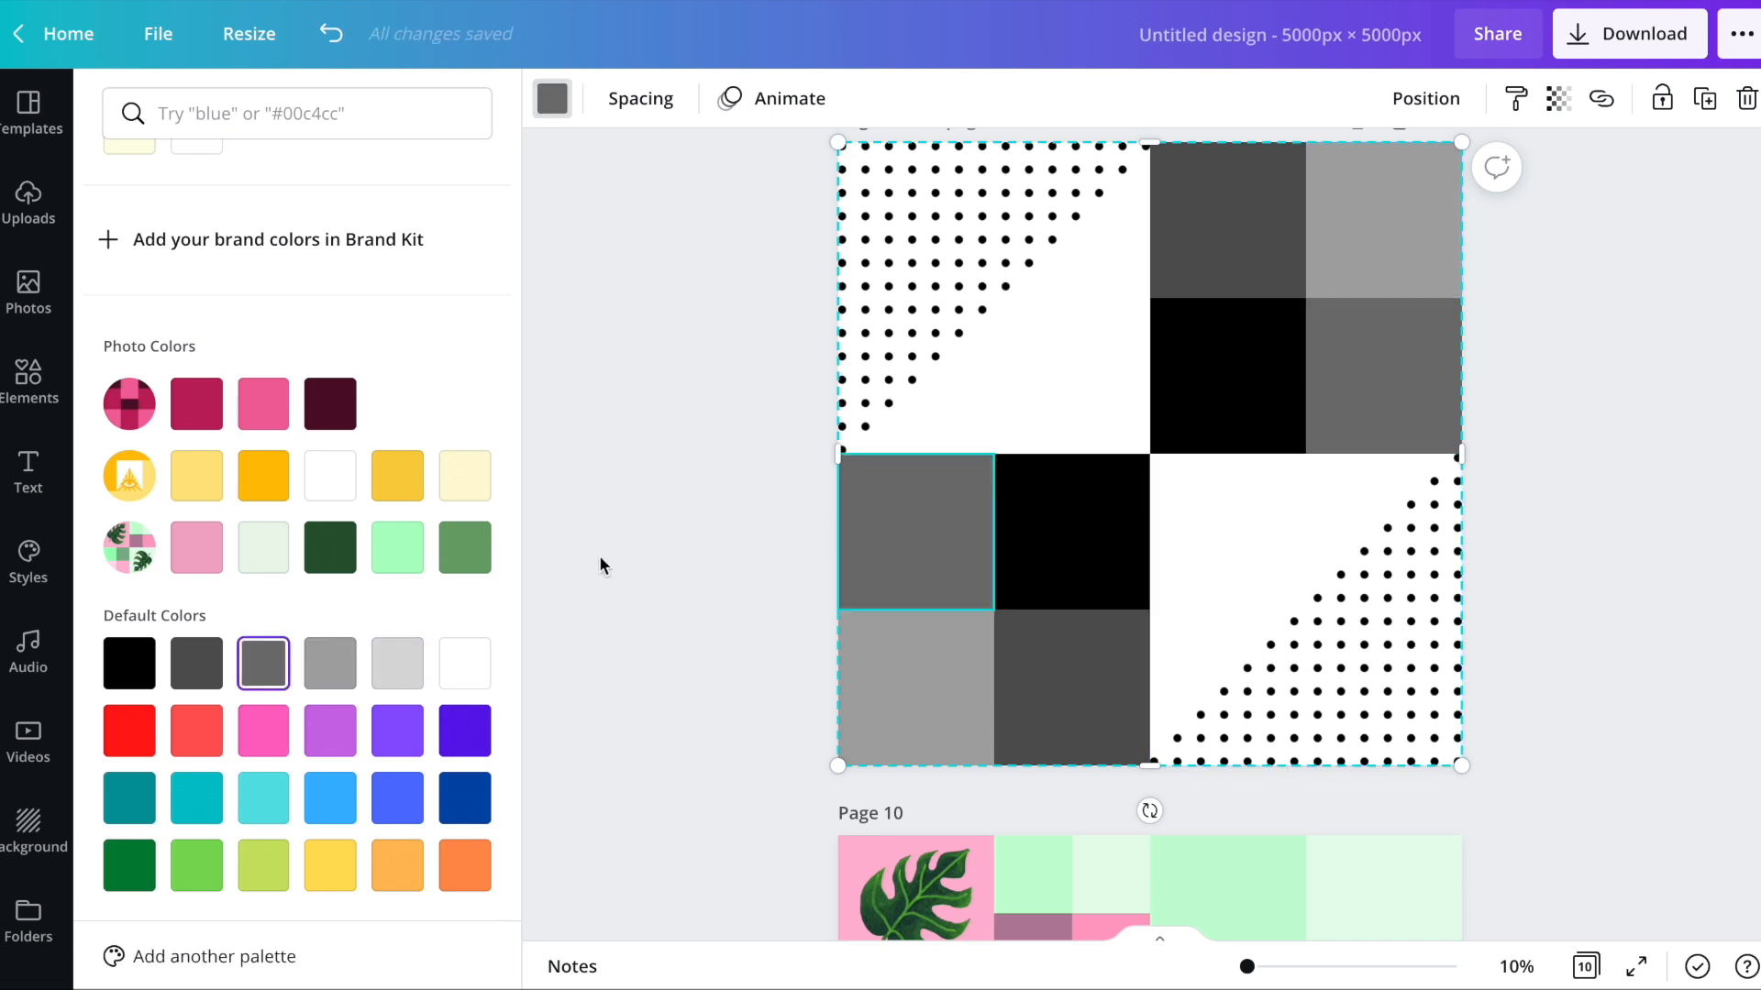
{"action": "left_click", "coordinate": [397, 662]}
{"action": "left_click", "coordinate": [1362, 397]}
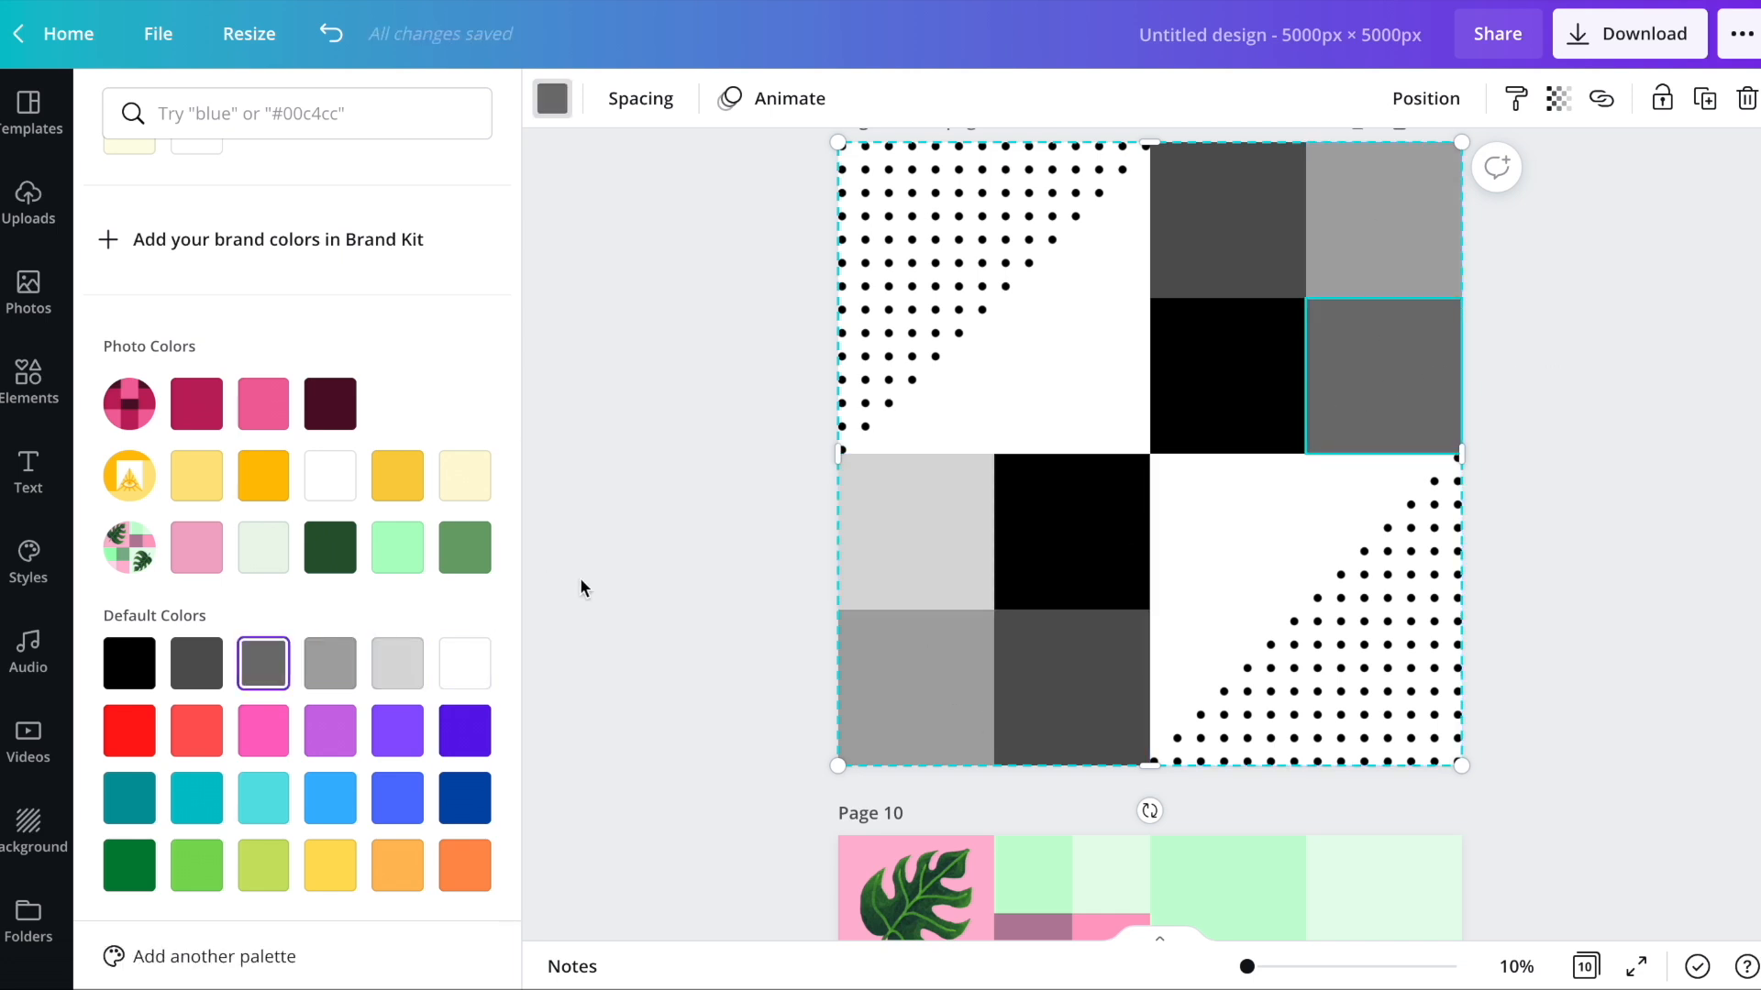
{"action": "left_click", "coordinate": [389, 678]}
{"action": "left_click", "coordinate": [1590, 372]}
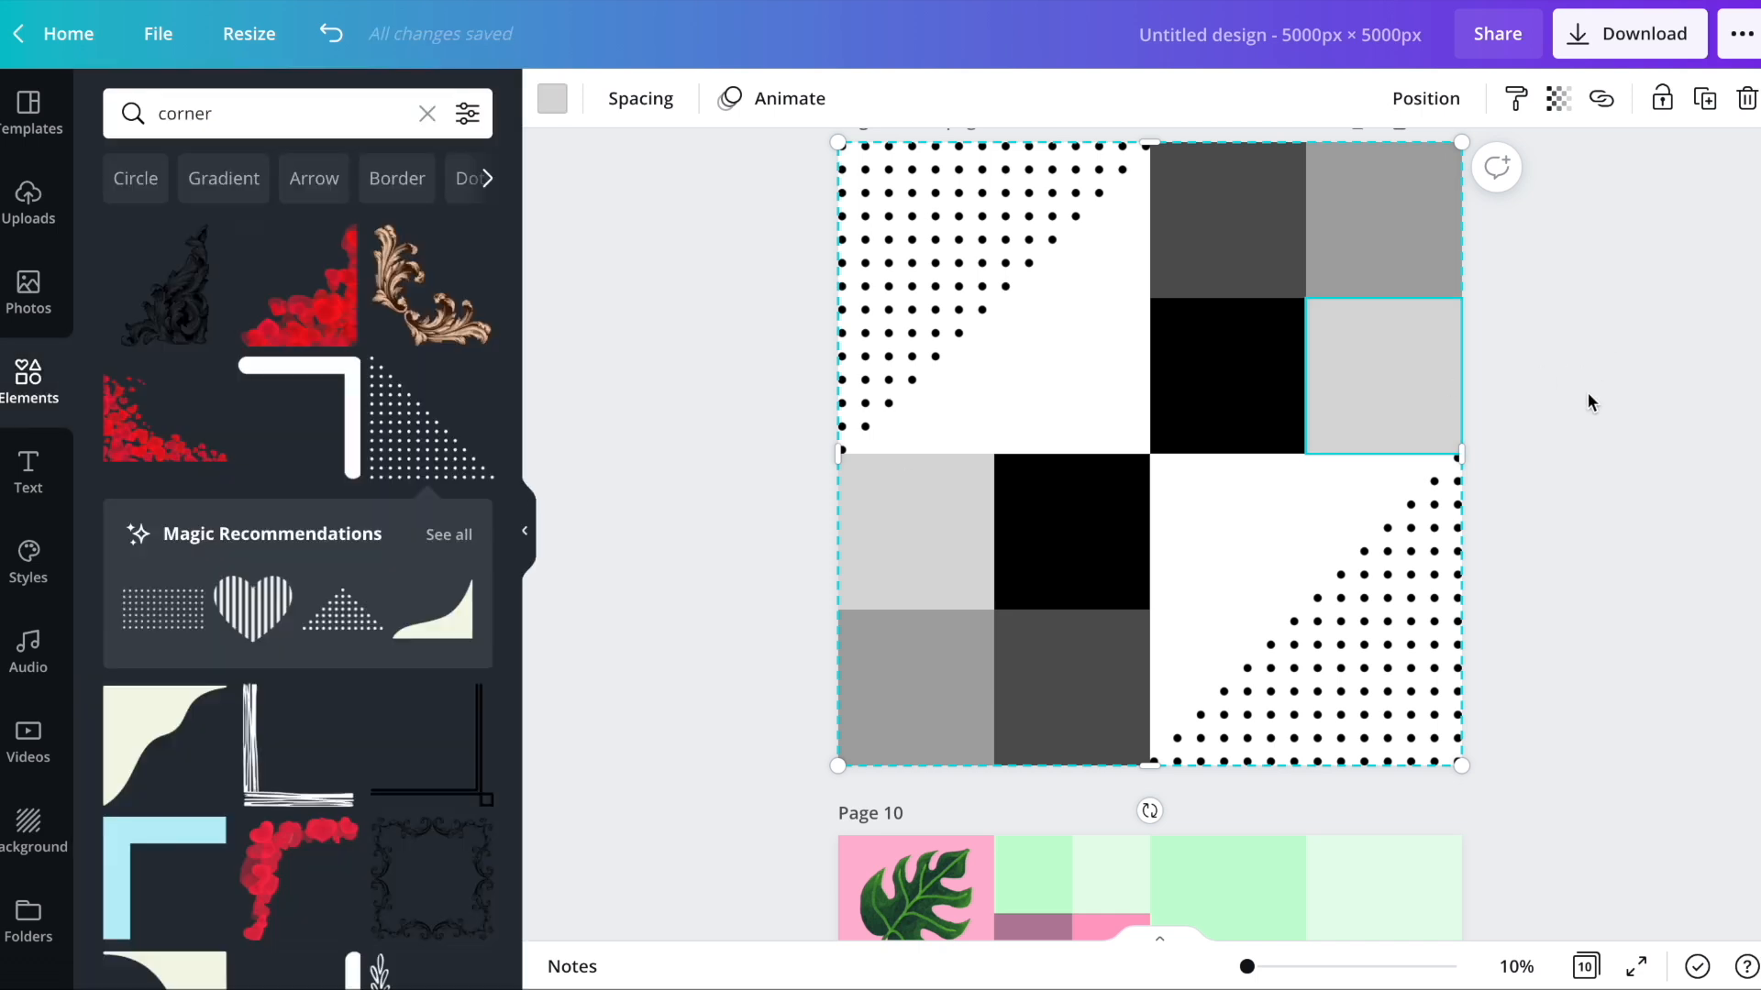
{"action": "scroll", "coordinate": [1611, 431], "scroll_direction": "up", "scroll_amount": 1}
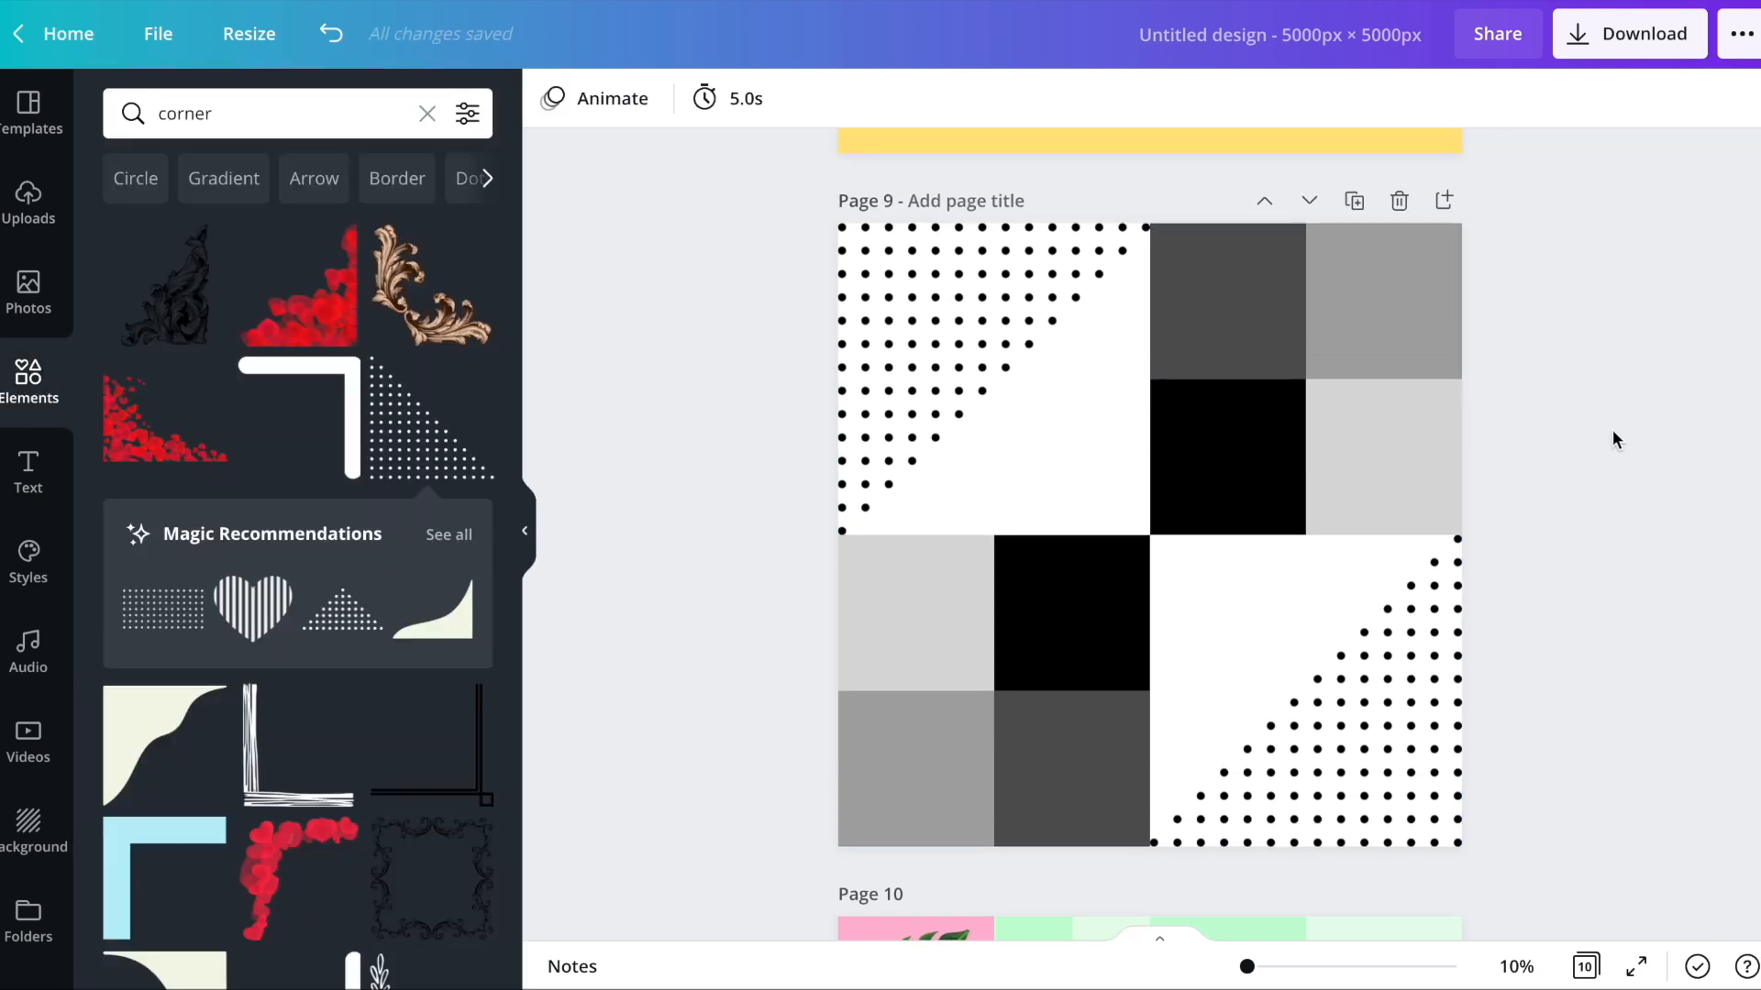
- Download page 9 as a JPG and add the downloaded file Untitled design (3).jpg to the uploaded images
{"action": "left_click", "coordinate": [988, 328]}
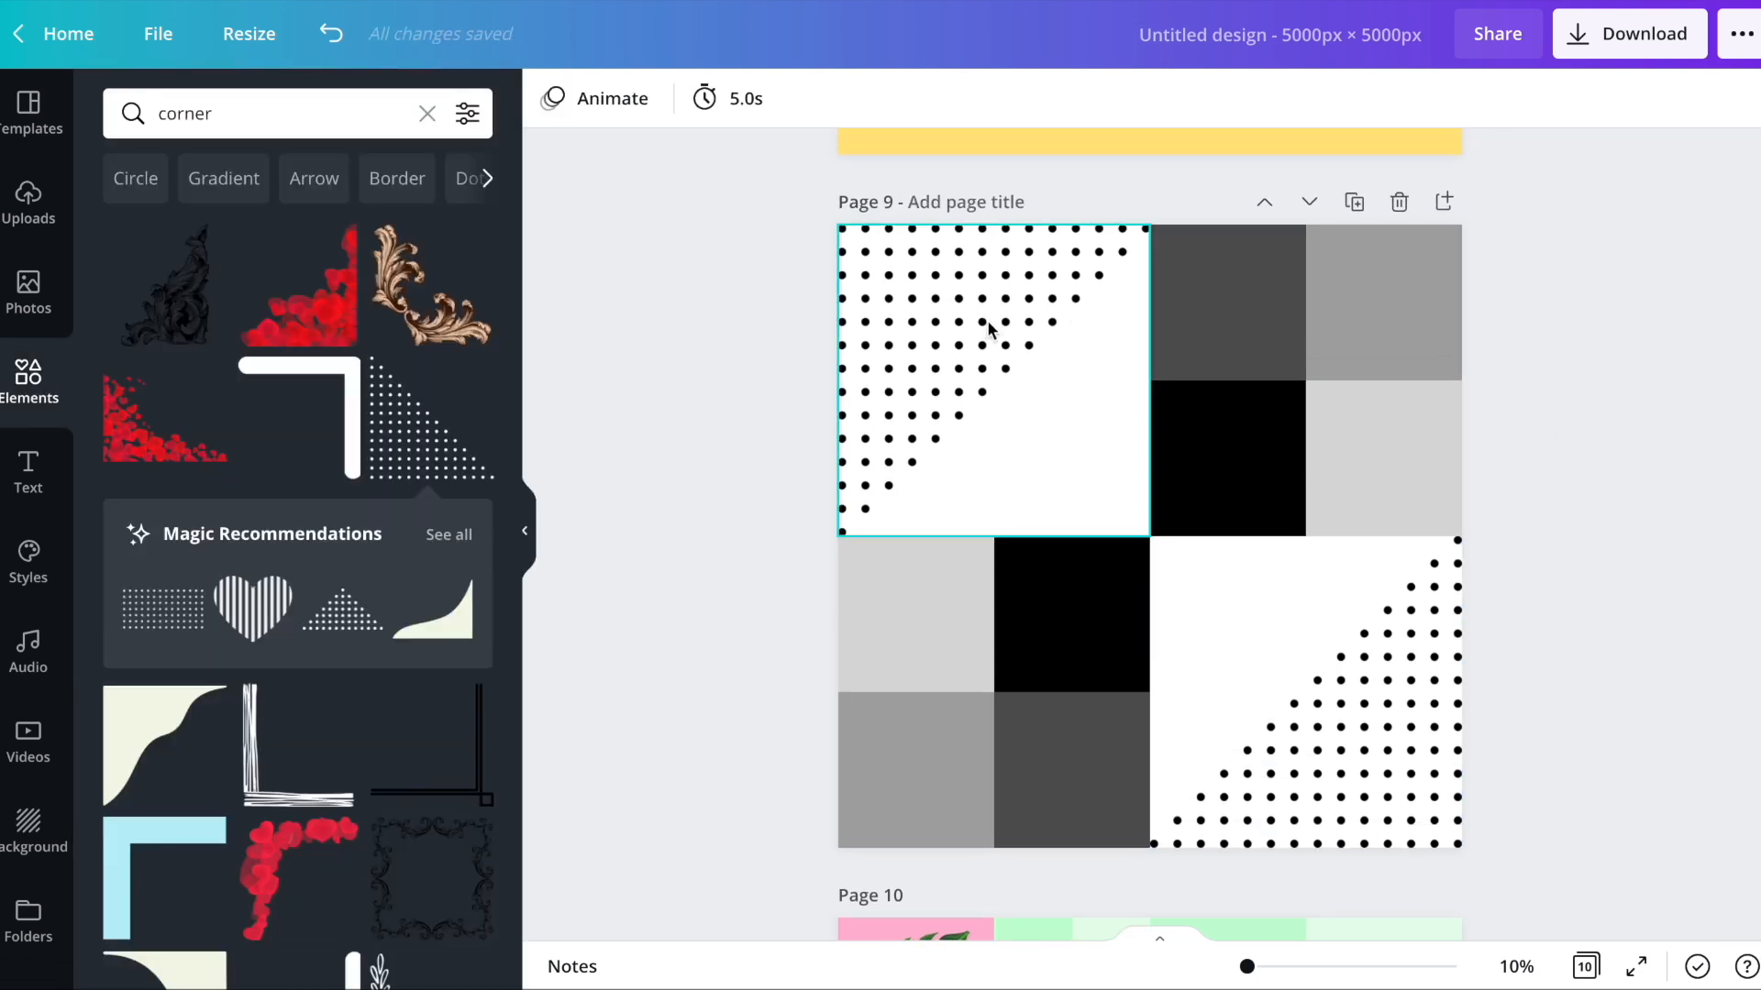
{"action": "left_click", "coordinate": [1629, 34]}
{"action": "left_click", "coordinate": [1296, 440]}
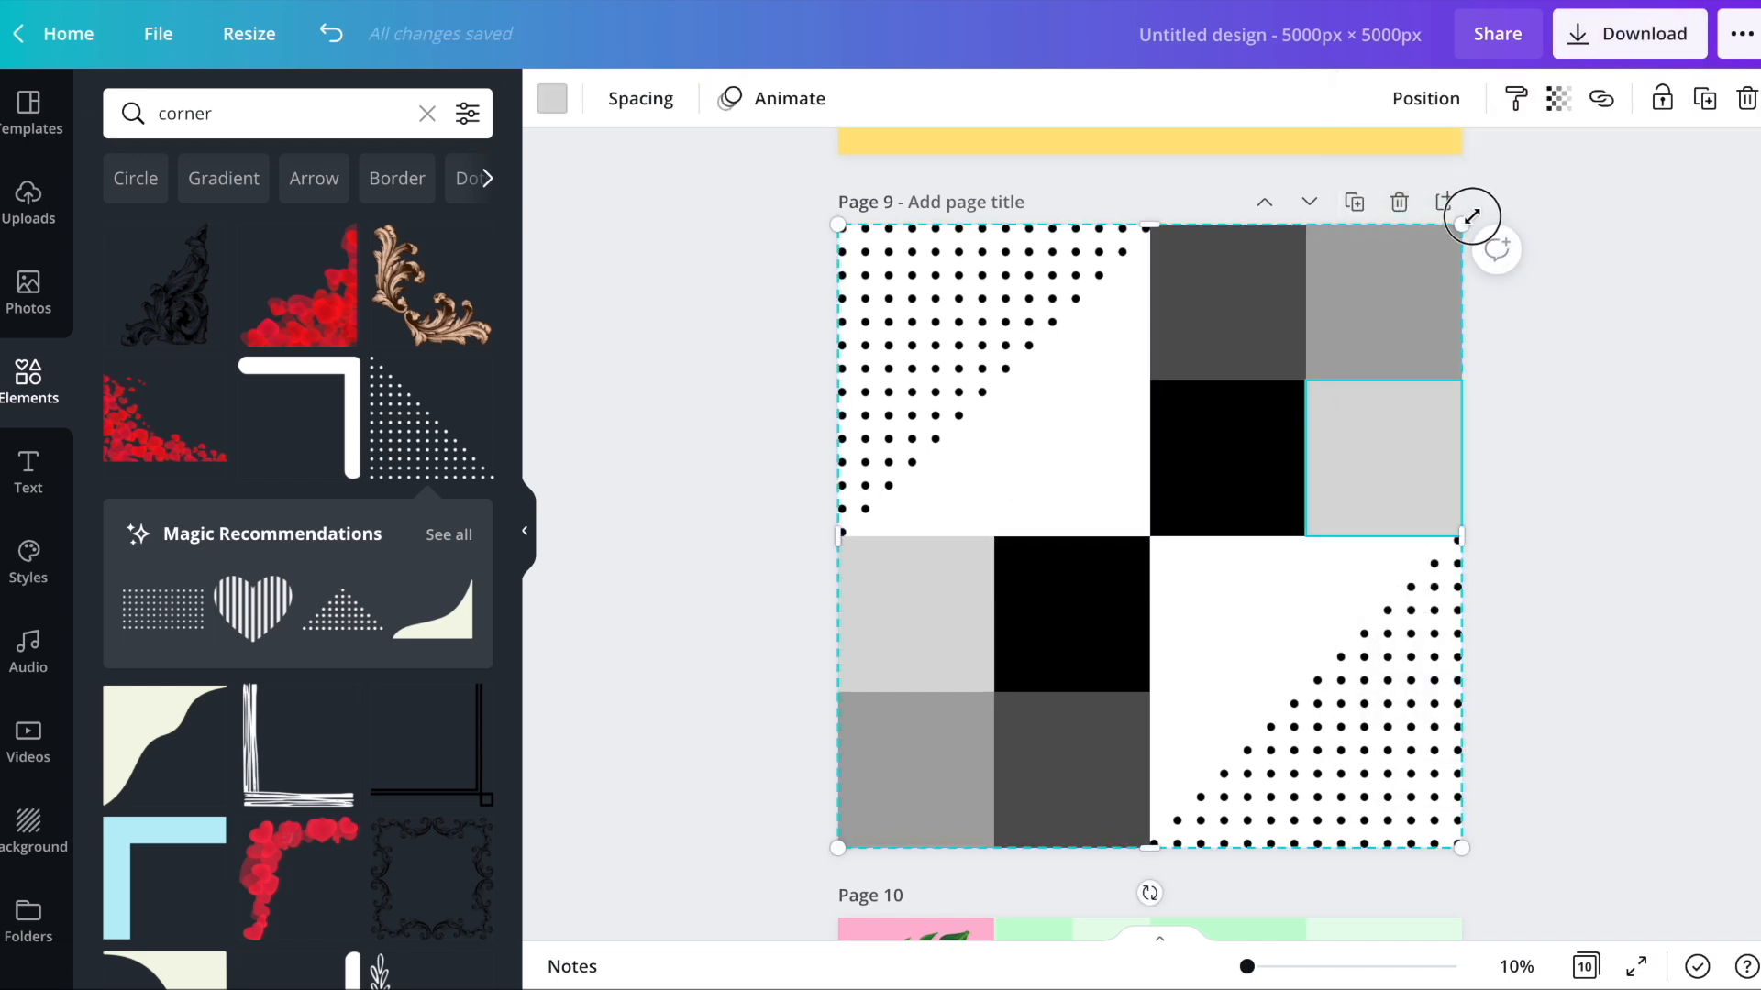
{"action": "left_click", "coordinate": [1698, 267]}
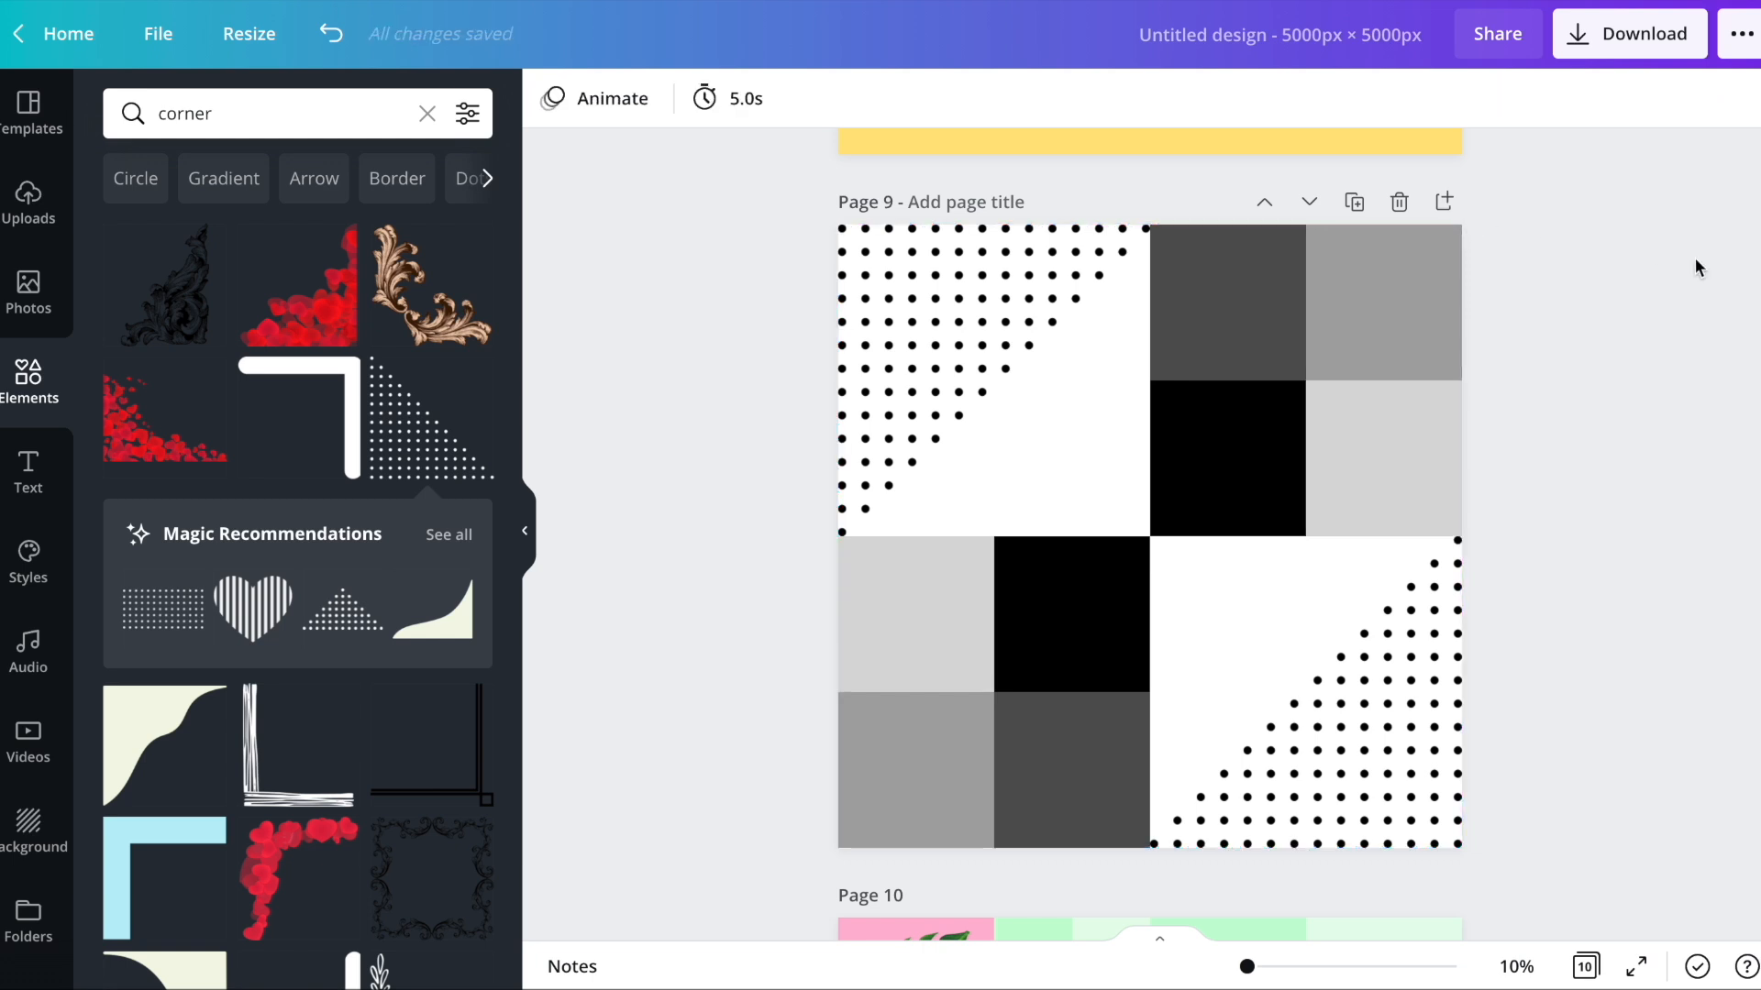
{"action": "left_click", "coordinate": [1645, 49]}
{"action": "left_click", "coordinate": [1532, 353]}
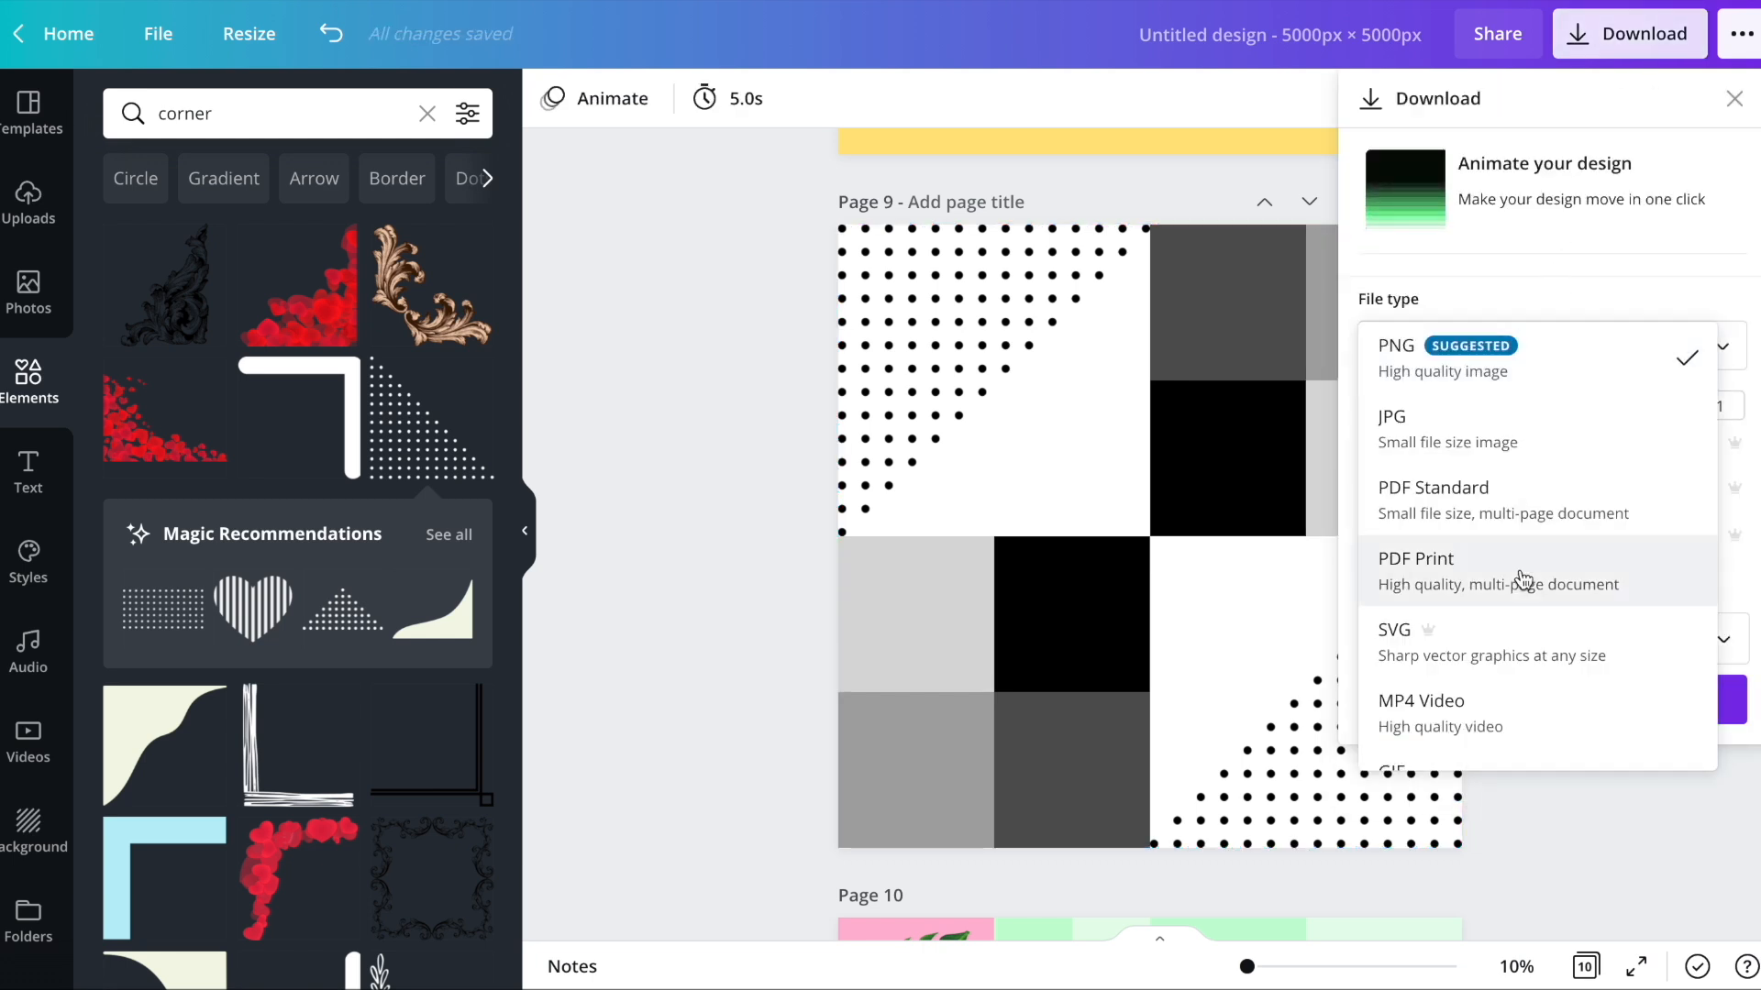
{"action": "left_click", "coordinate": [1509, 432]}
{"action": "left_click", "coordinate": [1511, 629]}
{"action": "scroll", "coordinate": [1518, 310], "scroll_direction": "down", "scroll_amount": 5}
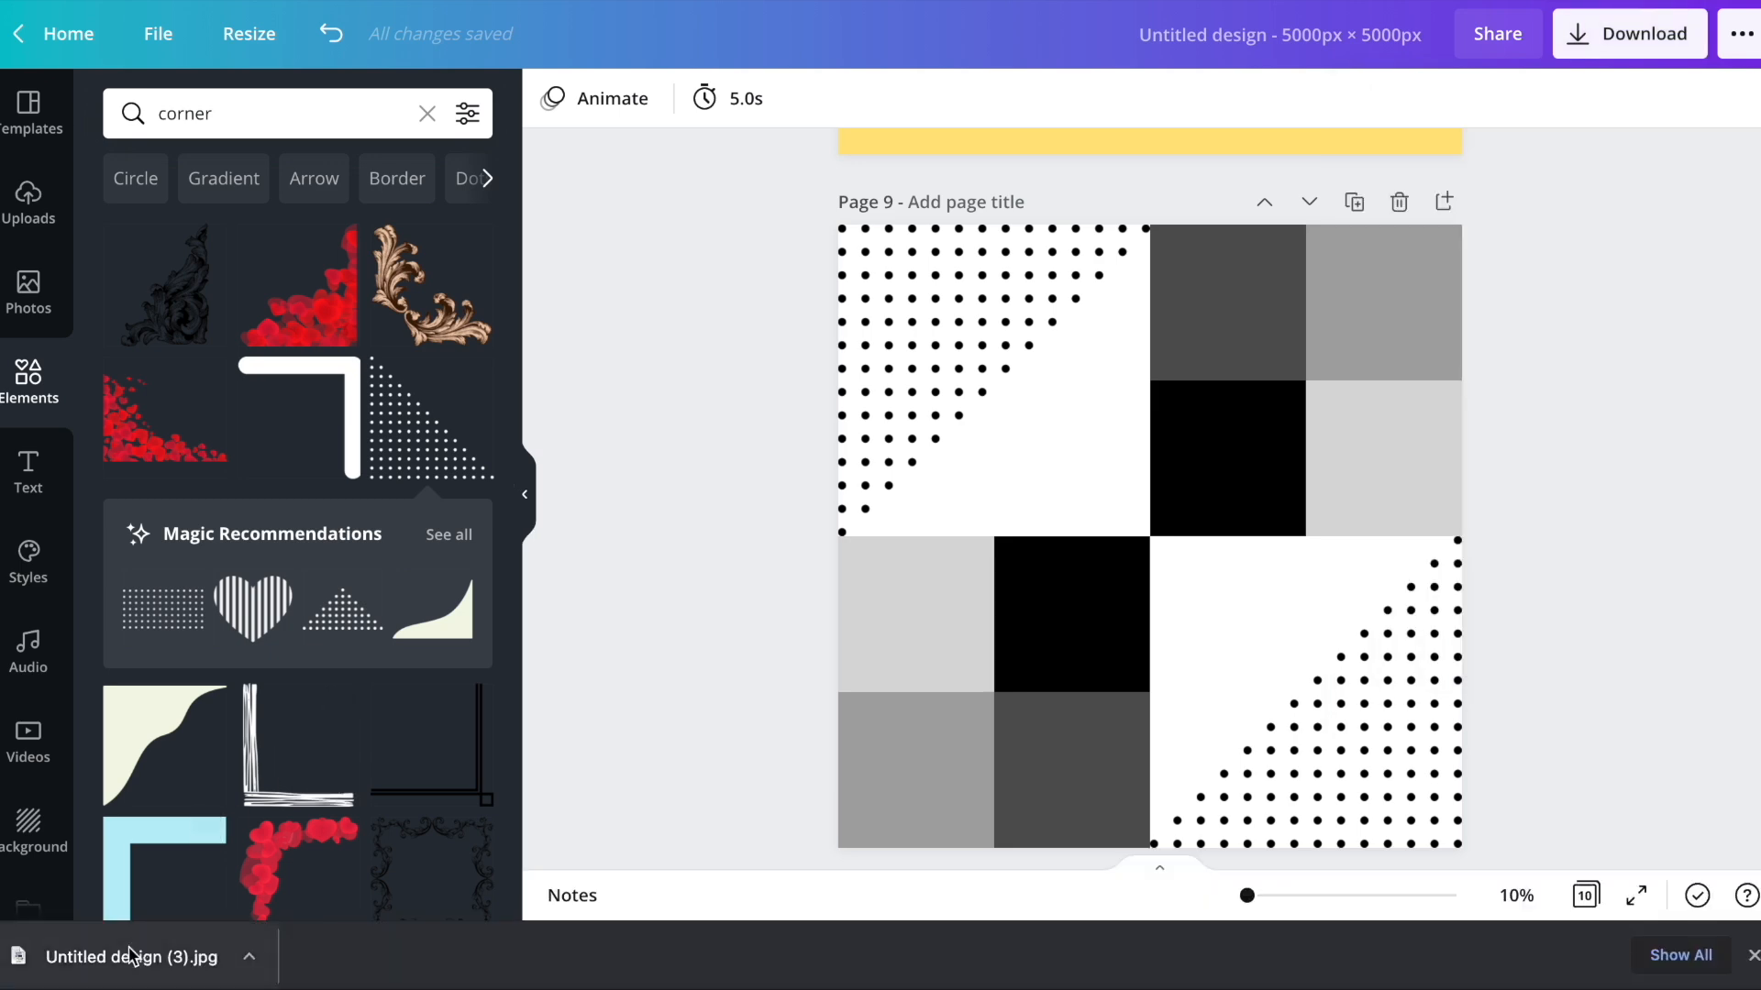
{"action": "left_click_drag", "start_coordinate": [128, 956], "coordinate": [272, 651]}
- Try to replace page 10's two leaf pattern tiles with the uploaded black-and-gray dotted pattern
{"action": "scroll", "coordinate": [734, 376], "scroll_direction": "down", "scroll_amount": 5}
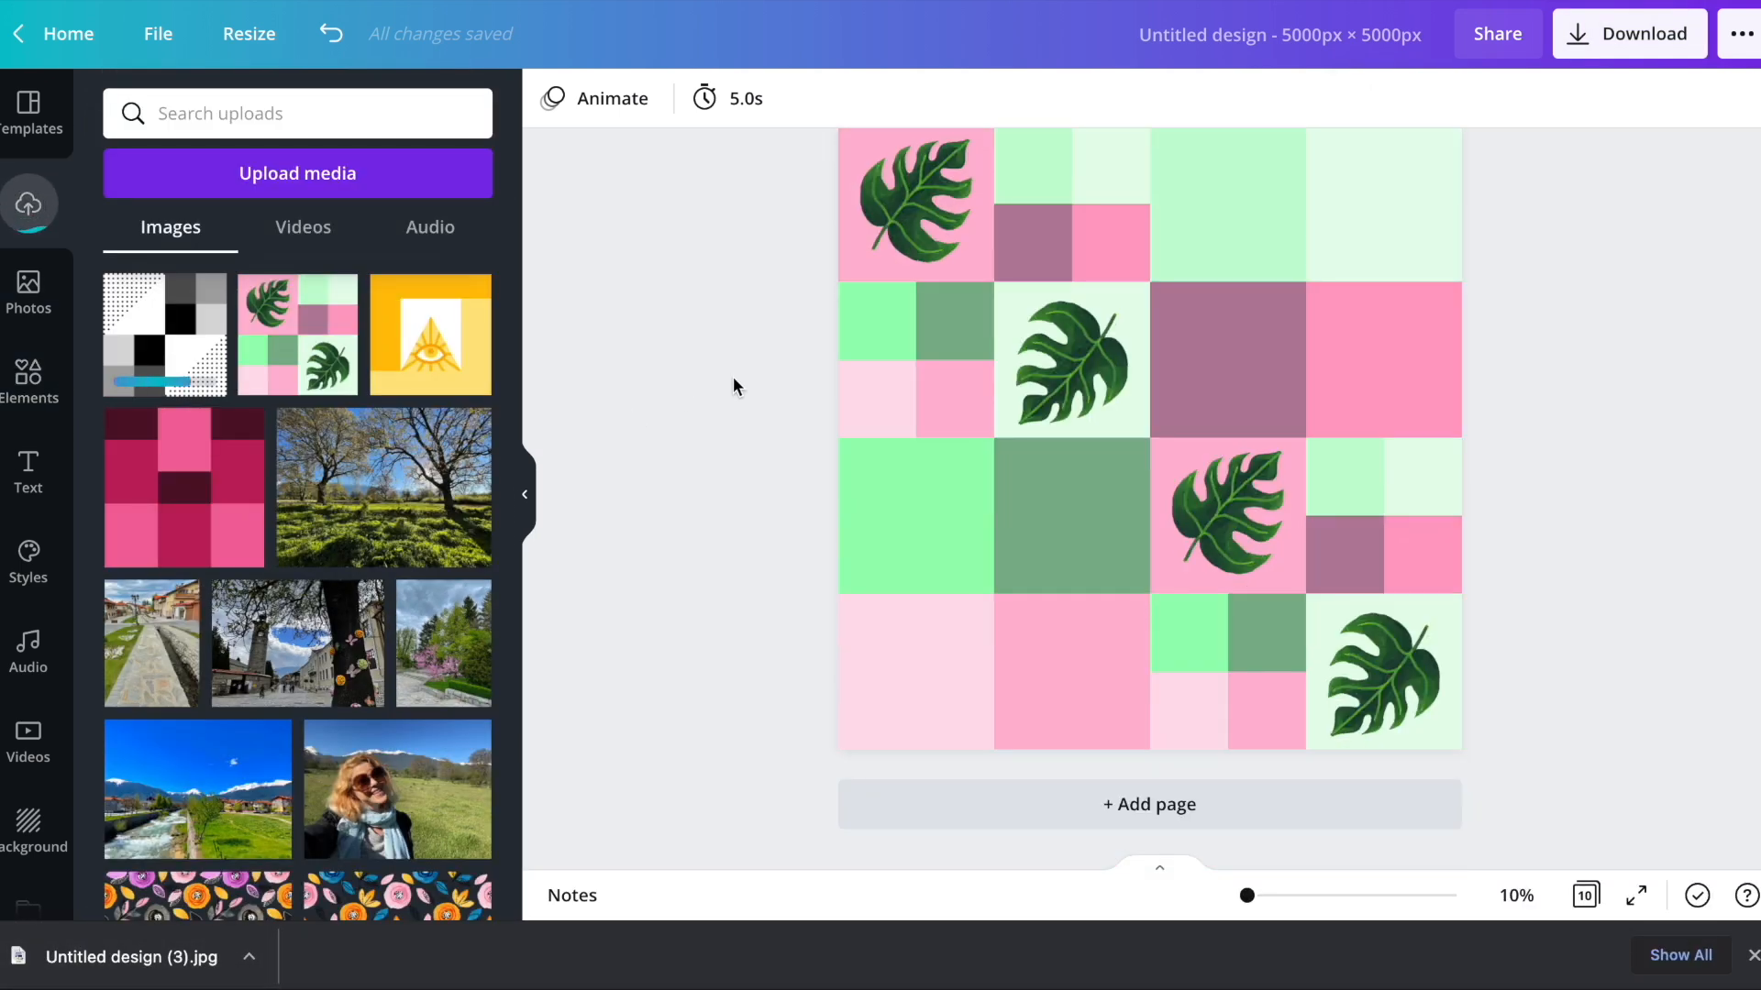
{"action": "scroll", "coordinate": [734, 376], "scroll_direction": "up", "scroll_amount": 10}
{"action": "scroll", "coordinate": [734, 376], "scroll_direction": "down", "scroll_amount": 10}
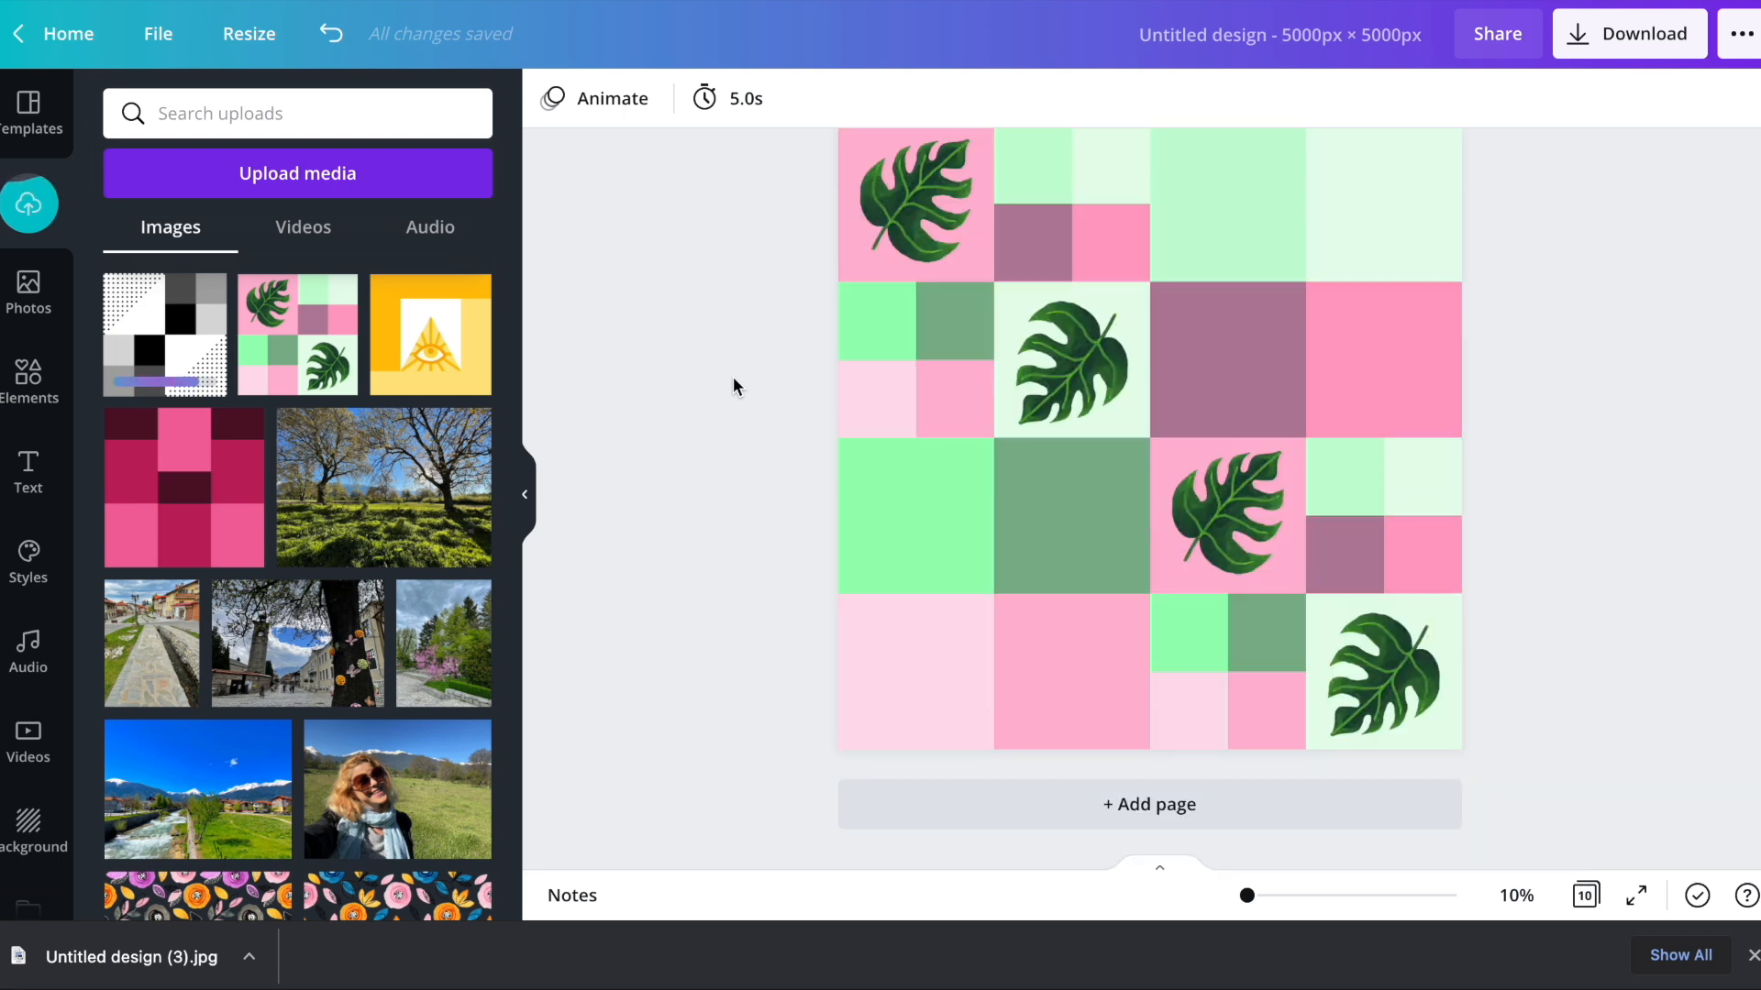
{"action": "left_click_drag", "start_coordinate": [156, 325], "coordinate": [1030, 202]}
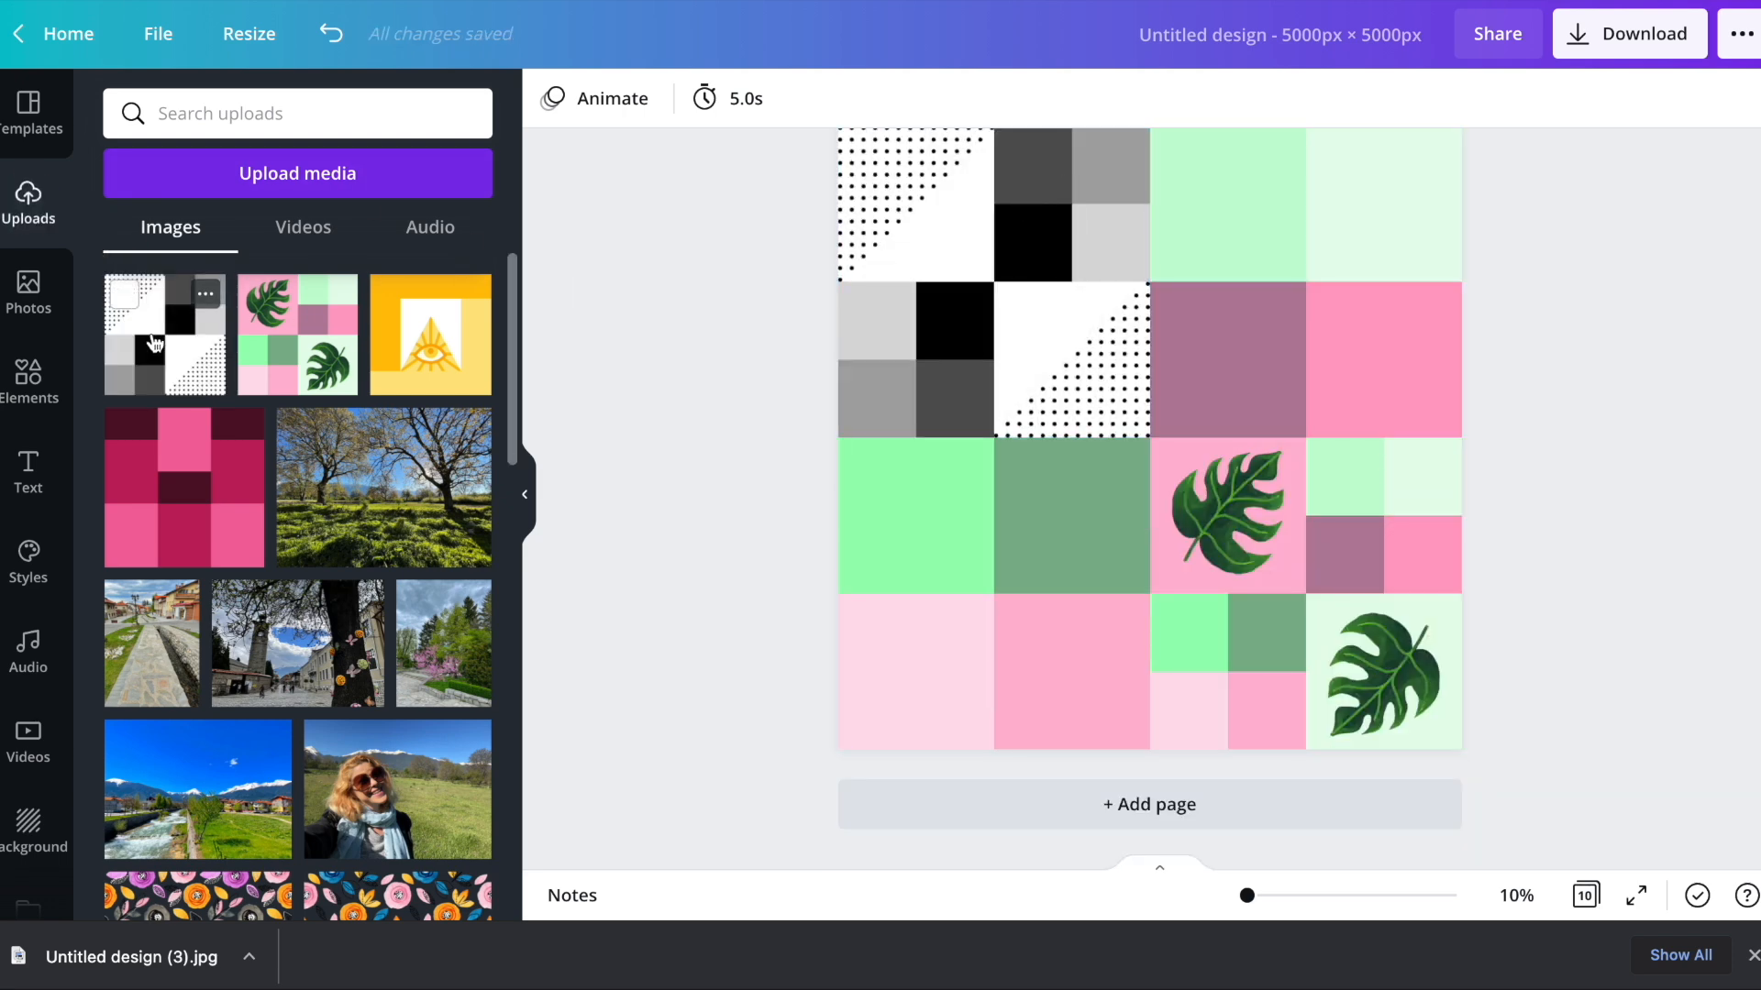
{"action": "left_click_drag", "start_coordinate": [153, 341], "coordinate": [1379, 619]}
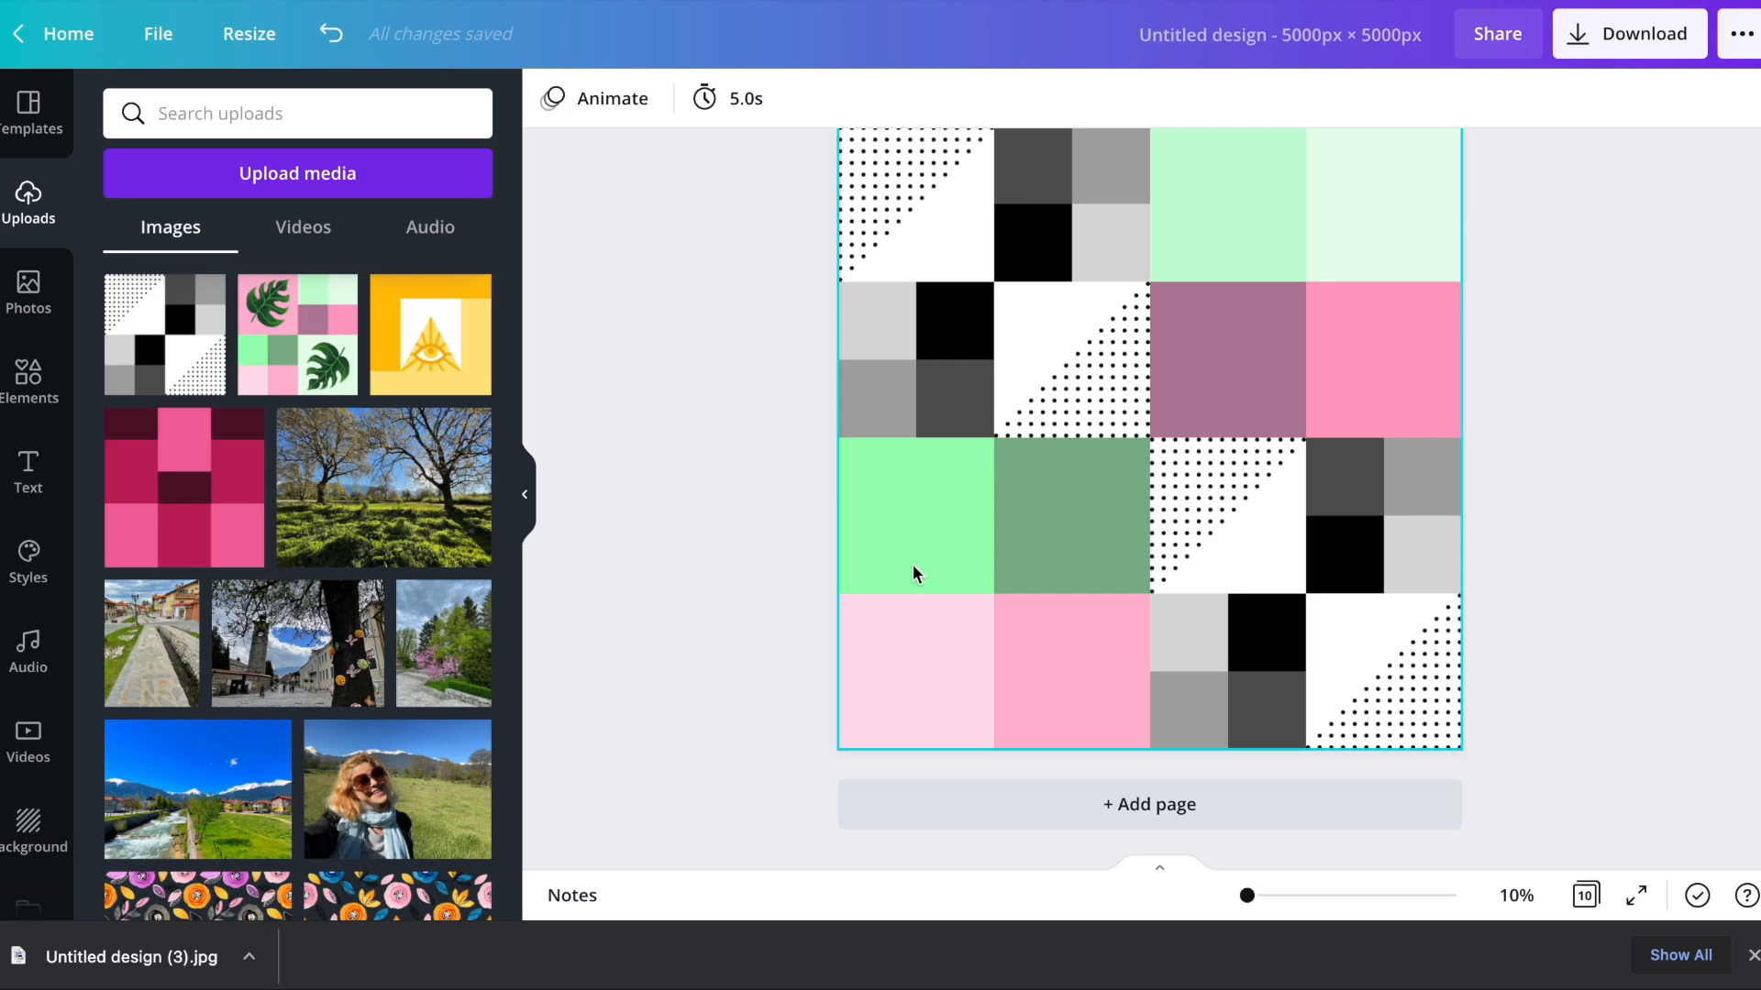
{"action": "scroll", "coordinate": [911, 569], "scroll_direction": "up", "scroll_amount": 2}
{"action": "left_click", "coordinate": [1256, 548]}
{"action": "key", "text": "ctrl+z"}
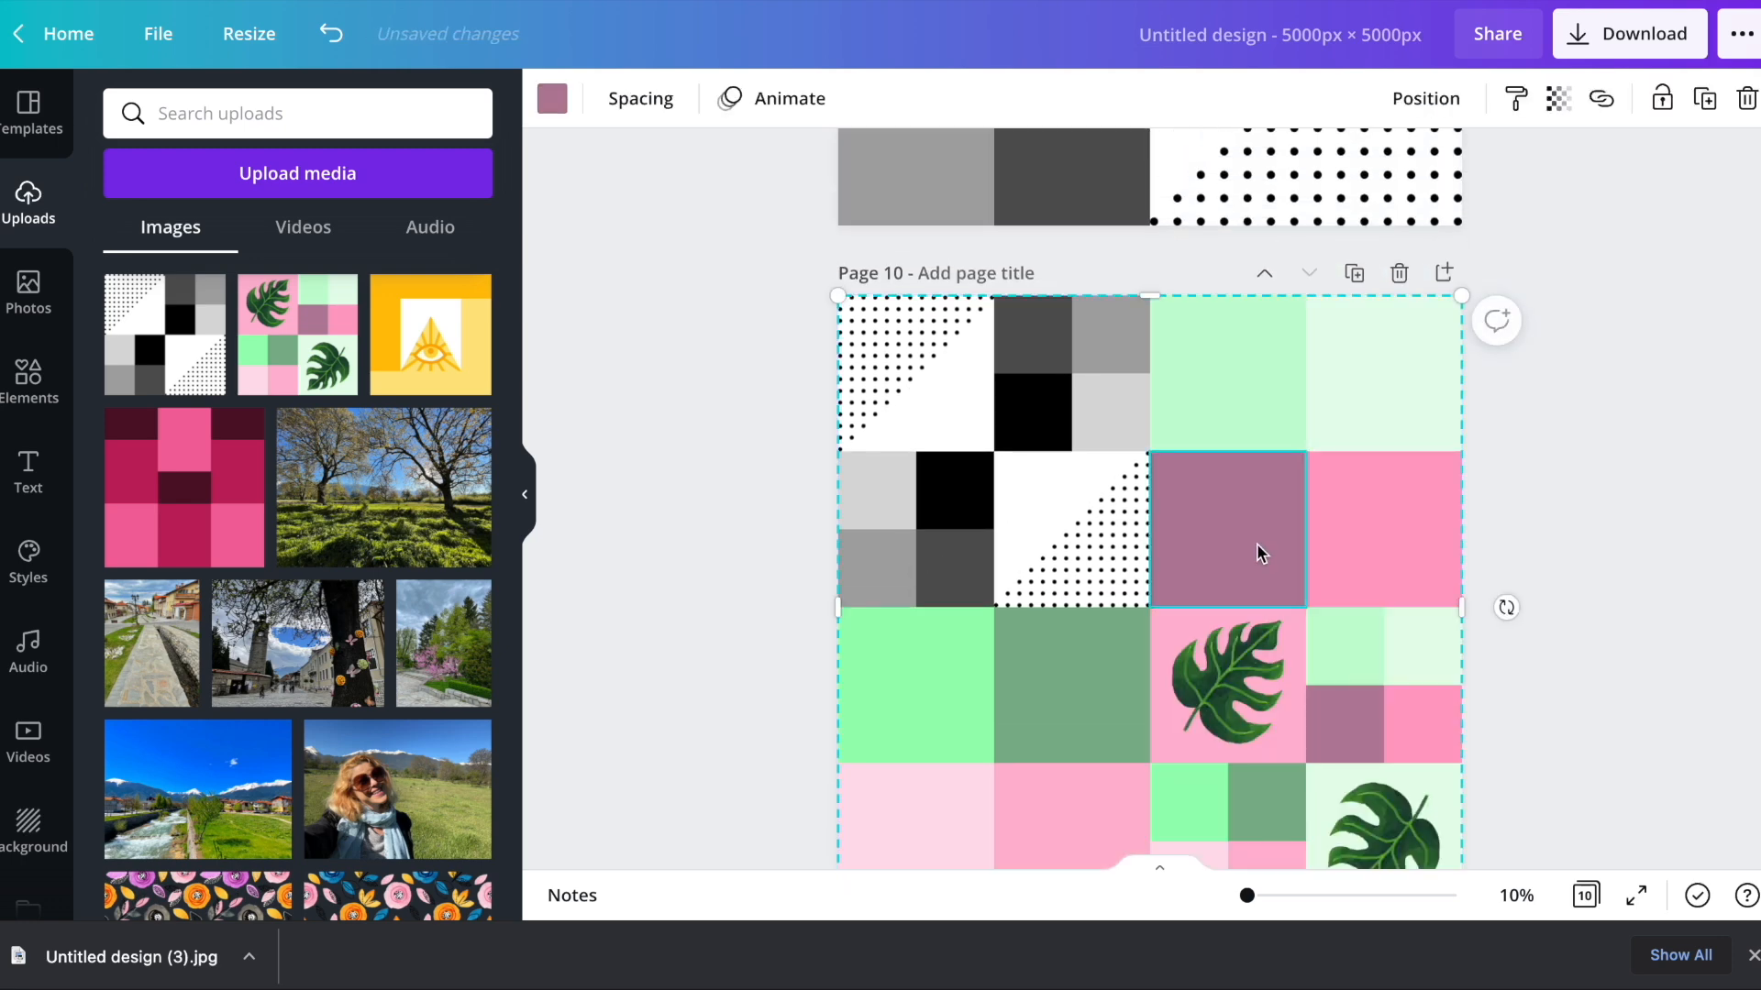
{"action": "key", "text": "ctrl+z"}
- Duplicate page 7, the page with four mirrored leaf pattern tiles
{"action": "left_click", "coordinate": [1532, 482]}
{"action": "scroll", "coordinate": [1264, 410], "scroll_direction": "up", "scroll_amount": 3}
{"action": "scroll", "coordinate": [1264, 410], "scroll_direction": "up", "scroll_amount": 15}
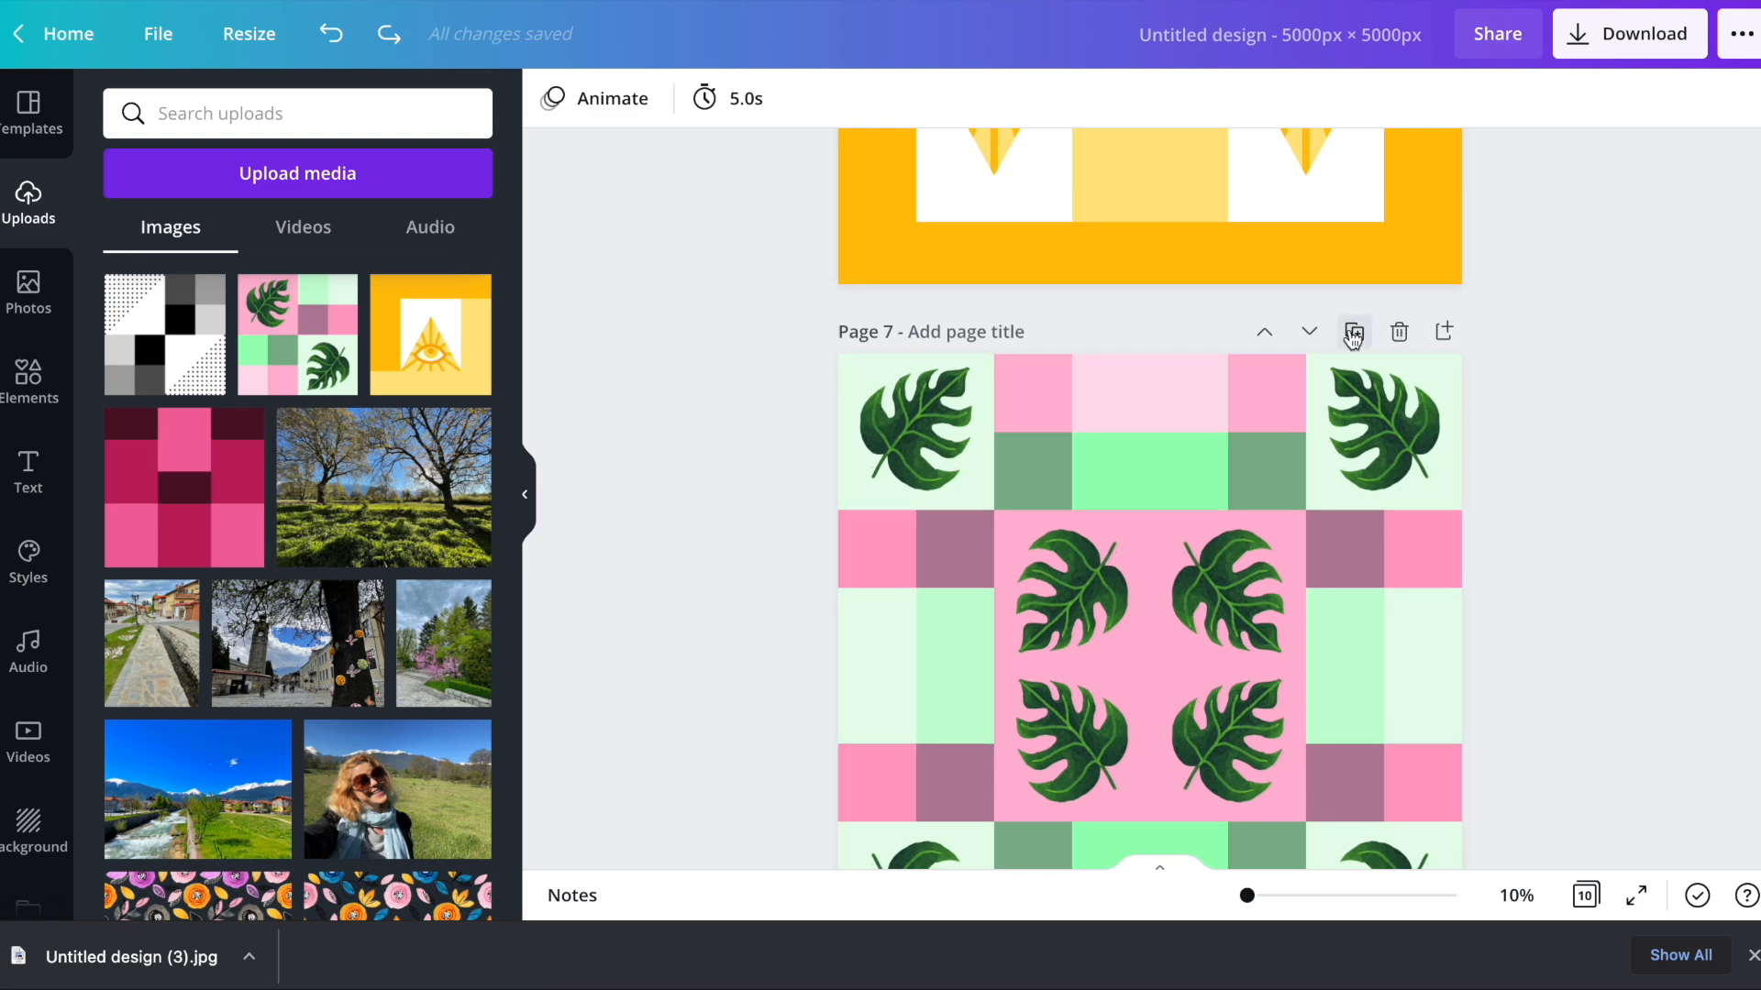
{"action": "left_click", "coordinate": [1354, 332]}
- Replace all four leaf tiles on the duplicated page with the uploaded black-and-gray dotted pattern
{"action": "left_click", "coordinate": [961, 537]}
{"action": "scroll", "coordinate": [1304, 532], "scroll_direction": "down", "scroll_amount": 3}
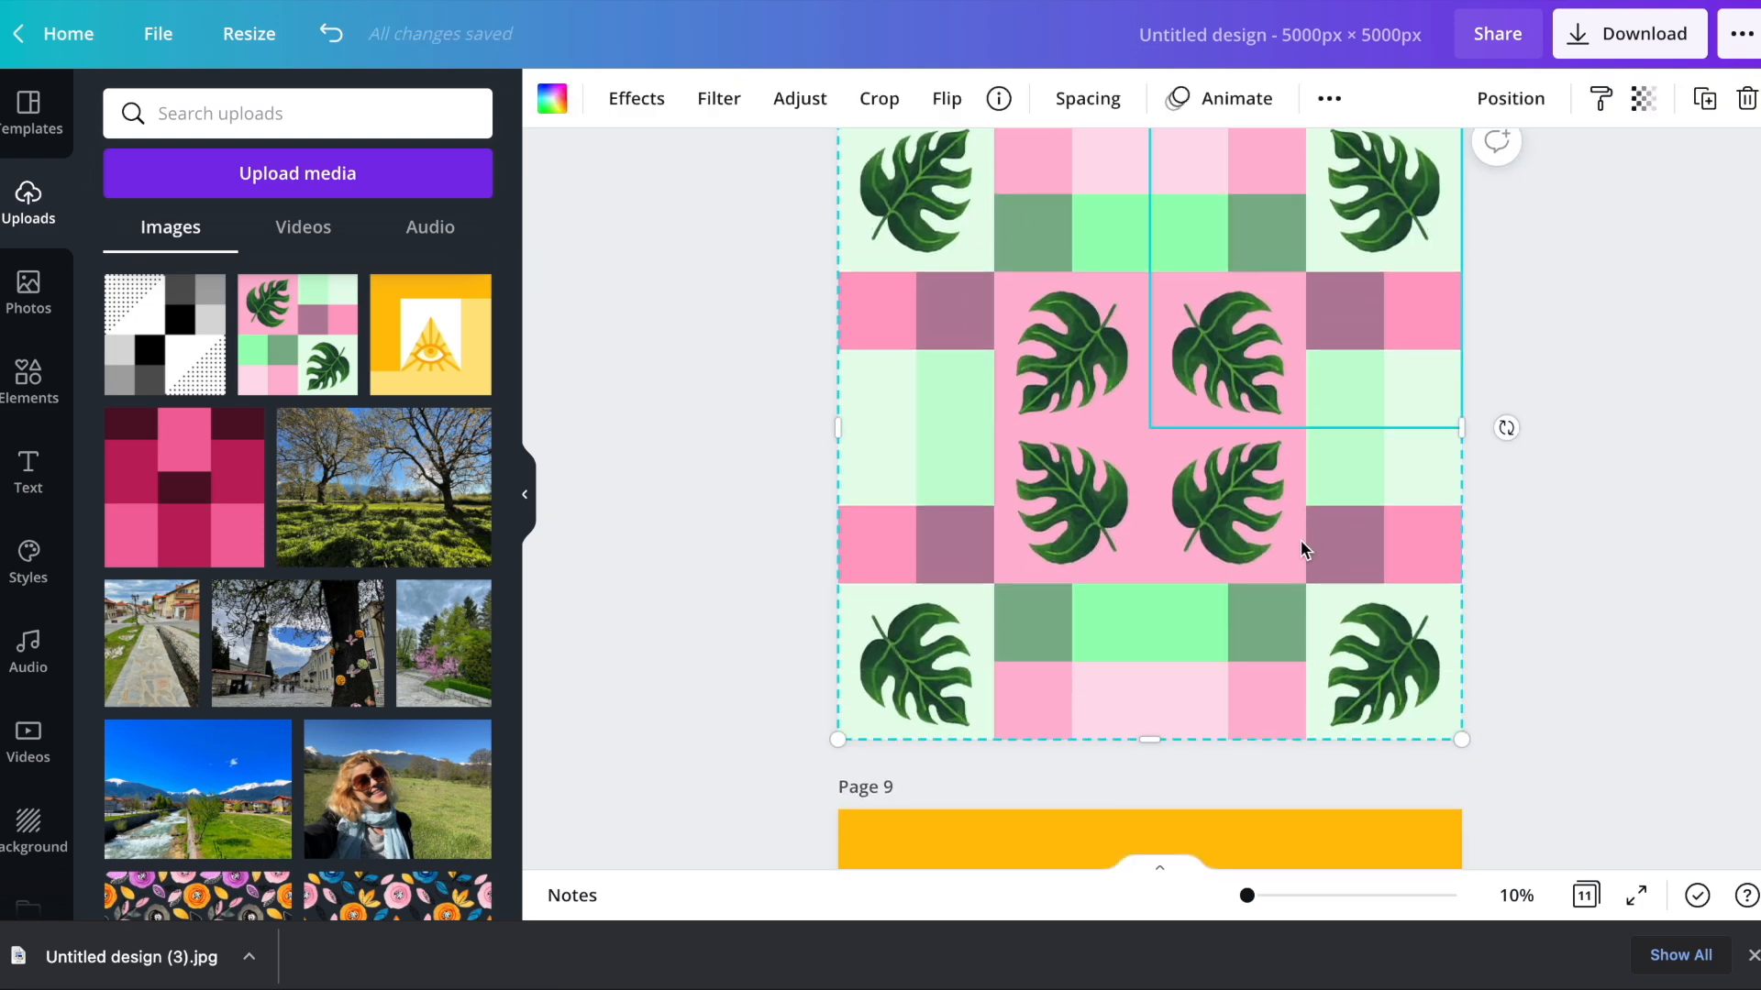
{"action": "left_click", "coordinate": [165, 335]}
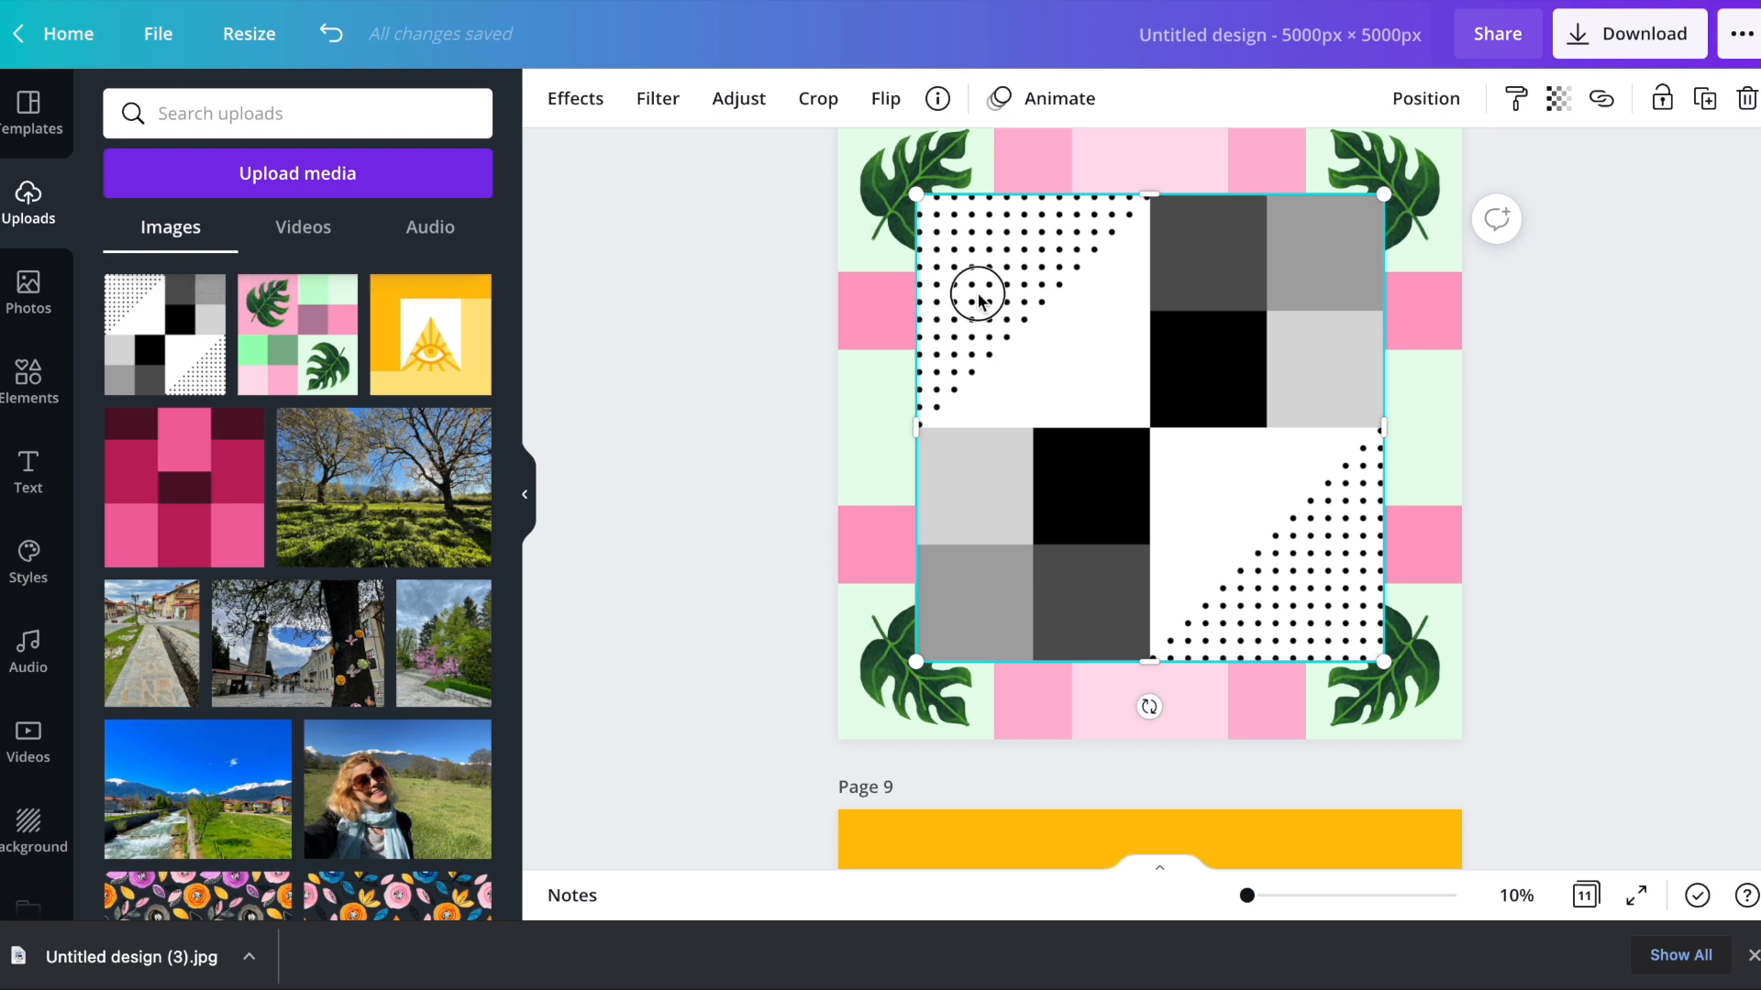
{"action": "key", "text": "Delete"}
{"action": "left_click_drag", "start_coordinate": [137, 346], "coordinate": [1290, 283]}
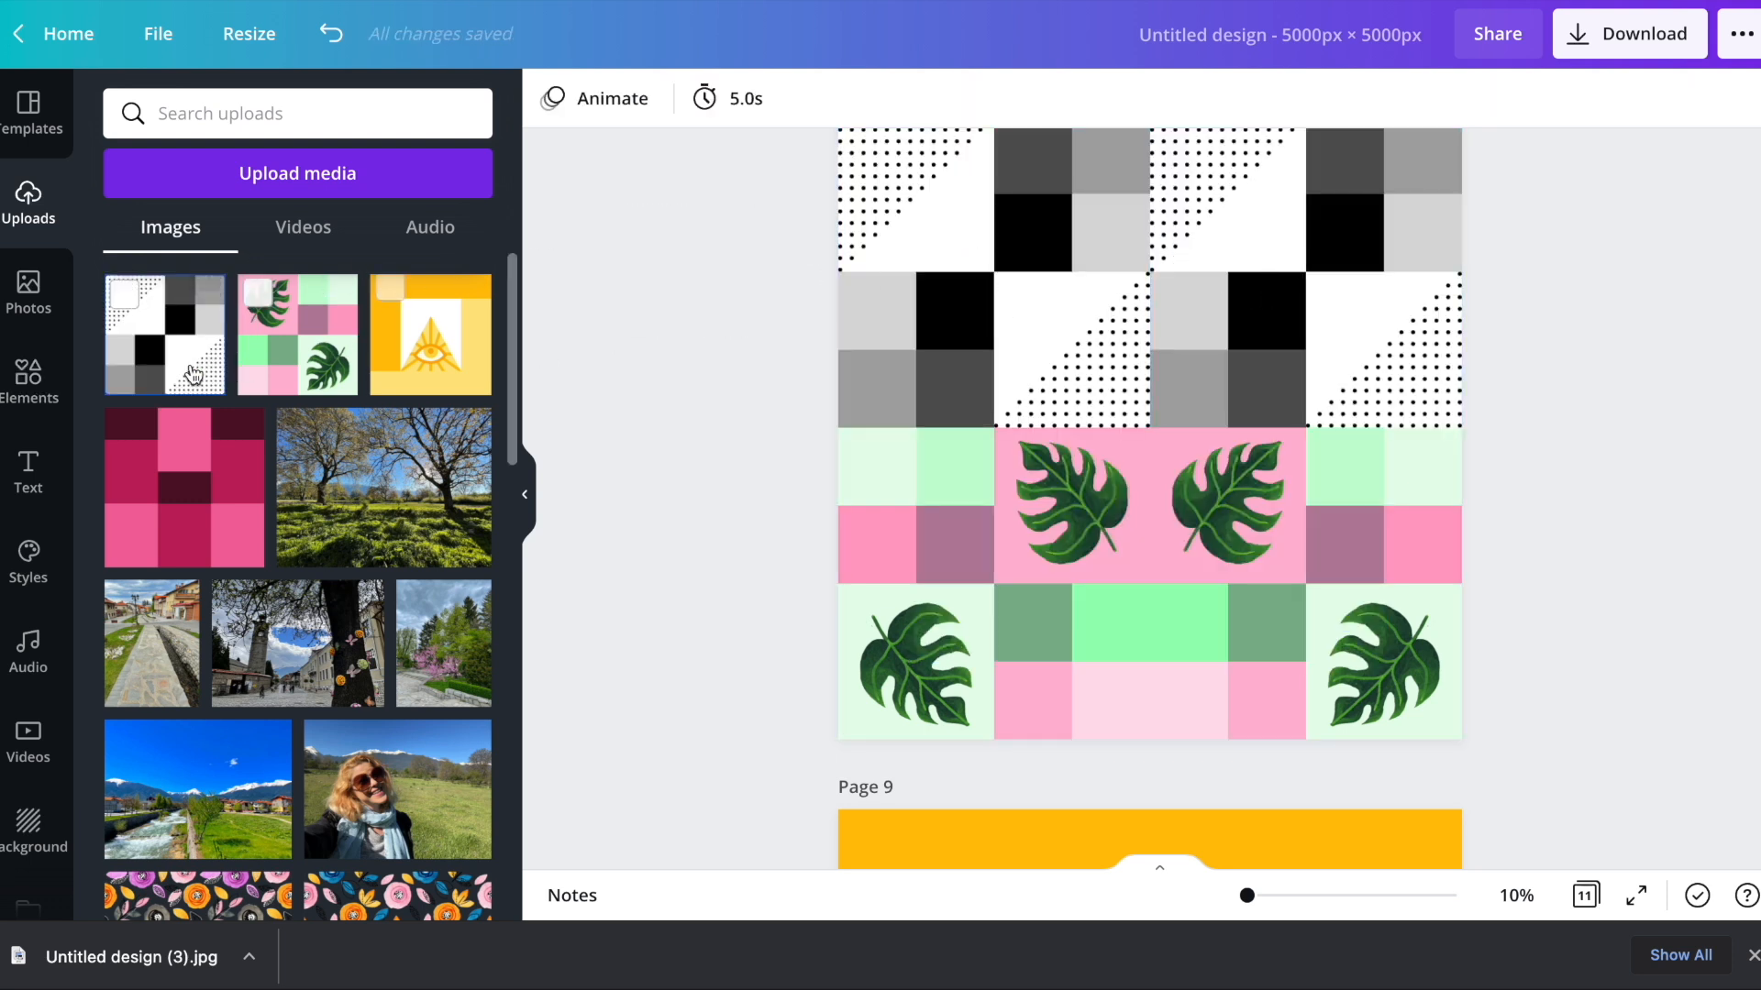
{"action": "left_click_drag", "start_coordinate": [229, 376], "coordinate": [918, 587]}
{"action": "left_click_drag", "start_coordinate": [165, 335], "coordinate": [1266, 558]}
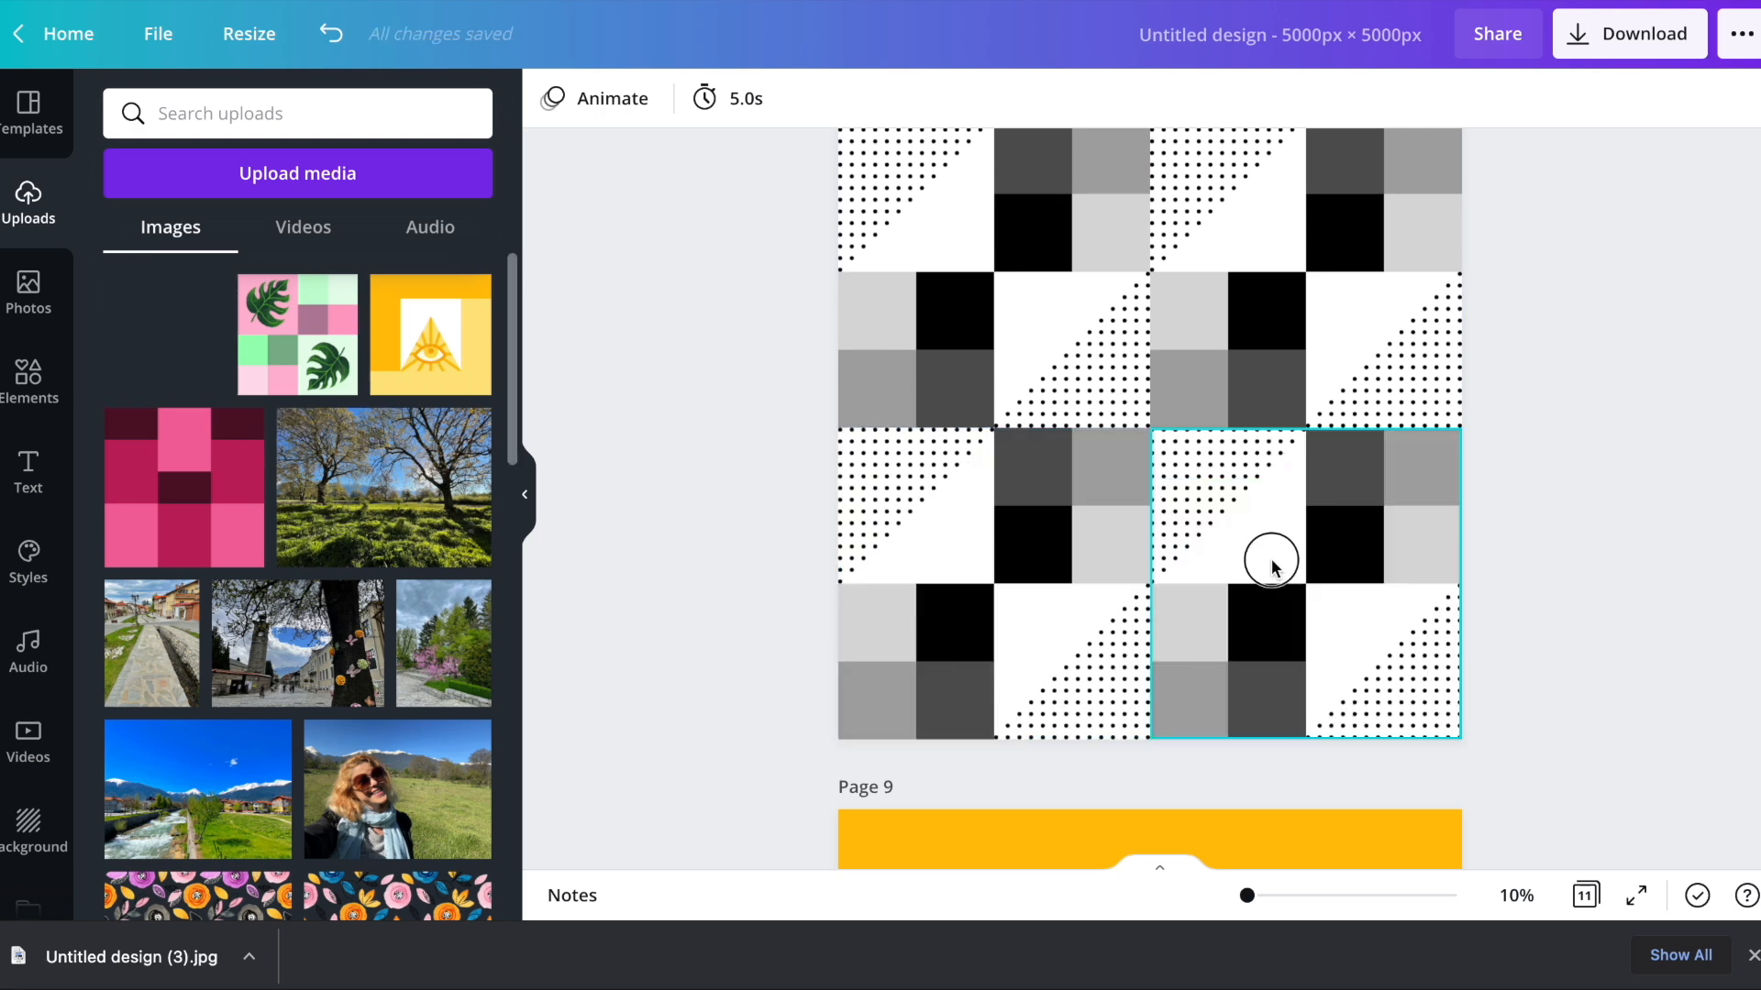
- Flip page 8's upper-right and lower-left pattern tiles horizontally so the dots form a diamond in the center
{"action": "scroll", "coordinate": [1612, 530], "scroll_direction": "down", "scroll_amount": 10}
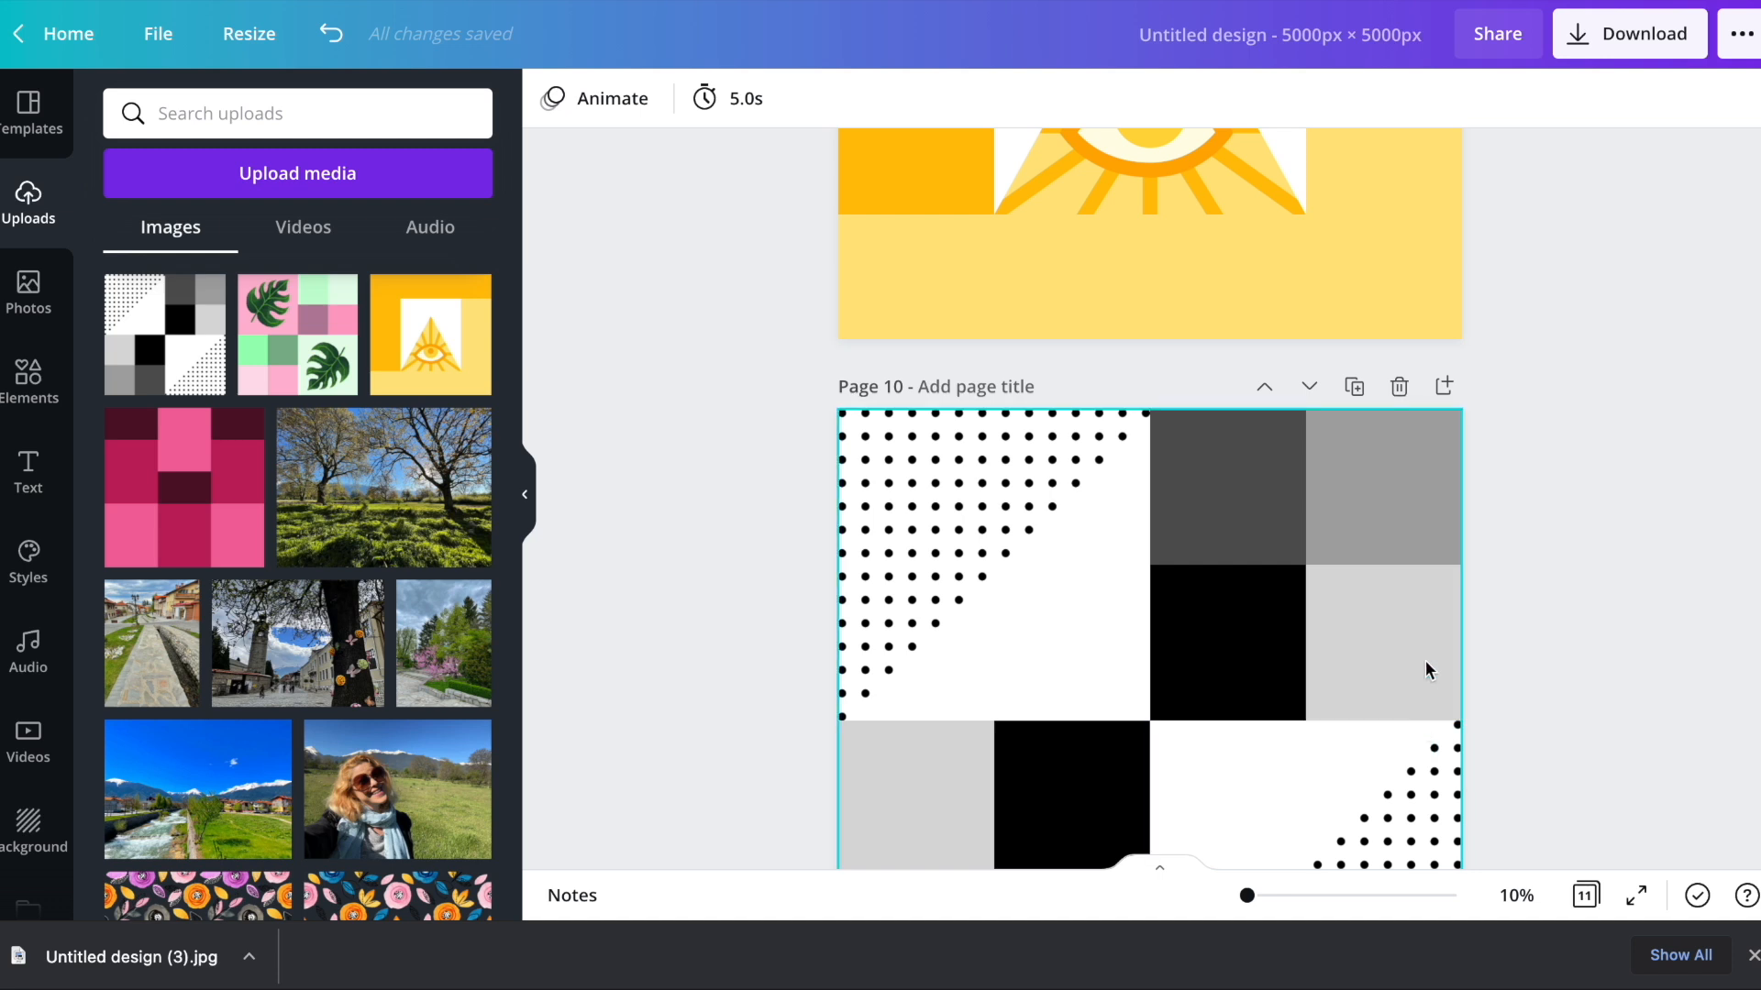
{"action": "scroll", "coordinate": [1552, 537], "scroll_direction": "up", "scroll_amount": 10}
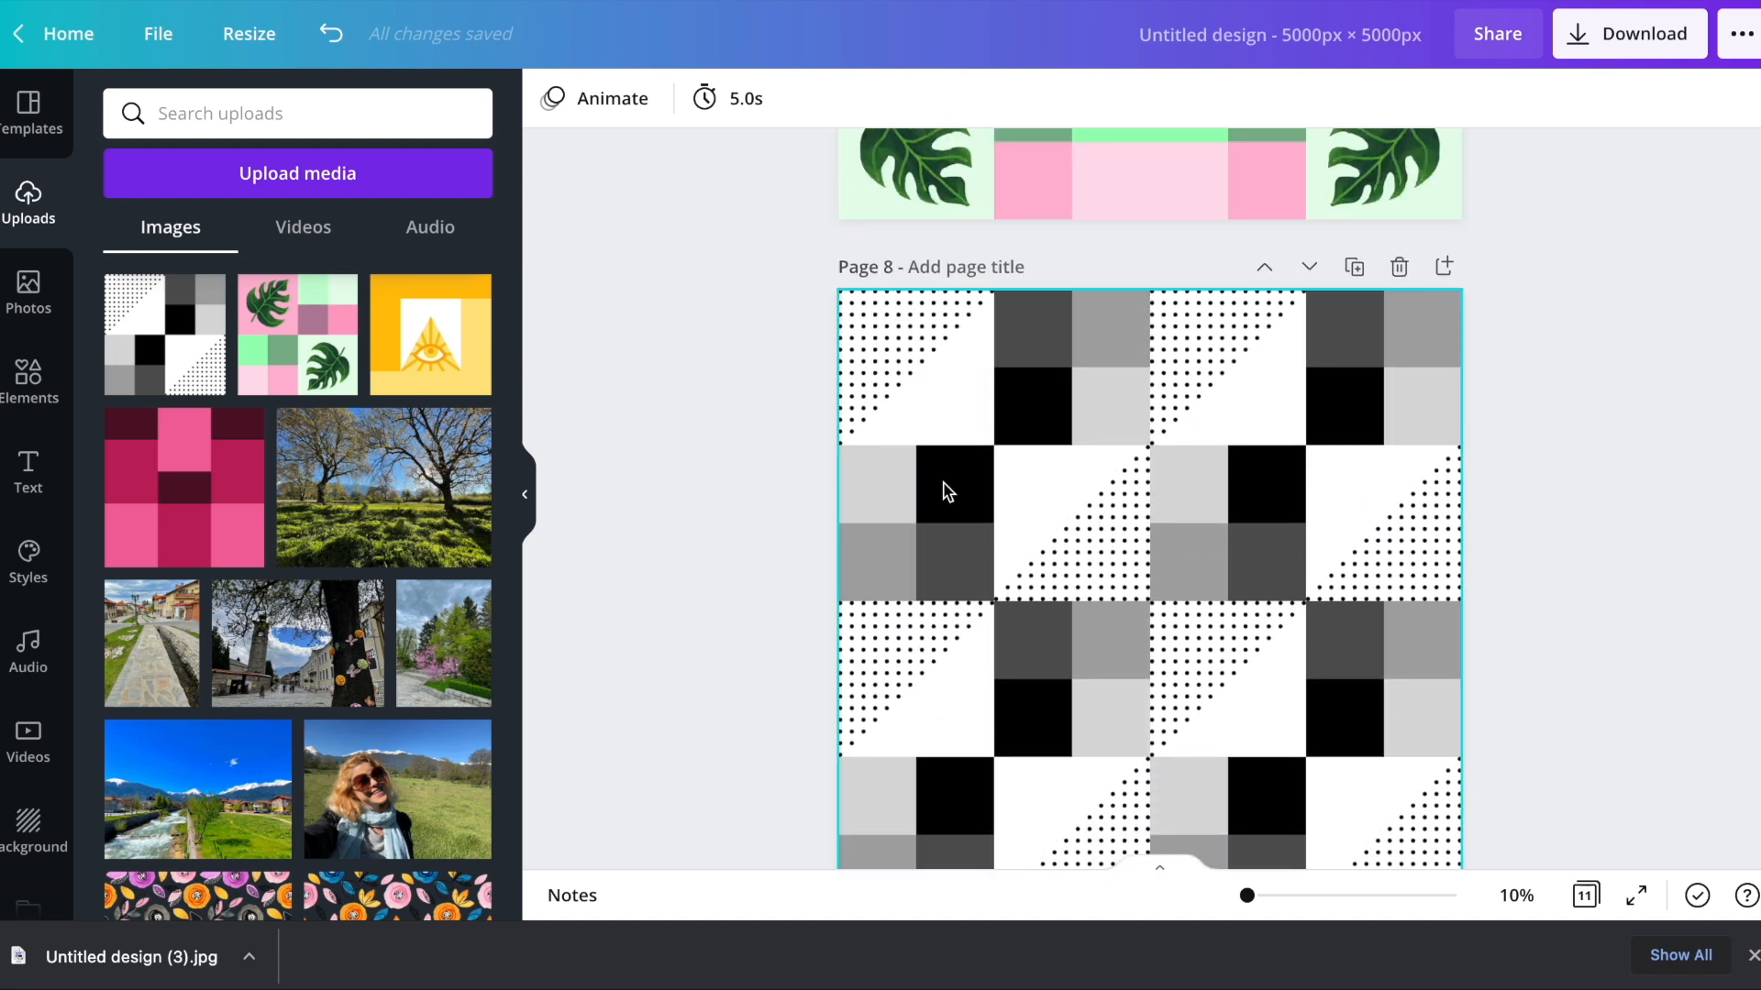
{"action": "left_click", "coordinate": [1313, 461]}
{"action": "left_click", "coordinate": [947, 101]}
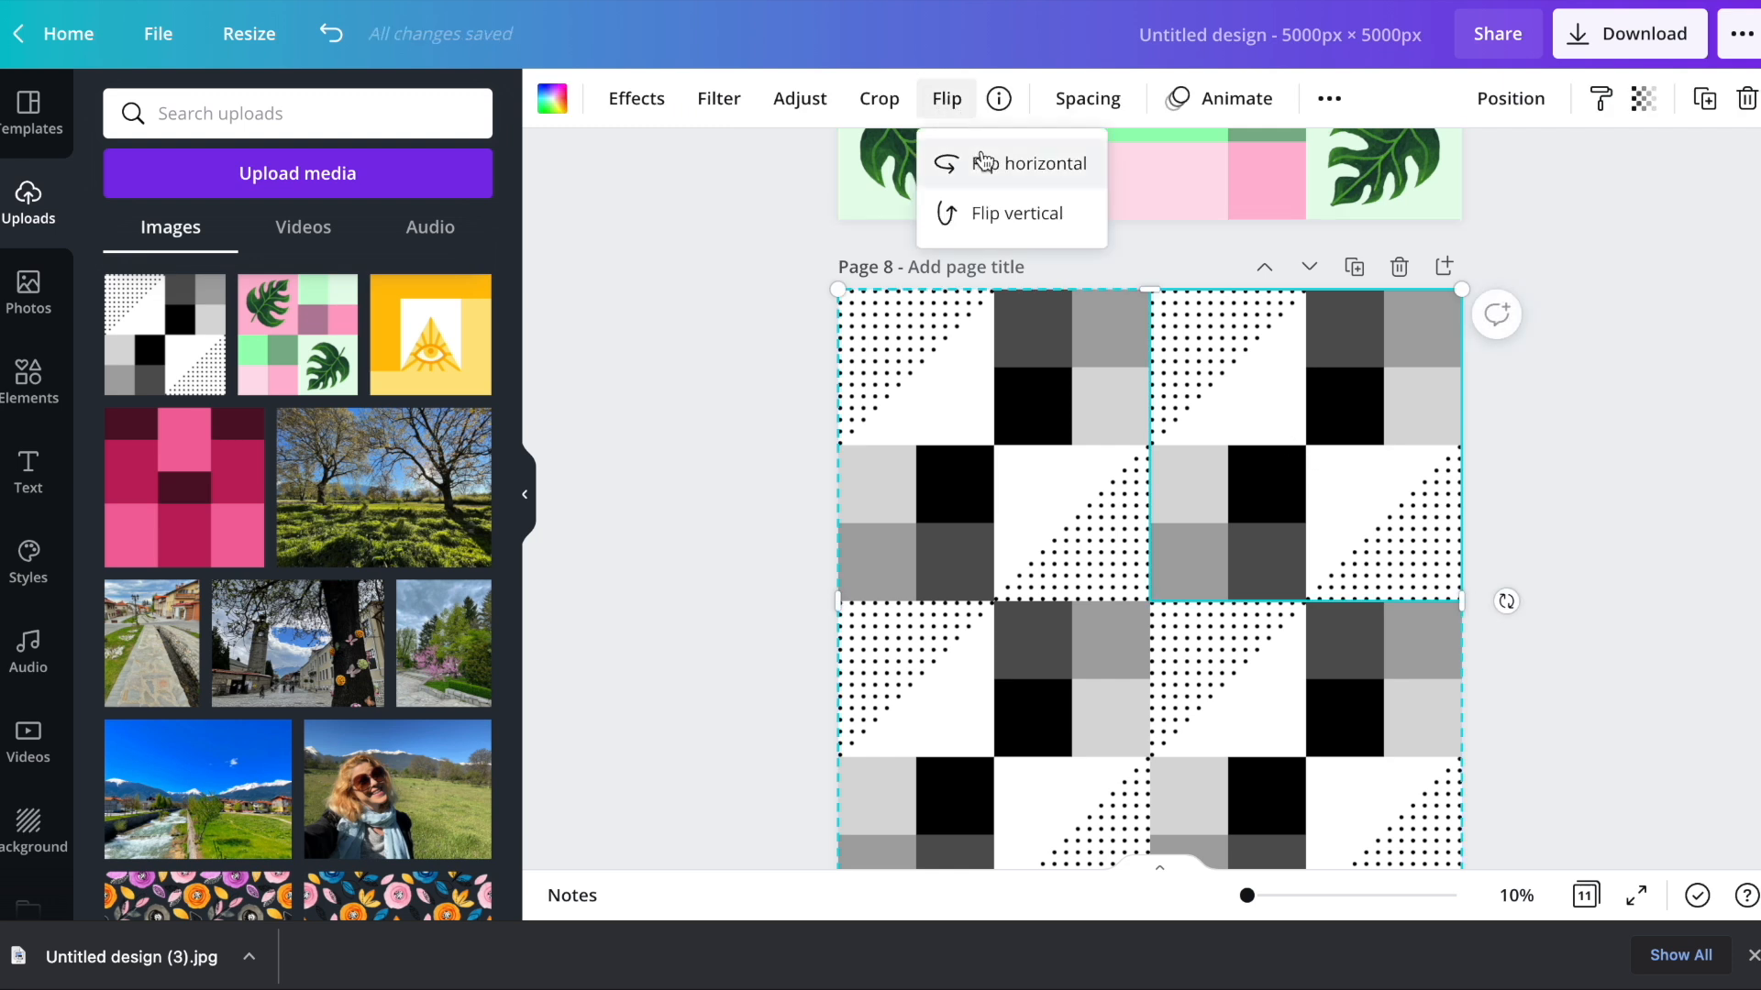
{"action": "left_click", "coordinate": [972, 164]}
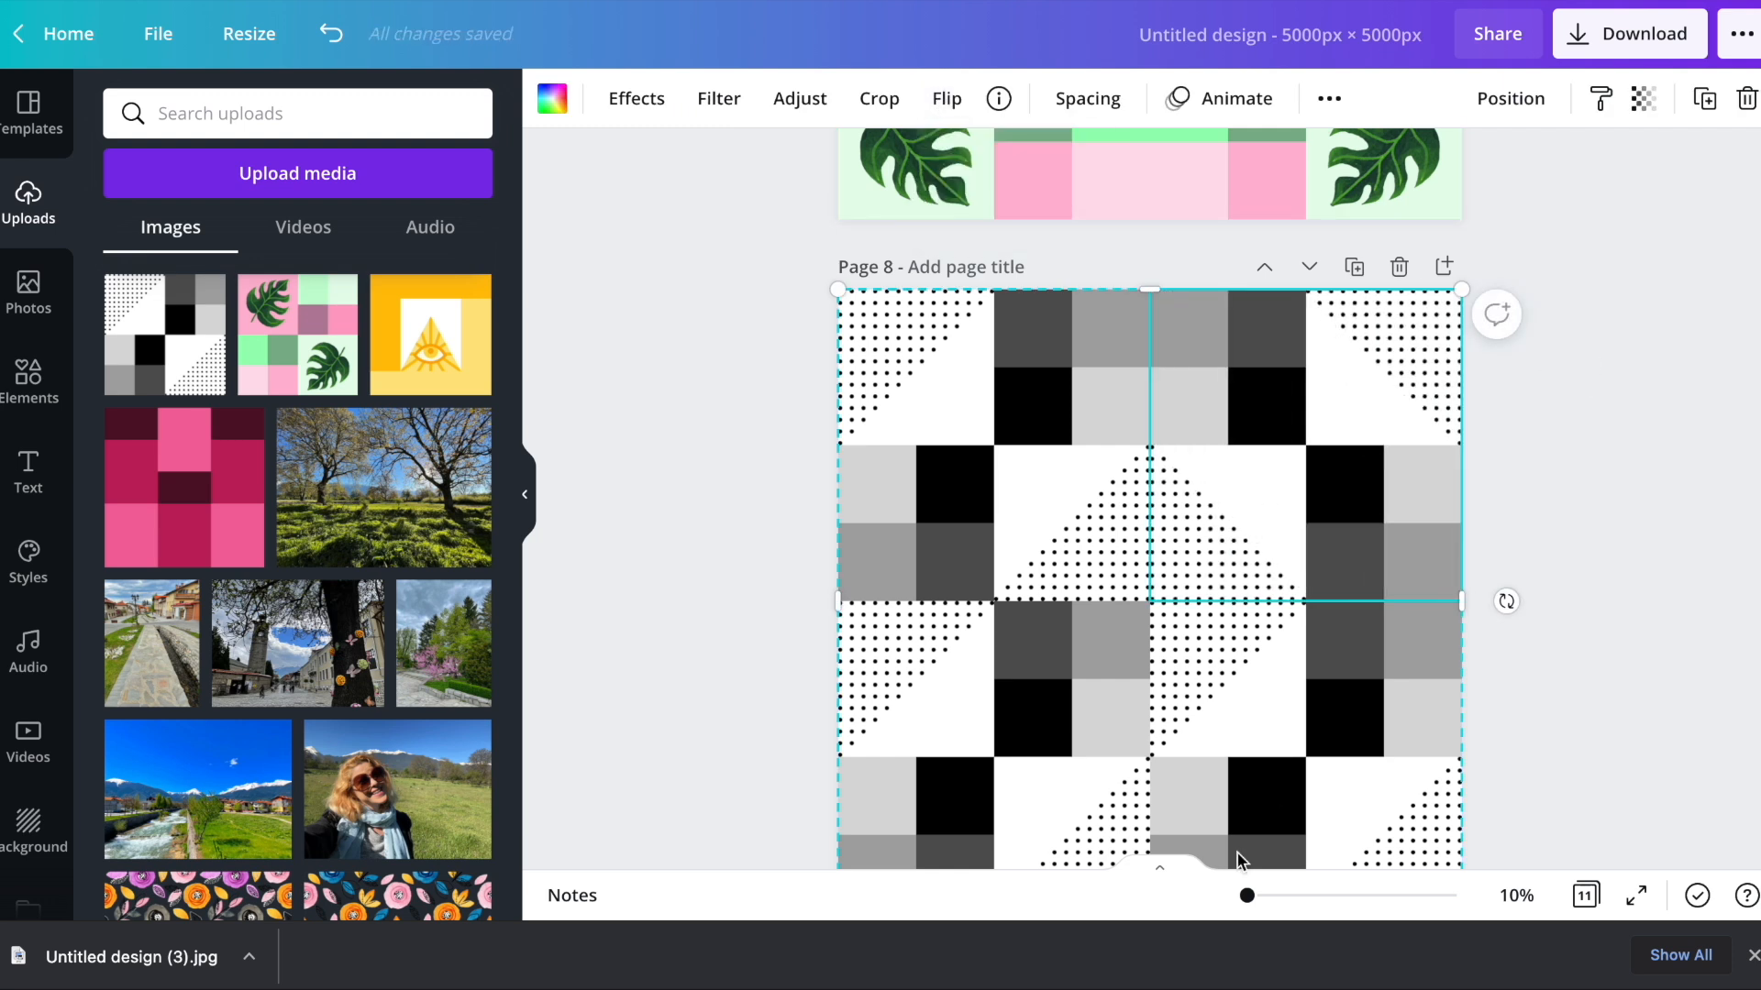
{"action": "left_click", "coordinate": [1019, 676]}
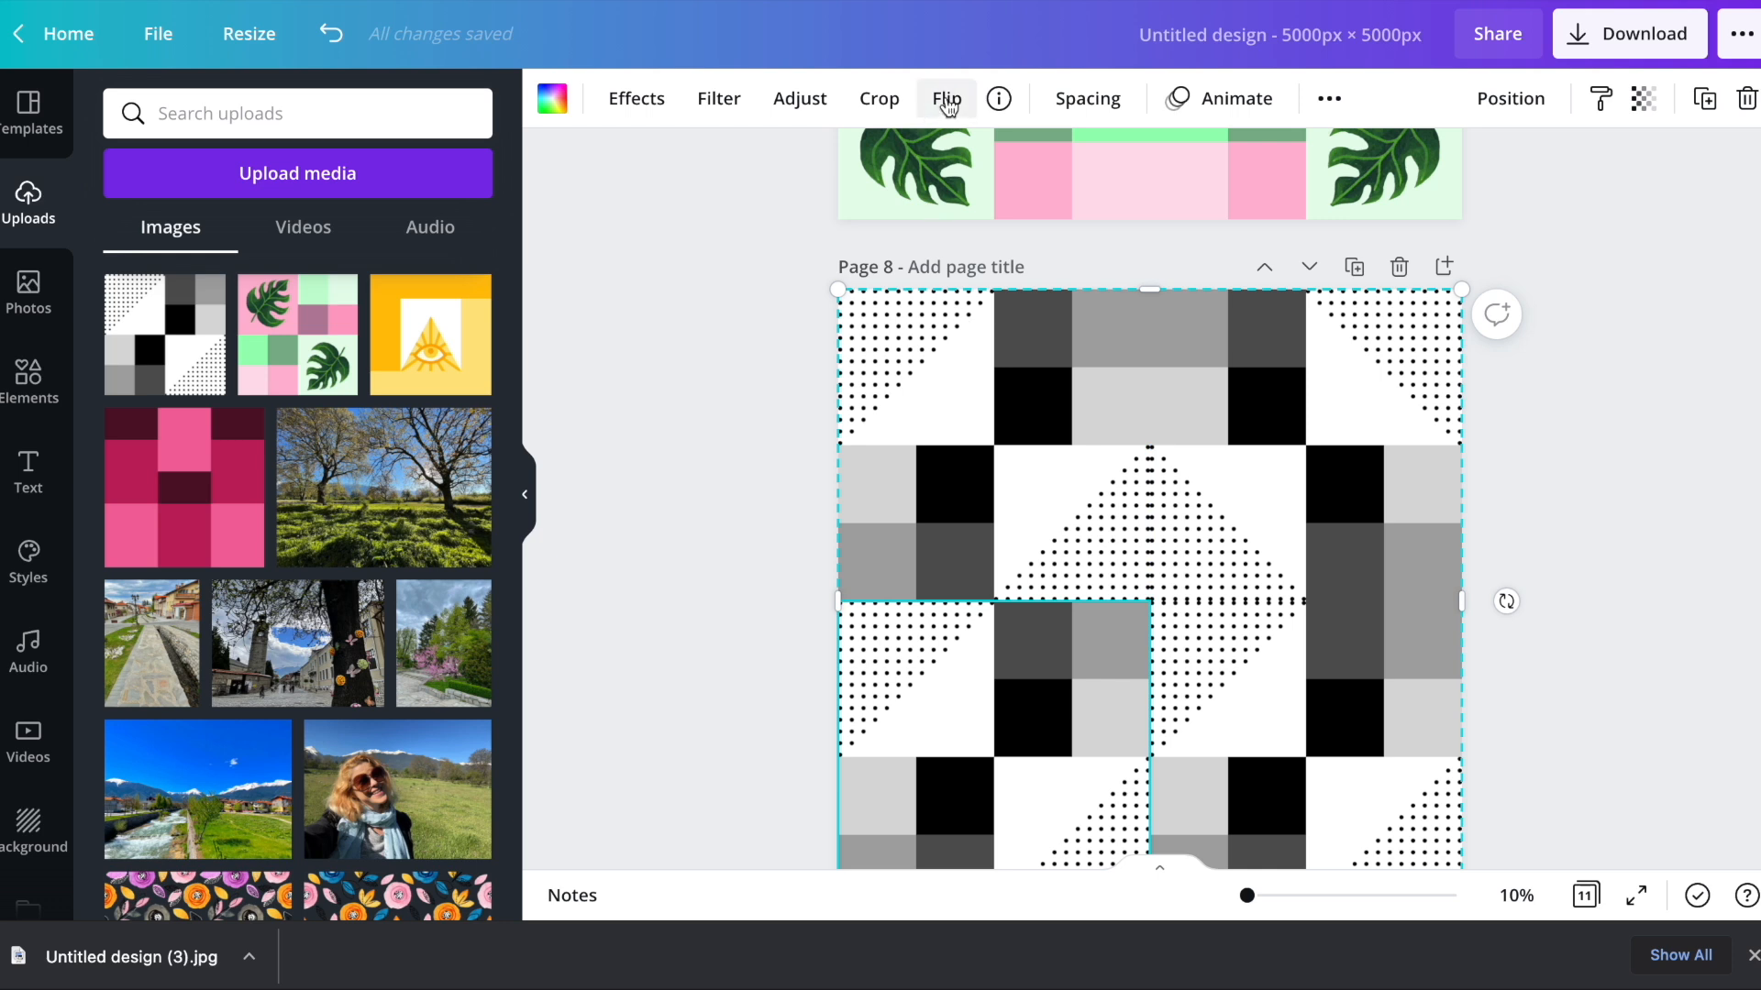
{"action": "left_click", "coordinate": [947, 101]}
{"action": "left_click", "coordinate": [993, 182]}
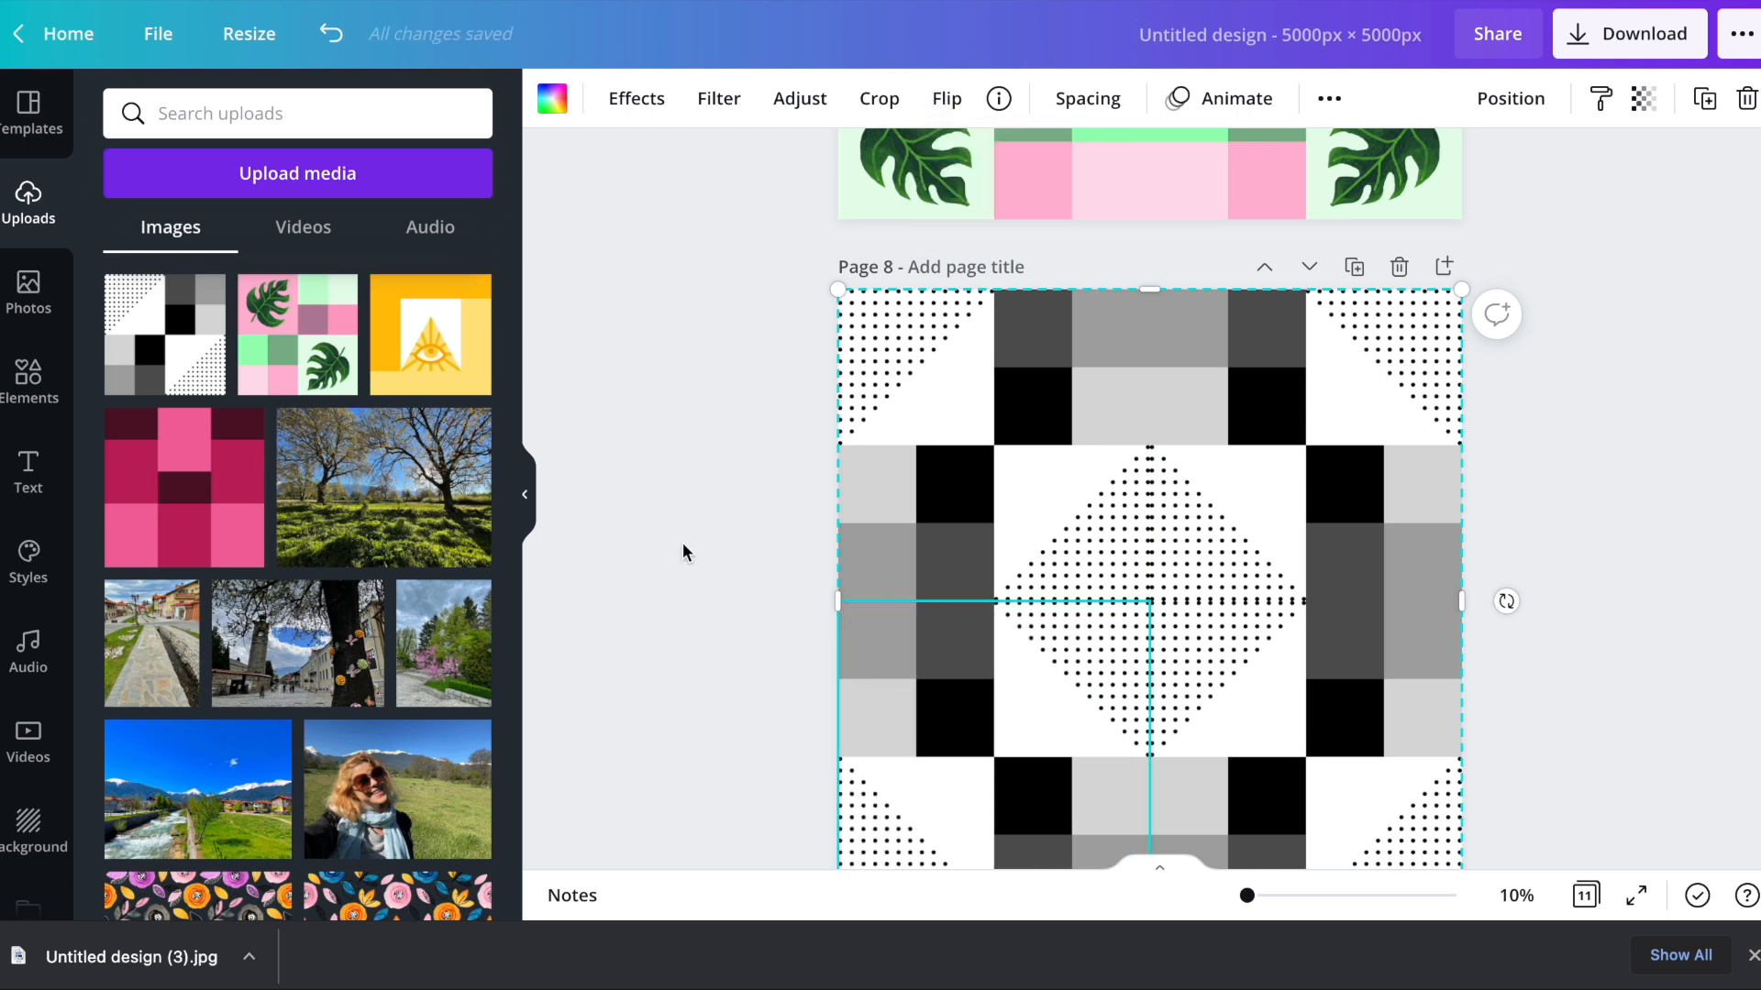
{"action": "left_click", "coordinate": [709, 650]}
- Delete both dotted triangles from the white cells of the grayscale pattern on page 10
{"action": "scroll", "coordinate": [1486, 572], "scroll_direction": "down", "scroll_amount": 2}
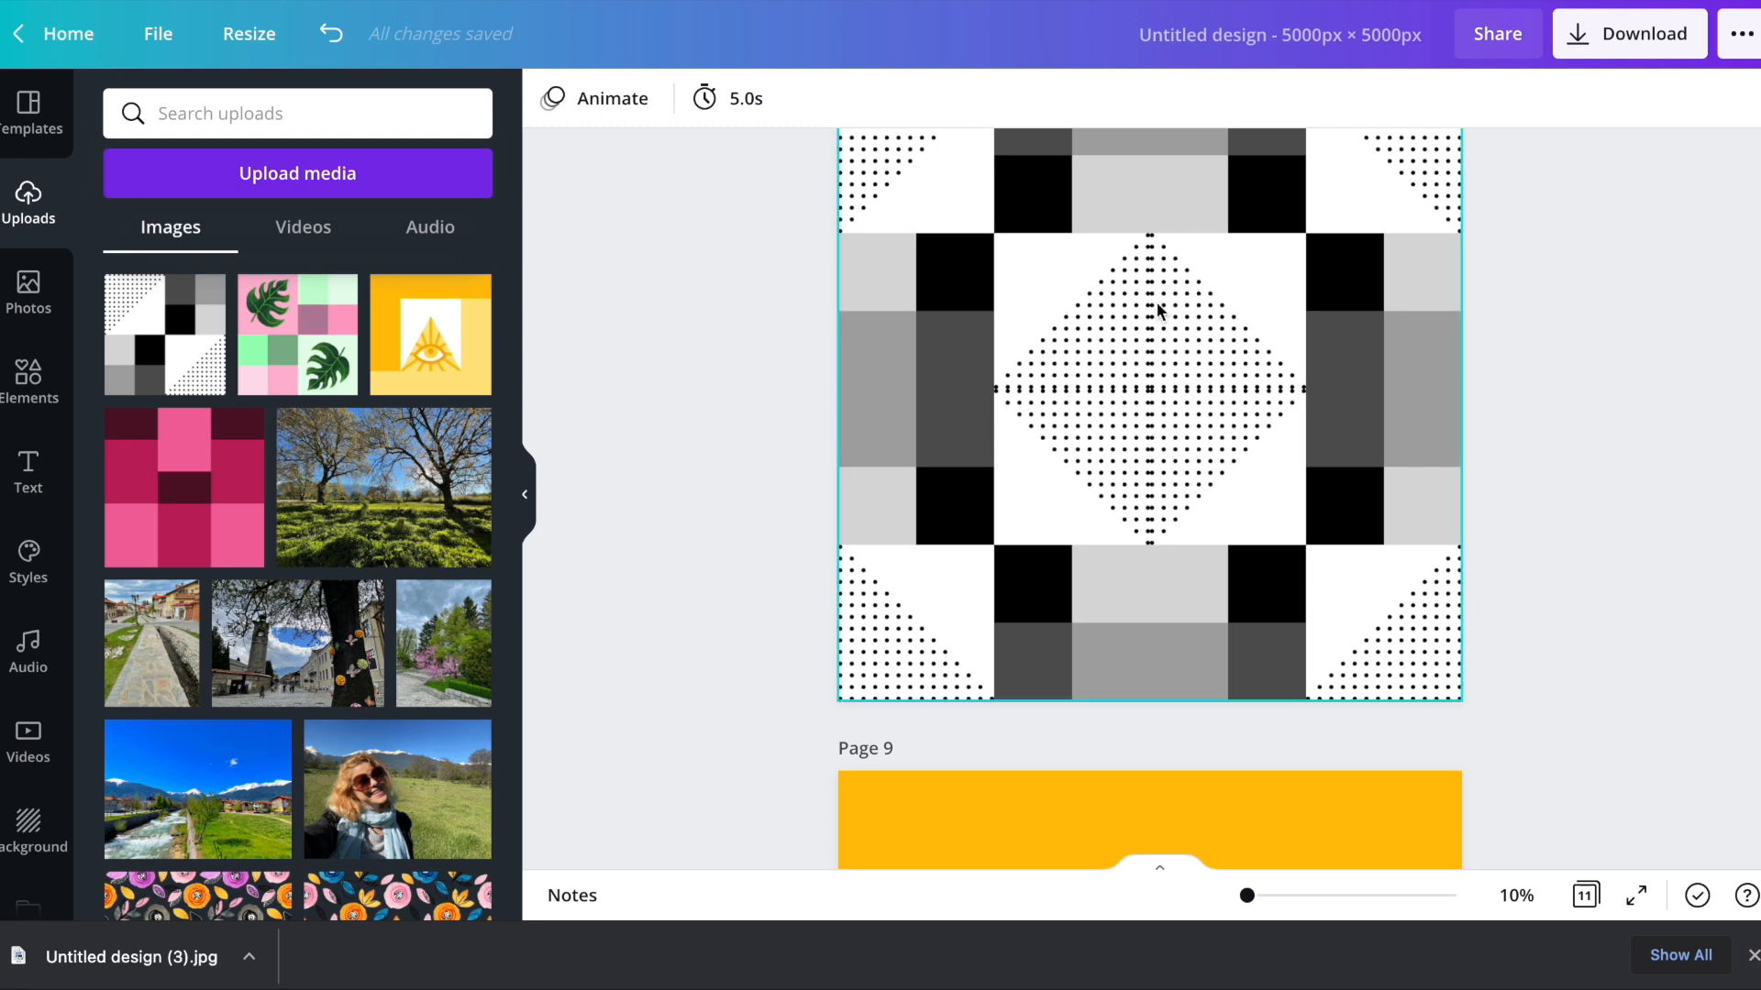
{"action": "scroll", "coordinate": [1152, 308], "scroll_direction": "down", "scroll_amount": 15}
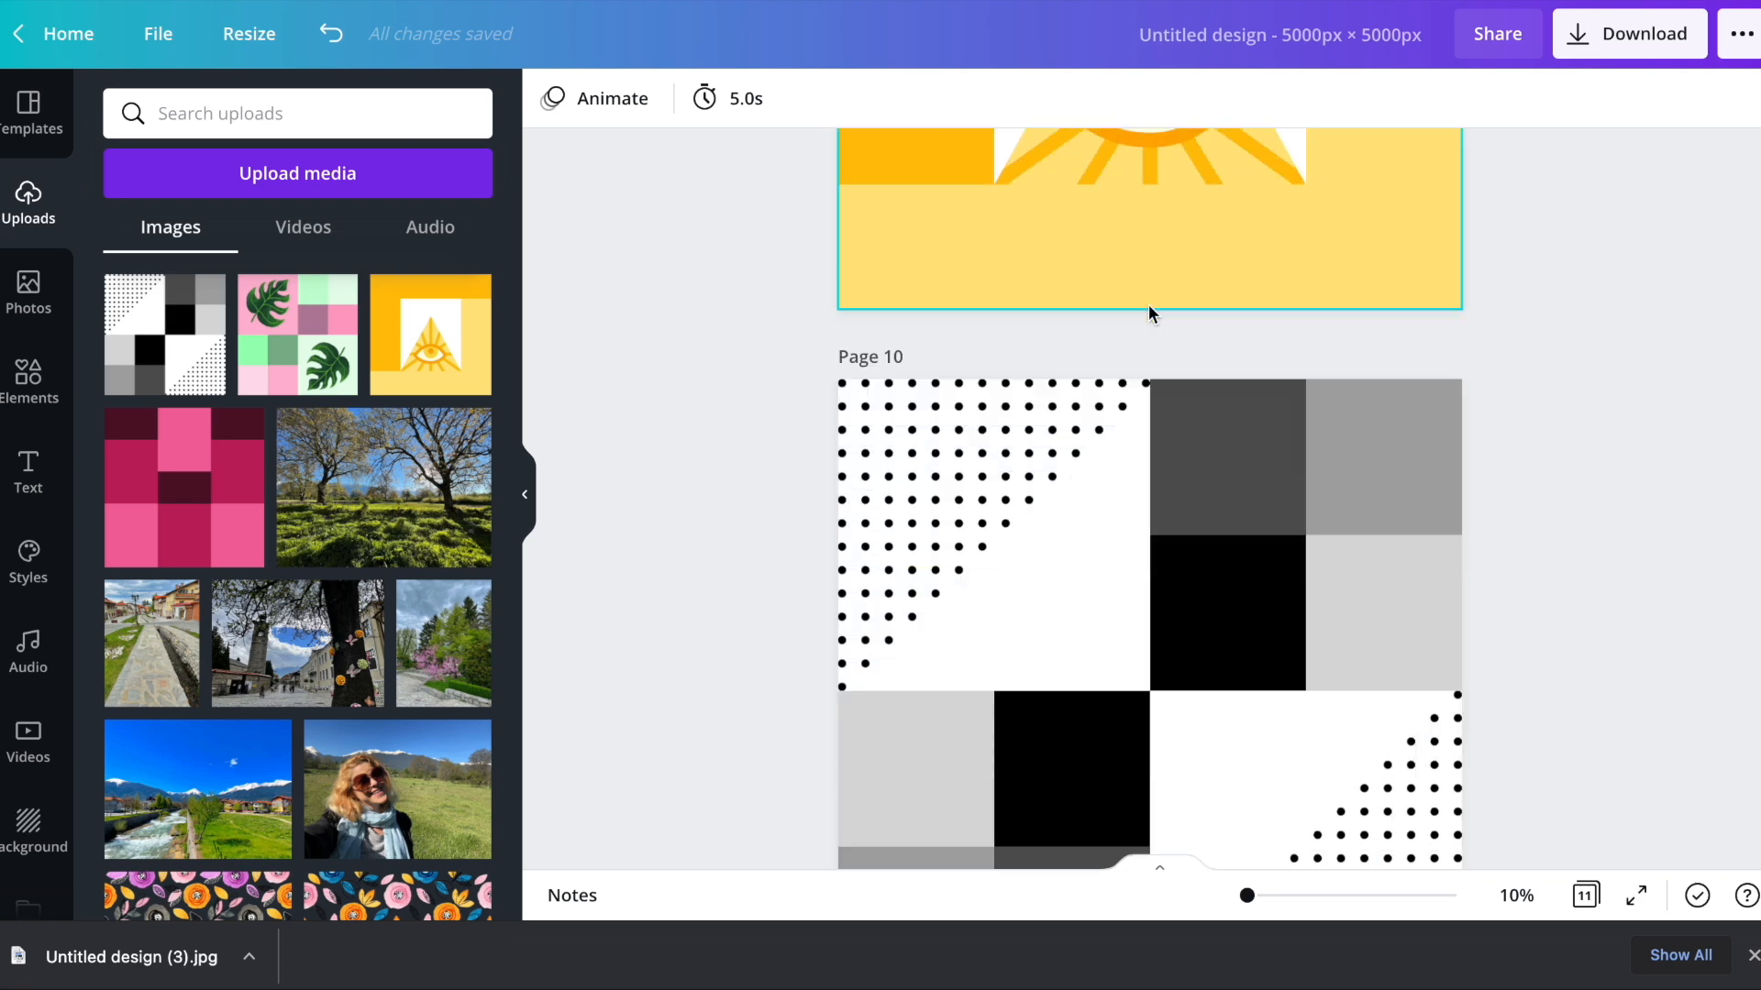
{"action": "scroll", "coordinate": [1152, 314], "scroll_direction": "down", "scroll_amount": 3}
{"action": "scroll", "coordinate": [1163, 524], "scroll_direction": "up", "scroll_amount": 4}
{"action": "left_click", "coordinate": [936, 396]}
{"action": "key", "text": "Delete"}
{"action": "left_click", "coordinate": [1317, 783]}
{"action": "key", "text": "Delete"}
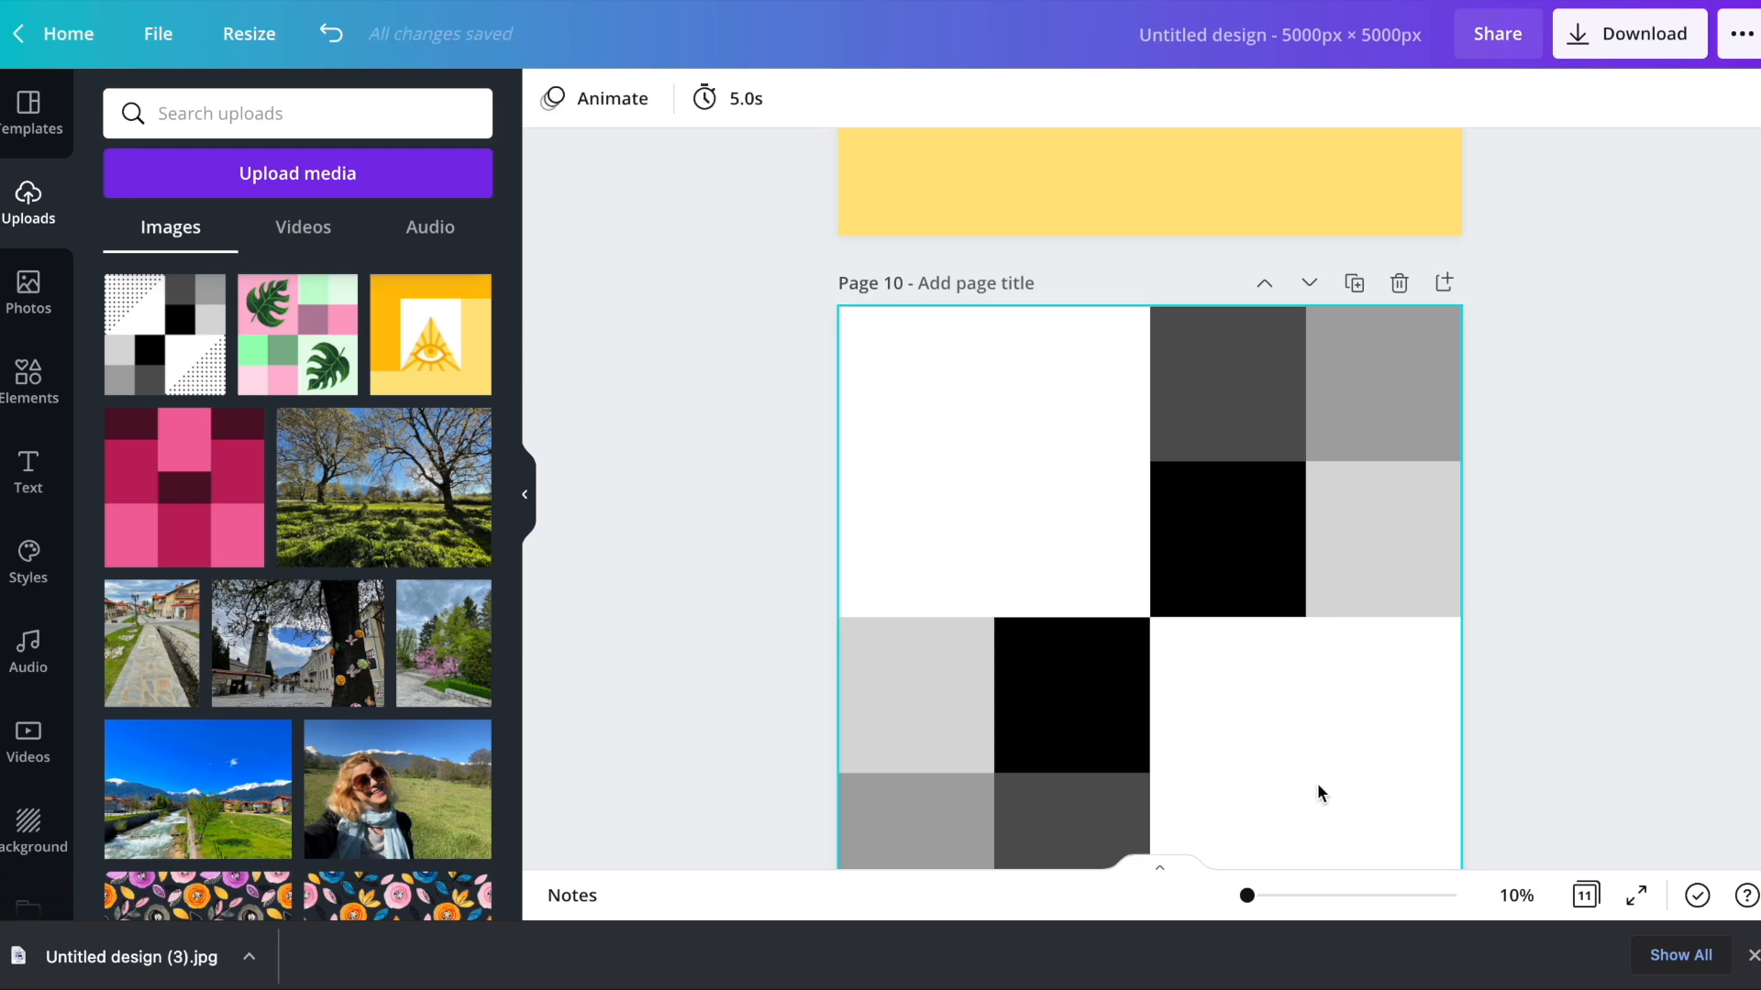
- Search the elements for "triangle" and add the solid right-angled triangle to page 10
{"action": "left_click", "coordinate": [27, 372]}
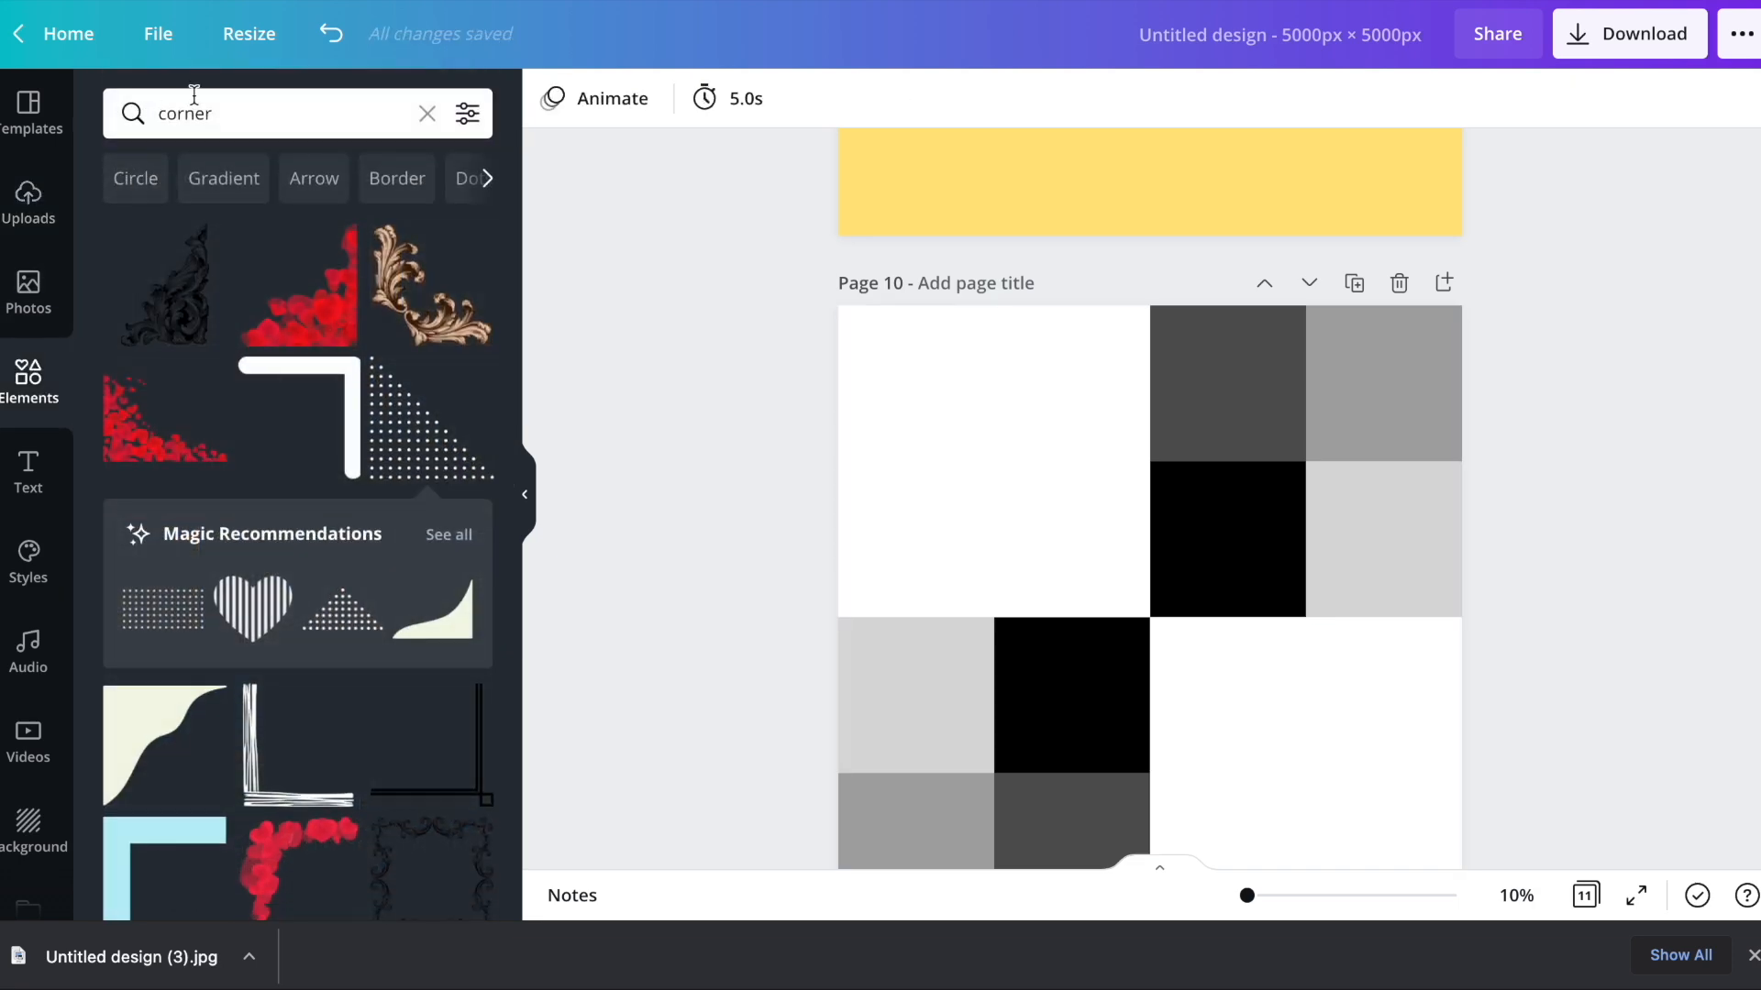
{"action": "left_click", "coordinate": [194, 95]}
{"action": "type", "text": "tria"}
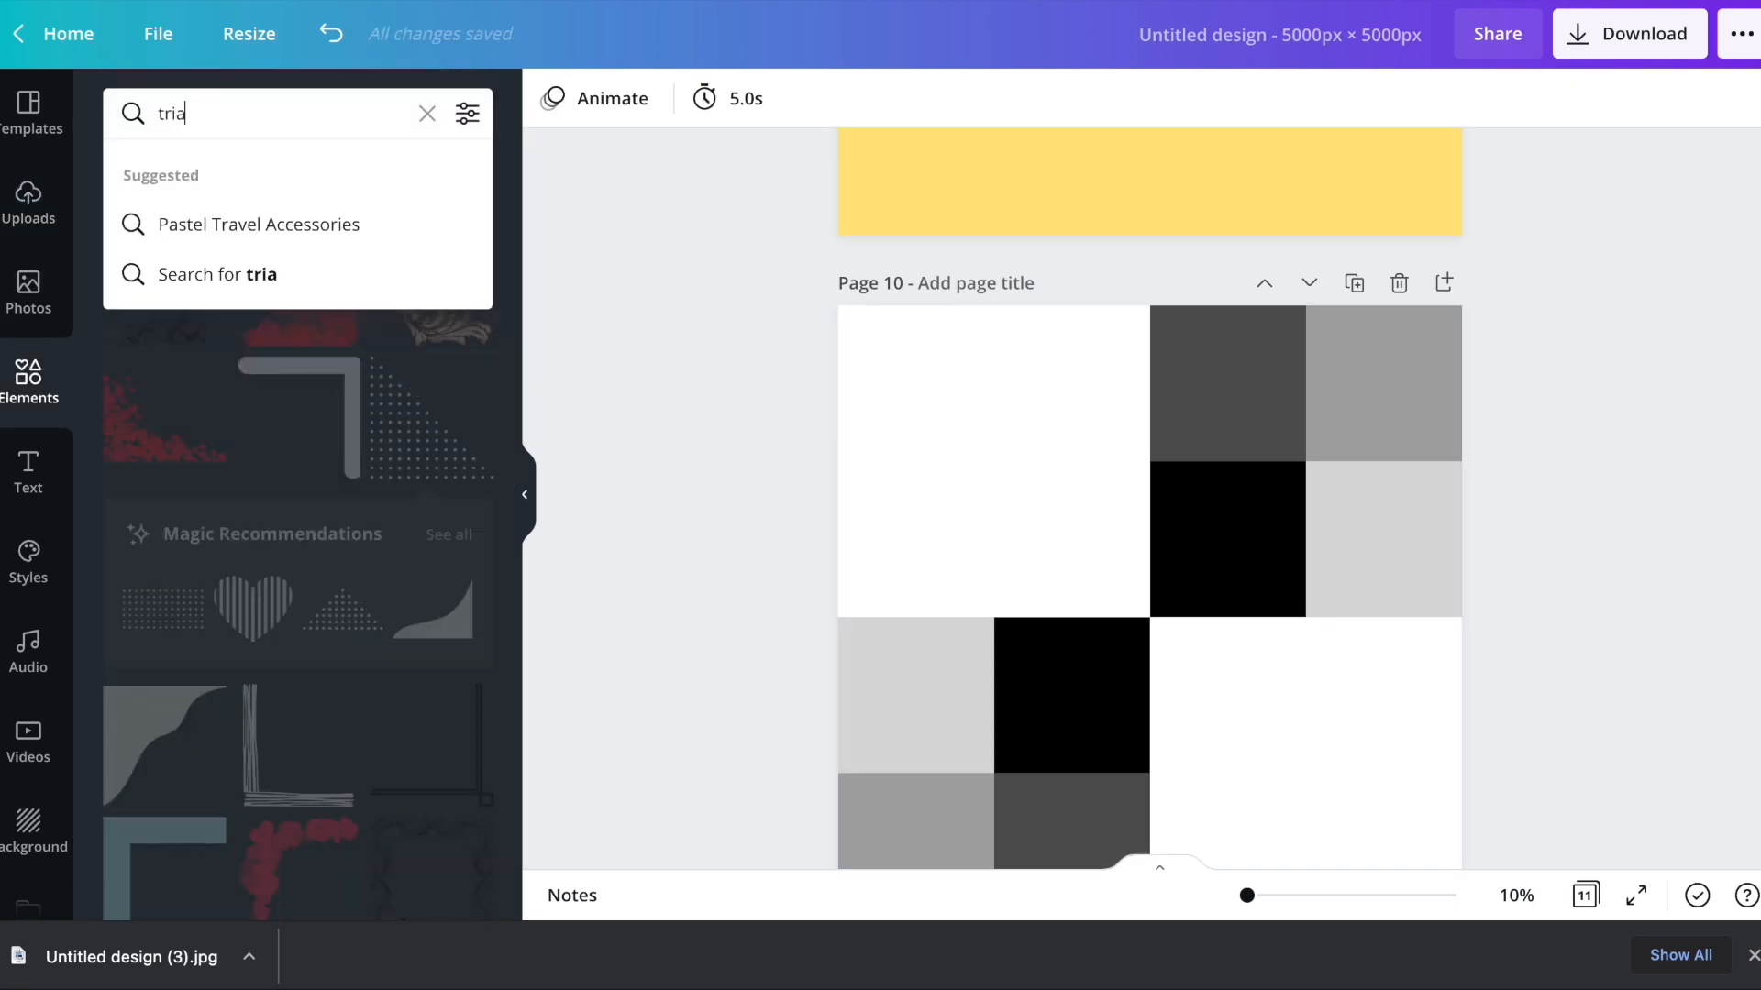
{"action": "type", "text": "ngle"}
{"action": "key", "text": "Return"}
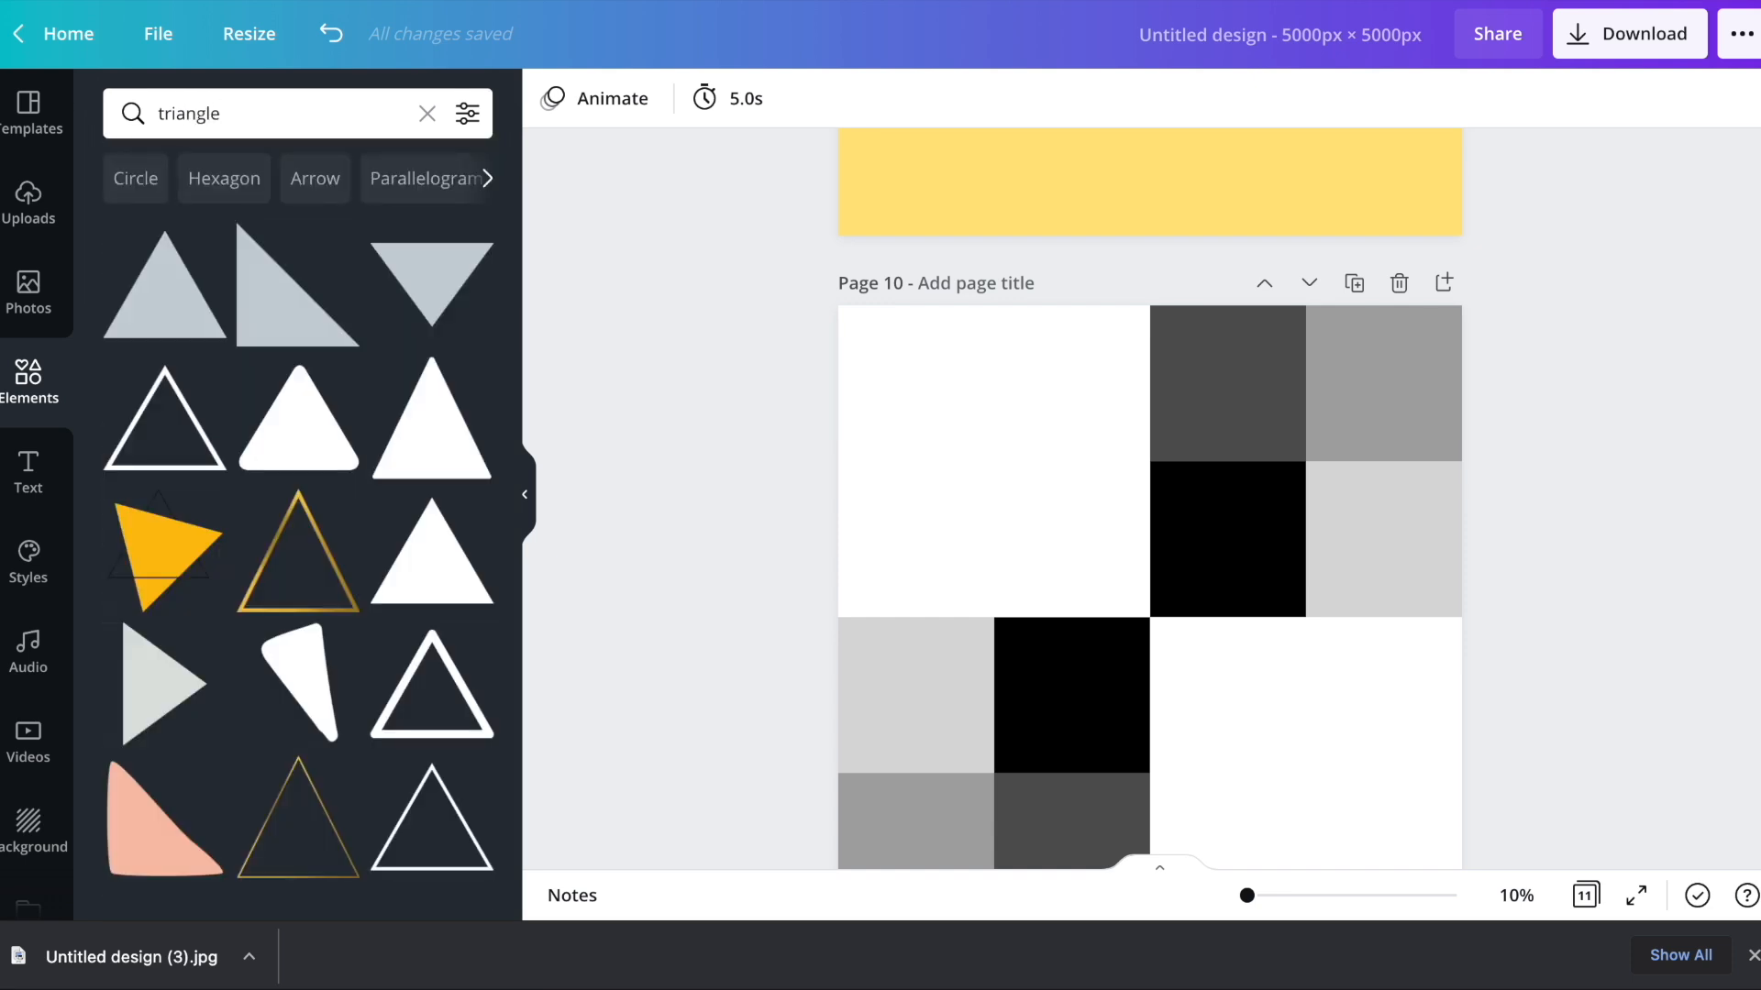
{"action": "scroll", "coordinate": [628, 384], "scroll_direction": "down", "scroll_amount": 1}
{"action": "scroll", "coordinate": [627, 382], "scroll_direction": "down", "scroll_amount": 3}
{"action": "scroll", "coordinate": [426, 389], "scroll_direction": "down", "scroll_amount": 4}
{"action": "scroll", "coordinate": [345, 594], "scroll_direction": "up", "scroll_amount": 5}
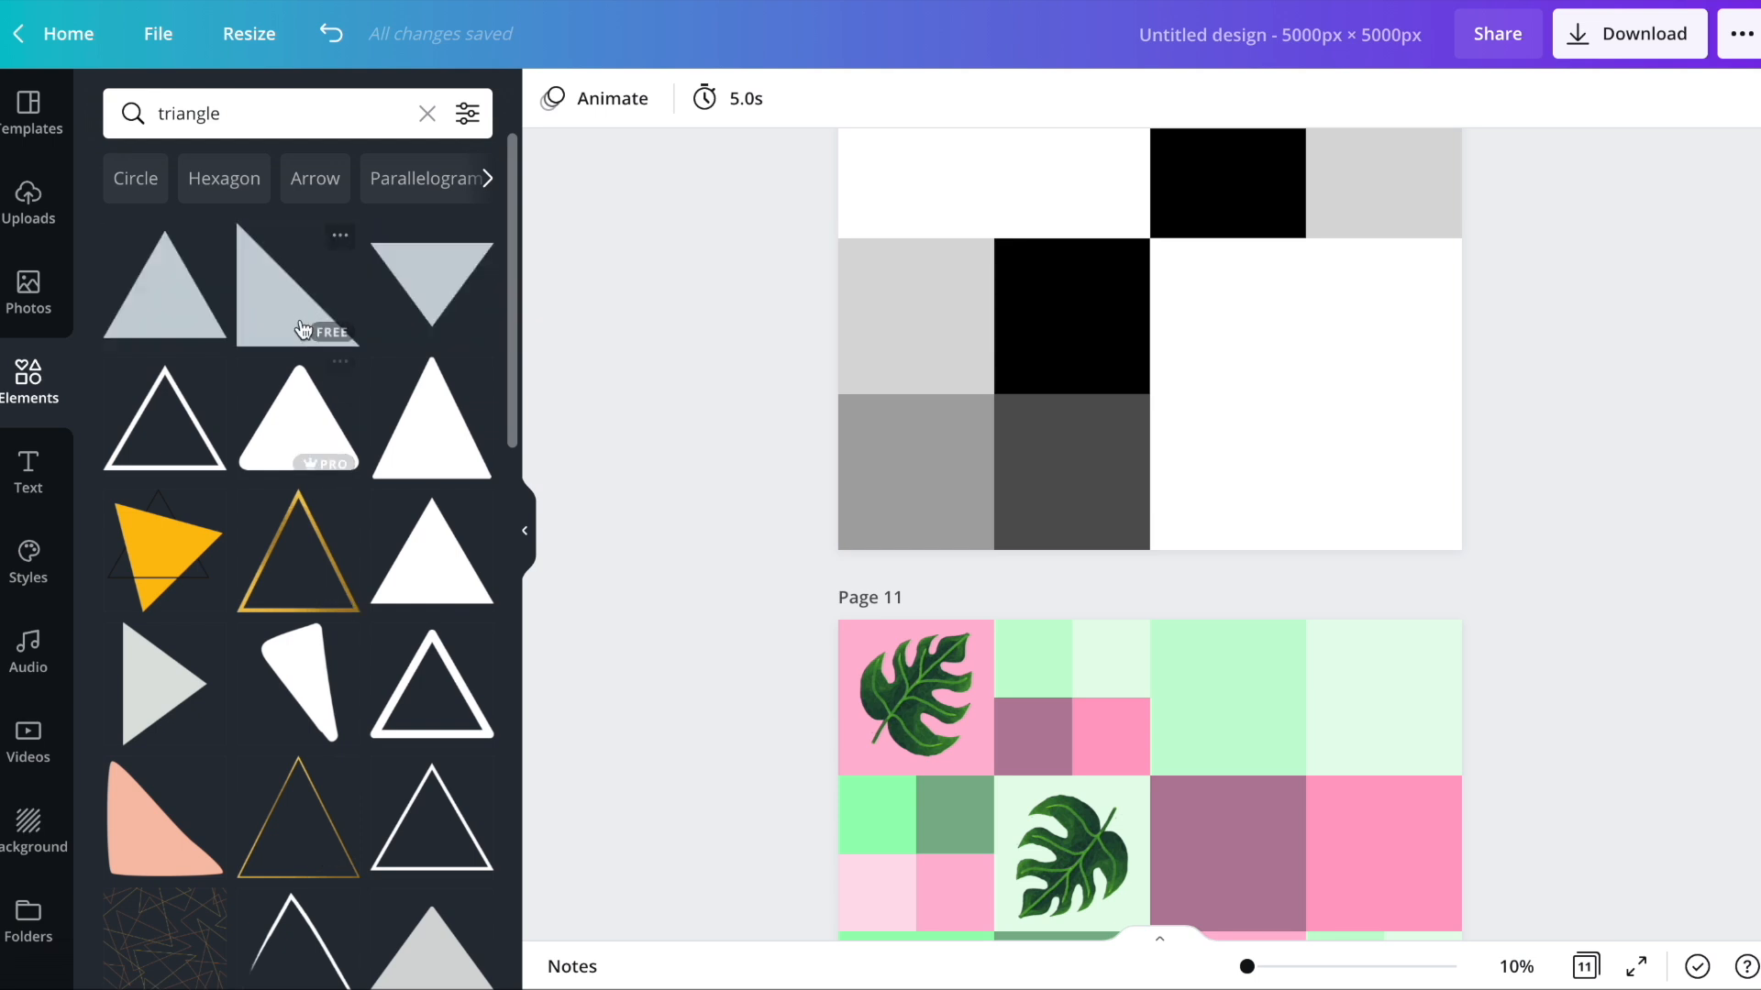
{"action": "left_click", "coordinate": [302, 329]}
{"action": "scroll", "coordinate": [1089, 609], "scroll_direction": "up", "scroll_amount": 3}
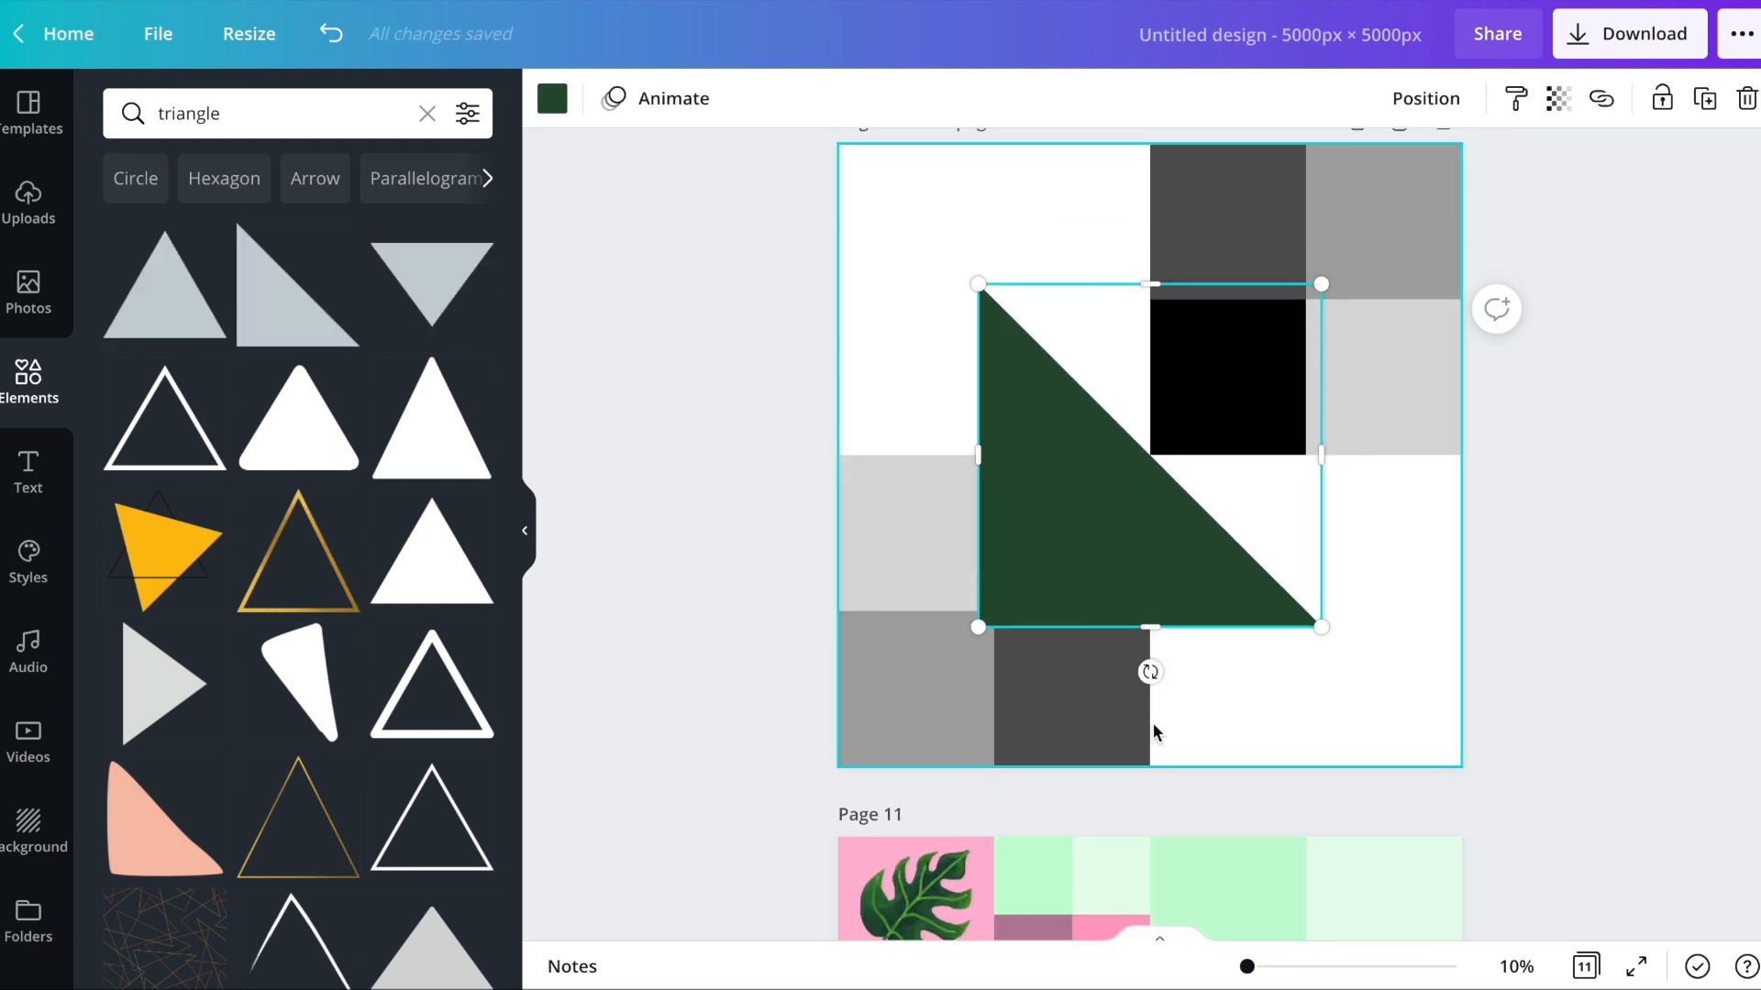
- Rotate the triangle so its right angle points to the lower right, and fit it exactly into page 10's upper-left white cell
{"action": "left_click_drag", "start_coordinate": [1150, 672], "coordinate": [1341, 476]}
{"action": "left_click_drag", "start_coordinate": [1243, 574], "coordinate": [1069, 404]}
{"action": "scroll", "coordinate": [1073, 413], "scroll_direction": "up", "scroll_amount": 3}
{"action": "left_click_drag", "start_coordinate": [806, 246], "coordinate": [835, 277]}
{"action": "left_click", "coordinate": [747, 421]}
- Duplicate the green triangle and place the copy exactly over page 10's lower-right white cell
{"action": "left_click", "coordinate": [1083, 475]}
{"action": "key", "text": "ctrl+d"}
{"action": "left_click_drag", "start_coordinate": [1071, 494], "coordinate": [1381, 803]}
{"action": "left_click", "coordinate": [1527, 789]}
- Rotate the lower-right triangle to 90° so its right angle meets the page center
{"action": "left_click", "coordinate": [1348, 790]}
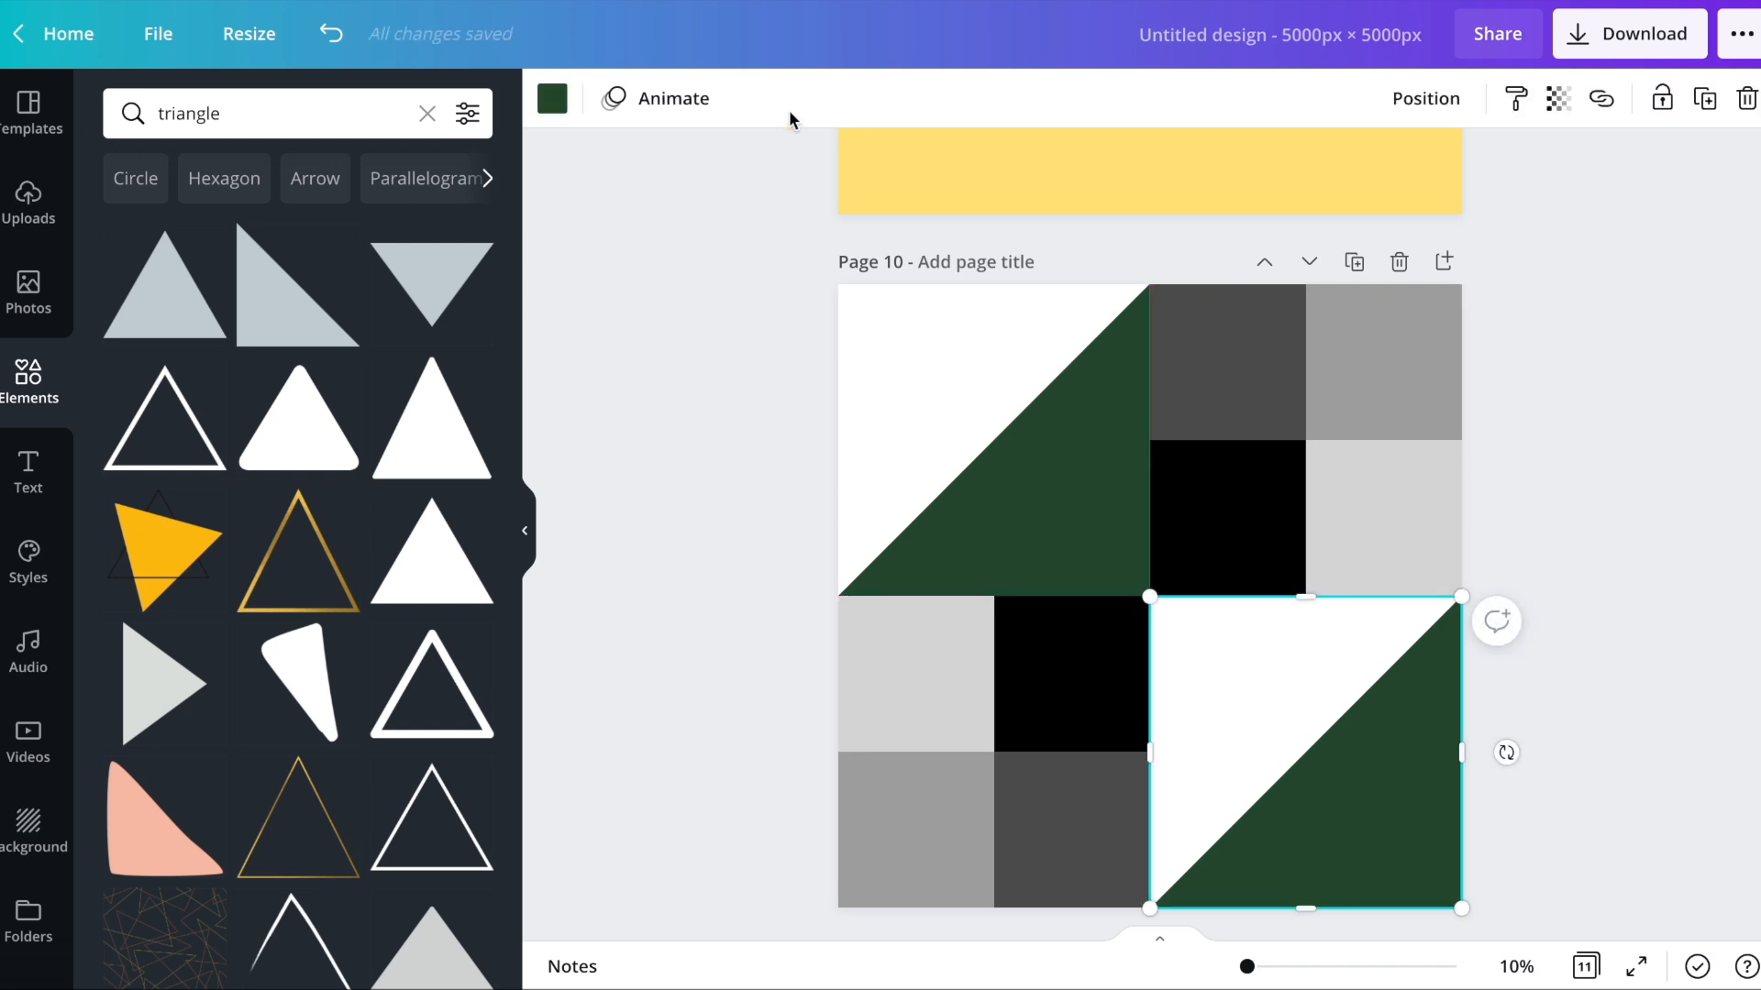
{"action": "left_click_drag", "start_coordinate": [1512, 749], "coordinate": [950, 760]}
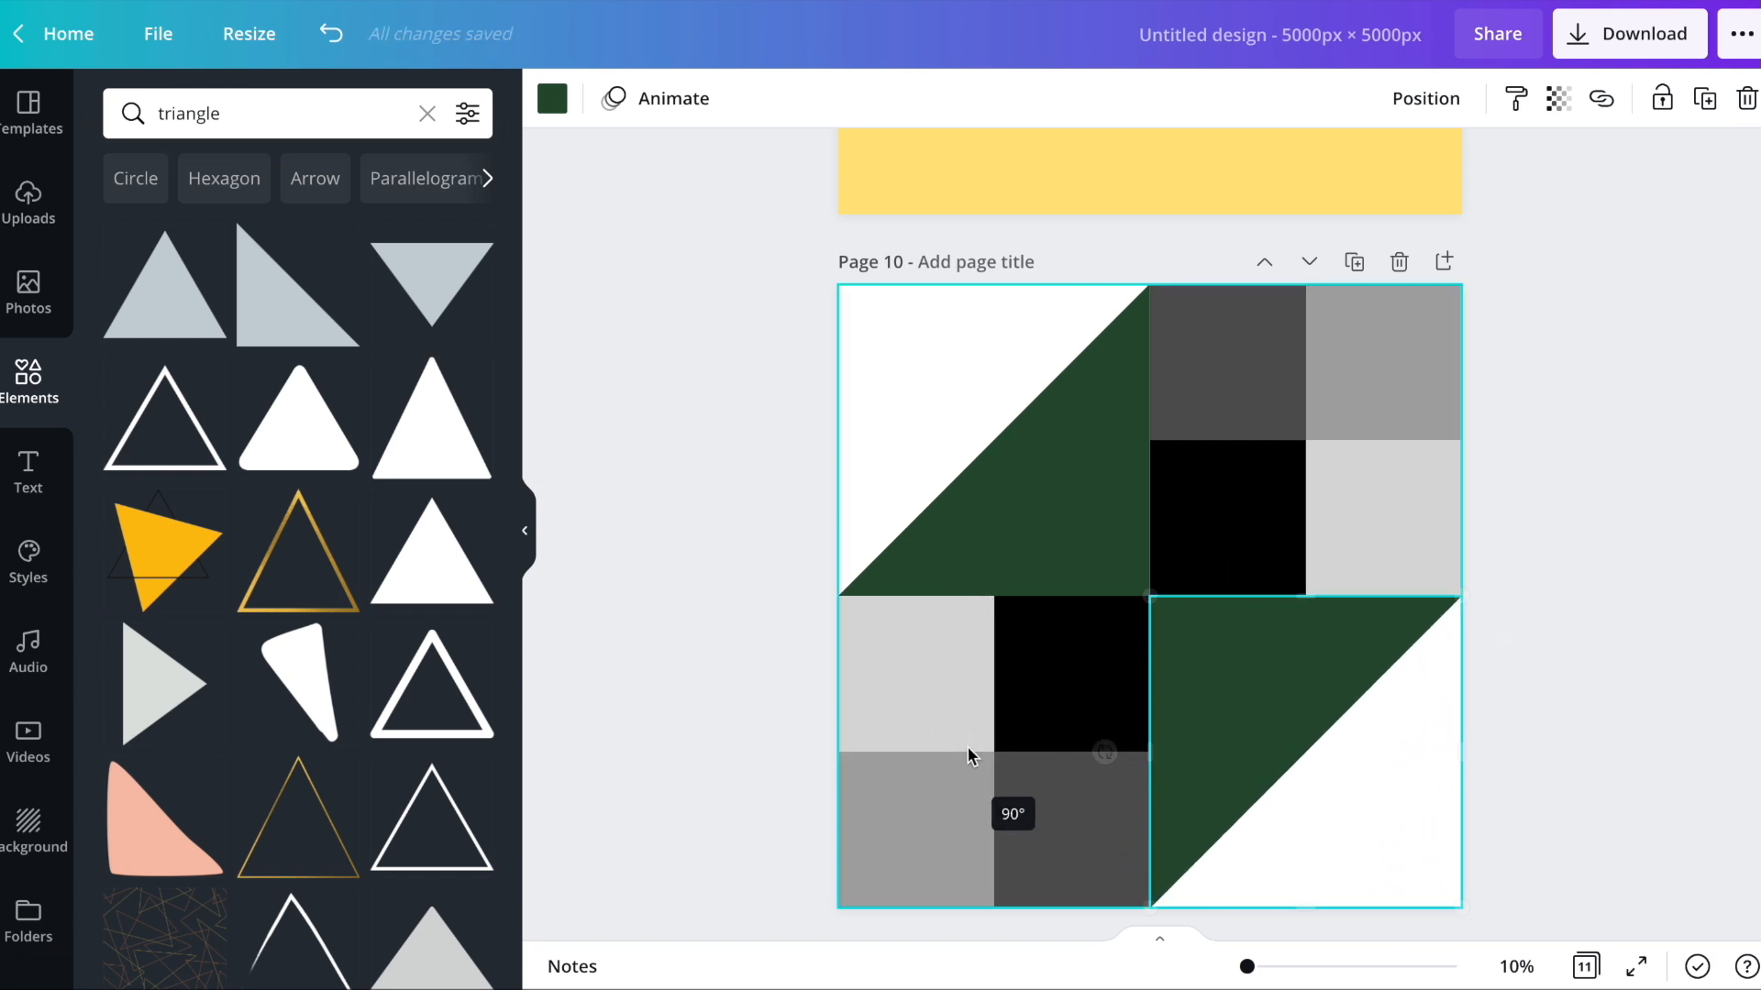
{"action": "left_click", "coordinate": [1616, 433]}
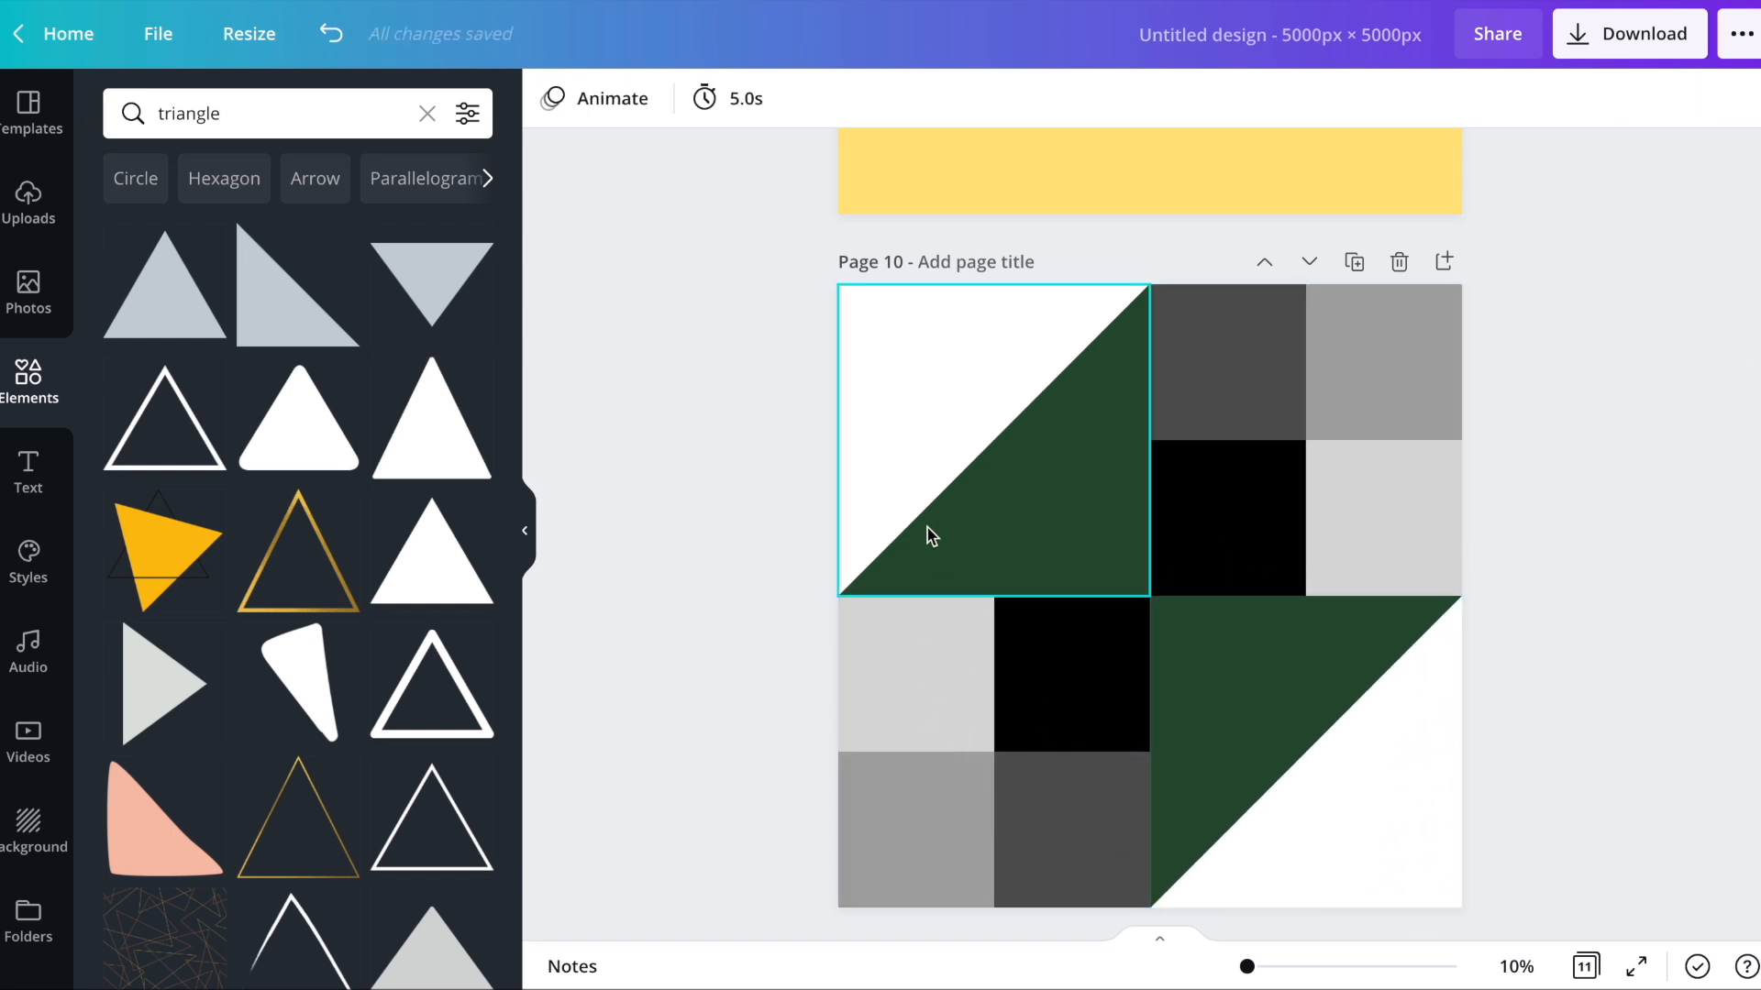
{"action": "left_click", "coordinate": [936, 361]}
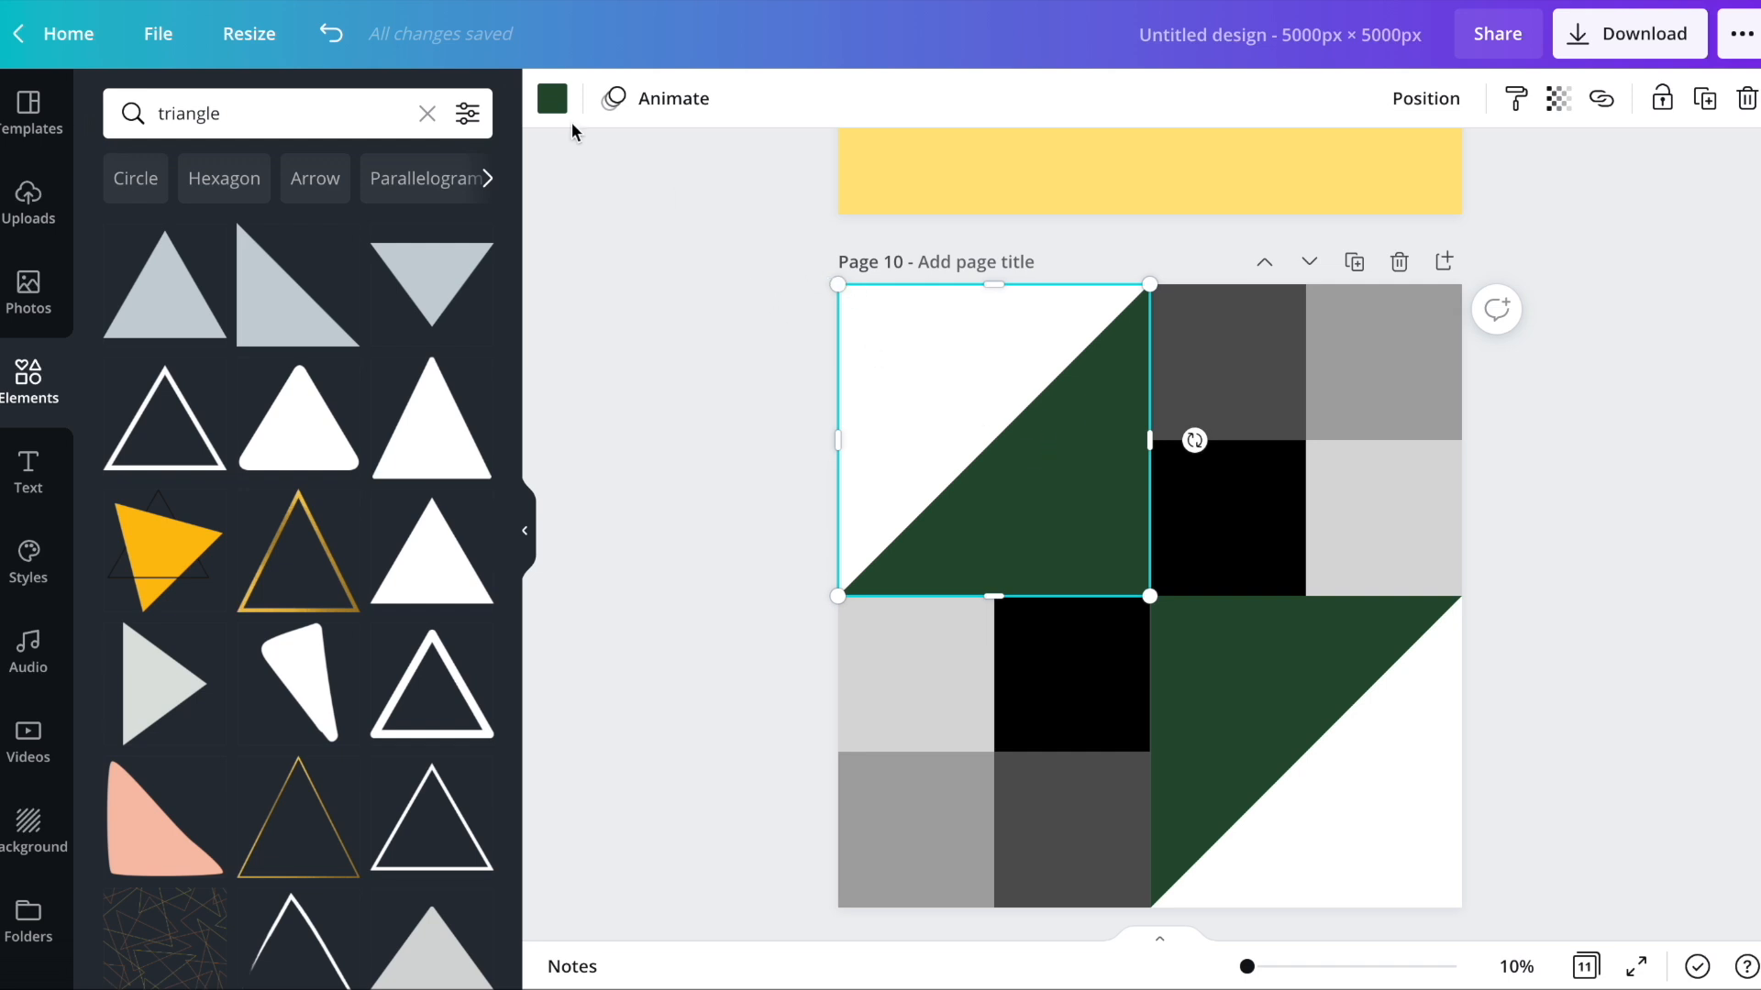
{"action": "left_click", "coordinate": [552, 99]}
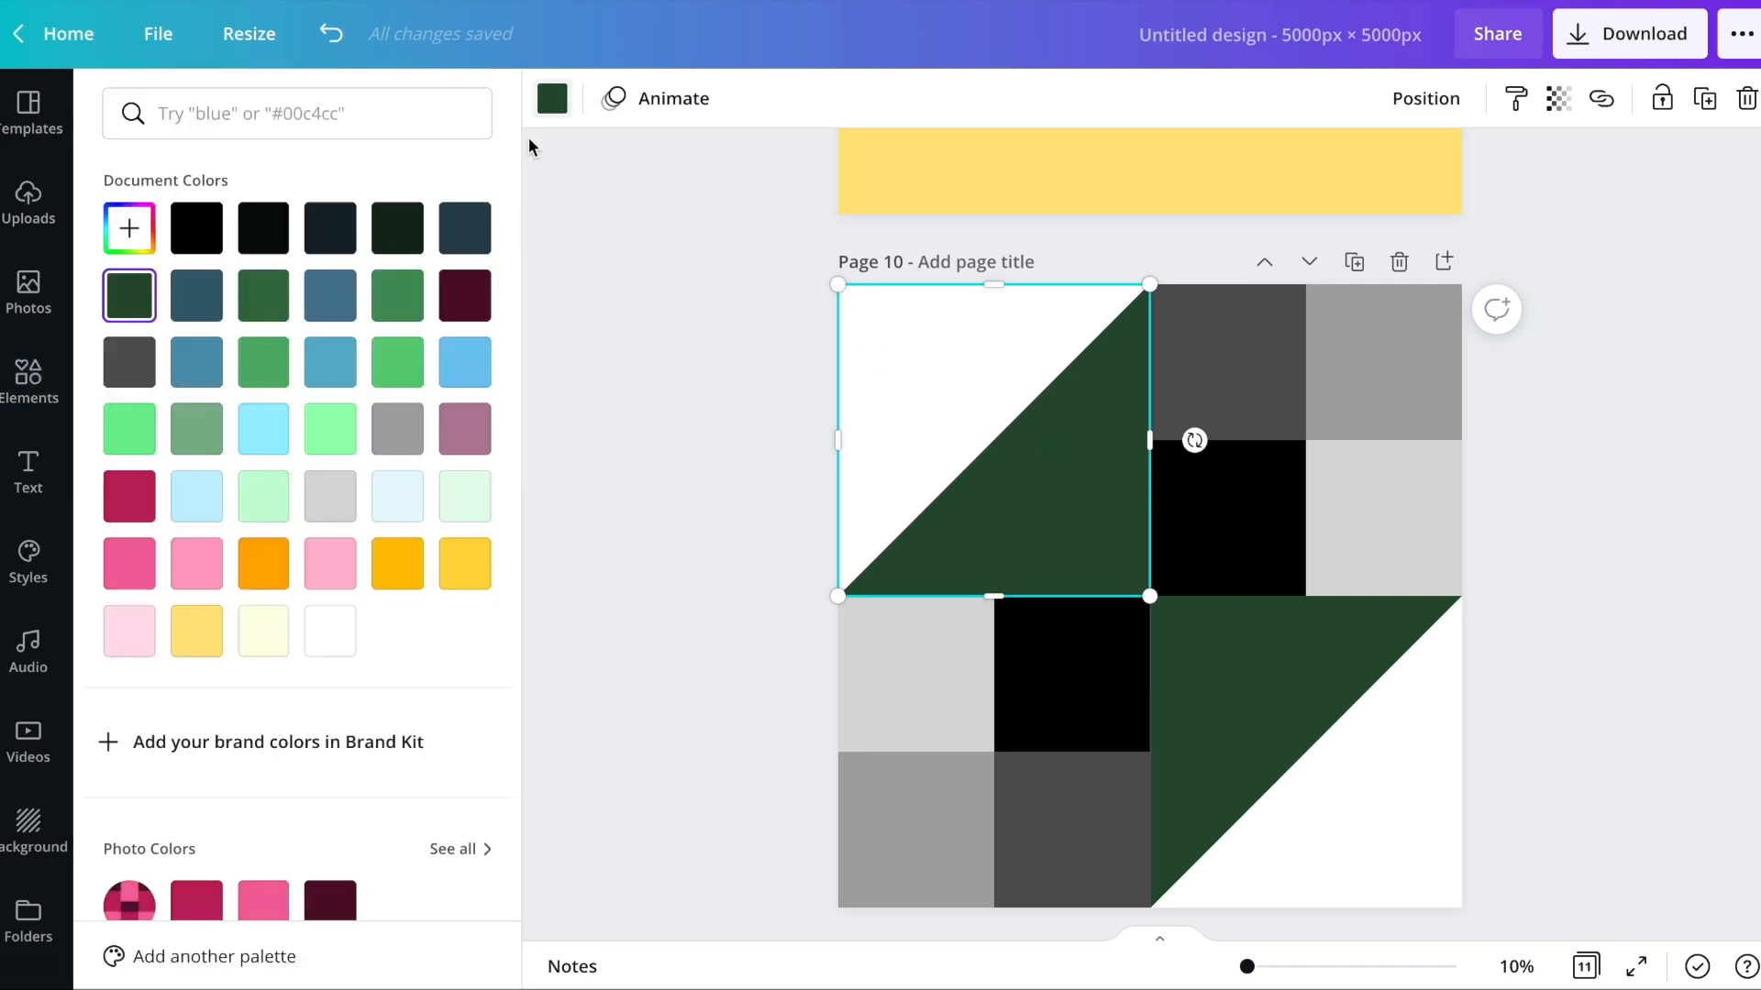
{"action": "left_click", "coordinate": [786, 436]}
- Move the upper-left triangle toward the page center and fill the upper-left white cell behind it with black
{"action": "left_click_drag", "start_coordinate": [1021, 498], "coordinate": [1077, 542]}
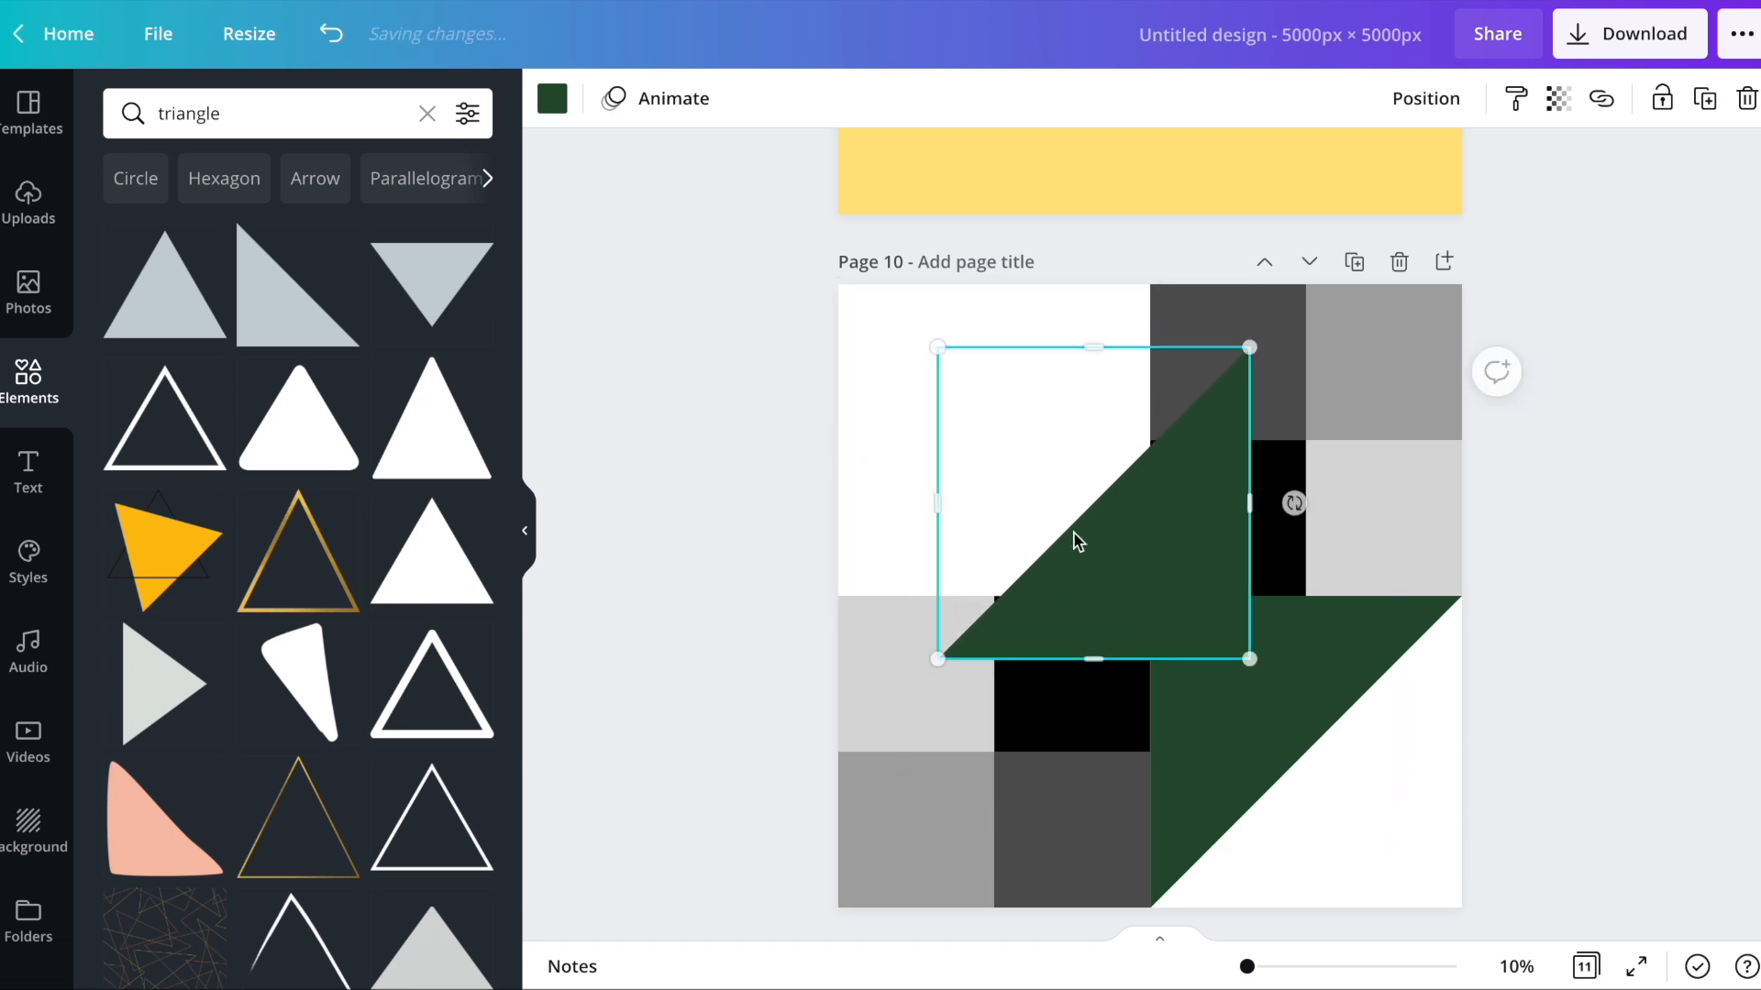
{"action": "left_click", "coordinate": [554, 98]}
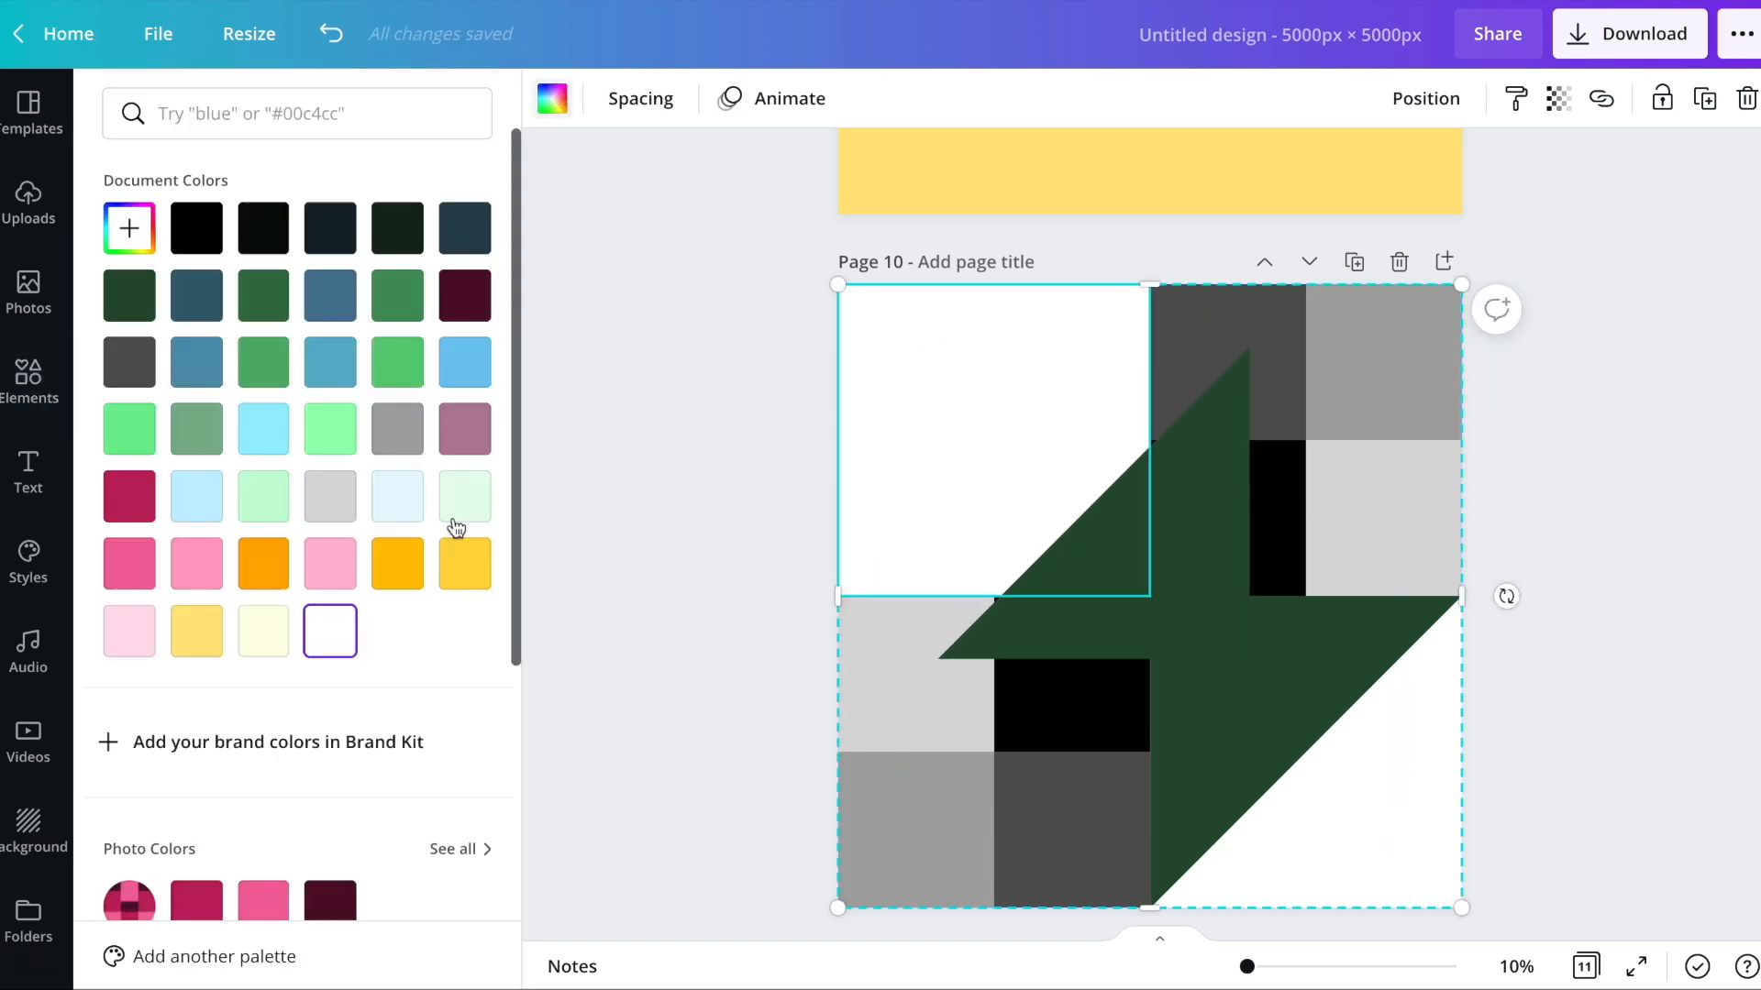
{"action": "scroll", "coordinate": [357, 741], "scroll_direction": "down", "scroll_amount": 4}
{"action": "left_click", "coordinate": [129, 808]}
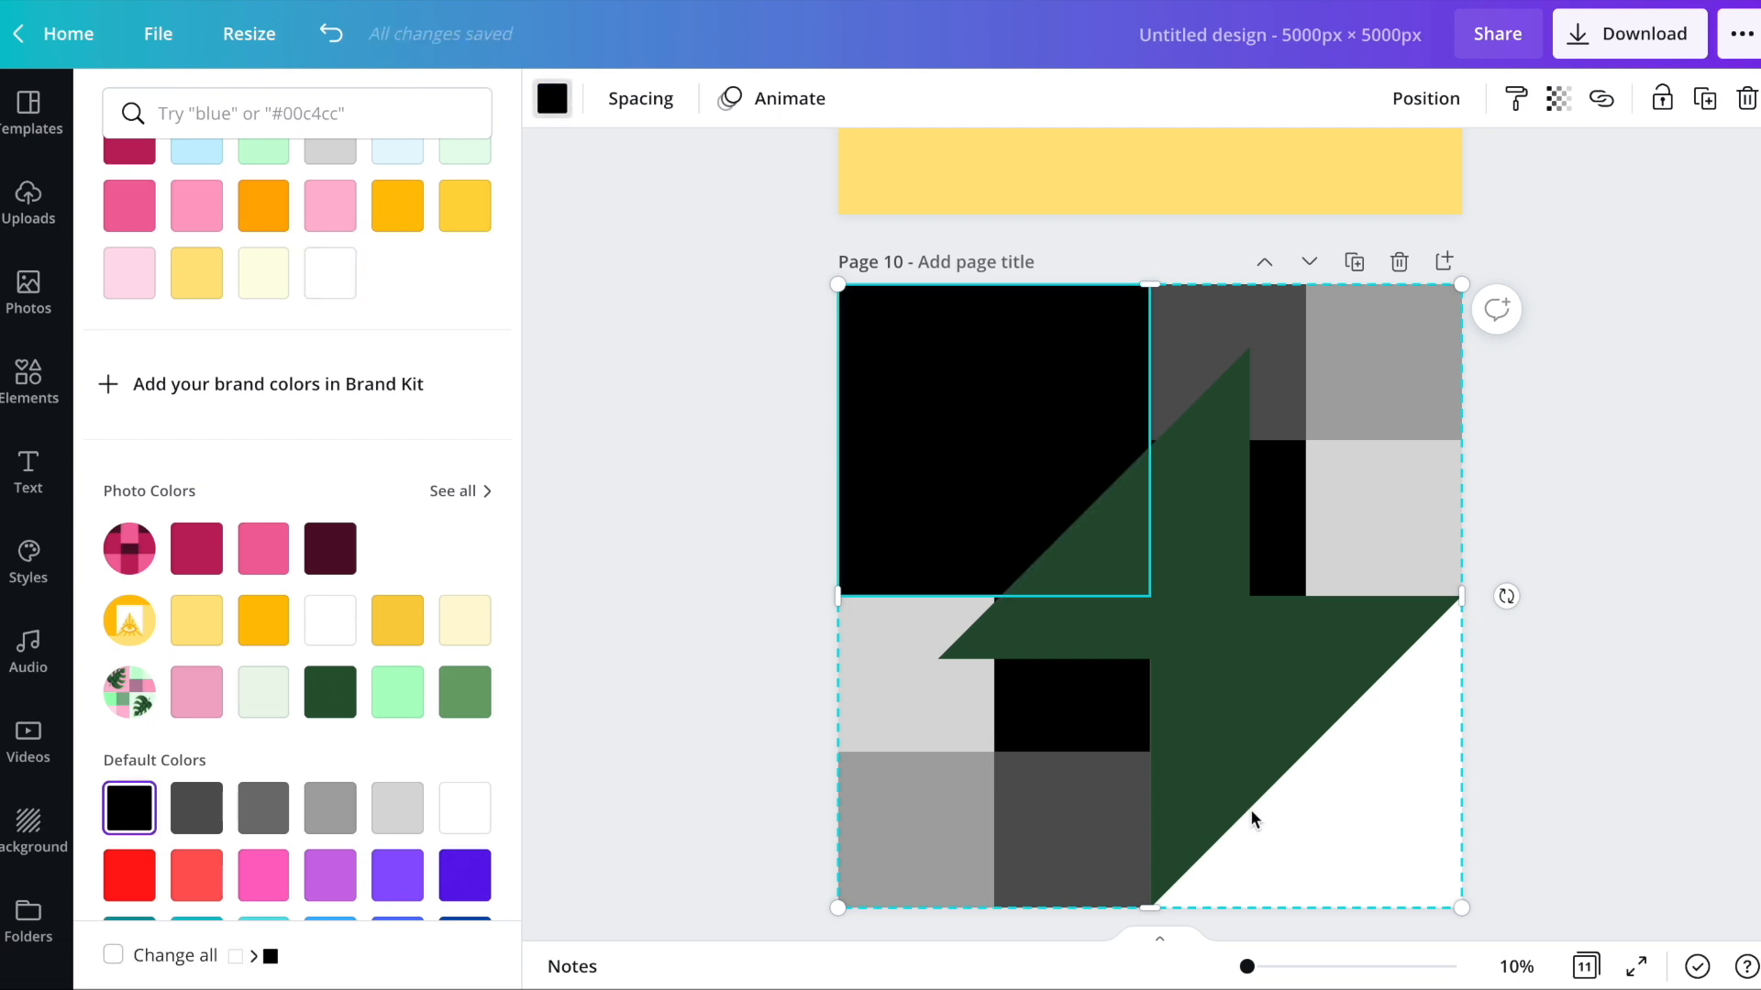
- Move the lower-right green triangle off its square on page 10 and color the uncovered white square black
{"action": "left_click_drag", "start_coordinate": [1268, 725], "coordinate": [1203, 671]}
{"action": "left_click", "coordinate": [1423, 823]}
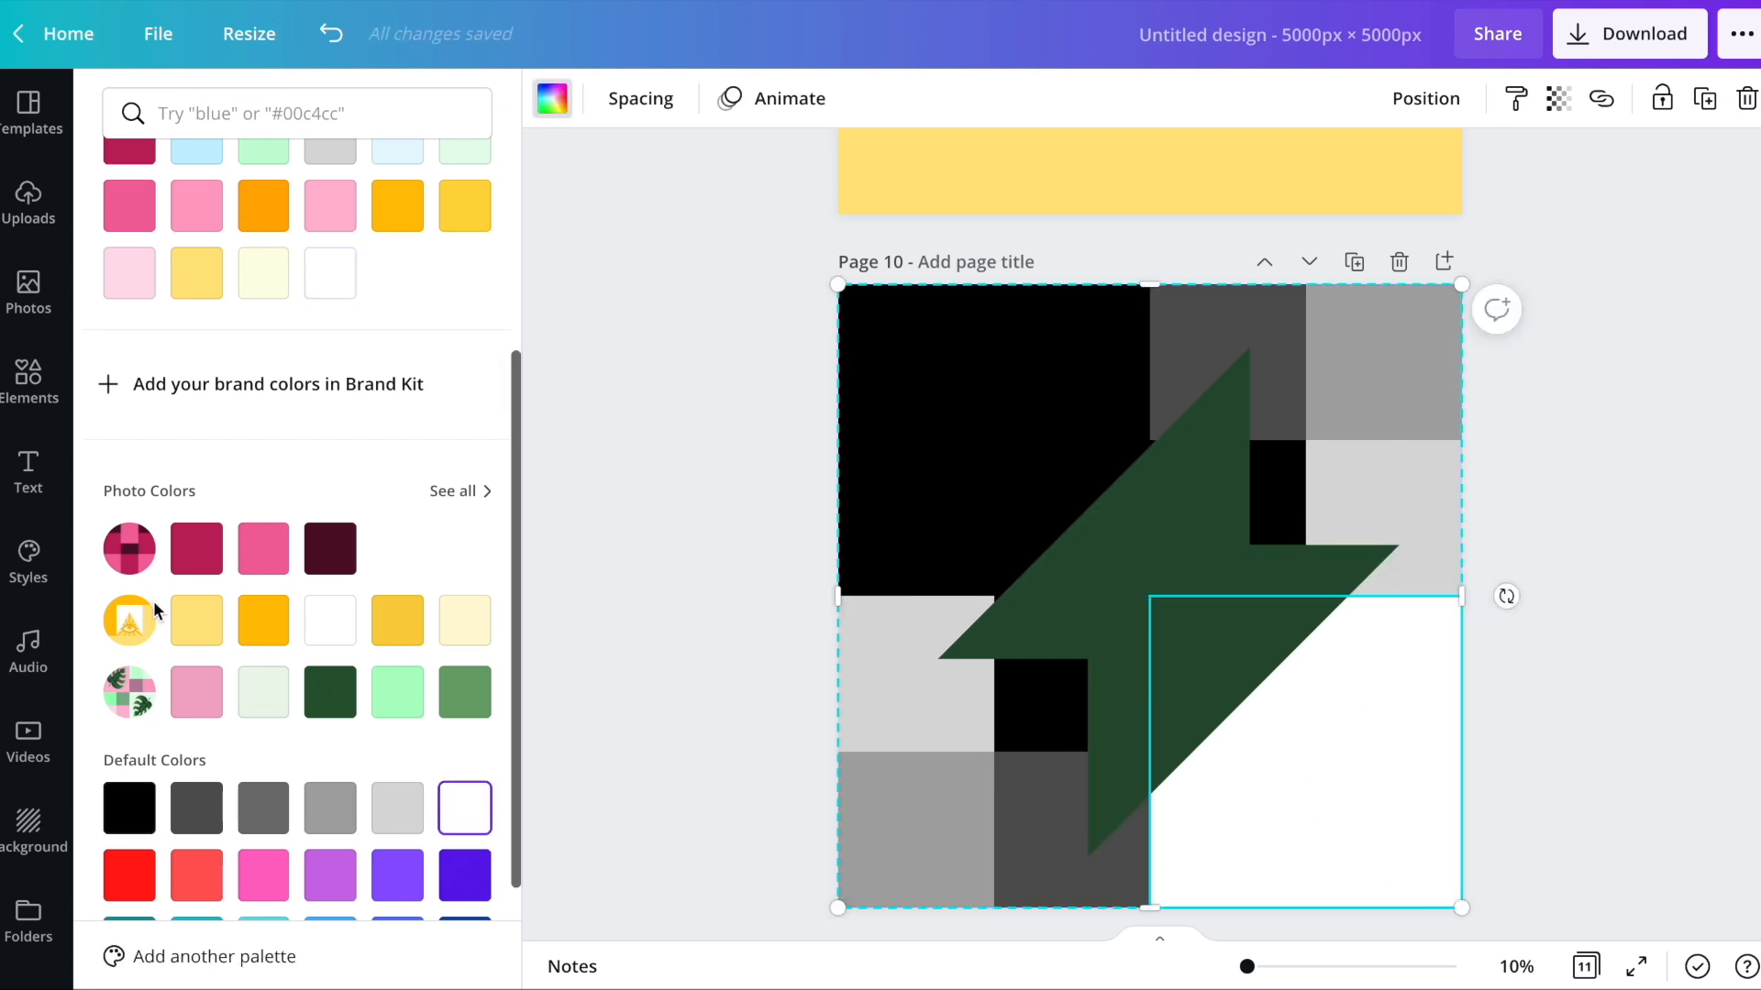
{"action": "left_click", "coordinate": [136, 809]}
- Move the two green triangles so they exactly cover the diagonal halves of the upper-left and lower-right black squares
{"action": "left_click_drag", "start_coordinate": [1132, 503], "coordinate": [1029, 439]}
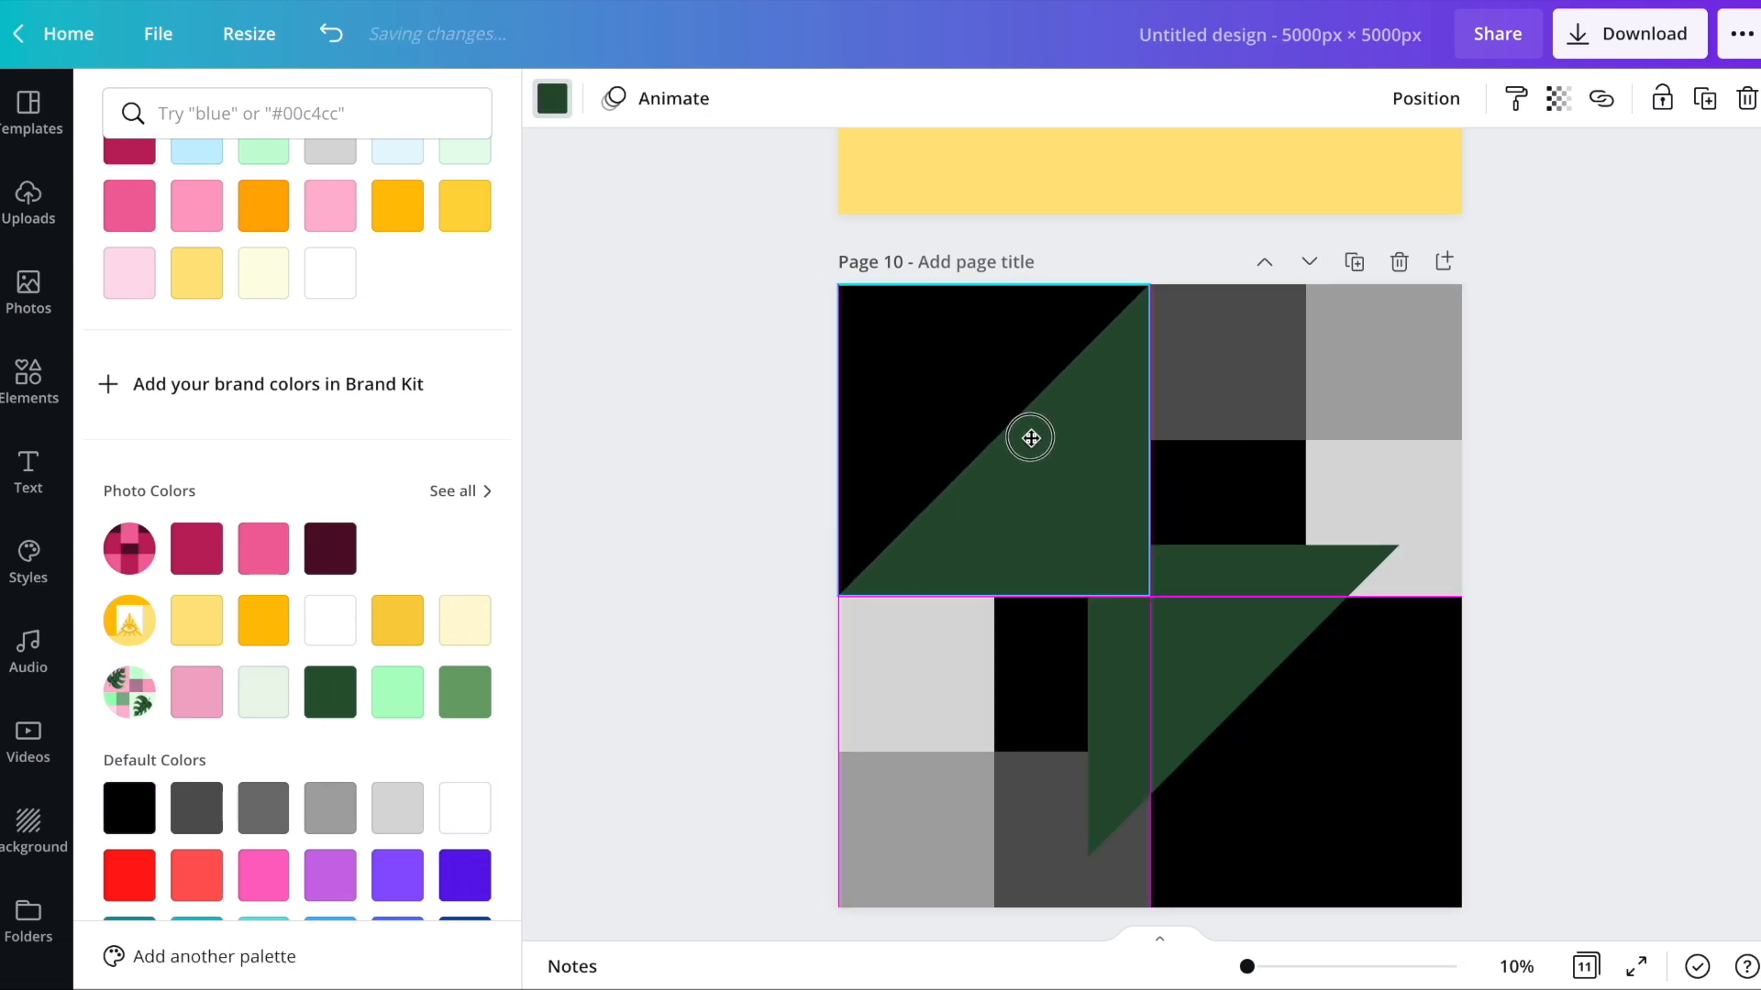
{"action": "left_click_drag", "start_coordinate": [1230, 593], "coordinate": [1299, 649]}
{"action": "left_click", "coordinate": [1352, 630]}
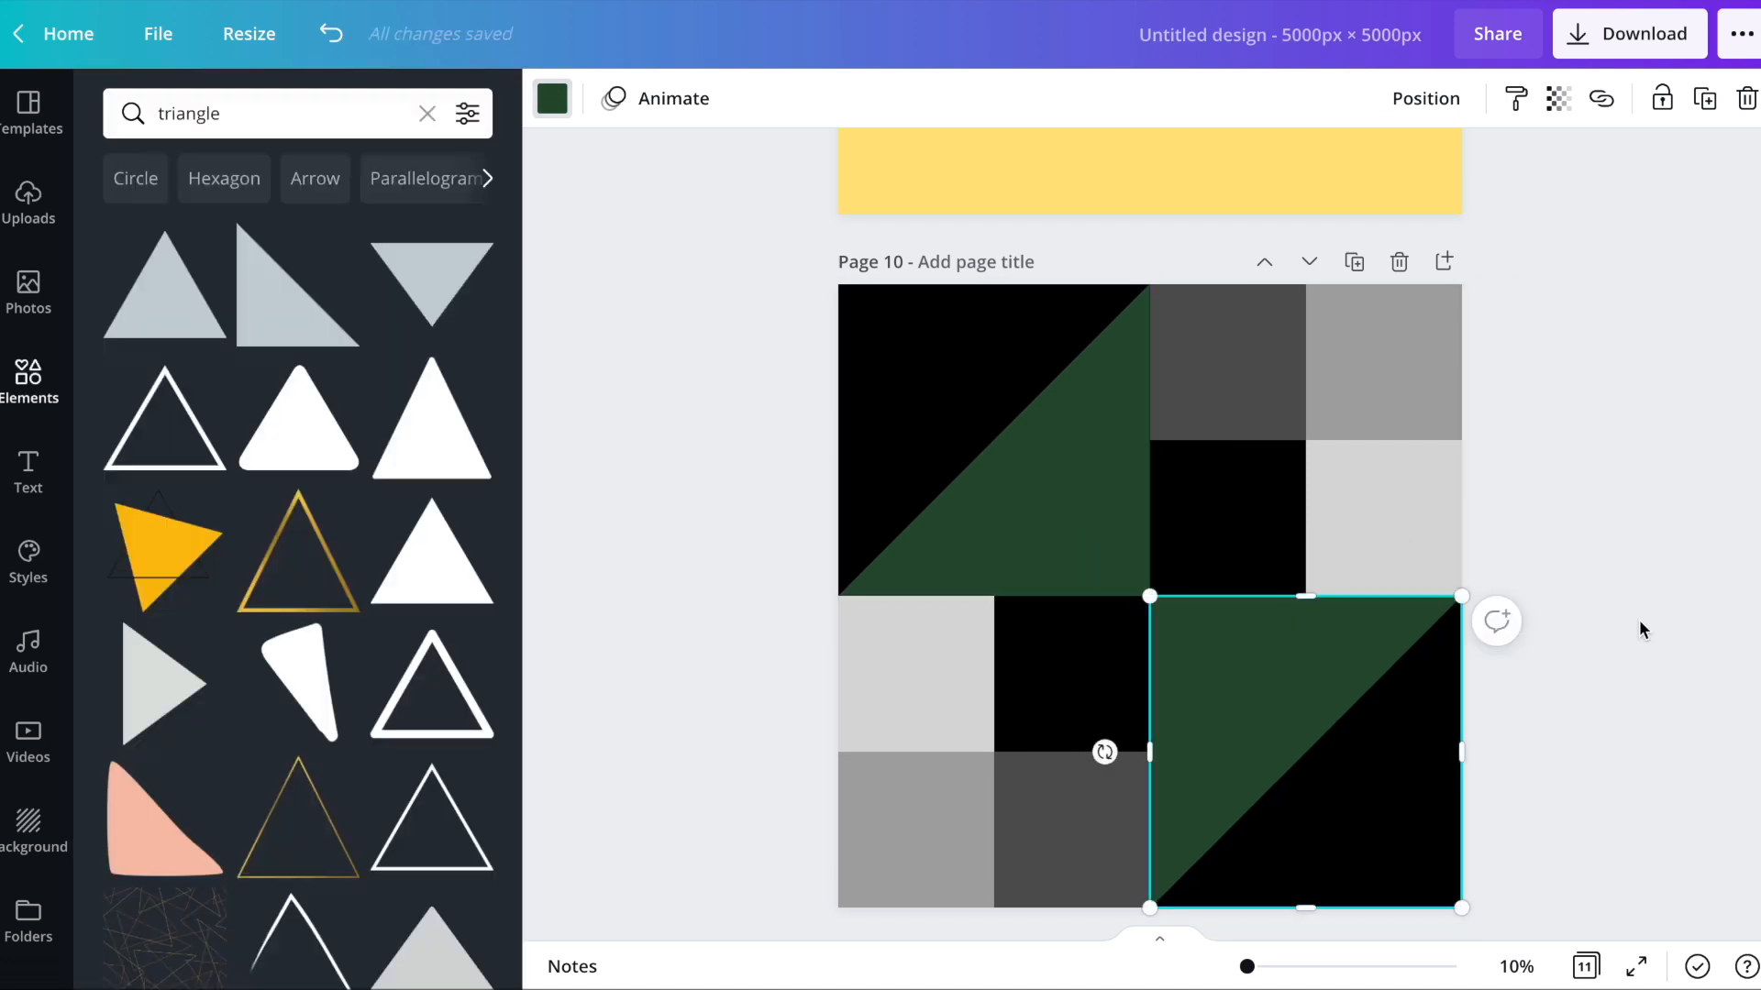
{"action": "left_click", "coordinate": [1590, 575]}
- Recolor both green triangles on page 10 white
{"action": "left_click", "coordinate": [1348, 637]}
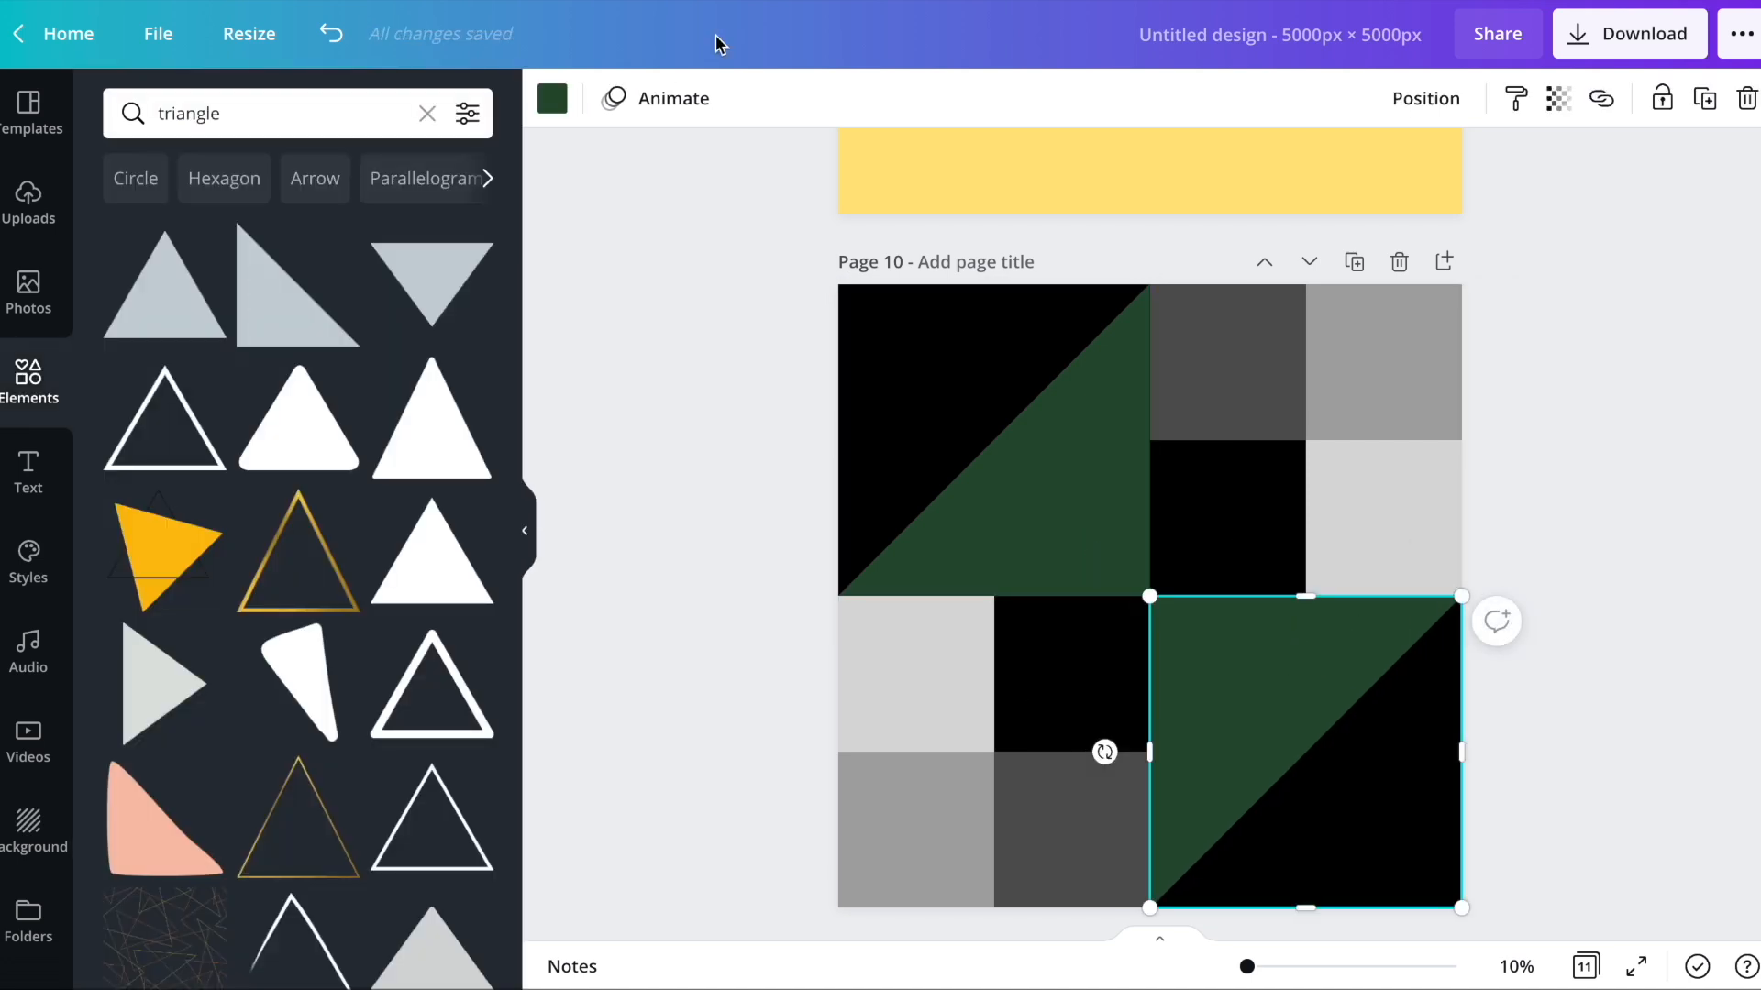
{"action": "left_click", "coordinate": [553, 99]}
{"action": "left_click", "coordinate": [330, 631]}
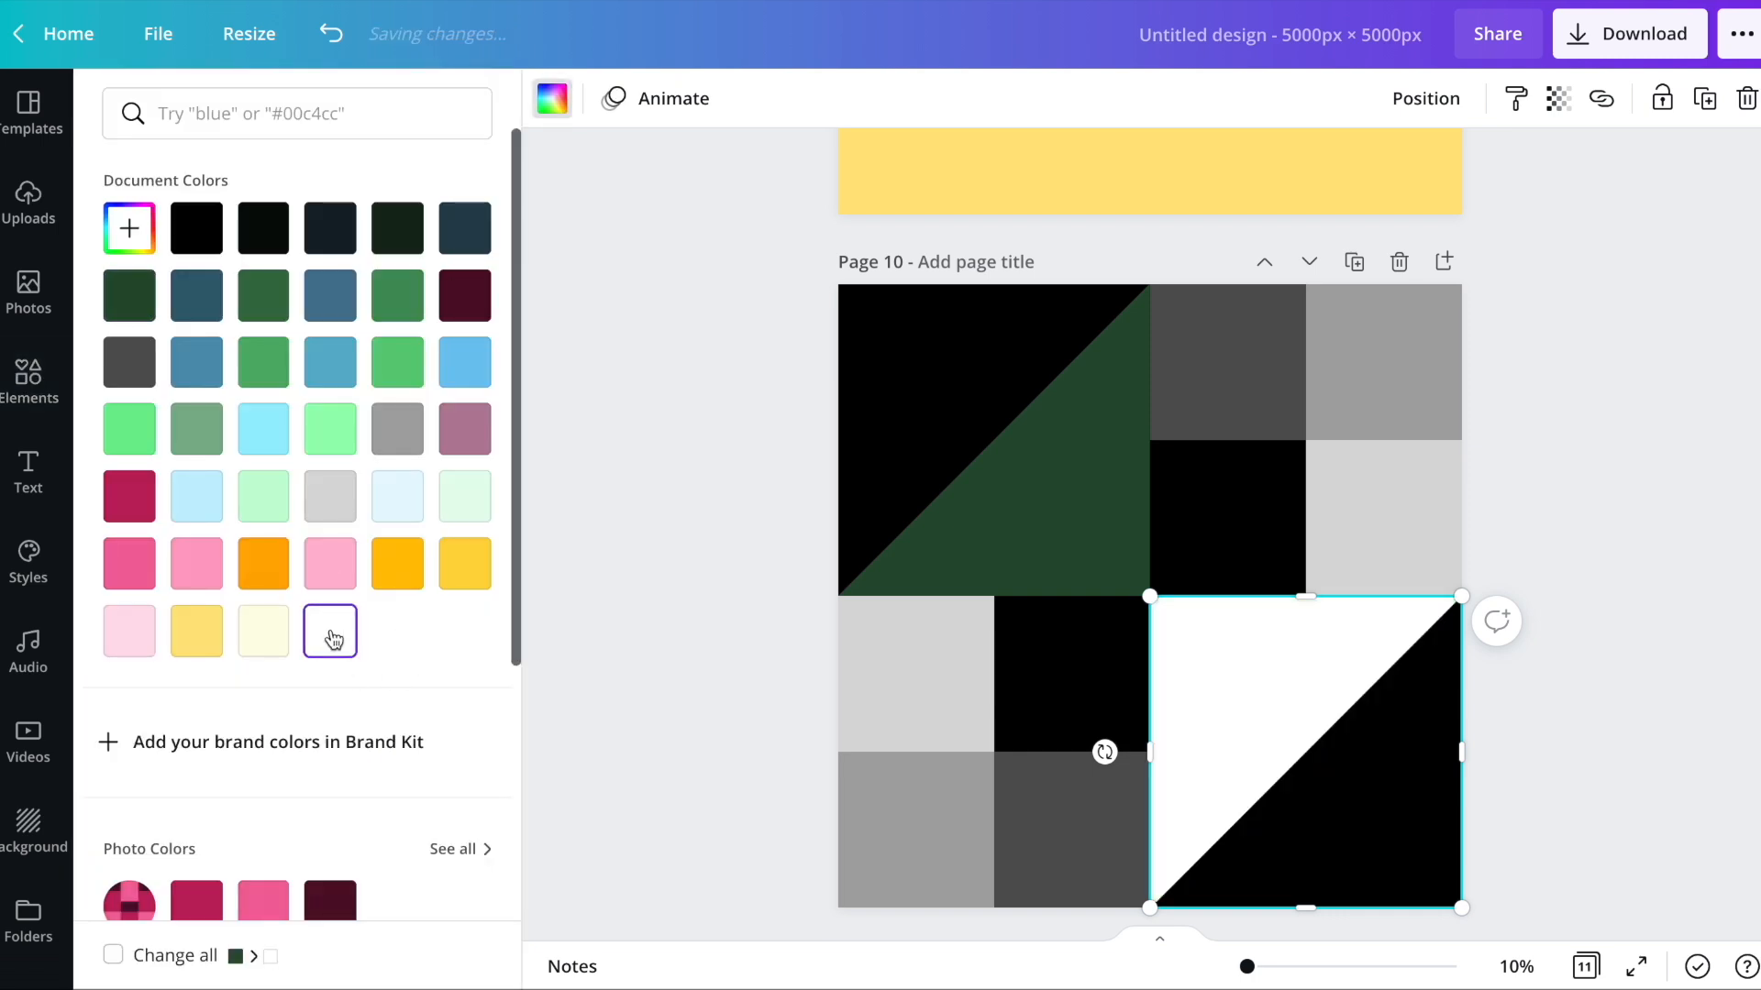
{"action": "left_click", "coordinate": [1101, 503]}
{"action": "left_click", "coordinate": [1100, 504]}
{"action": "left_click", "coordinate": [330, 631]}
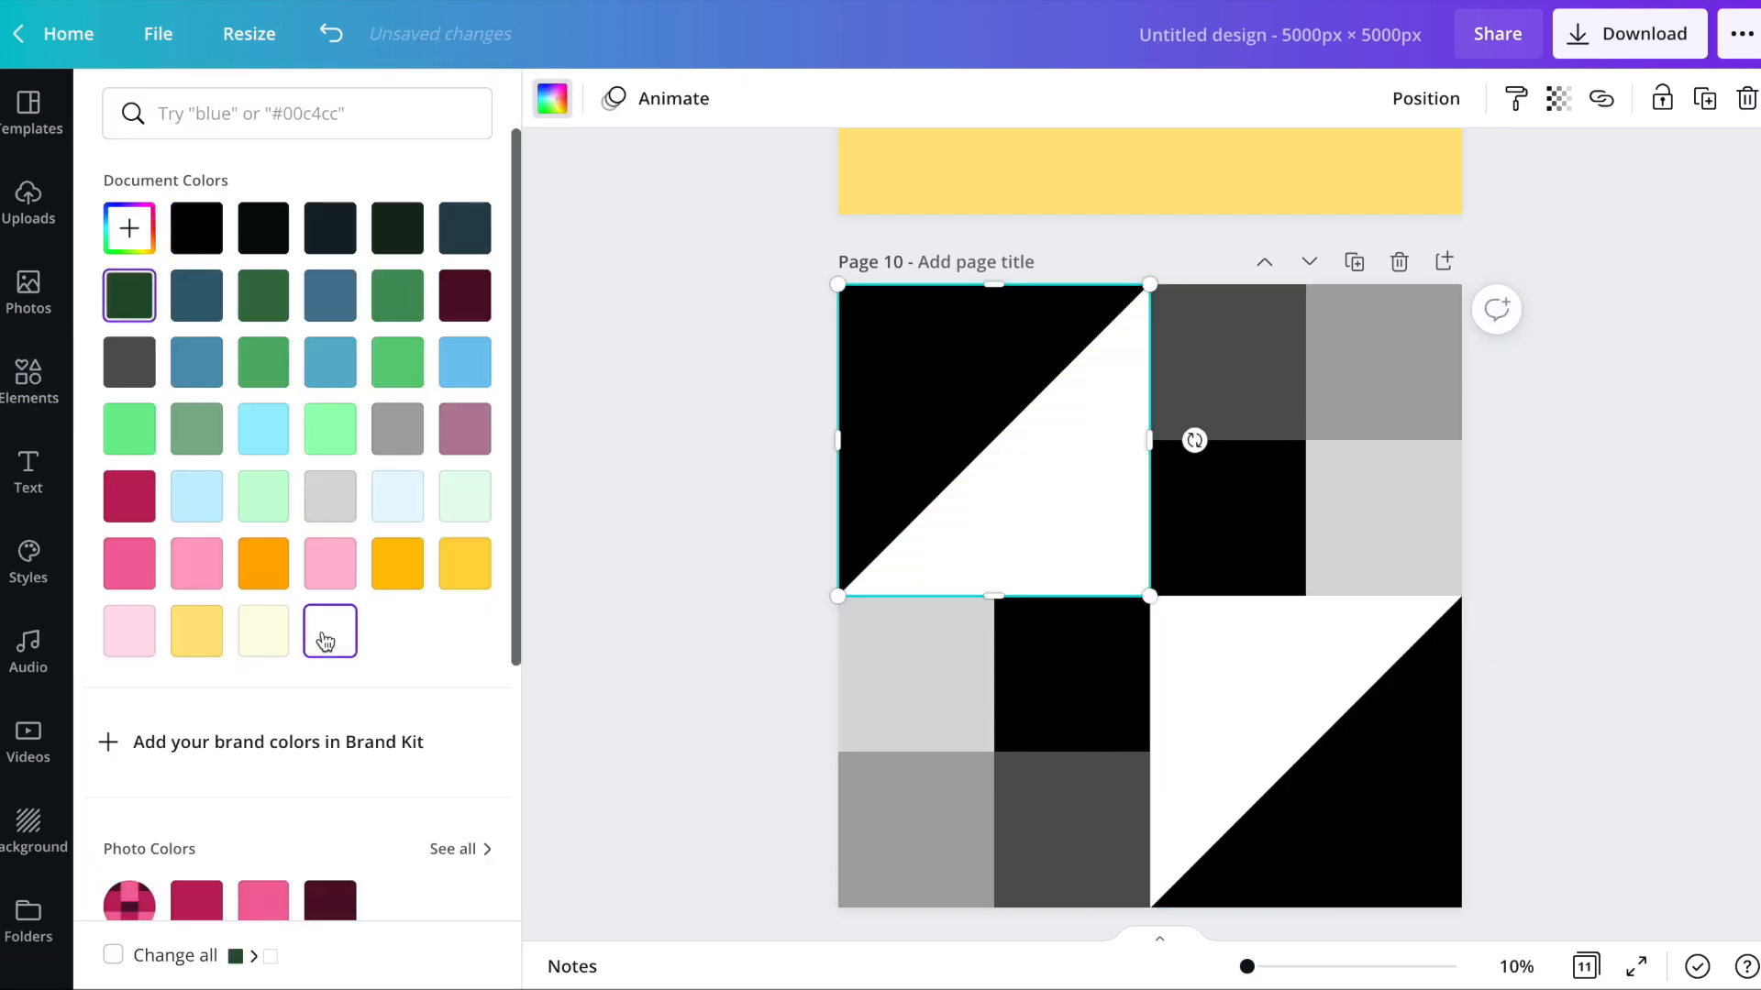
{"action": "key", "text": "Escape"}
{"action": "key", "text": "Escape"}
- Recolor the medium-gray squares in the lower-left and upper-right corners of page 10 white
{"action": "left_click", "coordinate": [948, 690]}
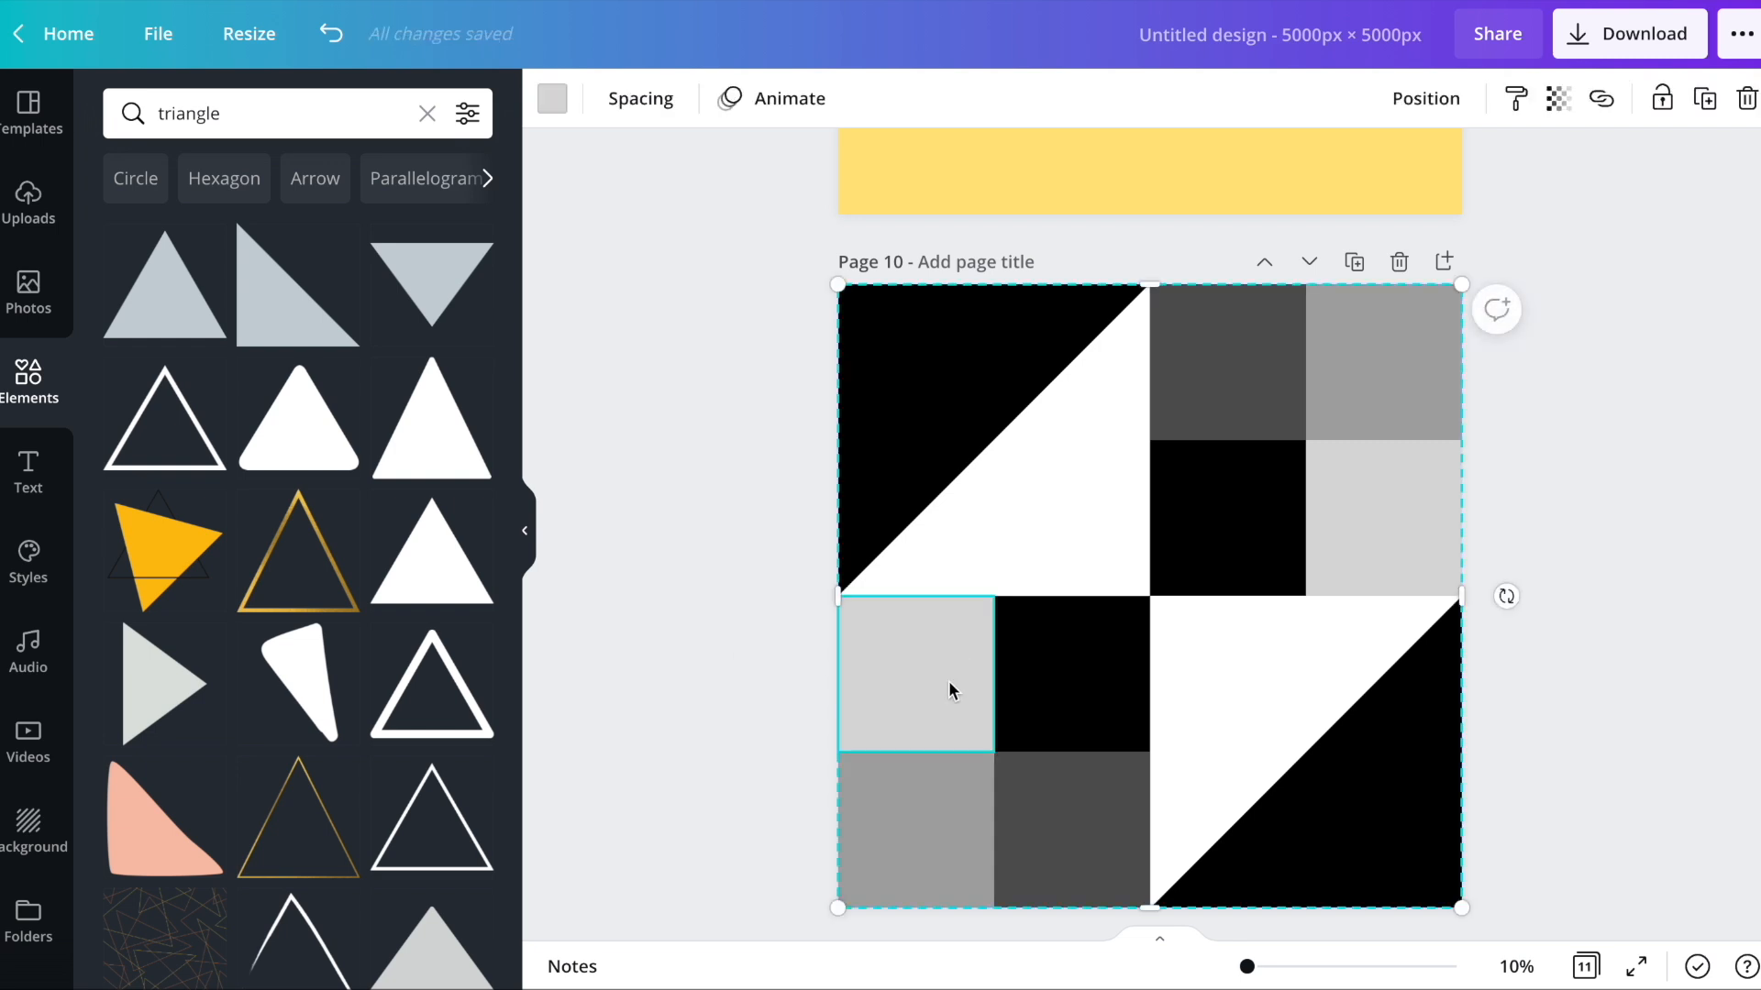
{"action": "left_click", "coordinate": [551, 99]}
{"action": "left_click", "coordinate": [319, 633]}
{"action": "left_click", "coordinate": [1422, 369]}
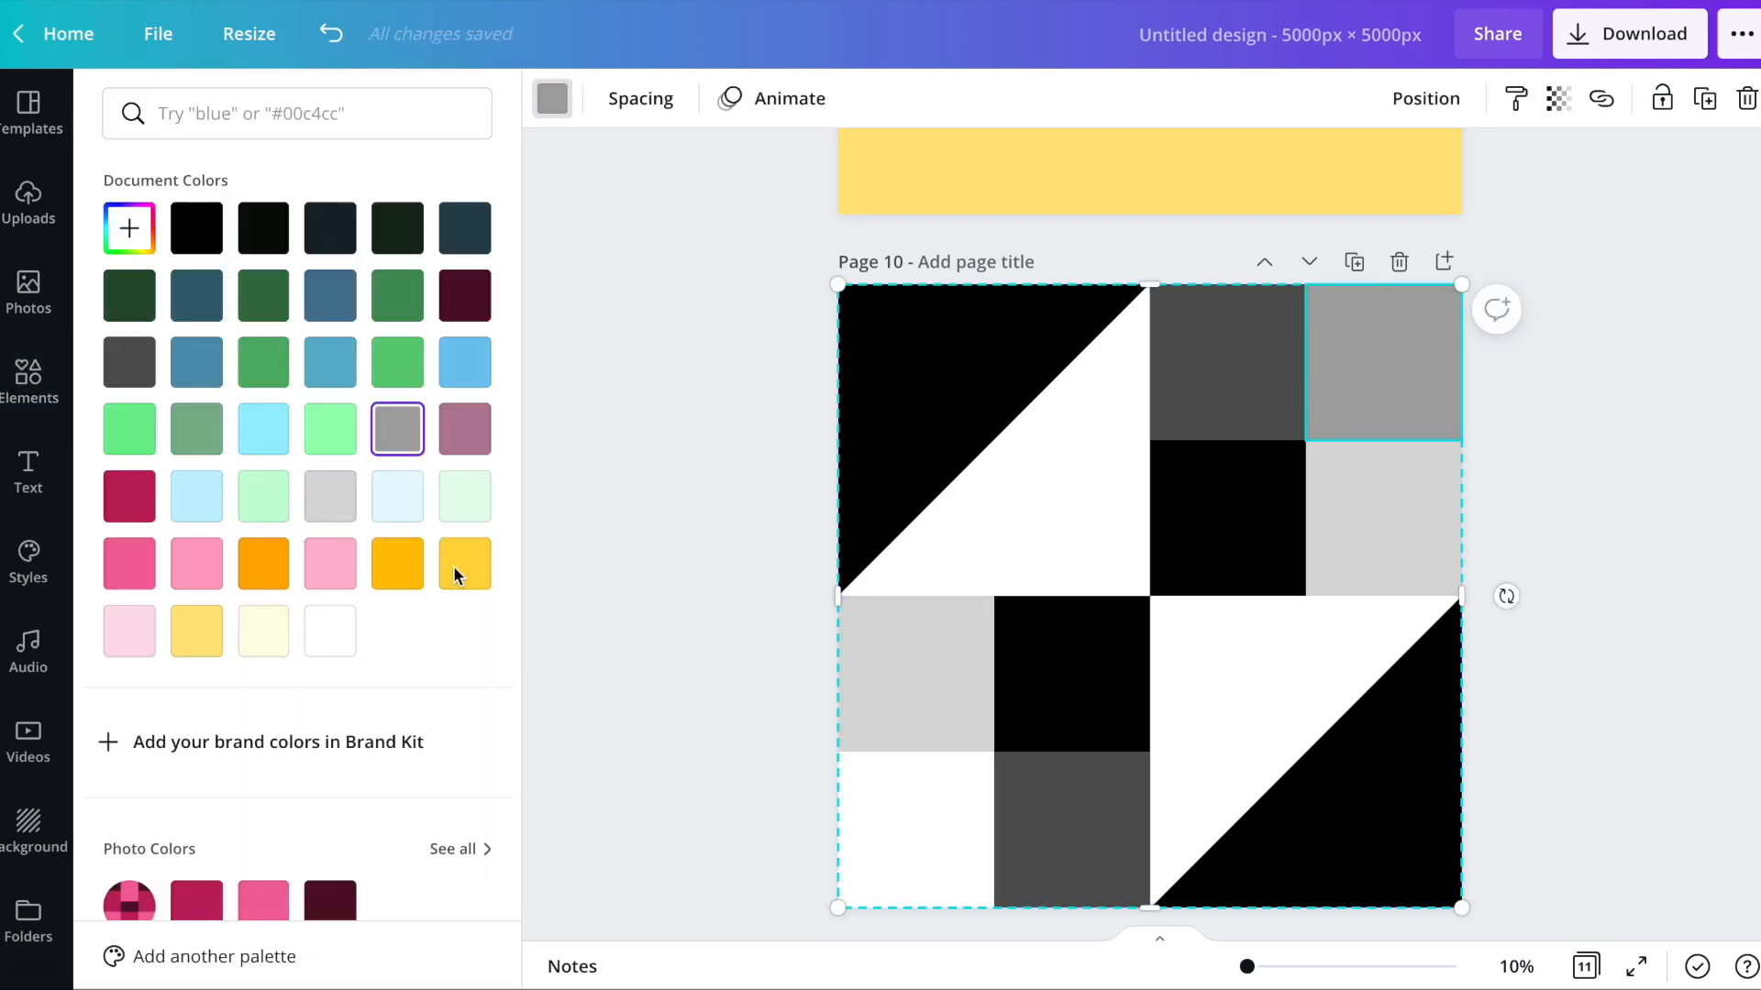
{"action": "left_click", "coordinate": [341, 646]}
{"action": "left_click", "coordinate": [1669, 492]}
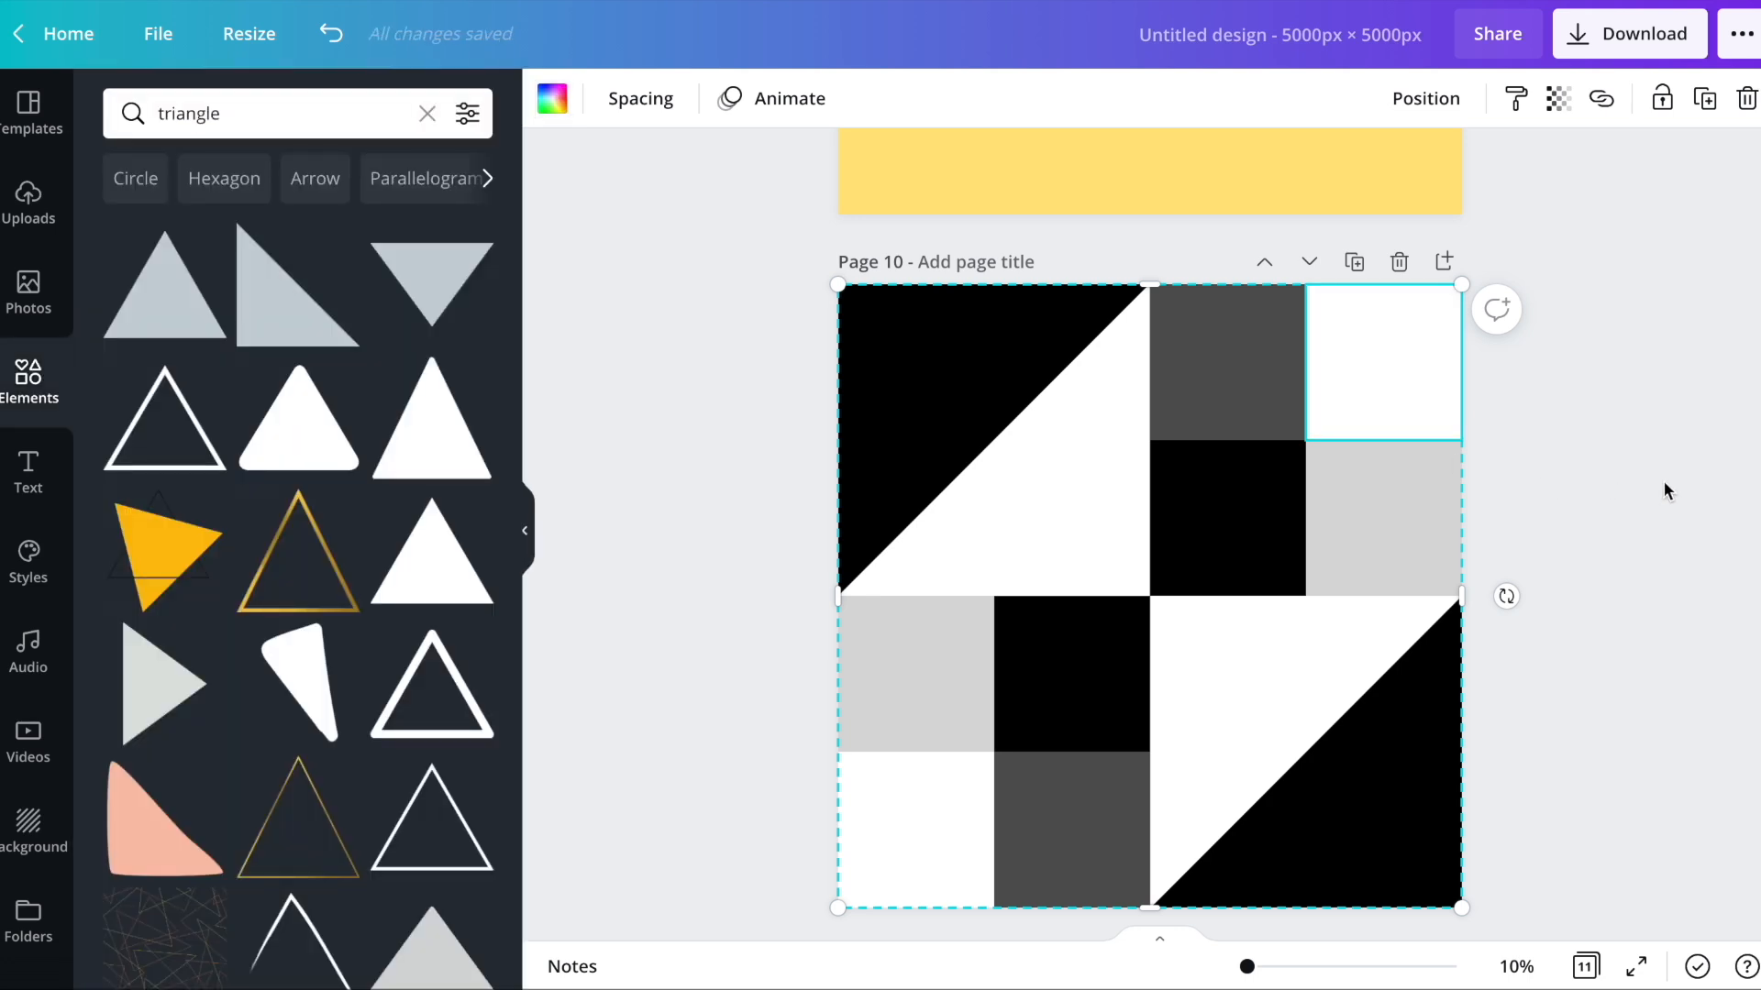
- Download only page 10 as a JPG and upload the downloaded file to the image library
{"action": "left_click", "coordinate": [1671, 42]}
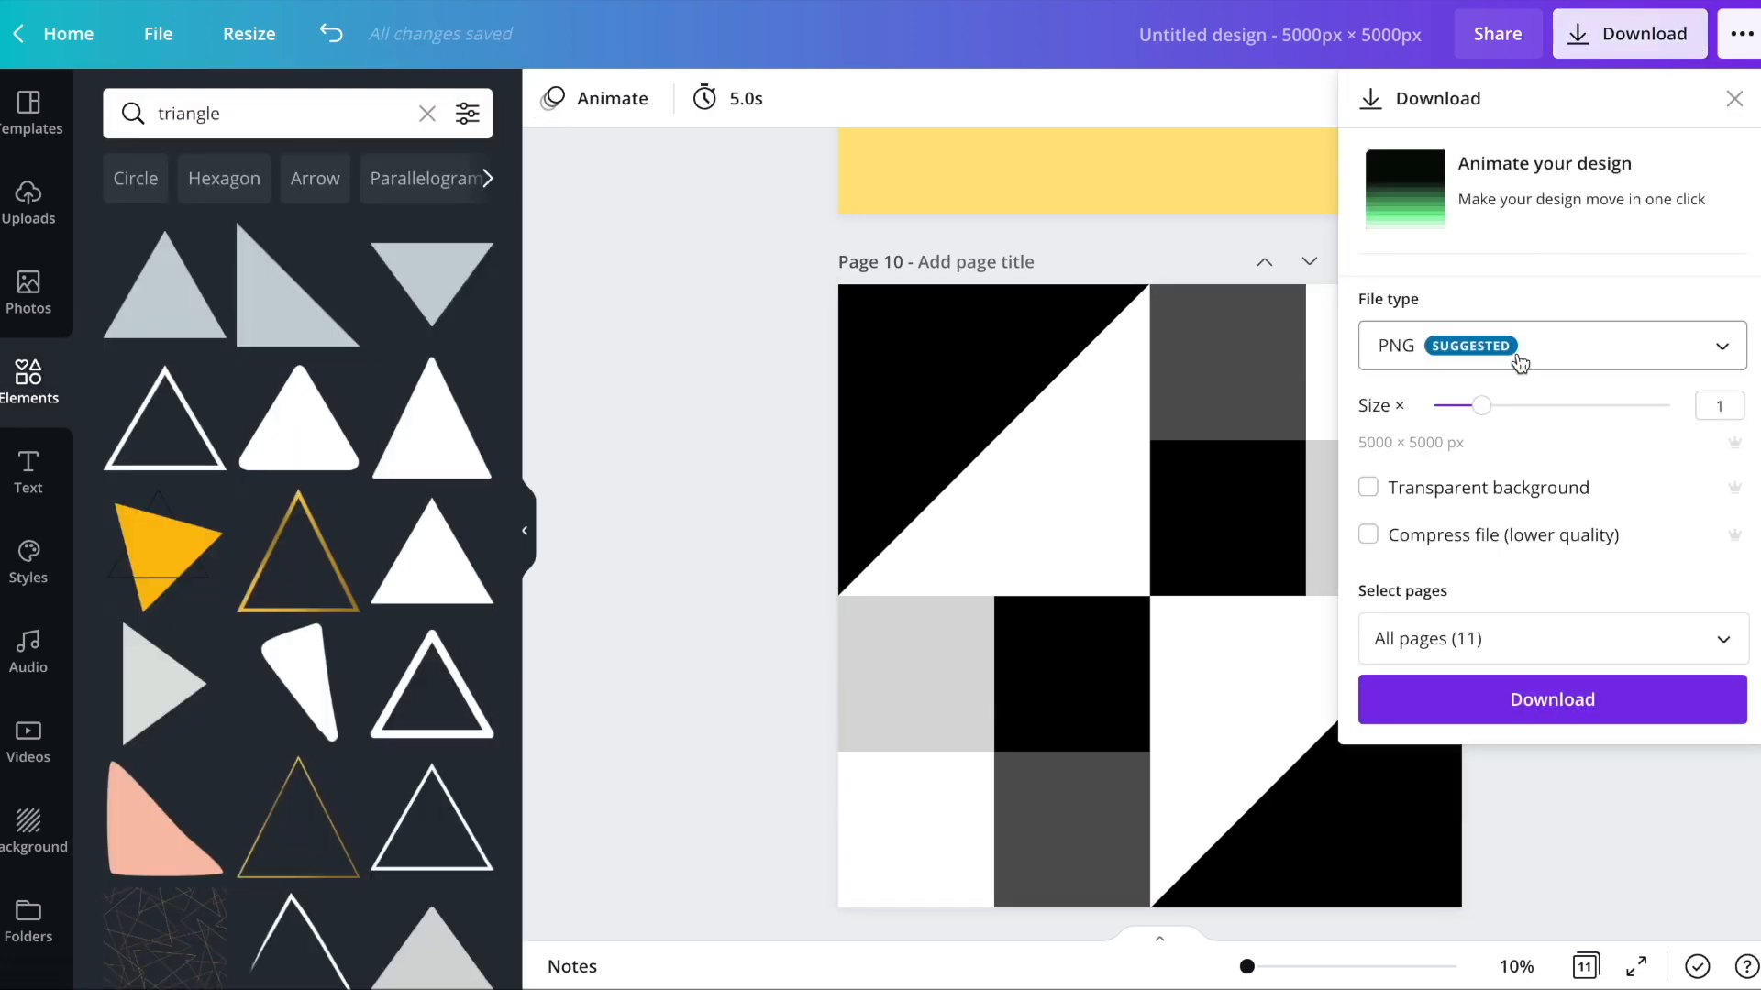
{"action": "left_click", "coordinate": [1513, 350]}
{"action": "left_click", "coordinate": [1495, 453]}
{"action": "left_click", "coordinate": [1498, 613]}
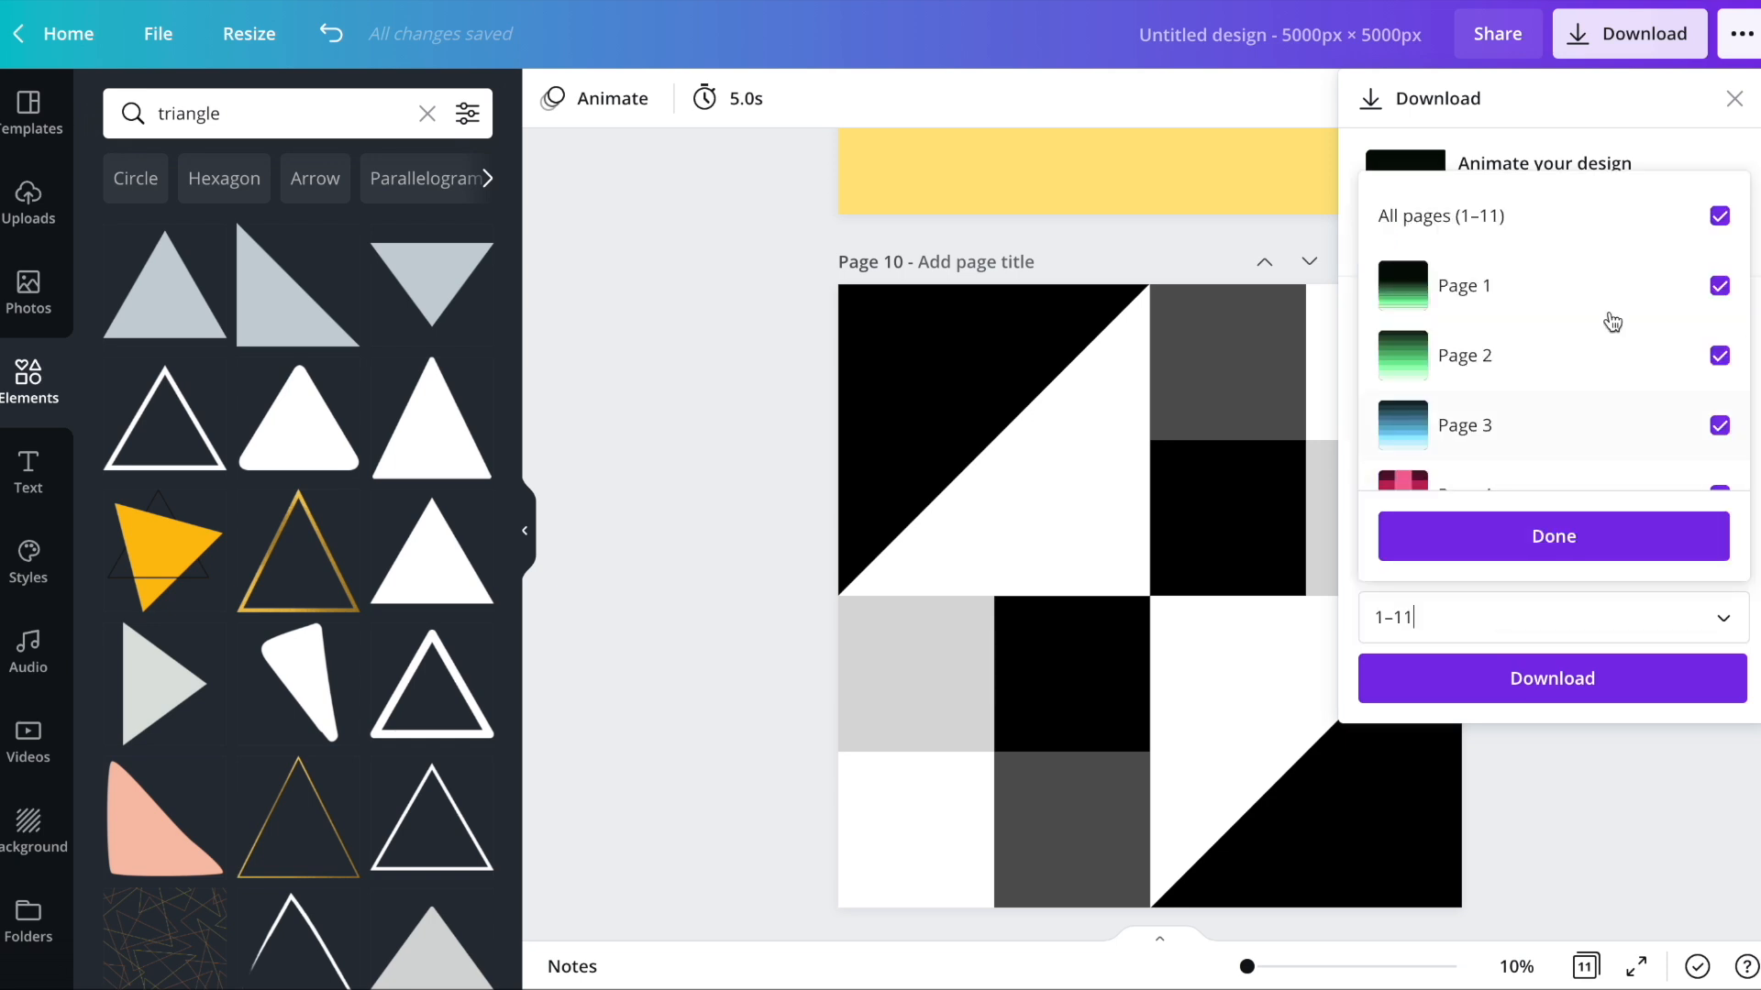
{"action": "left_click", "coordinate": [1647, 224]}
{"action": "scroll", "coordinate": [1665, 351], "scroll_direction": "down", "scroll_amount": 2}
{"action": "scroll", "coordinate": [1666, 351], "scroll_direction": "down", "scroll_amount": 3}
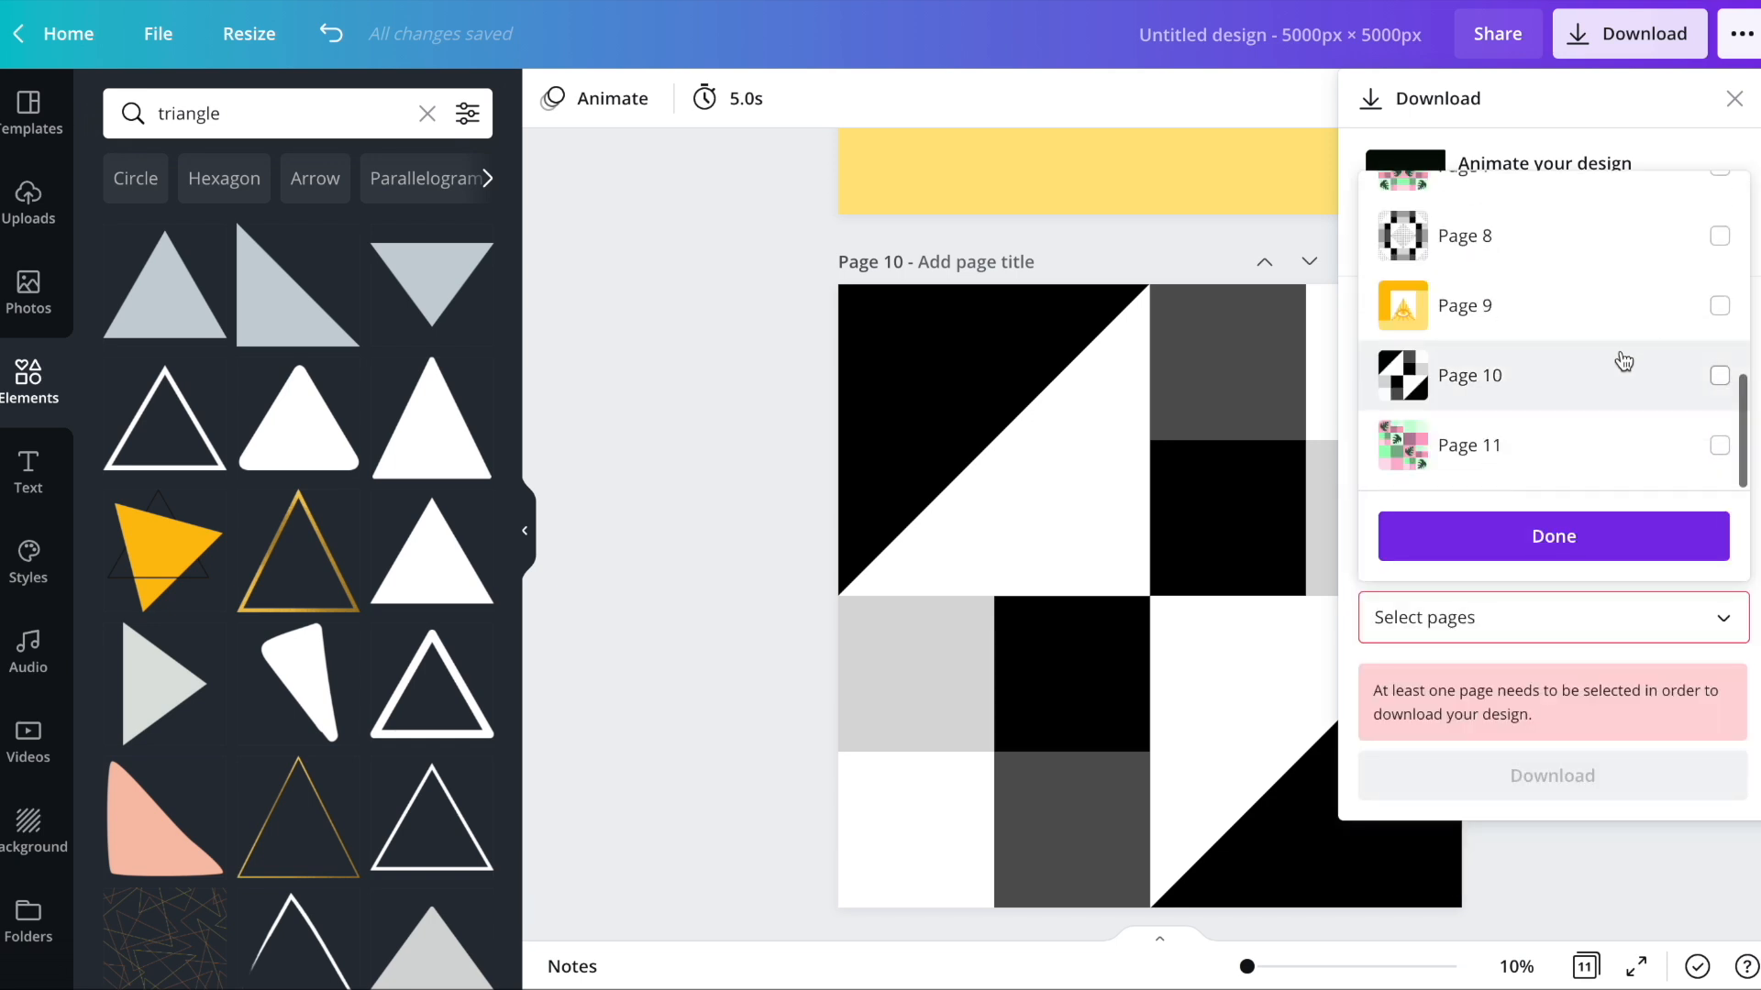
{"action": "left_click", "coordinate": [1486, 367]}
{"action": "left_click", "coordinate": [1564, 540]}
{"action": "left_click", "coordinate": [1552, 676]}
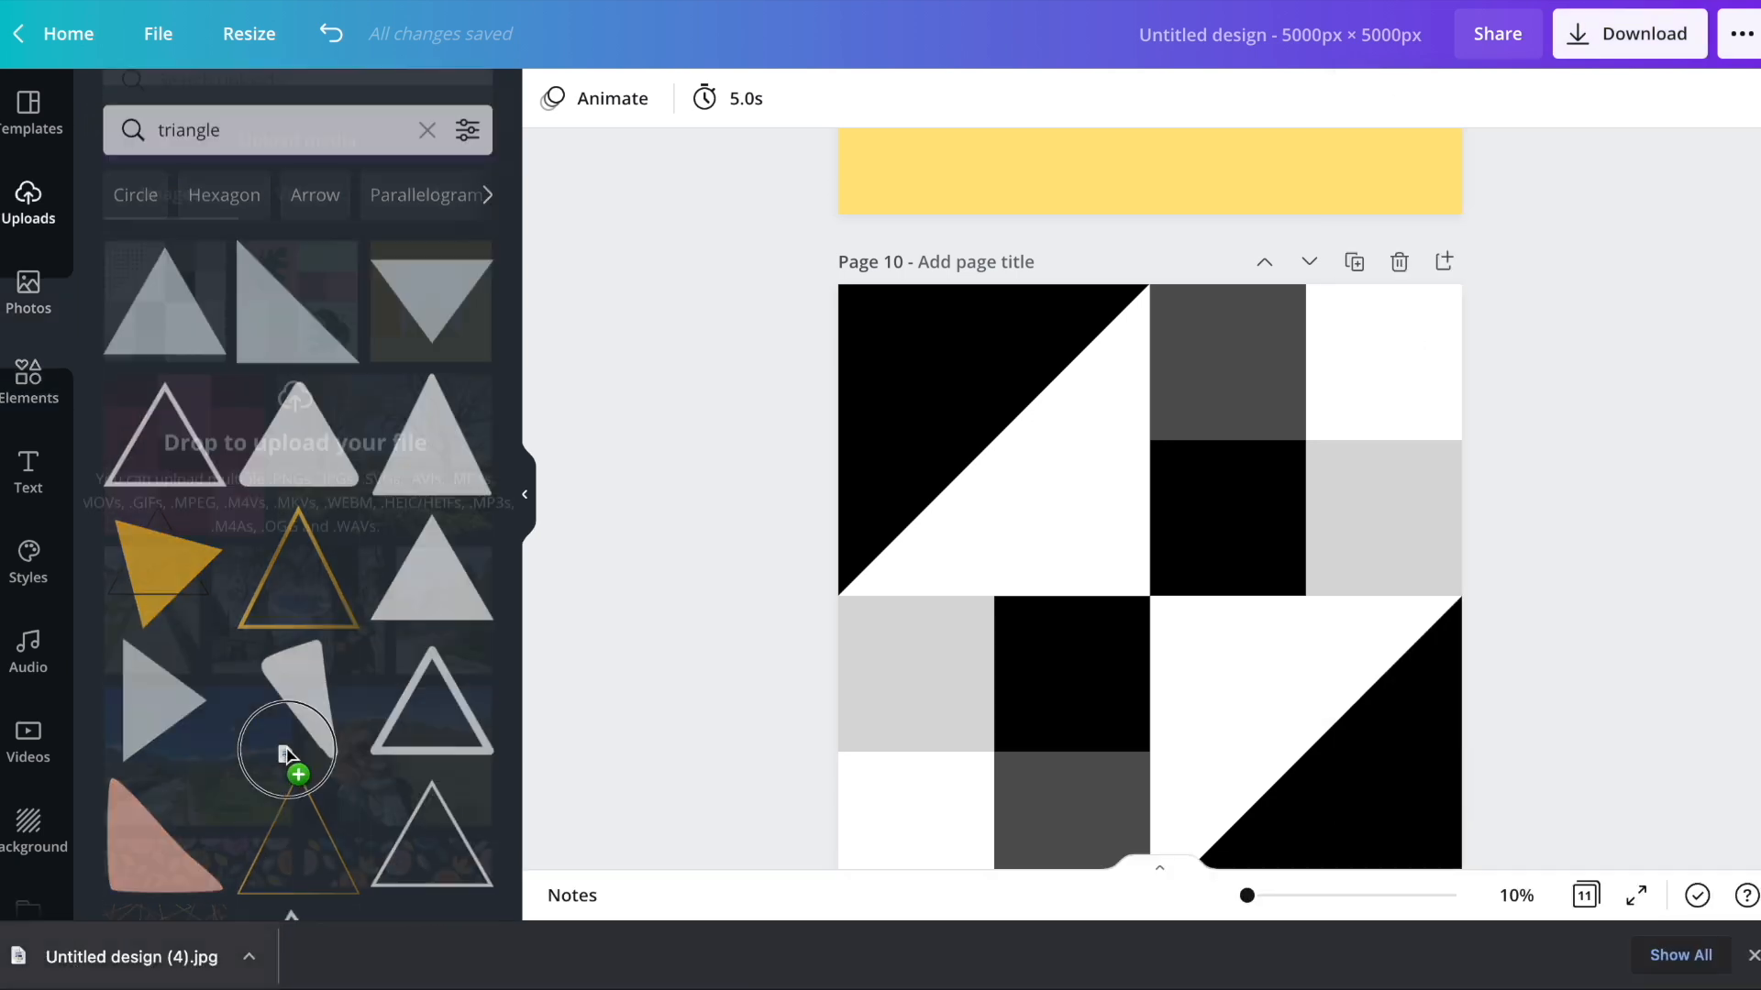
{"action": "left_click_drag", "start_coordinate": [287, 754], "coordinate": [295, 728]}
{"action": "left_click", "coordinate": [1753, 955]}
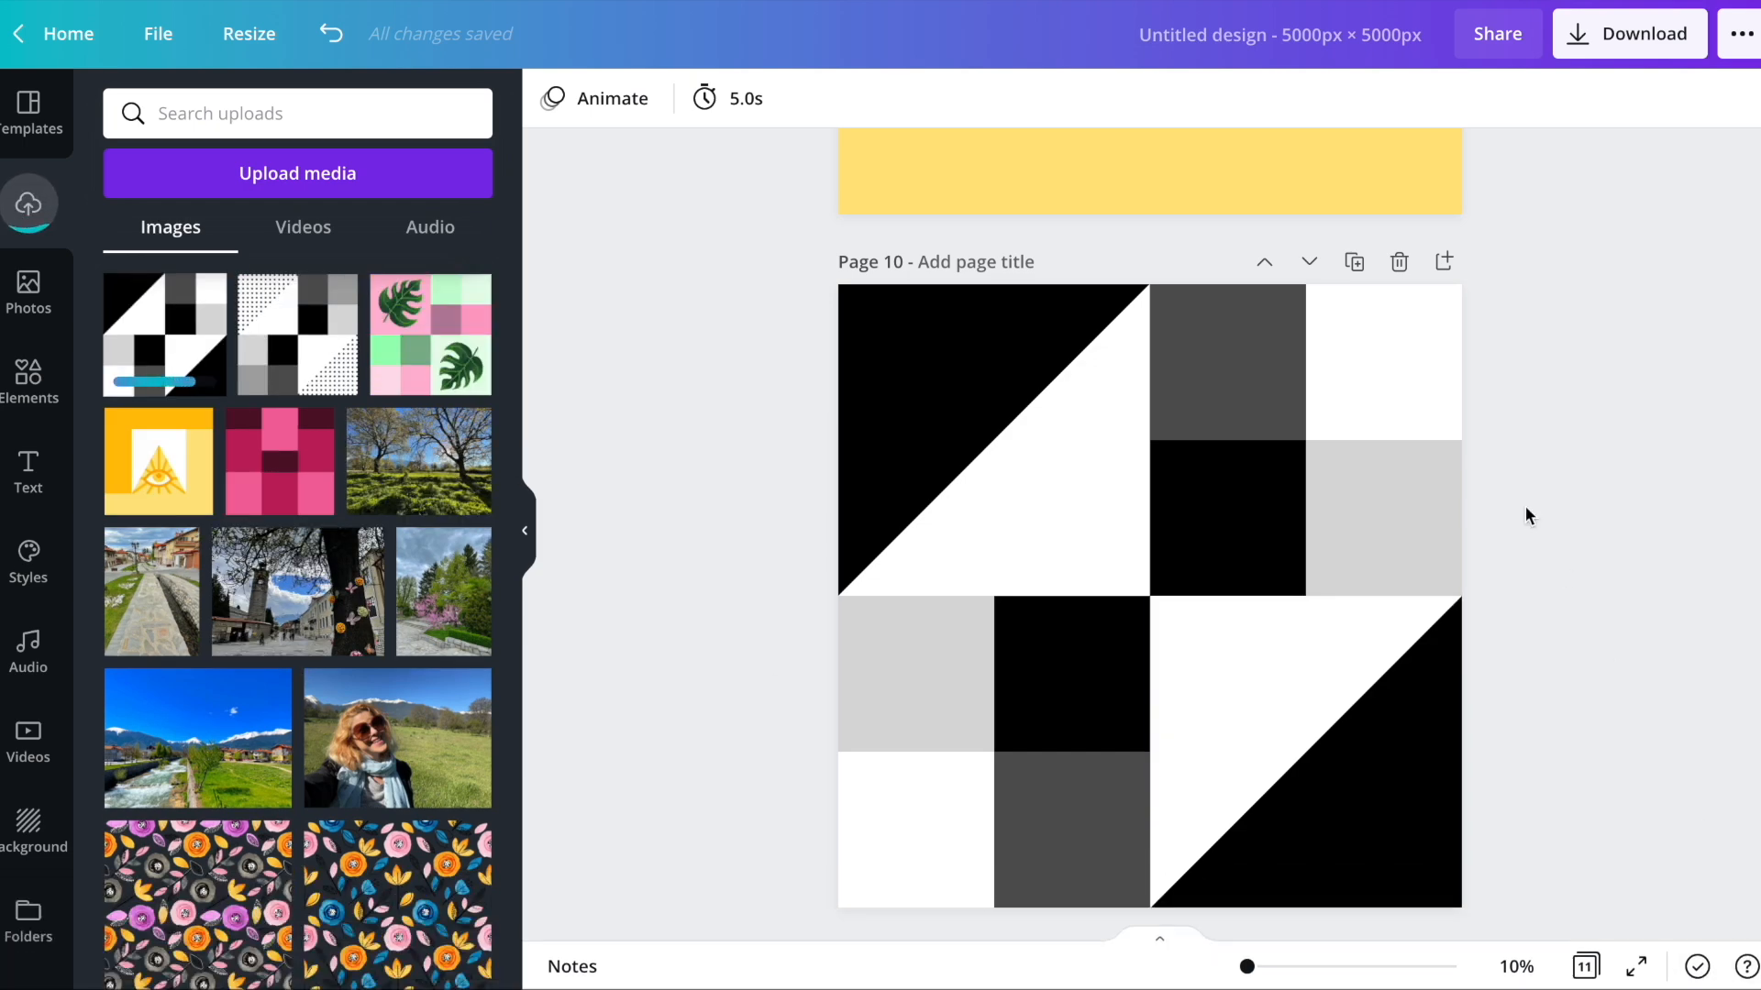
- Fill all four quadrants of page 8 with the newly uploaded black-and-white triangle tile
{"action": "scroll", "coordinate": [1527, 509], "scroll_direction": "up", "scroll_amount": 15}
{"action": "scroll", "coordinate": [1513, 495], "scroll_direction": "down", "scroll_amount": 9}
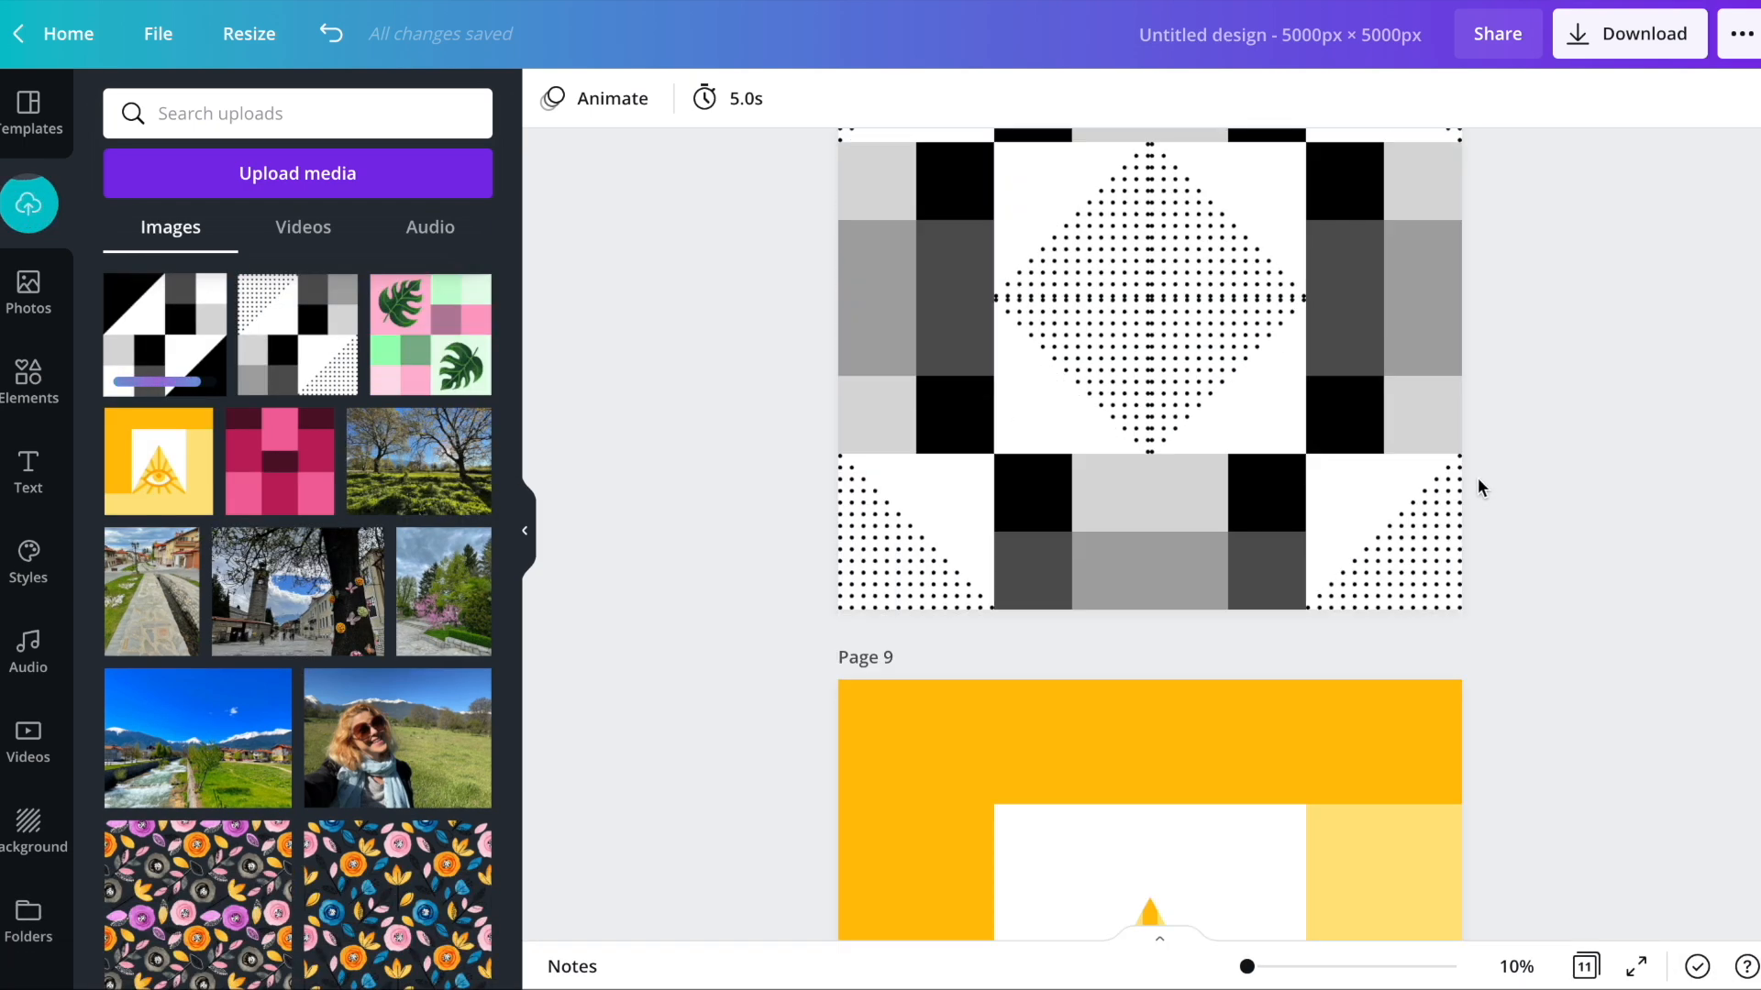
{"action": "scroll", "coordinate": [1014, 499], "scroll_direction": "up", "scroll_amount": 1}
{"action": "left_click_drag", "start_coordinate": [165, 339], "coordinate": [955, 342]}
{"action": "left_click_drag", "start_coordinate": [1158, 352], "coordinate": [1158, 351]}
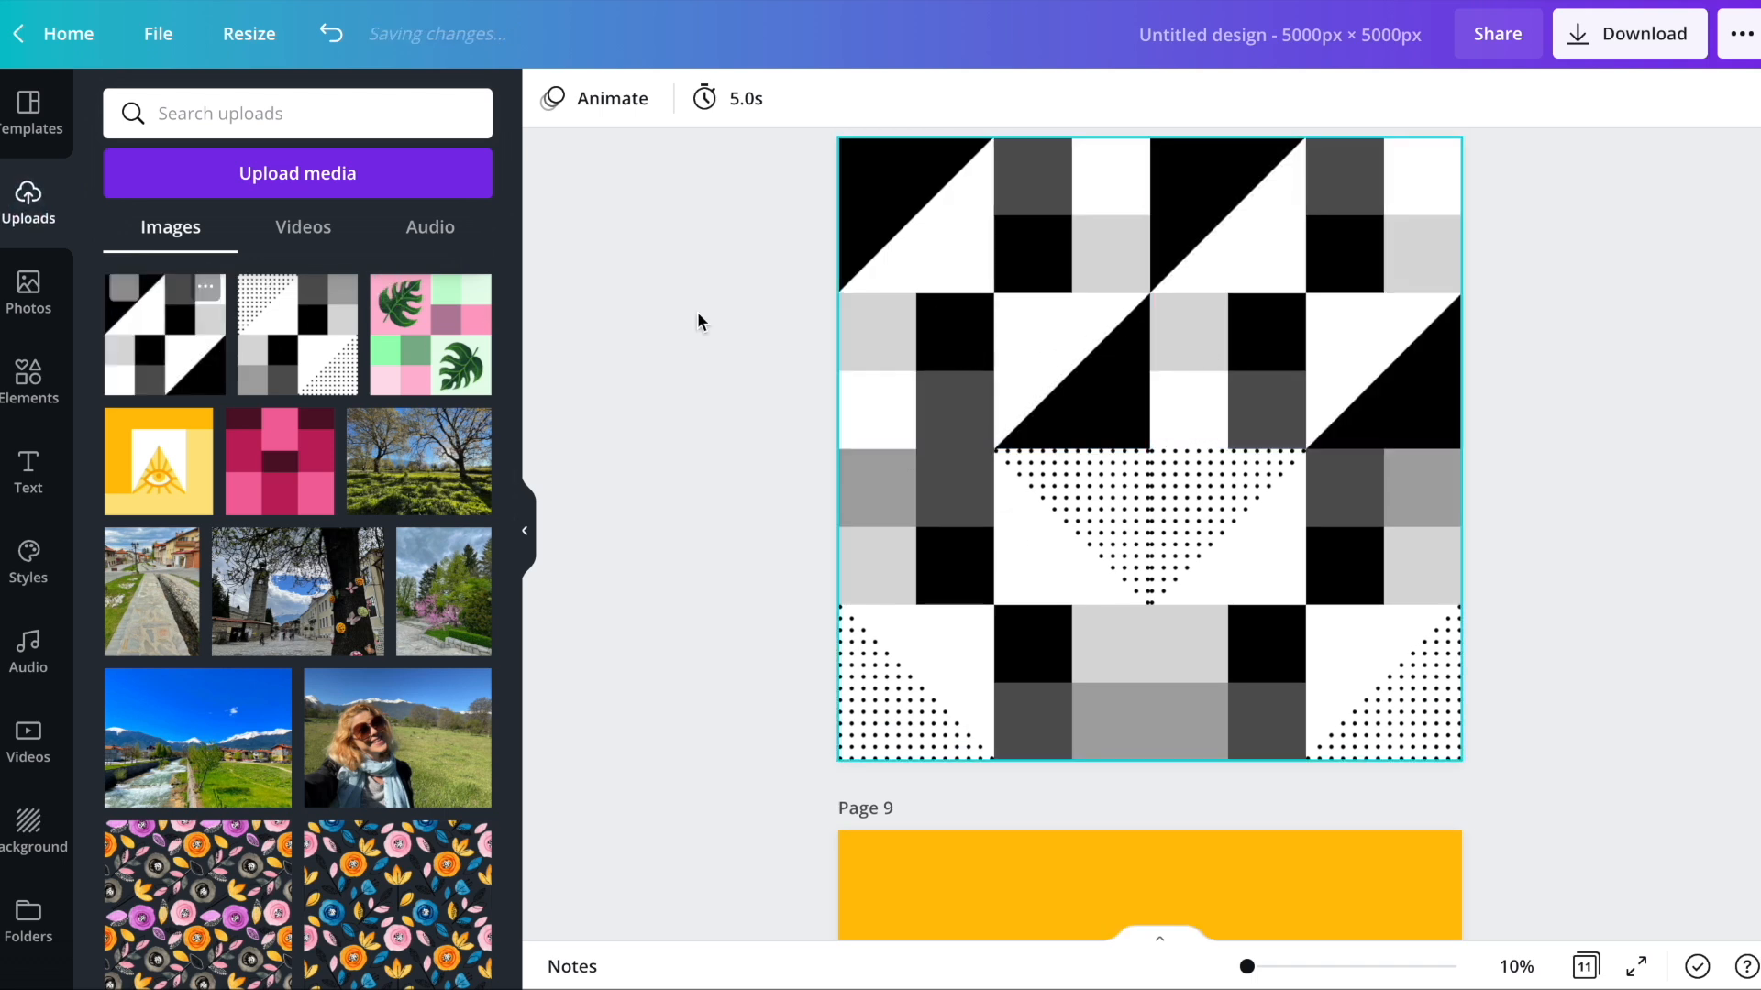
{"action": "left_click_drag", "start_coordinate": [157, 366], "coordinate": [1037, 566]}
{"action": "left_click_drag", "start_coordinate": [188, 379], "coordinate": [1313, 531]}
- Flip the upper-right and lower-left tiles on page 8 so the four tiles mirror into a central diamond
{"action": "left_click", "coordinate": [1380, 314]}
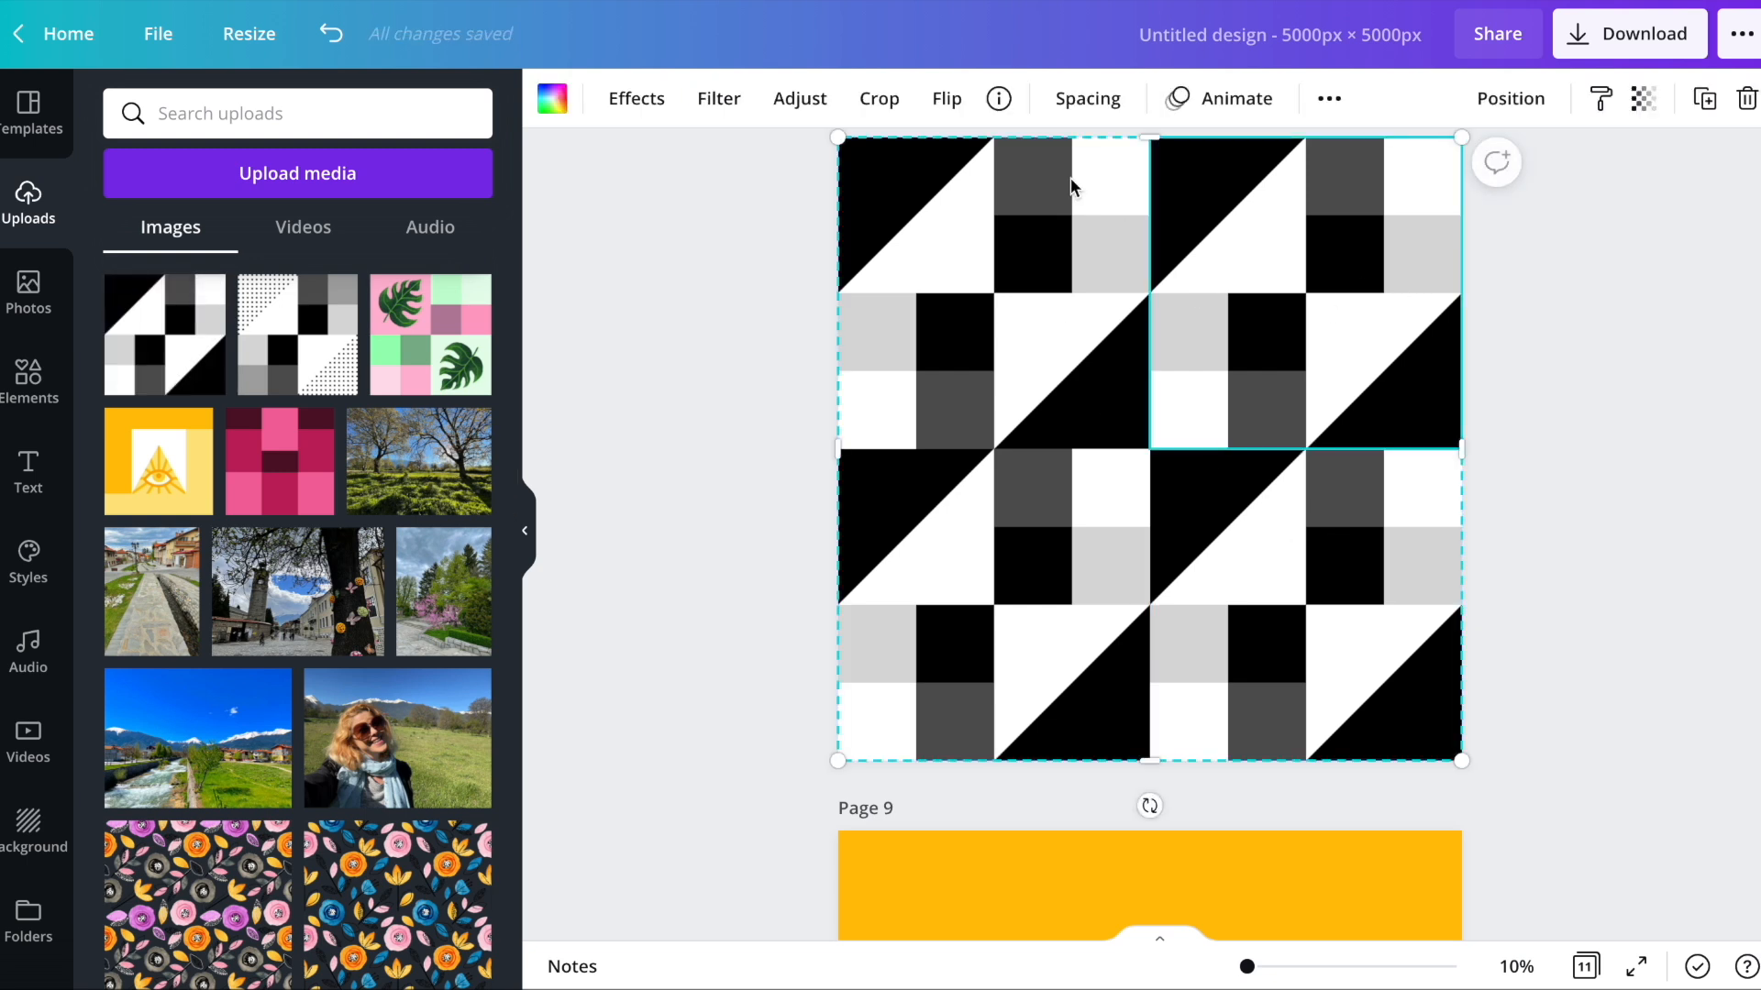
{"action": "left_click", "coordinate": [945, 98]}
{"action": "left_click", "coordinate": [986, 151]}
{"action": "left_click", "coordinate": [1041, 676]}
{"action": "left_click", "coordinate": [946, 98]}
{"action": "left_click", "coordinate": [987, 167]}
{"action": "left_click", "coordinate": [1711, 418]}
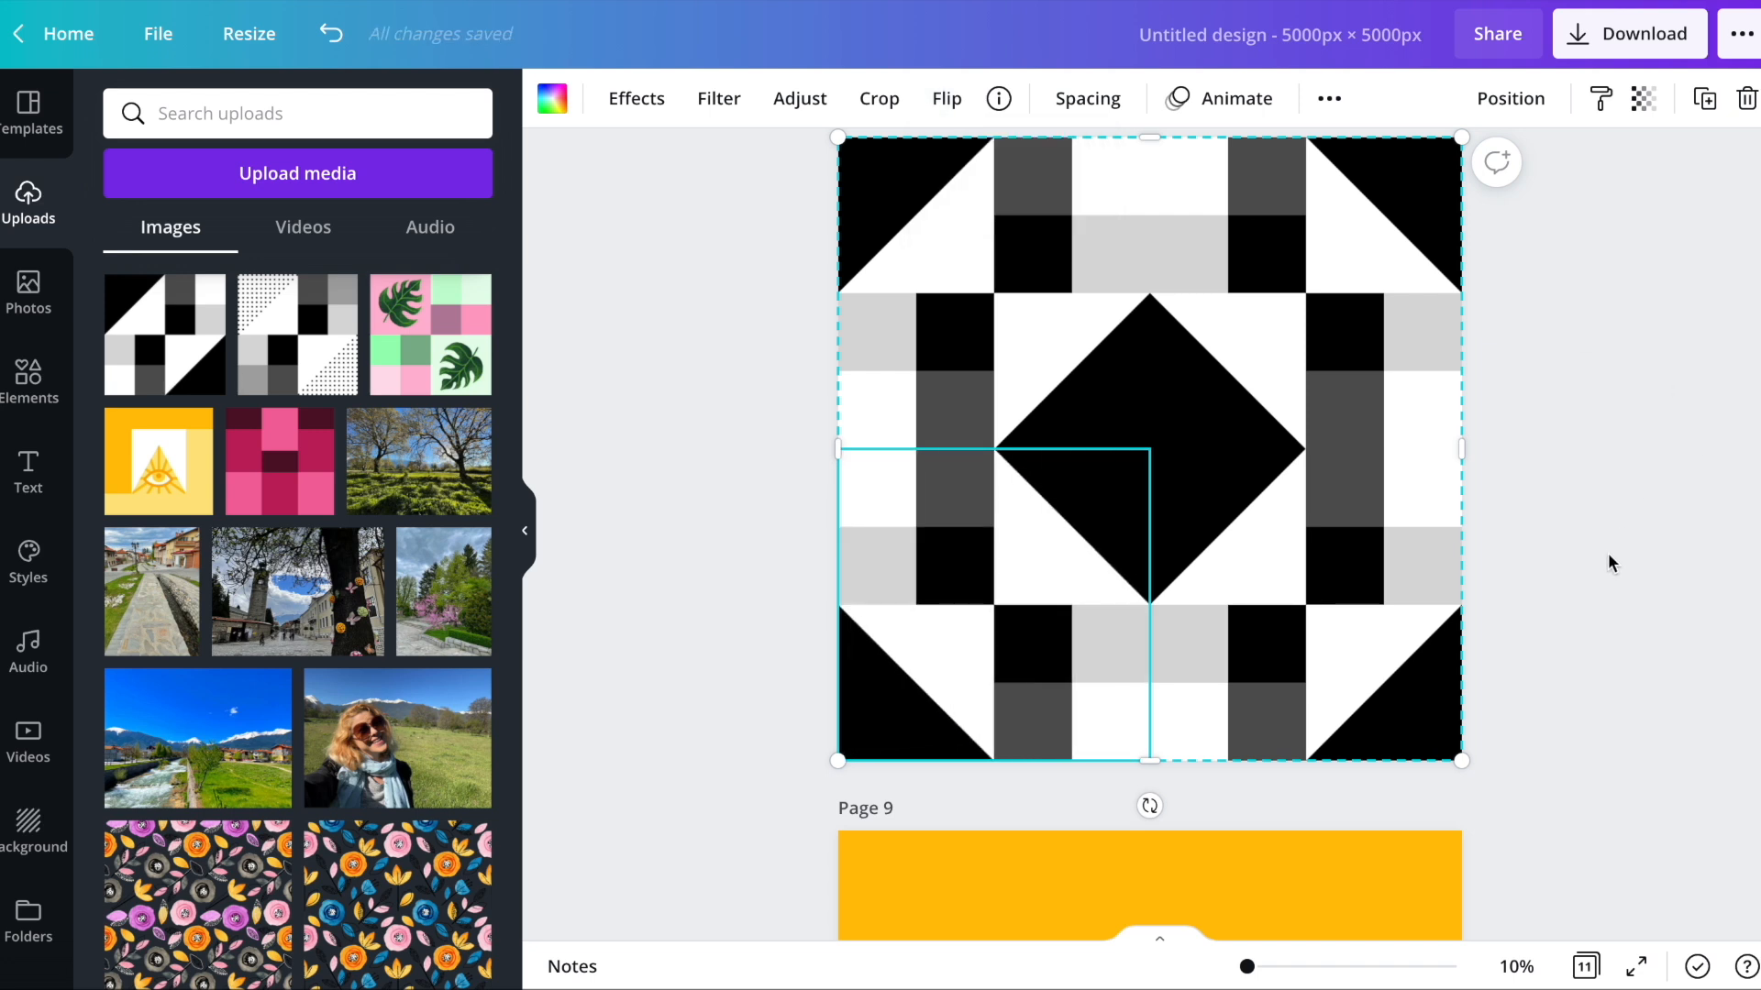
{"action": "left_click", "coordinate": [1610, 562]}
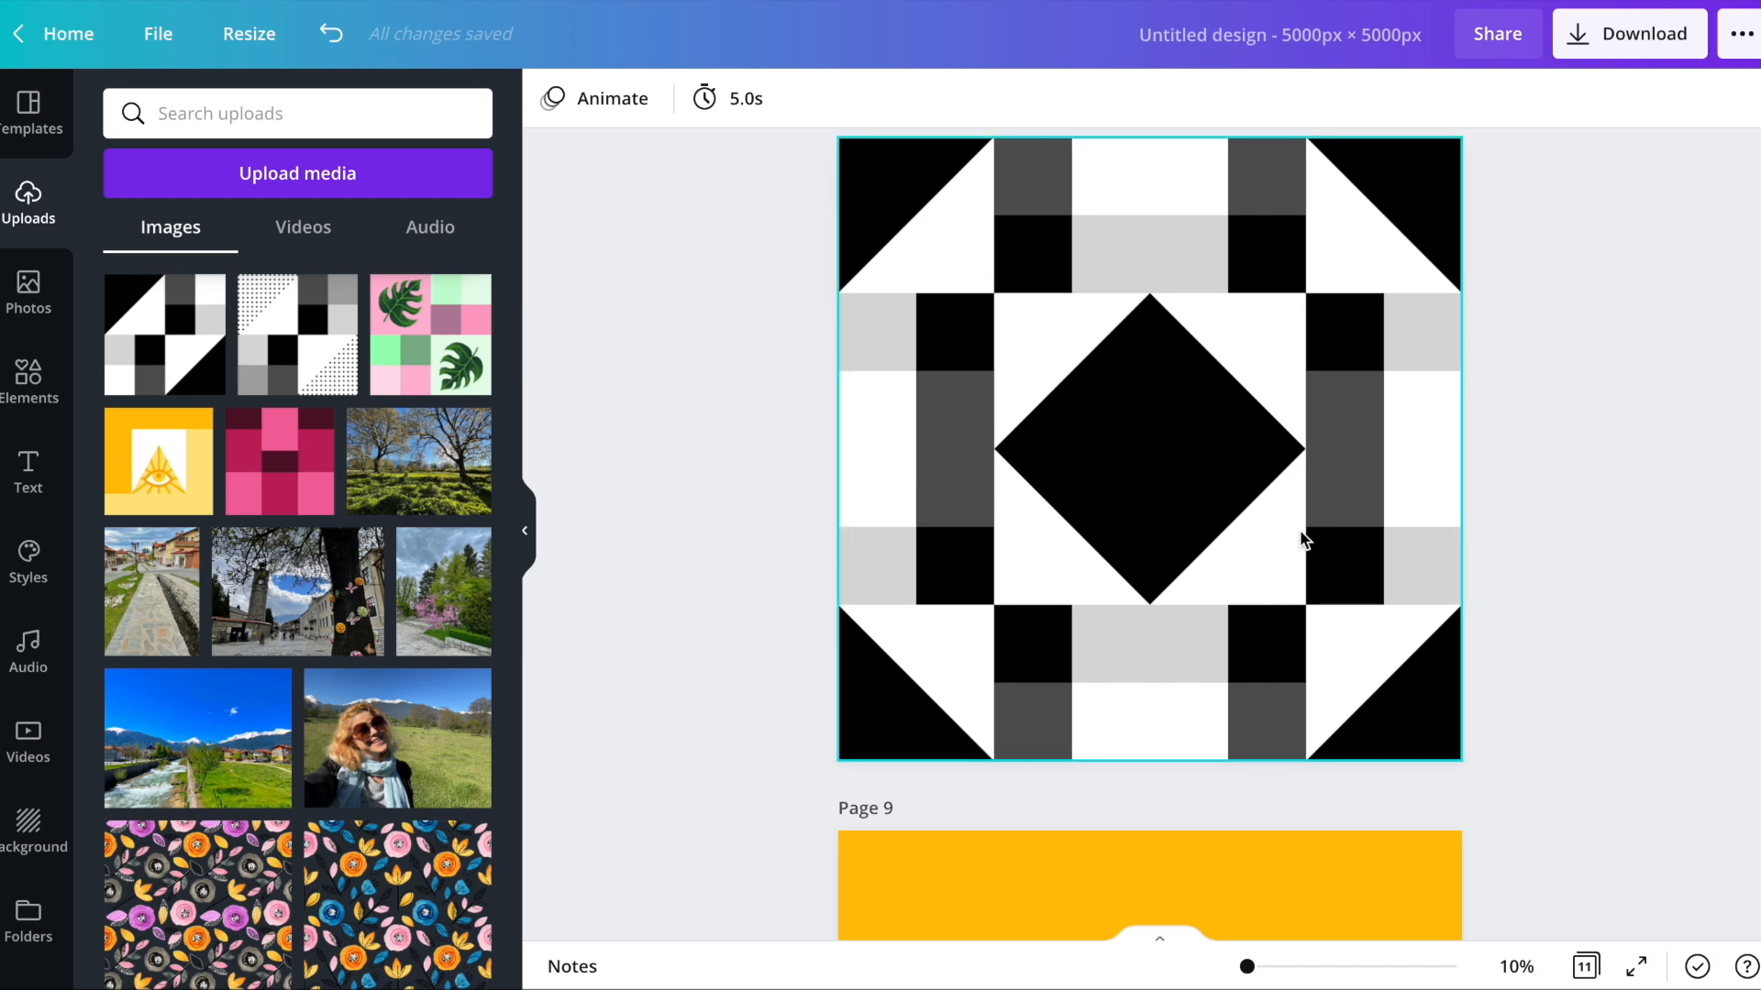
- On page 10, shrink the upper-left white triangle to expose its black square, and color that square white
{"action": "scroll", "coordinate": [1352, 522], "scroll_direction": "down", "scroll_amount": 15}
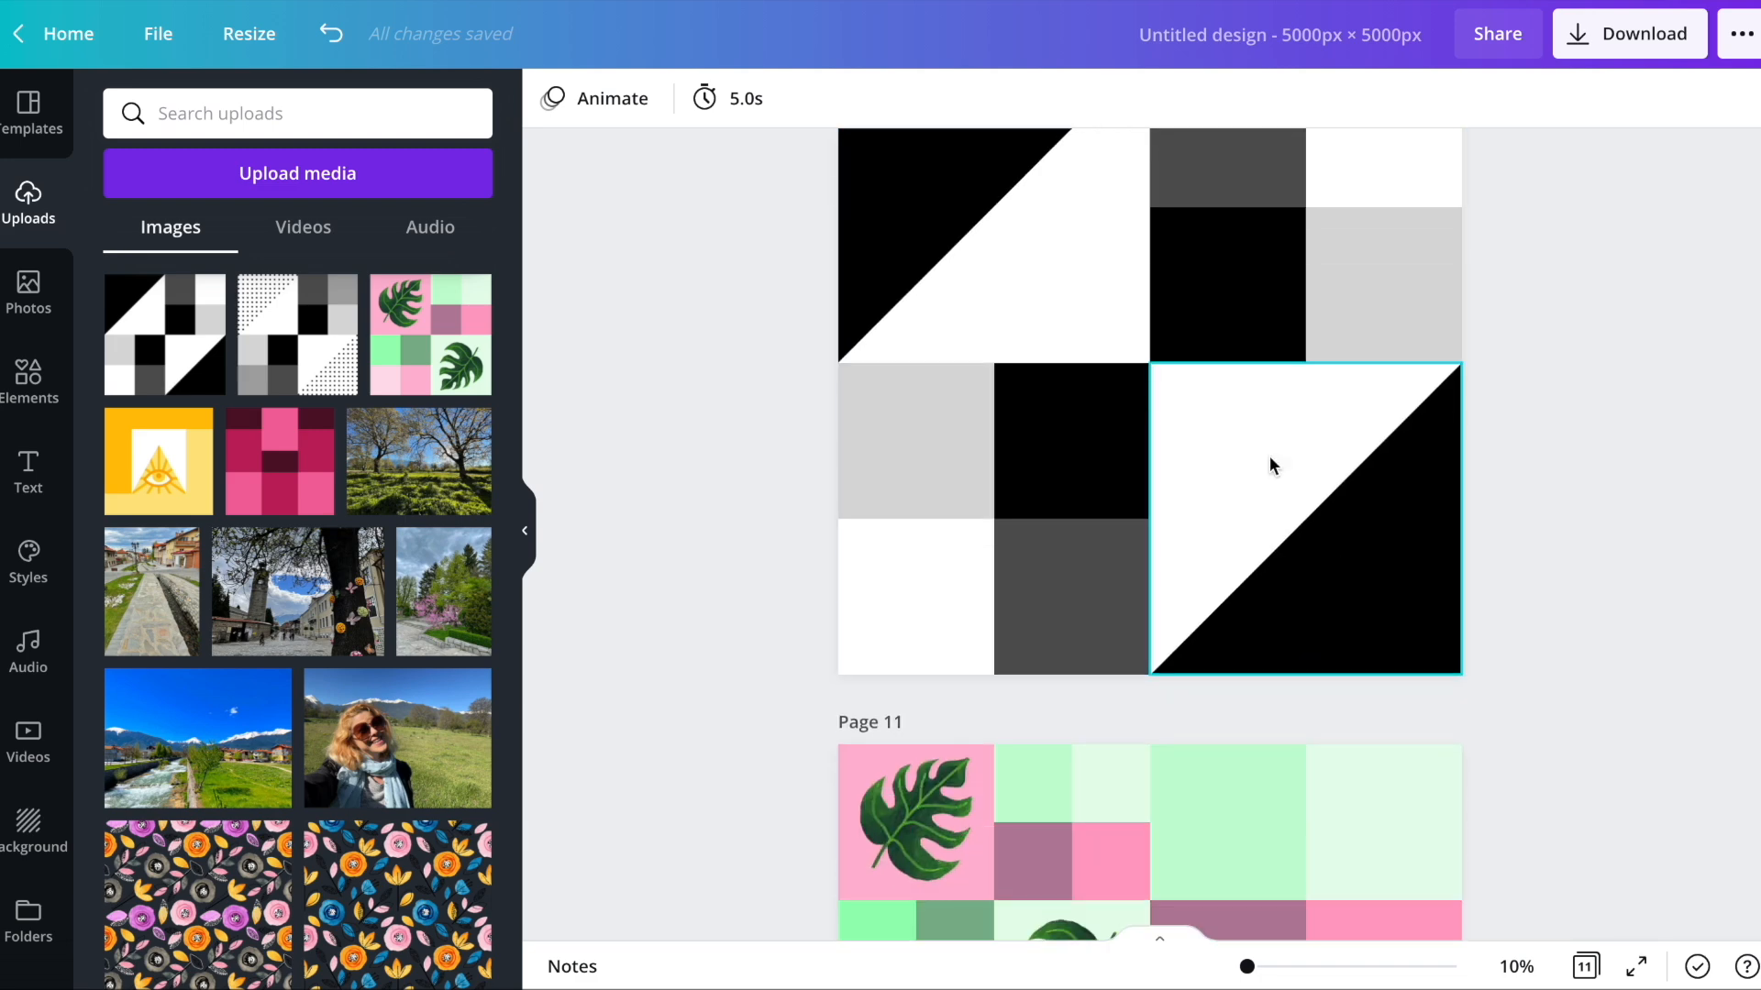
{"action": "scroll", "coordinate": [1097, 668], "scroll_direction": "up", "scroll_amount": 5}
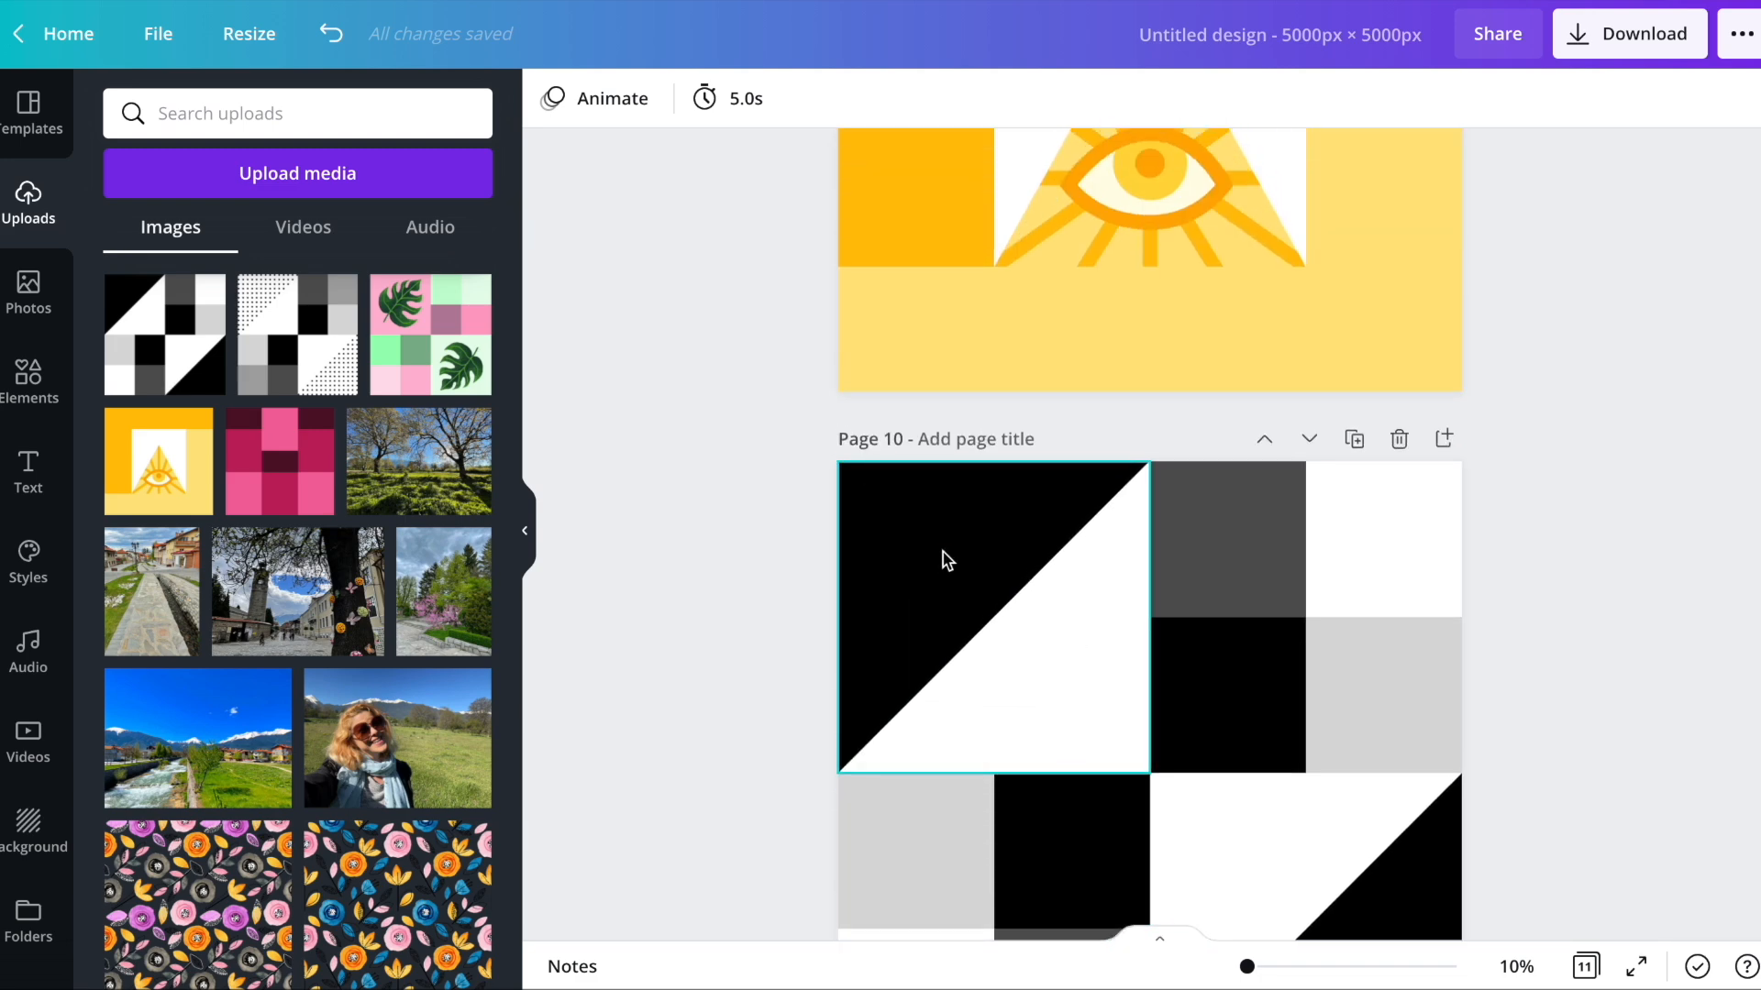
{"action": "left_click", "coordinate": [948, 560]}
{"action": "scroll", "coordinate": [754, 483], "scroll_direction": "down", "scroll_amount": 4}
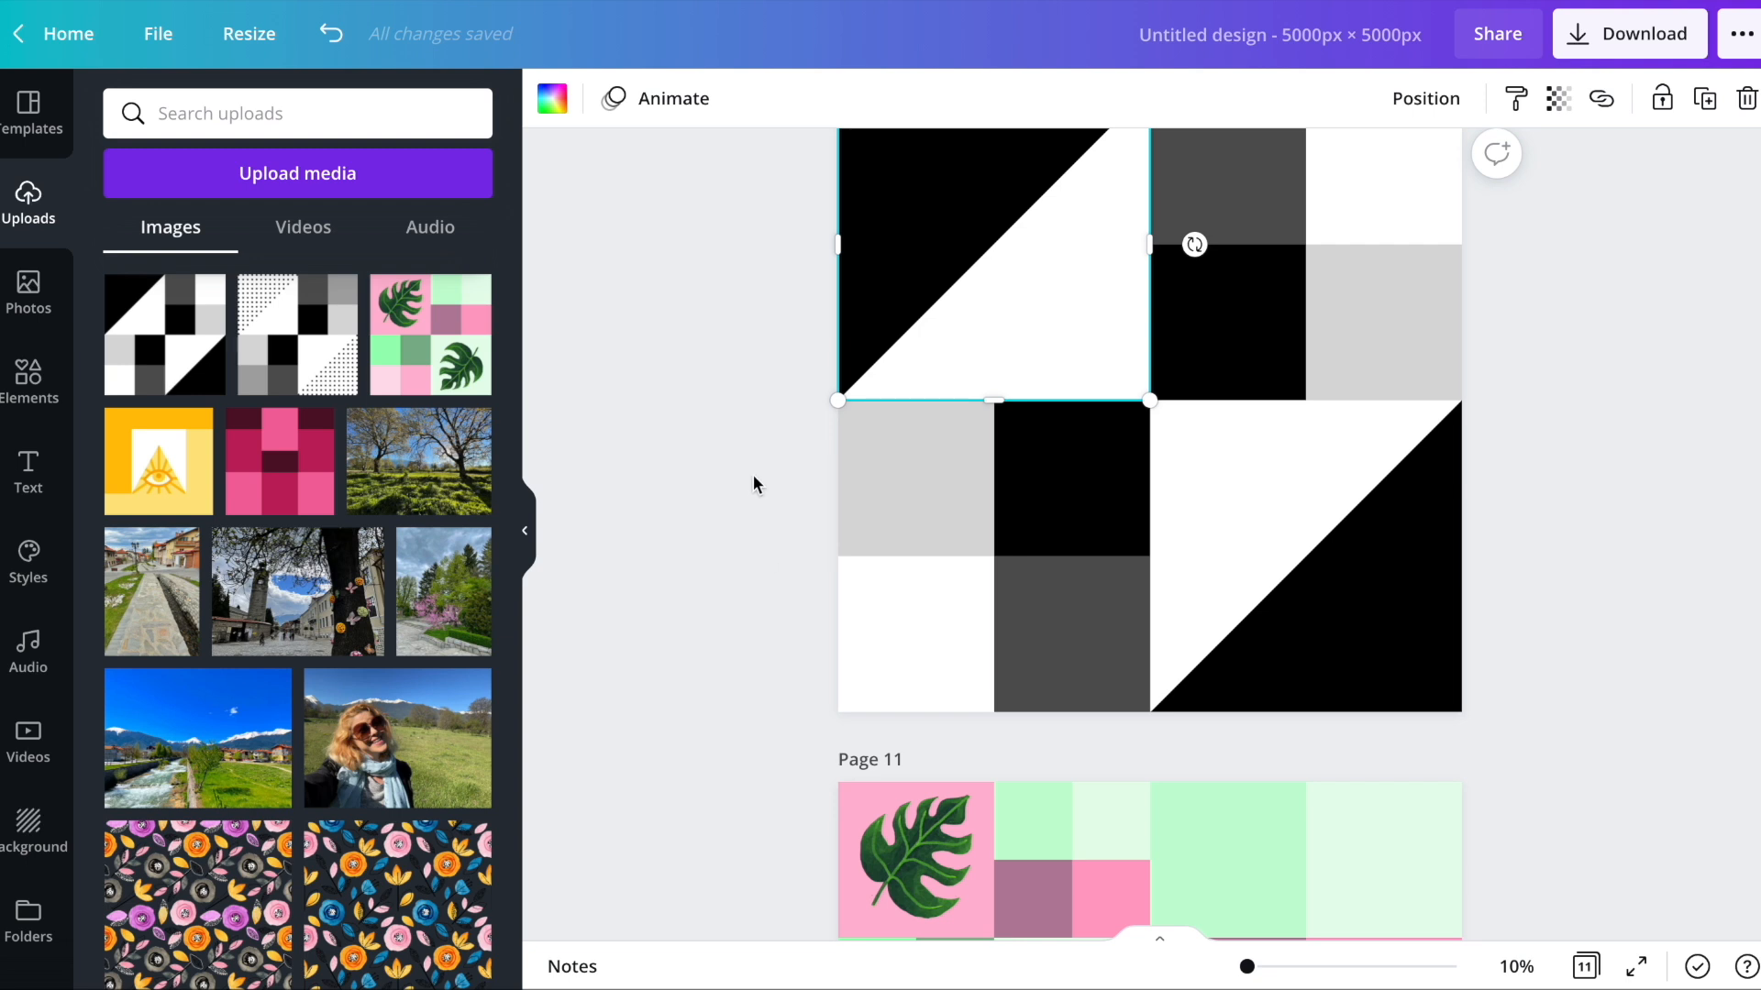
{"action": "scroll", "coordinate": [755, 483], "scroll_direction": "up", "scroll_amount": 2}
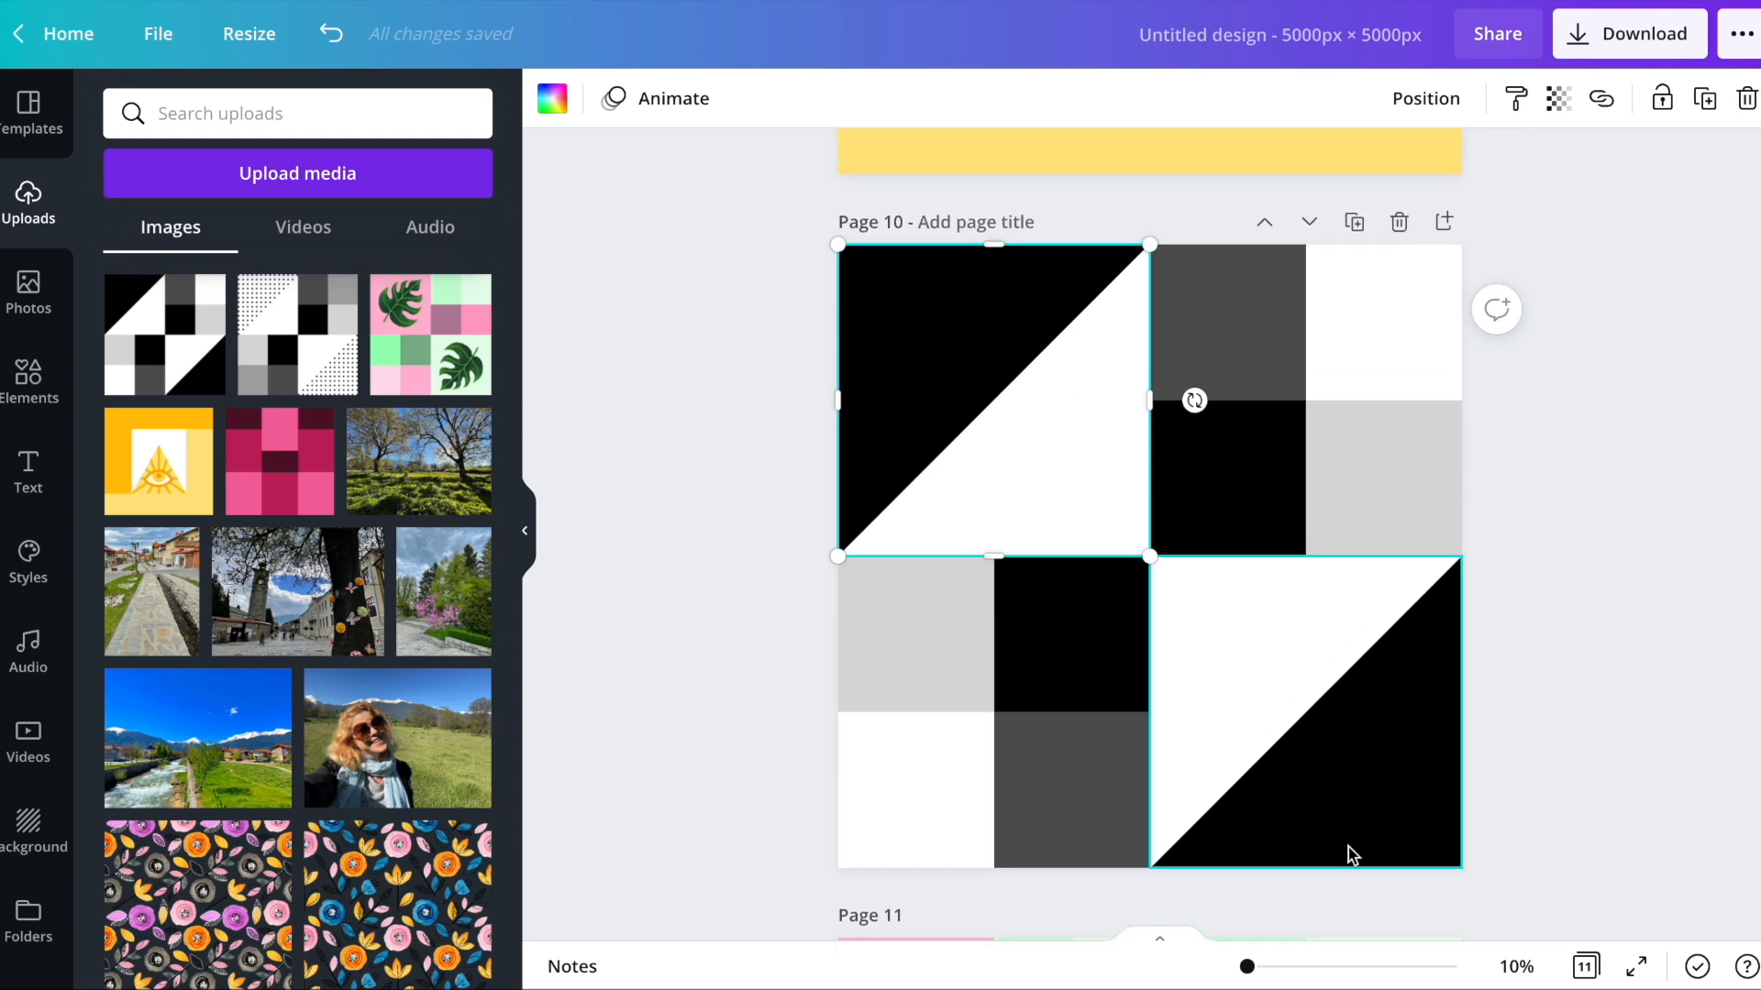
{"action": "left_click_drag", "start_coordinate": [1150, 558], "coordinate": [1079, 514]}
{"action": "left_click", "coordinate": [991, 541]}
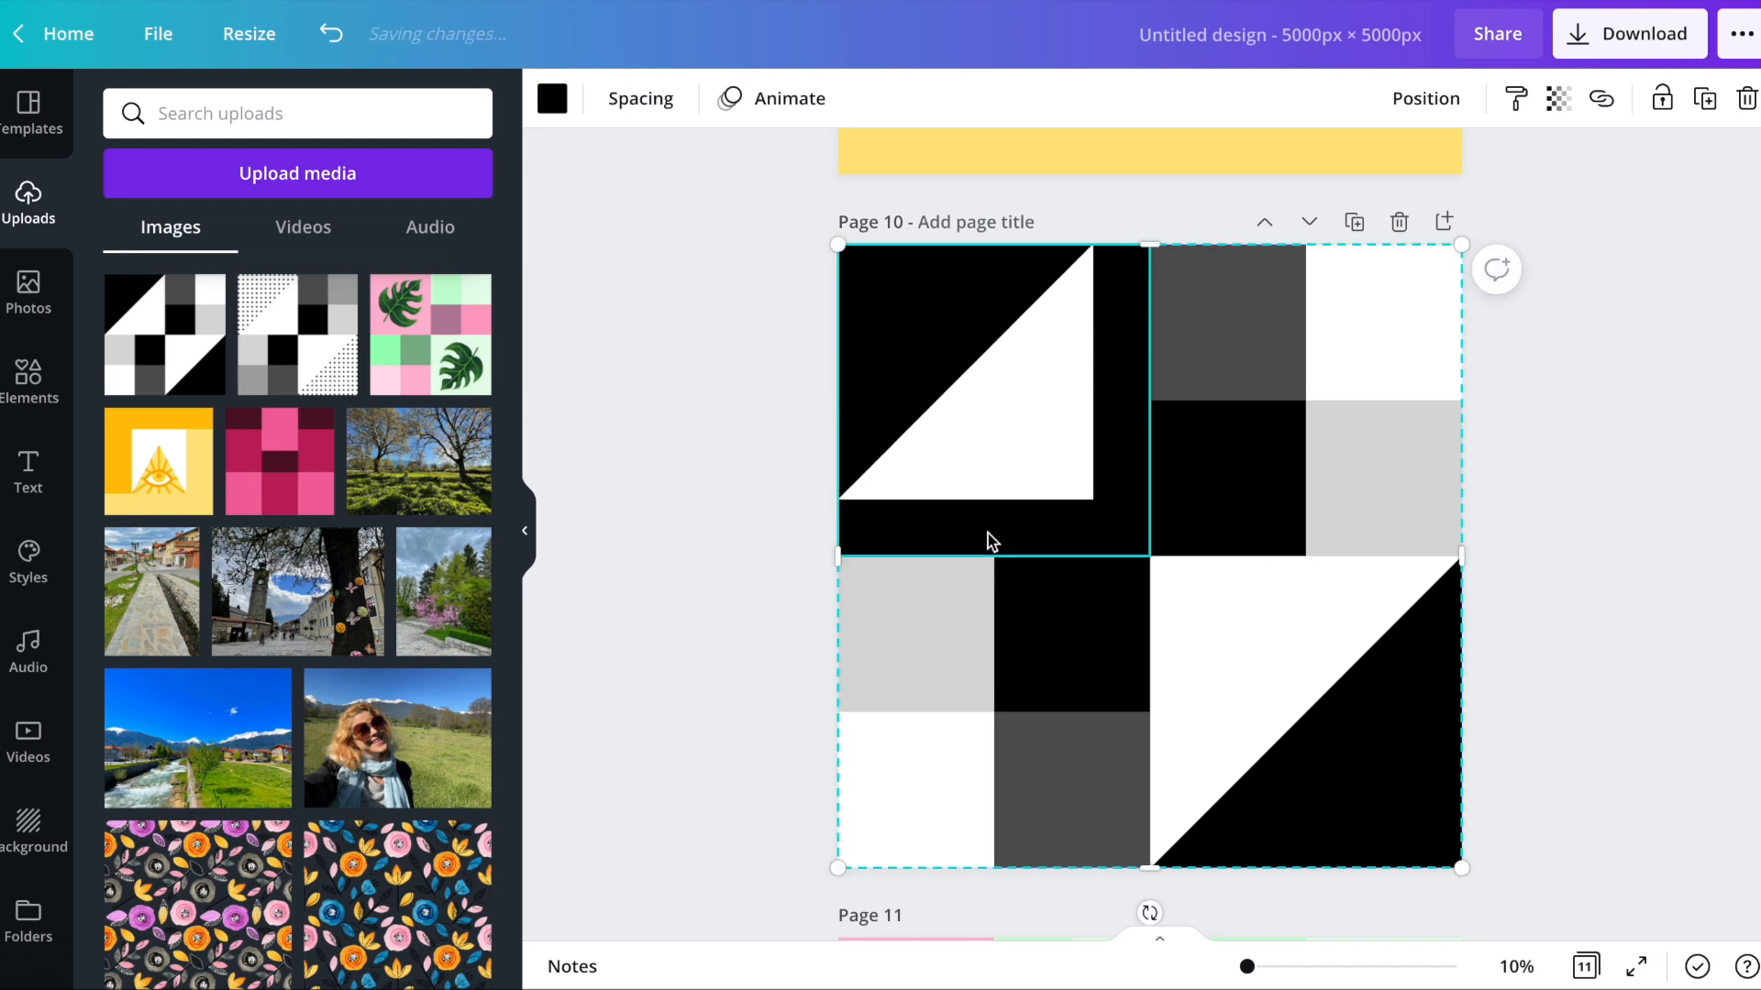
{"action": "left_click", "coordinate": [552, 98]}
{"action": "left_click", "coordinate": [263, 630]}
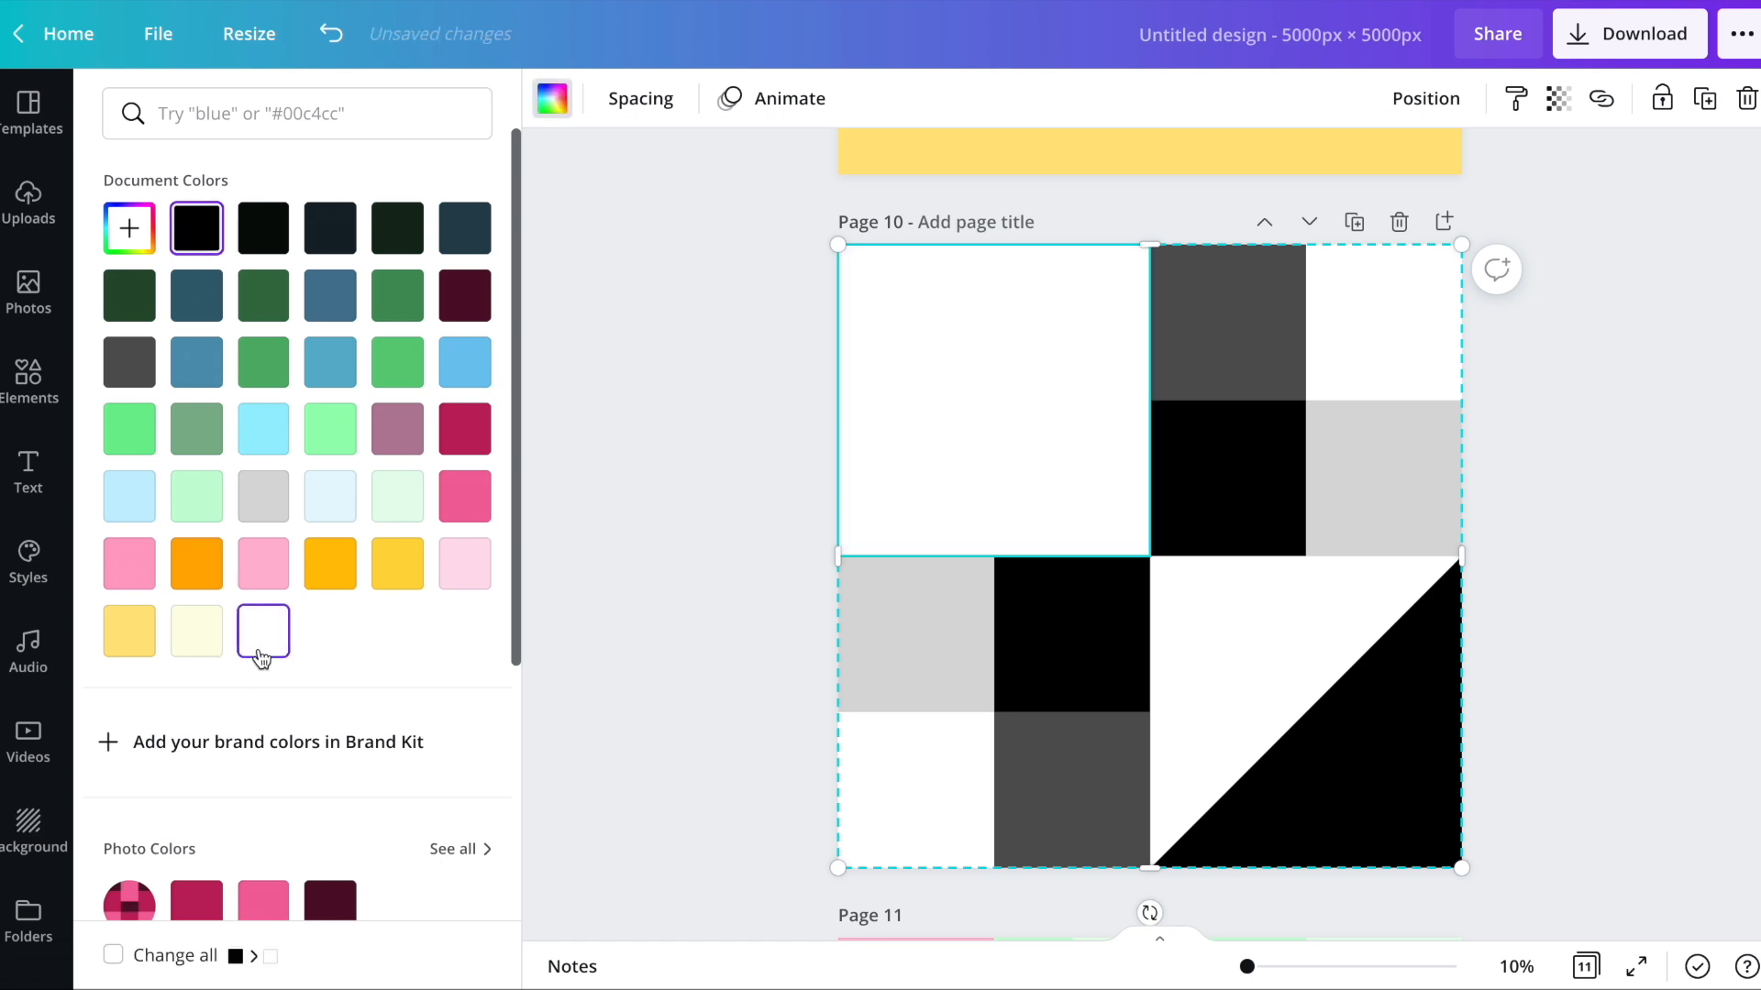
- Enlarge the upper-left triangle back to the full size of its square and color it black
{"action": "left_click", "coordinate": [1043, 484]}
{"action": "left_click_drag", "start_coordinate": [1095, 502], "coordinate": [1152, 554]}
{"action": "scroll", "coordinate": [350, 838], "scroll_direction": "down", "scroll_amount": 5}
{"action": "left_click", "coordinate": [137, 642]}
- Shrink the lower-right white triangle to about 2,000 px and color the black square behind it white
{"action": "left_click", "coordinate": [1355, 853]}
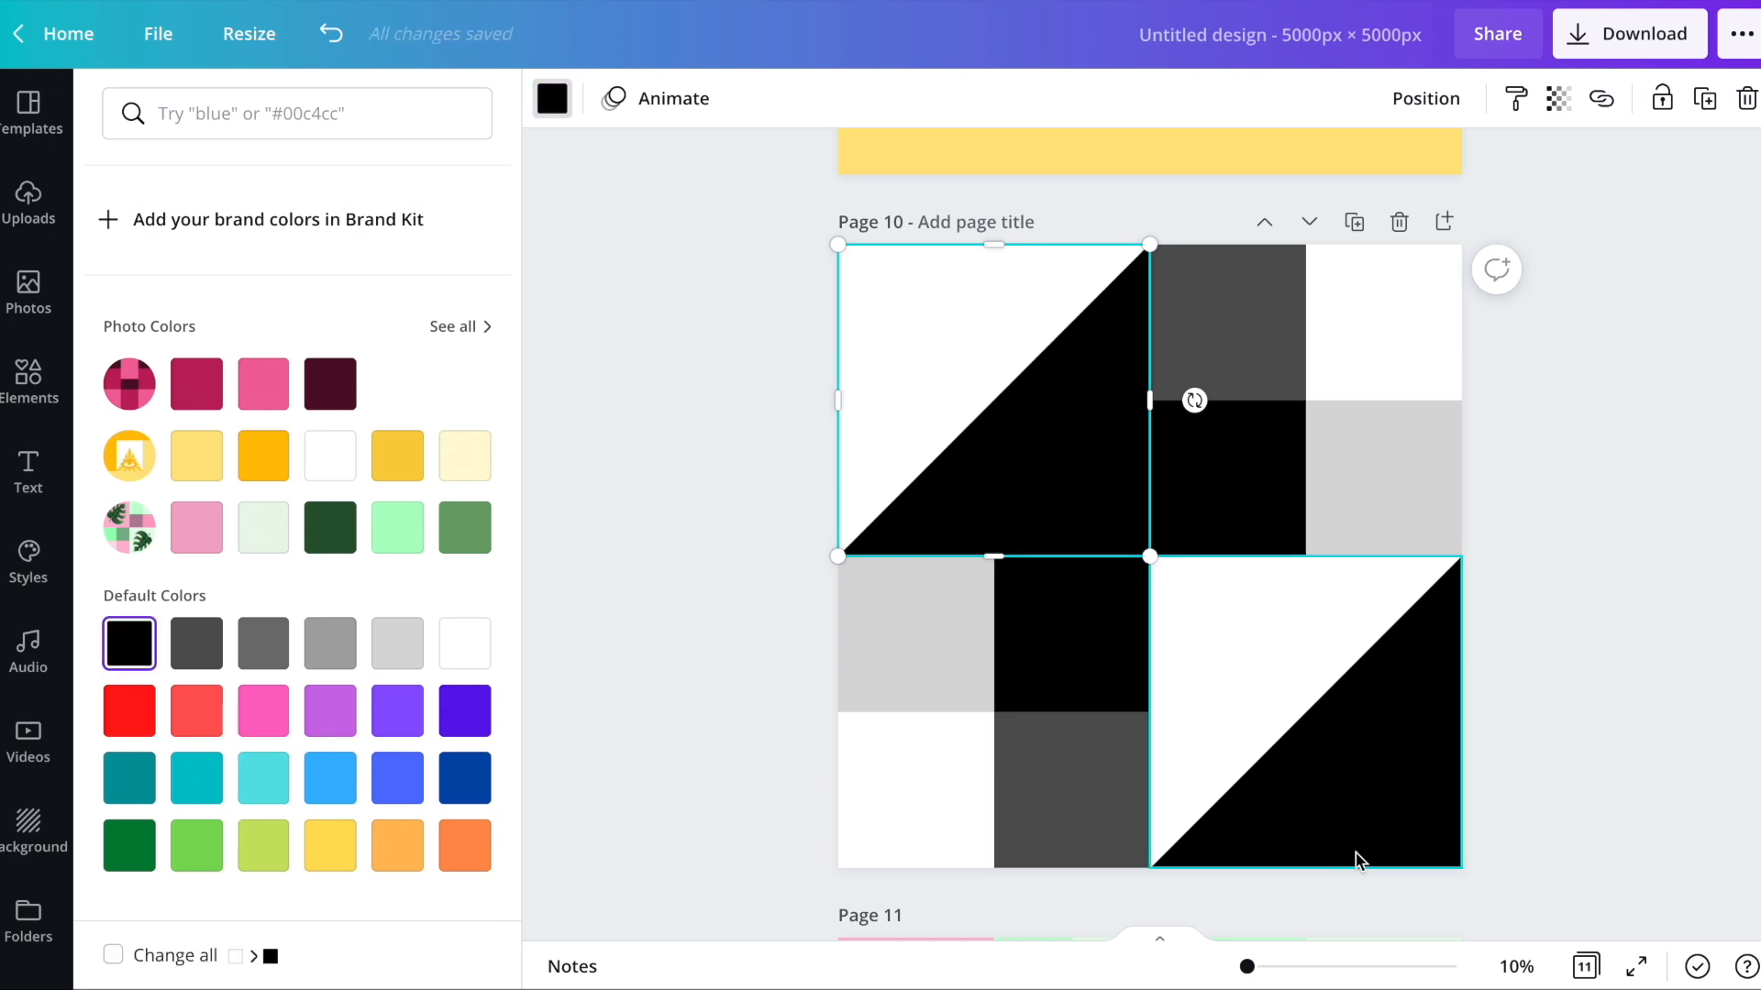
{"action": "left_click_drag", "start_coordinate": [1149, 556], "coordinate": [1210, 617]}
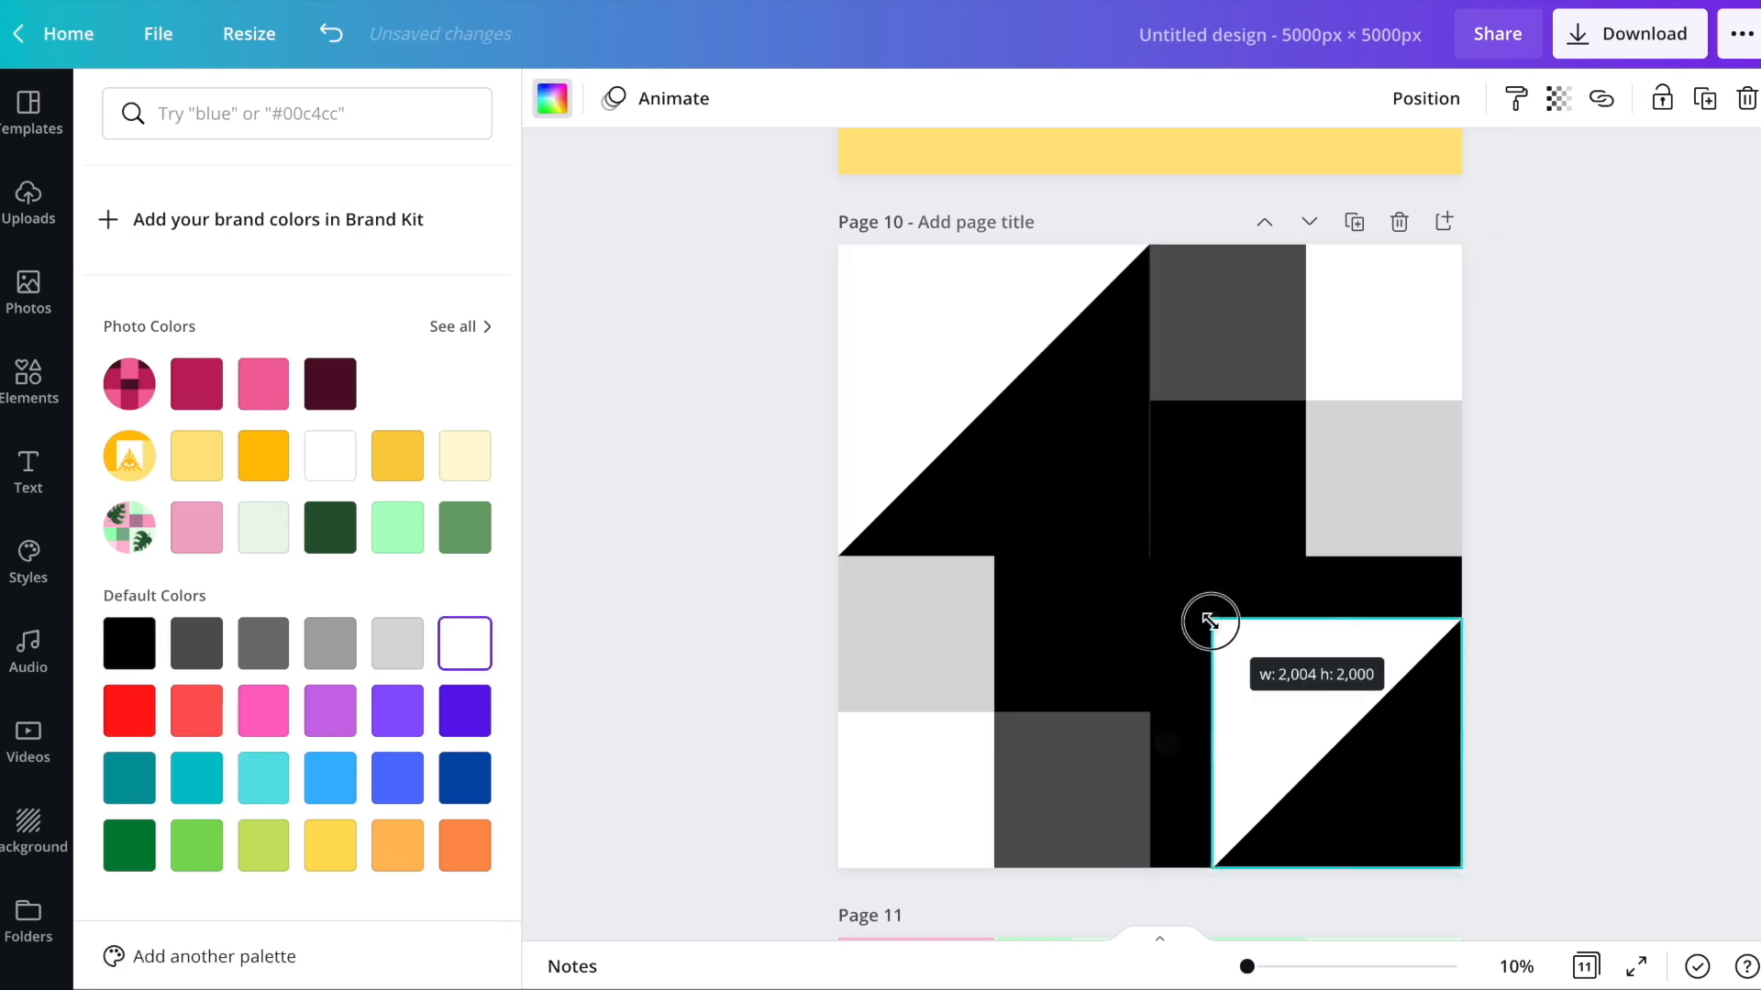
{"action": "left_click", "coordinate": [1175, 590]}
{"action": "left_click", "coordinate": [553, 98]}
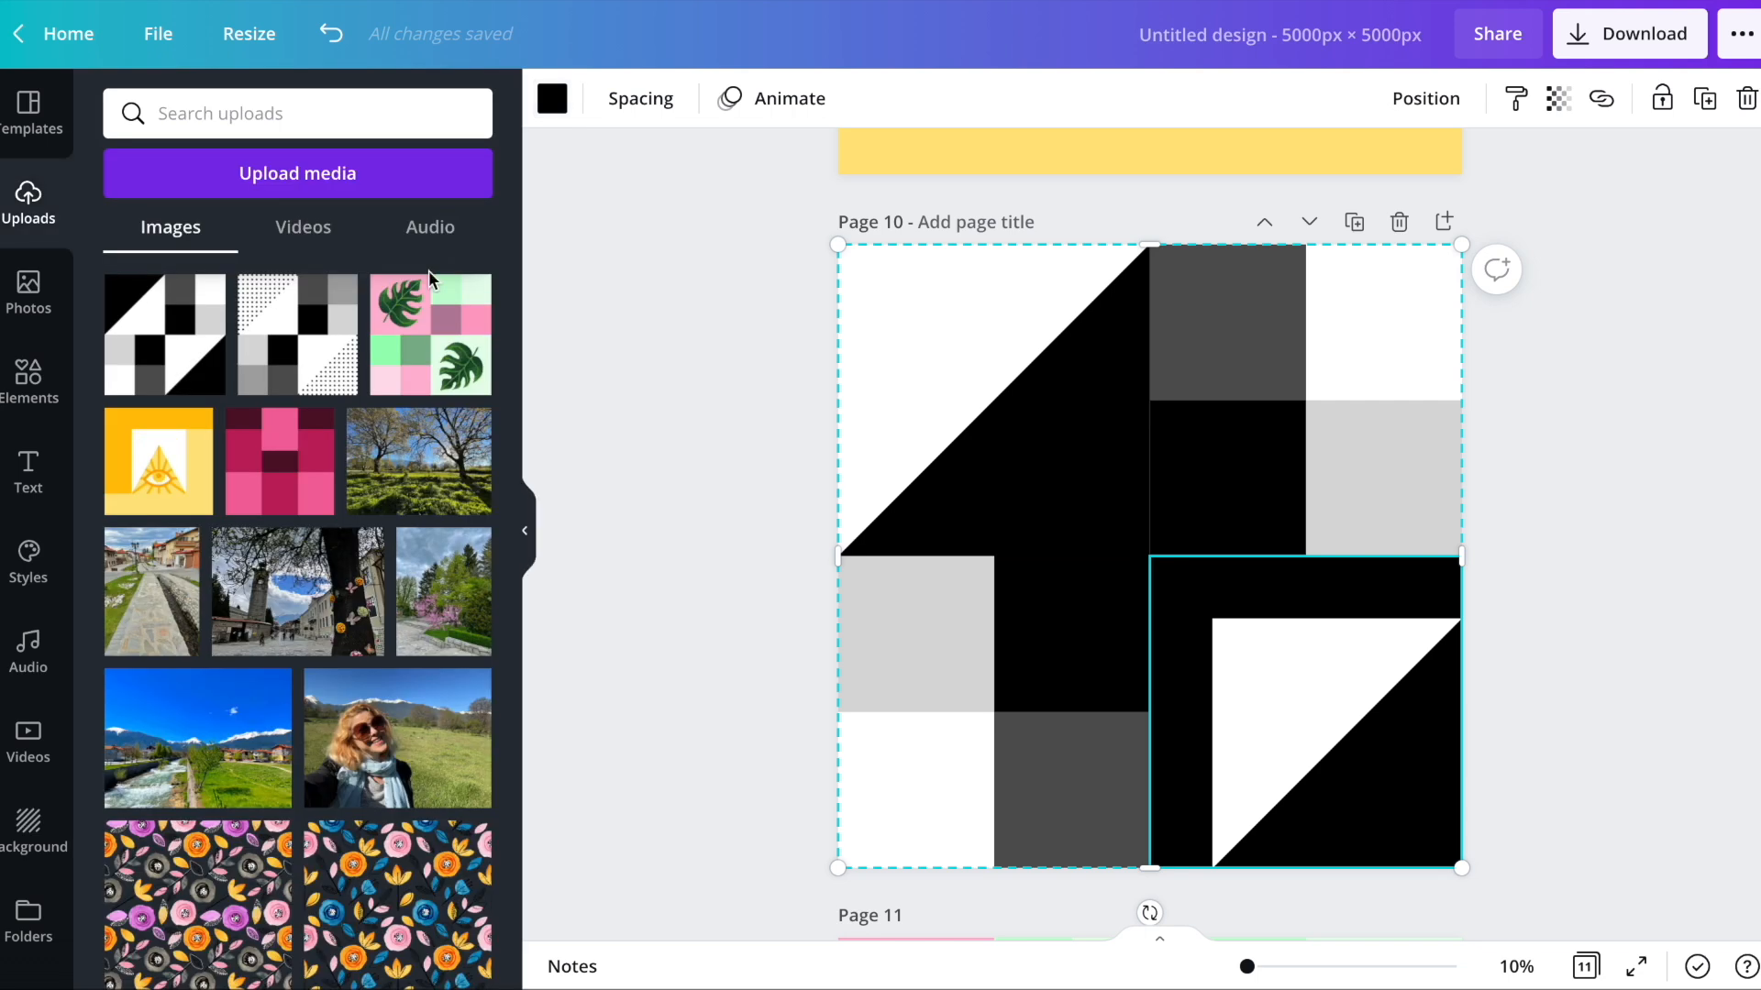
{"action": "left_click", "coordinate": [550, 101]}
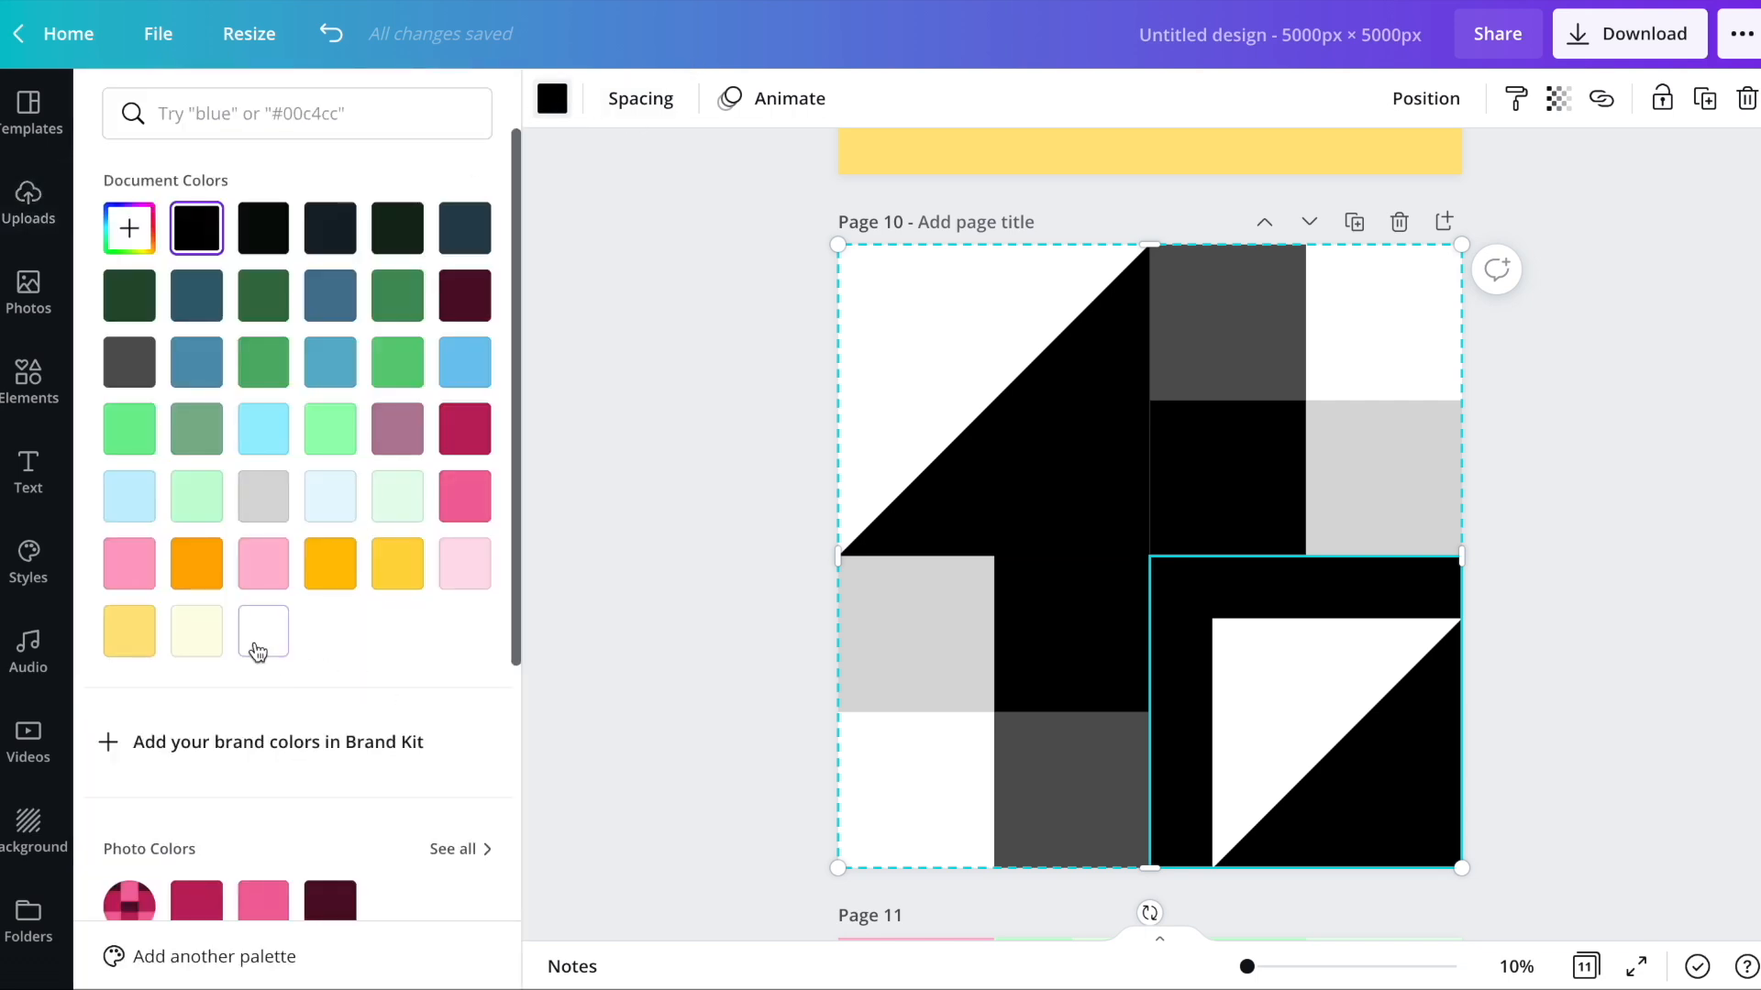
{"action": "left_click", "coordinate": [255, 655]}
- Color the lower-right triangle black and enlarge it to fill its square again
{"action": "left_click", "coordinate": [1326, 696]}
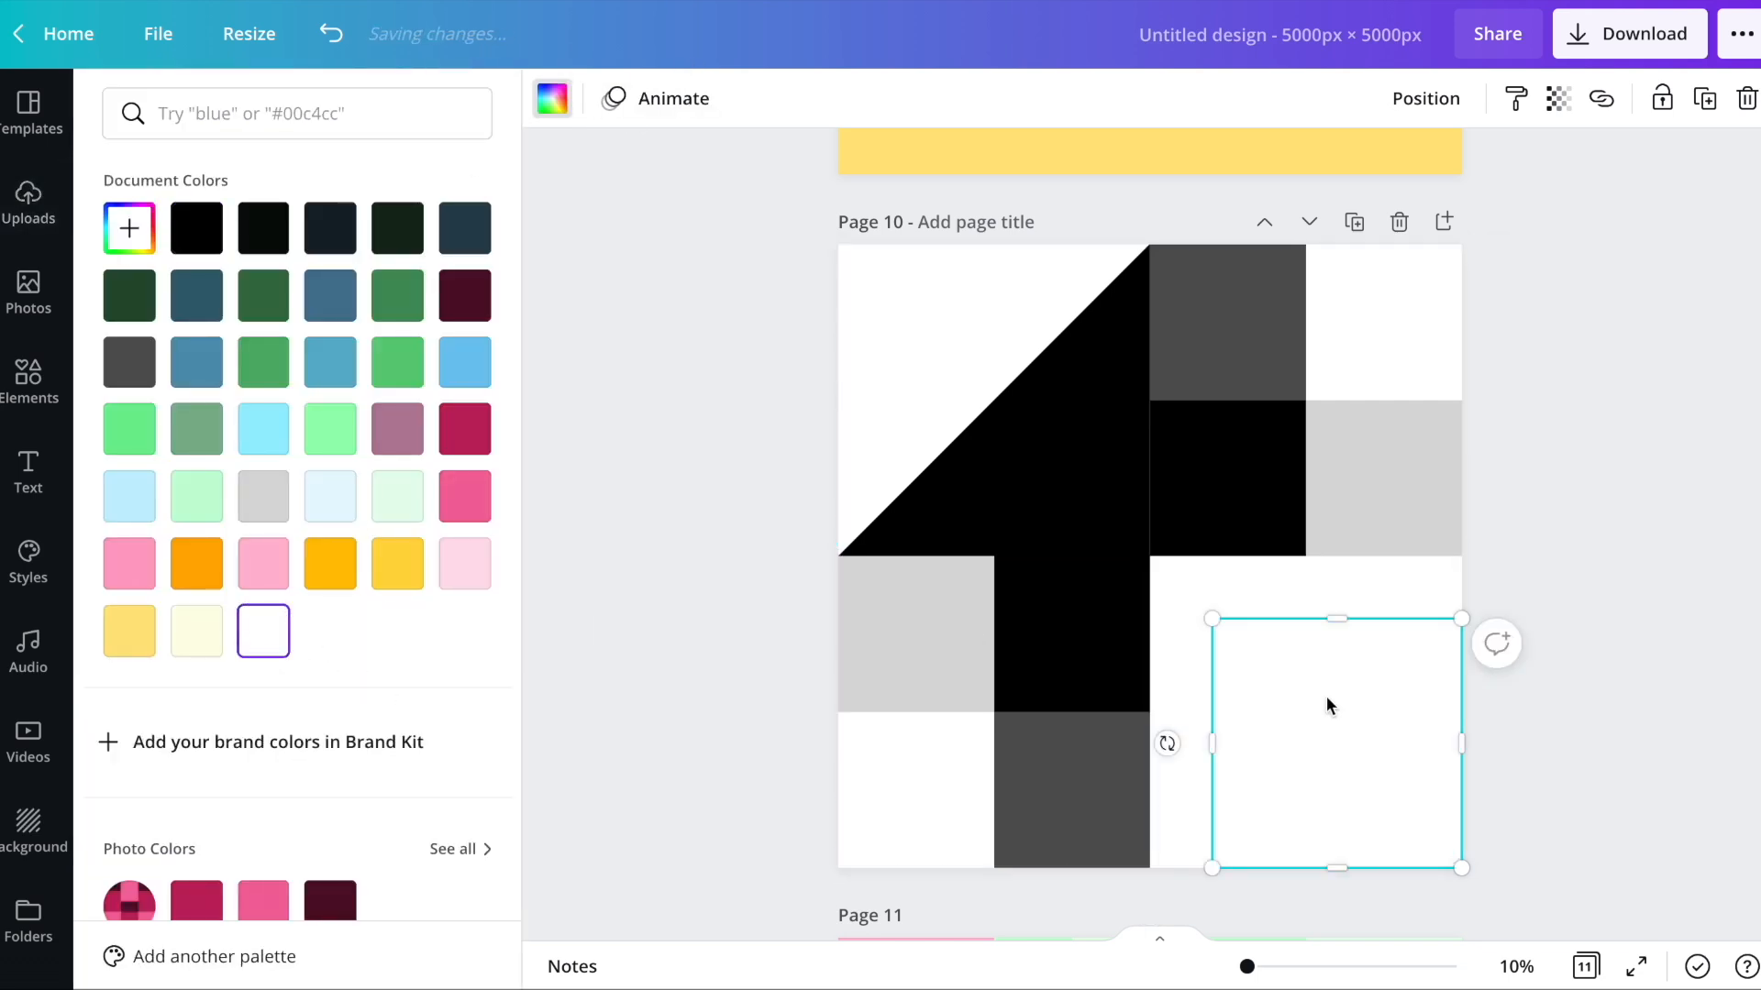
{"action": "left_click", "coordinate": [190, 246]}
{"action": "left_click_drag", "start_coordinate": [1211, 611], "coordinate": [1147, 554]}
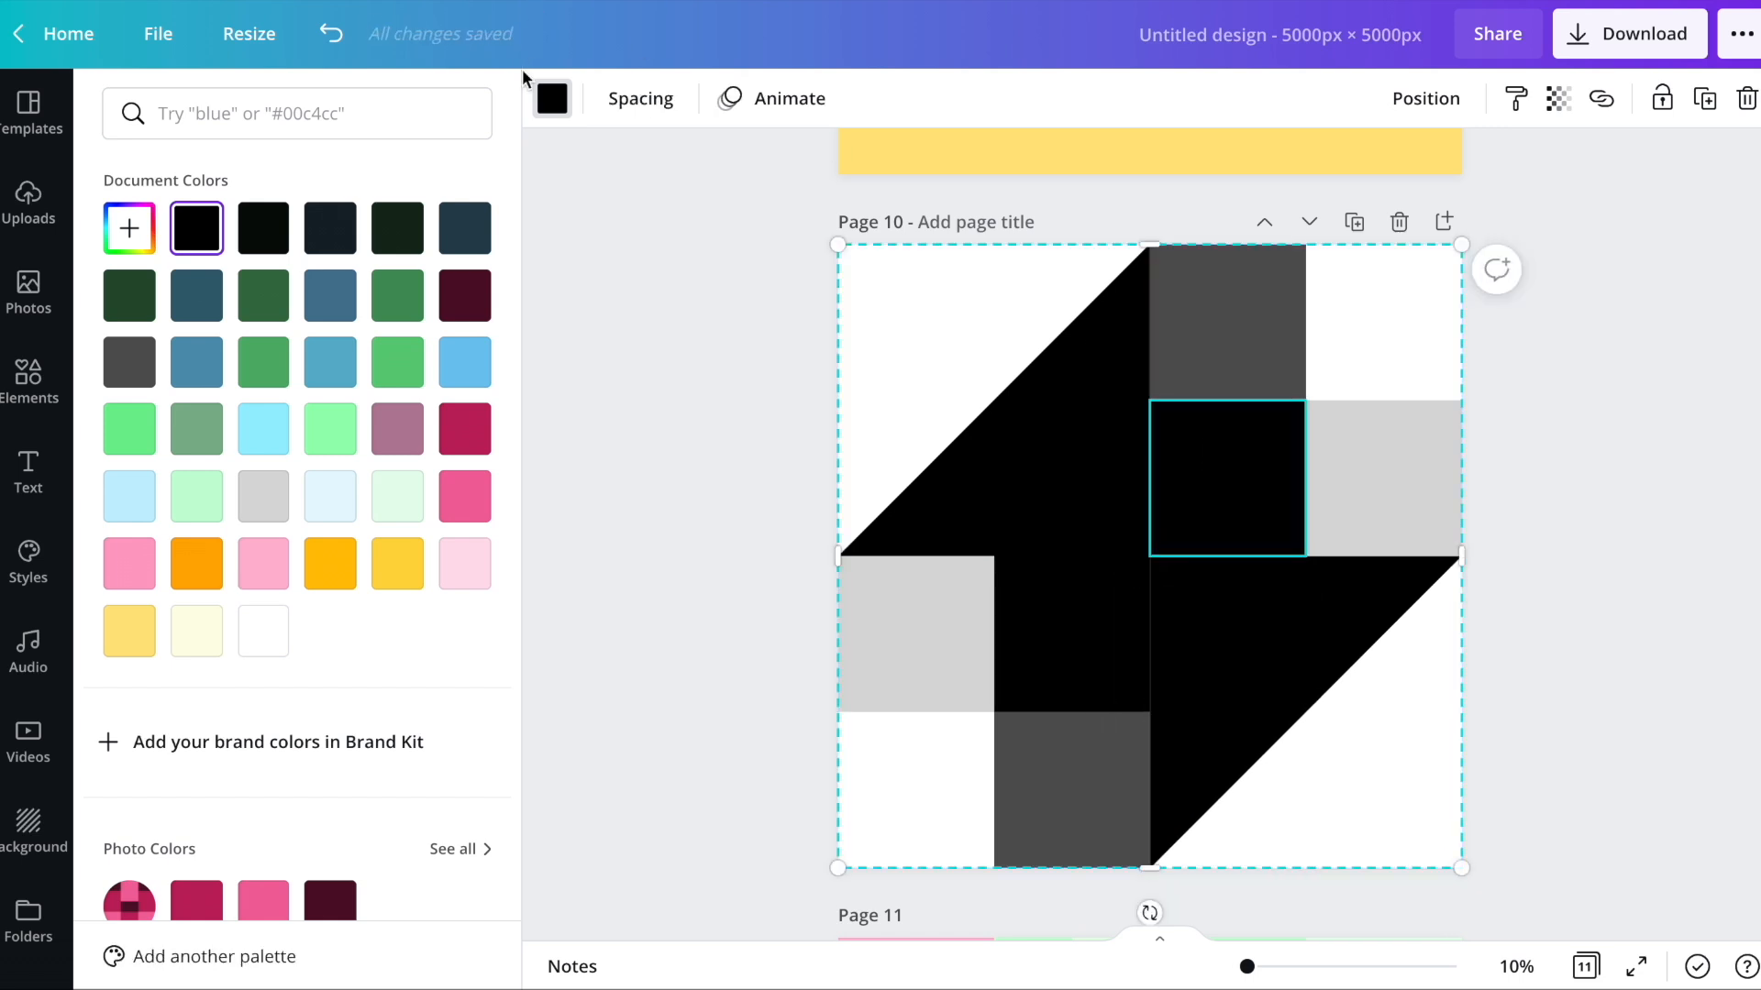
- Recolor the two small black squares beside the center of page 10 white
{"action": "left_click", "coordinate": [259, 651]}
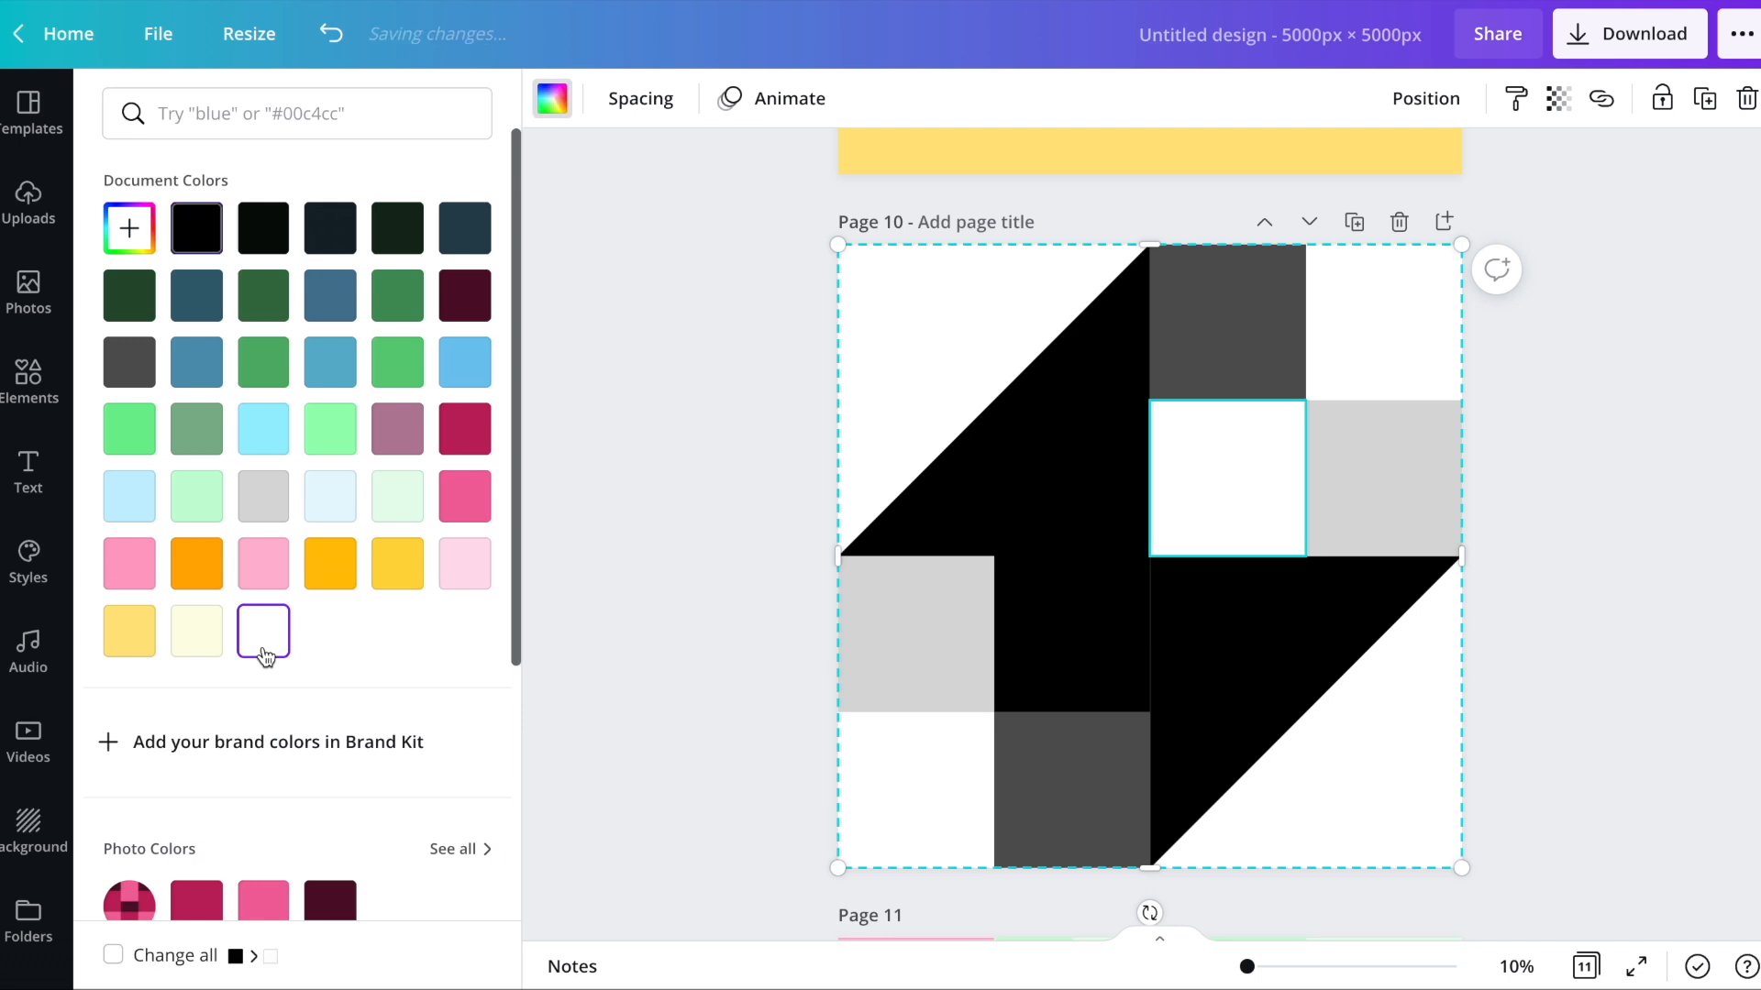
{"action": "left_click", "coordinate": [1073, 664]}
{"action": "left_click", "coordinate": [277, 649]}
- Recolor the small white squares in the lower-left and upper-right corners of page 10 black
{"action": "left_click", "coordinate": [932, 767]}
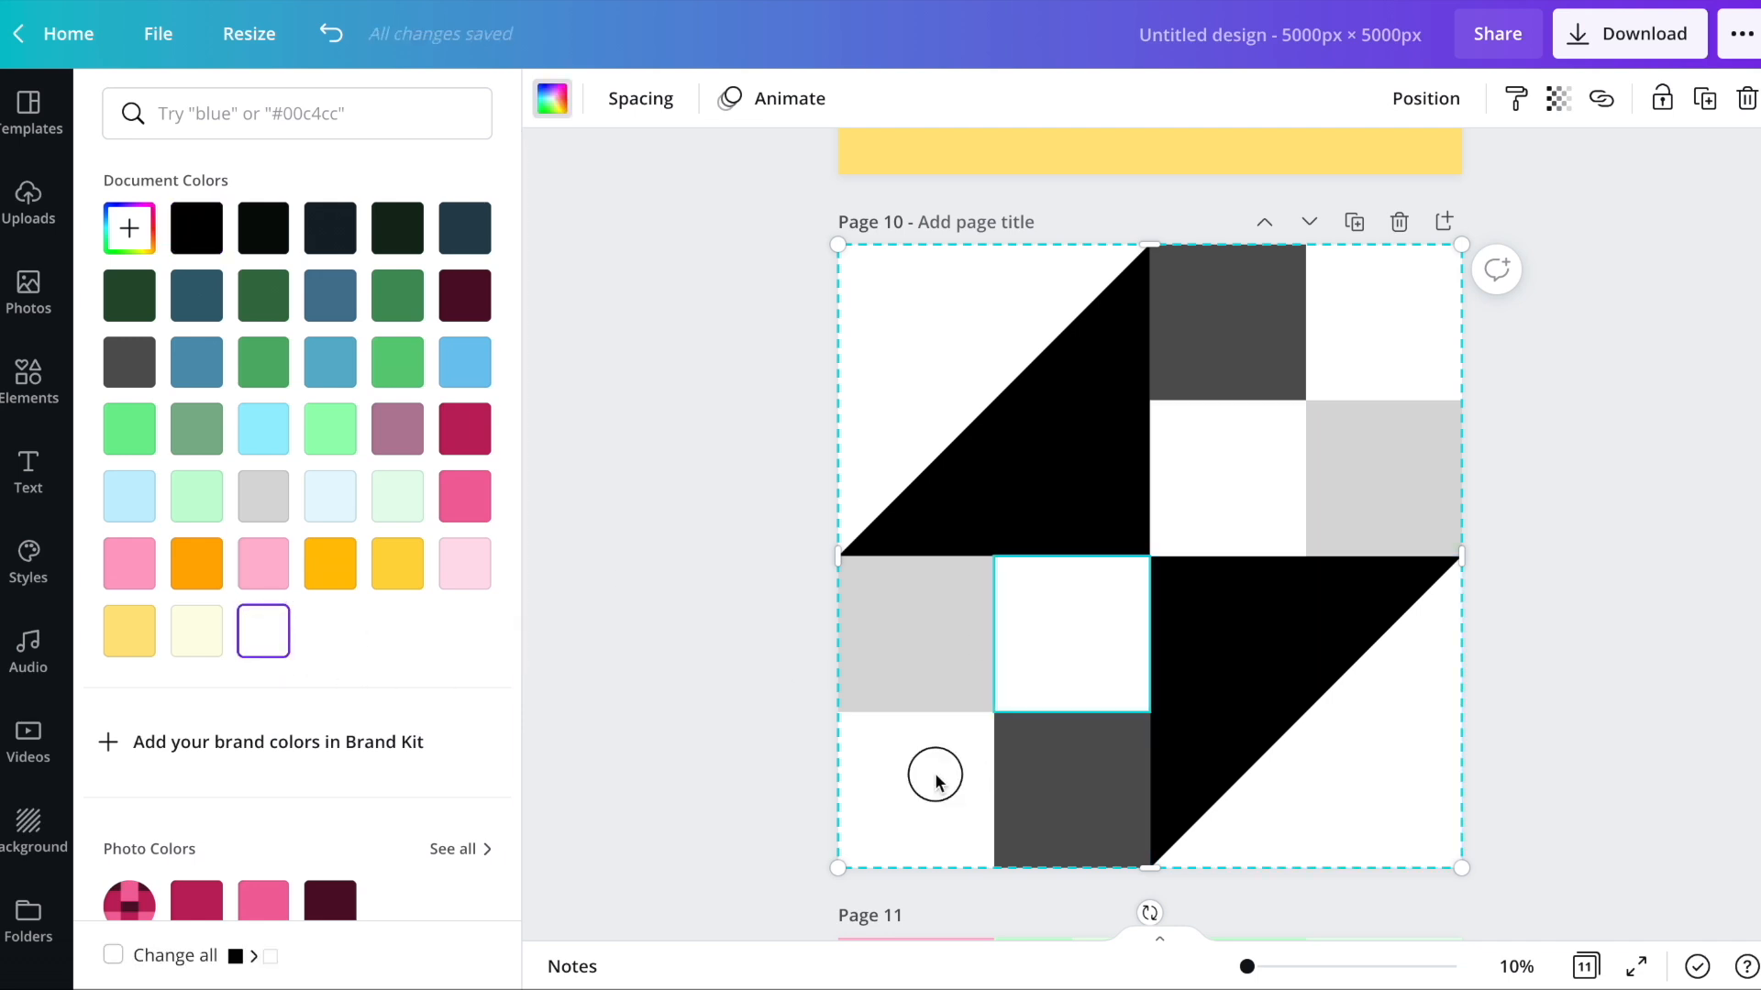
{"action": "left_click", "coordinate": [209, 229]}
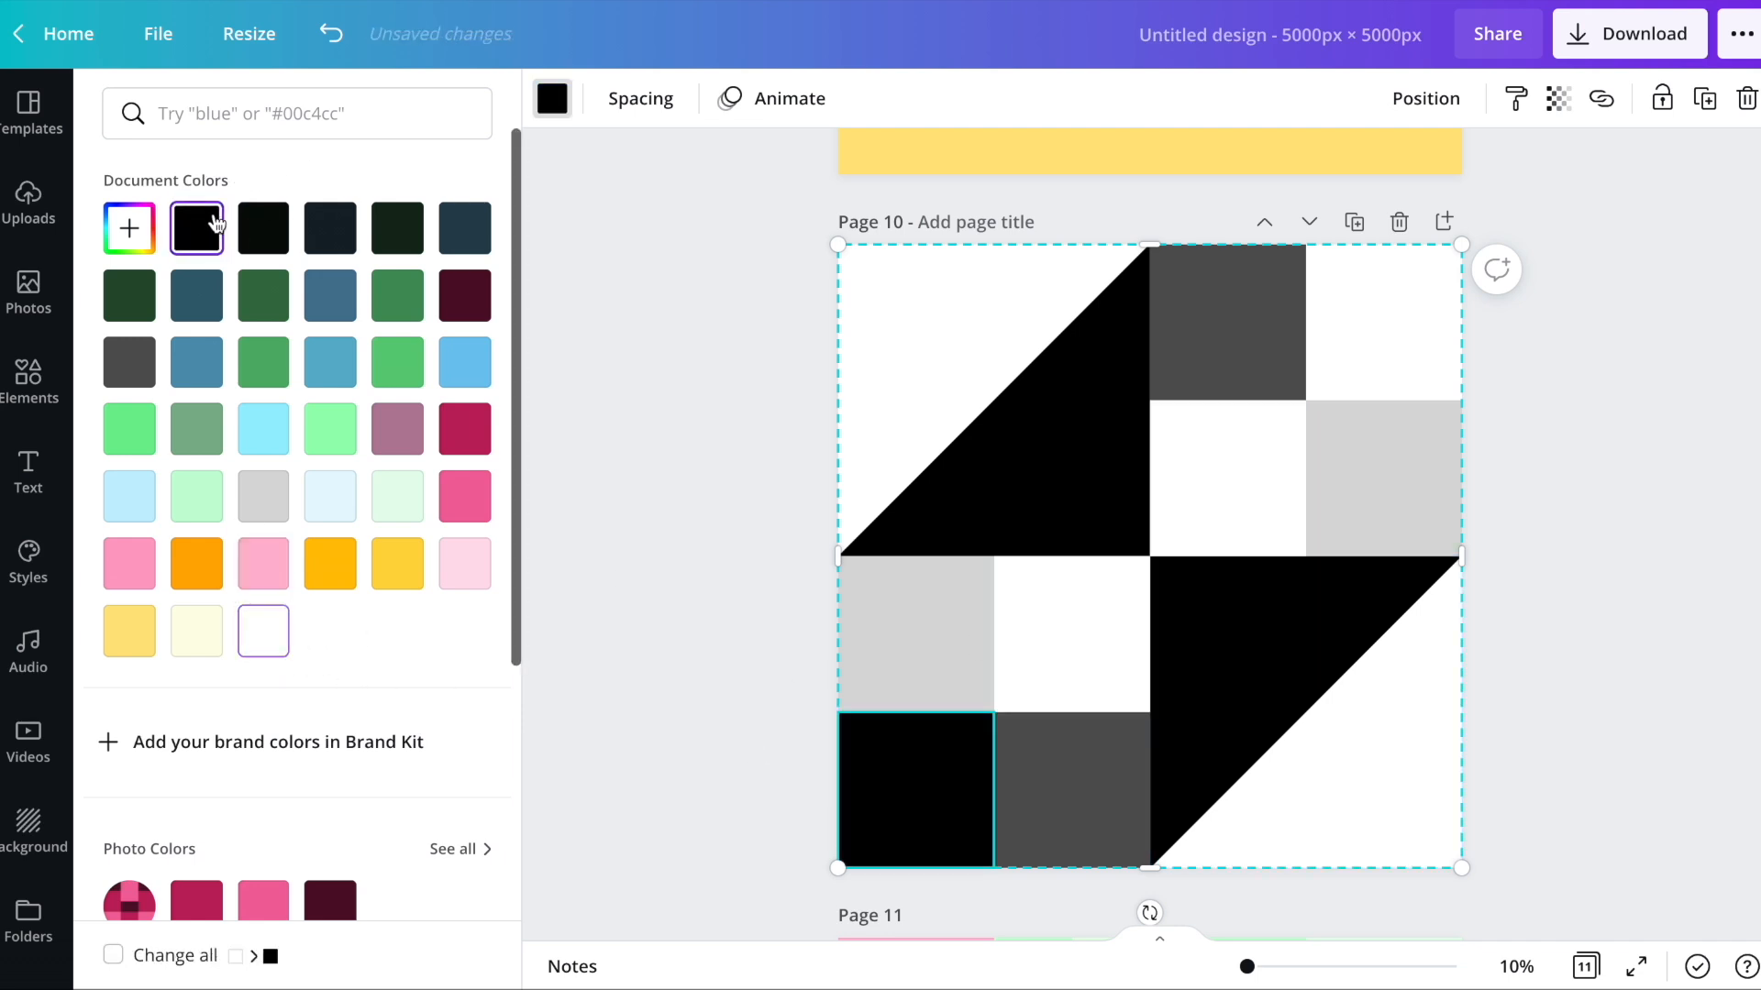
{"action": "left_click", "coordinate": [1395, 303]}
{"action": "left_click", "coordinate": [210, 235]}
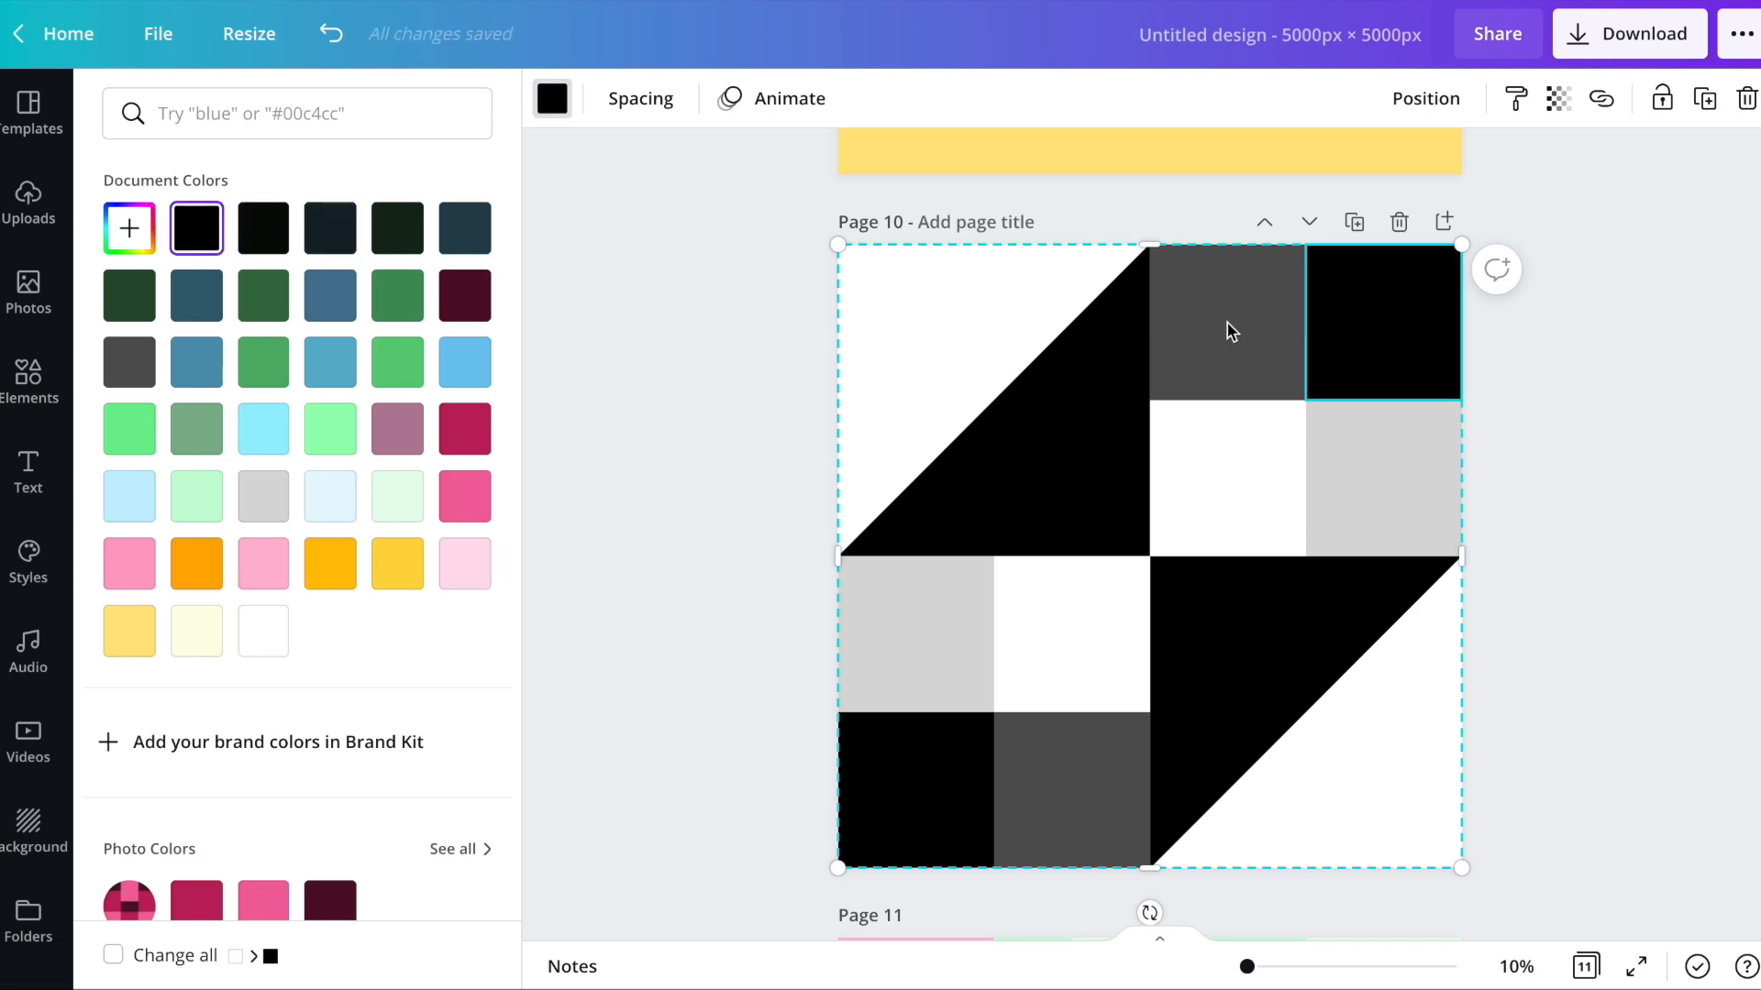
- Swap the dark gray and light gray squares in the upper-right quadrant of page 10
{"action": "left_click", "coordinate": [1230, 330]}
{"action": "left_click", "coordinate": [263, 495]}
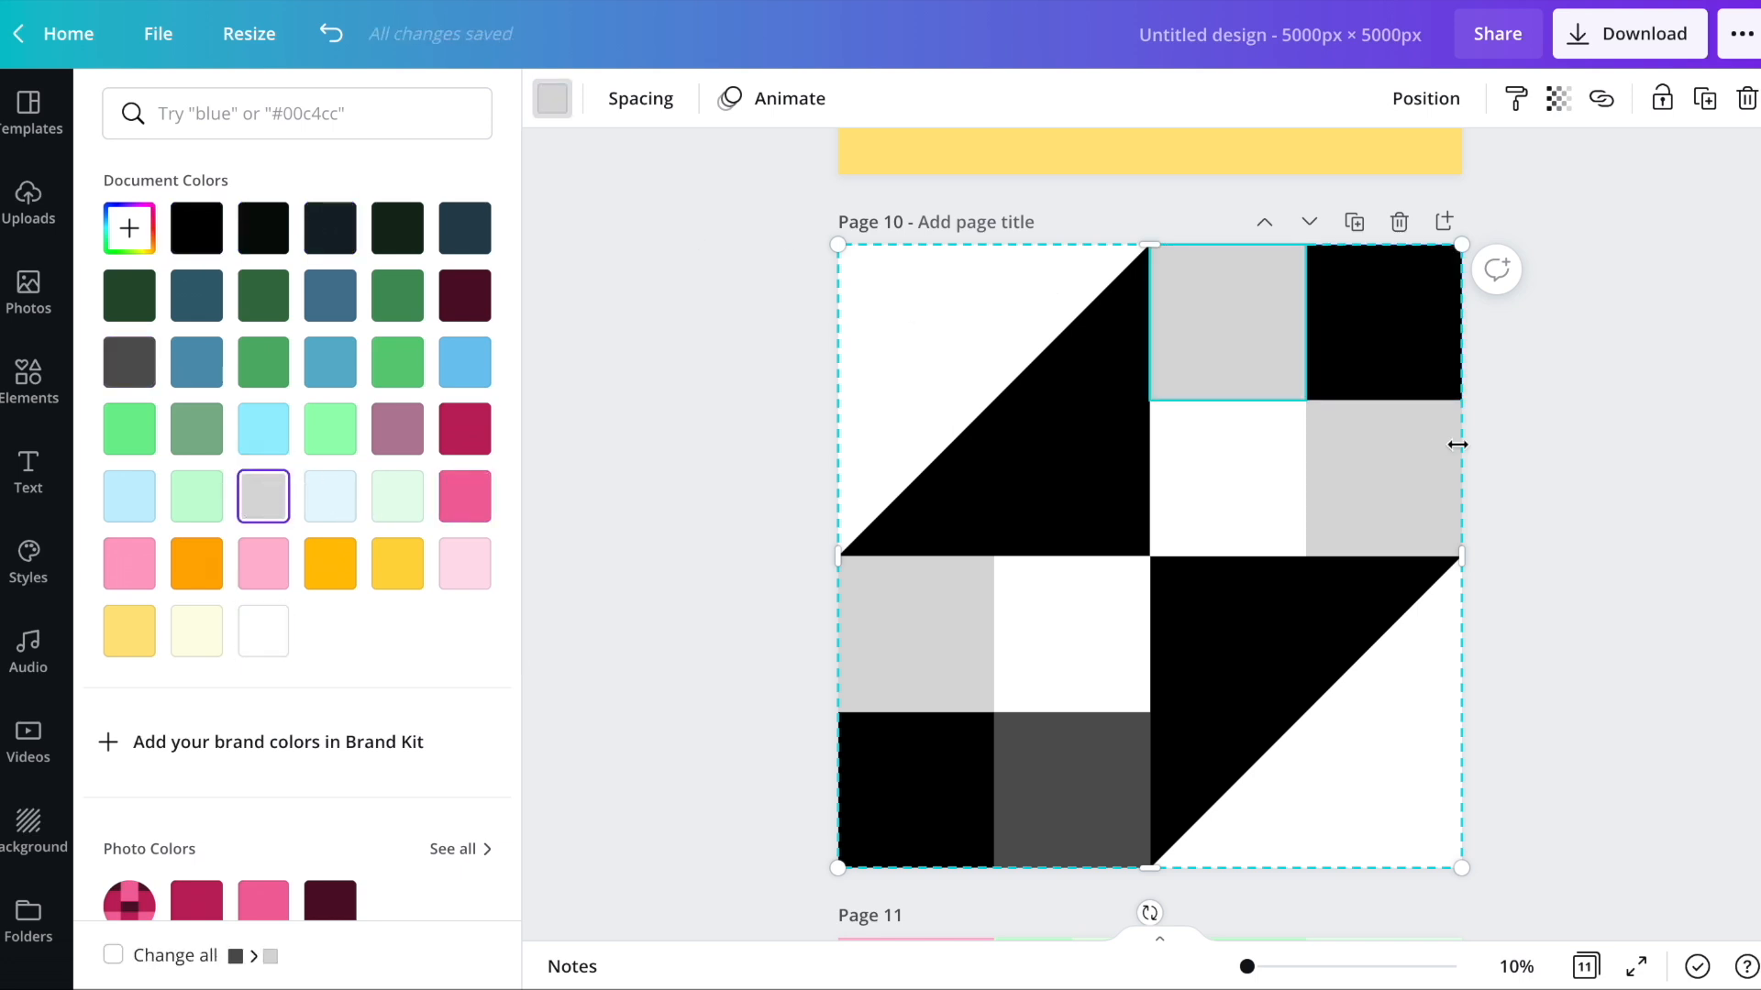
{"action": "left_click", "coordinate": [1398, 472]}
{"action": "left_click", "coordinate": [130, 362]}
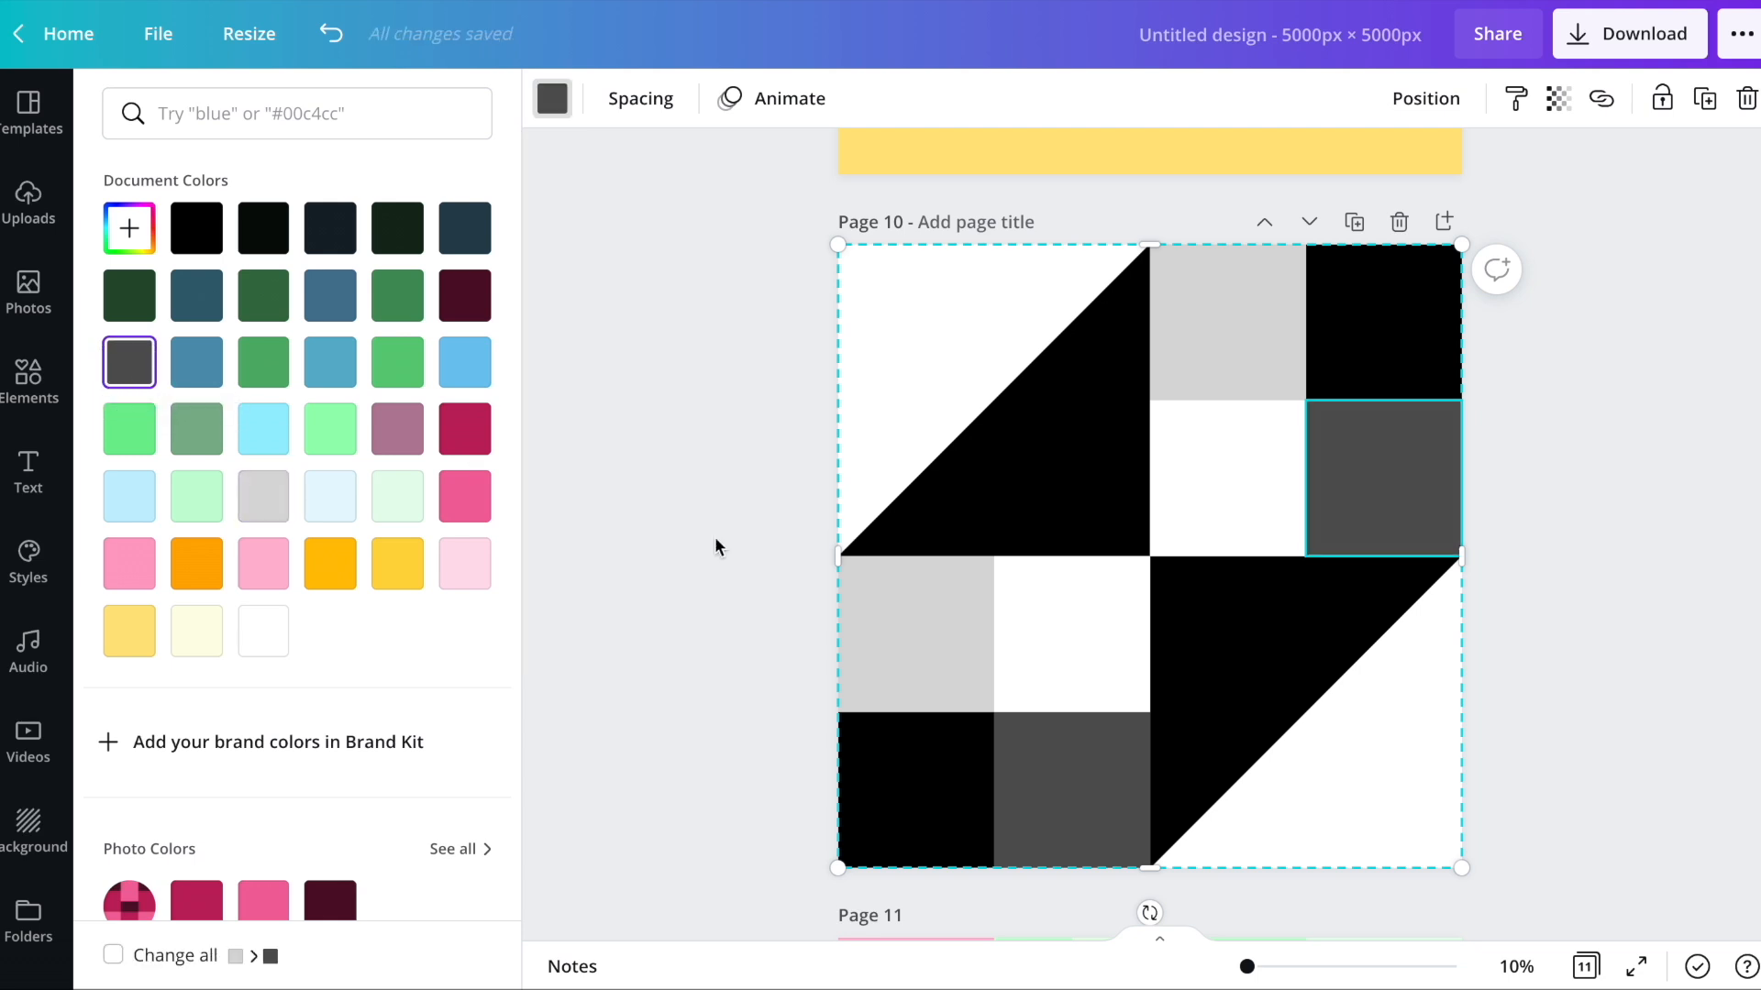
- Make the lower-left quadrant's light gray square dark gray and its dark gray square light gray on page 10
{"action": "left_click", "coordinate": [901, 657]}
{"action": "left_click", "coordinate": [129, 362]}
{"action": "left_click", "coordinate": [1094, 825]}
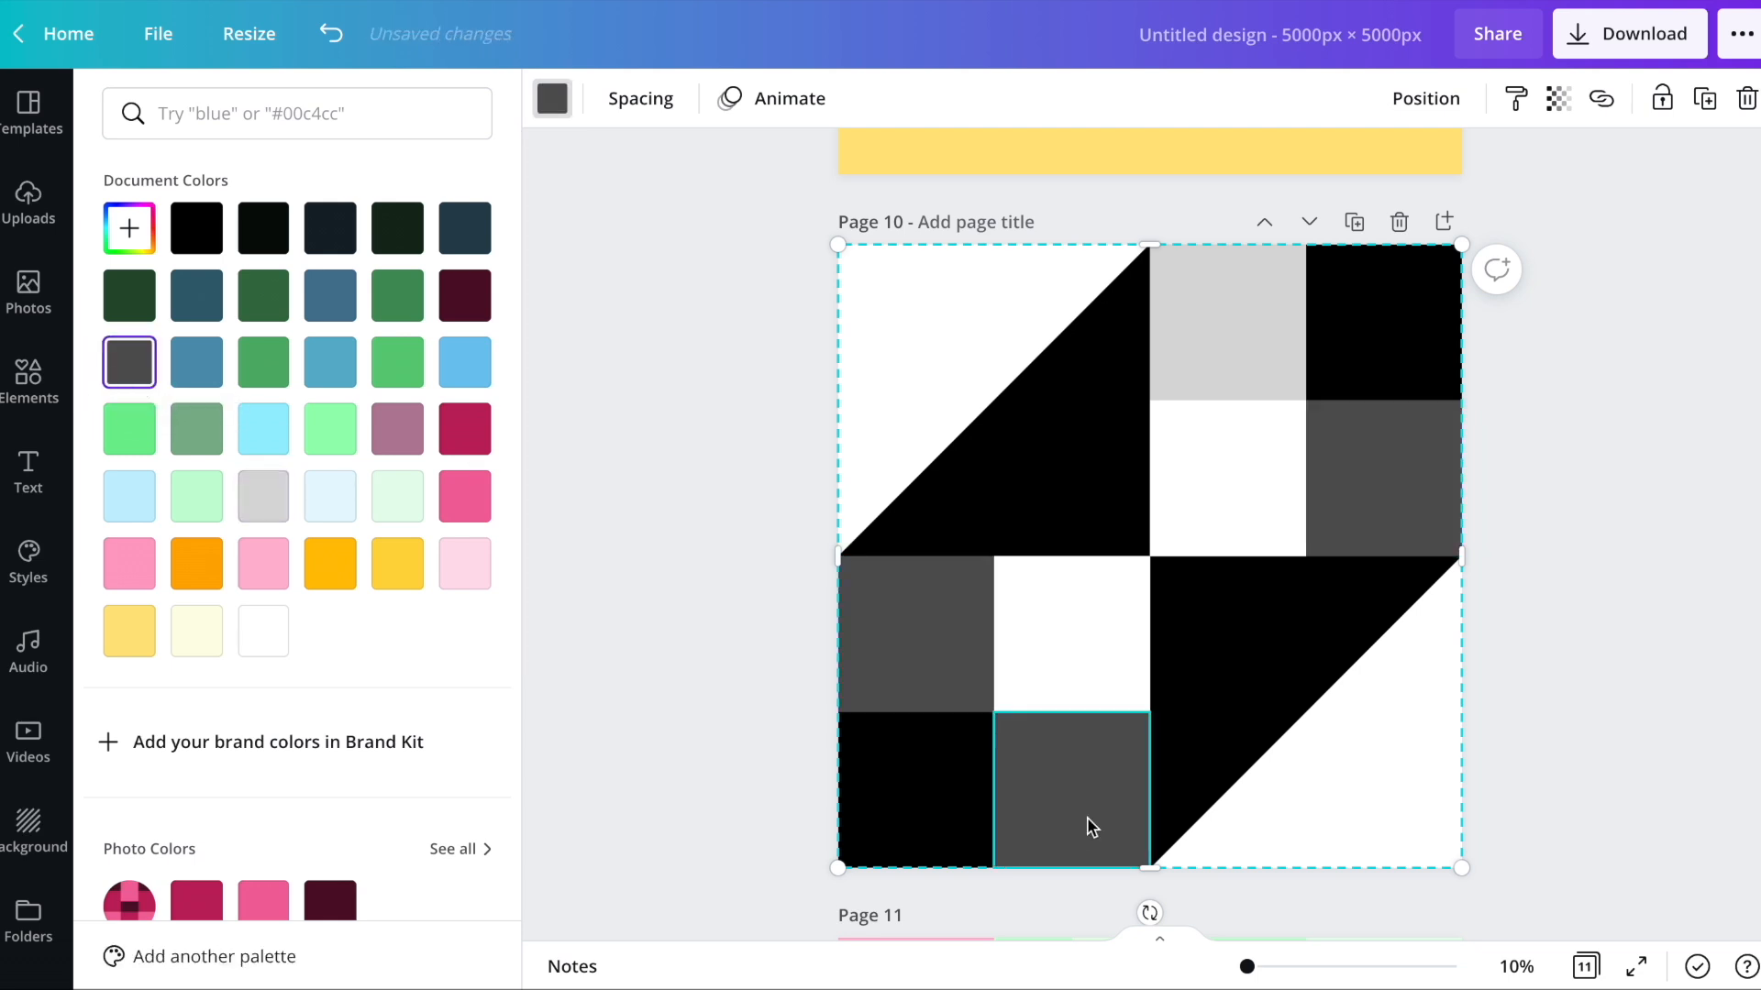
{"action": "left_click", "coordinate": [263, 499]}
{"action": "left_click", "coordinate": [631, 497]}
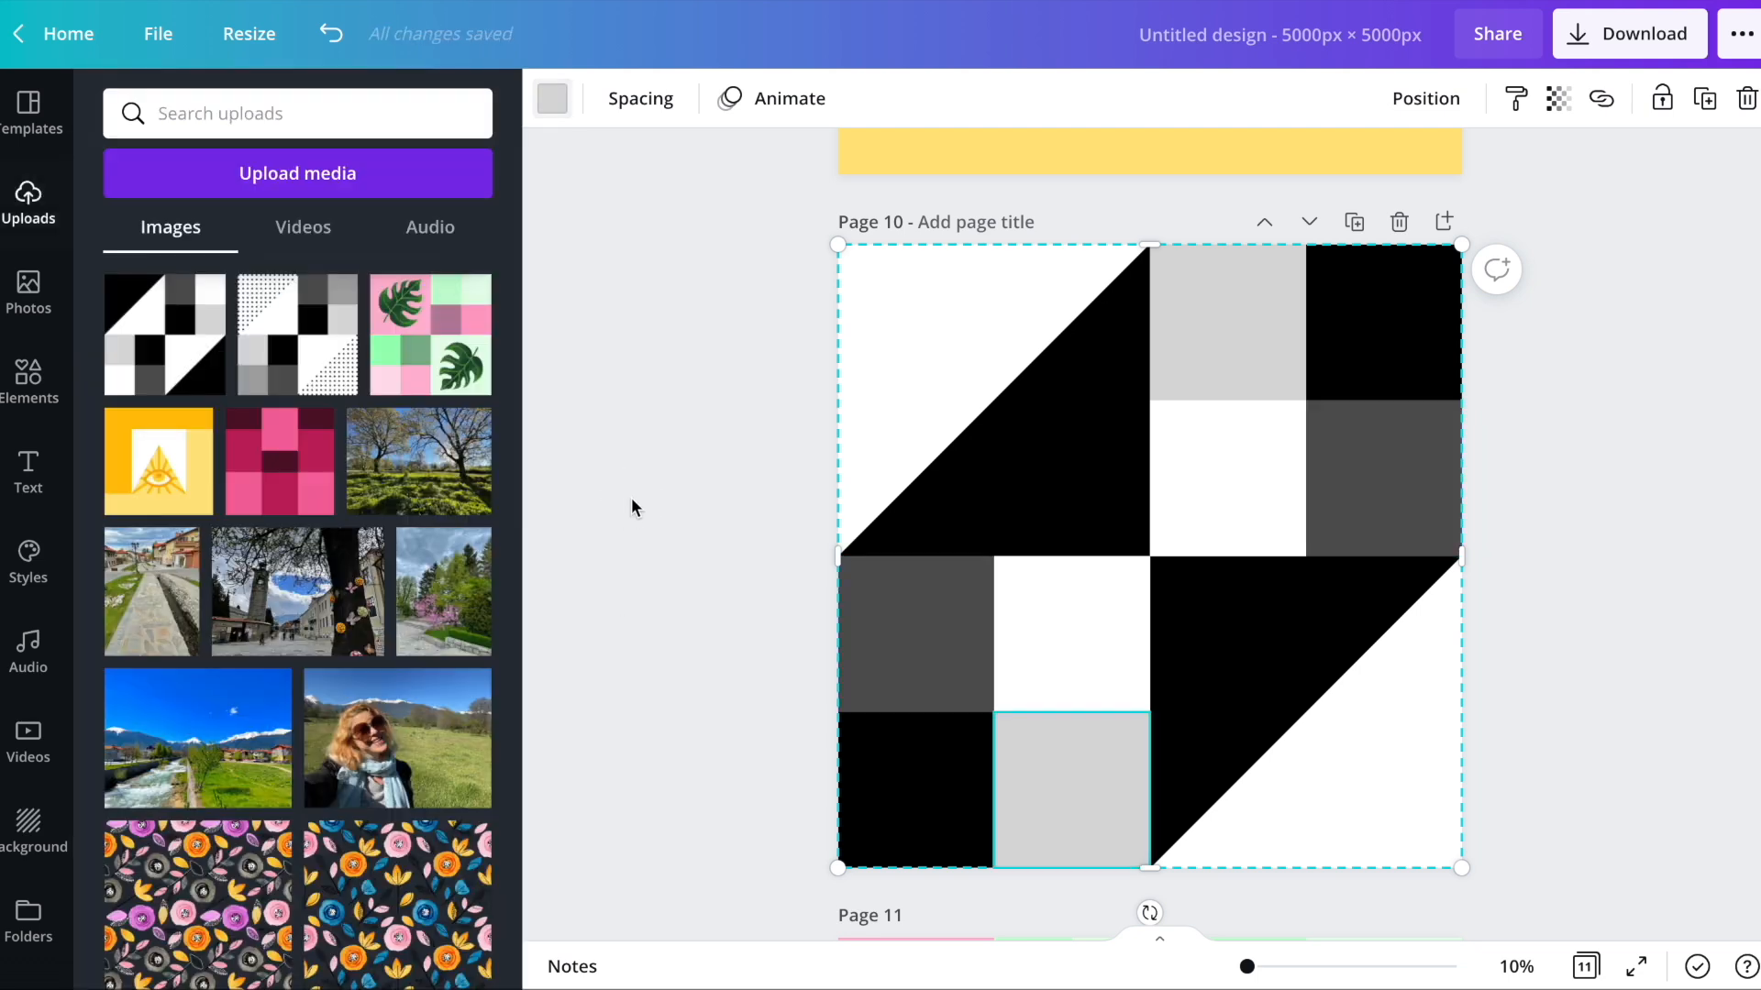
- Download only page 10 as a JPG
{"action": "left_click", "coordinate": [1649, 44]}
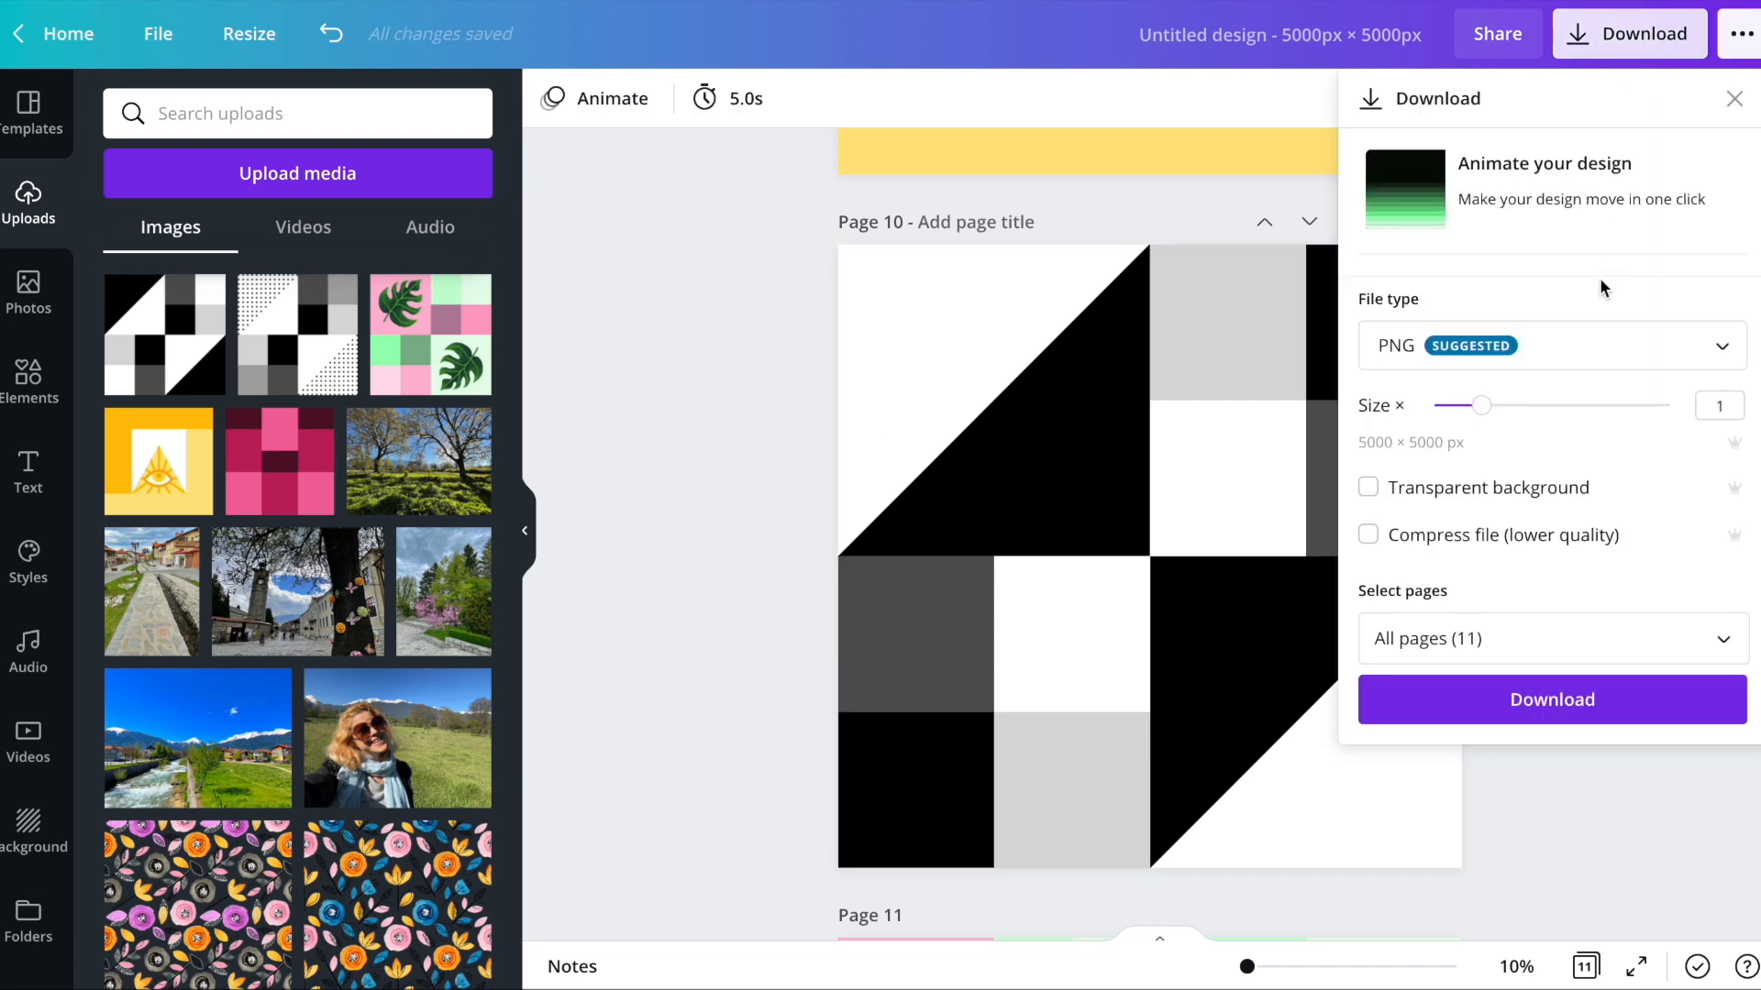
{"action": "left_click", "coordinate": [1570, 345]}
{"action": "left_click", "coordinate": [1552, 432]}
{"action": "left_click", "coordinate": [1521, 624]}
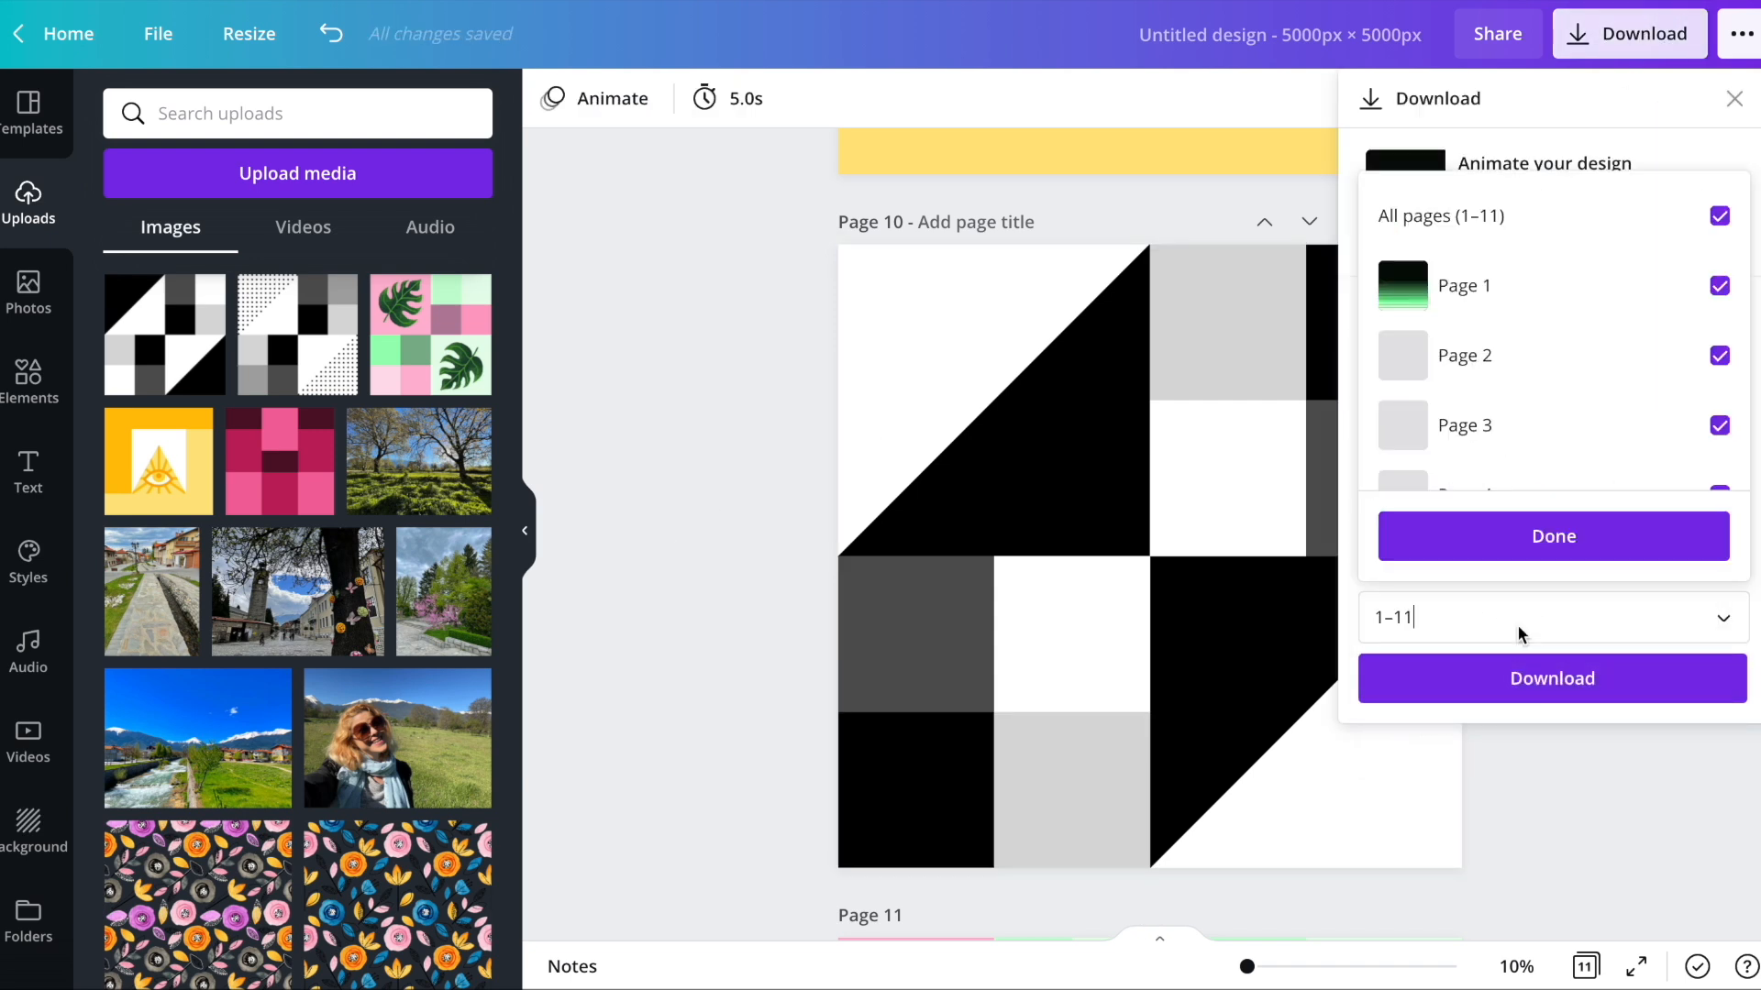
{"action": "left_click", "coordinate": [1720, 216]}
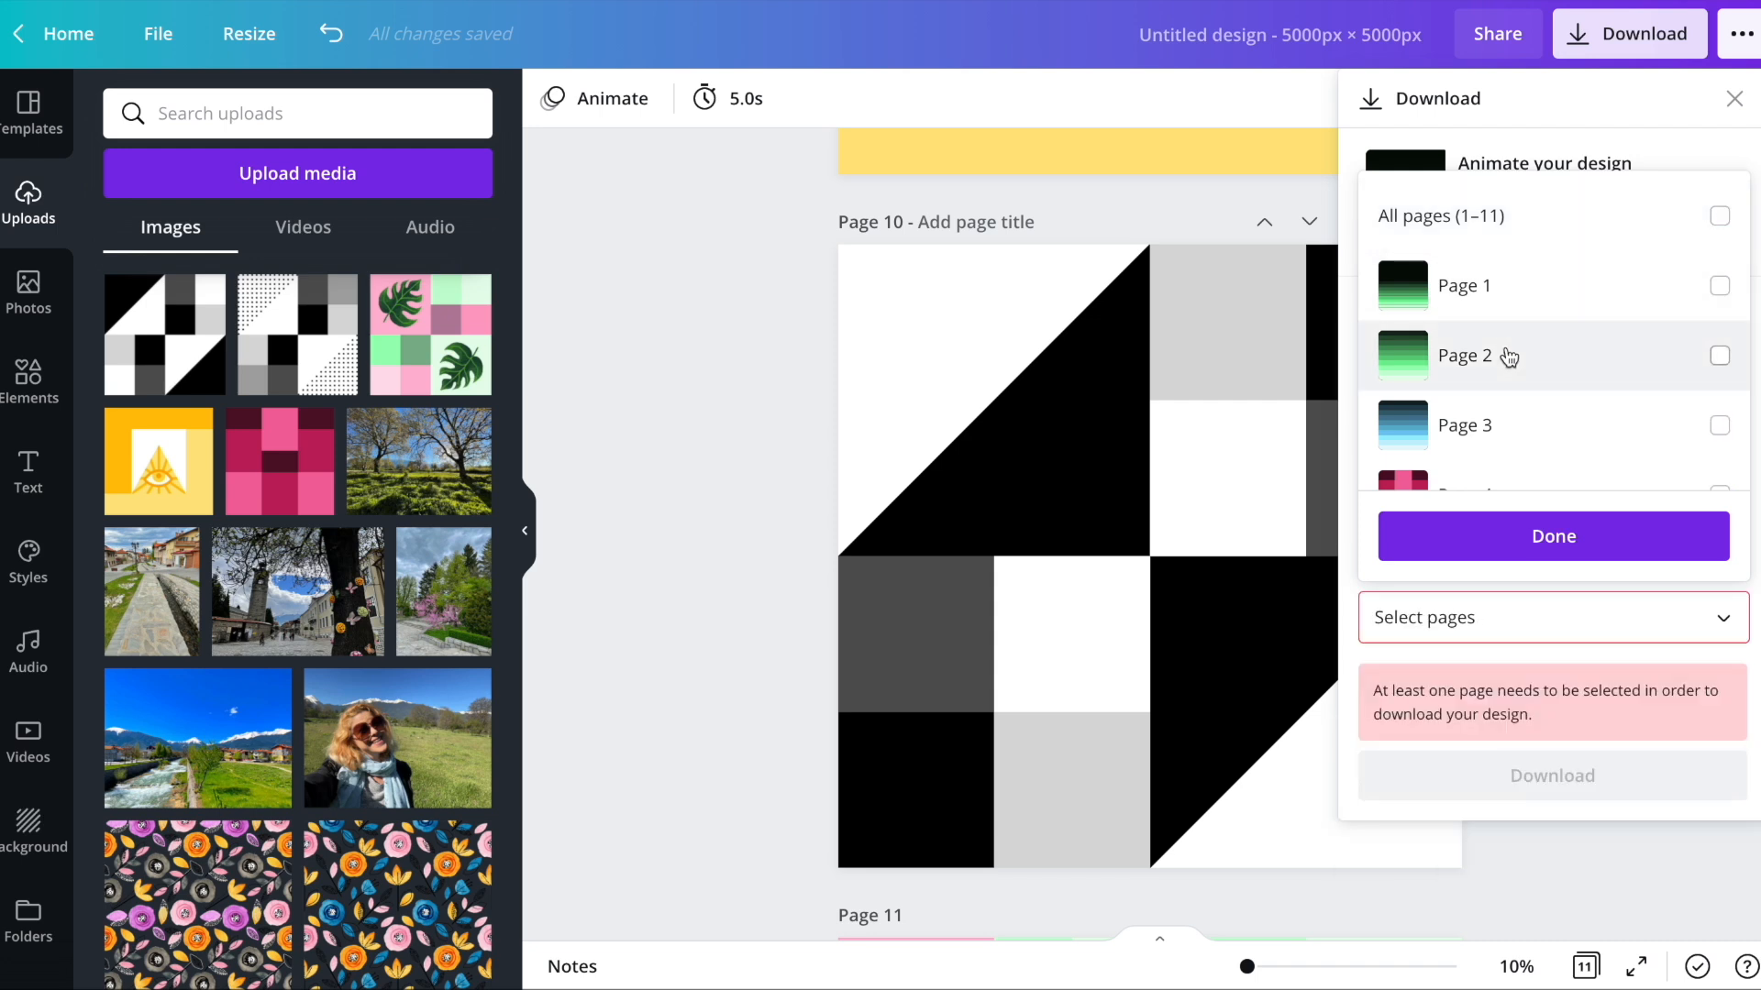
{"action": "scroll", "coordinate": [1468, 367], "scroll_direction": "down", "scroll_amount": 5}
{"action": "left_click", "coordinate": [1486, 373]}
{"action": "left_click", "coordinate": [1514, 534]}
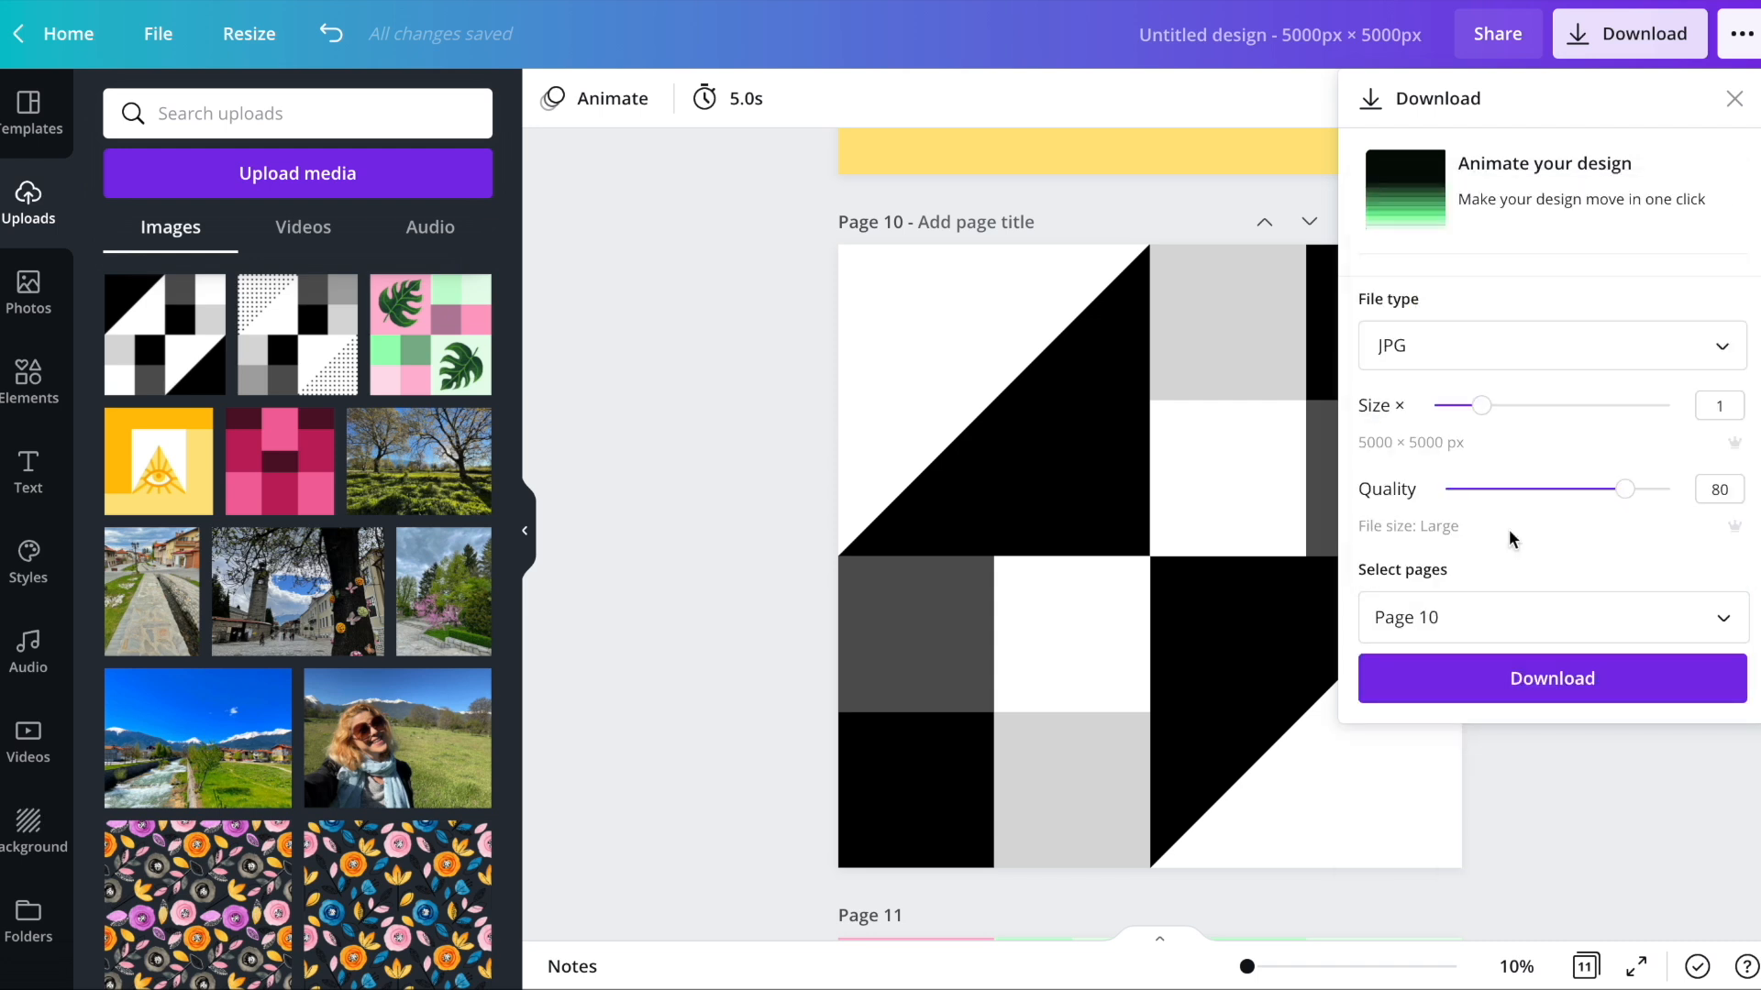
{"action": "left_click", "coordinate": [1544, 690]}
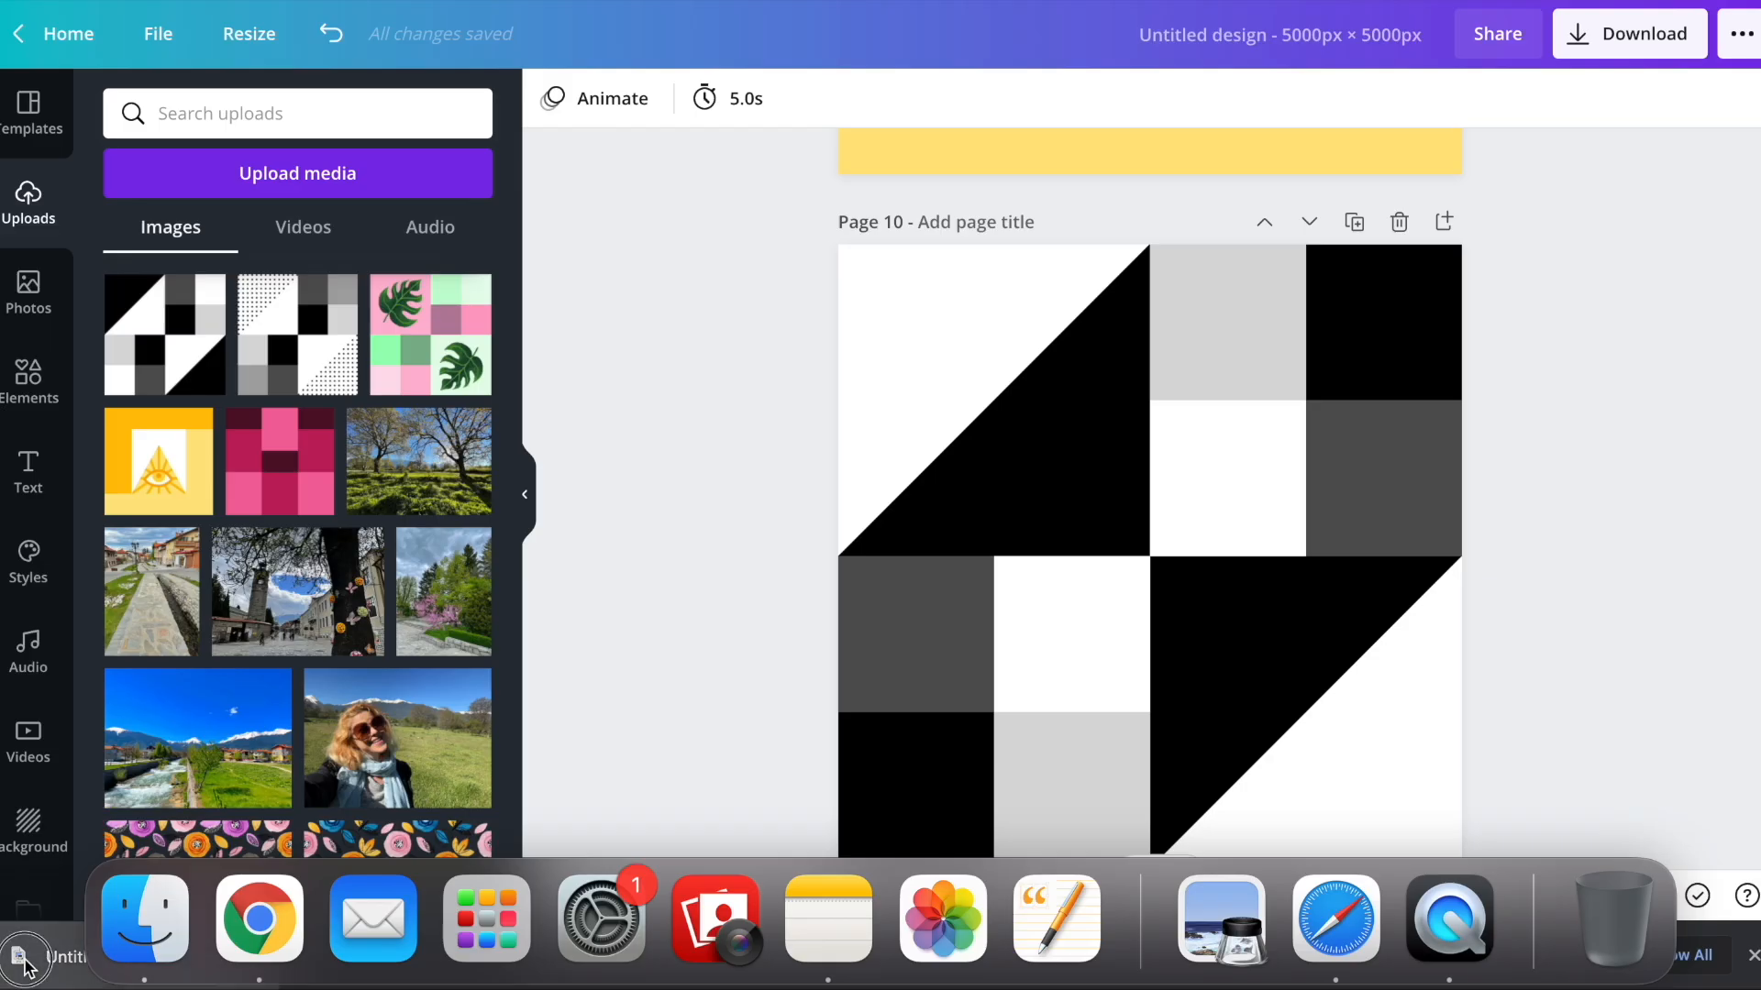
- Upload the downloaded page 10 tile to the design's images and duplicate page 8
{"action": "left_click_drag", "start_coordinate": [26, 960], "coordinate": [223, 598]}
{"action": "scroll", "coordinate": [1482, 437], "scroll_direction": "up", "scroll_amount": 10}
{"action": "scroll", "coordinate": [1361, 326], "scroll_direction": "down", "scroll_amount": 3}
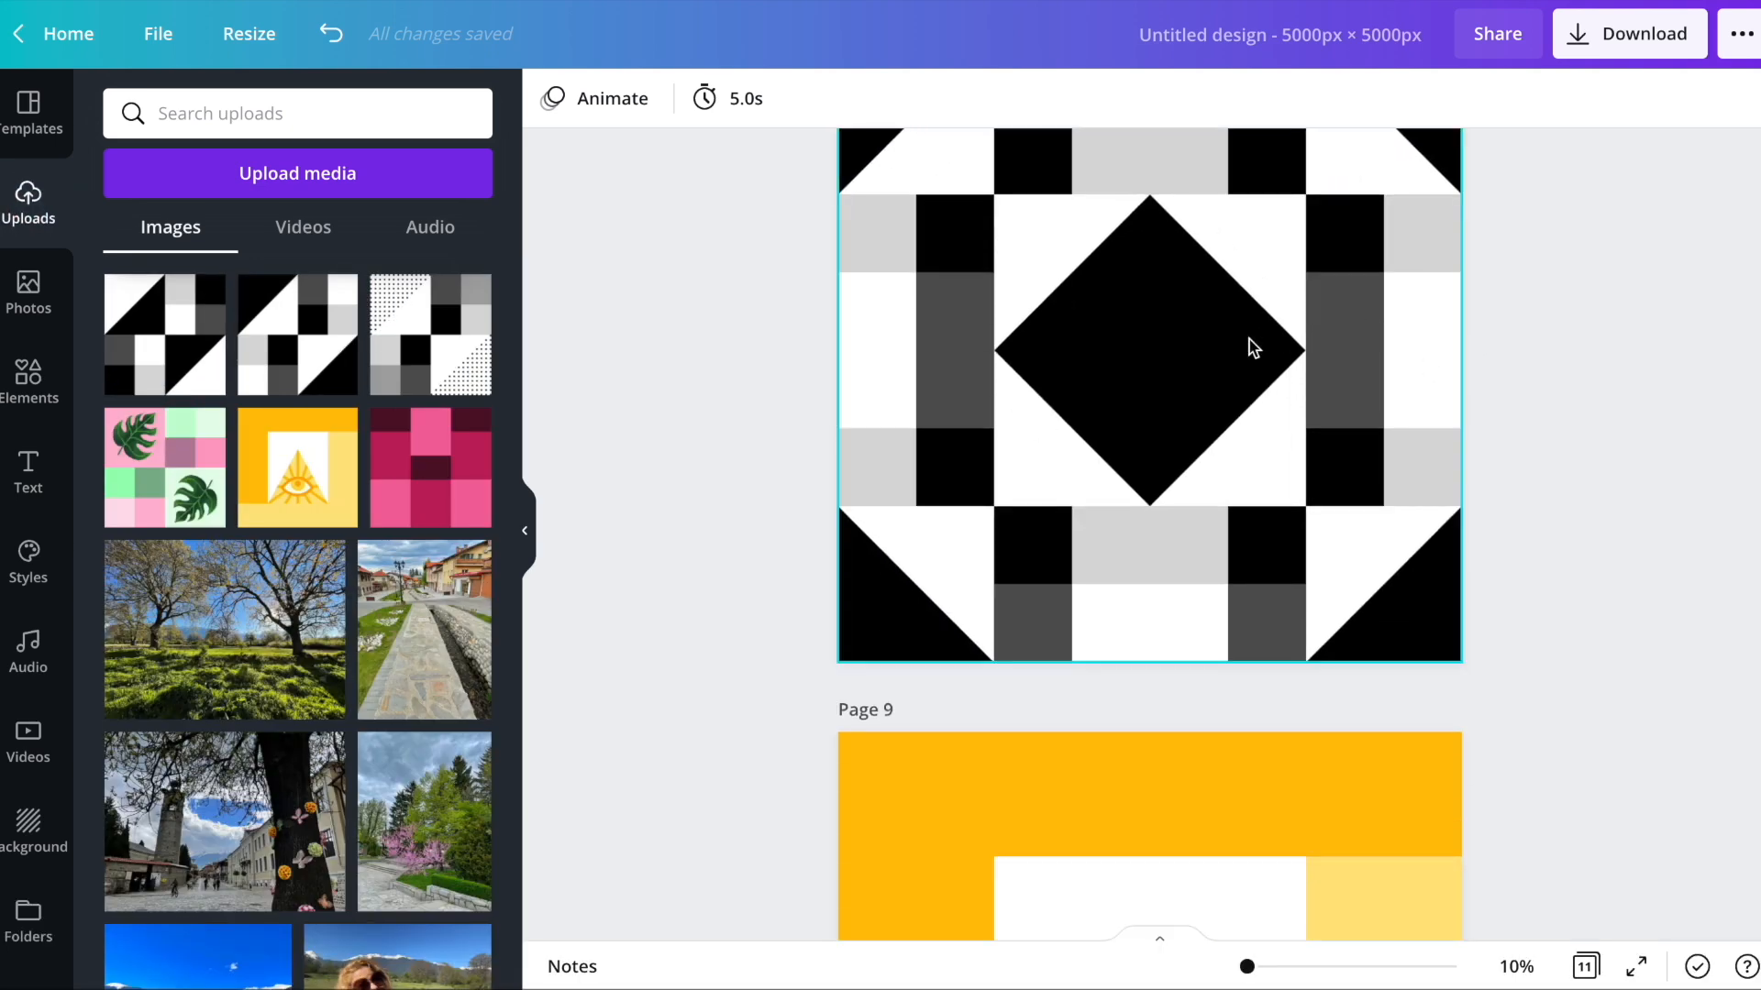
{"action": "scroll", "coordinate": [1179, 503], "scroll_direction": "up", "scroll_amount": 2}
{"action": "left_click", "coordinate": [1356, 227]}
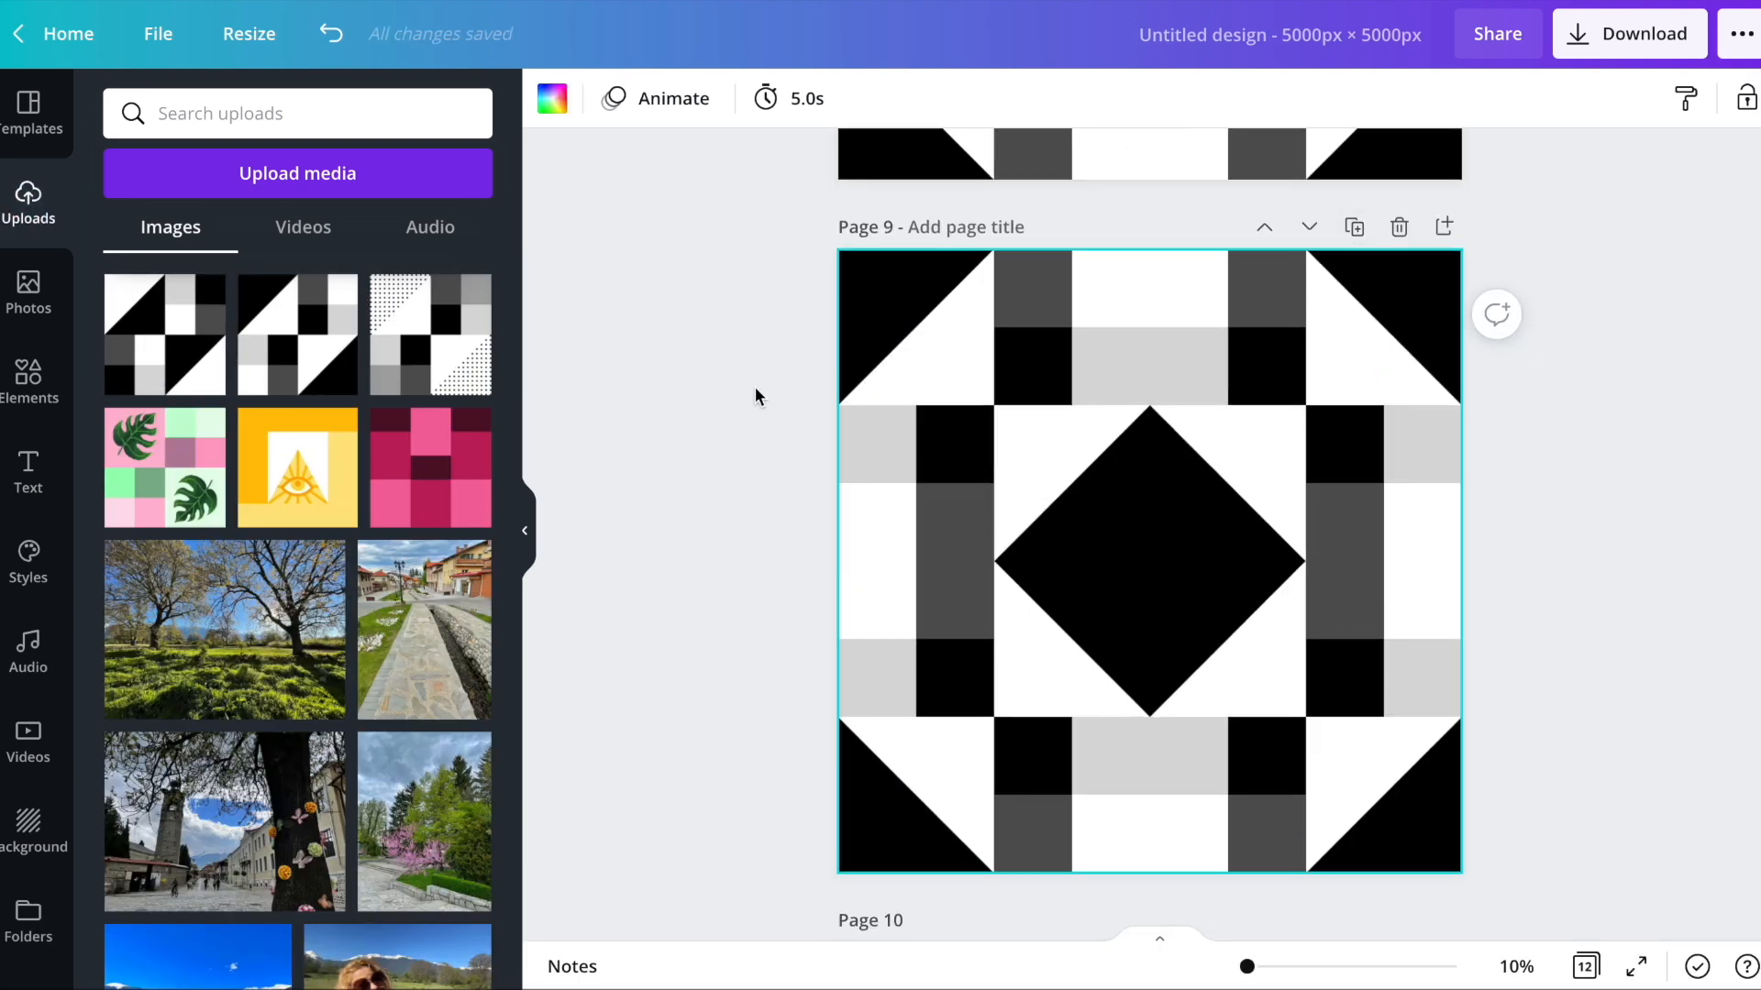
- Fill page 9's four quadrants with the new tile, flipping the upper-right one horizontally and the lower-left one vertically
{"action": "left_click_drag", "start_coordinate": [170, 344], "coordinate": [1266, 716]}
{"action": "left_click", "coordinate": [1314, 429]}
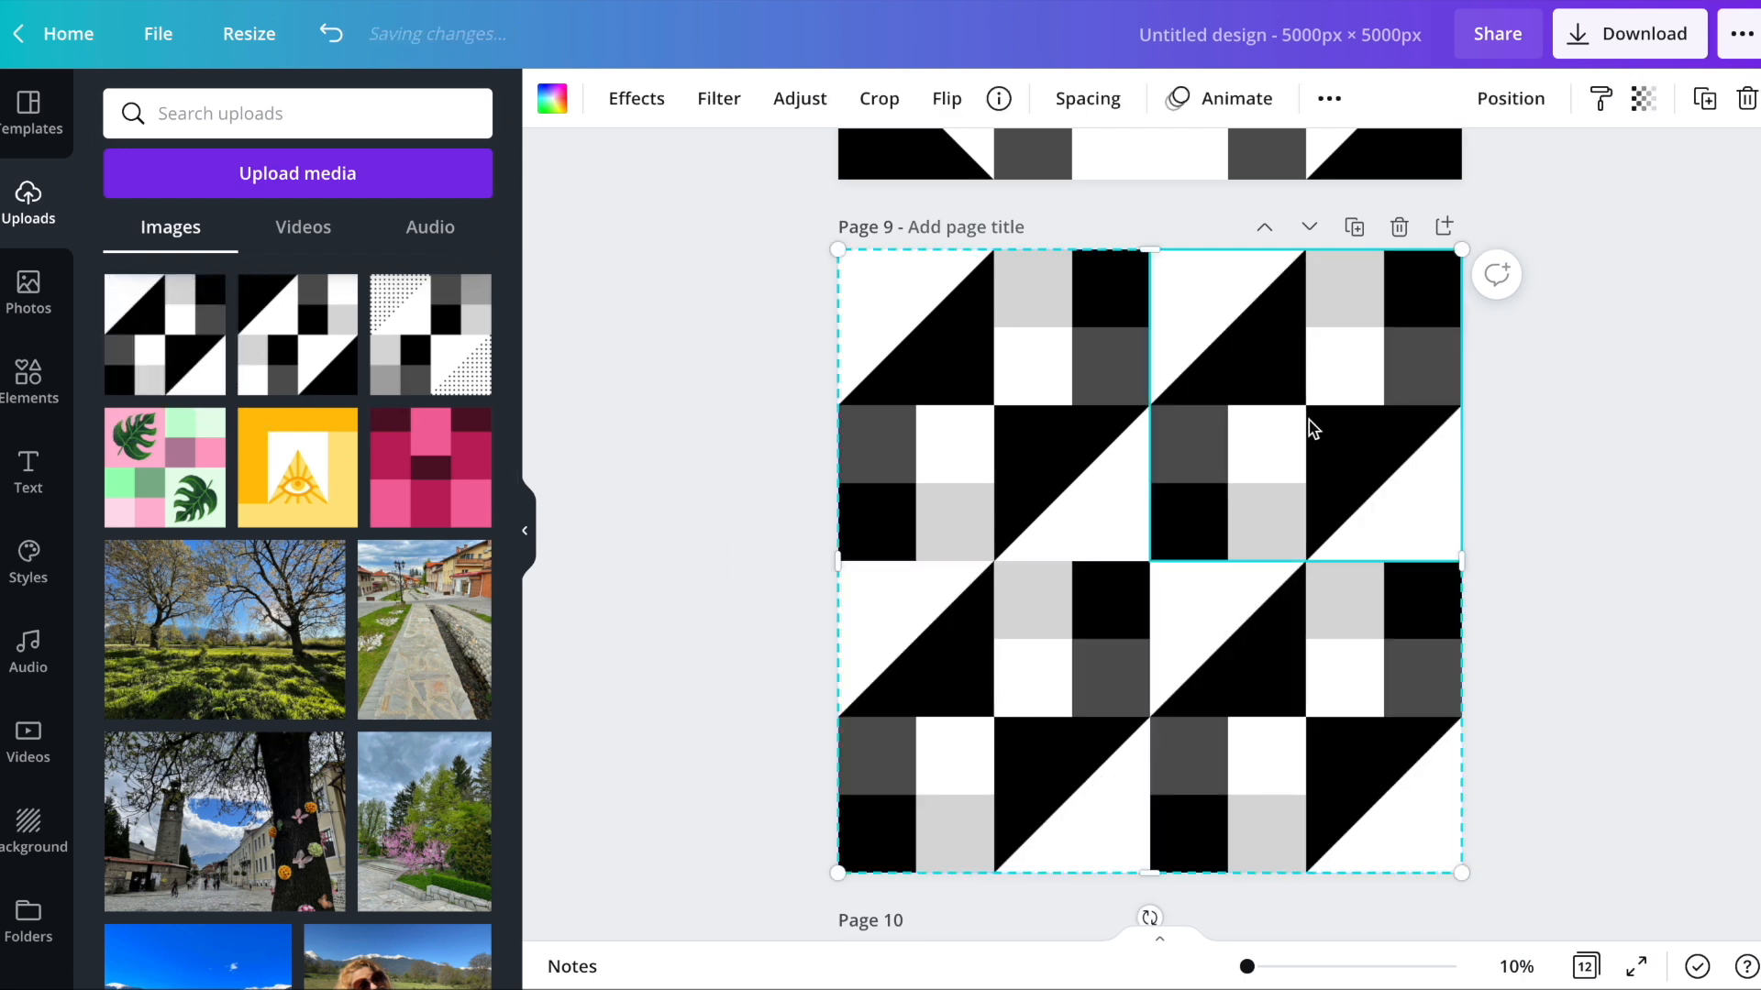
{"action": "left_click", "coordinate": [946, 98]}
{"action": "left_click", "coordinate": [986, 162]}
{"action": "left_click", "coordinate": [1040, 613]}
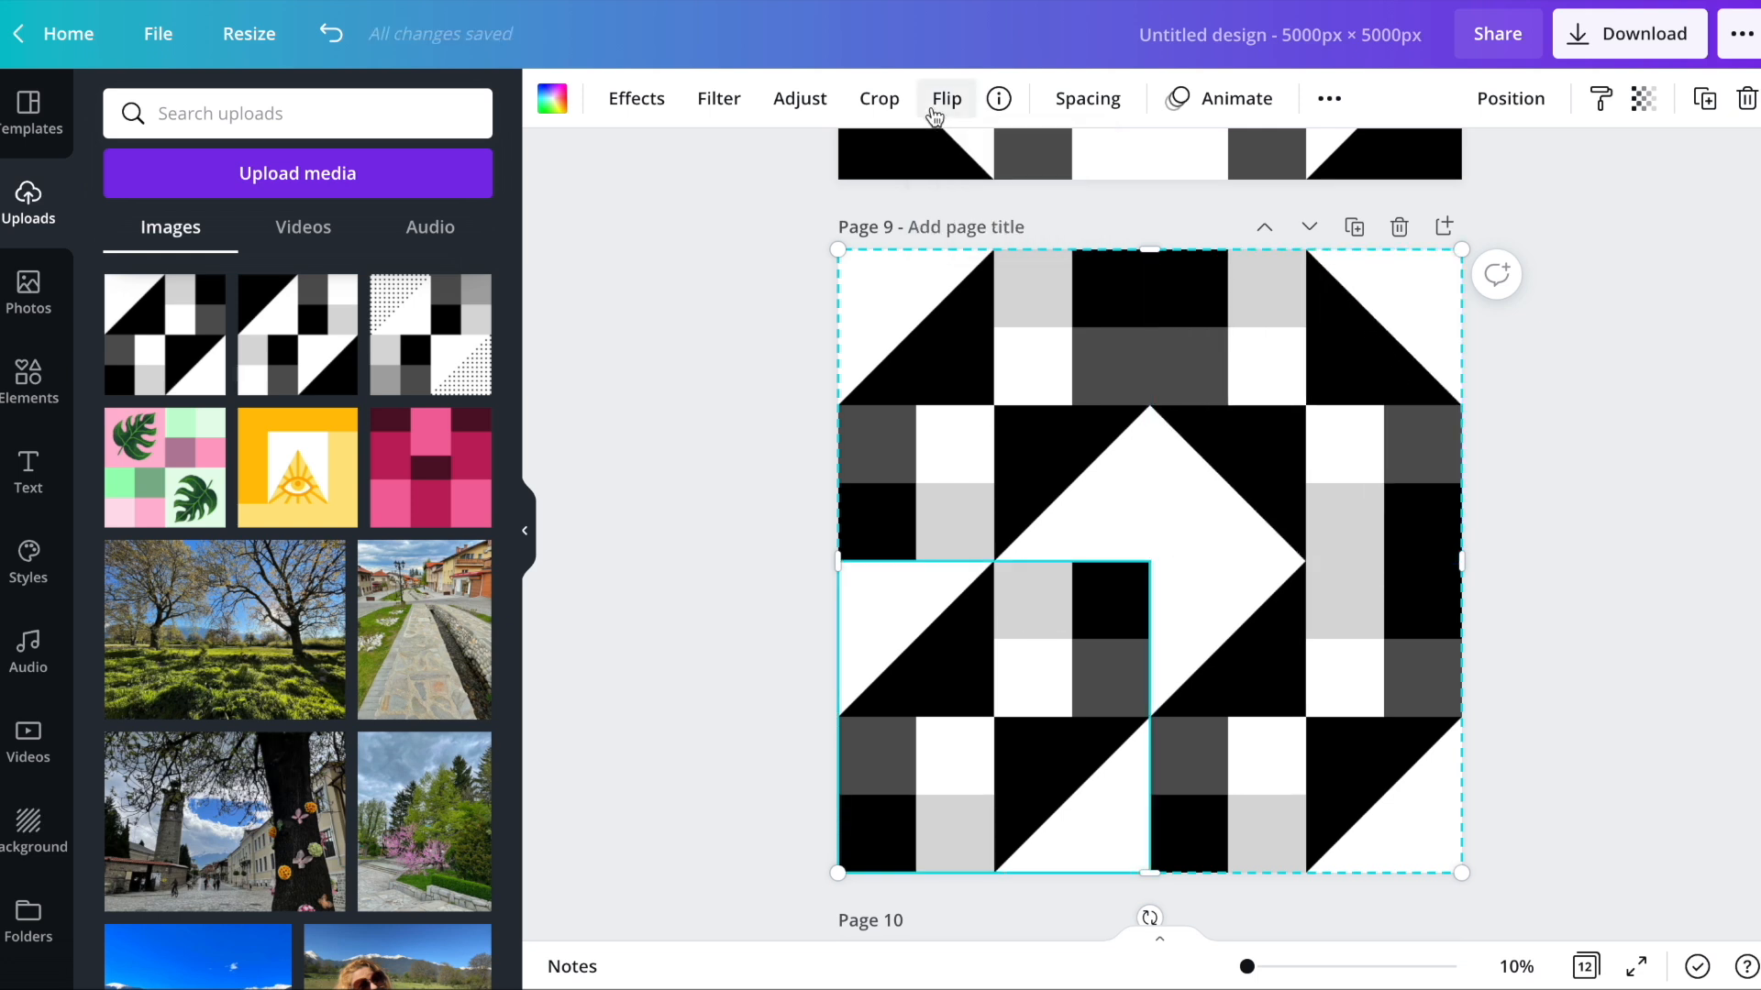
{"action": "left_click", "coordinate": [947, 98]}
{"action": "left_click", "coordinate": [982, 212]}
{"action": "left_click", "coordinate": [1616, 563]}
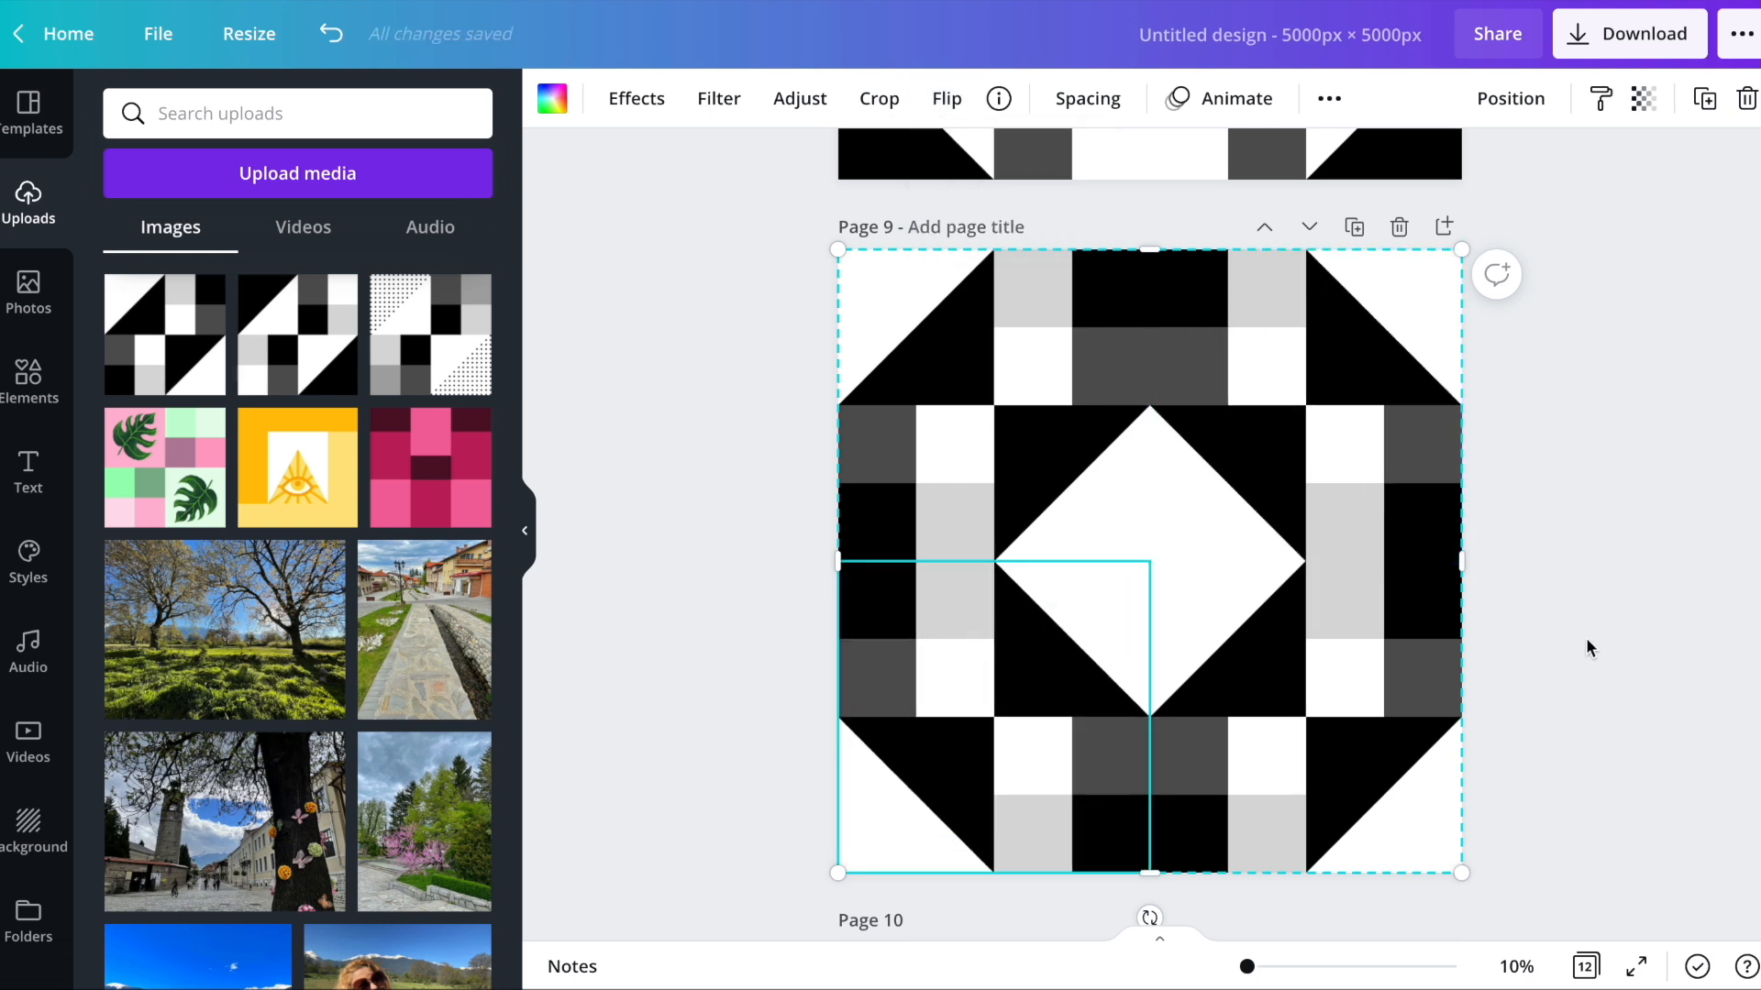
{"action": "left_click", "coordinate": [1587, 636]}
- Start a new download of the design with the file type set to JPG
{"action": "scroll", "coordinate": [1586, 636], "scroll_direction": "up", "scroll_amount": 6}
{"action": "scroll", "coordinate": [1550, 550], "scroll_direction": "down", "scroll_amount": 5}
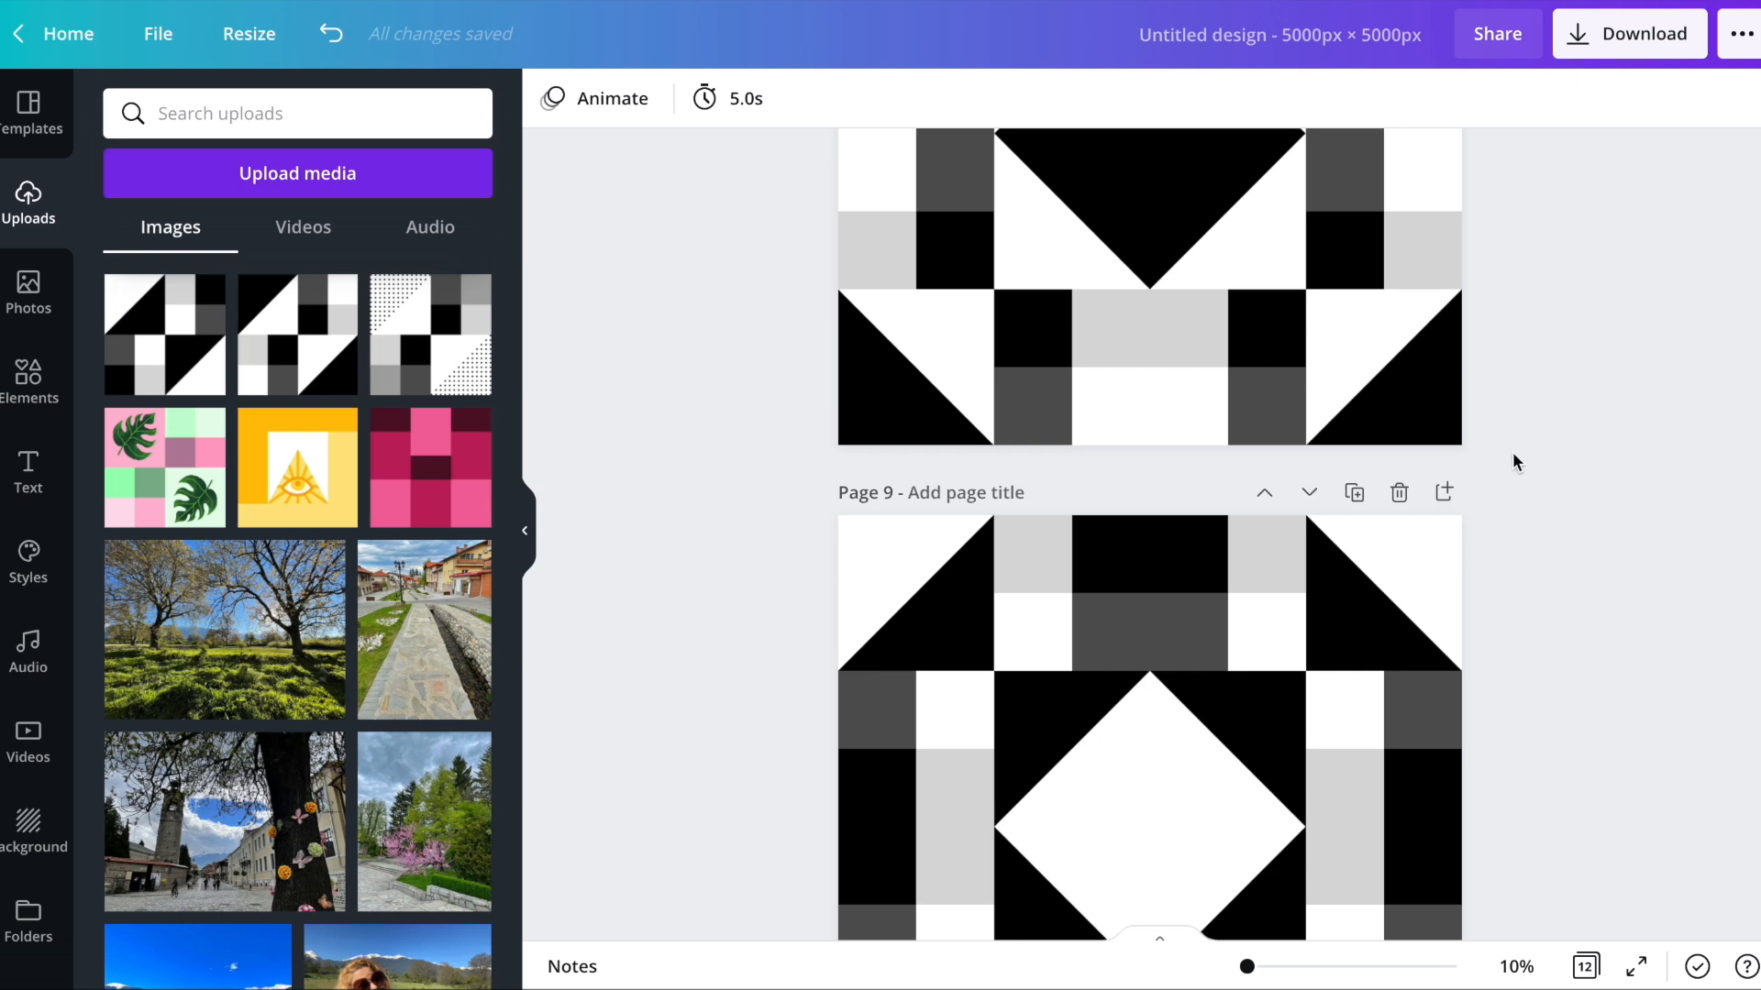
{"action": "scroll", "coordinate": [1511, 450], "scroll_direction": "up", "scroll_amount": 5}
{"action": "left_click", "coordinate": [1621, 59]}
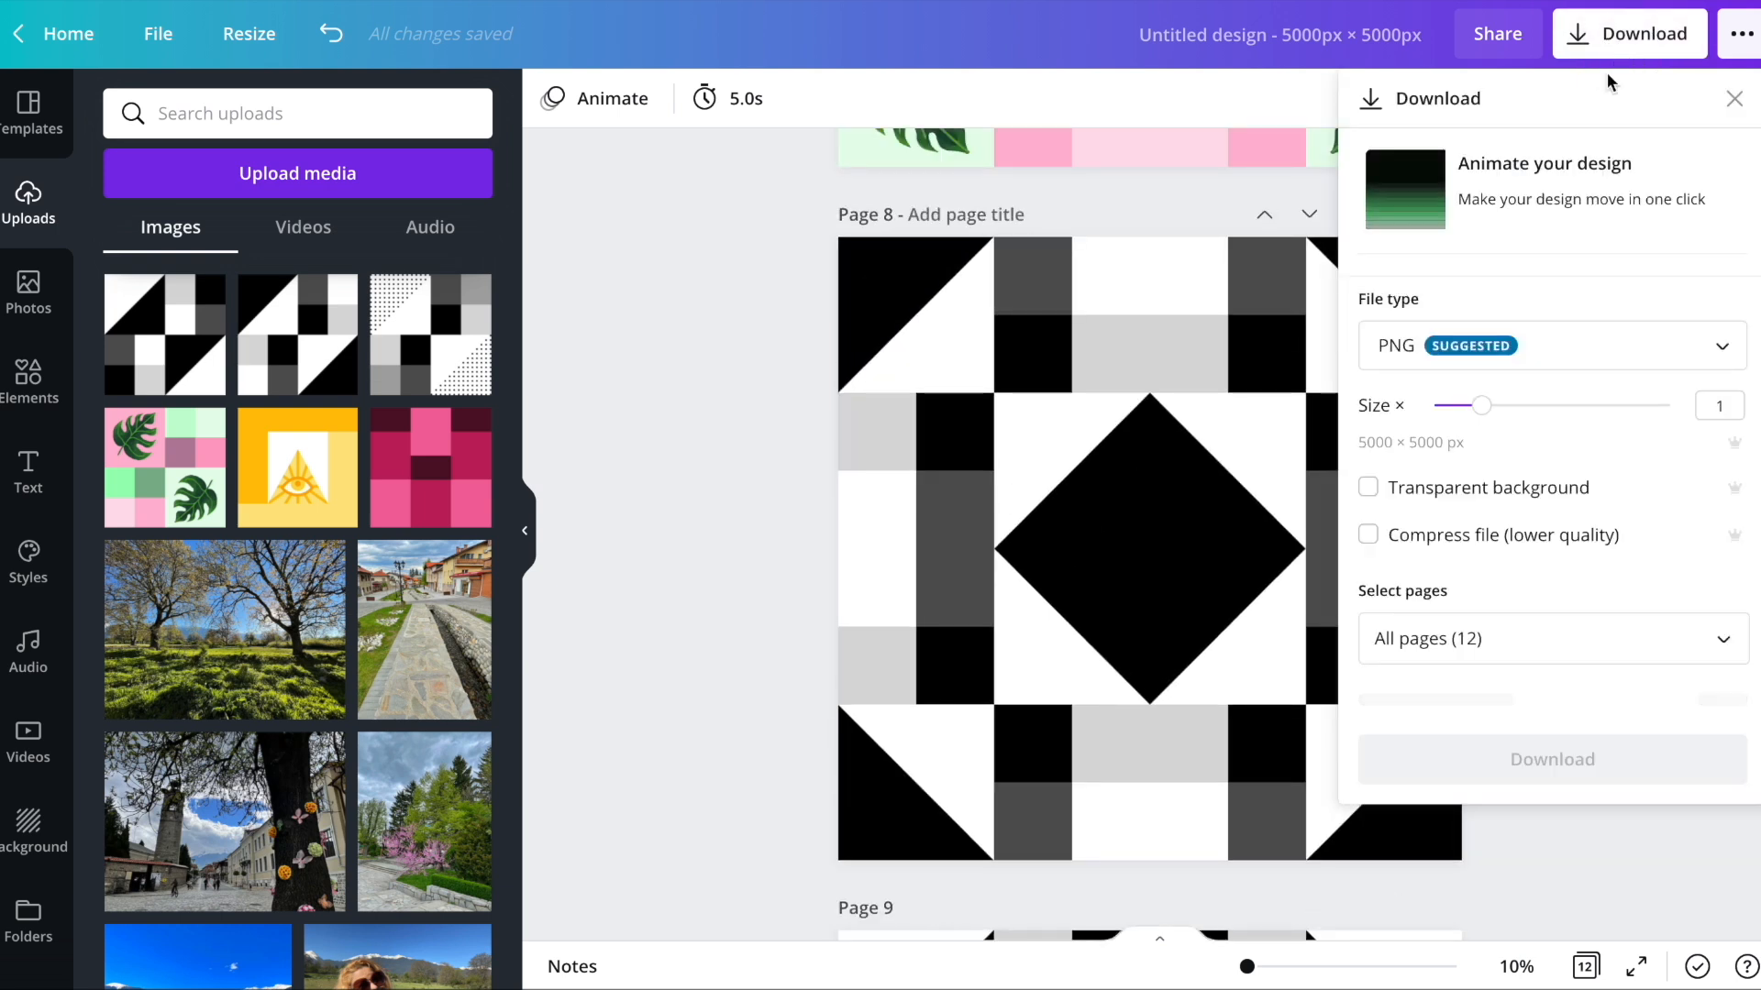
{"action": "left_click", "coordinate": [1514, 346]}
{"action": "left_click", "coordinate": [1504, 431]}
- Limit the download to pages 8 and 9, download them and dismiss the save confirmation
{"action": "left_click", "coordinate": [1472, 616]}
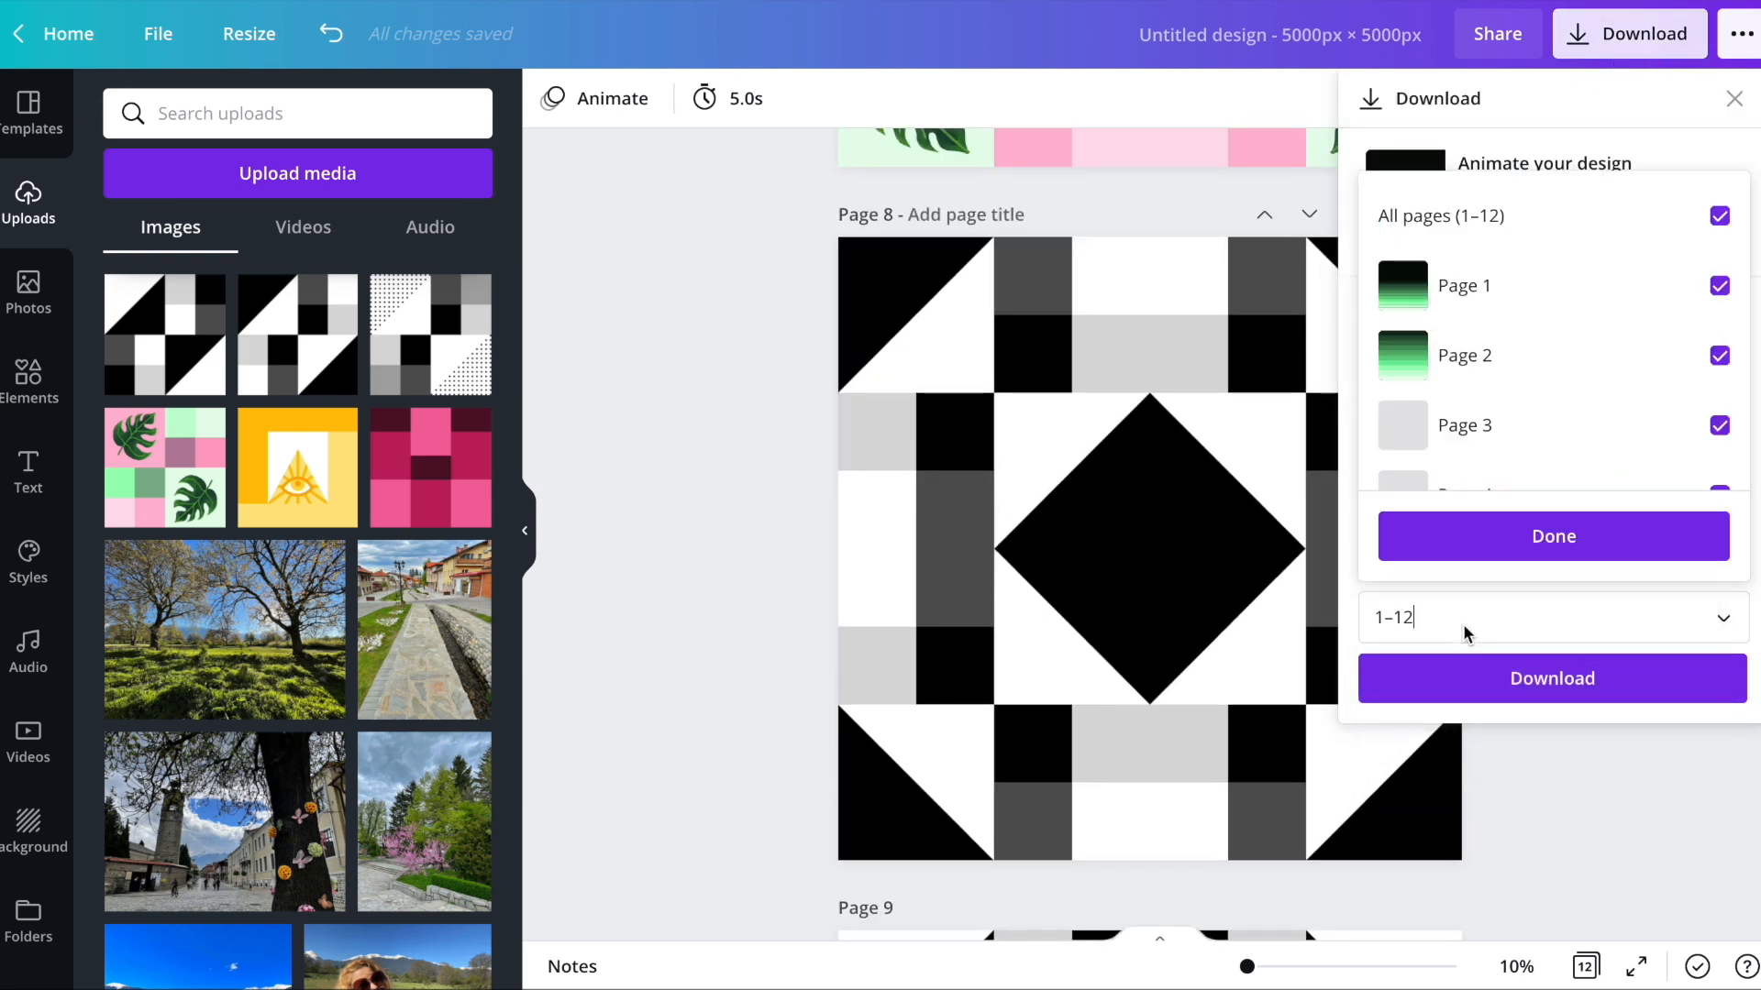
{"action": "left_click", "coordinate": [1670, 215]}
{"action": "scroll", "coordinate": [1540, 377], "scroll_direction": "down", "scroll_amount": 4}
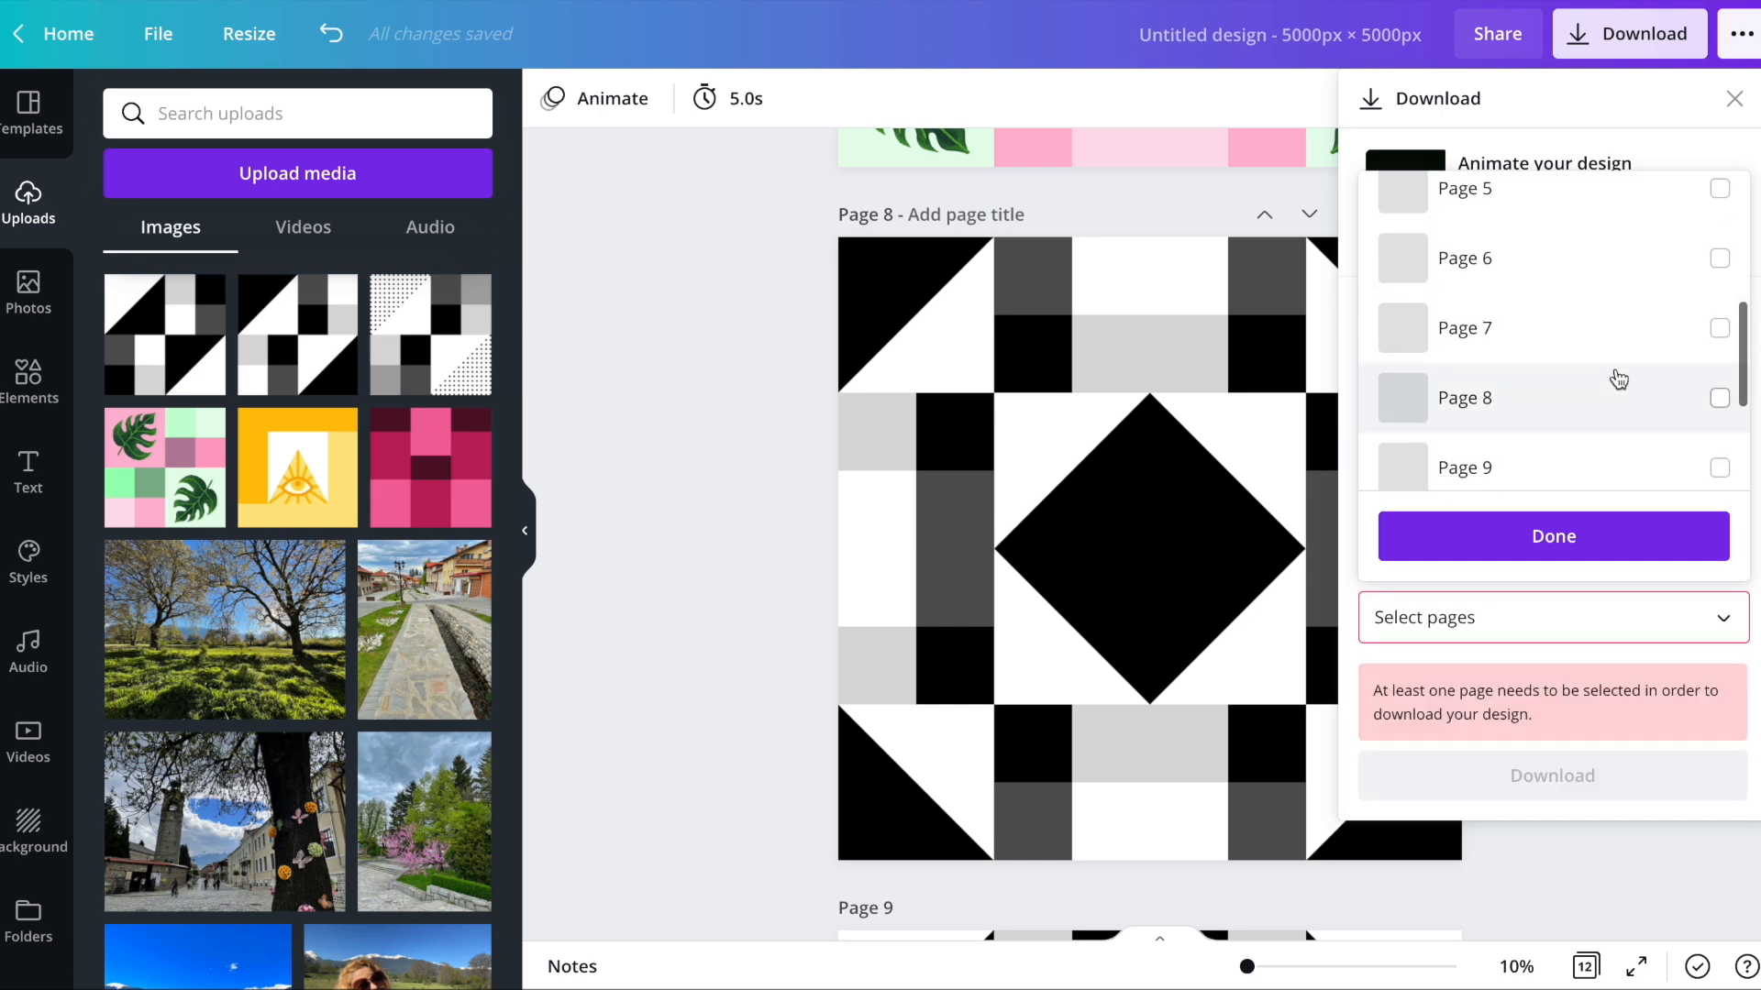
{"action": "left_click", "coordinate": [1564, 389]}
{"action": "scroll", "coordinate": [1560, 386], "scroll_direction": "down", "scroll_amount": 1}
{"action": "left_click", "coordinate": [1511, 441]}
{"action": "left_click", "coordinate": [1564, 538]}
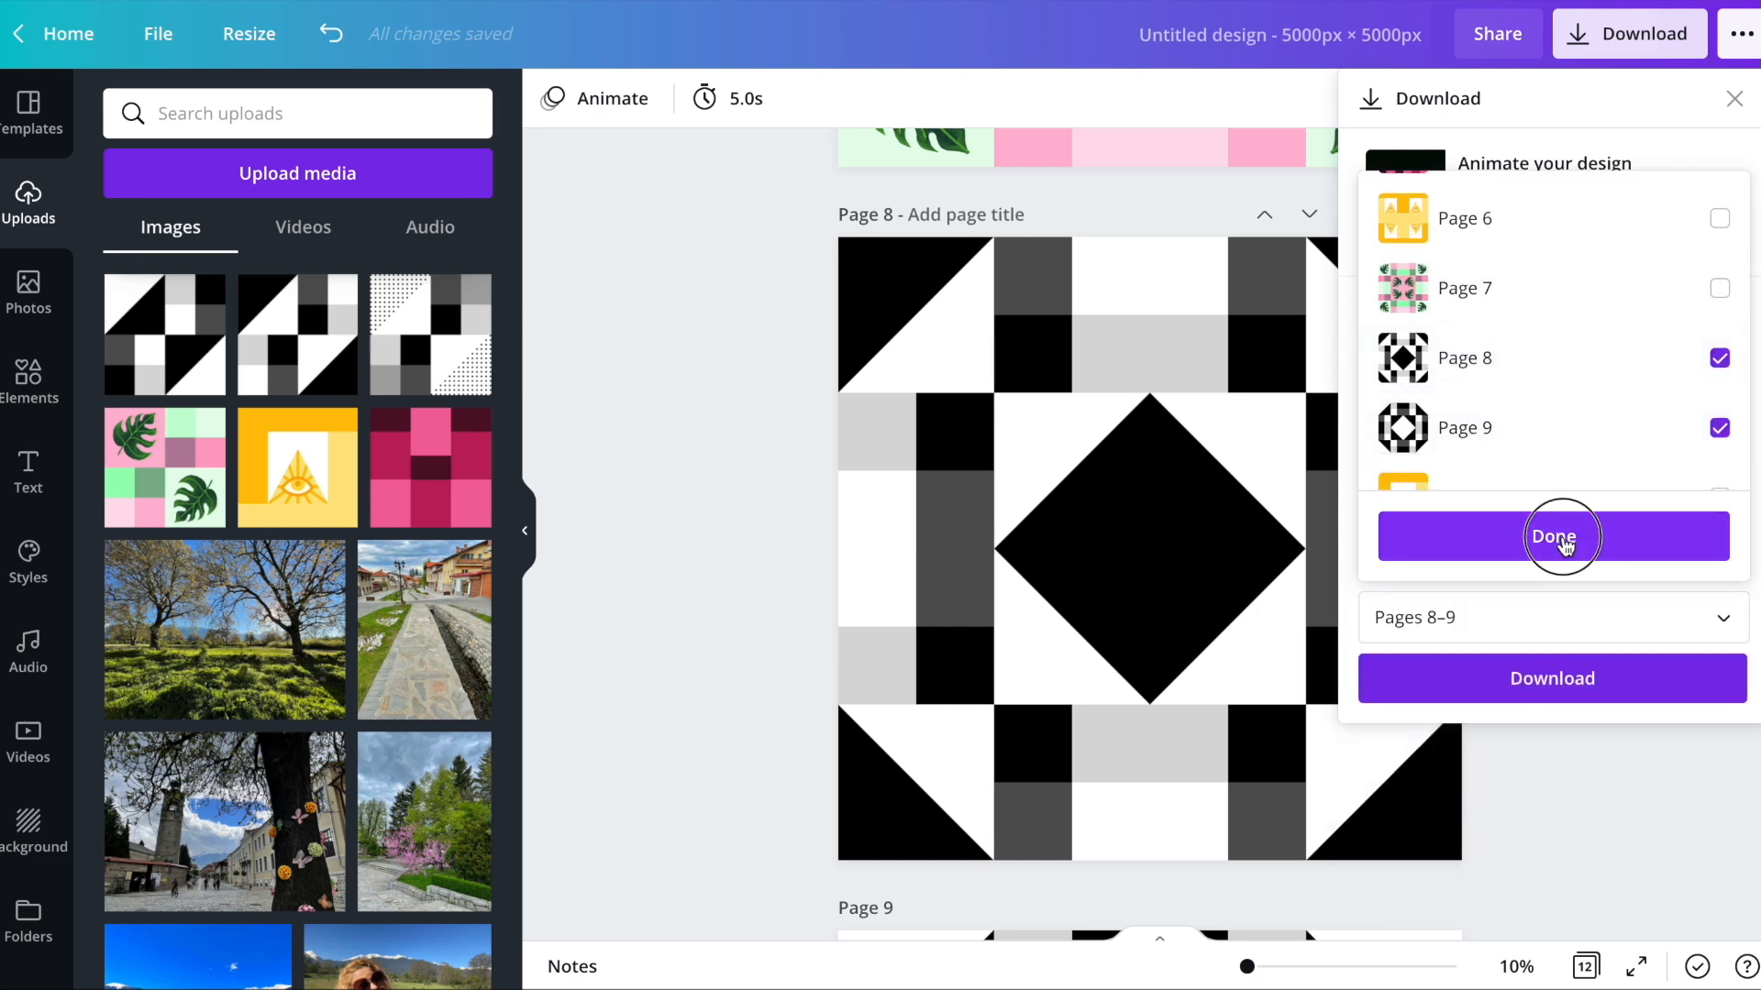
{"action": "left_click", "coordinate": [1559, 690]}
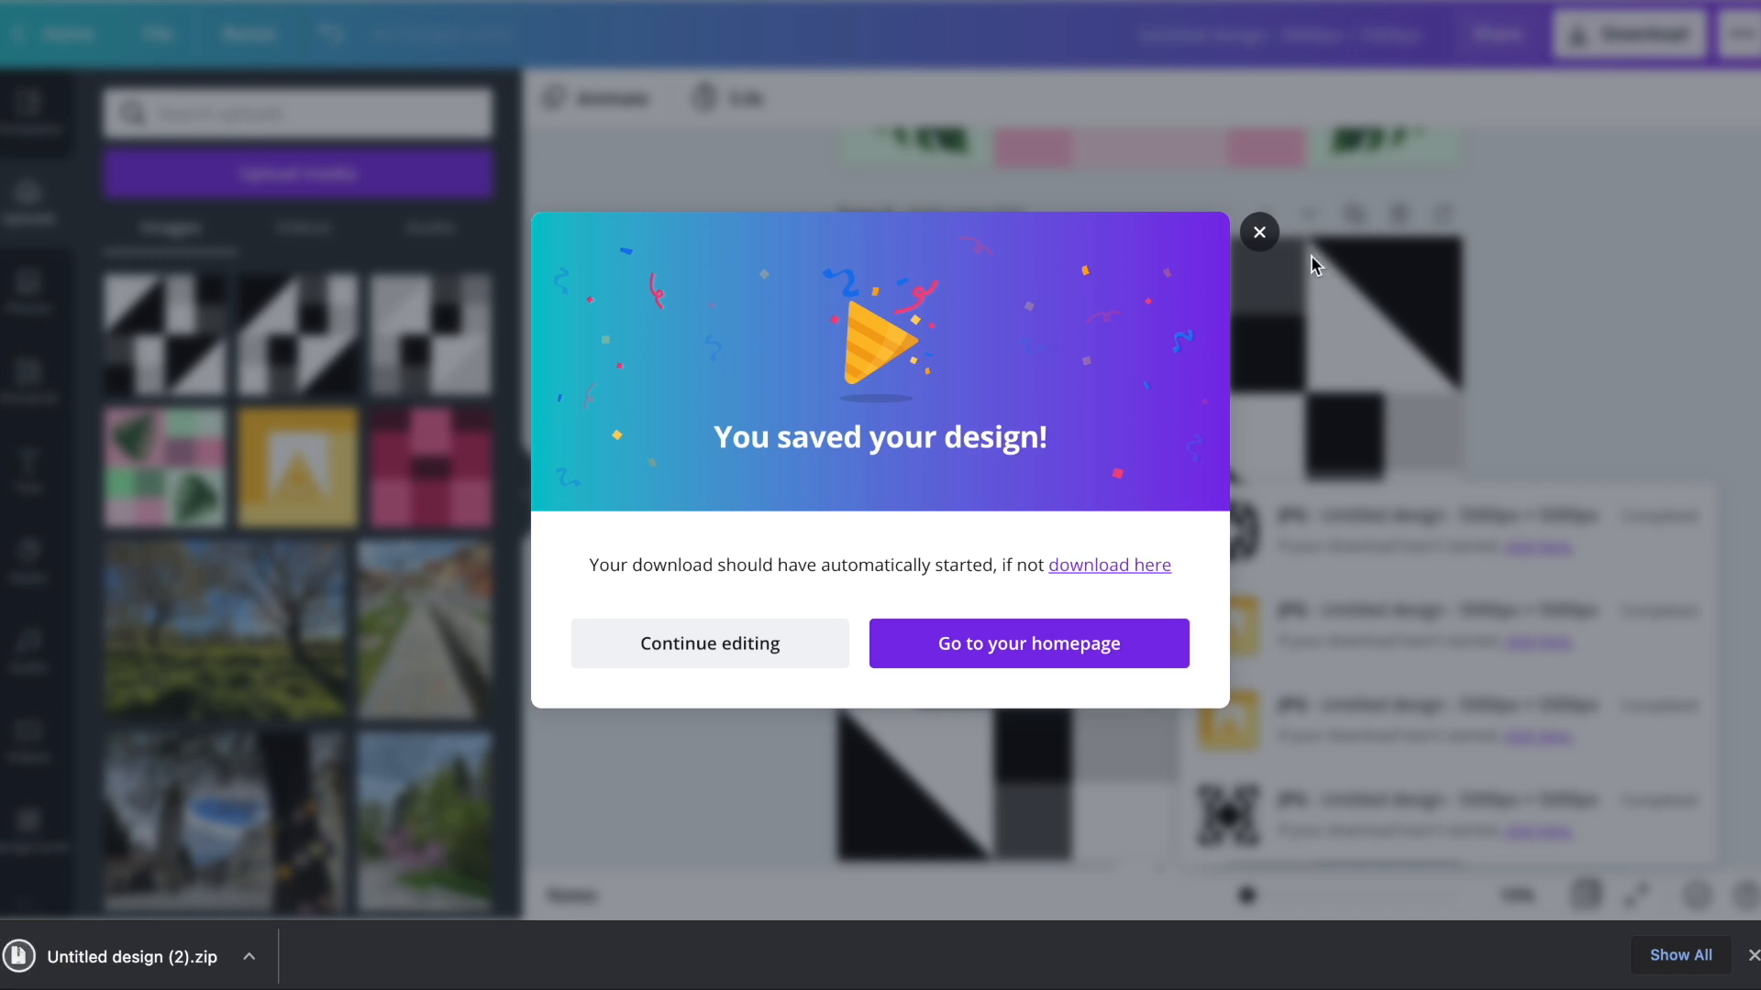
{"action": "left_click", "coordinate": [1270, 240]}
- Extract the downloaded Untitled design (2).zip and upload both pattern images from its folder to the design
{"action": "left_click", "coordinate": [129, 944]}
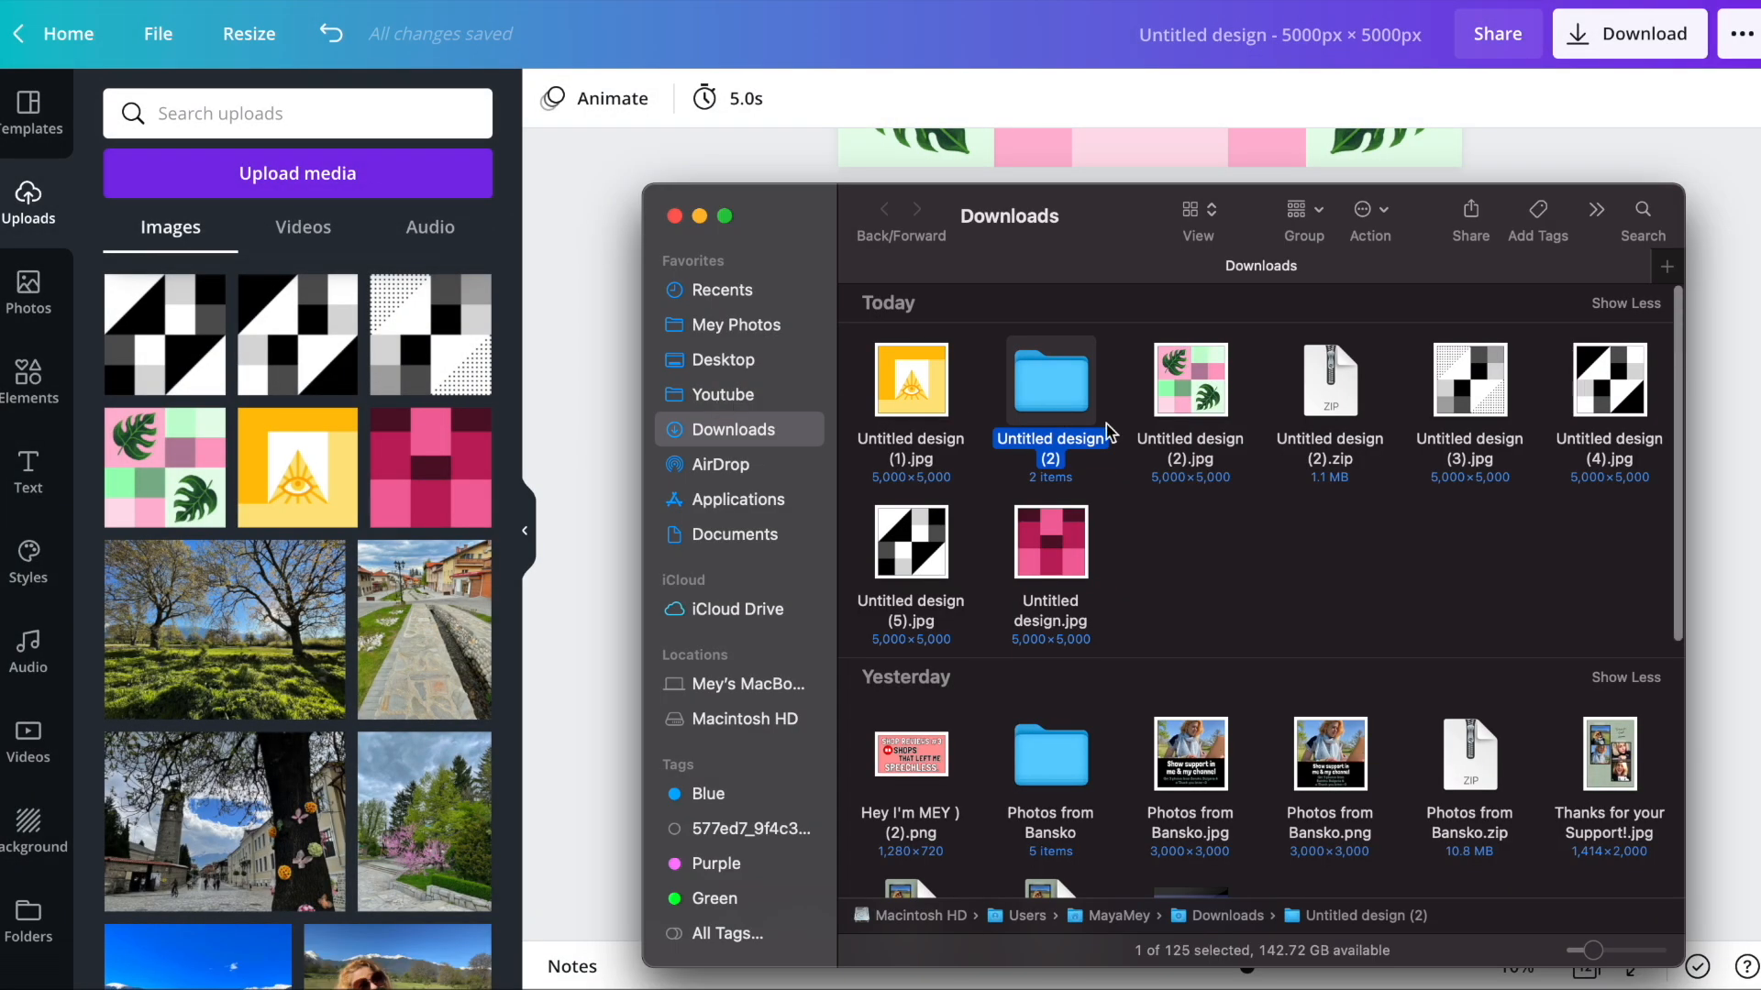
{"action": "double_click", "coordinate": [1071, 383]}
{"action": "left_click_drag", "start_coordinate": [1388, 533], "coordinate": [268, 468]}
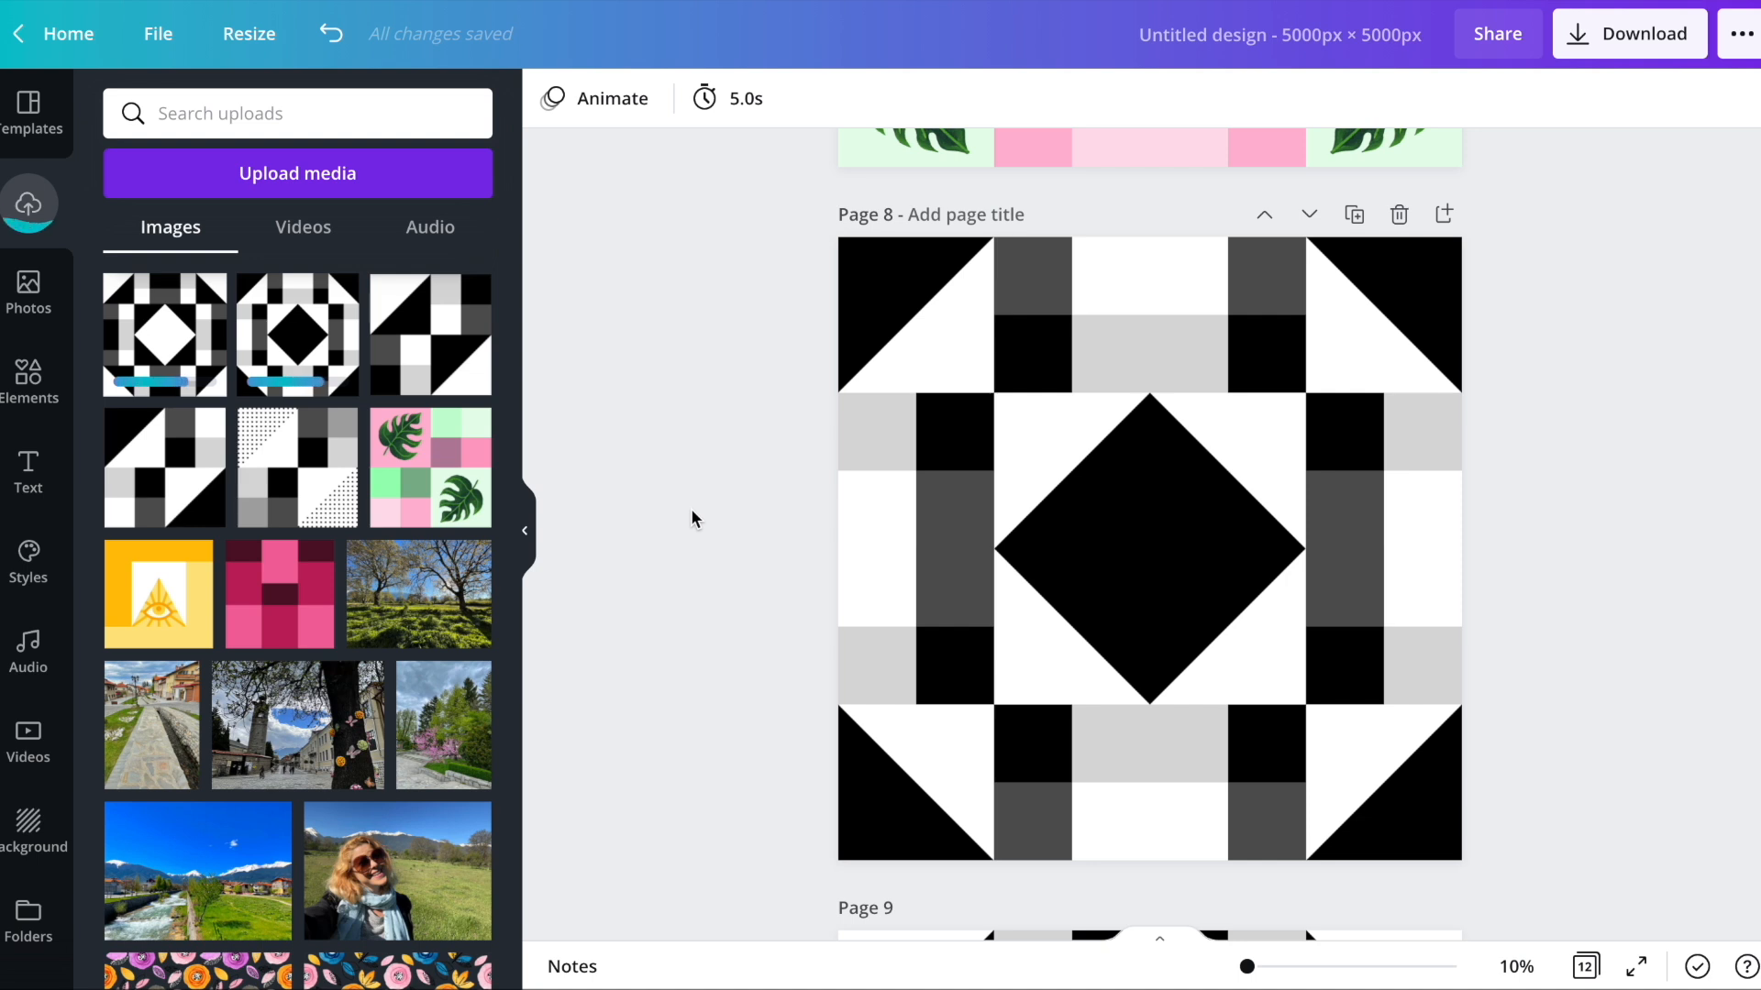
- Replace page 8's quadrants with black-diamond patterns upper-left and lower-right and white-diamond patterns upper-right and lower-left
{"action": "left_click", "coordinate": [1128, 440]}
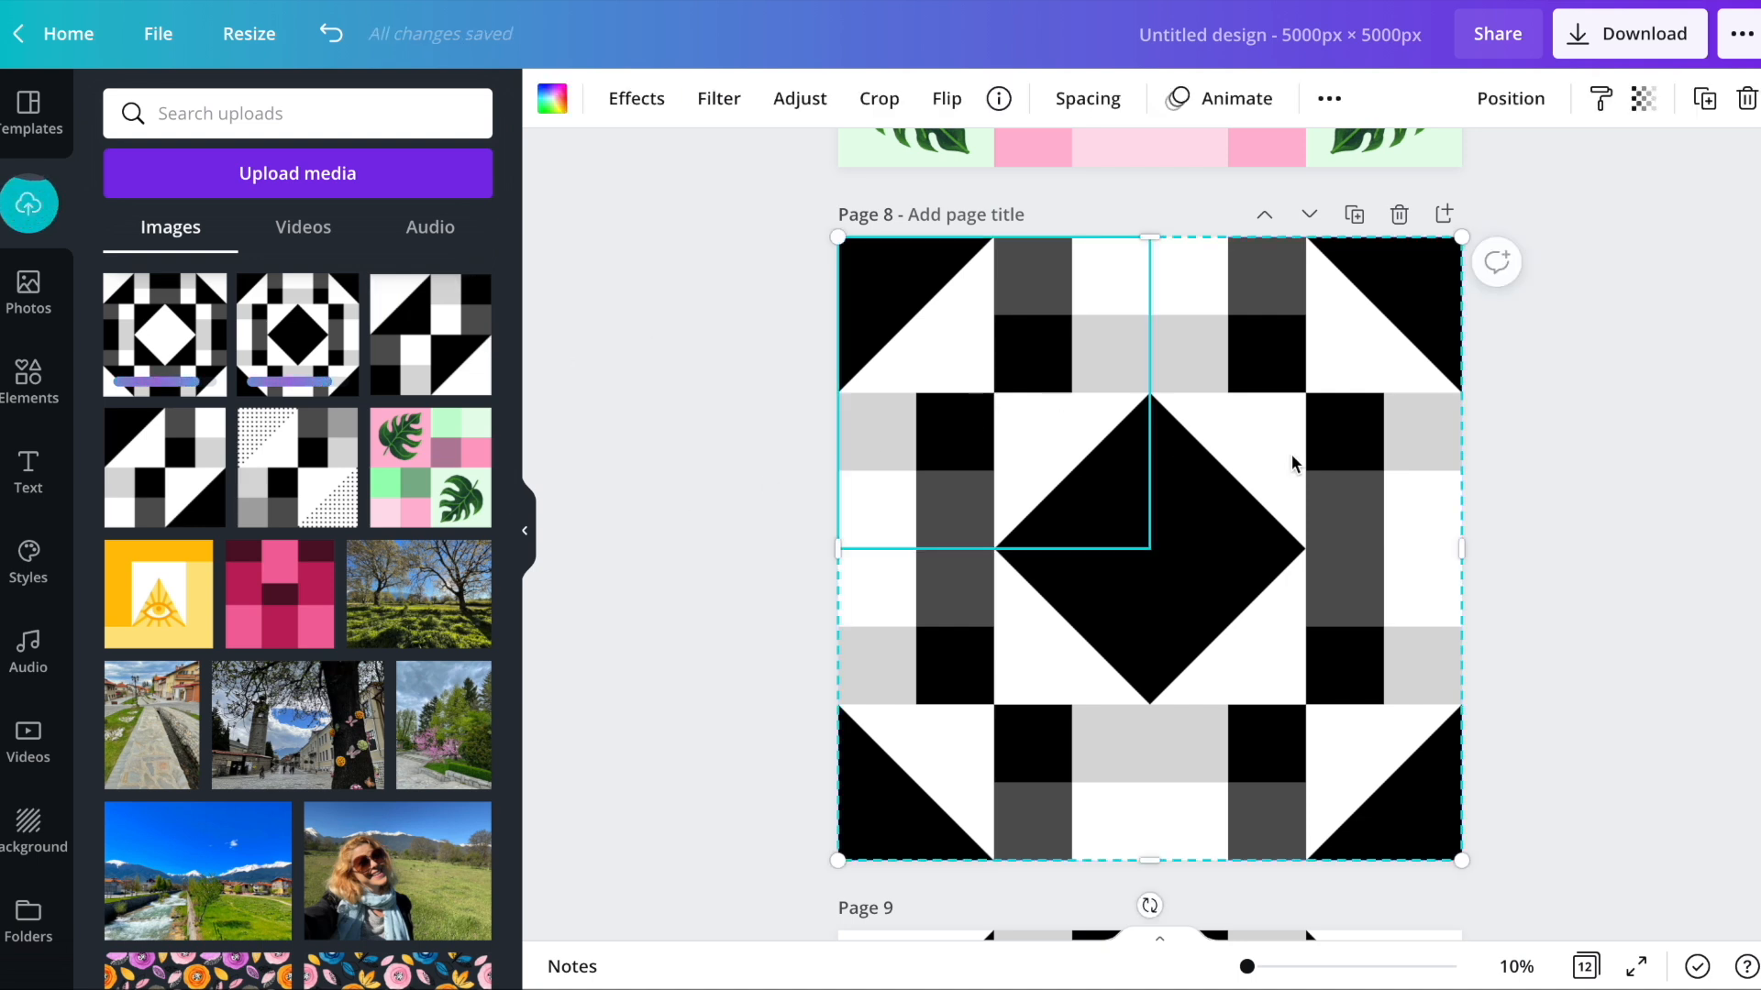
{"action": "left_click_drag", "start_coordinate": [303, 350], "coordinate": [1344, 783]}
{"action": "left_click_drag", "start_coordinate": [176, 343], "coordinate": [1253, 397]}
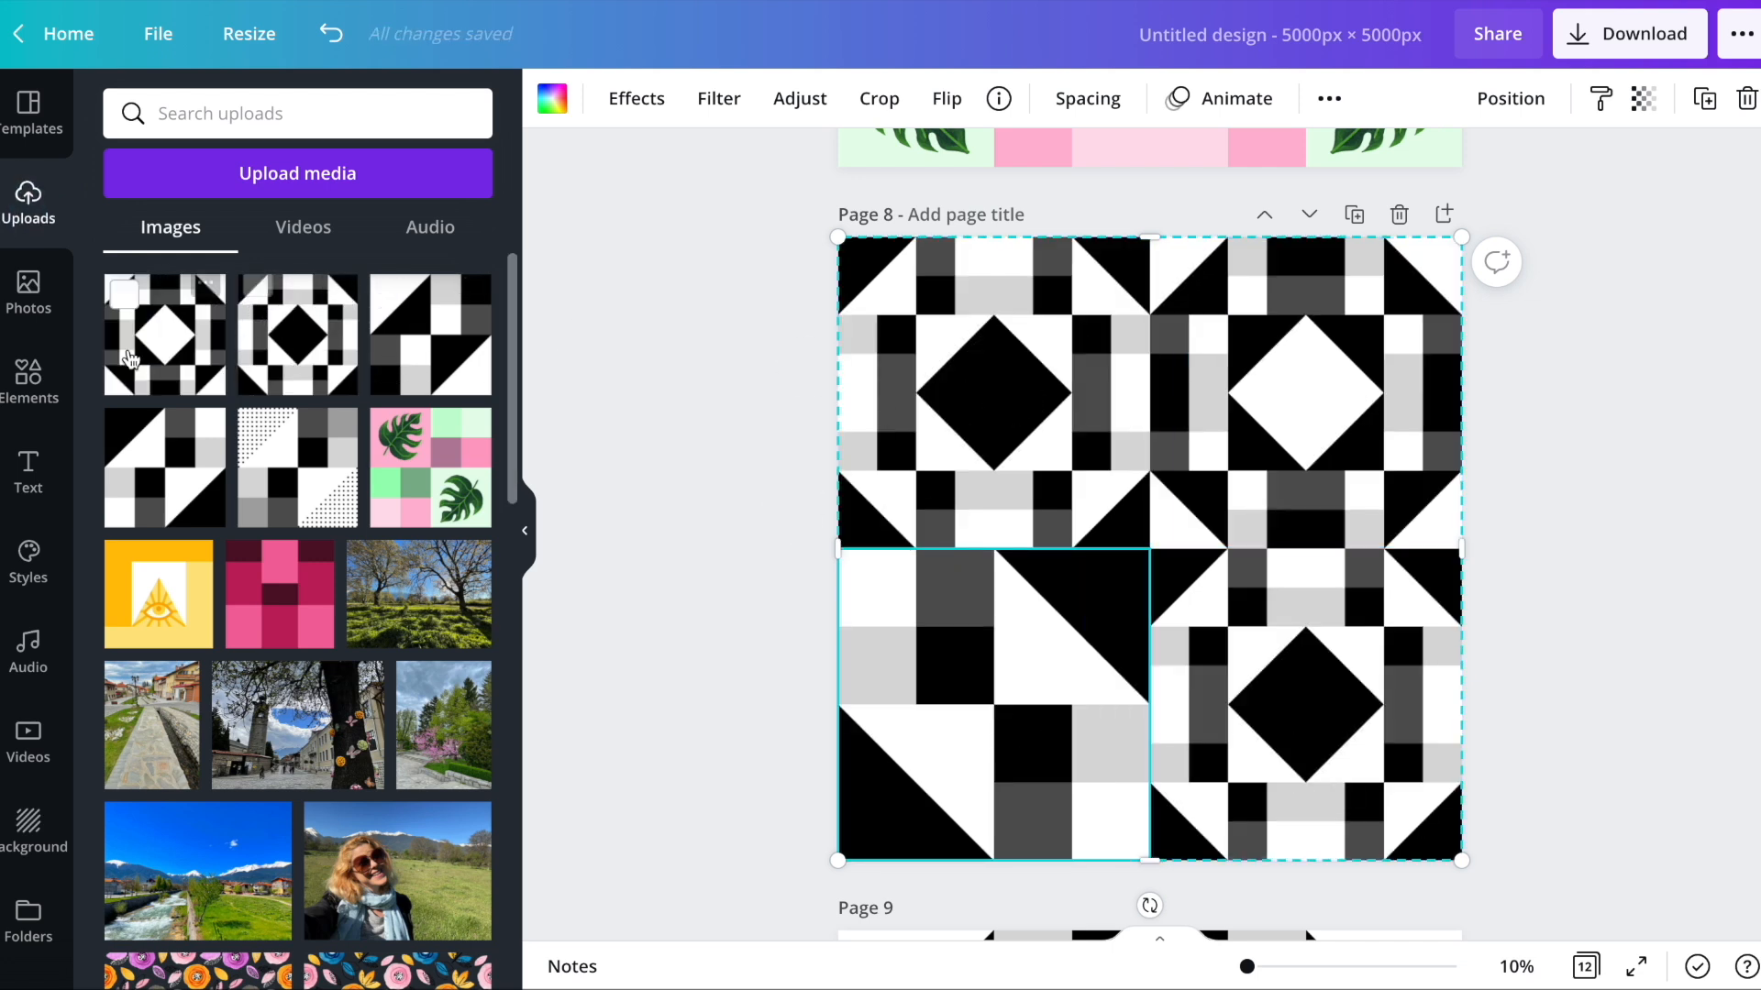
{"action": "left_click_drag", "start_coordinate": [129, 358], "coordinate": [990, 707]}
{"action": "left_click", "coordinate": [1603, 545]}
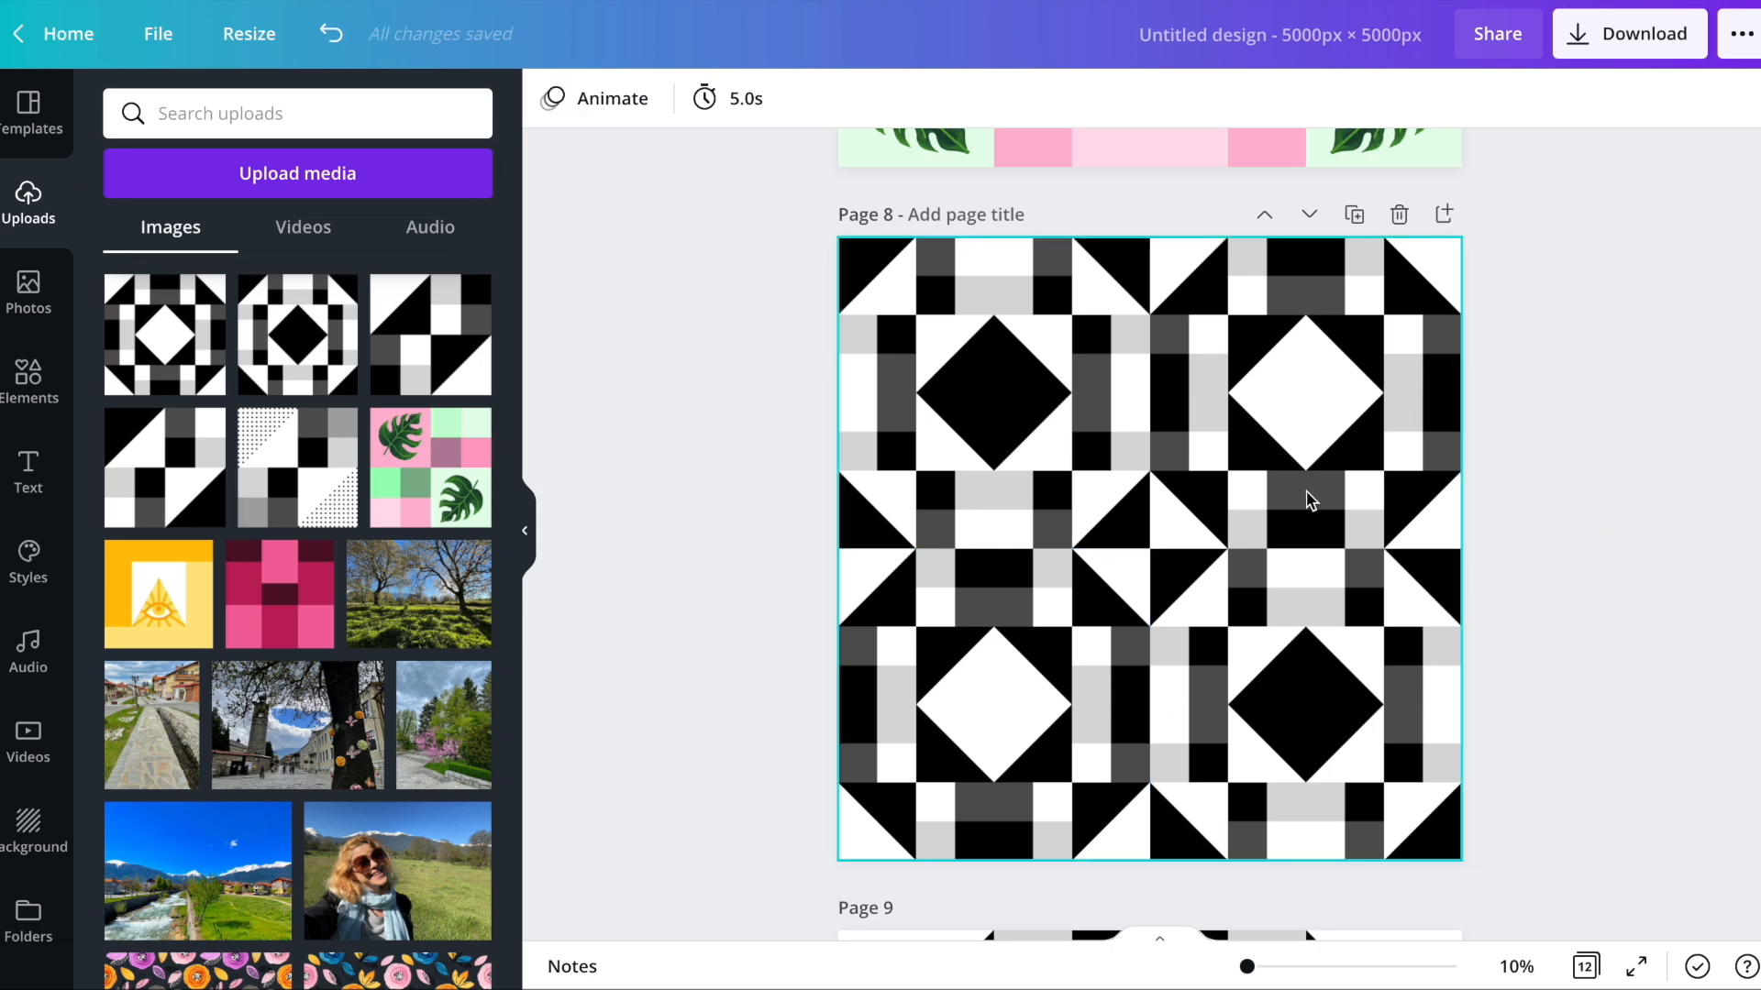
- Delete page 2 with the evenly spaced green stripes
{"action": "scroll", "coordinate": [1310, 495], "scroll_direction": "up", "scroll_amount": 20}
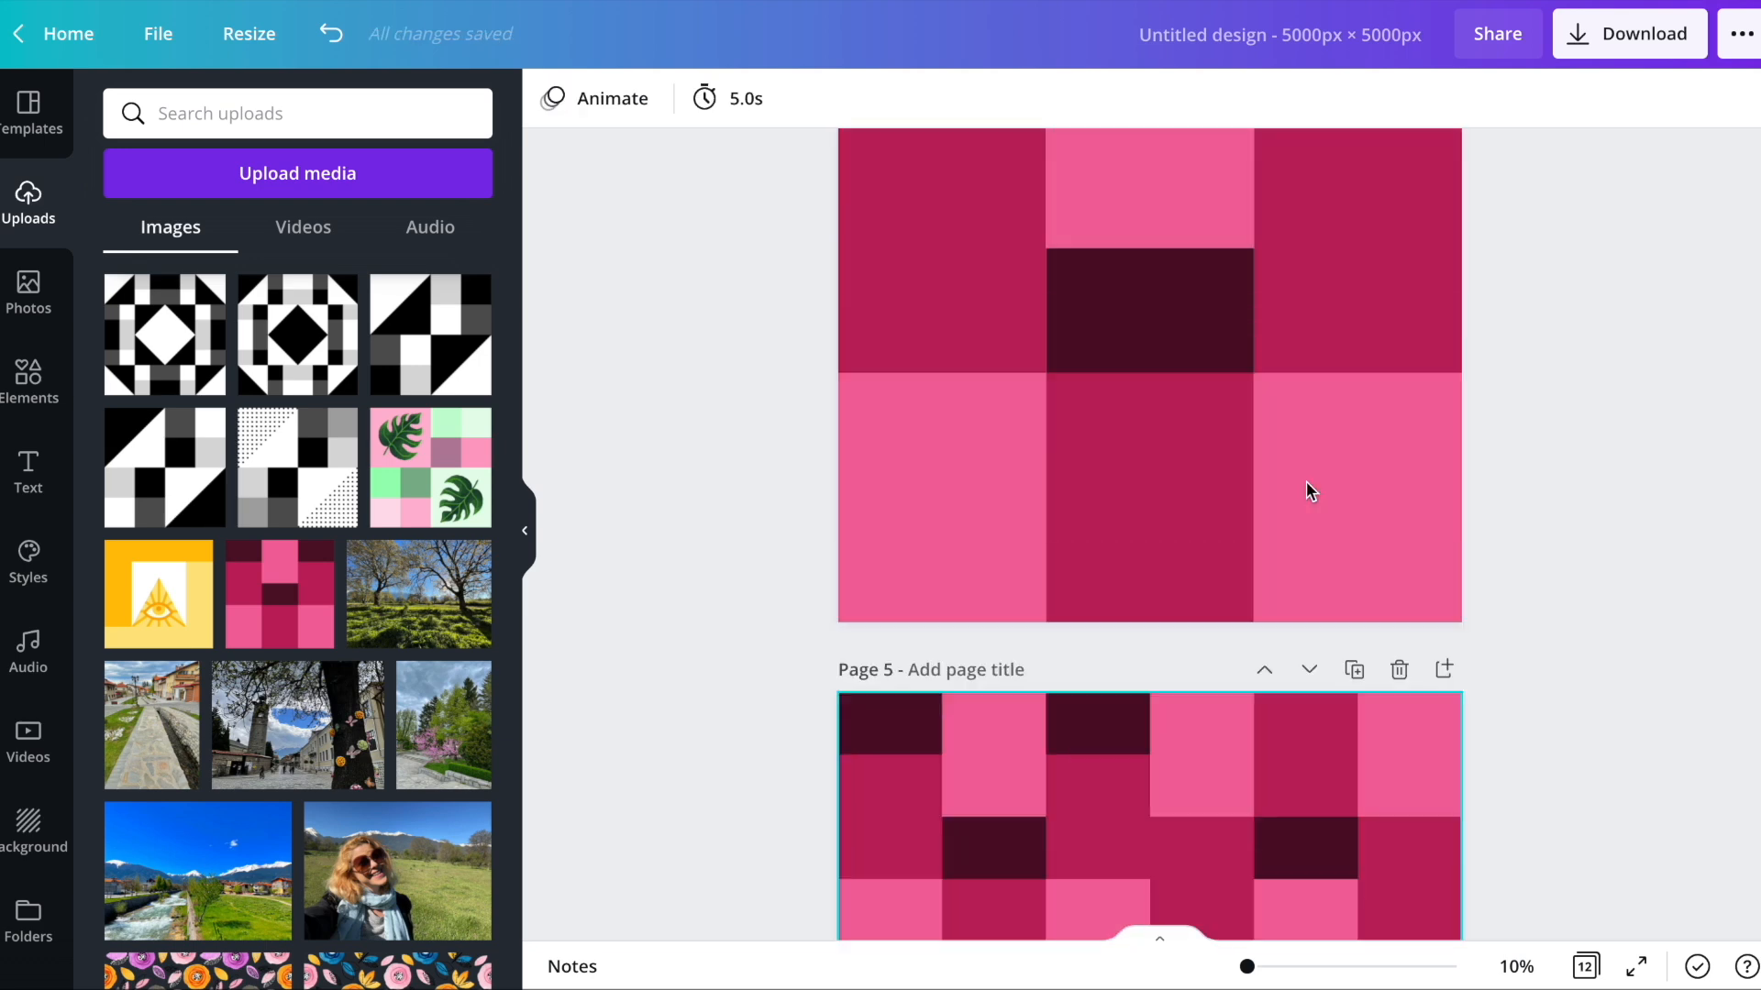
{"action": "scroll", "coordinate": [1307, 486], "scroll_direction": "up", "scroll_amount": 5}
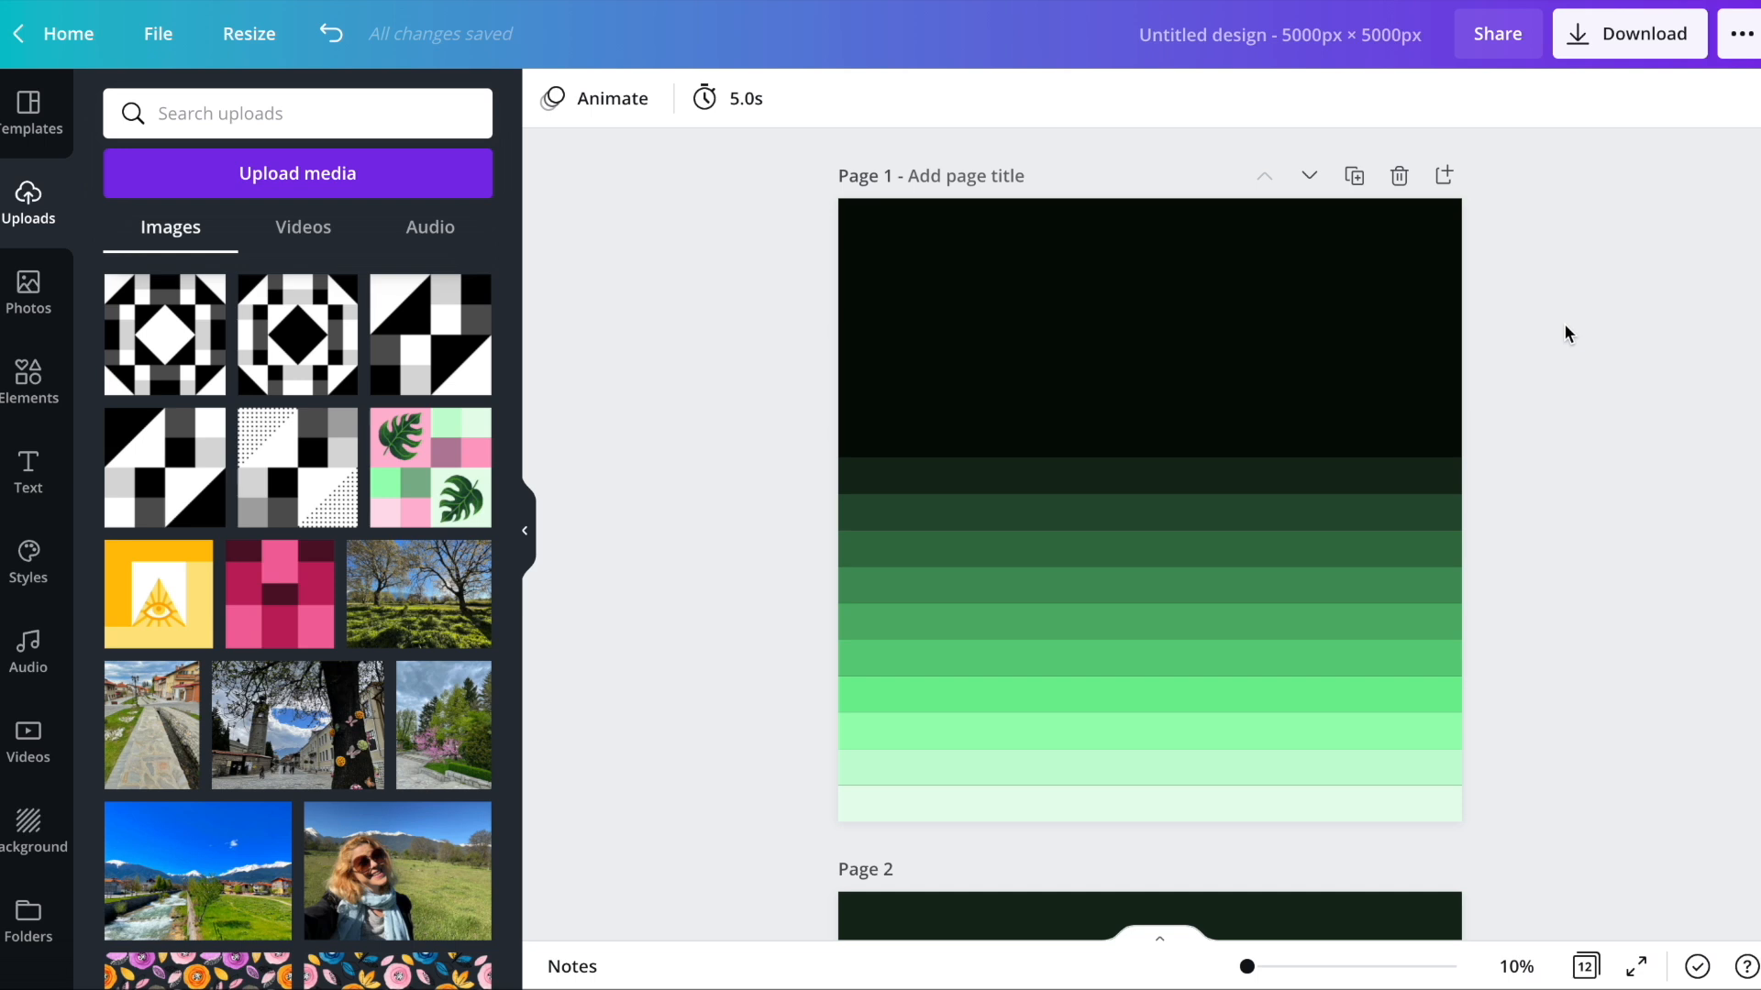
{"action": "scroll", "coordinate": [1499, 162], "scroll_direction": "down", "scroll_amount": 8}
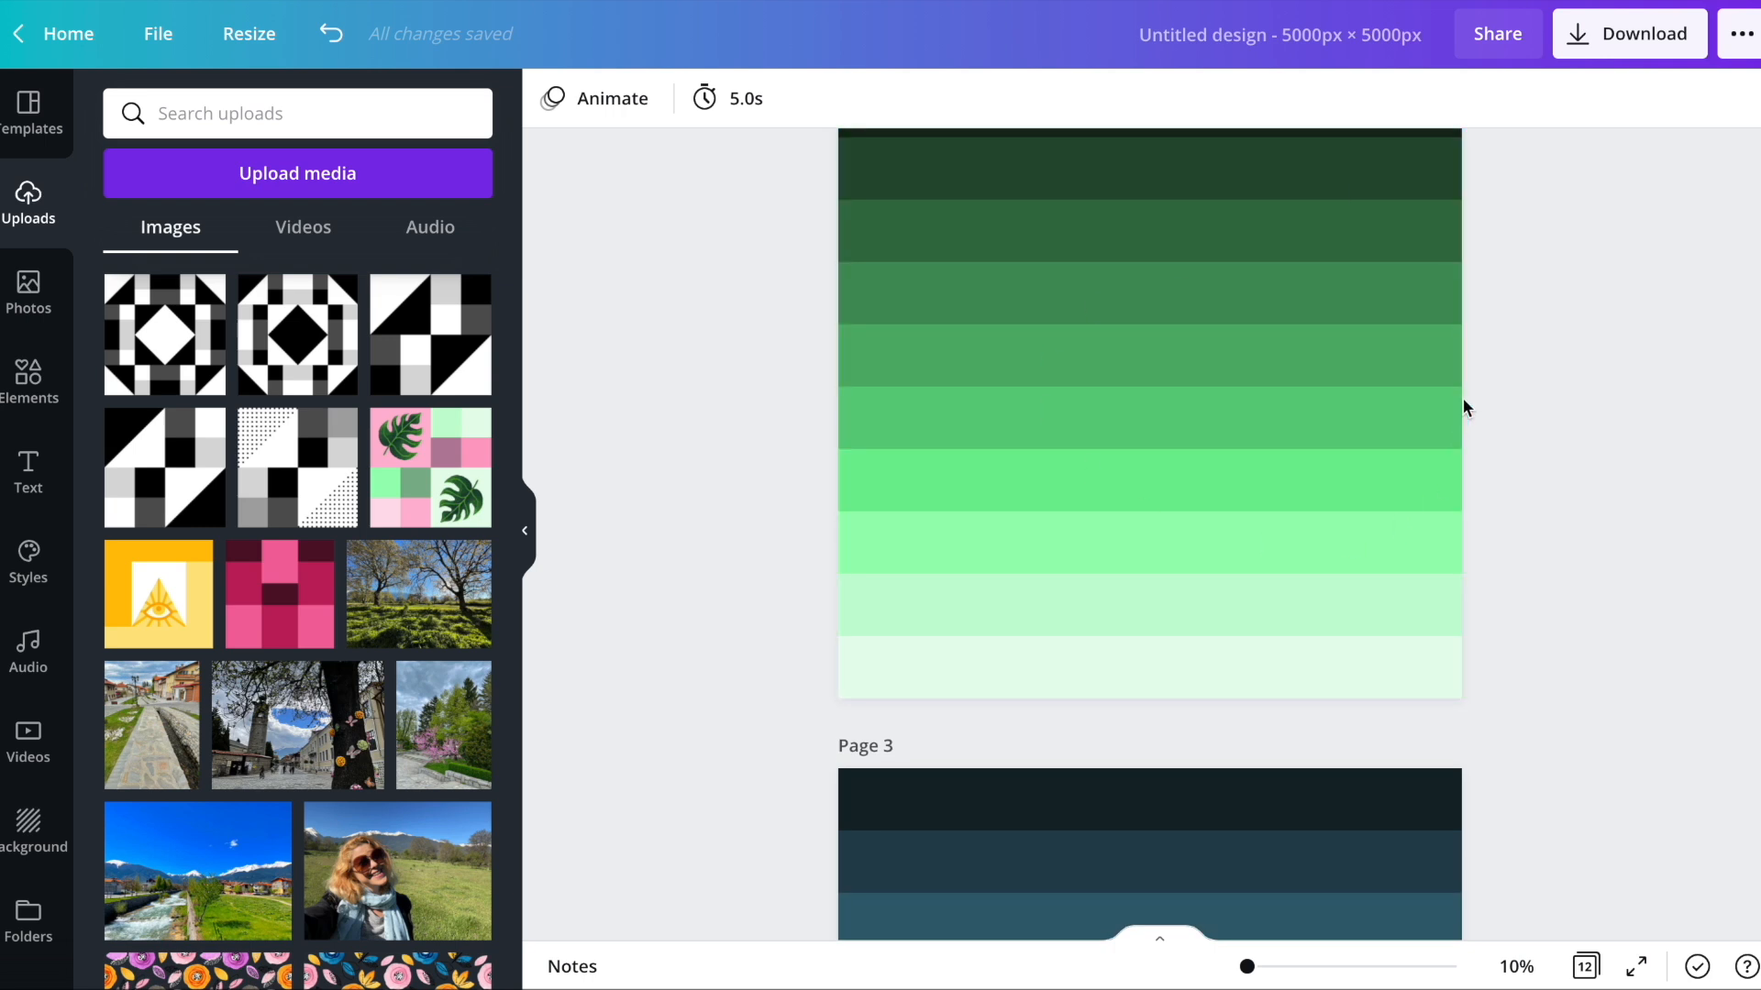
{"action": "scroll", "coordinate": [1462, 399], "scroll_direction": "down", "scroll_amount": 5}
{"action": "scroll", "coordinate": [1264, 519], "scroll_direction": "up", "scroll_amount": 8}
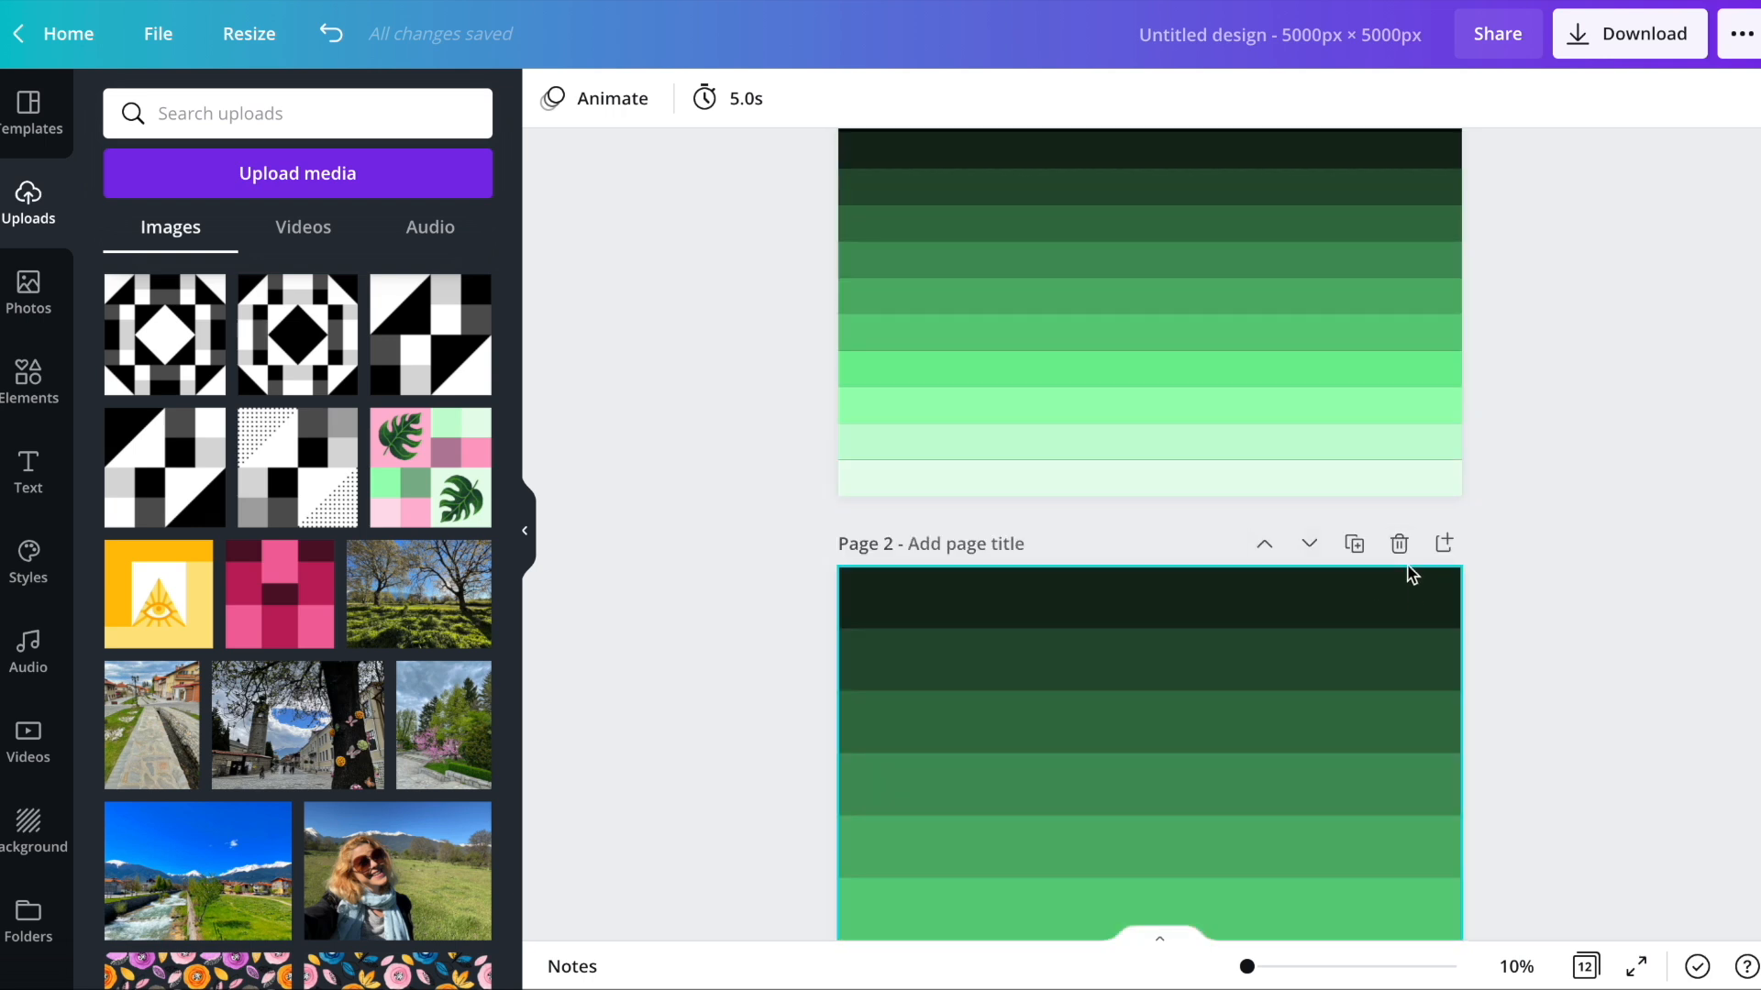
{"action": "left_click", "coordinate": [1399, 545]}
- Delete page 3 with the single large pink and maroon tile
{"action": "scroll", "coordinate": [1522, 477], "scroll_direction": "down", "scroll_amount": 5}
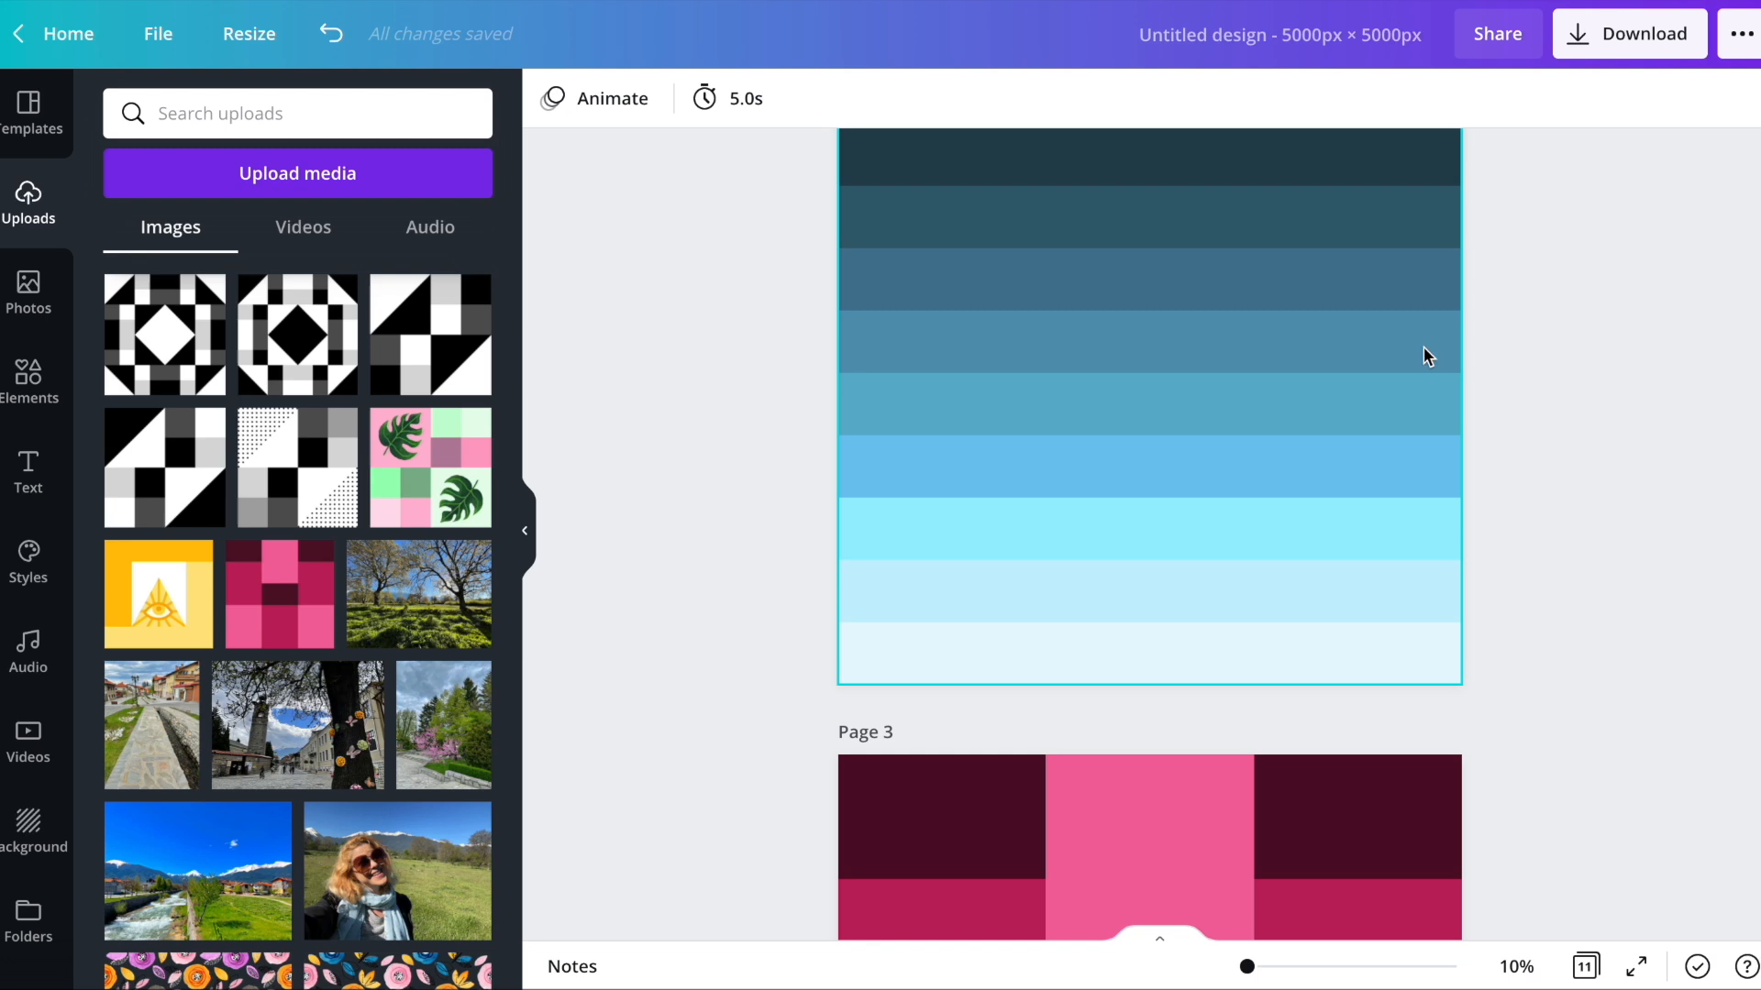
{"action": "scroll", "coordinate": [1412, 321], "scroll_direction": "down", "scroll_amount": 6}
{"action": "scroll", "coordinate": [1080, 347], "scroll_direction": "down", "scroll_amount": 5}
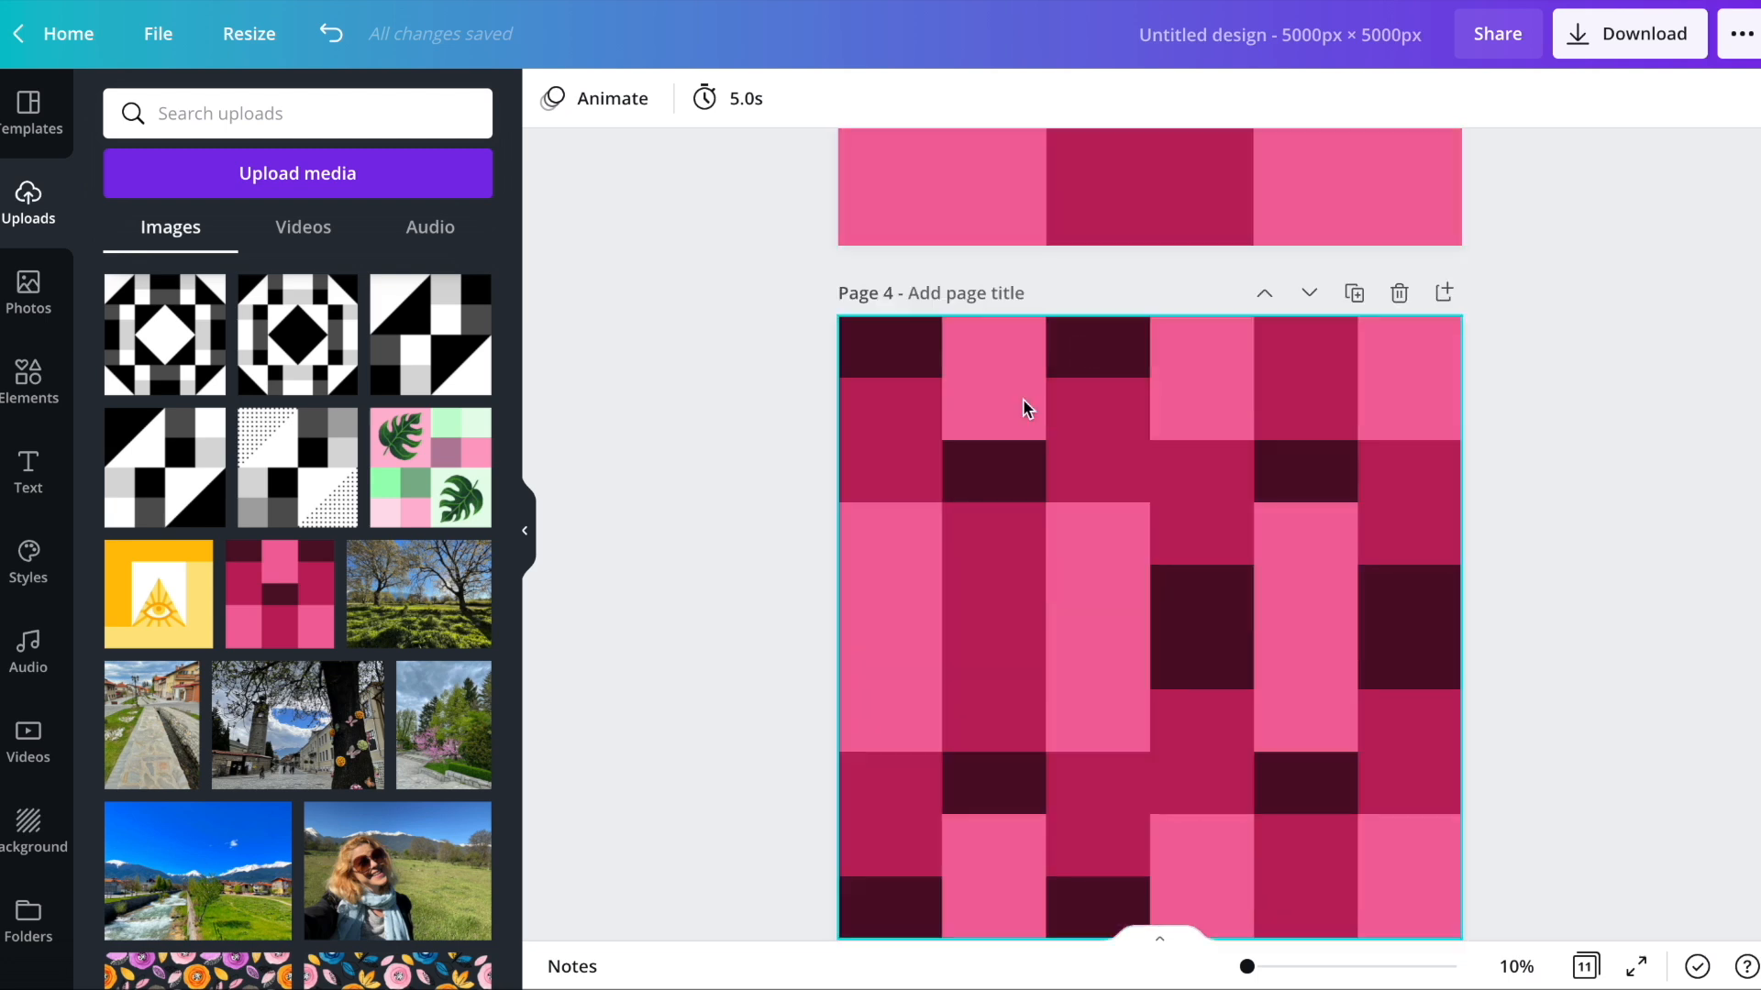
{"action": "scroll", "coordinate": [1324, 613], "scroll_direction": "up", "scroll_amount": 5}
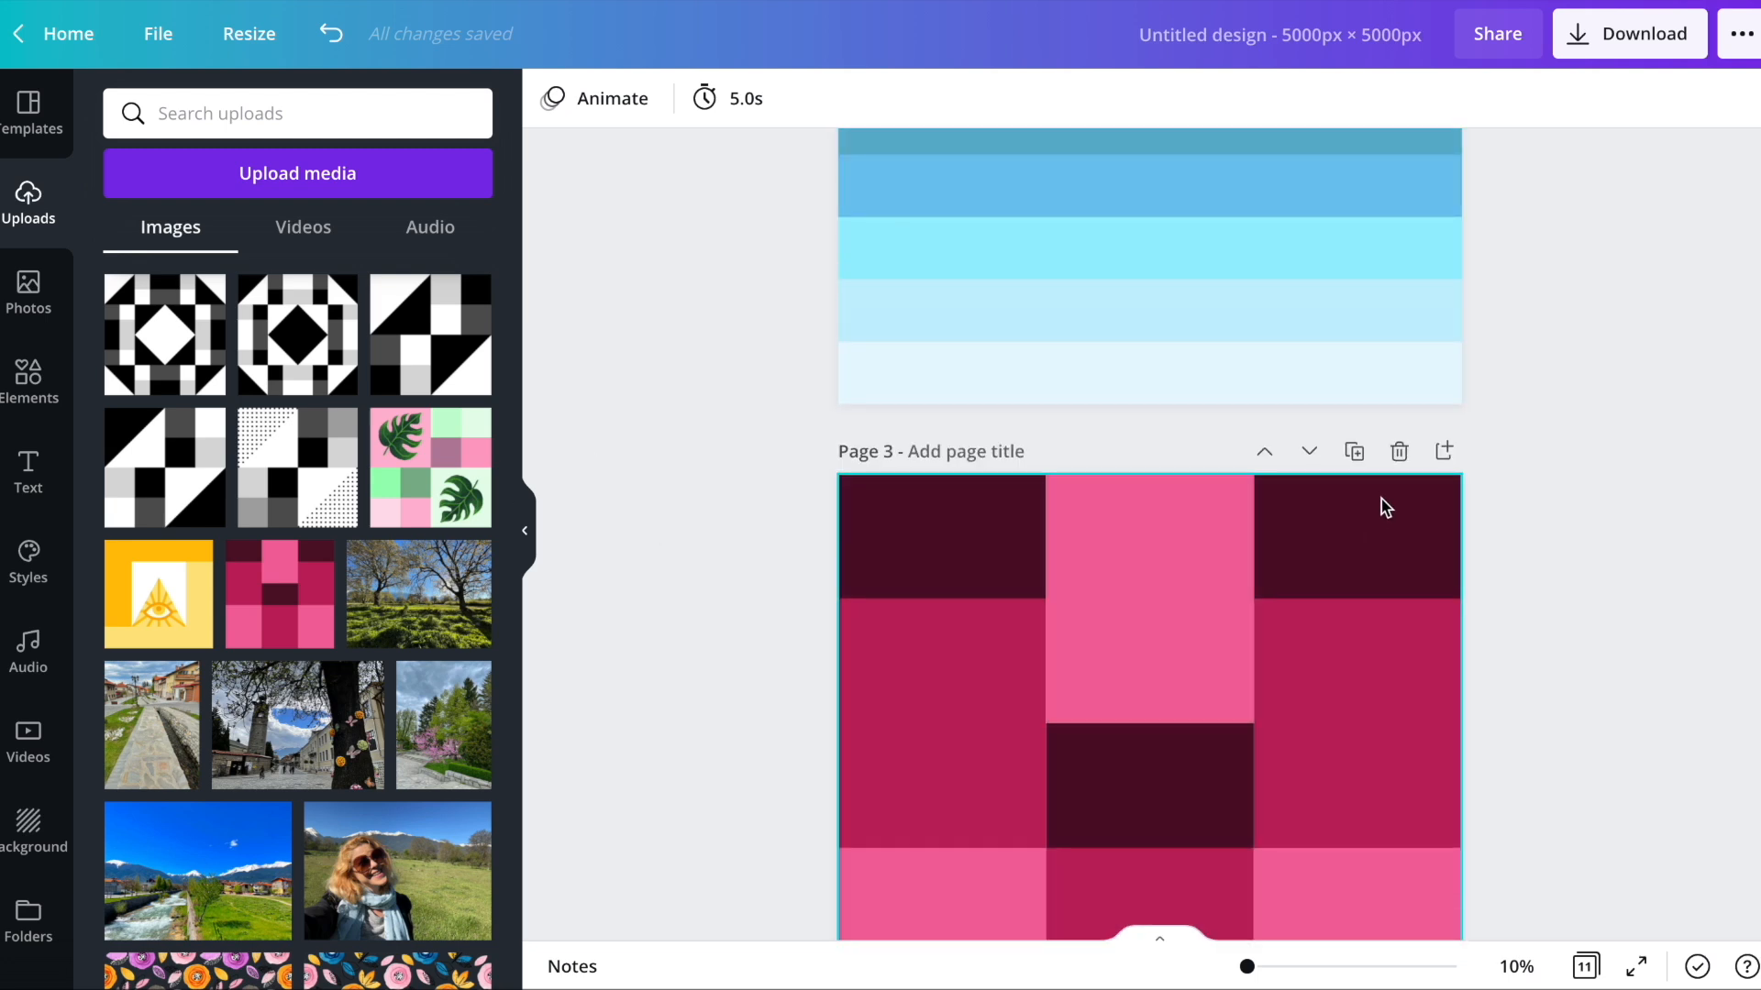
{"action": "left_click", "coordinate": [1395, 452]}
- Delete page 7 with the single white-diamond pattern and the yellow tile page that follows it
{"action": "scroll", "coordinate": [1527, 503], "scroll_direction": "down", "scroll_amount": 3}
{"action": "scroll", "coordinate": [1527, 497], "scroll_direction": "down", "scroll_amount": 5}
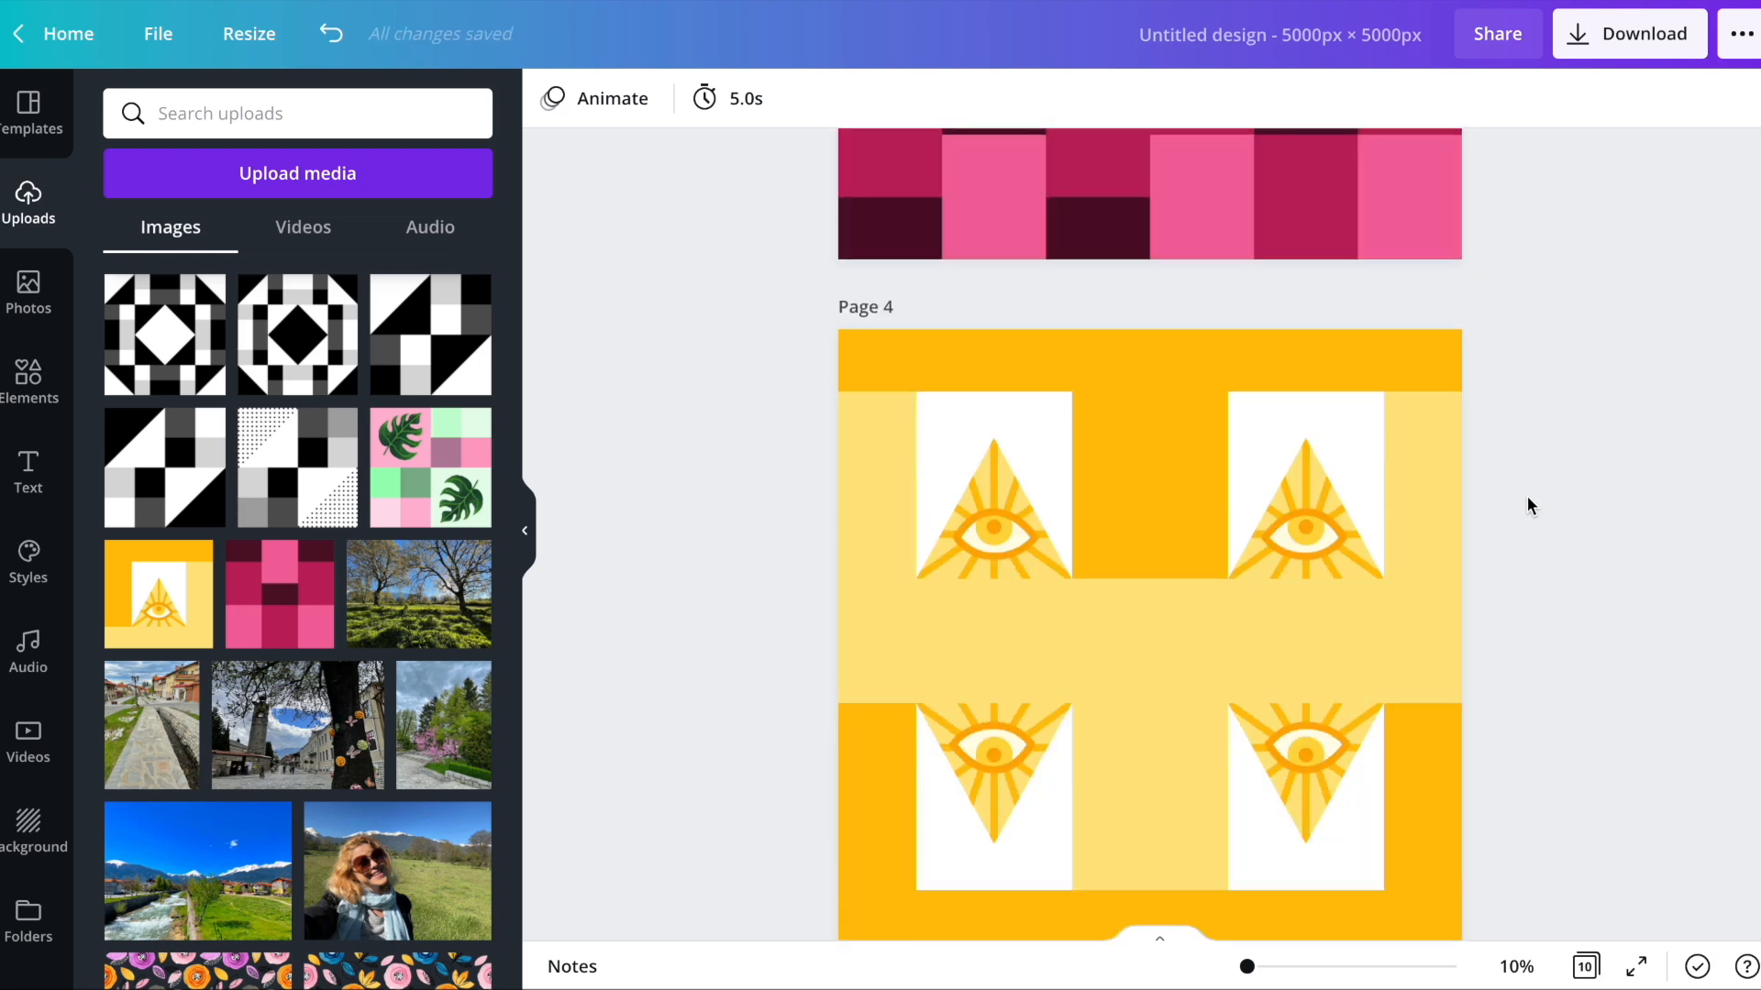
{"action": "scroll", "coordinate": [1291, 212], "scroll_direction": "down", "scroll_amount": 5}
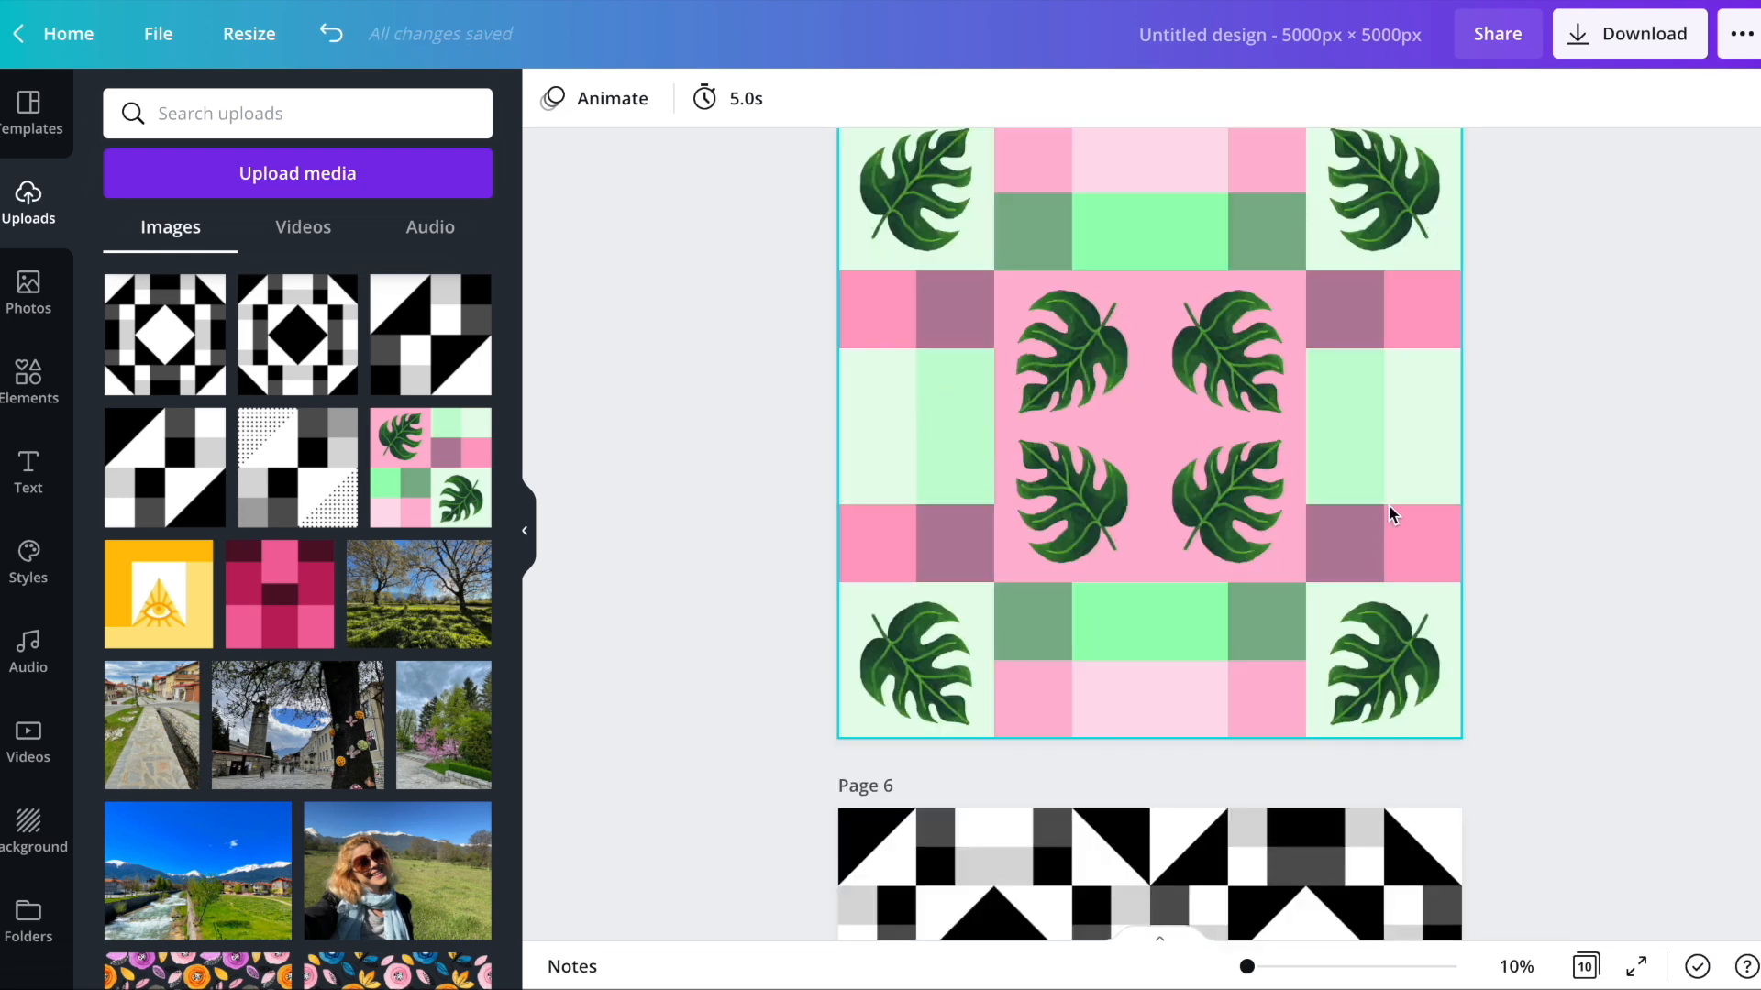
{"action": "scroll", "coordinate": [1389, 505], "scroll_direction": "down", "scroll_amount": 5}
{"action": "scroll", "coordinate": [1509, 737], "scroll_direction": "down", "scroll_amount": 6}
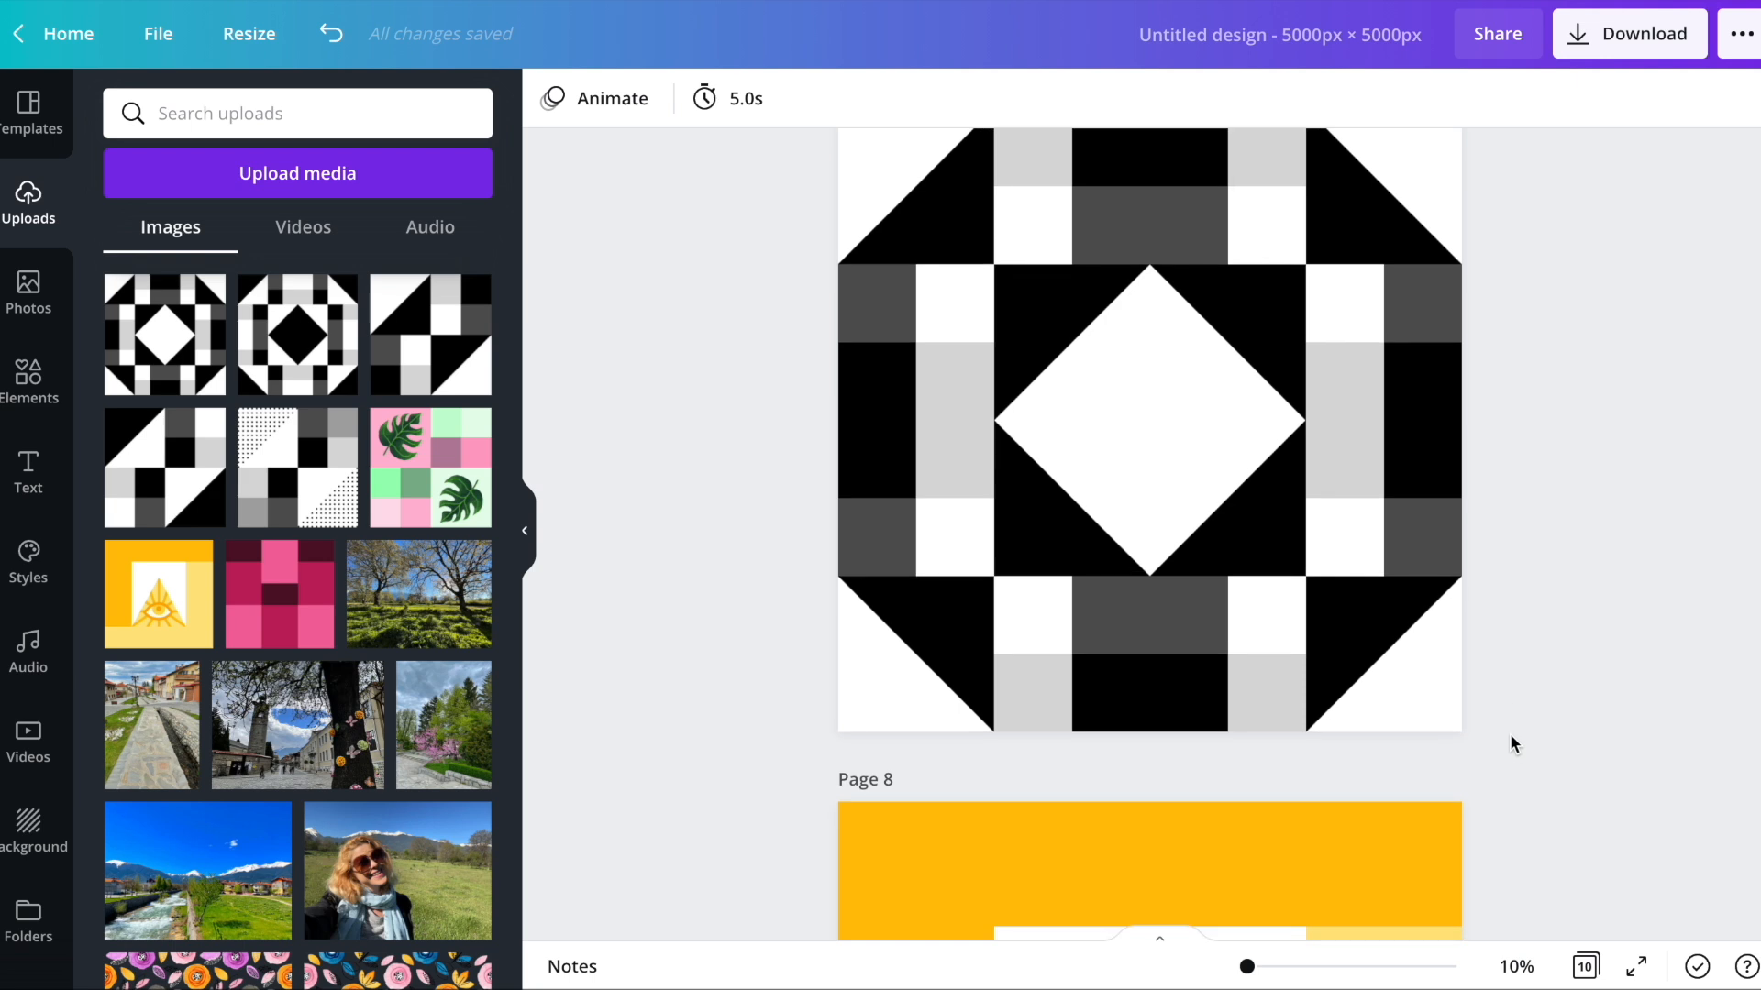
{"action": "scroll", "coordinate": [1348, 335], "scroll_direction": "up", "scroll_amount": 2}
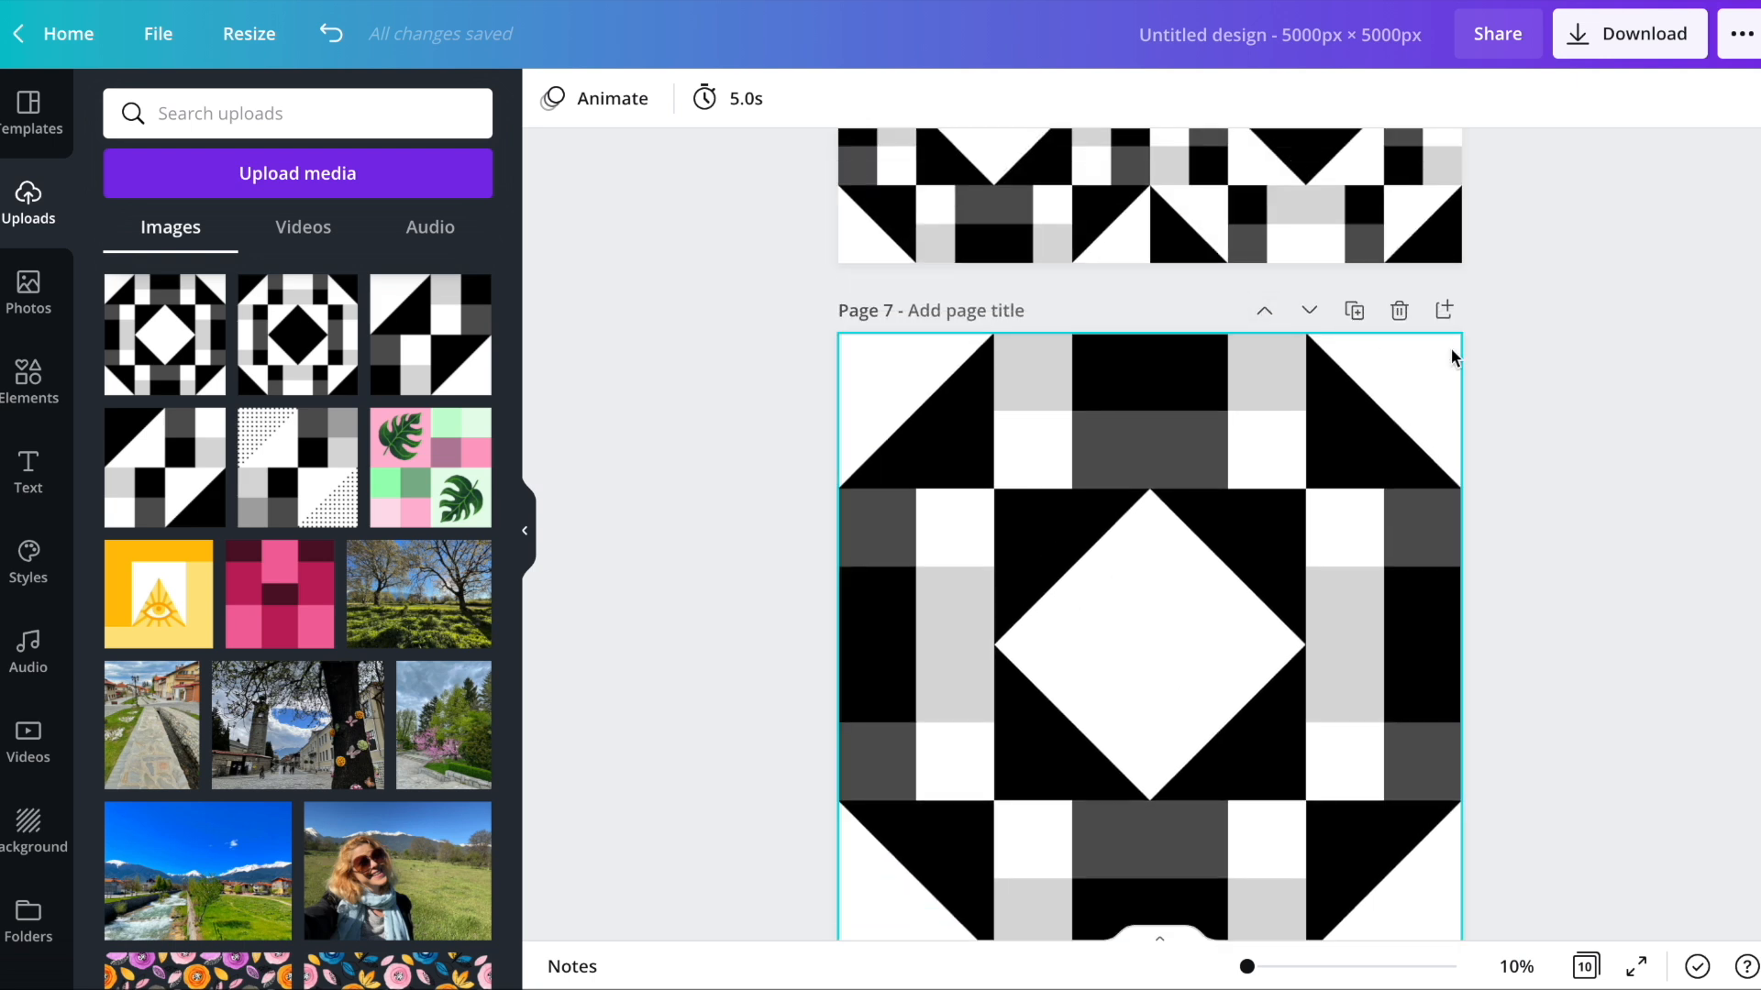
{"action": "left_click", "coordinate": [1399, 310]}
{"action": "scroll", "coordinate": [1593, 519], "scroll_direction": "down", "scroll_amount": 5}
{"action": "scroll", "coordinate": [1372, 642], "scroll_direction": "up", "scroll_amount": 5}
{"action": "left_click", "coordinate": [1399, 256]}
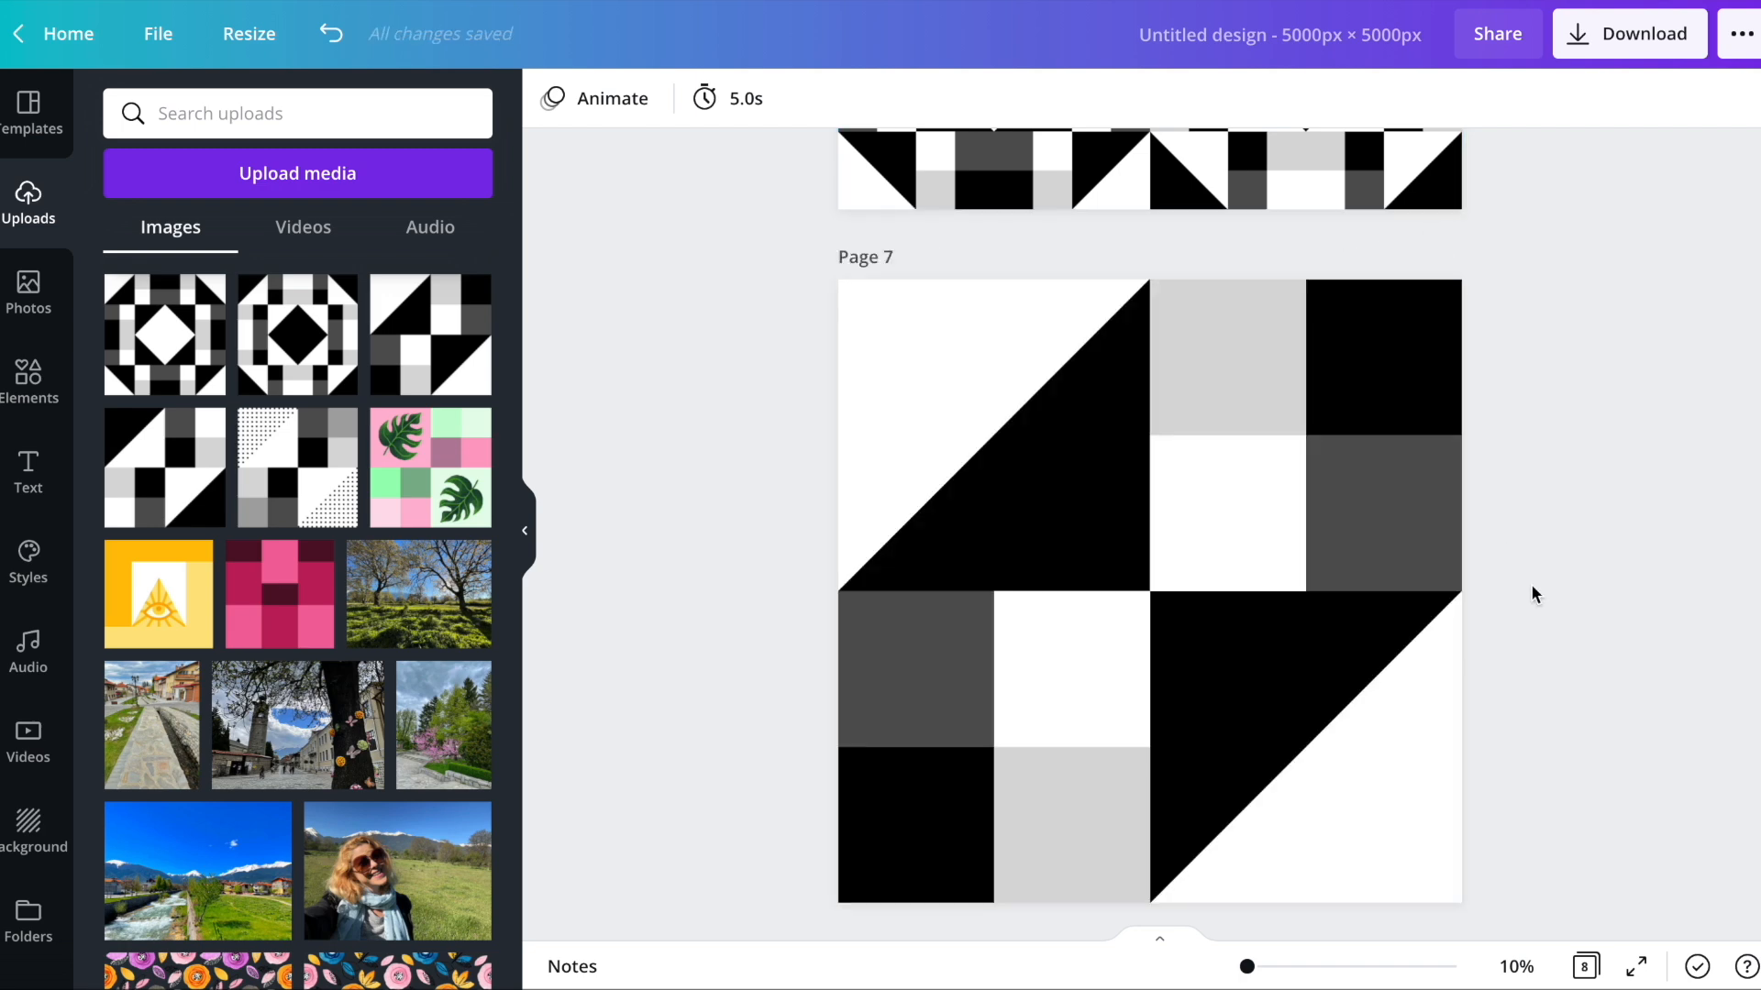
- Delete the page with the single black-and-white triangle tile and the last page with the unfinished leaf layout
{"action": "scroll", "coordinate": [1532, 587], "scroll_direction": "down", "scroll_amount": 3}
{"action": "scroll", "coordinate": [1532, 587], "scroll_direction": "up", "scroll_amount": 3}
{"action": "scroll", "coordinate": [1528, 592], "scroll_direction": "up", "scroll_amount": 1}
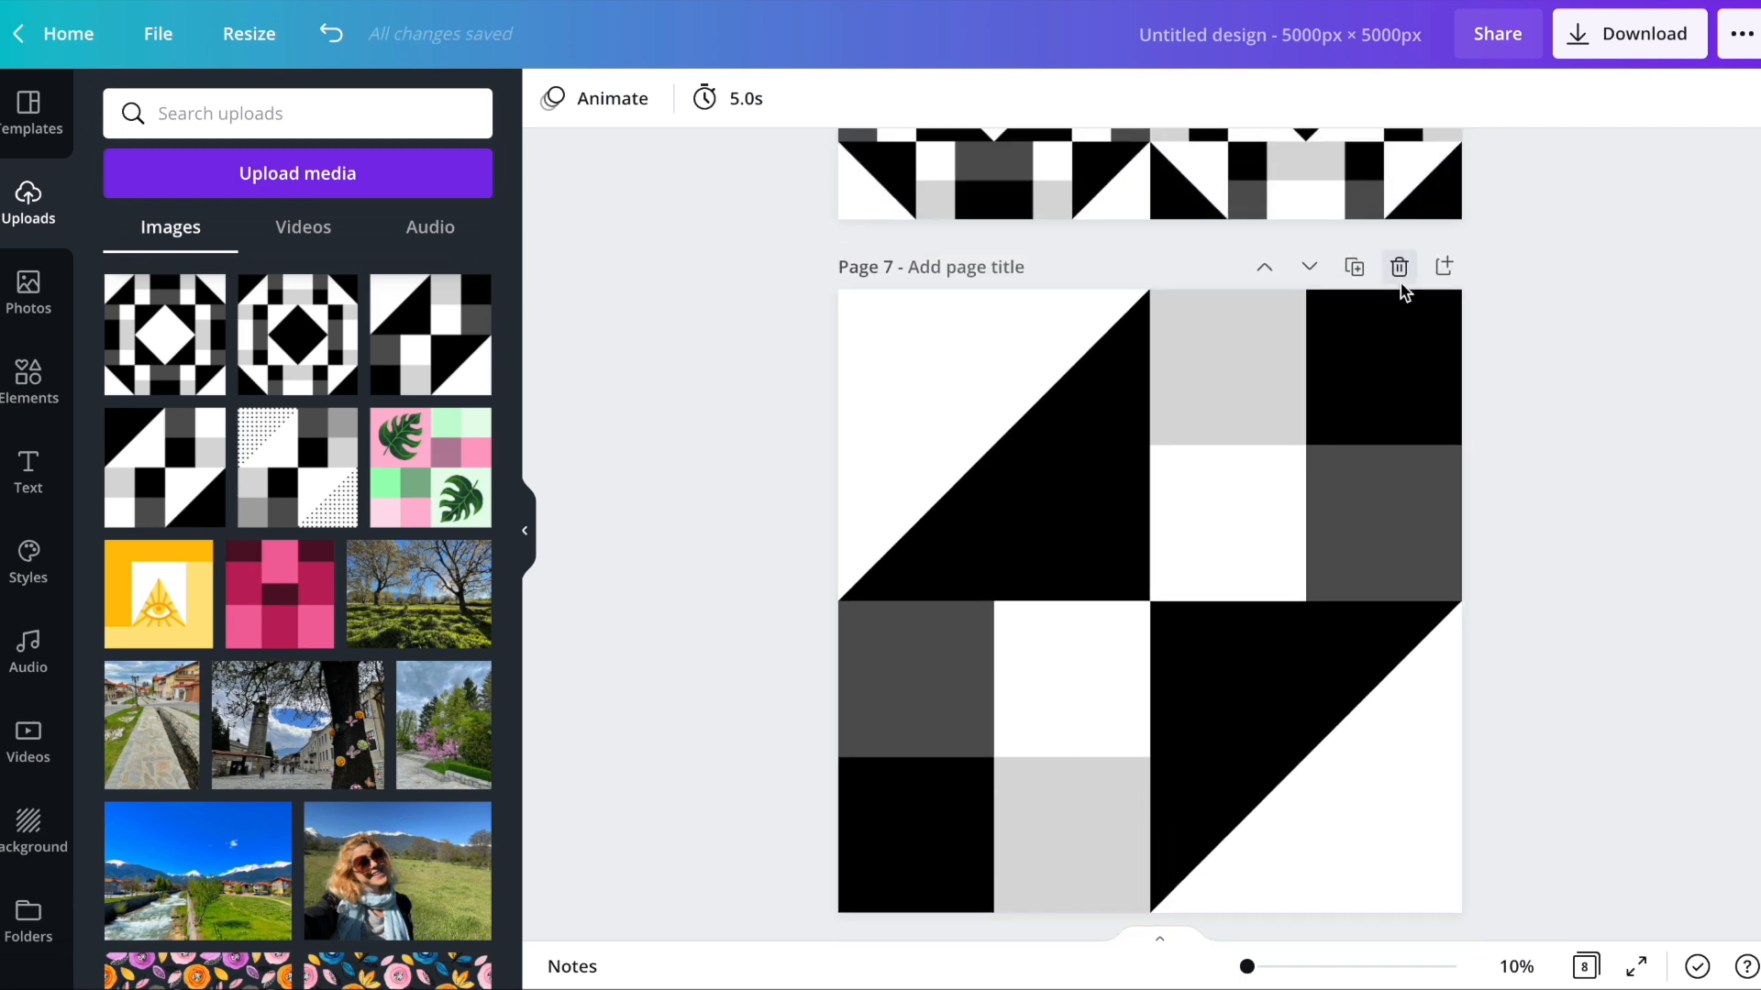
{"action": "left_click", "coordinate": [1400, 269]}
{"action": "scroll", "coordinate": [1570, 573], "scroll_direction": "down", "scroll_amount": 5}
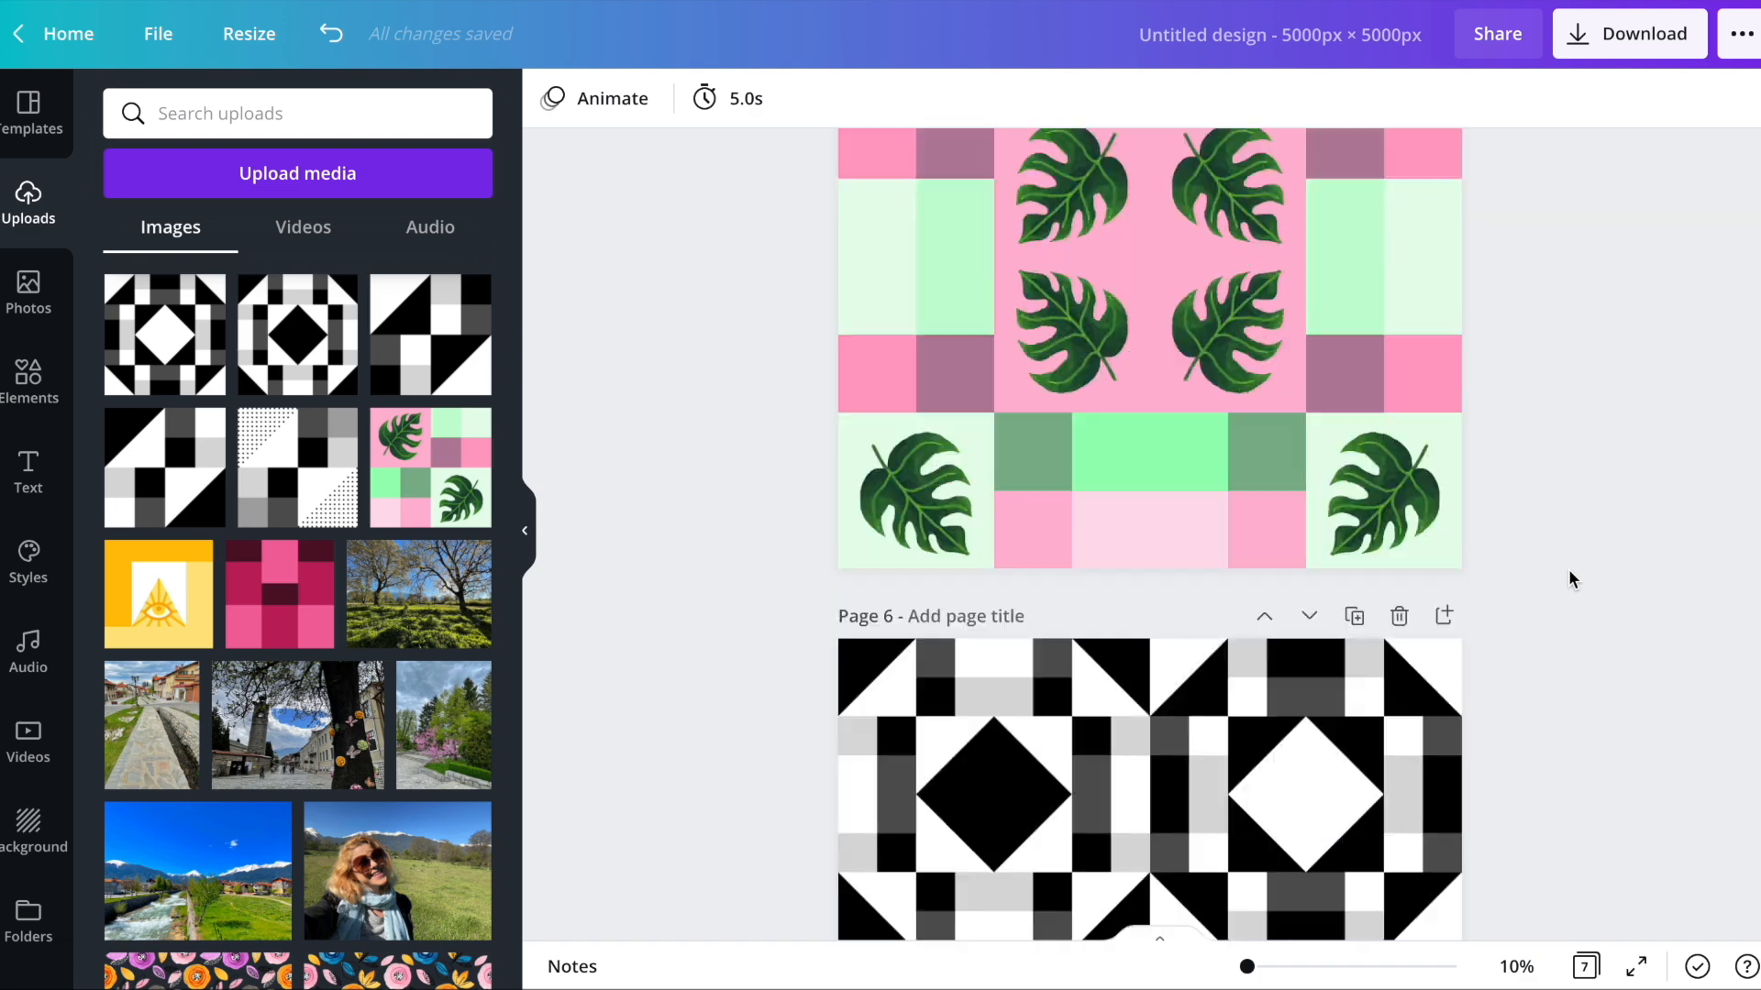
{"action": "scroll", "coordinate": [1318, 467], "scroll_direction": "up", "scroll_amount": 3}
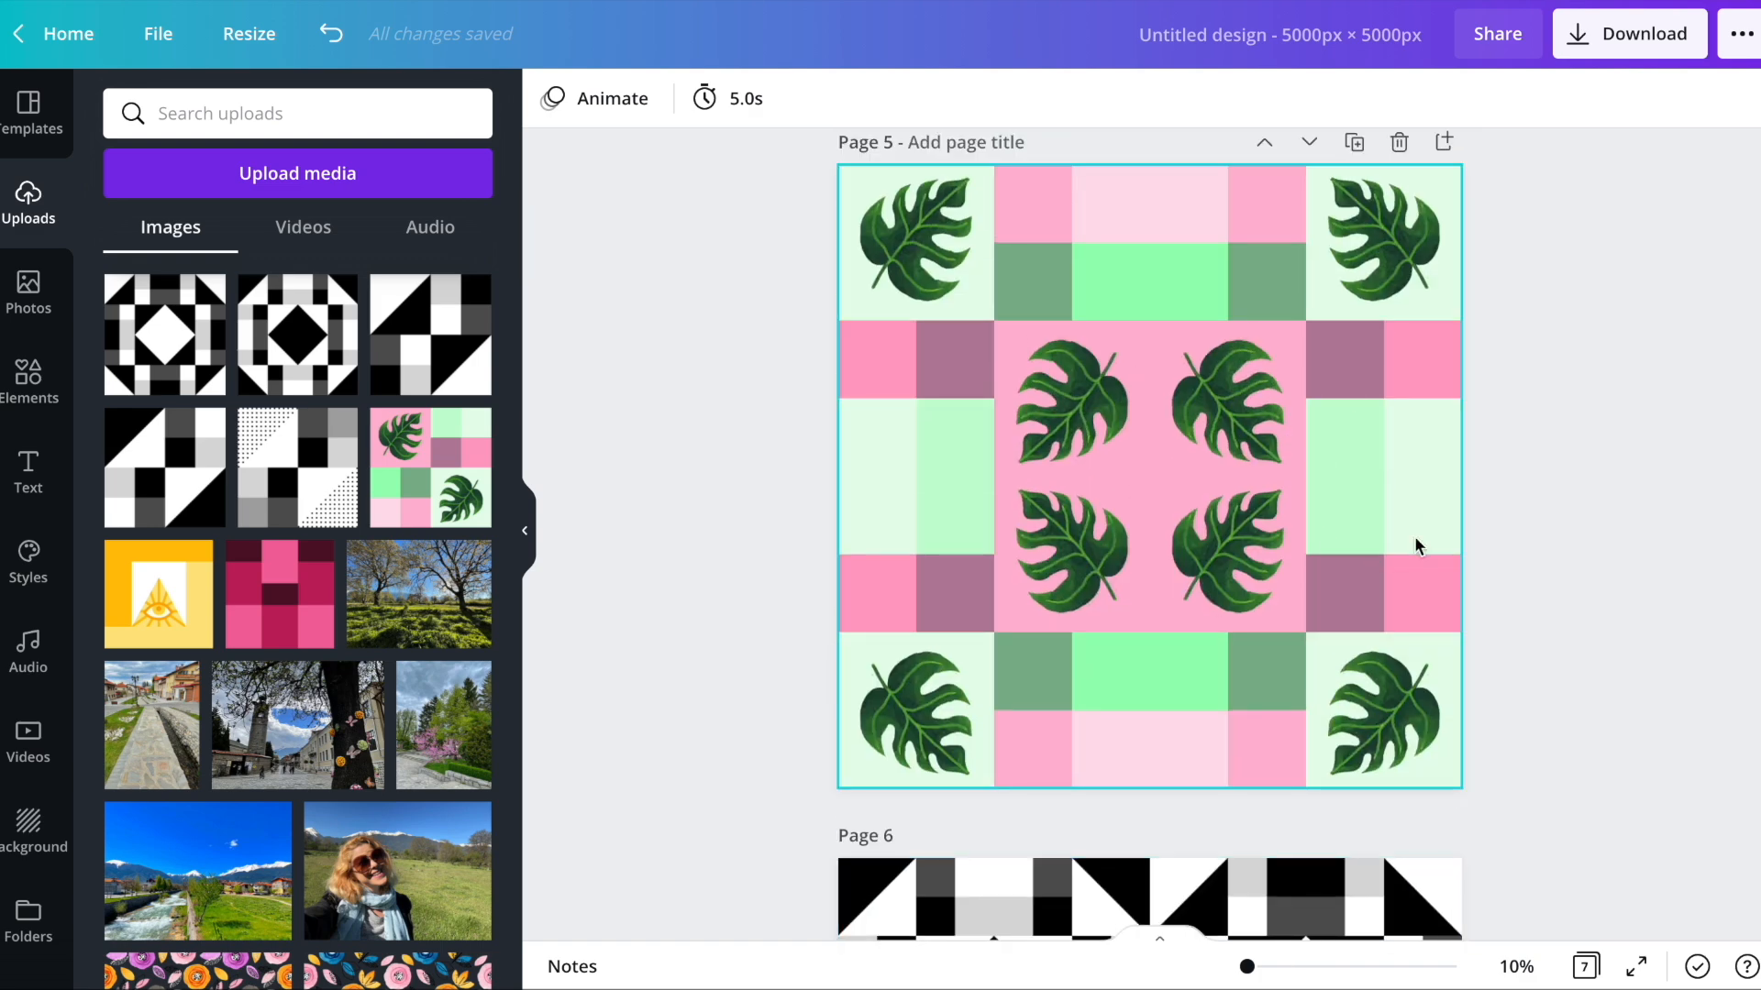
{"action": "scroll", "coordinate": [1415, 544], "scroll_direction": "down", "scroll_amount": 10}
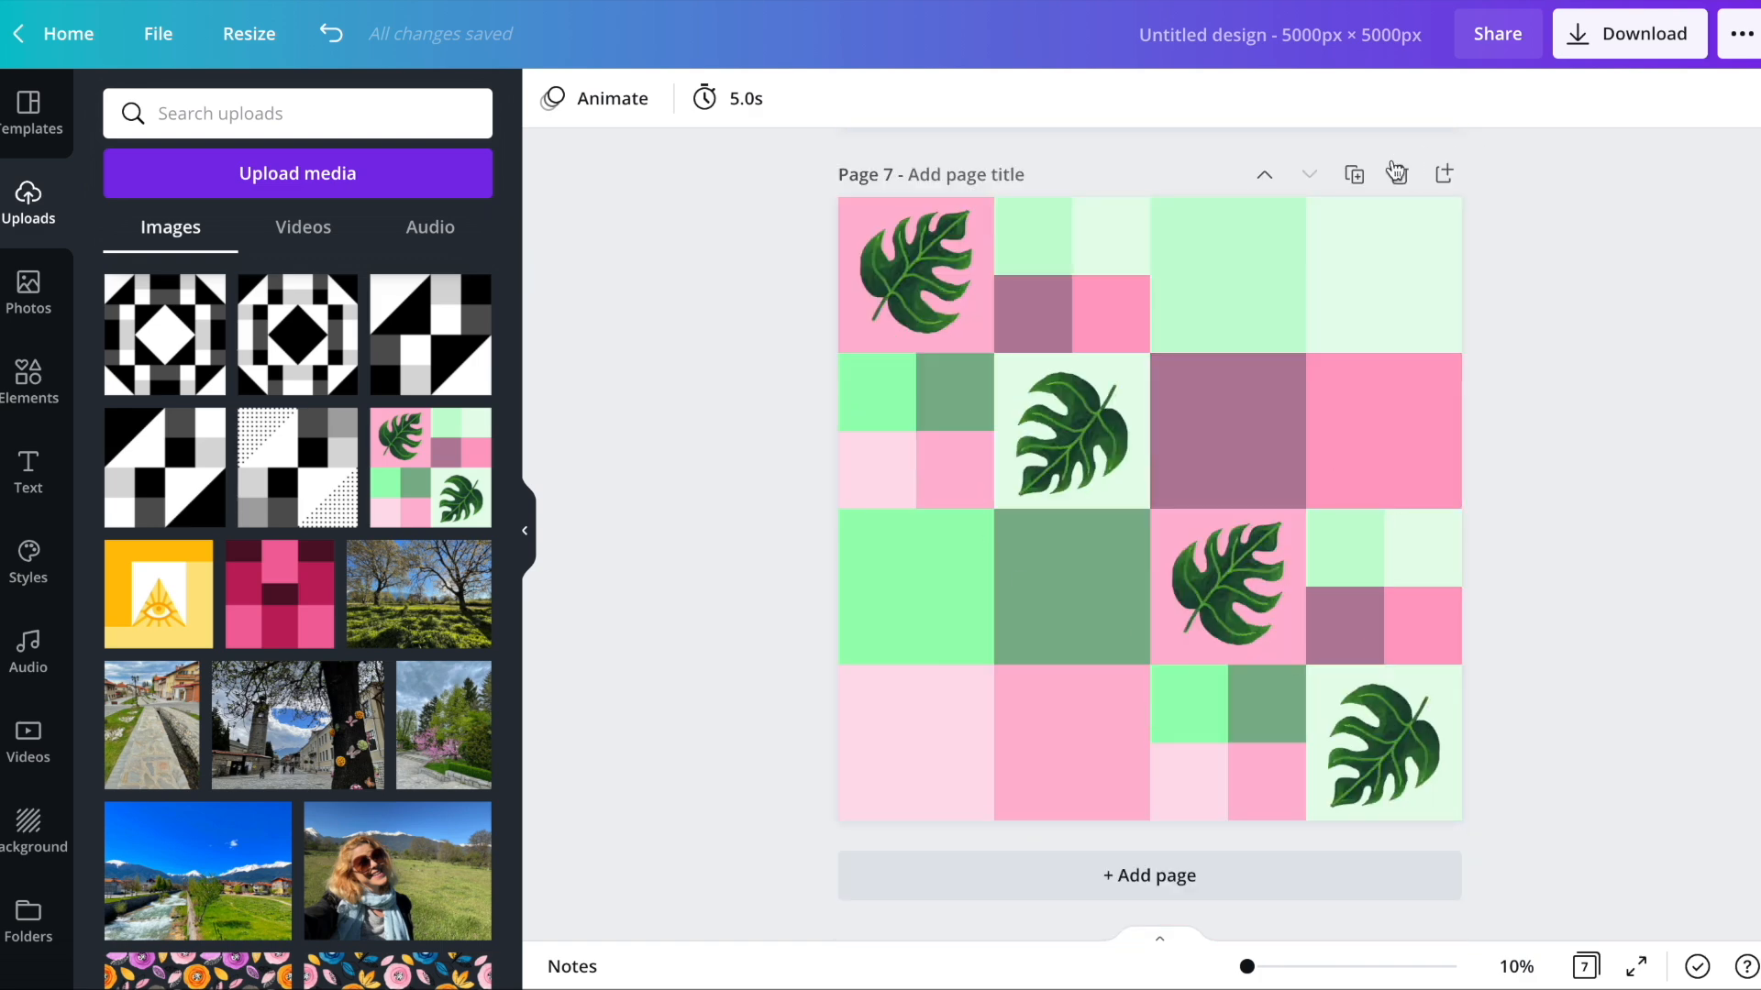
{"action": "left_click", "coordinate": [1394, 175]}
- Name the design Redbubble and download all six pages as JPG
{"action": "scroll", "coordinate": [1609, 504], "scroll_direction": "up", "scroll_amount": 20}
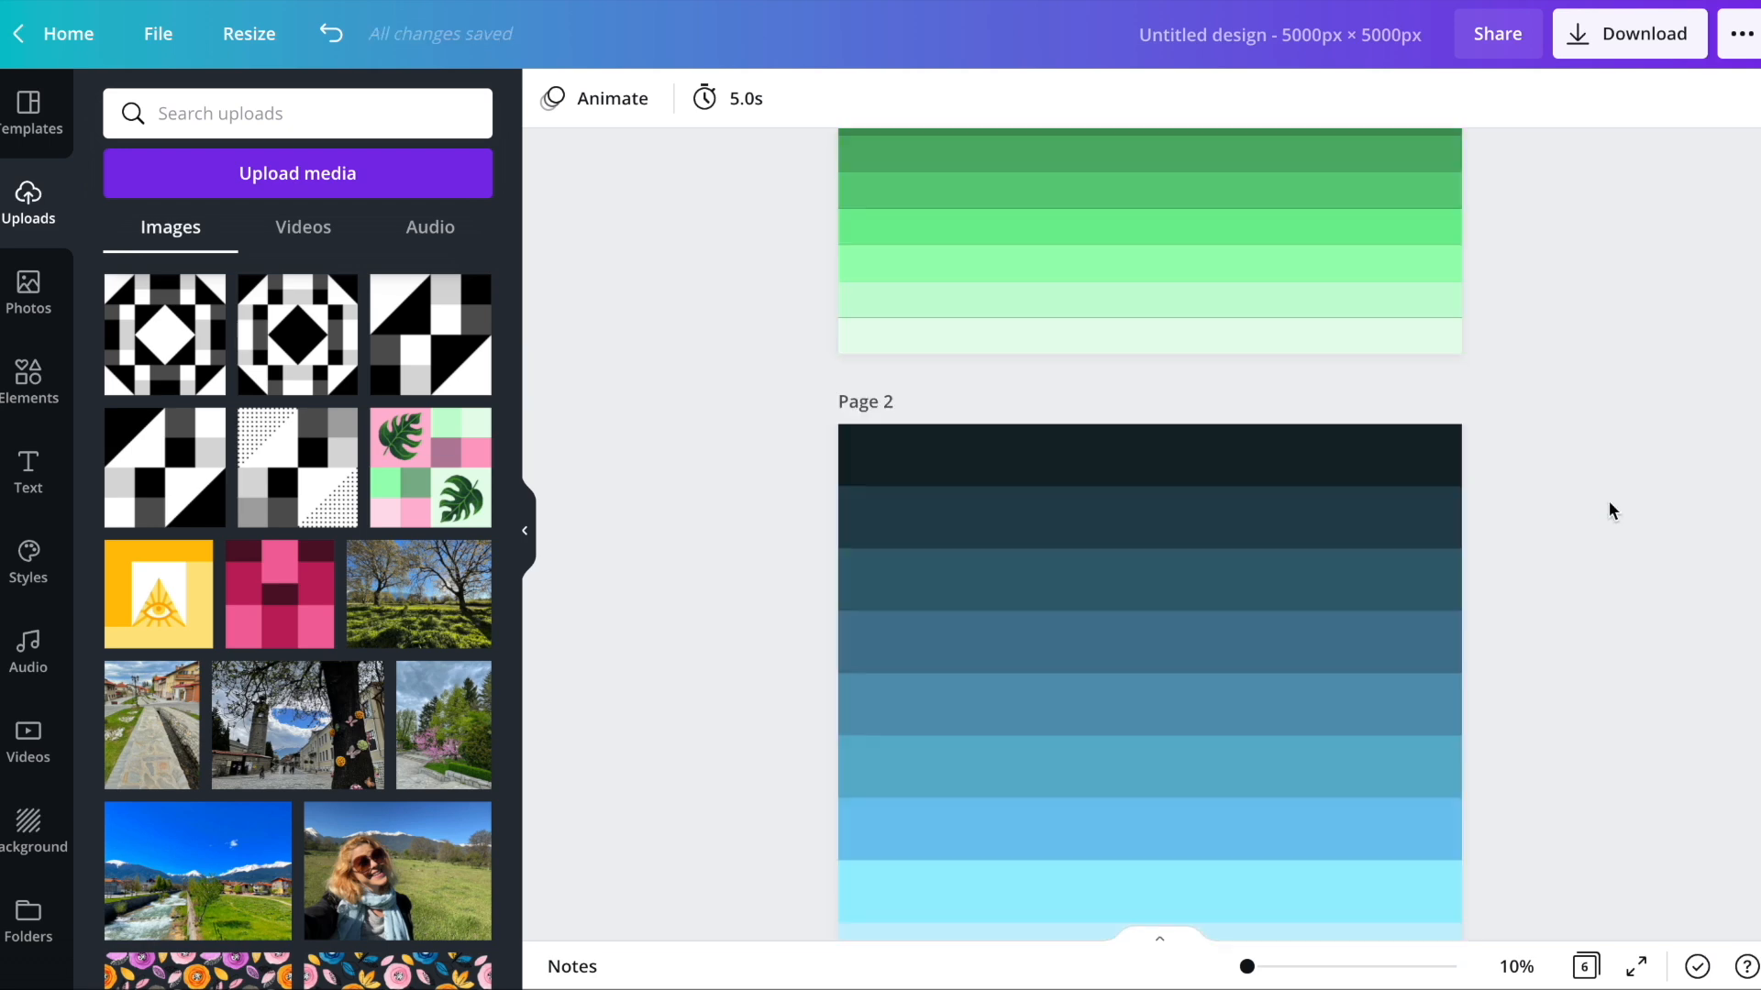
{"action": "left_click", "coordinate": [1622, 48]}
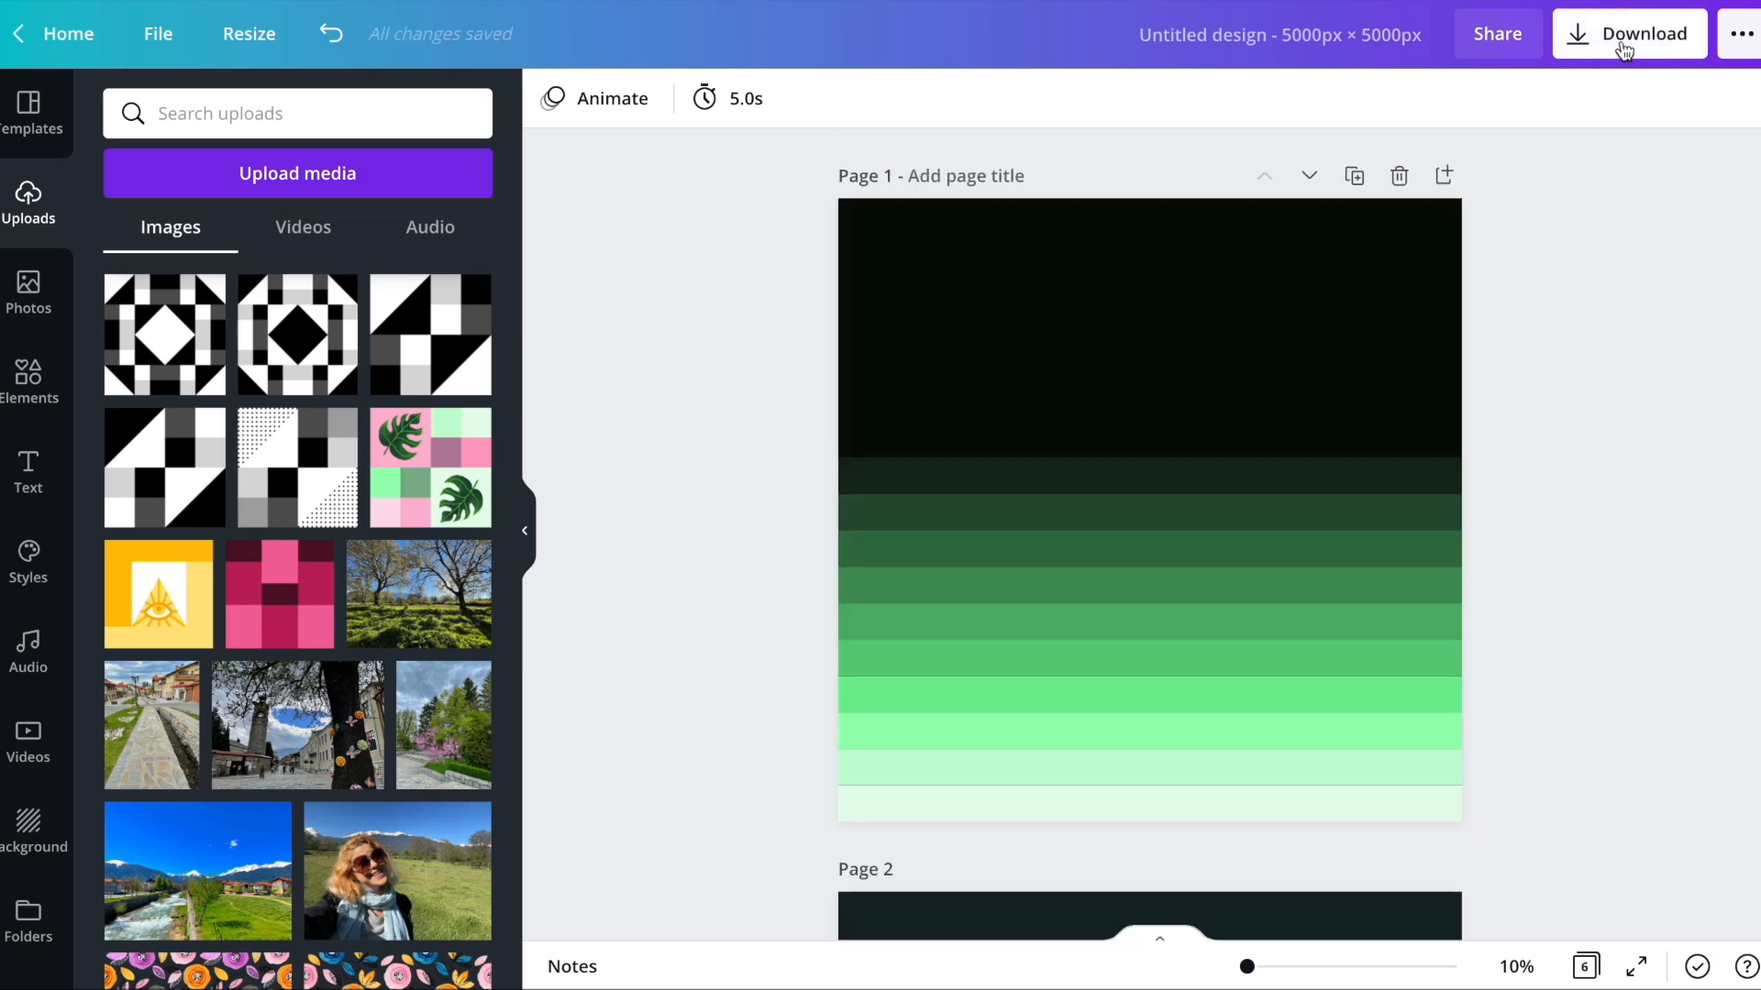
{"action": "left_click", "coordinate": [1253, 25]}
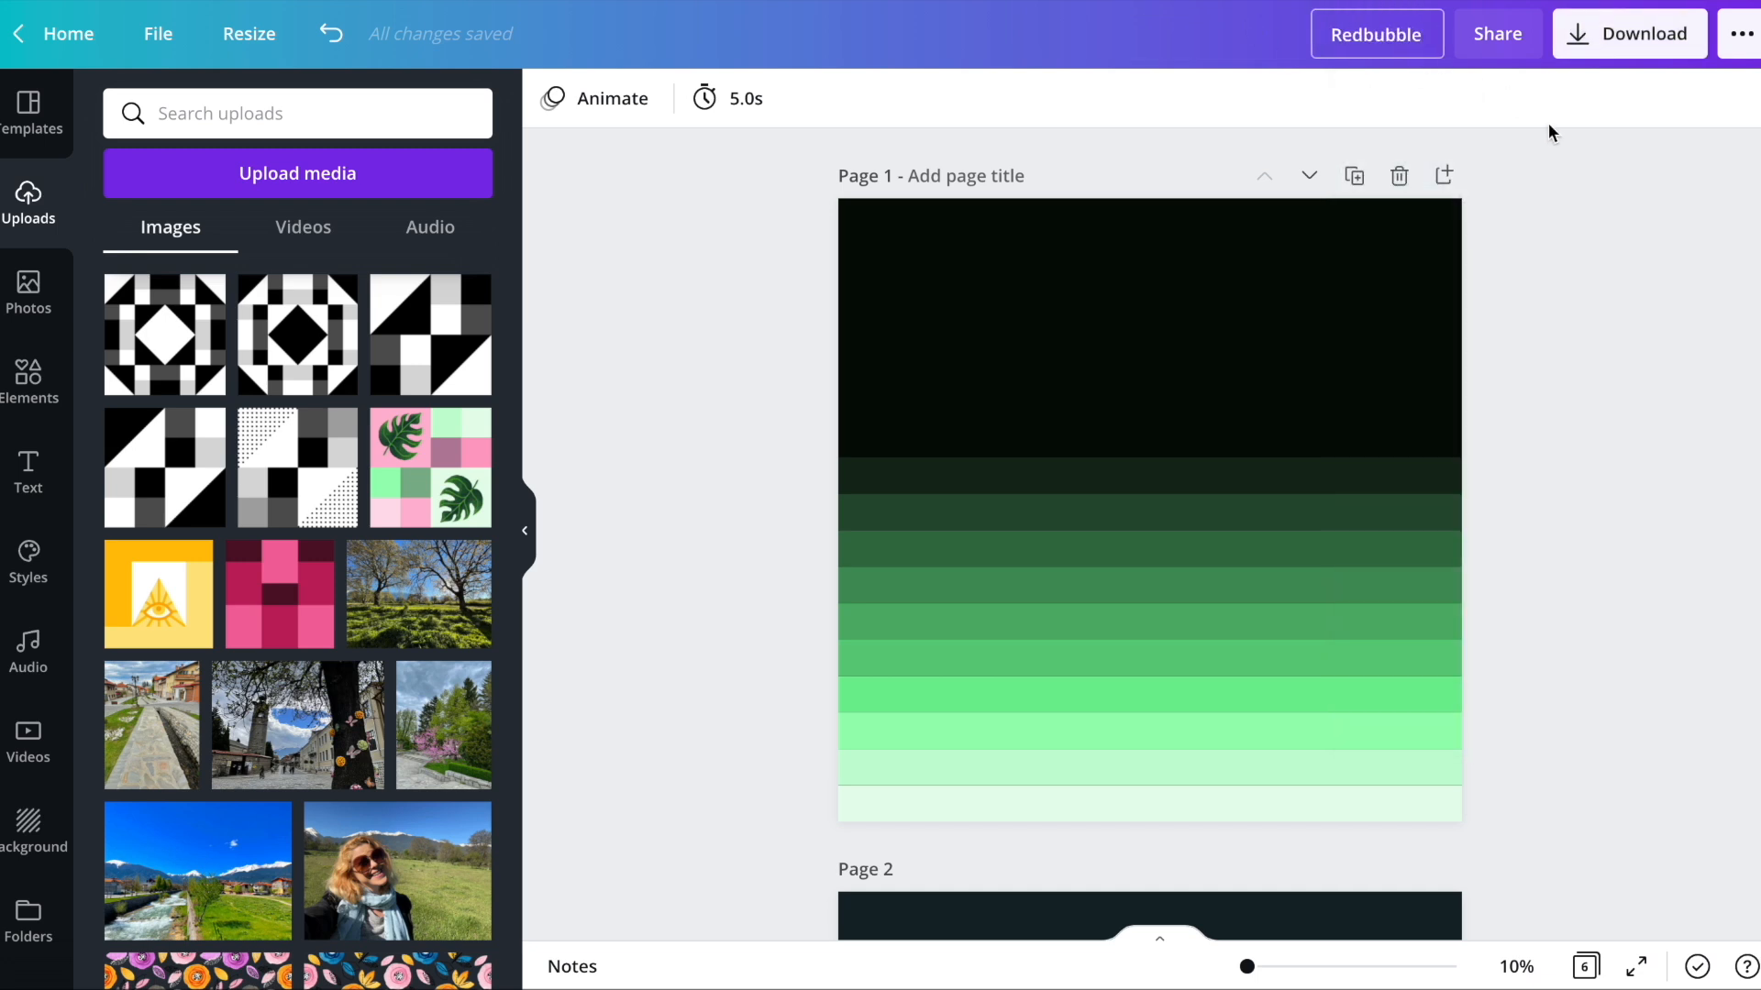
{"action": "left_click", "coordinate": [1582, 38]}
{"action": "left_click", "coordinate": [1539, 359]}
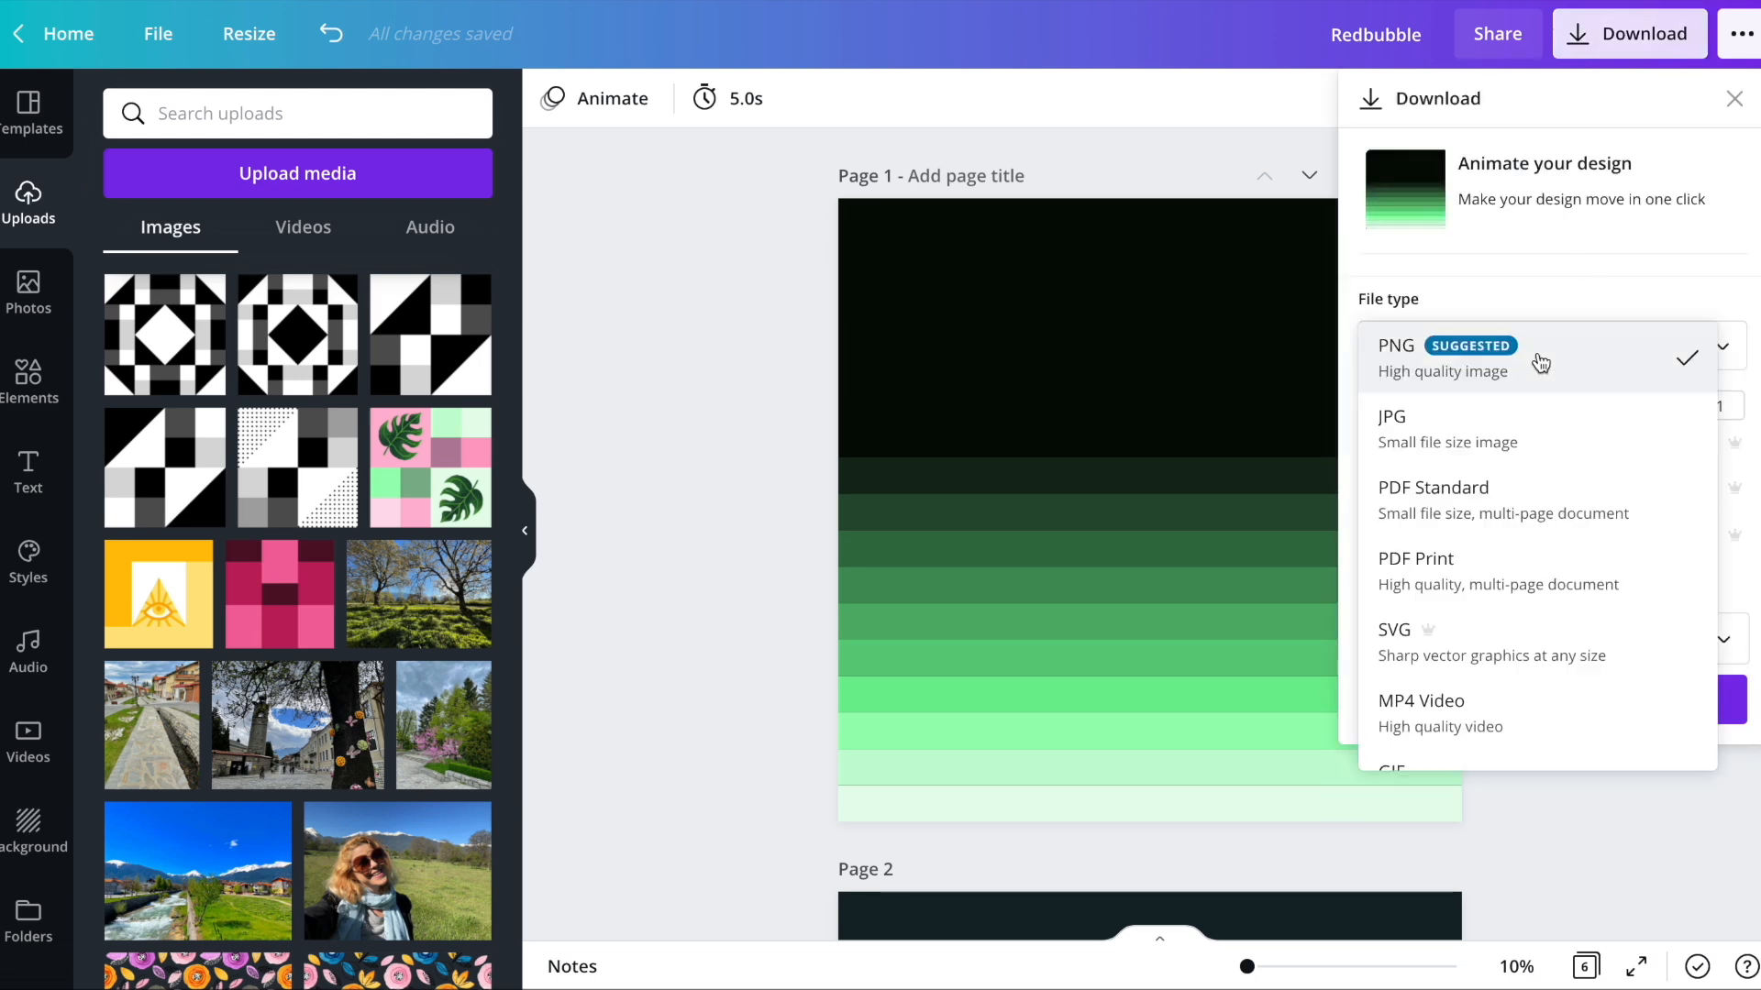
{"action": "left_click", "coordinate": [1512, 445]}
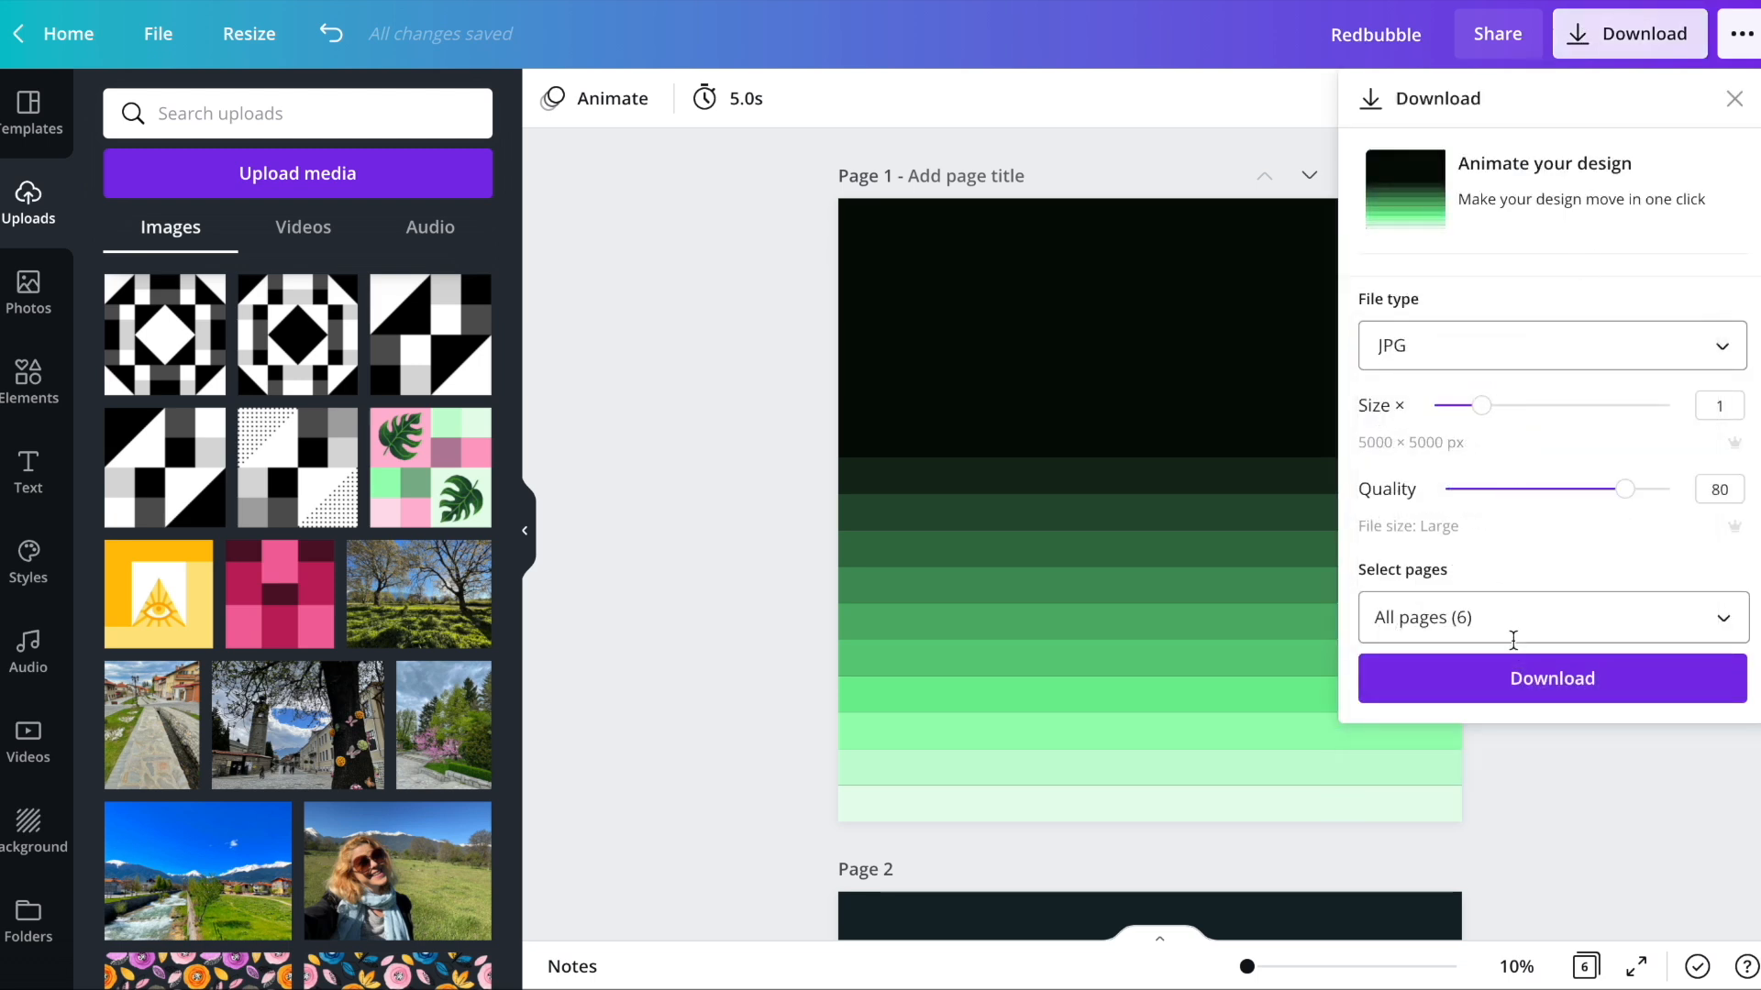
{"action": "left_click", "coordinate": [1522, 679]}
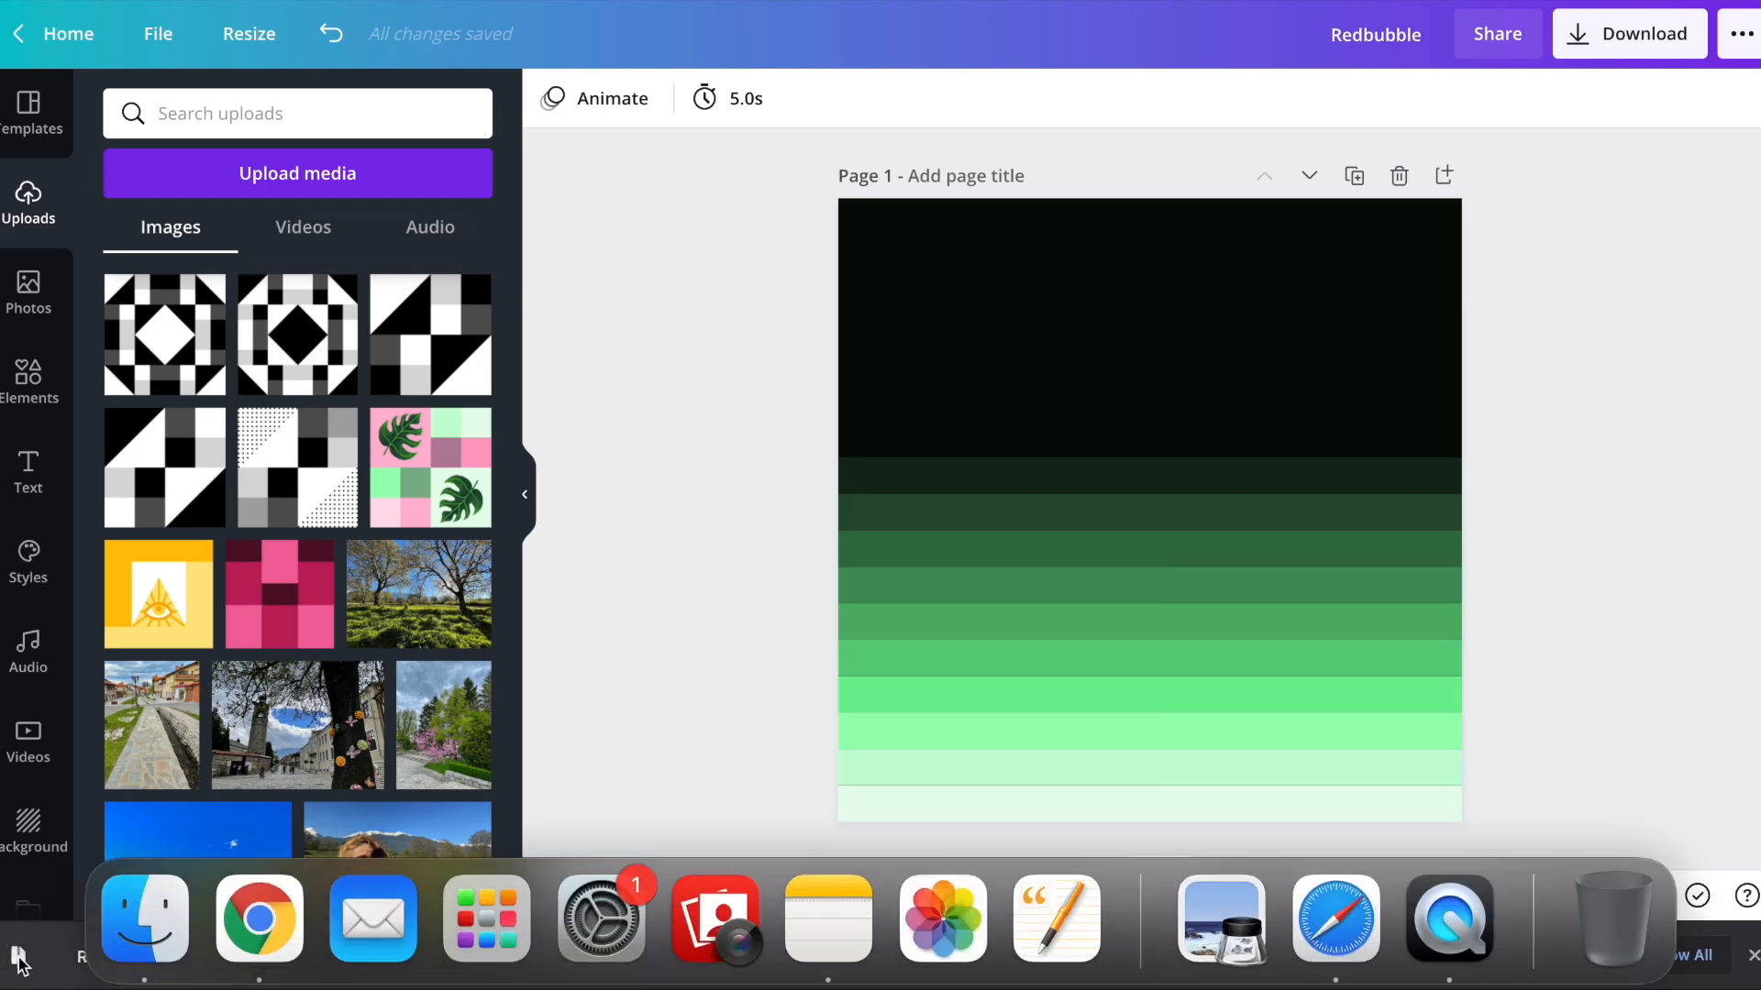
- Extract the downloaded Redbubble archive and open the Redbubble website in a new browser tab
{"action": "left_click", "coordinate": [17, 957]}
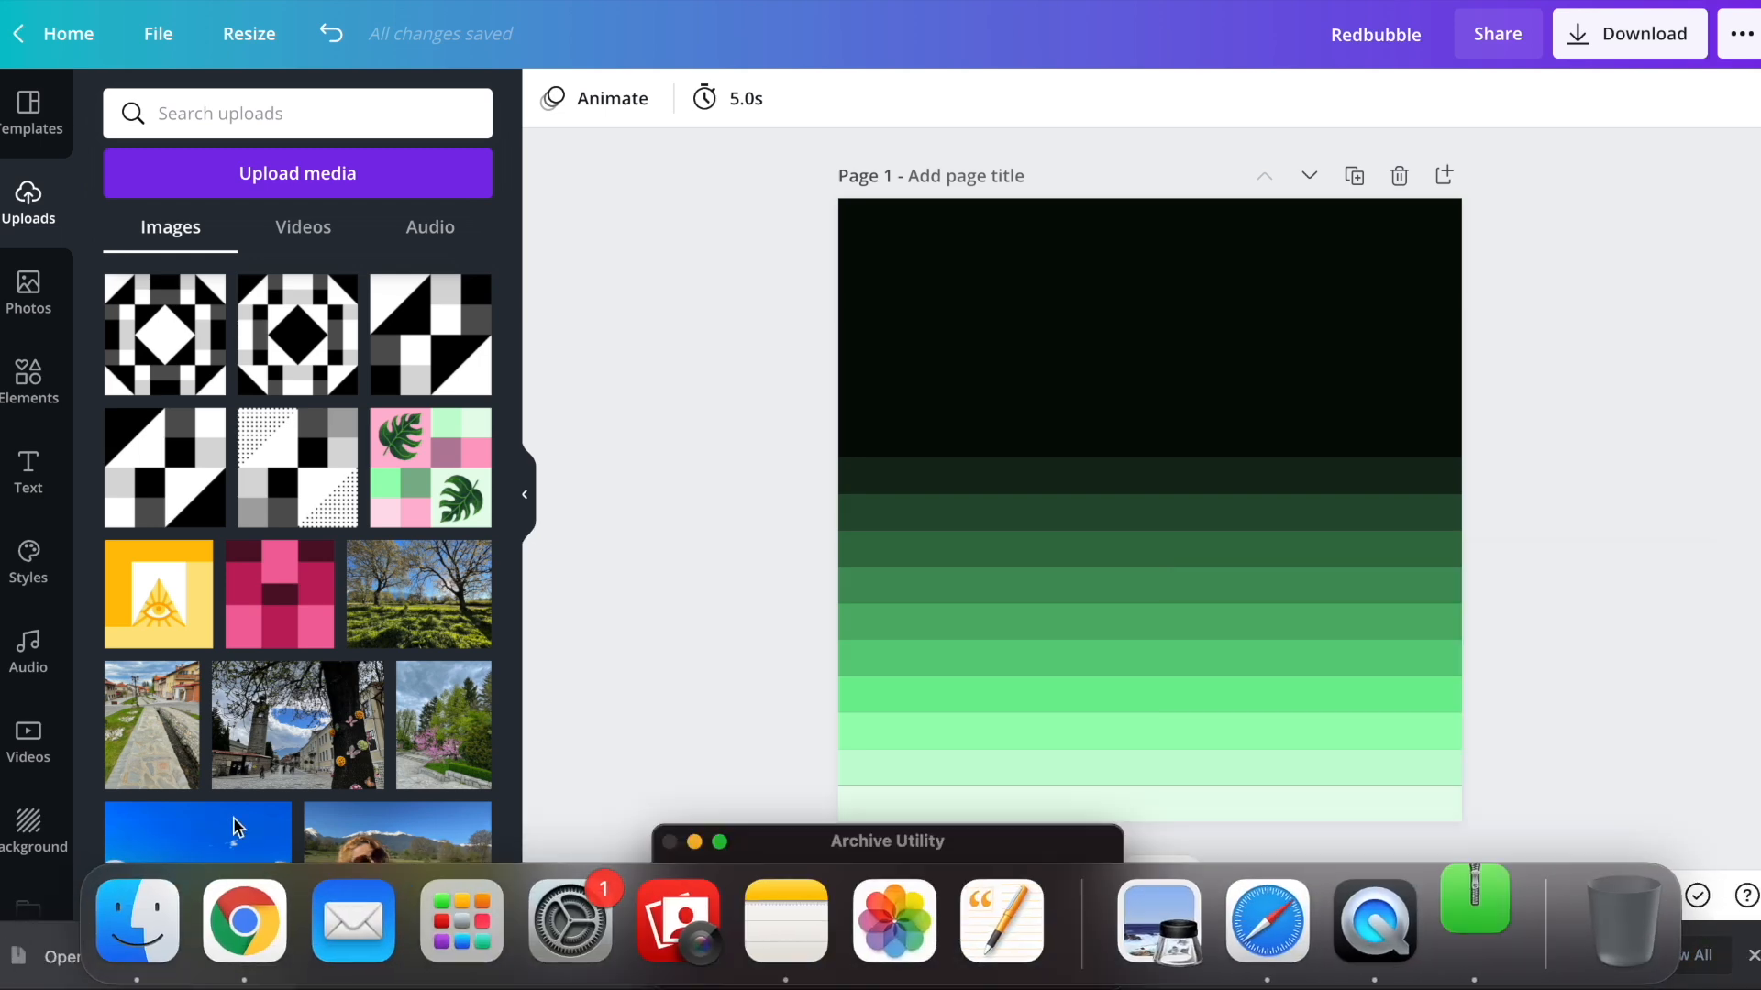
{"action": "left_click", "coordinate": [1753, 955]}
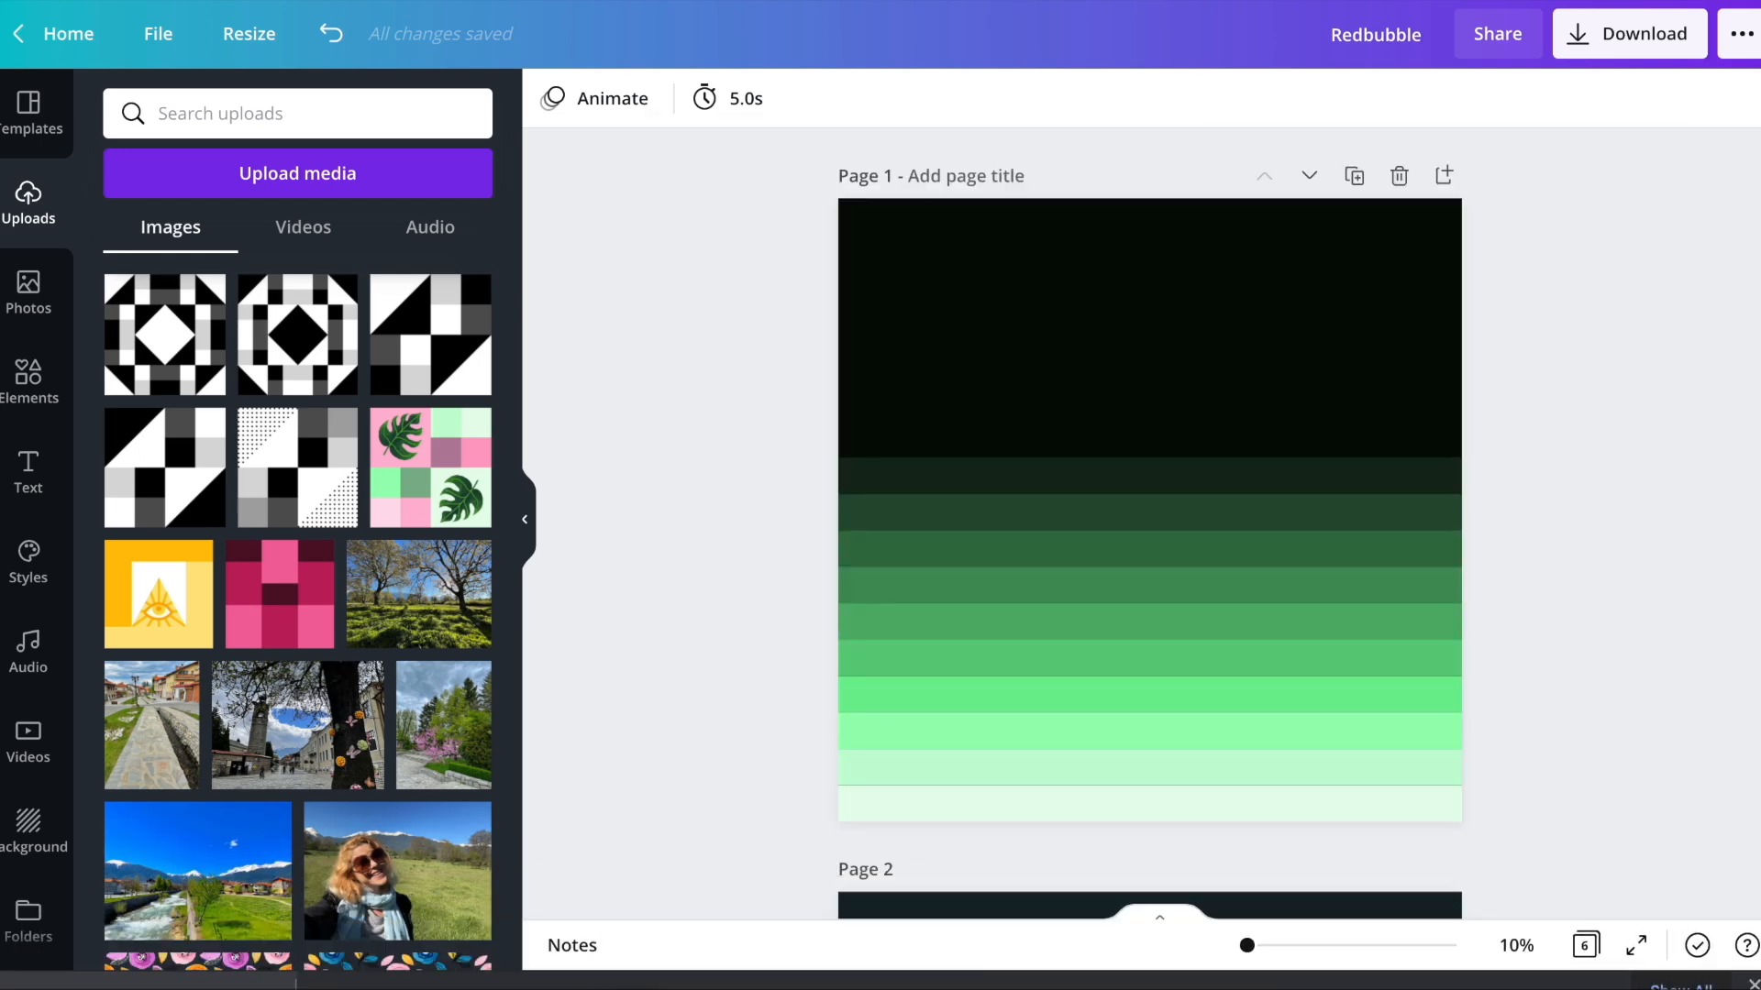
{"action": "key", "text": "super+t"}
{"action": "type", "text": "redb"}
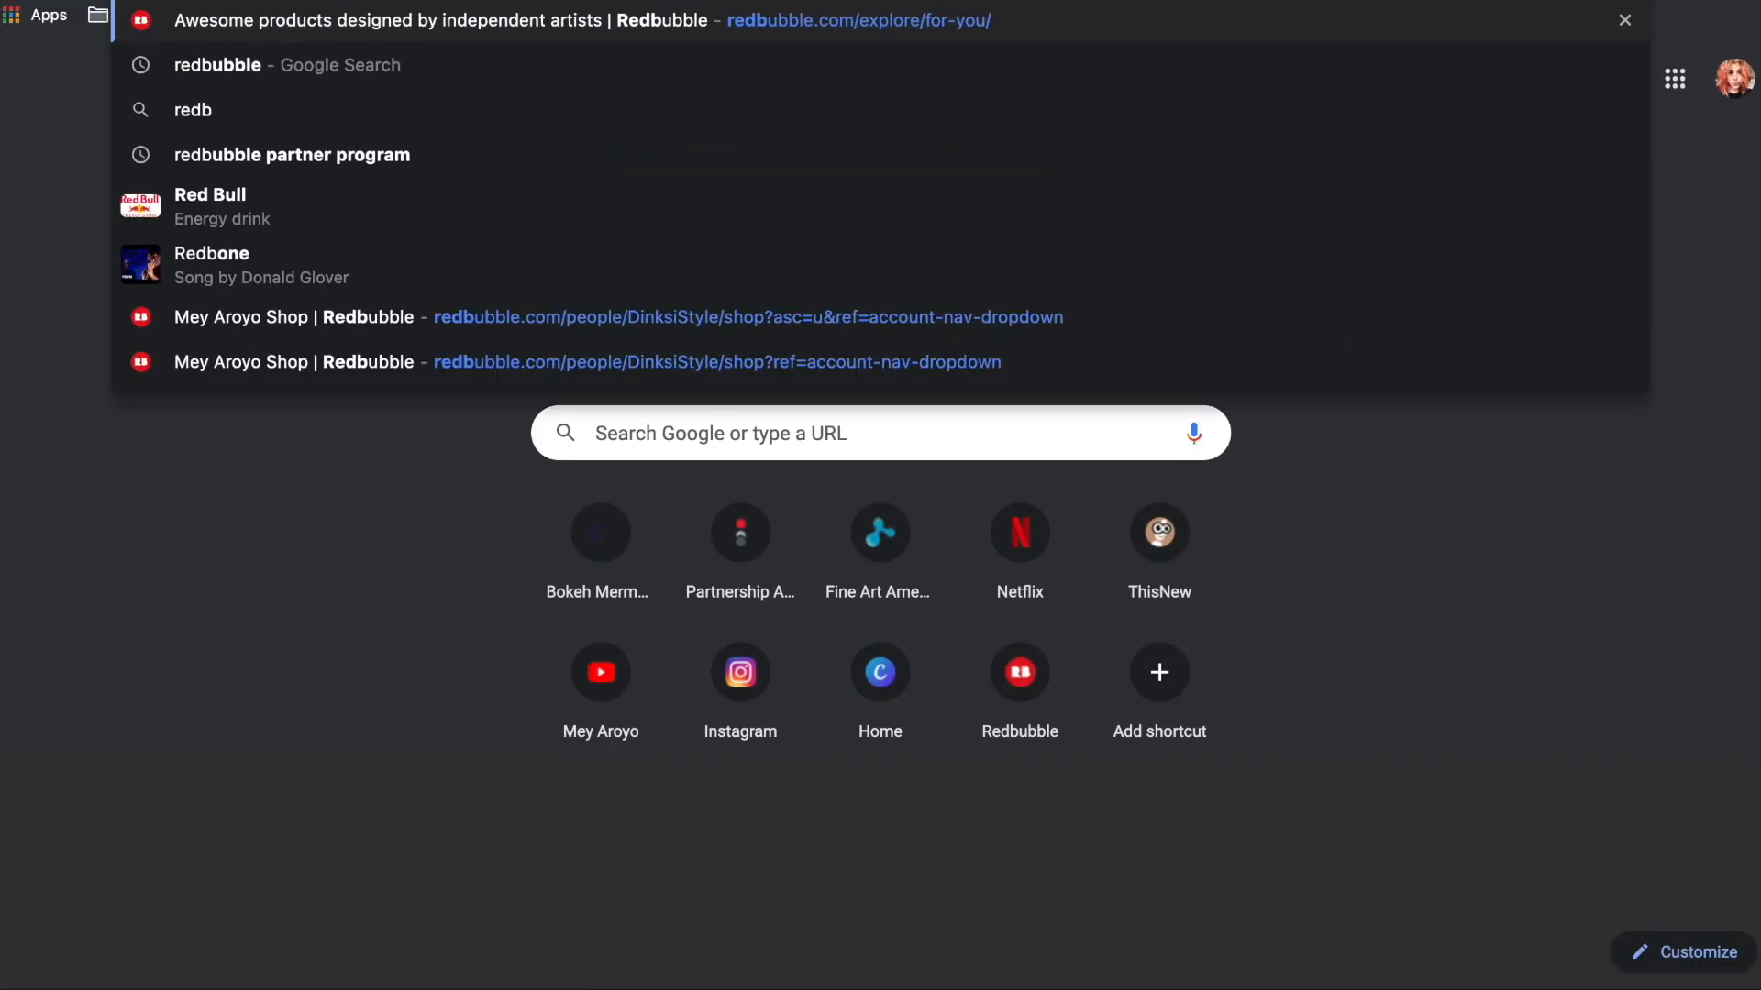
{"action": "key", "text": "Return"}
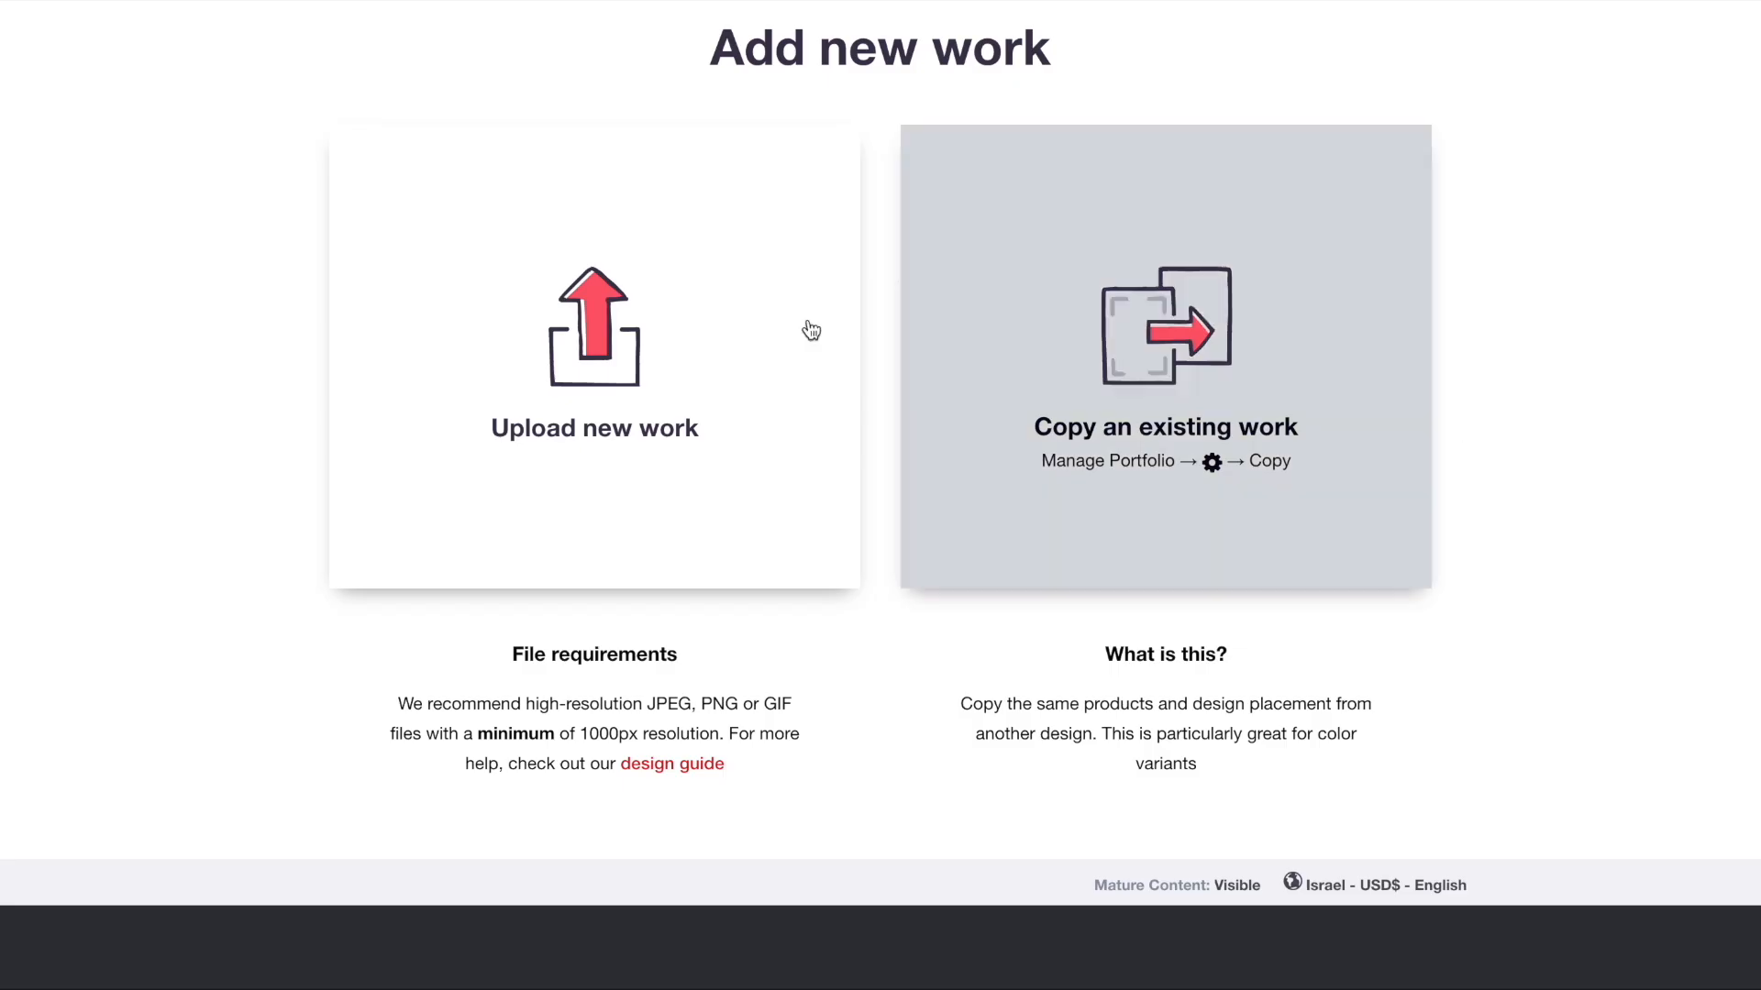
- Upload 1.jpg from the Redbubble folder in Downloads as a new work
{"action": "left_click", "coordinate": [627, 293]}
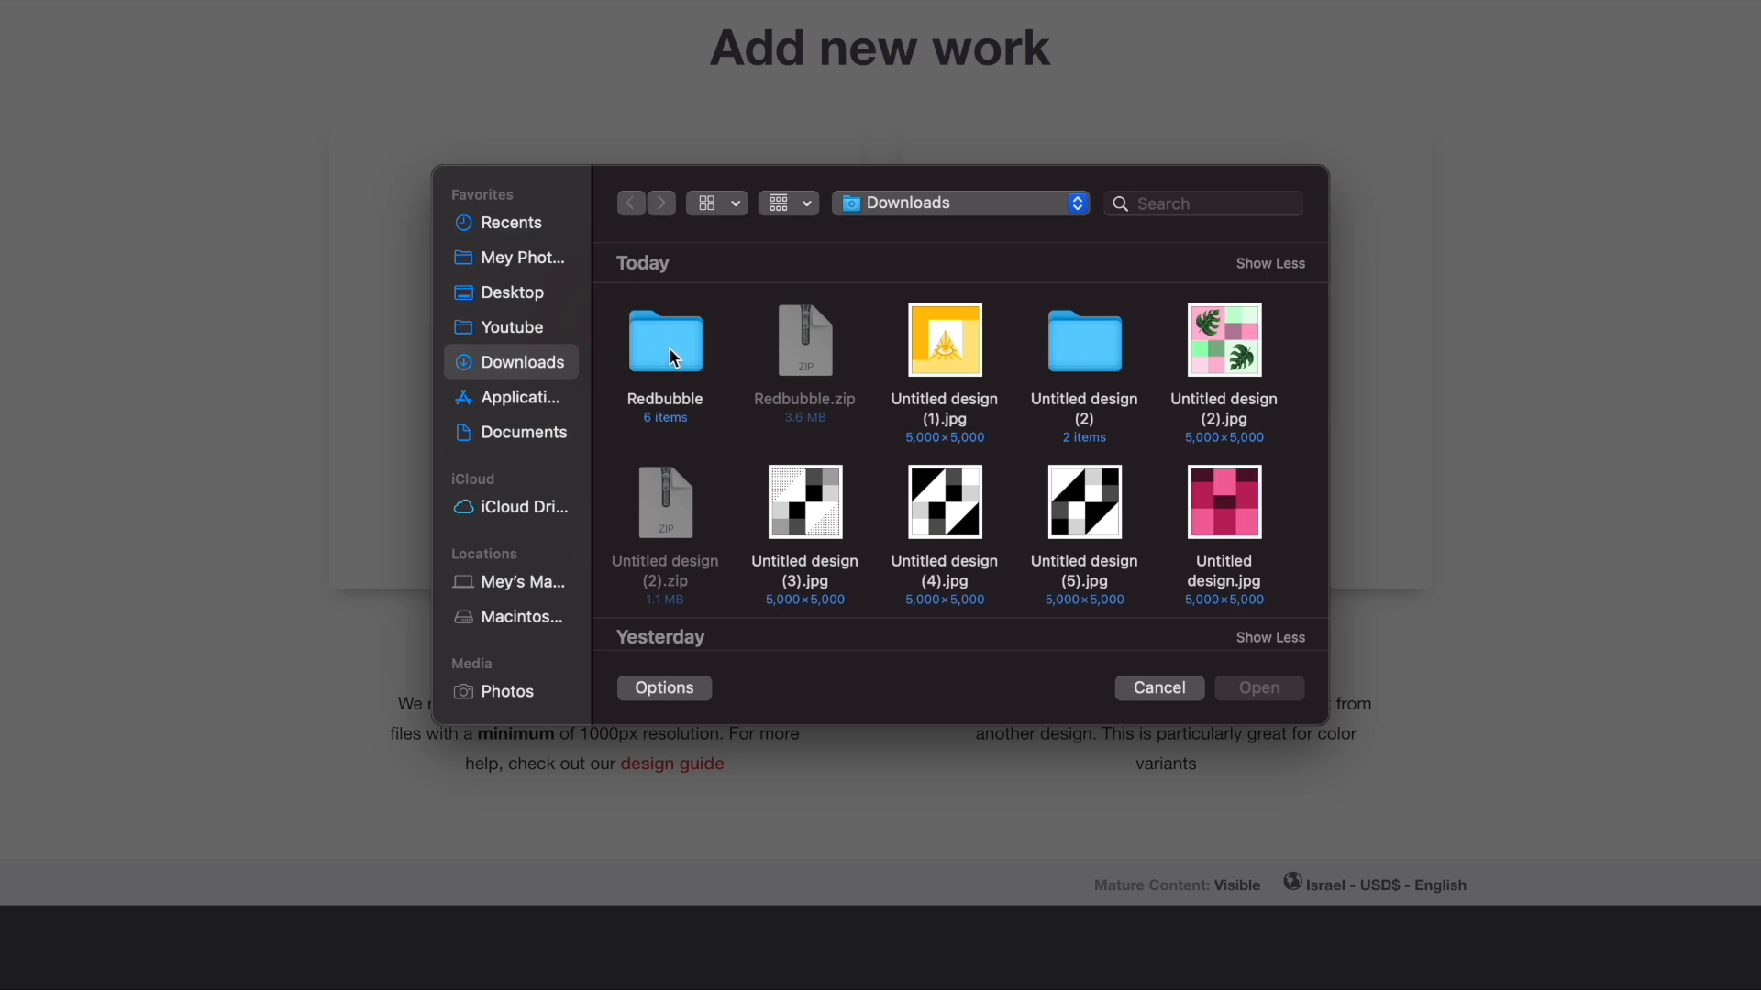
{"action": "double_click", "coordinate": [669, 349]}
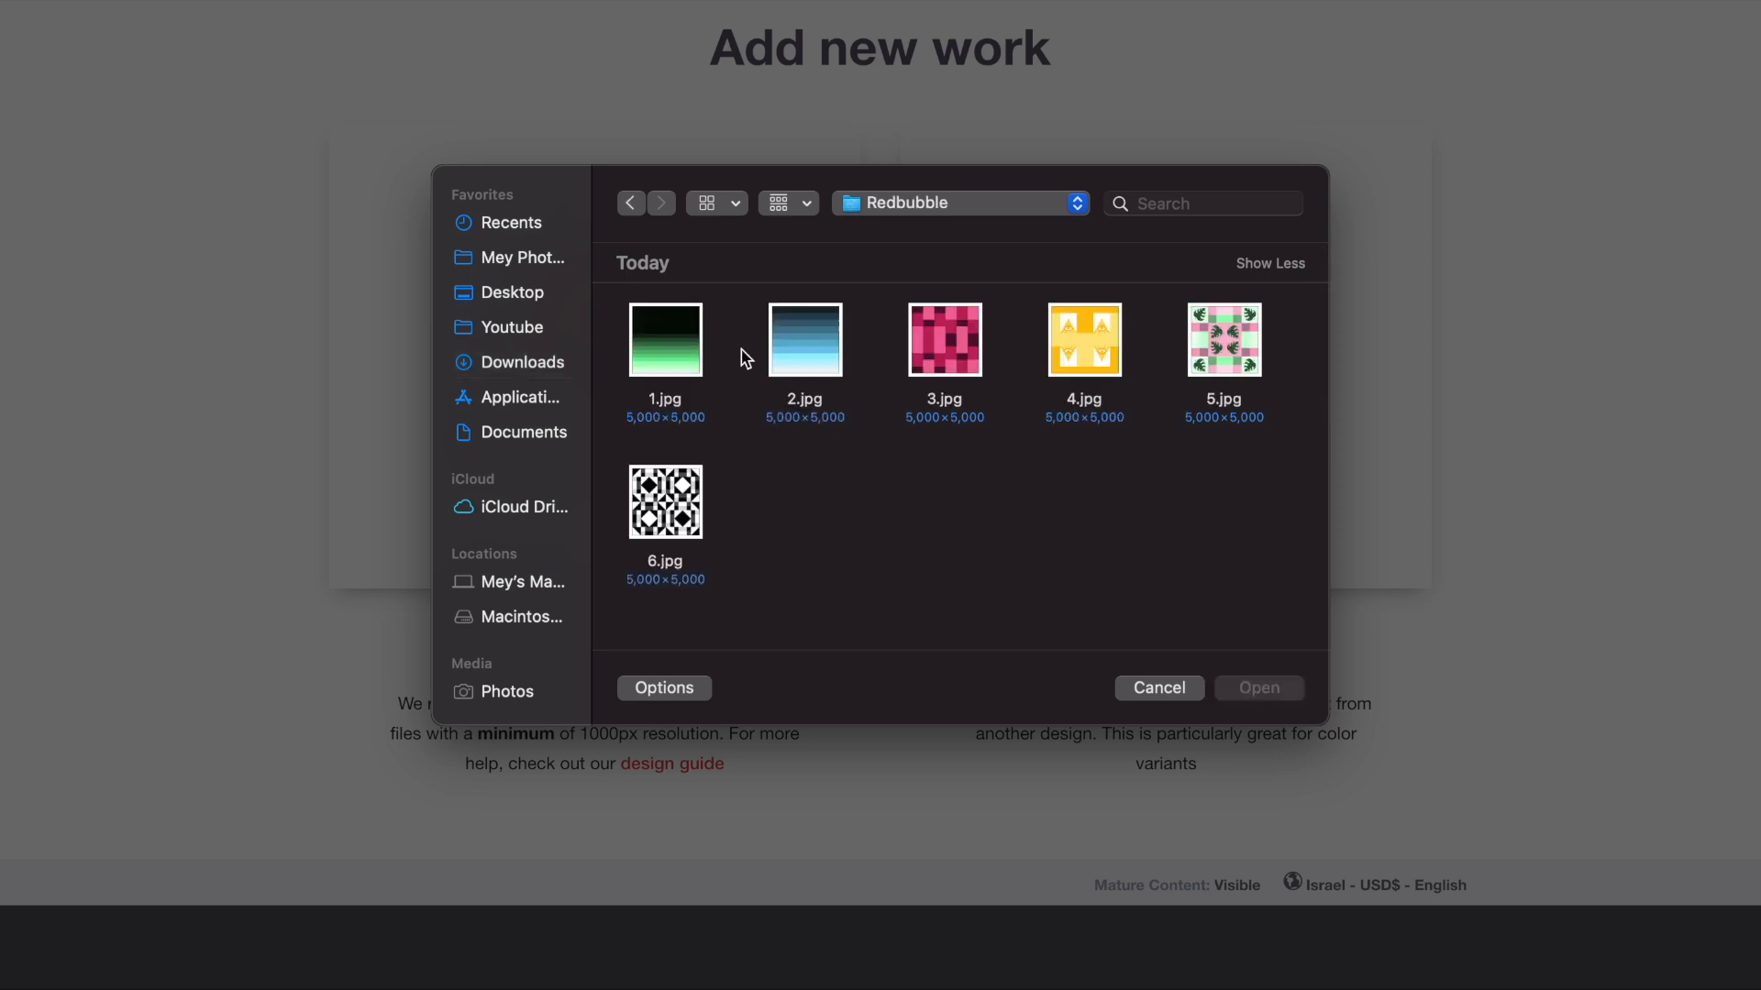
{"action": "double_click", "coordinate": [688, 333]}
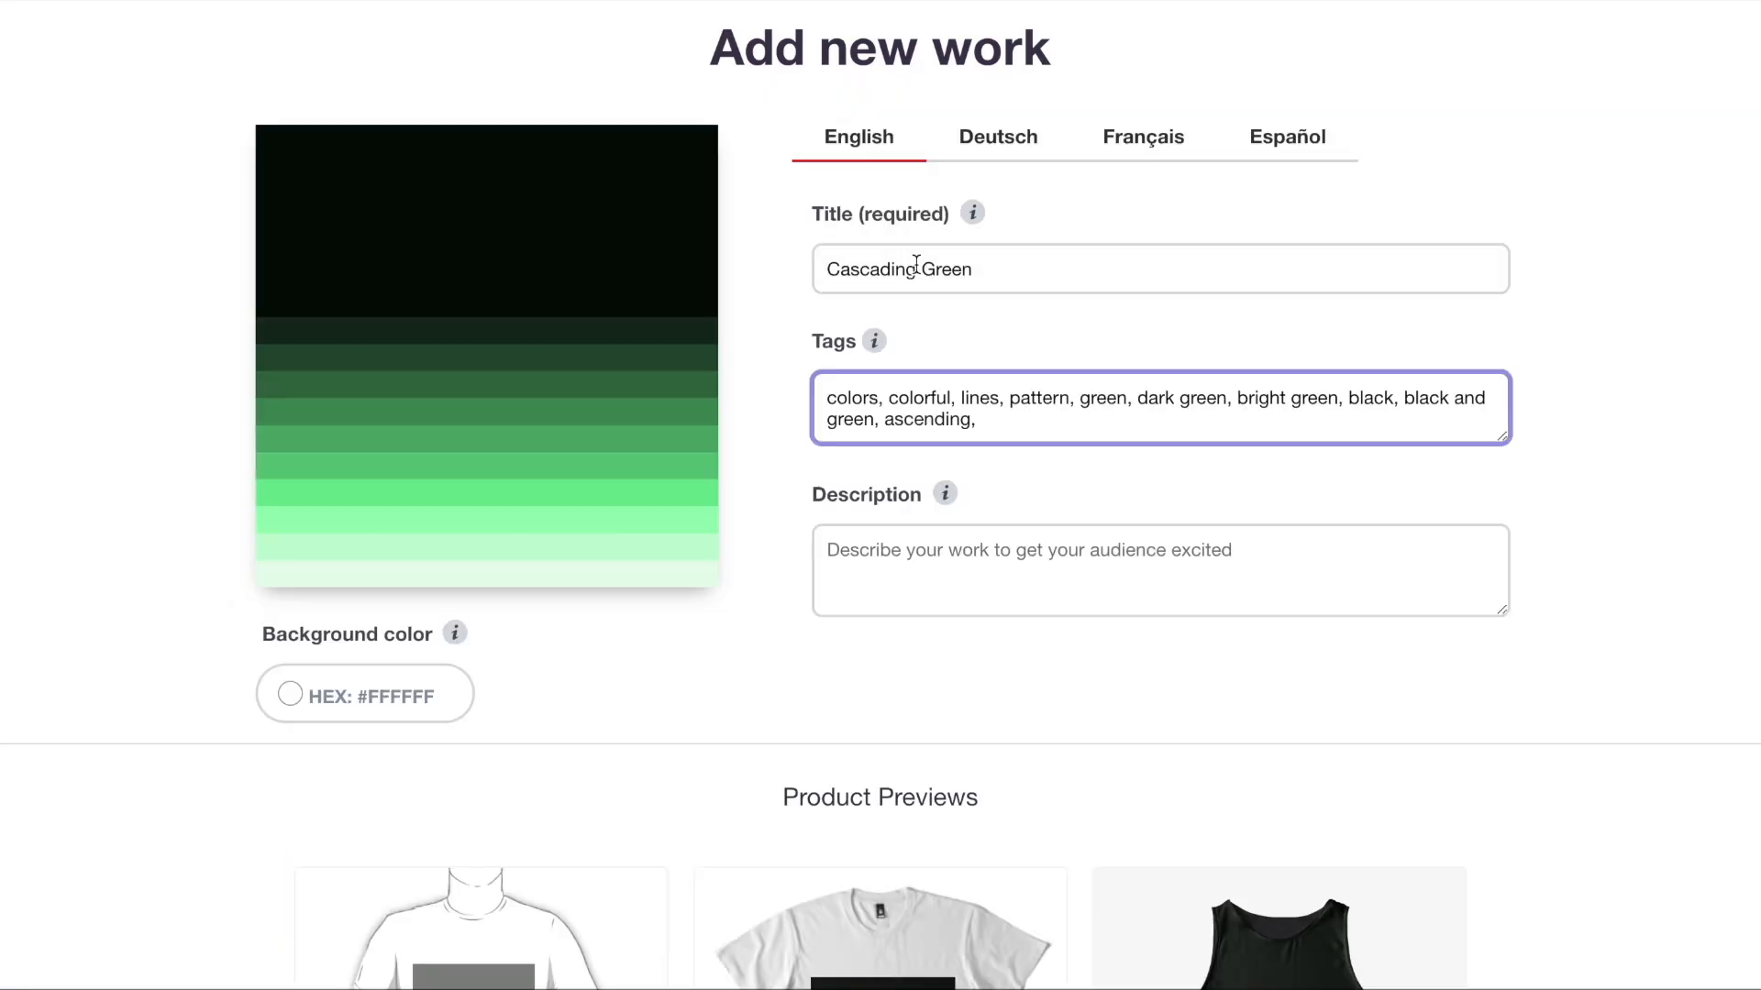
- Disable the Large Print Clothing products and open the Sleeveless Tops image settings
{"action": "scroll", "coordinate": [721, 291], "scroll_direction": "down", "scroll_amount": 6}
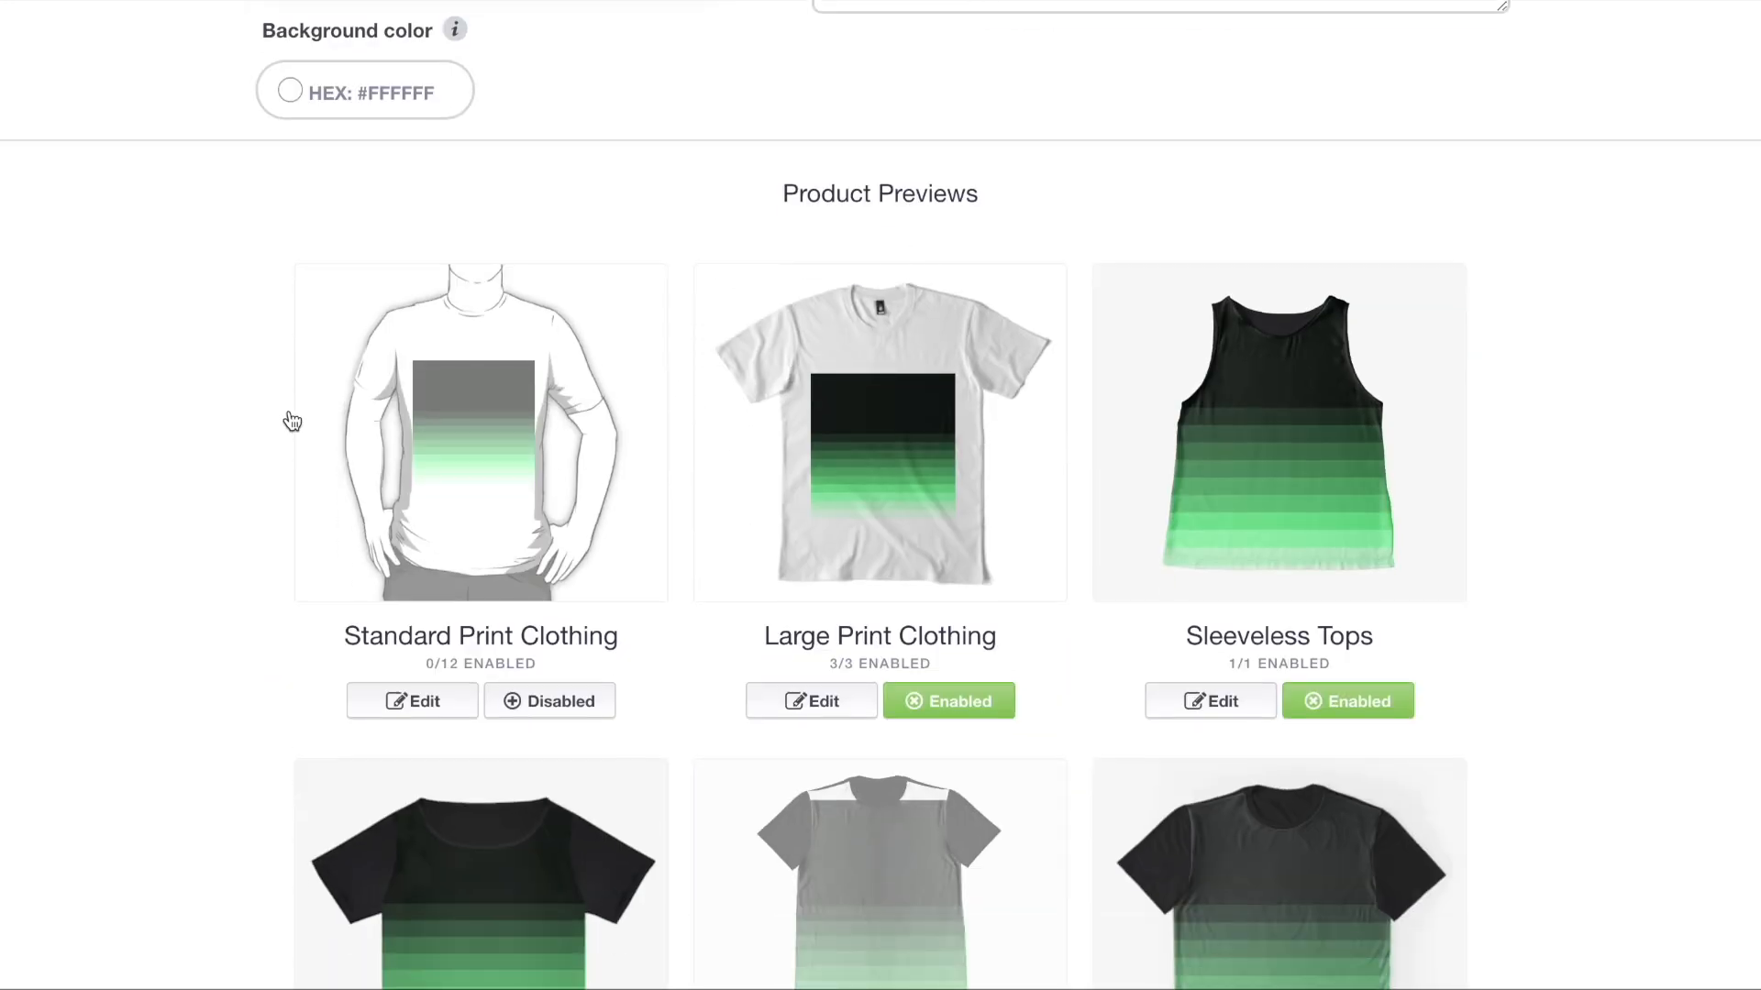
{"action": "left_click", "coordinate": [949, 702]}
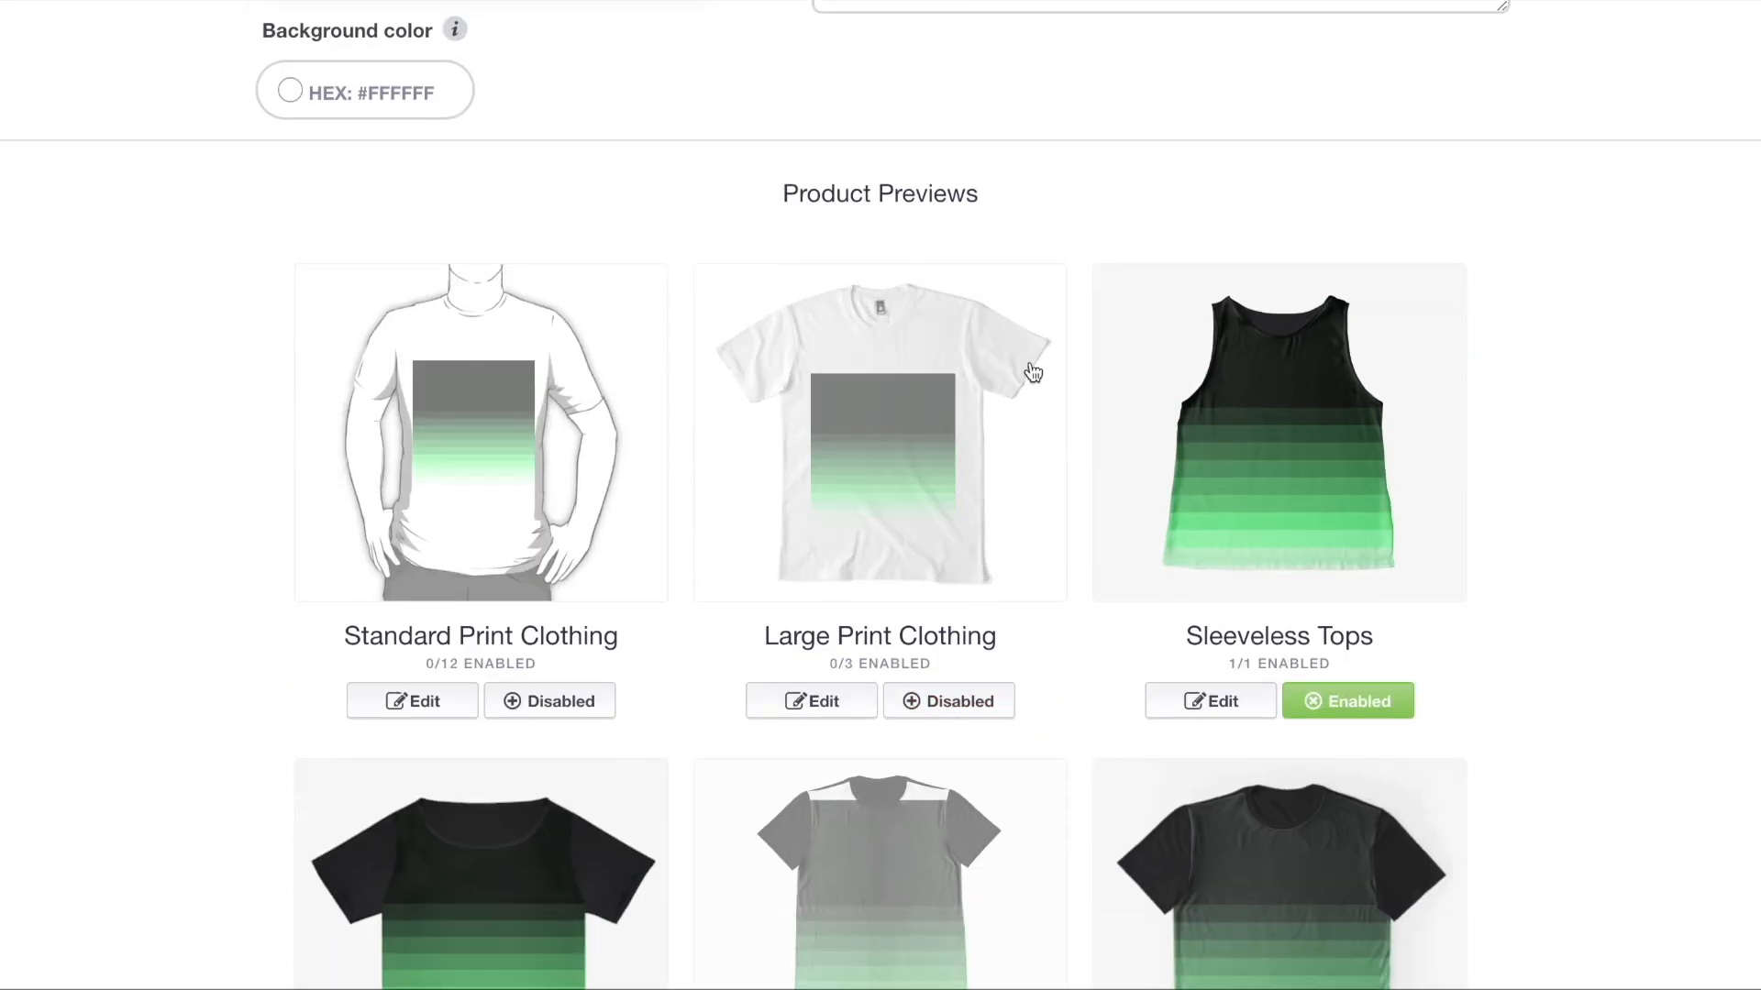
{"action": "scroll", "coordinate": [1266, 280], "scroll_direction": "down", "scroll_amount": 2}
{"action": "left_click", "coordinate": [1267, 279]}
{"action": "scroll", "coordinate": [1279, 275], "scroll_direction": "down", "scroll_amount": 9}
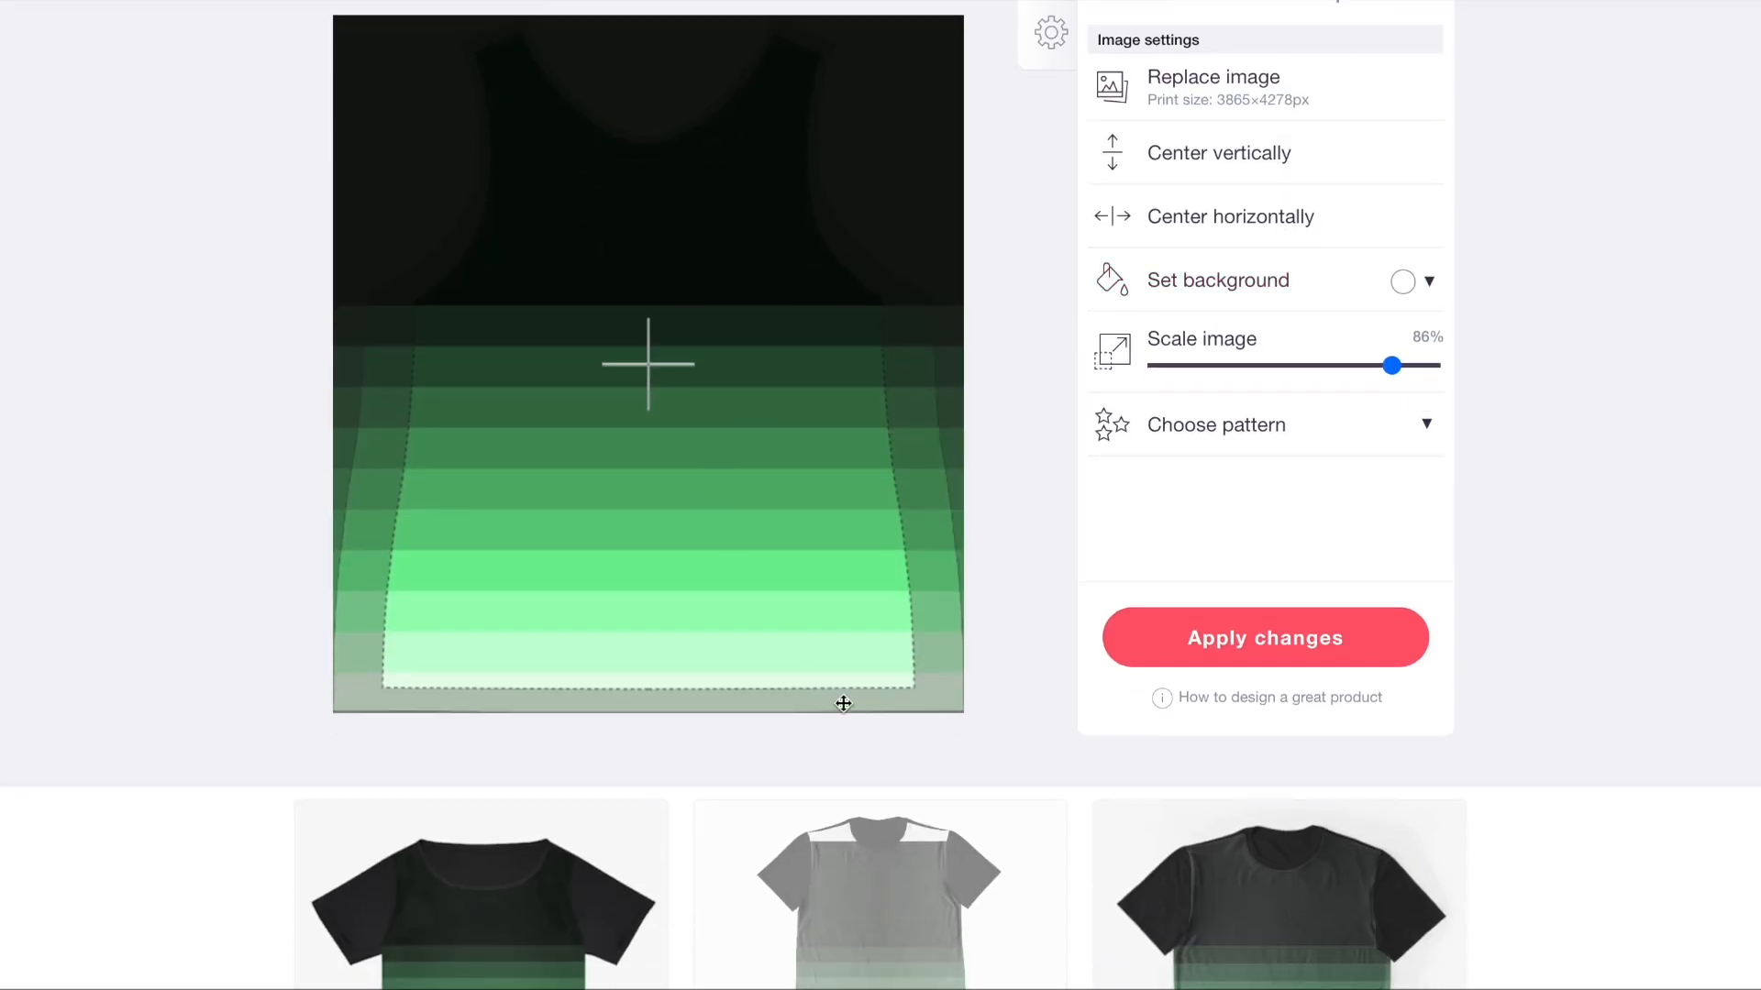
{"action": "scroll", "coordinate": [843, 704], "scroll_direction": "up", "scroll_amount": 1}
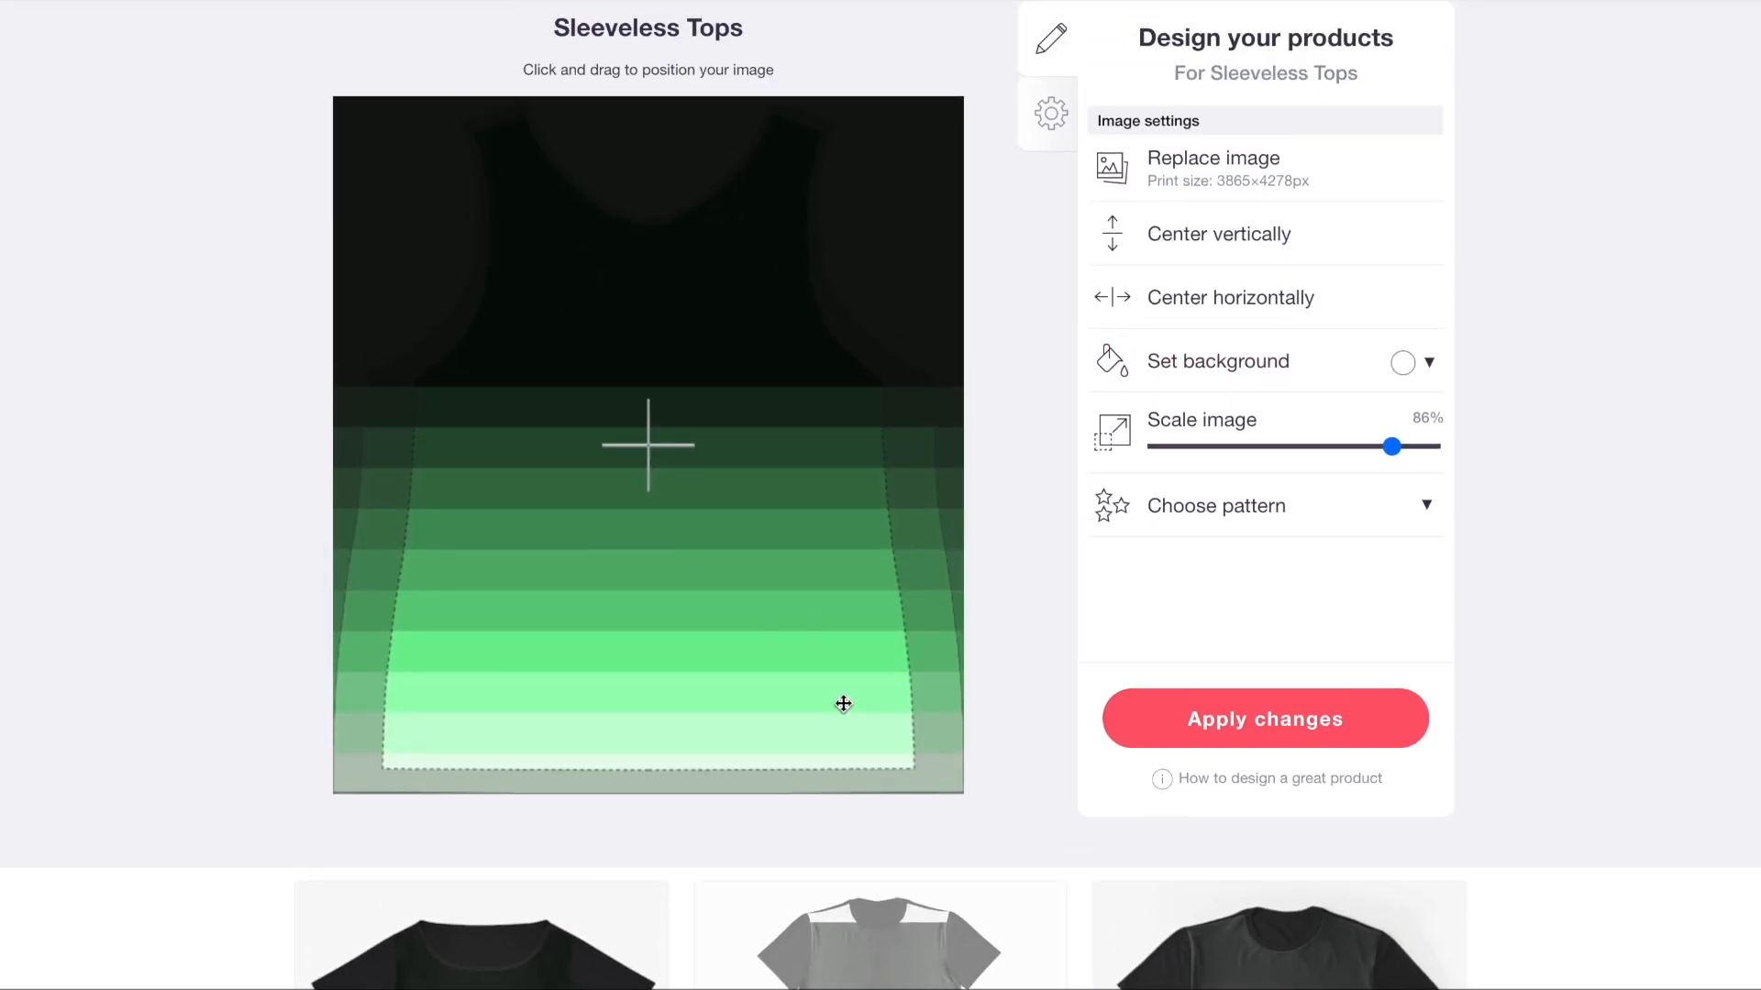
- Tile the Sleeveless Tops image in a regular grid at 56% scale and shift it so the black band crosses the middle
{"action": "left_click", "coordinate": [1309, 447]}
{"action": "left_click", "coordinate": [1265, 503]}
{"action": "left_click", "coordinate": [1319, 558]}
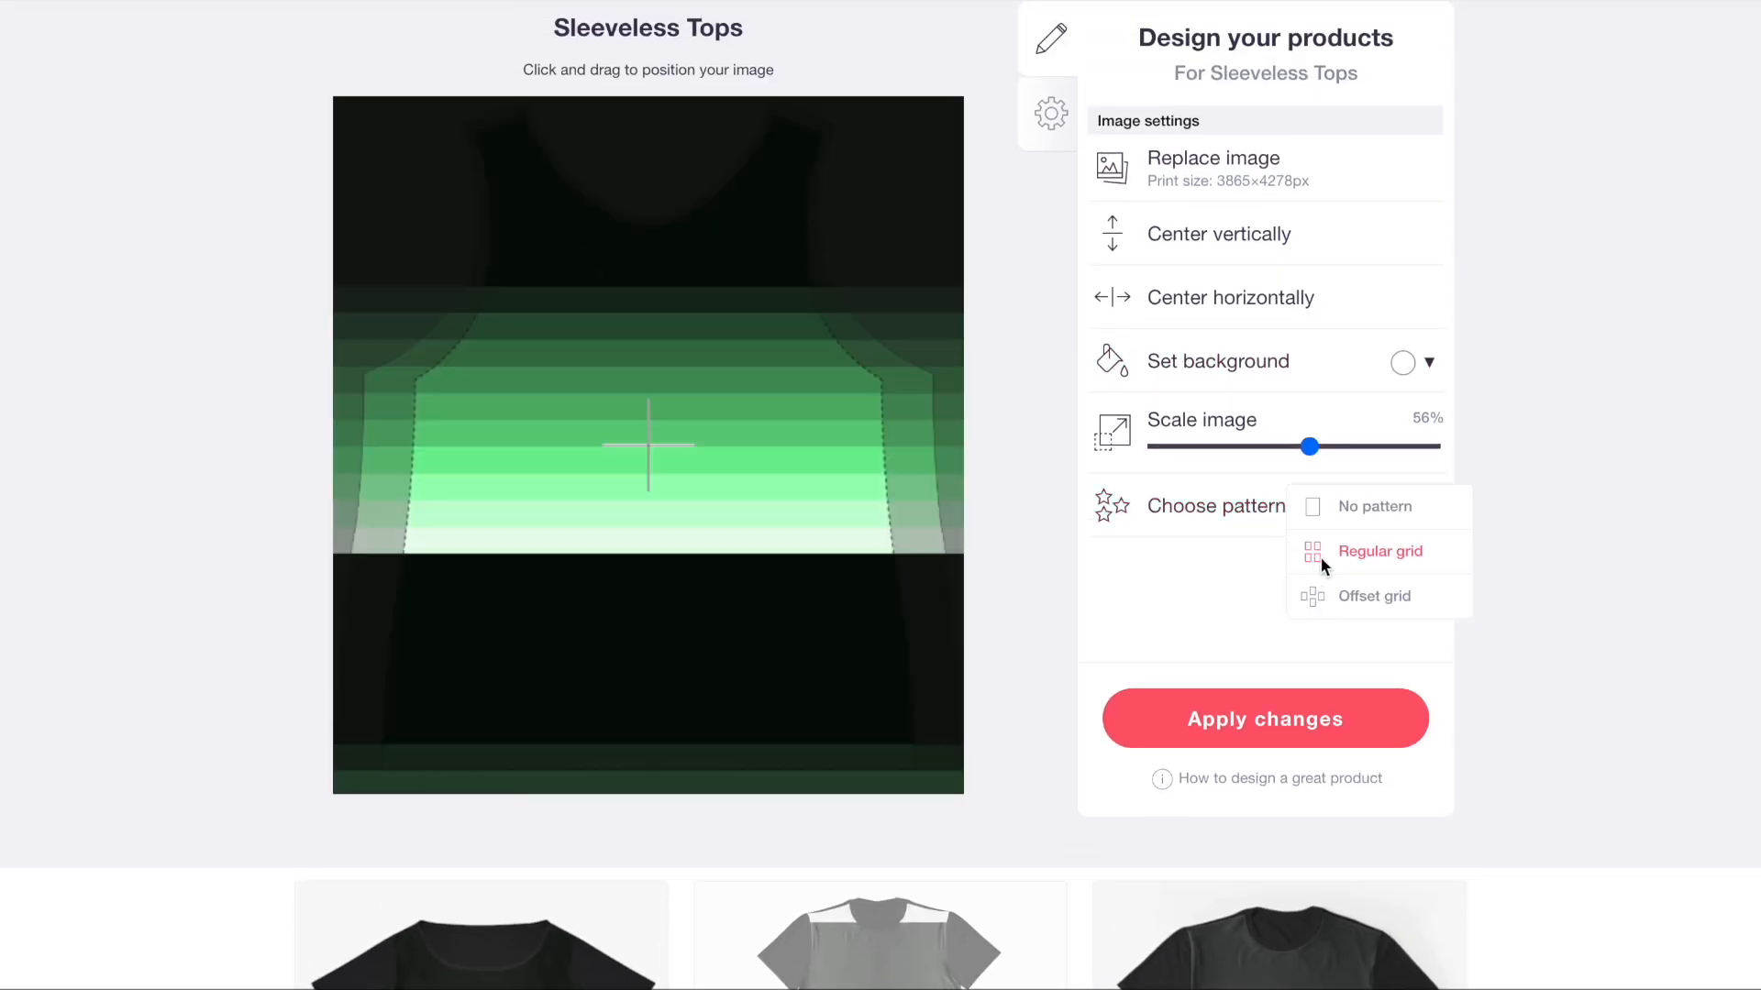
{"action": "left_click_drag", "start_coordinate": [563, 480], "coordinate": [743, 700]}
{"action": "scroll", "coordinate": [745, 699], "scroll_direction": "up", "scroll_amount": 7}
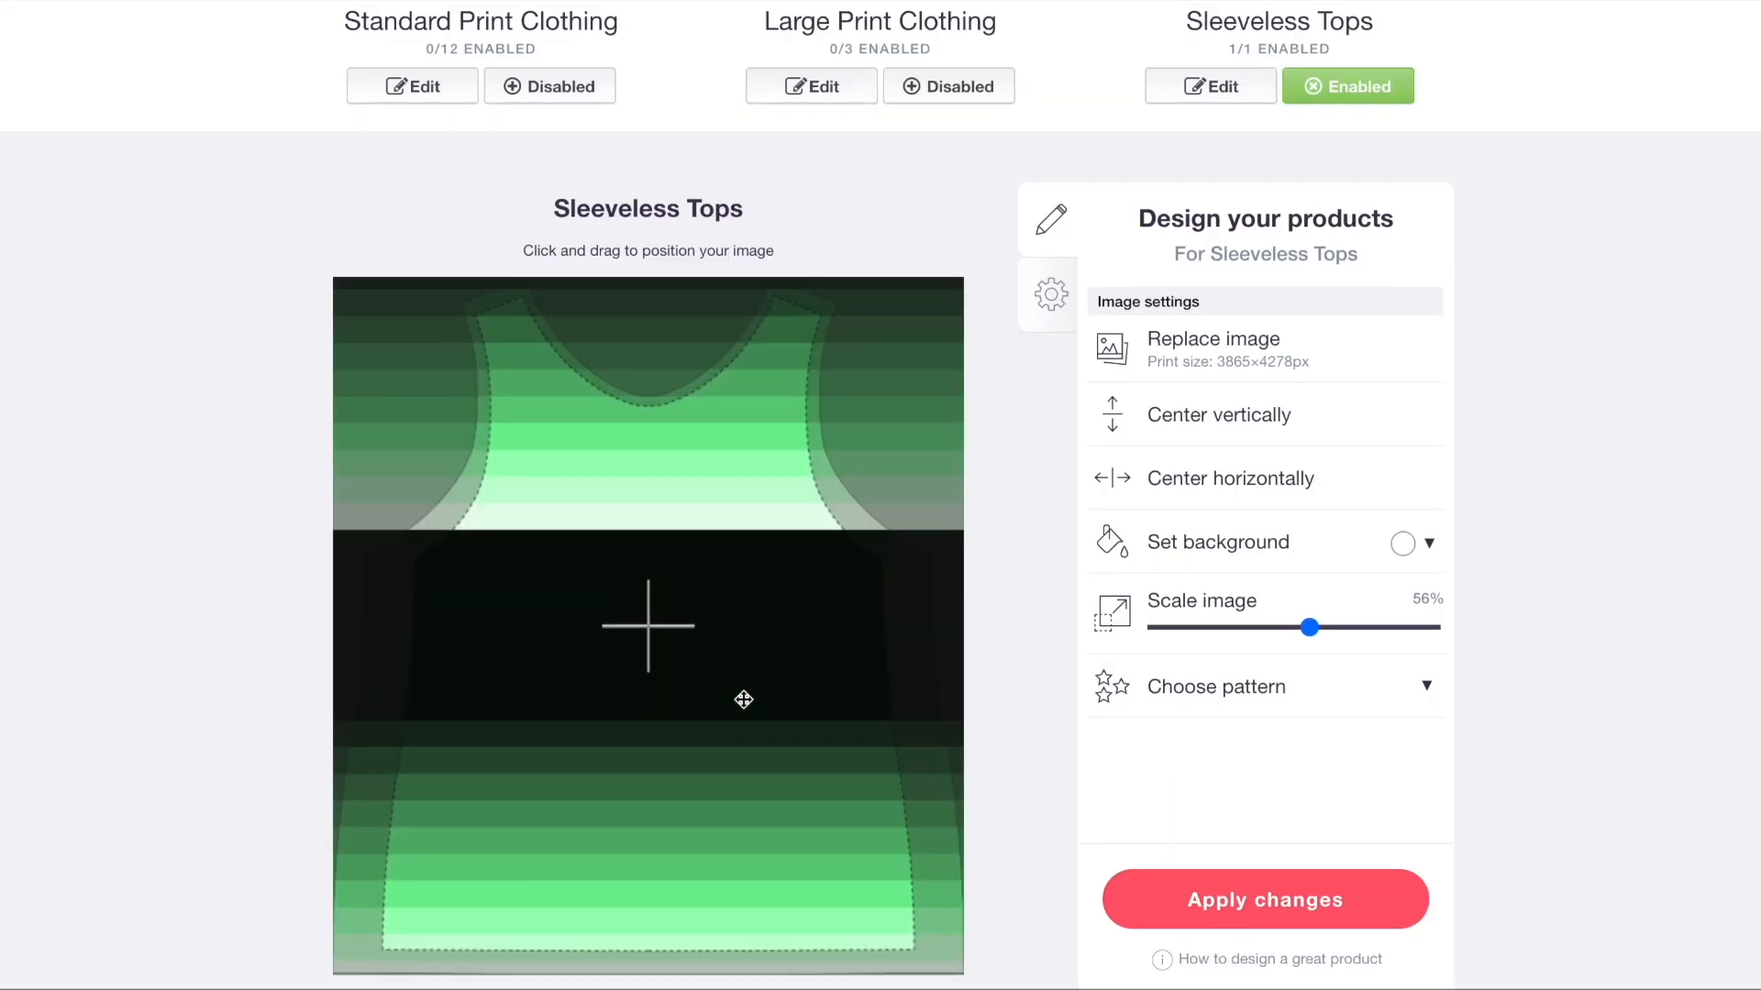
{"action": "scroll", "coordinate": [1238, 385], "scroll_direction": "down", "scroll_amount": 8}
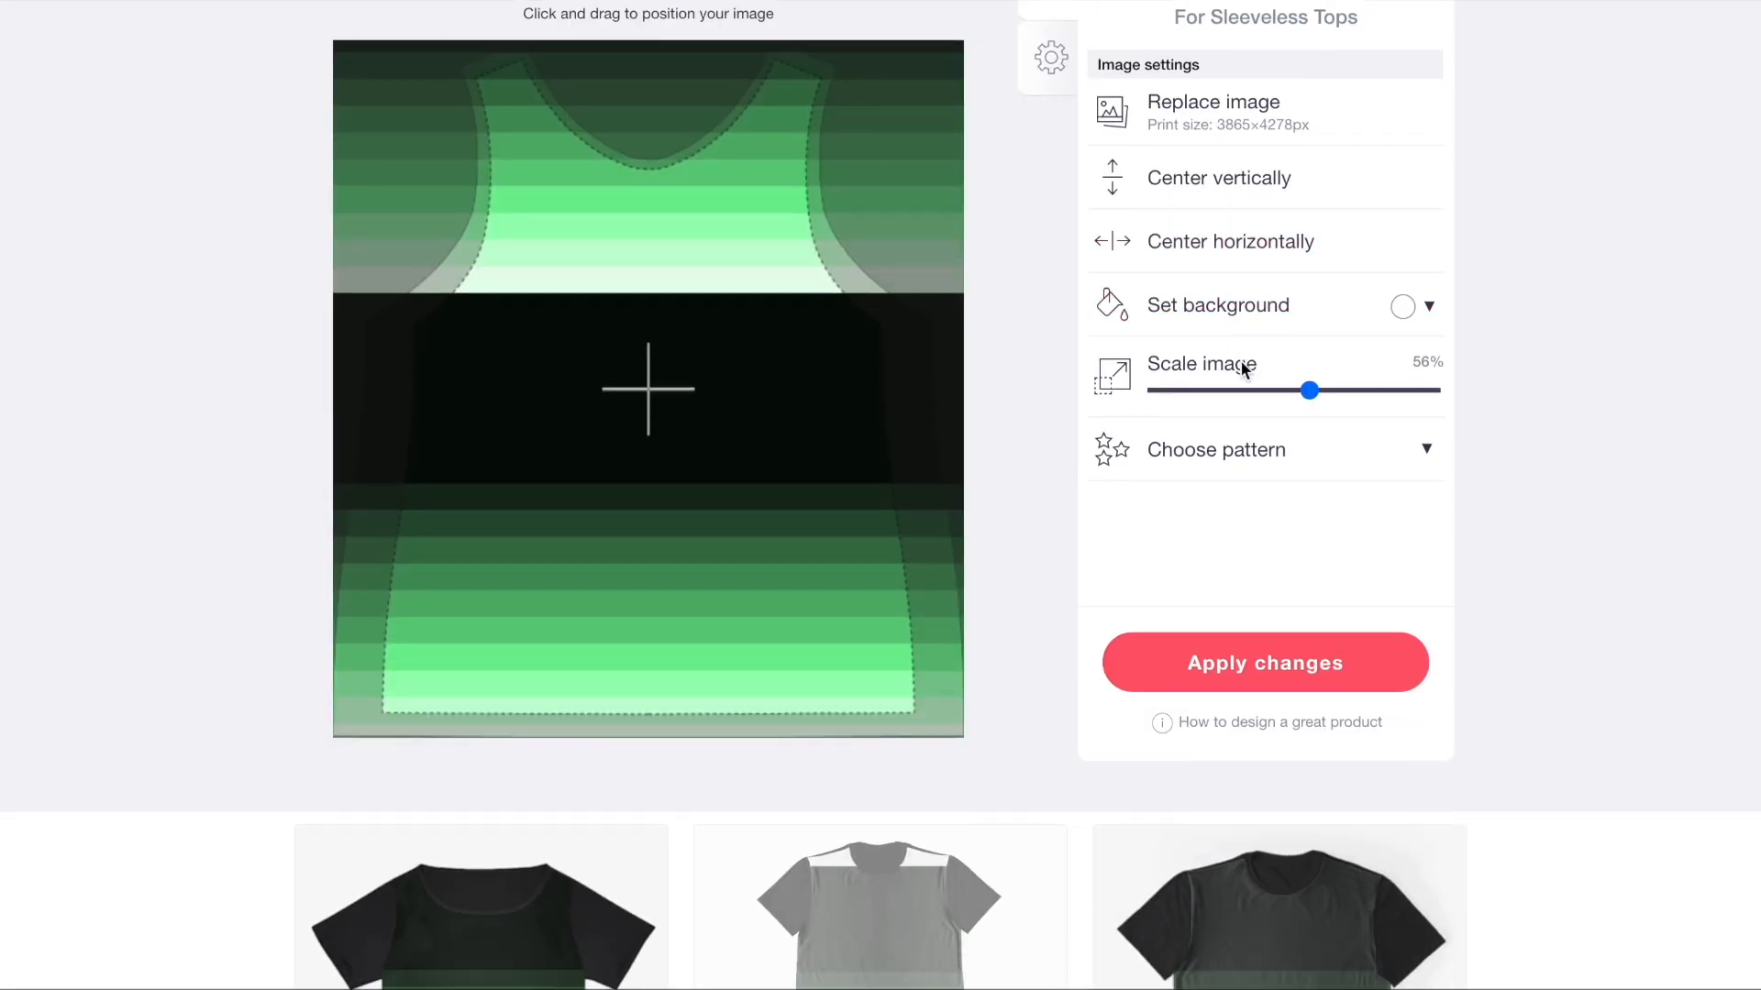
- Scale the Sleeveless Tops image to 100% and reposition it so black covers the chest and the green stripes run down to the hem
{"action": "left_click_drag", "start_coordinate": [1307, 388], "coordinate": [1490, 392]}
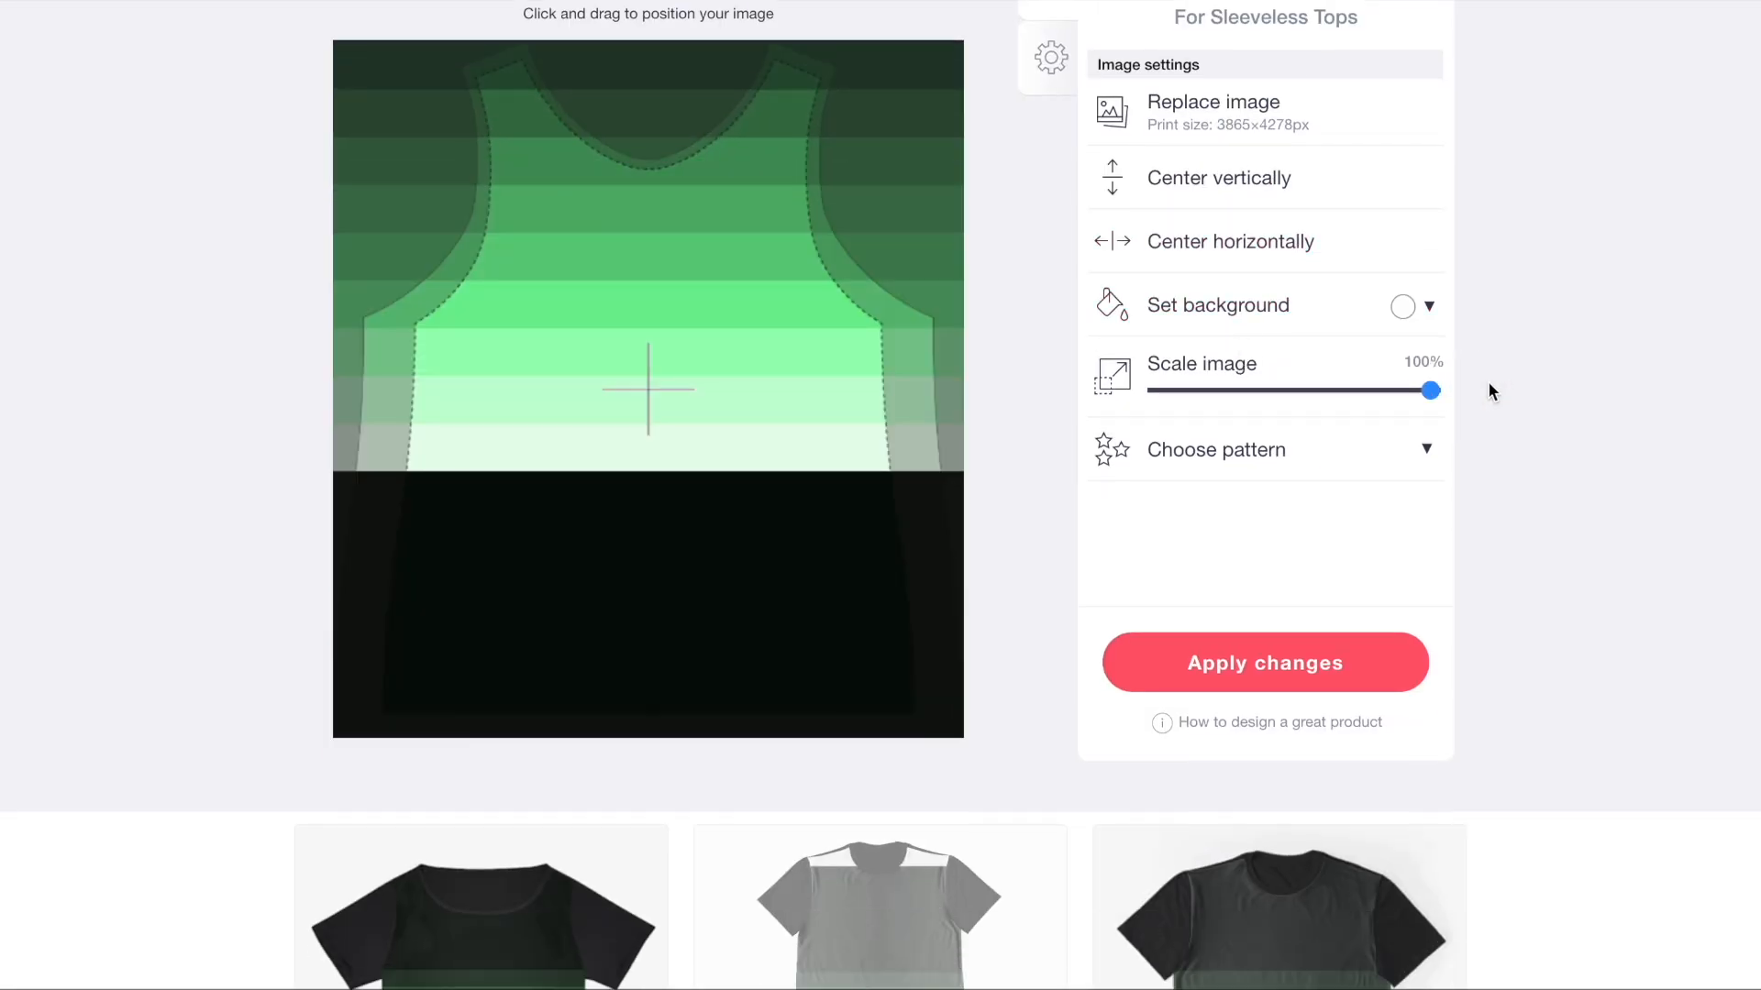
{"action": "left_click_drag", "start_coordinate": [815, 310], "coordinate": [829, 157]}
{"action": "left_click_drag", "start_coordinate": [801, 637], "coordinate": [795, 379]}
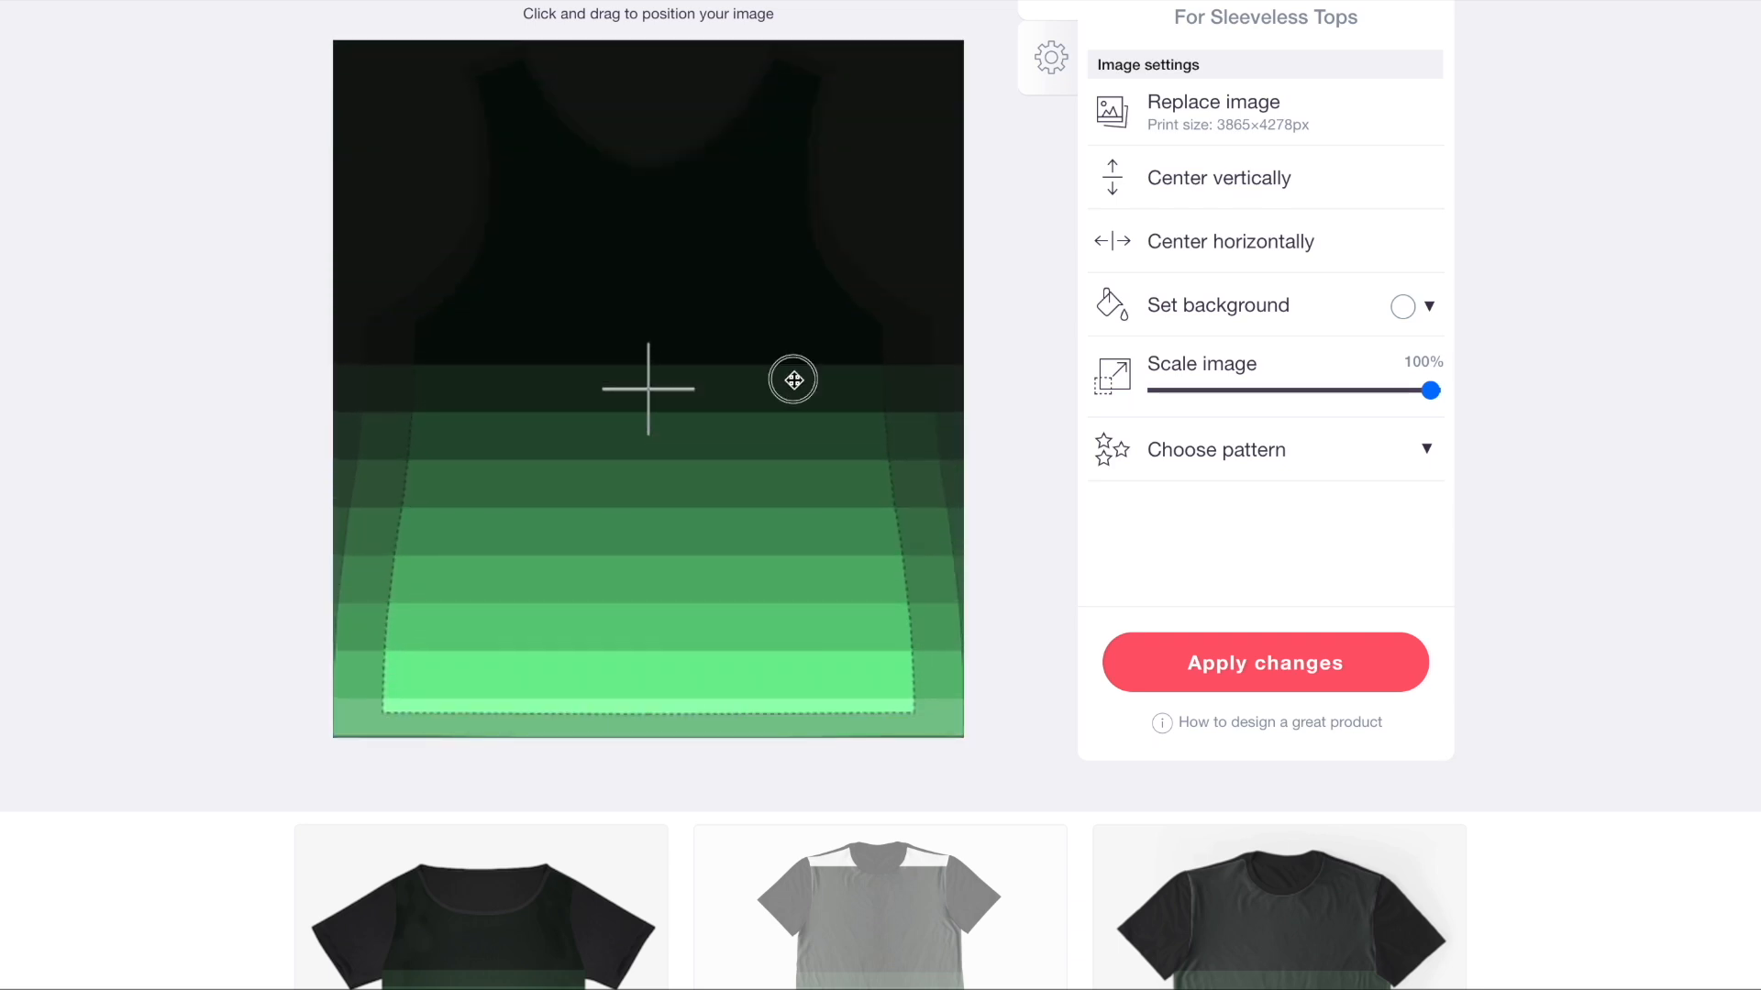
{"action": "scroll", "coordinate": [332, 414], "scroll_direction": "up", "scroll_amount": 5}
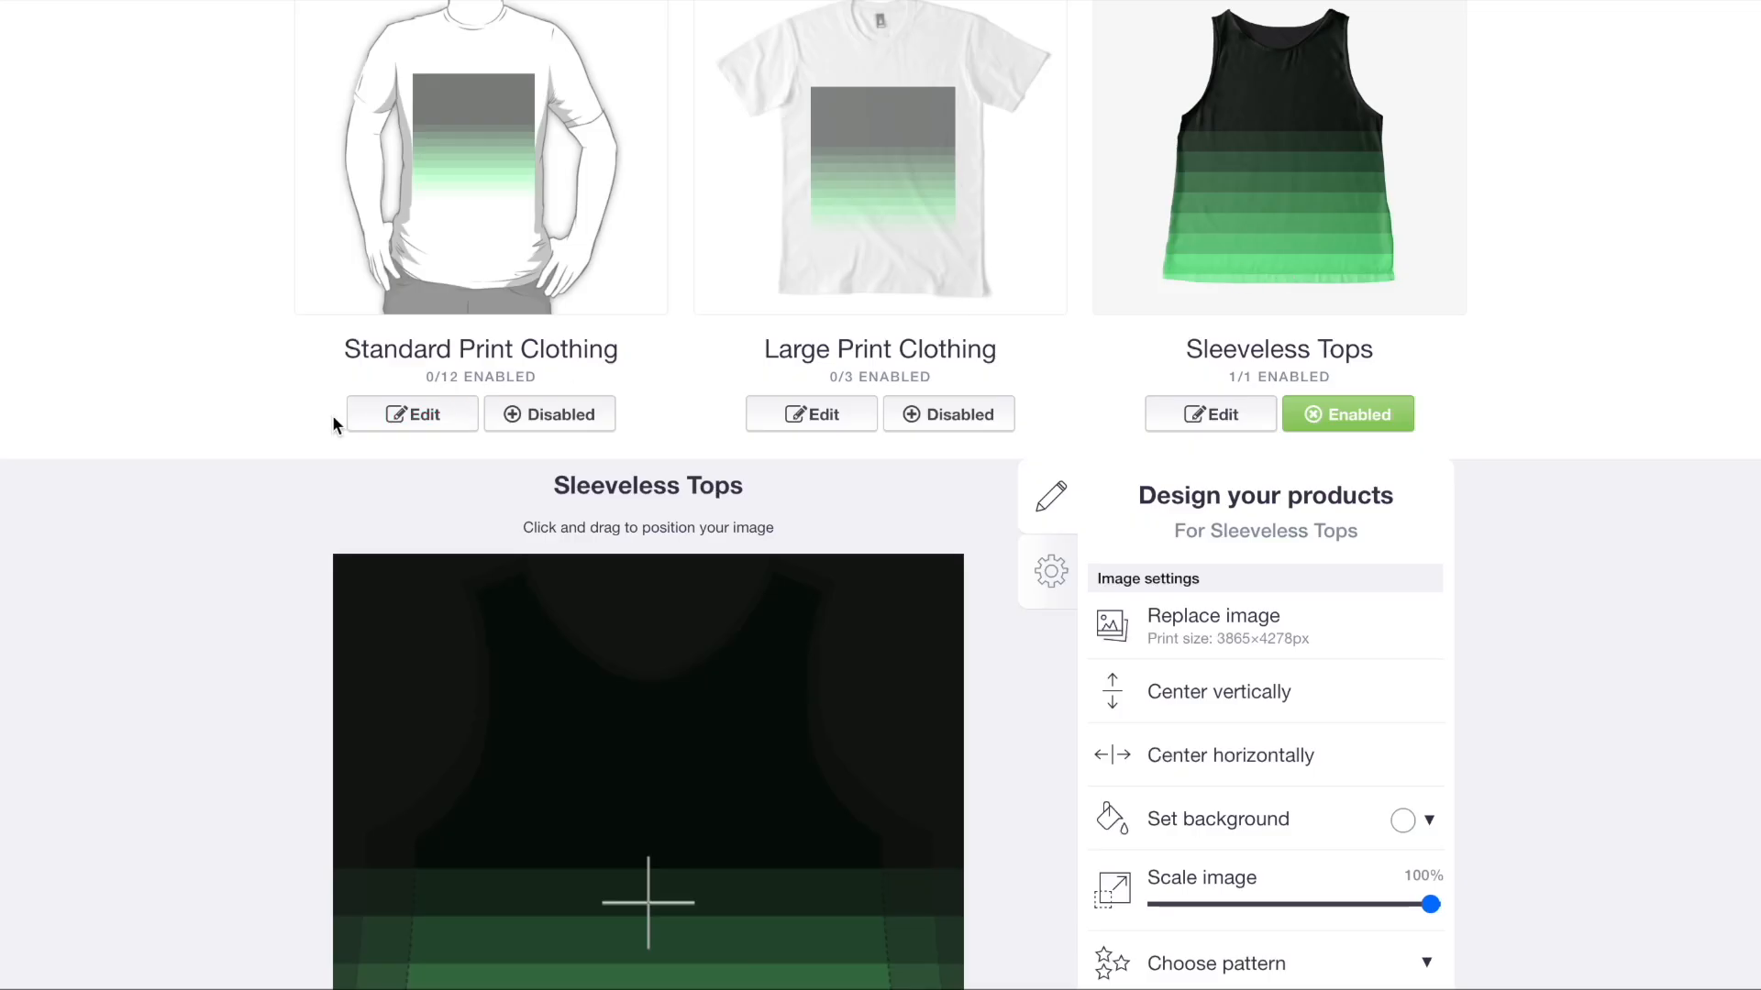
{"action": "scroll", "coordinate": [333, 421], "scroll_direction": "down", "scroll_amount": 5}
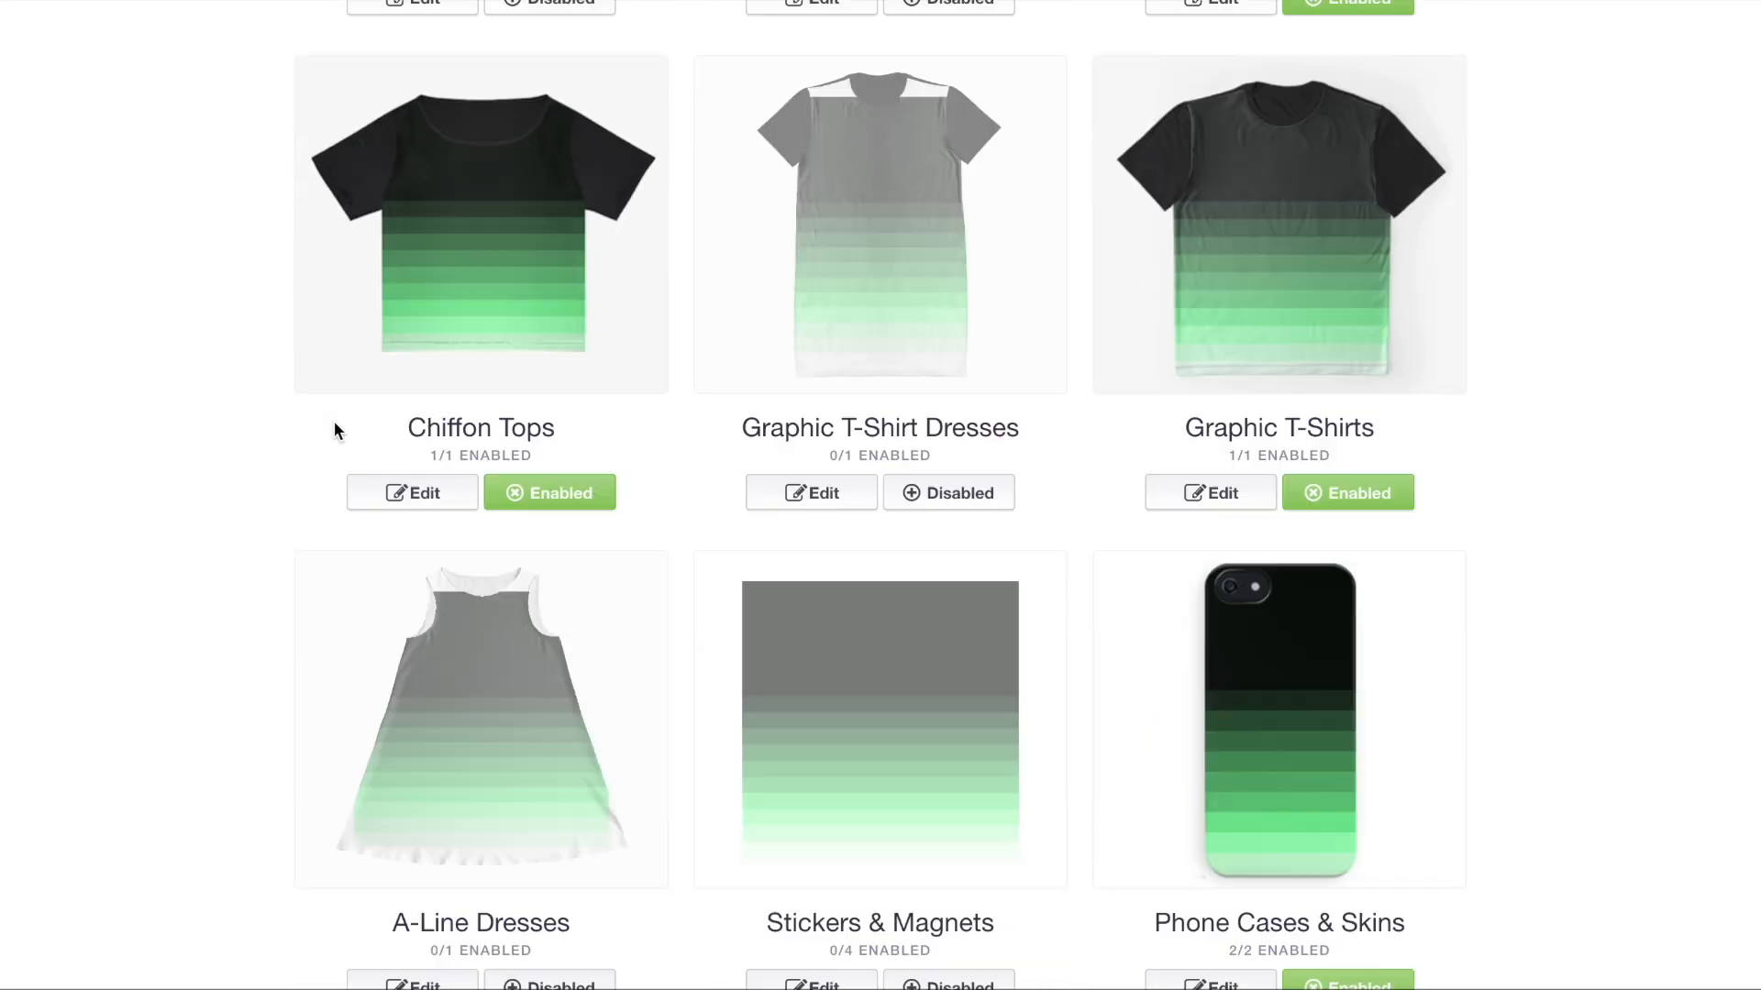
- Enable Graphic T-Shirt Dresses and move the image up until its black area covers the neckline and shoulders
{"action": "left_click", "coordinate": [966, 275]}
{"action": "left_click", "coordinate": [948, 495]}
{"action": "scroll", "coordinate": [945, 188], "scroll_direction": "down", "scroll_amount": 2}
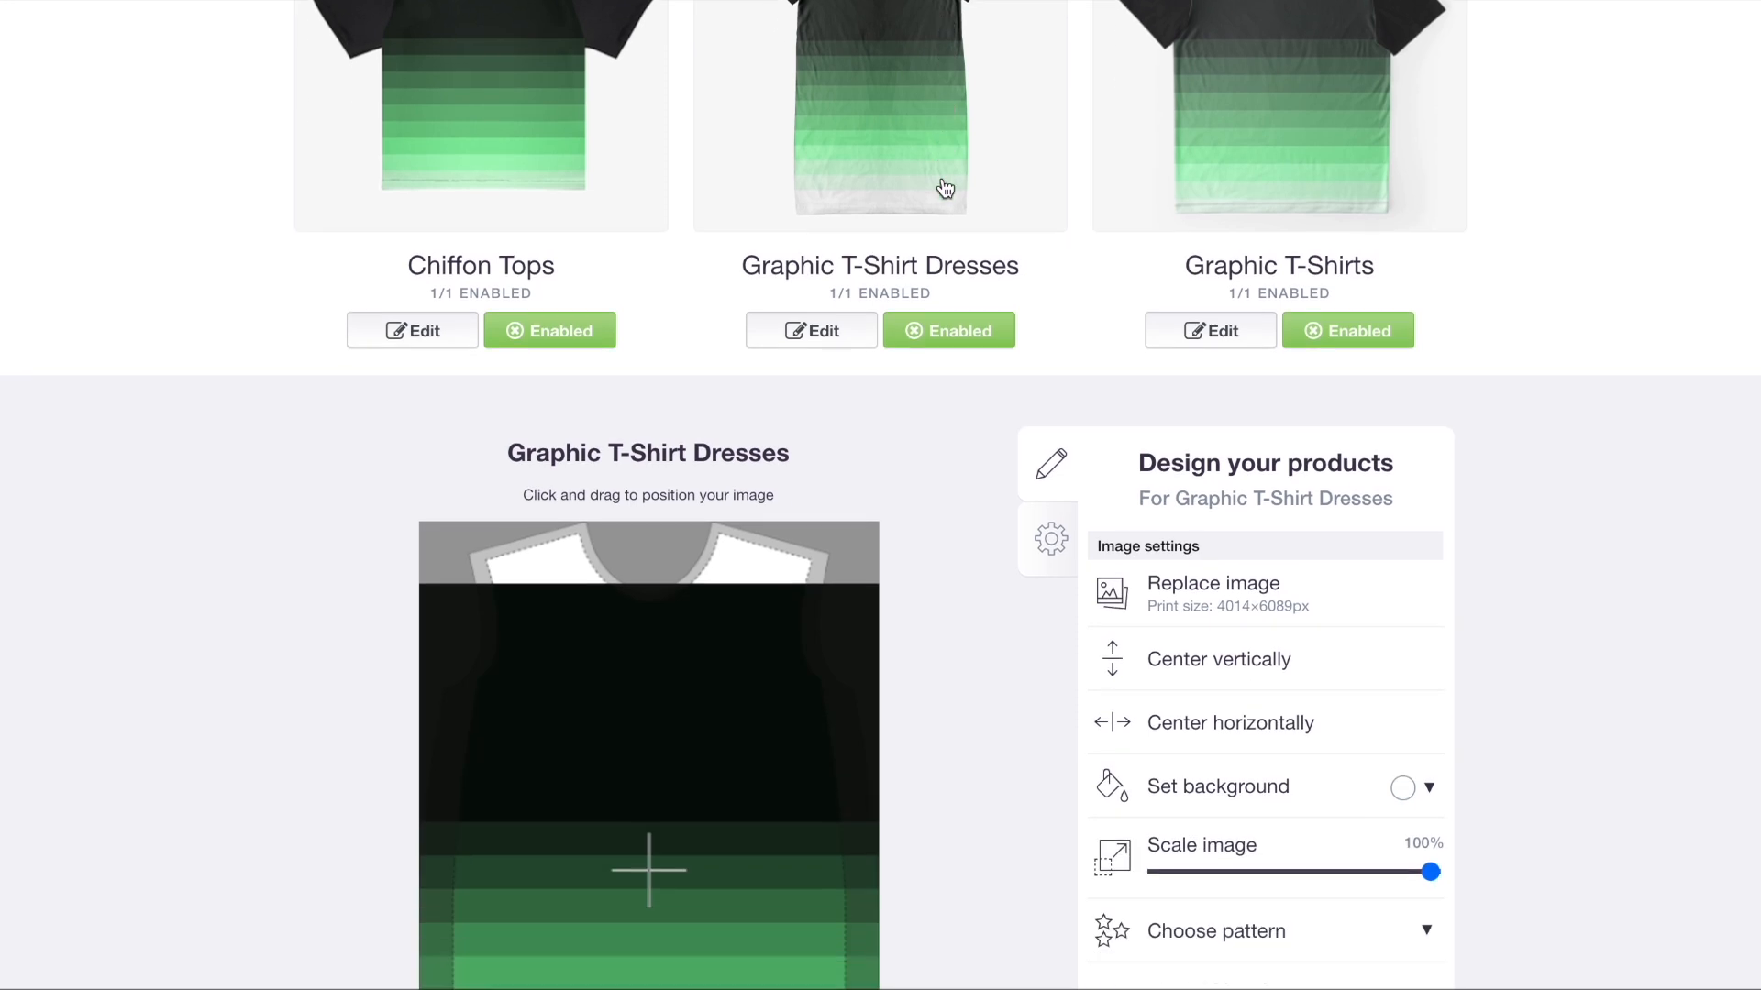
{"action": "scroll", "coordinate": [853, 483], "scroll_direction": "down", "scroll_amount": 4}
{"action": "left_click_drag", "start_coordinate": [788, 605], "coordinate": [791, 538]}
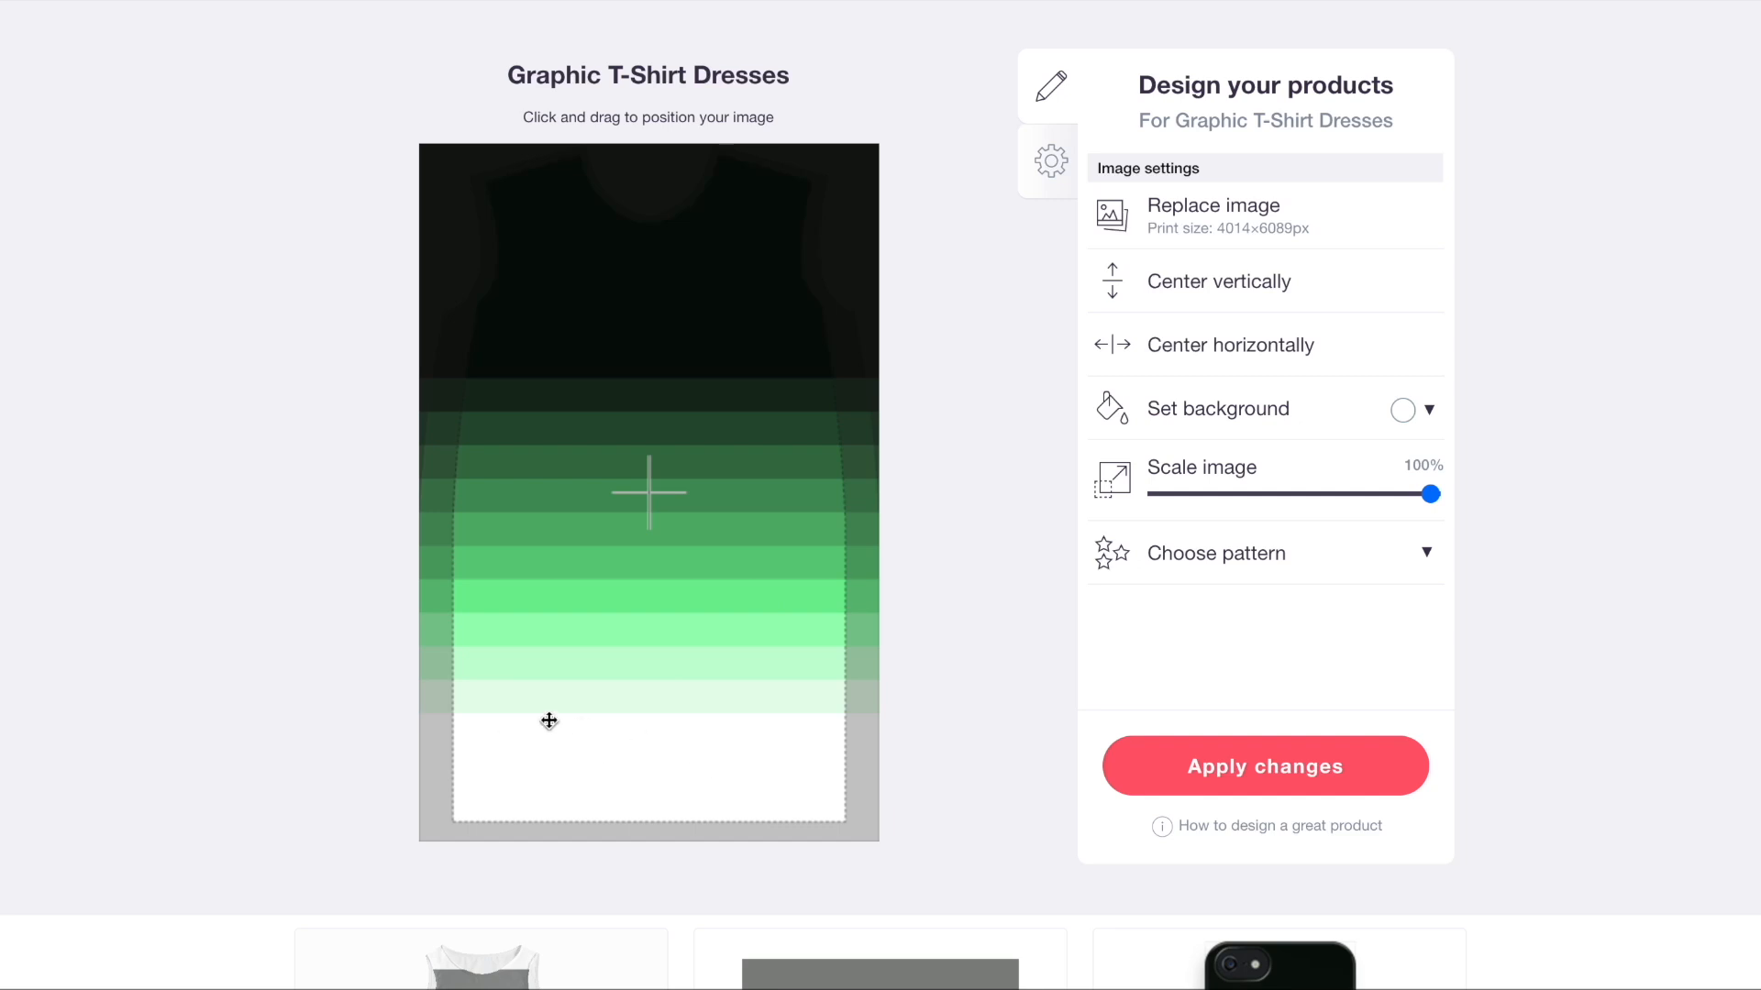
- Check how the striped image sits on Graphic T-Shirts and close its image settings
{"action": "scroll", "coordinate": [849, 766], "scroll_direction": "up", "scroll_amount": 7}
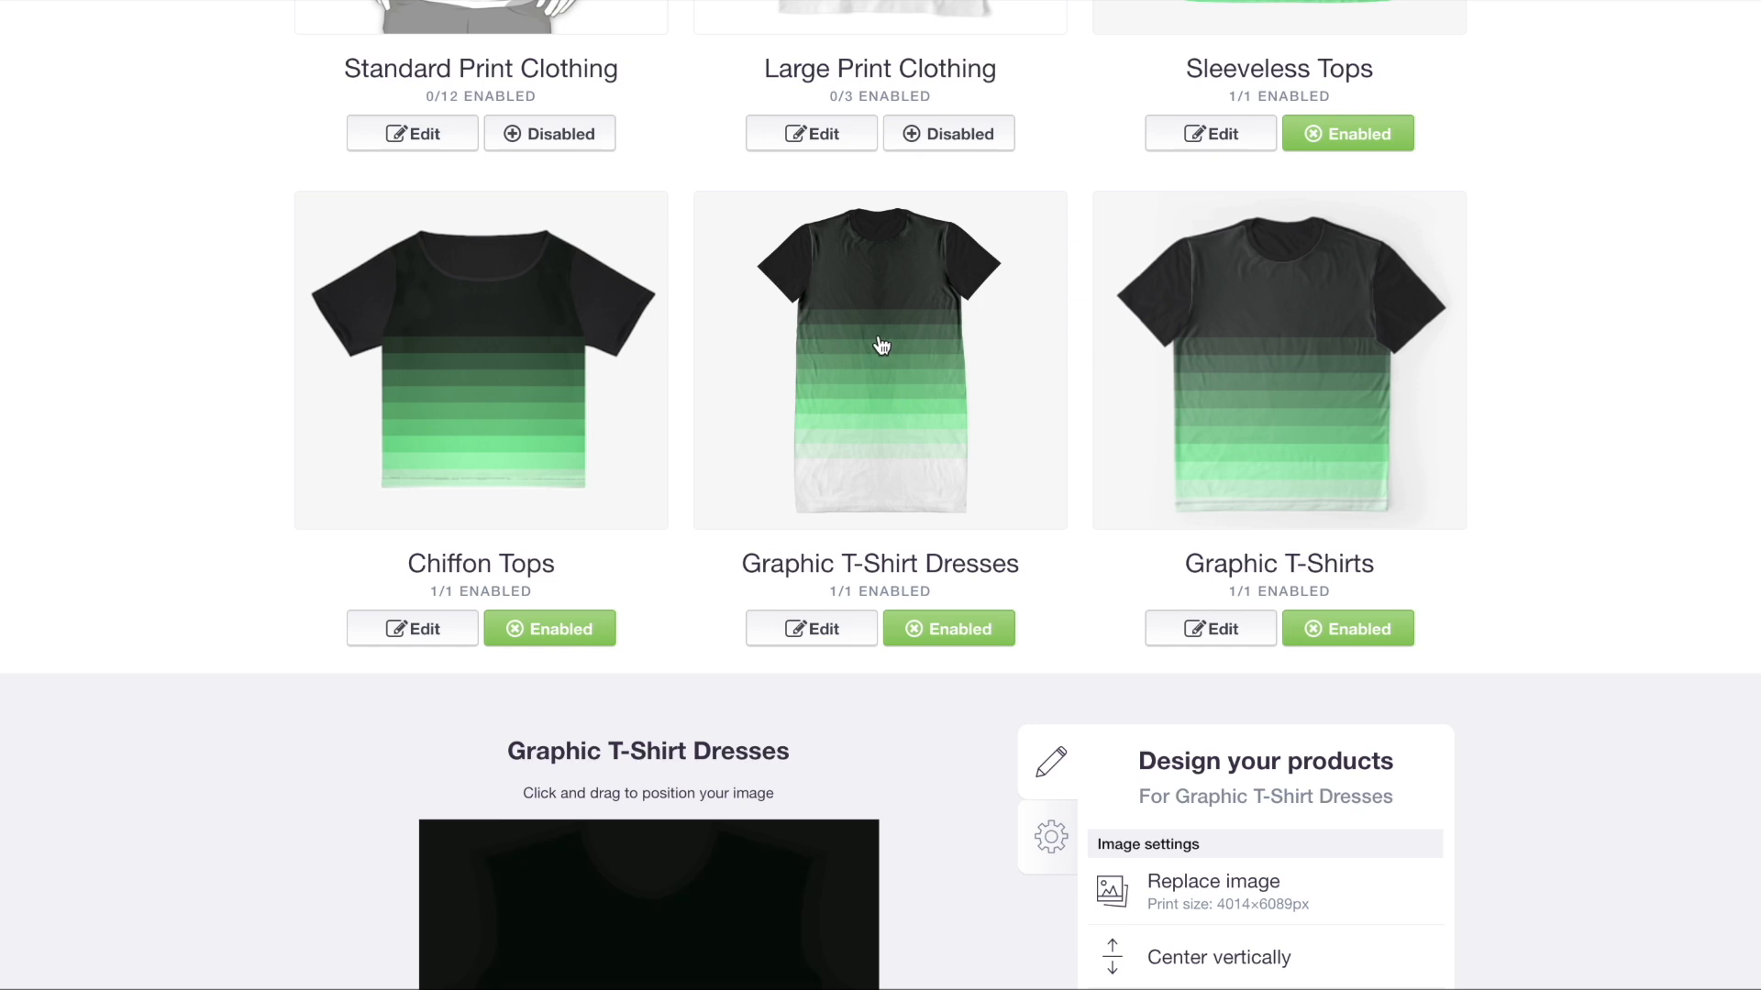
{"action": "left_click", "coordinate": [1284, 380]}
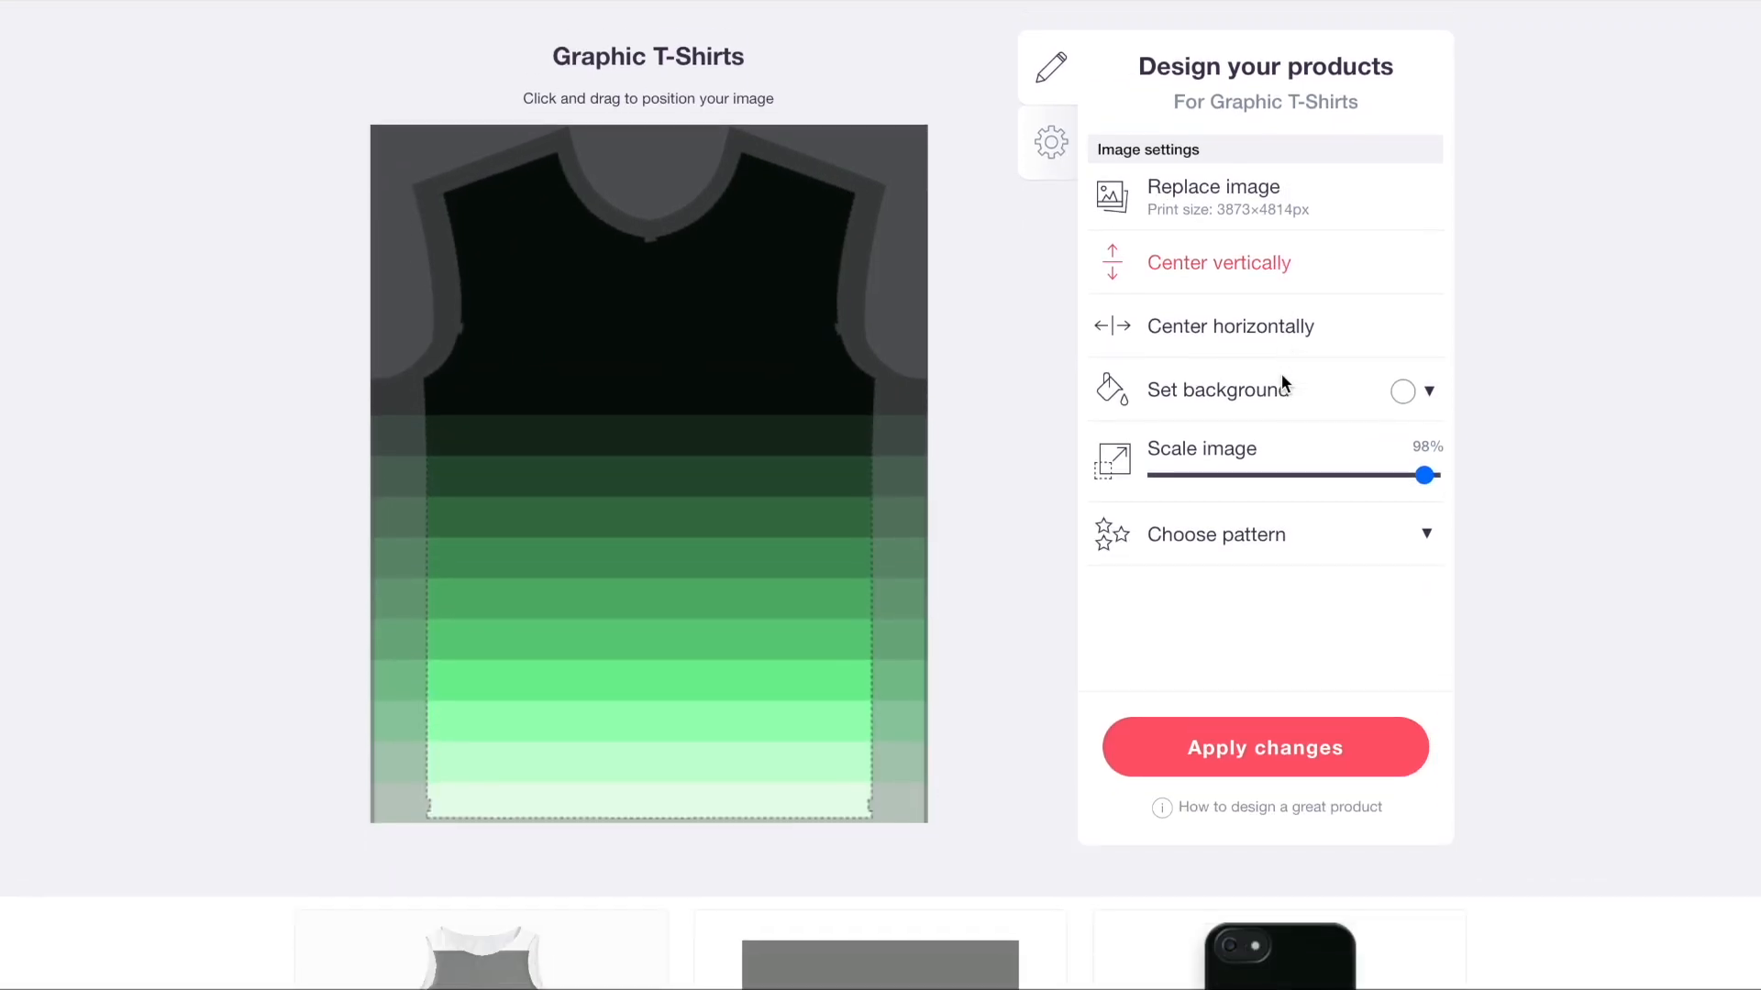
{"action": "scroll", "coordinate": [1282, 386], "scroll_direction": "up", "scroll_amount": 5}
{"action": "left_click", "coordinate": [1280, 275]}
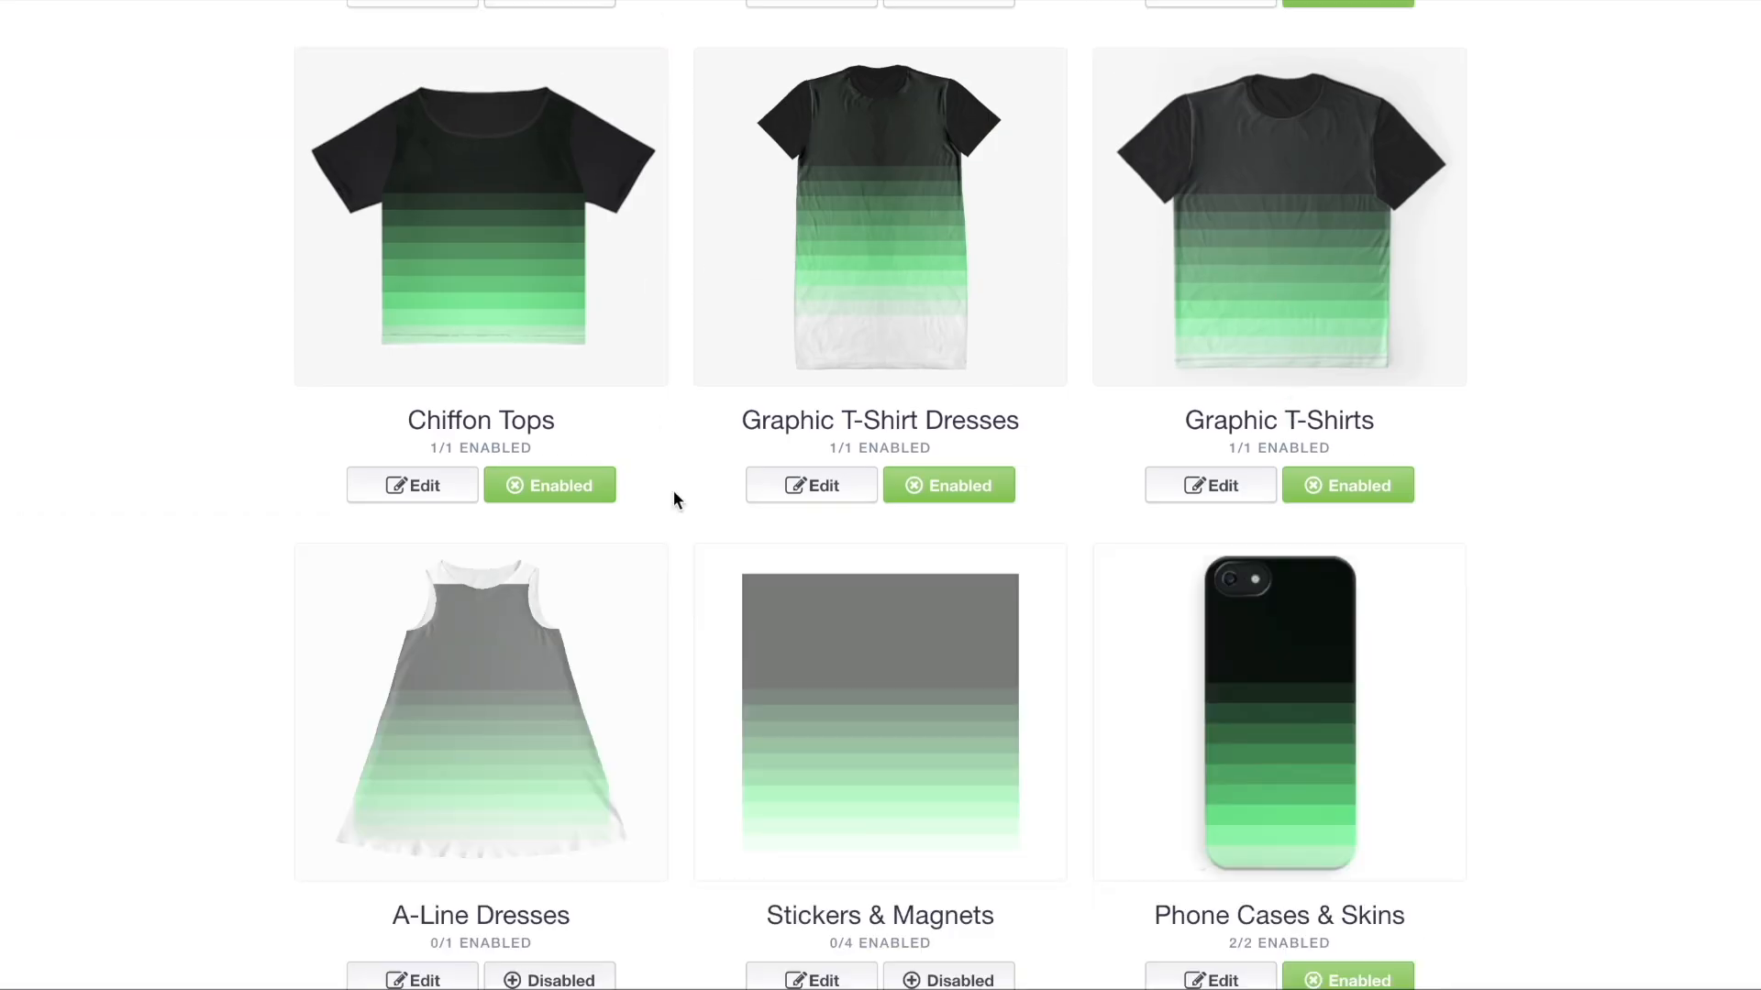
- Enable A-Line Dresses and move its image up until black covers the neckline and shoulders
{"action": "scroll", "coordinate": [673, 500], "scroll_direction": "down", "scroll_amount": 3}
{"action": "left_click", "coordinate": [564, 664]}
{"action": "left_click", "coordinate": [563, 387]}
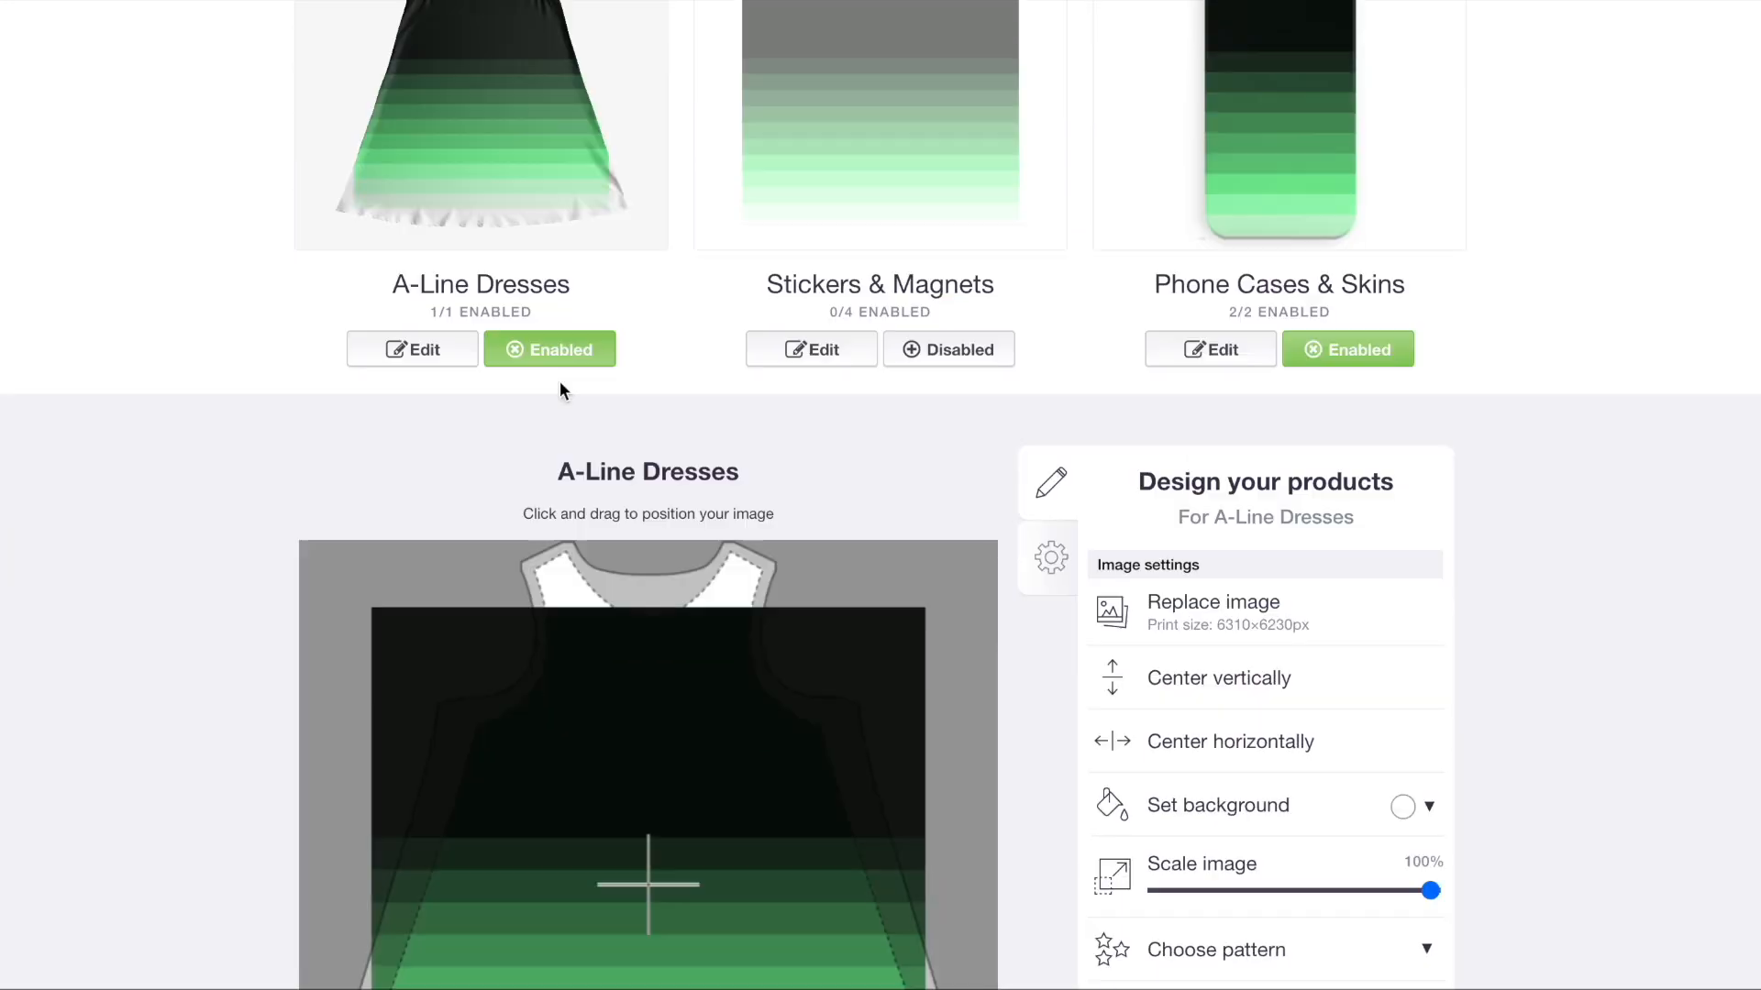
{"action": "left_click_drag", "start_coordinate": [804, 545], "coordinate": [802, 478]}
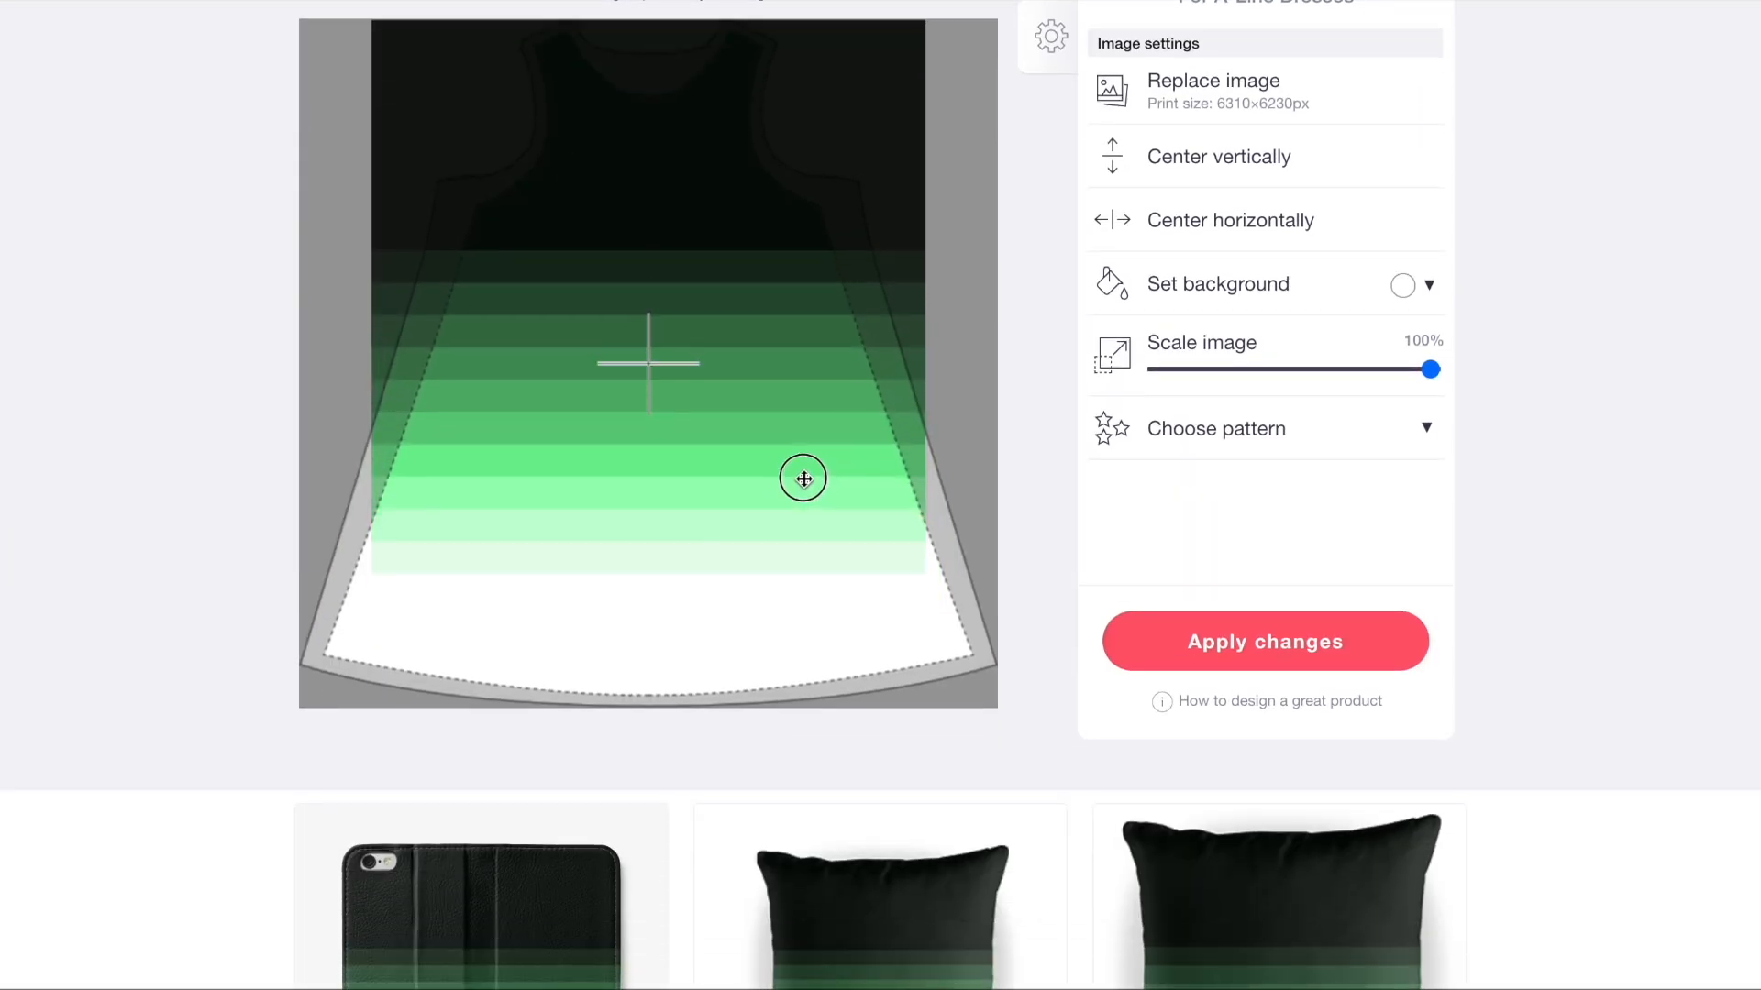
- Tile the A-Line Dresses image in a regular grid and shift it so green stripes cross the bodice above a black skirt
{"action": "left_click", "coordinate": [1346, 433]}
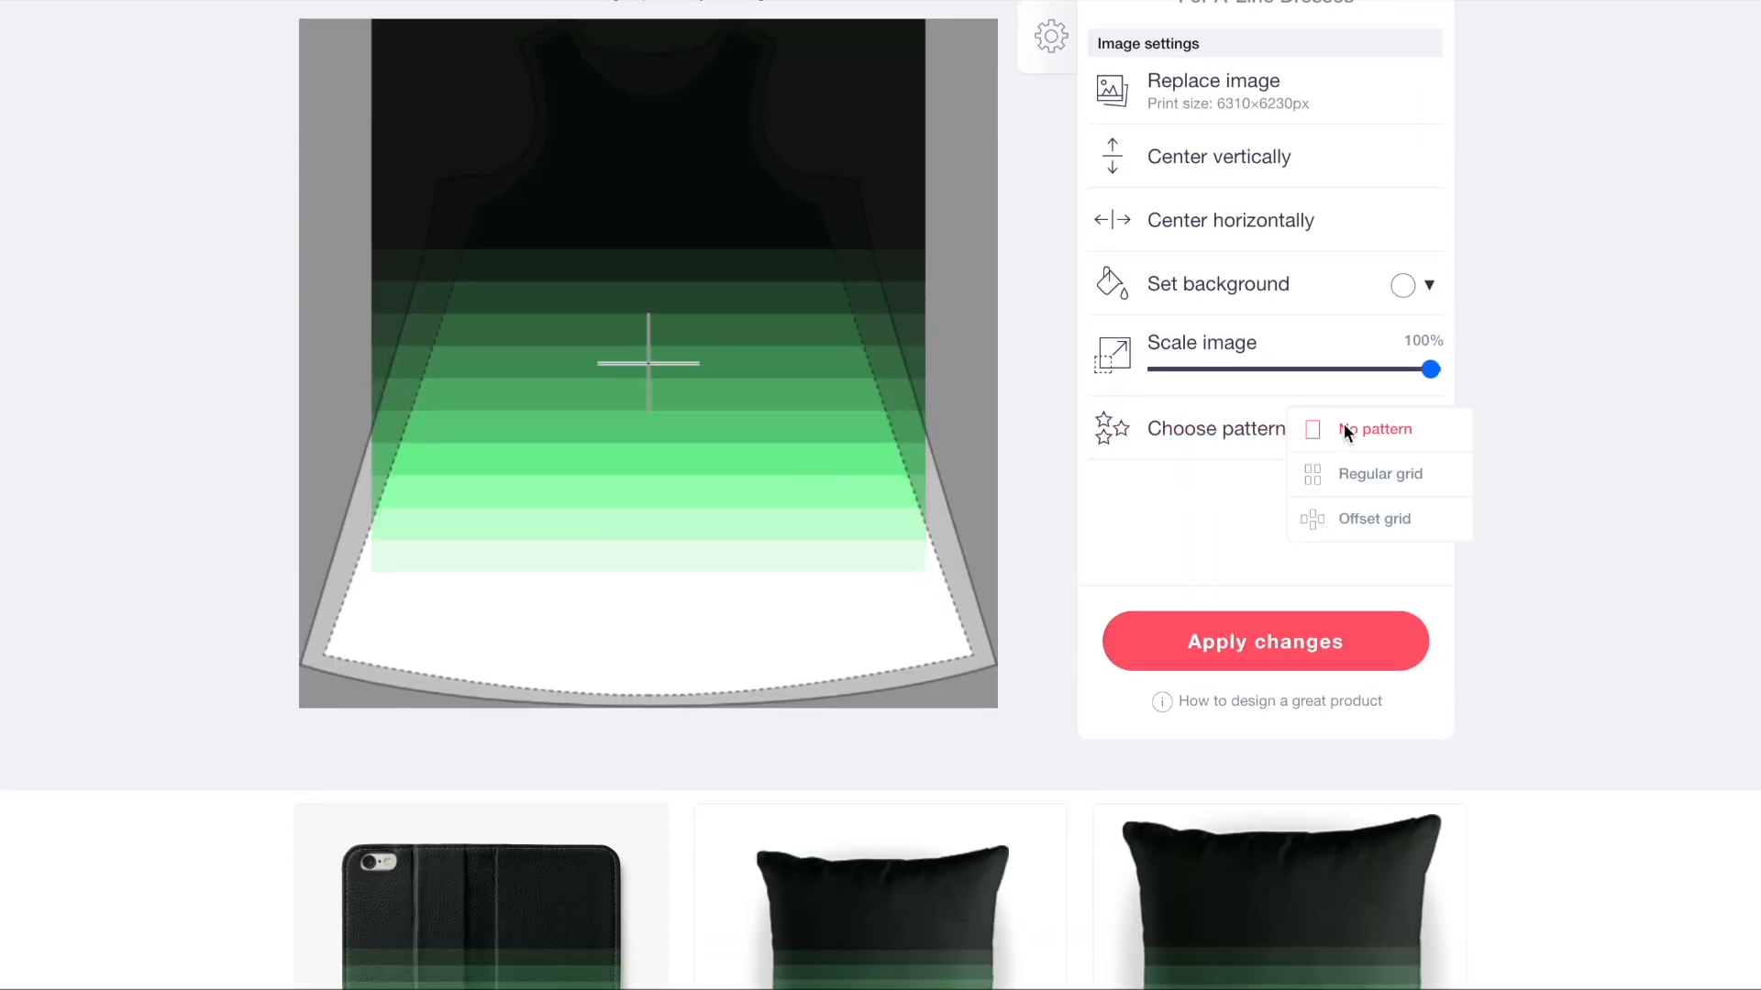
{"action": "left_click", "coordinate": [1355, 477]}
{"action": "scroll", "coordinate": [872, 437], "scroll_direction": "up", "scroll_amount": 7}
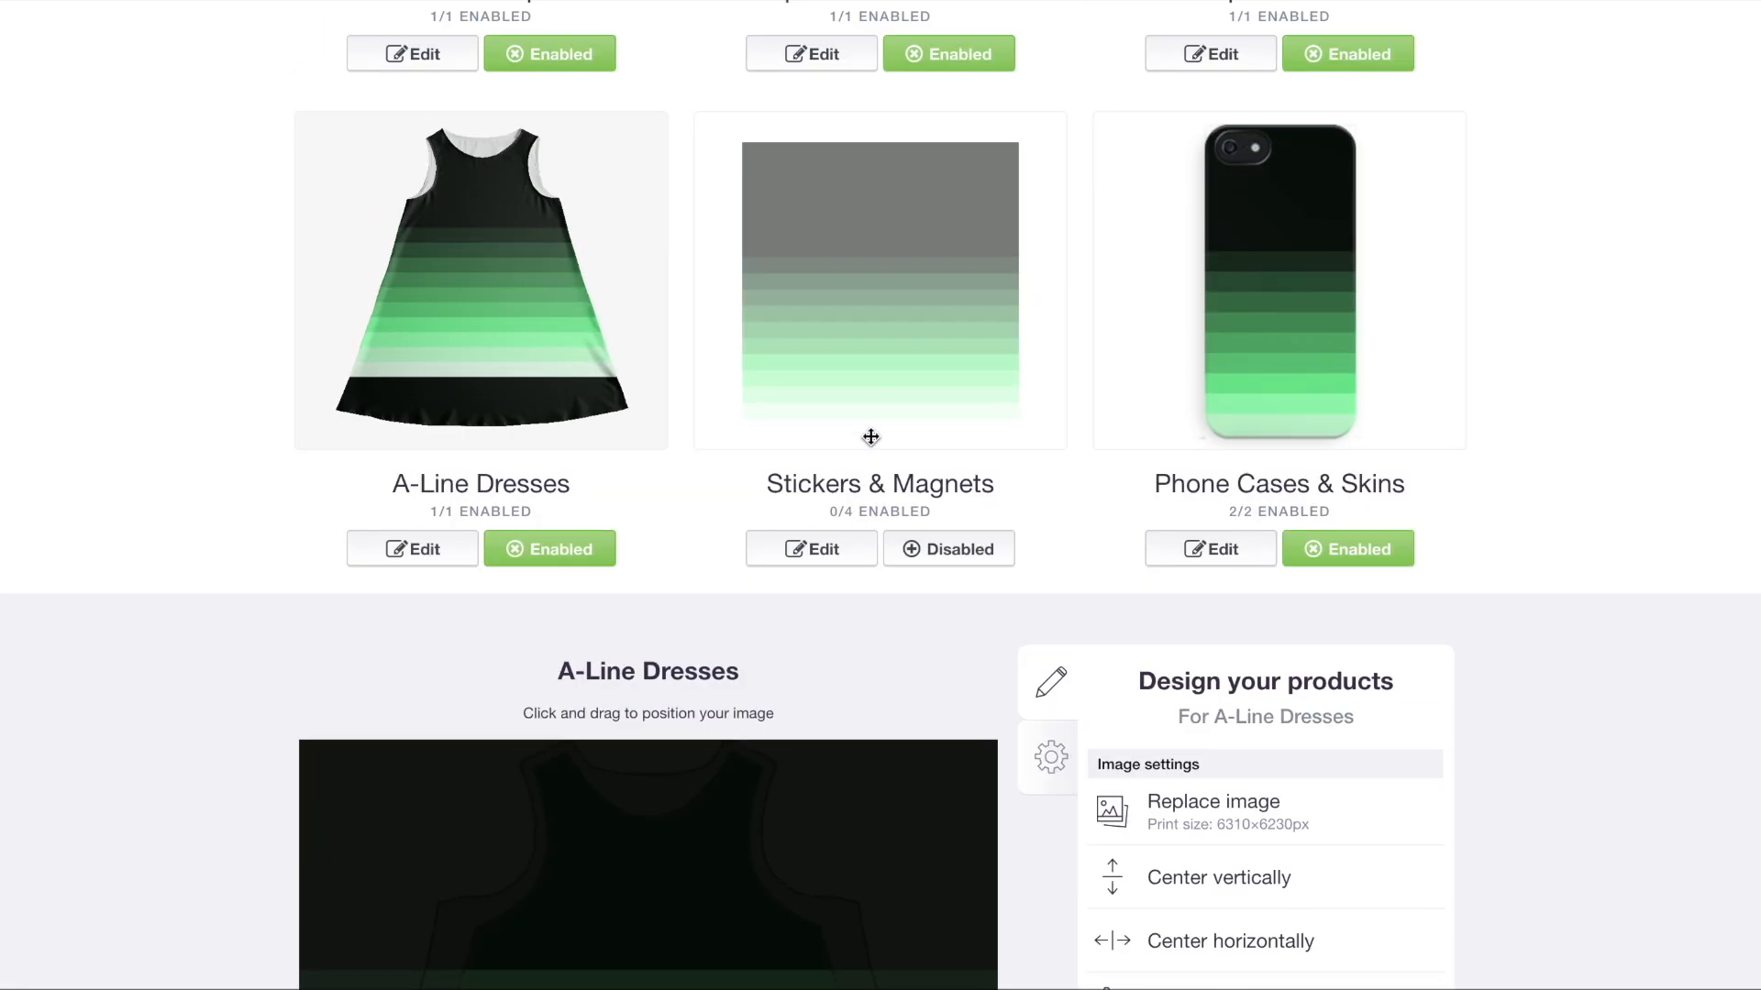
{"action": "scroll", "coordinate": [596, 342], "scroll_direction": "down", "scroll_amount": 7}
{"action": "left_click_drag", "start_coordinate": [660, 543], "coordinate": [660, 431]}
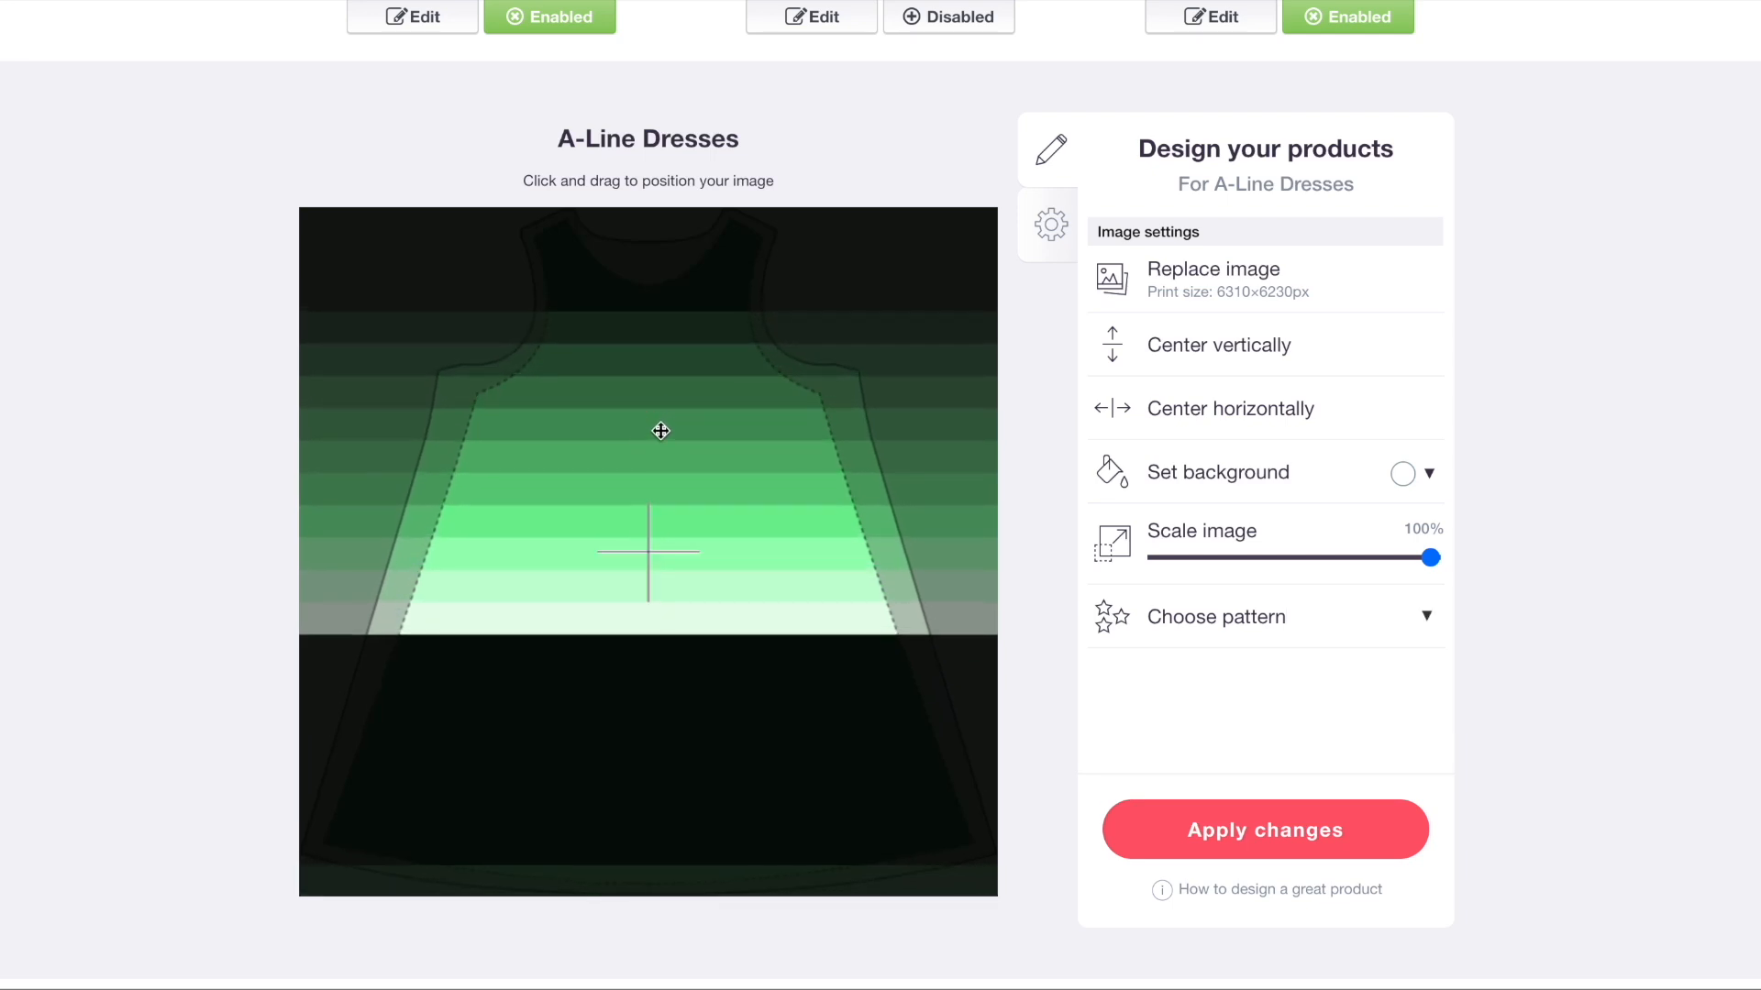
- Enable all the Stickers & Magnets products
{"action": "scroll", "coordinate": [660, 431], "scroll_direction": "up", "scroll_amount": 7}
{"action": "left_click", "coordinate": [1061, 441]}
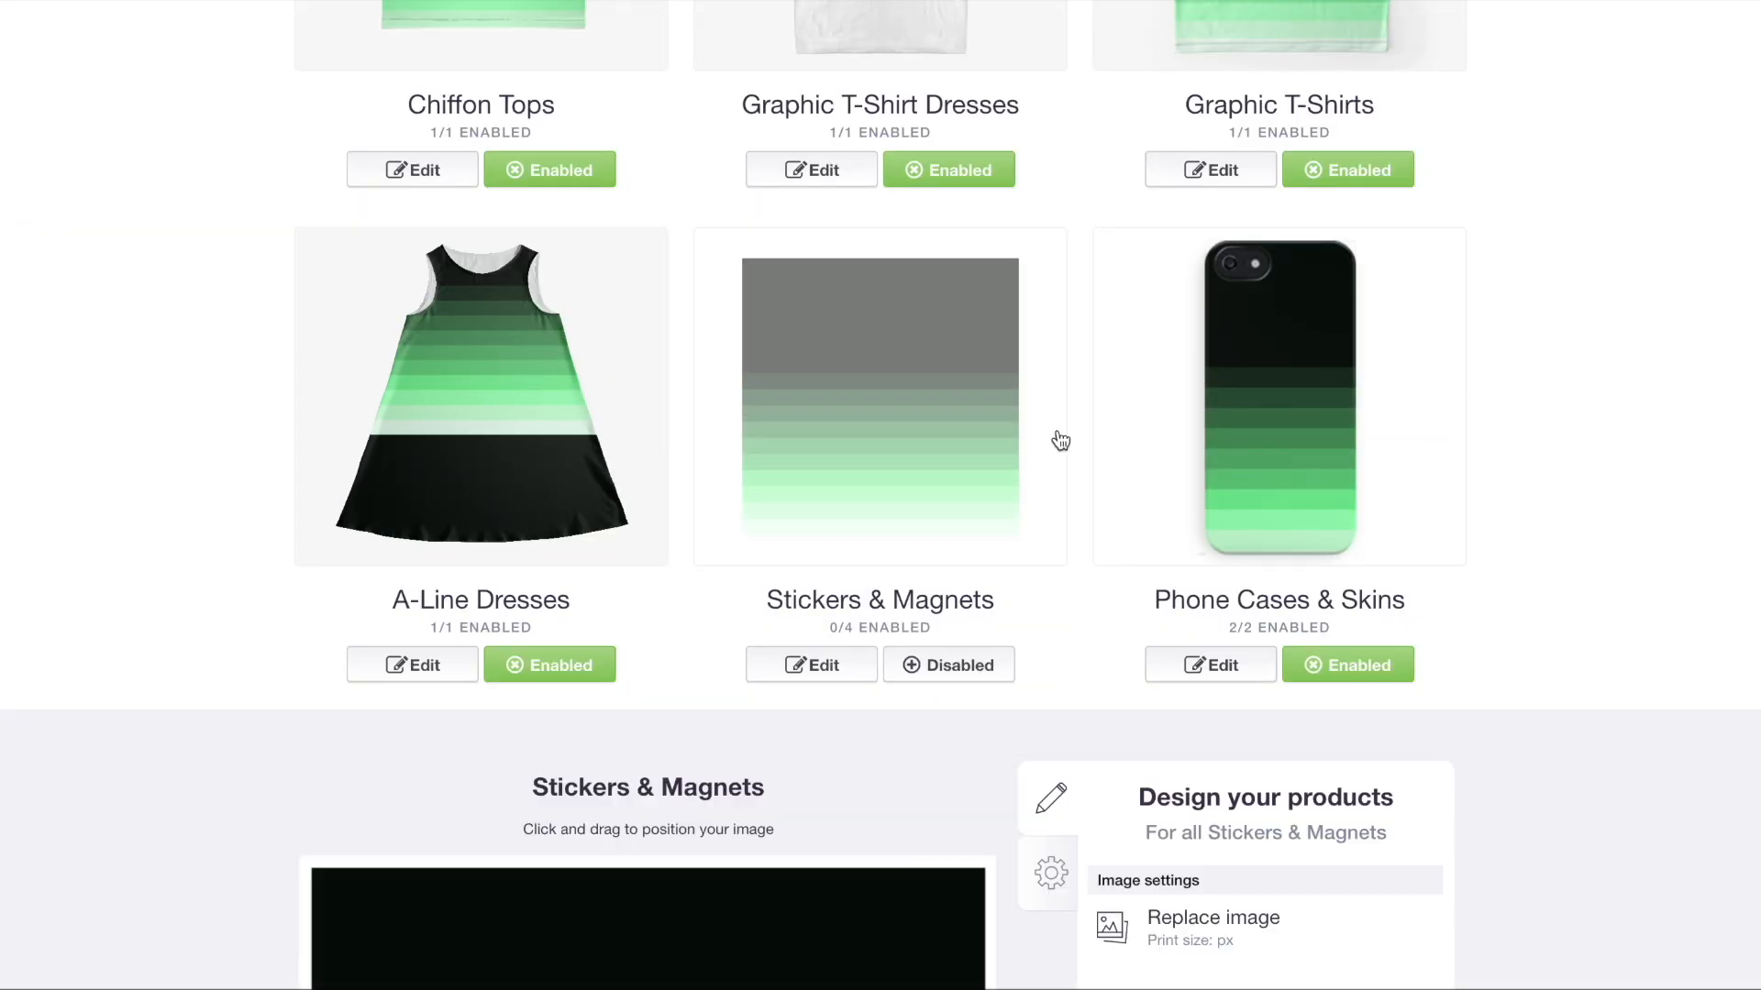
{"action": "left_click", "coordinate": [912, 397]}
{"action": "left_click", "coordinate": [981, 665]}
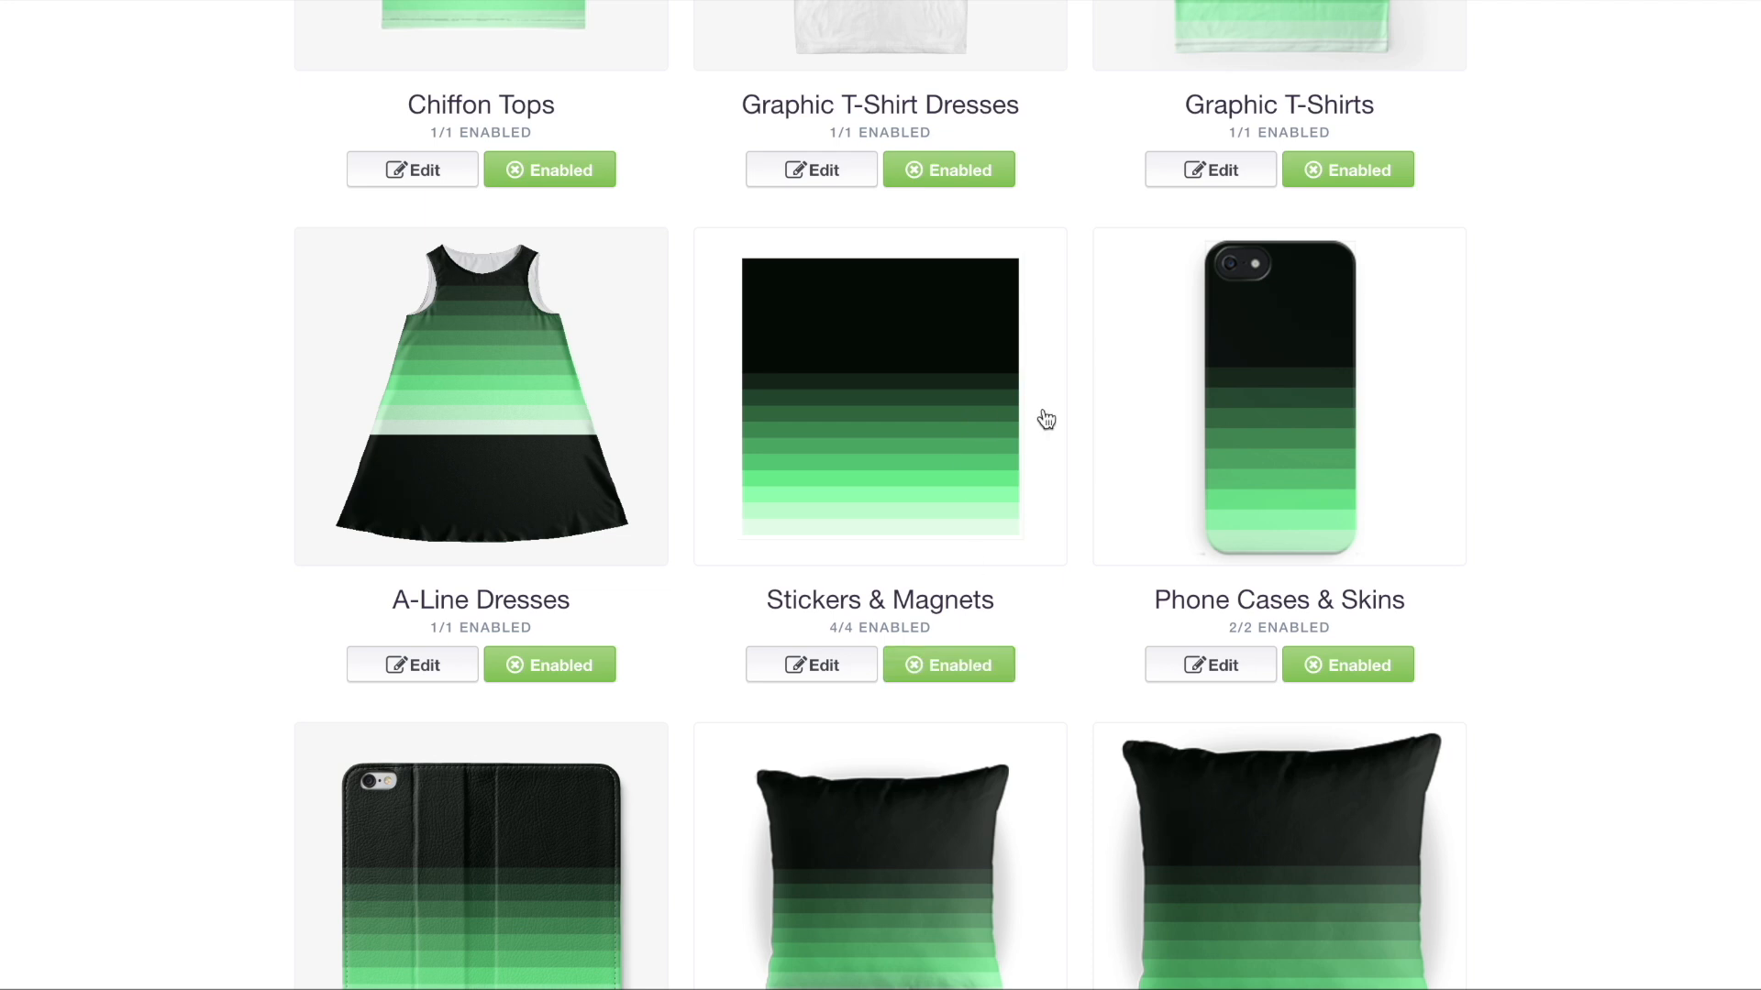
- Move the Pouches, Laptop Skins & Sleeves image up so the lighter green stripes show along the lower edge
{"action": "left_click", "coordinate": [1266, 448]}
{"action": "scroll", "coordinate": [604, 474], "scroll_direction": "down", "scroll_amount": 5}
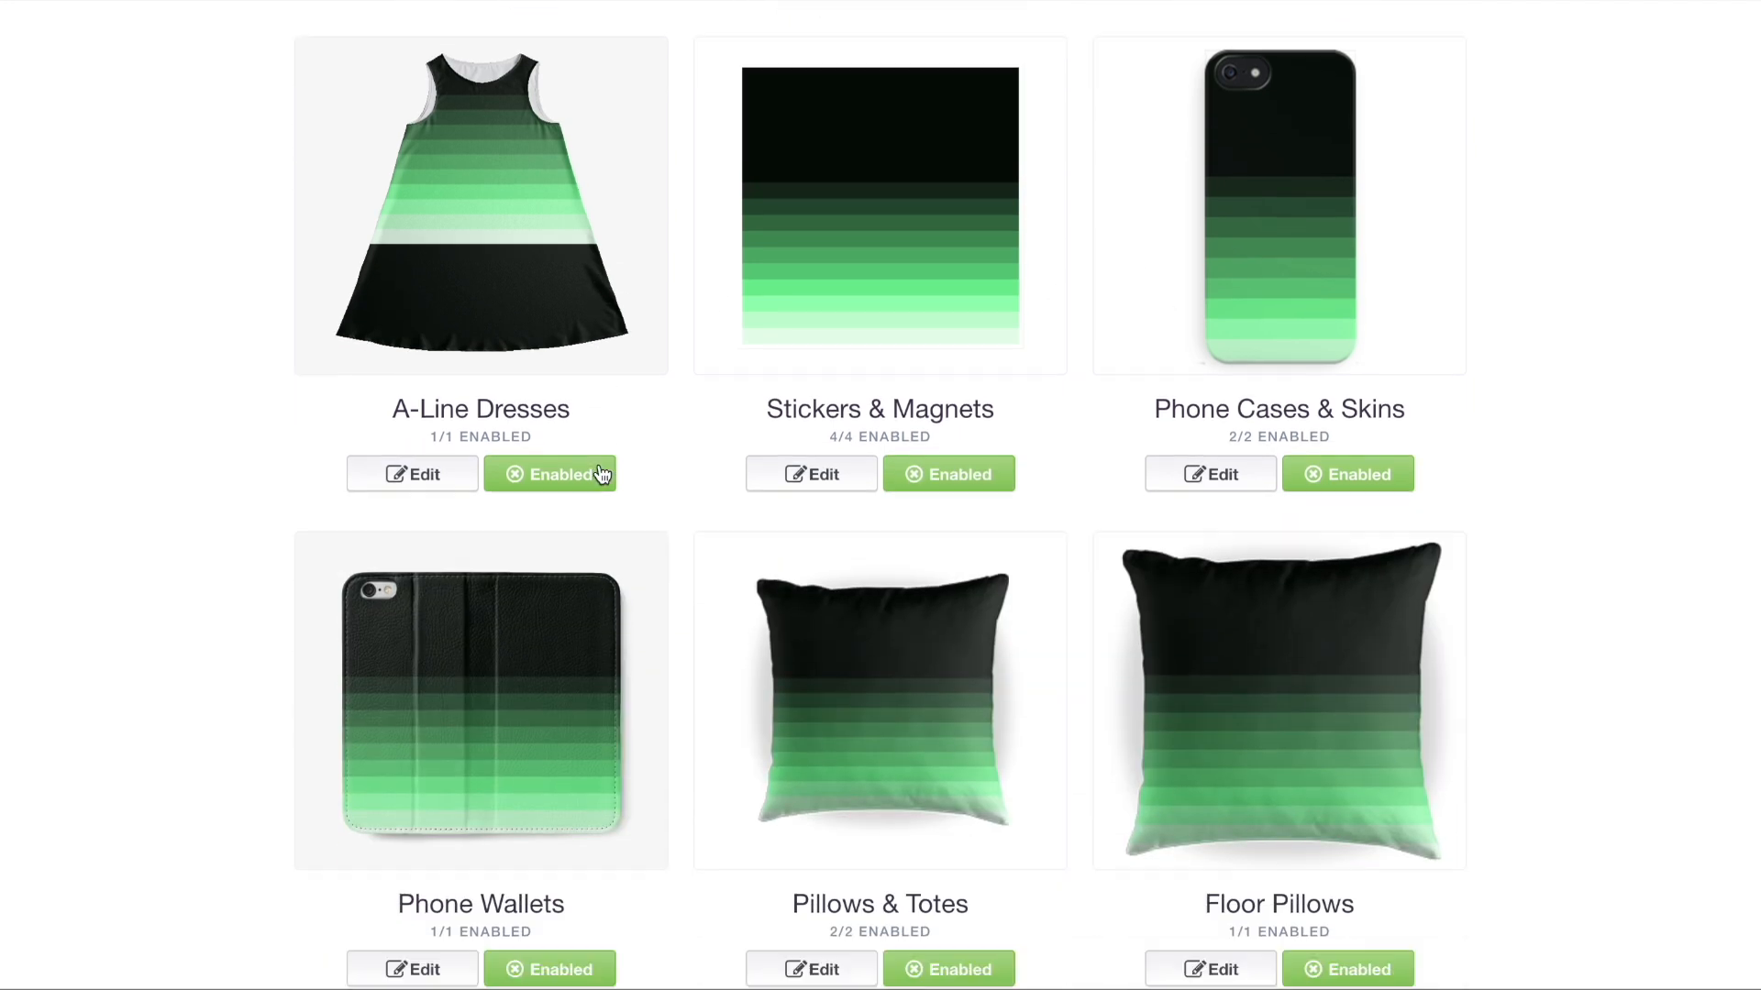
{"action": "scroll", "coordinate": [1036, 562], "scroll_direction": "down", "scroll_amount": 3}
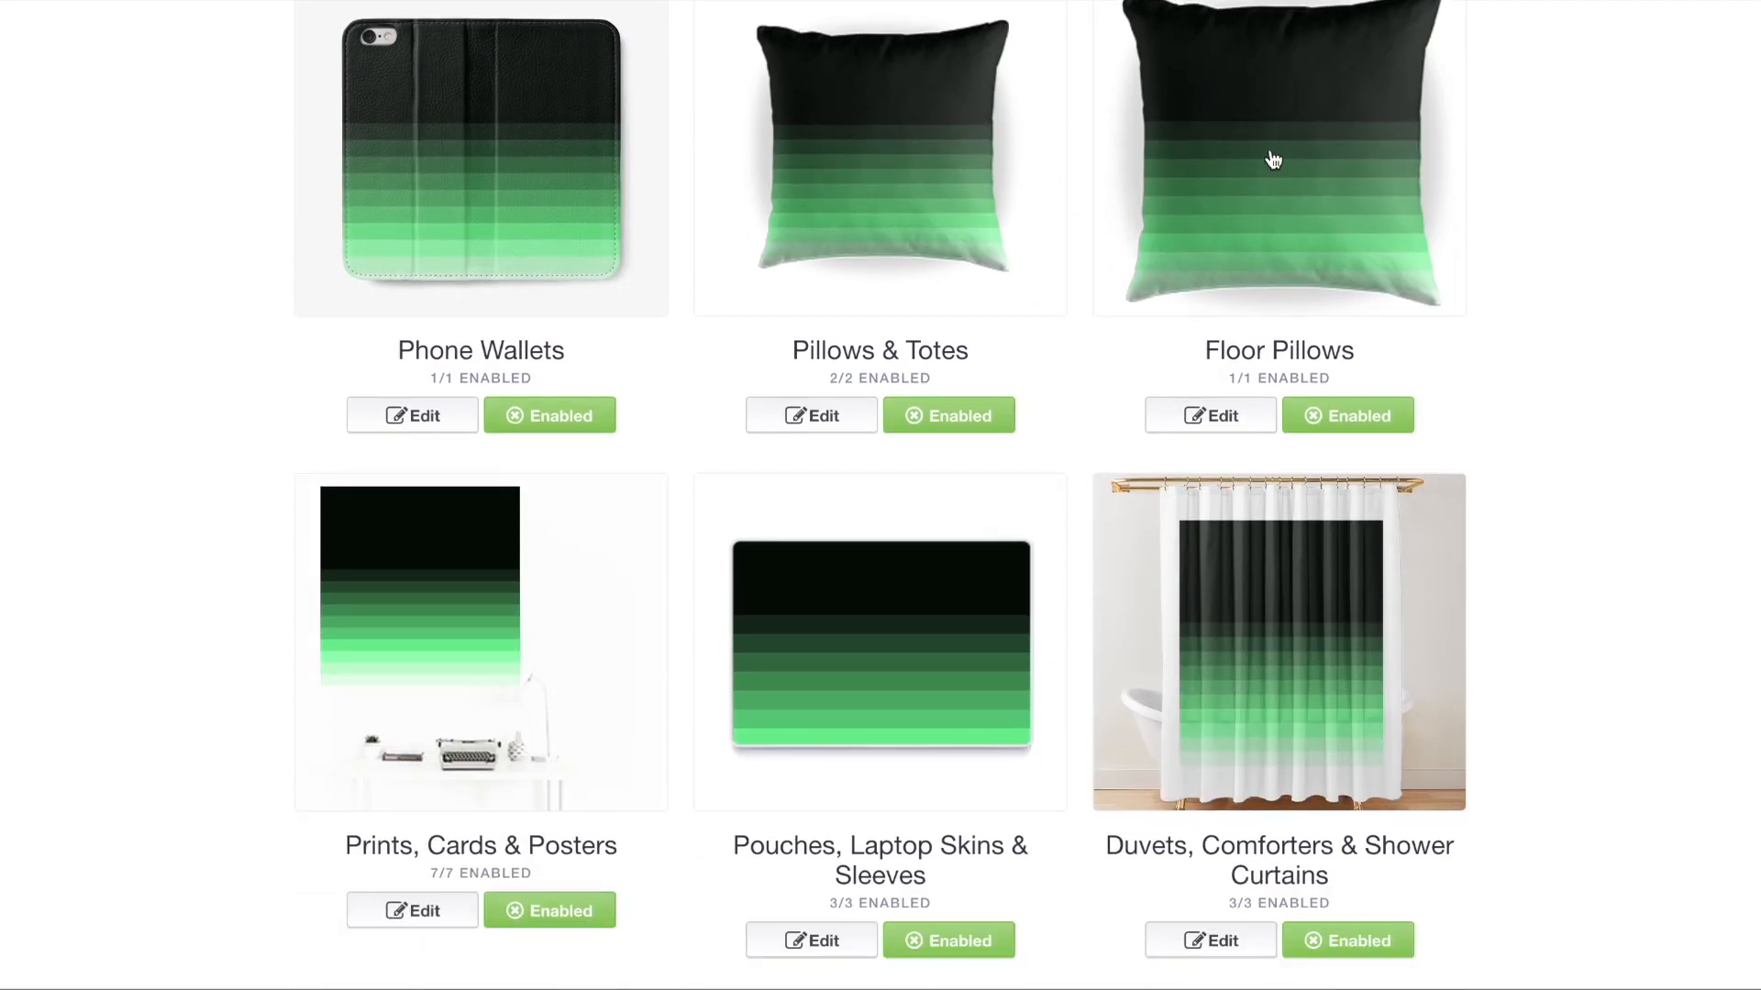
{"action": "scroll", "coordinate": [873, 457], "scroll_direction": "down", "scroll_amount": 4}
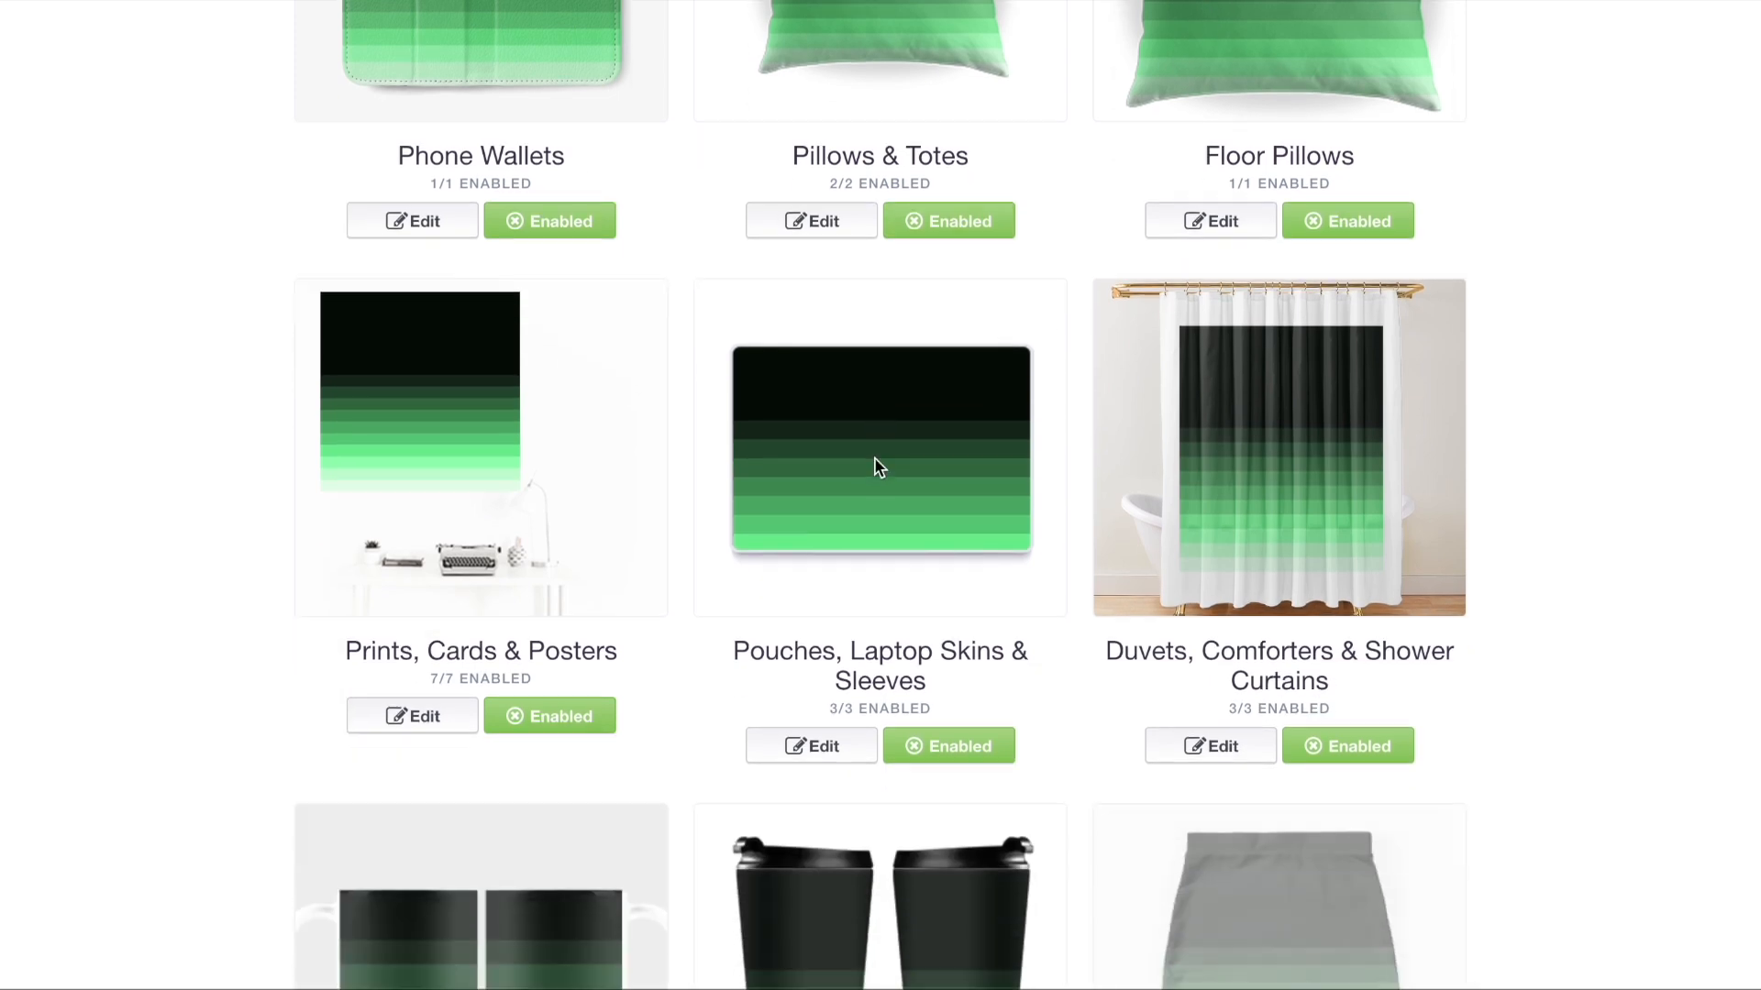
{"action": "left_click", "coordinate": [871, 317]}
{"action": "scroll", "coordinate": [799, 814], "scroll_direction": "down", "scroll_amount": 5}
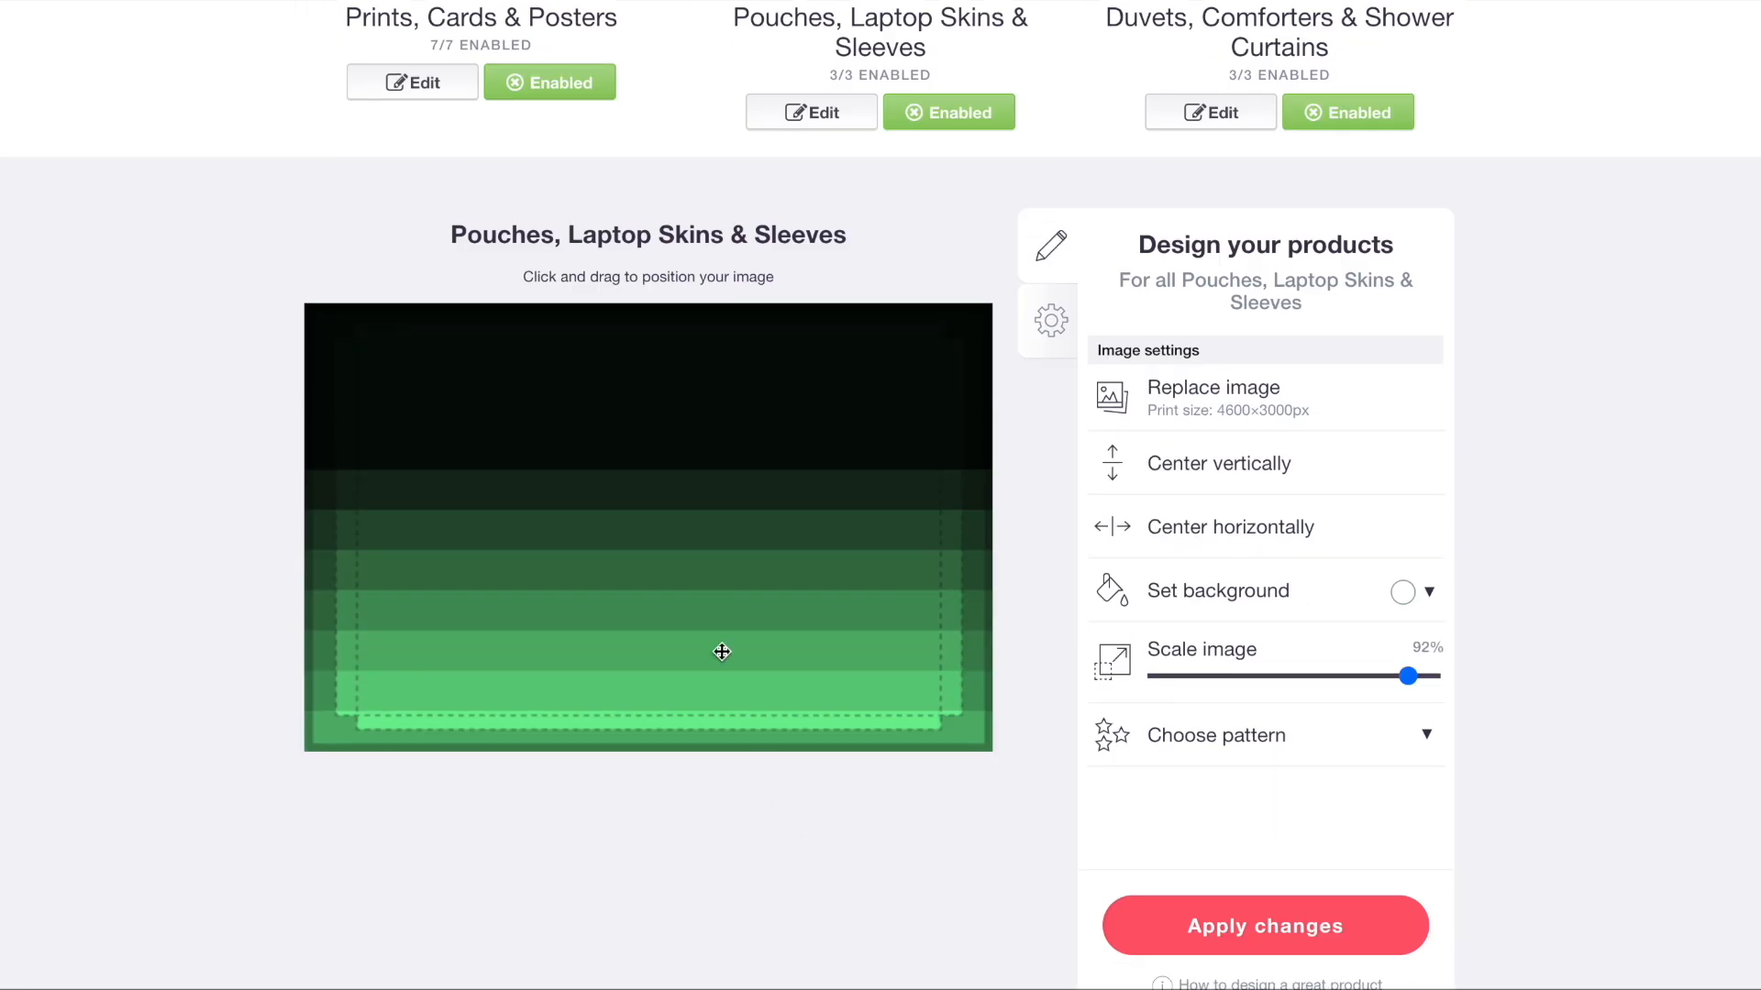
{"action": "left_click_drag", "start_coordinate": [719, 602], "coordinate": [716, 548]}
{"action": "scroll", "coordinate": [786, 472], "scroll_direction": "up", "scroll_amount": 5}
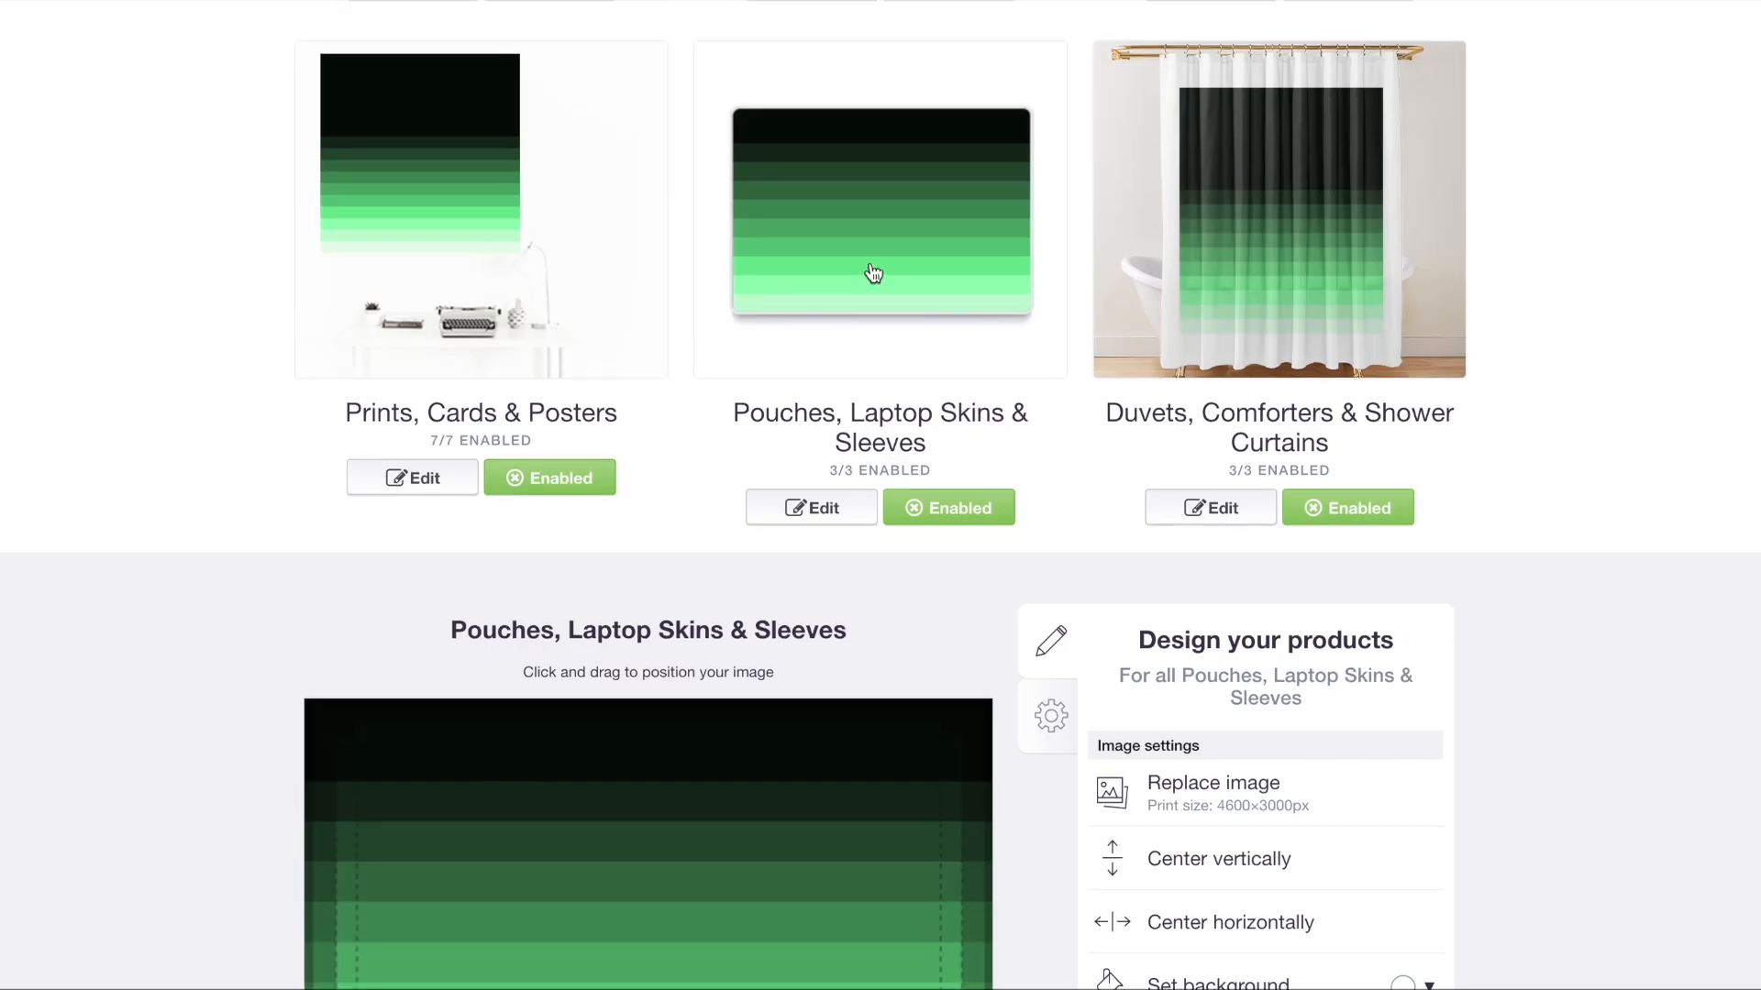
- Open the Duvets, Comforters & Shower Curtains image settings and try an offset grid pattern with the image shifted
{"action": "left_click", "coordinate": [1356, 271]}
{"action": "scroll", "coordinate": [1354, 272], "scroll_direction": "down", "scroll_amount": 7}
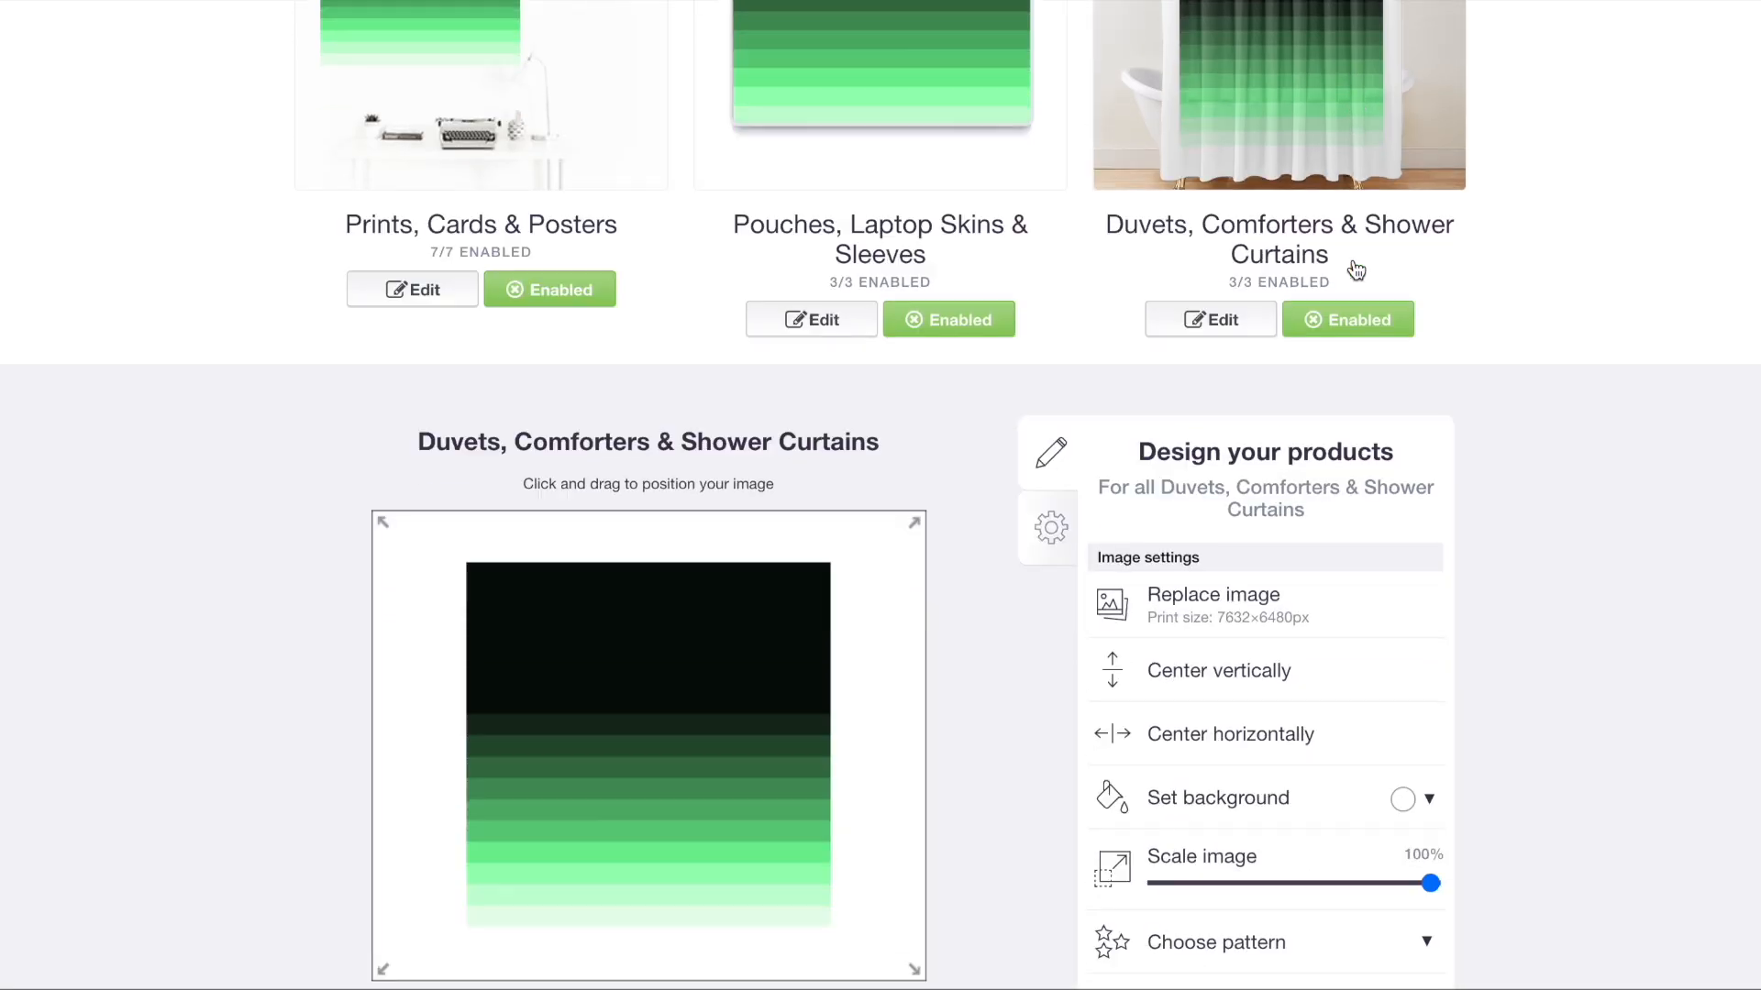
{"action": "left_click", "coordinate": [1269, 508]}
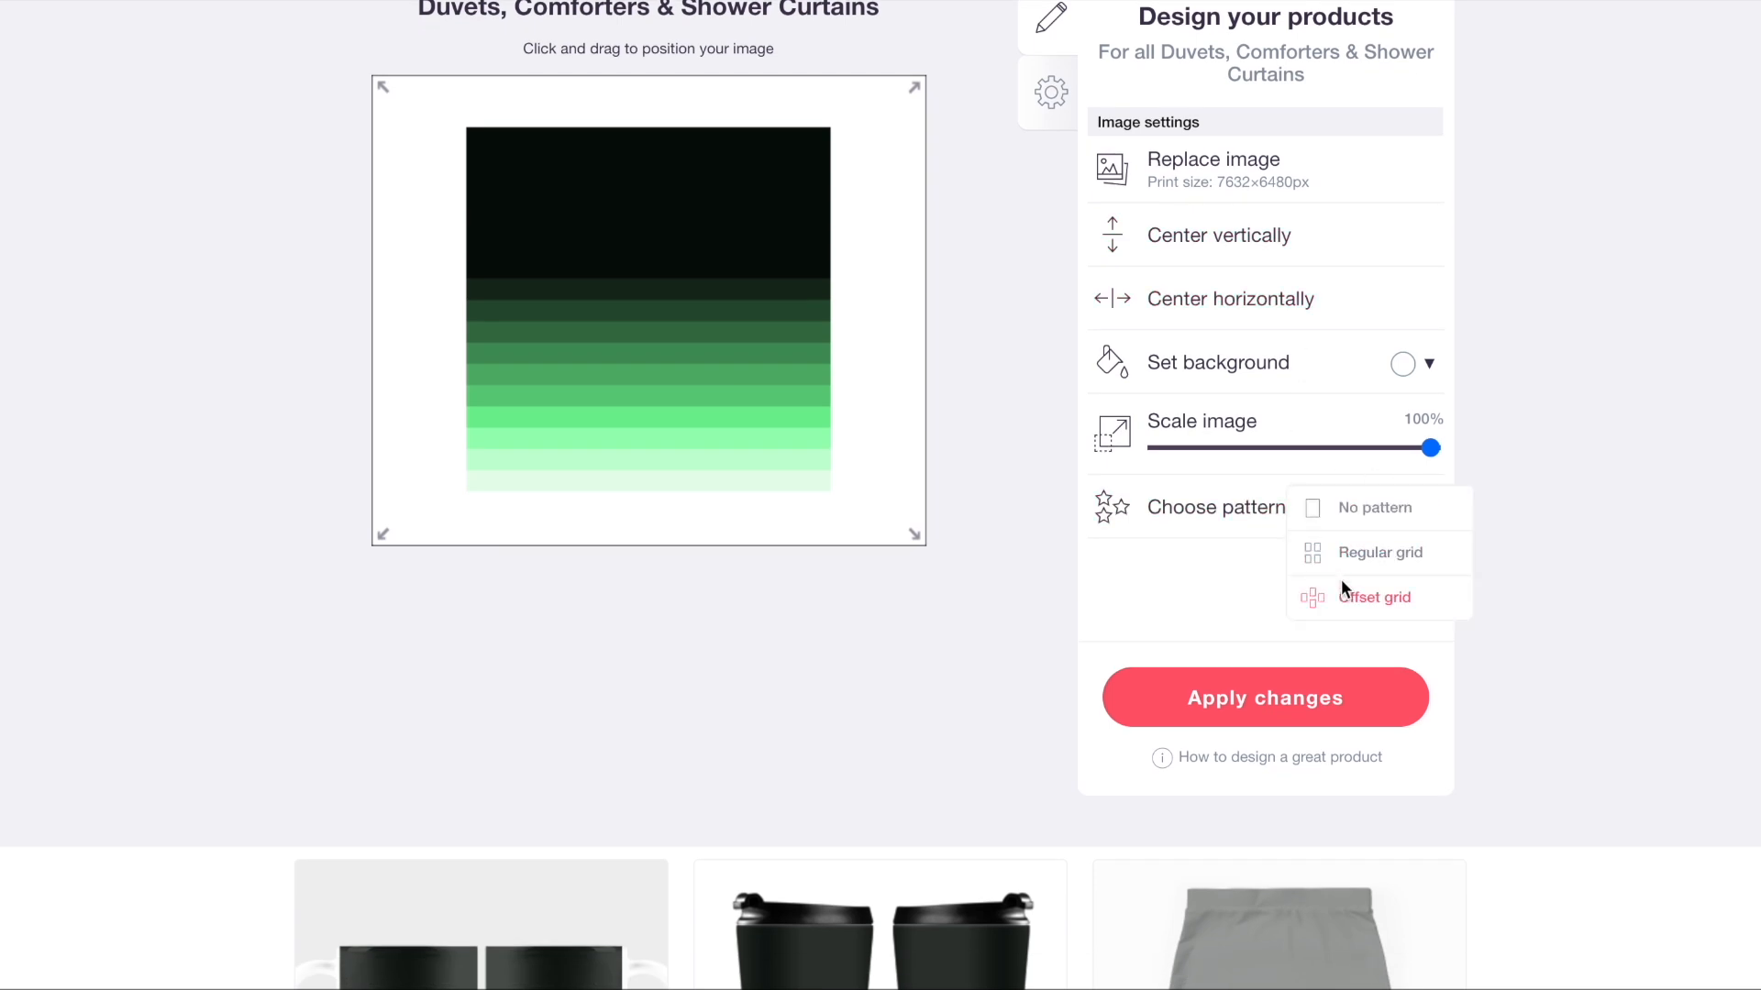
{"action": "left_click", "coordinate": [1341, 579]}
{"action": "left_click_drag", "start_coordinate": [865, 401], "coordinate": [777, 308]}
- Tile the Duvets, Comforters & Shower Curtains image in a regular grid and move it up so black borders the stripes above and below
{"action": "left_click", "coordinate": [1262, 503]}
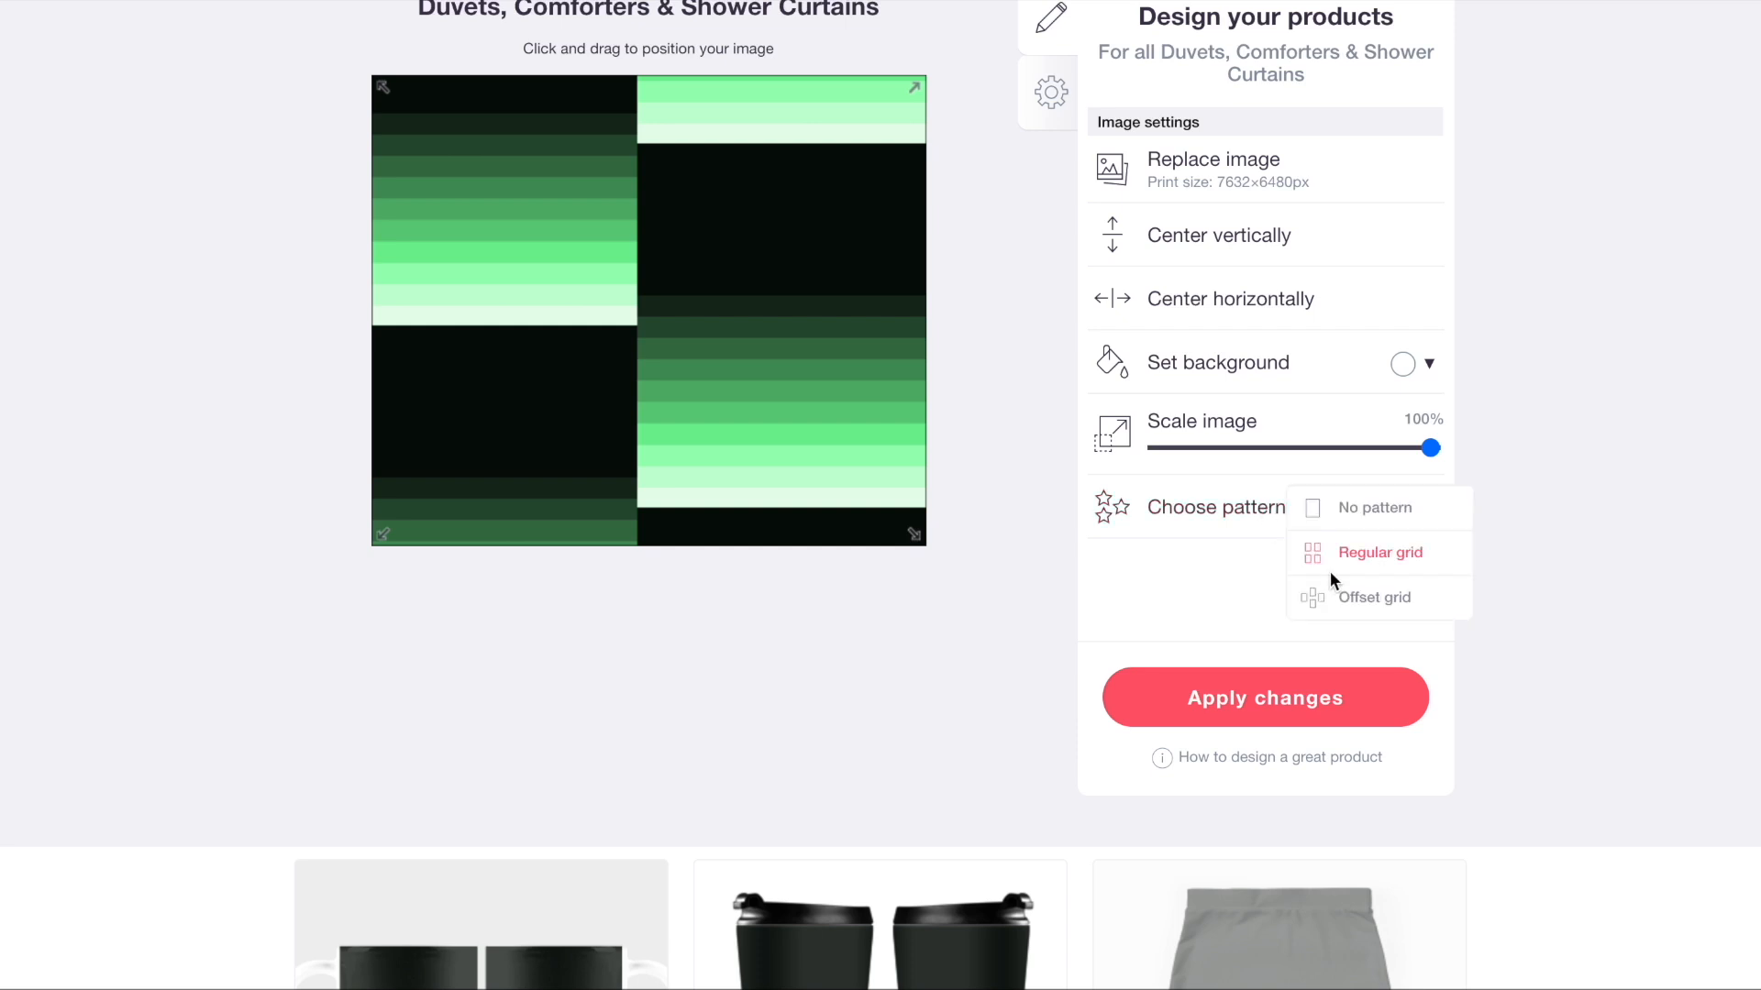
{"action": "left_click", "coordinate": [1334, 561]}
{"action": "left_click_drag", "start_coordinate": [689, 499], "coordinate": [688, 466]}
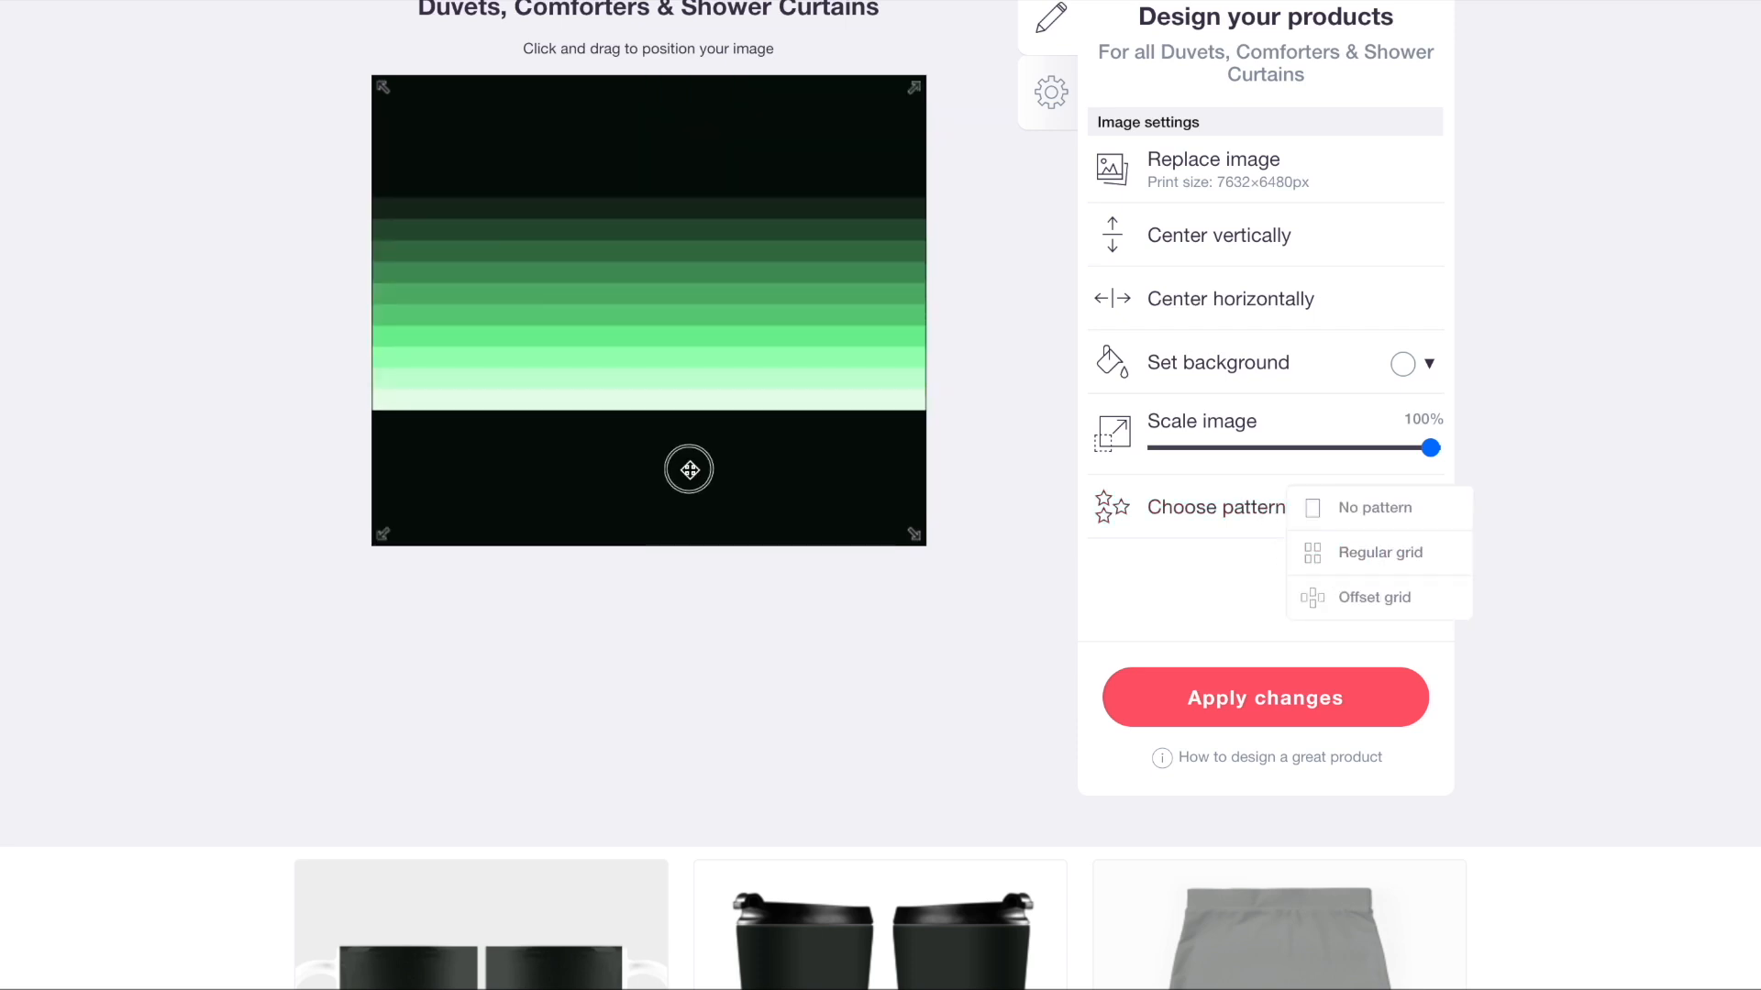
{"action": "scroll", "coordinate": [994, 470], "scroll_direction": "up", "scroll_amount": 5}
{"action": "left_click", "coordinate": [1250, 222]}
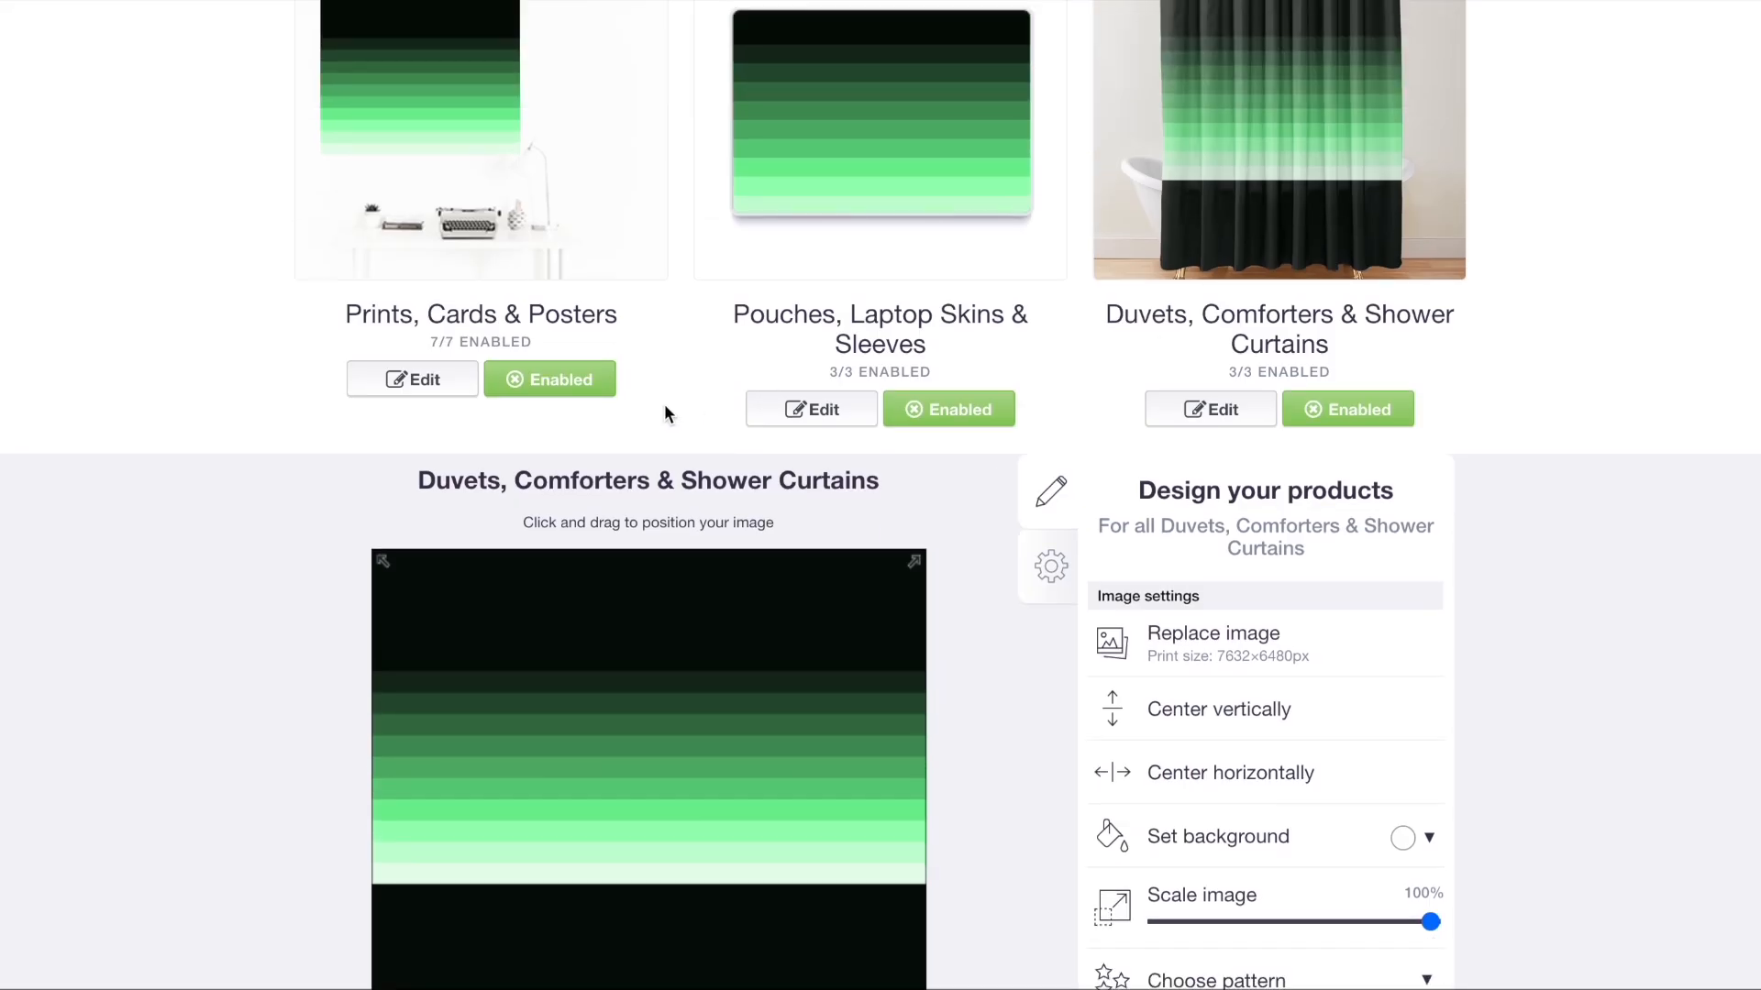
- Move the Mugs image up so the green stripes fill the print area, and center it horizontally
{"action": "scroll", "coordinate": [547, 435], "scroll_direction": "down", "scroll_amount": 2}
{"action": "left_click", "coordinate": [546, 435]}
{"action": "left_click_drag", "start_coordinate": [841, 635], "coordinate": [840, 498]}
{"action": "left_click", "coordinate": [1337, 592]}
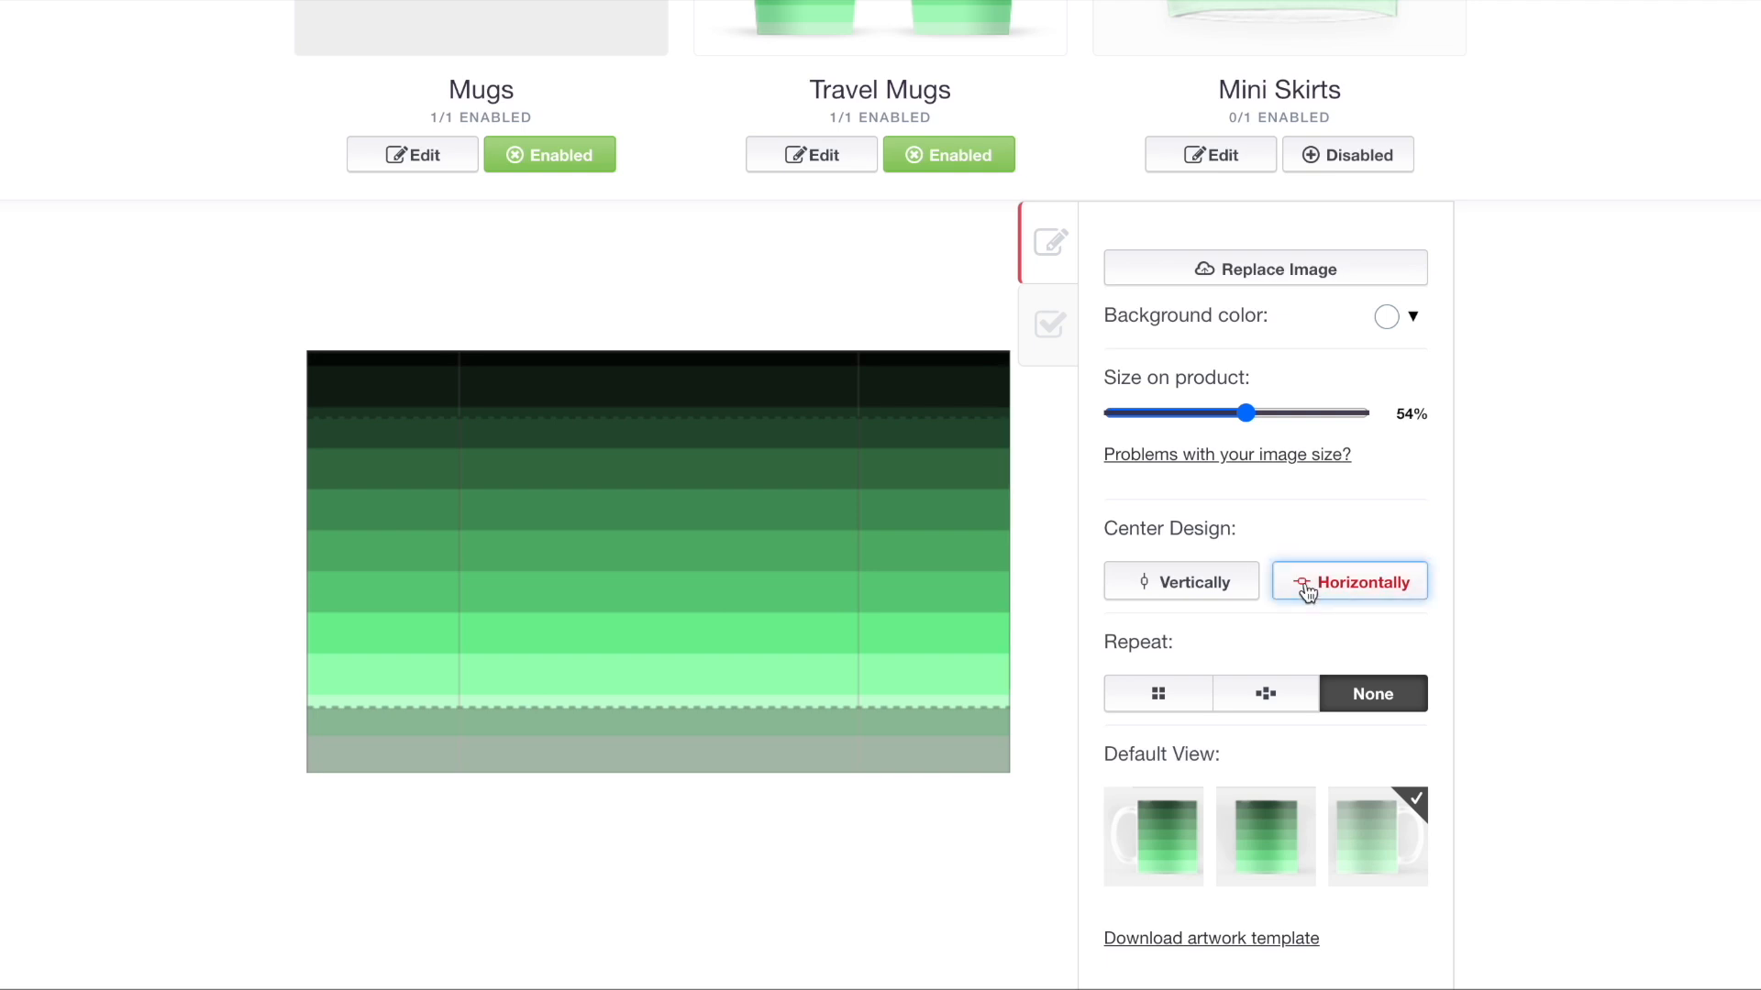
{"action": "scroll", "coordinate": [751, 432], "scroll_direction": "up", "scroll_amount": 6}
{"action": "left_click", "coordinate": [901, 497]}
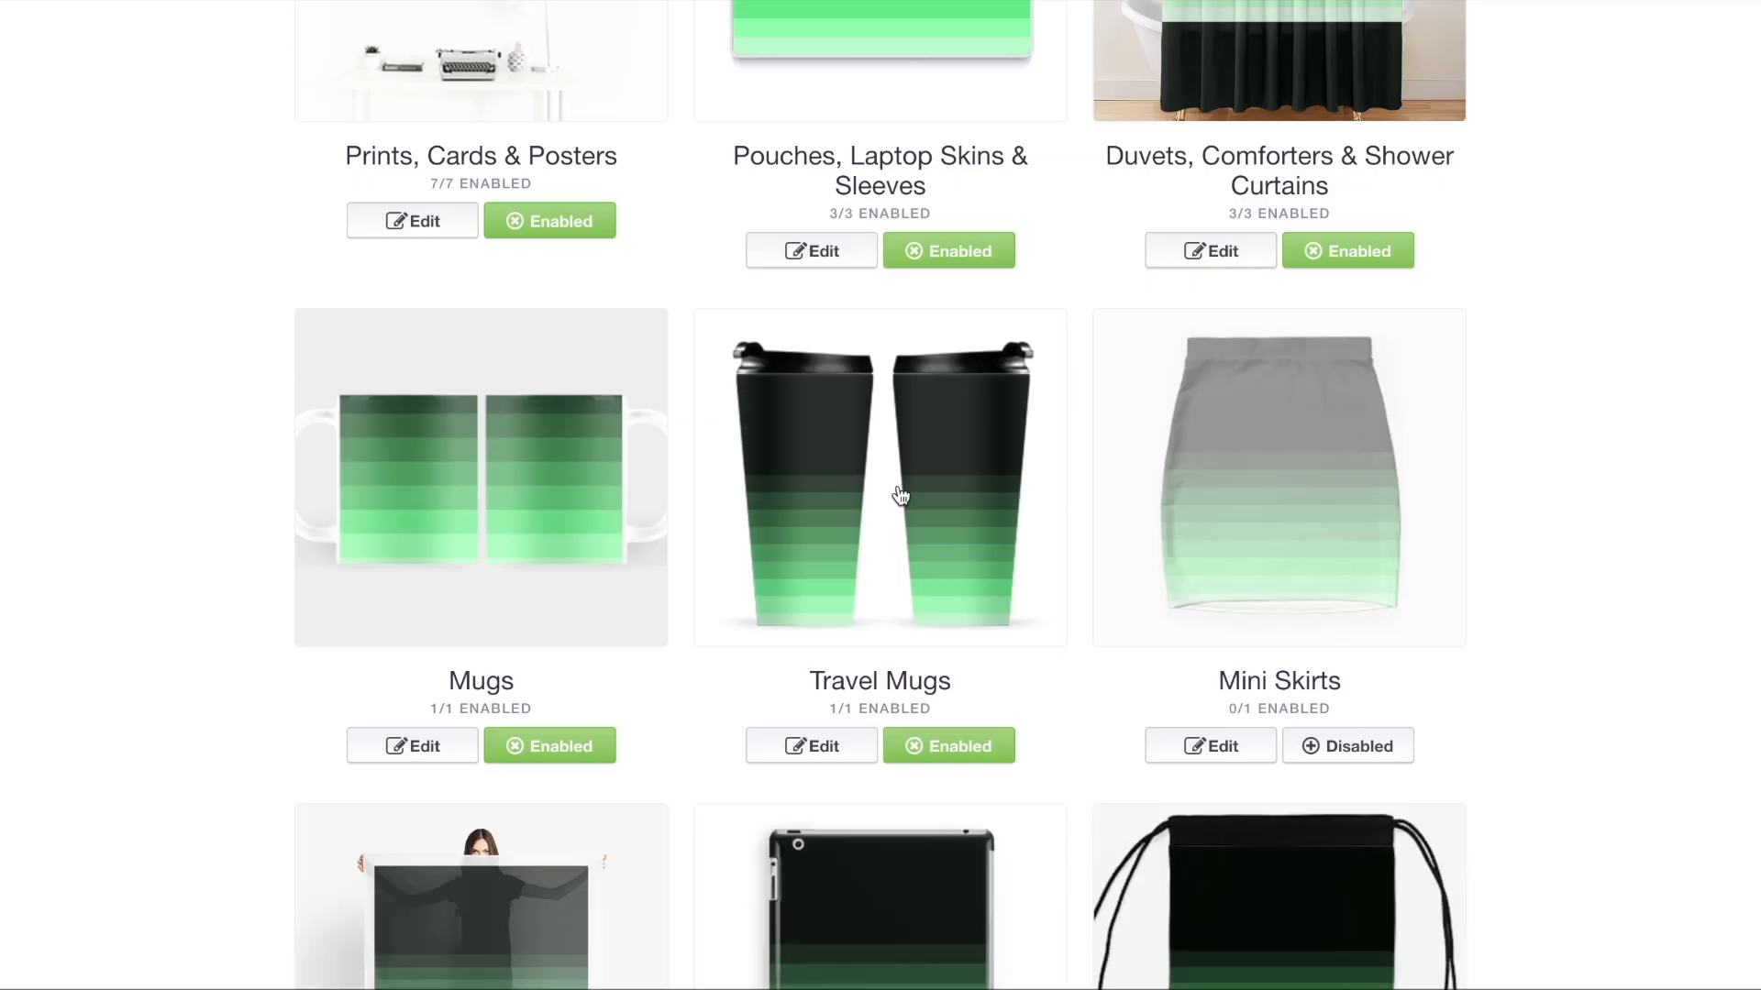
- Enable Mini Skirts and adjust its image so black covers the waist and the green stripes reach the hem
{"action": "left_click", "coordinate": [1341, 758]}
{"action": "left_click", "coordinate": [1299, 518]}
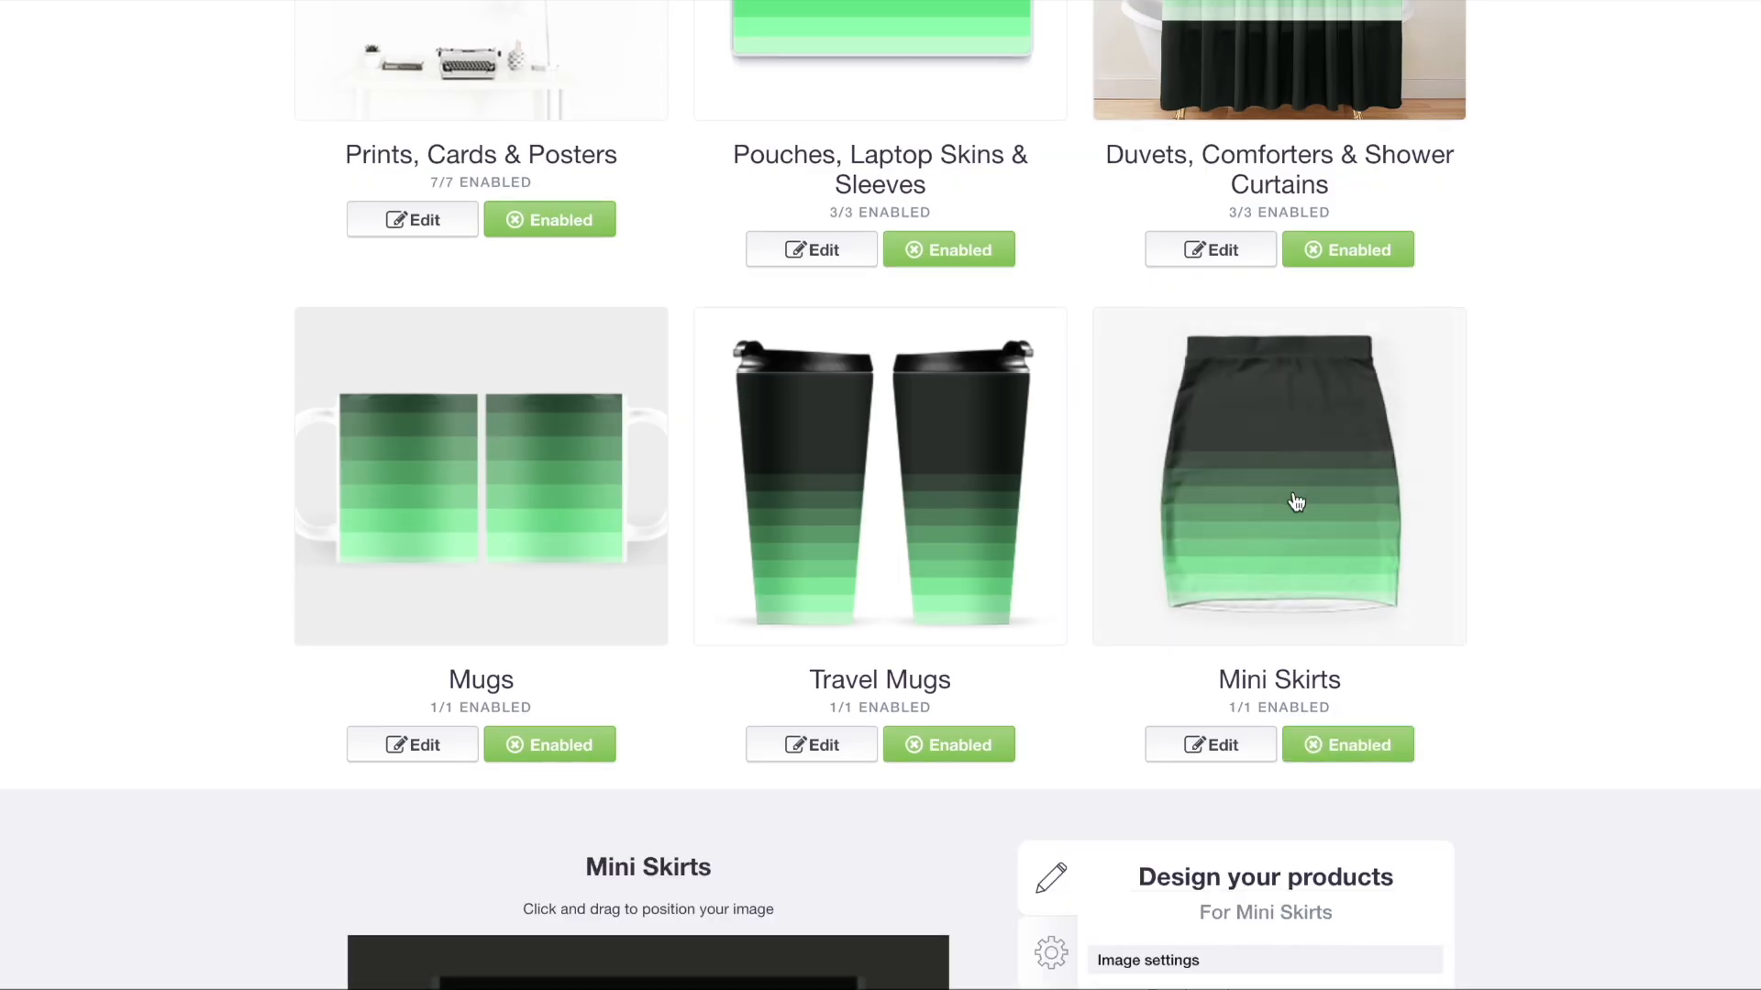
{"action": "scroll", "coordinate": [785, 574], "scroll_direction": "down", "scroll_amount": 8}
{"action": "left_click_drag", "start_coordinate": [747, 583], "coordinate": [748, 581]}
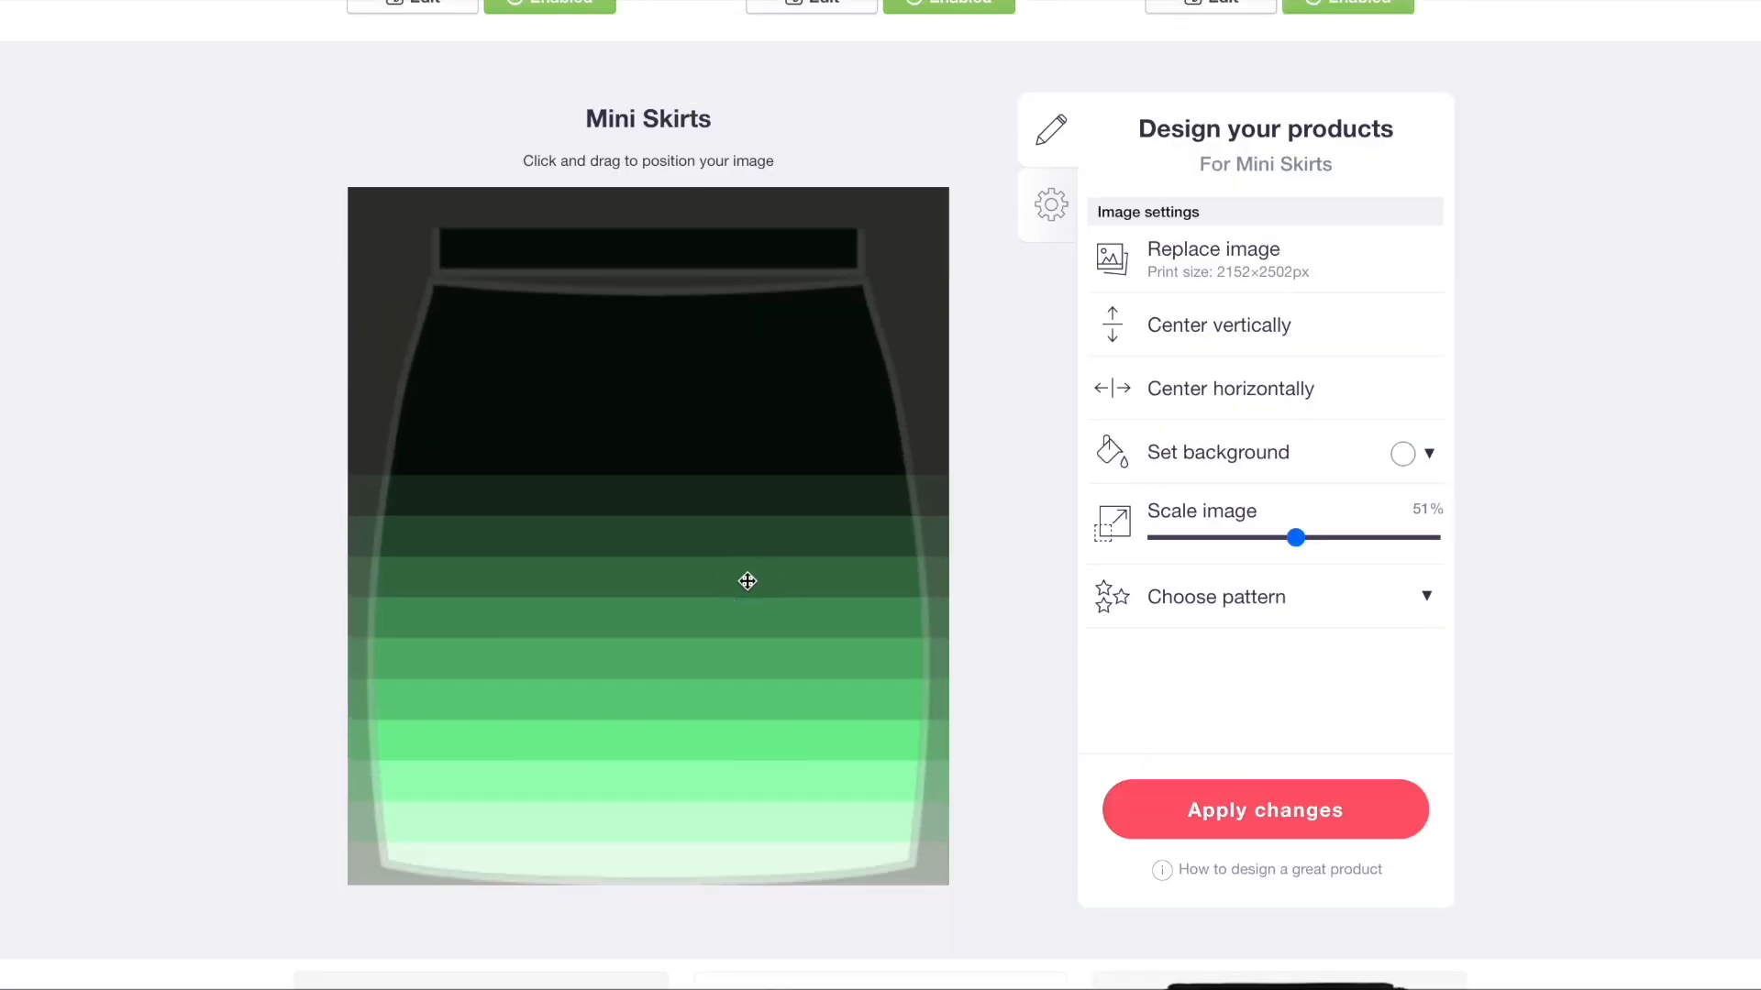
{"action": "scroll", "coordinate": [1238, 394], "scroll_direction": "up", "scroll_amount": 5}
{"action": "left_click", "coordinate": [1309, 258]}
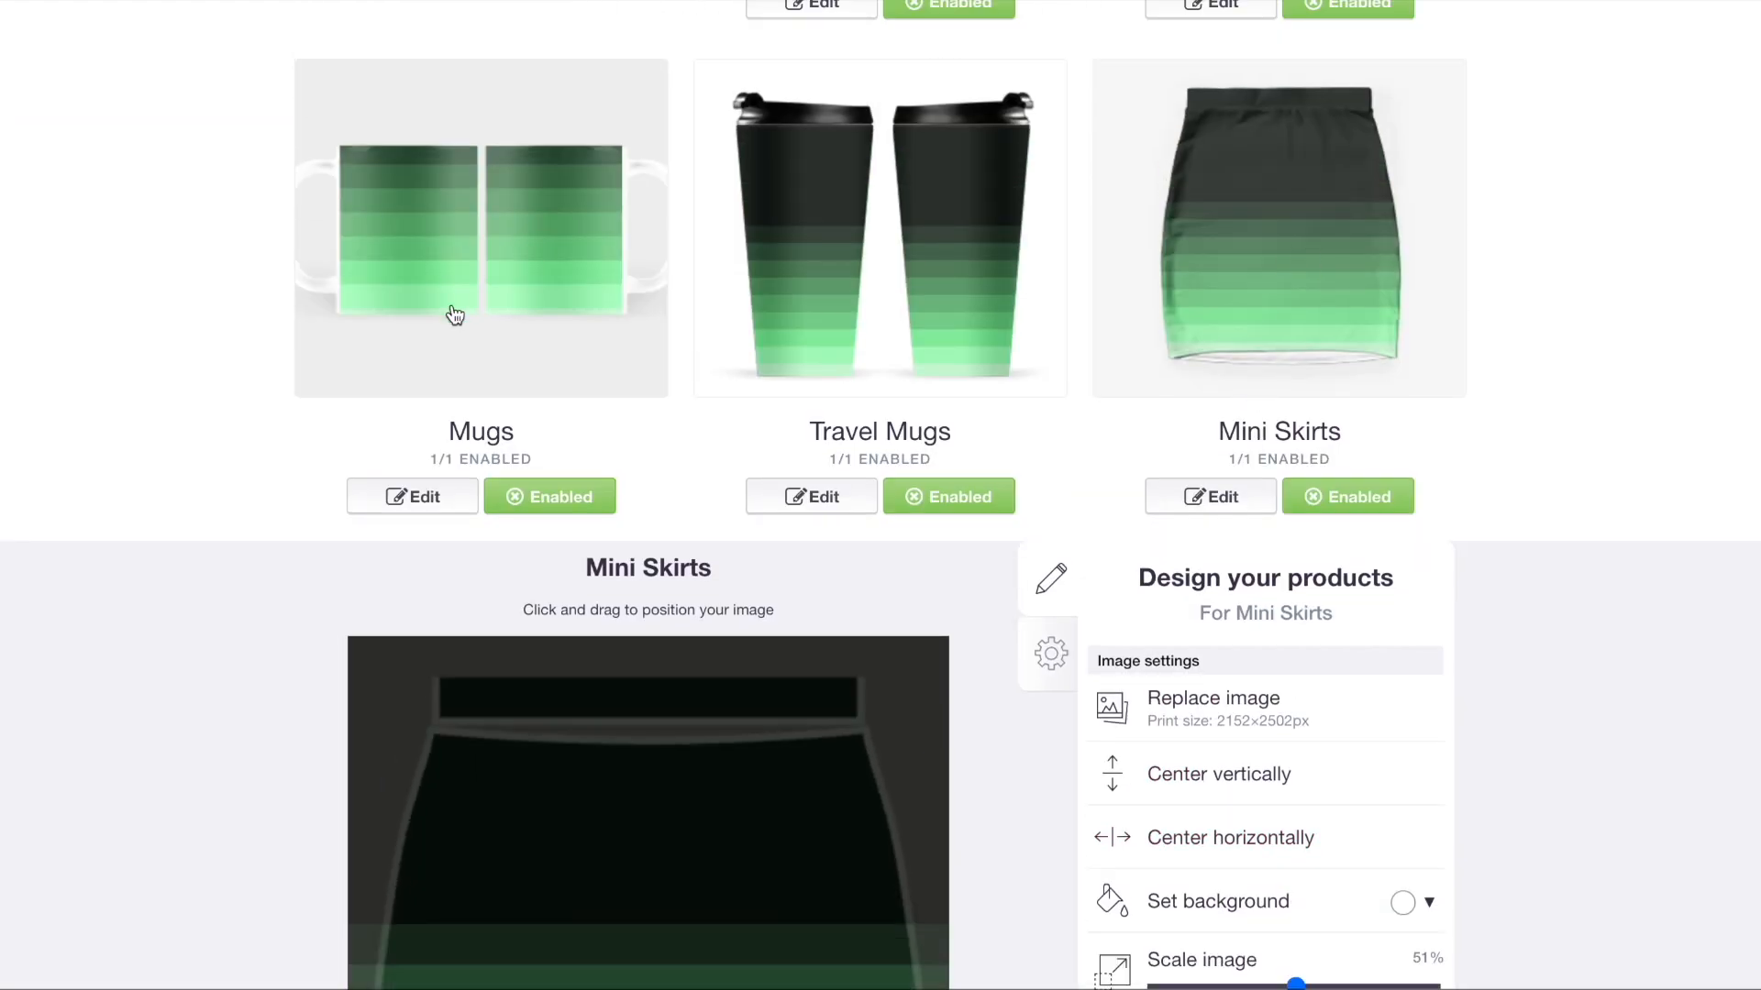
- Set the Scarves background color to black so it frames the striped image
{"action": "scroll", "coordinate": [454, 317], "scroll_direction": "down", "scroll_amount": 4}
{"action": "left_click", "coordinate": [577, 416]}
{"action": "scroll", "coordinate": [932, 387], "scroll_direction": "down", "scroll_amount": 6}
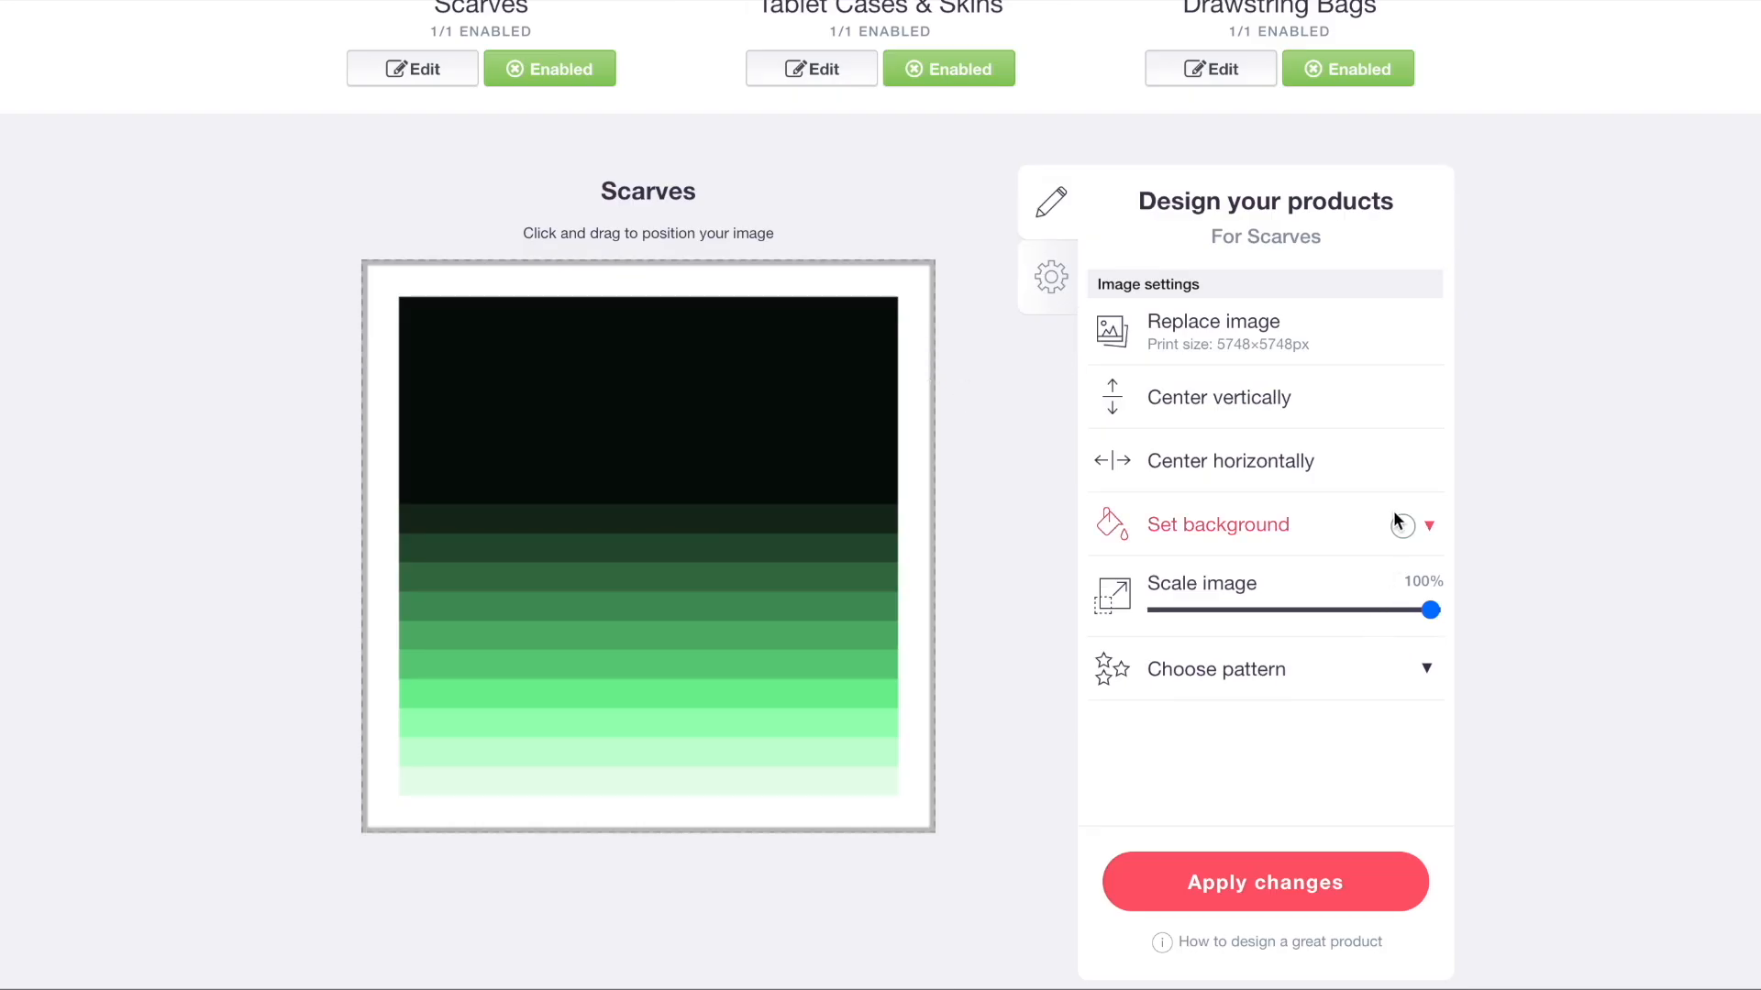
{"action": "left_click", "coordinate": [1402, 525]}
{"action": "left_click_drag", "start_coordinate": [1456, 670], "coordinate": [1234, 871]}
{"action": "scroll", "coordinate": [470, 672], "scroll_direction": "up", "scroll_amount": 6}
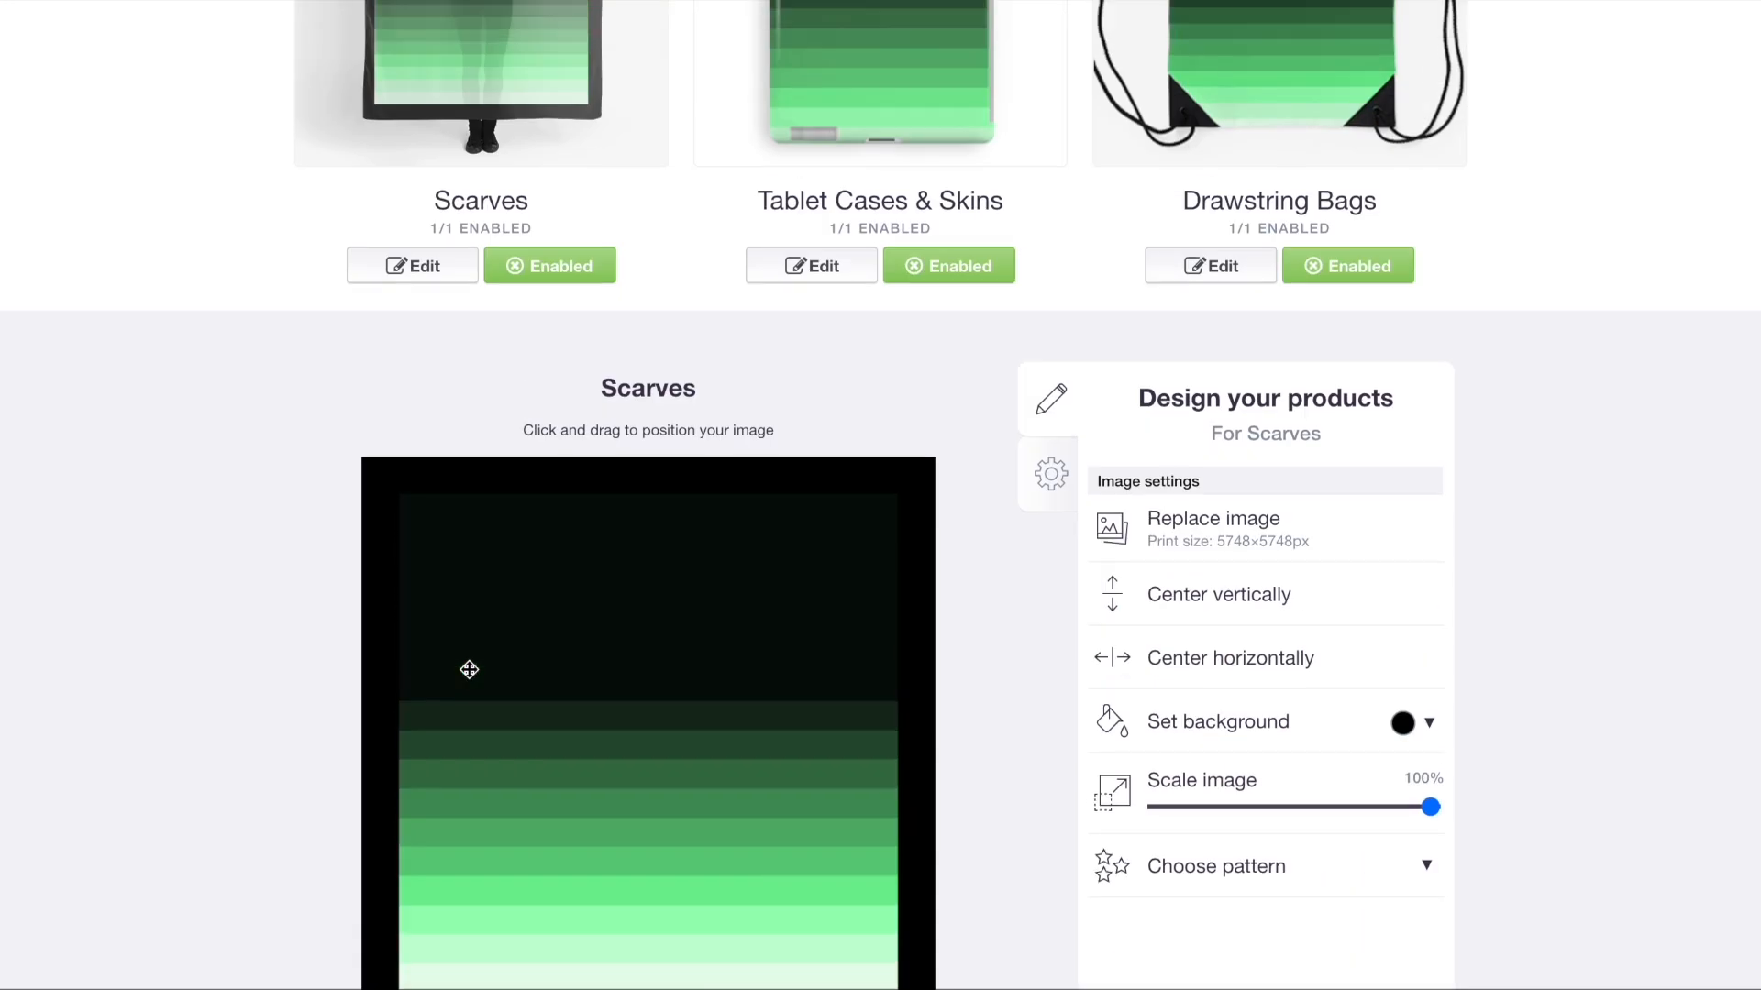
{"action": "left_click", "coordinate": [457, 404]}
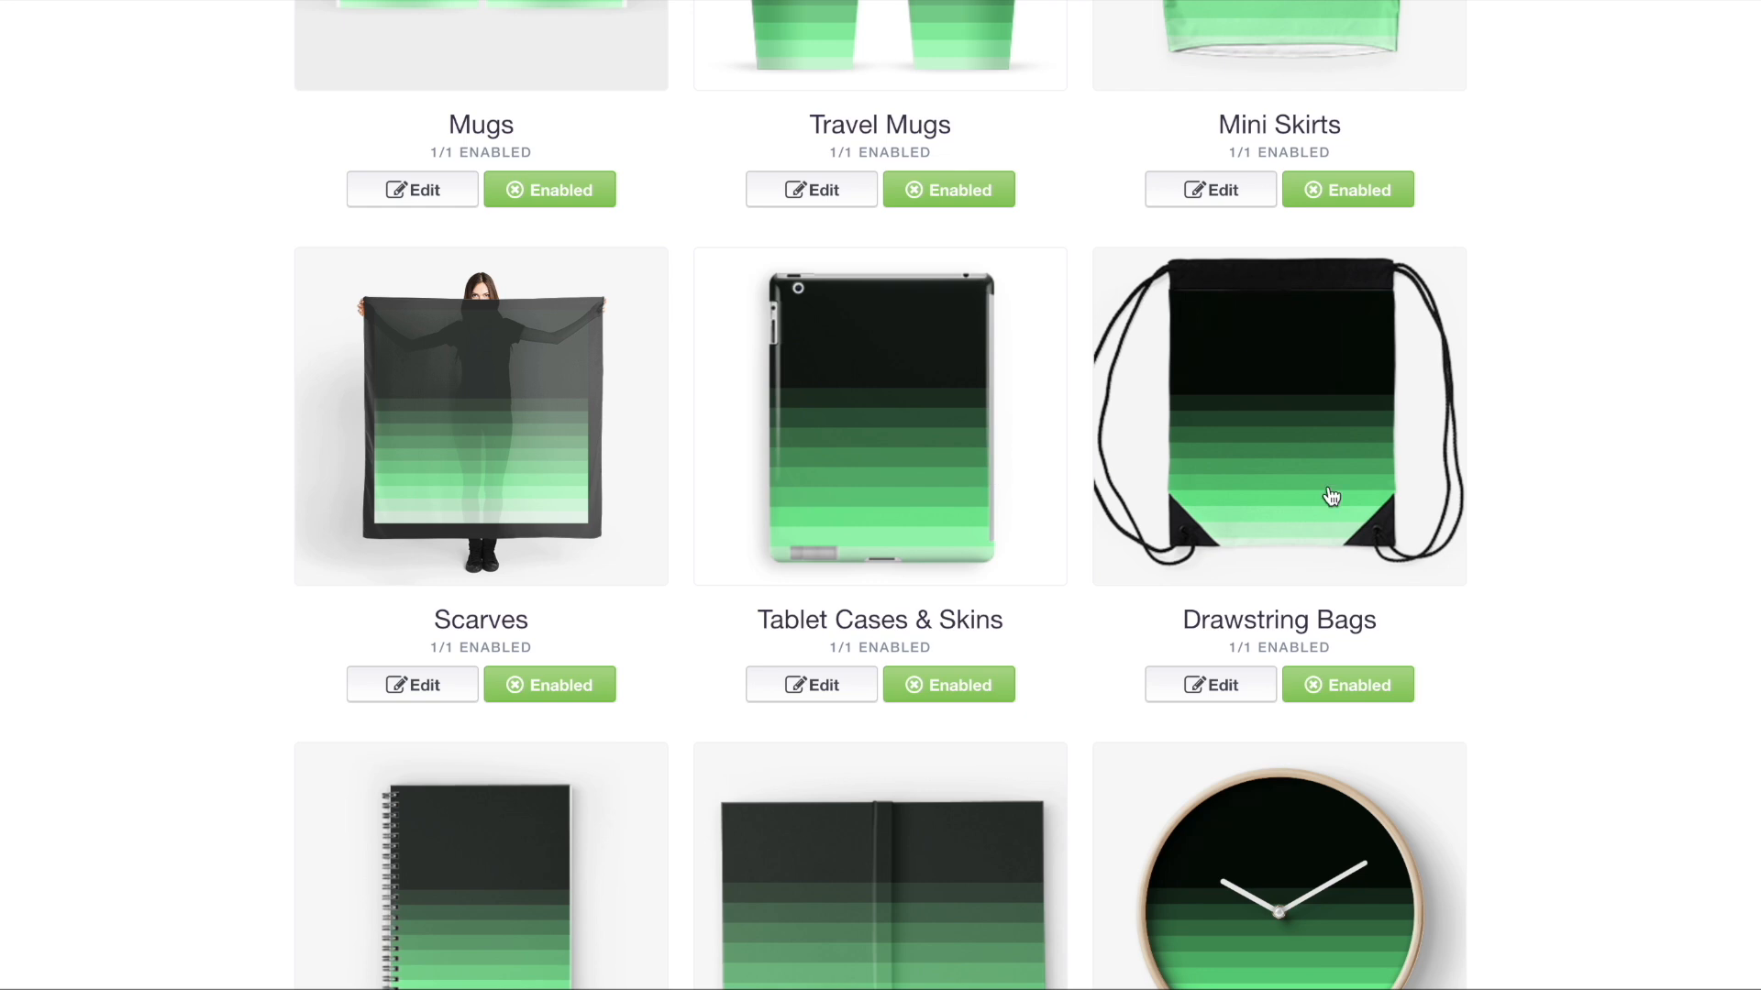
- Scale the Drawstring Bags image to 97% and move it up so the green stripes fill the whole bag
{"action": "left_click", "coordinate": [1300, 457]}
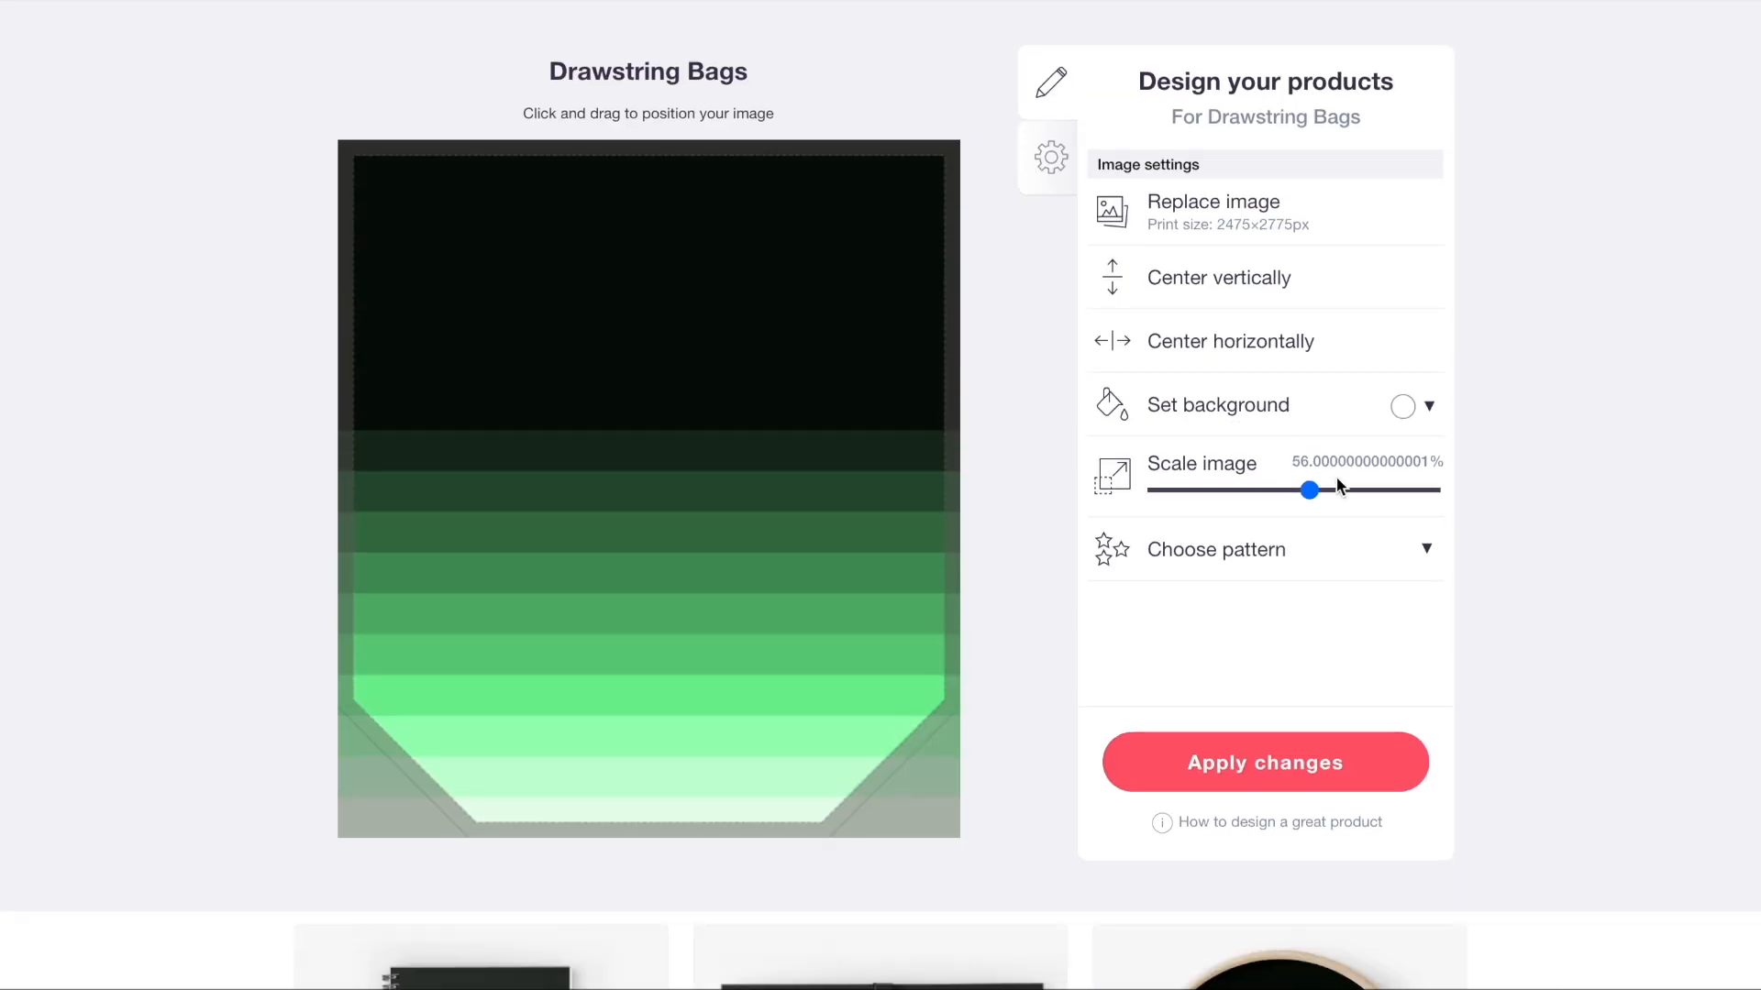
{"action": "left_click_drag", "start_coordinate": [1309, 489], "coordinate": [1383, 493]}
{"action": "left_click_drag", "start_coordinate": [870, 633], "coordinate": [827, 397]}
{"action": "left_click", "coordinate": [1421, 493]}
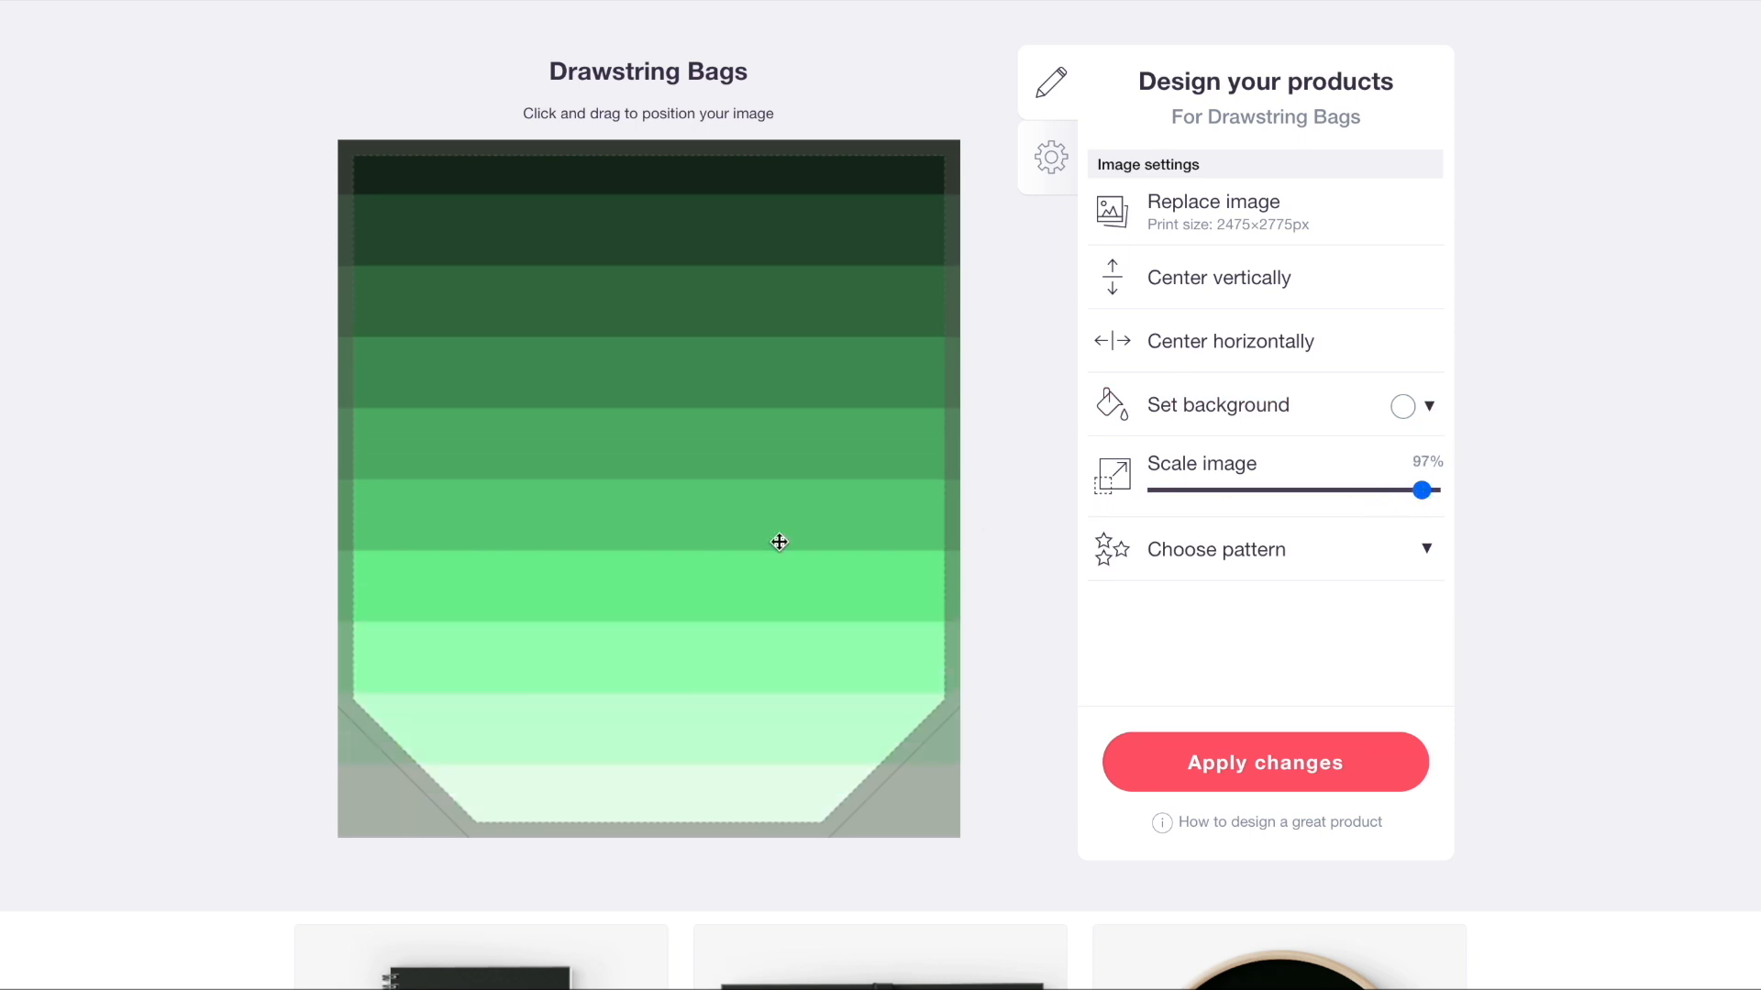
{"action": "left_click_drag", "start_coordinate": [763, 546], "coordinate": [762, 487]}
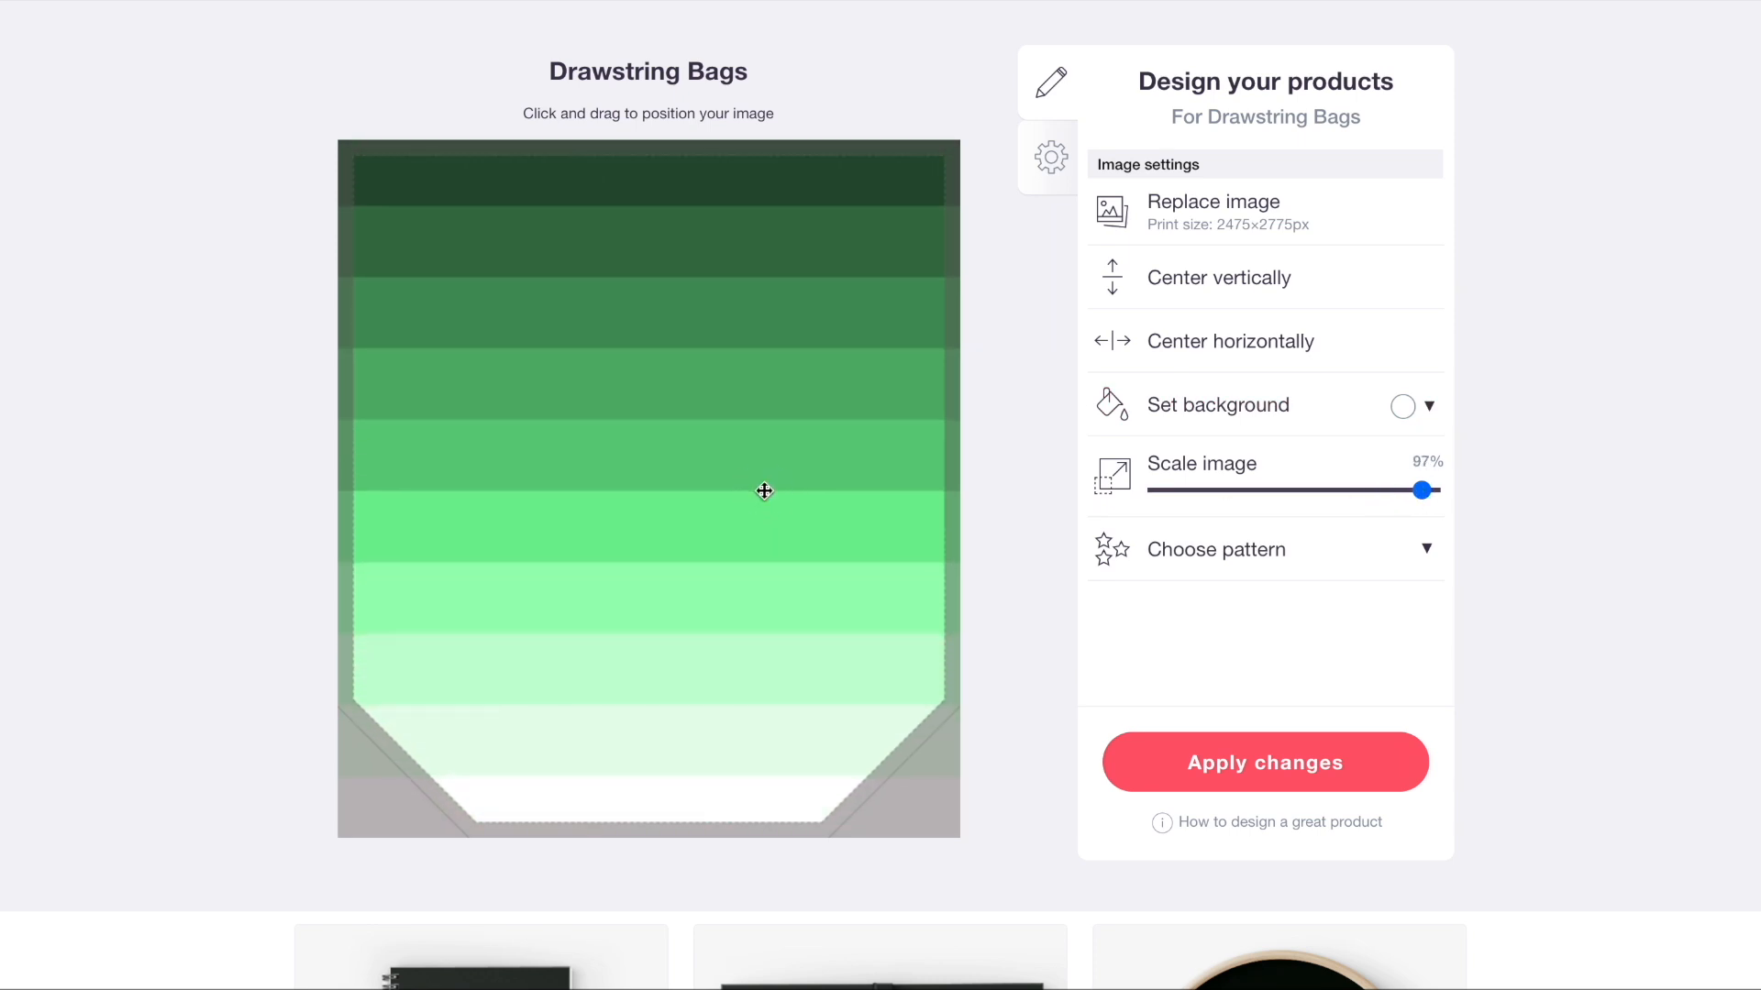
{"action": "scroll", "coordinate": [762, 487], "scroll_direction": "up", "scroll_amount": 6}
- Move the Spiral Notebooks image up slightly so a white band shows at the bottom of the cover
{"action": "scroll", "coordinate": [618, 330], "scroll_direction": "down", "scroll_amount": 3}
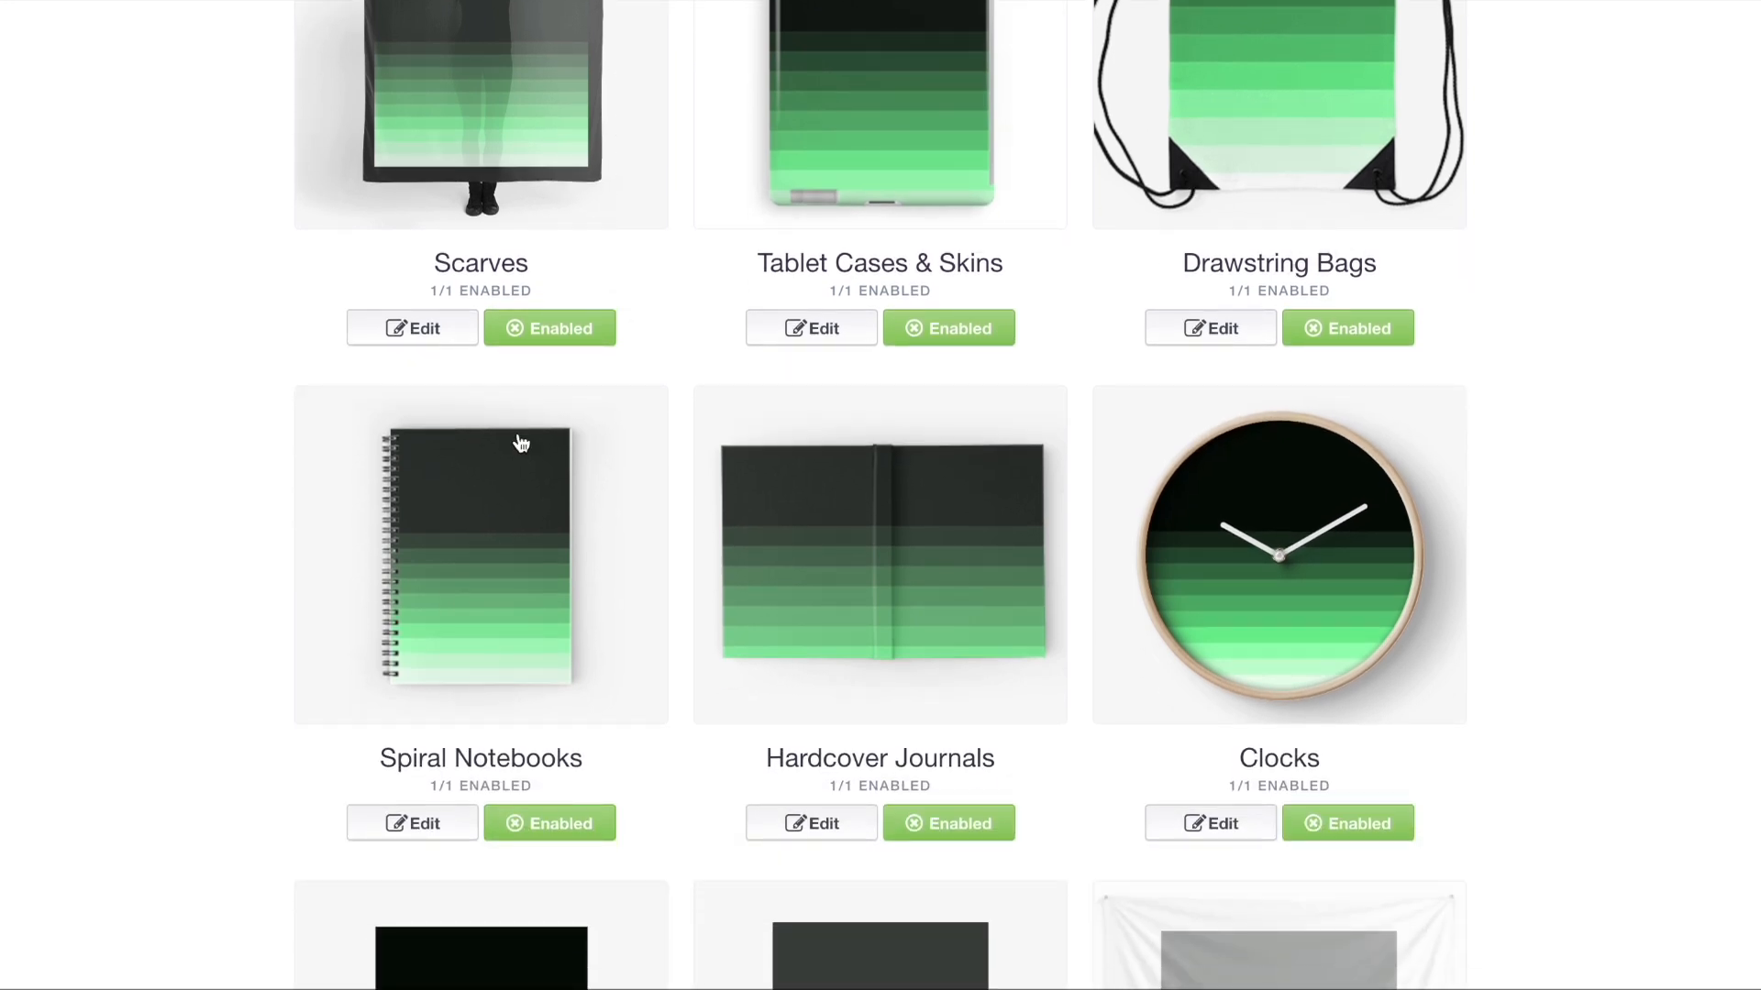
{"action": "left_click", "coordinate": [519, 539]}
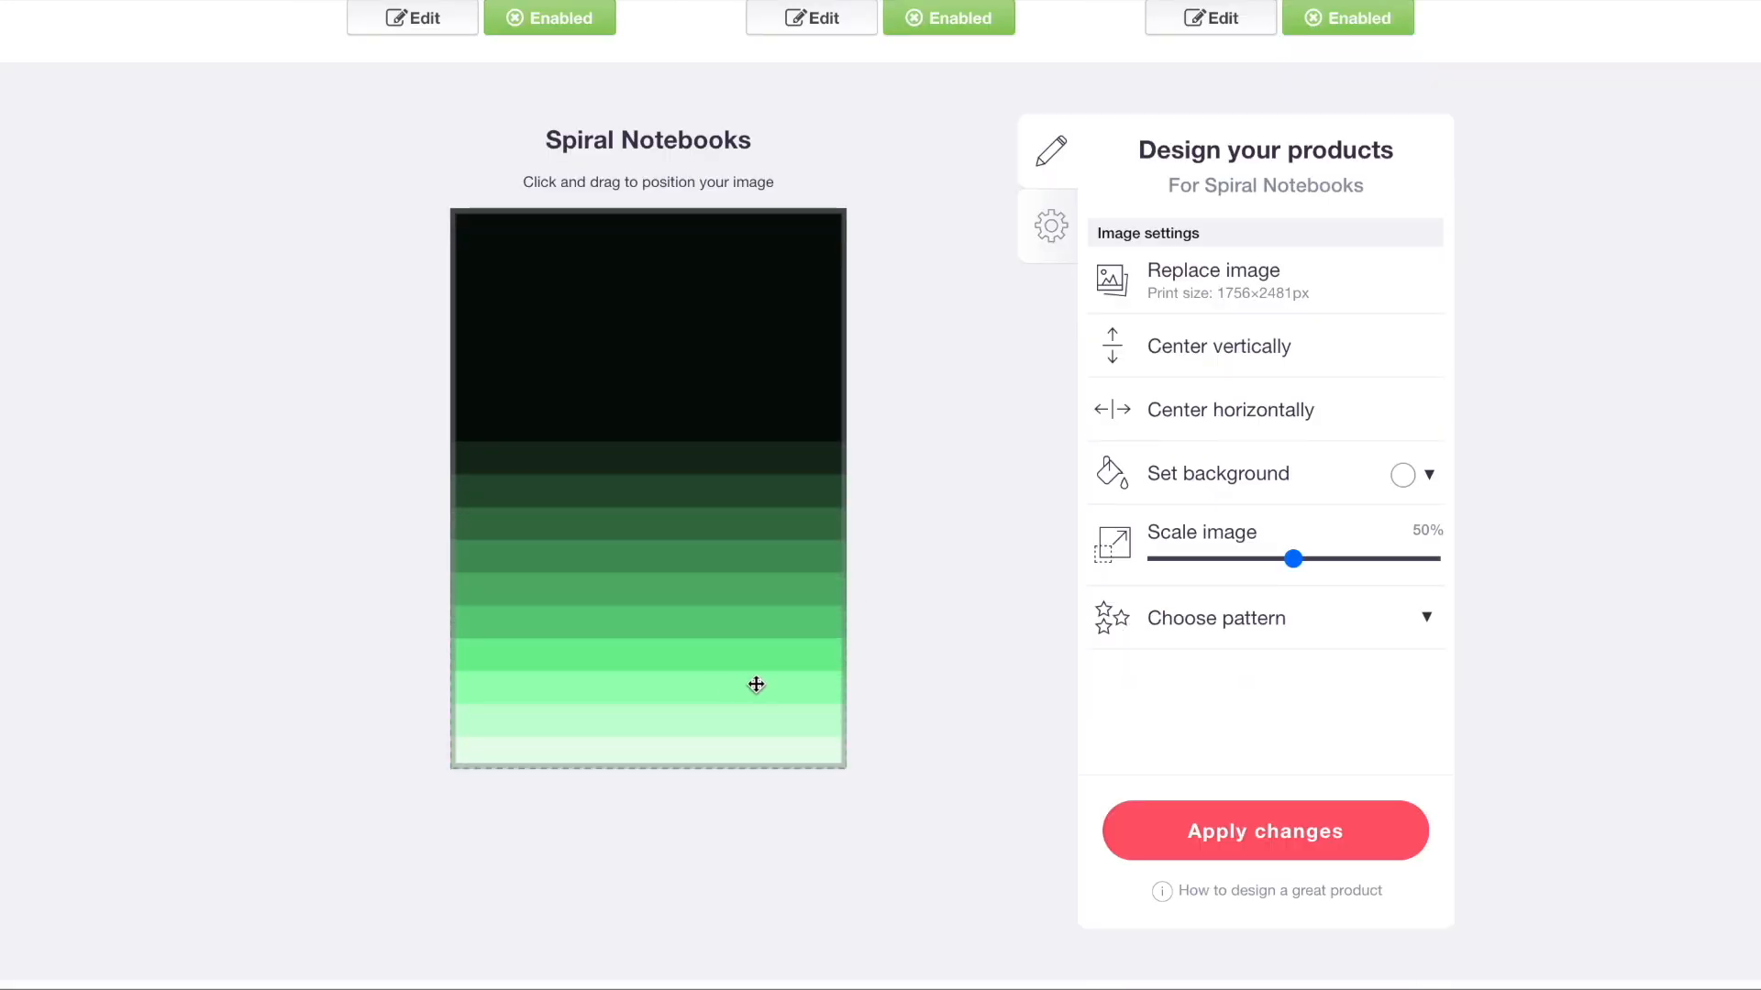
{"action": "mouse_move", "coordinate": [737, 687]}
{"action": "left_mouse_down"}
{"action": "mouse_move", "coordinate": [734, 633]}
{"action": "mouse_move", "coordinate": [735, 653]}
{"action": "left_mouse_up"}
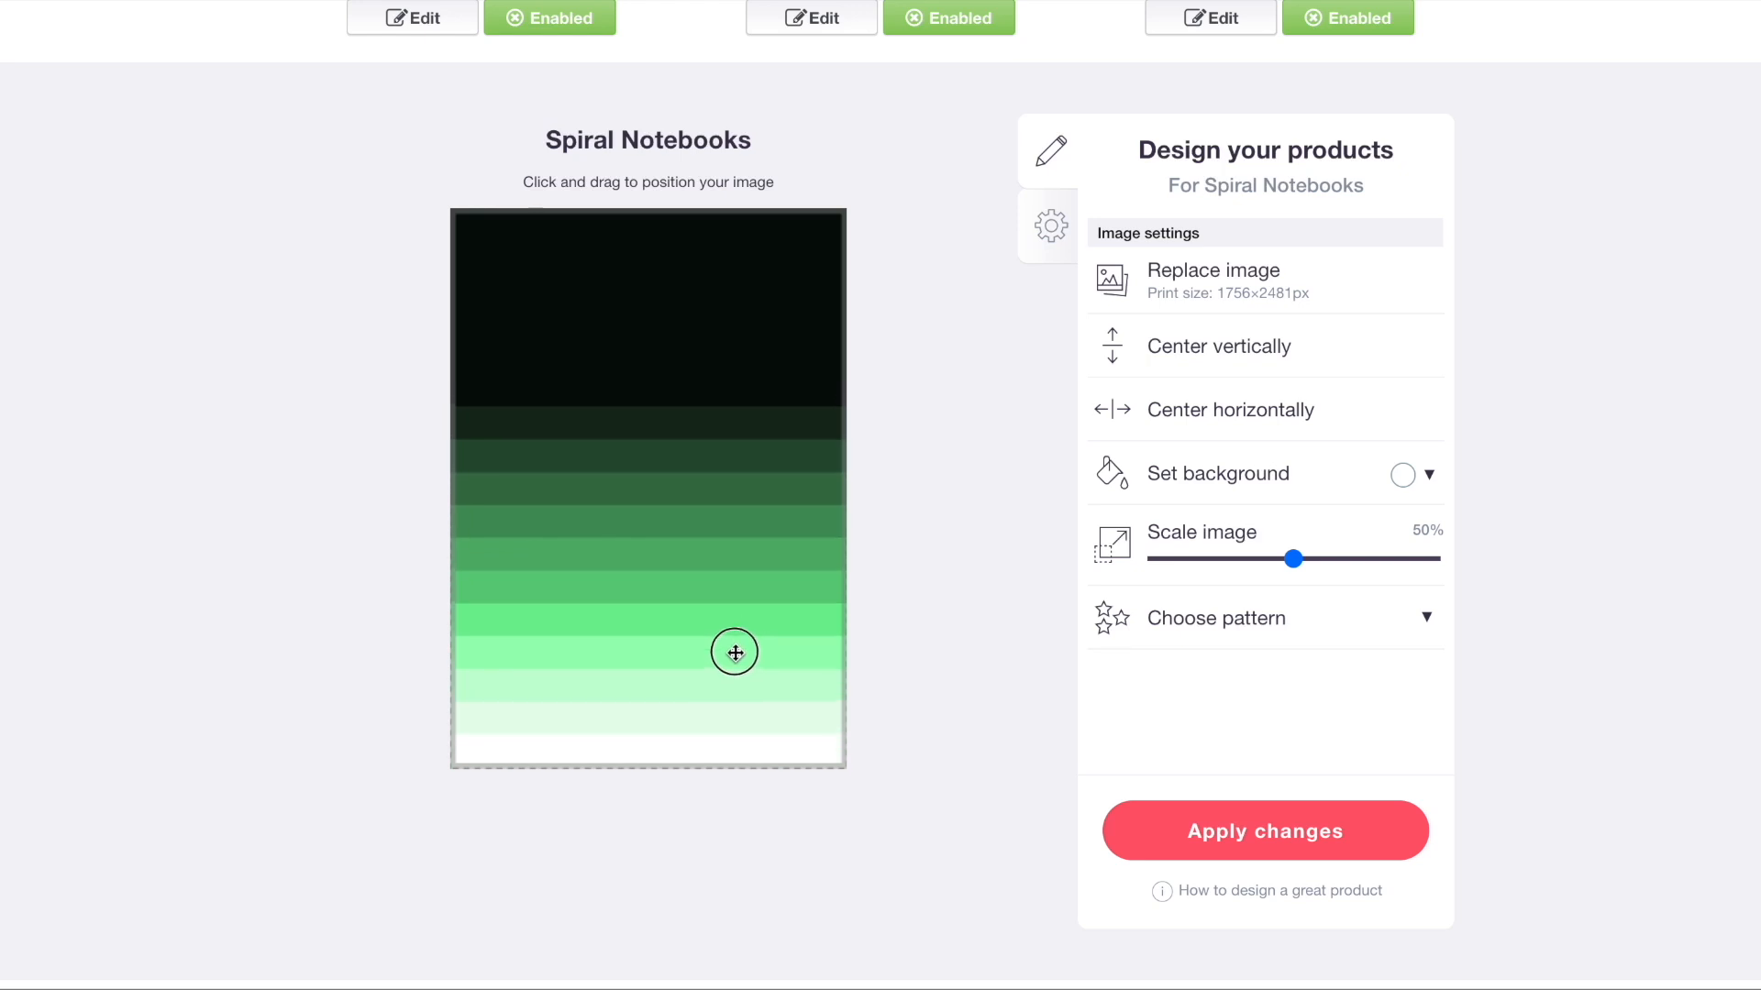
- Move the Hardcover Journals image up so the green stripes cover the journal down to a white band
{"action": "scroll", "coordinate": [617, 432], "scroll_direction": "up", "scroll_amount": 5}
{"action": "left_click", "coordinate": [806, 271]}
{"action": "left_click_drag", "start_coordinate": [840, 419], "coordinate": [840, 266]}
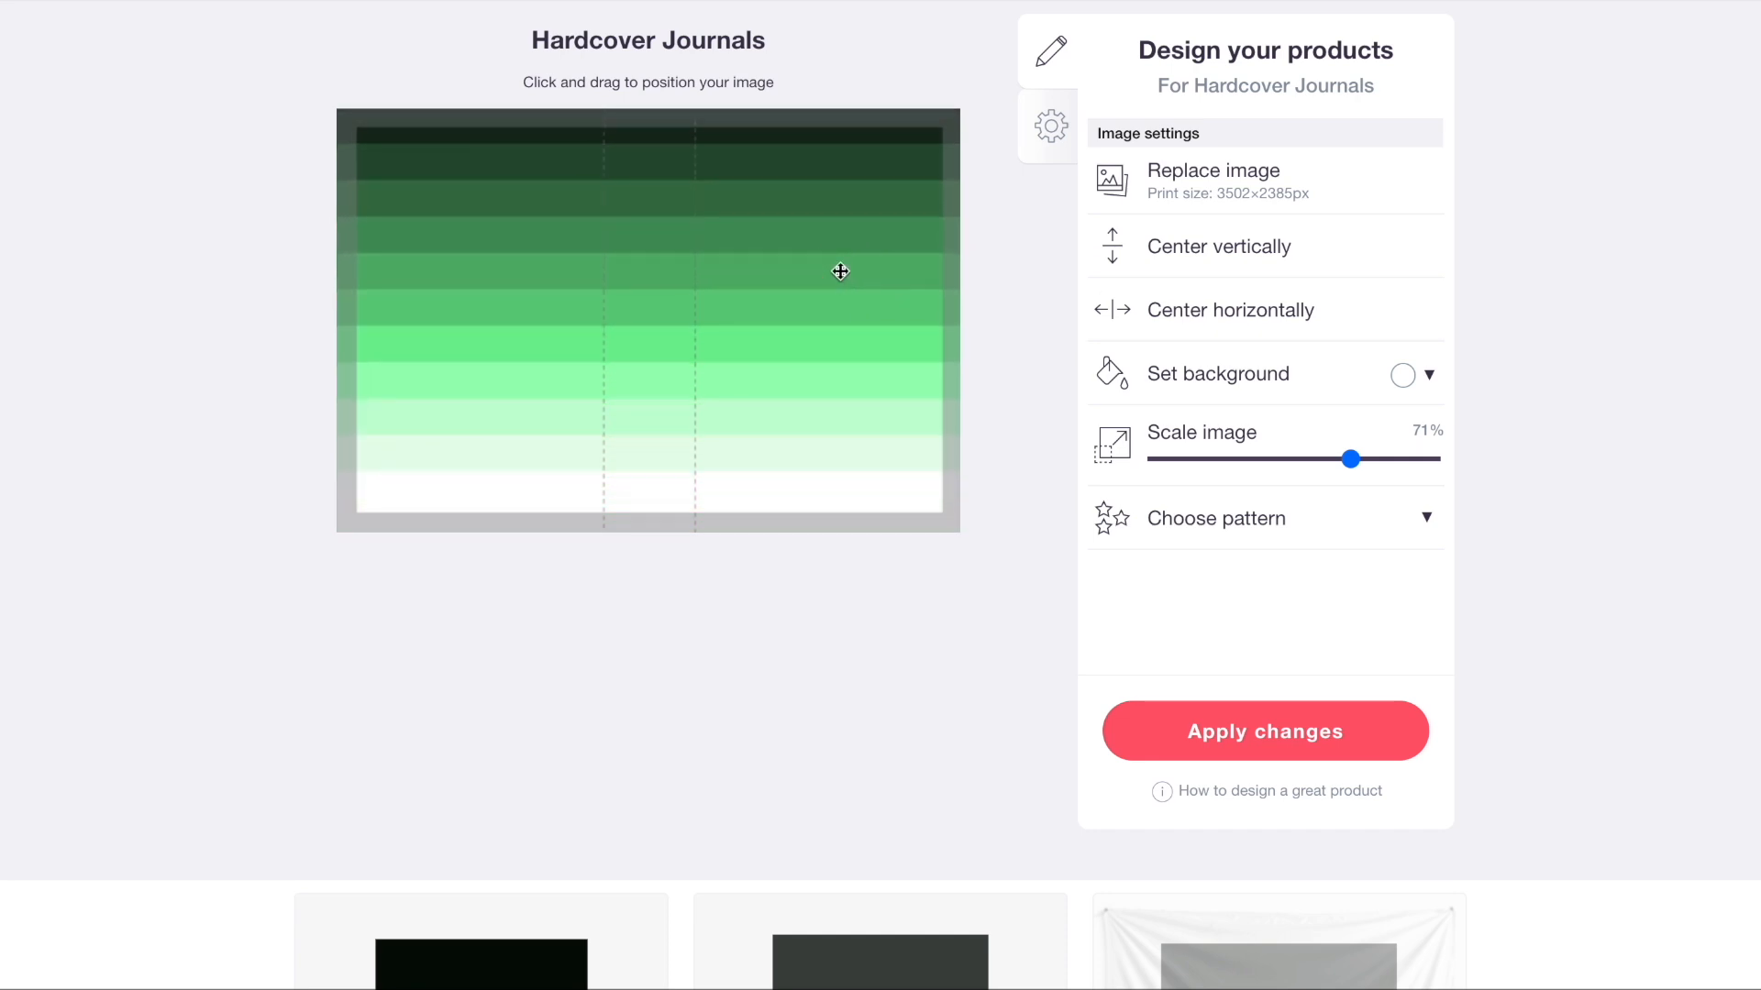
- Enlarge the Clocks image and reposition it so the black area and green stripes fill the whole clock face
{"action": "scroll", "coordinate": [840, 272], "scroll_direction": "up", "scroll_amount": 10}
{"action": "left_click", "coordinate": [880, 573]}
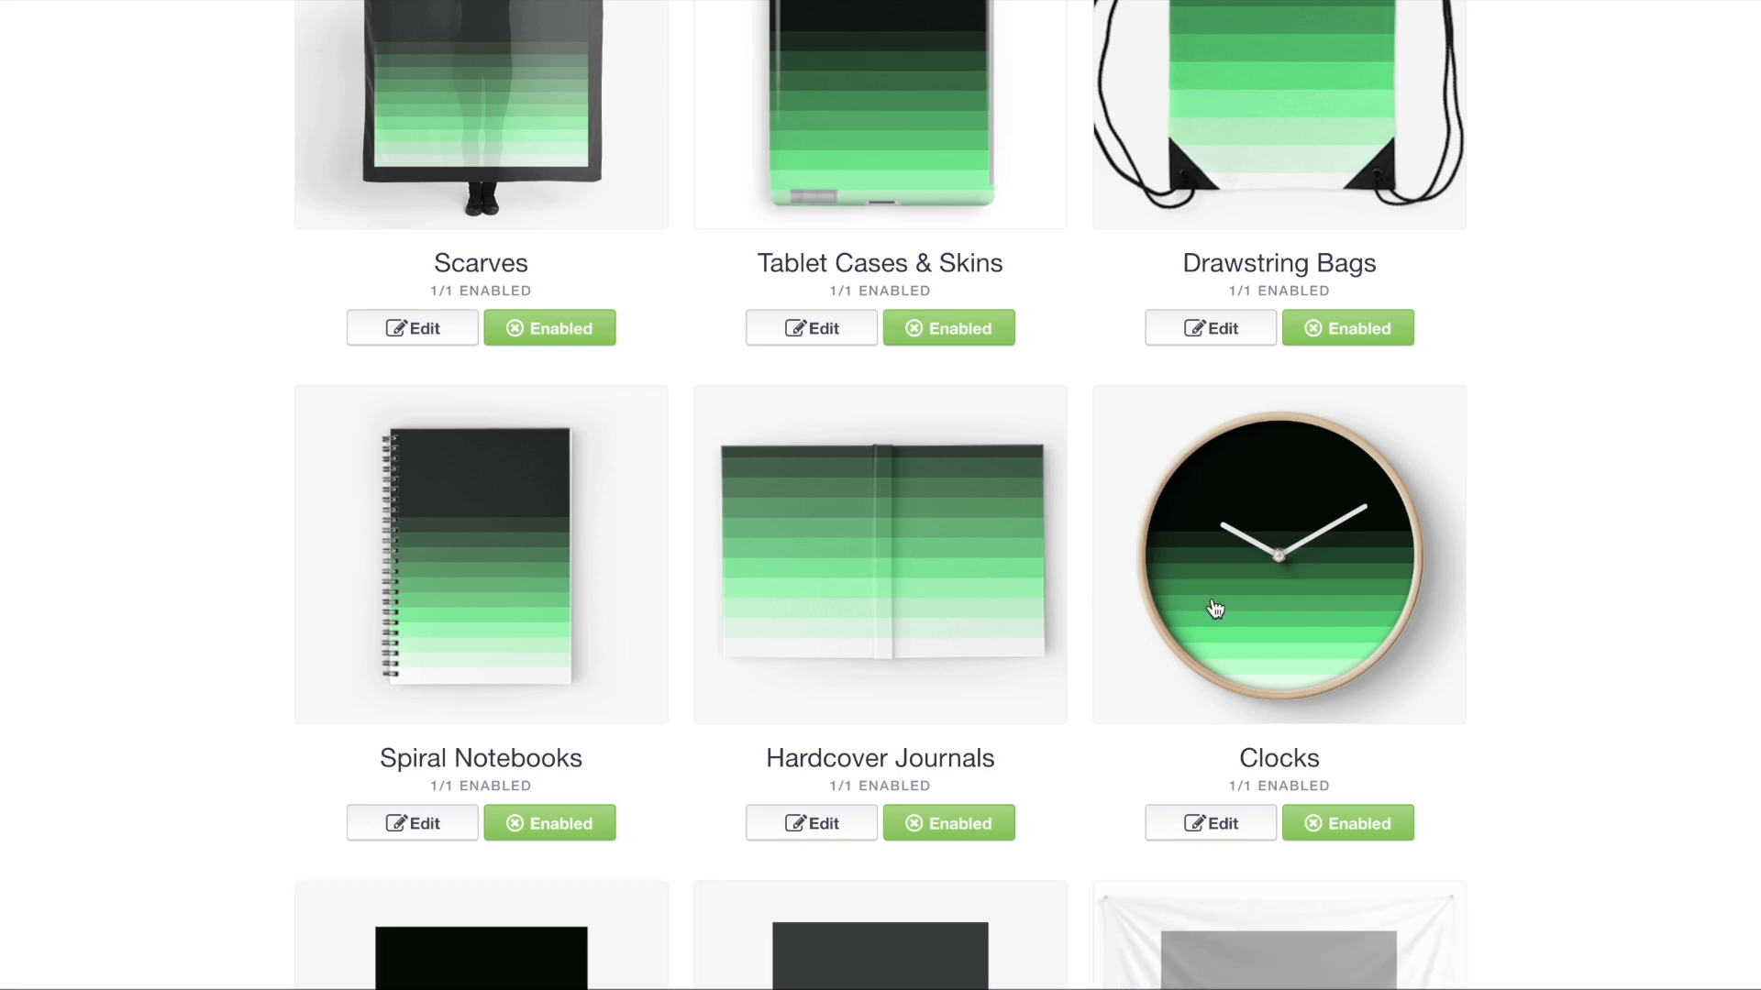
{"action": "left_click", "coordinate": [1317, 620]}
{"action": "left_click", "coordinate": [1249, 554]}
{"action": "left_click", "coordinate": [1244, 571]}
{"action": "scroll", "coordinate": [602, 590], "scroll_direction": "down", "scroll_amount": 6}
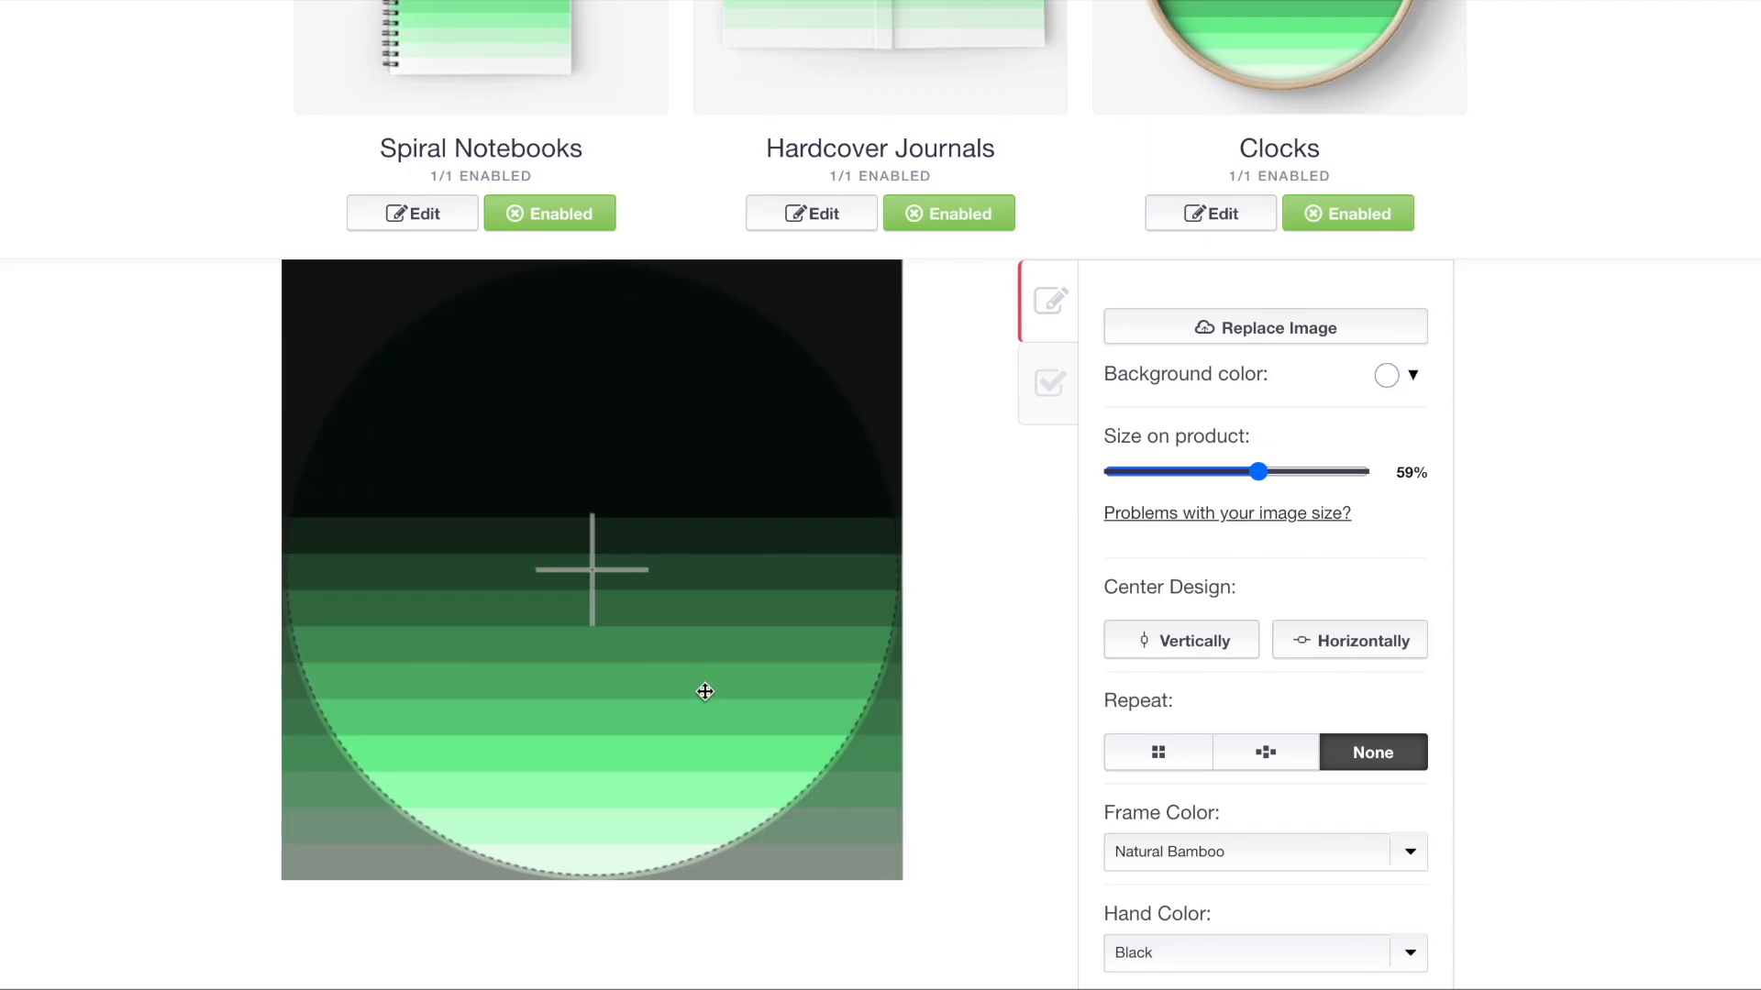
{"action": "mouse_move", "coordinate": [682, 579]}
{"action": "left_mouse_down"}
{"action": "mouse_move", "coordinate": [688, 609]}
{"action": "mouse_move", "coordinate": [694, 538]}
{"action": "mouse_move", "coordinate": [711, 587]}
{"action": "left_mouse_up"}
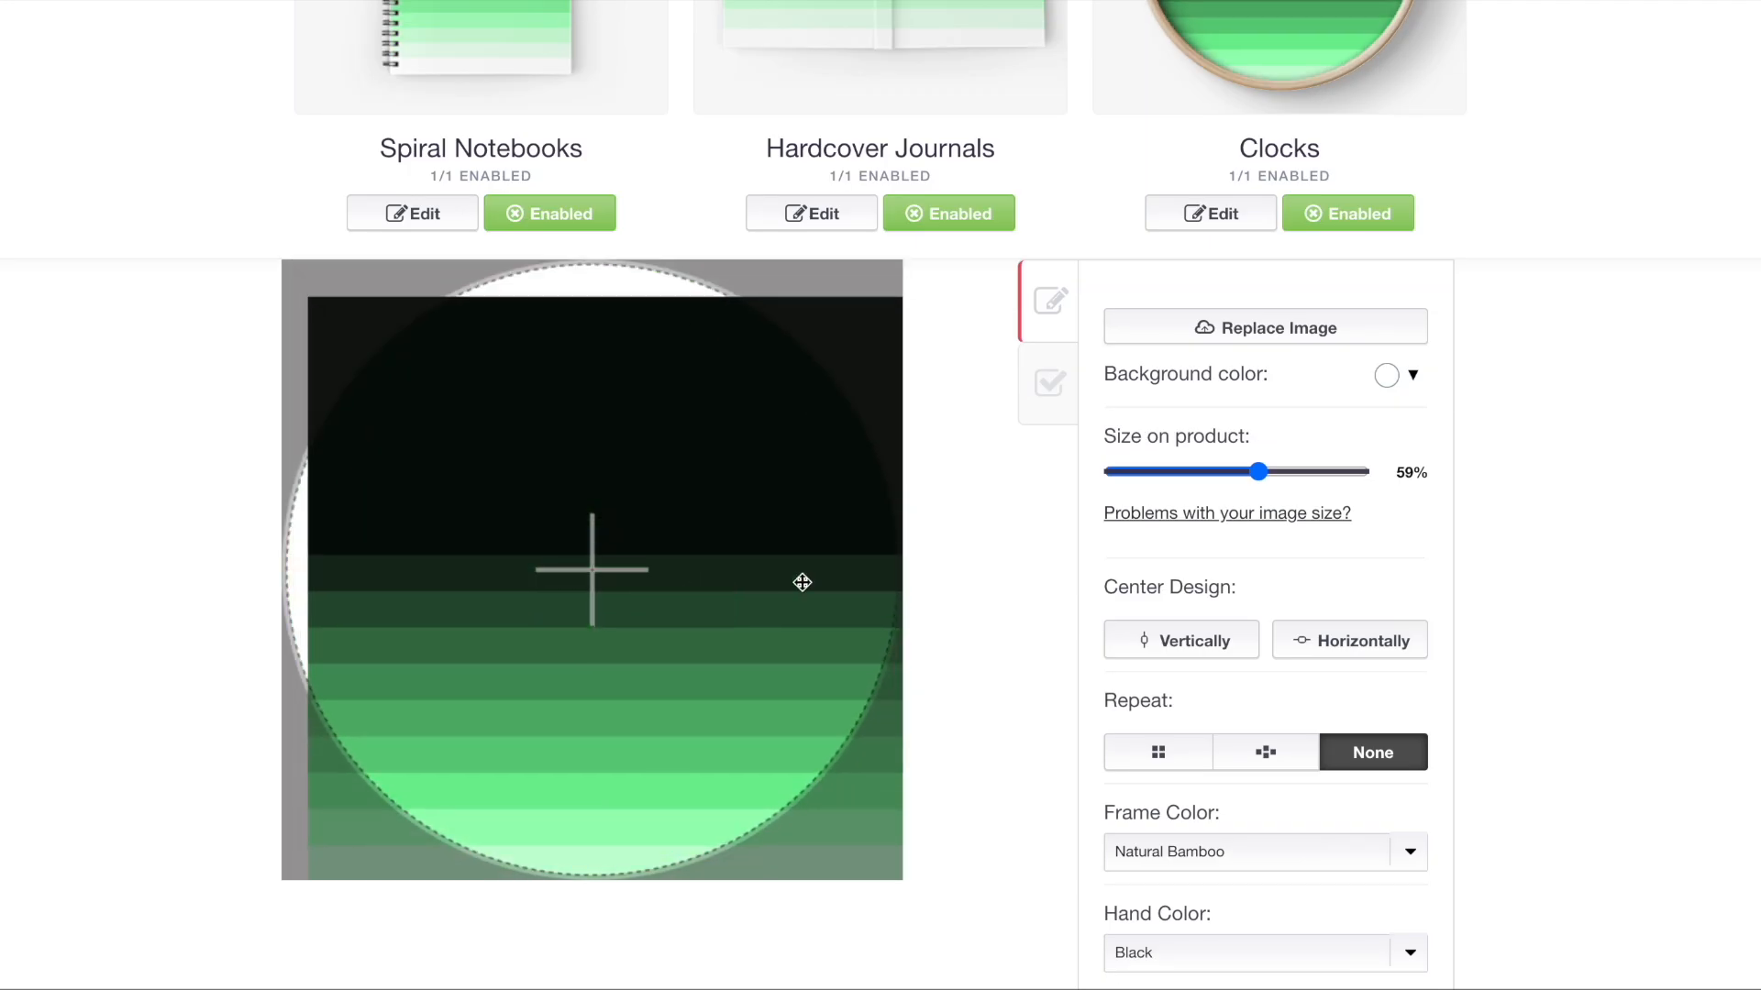
{"action": "left_click", "coordinate": [1314, 475]}
{"action": "left_click_drag", "start_coordinate": [719, 566], "coordinate": [719, 594]}
{"action": "scroll", "coordinate": [719, 593], "scroll_direction": "up", "scroll_amount": 5}
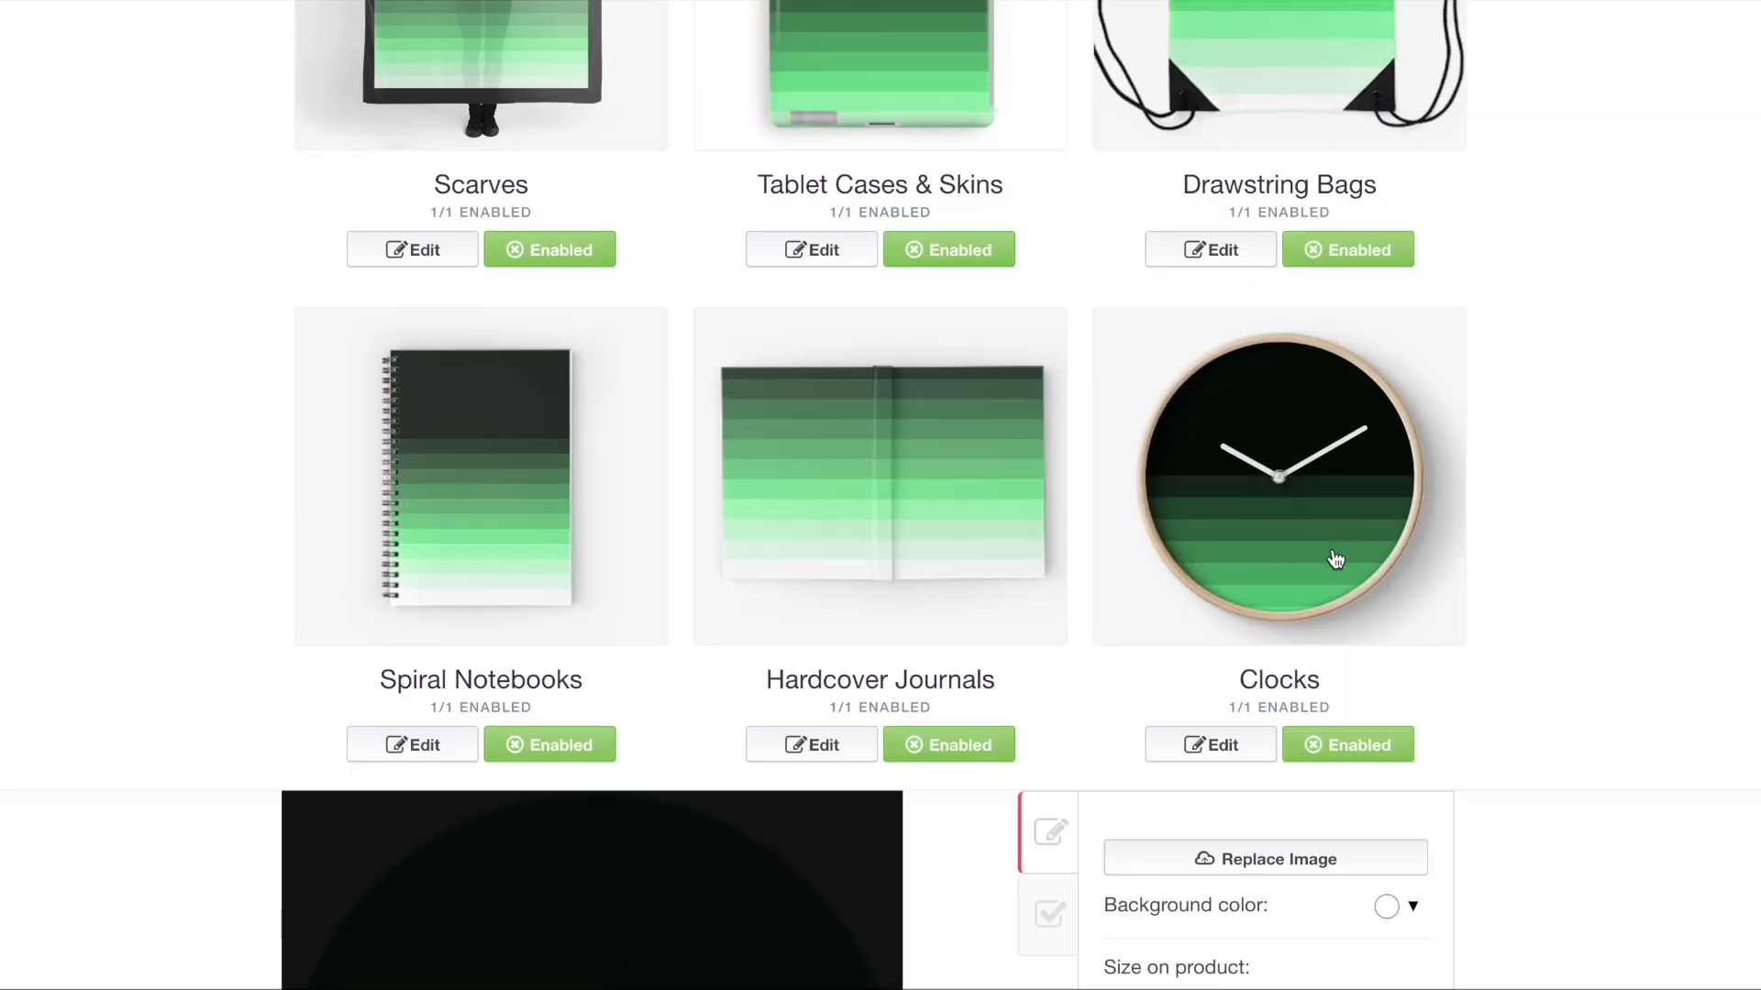
- Enable Throw Blankets & Tapestries and tile its image as a regular grid, shifted up so the pattern fills the fabric
{"action": "scroll", "coordinate": [695, 444], "scroll_direction": "down", "scroll_amount": 6}
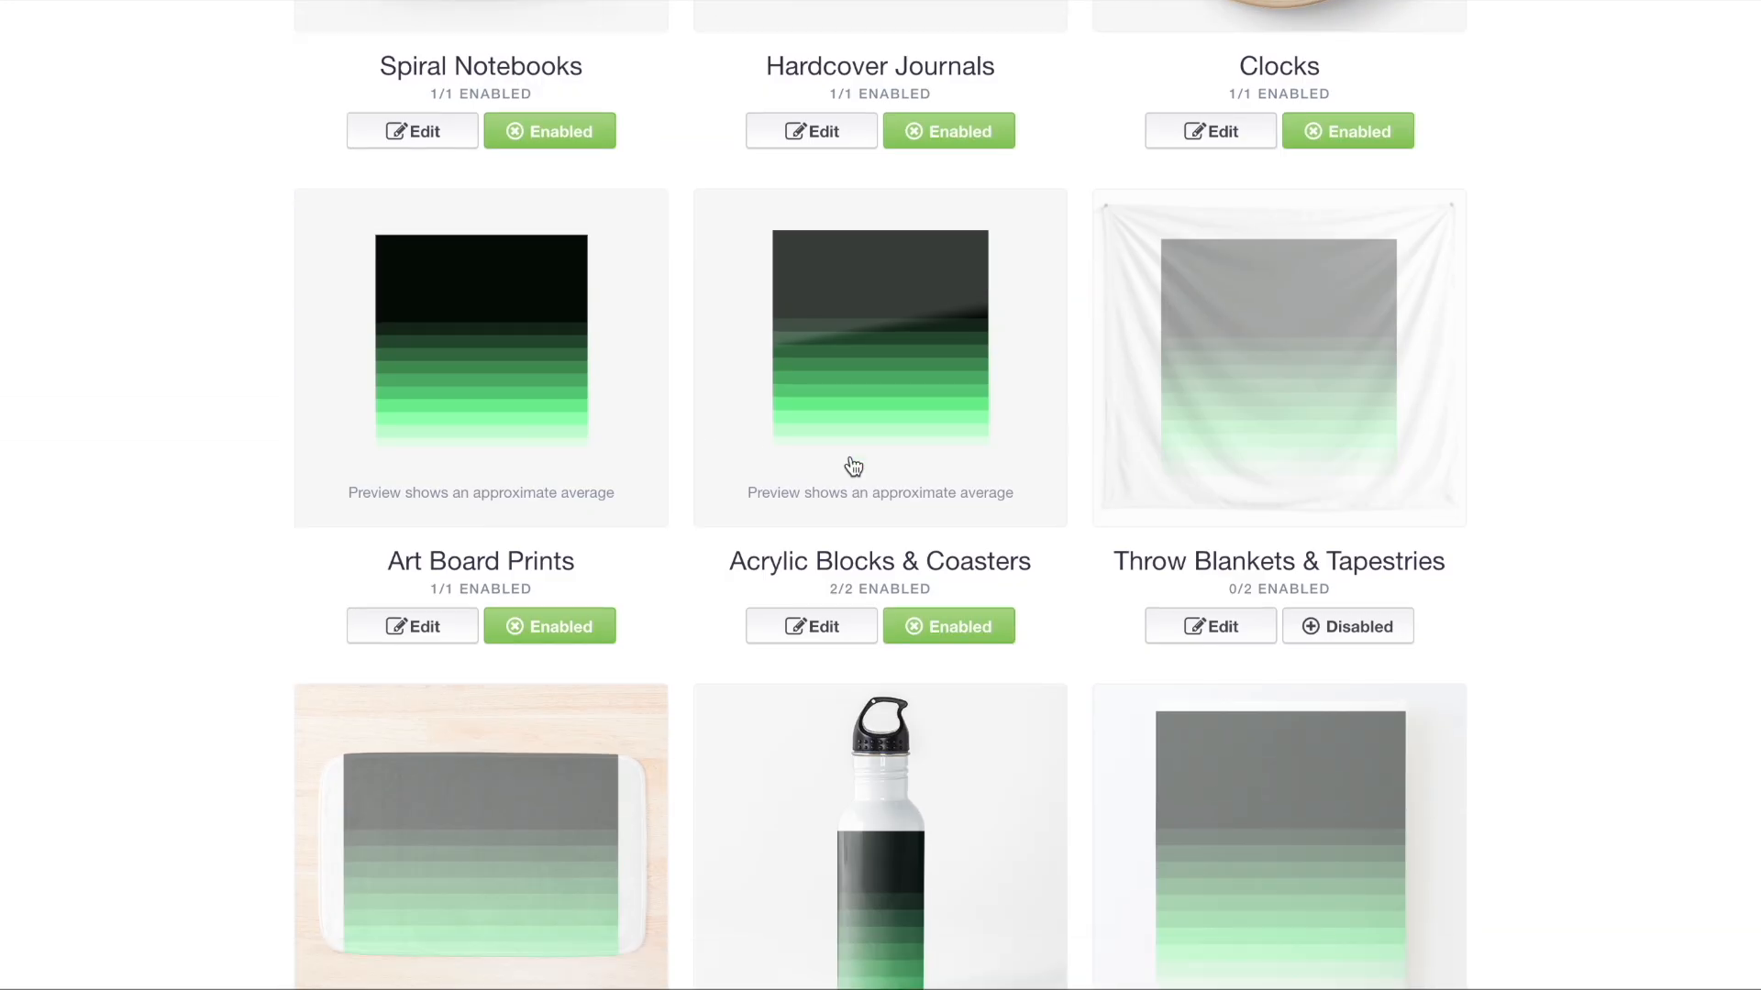
{"action": "left_click", "coordinate": [1347, 626]}
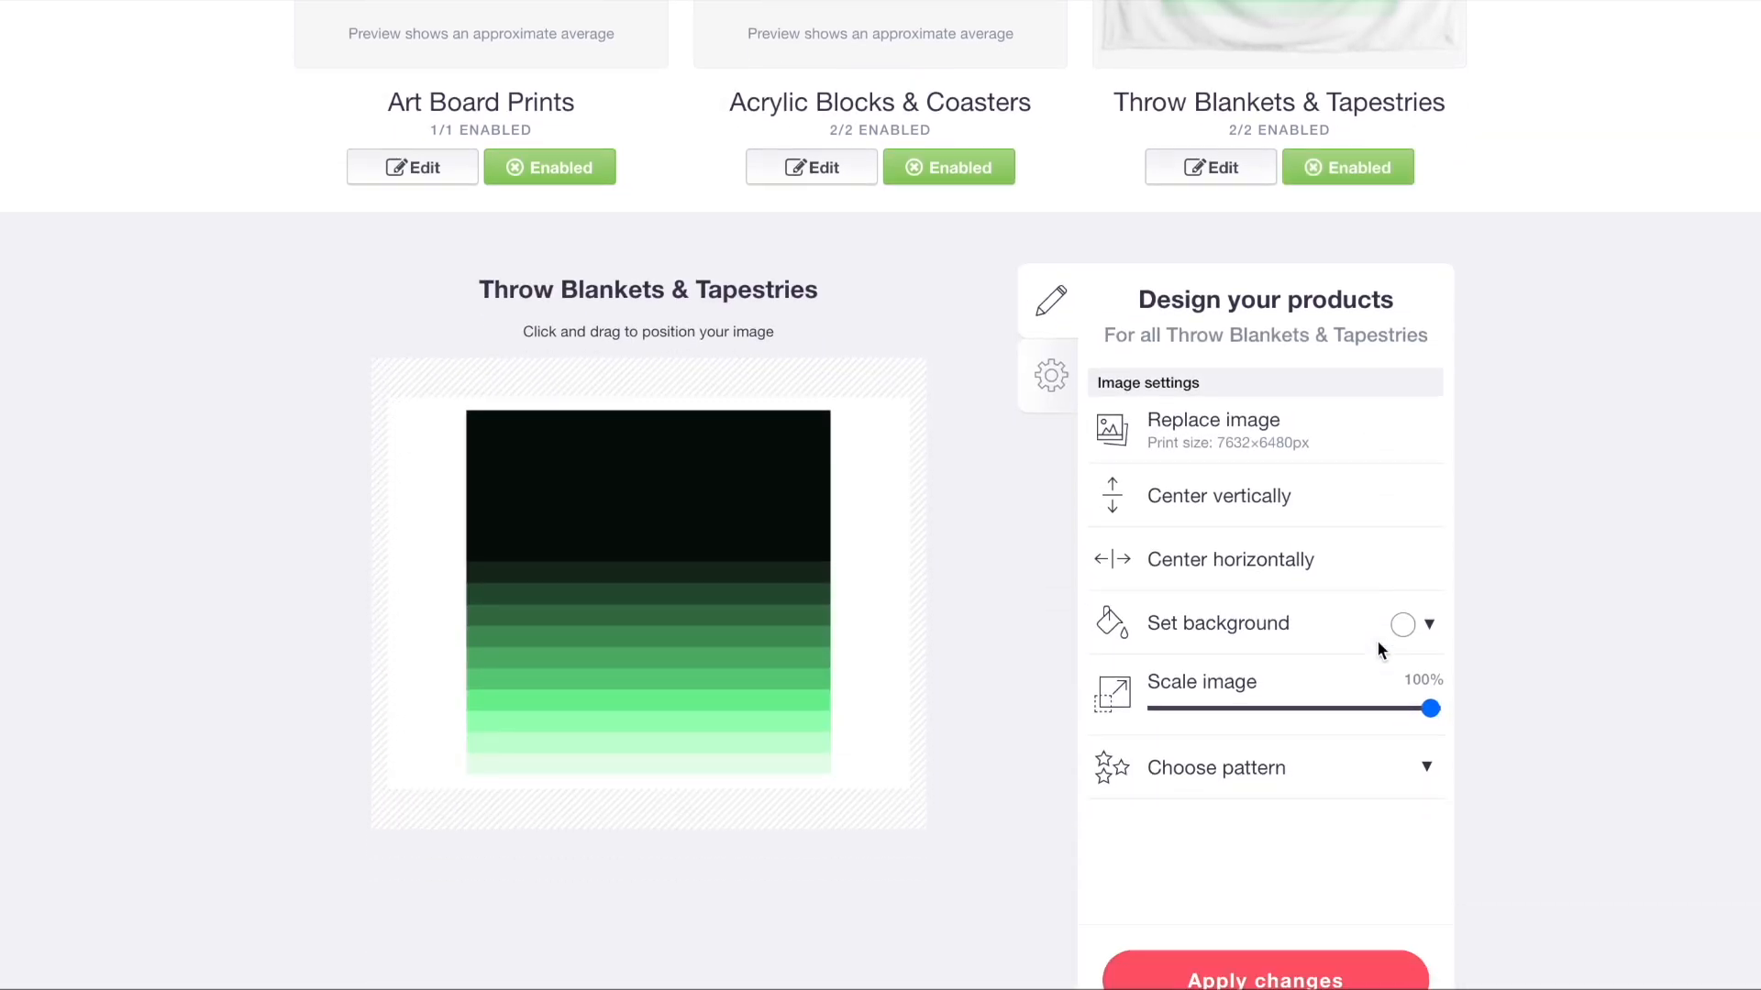
{"action": "left_click", "coordinate": [1300, 733]}
{"action": "left_click", "coordinate": [1373, 795]}
{"action": "left_click_drag", "start_coordinate": [750, 621], "coordinate": [747, 594]}
{"action": "scroll", "coordinate": [755, 593], "scroll_direction": "up", "scroll_amount": 4}
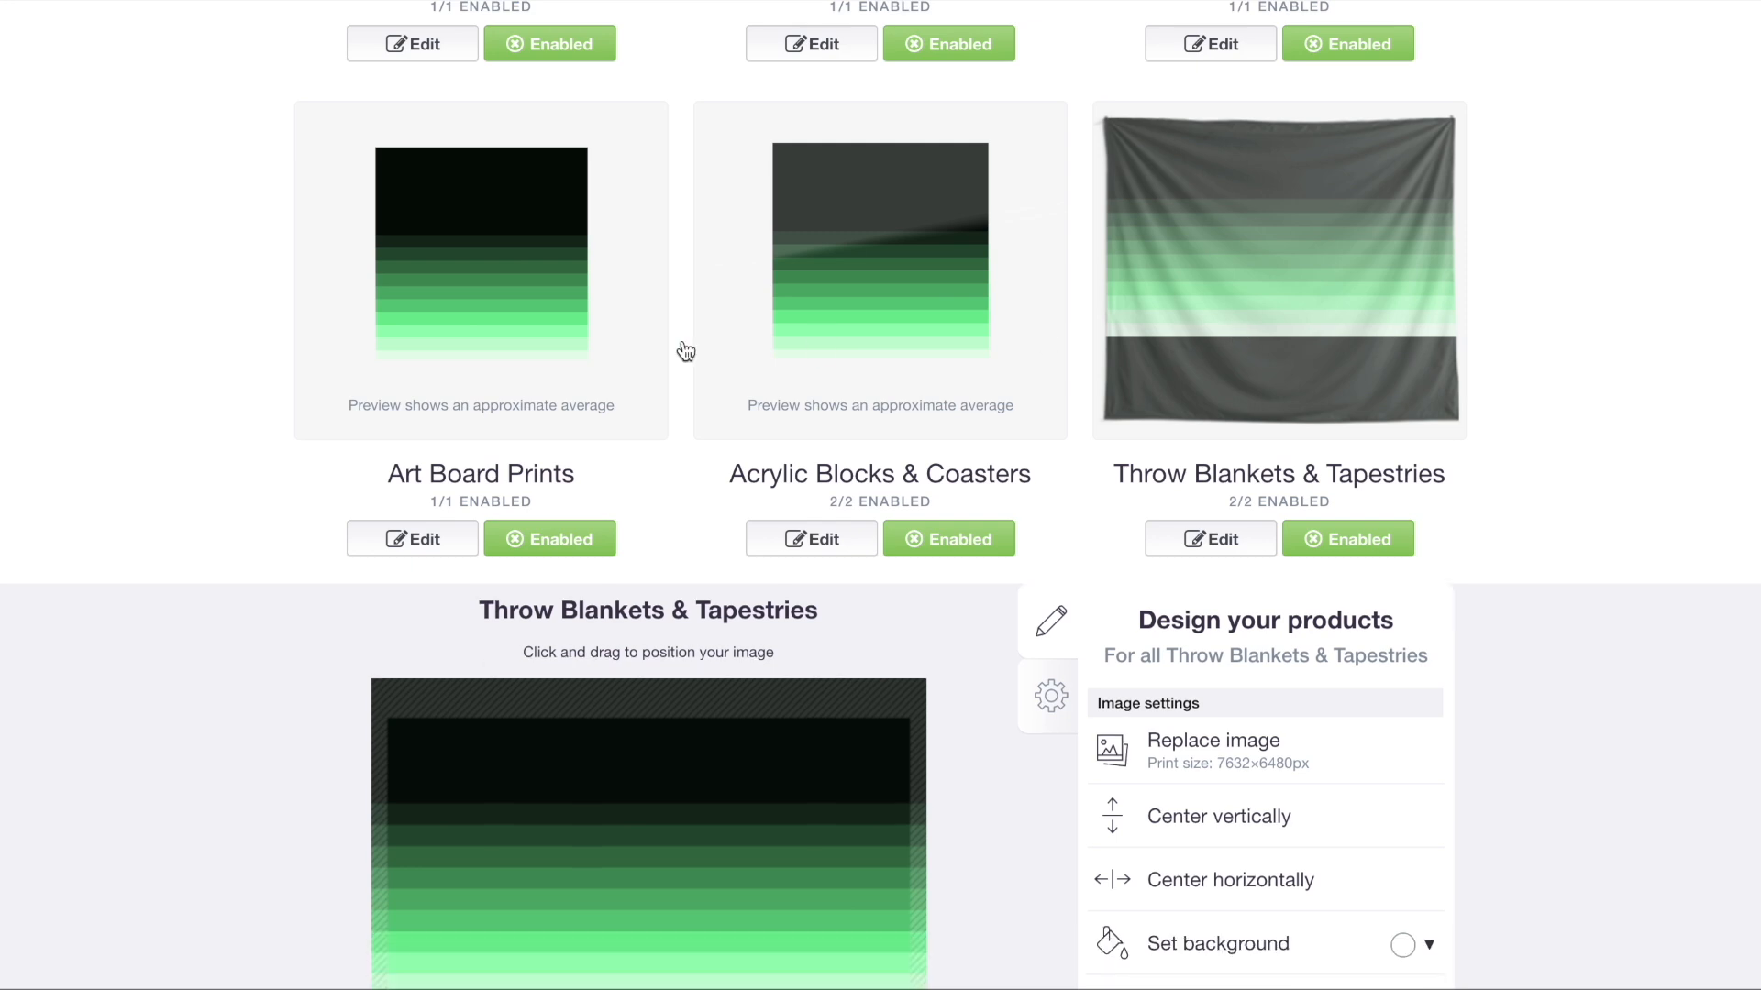
- Enable Bath Mats and tile its image as a regular grid, shifted up so more green stripes show
{"action": "scroll", "coordinate": [637, 346], "scroll_direction": "down", "scroll_amount": 5}
{"action": "left_click", "coordinate": [550, 459]}
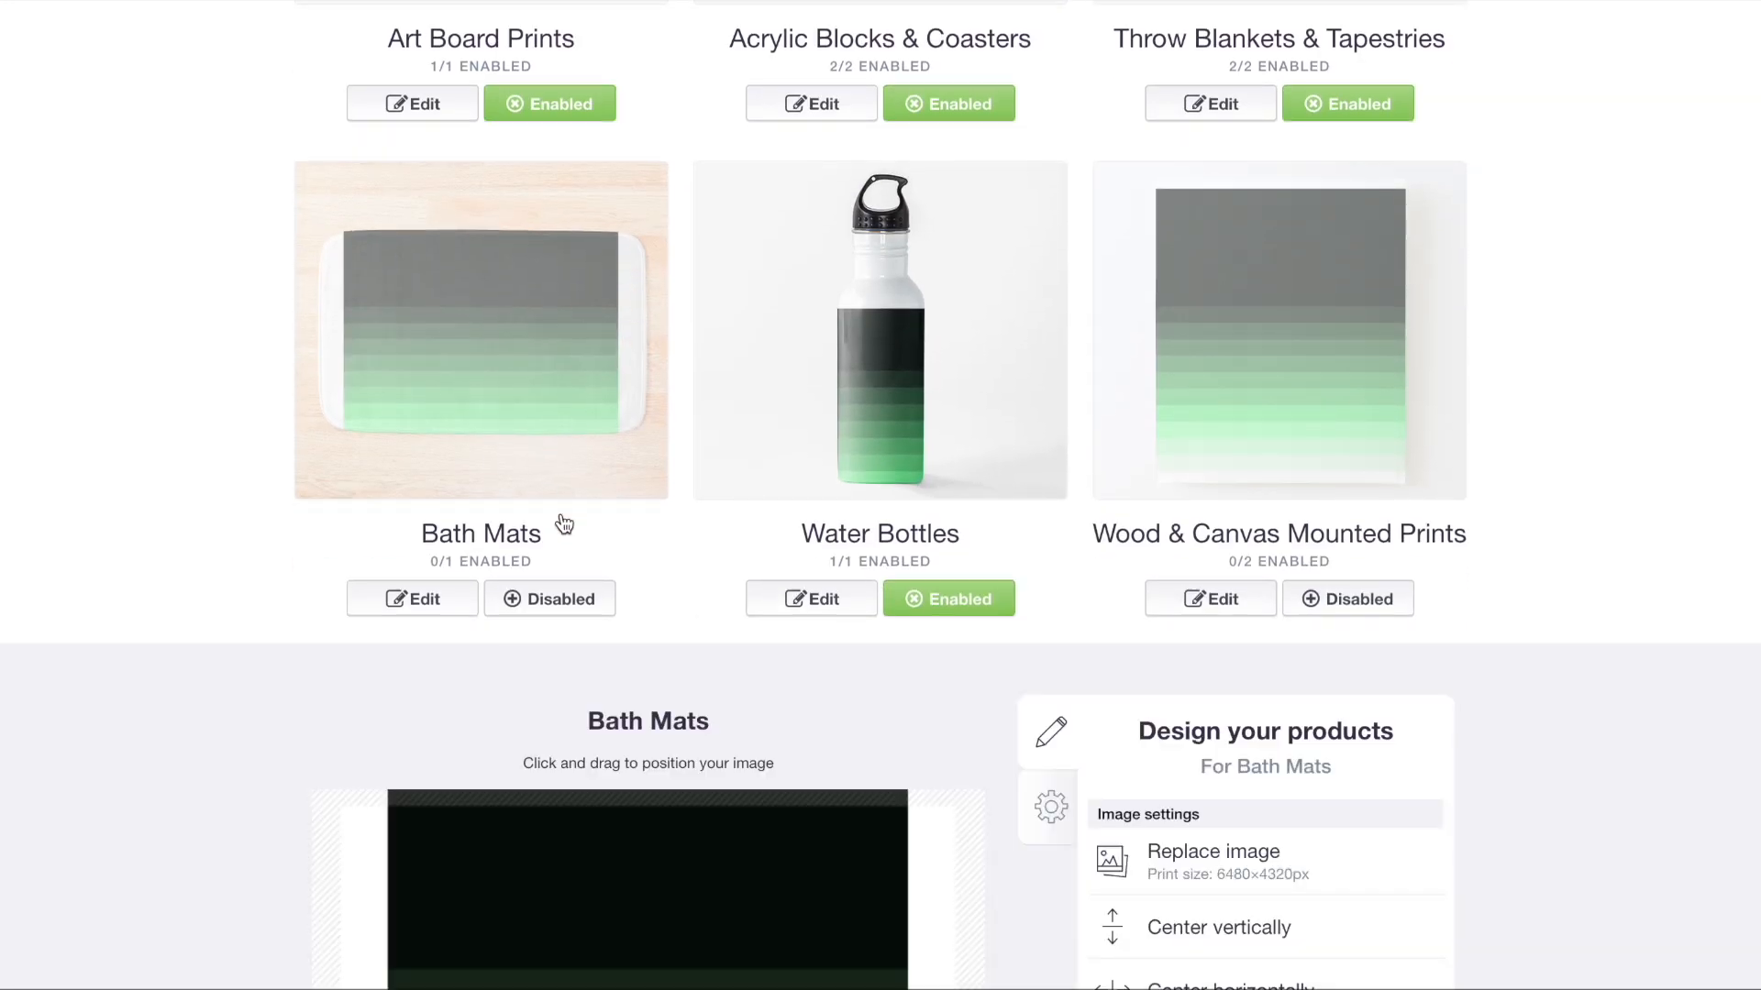
{"action": "left_click", "coordinate": [562, 598]}
{"action": "scroll", "coordinate": [587, 587], "scroll_direction": "down", "scroll_amount": 5}
{"action": "left_click", "coordinate": [1268, 712]}
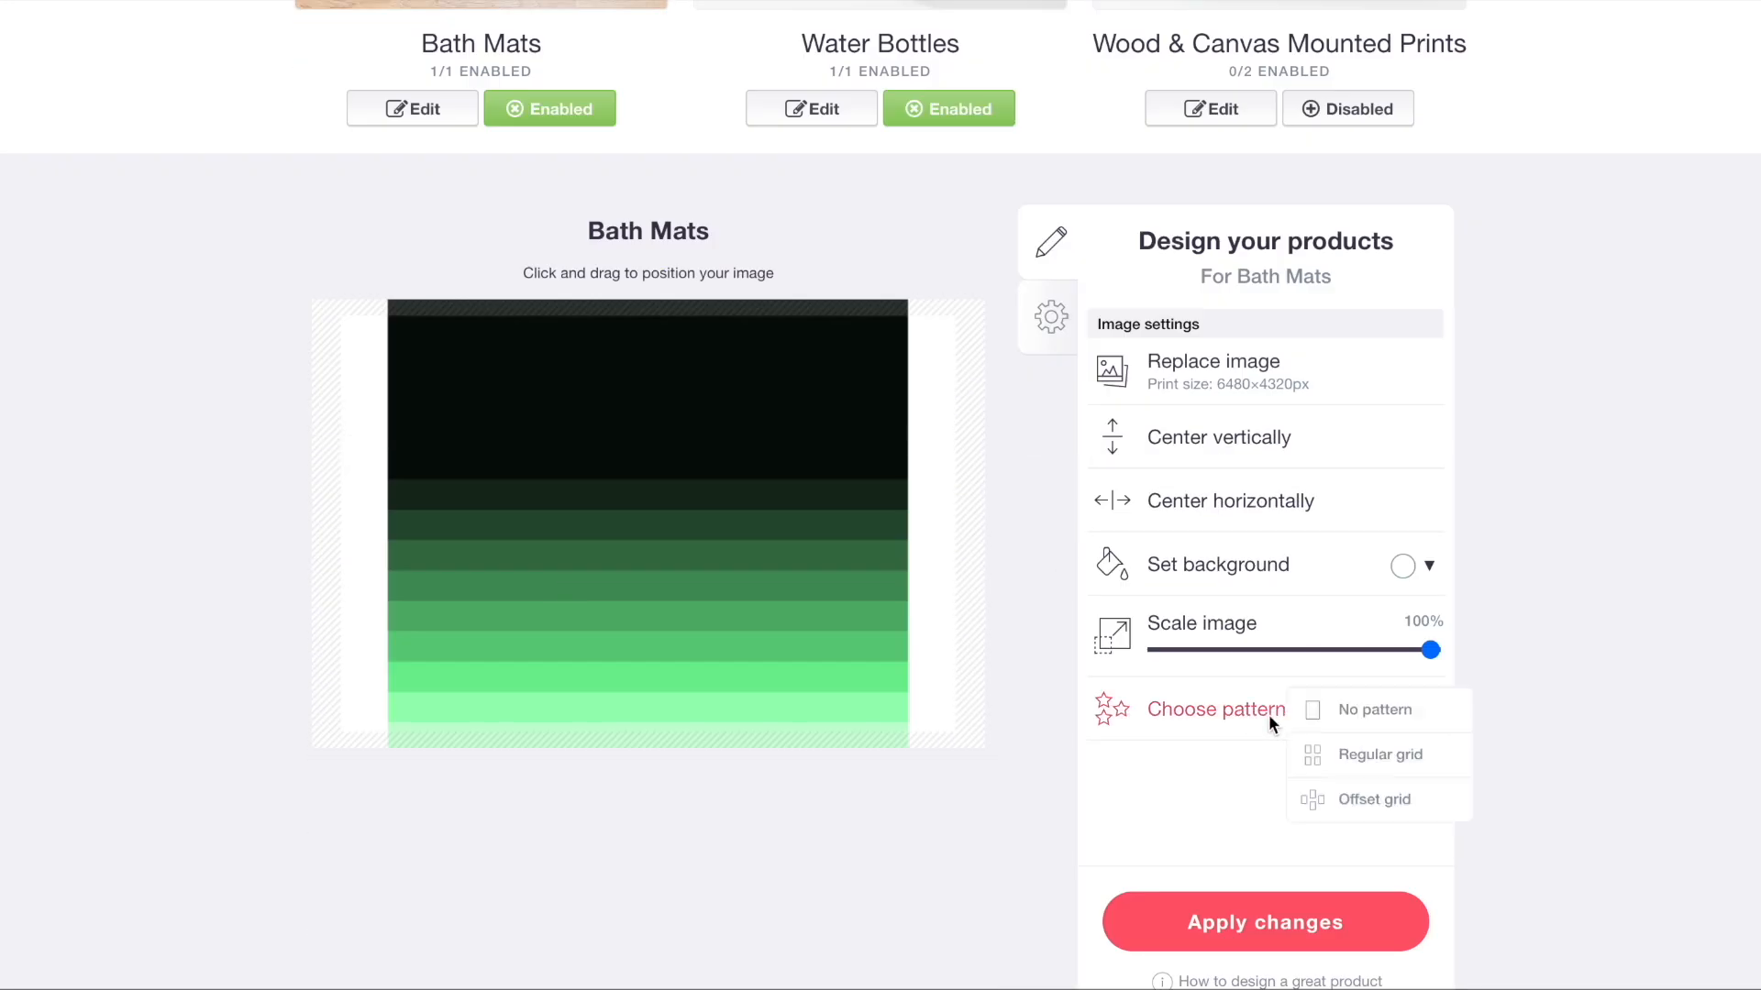
{"action": "left_click", "coordinate": [1380, 759]}
{"action": "left_click_drag", "start_coordinate": [730, 706], "coordinate": [723, 625]}
{"action": "scroll", "coordinate": [723, 625], "scroll_direction": "up", "scroll_amount": 6}
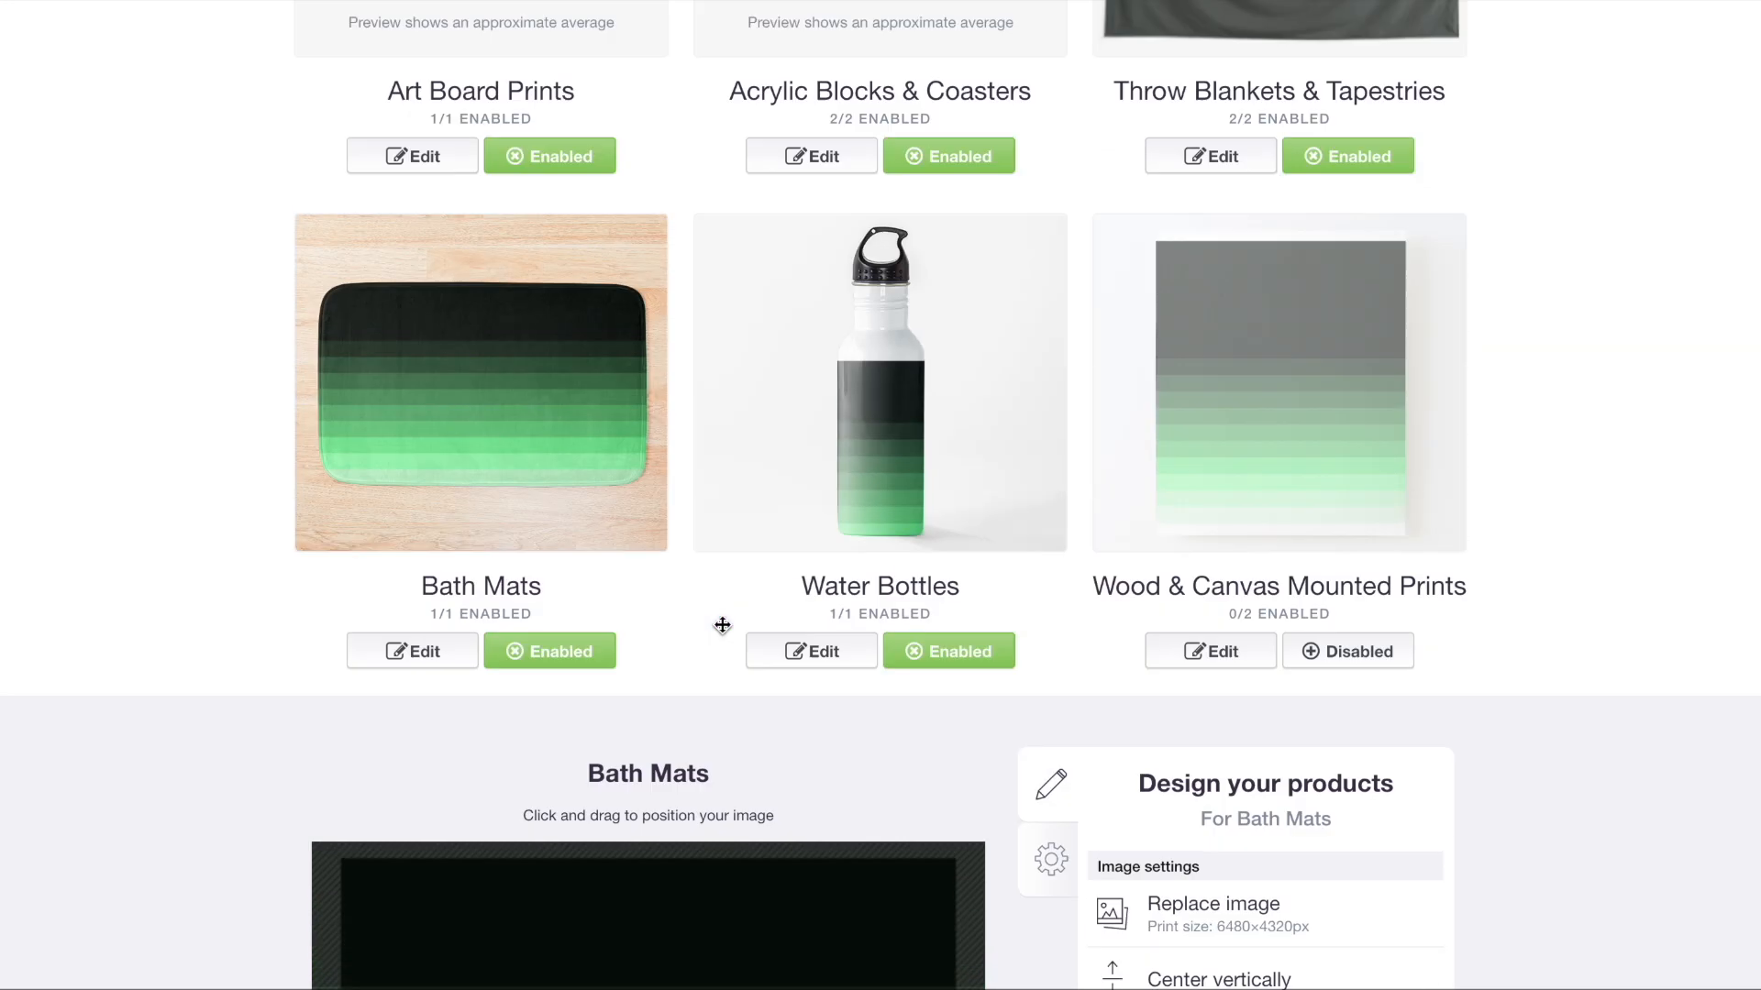
- Move the Water Bottles image up so the stripes fade to the lightest green at the bottle's base
{"action": "left_click", "coordinate": [978, 495]}
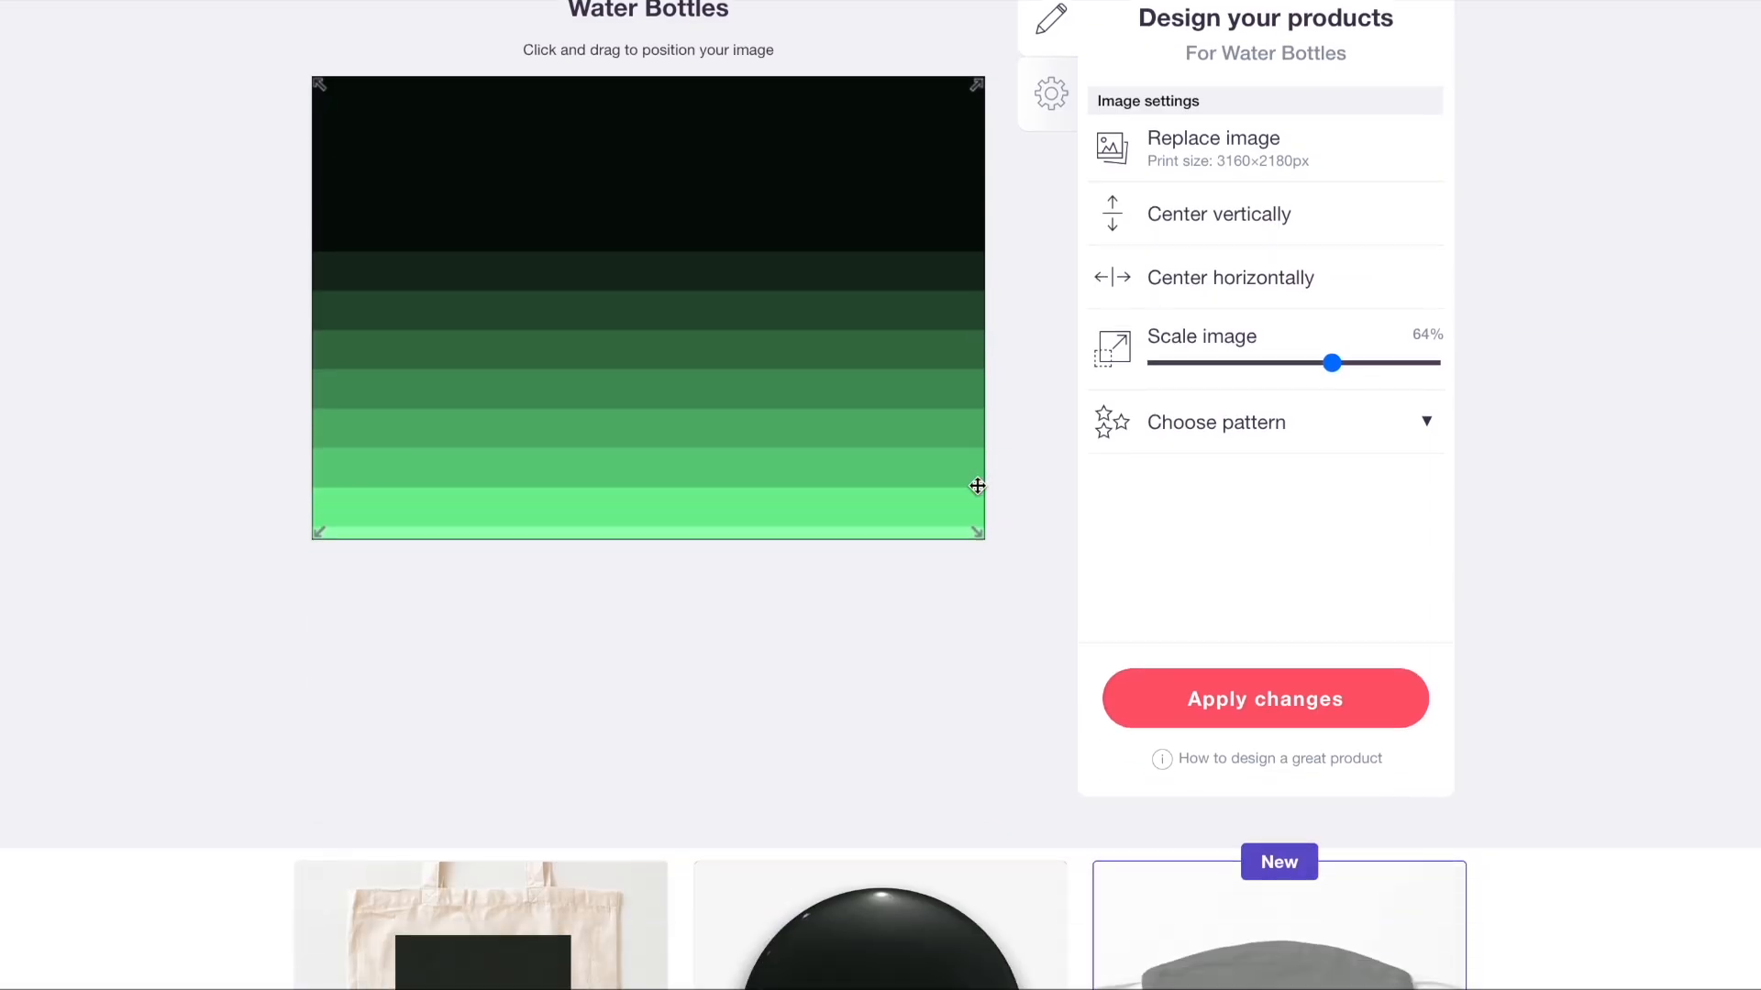
{"action": "left_click_drag", "start_coordinate": [828, 399], "coordinate": [824, 297]}
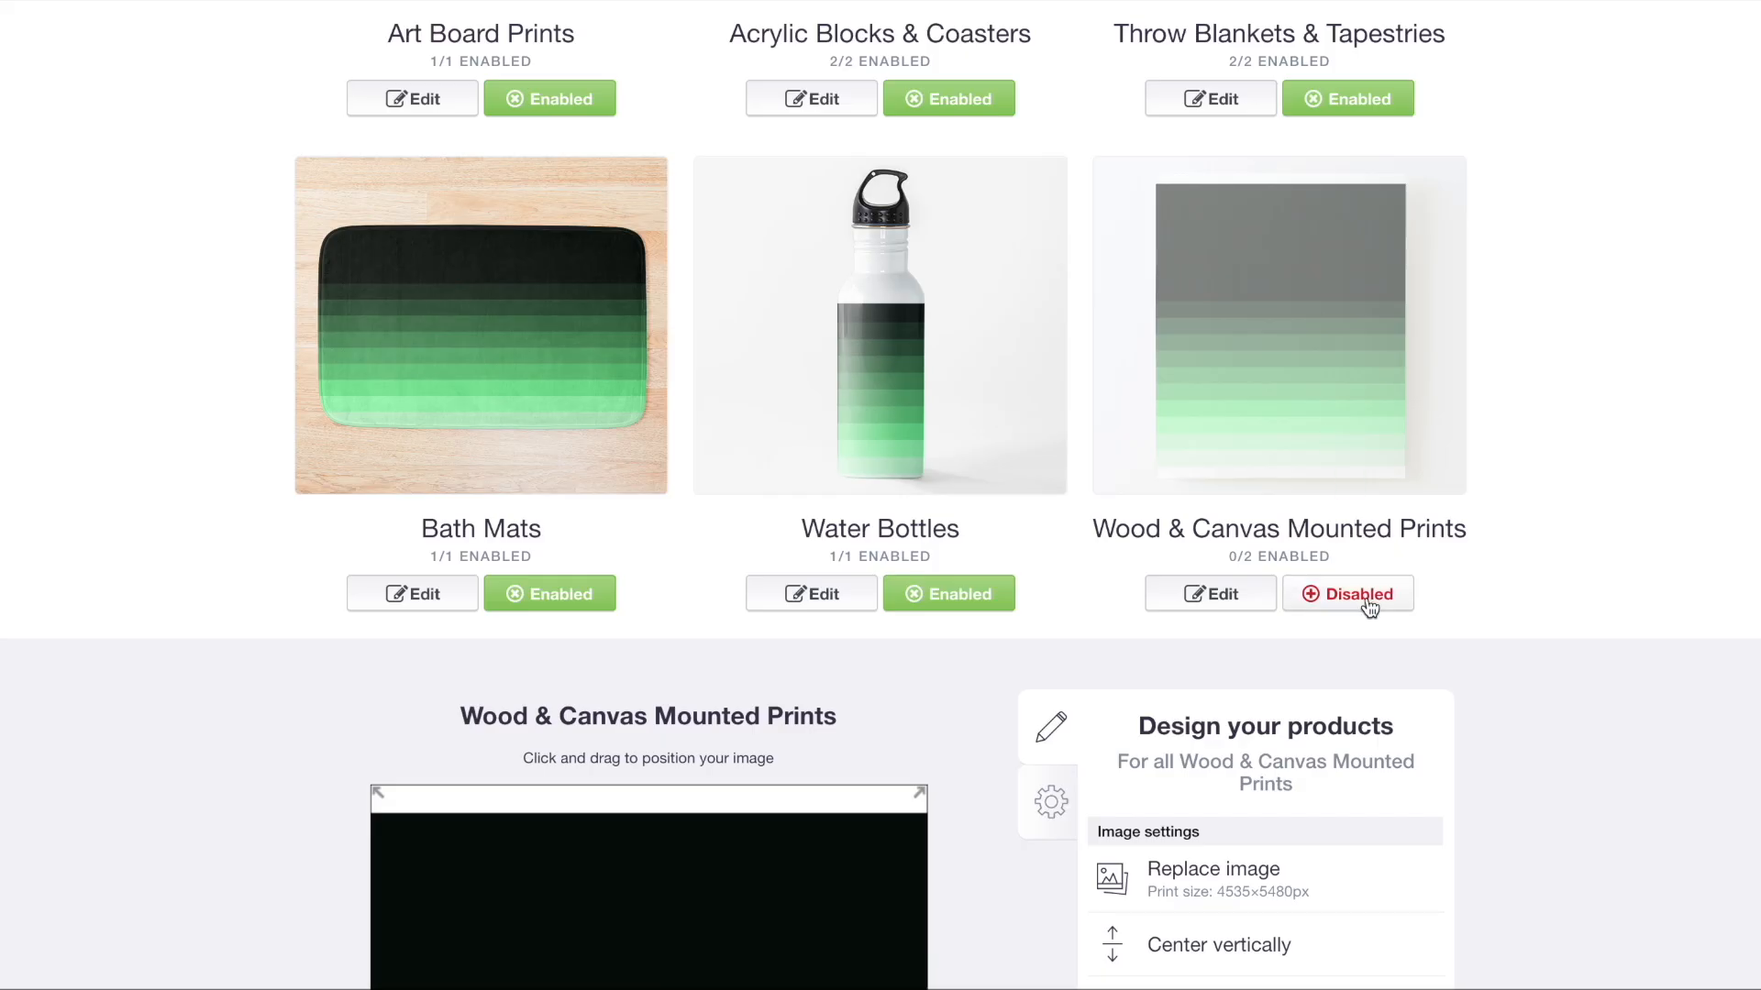
- Enable Wood & Canvas Mounted Prints and move its image up so a white band shows only at the bottom
{"action": "left_click", "coordinate": [1367, 600]}
{"action": "scroll", "coordinate": [891, 341], "scroll_direction": "down", "scroll_amount": 5}
{"action": "scroll", "coordinate": [845, 582], "scroll_direction": "up", "scroll_amount": 4}
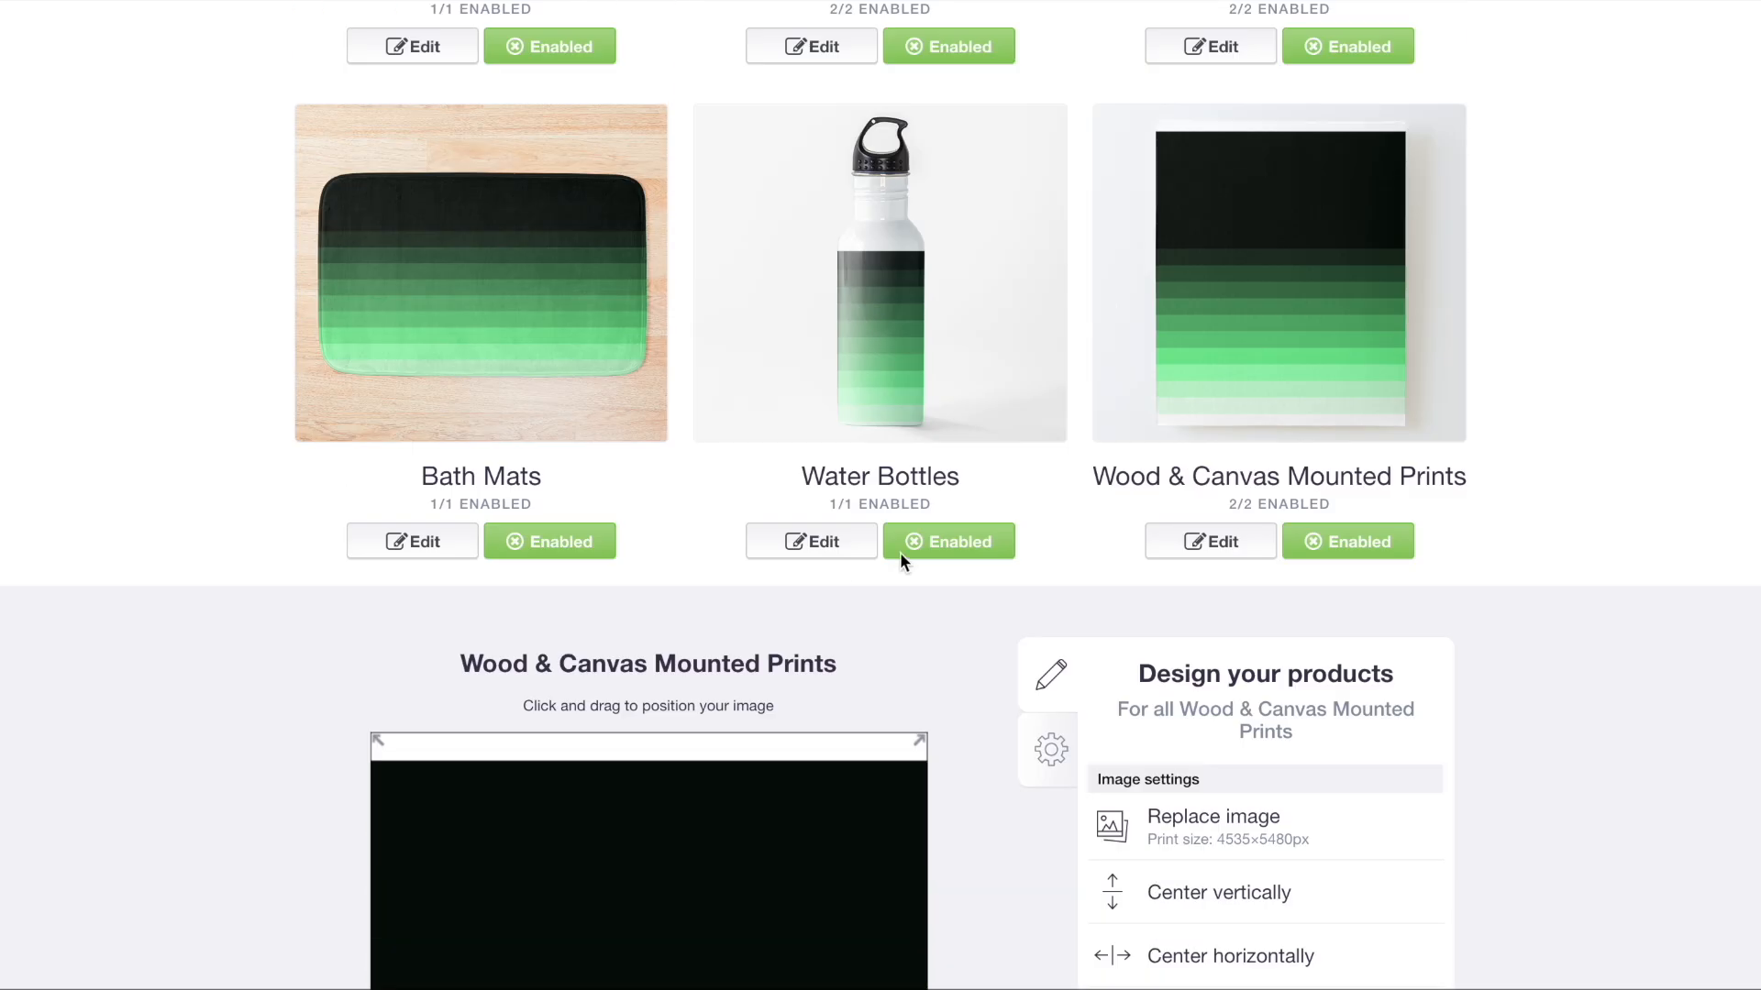
{"action": "scroll", "coordinate": [840, 620], "scroll_direction": "down", "scroll_amount": 4}
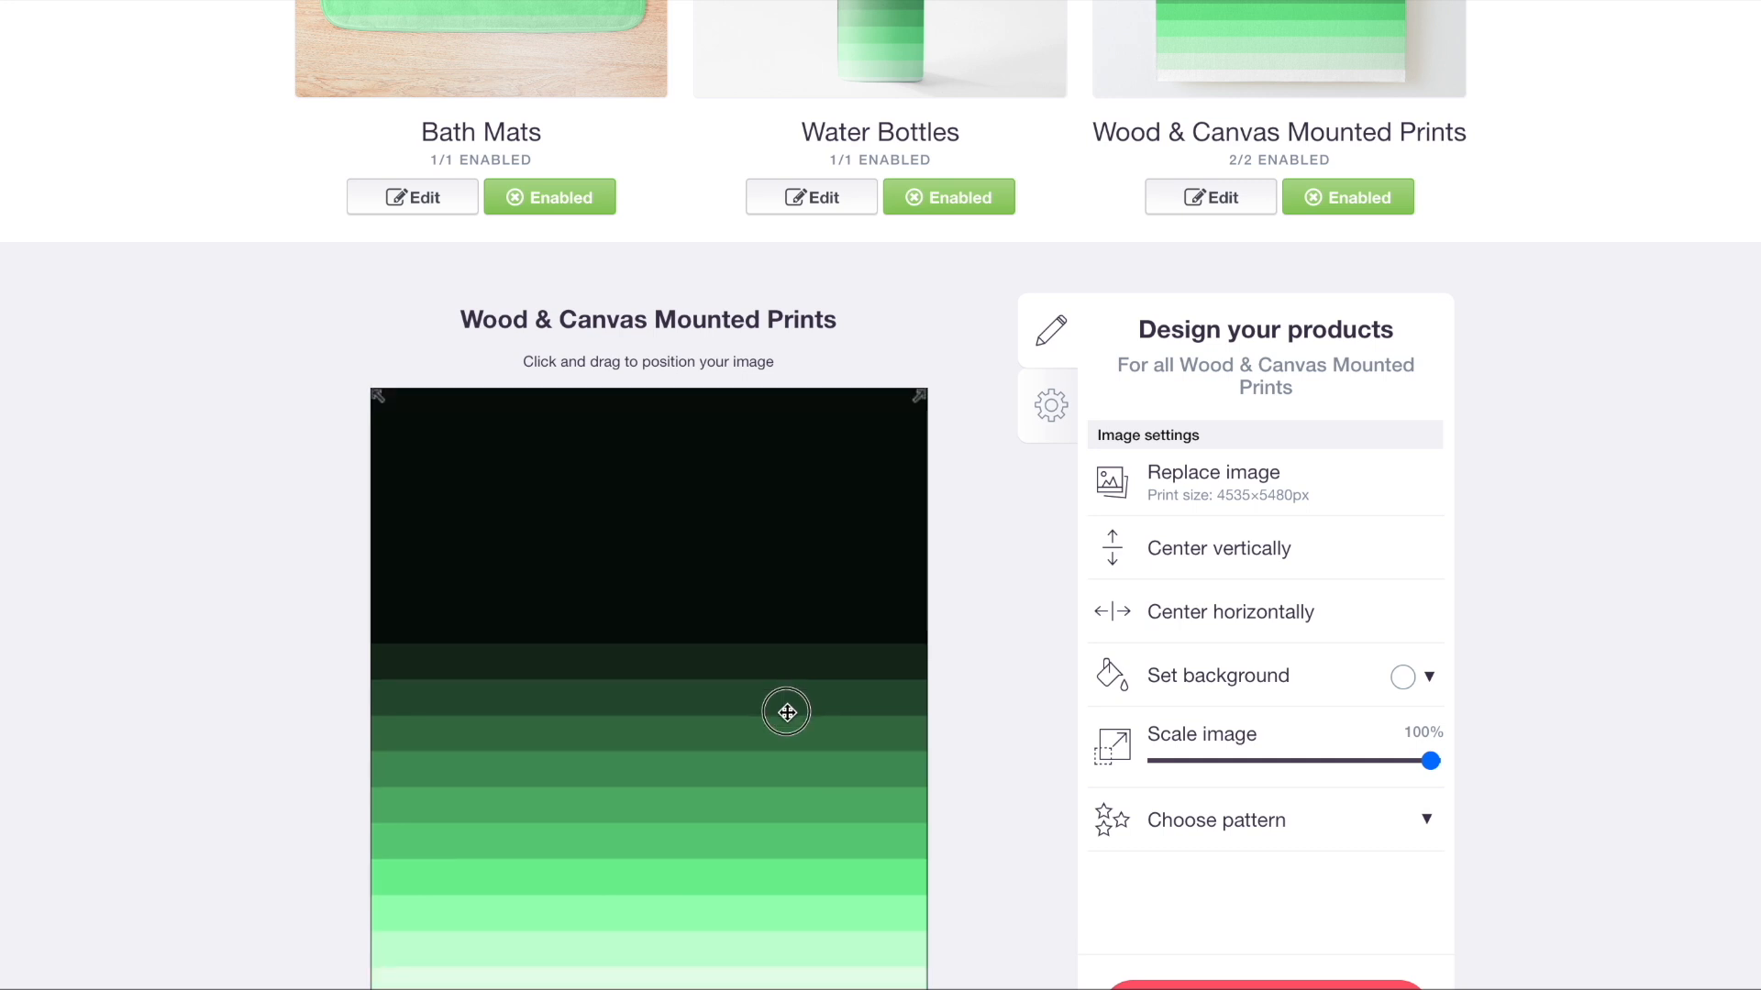
{"action": "scroll", "coordinate": [853, 791], "scroll_direction": "down", "scroll_amount": 2}
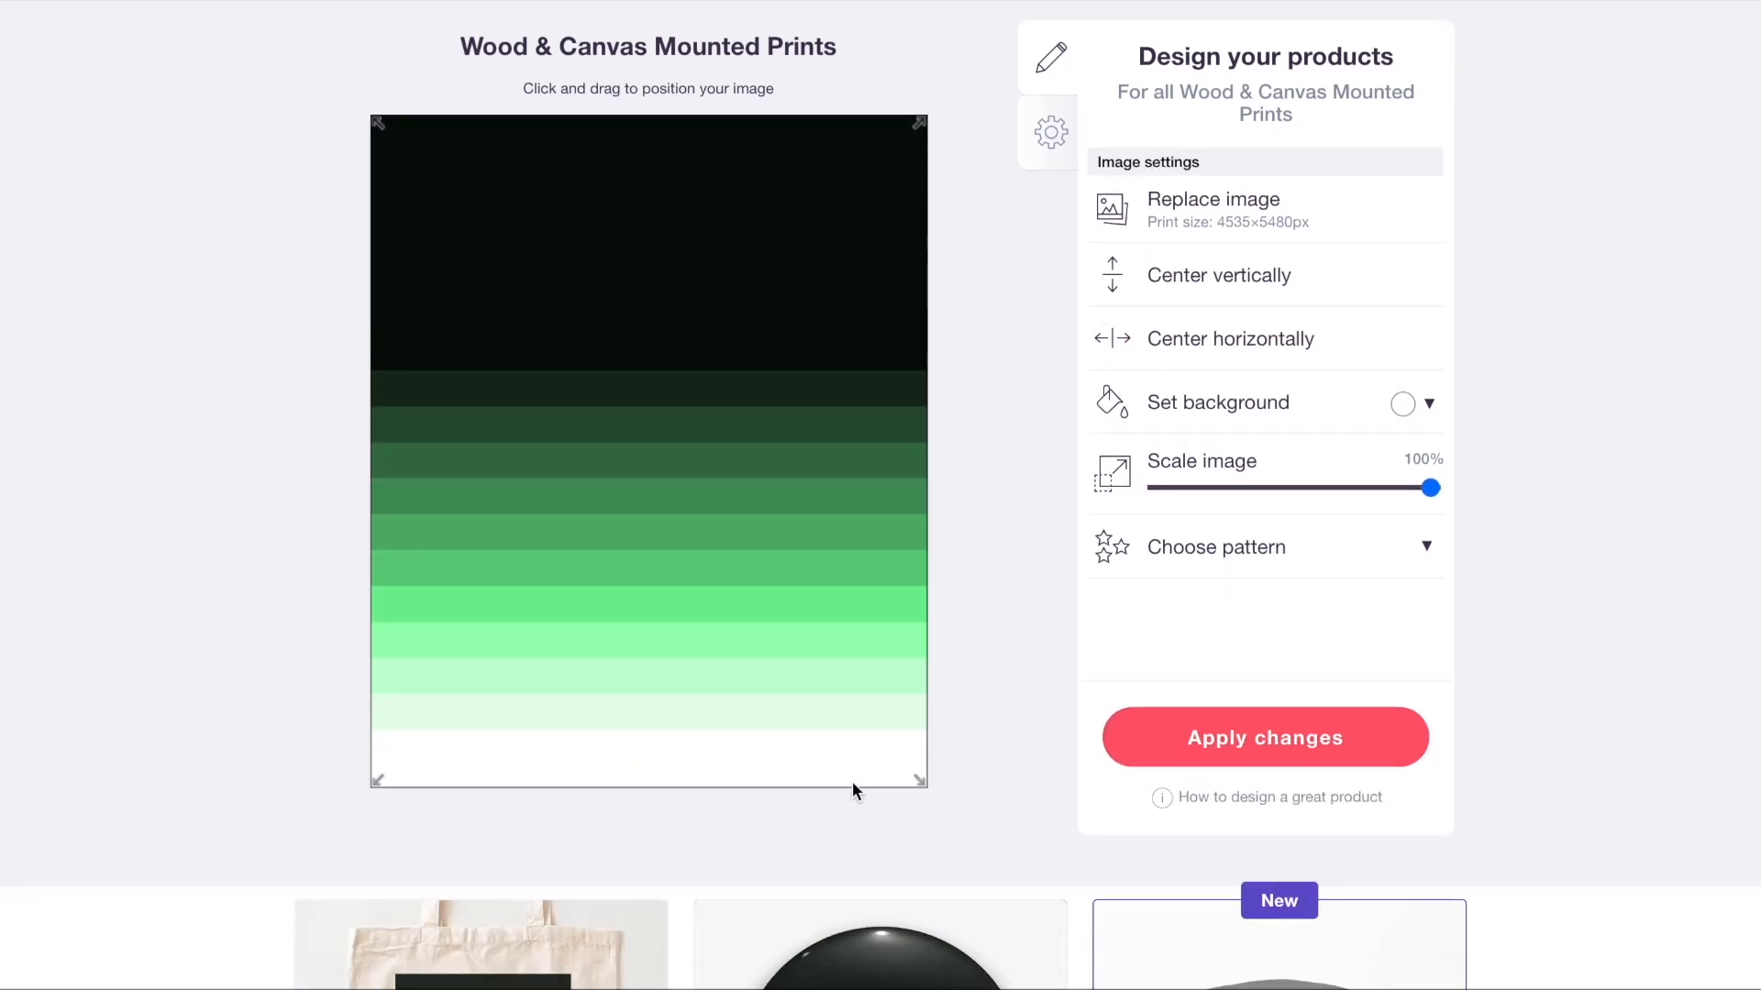
{"action": "scroll", "coordinate": [889, 711], "scroll_direction": "up", "scroll_amount": 5}
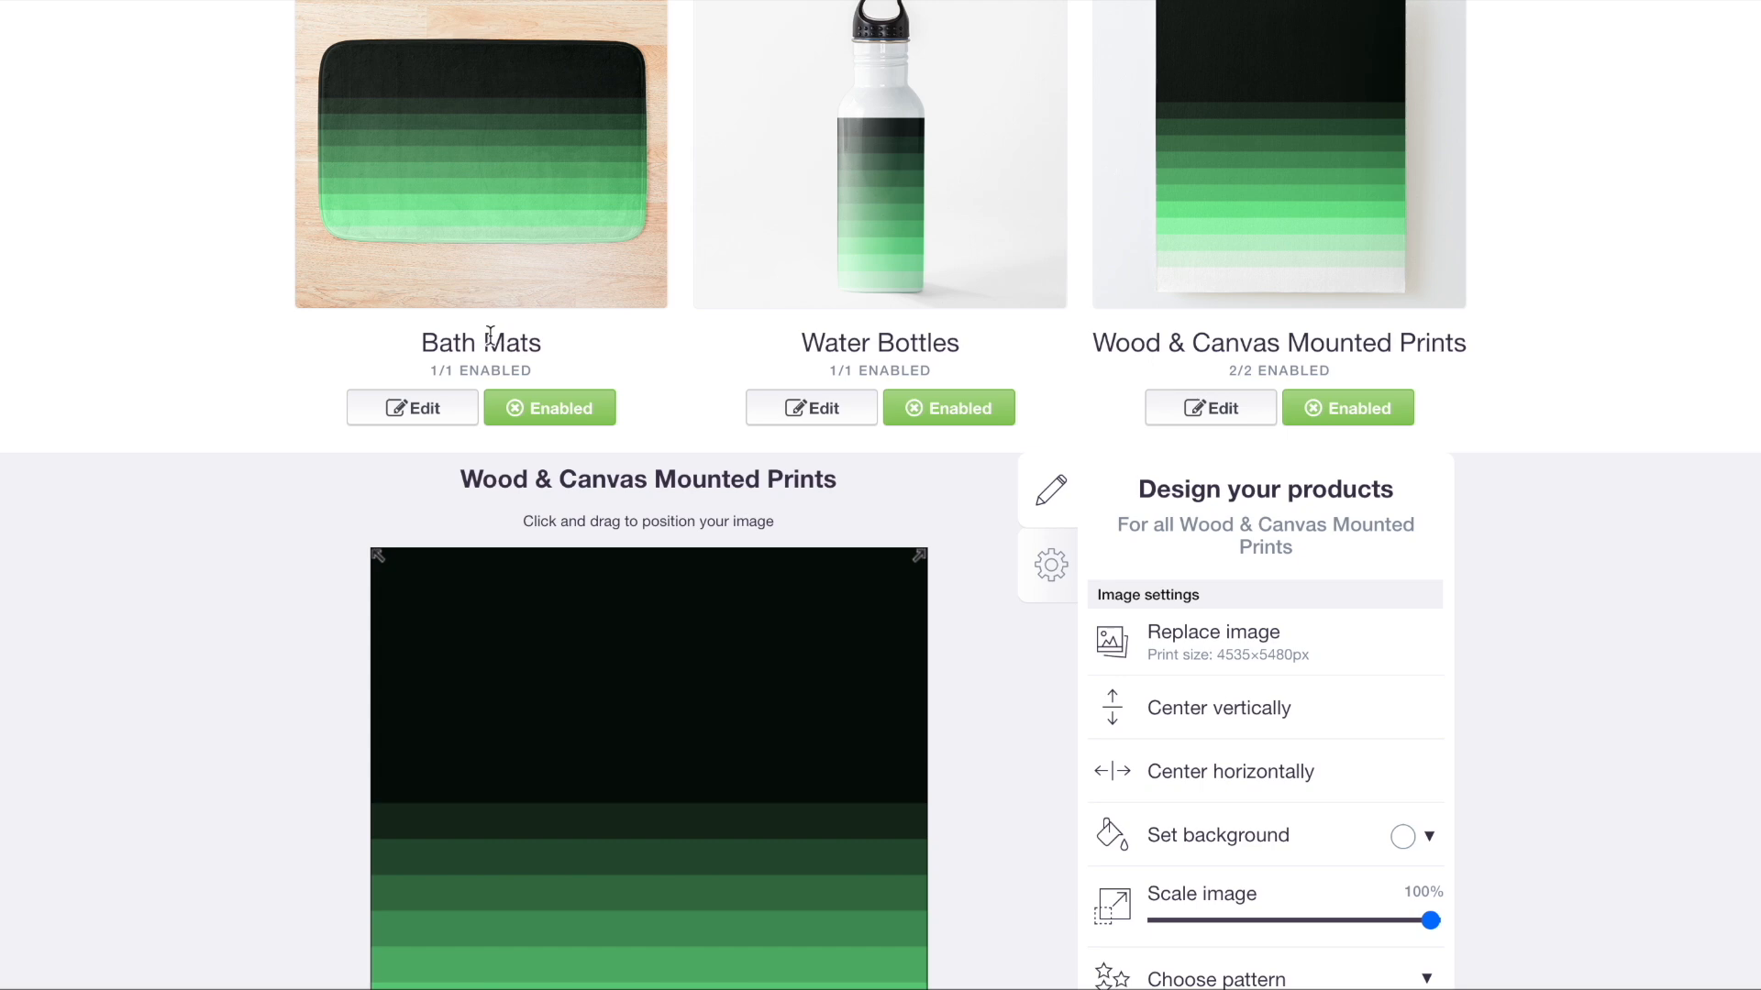
- Move the Pin Buttons image up so the lighter green stripes show on the button's lower part
{"action": "scroll", "coordinate": [490, 336], "scroll_direction": "down", "scroll_amount": 5}
{"action": "left_click", "coordinate": [548, 463]}
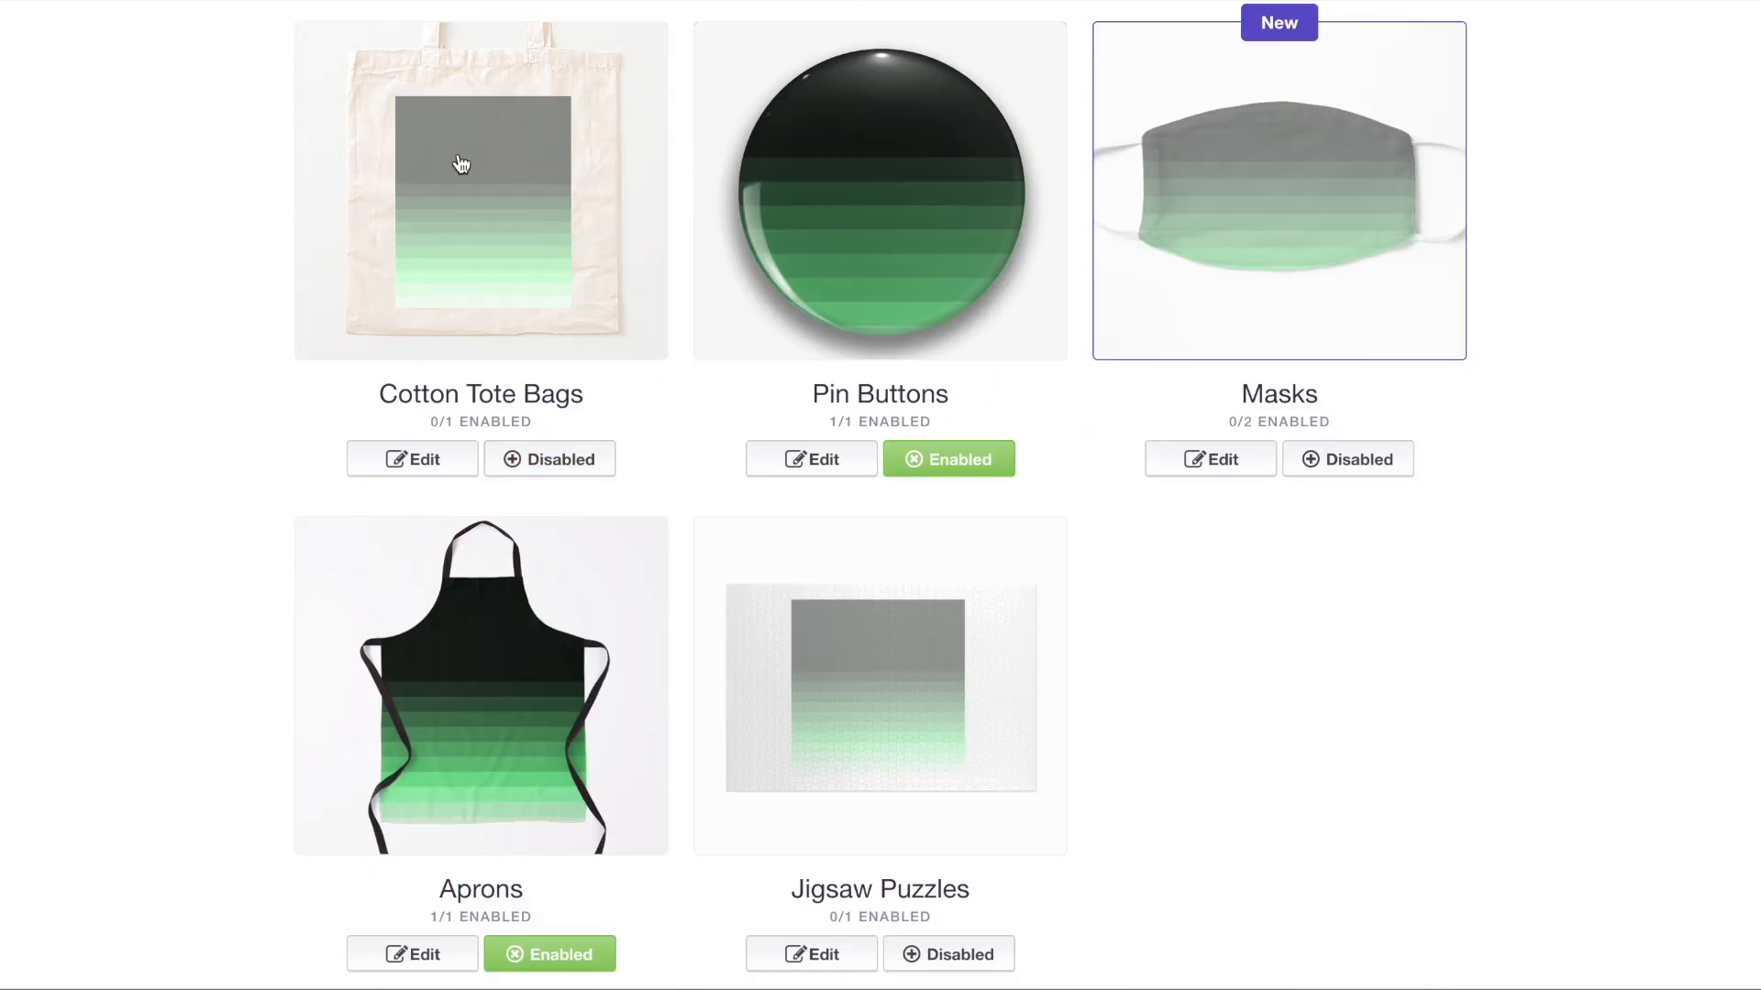
{"action": "left_click", "coordinate": [861, 245]}
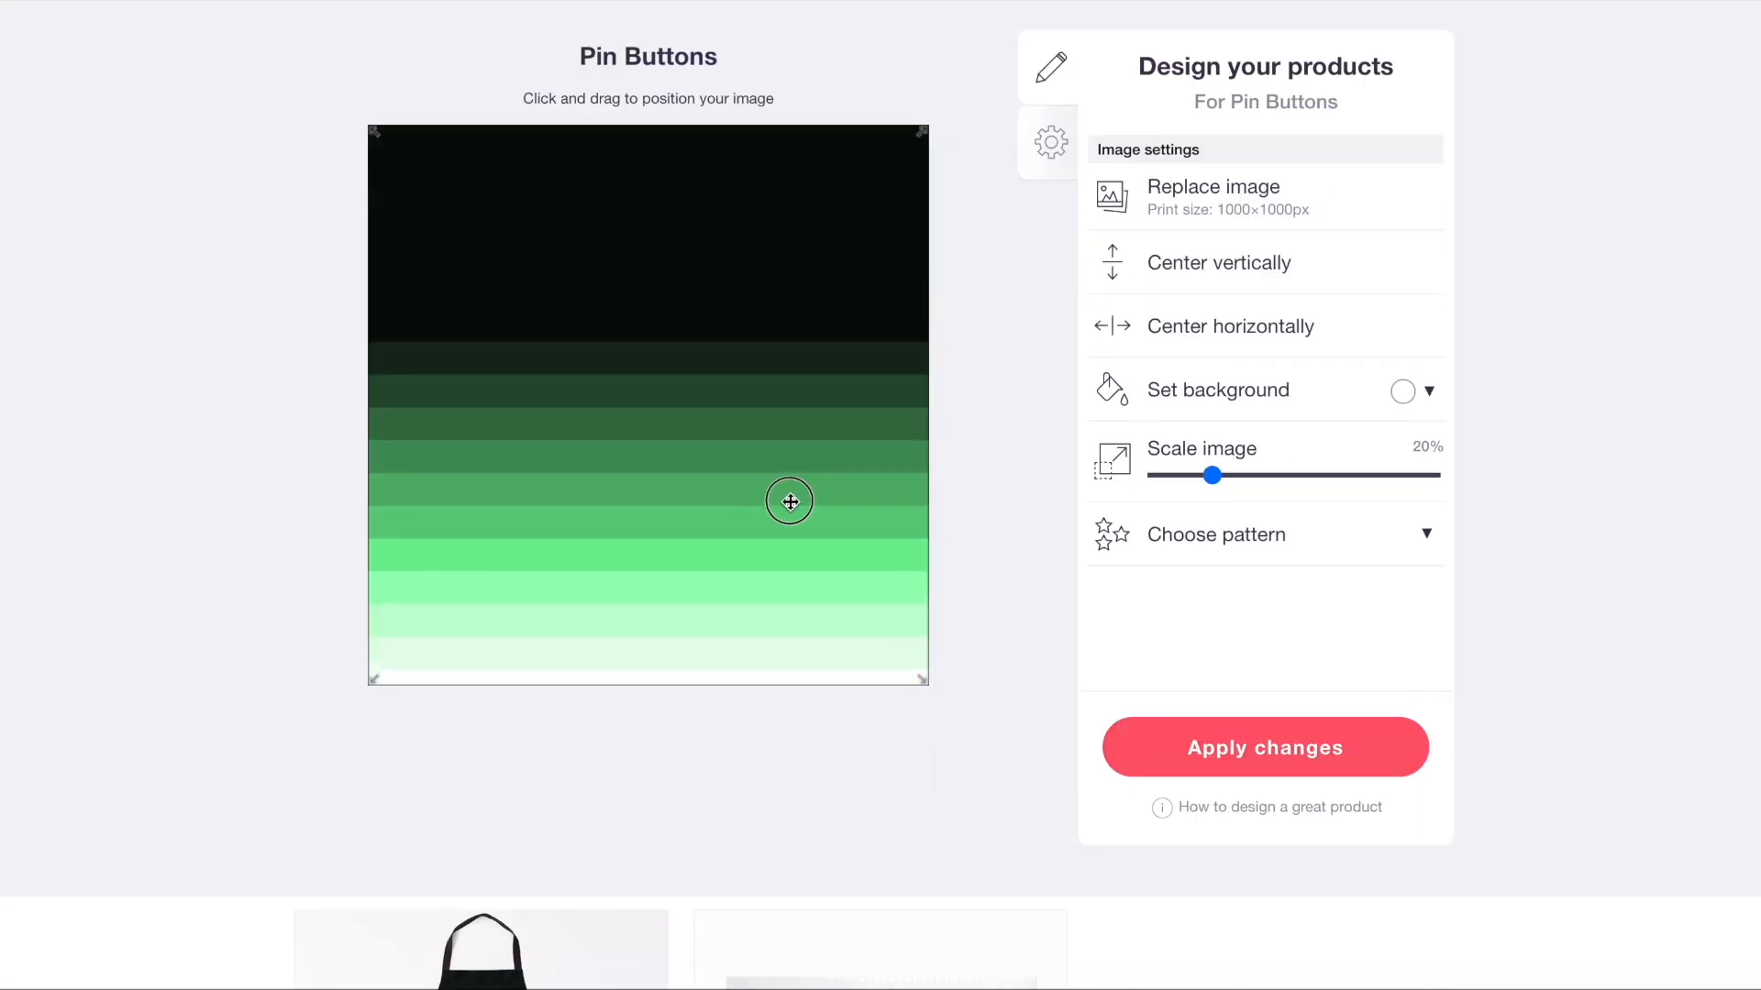
{"action": "left_click_drag", "start_coordinate": [791, 498], "coordinate": [792, 464]}
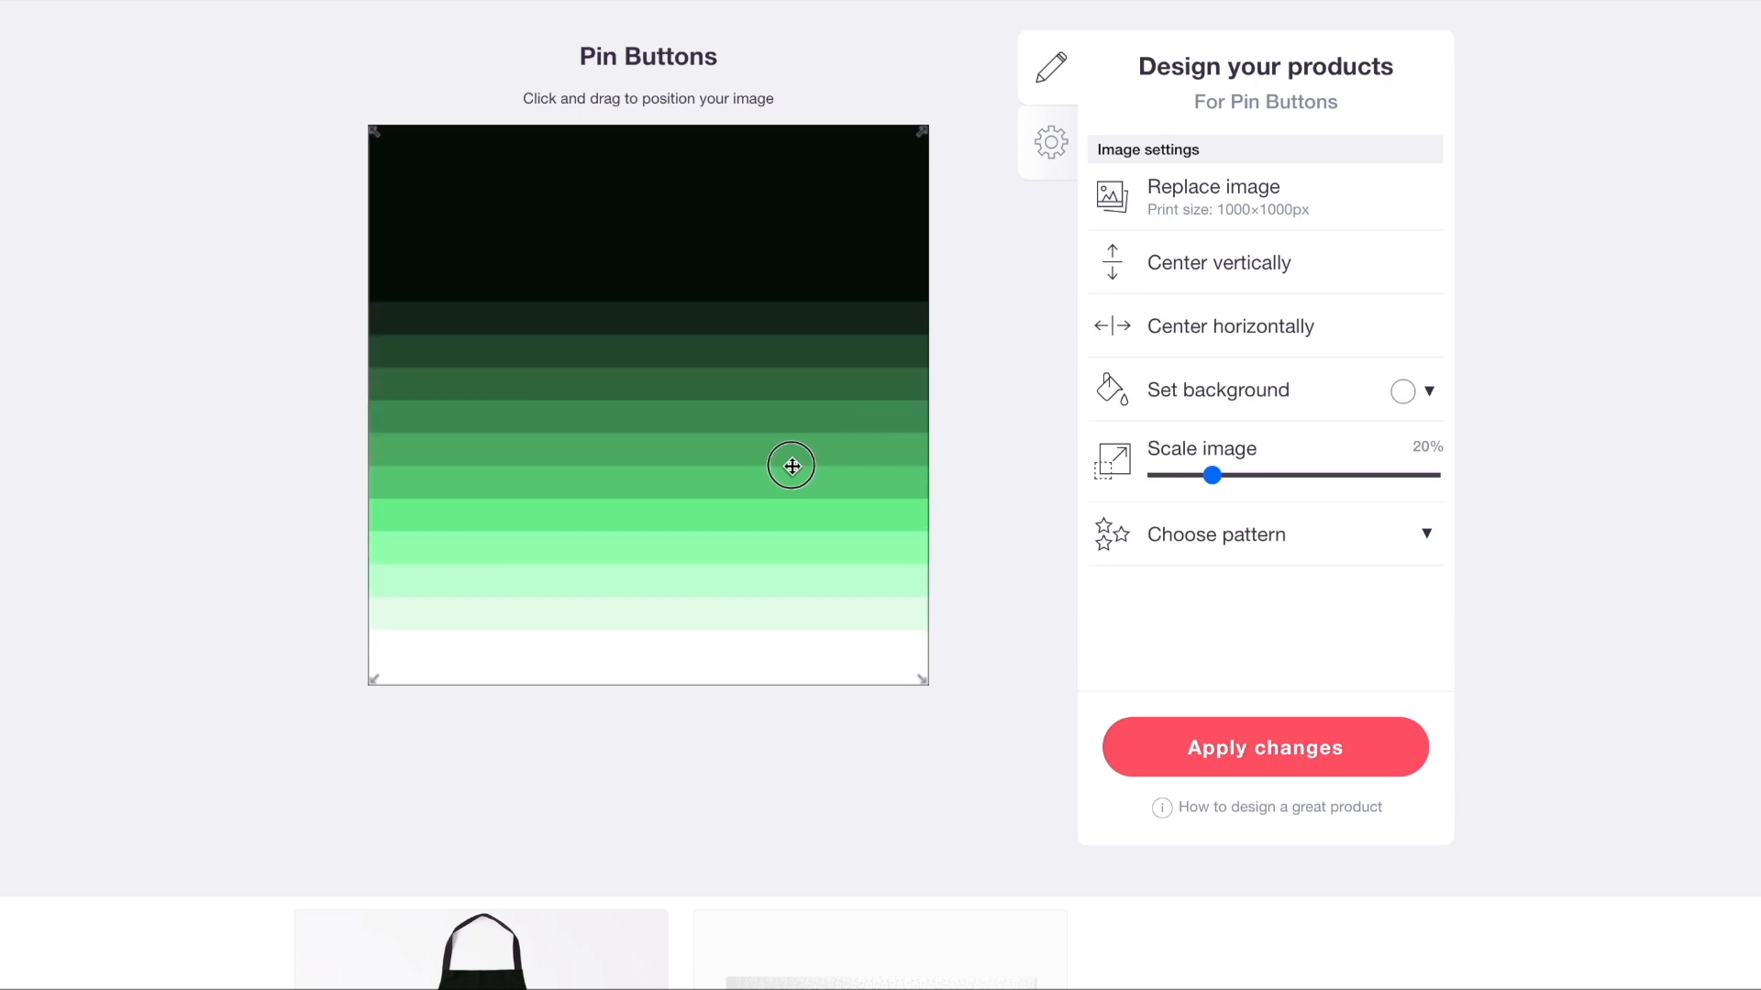
{"action": "scroll", "coordinate": [1324, 326], "scroll_direction": "up", "scroll_amount": 5}
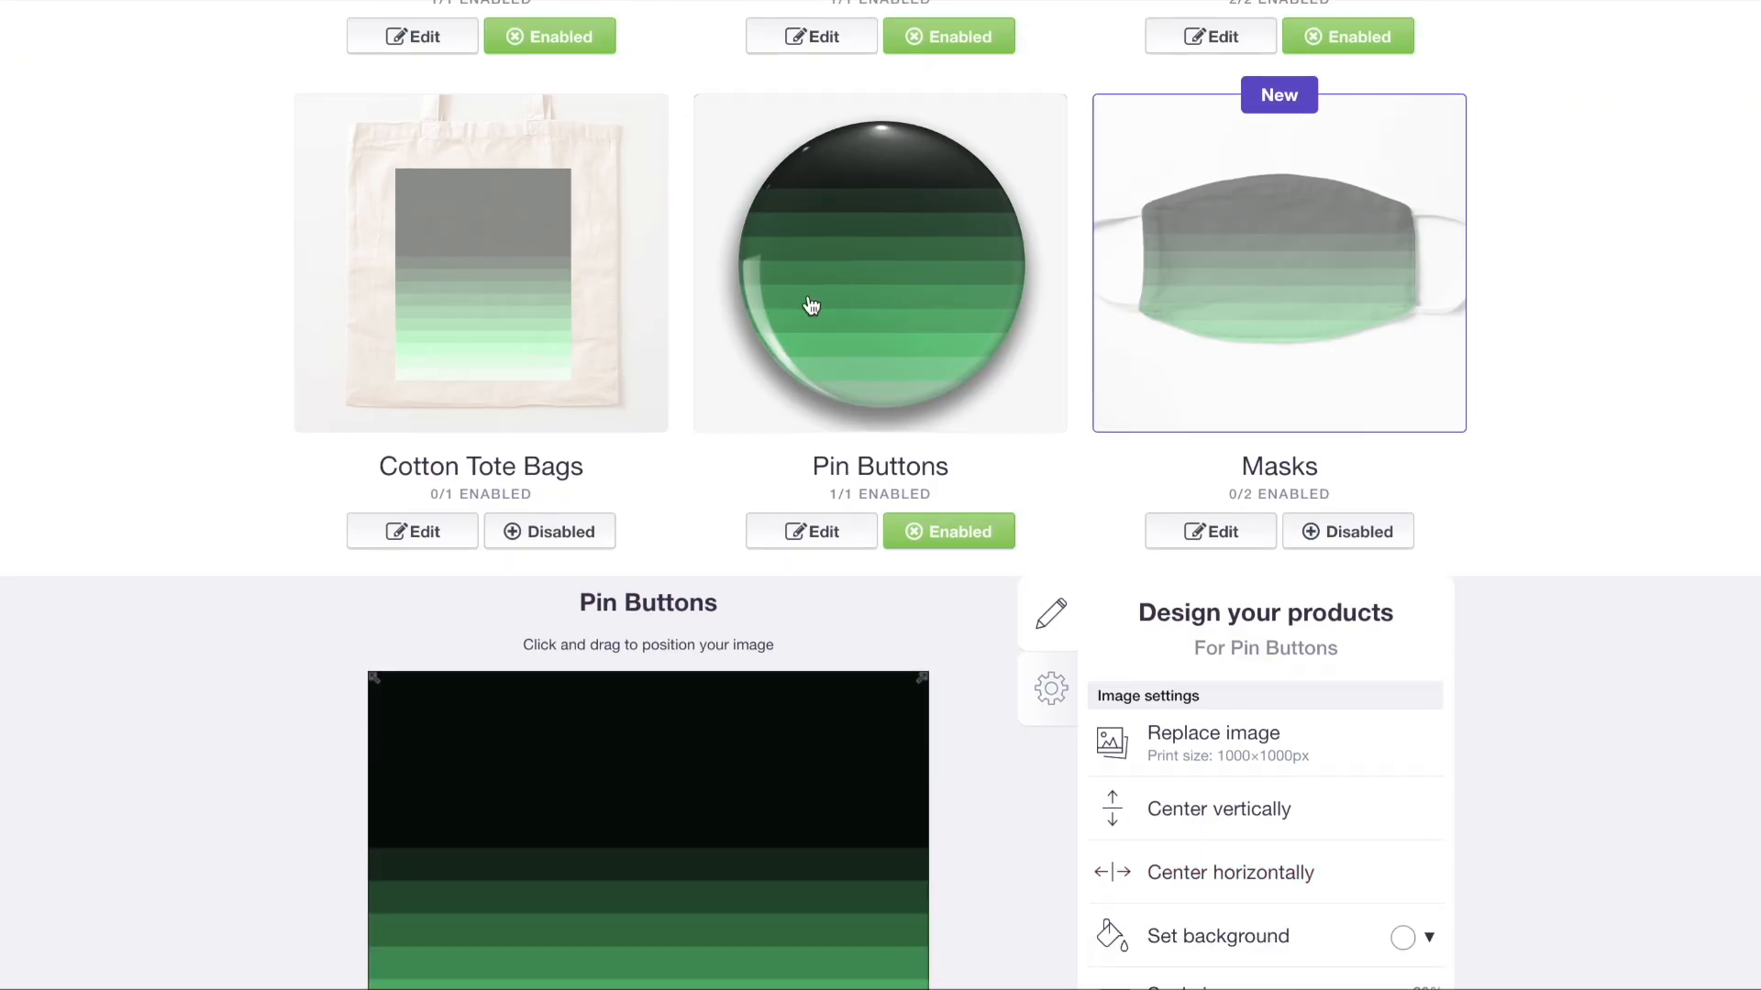
{"action": "left_click", "coordinate": [807, 303]}
- Enable Masks and move its image up so the green stripes cover the mask down to a white lower edge
{"action": "left_click", "coordinate": [1361, 540]}
{"action": "left_click", "coordinate": [1297, 275]}
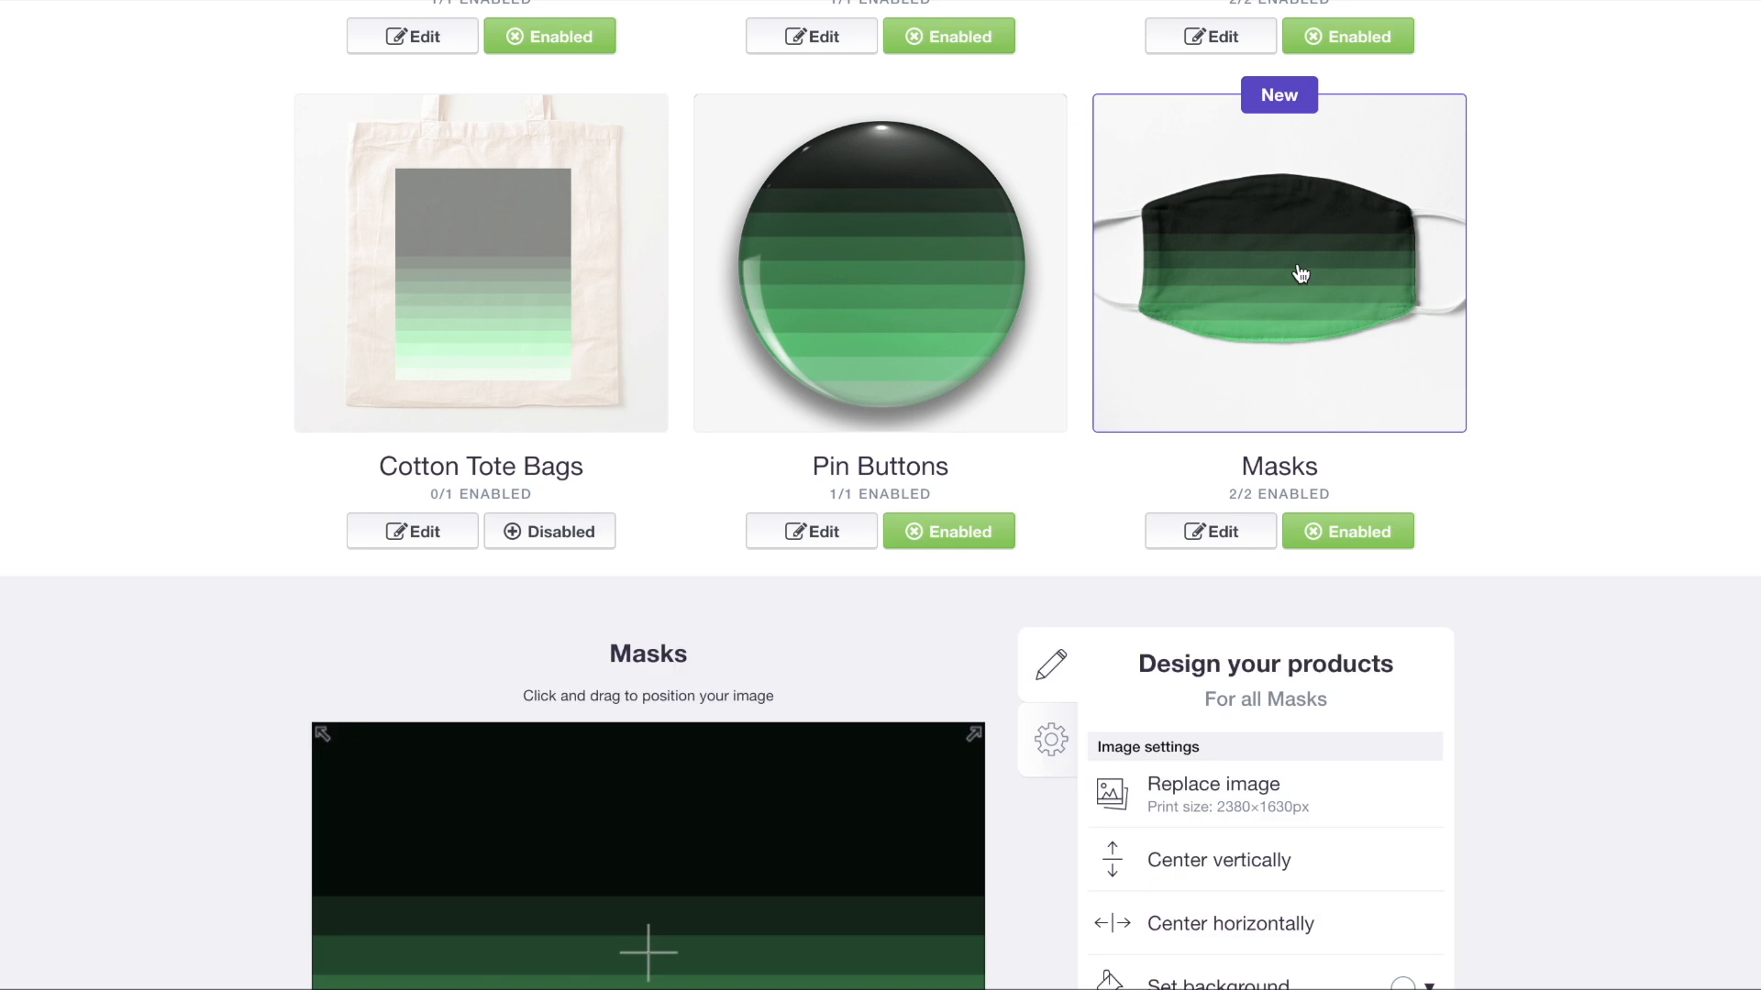
{"action": "left_click_drag", "start_coordinate": [826, 467], "coordinate": [826, 336]}
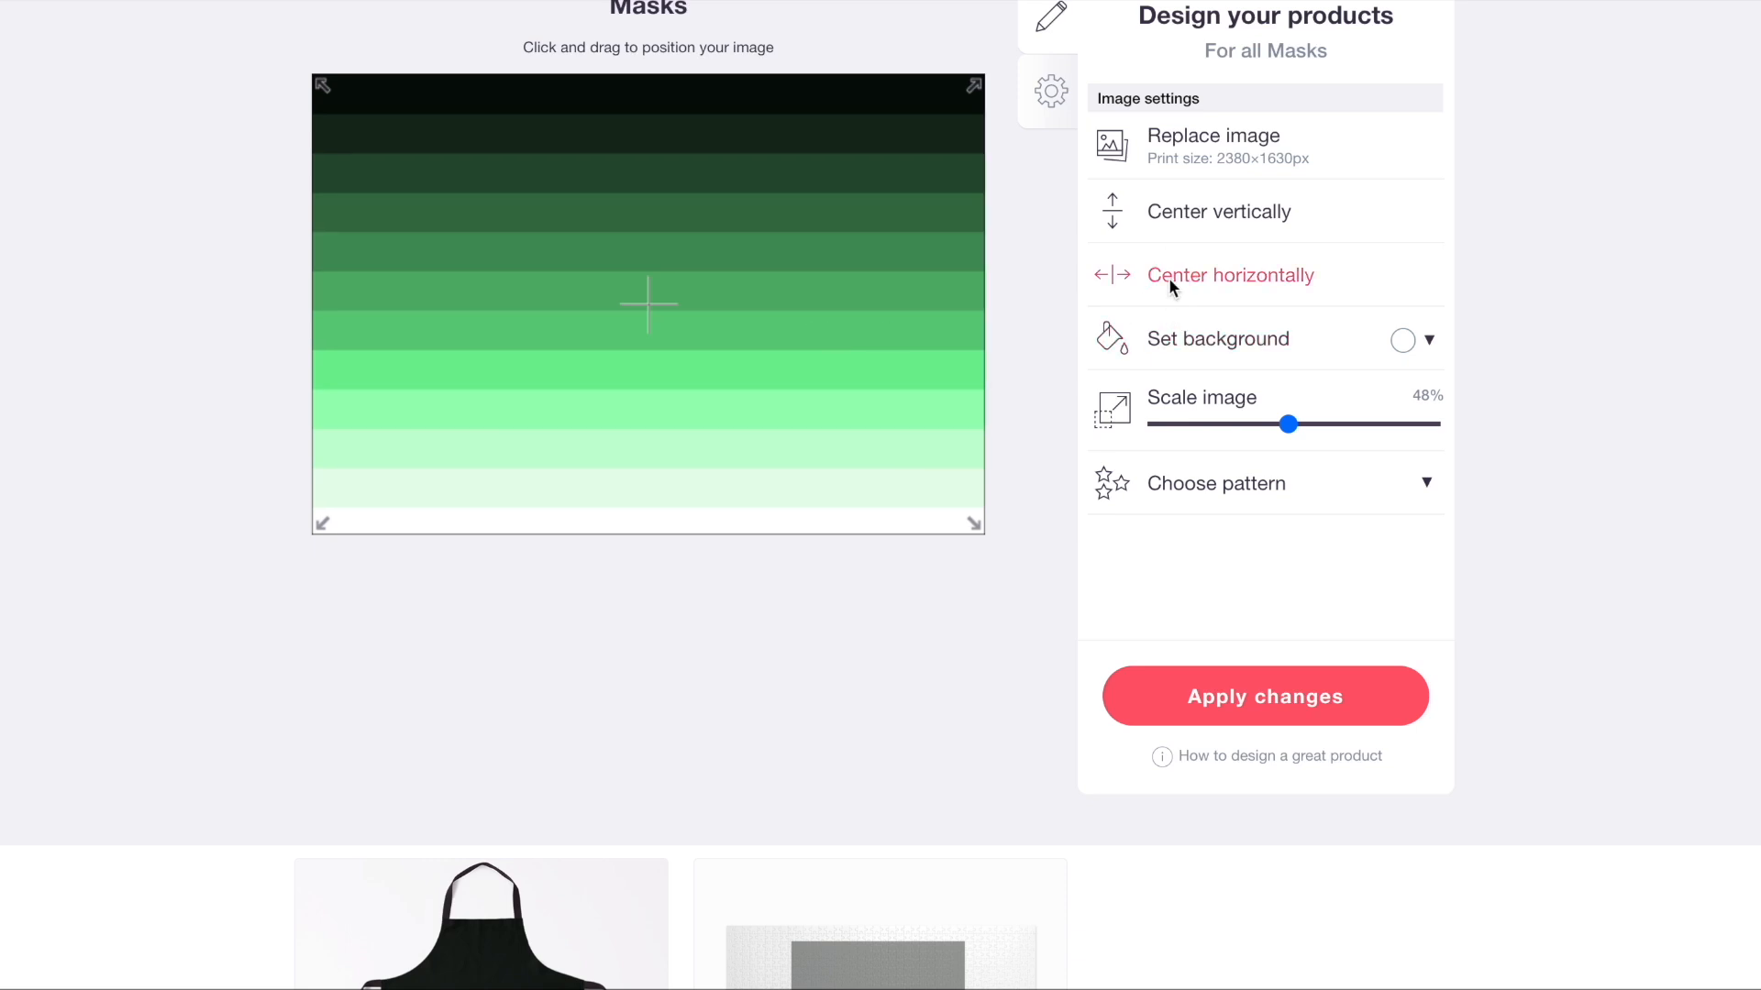
{"action": "scroll", "coordinate": [1168, 277], "scroll_direction": "up", "scroll_amount": 3}
{"action": "scroll", "coordinate": [1169, 284], "scroll_direction": "up", "scroll_amount": 4}
{"action": "left_click", "coordinate": [1341, 282]}
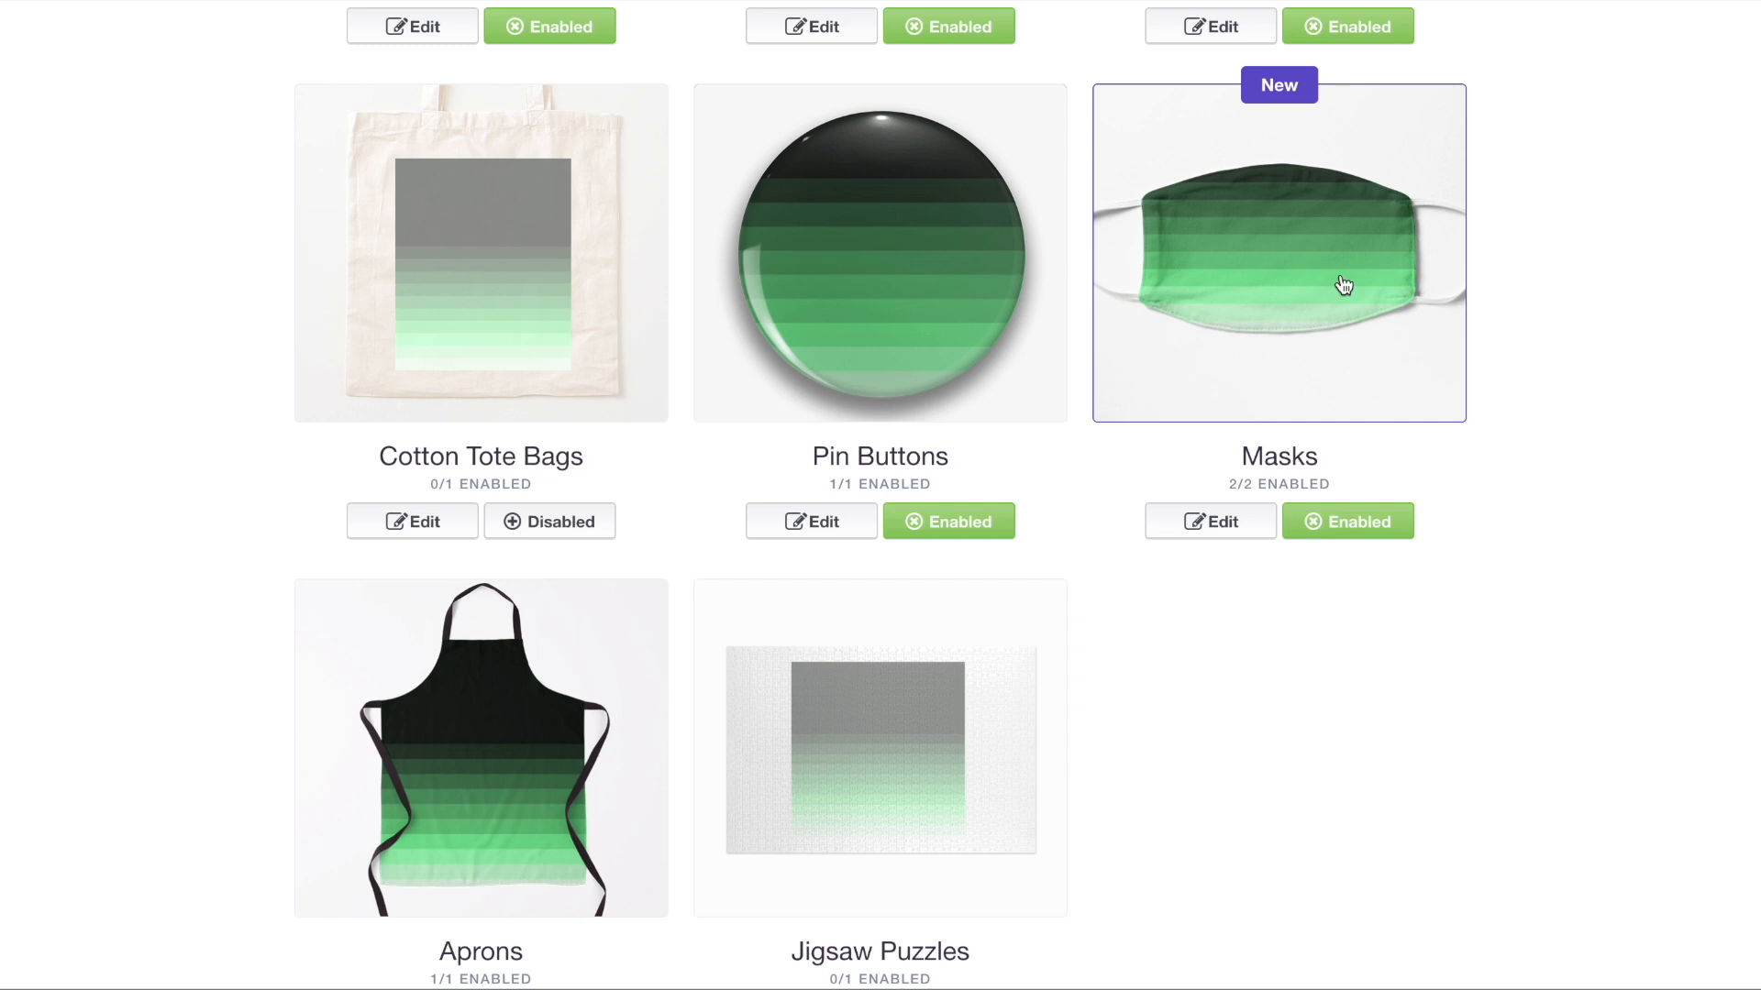
- Move the Aprons image up so the stripes end in a white band at the hem
{"action": "scroll", "coordinate": [591, 200], "scroll_direction": "down", "scroll_amount": 2}
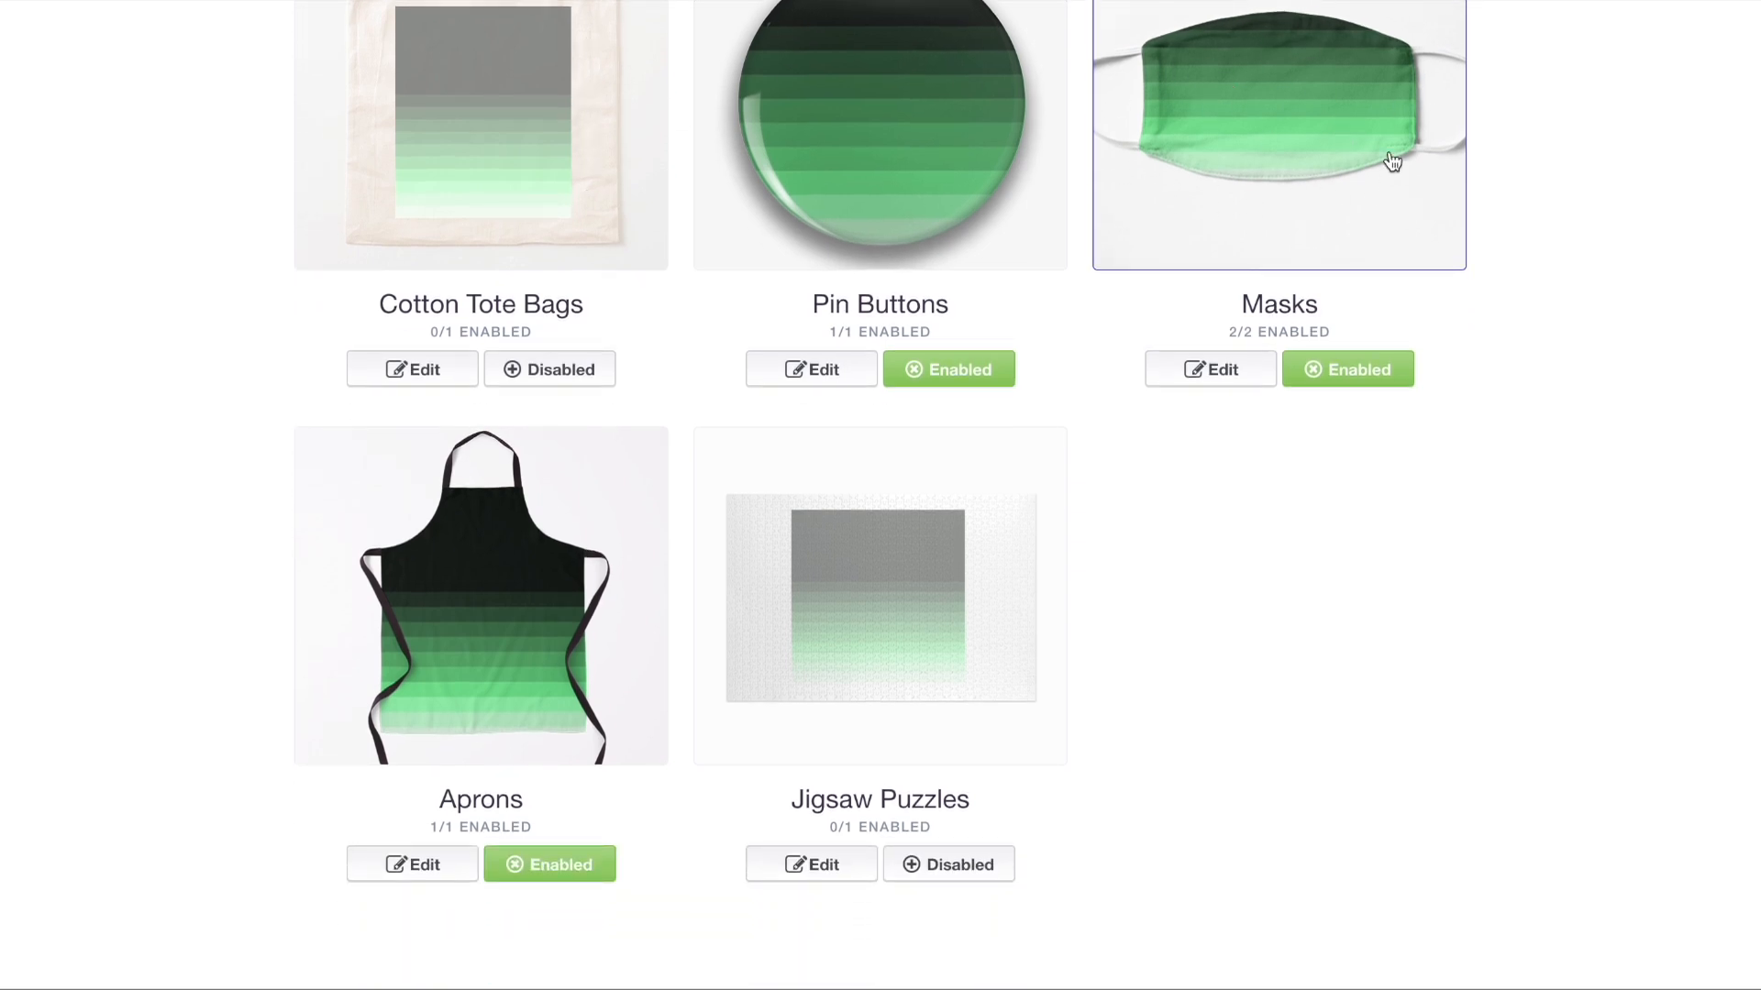
{"action": "scroll", "coordinate": [457, 454], "scroll_direction": "down", "scroll_amount": 3}
{"action": "left_click", "coordinate": [503, 346]}
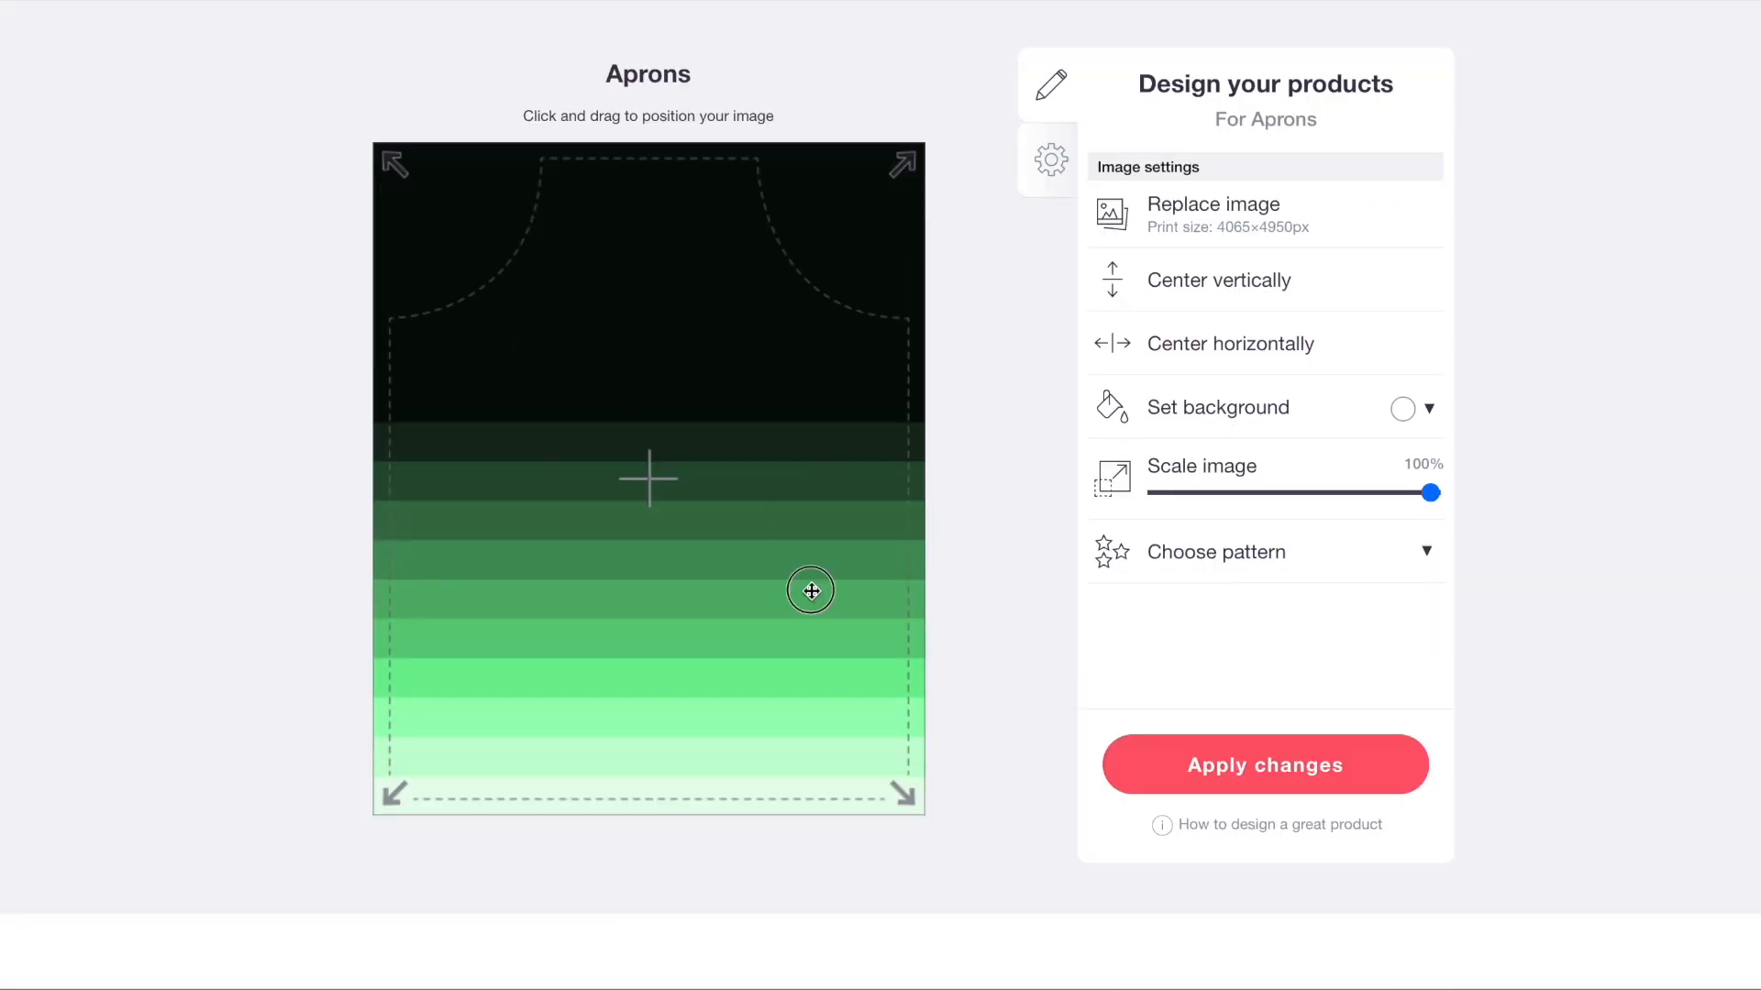
{"action": "left_click_drag", "start_coordinate": [811, 591], "coordinate": [813, 534]}
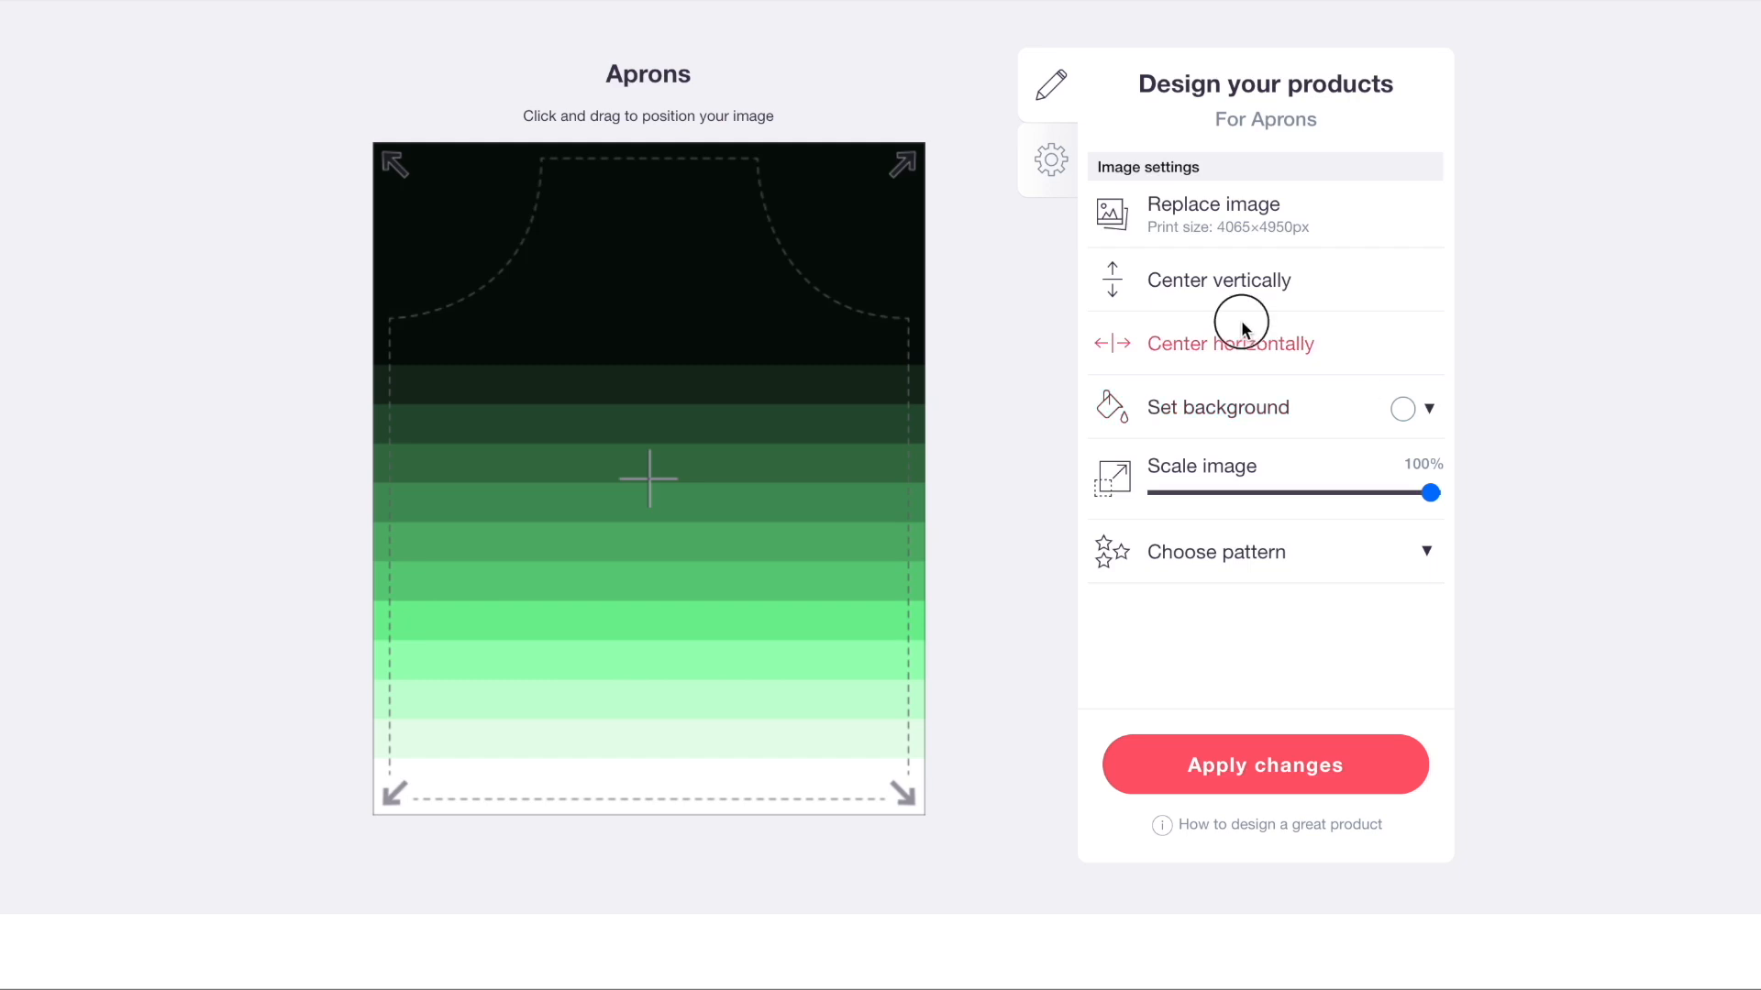
{"action": "scroll", "coordinate": [850, 361], "scroll_direction": "up", "scroll_amount": 7}
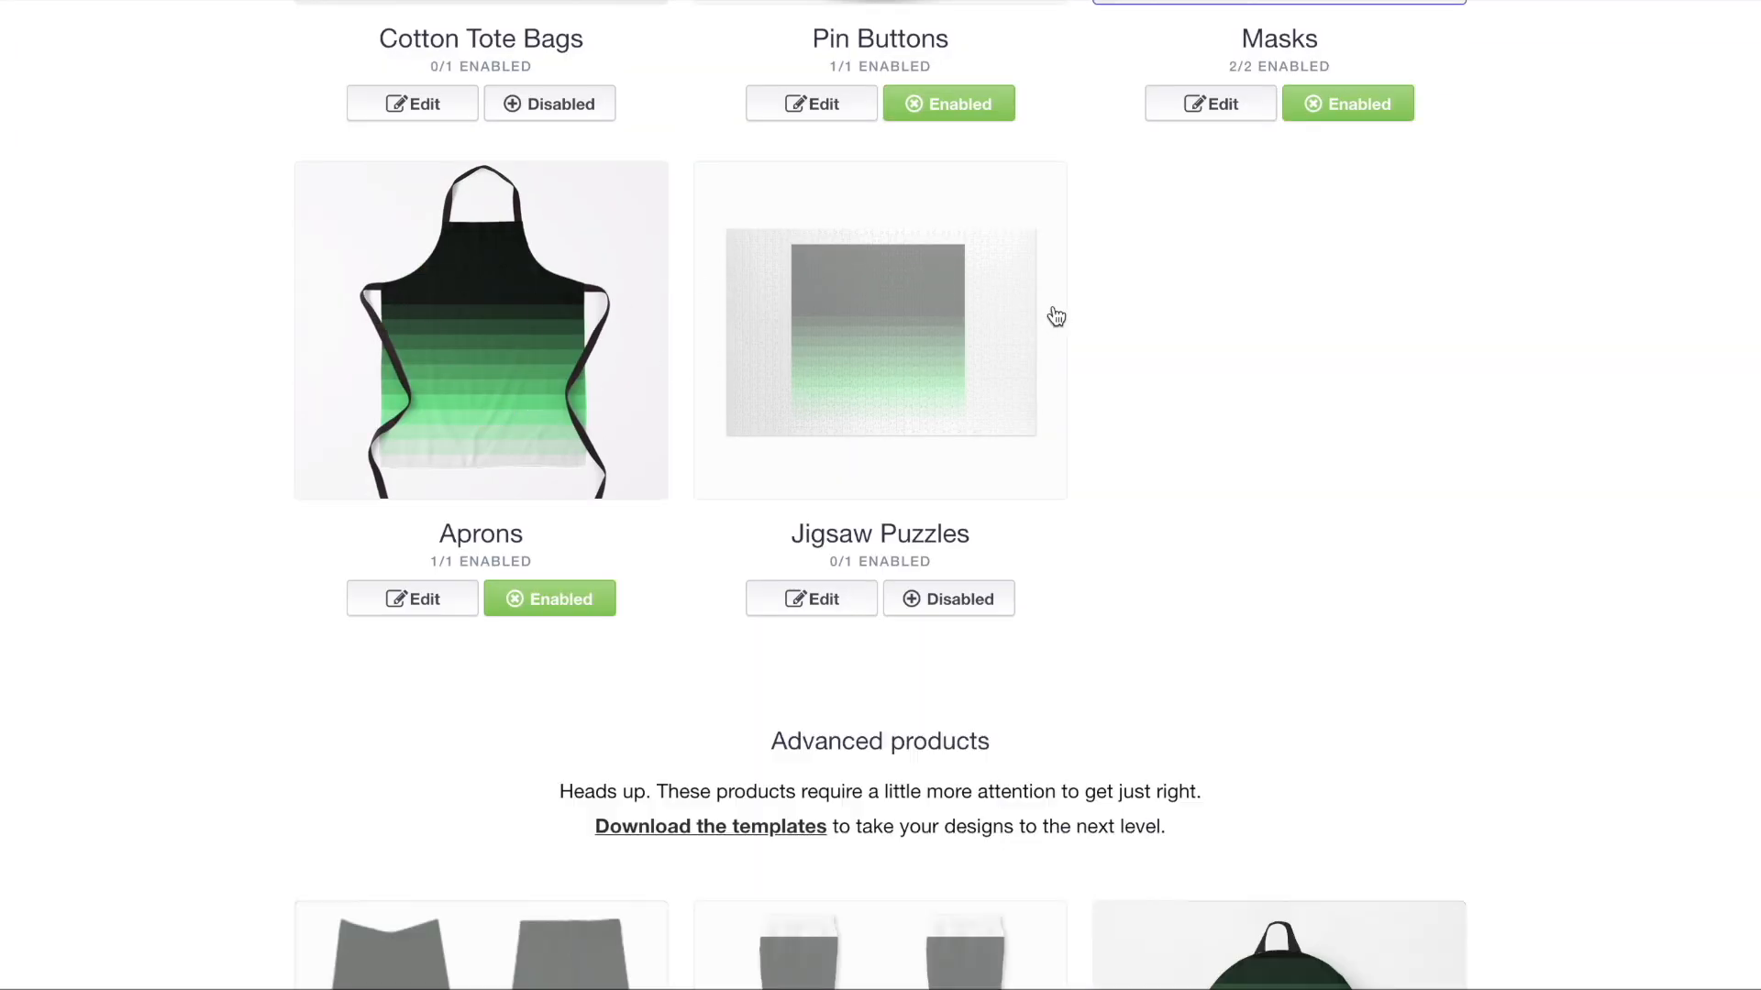
- Enable Leggings and move its image up so the stripes fade to white at the ankles
{"action": "scroll", "coordinate": [977, 370], "scroll_direction": "down", "scroll_amount": 6}
{"action": "left_click", "coordinate": [531, 487]}
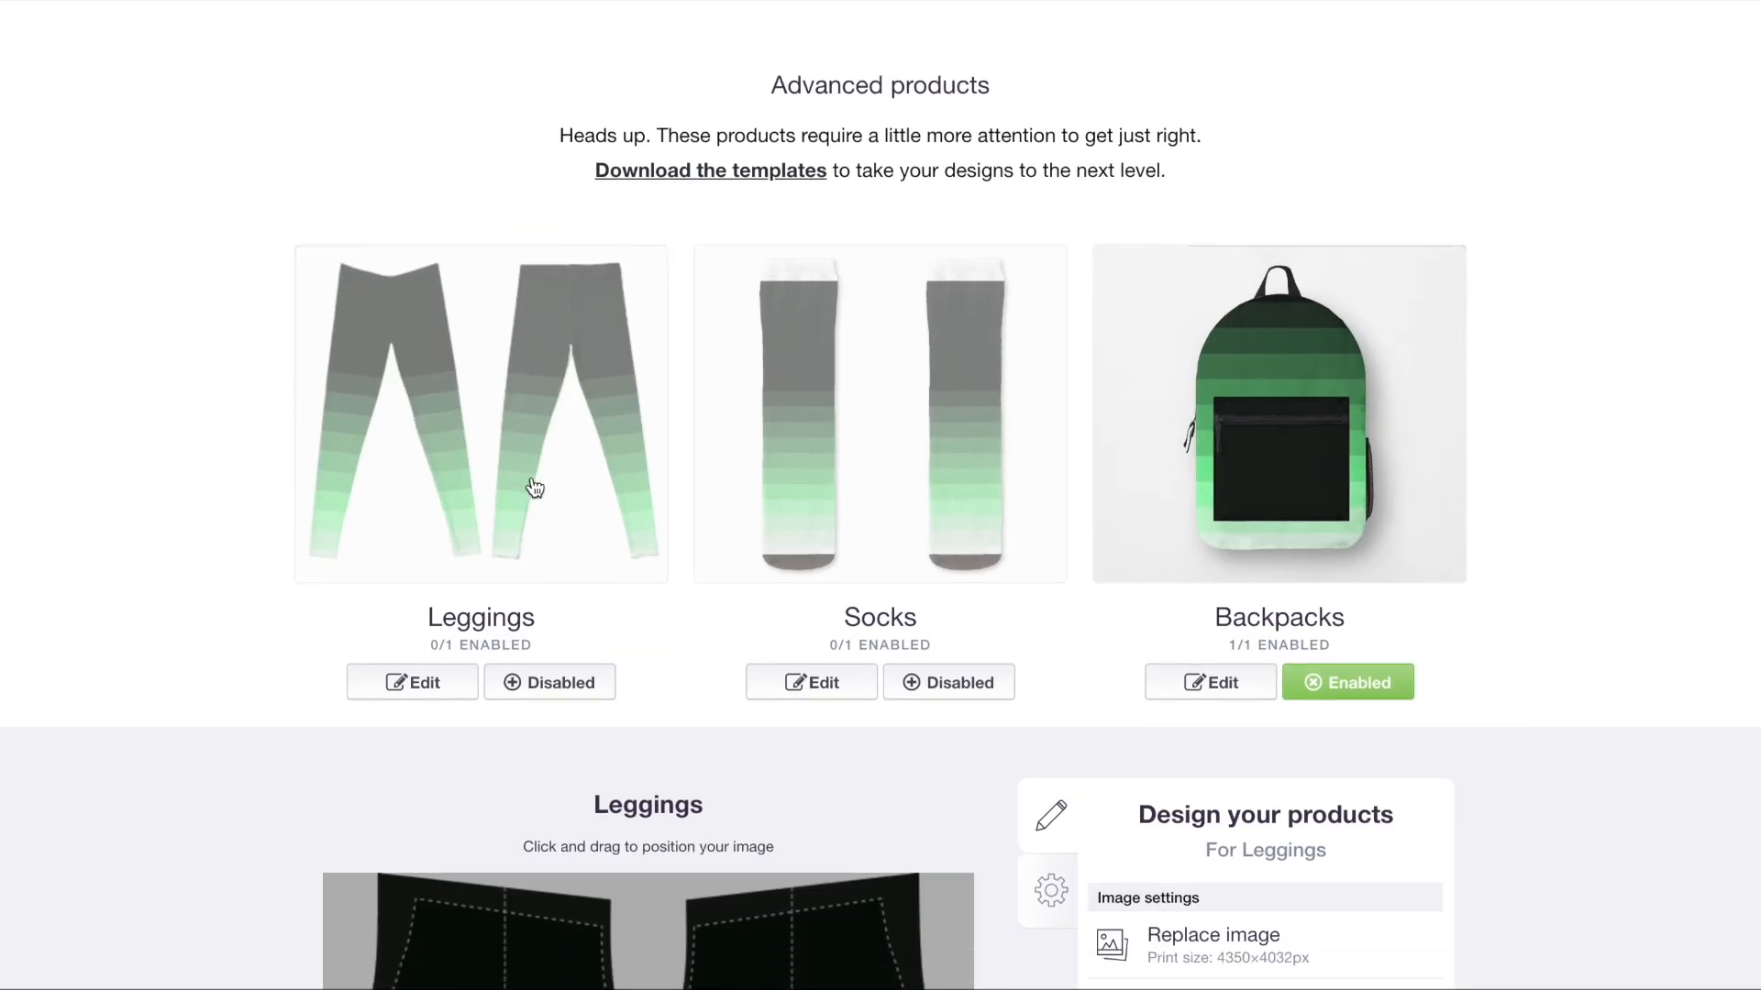
{"action": "scroll", "coordinate": [550, 272], "scroll_direction": "down", "scroll_amount": 3}
{"action": "scroll", "coordinate": [551, 272], "scroll_direction": "up", "scroll_amount": 3}
{"action": "scroll", "coordinate": [550, 273], "scroll_direction": "up", "scroll_amount": 2}
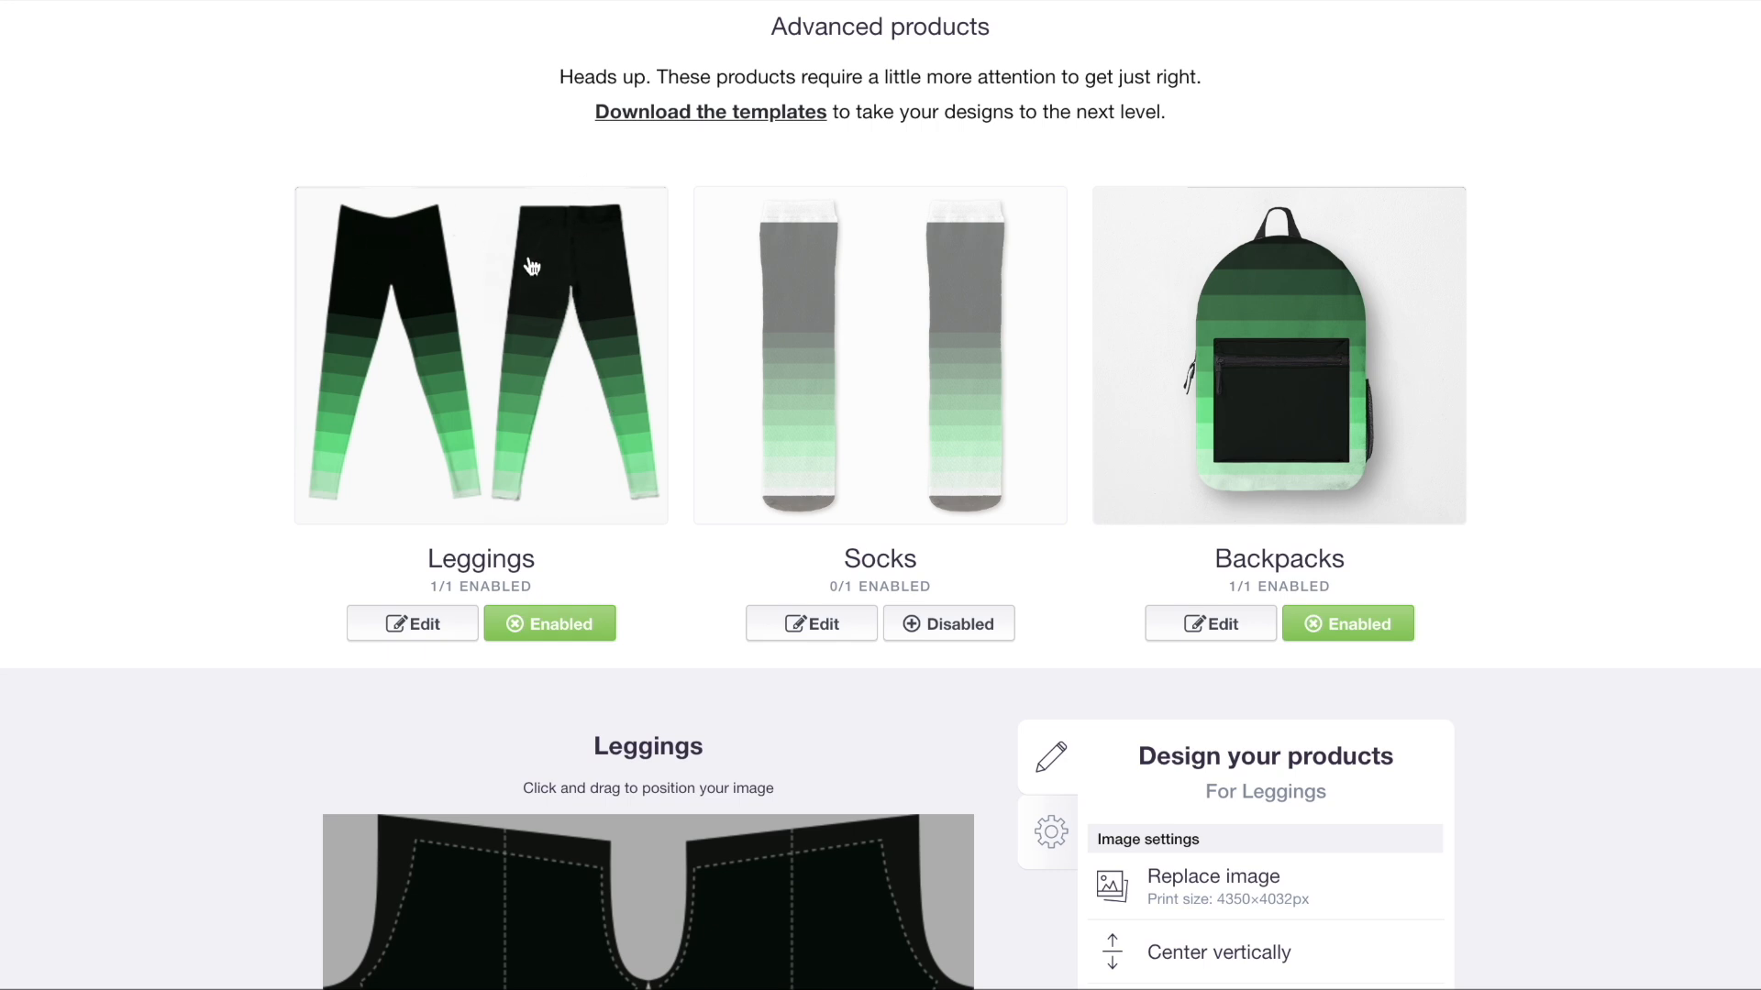
{"action": "scroll", "coordinate": [616, 202], "scroll_direction": "down", "scroll_amount": 4}
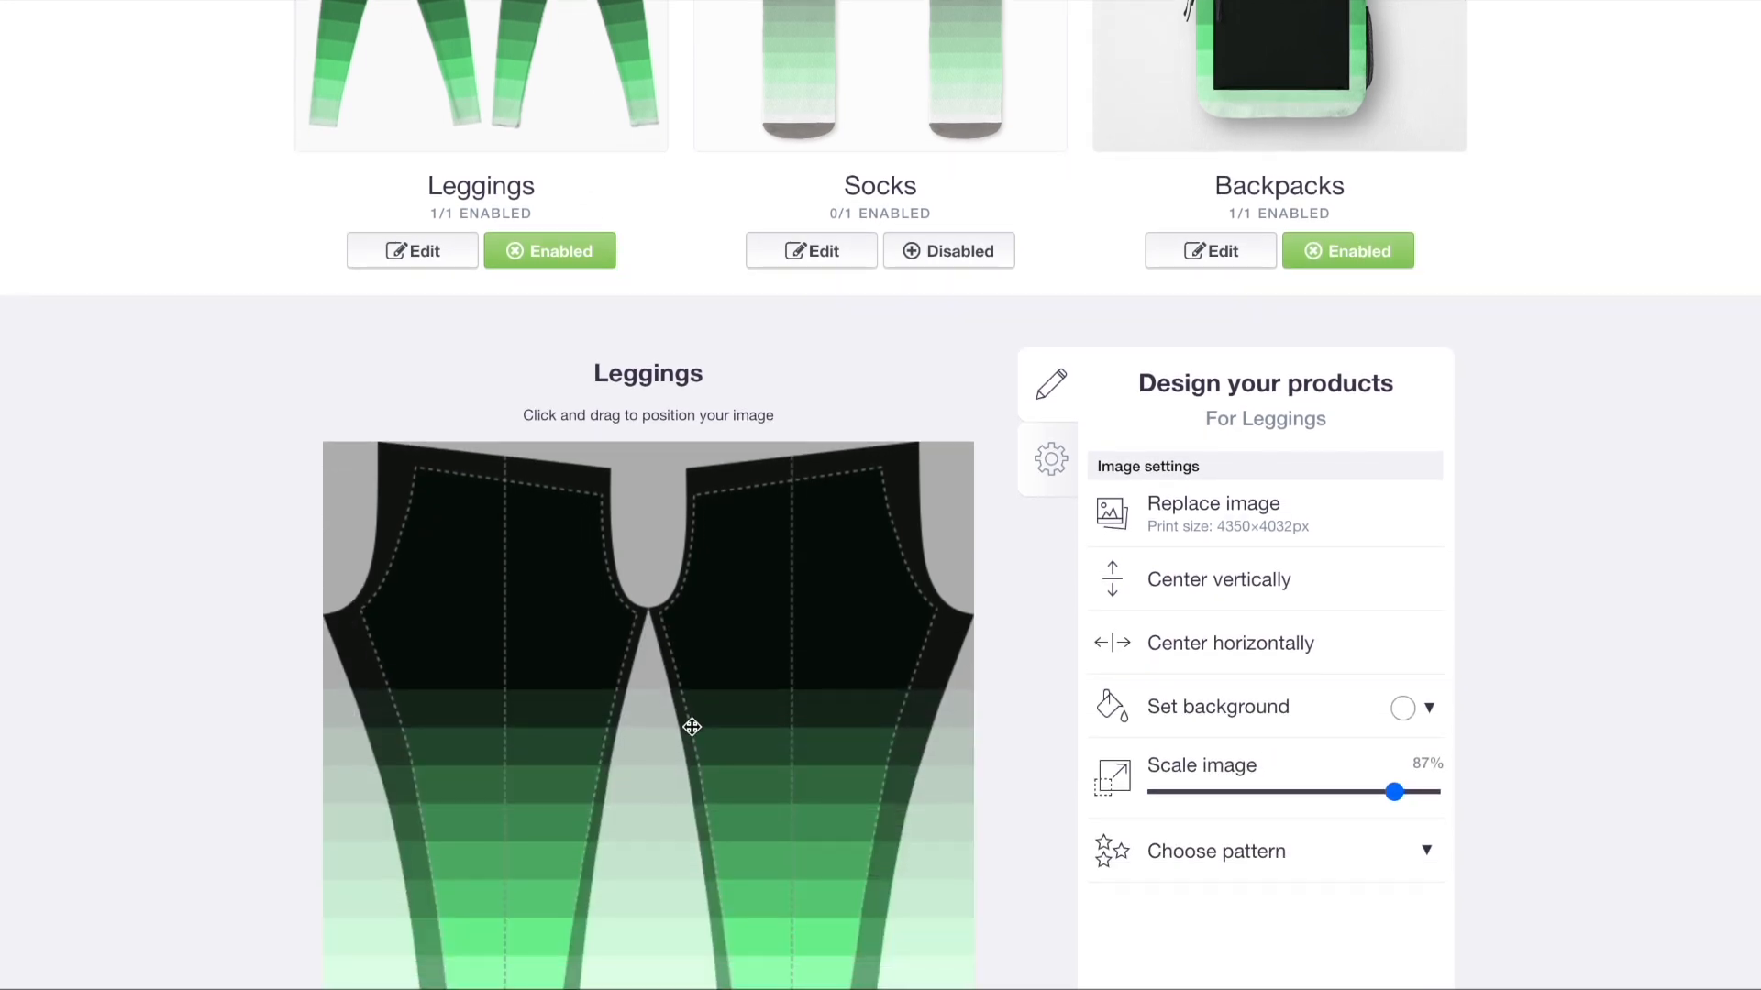
{"action": "scroll", "coordinate": [790, 507], "scroll_direction": "down", "scroll_amount": 4}
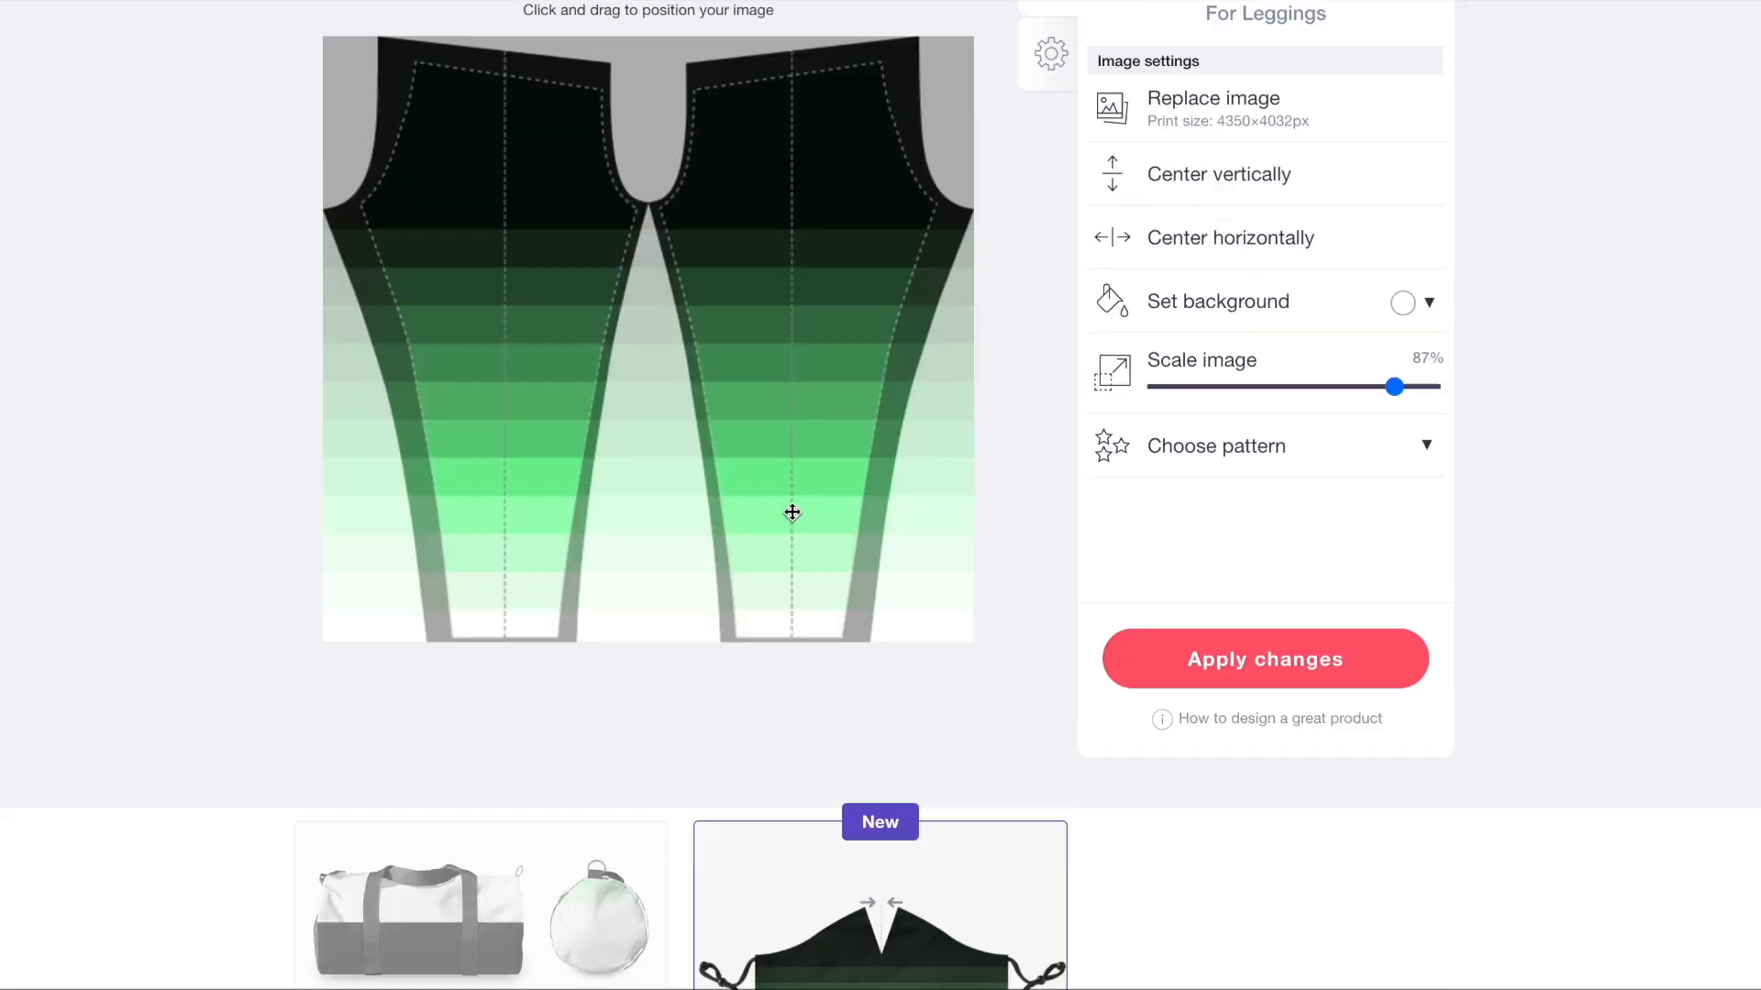
{"action": "scroll", "coordinate": [747, 626], "scroll_direction": "up", "scroll_amount": 4}
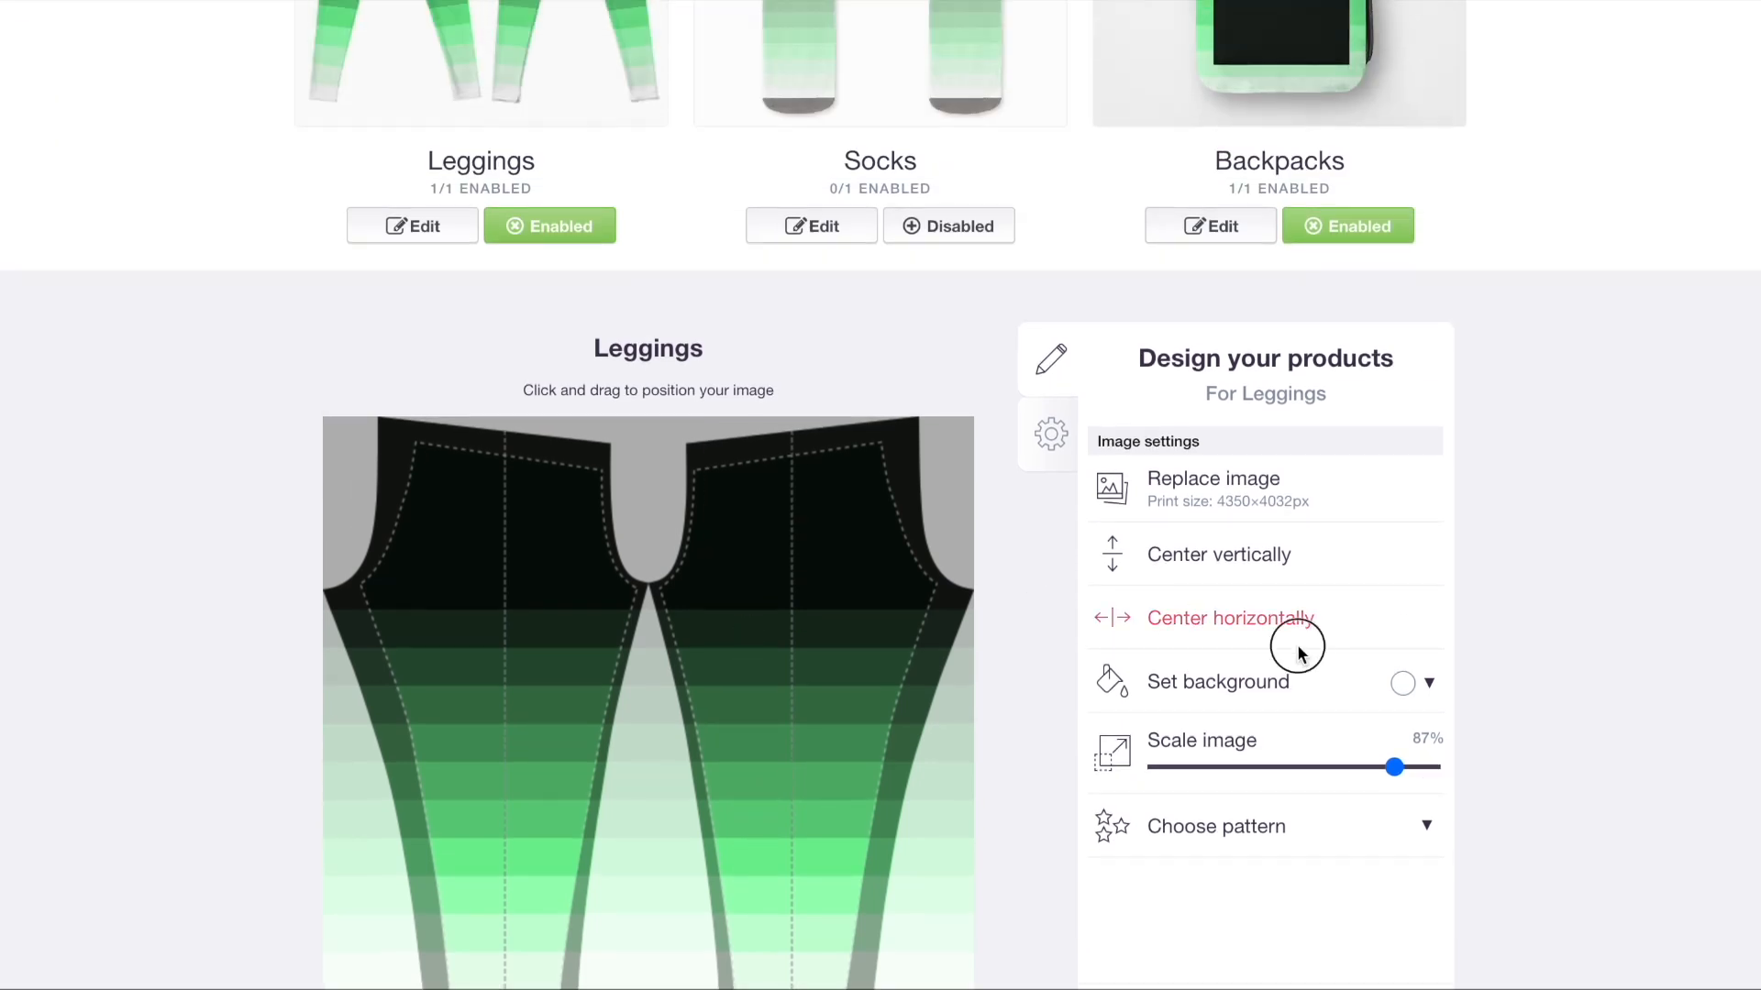
{"action": "scroll", "coordinate": [825, 477], "scroll_direction": "up", "scroll_amount": 4}
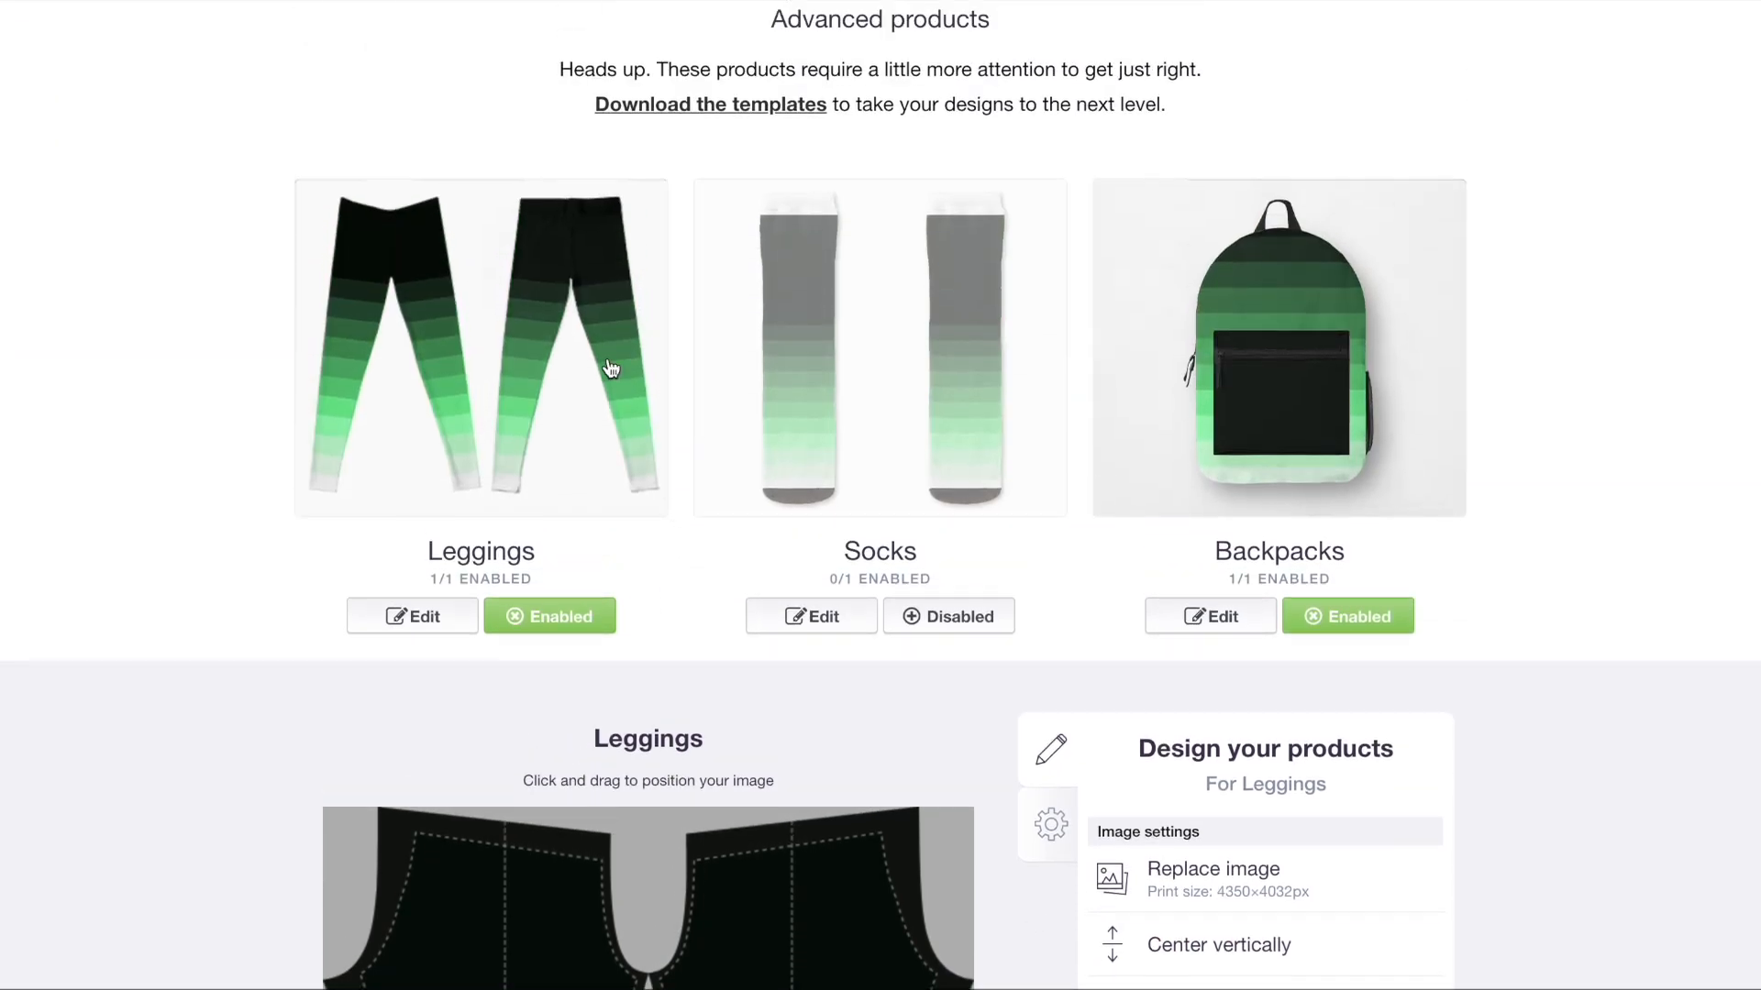
{"action": "left_click", "coordinate": [454, 389]}
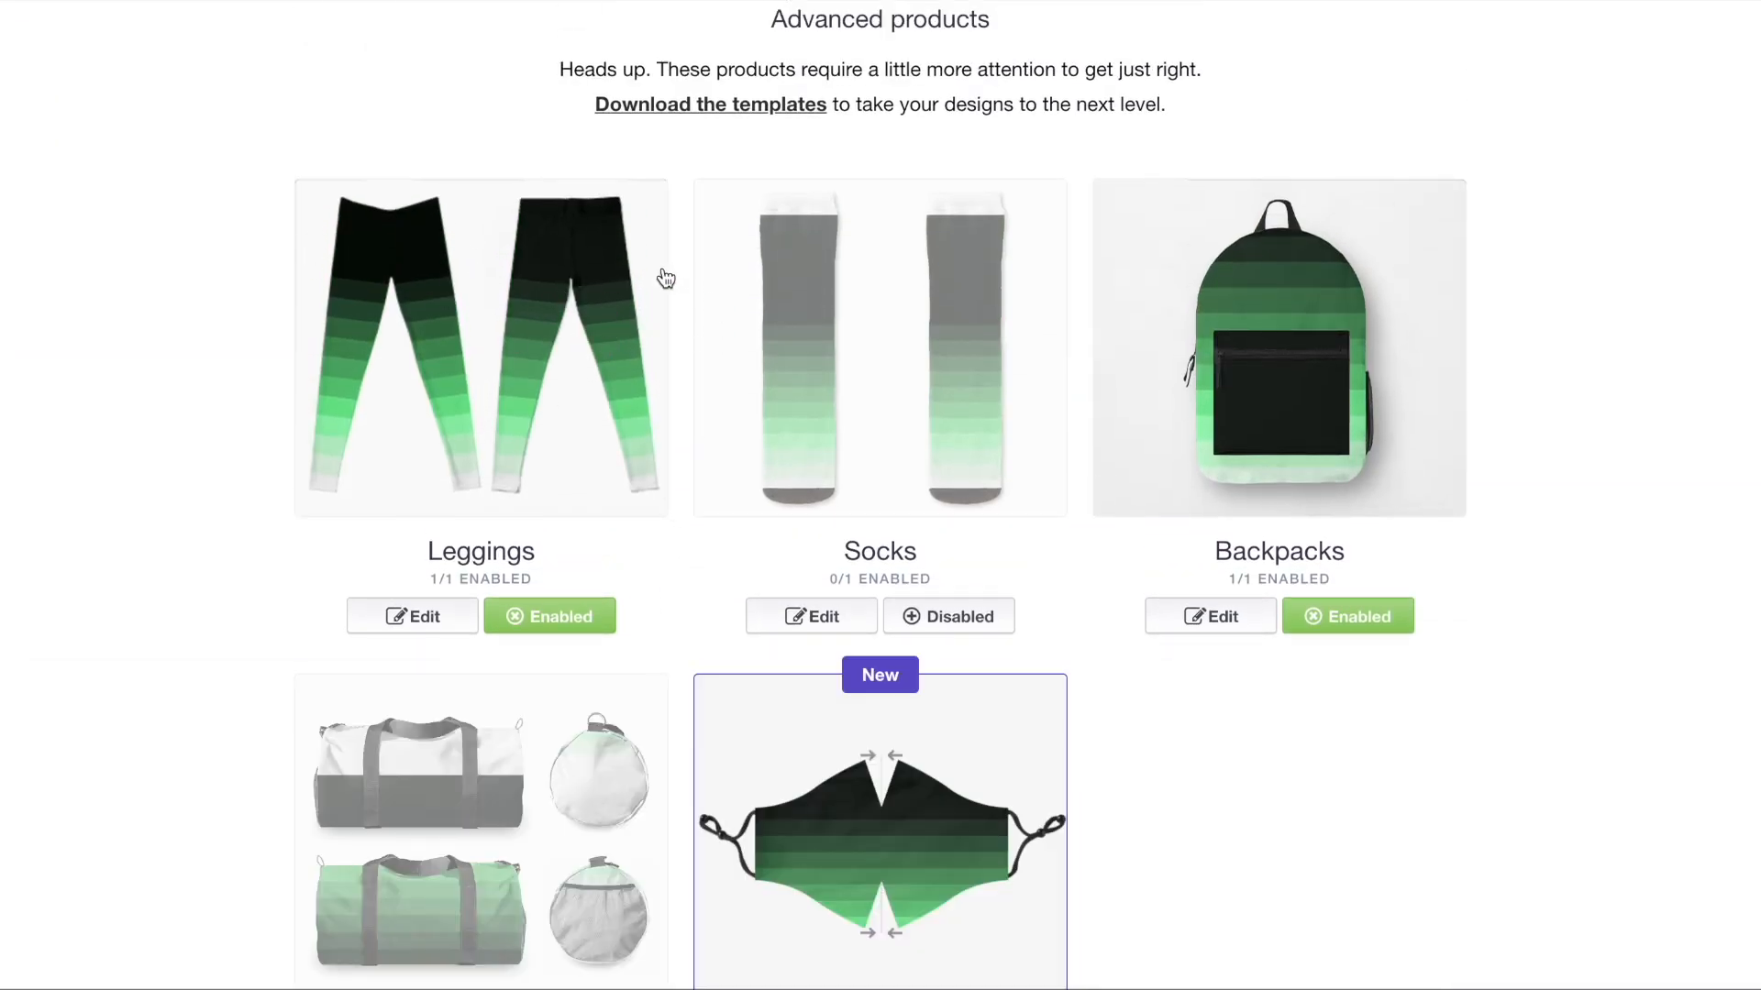
- Enable Socks, move its image up to the upper edge and repeat it with the Regular grid pattern
{"action": "left_click", "coordinate": [911, 403]}
{"action": "left_click", "coordinate": [955, 621]}
{"action": "scroll", "coordinate": [958, 621], "scroll_direction": "down", "scroll_amount": 6}
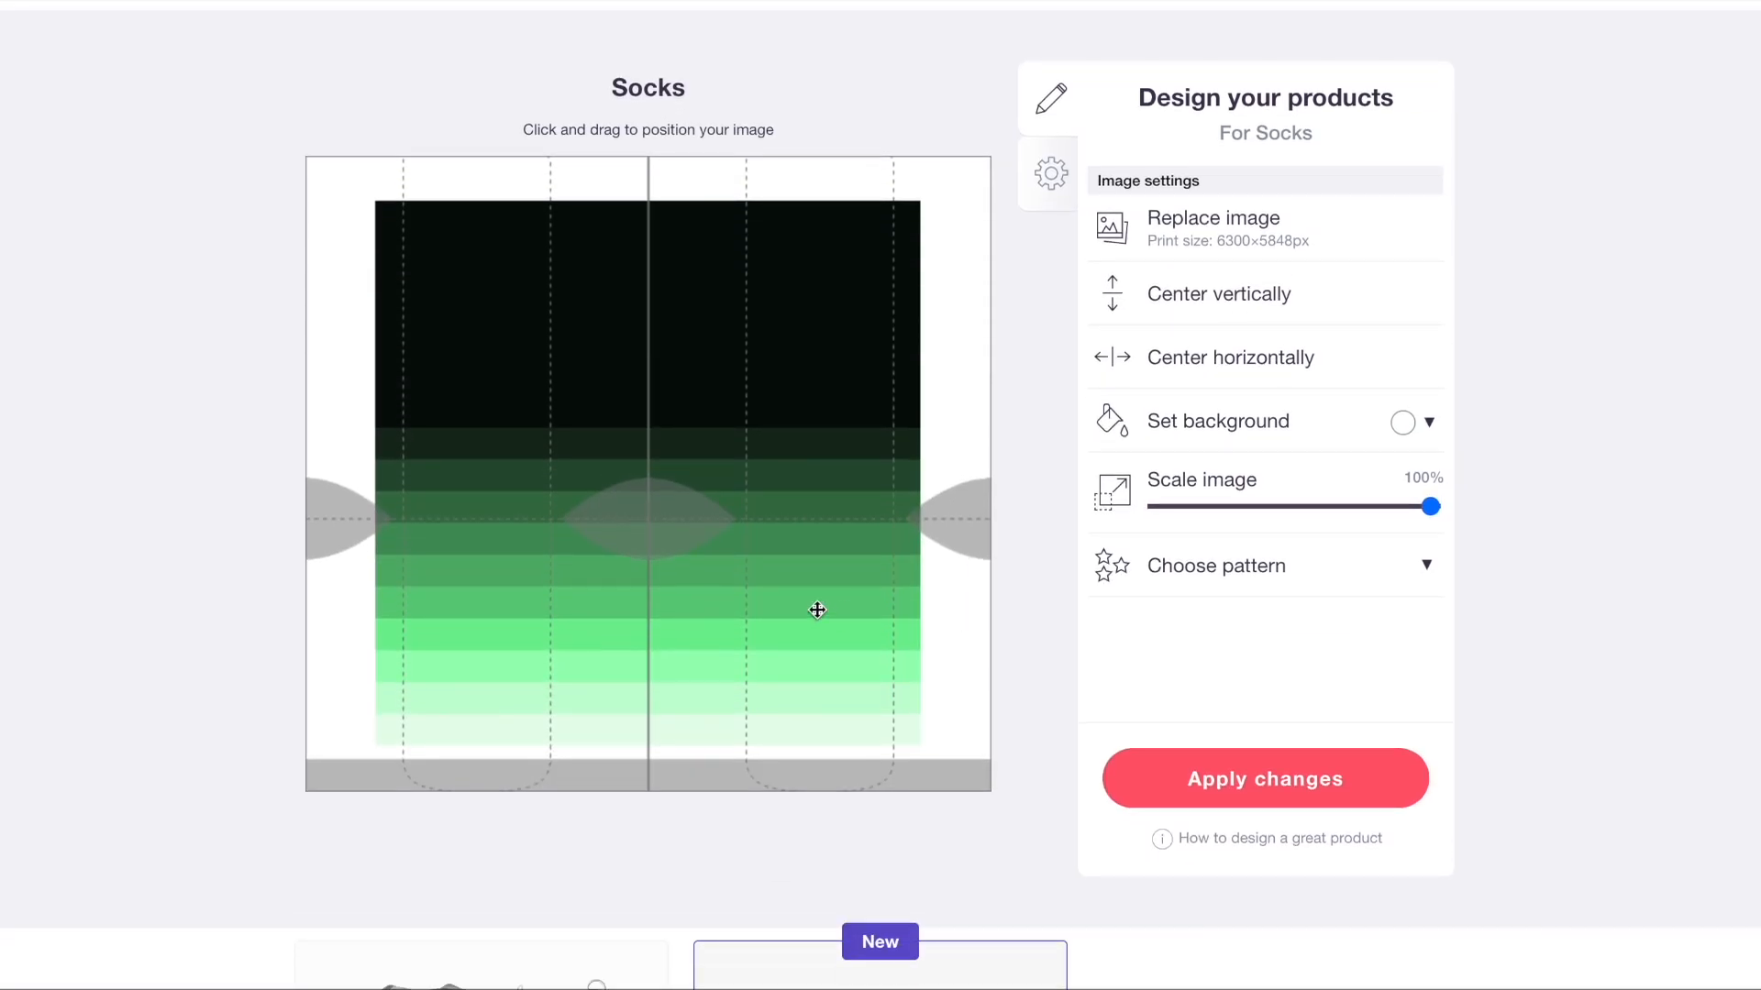
{"action": "left_click_drag", "start_coordinate": [817, 609], "coordinate": [817, 569]}
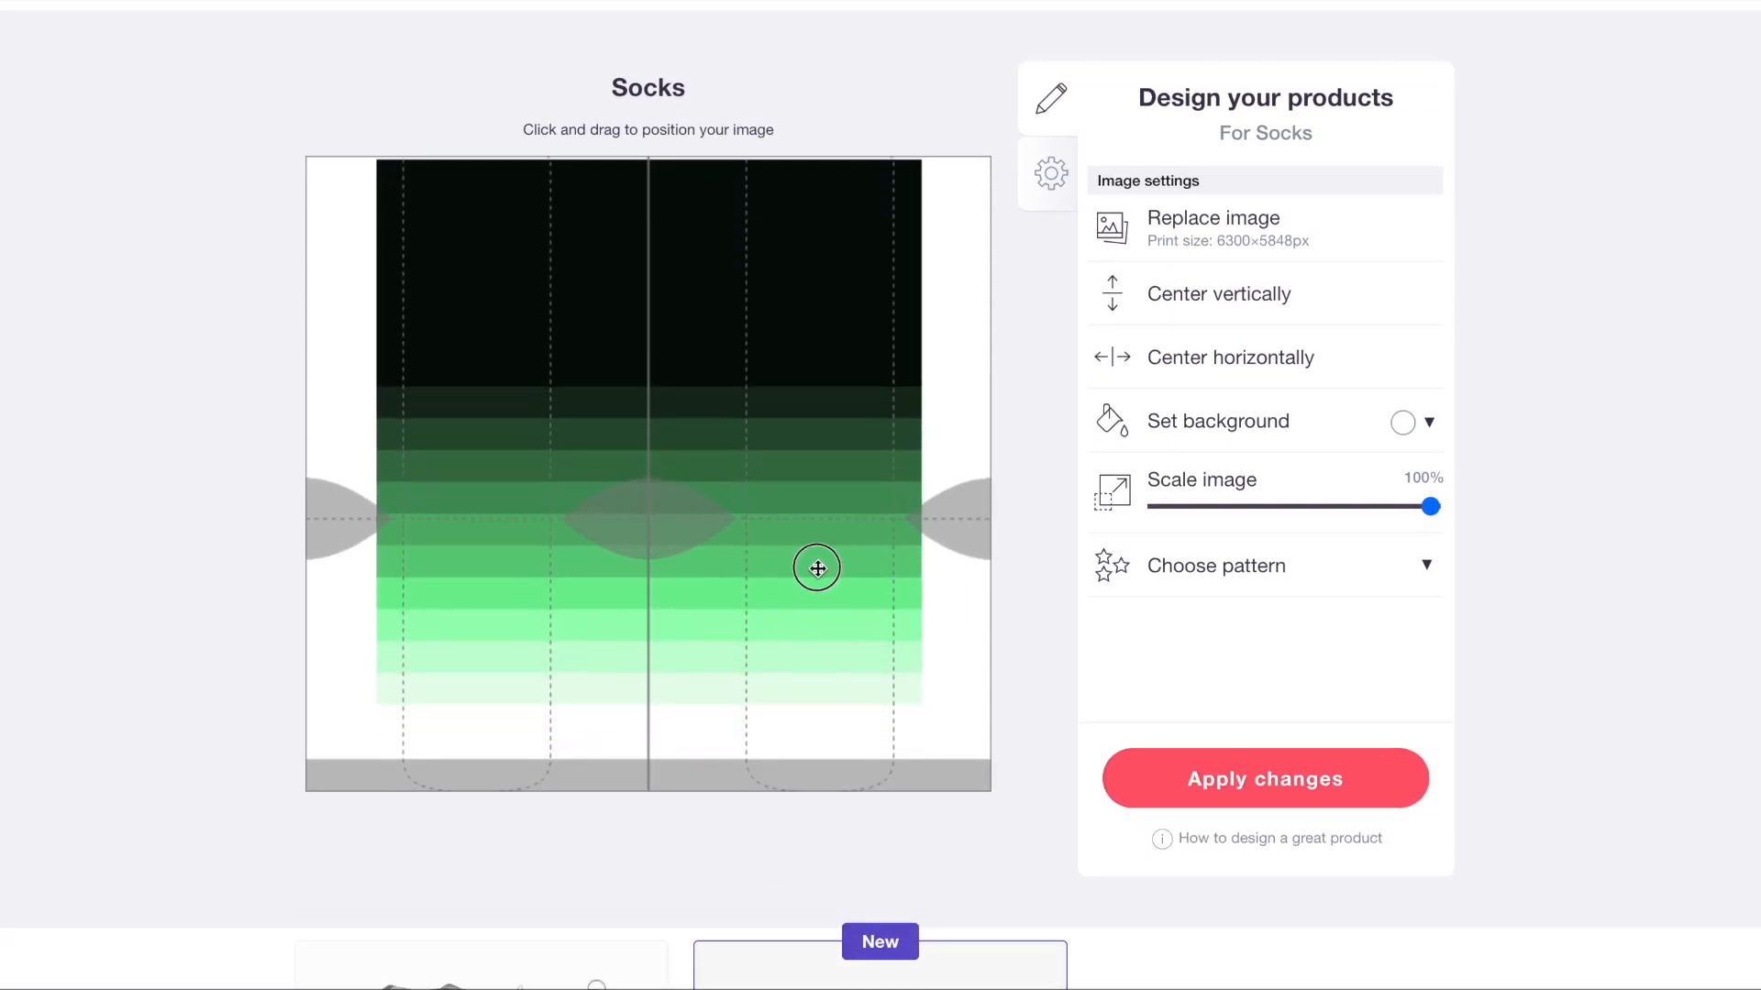
{"action": "scroll", "coordinate": [817, 568], "scroll_direction": "up", "scroll_amount": 4}
{"action": "scroll", "coordinate": [1354, 609], "scroll_direction": "down", "scroll_amount": 4}
{"action": "left_click", "coordinate": [1353, 609]}
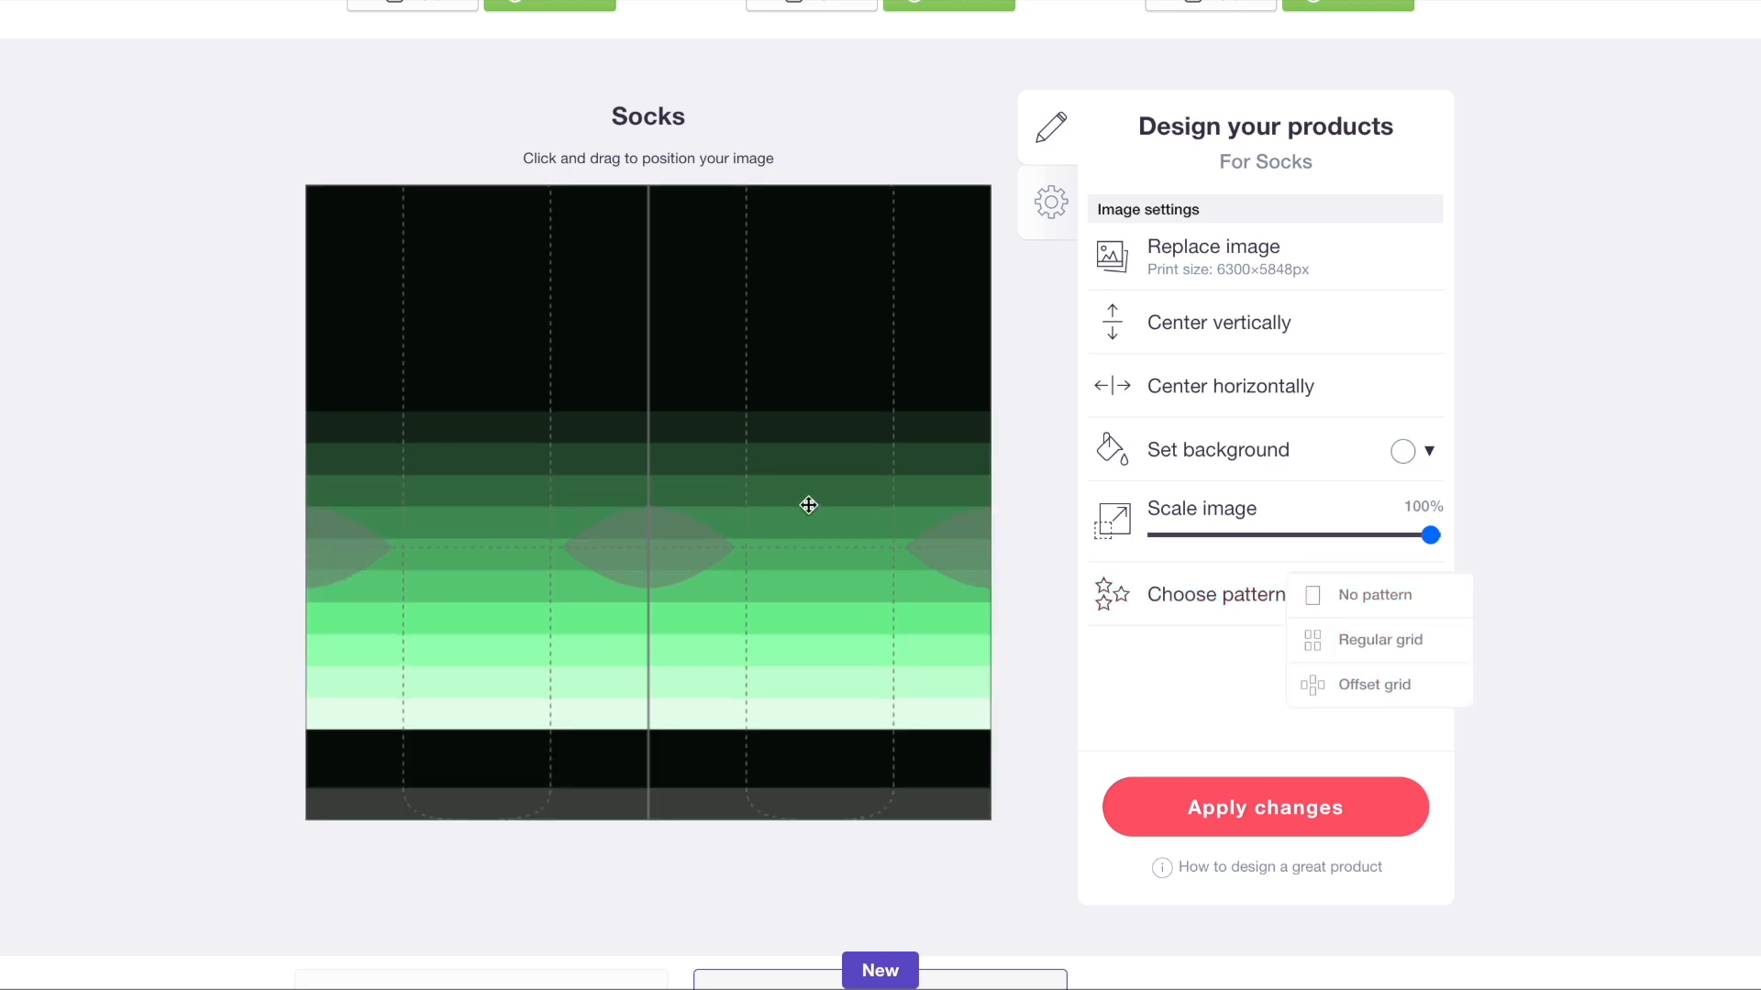
{"action": "scroll", "coordinate": [808, 506], "scroll_direction": "up", "scroll_amount": 5}
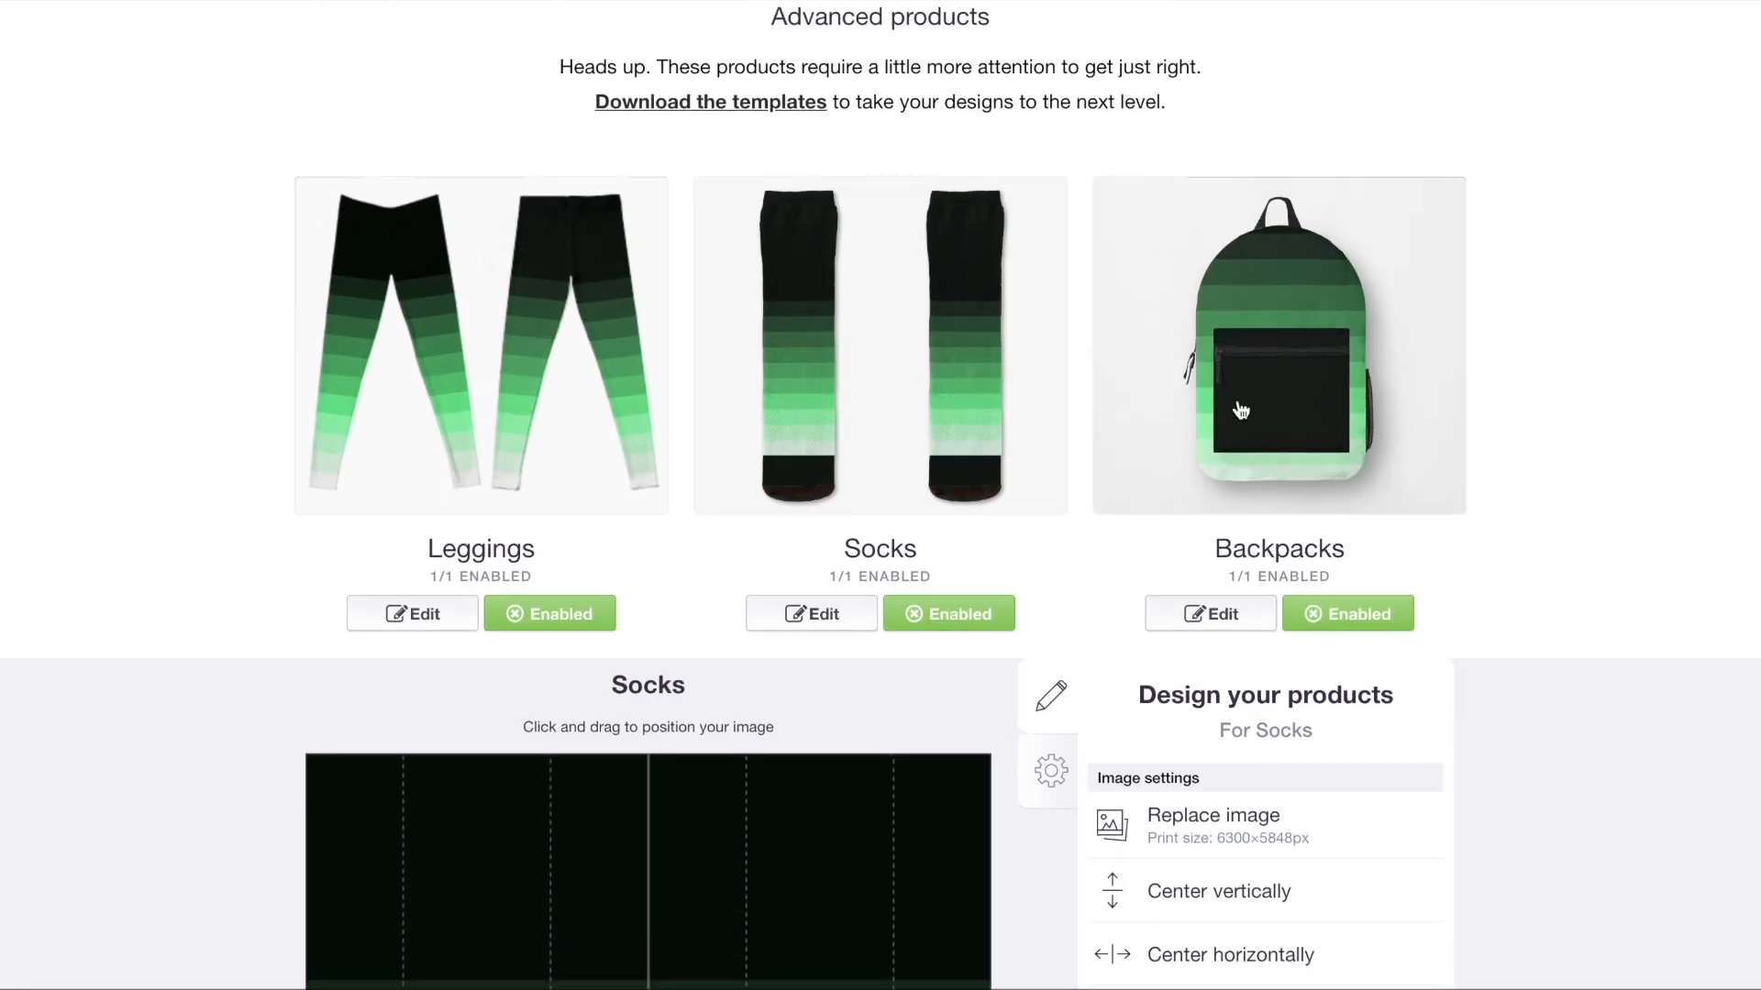
- Move the Backpacks image up in stages so brighter green stripes cover the bag above a white lower part
{"action": "left_click", "coordinate": [1241, 411]}
{"action": "scroll", "coordinate": [906, 499], "scroll_direction": "up", "scroll_amount": 3}
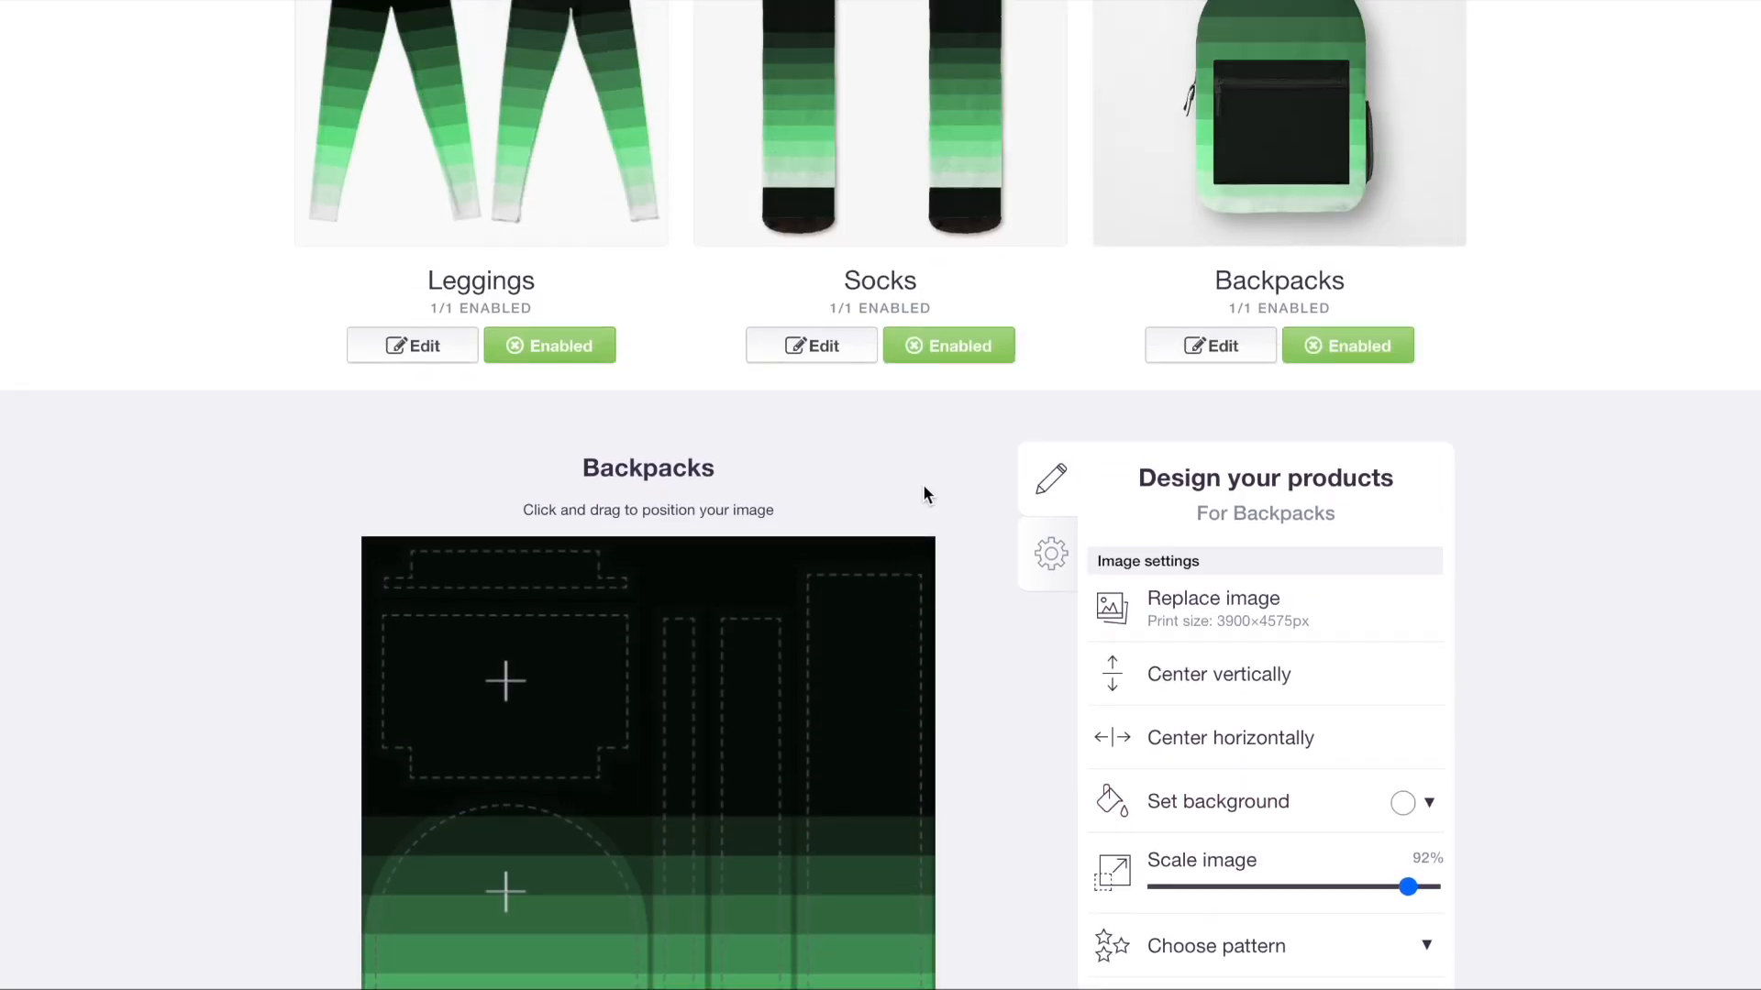
{"action": "scroll", "coordinate": [1361, 110], "scroll_direction": "up", "scroll_amount": 3}
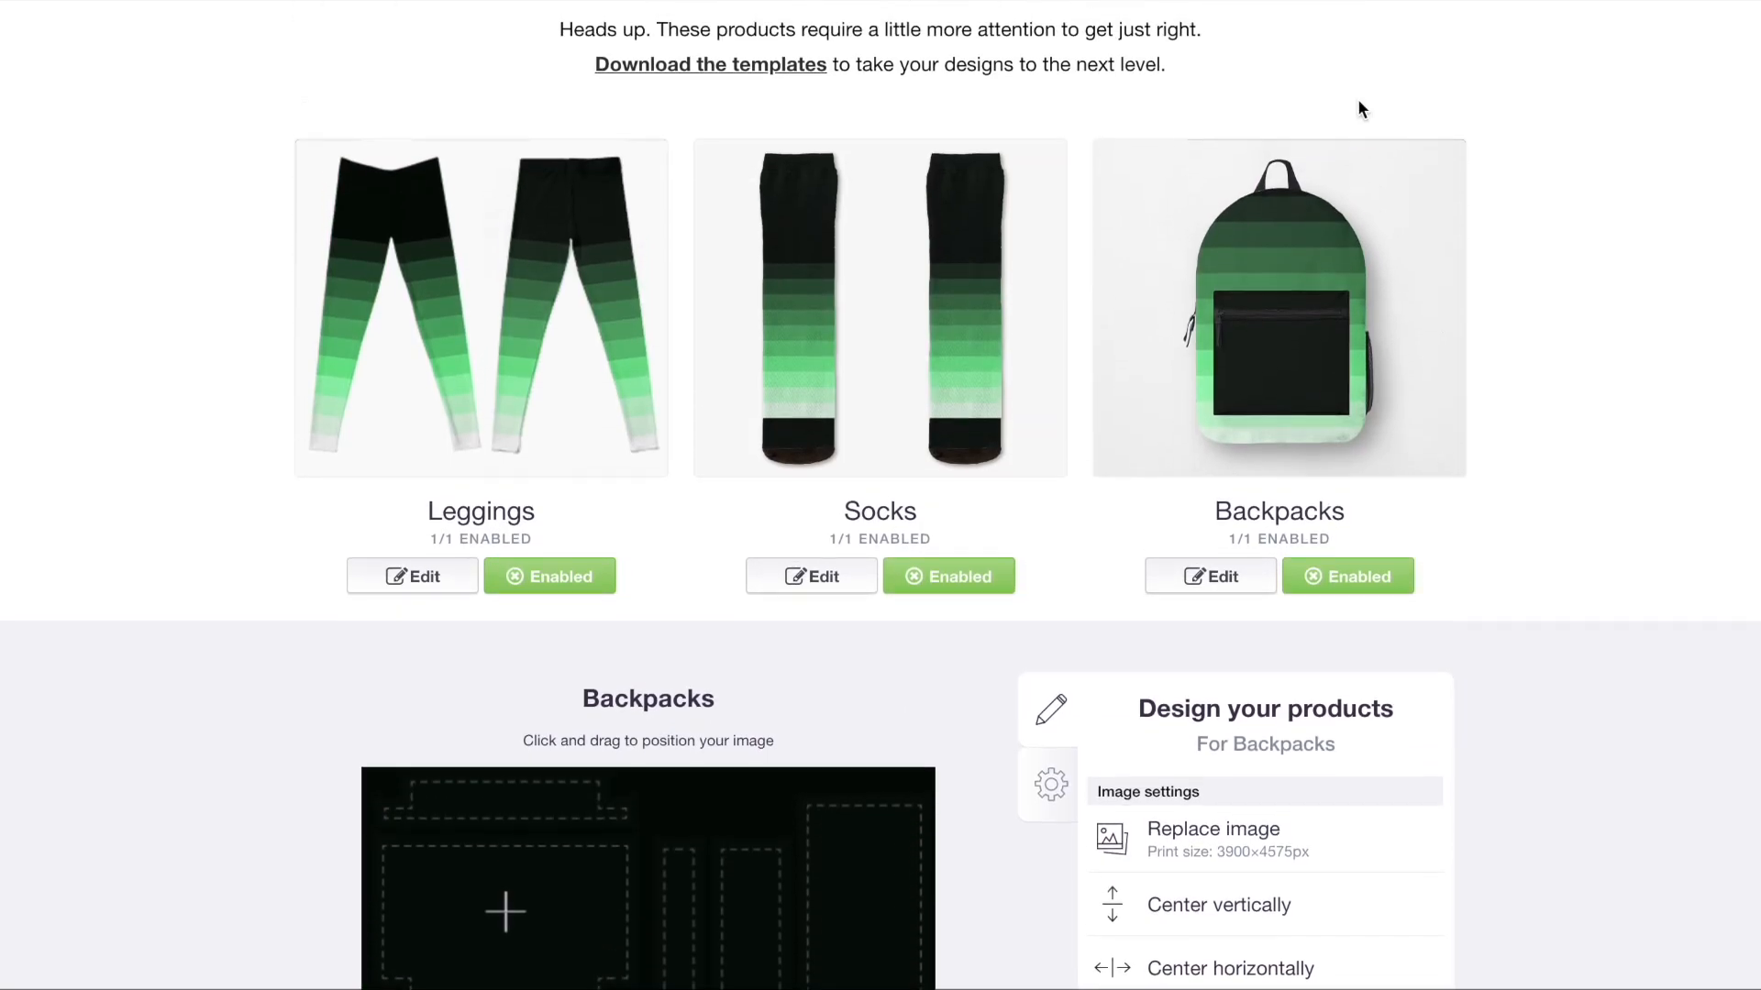
{"action": "scroll", "coordinate": [1357, 97], "scroll_direction": "down", "scroll_amount": 5}
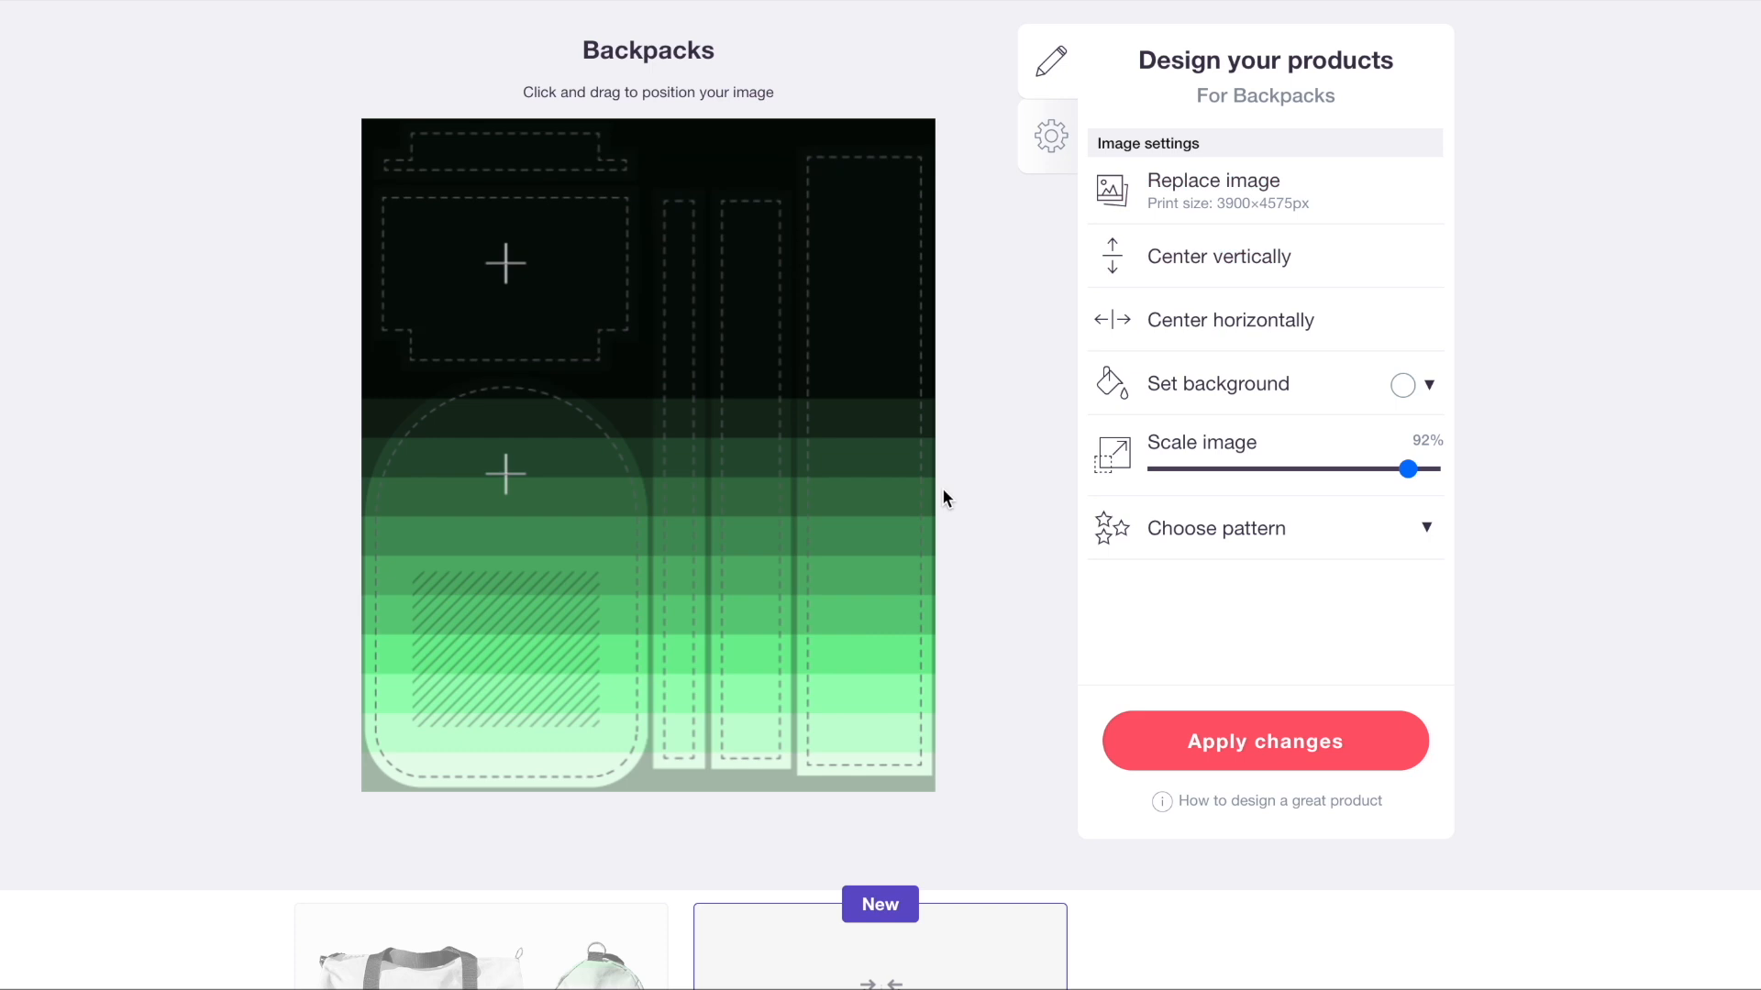
{"action": "scroll", "coordinate": [945, 498], "scroll_direction": "up", "scroll_amount": 3}
{"action": "scroll", "coordinate": [942, 498], "scroll_direction": "up", "scroll_amount": 3}
{"action": "scroll", "coordinate": [942, 499], "scroll_direction": "down", "scroll_amount": 5}
{"action": "left_click_drag", "start_coordinate": [834, 660], "coordinate": [827, 585]}
{"action": "scroll", "coordinate": [953, 566], "scroll_direction": "up", "scroll_amount": 3}
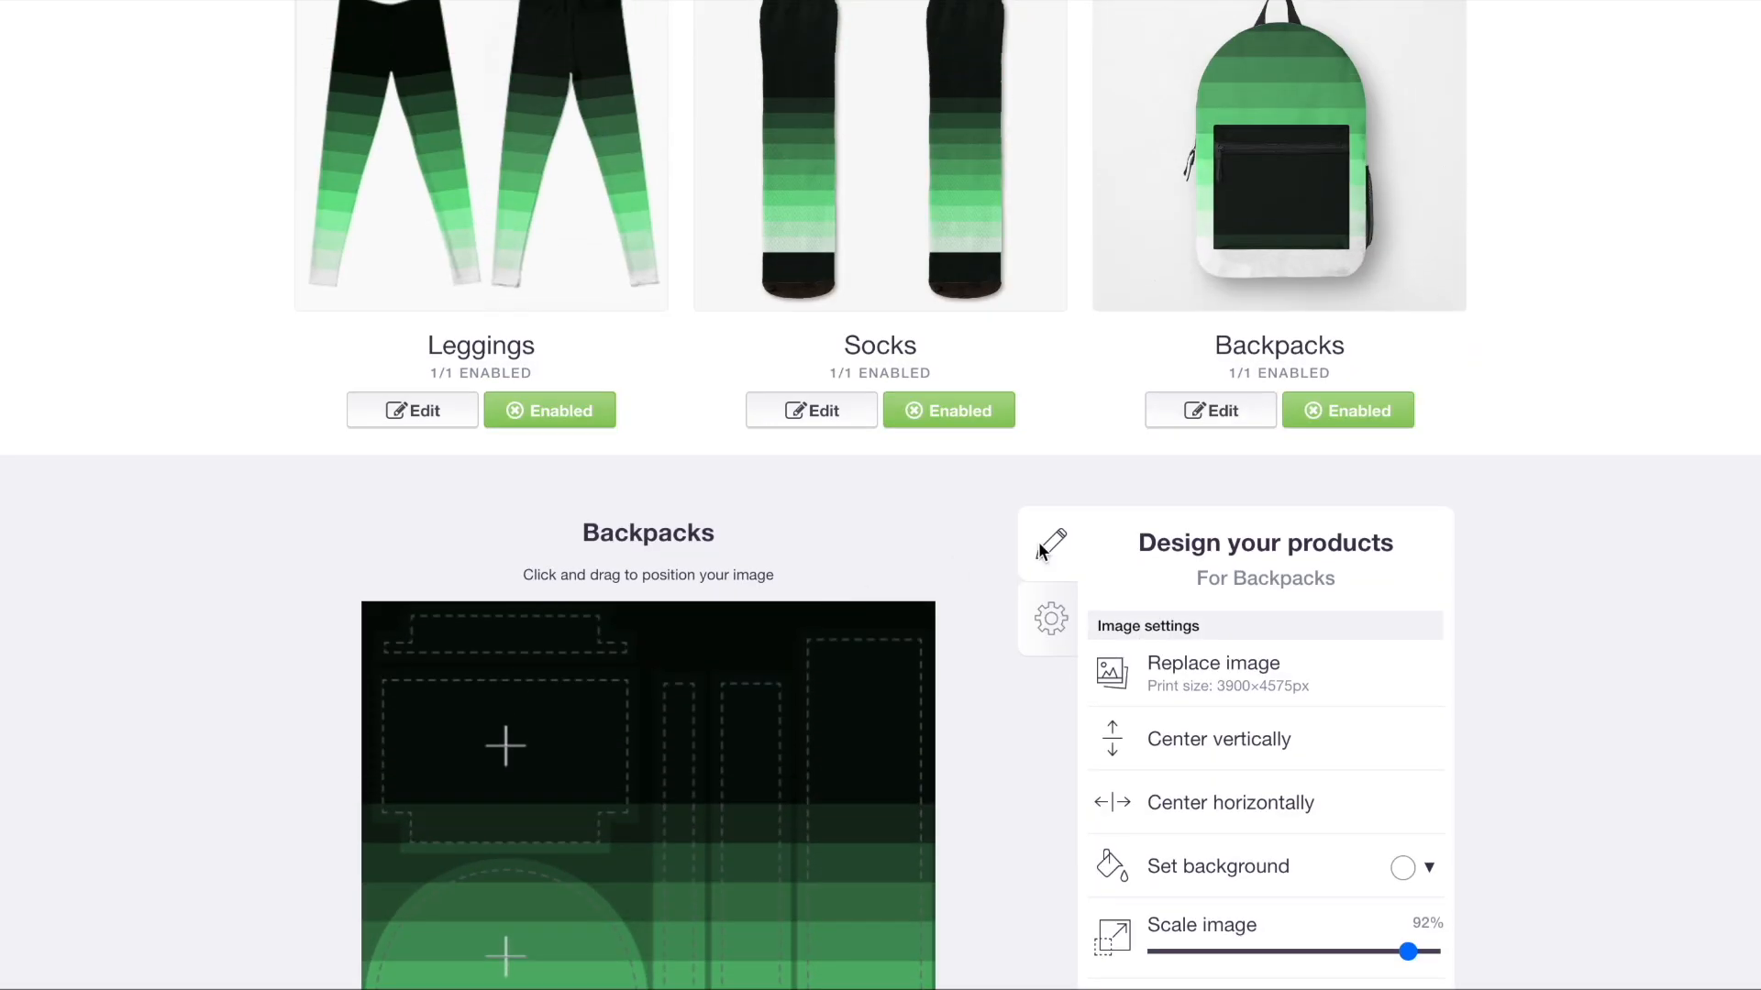
{"action": "scroll", "coordinate": [848, 493], "scroll_direction": "down", "scroll_amount": 3}
{"action": "left_click_drag", "start_coordinate": [826, 614], "coordinate": [826, 552]}
{"action": "scroll", "coordinate": [995, 456], "scroll_direction": "up", "scroll_amount": 3}
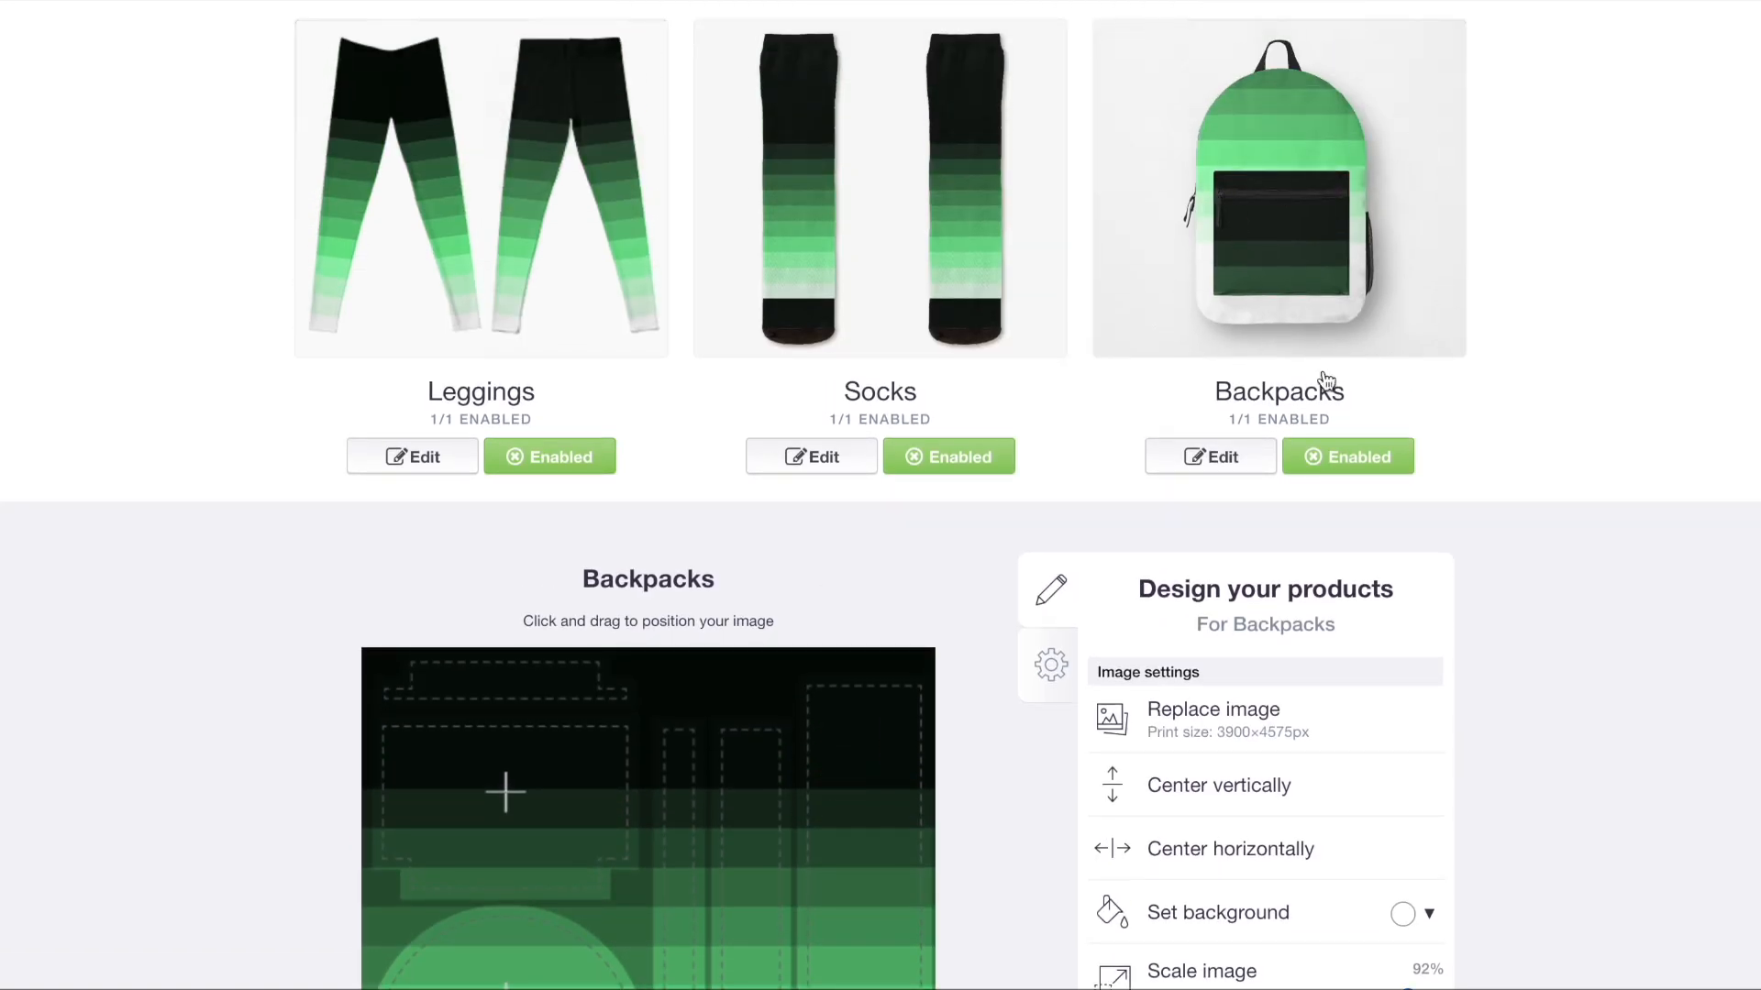
- Lower the Backpacks image slightly and scale it to 100%, leaving a narrow white band at the bag's bottom
{"action": "scroll", "coordinate": [772, 537], "scroll_direction": "down", "scroll_amount": 4}
{"action": "left_click_drag", "start_coordinate": [786, 452], "coordinate": [786, 501]}
{"action": "left_click_drag", "start_coordinate": [1429, 510], "coordinate": [1510, 488]}
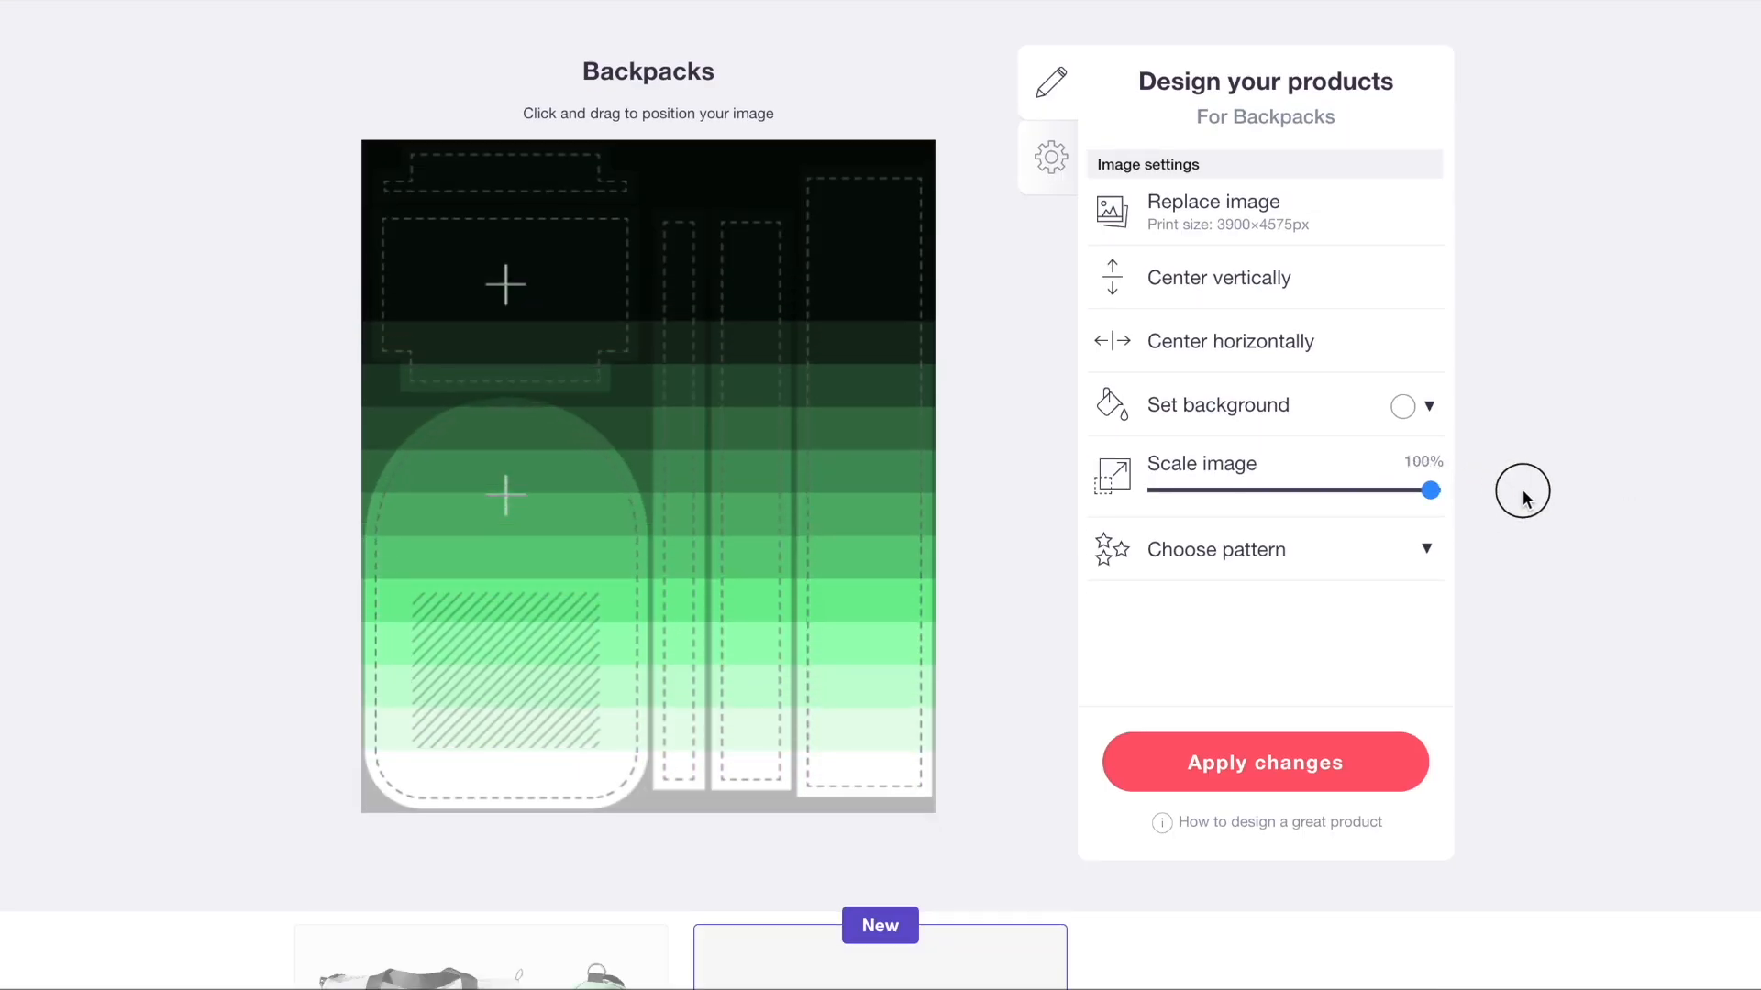
{"action": "left_click_drag", "start_coordinate": [790, 637], "coordinate": [790, 641]}
{"action": "scroll", "coordinate": [789, 641], "scroll_direction": "up", "scroll_amount": 6}
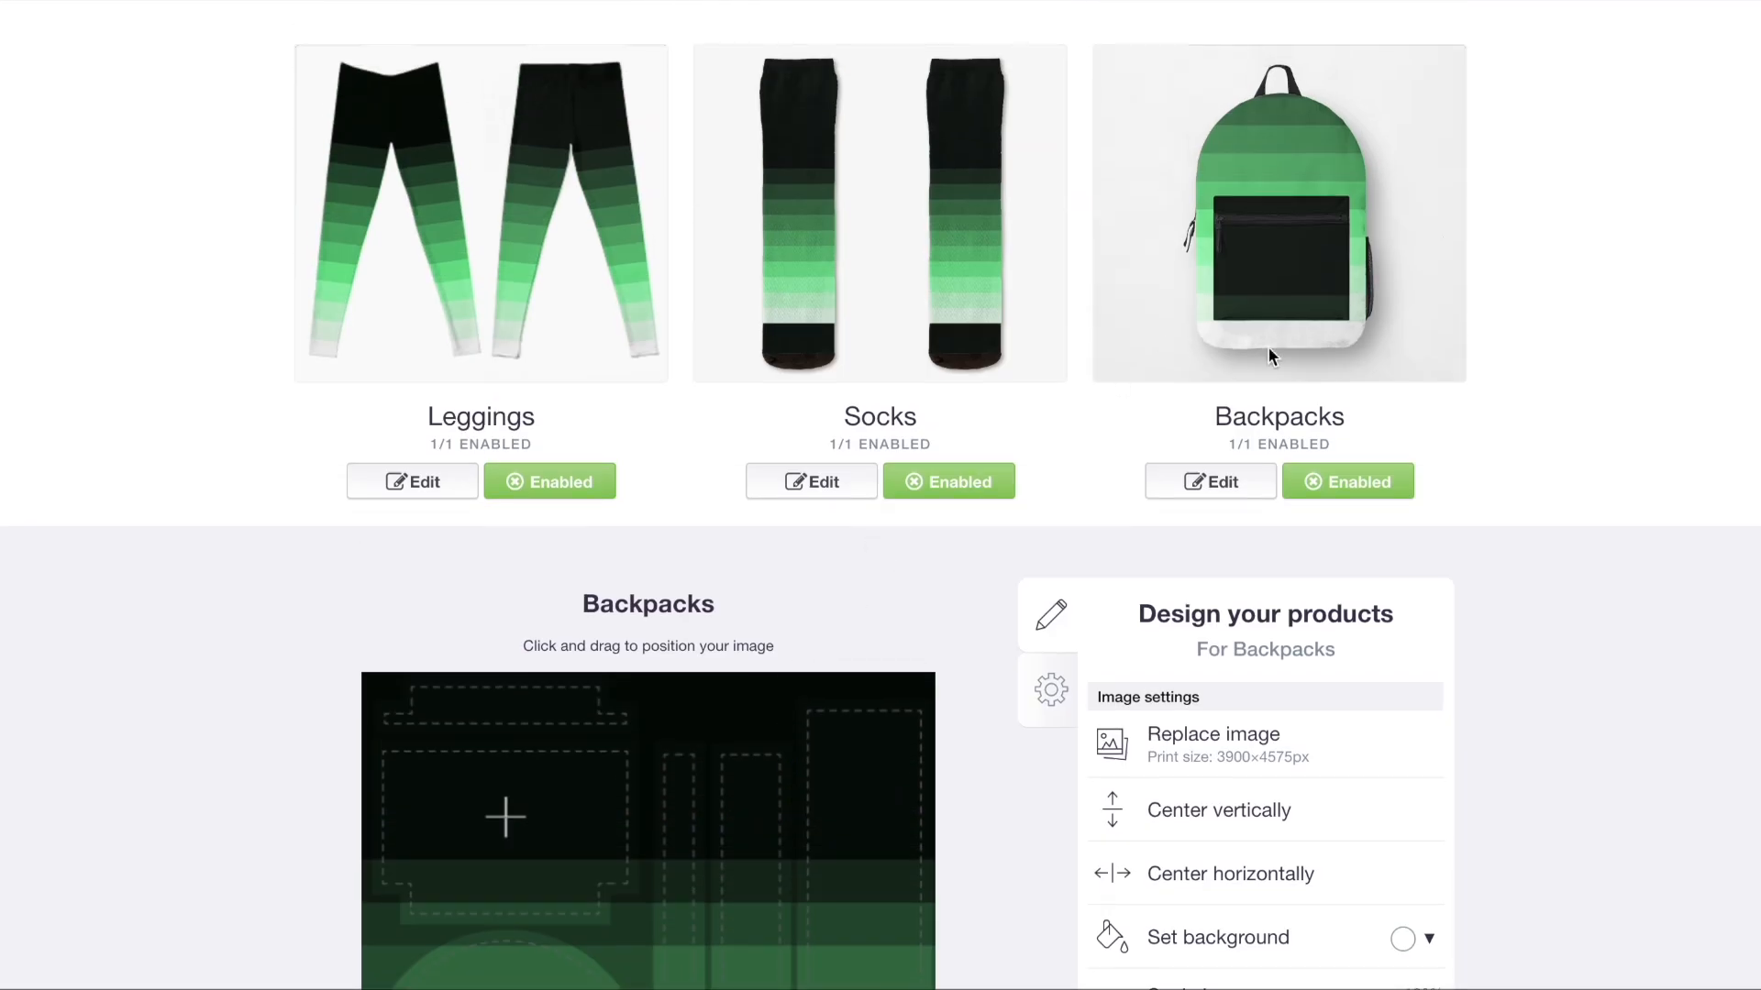
{"action": "left_click", "coordinate": [1373, 212]}
- Enable Duffle Bags and repeat its image with the Regular grid pattern
{"action": "scroll", "coordinate": [596, 263], "scroll_direction": "down", "scroll_amount": 5}
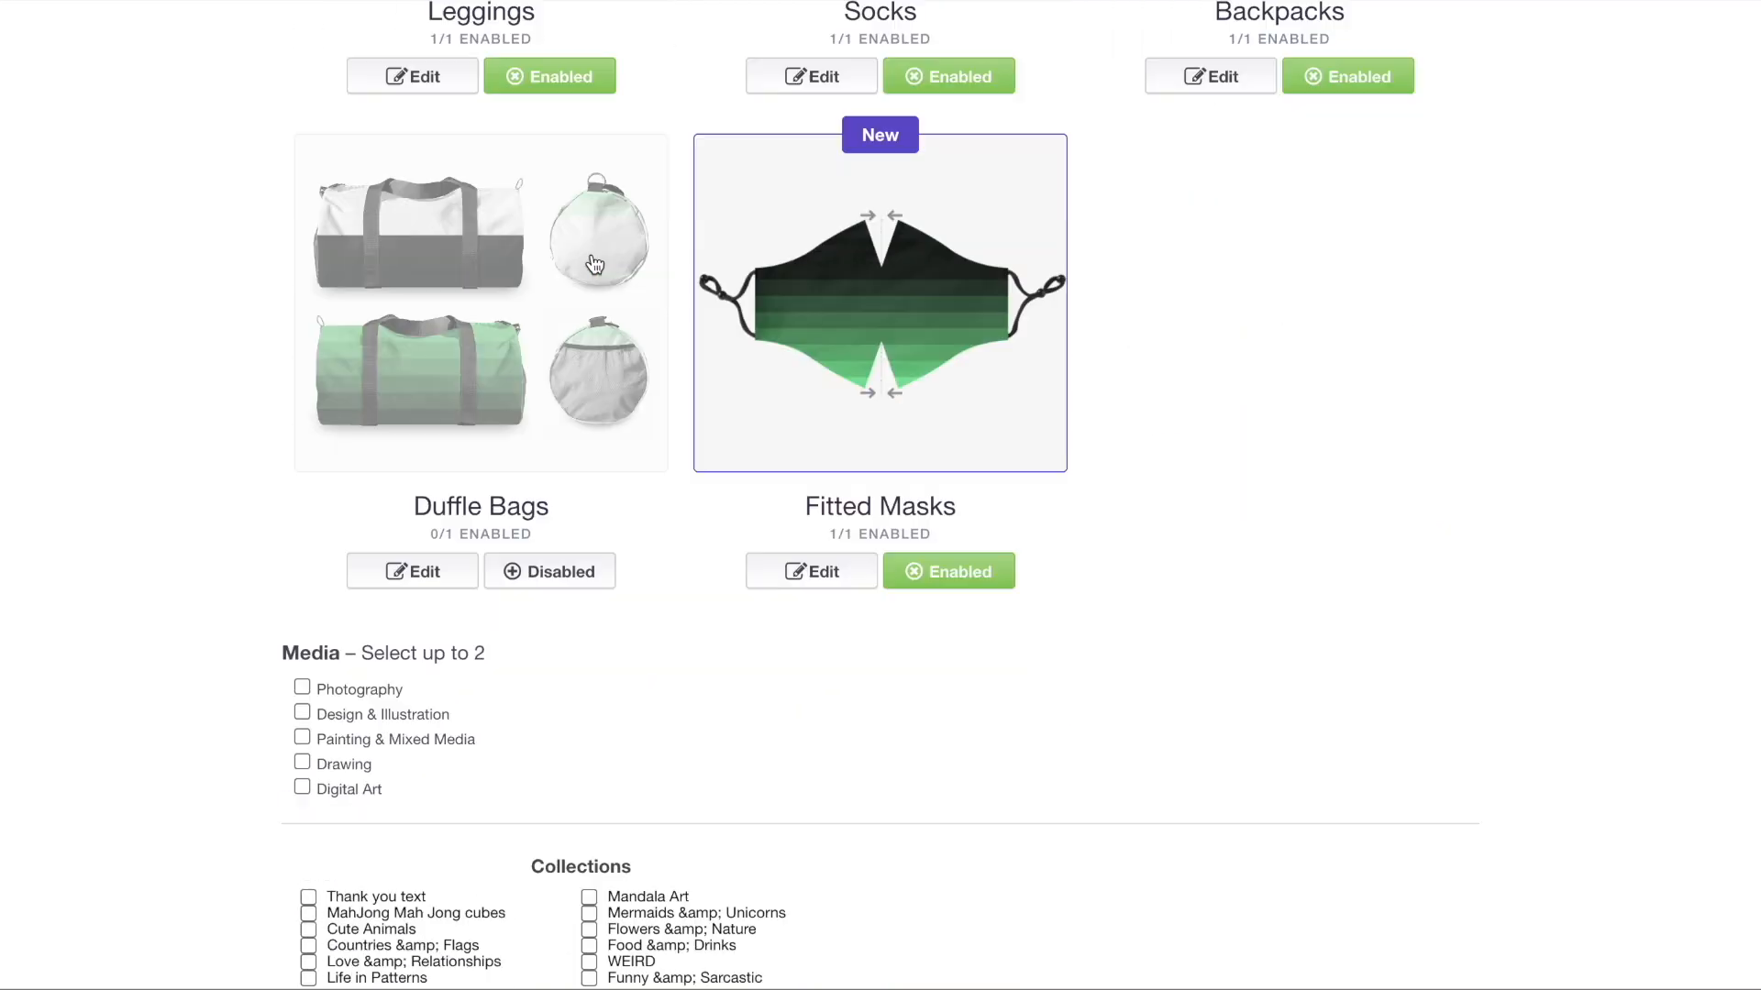
{"action": "left_click", "coordinate": [459, 397]}
{"action": "left_click", "coordinate": [528, 573]}
{"action": "scroll", "coordinate": [633, 366], "scroll_direction": "down", "scroll_amount": 5}
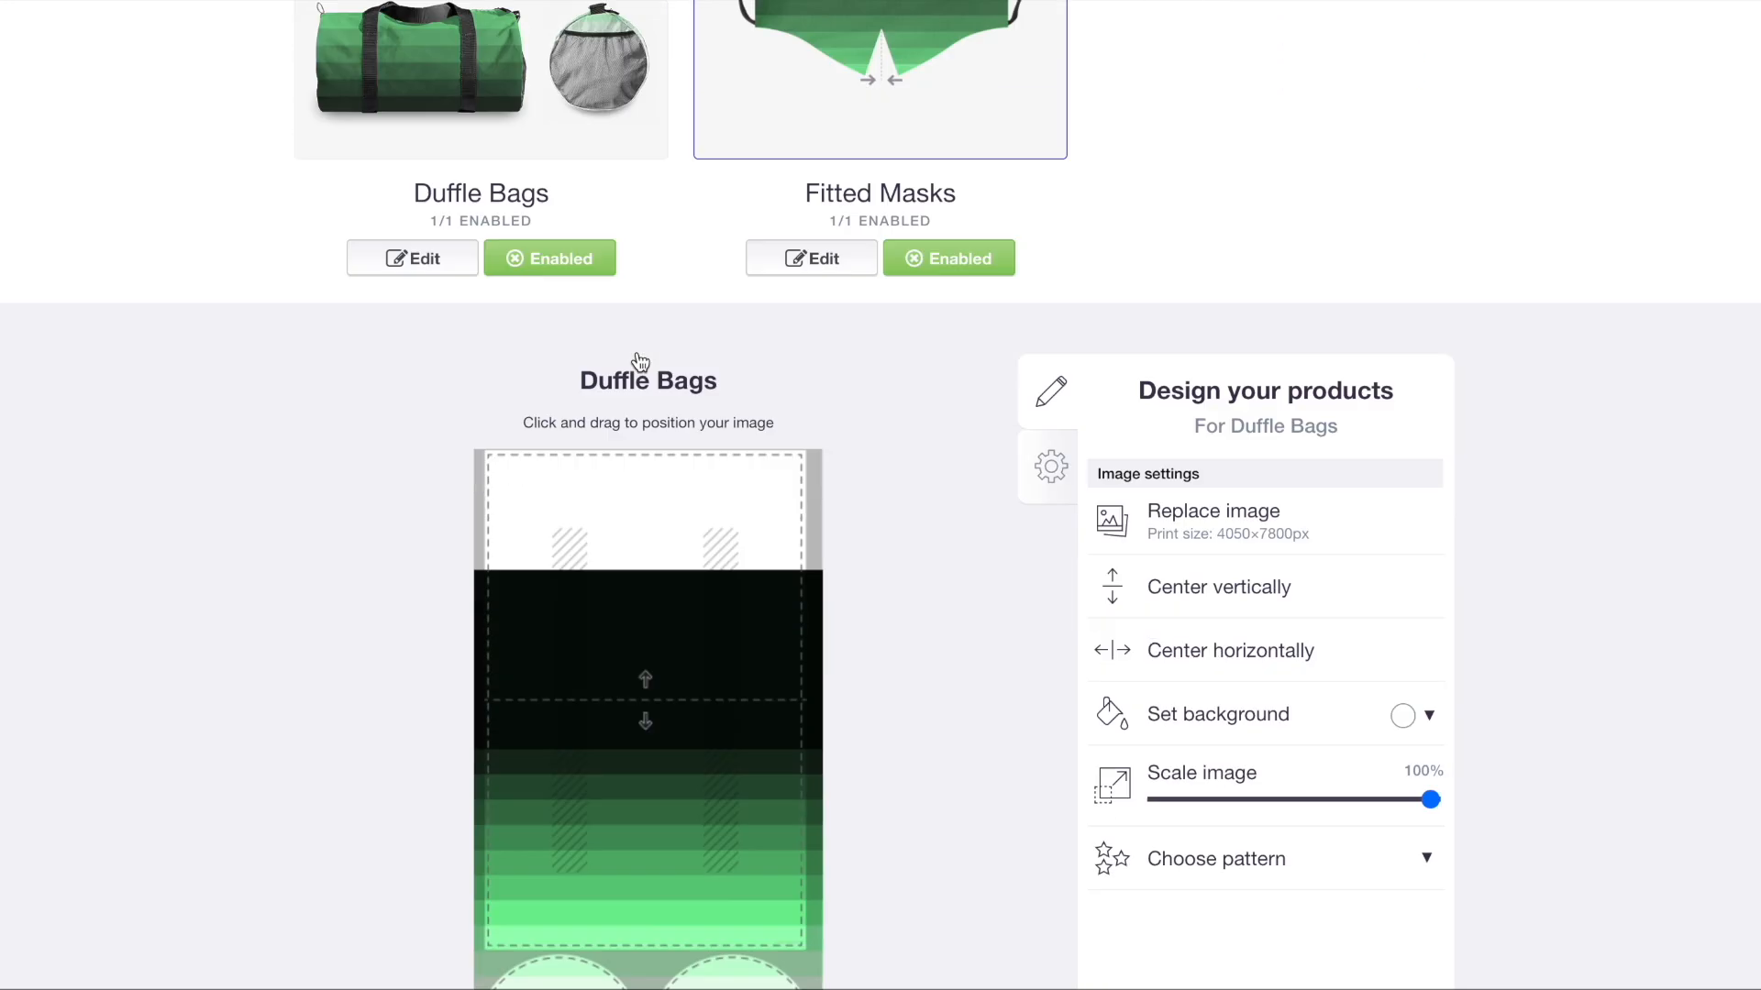
{"action": "left_click", "coordinate": [1296, 688]}
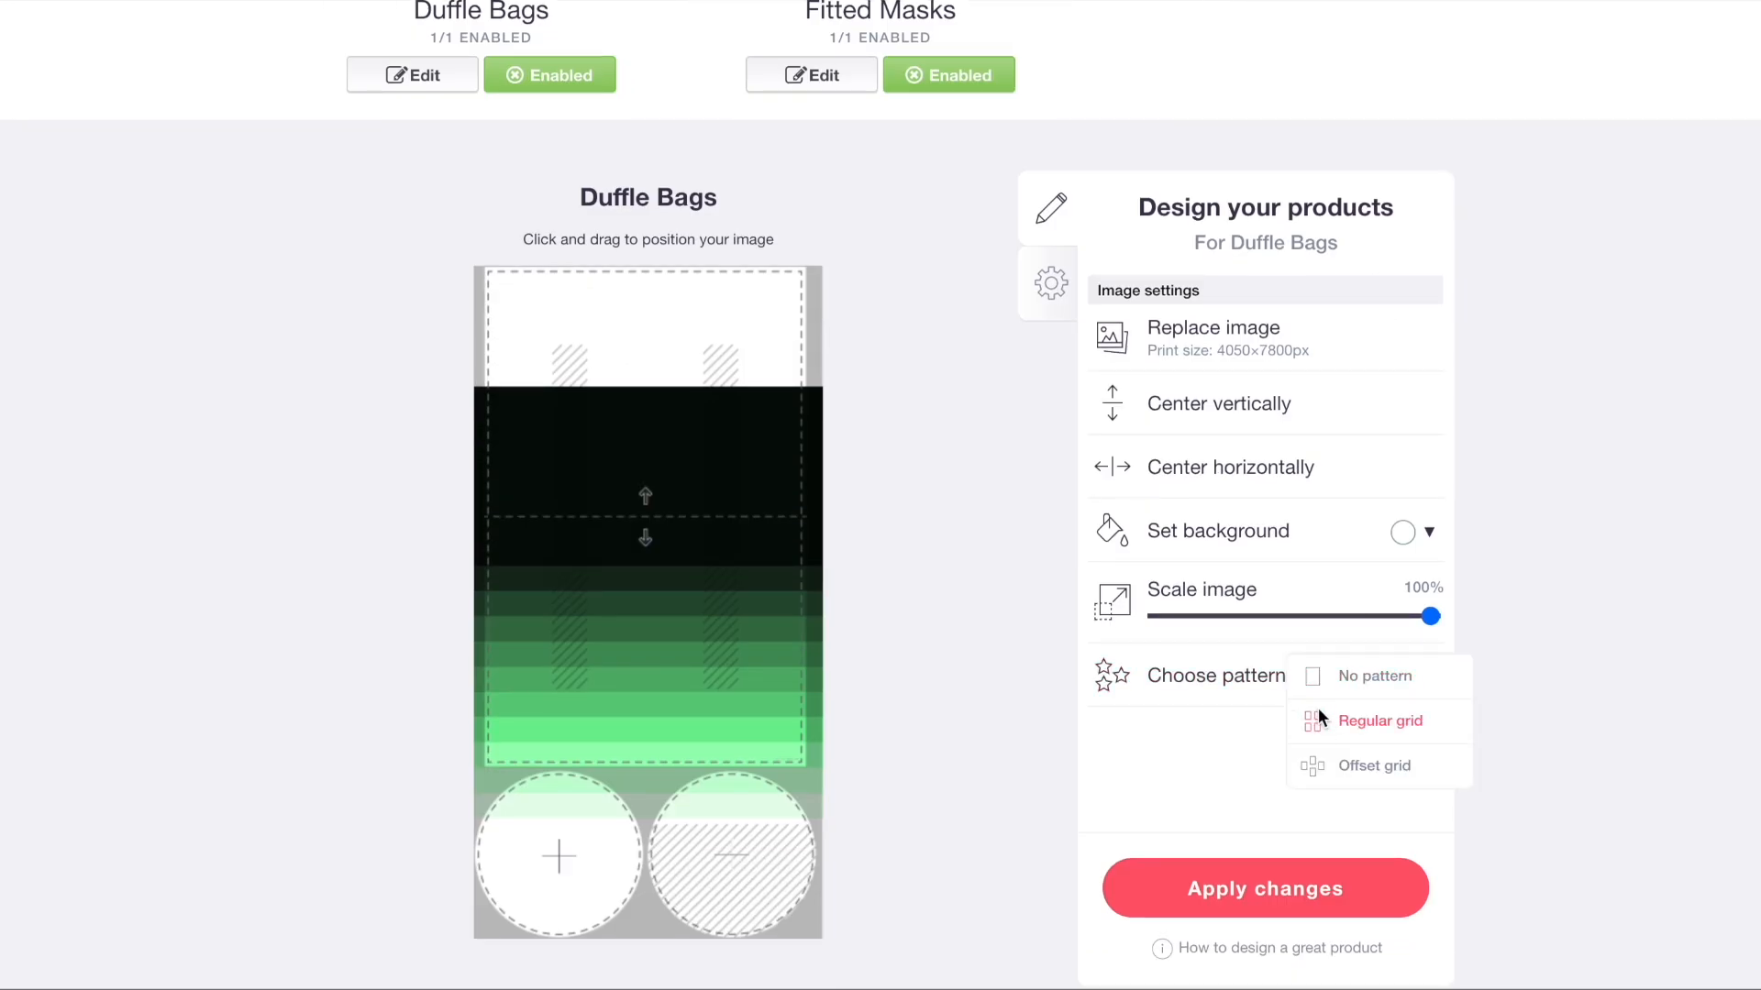
{"action": "left_click", "coordinate": [1334, 721]}
{"action": "scroll", "coordinate": [723, 723], "scroll_direction": "up", "scroll_amount": 6}
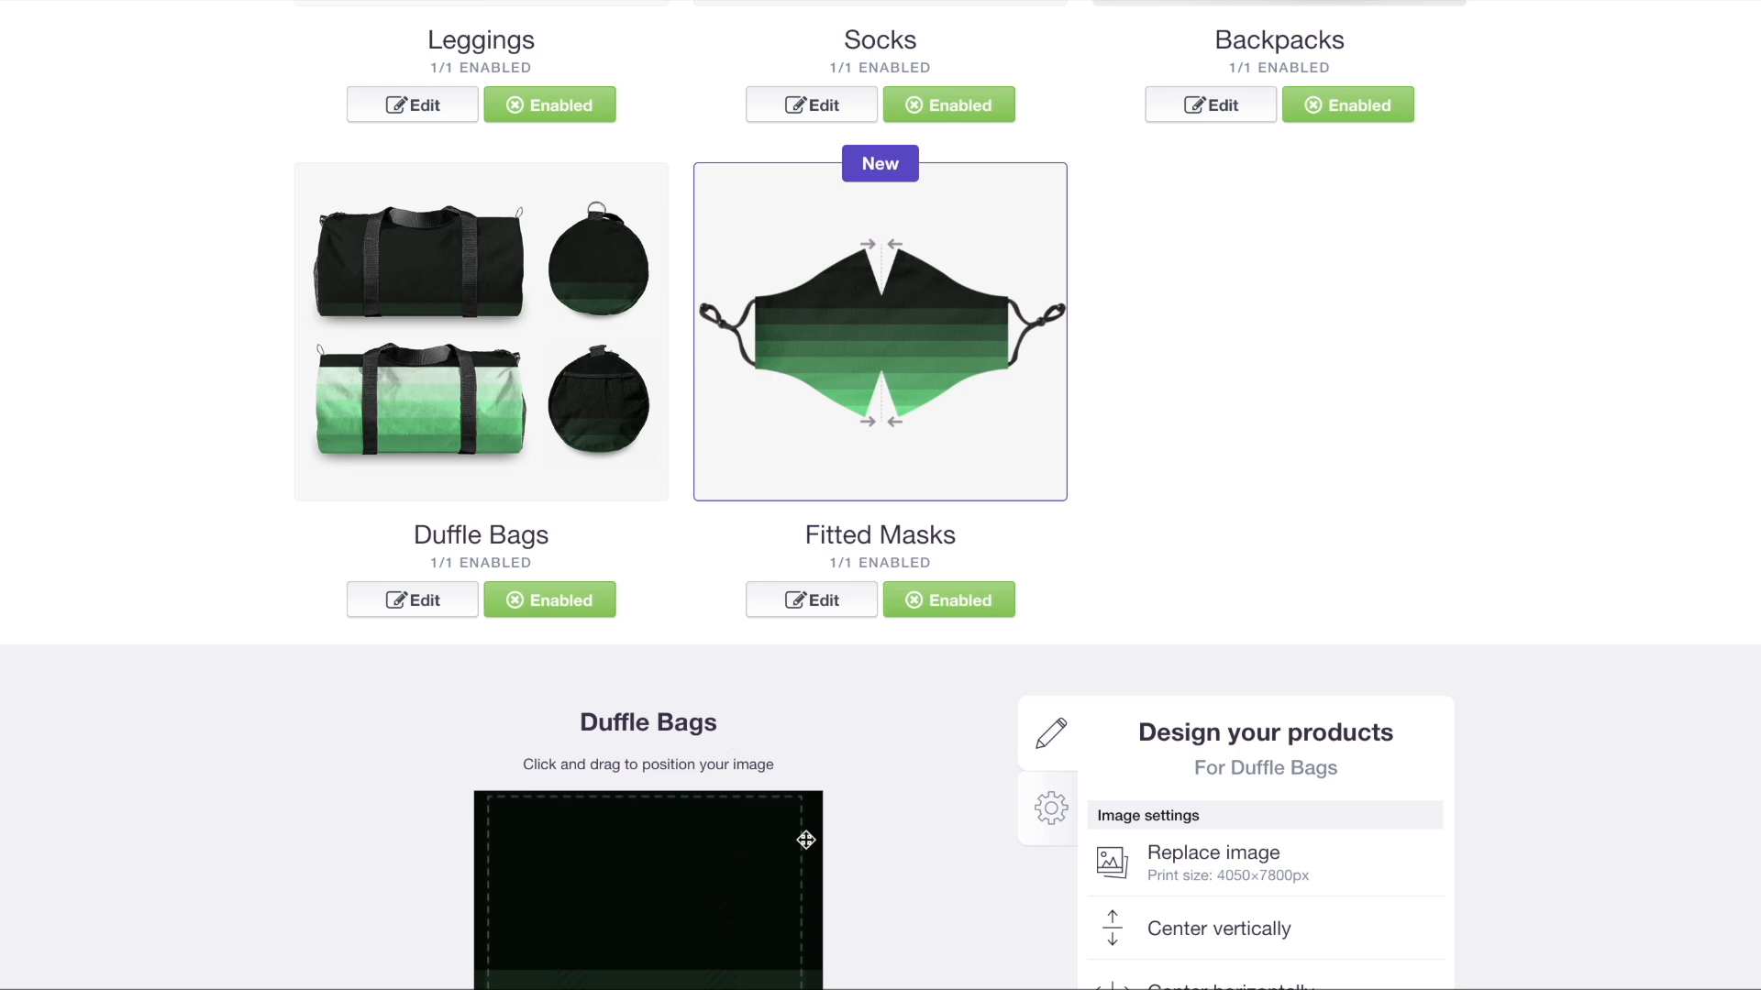
- Move the Duffle Bags image up so the green stripes cover one side and both round ends
{"action": "scroll", "coordinate": [805, 840], "scroll_direction": "down", "scroll_amount": 4}
{"action": "left_click_drag", "start_coordinate": [724, 774], "coordinate": [725, 603]}
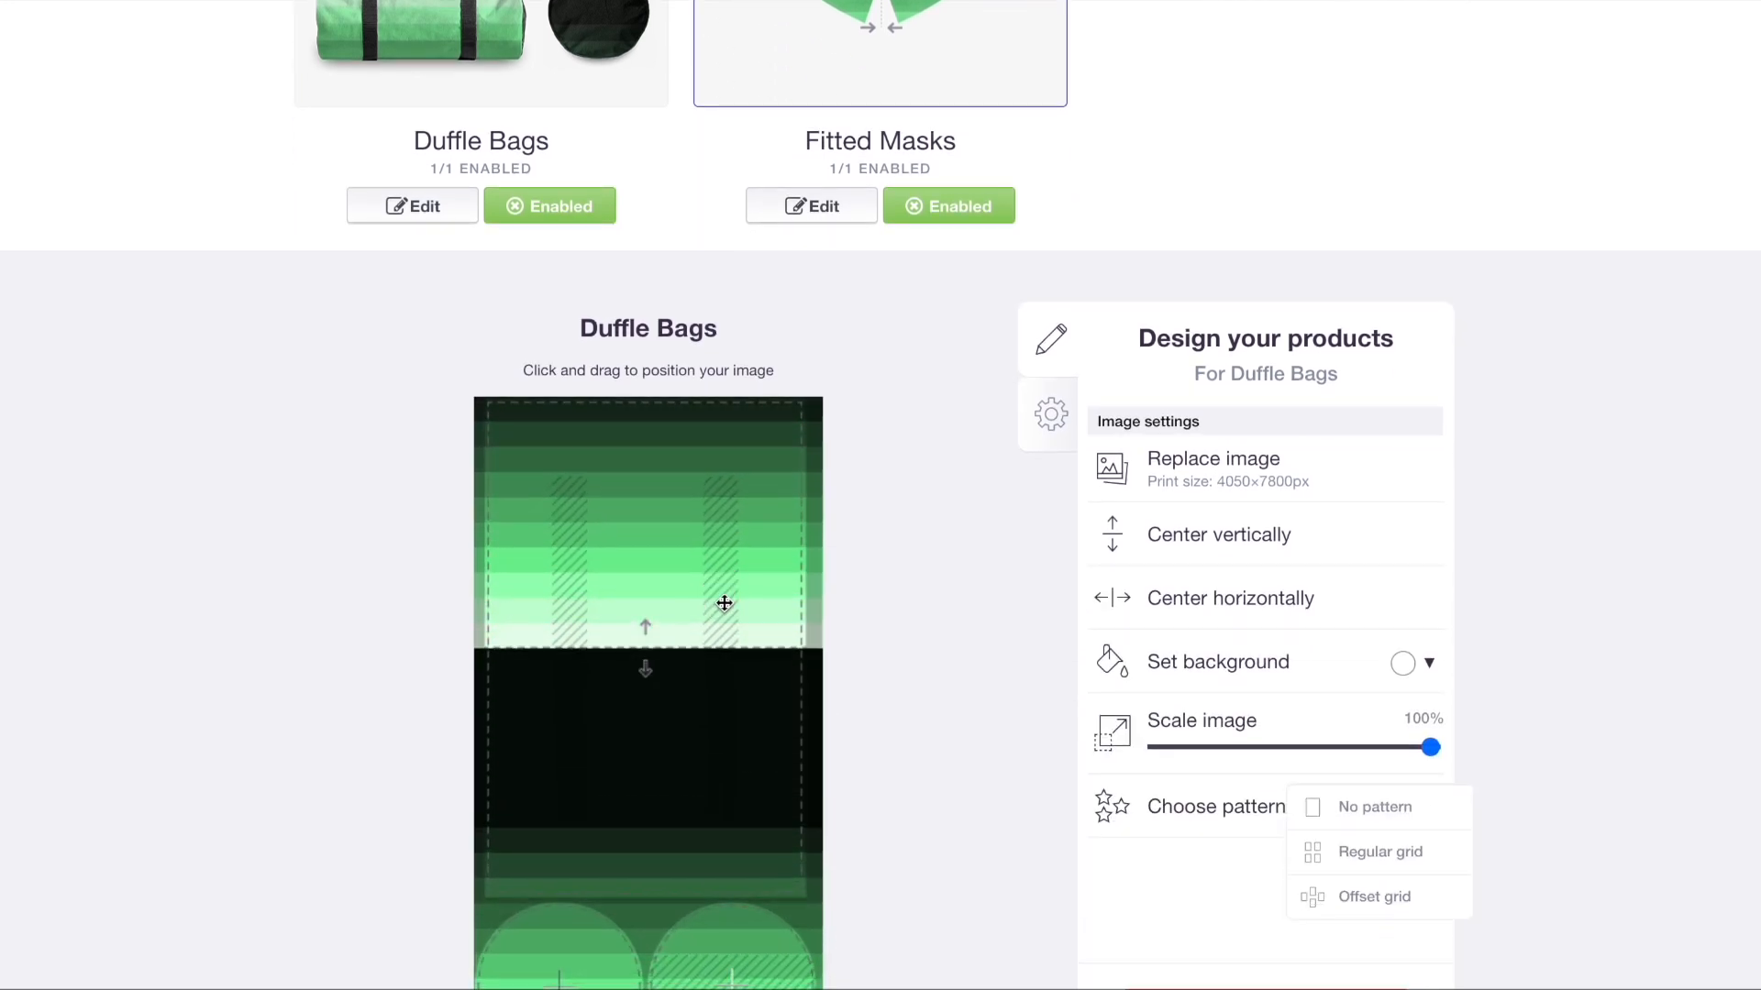
{"action": "scroll", "coordinate": [724, 602], "scroll_direction": "up", "scroll_amount": 4}
{"action": "scroll", "coordinate": [606, 268], "scroll_direction": "down", "scroll_amount": 5}
{"action": "scroll", "coordinate": [606, 267], "scroll_direction": "down", "scroll_amount": 2}
{"action": "scroll", "coordinate": [444, 542], "scroll_direction": "up", "scroll_amount": 12}
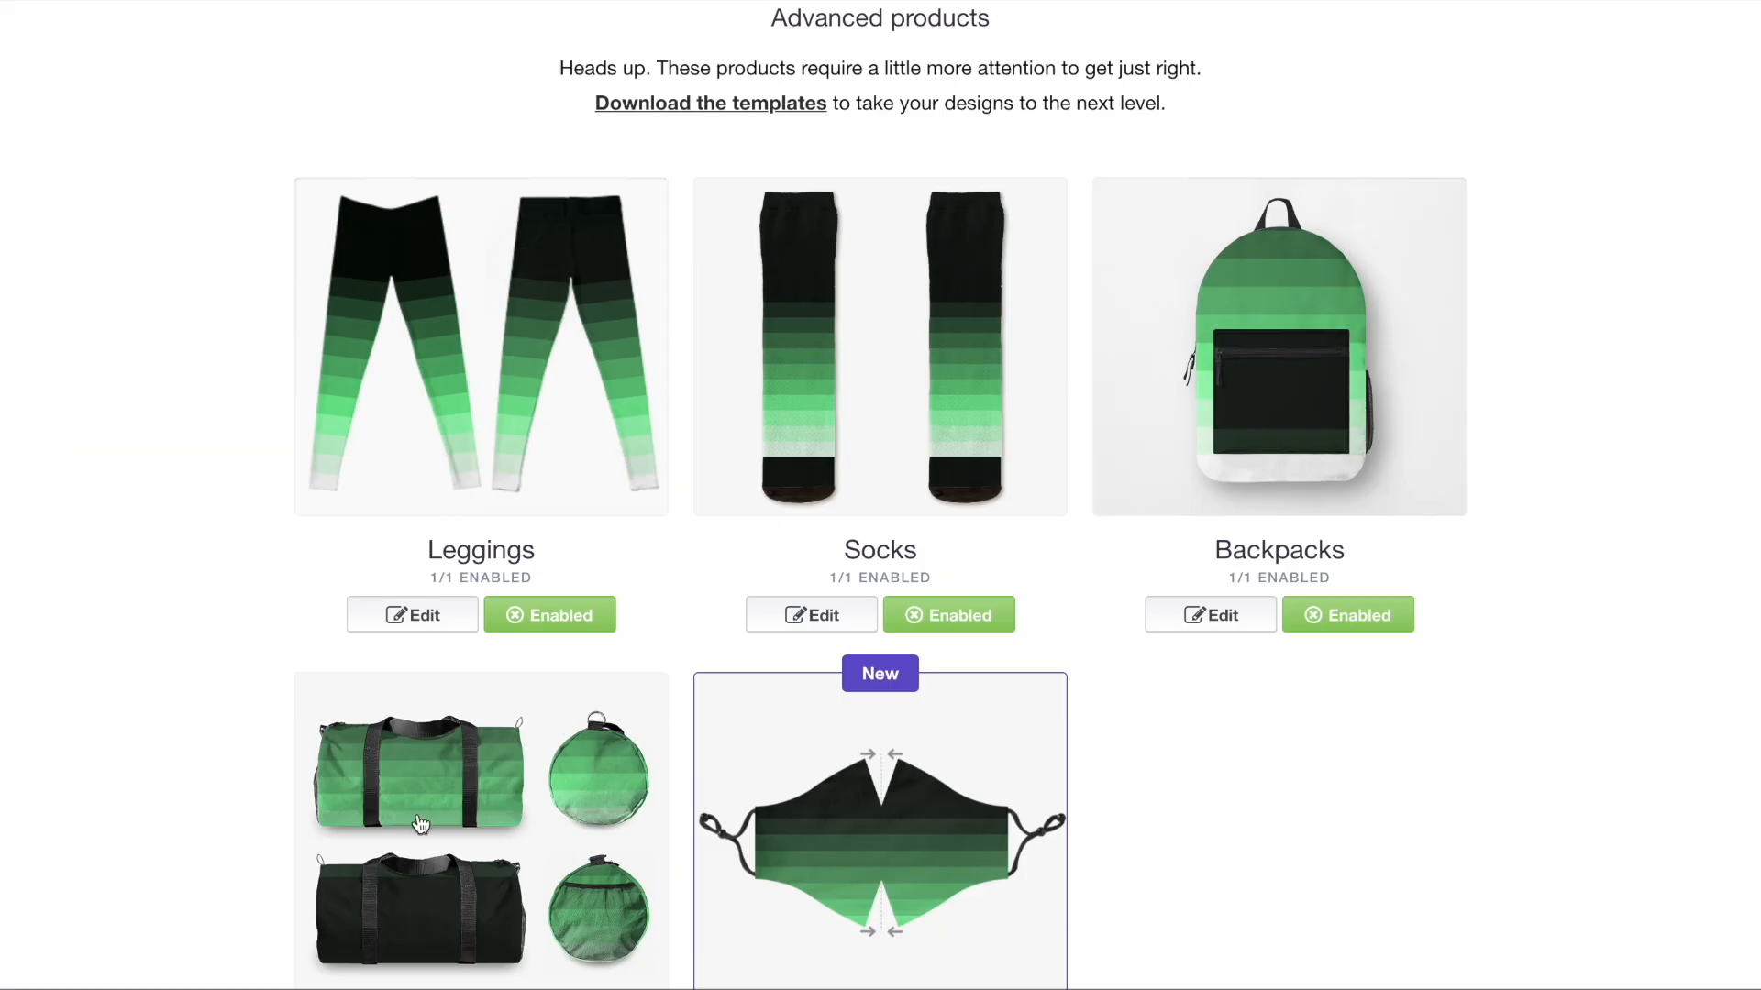
- Move the Fitted Masks image up so the green stripes fade to white at the mask's lower edge
{"action": "scroll", "coordinate": [953, 707], "scroll_direction": "down", "scroll_amount": 5}
{"action": "left_click", "coordinate": [912, 296]}
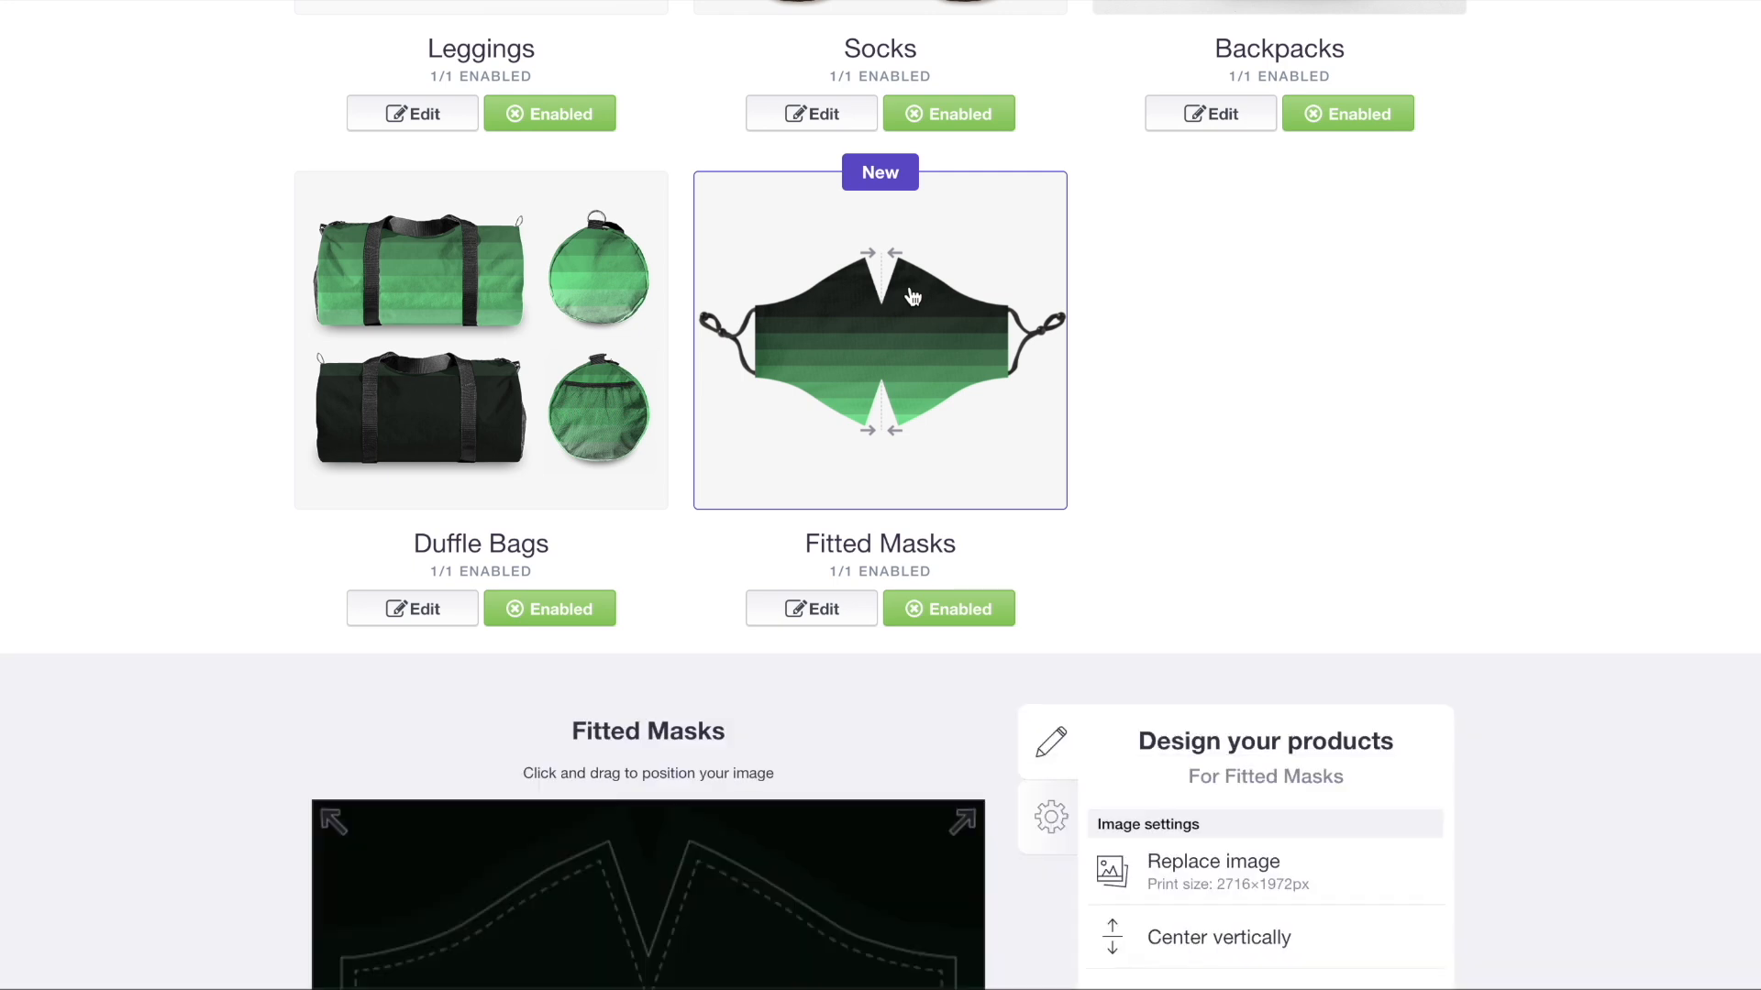
{"action": "scroll", "coordinate": [908, 302], "scroll_direction": "down", "scroll_amount": 8}
{"action": "left_click_drag", "start_coordinate": [791, 460], "coordinate": [790, 321]}
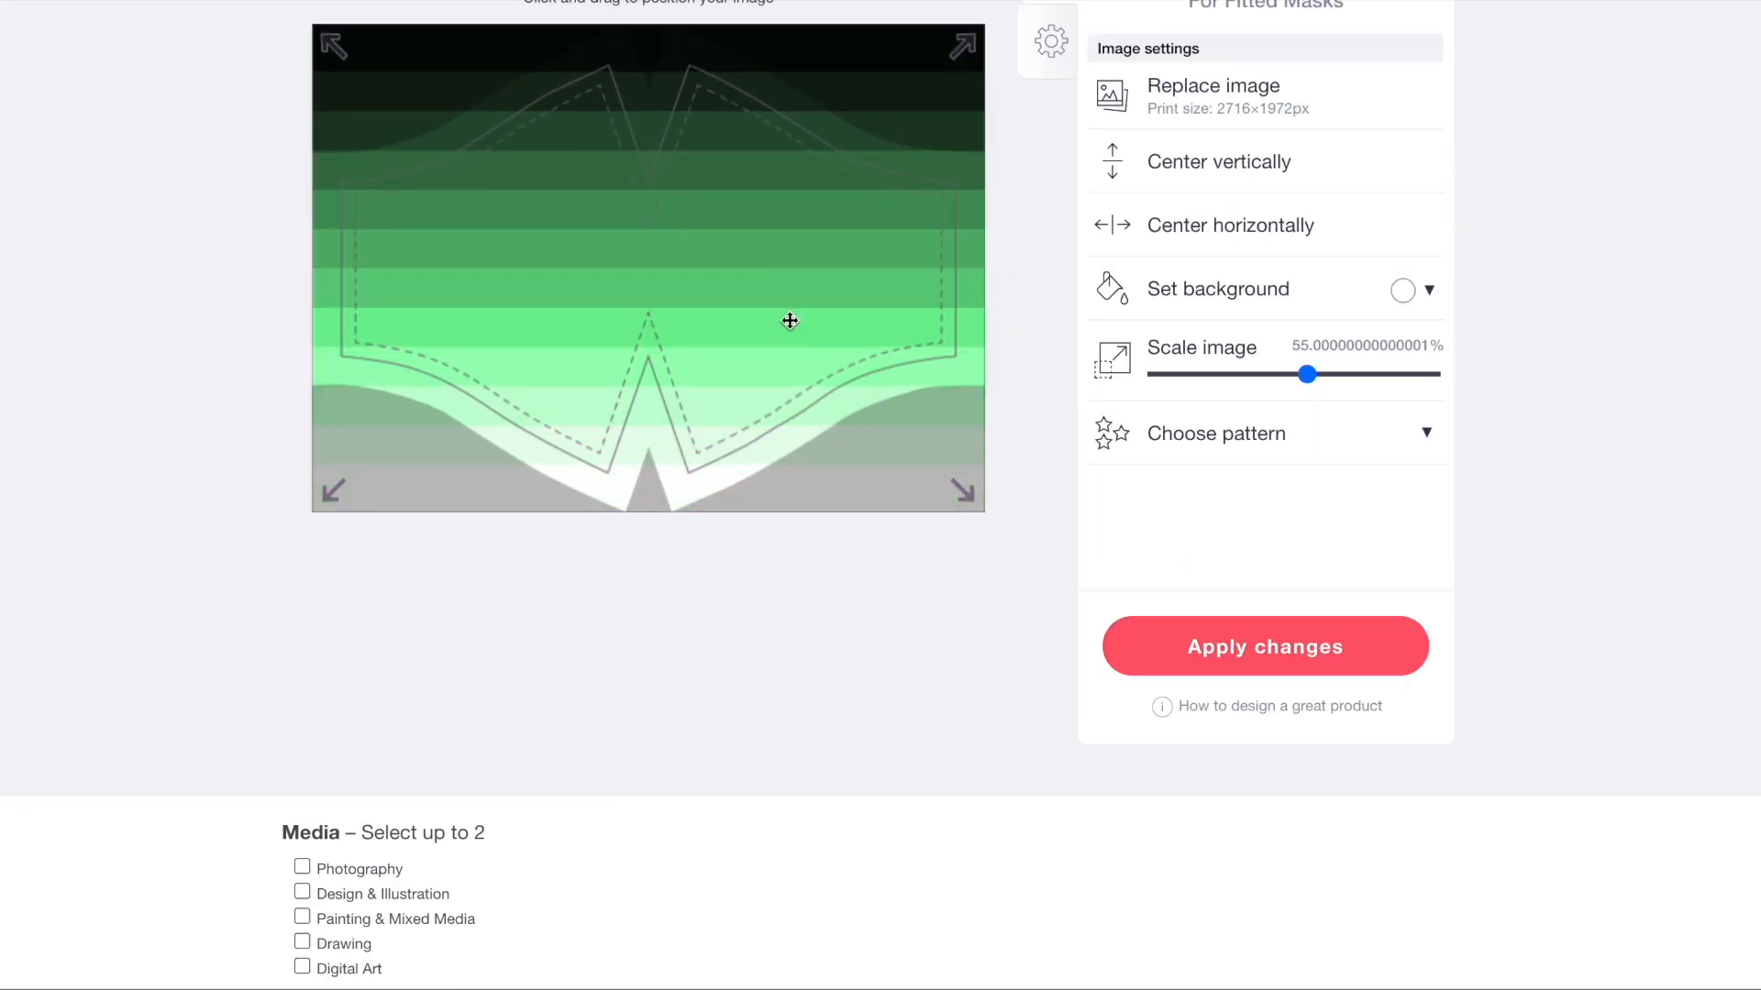
{"action": "scroll", "coordinate": [791, 319], "scroll_direction": "up", "scroll_amount": 6}
{"action": "left_click", "coordinate": [952, 99]}
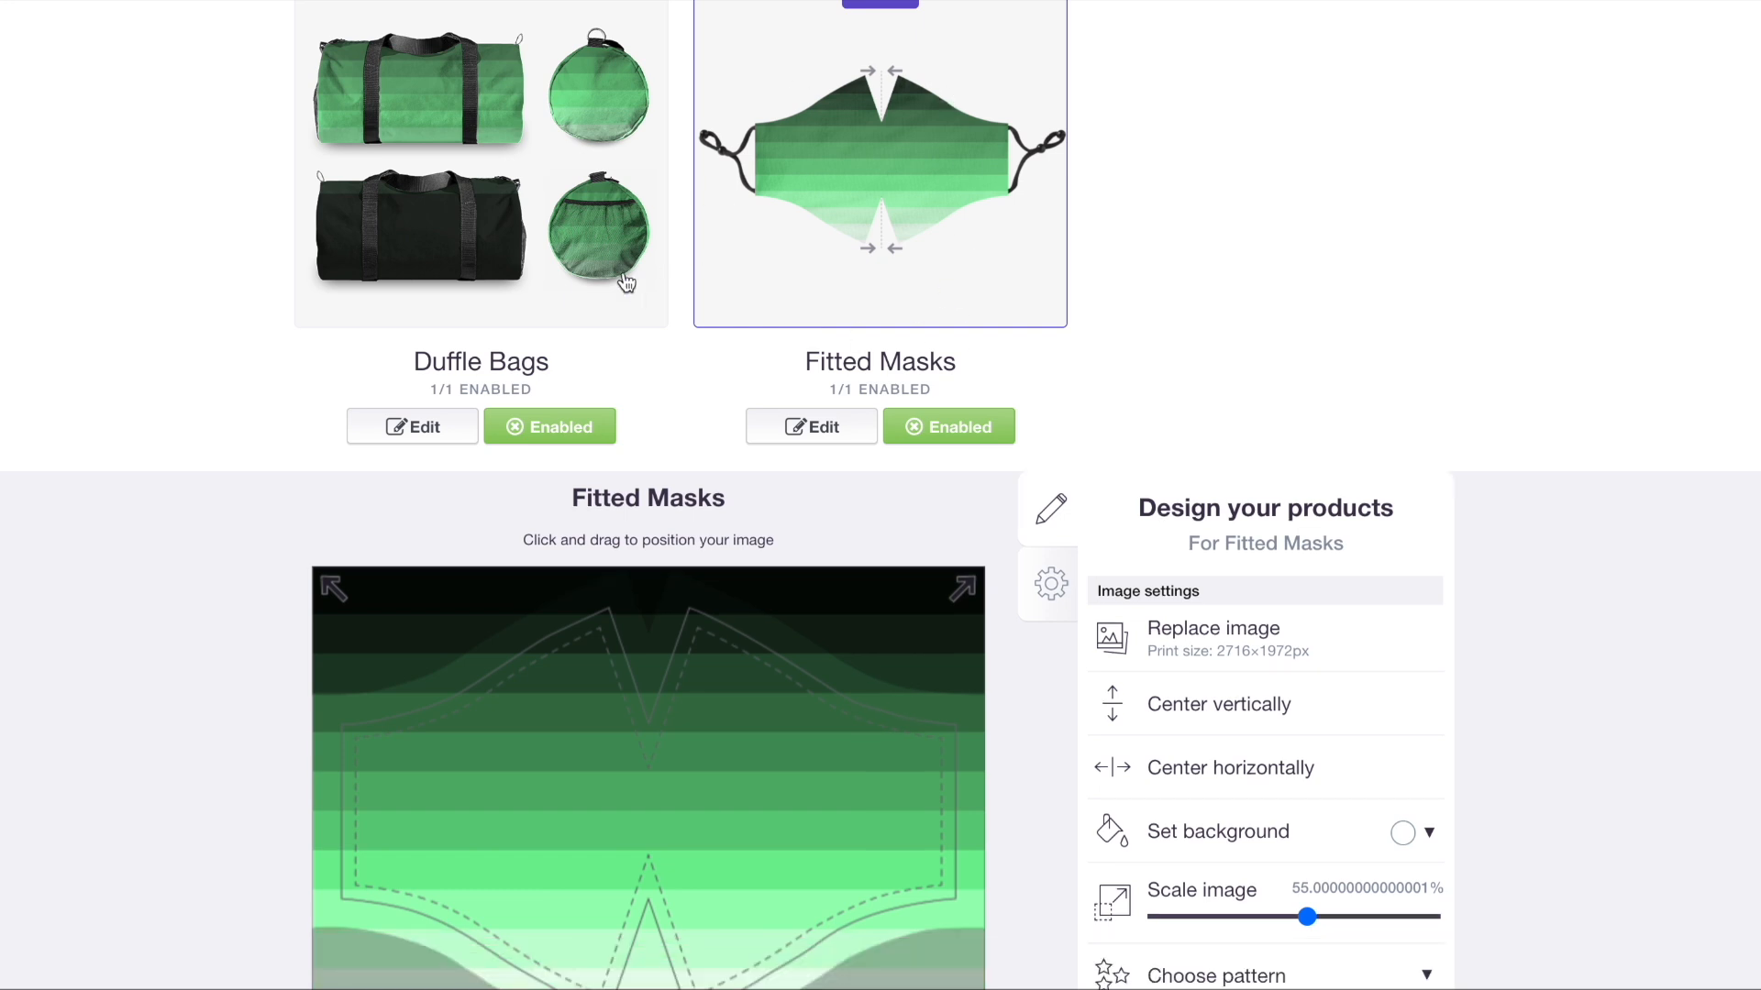
- Set the media to Design & Illustration and Digital Art, and add the work to the Life in Patterns collection
{"action": "scroll", "coordinate": [626, 284], "scroll_direction": "down", "scroll_amount": 4}
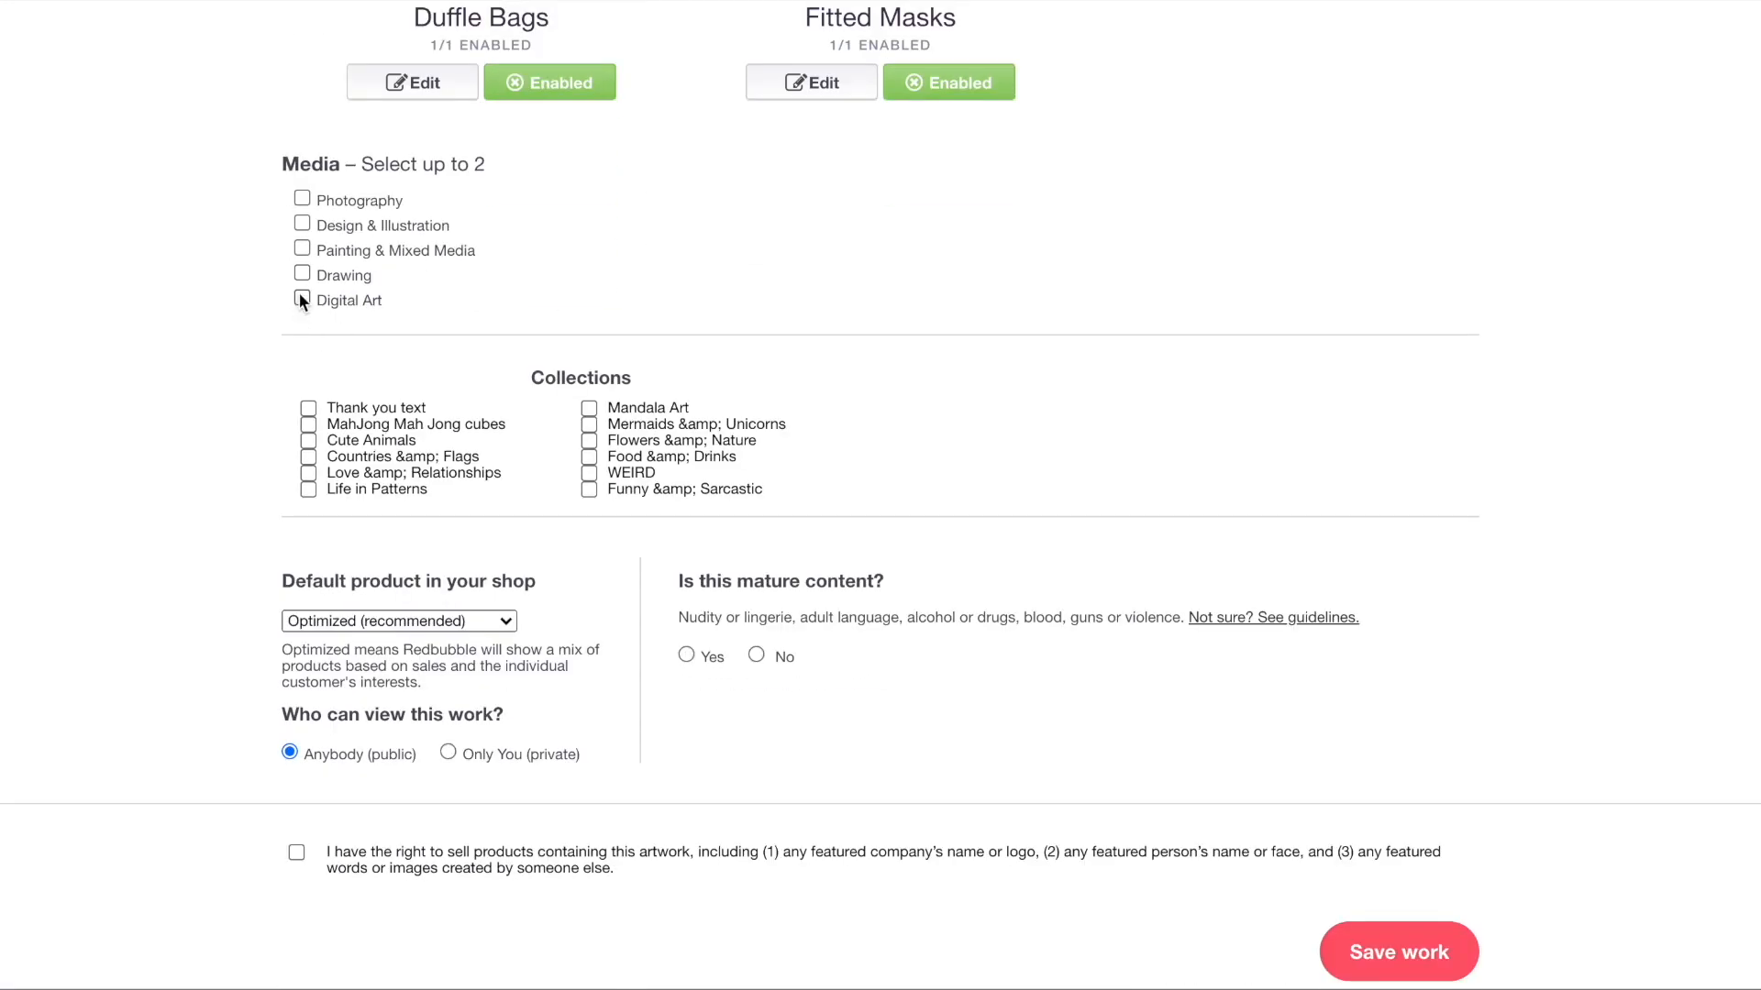
{"action": "left_click", "coordinate": [301, 224]}
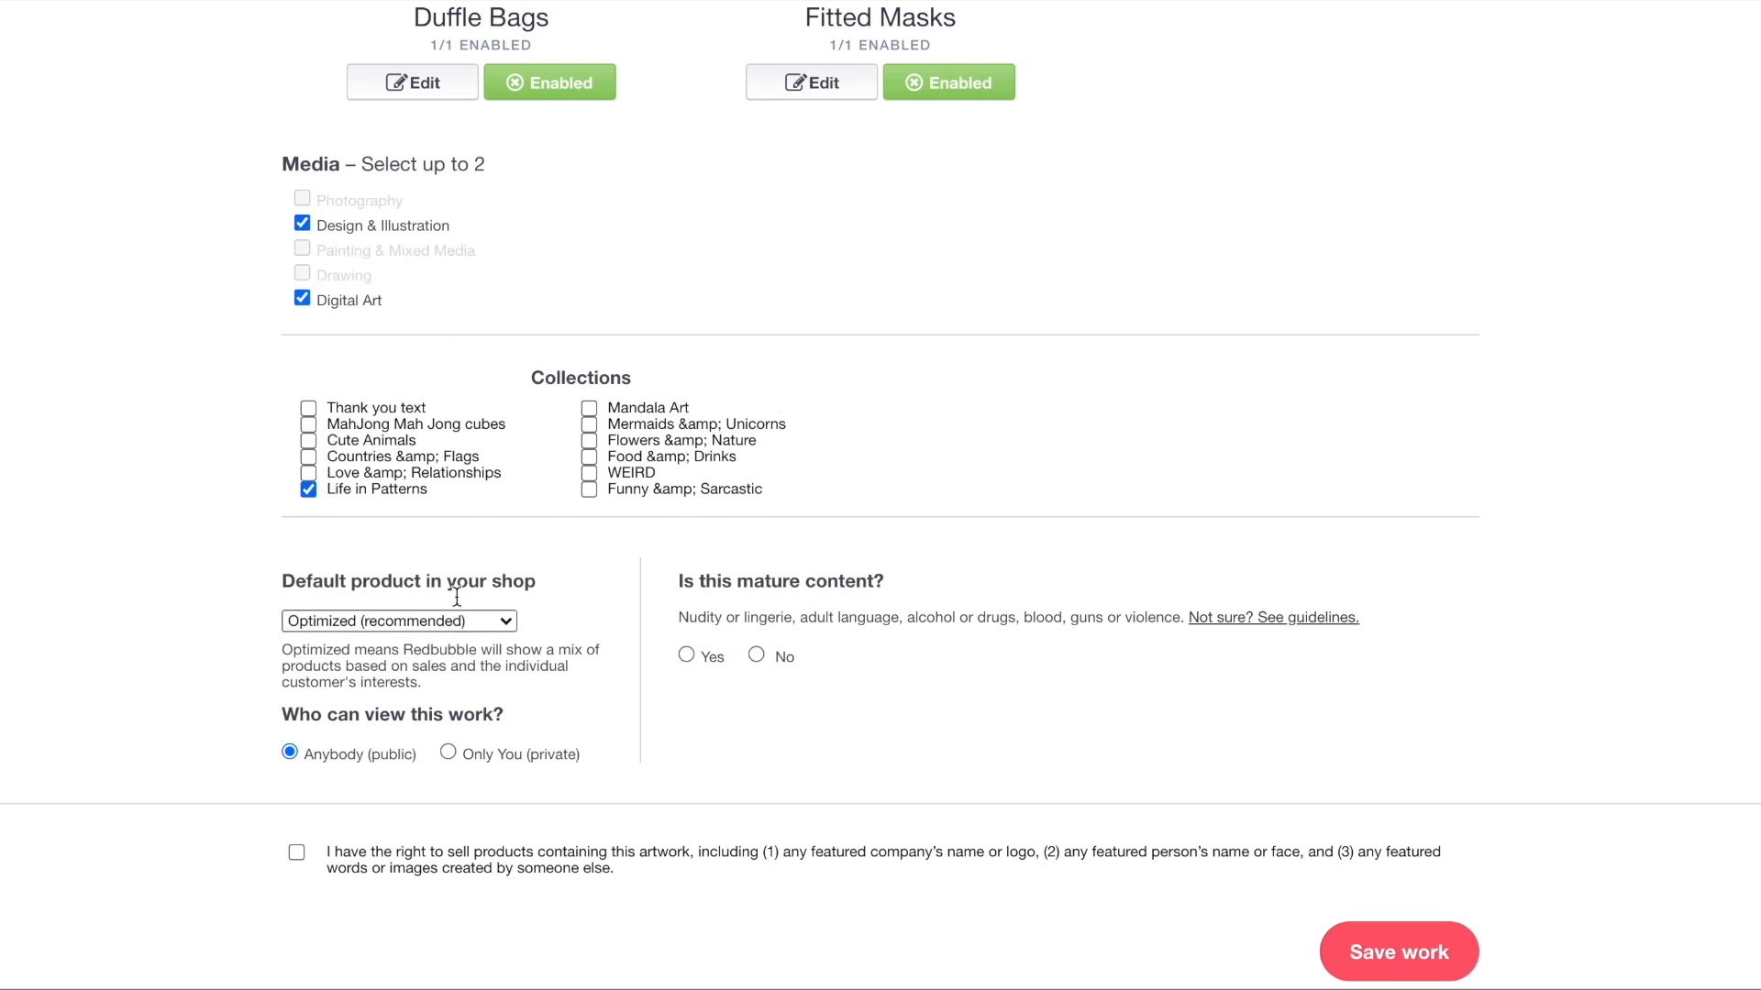
{"action": "left_click", "coordinate": [392, 625]}
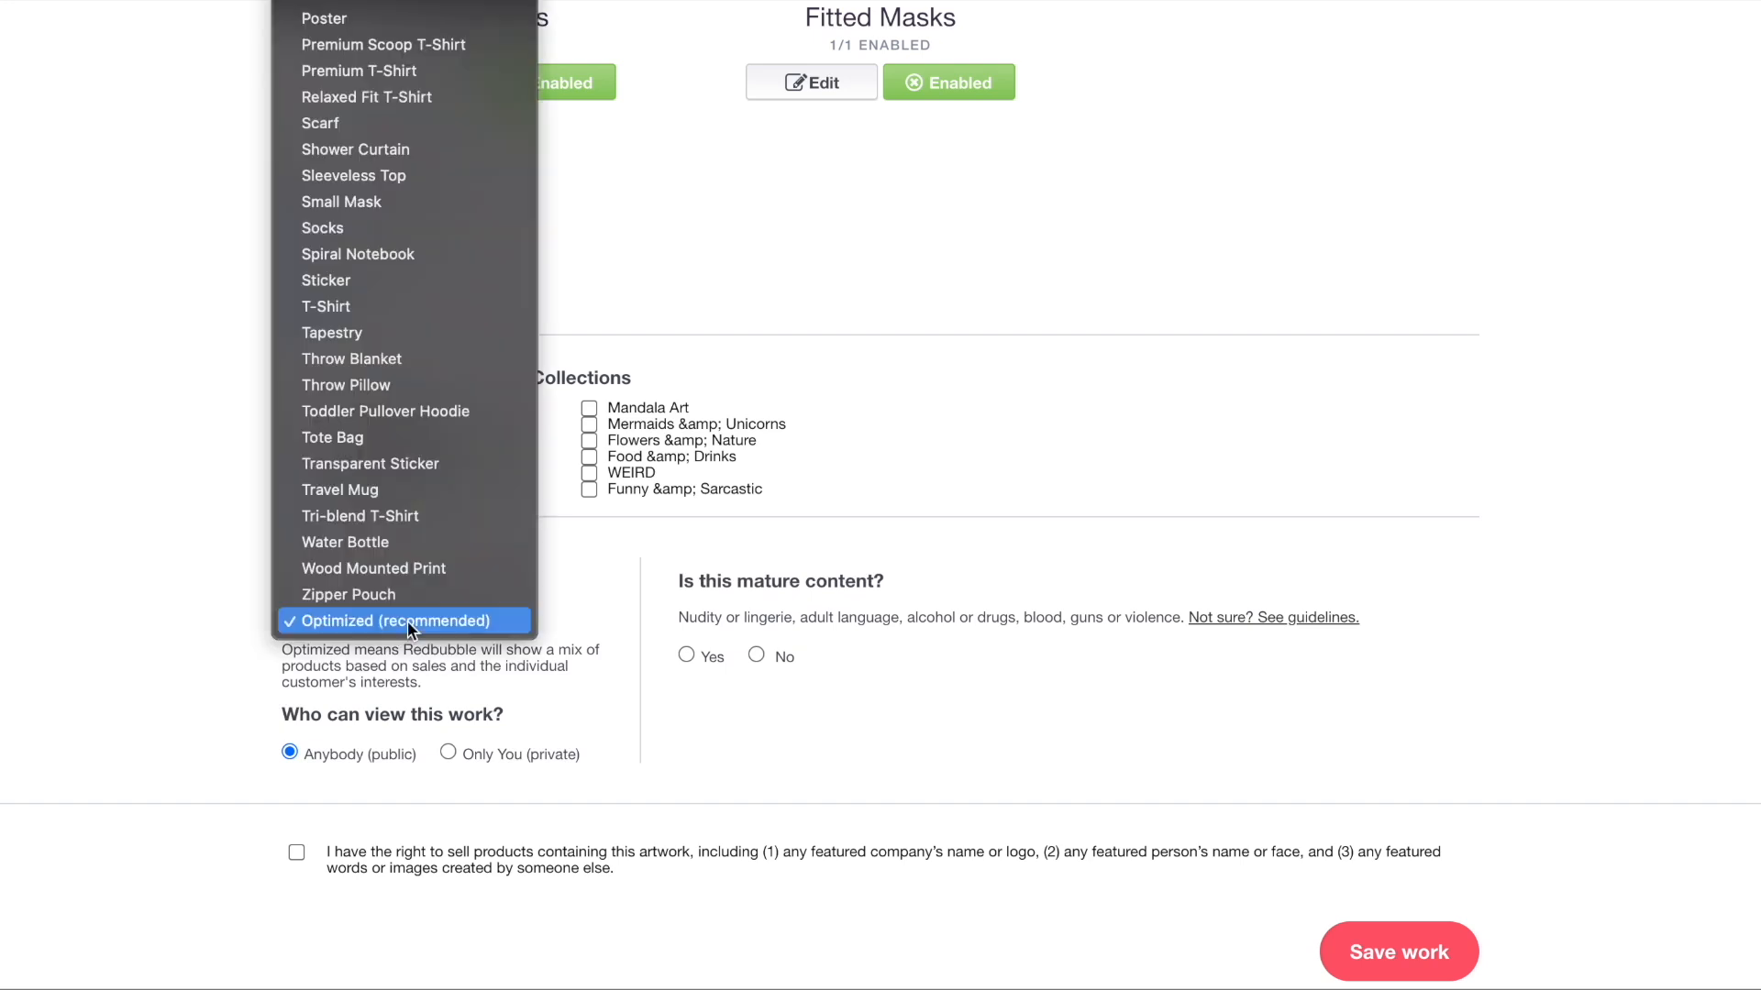
{"action": "left_click", "coordinate": [407, 629]}
{"action": "left_click", "coordinate": [432, 613]}
{"action": "left_click", "coordinate": [846, 356]}
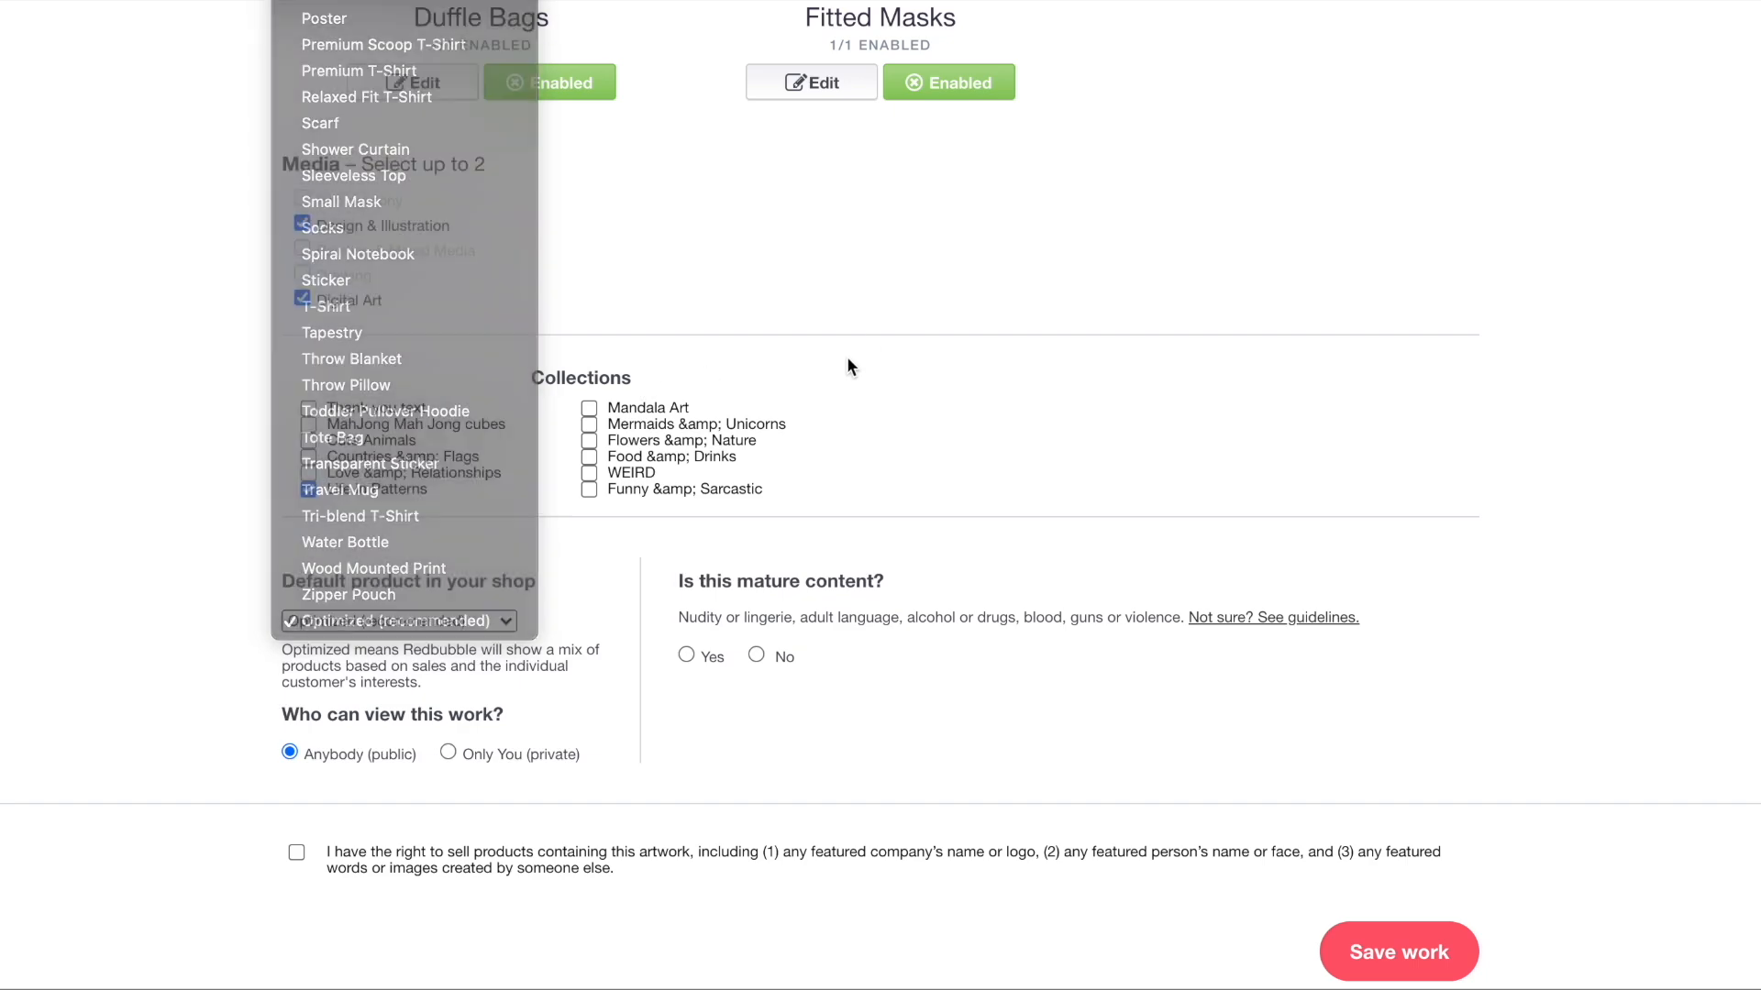
- Review the artwork previews of all enabled products, from the first products to the masks
{"action": "scroll", "coordinate": [848, 358], "scroll_direction": "up", "scroll_amount": 10}
{"action": "scroll", "coordinate": [847, 357], "scroll_direction": "up", "scroll_amount": 15}
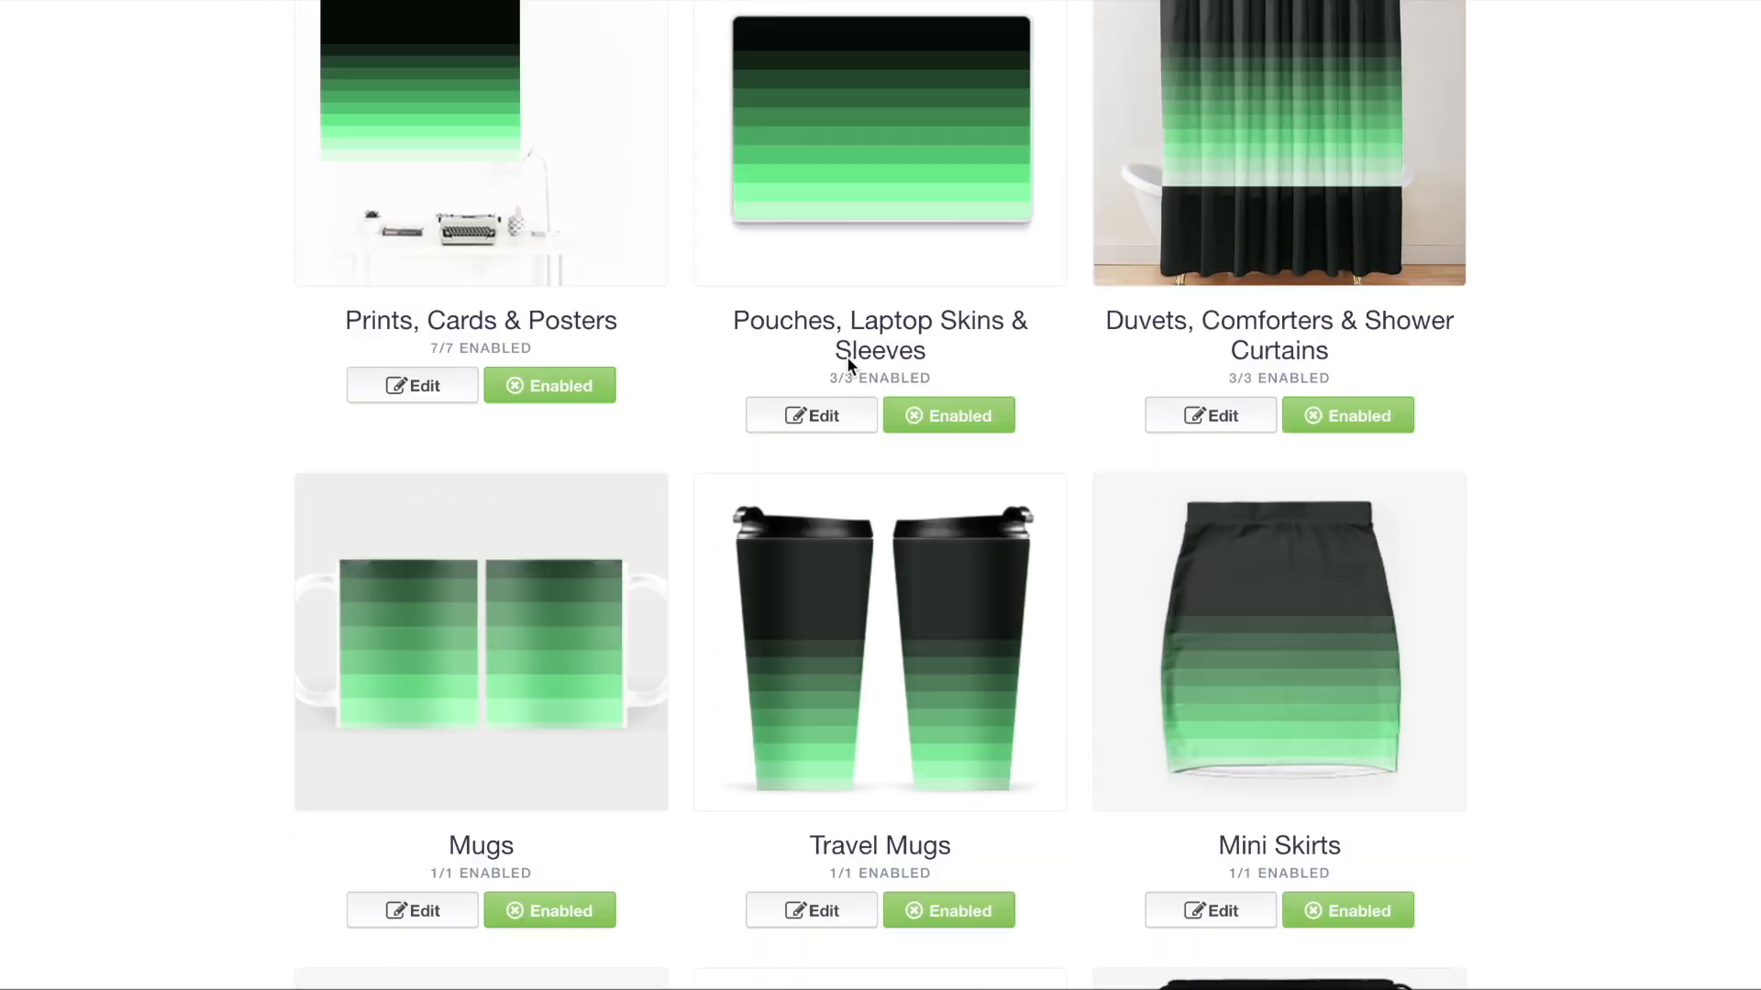
{"action": "scroll", "coordinate": [845, 364], "scroll_direction": "up", "scroll_amount": 15}
{"action": "scroll", "coordinate": [845, 365], "scroll_direction": "down", "scroll_amount": 20}
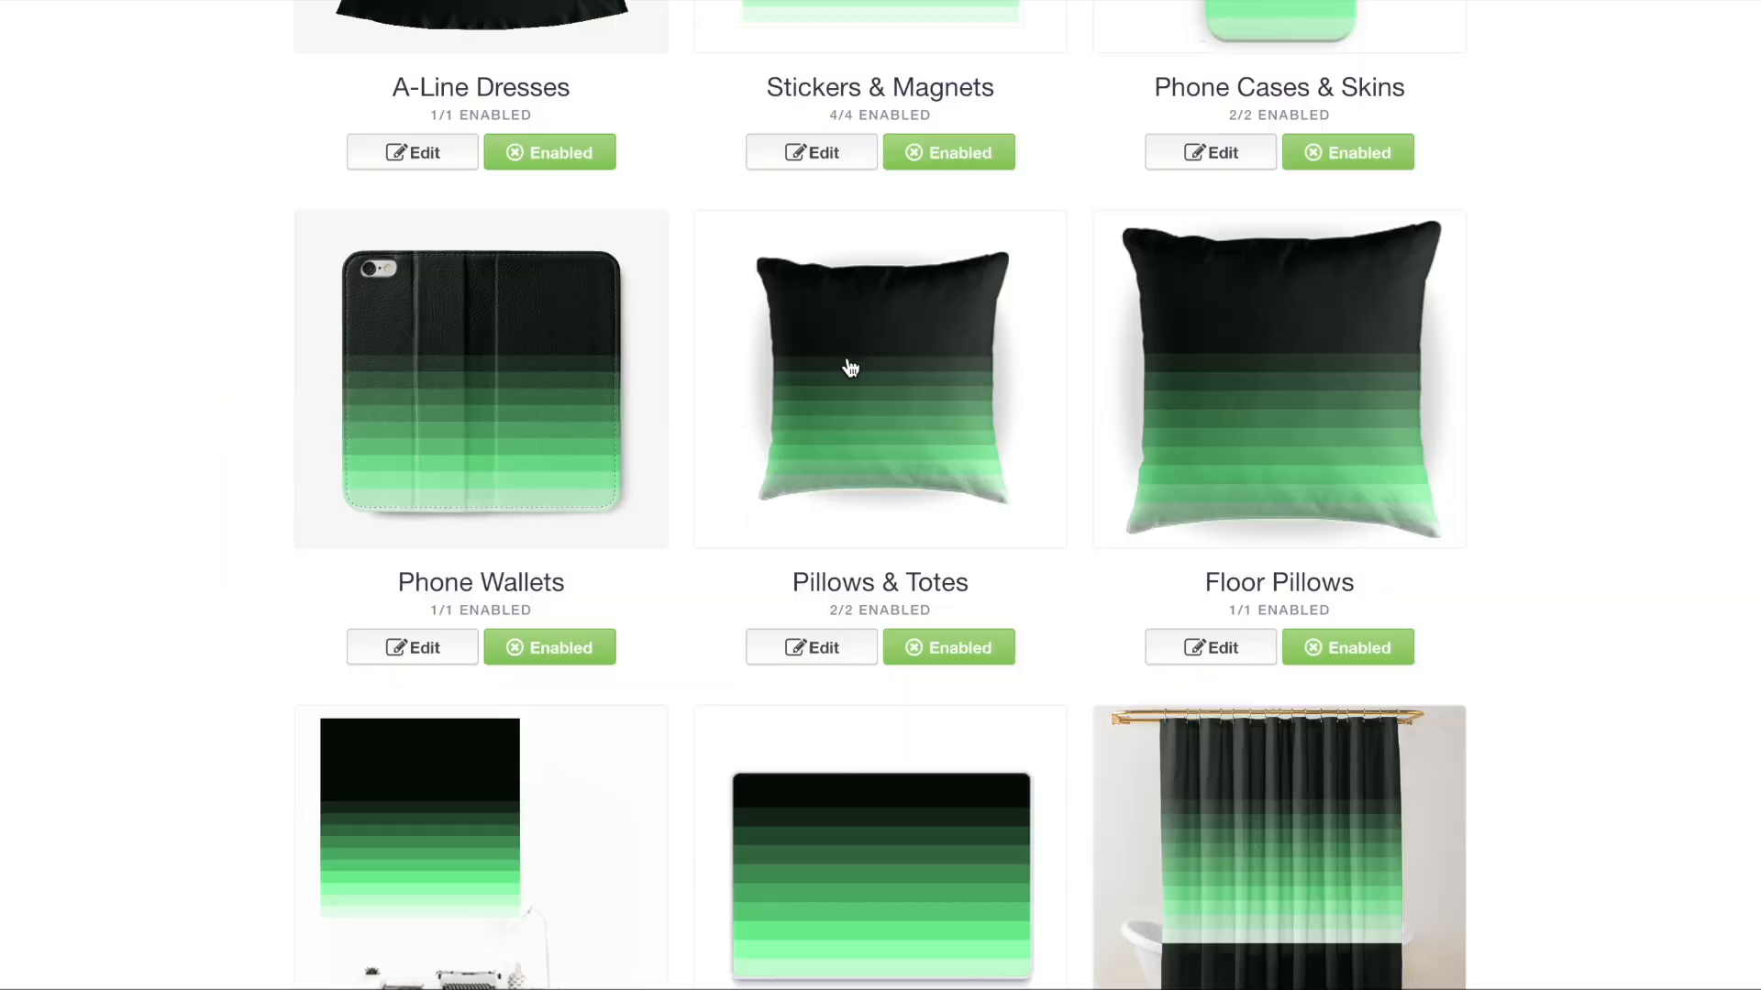
{"action": "scroll", "coordinate": [1193, 366], "scroll_direction": "down", "scroll_amount": 7}
{"action": "scroll", "coordinate": [781, 256], "scroll_direction": "down", "scroll_amount": 16}
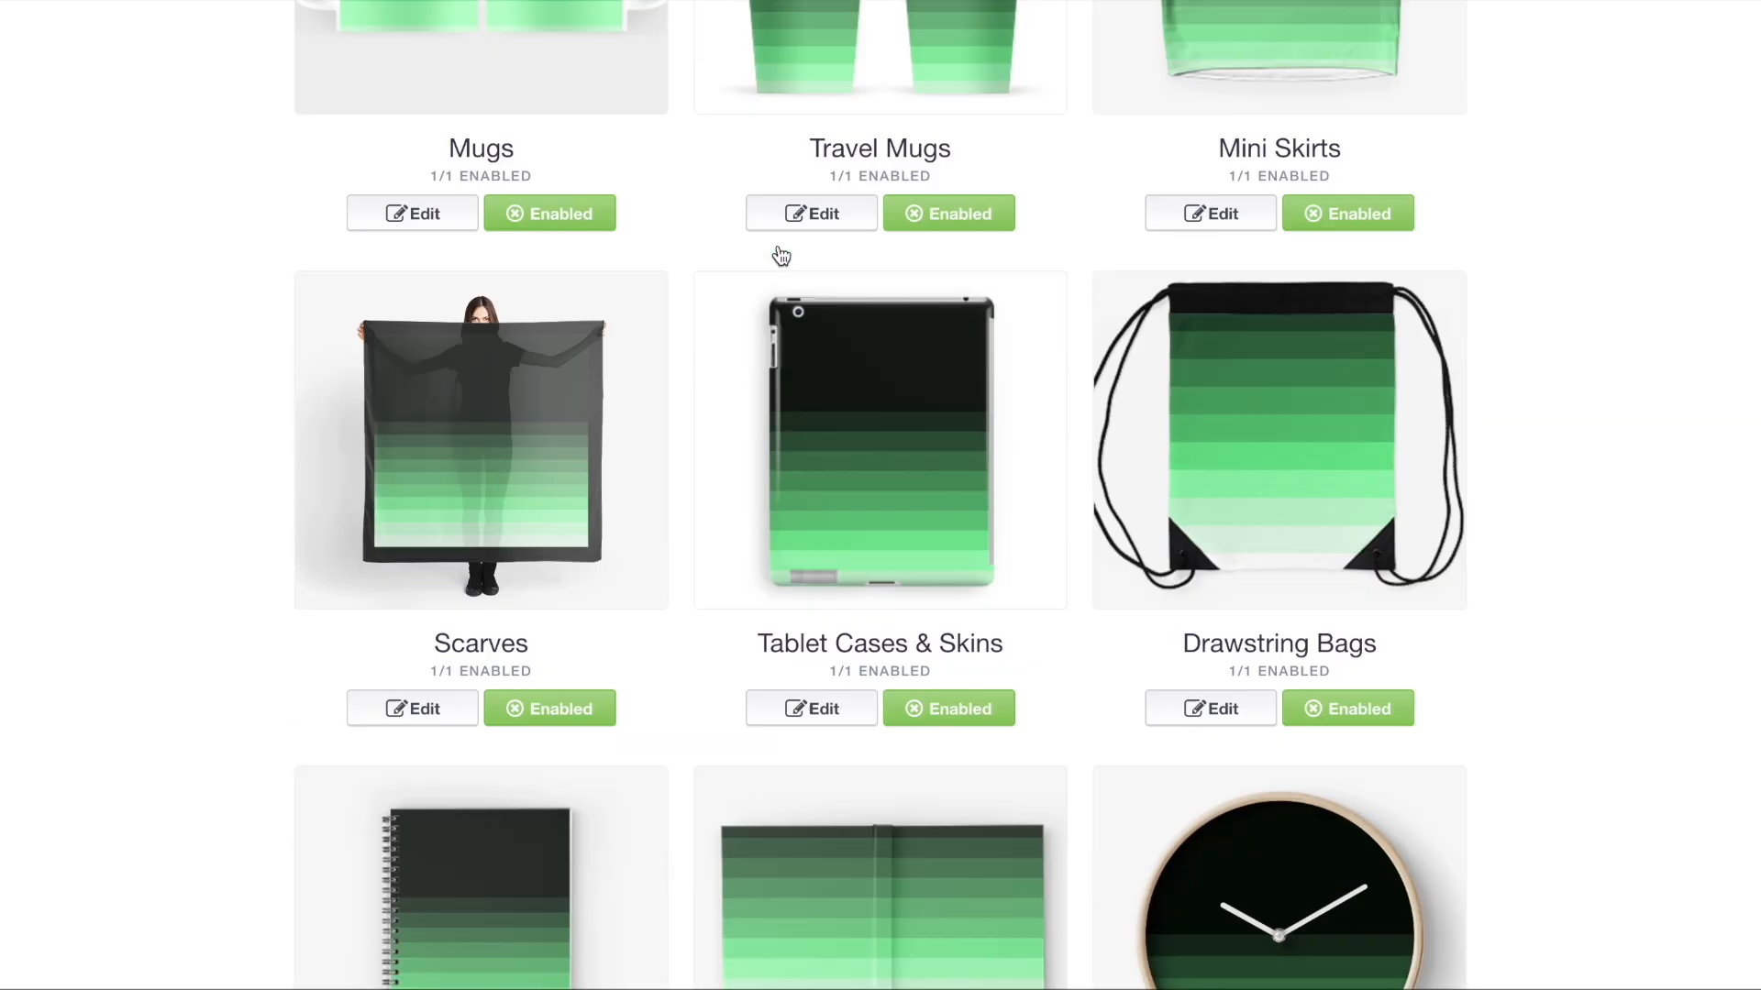
{"action": "scroll", "coordinate": [969, 194], "scroll_direction": "down", "scroll_amount": 10}
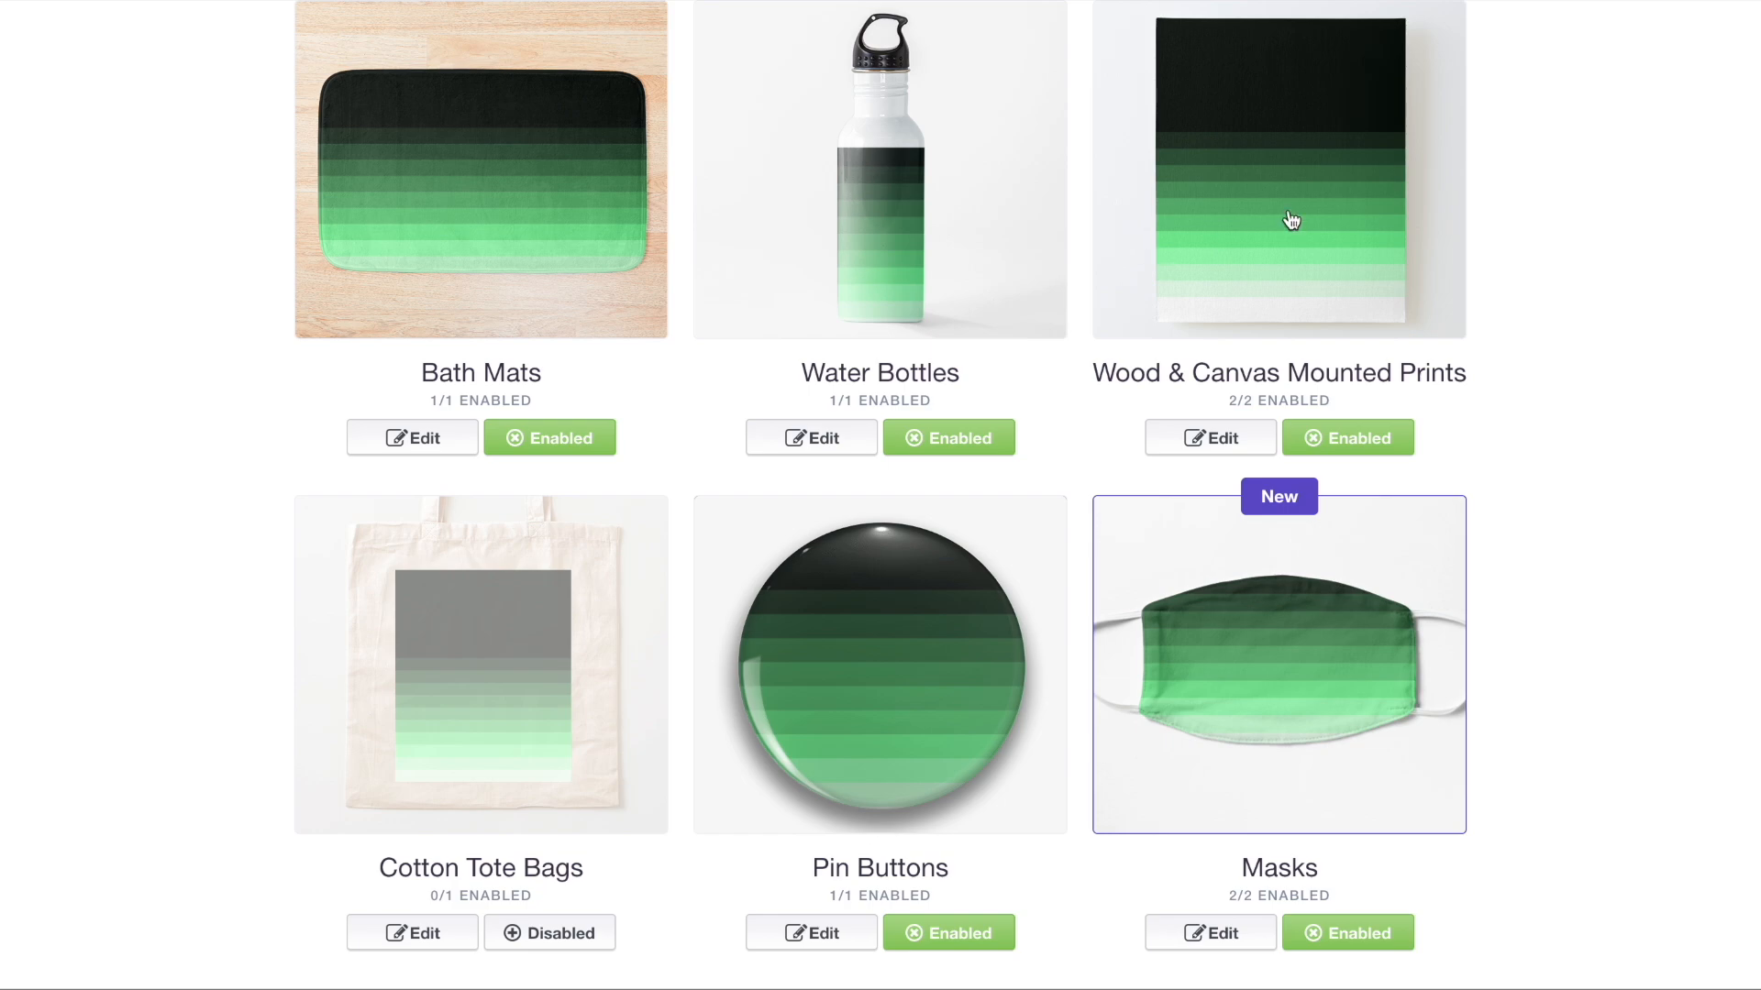
{"action": "scroll", "coordinate": [896, 230], "scroll_direction": "down", "scroll_amount": 20}
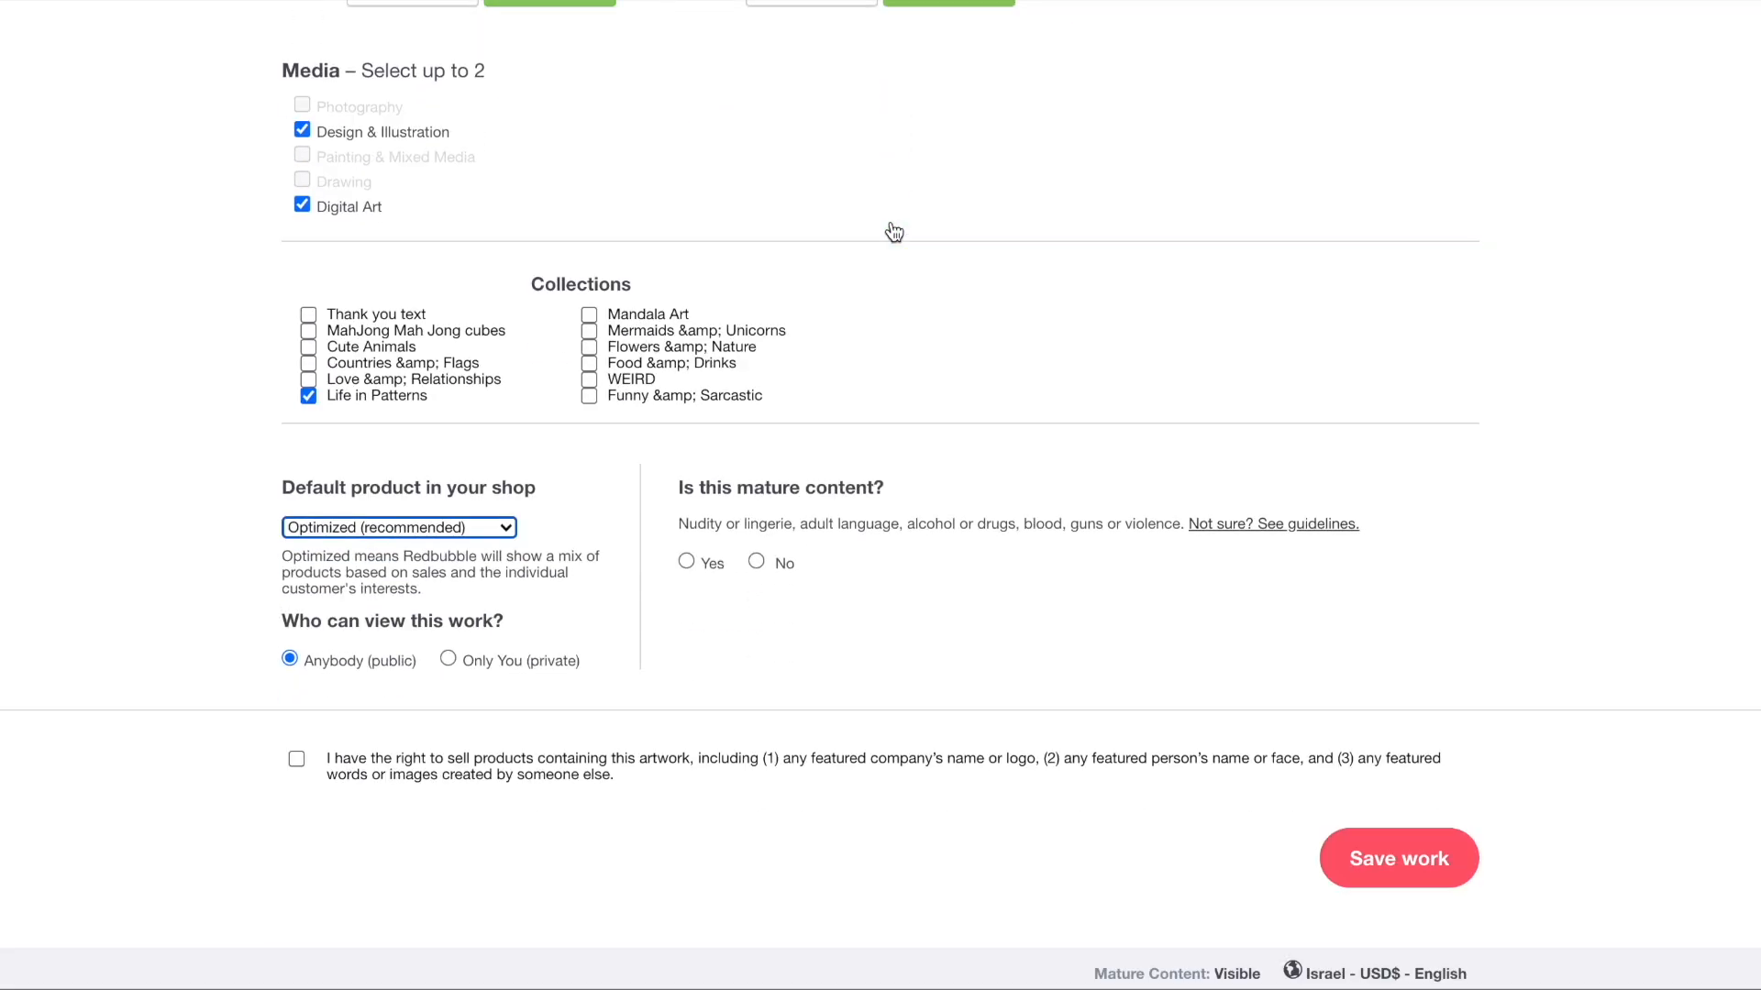
- Set the default product in the shop to Mask and save the work
{"action": "scroll", "coordinate": [894, 232], "scroll_direction": "down", "scroll_amount": 3}
{"action": "left_click", "coordinate": [367, 279]}
{"action": "scroll", "coordinate": [366, 167], "scroll_direction": "up", "scroll_amount": 10}
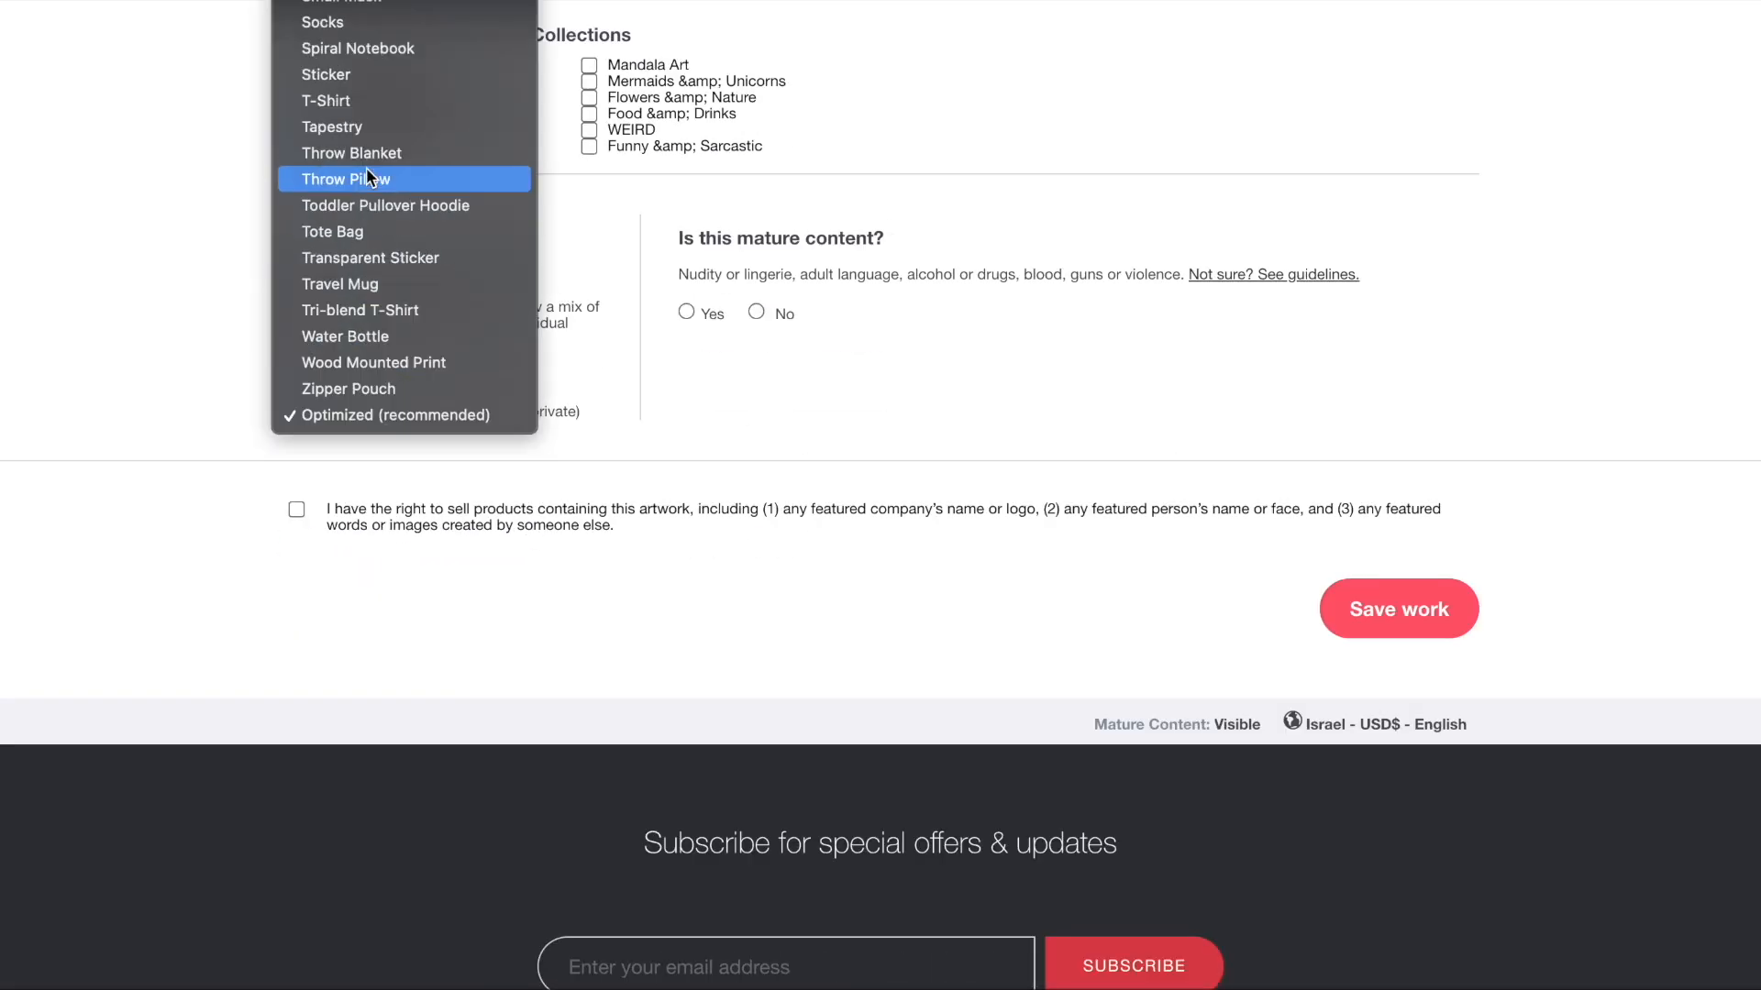
{"action": "left_click", "coordinate": [343, 479]}
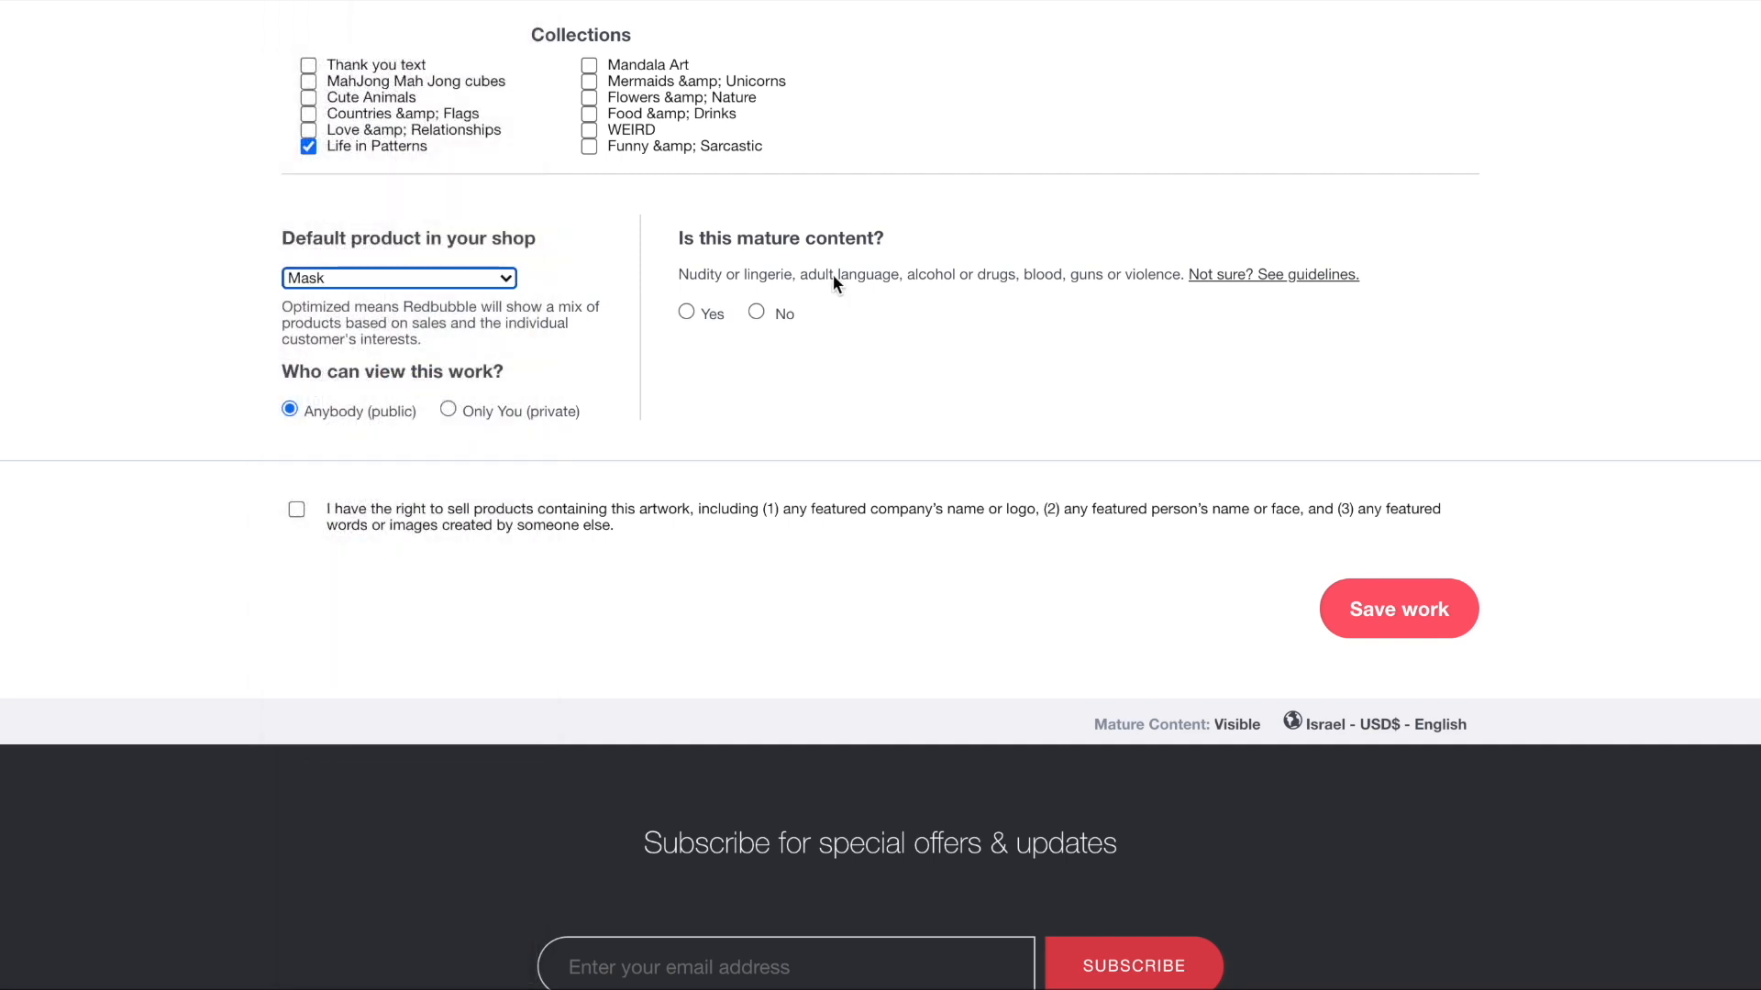
{"action": "left_click", "coordinate": [1373, 608]}
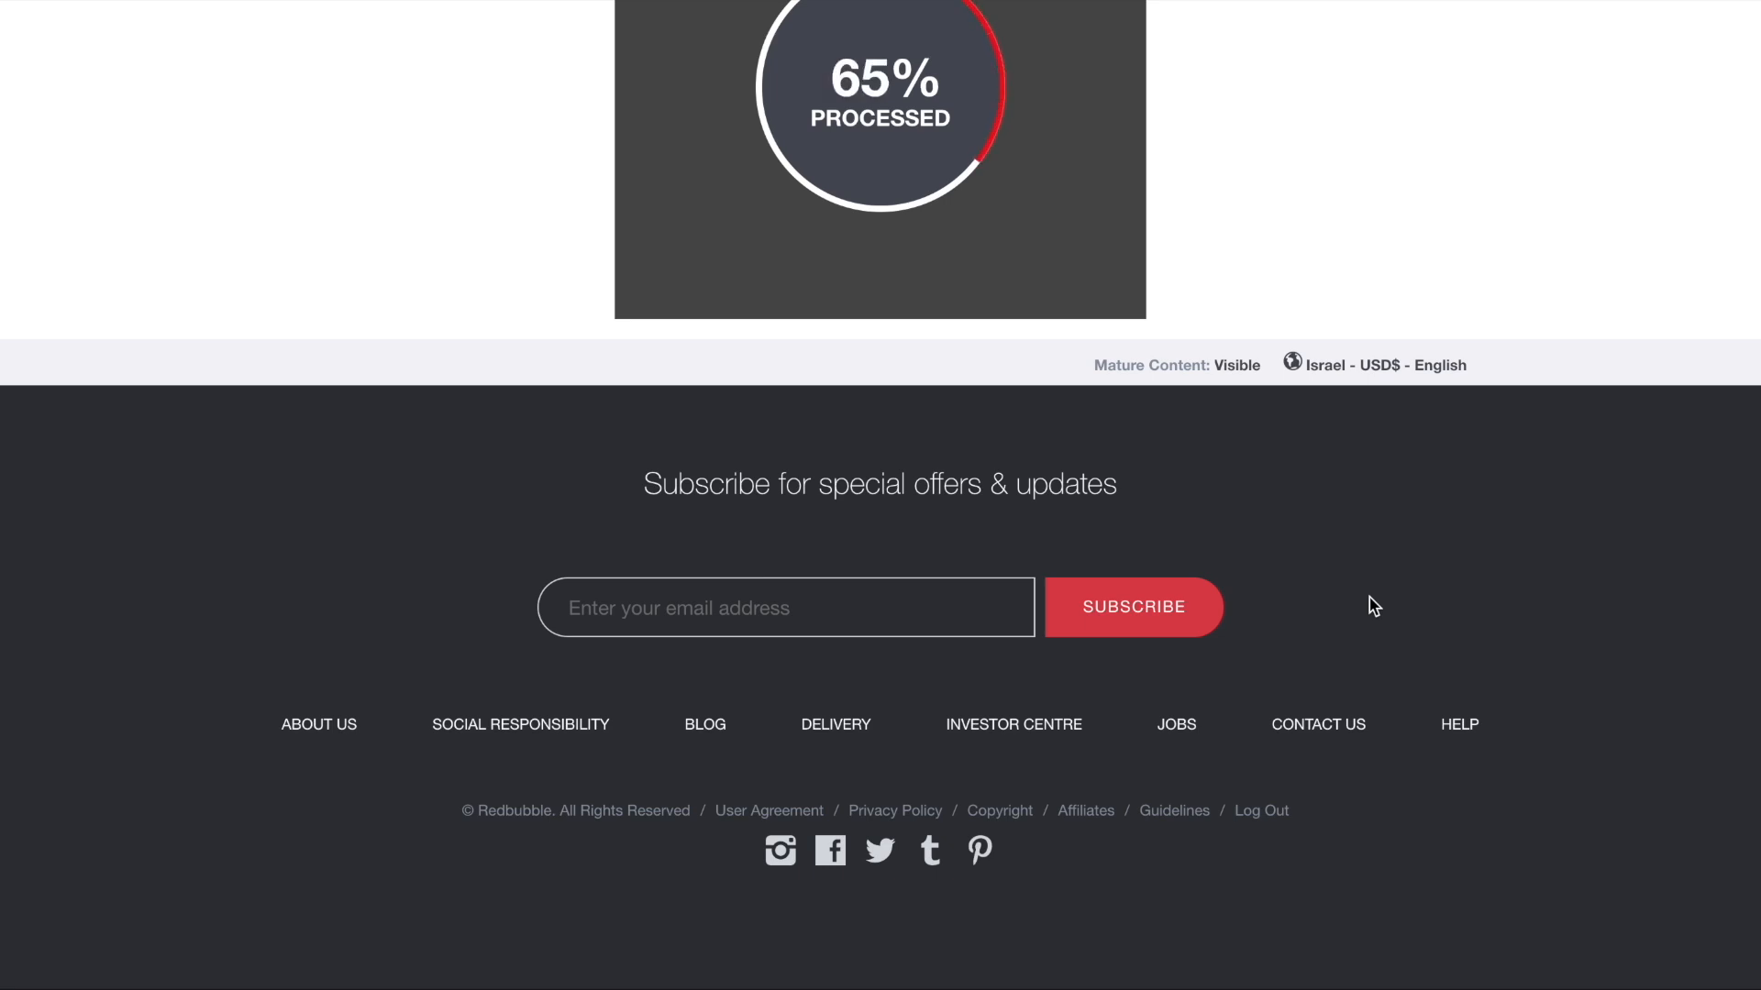
- Look through the product previews of the saved work
{"action": "scroll", "coordinate": [977, 404], "scroll_direction": "down", "scroll_amount": 5}
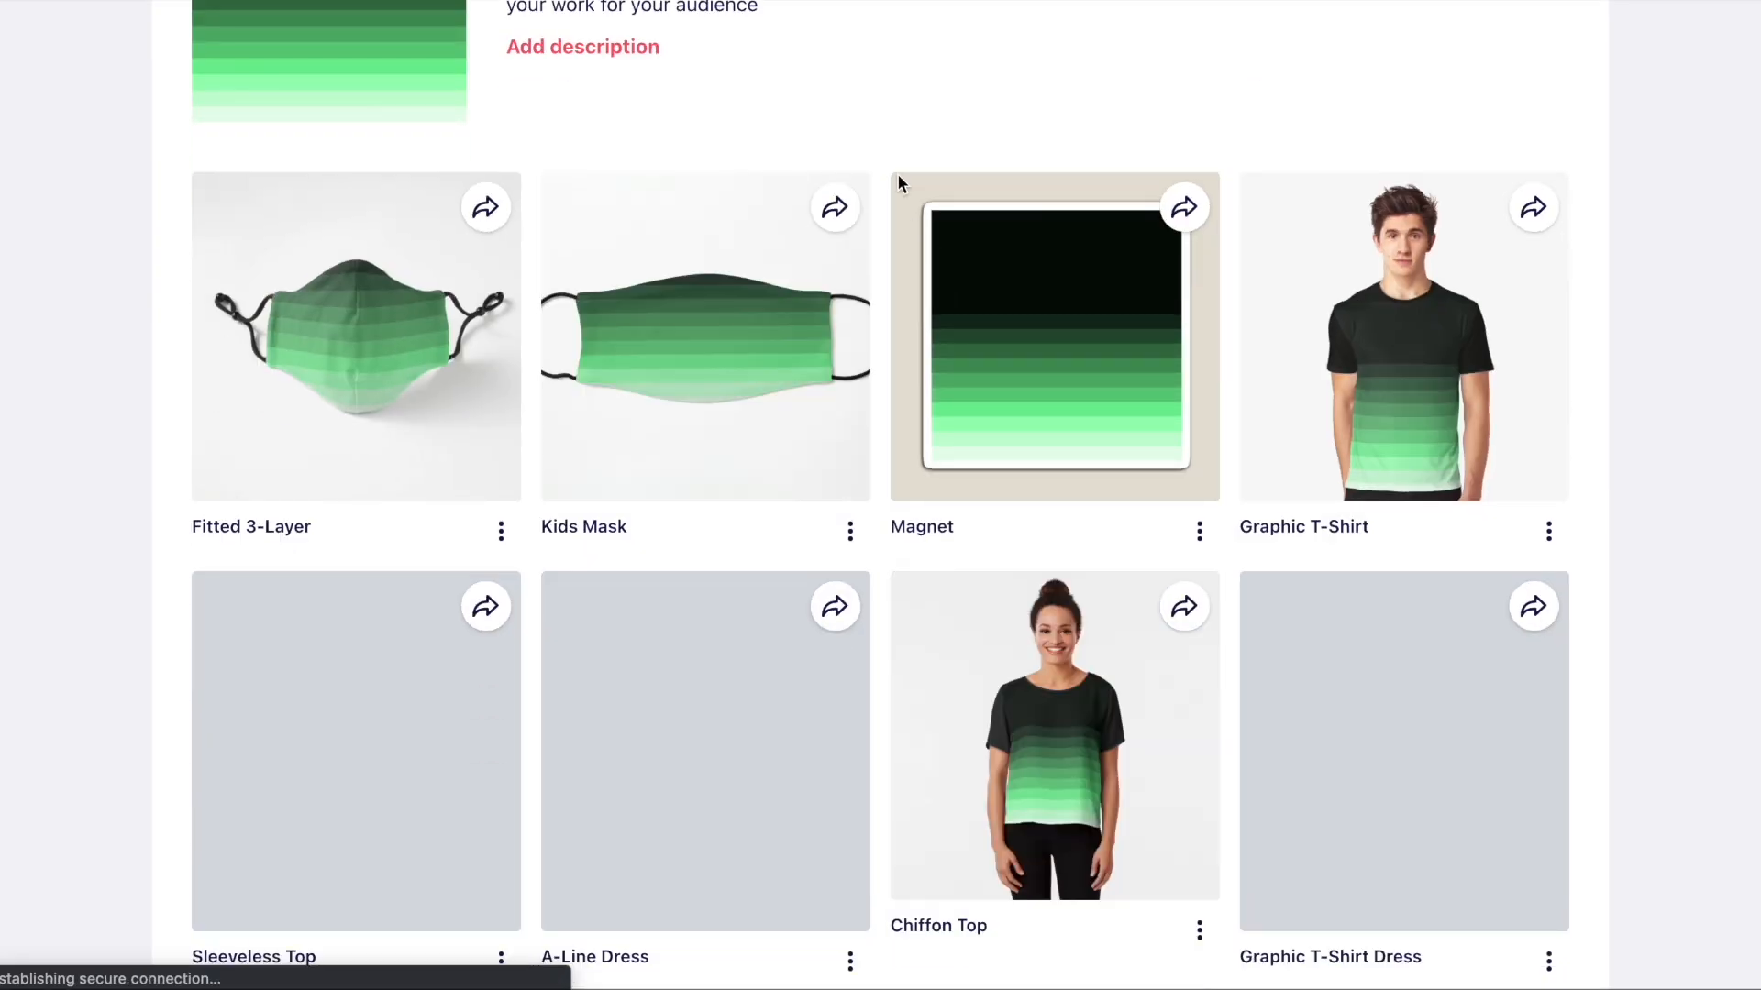
{"action": "scroll", "coordinate": [897, 178], "scroll_direction": "down", "scroll_amount": 10}
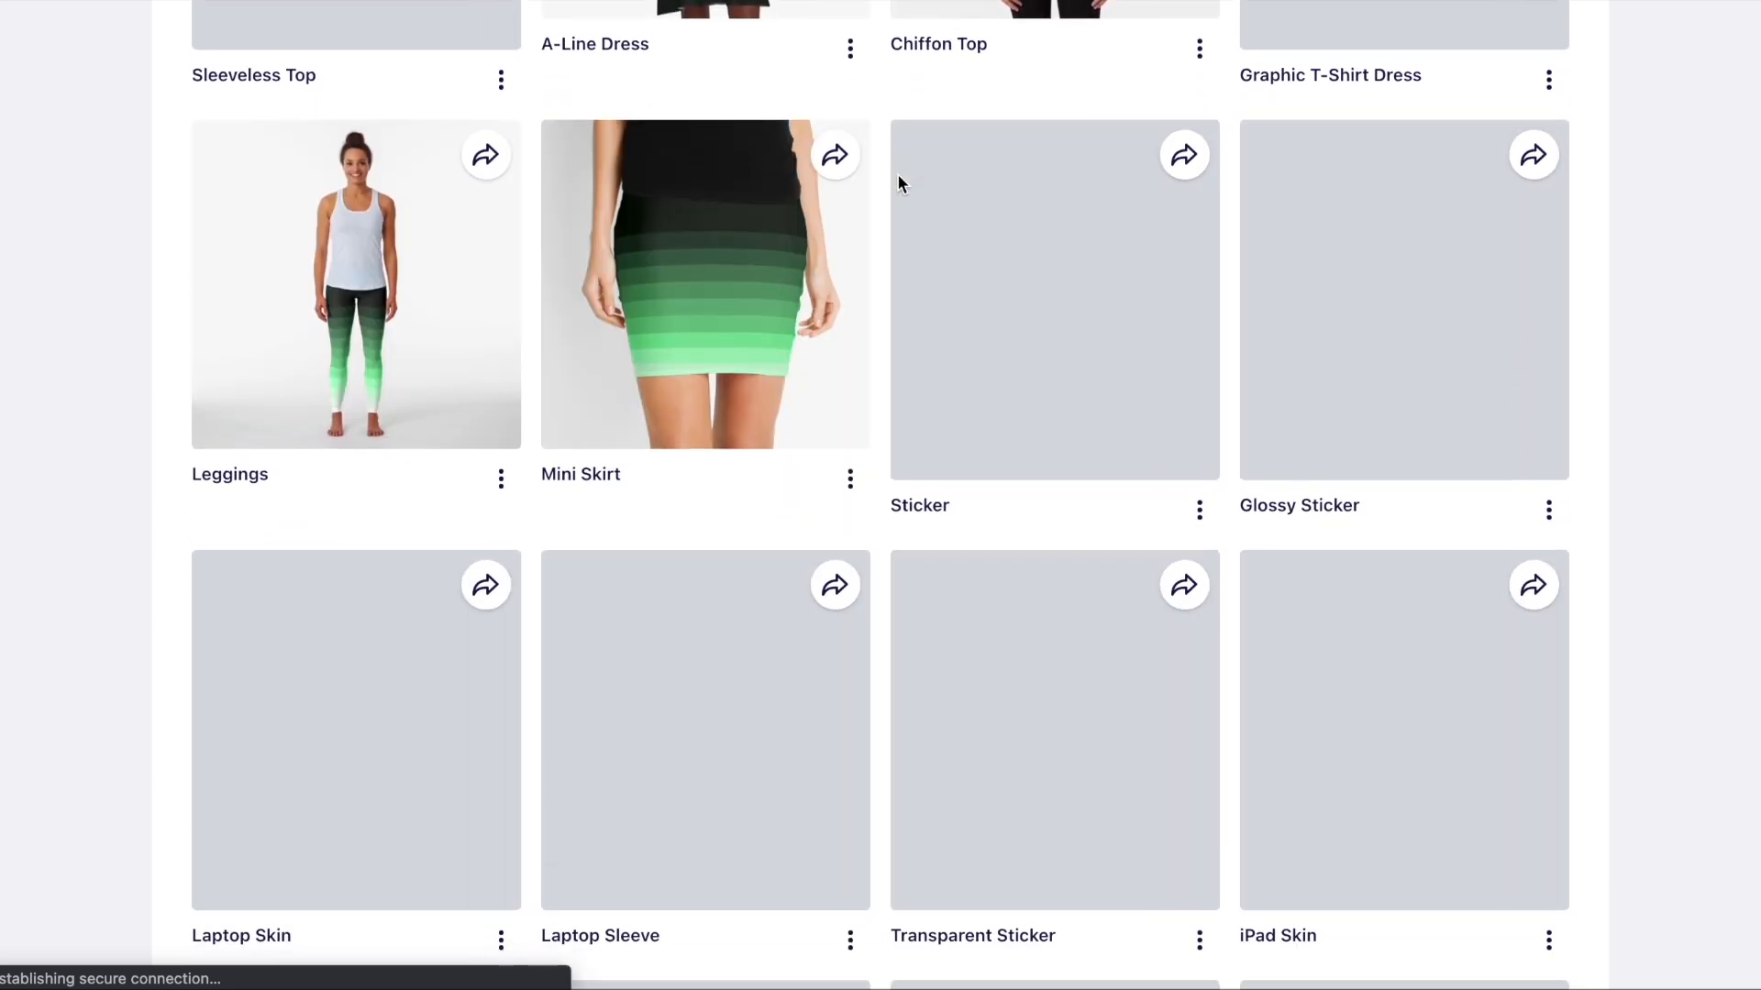
{"action": "scroll", "coordinate": [897, 173], "scroll_direction": "down", "scroll_amount": 3}
{"action": "scroll", "coordinate": [465, 251], "scroll_direction": "up", "scroll_amount": 2}
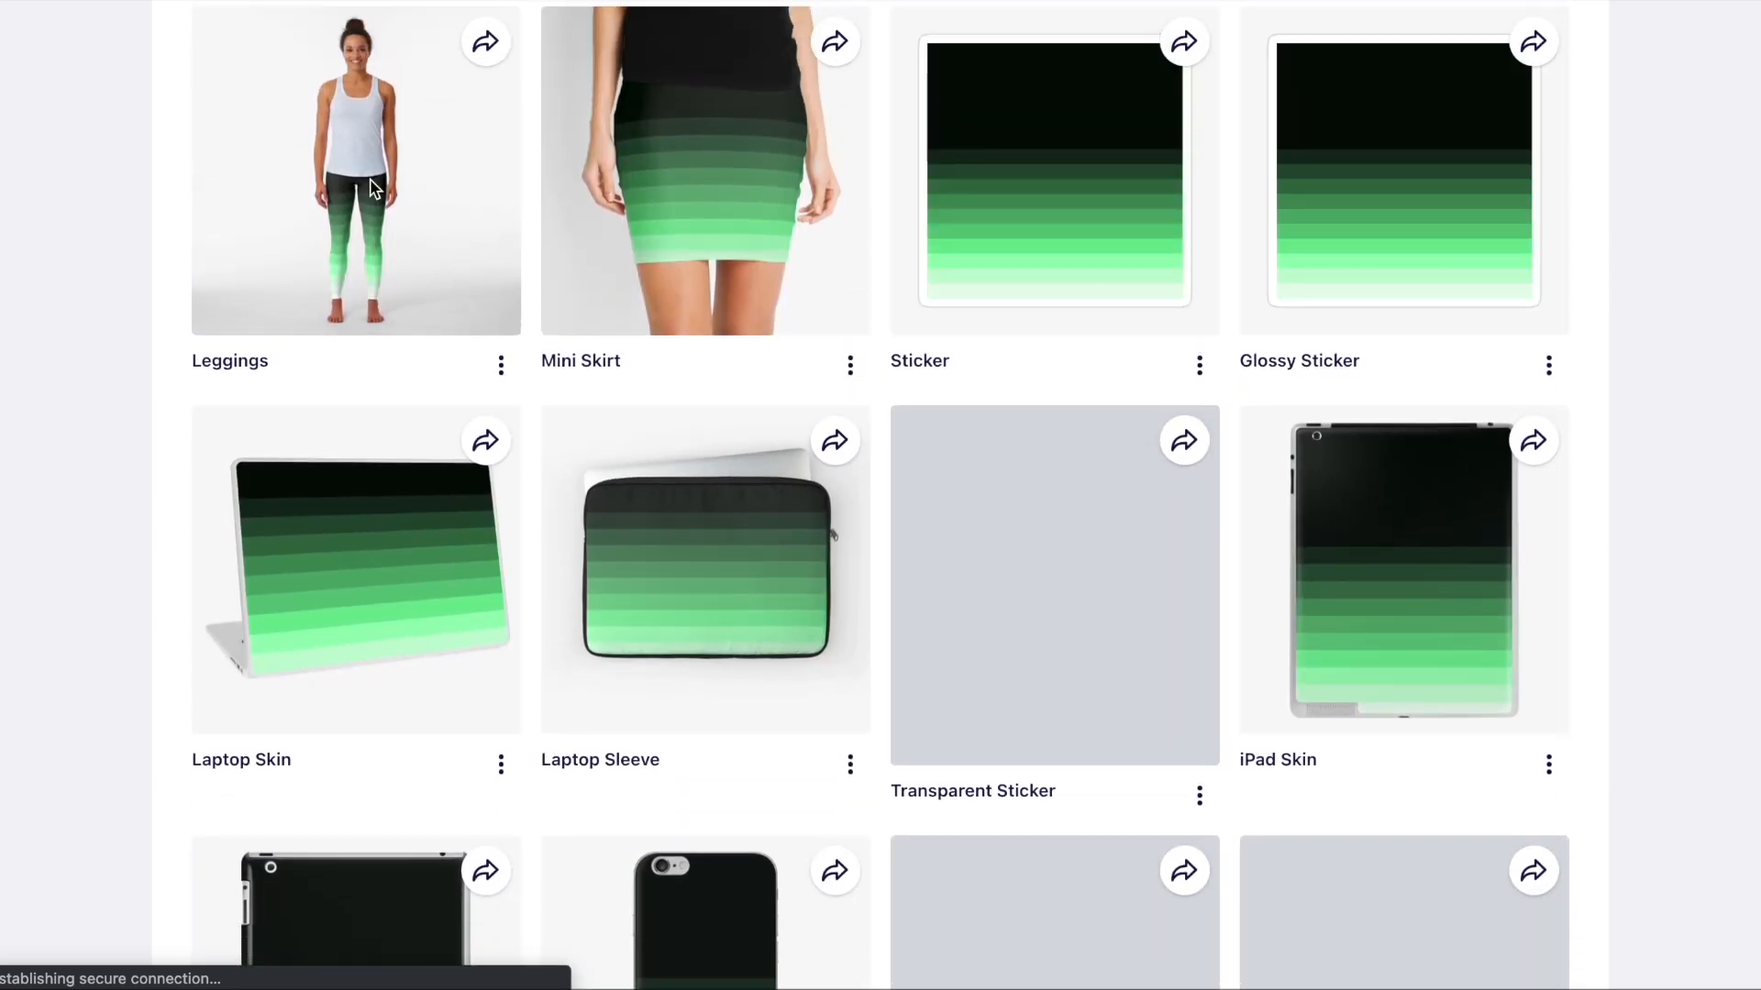
- View the published Cascading Green Leggings product page and look through its product images
{"action": "left_click", "coordinate": [500, 366]}
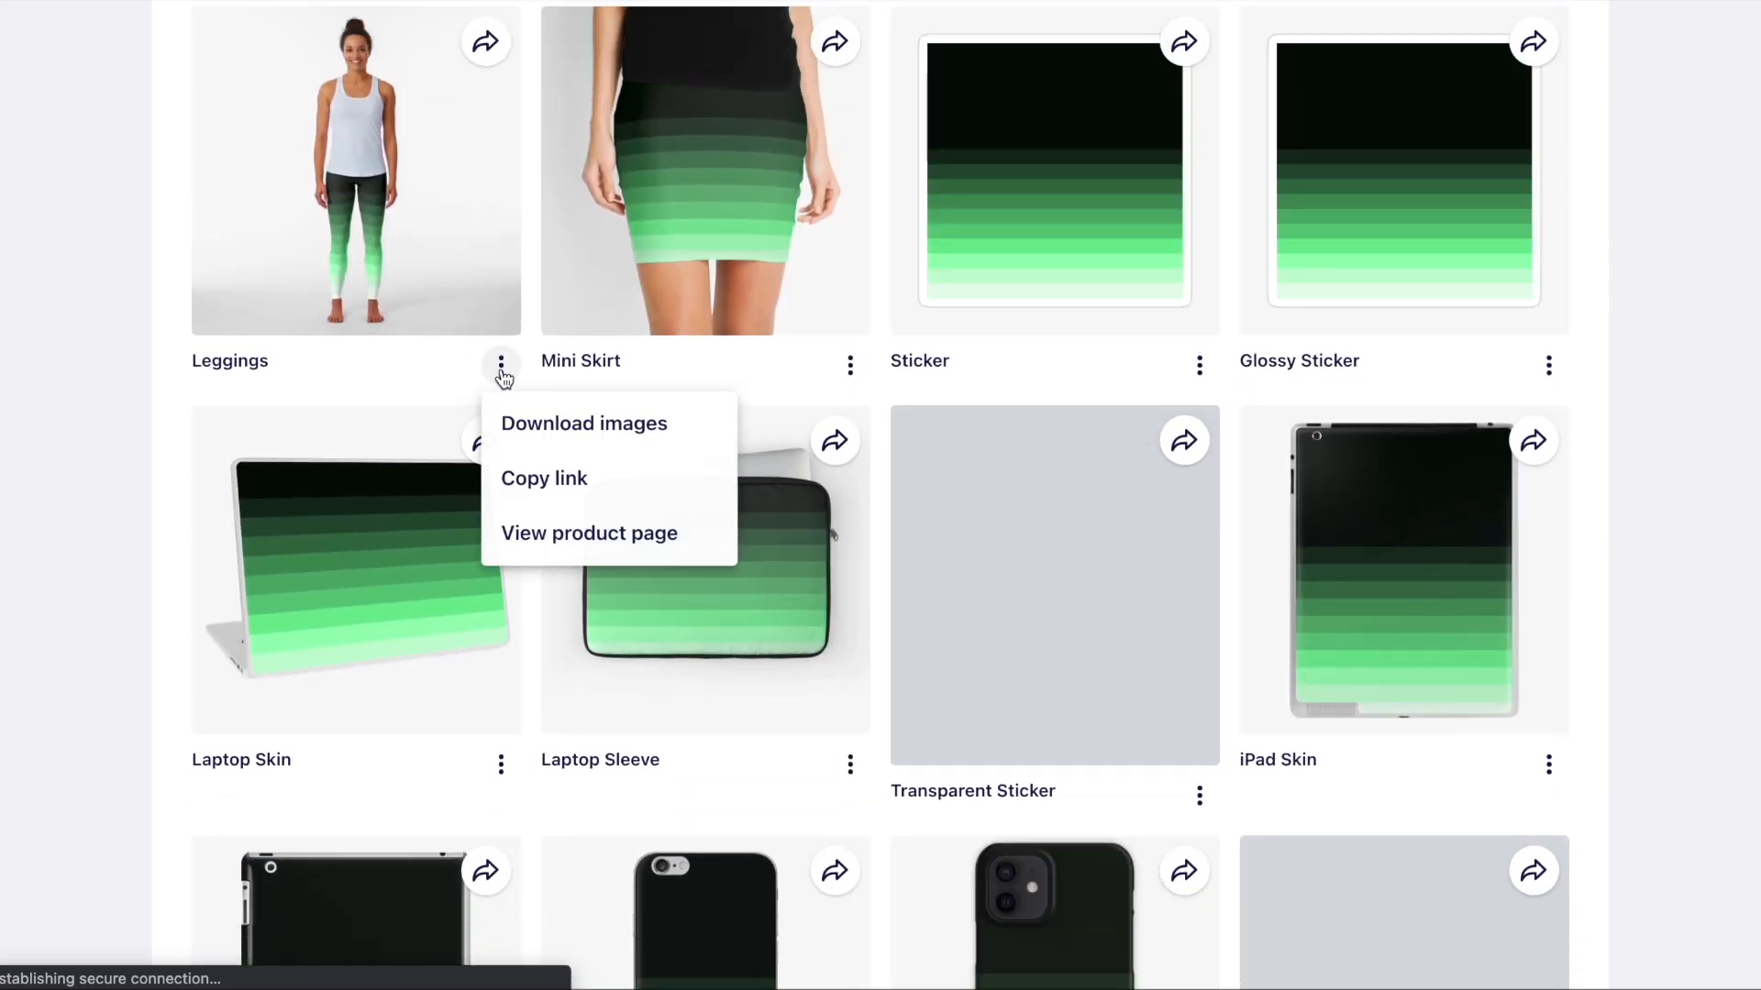
{"action": "left_click", "coordinate": [583, 535]}
{"action": "scroll", "coordinate": [948, 470], "scroll_direction": "down", "scroll_amount": 2}
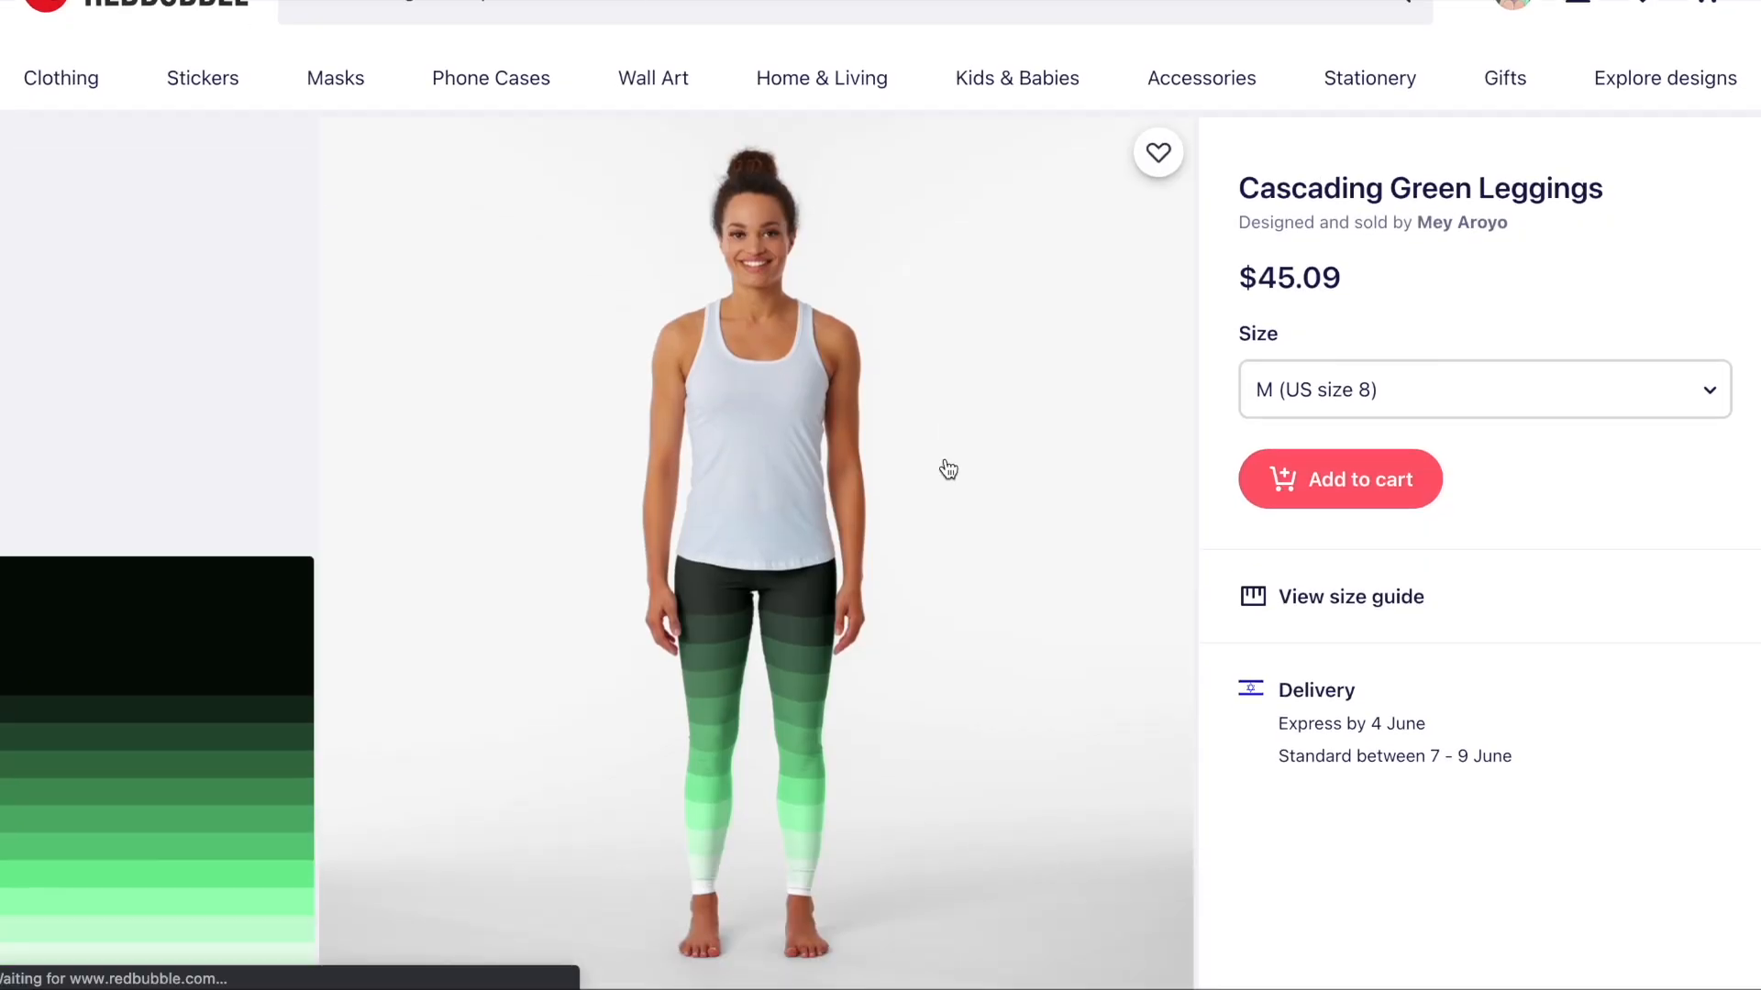
{"action": "scroll", "coordinate": [949, 469], "scroll_direction": "down", "scroll_amount": 2}
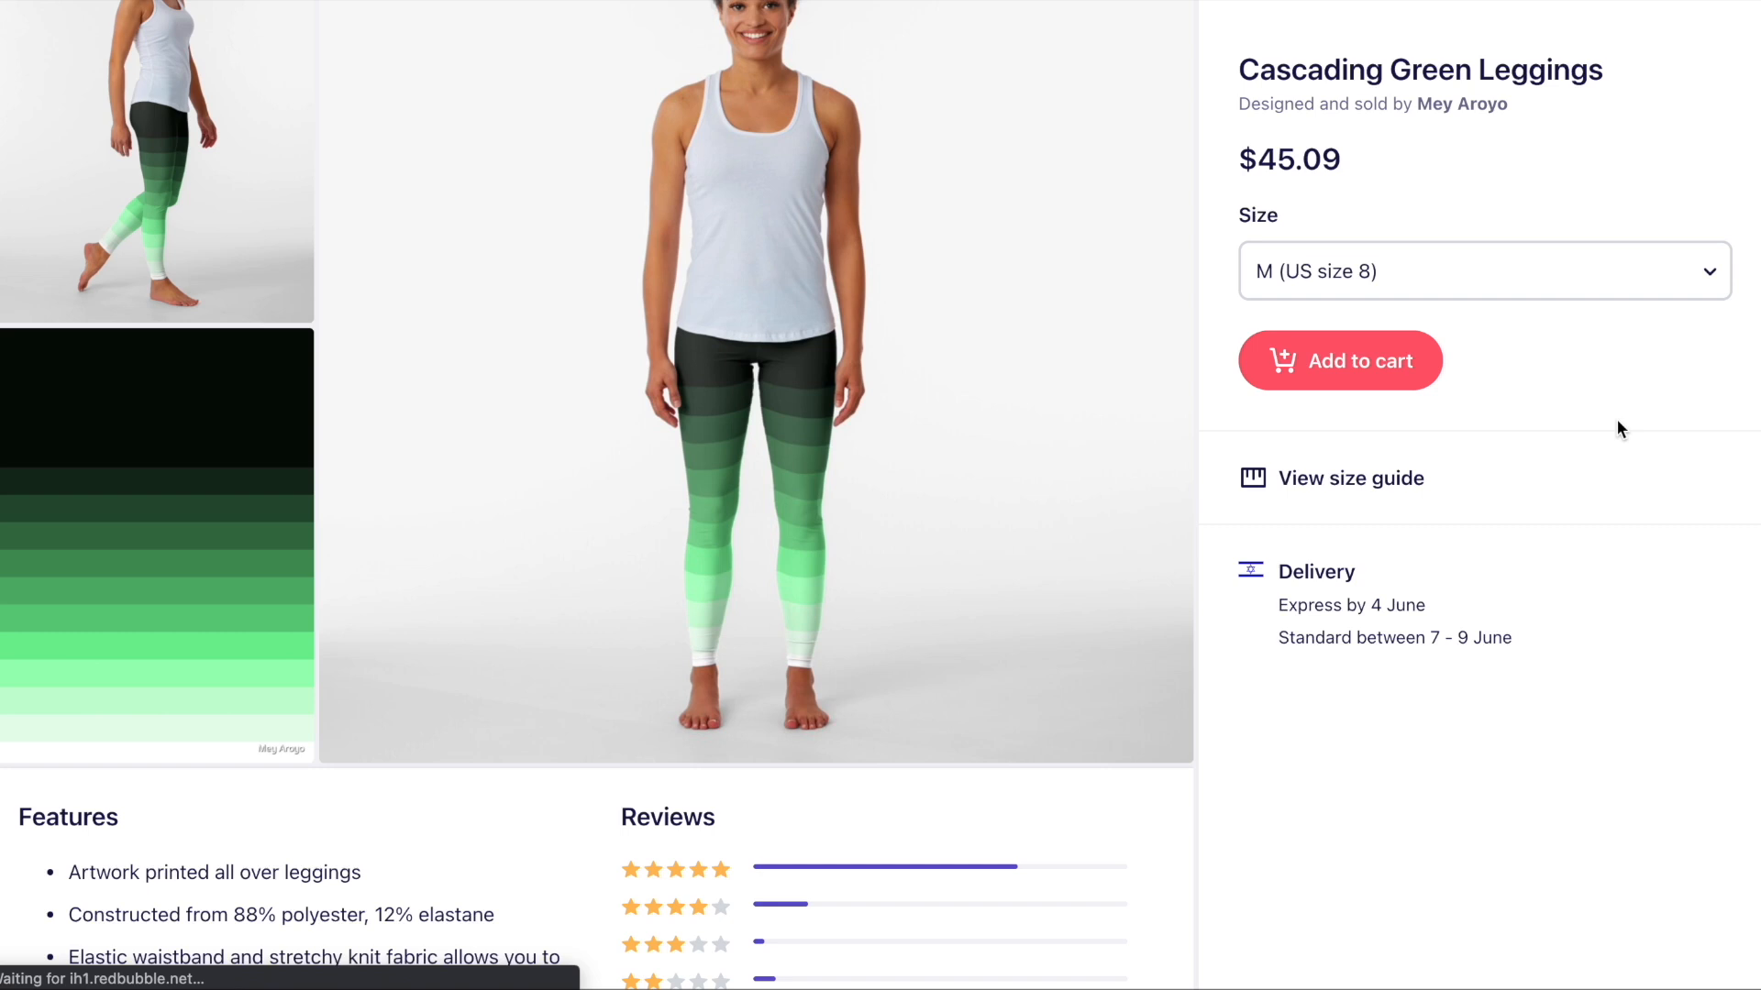
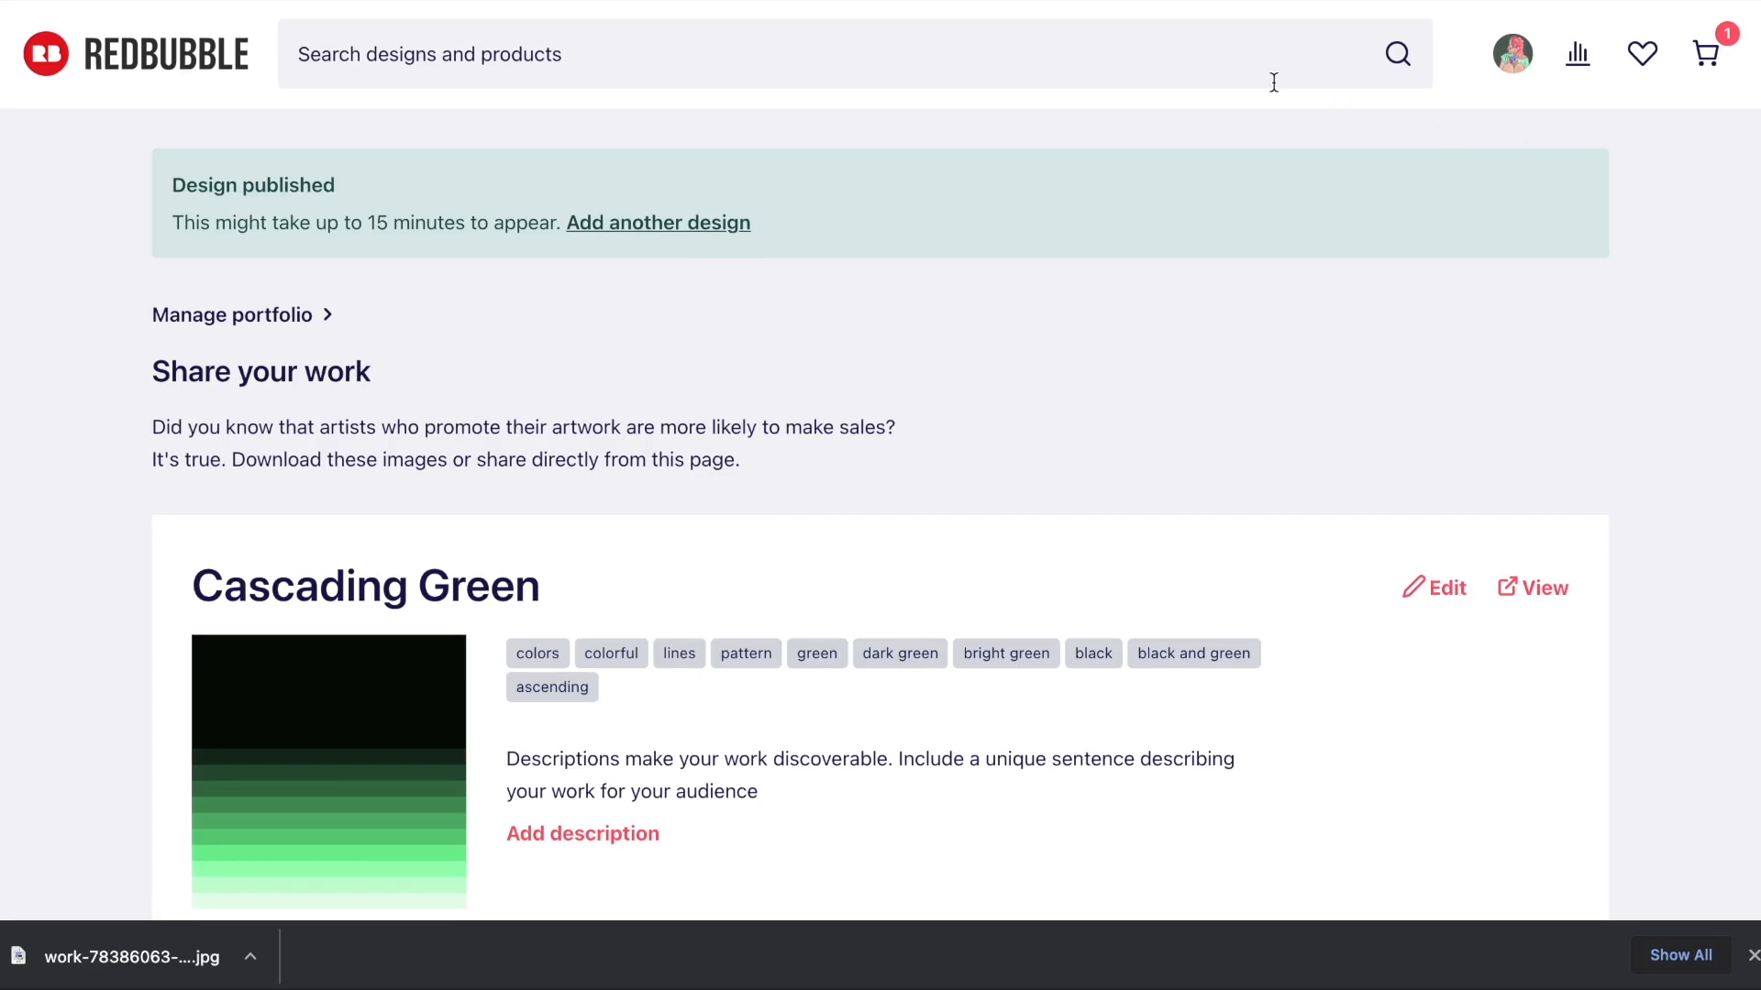
- Upload 3.jpg as another new work titled Pink, tagged pink squares, squares, pattern, pink dark, light pink, hot magenta, feminine, square, geometric
{"action": "left_click", "coordinate": [660, 223]}
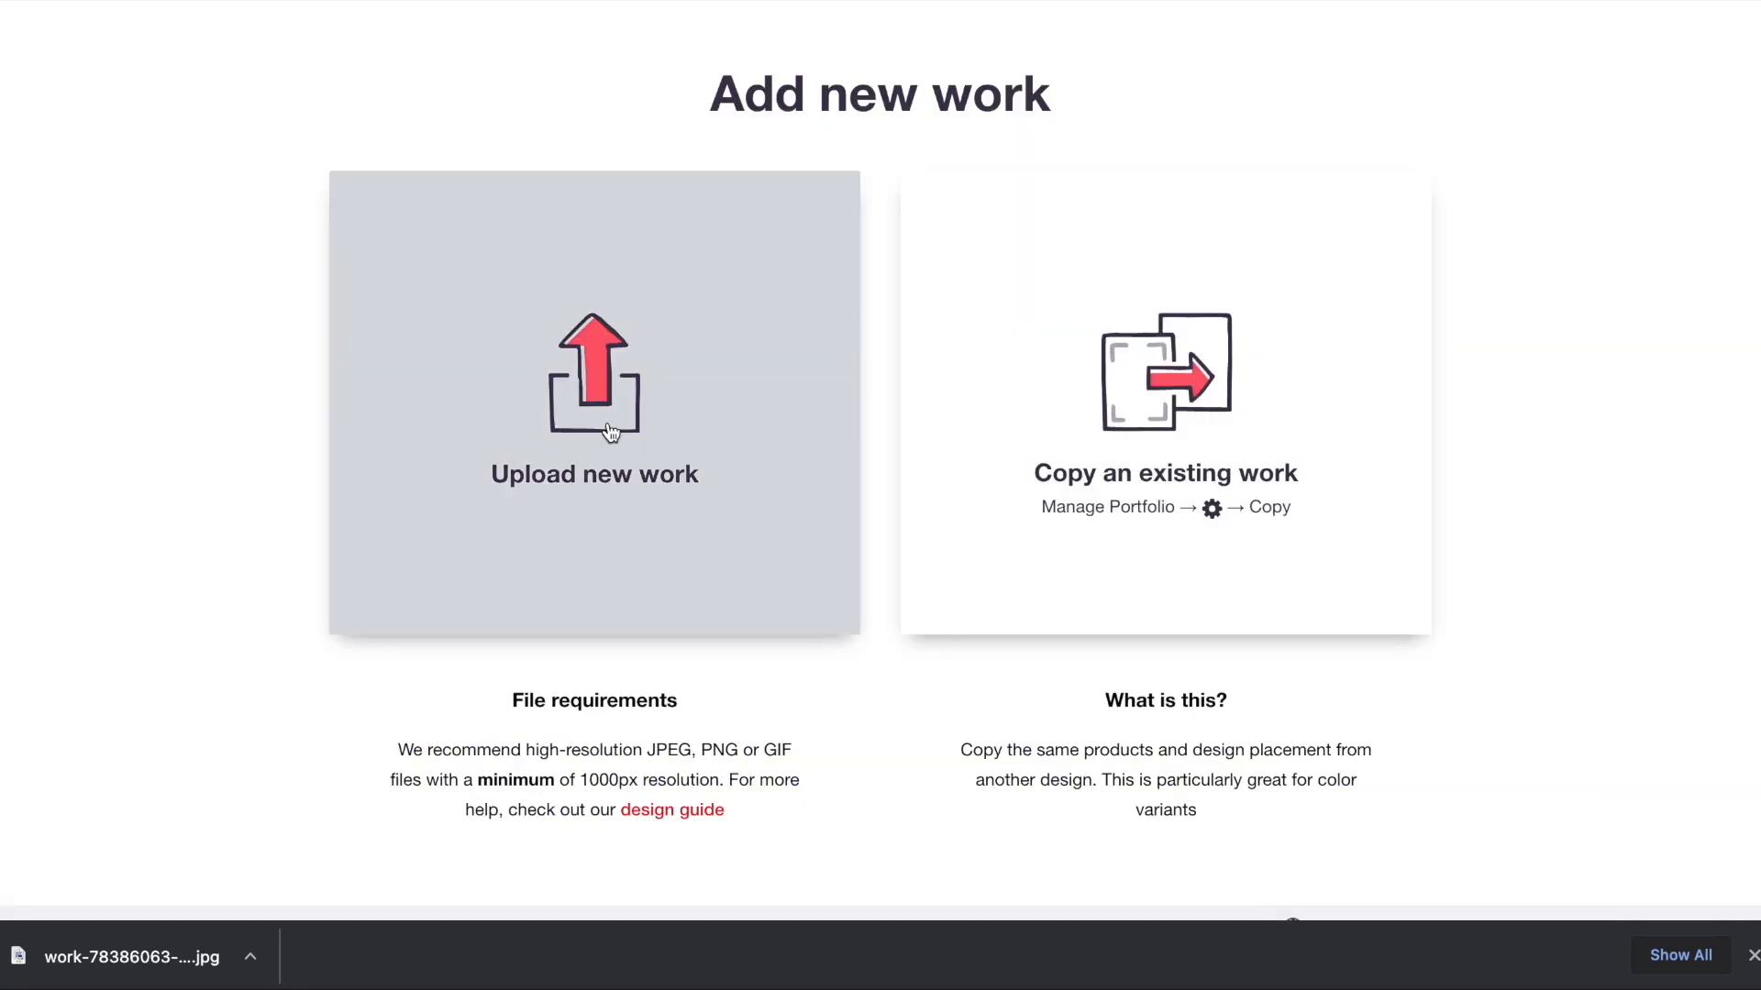
{"action": "left_click", "coordinate": [612, 431]}
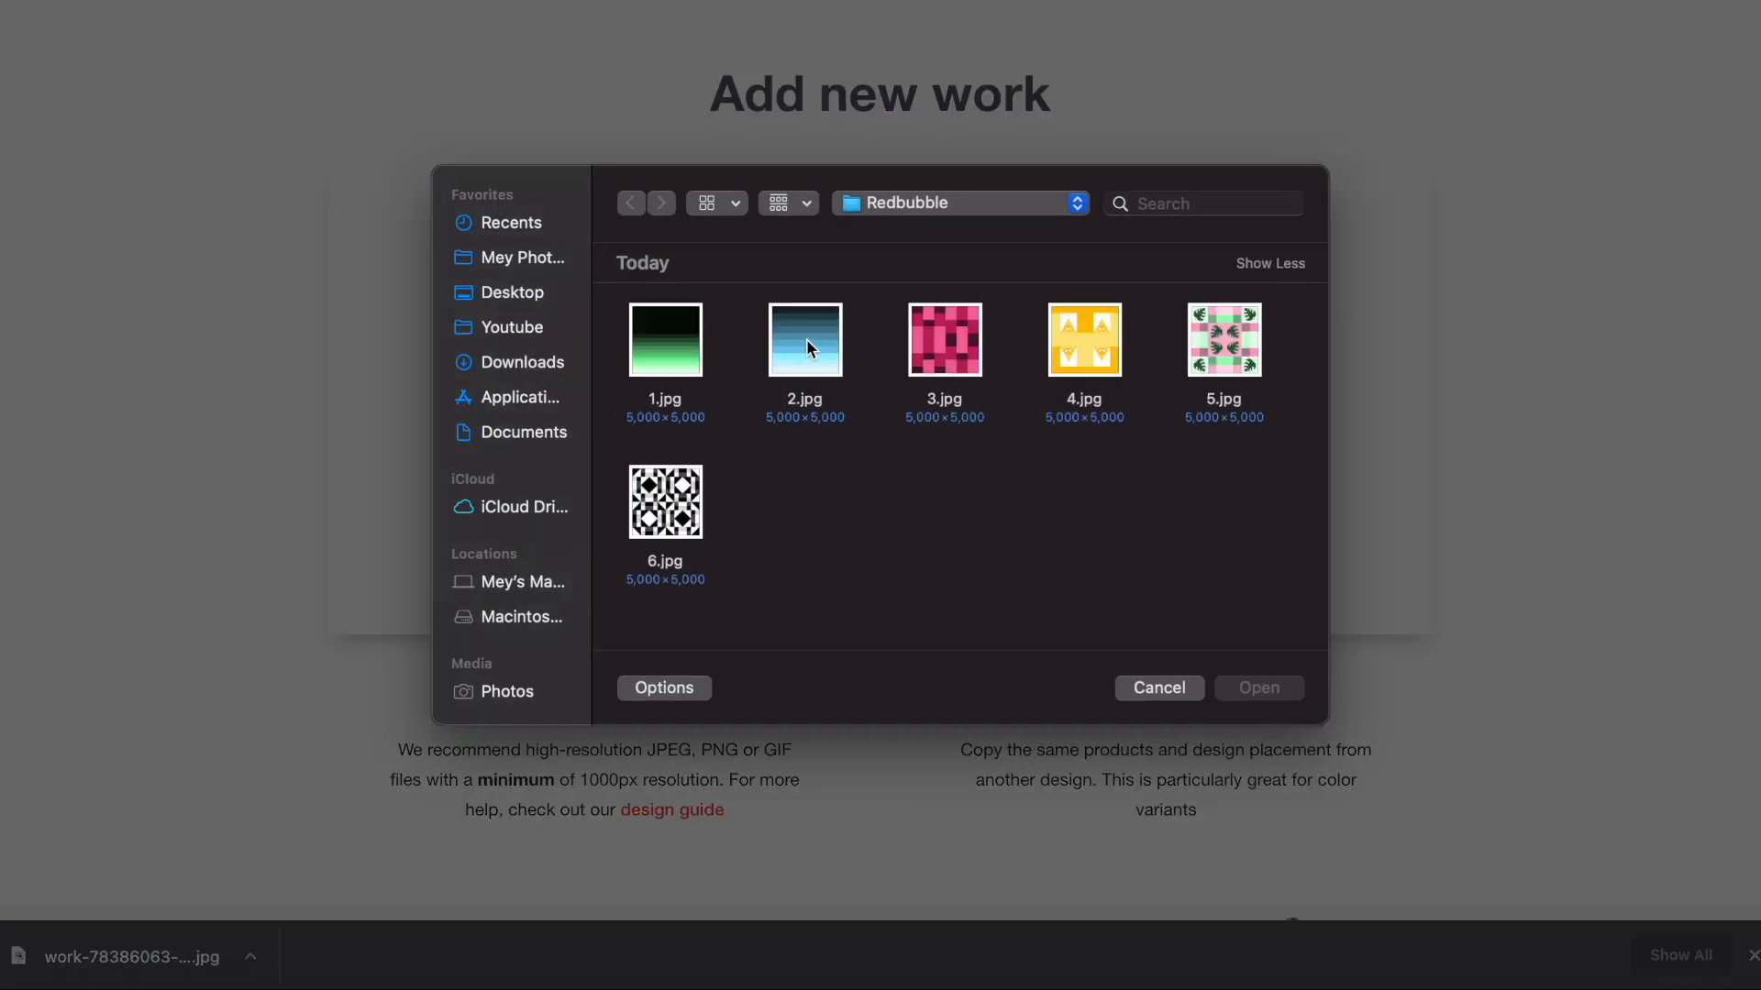
{"action": "double_click", "coordinate": [946, 361]}
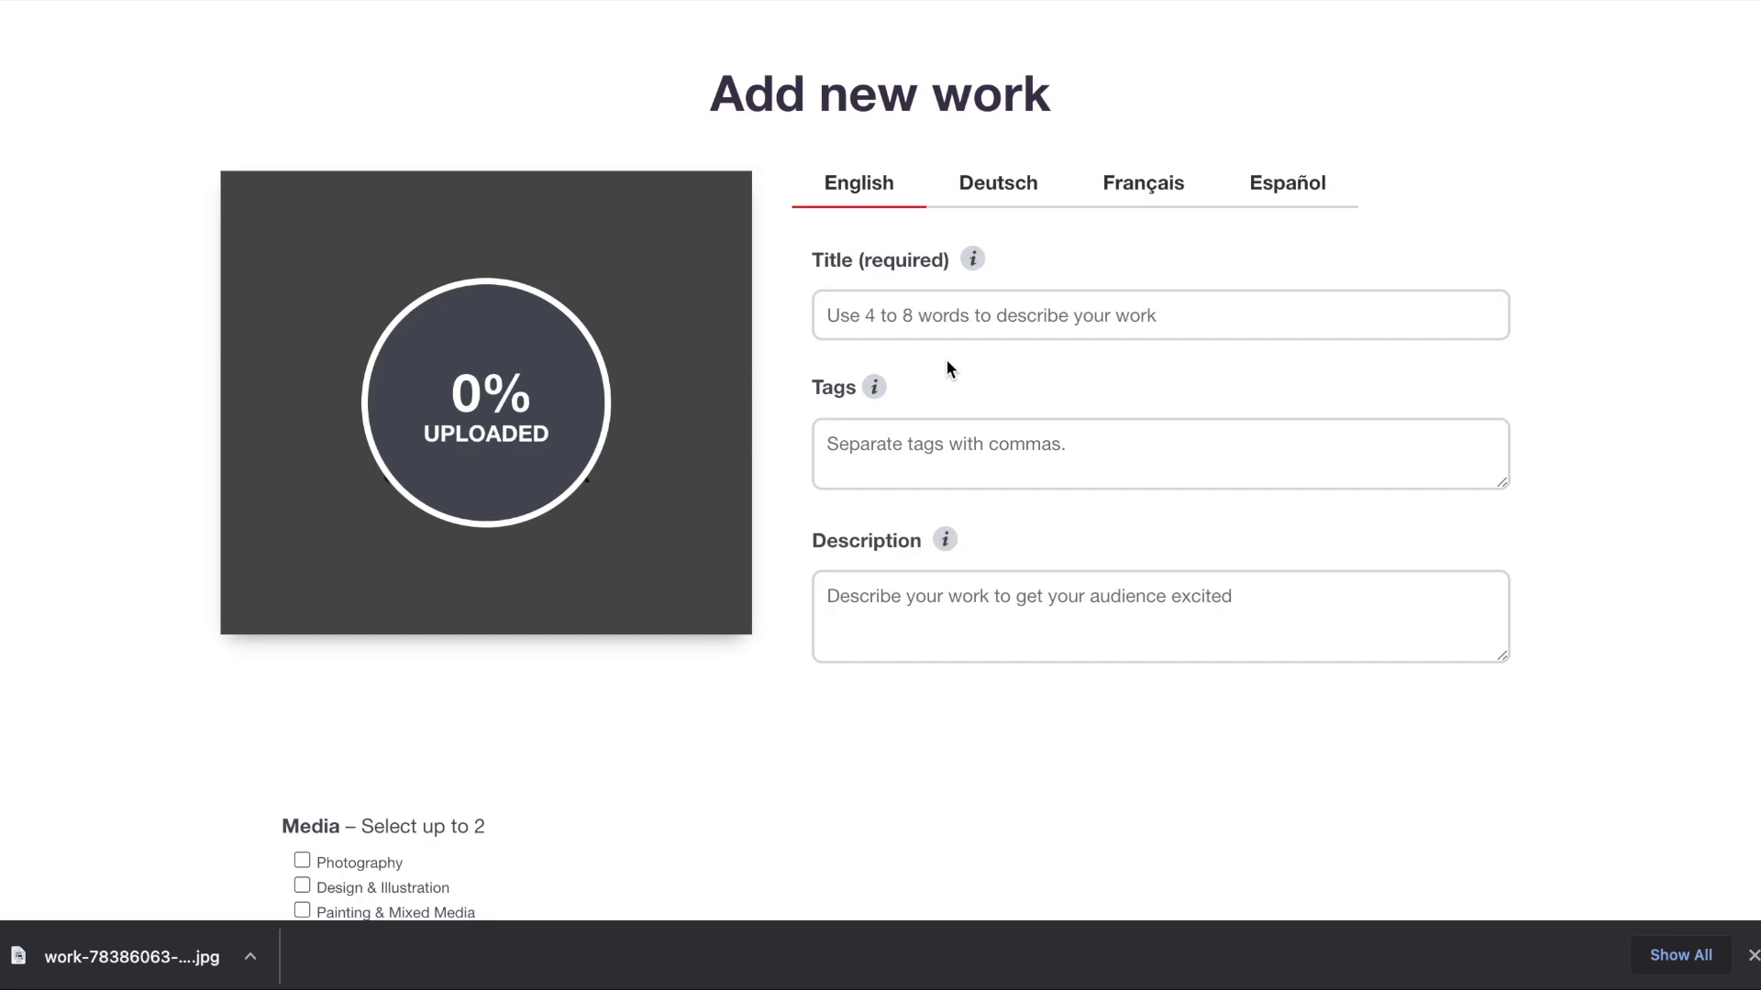
{"action": "left_click", "coordinate": [917, 321]}
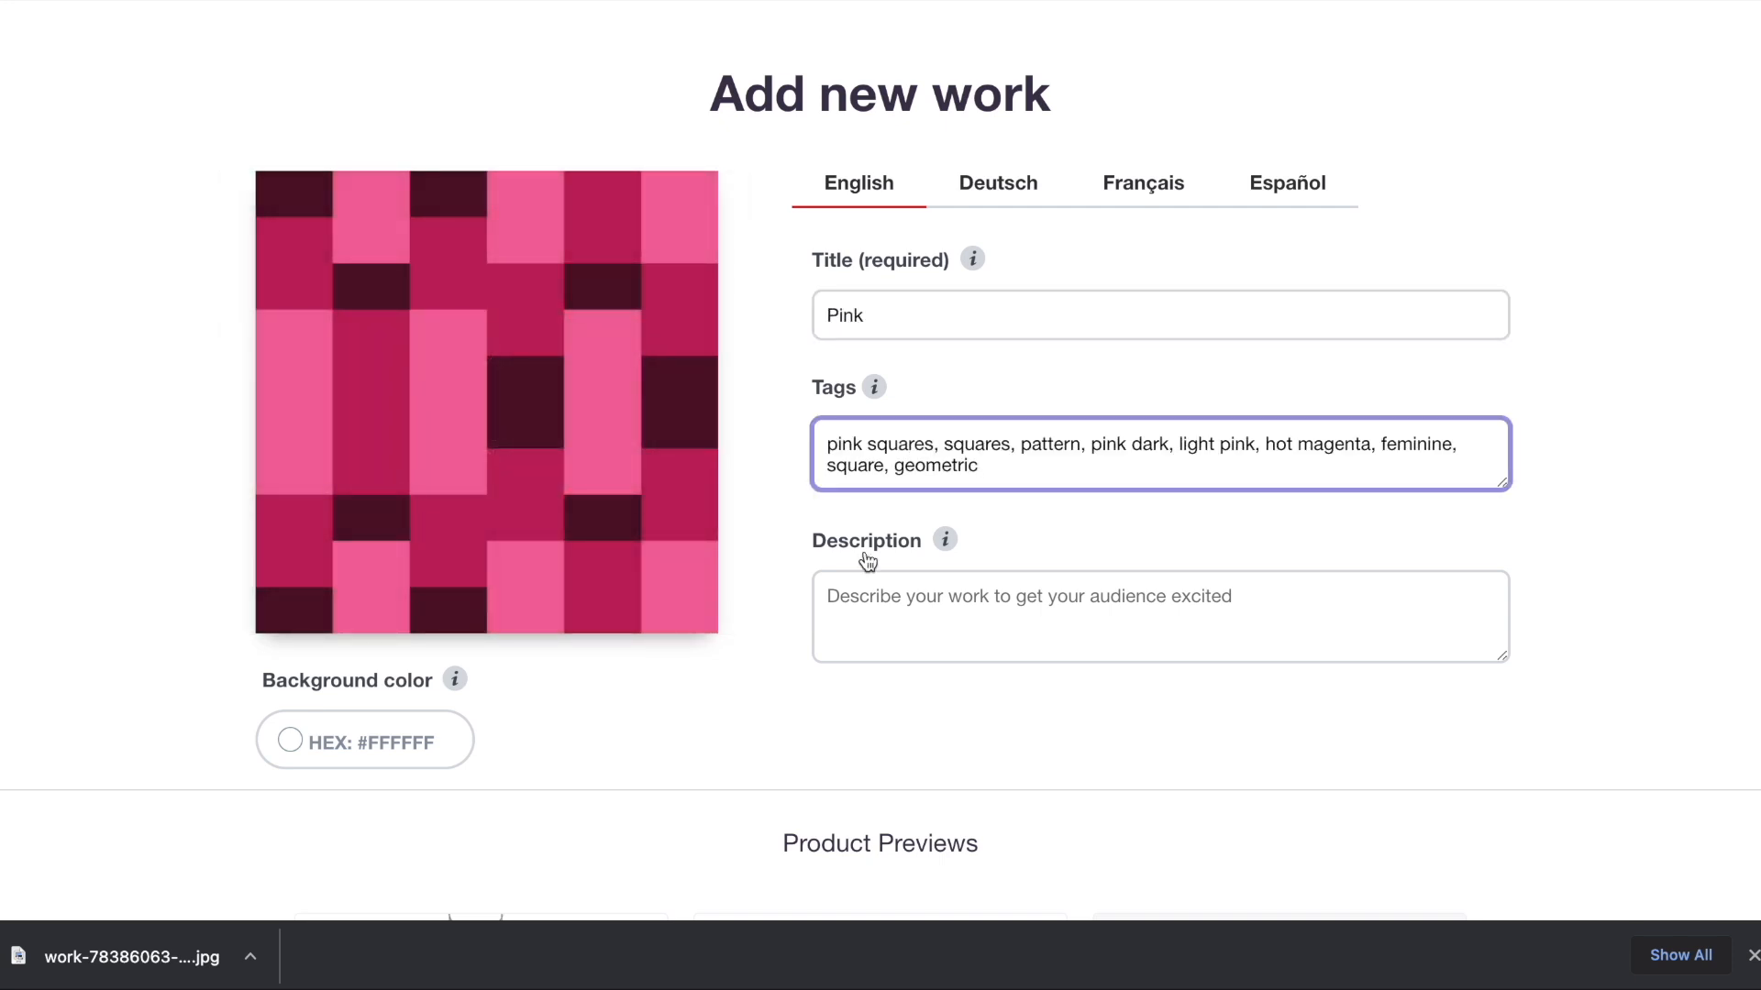
- Disable Large Print Clothing for the pink work and dismiss the browser's downloads bar
{"action": "scroll", "coordinate": [707, 522], "scroll_direction": "down", "scroll_amount": 9}
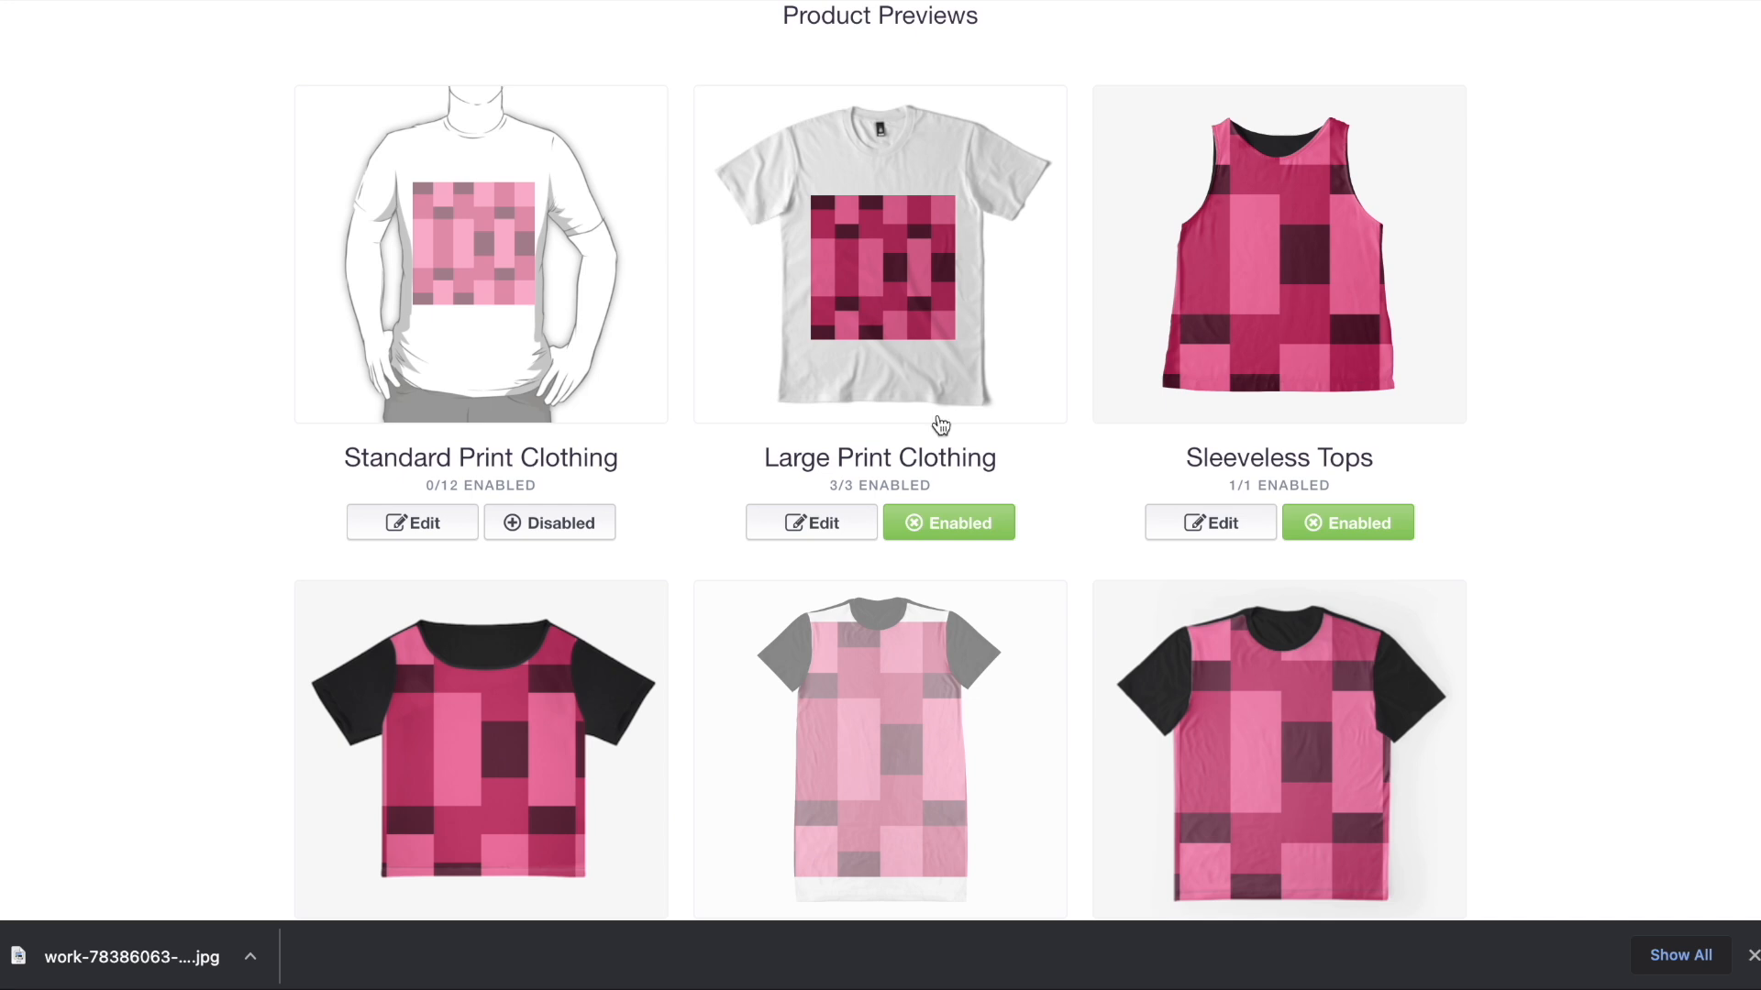
{"action": "left_click", "coordinate": [965, 520]}
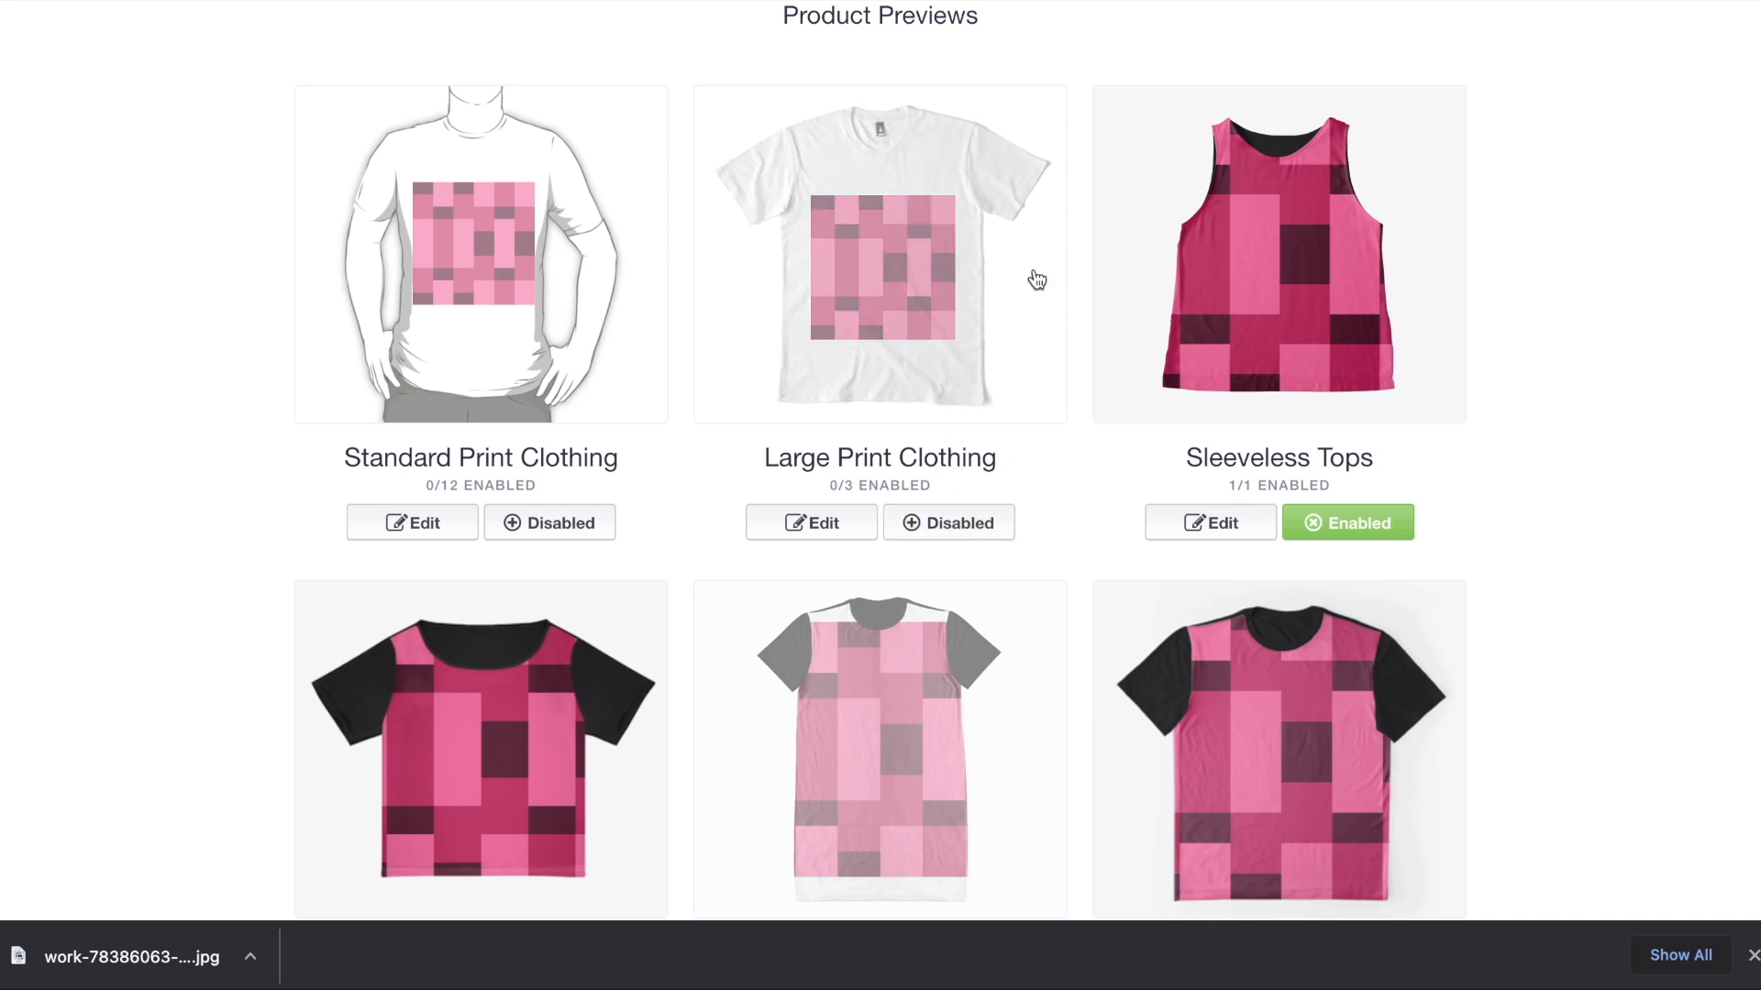
{"action": "left_click", "coordinate": [1752, 957]}
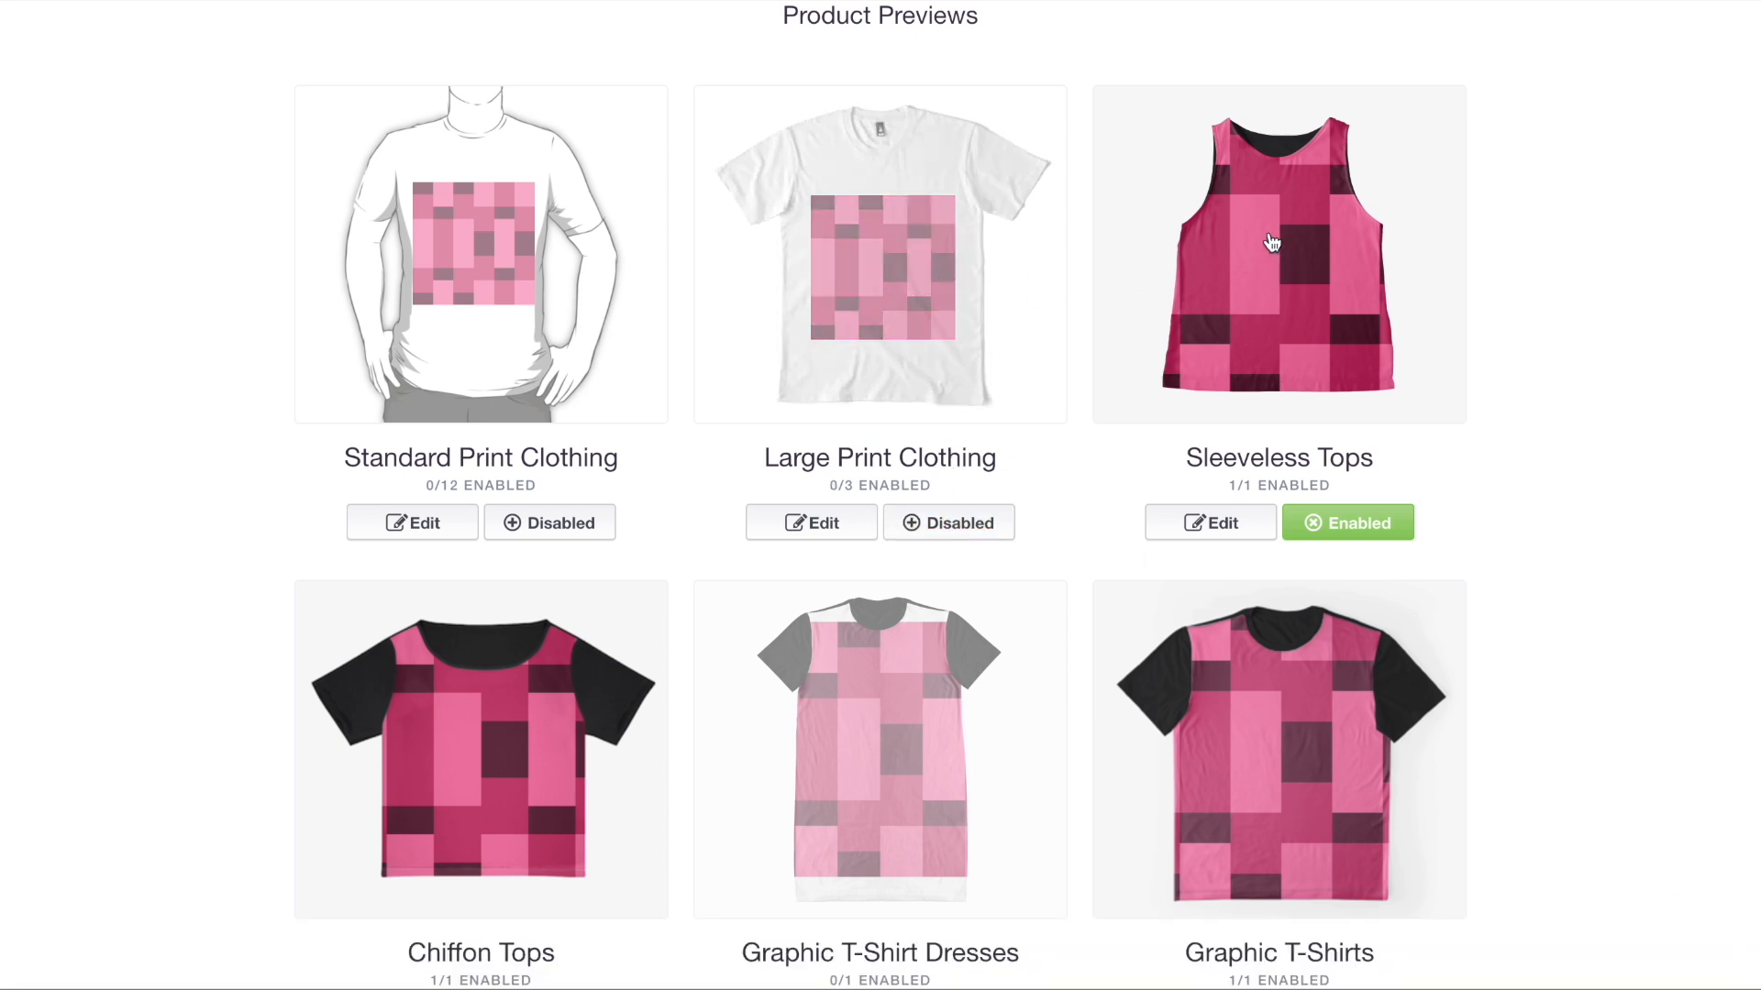
- Scale the Graphic T-Shirt Dresses artwork to 43%, repeat it in a regular grid, and enable the product
{"action": "scroll", "coordinate": [1271, 242], "scroll_direction": "down", "scroll_amount": 5}
{"action": "left_click", "coordinate": [952, 277]}
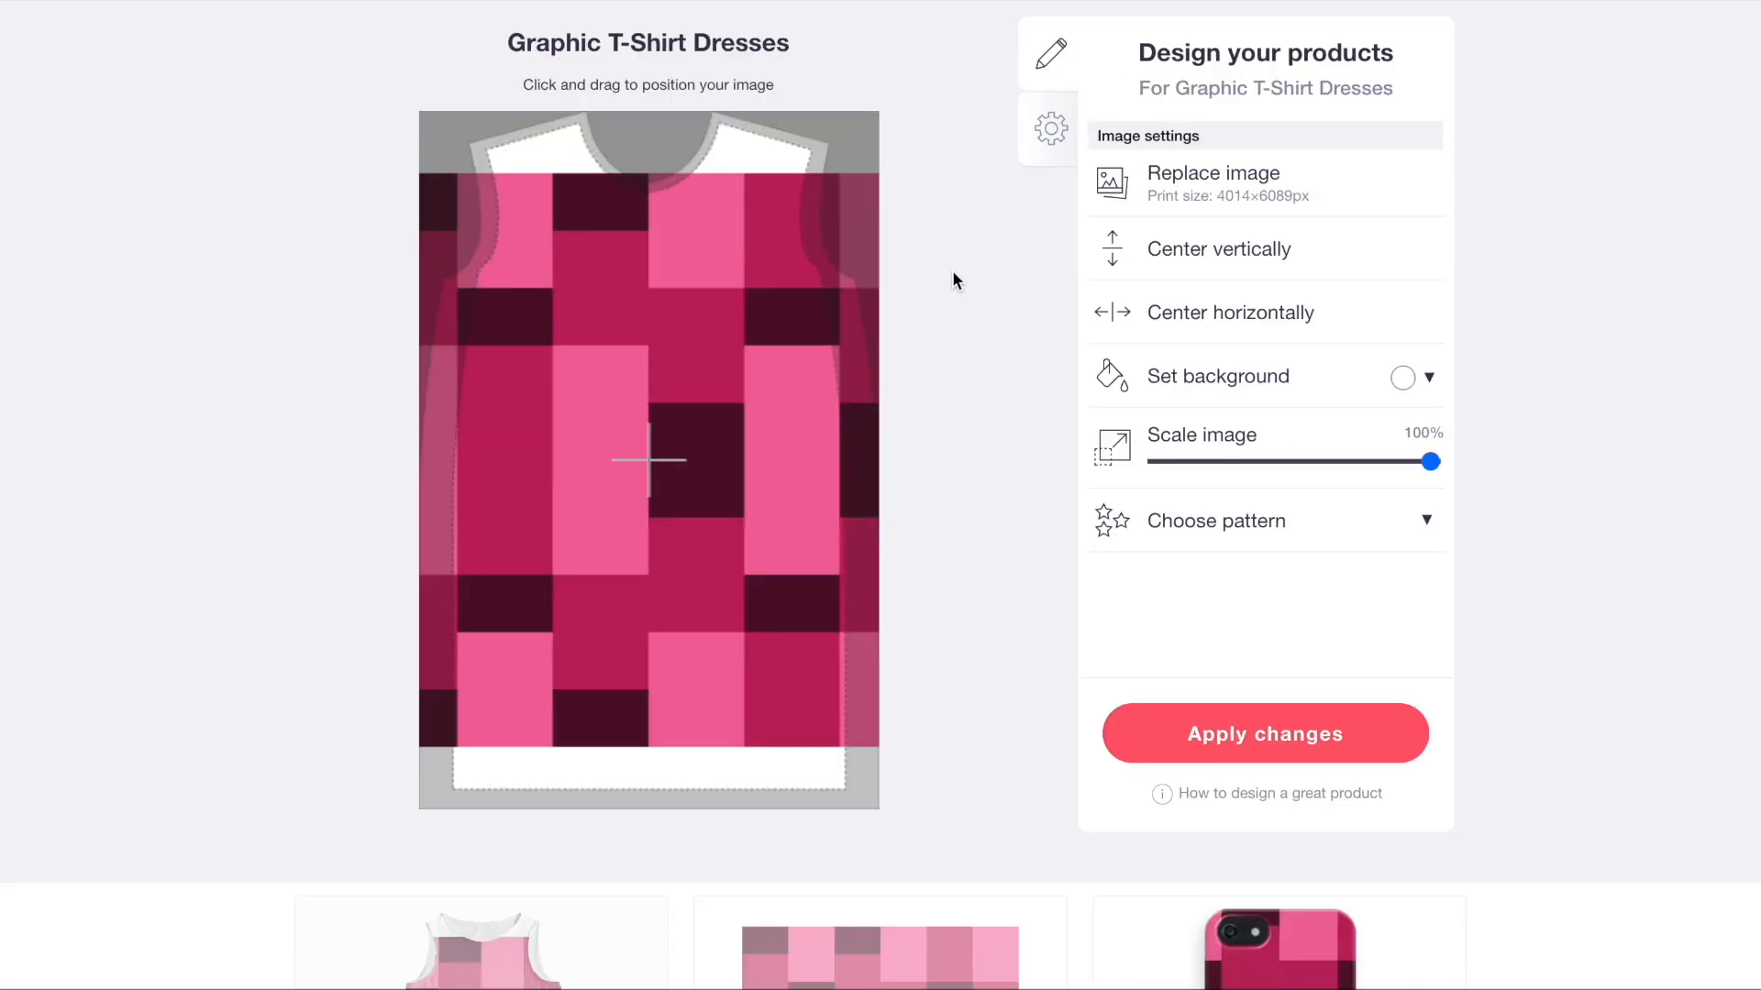
{"action": "left_click", "coordinate": [1274, 461]}
{"action": "left_click", "coordinate": [1284, 525]}
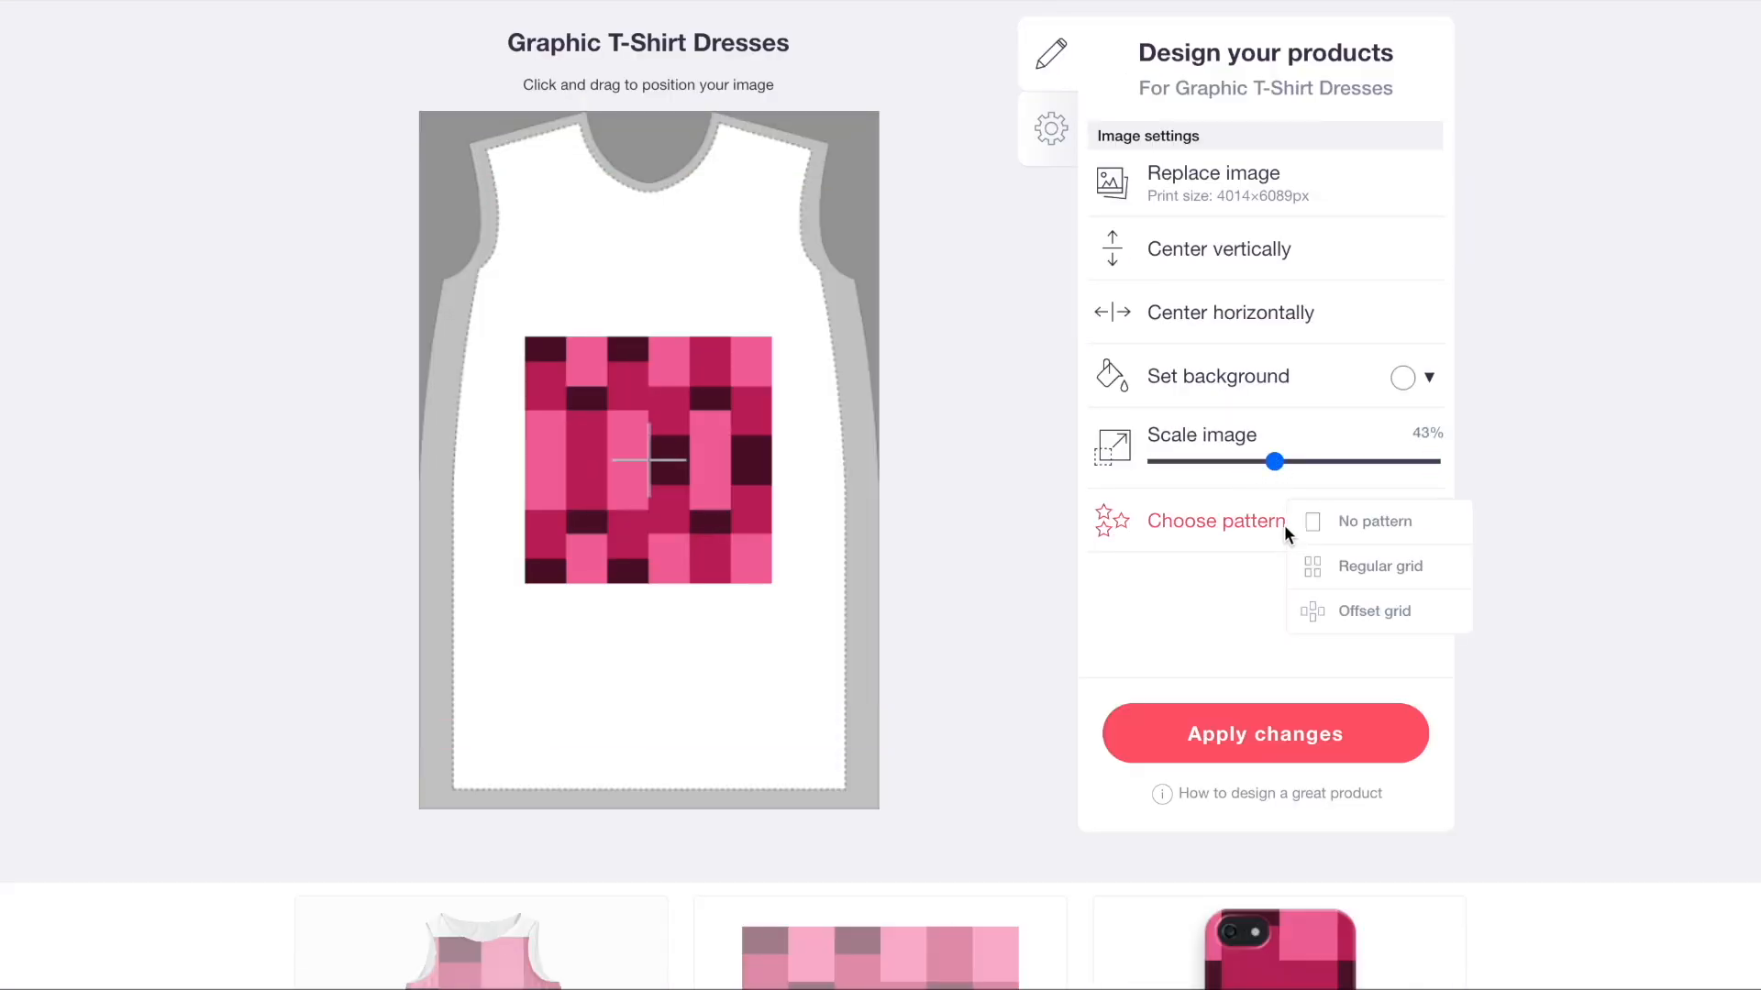
{"action": "left_click", "coordinate": [1322, 578]}
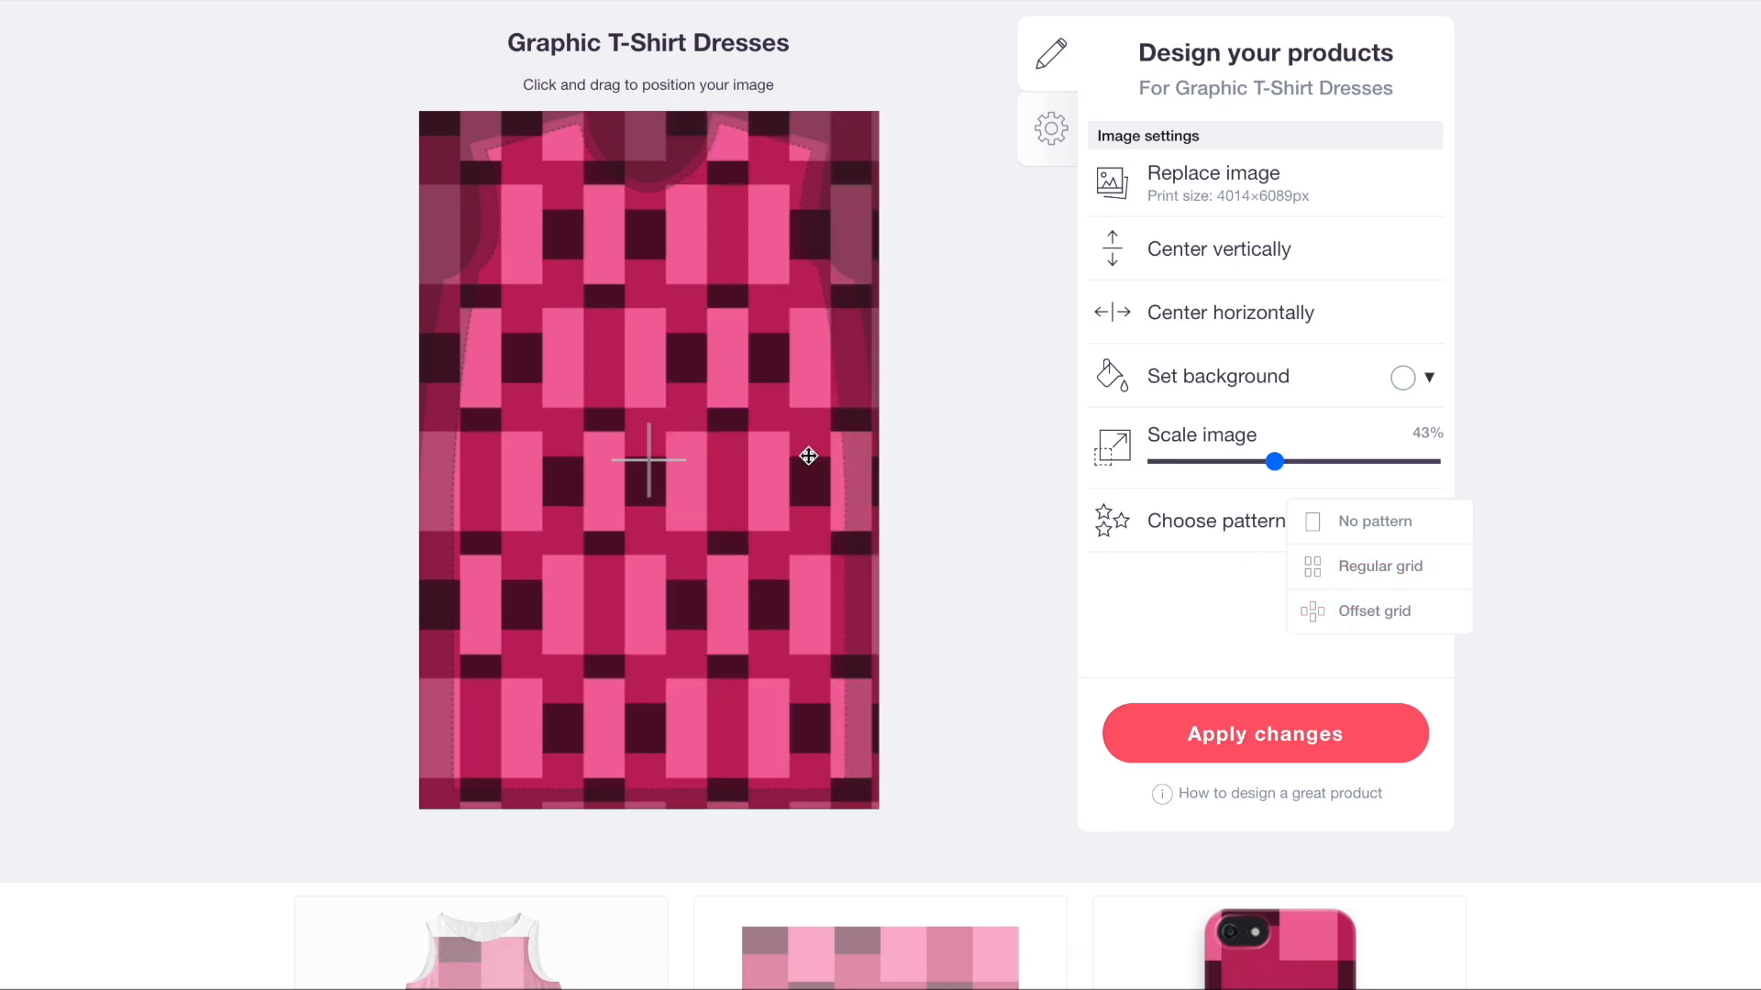
{"action": "scroll", "coordinate": [808, 456], "scroll_direction": "up", "scroll_amount": 8}
{"action": "left_click", "coordinate": [948, 587]}
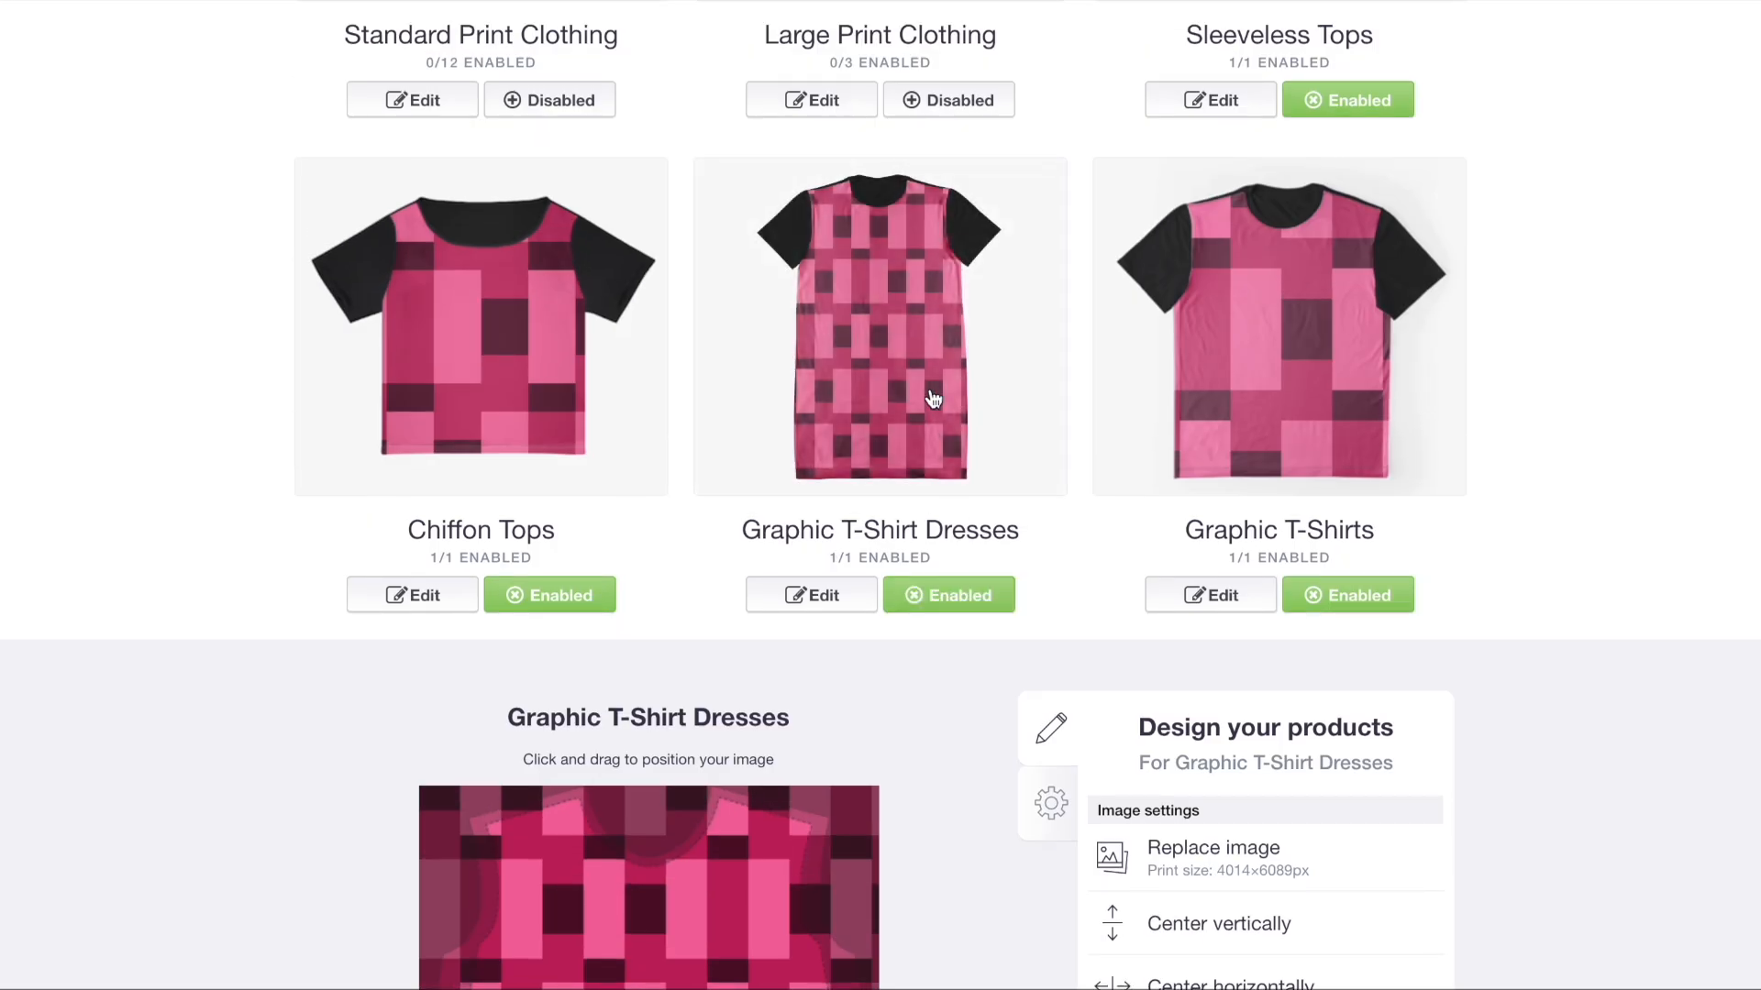
- Scale the Graphic T-Shirts artwork to 50% and repeat it in an offset grid
{"action": "left_click", "coordinate": [1273, 432]}
{"action": "scroll", "coordinate": [1311, 596], "scroll_direction": "down", "scroll_amount": 5}
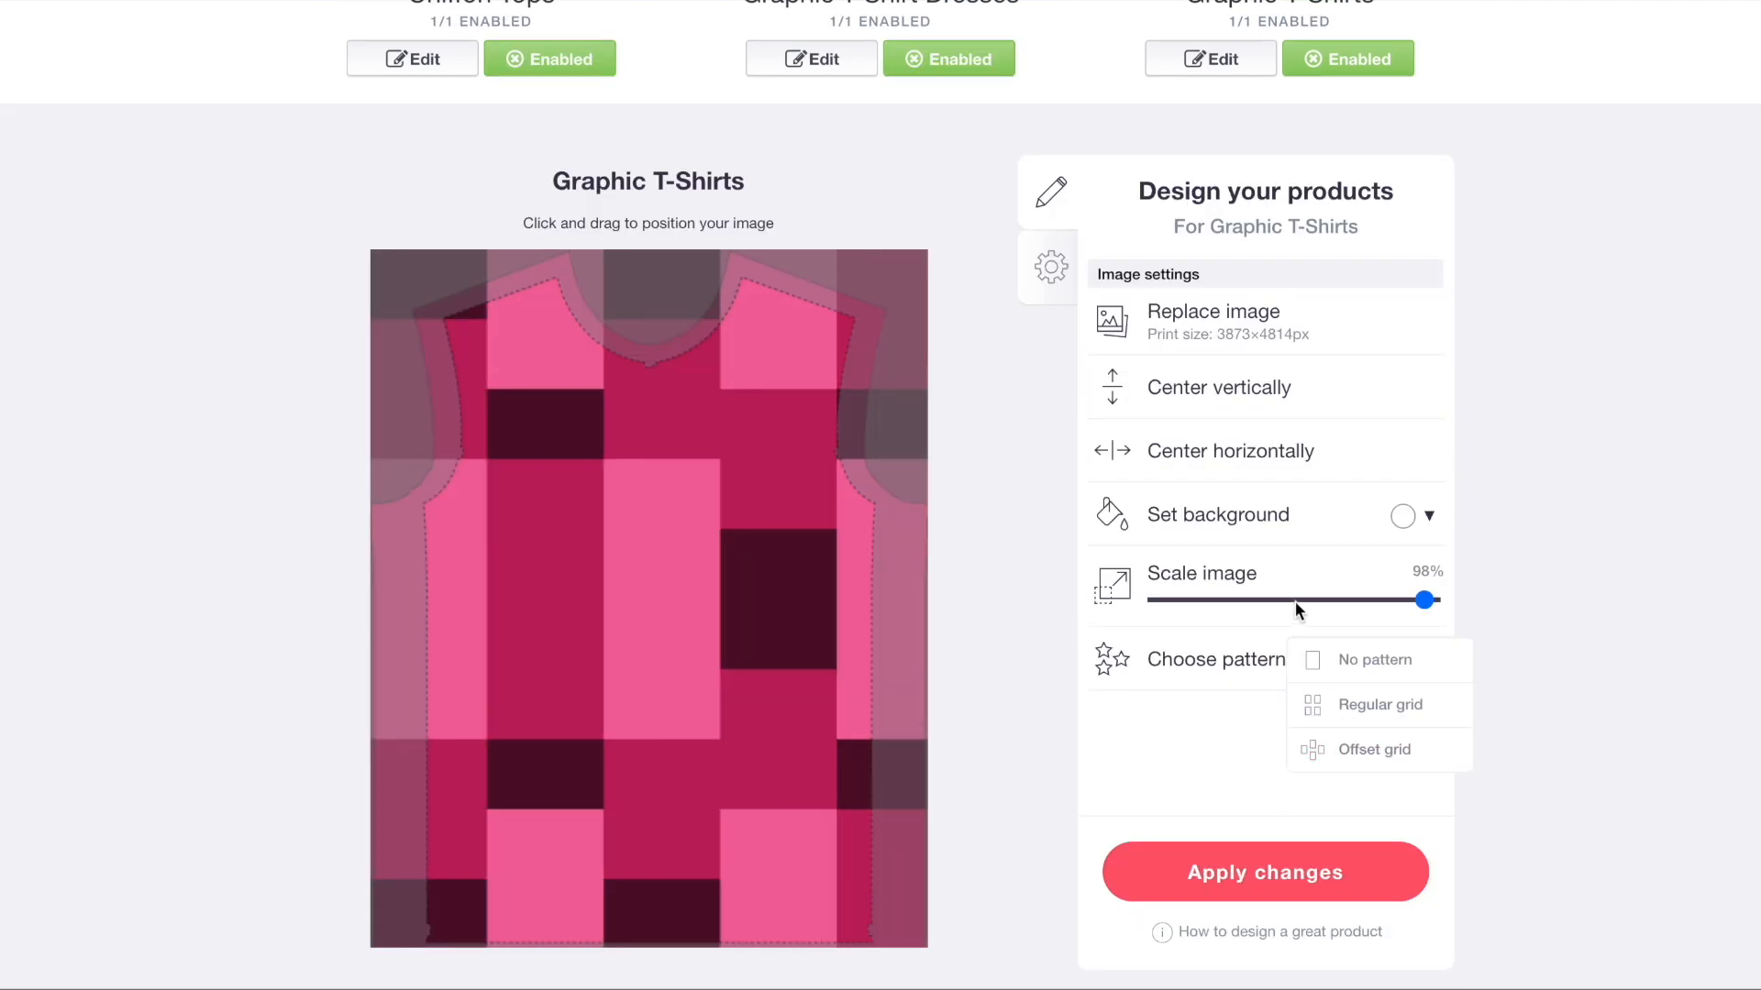
{"action": "scroll", "coordinate": [1293, 597], "scroll_direction": "up", "scroll_amount": 7}
{"action": "scroll", "coordinate": [564, 472], "scroll_direction": "down", "scroll_amount": 7}
- Enable A-Line Dresses, scale the artwork to 34%, and repeat it in an offset grid
{"action": "left_click", "coordinate": [540, 495]}
{"action": "left_click", "coordinate": [544, 179]}
{"action": "left_click", "coordinate": [1249, 538]}
{"action": "left_click", "coordinate": [1279, 598]}
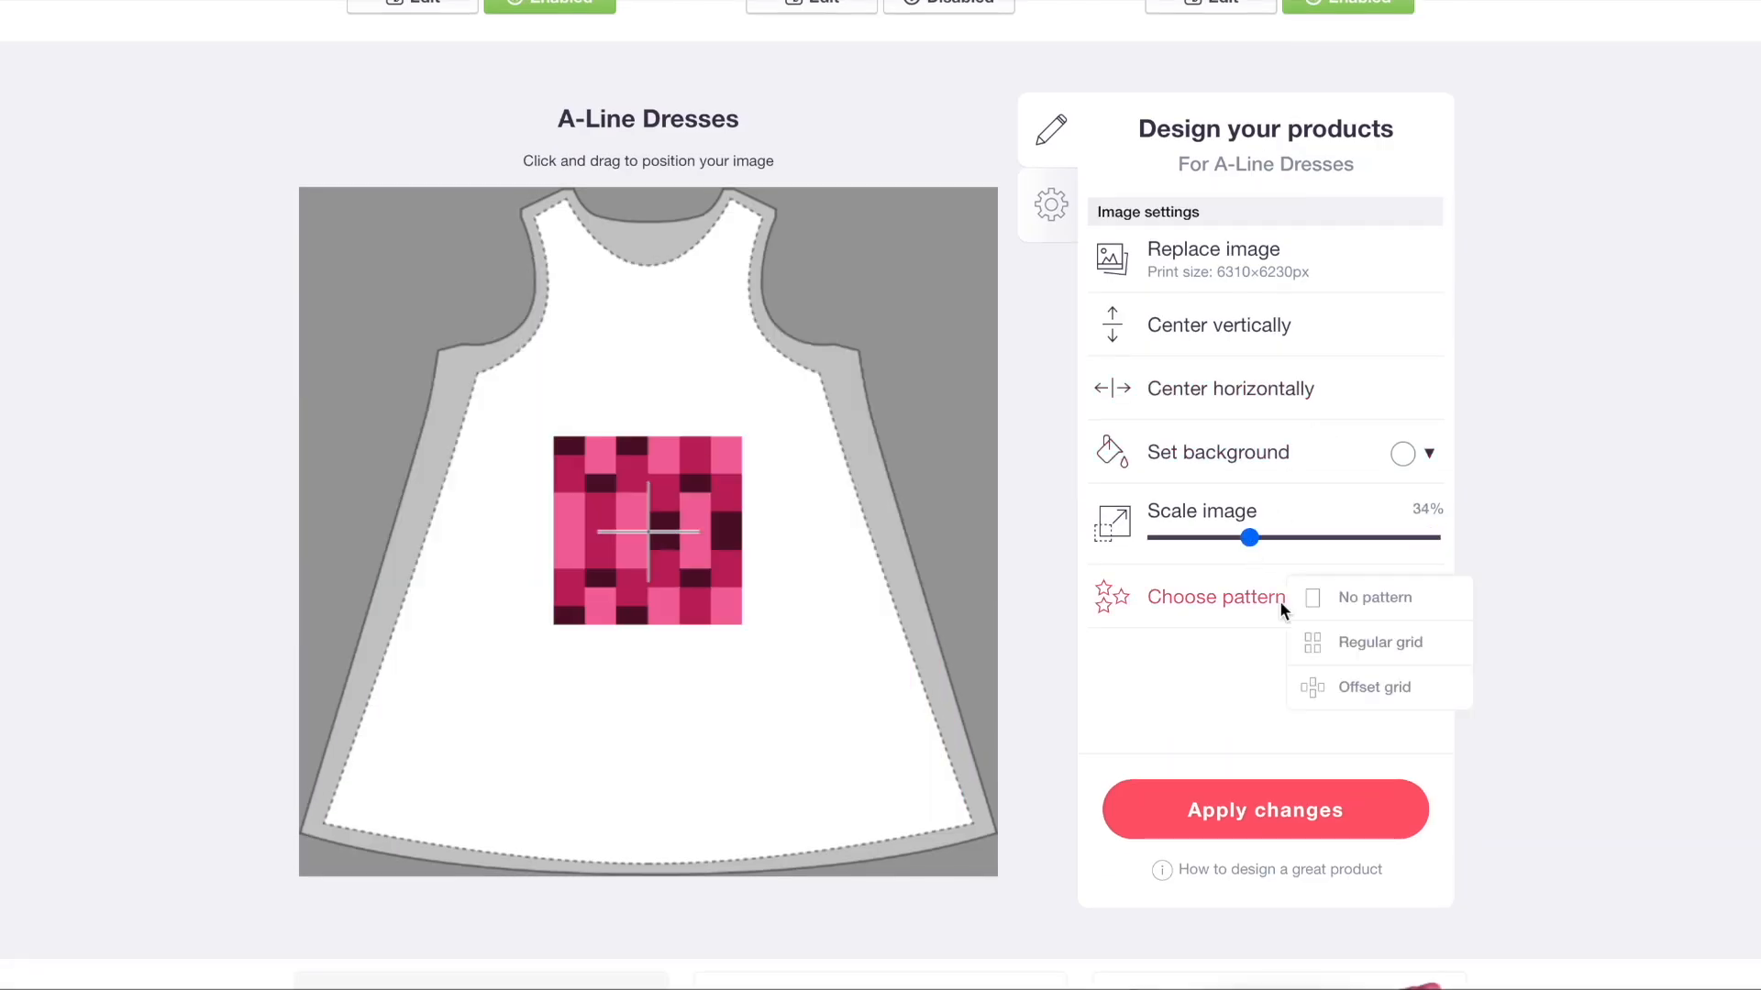
{"action": "left_click", "coordinate": [1353, 684]}
{"action": "scroll", "coordinate": [716, 466], "scroll_direction": "up", "scroll_amount": 7}
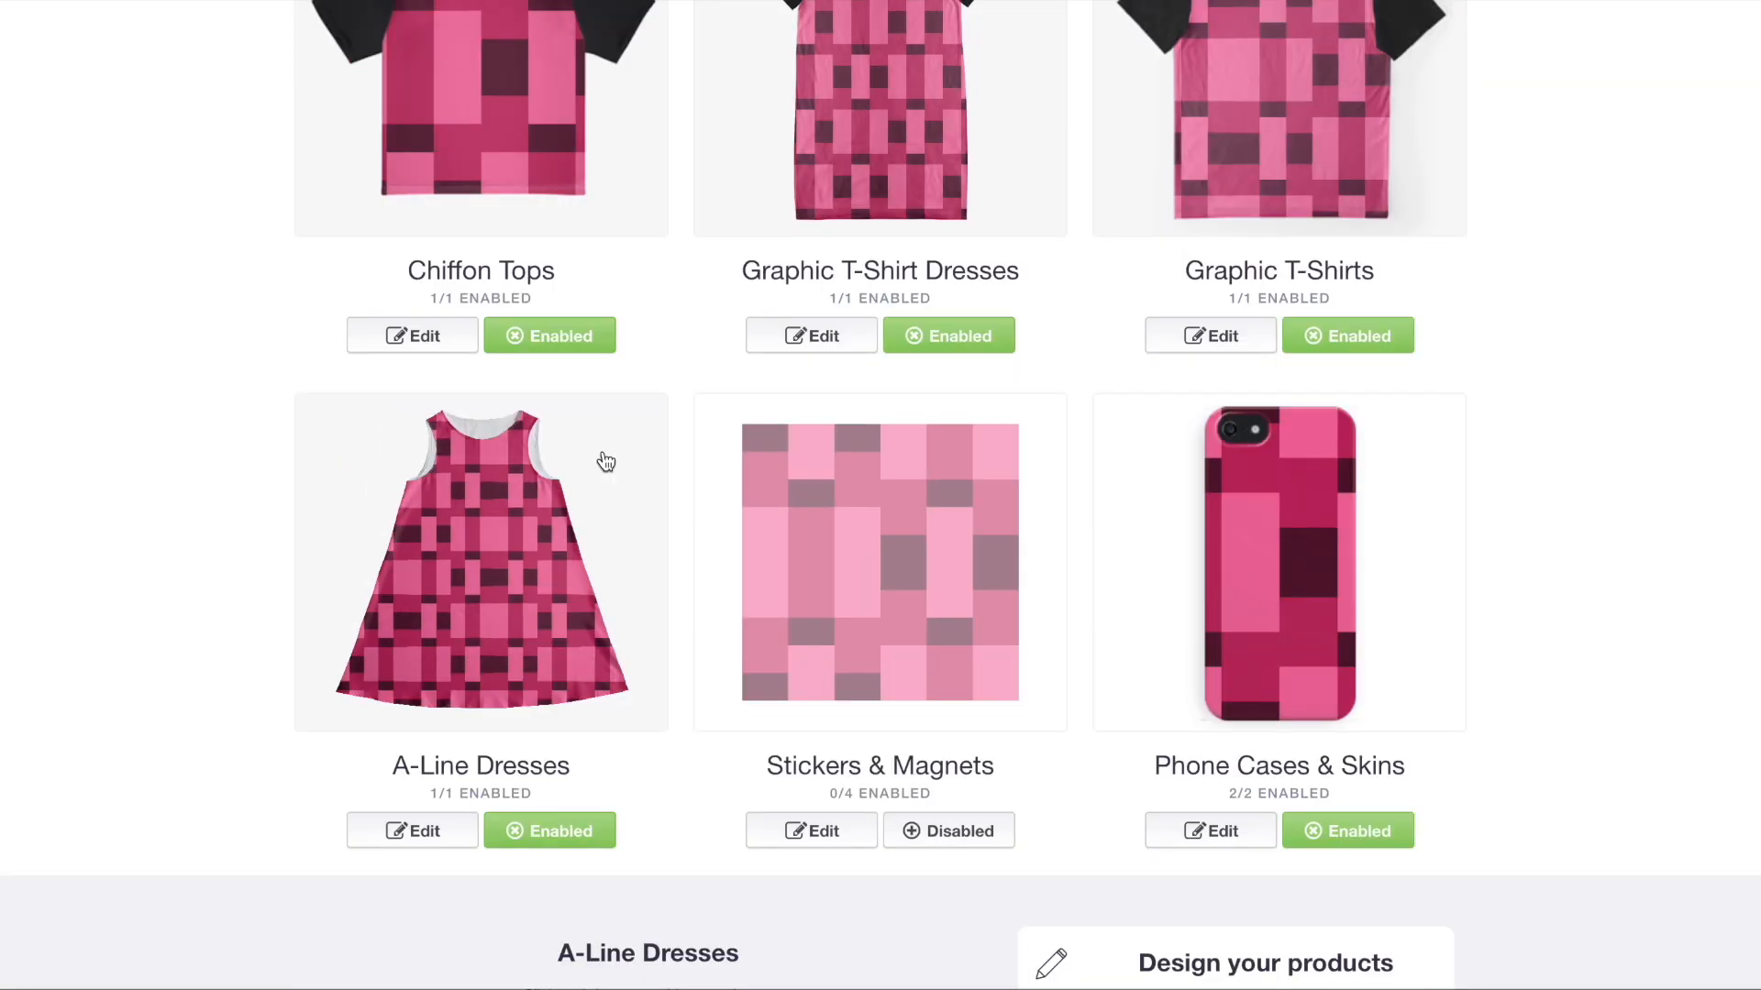
- Enable Stickers & Magnets, and scale the Phone Cases & Skins artwork to 15% in an offset grid
{"action": "left_click", "coordinate": [953, 830]}
{"action": "left_click", "coordinate": [1290, 621]}
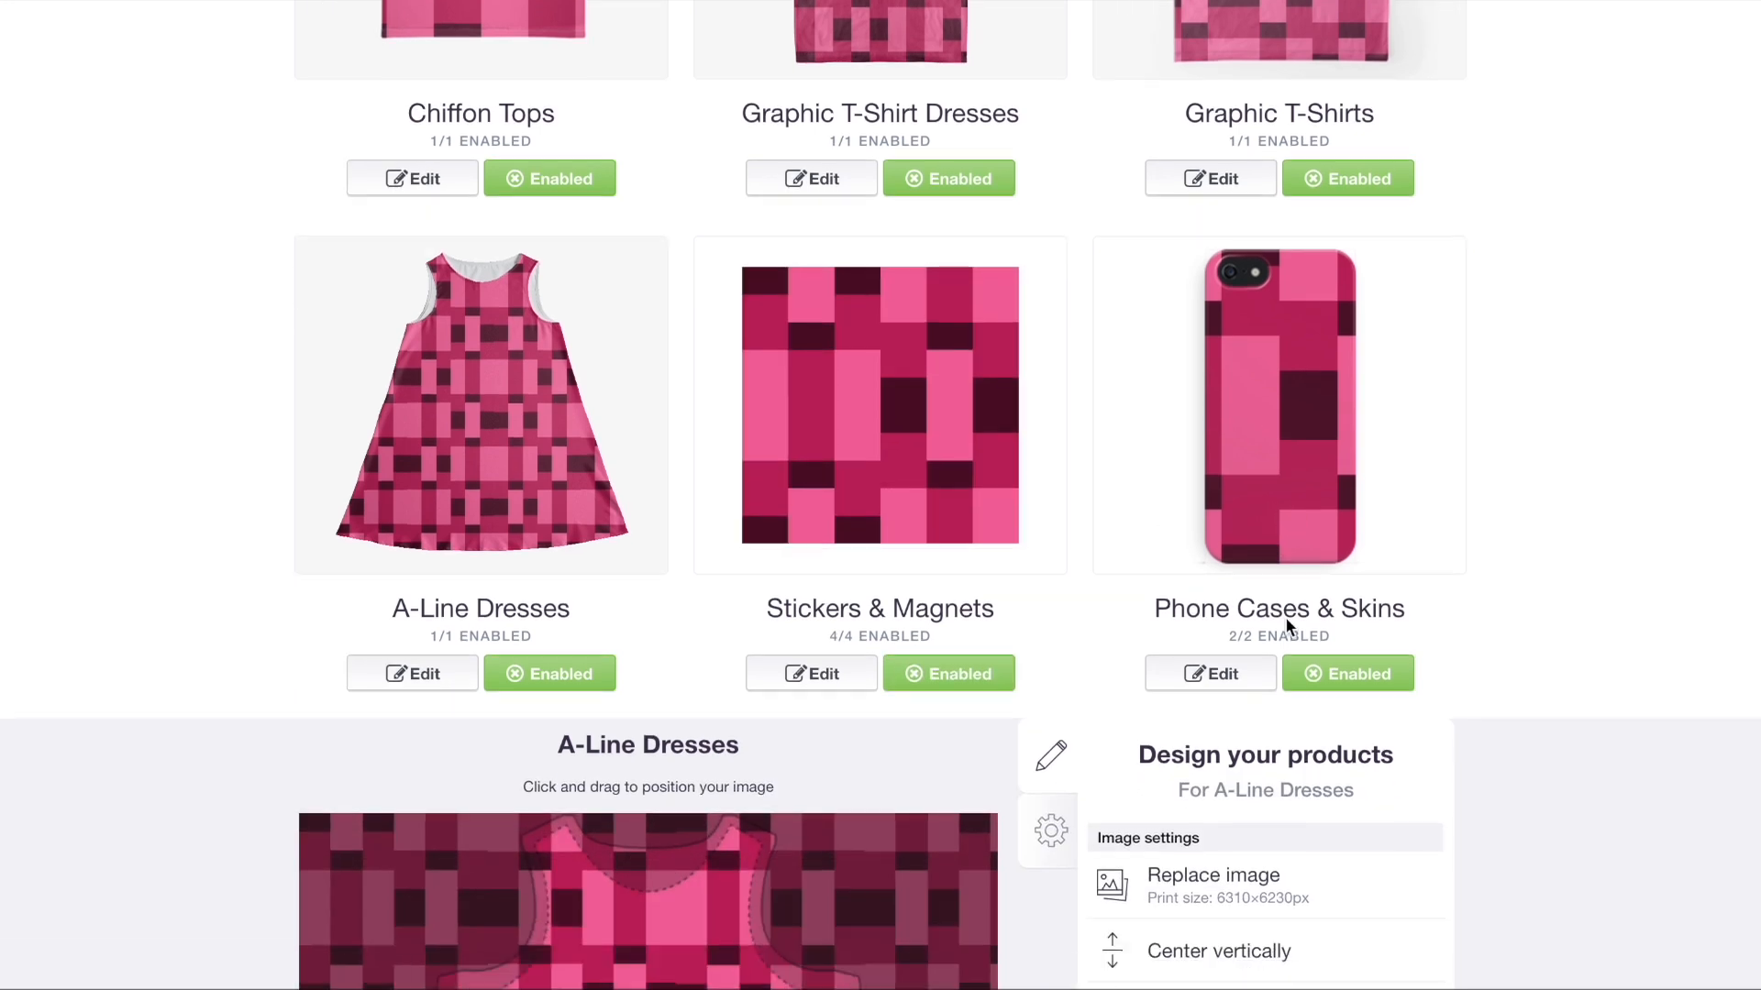
{"action": "left_click", "coordinate": [1197, 866]}
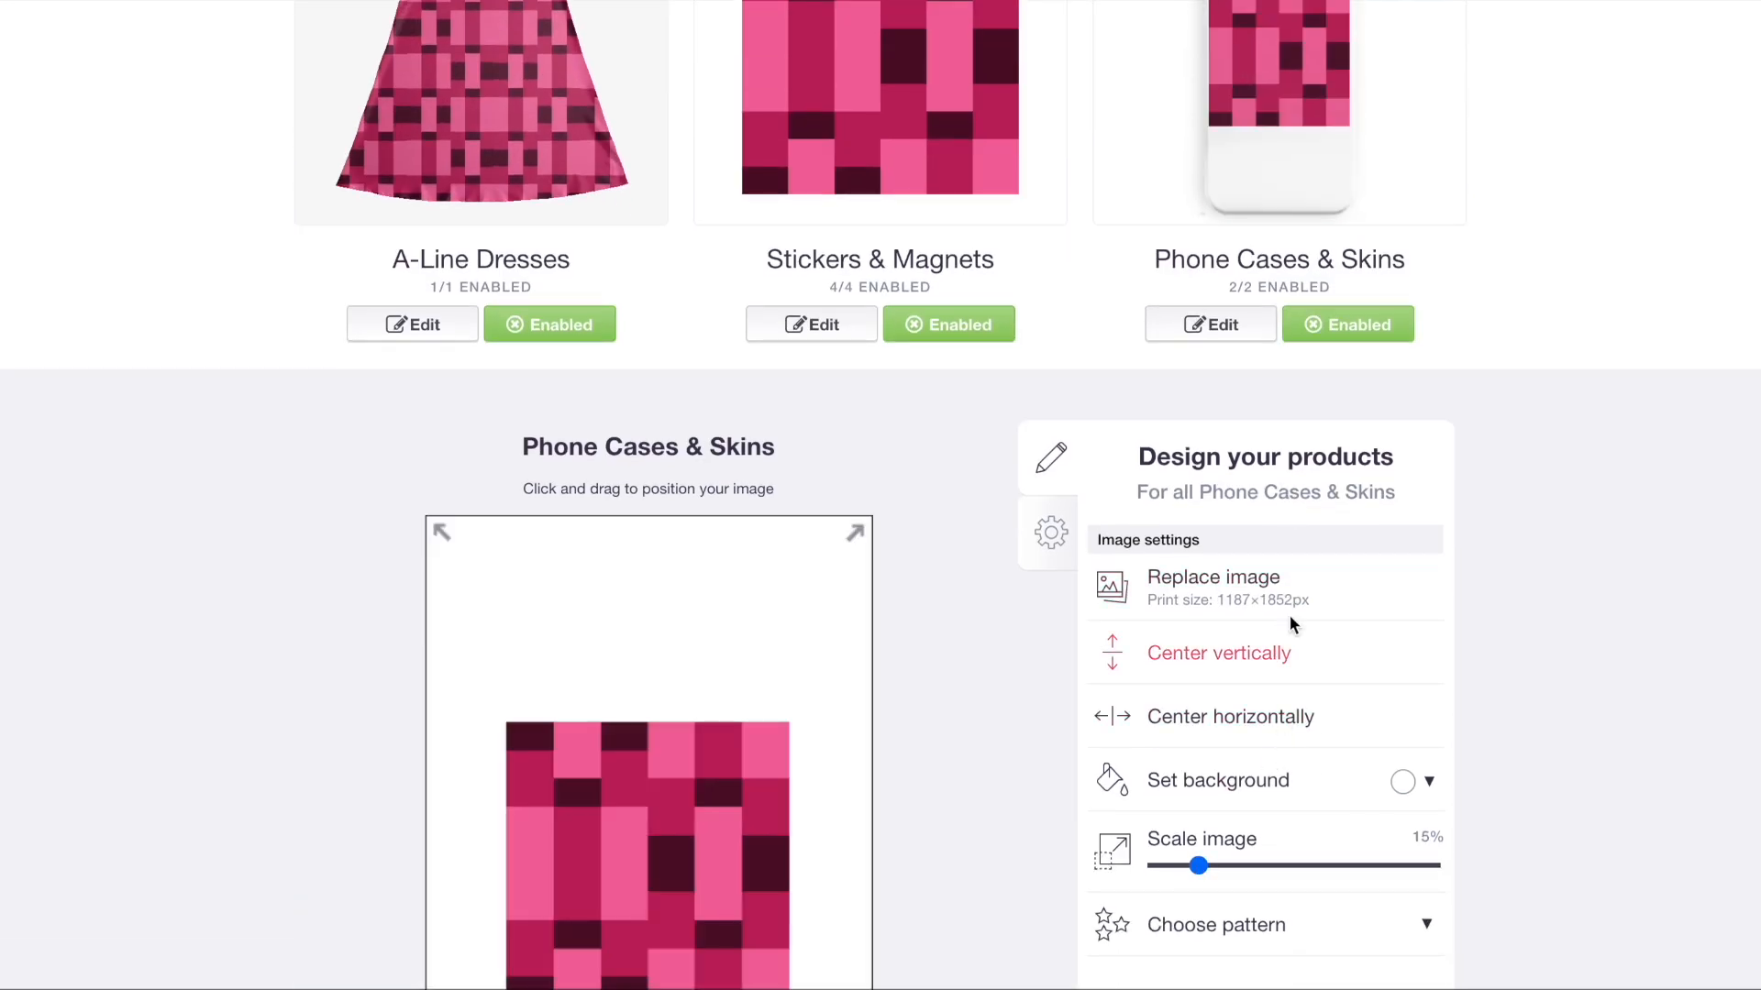
{"action": "scroll", "coordinate": [1290, 616], "scroll_direction": "down", "scroll_amount": 3}
{"action": "left_click", "coordinate": [1250, 601]}
{"action": "left_click", "coordinate": [1335, 678]}
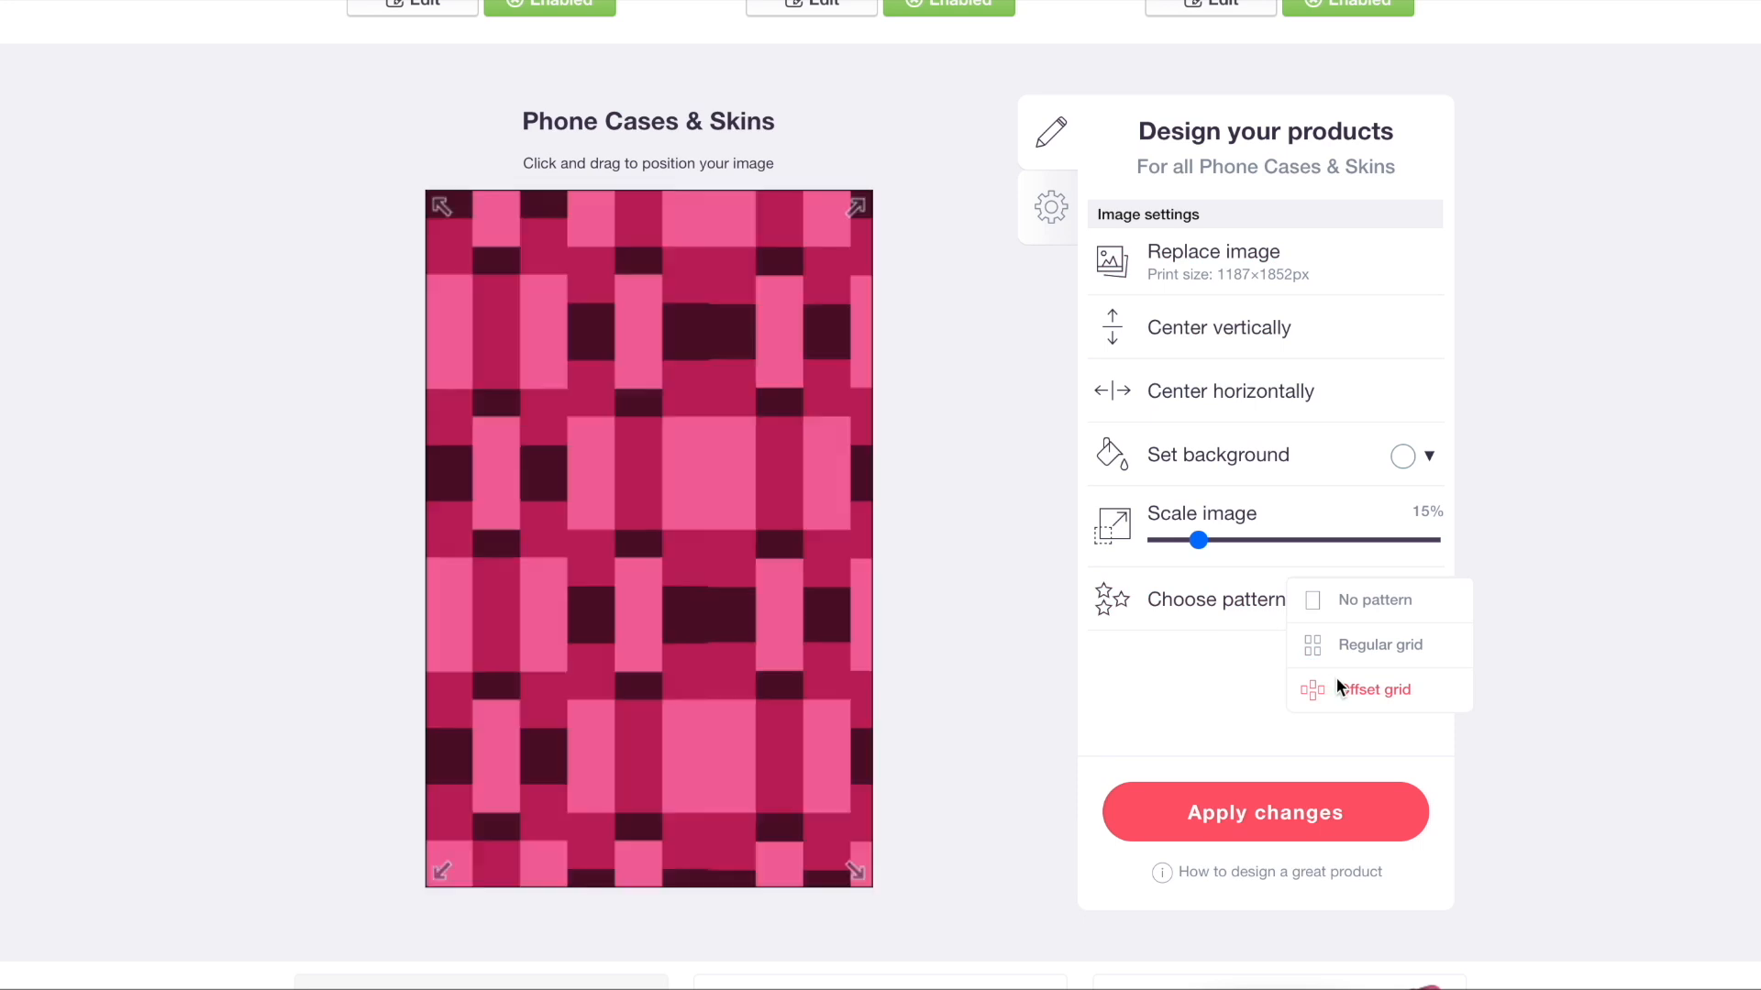
{"action": "scroll", "coordinate": [1335, 678], "scroll_direction": "up", "scroll_amount": 6}
- Scale the Floor Pillows artwork to 38% and repeat it in a regular grid
{"action": "scroll", "coordinate": [580, 408], "scroll_direction": "down", "scroll_amount": 5}
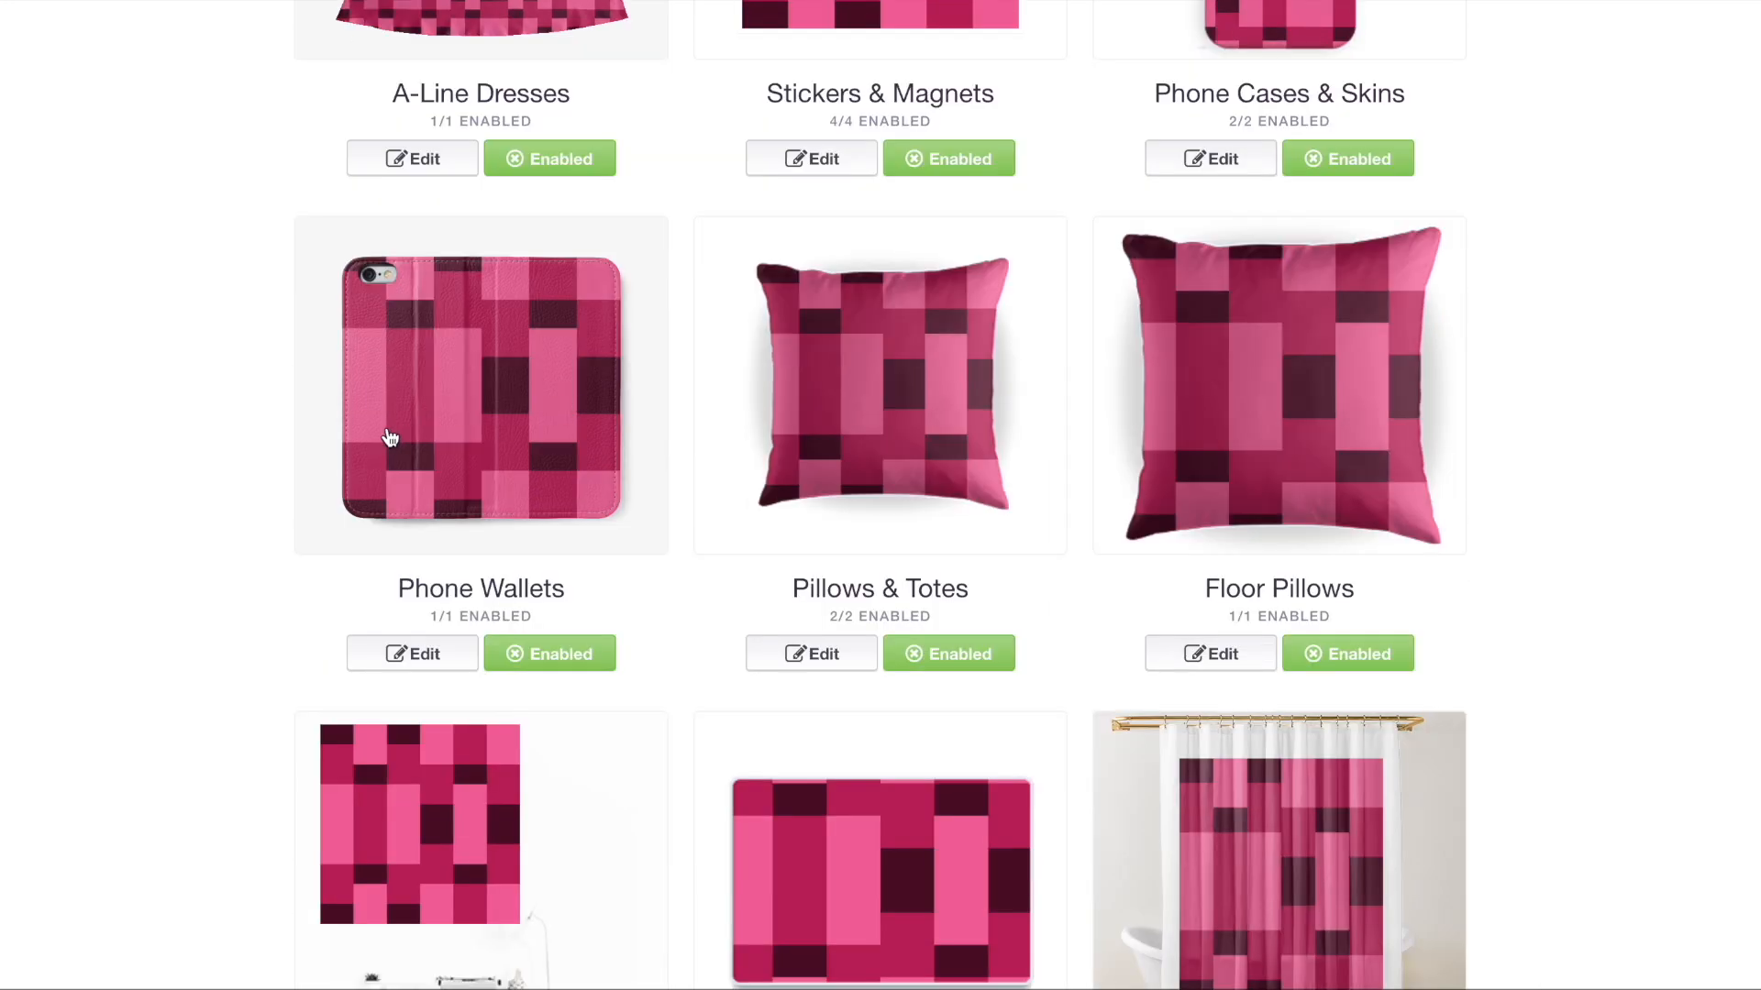
{"action": "left_click", "coordinate": [391, 437]}
{"action": "left_click", "coordinate": [879, 401]}
{"action": "left_click", "coordinate": [1293, 405]}
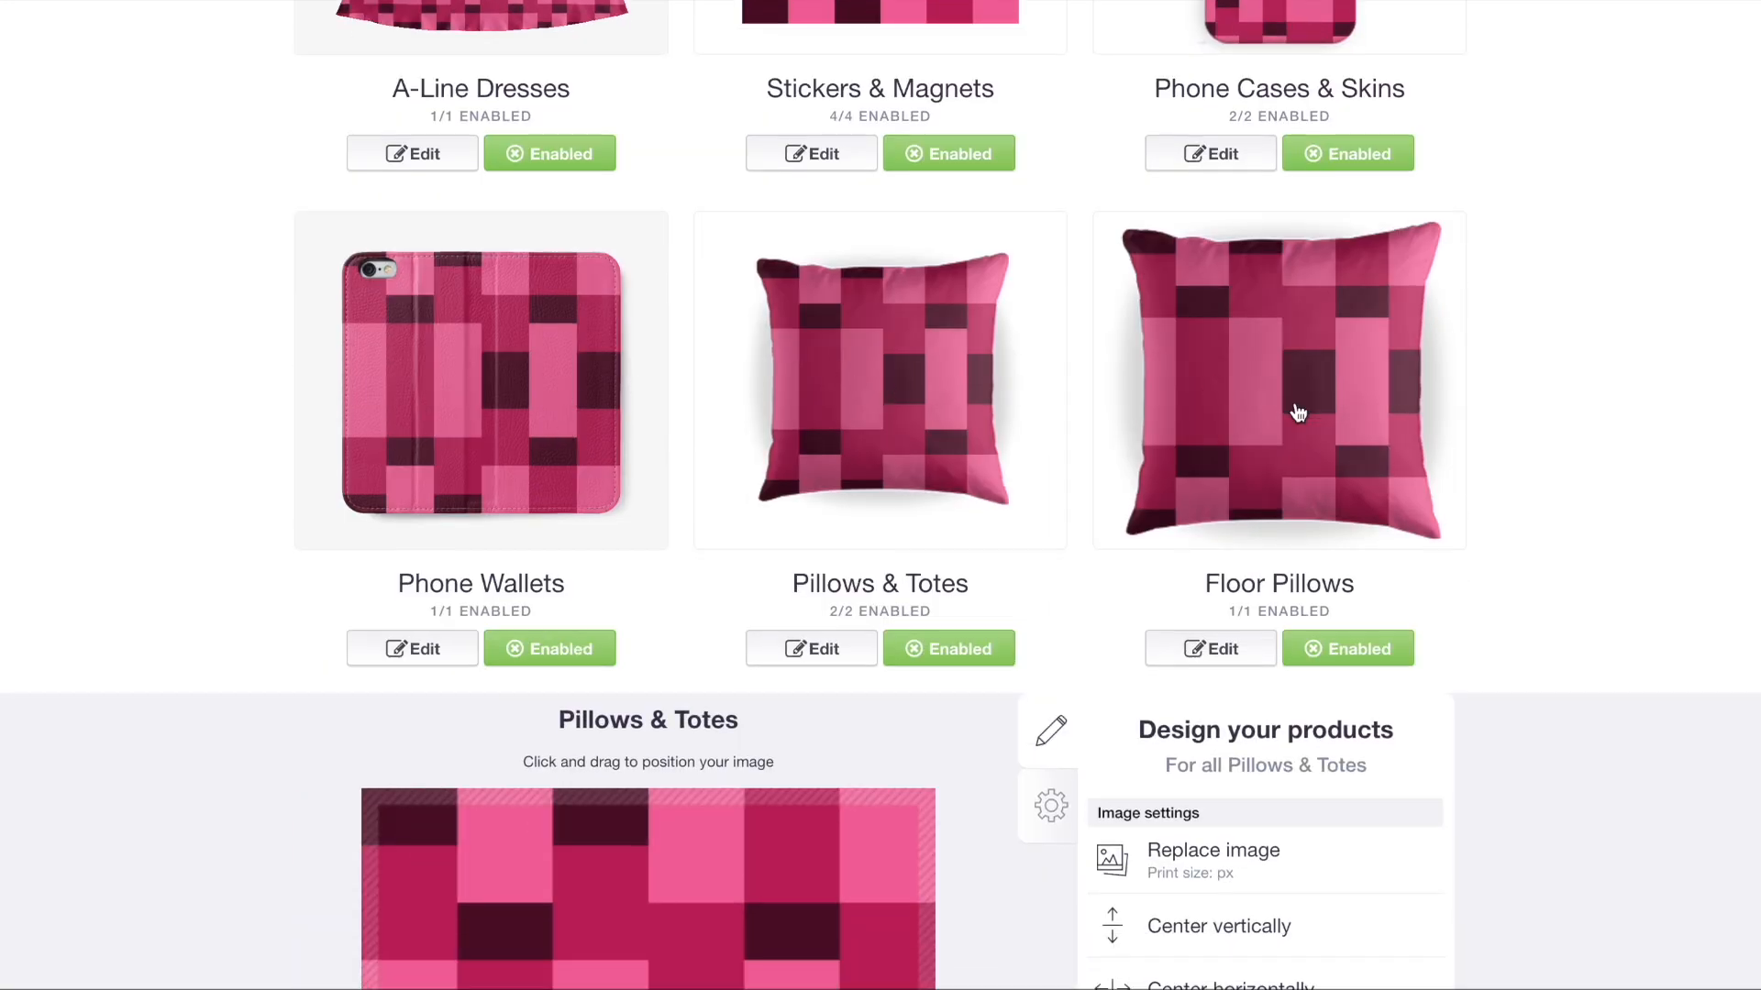
{"action": "scroll", "coordinate": [1303, 568], "scroll_direction": "down", "scroll_amount": 4}
{"action": "left_click", "coordinate": [1261, 752]}
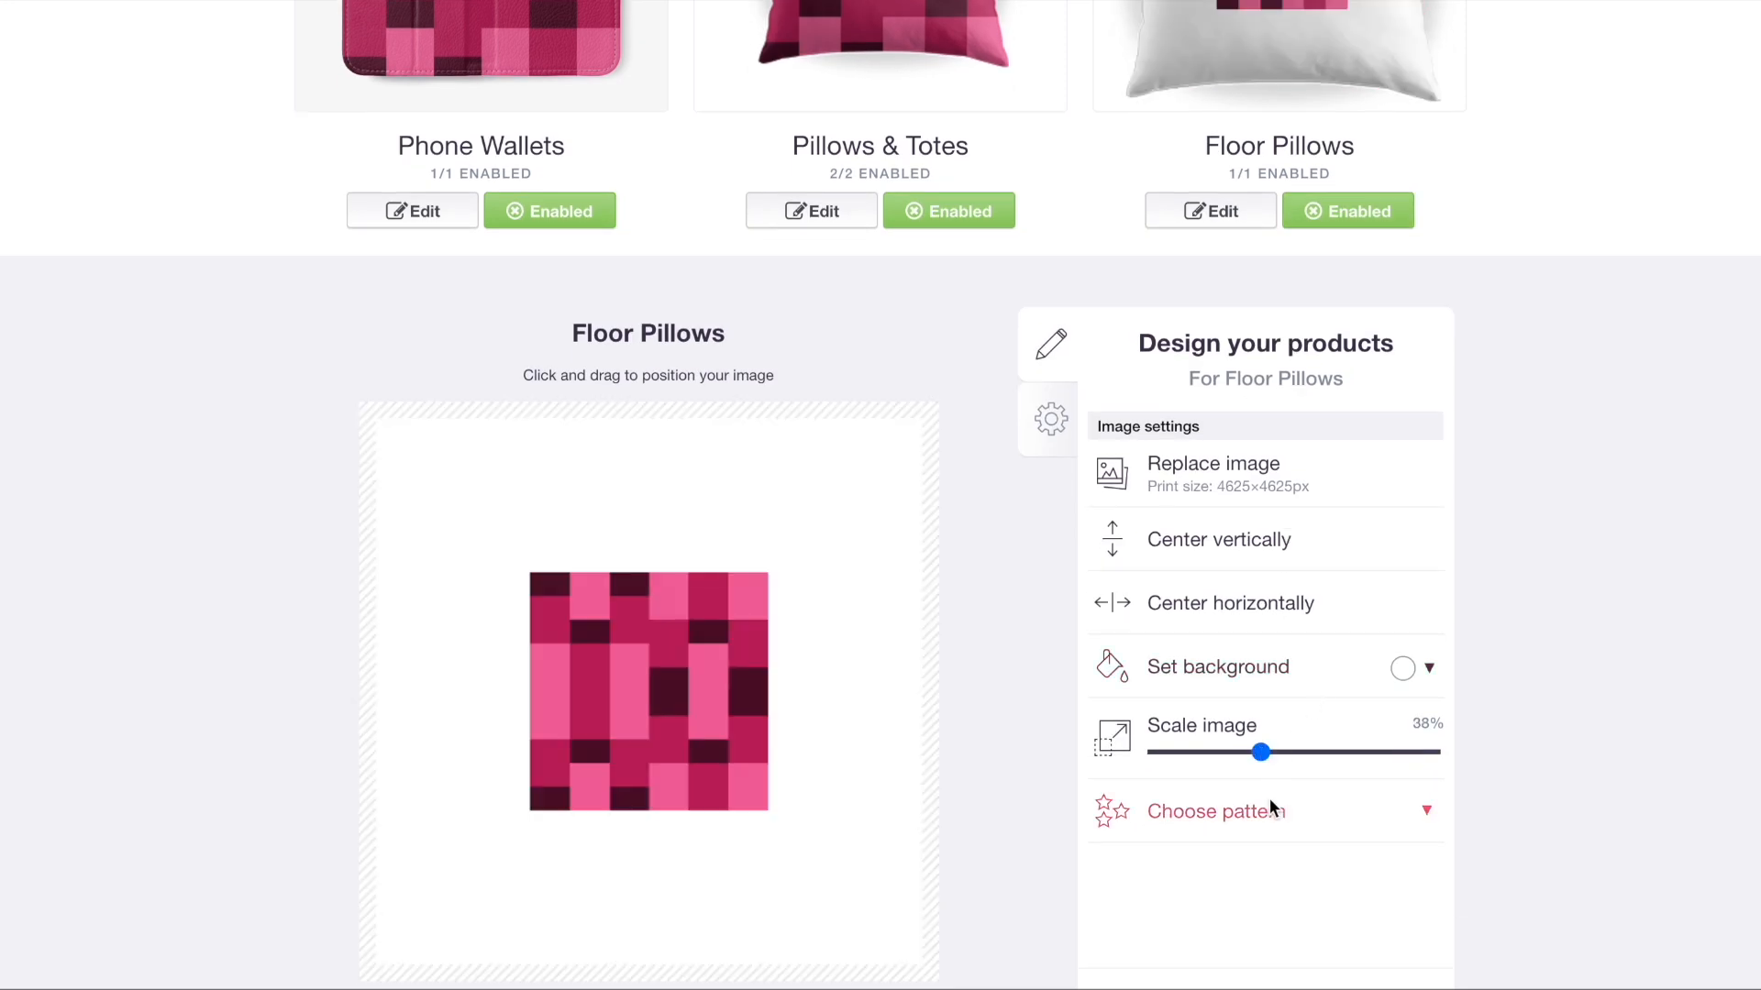
{"action": "left_click", "coordinate": [1266, 815]}
{"action": "left_click", "coordinate": [1371, 856]}
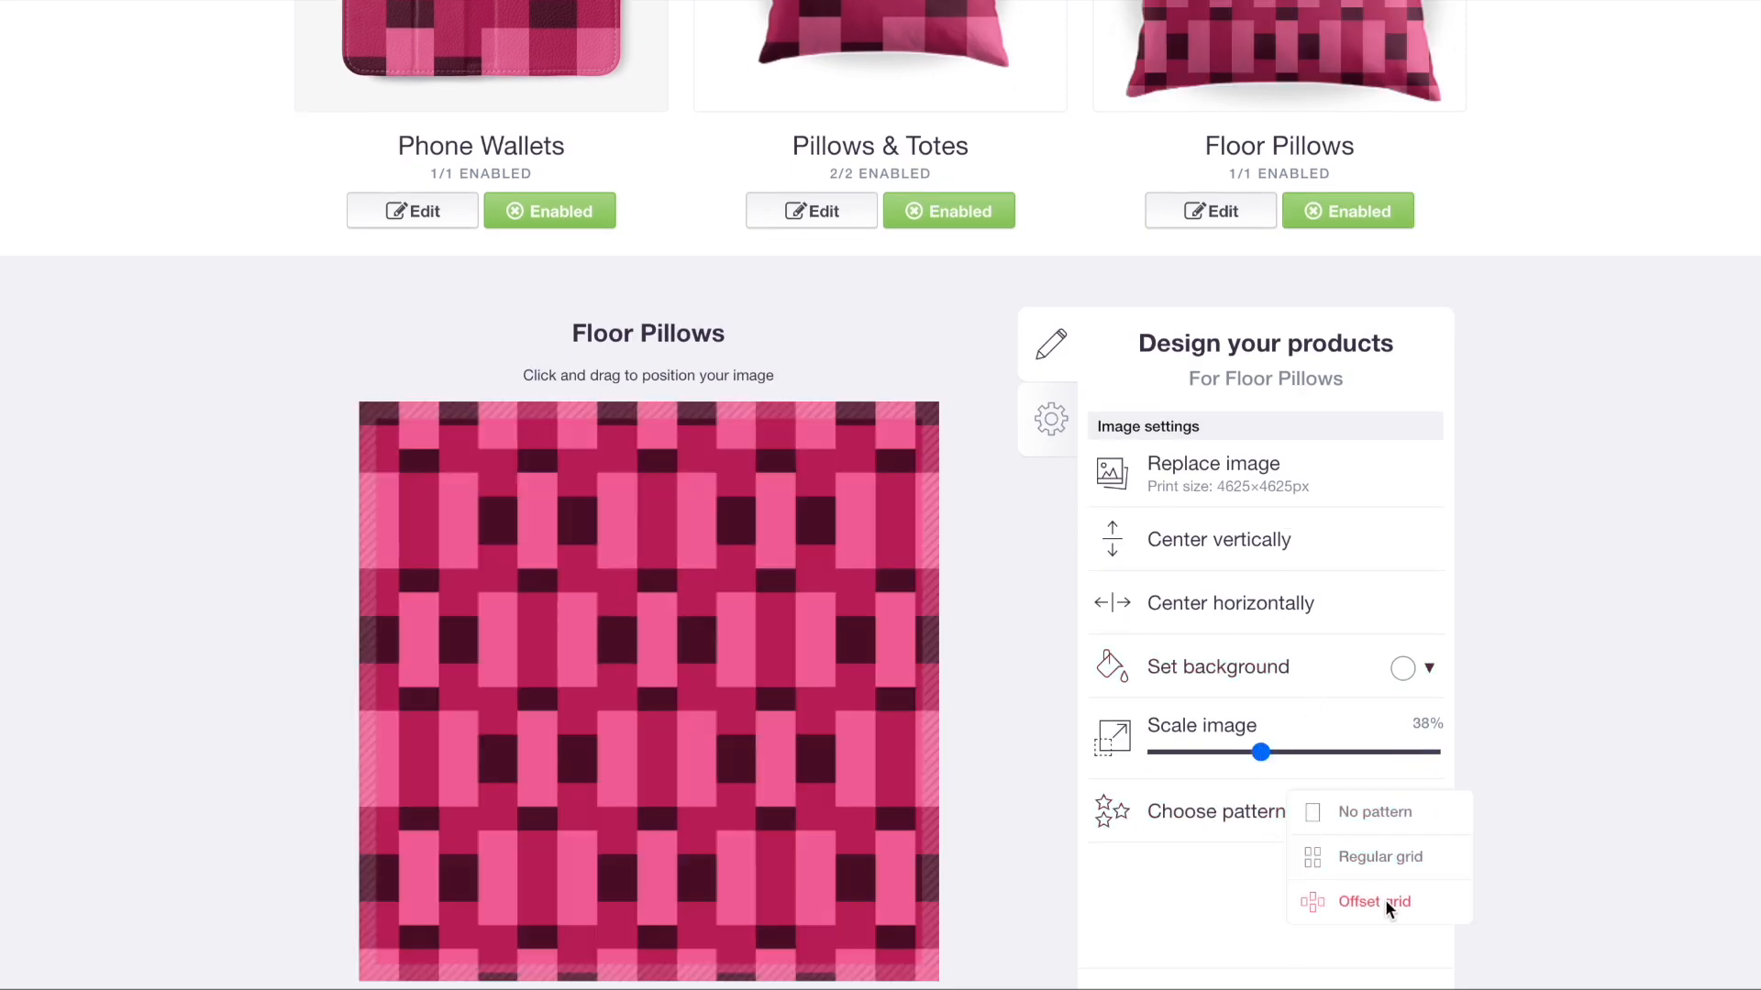
- Try the offset grid pattern on the Floor Pillows and check it in the product preview
{"action": "left_click", "coordinate": [1385, 900]}
{"action": "scroll", "coordinate": [1318, 569], "scroll_direction": "up", "scroll_amount": 5}
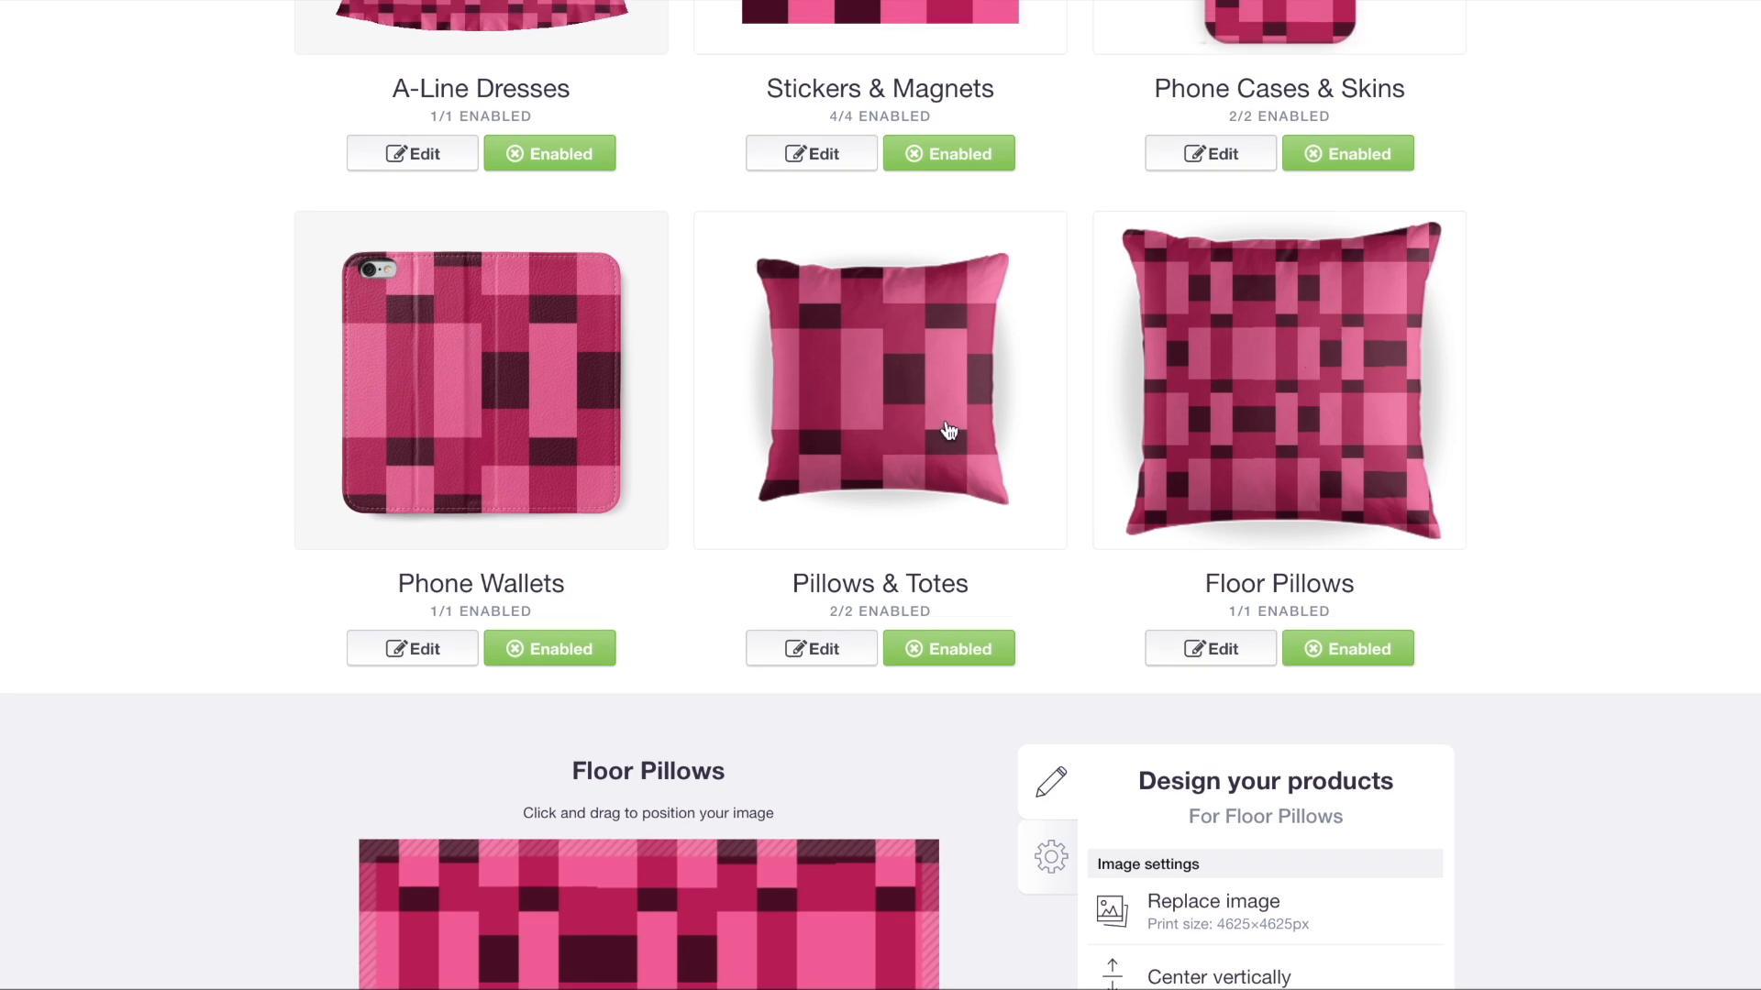
{"action": "scroll", "coordinate": [947, 431], "scroll_direction": "down", "scroll_amount": 5}
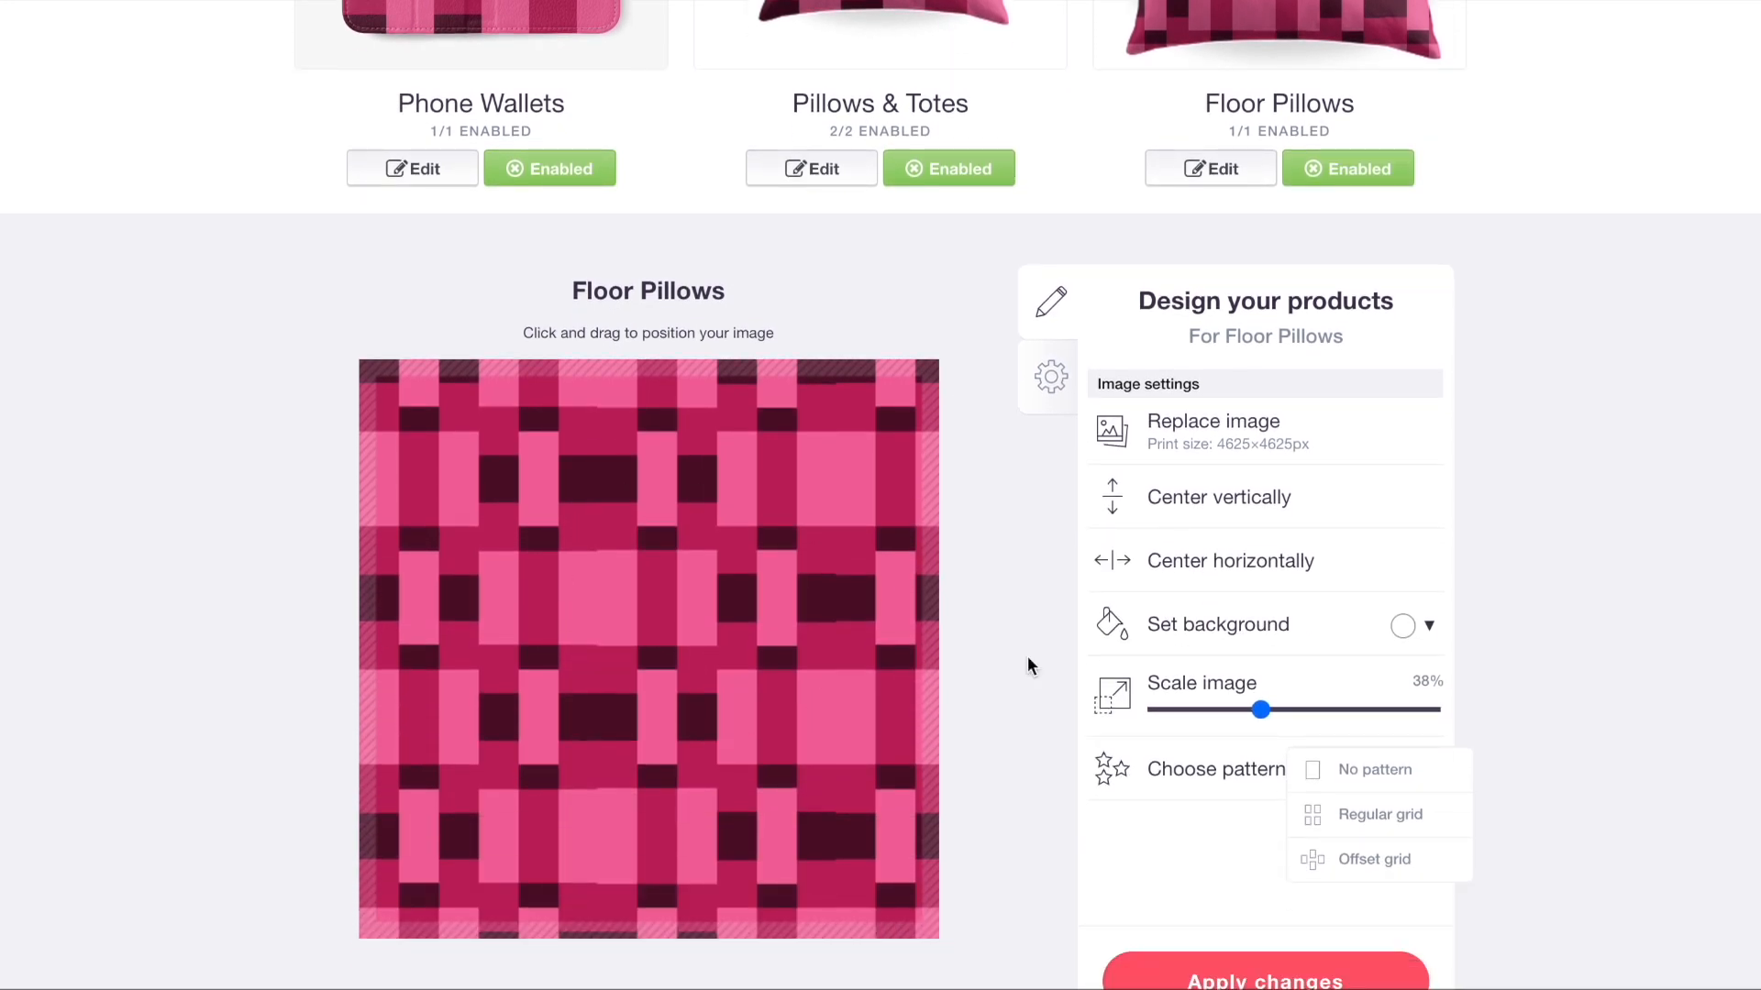
- Set the Floor Pillows pattern back to a regular grid and shift the artwork slightly on the pillow
{"action": "left_click", "coordinate": [1348, 830]}
{"action": "left_click_drag", "start_coordinate": [762, 696], "coordinate": [729, 692]}
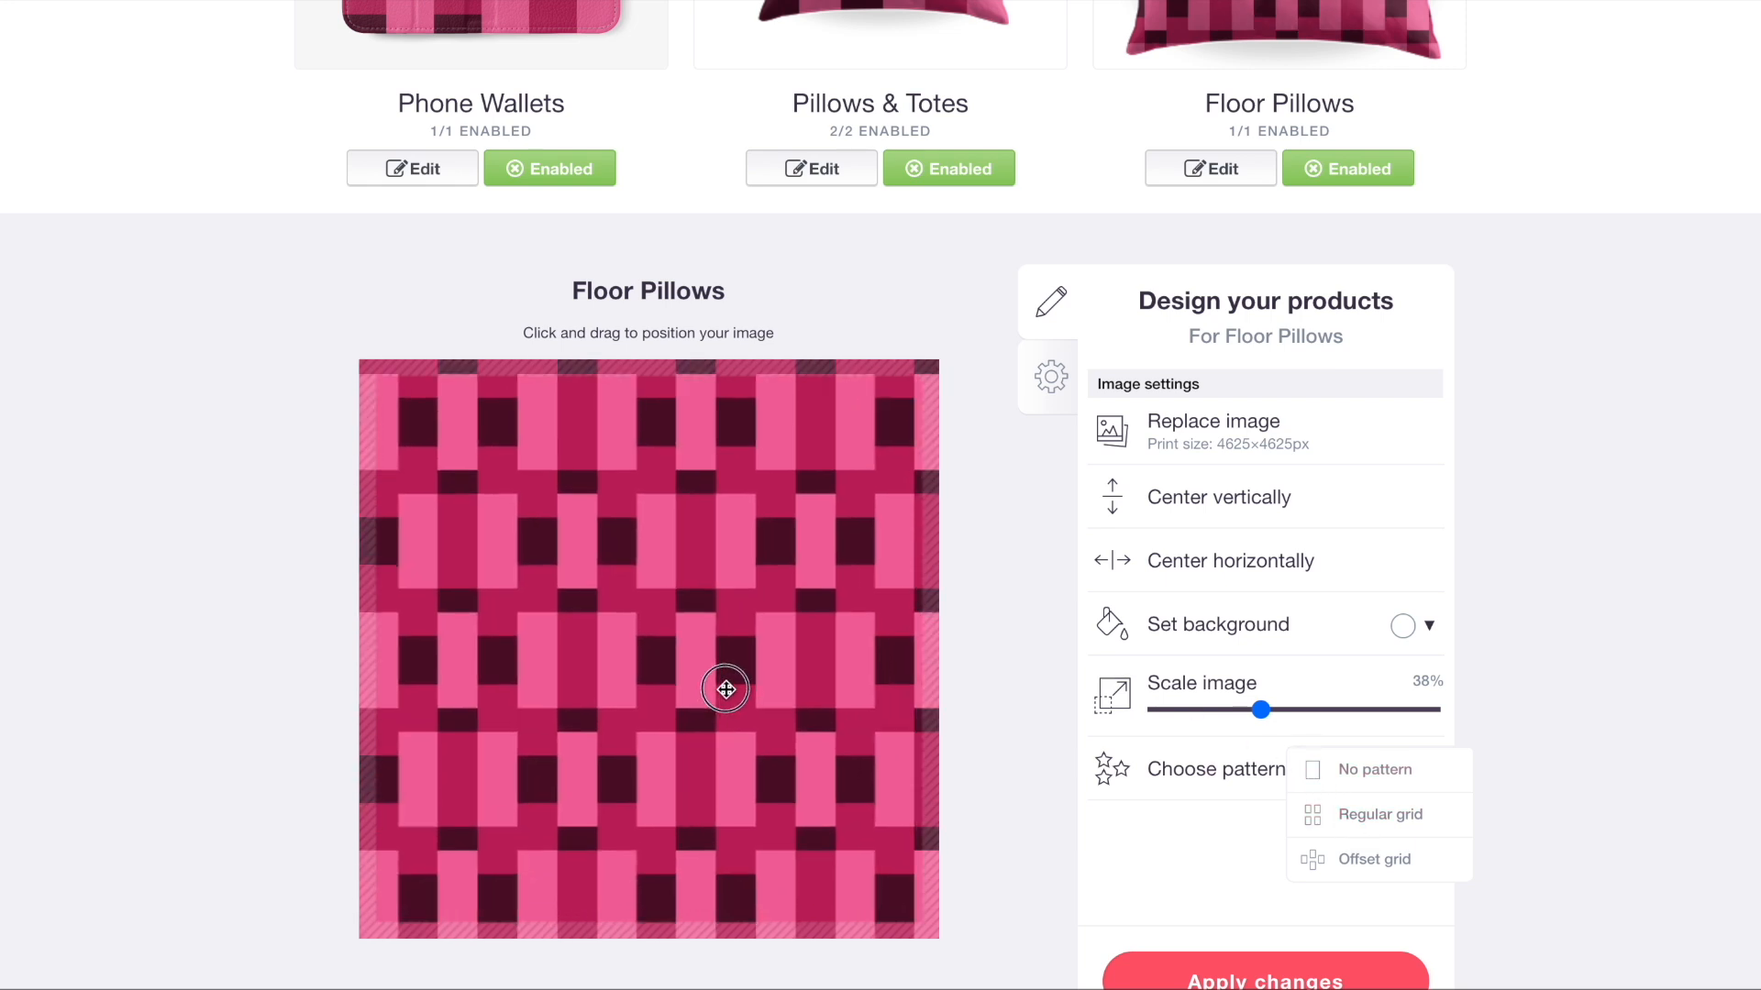
{"action": "scroll", "coordinate": [1043, 491], "scroll_direction": "up", "scroll_amount": 10}
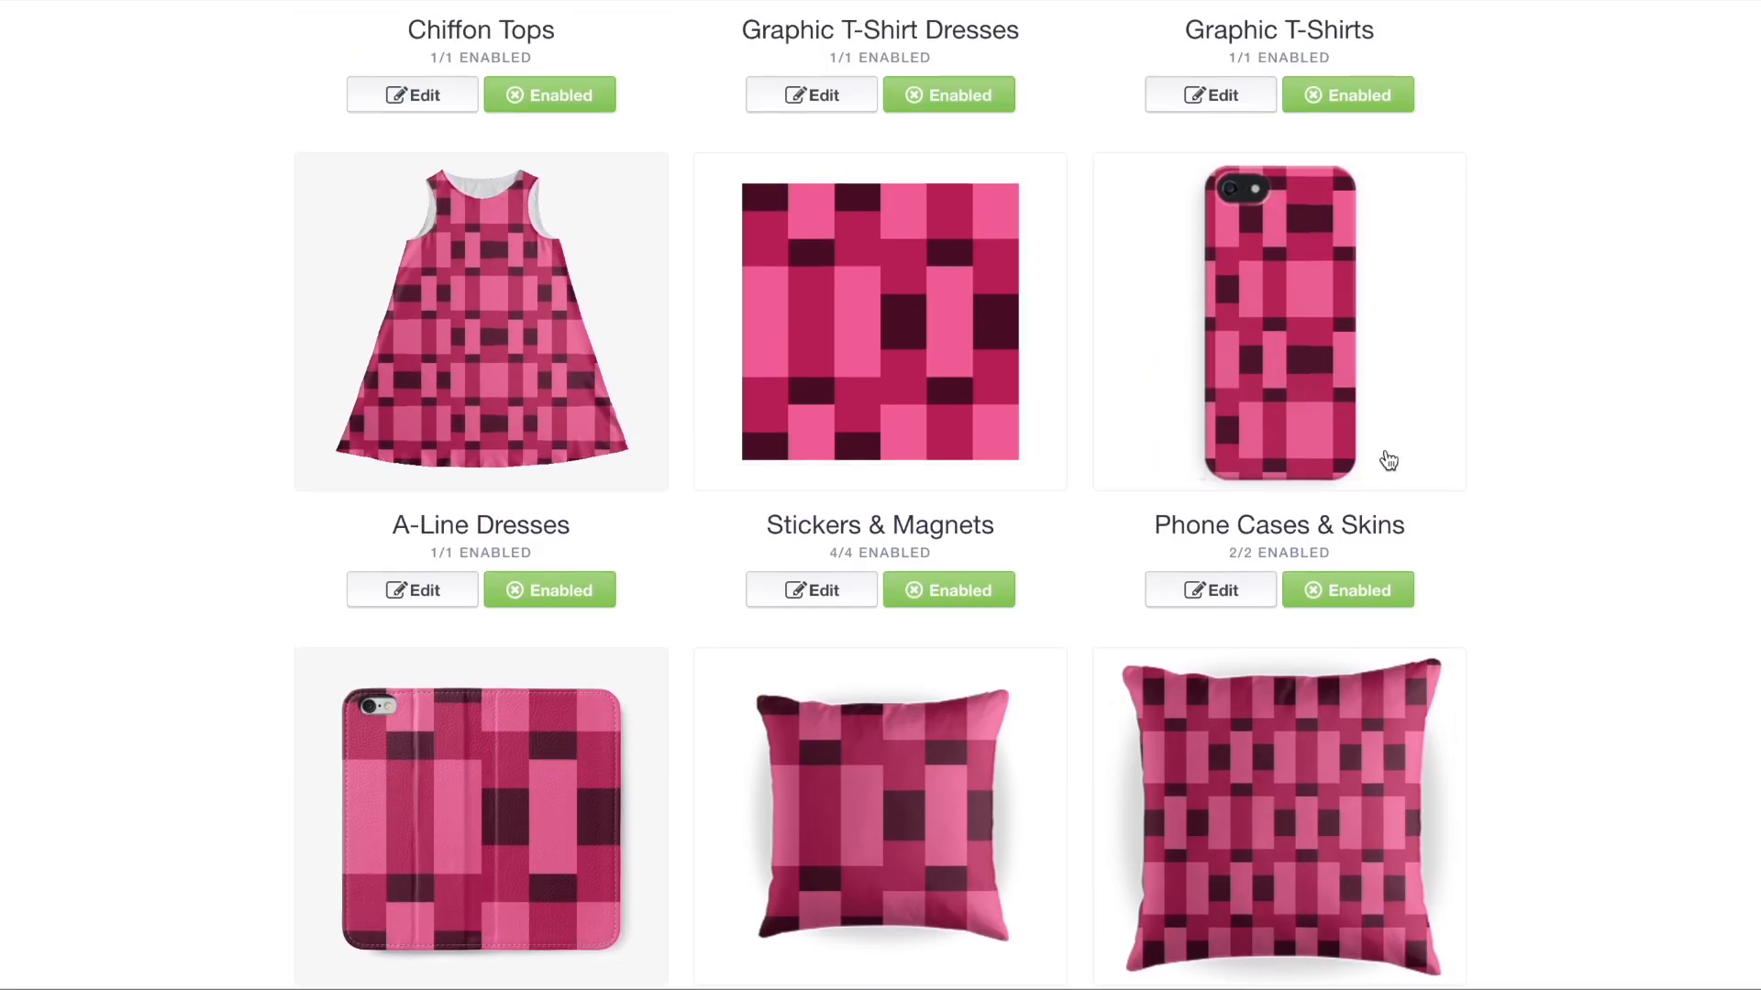
- Change the Phone Cases & Skins pattern to a regular grid
{"action": "left_click", "coordinate": [1316, 394]}
{"action": "left_click", "coordinate": [1249, 591]}
{"action": "left_click", "coordinate": [1335, 635]}
{"action": "scroll", "coordinate": [853, 515], "scroll_direction": "up", "scroll_amount": 8}
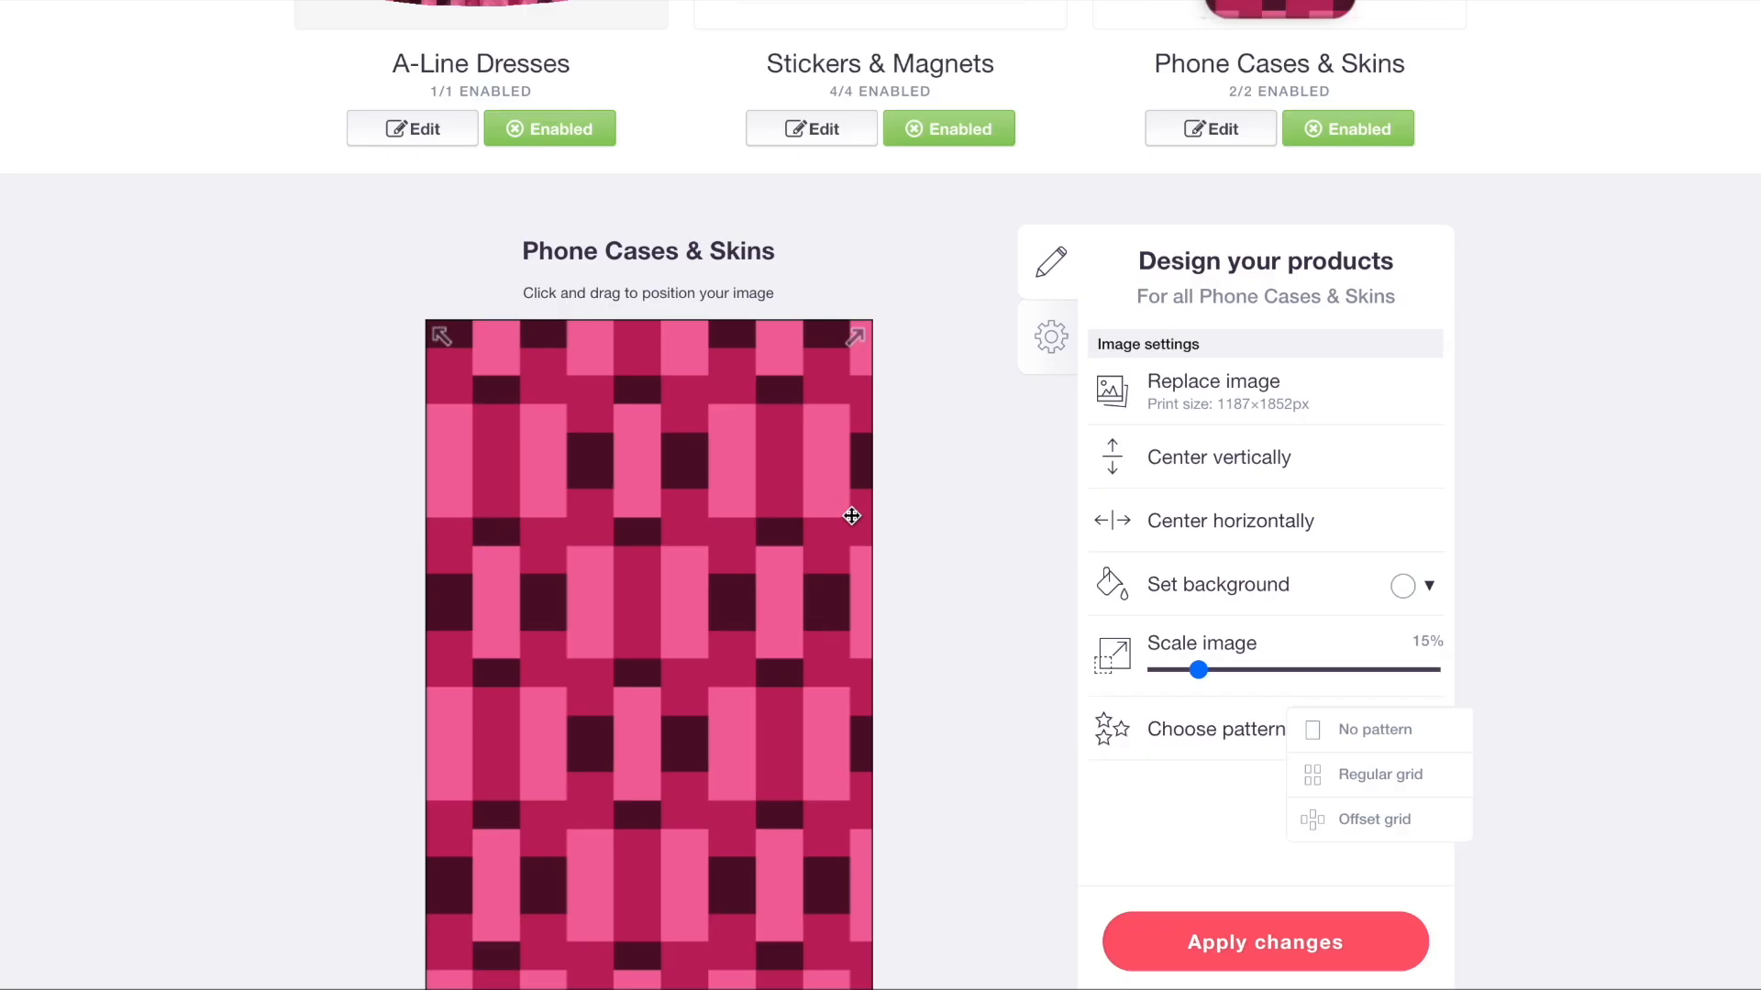
- Change the artwork pattern of A-Line Dresses and Graphic T-Shirts to a regular grid
{"action": "left_click", "coordinate": [483, 486]}
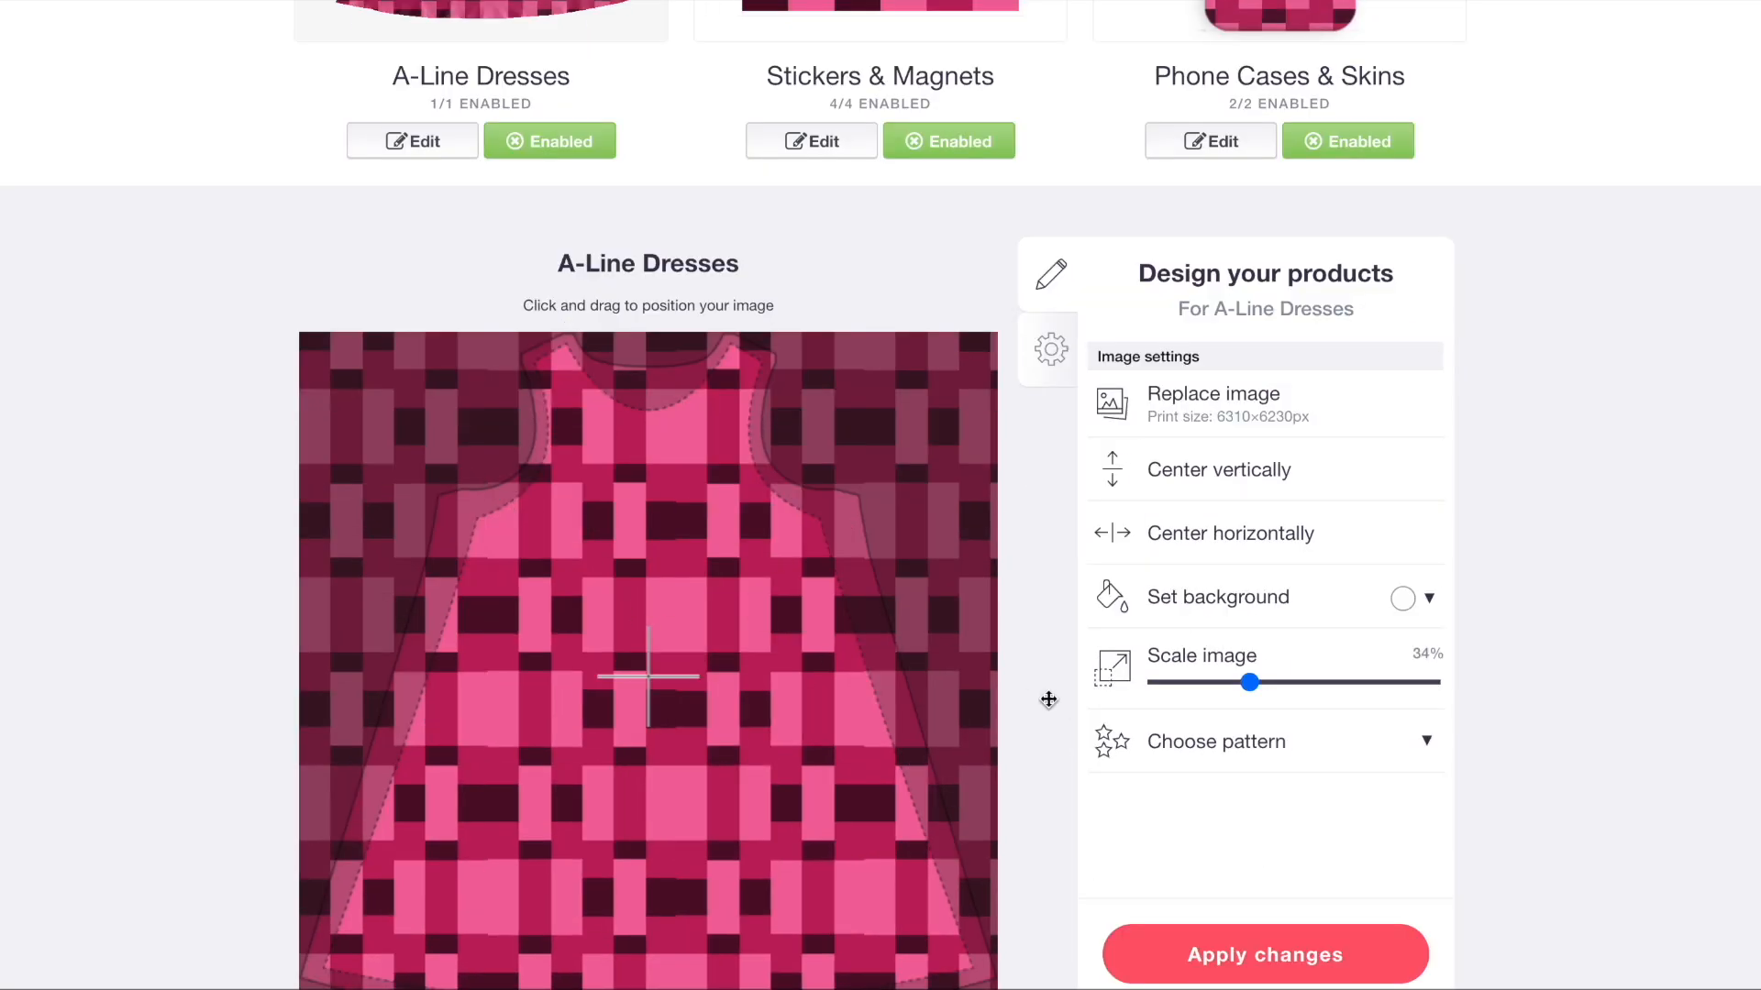
{"action": "left_click", "coordinate": [1299, 754]}
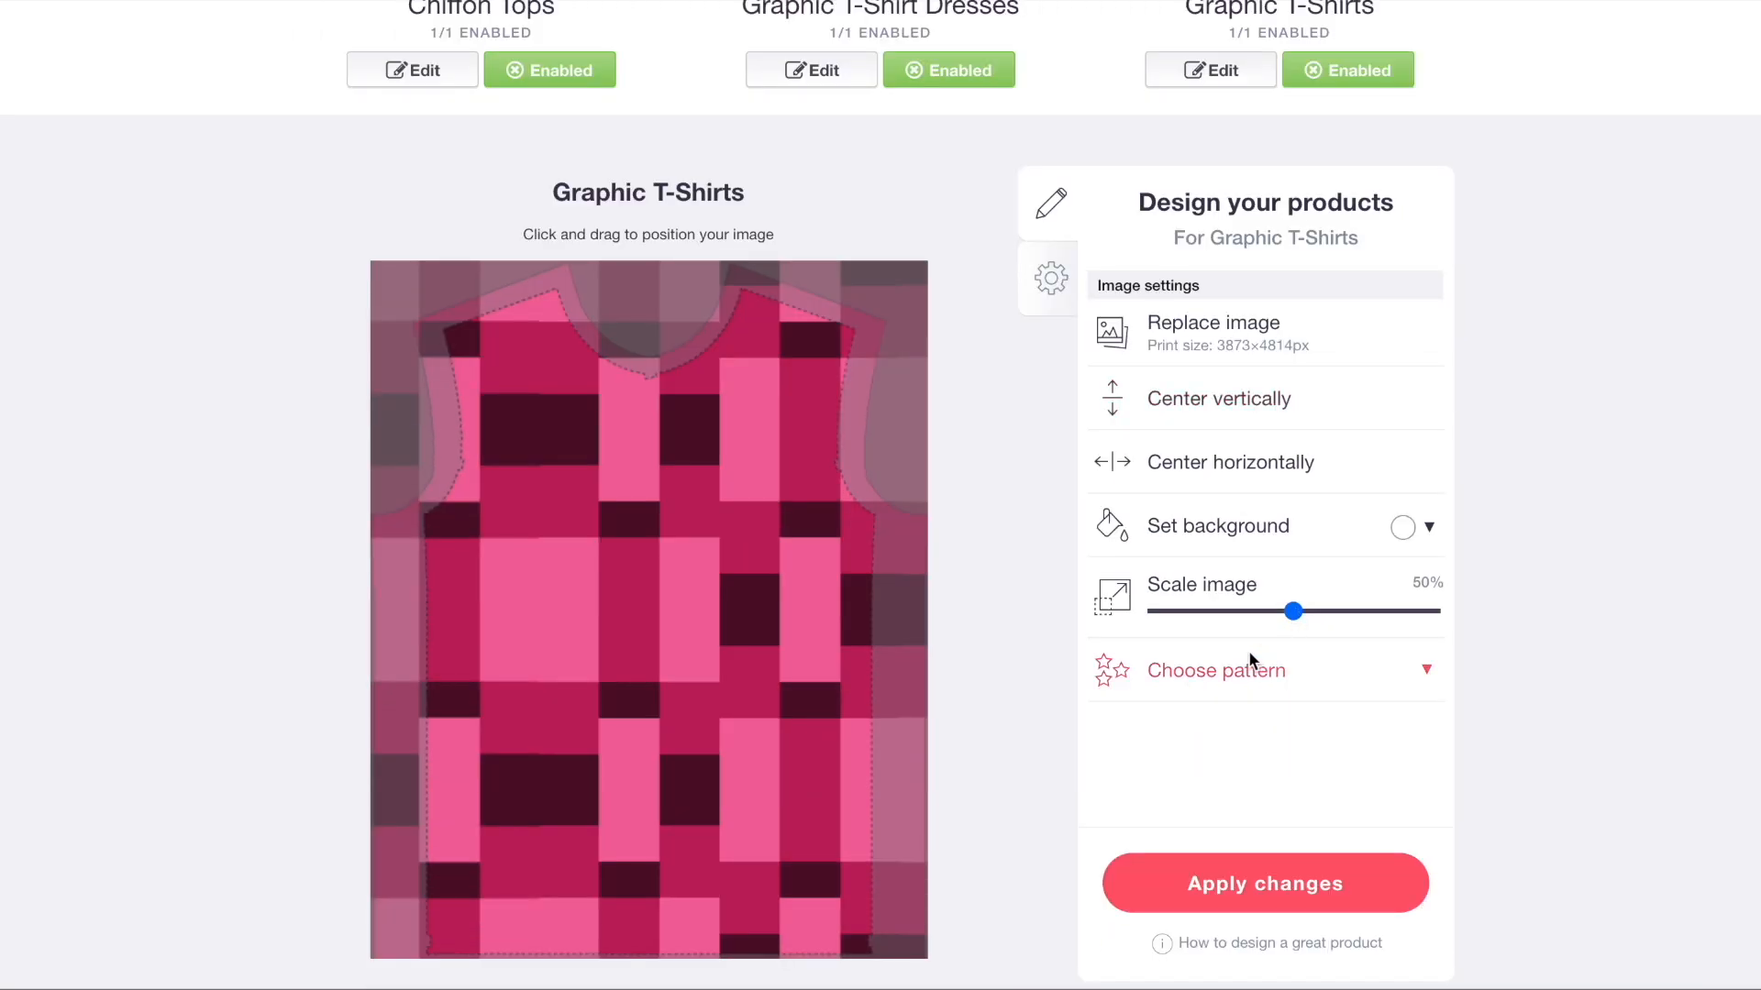
{"action": "left_click", "coordinate": [1250, 659]}
{"action": "left_click", "coordinate": [1329, 712]}
{"action": "scroll", "coordinate": [881, 449], "scroll_direction": "up", "scroll_amount": 8}
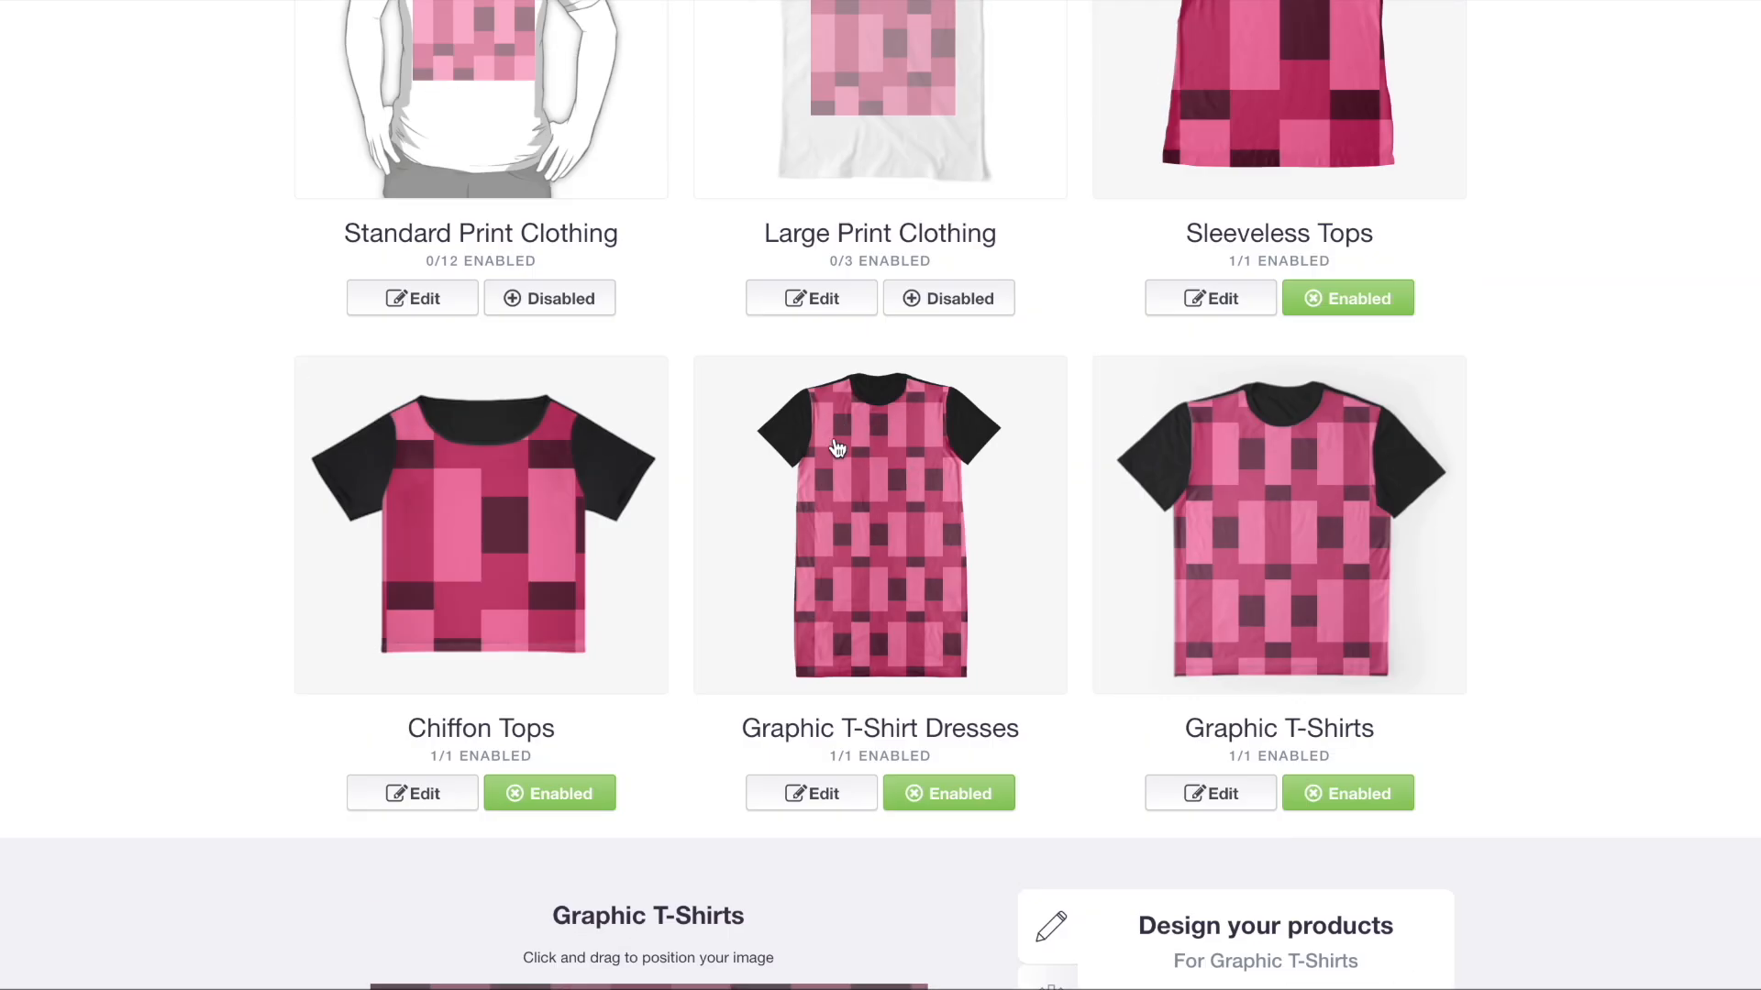
{"action": "scroll", "coordinate": [890, 537], "scroll_direction": "up", "scroll_amount": 3}
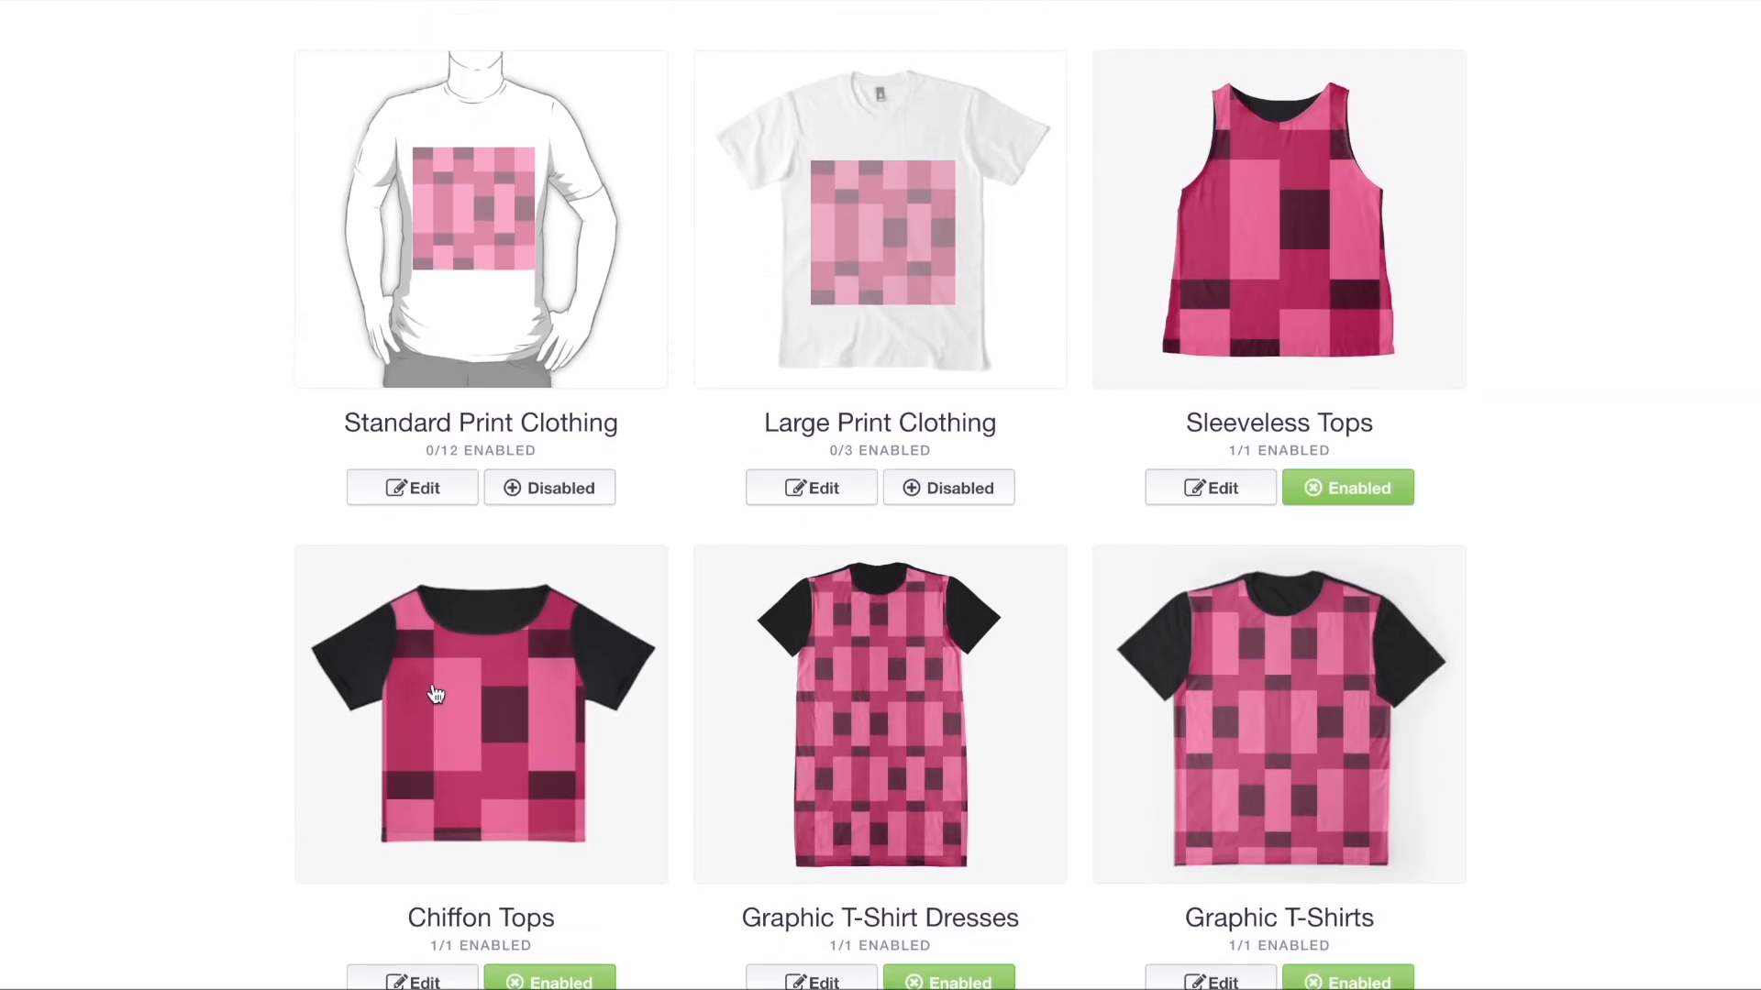
{"action": "scroll", "coordinate": [797, 543], "scroll_direction": "down", "scroll_amount": 20}
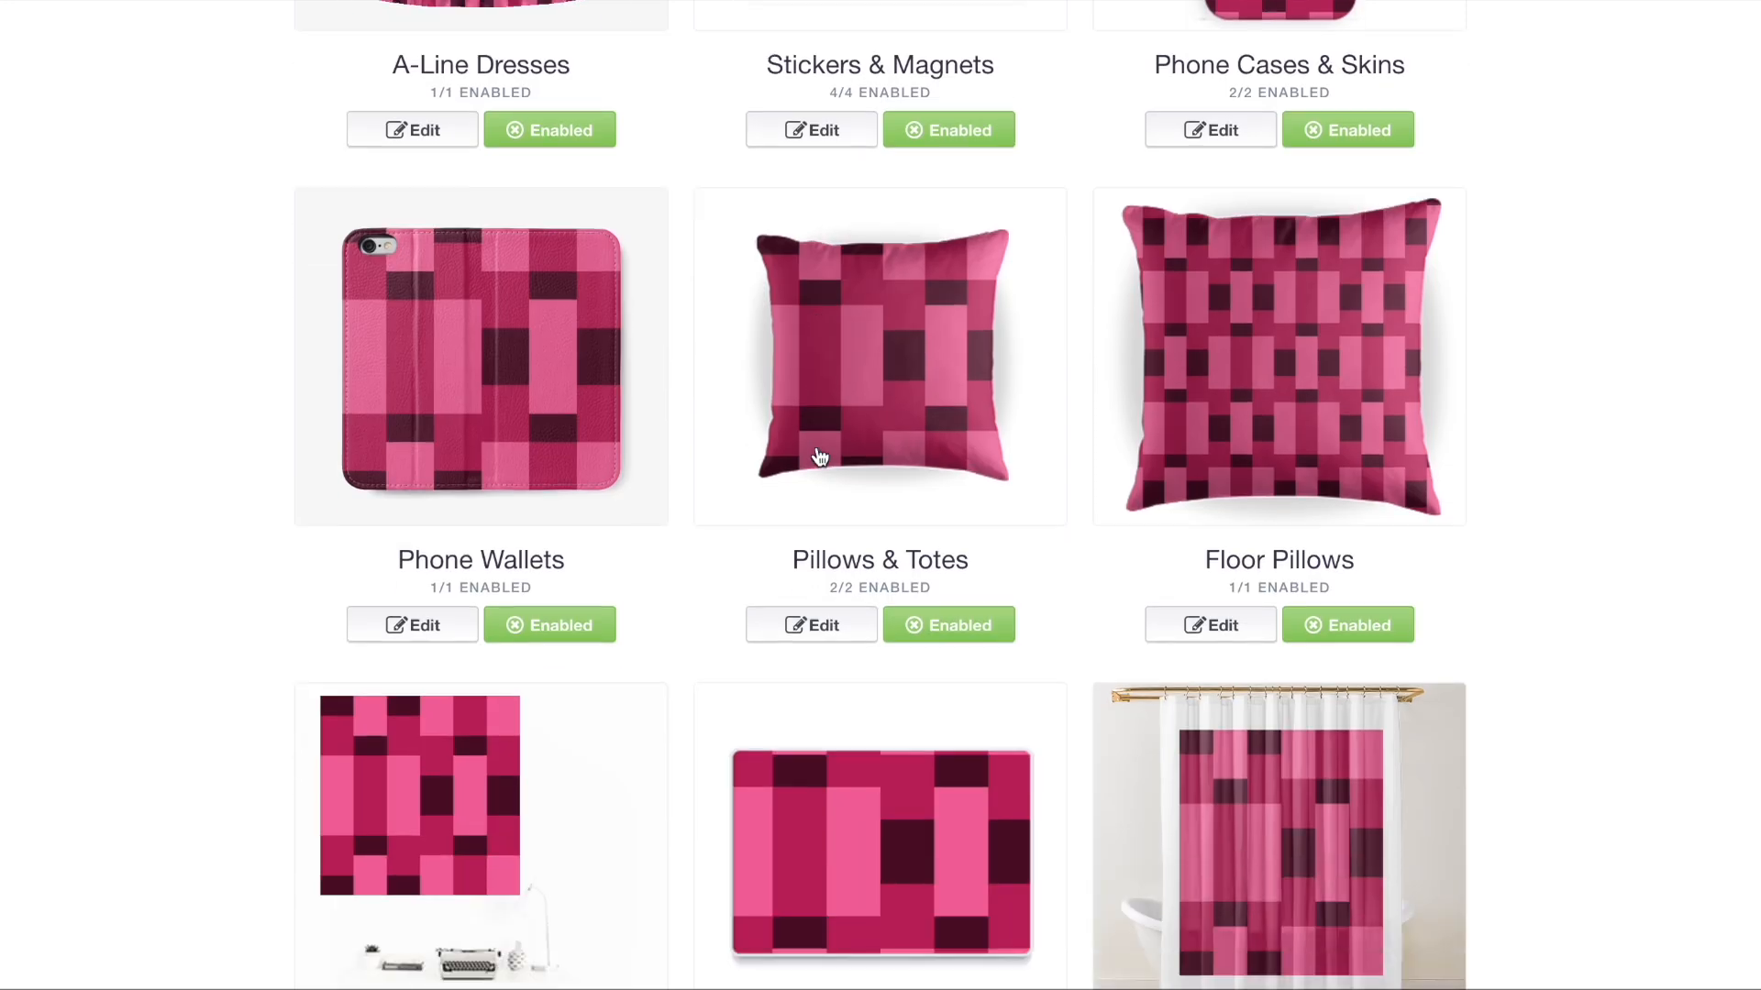
{"action": "scroll", "coordinate": [820, 456], "scroll_direction": "down", "scroll_amount": 2}
{"action": "left_click", "coordinate": [825, 161]}
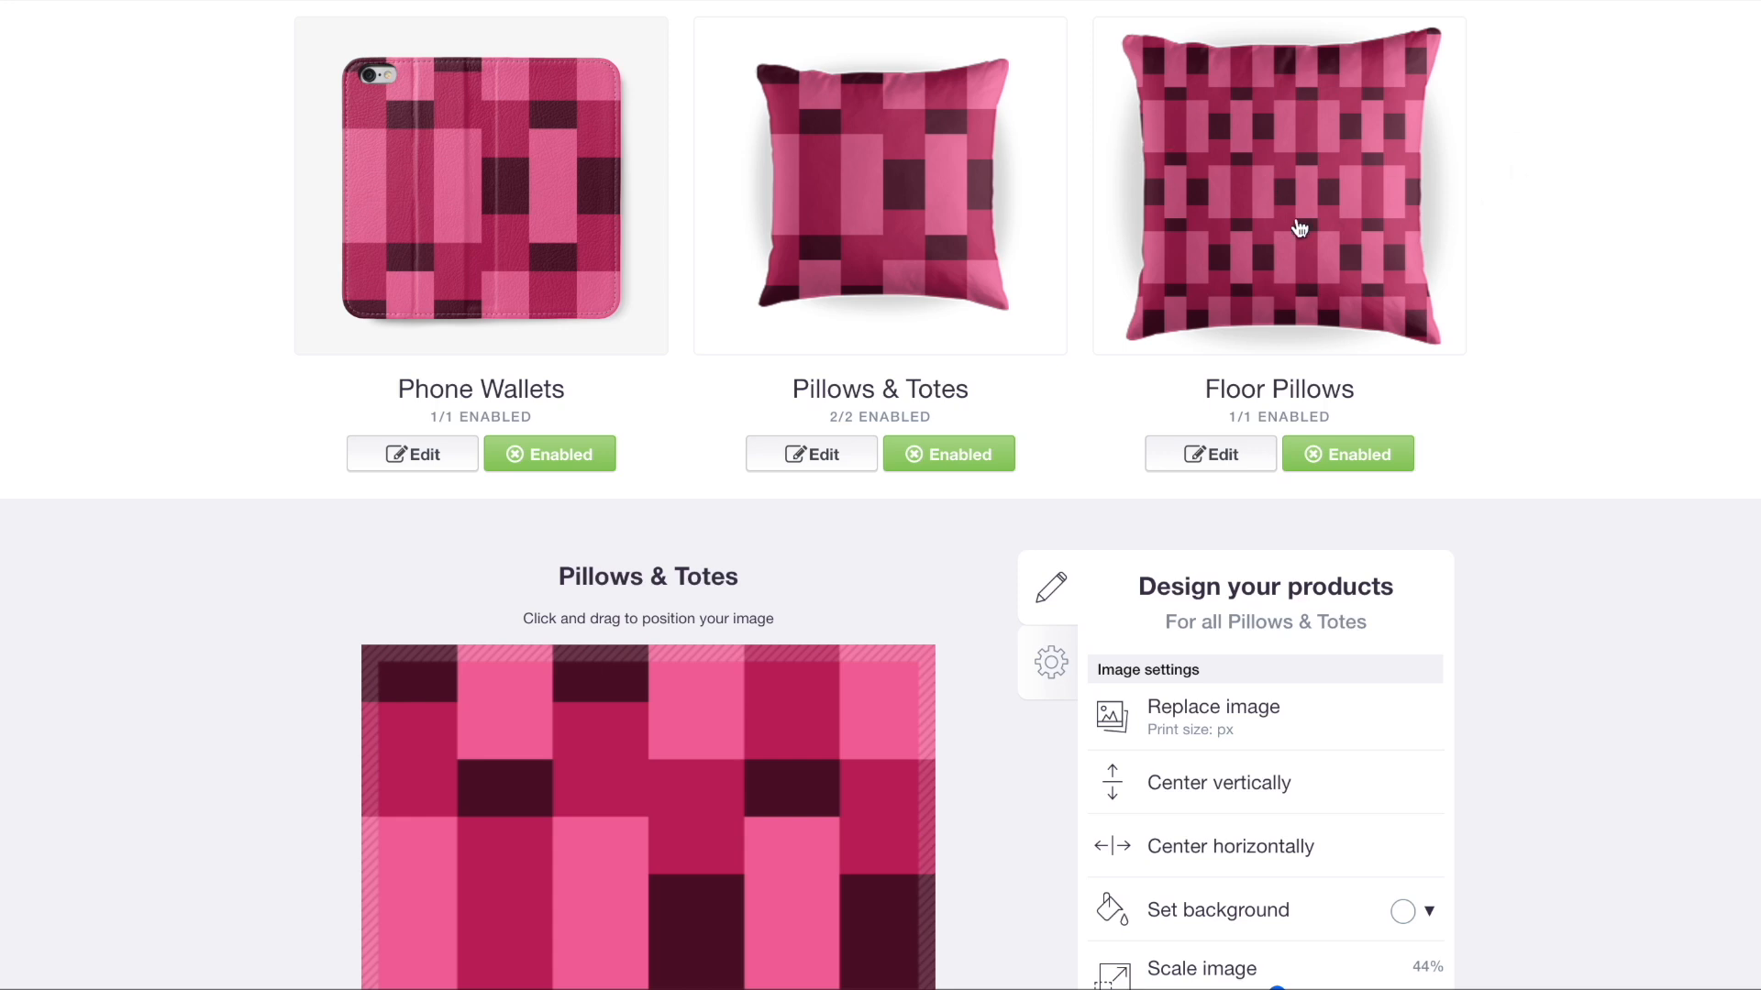
{"action": "left_click", "coordinate": [884, 213]}
{"action": "scroll", "coordinate": [608, 255], "scroll_direction": "down", "scroll_amount": 4}
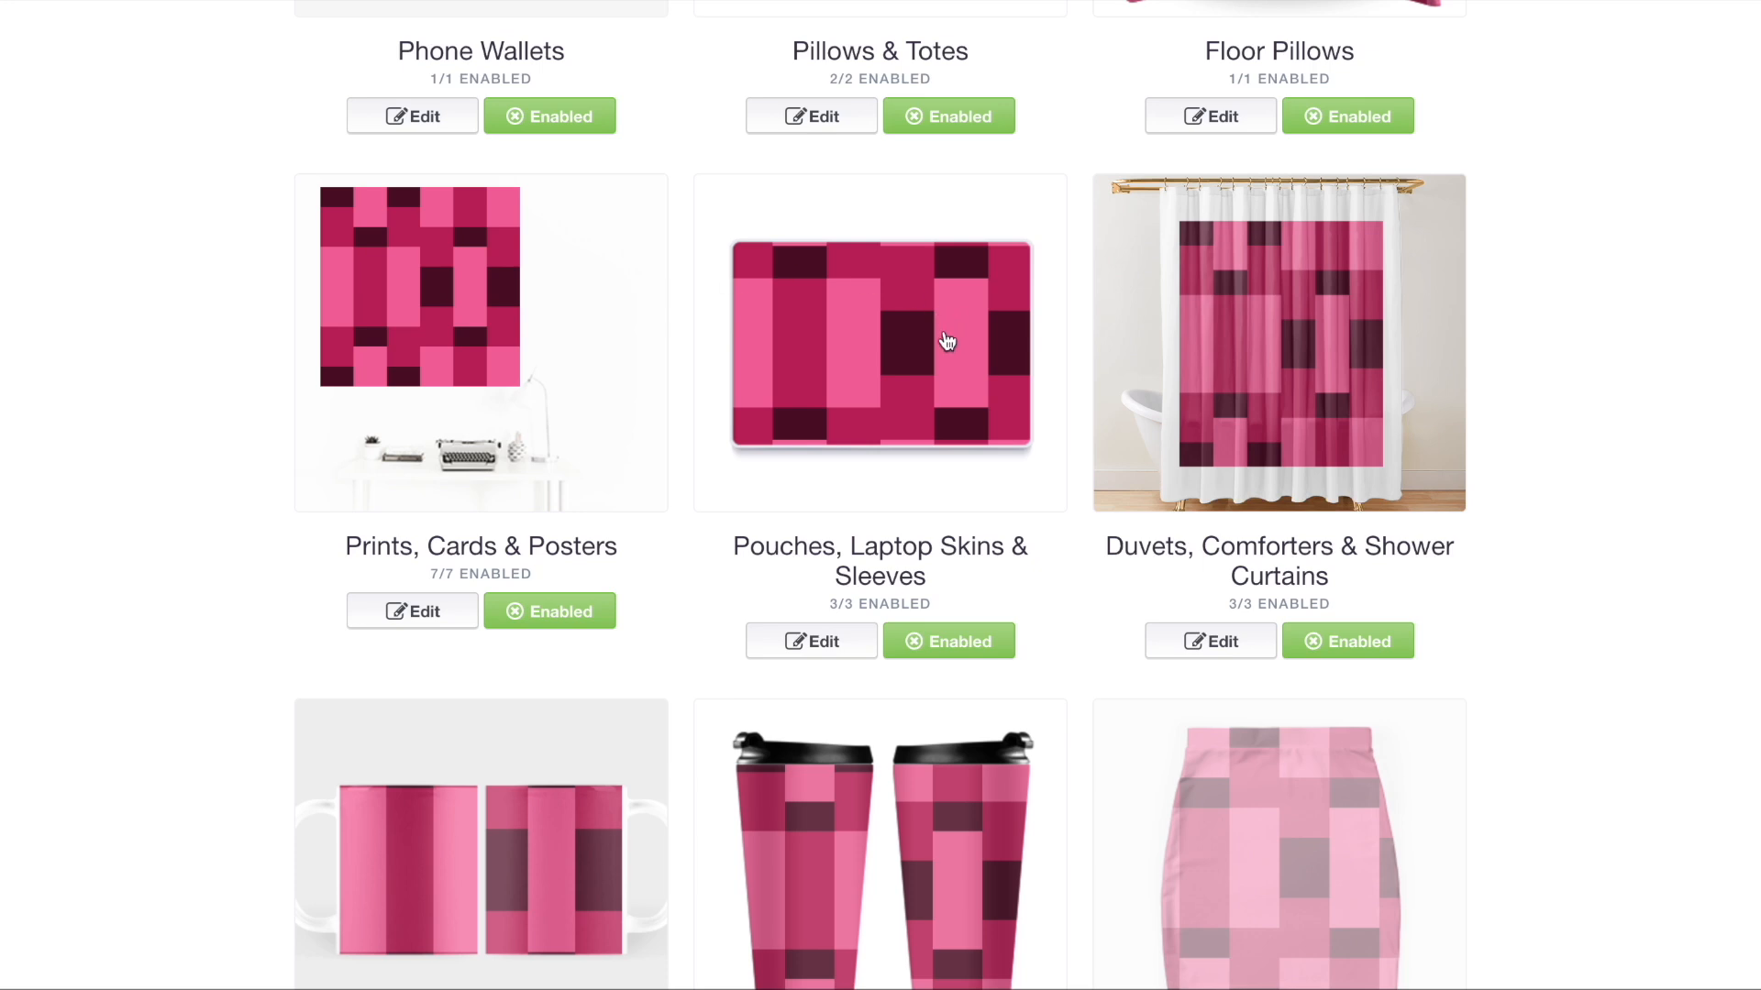
- Scale the Pouches, Laptop Skins & Sleeves artwork to 38% and tile it in a regular grid
{"action": "left_click", "coordinate": [862, 371]}
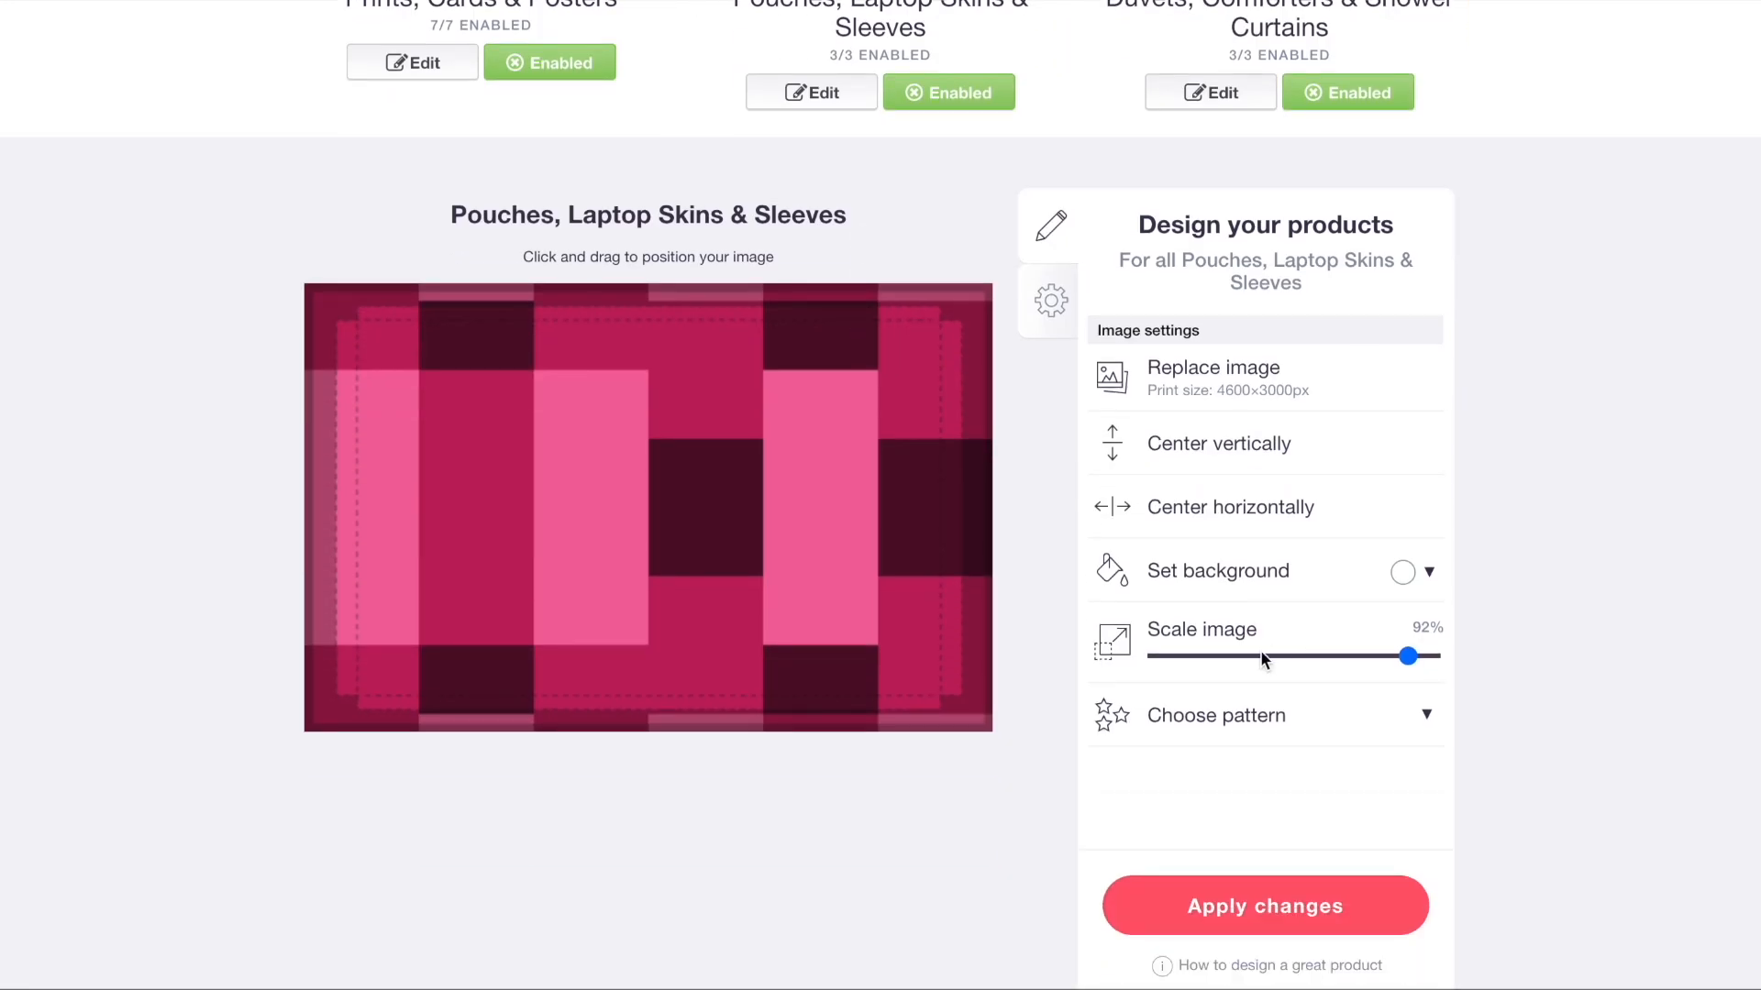
{"action": "left_click", "coordinate": [1261, 657]}
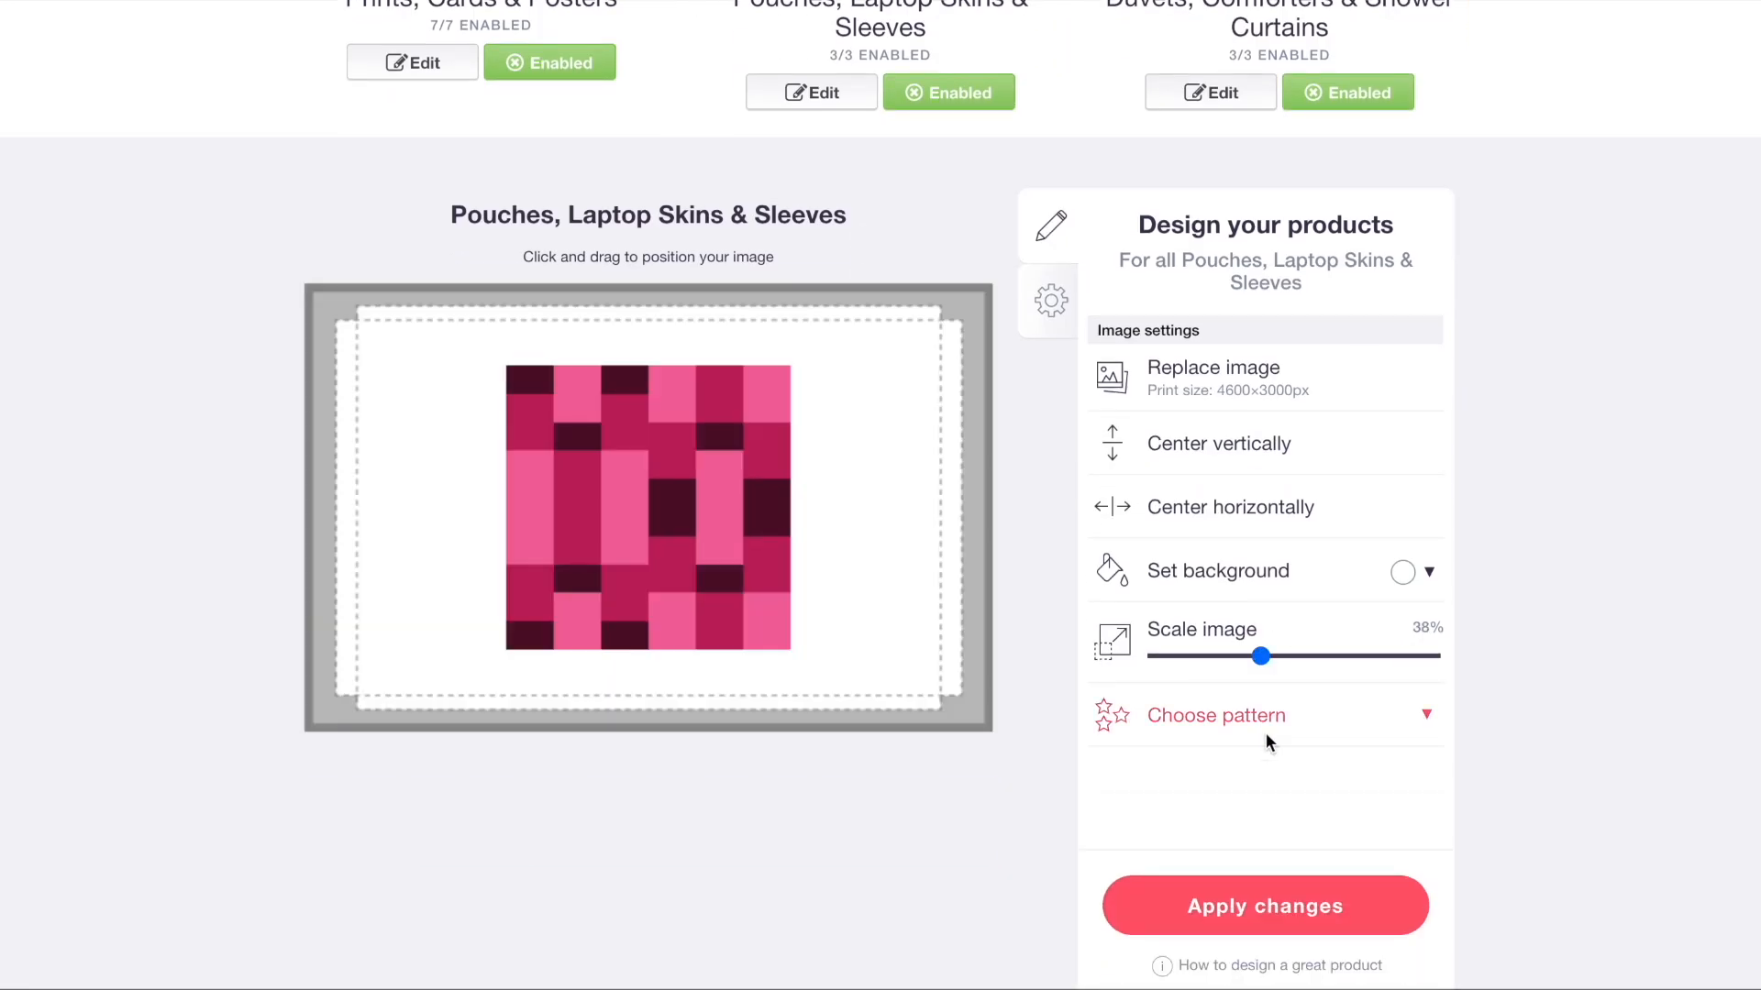
{"action": "left_click", "coordinate": [1265, 727]}
{"action": "left_click", "coordinate": [1332, 763]}
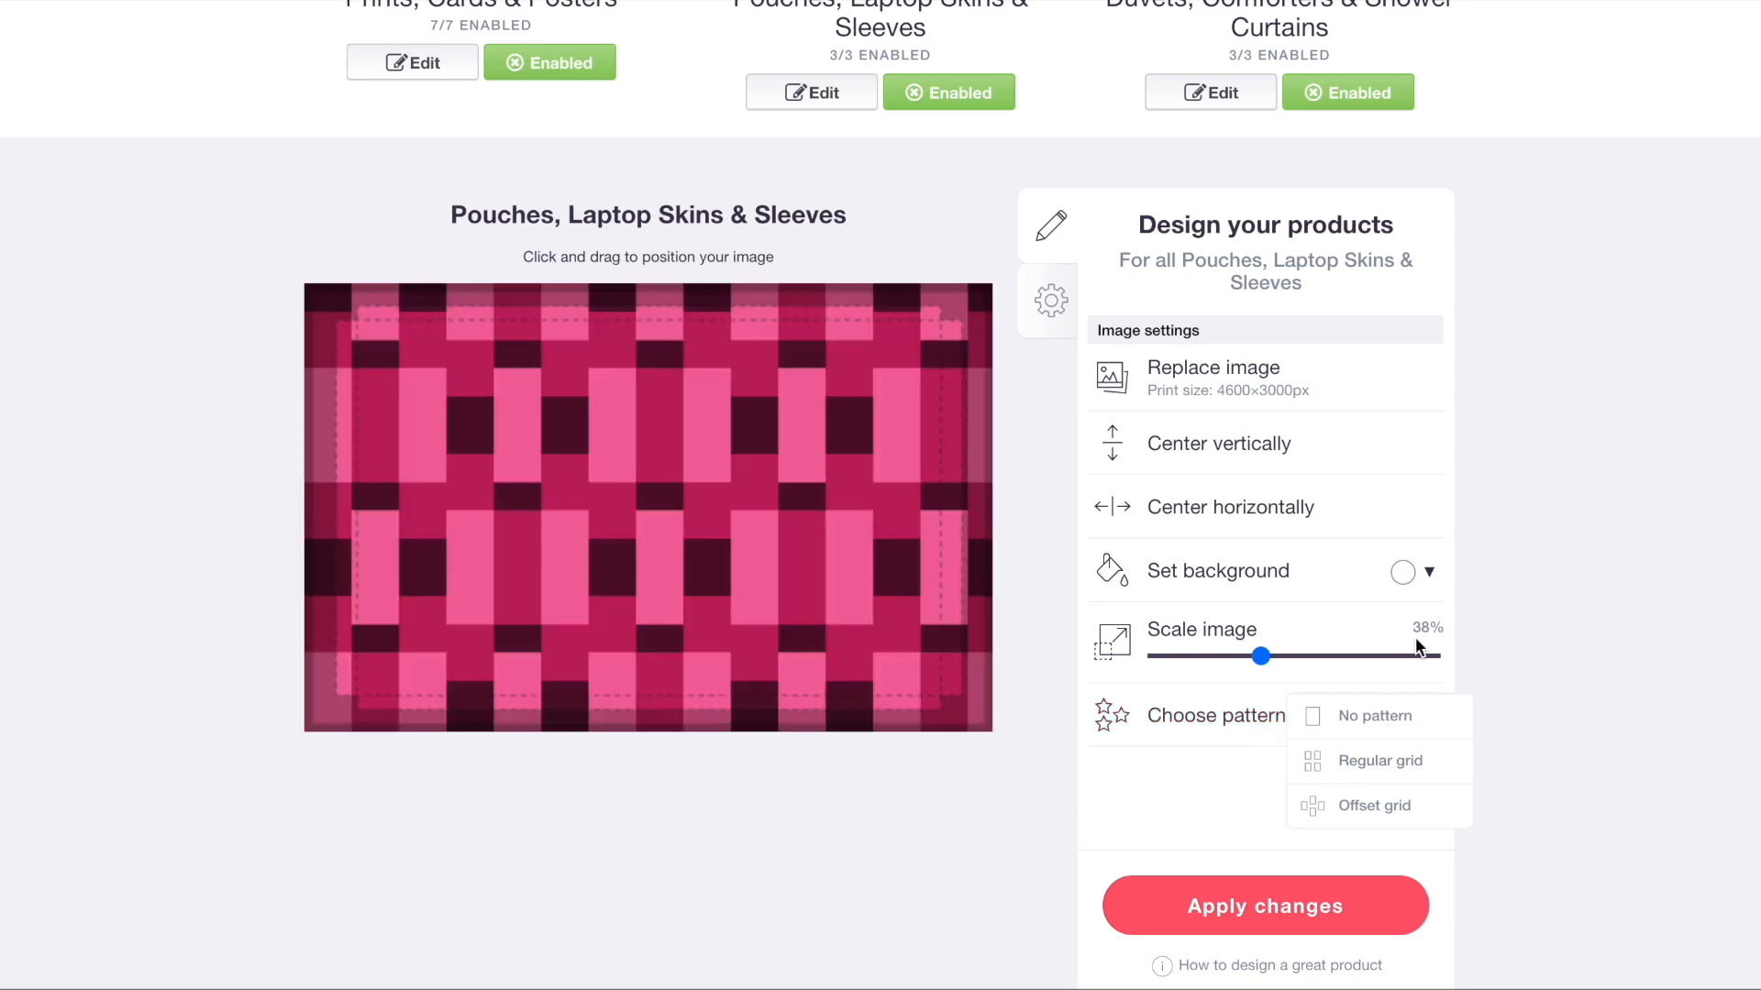
{"action": "scroll", "coordinate": [930, 633], "scroll_direction": "up", "scroll_amount": 5}
- Tile the Duvets, Comforters & Shower Curtains artwork in a regular grid and scale the image to 28%
{"action": "left_click", "coordinate": [1336, 391]}
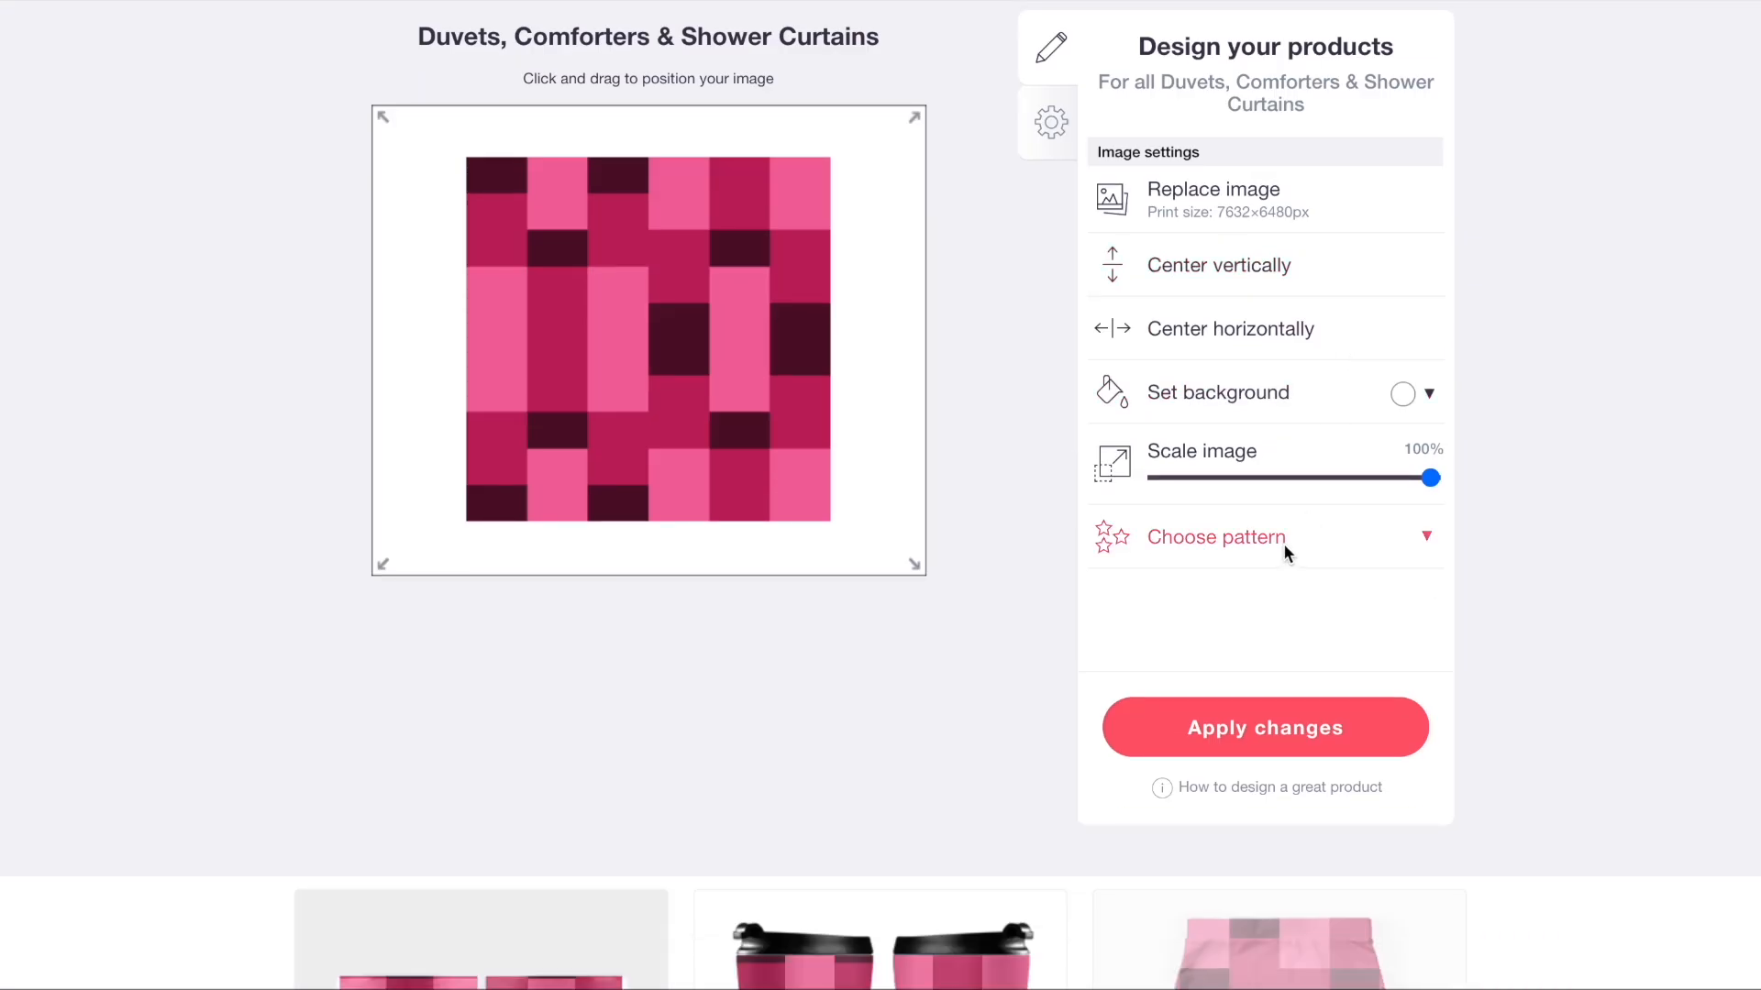
{"action": "left_click", "coordinate": [1283, 543]}
{"action": "left_click", "coordinate": [1352, 583]}
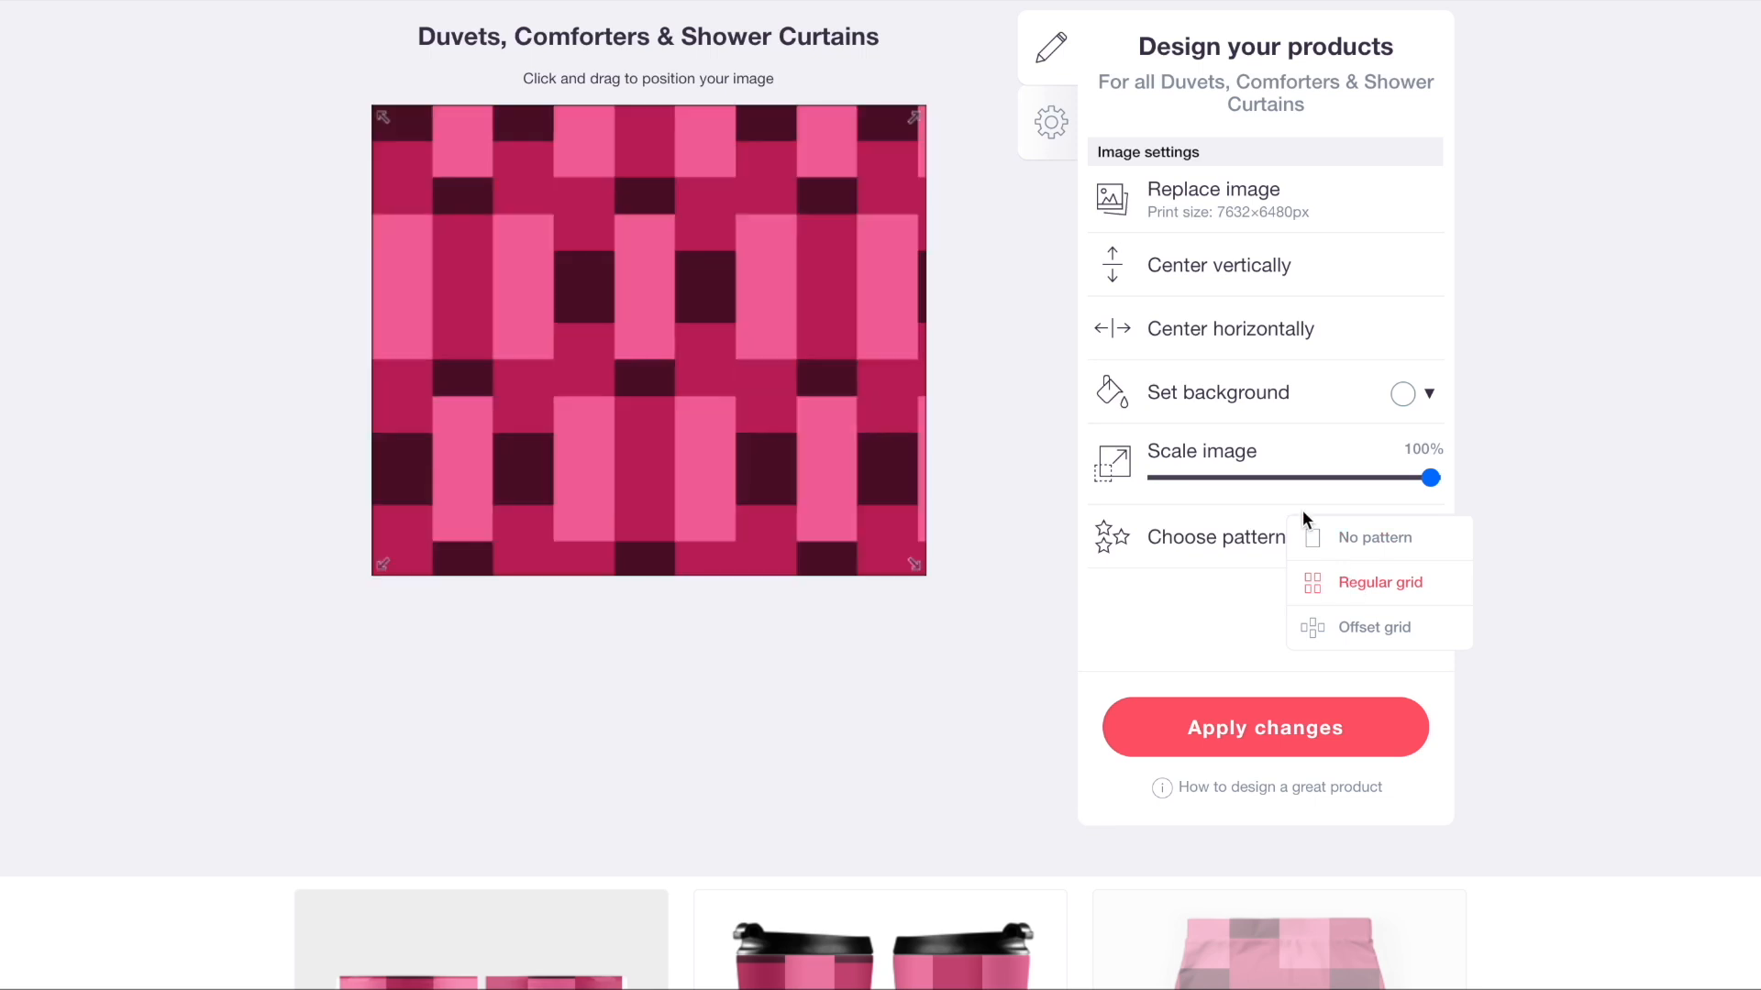
{"action": "left_click", "coordinate": [1234, 478]}
{"action": "scroll", "coordinate": [1234, 476], "scroll_direction": "up", "scroll_amount": 5}
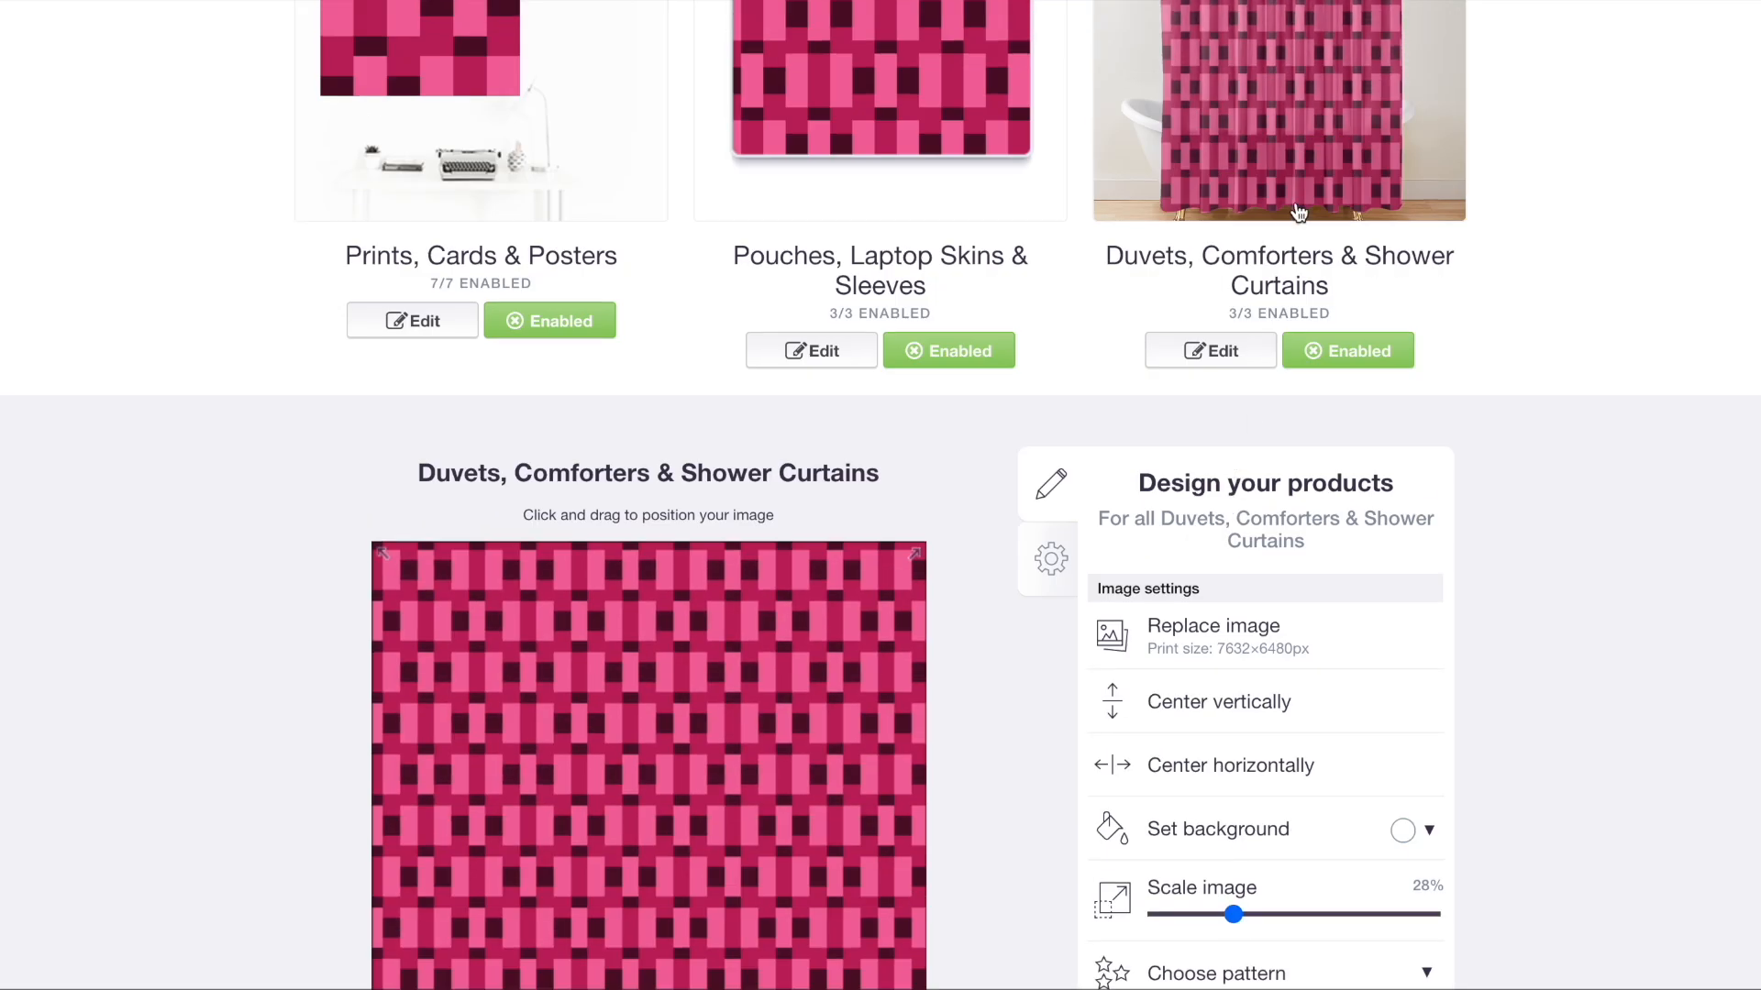
{"action": "left_click", "coordinate": [1296, 210]}
- Set the Mugs artwork size to 20% and repeat it in a regular grid
{"action": "scroll", "coordinate": [570, 228], "scroll_direction": "down", "scroll_amount": 4}
{"action": "left_click", "coordinate": [540, 318]}
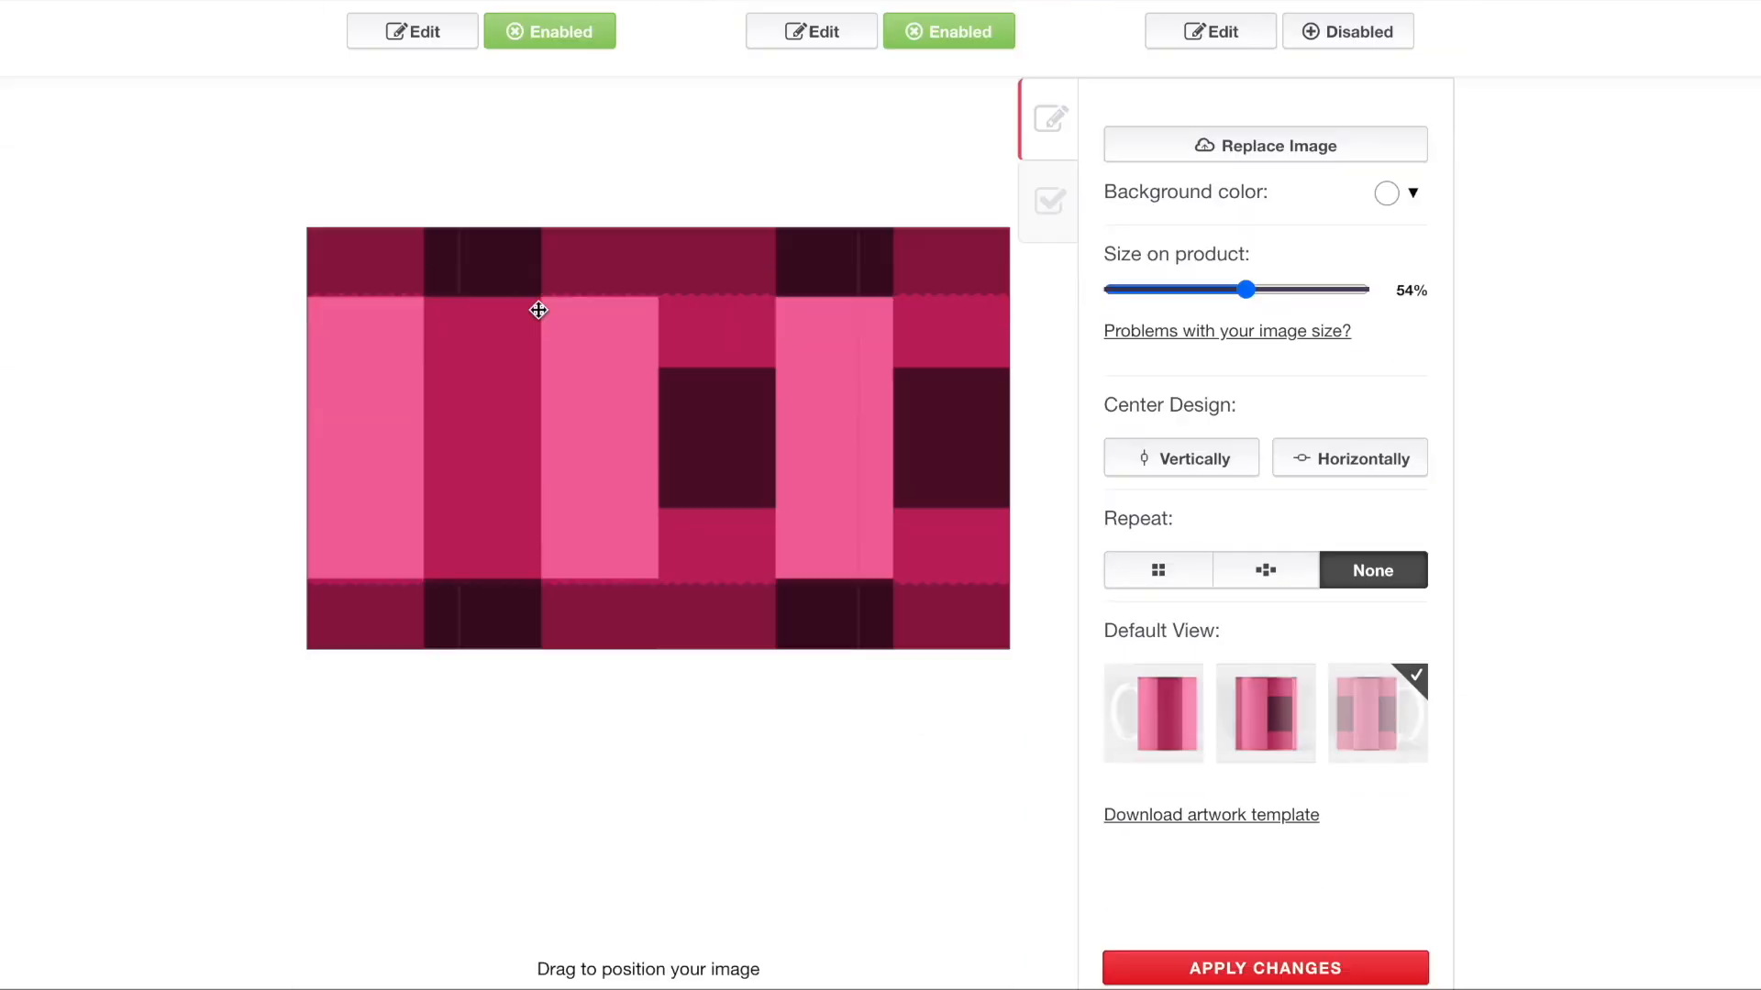
{"action": "left_click", "coordinate": [1162, 290]}
{"action": "left_click", "coordinate": [1192, 584]}
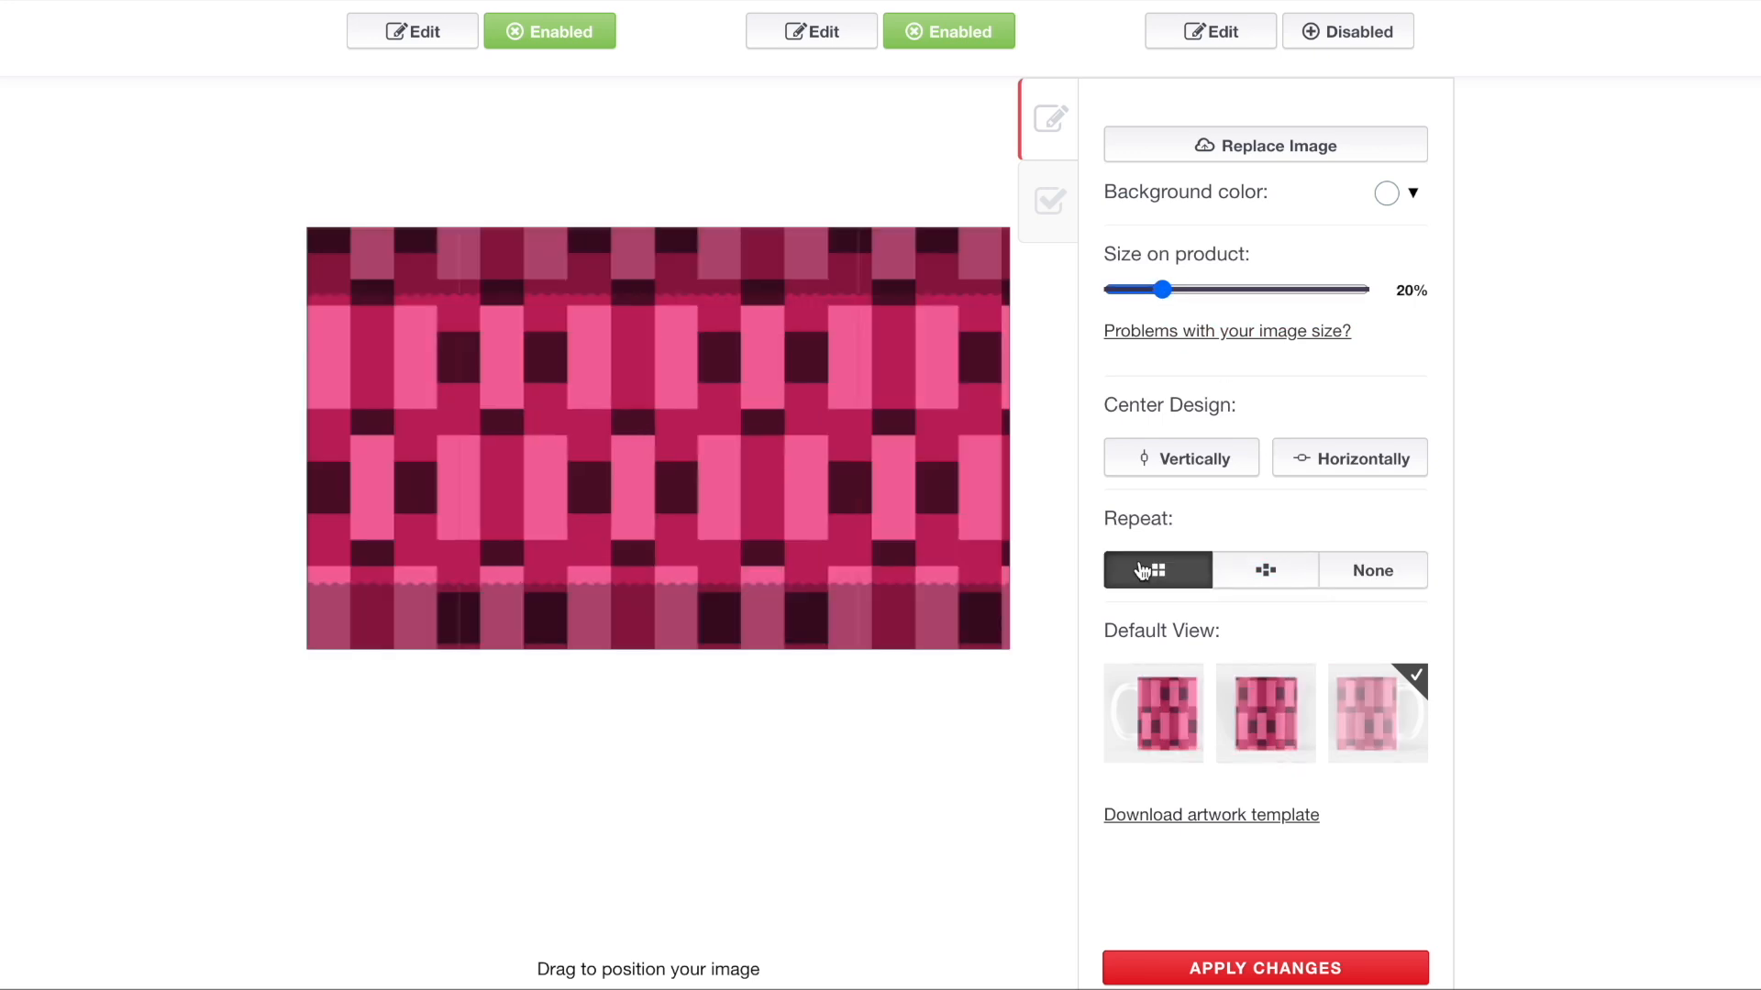
- Set the Travel Mugs artwork size to 20% with a regular grid repeat
{"action": "scroll", "coordinate": [920, 460], "scroll_direction": "up", "scroll_amount": 7}
{"action": "scroll", "coordinate": [896, 440], "scroll_direction": "down", "scroll_amount": 1}
{"action": "left_click", "coordinate": [896, 440]}
{"action": "left_click", "coordinate": [1160, 623]}
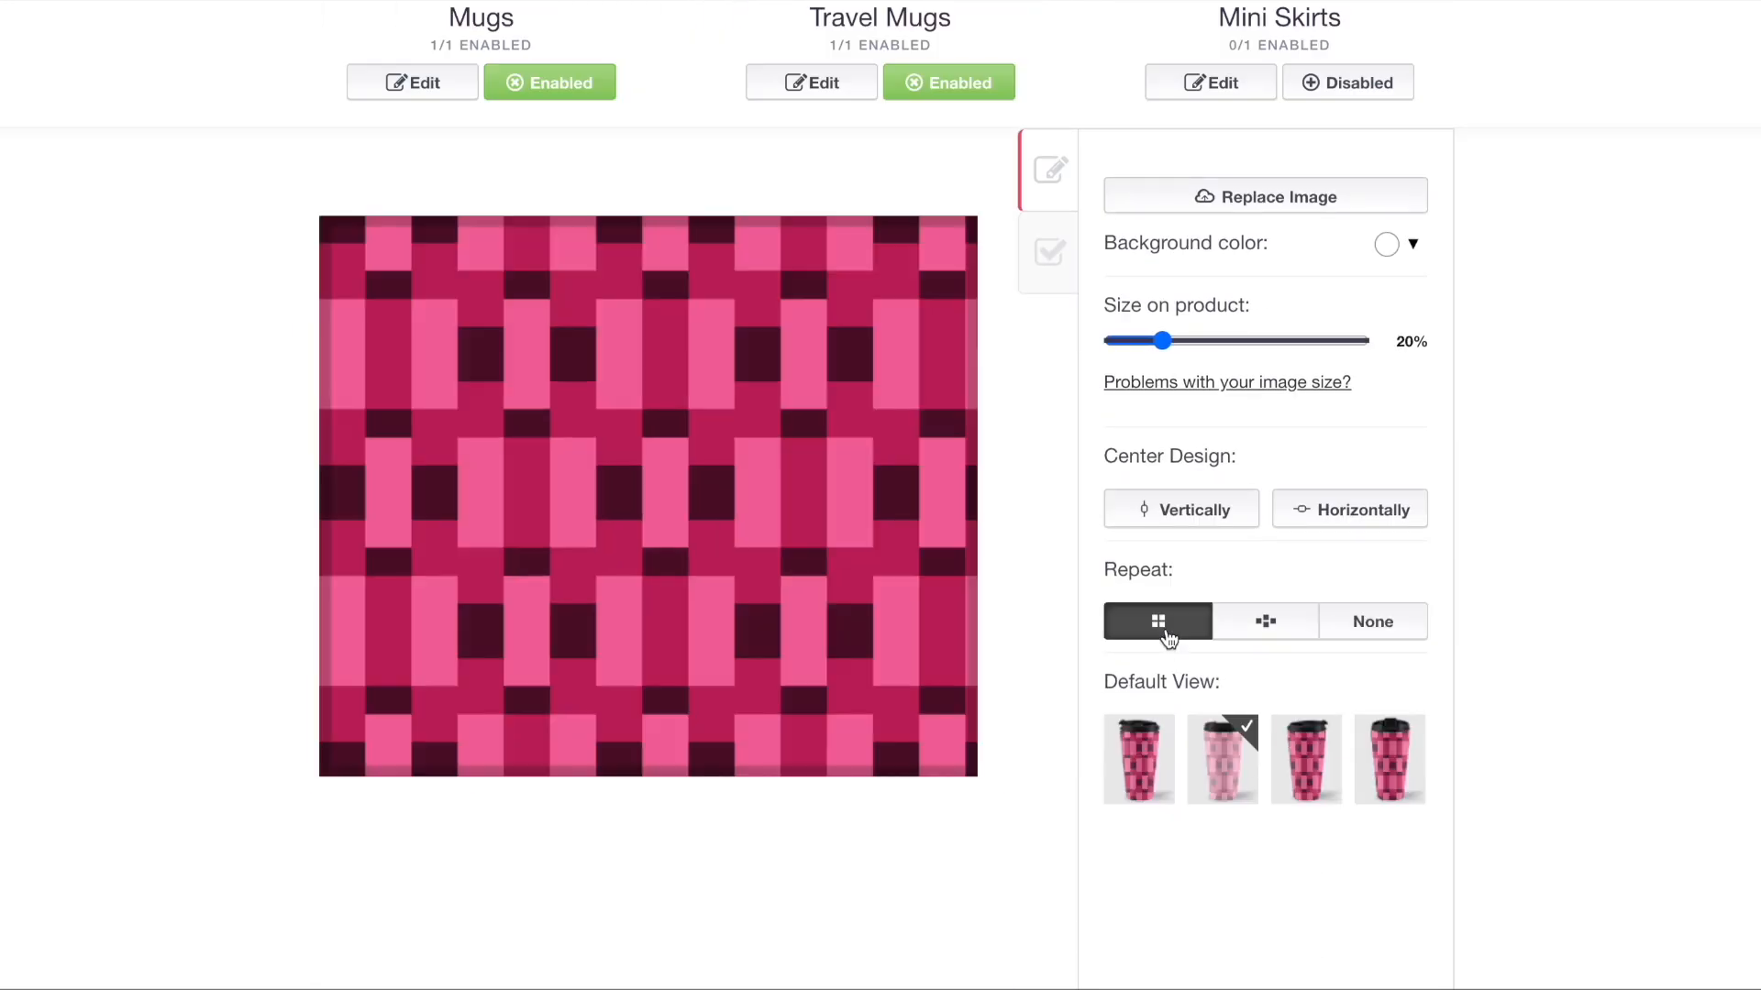
- Enable Mini Skirts, scale their artwork to 25% and tile it in a regular grid
{"action": "scroll", "coordinate": [1192, 569], "scroll_direction": "up", "scroll_amount": 5}
{"action": "left_click", "coordinate": [1293, 511]}
{"action": "left_click", "coordinate": [1348, 640]}
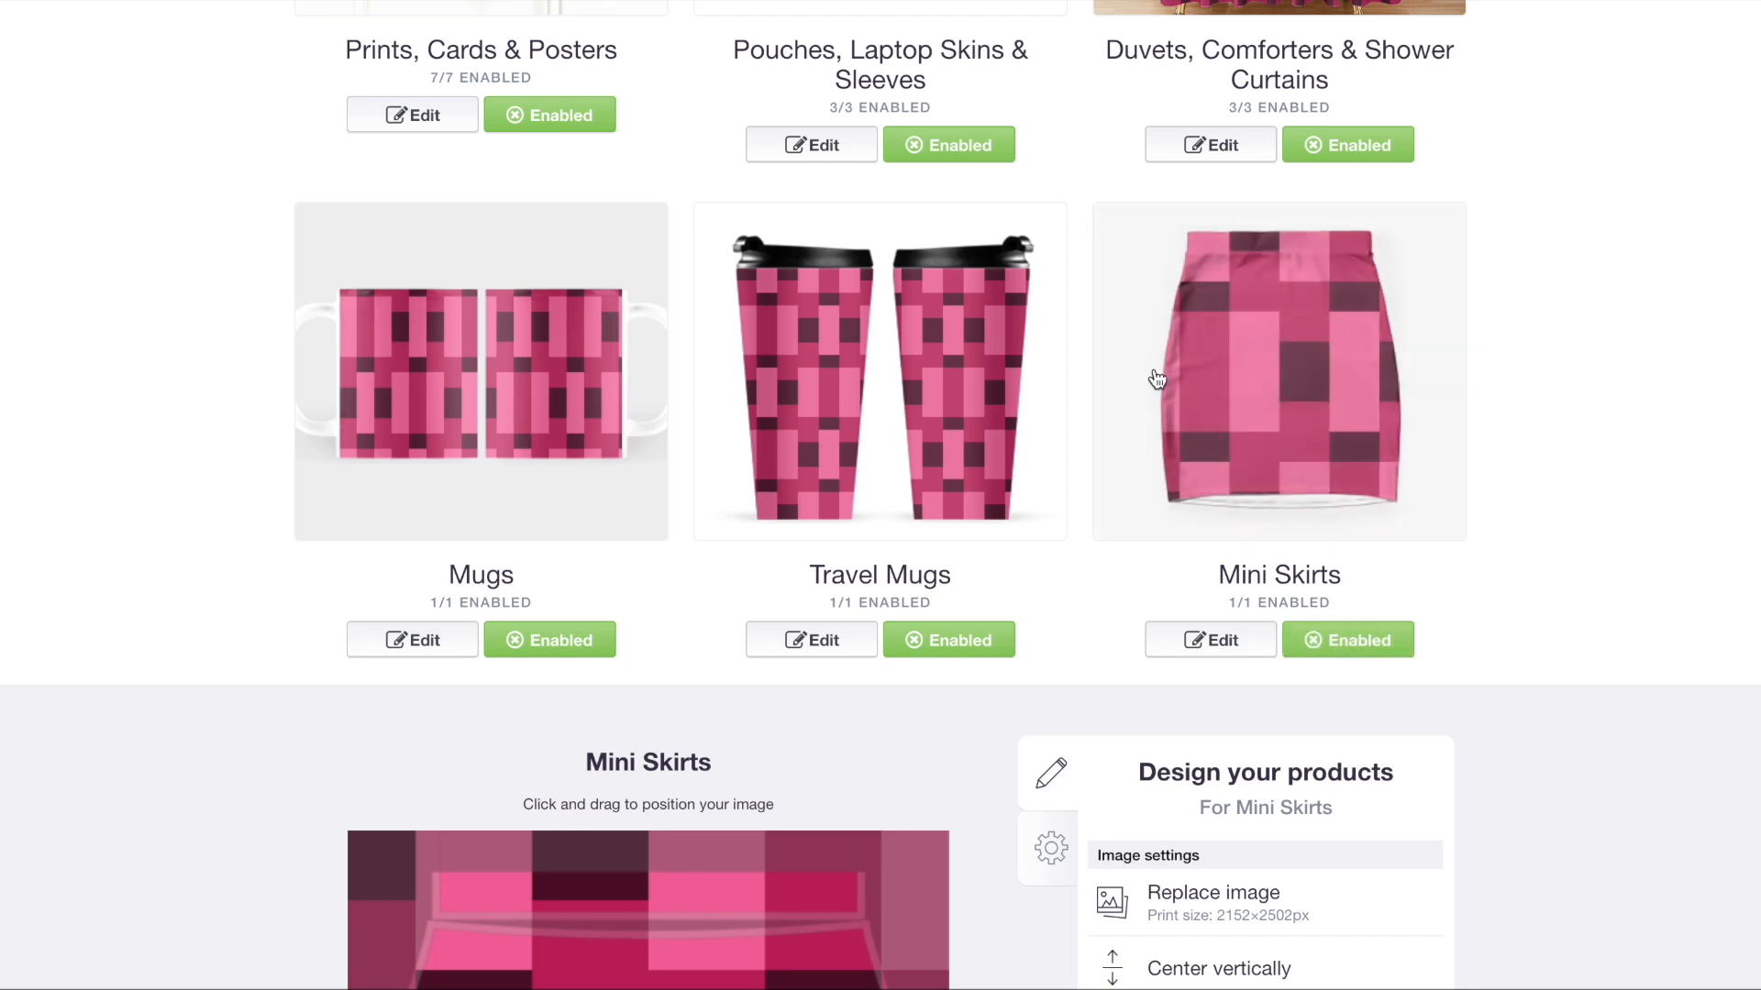
{"action": "scroll", "coordinate": [1154, 401], "scroll_direction": "down", "scroll_amount": 8}
{"action": "left_click", "coordinate": [1227, 288]}
{"action": "left_click", "coordinate": [1229, 347]}
{"action": "left_click", "coordinate": [1301, 388]}
{"action": "scroll", "coordinate": [1293, 367], "scroll_direction": "up", "scroll_amount": 6}
{"action": "left_click", "coordinate": [1275, 218]}
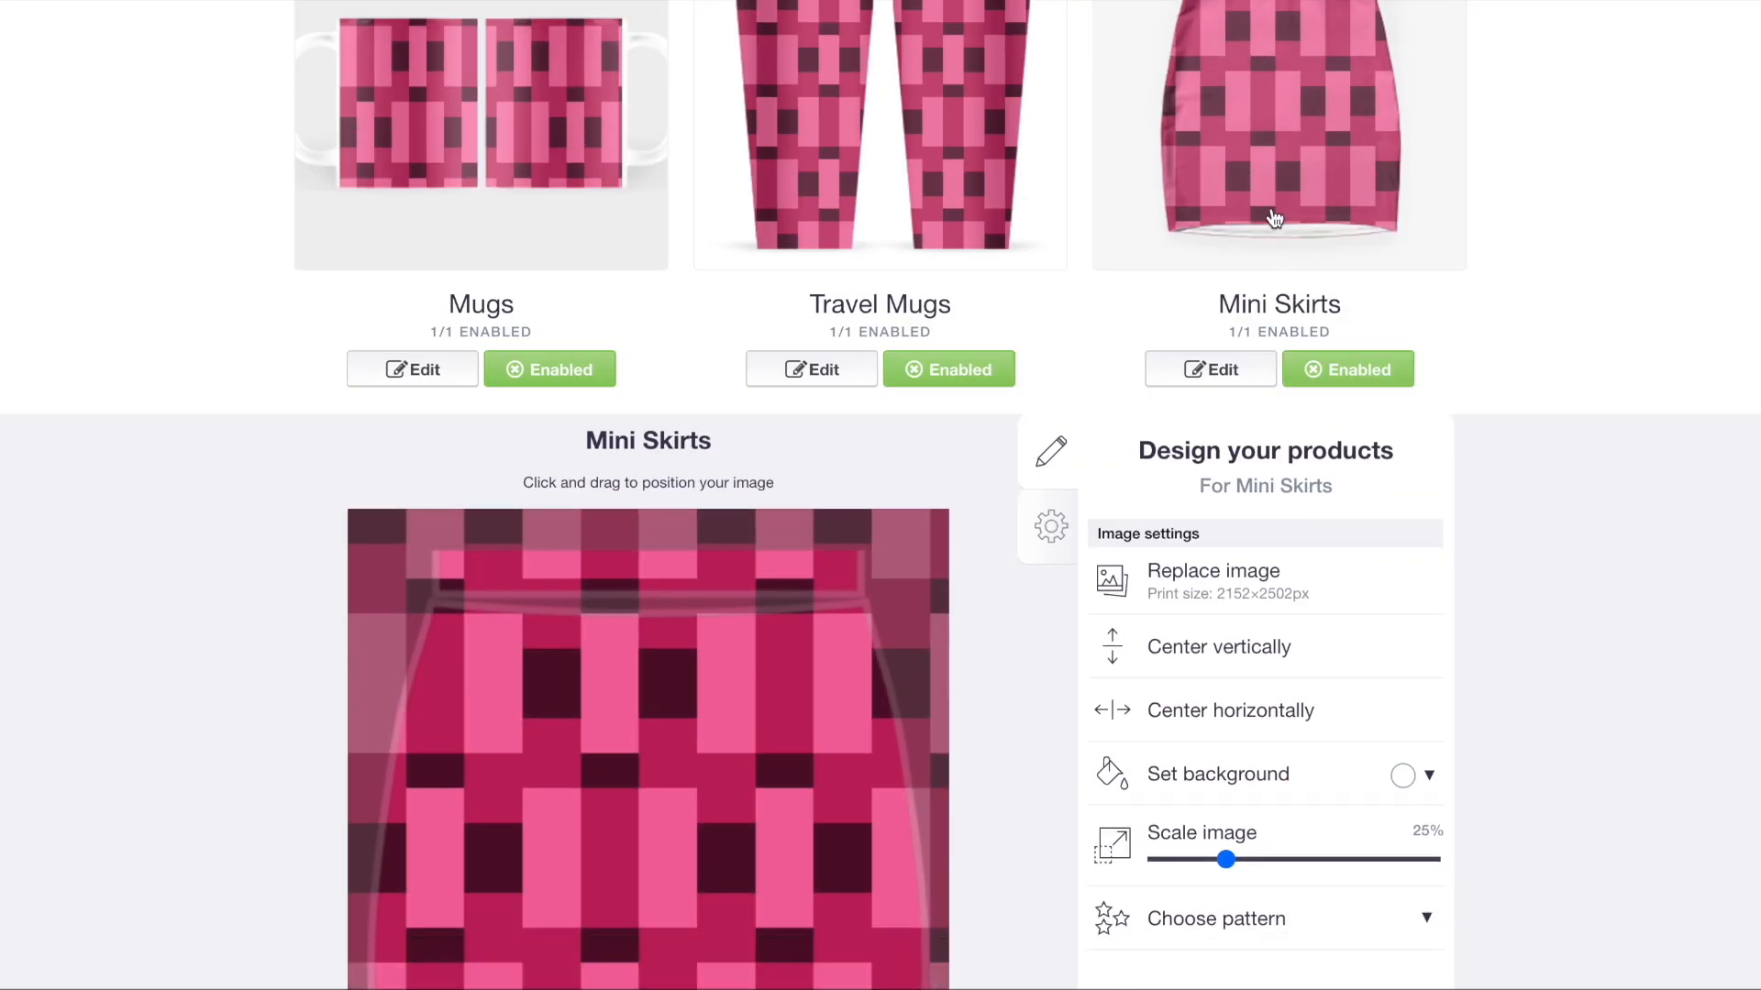
- Tile the Scarves artwork in a regular grid and reduce its scale for a small, dense pattern
{"action": "scroll", "coordinate": [1275, 218], "scroll_direction": "down", "scroll_amount": 3}
{"action": "left_click", "coordinate": [598, 468]}
{"action": "scroll", "coordinate": [598, 468], "scroll_direction": "down", "scroll_amount": 5}
{"action": "left_click", "coordinate": [1253, 719]}
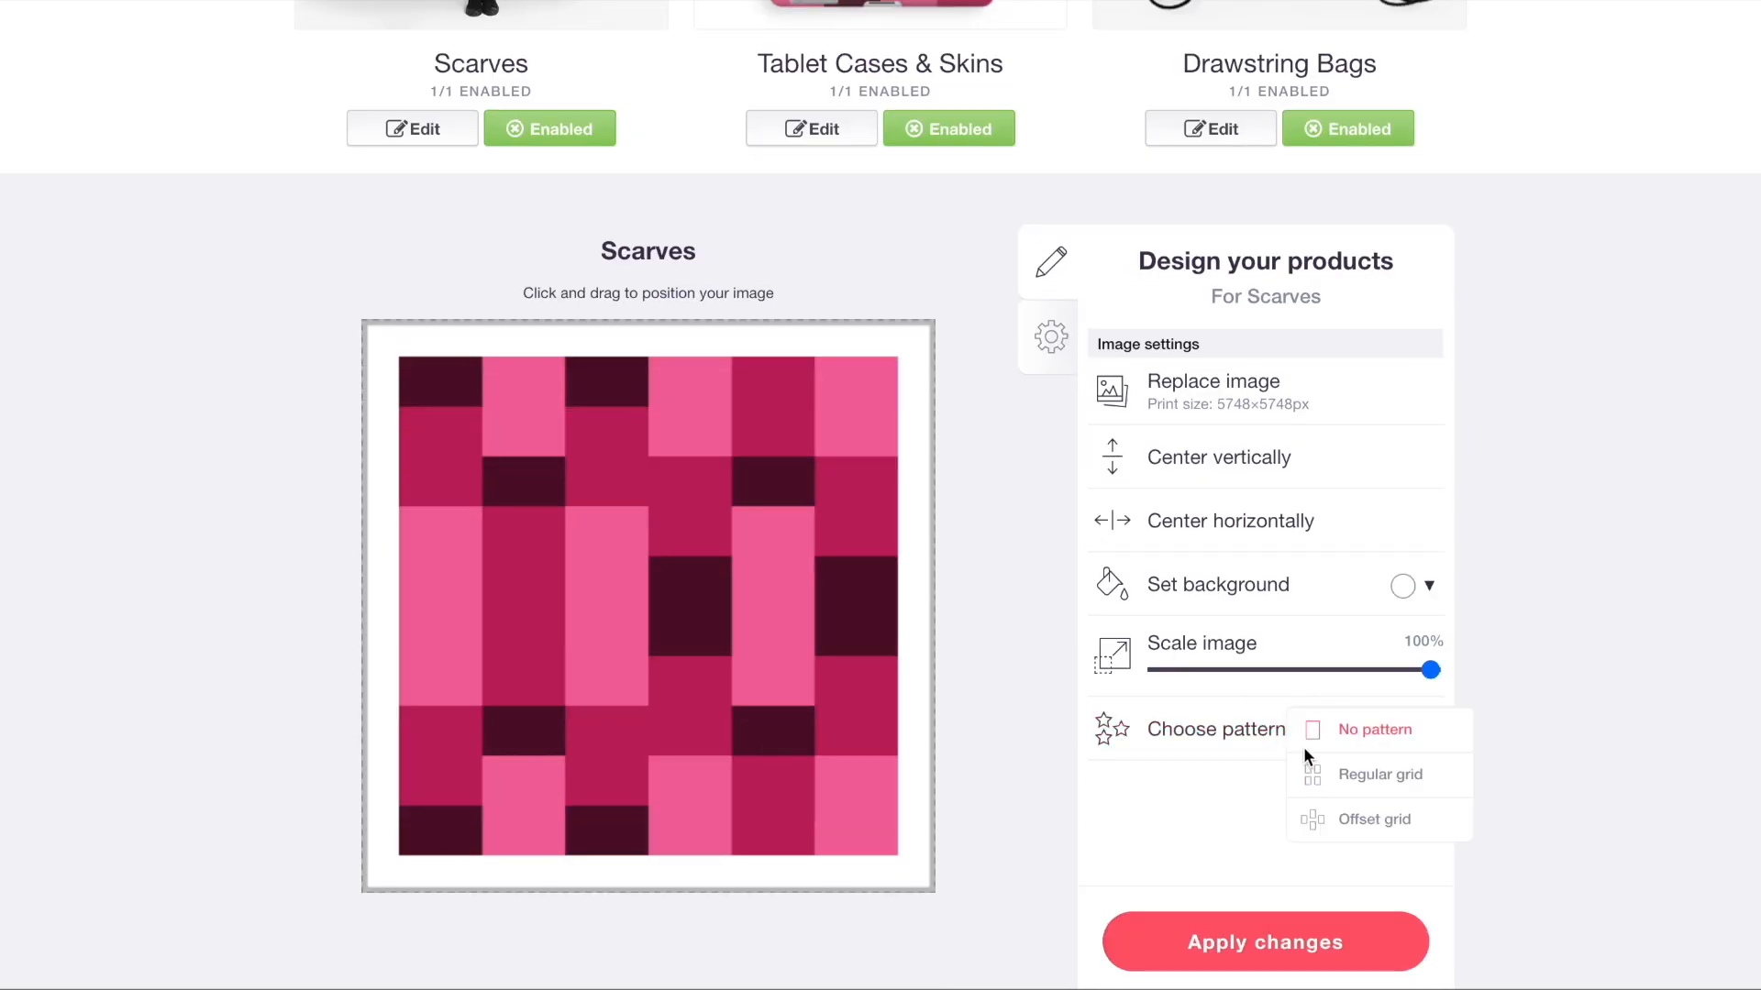
{"action": "left_click", "coordinate": [1329, 770]}
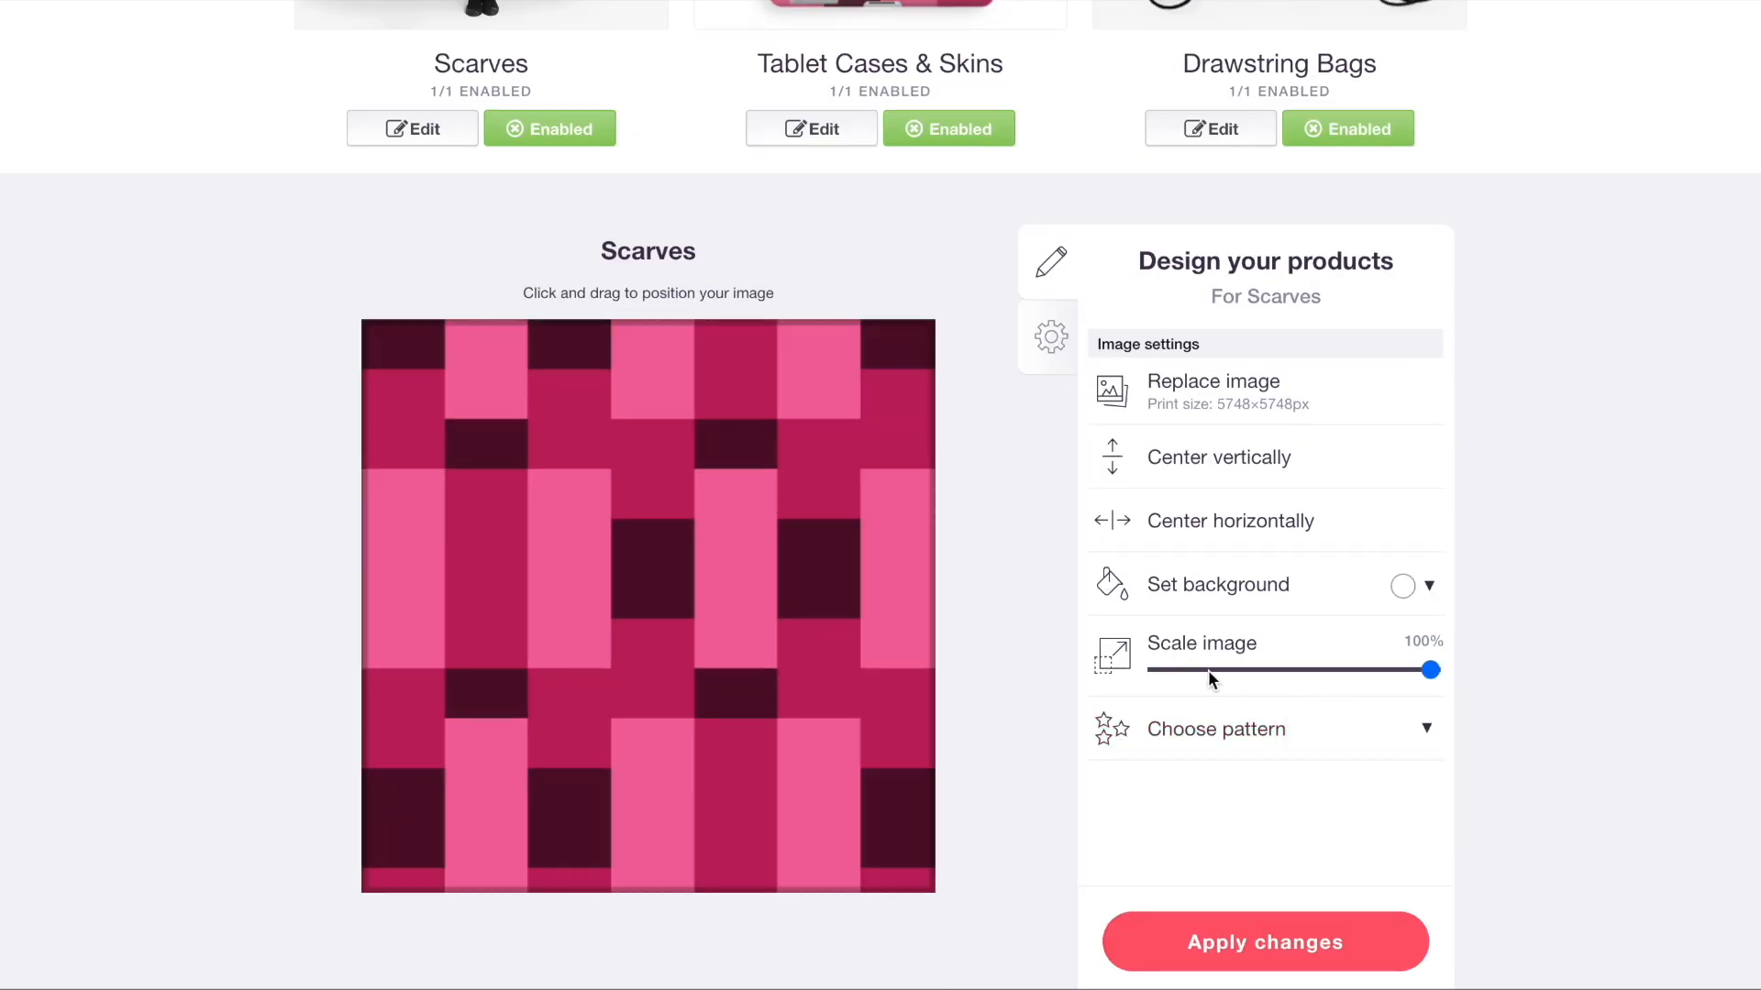
{"action": "left_click", "coordinate": [1209, 670]}
{"action": "scroll", "coordinate": [645, 525], "scroll_direction": "up", "scroll_amount": 2}
{"action": "scroll", "coordinate": [645, 526], "scroll_direction": "up", "scroll_amount": 2}
- Scale the Drawstring Bags artwork to 8% and apply the regular grid pattern
{"action": "left_click", "coordinate": [876, 291]}
{"action": "left_click", "coordinate": [1319, 284]}
{"action": "scroll", "coordinate": [1319, 284], "scroll_direction": "down", "scroll_amount": 3}
{"action": "scroll", "coordinate": [1318, 284], "scroll_direction": "down", "scroll_amount": 2}
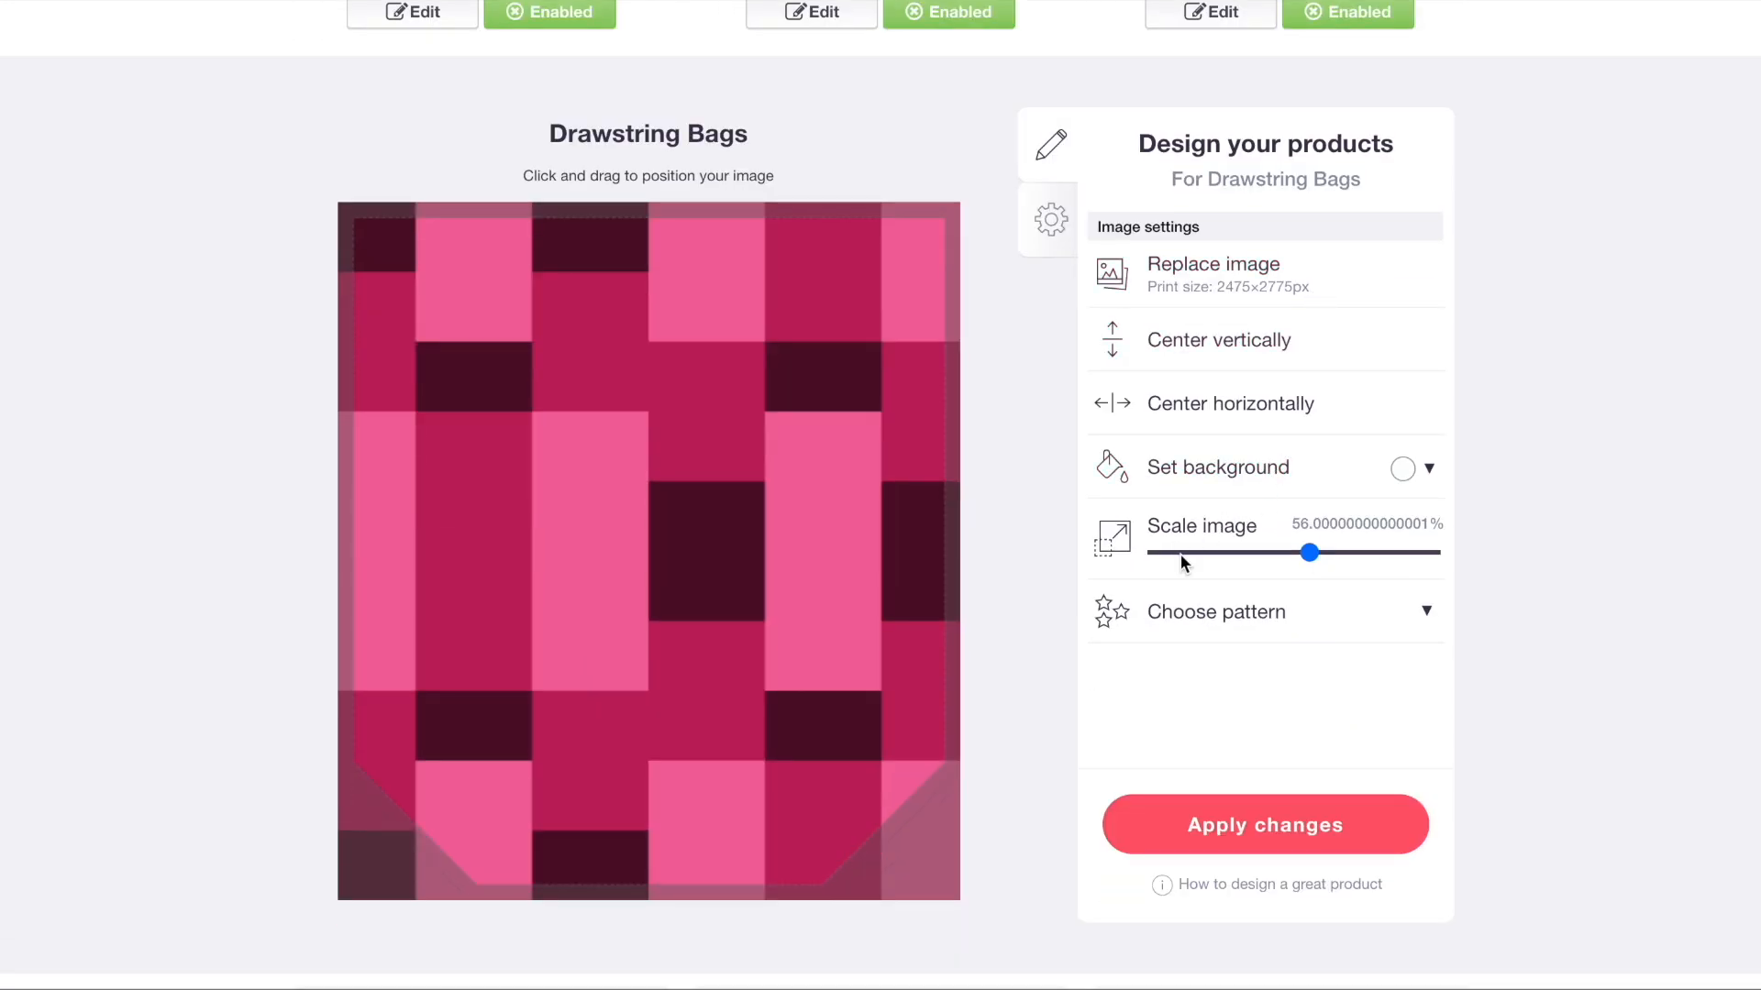
{"action": "left_click", "coordinate": [1180, 552]}
{"action": "left_click", "coordinate": [1213, 613]}
{"action": "left_click", "coordinate": [1322, 662]}
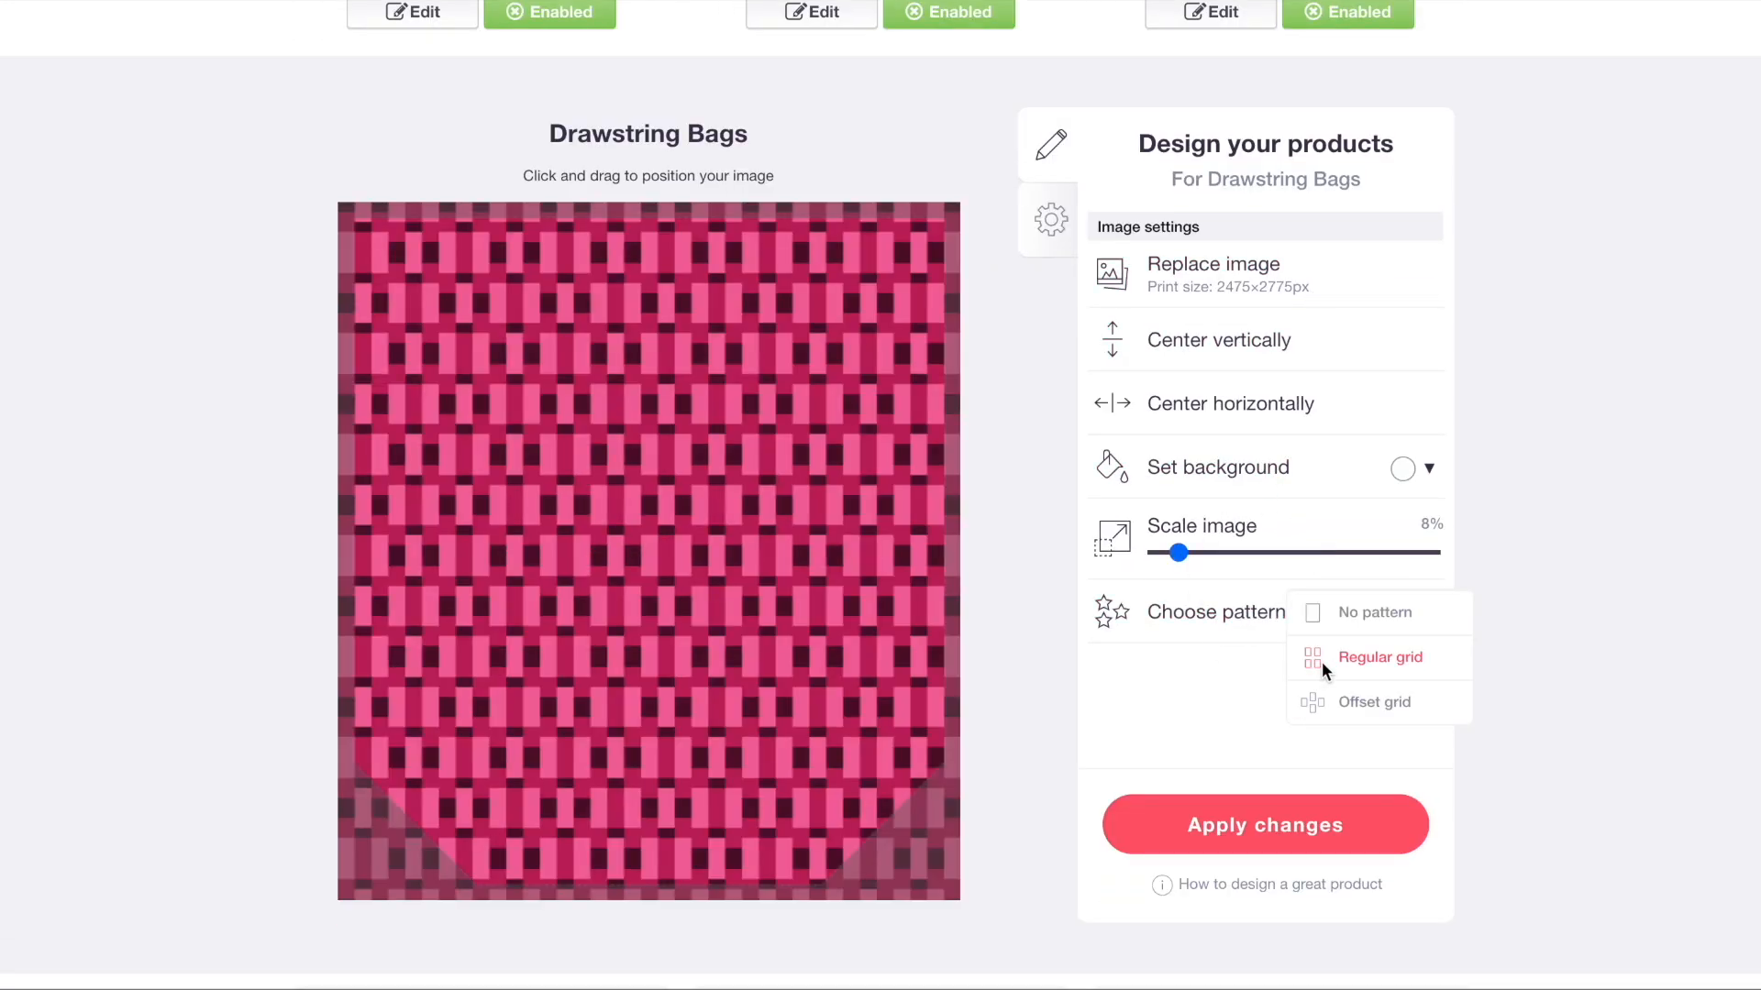
{"action": "scroll", "coordinate": [1322, 662], "scroll_direction": "up", "scroll_amount": 6}
{"action": "left_click", "coordinate": [1315, 312]}
- Shrink the Spiral Notebooks artwork to a small scale and tile it in a regular grid
{"action": "scroll", "coordinate": [570, 401], "scroll_direction": "down", "scroll_amount": 4}
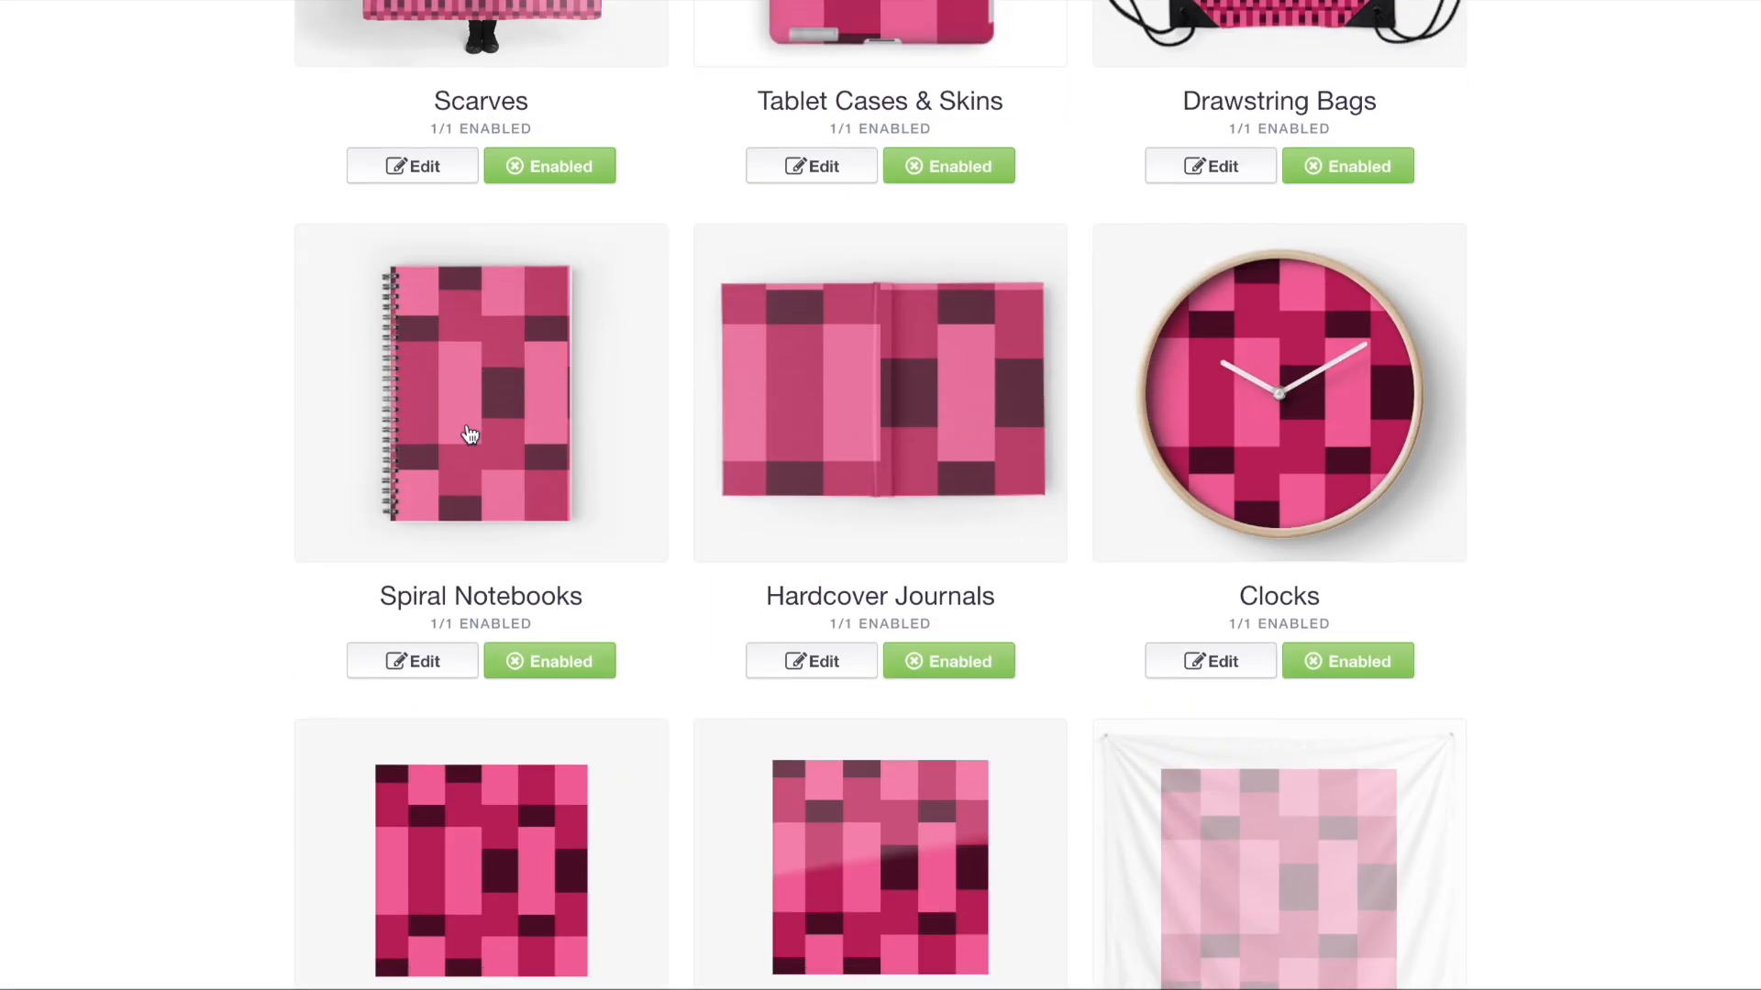
{"action": "left_click", "coordinate": [469, 435]}
{"action": "scroll", "coordinate": [469, 435], "scroll_direction": "down", "scroll_amount": 5}
{"action": "left_click", "coordinate": [1183, 660]}
{"action": "left_click", "coordinate": [1214, 724]}
{"action": "left_click", "coordinate": [1341, 765]}
{"action": "scroll", "coordinate": [845, 438], "scroll_direction": "up", "scroll_amount": 6}
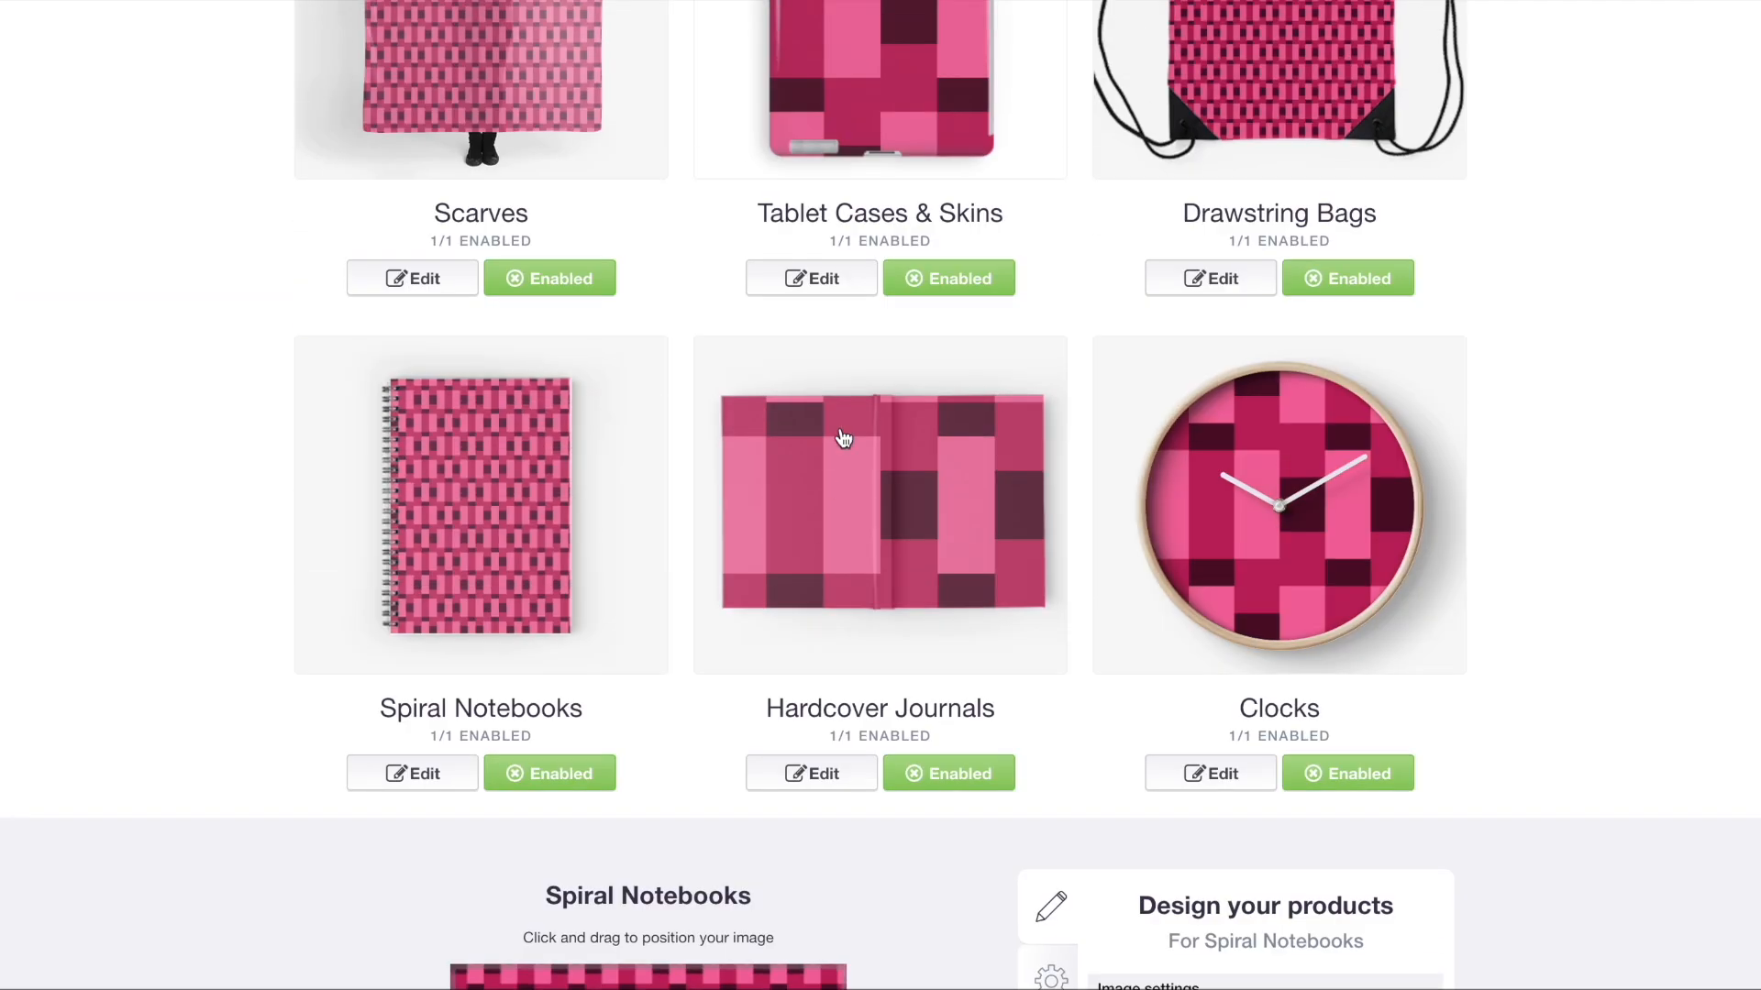
- Scale the Hardcover Journals artwork to 36% and tile it in a regular grid
{"action": "left_click", "coordinate": [846, 440]}
{"action": "left_click", "coordinate": [1255, 768]}
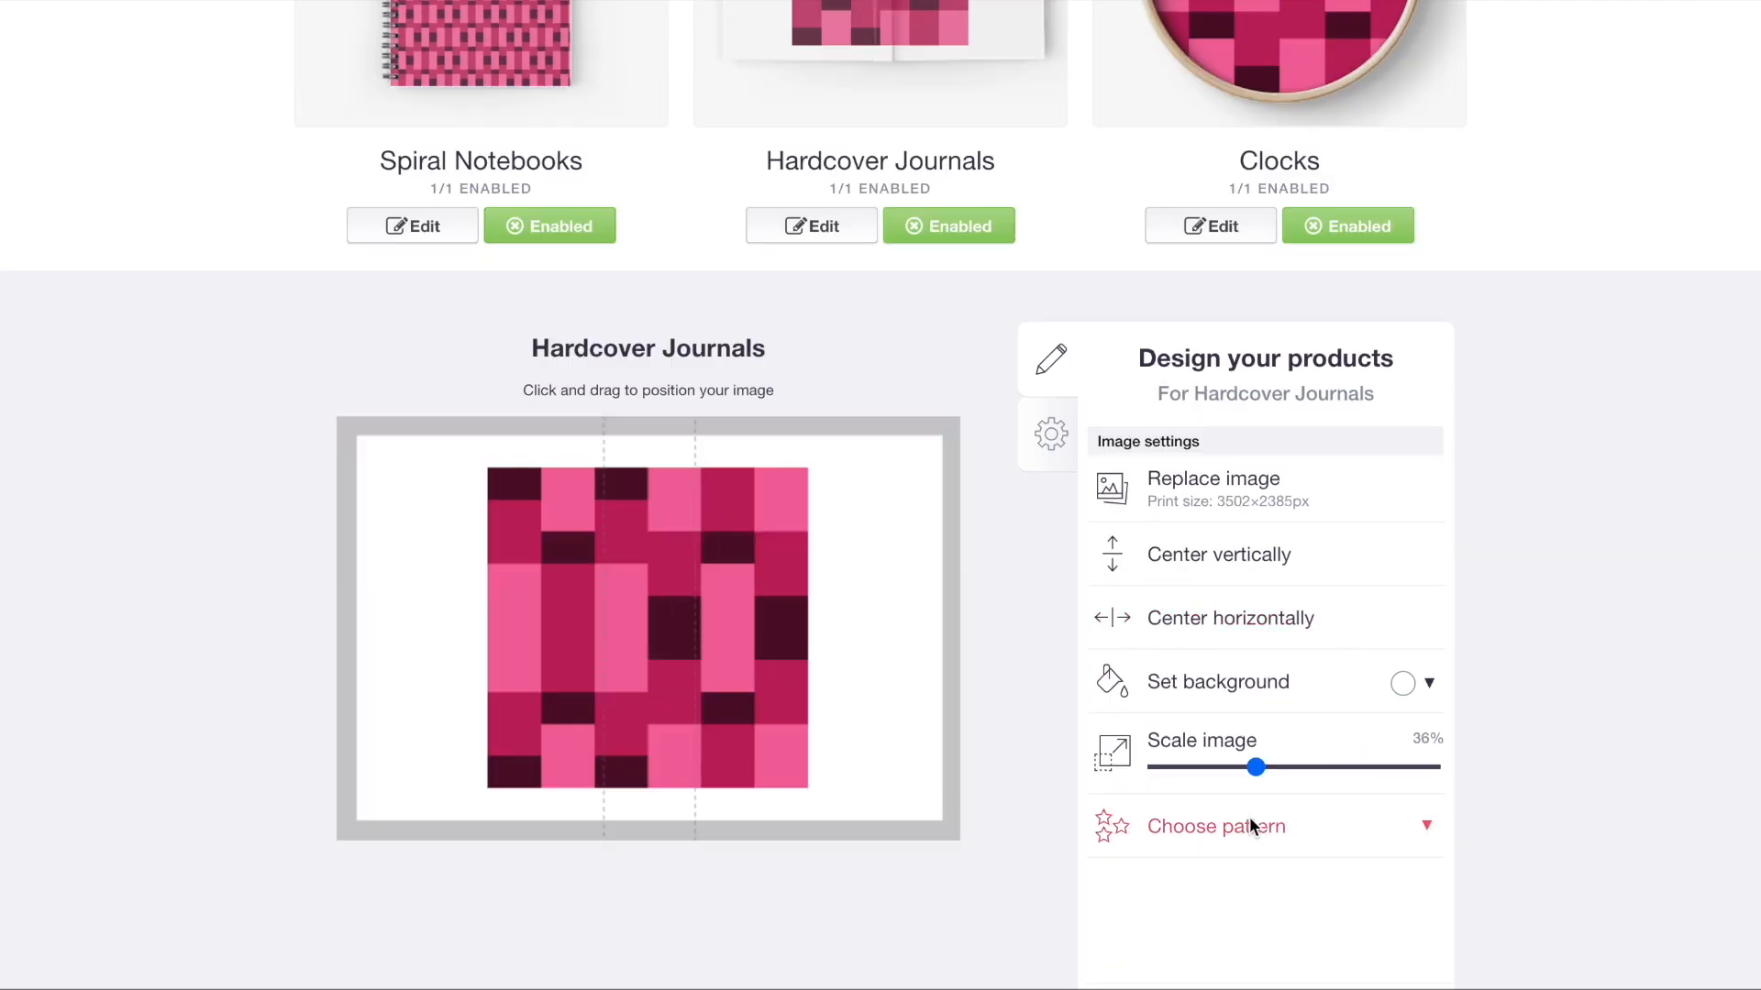
{"action": "left_click", "coordinate": [1250, 818]}
{"action": "left_click", "coordinate": [1350, 873]}
{"action": "scroll", "coordinate": [1224, 397], "scroll_direction": "up", "scroll_amount": 4}
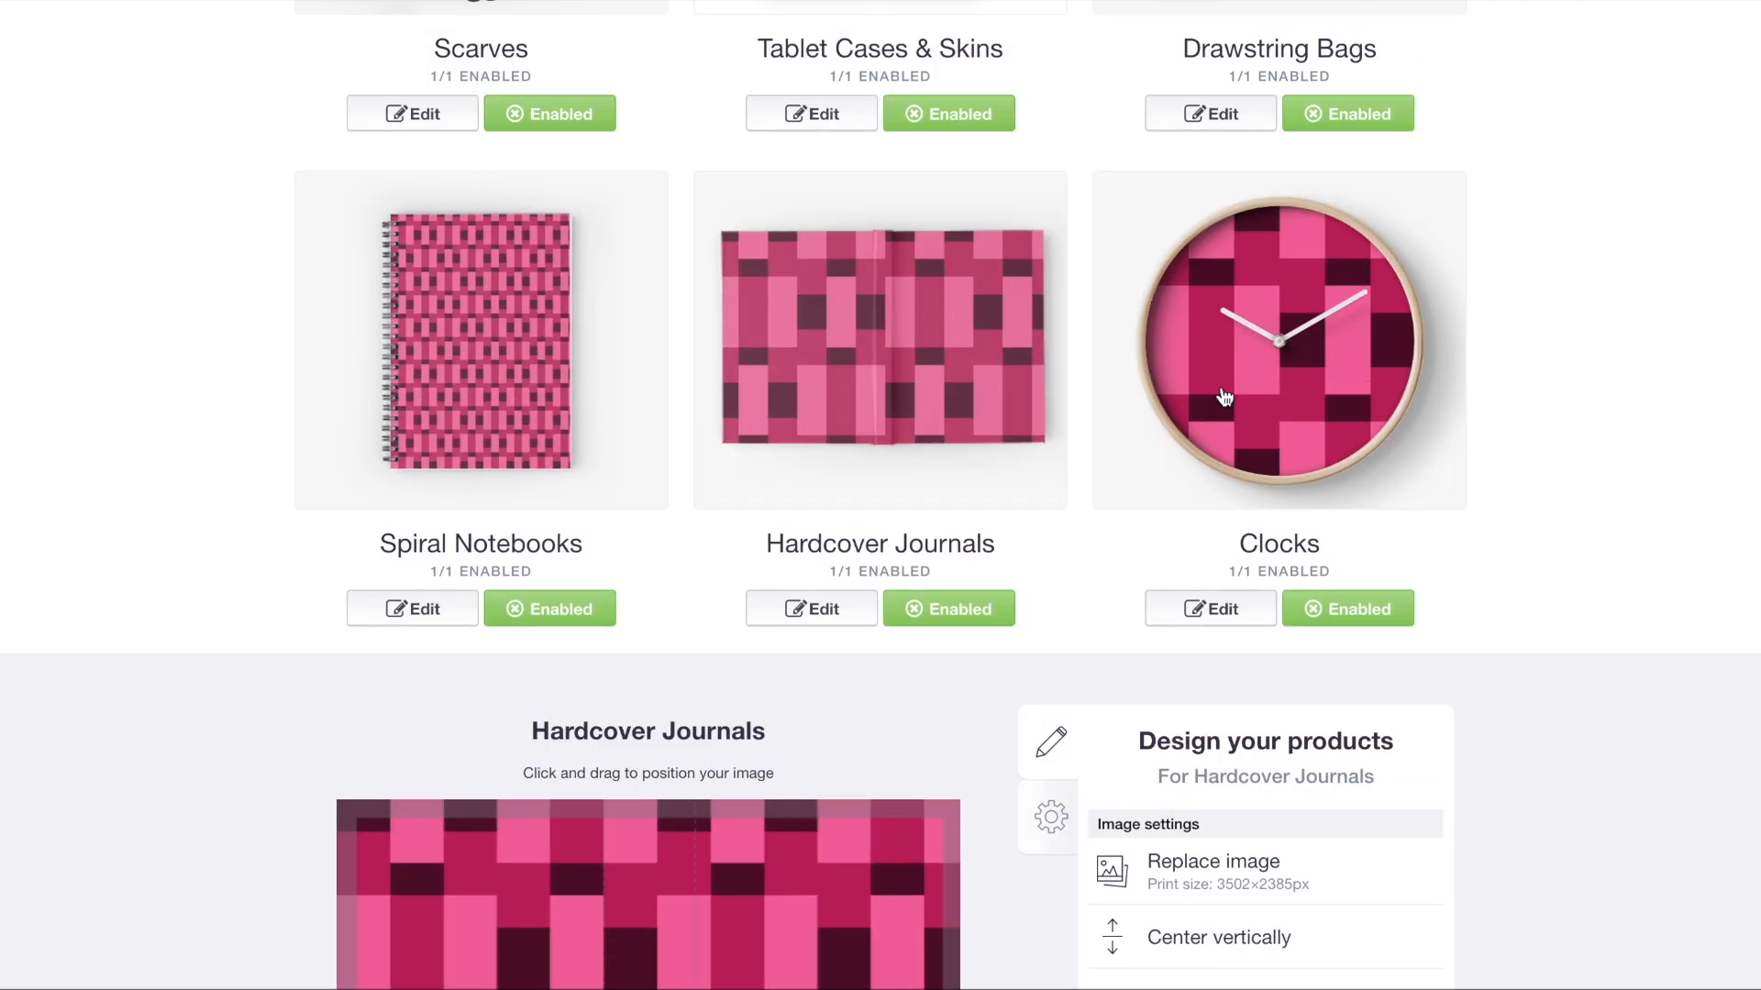
- Set the frame color of the Clocks to White
{"action": "left_click", "coordinate": [1225, 396]}
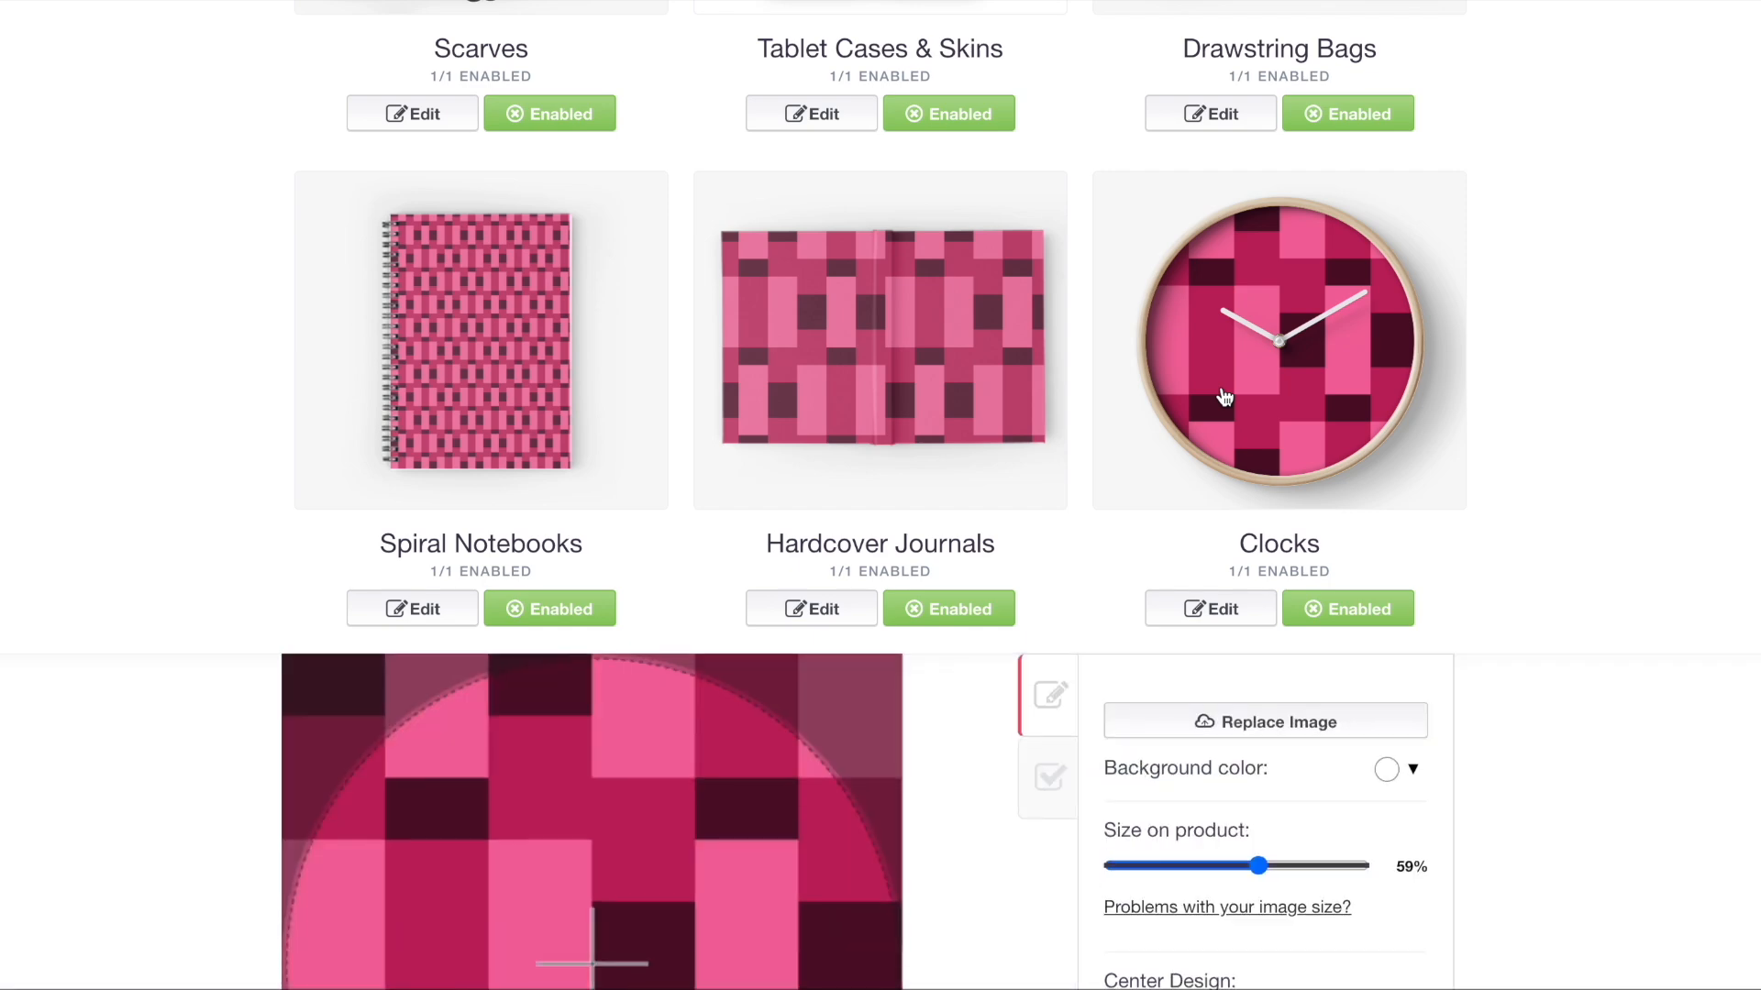
{"action": "left_click", "coordinate": [757, 301]}
{"action": "scroll", "coordinate": [758, 301], "scroll_direction": "down", "scroll_amount": 4}
{"action": "scroll", "coordinate": [1222, 511], "scroll_direction": "up", "scroll_amount": 5}
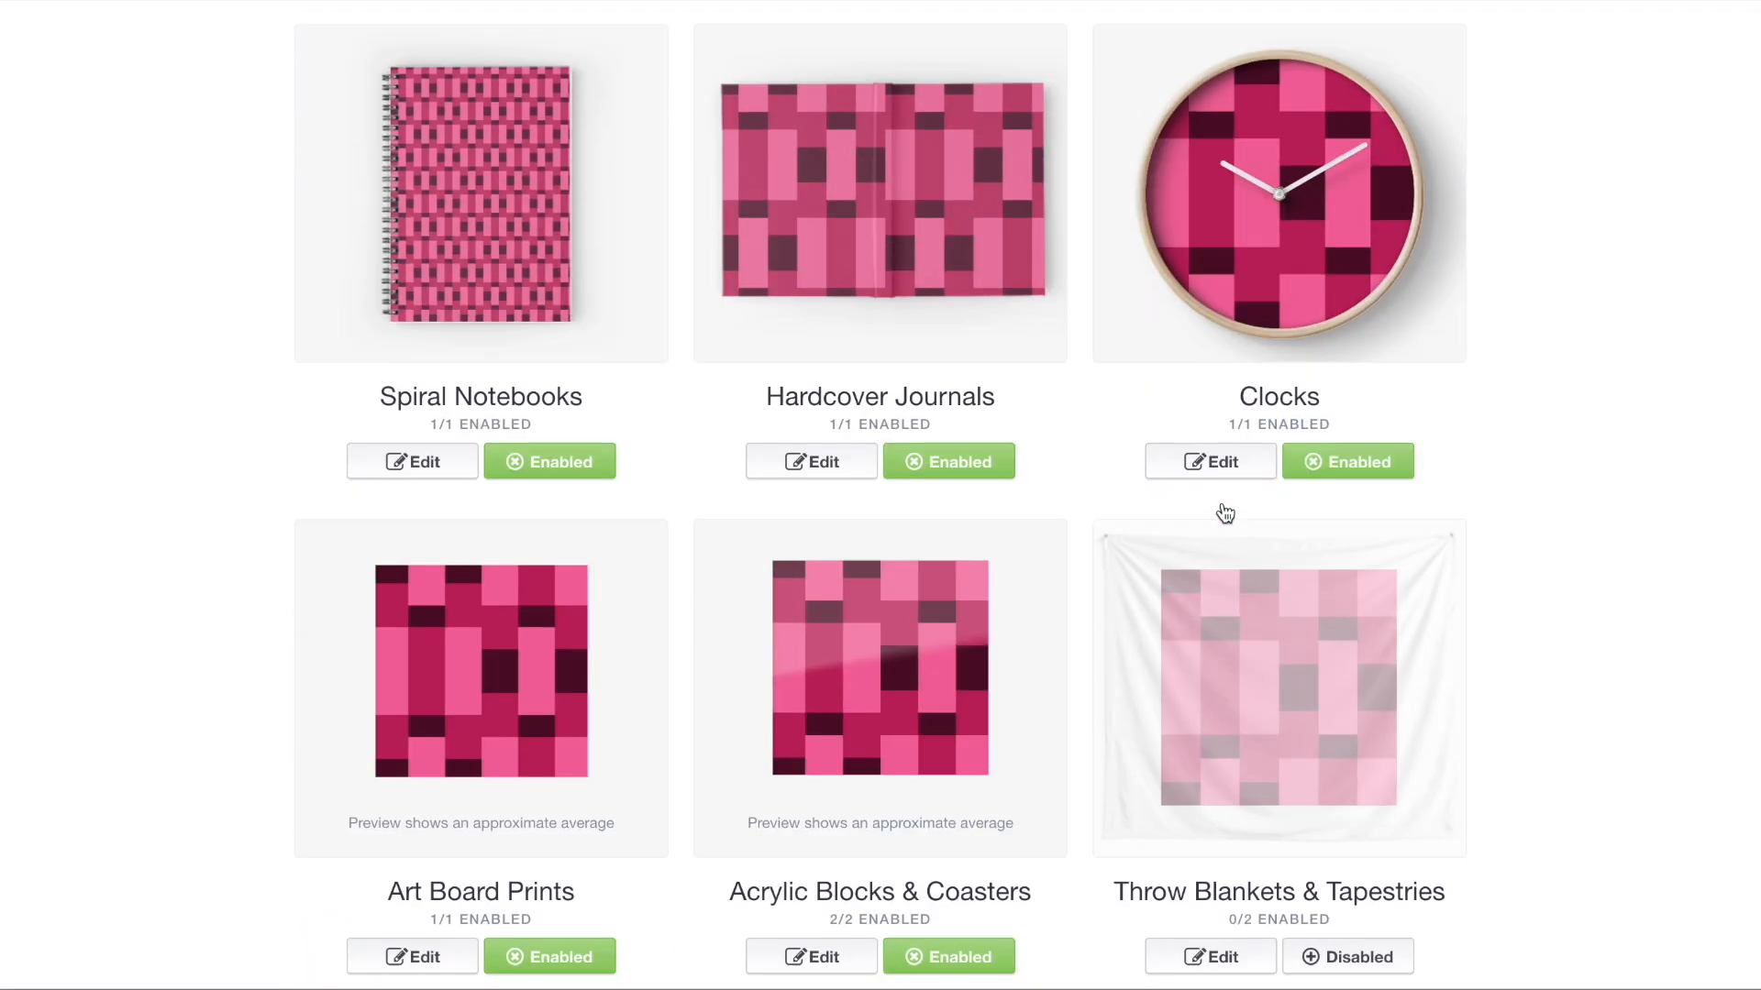
{"action": "left_click", "coordinate": [1287, 419]}
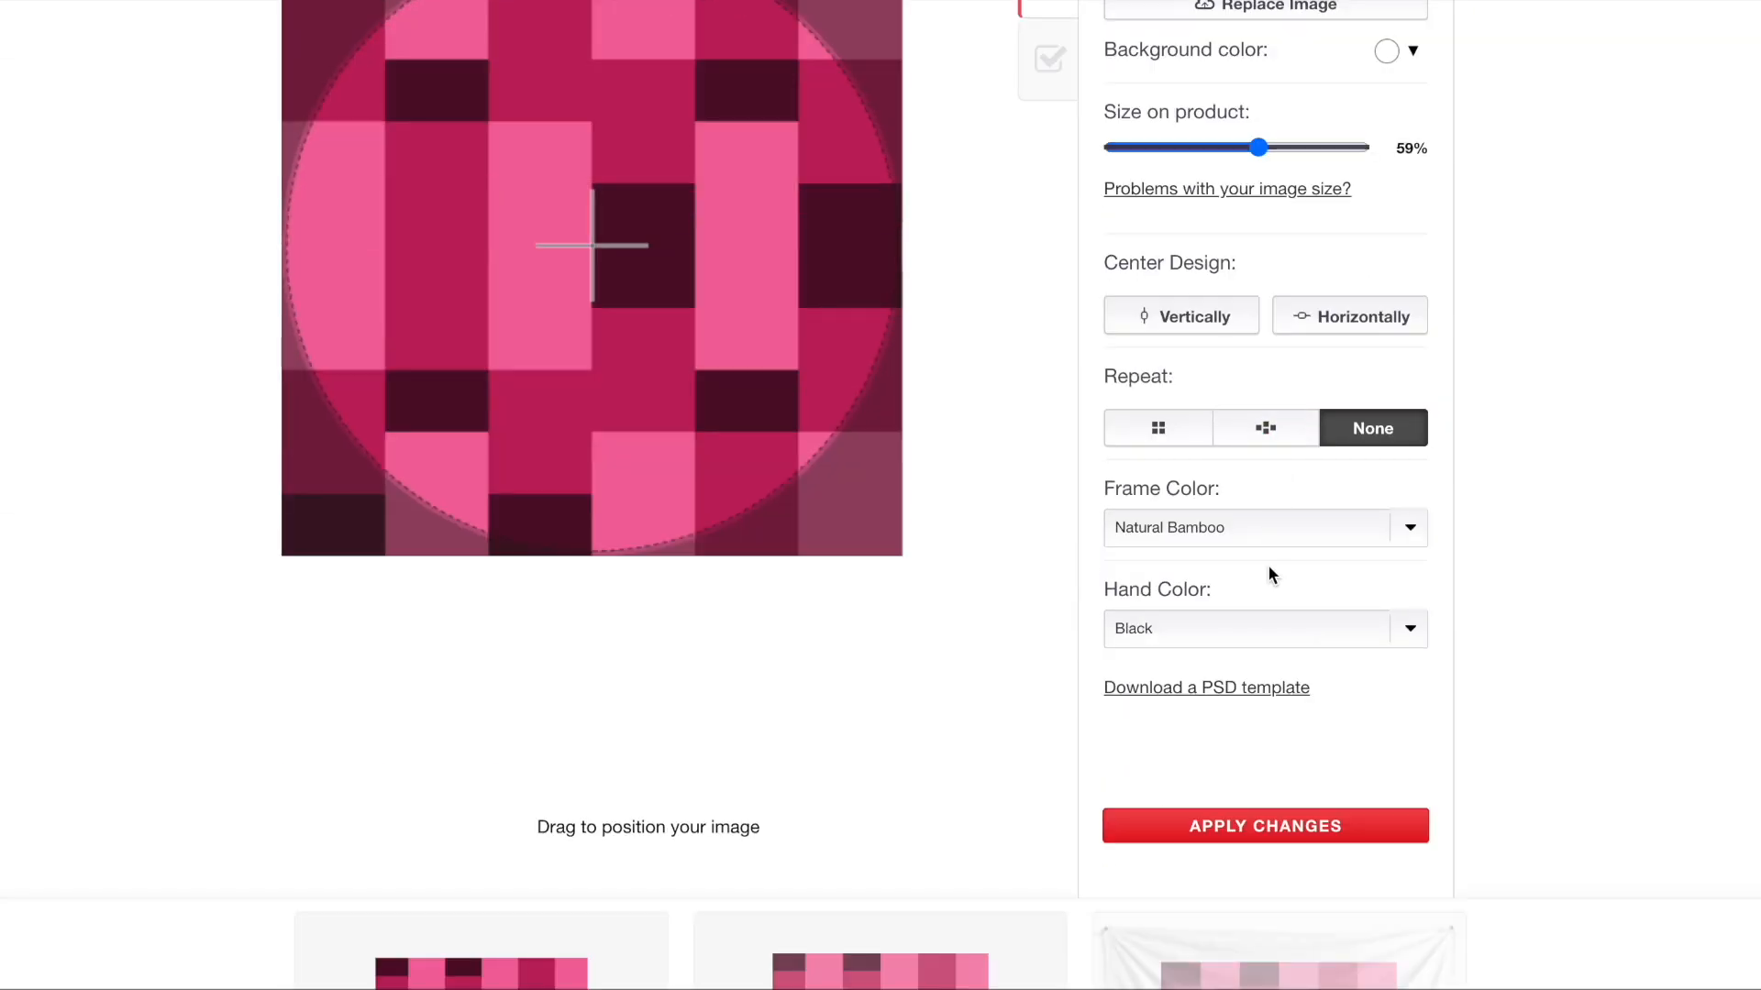
{"action": "left_click", "coordinate": [1244, 538]}
{"action": "left_click", "coordinate": [1240, 561]}
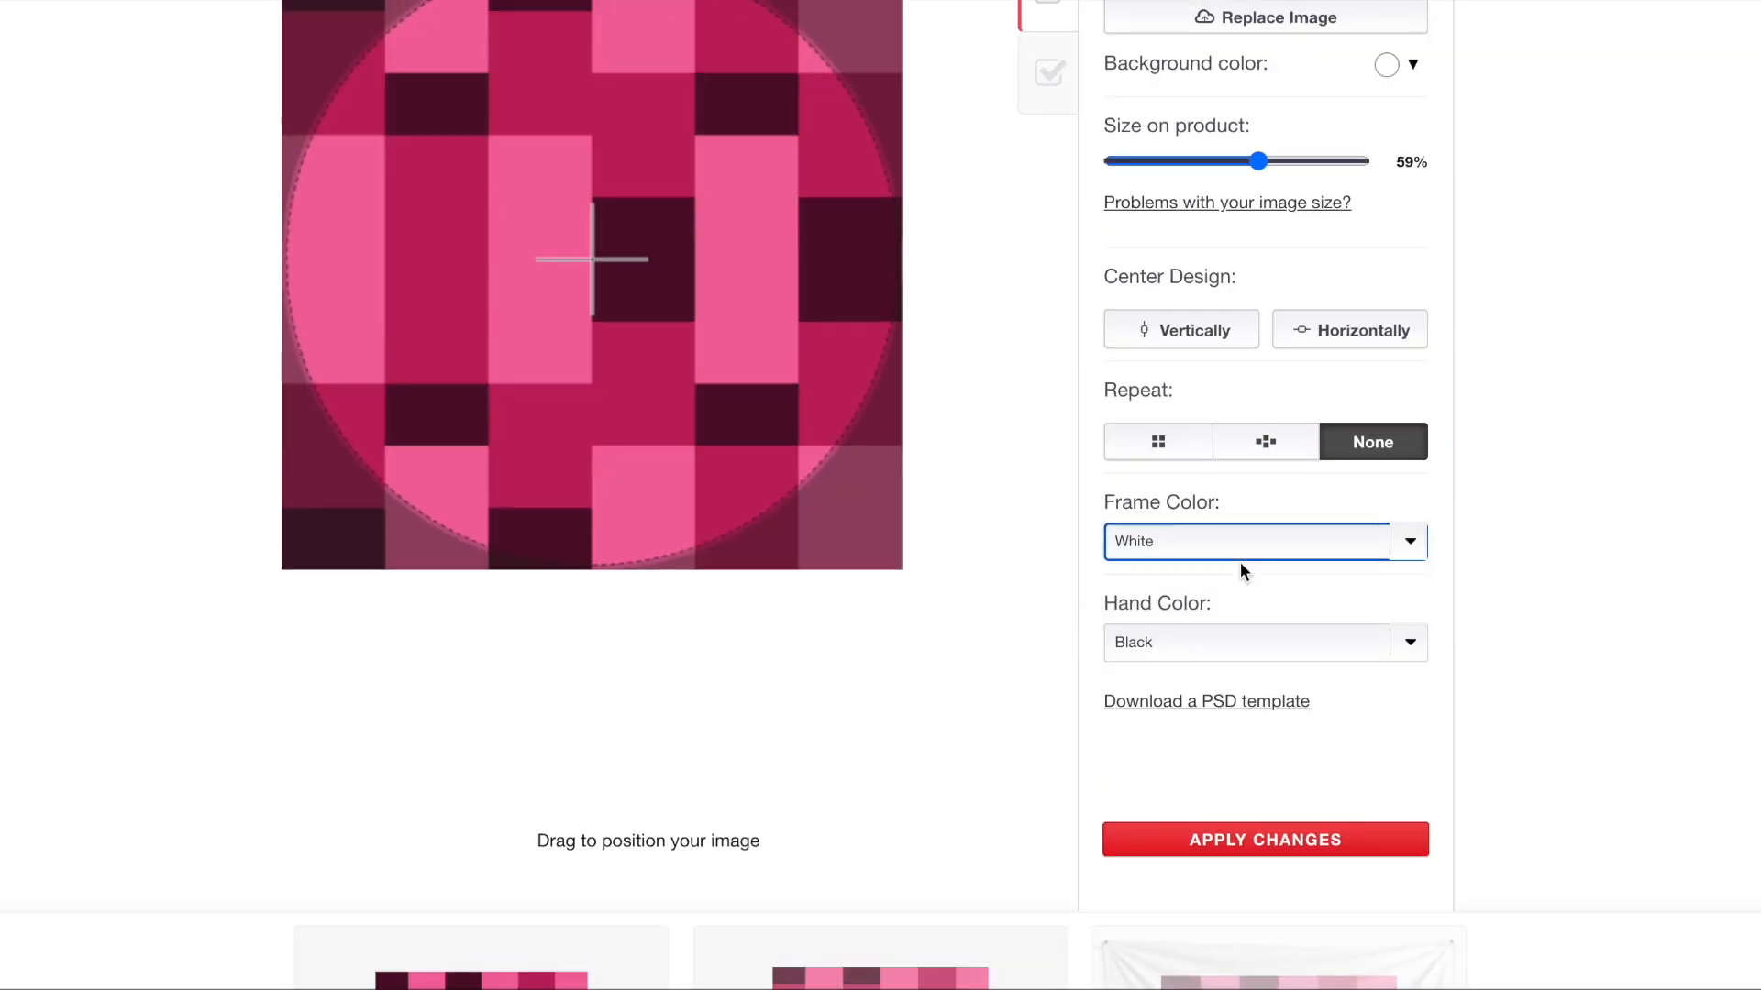
{"action": "scroll", "coordinate": [1240, 561], "scroll_direction": "up", "scroll_amount": 6}
{"action": "left_click", "coordinate": [1242, 279]}
- Scale the Acrylic Blocks & Coasters artwork to 59% and tile it in a regular grid
{"action": "scroll", "coordinate": [491, 339], "scroll_direction": "down", "scroll_amount": 3}
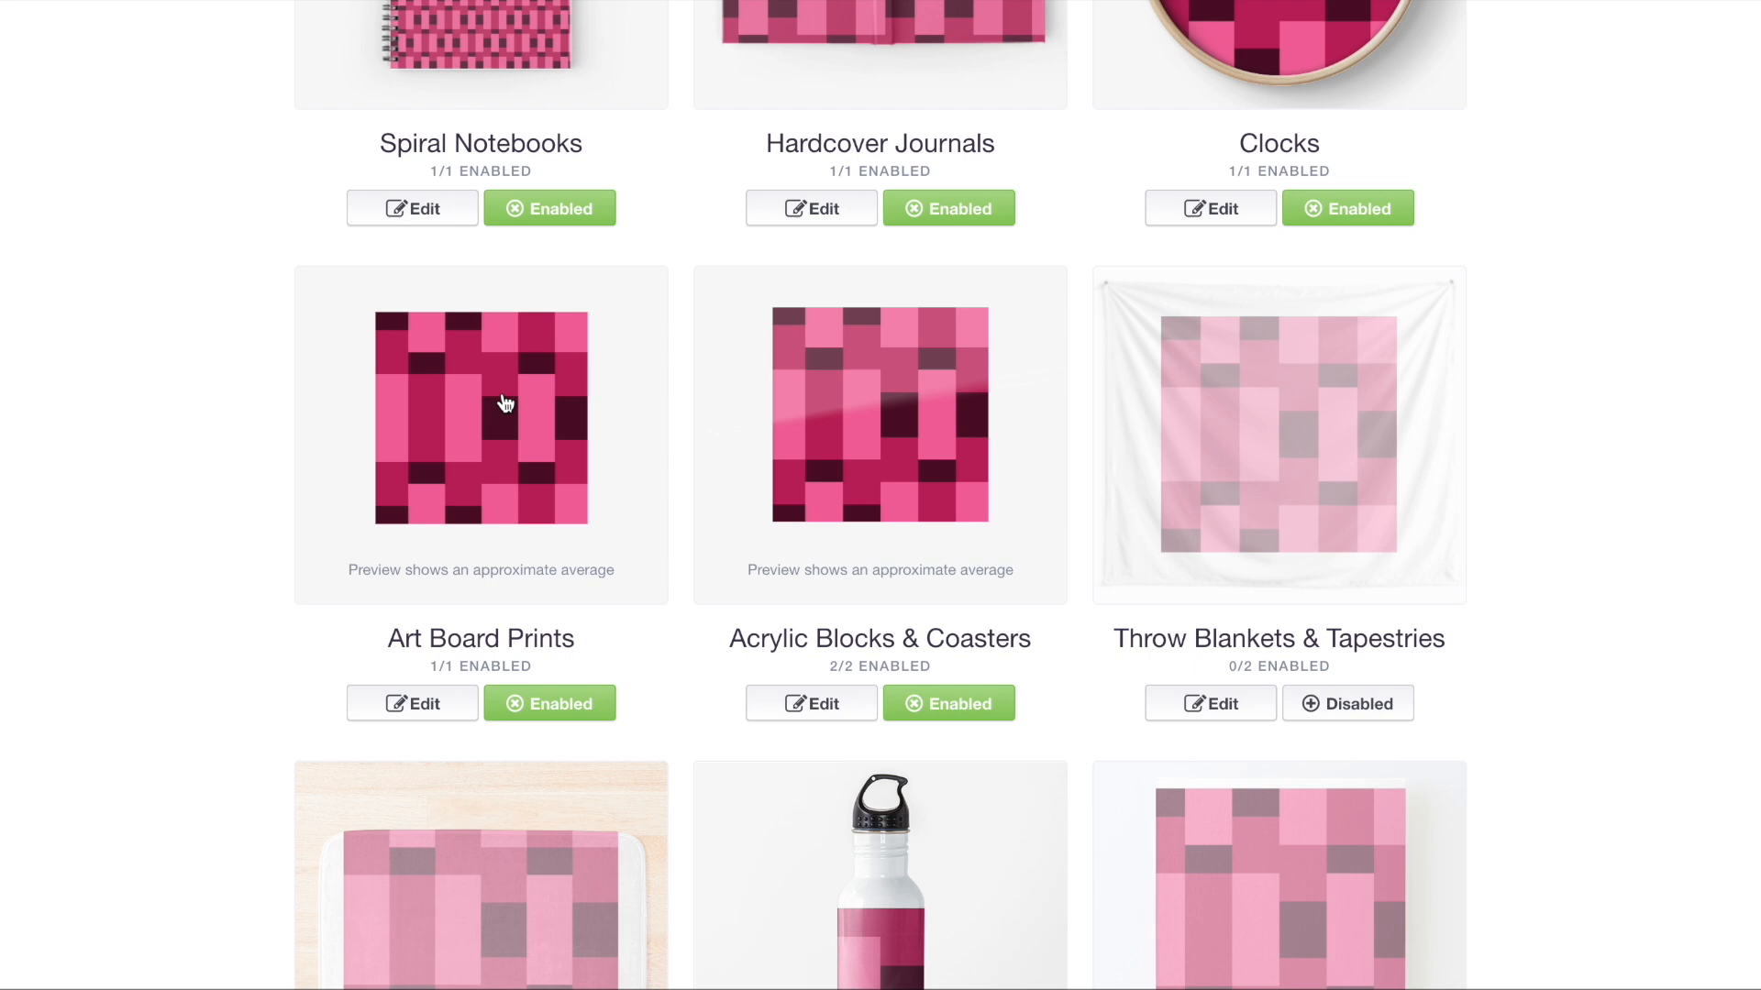
{"action": "left_click", "coordinate": [868, 461]}
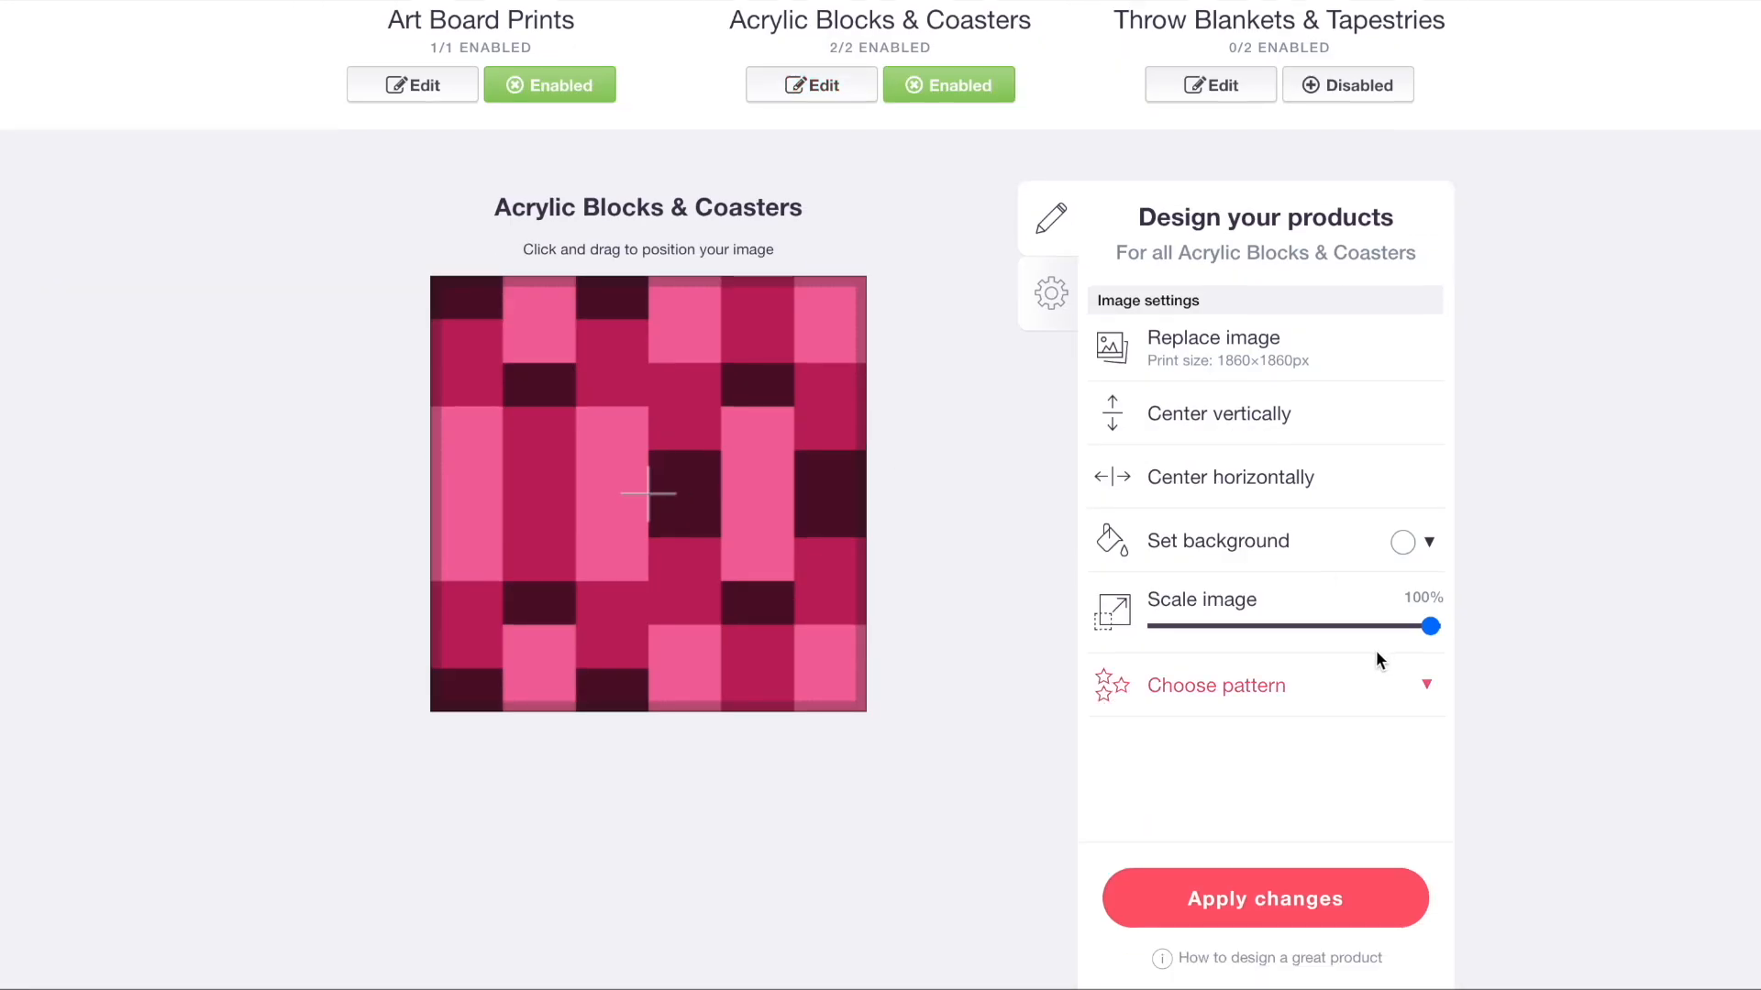
{"action": "left_click", "coordinate": [1318, 626]}
{"action": "left_click", "coordinate": [1272, 688]}
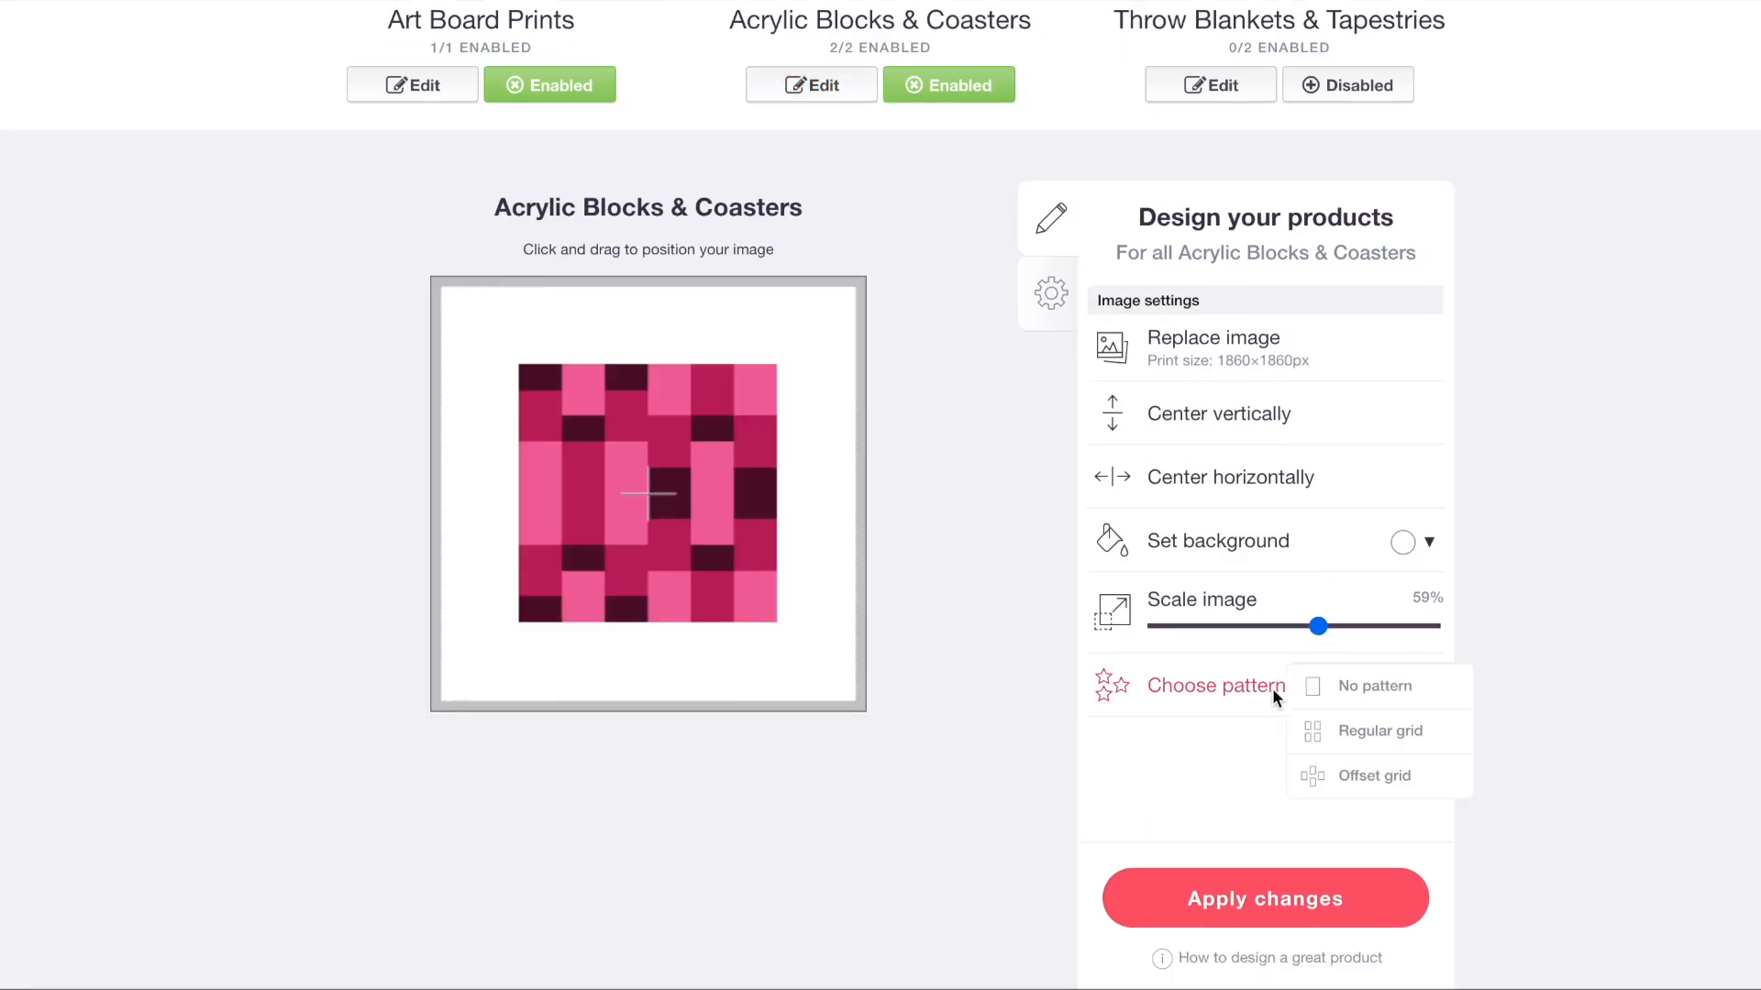
{"action": "left_click", "coordinate": [1337, 730]}
{"action": "scroll", "coordinate": [1010, 297], "scroll_direction": "up", "scroll_amount": 3}
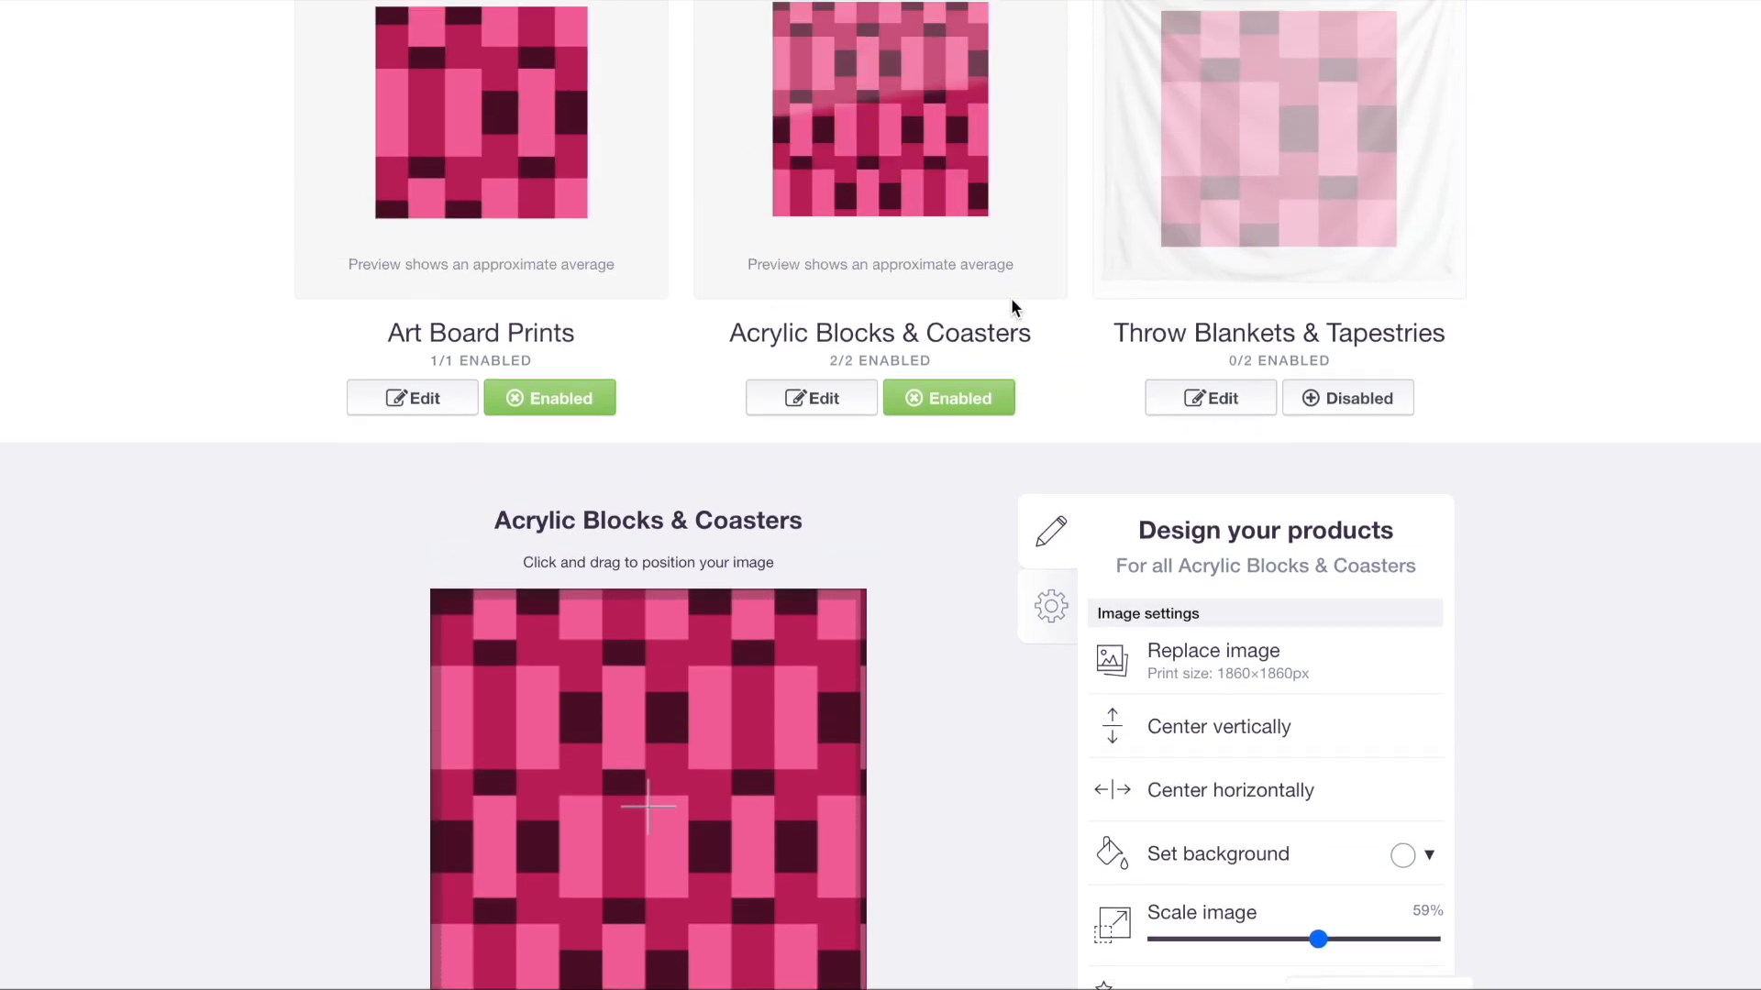
- Enable Throw Blankets & Tapestries, reduce the artwork scale and tile it in a regular grid
{"action": "left_click", "coordinate": [1346, 396]}
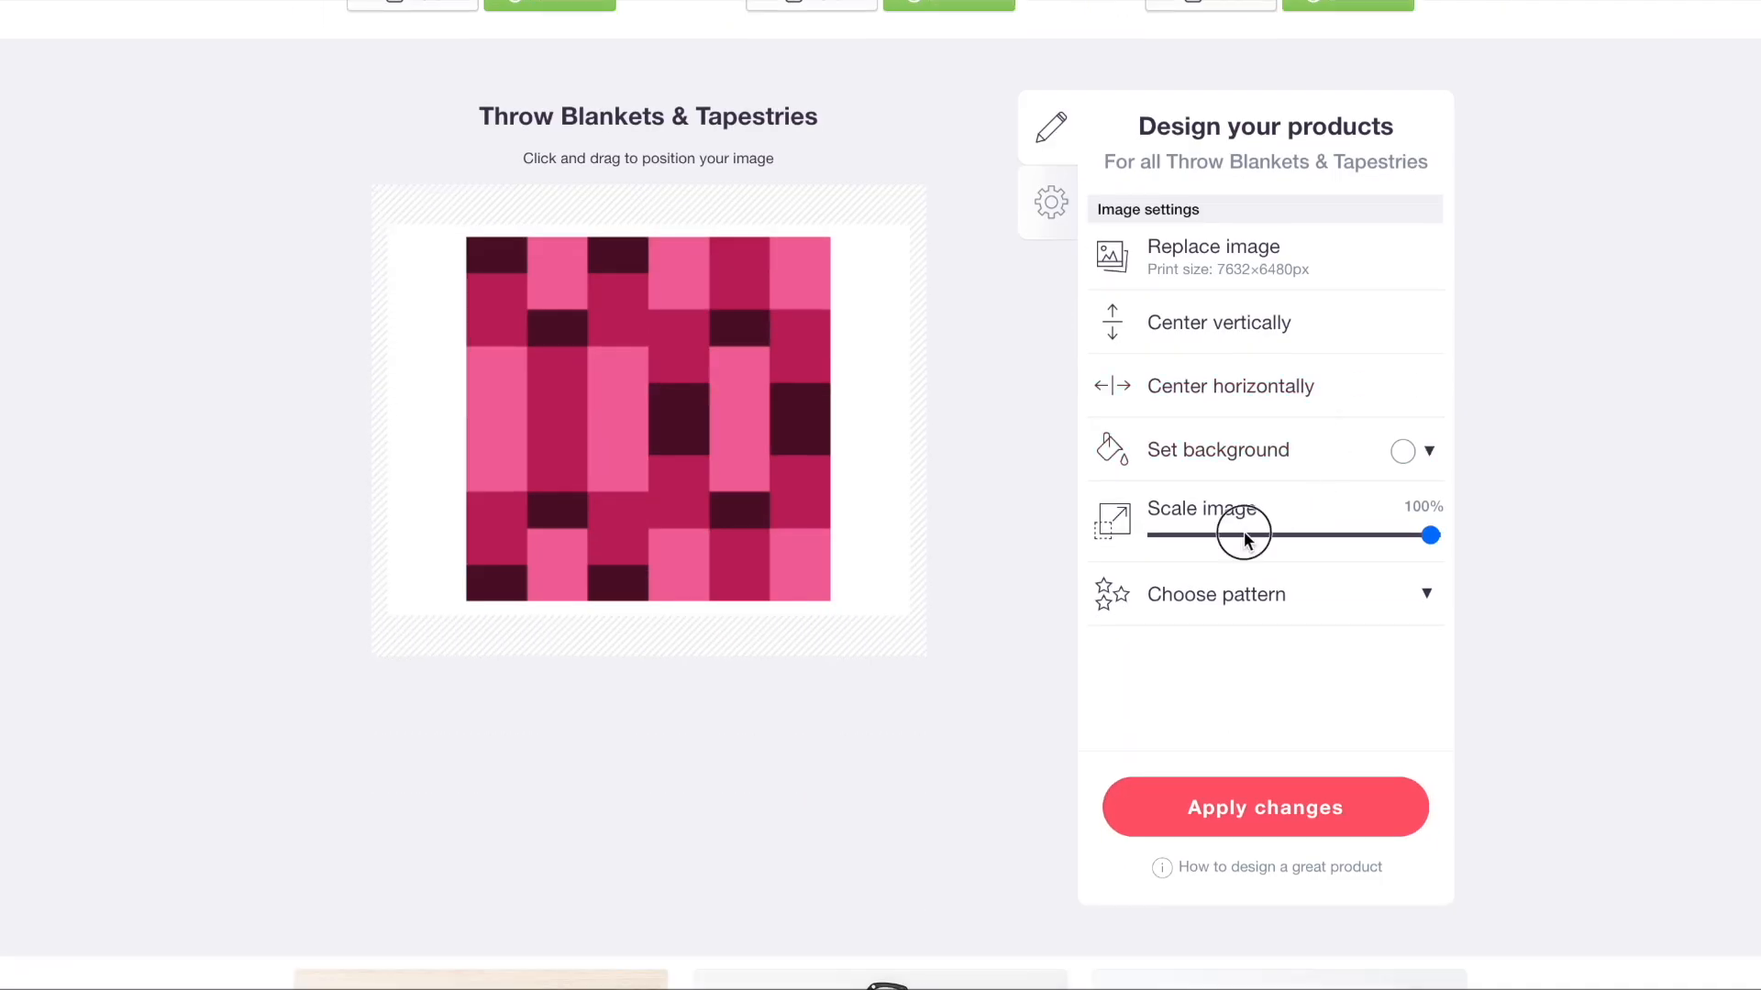
{"action": "left_click", "coordinate": [1245, 535]}
{"action": "left_click", "coordinate": [1273, 614]}
{"action": "left_click", "coordinate": [1354, 642]}
{"action": "scroll", "coordinate": [1278, 514], "scroll_direction": "up", "scroll_amount": 8}
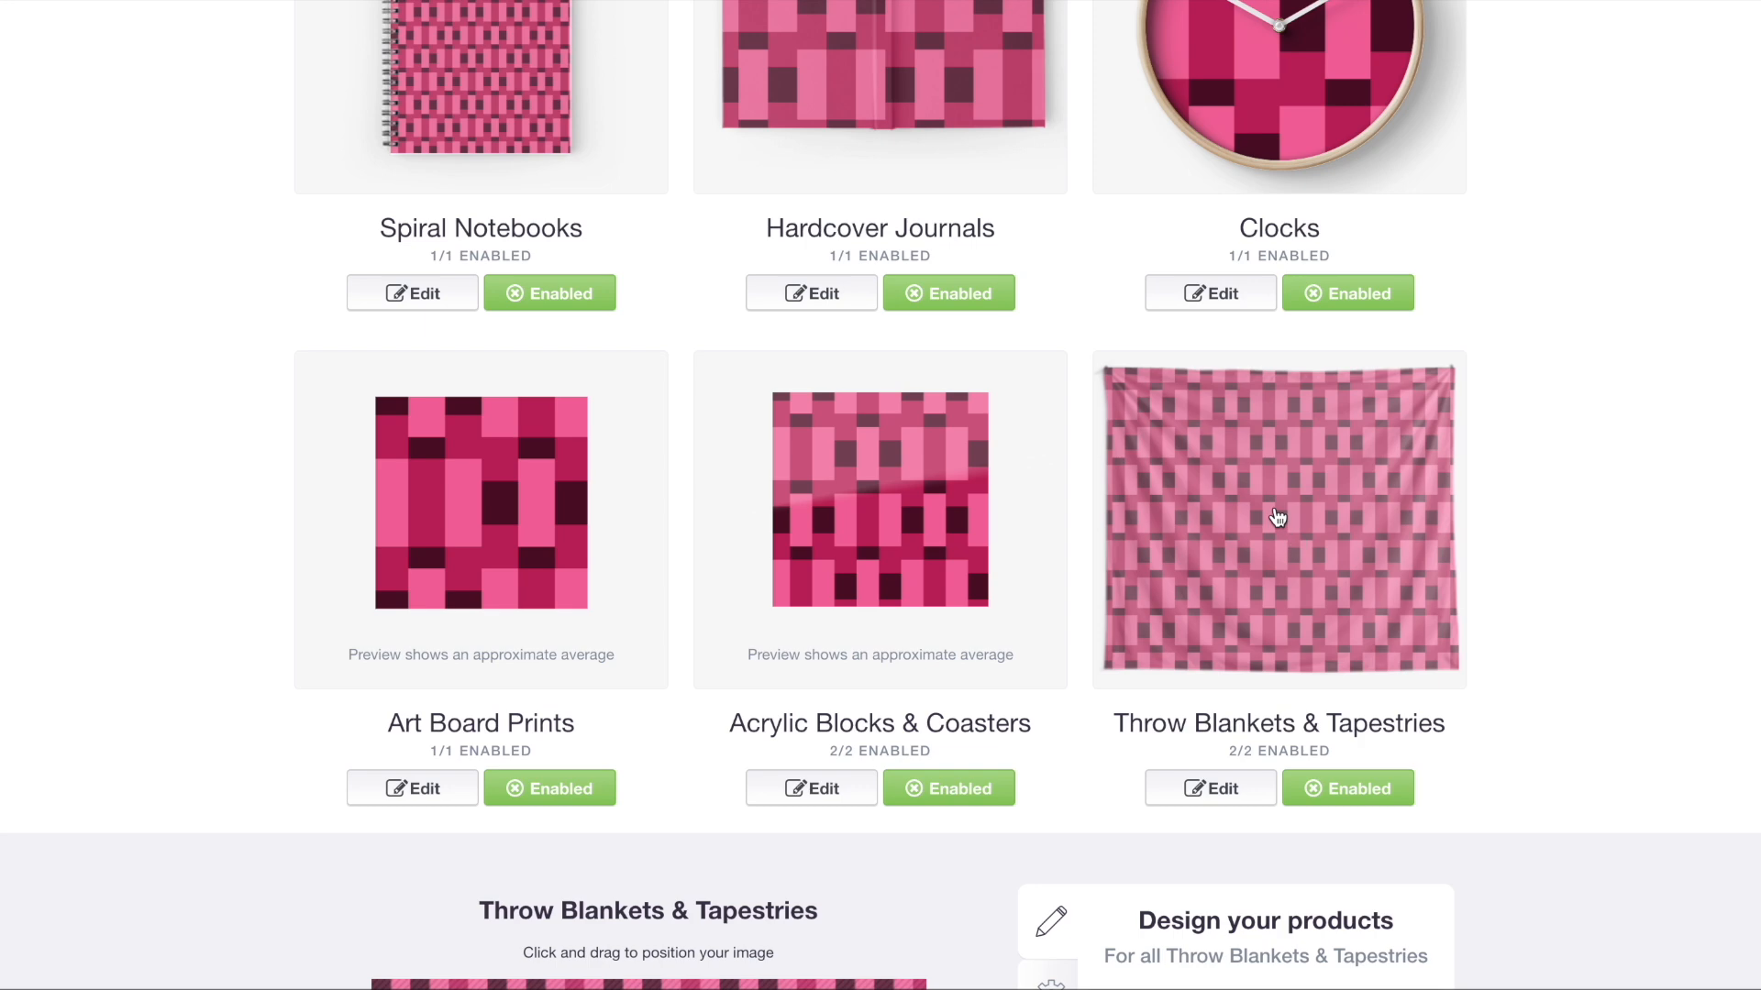
- Tile the Bath Mats artwork in a regular grid so it fills the whole mat
{"action": "scroll", "coordinate": [518, 529], "scroll_direction": "down", "scroll_amount": 6}
{"action": "left_click", "coordinate": [521, 531]}
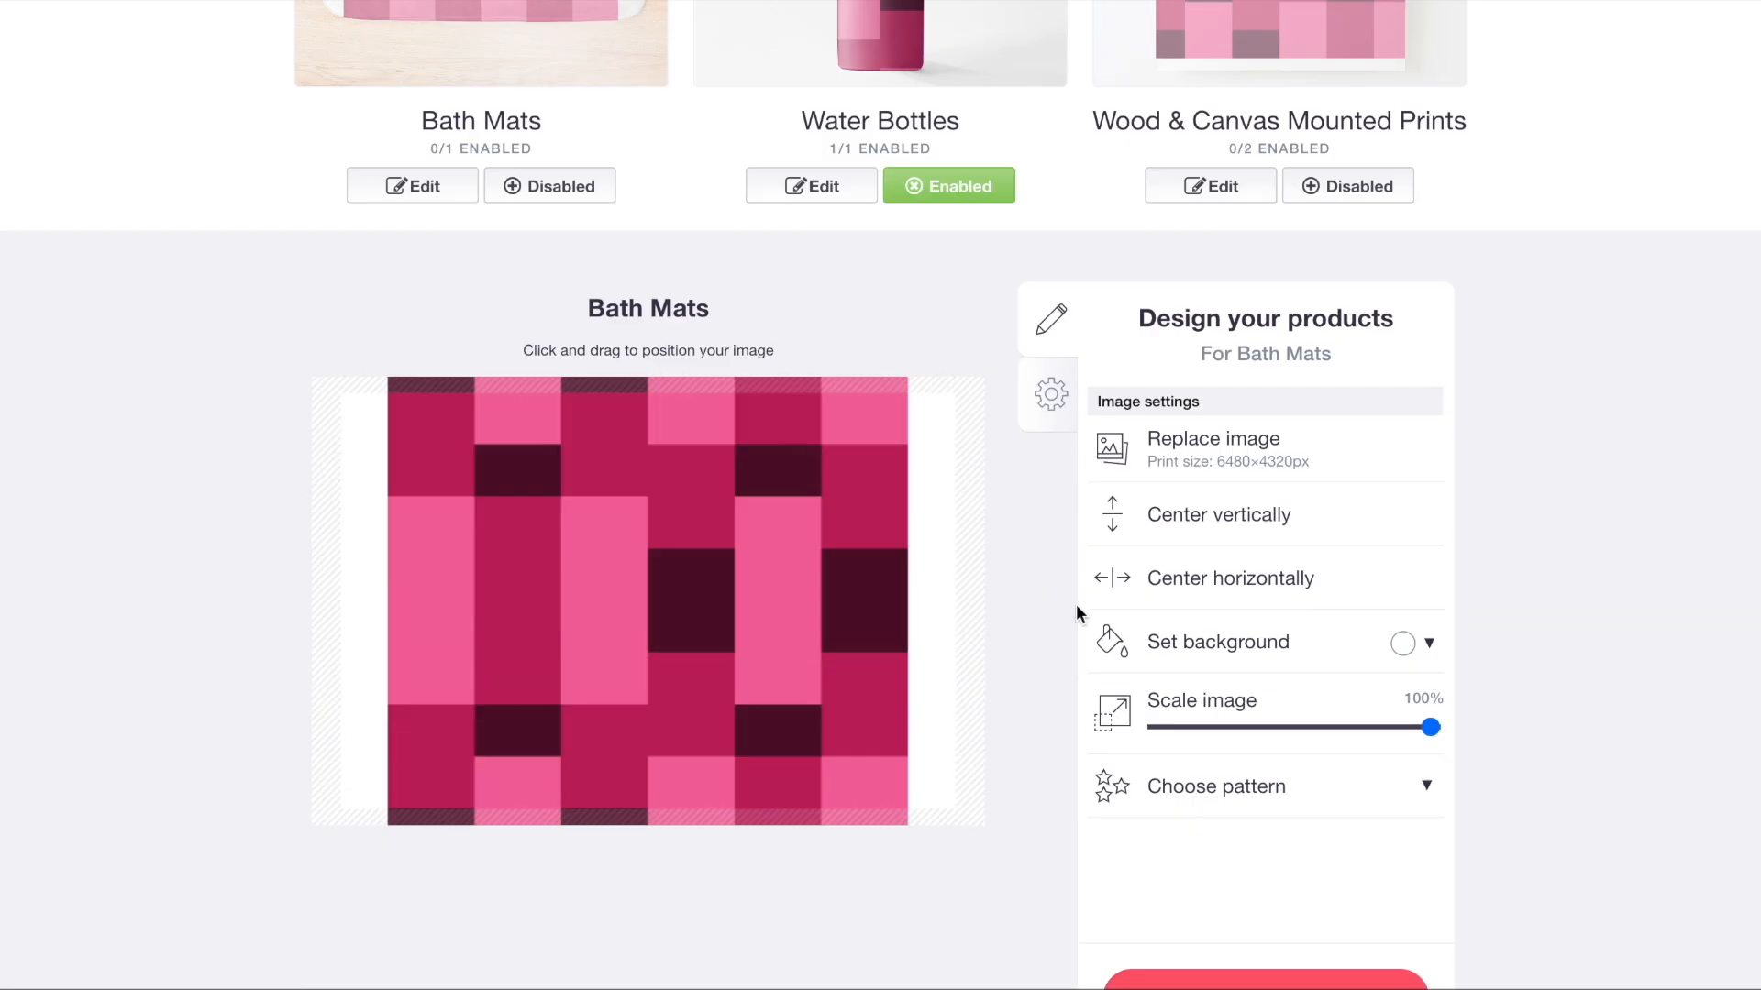
{"action": "left_click", "coordinate": [1252, 790]}
{"action": "left_click", "coordinate": [1308, 830]}
{"action": "scroll", "coordinate": [724, 606], "scroll_direction": "up", "scroll_amount": 8}
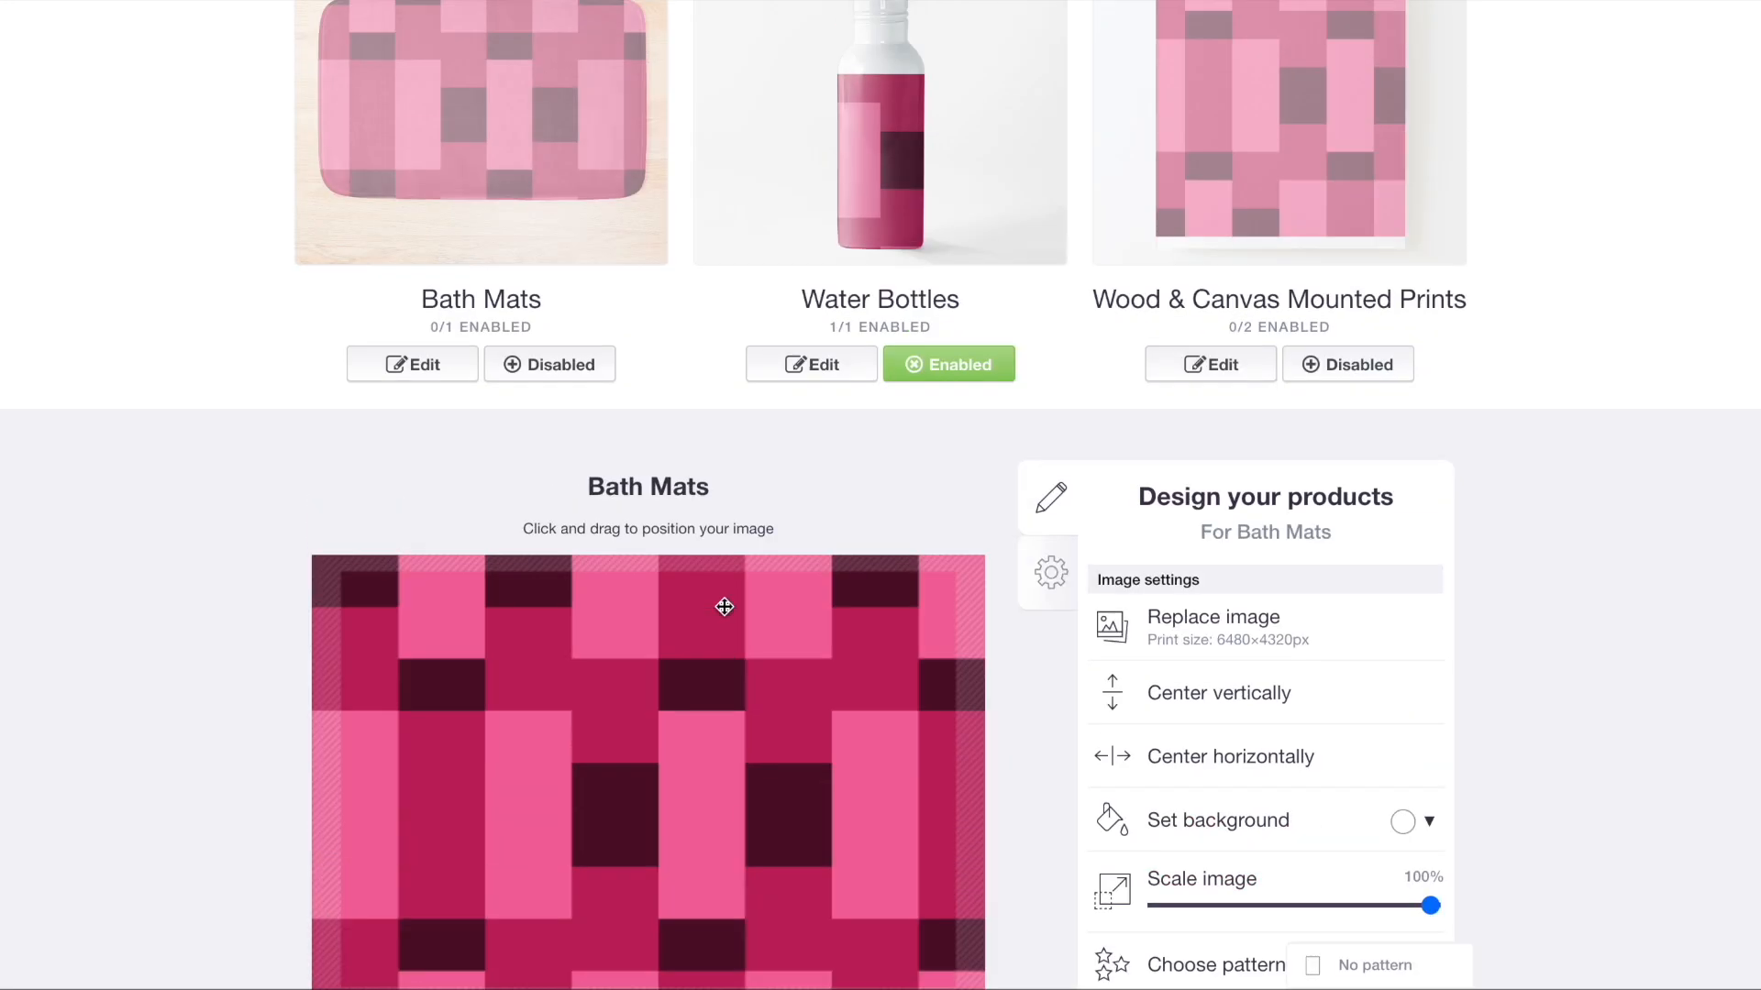
- Enable the Bath Mats product and check how its artwork looks among the other products
{"action": "left_click", "coordinate": [554, 957]}
{"action": "scroll", "coordinate": [511, 759], "scroll_direction": "up", "scroll_amount": 12}
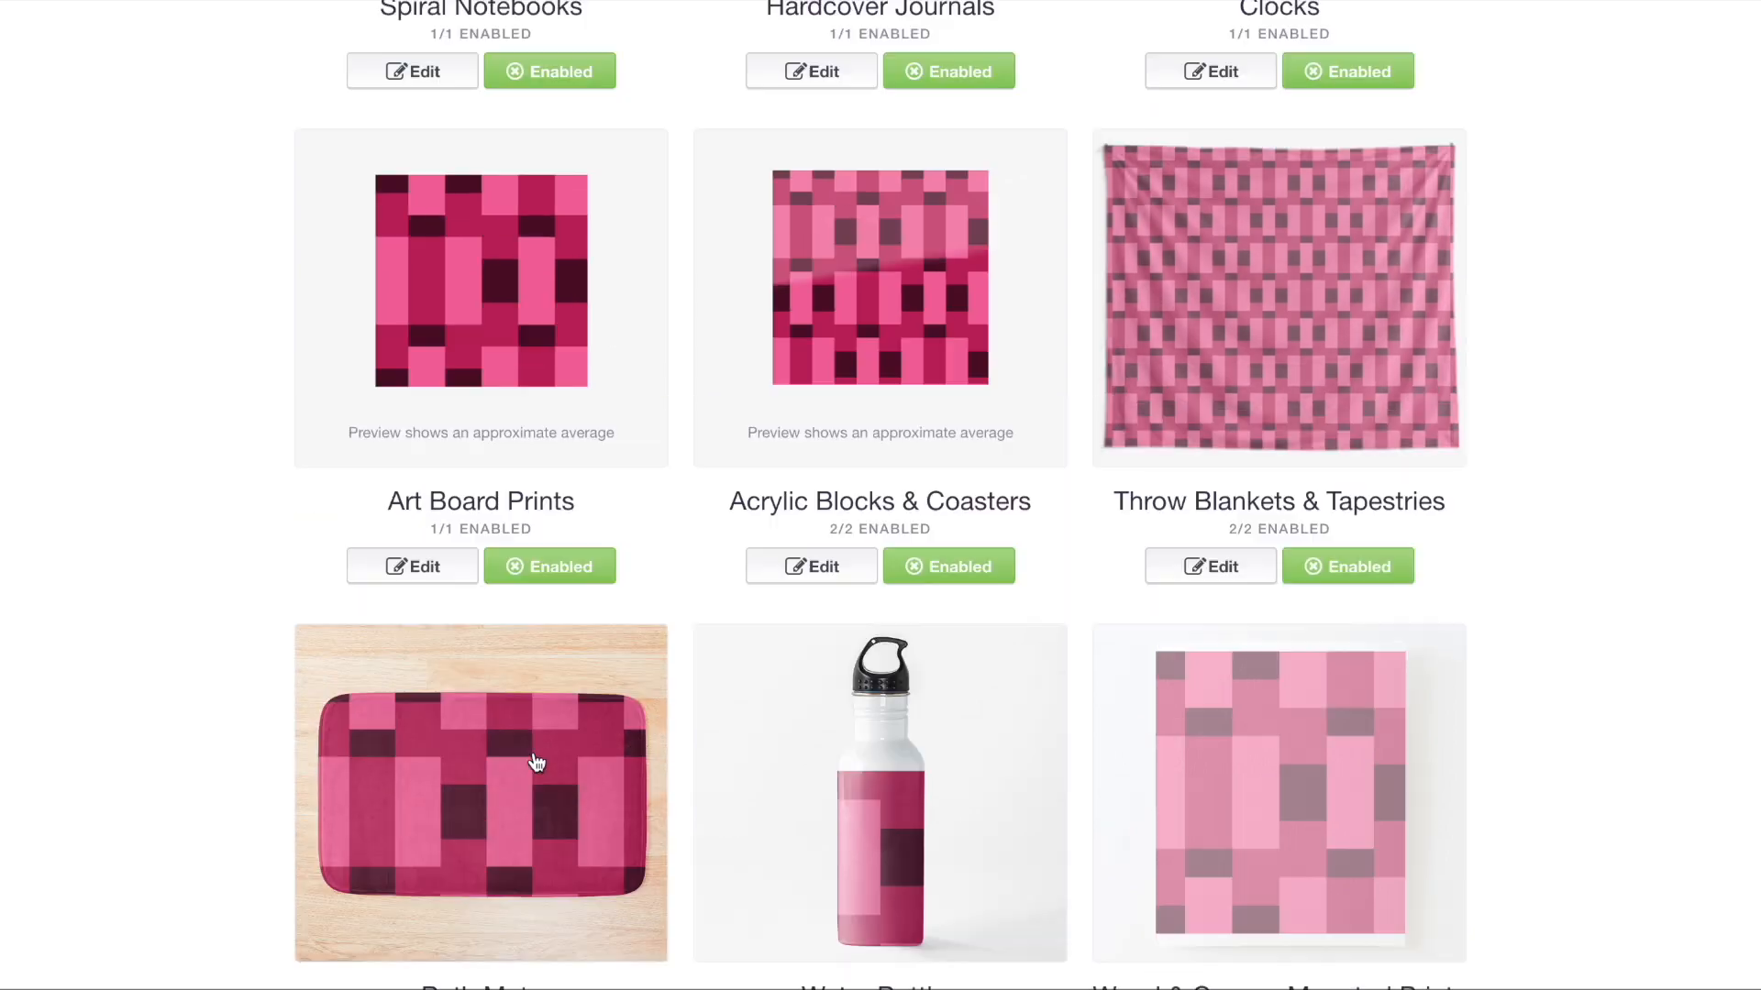
{"action": "scroll", "coordinate": [1048, 688], "scroll_direction": "up", "scroll_amount": 10}
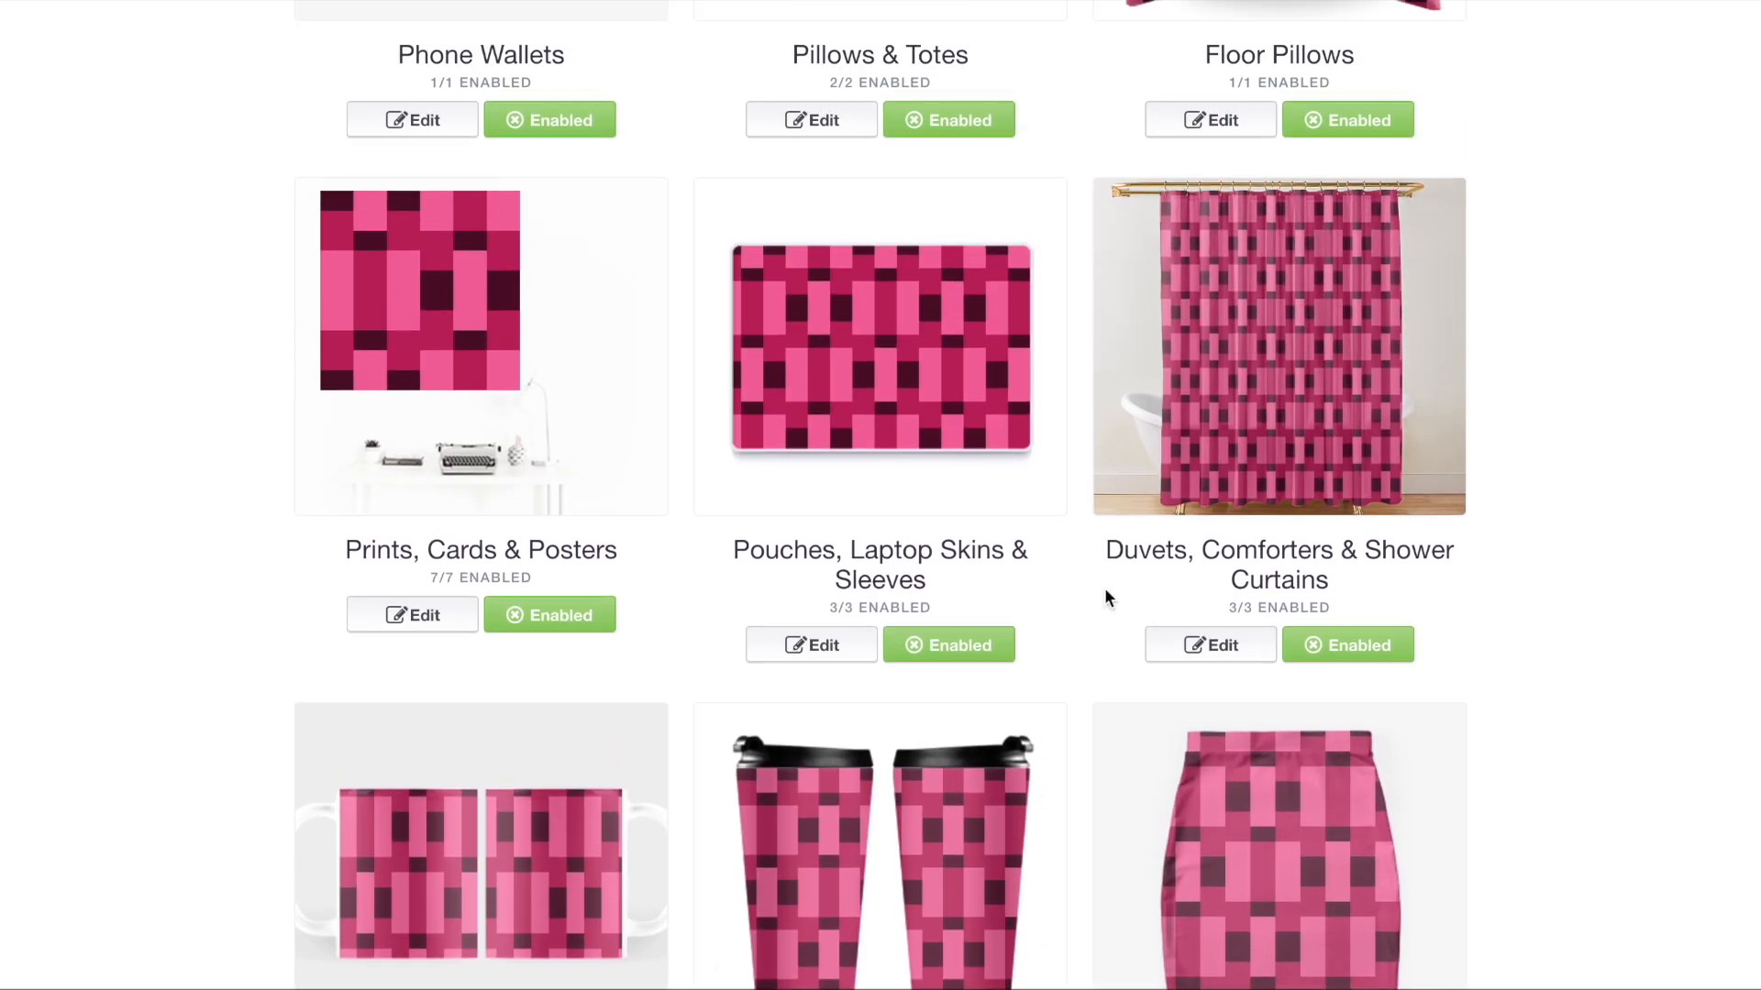
- Scale the Water Bottles artwork to 30% and tile it in a regular grid
{"action": "scroll", "coordinate": [1209, 401], "scroll_direction": "down", "scroll_amount": 20}
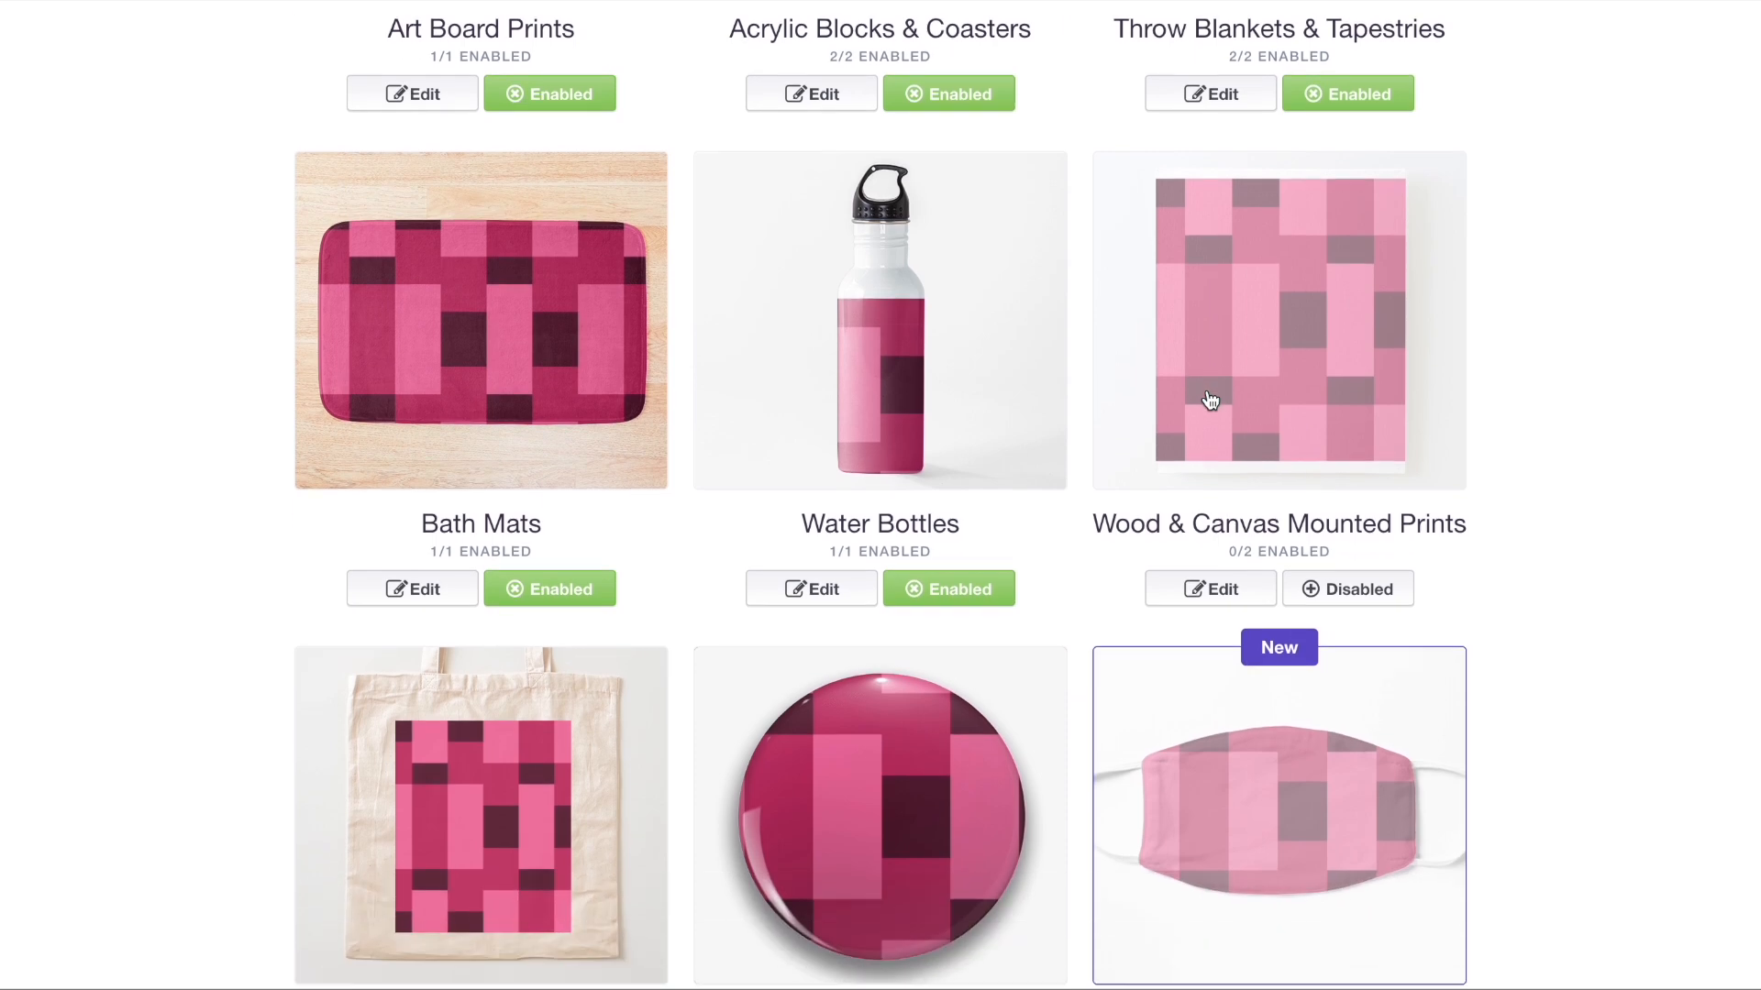
{"action": "left_click", "coordinate": [897, 394]}
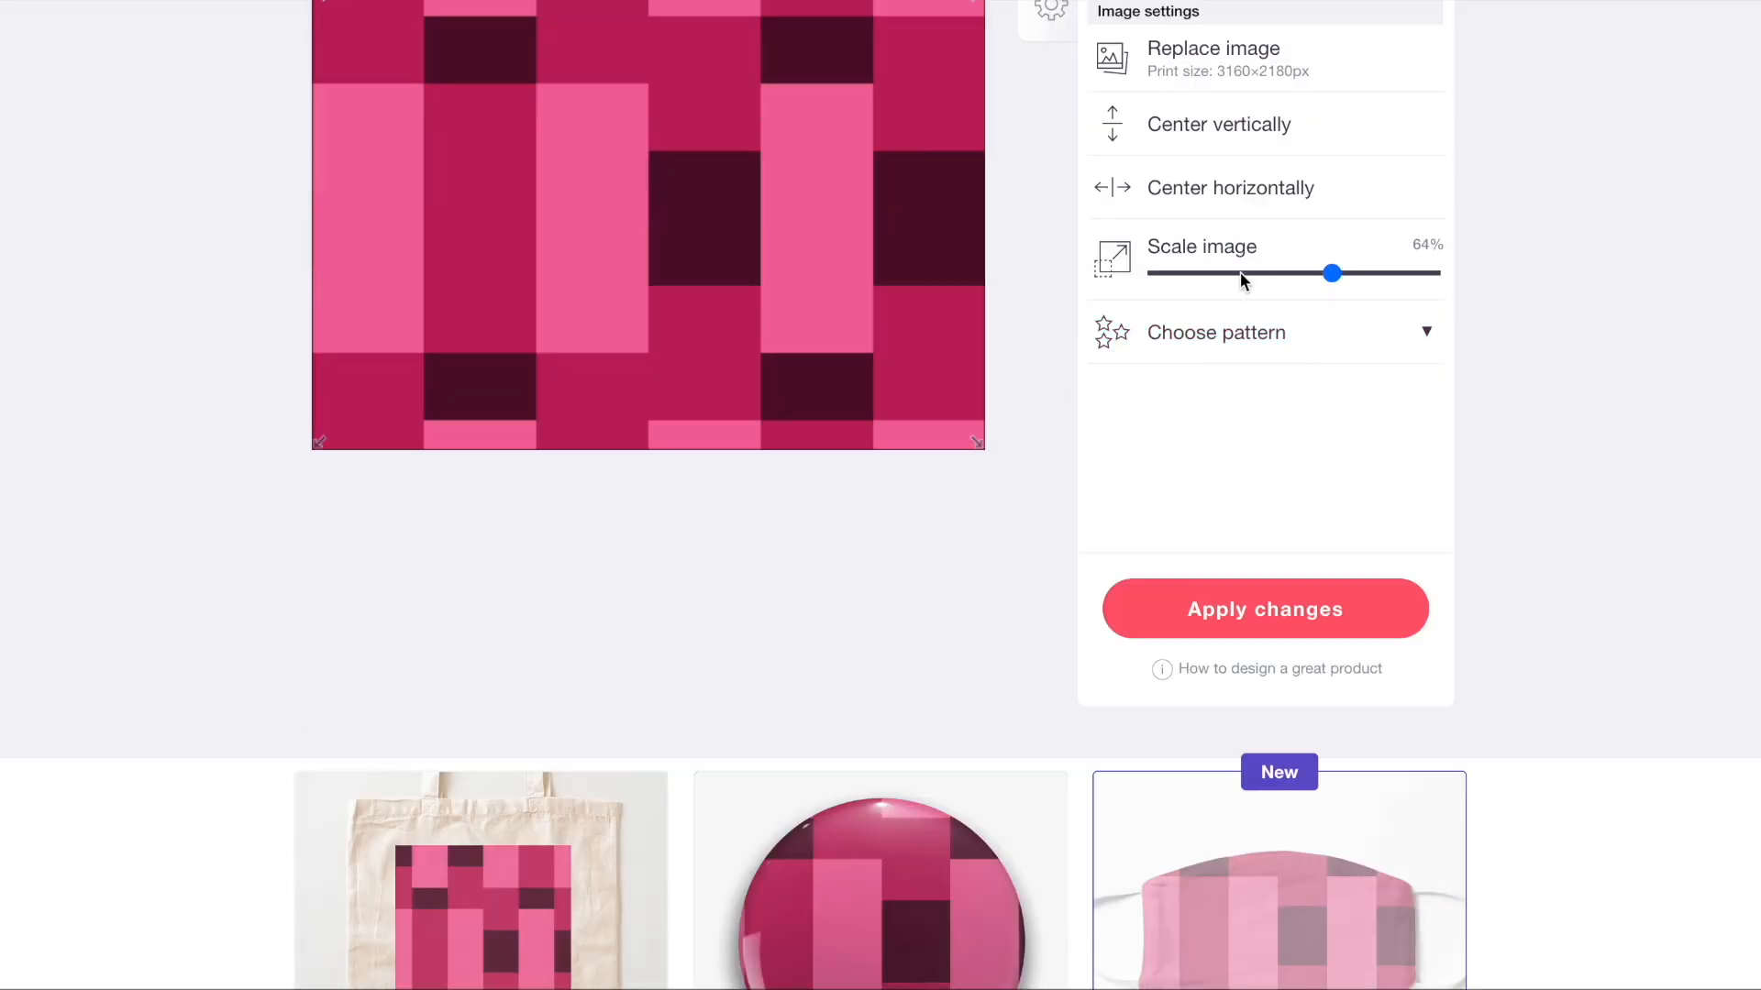
{"action": "left_click", "coordinate": [1242, 274]}
{"action": "left_click", "coordinate": [1263, 334]}
{"action": "left_click", "coordinate": [1318, 378]}
{"action": "scroll", "coordinate": [1318, 378], "scroll_direction": "up", "scroll_amount": 7}
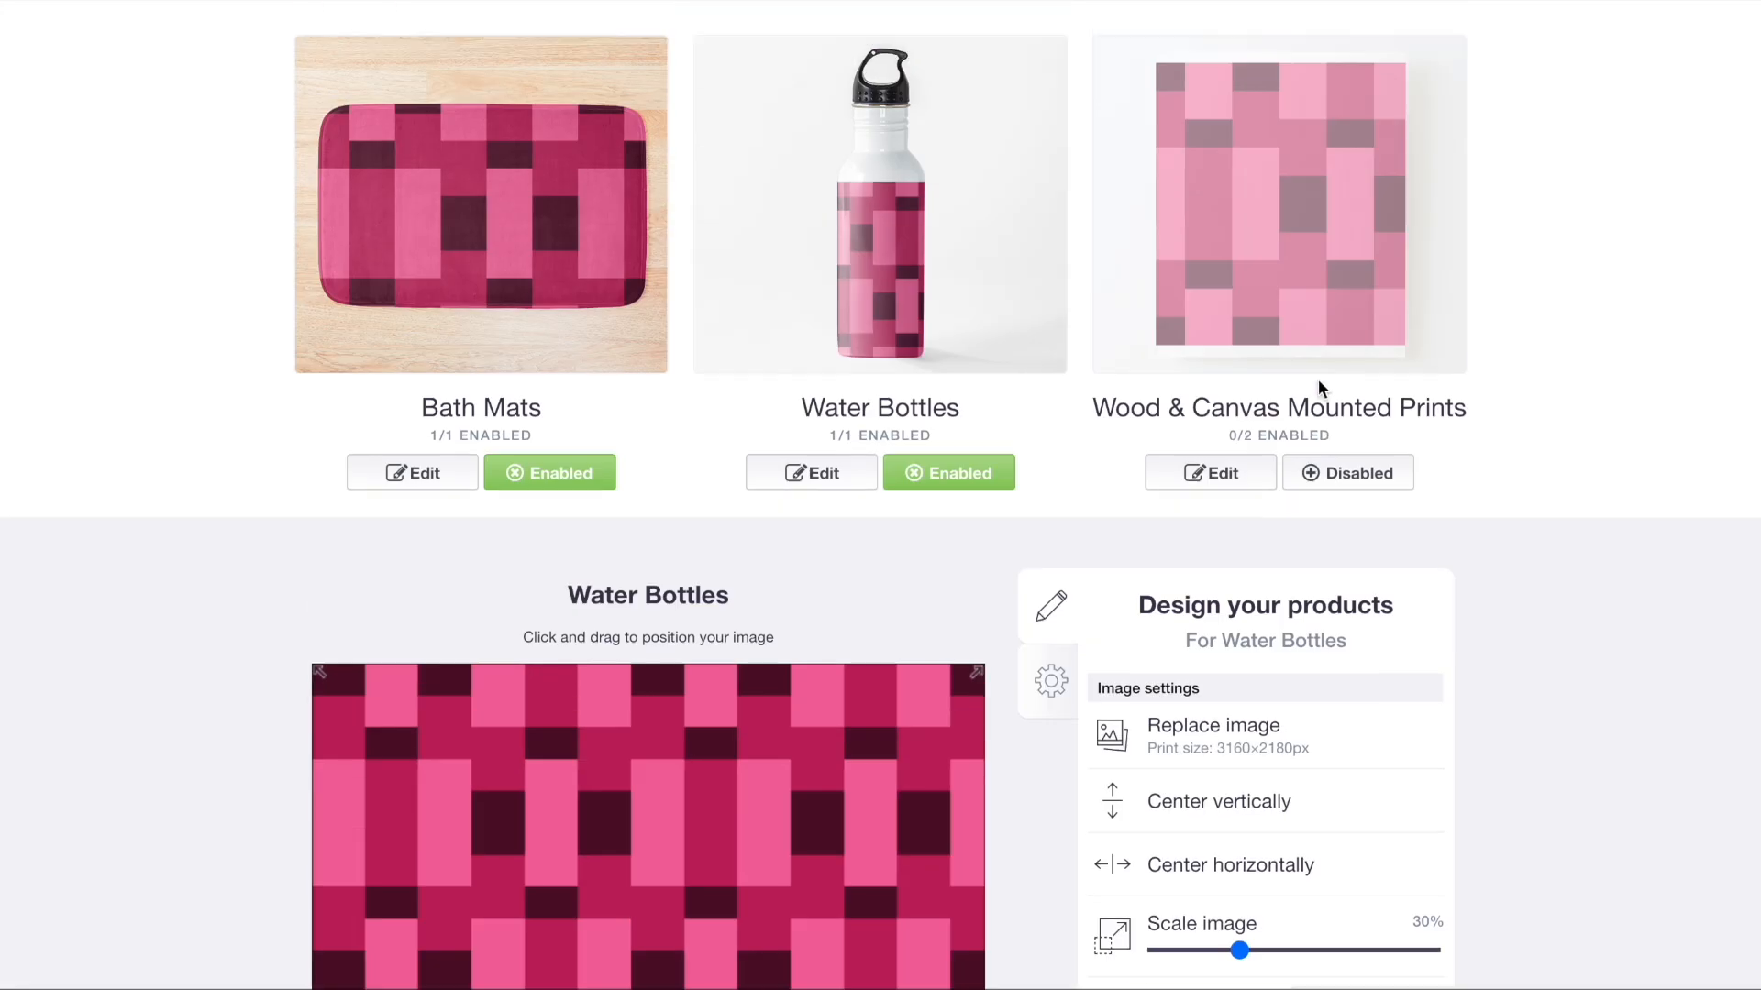
- Enable Wood & Canvas Mounted Prints, tile the artwork in a regular grid and greatly reduce its scale
{"action": "left_click", "coordinate": [1277, 256]}
{"action": "left_click", "coordinate": [1380, 469]}
{"action": "scroll", "coordinate": [1284, 596], "scroll_direction": "down", "scroll_amount": 5}
{"action": "left_click", "coordinate": [1258, 627]}
{"action": "left_click", "coordinate": [1355, 668]}
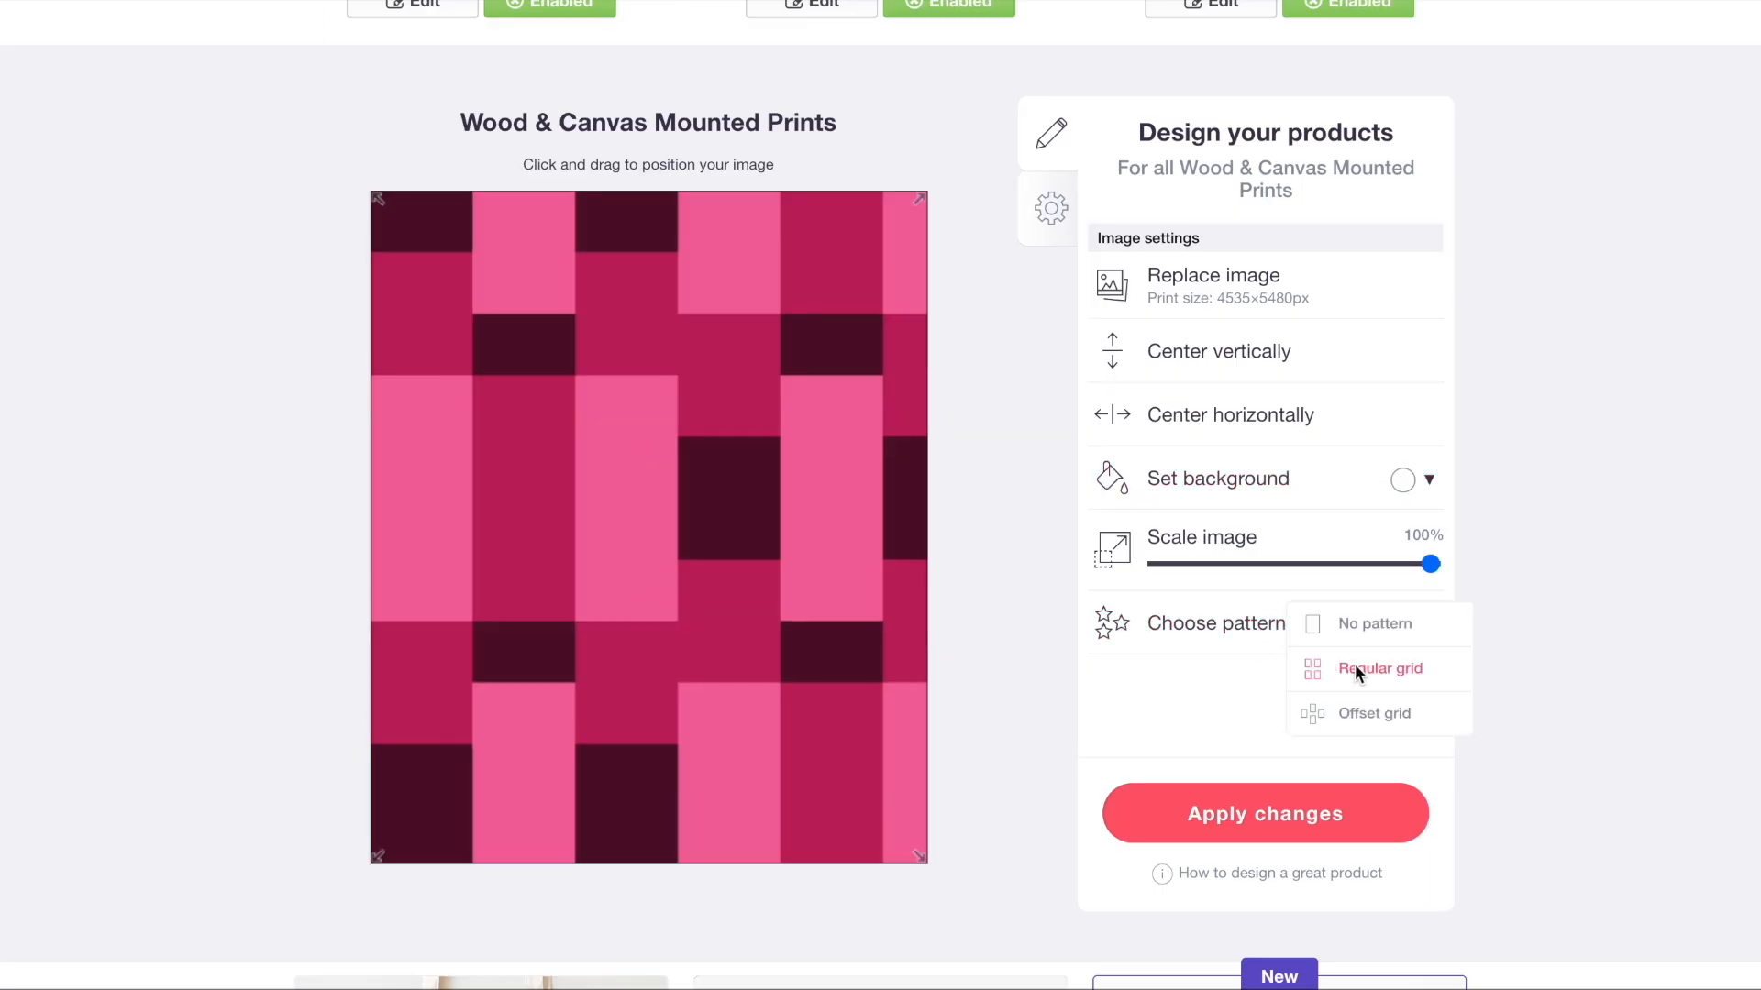
{"action": "left_click", "coordinate": [1201, 564]}
{"action": "scroll", "coordinate": [1203, 562], "scroll_direction": "up", "scroll_amount": 6}
- Close the mounted prints settings and disable the Cotton Tote Bags product
{"action": "left_click", "coordinate": [1257, 301]}
{"action": "scroll", "coordinate": [537, 496], "scroll_direction": "down", "scroll_amount": 2}
{"action": "left_click", "coordinate": [575, 700]}
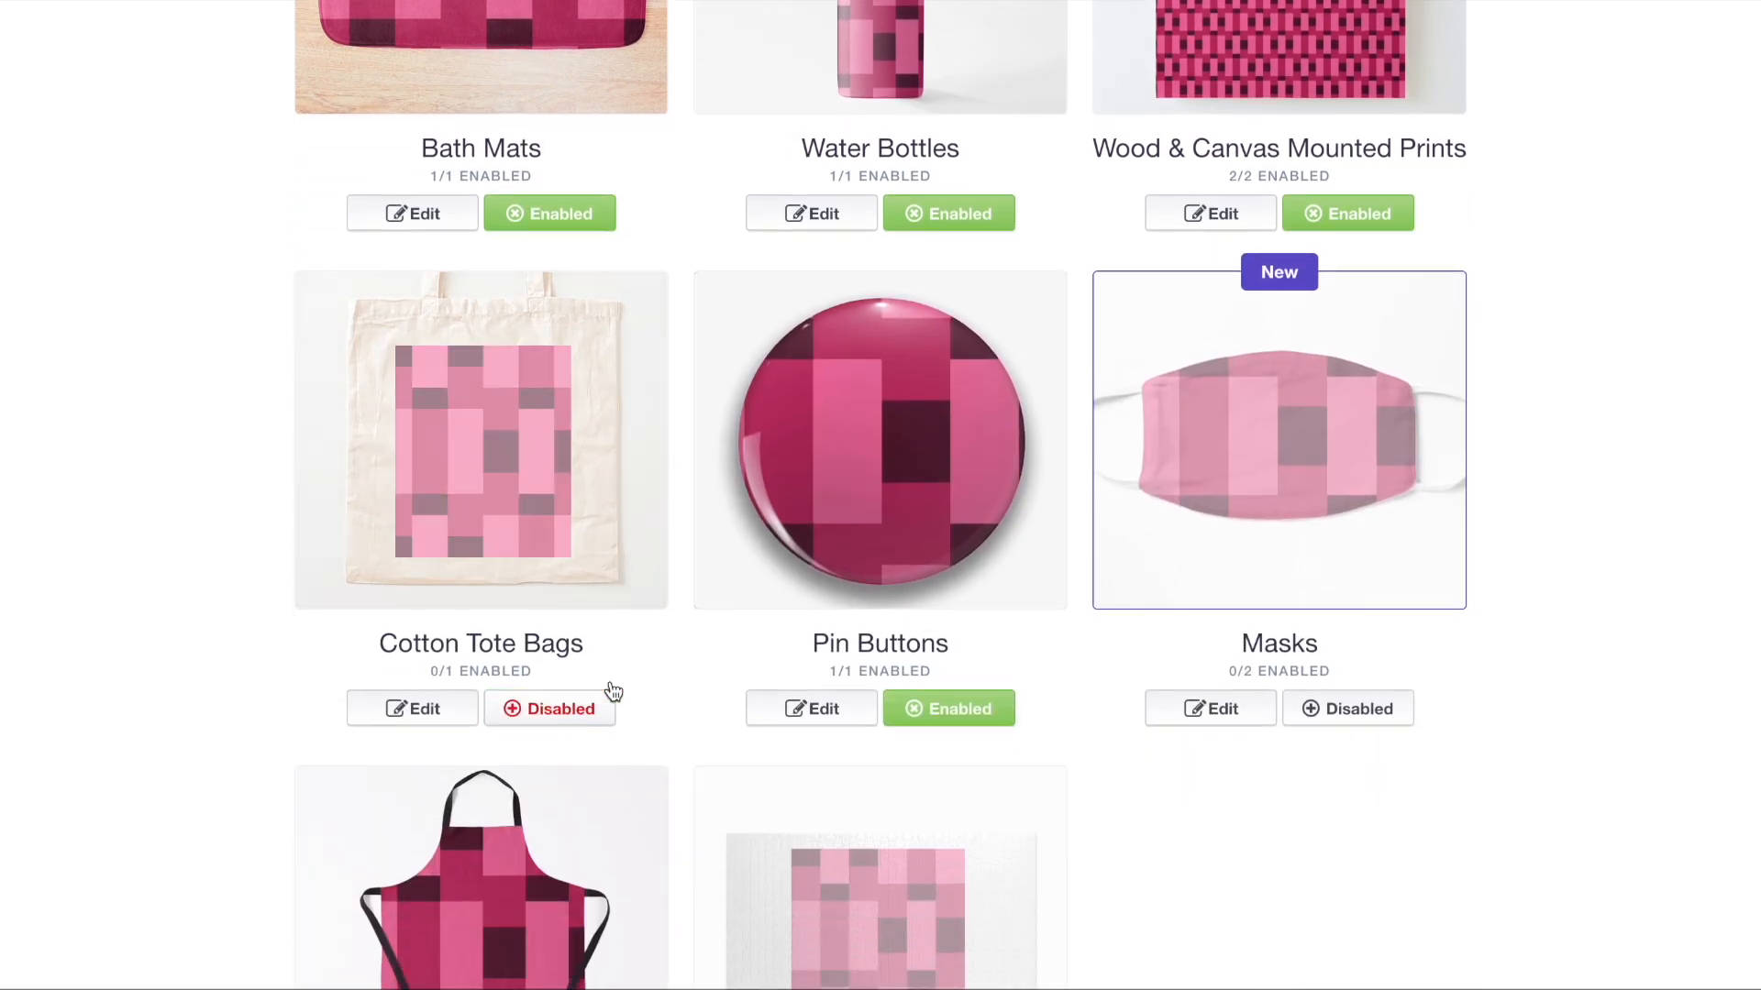
- Enable Masks, scale their artwork to 21% and tile it in a regular grid
{"action": "left_click", "coordinate": [1348, 511]}
{"action": "left_click", "coordinate": [1347, 715]}
{"action": "scroll", "coordinate": [1342, 706], "scroll_direction": "down", "scroll_amount": 5}
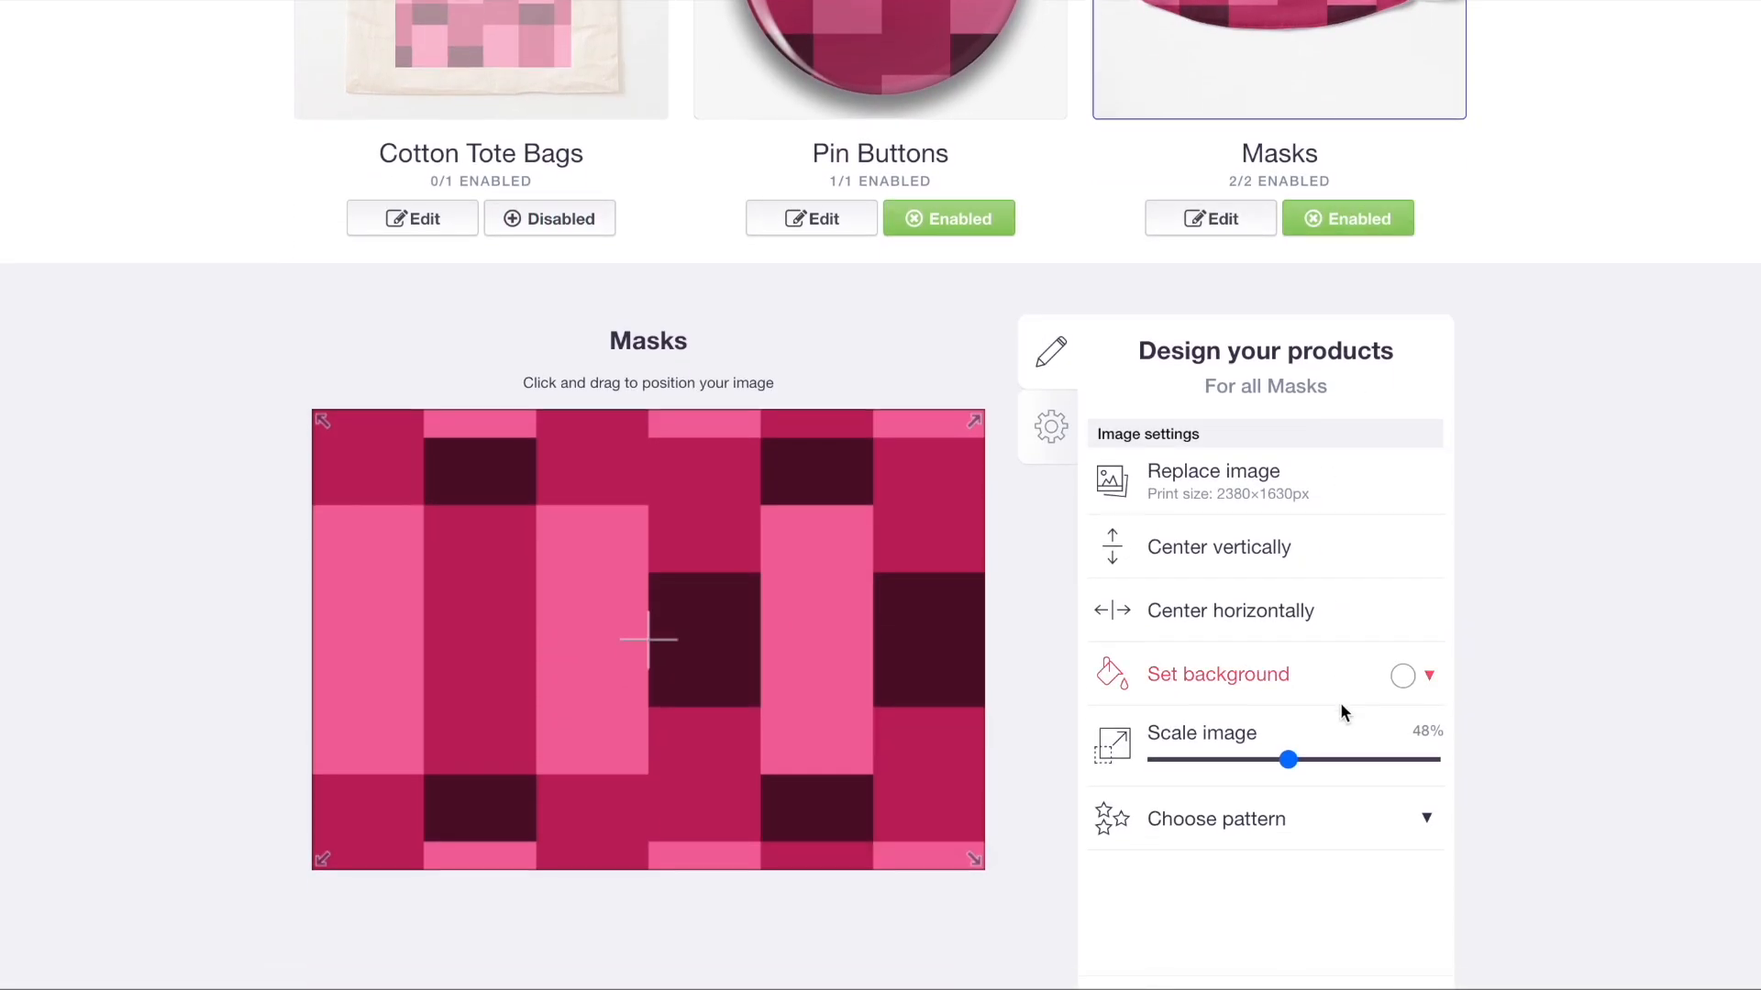
{"action": "left_click", "coordinate": [1214, 763]}
{"action": "left_click", "coordinate": [1224, 813]}
{"action": "left_click", "coordinate": [1323, 851]}
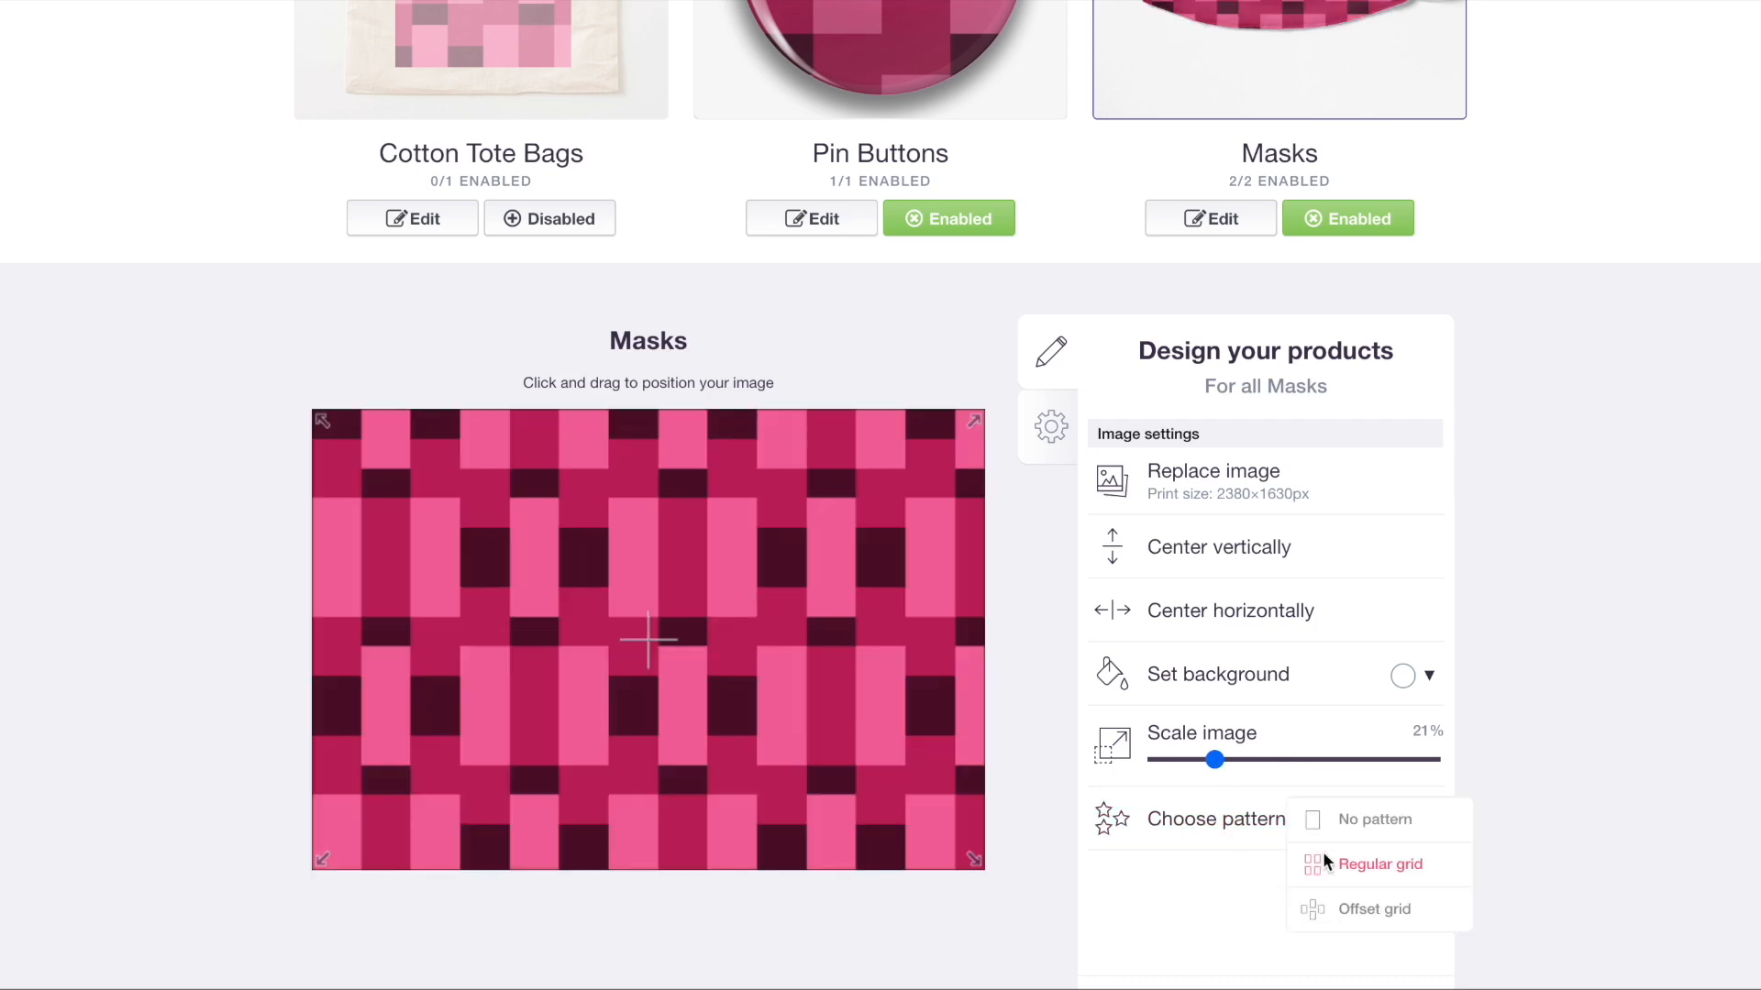
{"action": "scroll", "coordinate": [1323, 851], "scroll_direction": "up", "scroll_amount": 6}
- Scale the Aprons artwork to 62%, tile it in a regular grid and apply the changes
{"action": "scroll", "coordinate": [636, 487], "scroll_direction": "down", "scroll_amount": 6}
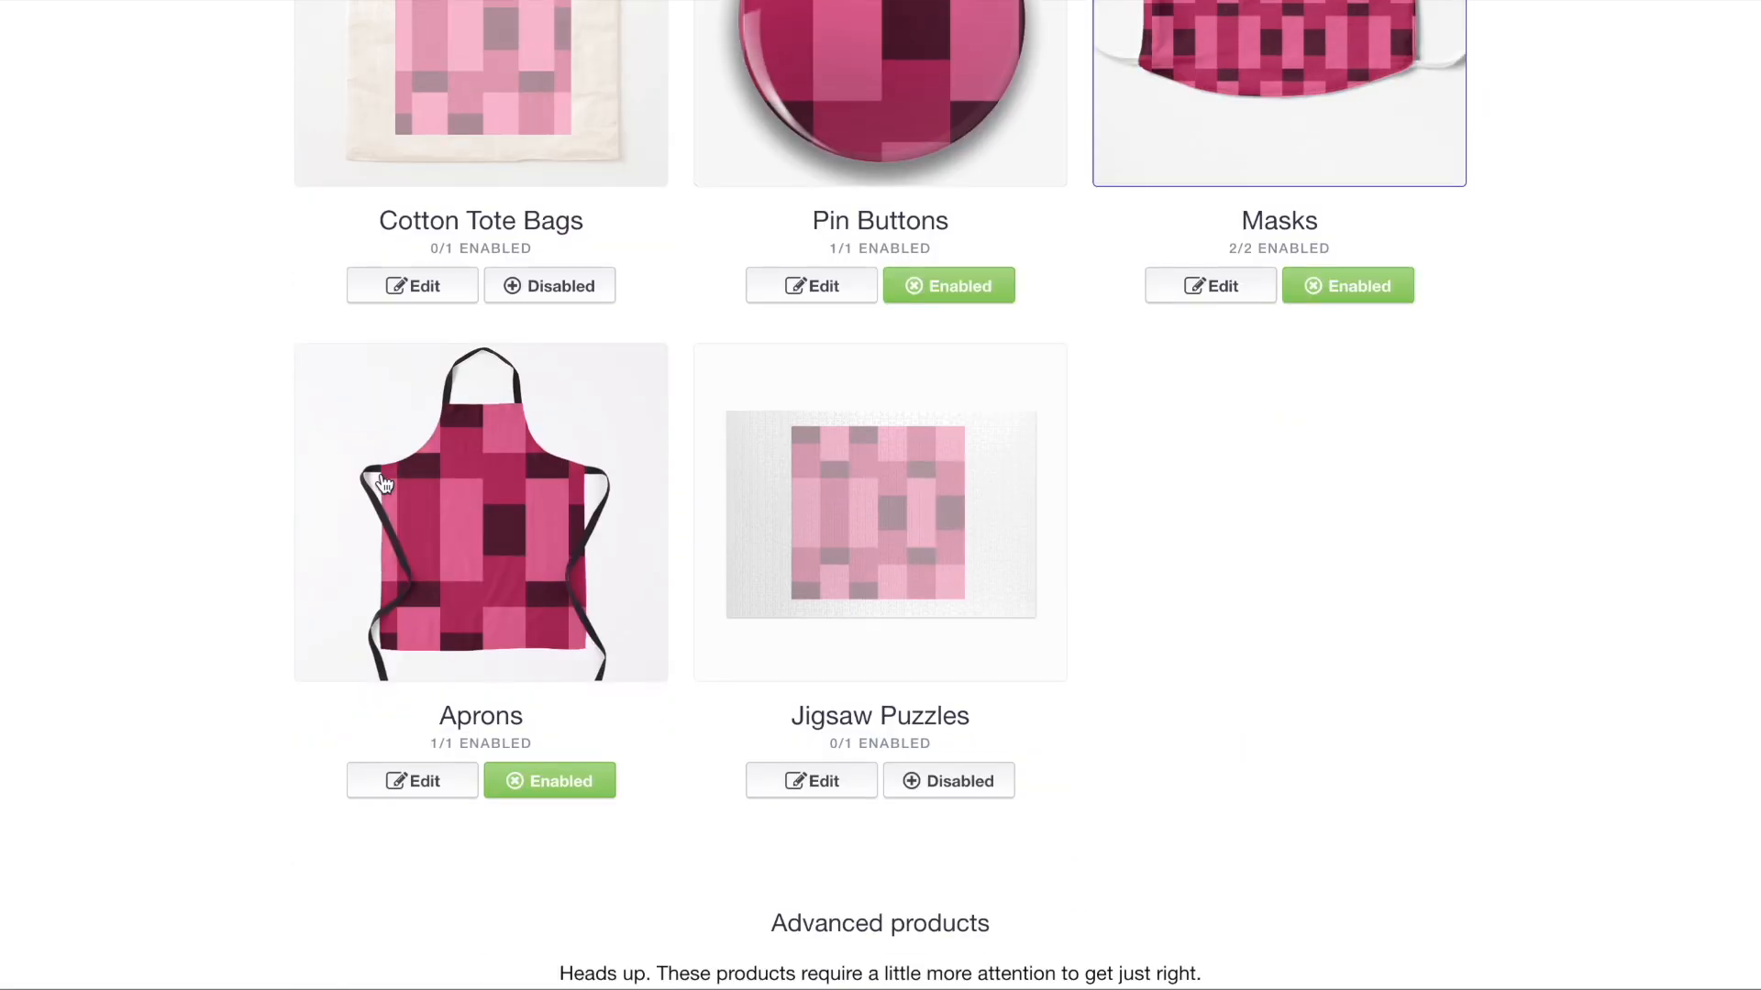
{"action": "left_click", "coordinate": [356, 483]}
{"action": "scroll", "coordinate": [519, 543], "scroll_direction": "down", "scroll_amount": 8}
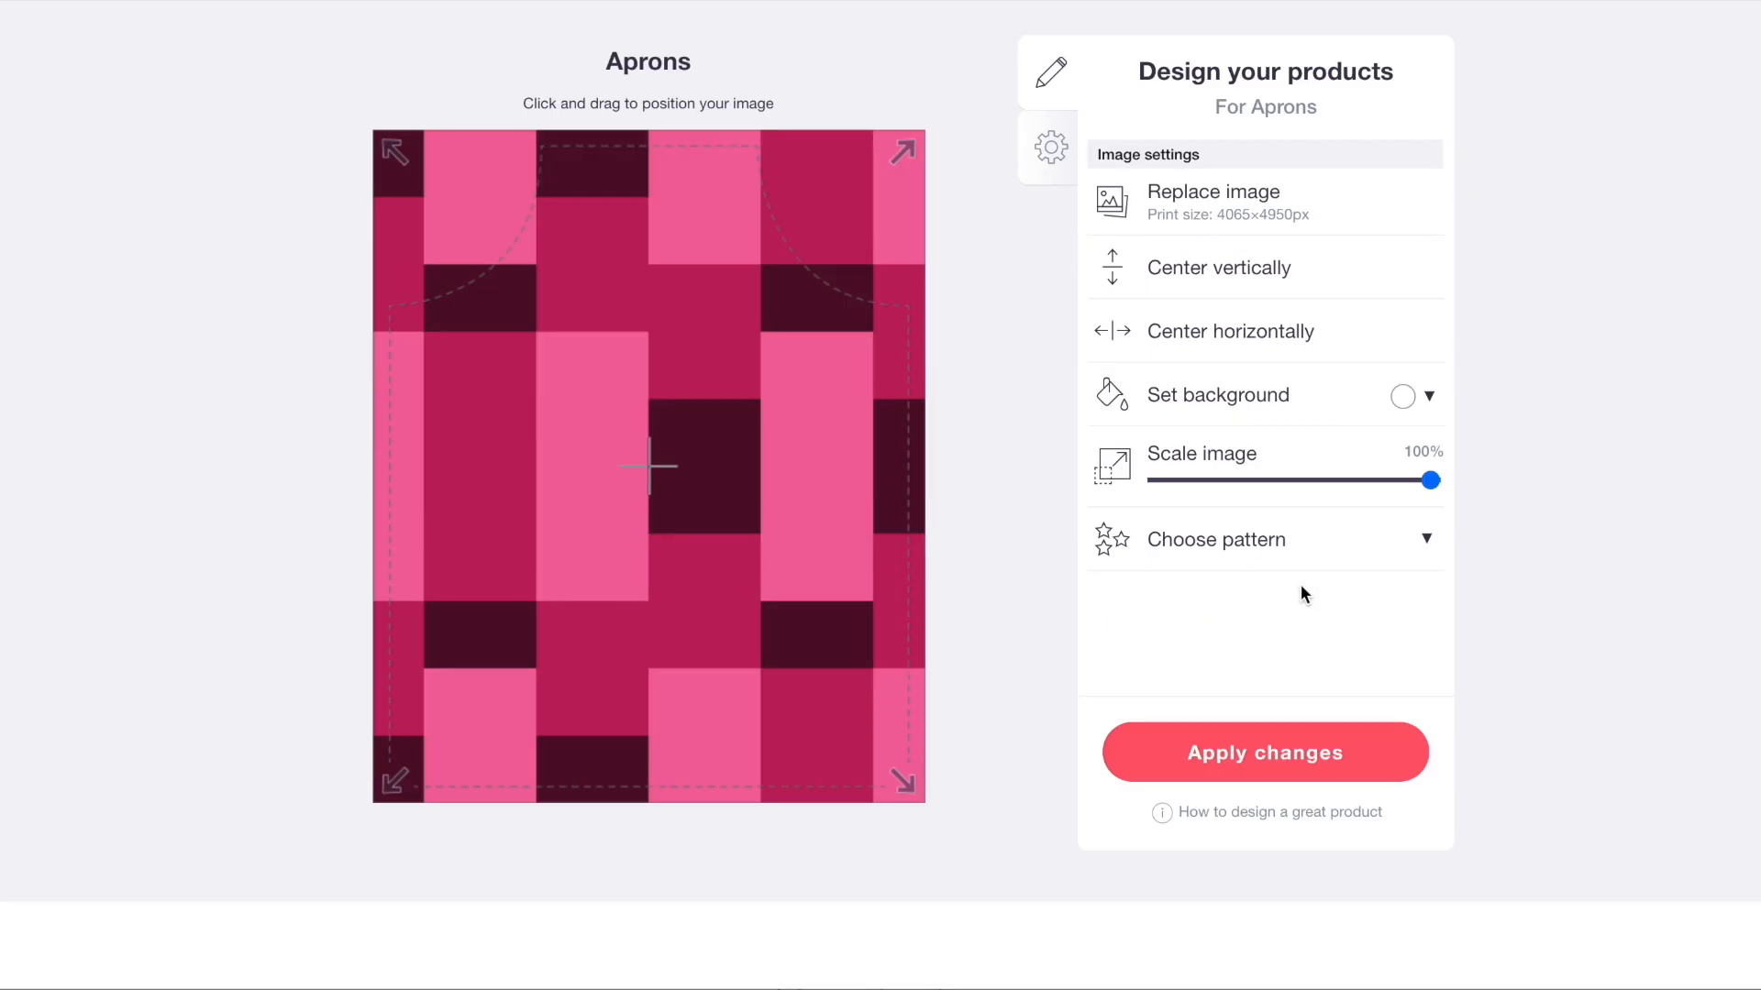
{"action": "left_click", "coordinate": [1325, 479]}
{"action": "left_click", "coordinate": [1317, 536]}
{"action": "left_click", "coordinate": [1372, 585]}
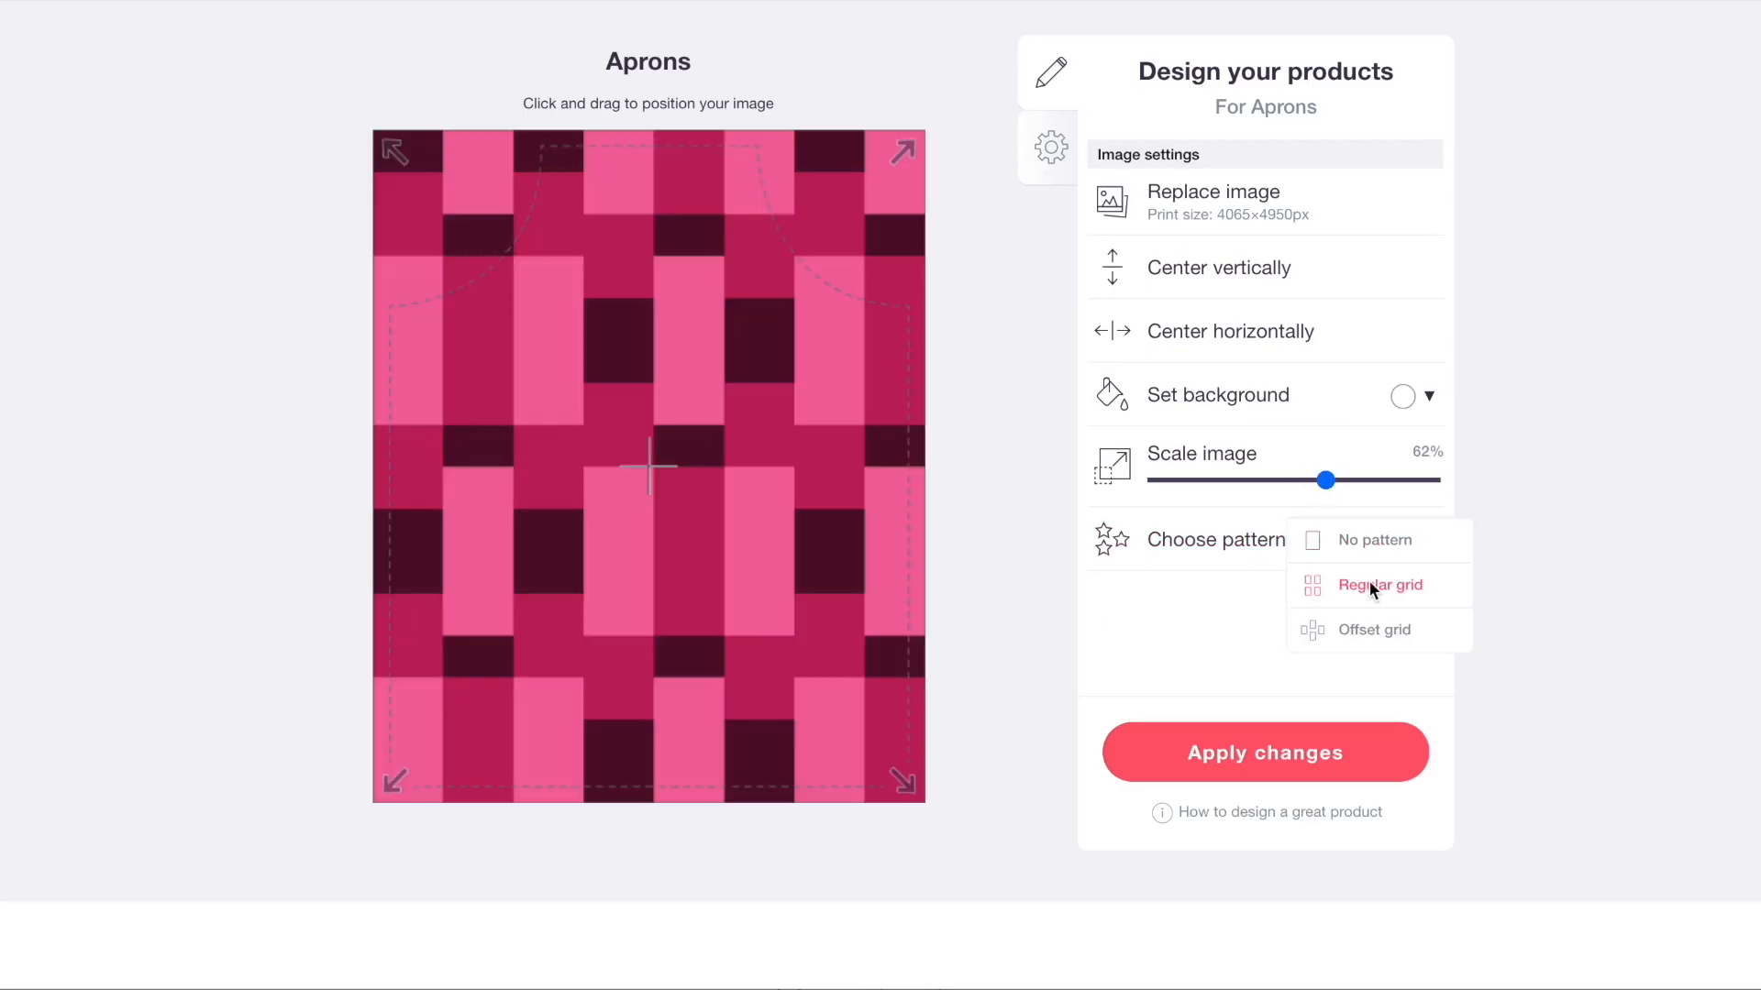
{"action": "left_click", "coordinate": [1265, 753]}
- Enable the Leggings product and open its artwork settings
{"action": "scroll", "coordinate": [493, 235], "scroll_direction": "down", "scroll_amount": 5}
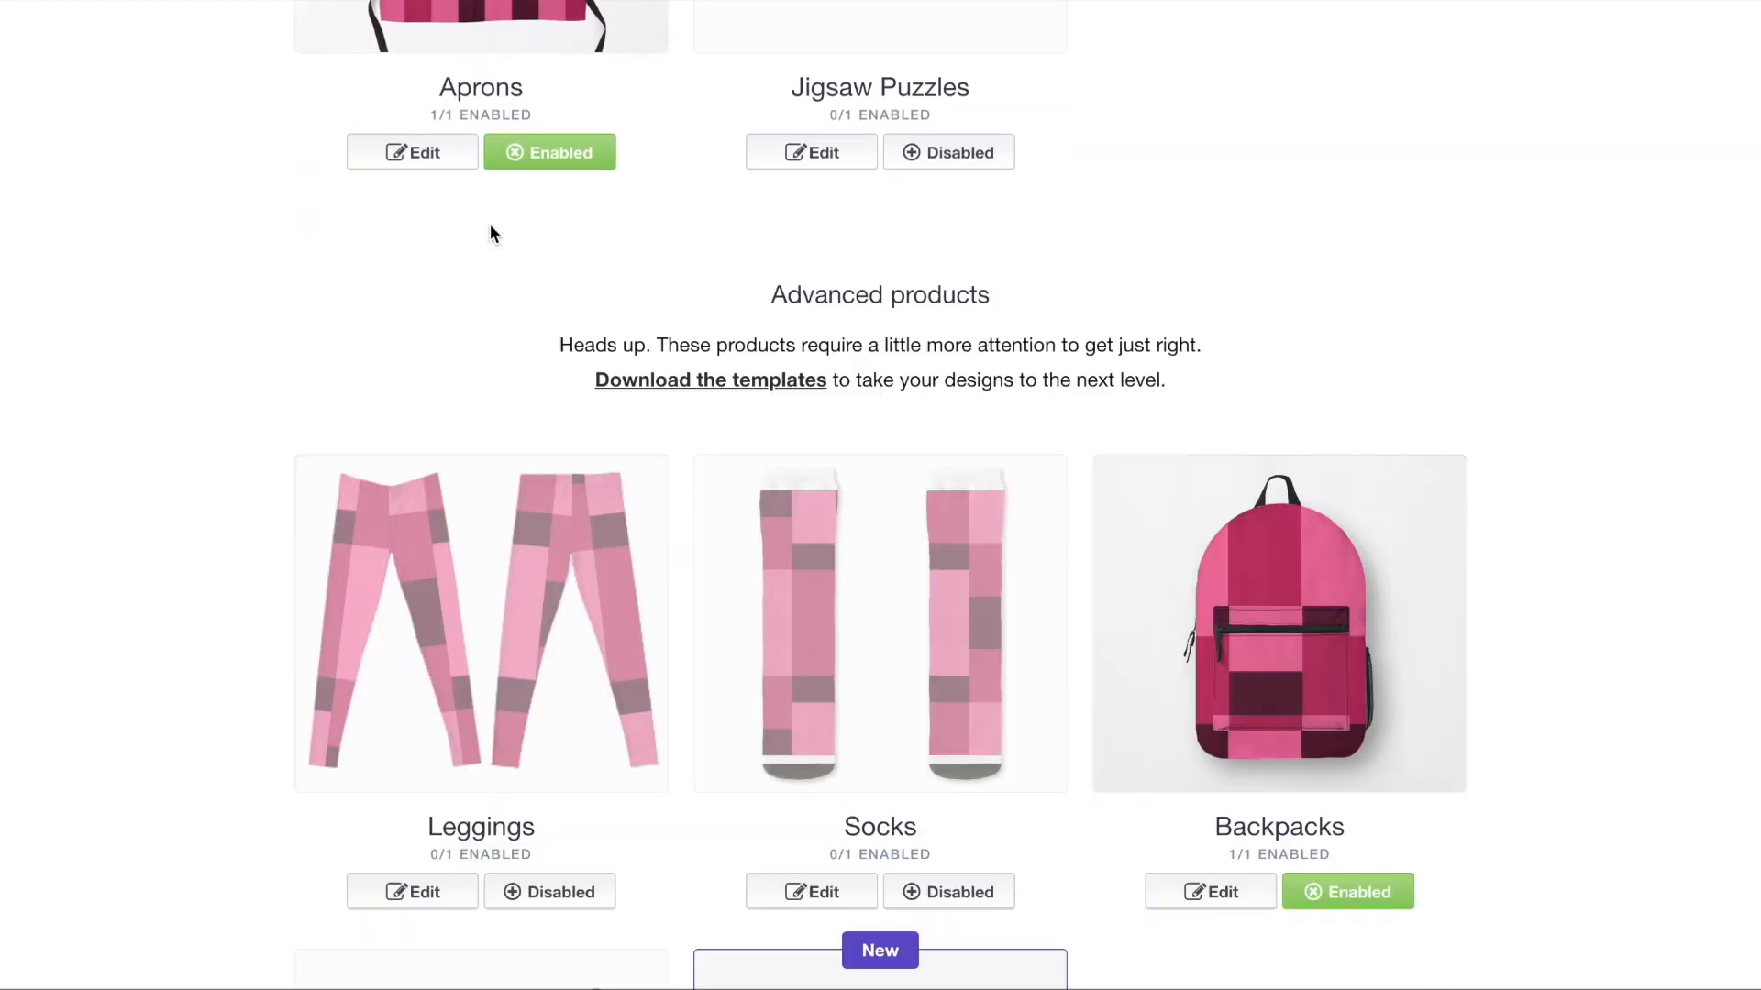
{"action": "left_click", "coordinate": [594, 442]}
{"action": "left_click", "coordinate": [562, 699]}
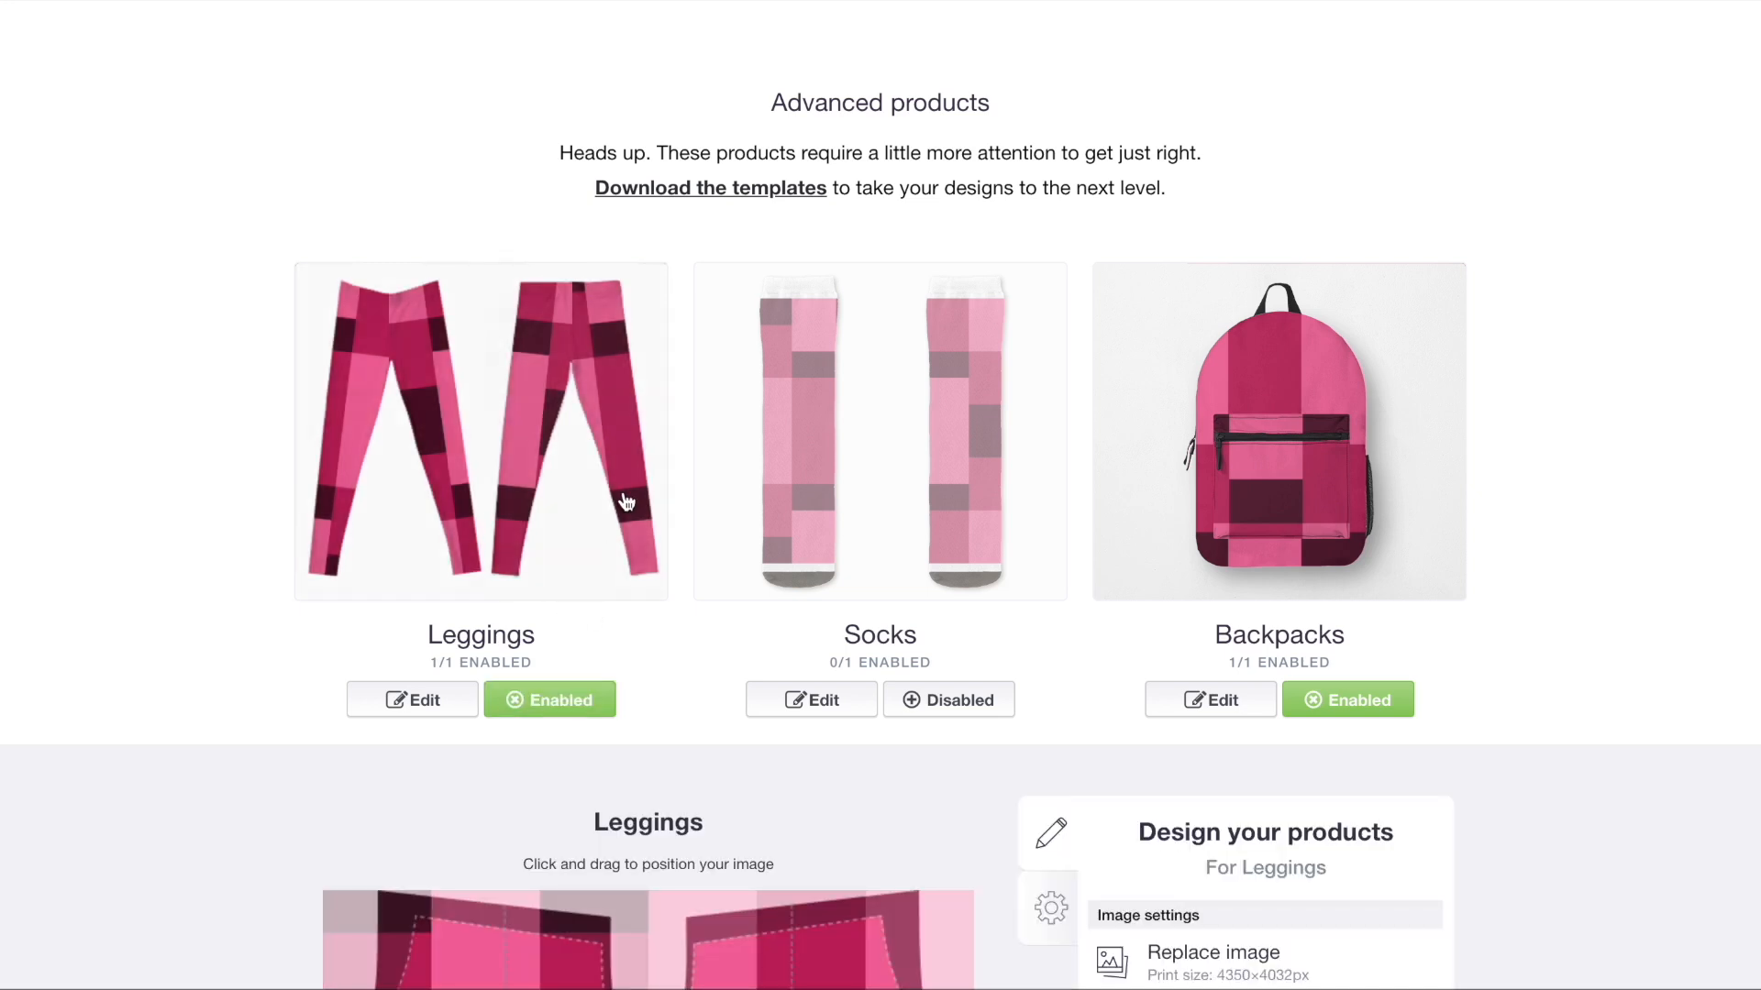
{"action": "scroll", "coordinate": [624, 494], "scroll_direction": "down", "scroll_amount": 8}
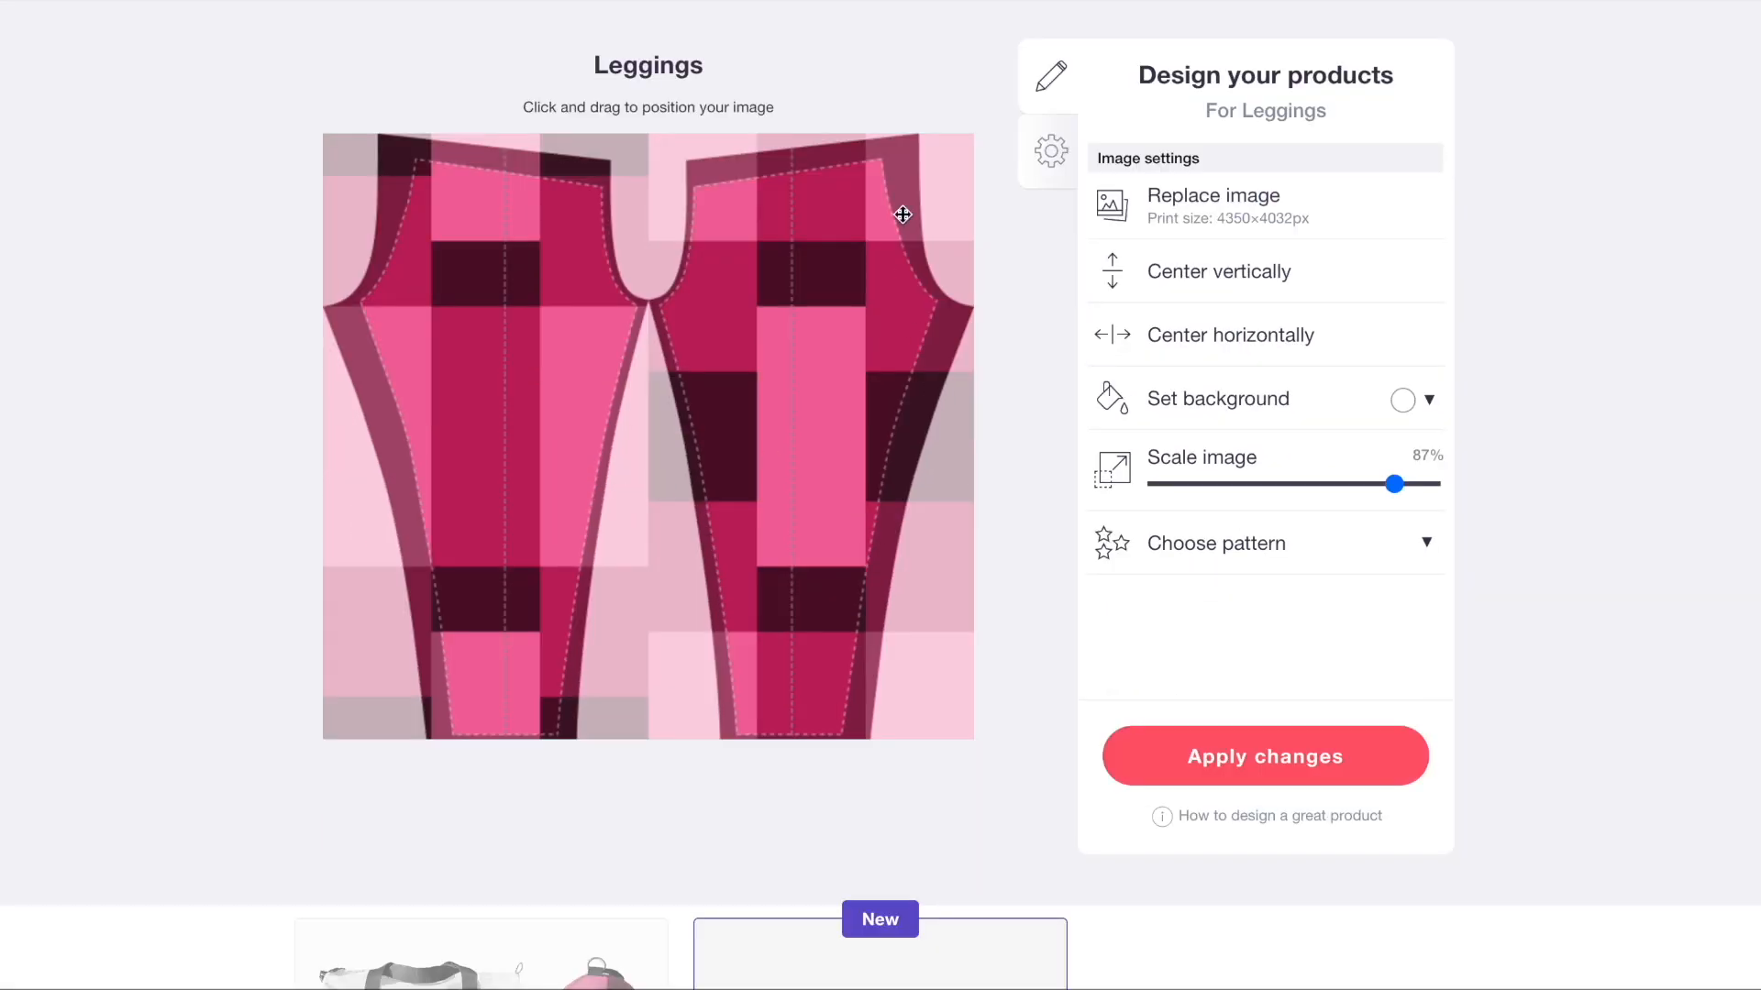
{"action": "scroll", "coordinate": [904, 214], "scroll_direction": "up", "scroll_amount": 5}
{"action": "scroll", "coordinate": [1167, 537], "scroll_direction": "down", "scroll_amount": 1}
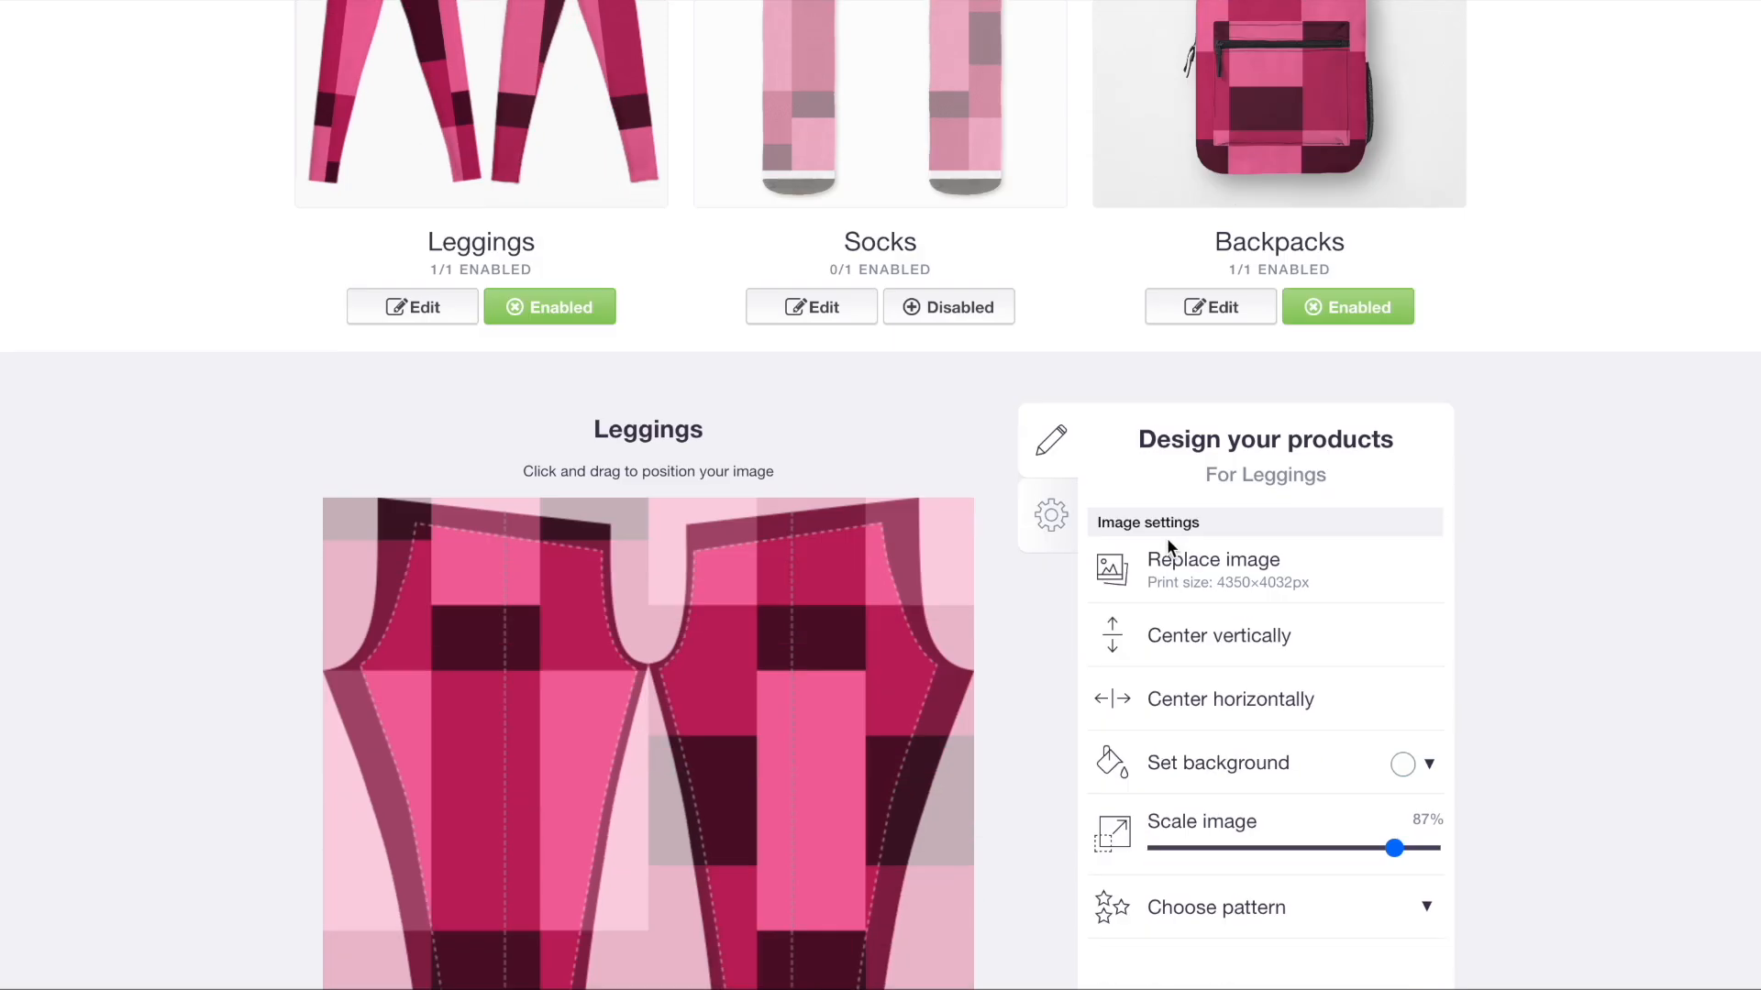
- Try the Leggings artwork at 37% scale tiled in a regular grid
{"action": "scroll", "coordinate": [1166, 537], "scroll_direction": "down", "scroll_amount": 4}
{"action": "left_click", "coordinate": [1258, 497]}
{"action": "left_click", "coordinate": [1270, 559]}
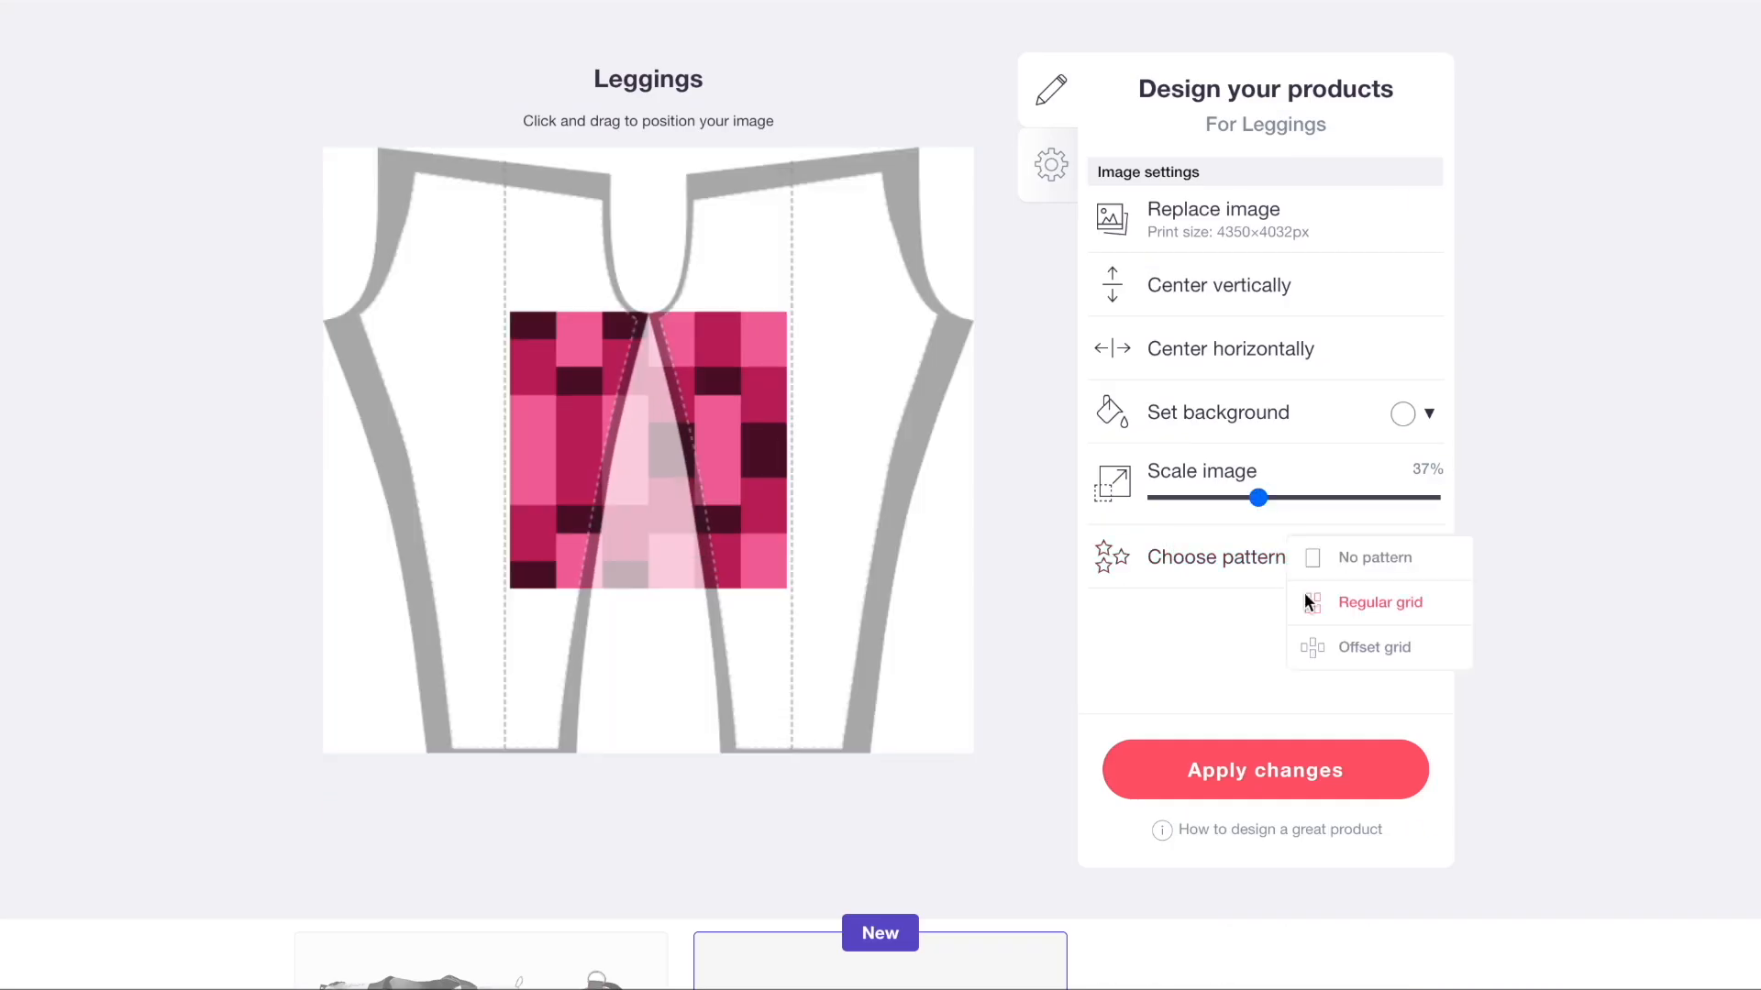
{"action": "left_click", "coordinate": [1324, 603]}
{"action": "scroll", "coordinate": [615, 541], "scroll_direction": "up", "scroll_amount": 8}
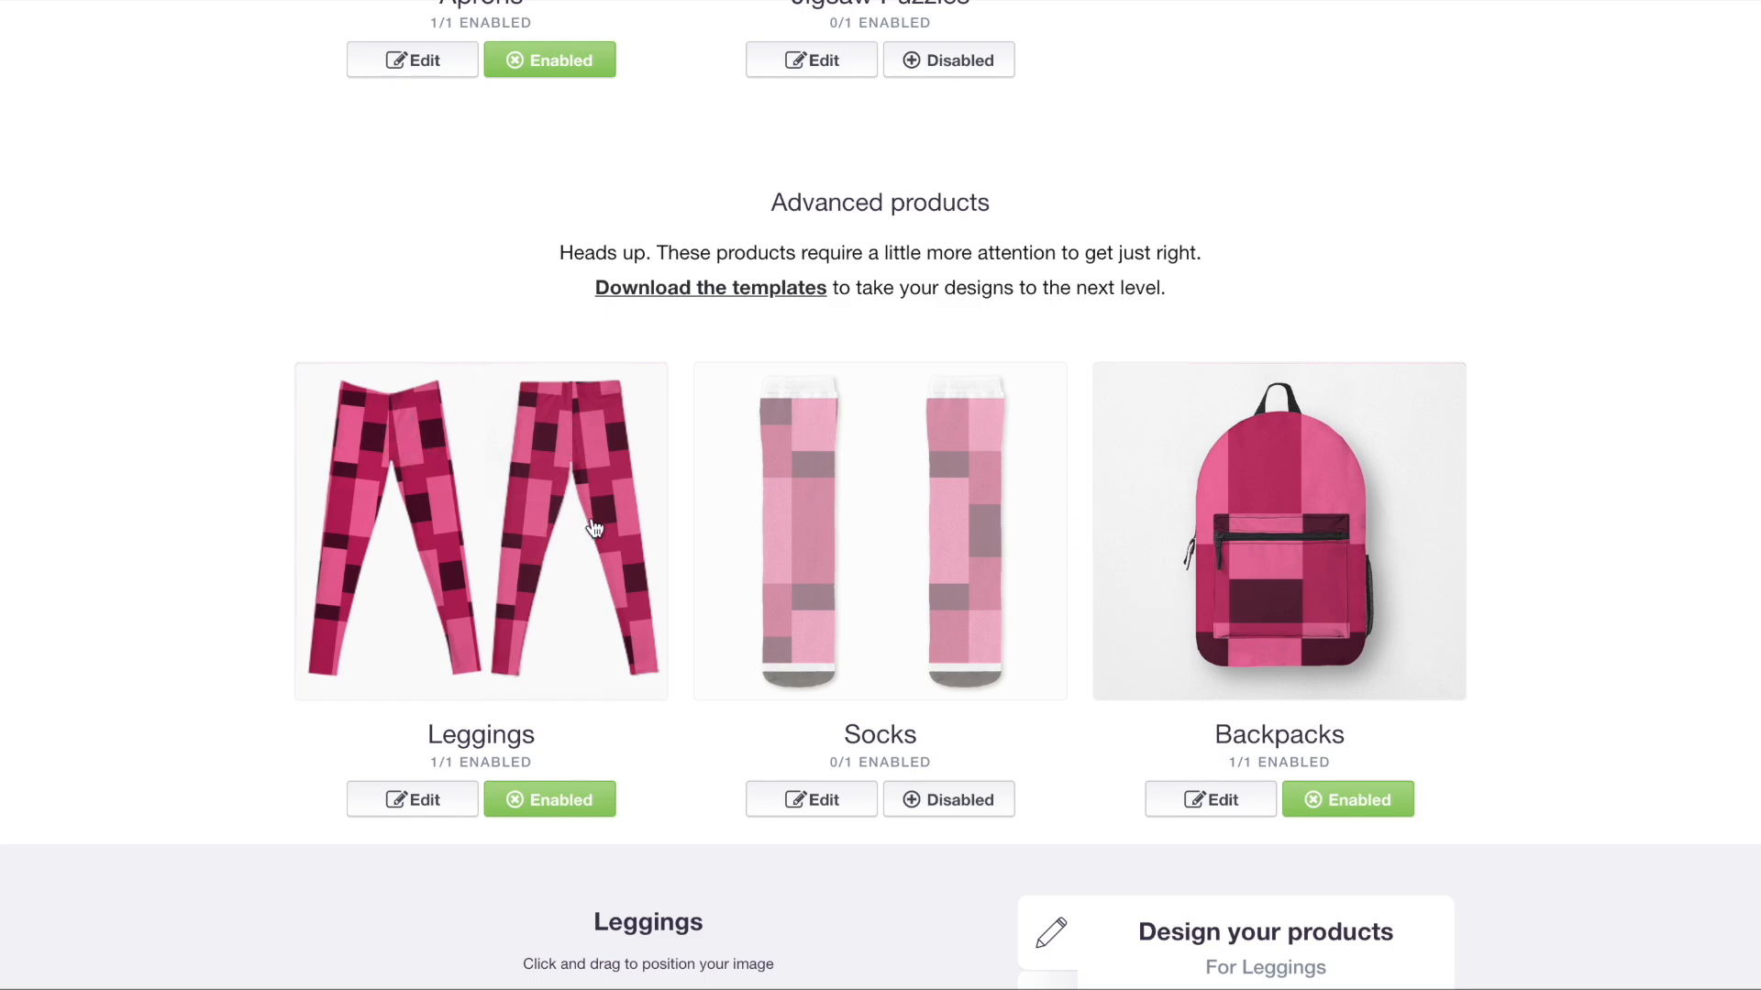
{"action": "scroll", "coordinate": [819, 471], "scroll_direction": "down", "scroll_amount": 8}
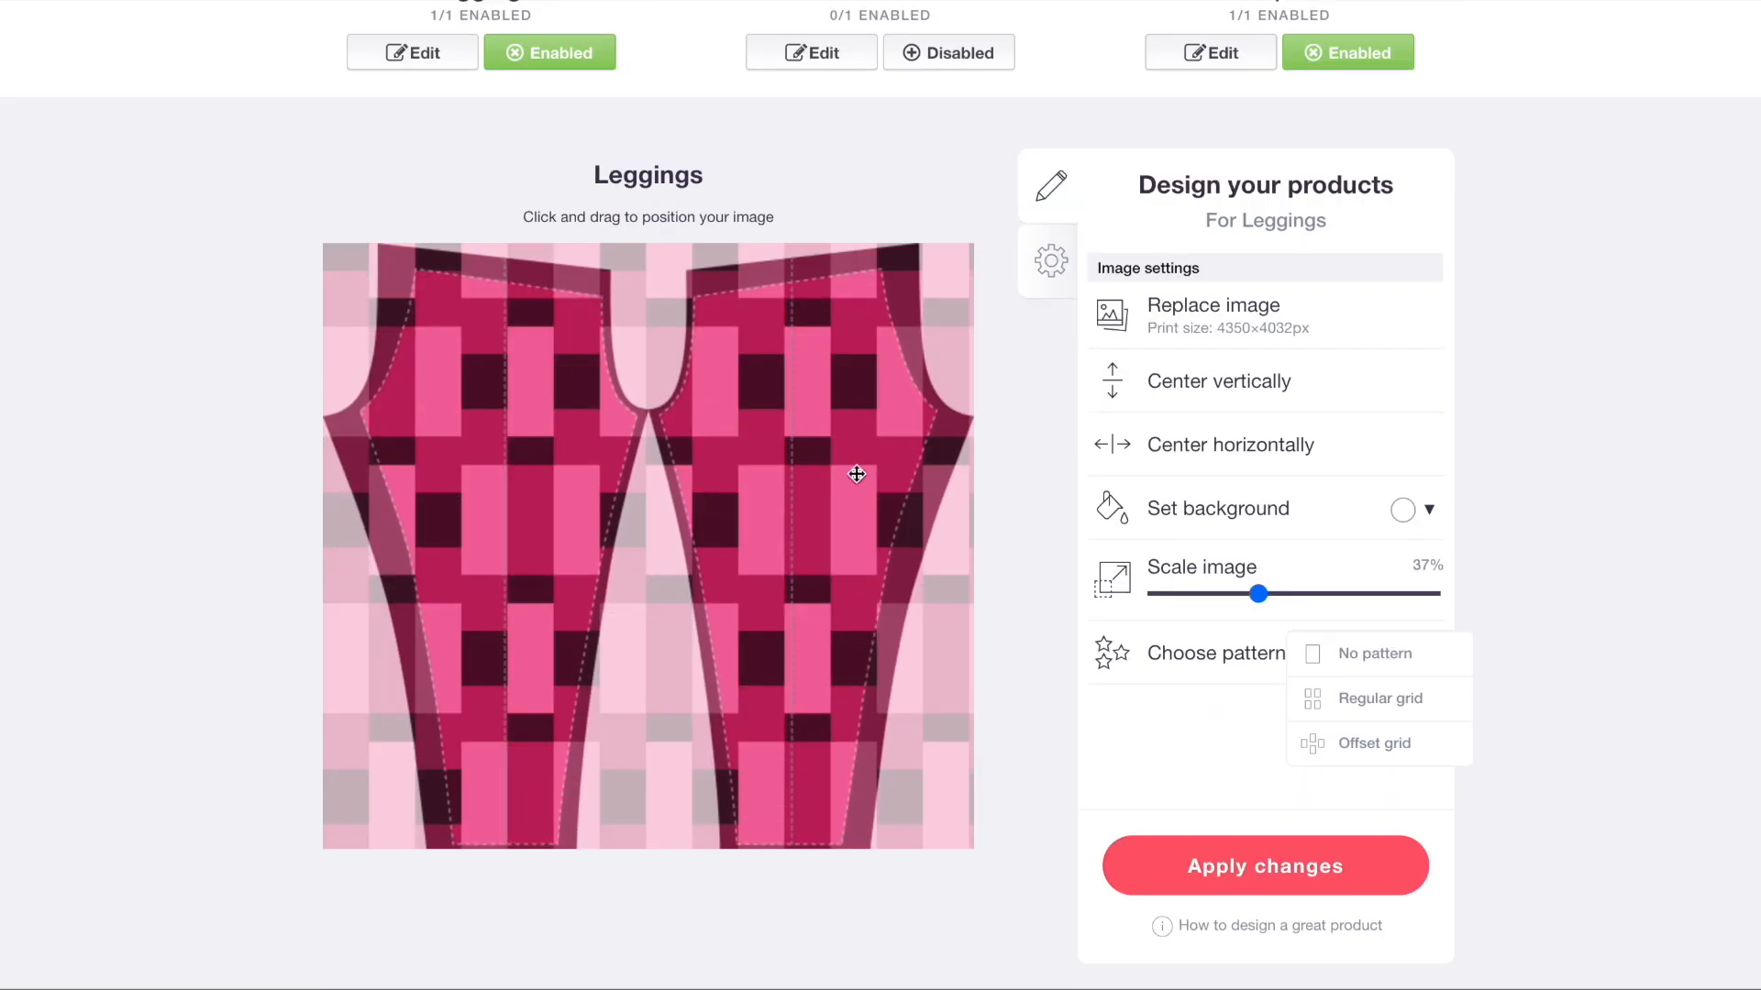
- Remove the Leggings pattern, scale the artwork to 100% and place it horizontally centered over the lower legs
{"action": "left_click", "coordinate": [1371, 651]}
{"action": "left_click_drag", "start_coordinate": [1258, 593], "coordinate": [1485, 627]}
{"action": "left_click_drag", "start_coordinate": [804, 262], "coordinate": [806, 557]}
{"action": "left_click", "coordinate": [1241, 442]}
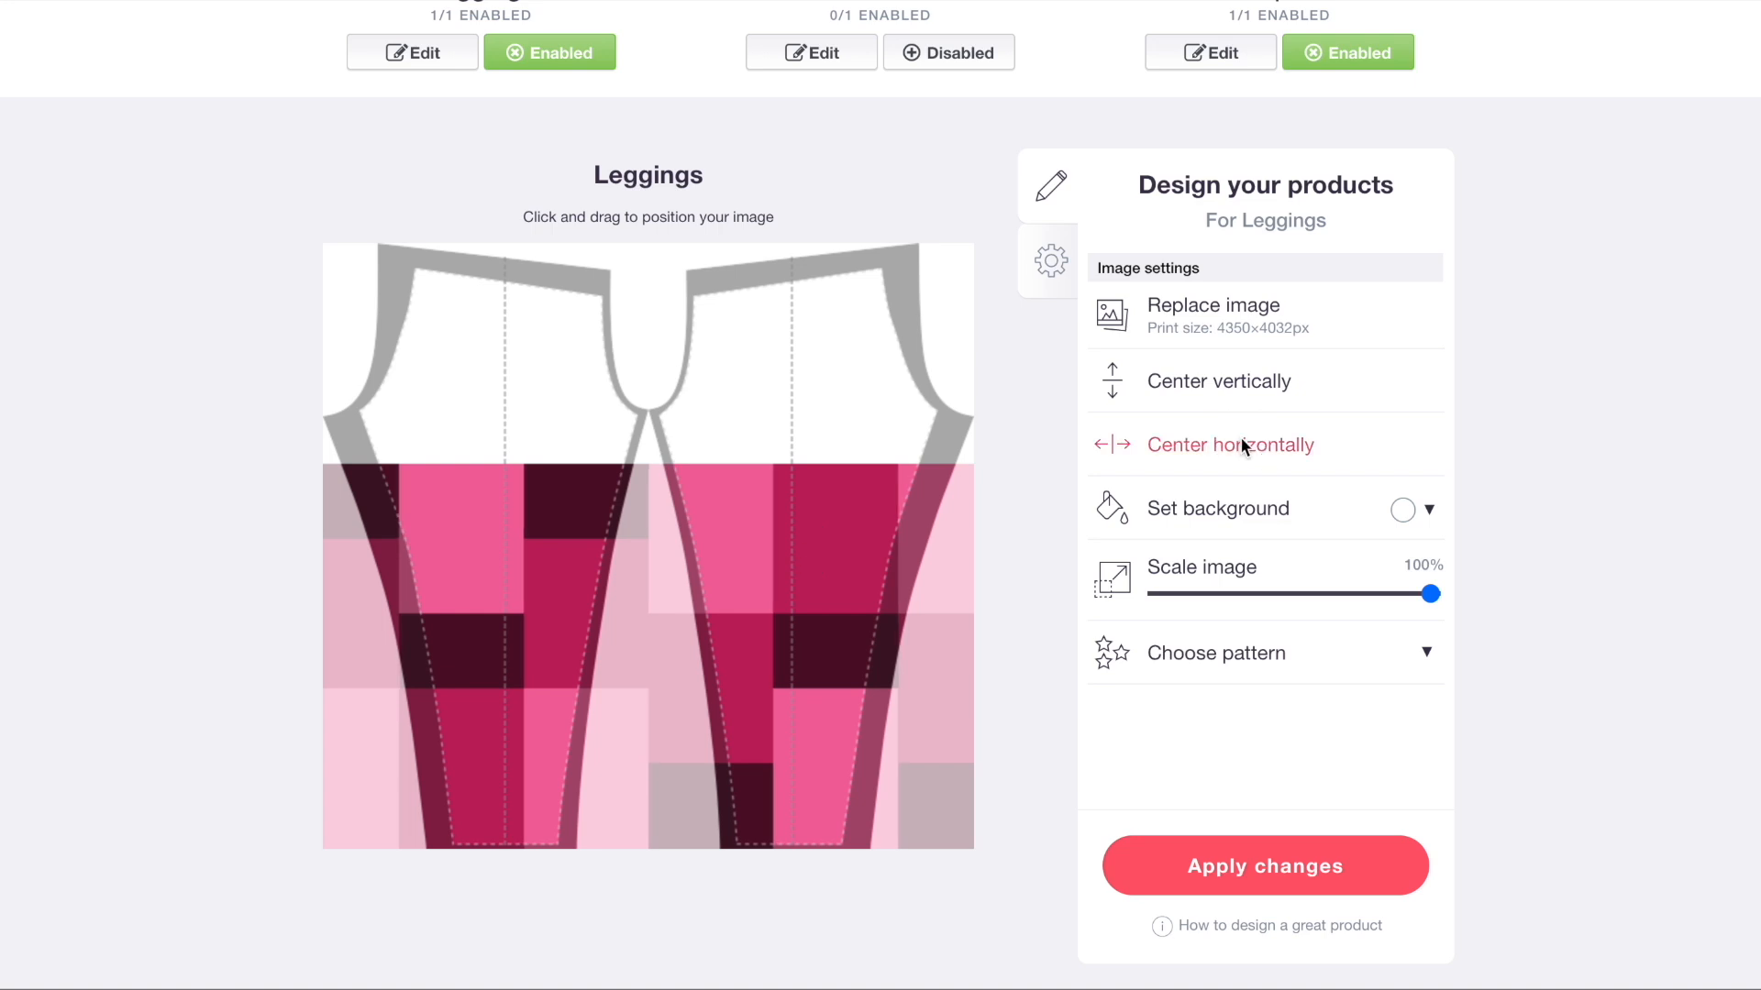
- Set the Leggings background color to black
{"action": "left_click", "coordinate": [1407, 514]}
{"action": "left_click_drag", "start_coordinate": [1470, 655], "coordinate": [1293, 797]}
{"action": "scroll", "coordinate": [560, 509], "scroll_direction": "up", "scroll_amount": 8}
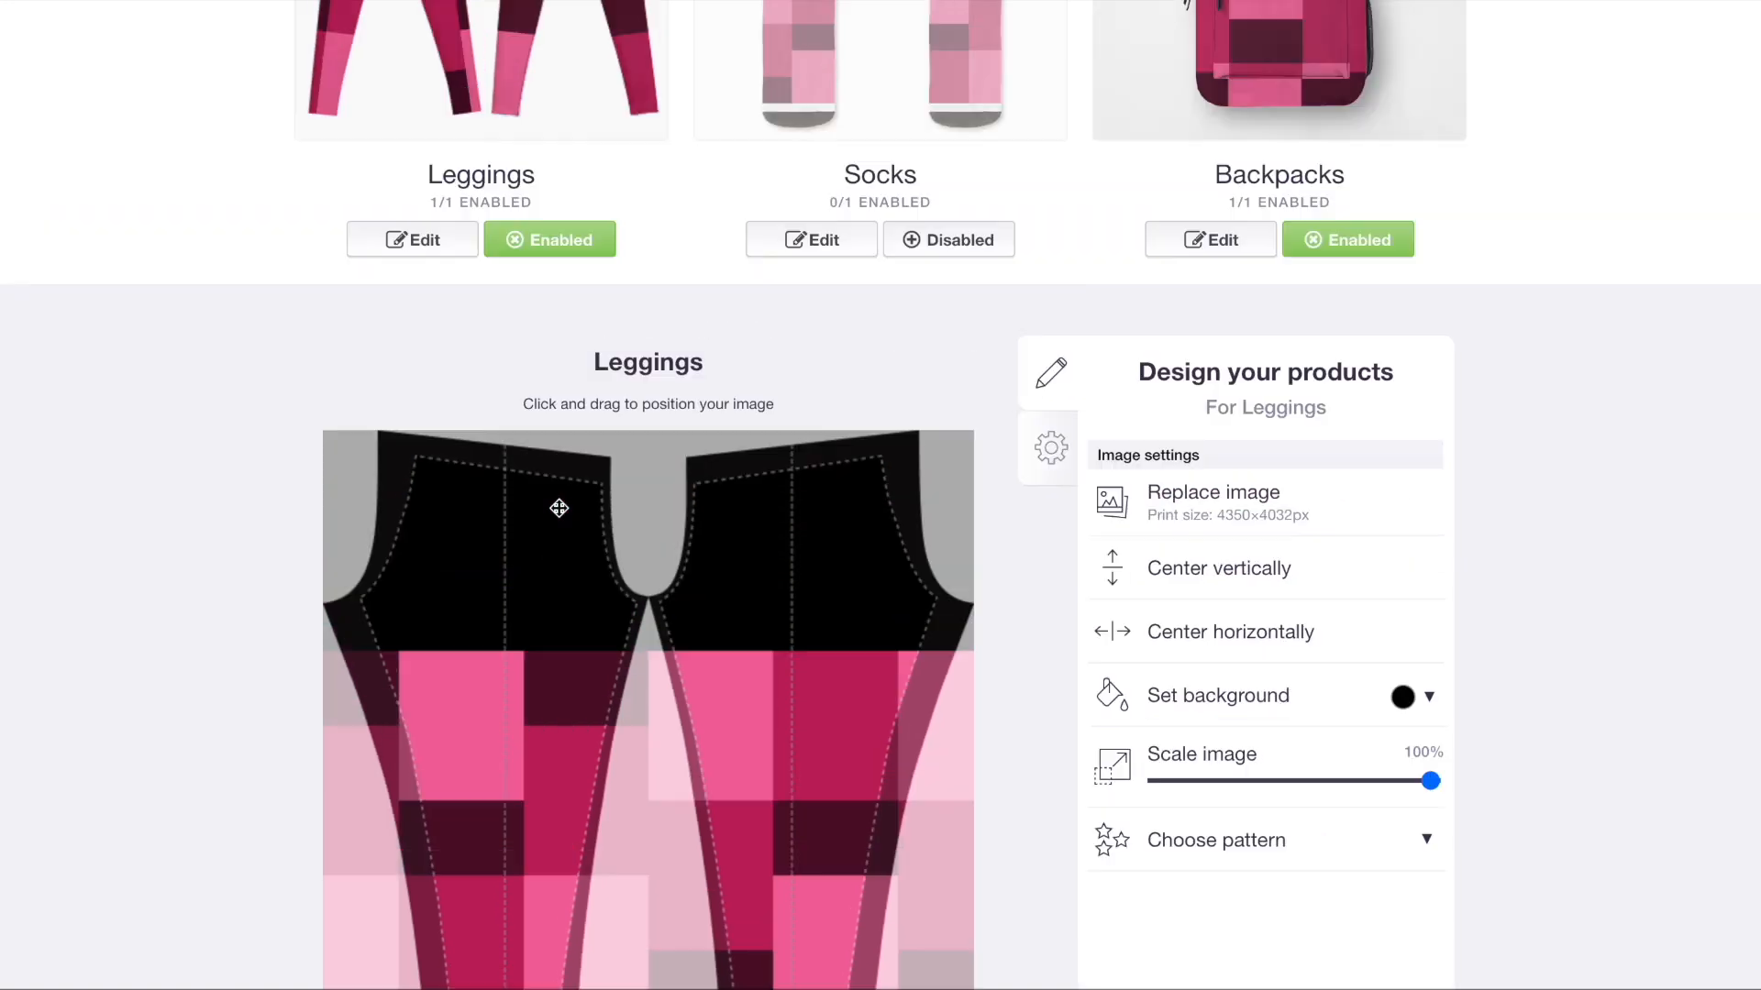
{"action": "scroll", "coordinate": [658, 366], "scroll_direction": "down", "scroll_amount": 7}
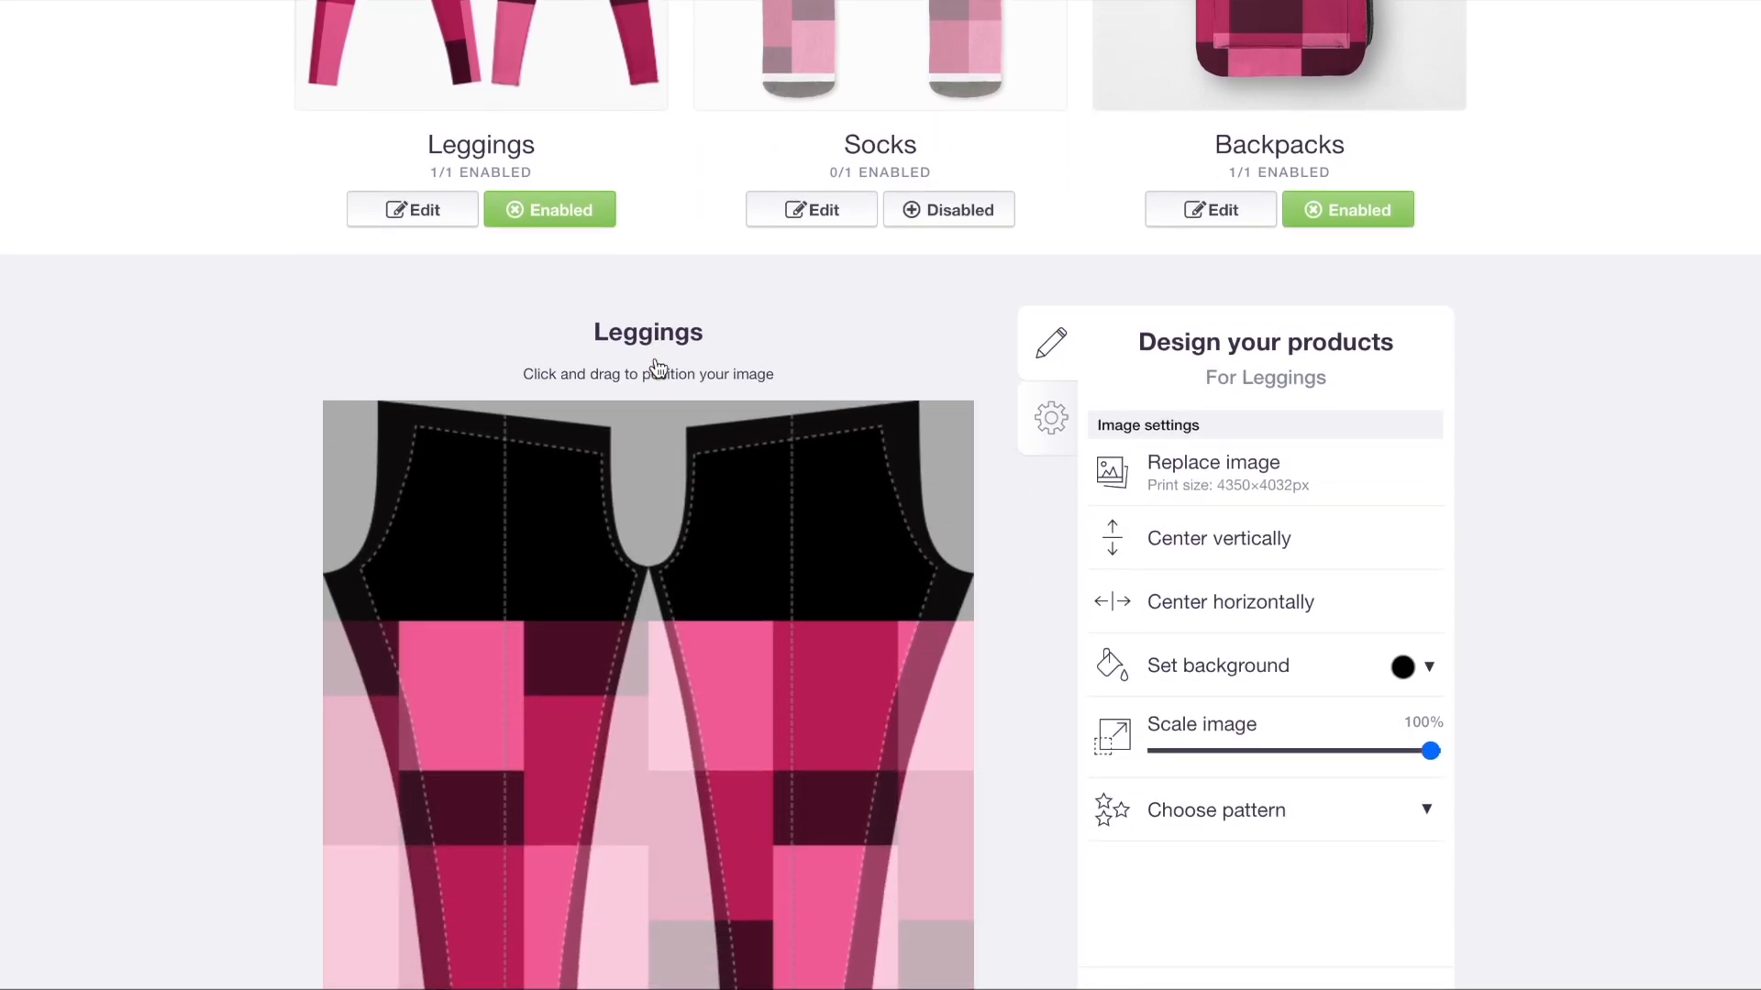
- Shift the Leggings artwork slightly to the left and down on the template
{"action": "scroll", "coordinate": [658, 367], "scroll_direction": "down", "scroll_amount": 3}
{"action": "left_click_drag", "start_coordinate": [778, 562], "coordinate": [711, 581]}
{"action": "scroll", "coordinate": [362, 367], "scroll_direction": "up", "scroll_amount": 8}
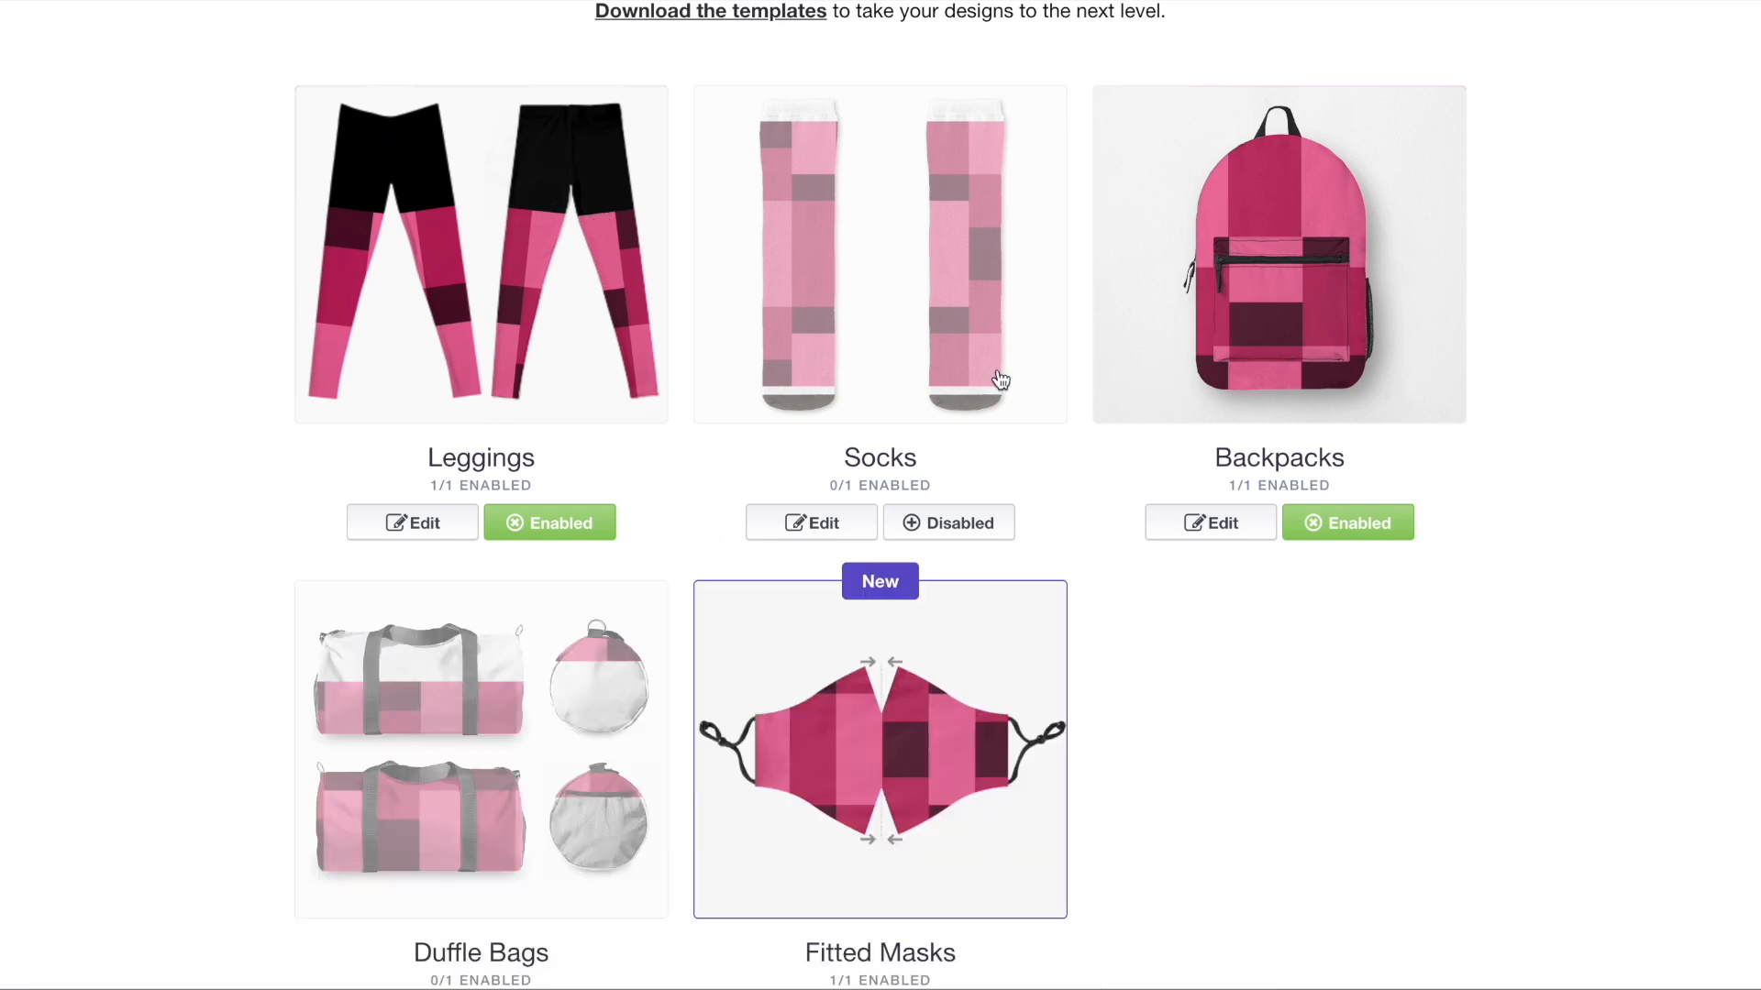
- Enable Socks, scale their artwork to 46% and tile it in a regular grid
{"action": "left_click", "coordinate": [954, 523]}
{"action": "scroll", "coordinate": [952, 321], "scroll_direction": "down", "scroll_amount": 3}
{"action": "scroll", "coordinate": [952, 323], "scroll_direction": "down", "scroll_amount": 2}
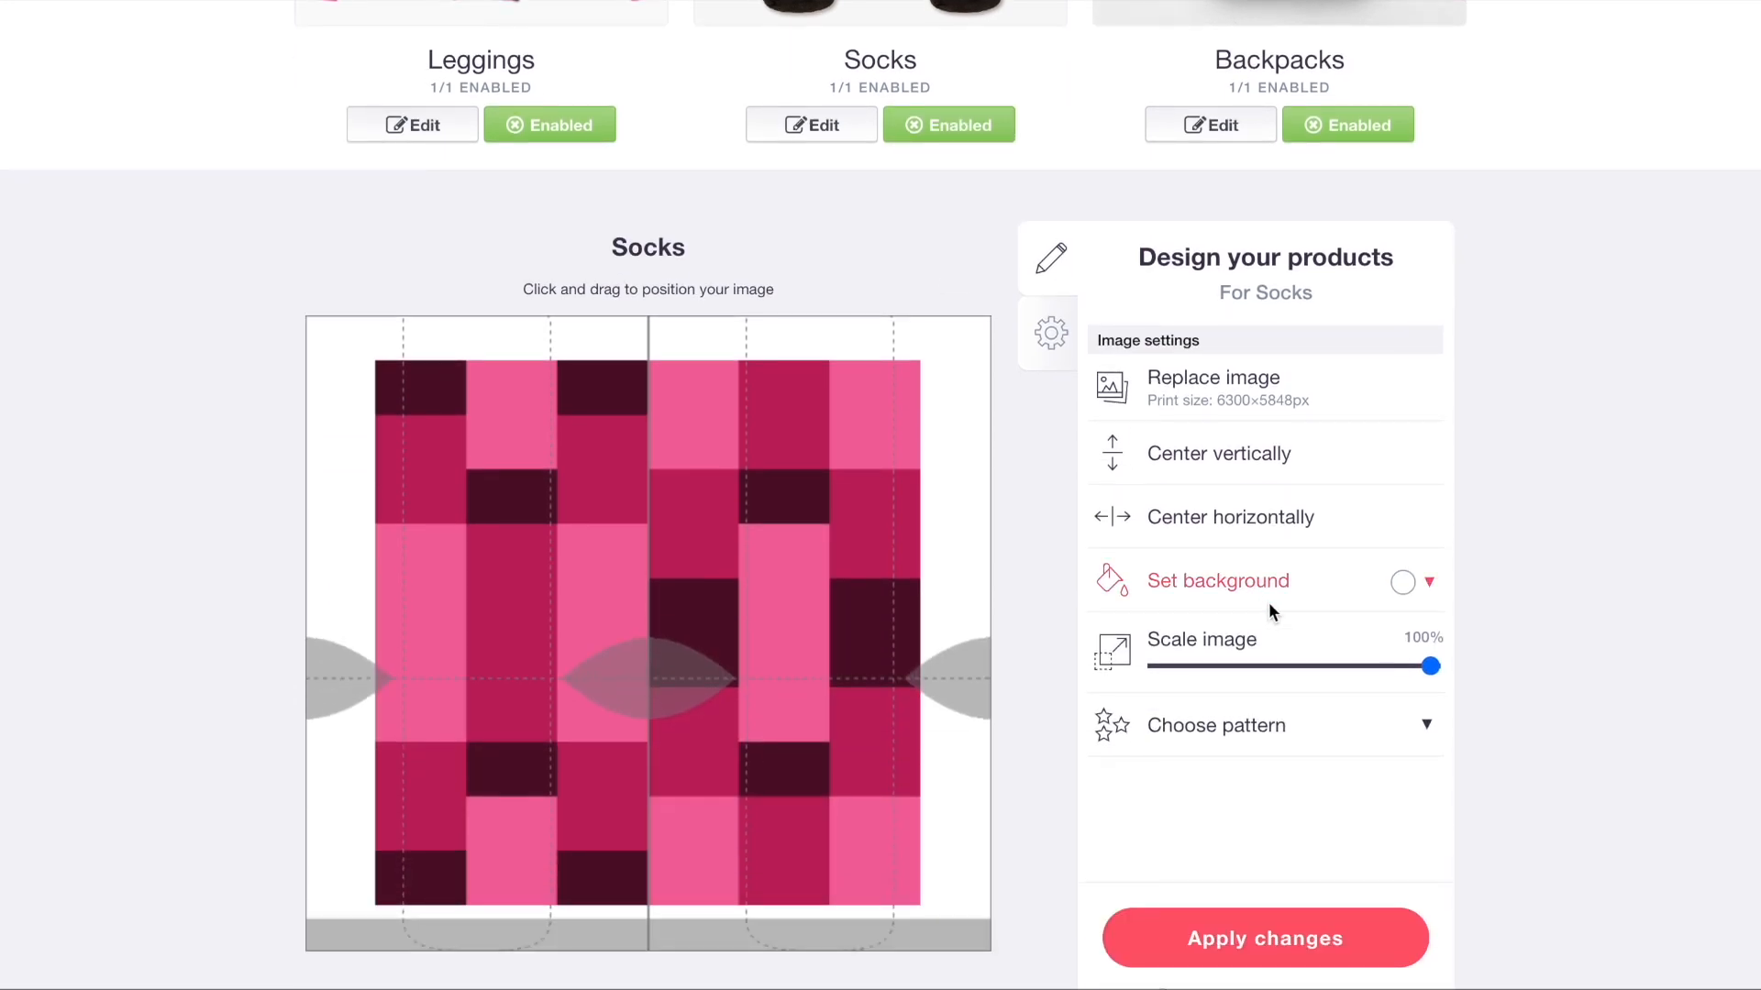
{"action": "left_click", "coordinate": [1282, 664]}
{"action": "left_click", "coordinate": [1317, 771]}
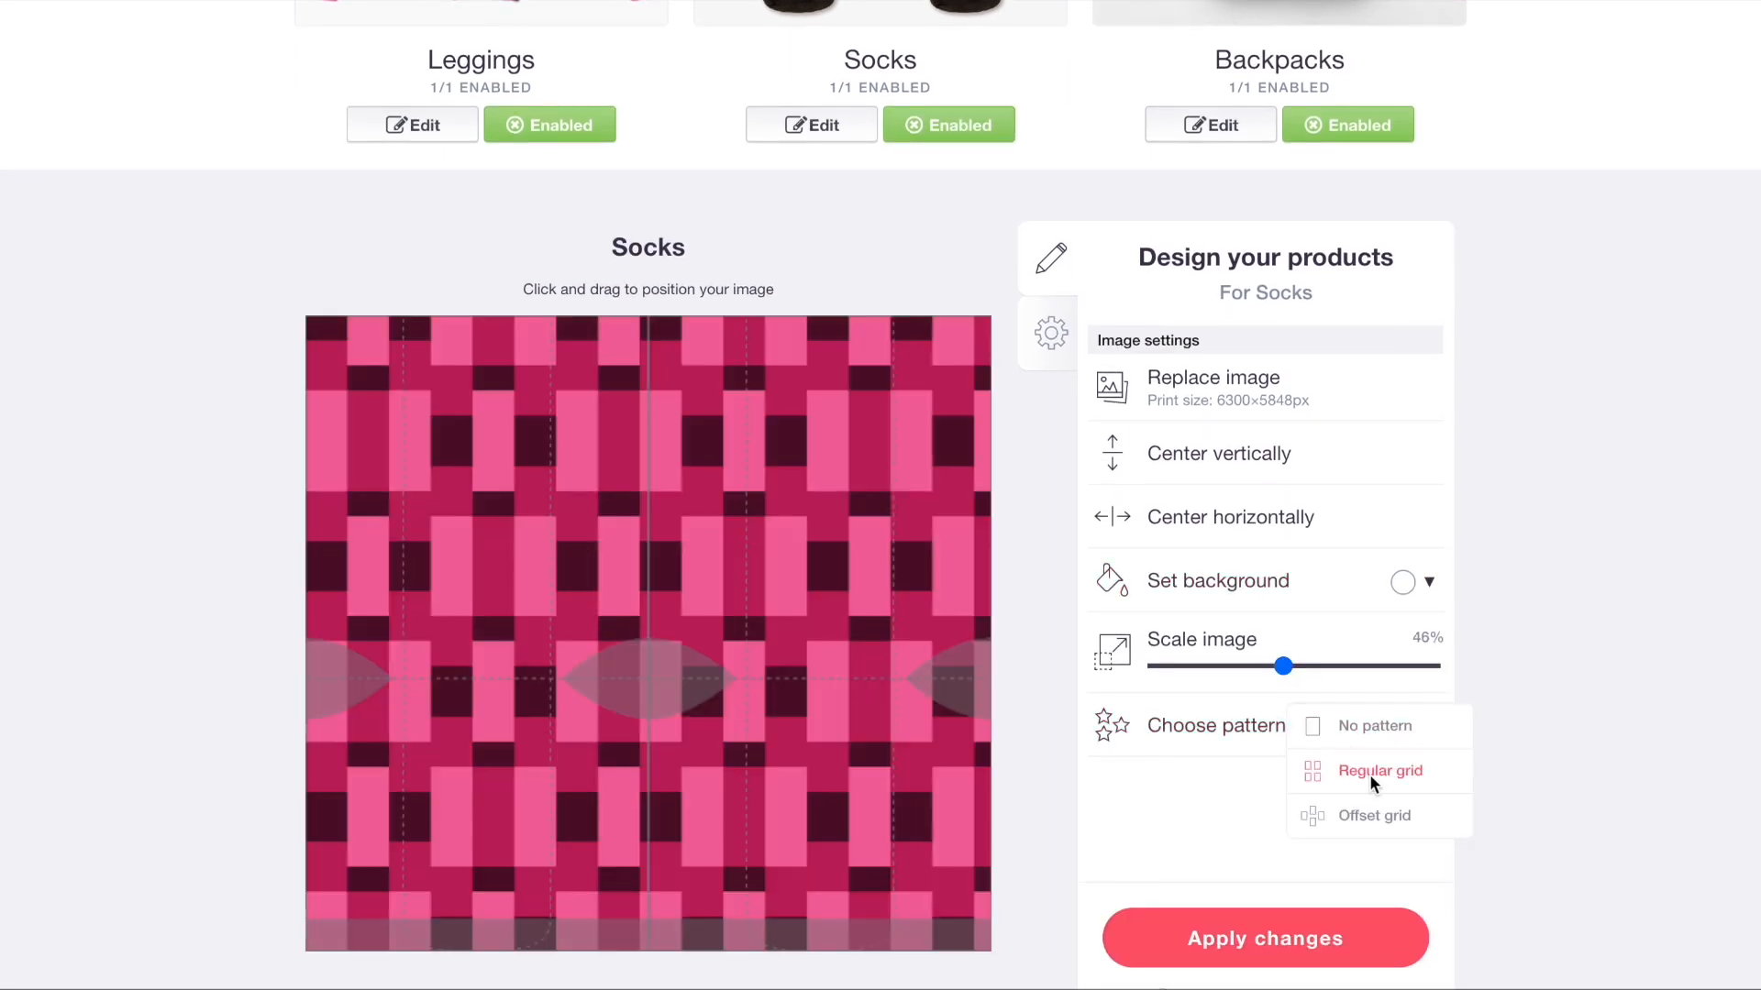
{"action": "scroll", "coordinate": [915, 376], "scroll_direction": "up", "scroll_amount": 5}
- Open the artwork settings of the Backpacks product
{"action": "left_click", "coordinate": [1378, 365]}
{"action": "scroll", "coordinate": [1240, 365], "scroll_direction": "down", "scroll_amount": 5}
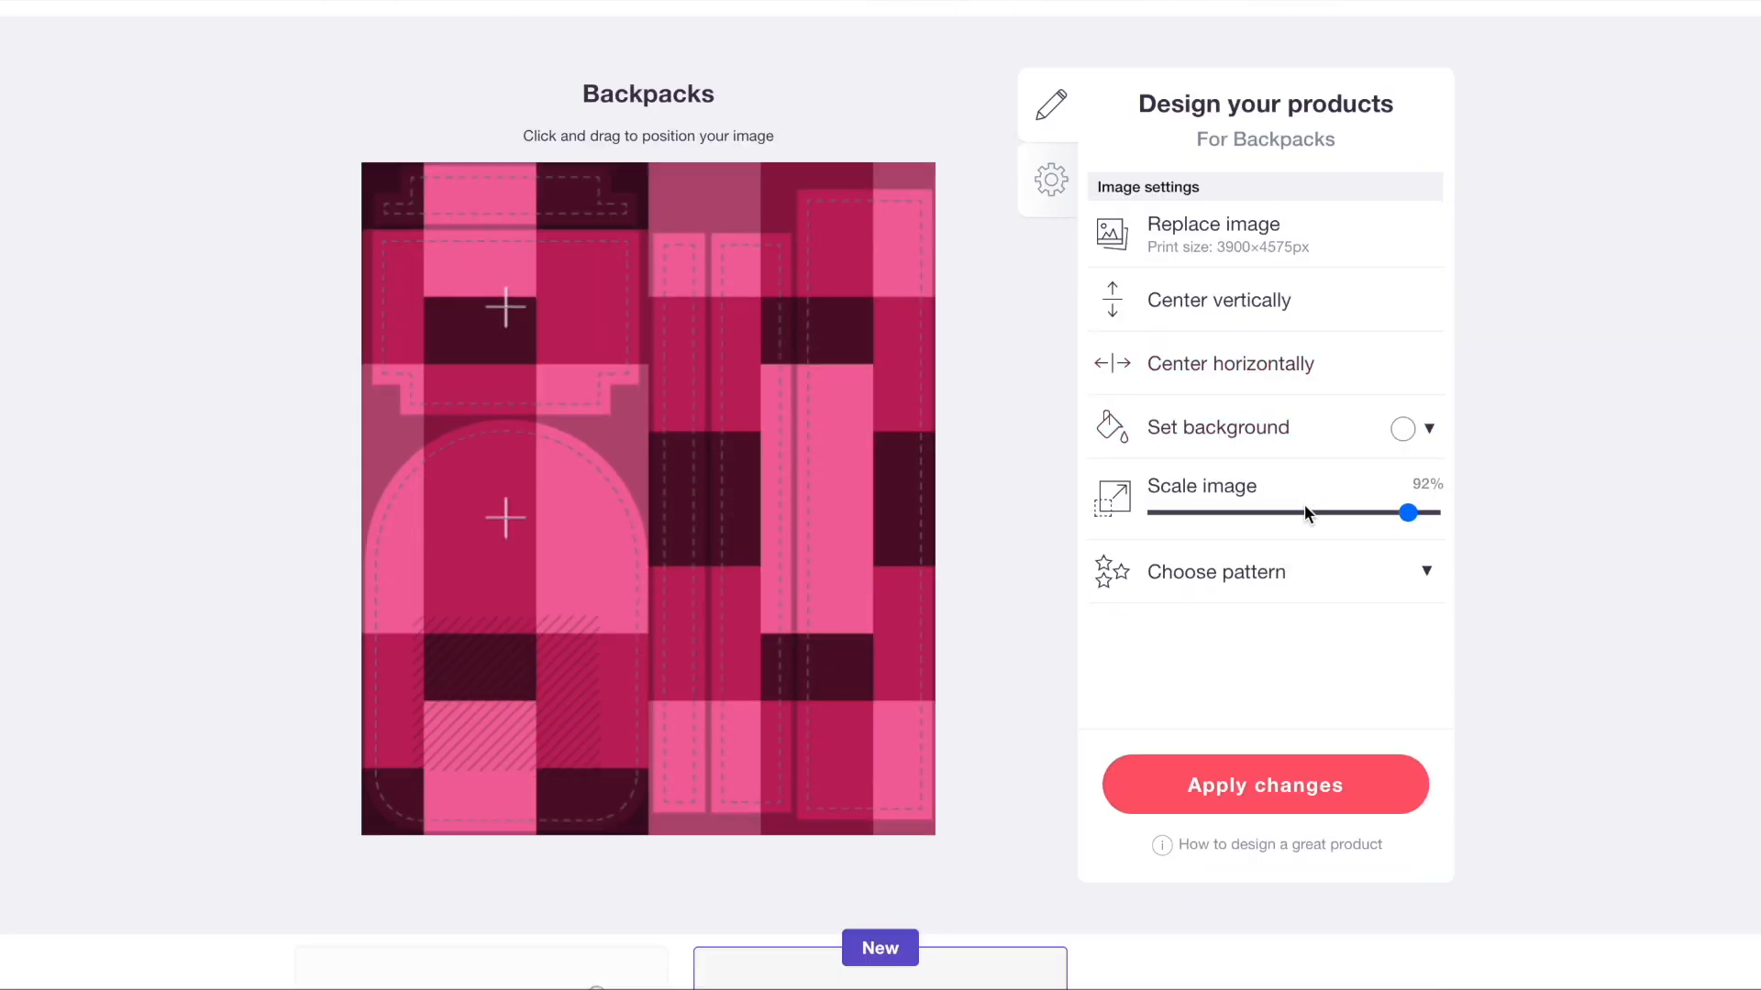
{"action": "scroll", "coordinate": [1304, 504], "scroll_direction": "up", "scroll_amount": 6}
{"action": "scroll", "coordinate": [1266, 341], "scroll_direction": "down", "scroll_amount": 4}
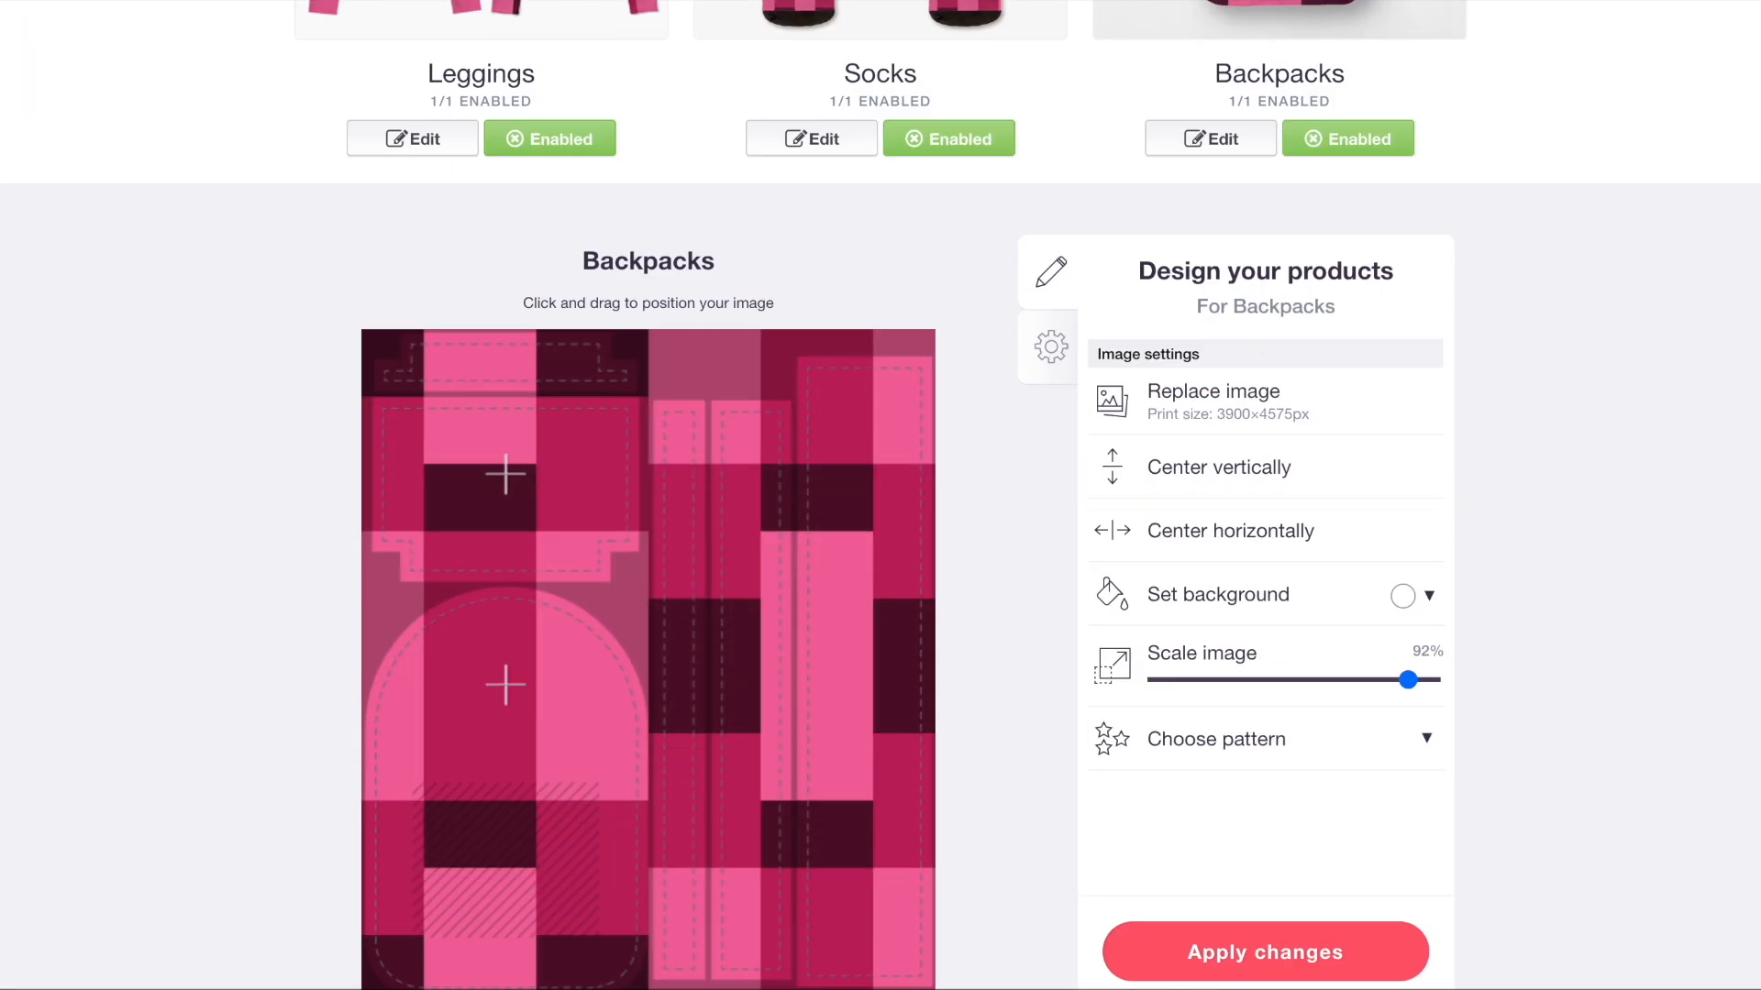
- Try the Backpacks artwork at 48% scale in a regular grid, and remove the pattern again
{"action": "left_click", "coordinate": [1290, 681]}
{"action": "left_click", "coordinate": [1313, 743]}
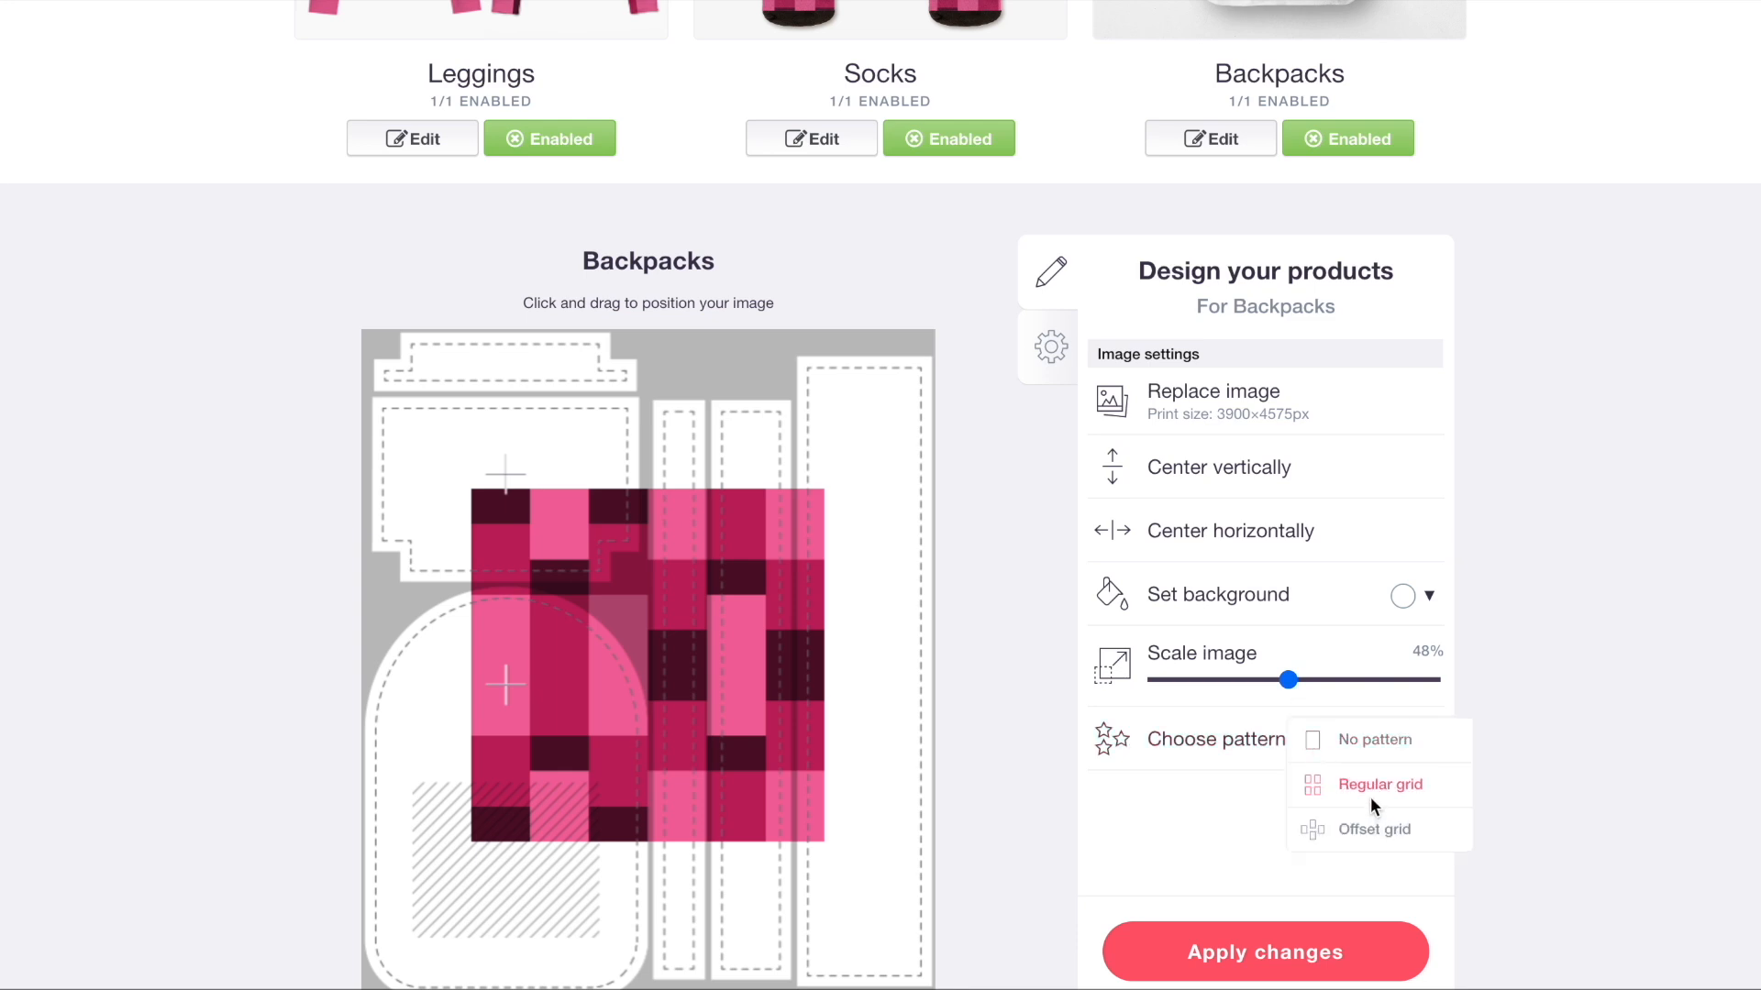
{"action": "left_click", "coordinate": [1370, 794]}
{"action": "left_click", "coordinate": [1352, 740]}
- Scale the Backpacks artwork to 71% and check the product preview
{"action": "left_click", "coordinate": [1350, 680]}
{"action": "scroll", "coordinate": [1107, 500], "scroll_direction": "up", "scroll_amount": 5}
{"action": "scroll", "coordinate": [1425, 536], "scroll_direction": "down", "scroll_amount": 6}
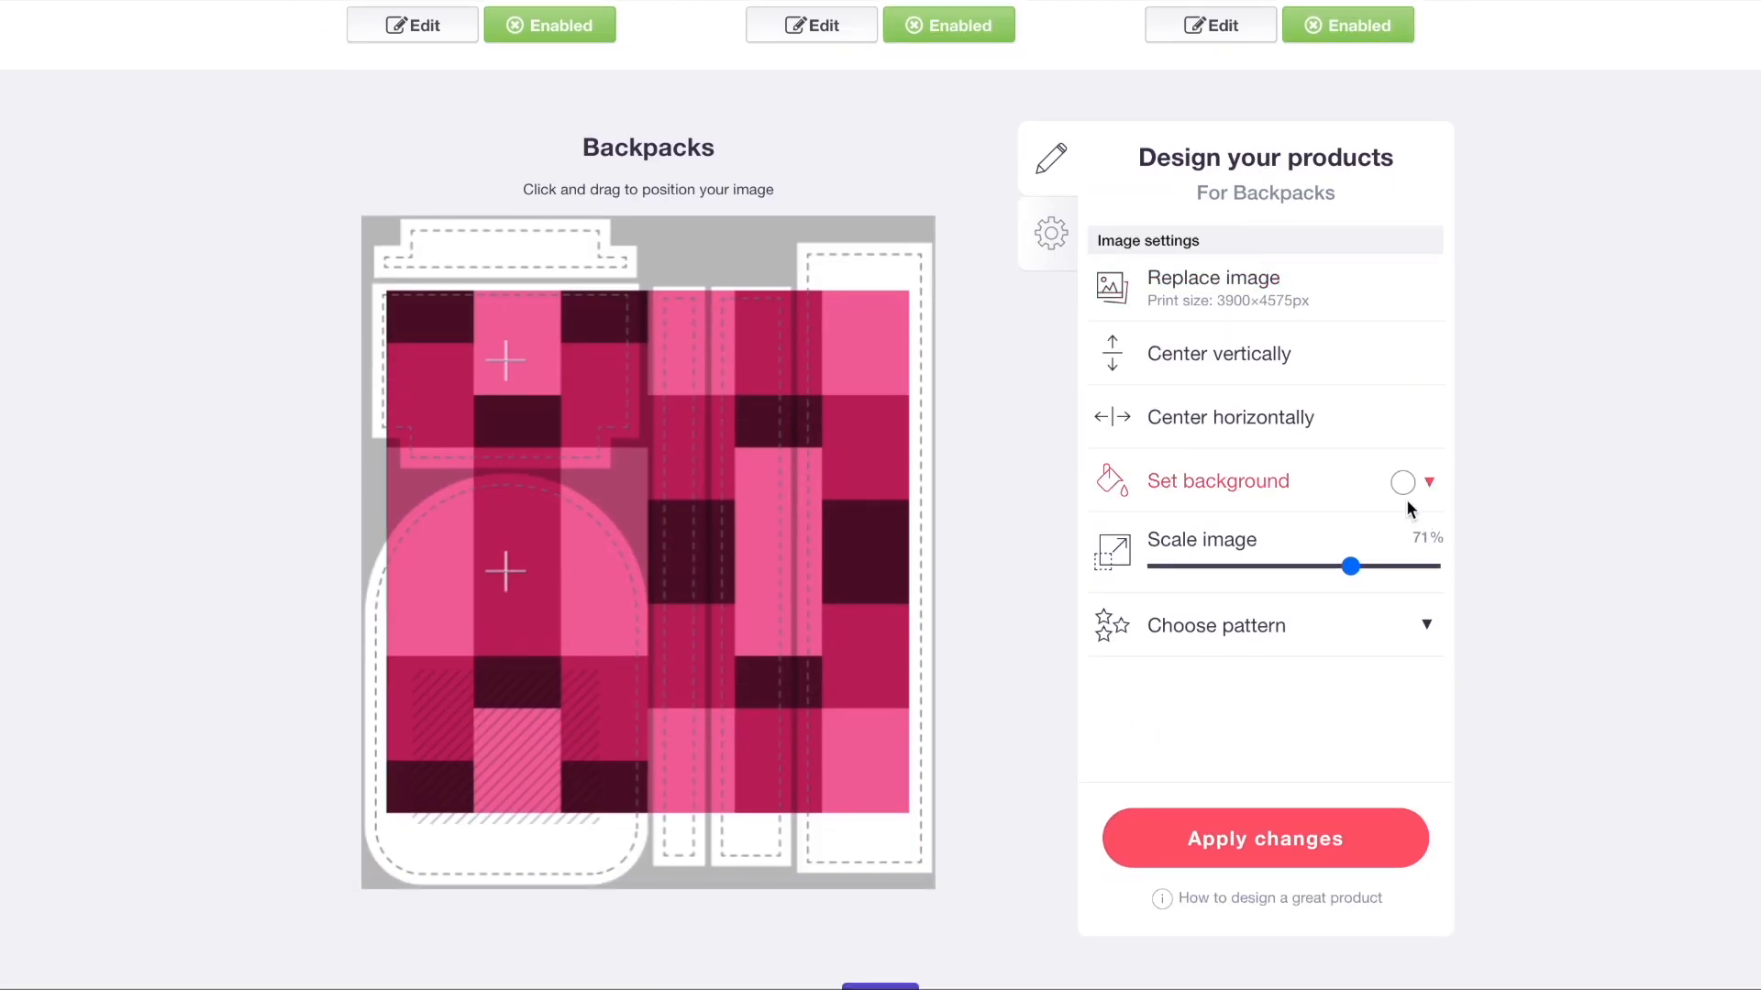
- Set the Backpacks background color to black
{"action": "left_click", "coordinate": [1403, 482]}
{"action": "left_click", "coordinate": [1470, 669]}
{"action": "left_click", "coordinate": [1207, 834]}
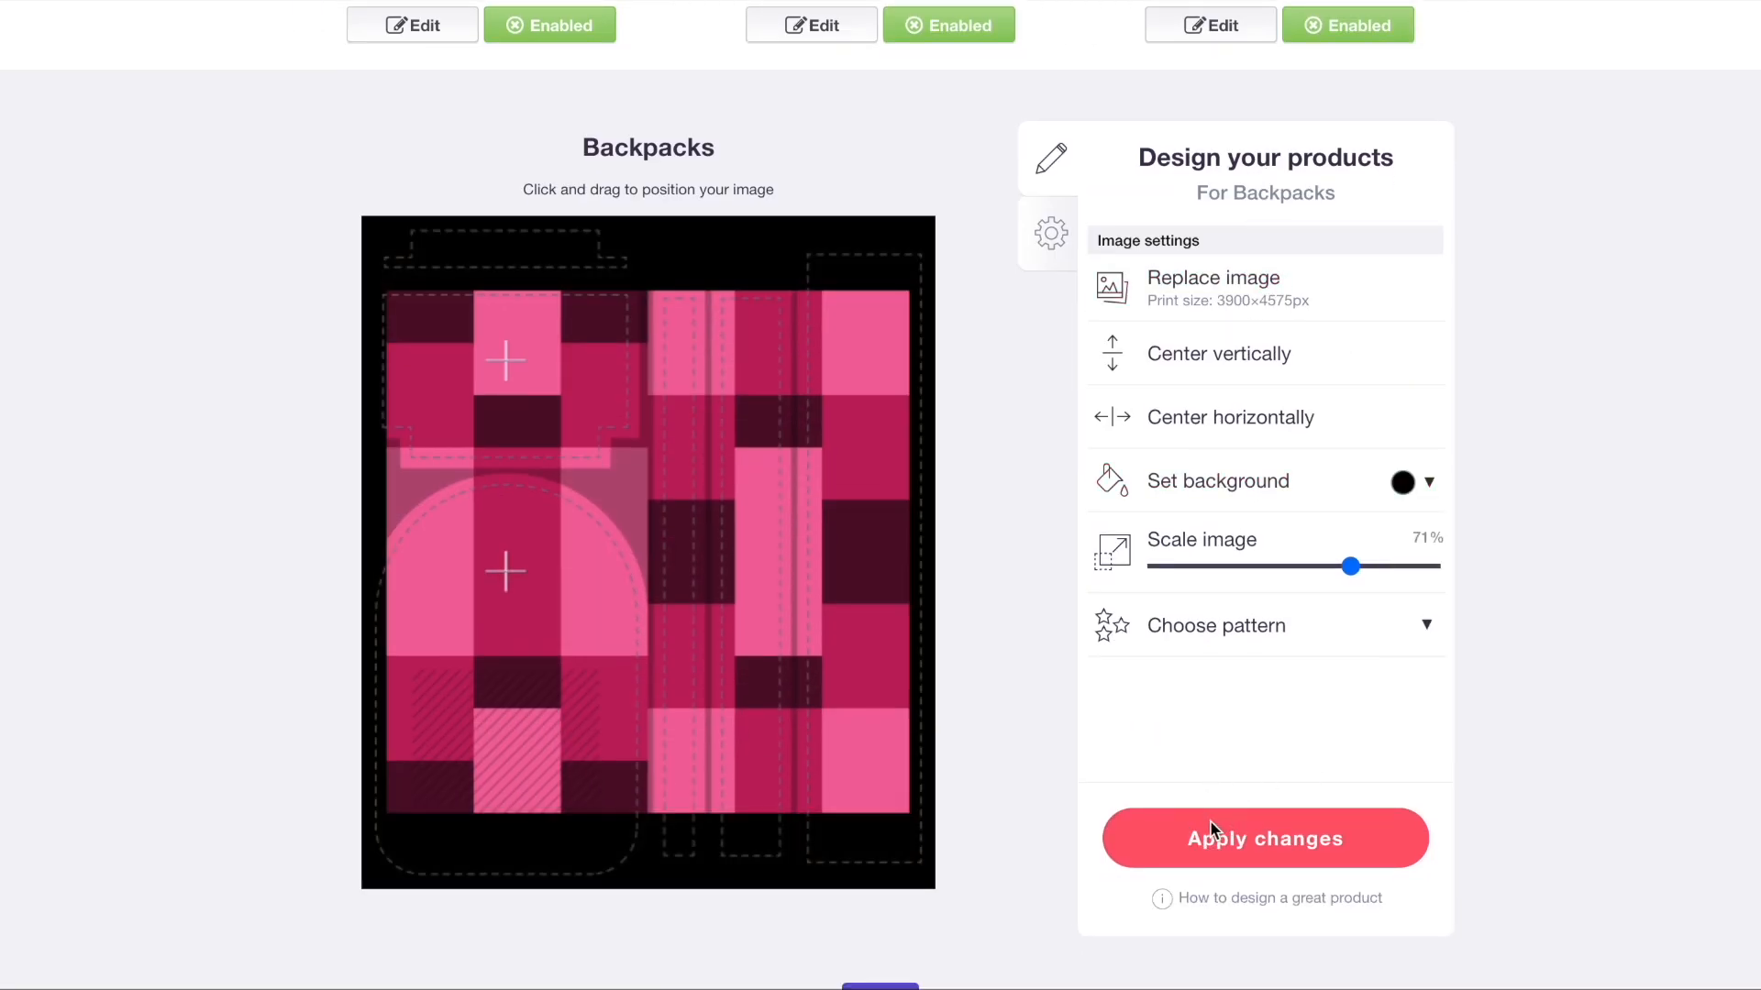
- Reposition the artwork on the Backpacks template so it covers the lower part with the rounded front panel
{"action": "left_click", "coordinate": [1294, 554]}
{"action": "left_click_drag", "start_coordinate": [745, 738], "coordinate": [741, 676]}
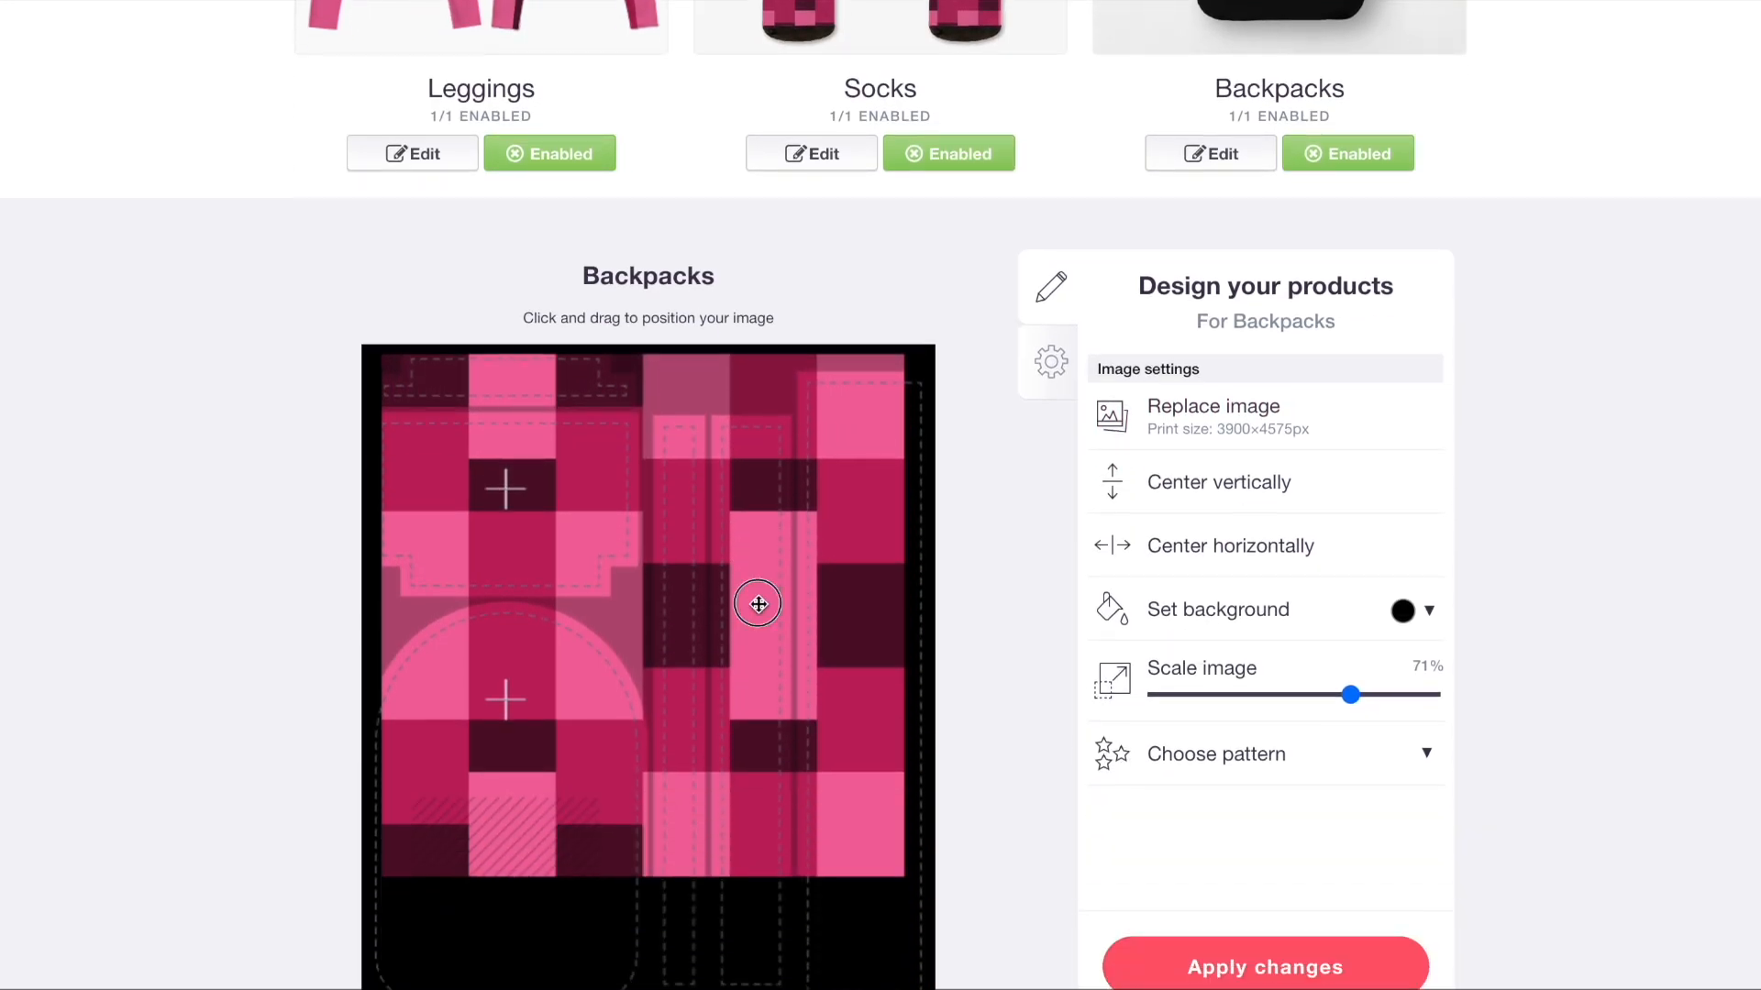
{"action": "left_click_drag", "start_coordinate": [759, 601], "coordinate": [746, 773]}
{"action": "scroll", "coordinate": [746, 773], "scroll_direction": "up", "scroll_amount": 2}
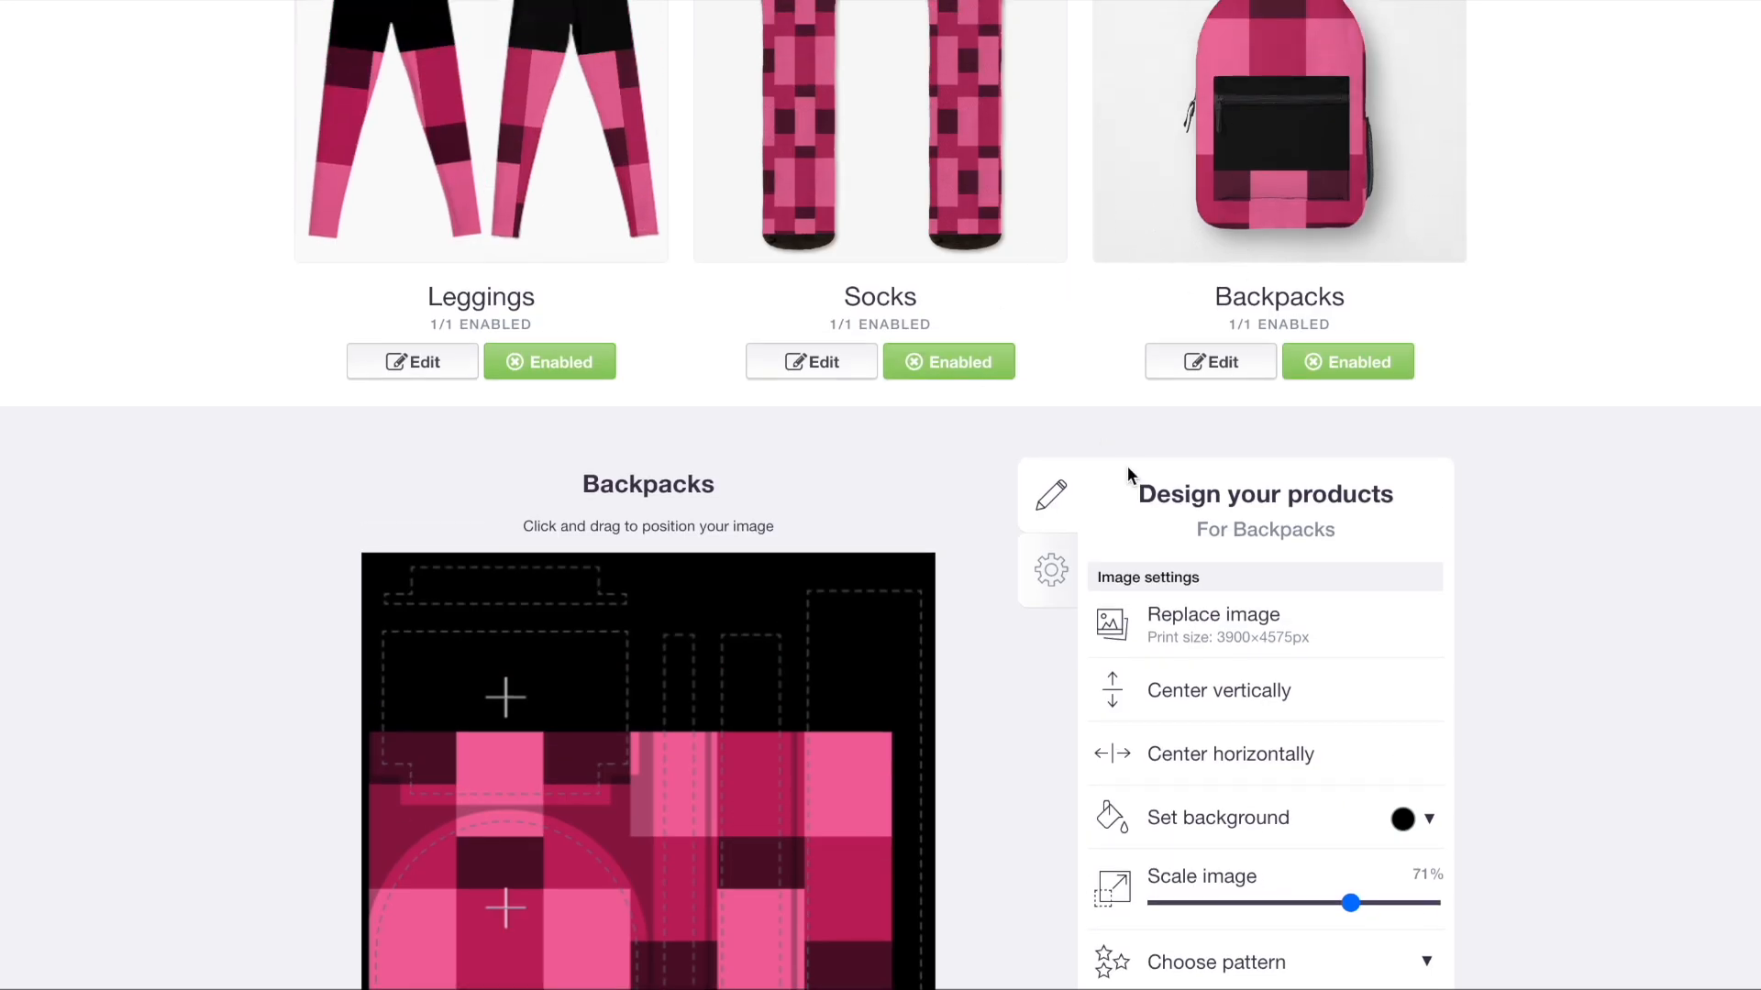
{"action": "scroll", "coordinate": [1126, 466], "scroll_direction": "up", "scroll_amount": 2}
- Tile the repositioned Backpacks artwork in a regular grid
{"action": "scroll", "coordinate": [1135, 480], "scroll_direction": "down", "scroll_amount": 5}
{"action": "left_click", "coordinate": [1233, 632]}
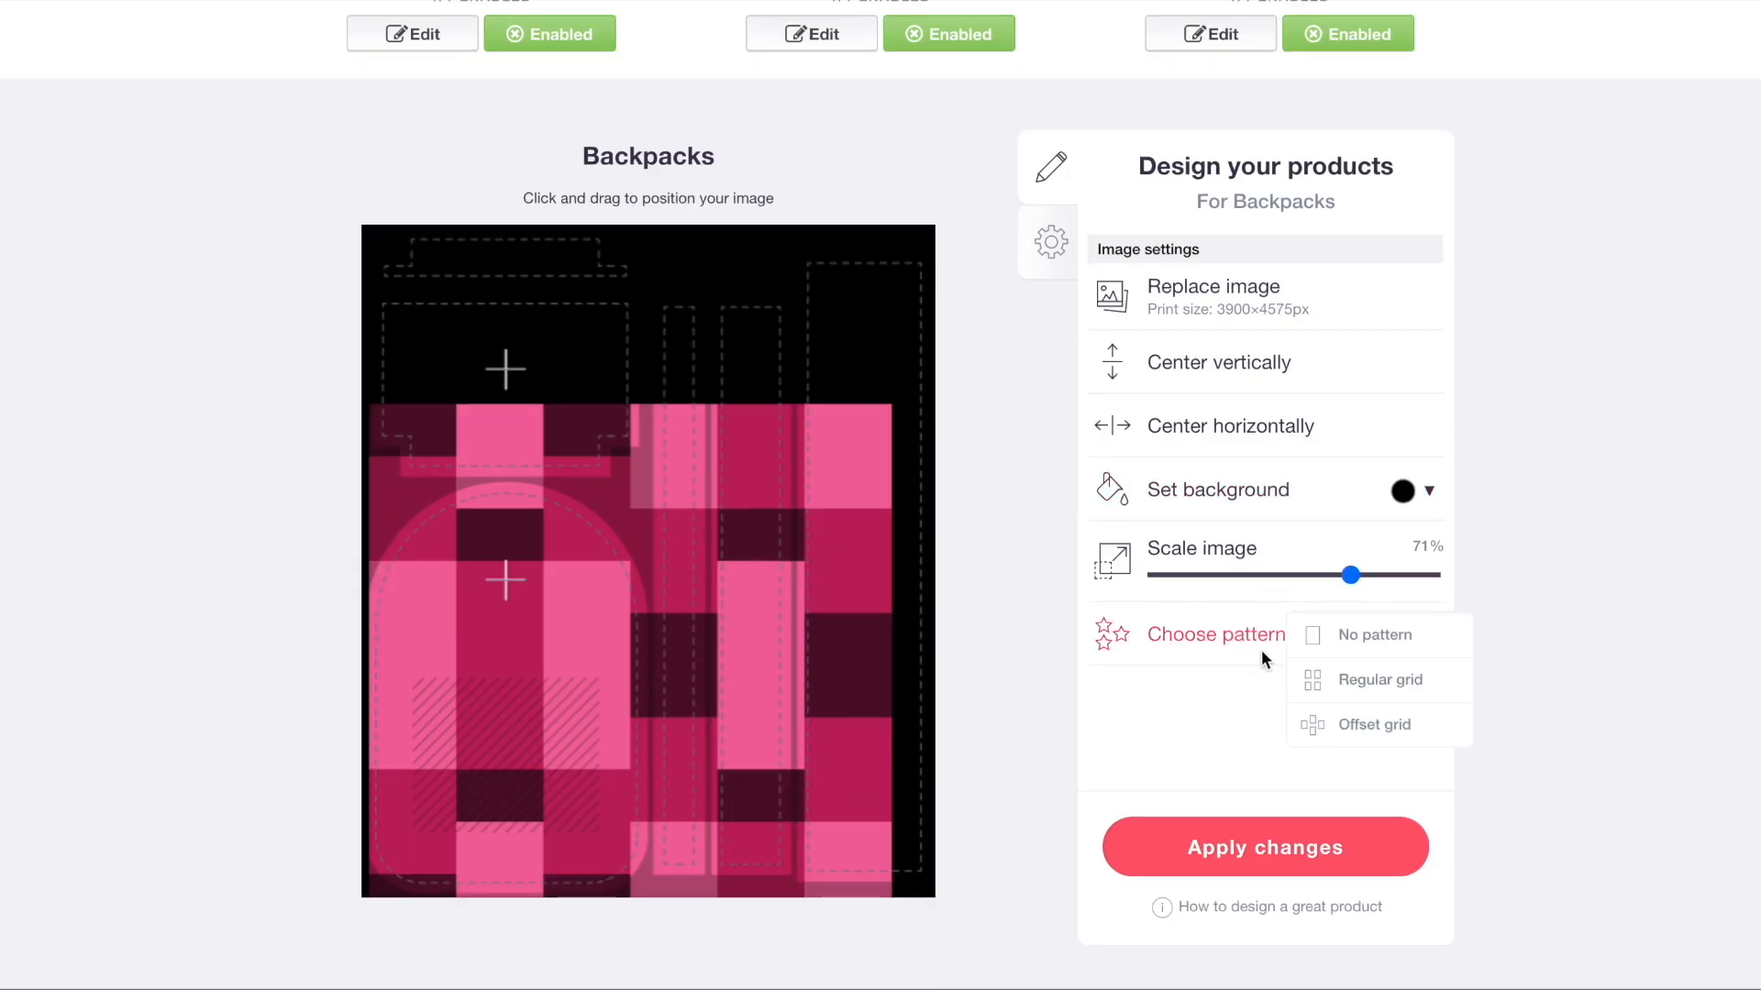
{"action": "left_click", "coordinate": [1326, 679]}
{"action": "scroll", "coordinate": [955, 547], "scroll_direction": "up", "scroll_amount": 6}
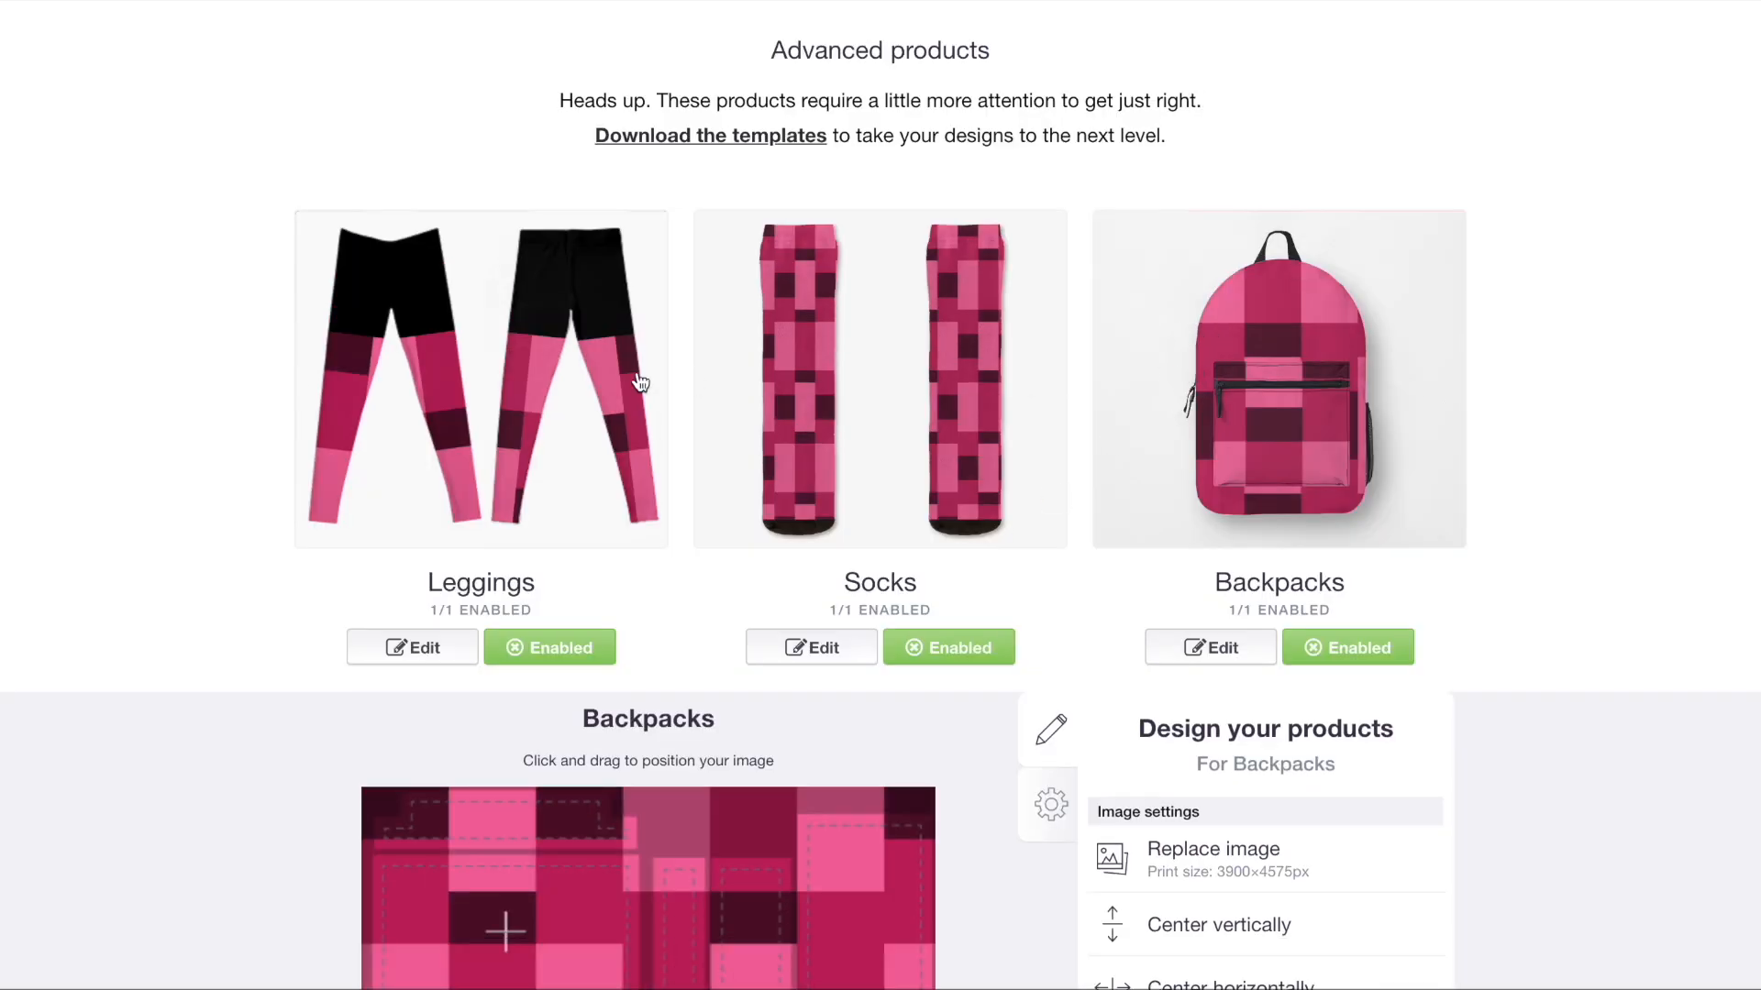
- Tile the Duffle Bags artwork in a regular grid and scale it down so the pattern repeats smaller across the bag
{"action": "scroll", "coordinate": [640, 380], "scroll_direction": "down", "scroll_amount": 4}
{"action": "left_click", "coordinate": [472, 498]}
{"action": "left_click", "coordinate": [532, 775]}
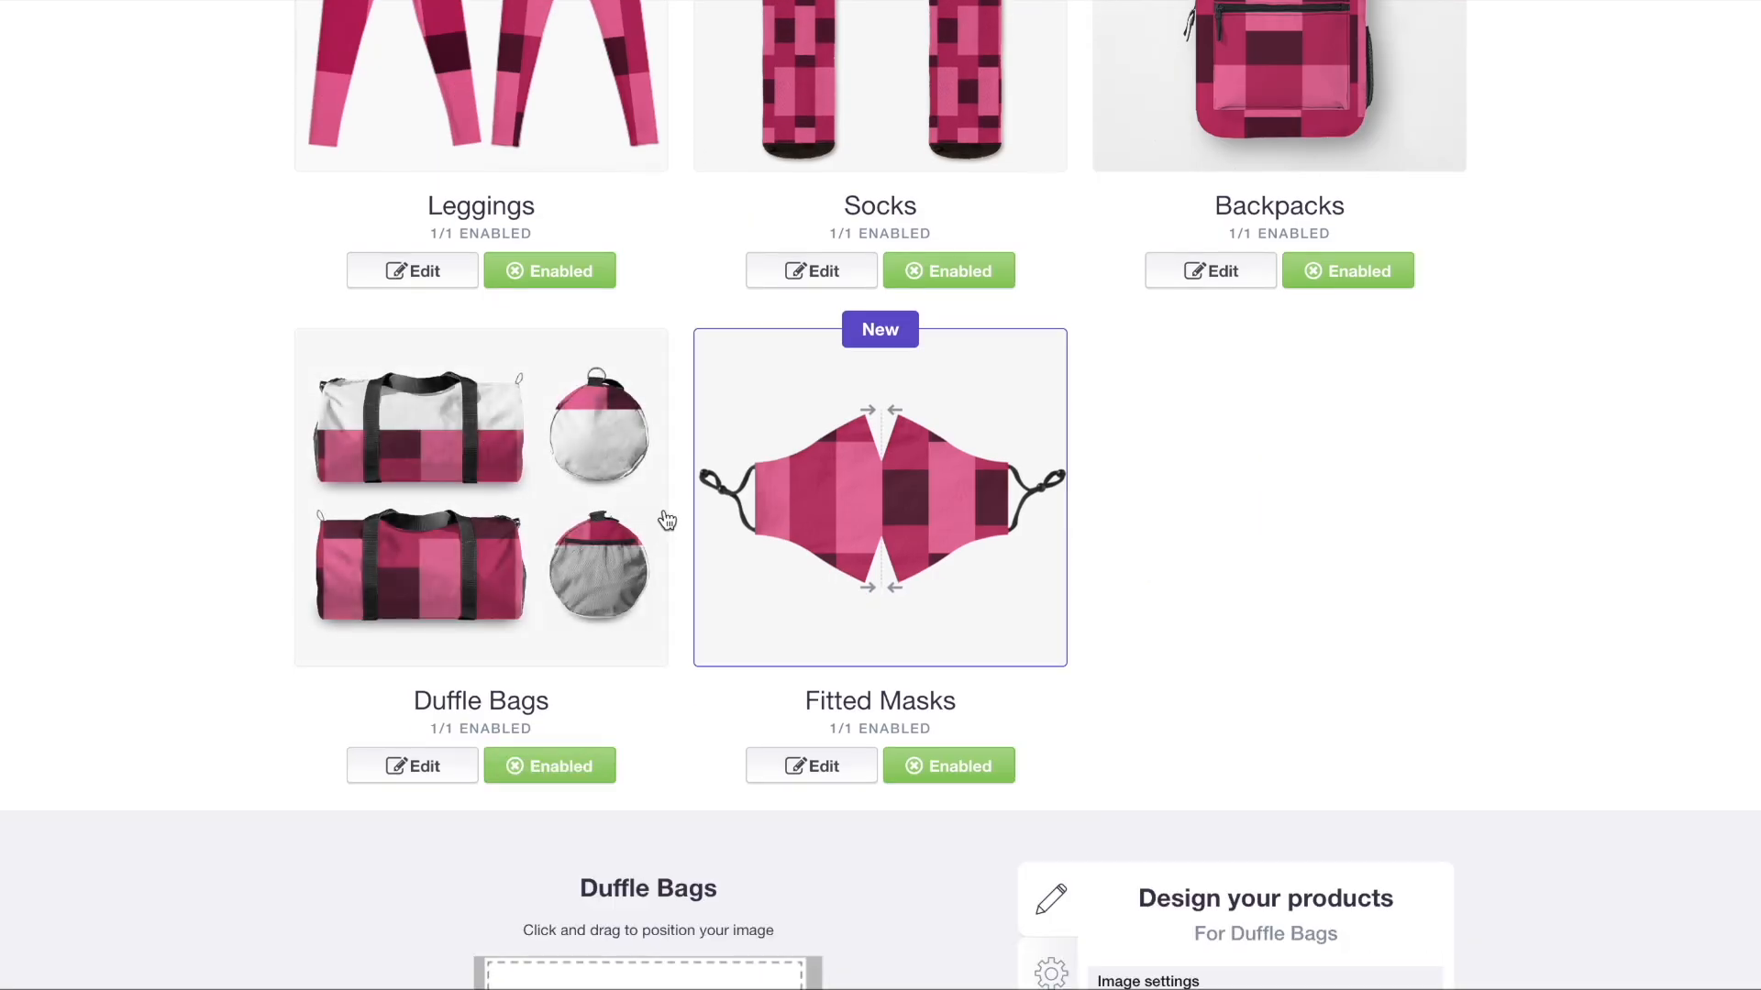
{"action": "scroll", "coordinate": [668, 514], "scroll_direction": "down", "scroll_amount": 8}
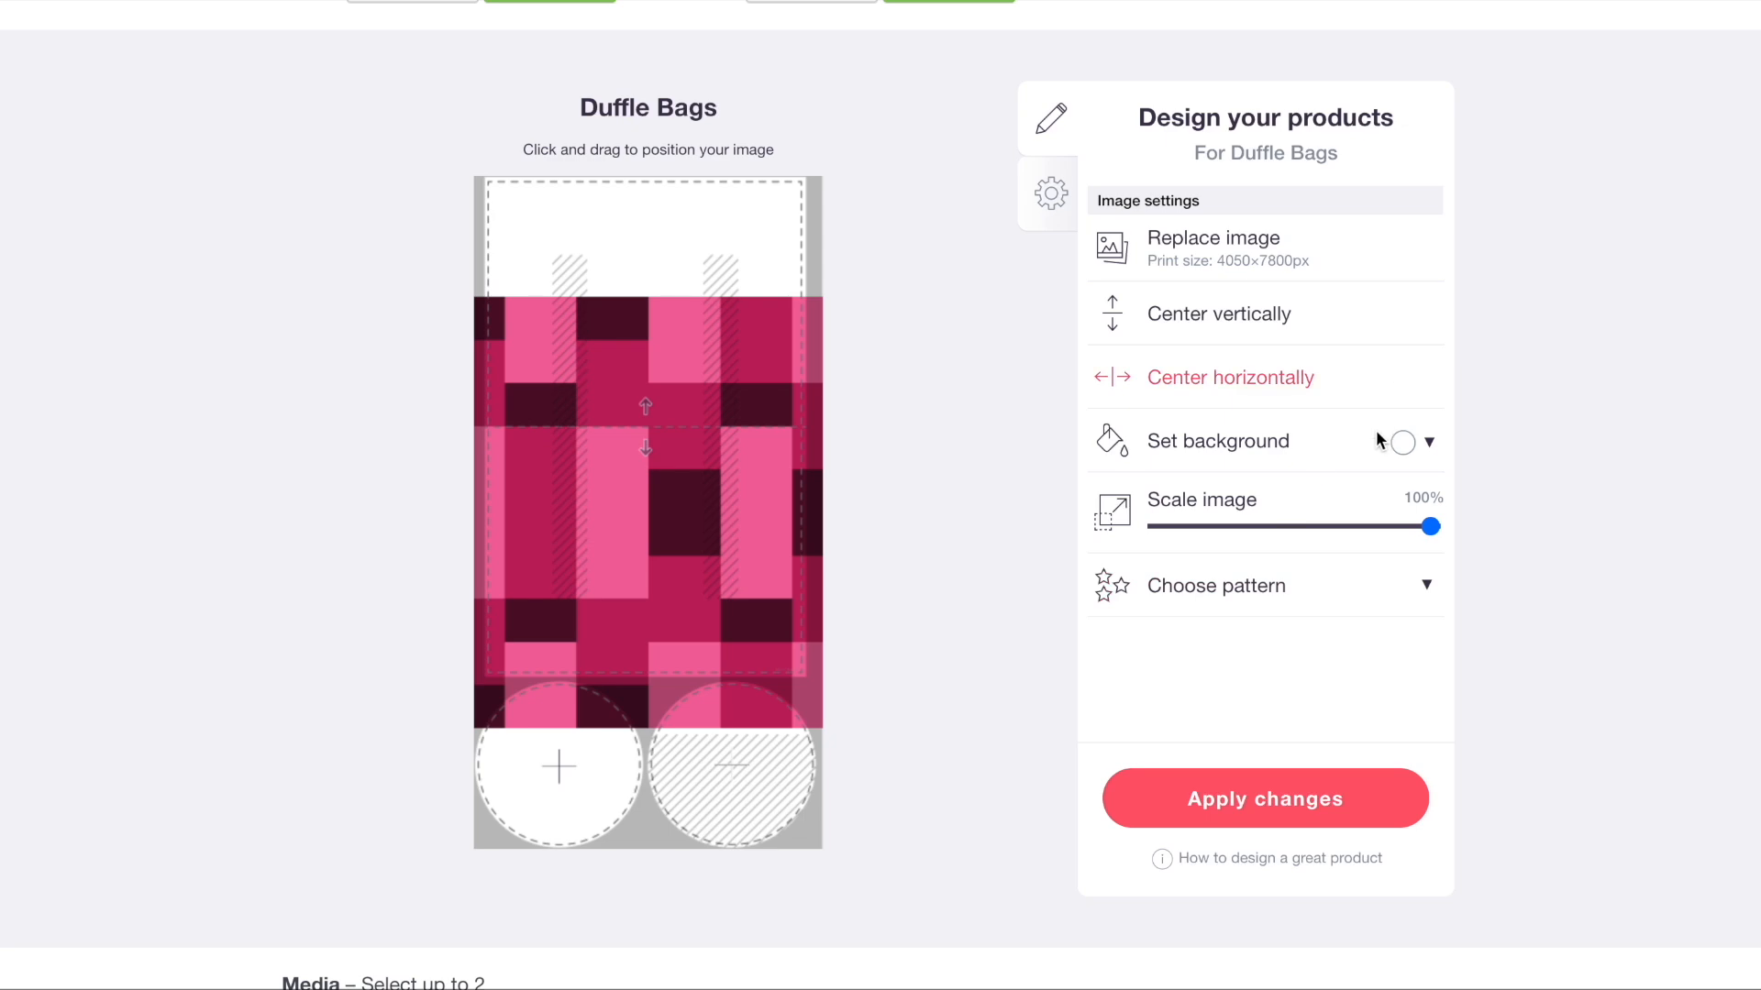
{"action": "left_click", "coordinate": [1264, 591]}
{"action": "left_click", "coordinate": [1361, 634]}
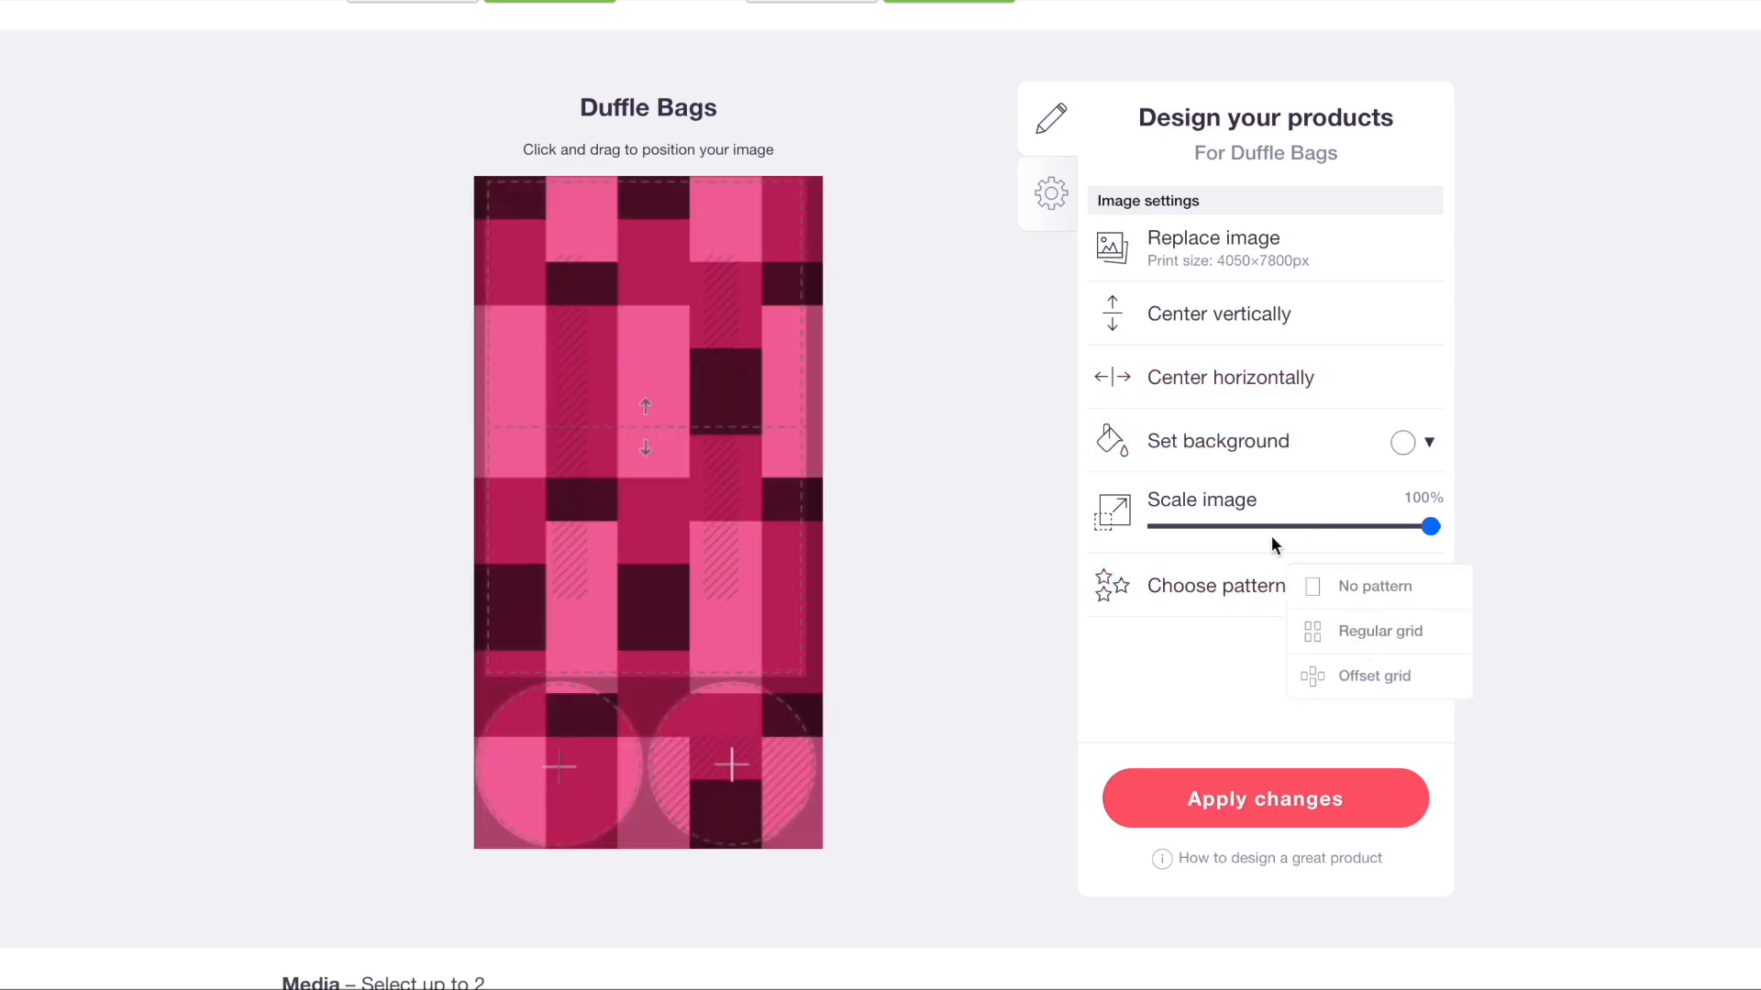
{"action": "left_click", "coordinate": [1242, 526]}
- Open the Fitted Masks artwork for editing
{"action": "scroll", "coordinate": [868, 476], "scroll_direction": "up", "scroll_amount": 8}
{"action": "left_click", "coordinate": [810, 774]}
{"action": "scroll", "coordinate": [1147, 461], "scroll_direction": "down", "scroll_amount": 10}
- Try the Fitted Masks artwork at 20% scale in a regular grid, and remove the pattern again
{"action": "left_click", "coordinate": [1212, 421]}
{"action": "left_click", "coordinate": [1213, 458]}
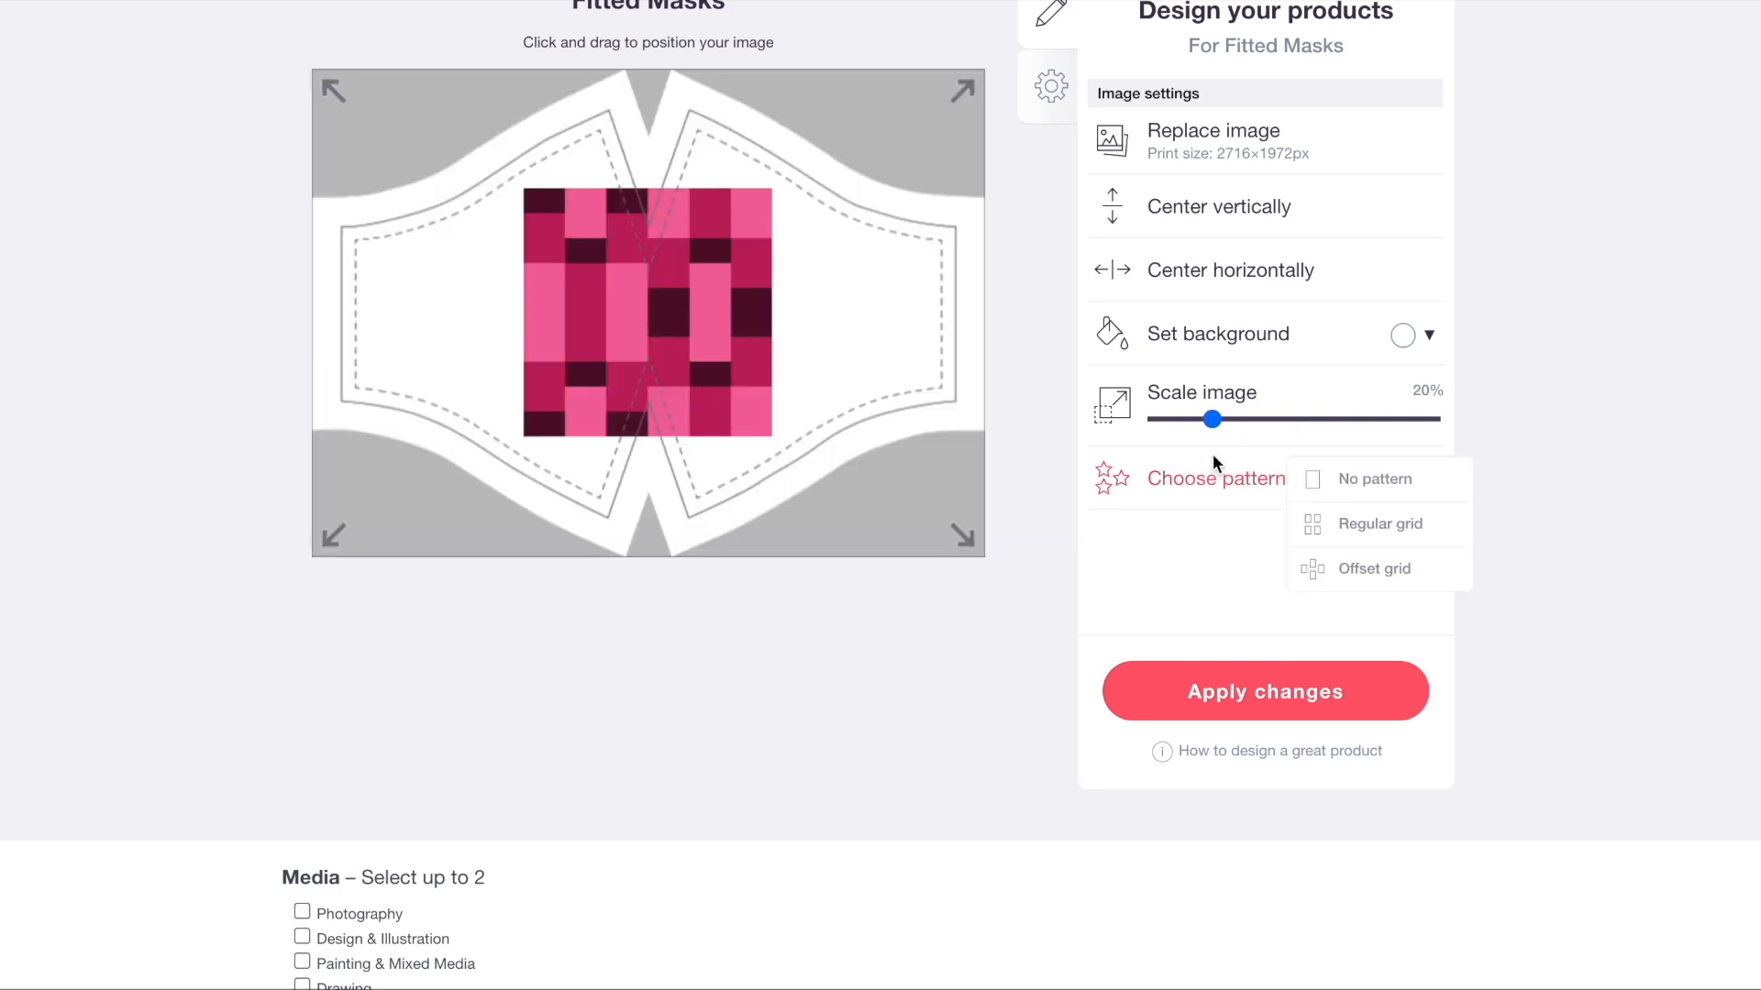
{"action": "left_click", "coordinate": [1325, 521]}
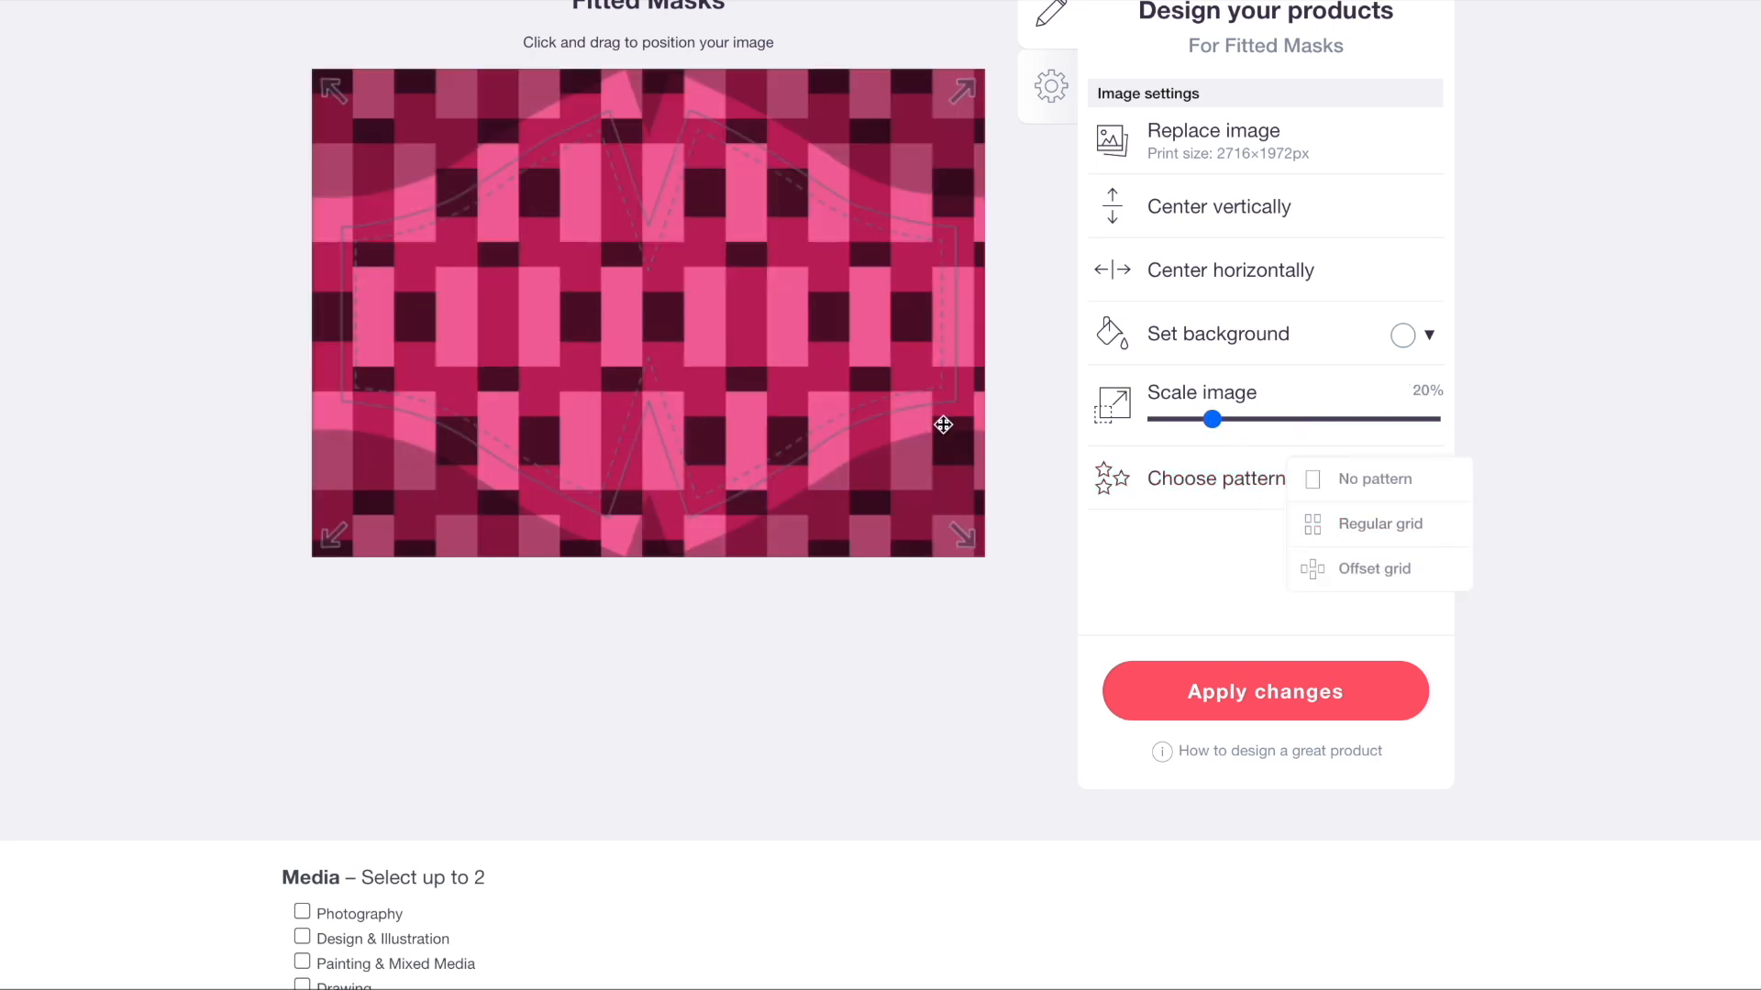
{"action": "left_click", "coordinate": [1351, 478]}
- Scale the Fitted Masks artwork to 58% and position it horizontally centered over the lower half of the mask
{"action": "left_click_drag", "start_coordinate": [1213, 419], "coordinate": [1316, 419]}
{"action": "left_click_drag", "start_coordinate": [783, 112], "coordinate": [786, 461]}
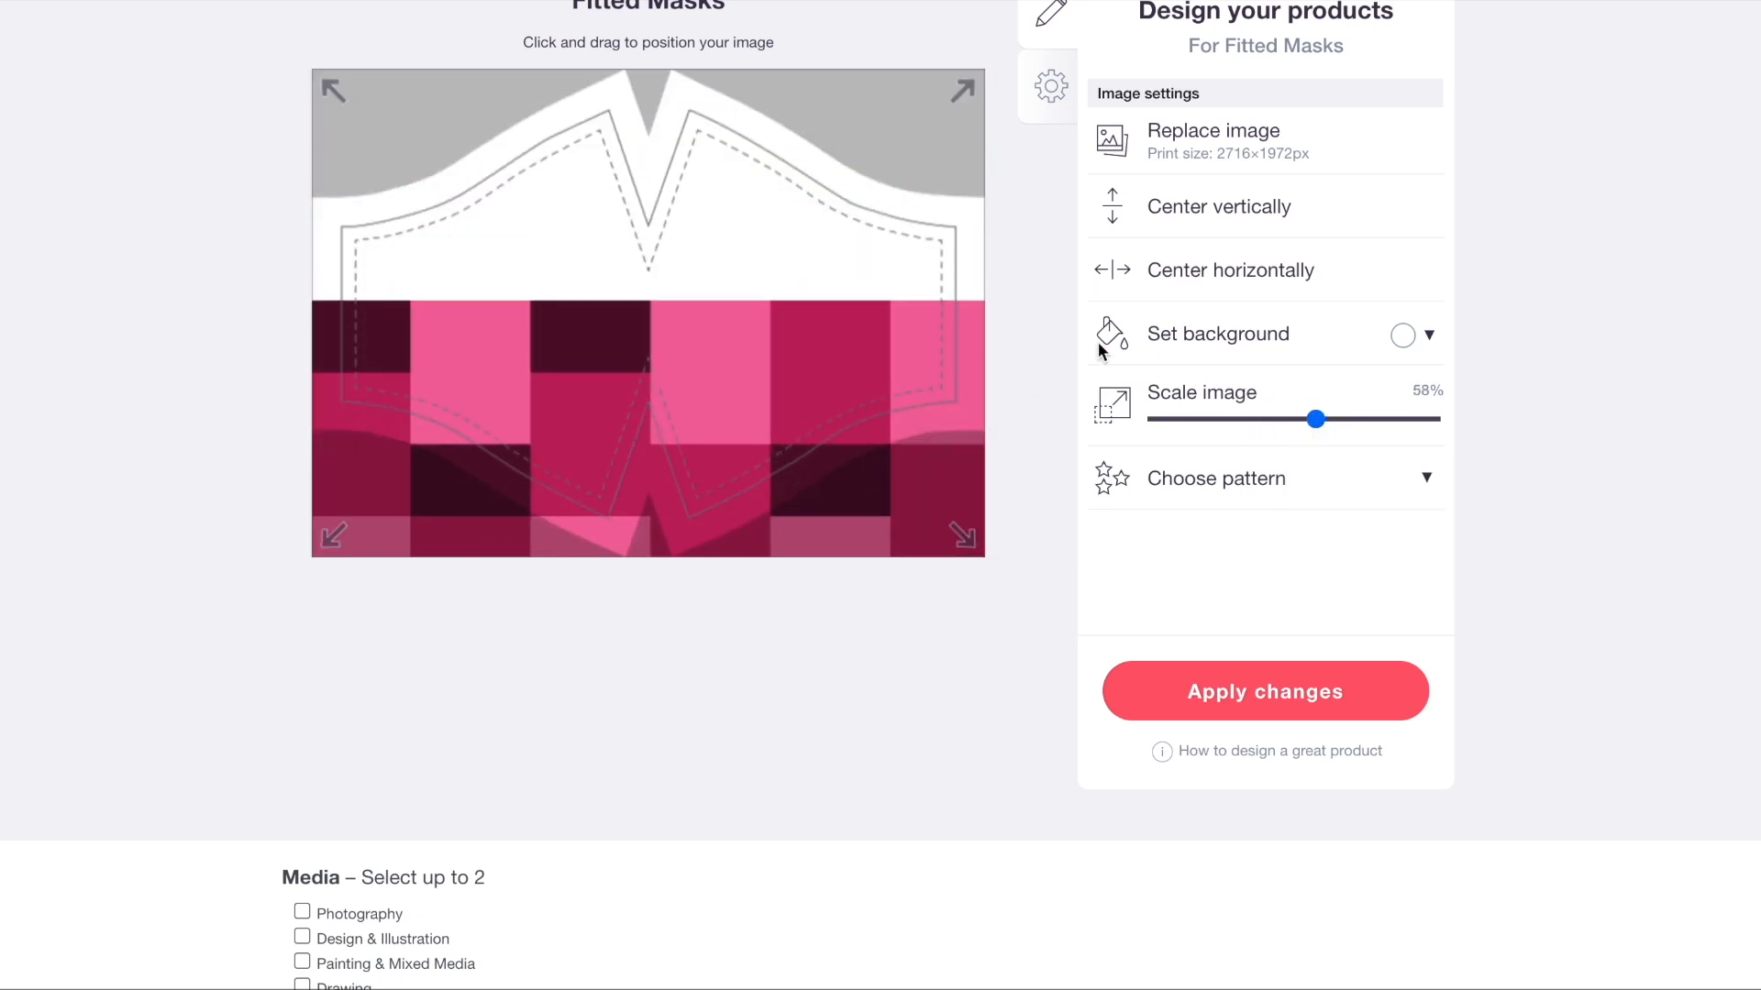
{"action": "left_click", "coordinate": [1145, 274]}
- Set the Fitted Masks background color to black, check the mask preview and close the product editor
{"action": "left_click", "coordinate": [1407, 336]}
{"action": "left_click_drag", "start_coordinate": [1473, 451], "coordinate": [1394, 591]}
{"action": "scroll", "coordinate": [561, 500], "scroll_direction": "up", "scroll_amount": 1}
{"action": "scroll", "coordinate": [562, 500], "scroll_direction": "up", "scroll_amount": 7}
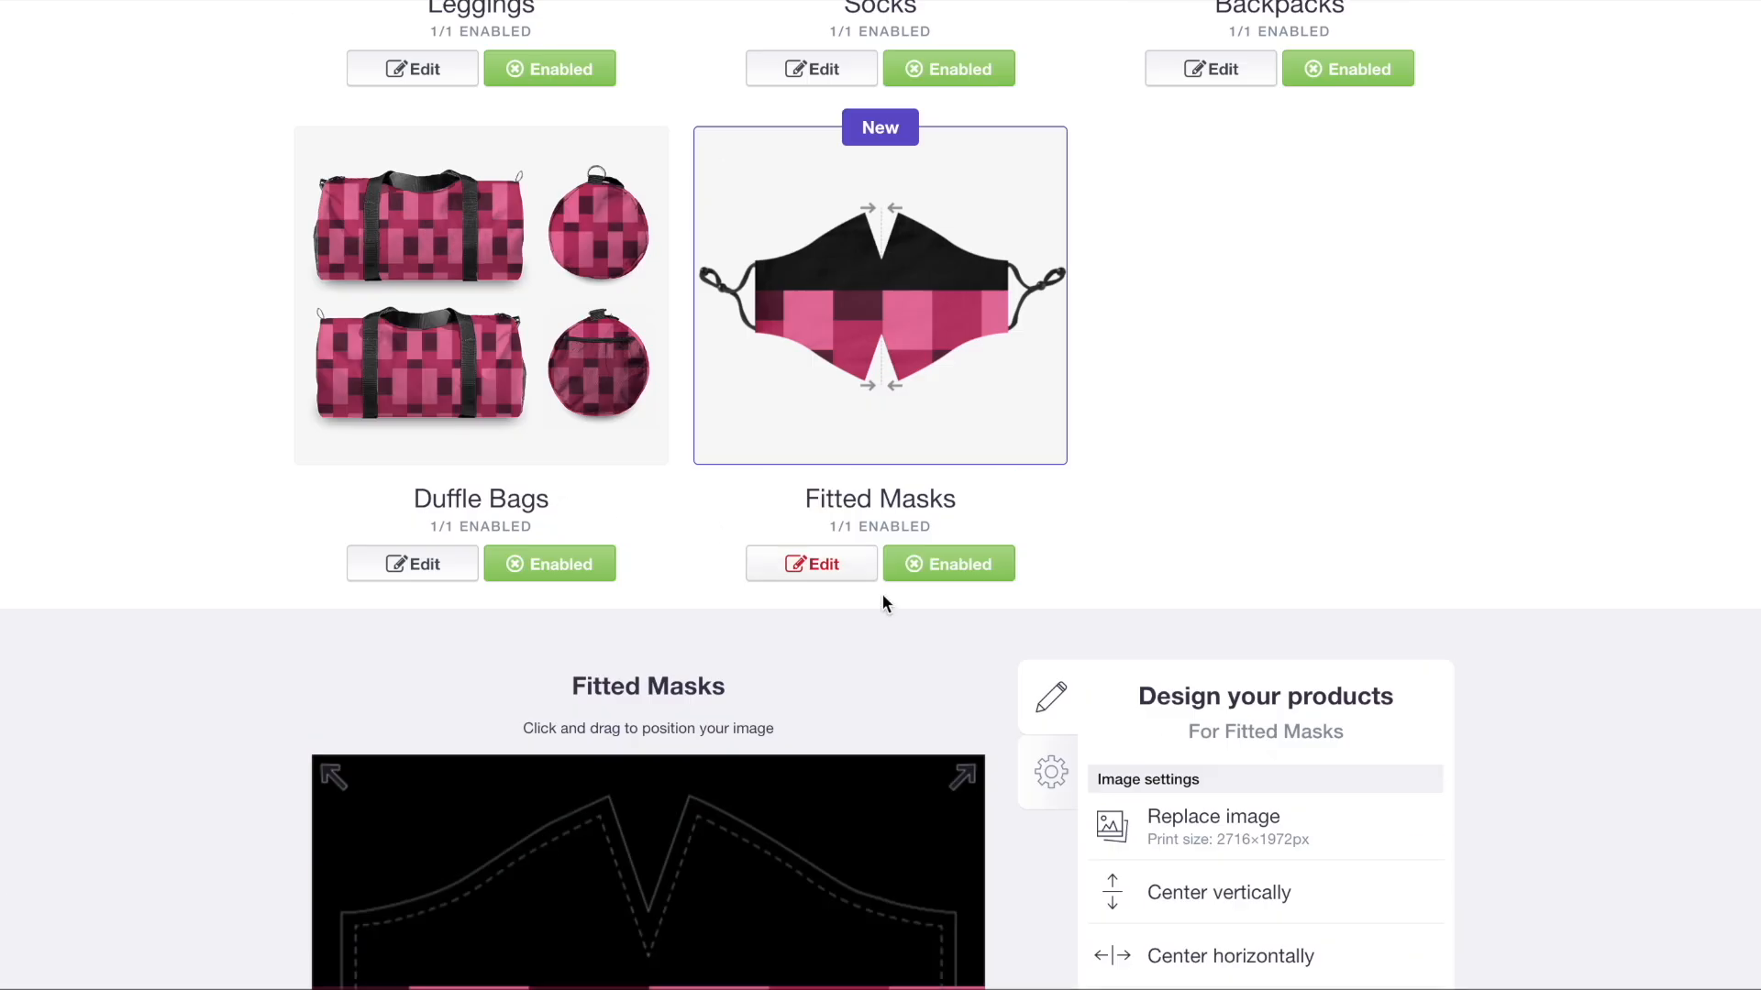
{"action": "left_click", "coordinate": [975, 348]}
- Mark the work's media as Design & Illustration and Digital Art, and look through the default product options
{"action": "scroll", "coordinate": [344, 396], "scroll_direction": "down", "scroll_amount": 5}
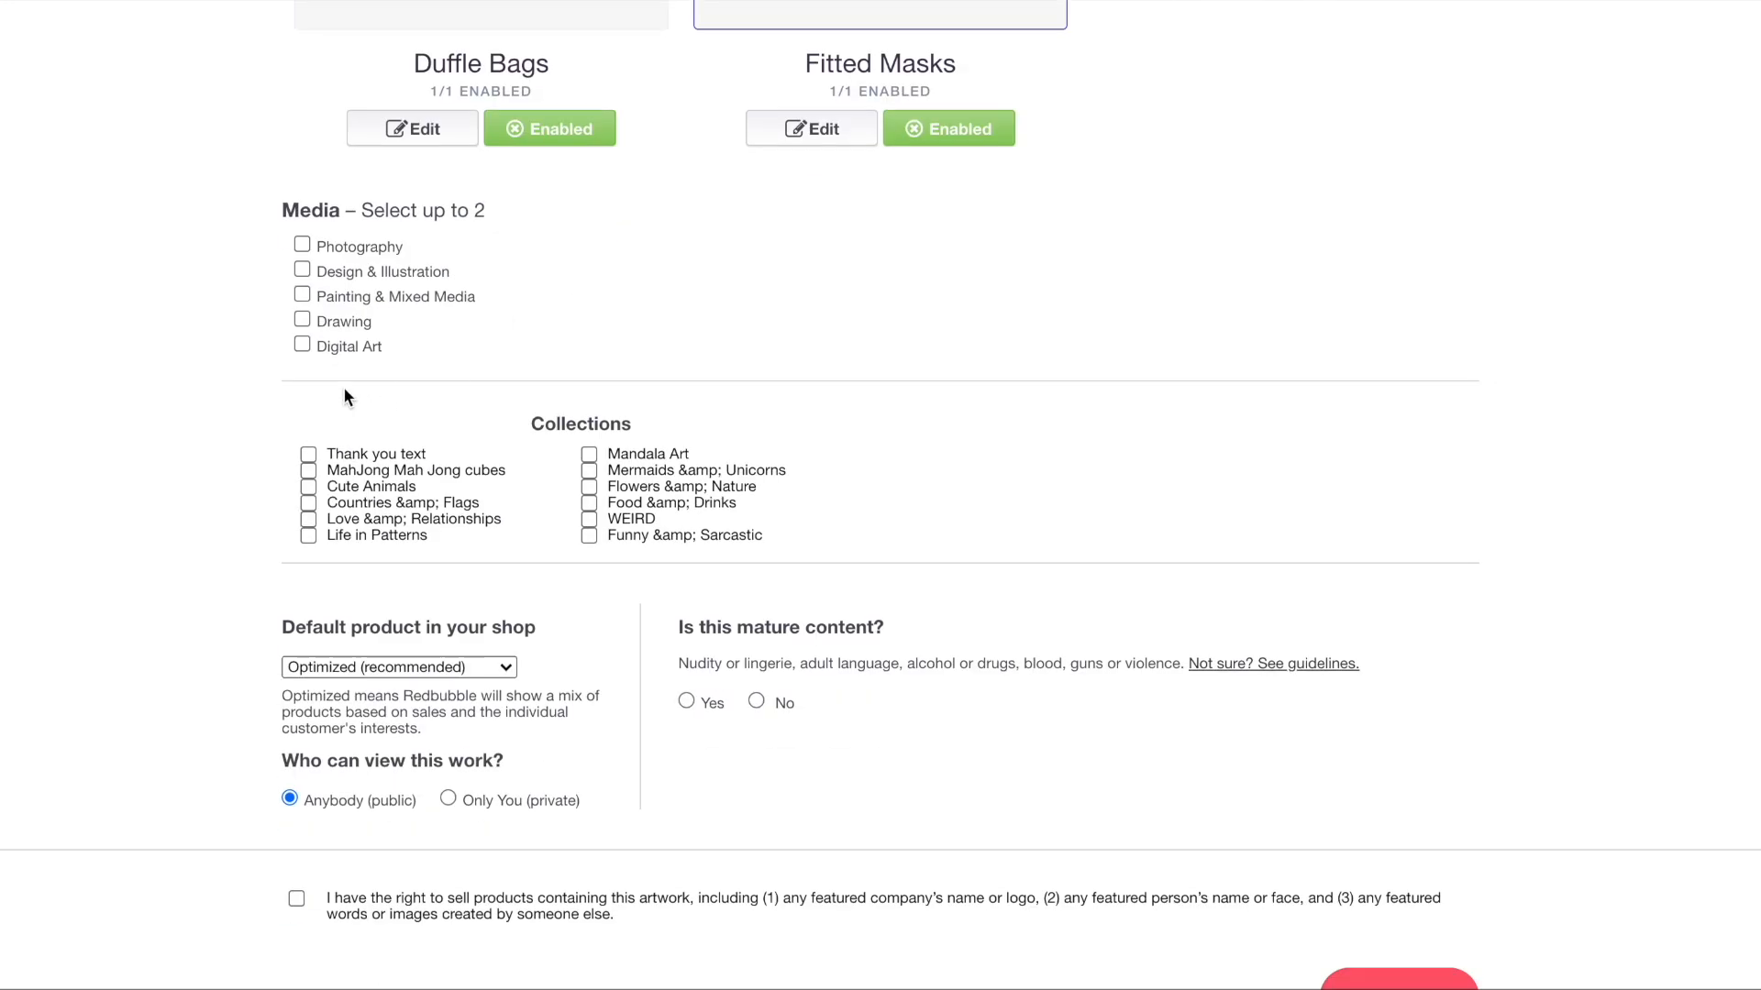
{"action": "left_click", "coordinate": [302, 271]}
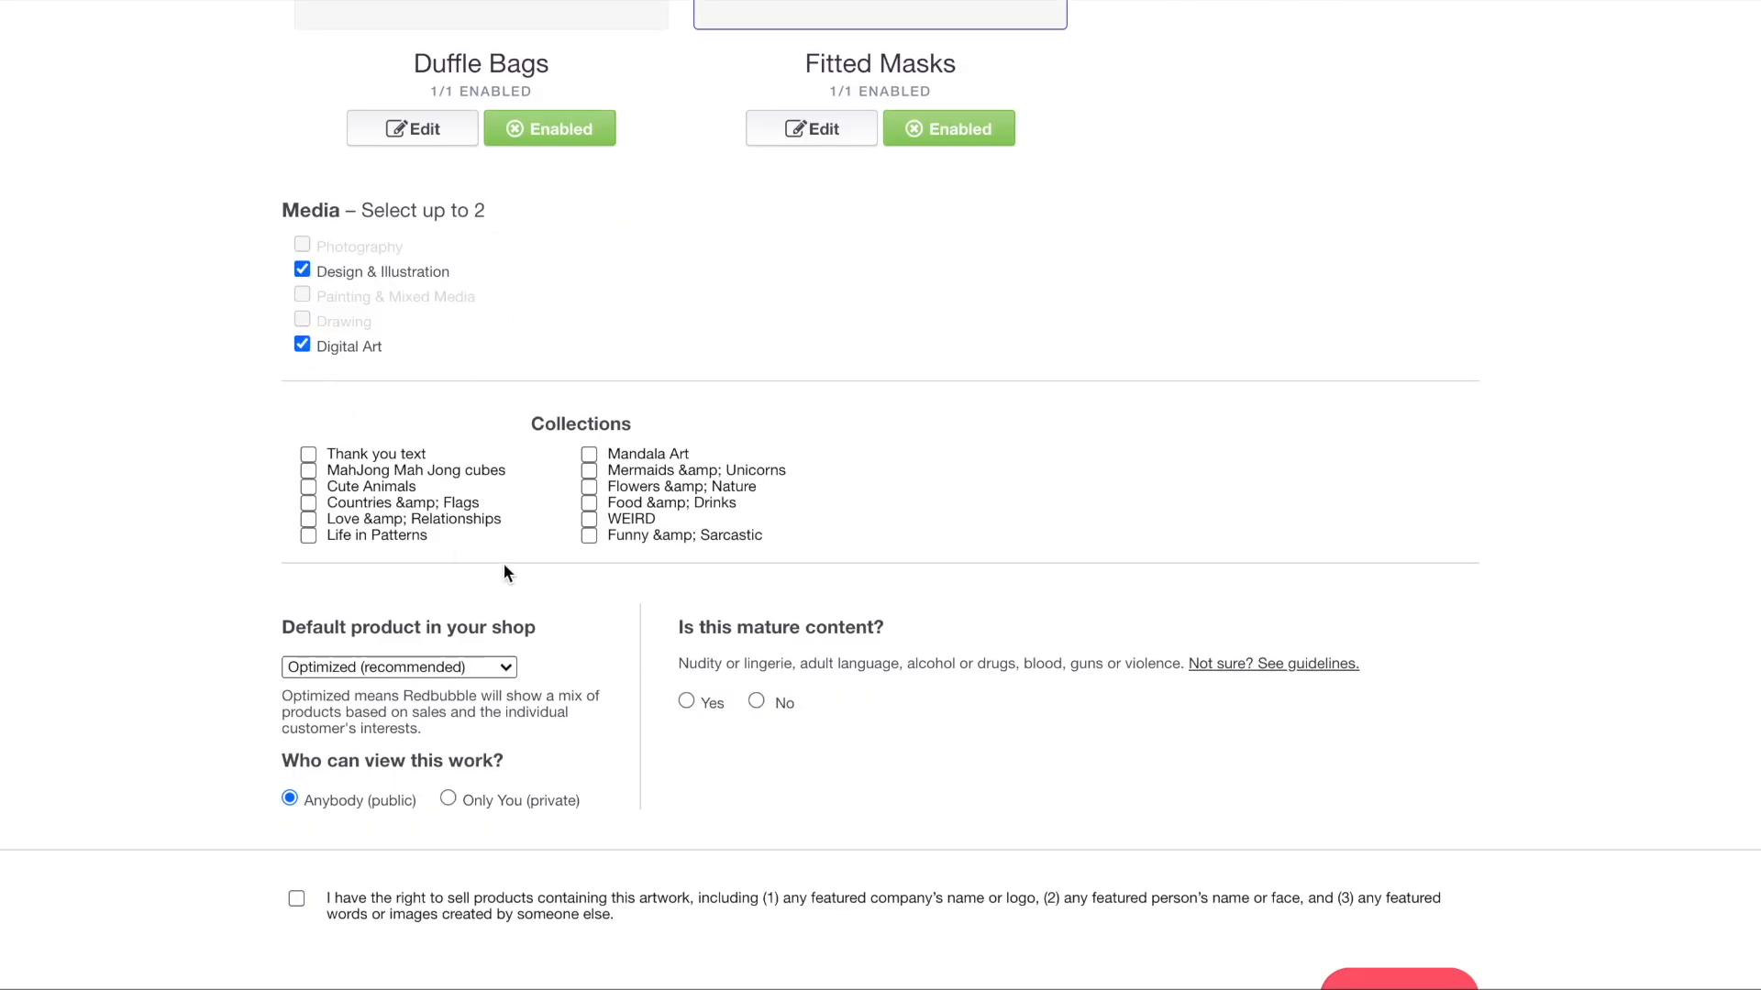
{"action": "left_click", "coordinate": [387, 668]}
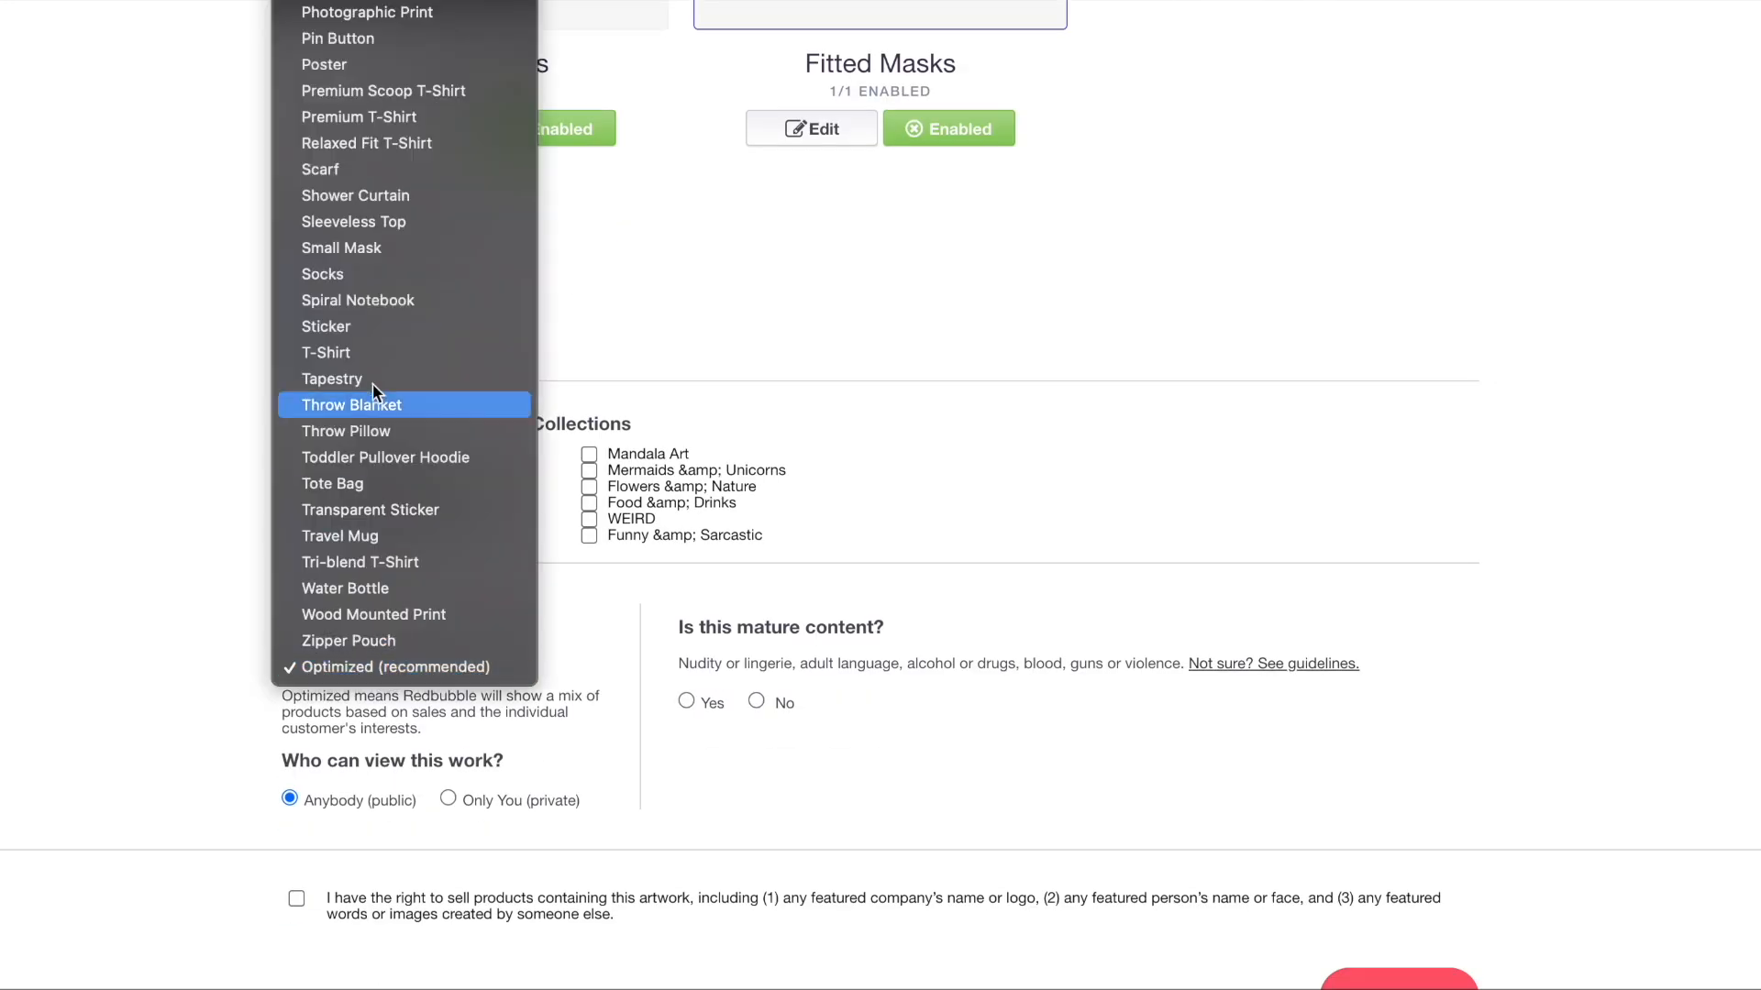
{"action": "left_click", "coordinate": [693, 318]}
- Review the artwork previews and enabled status of all products, from the clothing to the end of the upload form
{"action": "scroll", "coordinate": [693, 318], "scroll_direction": "up", "scroll_amount": 1}
{"action": "scroll", "coordinate": [691, 317], "scroll_direction": "up", "scroll_amount": 20}
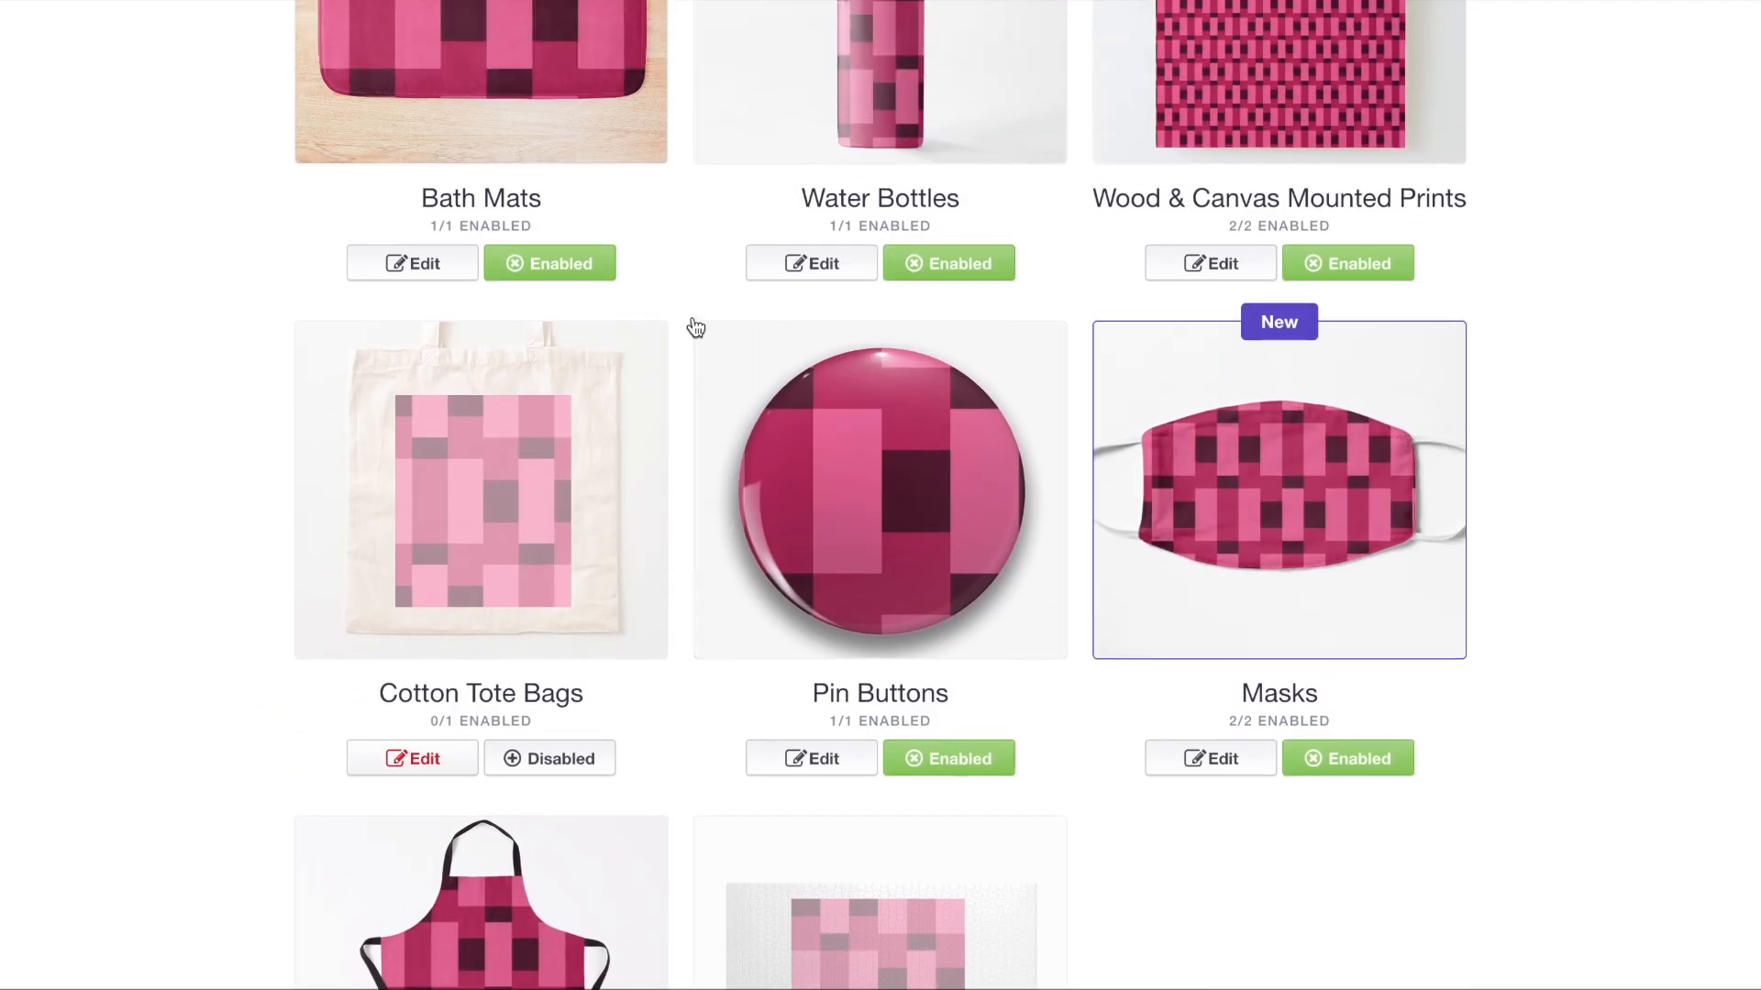
{"action": "scroll", "coordinate": [694, 321], "scroll_direction": "down", "scroll_amount": 12}
{"action": "scroll", "coordinate": [694, 321], "scroll_direction": "up", "scroll_amount": 20}
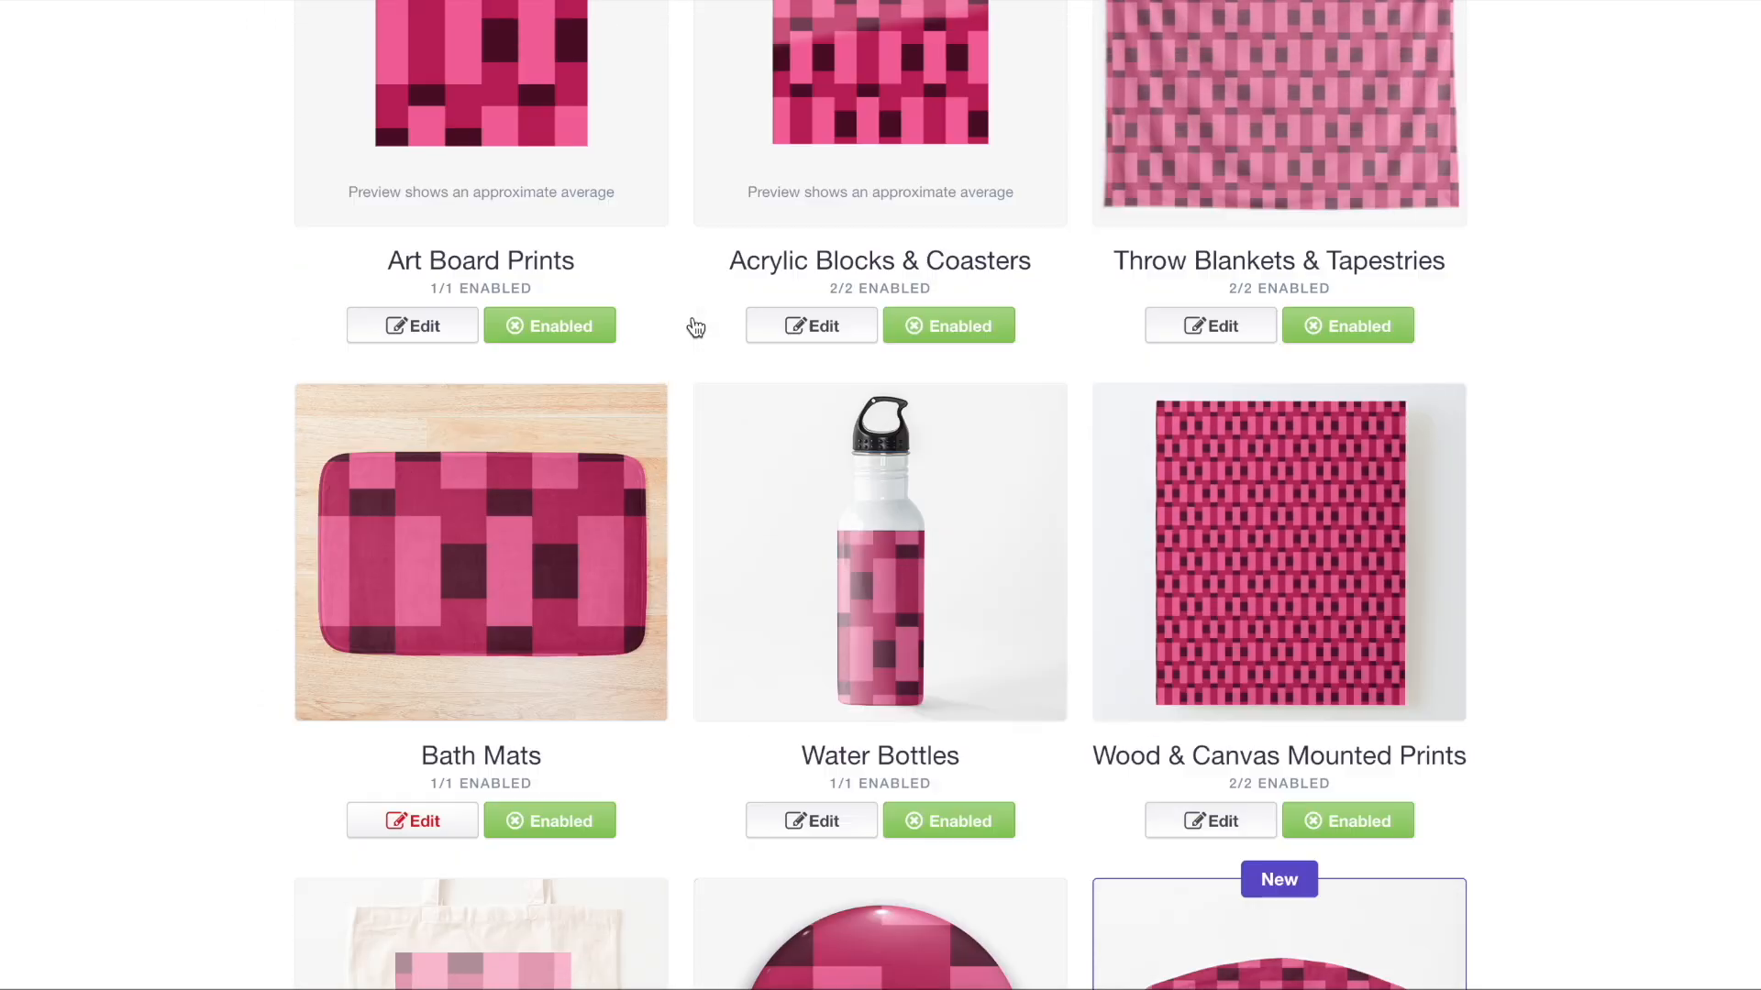
{"action": "scroll", "coordinate": [693, 317], "scroll_direction": "up", "scroll_amount": 15}
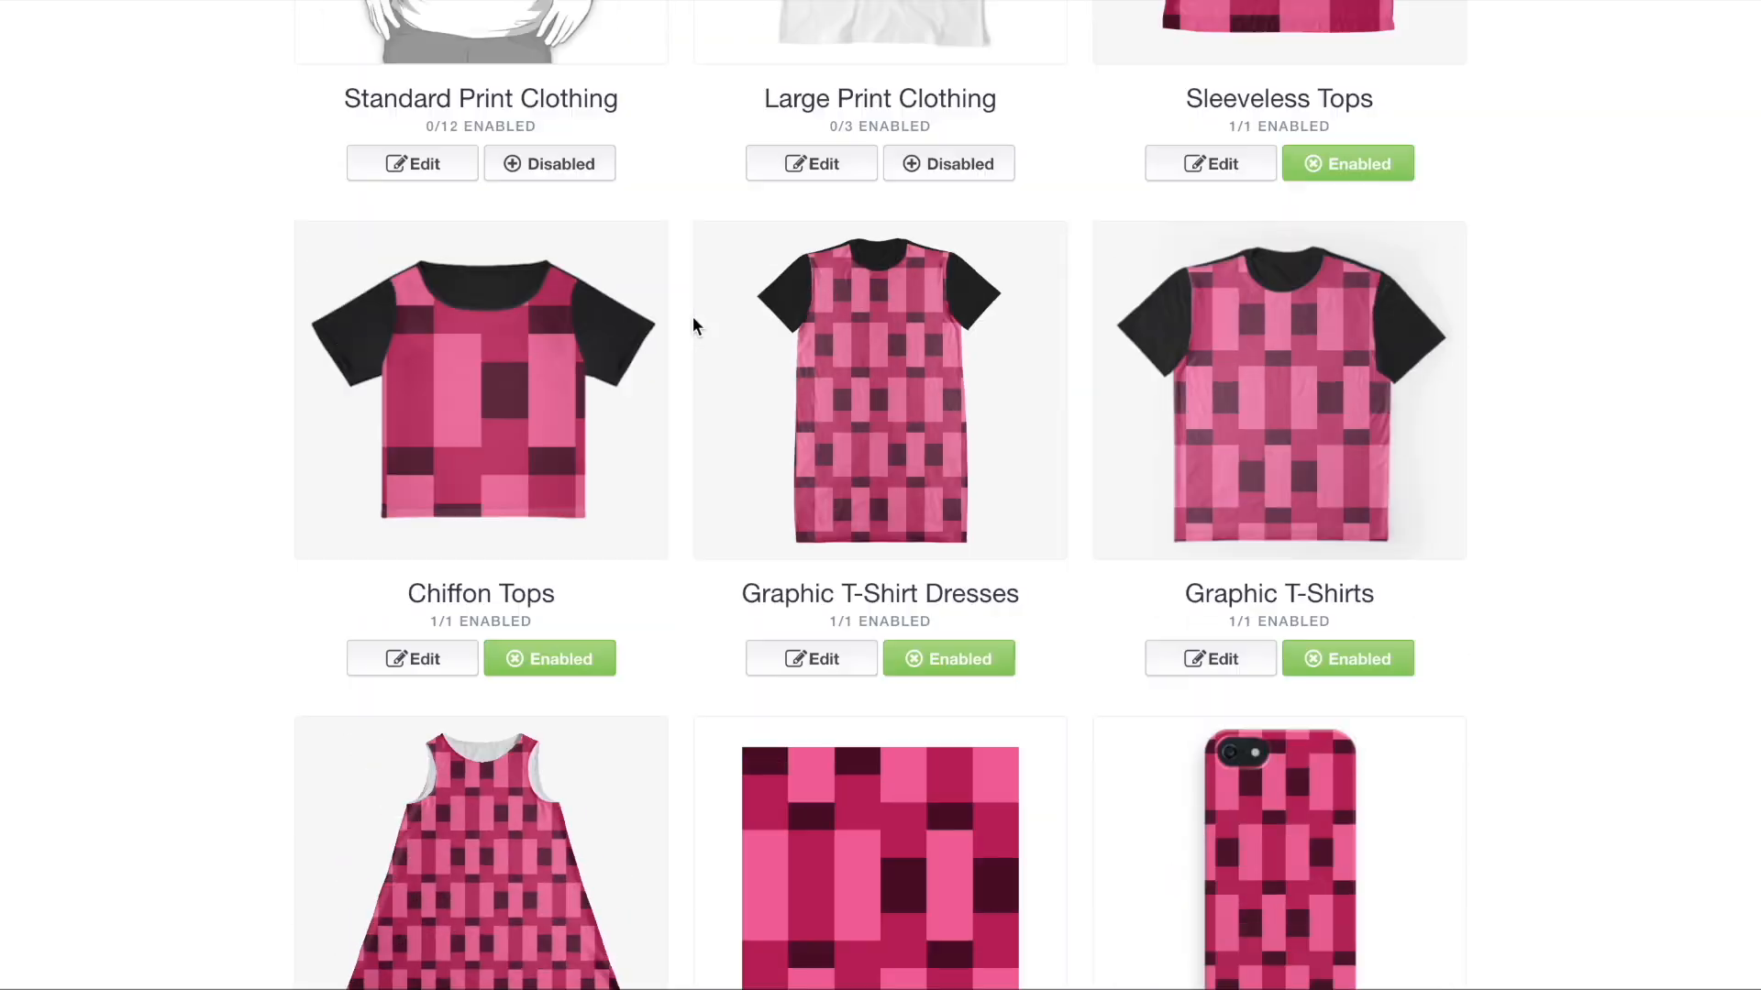
{"action": "scroll", "coordinate": [696, 328], "scroll_direction": "down", "scroll_amount": 10}
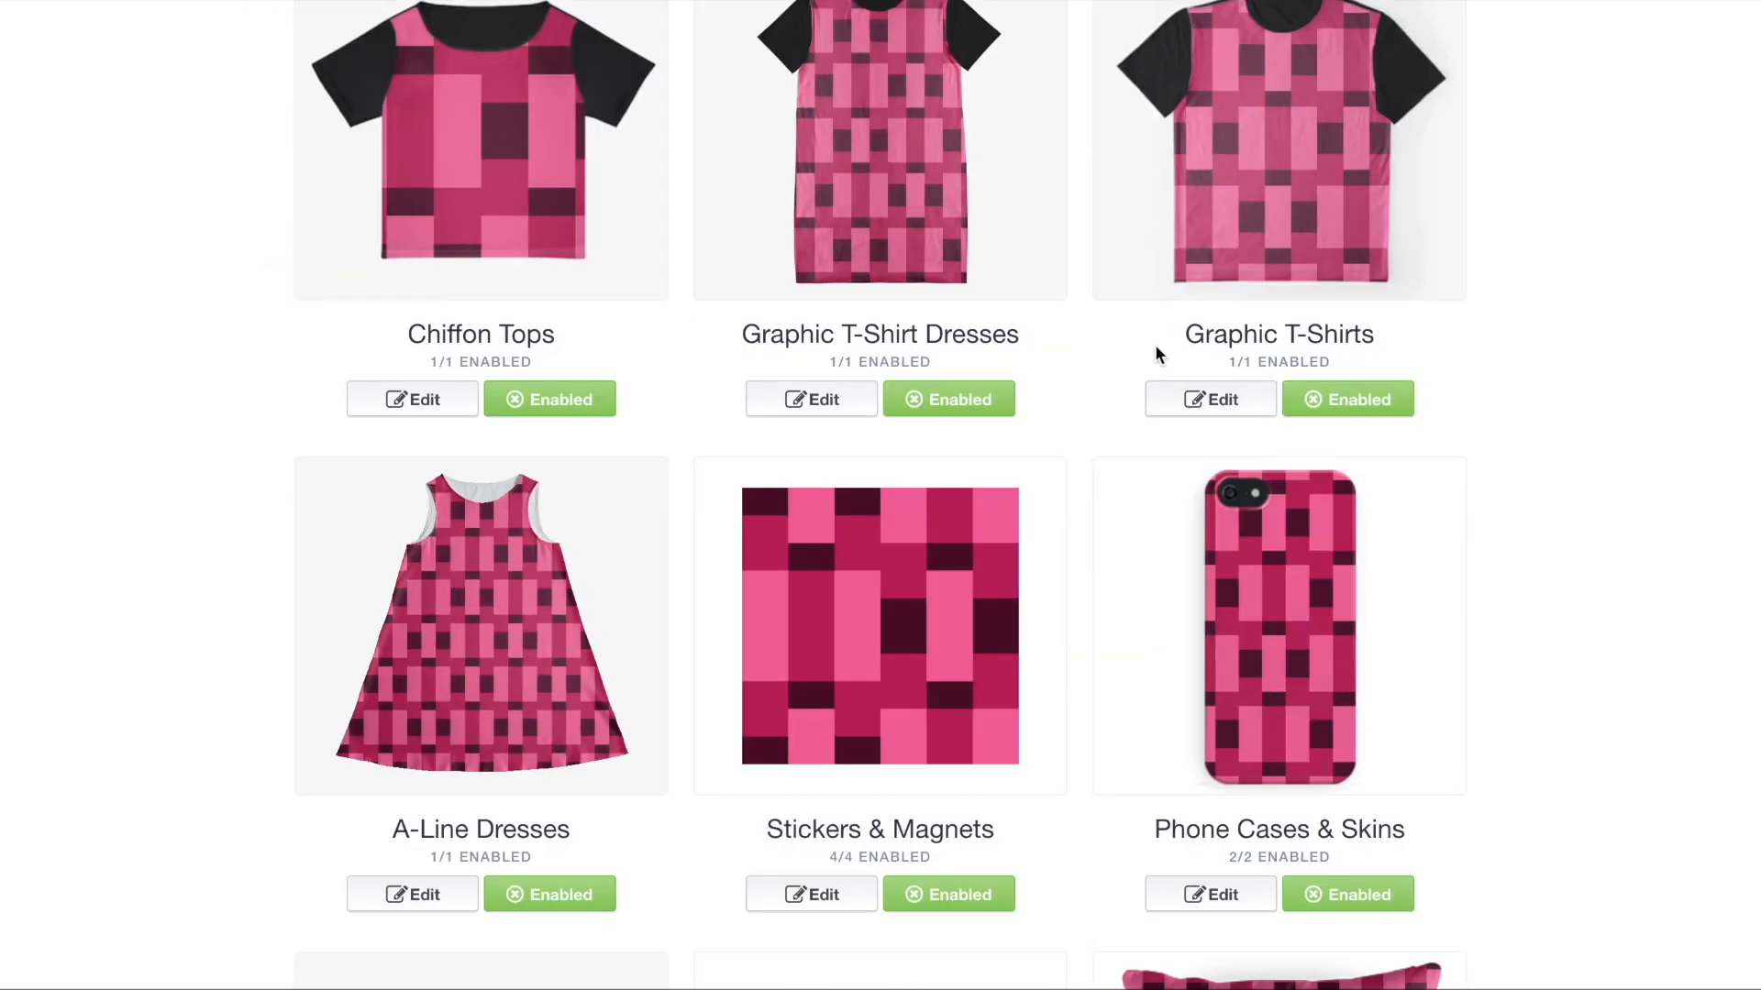
{"action": "scroll", "coordinate": [1159, 354], "scroll_direction": "up", "scroll_amount": 2}
{"action": "scroll", "coordinate": [1158, 356], "scroll_direction": "down", "scroll_amount": 10}
{"action": "scroll", "coordinate": [1158, 355], "scroll_direction": "down", "scroll_amount": 15}
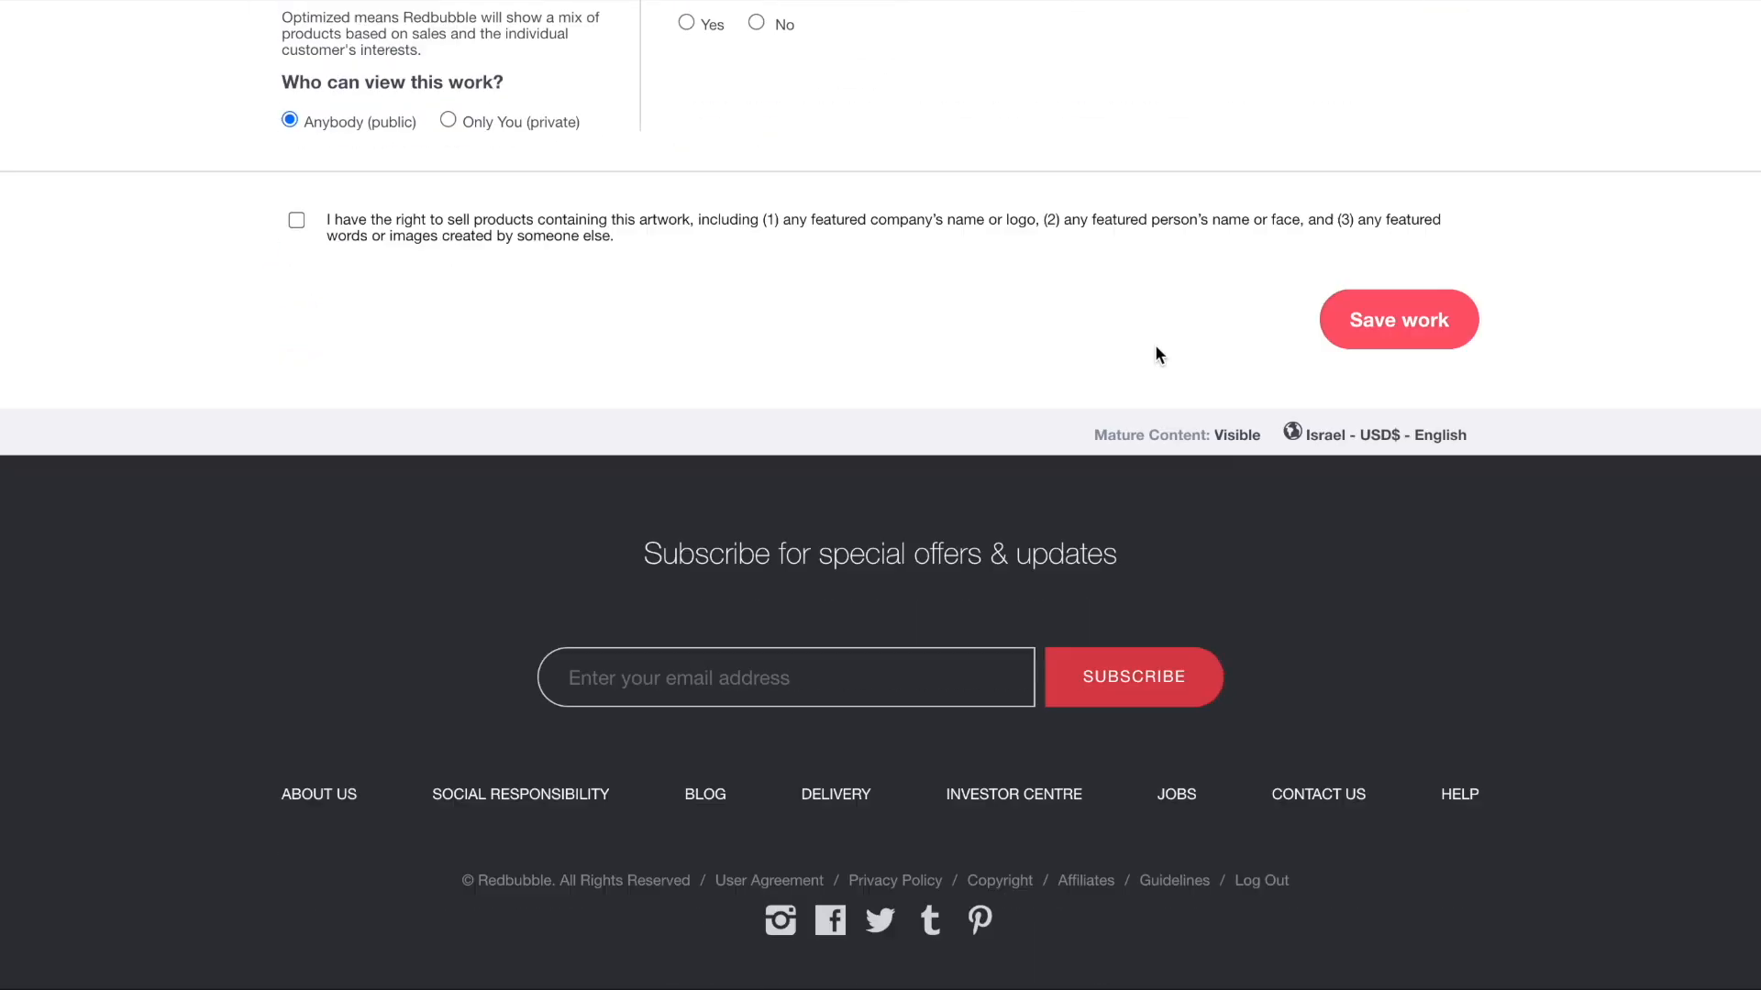
- Set the default product in the shop to Tote Bag
{"action": "scroll", "coordinate": [690, 224], "scroll_direction": "up", "scroll_amount": 5}
{"action": "left_click", "coordinate": [358, 454]}
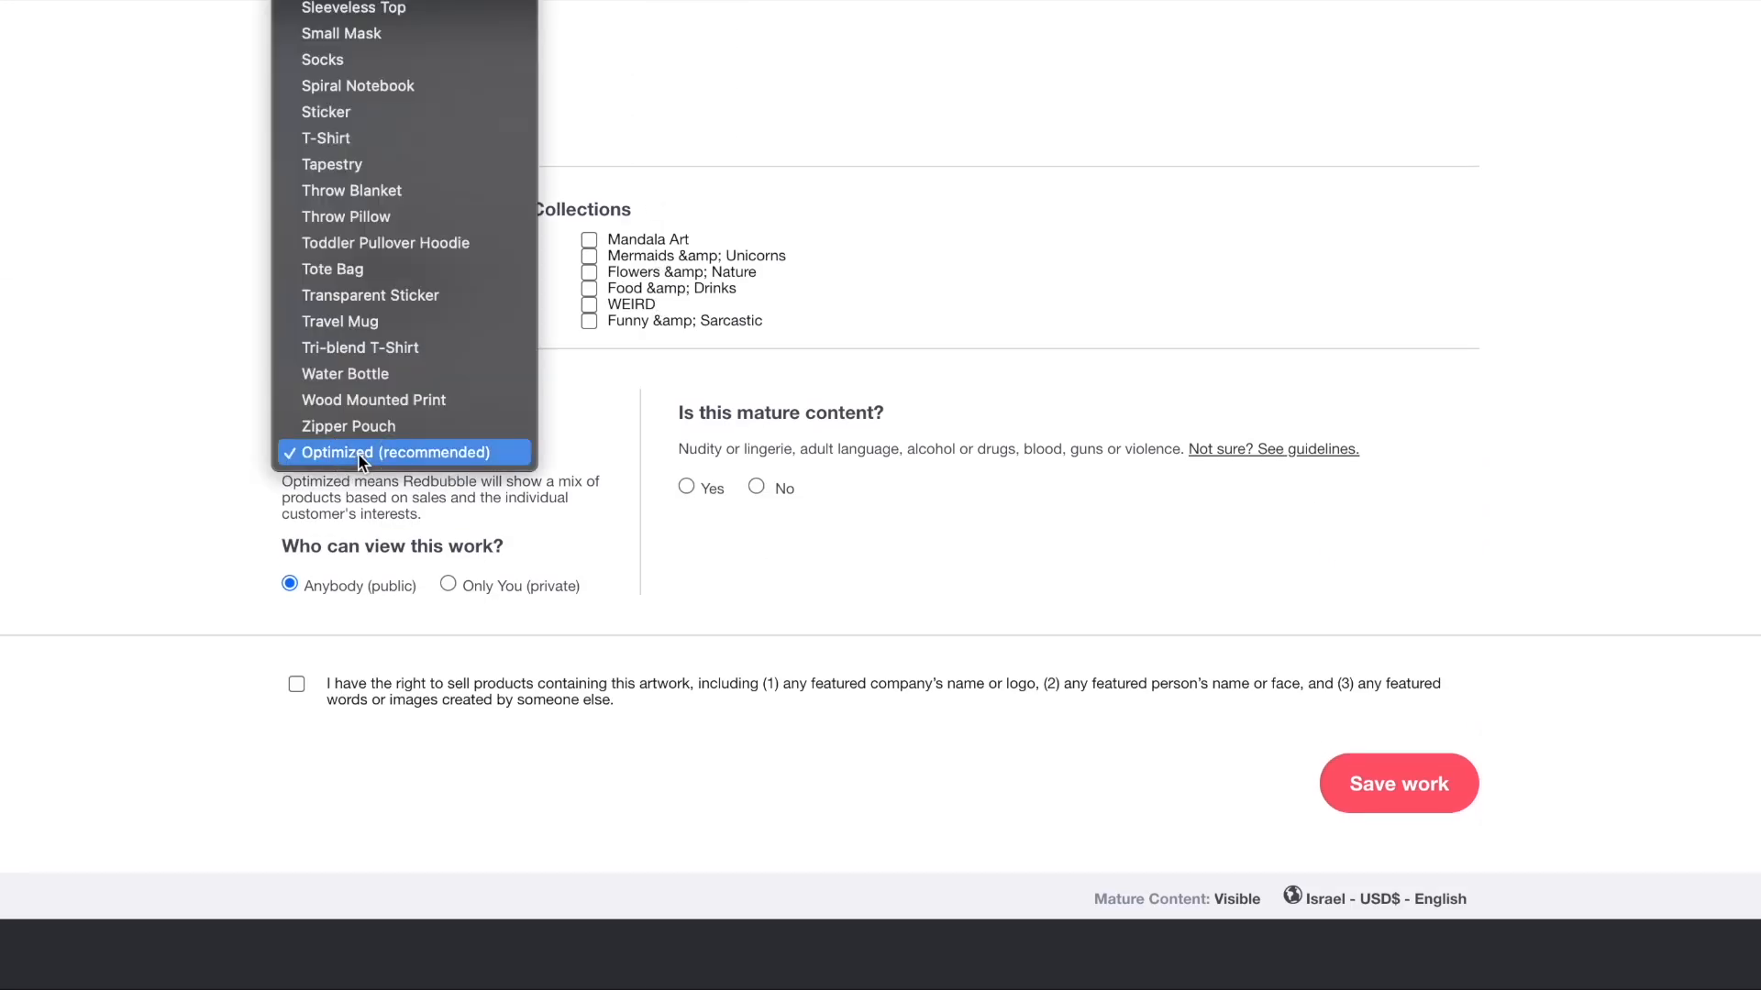
{"action": "scroll", "coordinate": [372, 277], "scroll_direction": "up", "scroll_amount": 10}
{"action": "scroll", "coordinate": [409, 582], "scroll_direction": "down", "scroll_amount": 5}
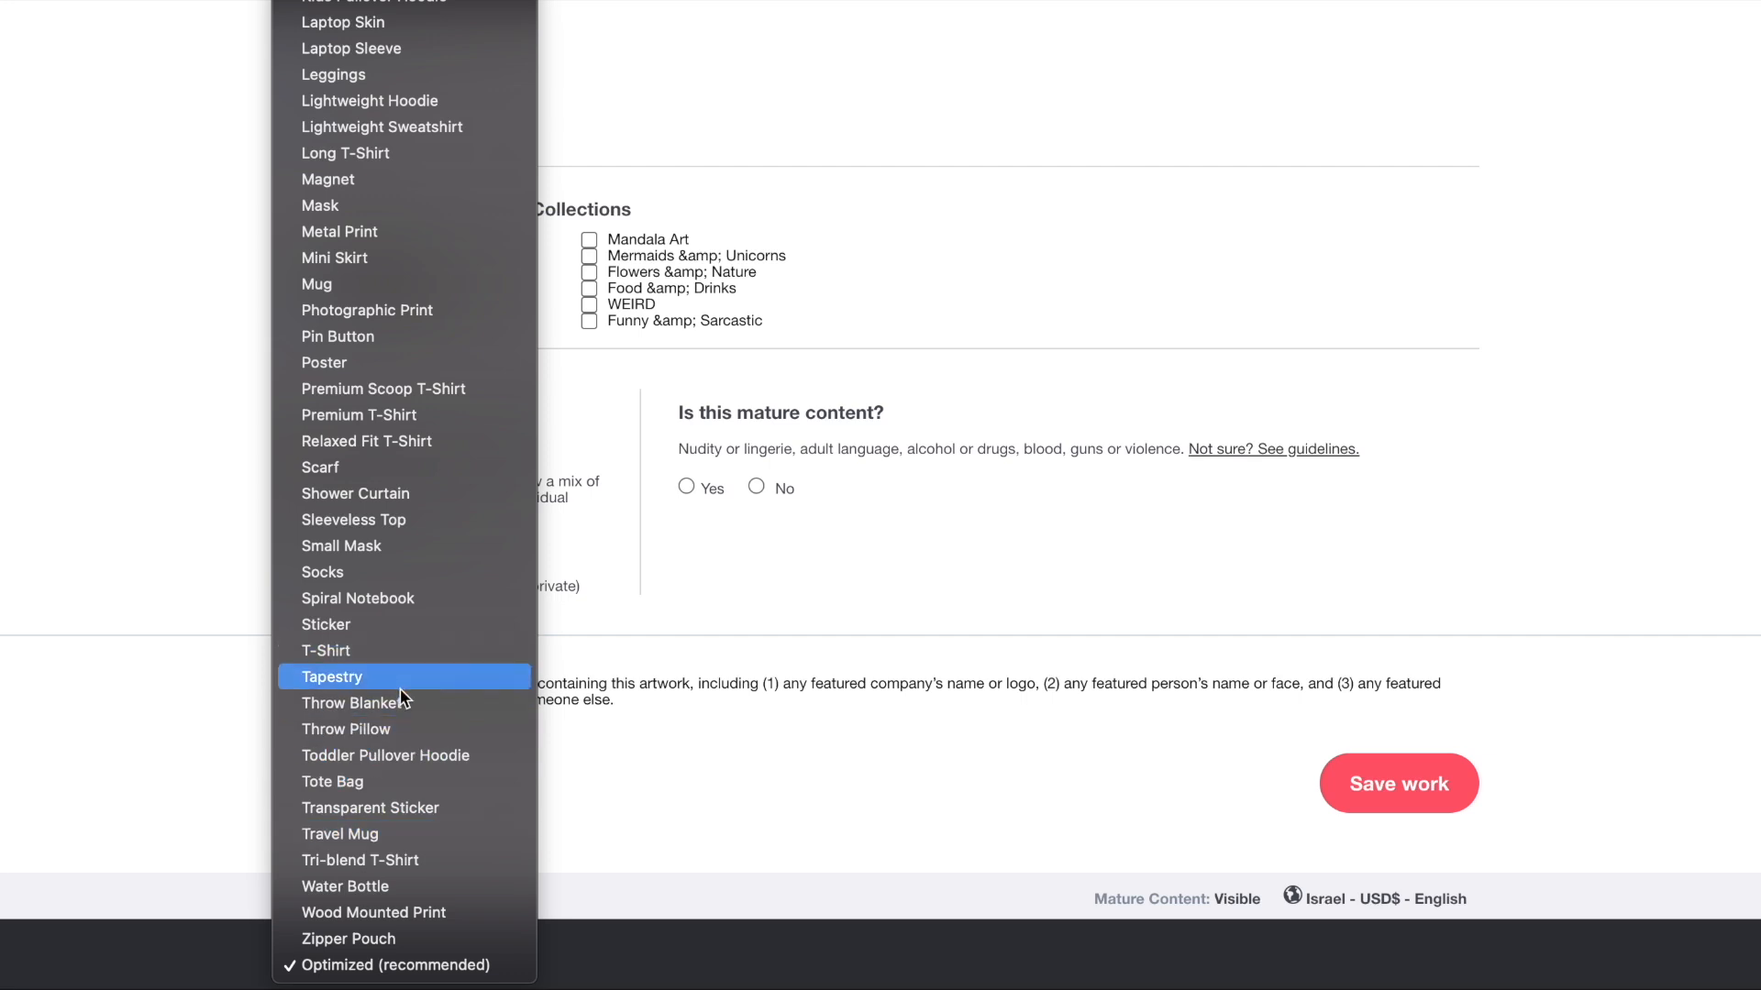
{"action": "left_click", "coordinate": [381, 780]}
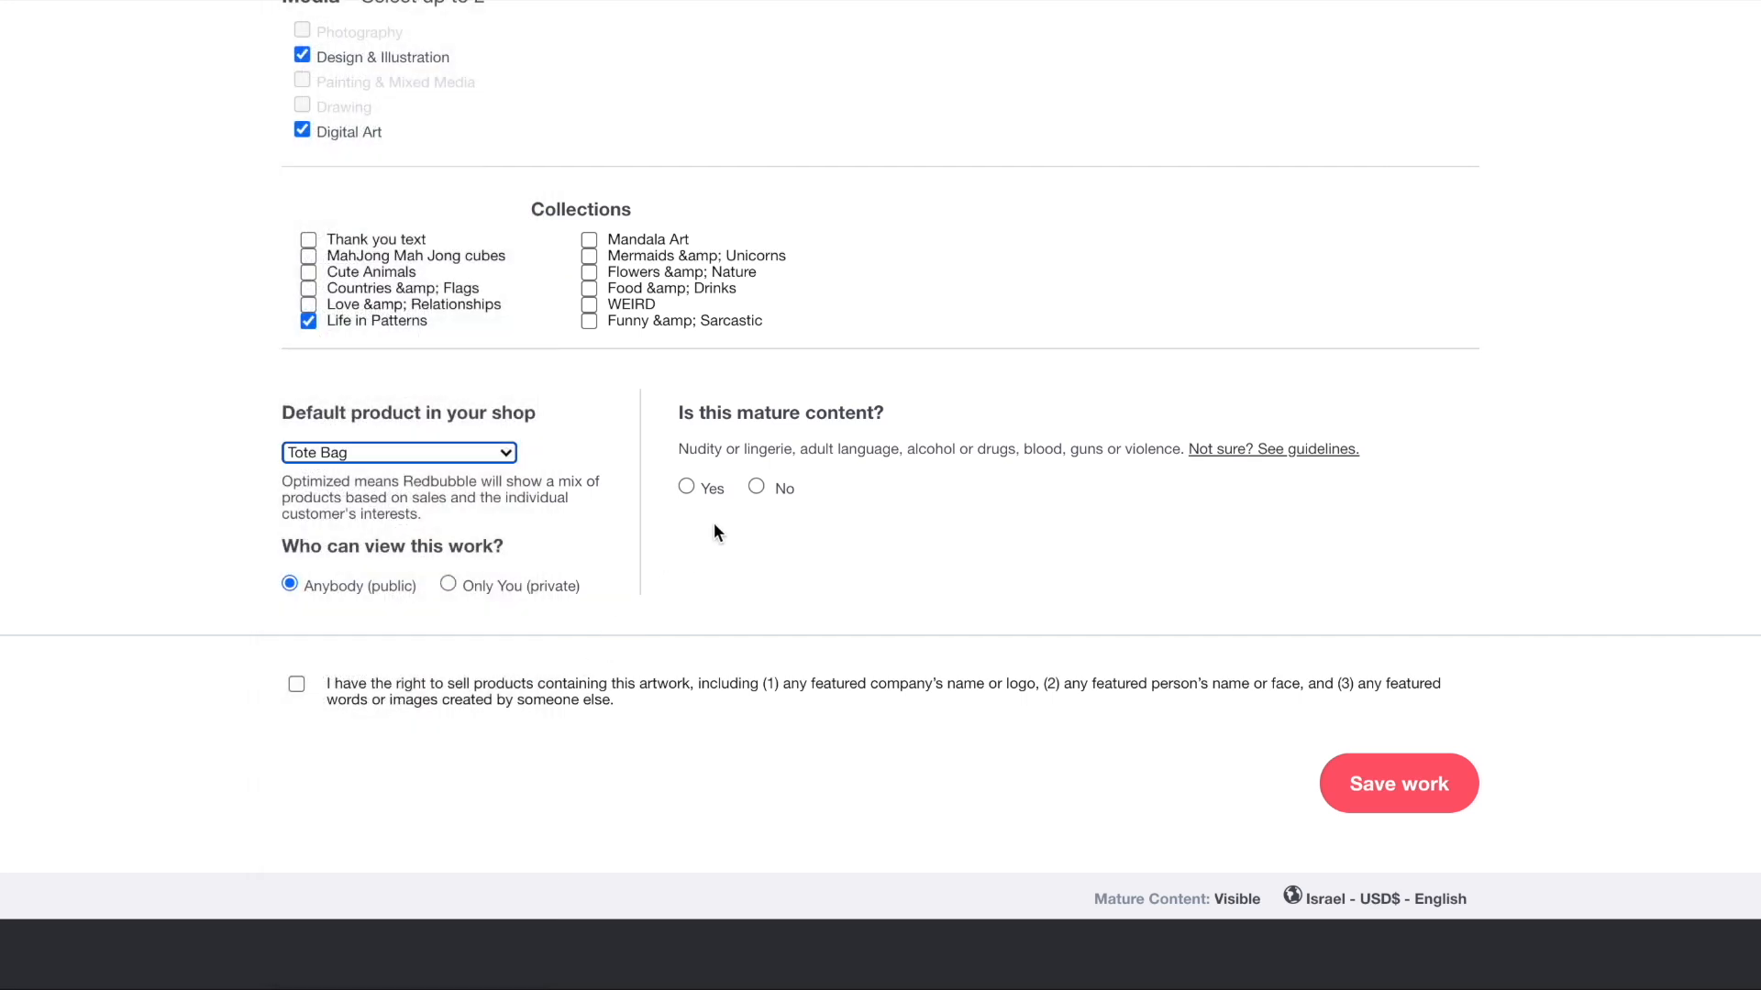
- Mark the work as not mature content, confirm the right to sell it, and save the work
{"action": "left_click", "coordinate": [758, 487]}
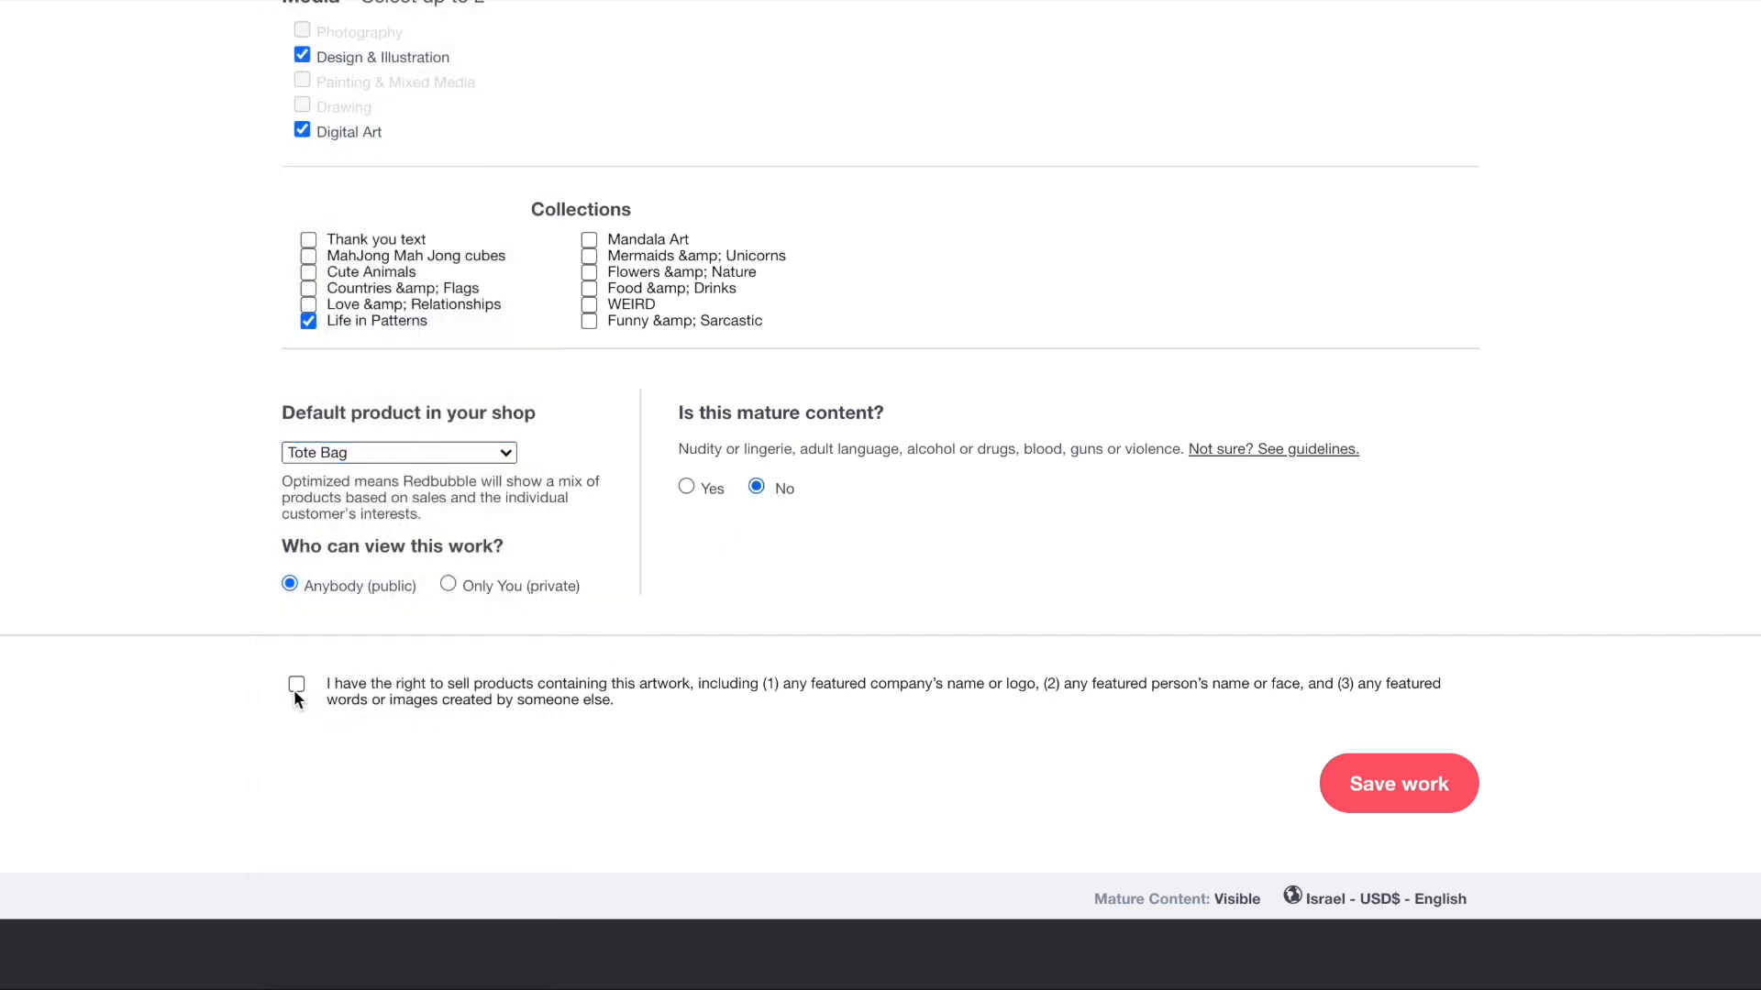
{"action": "left_click", "coordinate": [1399, 785]}
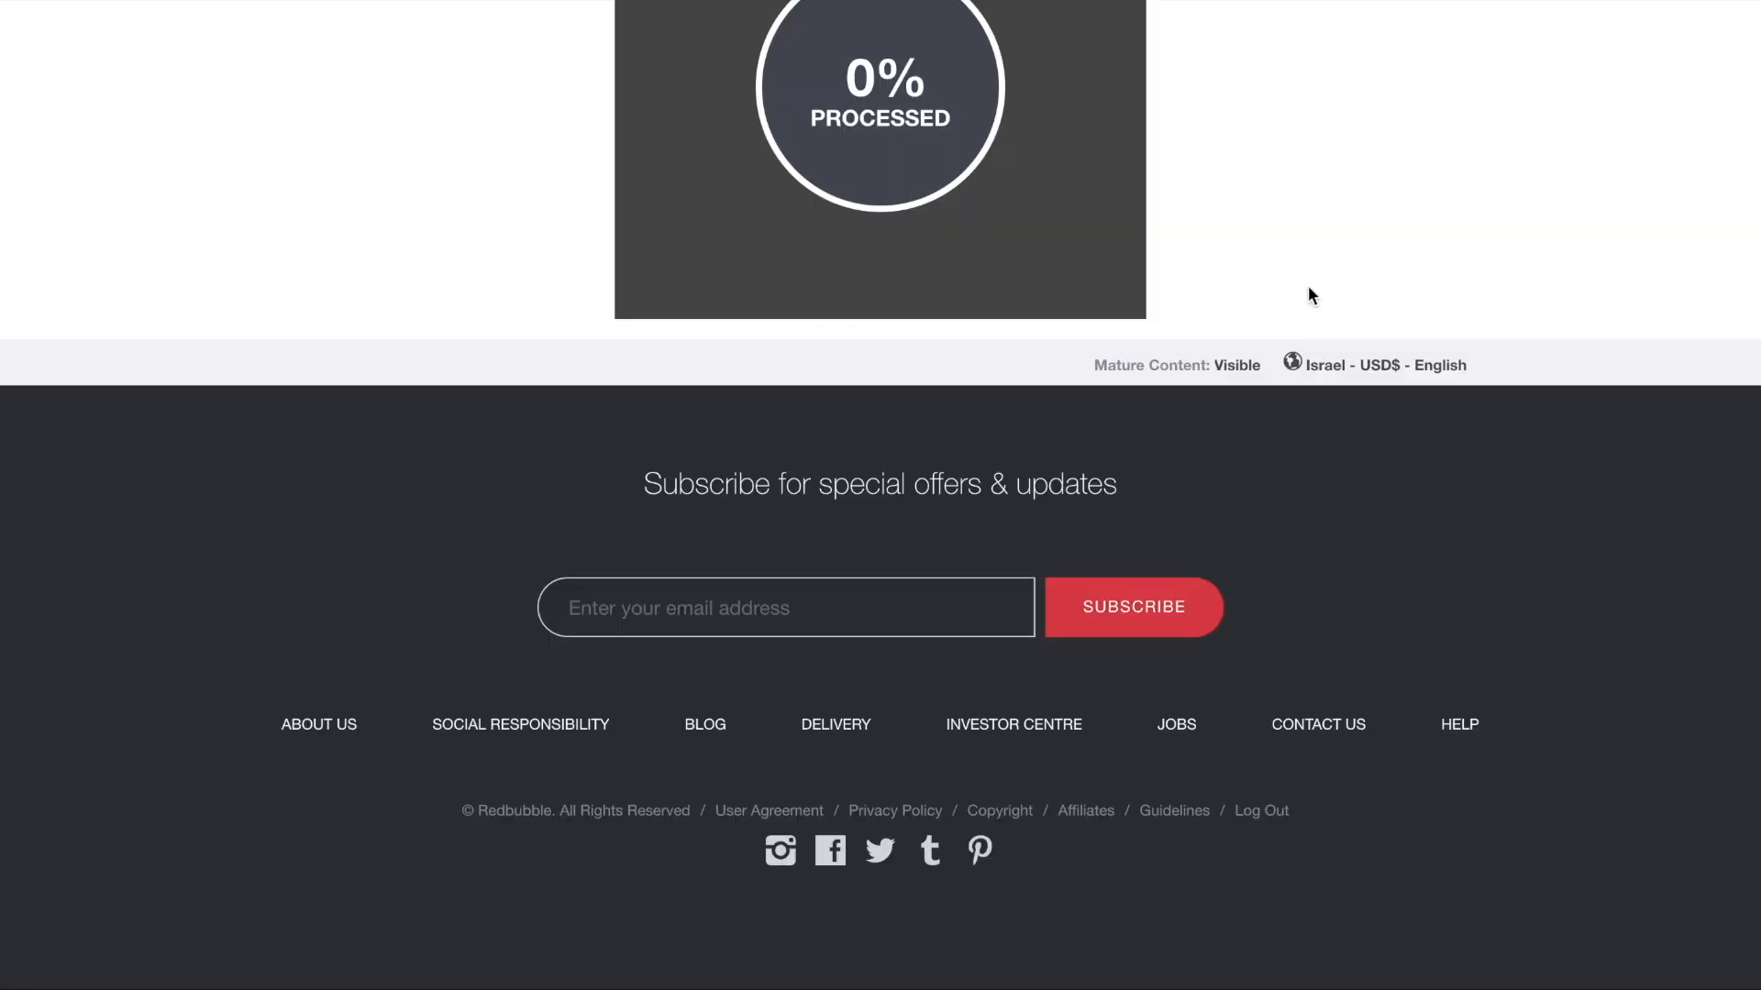
- Examine how the published pink squares pattern looks across the product images on the sharing page
{"action": "scroll", "coordinate": [974, 328], "scroll_direction": "down", "scroll_amount": 7}
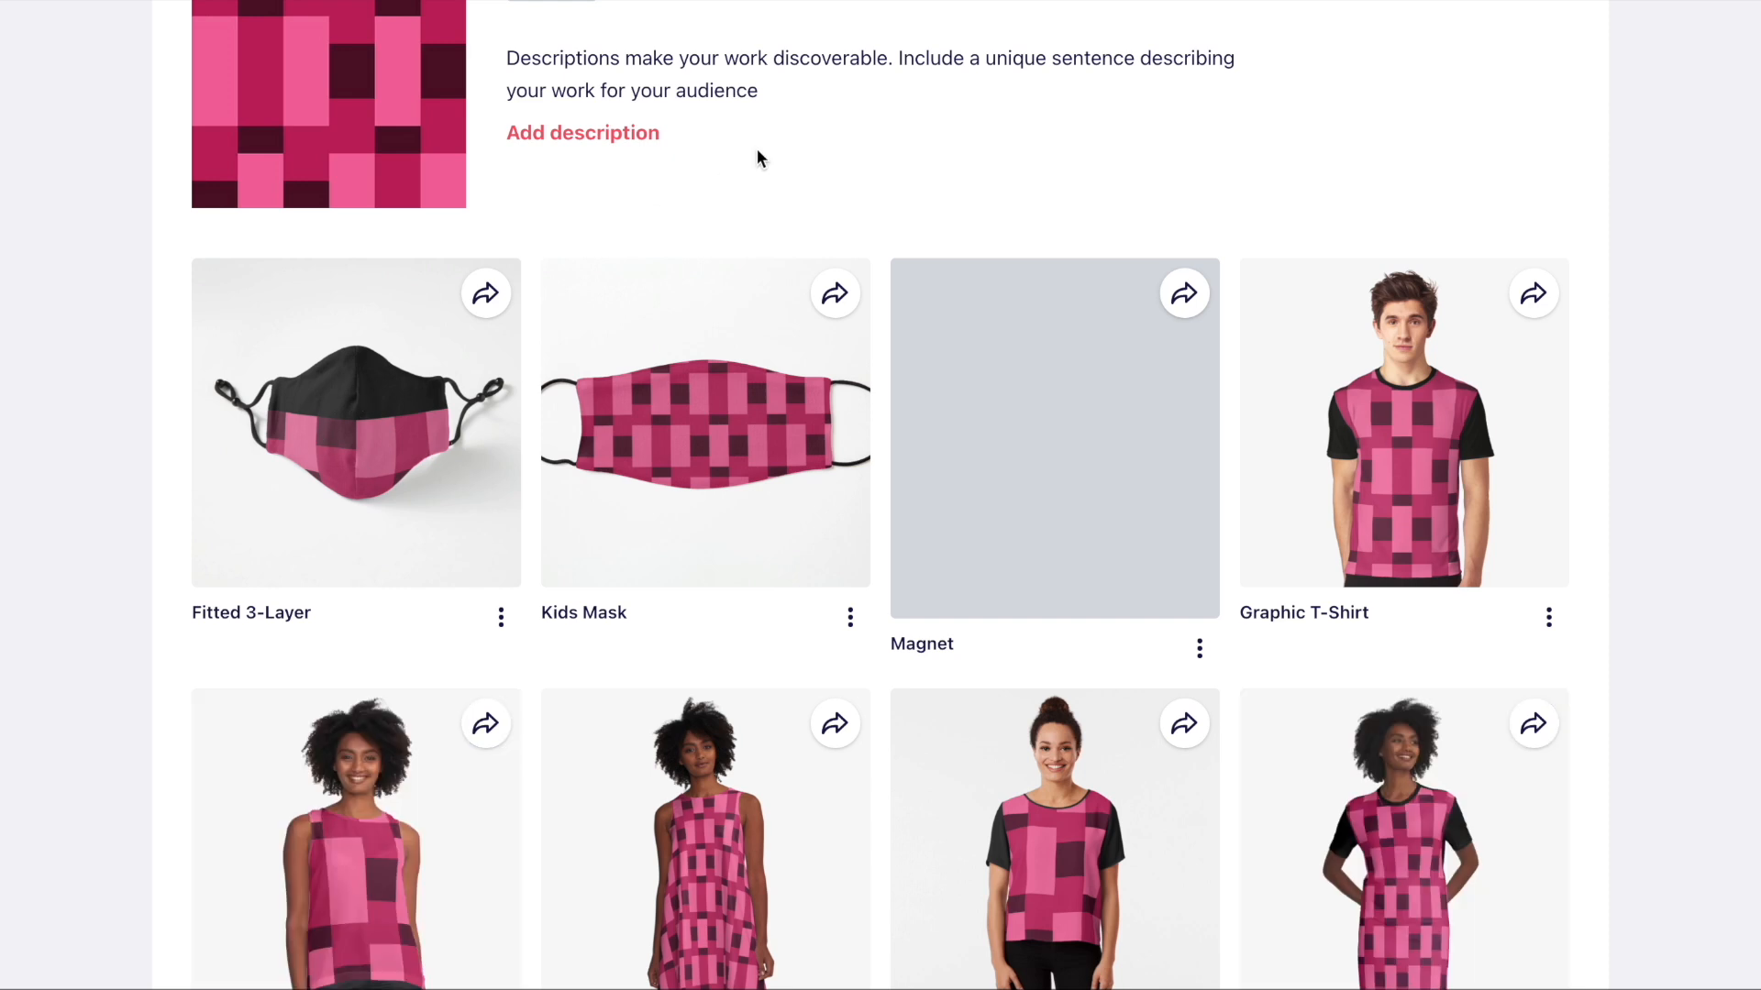
{"action": "scroll", "coordinate": [757, 149], "scroll_direction": "down", "scroll_amount": 5}
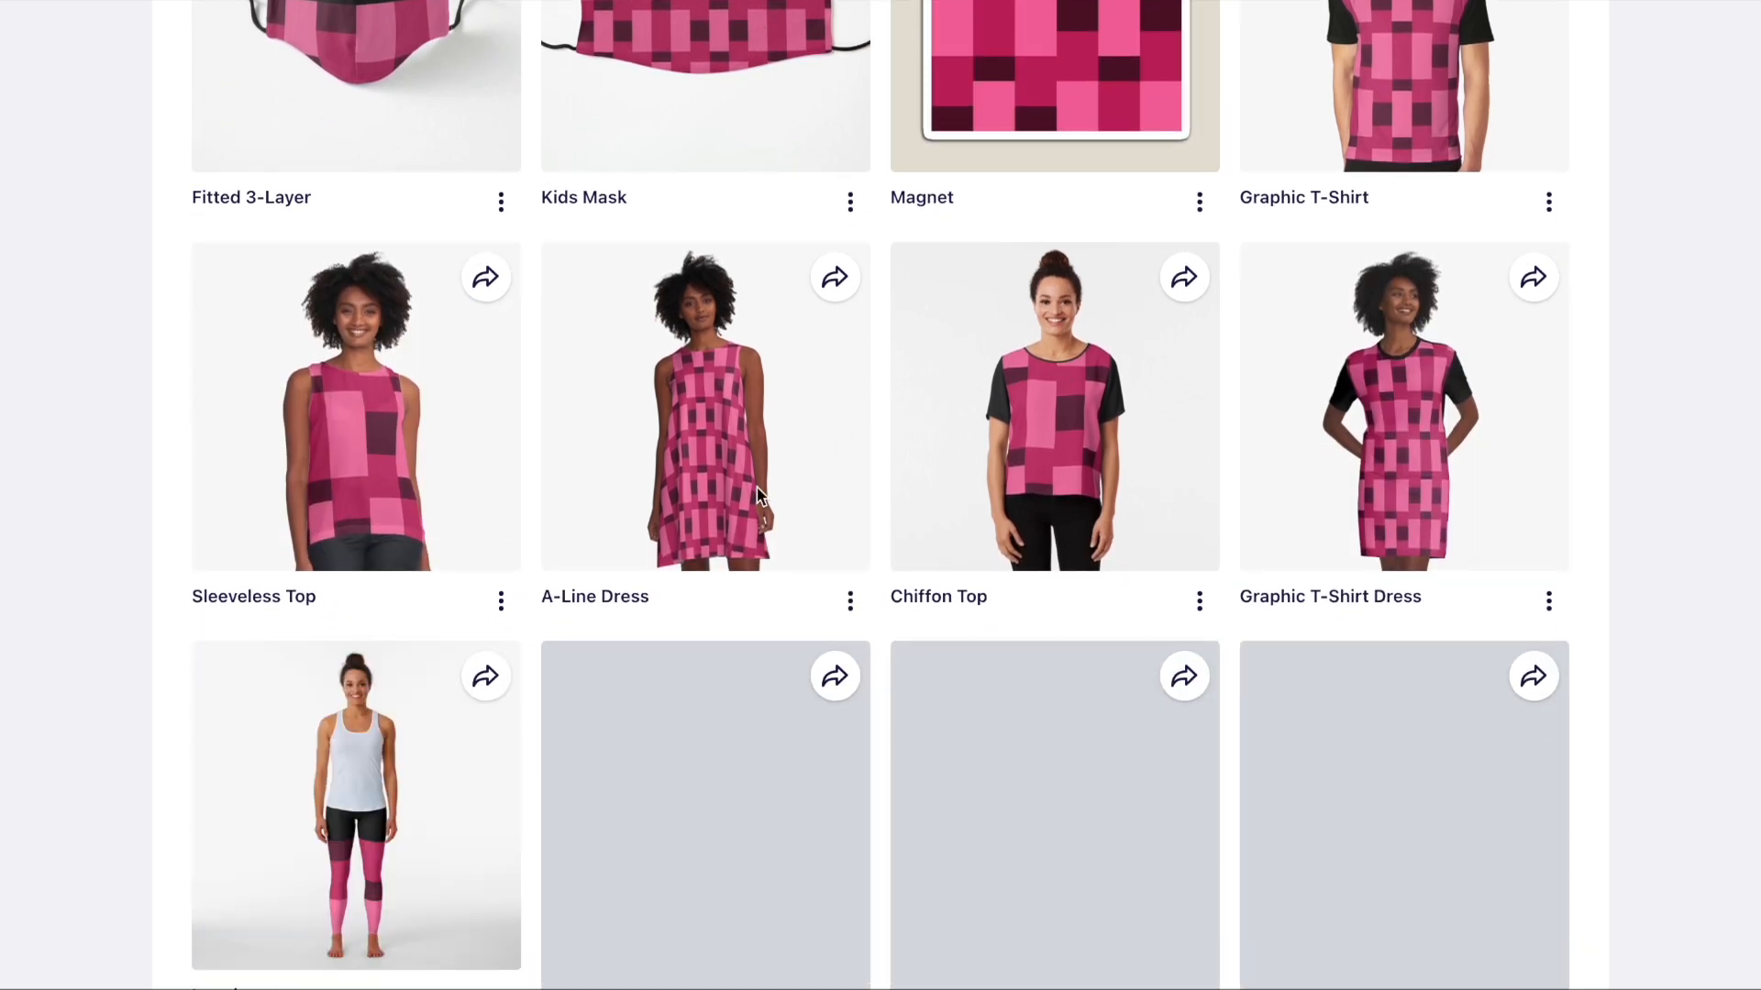
{"action": "scroll", "coordinate": [1210, 332], "scroll_direction": "up", "scroll_amount": 2}
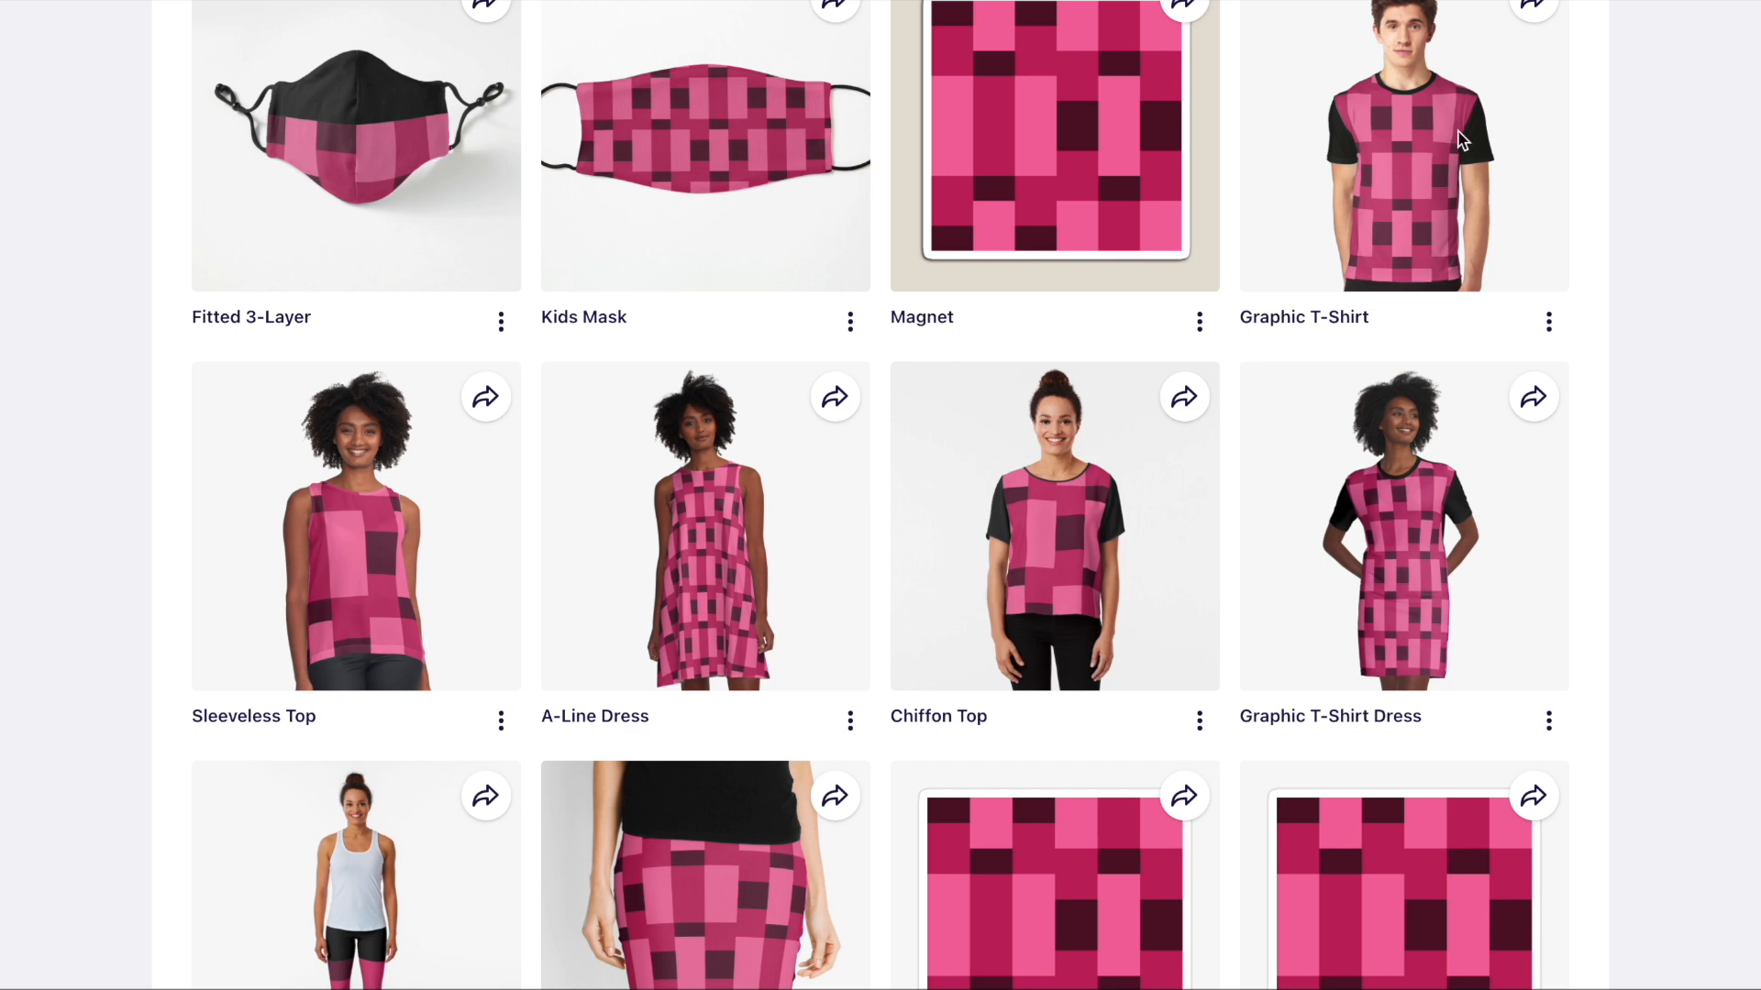
{"action": "scroll", "coordinate": [792, 273], "scroll_direction": "down", "scroll_amount": 10}
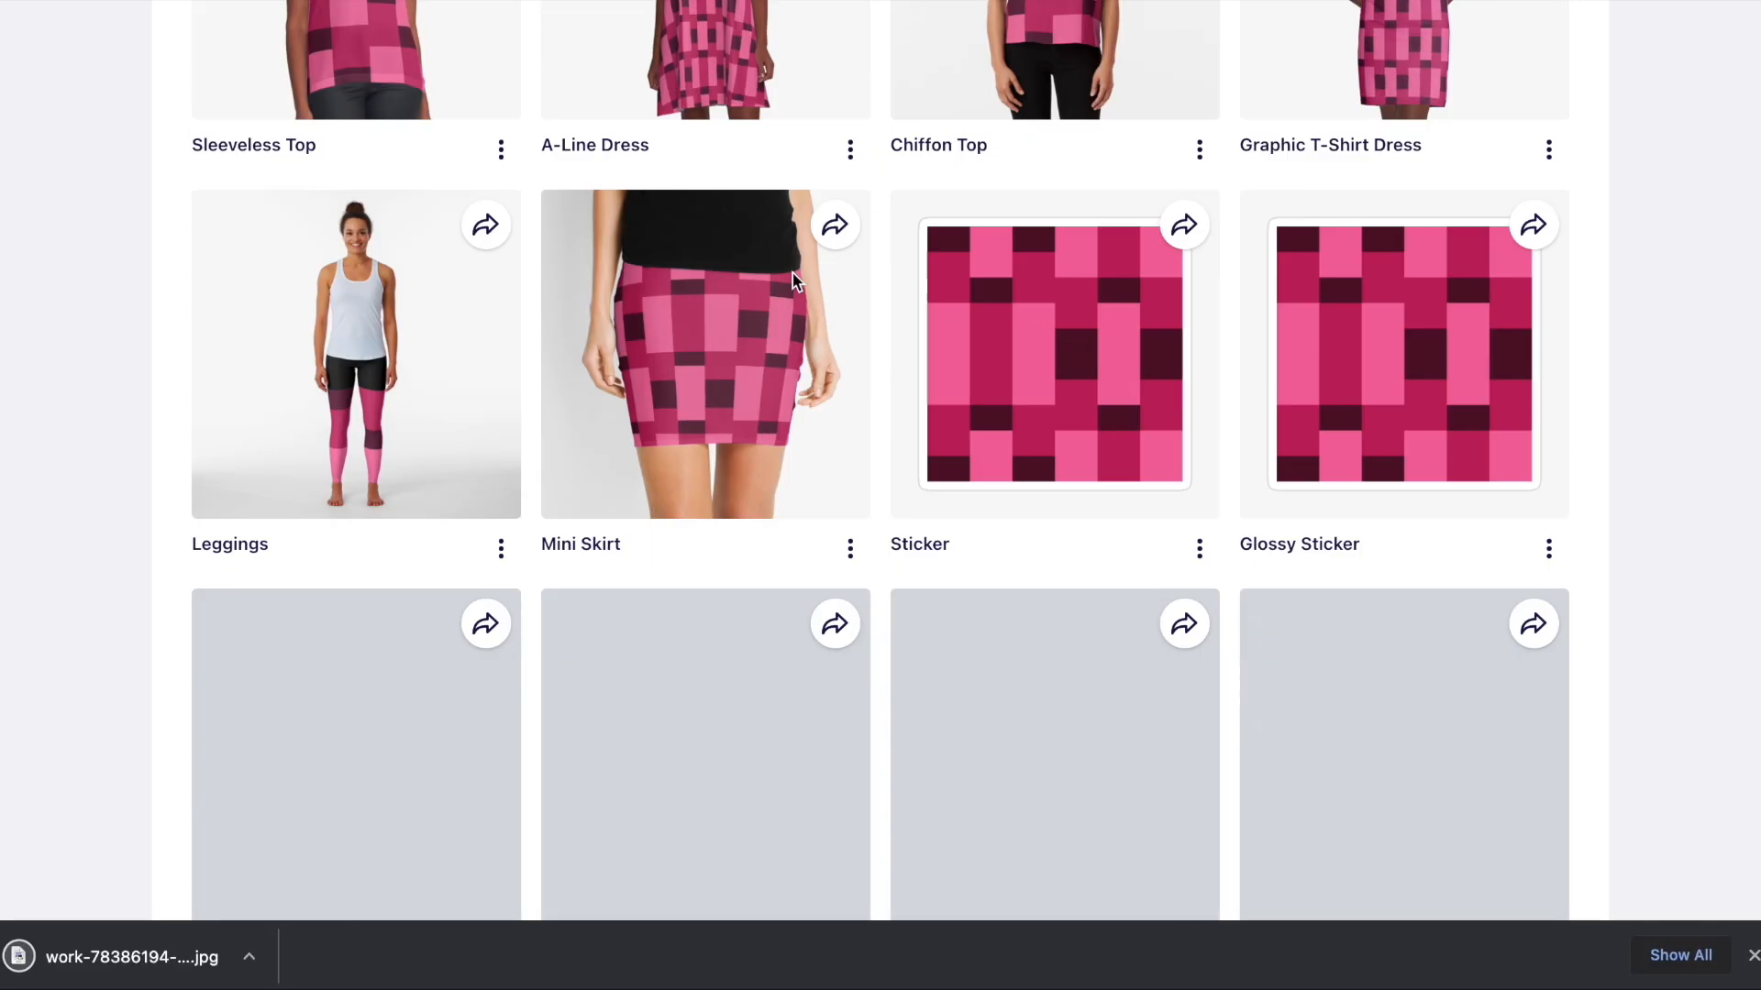
{"action": "scroll", "coordinate": [793, 273], "scroll_direction": "up", "scroll_amount": 3}
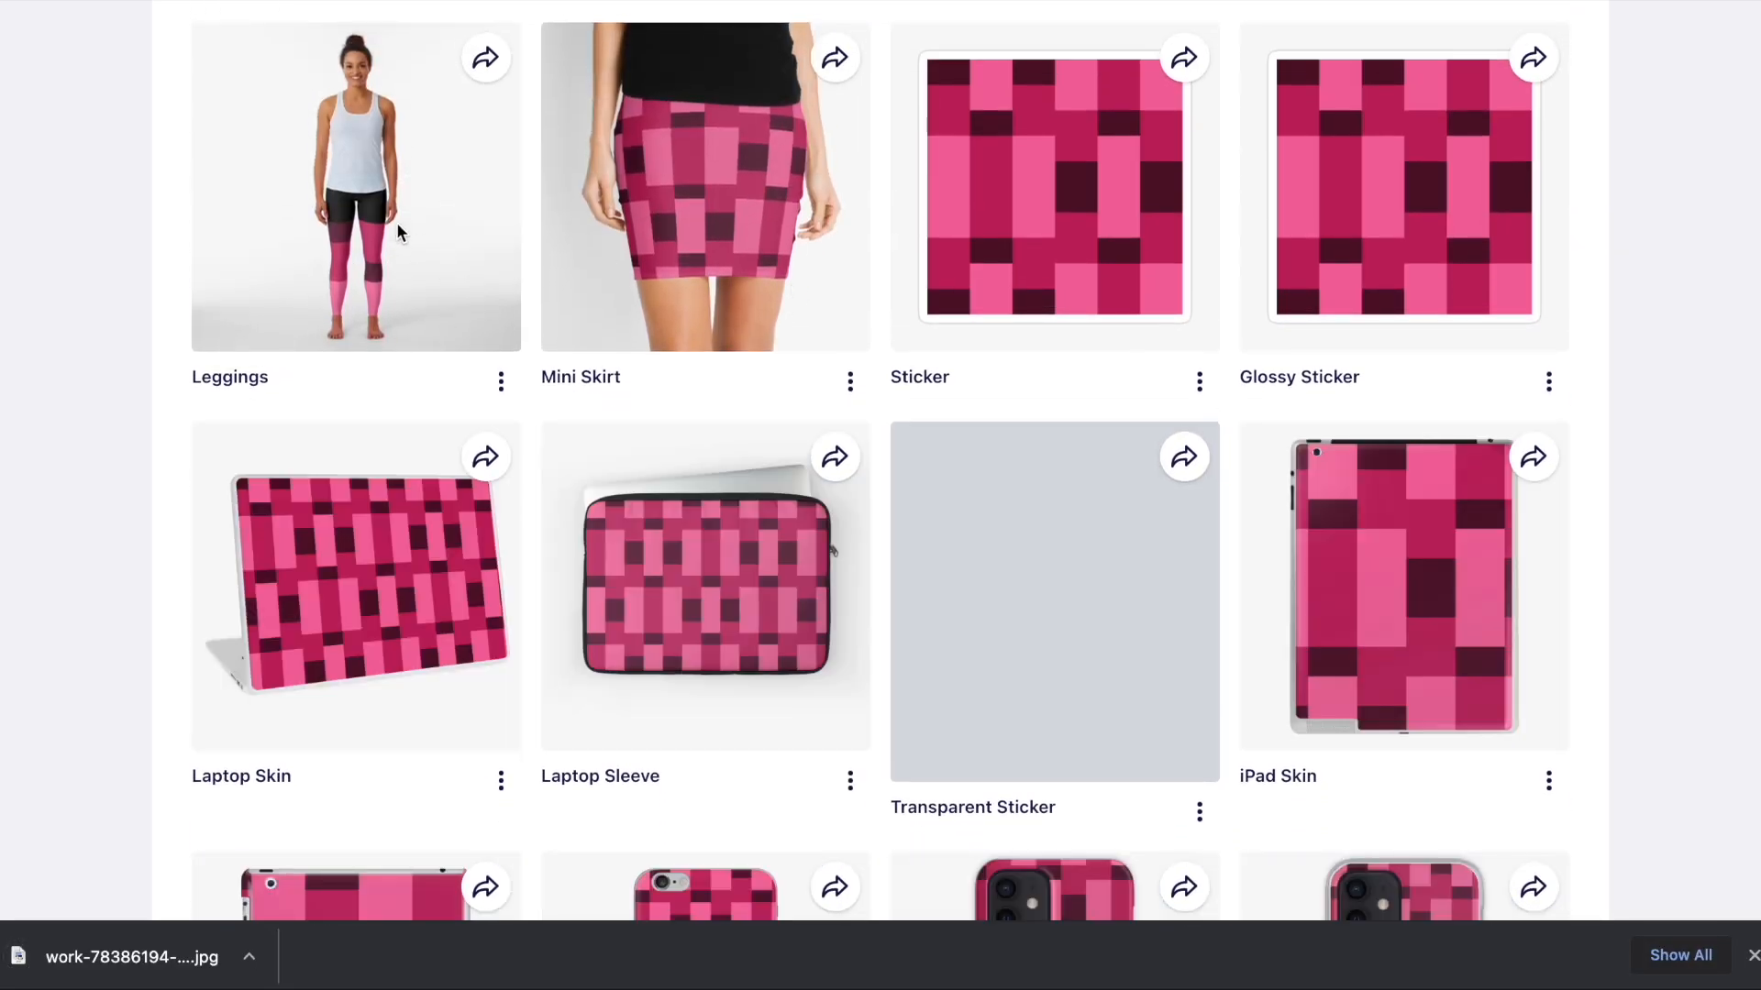
{"action": "scroll", "coordinate": [796, 281], "scroll_direction": "down", "scroll_amount": 9}
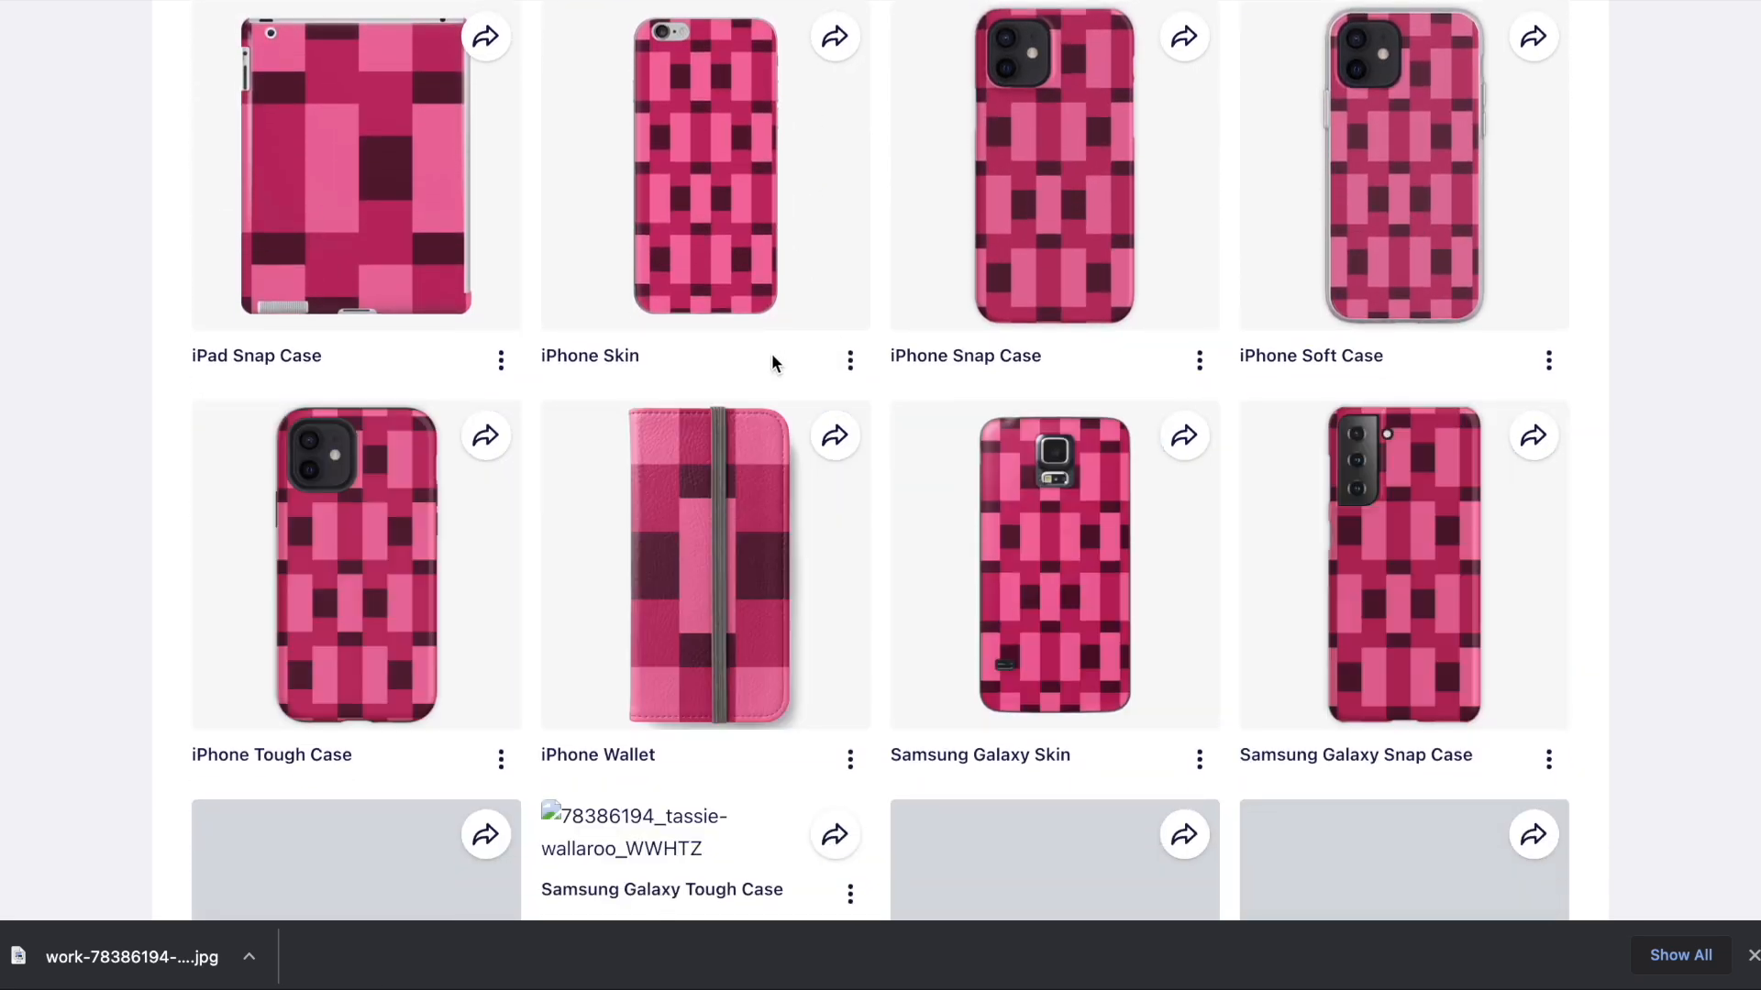
{"action": "scroll", "coordinate": [770, 361], "scroll_direction": "down", "scroll_amount": 3}
{"action": "scroll", "coordinate": [874, 409], "scroll_direction": "down", "scroll_amount": 6}
{"action": "scroll", "coordinate": [874, 401], "scroll_direction": "down", "scroll_amount": 4}
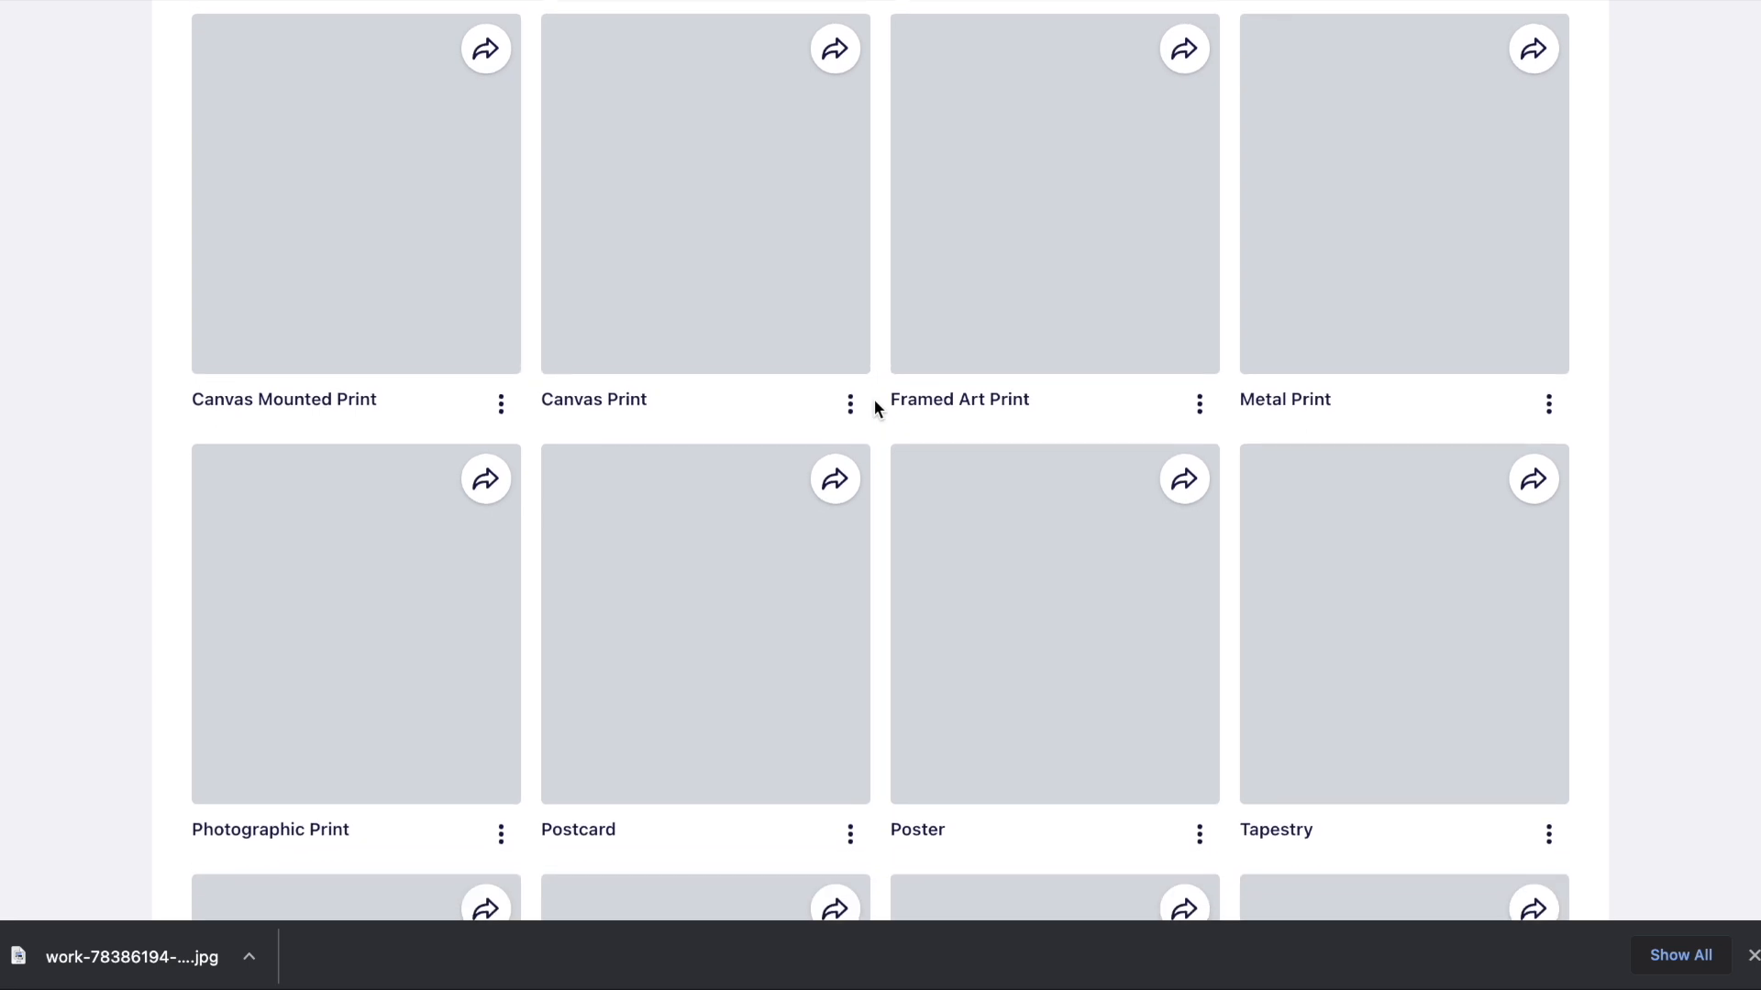
{"action": "scroll", "coordinate": [874, 401], "scroll_direction": "up", "scroll_amount": 10}
{"action": "scroll", "coordinate": [873, 408], "scroll_direction": "up", "scroll_amount": 20}
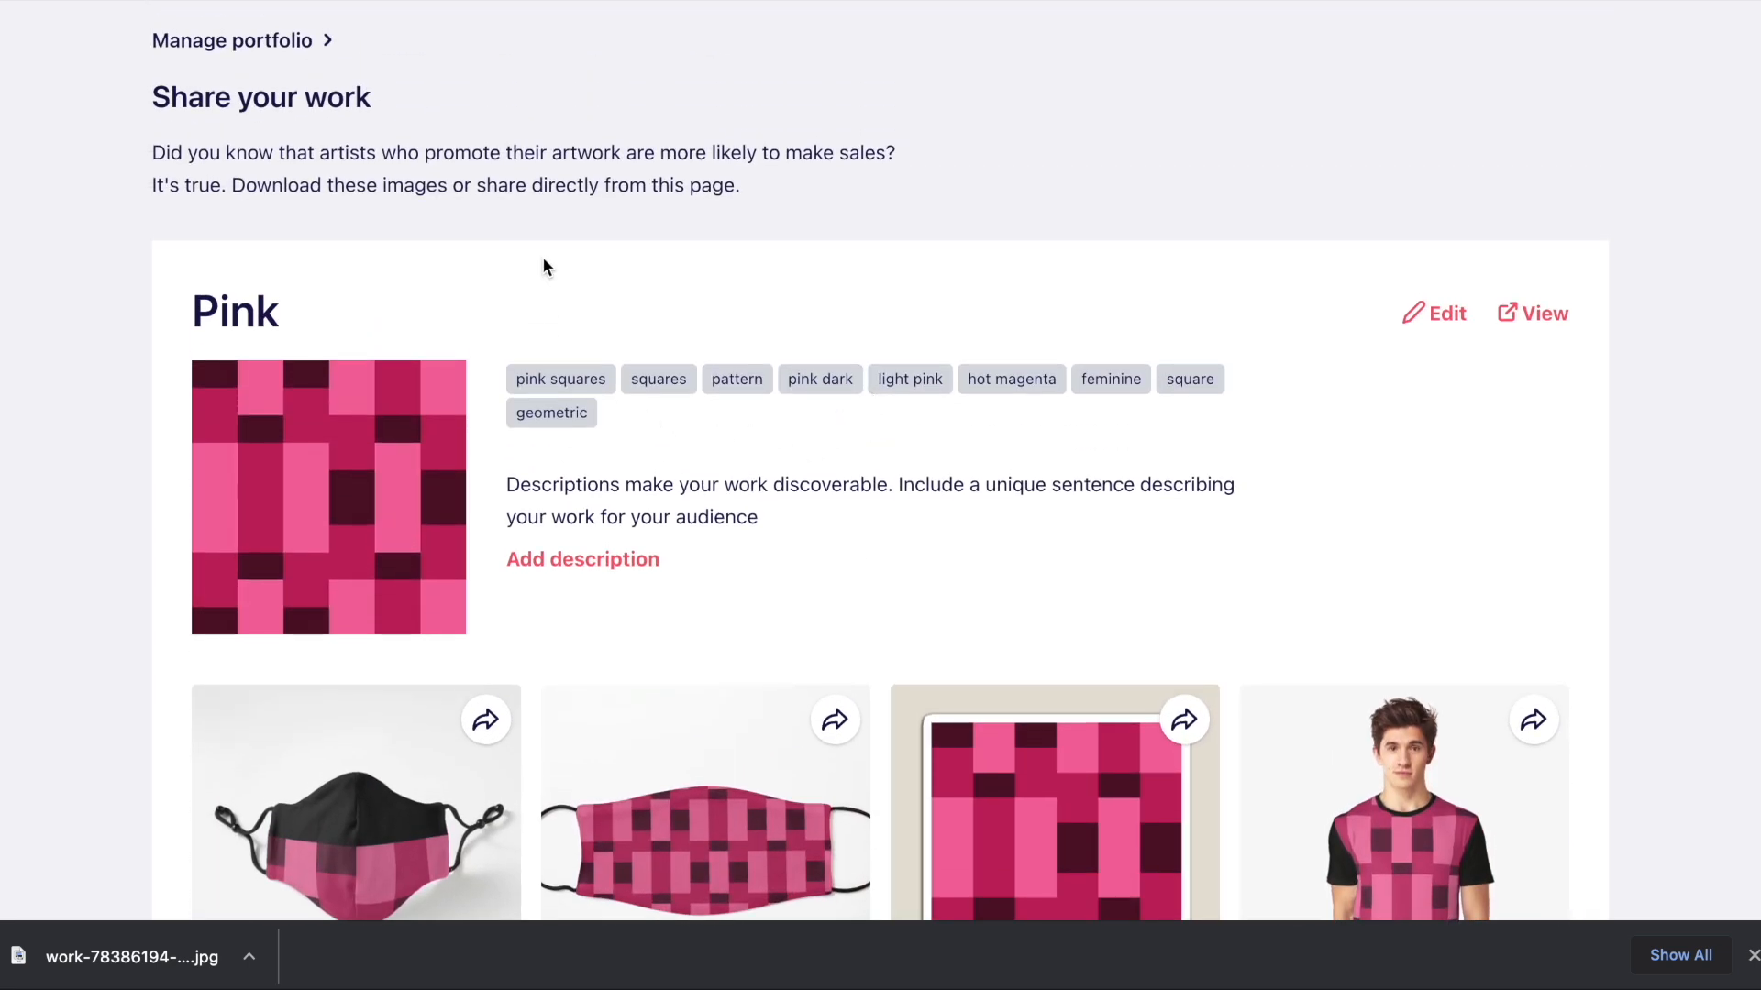
{"action": "scroll", "coordinate": [442, 163], "scroll_direction": "up", "scroll_amount": 2}
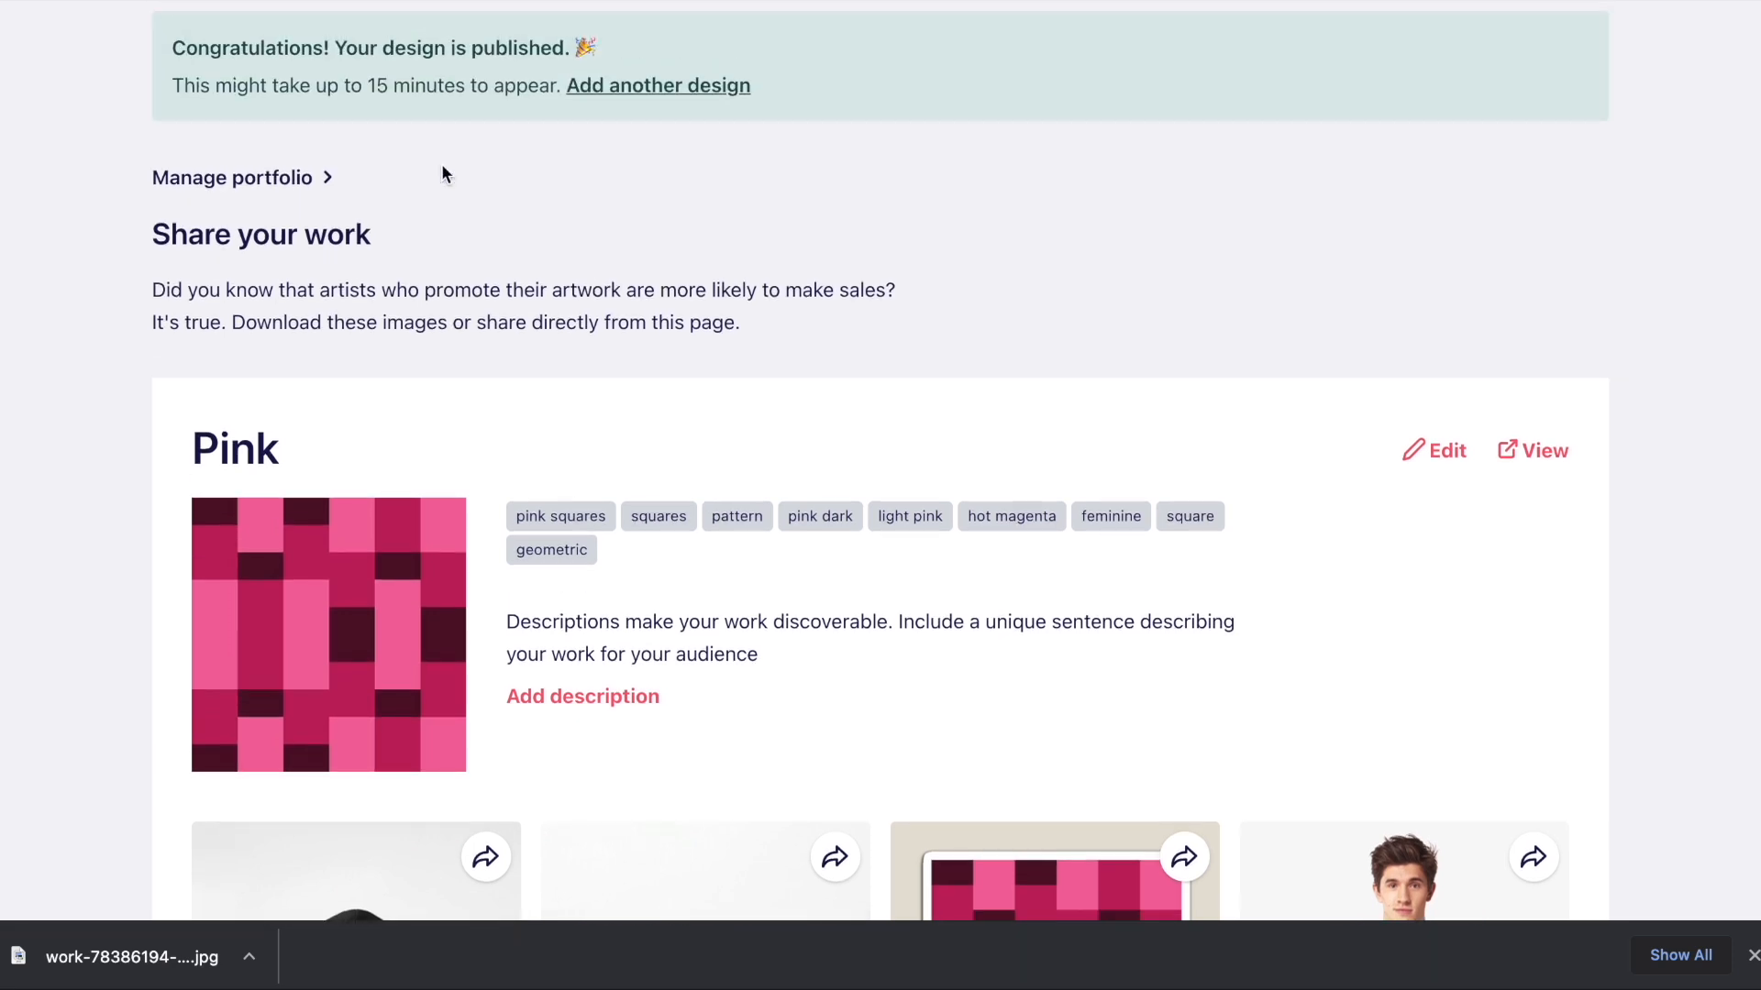
- Start another new design and upload the black-and-white pattern file 6.jpg
{"action": "left_click", "coordinate": [629, 82]}
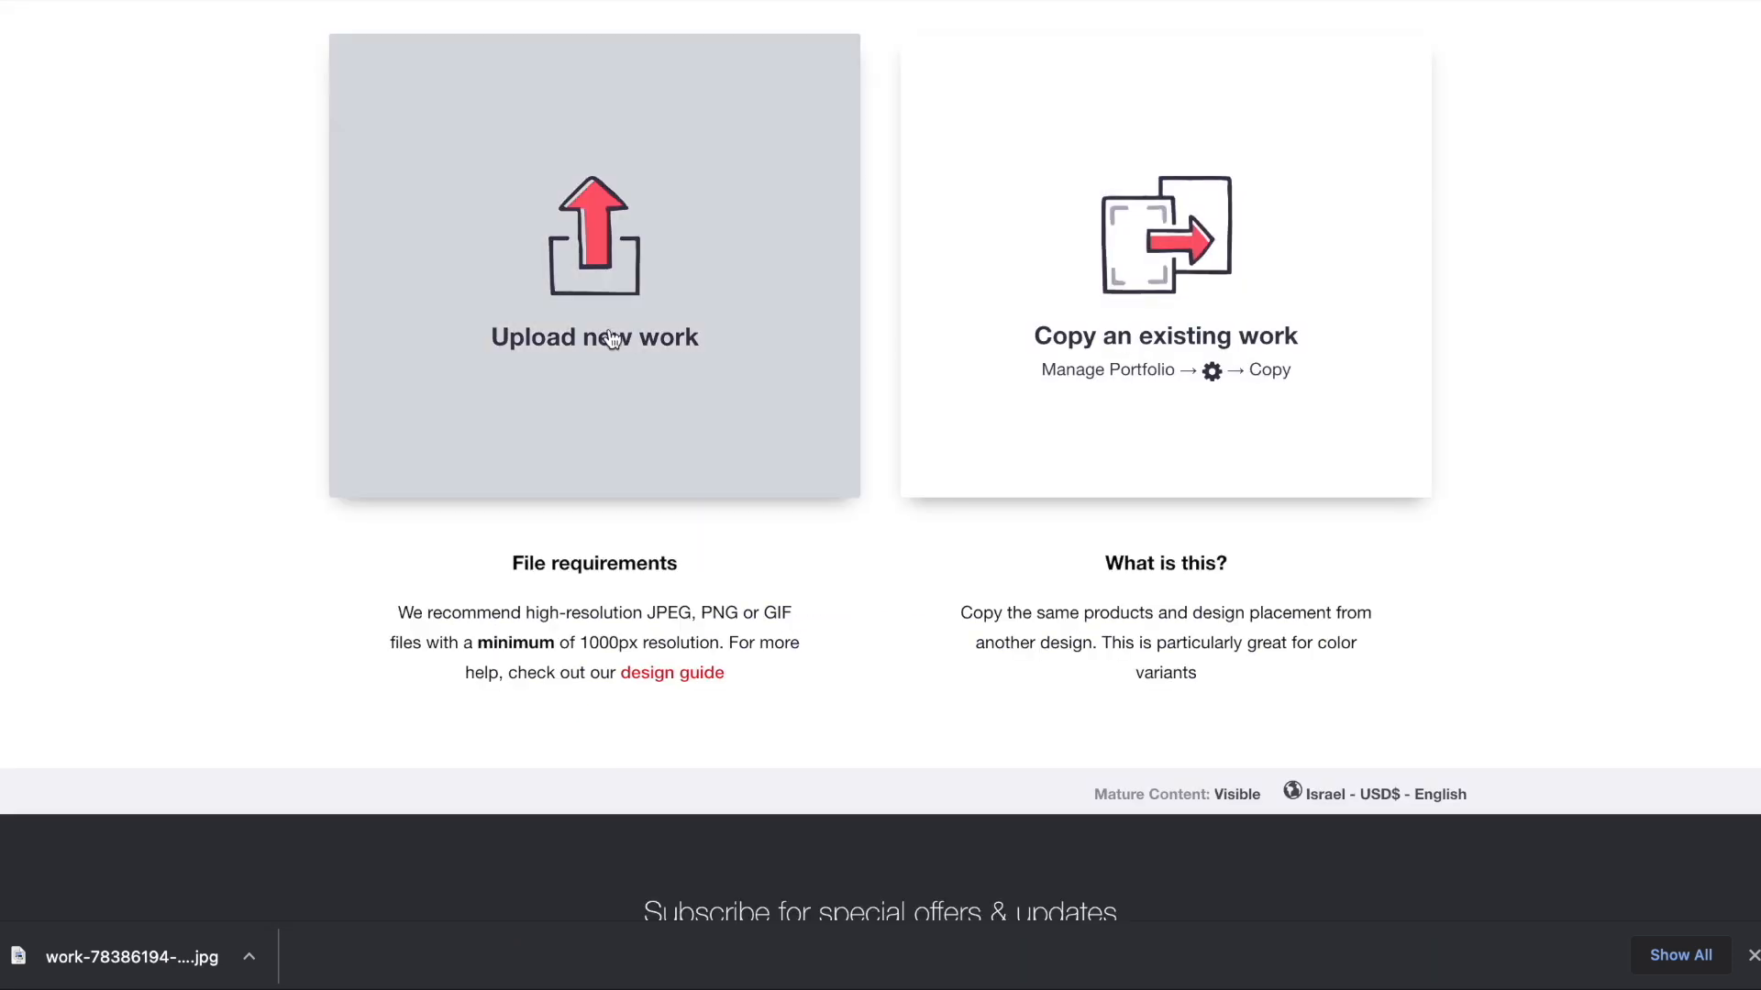
{"action": "left_click", "coordinate": [591, 334]}
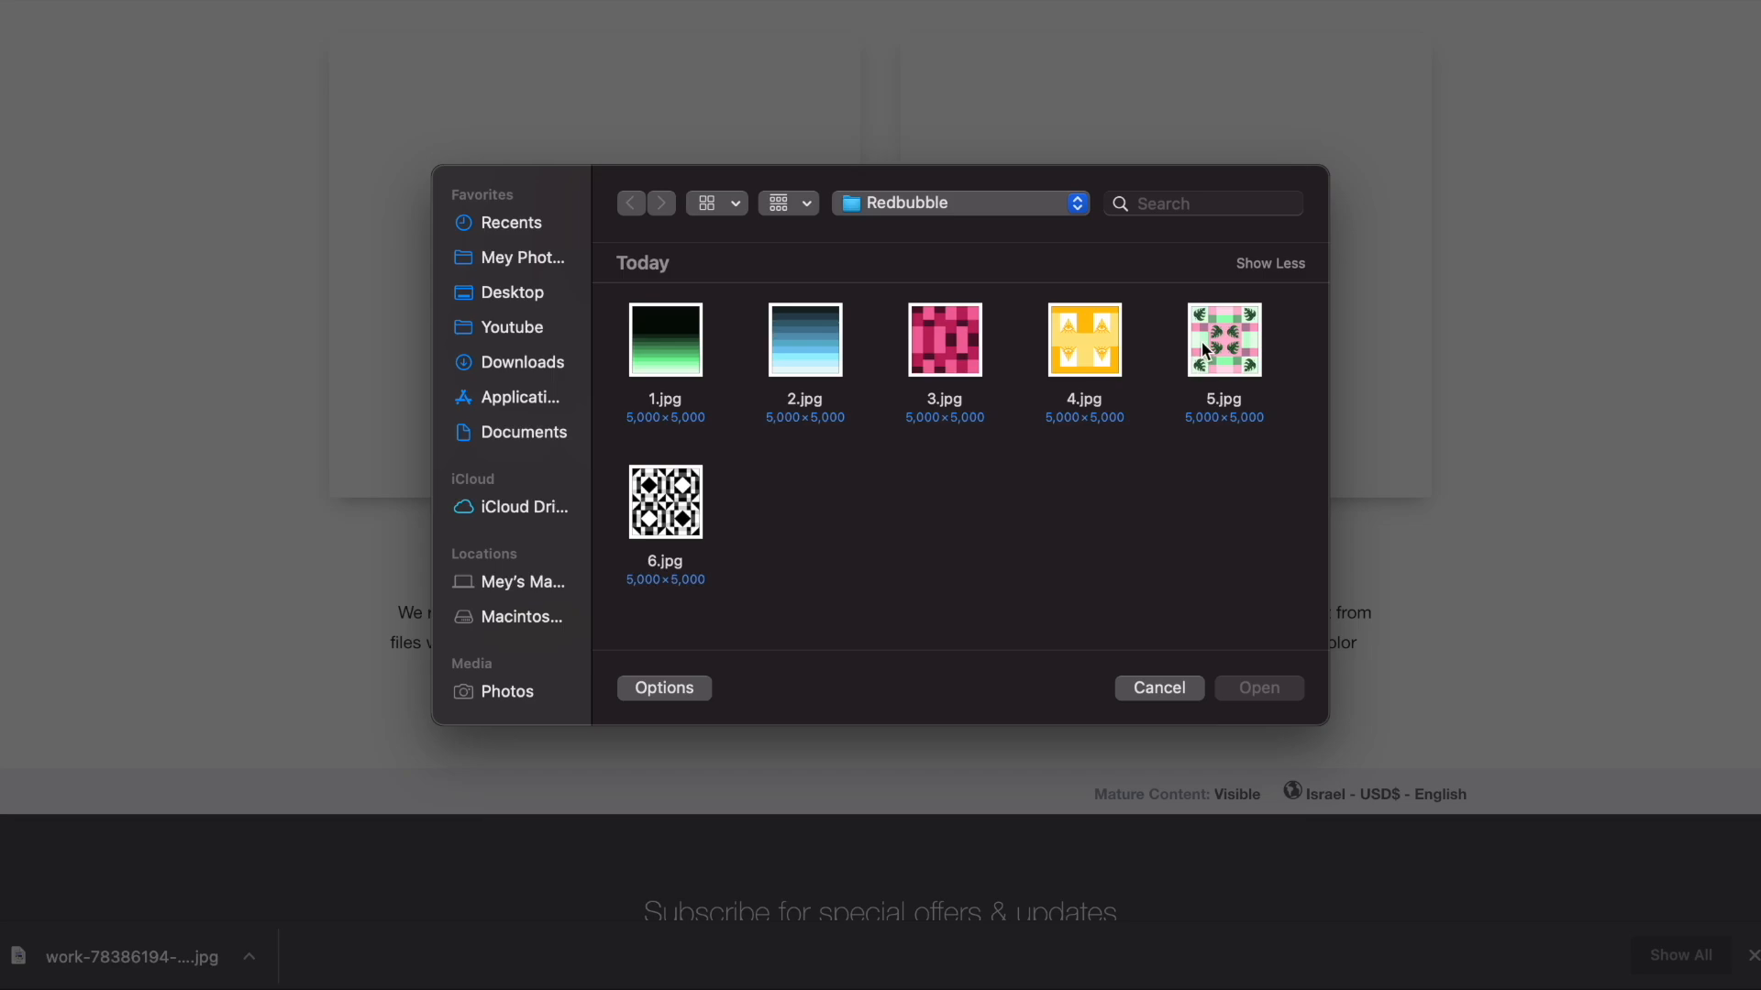
{"action": "double_click", "coordinate": [666, 501]}
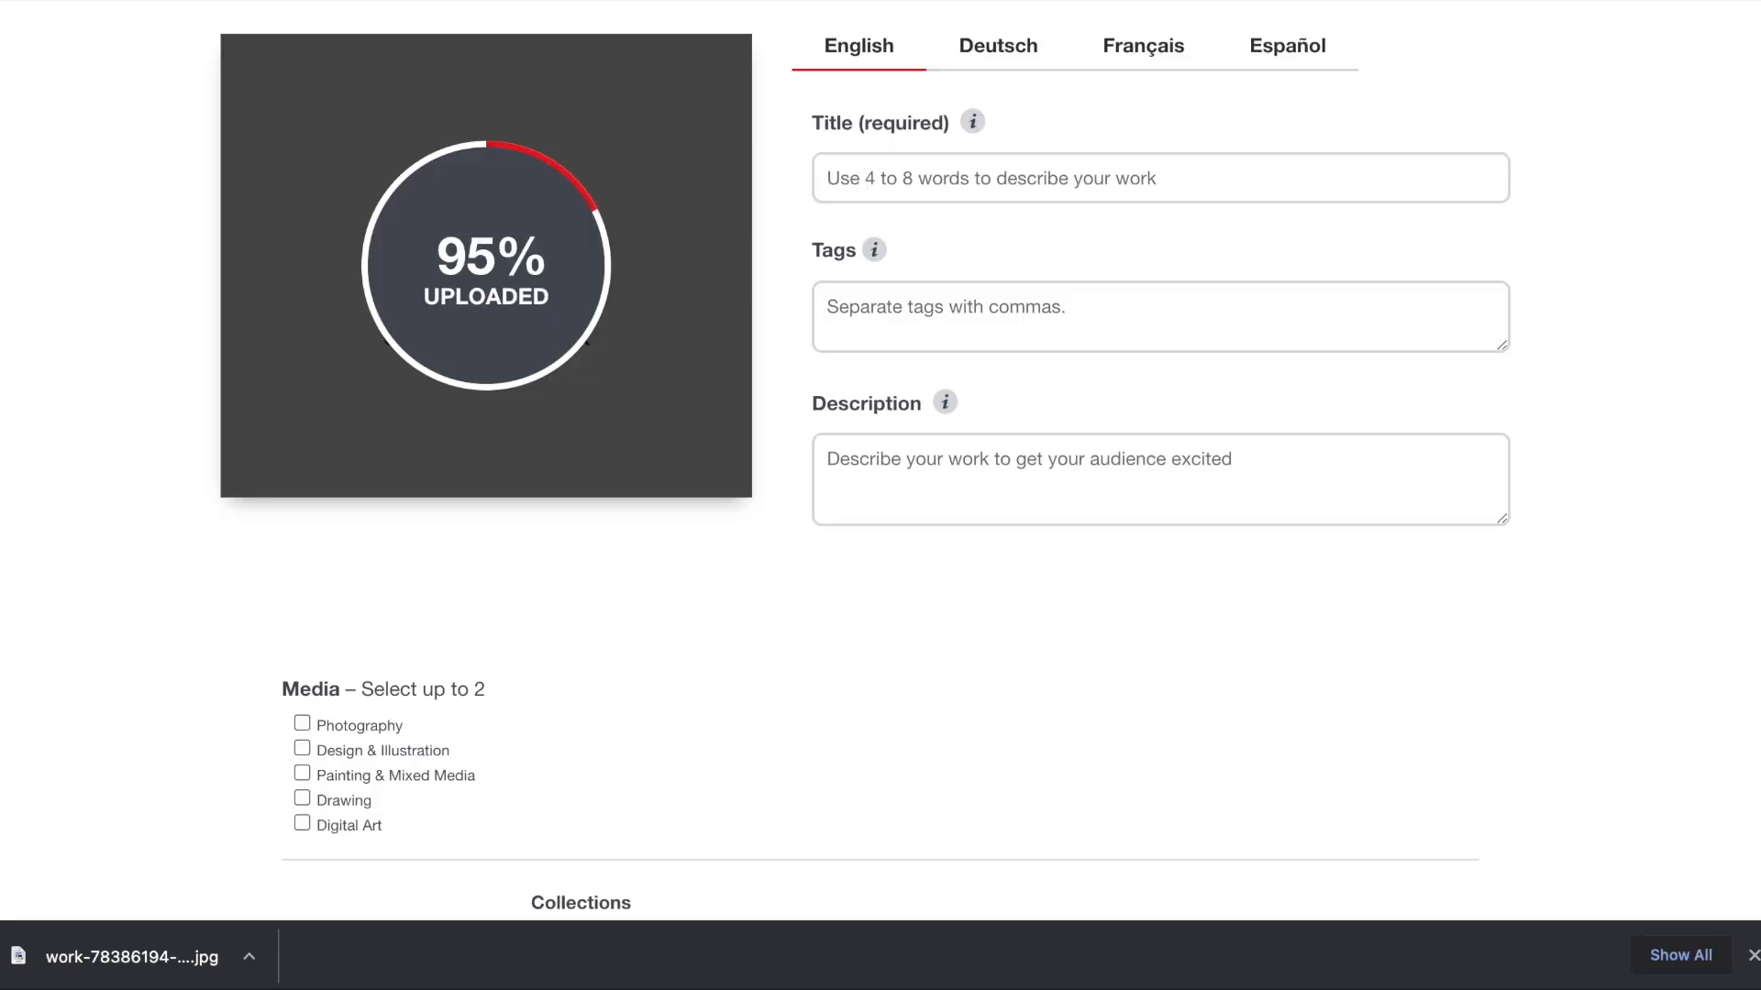
- Title the work "black and white geometric world" and add geometric, black and white, shapes, mosaic, portuguese, tile art, bathroom decor and vintage tags
{"action": "left_click", "coordinate": [1753, 955]}
{"action": "left_click", "coordinate": [1026, 170]}
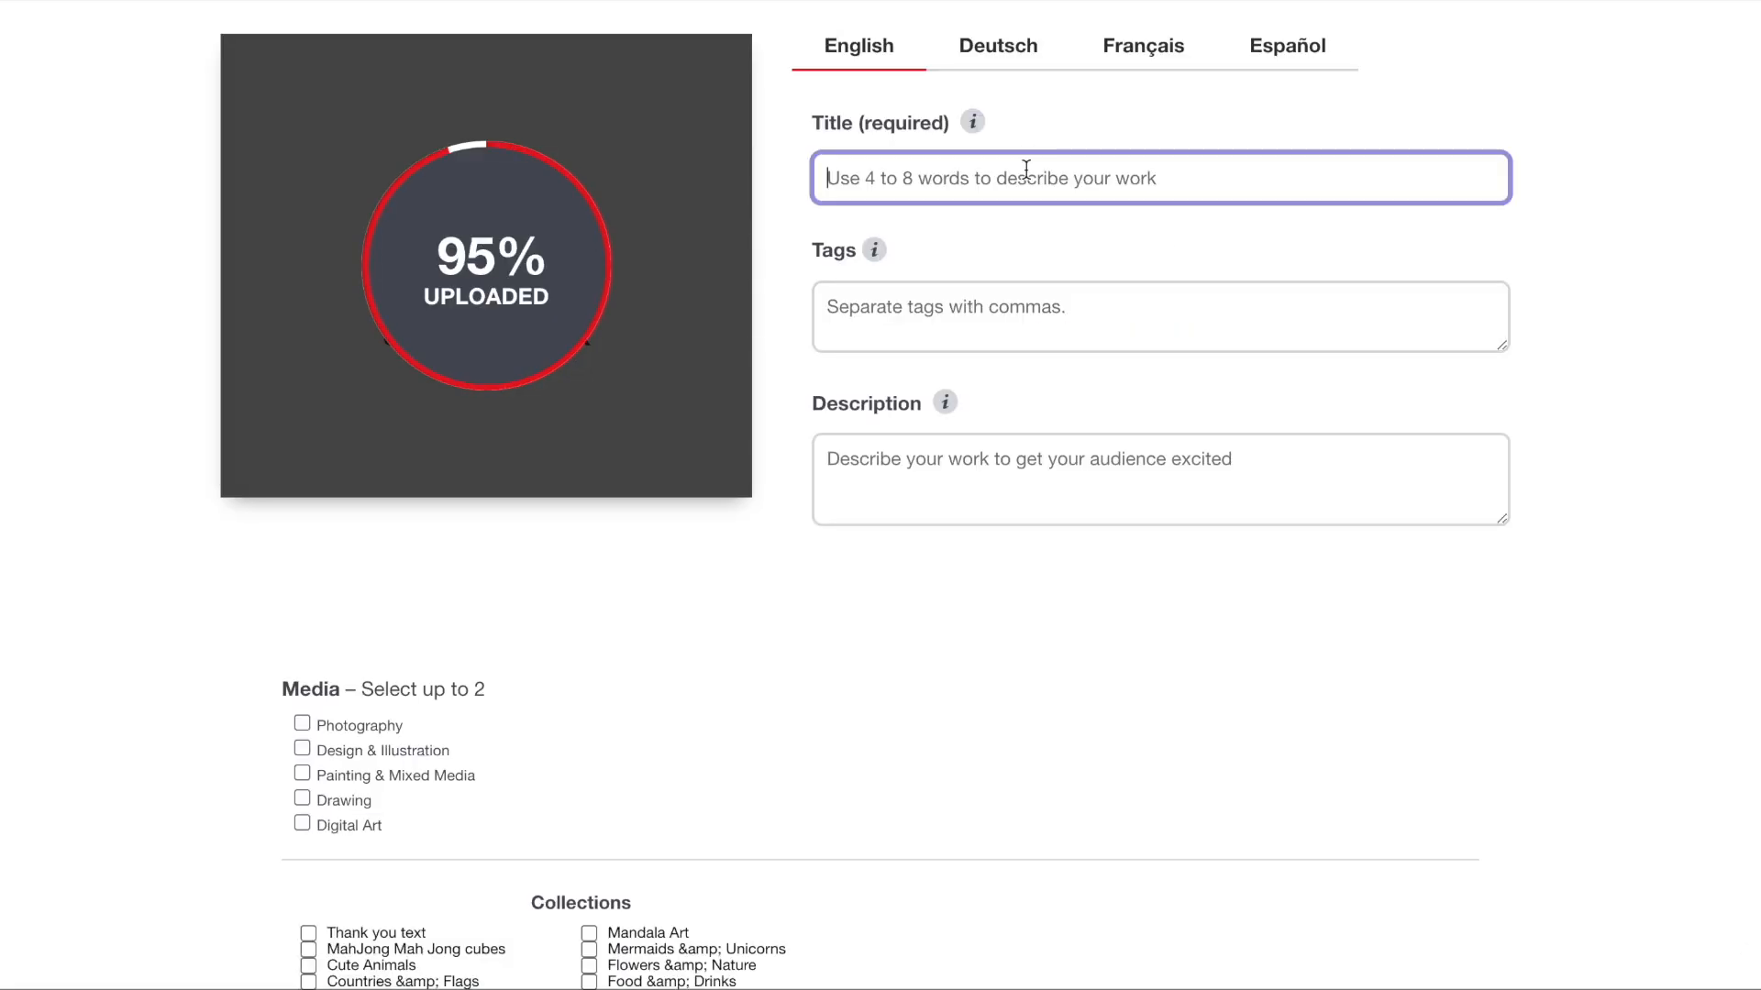
{"action": "type", "text": "bl"}
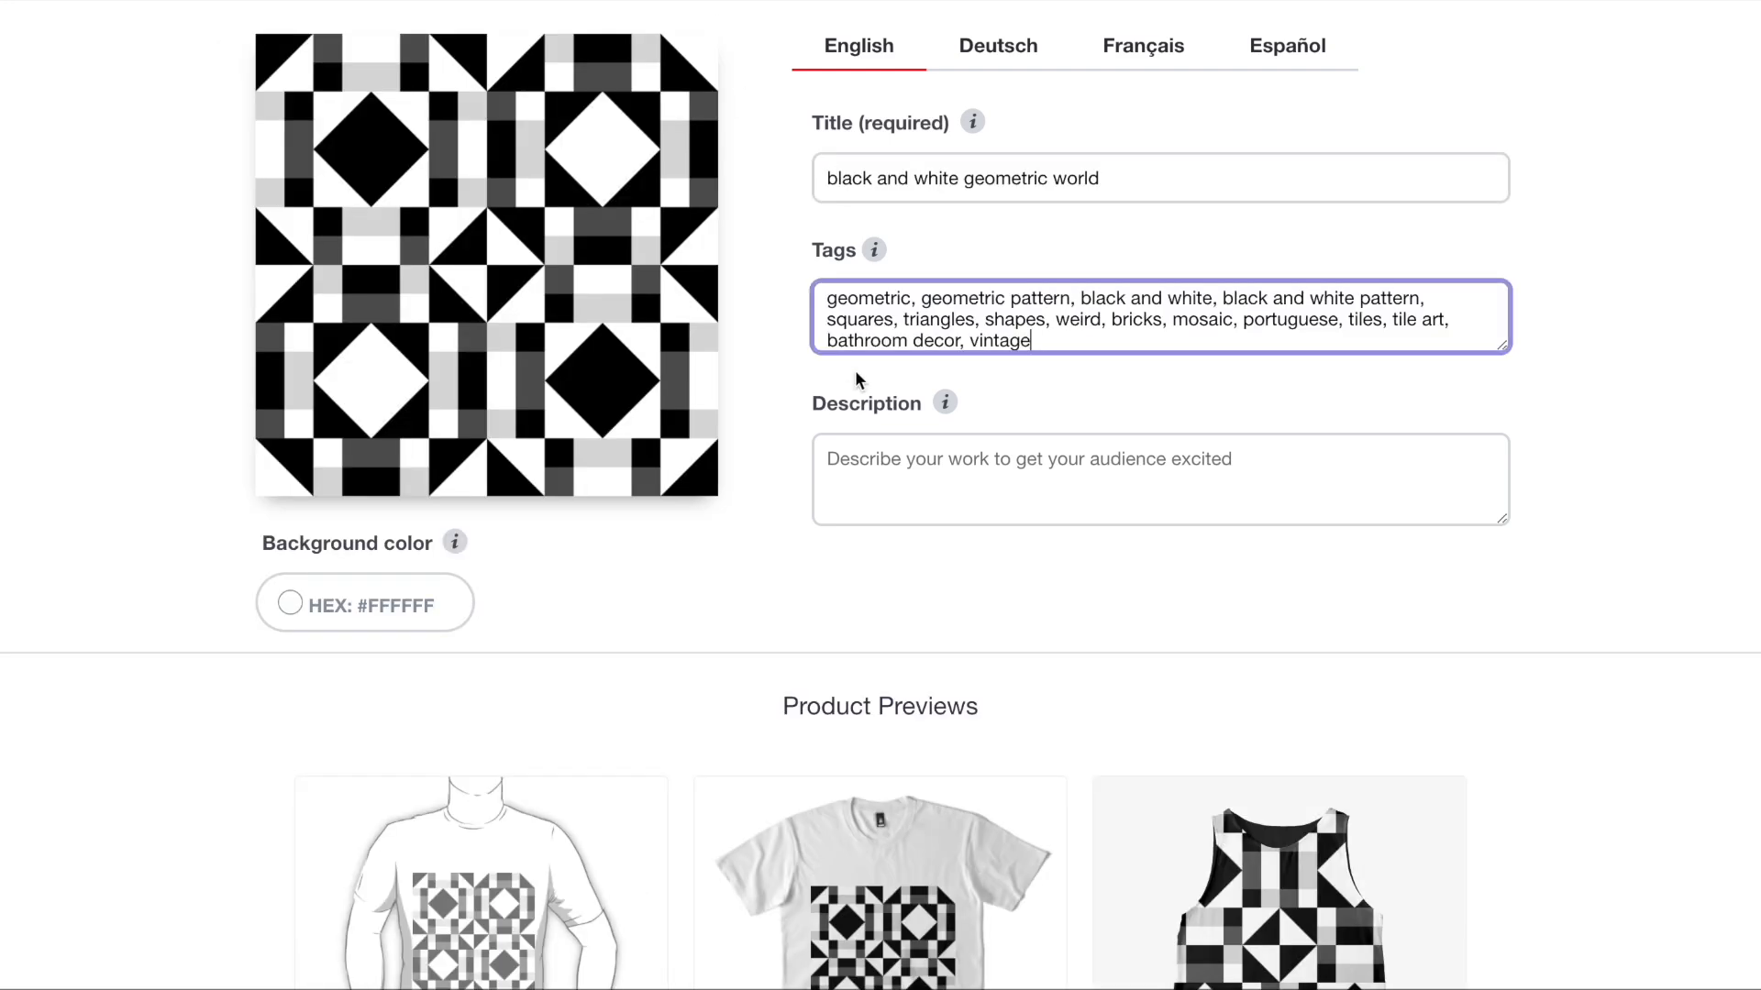
- Disable the Large Print Clothing products for this design
{"action": "scroll", "coordinate": [855, 371], "scroll_direction": "down", "scroll_amount": 6}
{"action": "left_click", "coordinate": [988, 659]}
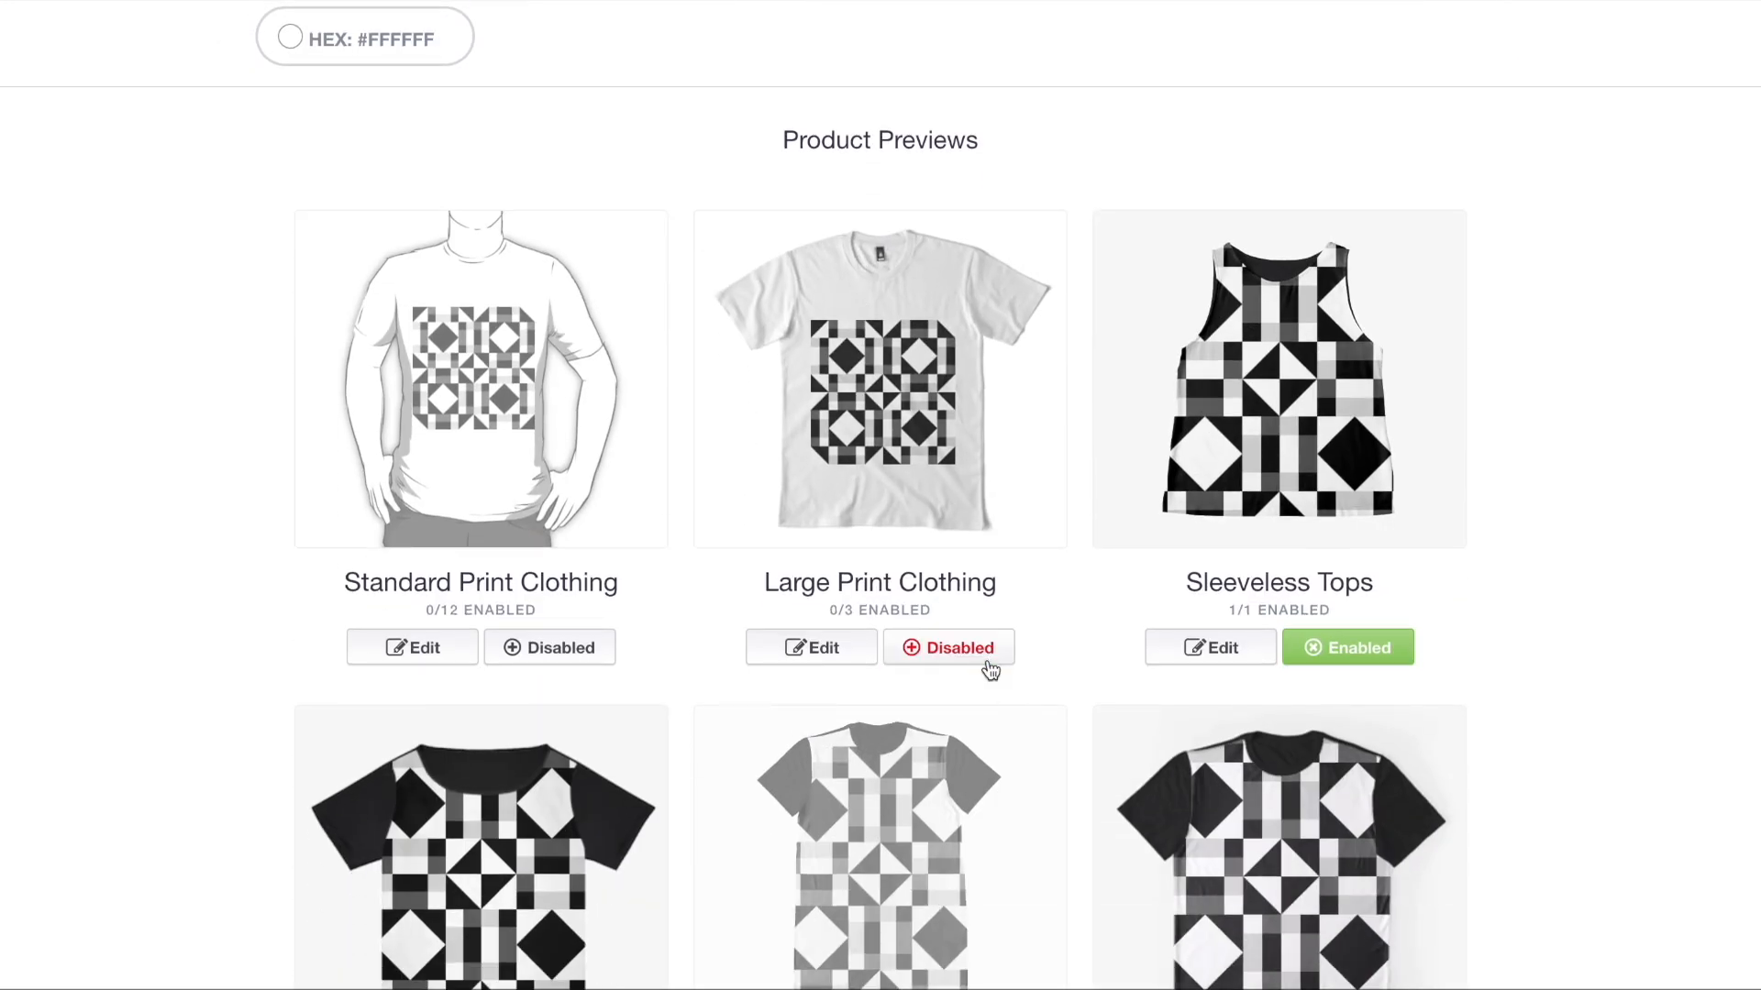
- Scale the Sleeveless Tops image to 51% and repeat it as a regular grid pattern
{"action": "left_click", "coordinate": [1242, 414]}
{"action": "scroll", "coordinate": [1242, 415], "scroll_direction": "down", "scroll_amount": 7}
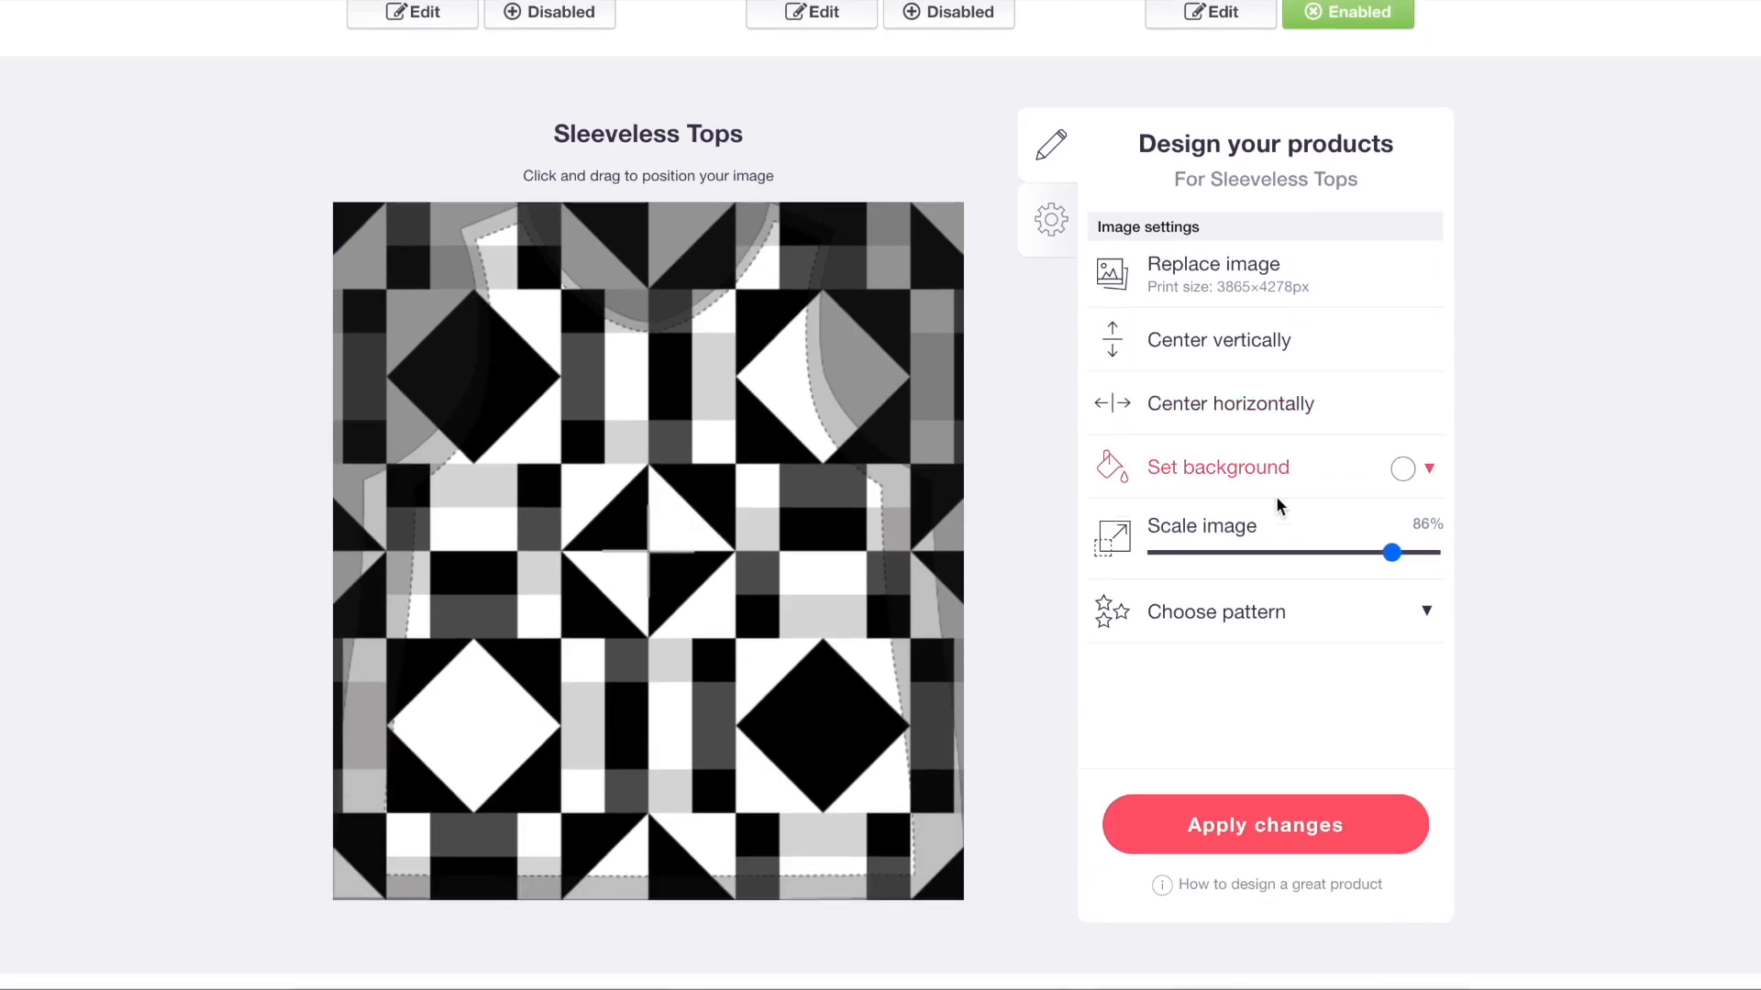
{"action": "left_click", "coordinate": [1296, 552]}
{"action": "left_click", "coordinate": [1279, 592]}
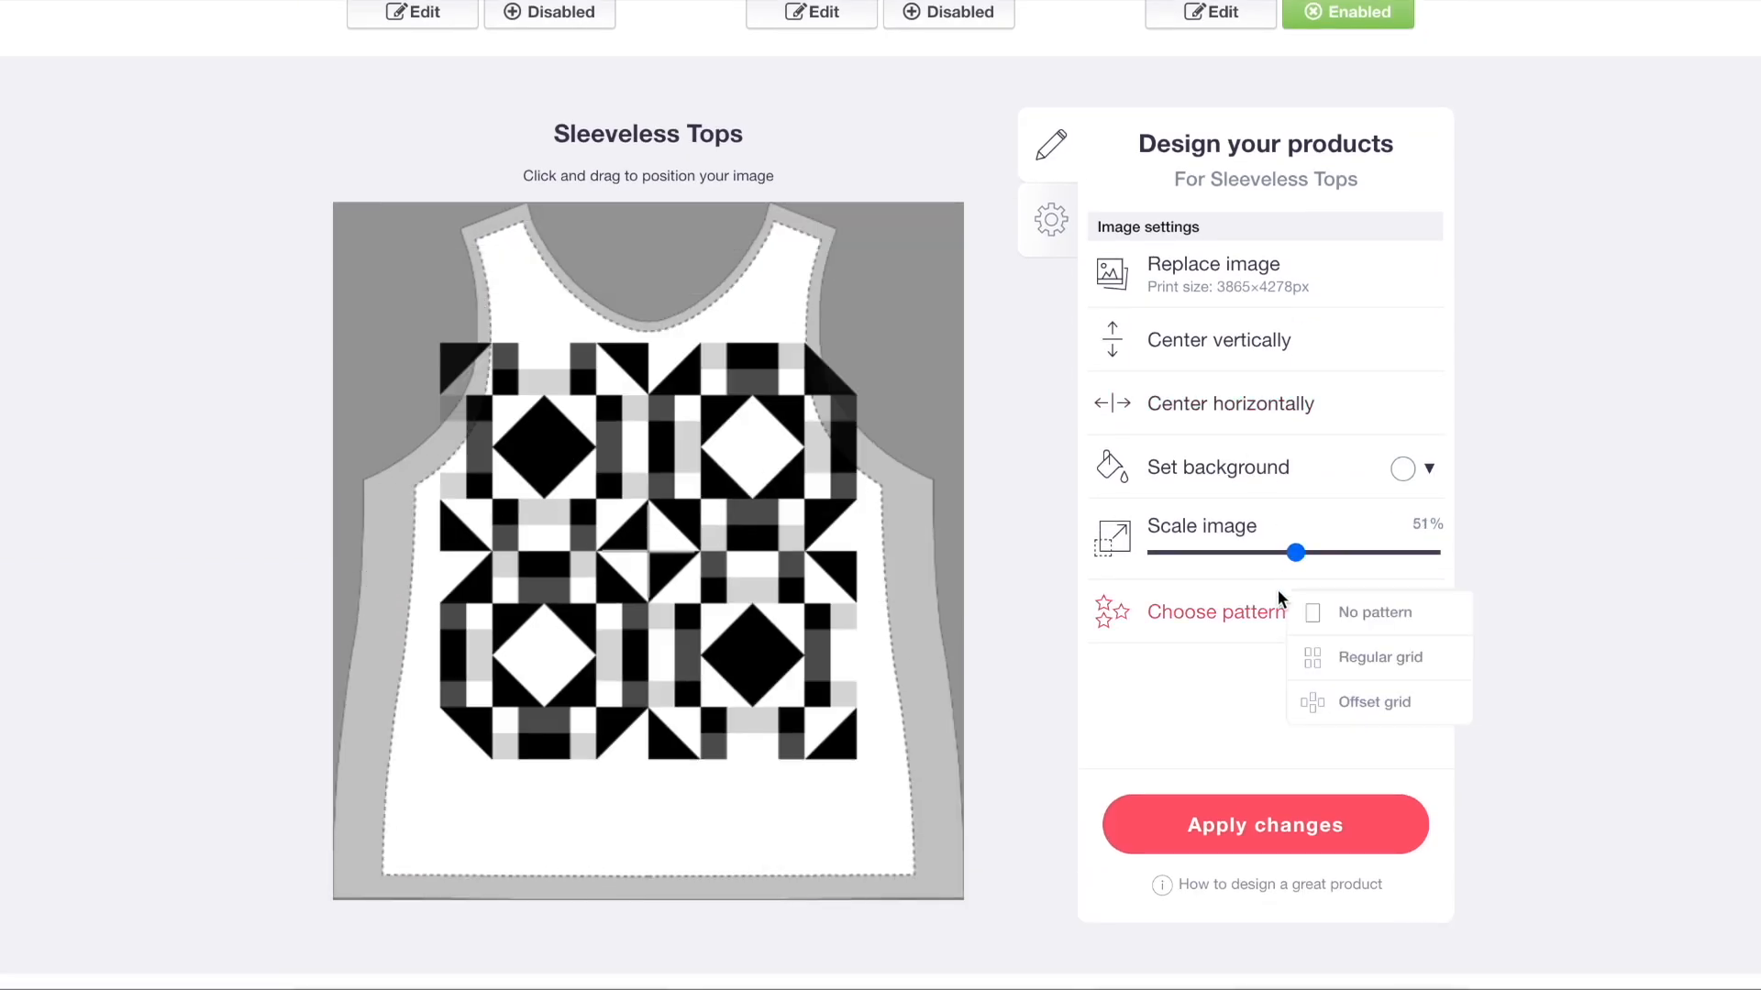
{"action": "left_click", "coordinate": [1332, 655]}
{"action": "left_click", "coordinate": [1348, 701]}
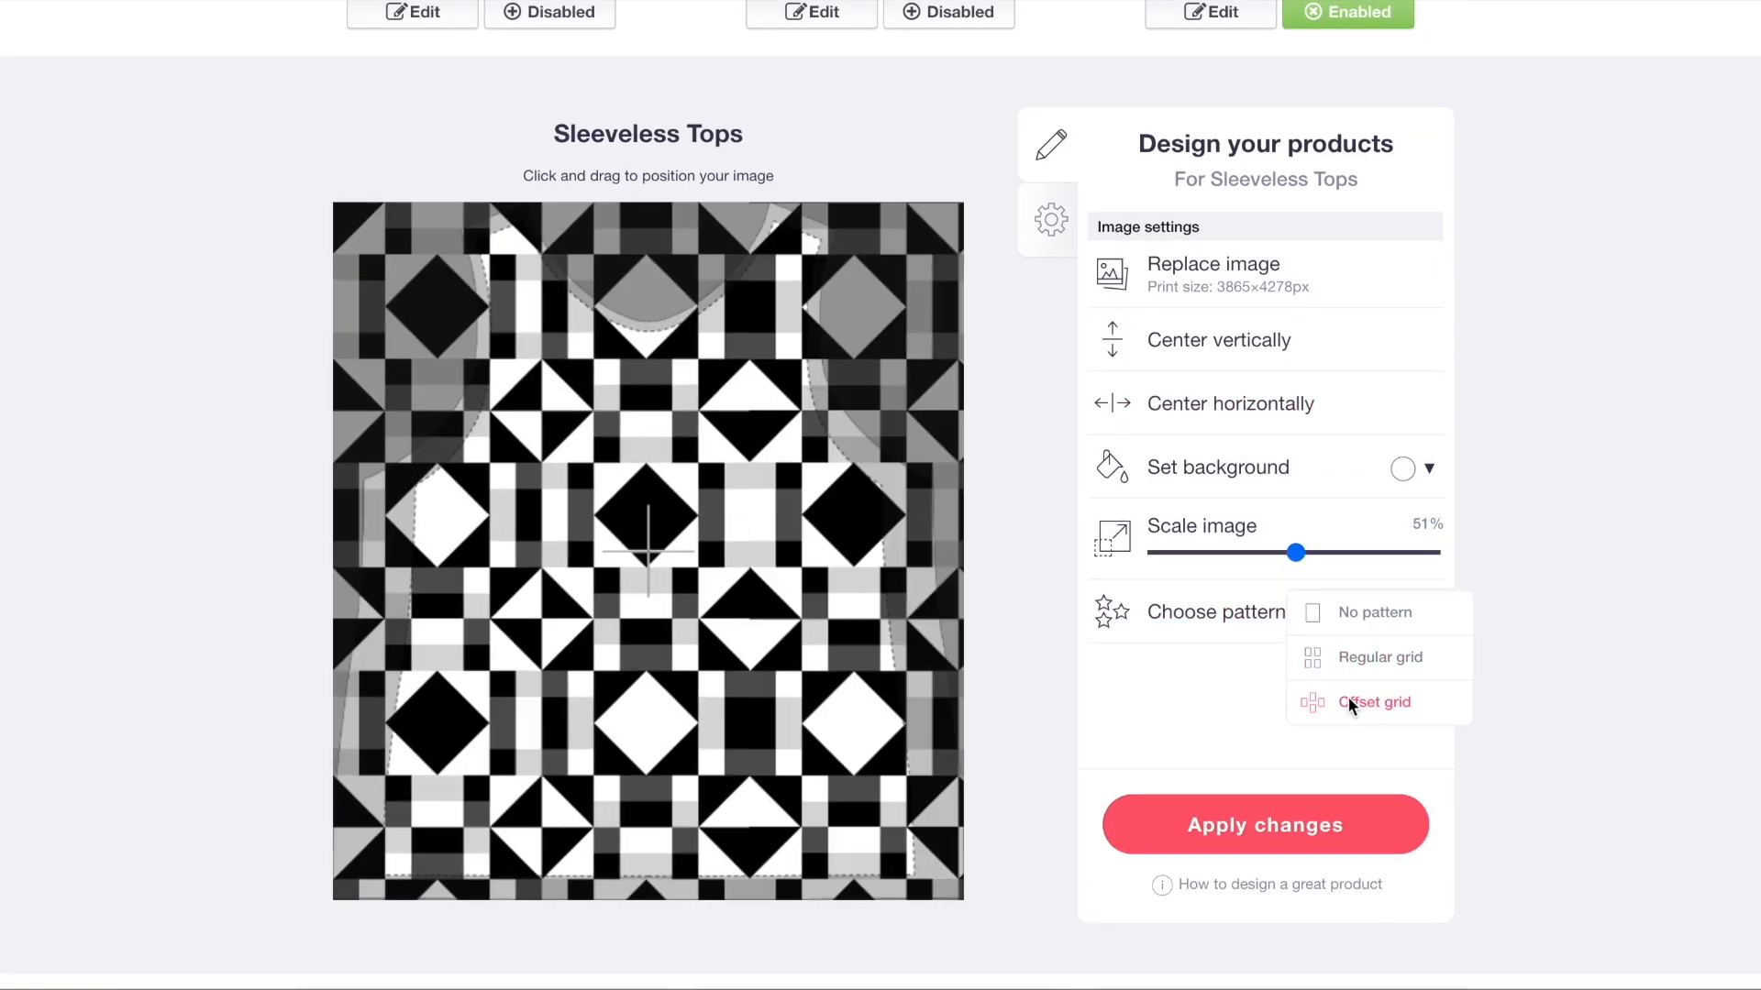
{"action": "left_click", "coordinate": [1348, 654]}
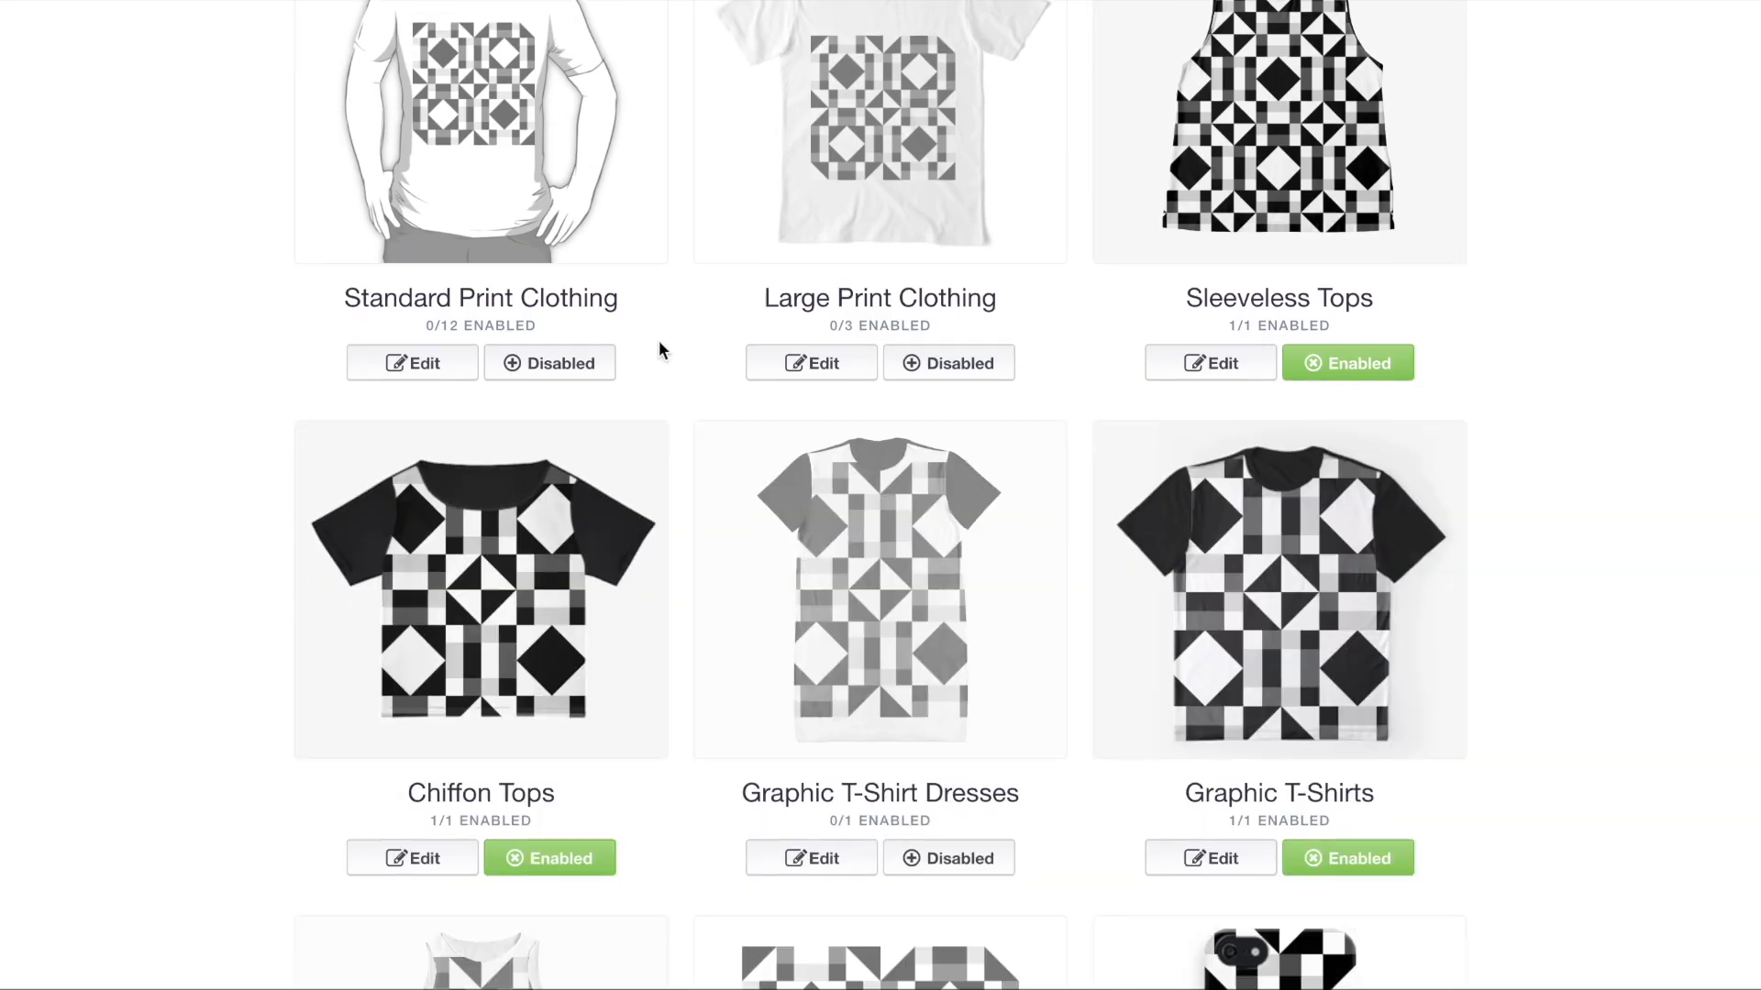
- Repeat the Chiffon Tops image as a regular grid pattern and scale it to 23%
{"action": "scroll", "coordinate": [587, 367], "scroll_direction": "down", "scroll_amount": 4}
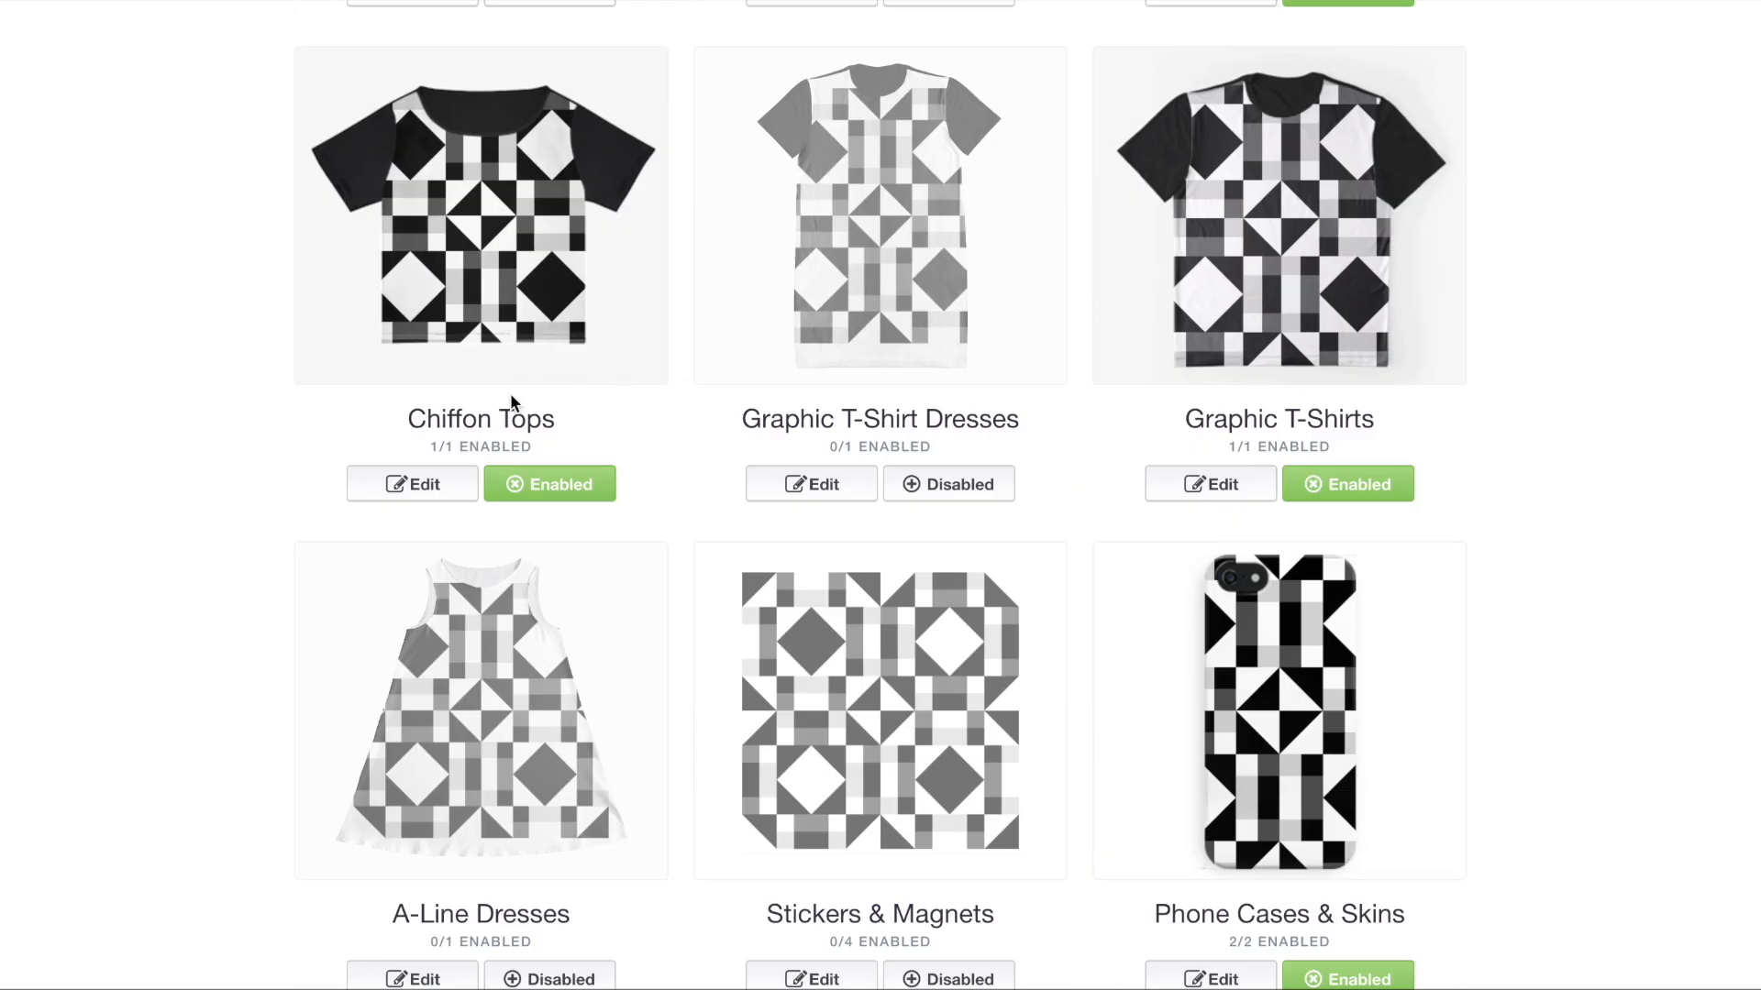
{"action": "left_click", "coordinate": [521, 275]}
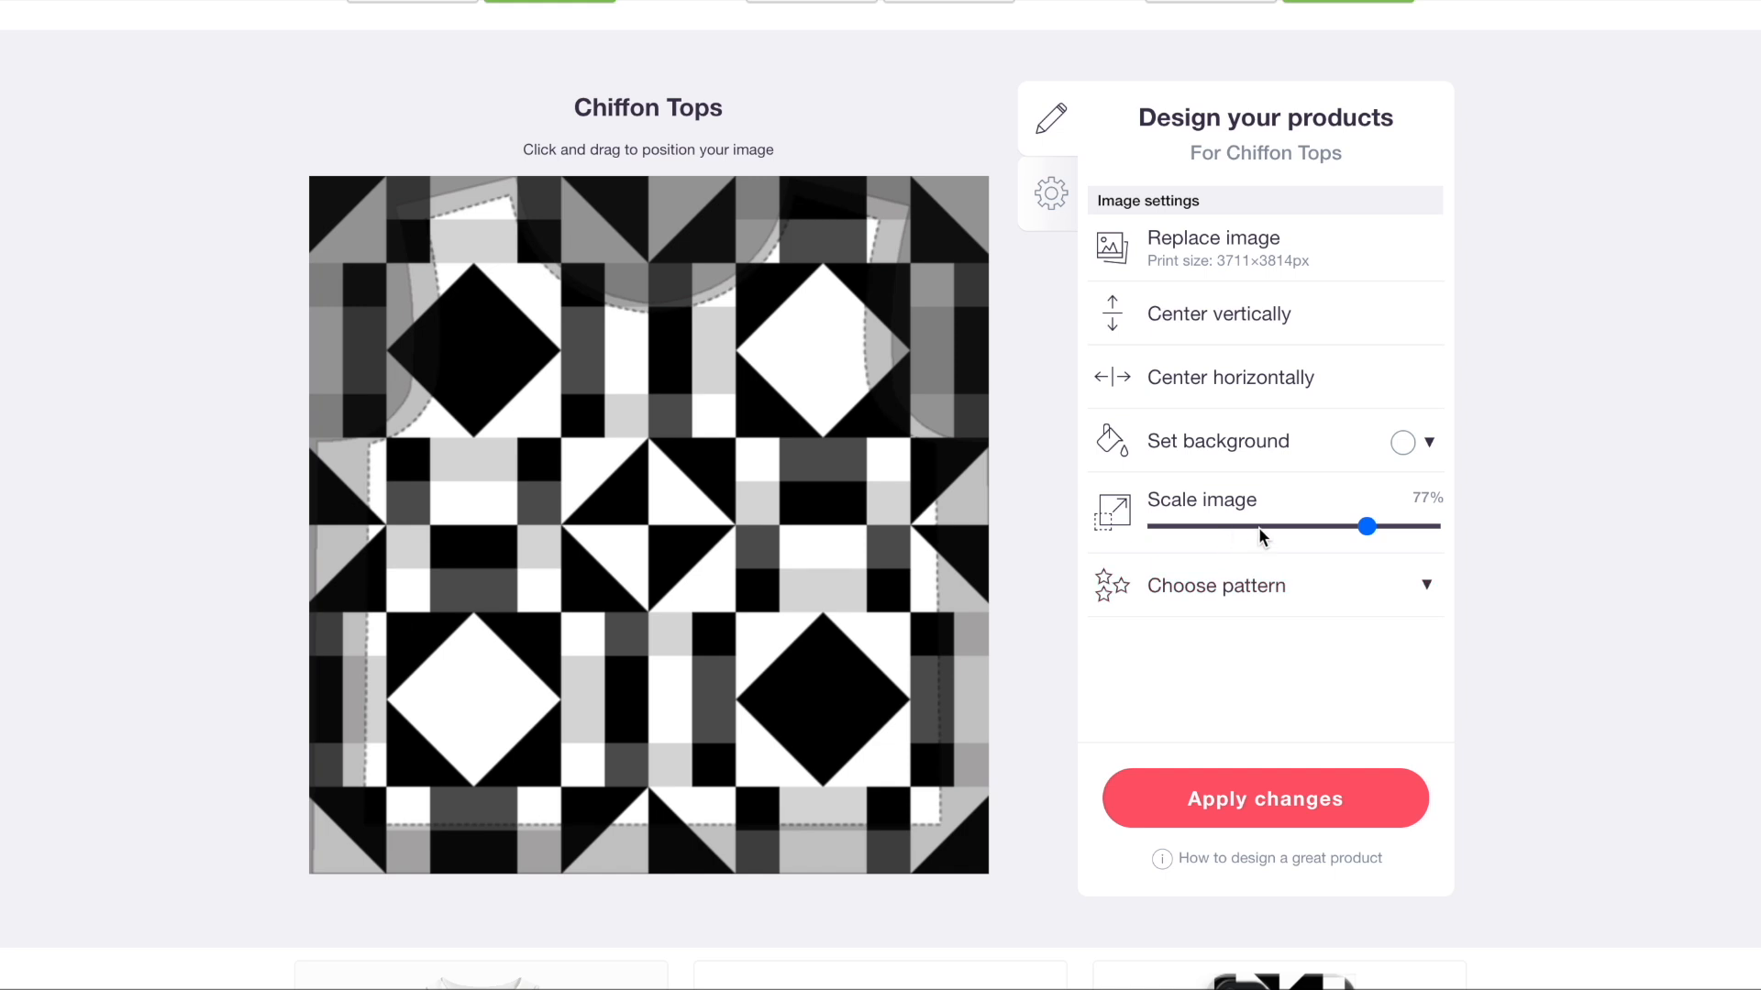
{"action": "left_click", "coordinate": [1258, 528]}
{"action": "left_click", "coordinate": [1255, 594]}
{"action": "left_click", "coordinate": [1329, 631]}
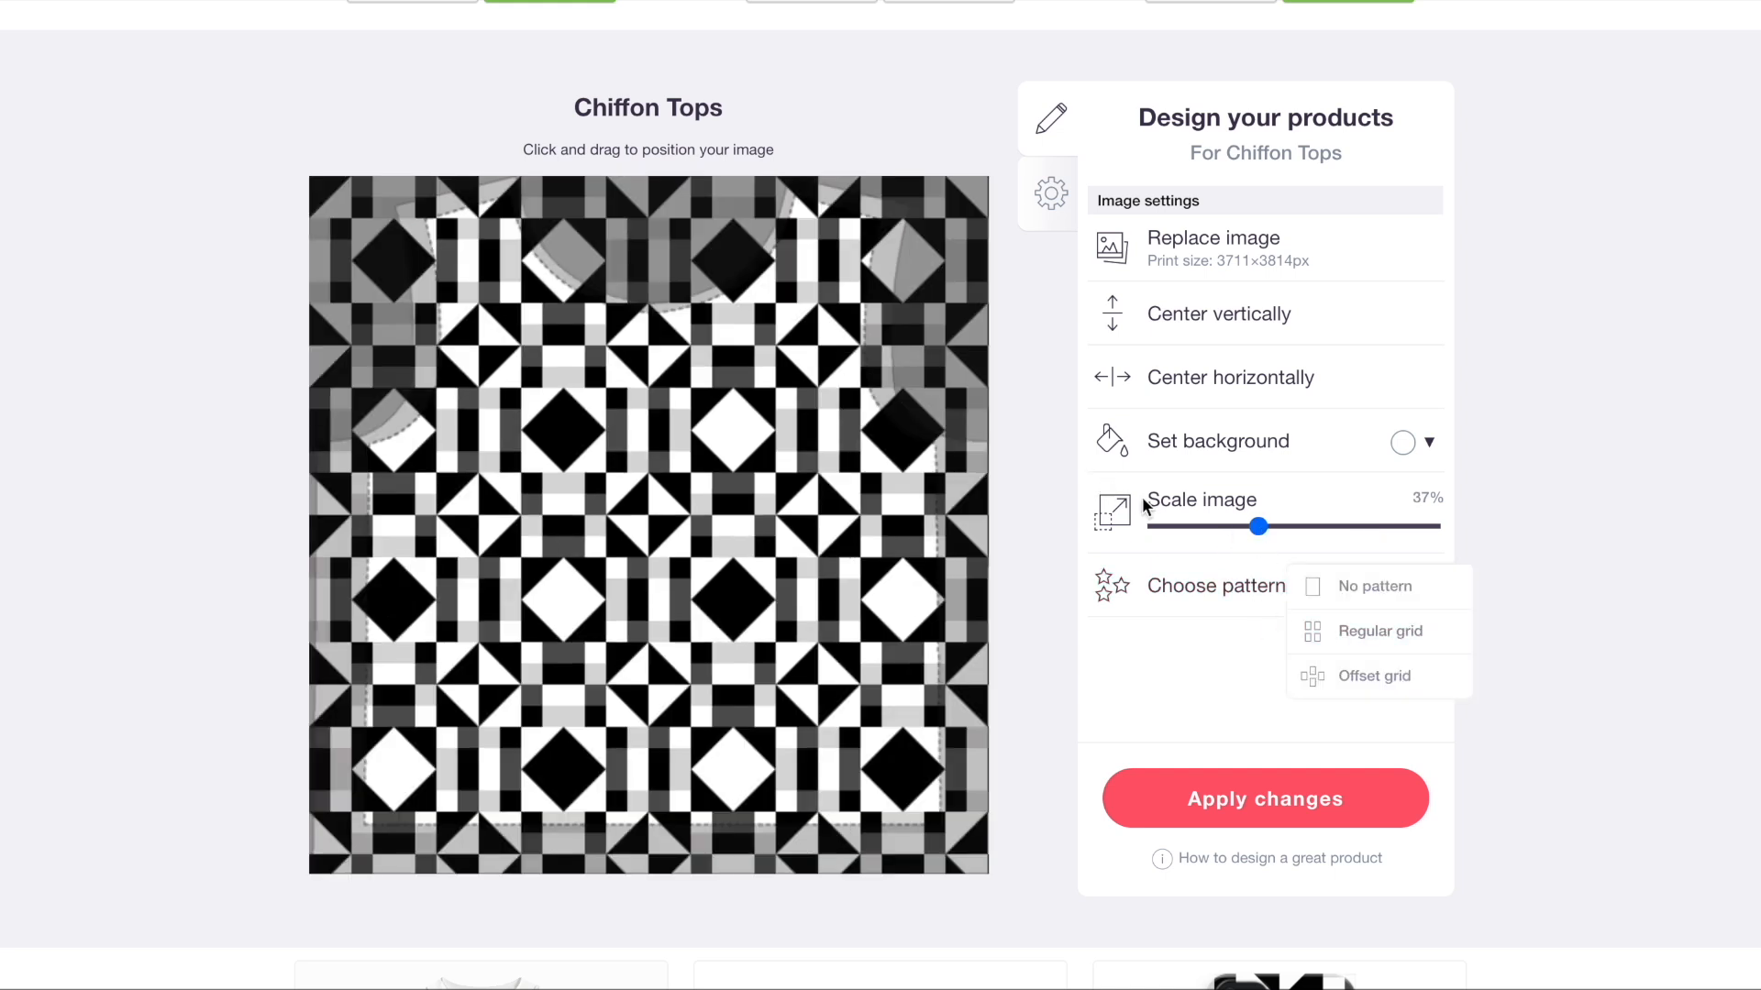
{"action": "left_click", "coordinate": [1176, 526]}
{"action": "left_click", "coordinate": [1220, 526]}
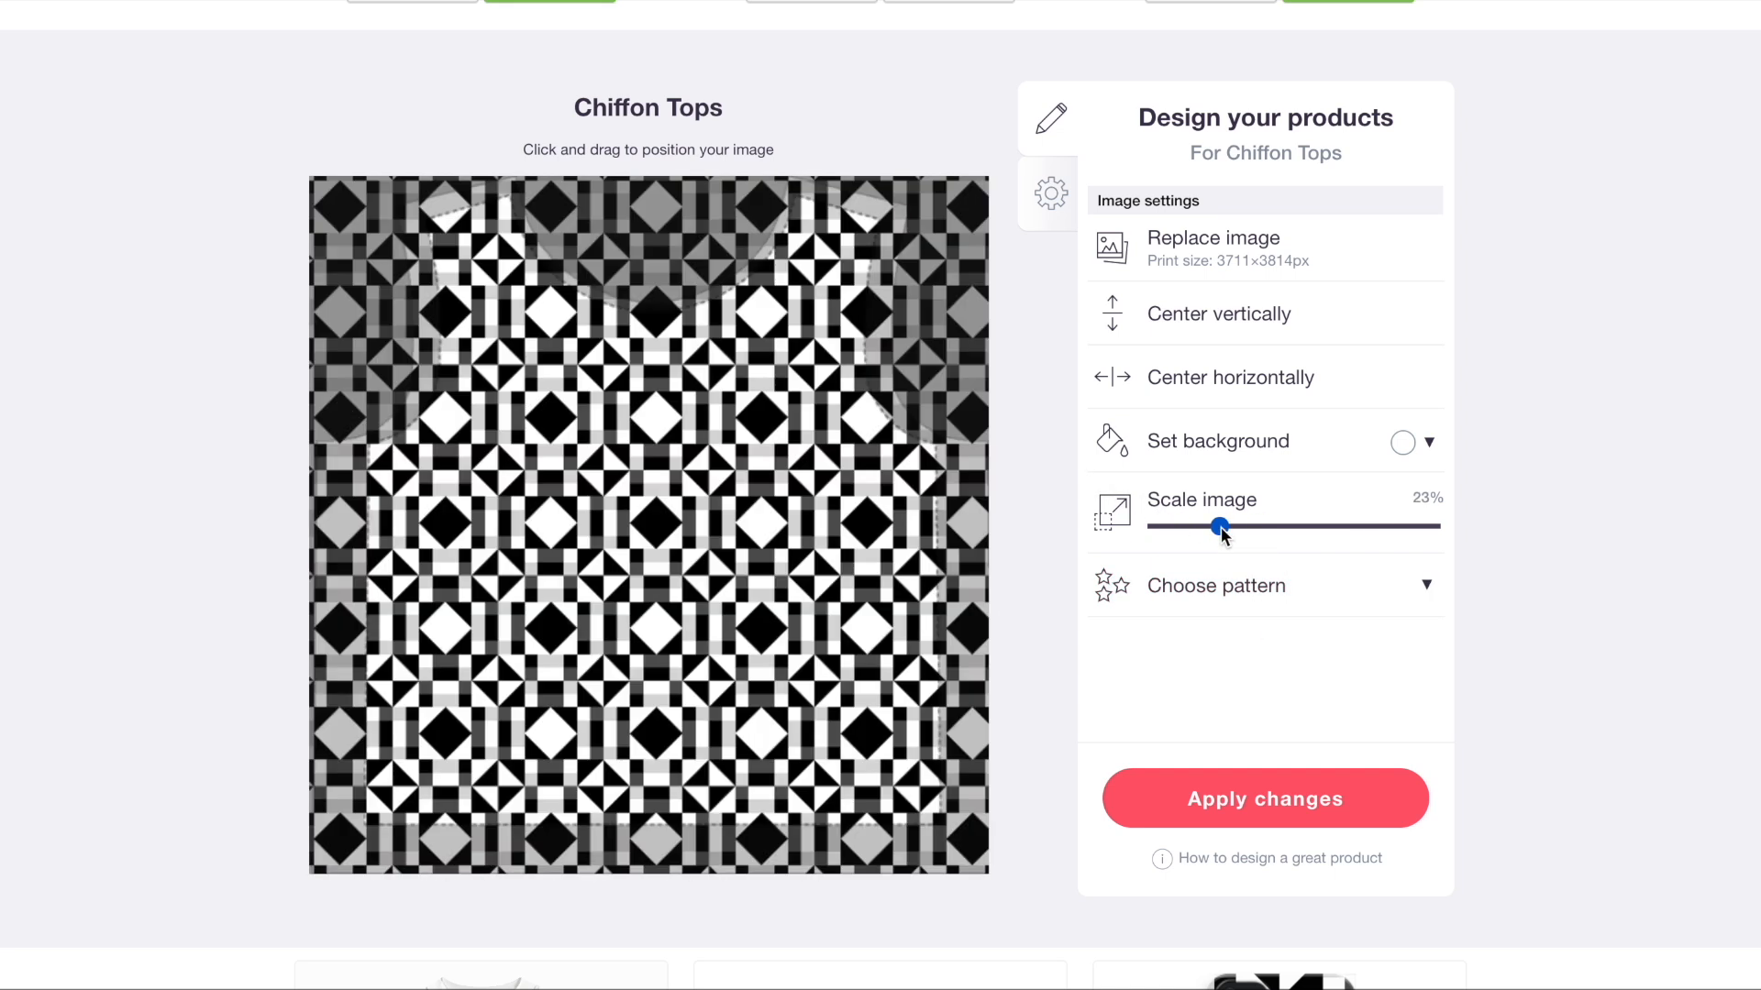
- Enable Graphic T-Shirt Dresses and fill them with a regular grid of the image at 32% scale
{"action": "scroll", "coordinate": [621, 503], "scroll_direction": "up", "scroll_amount": 8}
{"action": "left_click", "coordinate": [954, 515]}
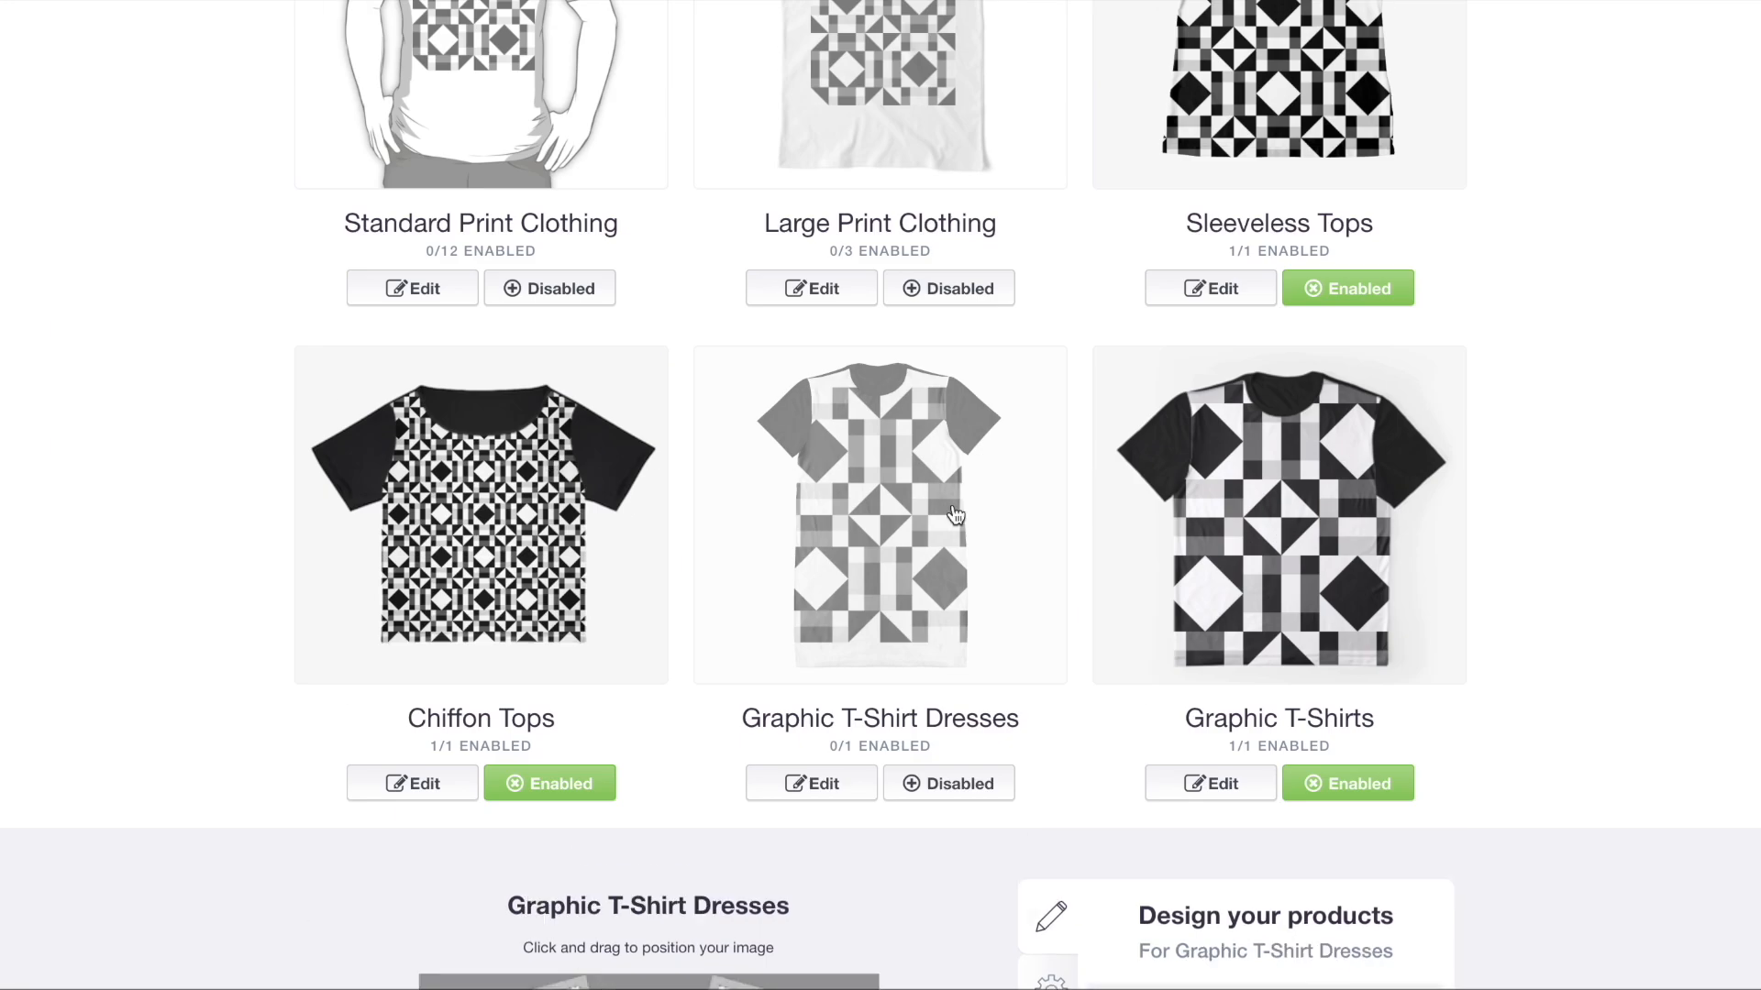
{"action": "left_click", "coordinate": [946, 768]}
{"action": "scroll", "coordinate": [955, 777], "scroll_direction": "down", "scroll_amount": 5}
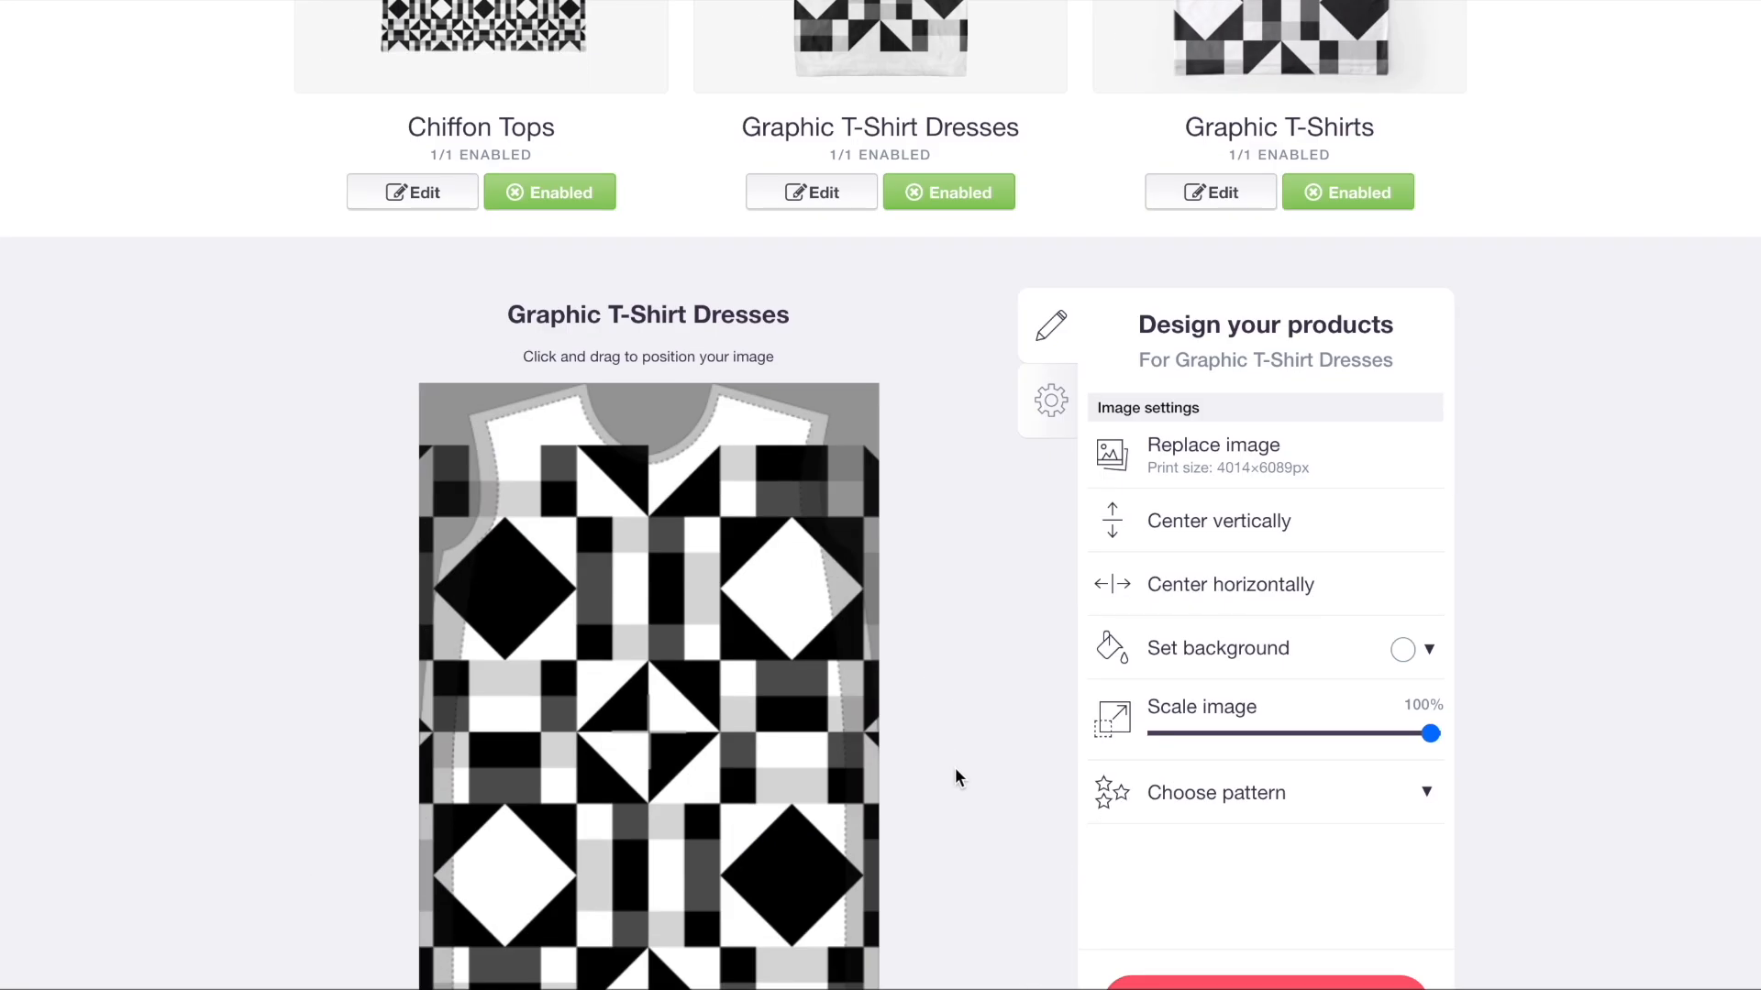
{"action": "left_click", "coordinate": [1243, 733]}
{"action": "left_click", "coordinate": [1229, 792]}
{"action": "left_click", "coordinate": [1338, 837]}
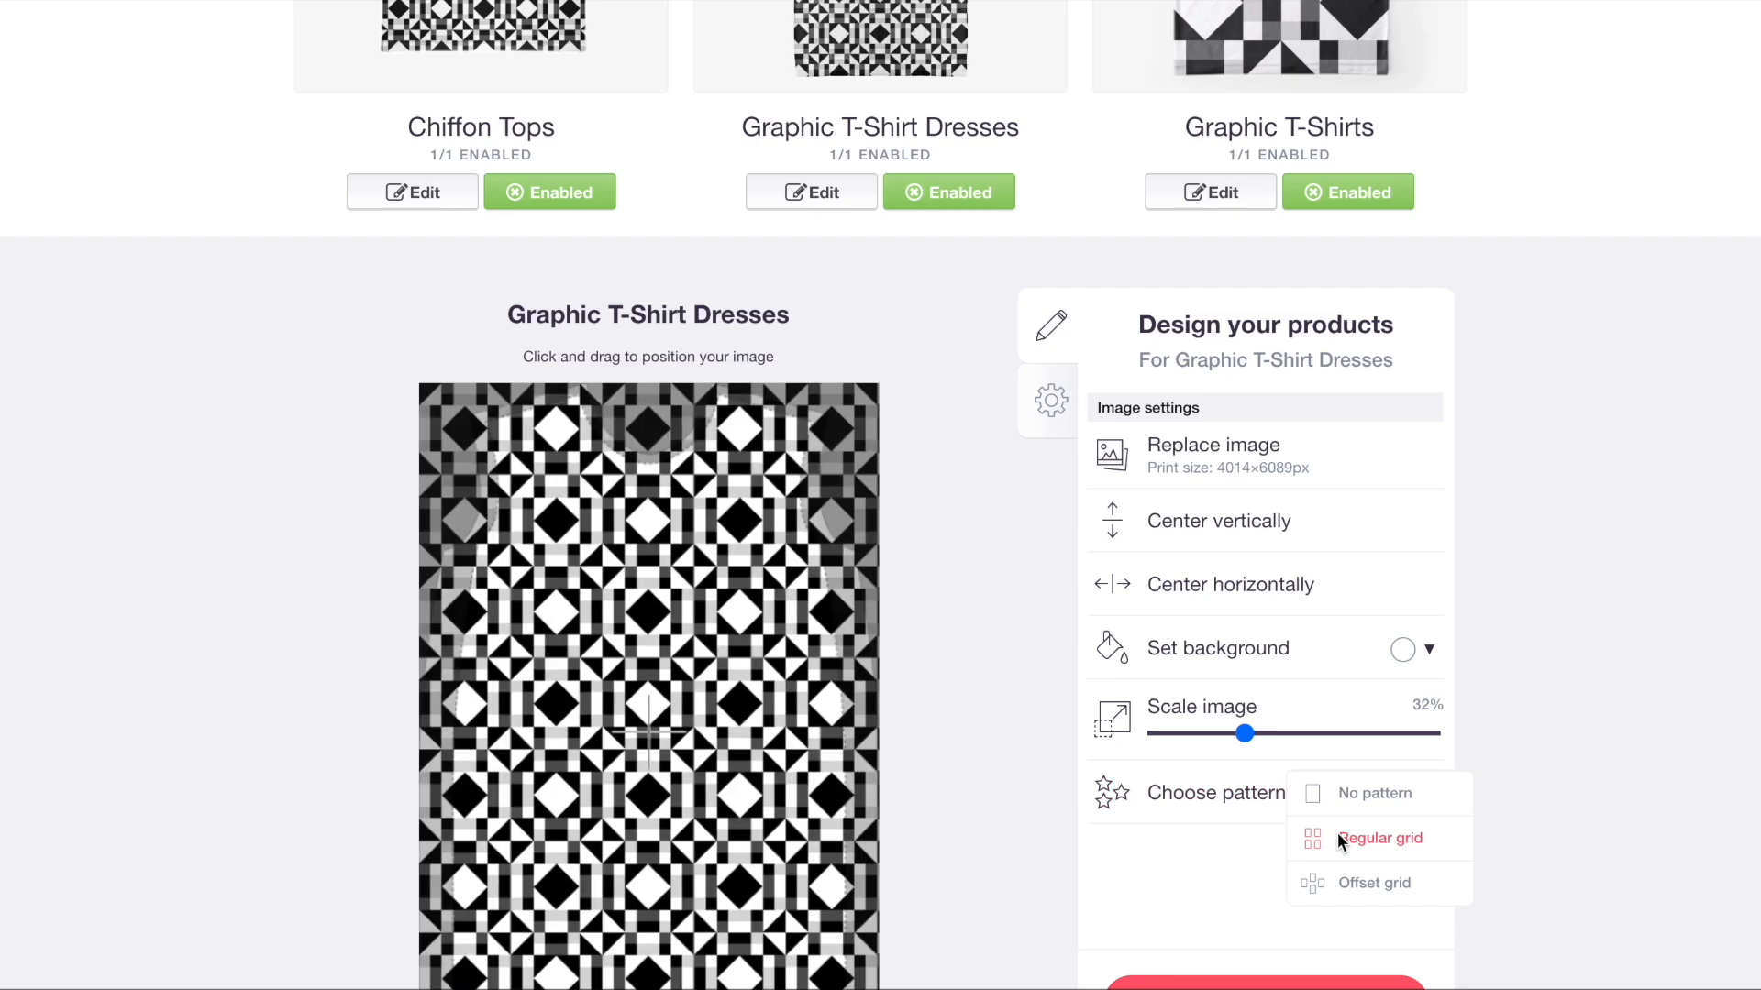
- Scale the Graphic T-Shirts image to 30%, repeat it as a regular grid, and close that product's editor
{"action": "scroll", "coordinate": [842, 492], "scroll_direction": "up", "scroll_amount": 3}
{"action": "left_click", "coordinate": [1112, 294]}
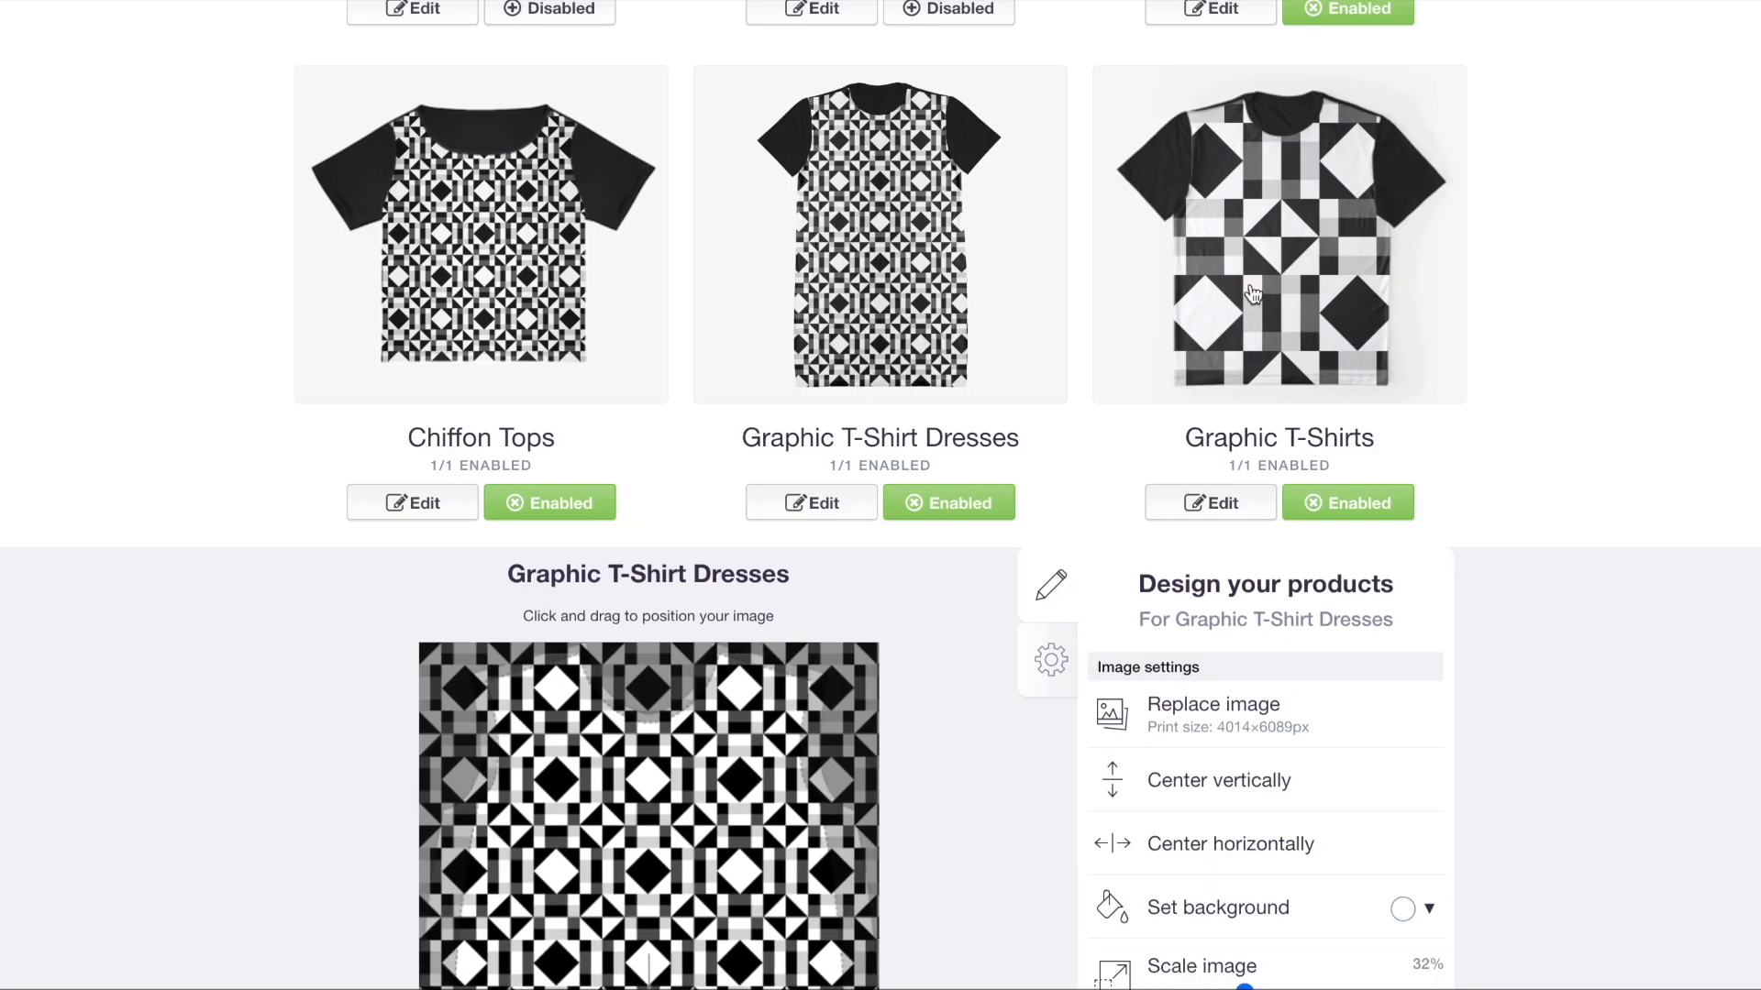
{"action": "scroll", "coordinate": [1353, 306], "scroll_direction": "down", "scroll_amount": 6}
{"action": "left_click", "coordinate": [1240, 461]}
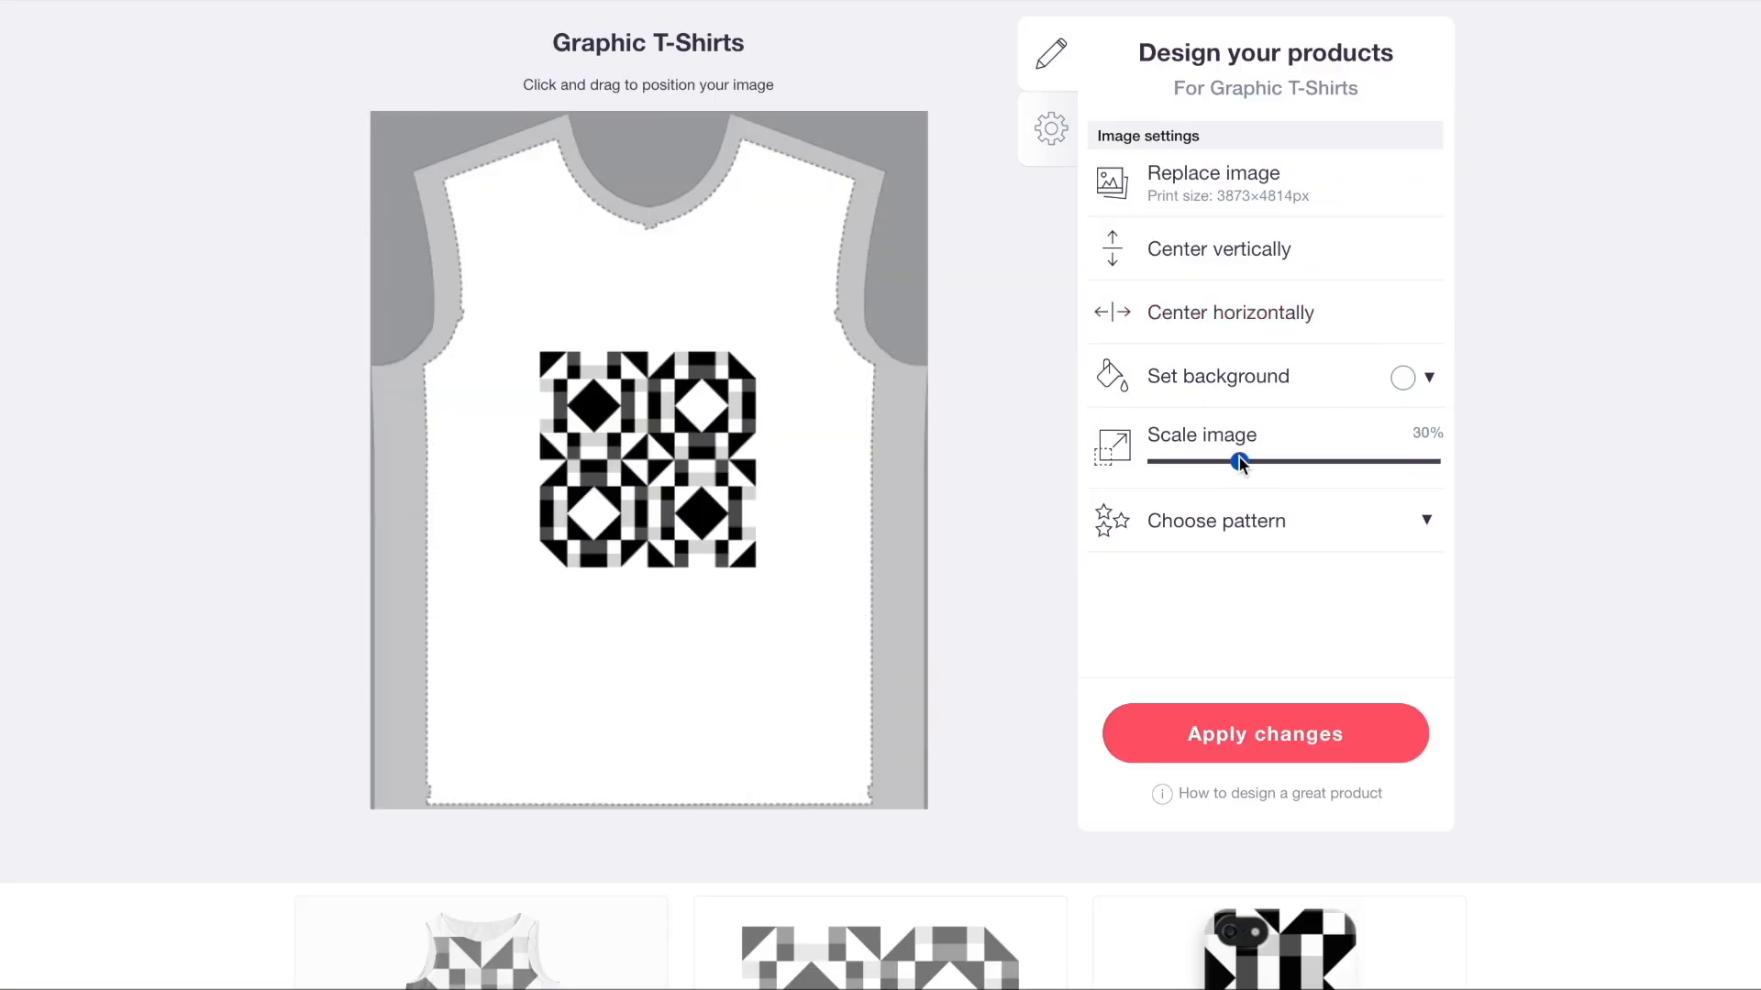
{"action": "left_click", "coordinate": [1252, 521]}
{"action": "left_click", "coordinate": [1331, 563]}
{"action": "scroll", "coordinate": [1333, 566], "scroll_direction": "up", "scroll_amount": 5}
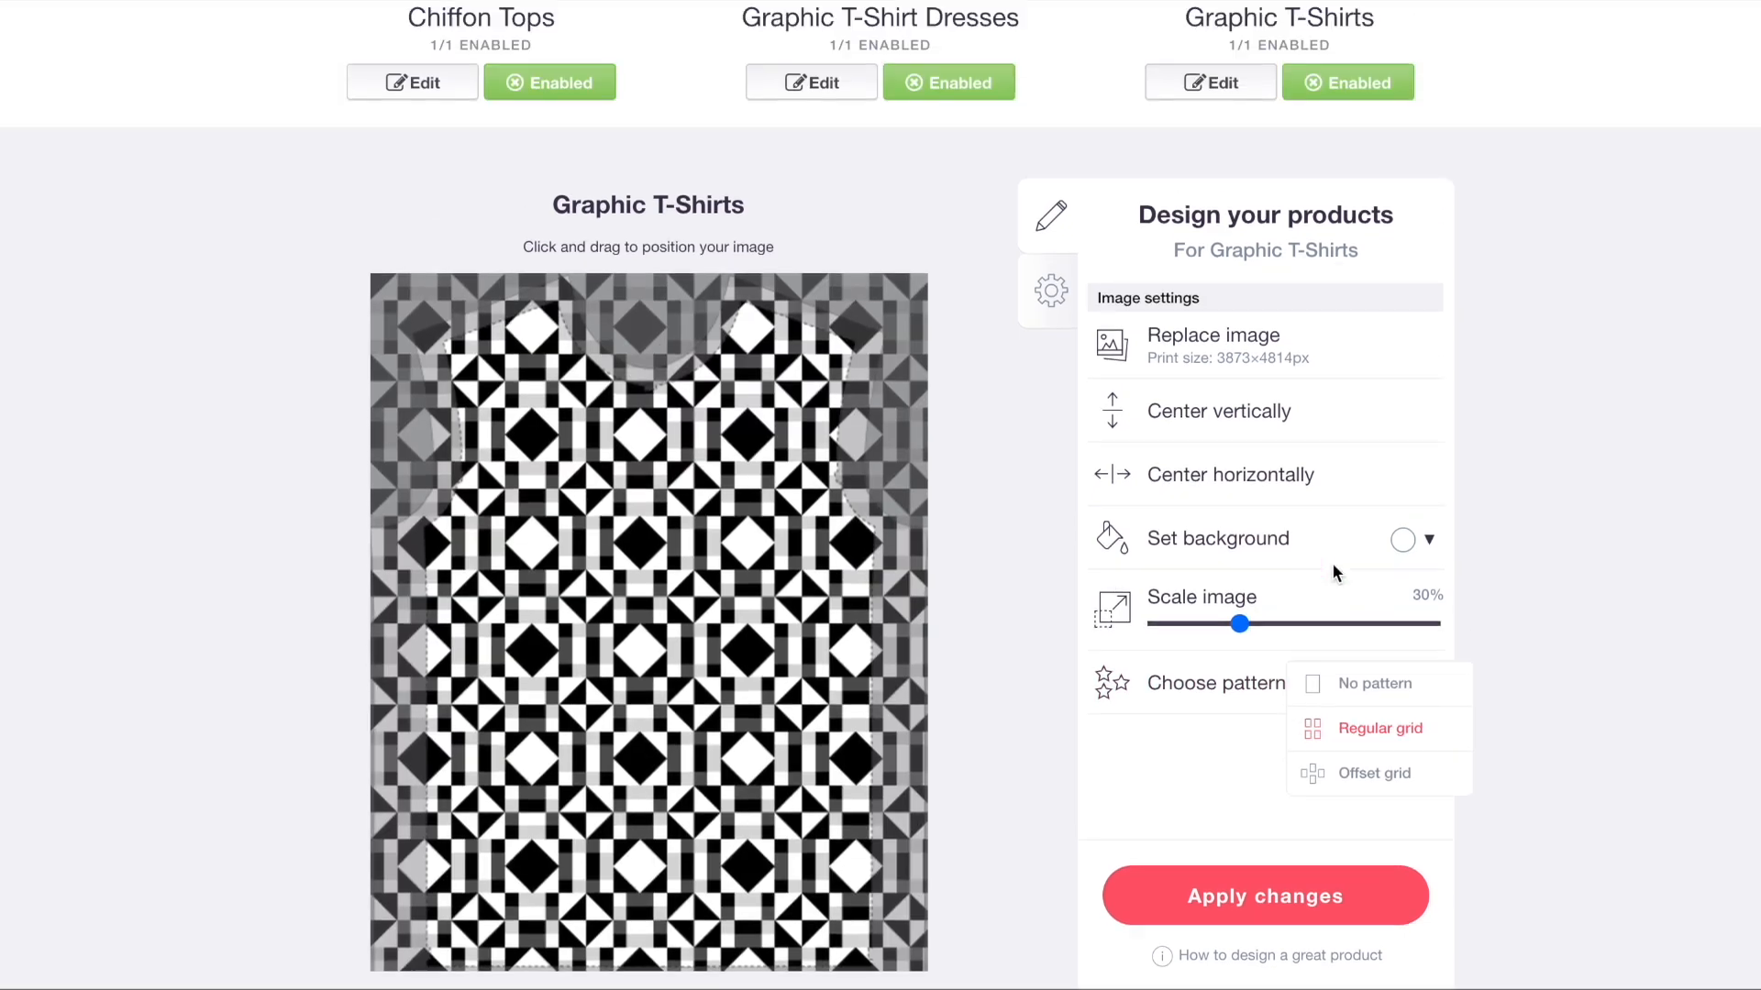
{"action": "left_click", "coordinate": [1304, 162]}
{"action": "scroll", "coordinate": [550, 363], "scroll_direction": "down", "scroll_amount": 3}
{"action": "scroll", "coordinate": [533, 365], "scroll_direction": "down", "scroll_amount": 1}
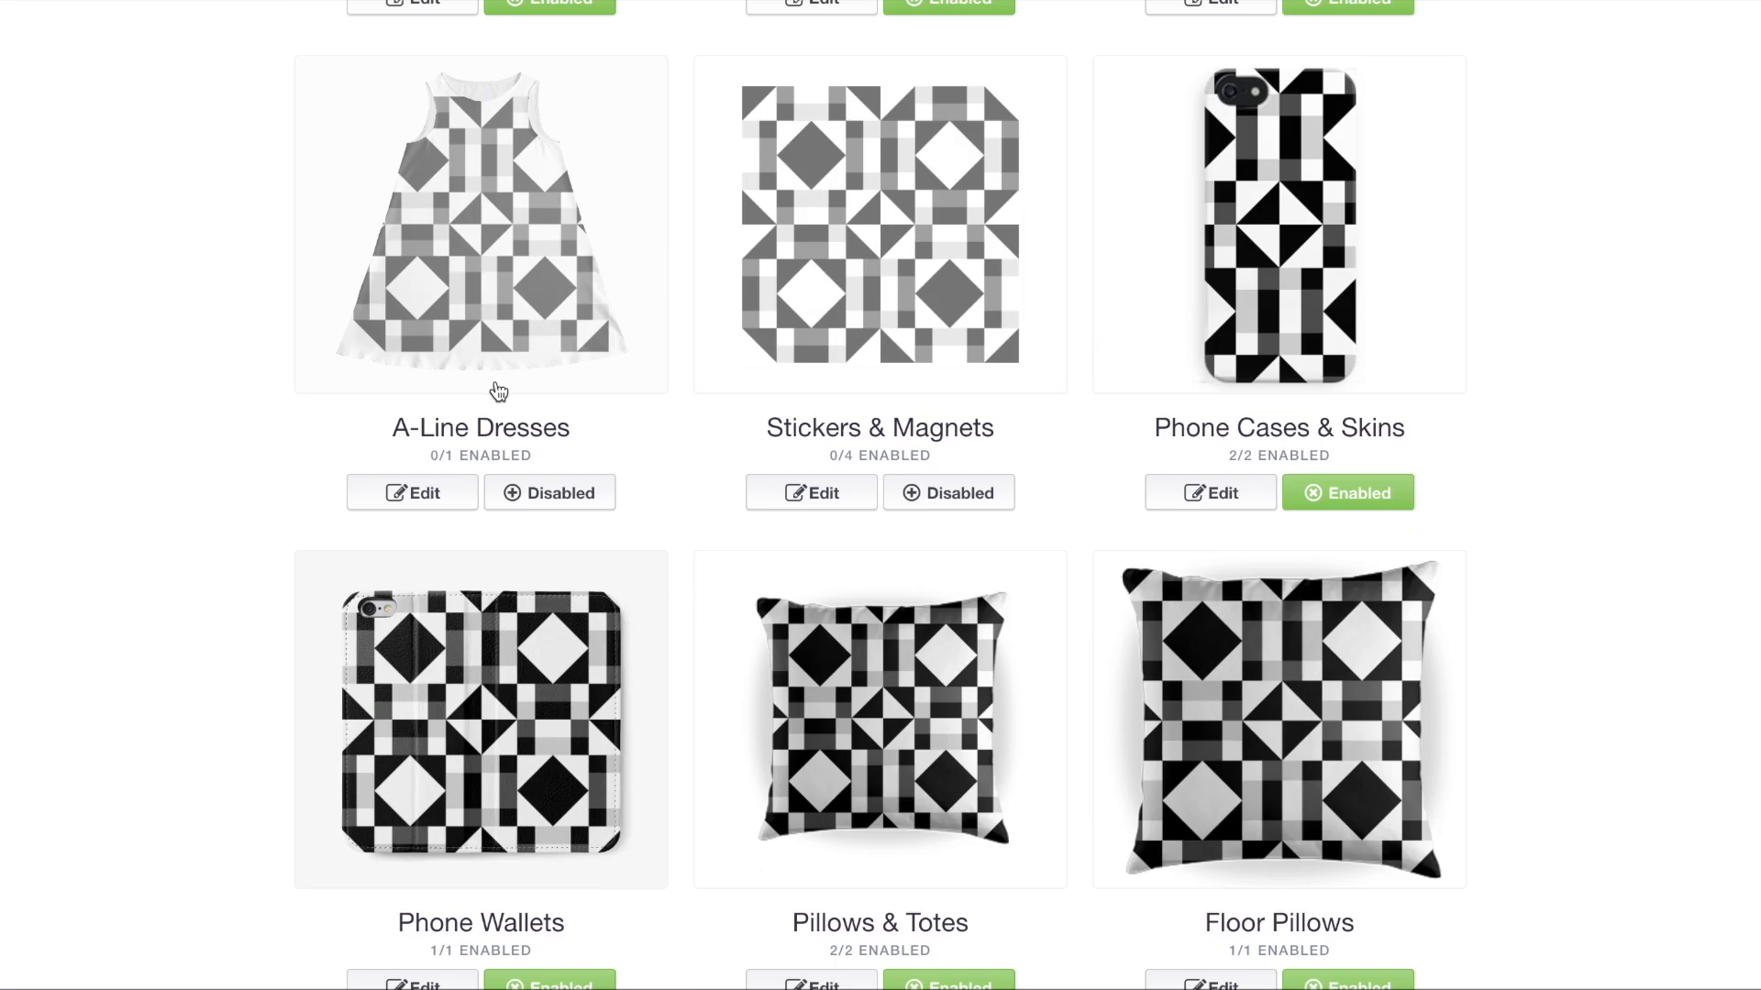
- Enable A-Line Dresses, scale down its image, and repeat it as a regular grid pattern
{"action": "left_click", "coordinate": [550, 493]}
{"action": "scroll", "coordinate": [877, 478], "scroll_direction": "down", "scroll_amount": 1}
{"action": "scroll", "coordinate": [878, 470], "scroll_direction": "down", "scroll_amount": 3}
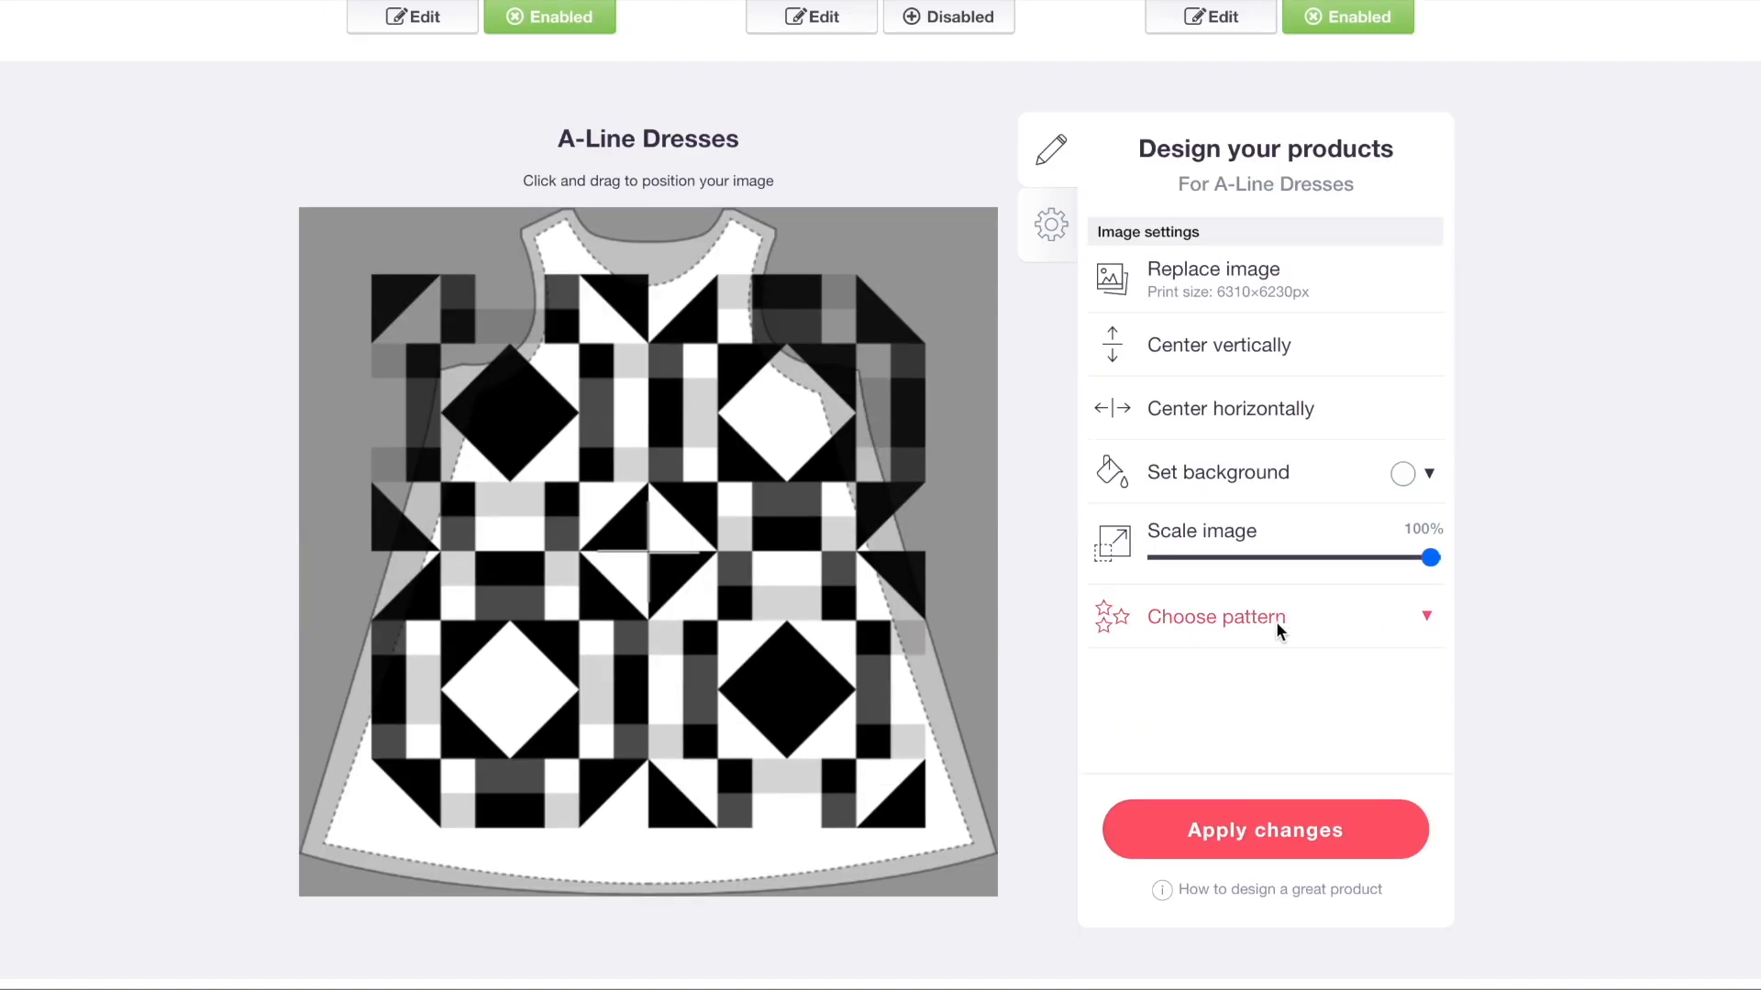
{"action": "left_click", "coordinate": [1258, 557]}
{"action": "left_click", "coordinate": [1260, 633]}
{"action": "left_click", "coordinate": [1351, 663]}
- Enable the Stickers & Magnets products
{"action": "scroll", "coordinate": [725, 523], "scroll_direction": "up", "scroll_amount": 6}
{"action": "left_click", "coordinate": [757, 474]}
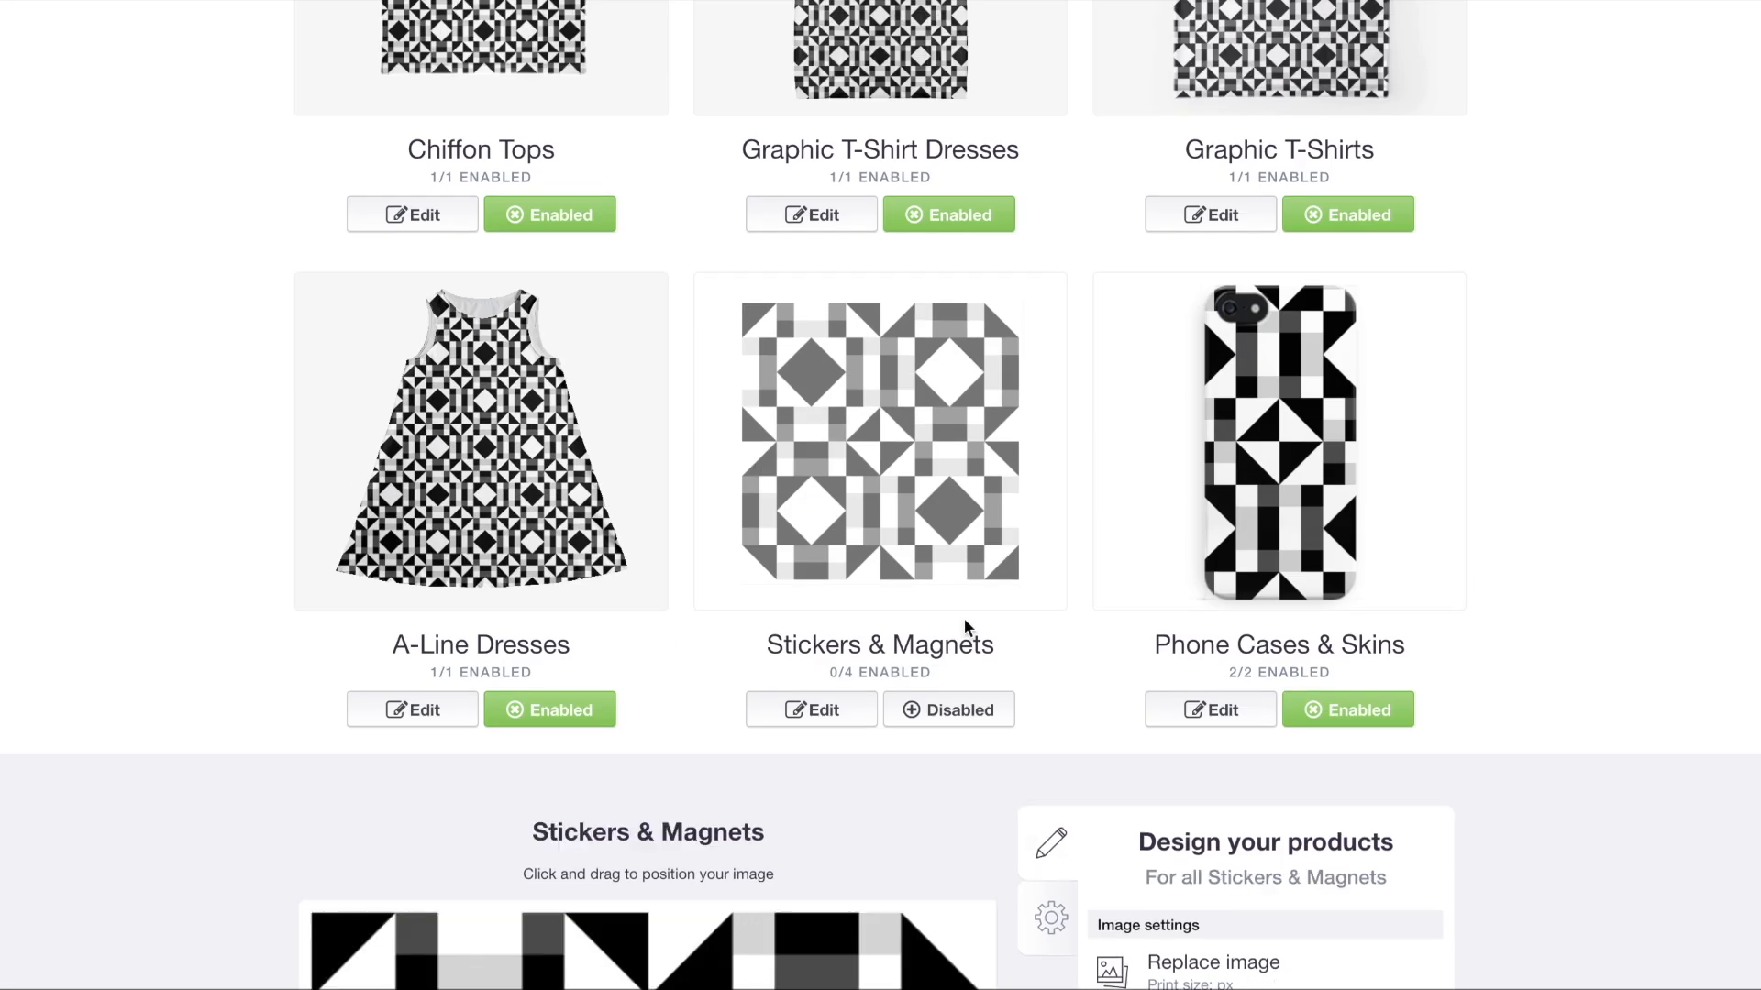
{"action": "left_click", "coordinate": [917, 709]}
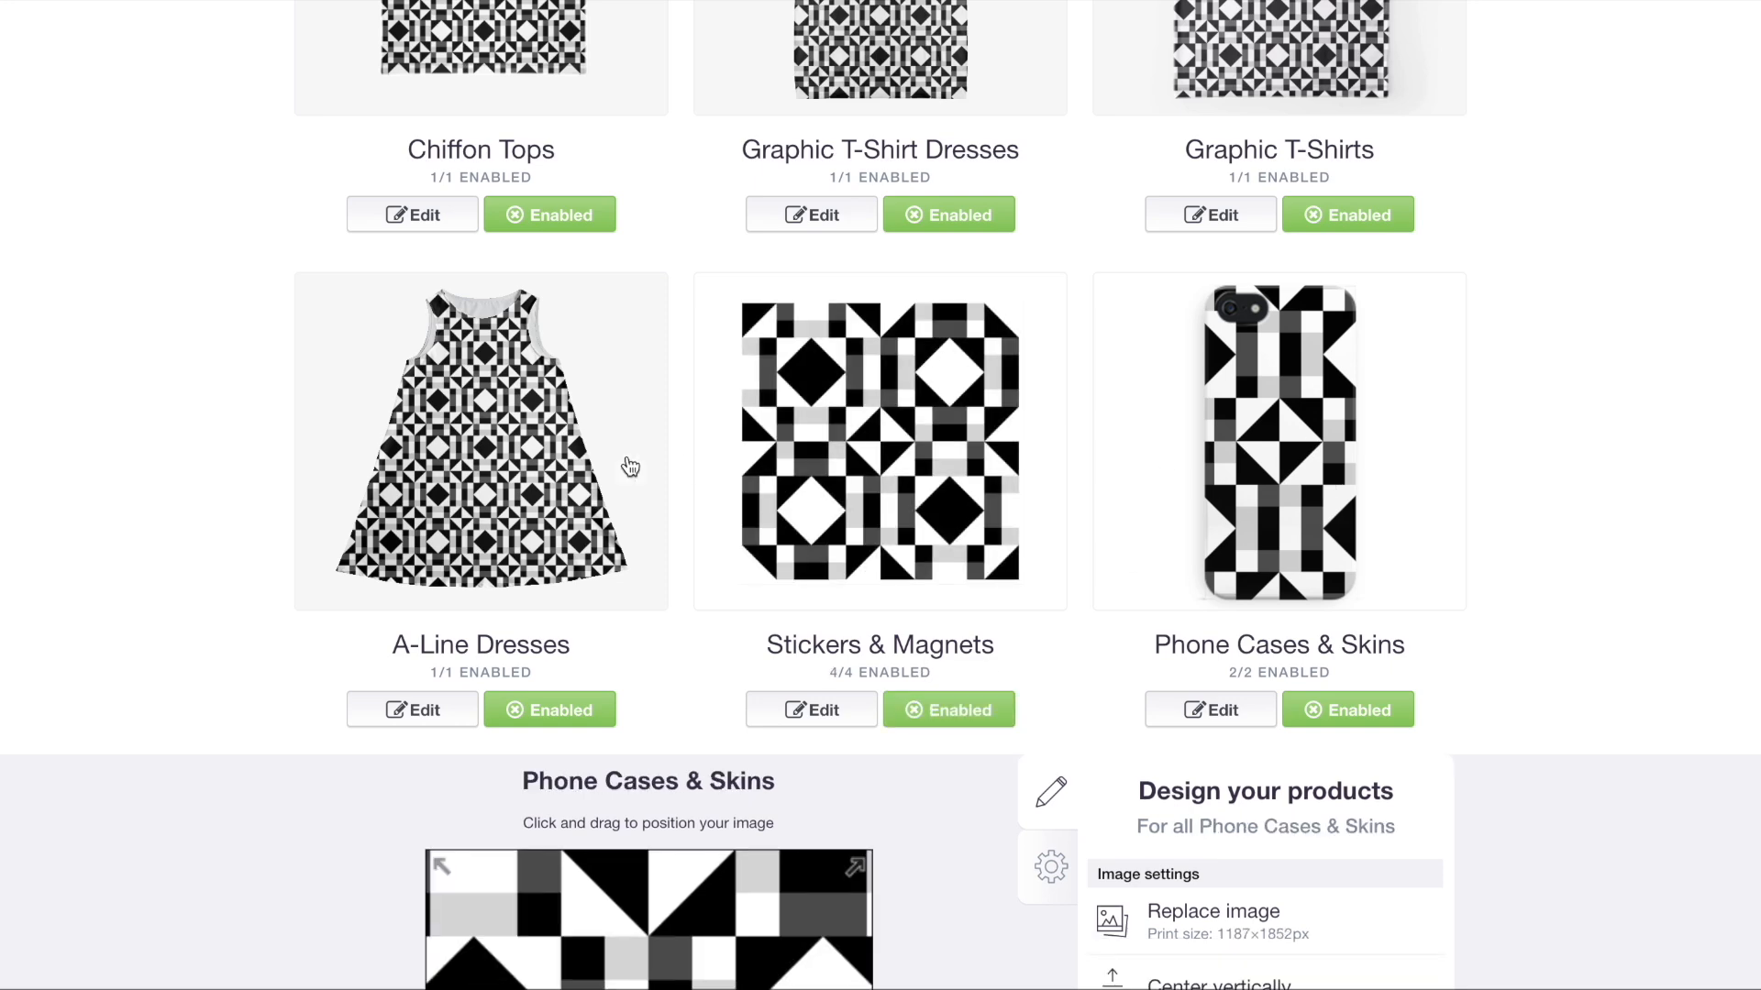
- Scale the Pillows & Totes image to 22% and repeat it as a regular grid pattern
{"action": "scroll", "coordinate": [630, 466], "scroll_direction": "down", "scroll_amount": 5}
{"action": "left_click", "coordinate": [786, 443]}
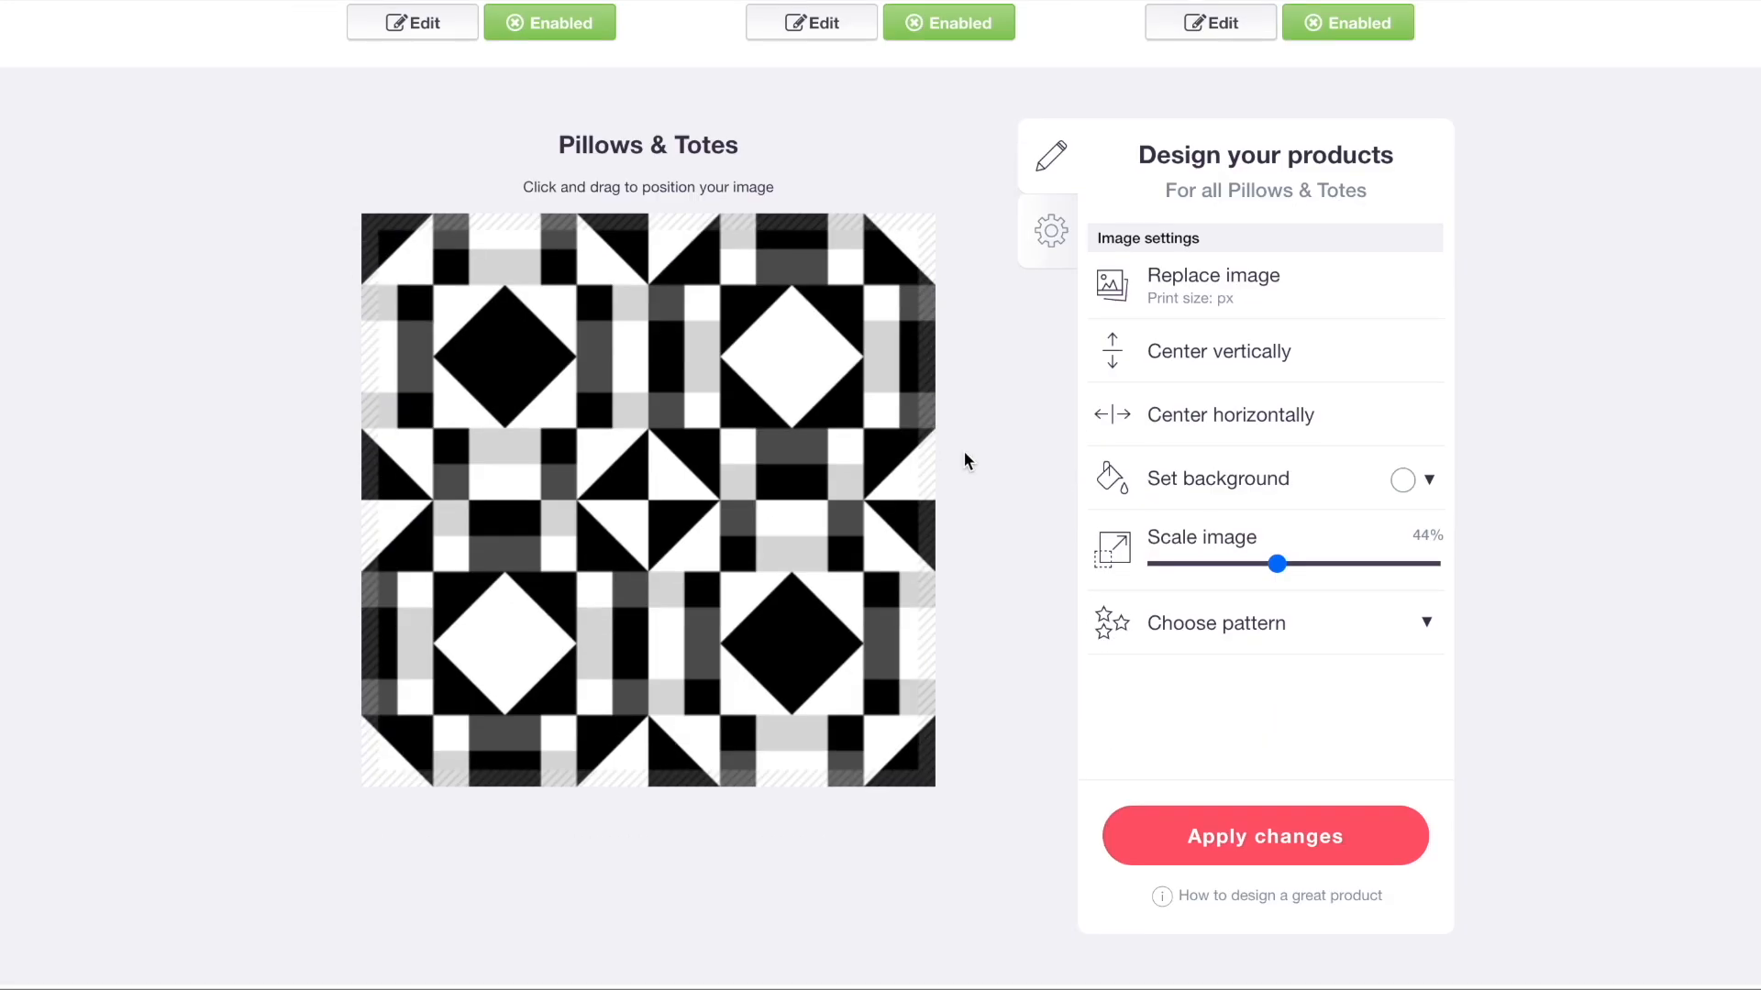
{"action": "left_click", "coordinate": [1217, 563]}
{"action": "left_click", "coordinate": [1226, 621]}
{"action": "left_click", "coordinate": [1324, 671]}
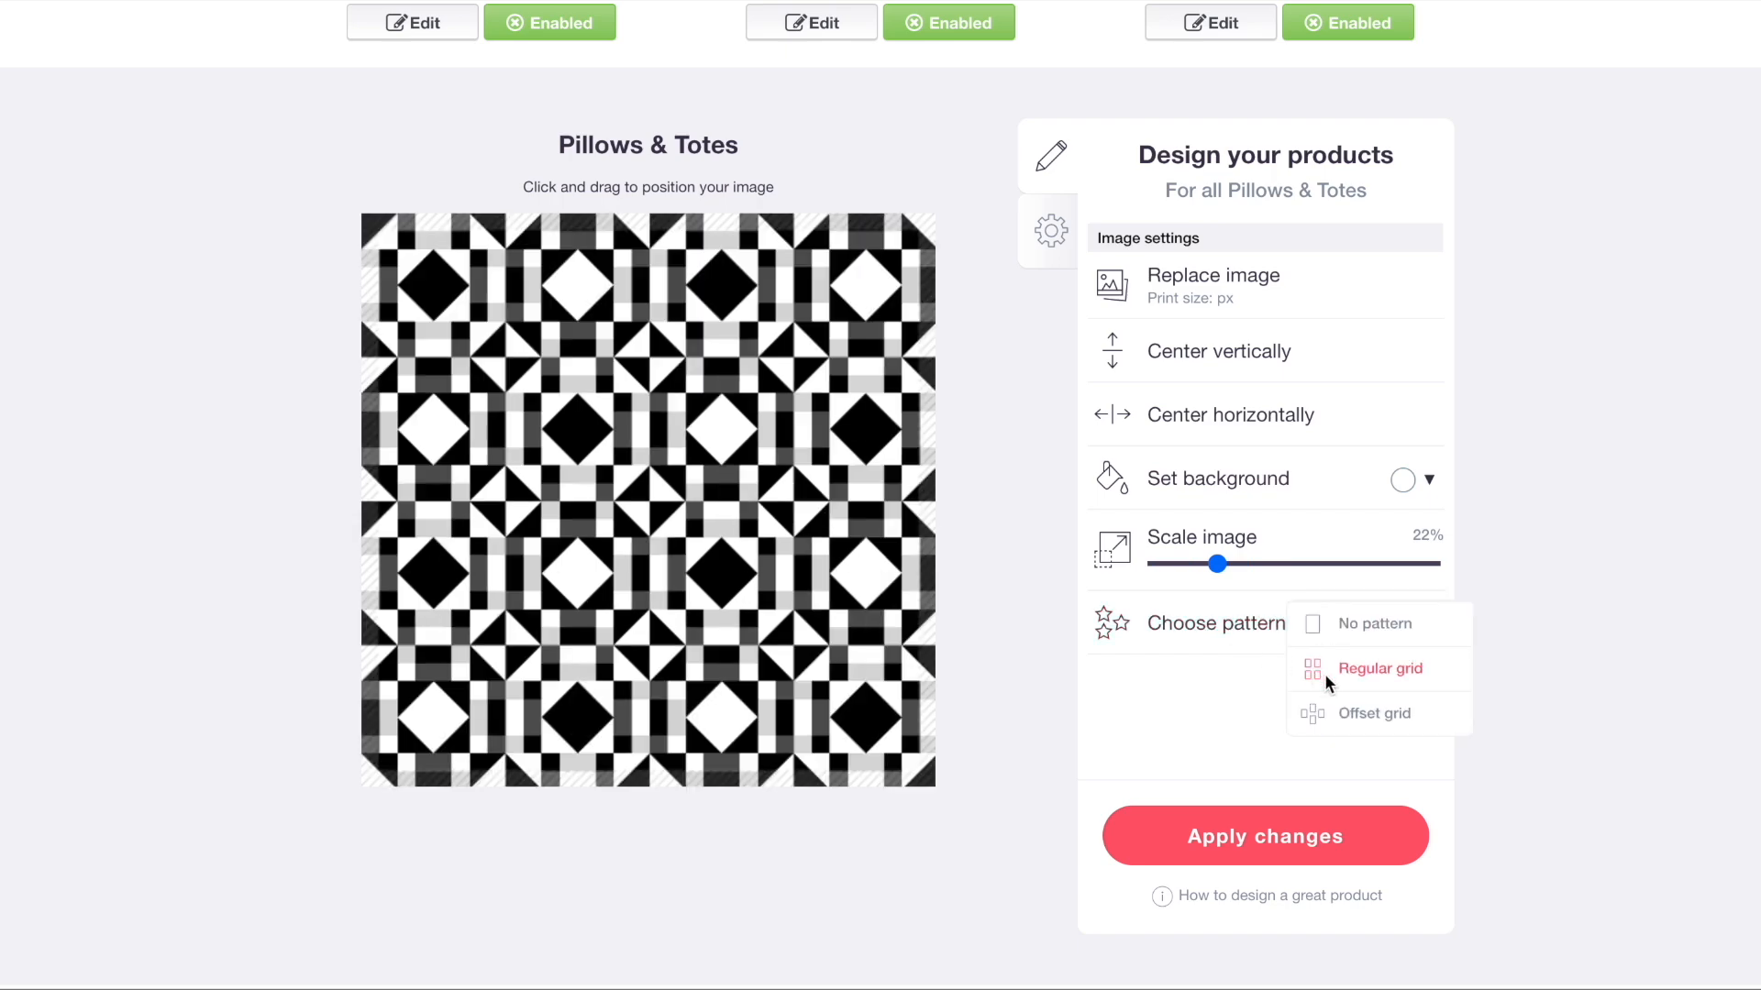
{"action": "scroll", "coordinate": [1327, 680], "scroll_direction": "up", "scroll_amount": 3}
{"action": "scroll", "coordinate": [1324, 680], "scroll_direction": "up", "scroll_amount": 3}
{"action": "left_click", "coordinate": [1250, 332]}
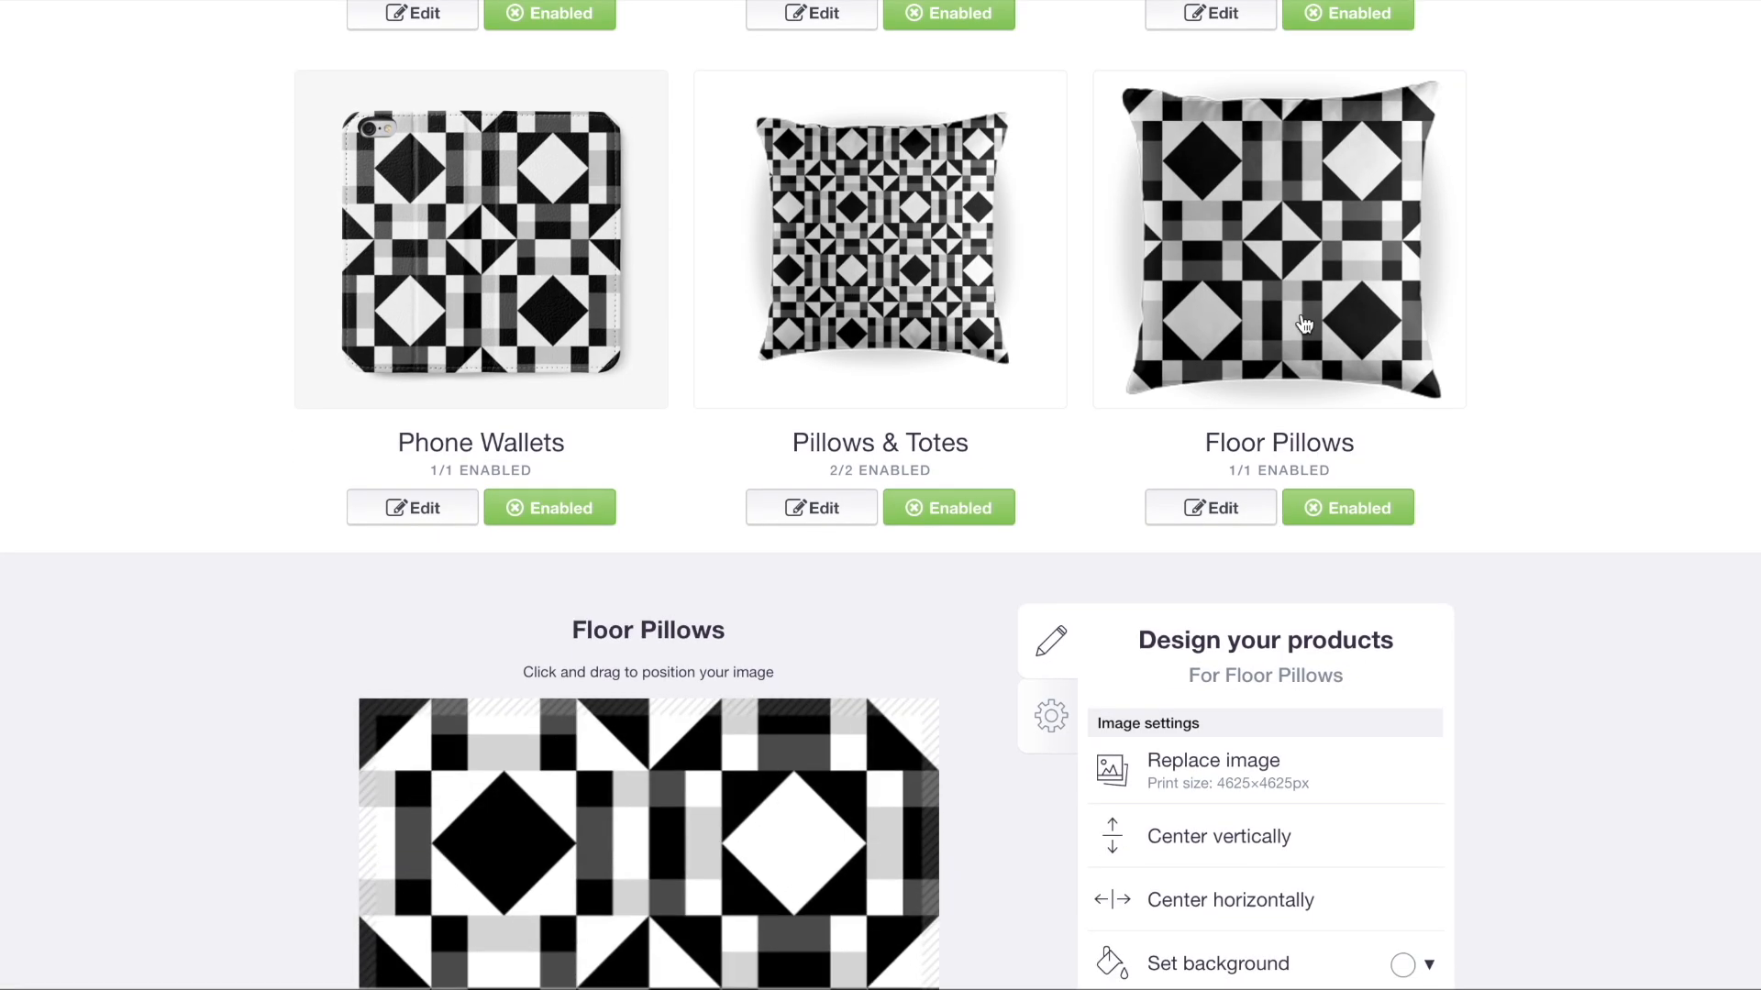
{"action": "scroll", "coordinate": [422, 415], "scroll_direction": "down", "scroll_amount": 4}
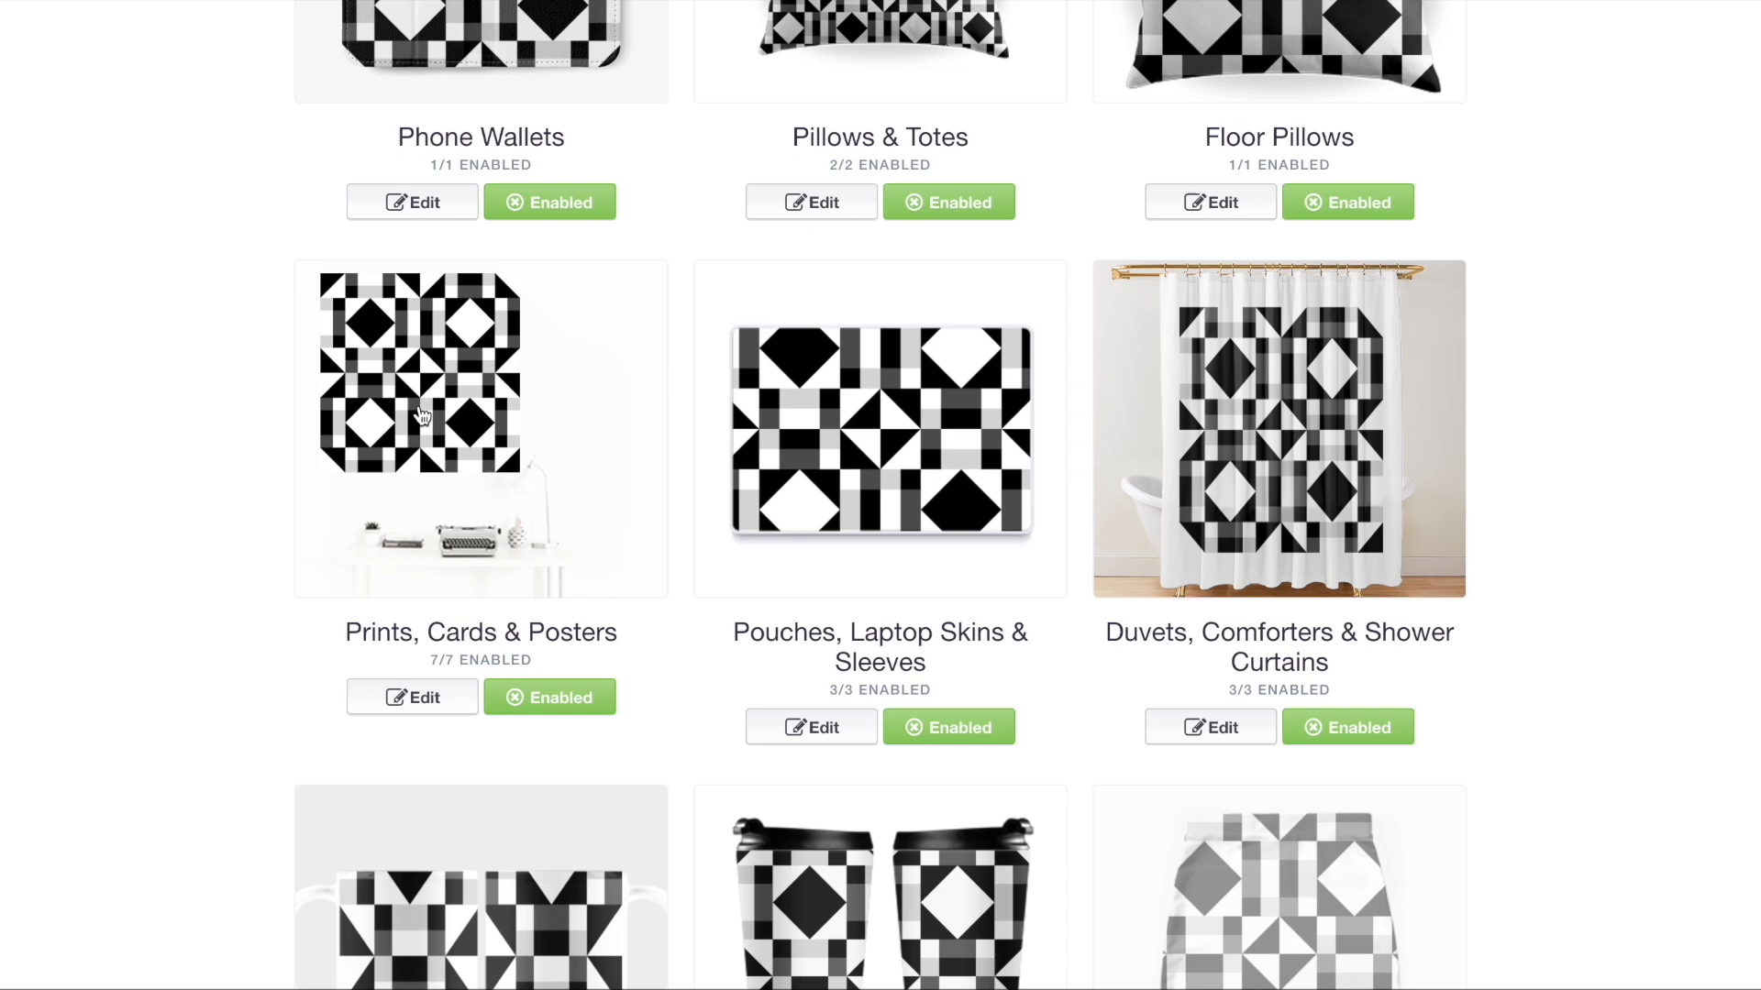
- Move the Pouches, Laptop Skins & Sleeves image lower and repeat it as a regular grid at 29% scale
{"action": "left_click", "coordinate": [924, 461]}
{"action": "left_click_drag", "start_coordinate": [874, 486], "coordinate": [869, 613]}
{"action": "left_click", "coordinate": [1203, 576]}
{"action": "left_click", "coordinate": [1258, 705]}
{"action": "left_click", "coordinate": [1236, 713]}
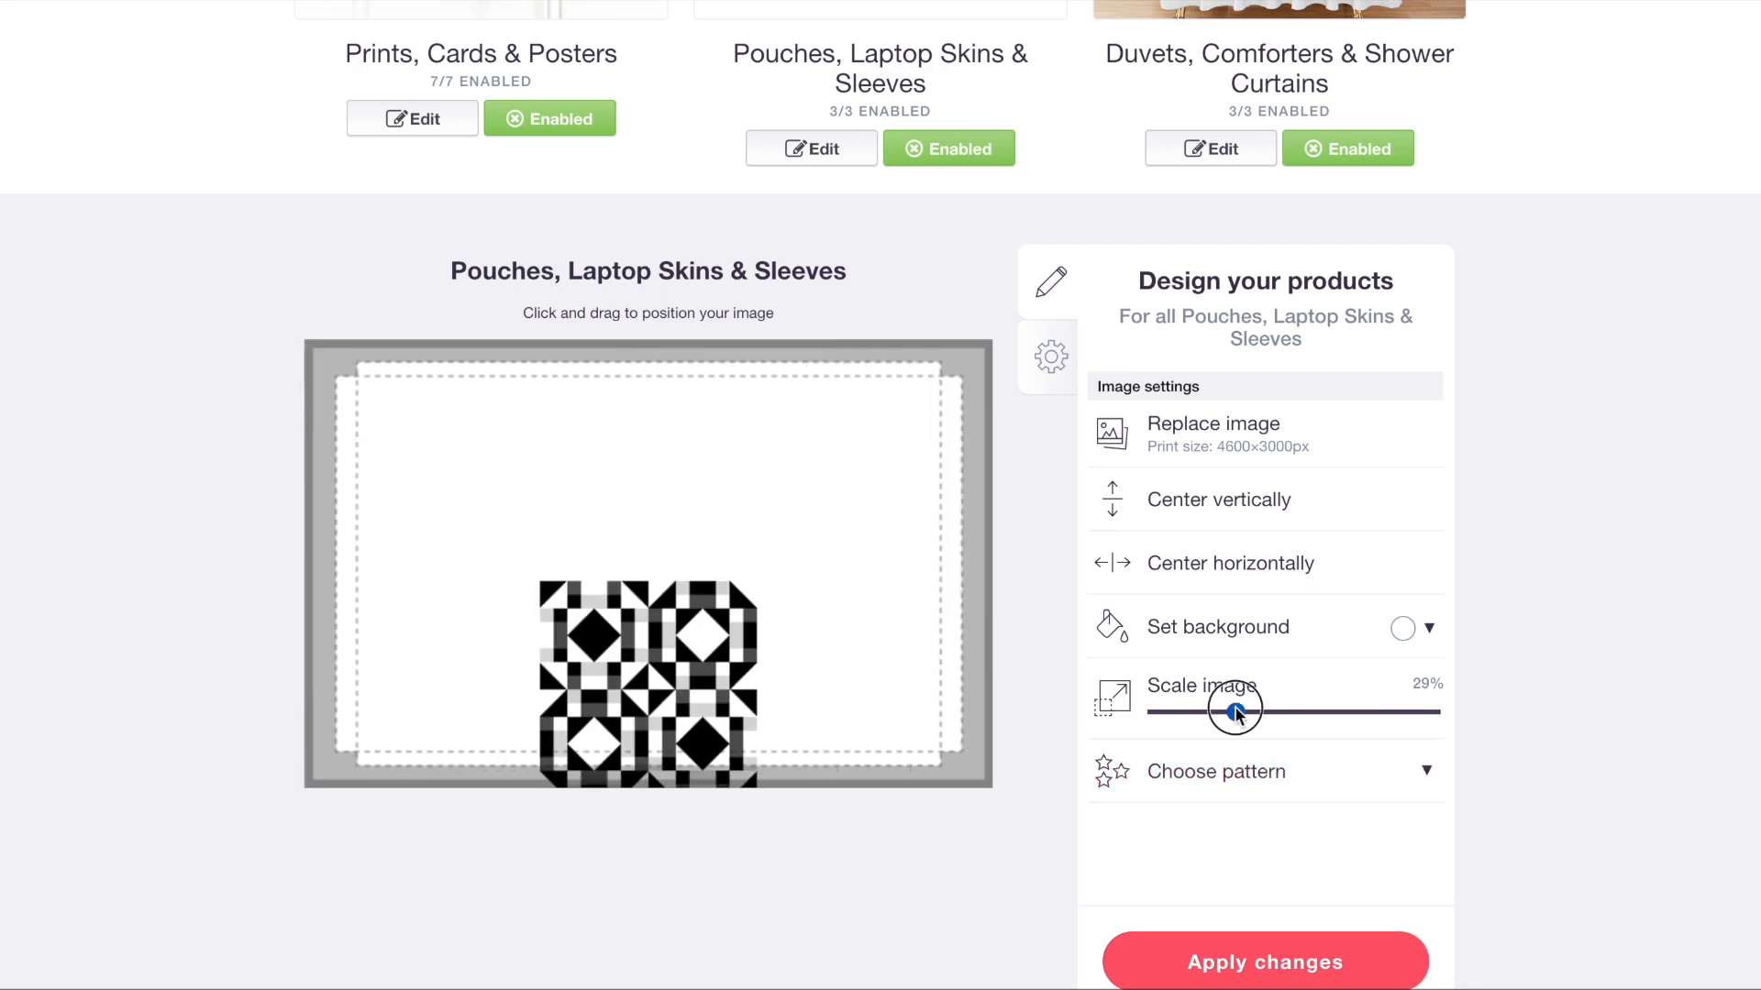
{"action": "left_click", "coordinate": [1251, 765]}
{"action": "left_click", "coordinate": [1339, 814]}
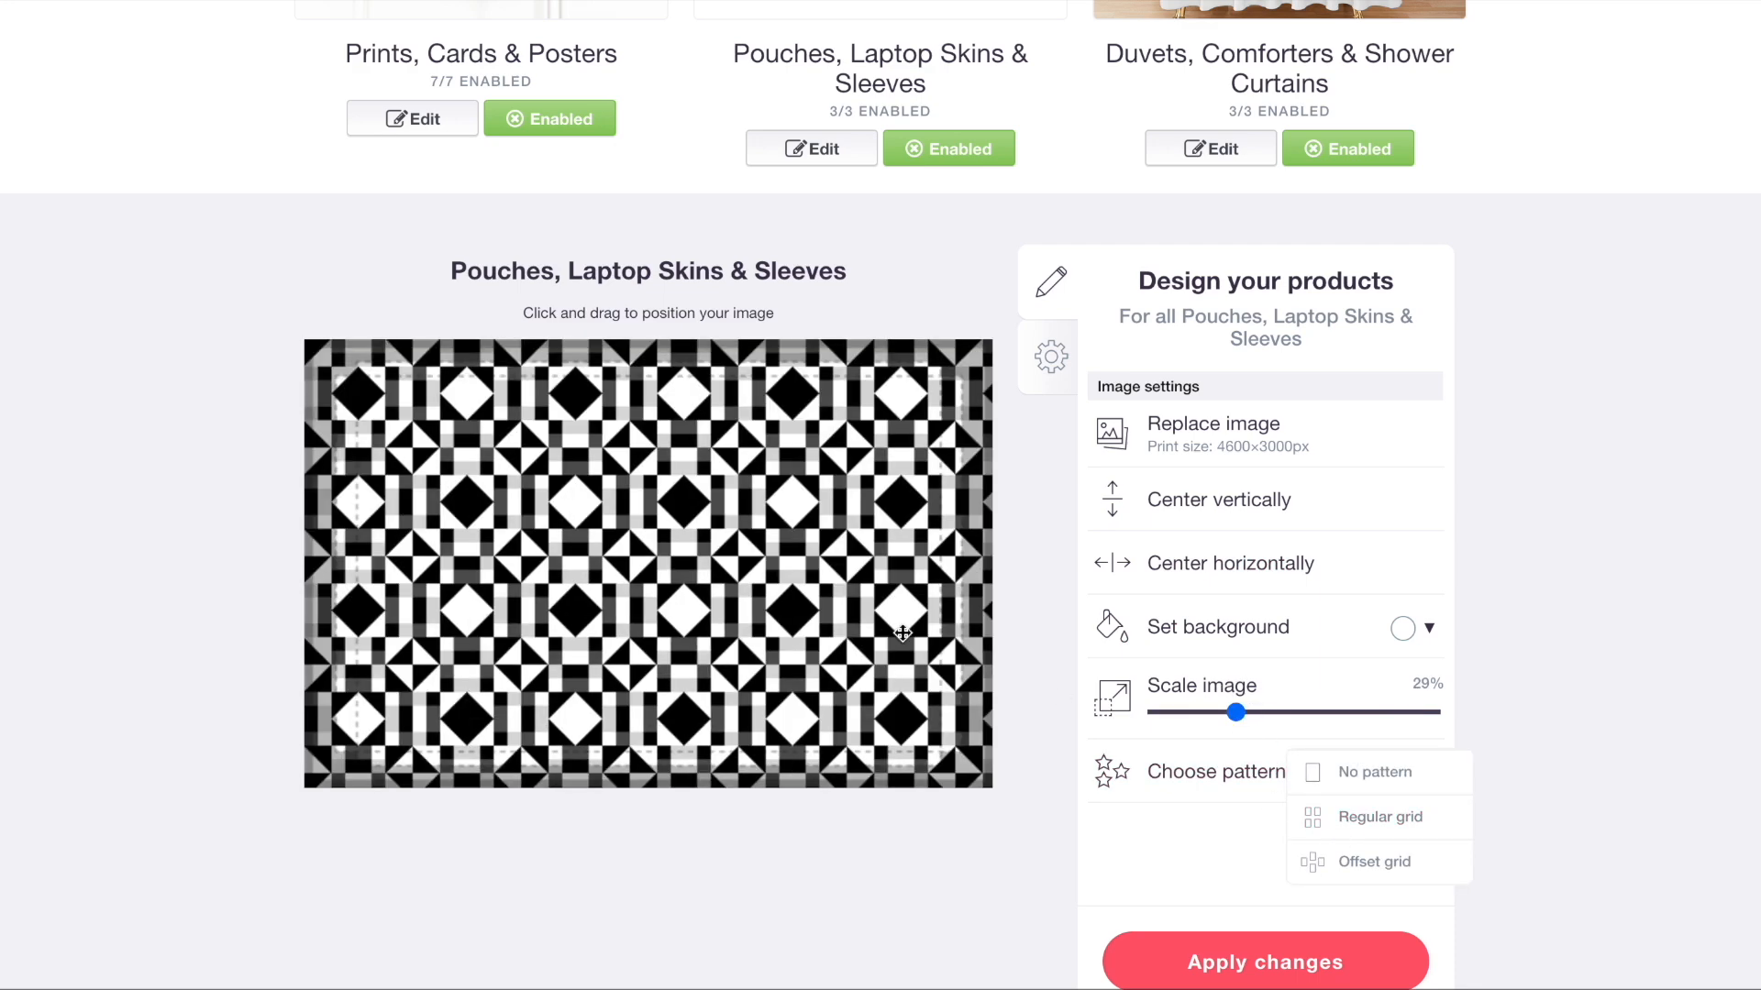
- Fill Duvets, Comforters & Shower Curtains with a regular grid of the image at 41% scale, and close that product's editor
{"action": "scroll", "coordinate": [919, 532], "scroll_direction": "up", "scroll_amount": 6}
{"action": "left_click", "coordinate": [952, 593]}
{"action": "left_click", "coordinate": [1364, 562]}
{"action": "scroll", "coordinate": [1365, 564], "scroll_direction": "down", "scroll_amount": 5}
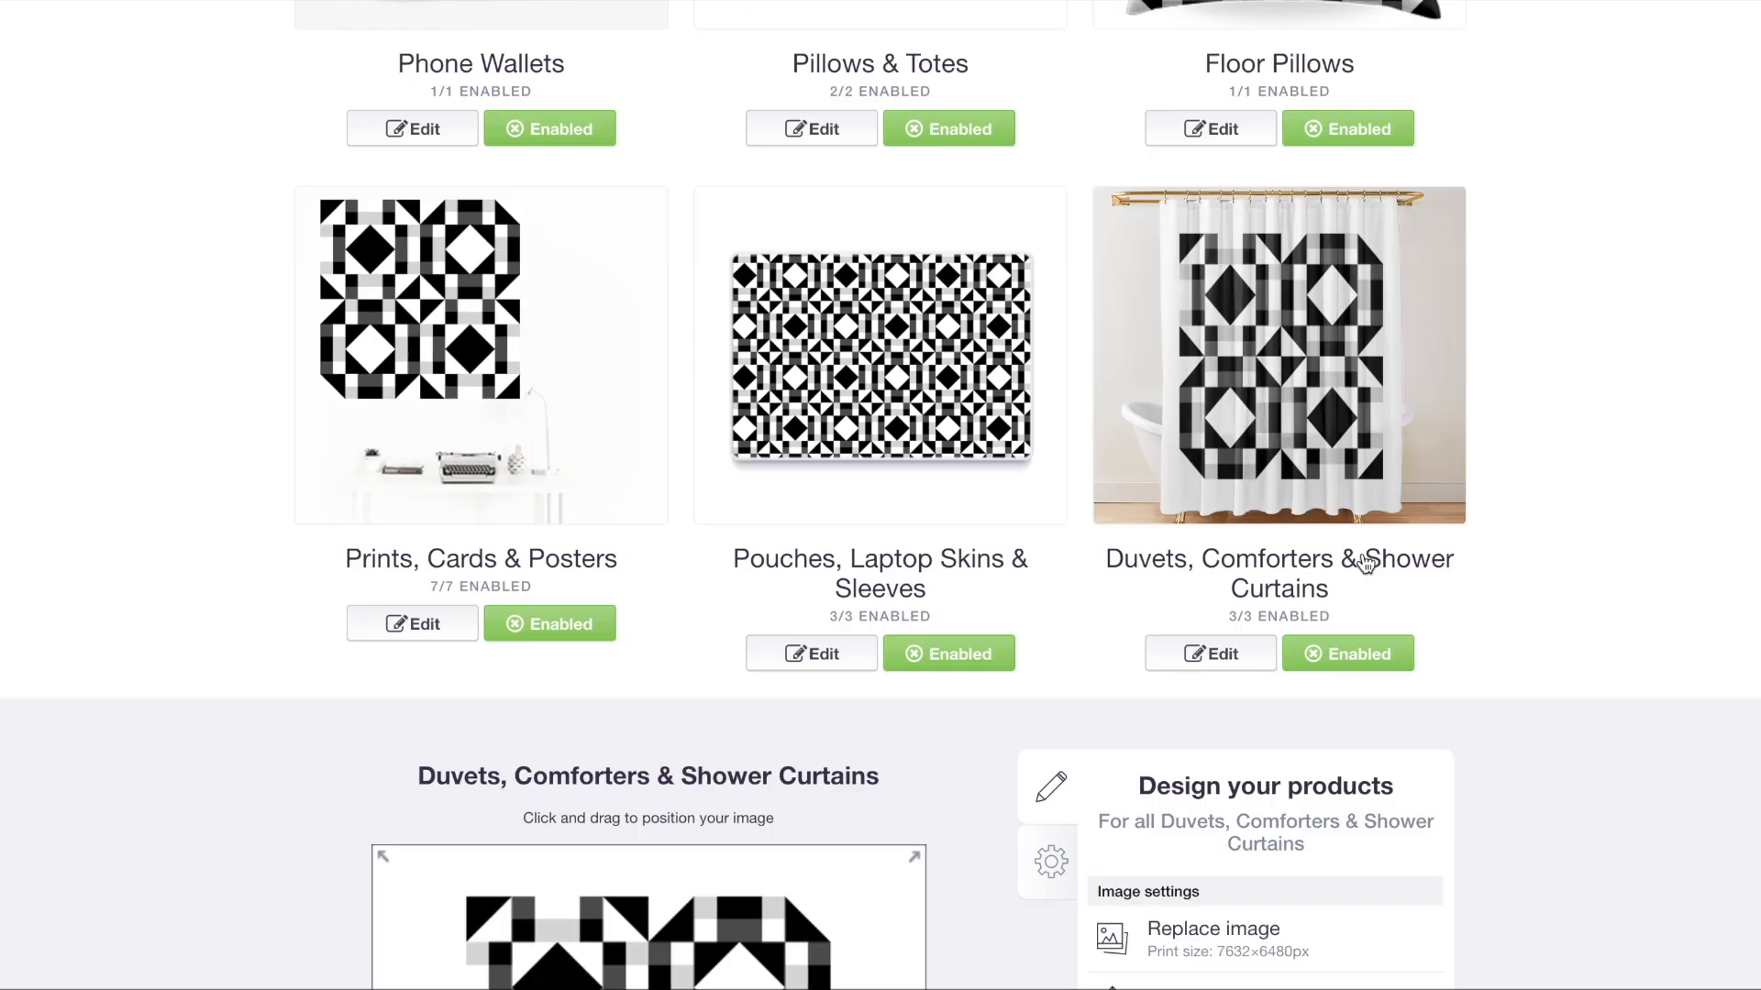
{"action": "scroll", "coordinate": [1331, 762], "scroll_direction": "down", "scroll_amount": 4}
{"action": "left_click", "coordinate": [1213, 660]}
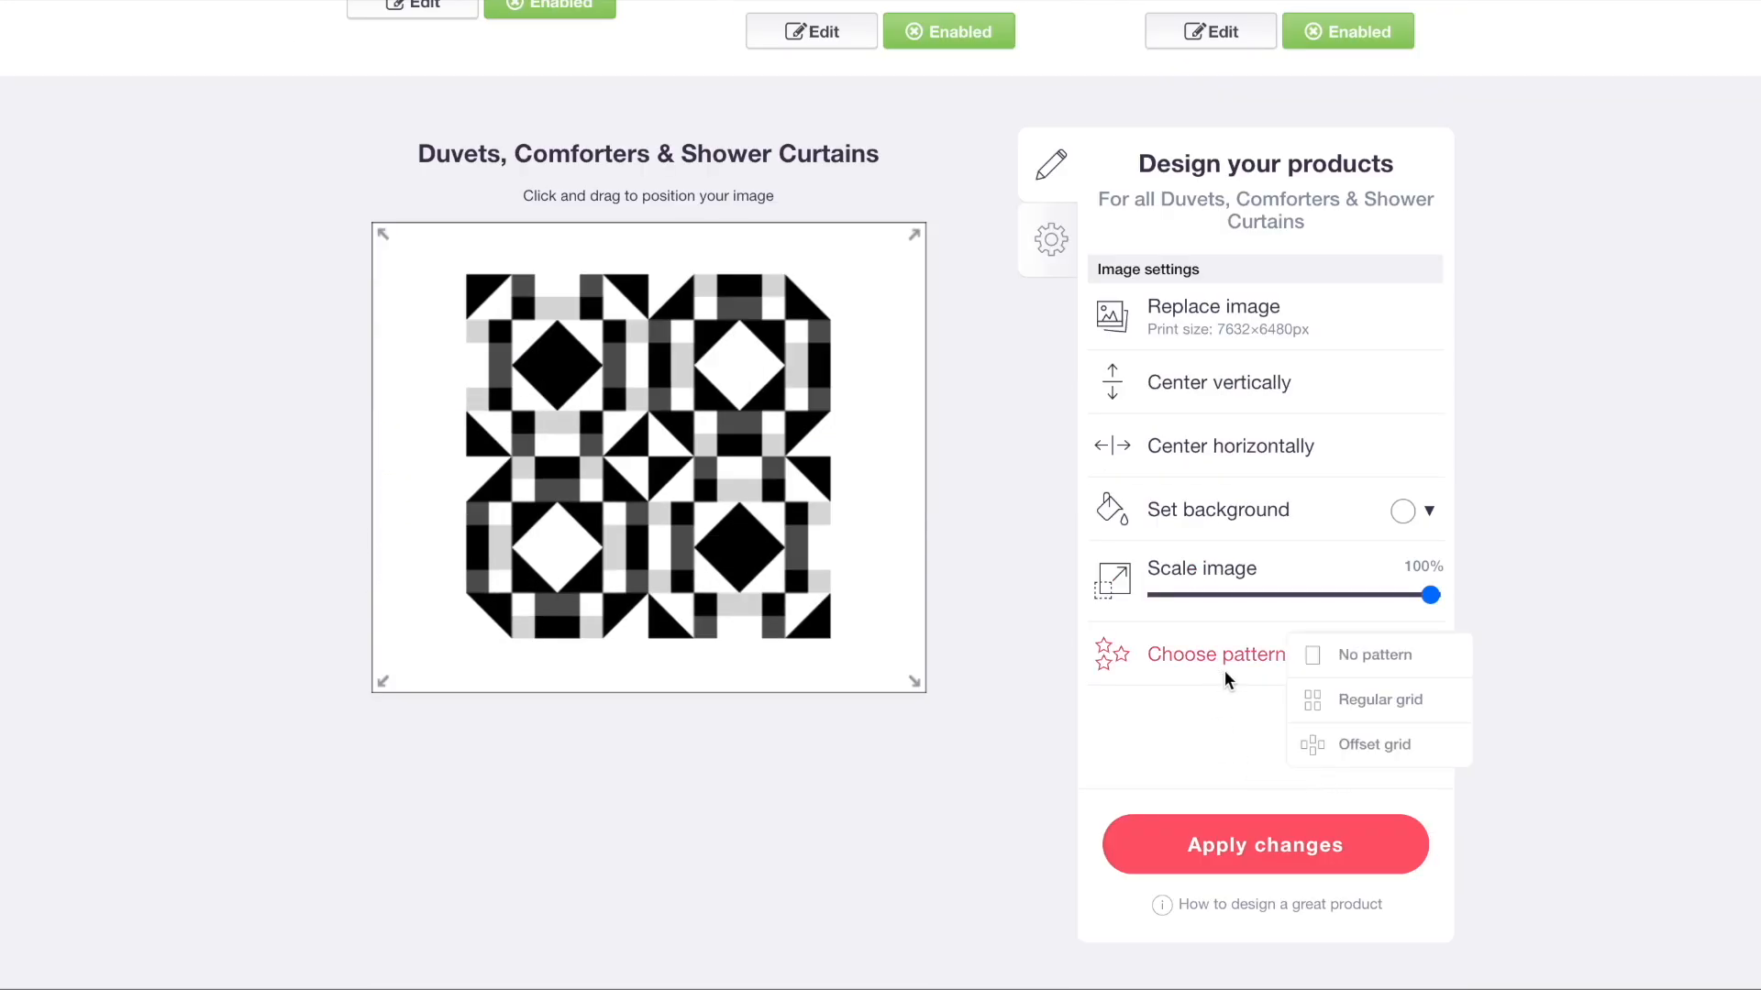
{"action": "left_click", "coordinate": [1291, 699]}
{"action": "left_click", "coordinate": [1269, 598]}
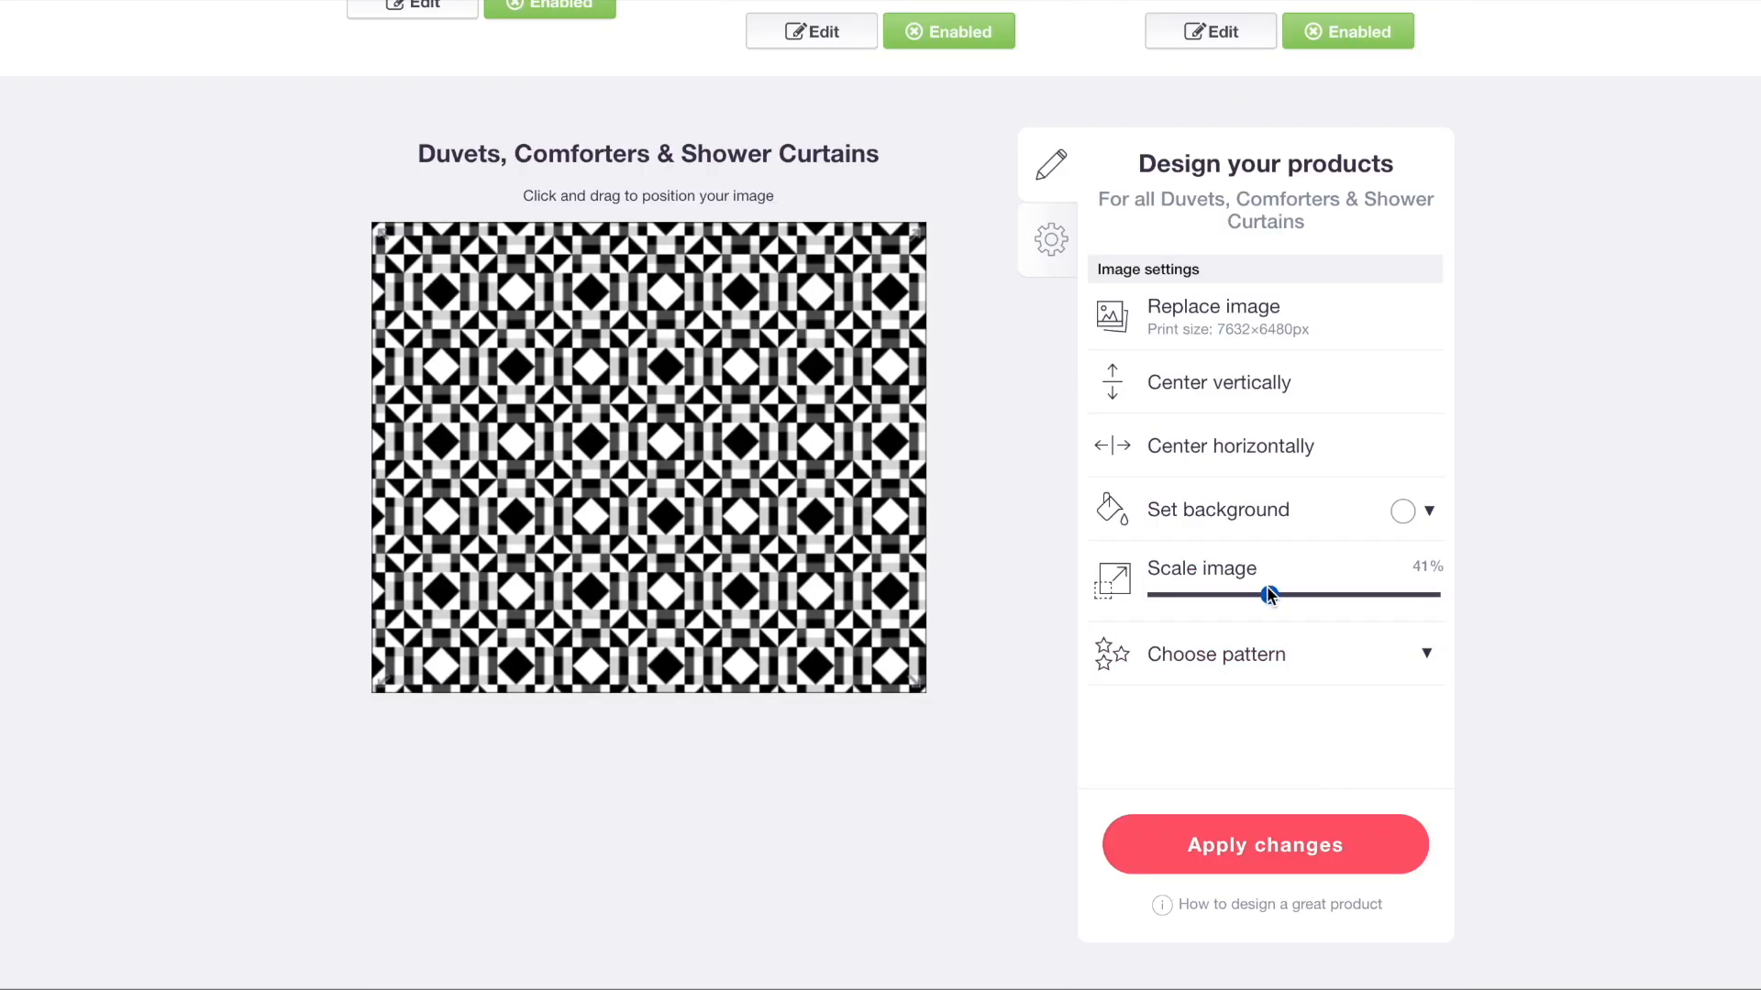
{"action": "scroll", "coordinate": [1269, 596], "scroll_direction": "up", "scroll_amount": 5}
{"action": "scroll", "coordinate": [1268, 589], "scroll_direction": "up", "scroll_amount": 2}
{"action": "left_click", "coordinate": [1262, 583]}
- Set the Mugs image size to 29% and repeat it as a regular grid
{"action": "scroll", "coordinate": [547, 319], "scroll_direction": "down", "scroll_amount": 6}
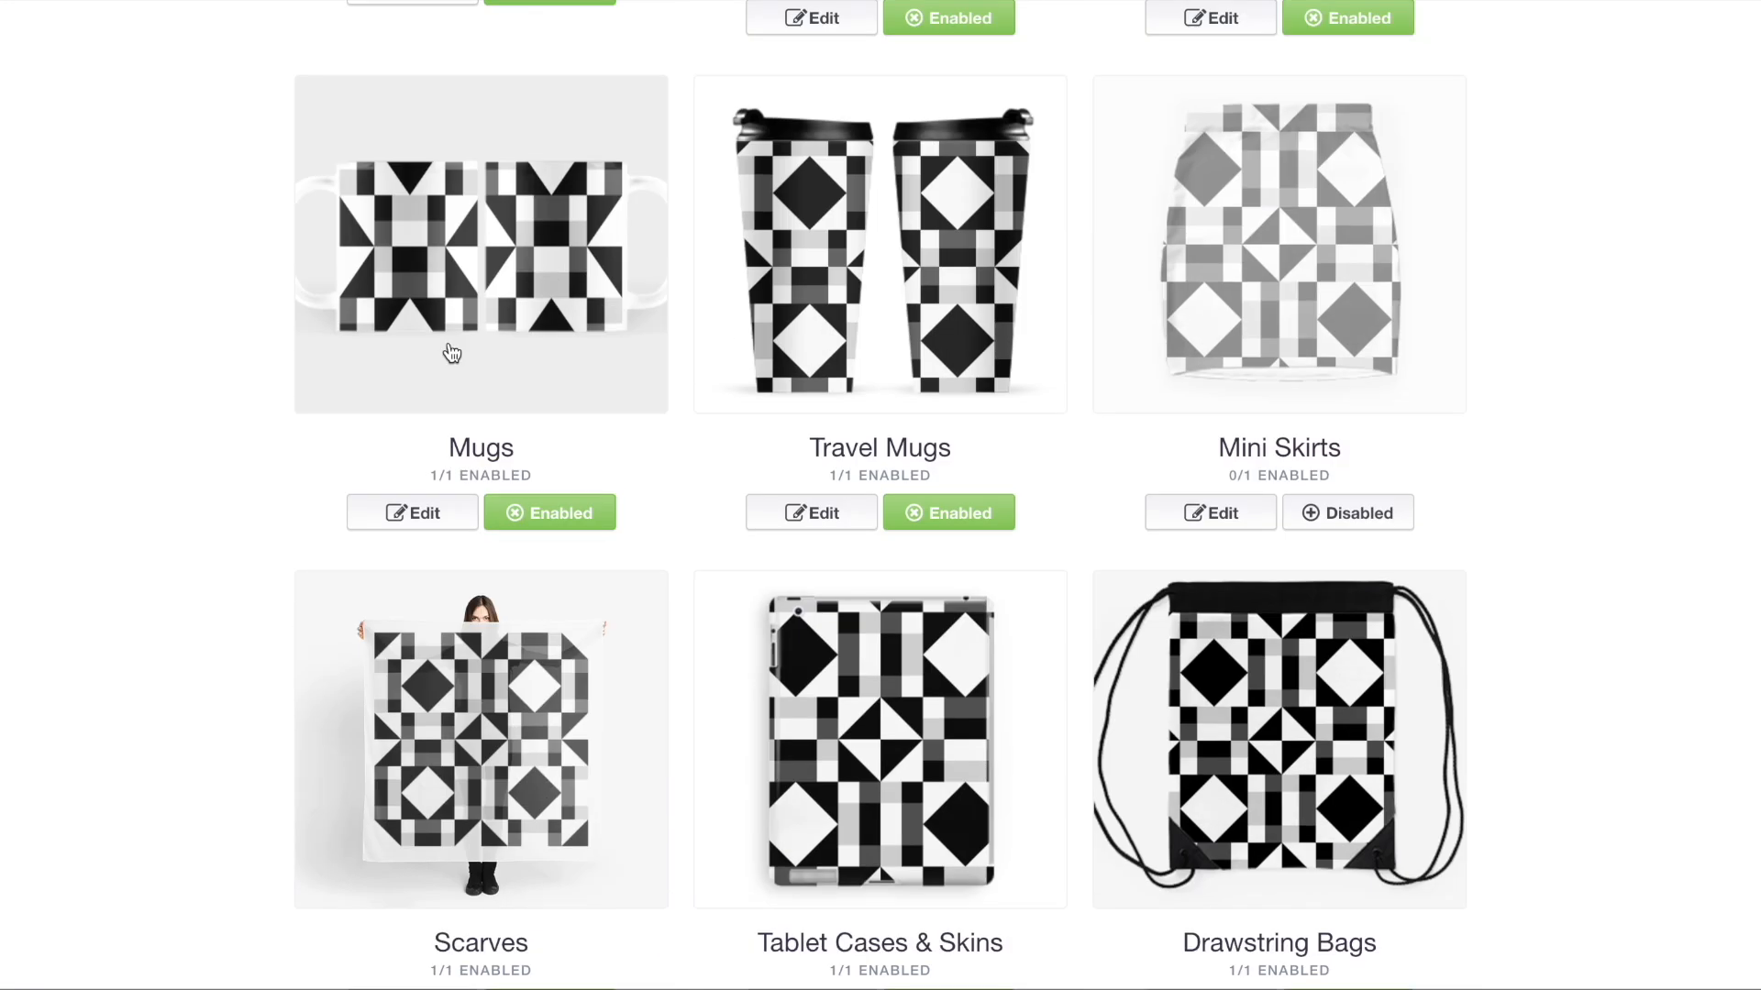
{"action": "left_click", "coordinate": [404, 367]}
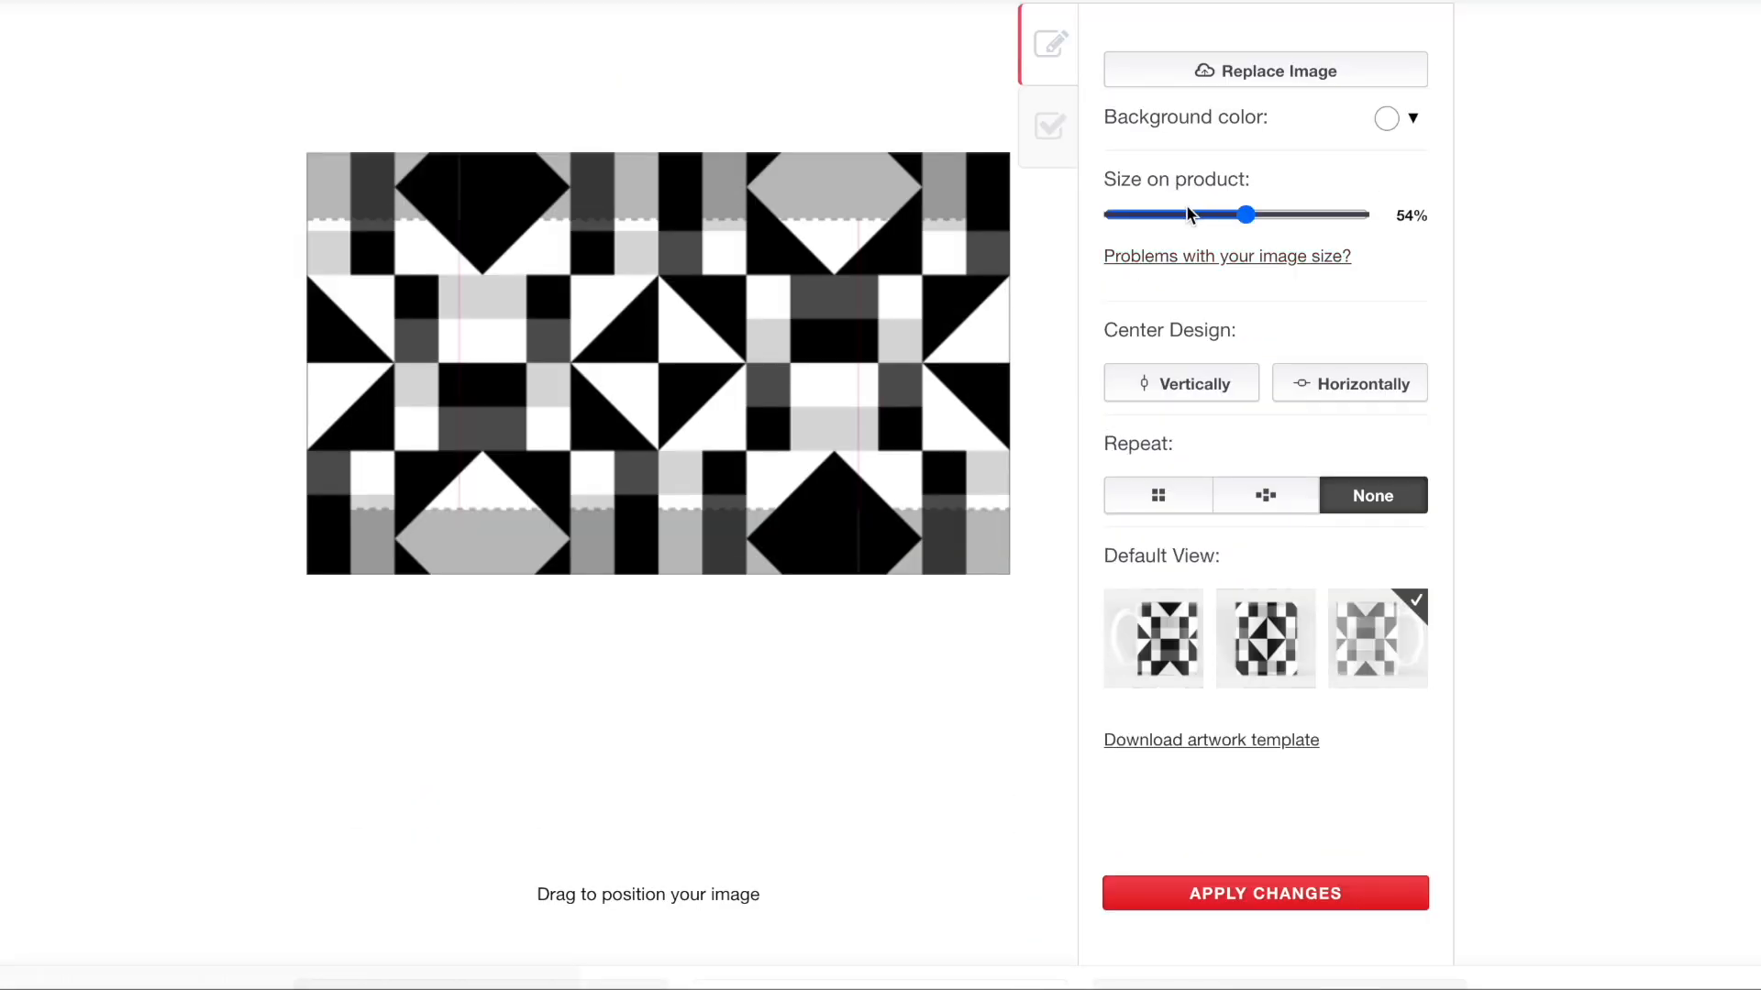
{"action": "left_click", "coordinate": [1186, 217]}
{"action": "left_click", "coordinate": [1161, 495]}
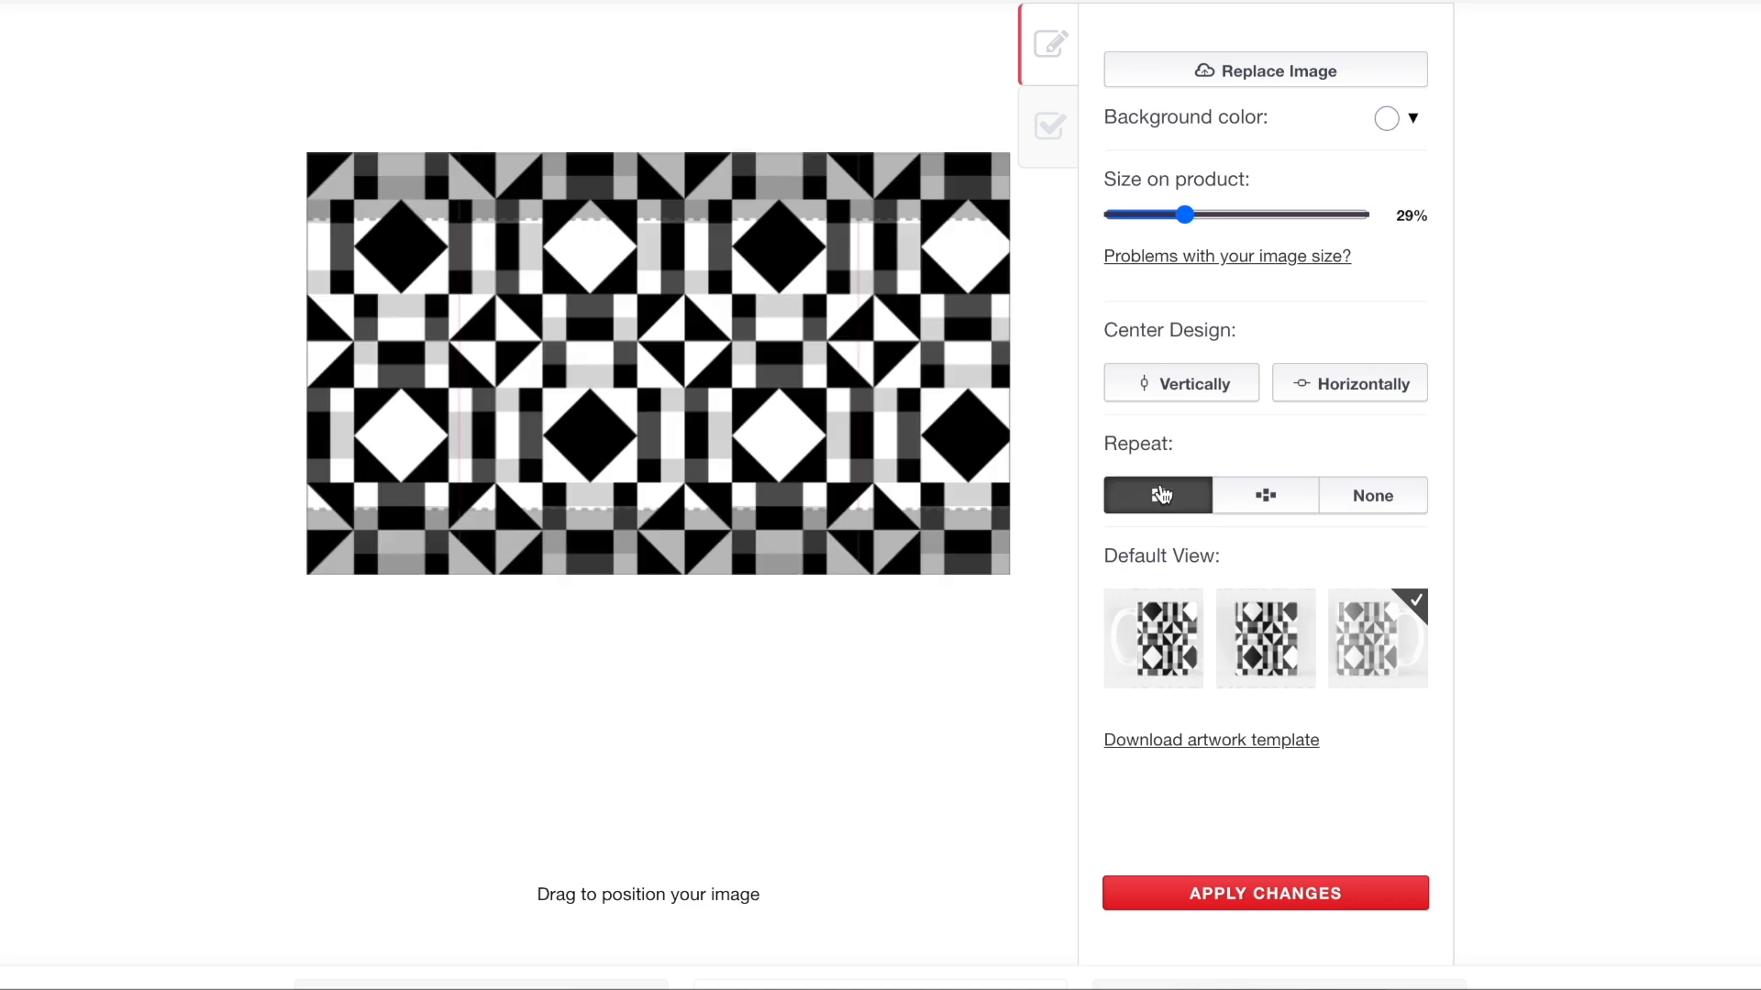
- Set the Travel Mugs image size to 27% and repeat it as a regular grid
{"action": "scroll", "coordinate": [530, 275], "scroll_direction": "up", "scroll_amount": 5}
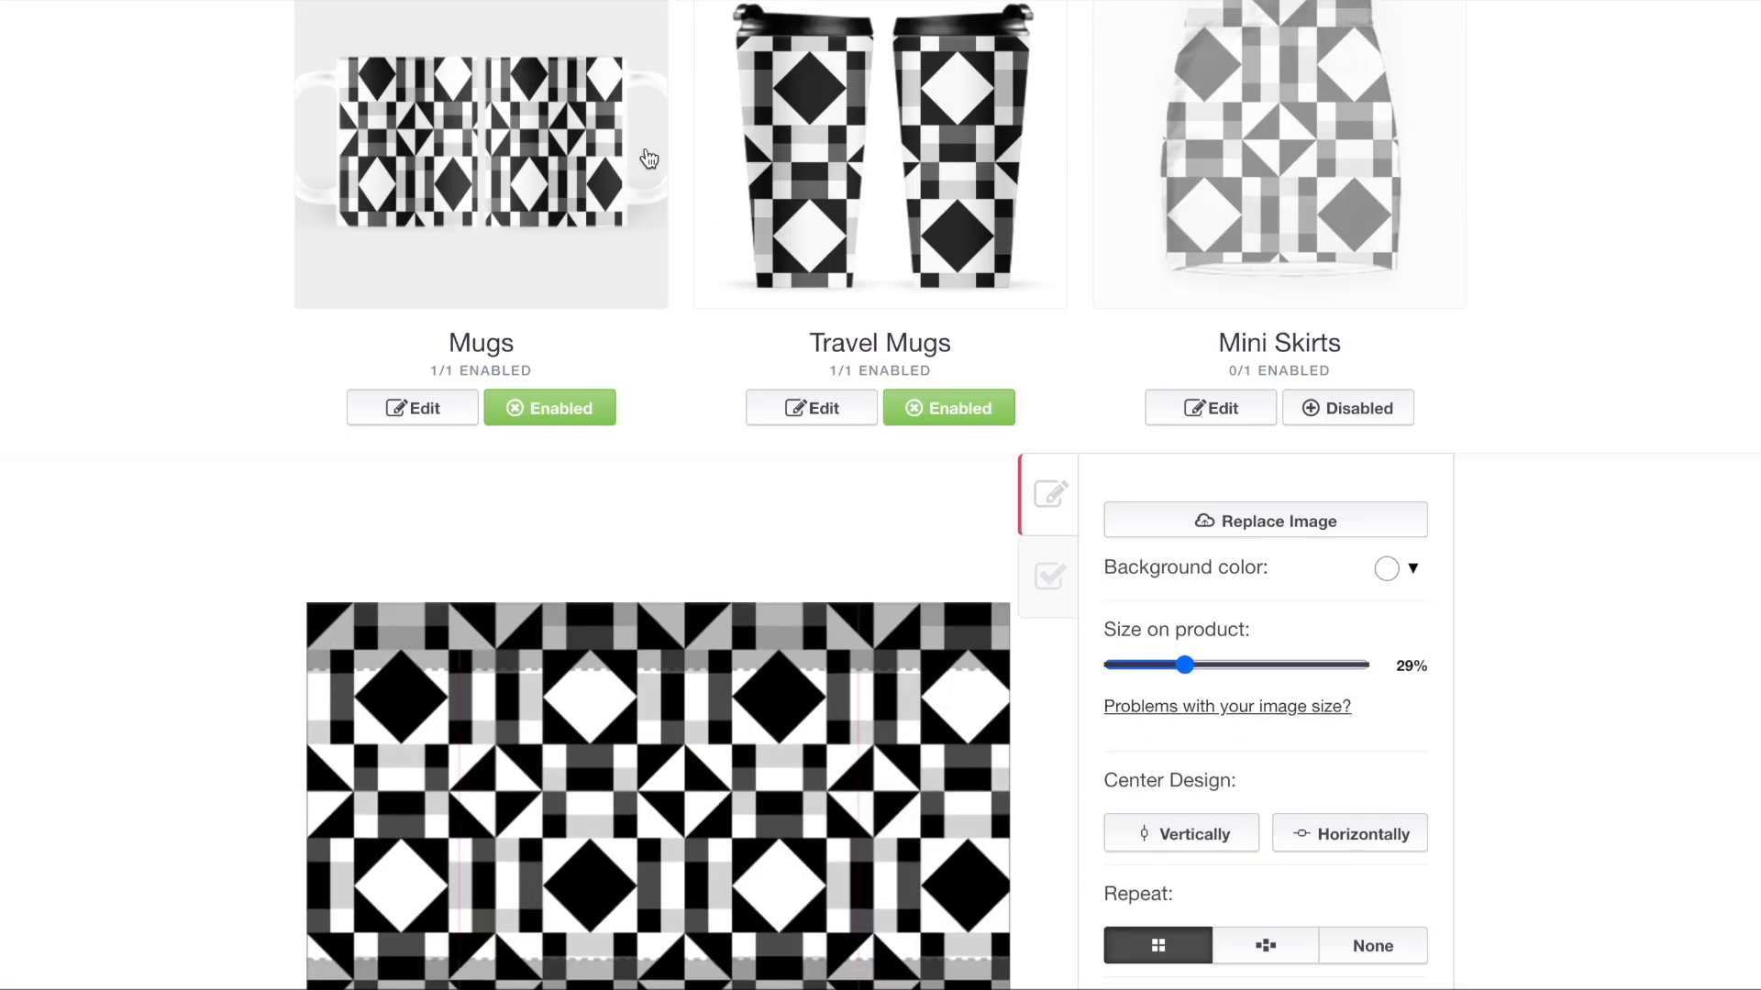
{"action": "left_click", "coordinate": [928, 178]}
{"action": "scroll", "coordinate": [927, 178], "scroll_direction": "down", "scroll_amount": 3}
{"action": "left_click", "coordinate": [1182, 360]}
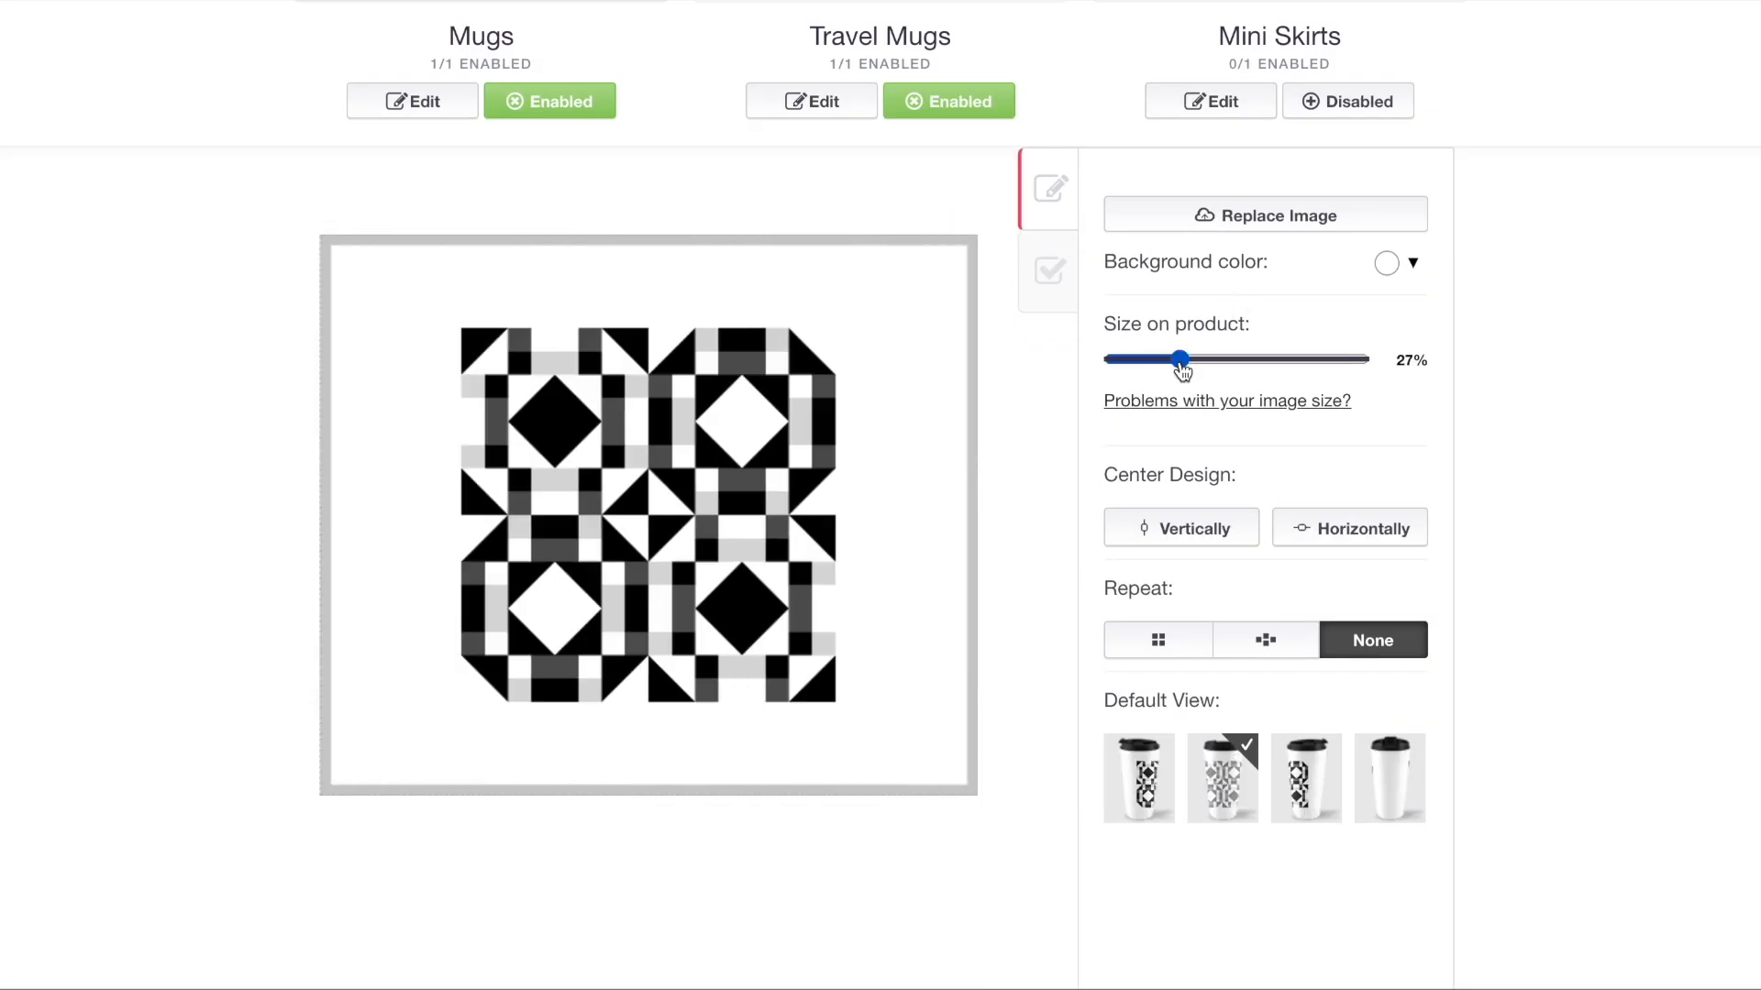
{"action": "left_click", "coordinate": [1152, 652]}
- Enable Mini Skirts and fill them with a regular grid of the image at 35% scale
{"action": "scroll", "coordinate": [1150, 661], "scroll_direction": "up", "scroll_amount": 6}
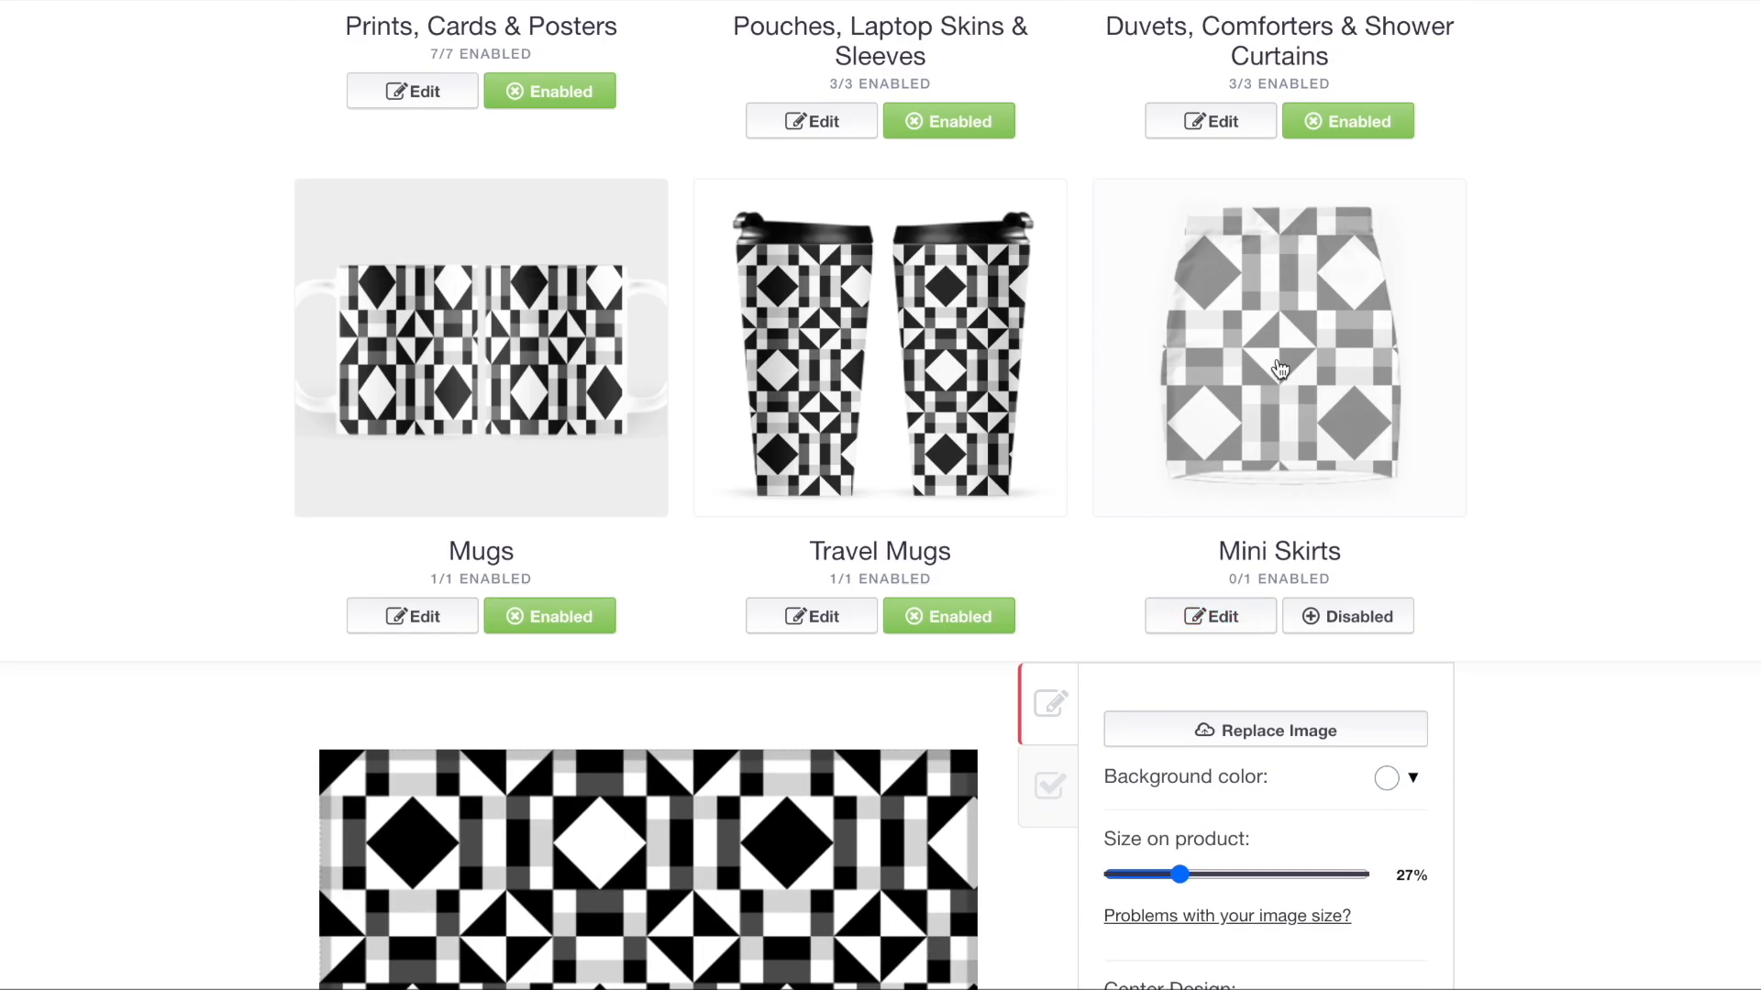
{"action": "left_click", "coordinate": [1358, 616]}
{"action": "scroll", "coordinate": [1353, 617], "scroll_direction": "down", "scroll_amount": 3}
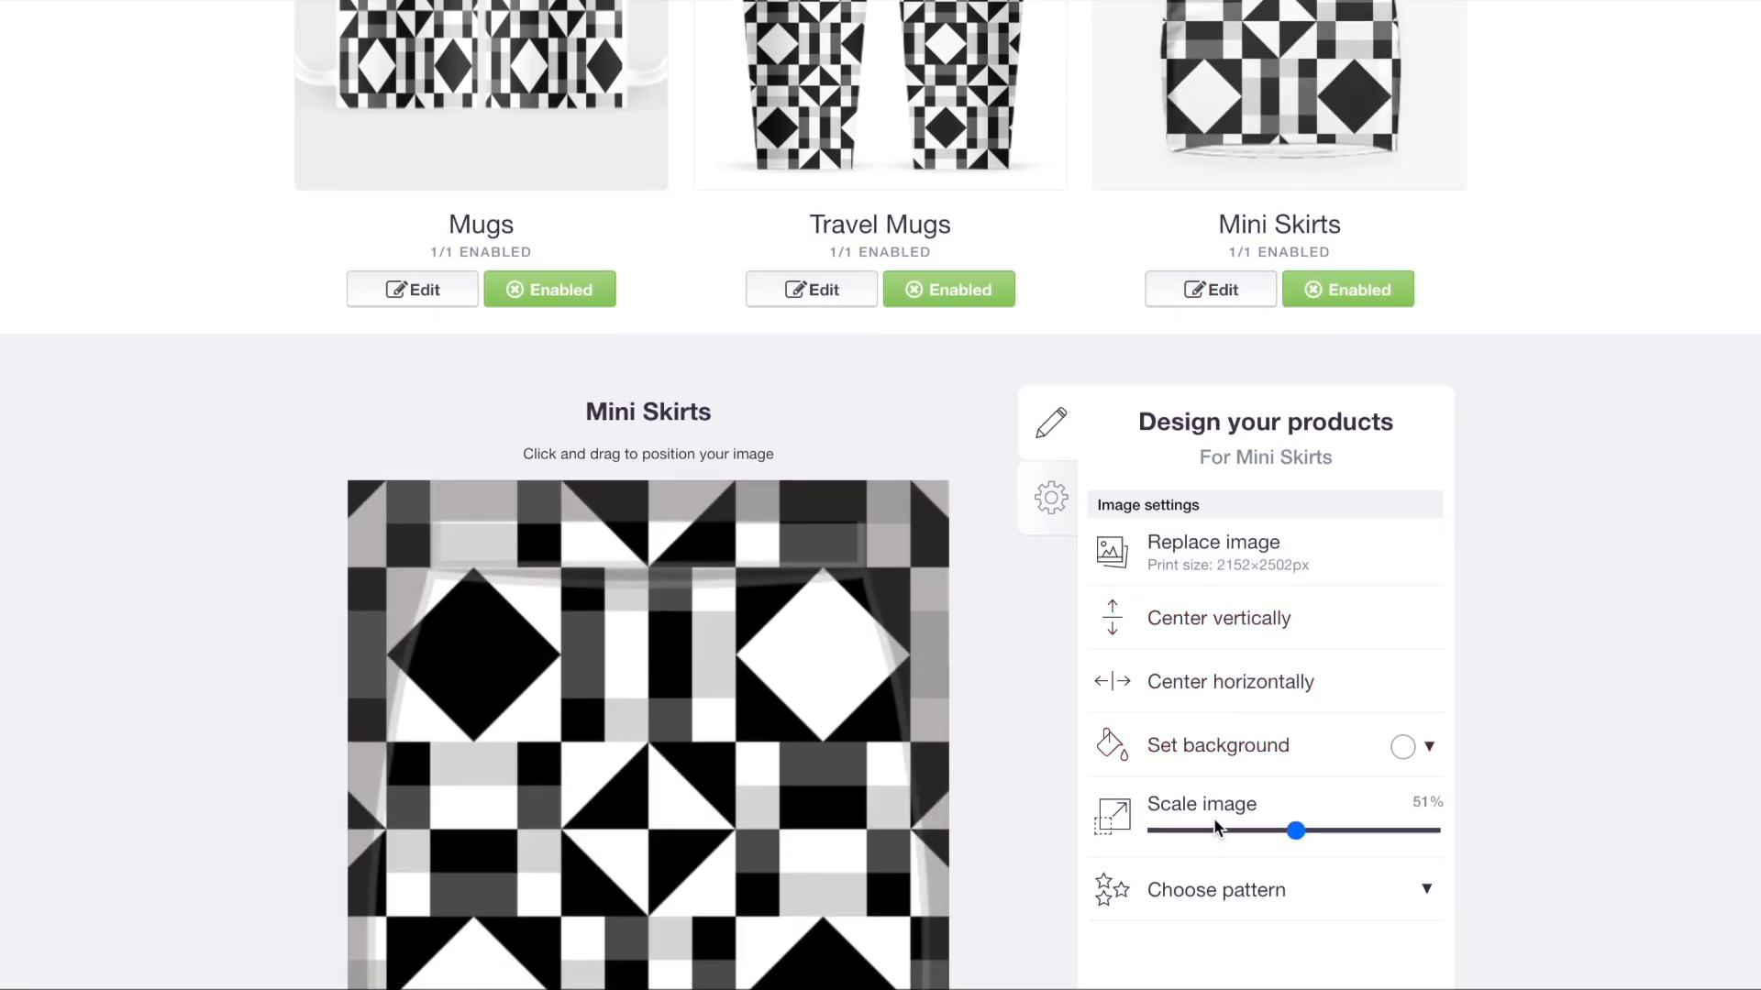
{"action": "left_click", "coordinate": [1253, 831]}
{"action": "left_click", "coordinate": [1254, 897]}
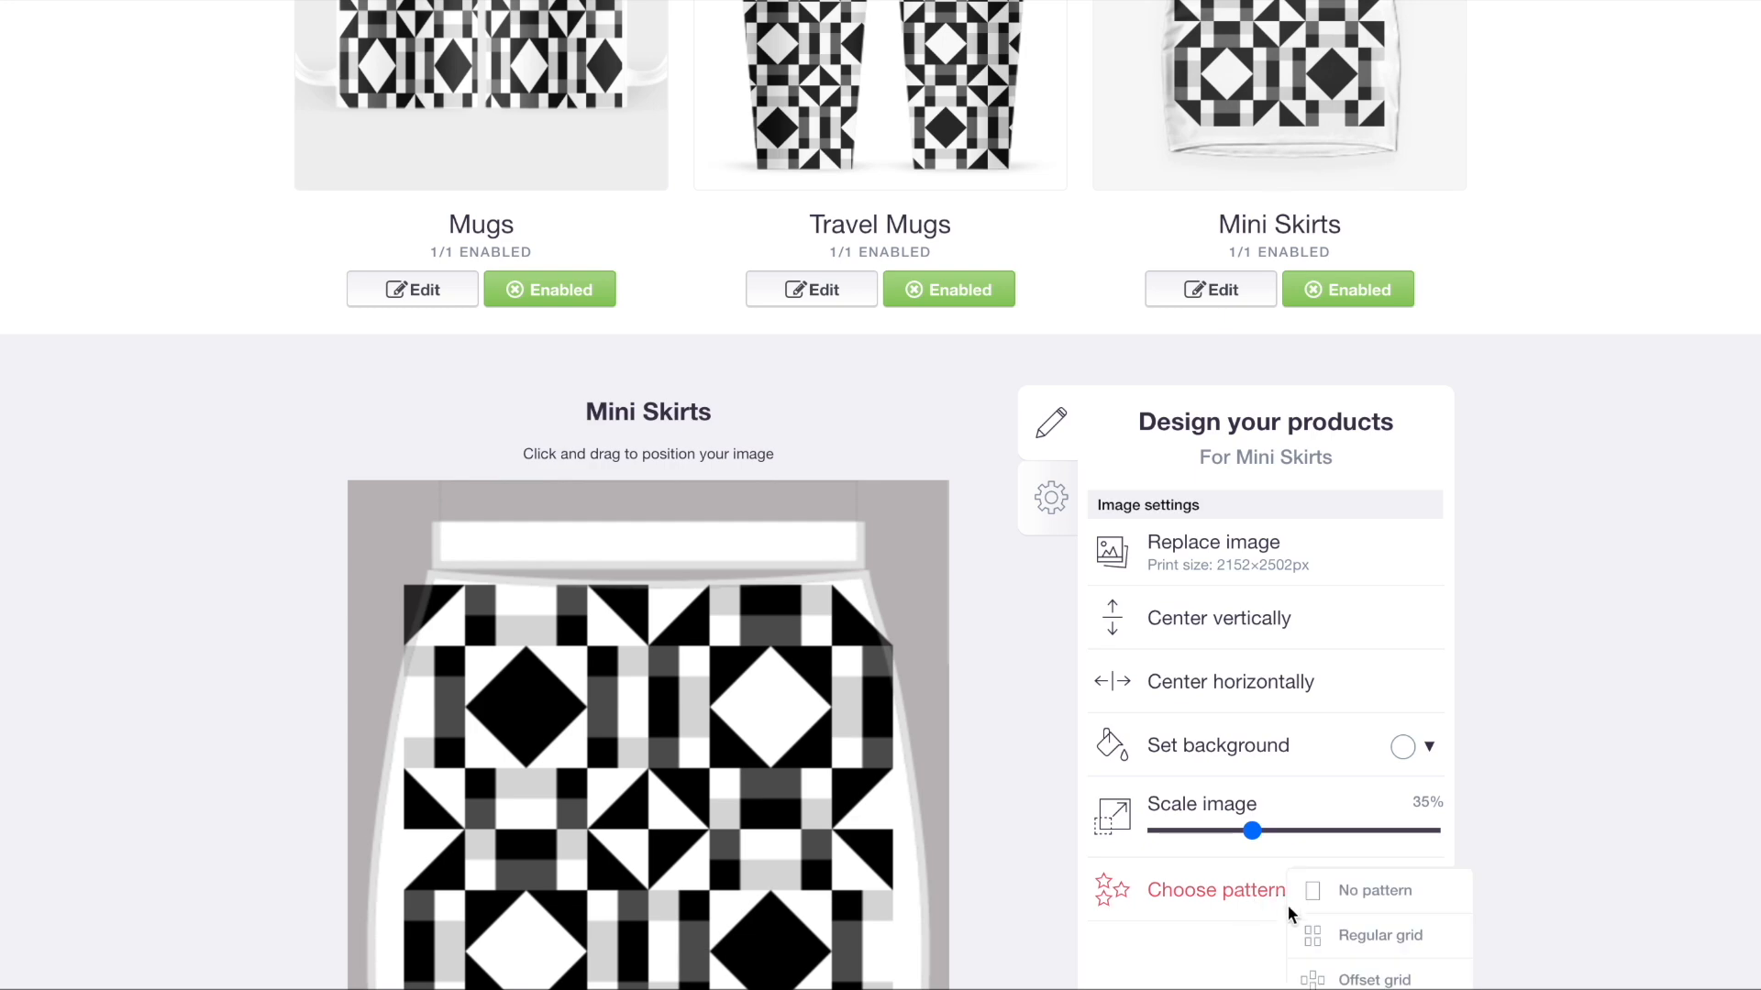
{"action": "left_click", "coordinate": [1339, 935]}
- Scale the Scarves image to 55% and repeat it as a regular grid pattern
{"action": "scroll", "coordinate": [592, 357], "scroll_direction": "up", "scroll_amount": 4}
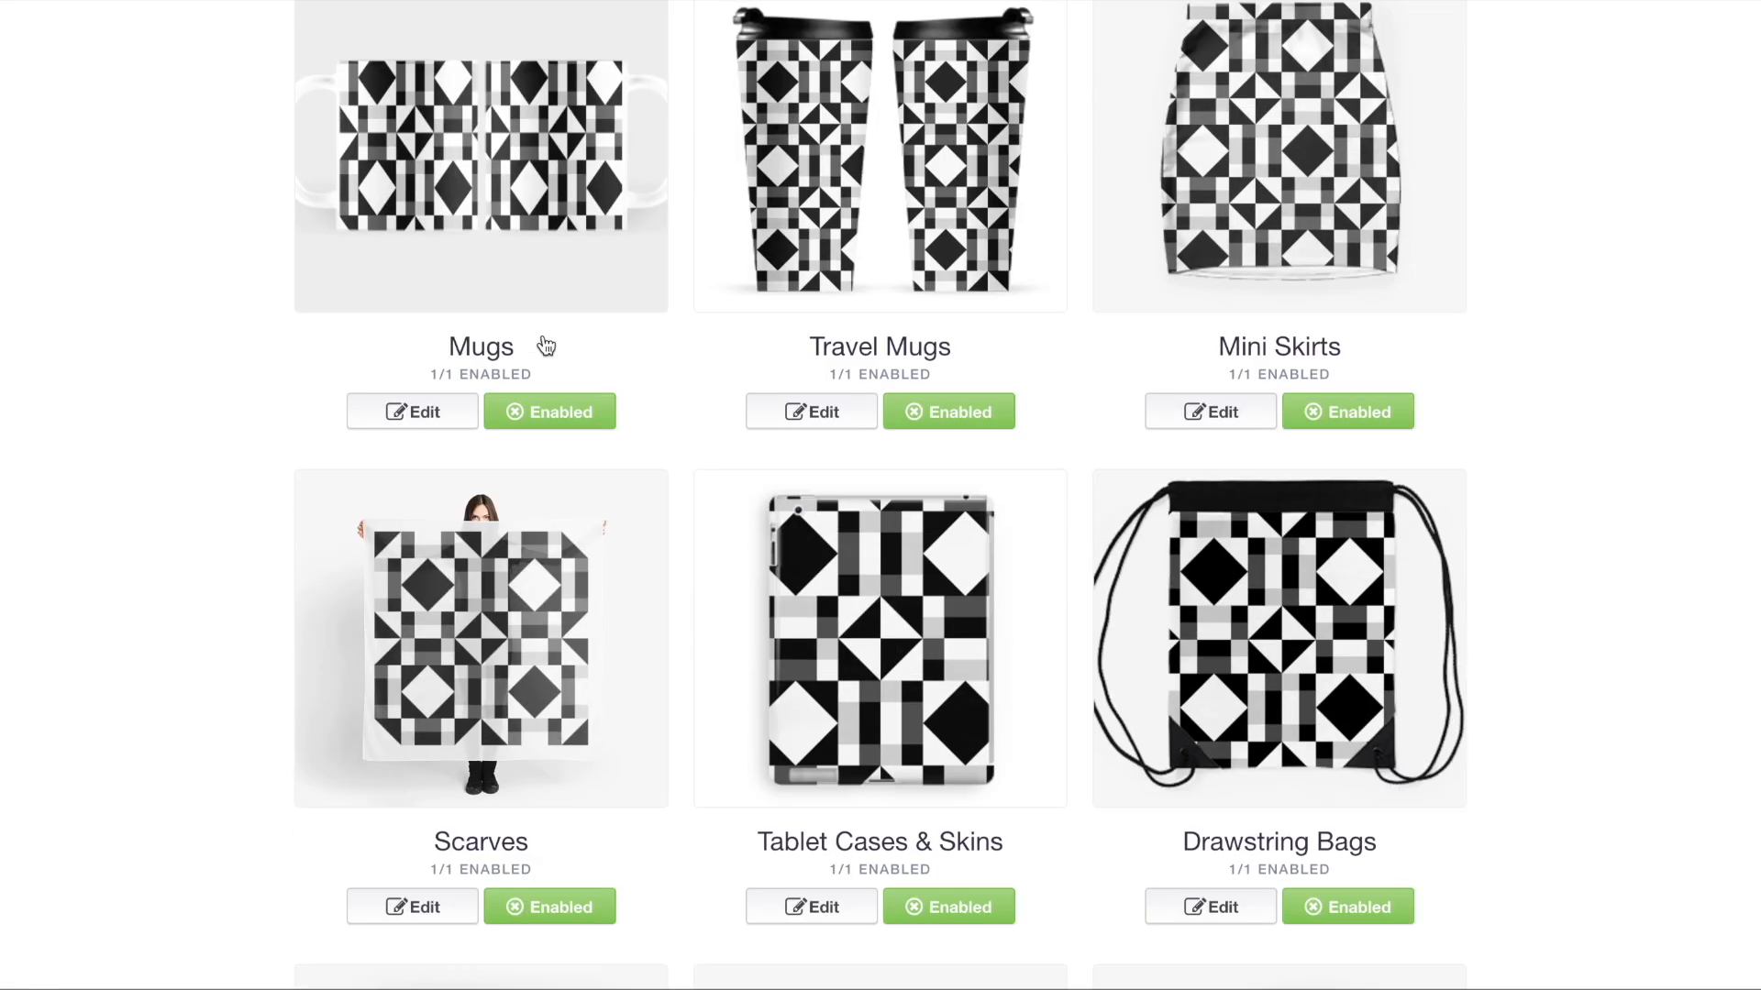
{"action": "scroll", "coordinate": [550, 348], "scroll_direction": "down", "scroll_amount": 8}
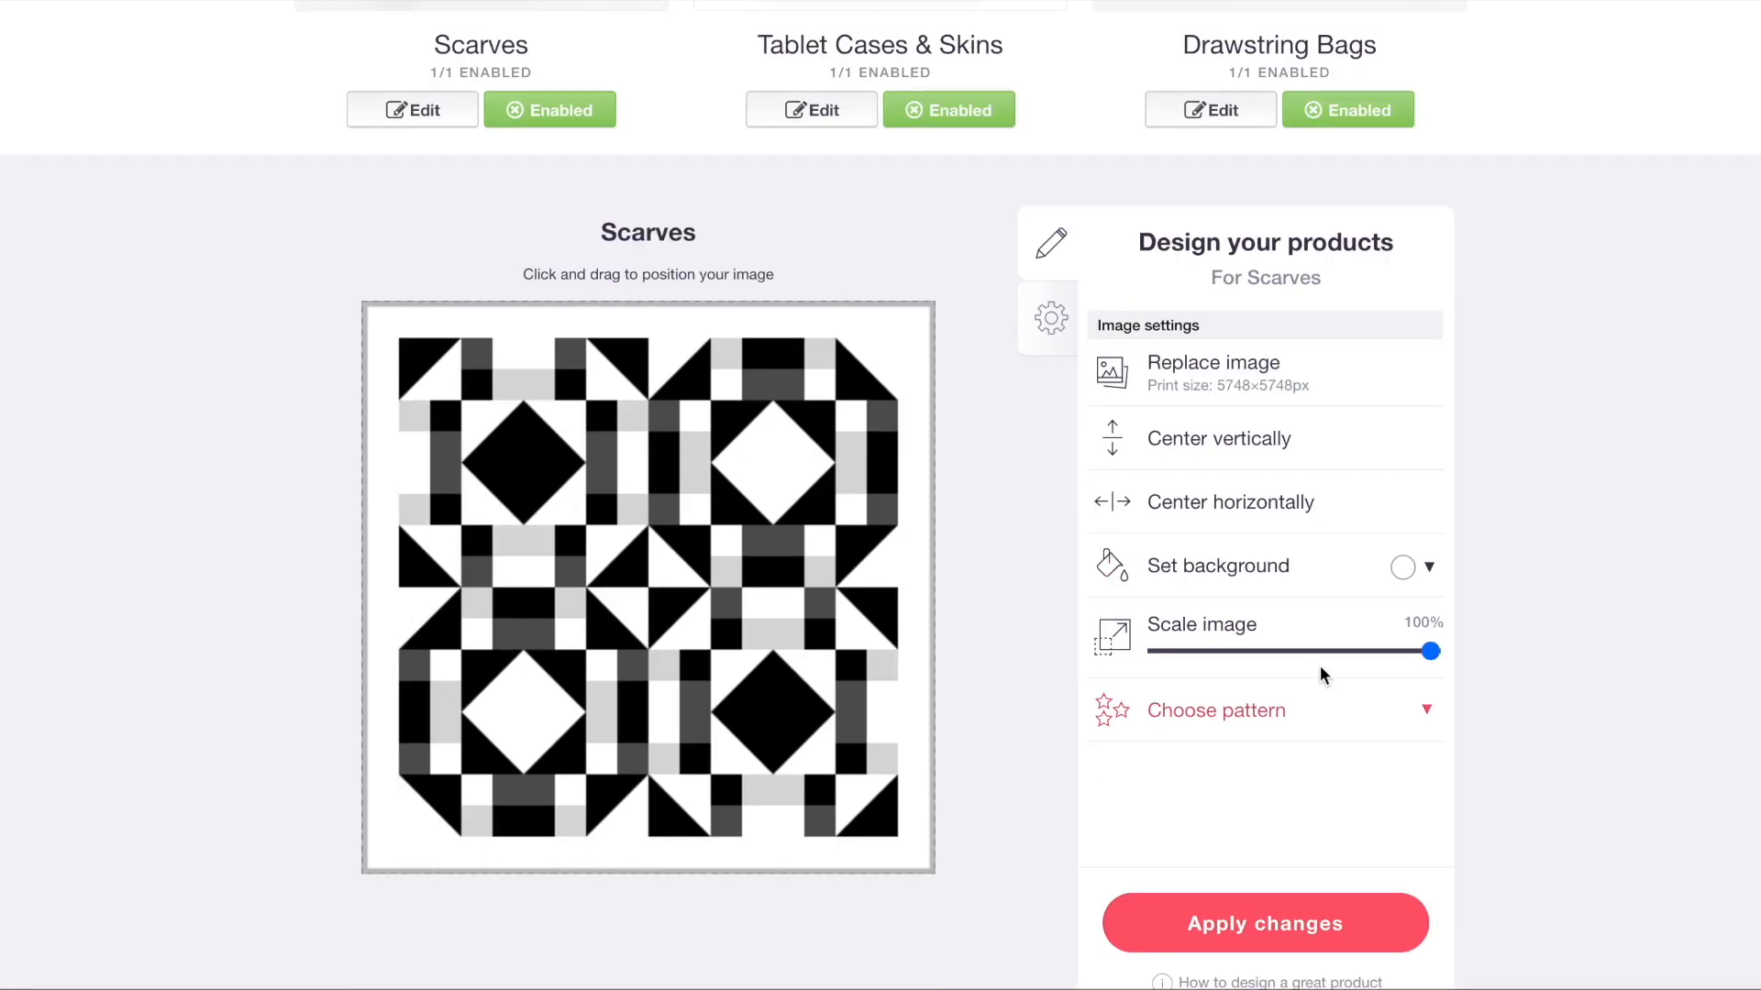
{"action": "left_click", "coordinate": [1307, 650]}
{"action": "left_click", "coordinate": [1280, 720]}
{"action": "left_click", "coordinate": [1371, 754]}
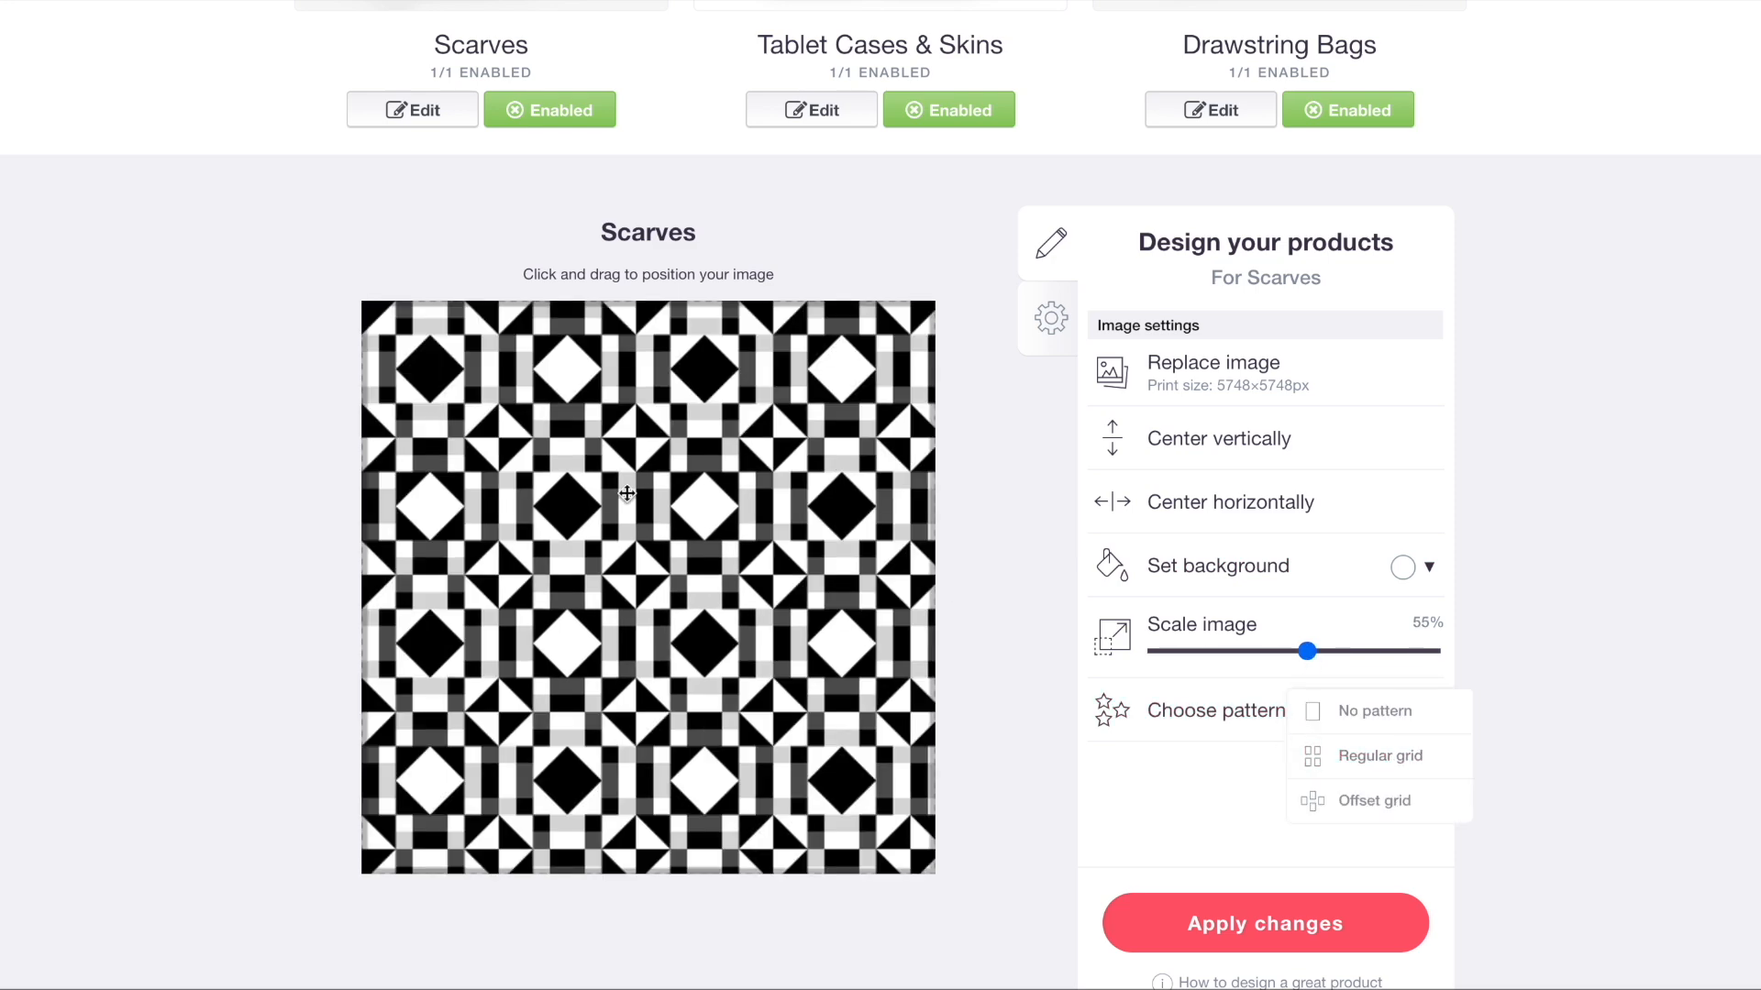
- Scale the Tablet Cases & Skins image to 27% and repeat it as a regular grid pattern
{"action": "scroll", "coordinate": [627, 493], "scroll_direction": "up", "scroll_amount": 5}
{"action": "left_click", "coordinate": [943, 343]}
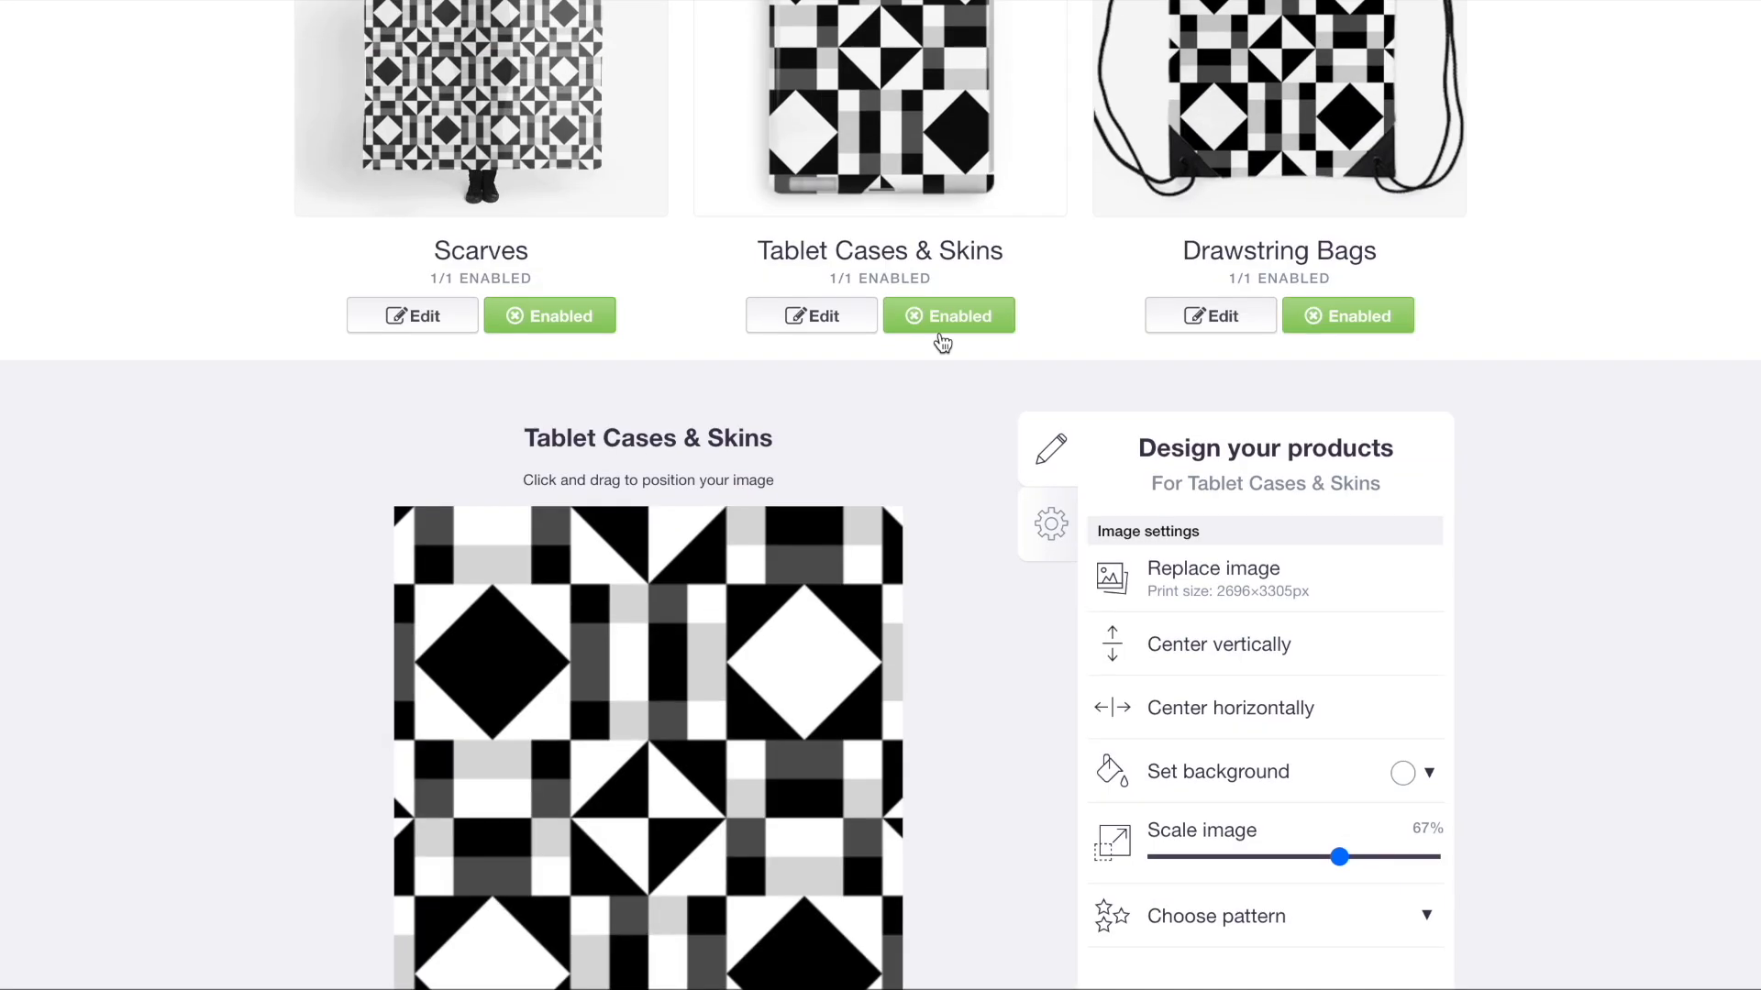
{"action": "left_click", "coordinate": [1231, 441]}
{"action": "left_click", "coordinate": [1246, 503]}
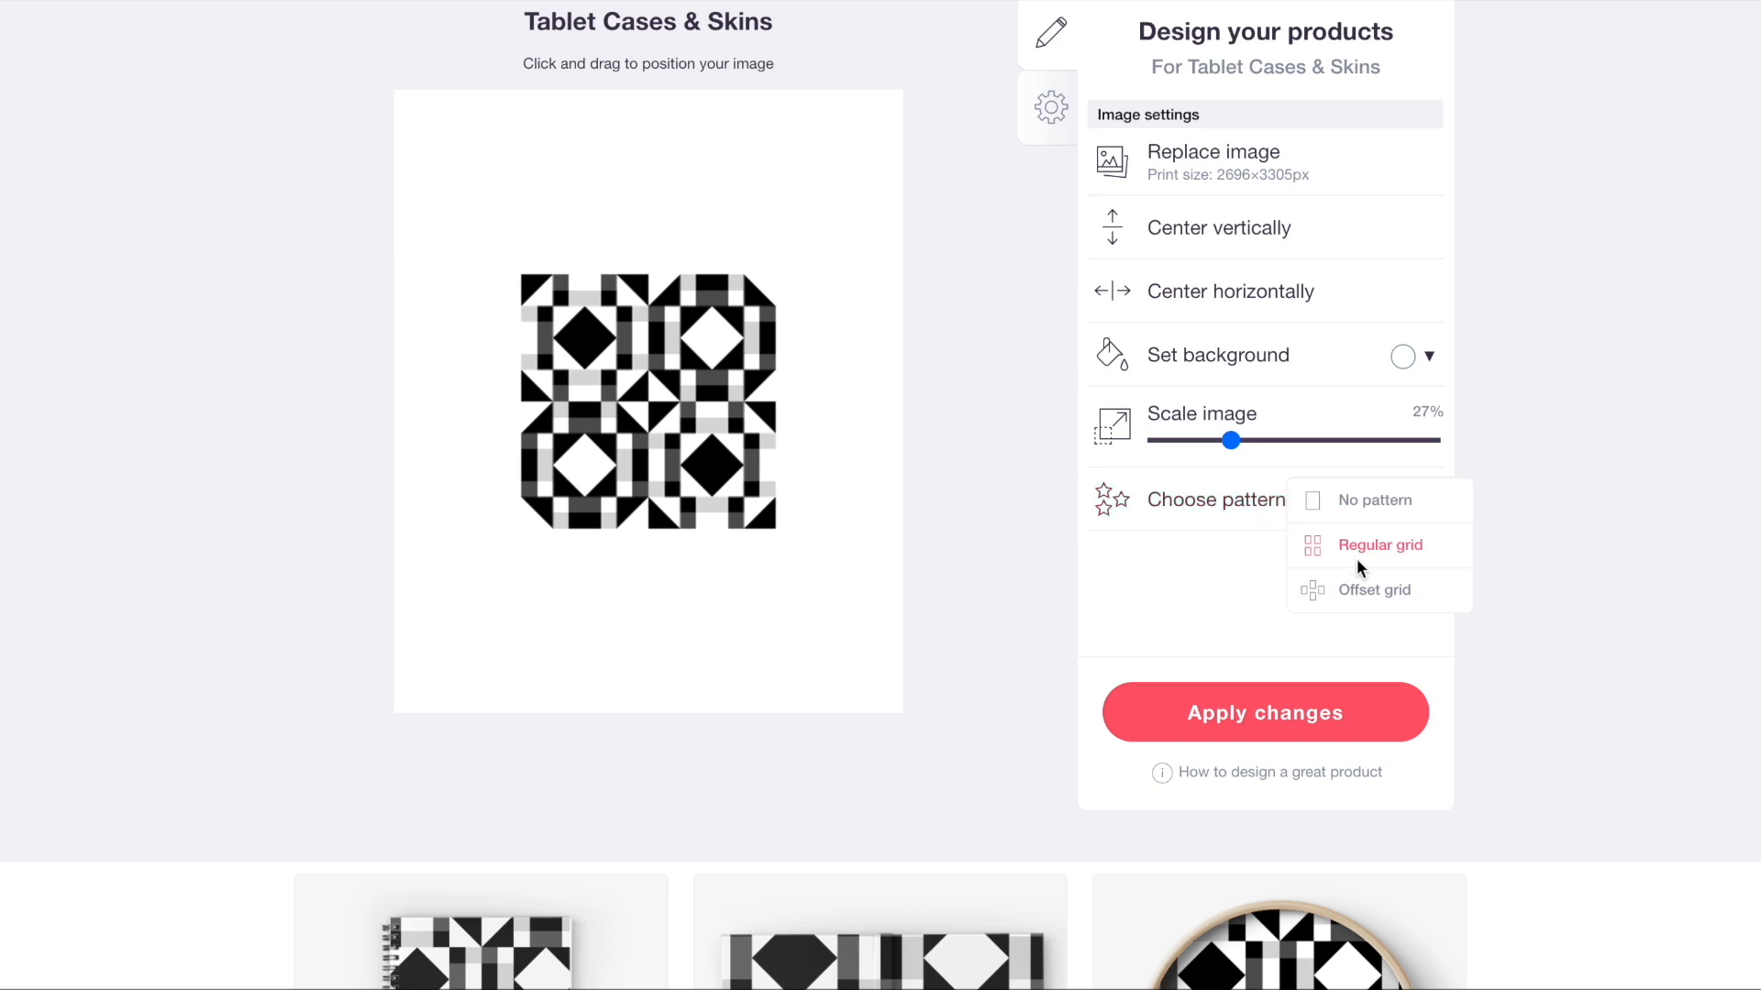
{"action": "left_click", "coordinate": [1357, 558]}
- Scale the Drawstring Bags image to 26% and repeat it as a regular grid pattern
{"action": "scroll", "coordinate": [1020, 445], "scroll_direction": "up", "scroll_amount": 4}
{"action": "scroll", "coordinate": [1019, 447], "scroll_direction": "up", "scroll_amount": 2}
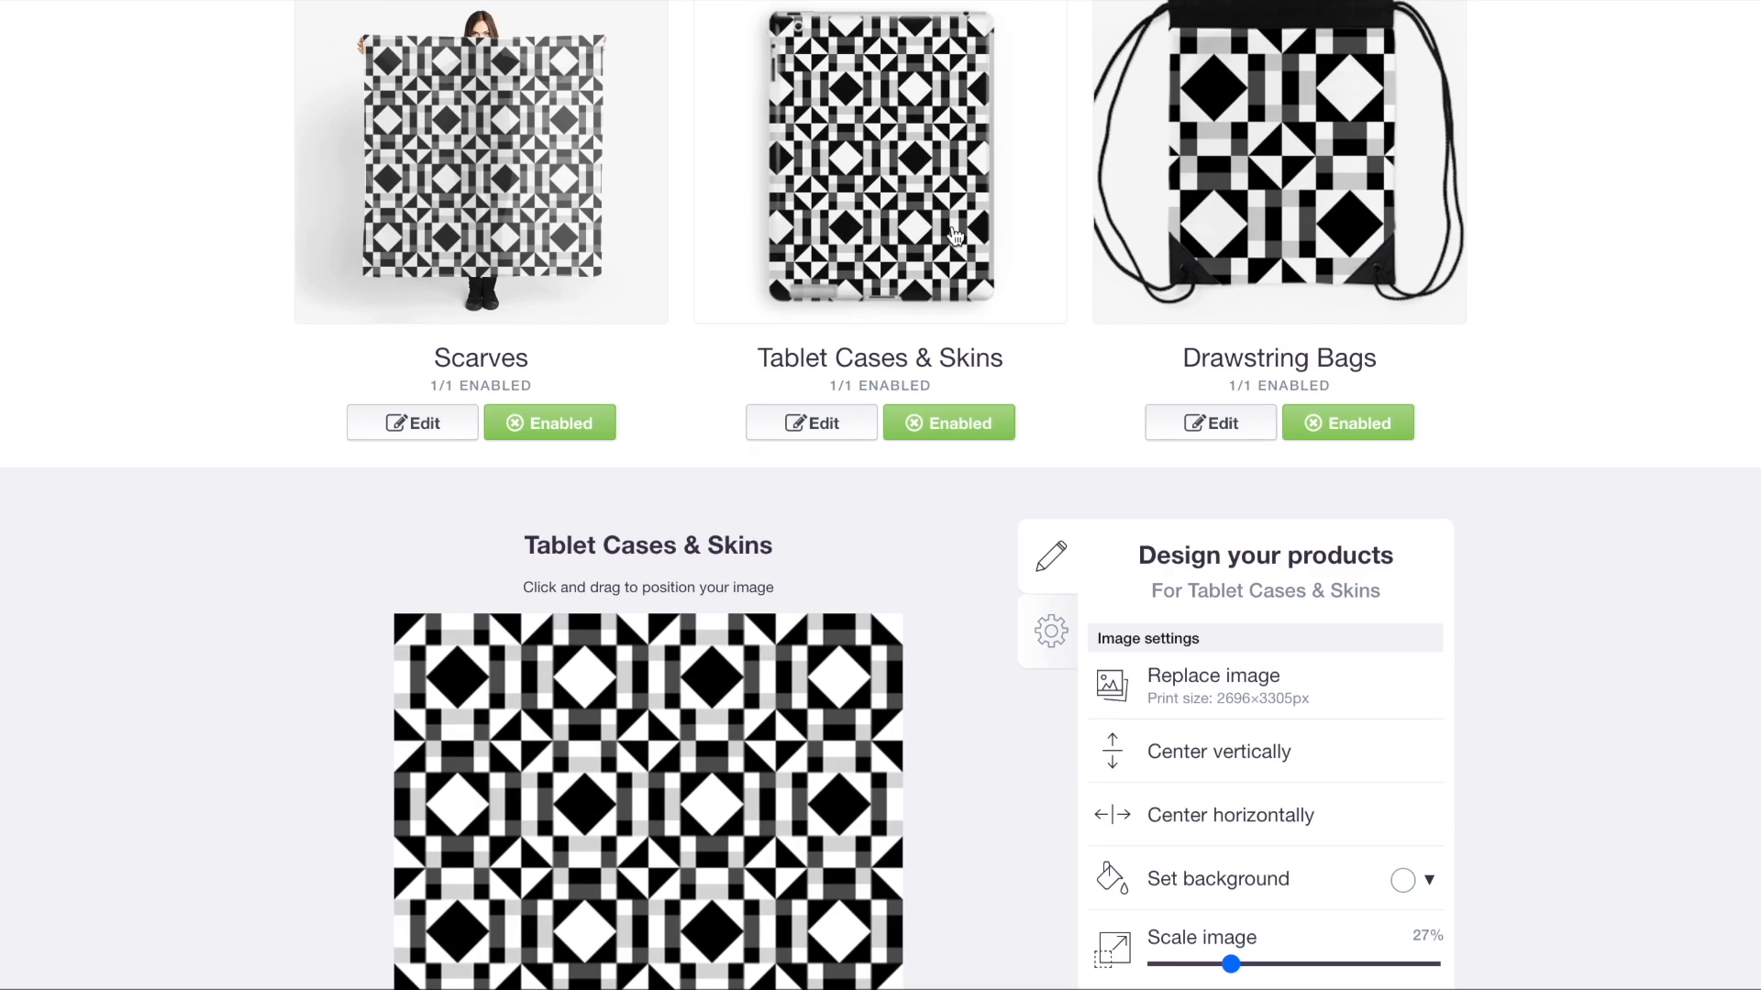
{"action": "left_click", "coordinate": [1212, 422]}
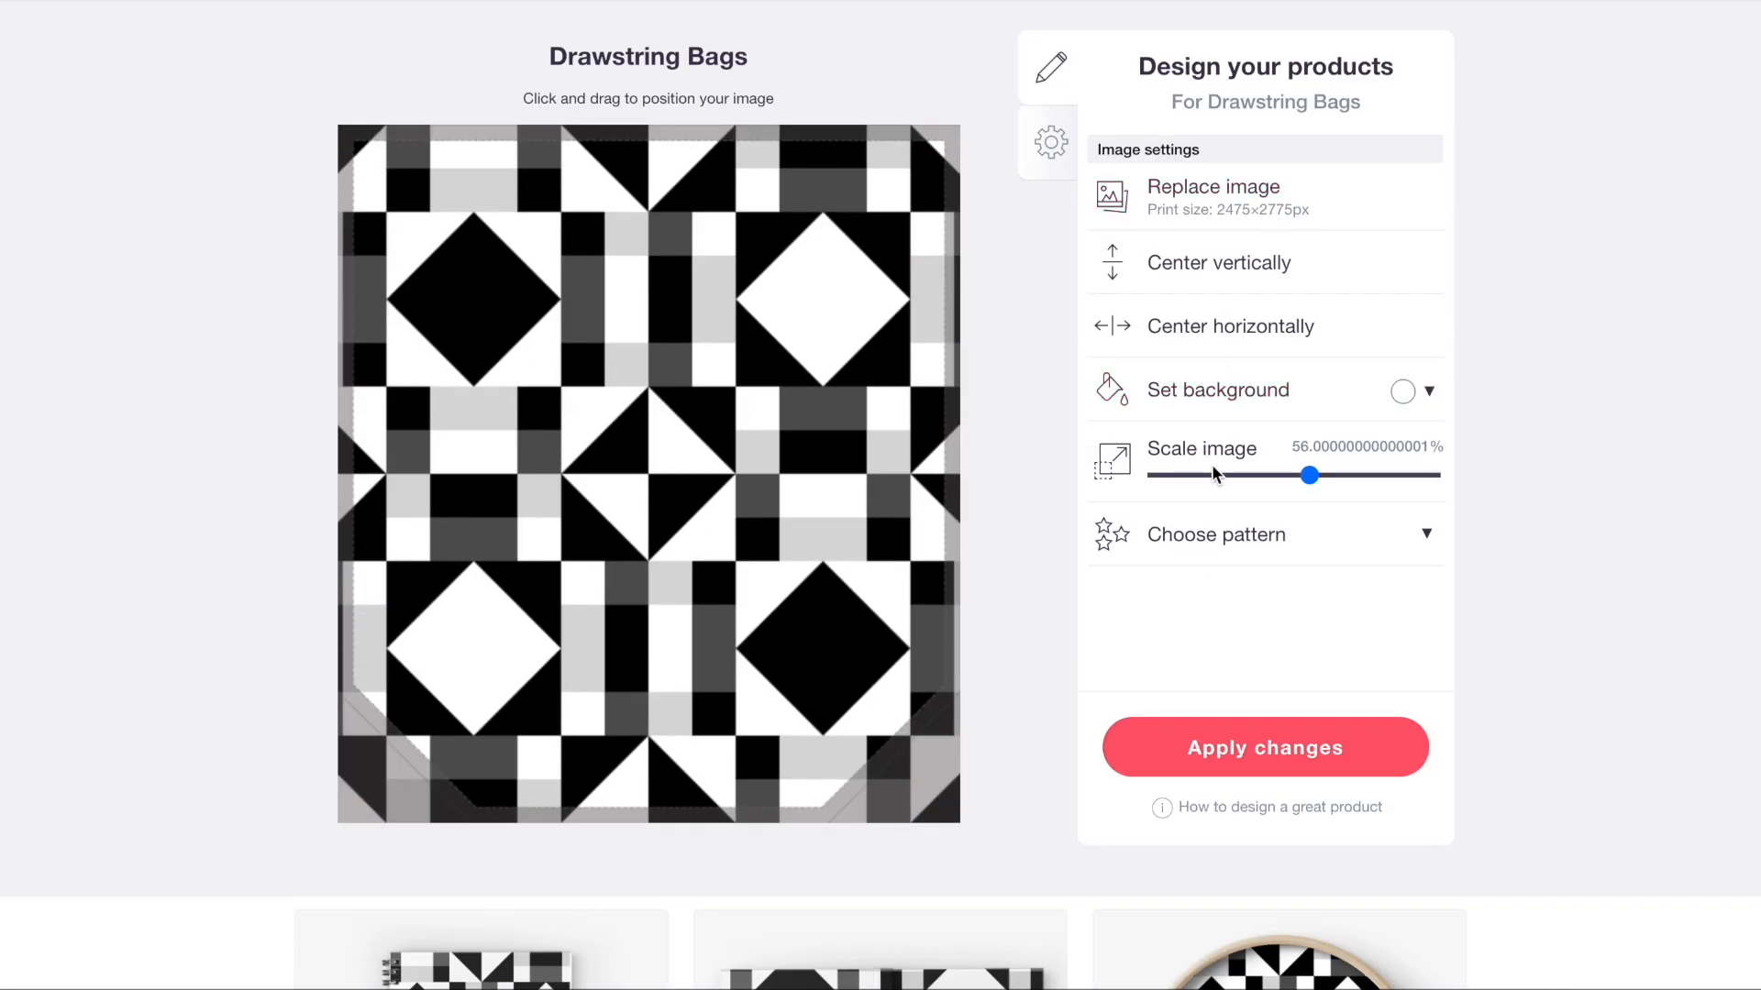
{"action": "left_click", "coordinate": [1228, 476]}
{"action": "left_click", "coordinate": [1264, 548]}
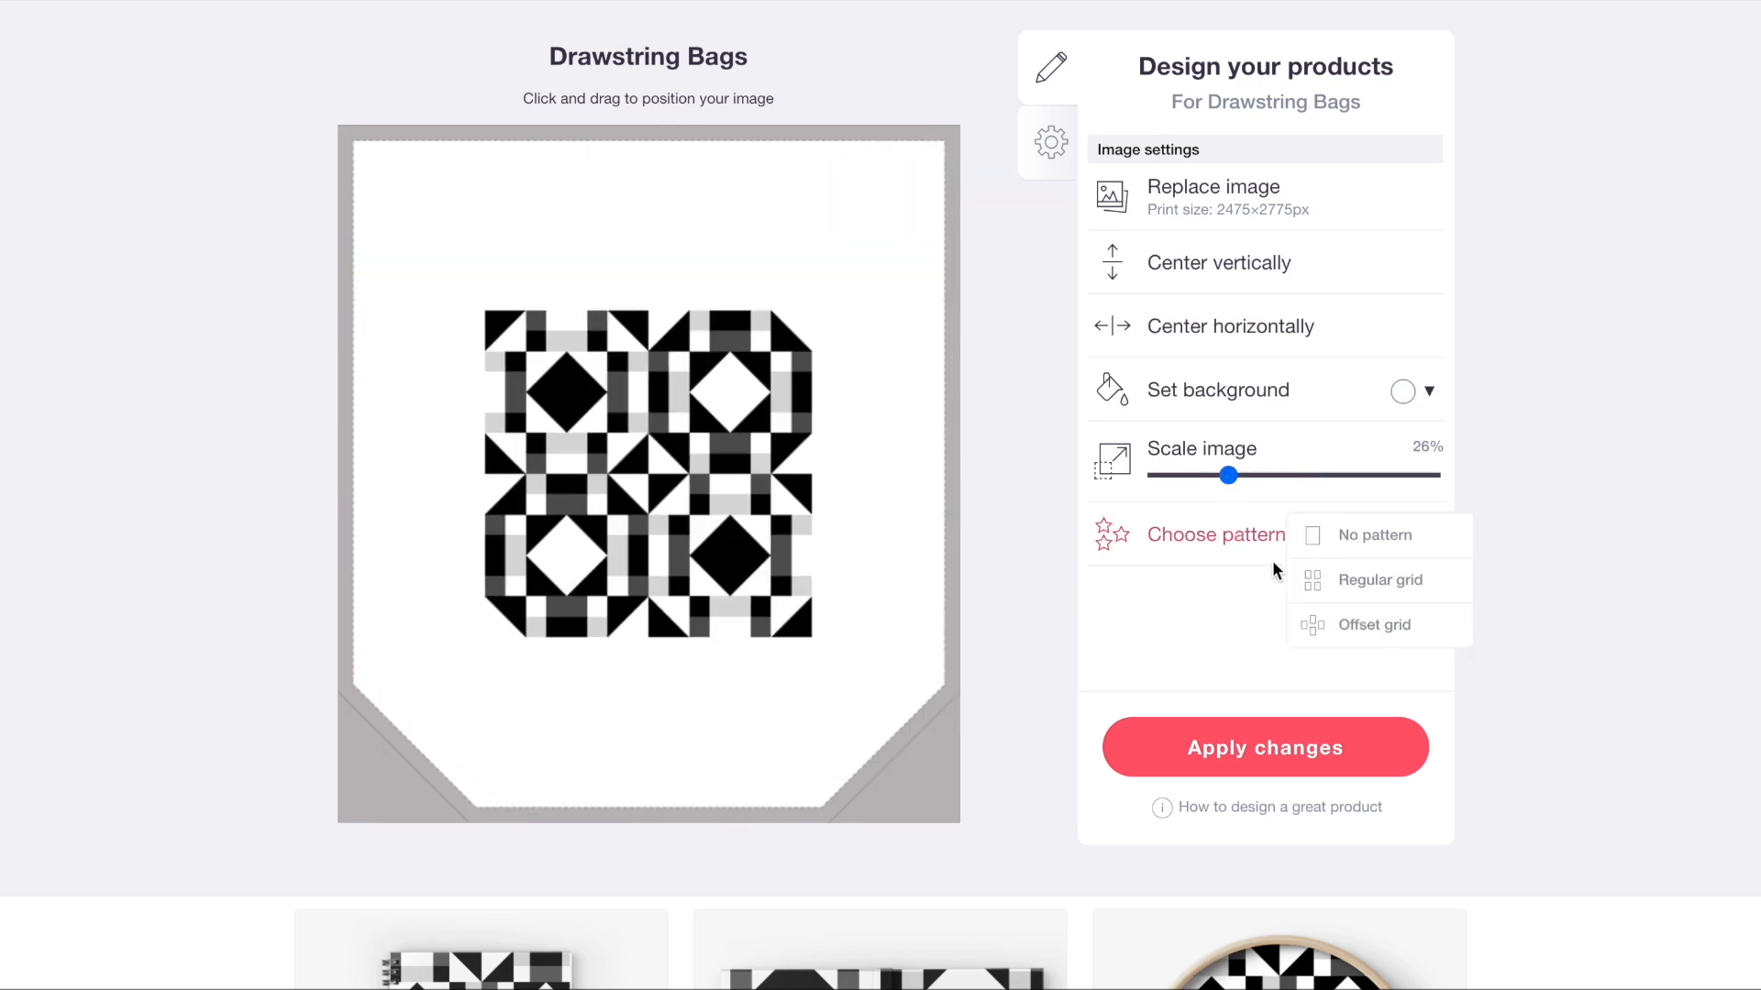
{"action": "left_click", "coordinate": [1331, 586]}
- Scale the Spiral Notebooks image to 28% and repeat it as a regular grid pattern
{"action": "scroll", "coordinate": [1059, 372], "scroll_direction": "up", "scroll_amount": 6}
{"action": "scroll", "coordinate": [590, 261], "scroll_direction": "down", "scroll_amount": 1}
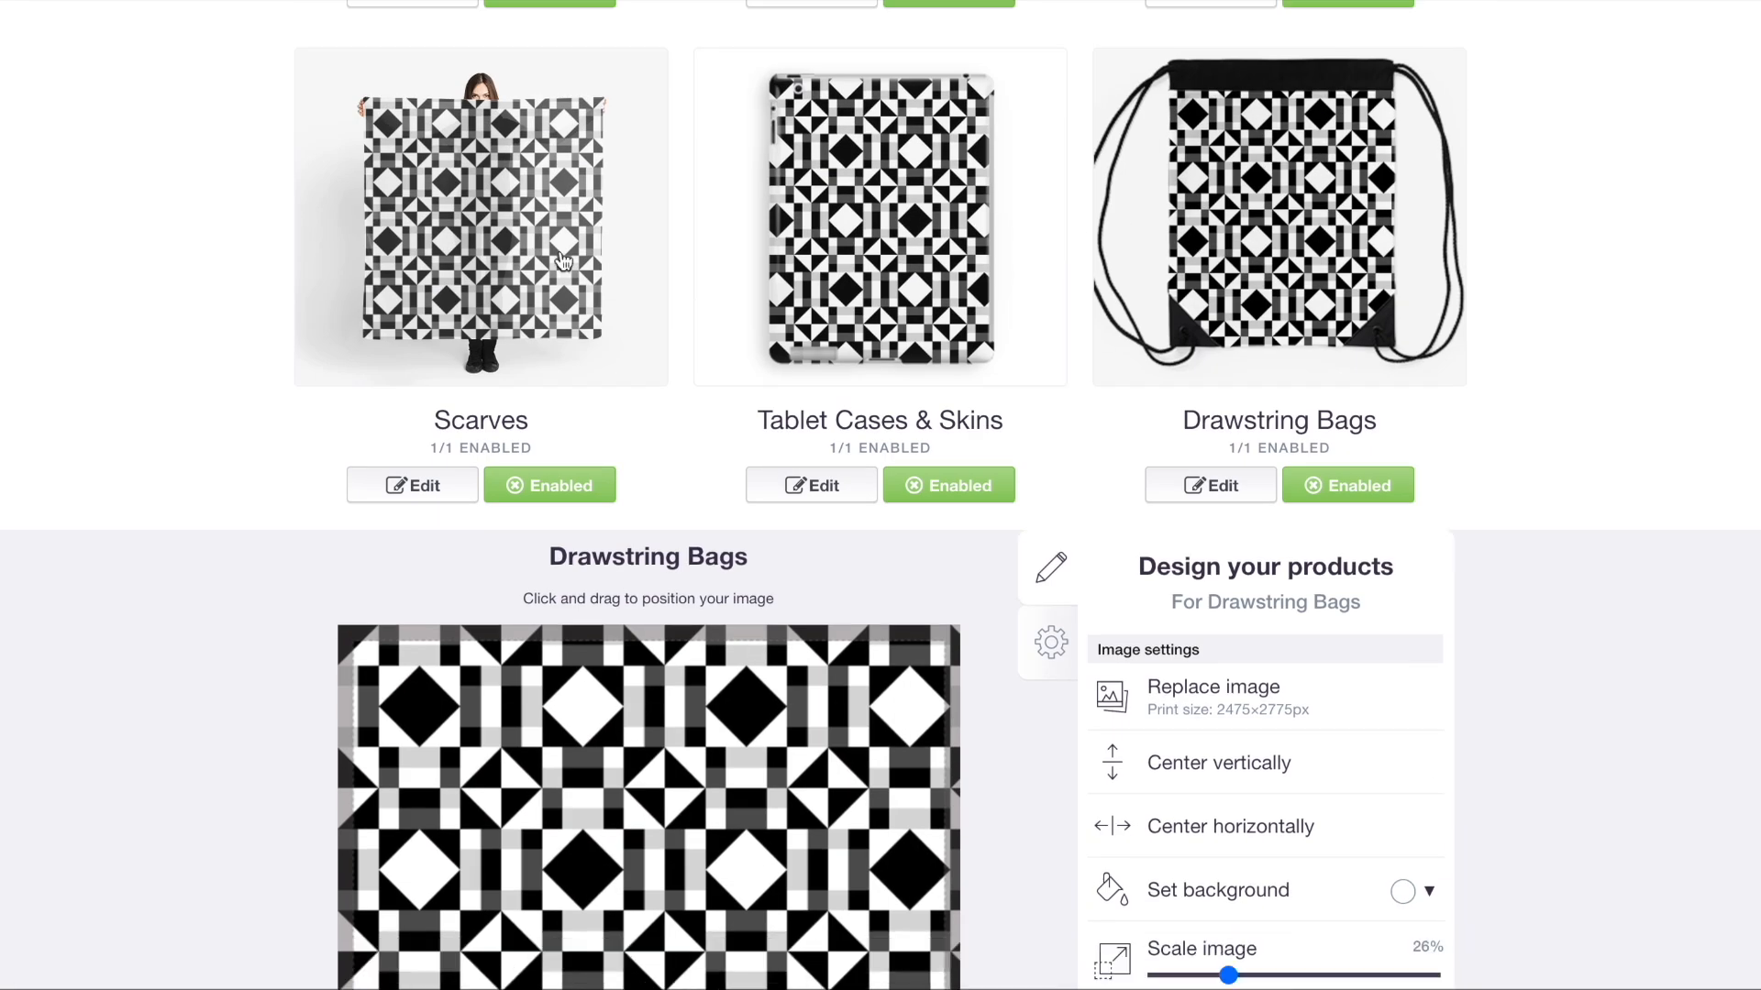
{"action": "scroll", "coordinate": [563, 263], "scroll_direction": "down", "scroll_amount": 4}
{"action": "left_click", "coordinate": [413, 625]}
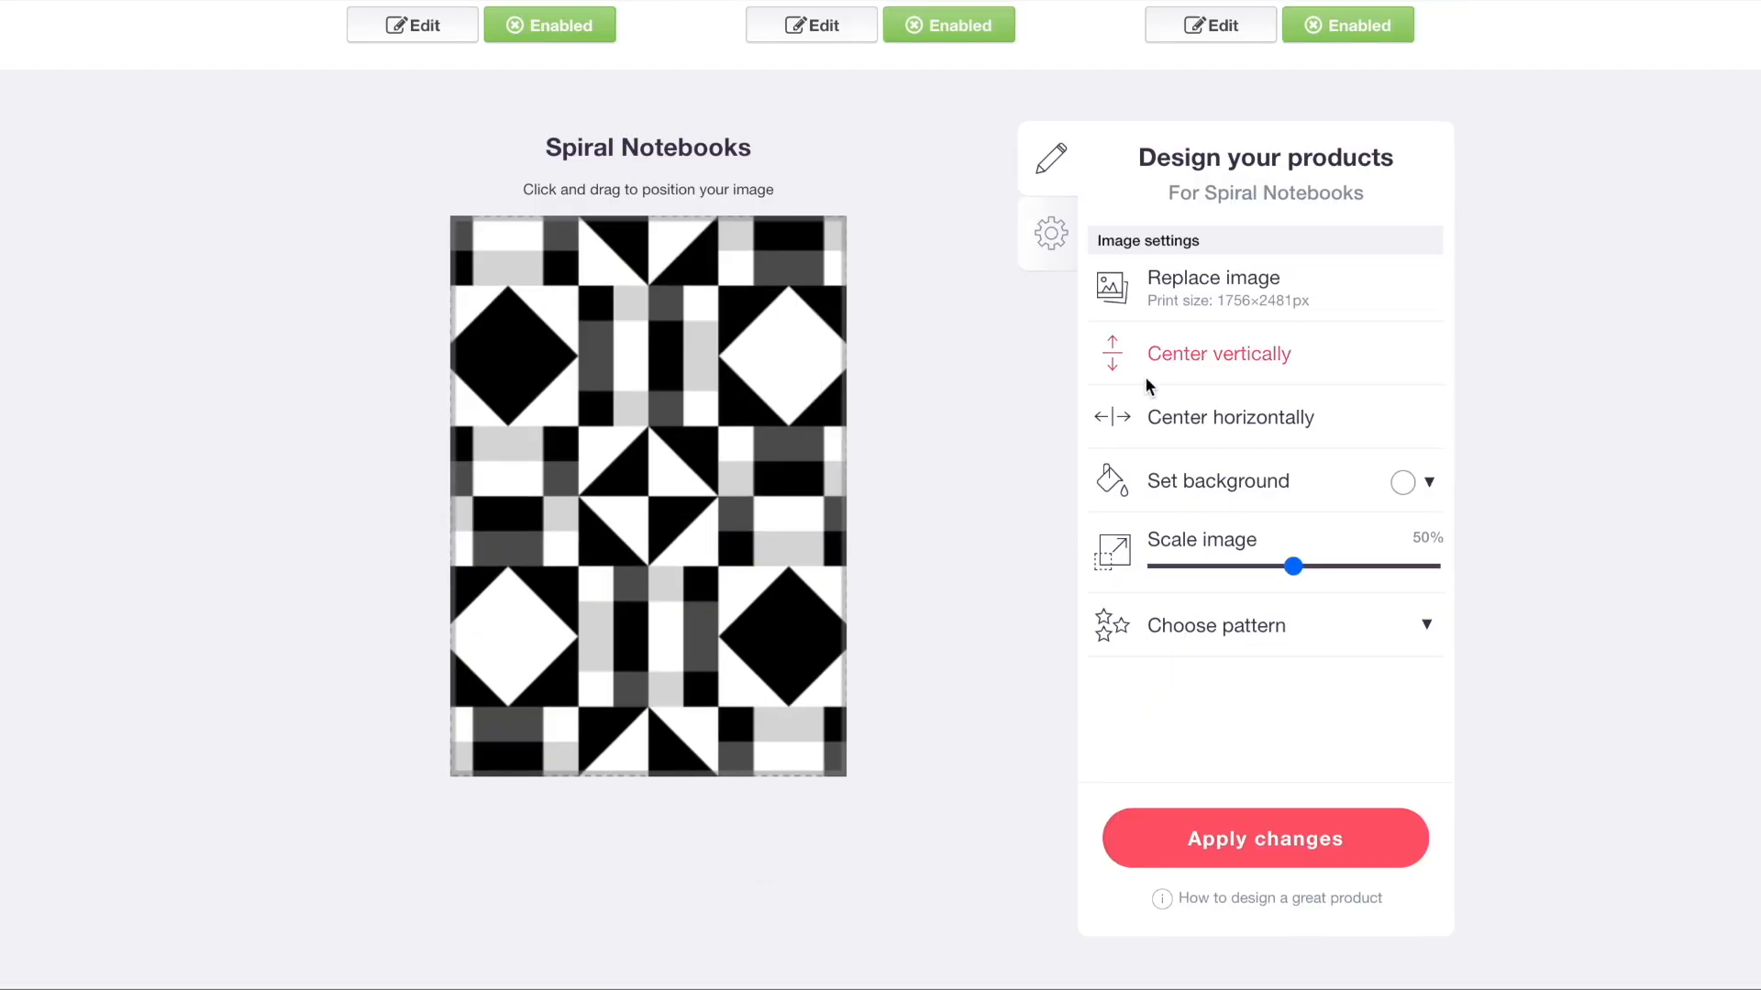
{"action": "left_click", "coordinate": [1234, 567]}
{"action": "left_click", "coordinate": [1240, 627]}
{"action": "left_click", "coordinate": [1329, 675]}
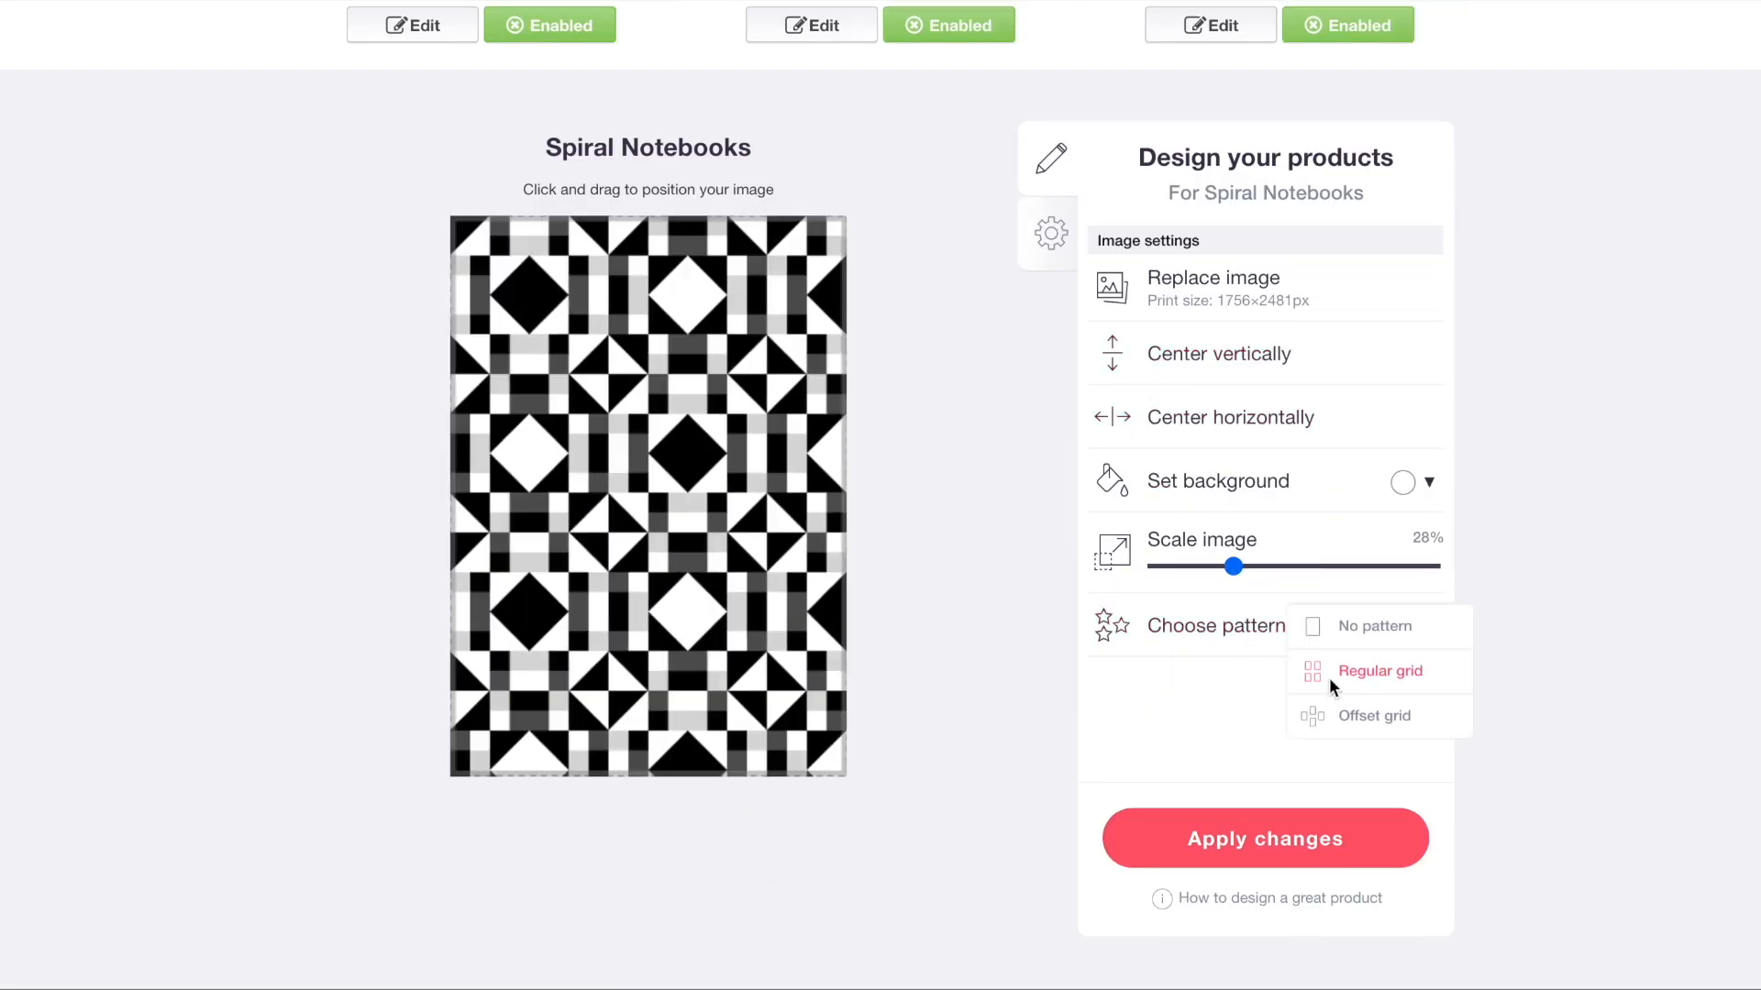
- Scale the Hardcover Journals image to 23% and repeat it as a regular grid pattern
{"action": "scroll", "coordinate": [857, 413], "scroll_direction": "up", "scroll_amount": 5}
{"action": "left_click", "coordinate": [963, 189]}
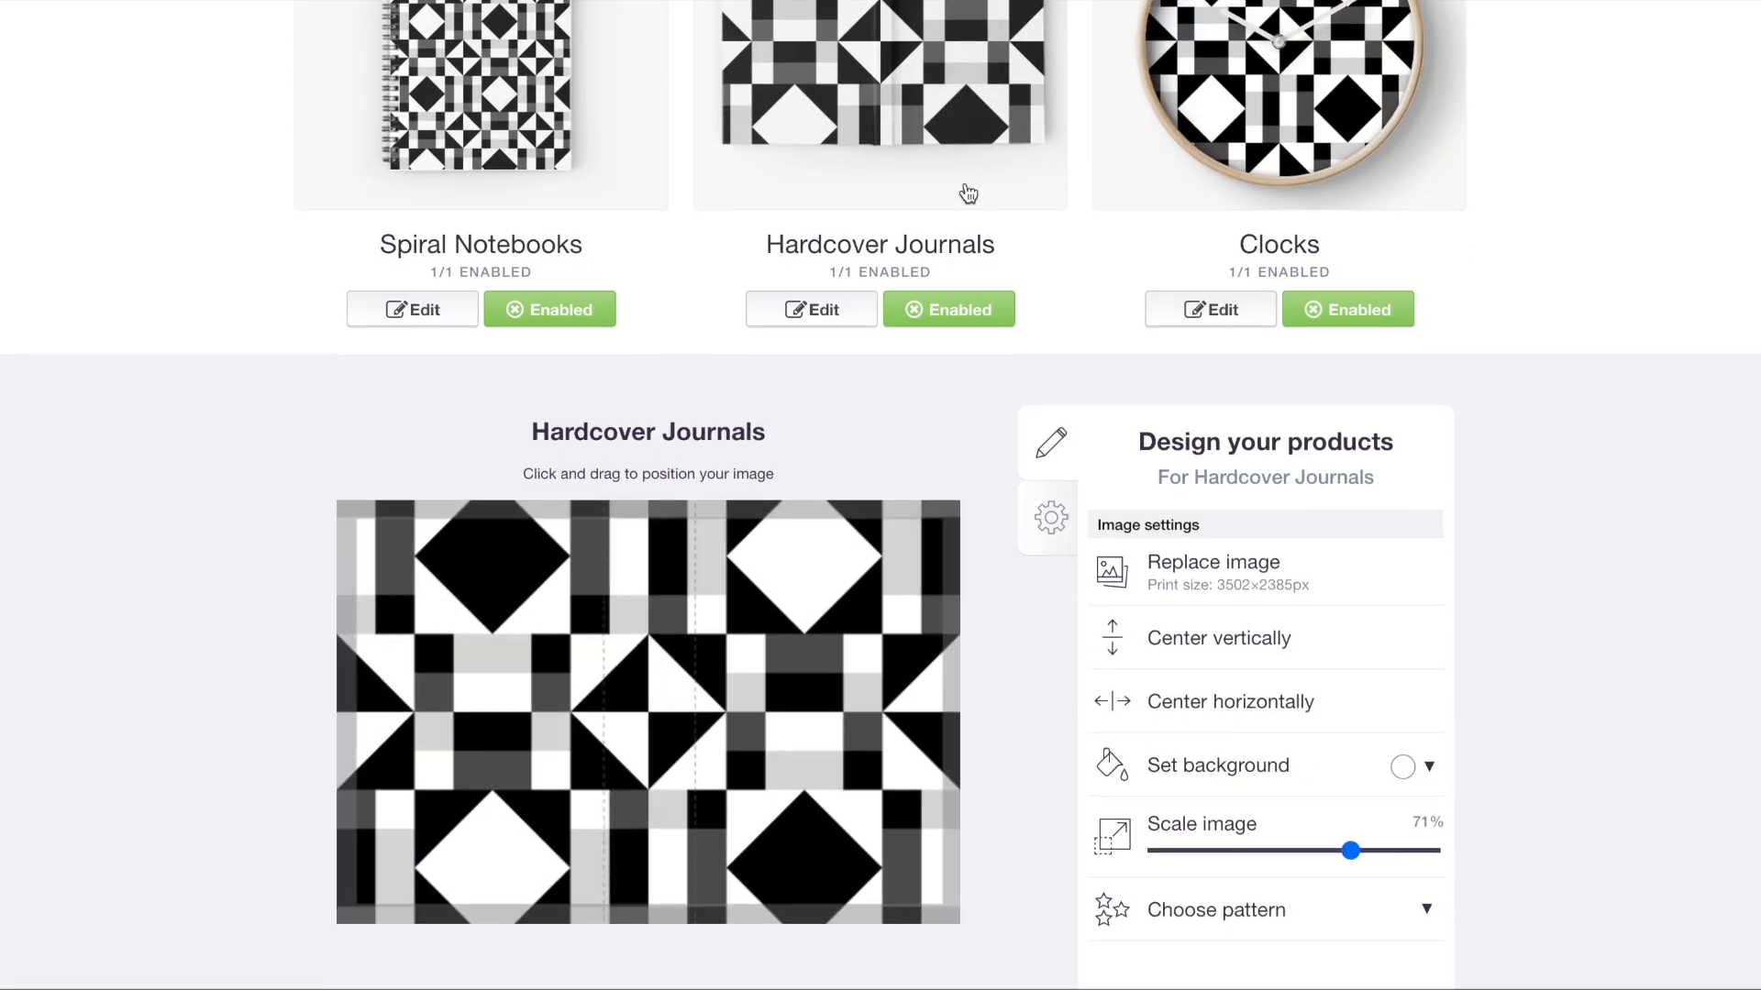
{"action": "left_click", "coordinate": [1220, 575]}
{"action": "left_click", "coordinate": [1244, 633]}
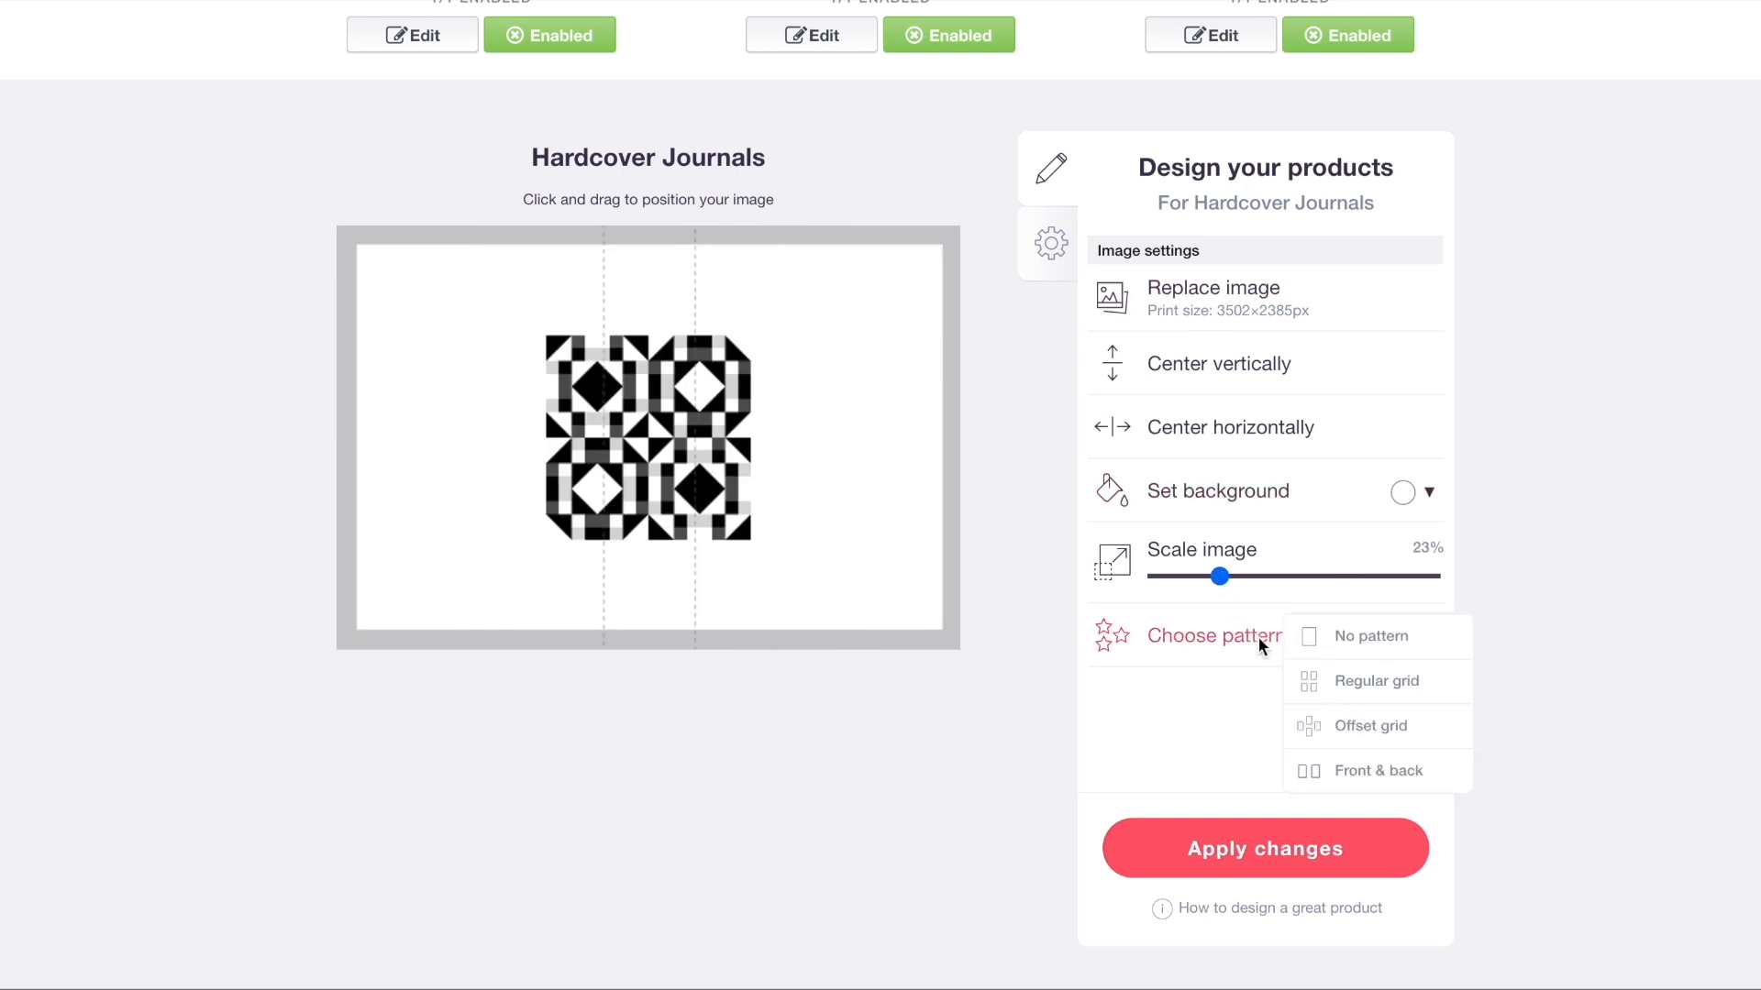
{"action": "left_click", "coordinate": [1311, 679]}
- Scale the Clocks image to 36% and repeat it as a regular grid pattern
{"action": "scroll", "coordinate": [929, 420], "scroll_direction": "up", "scroll_amount": 4}
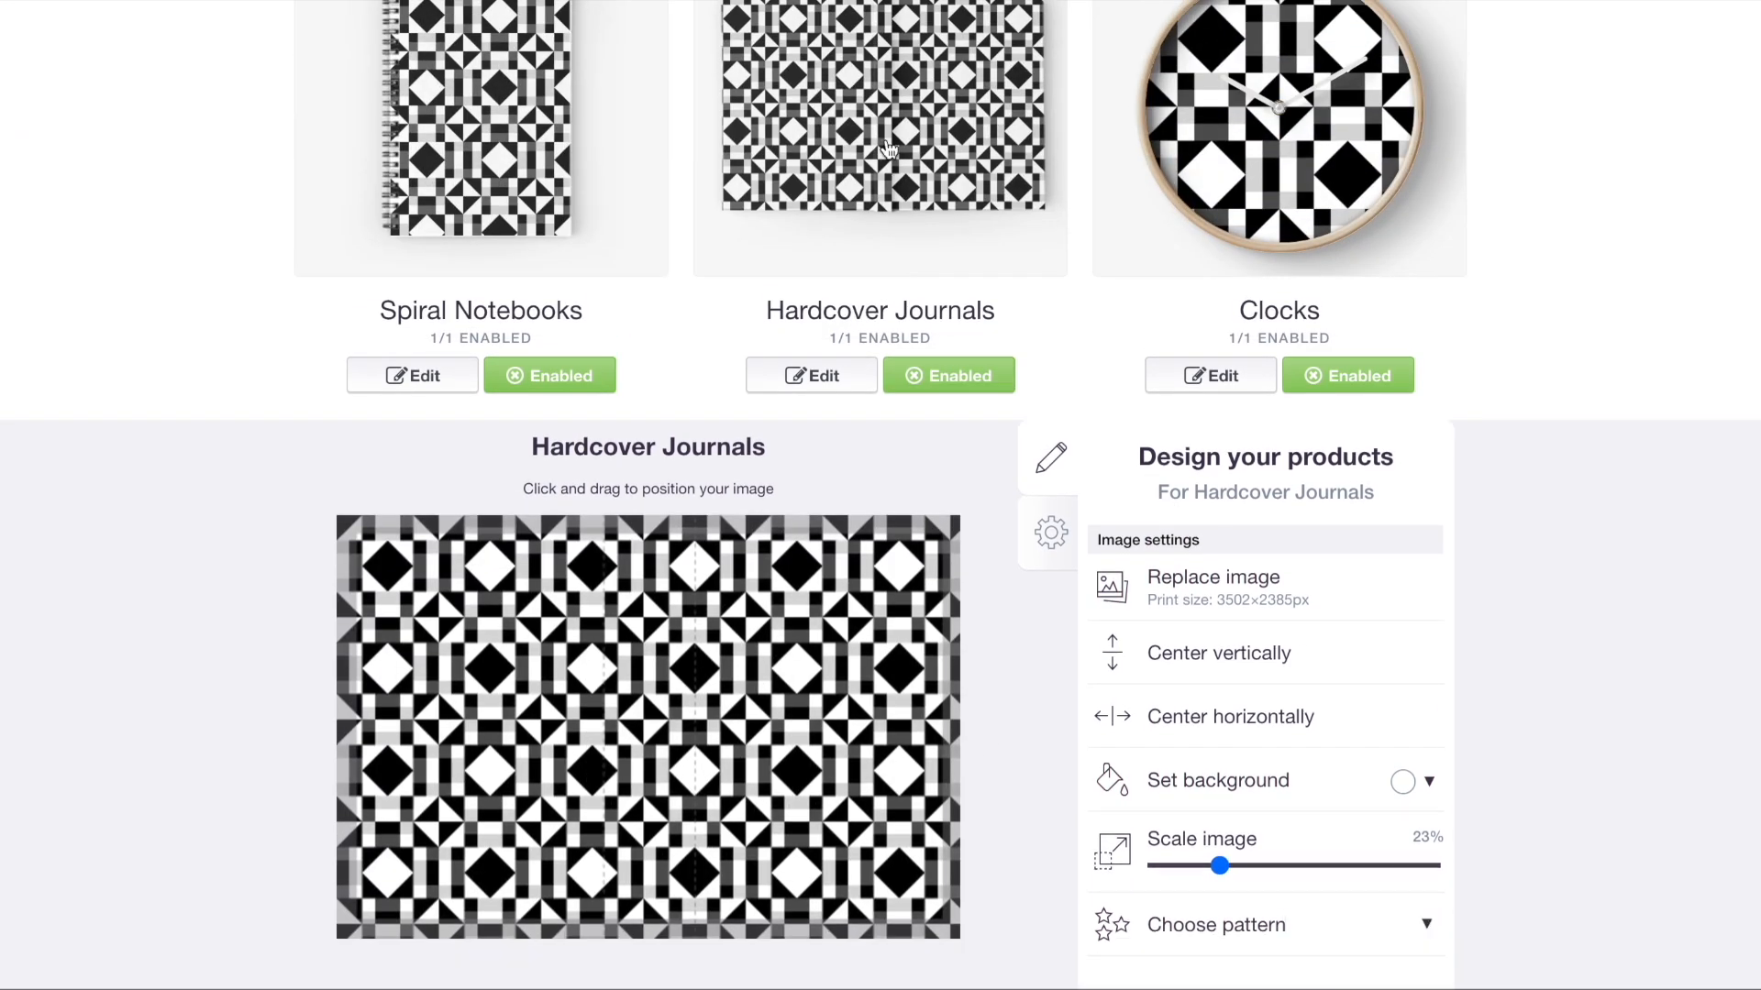
{"action": "left_click", "coordinate": [1375, 218]}
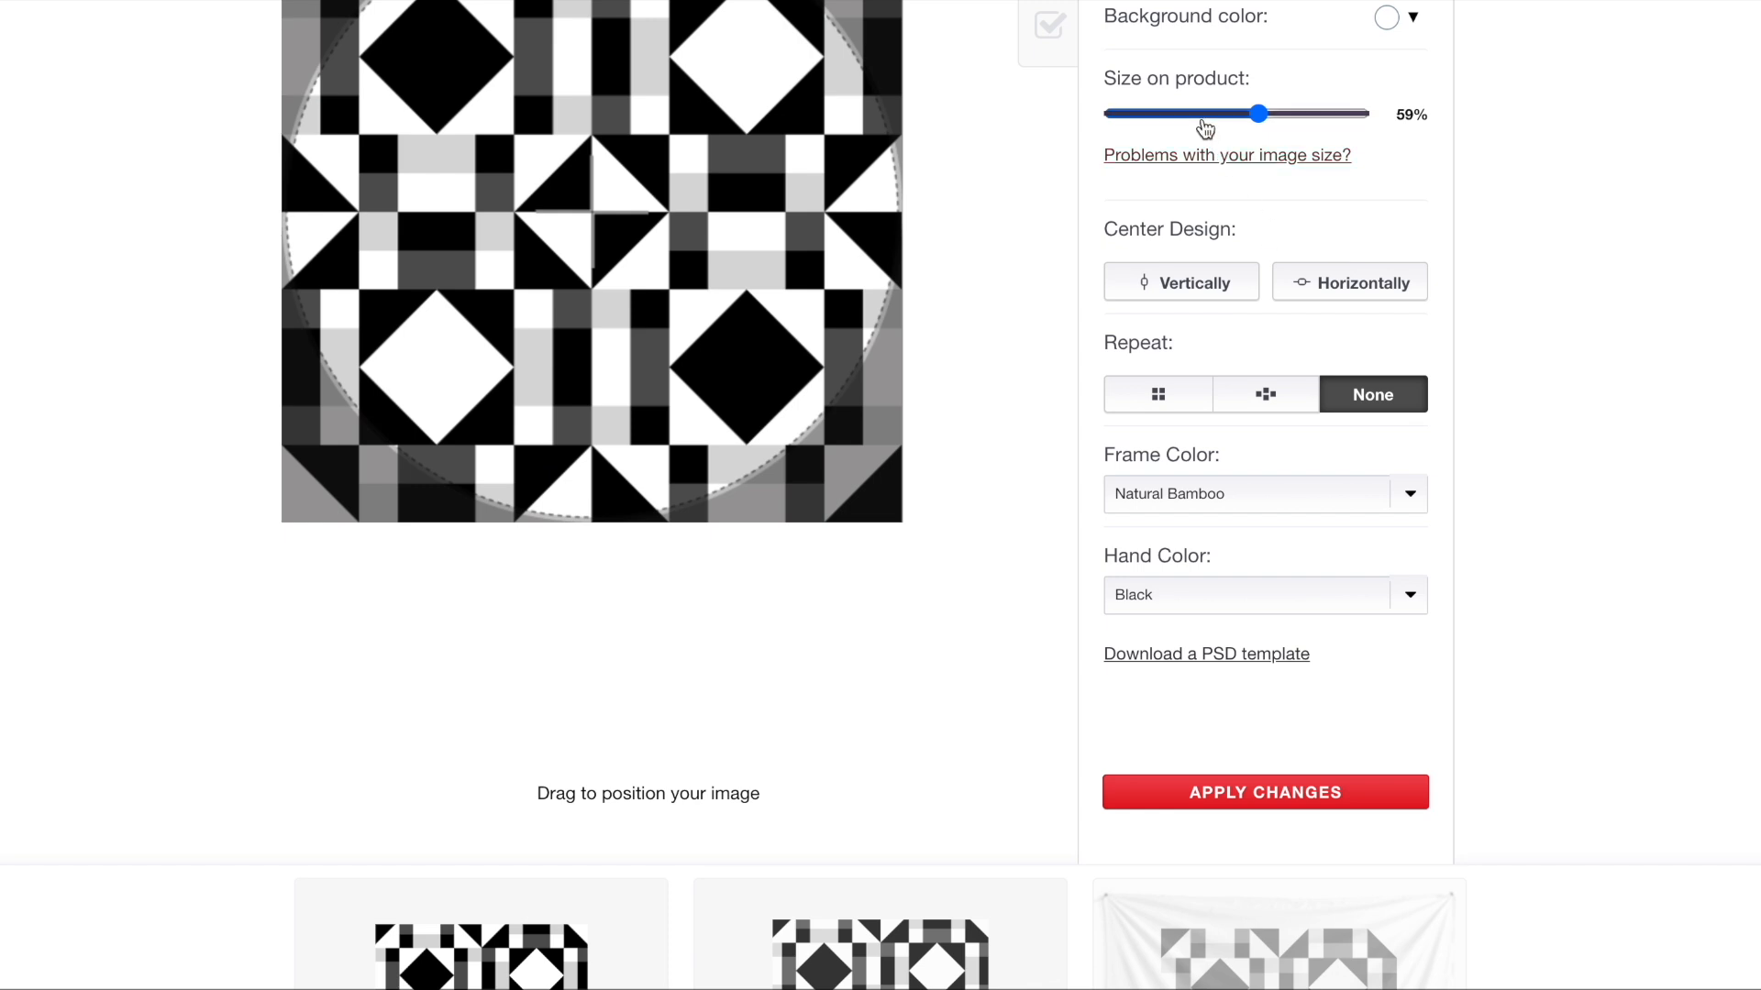
{"action": "left_click", "coordinate": [1203, 116]}
{"action": "left_click", "coordinate": [1158, 395]}
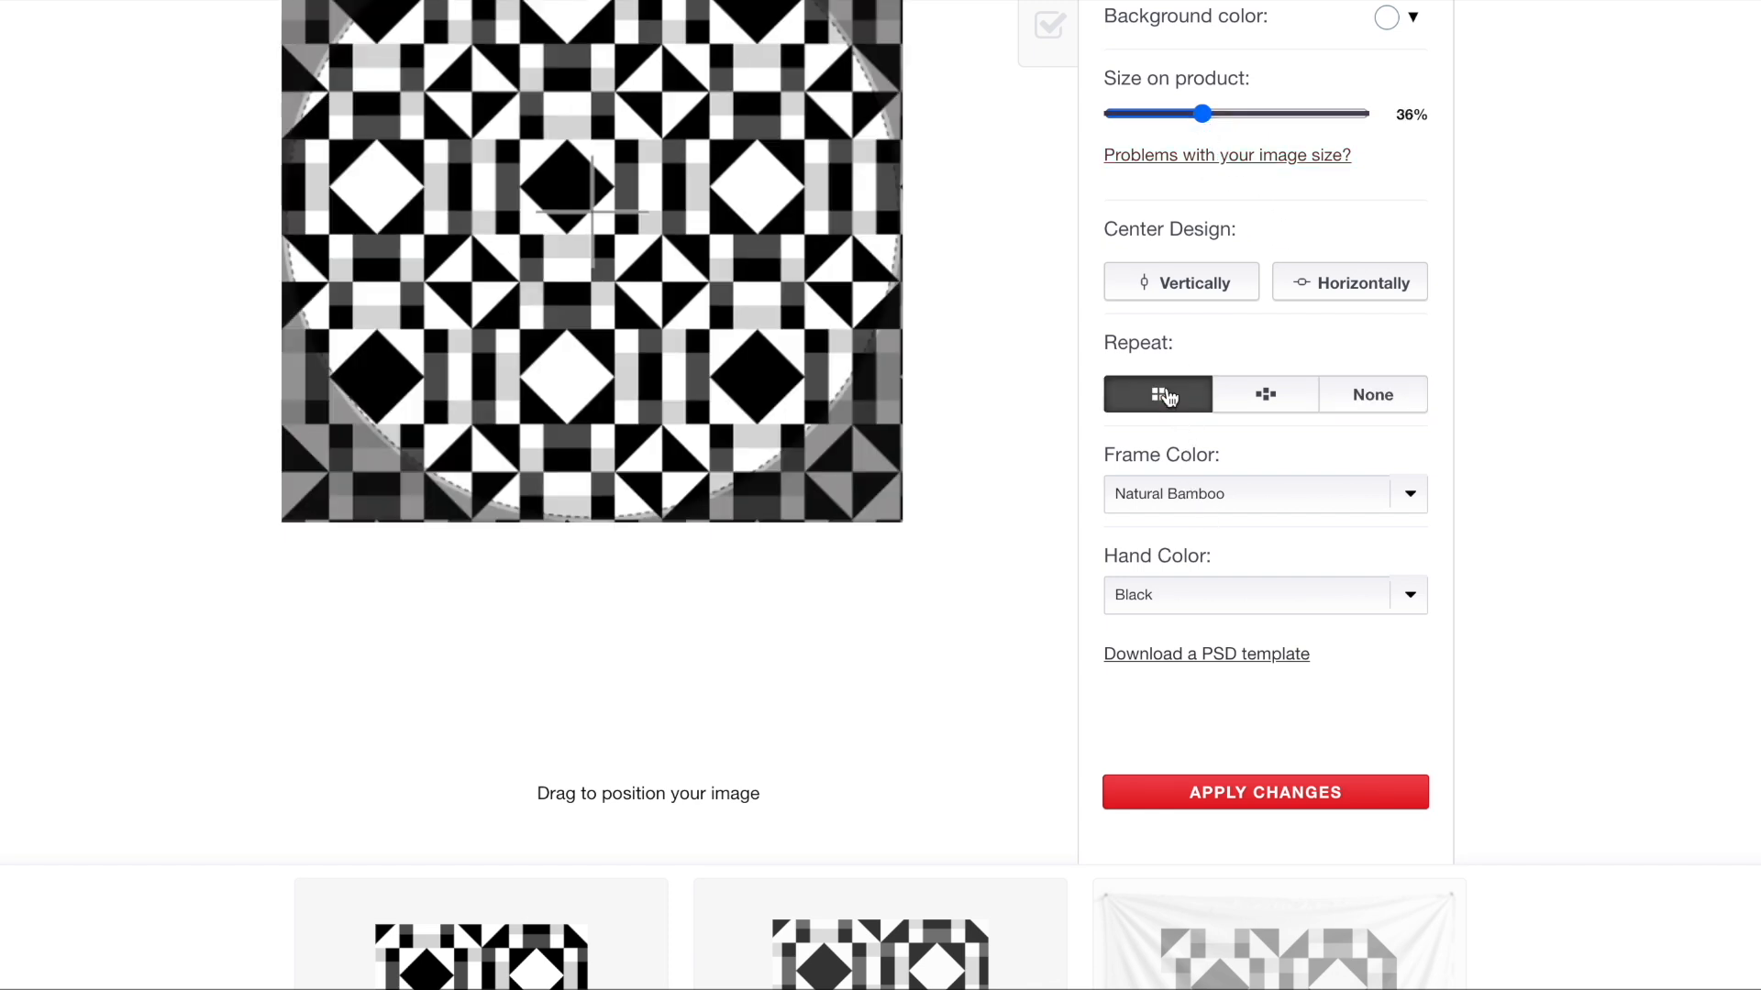
{"action": "scroll", "coordinate": [670, 300], "scroll_direction": "up", "scroll_amount": 8}
- Scale the Acrylic Blocks & Coasters image to 44% and repeat it as a regular grid pattern
{"action": "scroll", "coordinate": [671, 310], "scroll_direction": "down", "scroll_amount": 5}
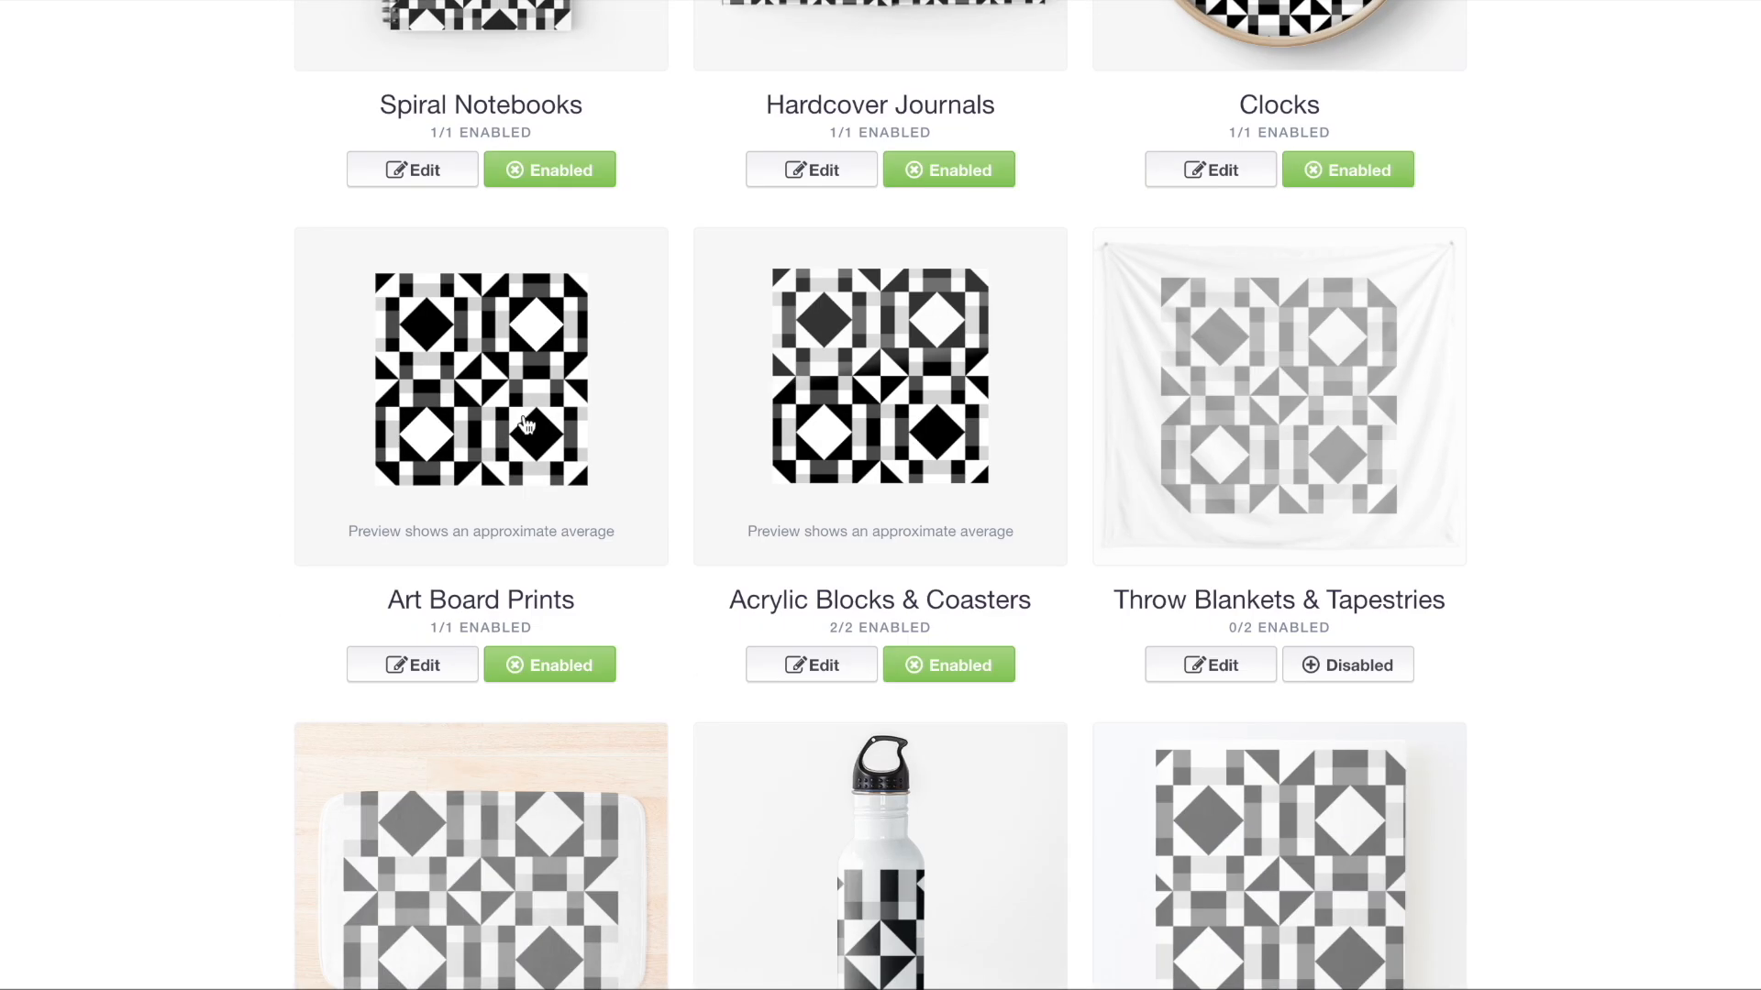
{"action": "left_click", "coordinate": [524, 429]}
{"action": "left_click", "coordinate": [916, 420]}
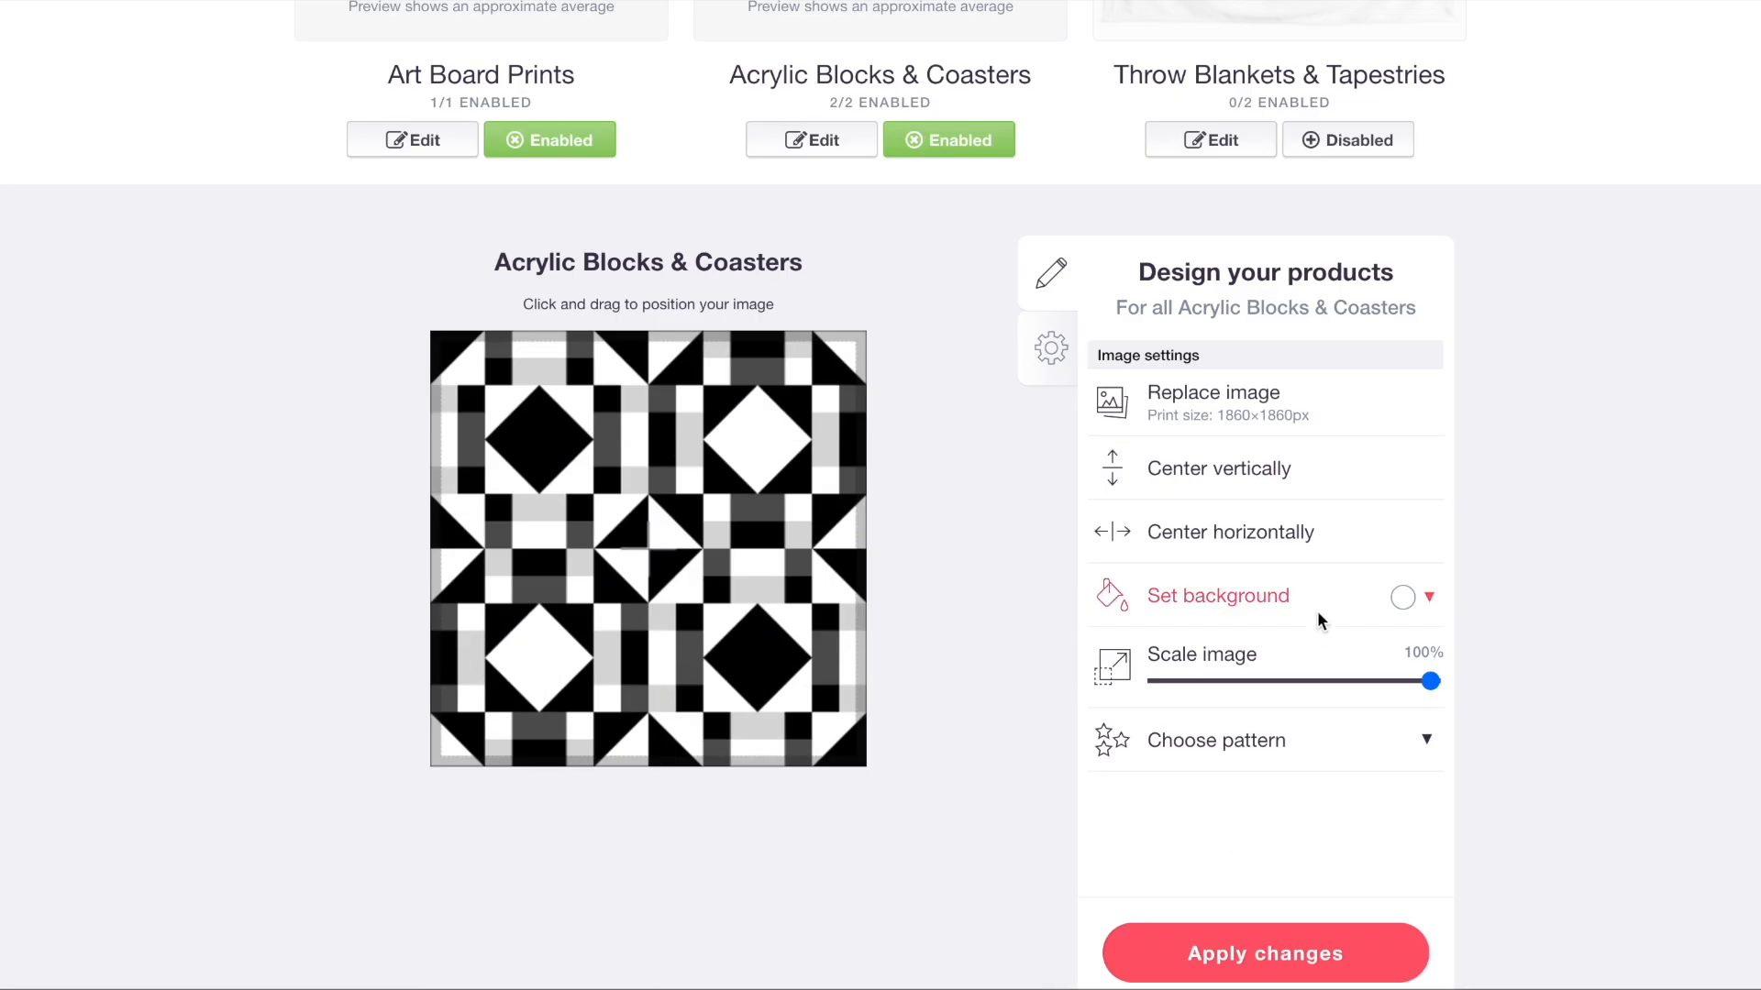
{"action": "left_click", "coordinate": [1278, 679]}
{"action": "left_click", "coordinate": [1273, 741]}
{"action": "left_click", "coordinate": [1345, 785]}
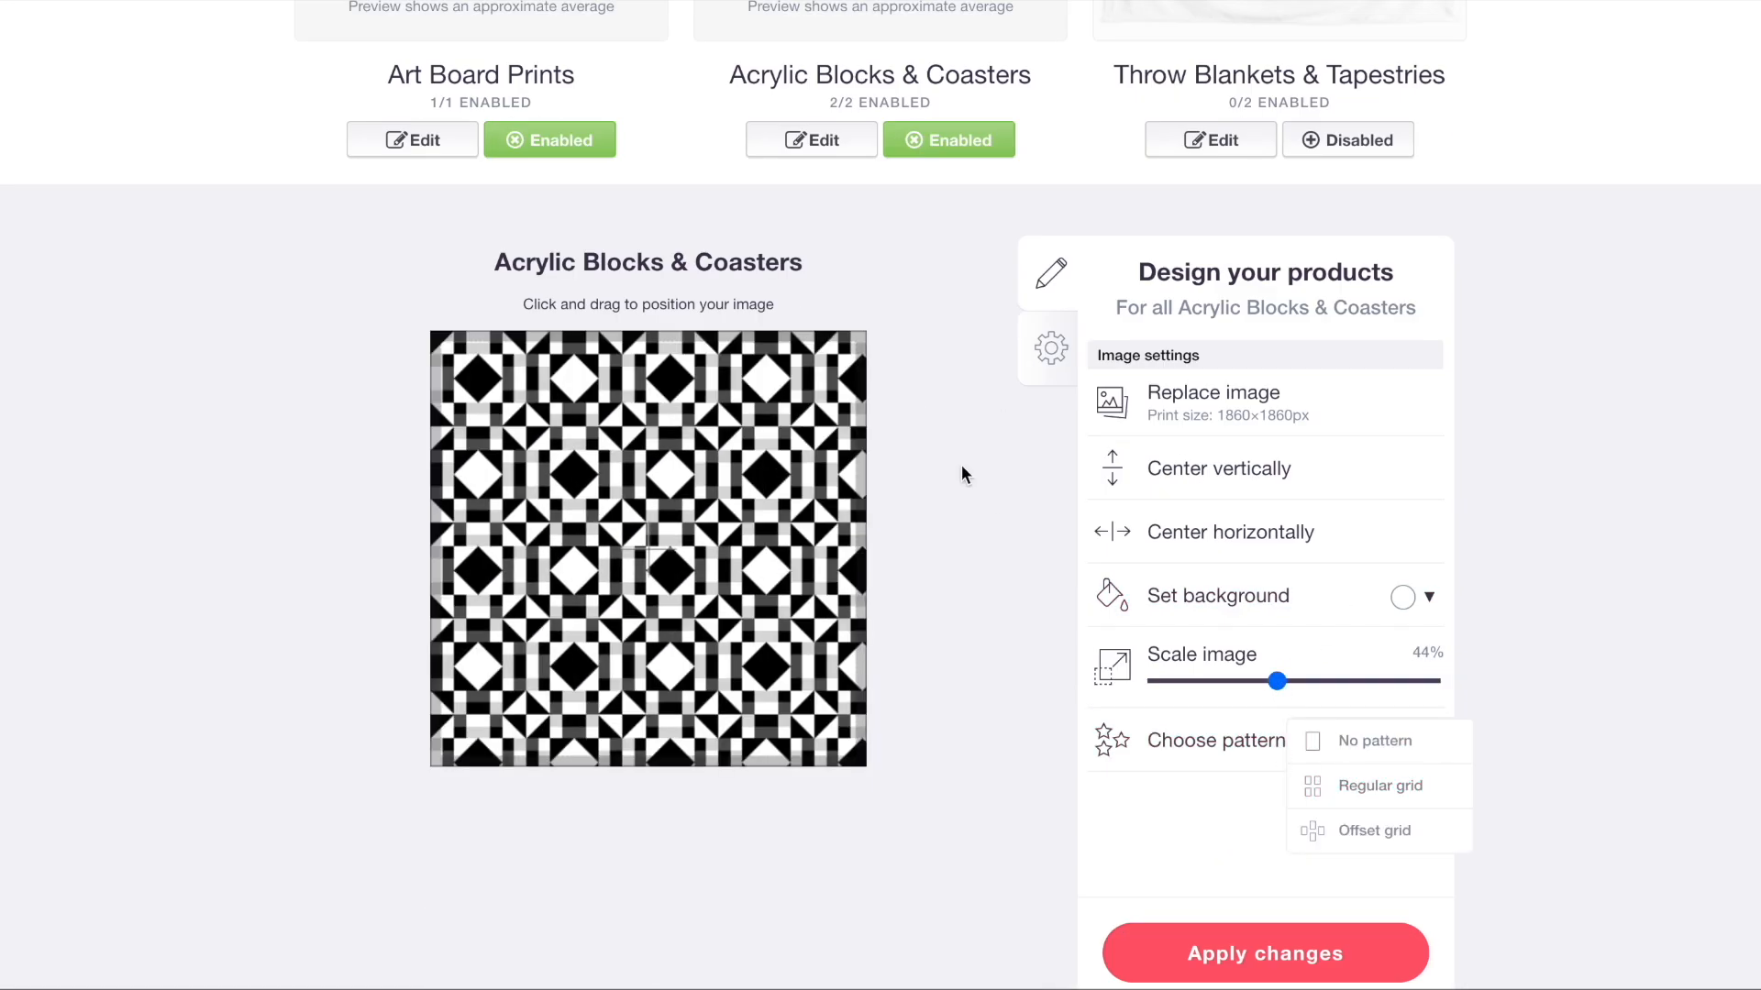
- Enable Throw Blankets & Tapestries and set their image to 46% scale with a regular grid pattern
{"action": "scroll", "coordinate": [961, 464], "scroll_direction": "up", "scroll_amount": 5}
{"action": "left_click", "coordinate": [1373, 682]}
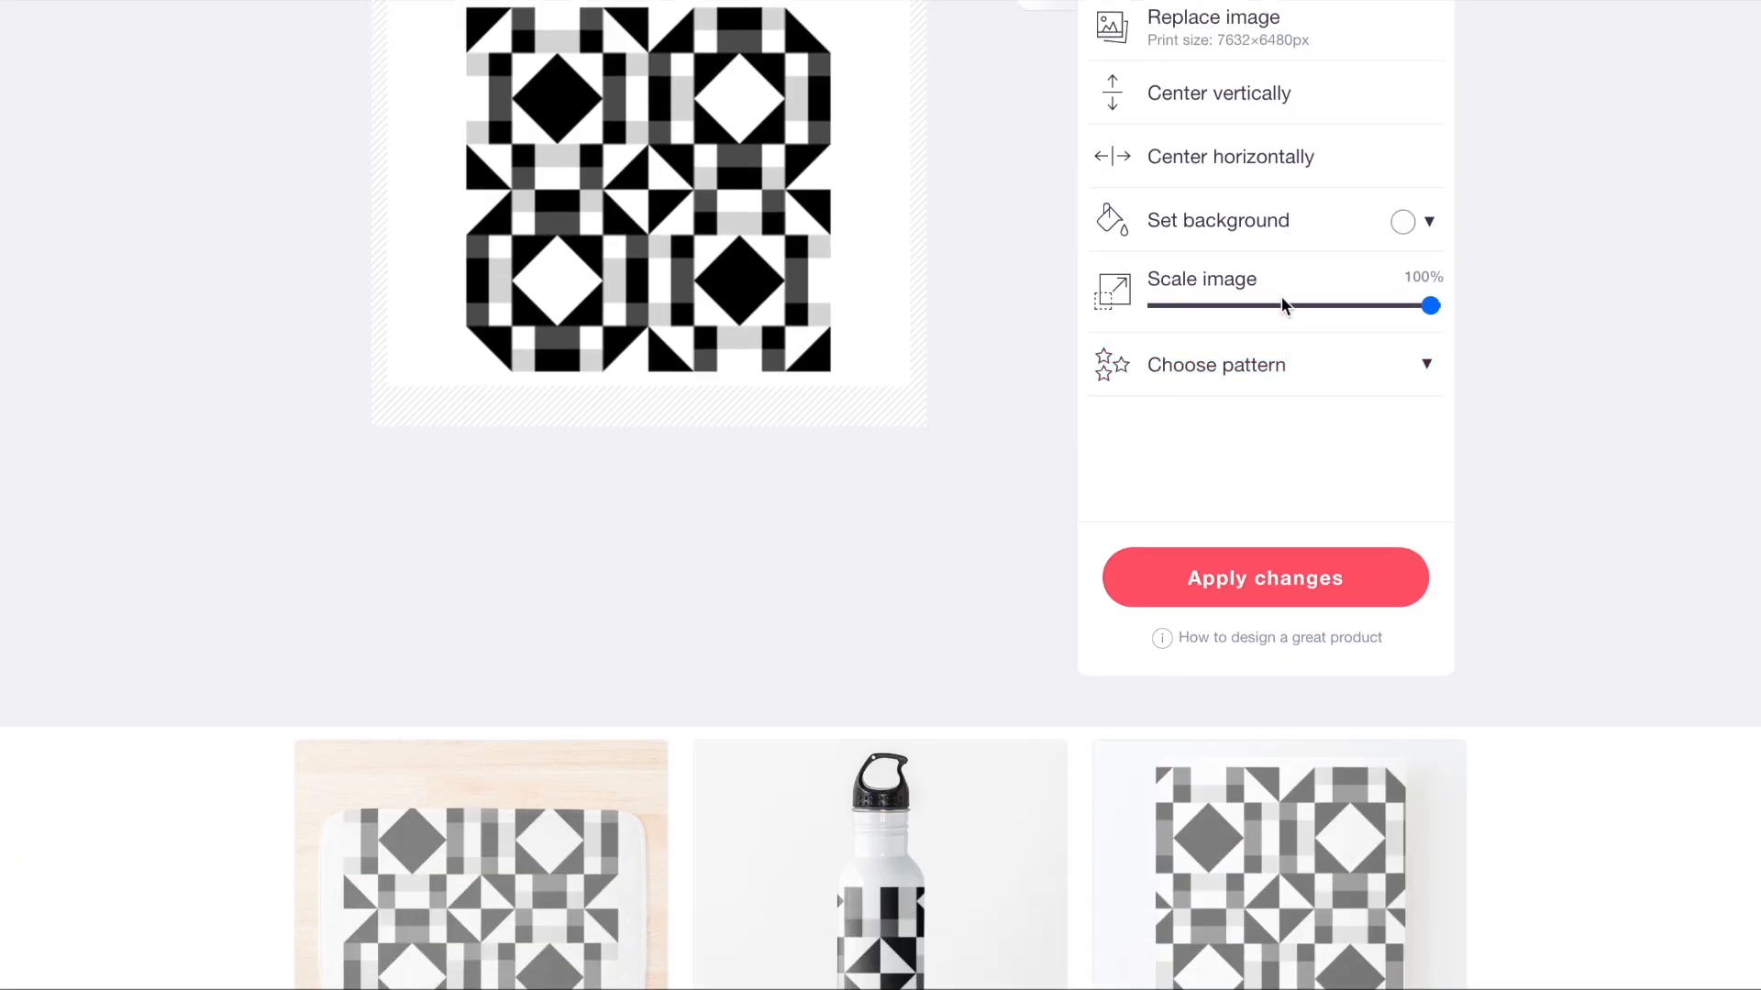
{"action": "left_click", "coordinate": [1281, 302]}
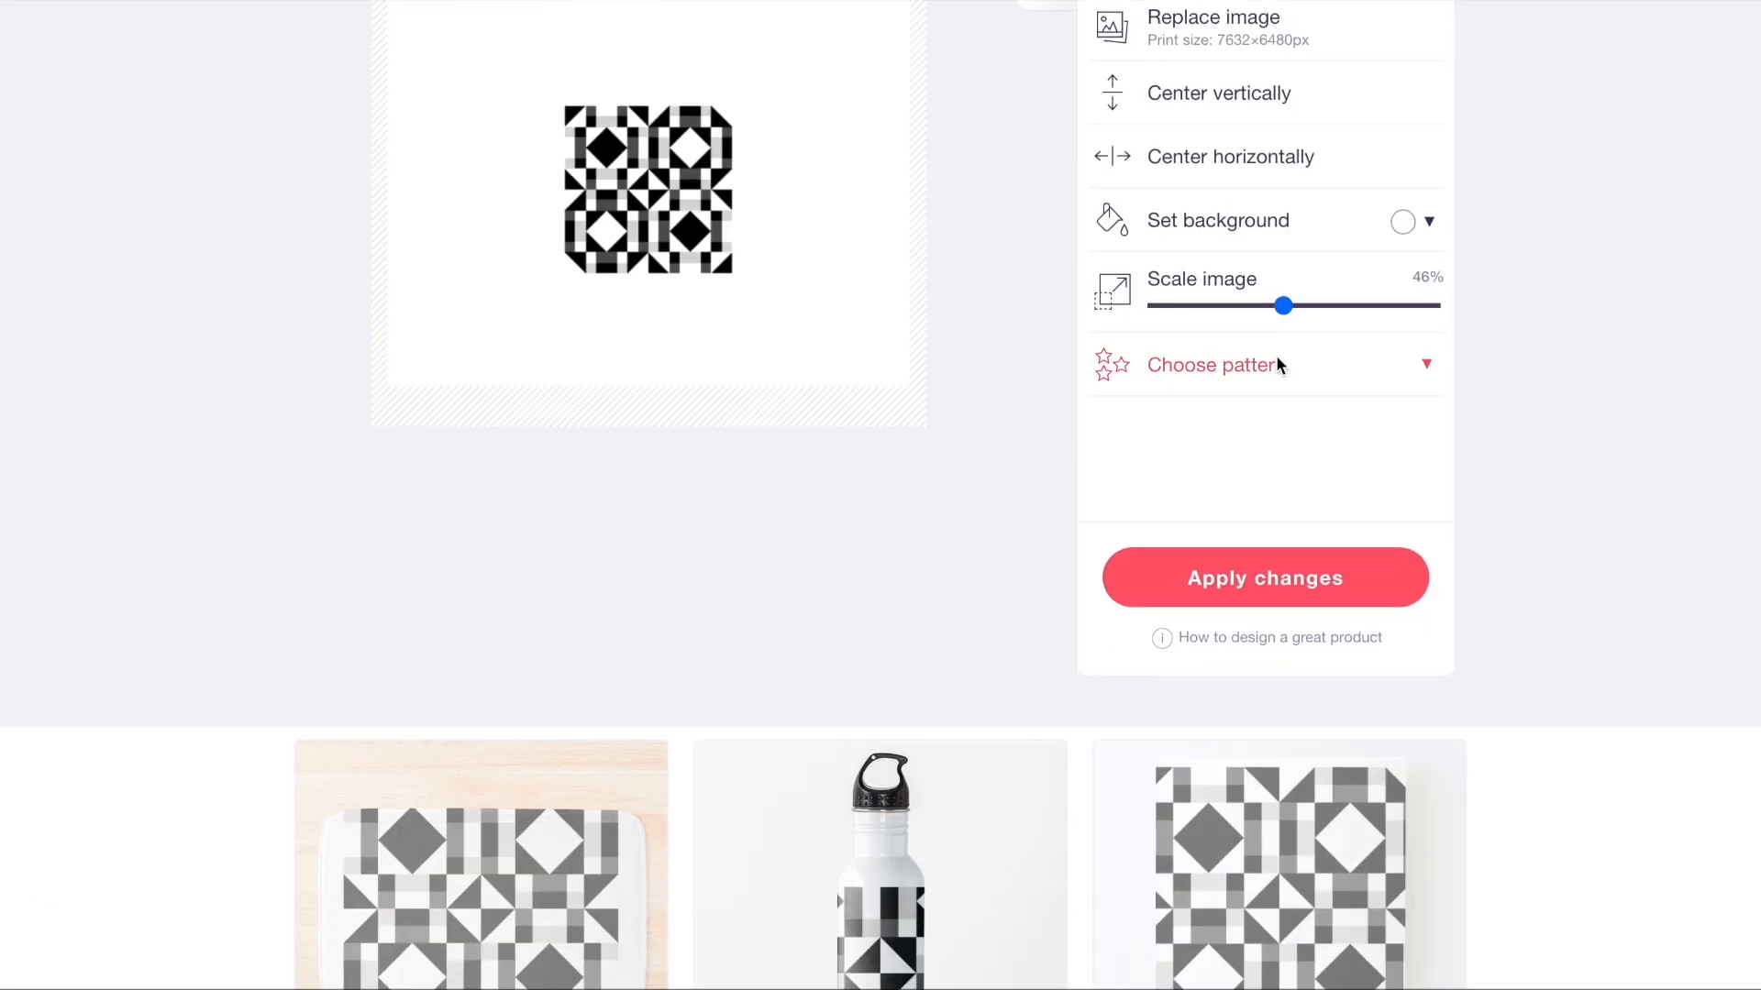
{"action": "left_click", "coordinate": [1278, 365]}
{"action": "left_click", "coordinate": [1322, 415]}
{"action": "scroll", "coordinate": [1322, 414], "scroll_direction": "up", "scroll_amount": 5}
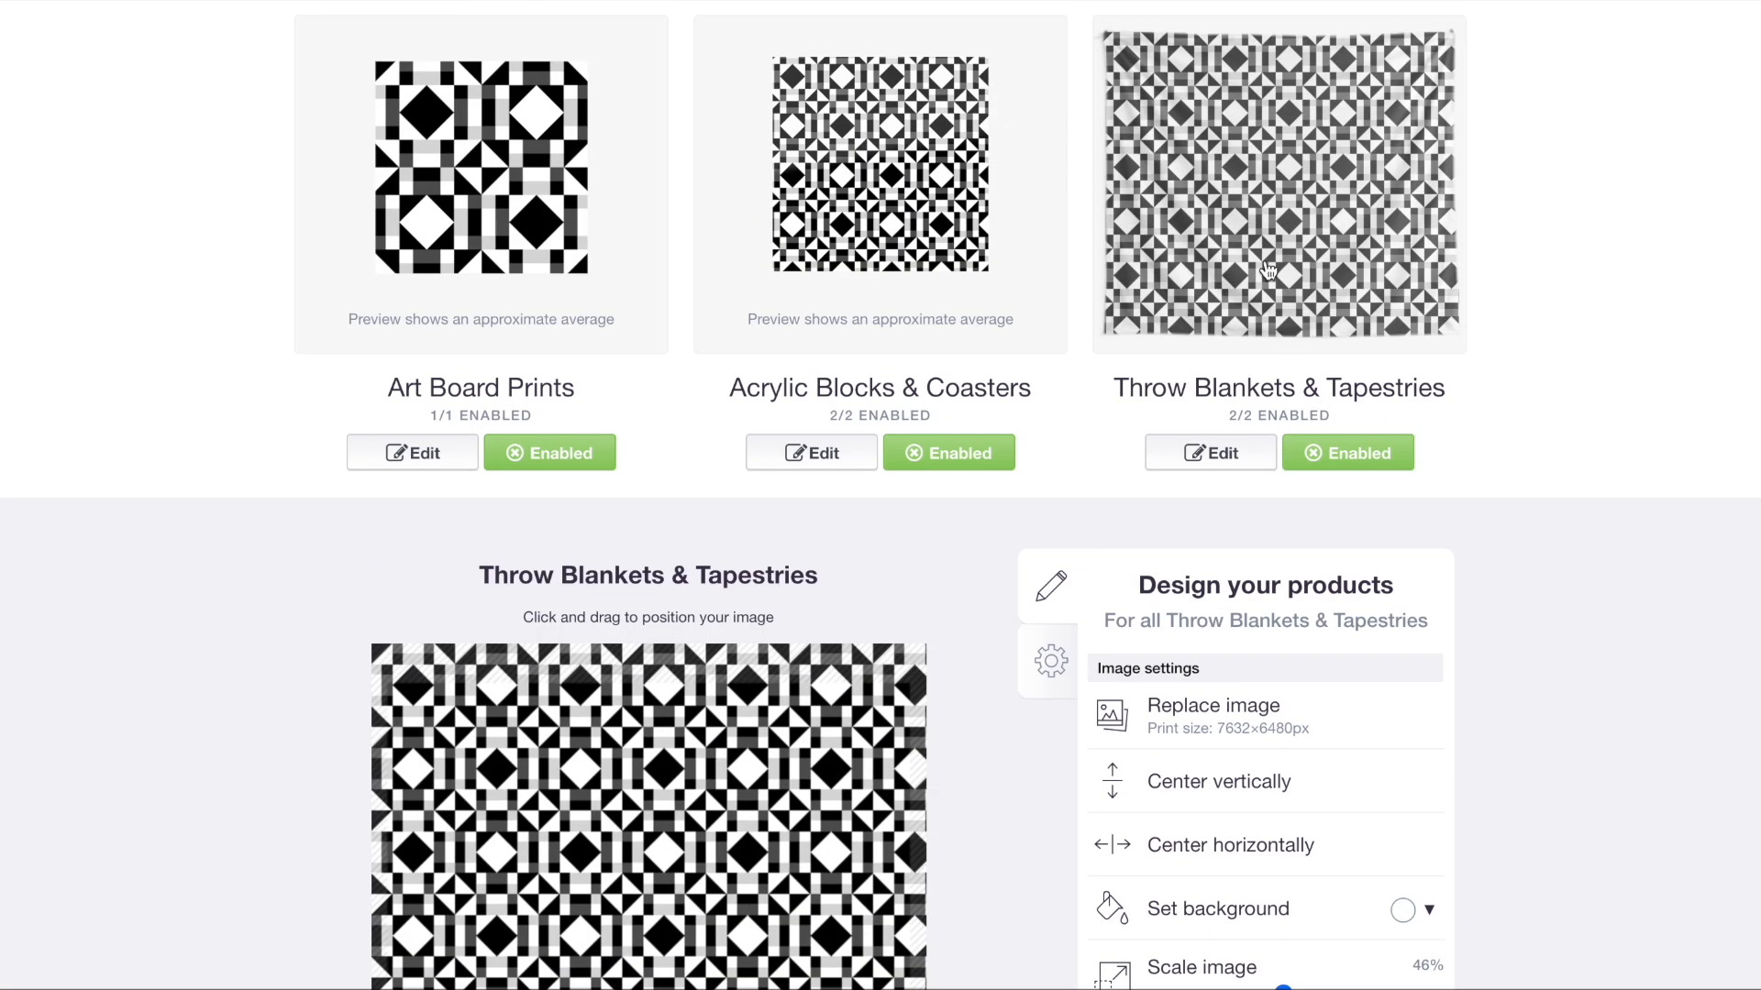
- Enable Bath Mats and set their image to 58% scale with a regular grid pattern
{"action": "scroll", "coordinate": [582, 404], "scroll_direction": "down", "scroll_amount": 3}
{"action": "left_click", "coordinate": [507, 476]}
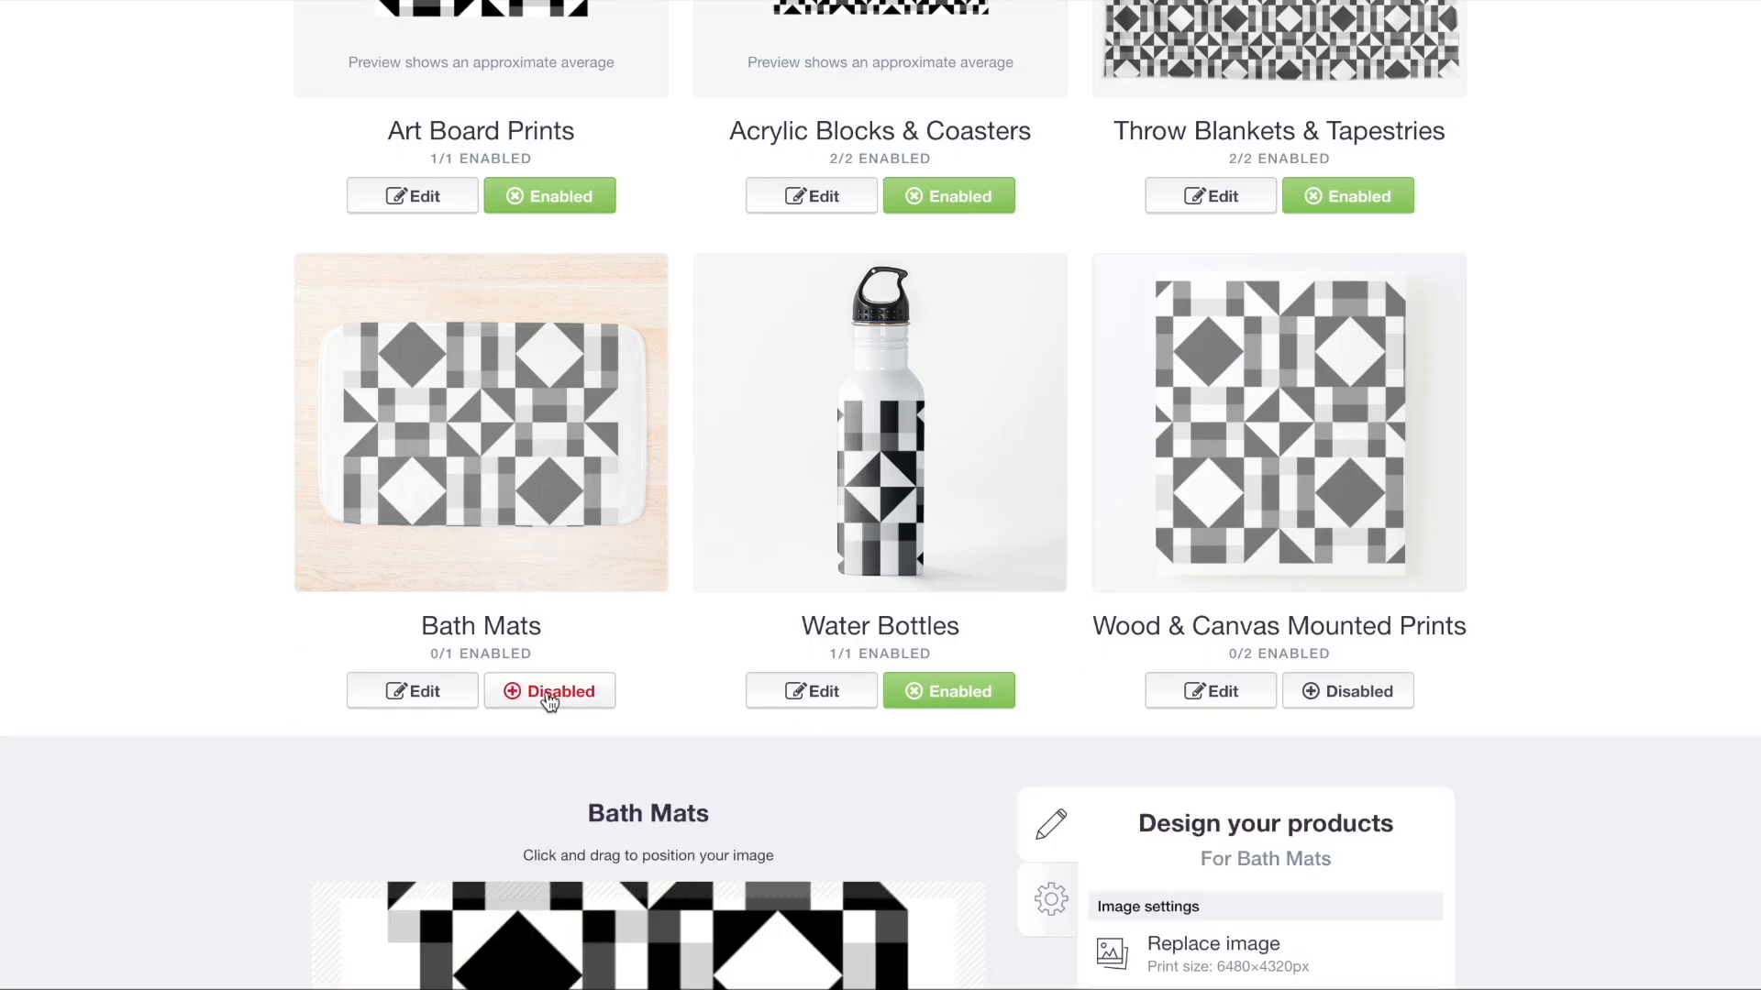
{"action": "left_click", "coordinate": [549, 692]}
{"action": "left_click", "coordinate": [1317, 769]}
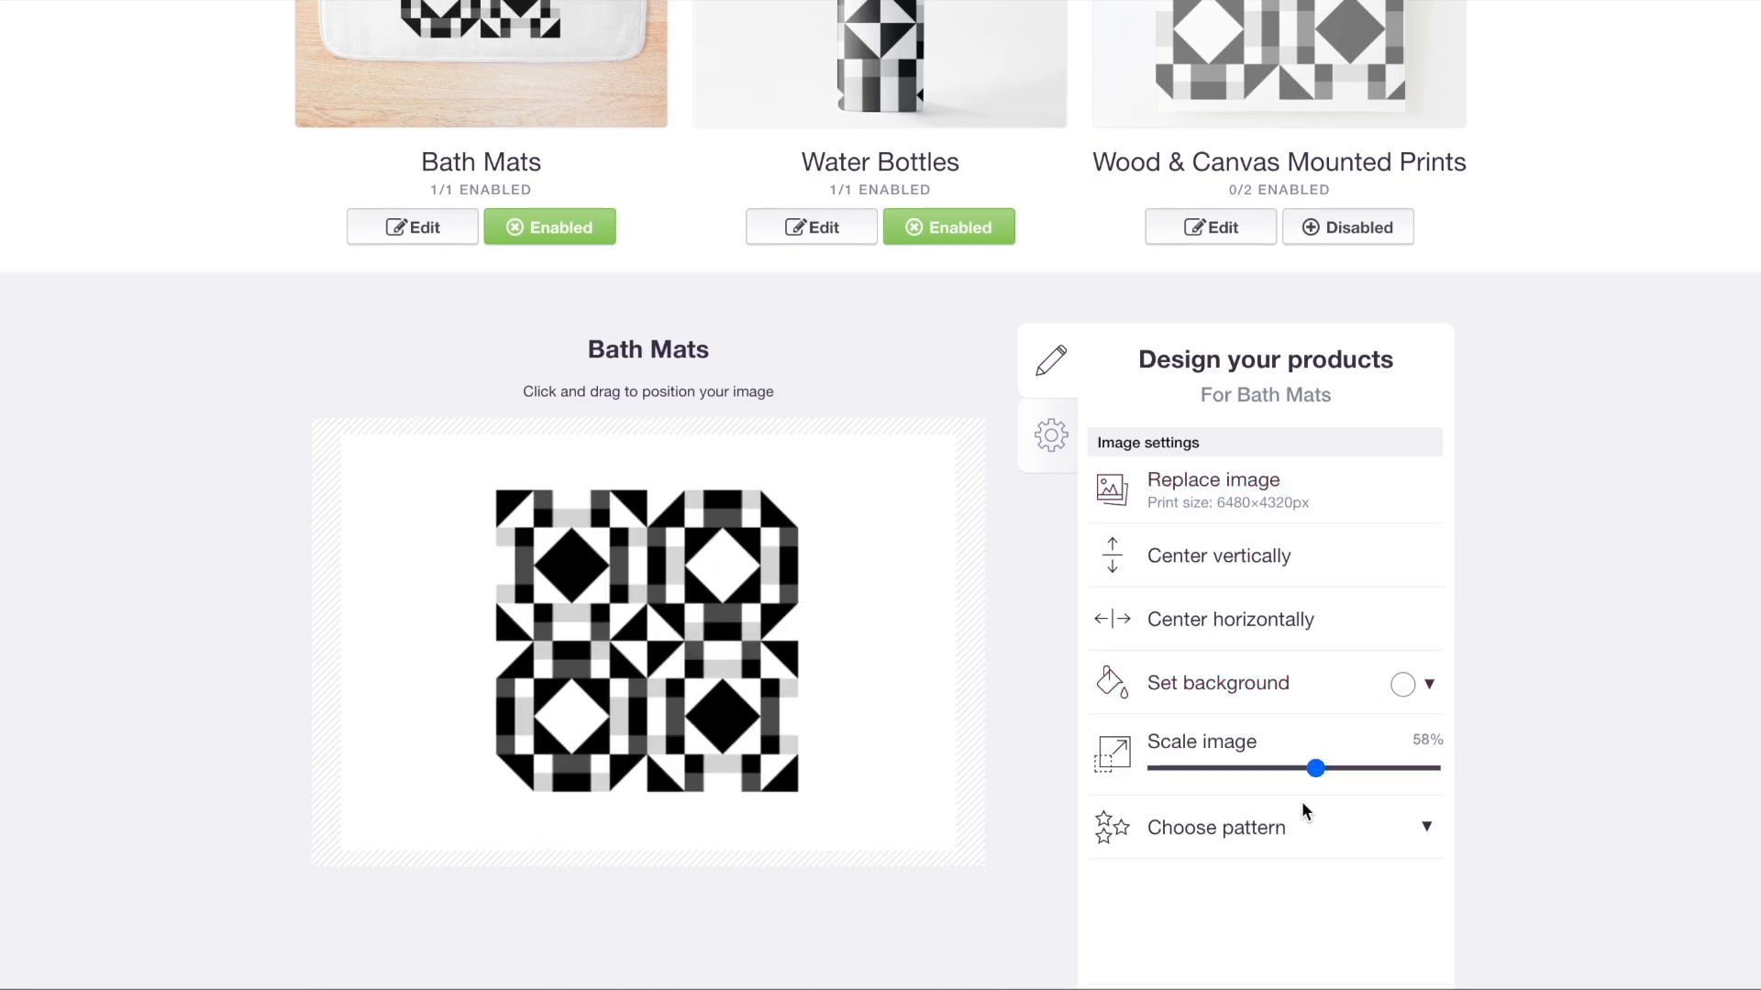
{"action": "left_click", "coordinate": [1302, 822]}
{"action": "left_click", "coordinate": [1381, 876]}
- Scale the Water Bottles image to 40% and repeat it as a regular grid pattern
{"action": "scroll", "coordinate": [915, 417], "scroll_direction": "up", "scroll_amount": 5}
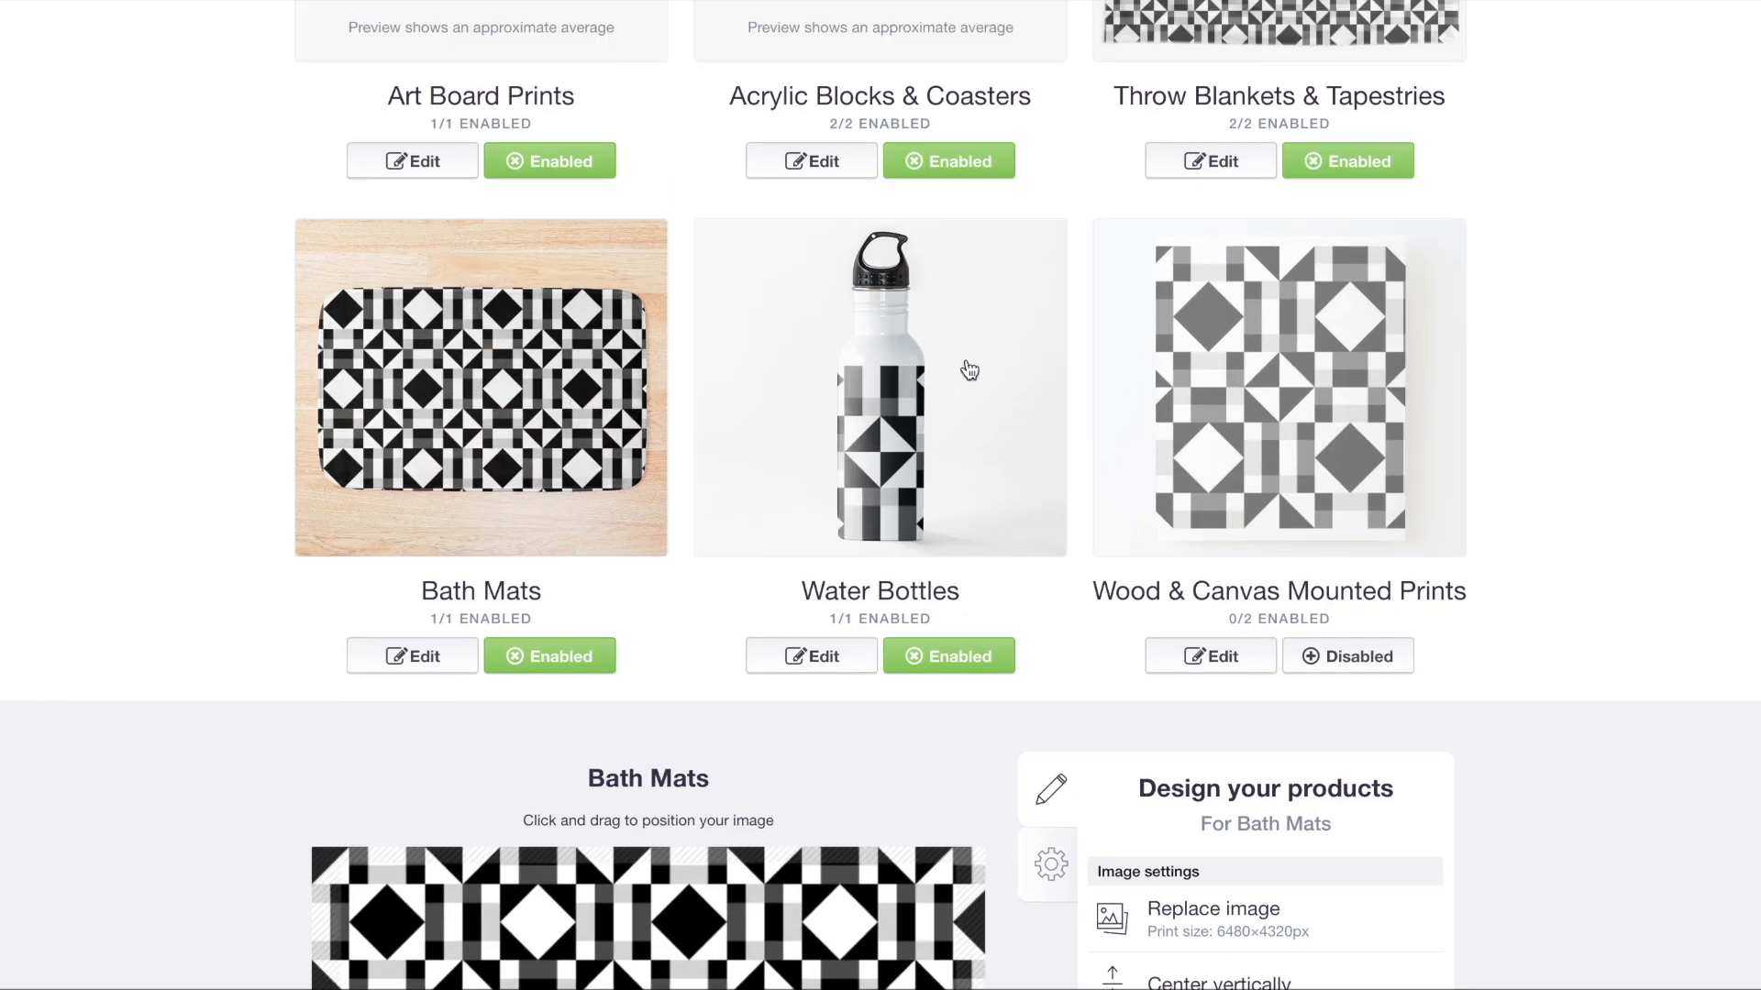
{"action": "left_click", "coordinate": [969, 367]}
{"action": "left_click", "coordinate": [1265, 610]}
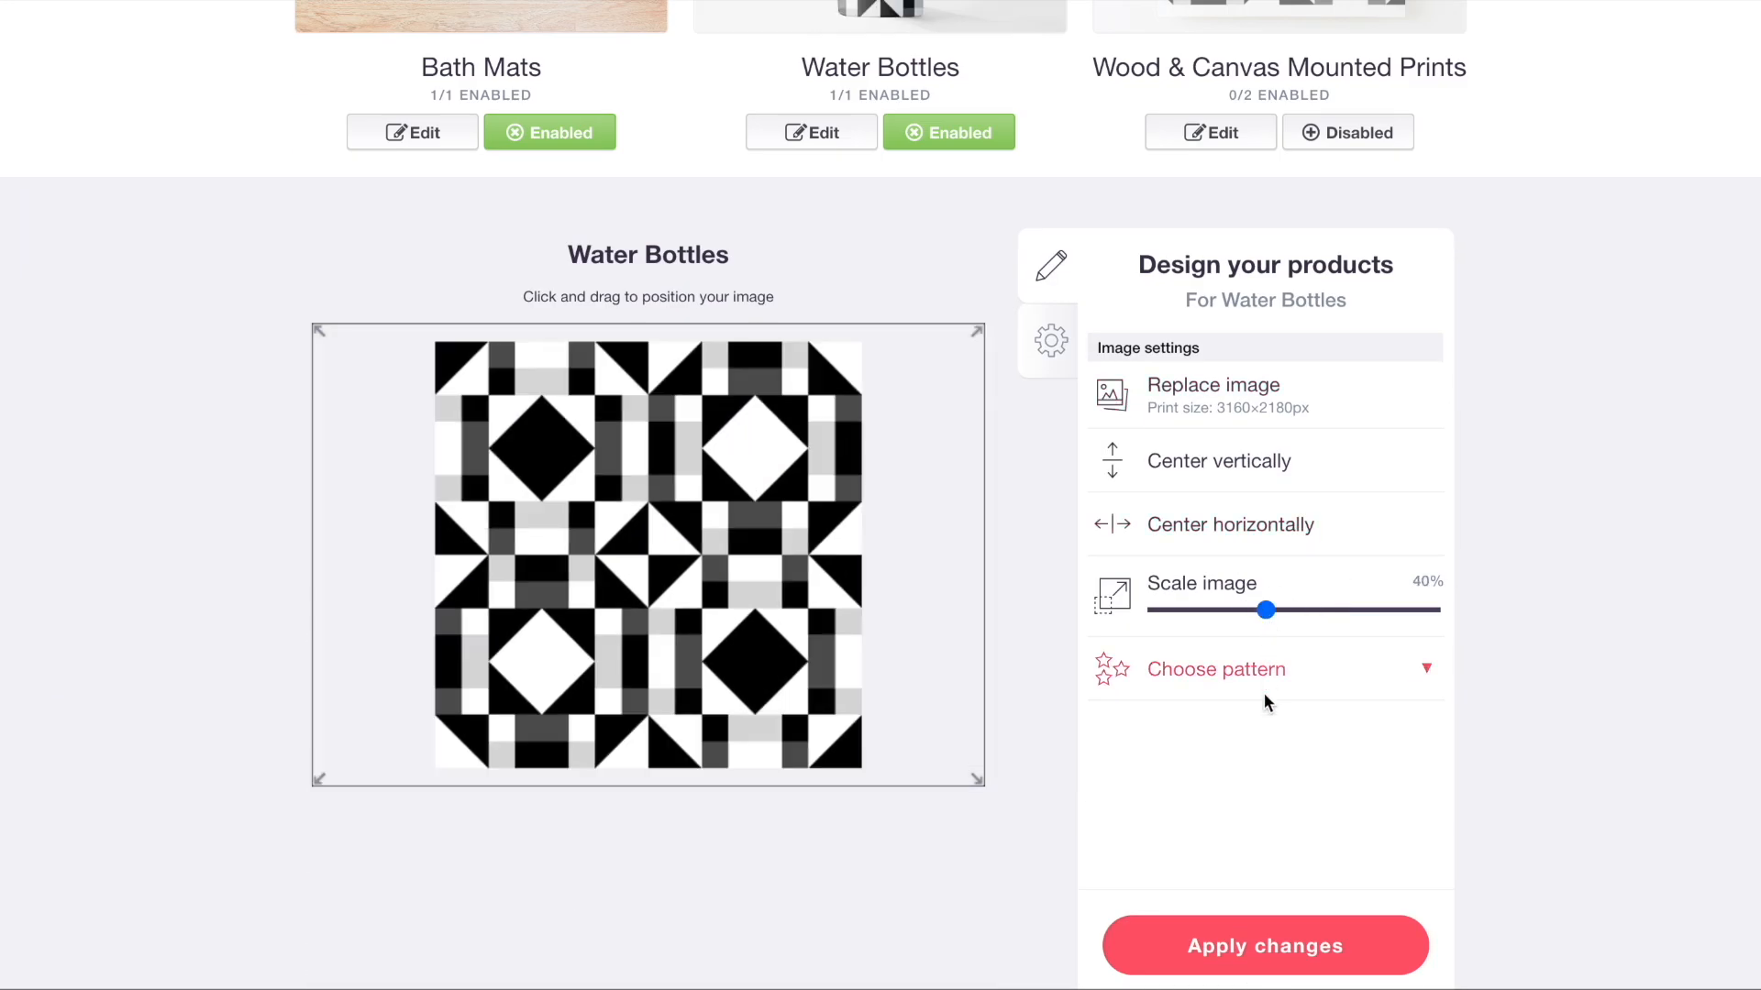
{"action": "left_click", "coordinate": [1266, 686]}
{"action": "left_click", "coordinate": [1357, 708]}
{"action": "scroll", "coordinate": [1071, 460], "scroll_direction": "up", "scroll_amount": 3}
- Enable Wood & Canvas Mounted Prints and set their image to a regular grid pattern at 68% scale
{"action": "scroll", "coordinate": [1071, 460], "scroll_direction": "up", "scroll_amount": 4}
{"action": "left_click", "coordinate": [1320, 587]}
{"action": "left_click", "coordinate": [1346, 697]}
{"action": "scroll", "coordinate": [1346, 697], "scroll_direction": "down", "scroll_amount": 4}
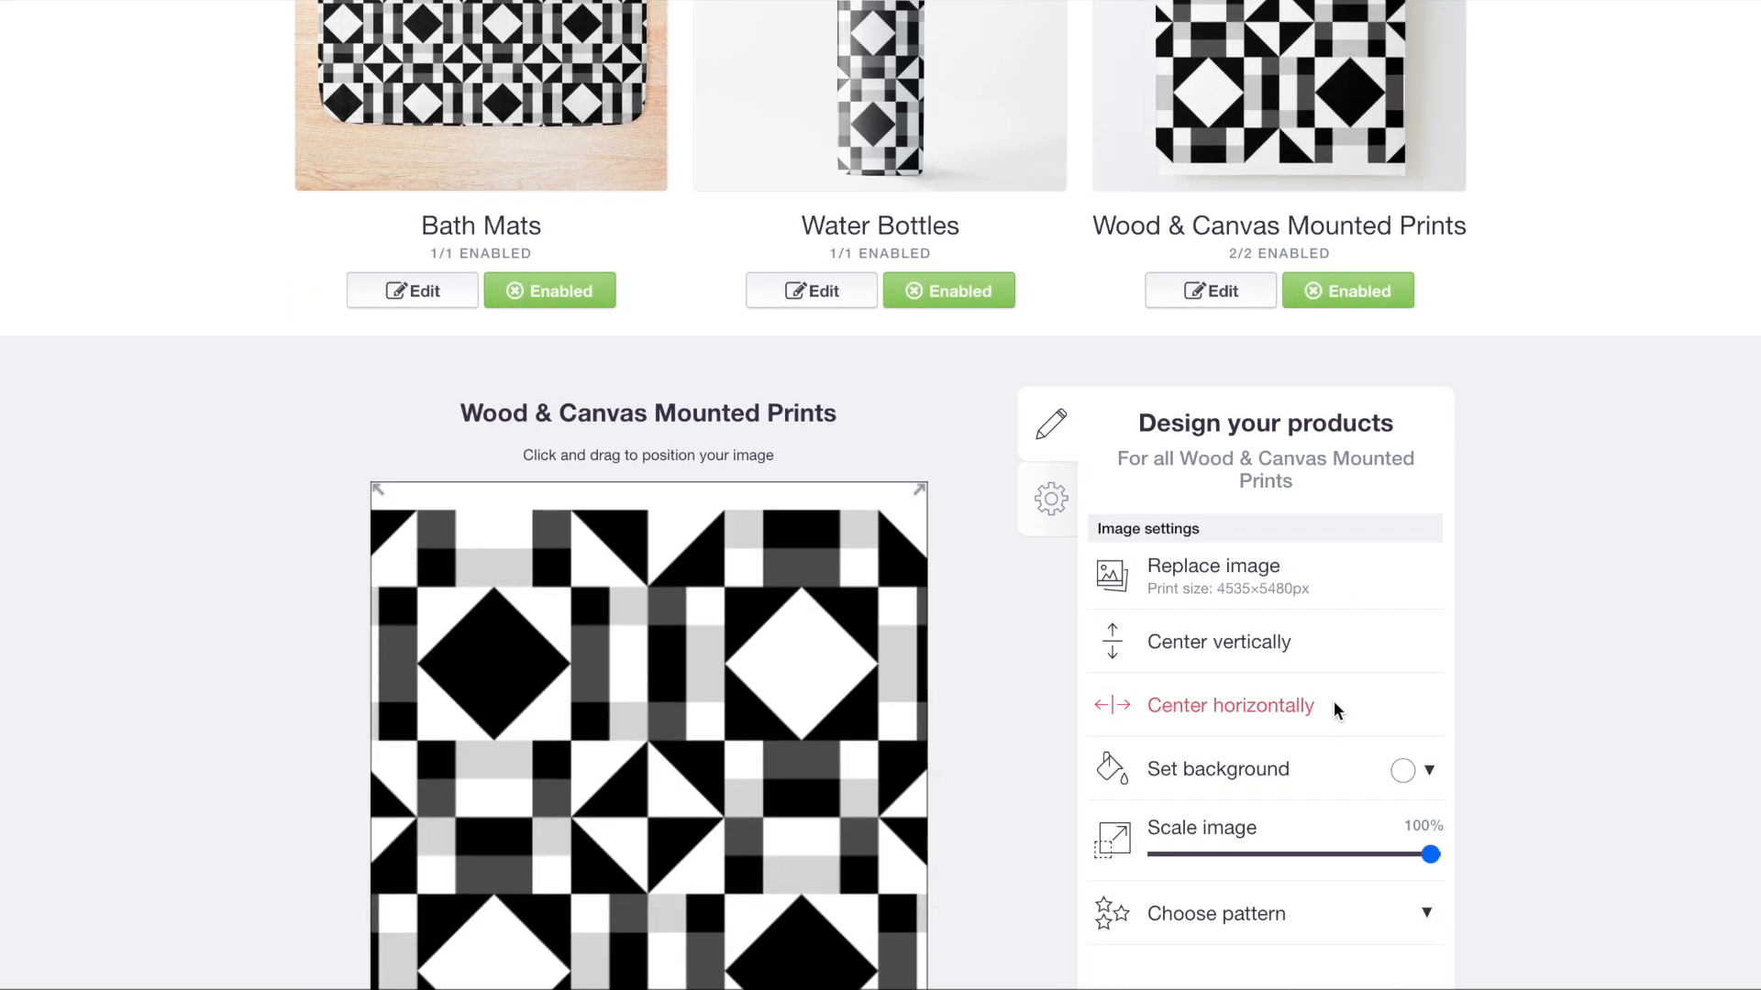
{"action": "scroll", "coordinate": [1247, 877], "scroll_direction": "down", "scroll_amount": 4}
{"action": "left_click", "coordinate": [1251, 528]}
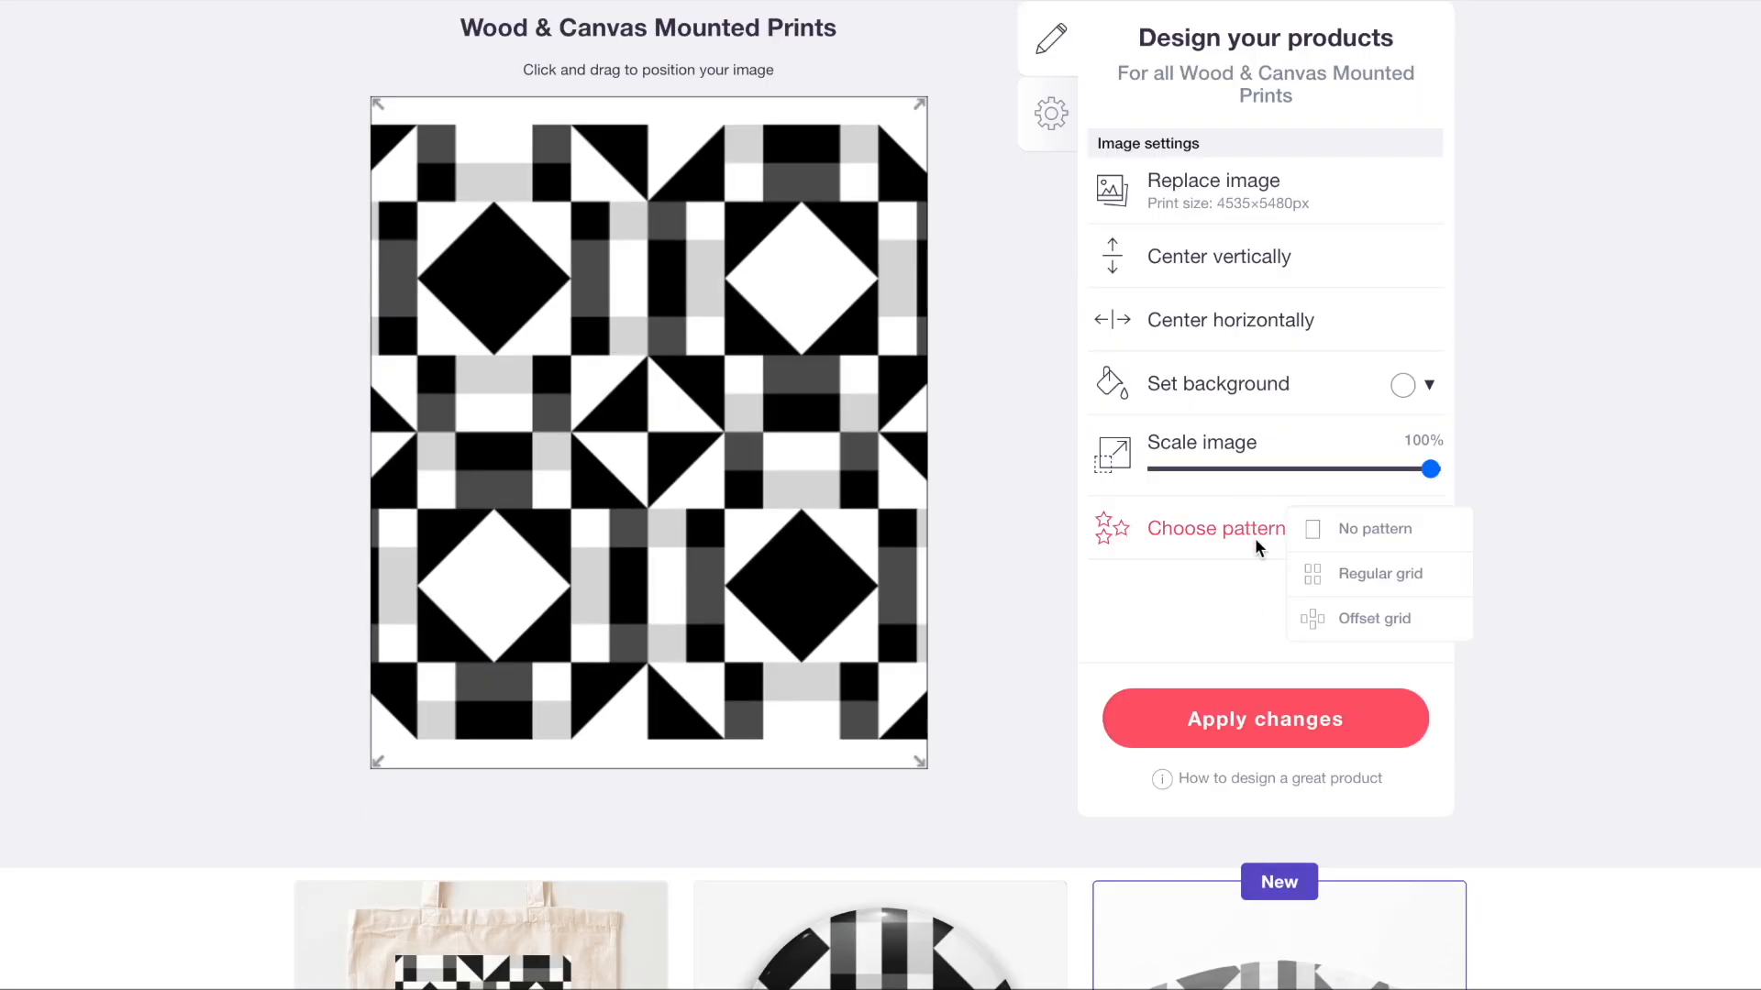
{"action": "left_click", "coordinate": [1357, 574]}
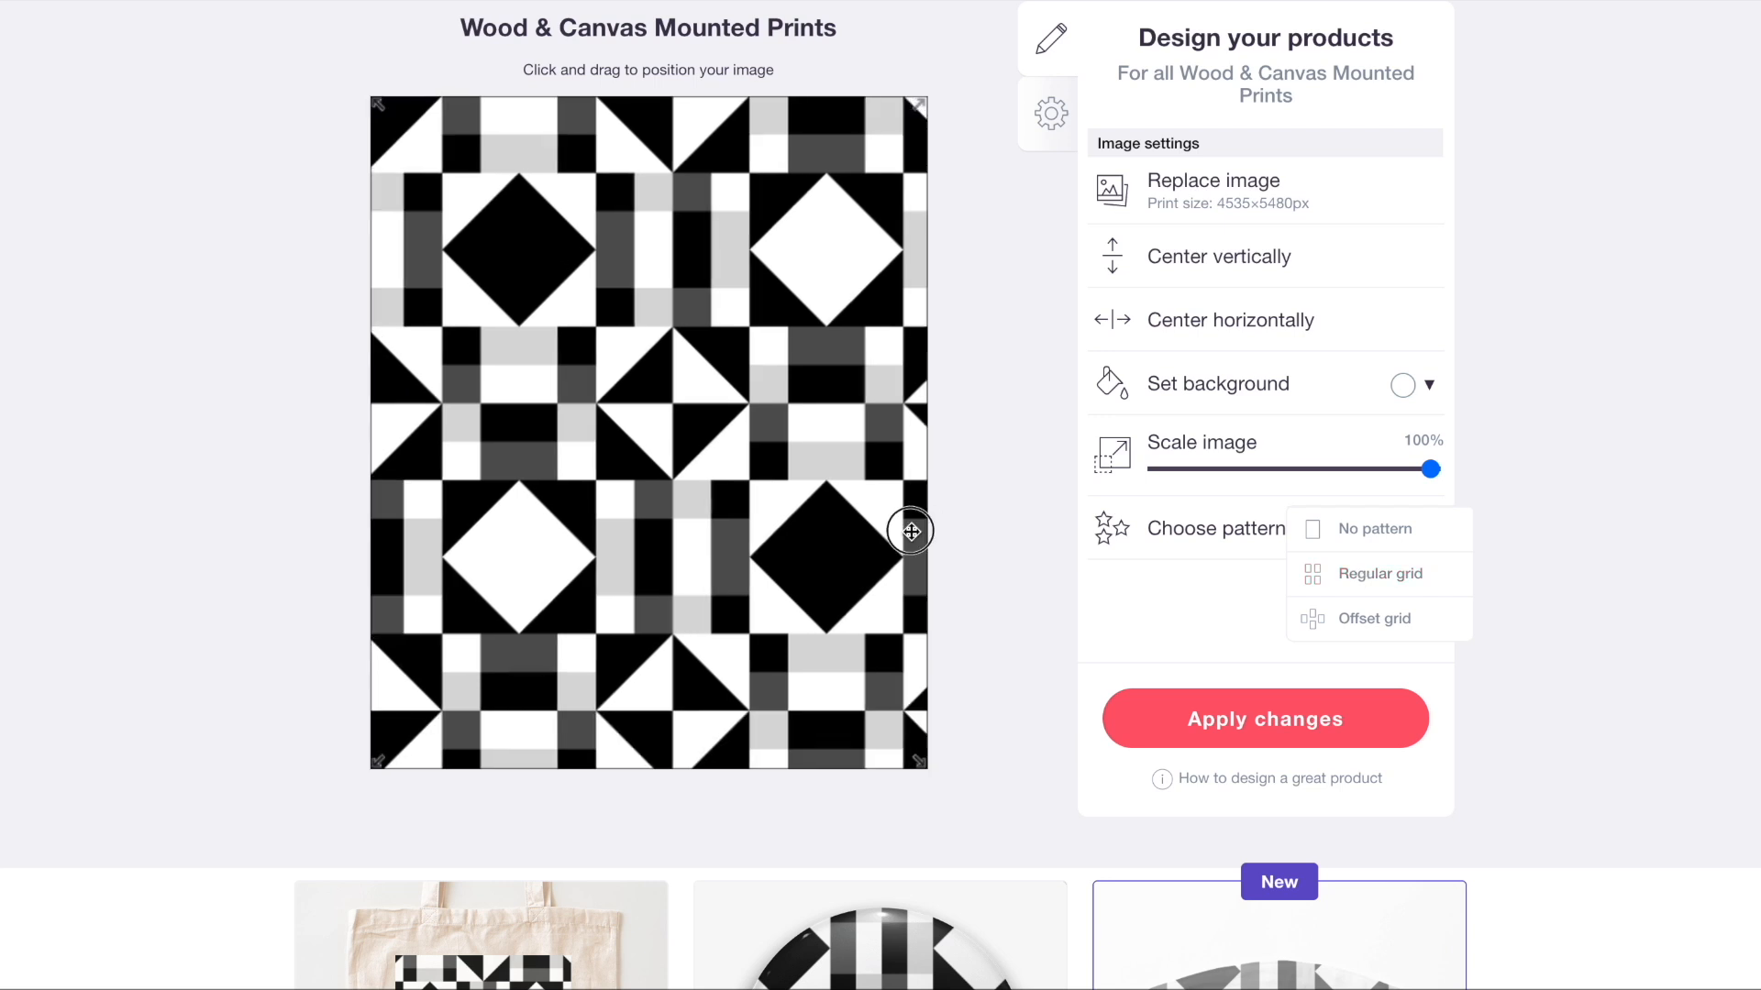
{"action": "left_click", "coordinate": [1343, 477]}
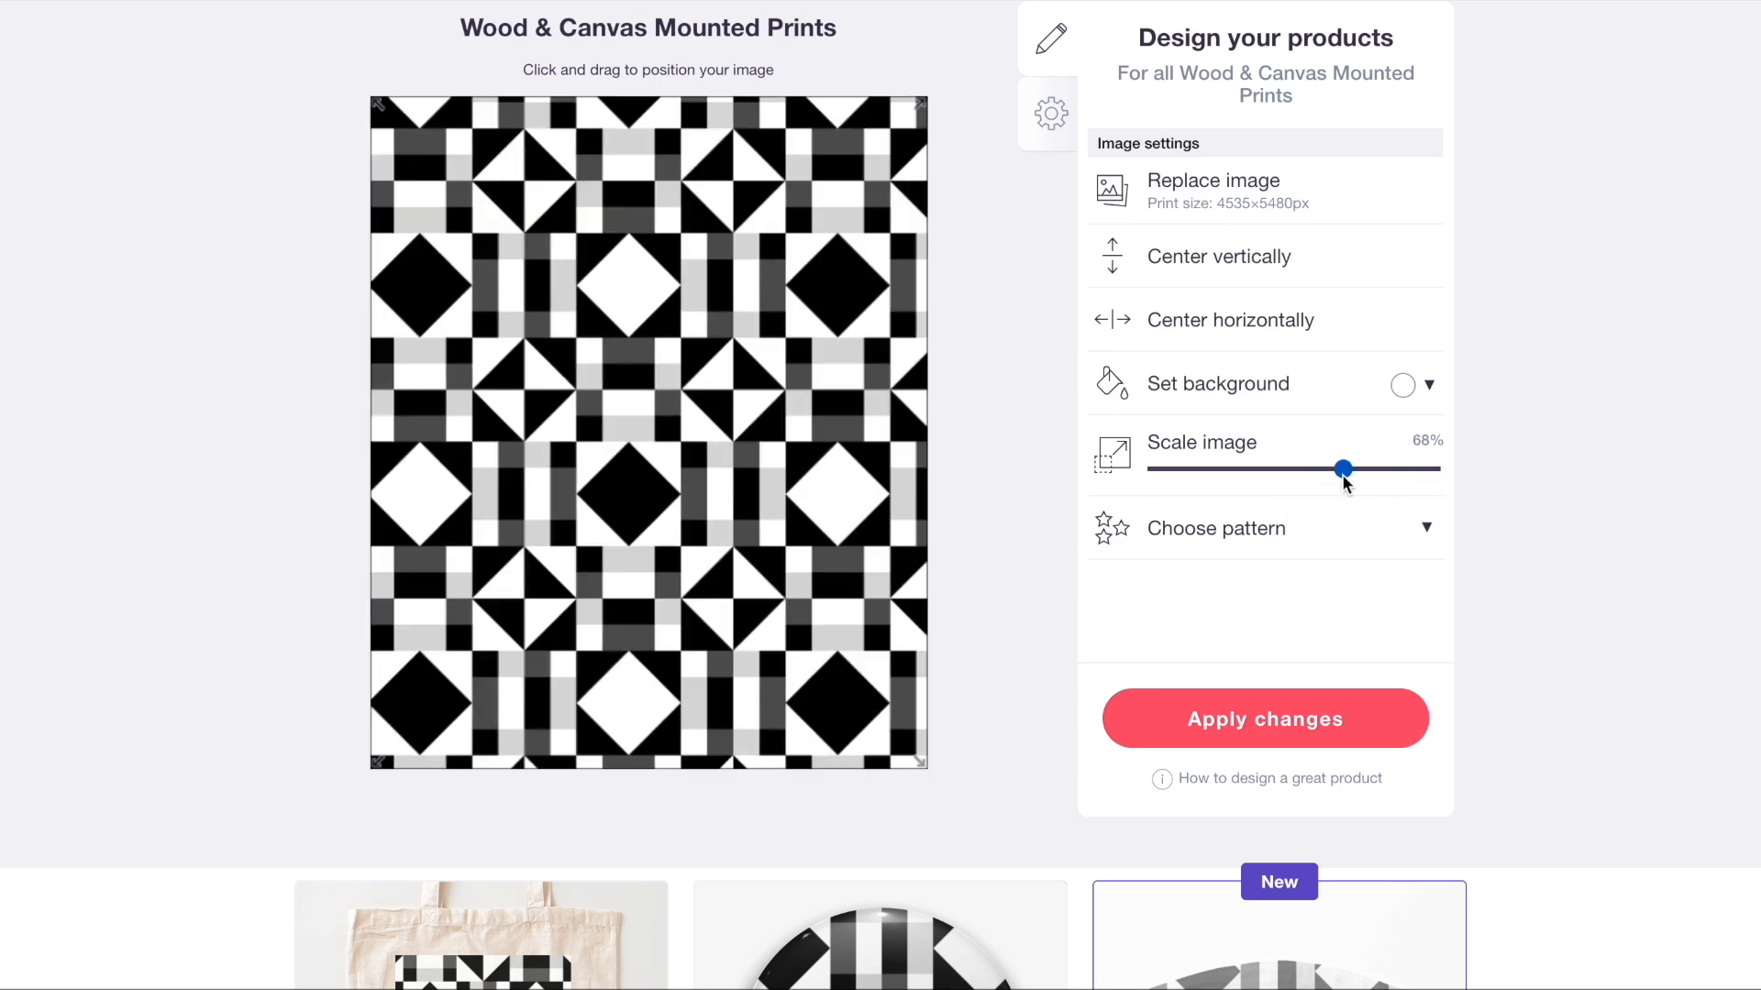
{"action": "scroll", "coordinate": [1110, 505], "scroll_direction": "up", "scroll_amount": 5}
- Enable Masks and set their image to 23% scale with a regular grid pattern
{"action": "left_click", "coordinate": [1242, 181]}
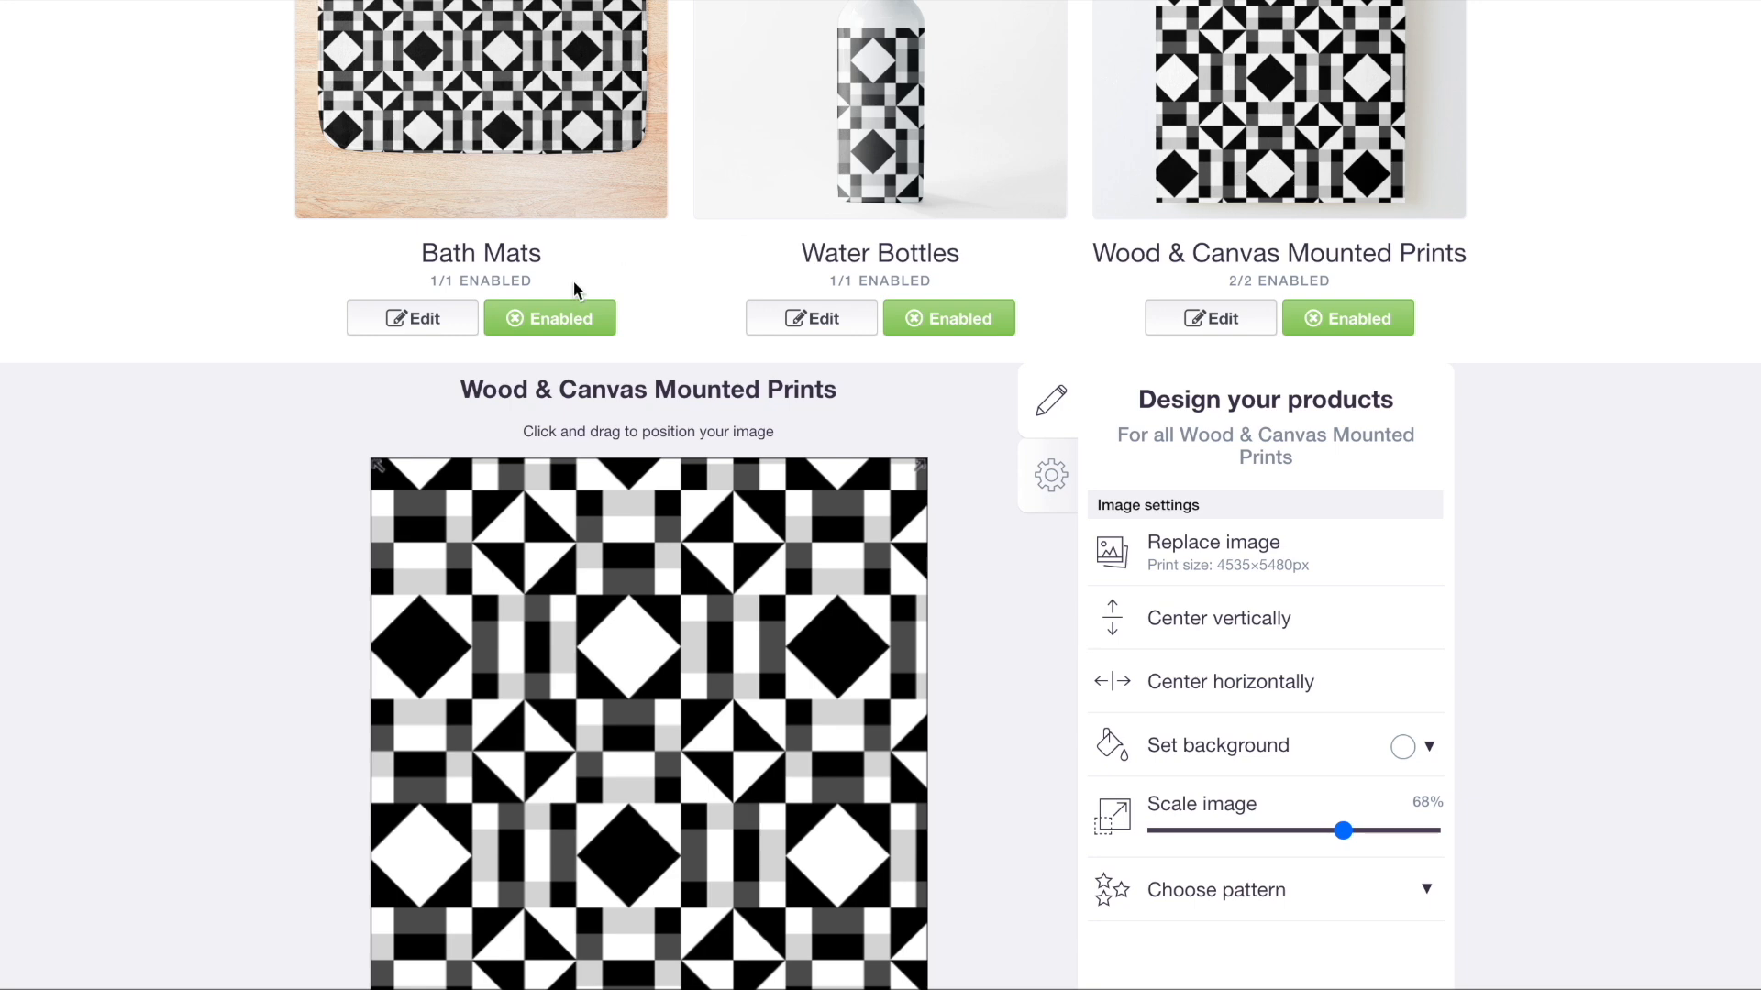
{"action": "left_click", "coordinate": [844, 585]}
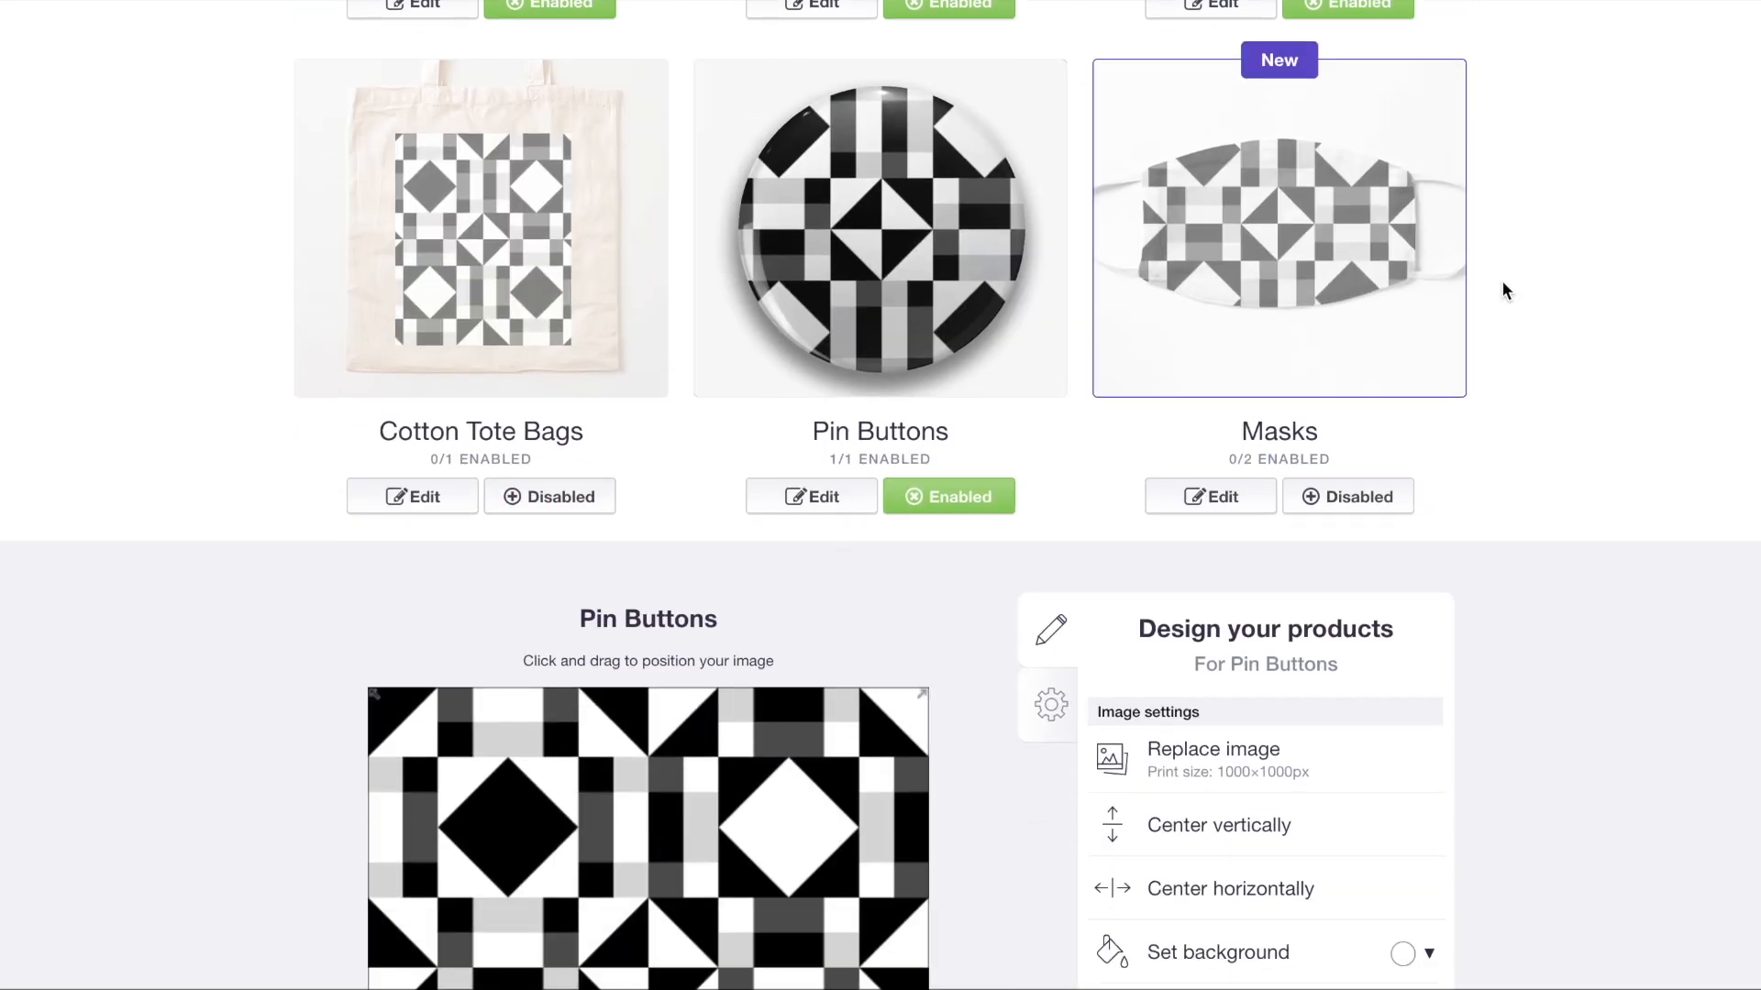
{"action": "left_click", "coordinate": [1381, 504]}
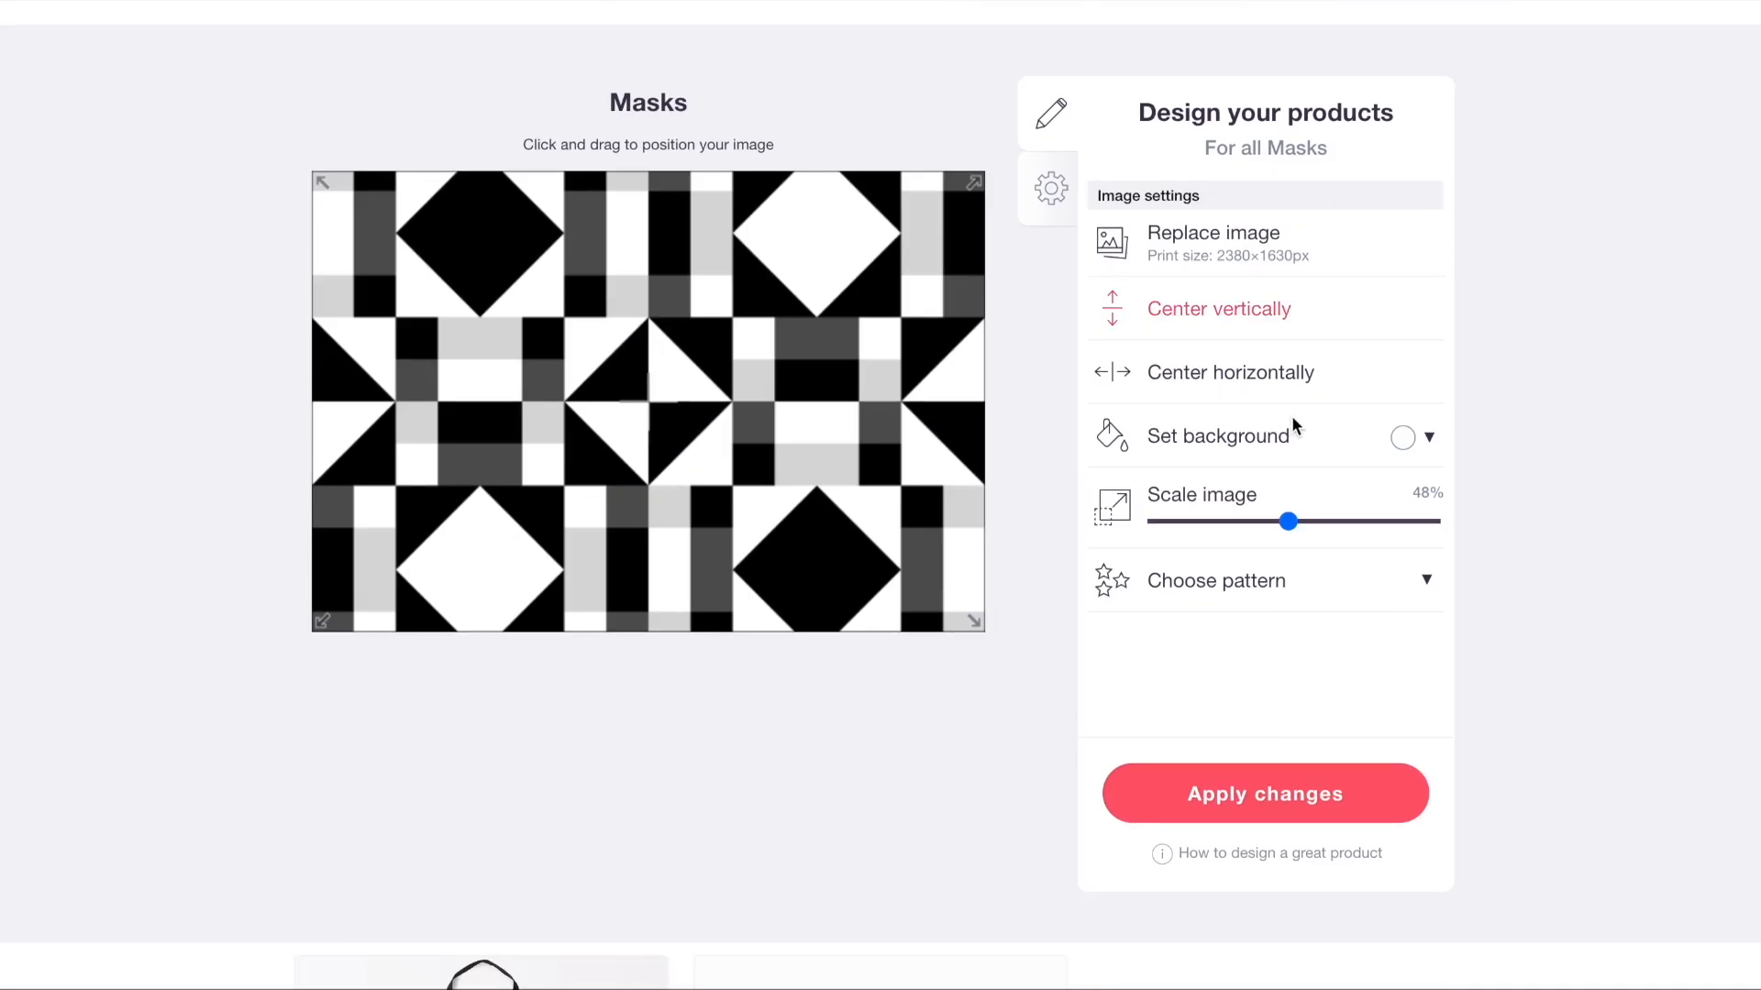
{"action": "left_click", "coordinate": [1219, 524]}
{"action": "left_click", "coordinate": [1264, 596]}
{"action": "left_click", "coordinate": [1363, 634]}
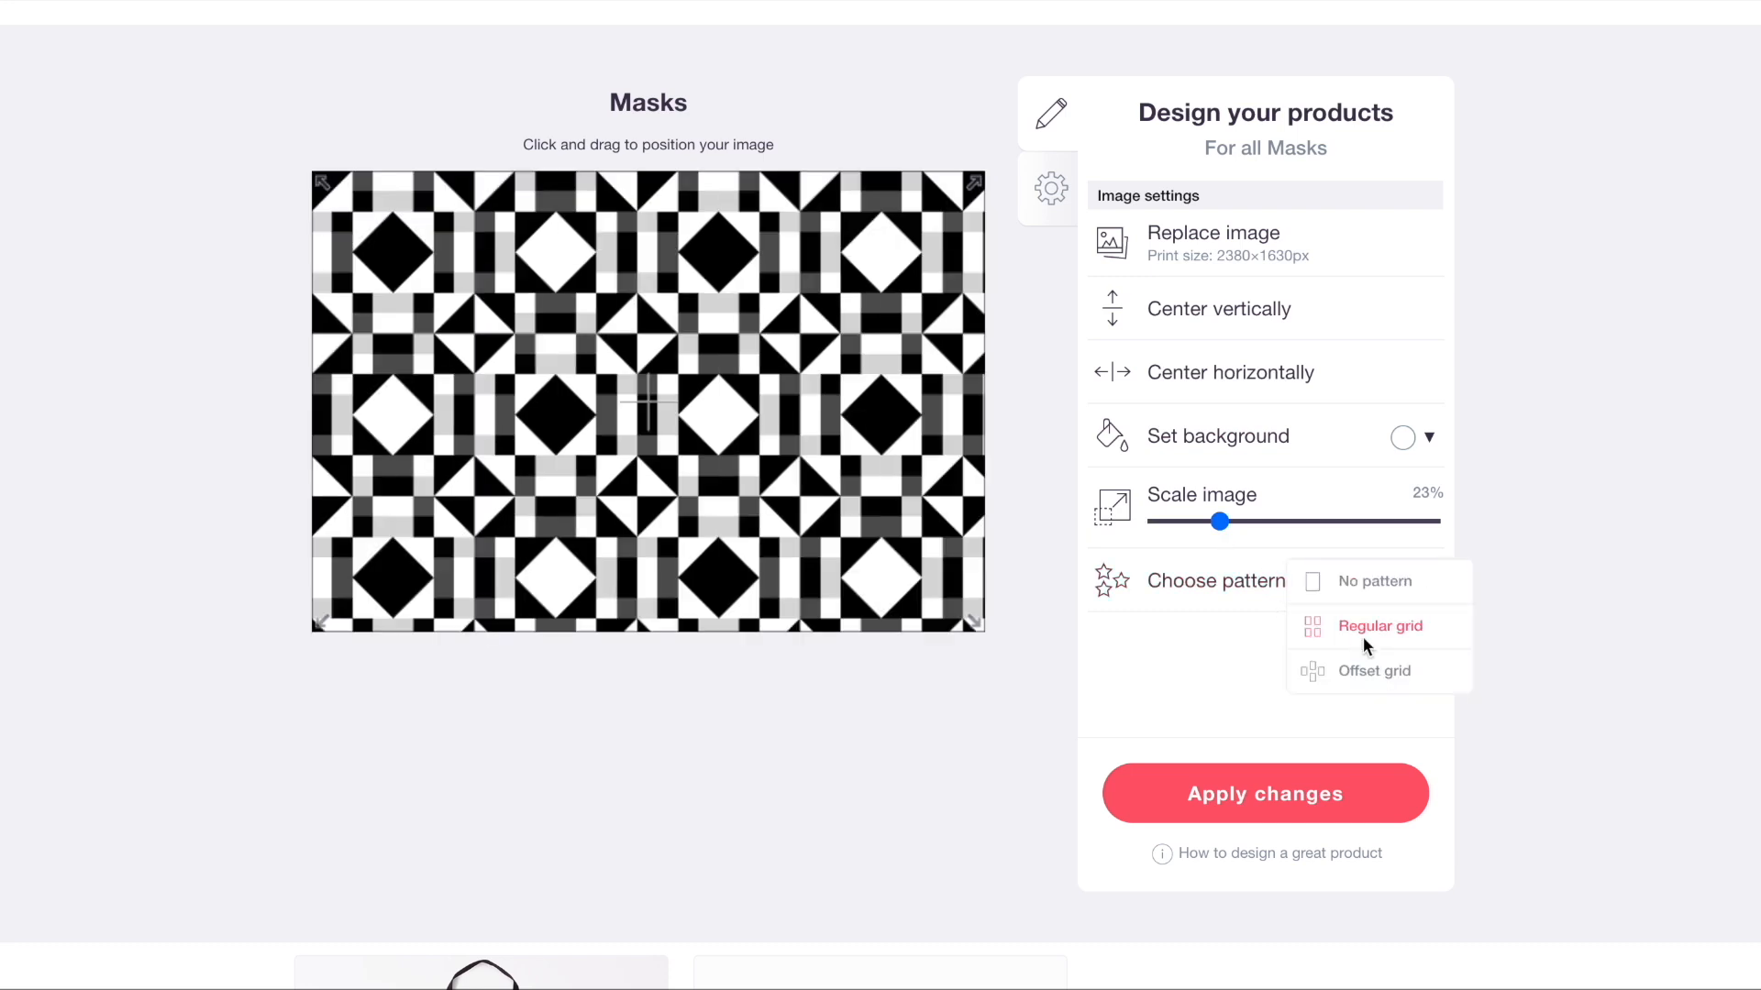
{"action": "scroll", "coordinate": [1348, 550], "scroll_direction": "up", "scroll_amount": 6}
{"action": "left_click", "coordinate": [1304, 301]}
- Scale the Aprons image to 54% and repeat it as a regular grid pattern
{"action": "scroll", "coordinate": [332, 389], "scroll_direction": "down", "scroll_amount": 3}
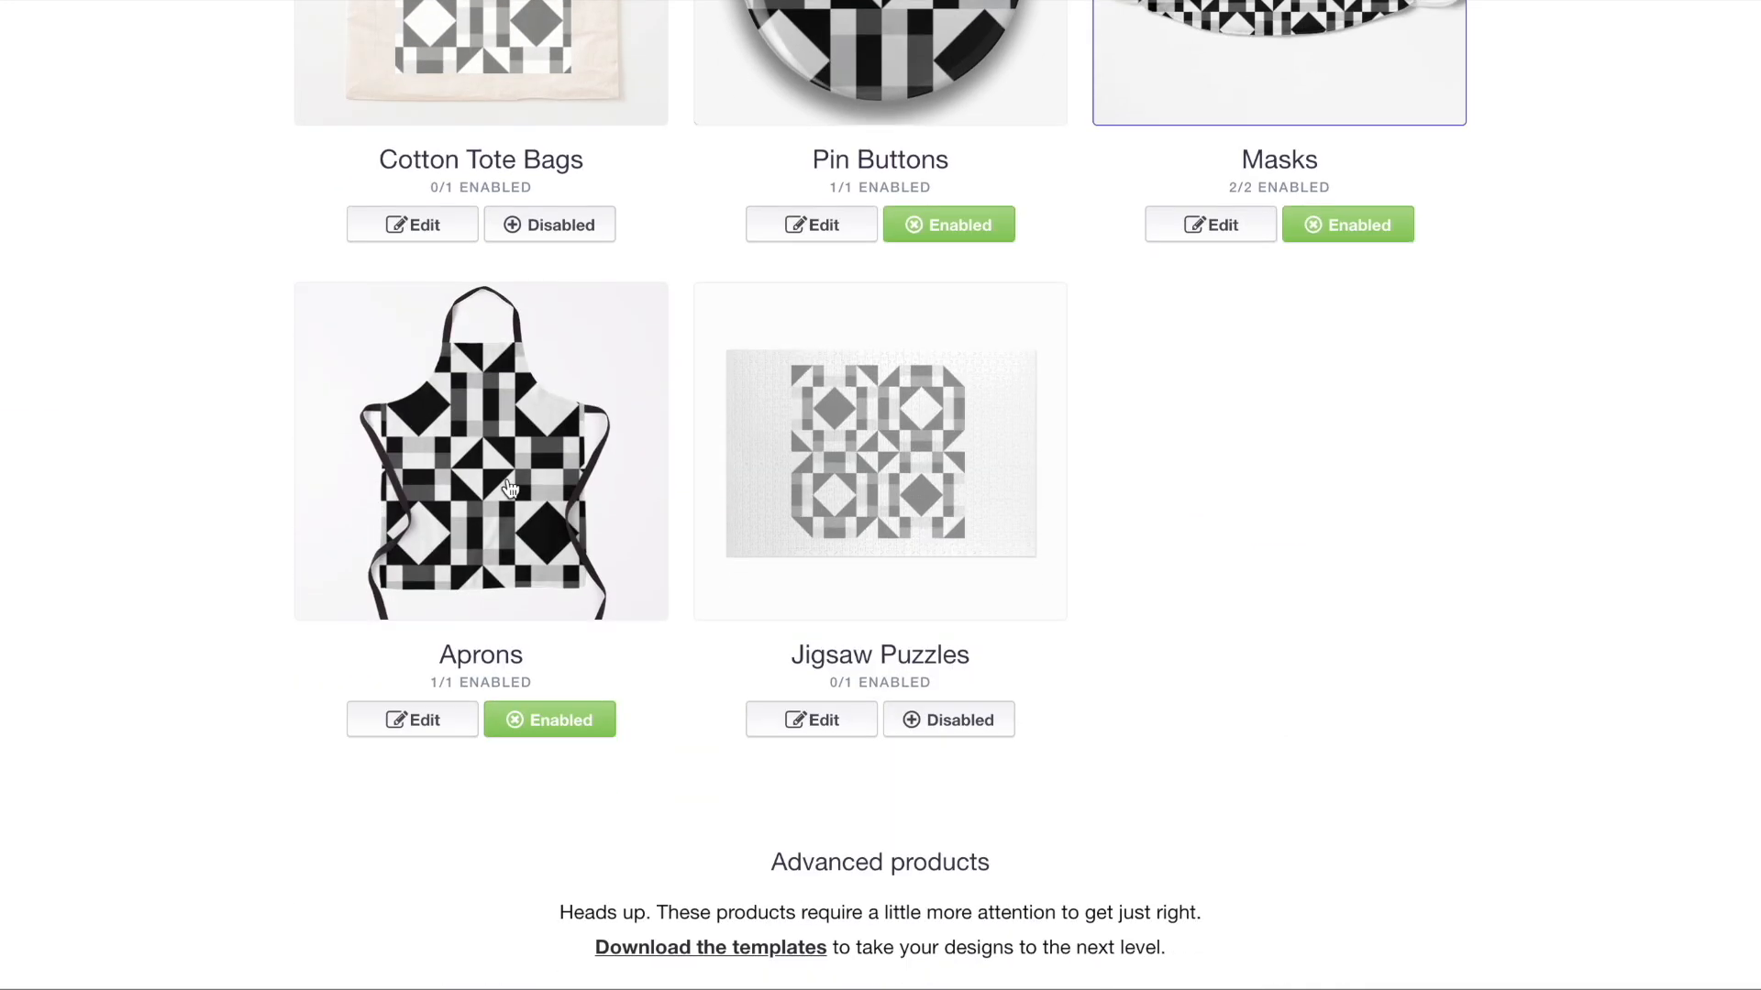
{"action": "left_click", "coordinate": [532, 507]}
{"action": "left_click", "coordinate": [1304, 787]}
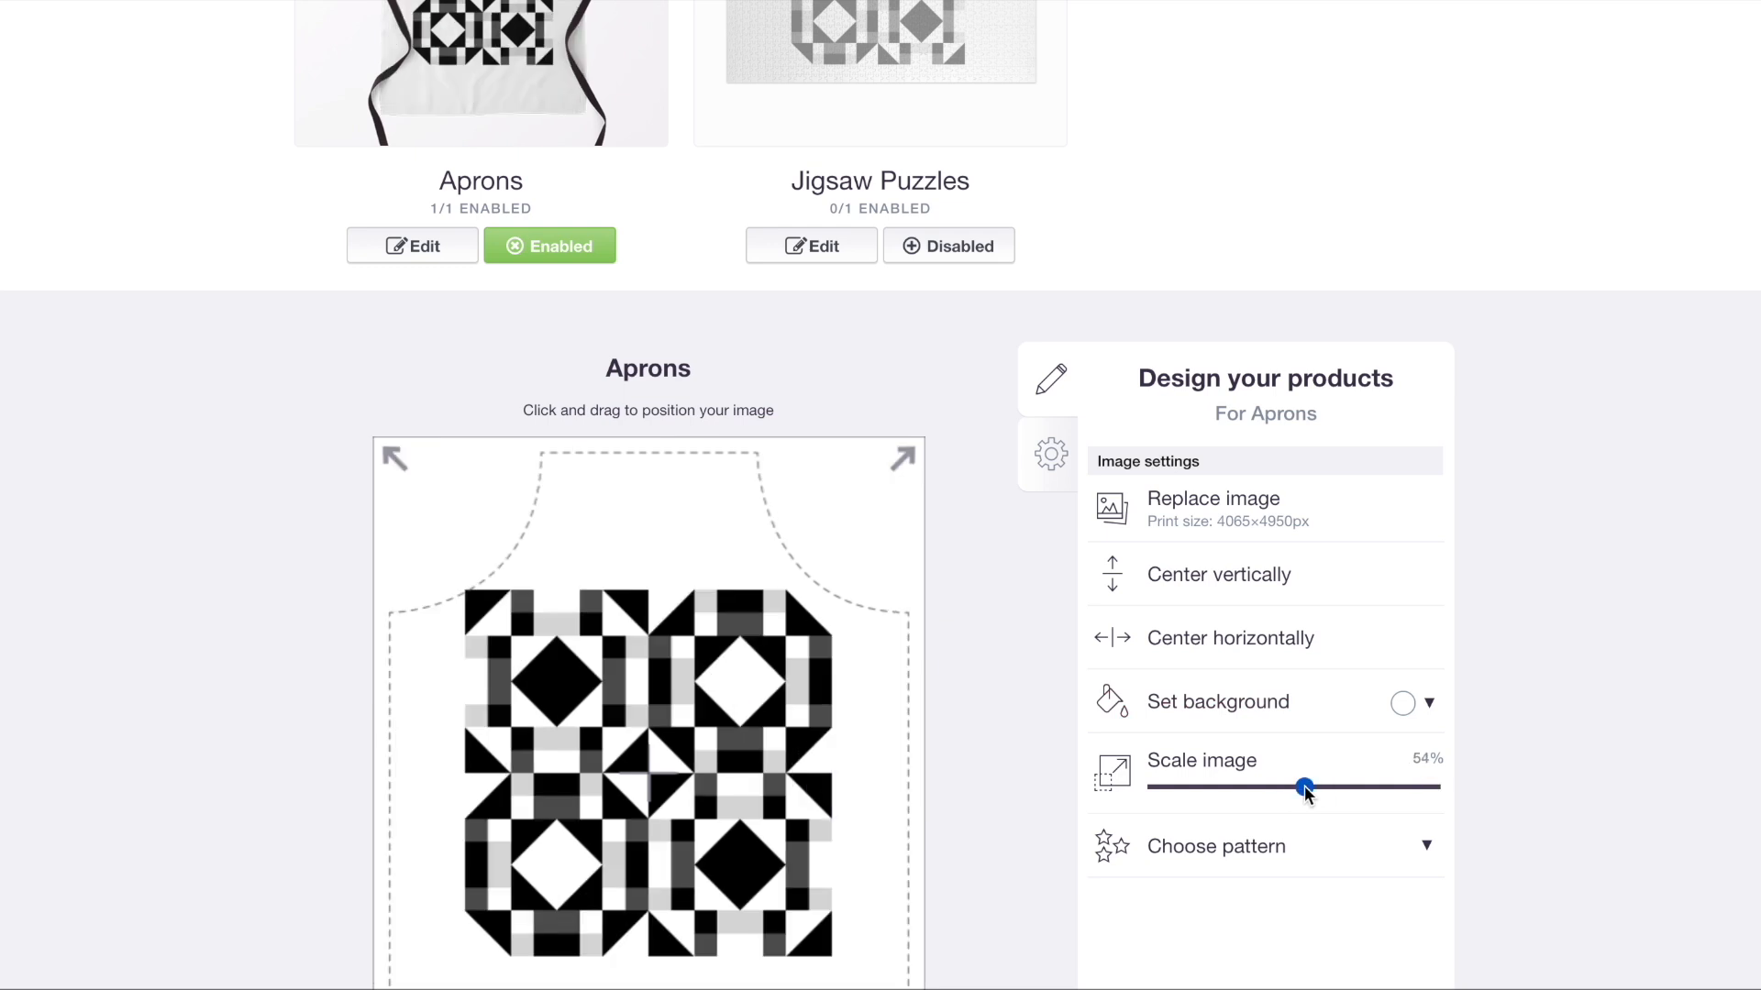
{"action": "left_click", "coordinate": [1302, 855]}
{"action": "left_click", "coordinate": [1380, 892]}
{"action": "scroll", "coordinate": [1090, 537], "scroll_direction": "up", "scroll_amount": 3}
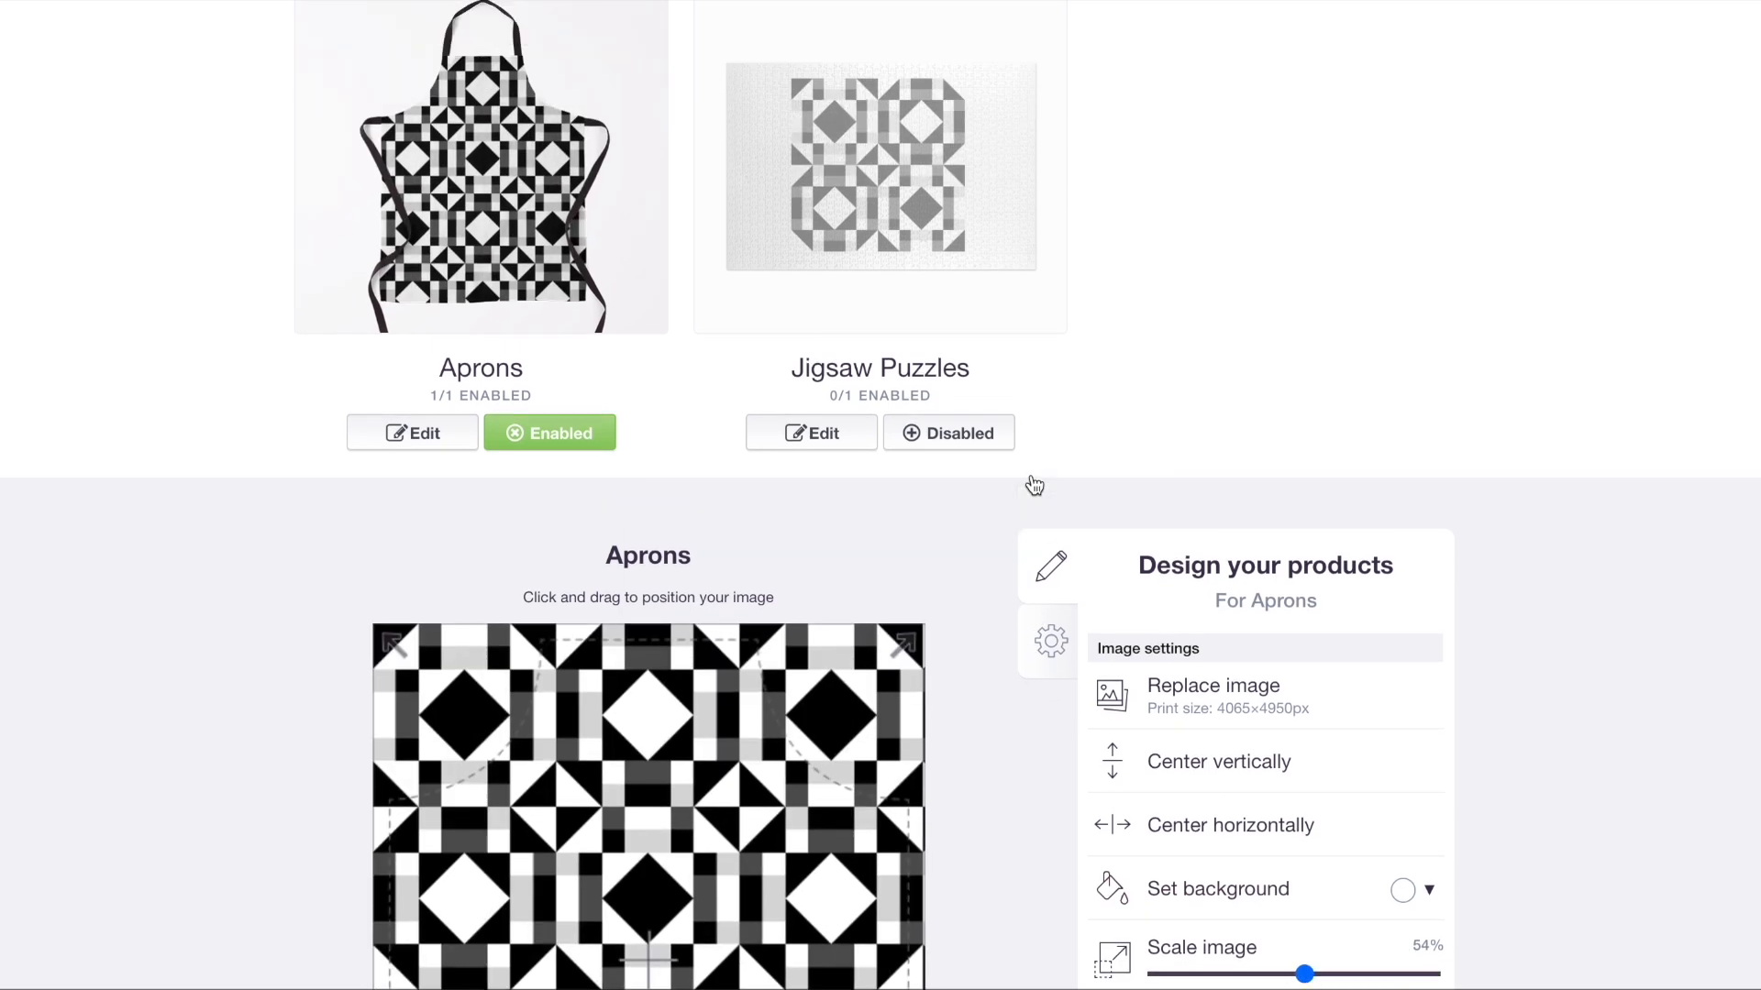
- Repeat the Jigsaw Puzzles image as a regular grid pattern and enable the product
{"action": "left_click", "coordinate": [1053, 433]}
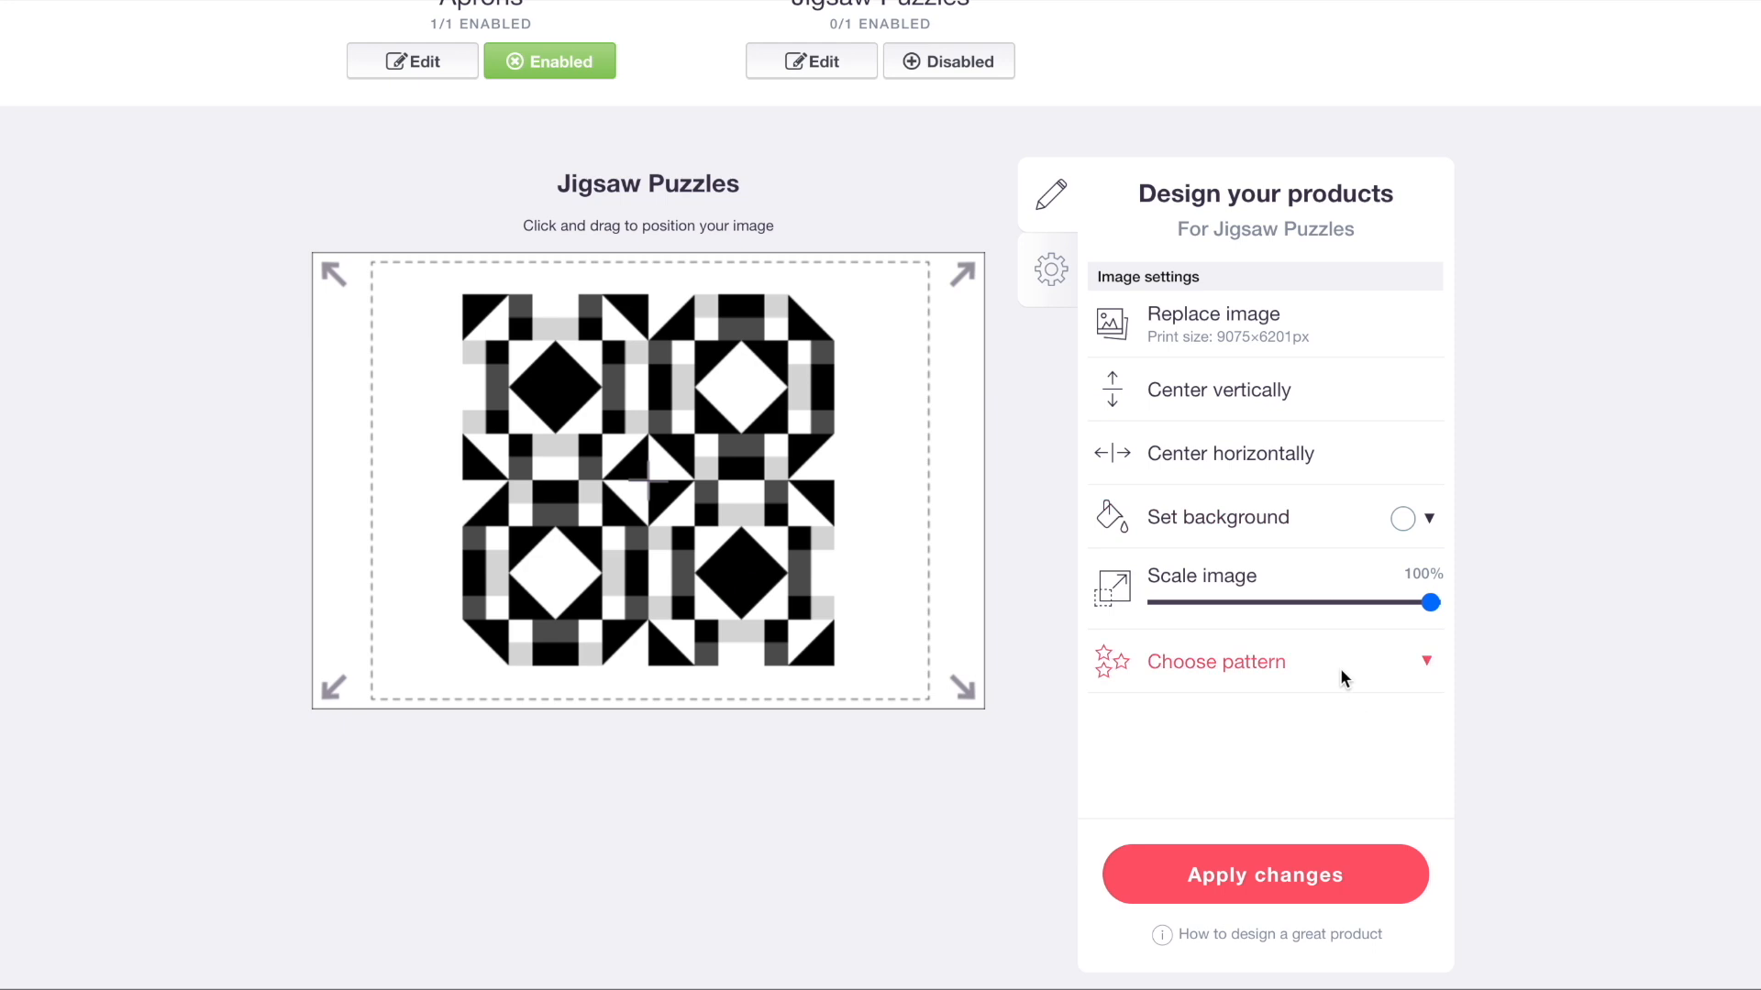
{"action": "left_click", "coordinate": [1339, 670]}
{"action": "left_click", "coordinate": [1375, 708]}
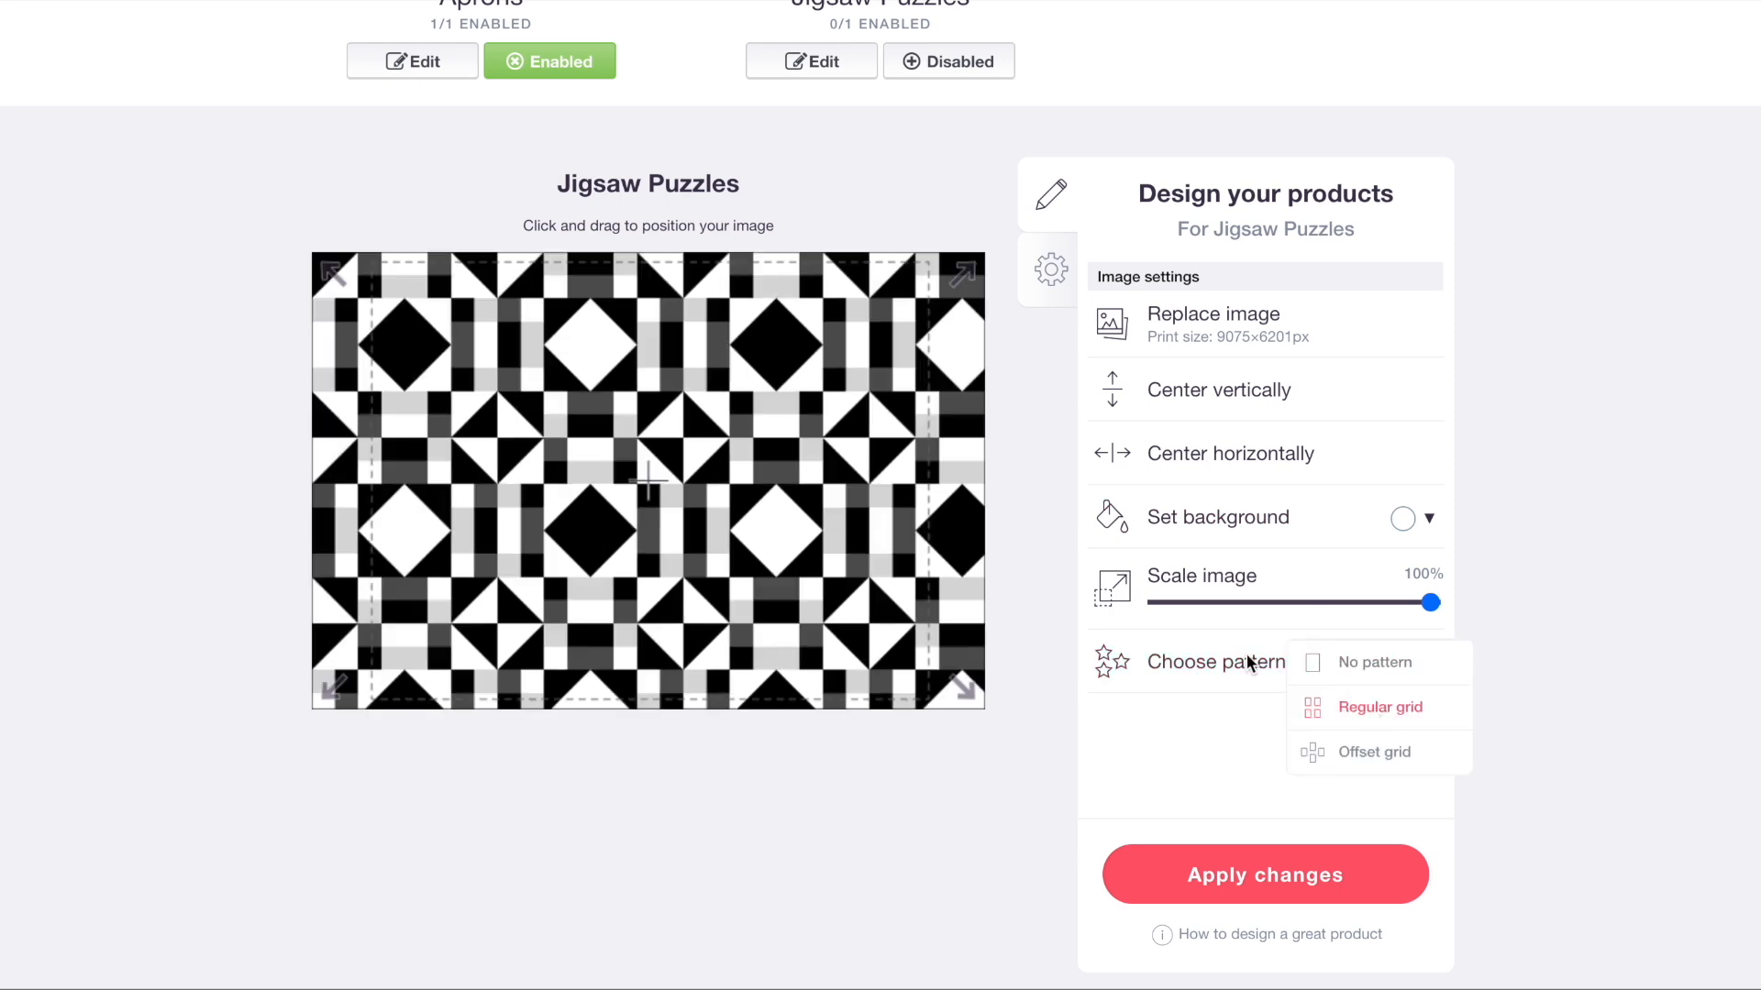
{"action": "scroll", "coordinate": [859, 493], "scroll_direction": "up", "scroll_amount": 6}
{"action": "left_click", "coordinate": [947, 657]}
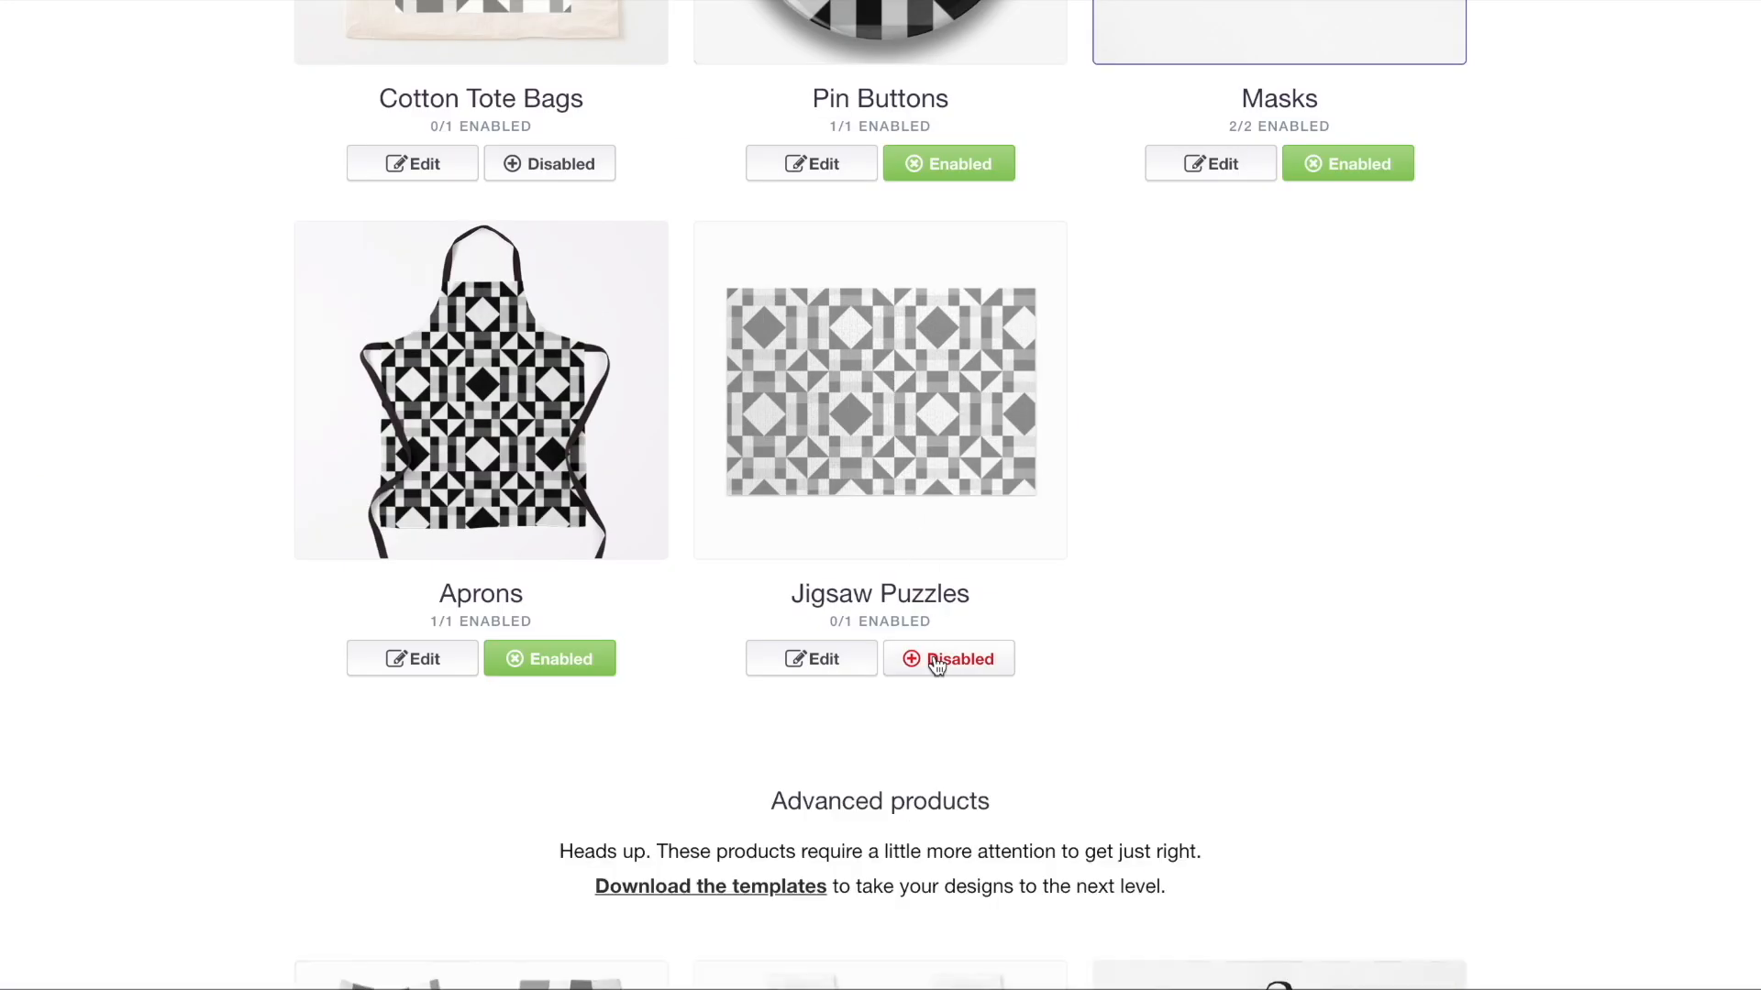
- Enable Leggings and move their image down so the pattern starts at the upper legs
{"action": "scroll", "coordinate": [752, 404], "scroll_direction": "down", "scroll_amount": 8}
{"action": "left_click", "coordinate": [523, 428]}
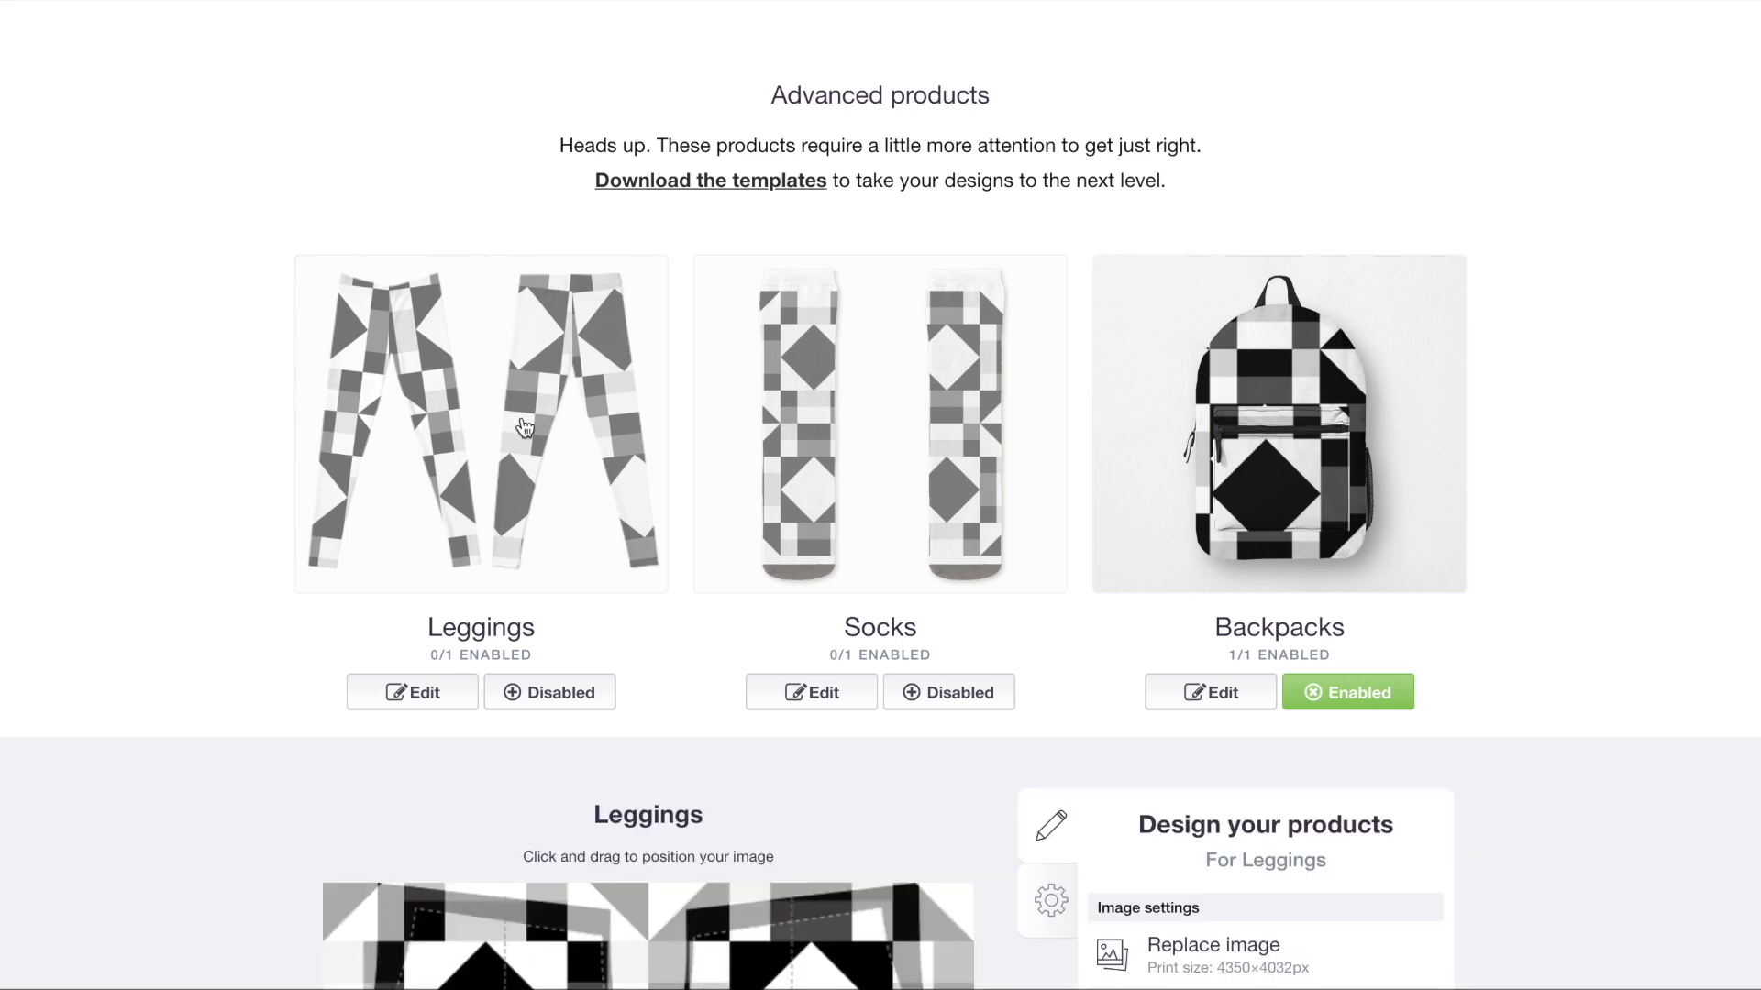
{"action": "left_click", "coordinate": [543, 693]}
{"action": "scroll", "coordinate": [693, 490], "scroll_direction": "down", "scroll_amount": 7}
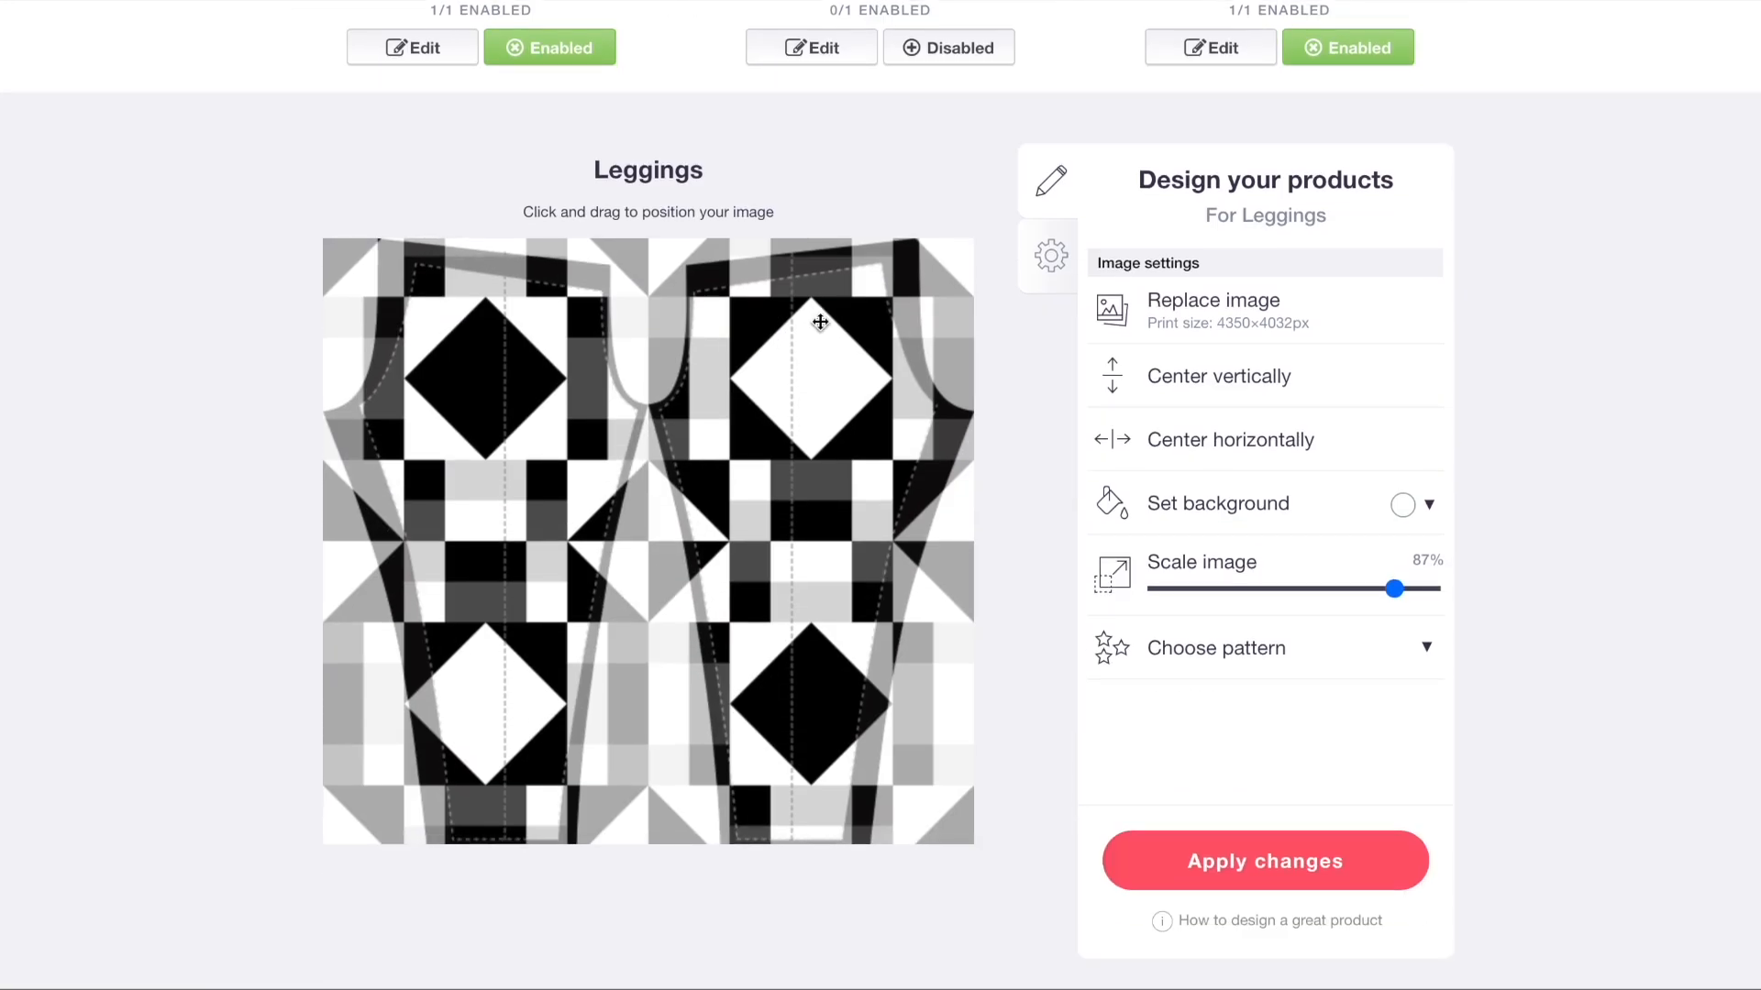
{"action": "left_click_drag", "start_coordinate": [810, 416], "coordinate": [820, 522]}
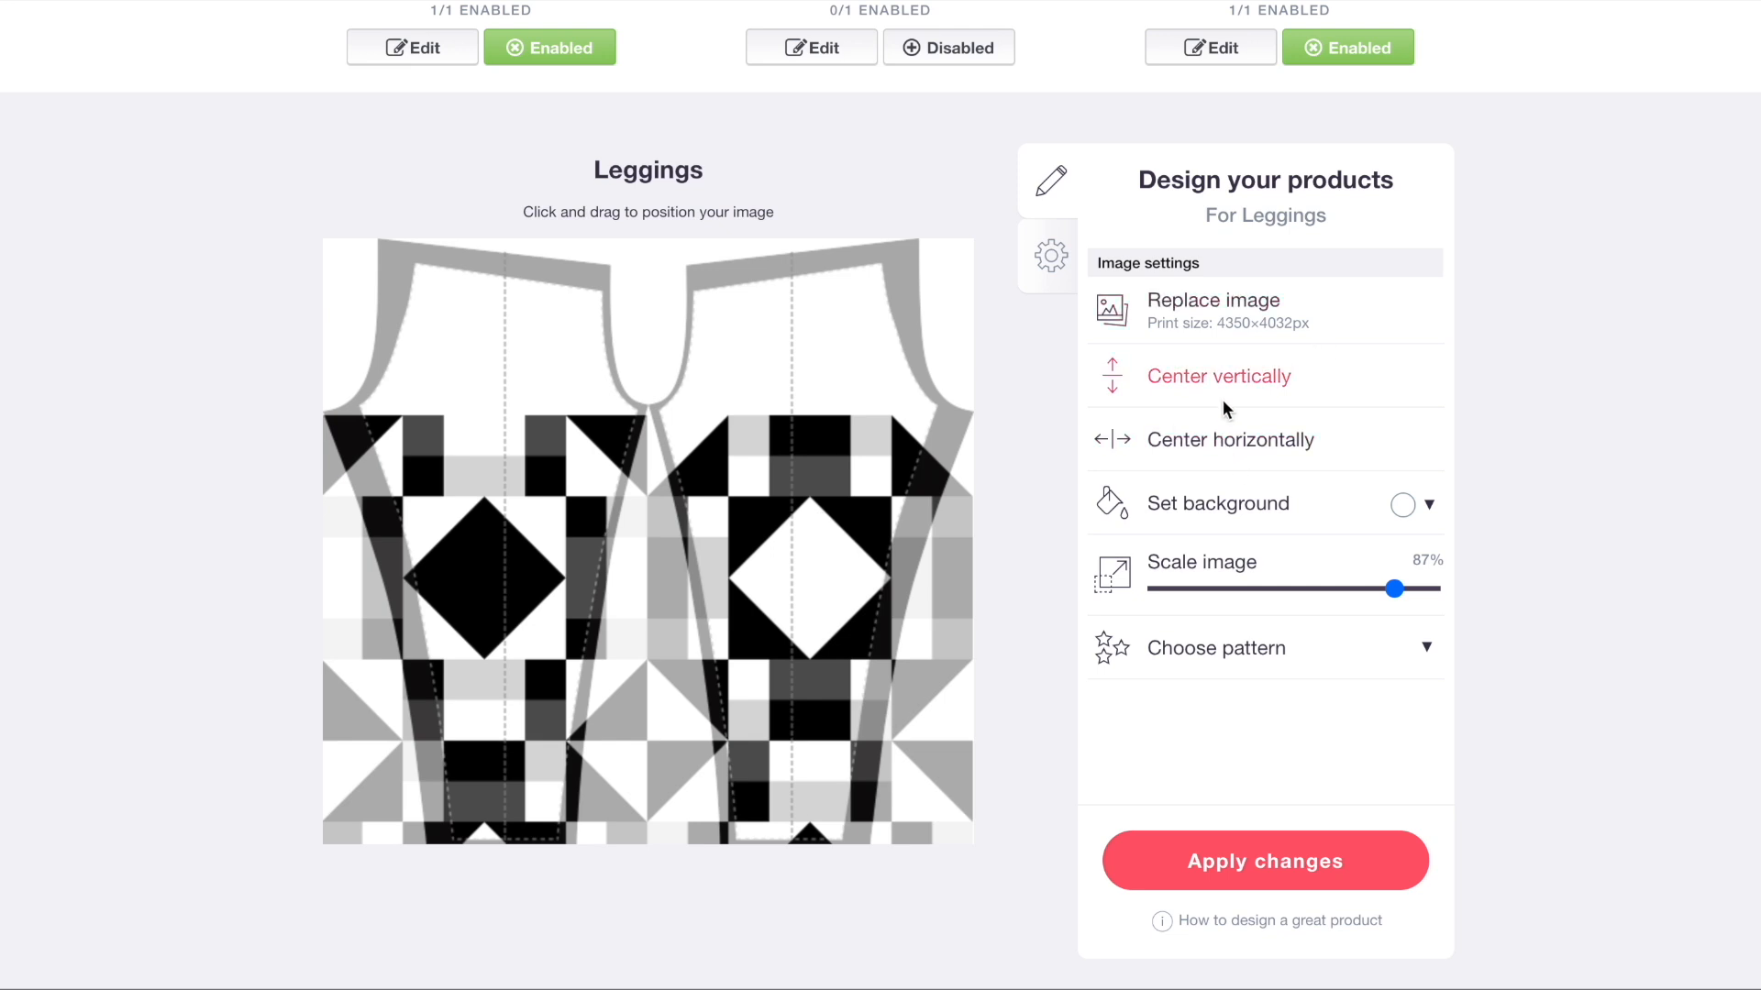
- Set the Leggings background to black
{"action": "left_click", "coordinate": [1219, 445]}
{"action": "left_click", "coordinate": [1406, 515]}
{"action": "left_click_drag", "start_coordinate": [1470, 653], "coordinate": [1384, 736]}
{"action": "left_click", "coordinate": [1265, 861]}
{"action": "scroll", "coordinate": [1119, 491], "scroll_direction": "down", "scroll_amount": 4}
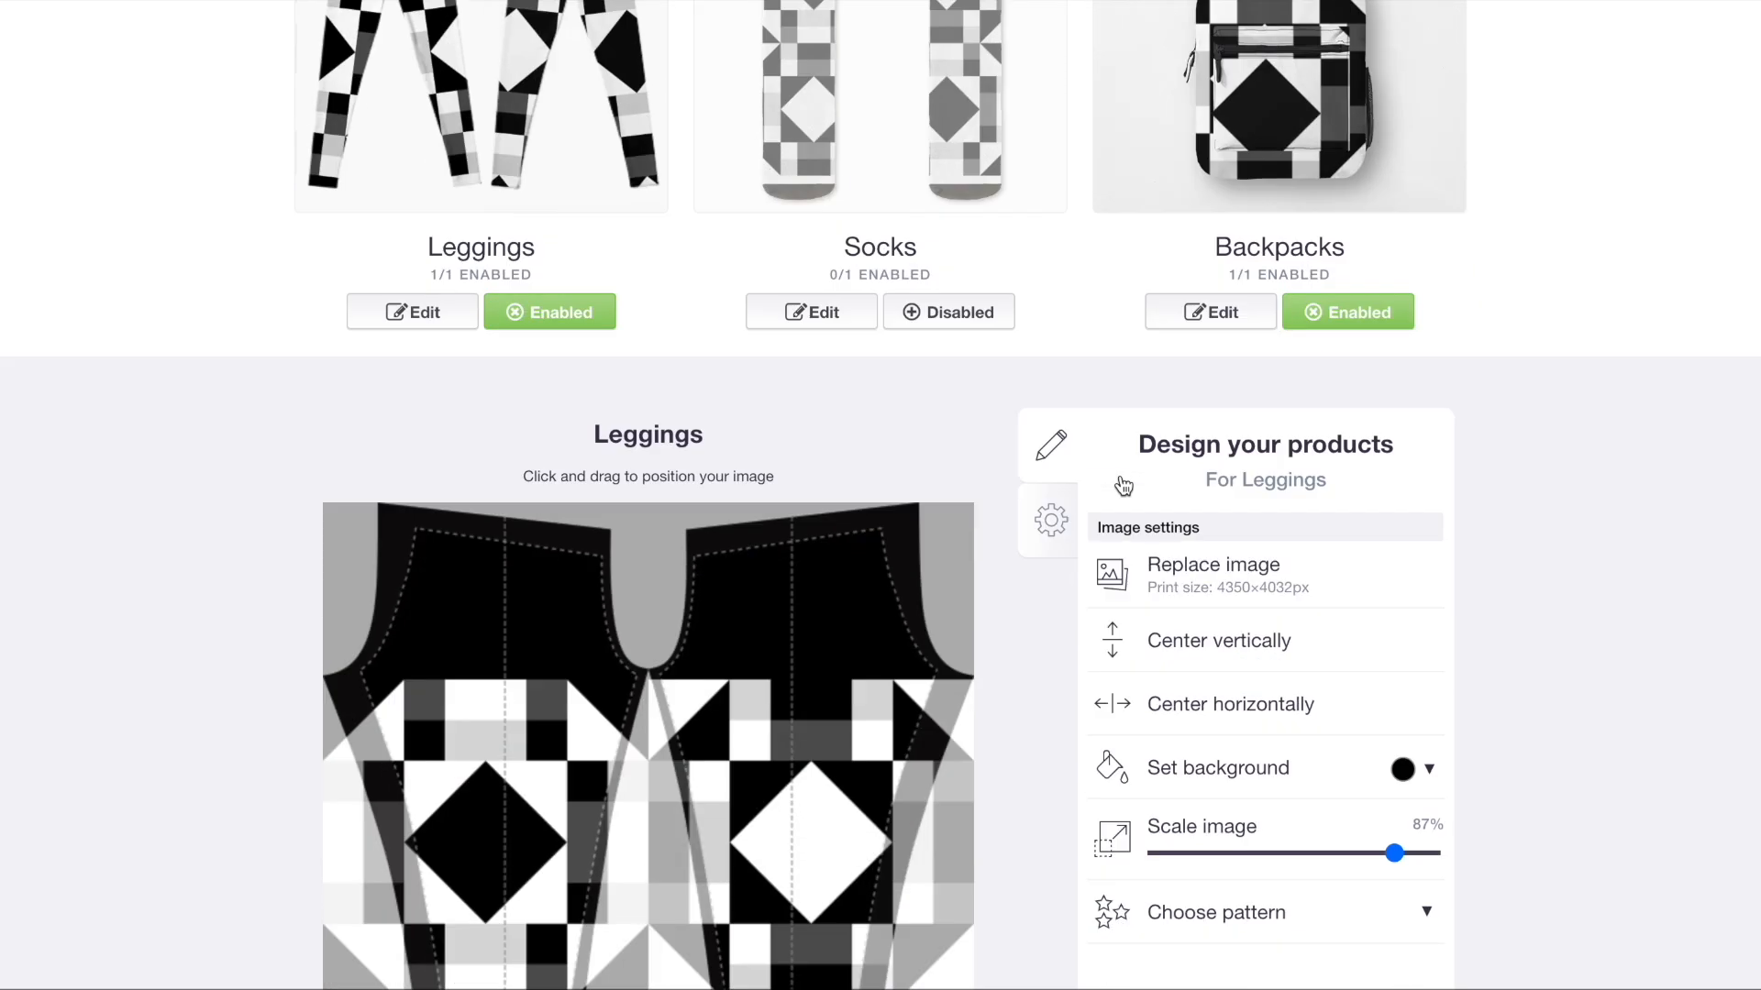
- Change the Leggings background to a violet-blue colour
{"action": "left_click", "coordinate": [1404, 662]}
{"action": "left_click_drag", "start_coordinate": [1514, 728], "coordinate": [1514, 701]}
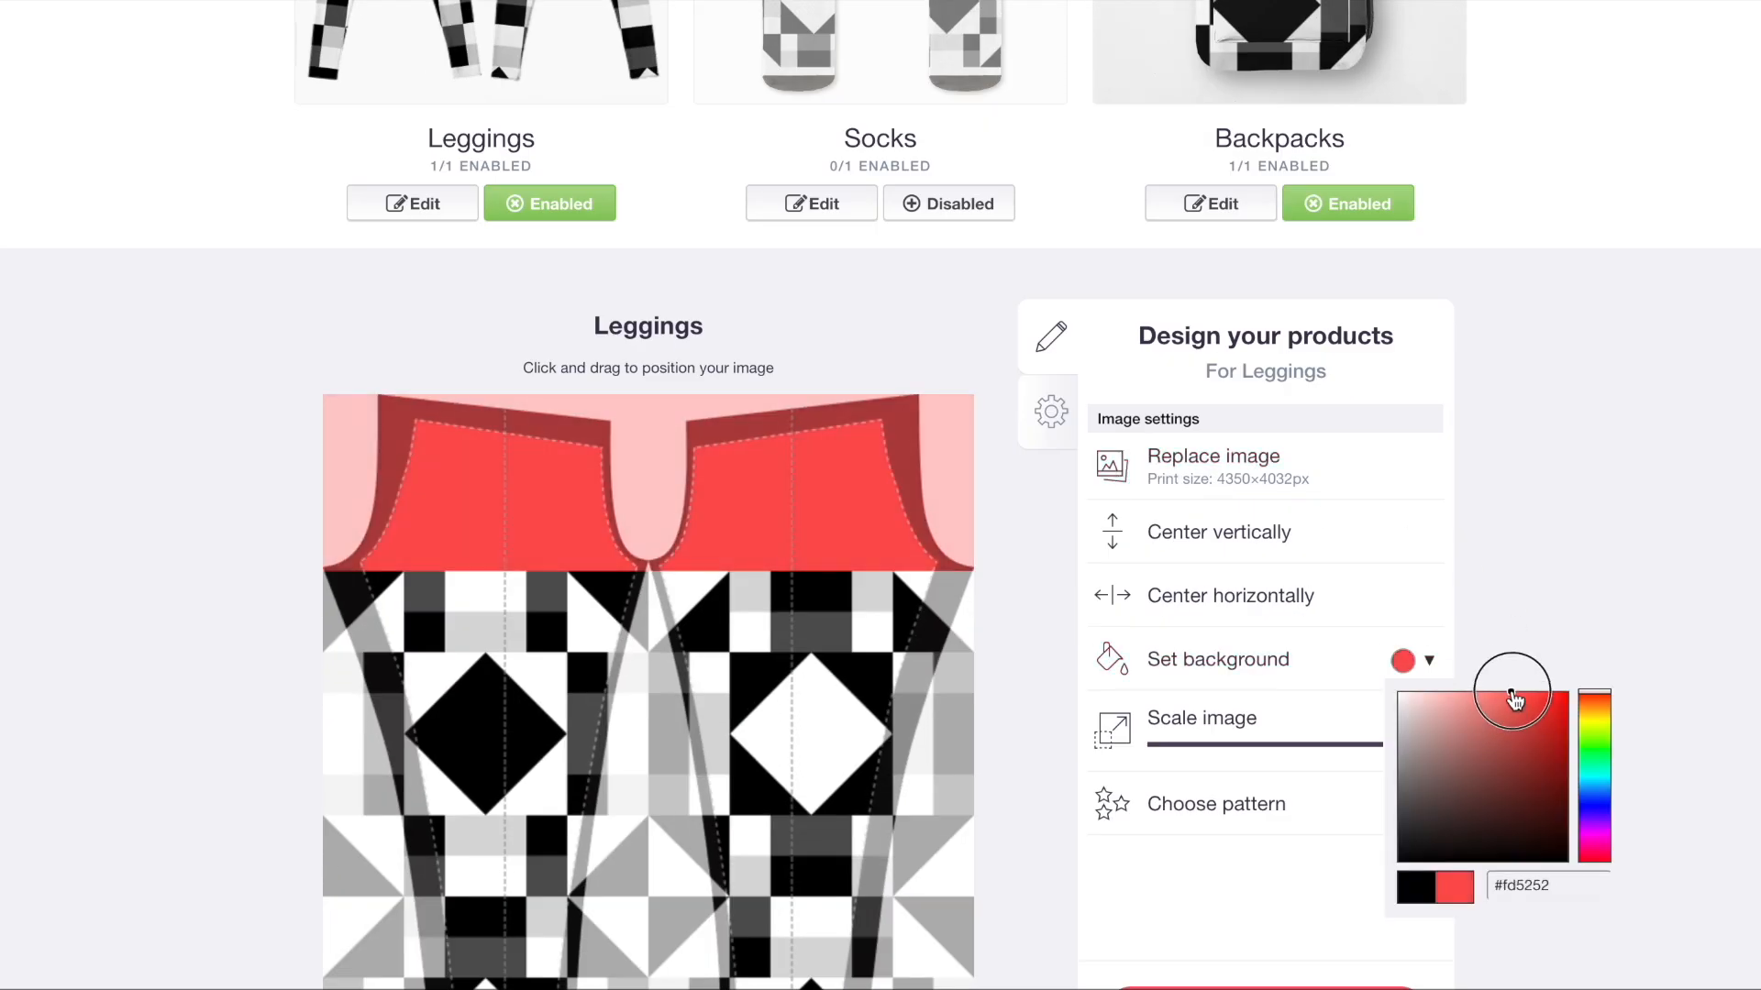
{"action": "left_click", "coordinate": [1609, 808]}
{"action": "left_click_drag", "start_coordinate": [1510, 693], "coordinate": [1495, 666]}
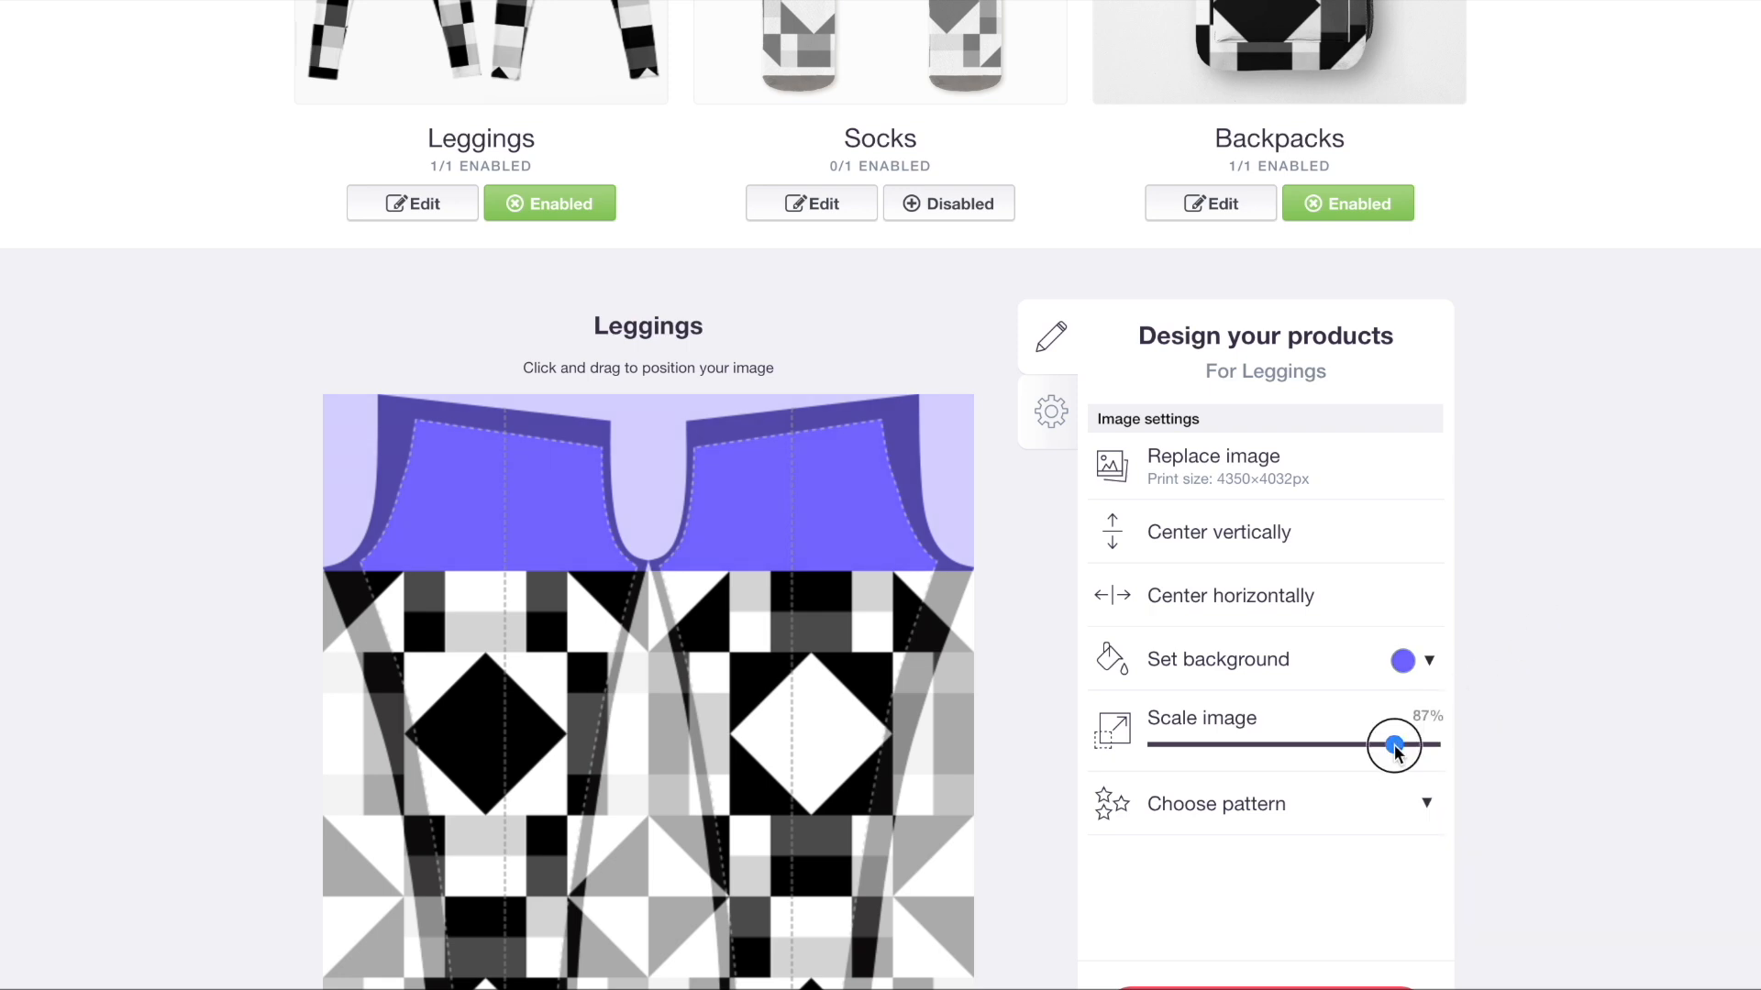
- Enlarge the Leggings image and reposition it lower on the legs
{"action": "left_click_drag", "start_coordinate": [1394, 747], "coordinate": [1666, 759]}
{"action": "scroll", "coordinate": [917, 408], "scroll_direction": "down", "scroll_amount": 4}
{"action": "left_click_drag", "start_coordinate": [872, 385], "coordinate": [872, 516]}
{"action": "scroll", "coordinate": [872, 511], "scroll_direction": "up", "scroll_amount": 9}
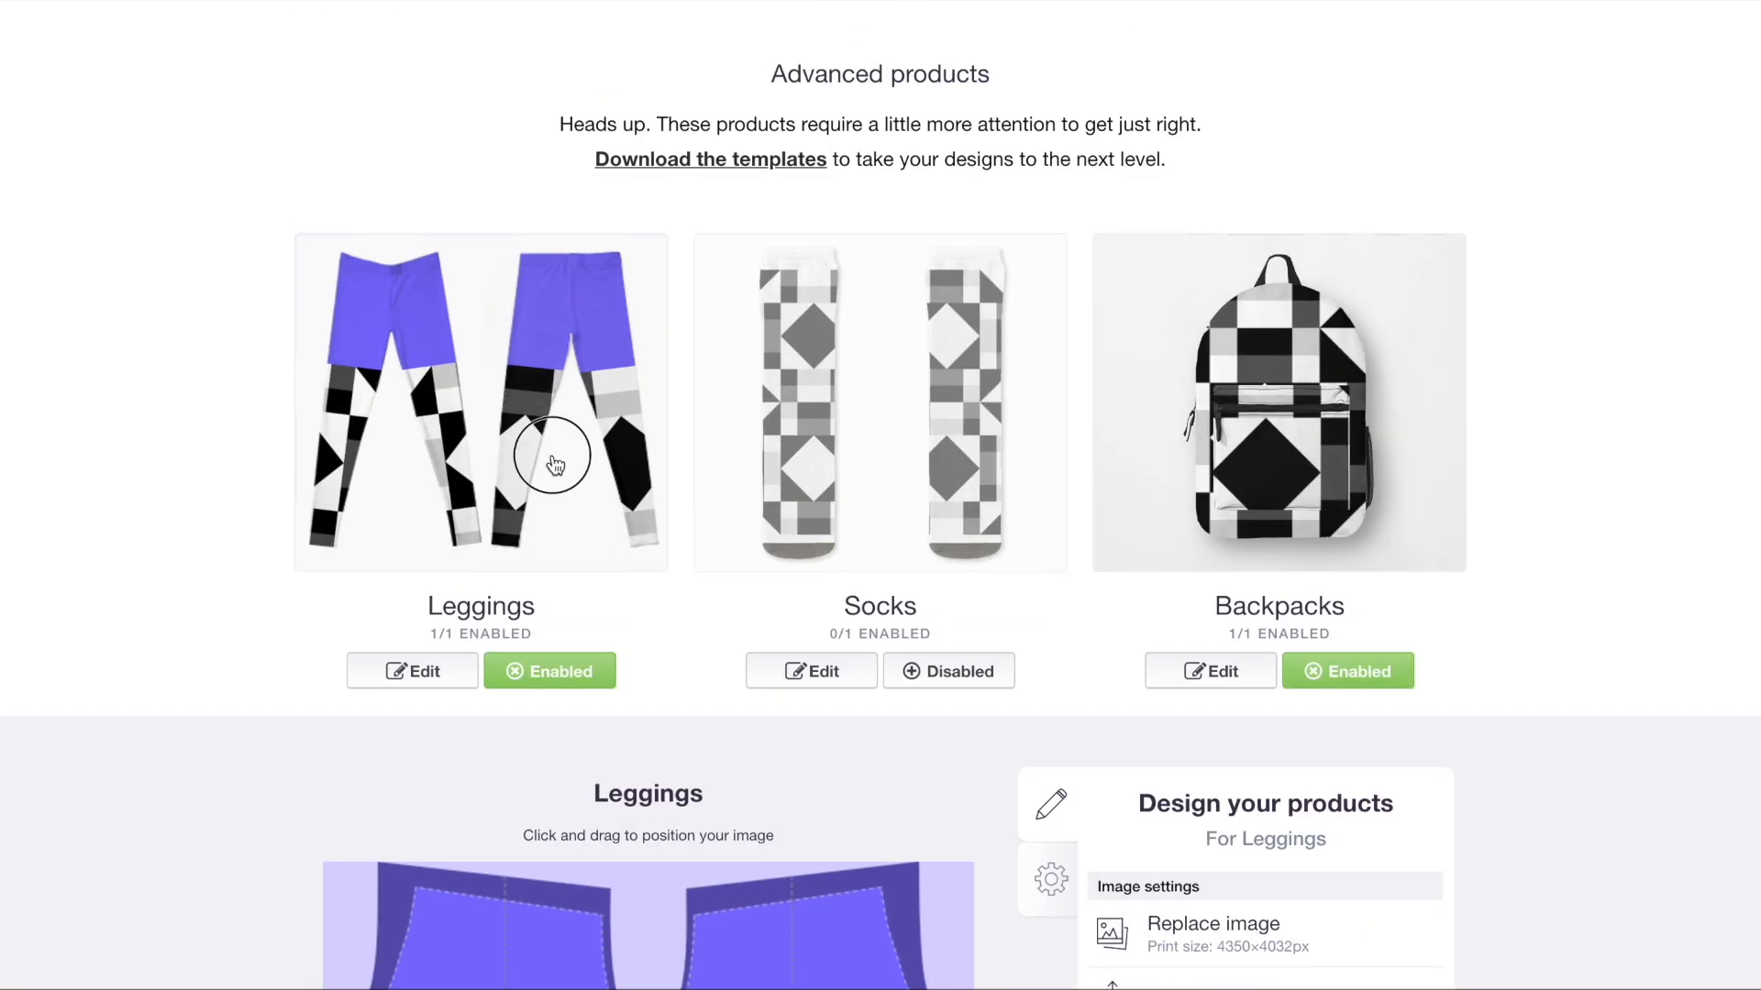
- Enable Socks, scale their image to 53% and tile it in a regular grid
{"action": "left_click", "coordinate": [943, 460]}
{"action": "left_click", "coordinate": [961, 674]}
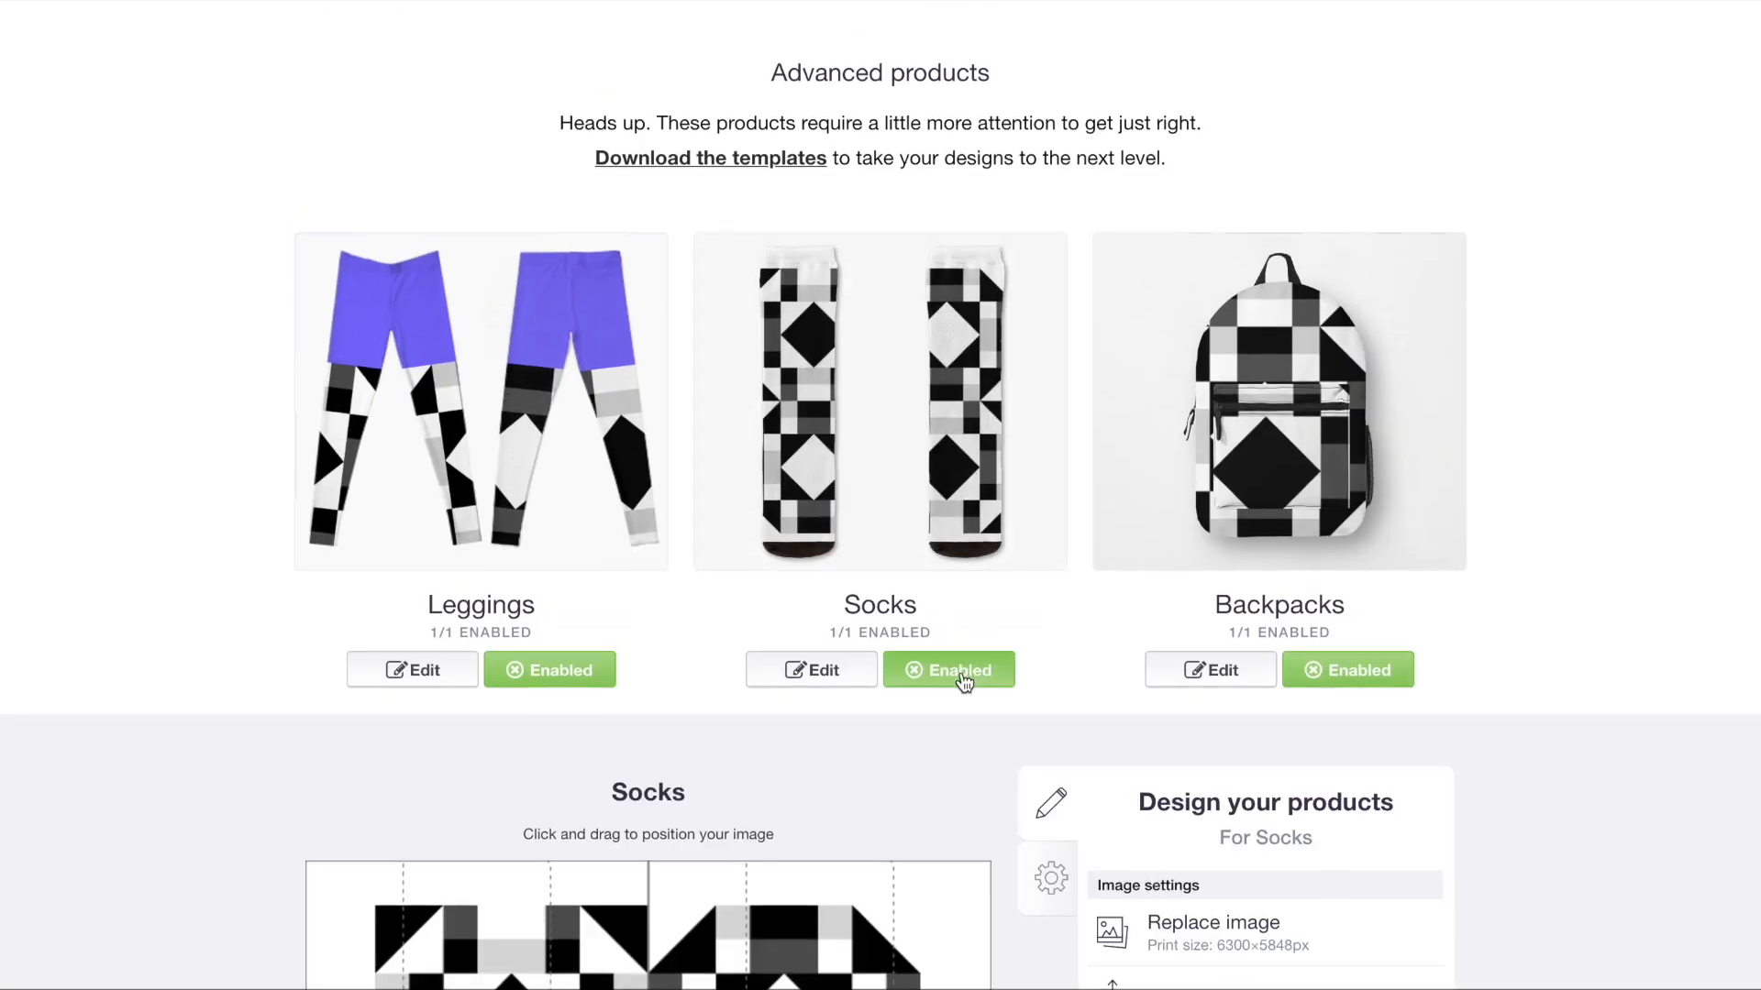
{"action": "scroll", "coordinate": [1257, 678], "scroll_direction": "down", "scroll_amount": 5}
{"action": "left_click", "coordinate": [1299, 722]}
{"action": "left_click", "coordinate": [1261, 780]}
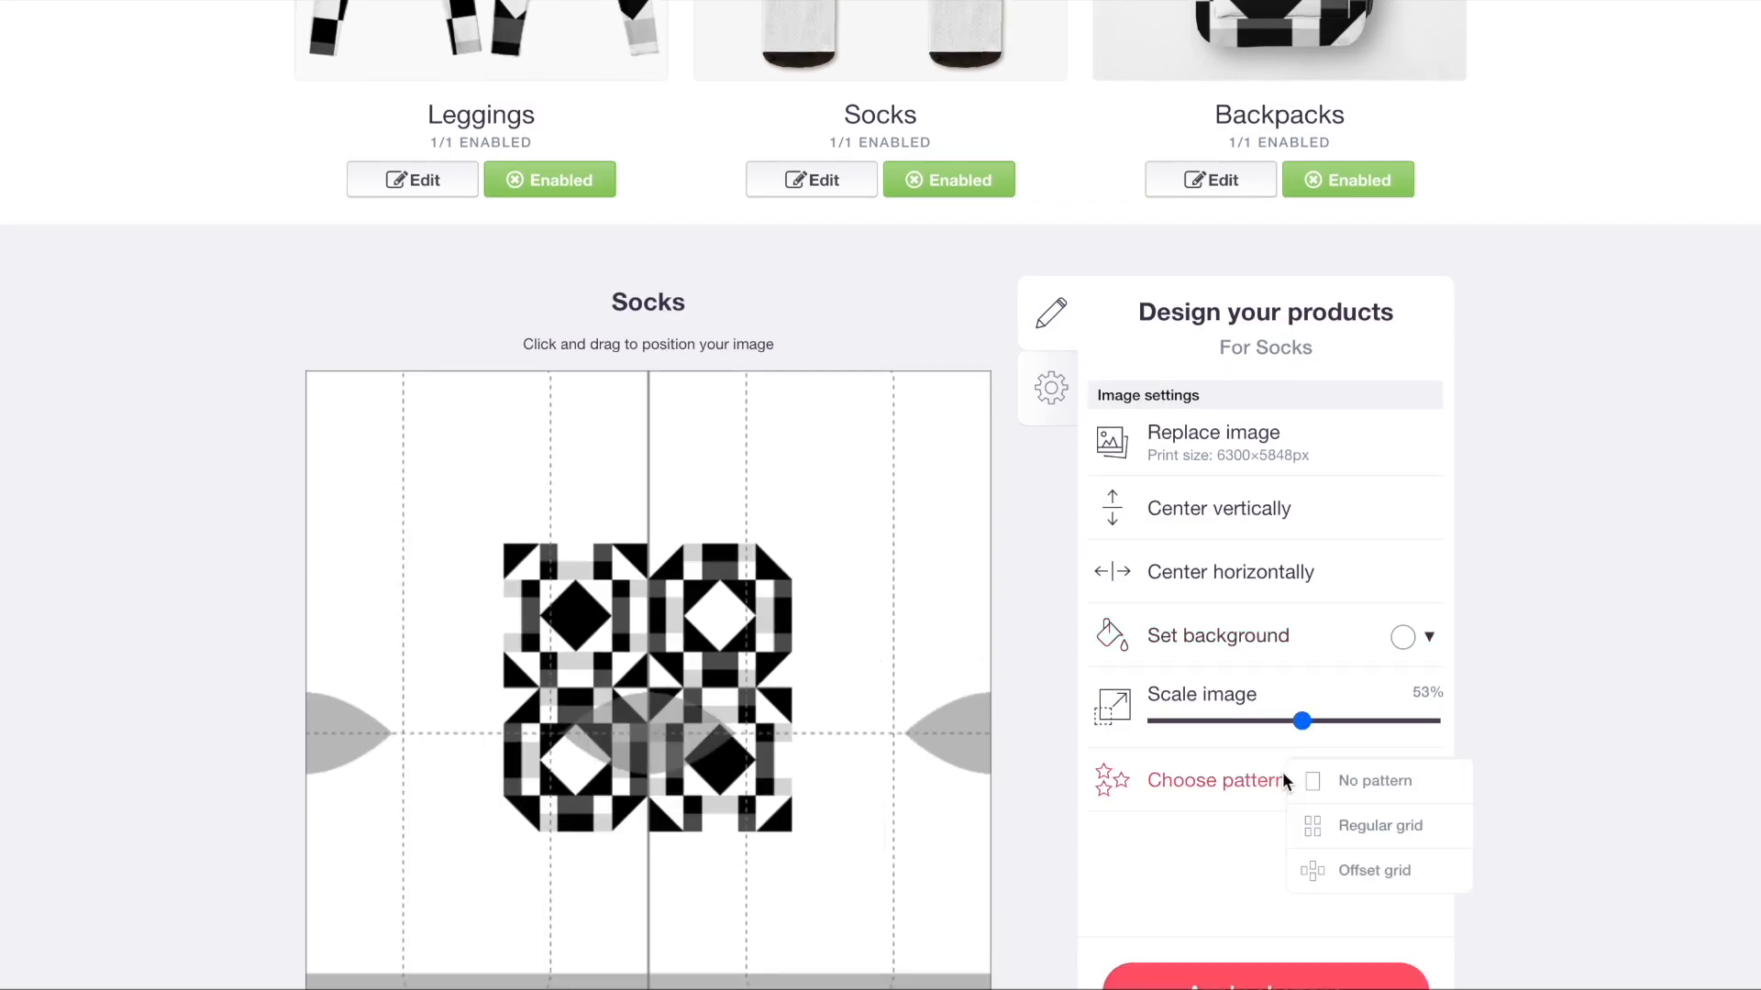
{"action": "left_click", "coordinate": [1376, 828]}
- Open Backpacks for editing and set their background to teal (#7ec5bb)
{"action": "scroll", "coordinate": [866, 356], "scroll_direction": "up", "scroll_amount": 5}
{"action": "left_click", "coordinate": [1220, 440]}
{"action": "scroll", "coordinate": [1219, 437], "scroll_direction": "down", "scroll_amount": 6}
{"action": "scroll", "coordinate": [1137, 495], "scroll_direction": "down", "scroll_amount": 2}
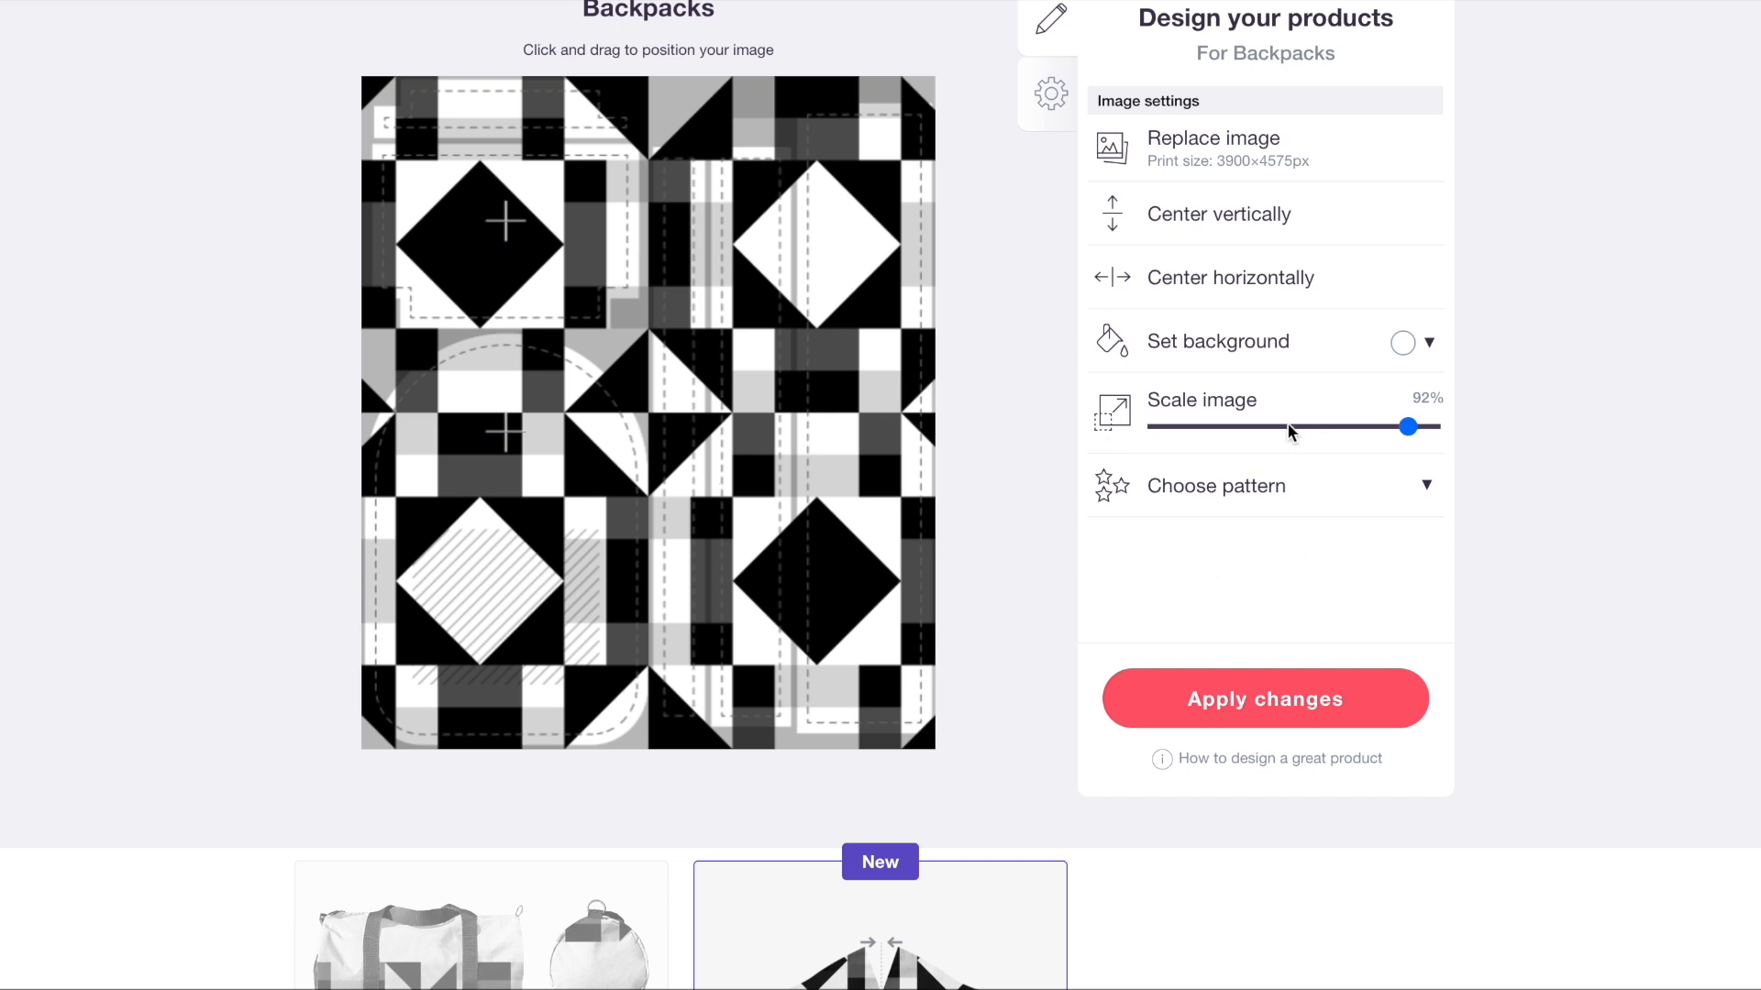
{"action": "left_click", "coordinate": [1404, 345]}
{"action": "left_click", "coordinate": [1457, 415]}
{"action": "left_click", "coordinate": [1592, 447]}
{"action": "left_click", "coordinate": [1266, 417]}
- Scale the Backpacks image to 100% and move it down so the background shows above the pattern
{"action": "left_click_drag", "start_coordinate": [1408, 428], "coordinate": [1545, 441]}
{"action": "left_click_drag", "start_coordinate": [477, 233], "coordinate": [536, 321]}
{"action": "scroll", "coordinate": [535, 321], "scroll_direction": "up", "scroll_amount": 1}
{"action": "scroll", "coordinate": [1046, 341], "scroll_direction": "up", "scroll_amount": 4}
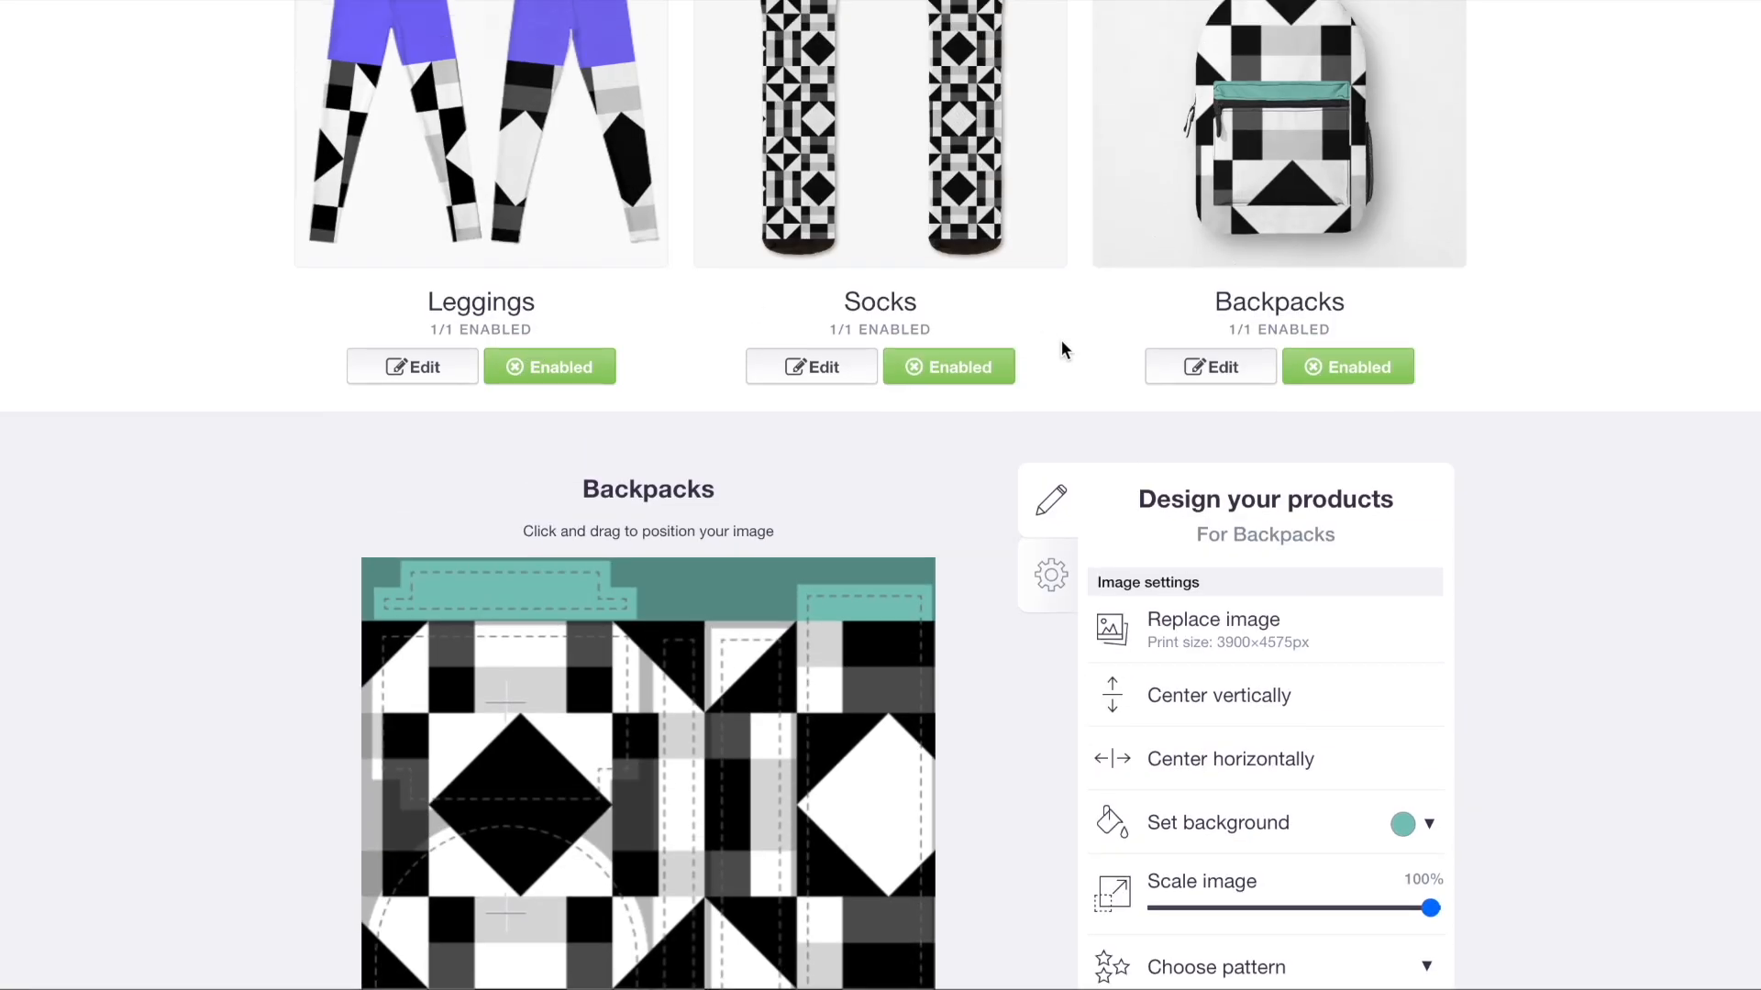
{"action": "scroll", "coordinate": [1064, 351], "scroll_direction": "up", "scroll_amount": 1}
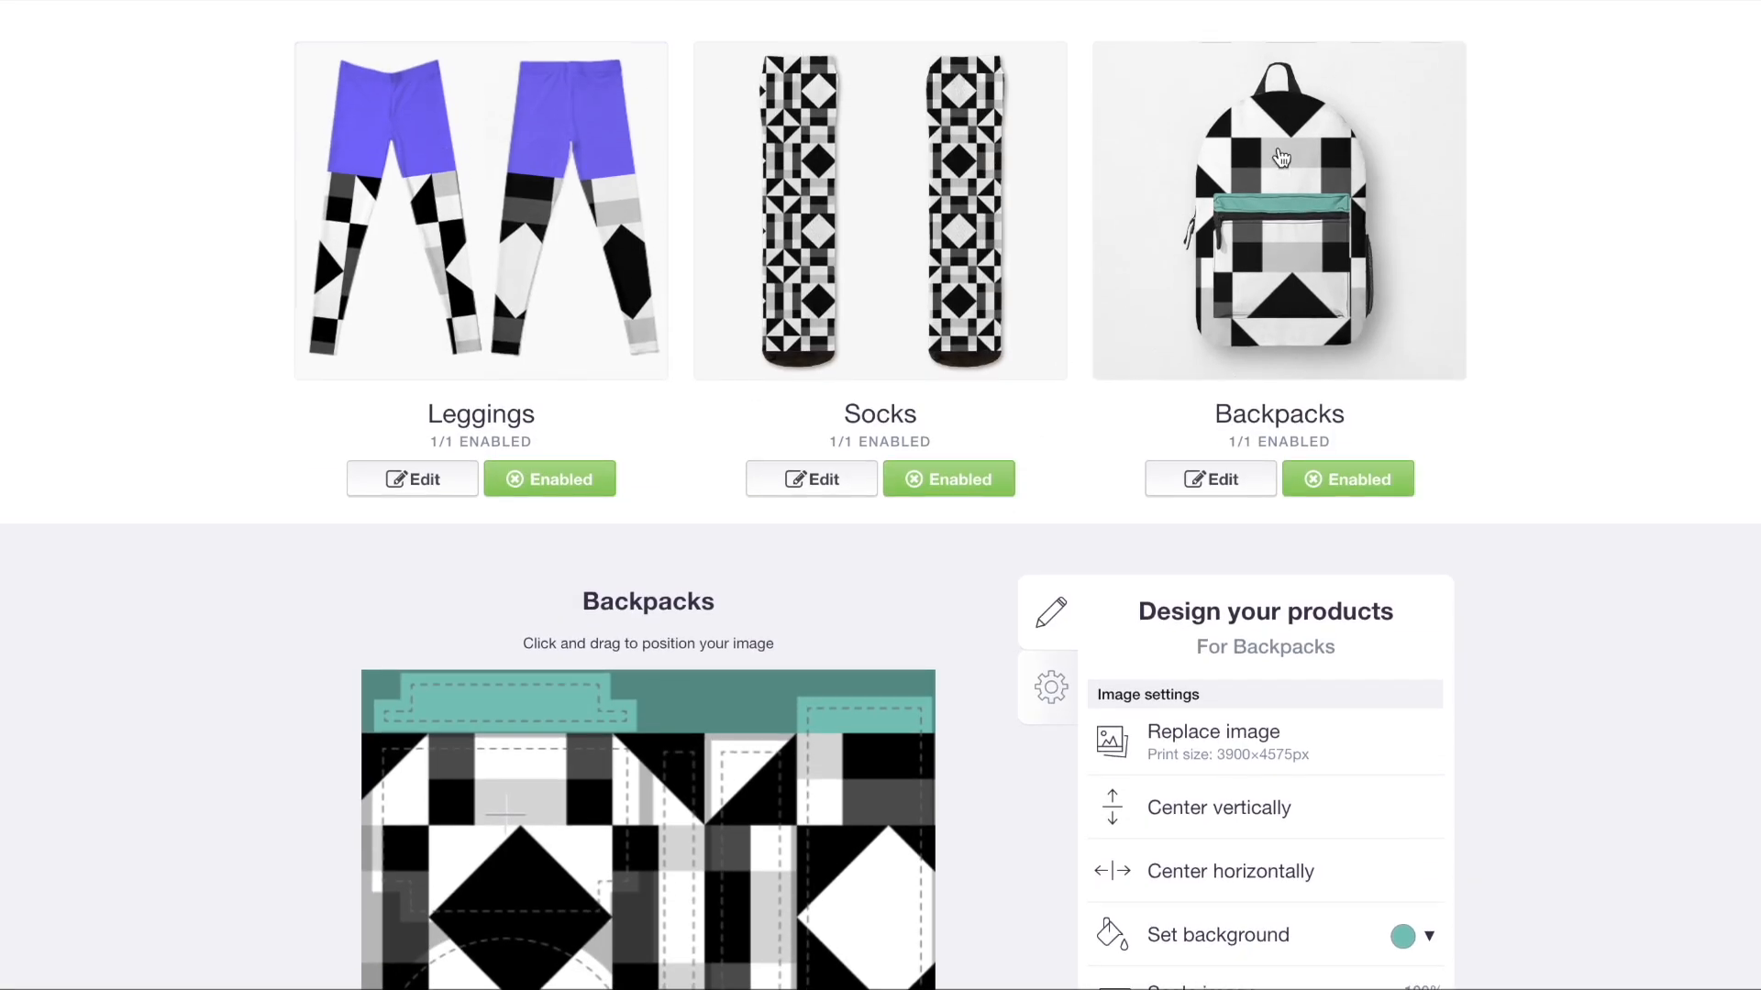
{"action": "scroll", "coordinate": [1281, 158], "scroll_direction": "down", "scroll_amount": 1}
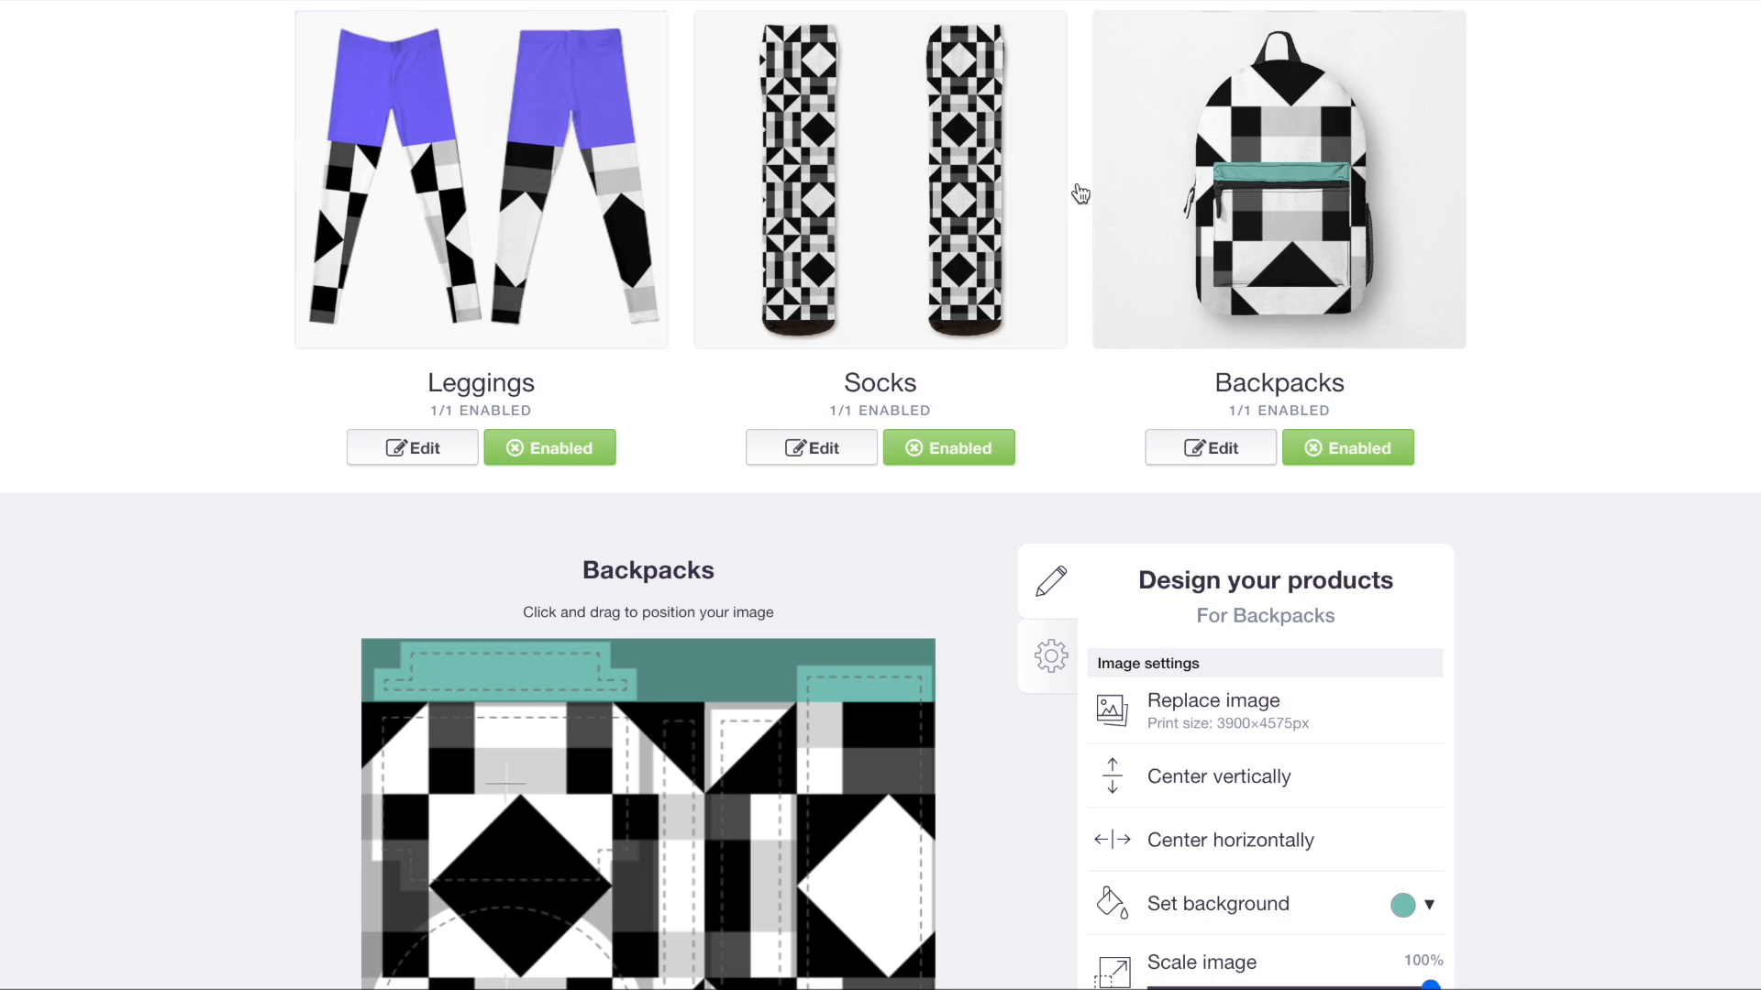
- Change the Backpacks background to magenta (#ff00e1)
{"action": "scroll", "coordinate": [1021, 211], "scroll_direction": "down", "scroll_amount": 4}
{"action": "left_click", "coordinate": [1405, 519]}
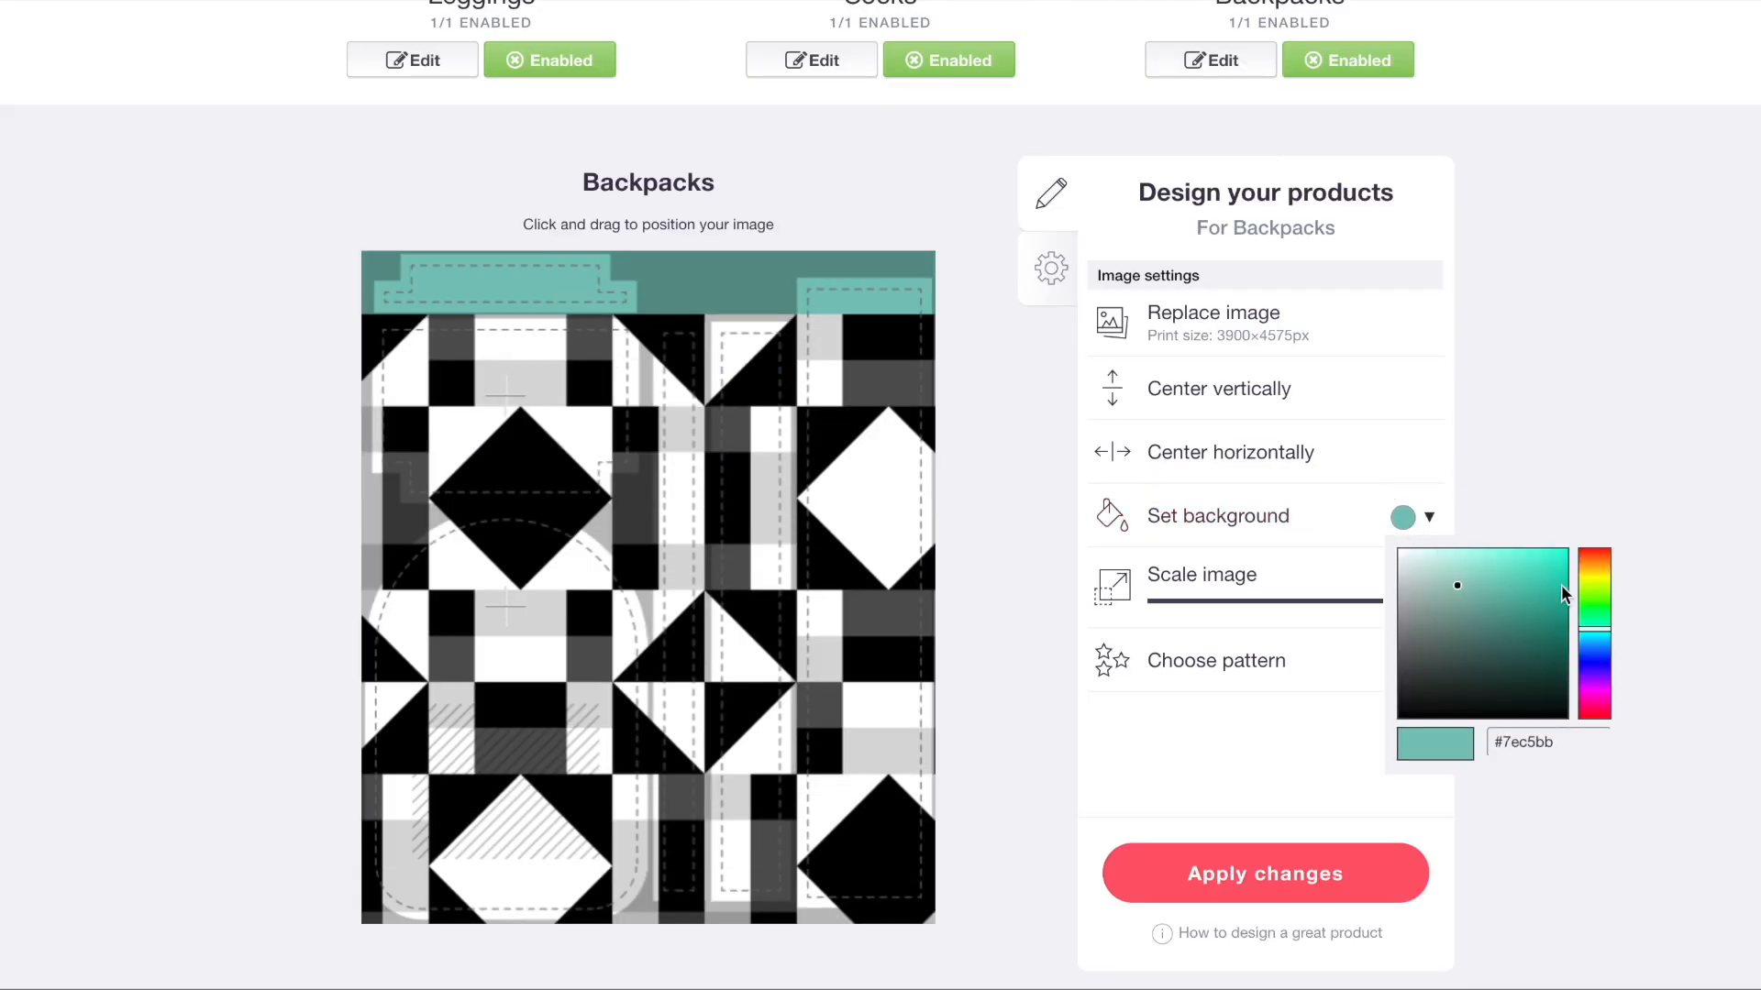
{"action": "left_click", "coordinate": [1593, 559]}
{"action": "scroll", "coordinate": [1596, 558], "scroll_direction": "up", "scroll_amount": 5}
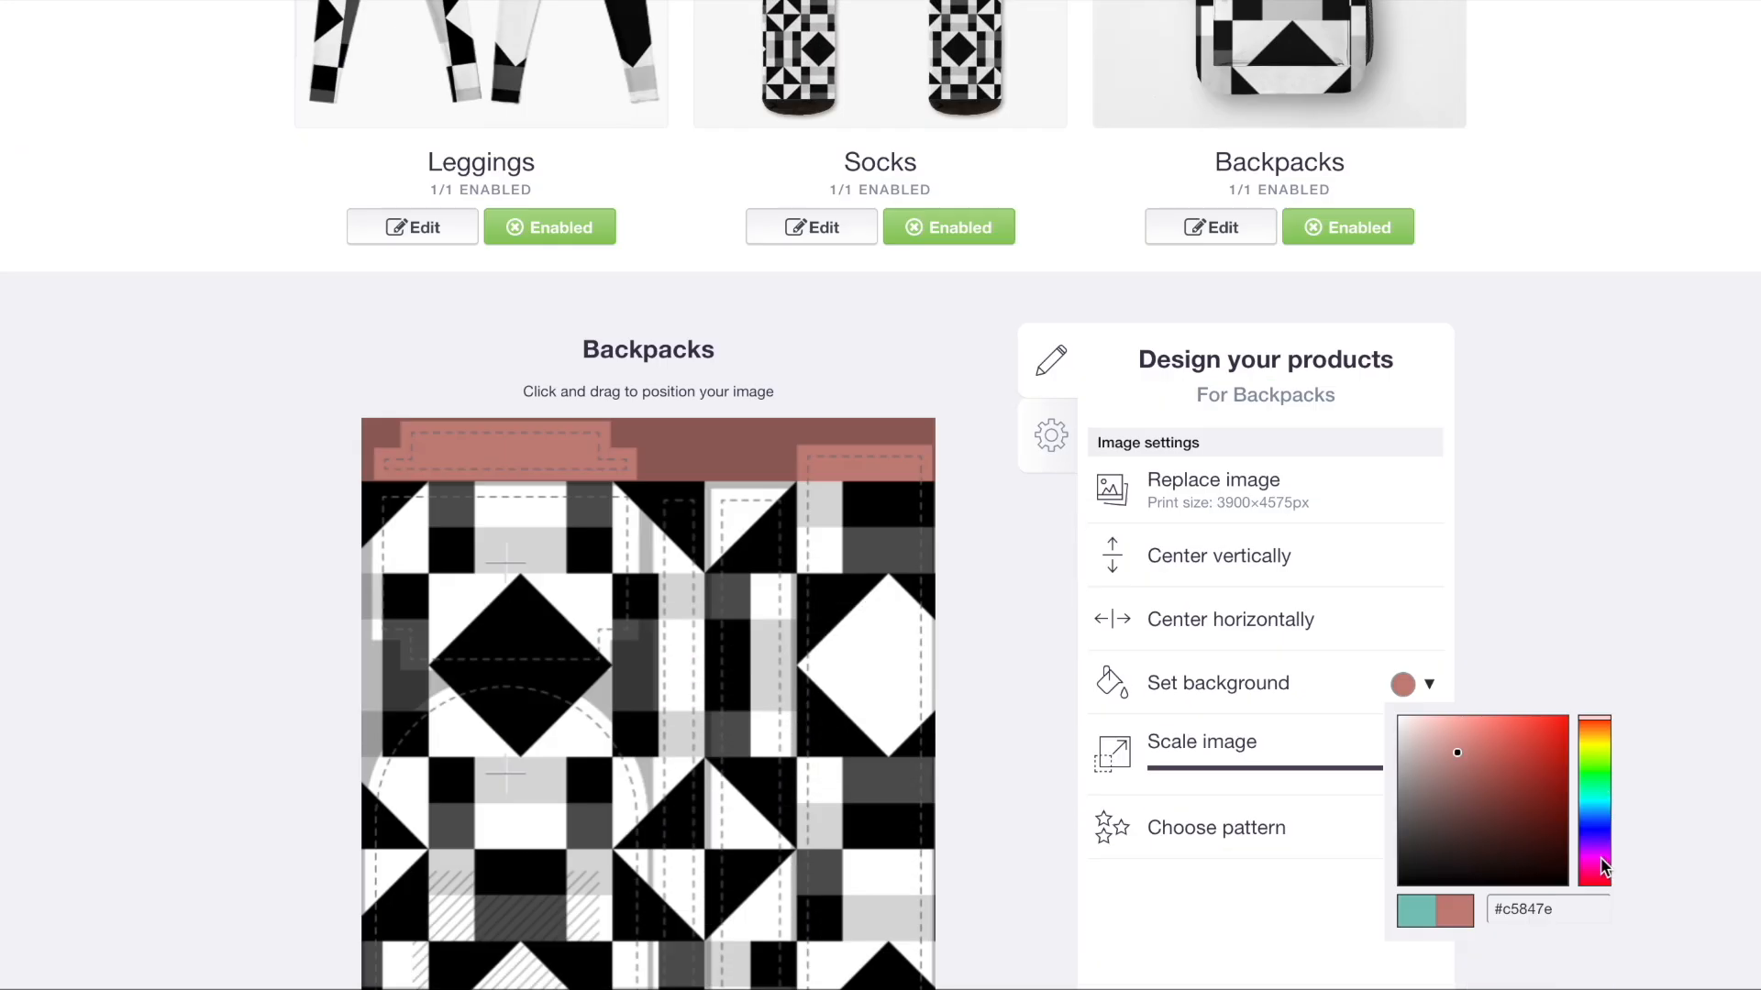
{"action": "left_click", "coordinate": [1596, 861]}
{"action": "left_click_drag", "start_coordinate": [1526, 785], "coordinate": [1568, 702]}
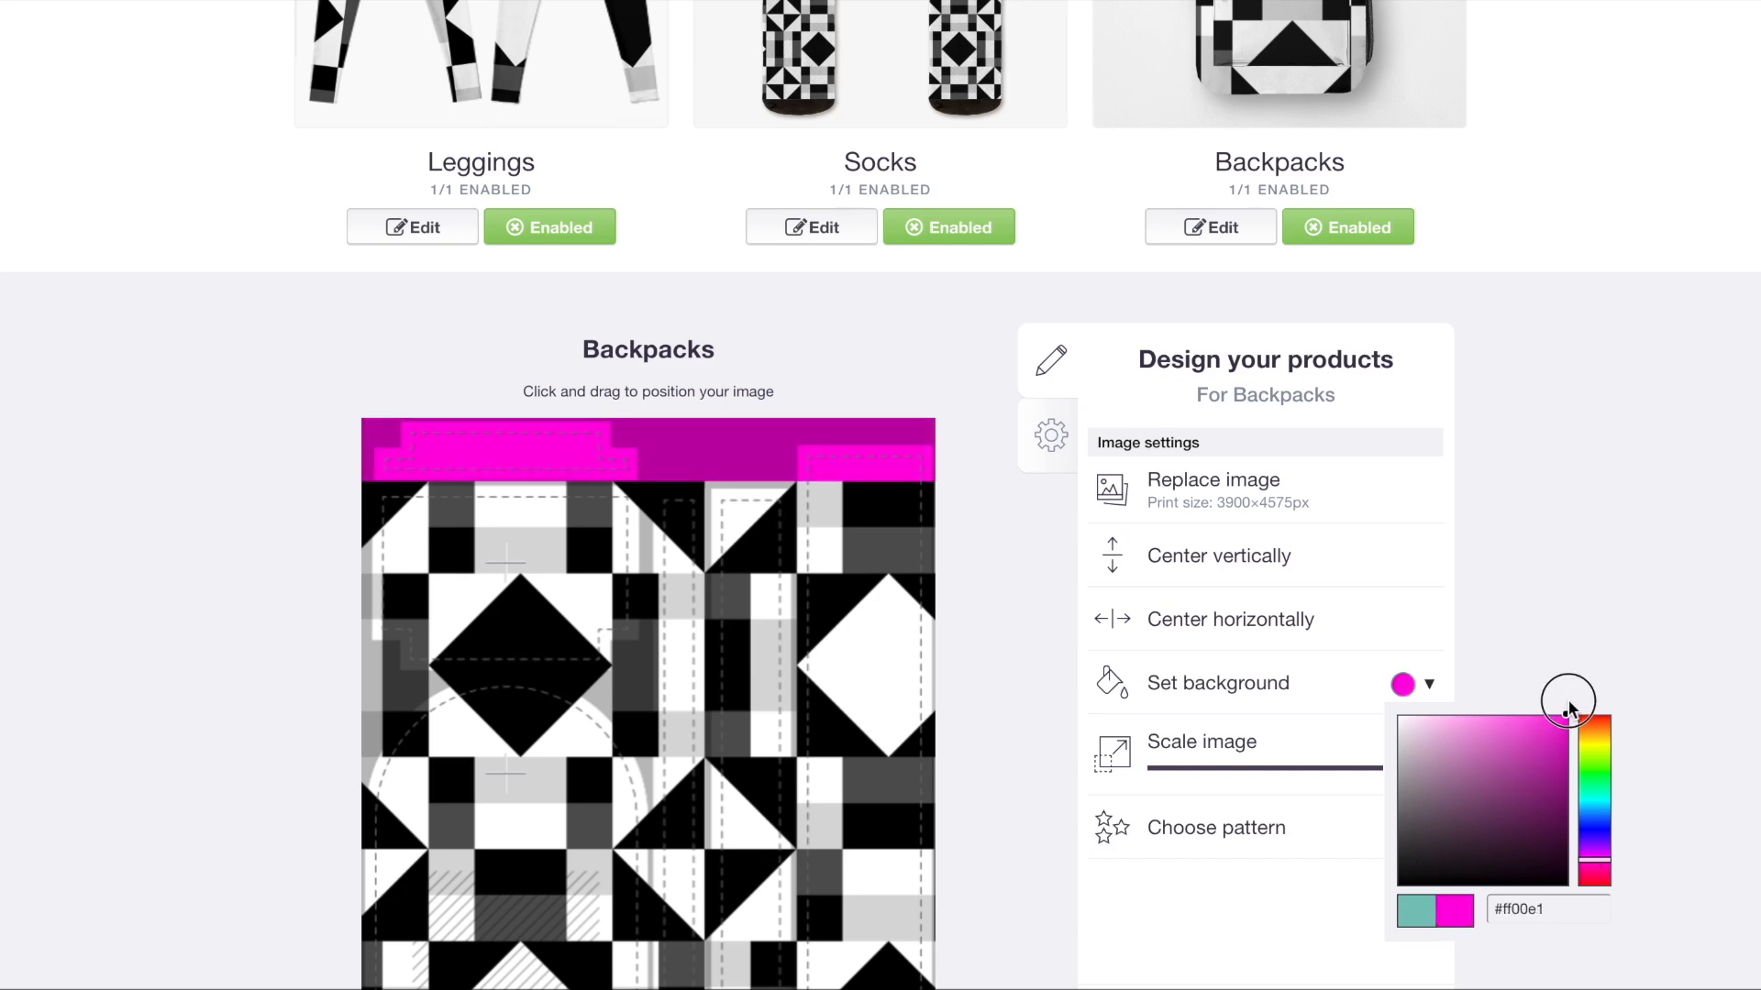
{"action": "scroll", "coordinate": [1568, 706], "scroll_direction": "up", "scroll_amount": 6}
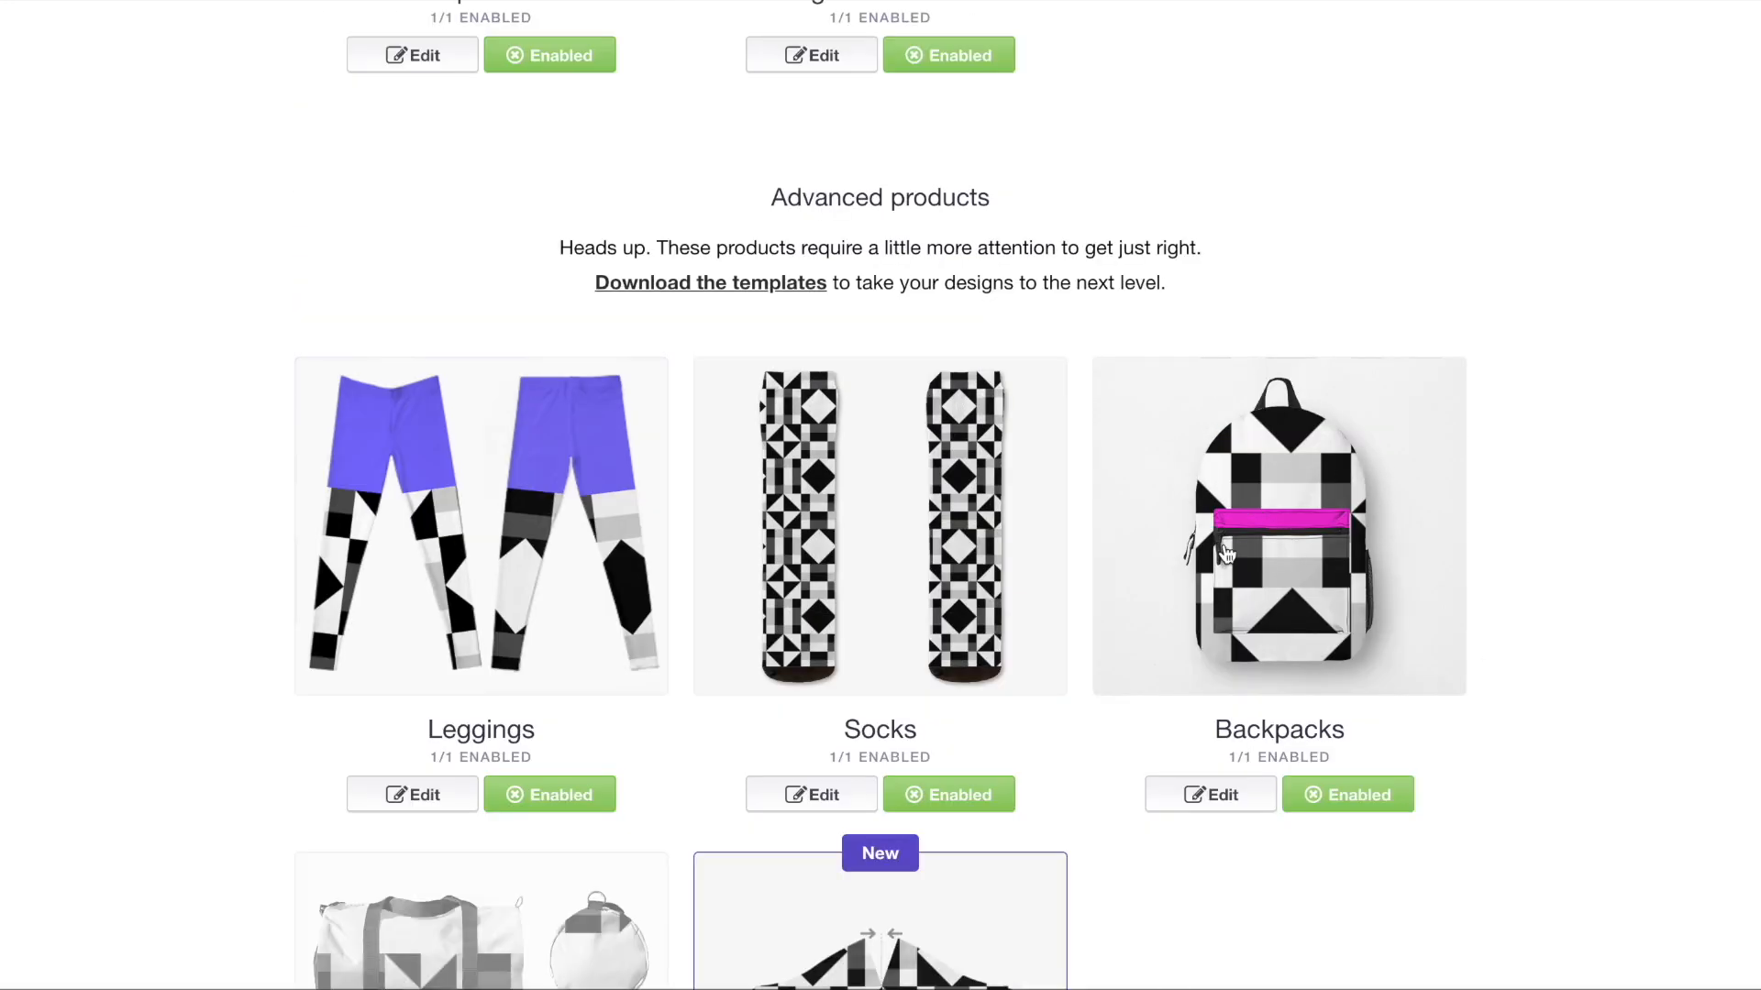
- Enable Duffle Bags and set their background to hot pink
{"action": "scroll", "coordinate": [879, 456], "scroll_direction": "down", "scroll_amount": 7}
{"action": "left_click", "coordinate": [518, 631]}
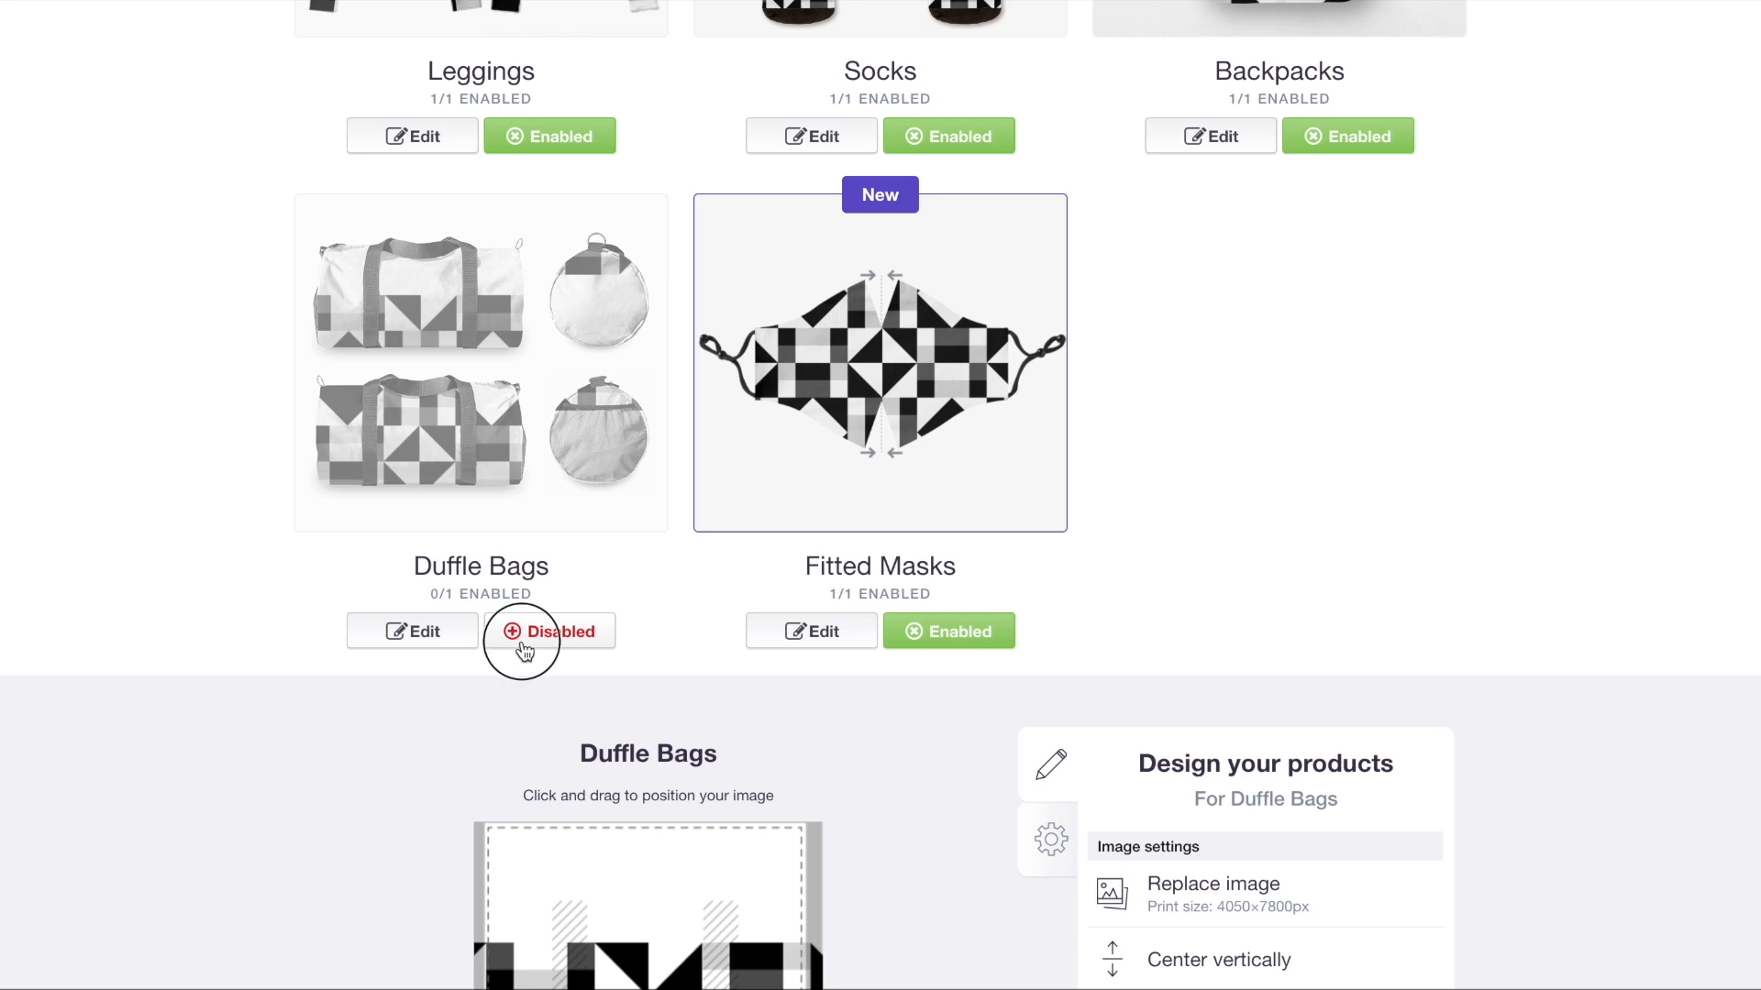
{"action": "scroll", "coordinate": [518, 642], "scroll_direction": "down", "scroll_amount": 2}
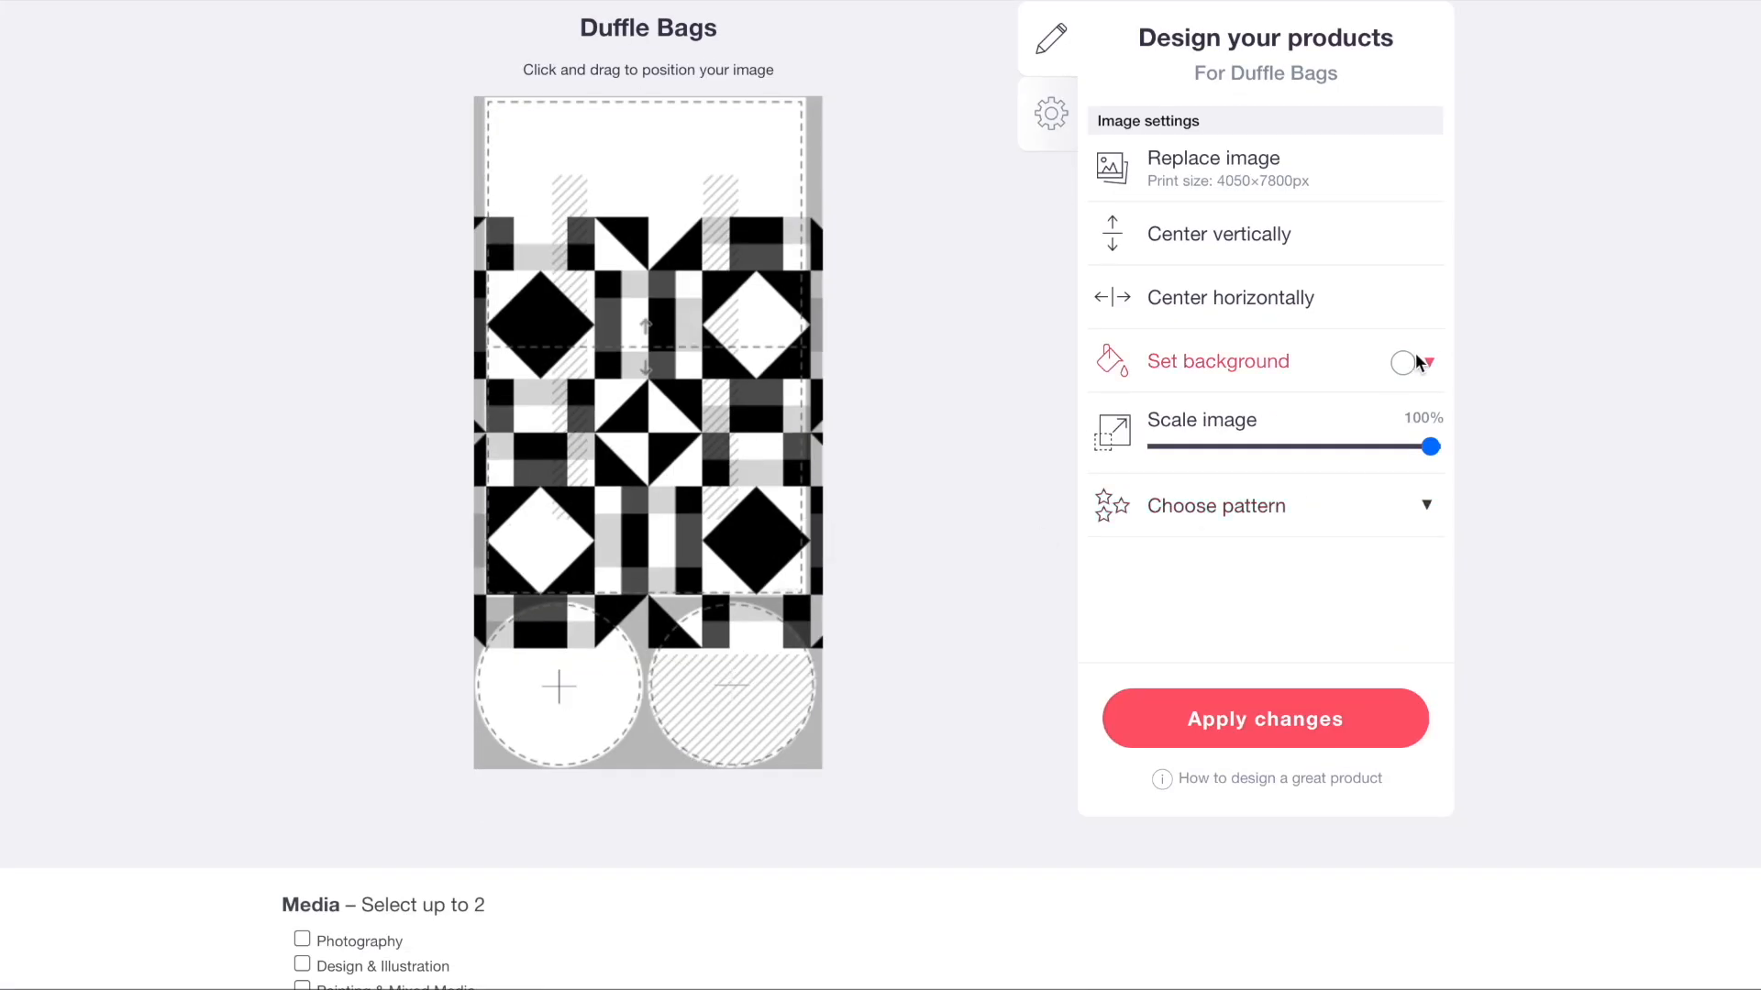
{"action": "left_click", "coordinate": [1419, 363]}
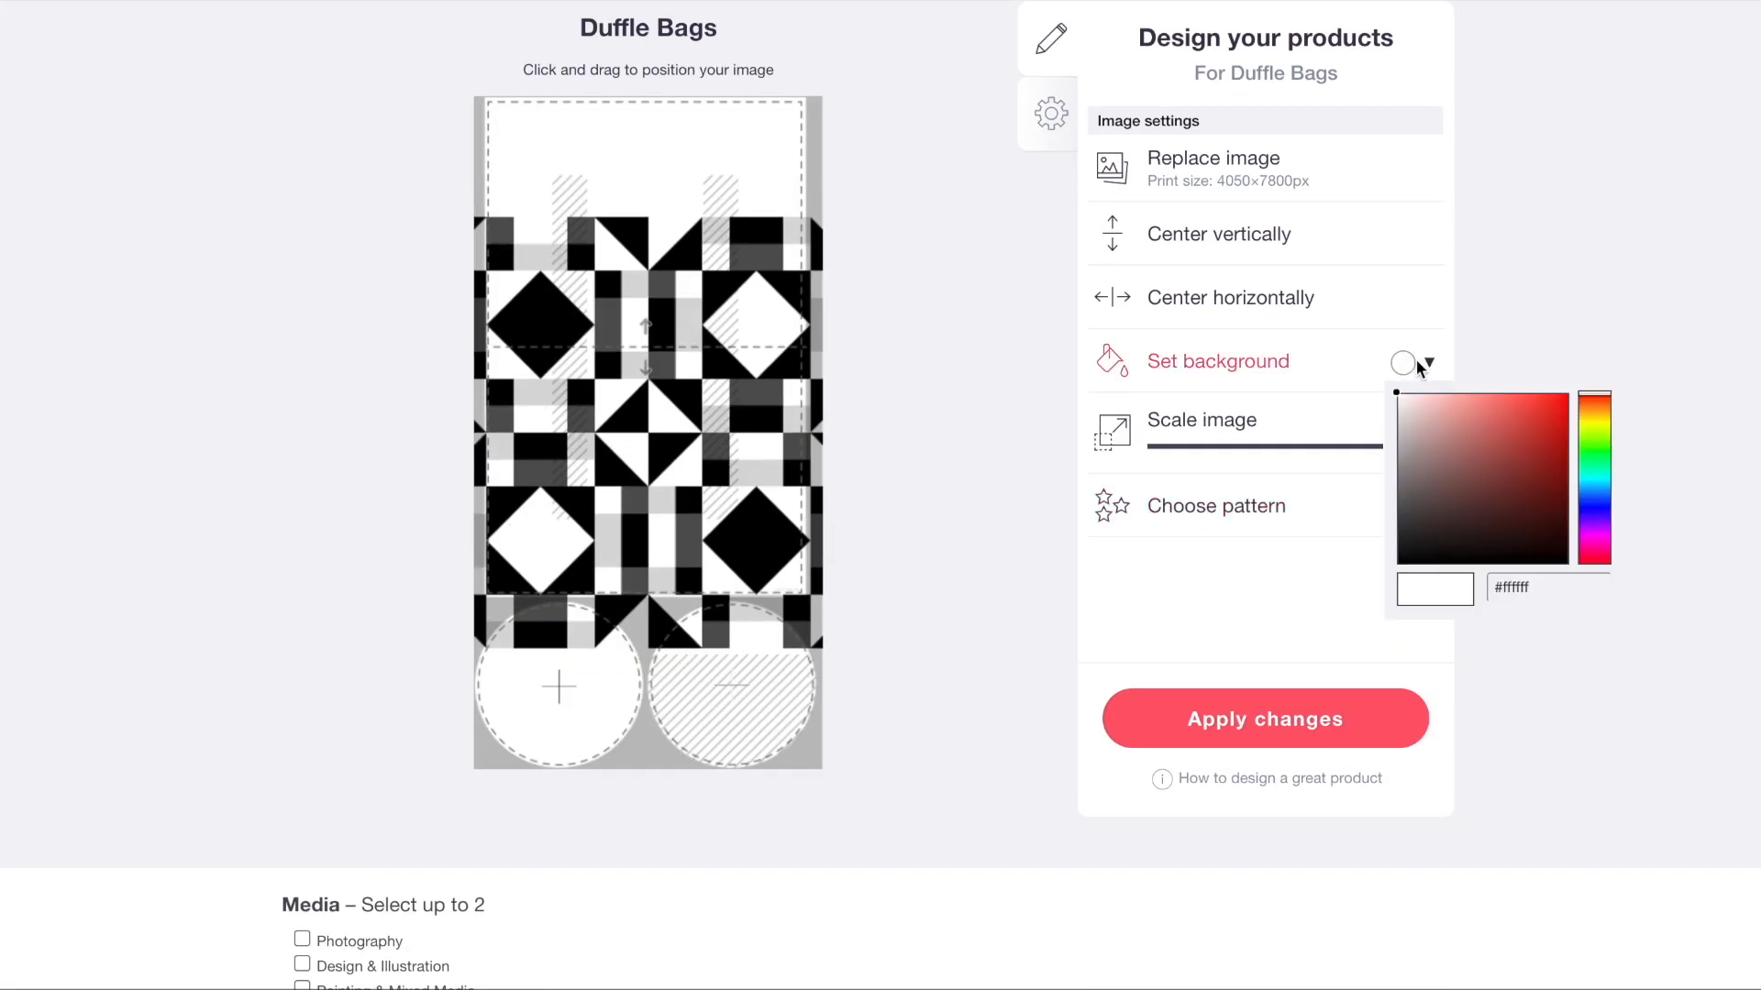
{"action": "left_click", "coordinate": [1595, 536]}
{"action": "left_click", "coordinate": [1539, 401]}
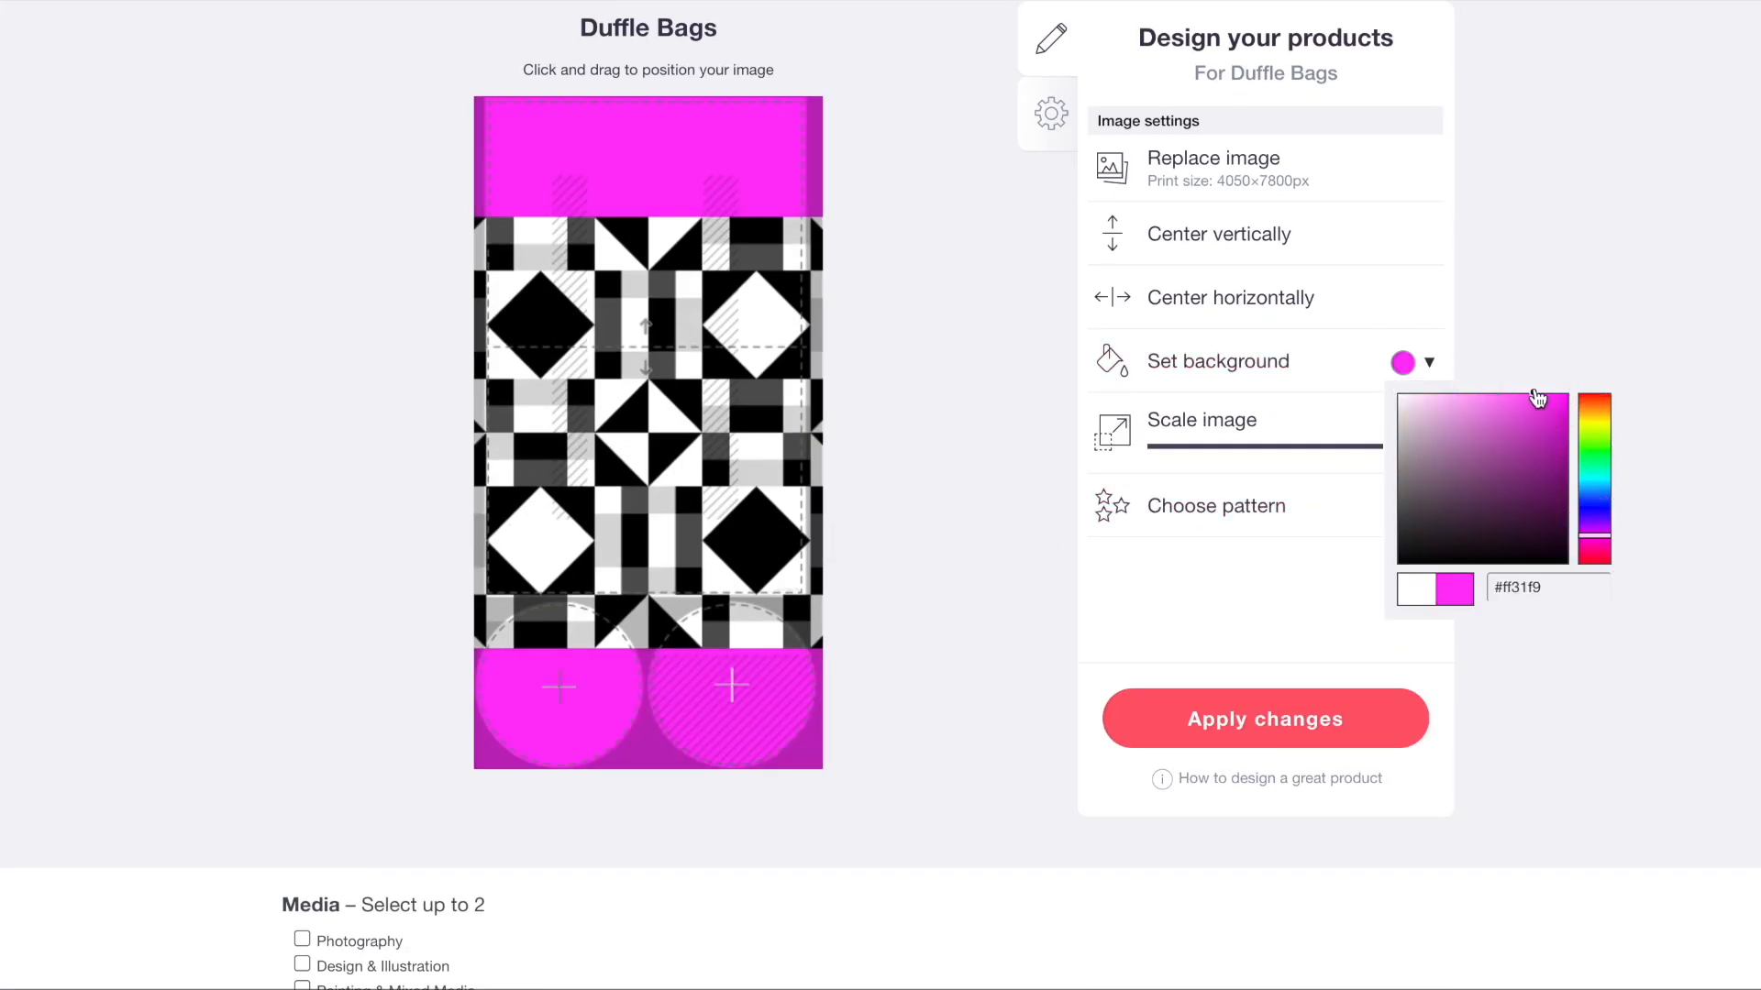
{"action": "left_click", "coordinate": [1604, 331]}
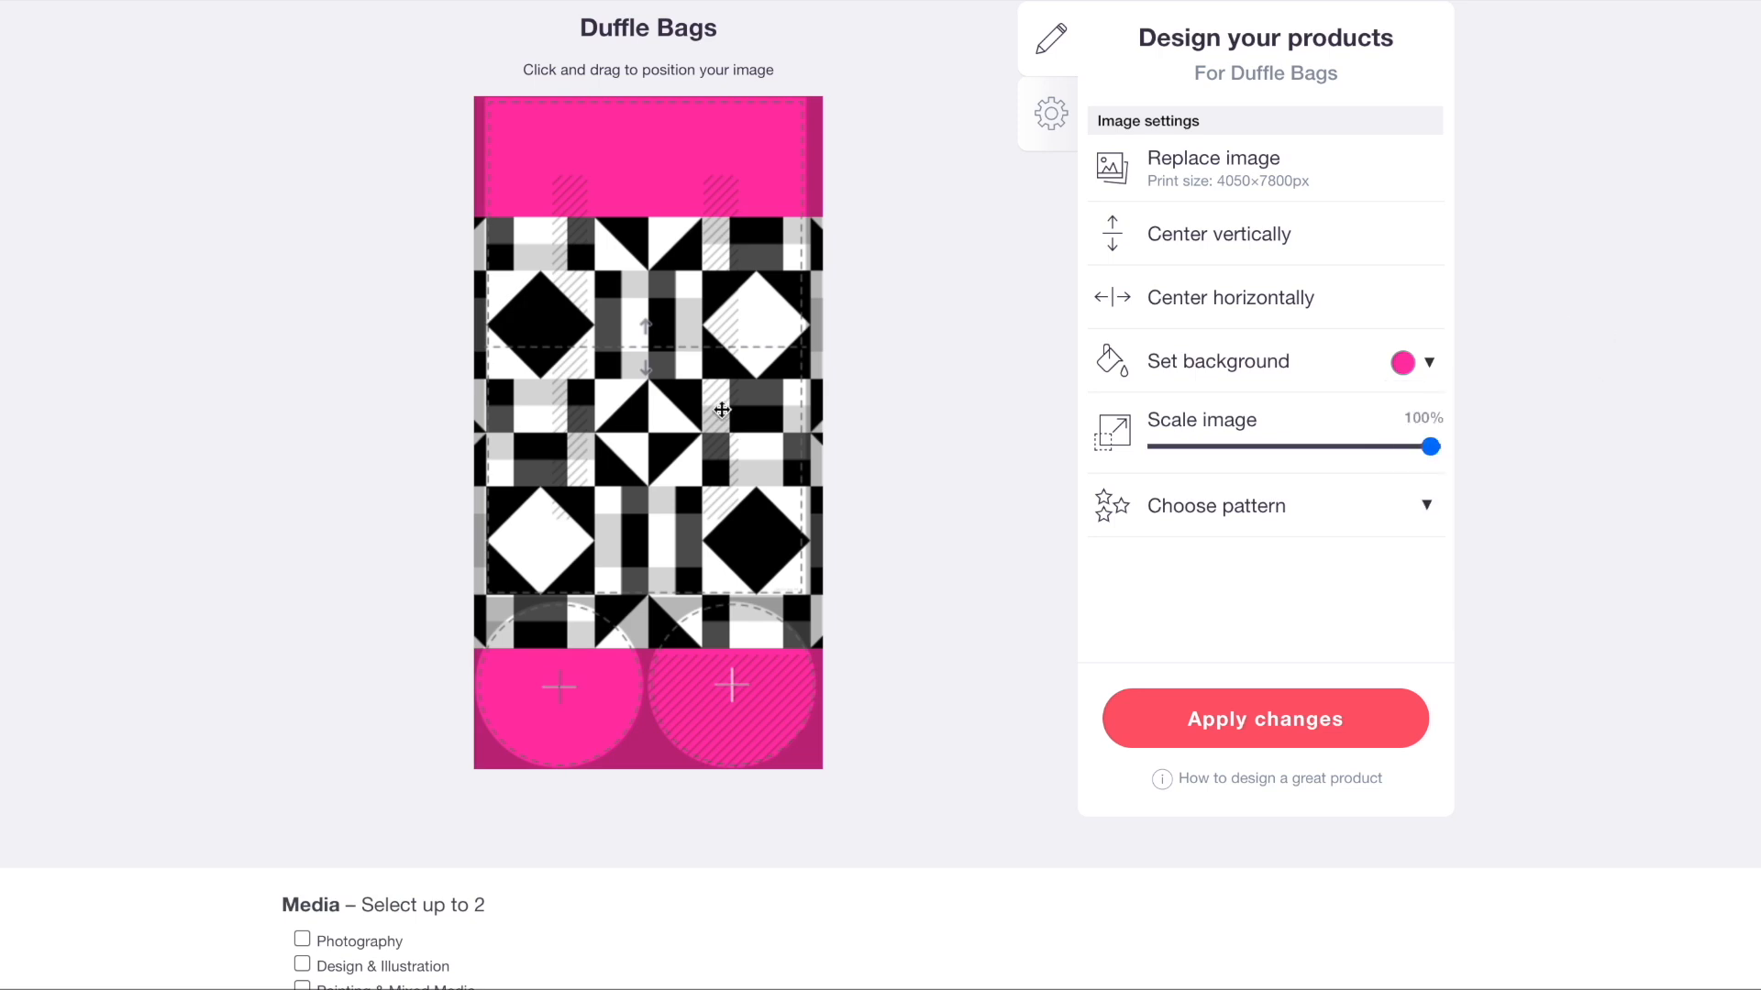
{"action": "scroll", "coordinate": [701, 414], "scroll_direction": "up", "scroll_amount": 7}
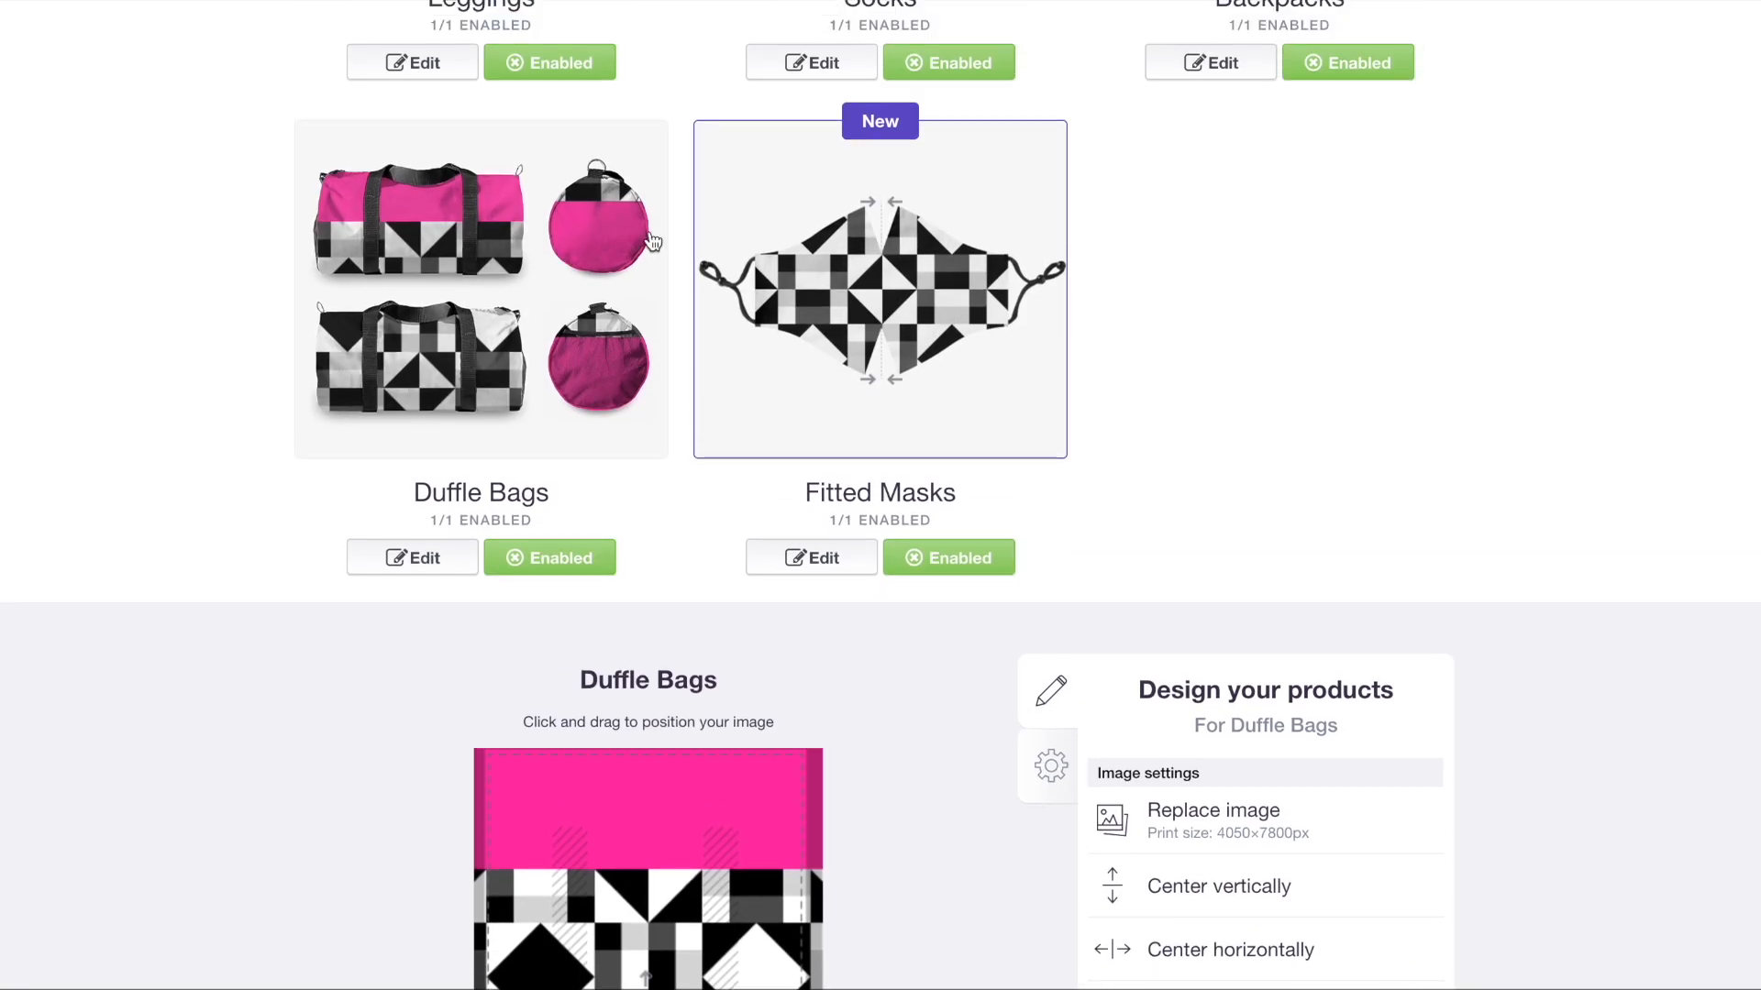
- Open Fitted Masks for editing, move the image down to the lower part of the mask and center it horizontally
{"action": "left_click", "coordinate": [870, 292]}
{"action": "scroll", "coordinate": [871, 293], "scroll_direction": "down", "scroll_amount": 7}
{"action": "left_click_drag", "start_coordinate": [855, 242], "coordinate": [857, 514]}
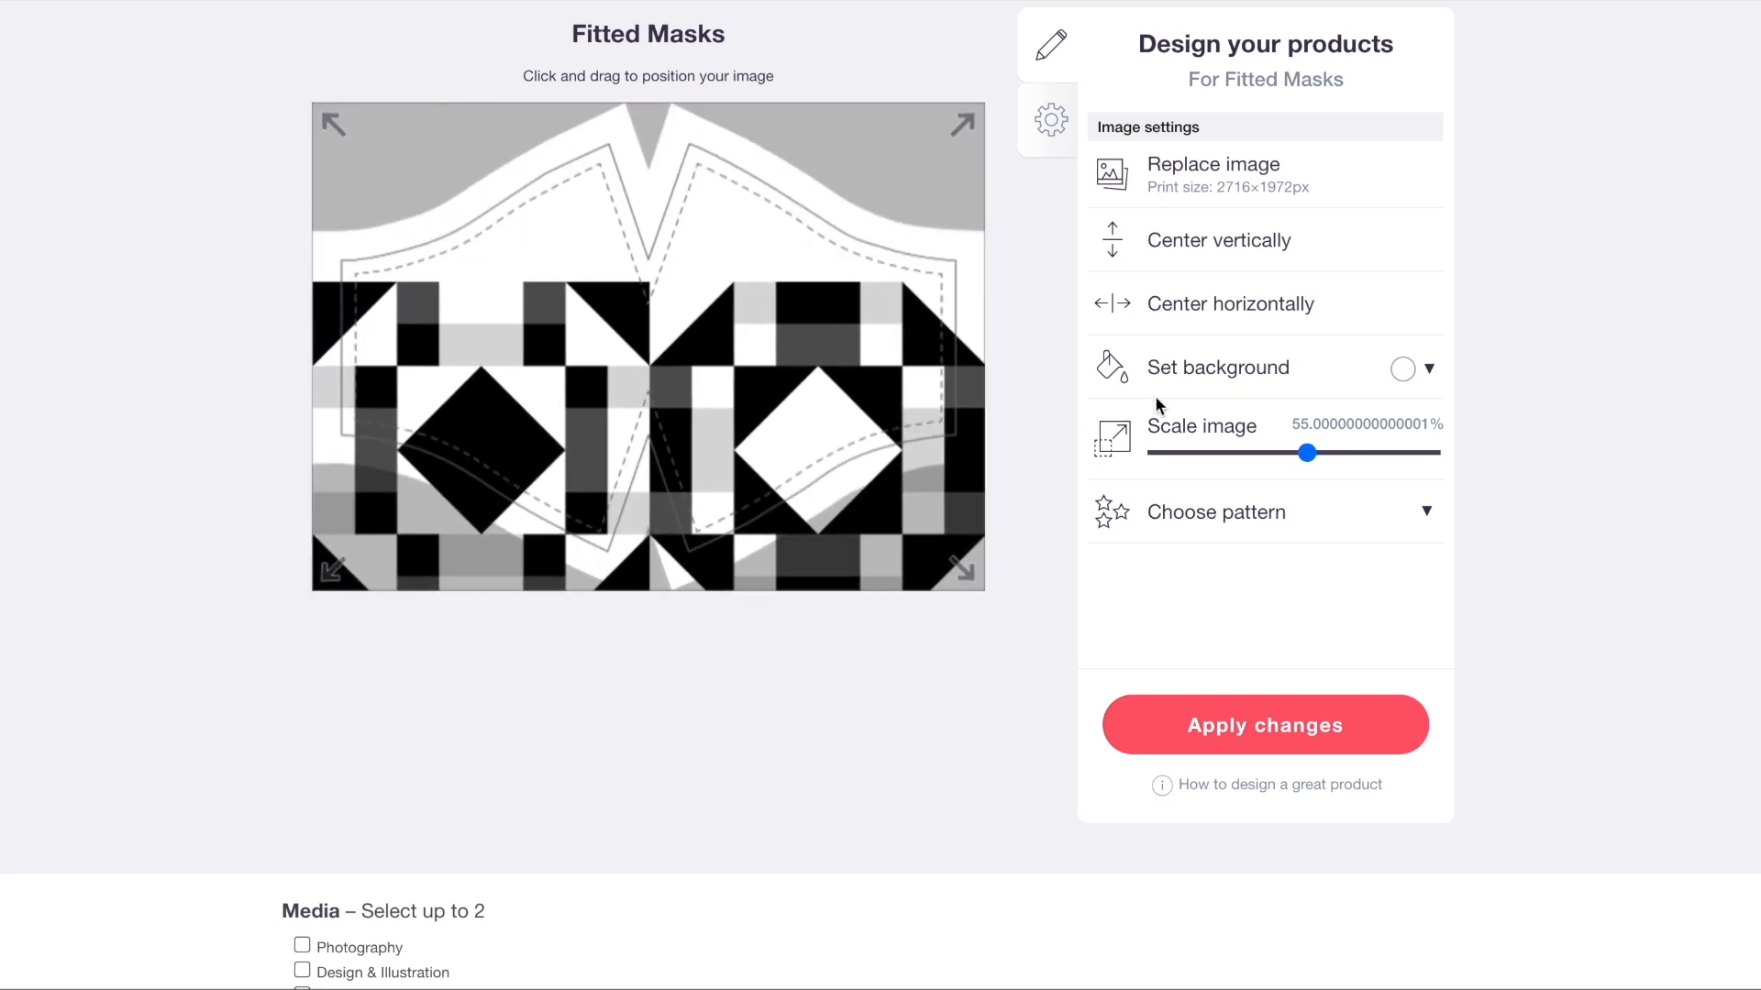
{"action": "left_click", "coordinate": [1215, 308]}
- Set the Fitted Masks background to bright pink and apply the changes
{"action": "left_click", "coordinate": [1405, 371]}
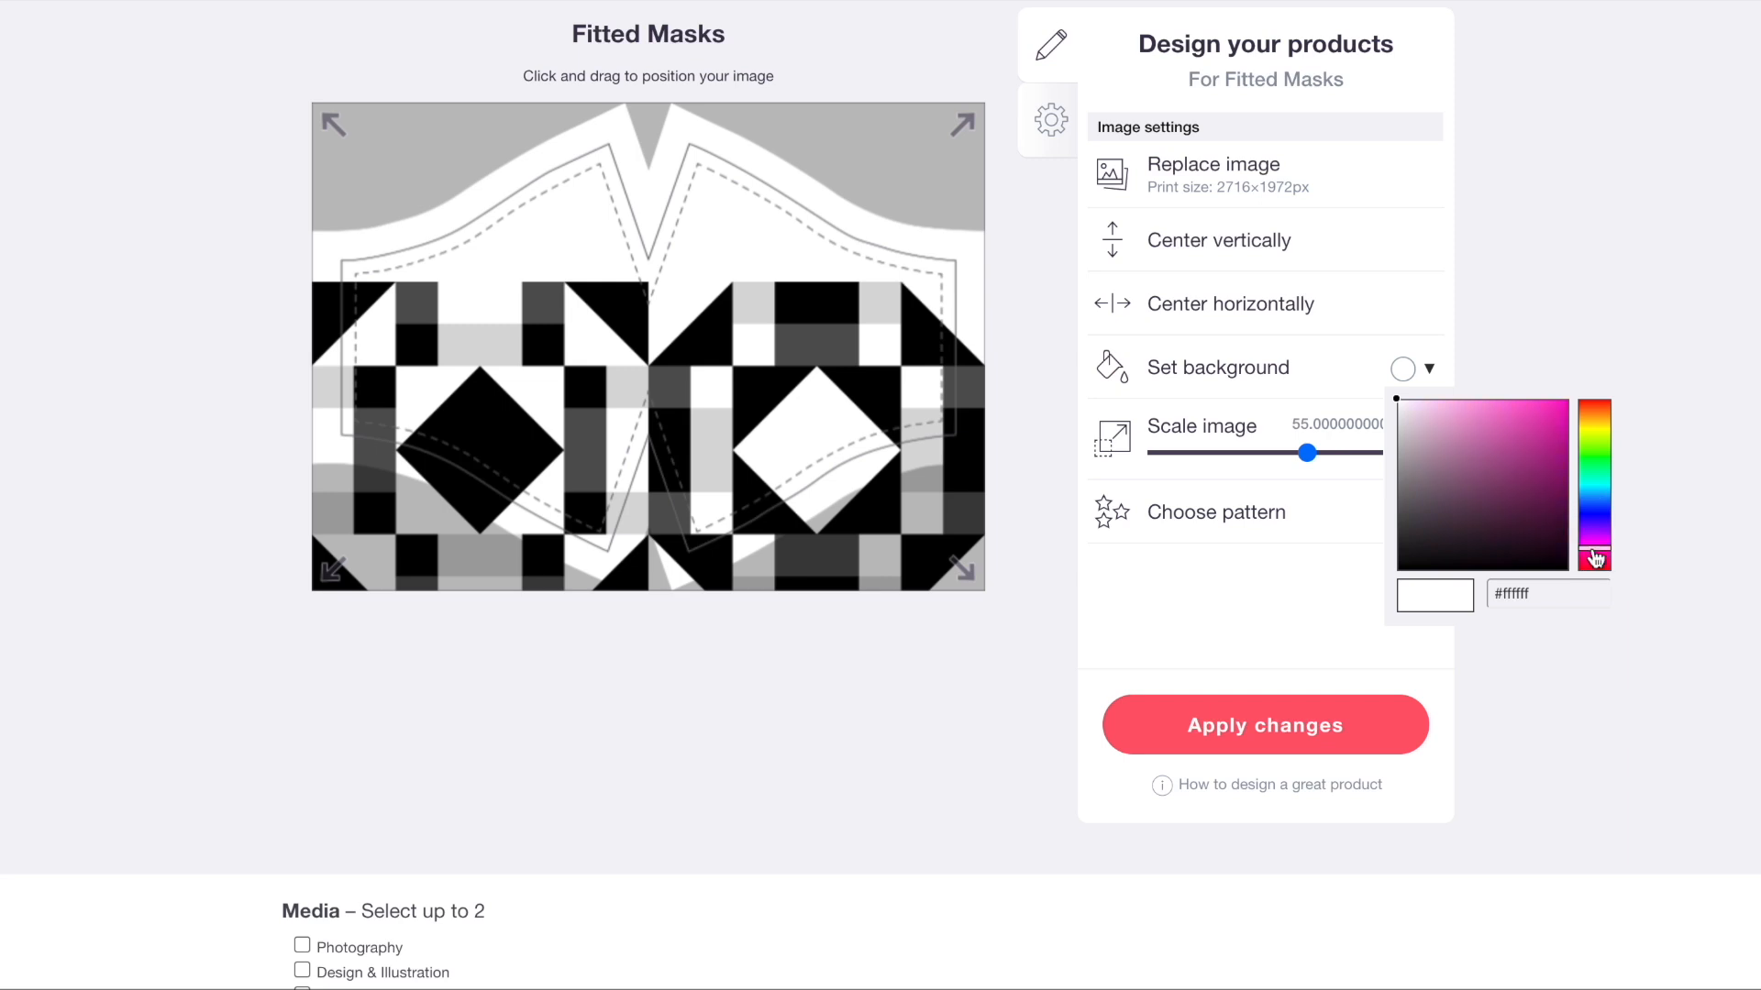
{"action": "left_click", "coordinate": [1528, 406]}
{"action": "left_click", "coordinate": [1548, 282]}
{"action": "scroll", "coordinate": [1550, 275], "scroll_direction": "up", "scroll_amount": 8}
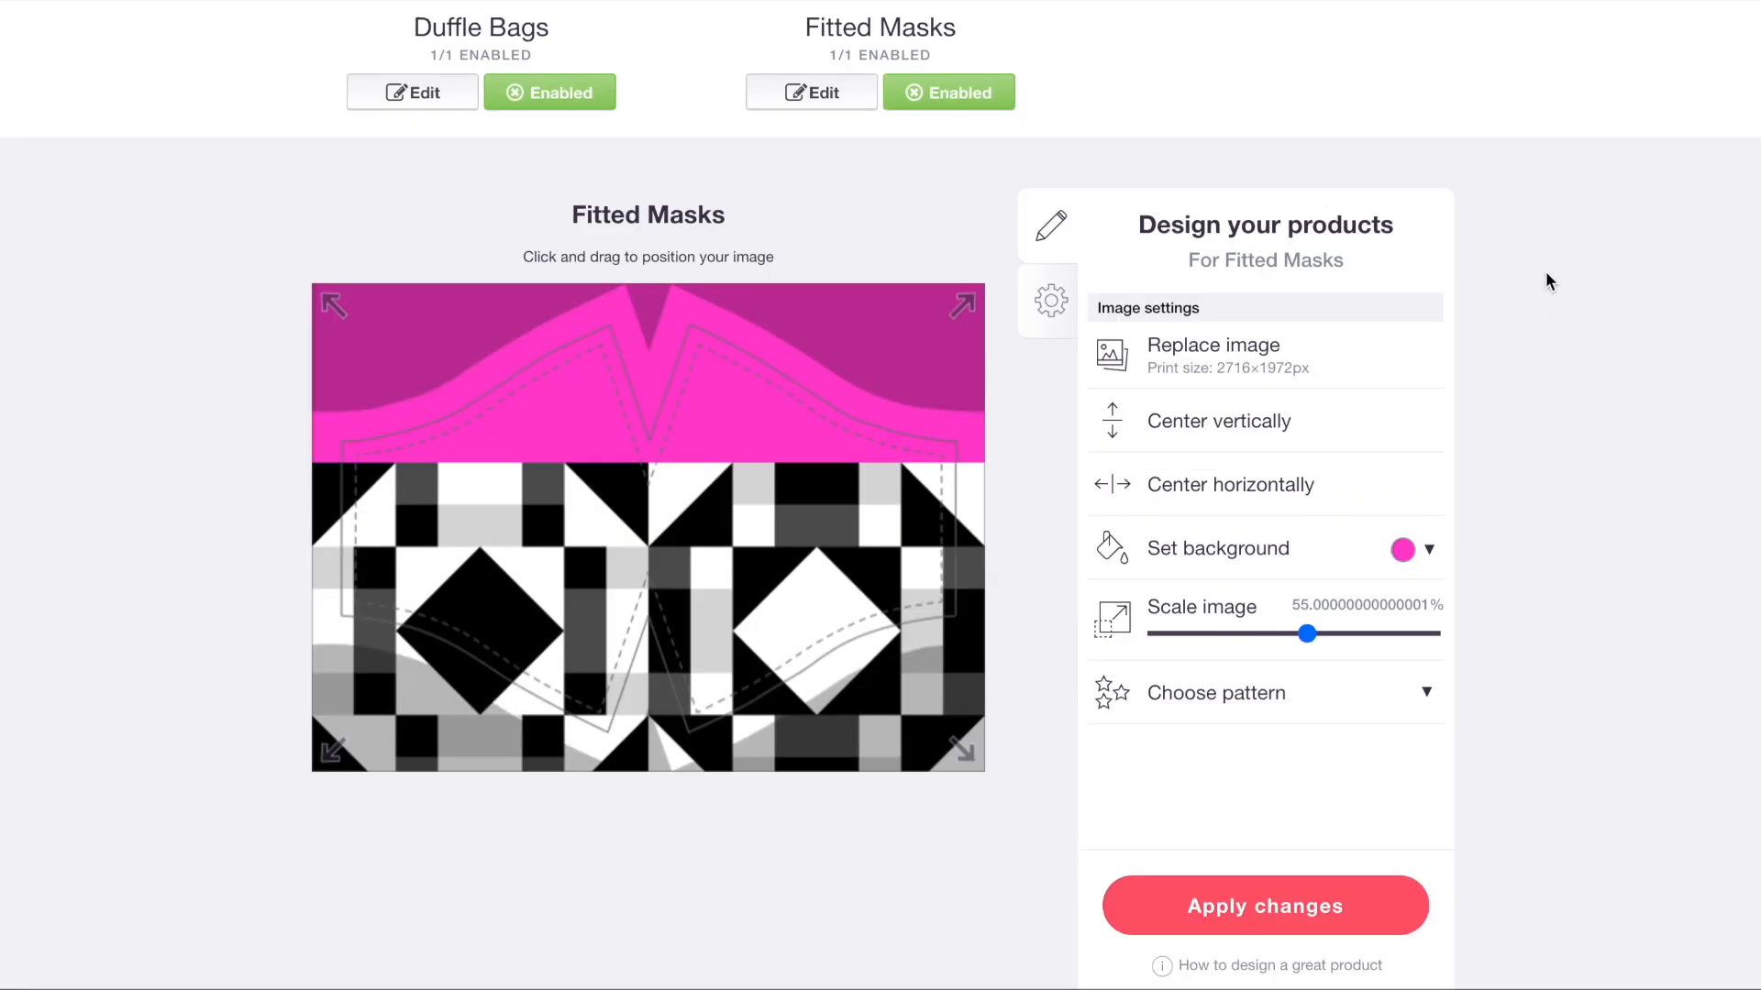
{"action": "left_click", "coordinate": [929, 370]}
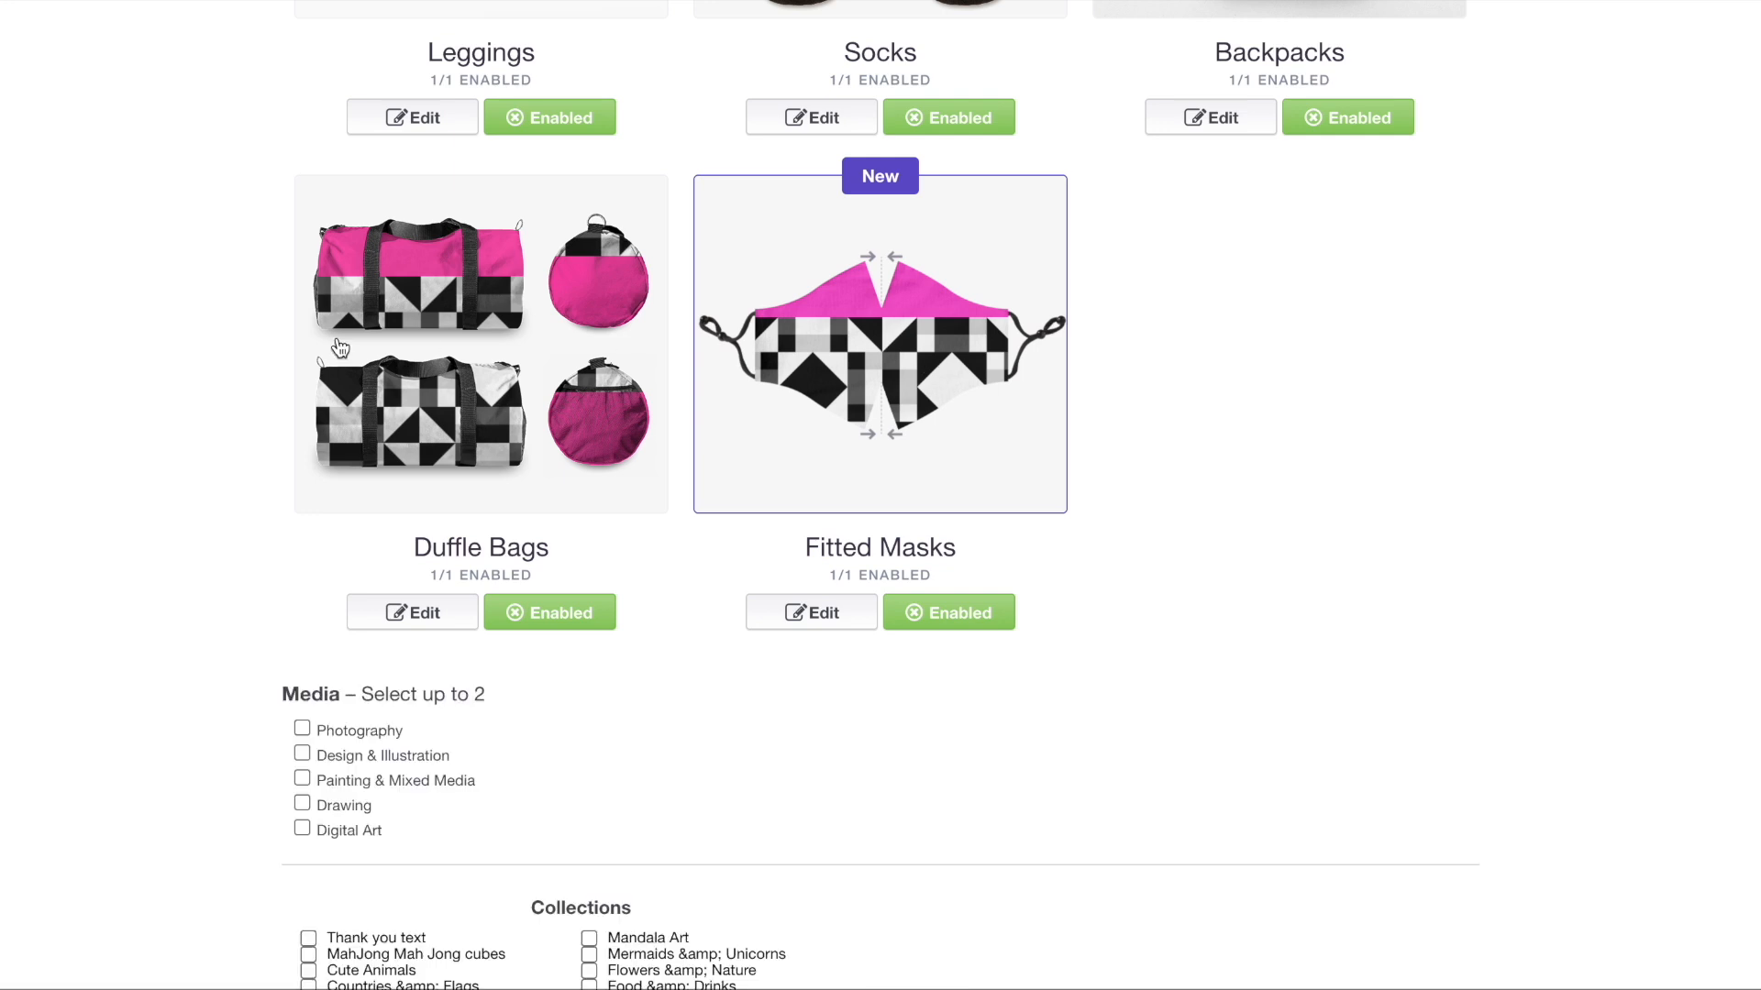
- Set the media to Design & Illustration and Digital Art, and add the work to the Life in Patterns collection
{"action": "scroll", "coordinate": [332, 371], "scroll_direction": "down", "scroll_amount": 3}
{"action": "left_click", "coordinate": [303, 471]}
{"action": "left_click", "coordinate": [302, 470]}
{"action": "left_click", "coordinate": [303, 470]}
{"action": "left_click", "coordinate": [303, 470]}
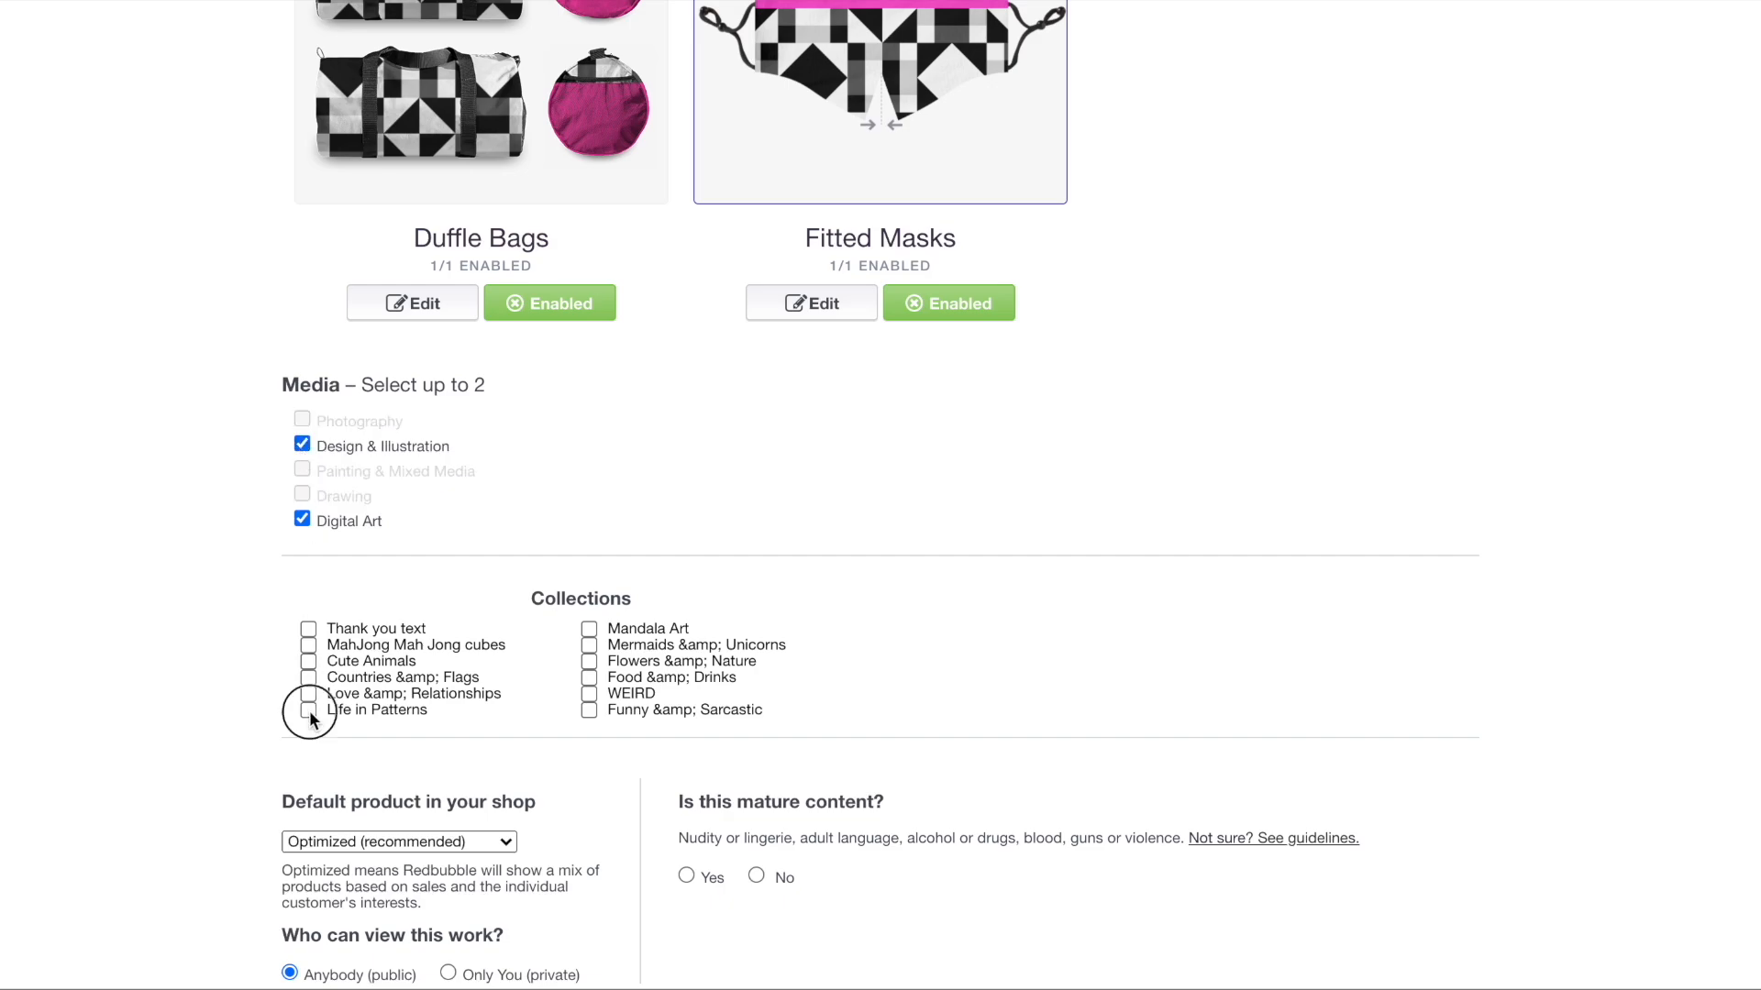
{"action": "left_click", "coordinate": [373, 842]}
{"action": "left_click", "coordinate": [767, 511]}
- Review the pattern previews across all standard and advanced products
{"action": "scroll", "coordinate": [762, 522], "scroll_direction": "up", "scroll_amount": 10}
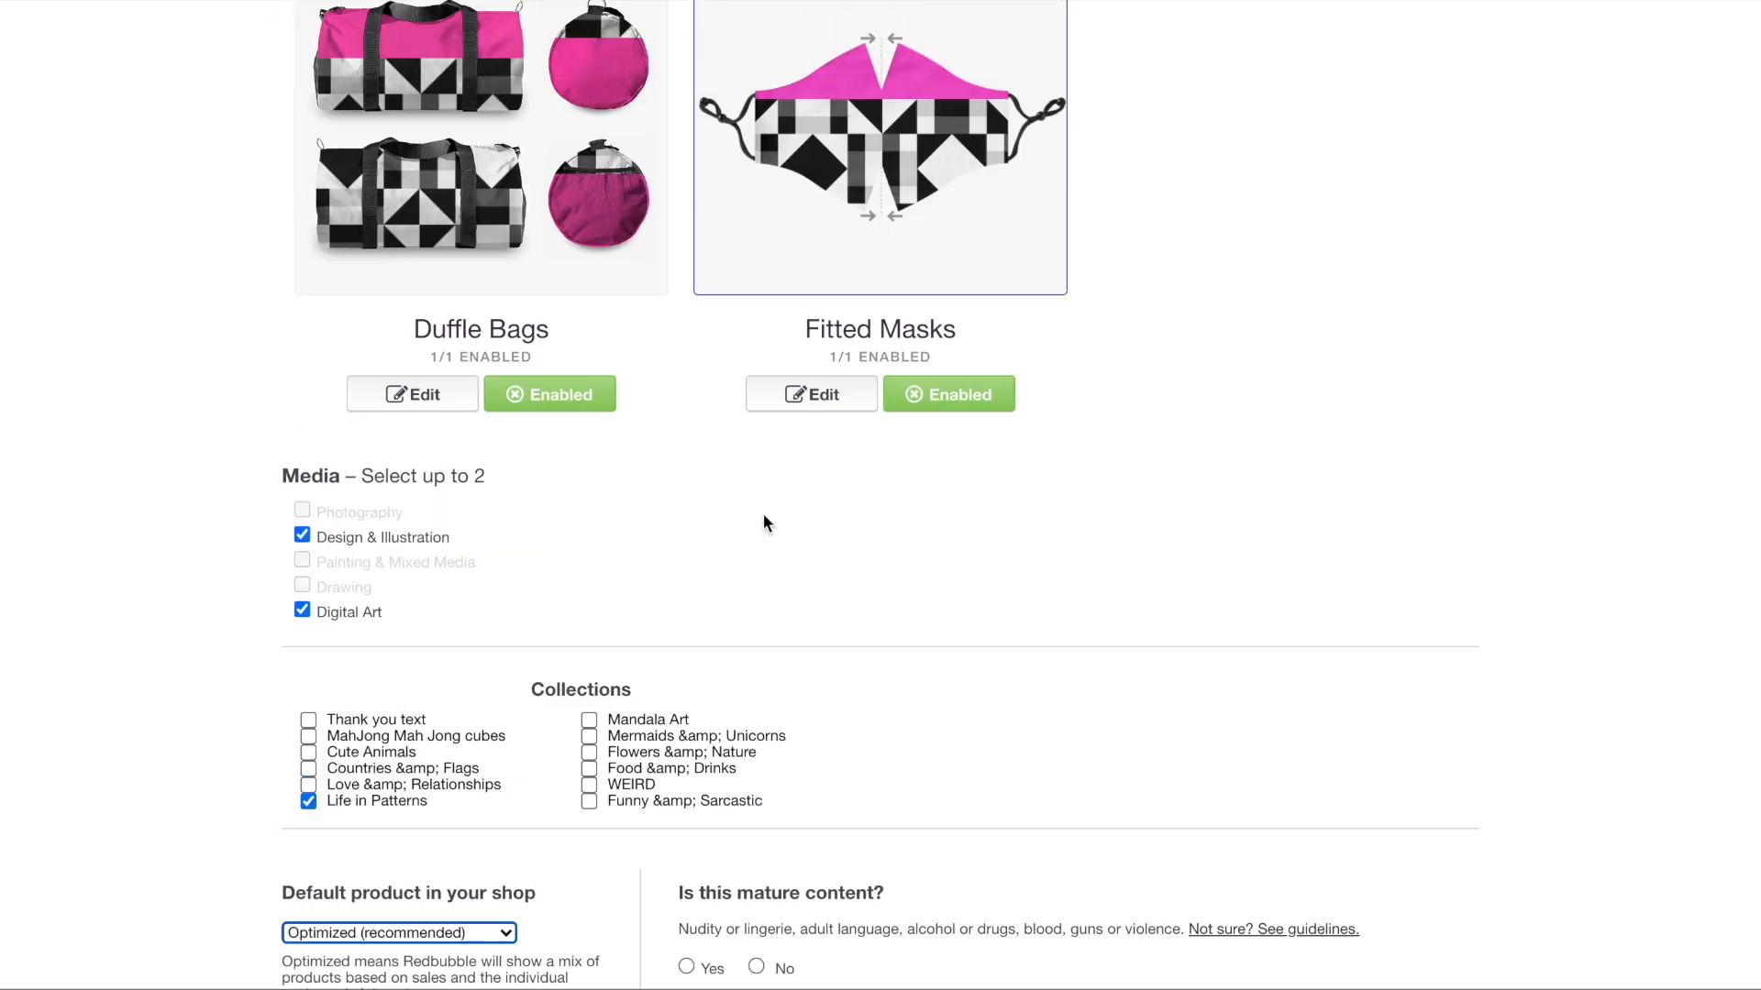
{"action": "scroll", "coordinate": [824, 676], "scroll_direction": "up", "scroll_amount": 20}
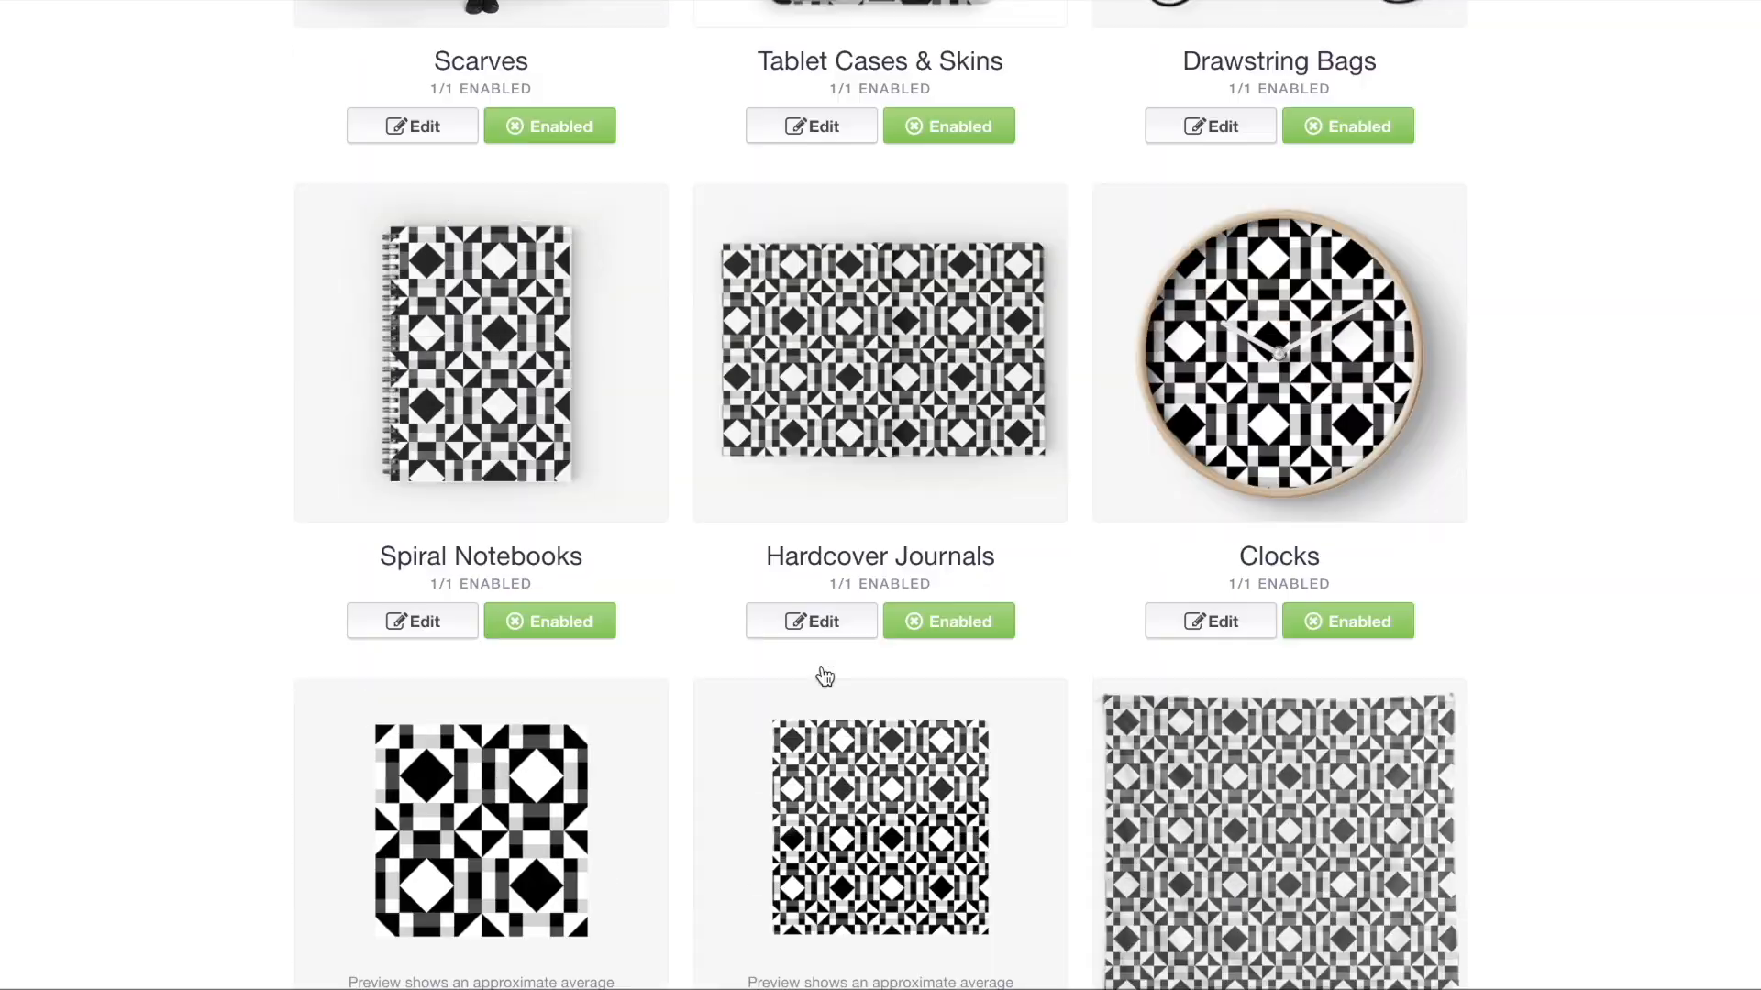
{"action": "scroll", "coordinate": [824, 677], "scroll_direction": "down", "scroll_amount": 12}
{"action": "scroll", "coordinate": [825, 677], "scroll_direction": "down", "scroll_amount": 6}
{"action": "scroll", "coordinate": [825, 677], "scroll_direction": "up", "scroll_amount": 15}
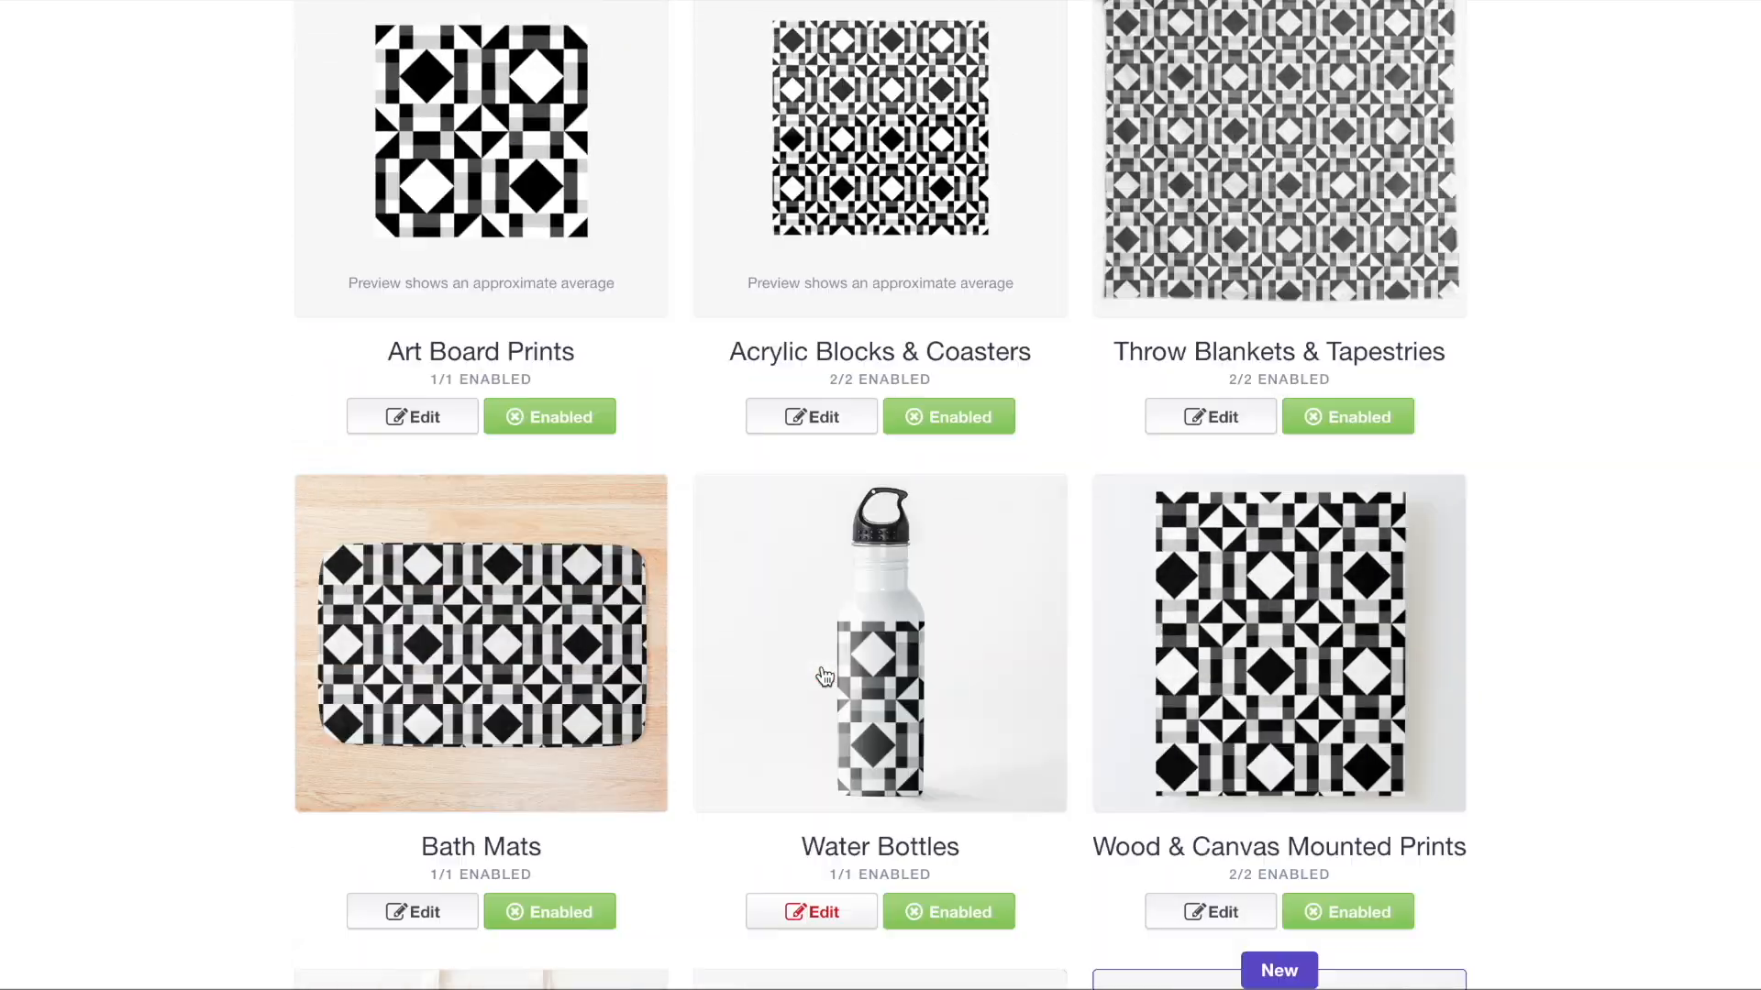
{"action": "scroll", "coordinate": [825, 677], "scroll_direction": "up", "scroll_amount": 10}
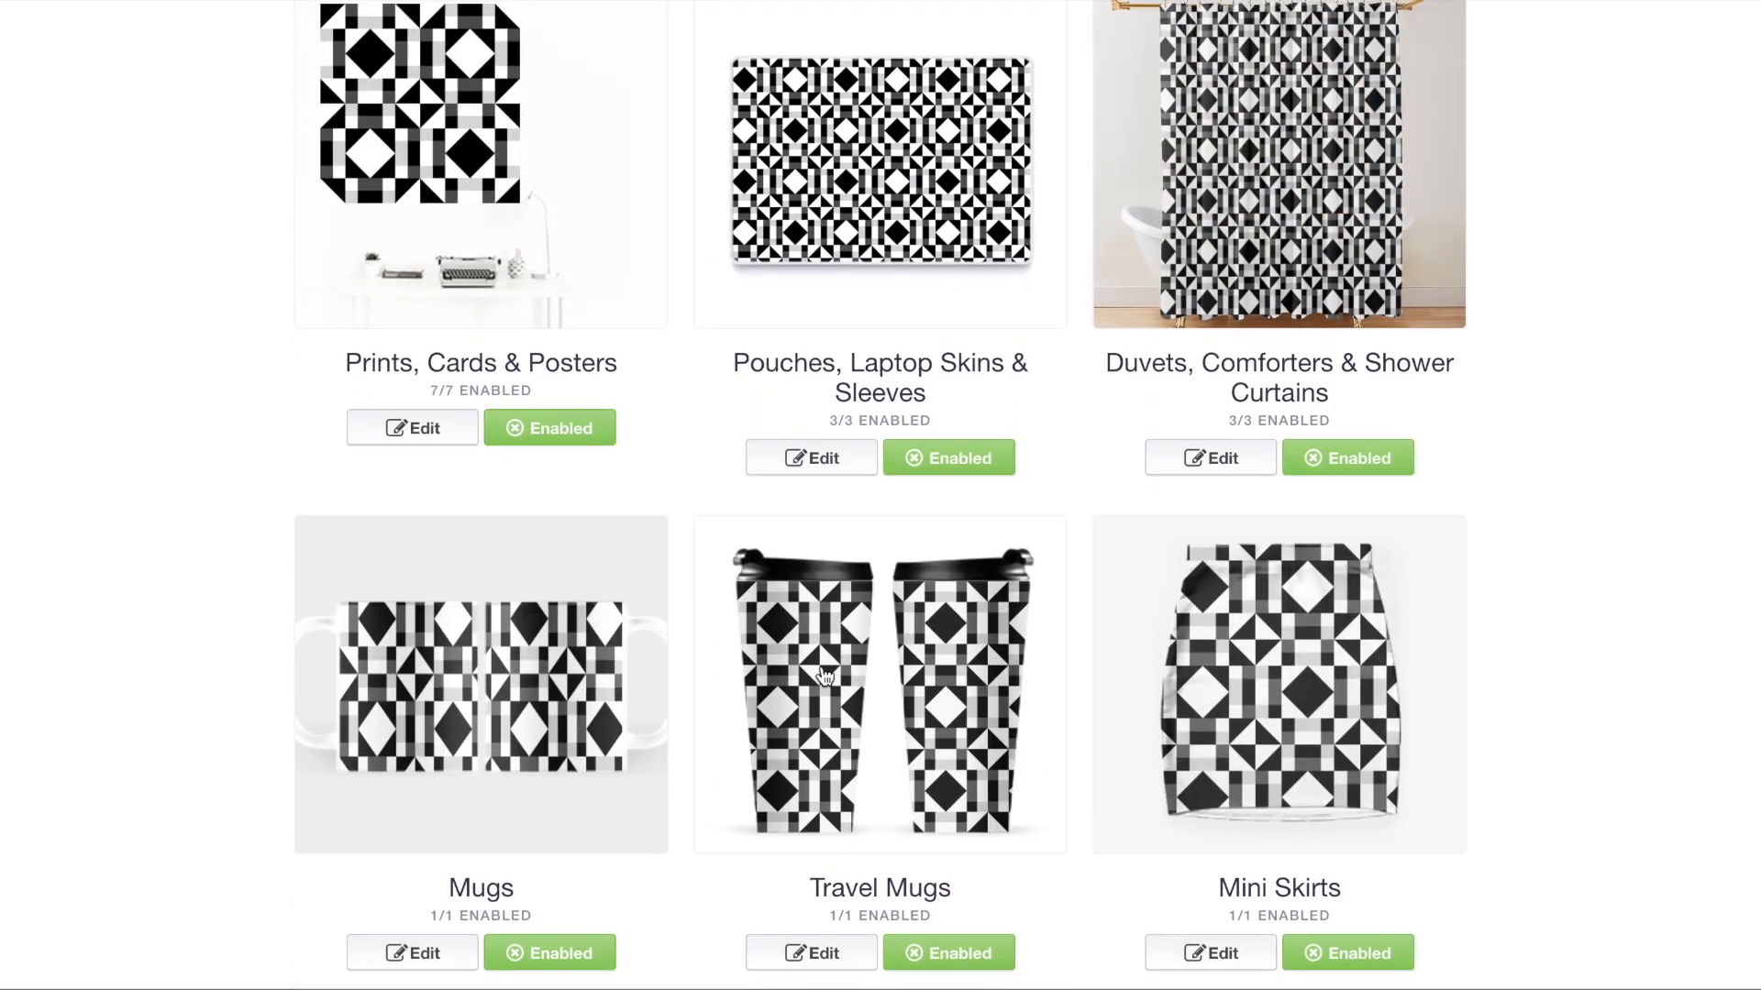
{"action": "scroll", "coordinate": [825, 677], "scroll_direction": "up", "scroll_amount": 10}
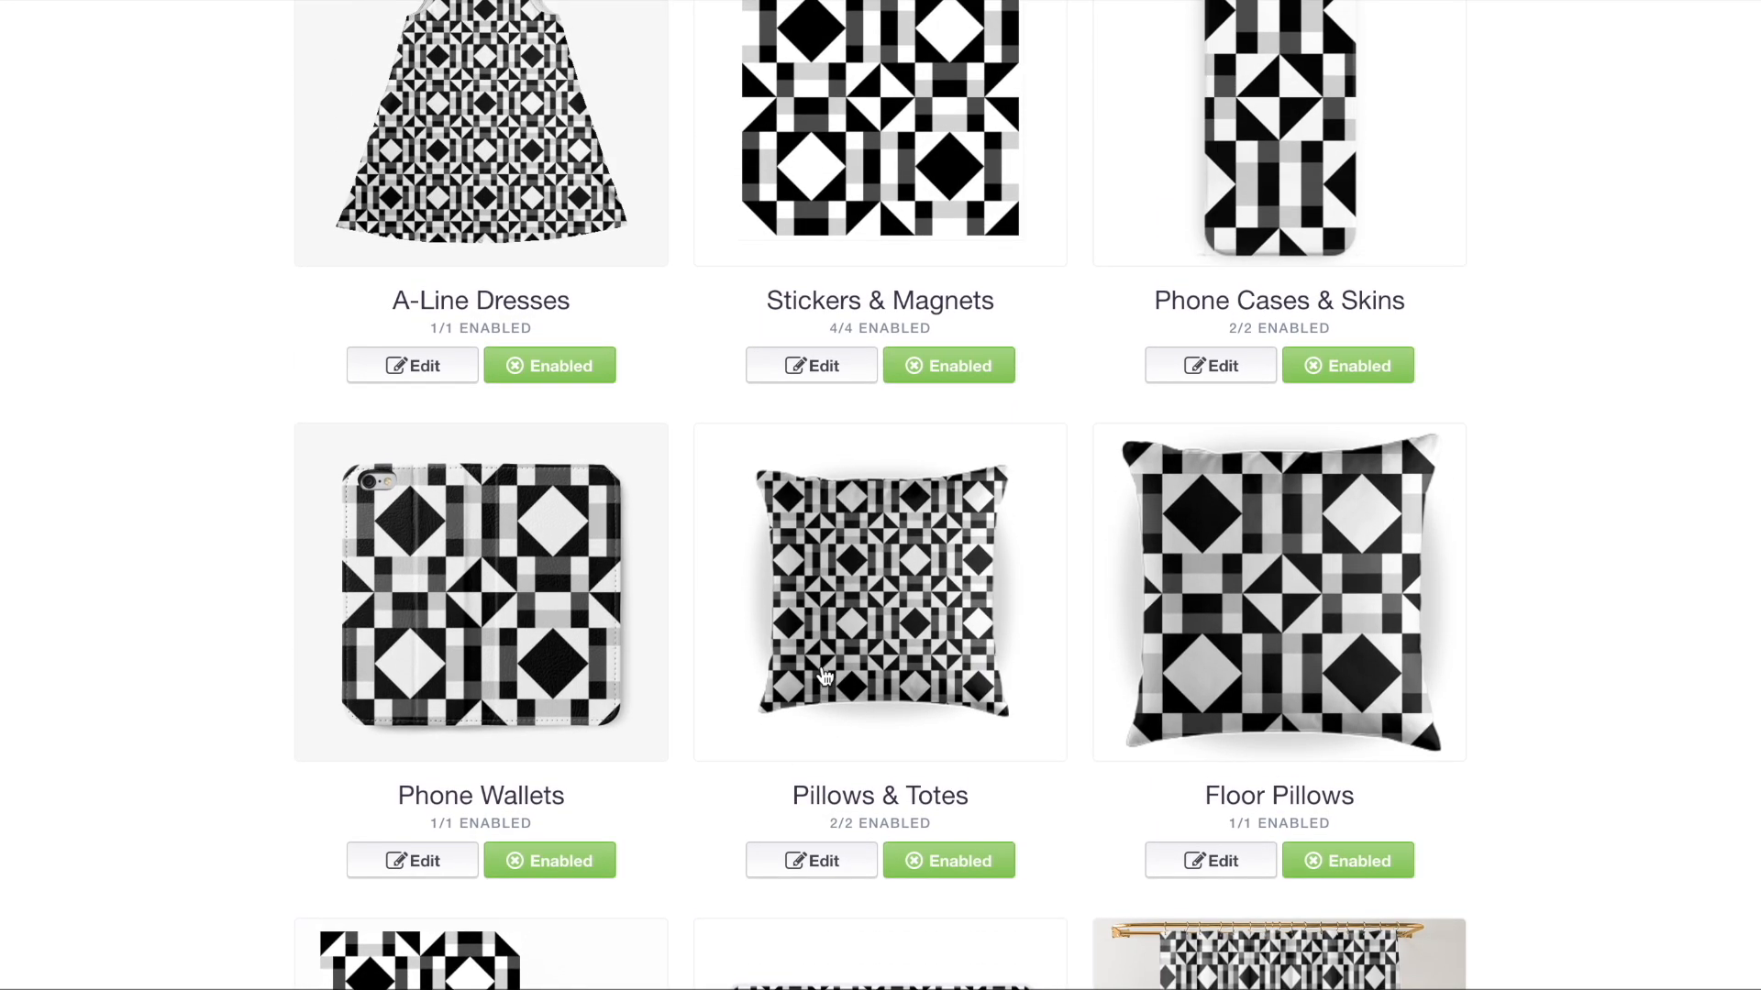
{"action": "scroll", "coordinate": [825, 677], "scroll_direction": "up", "scroll_amount": 4}
{"action": "scroll", "coordinate": [823, 486], "scroll_direction": "down", "scroll_amount": 20}
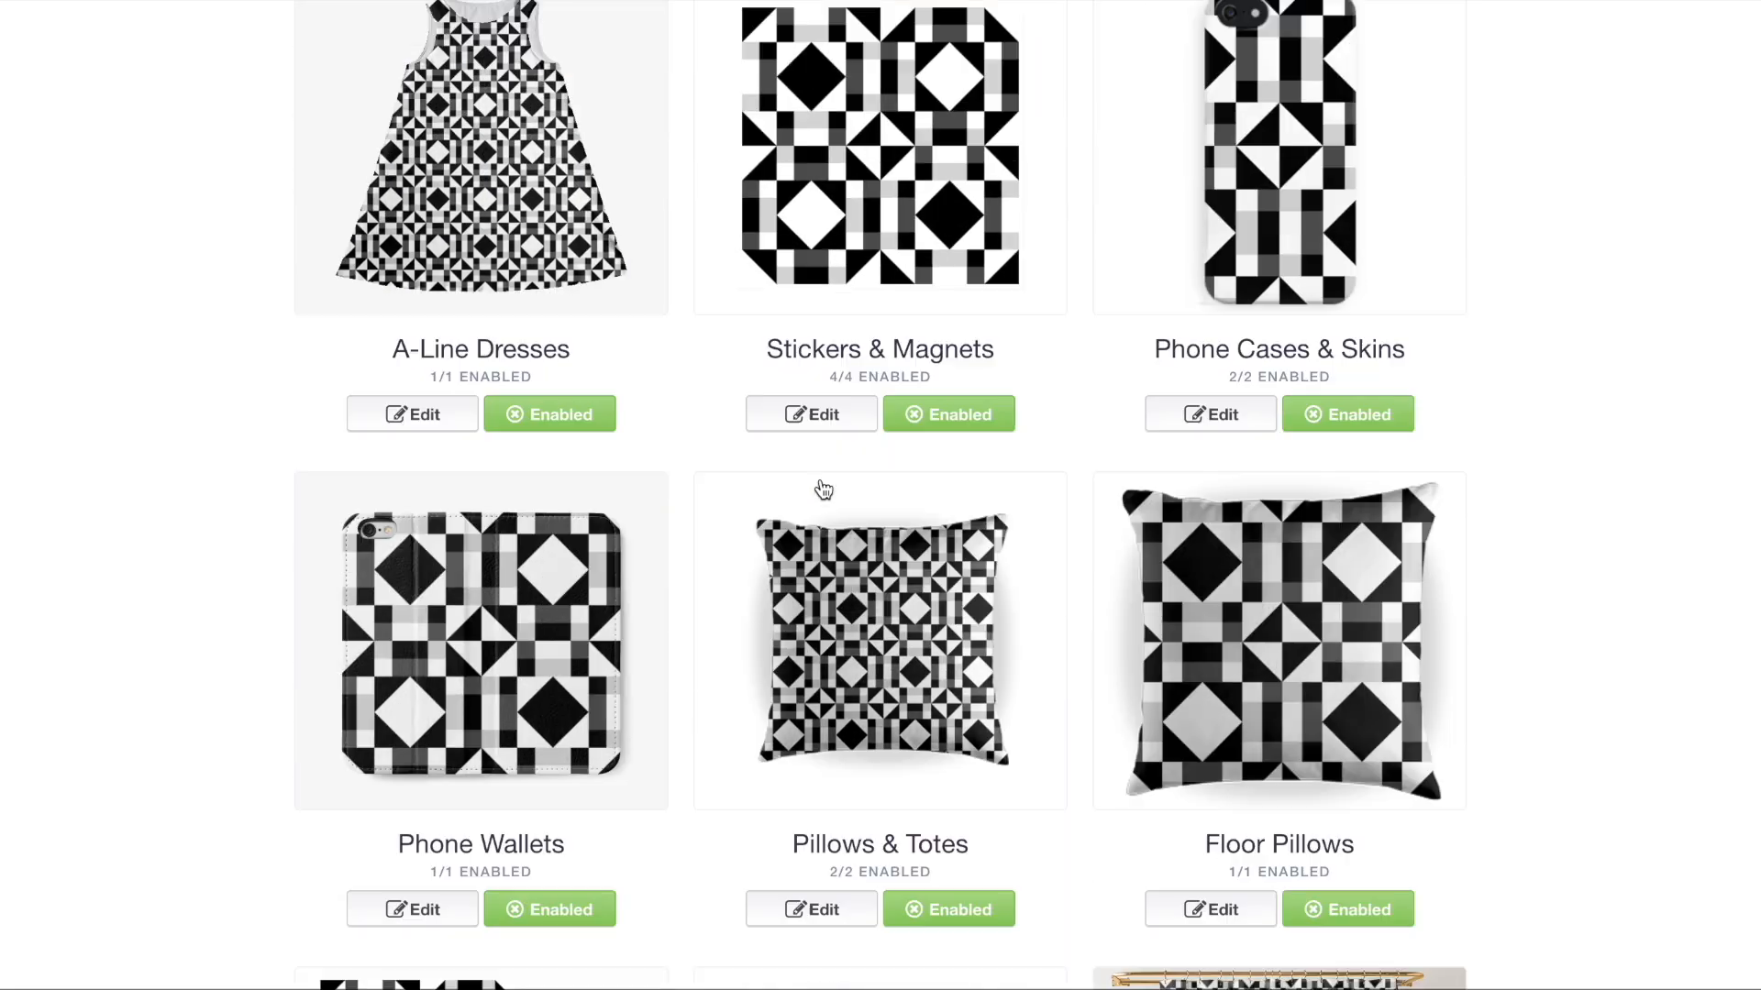
{"action": "scroll", "coordinate": [821, 479], "scroll_direction": "down", "scroll_amount": 15}
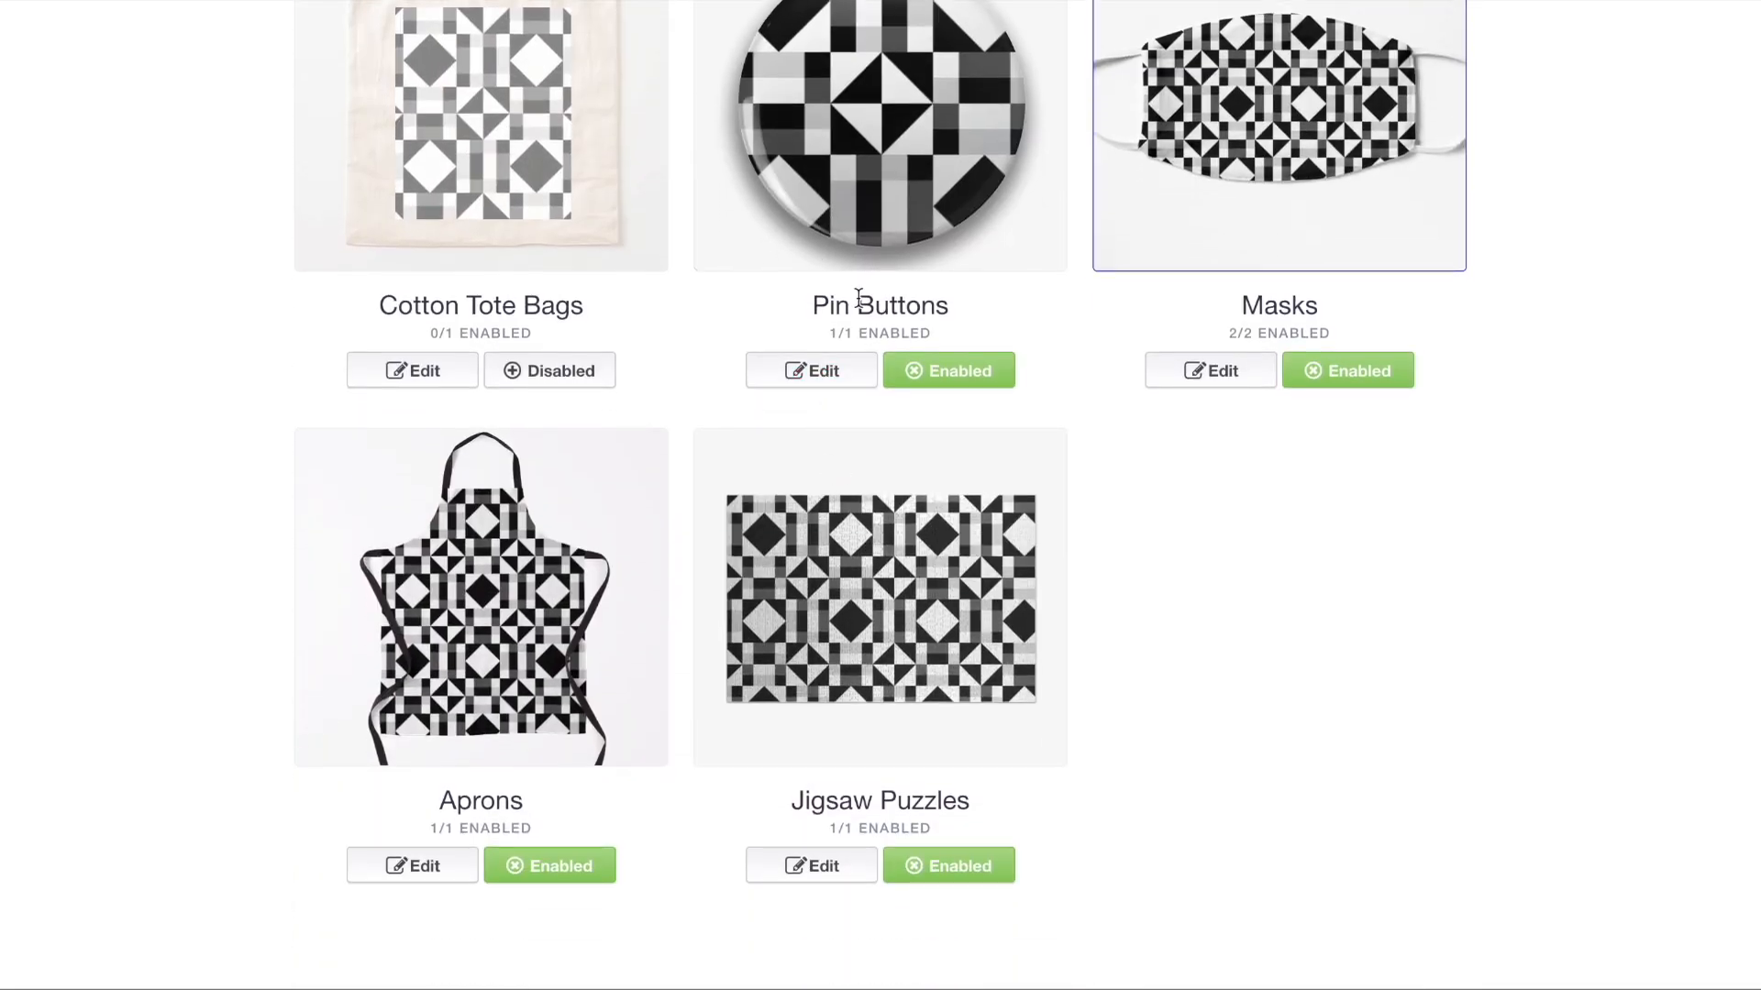
{"action": "scroll", "coordinate": [858, 296], "scroll_direction": "down", "scroll_amount": 14}
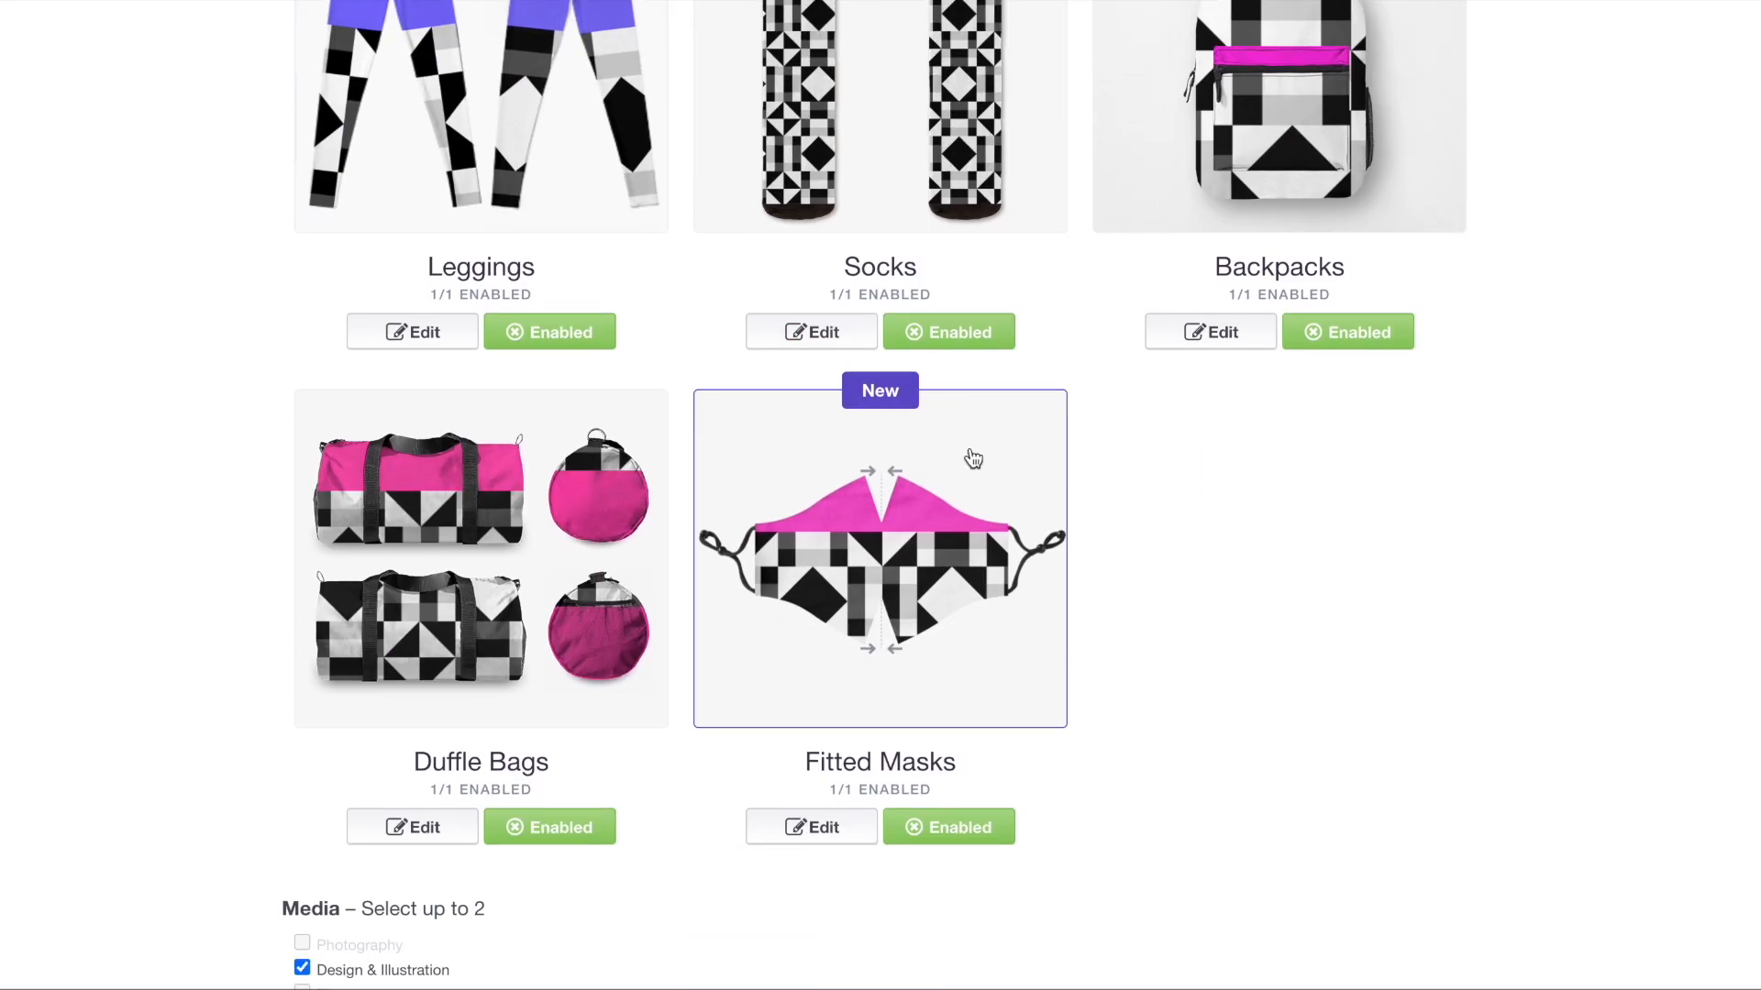
- Confirm the artwork's rights declaration and look through the default product options
{"action": "scroll", "coordinate": [973, 459], "scroll_direction": "down", "scroll_amount": 15}
{"action": "left_click", "coordinate": [288, 244]}
{"action": "scroll", "coordinate": [349, 224], "scroll_direction": "up", "scroll_amount": 2}
{"action": "left_click", "coordinate": [367, 212]}
{"action": "scroll", "coordinate": [372, 105], "scroll_direction": "up", "scroll_amount": 10}
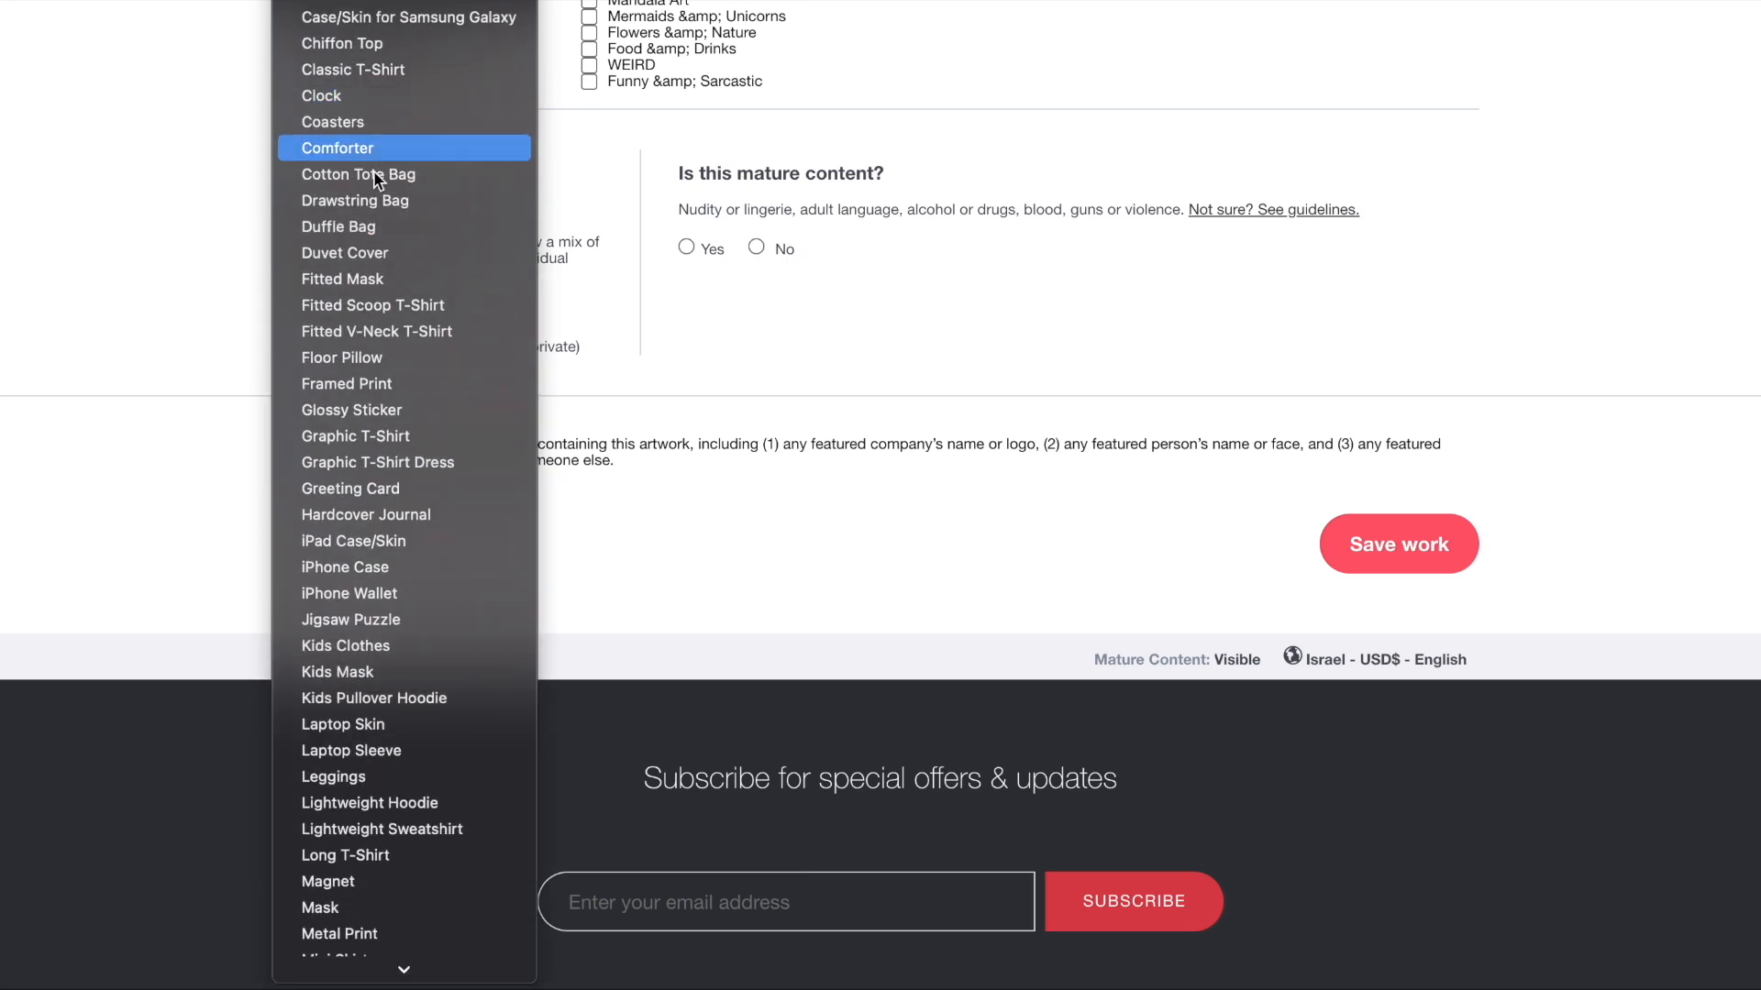
{"action": "left_click", "coordinate": [587, 136]}
- Mark the work as not mature content and save it
{"action": "left_click", "coordinate": [756, 247]}
{"action": "left_click", "coordinate": [1392, 529]}
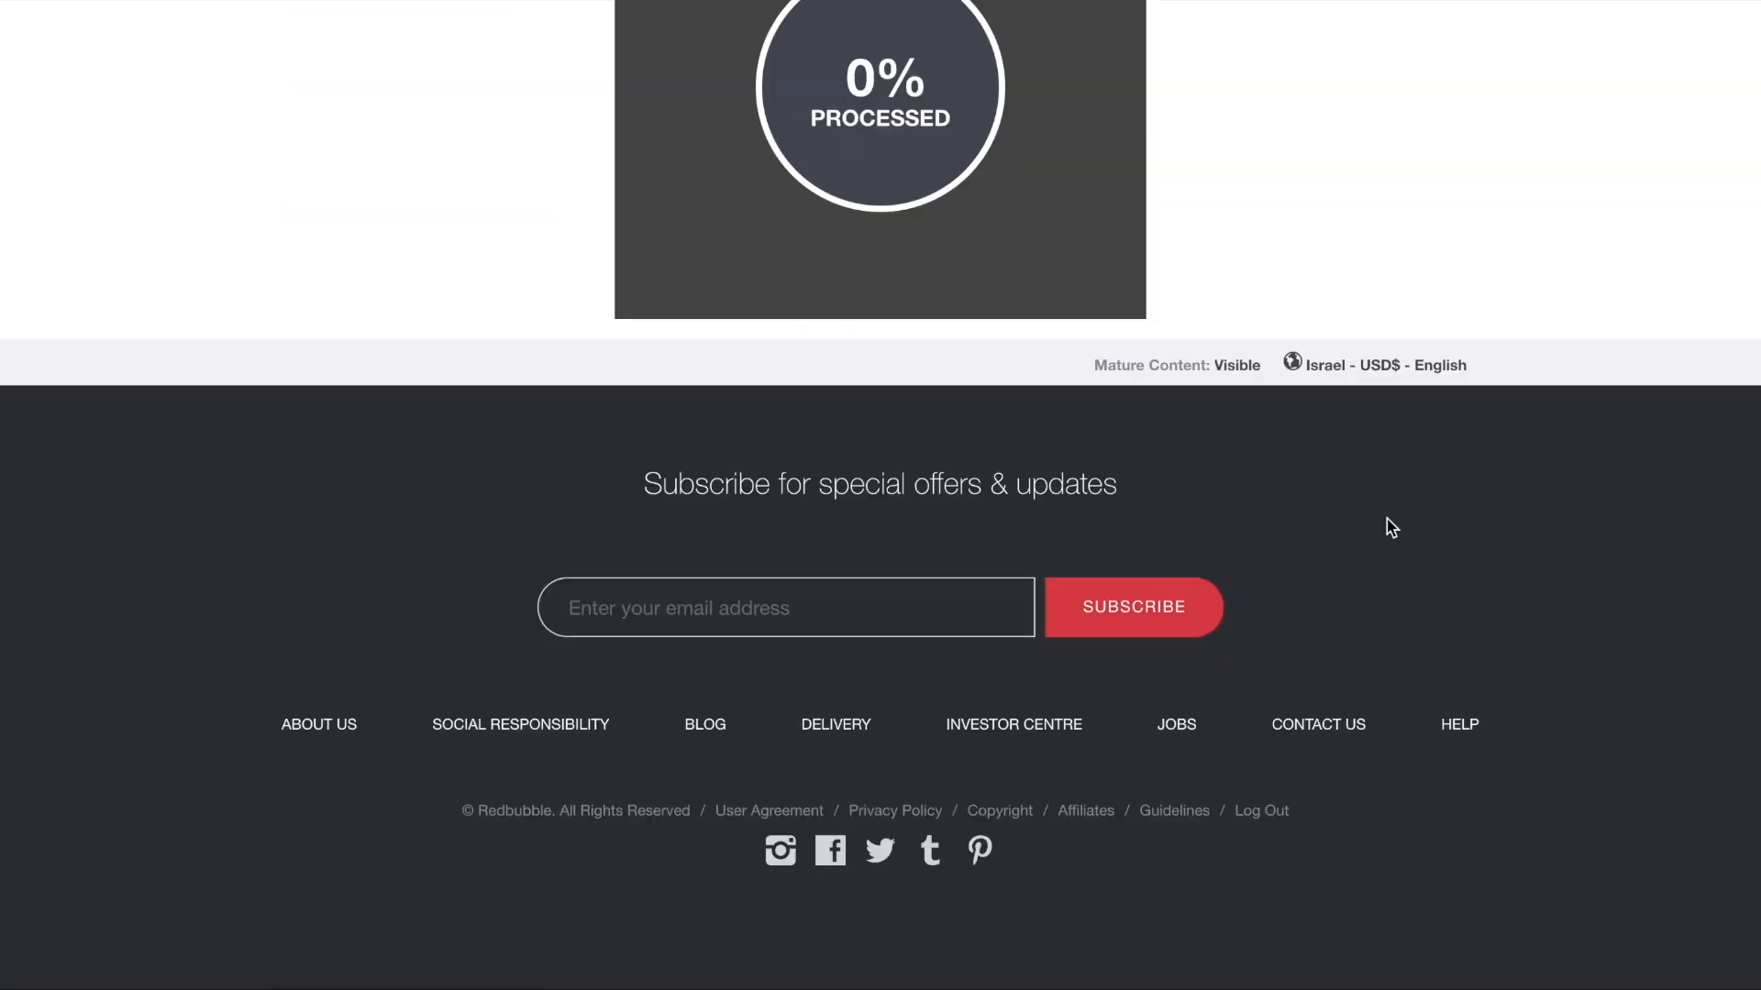
- Check the published work's product previews and download the Sleeveless Top image
{"action": "scroll", "coordinate": [1034, 395], "scroll_direction": "down", "scroll_amount": 8}
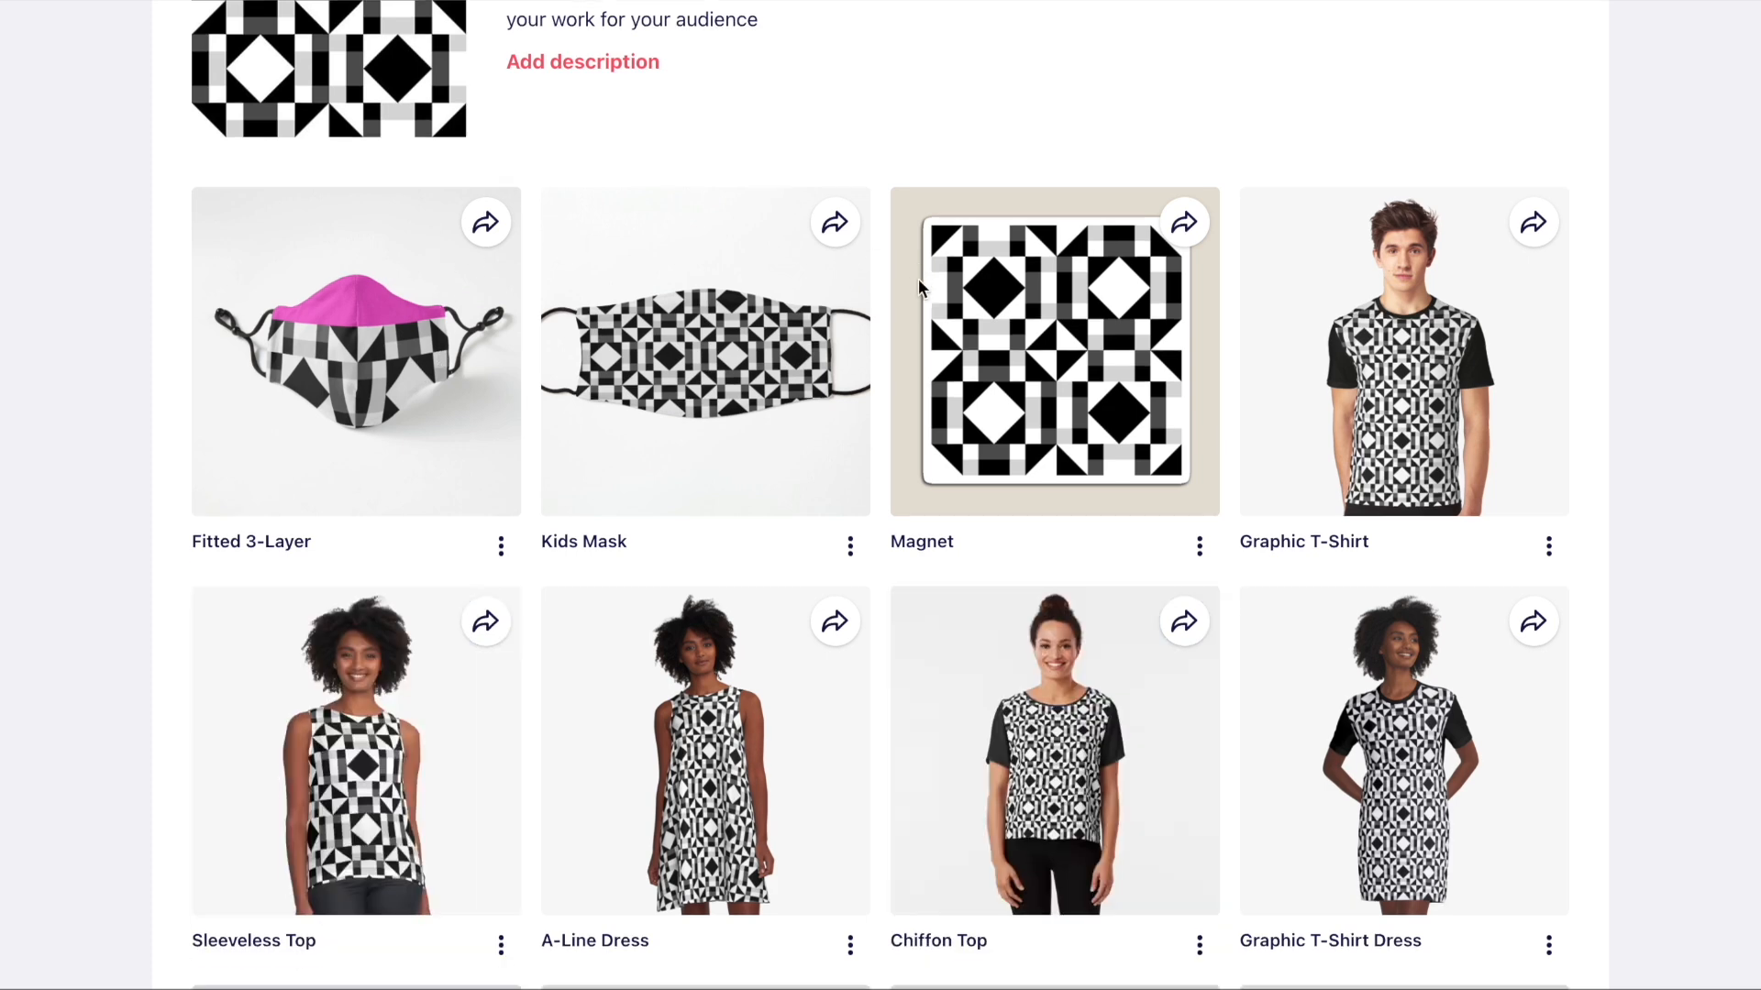
{"action": "scroll", "coordinate": [917, 279], "scroll_direction": "down", "scroll_amount": 3}
{"action": "scroll", "coordinate": [1126, 392], "scroll_direction": "up", "scroll_amount": 2}
{"action": "scroll", "coordinate": [1124, 392], "scroll_direction": "up", "scroll_amount": 1}
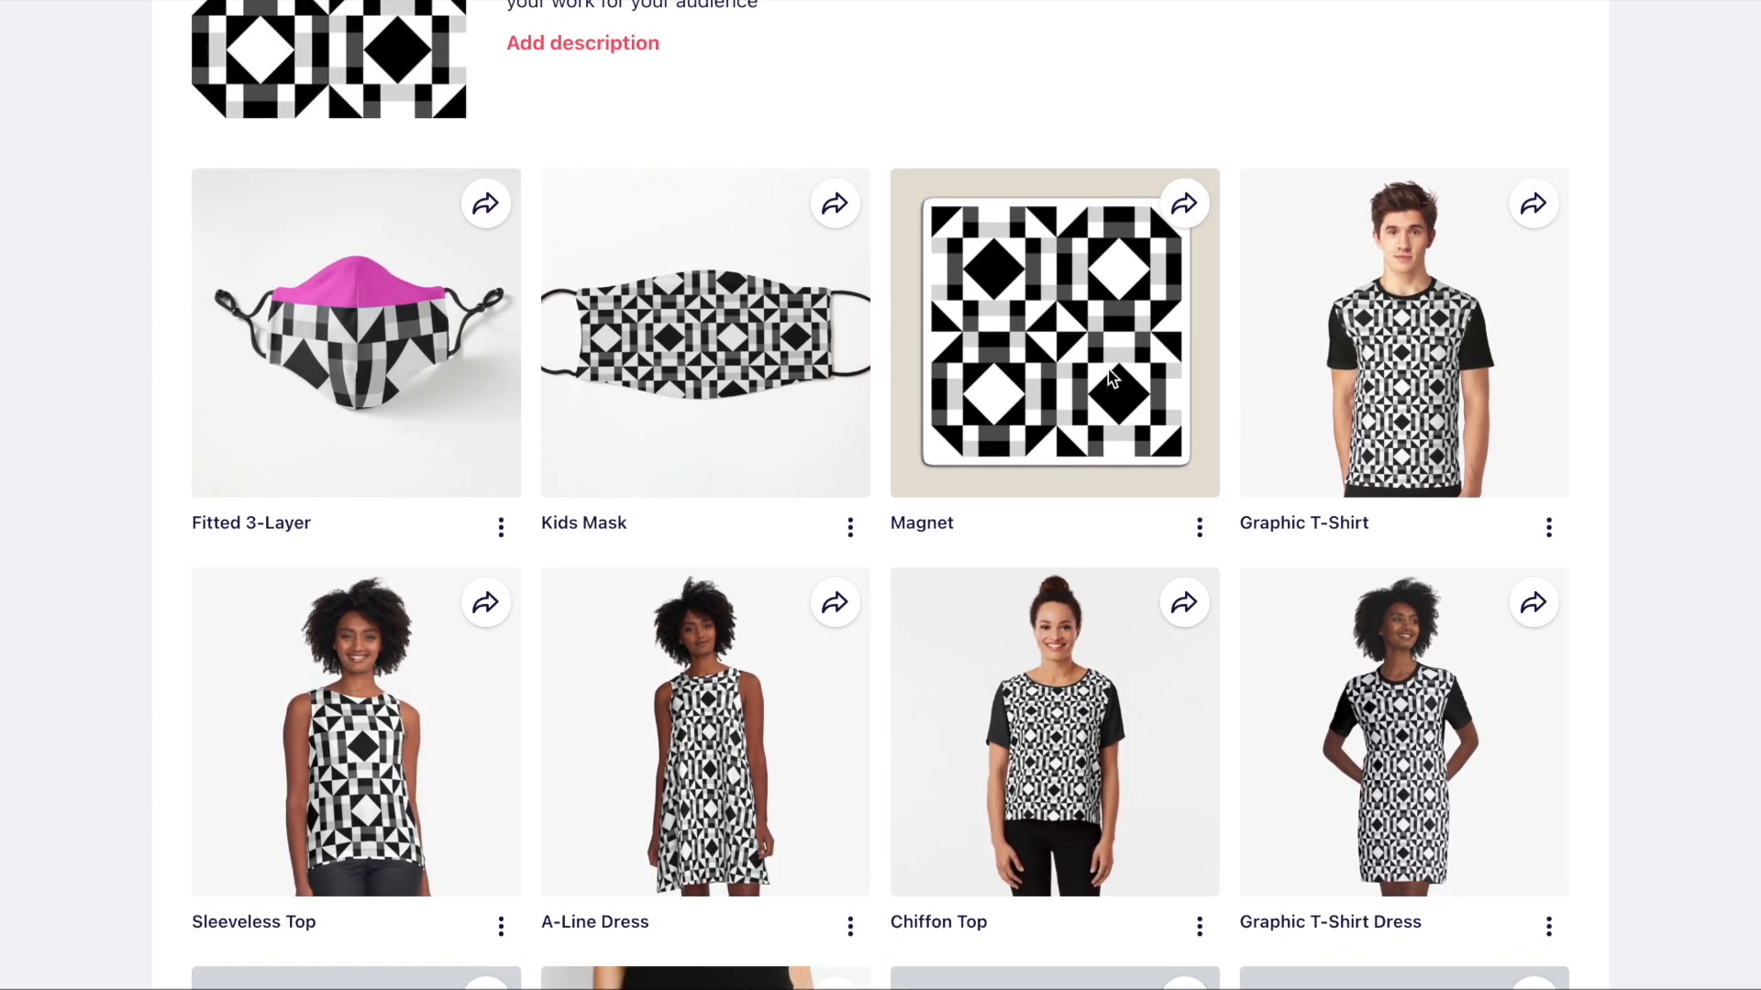
{"action": "scroll", "coordinate": [724, 341], "scroll_direction": "down", "scroll_amount": 4}
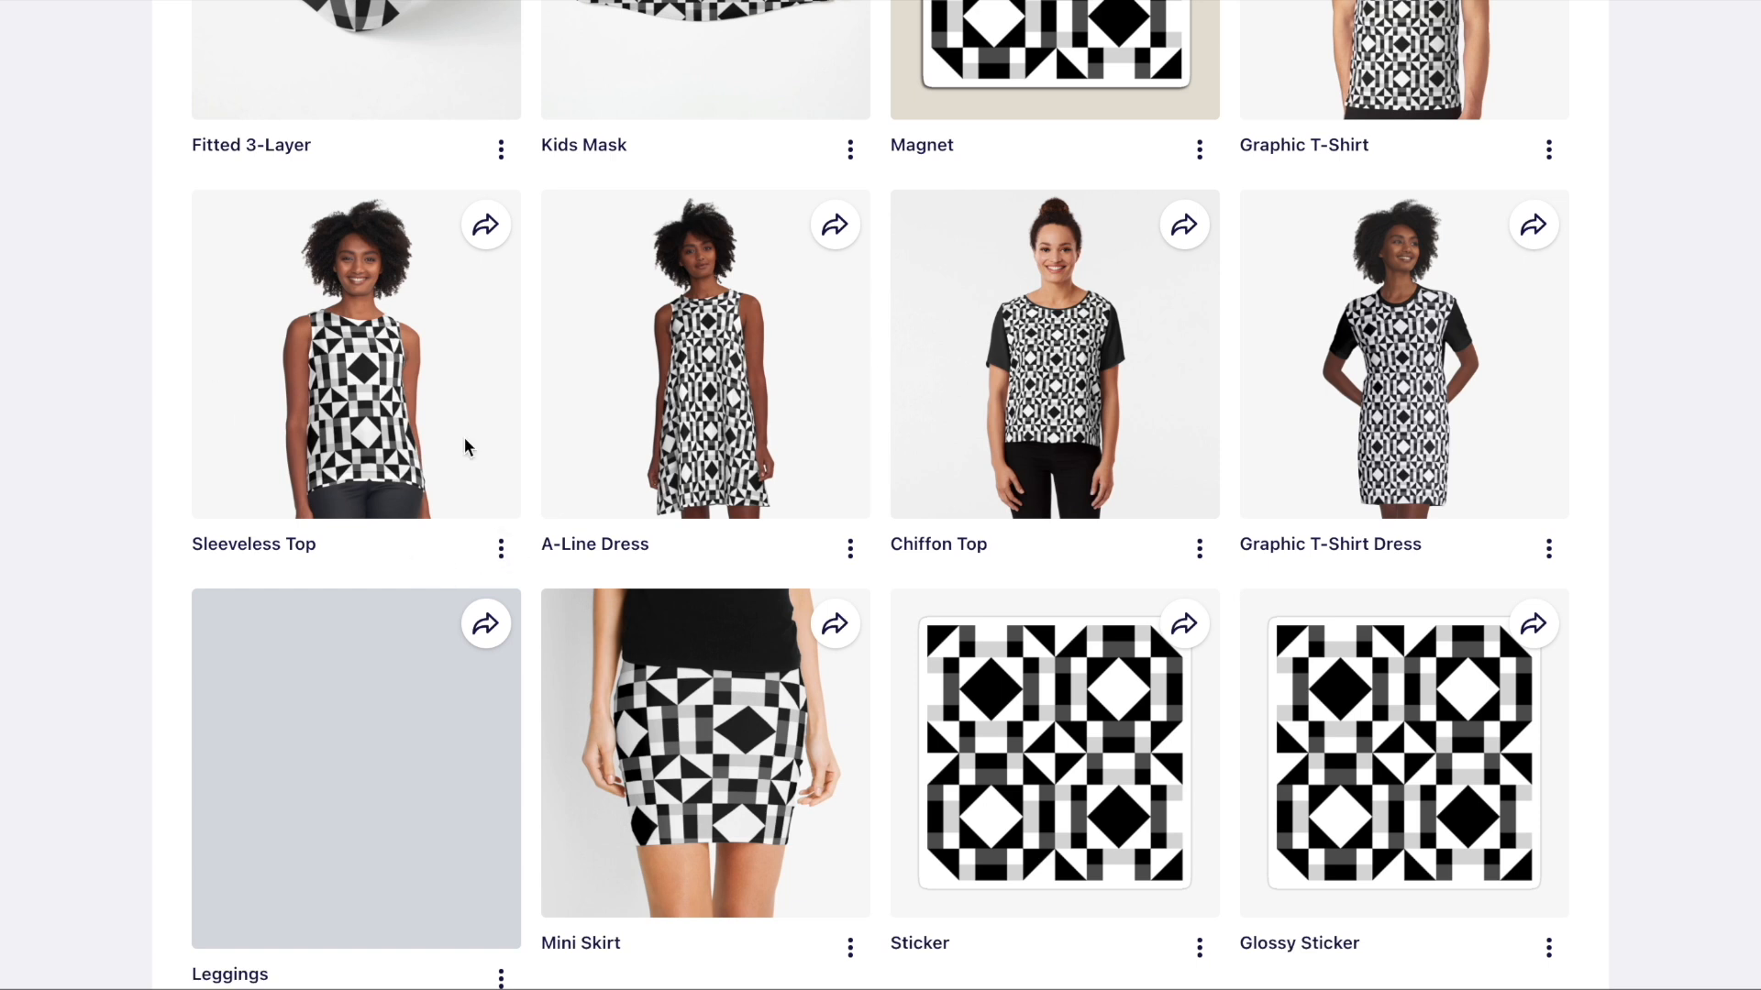
{"action": "left_click", "coordinate": [501, 548]}
{"action": "scroll", "coordinate": [313, 678], "scroll_direction": "down", "scroll_amount": 3}
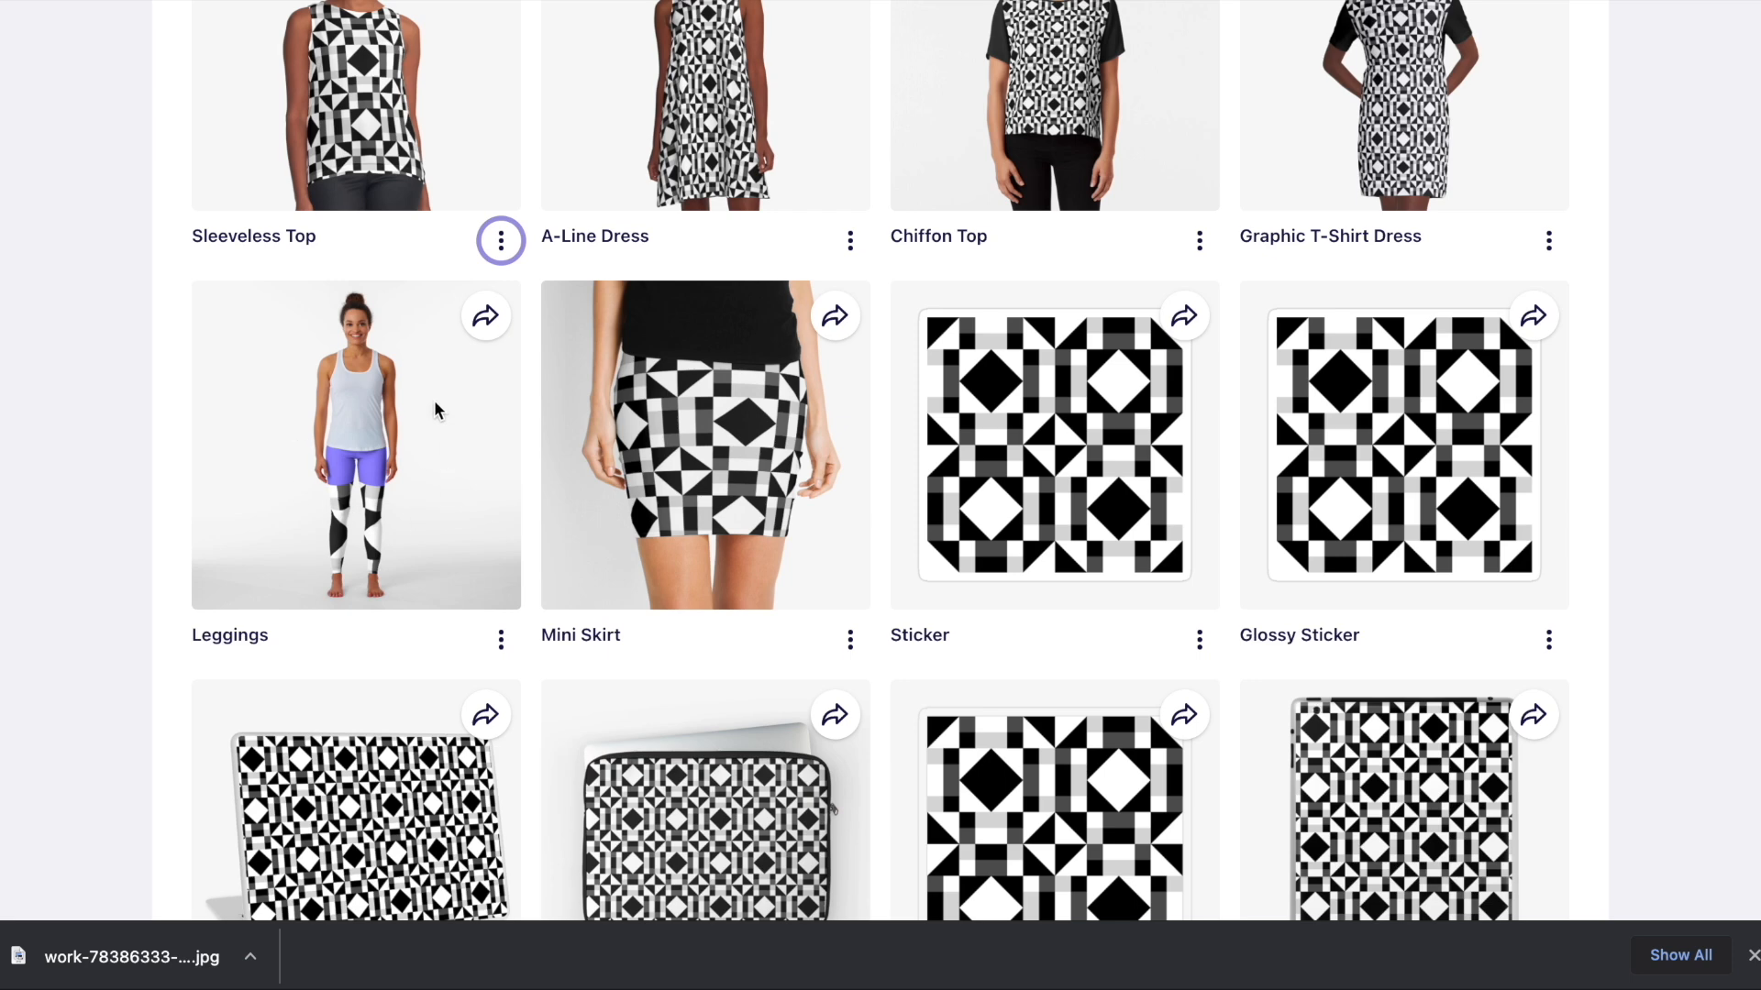
- Look over the published work's remaining product previews, from leggings and stickers through prints, homewares, bags and stationery
{"action": "scroll", "coordinate": [400, 379], "scroll_direction": "down", "scroll_amount": 1}
{"action": "scroll", "coordinate": [1014, 431], "scroll_direction": "down", "scroll_amount": 9}
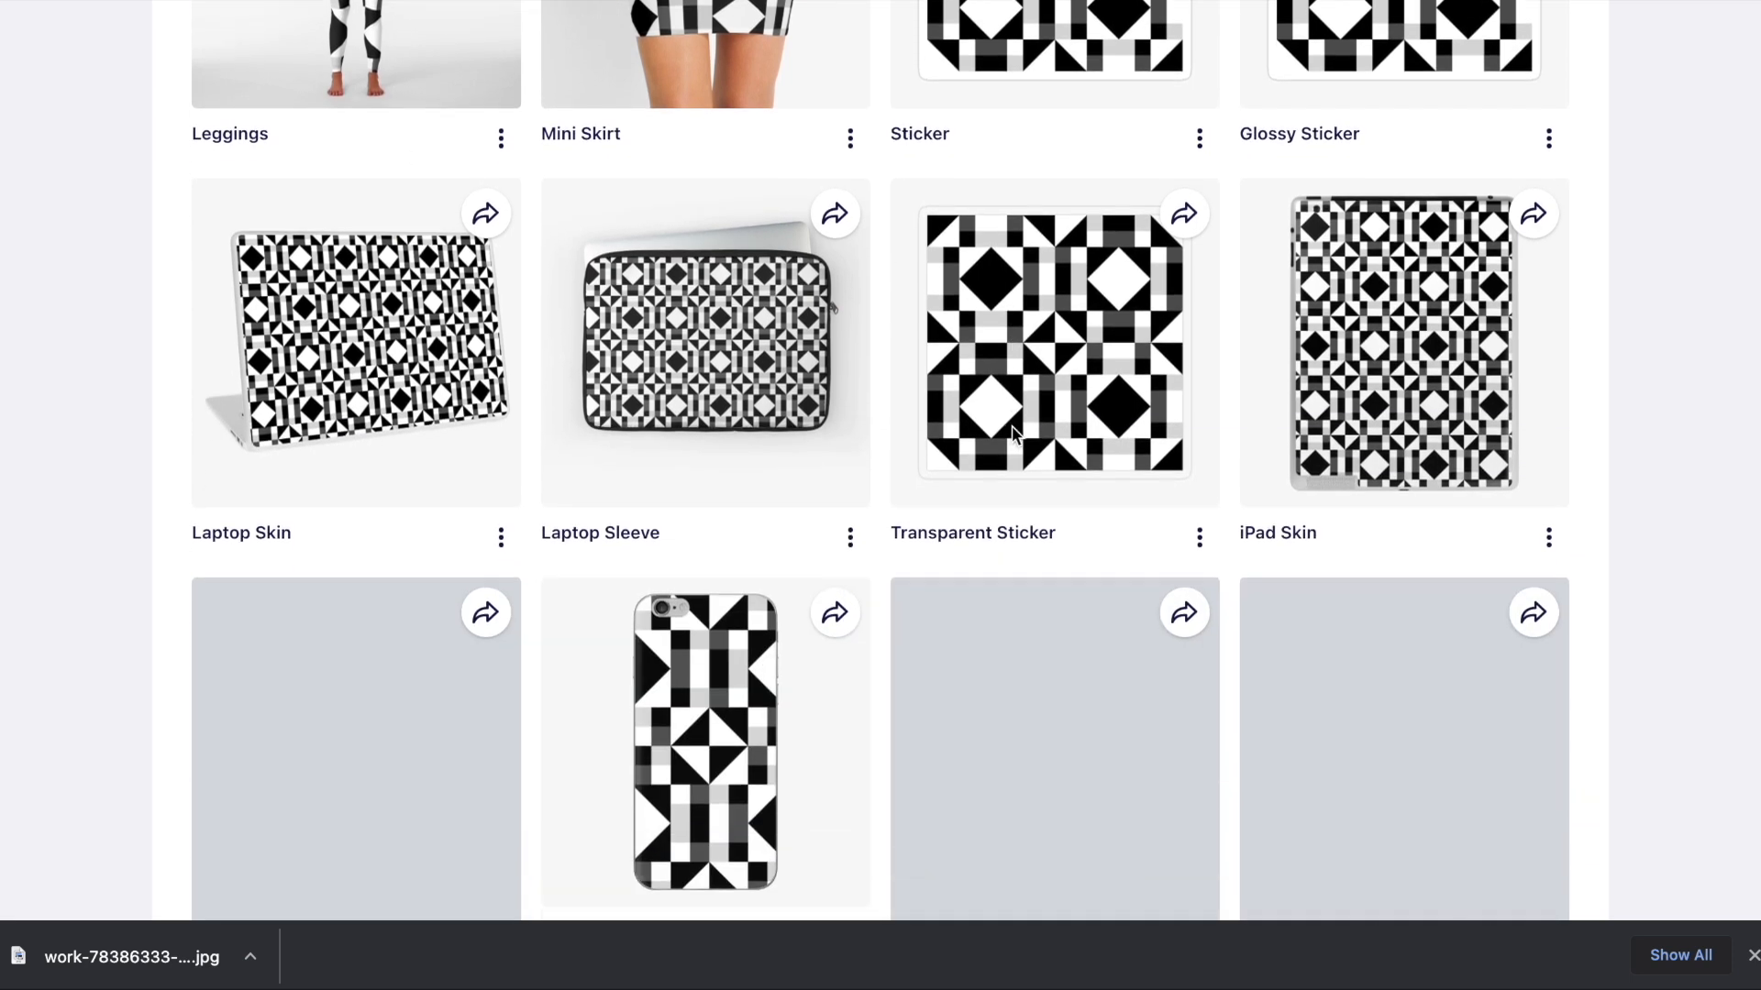
{"action": "scroll", "coordinate": [1014, 433], "scroll_direction": "down", "scroll_amount": 15}
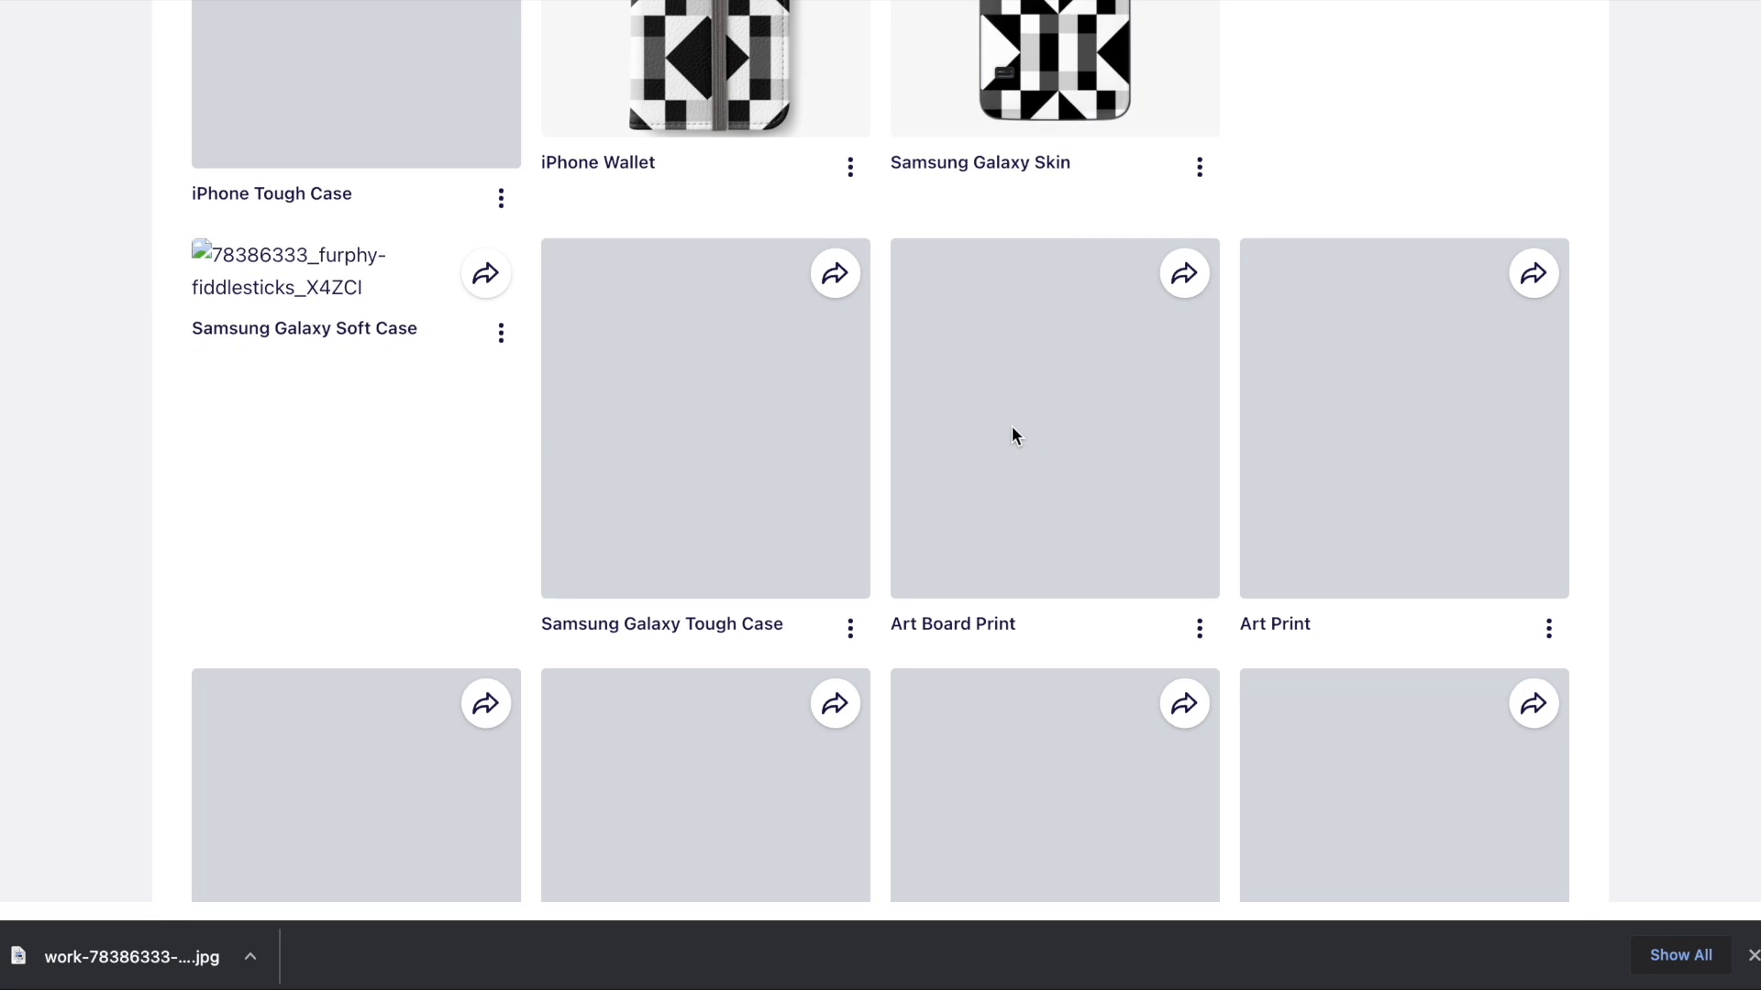
{"action": "scroll", "coordinate": [1012, 431], "scroll_direction": "down", "scroll_amount": 7}
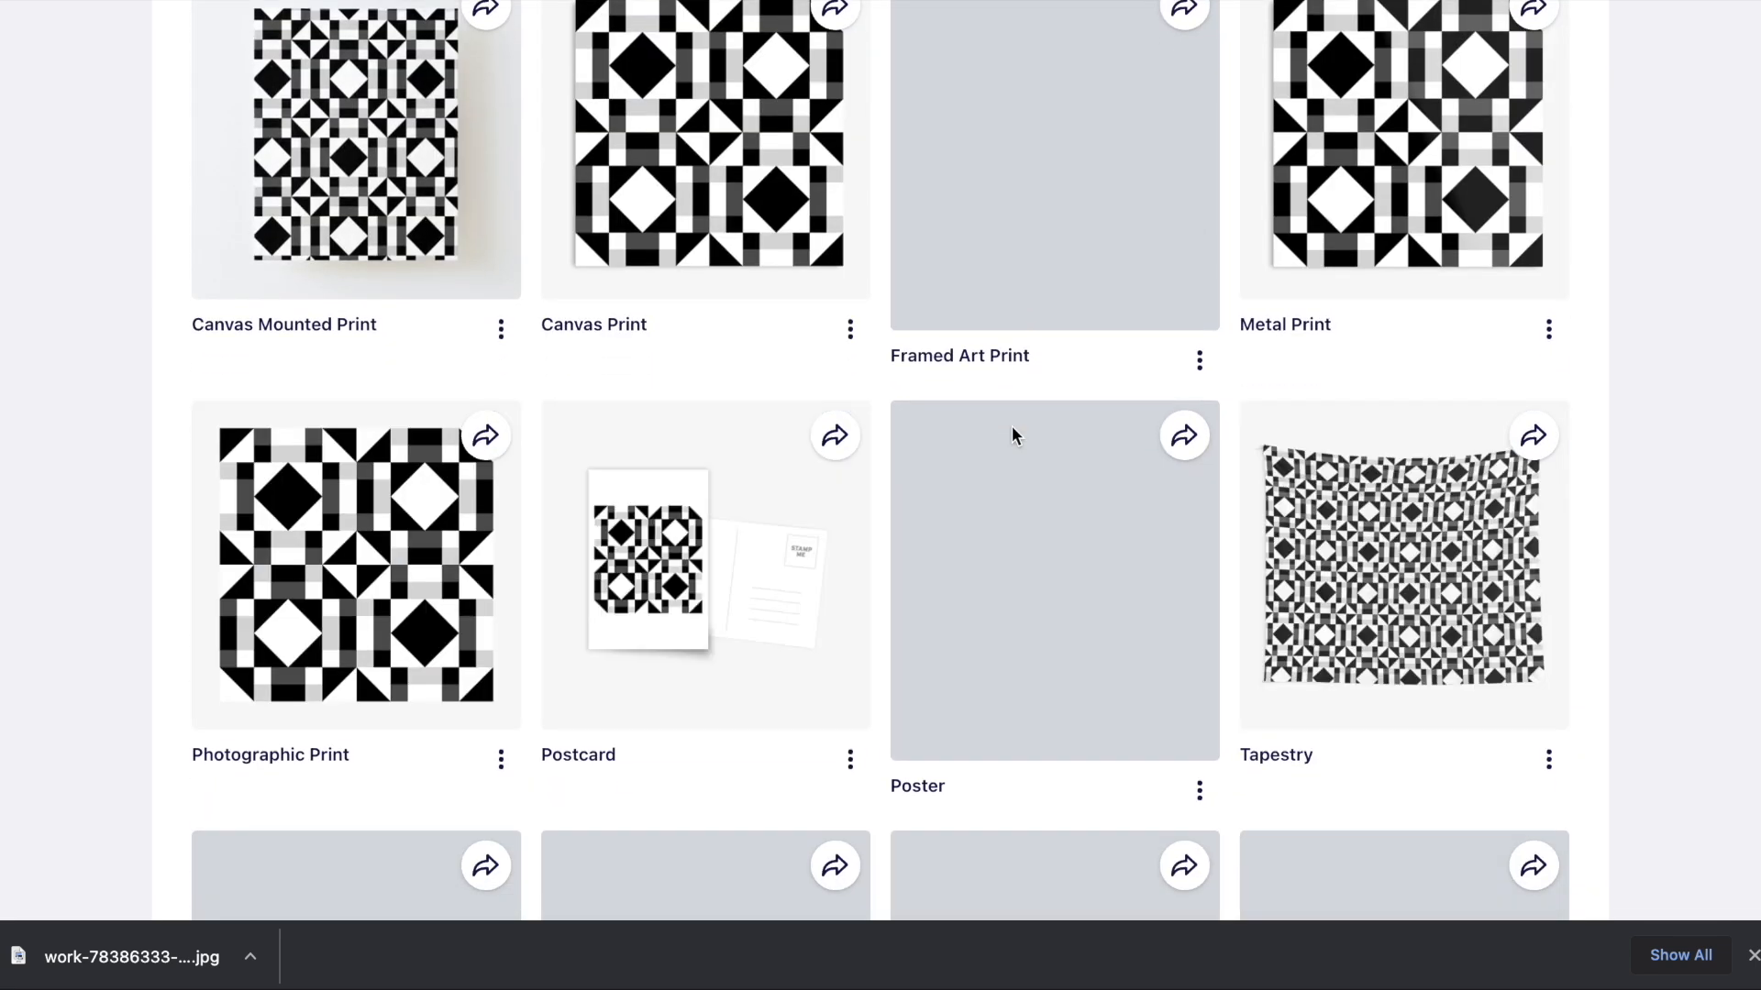
{"action": "scroll", "coordinate": [1039, 549], "scroll_direction": "up", "scroll_amount": 5}
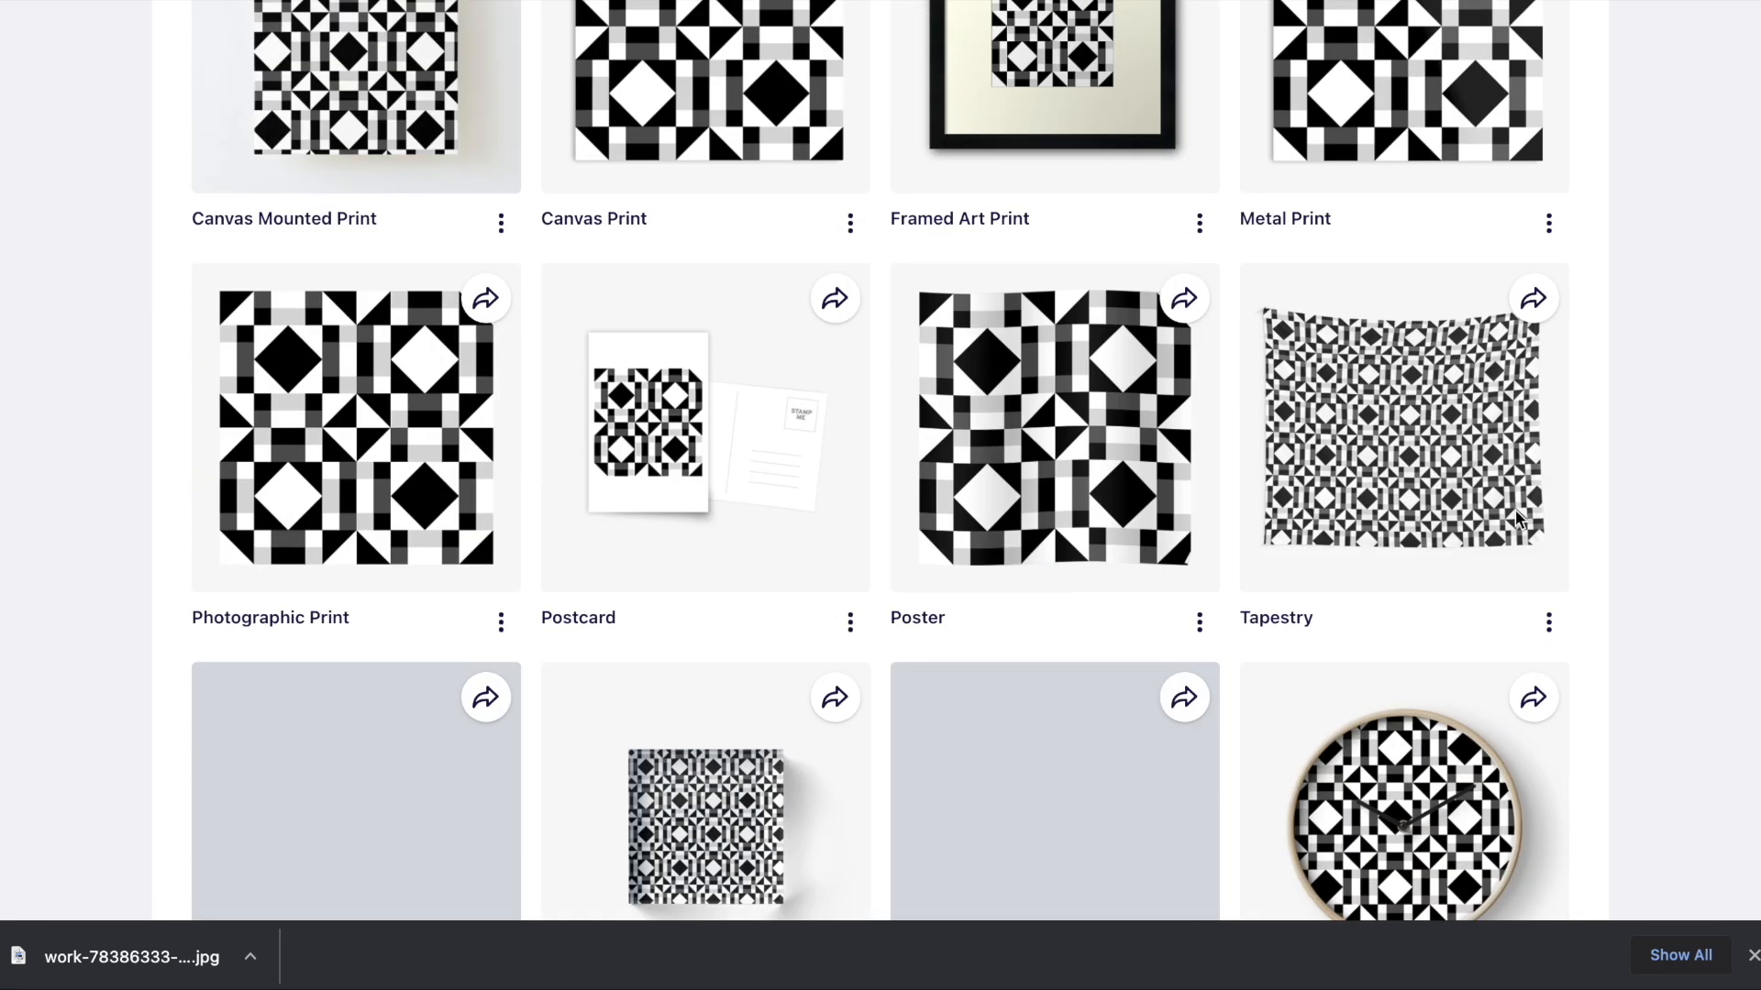
{"action": "scroll", "coordinate": [1392, 446], "scroll_direction": "down", "scroll_amount": 7}
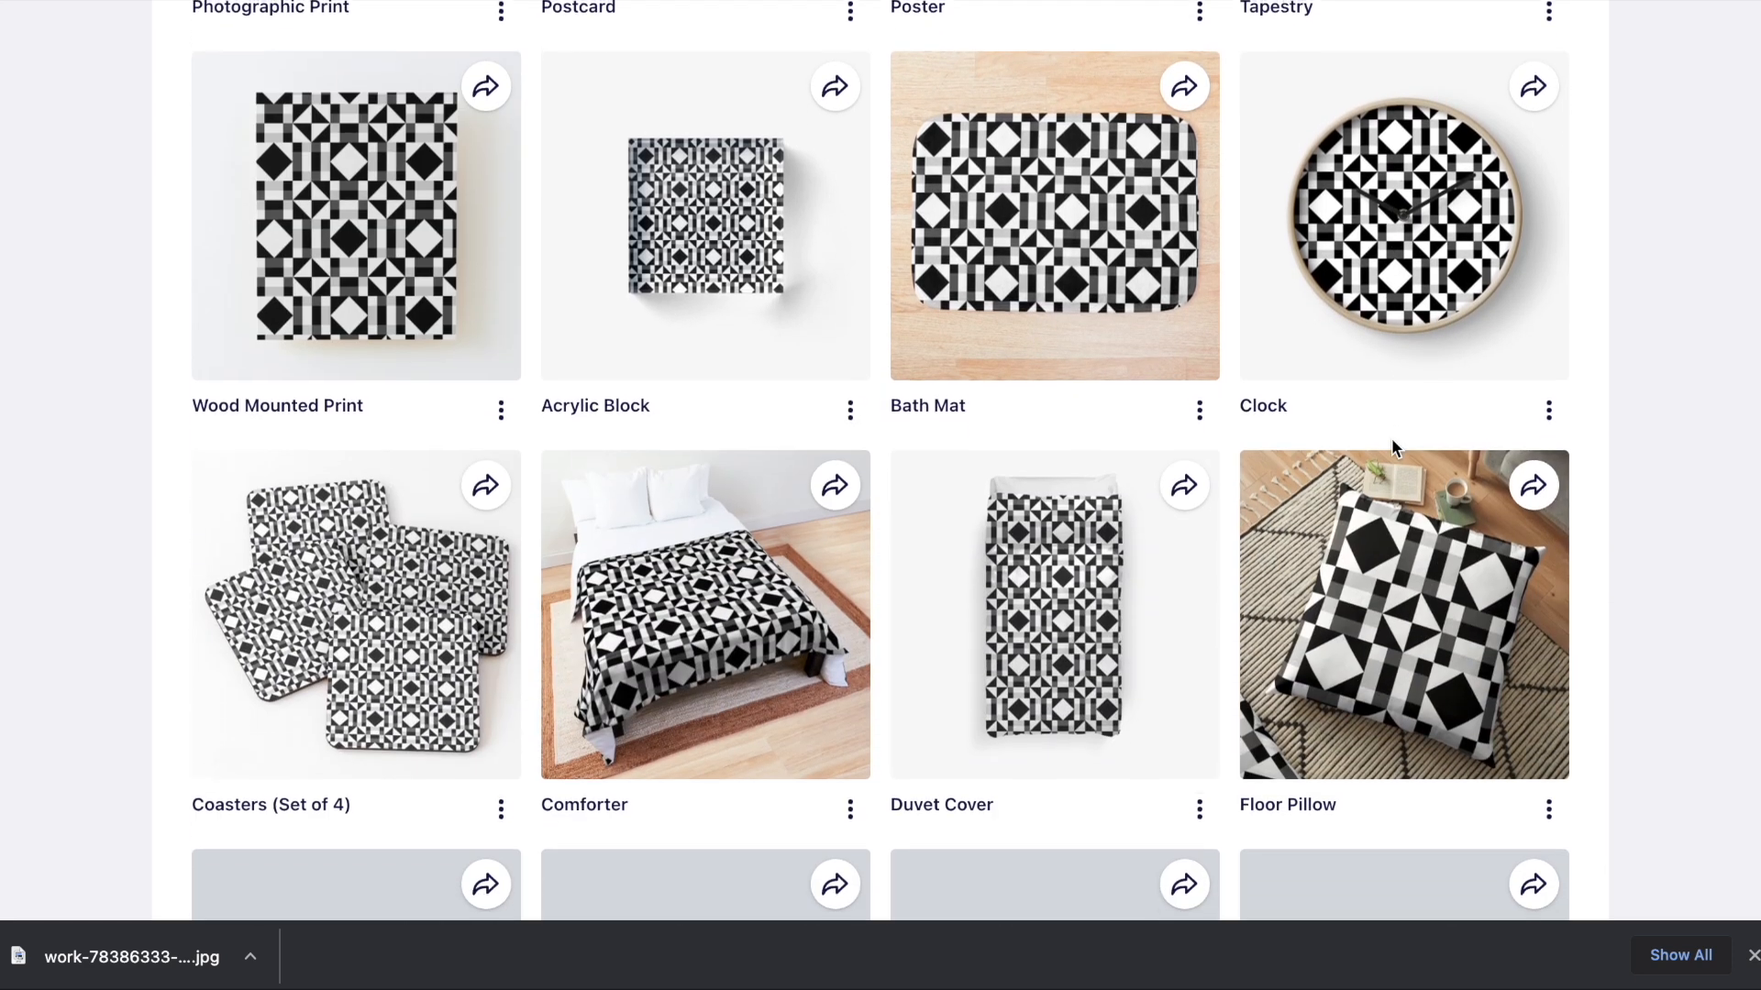
{"action": "scroll", "coordinate": [1392, 446], "scroll_direction": "down", "scroll_amount": 9}
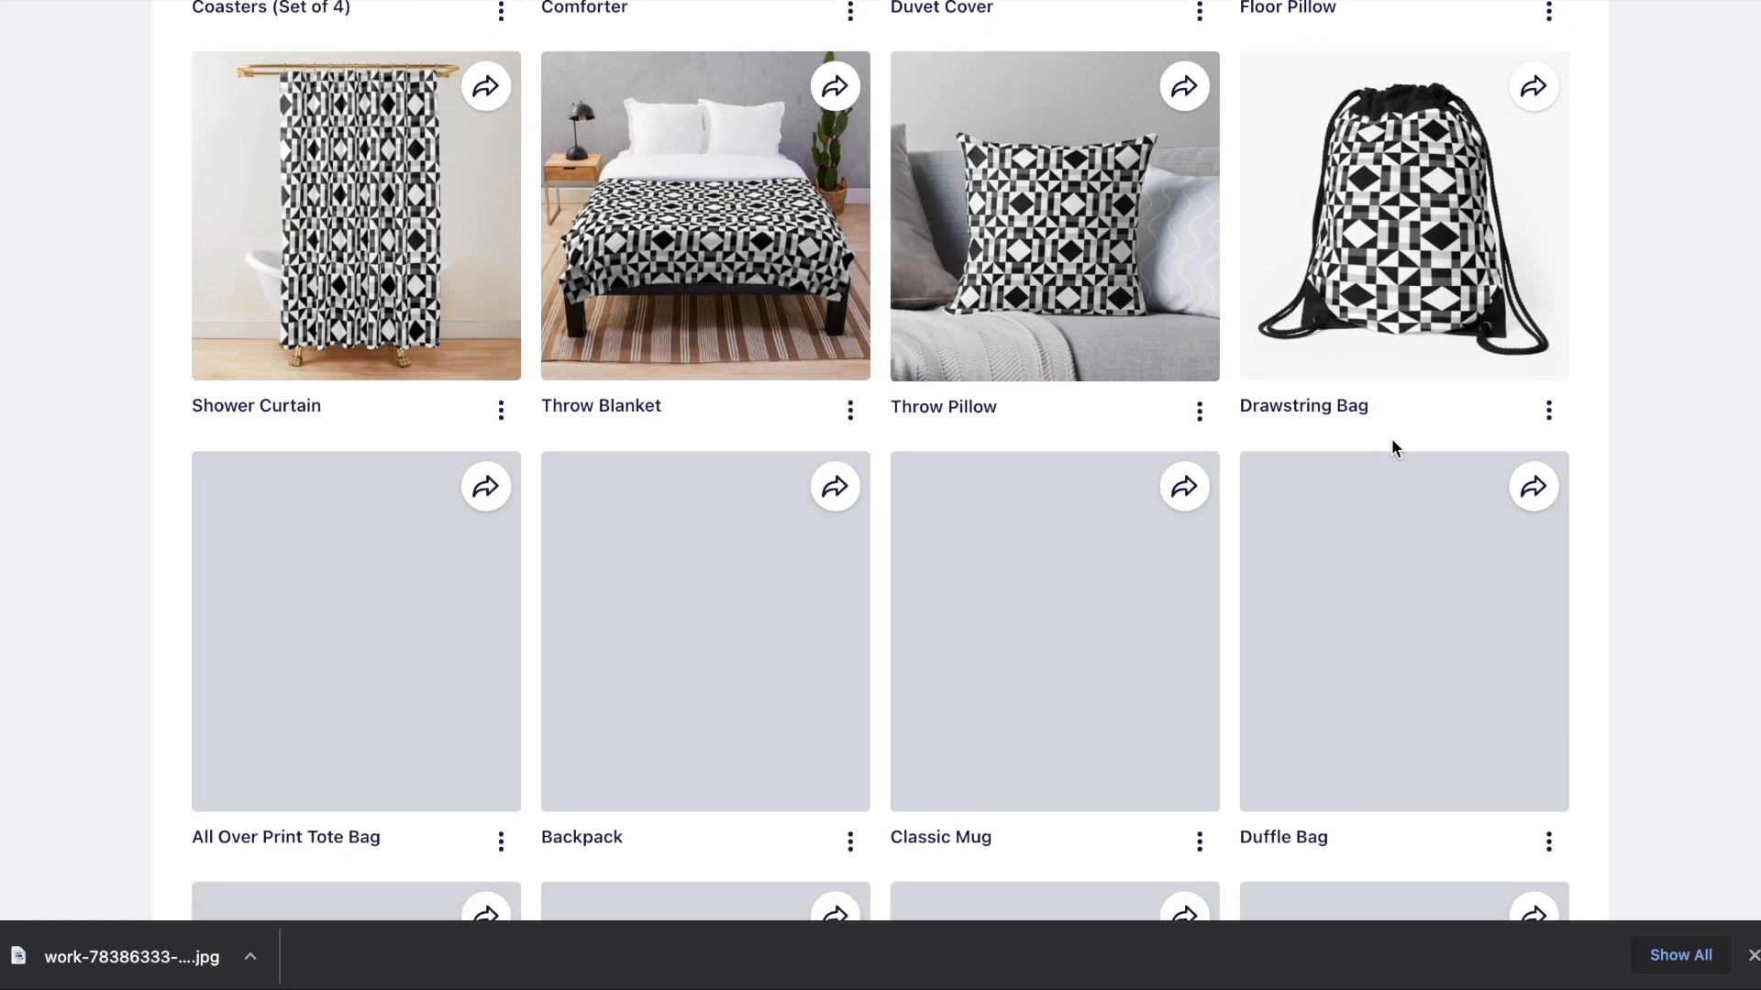
{"action": "scroll", "coordinate": [1392, 449], "scroll_direction": "up", "scroll_amount": 2}
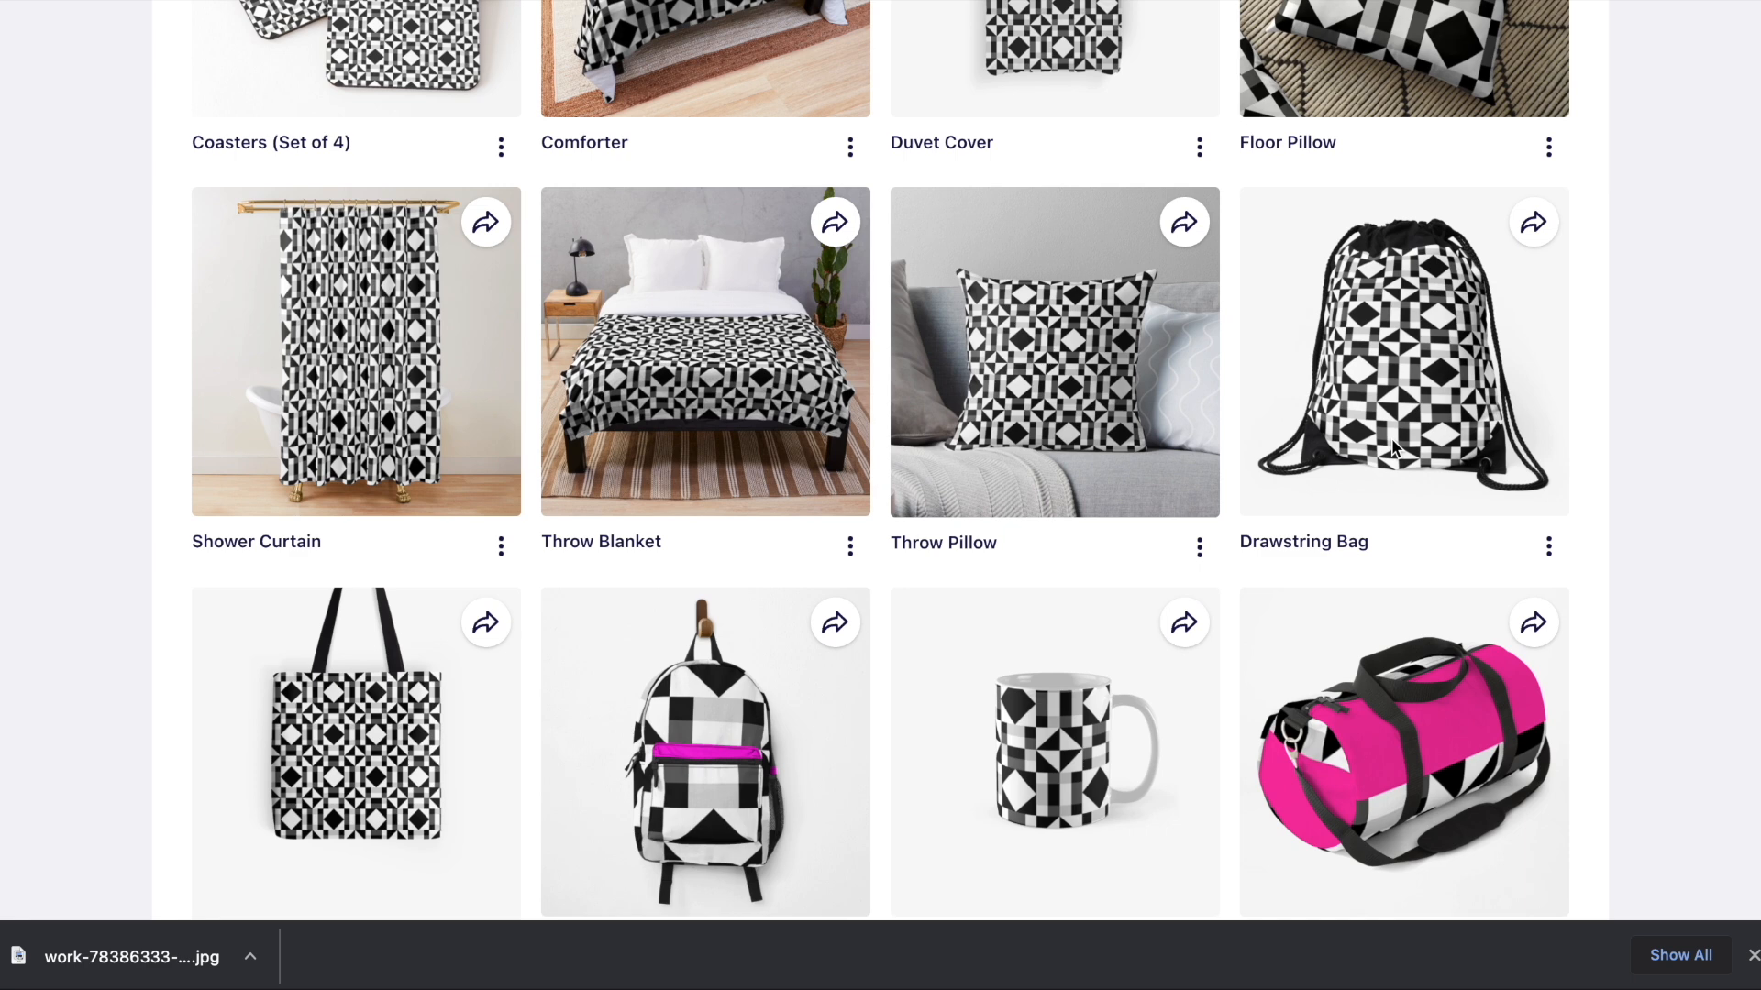
{"action": "scroll", "coordinate": [1392, 447], "scroll_direction": "down", "scroll_amount": 6}
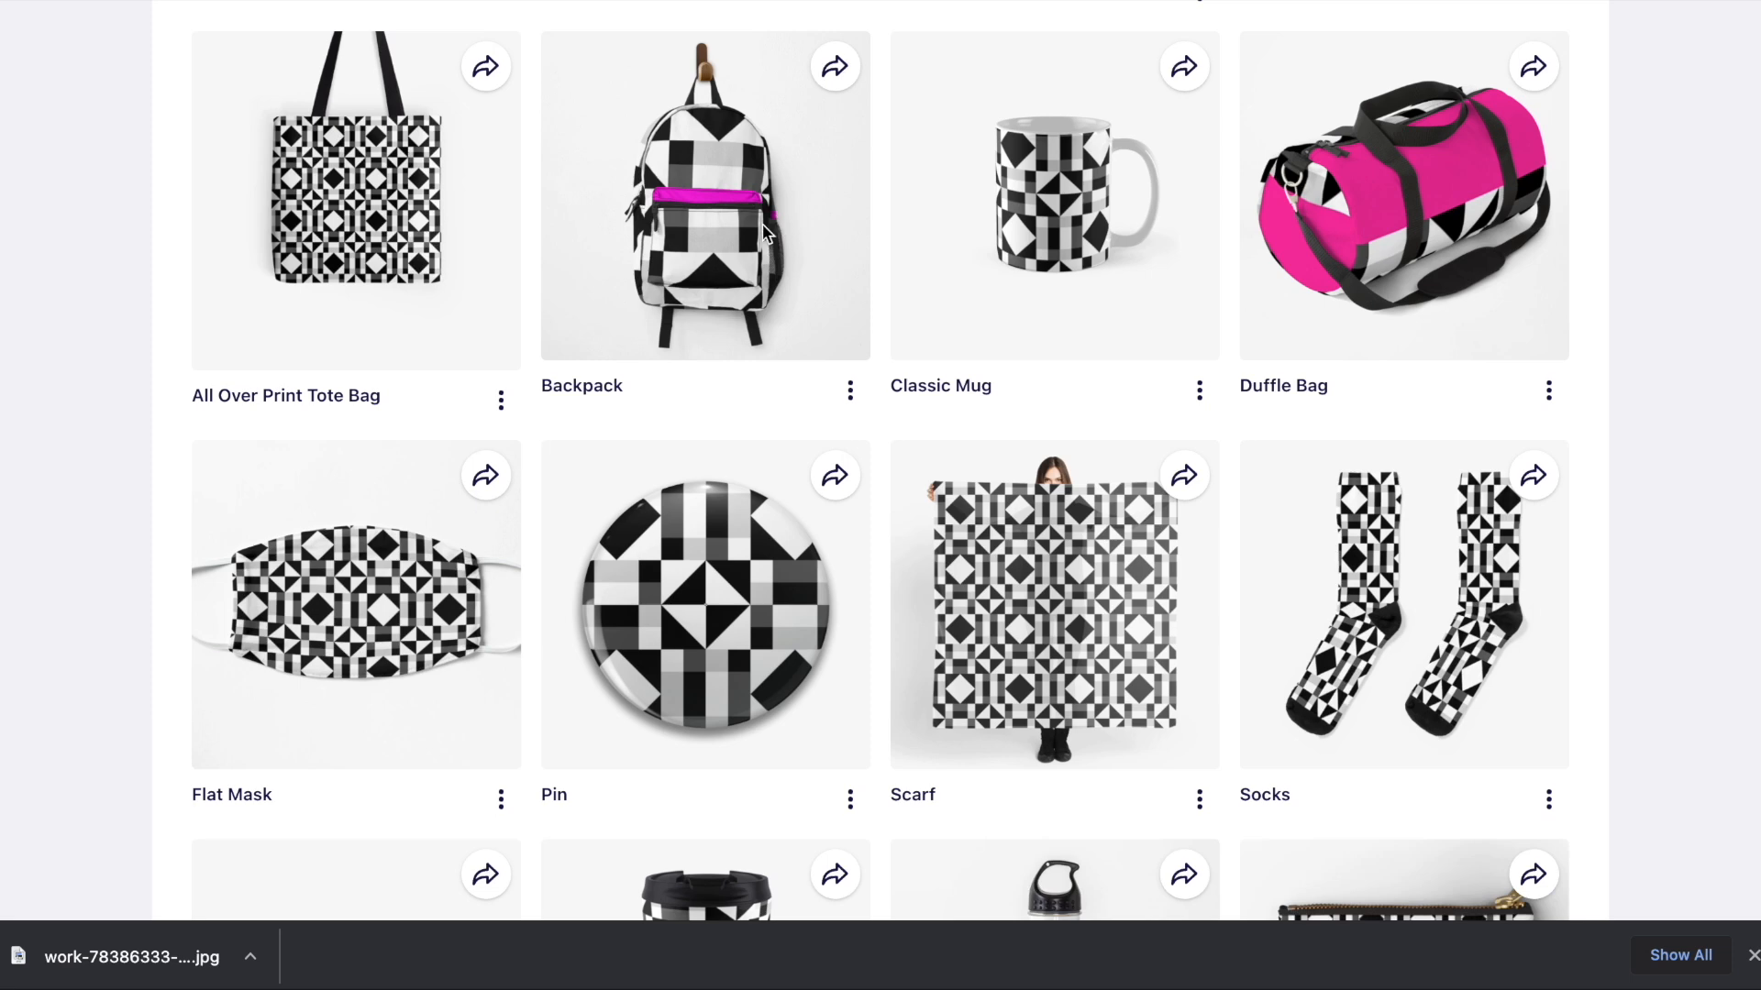
{"action": "scroll", "coordinate": [690, 392], "scroll_direction": "up", "scroll_amount": 2}
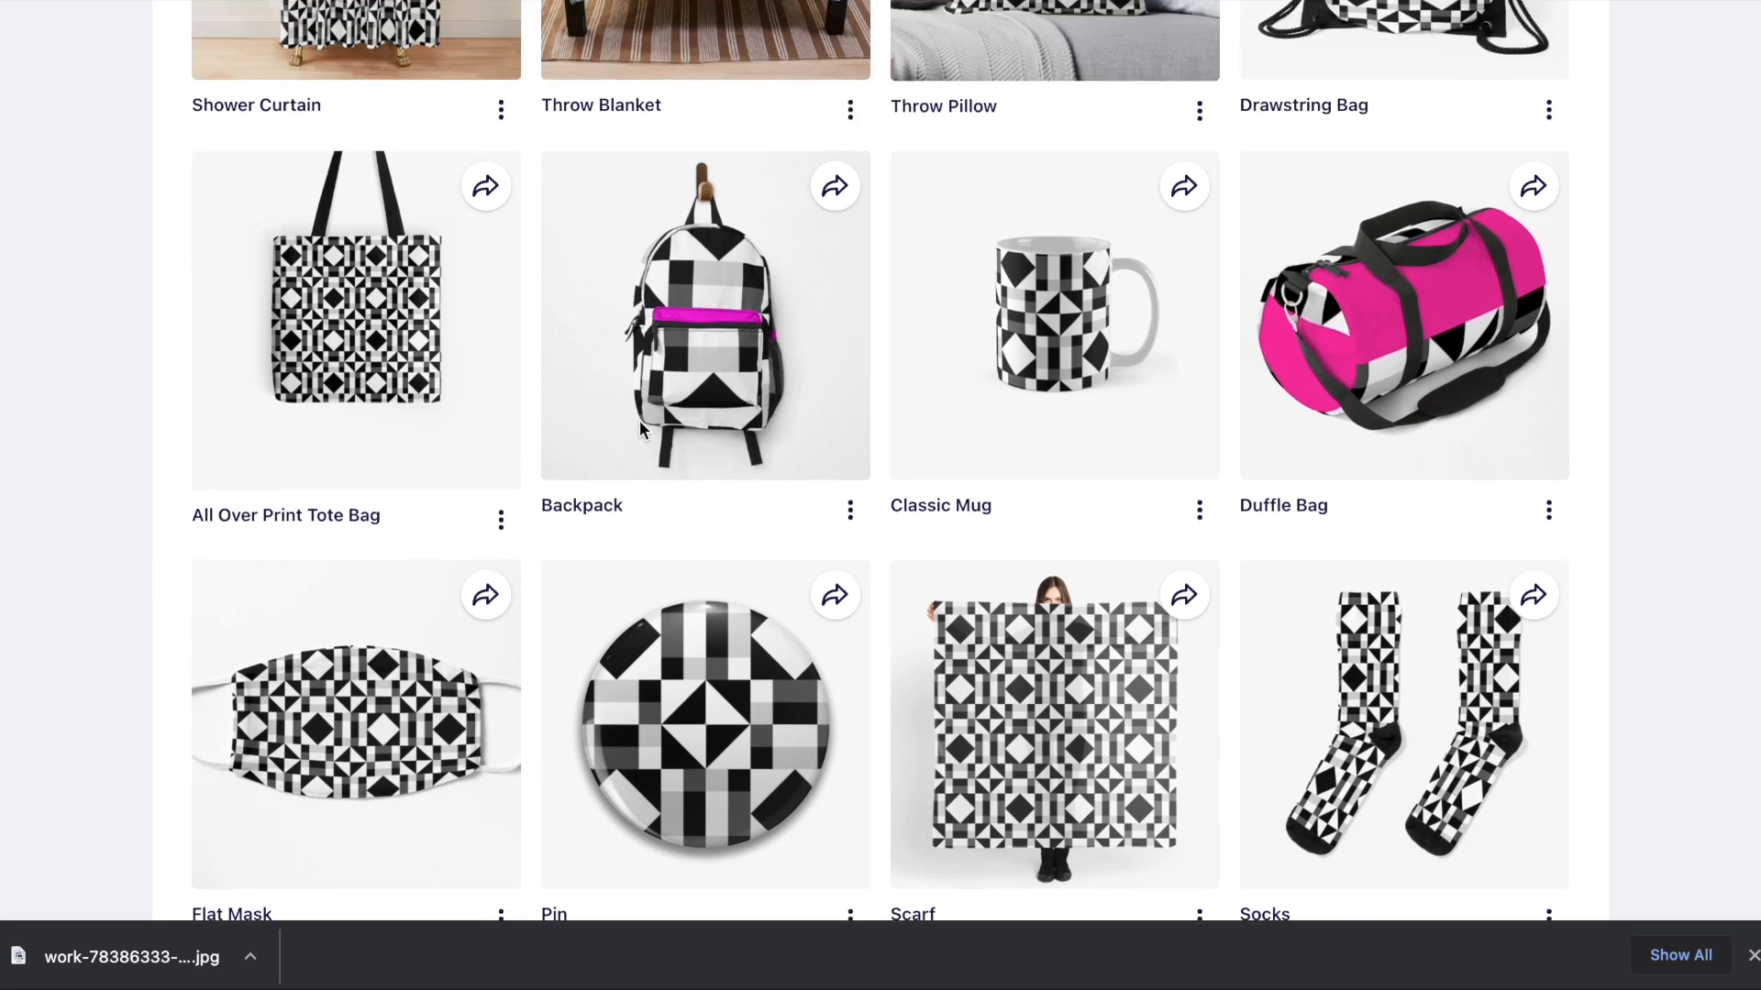
{"action": "scroll", "coordinate": [1071, 389], "scroll_direction": "down", "scroll_amount": 12}
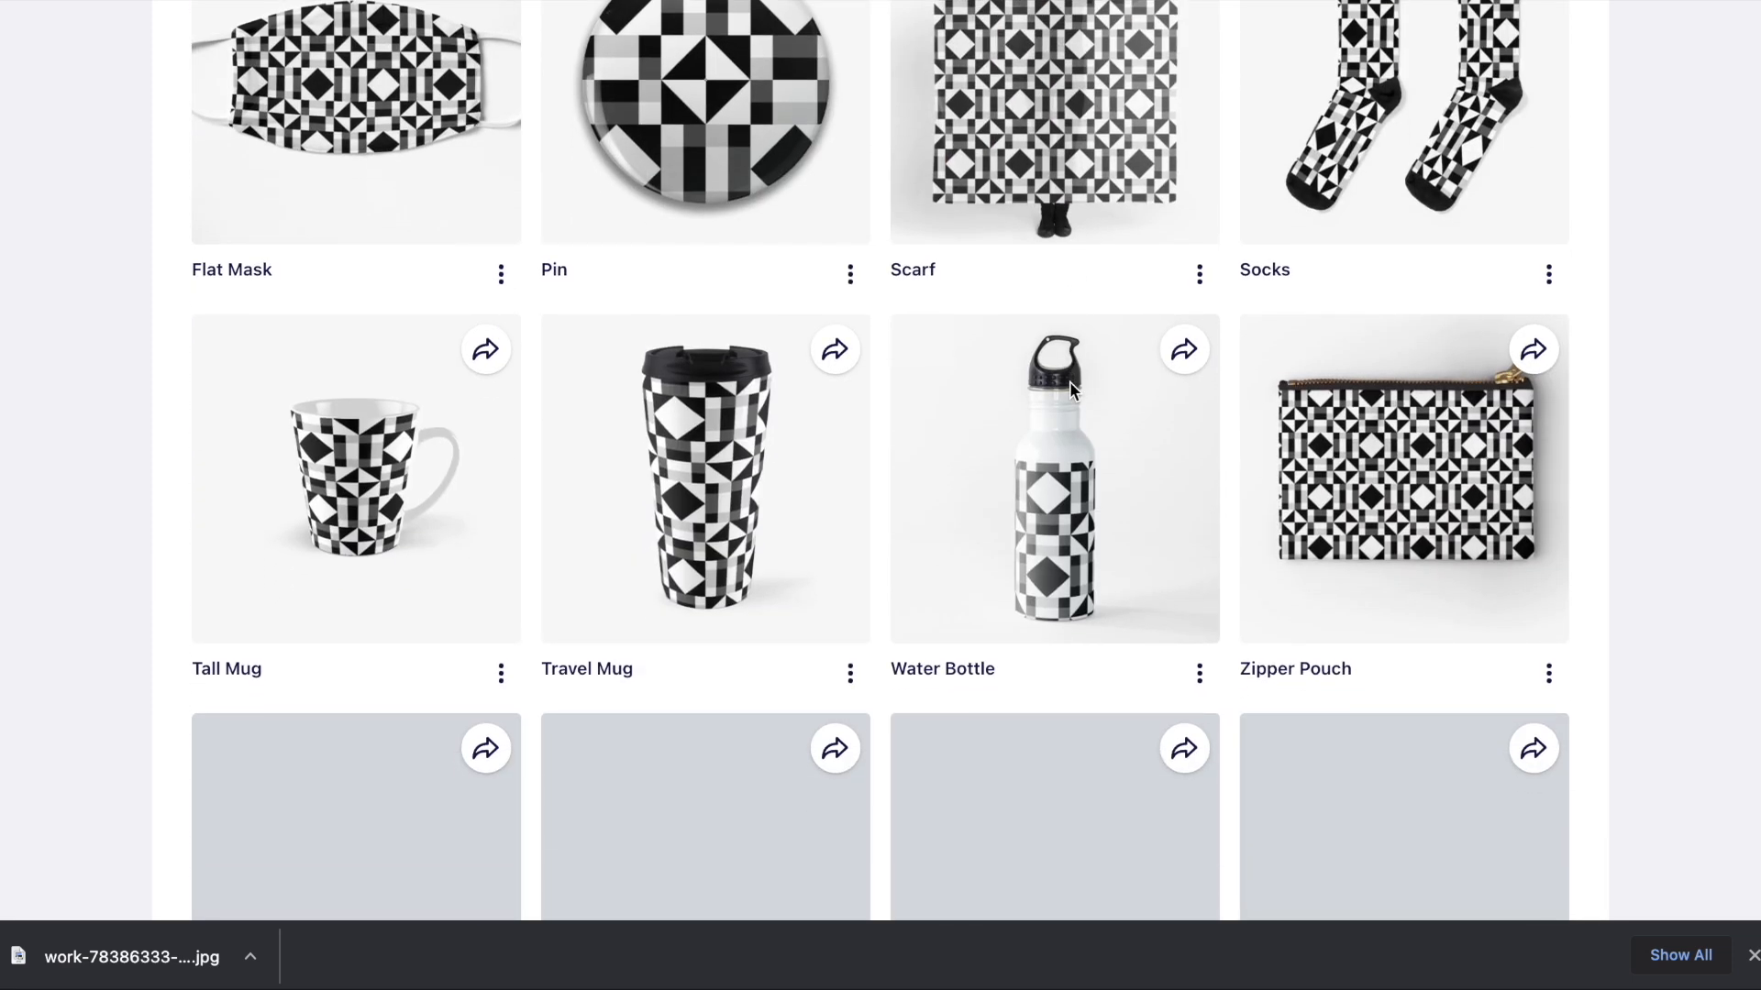
{"action": "scroll", "coordinate": [1069, 382], "scroll_direction": "down", "scroll_amount": 2}
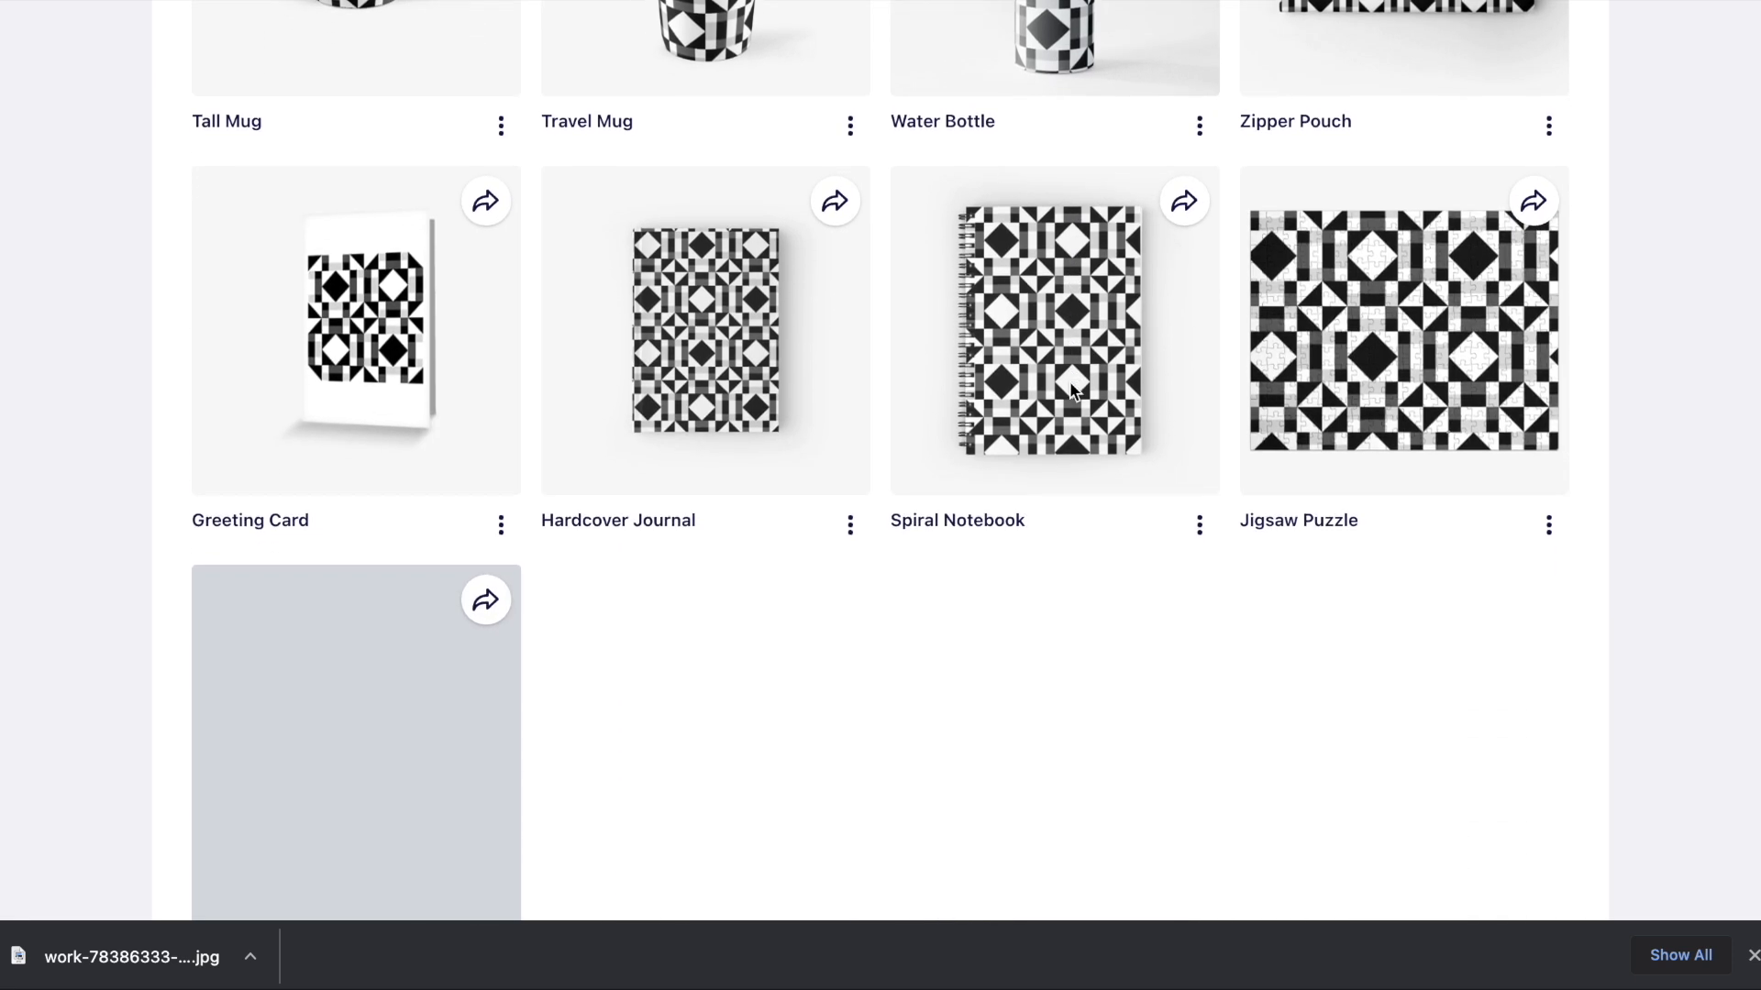
{"action": "scroll", "coordinate": [1070, 387], "scroll_direction": "up", "scroll_amount": 12}
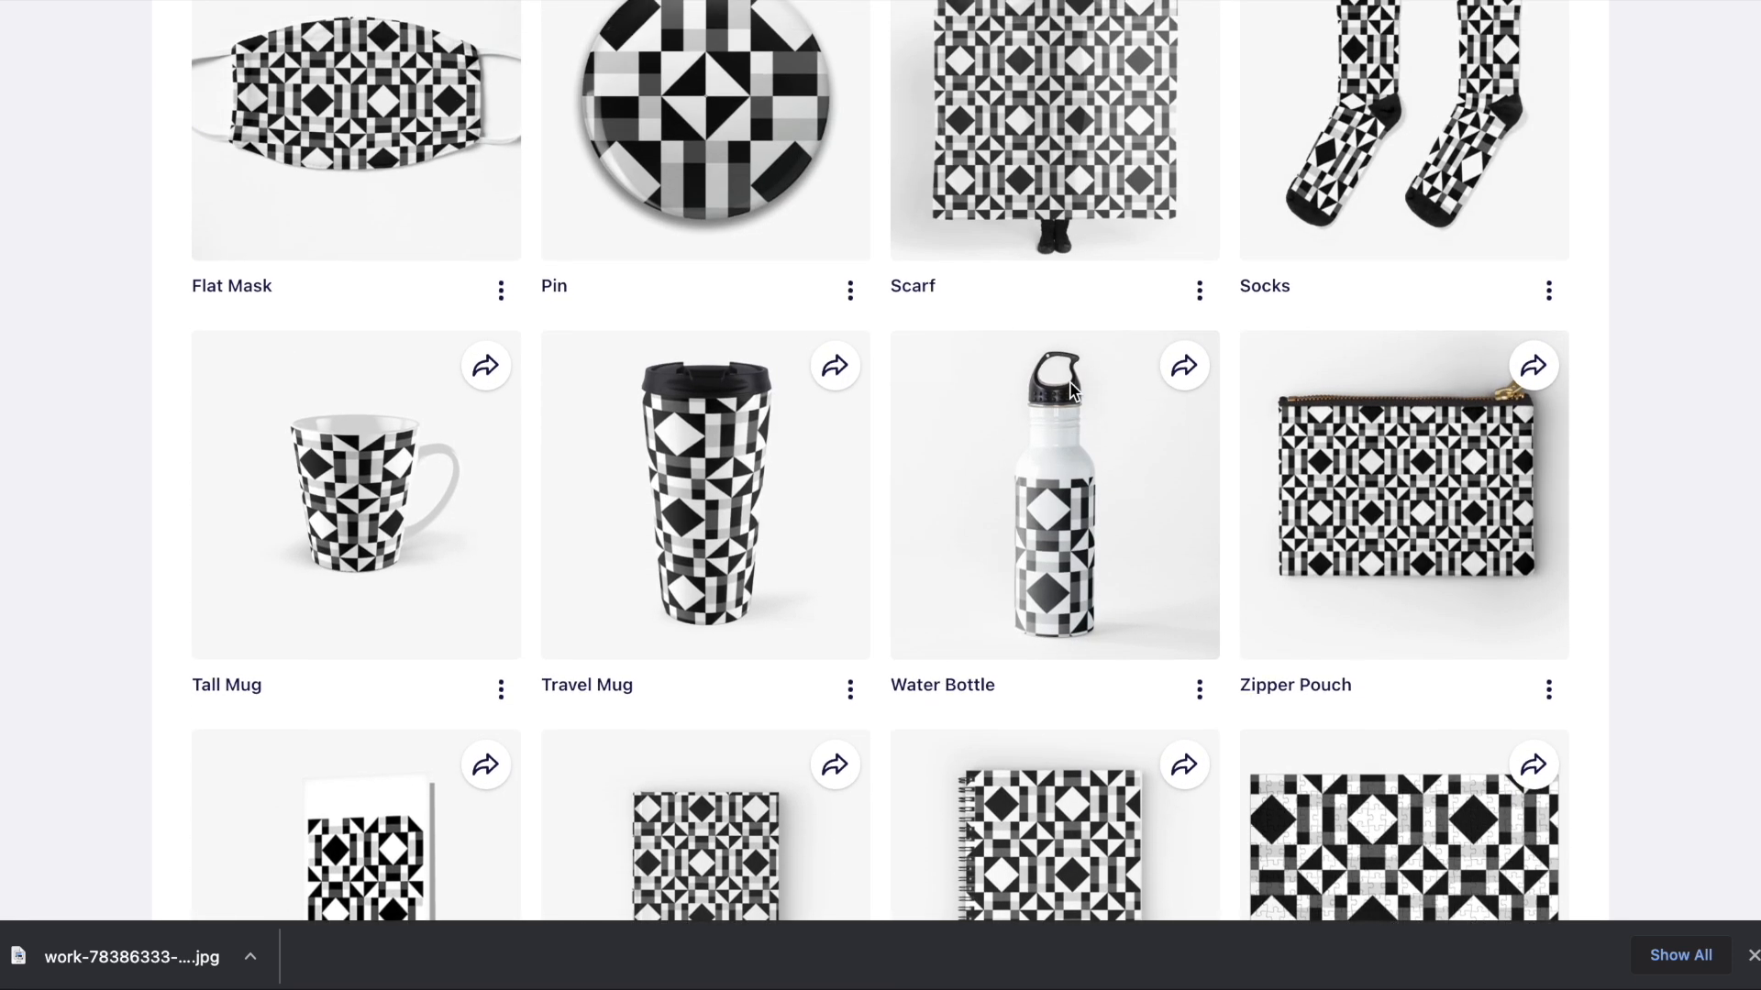
{"action": "scroll", "coordinate": [1069, 381], "scroll_direction": "up", "scroll_amount": 7}
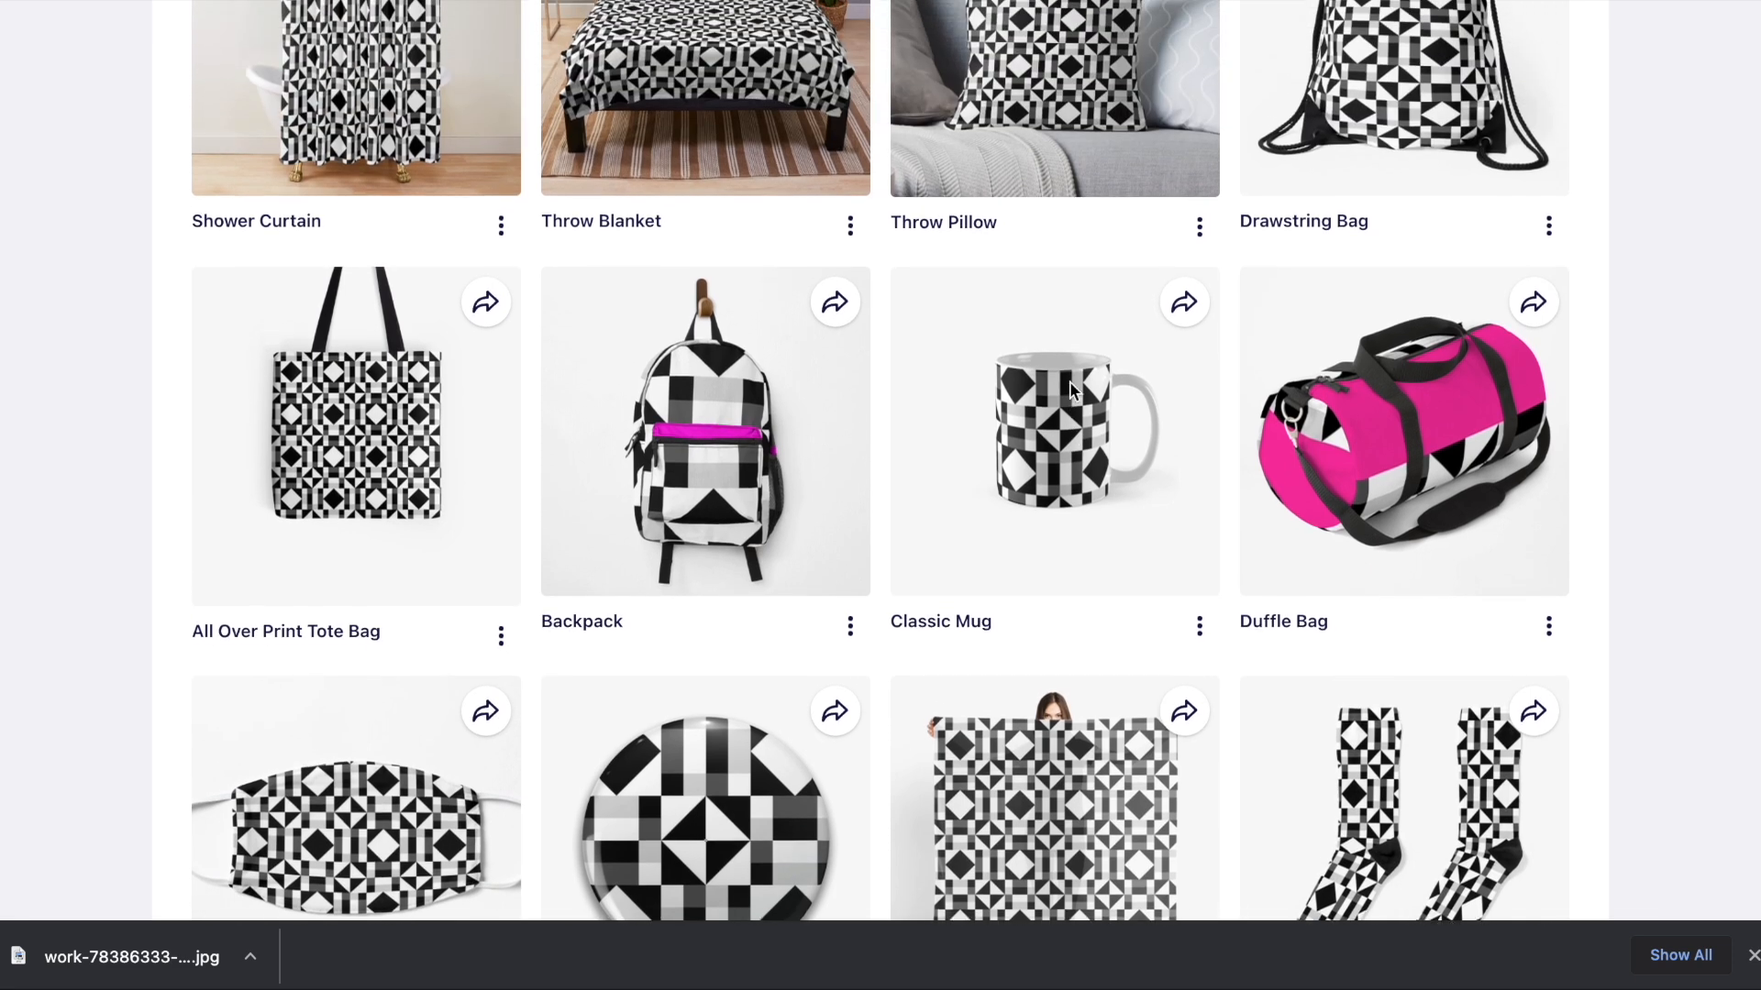
{"action": "scroll", "coordinate": [1579, 454], "scroll_direction": "down", "scroll_amount": 5}
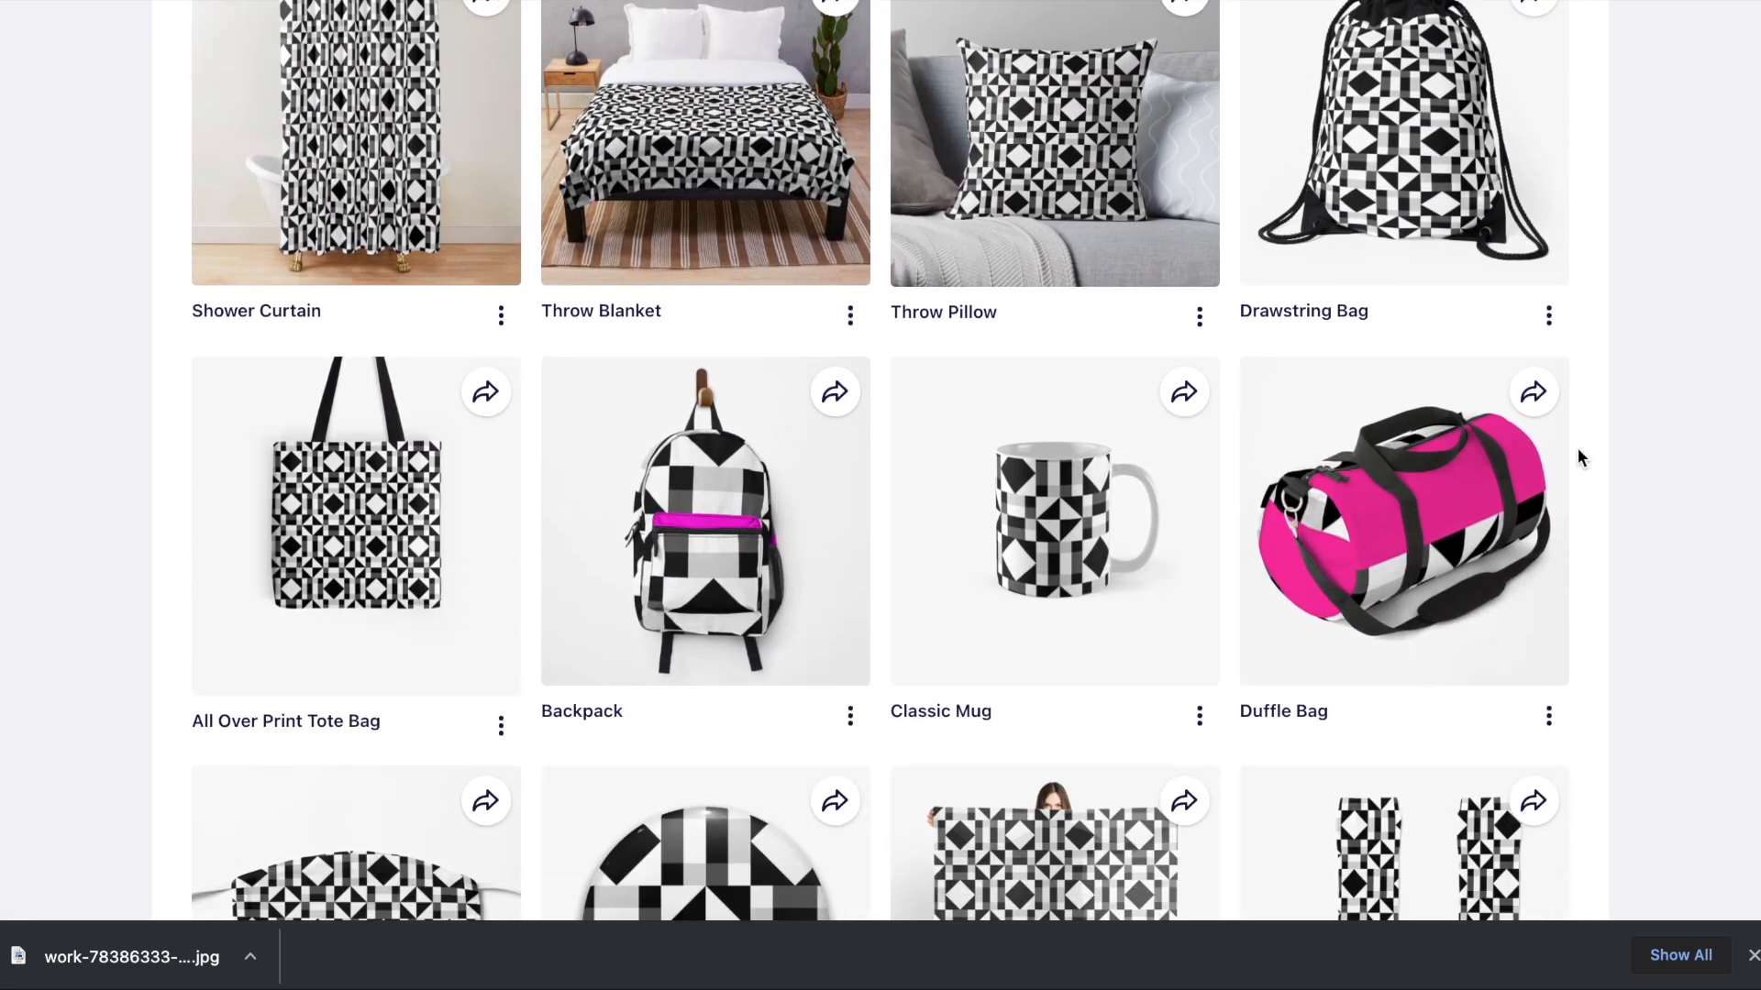
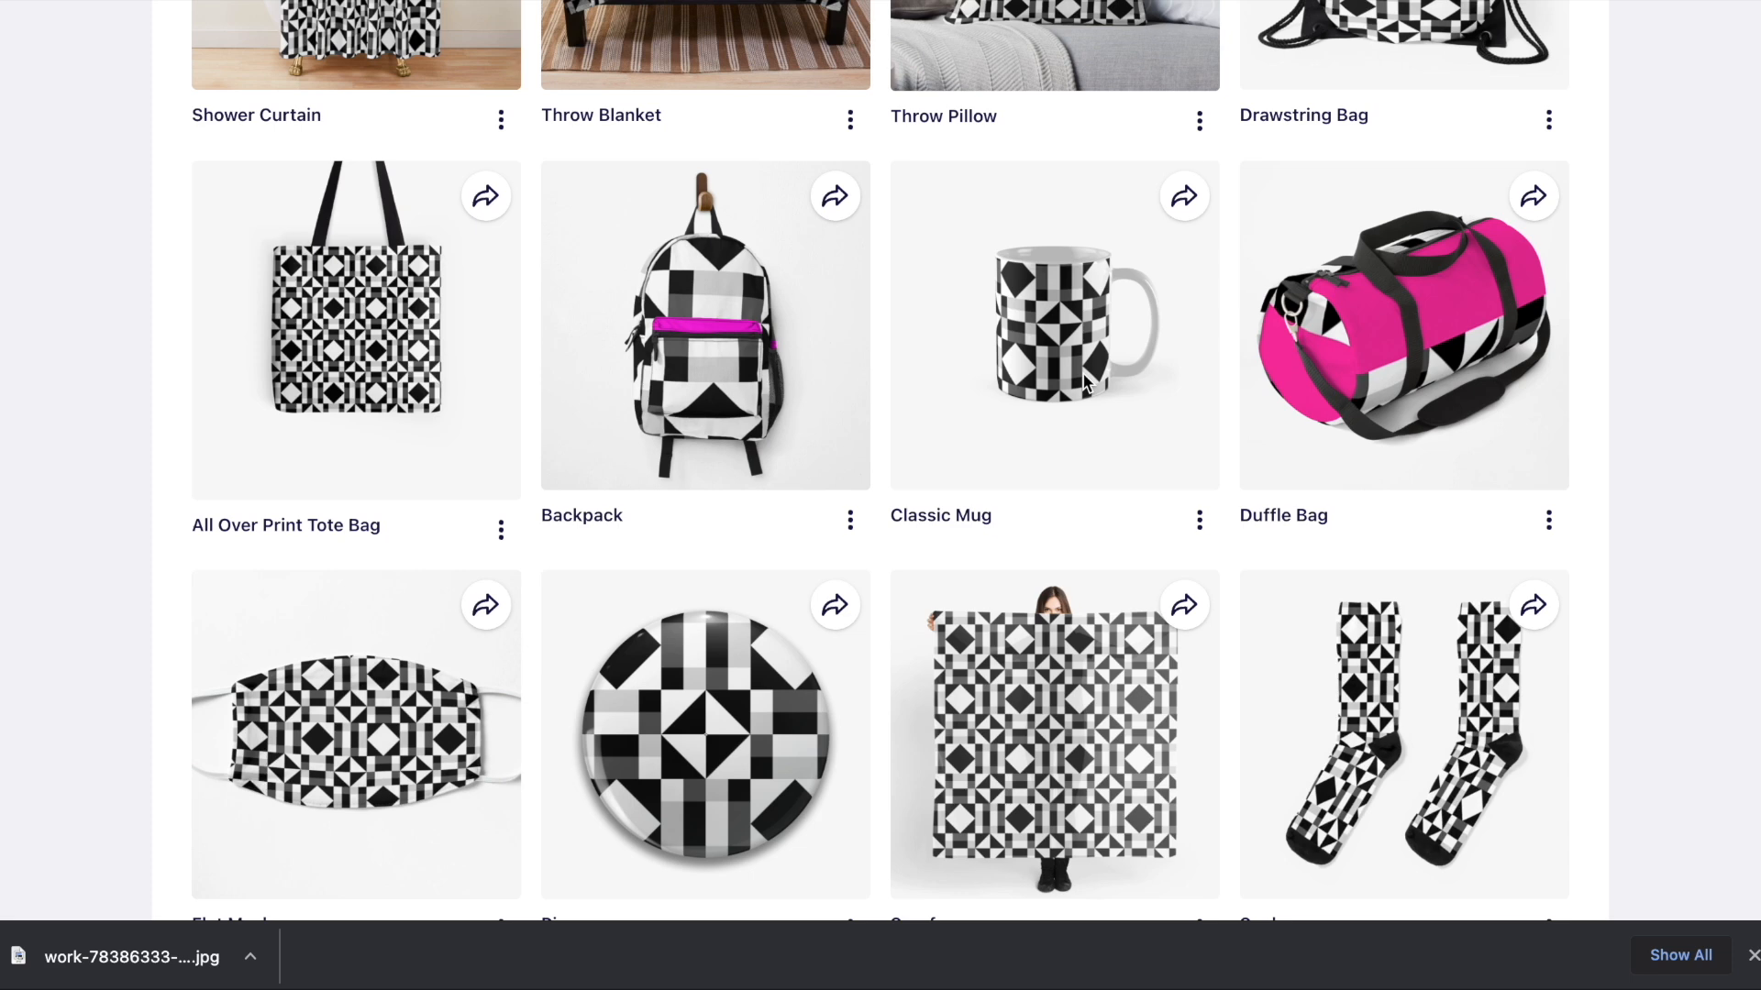
{"action": "scroll", "coordinate": [1085, 381], "scroll_direction": "up", "scroll_amount": 5}
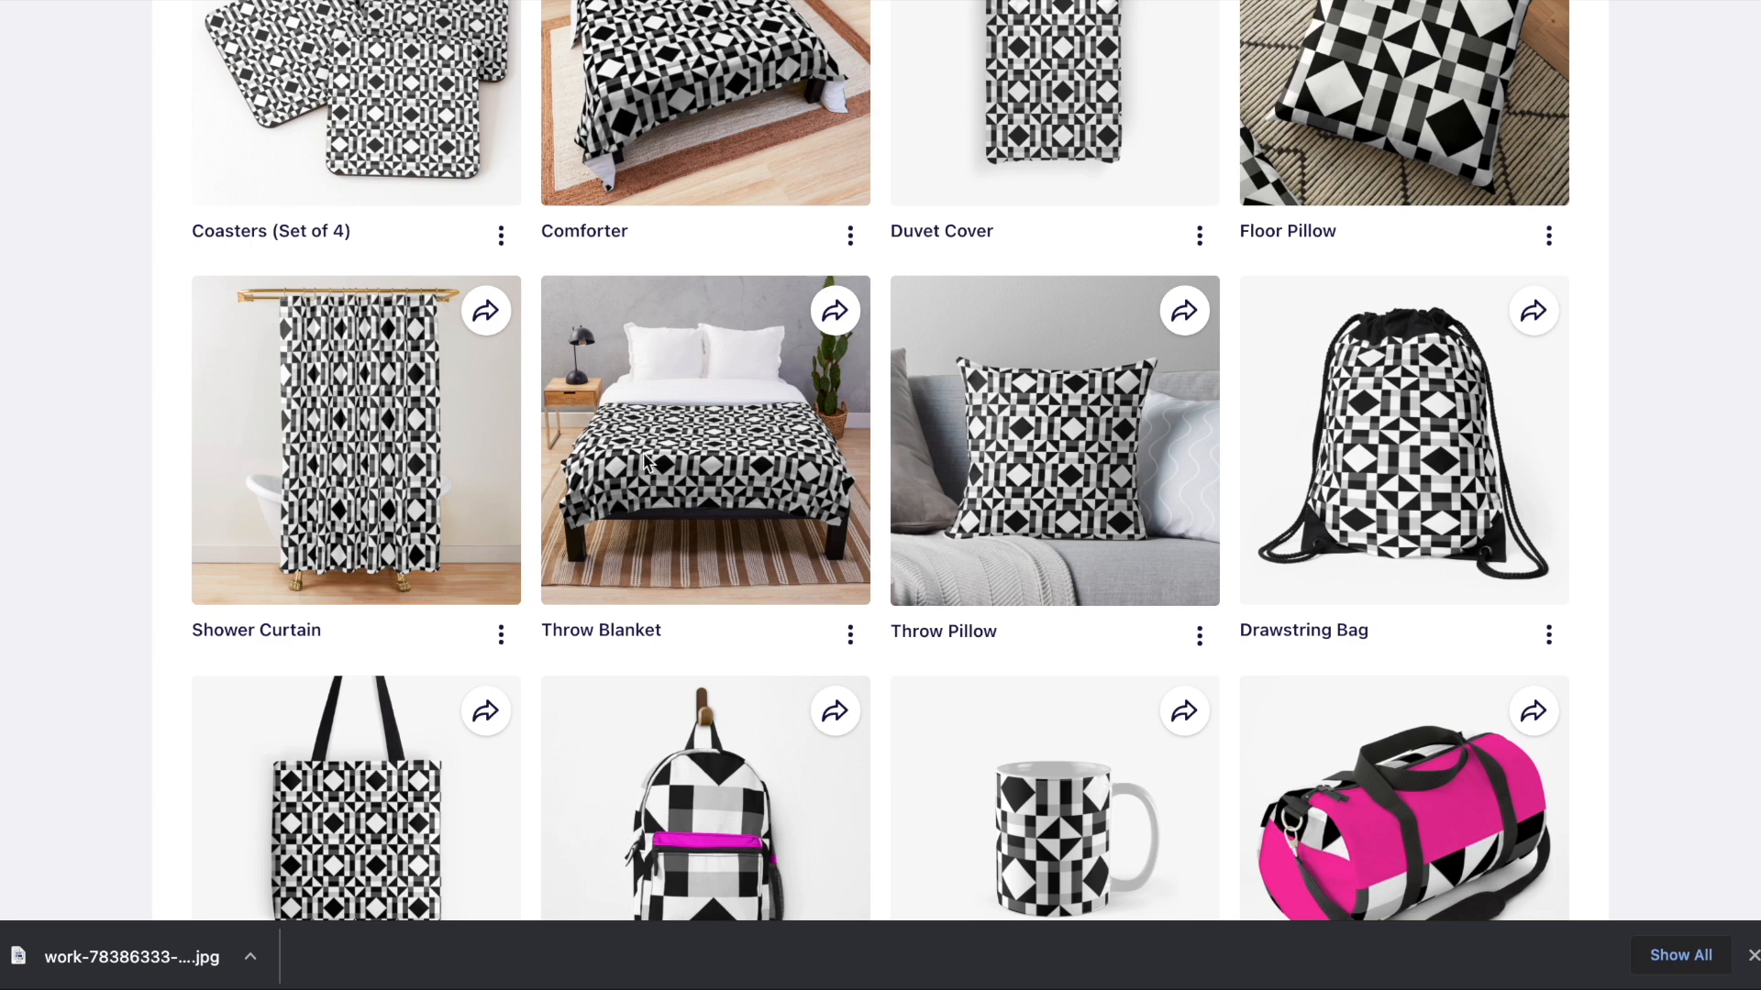
{"action": "scroll", "coordinate": [475, 431], "scroll_direction": "up", "scroll_amount": 5}
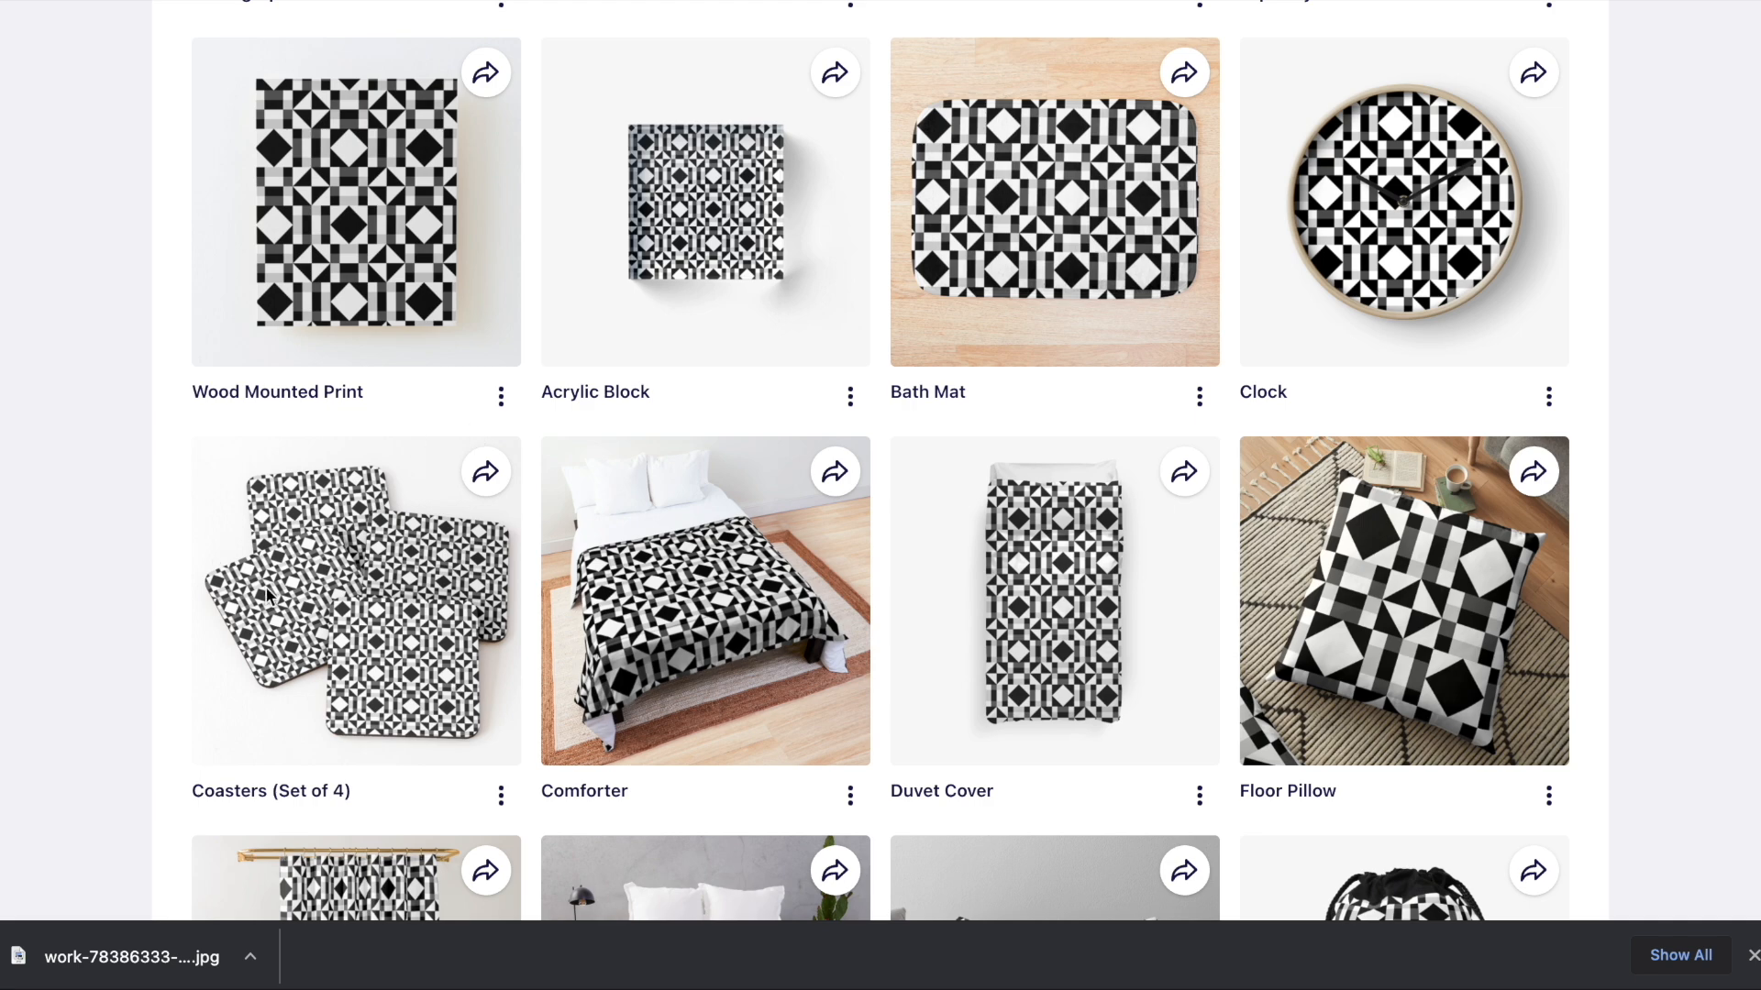
{"action": "scroll", "coordinate": [836, 759], "scroll_direction": "up", "scroll_amount": 20}
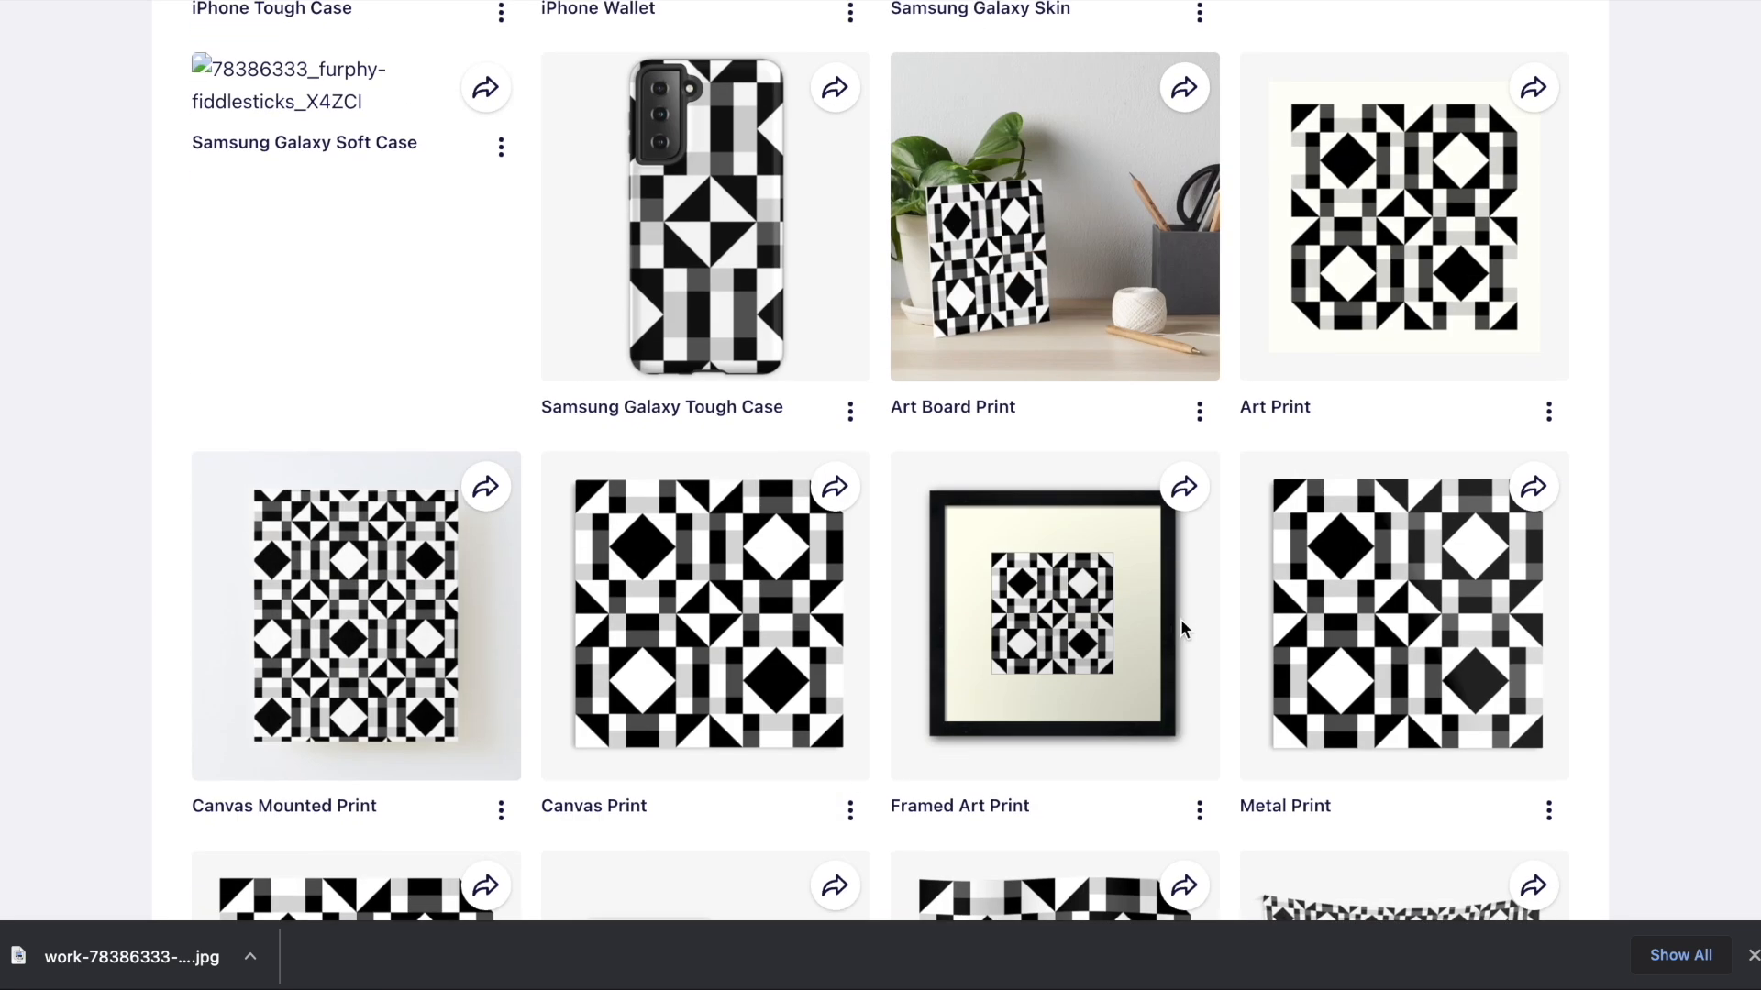
{"action": "scroll", "coordinate": [1265, 587], "scroll_direction": "up", "scroll_amount": 10}
{"action": "scroll", "coordinate": [814, 481], "scroll_direction": "up", "scroll_amount": 10}
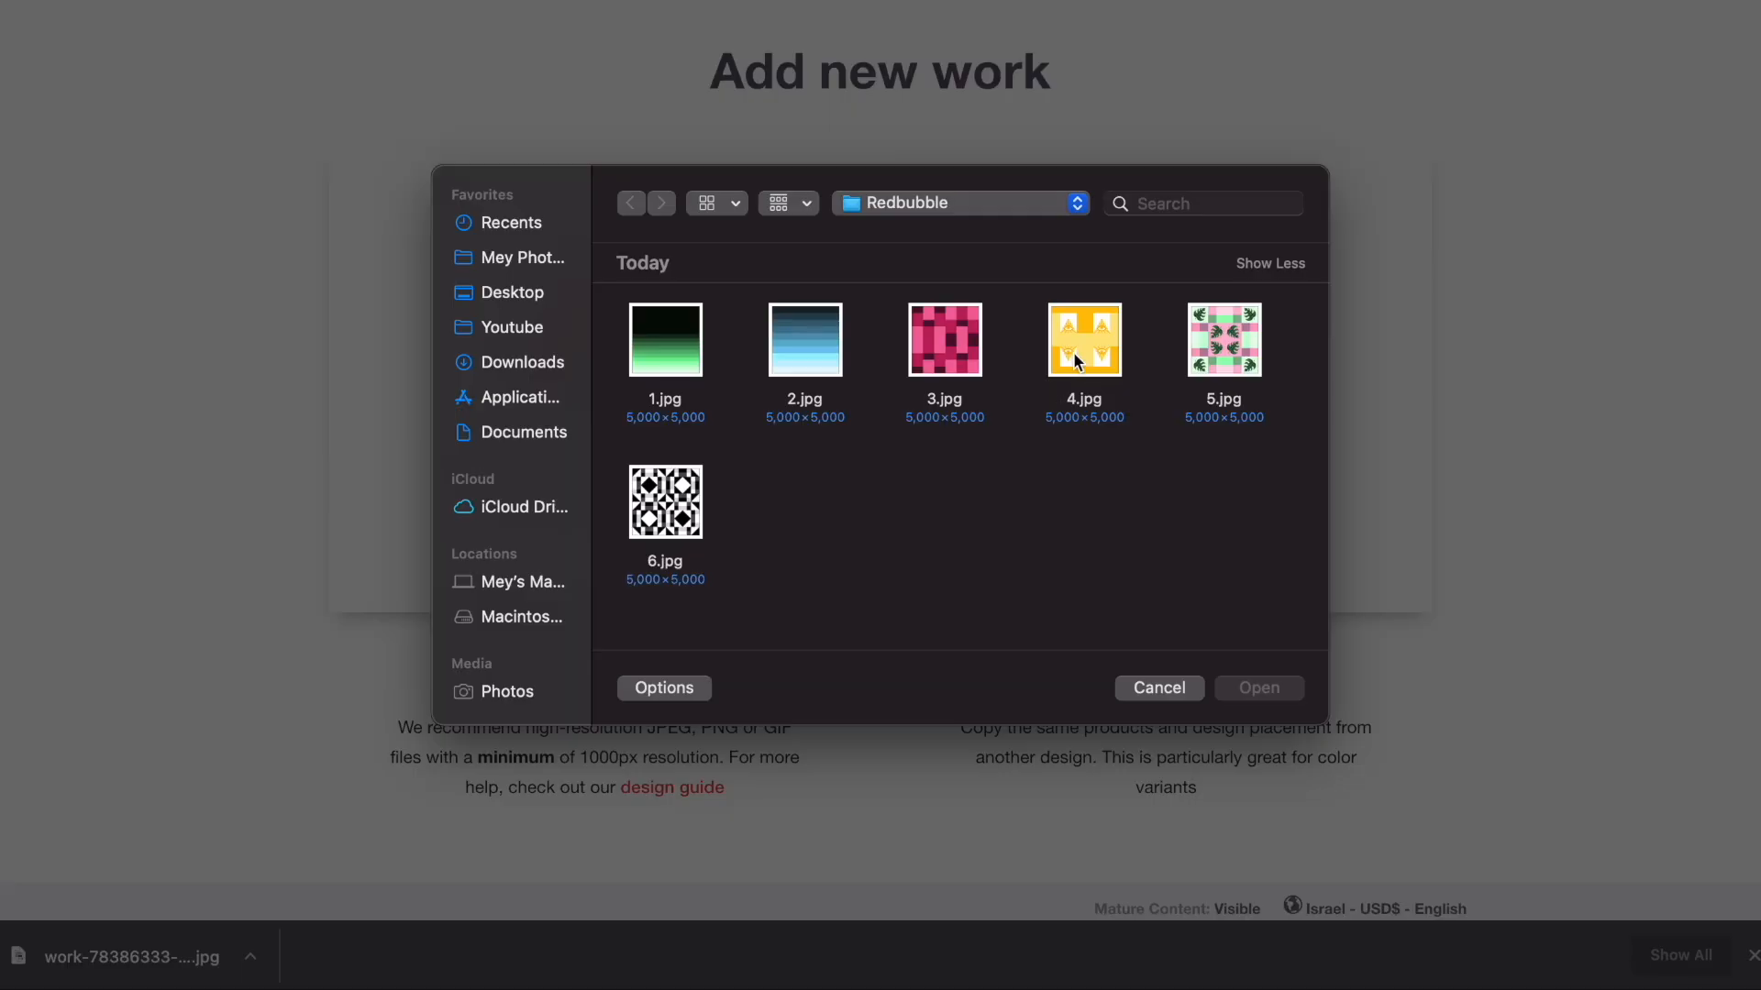
- Upload 5.jpg as a new work titled Leaves of Pink and disable its Large Print Clothing
{"action": "double_click", "coordinate": [1234, 356]}
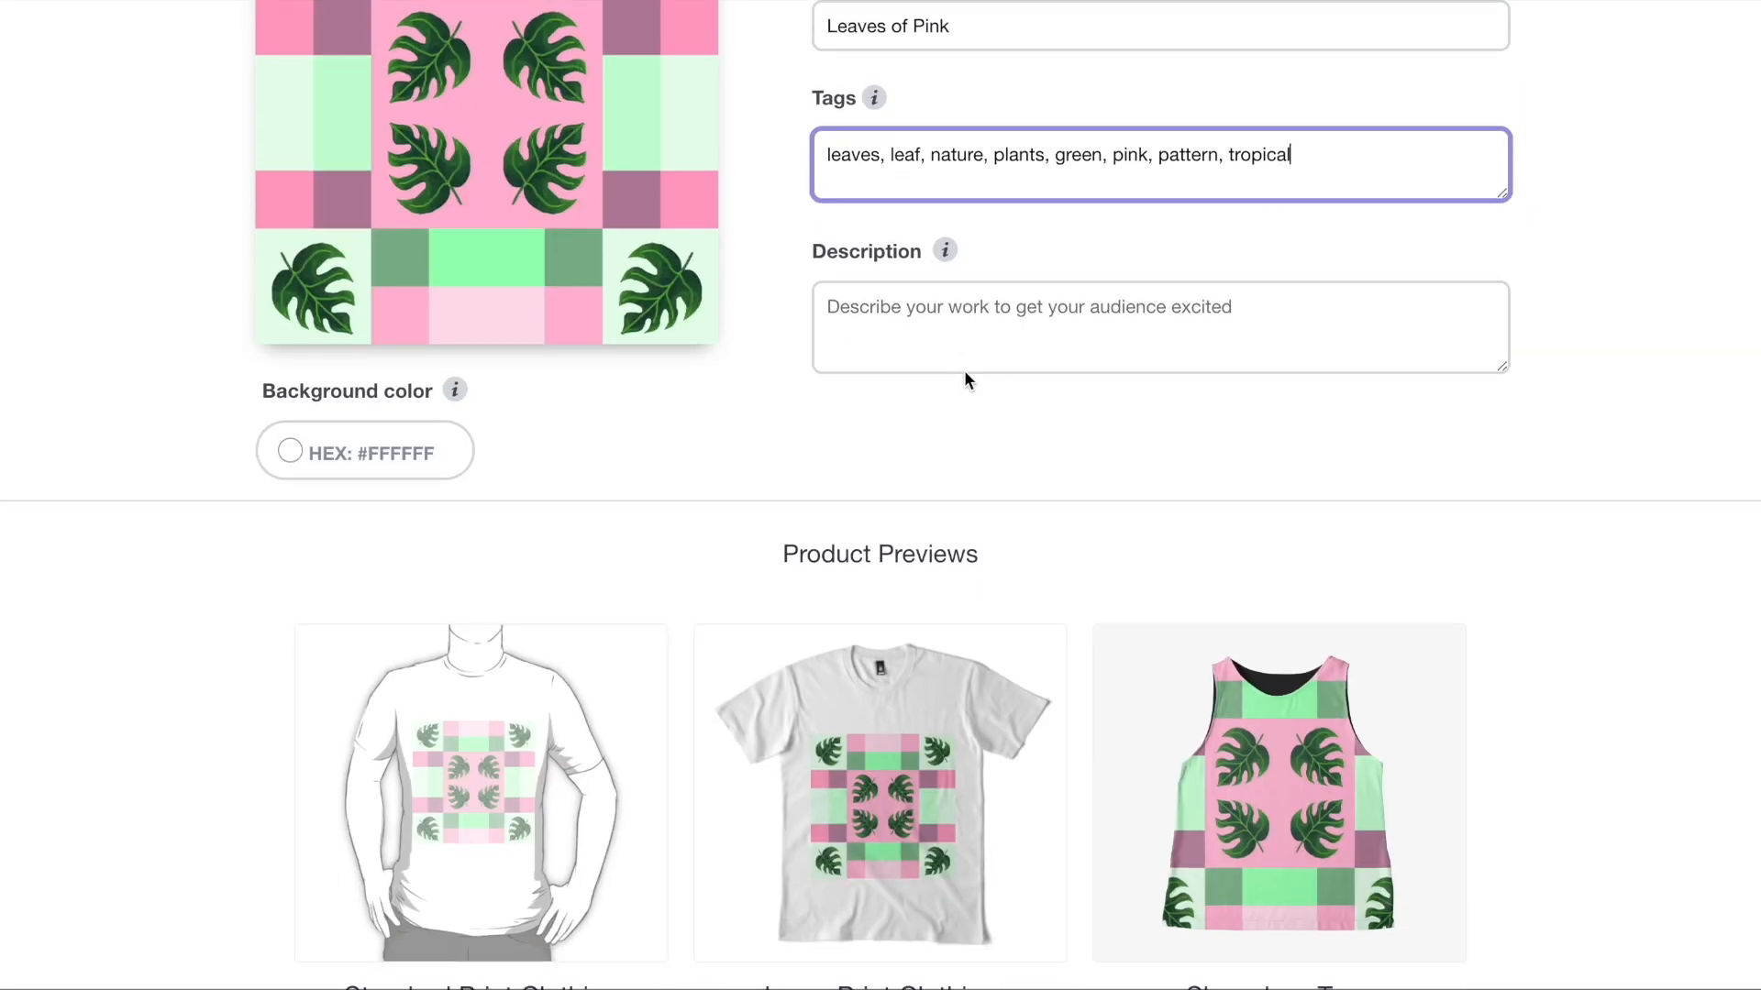
{"action": "scroll", "coordinate": [964, 370], "scroll_direction": "down", "scroll_amount": 6}
{"action": "left_click", "coordinate": [952, 468]}
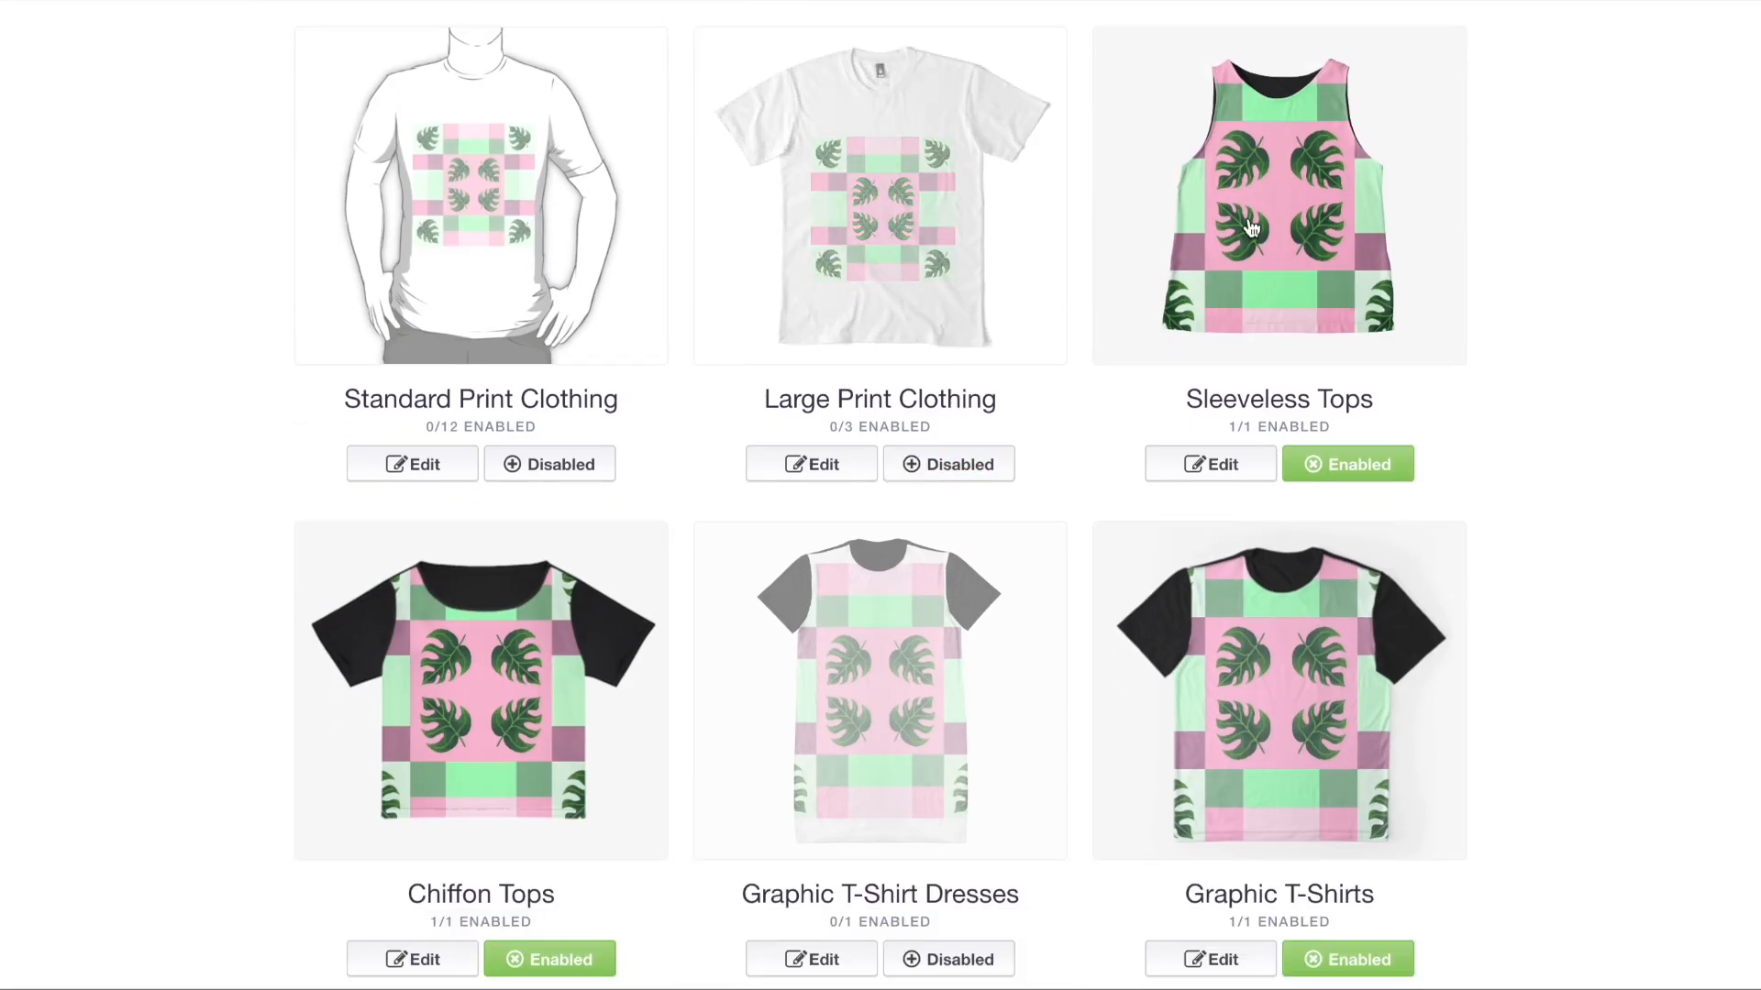
- Scale the leaf artwork on Sleeveless Tops to 42% and tile it in a regular grid
{"action": "left_click", "coordinate": [1211, 464]}
{"action": "left_click_drag", "start_coordinate": [1388, 515], "coordinate": [1273, 517]}
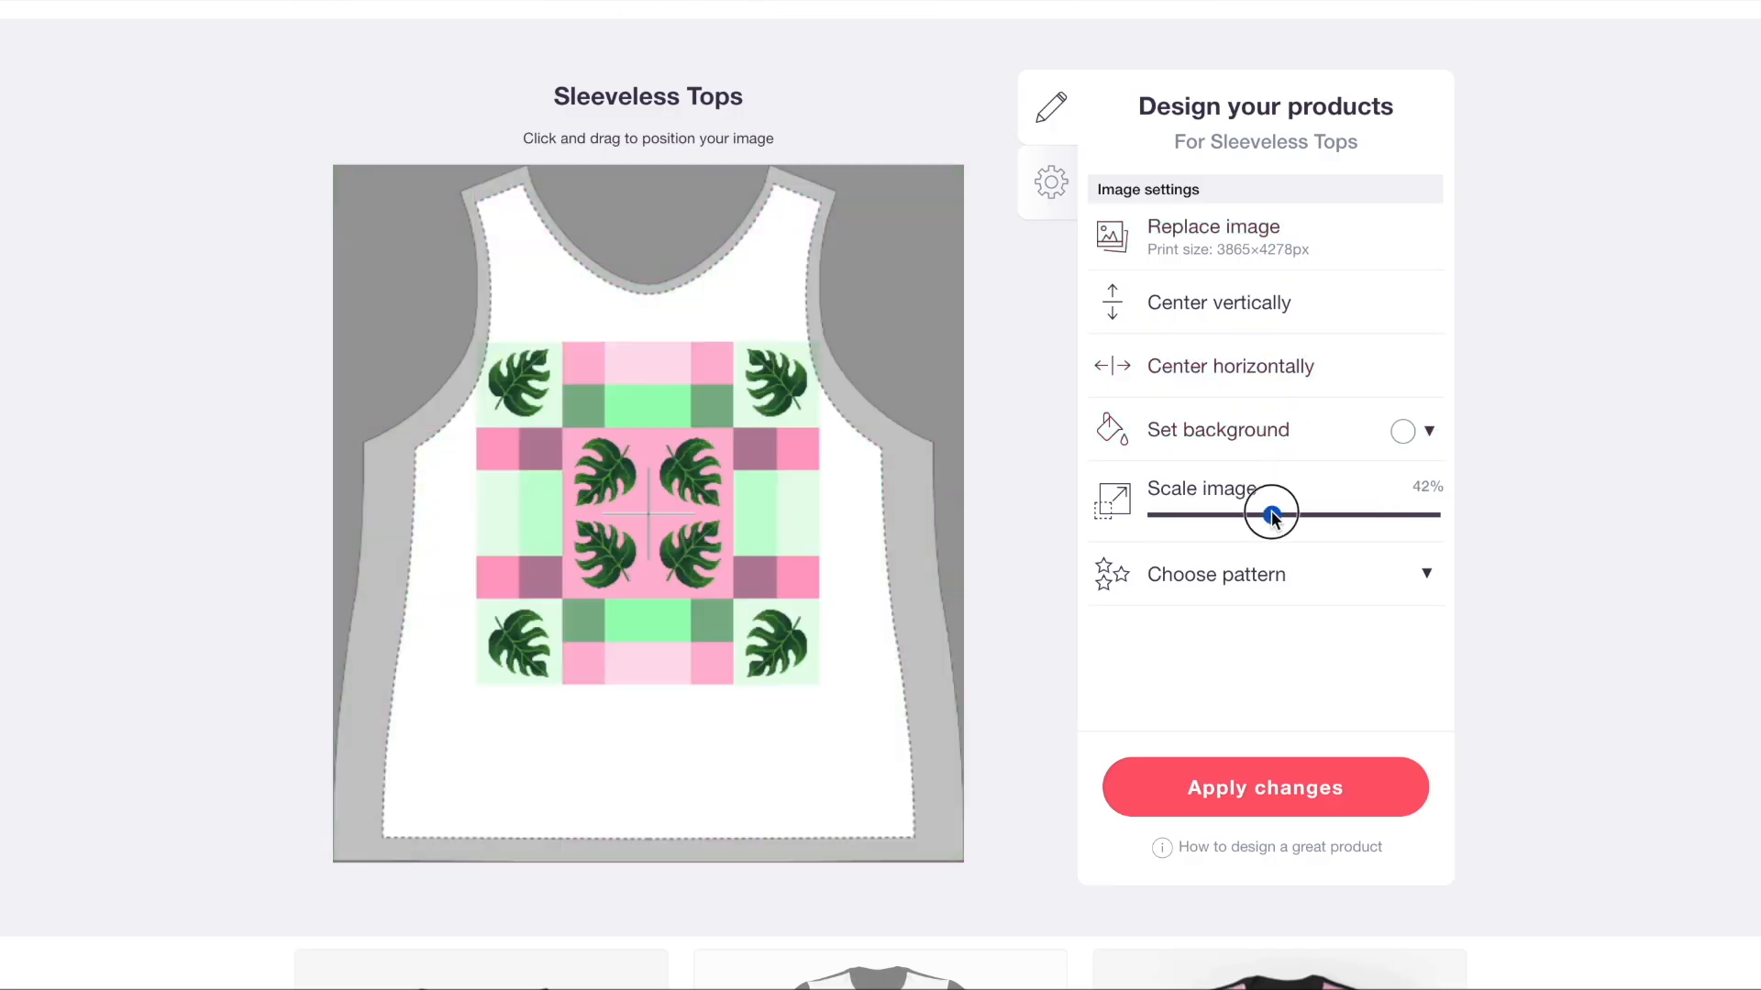
{"action": "left_click", "coordinate": [1271, 567]}
{"action": "left_click", "coordinate": [1352, 626]}
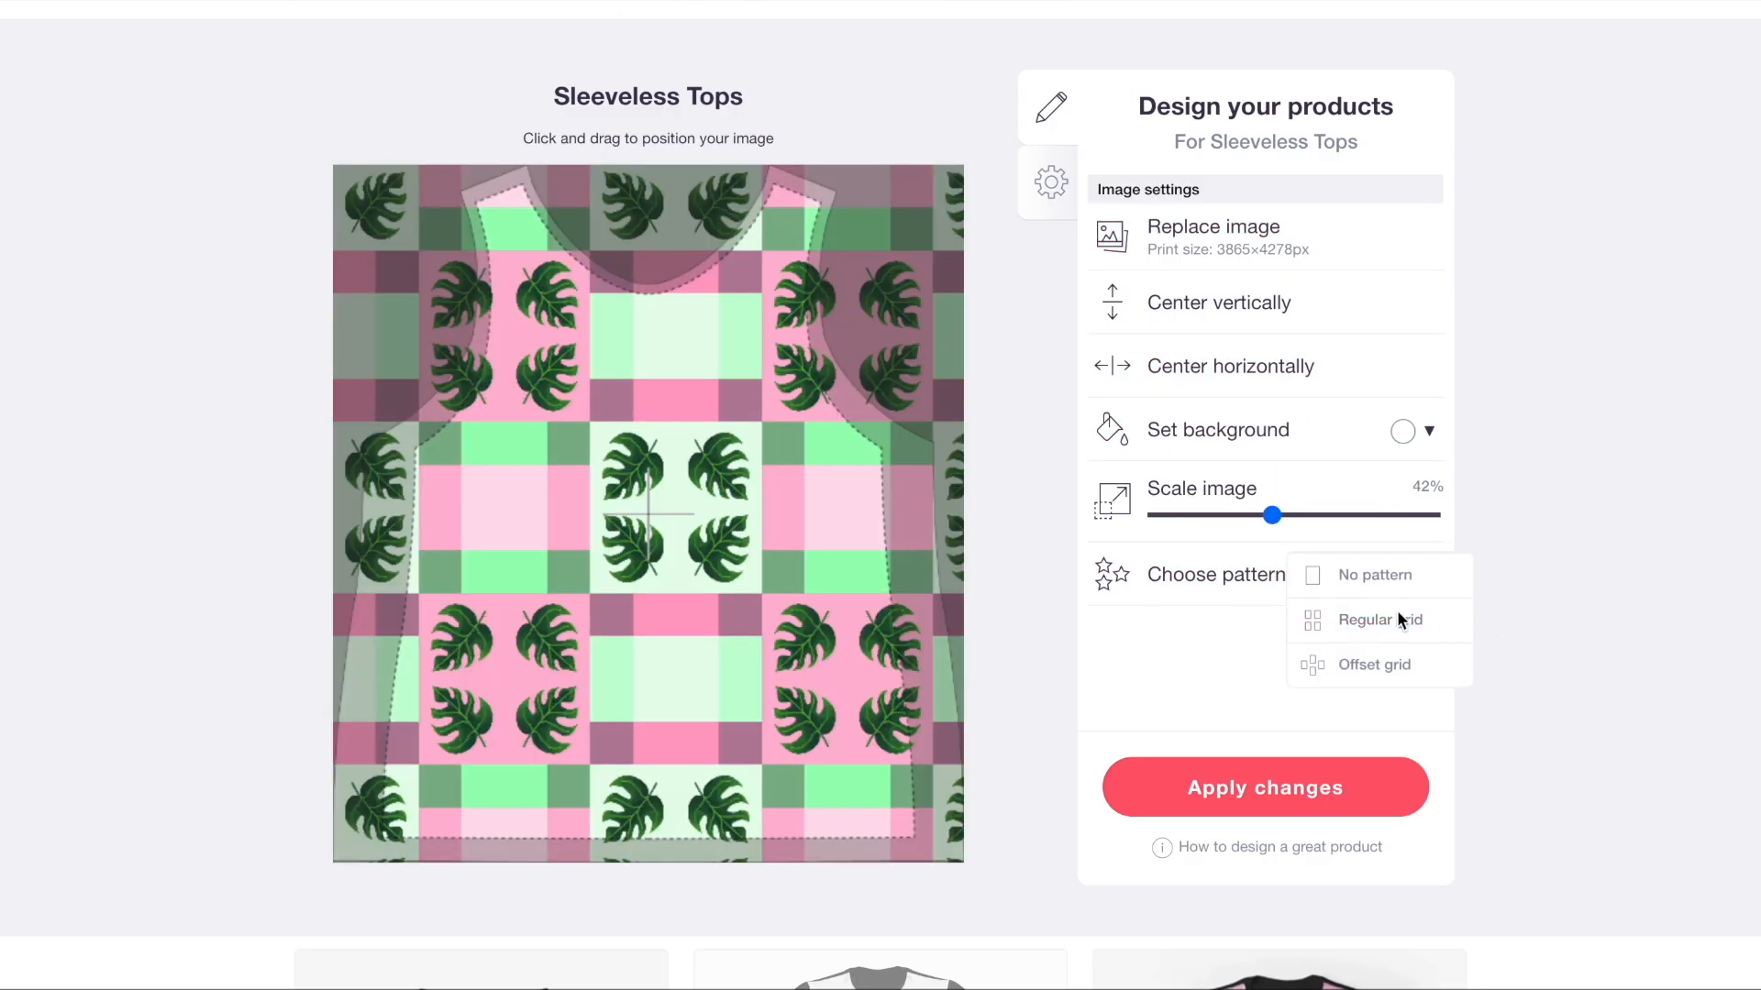
{"action": "left_click", "coordinate": [1582, 691]}
- Reposition the tiled leaf pattern on the sleeveless top and check its product preview
{"action": "left_click_drag", "start_coordinate": [942, 580], "coordinate": [1056, 699]}
{"action": "left_click", "coordinate": [984, 649]}
{"action": "left_click_drag", "start_coordinate": [617, 605], "coordinate": [621, 504]}
{"action": "scroll", "coordinate": [621, 505], "scroll_direction": "up", "scroll_amount": 7}
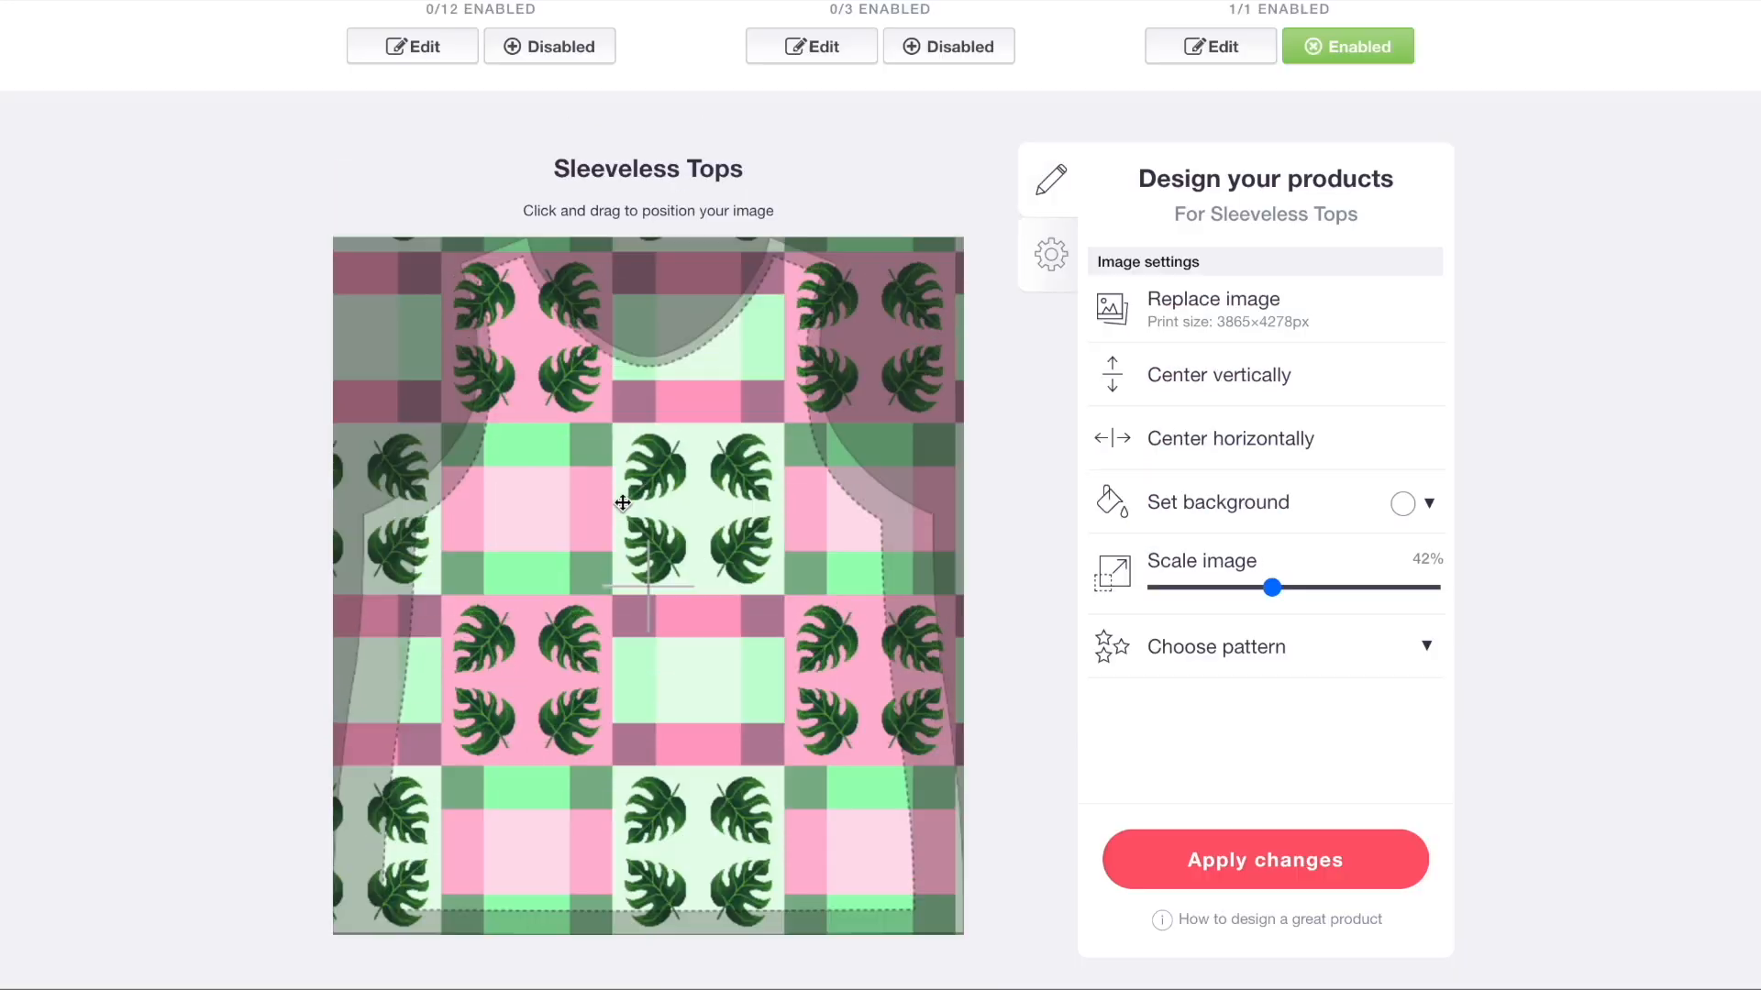
{"action": "left_click", "coordinate": [1245, 378]}
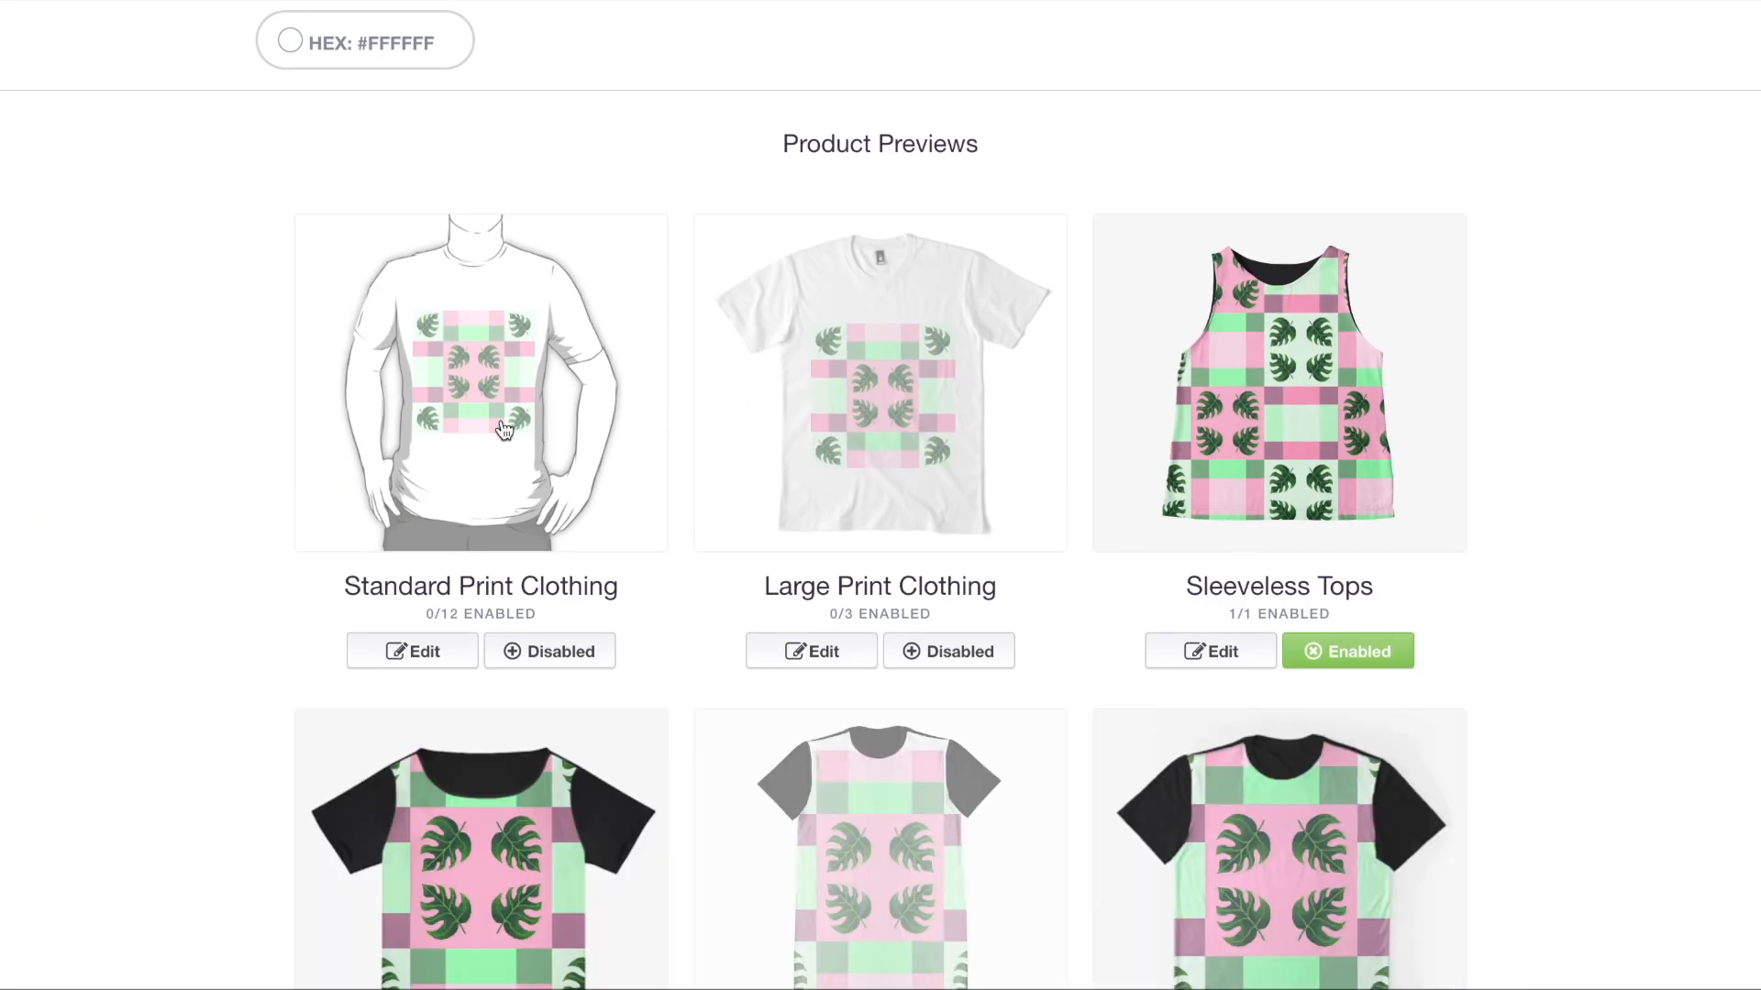
- Replace the work's main image with 4.jpg
{"action": "scroll", "coordinate": [503, 428], "scroll_direction": "up", "scroll_amount": 5}
{"action": "scroll", "coordinate": [504, 430], "scroll_direction": "up", "scroll_amount": 2}
{"action": "left_click", "coordinate": [460, 263]}
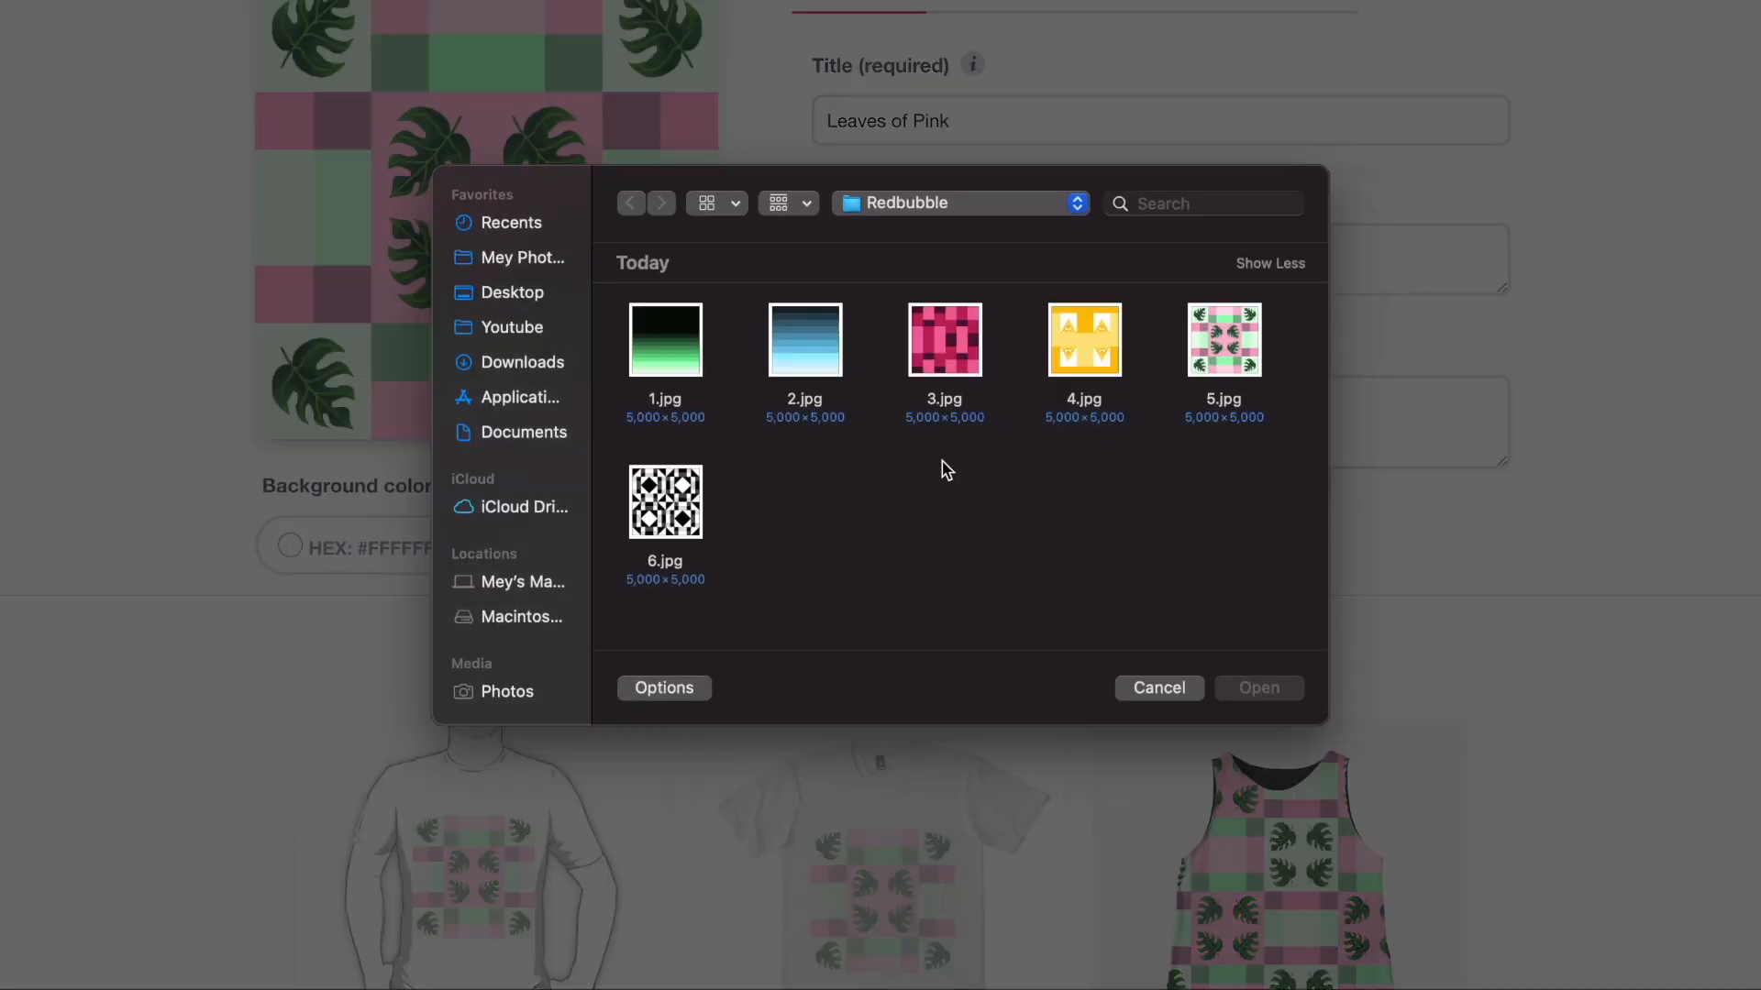
{"action": "double_click", "coordinate": [1082, 338]}
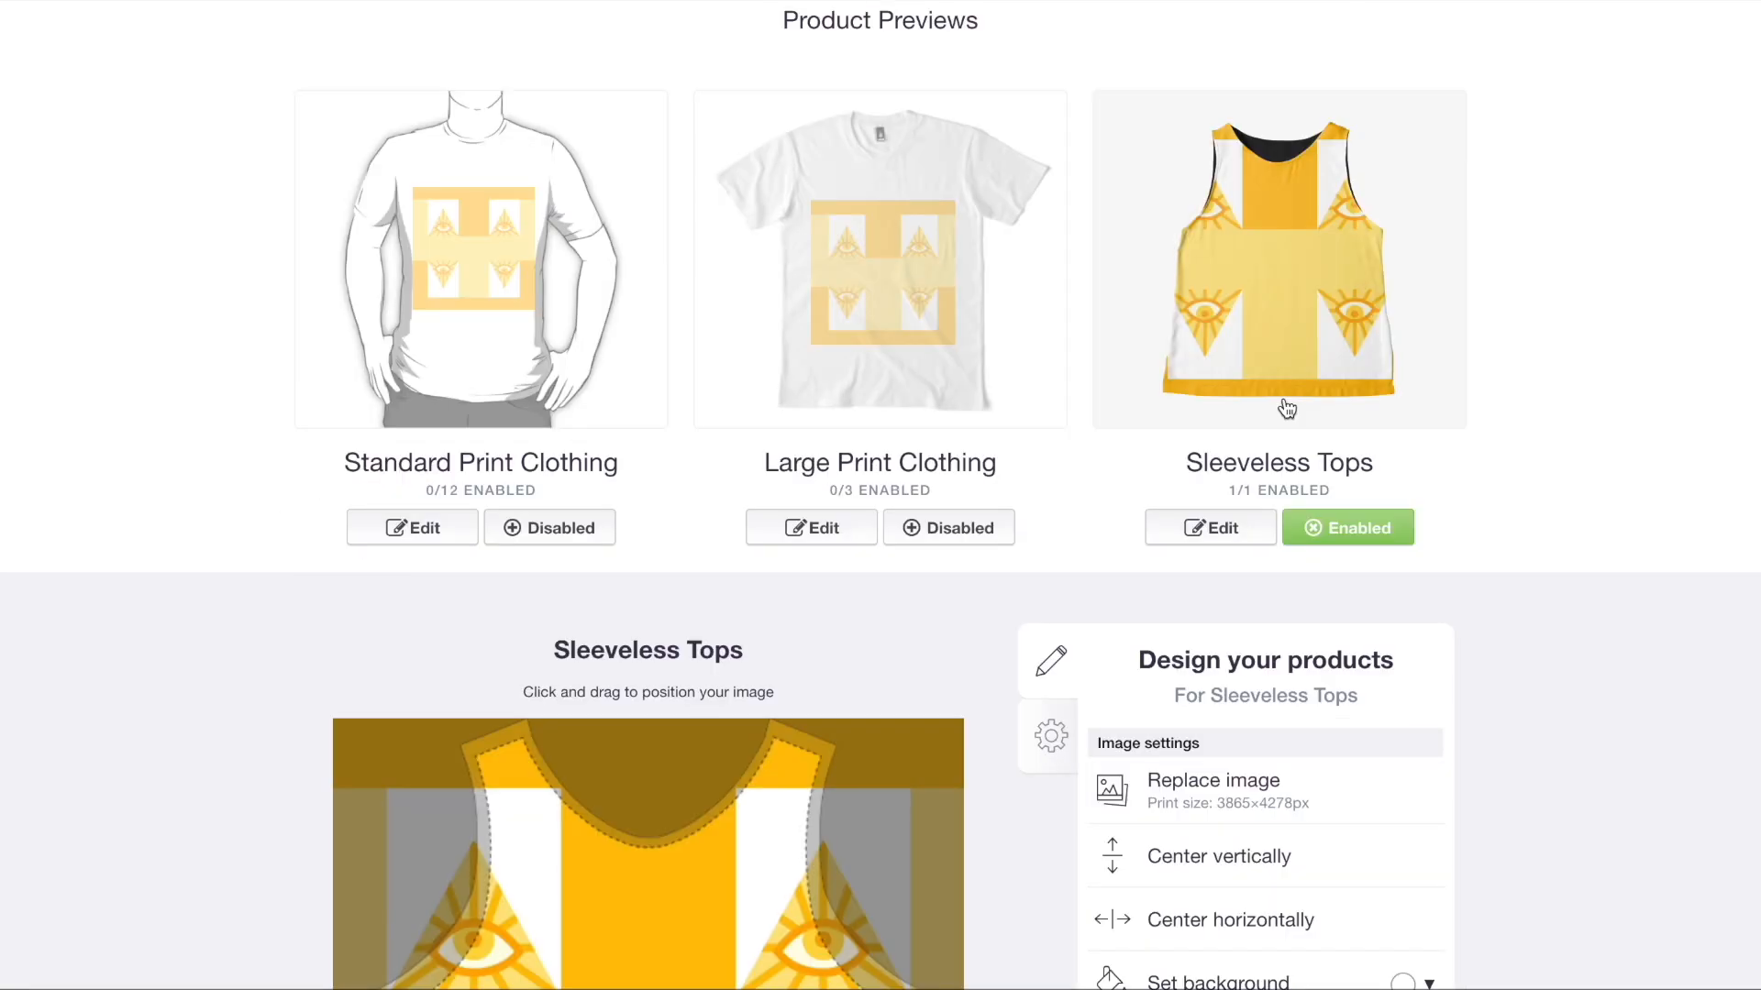
- Scale the eye artwork on Sleeveless Tops to 48% and repeat it in a regular grid
{"action": "scroll", "coordinate": [1284, 406], "scroll_direction": "down", "scroll_amount": 4}
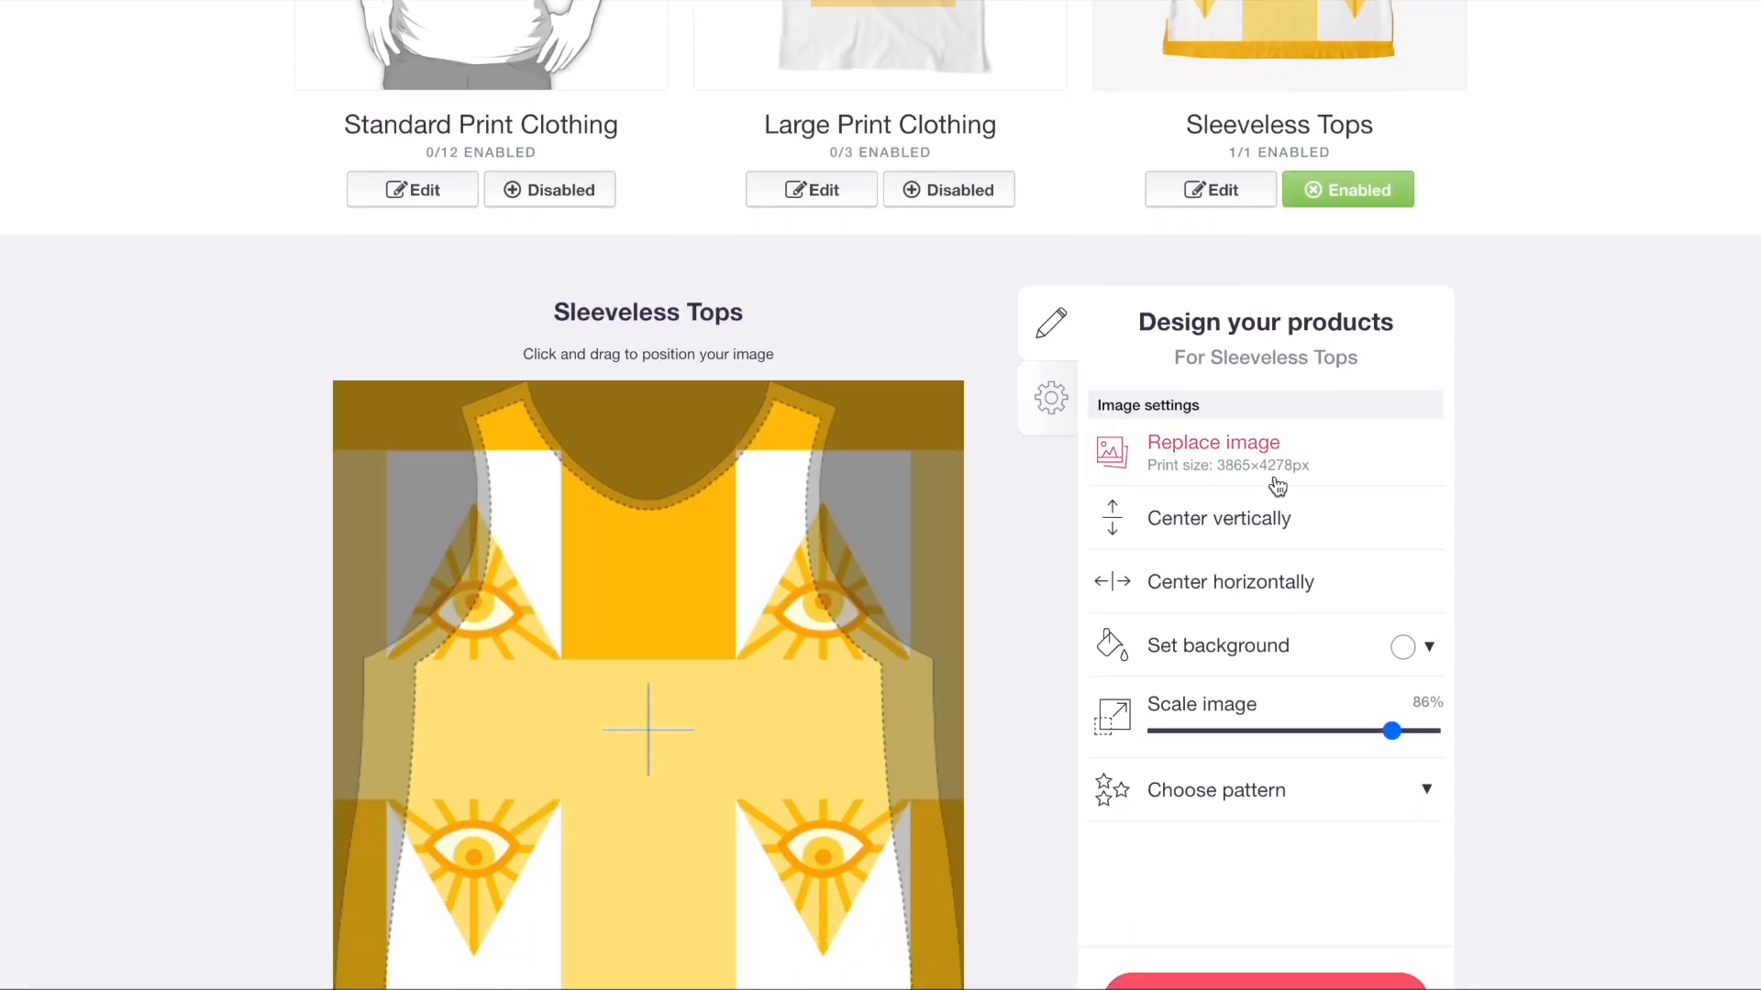
{"action": "left_click_drag", "start_coordinate": [1392, 731], "coordinate": [1289, 731]}
{"action": "left_click", "coordinate": [1236, 790]}
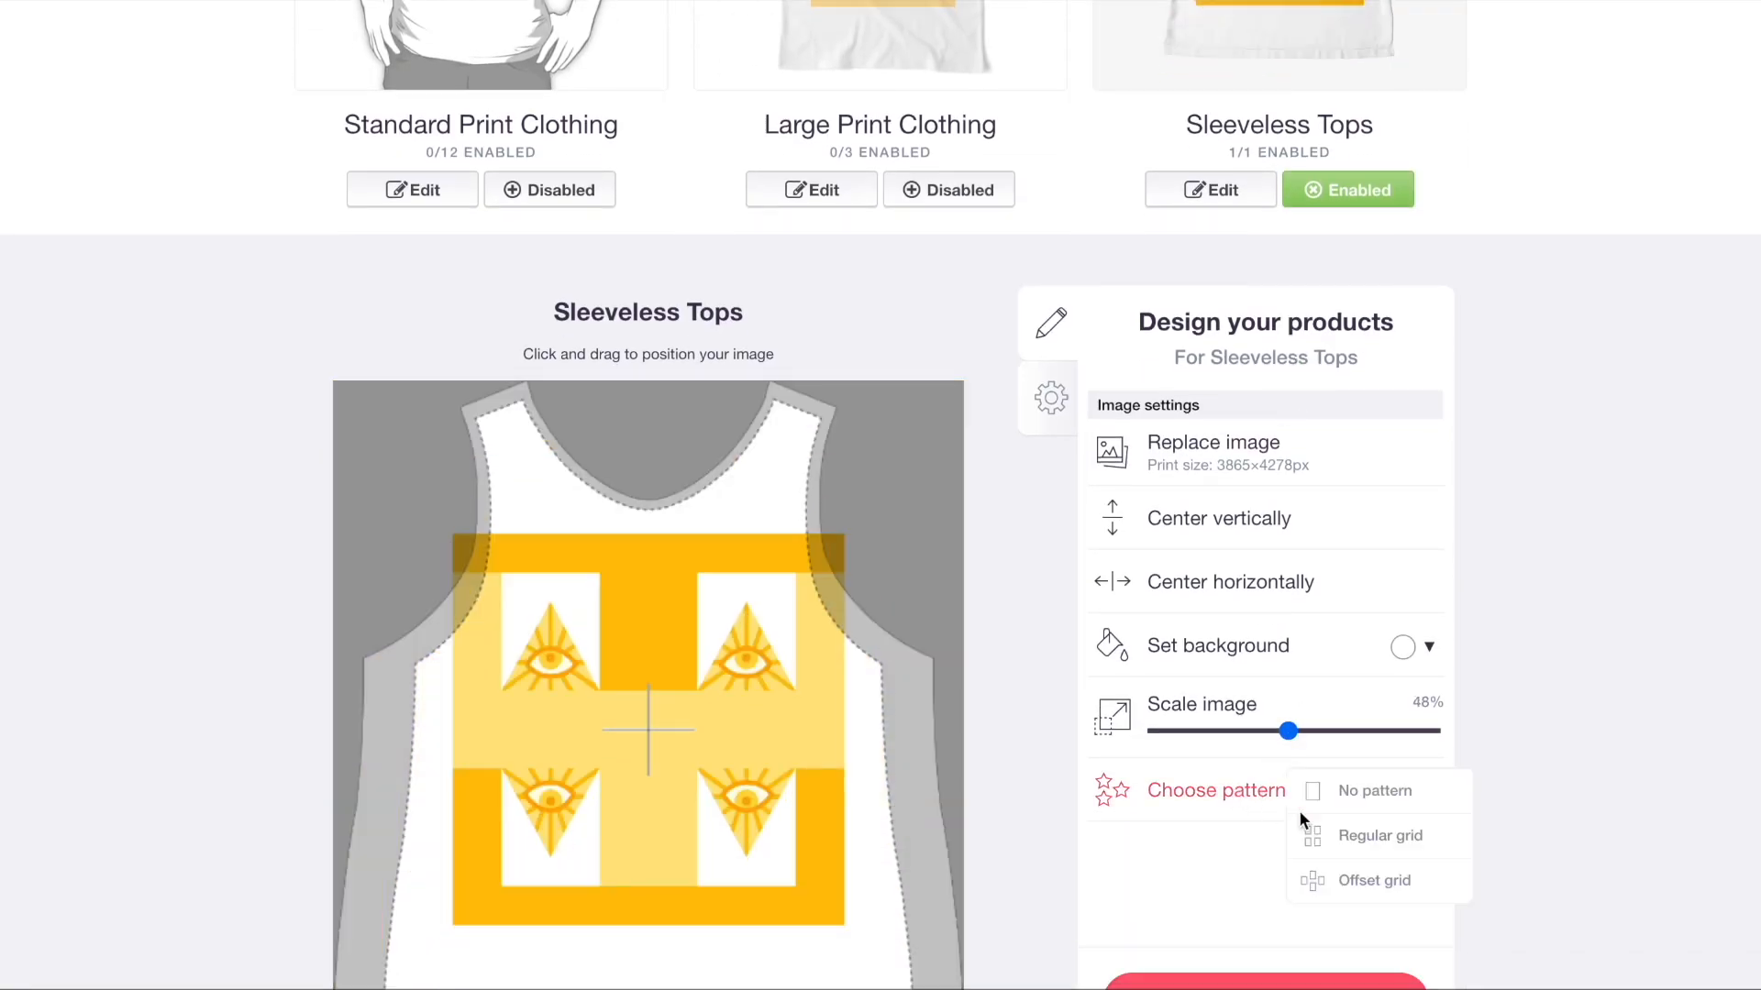
{"action": "left_click", "coordinate": [1339, 843]}
{"action": "scroll", "coordinate": [1015, 767], "scroll_direction": "up", "scroll_amount": 4}
{"action": "scroll", "coordinate": [1009, 823], "scroll_direction": "down", "scroll_amount": 4}
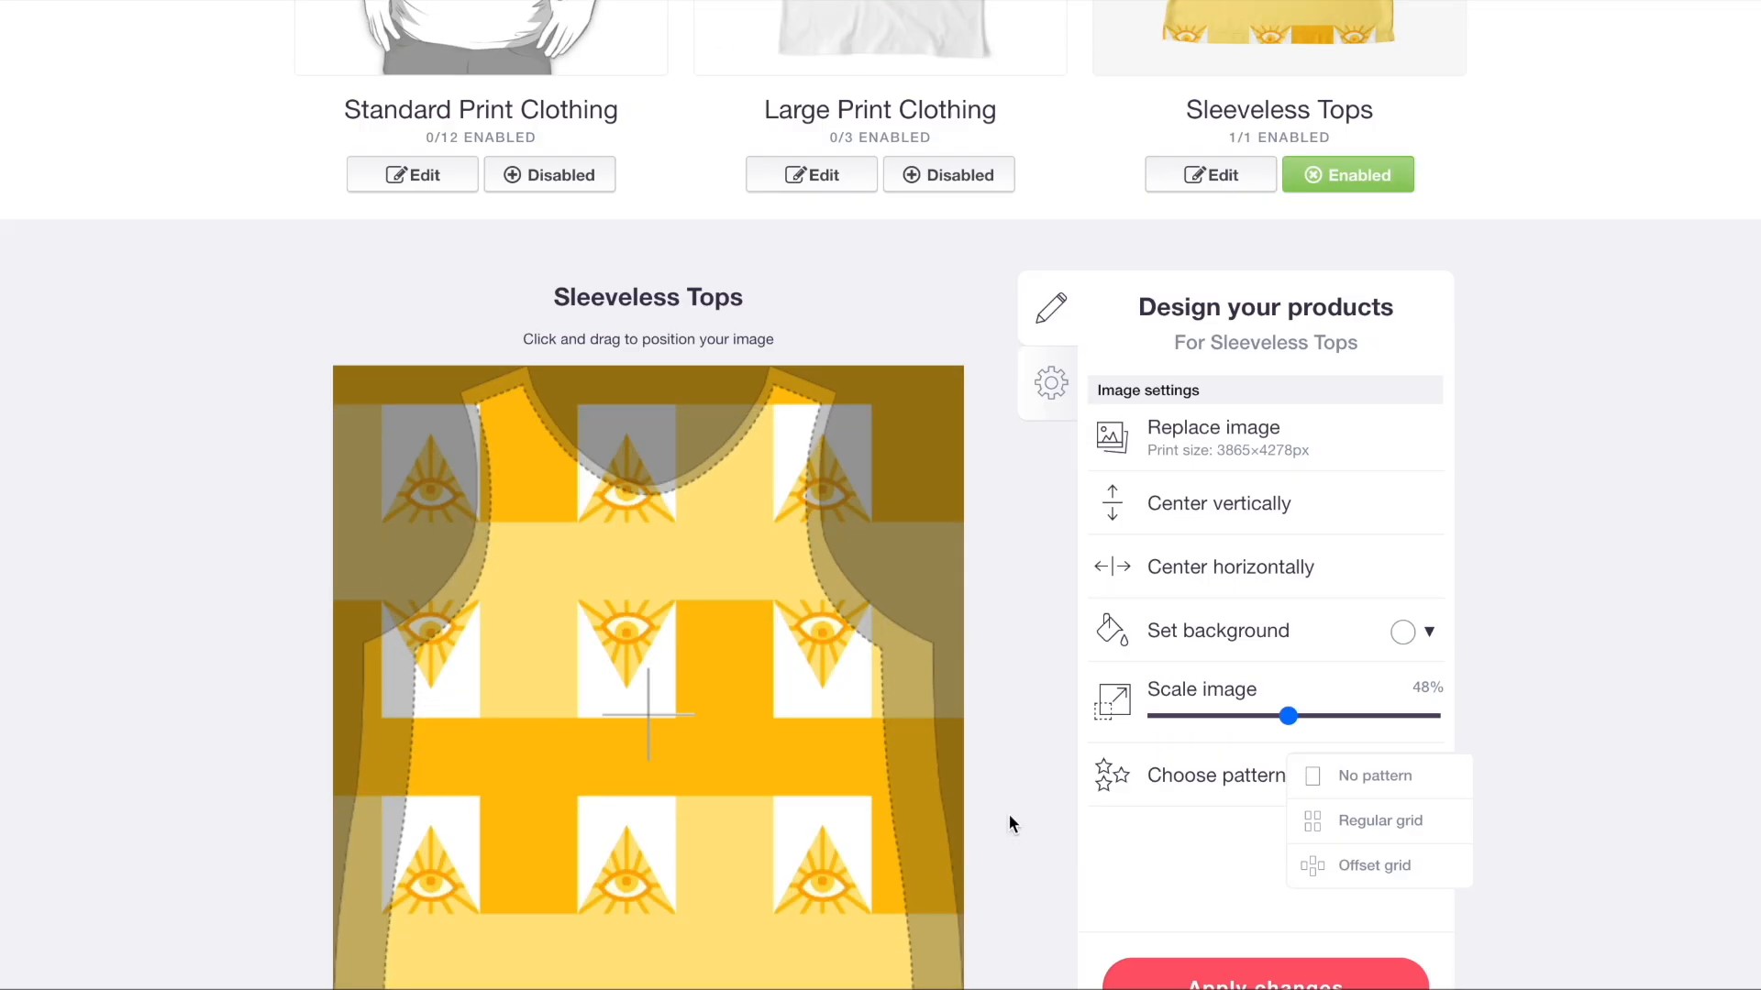
- Reposition the tiled eye pattern on the sleeveless top and reduce its scale to 35%
{"action": "left_click_drag", "start_coordinate": [827, 783], "coordinate": [883, 617]}
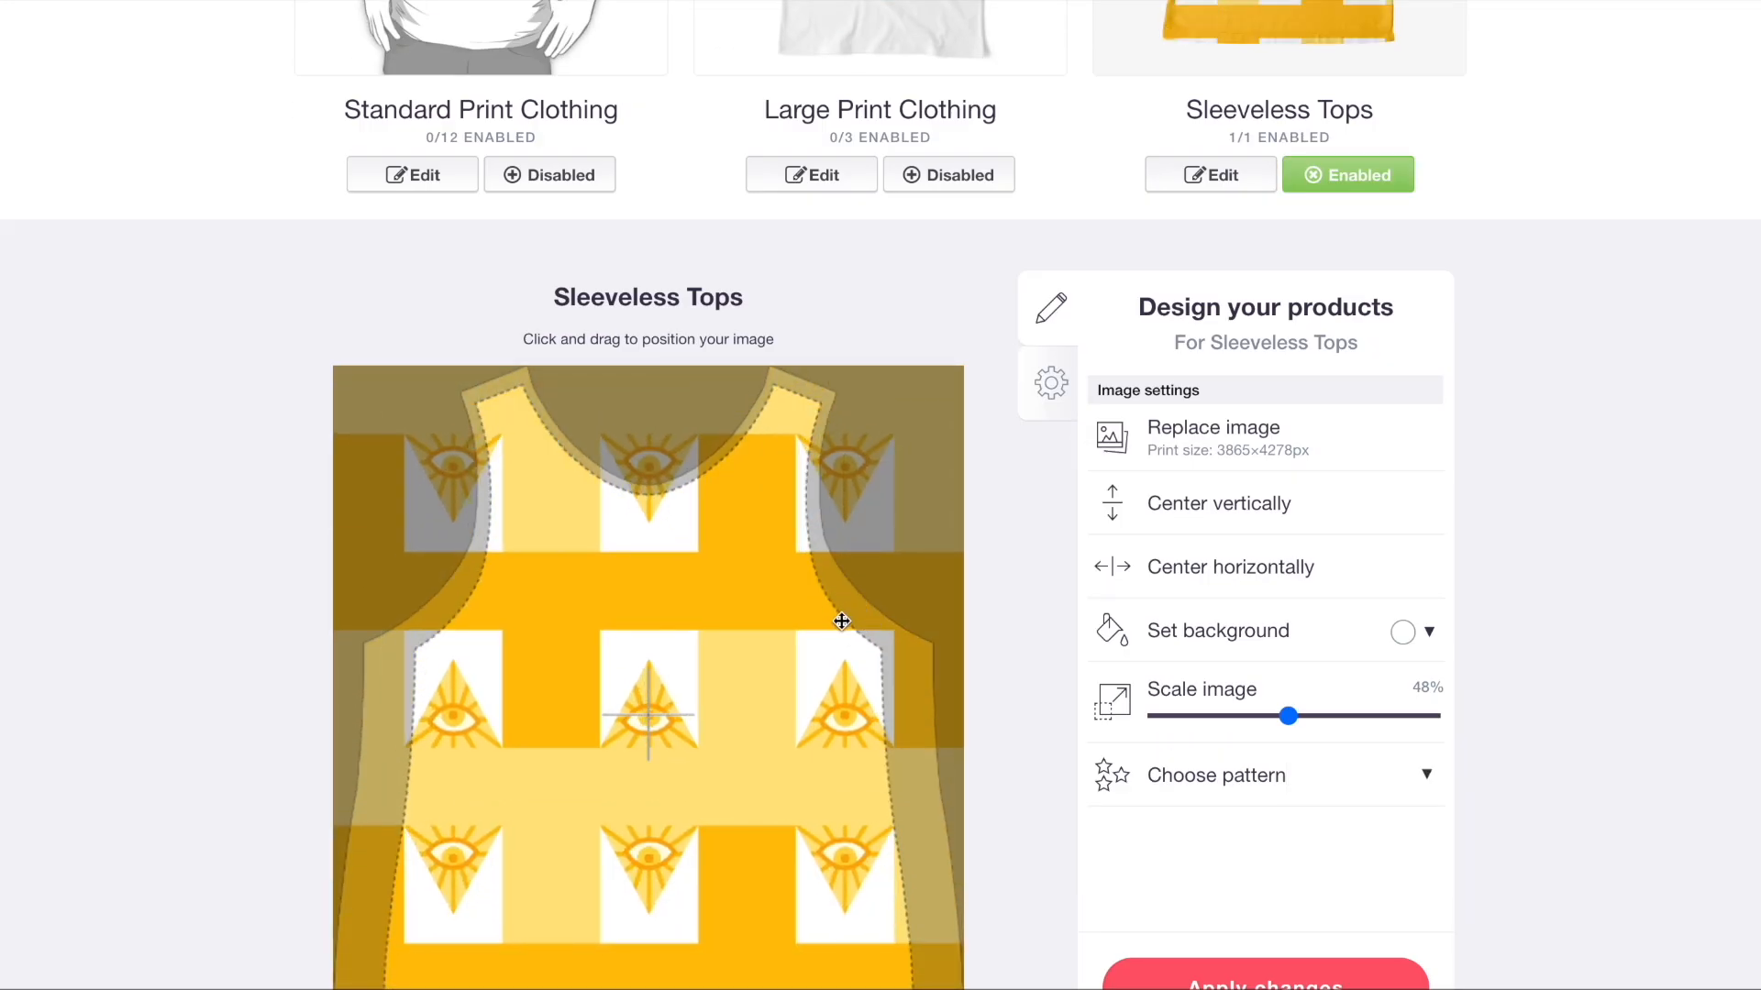
{"action": "scroll", "coordinate": [1143, 602], "scroll_direction": "up", "scroll_amount": 4}
{"action": "scroll", "coordinate": [759, 503], "scroll_direction": "down", "scroll_amount": 4}
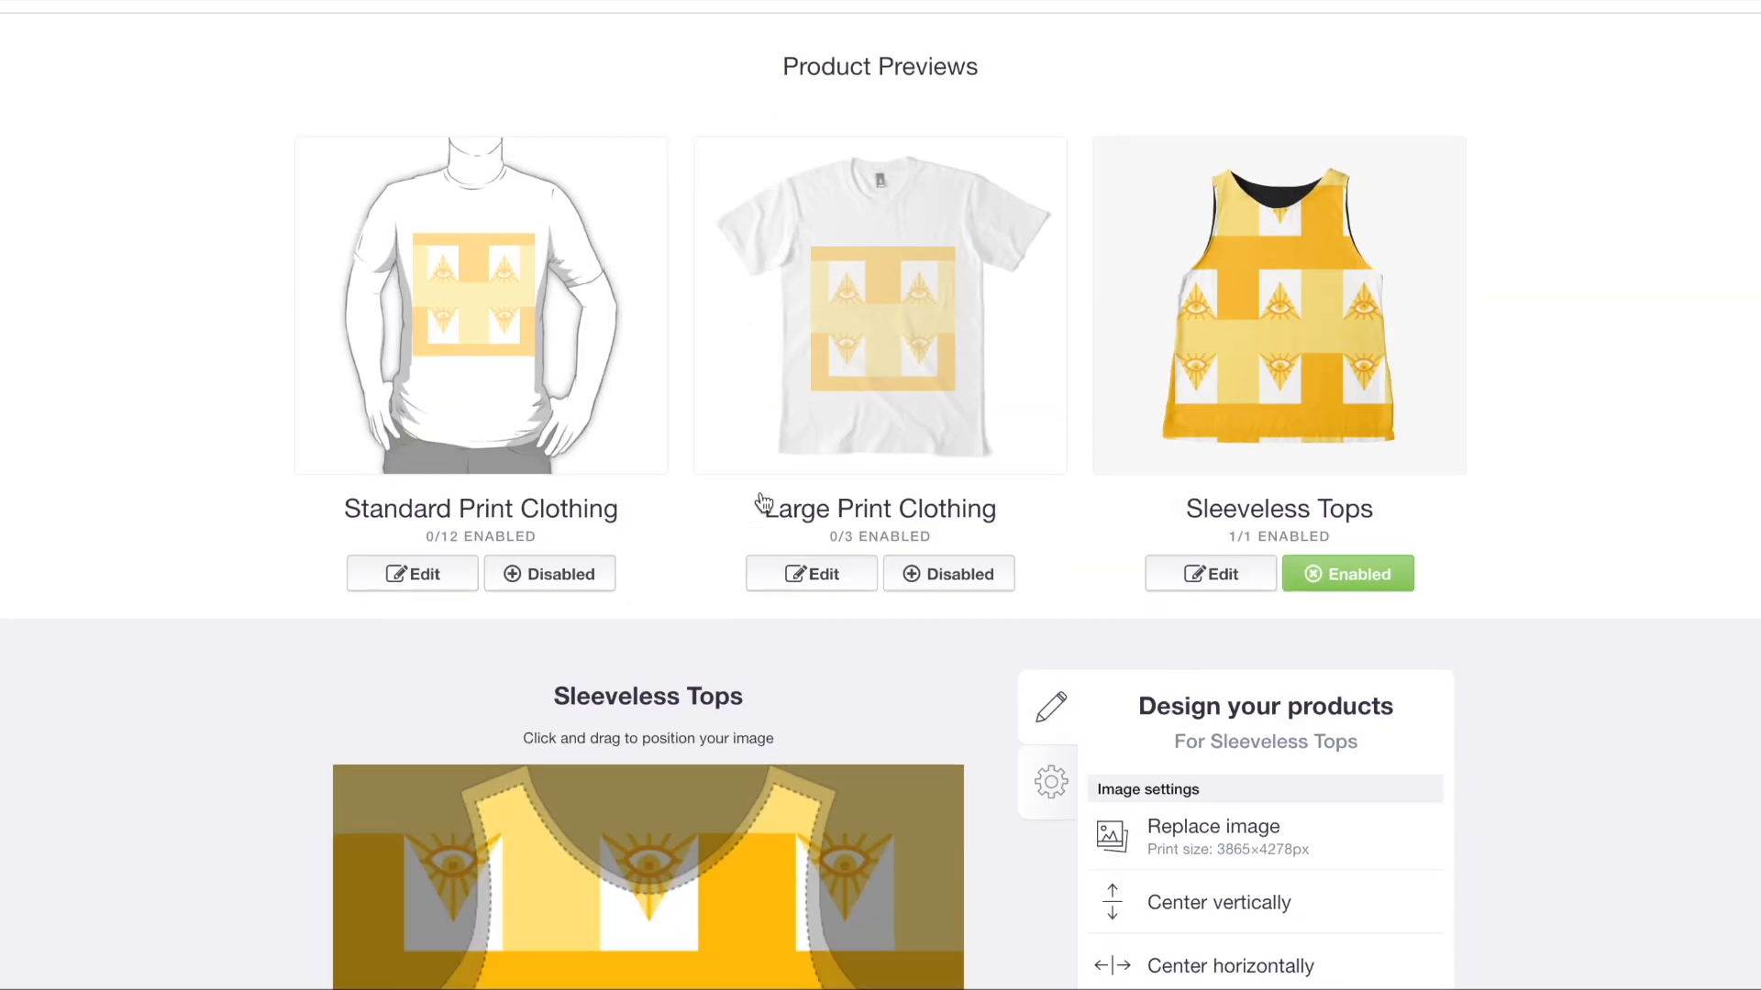
{"action": "left_click_drag", "start_coordinate": [791, 653], "coordinate": [751, 673]}
{"action": "left_click", "coordinate": [1252, 669]}
{"action": "left_click", "coordinate": [739, 608]}
{"action": "scroll", "coordinate": [1050, 564], "scroll_direction": "up", "scroll_amount": 3}
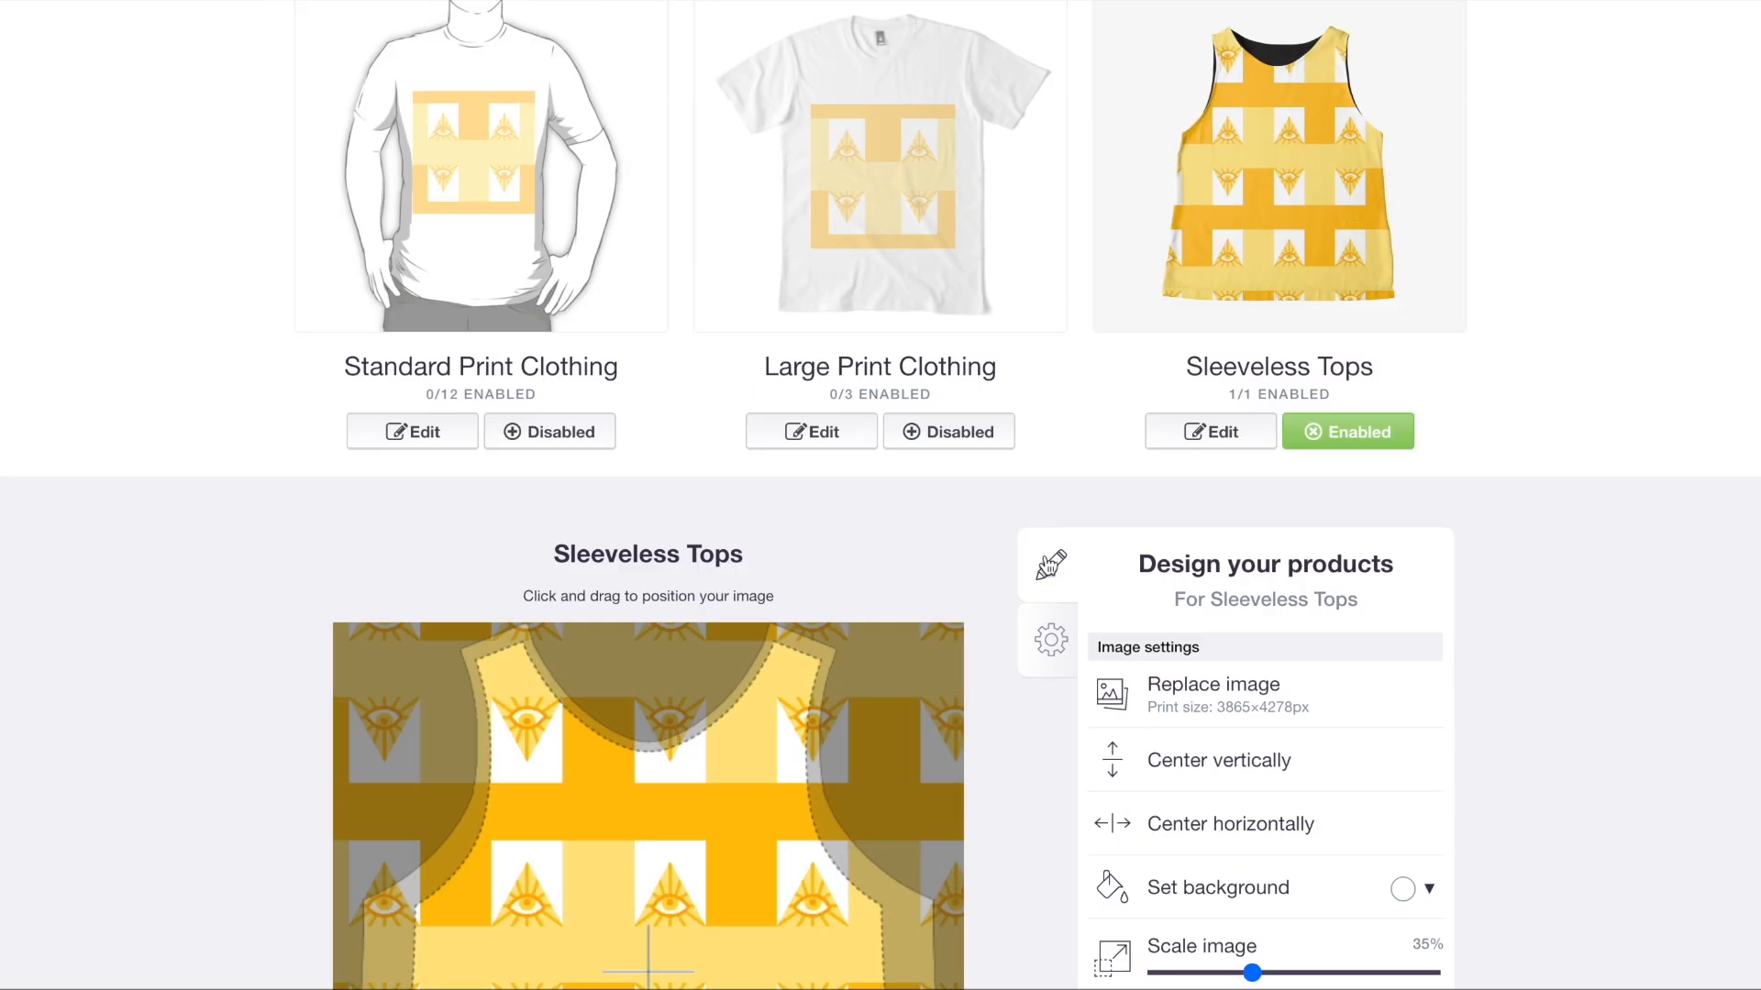
{"action": "left_click", "coordinate": [1340, 304]}
- Scale the eye artwork on Chiffon Tops to 22% and repeat it in a regular grid
{"action": "scroll", "coordinate": [538, 475], "scroll_direction": "down", "scroll_amount": 4}
{"action": "left_click", "coordinate": [476, 381]}
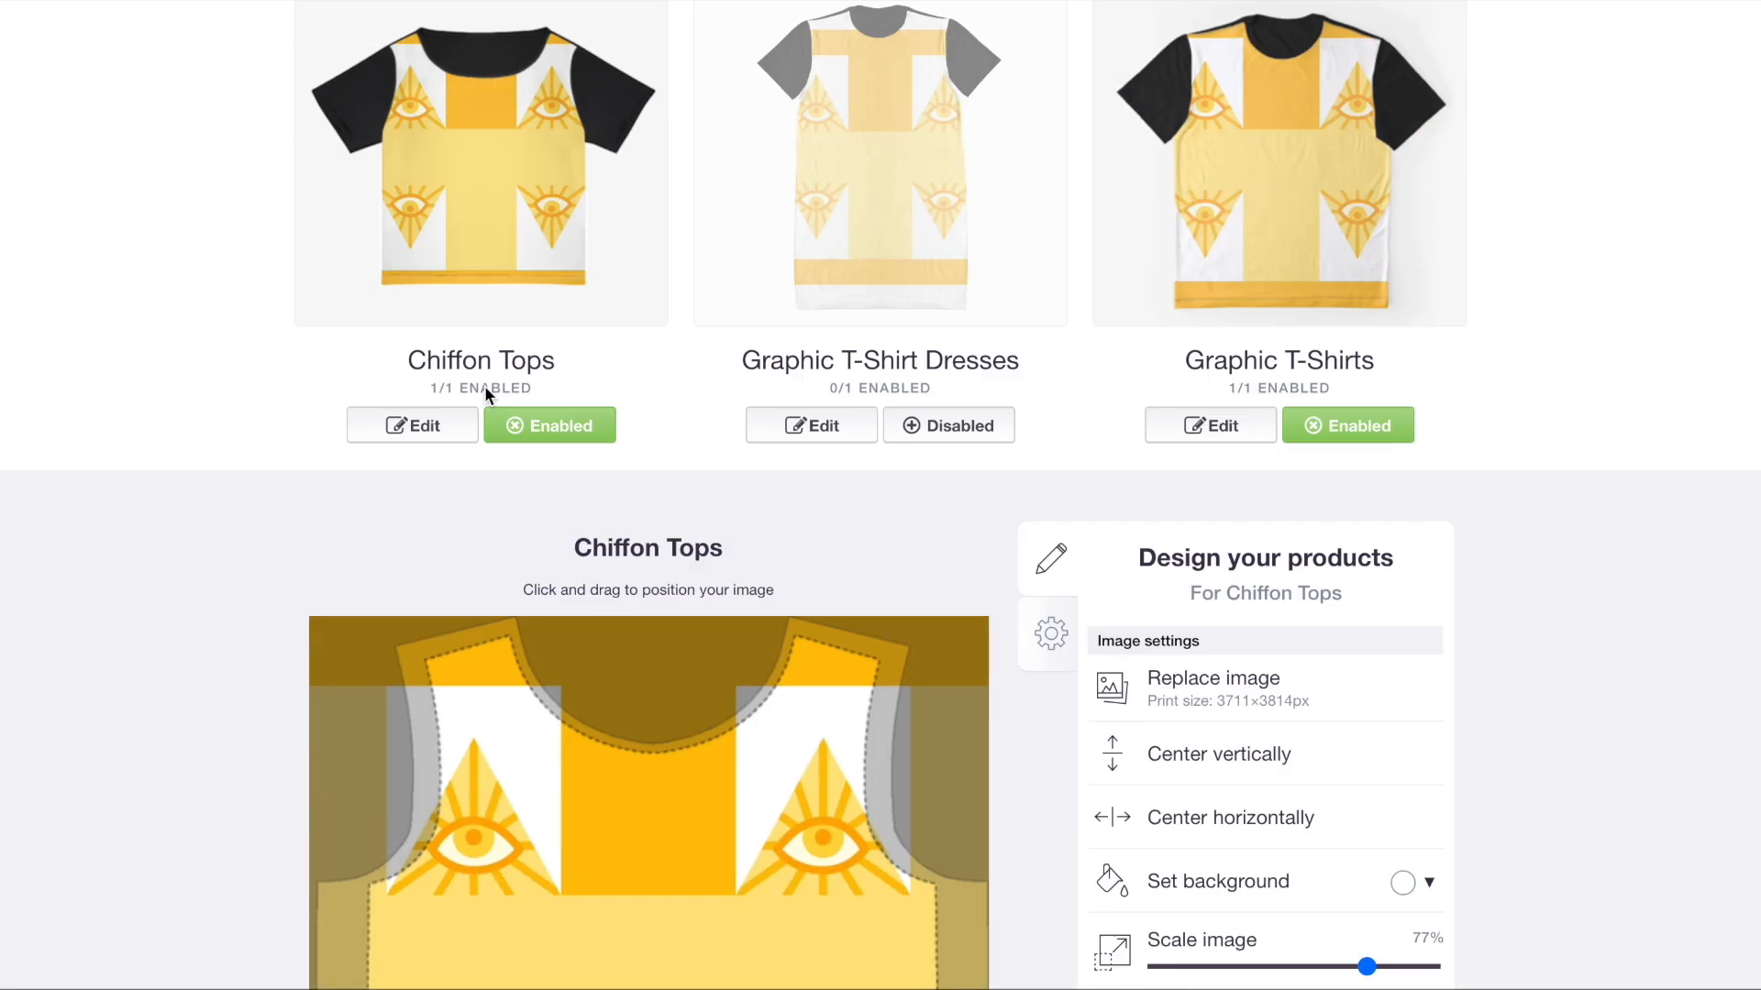
{"action": "scroll", "coordinate": [484, 392], "scroll_direction": "down", "scroll_amount": 5}
{"action": "left_click", "coordinate": [1217, 505]}
{"action": "left_click", "coordinate": [1240, 563]}
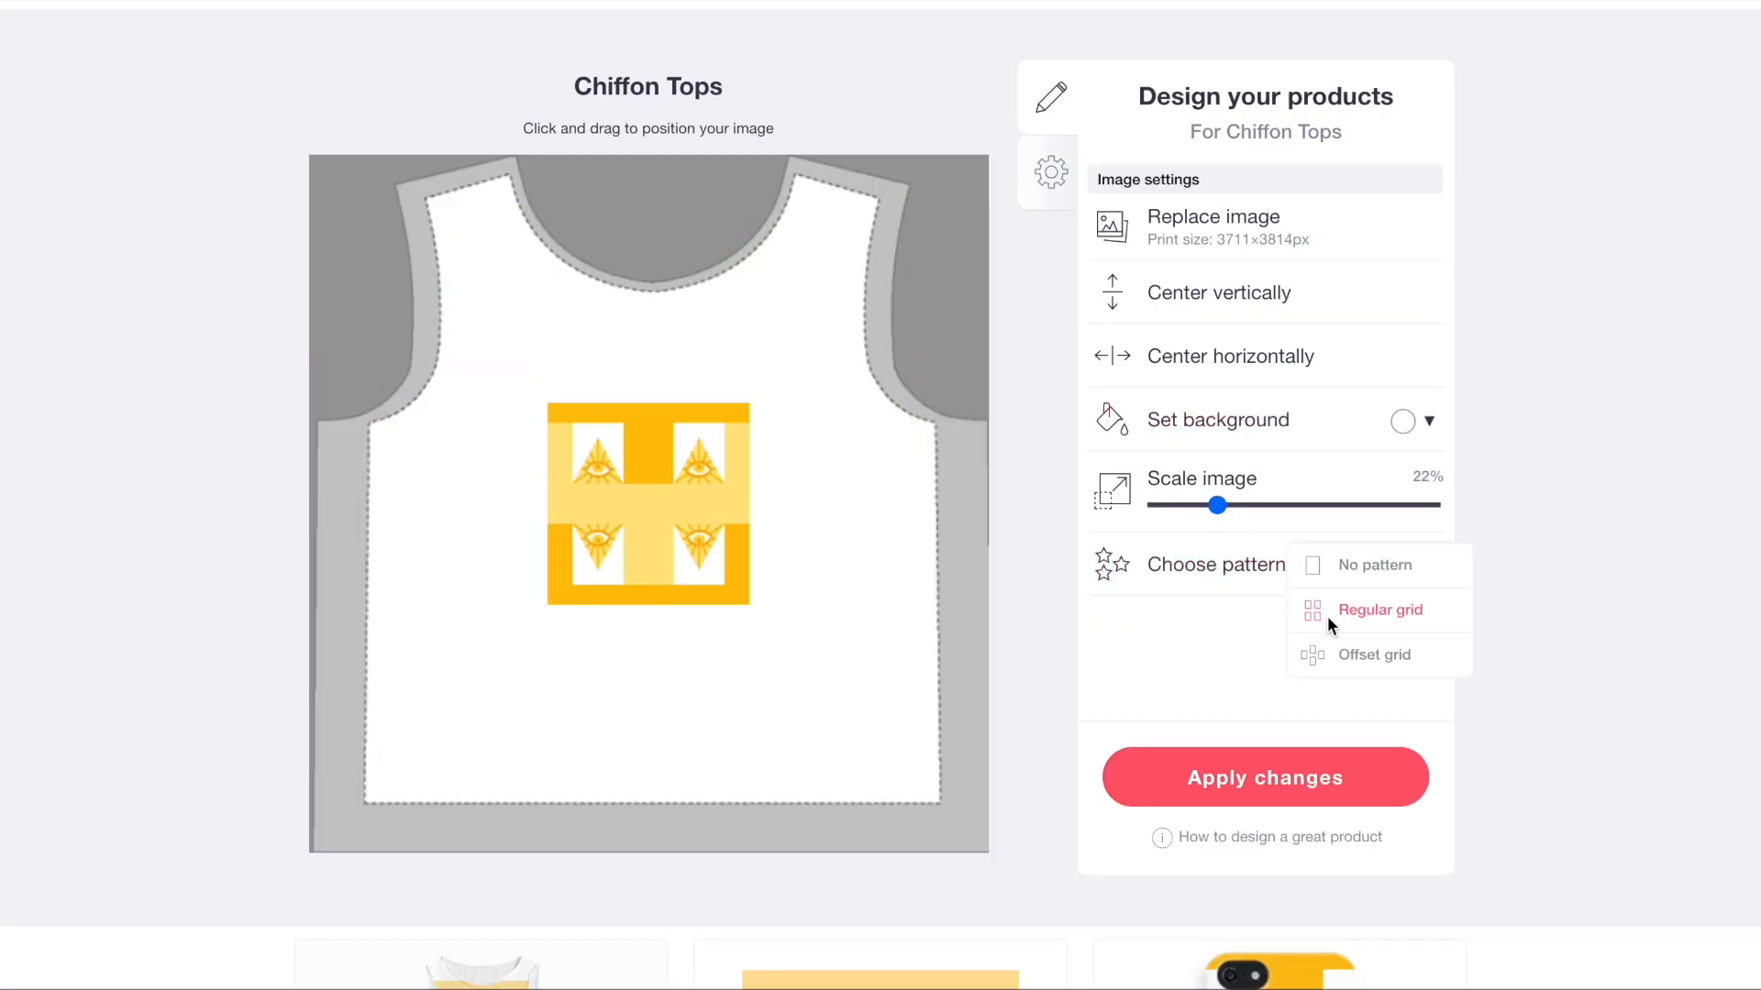
{"action": "left_click", "coordinate": [1327, 613]}
{"action": "scroll", "coordinate": [981, 508], "scroll_direction": "up", "scroll_amount": 6}
- Enable Graphic T-Shirt Dresses, scale the eye artwork to 36% and repeat it in a regular grid
{"action": "left_click", "coordinate": [853, 280]}
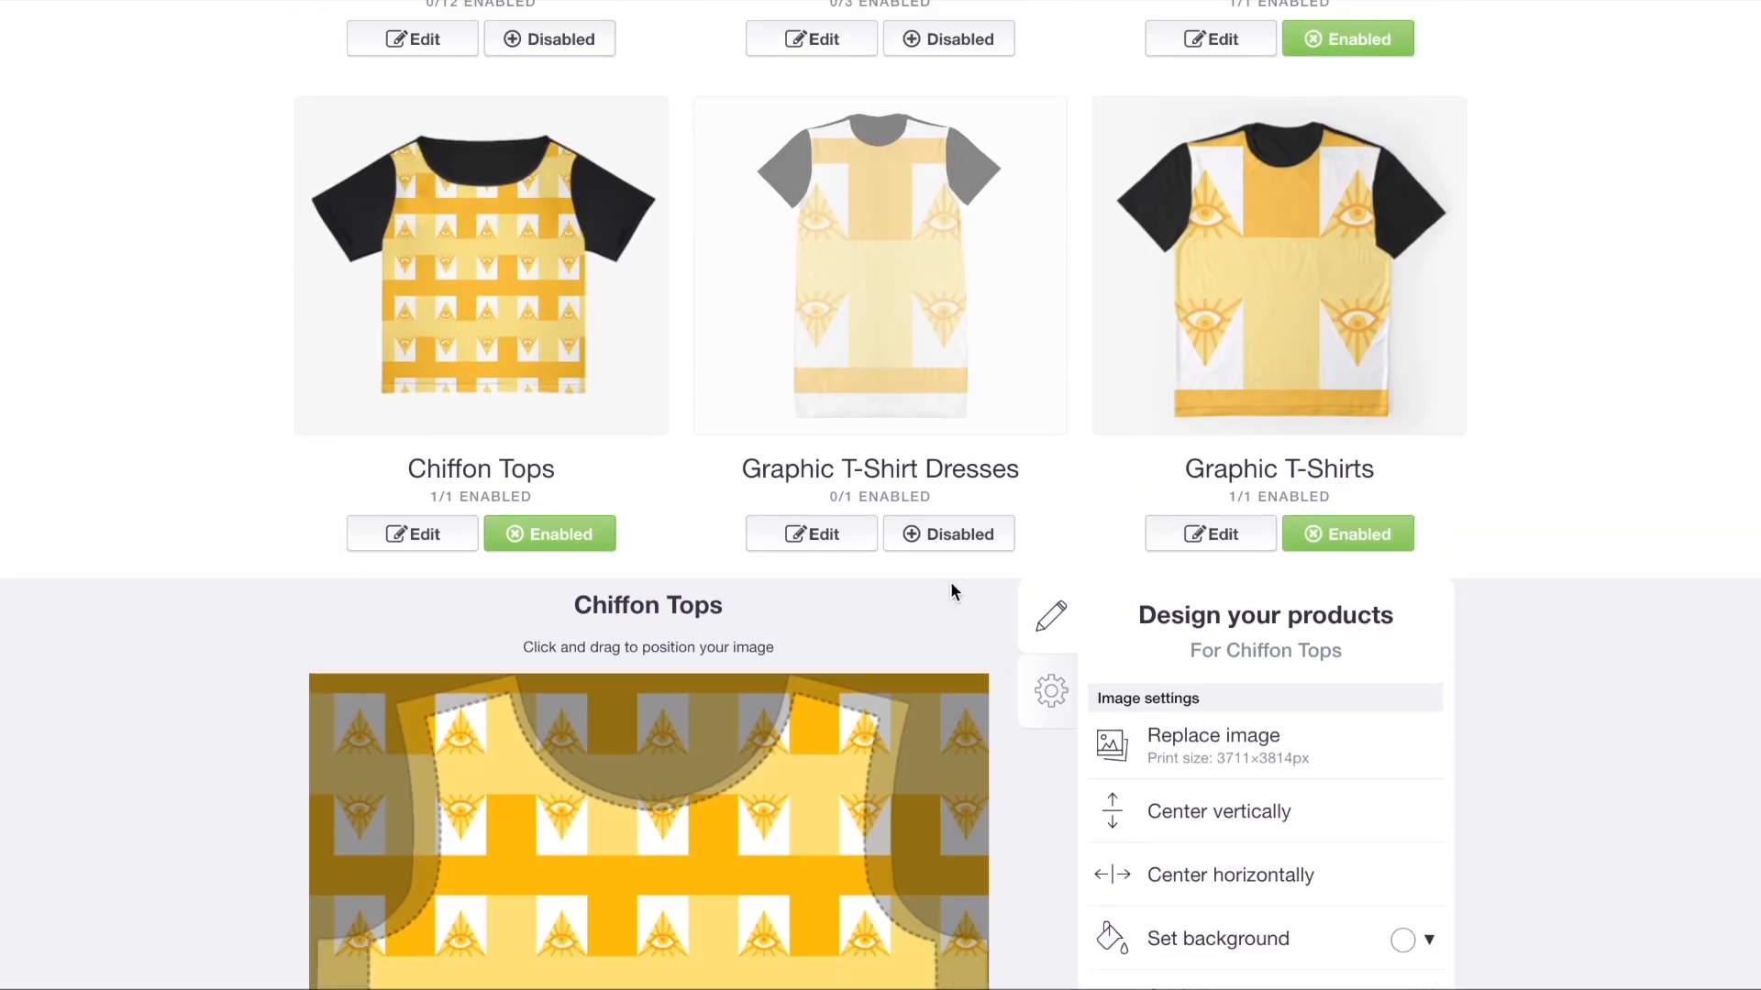
{"action": "scroll", "coordinate": [942, 542], "scroll_direction": "down", "scroll_amount": 7}
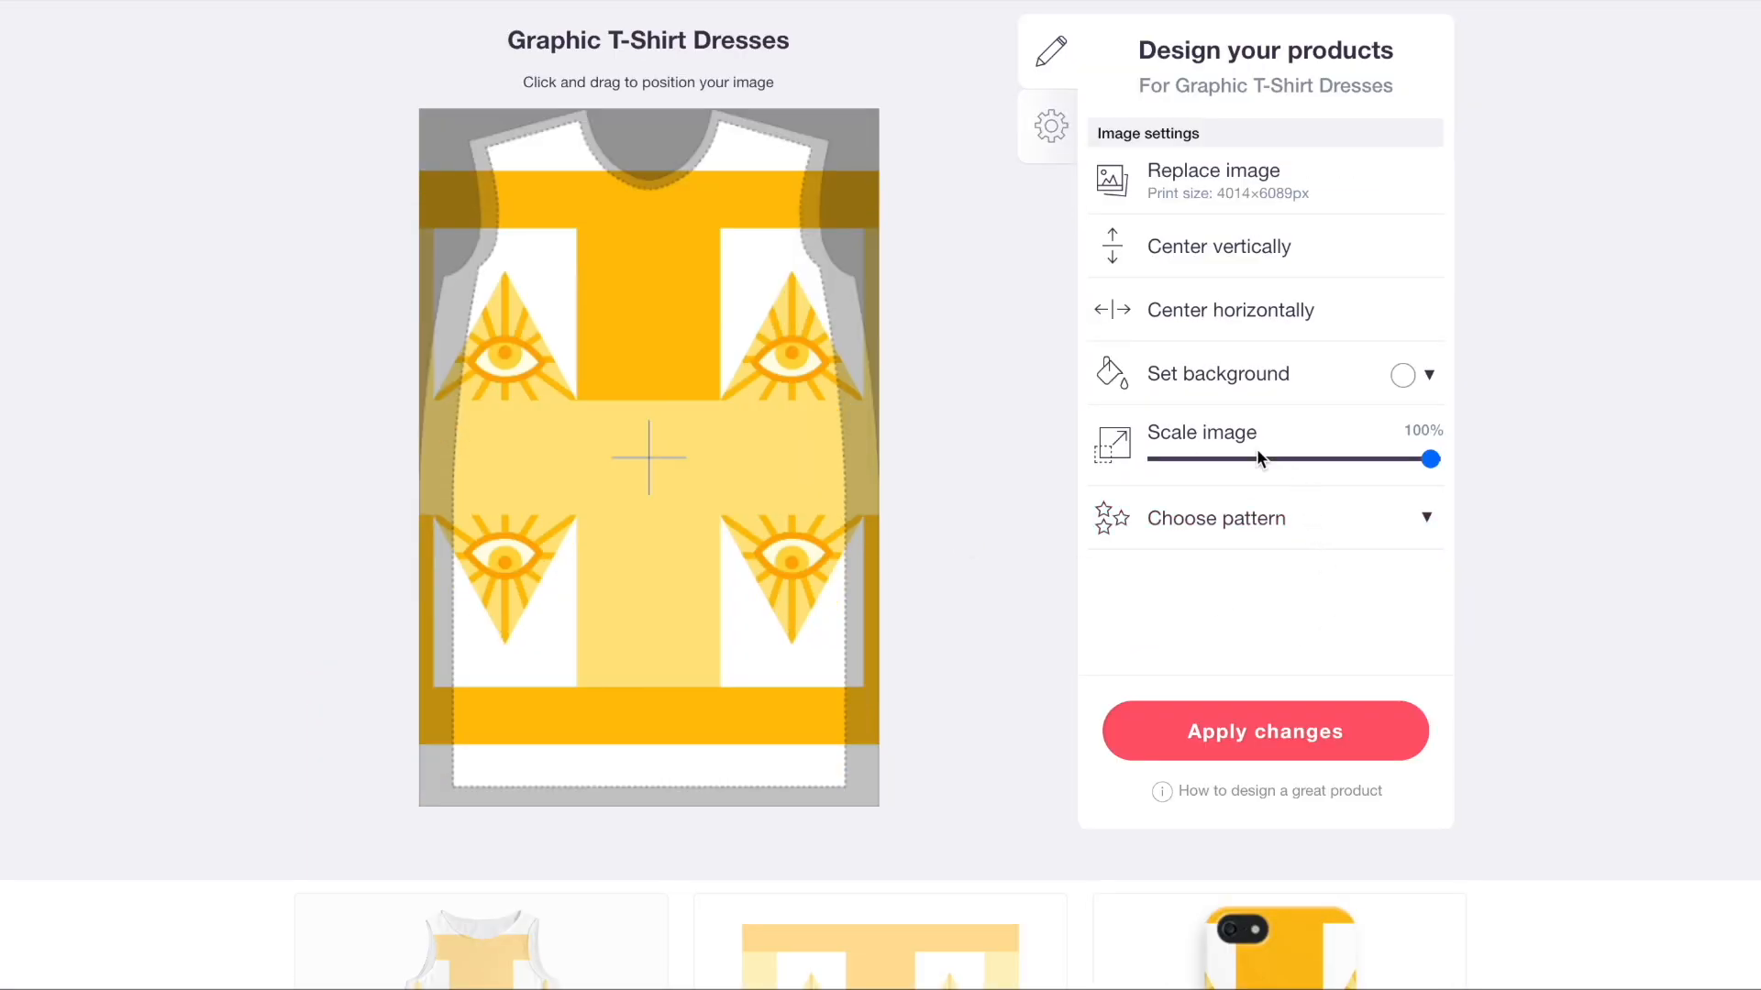
{"action": "left_click", "coordinate": [1255, 459]}
{"action": "left_click", "coordinate": [1263, 513]}
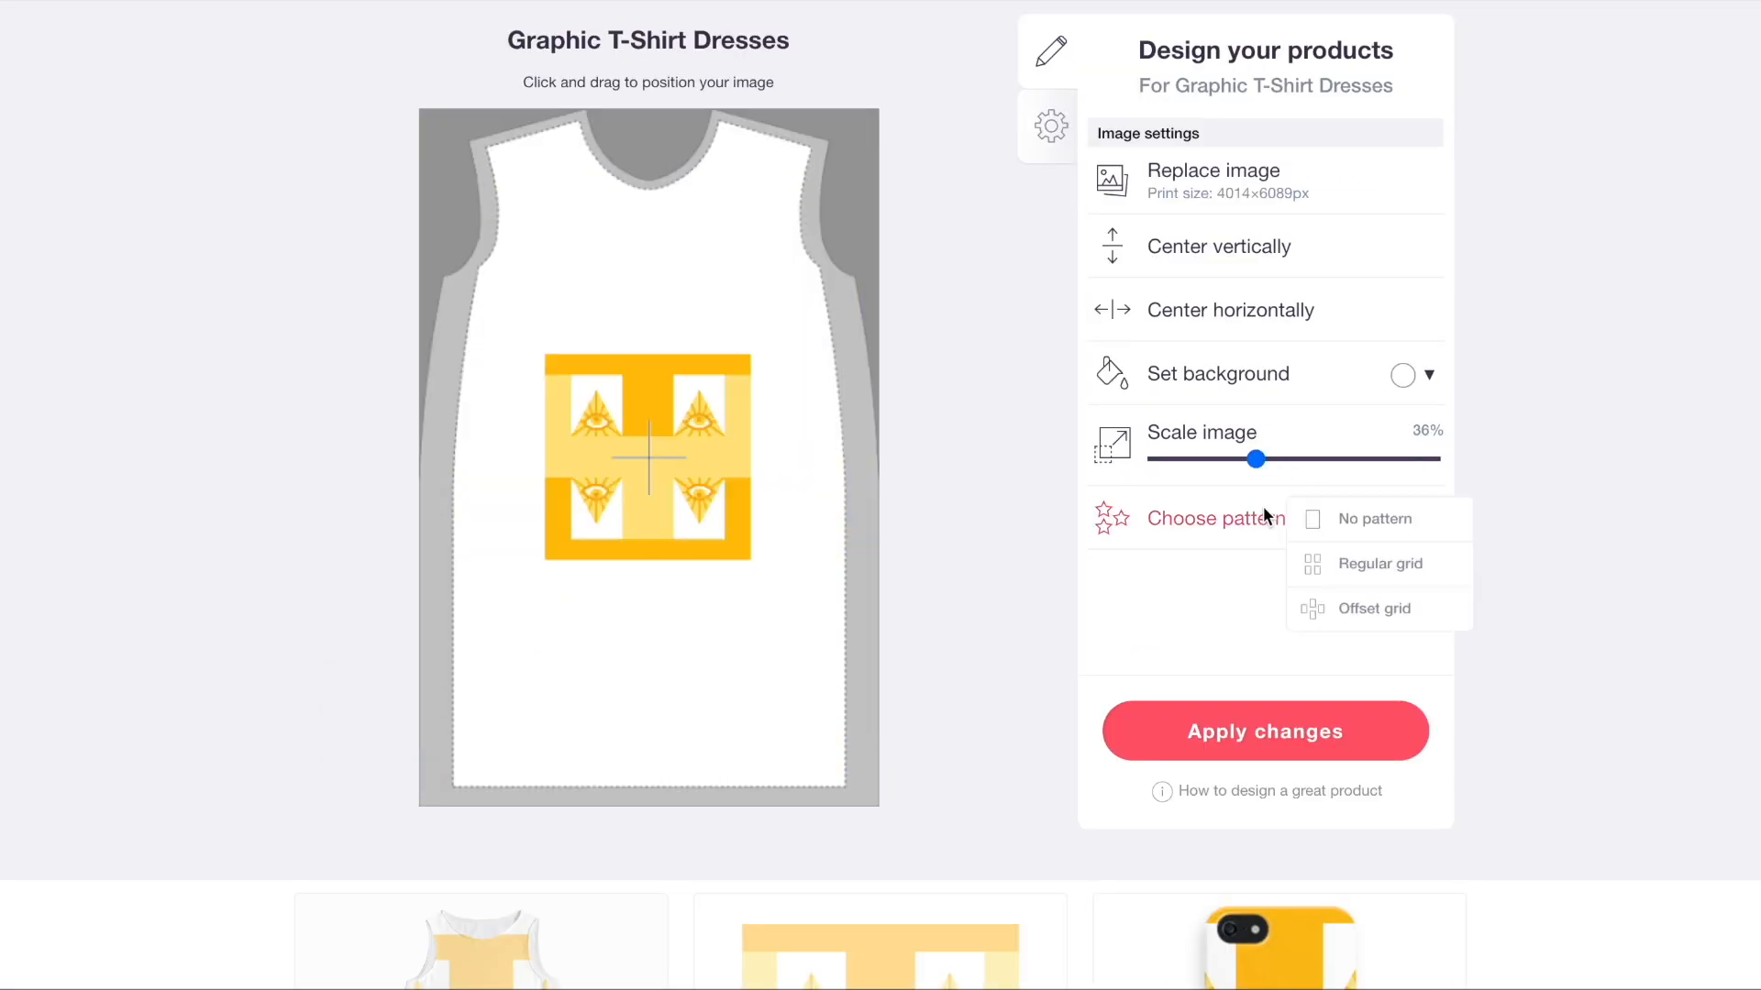
{"action": "left_click", "coordinate": [1317, 561]}
{"action": "scroll", "coordinate": [921, 507], "scroll_direction": "up", "scroll_amount": 7}
- Repeat the eye artwork on Graphic T-Shirts in a regular grid and reduce its scale to well below 49%
{"action": "left_click", "coordinate": [1321, 354]}
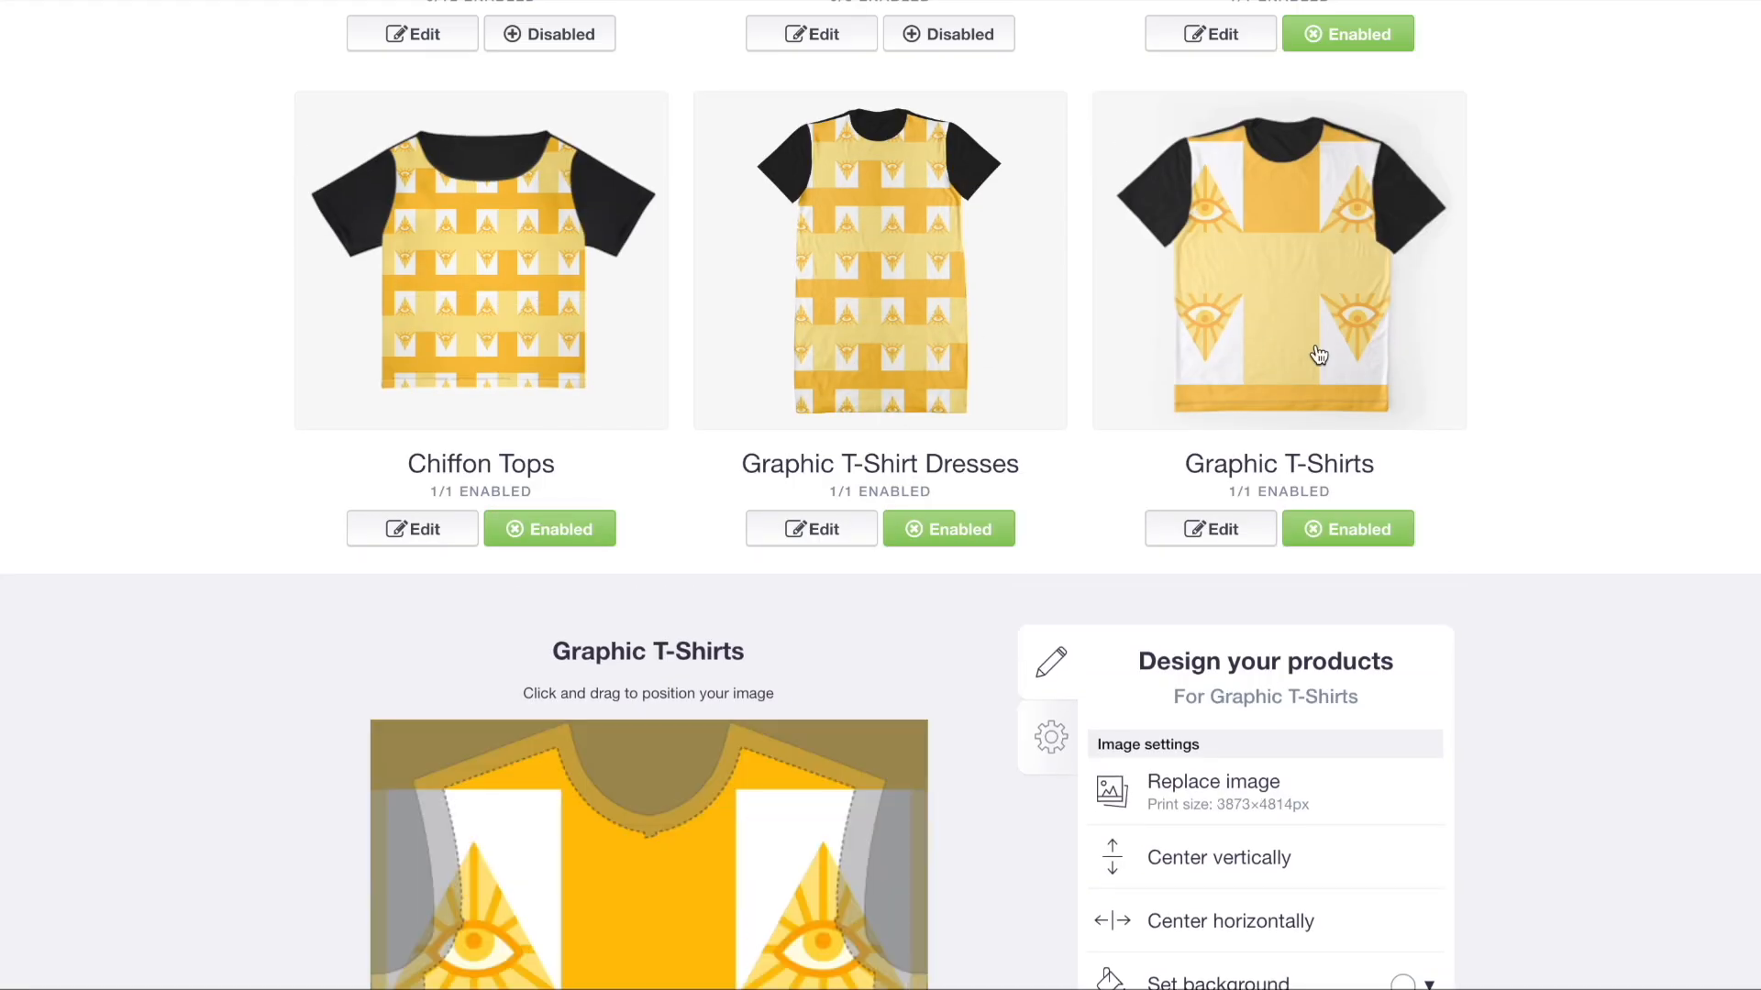
{"action": "scroll", "coordinate": [1318, 353], "scroll_direction": "down", "scroll_amount": 5}
{"action": "left_click", "coordinate": [1290, 579]}
{"action": "left_click", "coordinate": [1254, 633]}
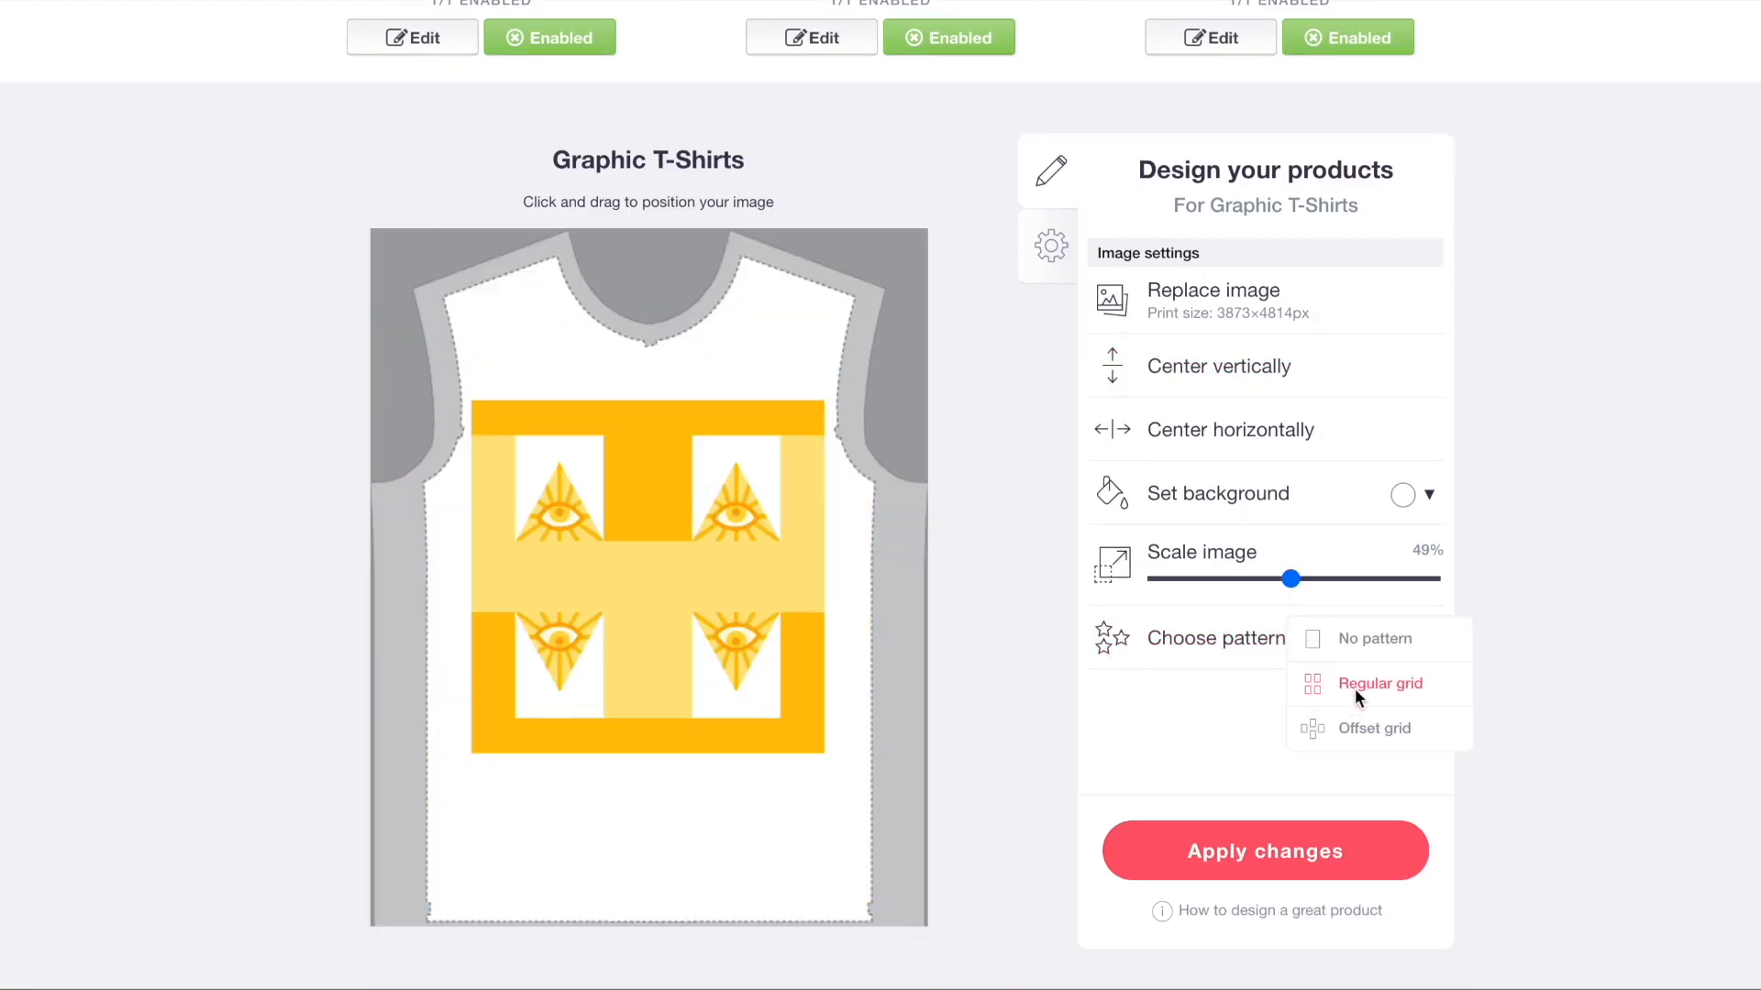
{"action": "left_click", "coordinate": [1353, 686]}
{"action": "left_click", "coordinate": [1220, 578]}
{"action": "scroll", "coordinate": [1220, 576], "scroll_direction": "up", "scroll_amount": 7}
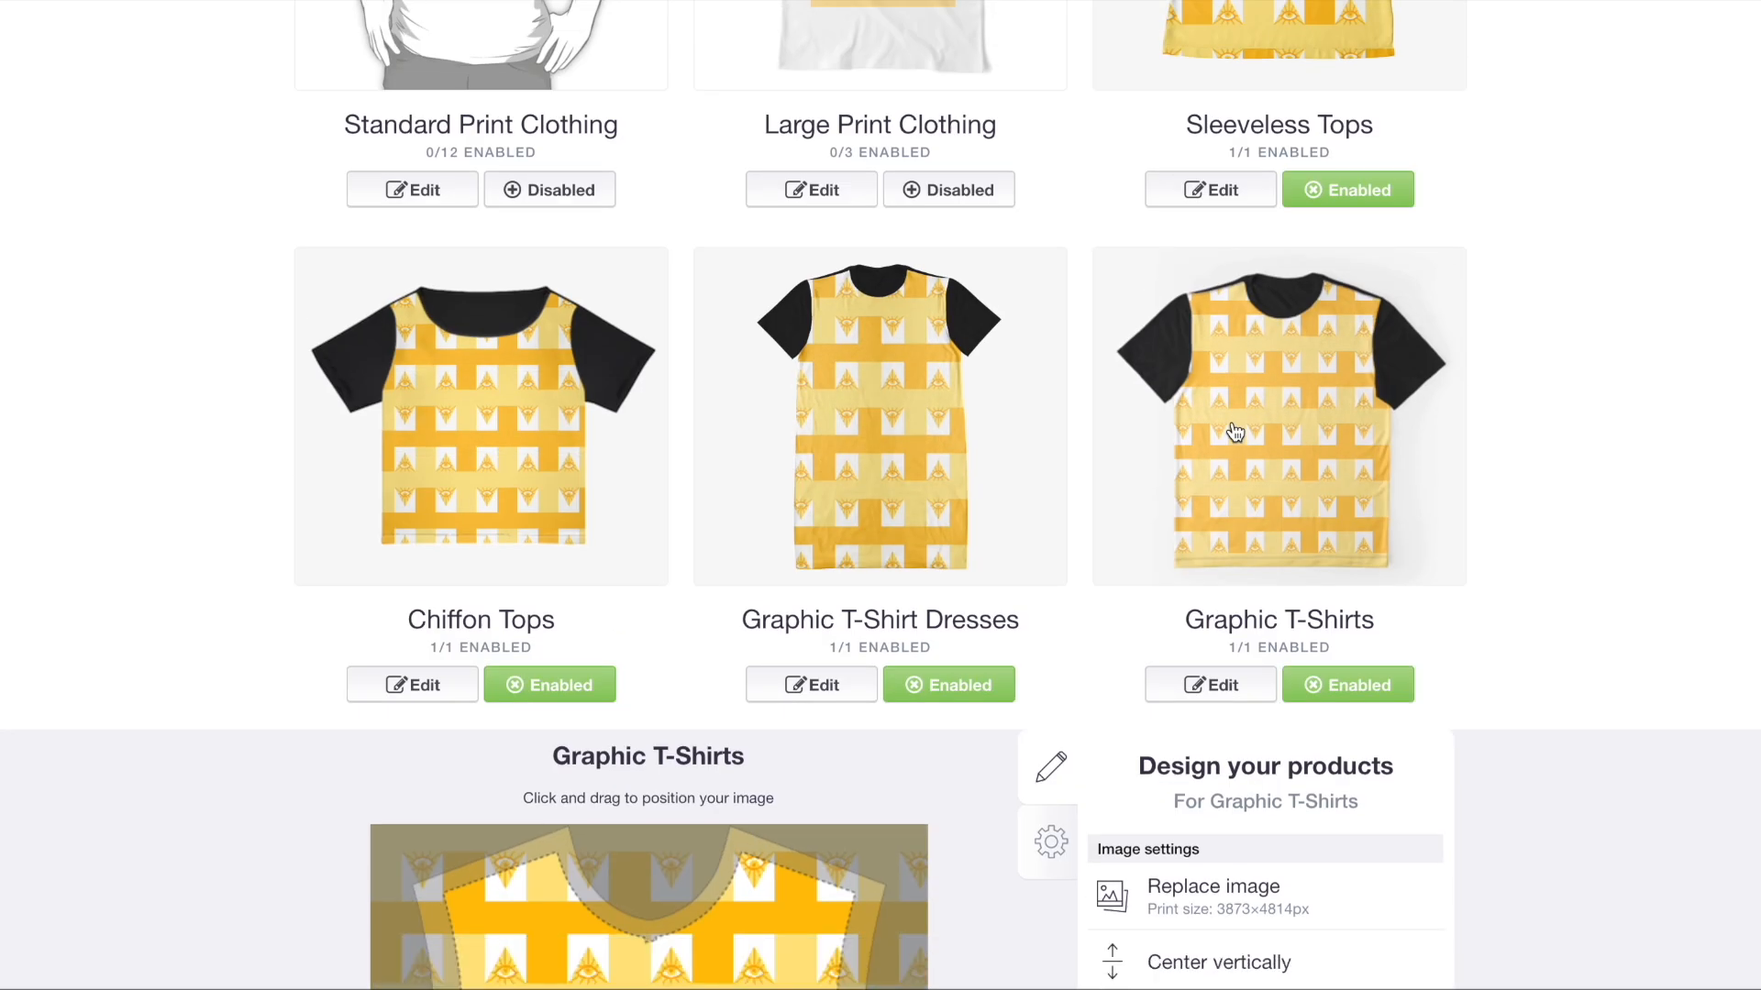
- Scale the eye artwork on Tablet Cases & Skins to 25% and repeat it in a regular grid
{"action": "left_click", "coordinate": [575, 452]}
{"action": "scroll", "coordinate": [577, 457], "scroll_direction": "down", "scroll_amount": 5}
{"action": "left_click", "coordinate": [479, 420]}
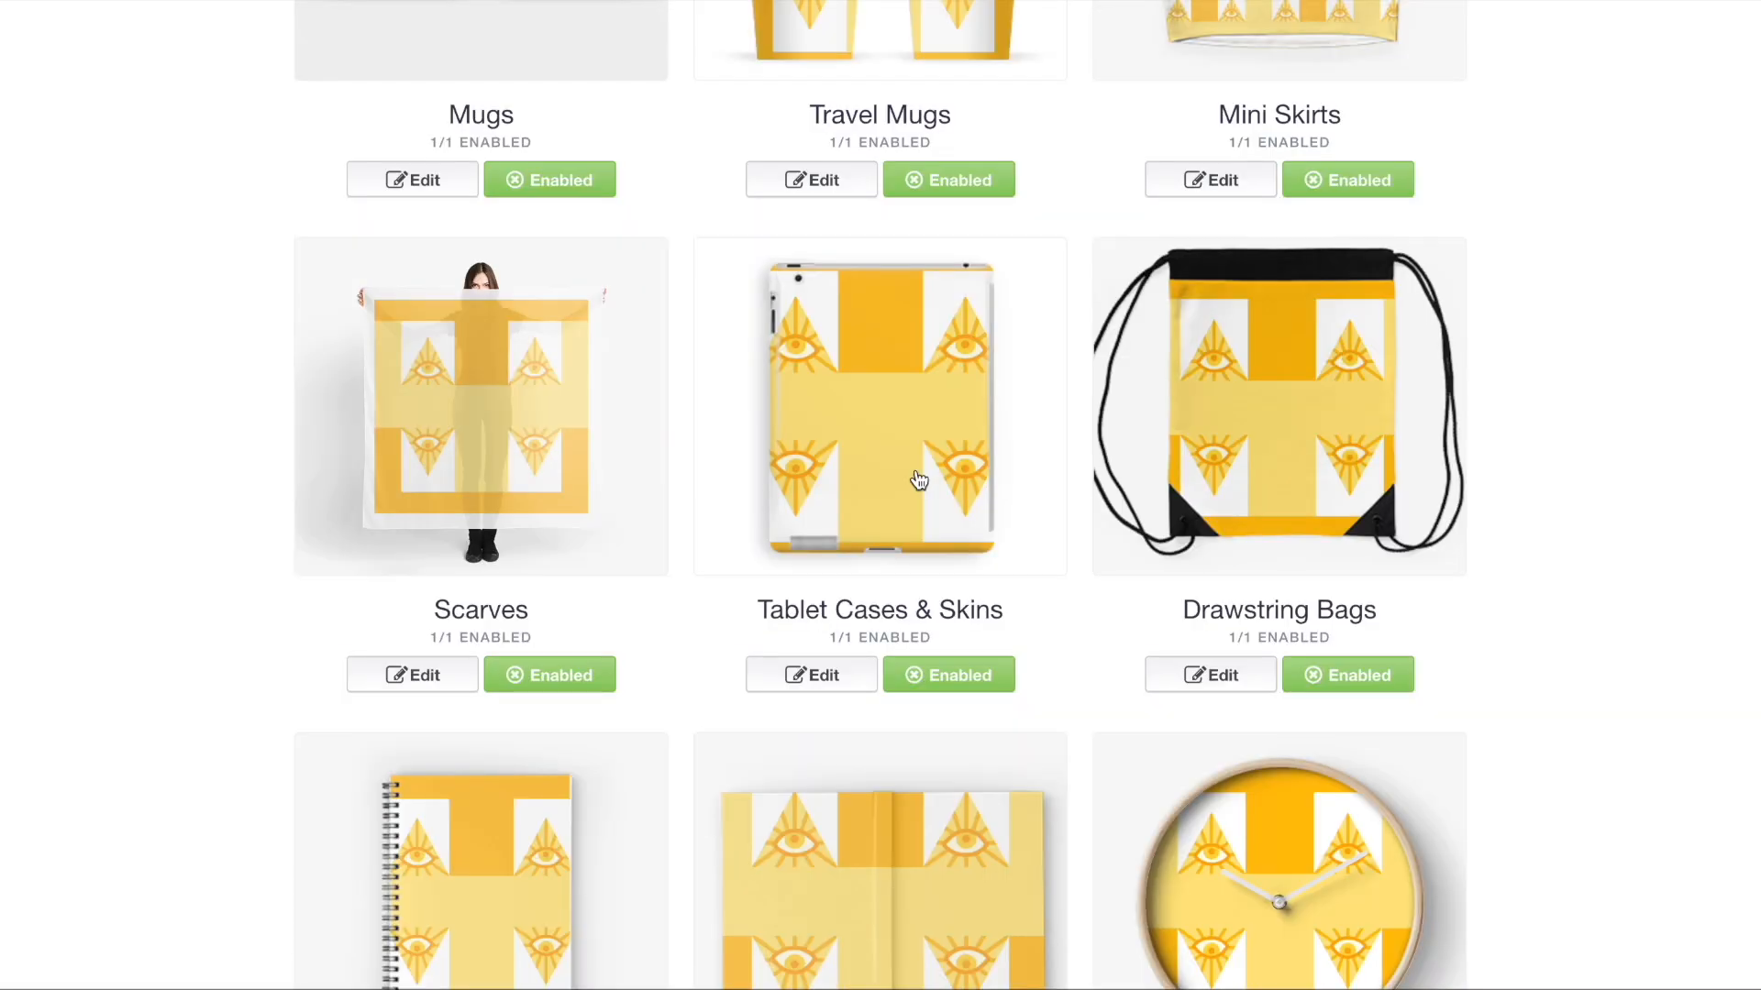
{"action": "left_click", "coordinate": [918, 476]}
{"action": "scroll", "coordinate": [918, 473], "scroll_direction": "down", "scroll_amount": 5}
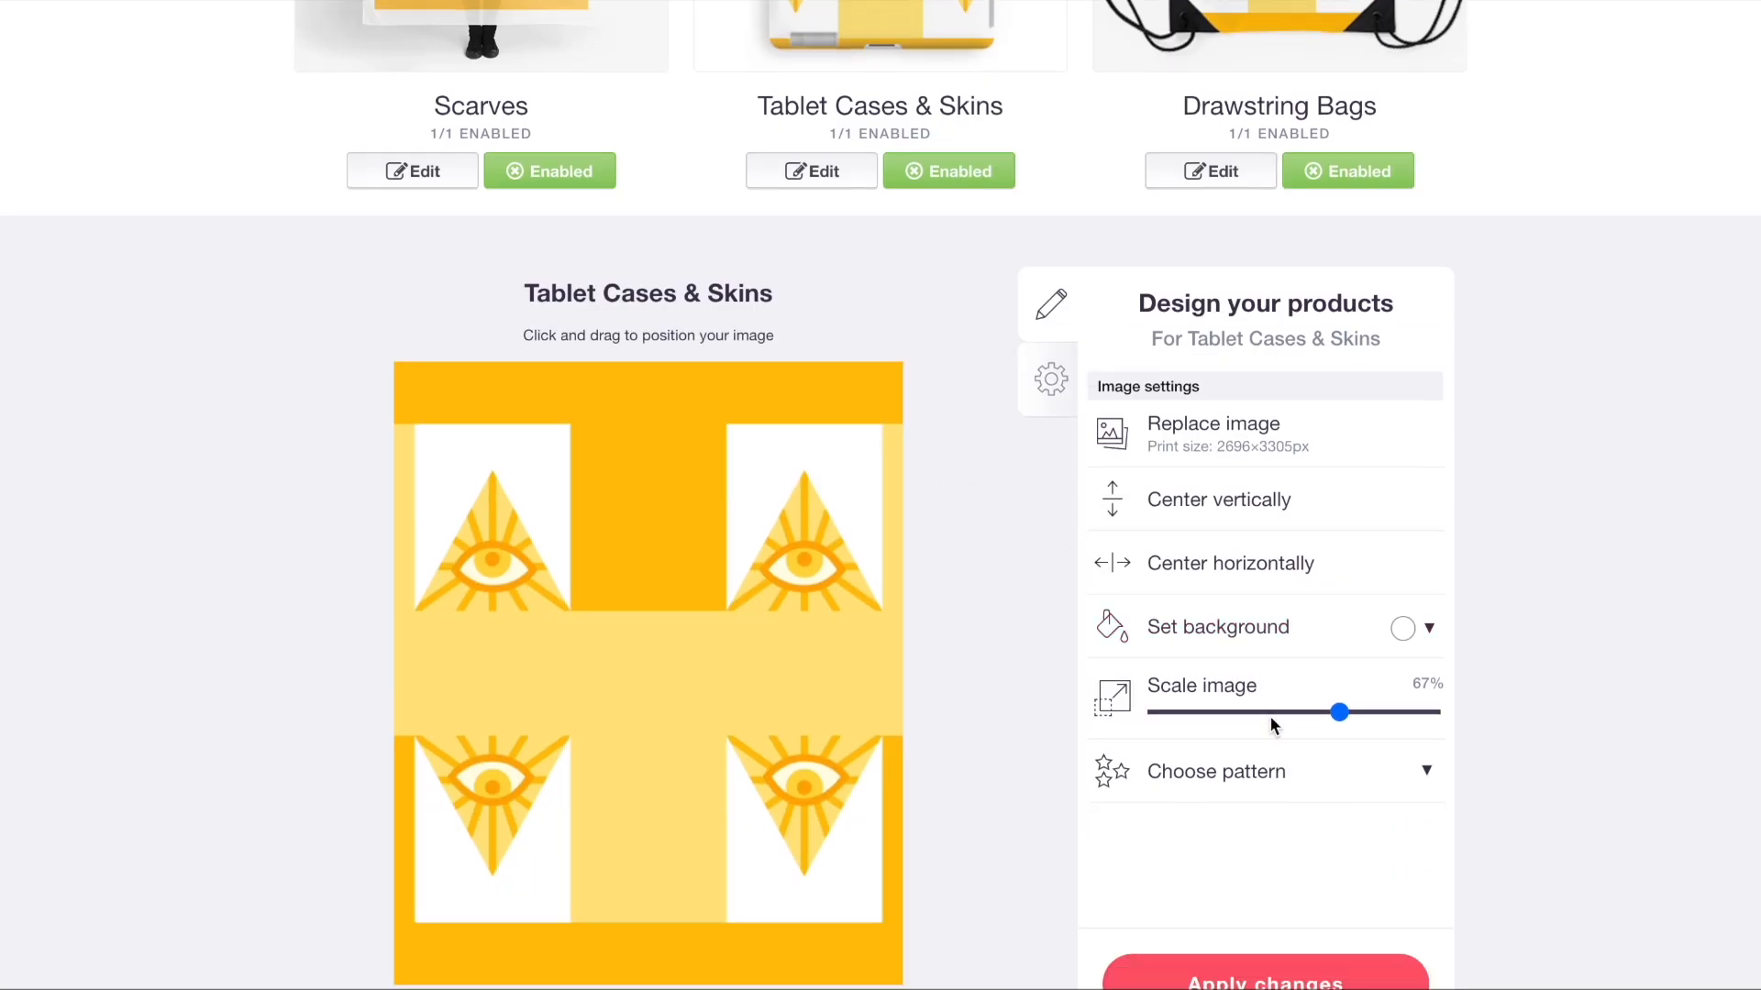
{"action": "left_click", "coordinate": [1225, 713]}
{"action": "left_click", "coordinate": [1238, 770]}
{"action": "left_click", "coordinate": [1342, 809]}
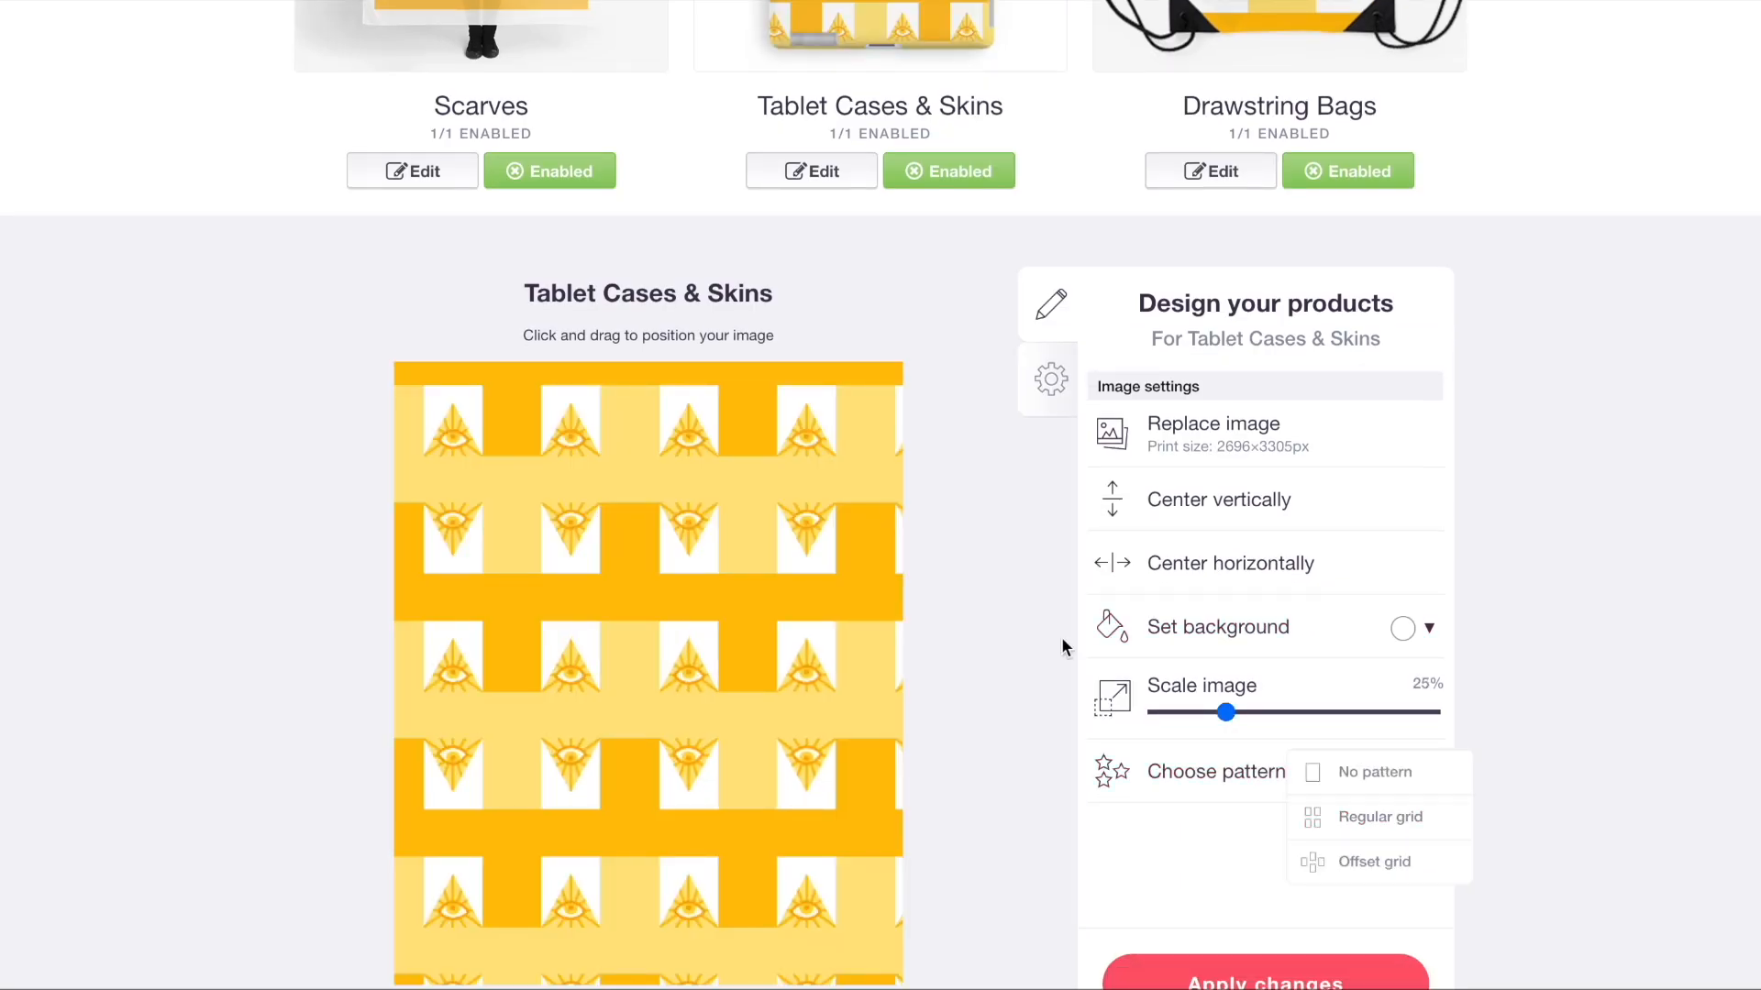
{"action": "scroll", "coordinate": [1062, 541], "scroll_direction": "up", "scroll_amount": 3}
{"action": "scroll", "coordinate": [1063, 646], "scroll_direction": "up", "scroll_amount": 3}
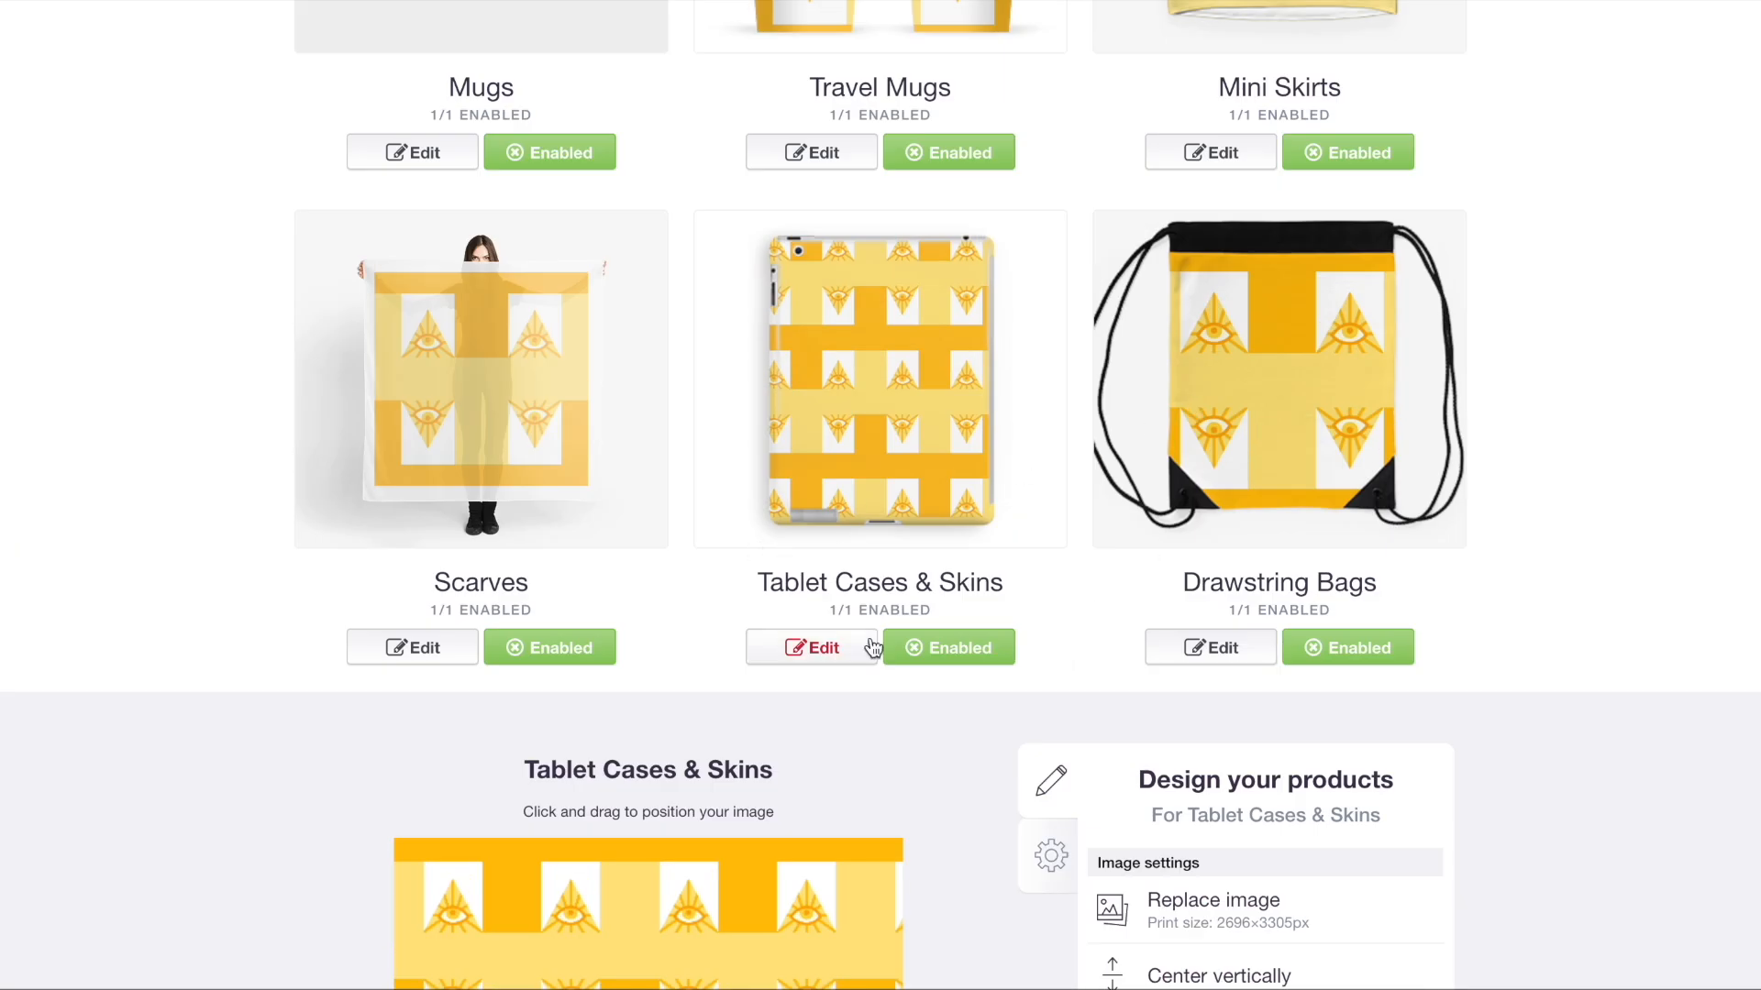
- Replace the work's main image with the single orange eye image from the Downloads folder
{"action": "scroll", "coordinate": [871, 648], "scroll_direction": "up", "scroll_amount": 20}
{"action": "scroll", "coordinate": [871, 647], "scroll_direction": "up", "scroll_amount": 6}
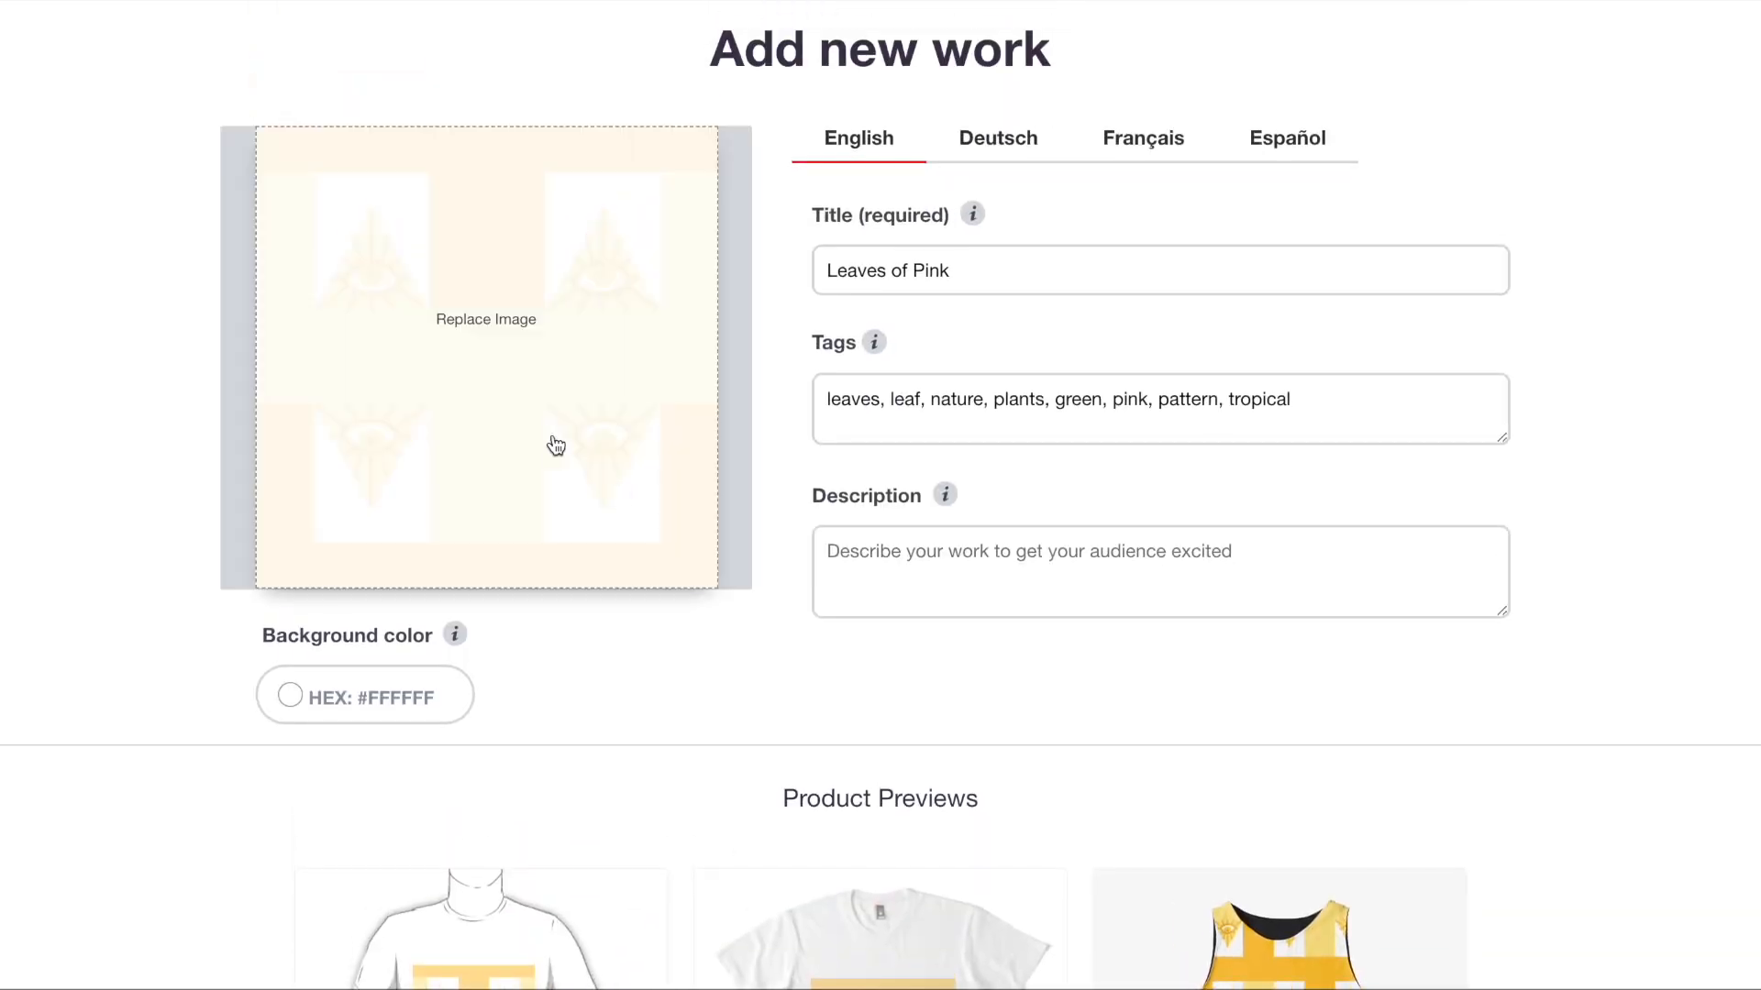
{"action": "left_click", "coordinate": [537, 426]}
{"action": "left_click", "coordinate": [981, 211]}
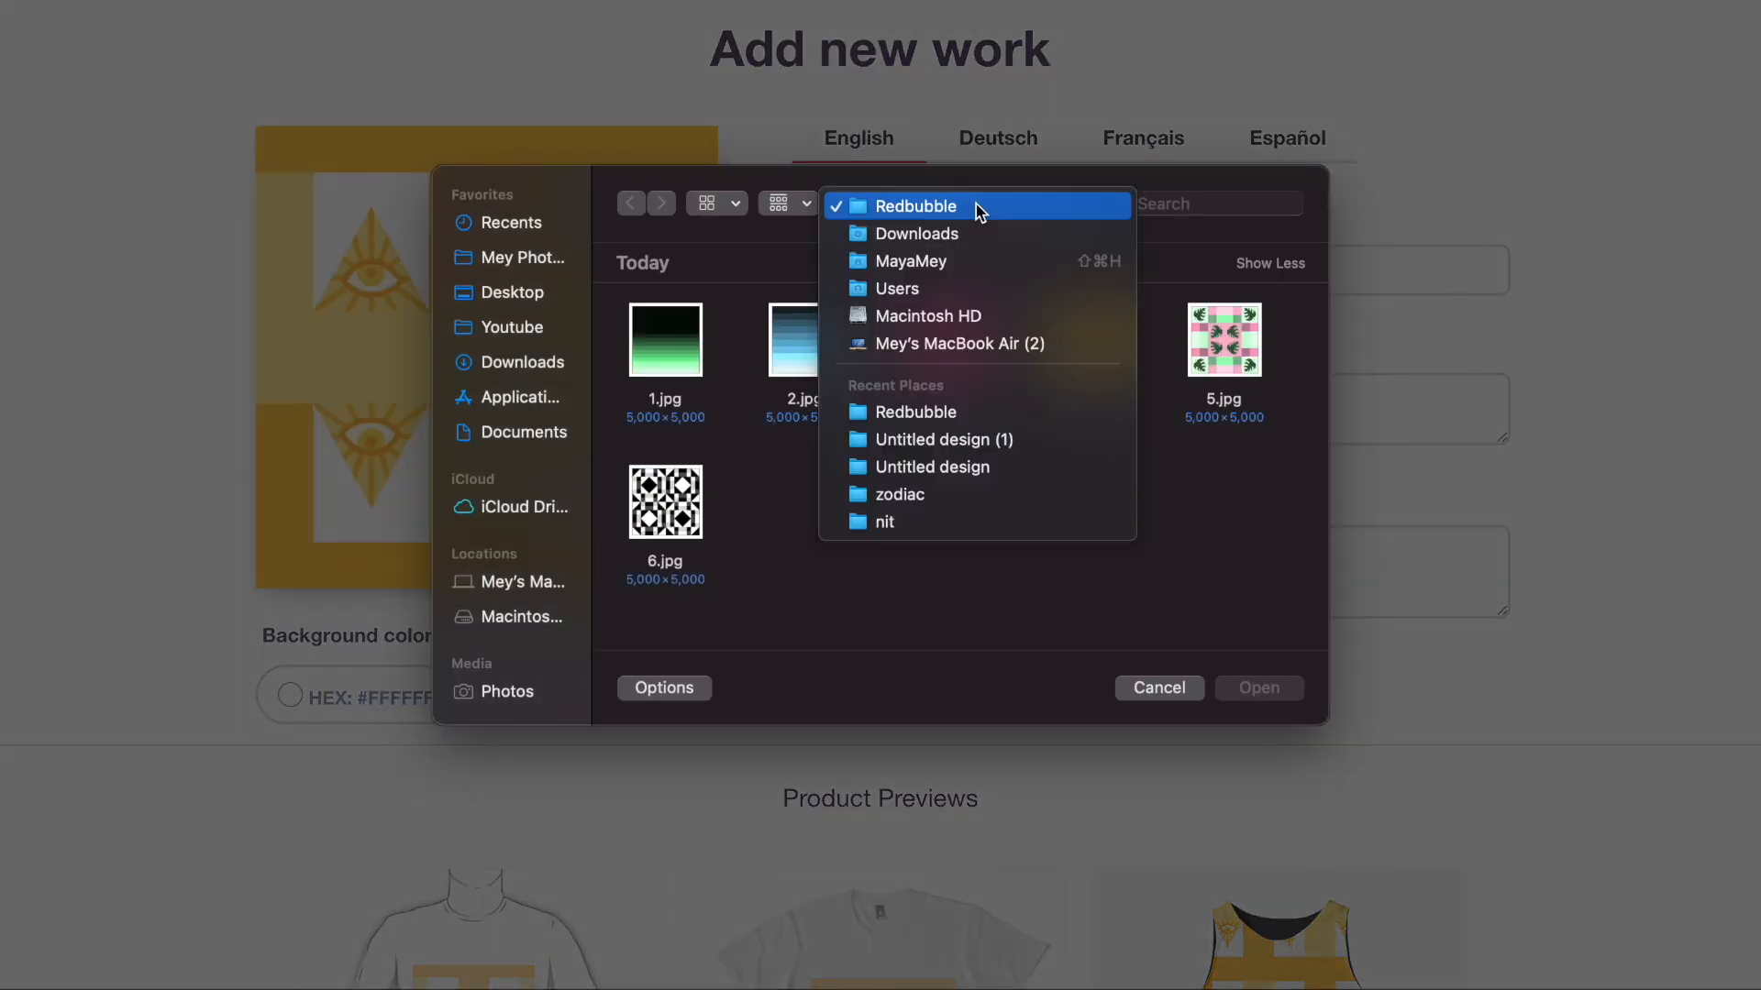
{"action": "left_click", "coordinate": [978, 232]}
{"action": "double_click", "coordinate": [953, 383]}
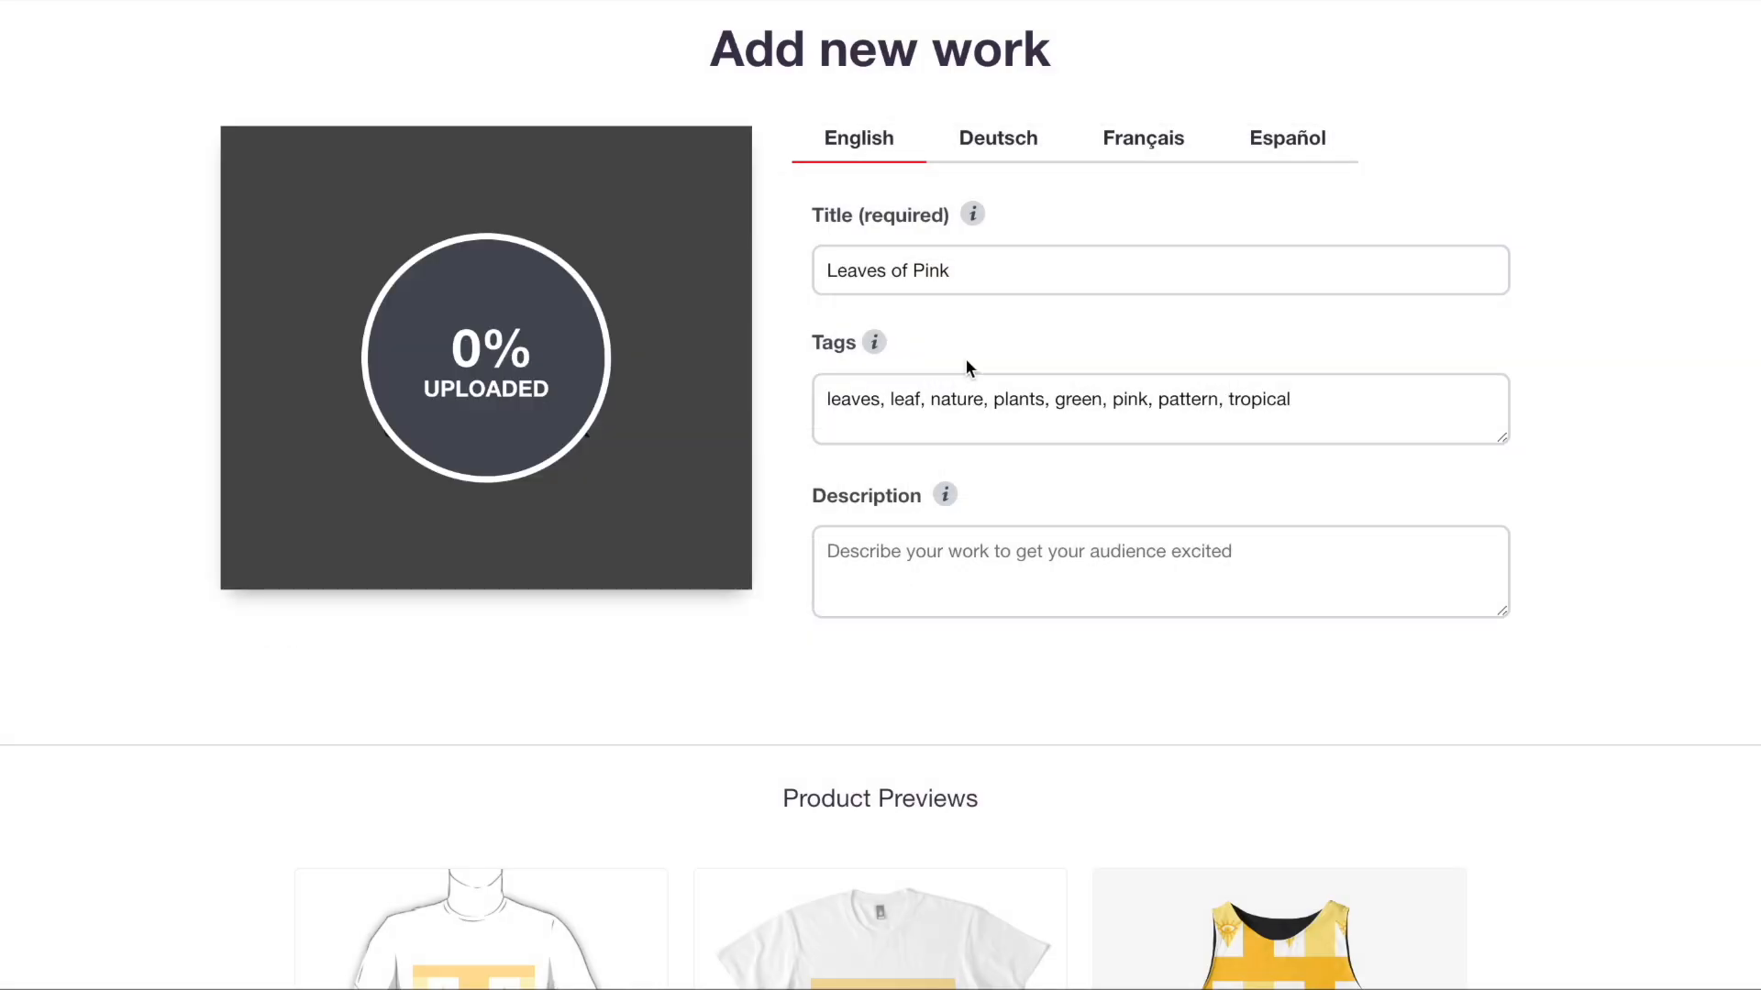
- Title the work "All seeing eye- orange" and tag it all seeing eye, eye, eyes, symbol, spiritual, eyes in orange, yellow eyes, pattern, geometric
{"action": "left_click", "coordinate": [939, 275]}
{"action": "key", "text": "ctrl+a"}
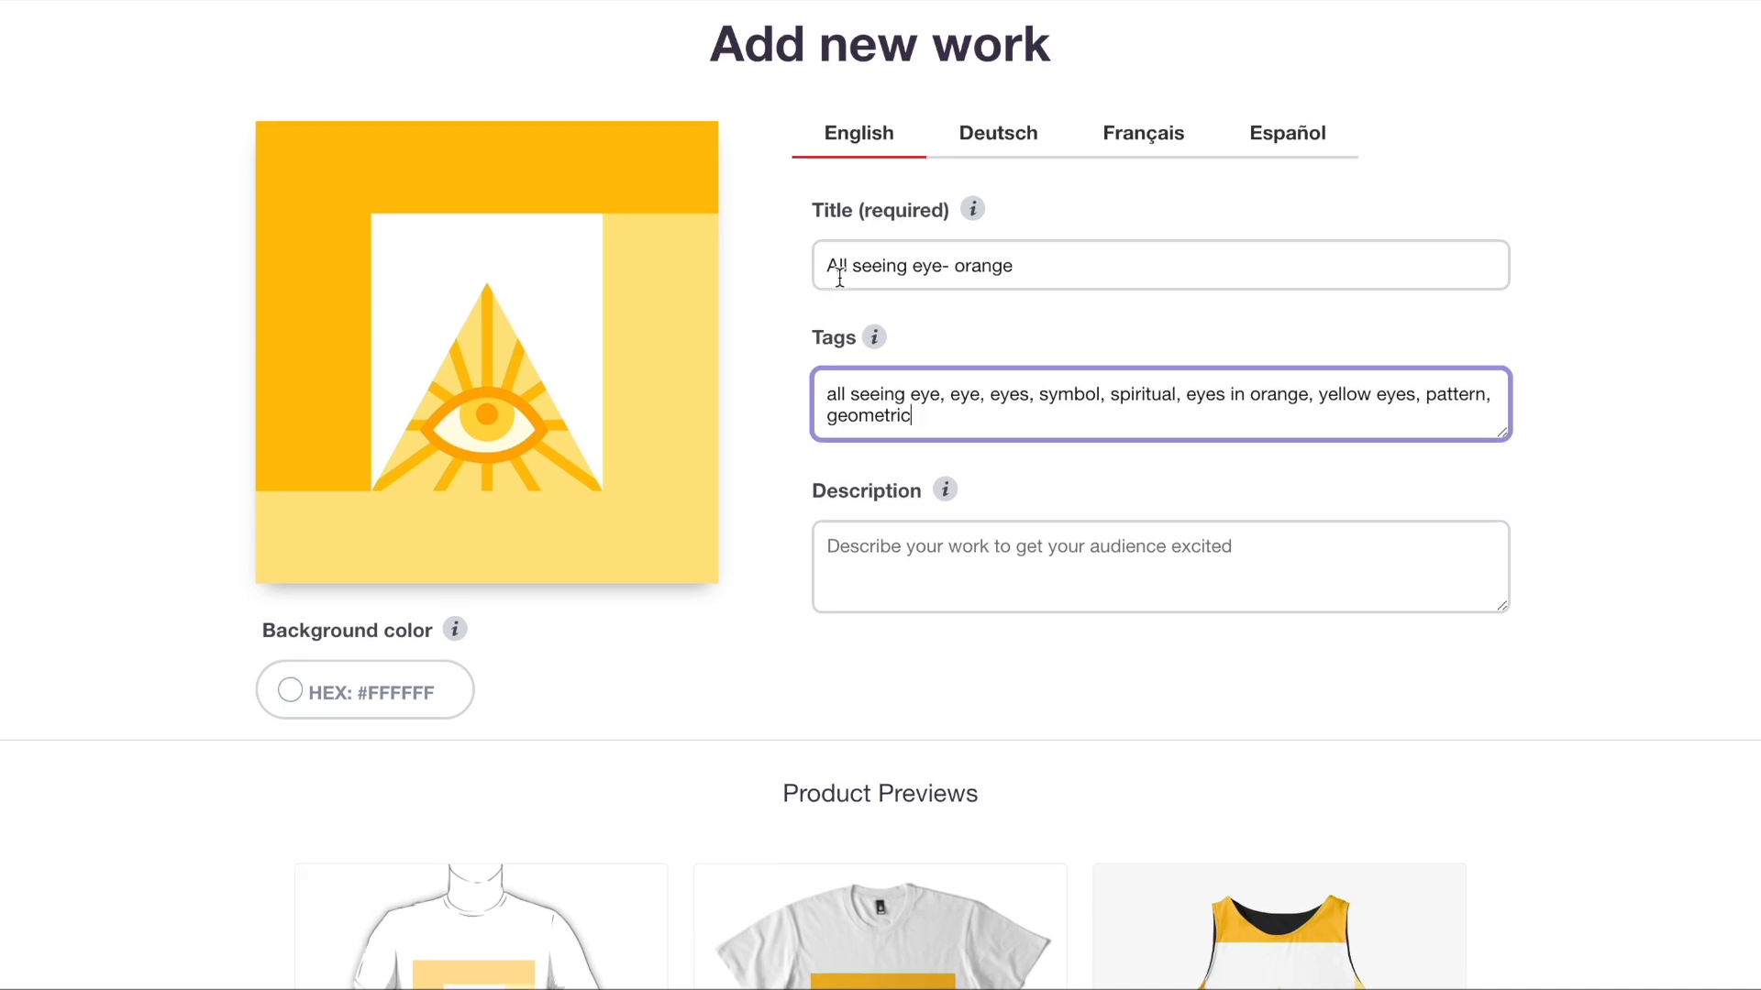
- Reduce the eye artwork's scale on Standard Print Clothing and move it higher on the chest
{"action": "scroll", "coordinate": [551, 551], "scroll_direction": "down", "scroll_amount": 5}
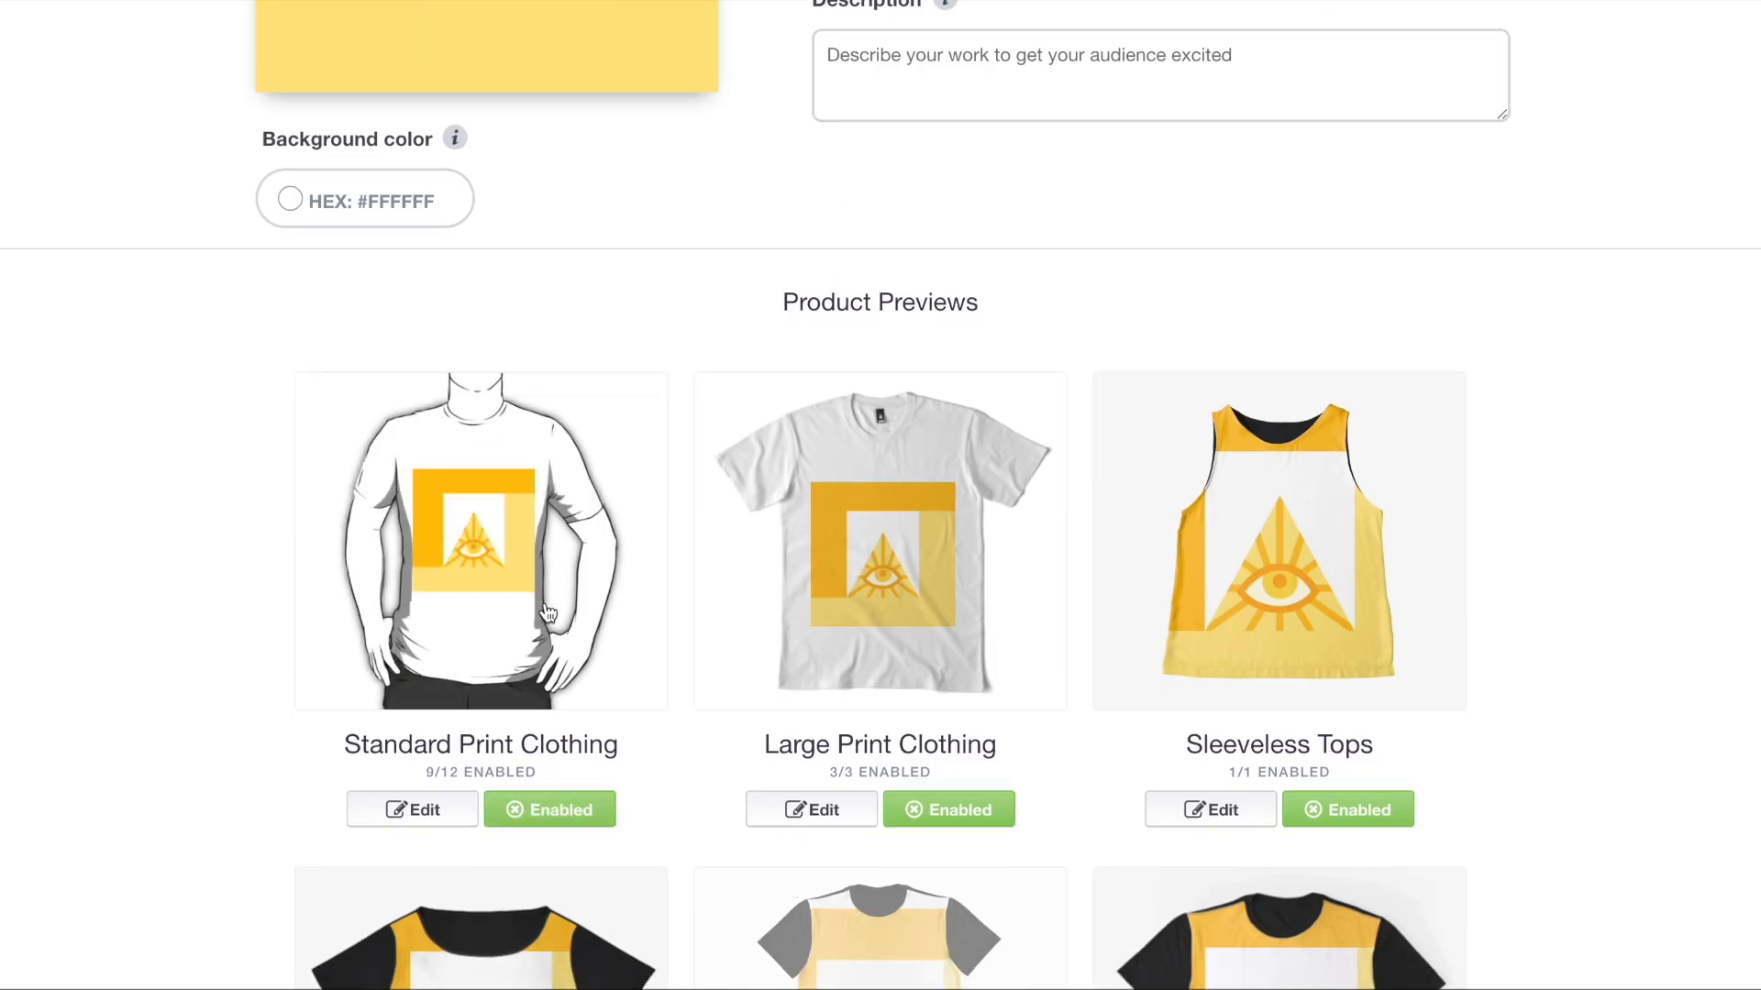
{"action": "left_click", "coordinate": [547, 613]}
{"action": "left_click", "coordinate": [1195, 617]}
{"action": "left_click_drag", "start_coordinate": [652, 533], "coordinate": [649, 472]}
{"action": "left_click", "coordinate": [1335, 809]}
- Move the eye artwork to the upper edge of the Large Print Clothing print area and center it horizontally
{"action": "scroll", "coordinate": [669, 483], "scroll_direction": "up", "scroll_amount": 3}
{"action": "left_click", "coordinate": [920, 288]}
{"action": "left_click_drag", "start_coordinate": [735, 464], "coordinate": [740, 419]}
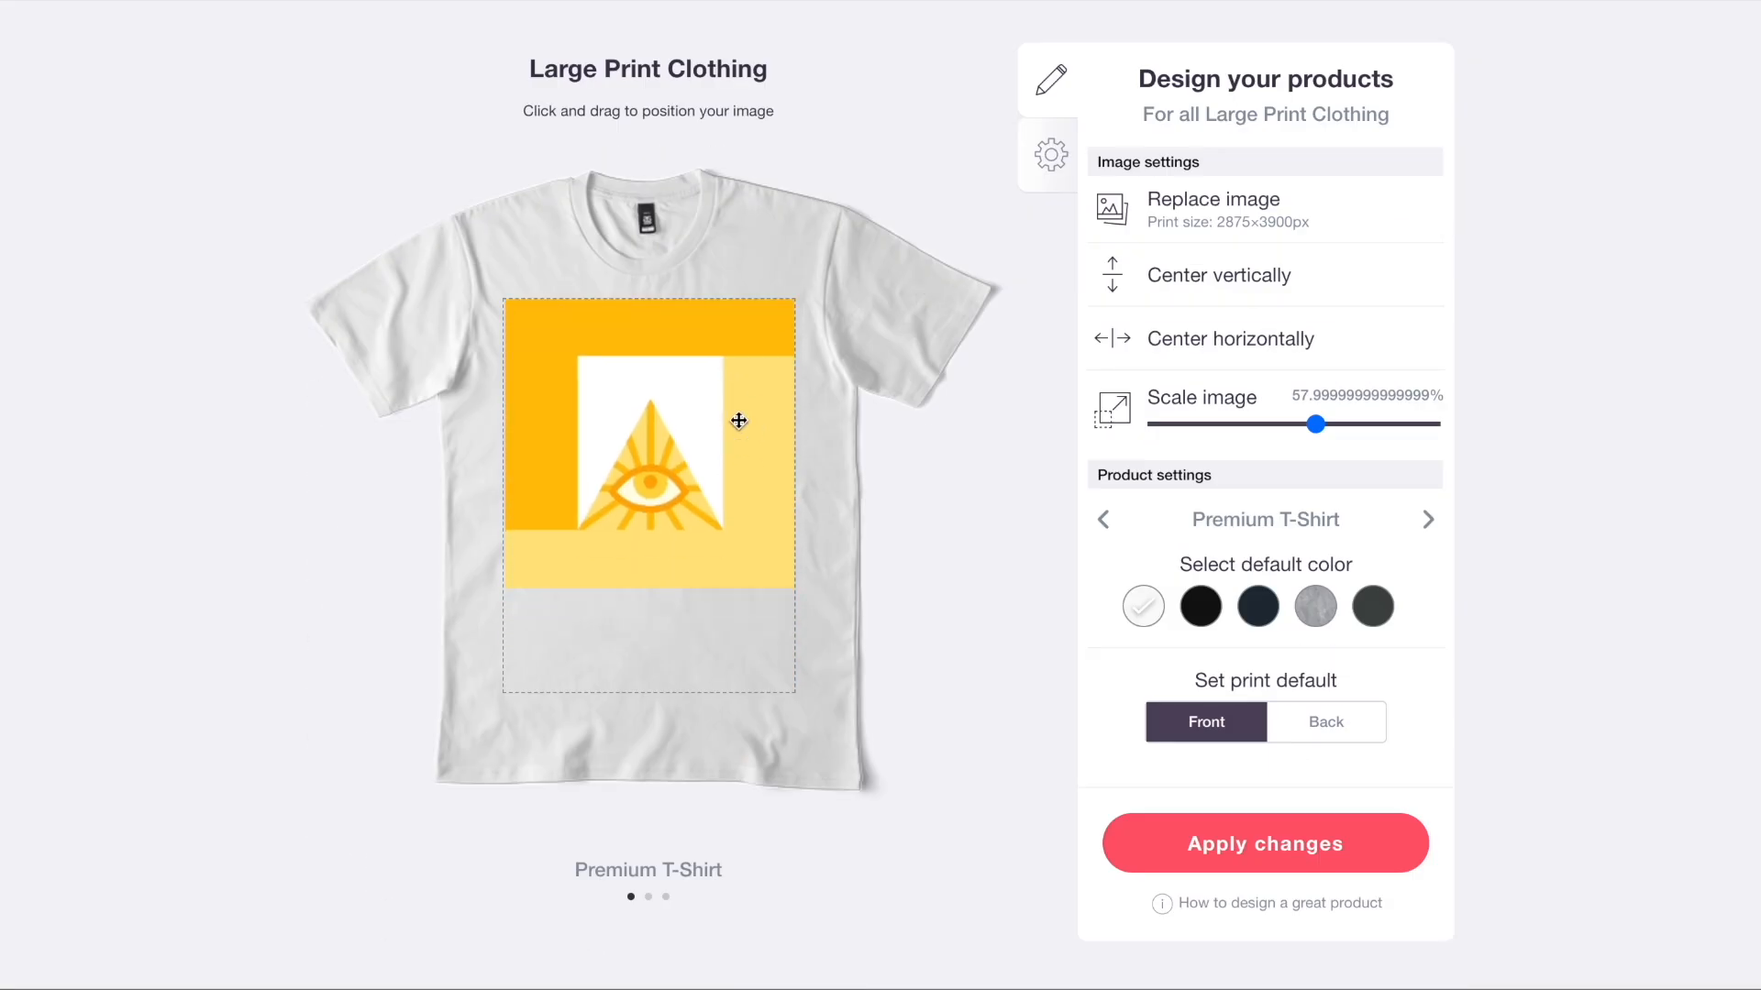
{"action": "left_click", "coordinate": [1194, 332]}
{"action": "scroll", "coordinate": [872, 348], "scroll_direction": "up", "scroll_amount": 6}
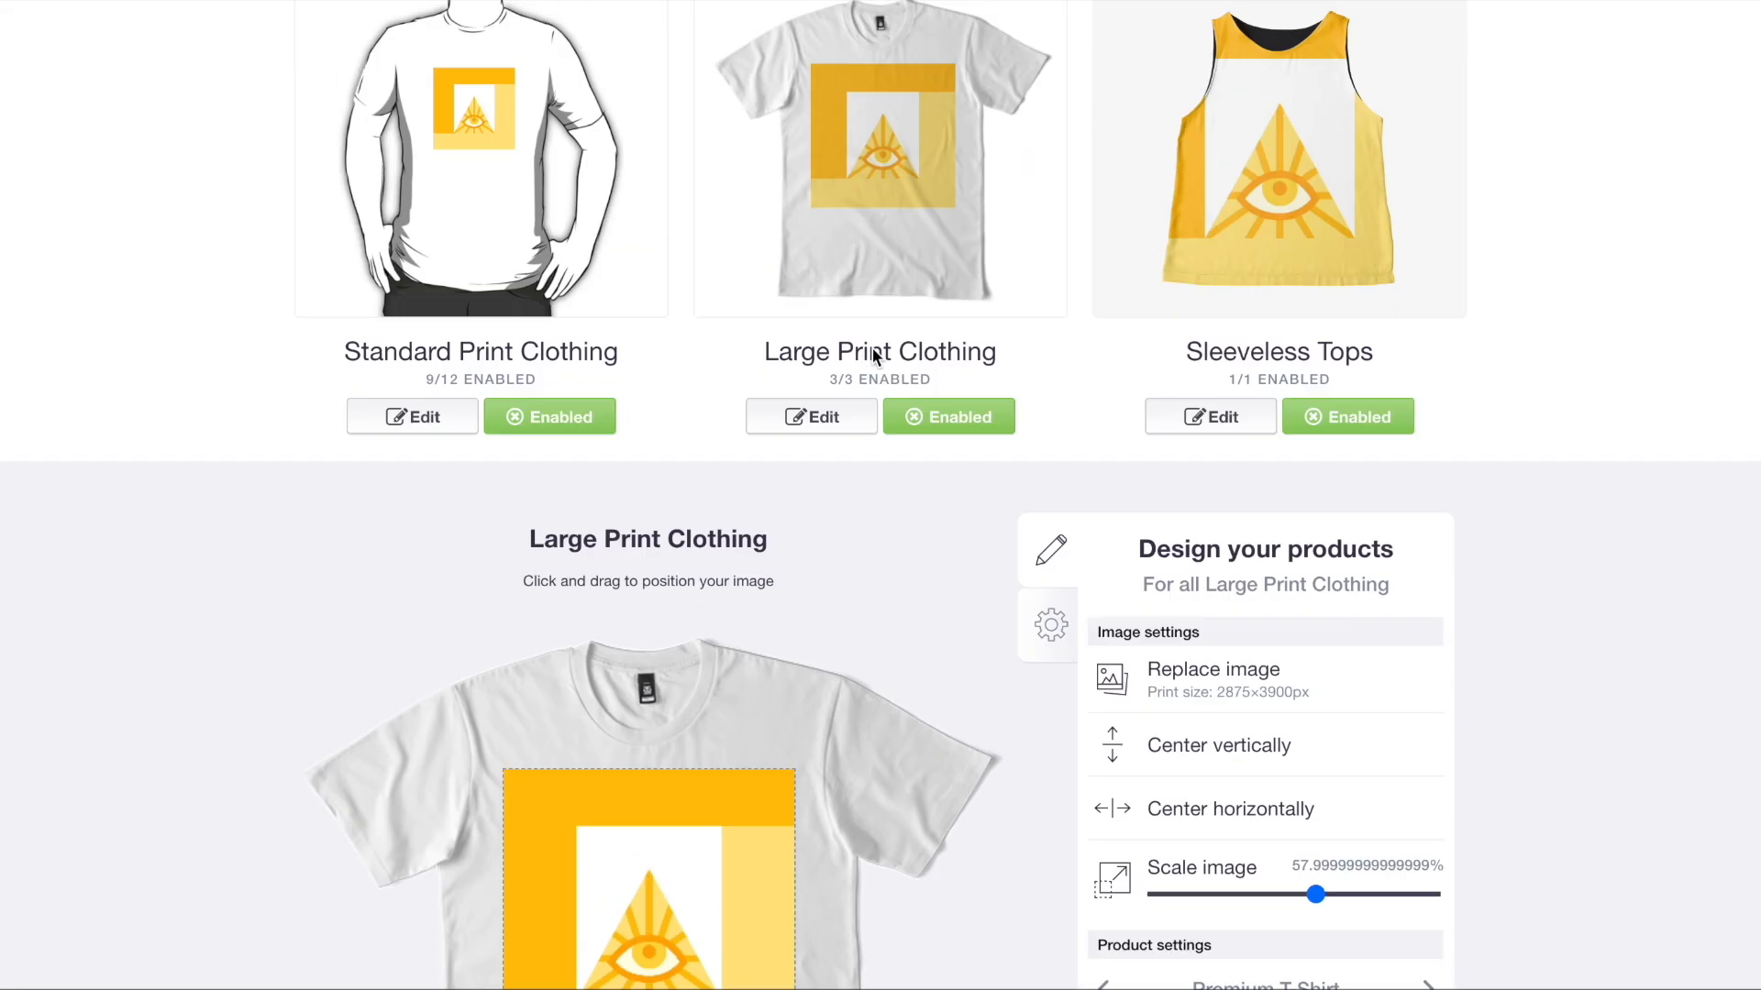
- Repeat the single-eye artwork on Sleeveless Tops in a regular grid and reduce its scale below 30%
{"action": "left_click", "coordinate": [872, 312]}
{"action": "left_click", "coordinate": [1379, 373]}
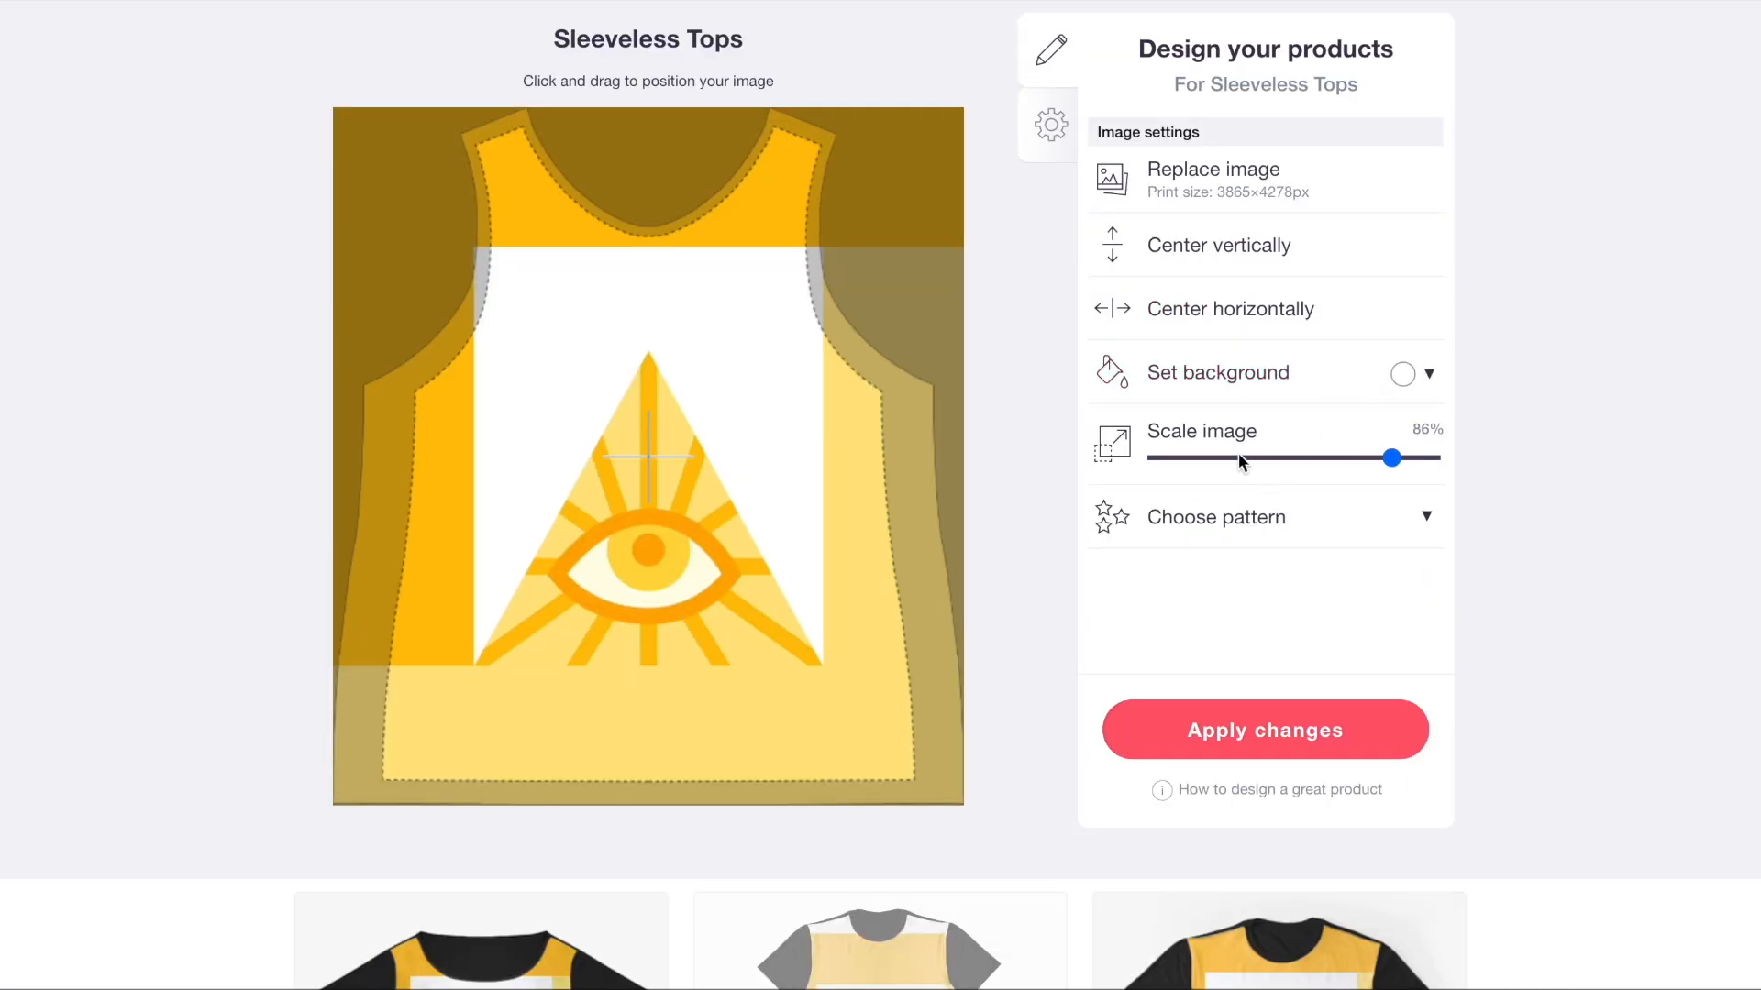
{"action": "left_click", "coordinate": [1238, 457]}
{"action": "left_click", "coordinate": [1251, 519]}
{"action": "left_click", "coordinate": [1319, 604]}
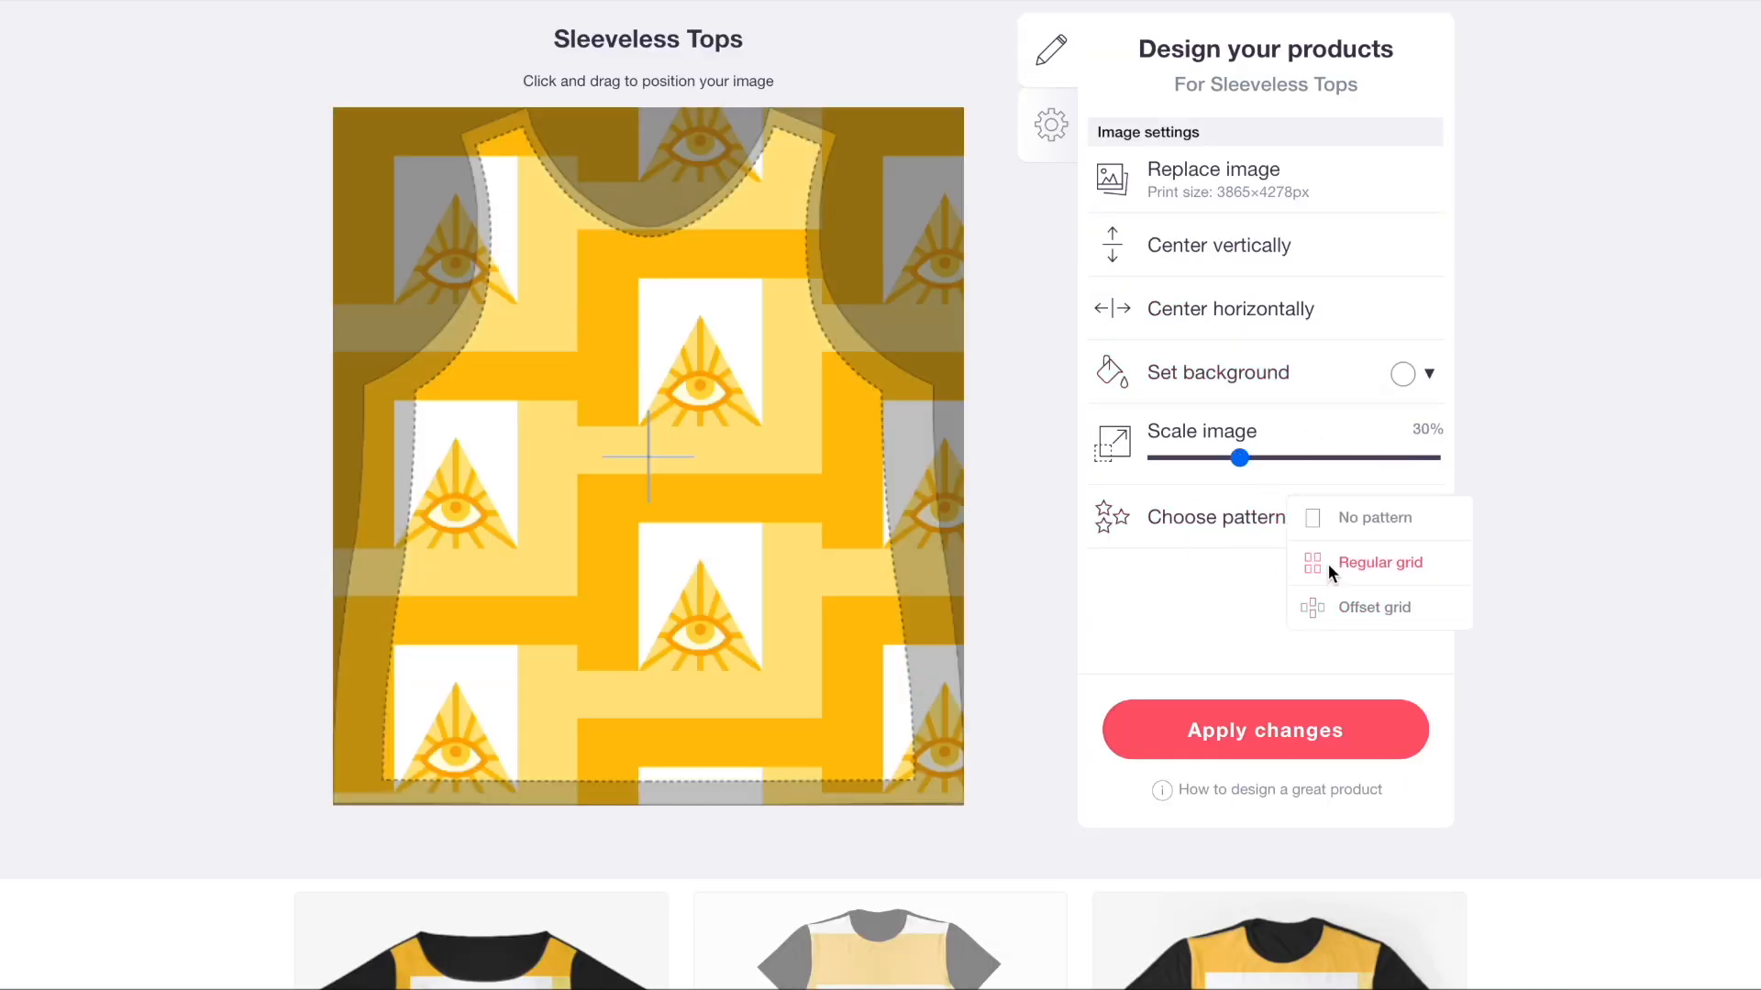
{"action": "left_click", "coordinate": [1328, 564]}
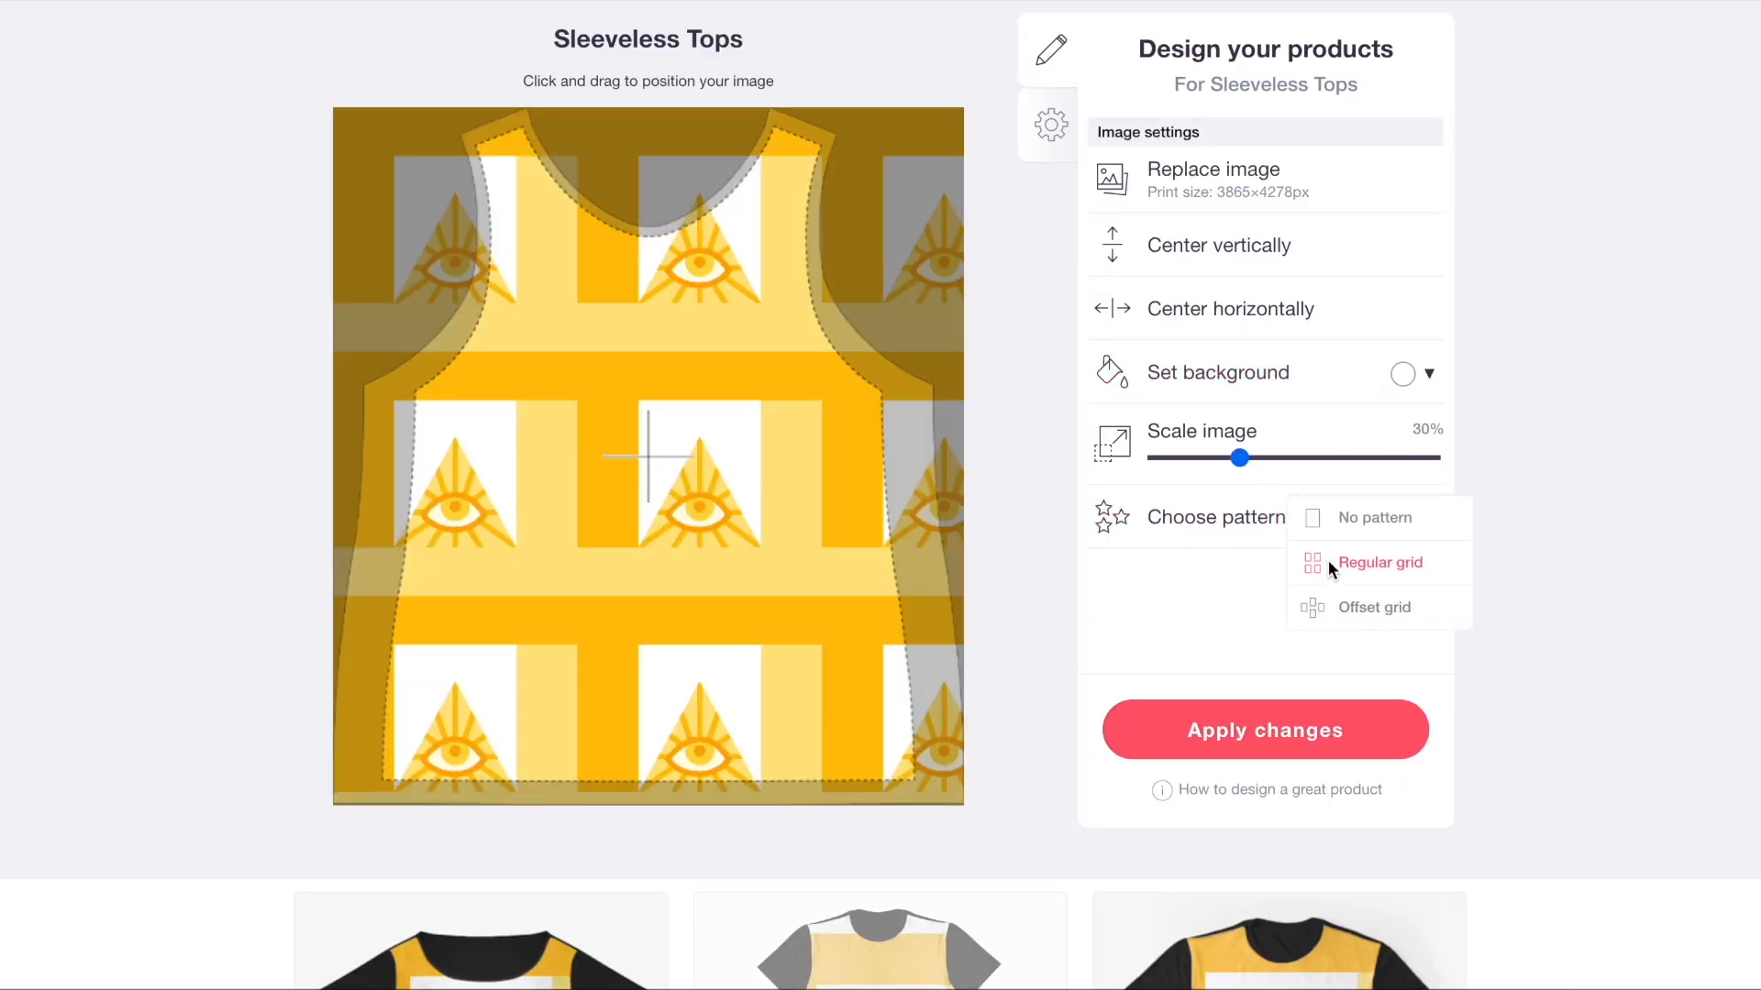
{"action": "left_click", "coordinate": [1195, 458]}
{"action": "scroll", "coordinate": [1199, 452], "scroll_direction": "up", "scroll_amount": 6}
{"action": "scroll", "coordinate": [624, 447], "scroll_direction": "down", "scroll_amount": 1}
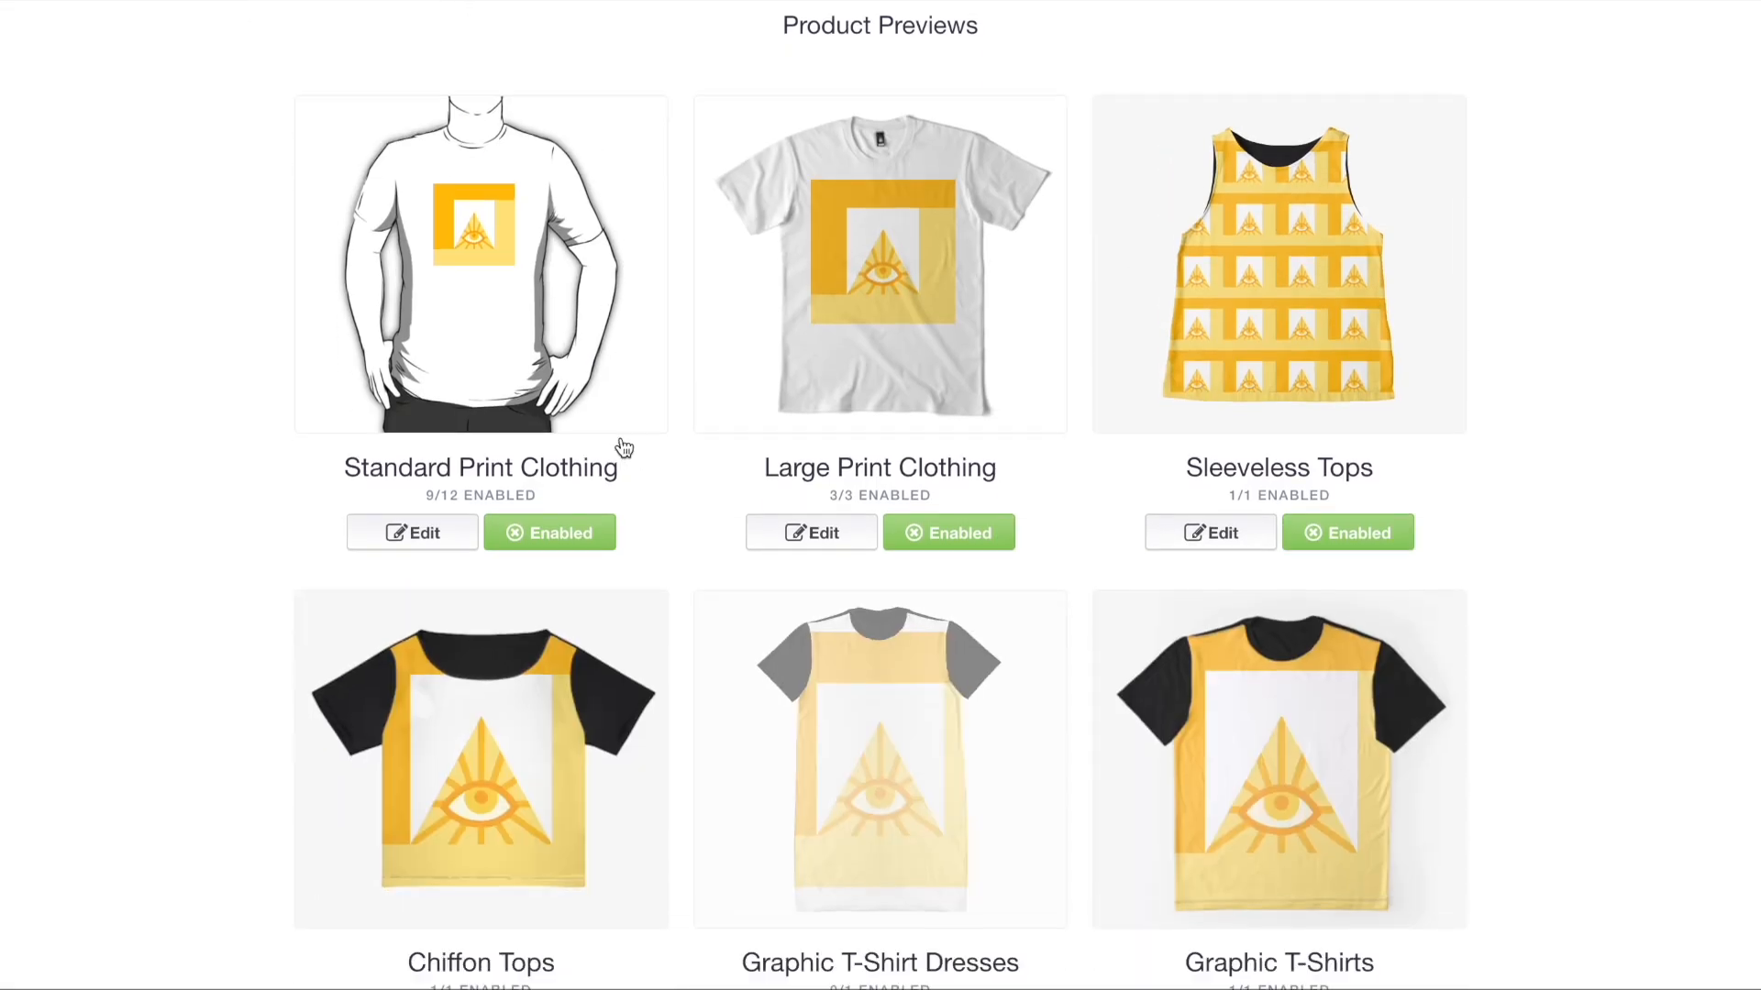
- Repeat the single-eye artwork on Chiffon Tops in an offset grid at 7% scale
{"action": "scroll", "coordinate": [539, 503], "scroll_direction": "down", "scroll_amount": 10}
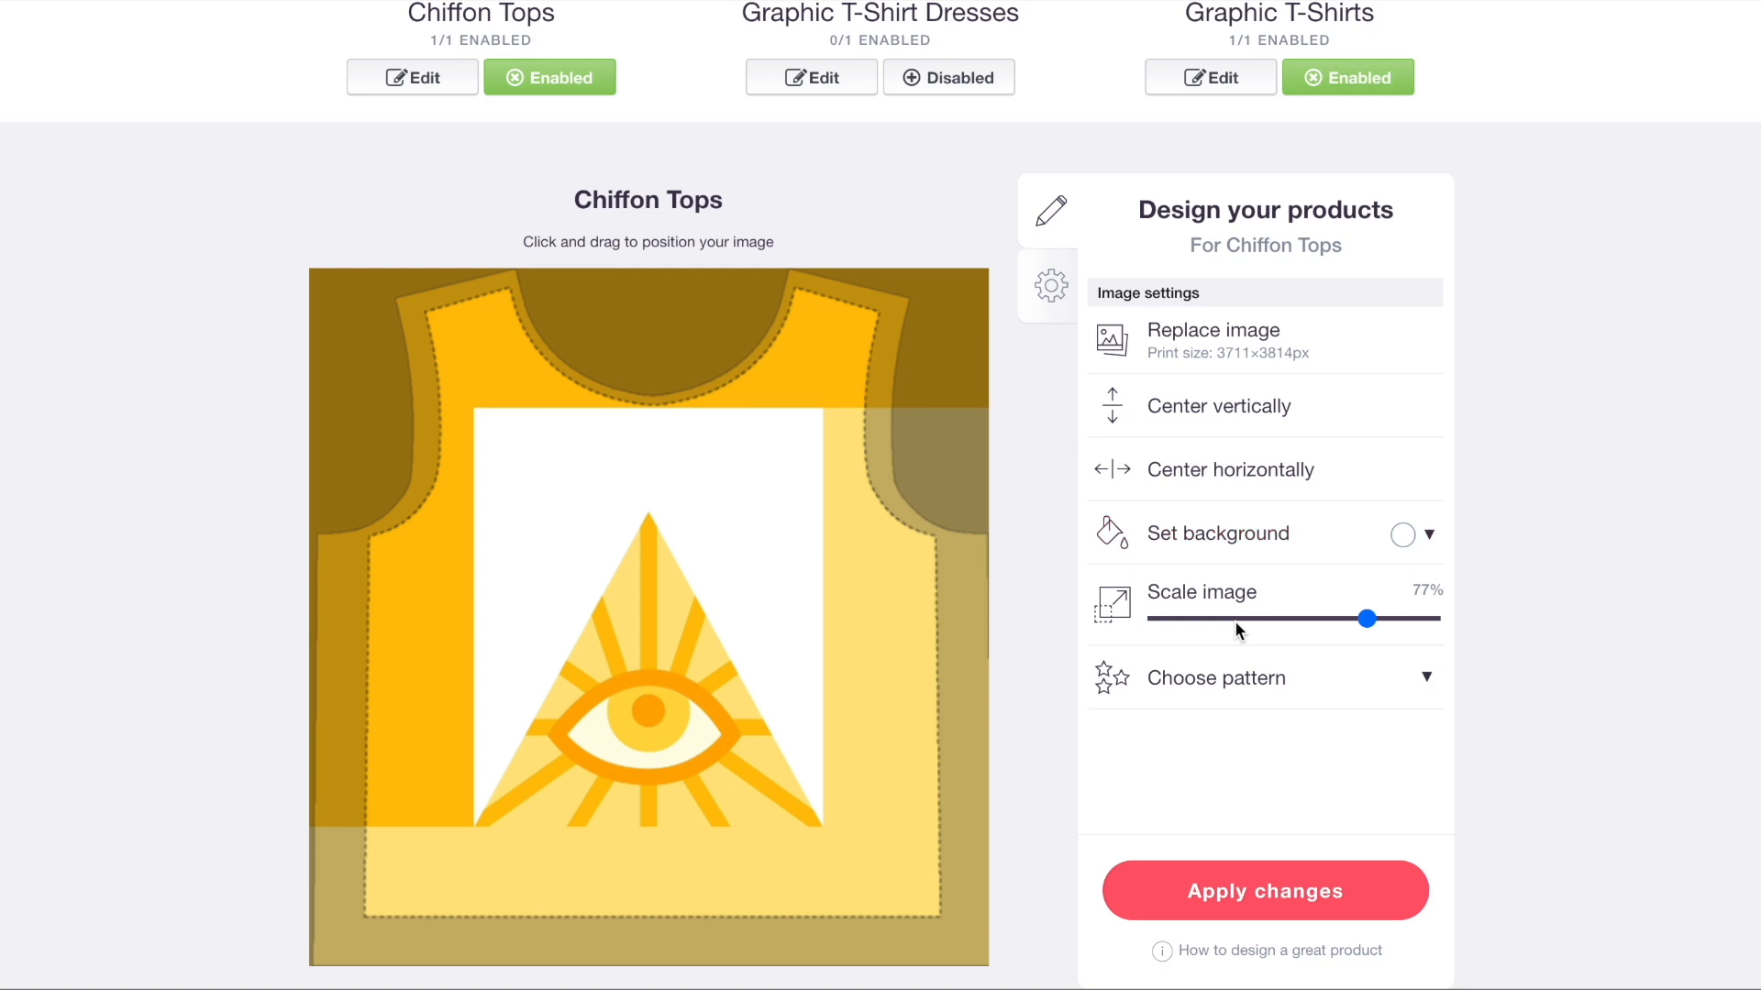
{"action": "left_click", "coordinate": [1234, 620]}
{"action": "left_click", "coordinate": [1256, 657]}
{"action": "left_click", "coordinate": [1368, 759]}
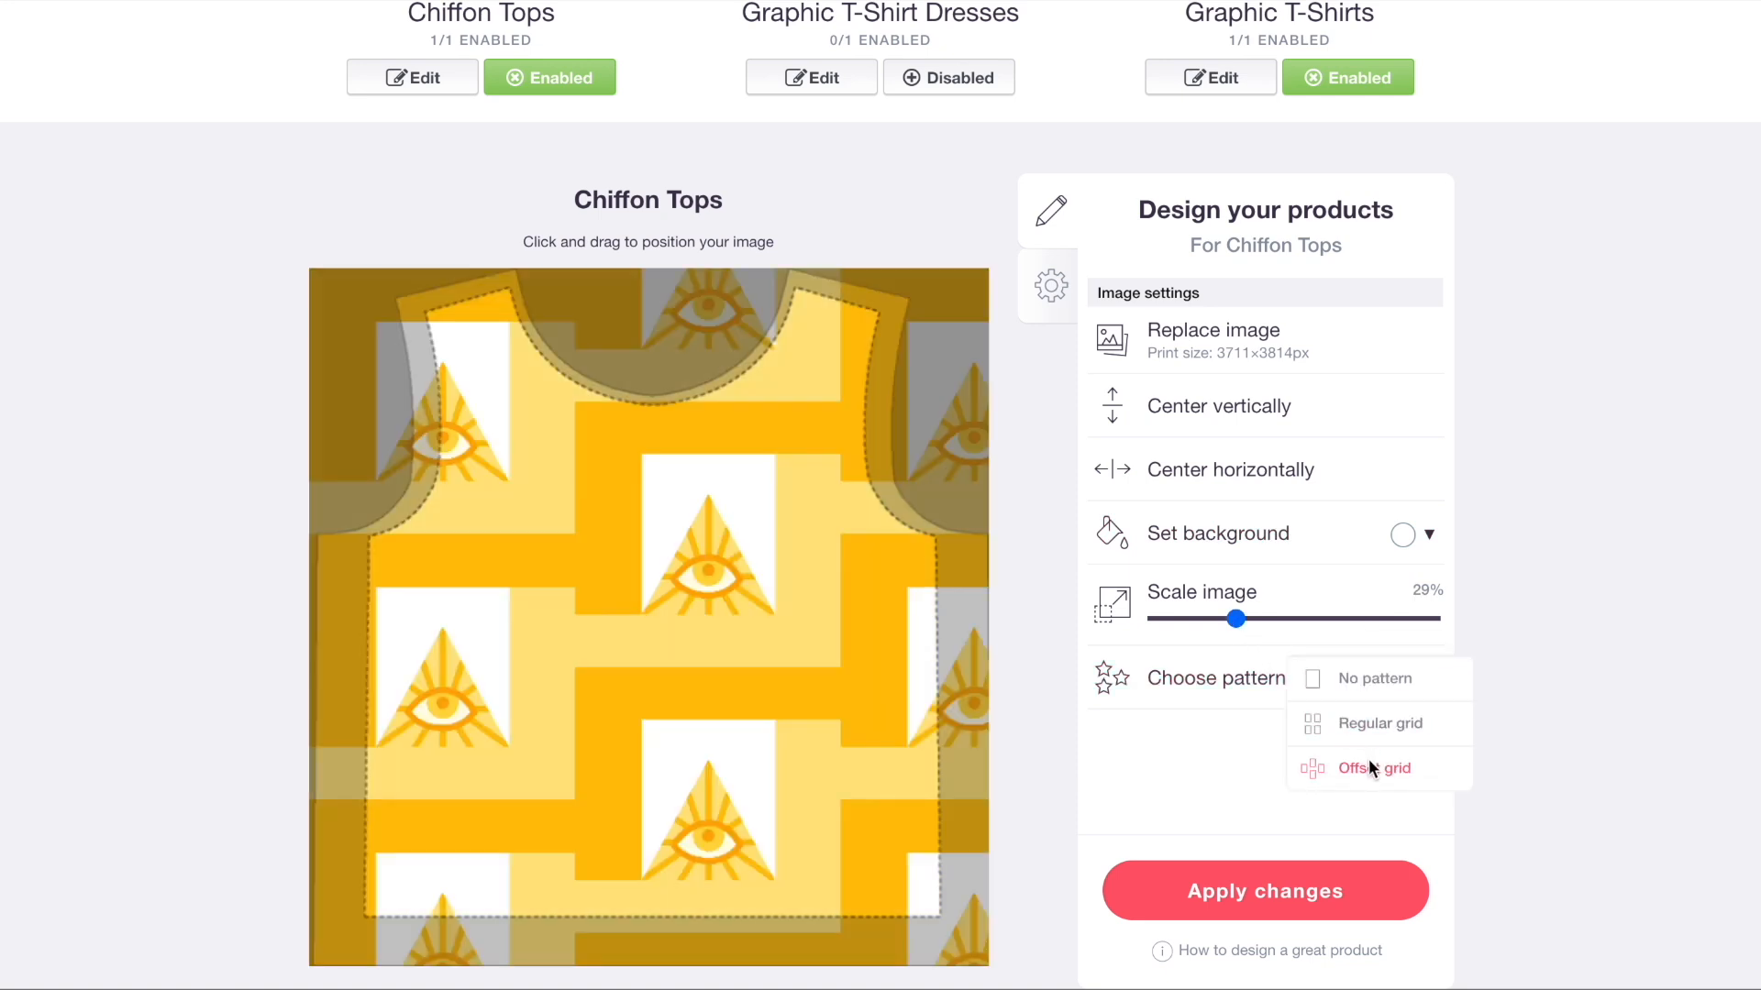
{"action": "left_click", "coordinate": [1177, 620]}
{"action": "scroll", "coordinate": [708, 637], "scroll_direction": "up", "scroll_amount": 3}
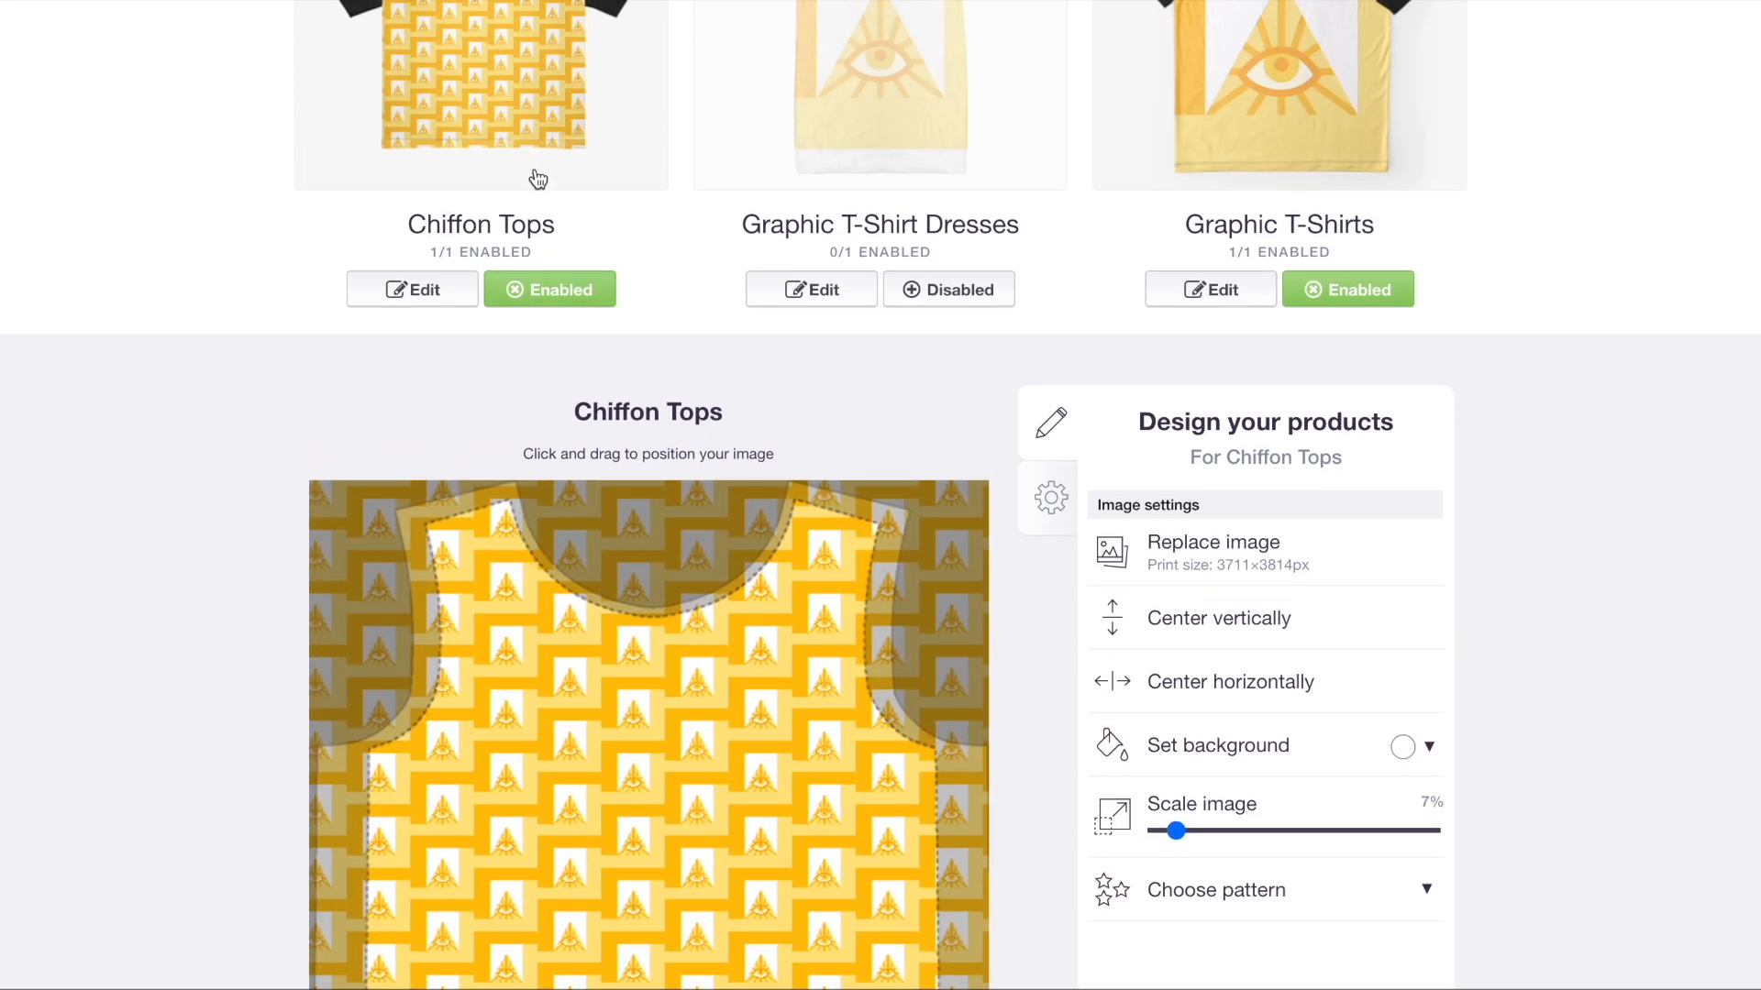
- Enable Graphic T-Shirt Dresses and repeat the single-eye artwork in an offset grid at 13% scale
{"action": "left_click", "coordinate": [944, 141]}
{"action": "left_click", "coordinate": [954, 165]}
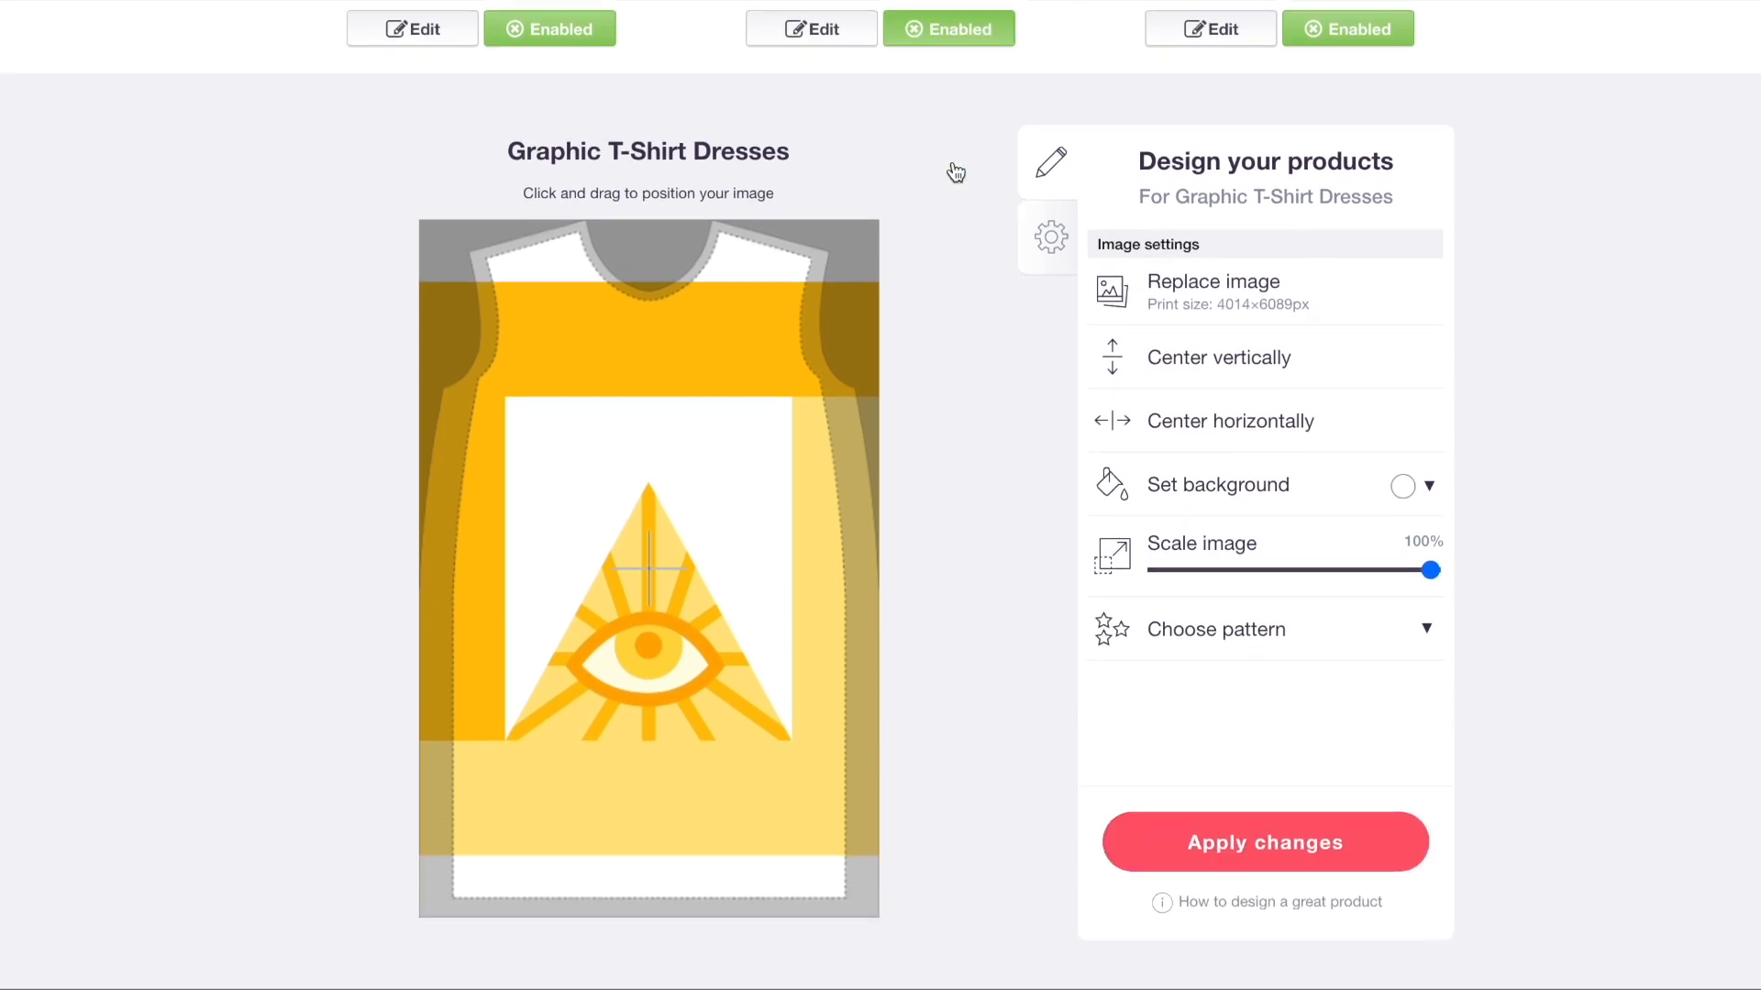
{"action": "scroll", "coordinate": [1244, 337], "scroll_direction": "down", "scroll_amount": 2}
{"action": "left_click", "coordinate": [1247, 379]}
{"action": "mouse_move", "coordinate": [1258, 415]}
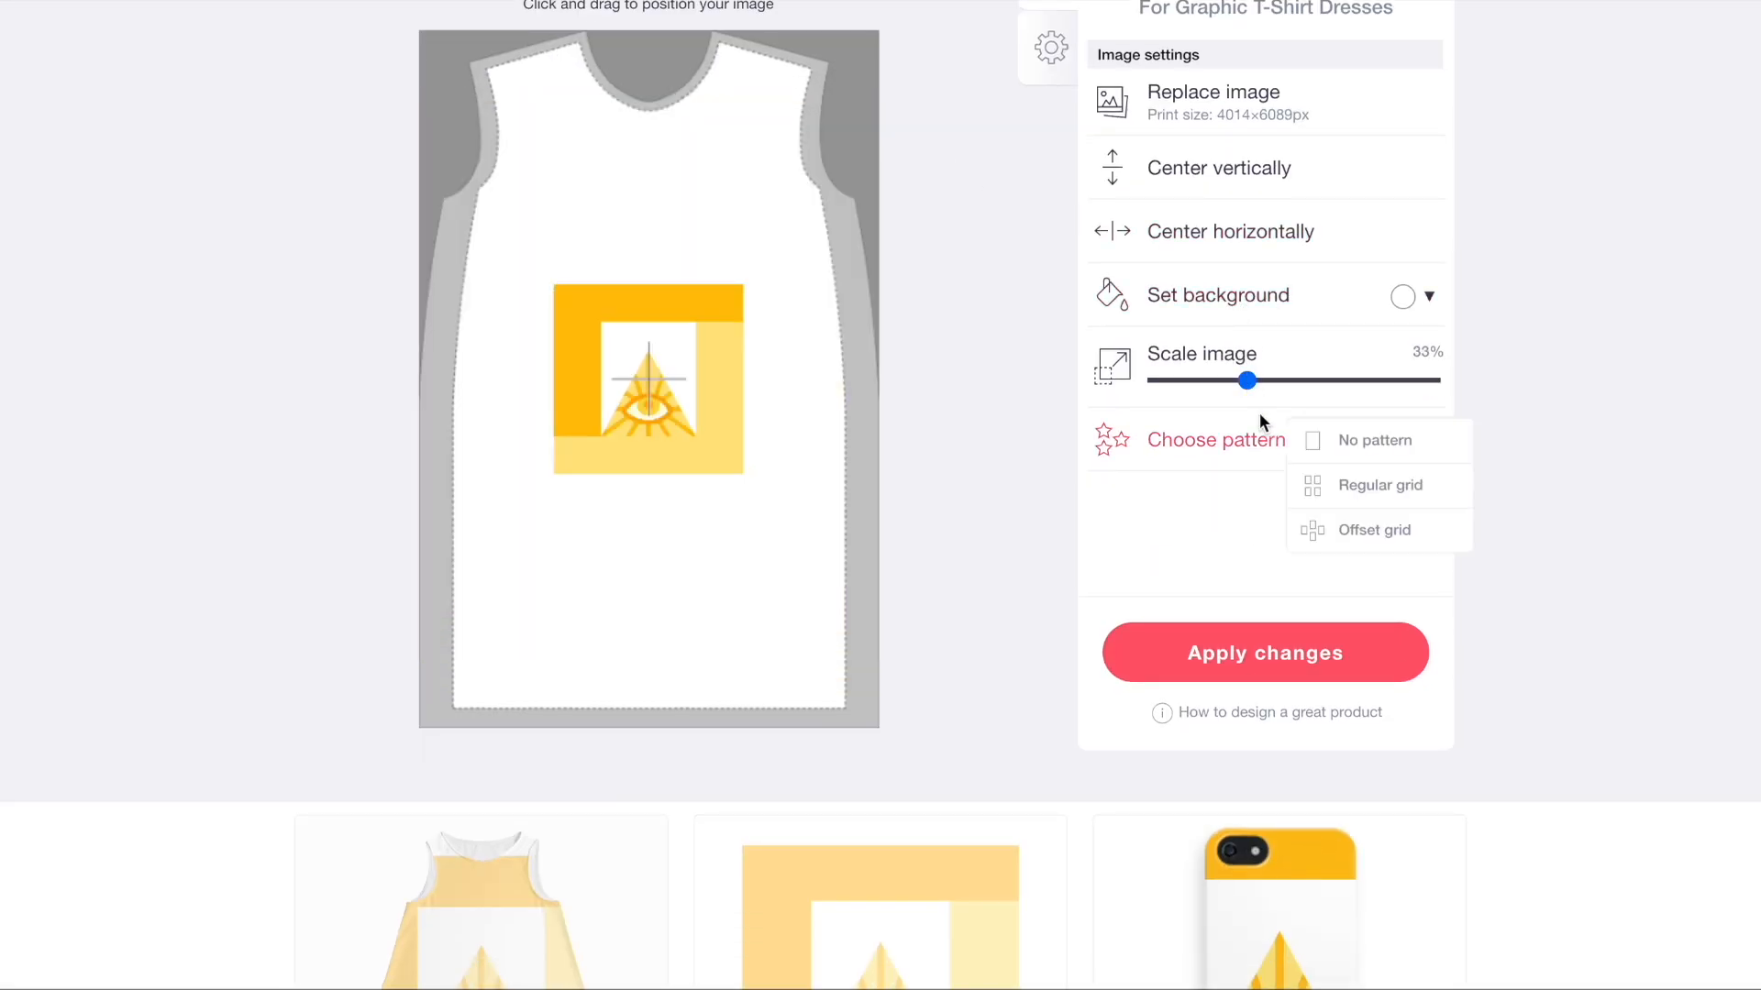
{"action": "left_click", "coordinate": [1345, 532]}
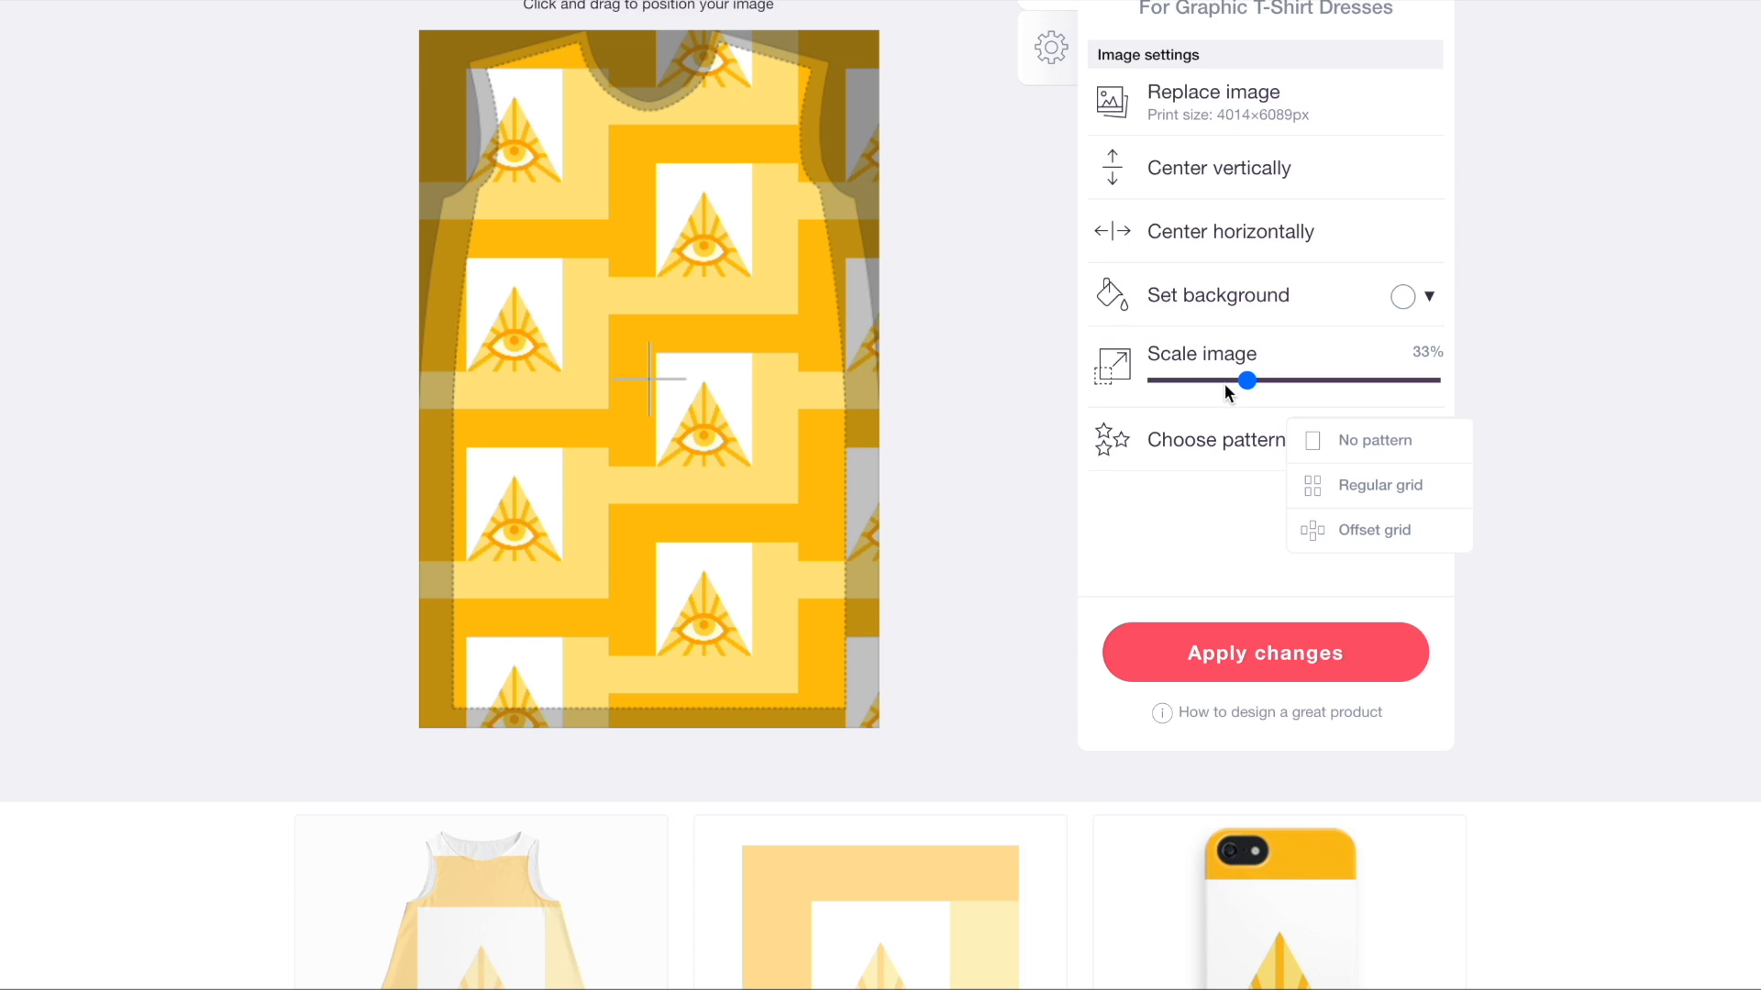
{"action": "left_click", "coordinate": [1226, 379]}
{"action": "left_click", "coordinate": [1193, 380]}
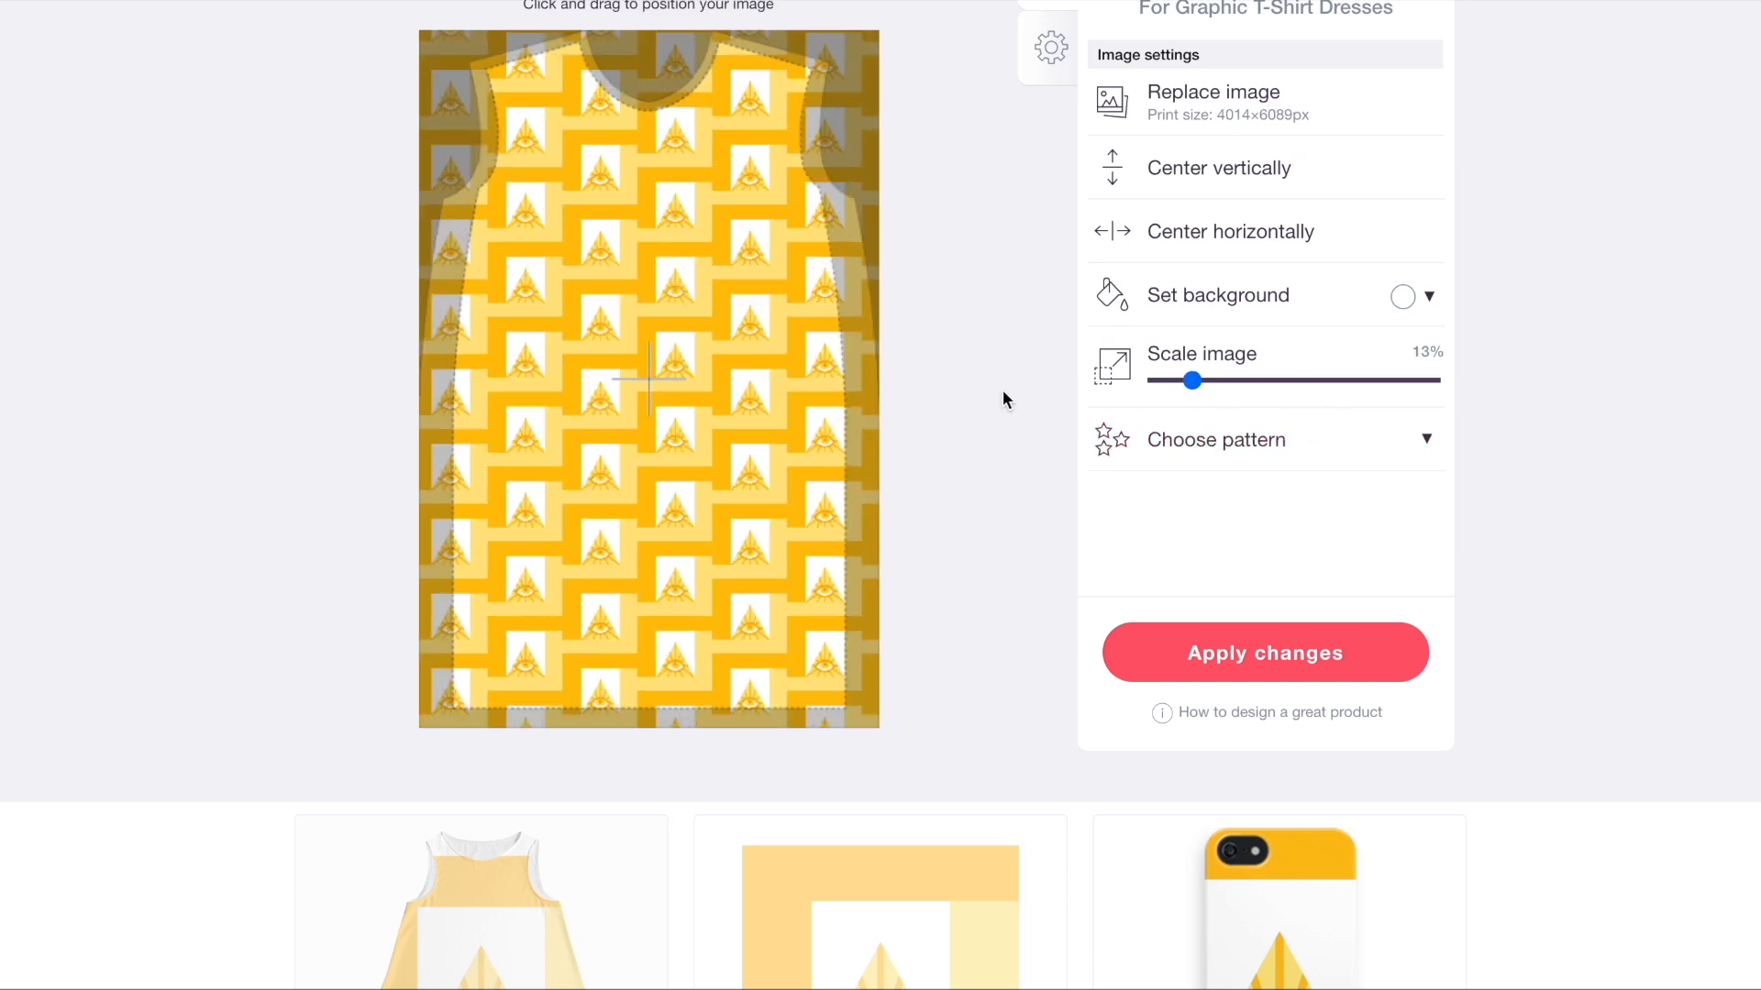
{"action": "scroll", "coordinate": [999, 294], "scroll_direction": "up", "scroll_amount": 6}
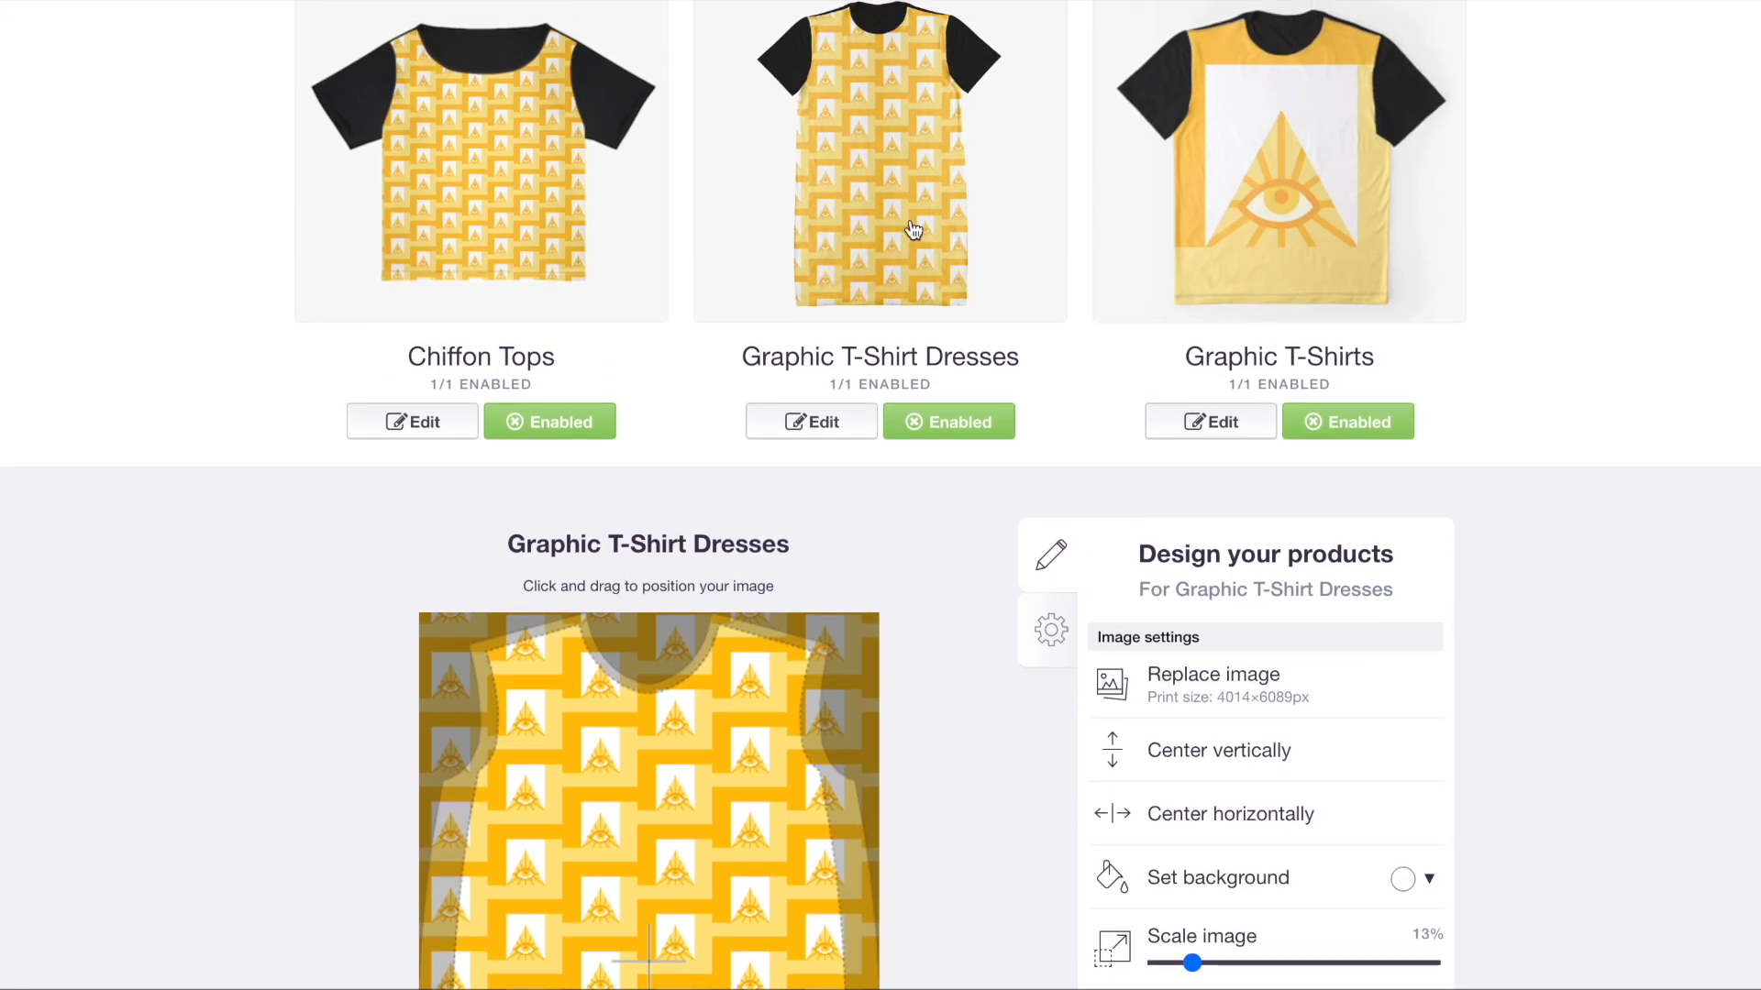
- Repeat the single-eye artwork on Graphic T-Shirts in an offset grid and reduce its scale below 36%
{"action": "left_click", "coordinate": [1318, 217]}
{"action": "scroll", "coordinate": [1318, 218], "scroll_direction": "down", "scroll_amount": 5}
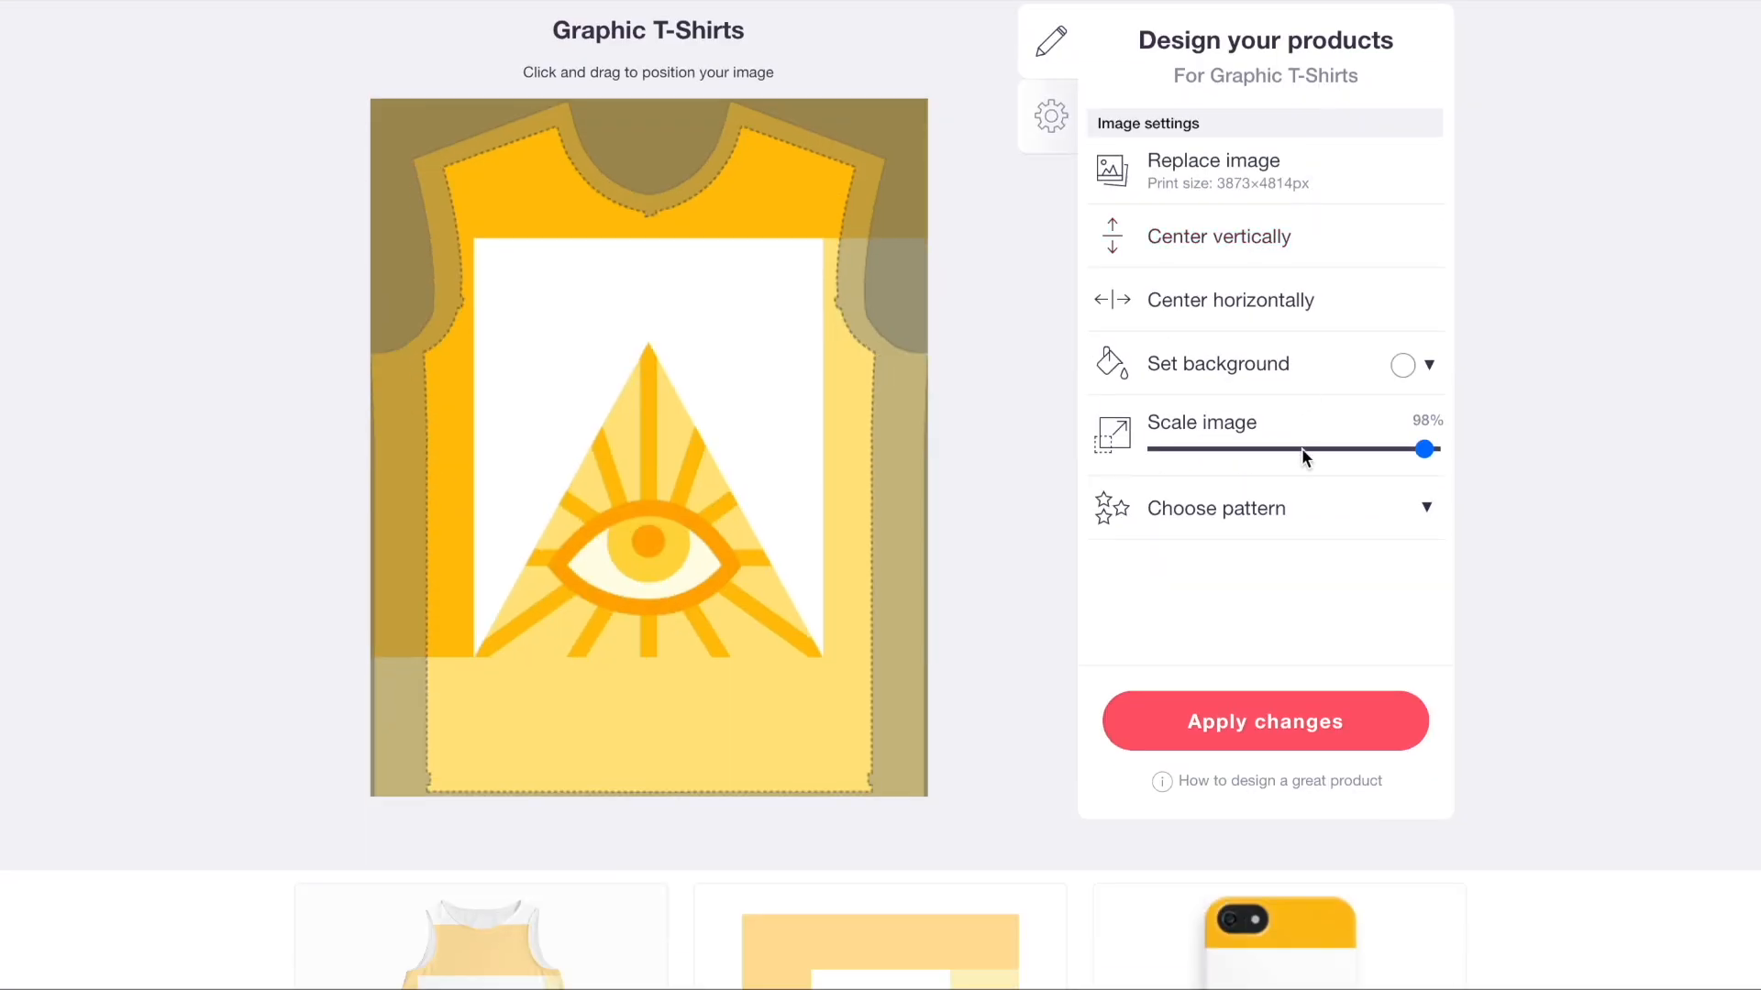
{"action": "left_click", "coordinate": [1256, 448]}
{"action": "left_click", "coordinate": [1267, 508]}
{"action": "left_click", "coordinate": [1344, 605]}
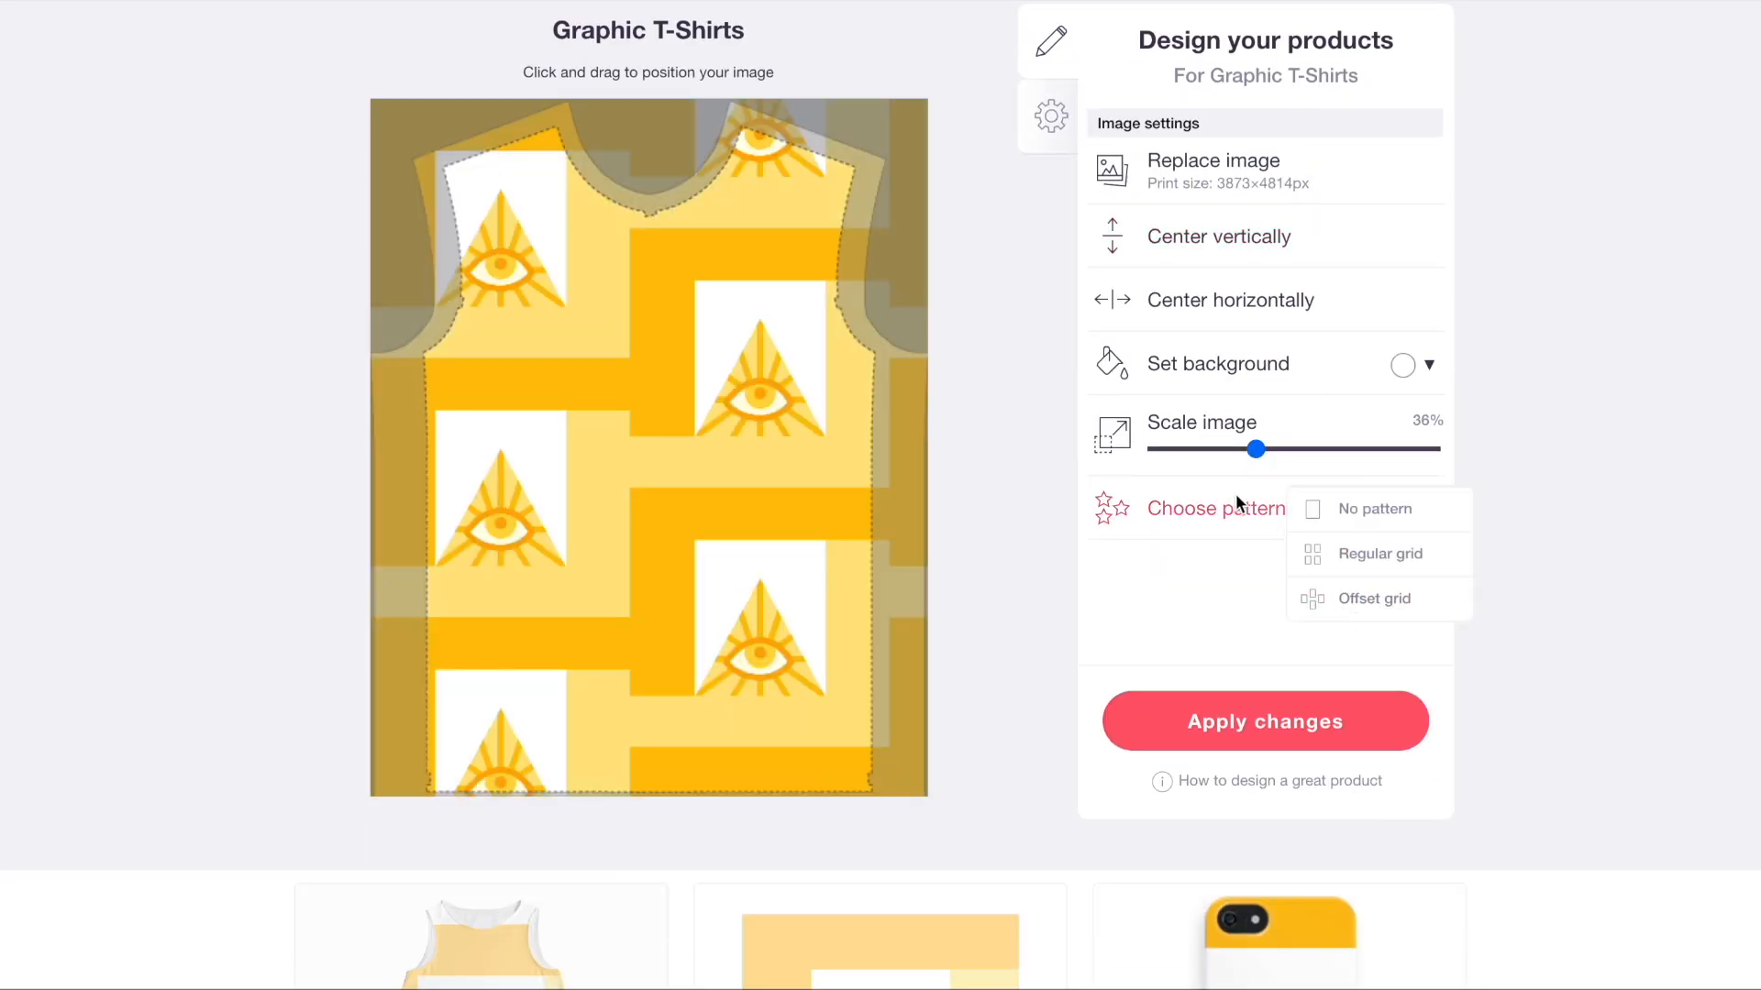
{"action": "left_click", "coordinate": [1190, 449]}
{"action": "scroll", "coordinate": [1192, 454], "scroll_direction": "up", "scroll_amount": 6}
{"action": "left_click", "coordinate": [1196, 334]}
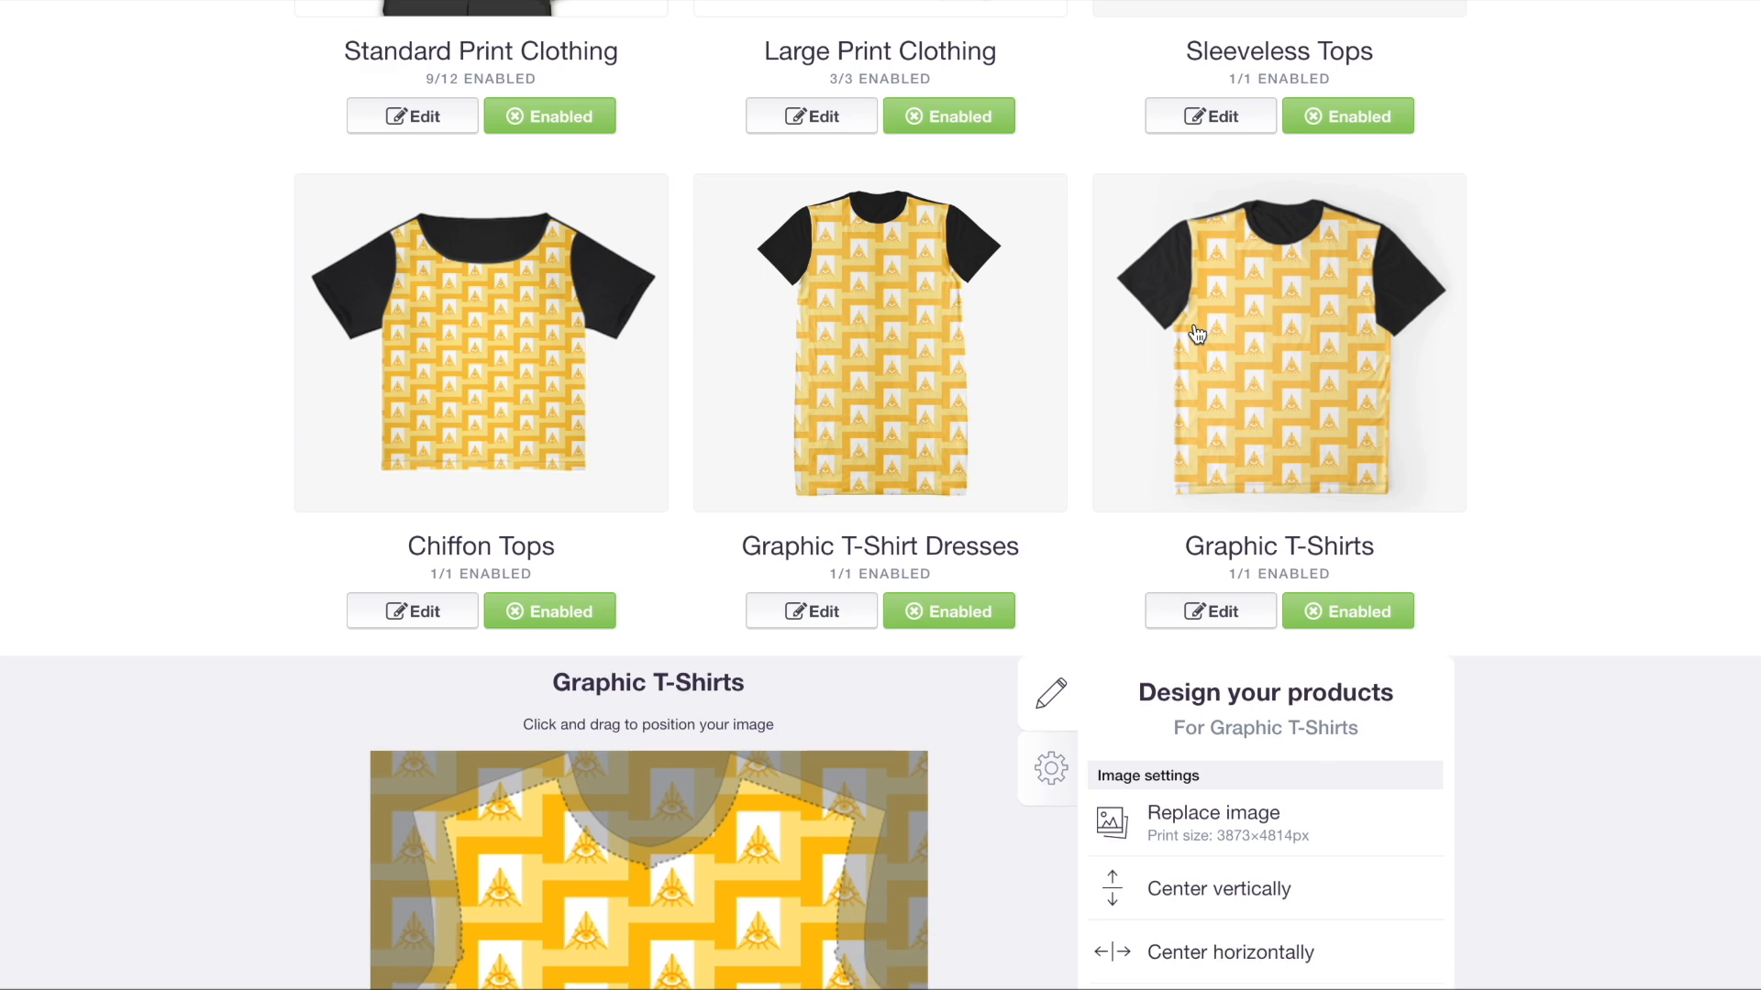
- Enable A-Line Dresses and repeat the single-eye artwork in an offset grid at 35% scale
{"action": "scroll", "coordinate": [523, 523], "scroll_direction": "down", "scroll_amount": 4}
{"action": "left_click", "coordinate": [458, 531]}
{"action": "left_click", "coordinate": [548, 624]}
{"action": "scroll", "coordinate": [1009, 514], "scroll_direction": "down", "scroll_amount": 5}
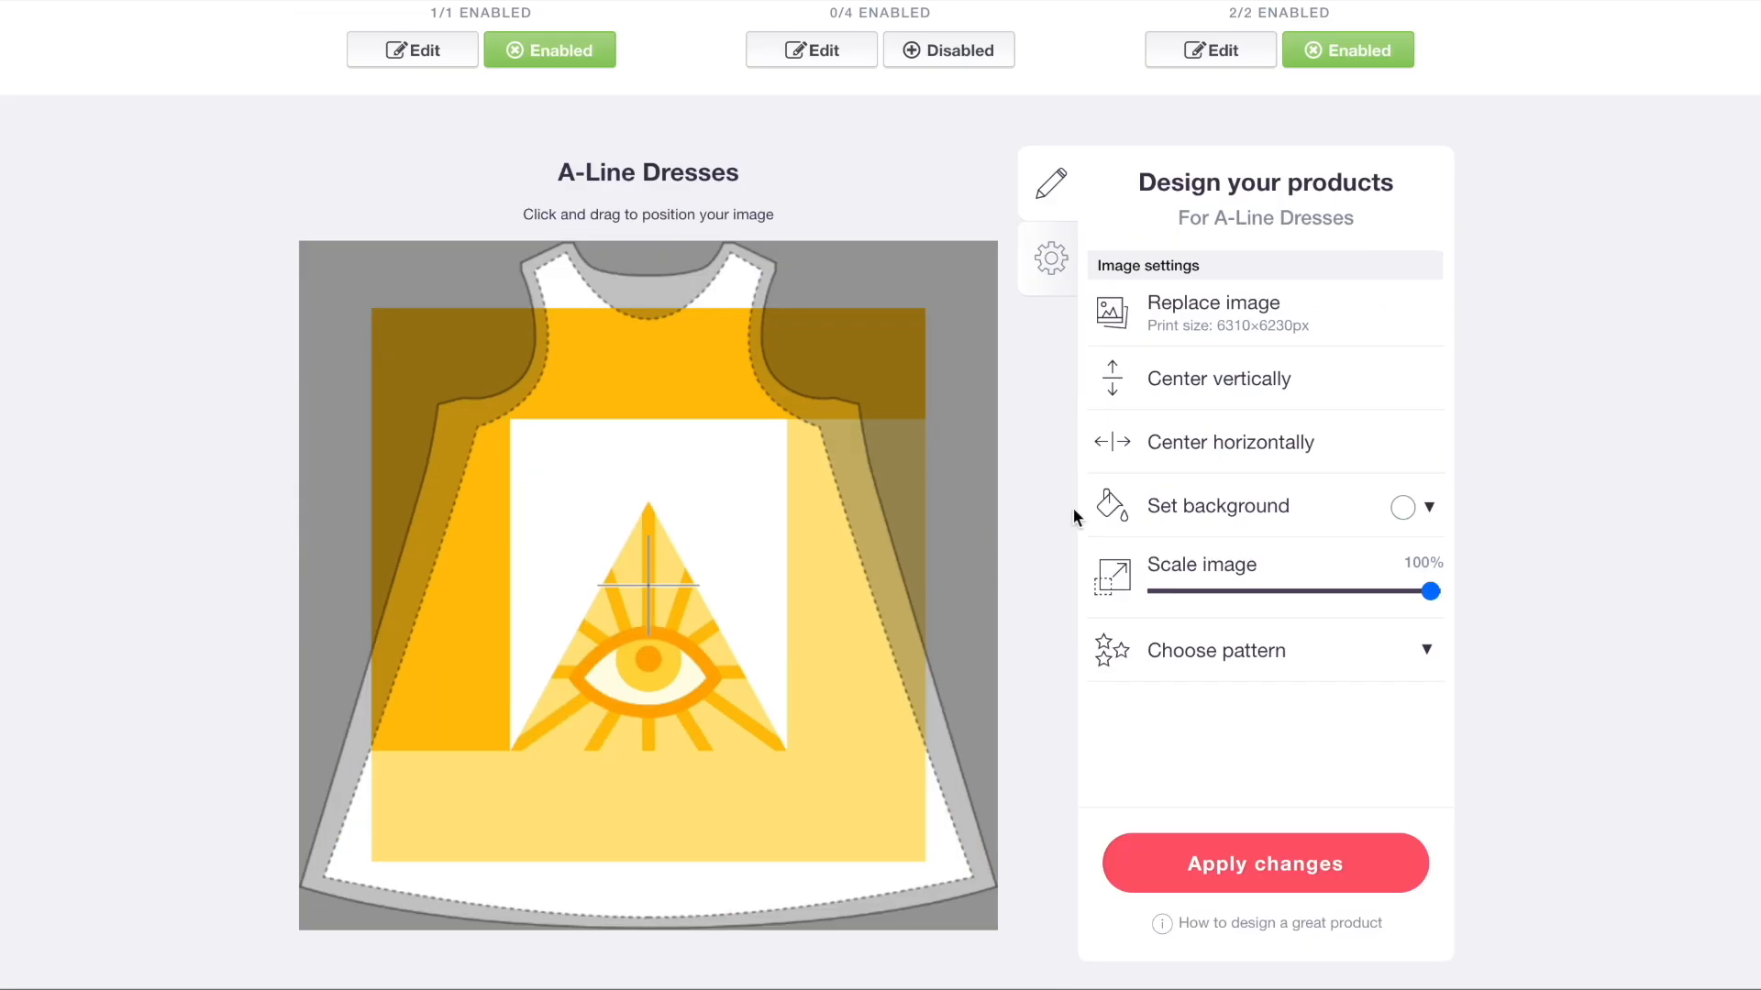
{"action": "left_click", "coordinate": [1252, 591]}
{"action": "left_click", "coordinate": [1256, 647]}
{"action": "left_click", "coordinate": [1341, 750]}
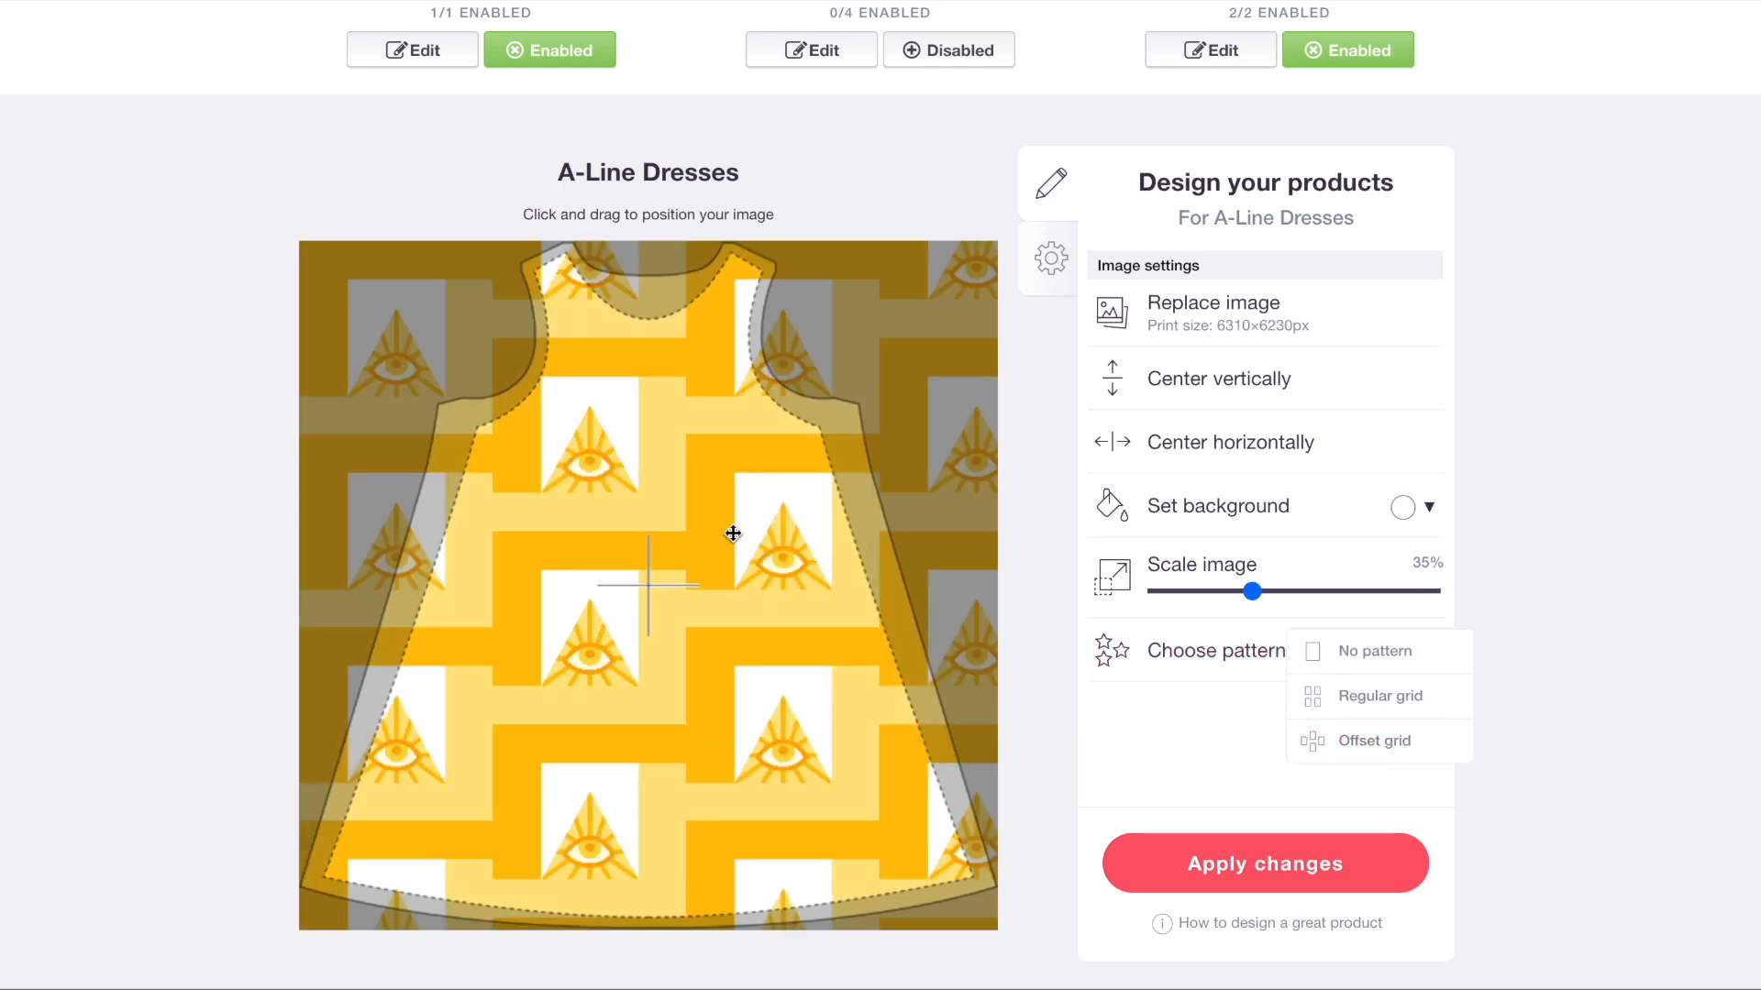
{"action": "scroll", "coordinate": [734, 527], "scroll_direction": "up", "scroll_amount": 6}
- Enable Stickers & Magnets and open Phone Cases & Skins for editing
{"action": "left_click", "coordinate": [954, 420]}
{"action": "left_click", "coordinate": [961, 607]}
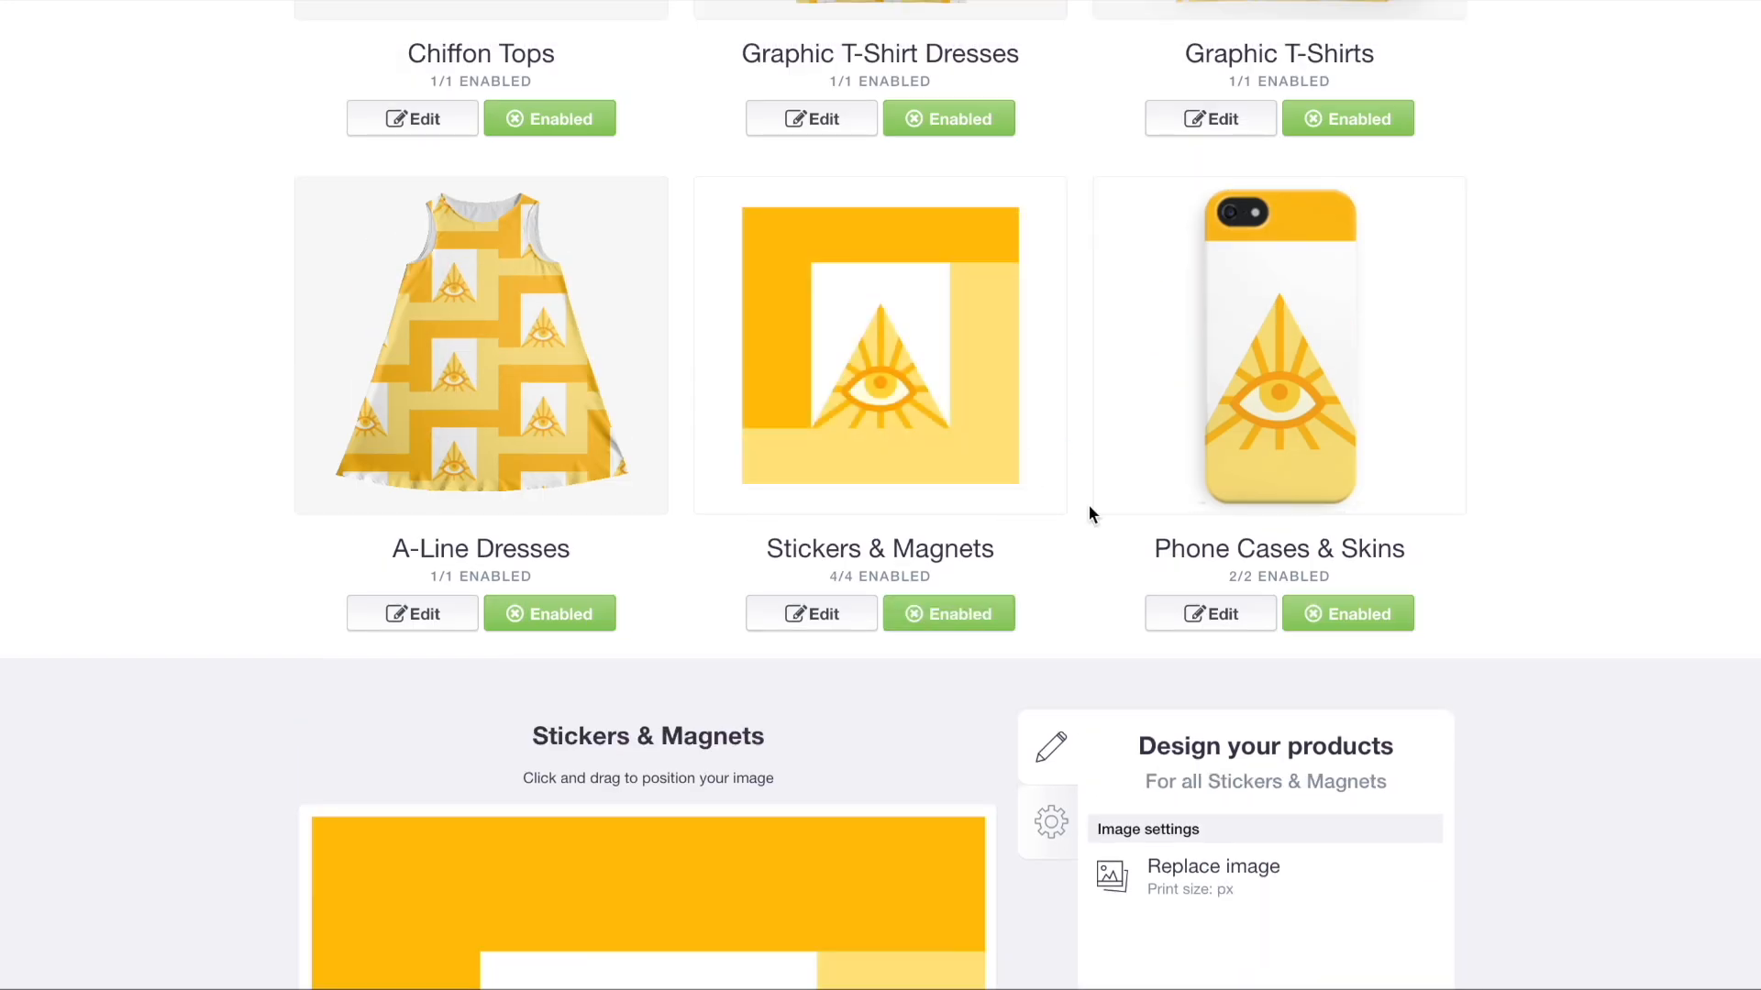
{"action": "left_click", "coordinate": [1183, 385]}
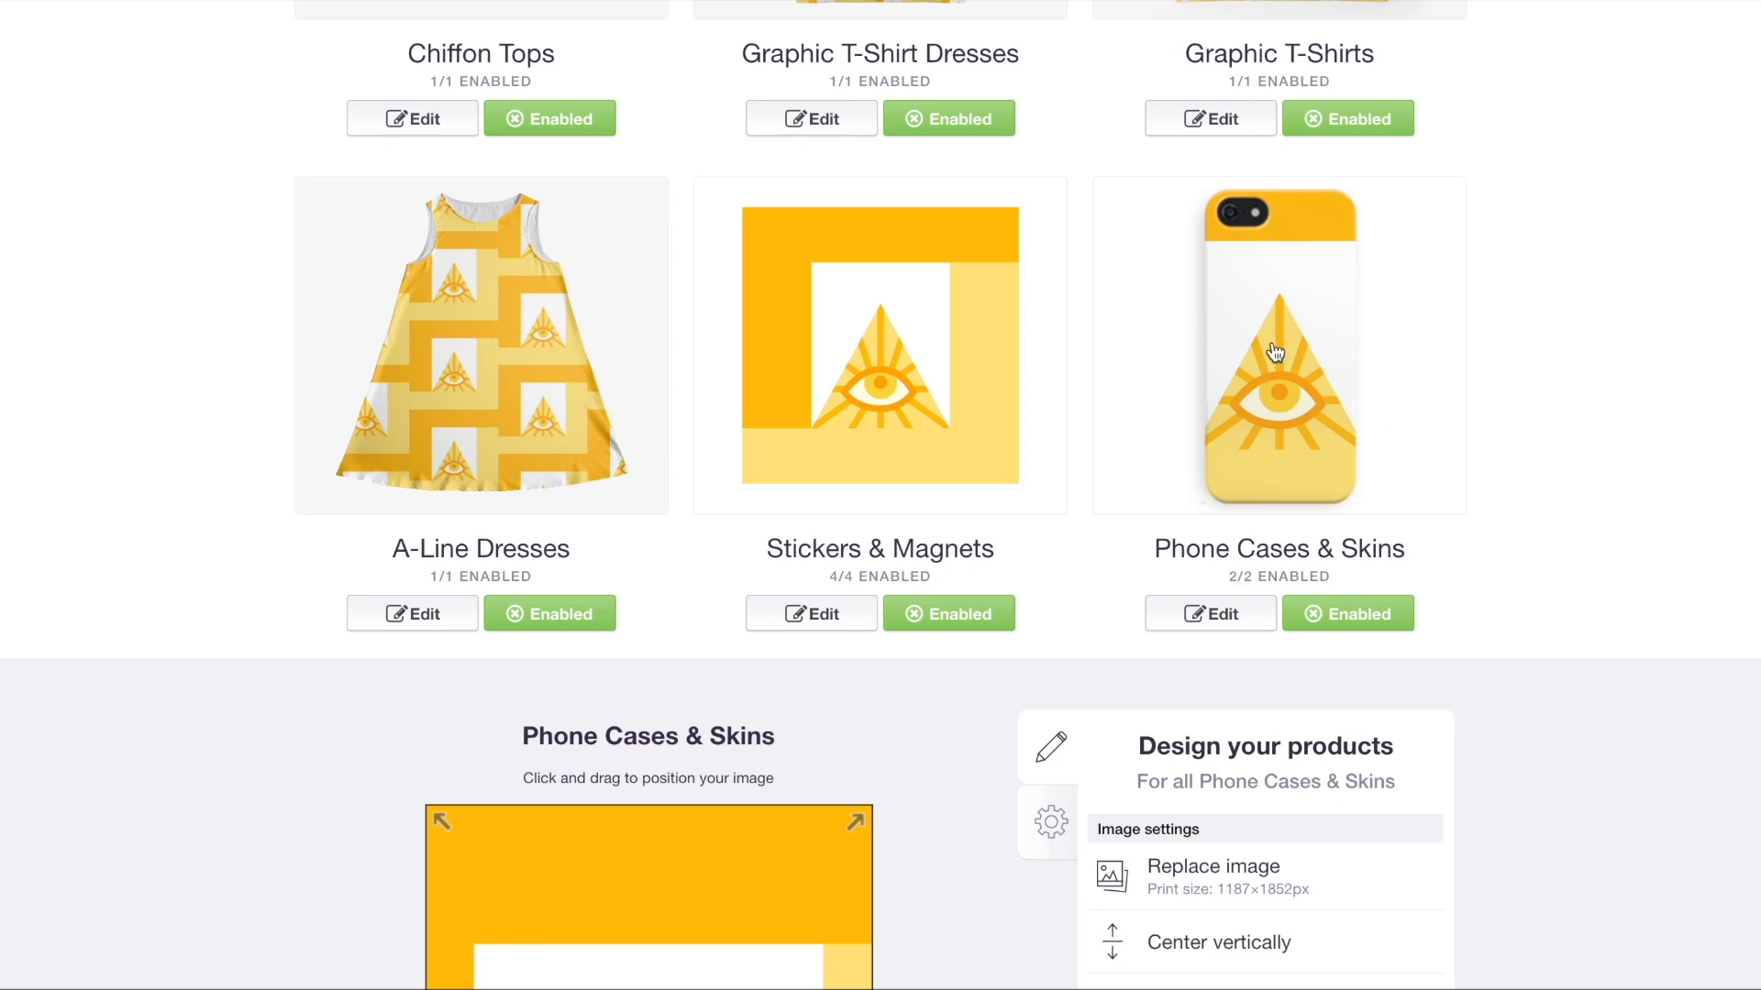
- Reduce the scale of the repeated single-eye artwork on A-Line Dresses below 35%
{"action": "left_click", "coordinate": [476, 344]}
{"action": "scroll", "coordinate": [476, 343], "scroll_direction": "down", "scroll_amount": 5}
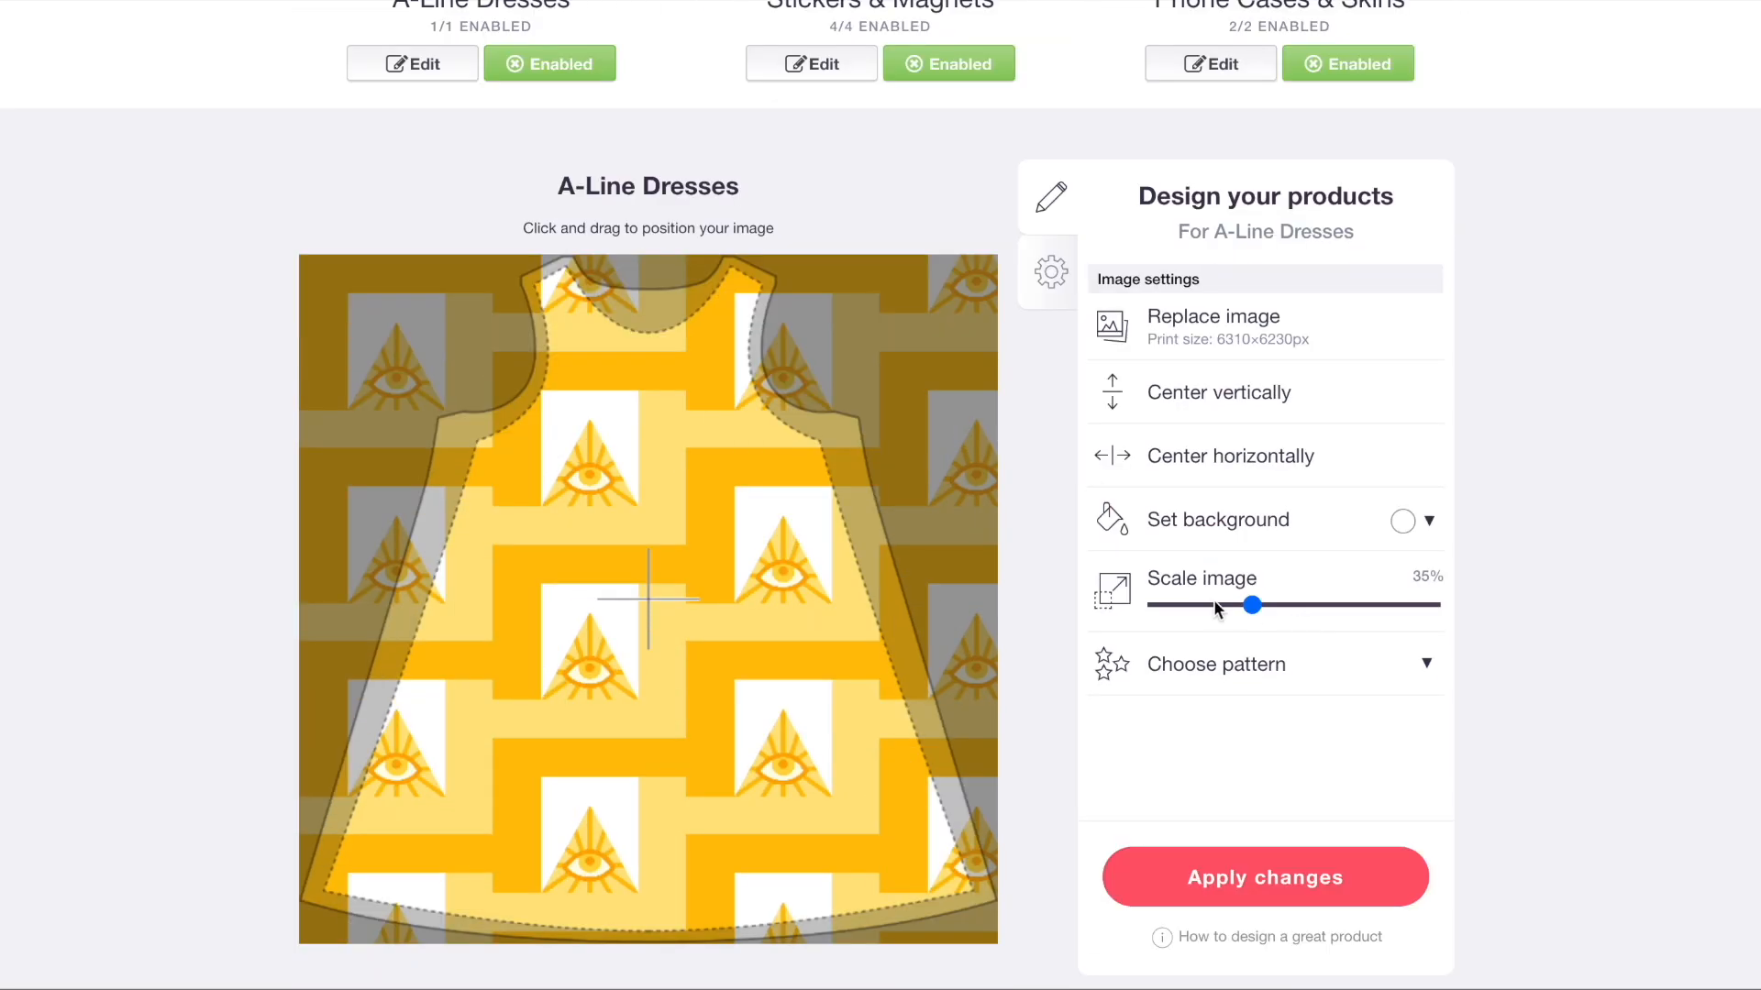
{"action": "scroll", "coordinate": [585, 349], "scroll_direction": "up", "scroll_amount": 5}
{"action": "scroll", "coordinate": [1022, 459], "scroll_direction": "down", "scroll_amount": 2}
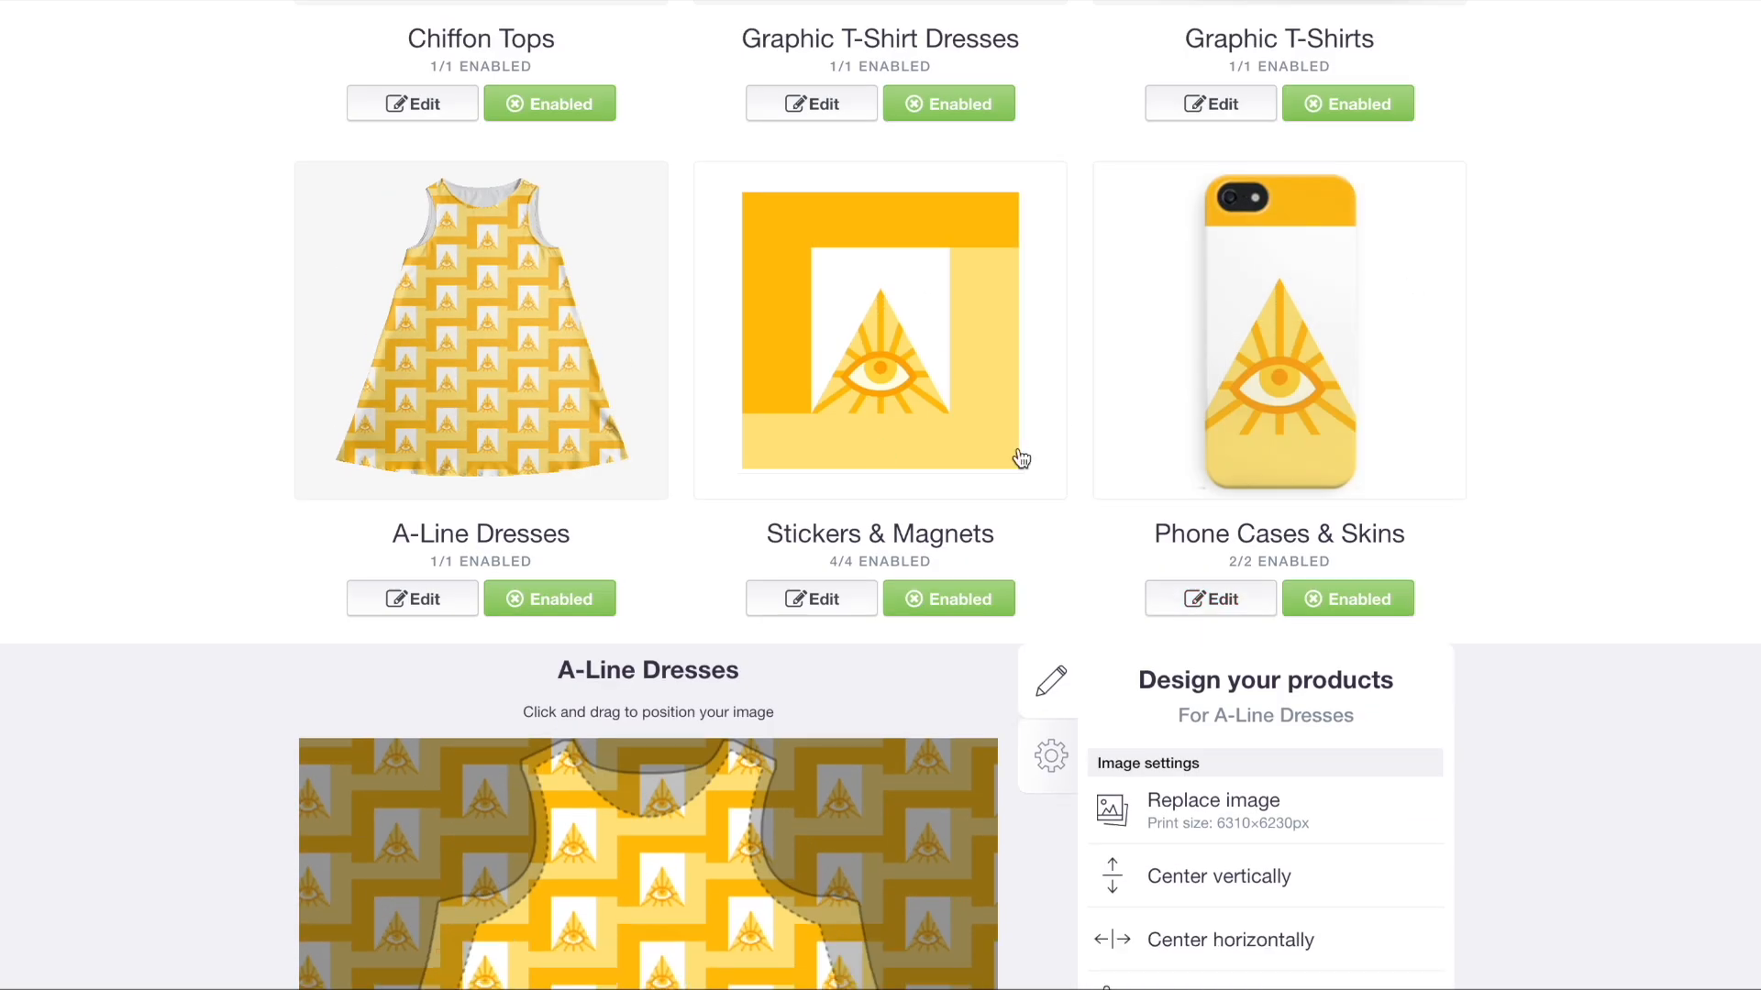
- Repeat the single-eye artwork on Floor Pillows in an offset grid and reduce its scale below 30%
{"action": "scroll", "coordinate": [719, 483], "scroll_direction": "down", "scroll_amount": 4}
{"action": "left_click", "coordinate": [1199, 407]}
{"action": "scroll", "coordinate": [1199, 407], "scroll_direction": "down", "scroll_amount": 5}
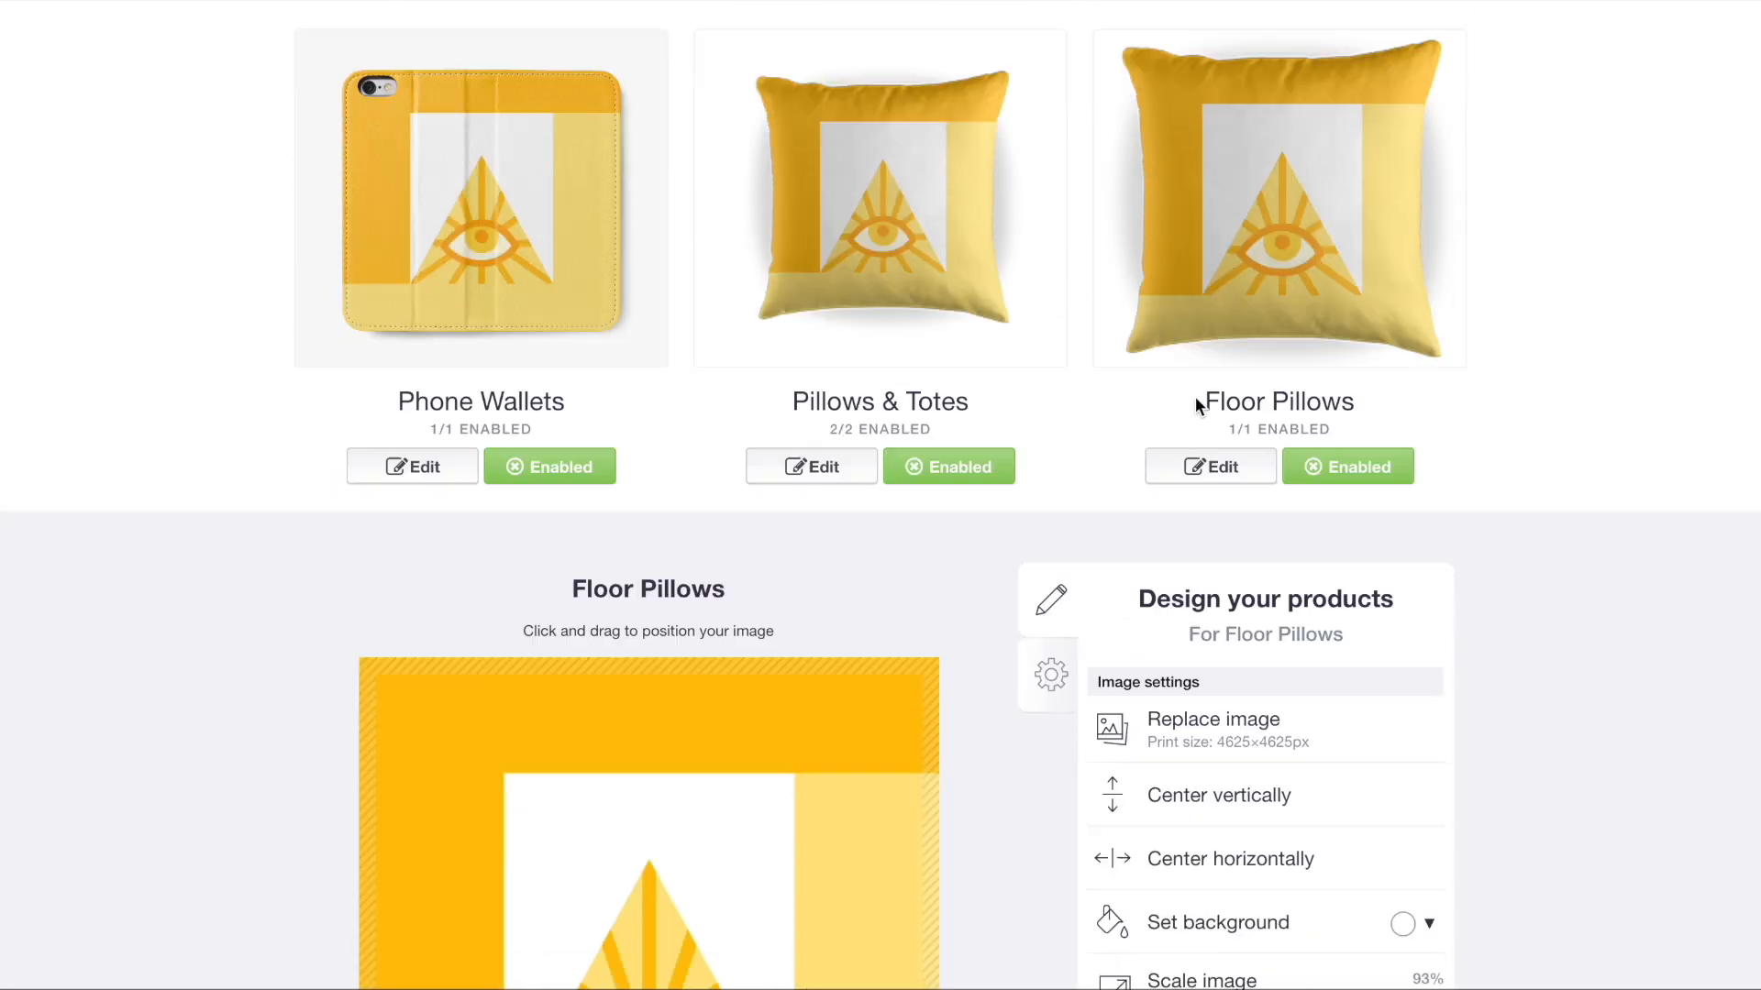
{"action": "left_click", "coordinate": [1240, 680]}
{"action": "left_click", "coordinate": [1253, 745]}
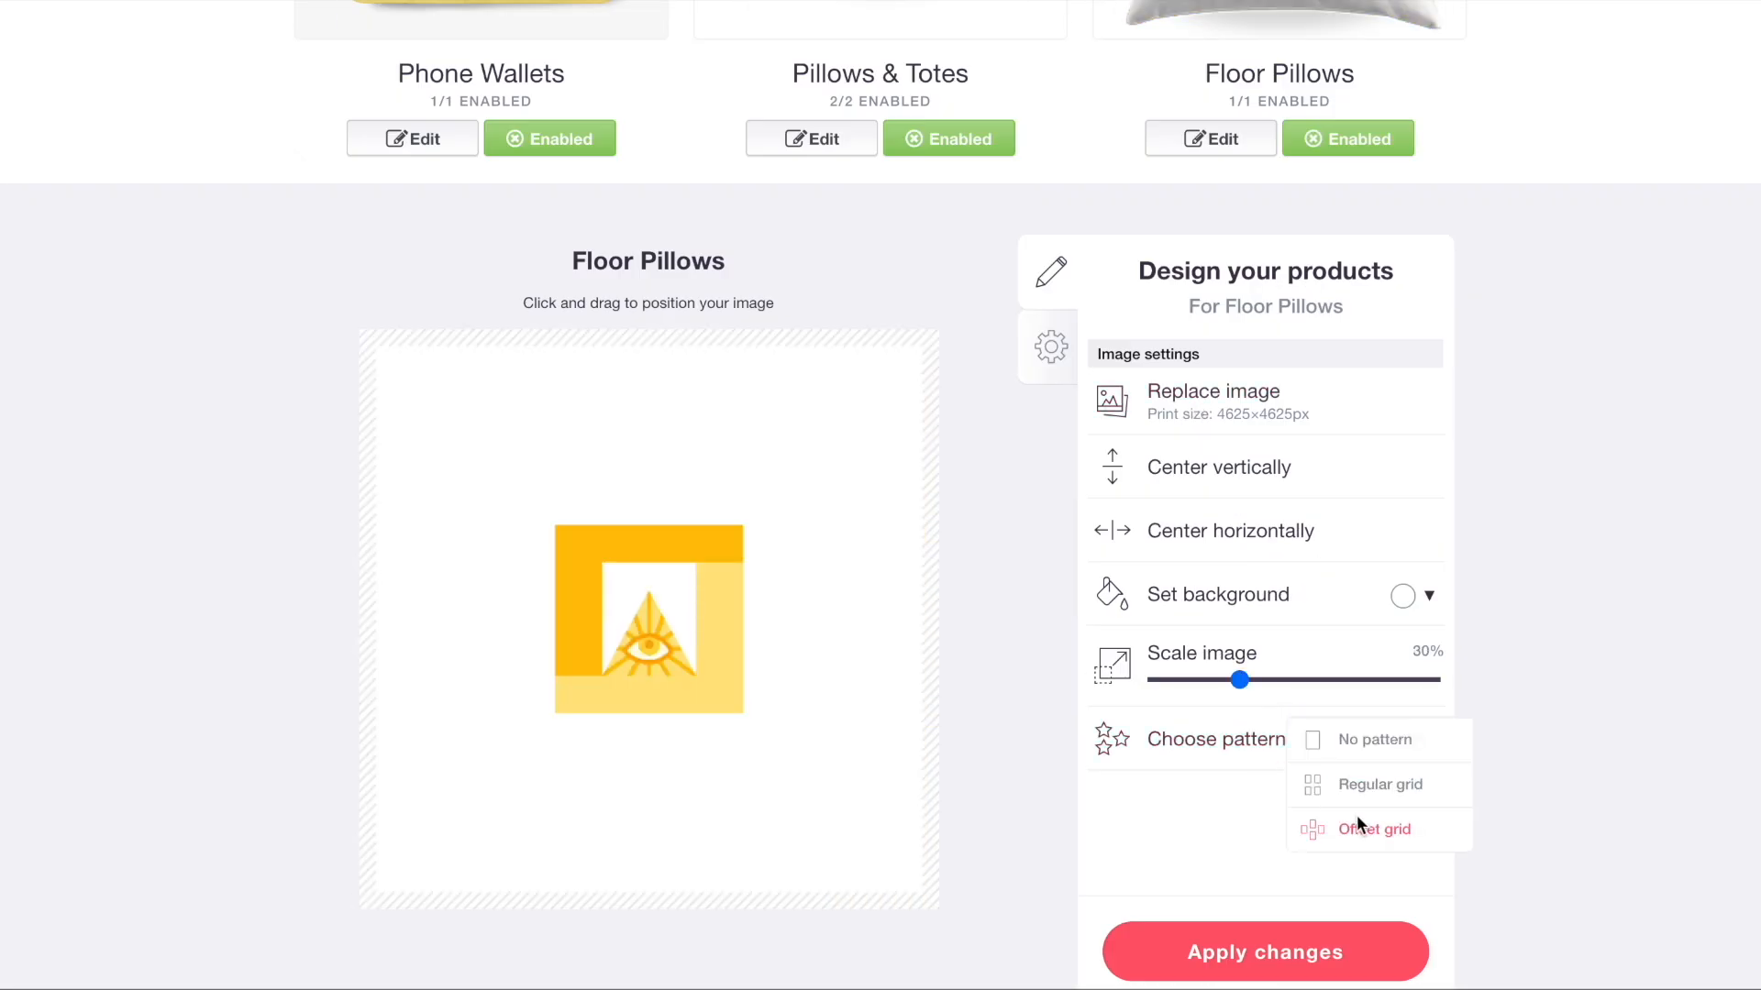
{"action": "left_click", "coordinate": [1361, 823]}
{"action": "scroll", "coordinate": [1360, 824], "scroll_direction": "up", "scroll_amount": 5}
{"action": "scroll", "coordinate": [1260, 440], "scroll_direction": "down", "scroll_amount": 7}
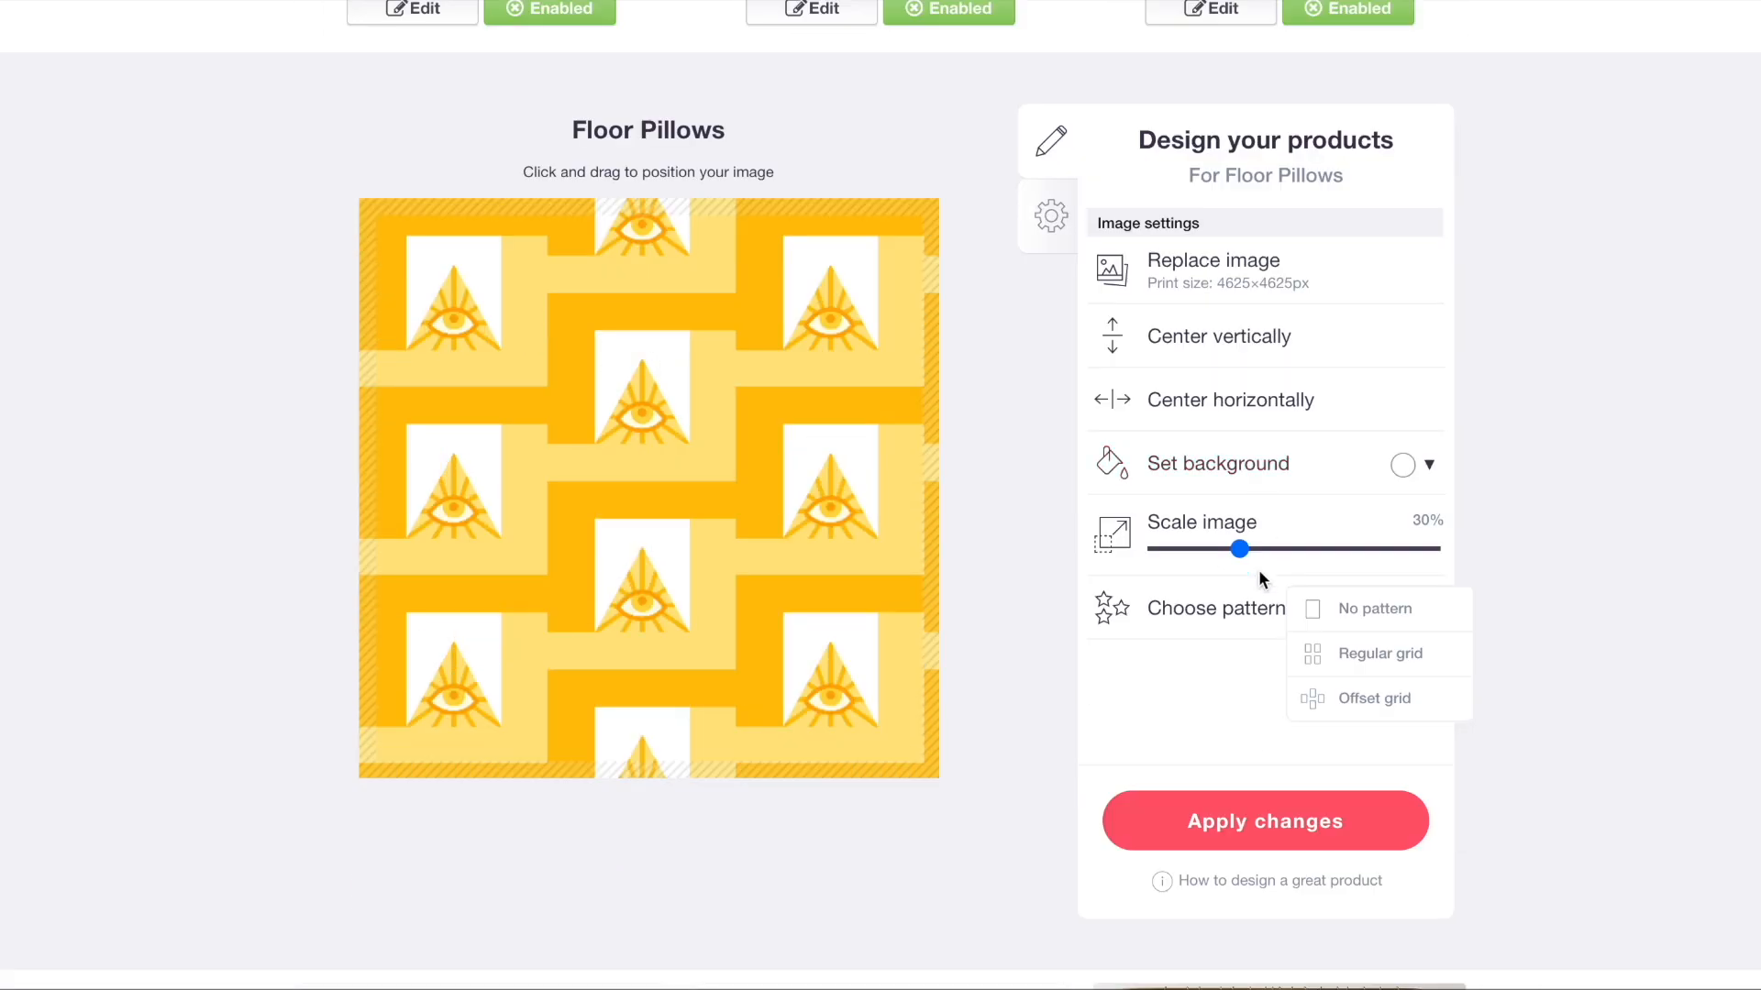
{"action": "left_click", "coordinate": [1198, 547]}
{"action": "scroll", "coordinate": [1242, 354], "scroll_direction": "up", "scroll_amount": 6}
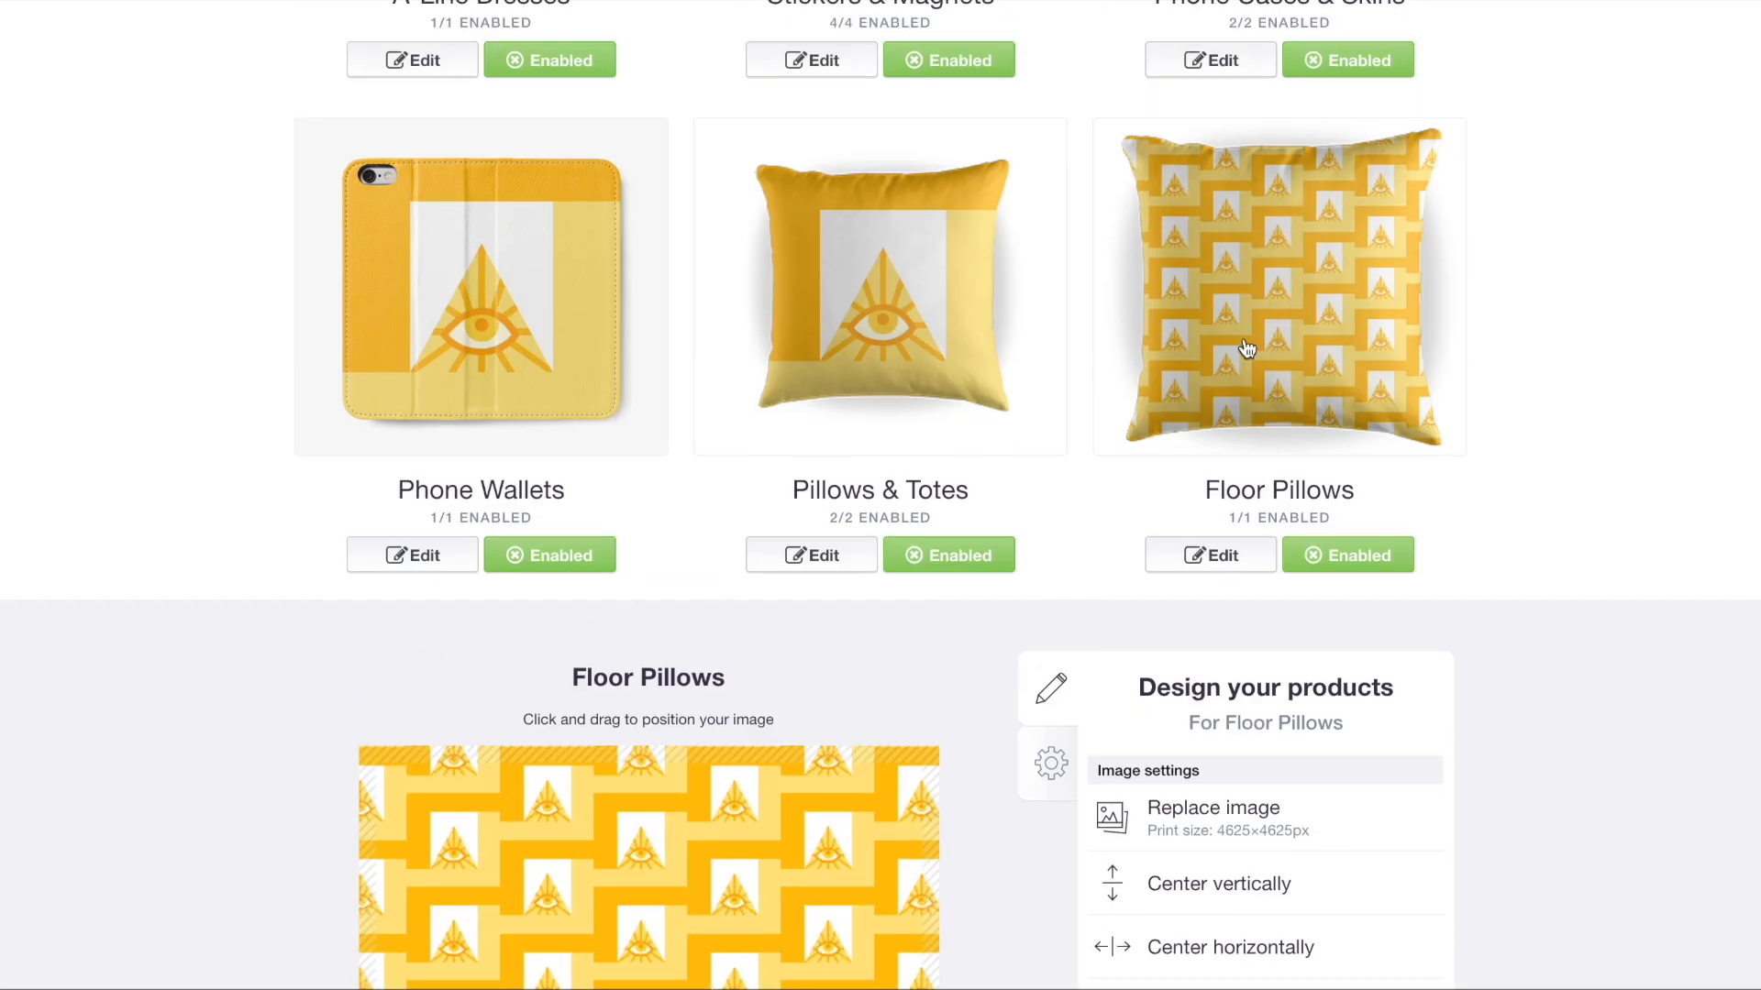
{"action": "scroll", "coordinate": [1248, 349], "scroll_direction": "down", "scroll_amount": 1}
{"action": "left_click", "coordinate": [1248, 348]}
- Repeat the single-eye artwork on Pouches, Laptop Skins & Sleeves in an offset grid at 8% scale
{"action": "scroll", "coordinate": [691, 381], "scroll_direction": "down", "scroll_amount": 5}
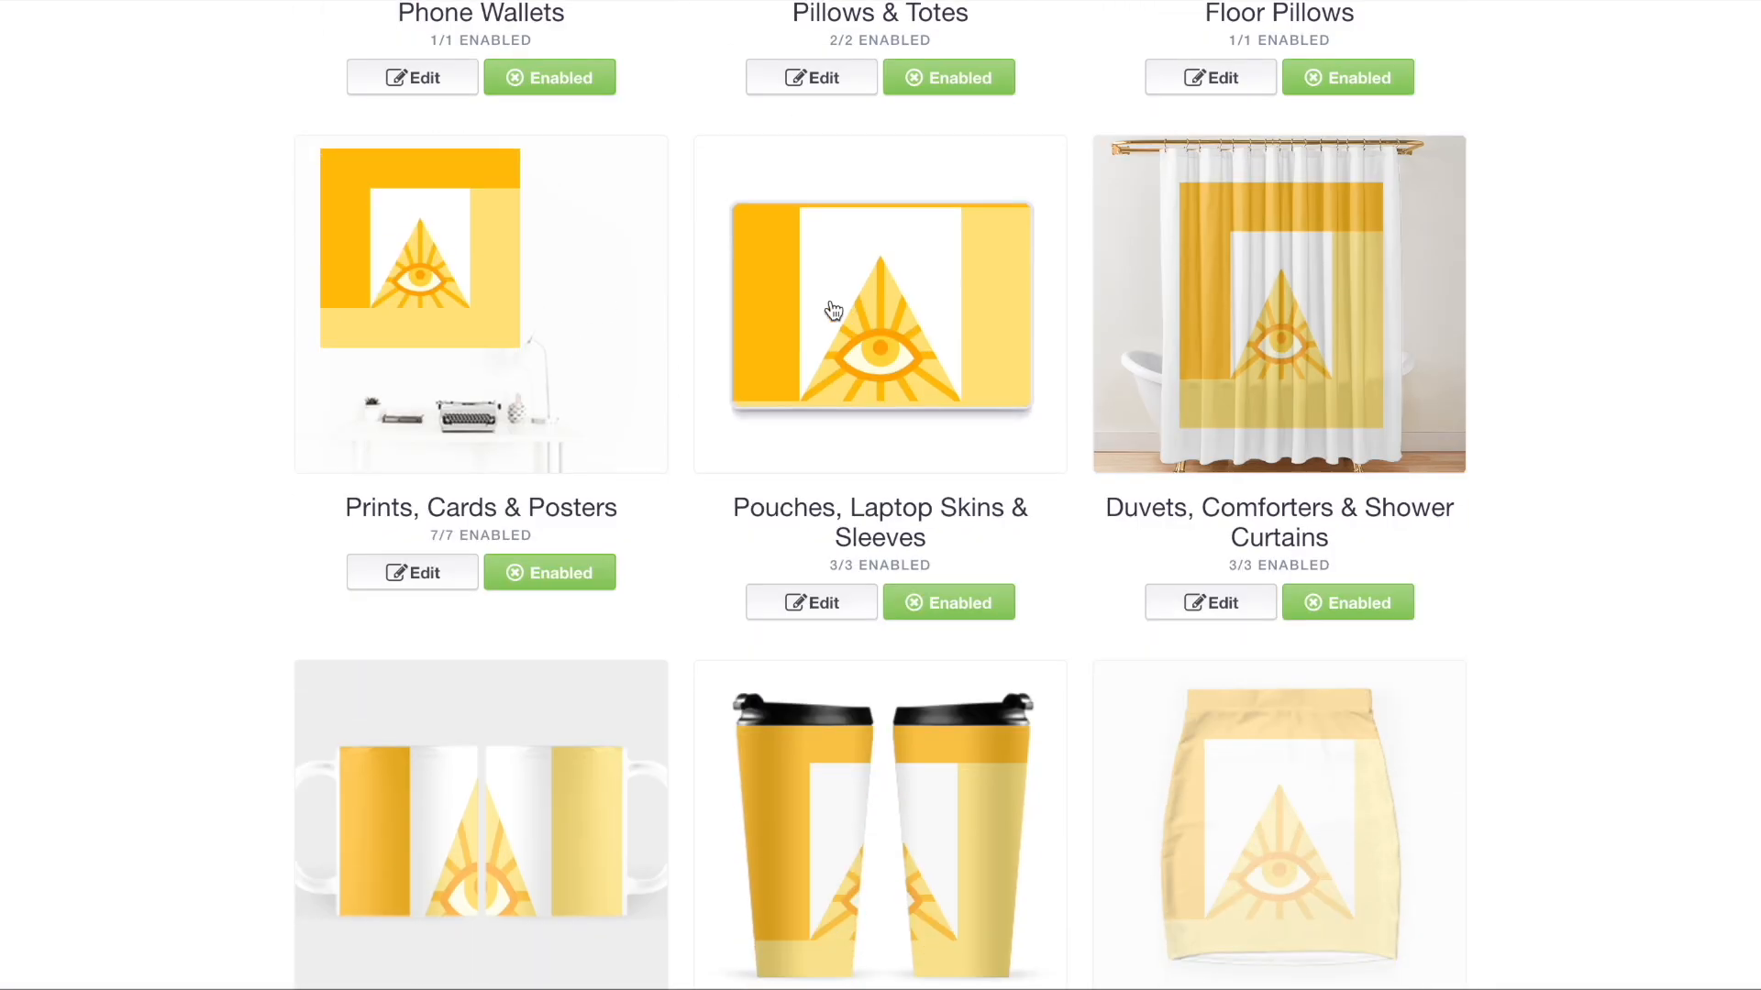
{"action": "left_click", "coordinate": [903, 328]}
{"action": "scroll", "coordinate": [904, 329], "scroll_direction": "down", "scroll_amount": 5}
{"action": "left_click", "coordinate": [1243, 652]}
{"action": "left_click", "coordinate": [1251, 714]}
{"action": "left_click", "coordinate": [1364, 799]}
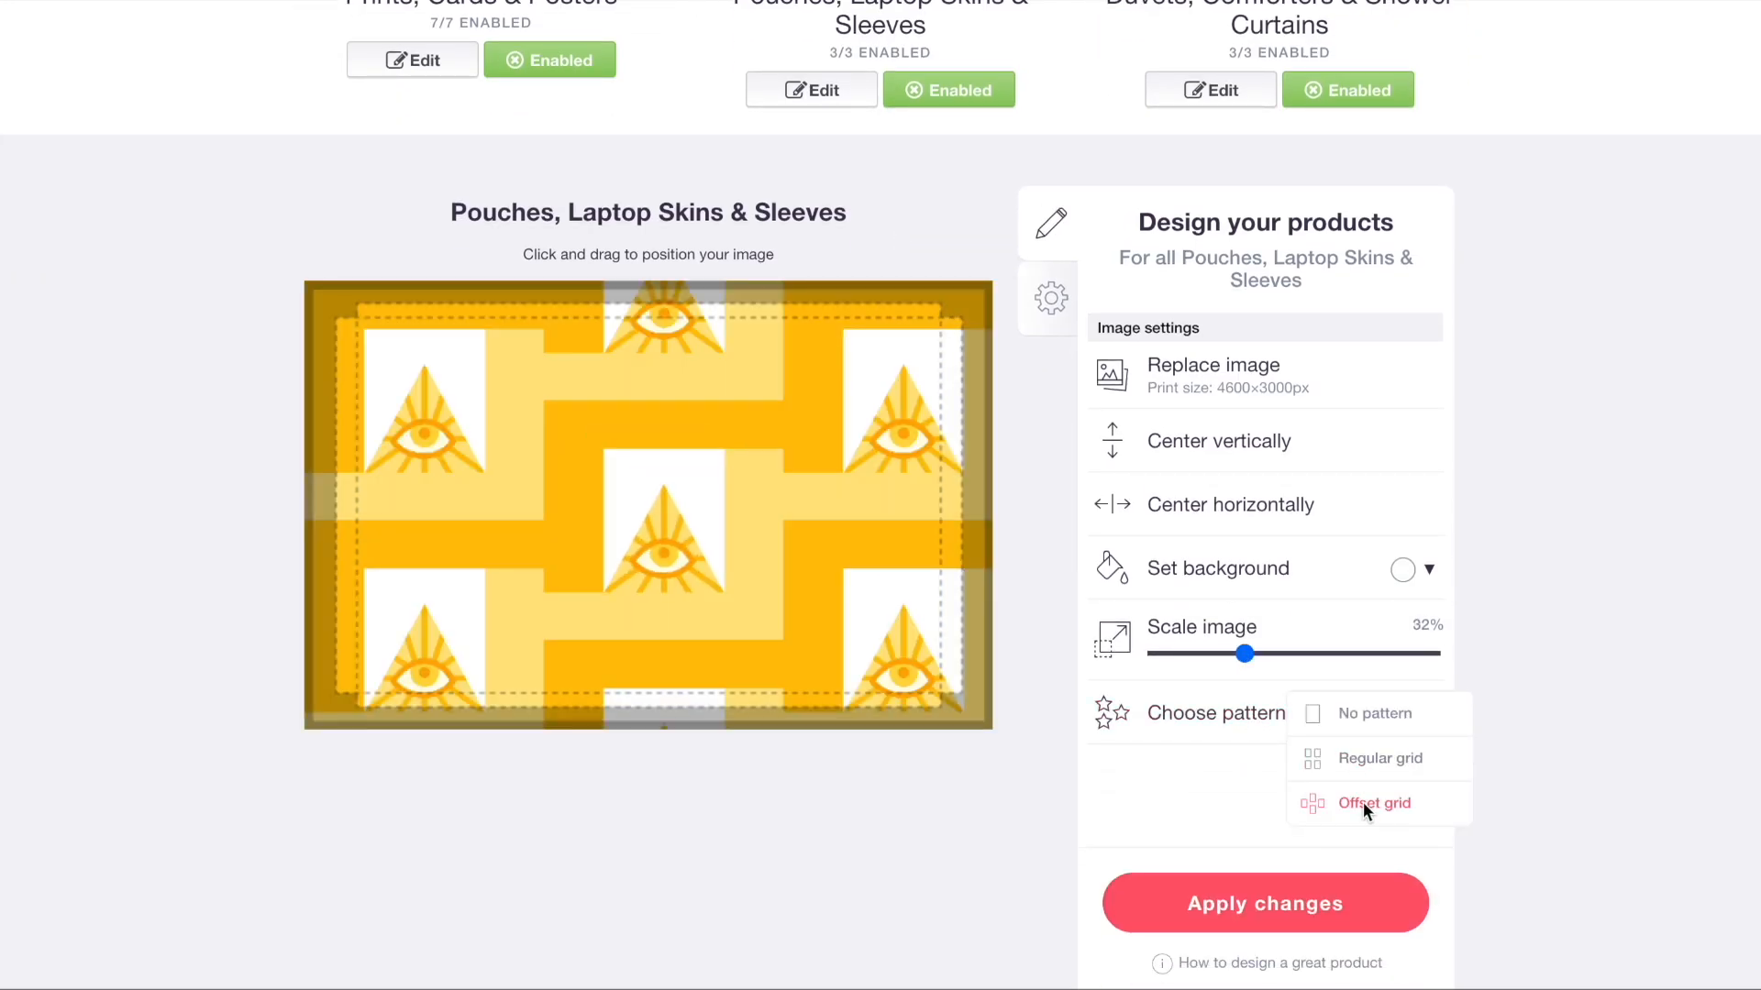
{"action": "left_click", "coordinate": [1193, 654]}
{"action": "left_click", "coordinate": [1183, 656]}
{"action": "scroll", "coordinate": [1183, 656], "scroll_direction": "up", "scroll_amount": 4}
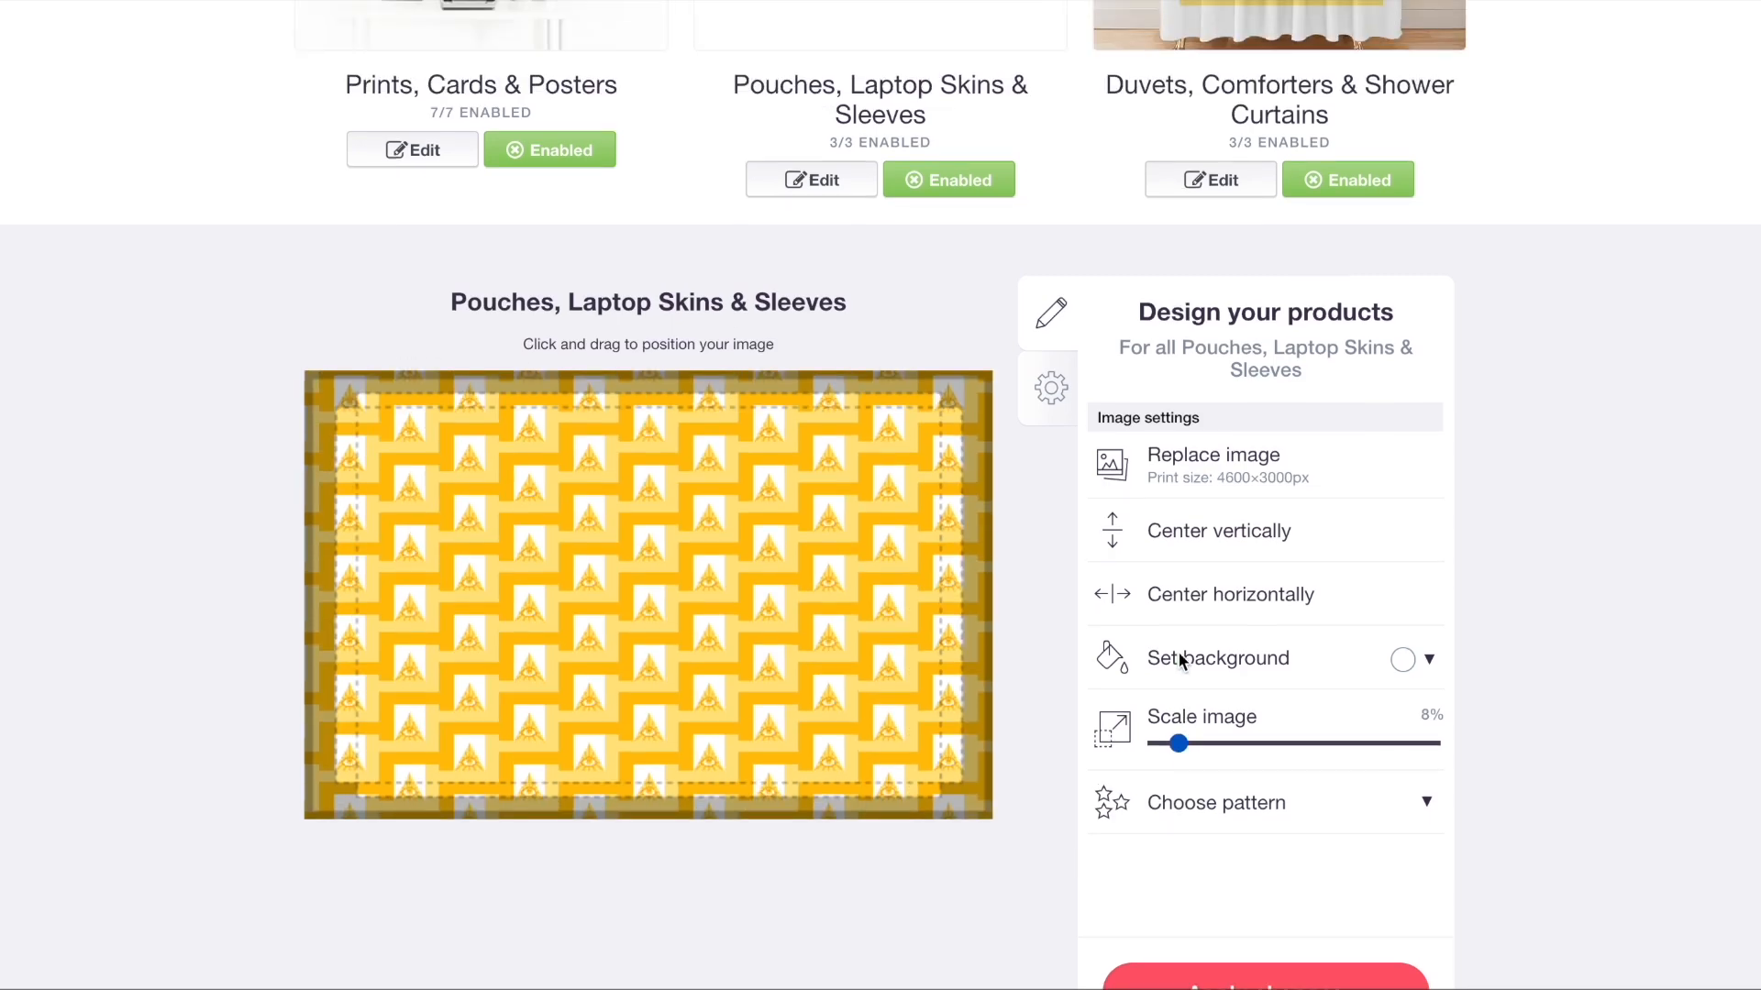
- Repeat the single-eye artwork on Duvets, Comforters & Shower Curtains in an offset grid at 17% scale
{"action": "left_click", "coordinate": [1271, 195]}
{"action": "scroll", "coordinate": [1271, 194], "scroll_direction": "down", "scroll_amount": 7}
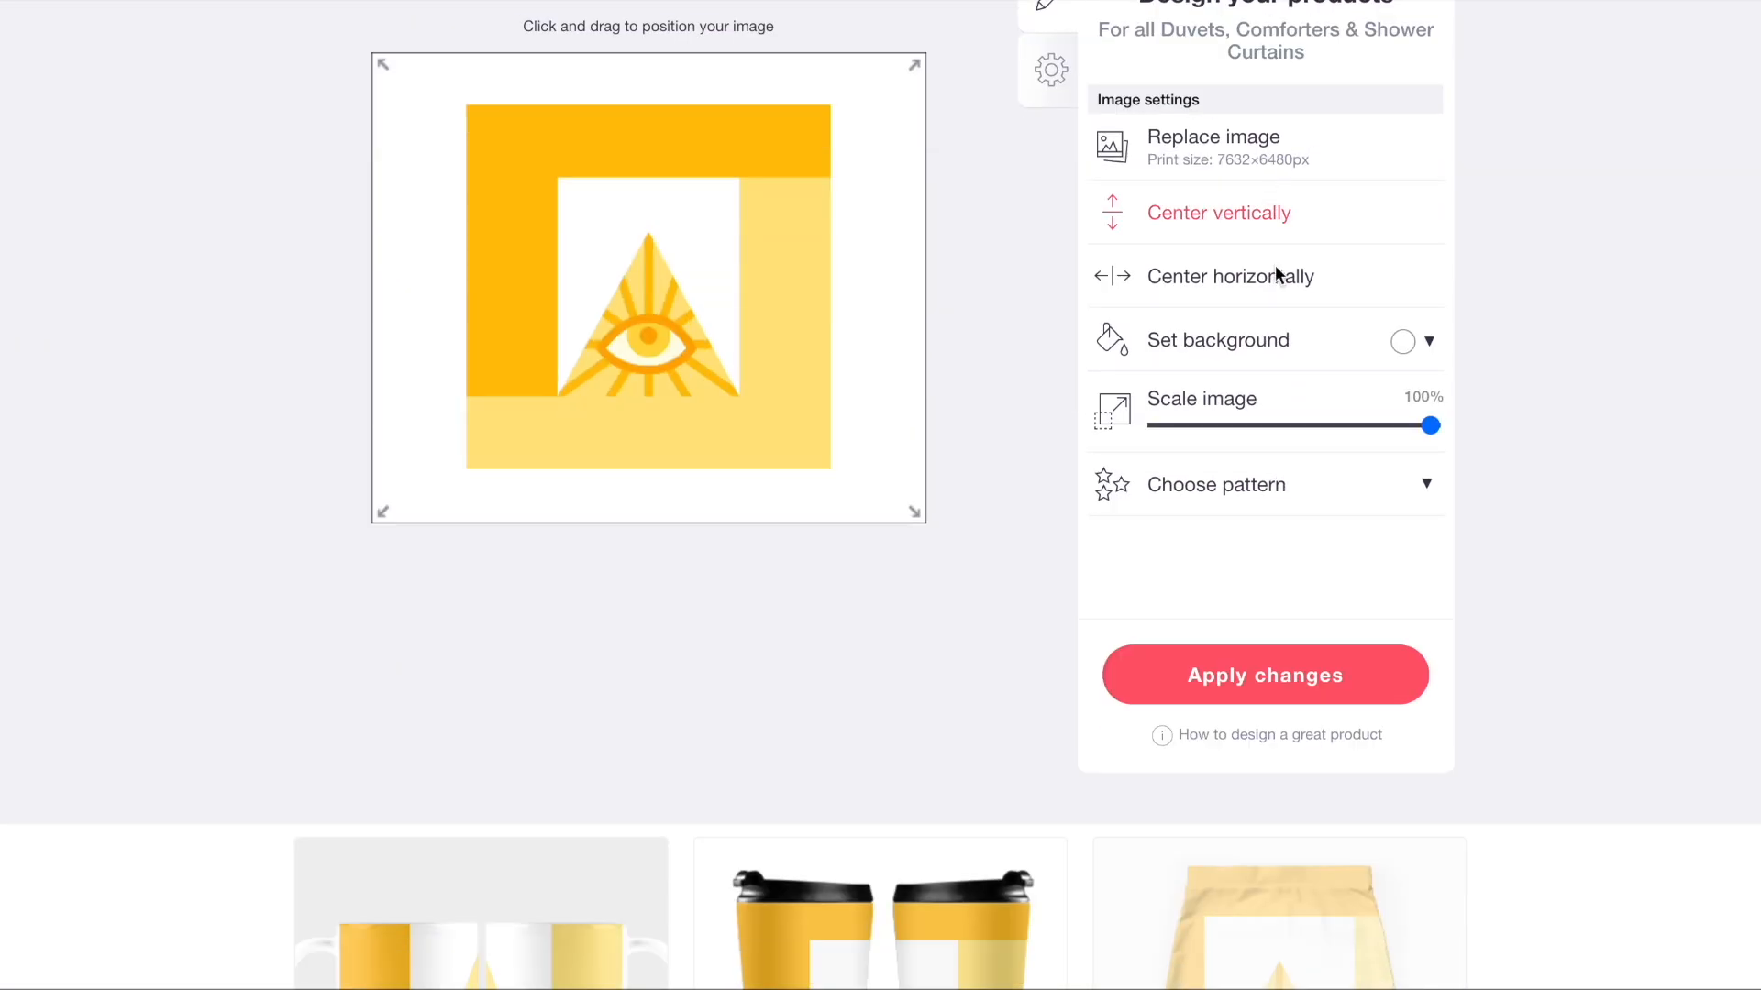
{"action": "left_click", "coordinate": [1262, 425]}
{"action": "left_click", "coordinate": [1280, 485]}
{"action": "left_click", "coordinate": [1361, 576]}
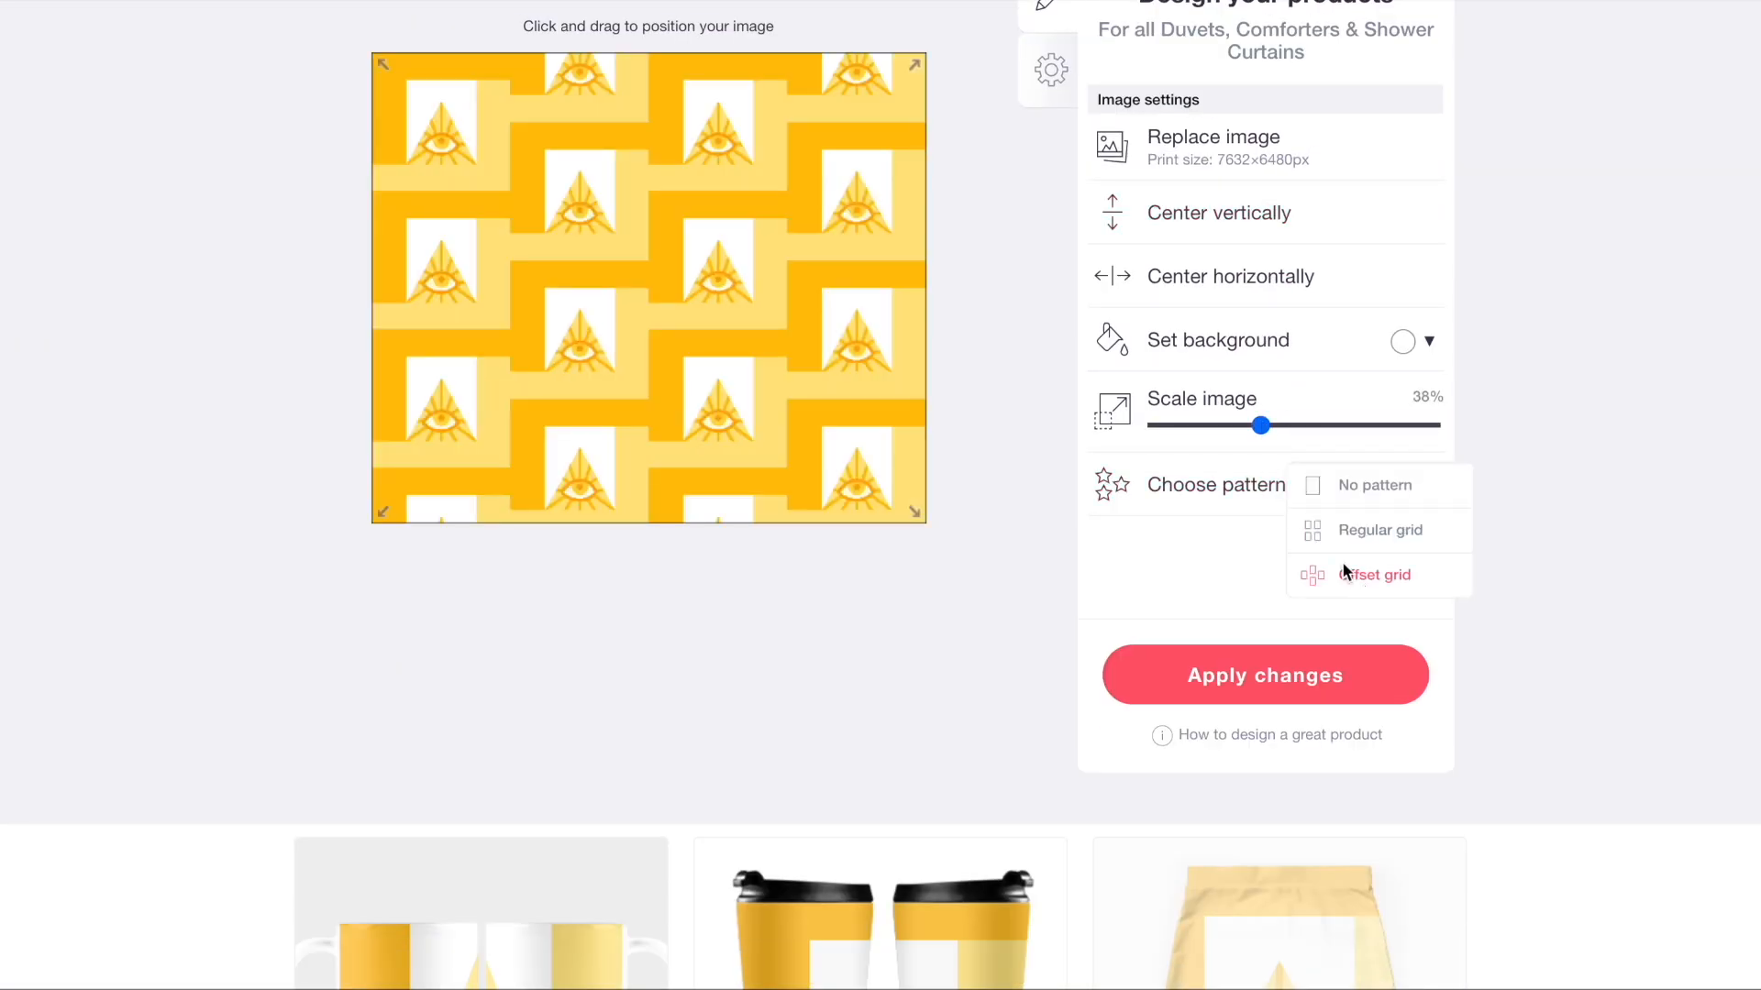
{"action": "left_click", "coordinate": [1205, 424]}
{"action": "scroll", "coordinate": [1205, 423], "scroll_direction": "up", "scroll_amount": 8}
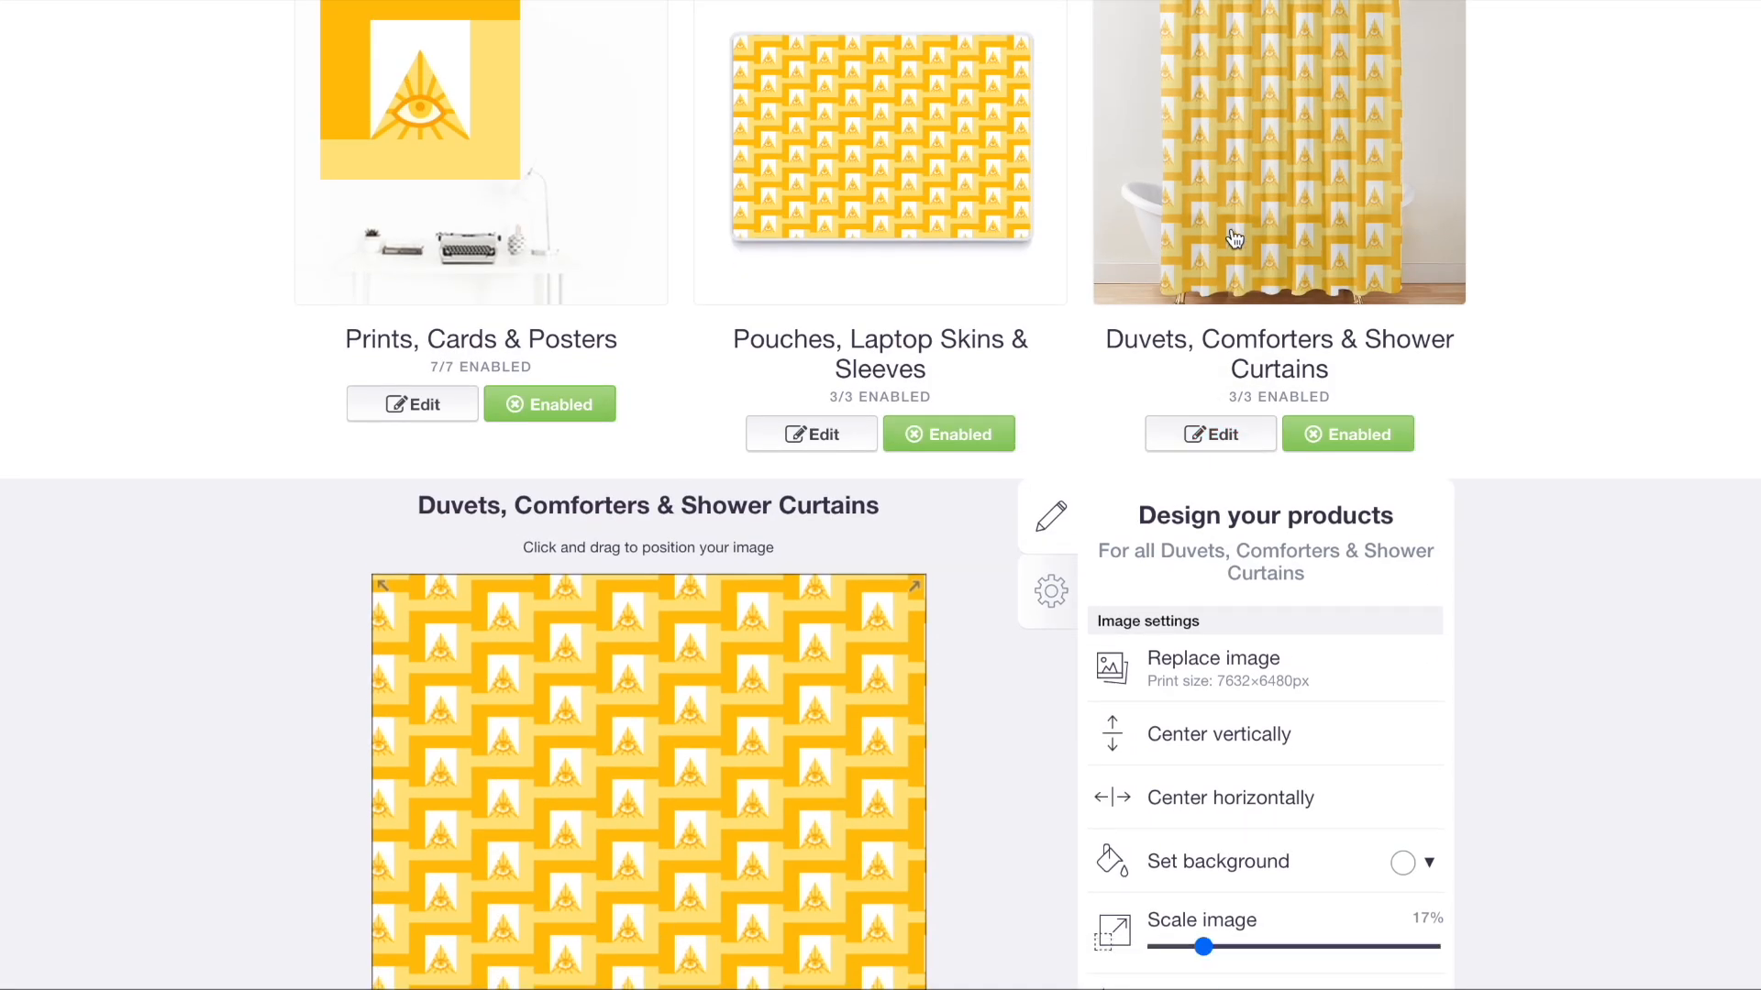
{"action": "left_click", "coordinate": [1233, 240]}
- Repeat the single-eye artwork on Mugs in an offset grid at a size slightly above 4%
{"action": "scroll", "coordinate": [434, 502], "scroll_direction": "down", "scroll_amount": 4}
{"action": "left_click", "coordinate": [553, 409]}
{"action": "scroll", "coordinate": [553, 409], "scroll_direction": "down", "scroll_amount": 8}
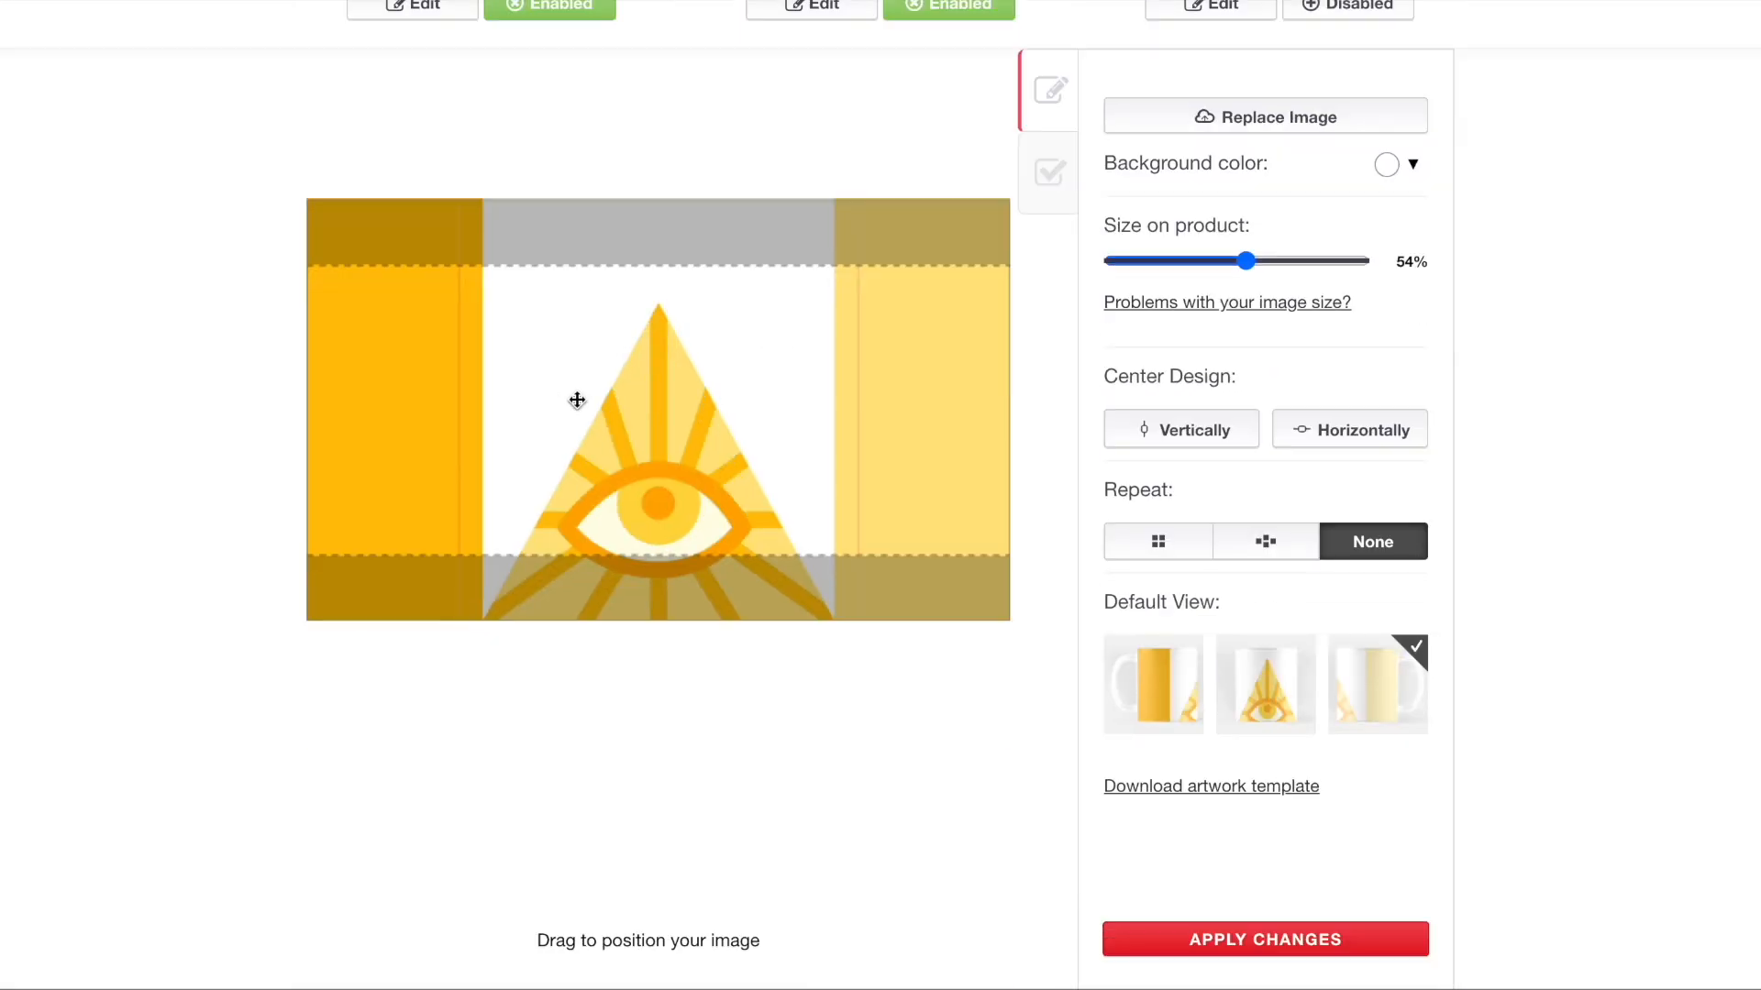
{"action": "left_click", "coordinate": [1156, 261]}
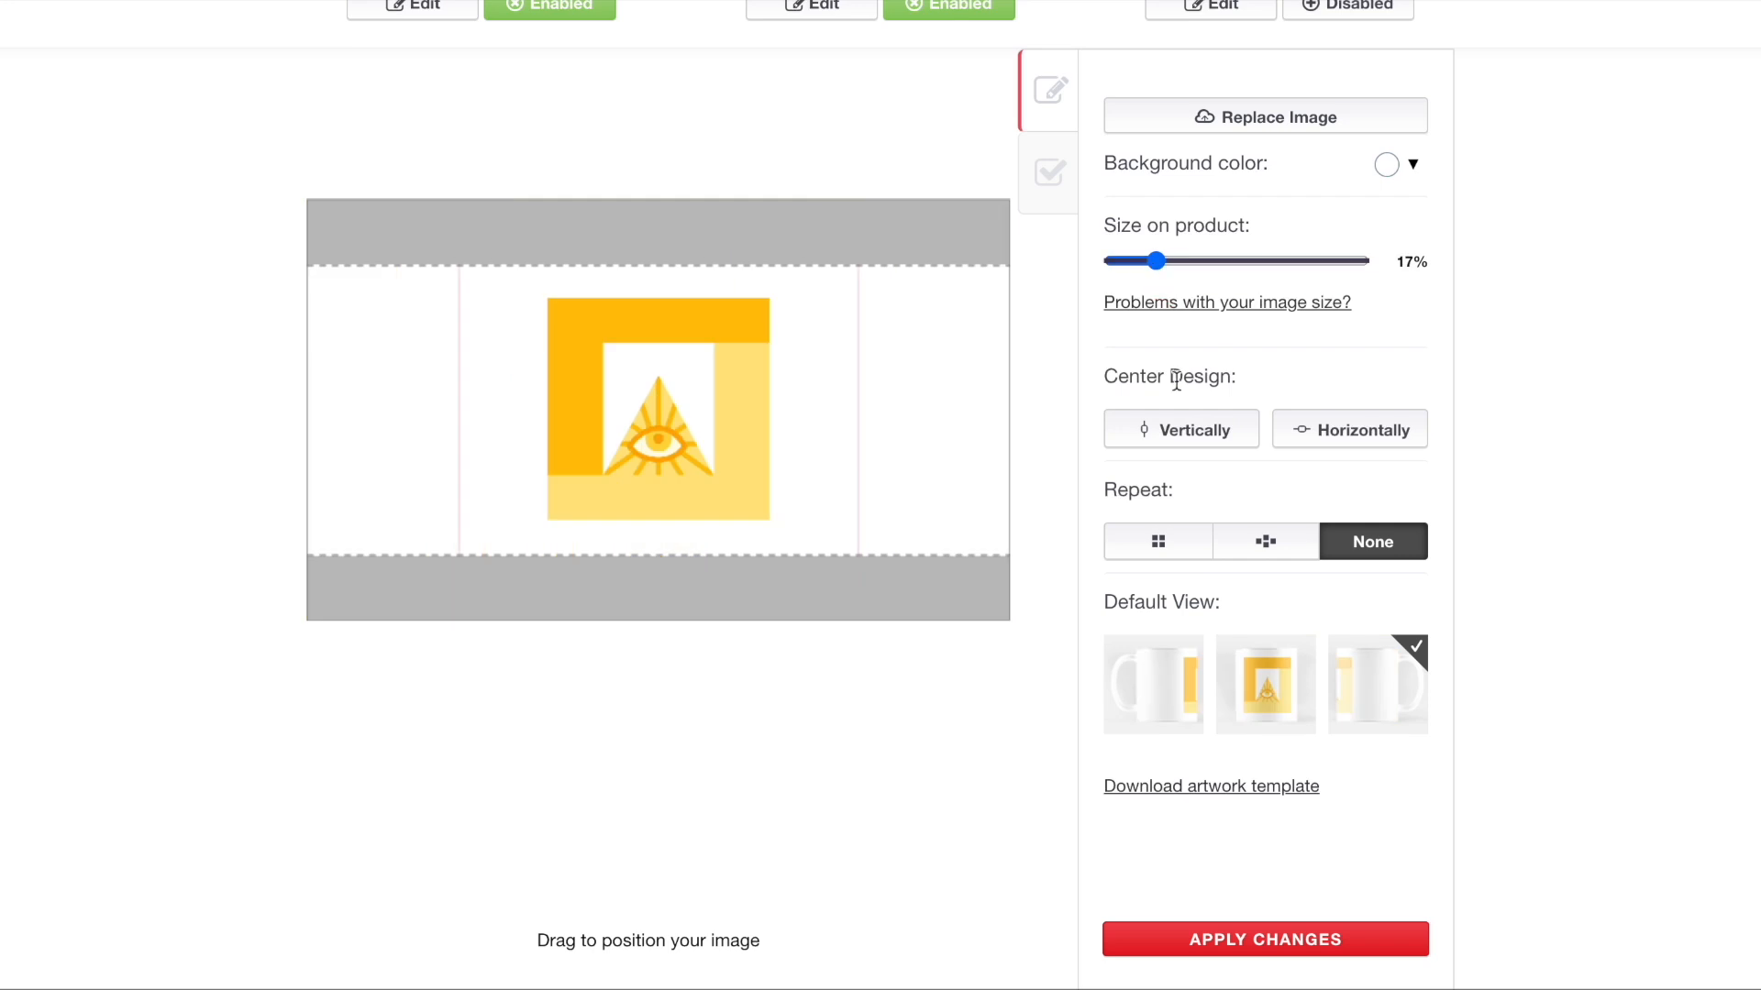
{"action": "left_click", "coordinate": [1264, 542]}
{"action": "left_click", "coordinate": [1124, 263]}
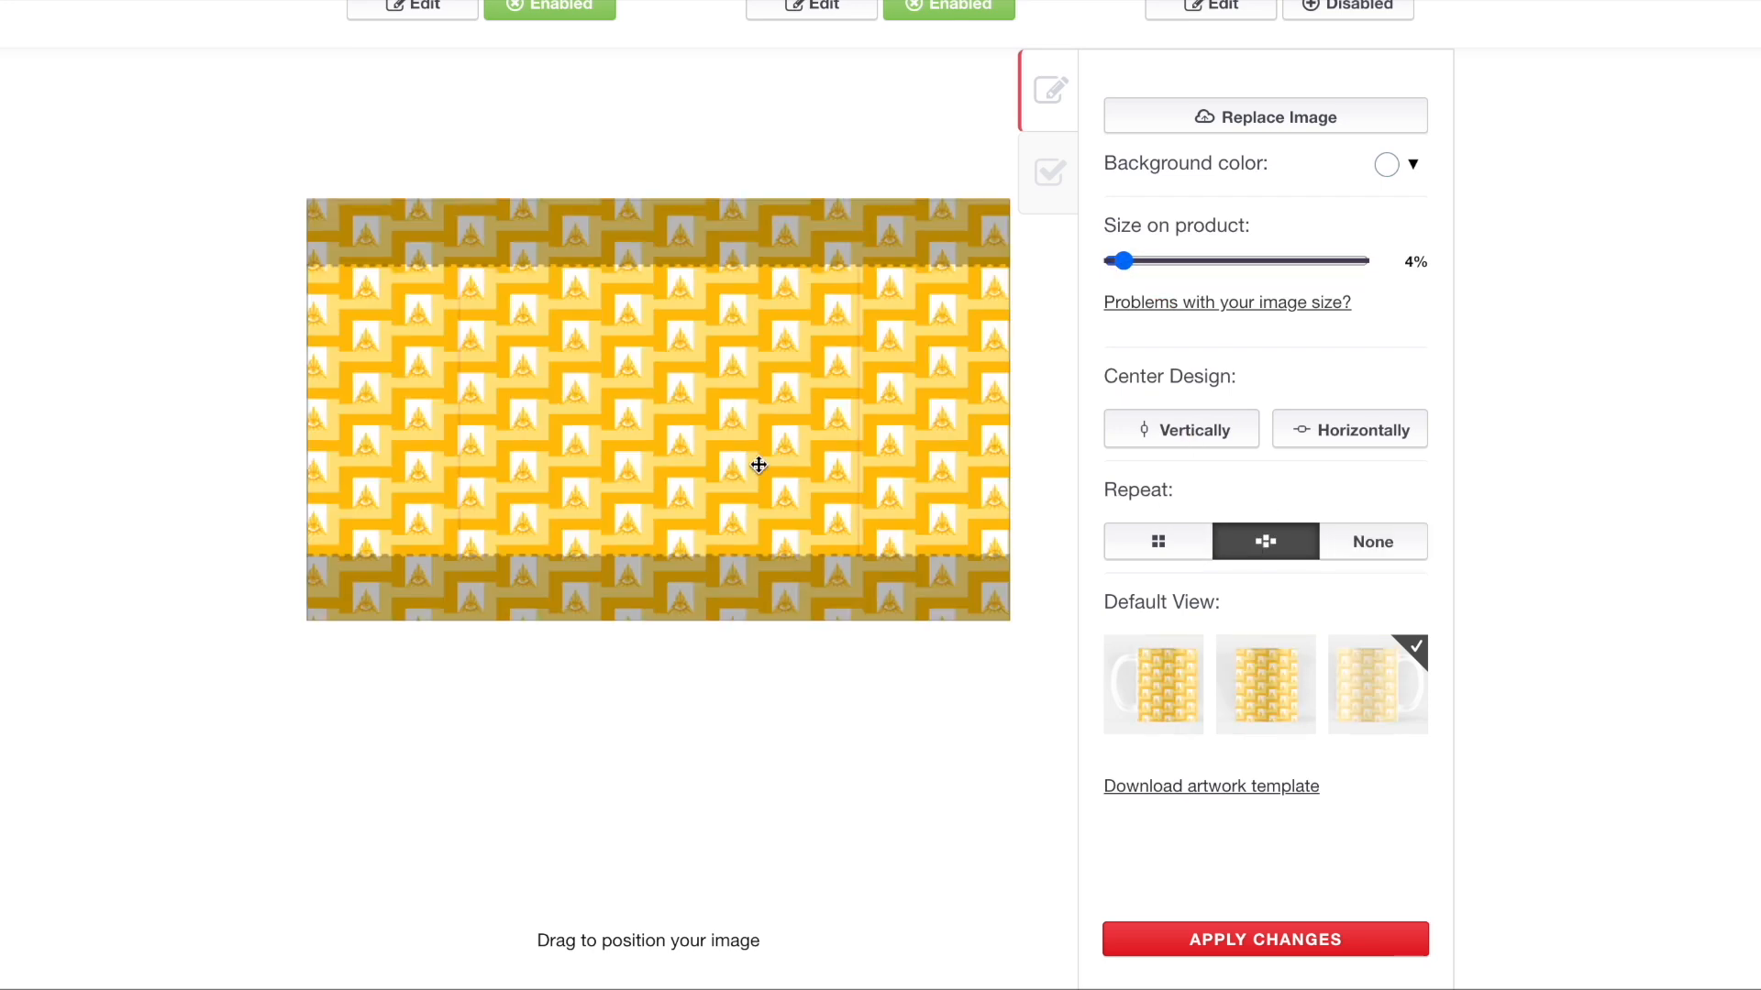
{"action": "scroll", "coordinate": [758, 465], "scroll_direction": "up", "scroll_amount": 7}
{"action": "scroll", "coordinate": [1046, 515], "scroll_direction": "down", "scroll_amount": 4}
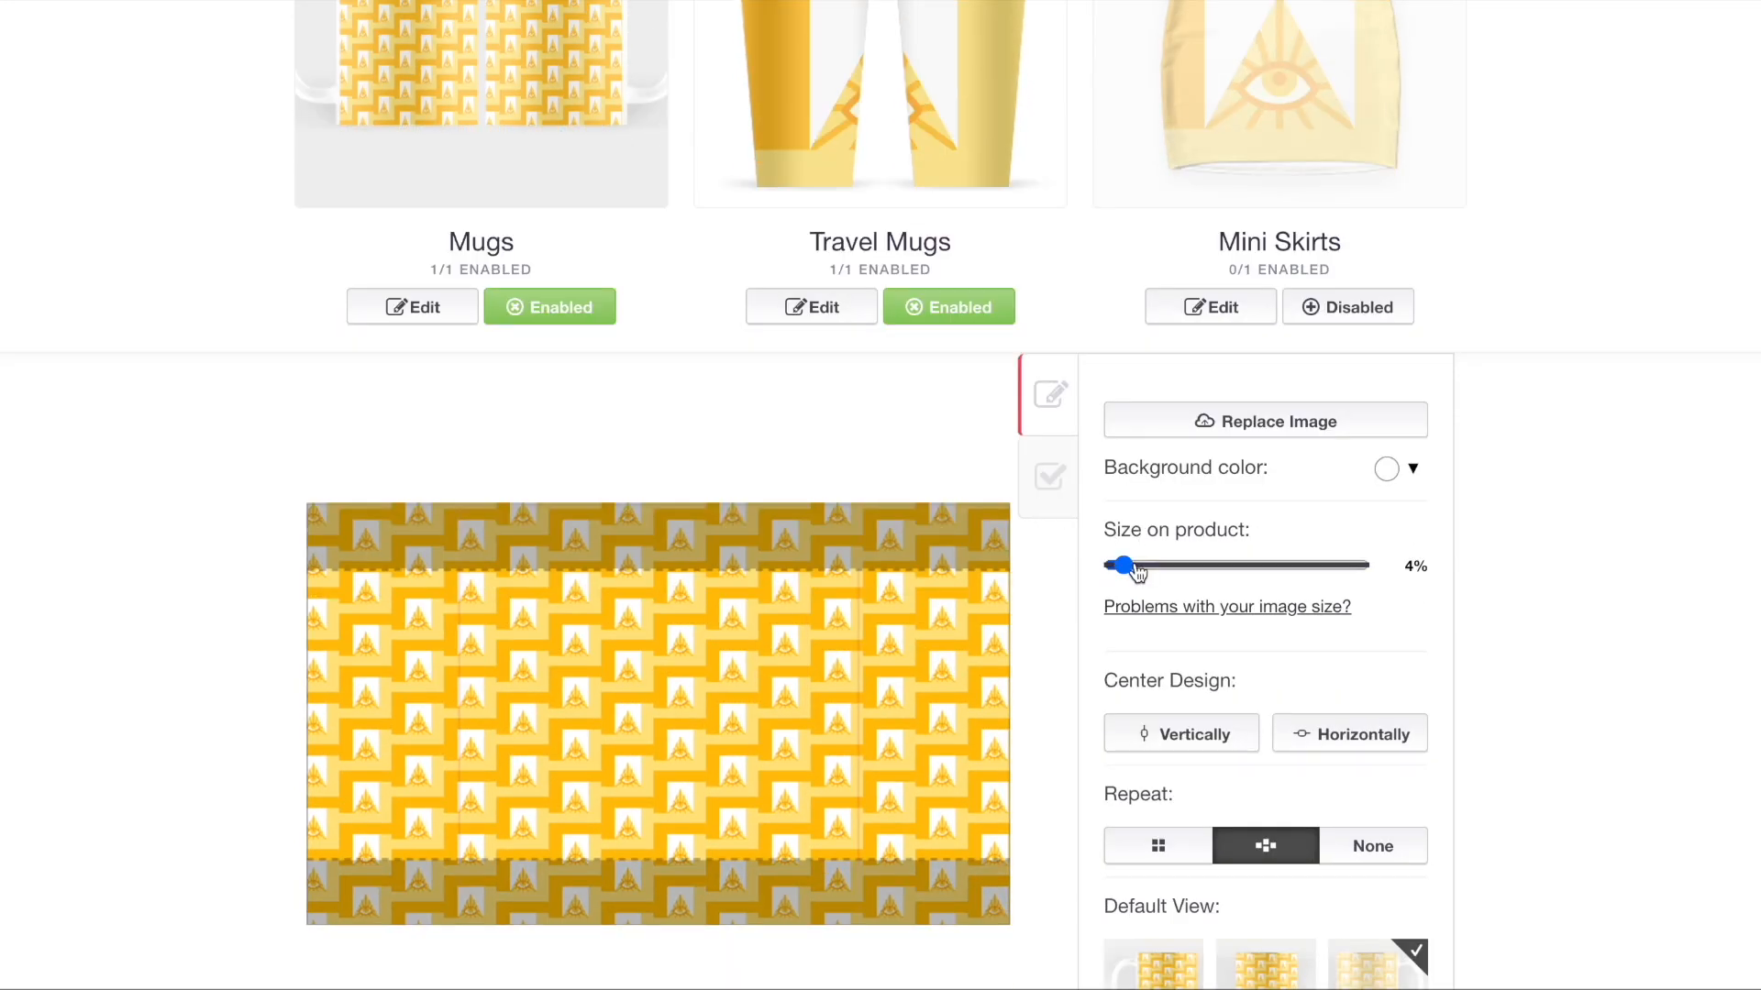
{"action": "left_click", "coordinate": [1137, 570]}
{"action": "scroll", "coordinate": [724, 463], "scroll_direction": "up", "scroll_amount": 6}
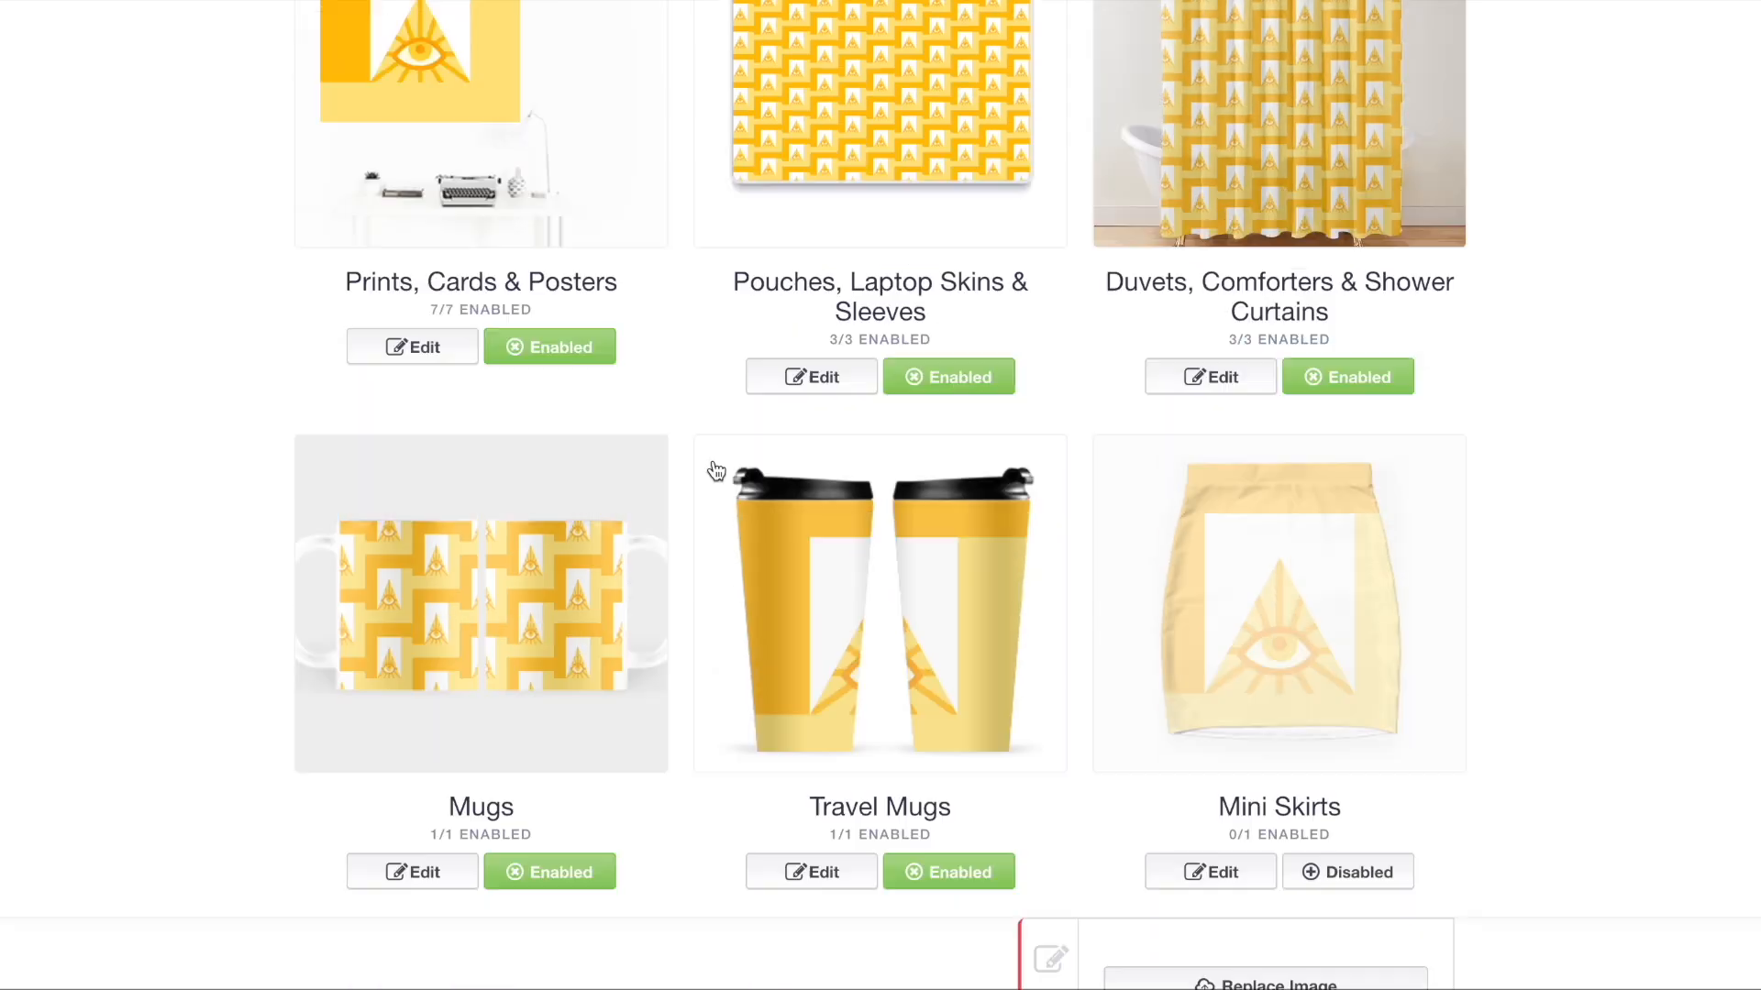
- Check the artwork placement on Travel Mugs, and enable Mini Skirts with the single unrepeated artwork
{"action": "left_click", "coordinate": [908, 636]}
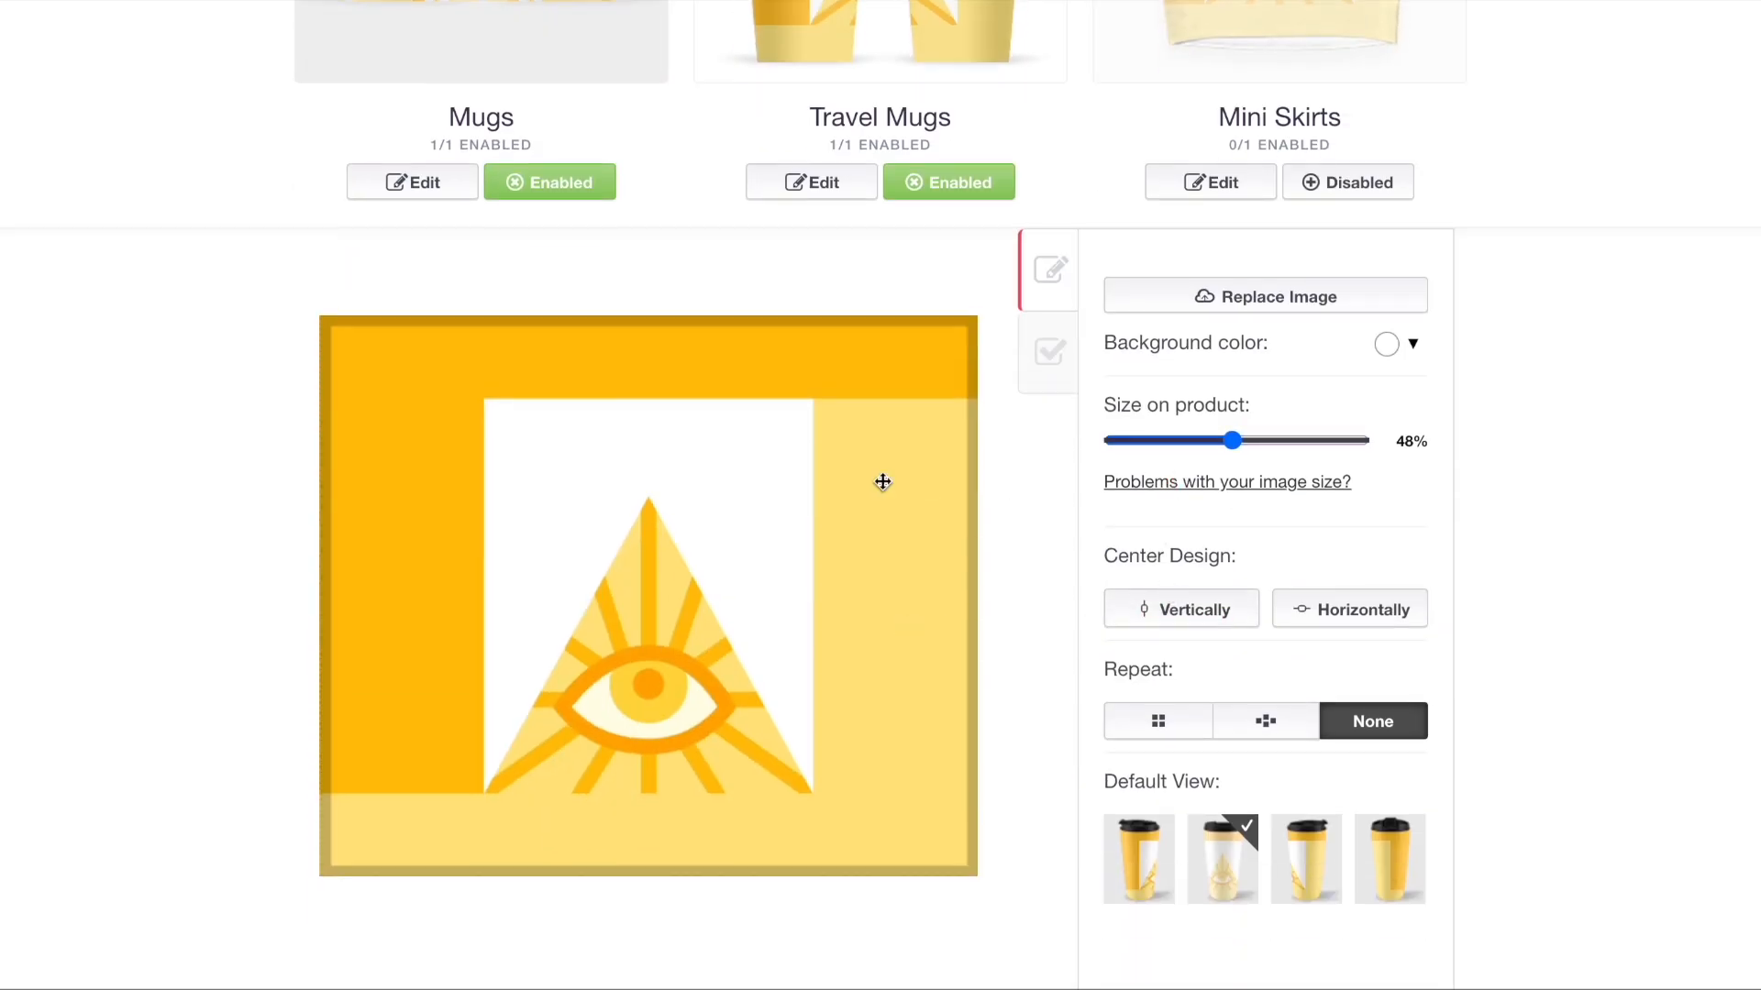
{"action": "scroll", "coordinate": [885, 440], "scroll_direction": "up", "scroll_amount": 4}
{"action": "left_click", "coordinate": [1399, 432]}
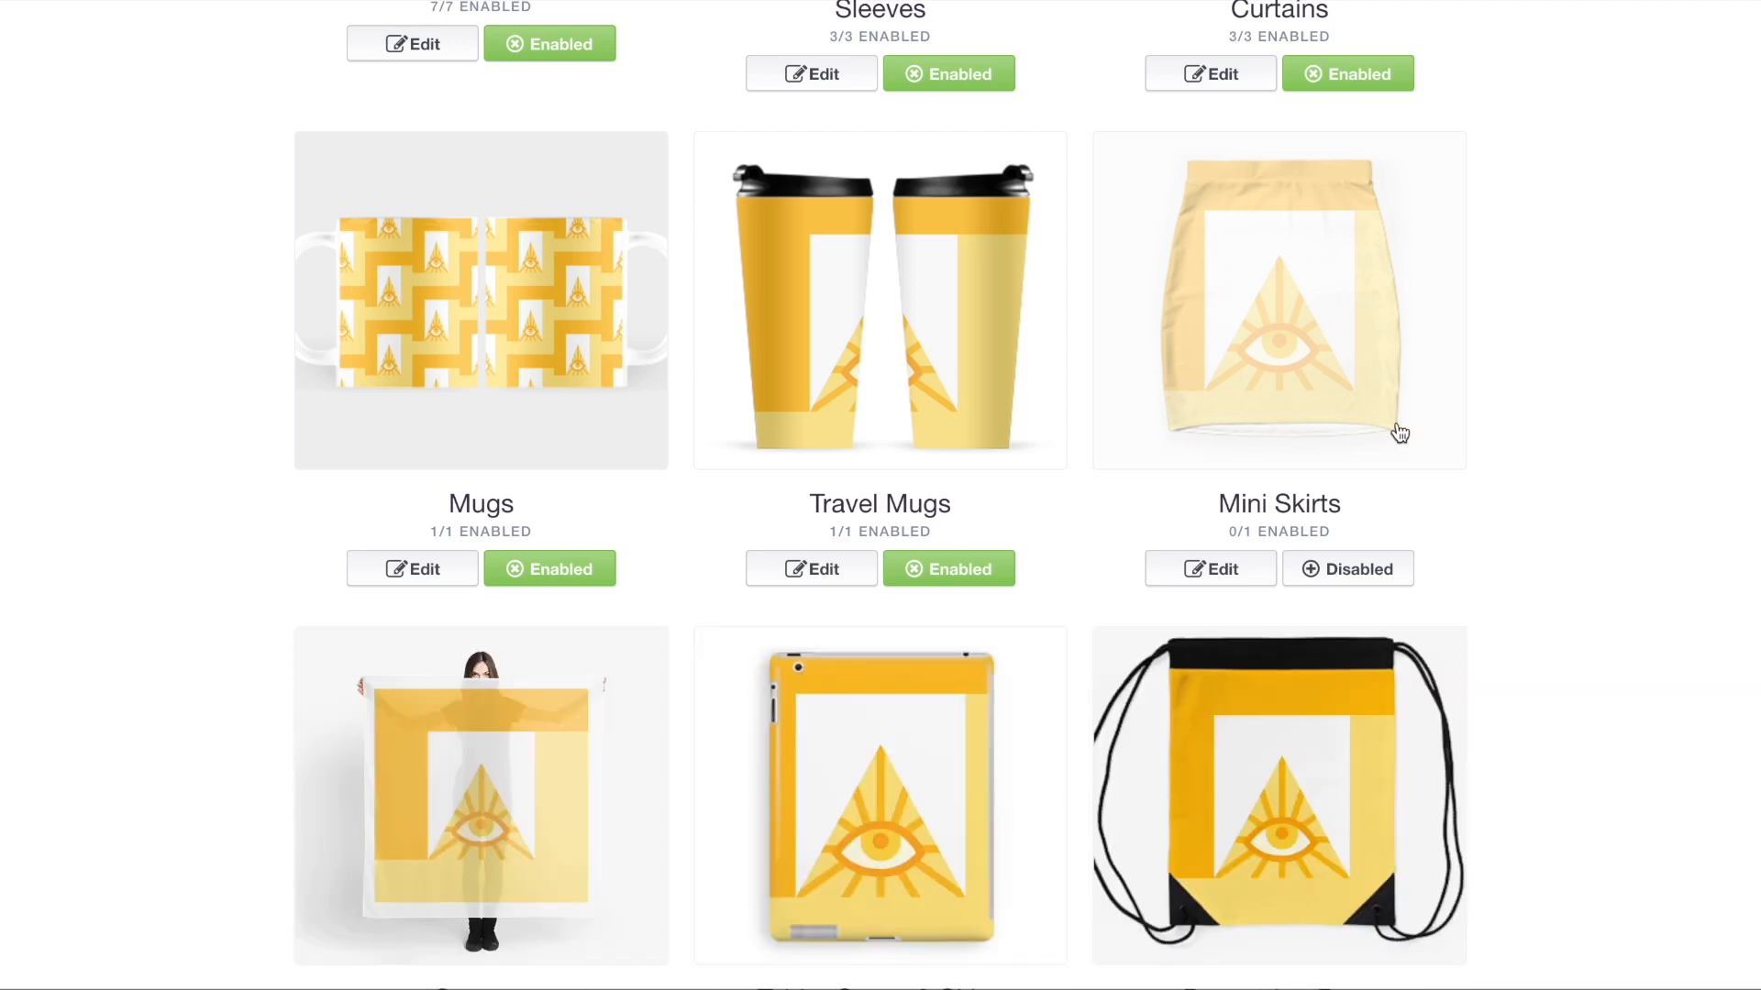
{"action": "left_click", "coordinate": [1367, 570]}
{"action": "left_click", "coordinate": [1329, 346]}
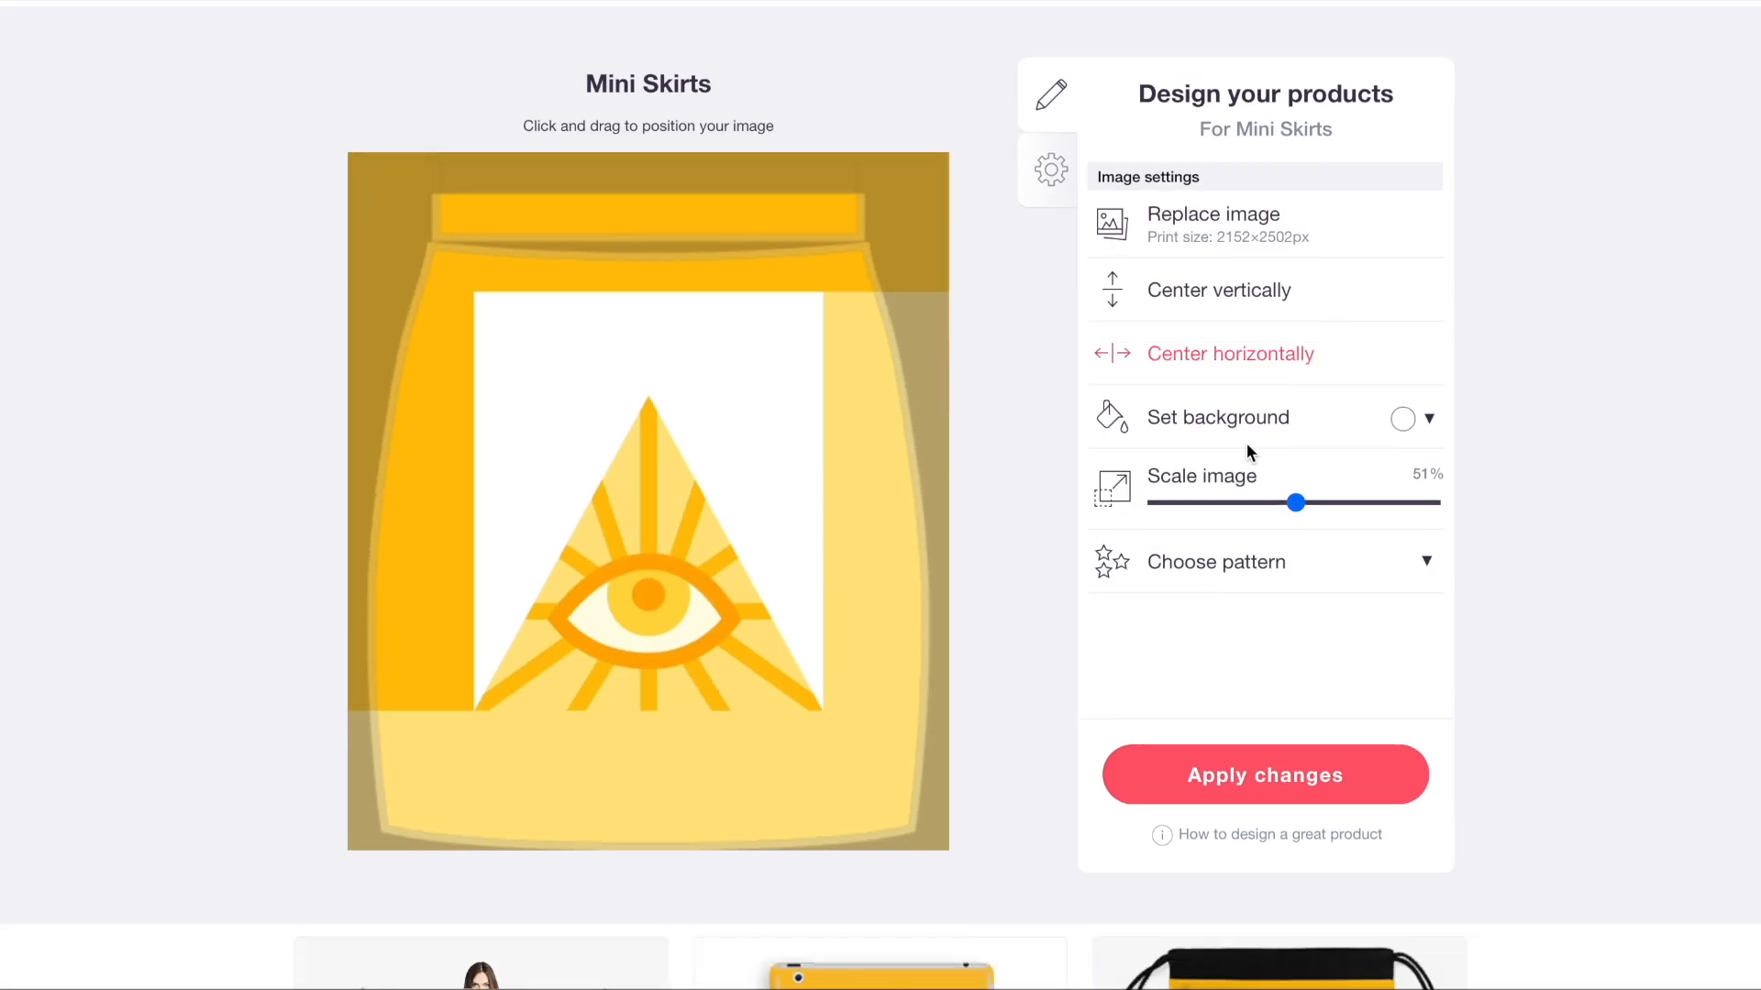
{"action": "scroll", "coordinate": [1210, 651], "scroll_direction": "up", "scroll_amount": 2}
{"action": "scroll", "coordinate": [1210, 656], "scroll_direction": "up", "scroll_amount": 4}
{"action": "left_click", "coordinate": [1325, 354]}
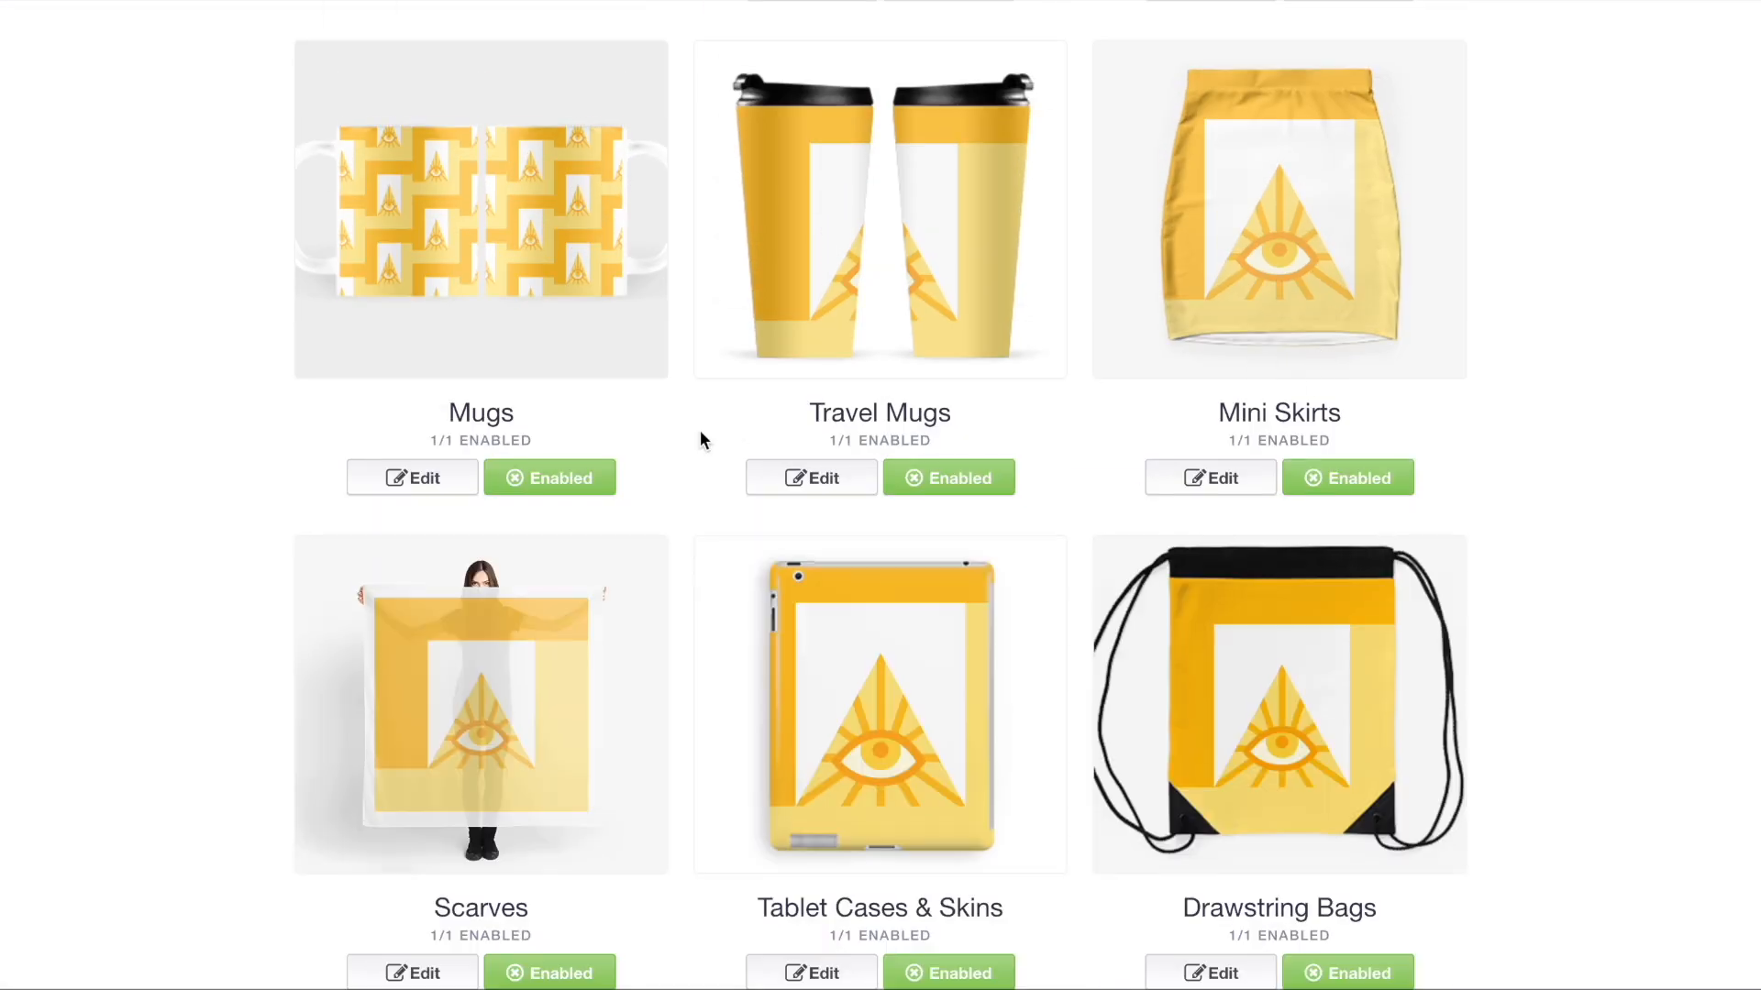
- Set the background colour of Scarves to the golden brown #d0a35a
{"action": "scroll", "coordinate": [624, 446], "scroll_direction": "down", "scroll_amount": 3}
{"action": "left_click", "coordinate": [531, 451]}
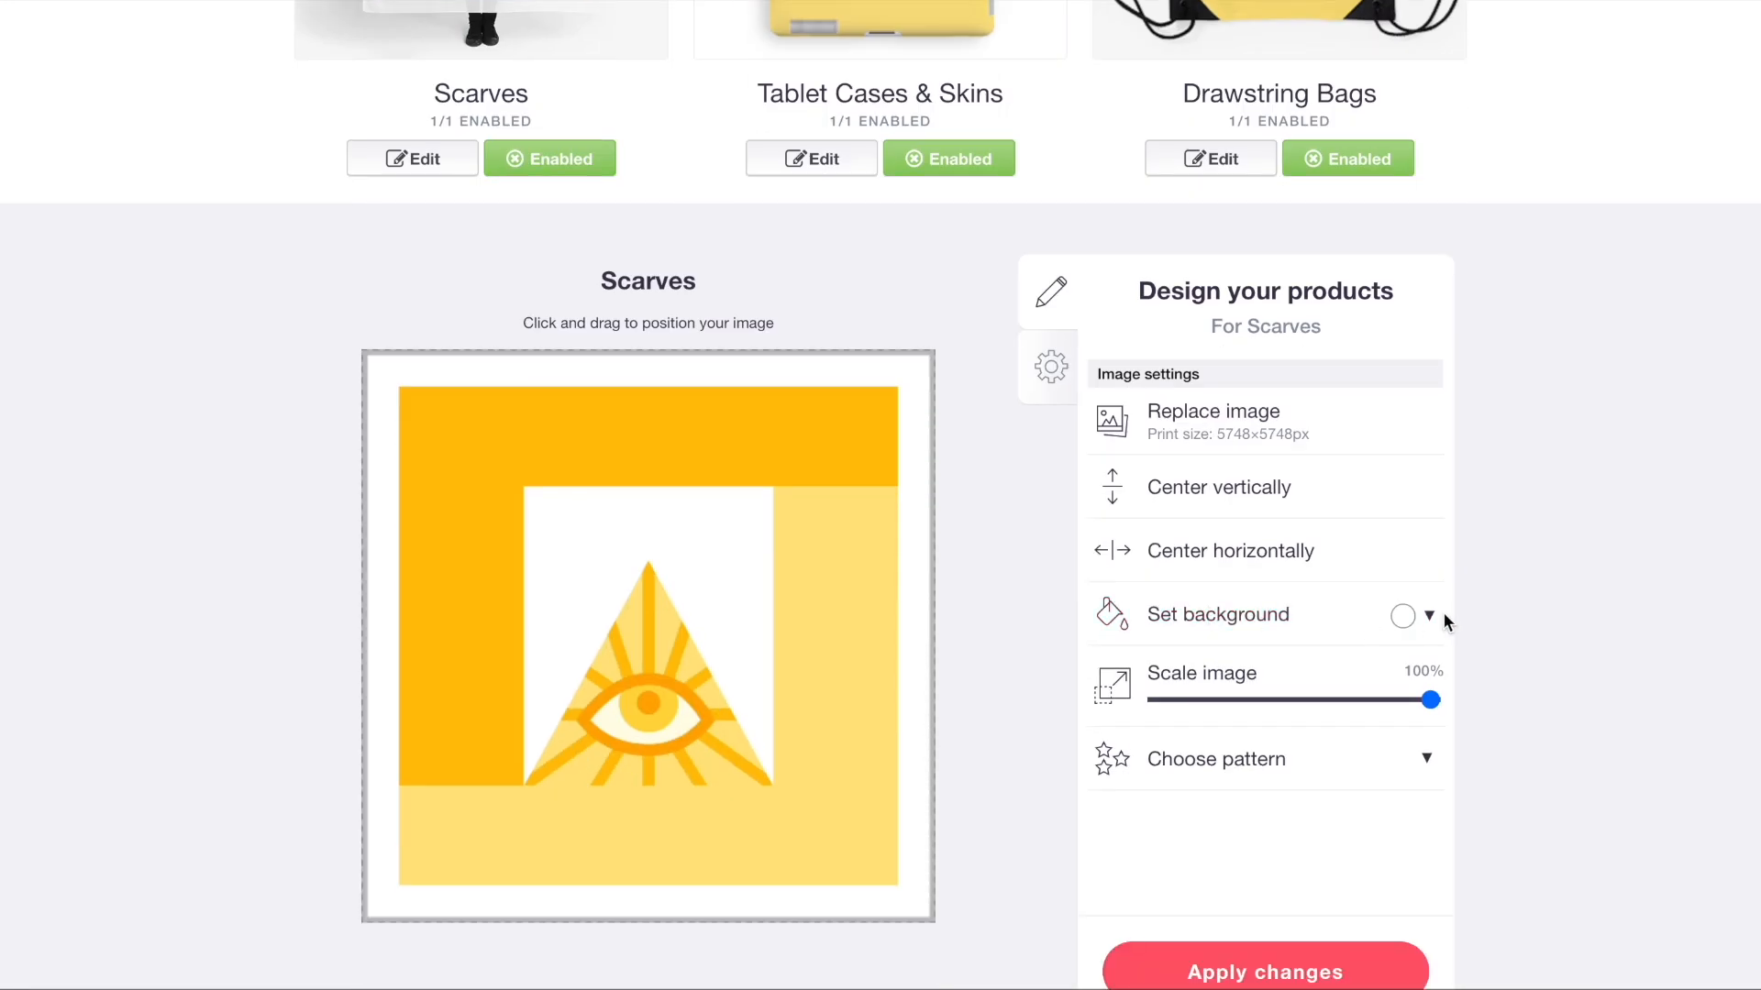
{"action": "left_click", "coordinate": [1429, 616]}
{"action": "left_click", "coordinate": [1493, 676]}
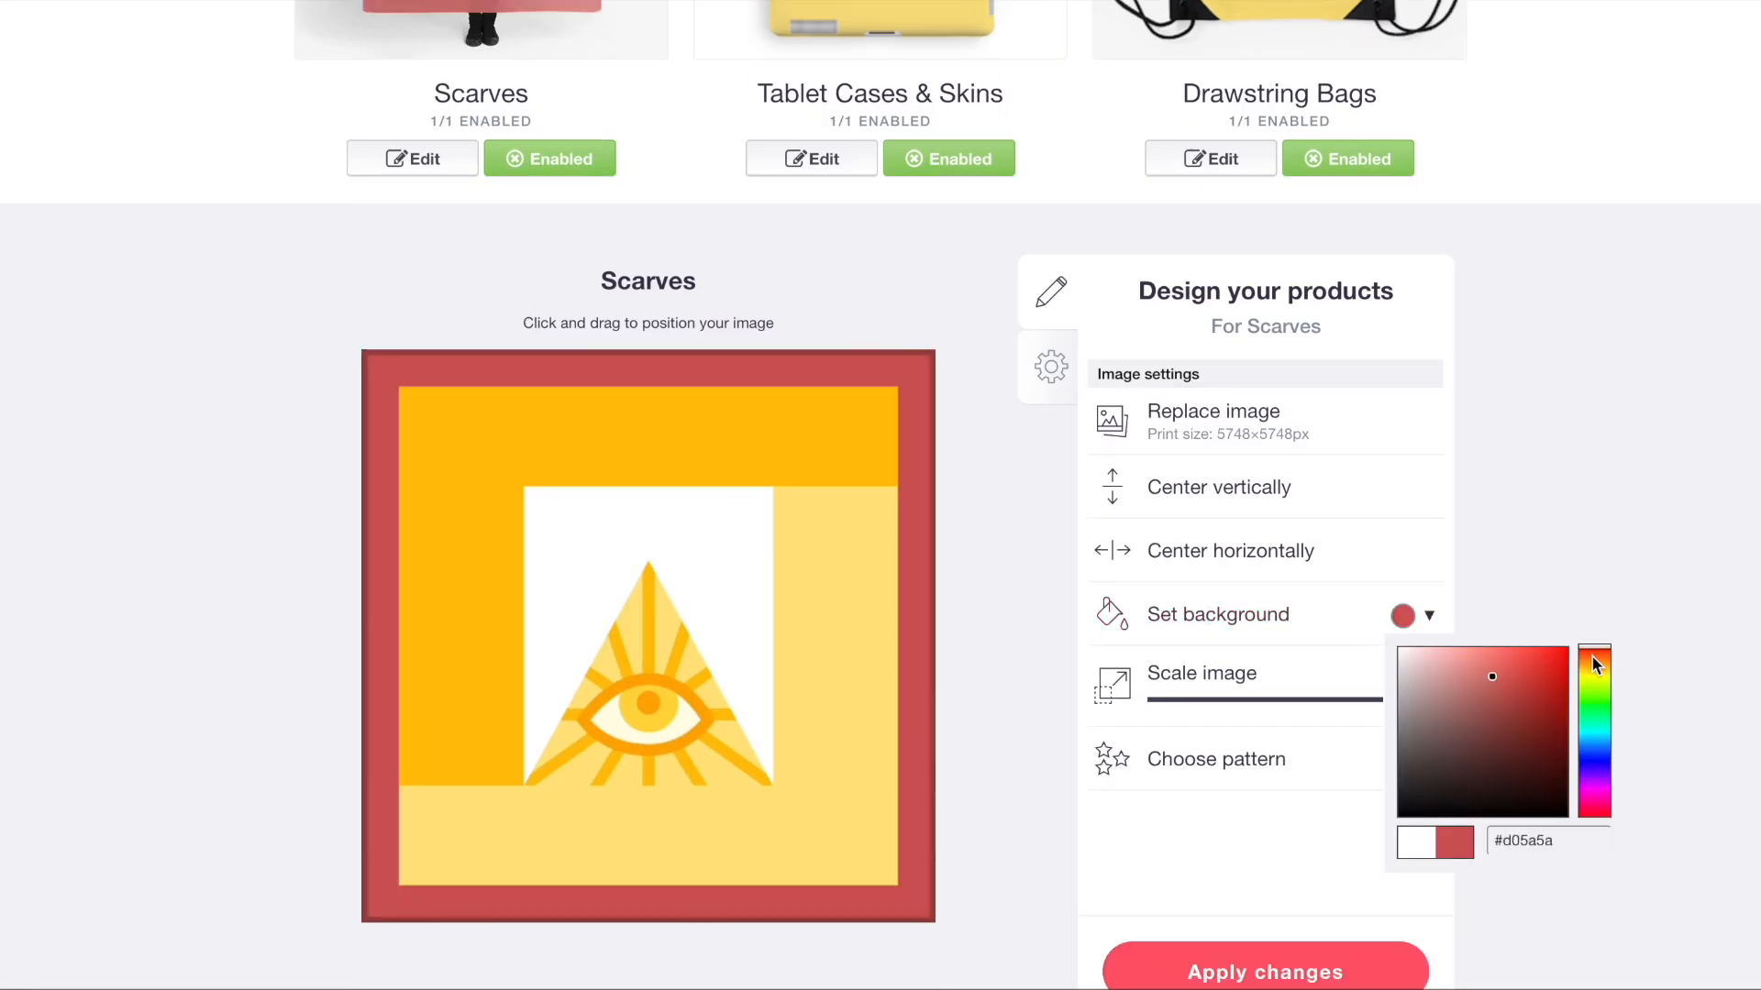
{"action": "left_click_drag", "start_coordinate": [1591, 657], "coordinate": [1598, 667]}
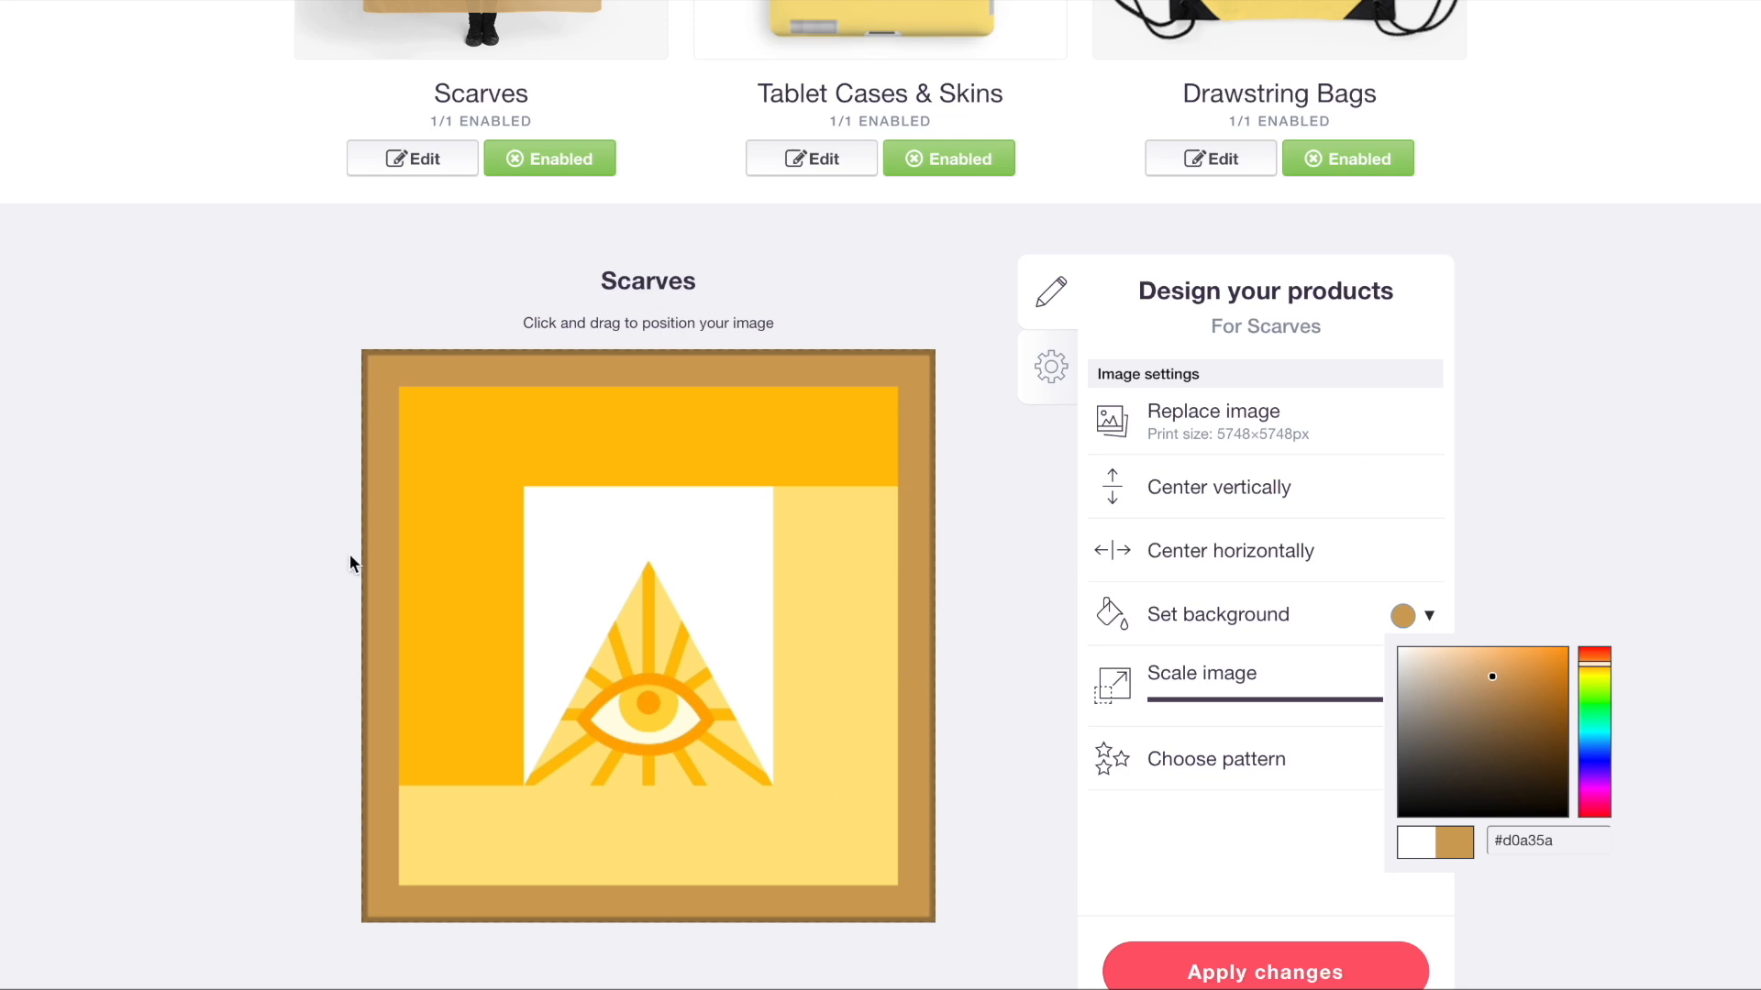
{"action": "scroll", "coordinate": [688, 456], "scroll_direction": "up", "scroll_amount": 5}
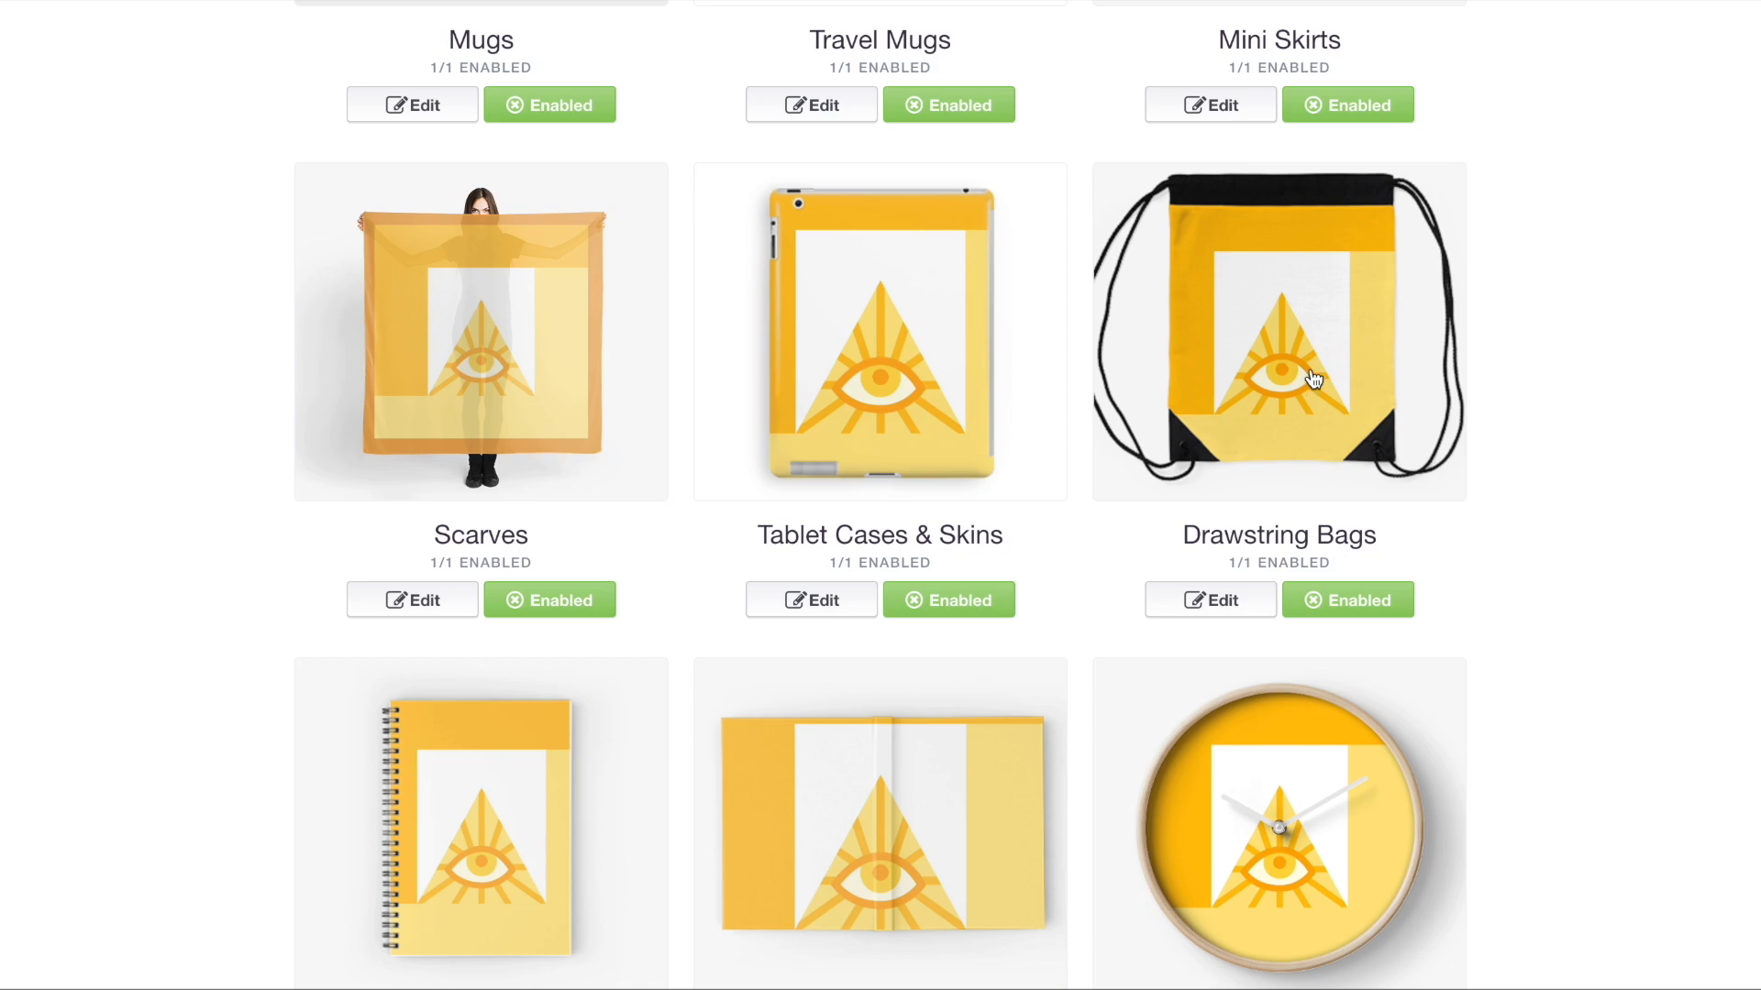
- Repeat the single-eye artwork on Hardcover Journals in an offset grid and reduce its scale below 18%
{"action": "scroll", "coordinate": [1319, 372], "scroll_direction": "down", "scroll_amount": 5}
{"action": "left_click", "coordinate": [927, 445]}
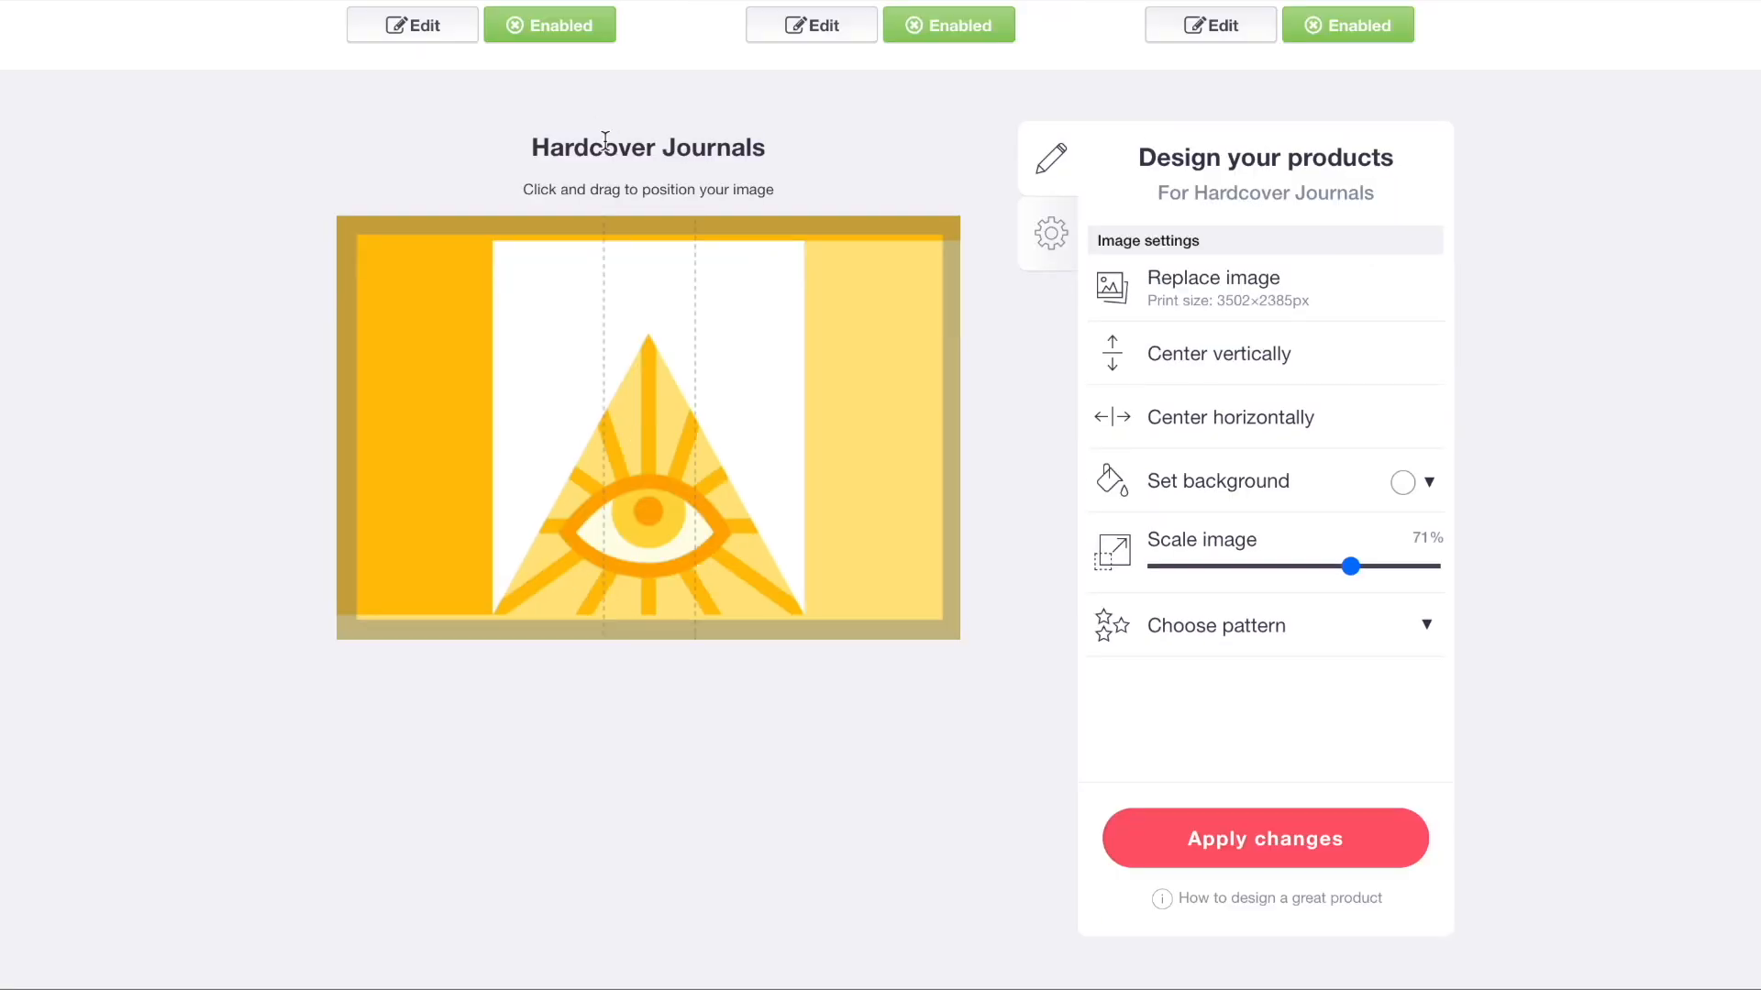
{"action": "scroll", "coordinate": [751, 641], "scroll_direction": "up", "scroll_amount": 8}
{"action": "scroll", "coordinate": [960, 548], "scroll_direction": "down", "scroll_amount": 7}
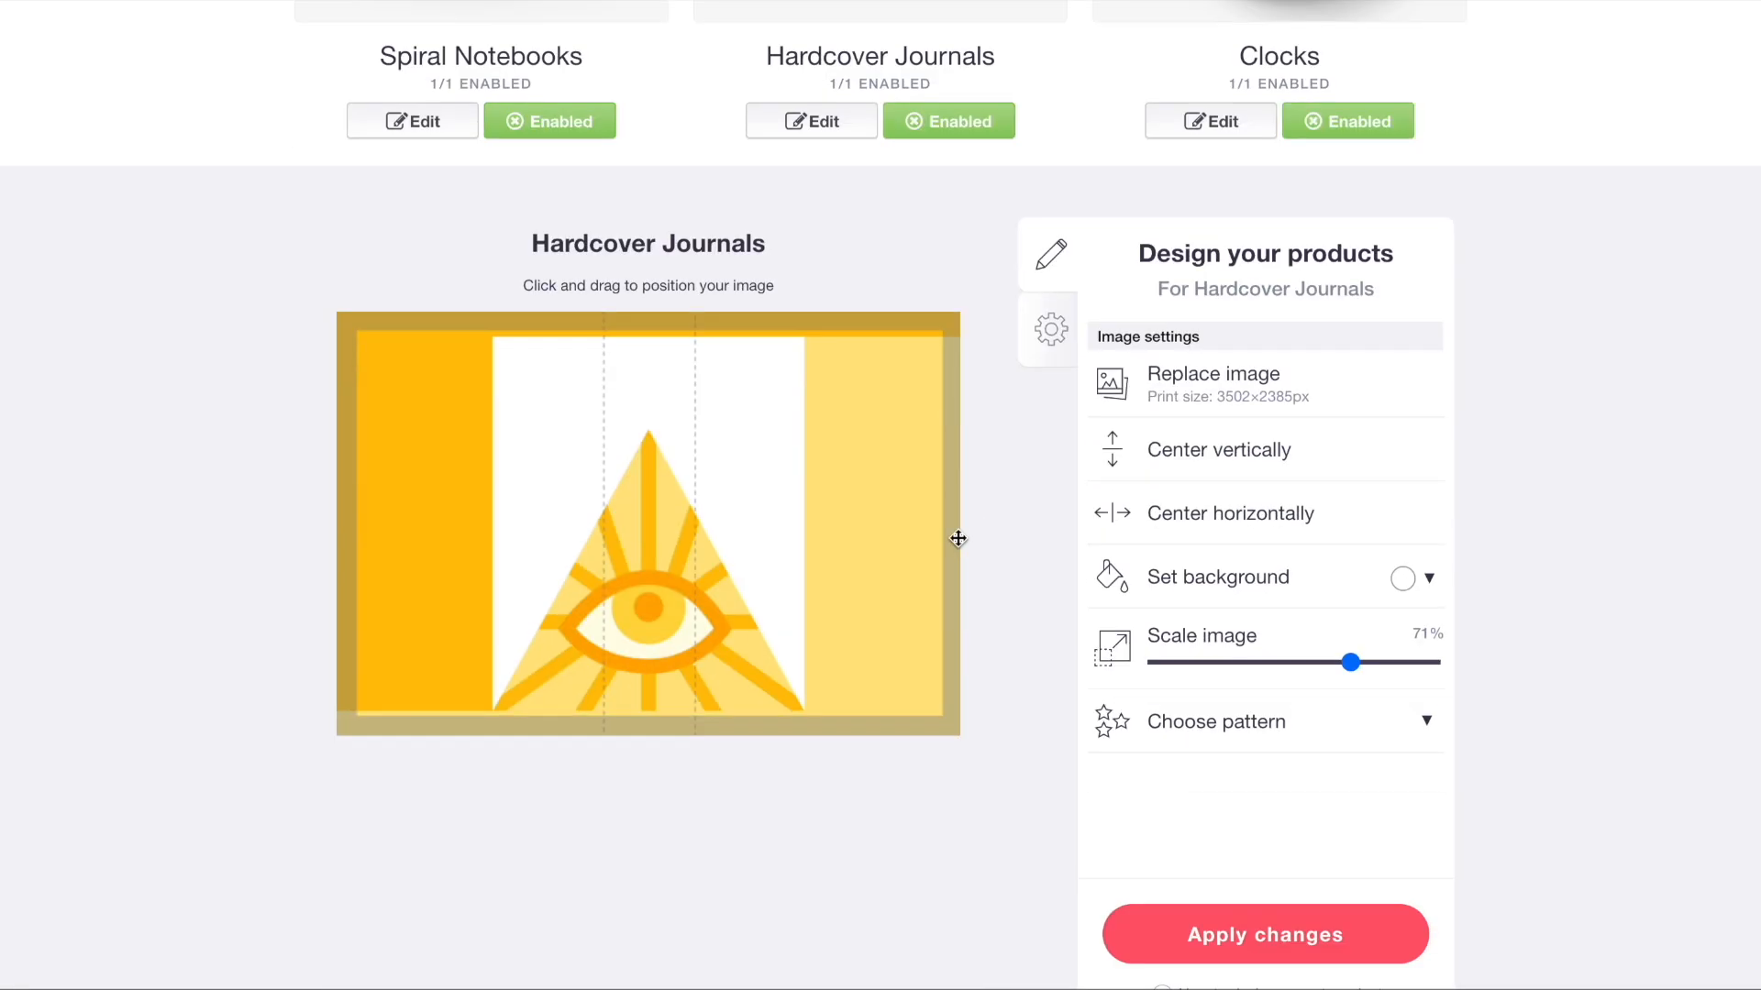
{"action": "left_click", "coordinate": [1207, 662]}
{"action": "left_click", "coordinate": [1229, 723]}
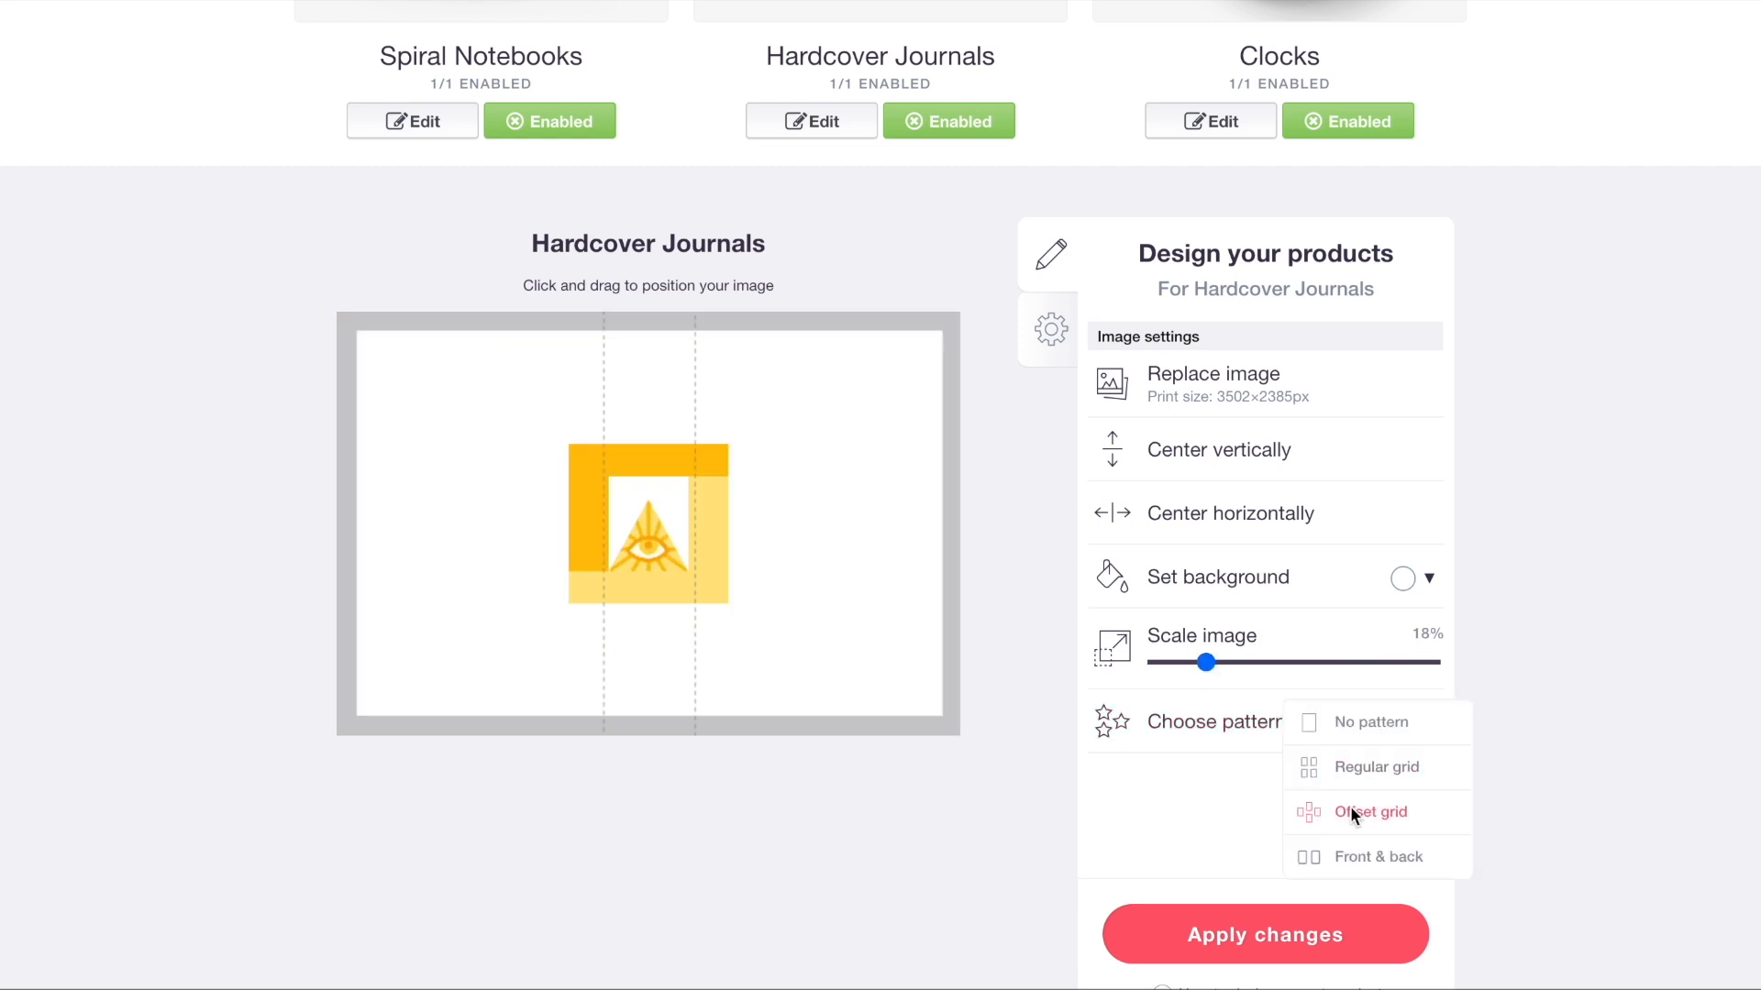
{"action": "left_click", "coordinate": [1348, 811]}
{"action": "left_click", "coordinate": [1172, 662]}
{"action": "scroll", "coordinate": [1170, 657], "scroll_direction": "up", "scroll_amount": 1}
{"action": "scroll", "coordinate": [1172, 658], "scroll_direction": "up", "scroll_amount": 4}
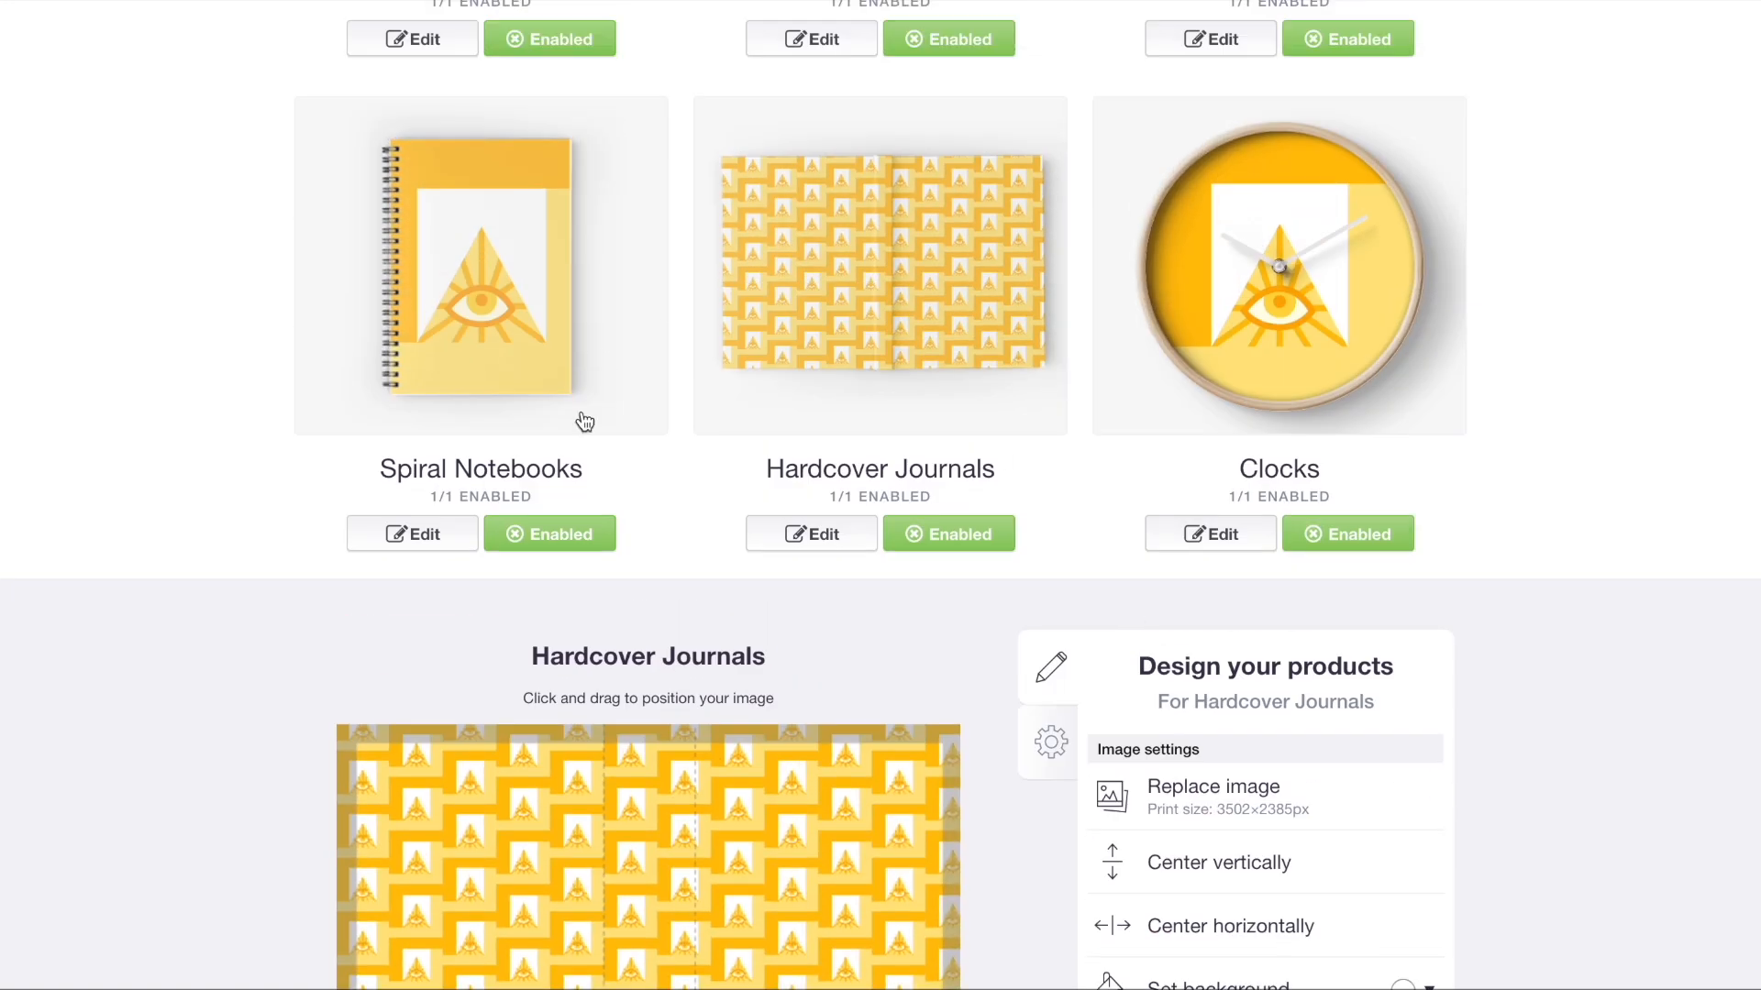
{"action": "left_click", "coordinate": [945, 326]}
- Enable Throw Blankets & Tapestries, scale the artwork to 15% and repeat it in an offset grid
{"action": "scroll", "coordinate": [633, 371], "scroll_direction": "down", "scroll_amount": 4}
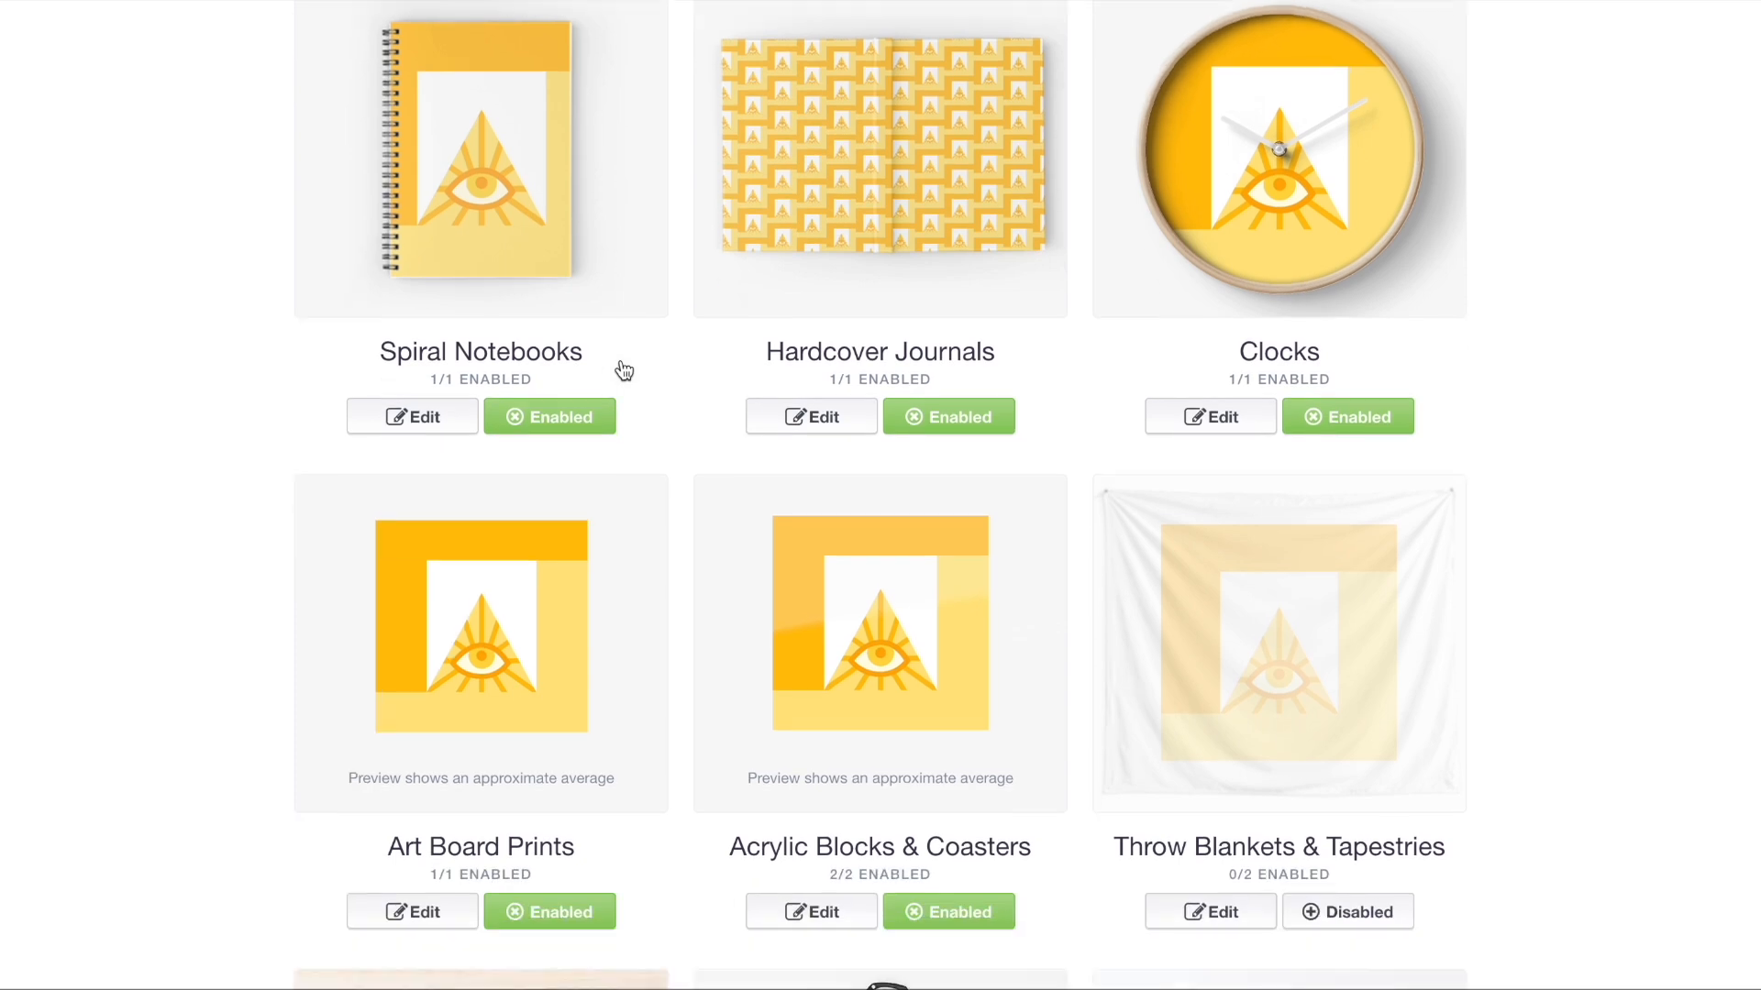
{"action": "left_click", "coordinate": [1380, 512]}
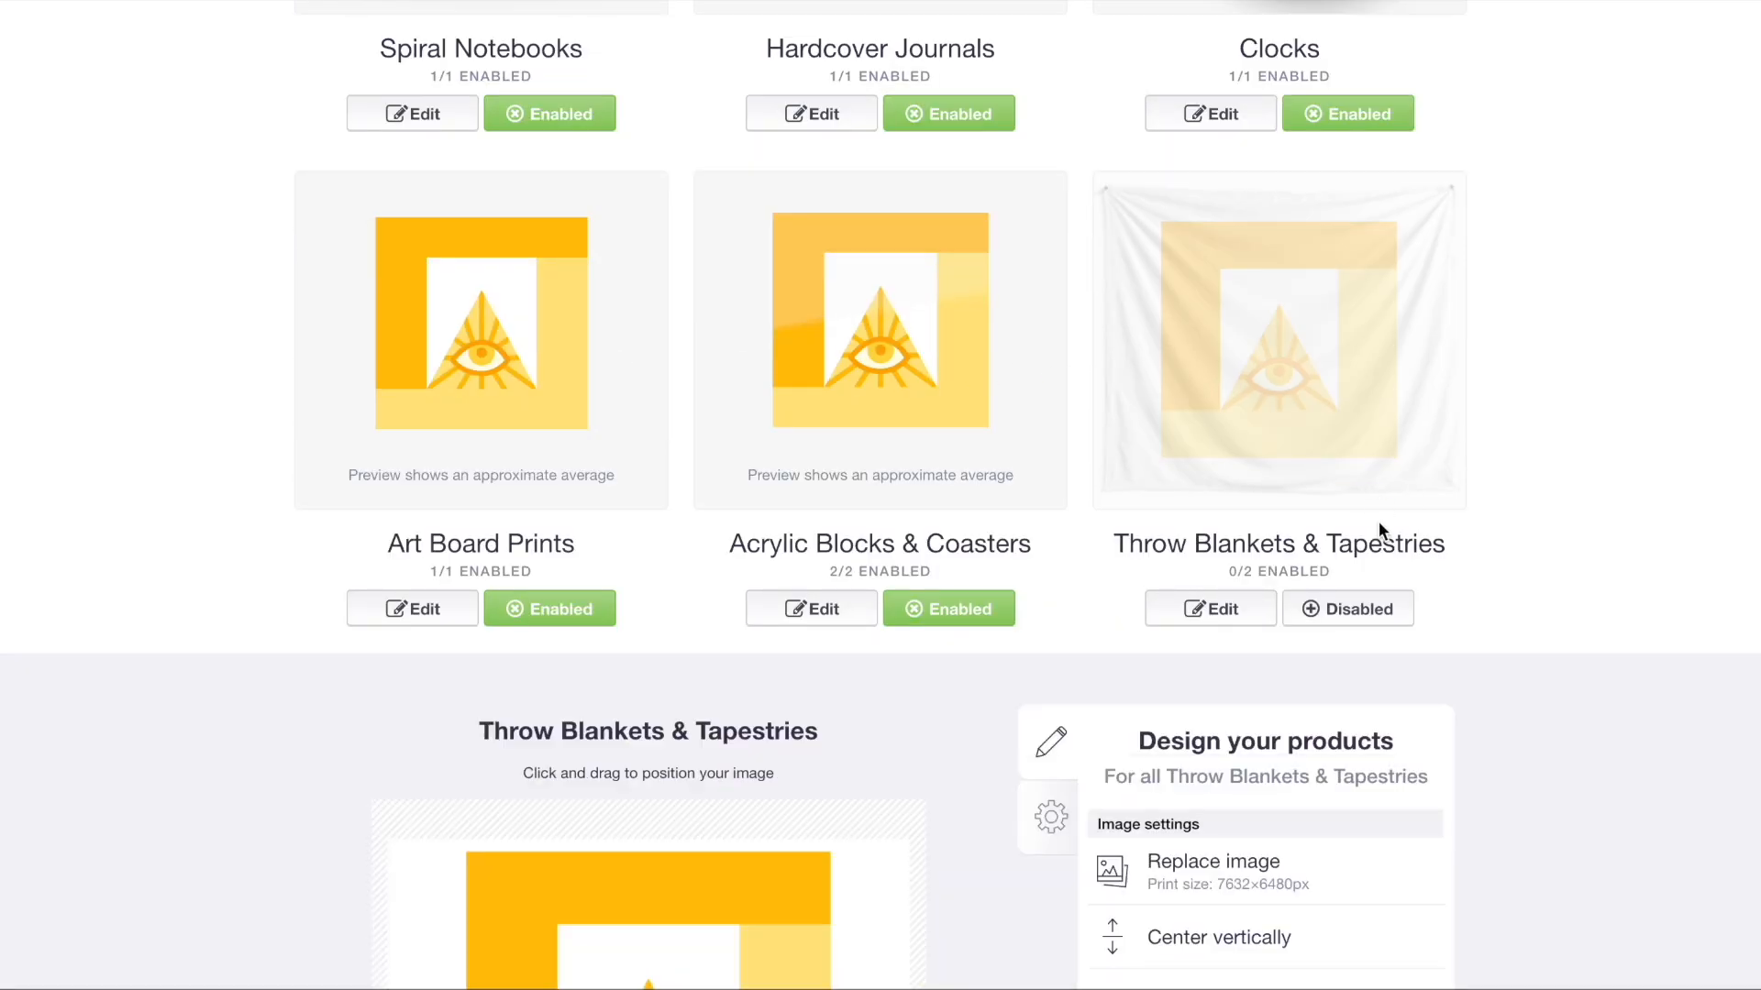
{"action": "left_click", "coordinate": [1348, 609]}
{"action": "scroll", "coordinate": [1348, 609], "scroll_direction": "down", "scroll_amount": 6}
{"action": "left_click", "coordinate": [1196, 542]}
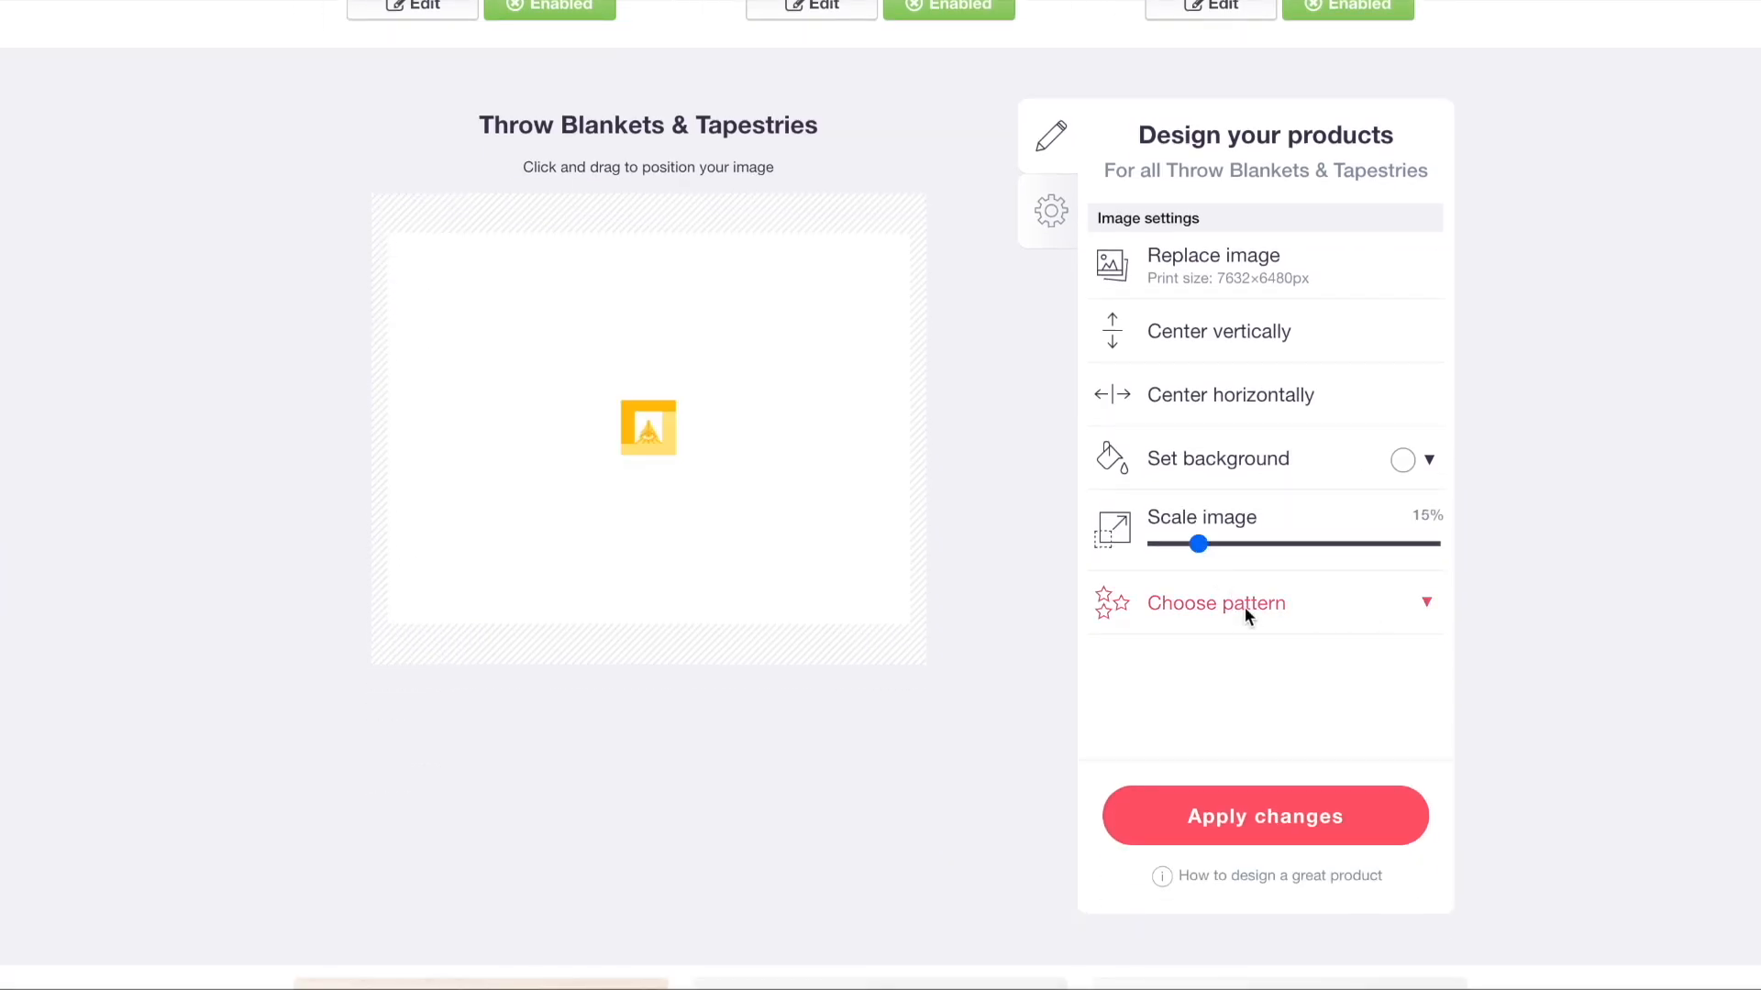
{"action": "left_click", "coordinate": [1246, 605]}
{"action": "left_click", "coordinate": [1368, 694]}
{"action": "scroll", "coordinate": [1372, 712], "scroll_direction": "up", "scroll_amount": 6}
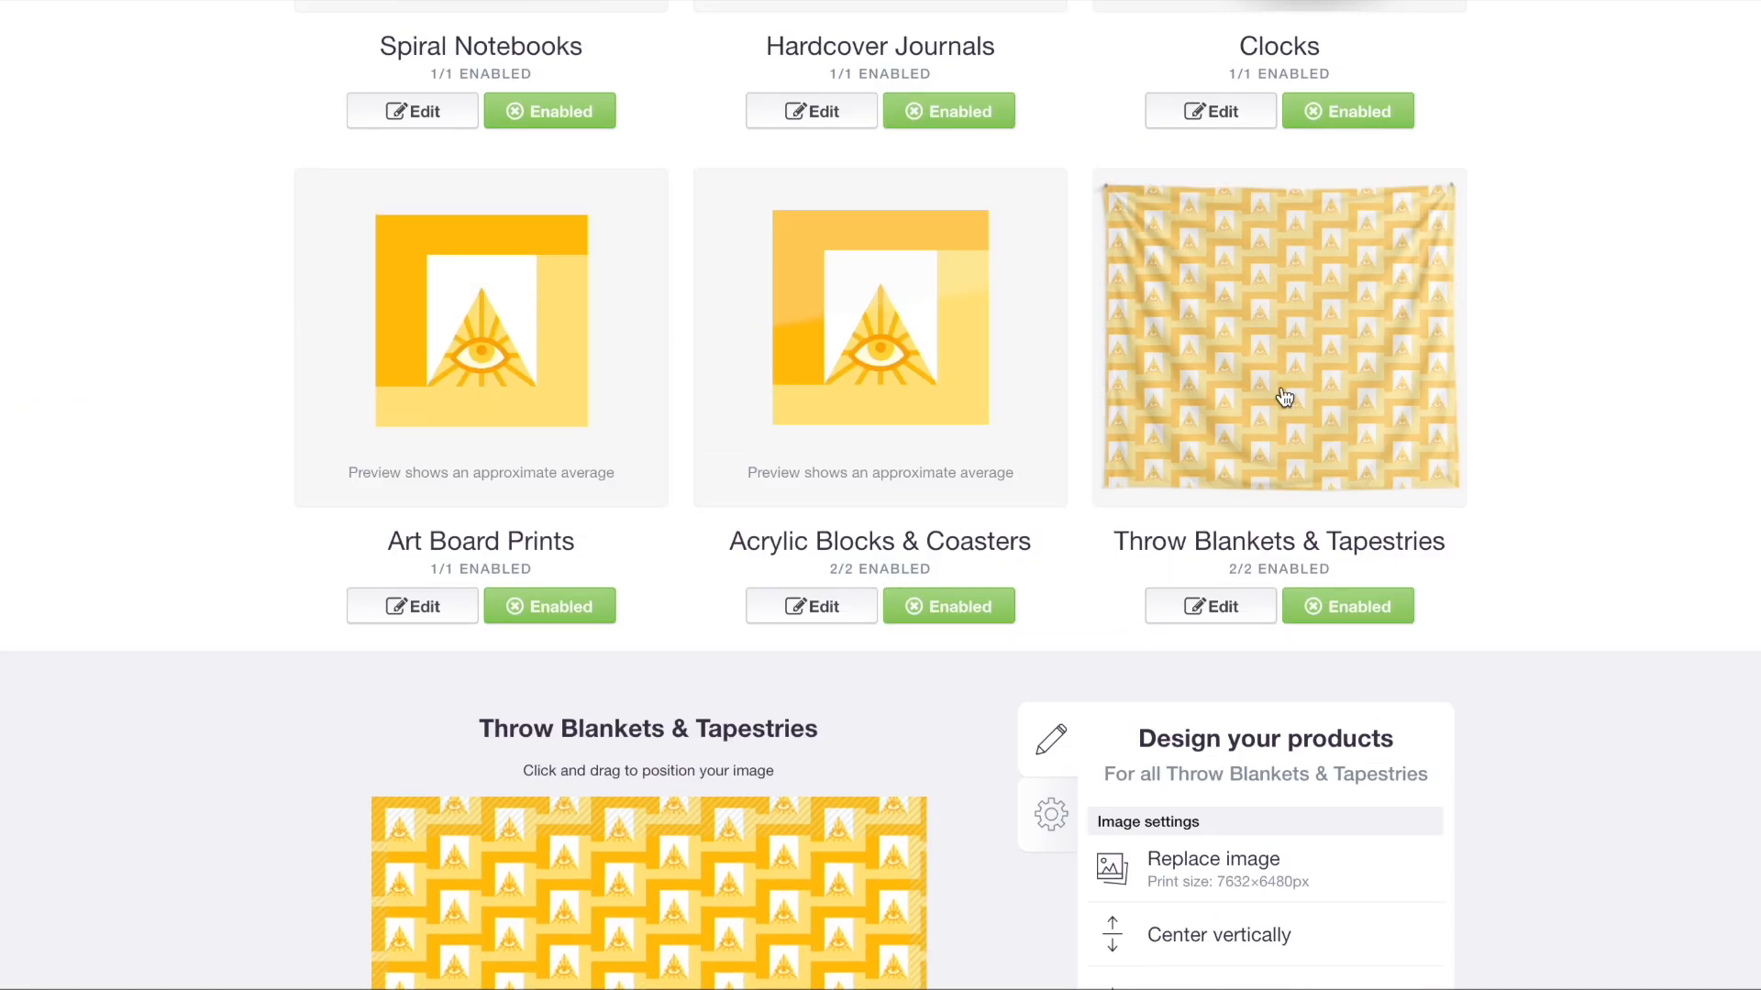
- Enable Bath Mats and repeat the artwork in an offset grid at a scale somewhat above 13%
{"action": "left_click", "coordinate": [614, 424]}
{"action": "scroll", "coordinate": [569, 486], "scroll_direction": "down", "scroll_amount": 2}
{"action": "left_click", "coordinate": [550, 515]}
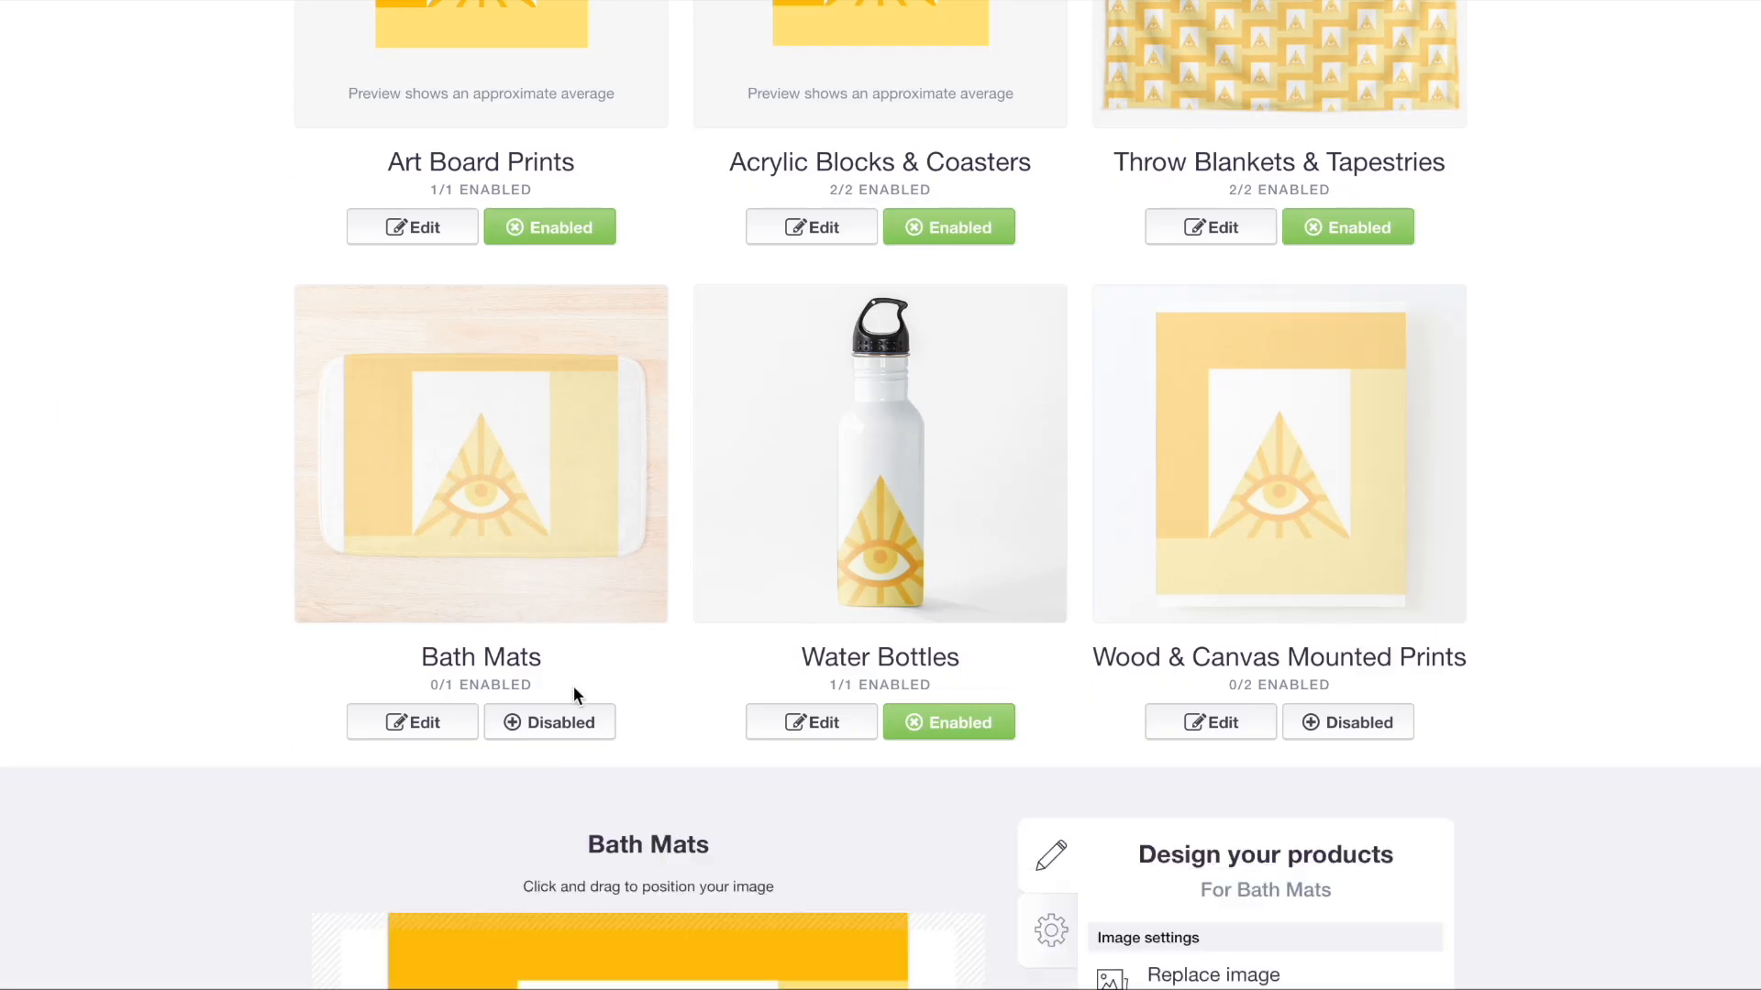
{"action": "left_click", "coordinate": [578, 719]}
{"action": "scroll", "coordinate": [581, 714], "scroll_direction": "down", "scroll_amount": 6}
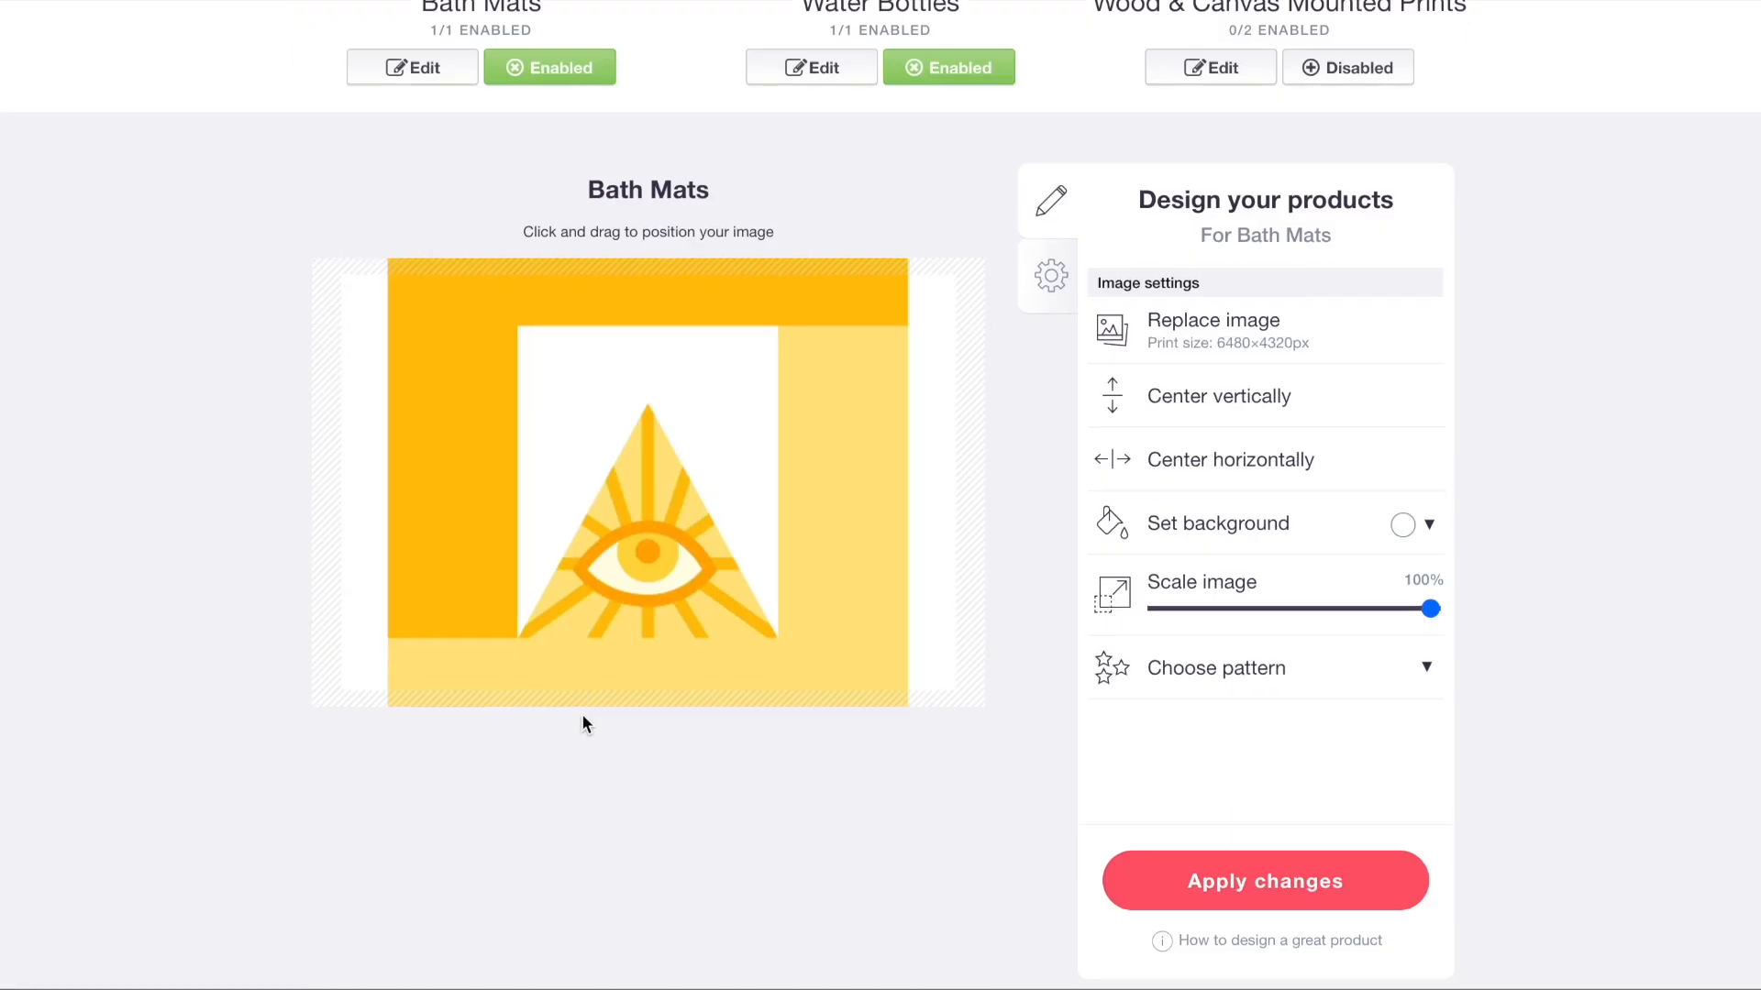
{"action": "left_click", "coordinate": [1386, 665]}
{"action": "left_click", "coordinate": [1417, 757]}
{"action": "left_click", "coordinate": [1193, 610]}
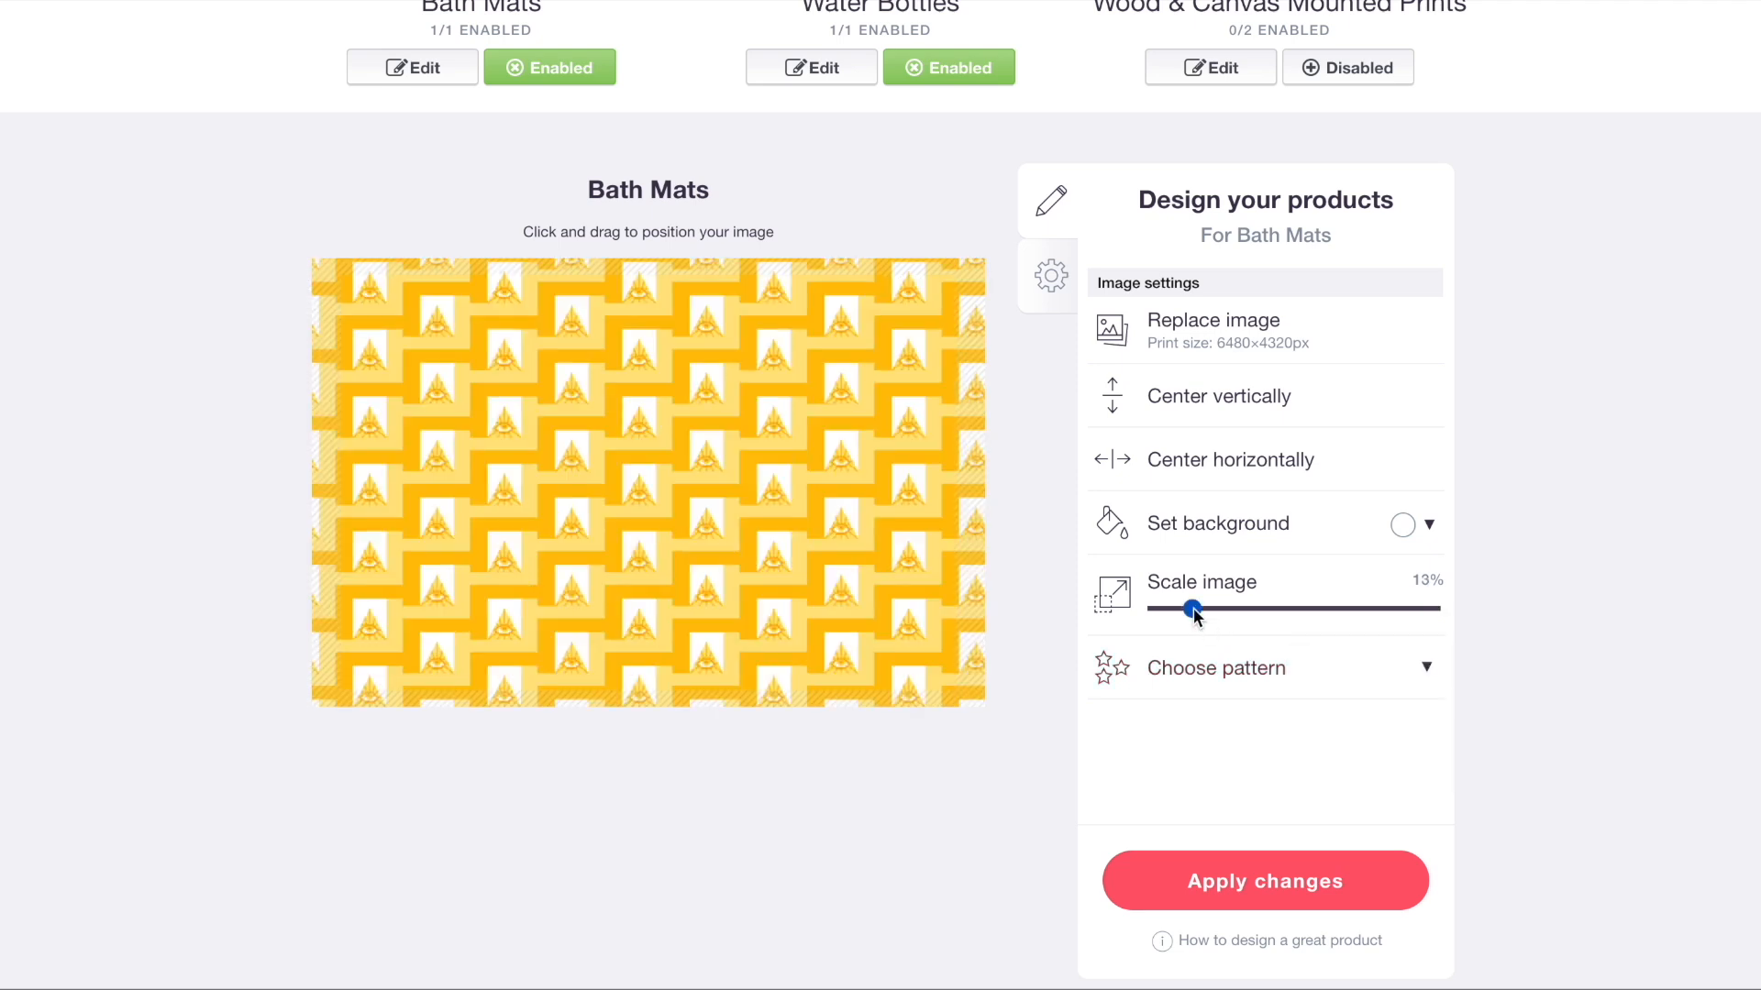
{"action": "left_click", "coordinate": [1218, 607]}
{"action": "scroll", "coordinate": [817, 578], "scroll_direction": "up", "scroll_amount": 5}
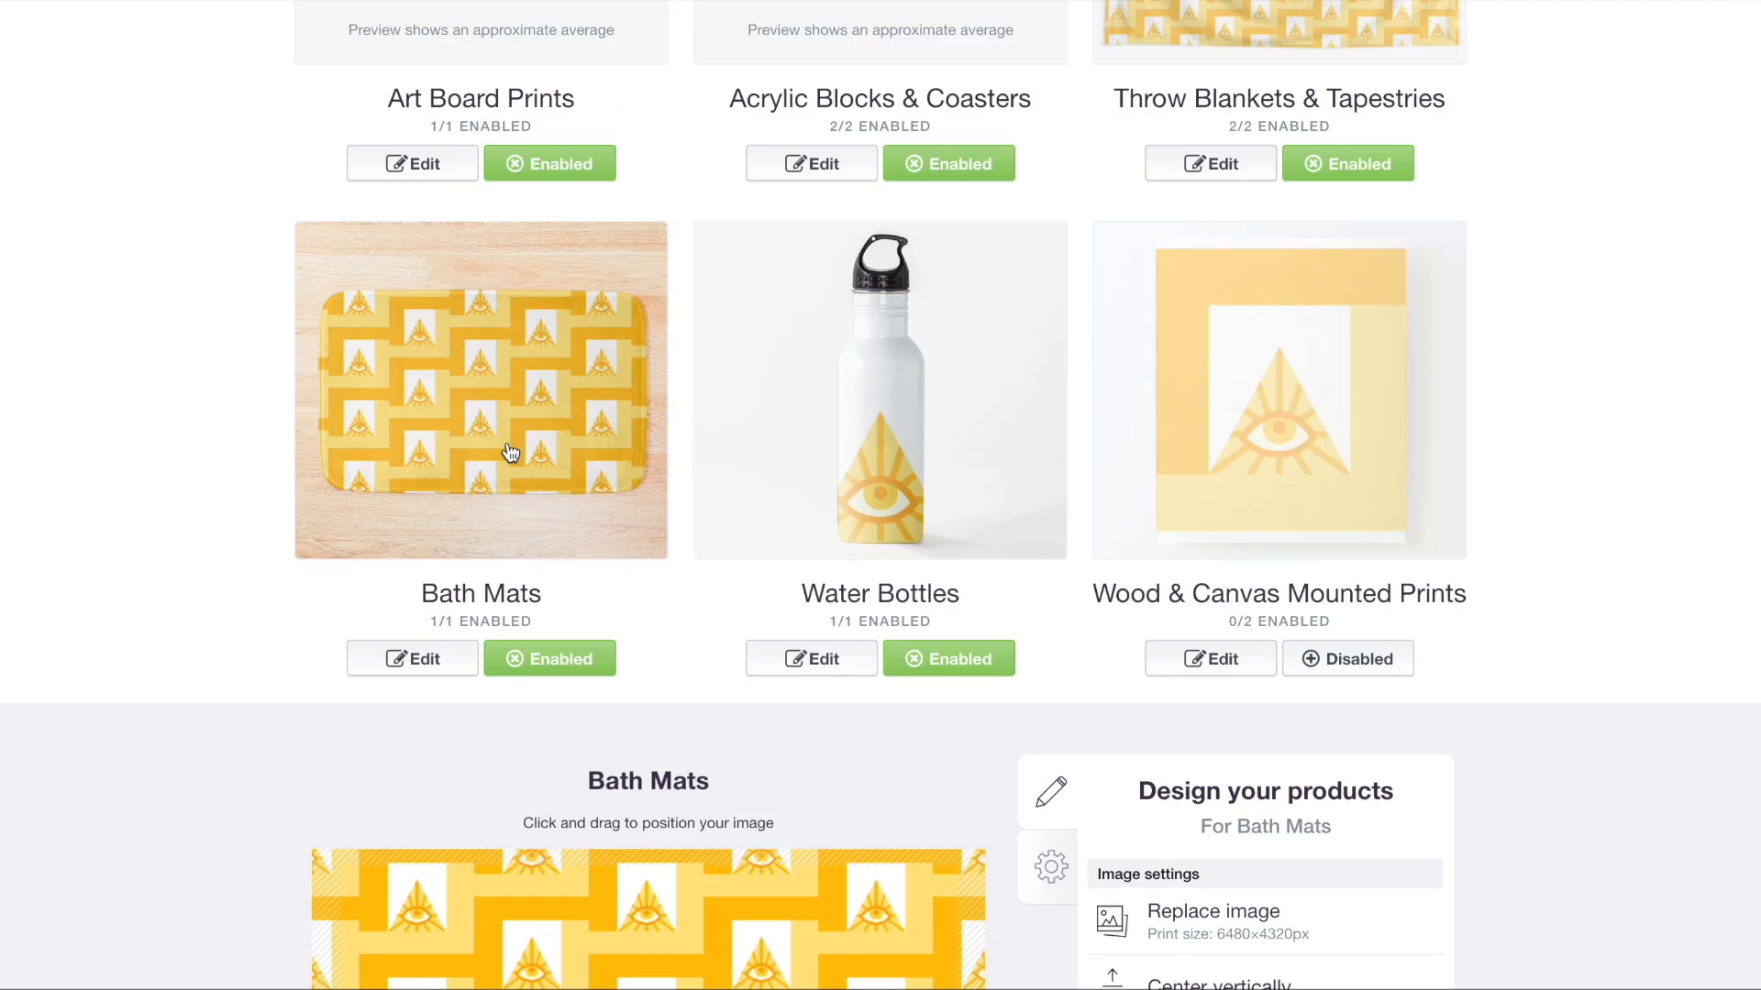
- Repeat the artwork on Water Bottles in an offset grid and reduce its scale below 21%
{"action": "left_click", "coordinate": [939, 472]}
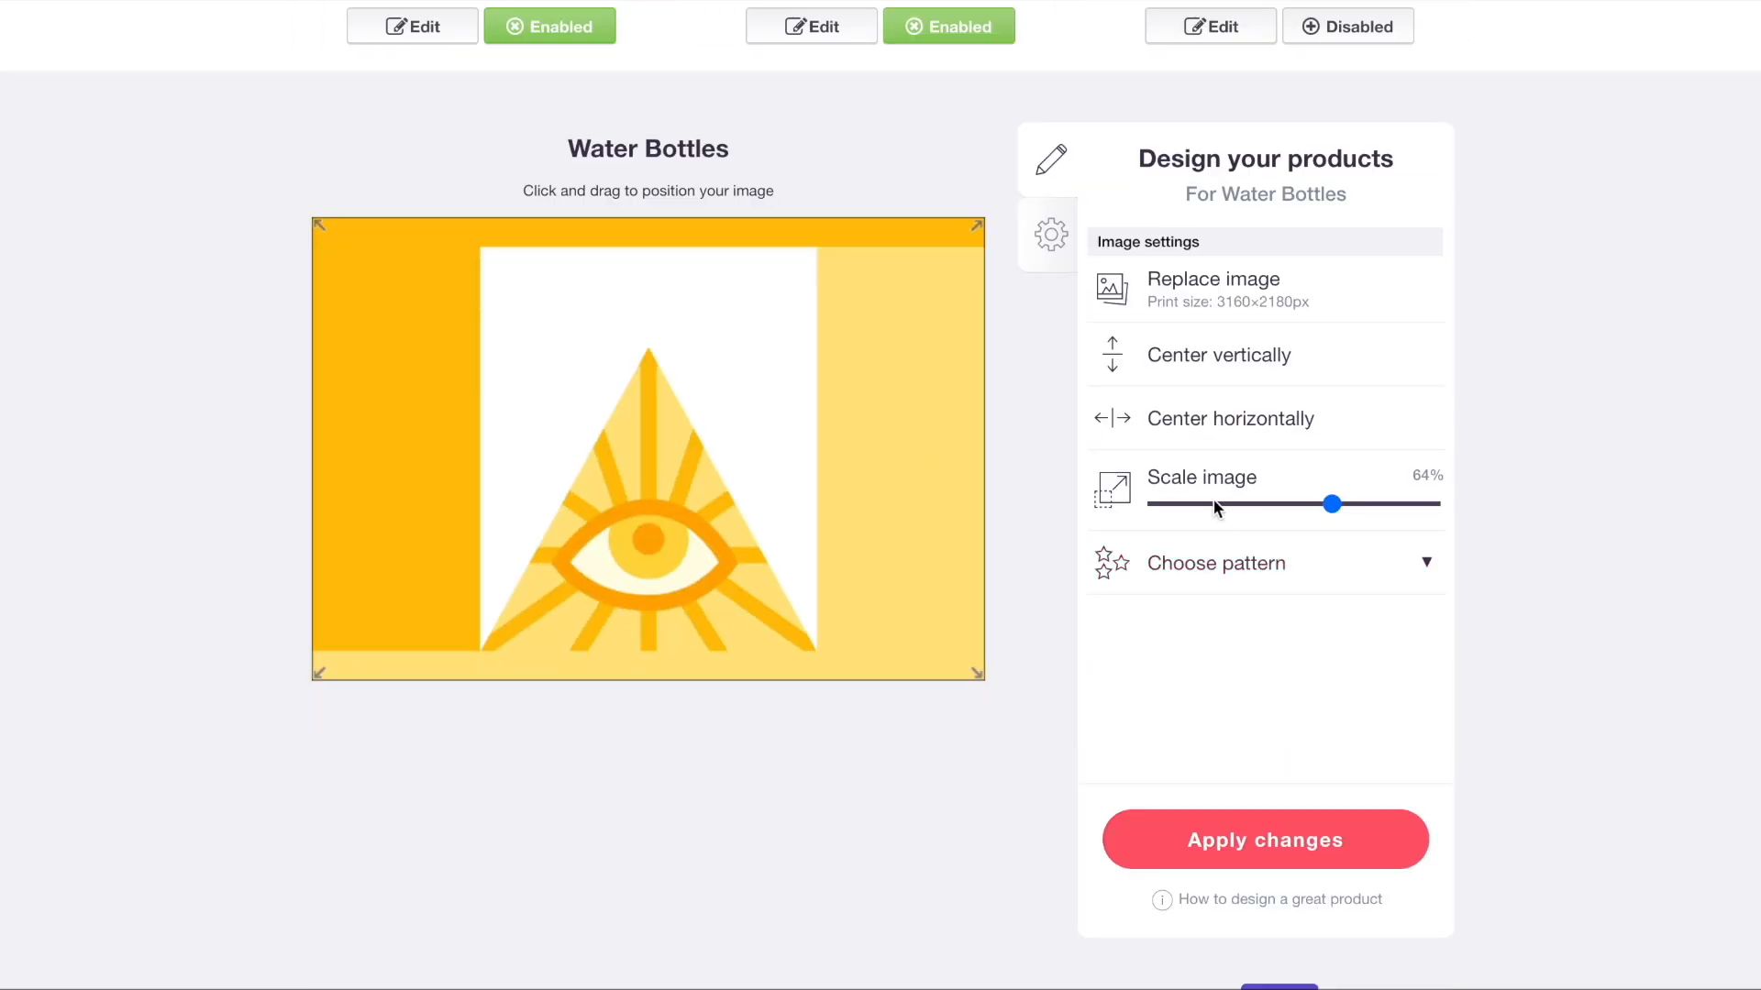
{"action": "left_click", "coordinate": [1214, 501]}
{"action": "left_click", "coordinate": [1223, 561]}
{"action": "left_click", "coordinate": [1320, 653]}
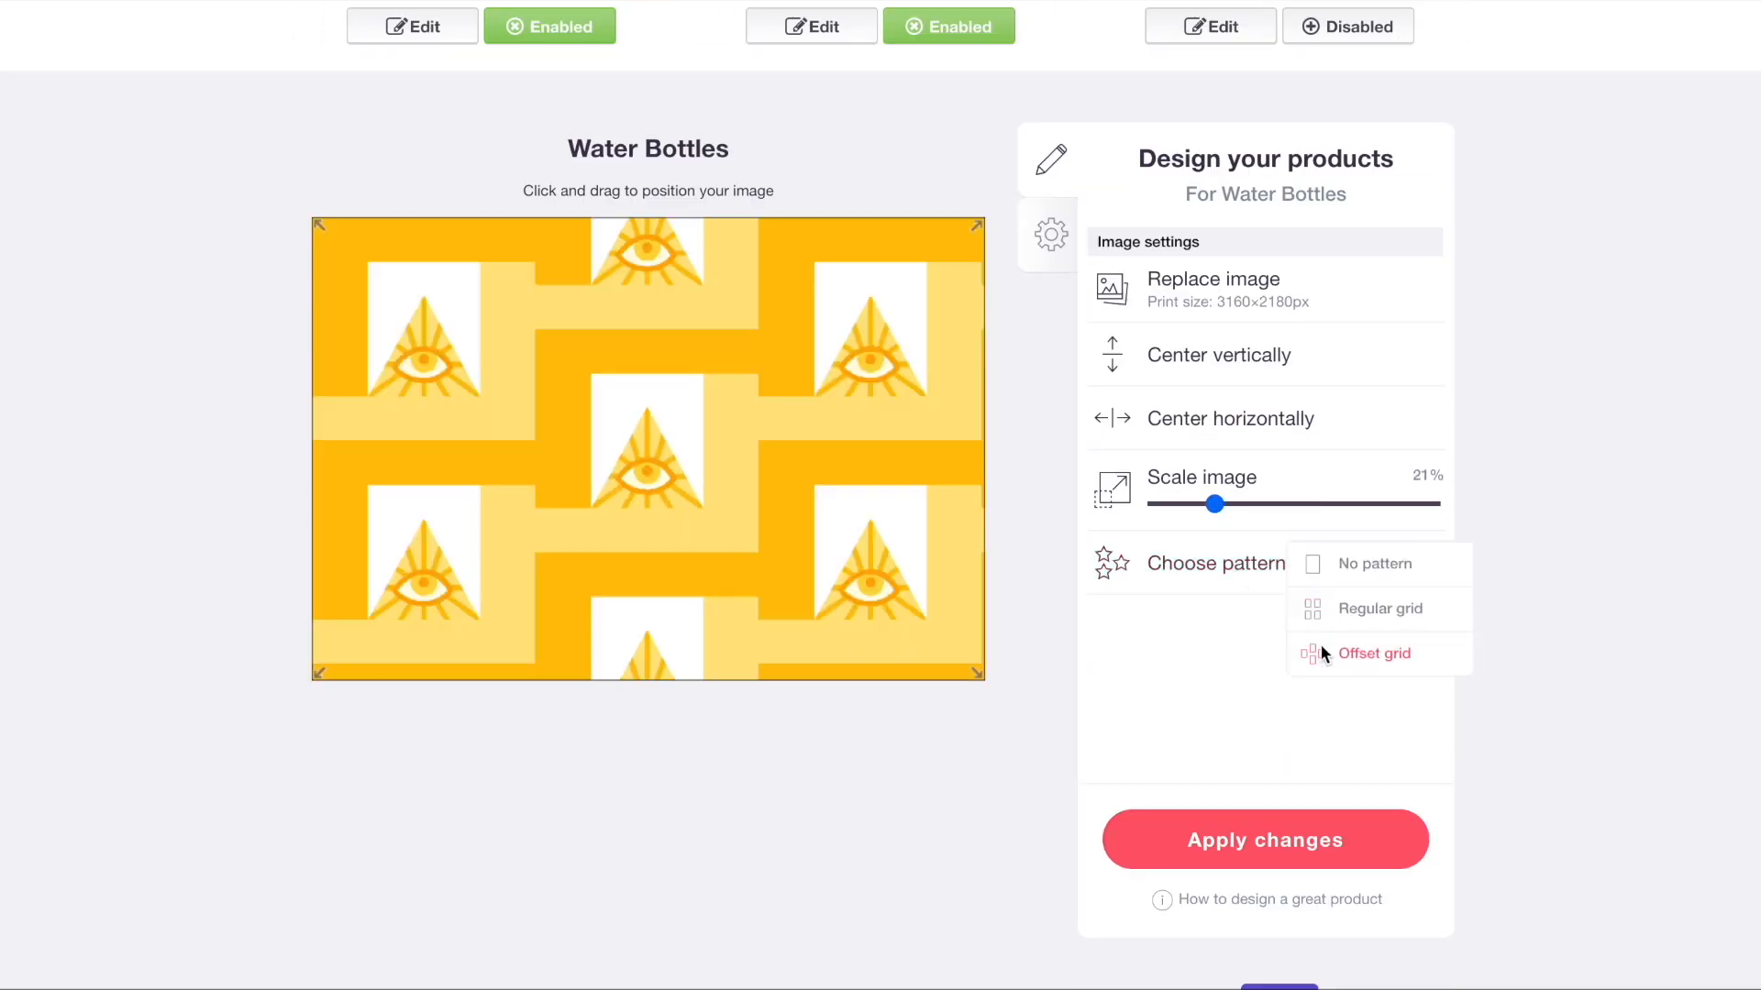
{"action": "left_click", "coordinate": [1175, 504]}
{"action": "scroll", "coordinate": [999, 419], "scroll_direction": "up", "scroll_amount": 5}
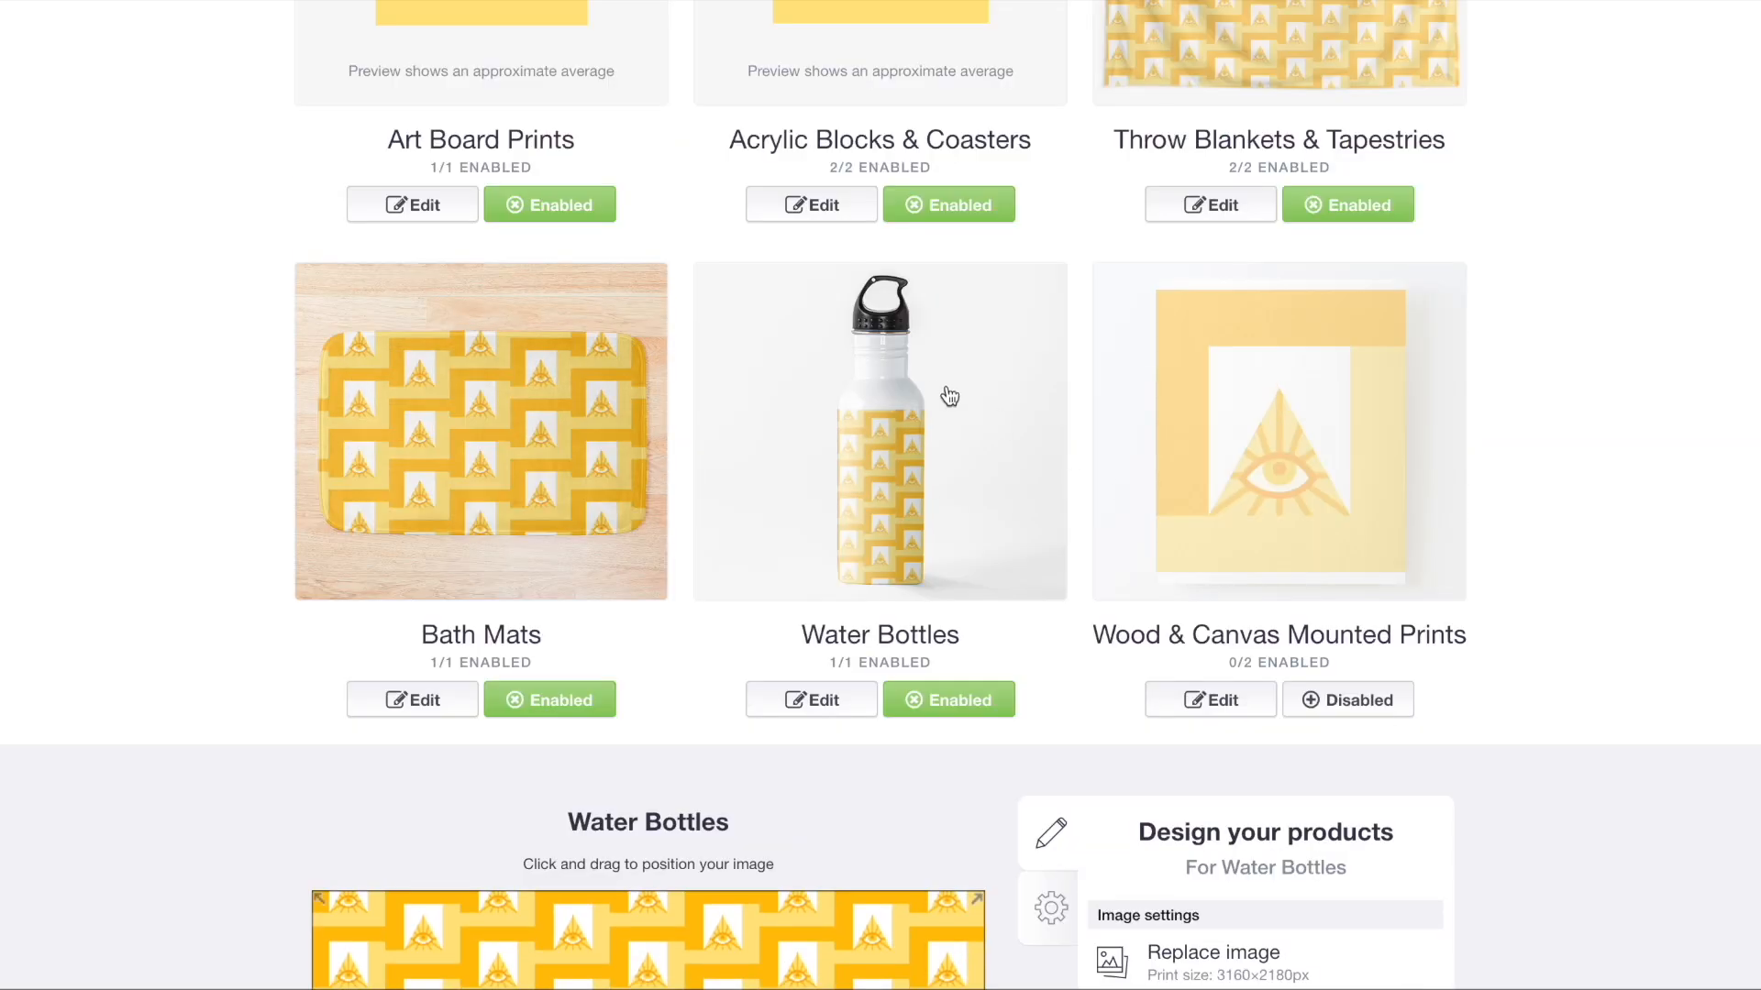
- Enable Wood & Canvas Mounted Prints and apply a black background behind the single artwork
{"action": "left_click", "coordinate": [1350, 694]}
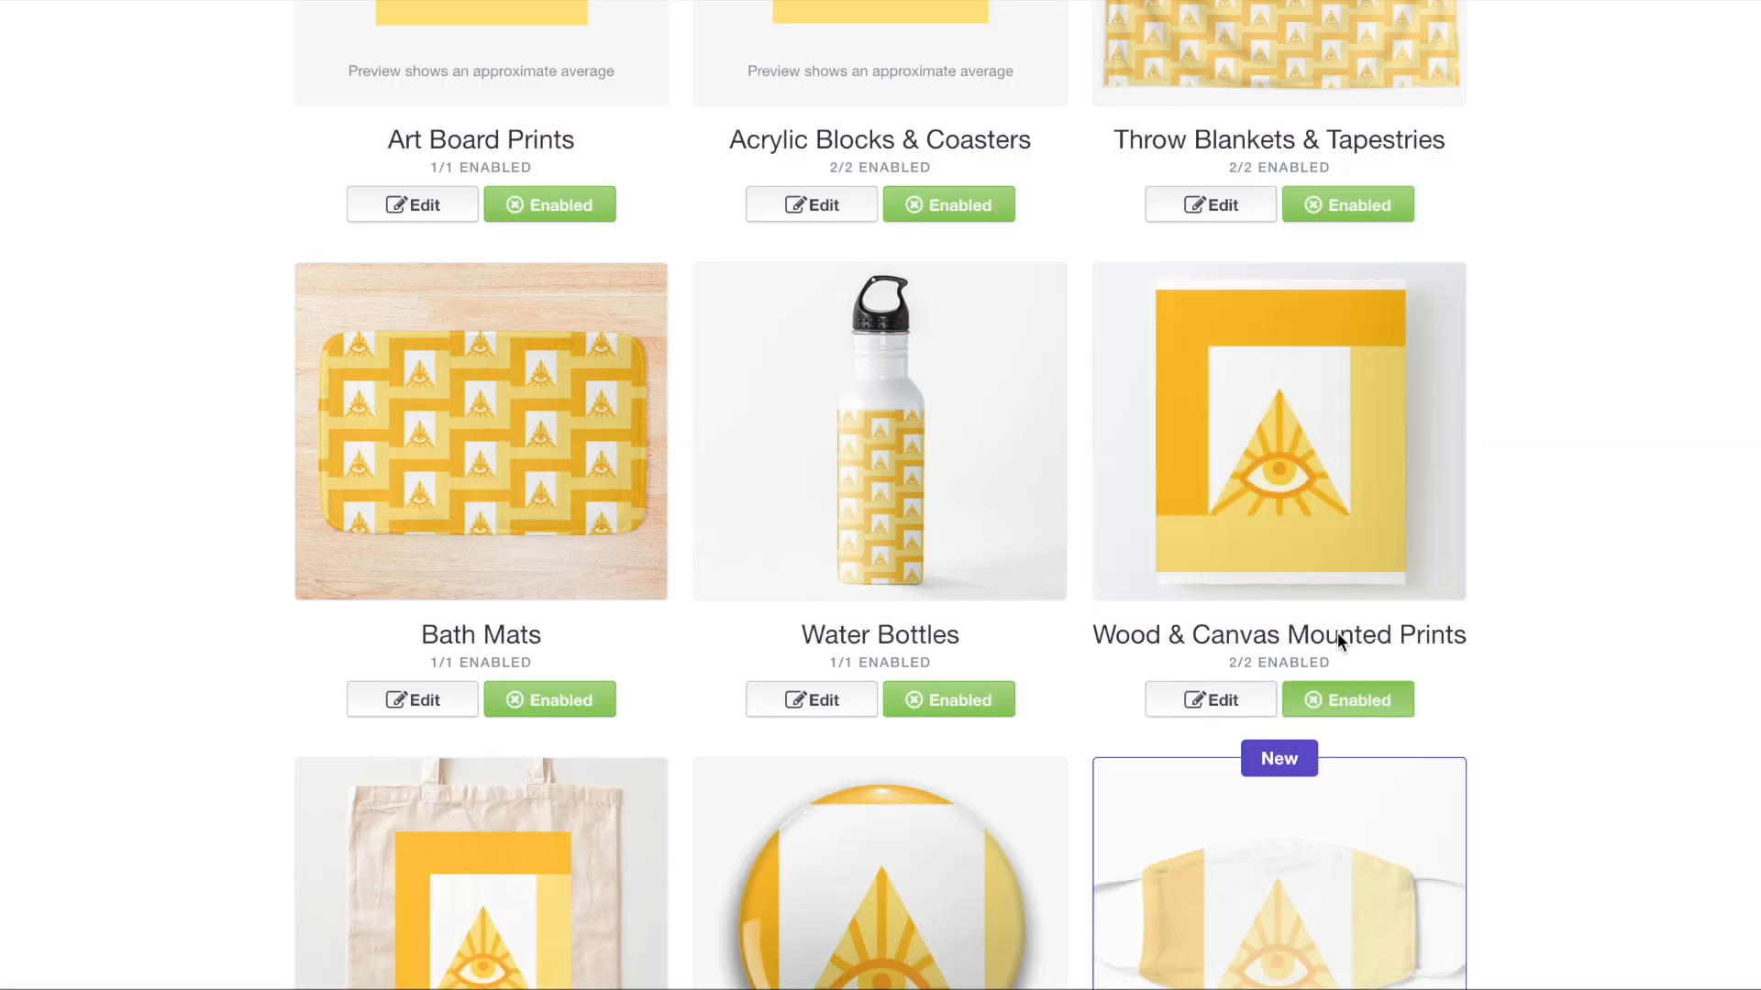
{"action": "right_click", "coordinate": [1303, 497]}
{"action": "left_click", "coordinate": [1314, 441]}
{"action": "left_click", "coordinate": [1315, 443]}
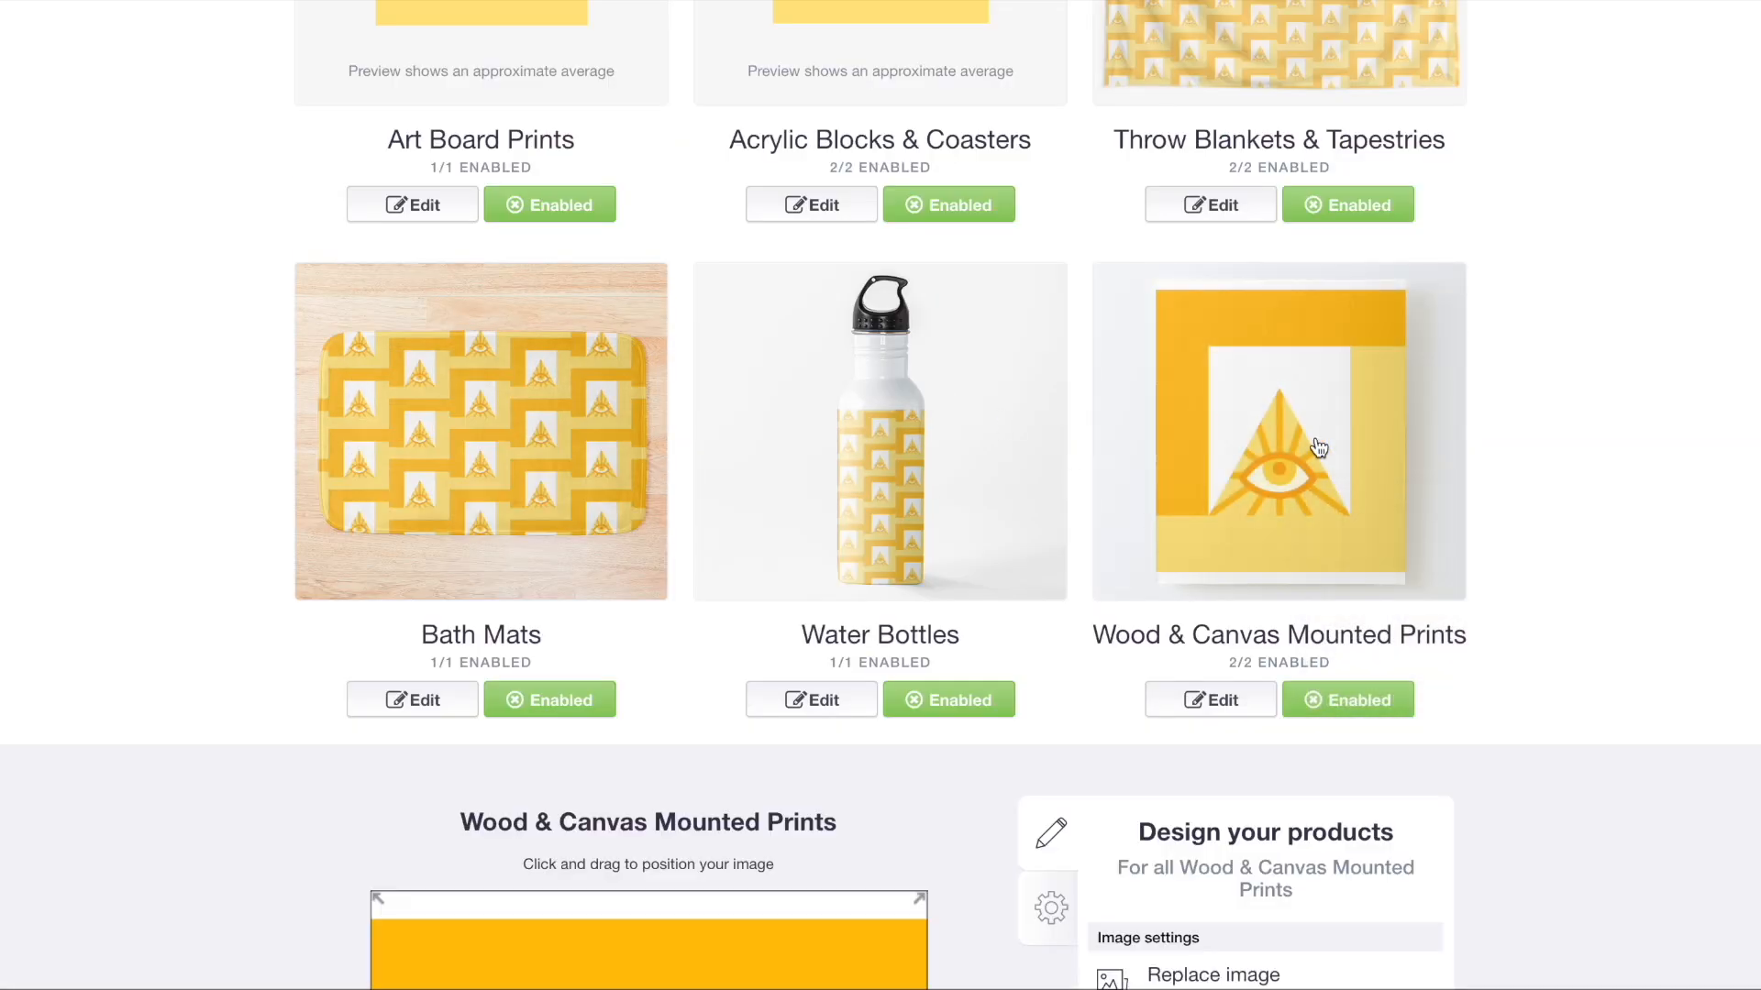
{"action": "scroll", "coordinate": [1316, 441], "scroll_direction": "down", "scroll_amount": 7}
{"action": "left_click", "coordinate": [1405, 537]}
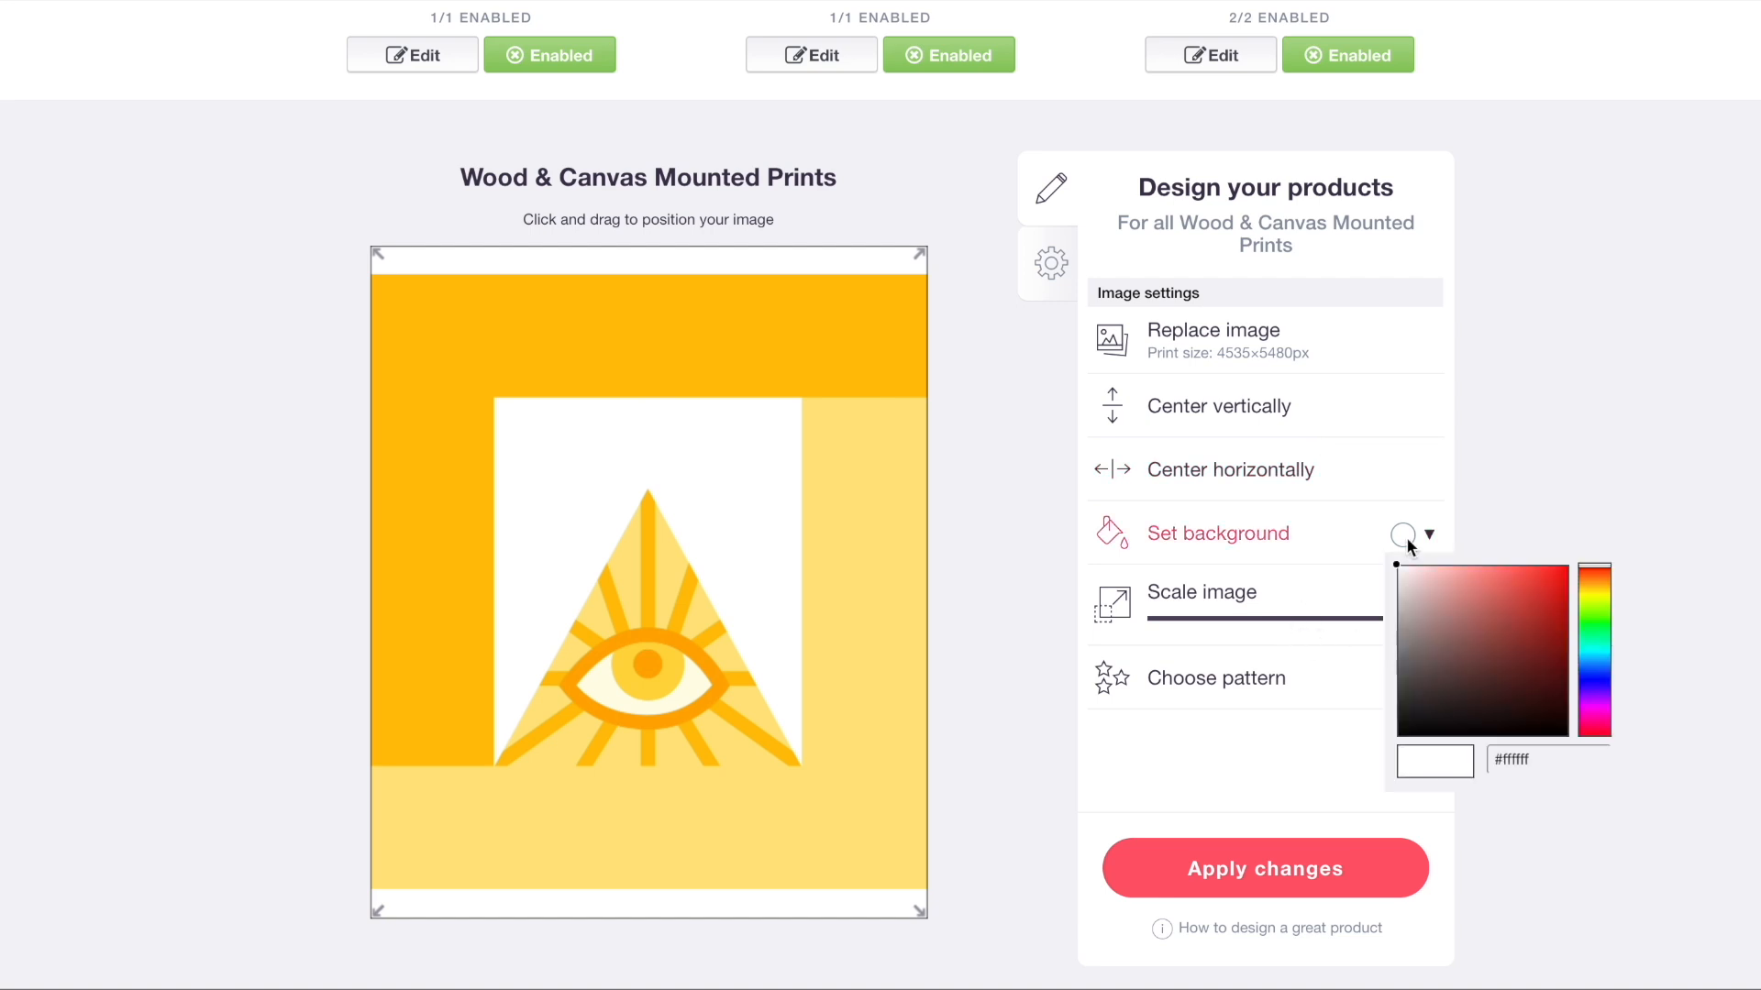
{"action": "left_click", "coordinate": [1321, 786]}
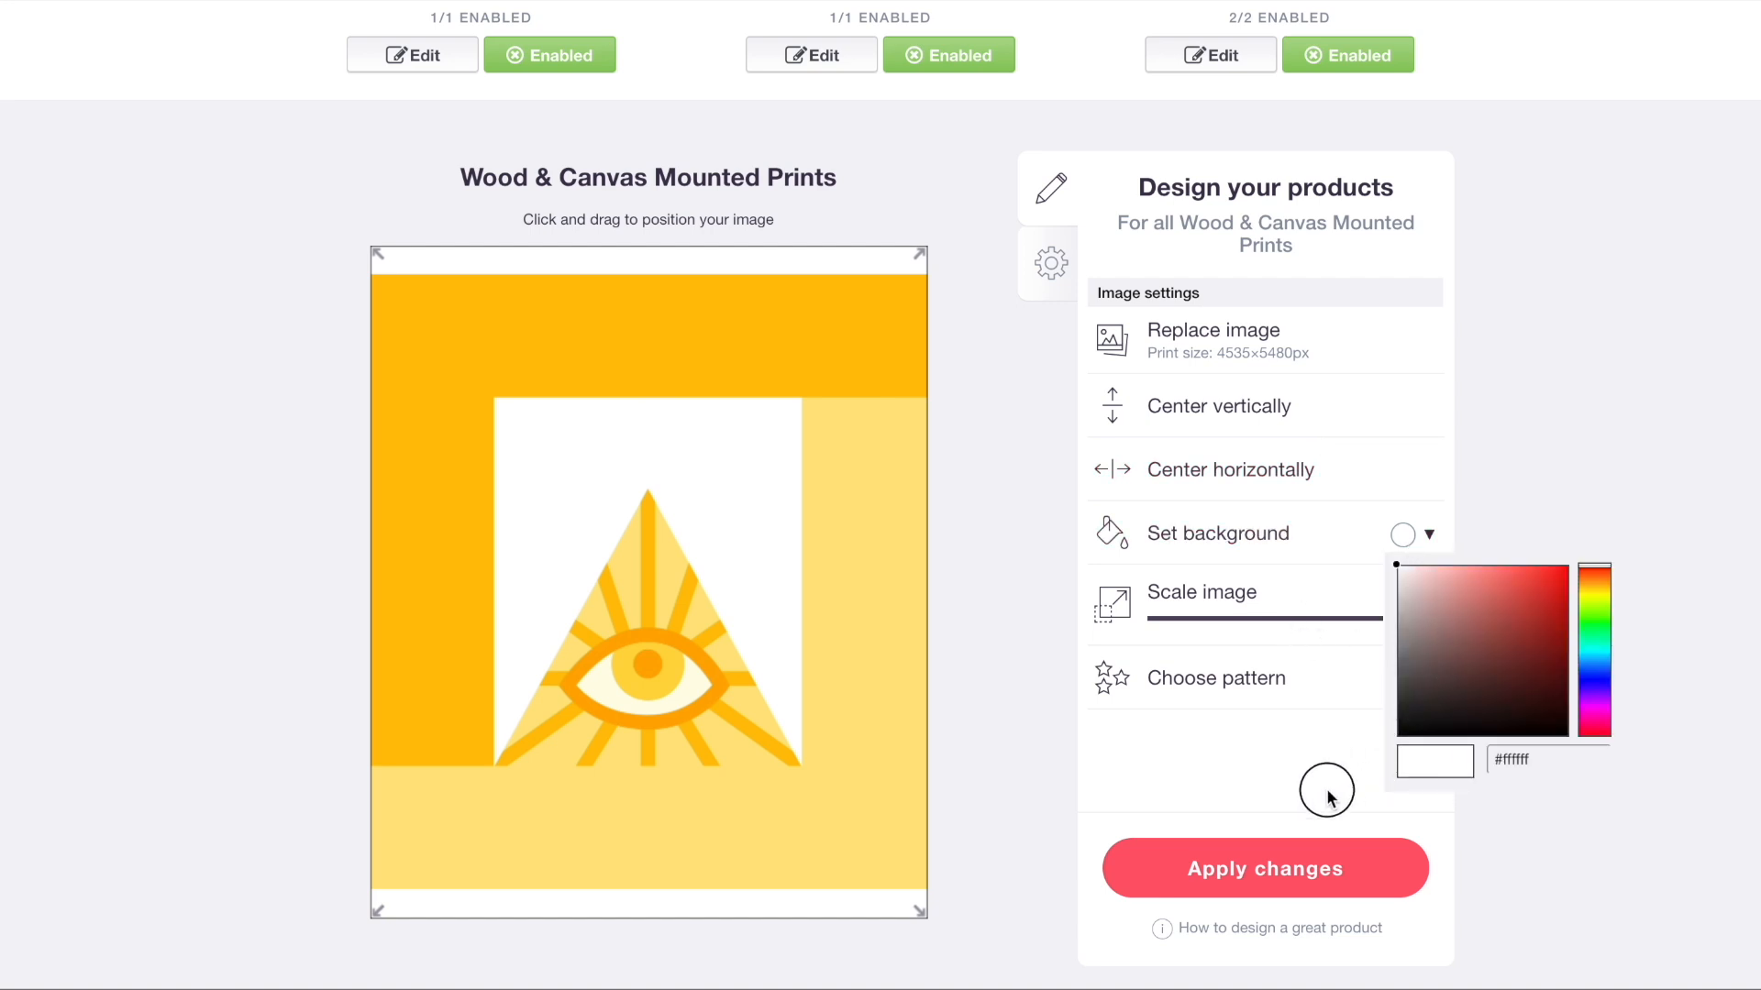
{"action": "left_click", "coordinate": [1403, 535]}
{"action": "left_click_drag", "start_coordinate": [1497, 625], "coordinate": [1375, 789]}
{"action": "left_click", "coordinate": [1311, 882]}
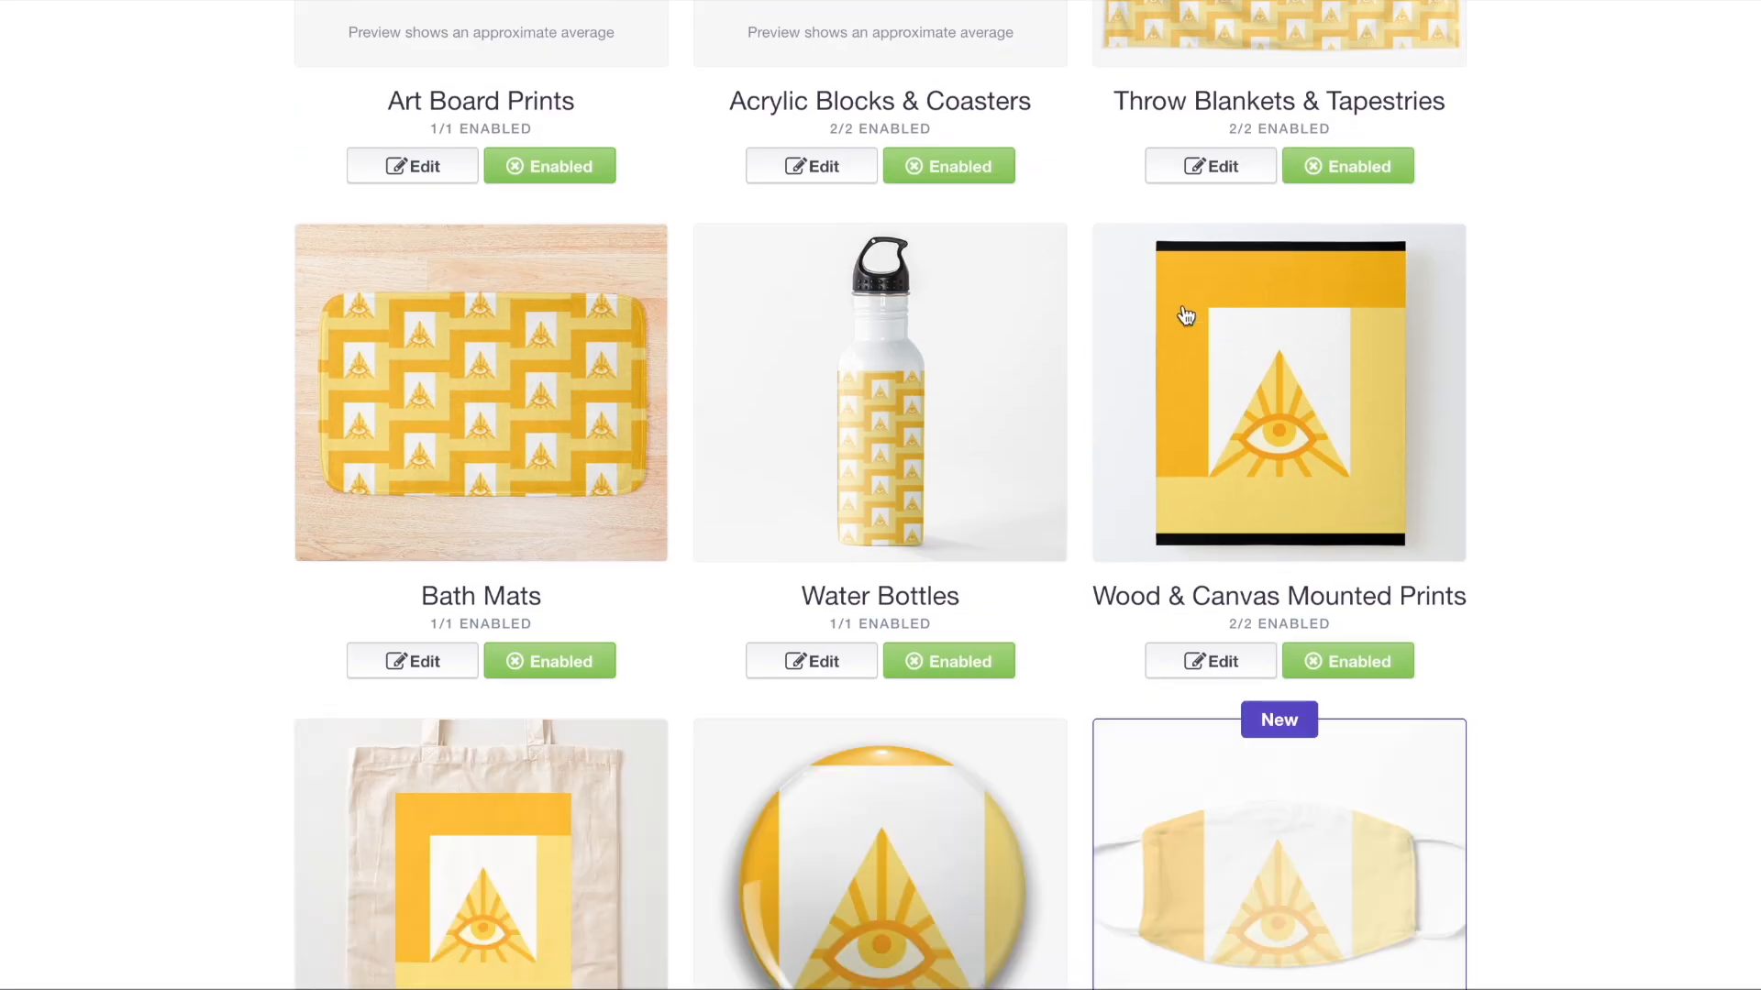
- Open Cotton Tote Bags for editing and disable the product
{"action": "scroll", "coordinate": [1183, 316], "scroll_direction": "down", "scroll_amount": 4}
{"action": "left_click", "coordinate": [421, 504]}
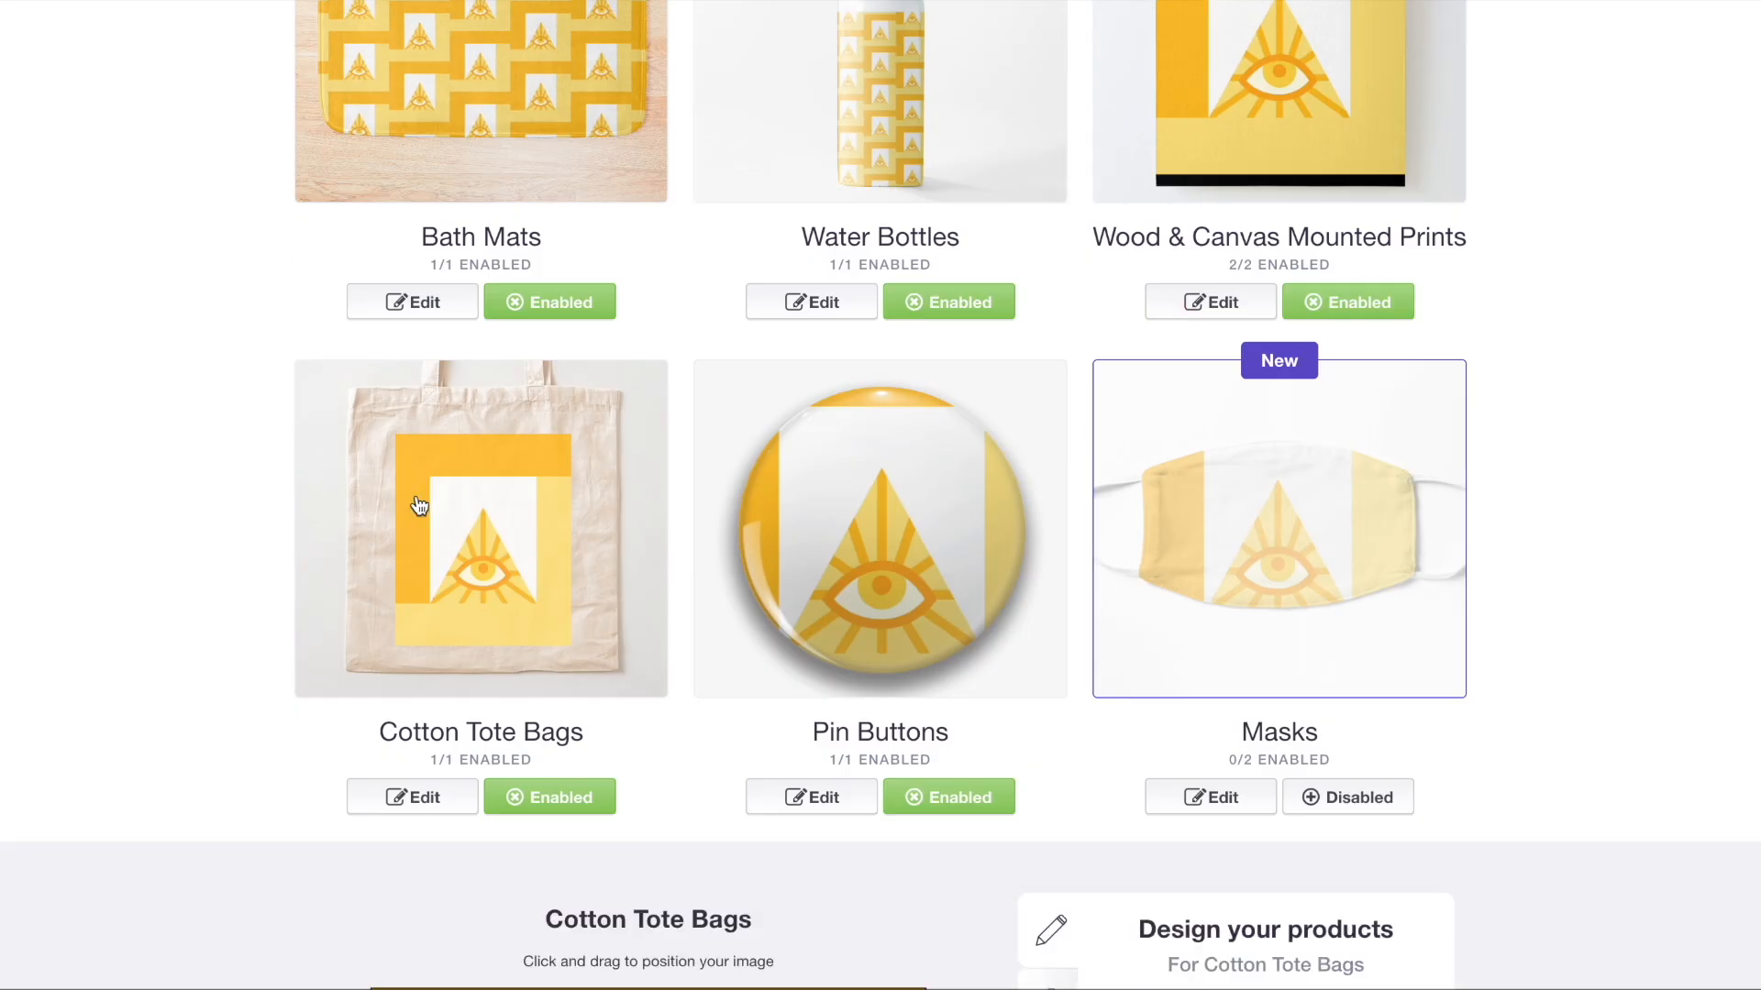
{"action": "left_click", "coordinate": [551, 797]}
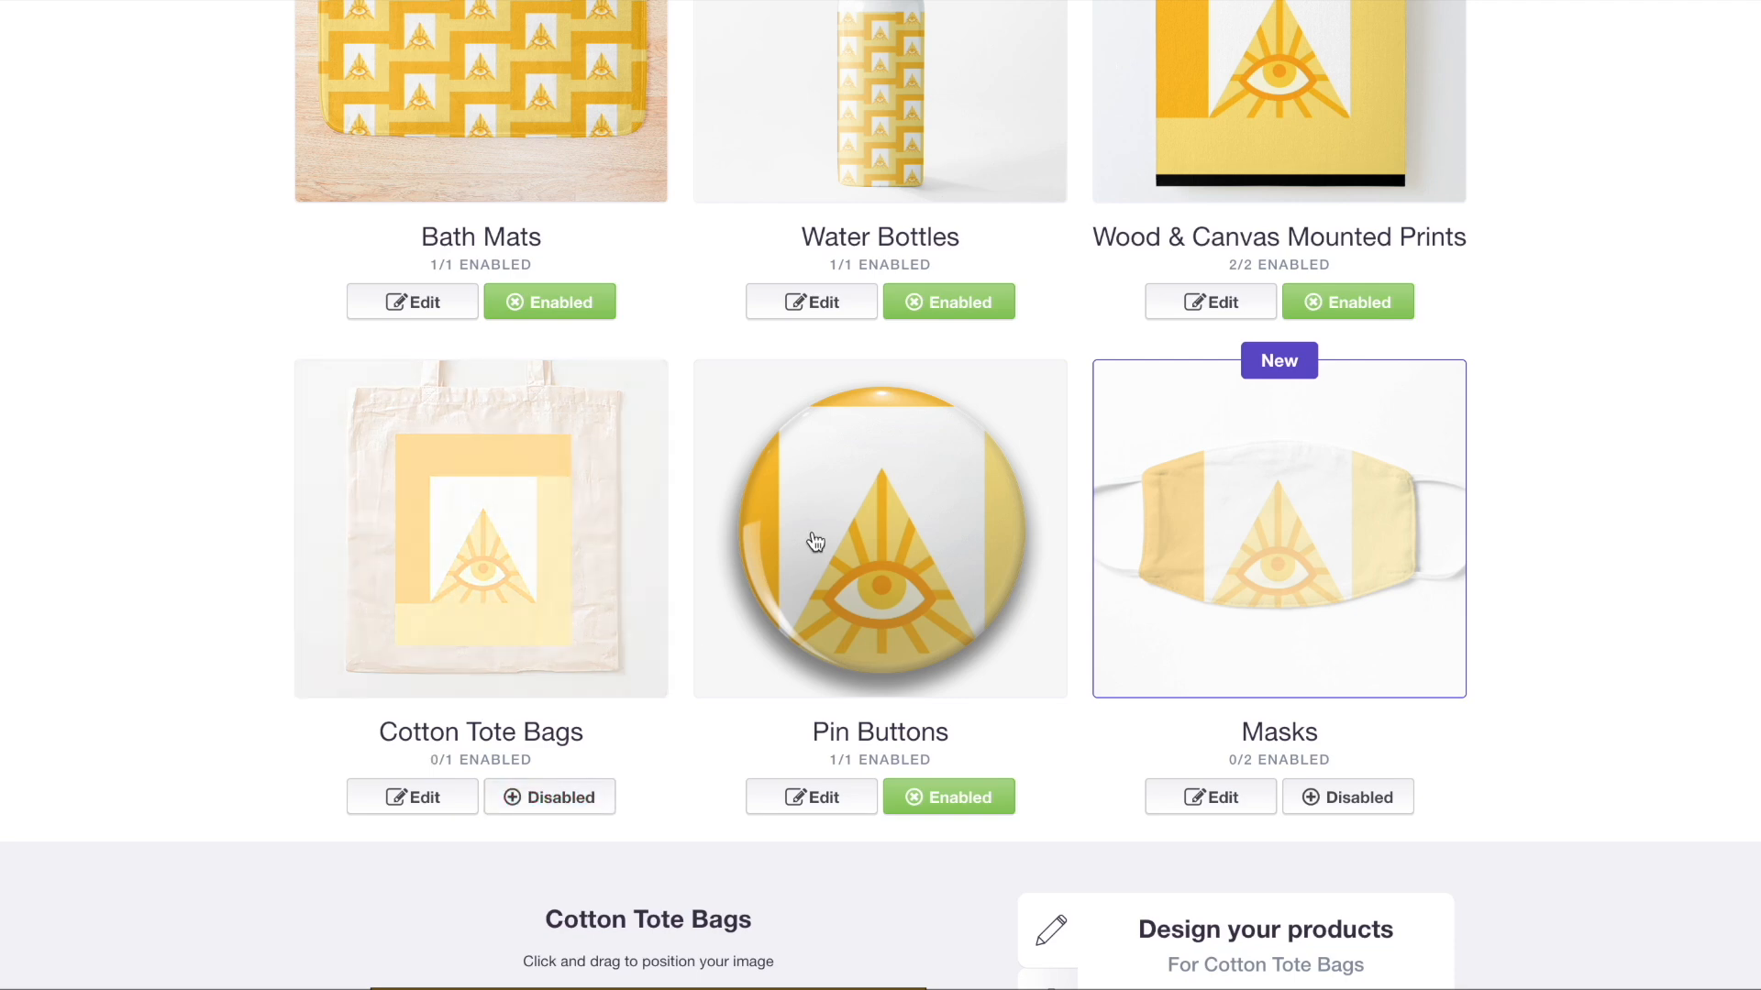
- Repeat the artwork on Pin Buttons in an offset grid at 2% scale
{"action": "left_click", "coordinate": [963, 541]}
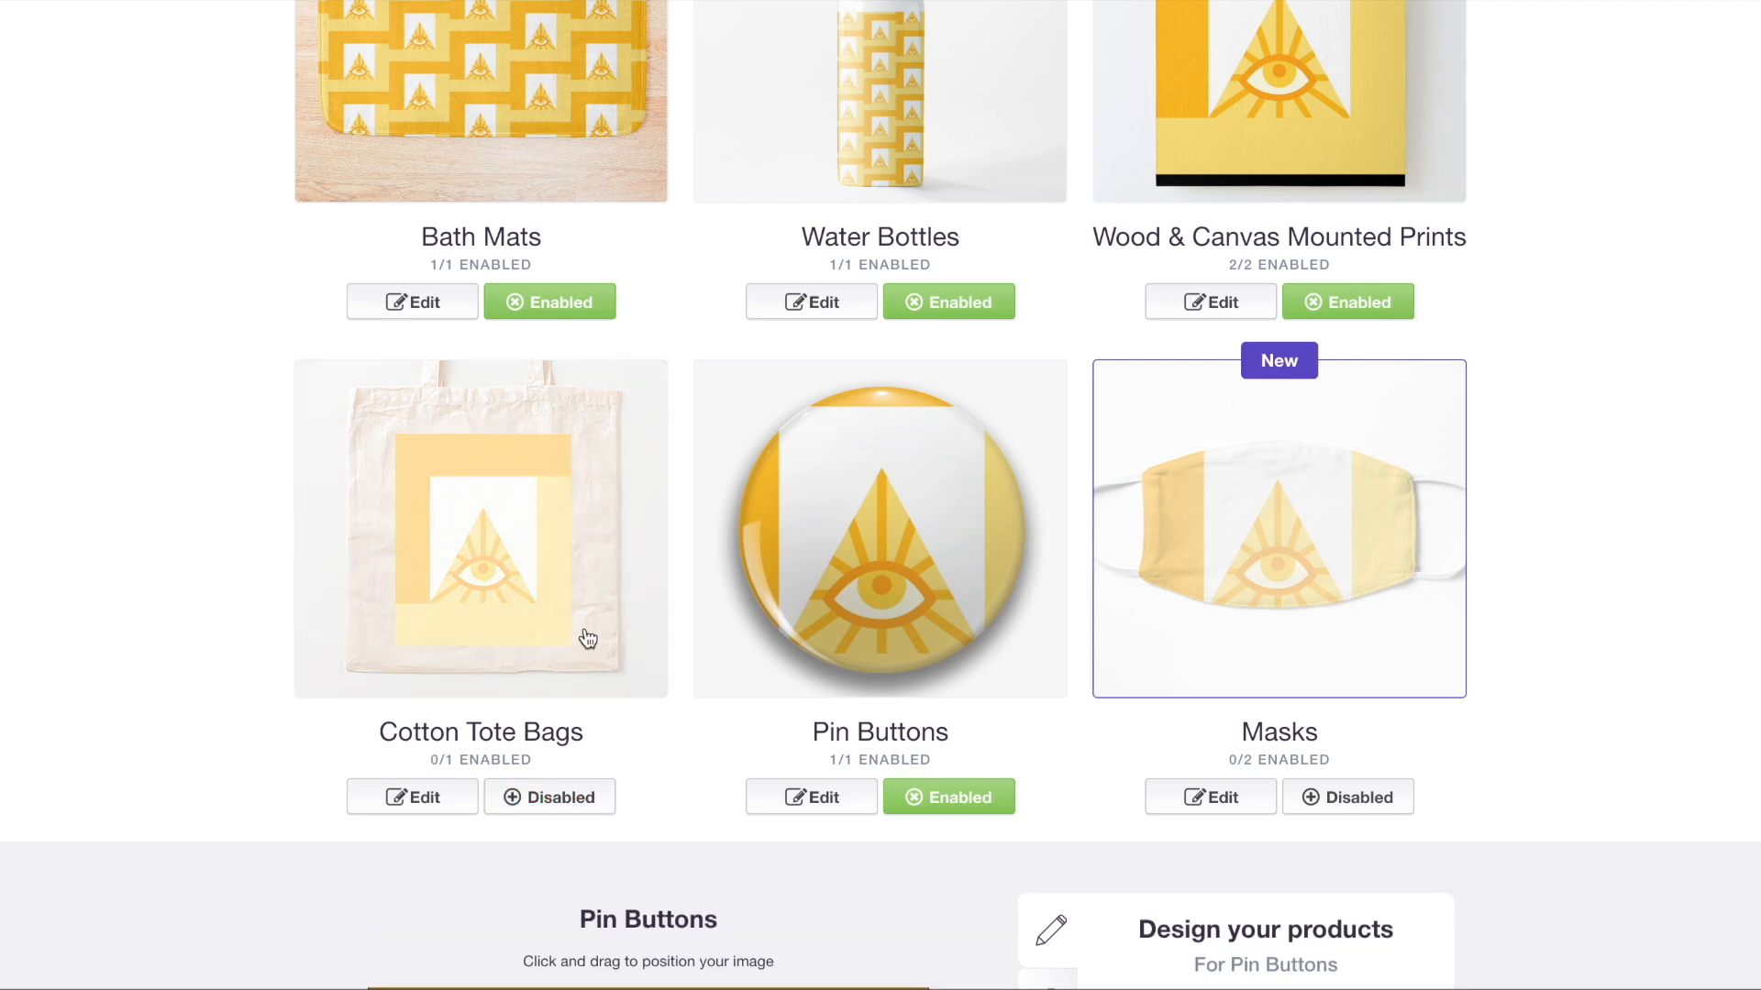
{"action": "scroll", "coordinate": [1218, 677], "scroll_direction": "down", "scroll_amount": 6}
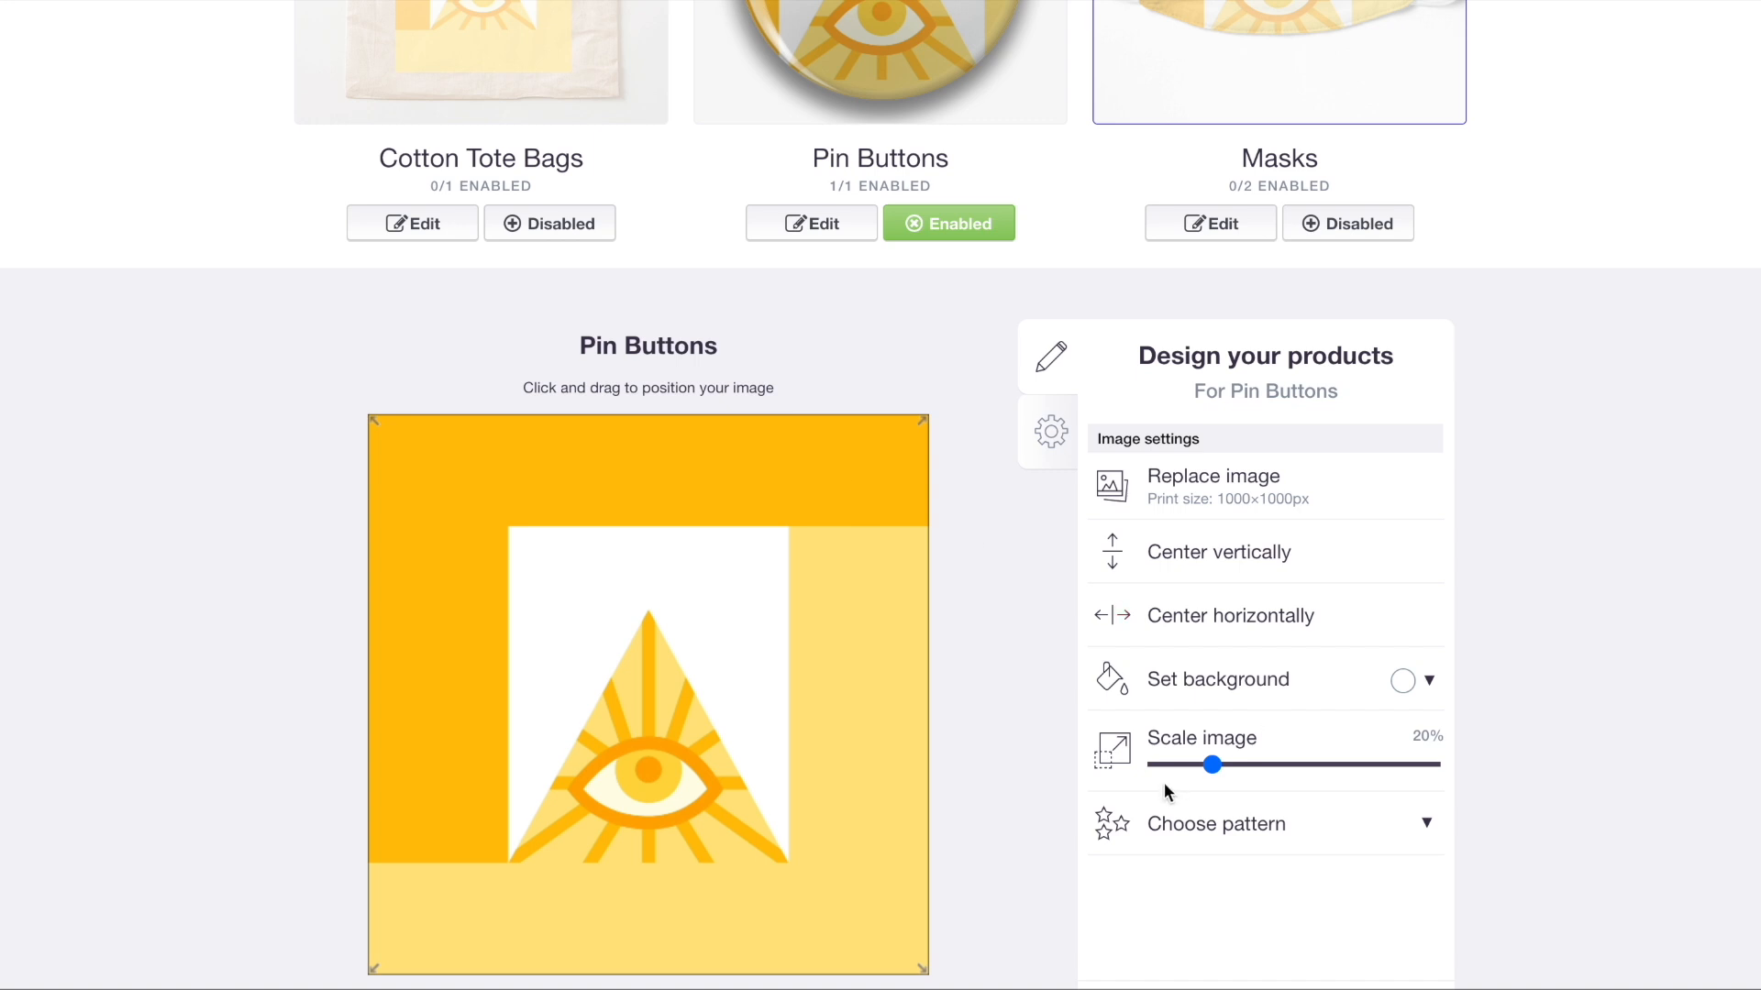
{"action": "left_click", "coordinate": [1185, 765]}
{"action": "left_click", "coordinate": [1207, 821]}
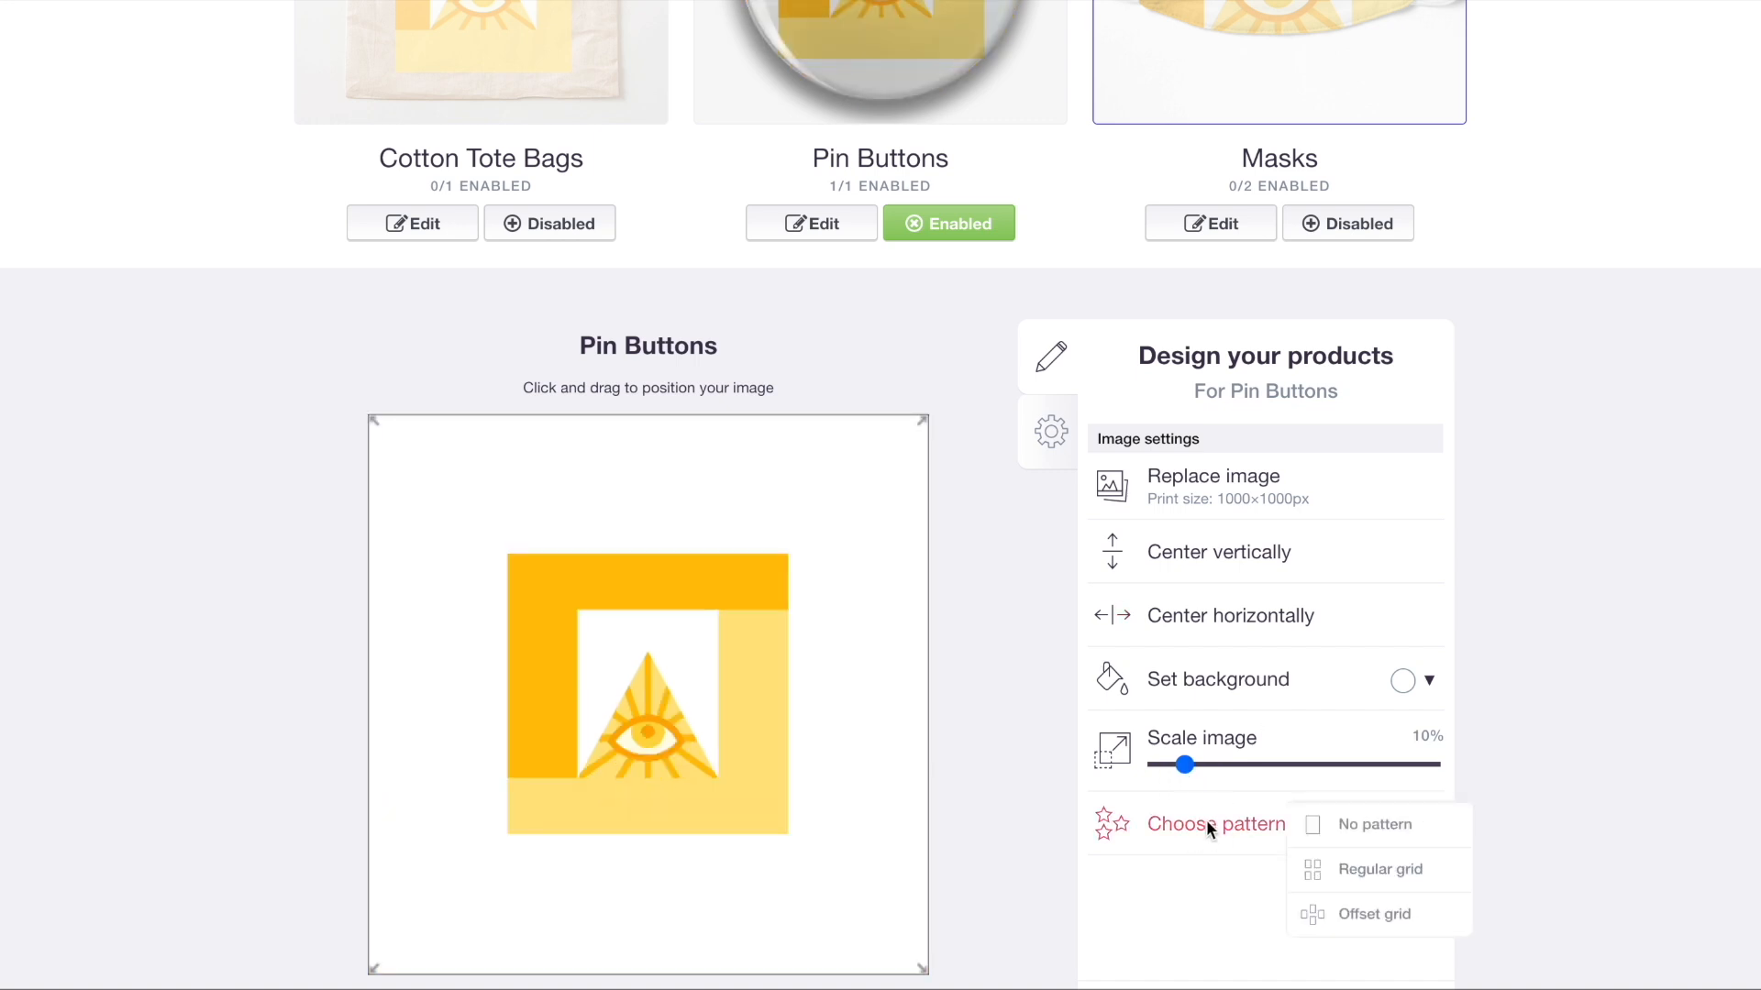
{"action": "left_click", "coordinate": [1339, 913]}
{"action": "scroll", "coordinate": [943, 630], "scroll_direction": "up", "scroll_amount": 5}
{"action": "scroll", "coordinate": [943, 676], "scroll_direction": "down", "scroll_amount": 6}
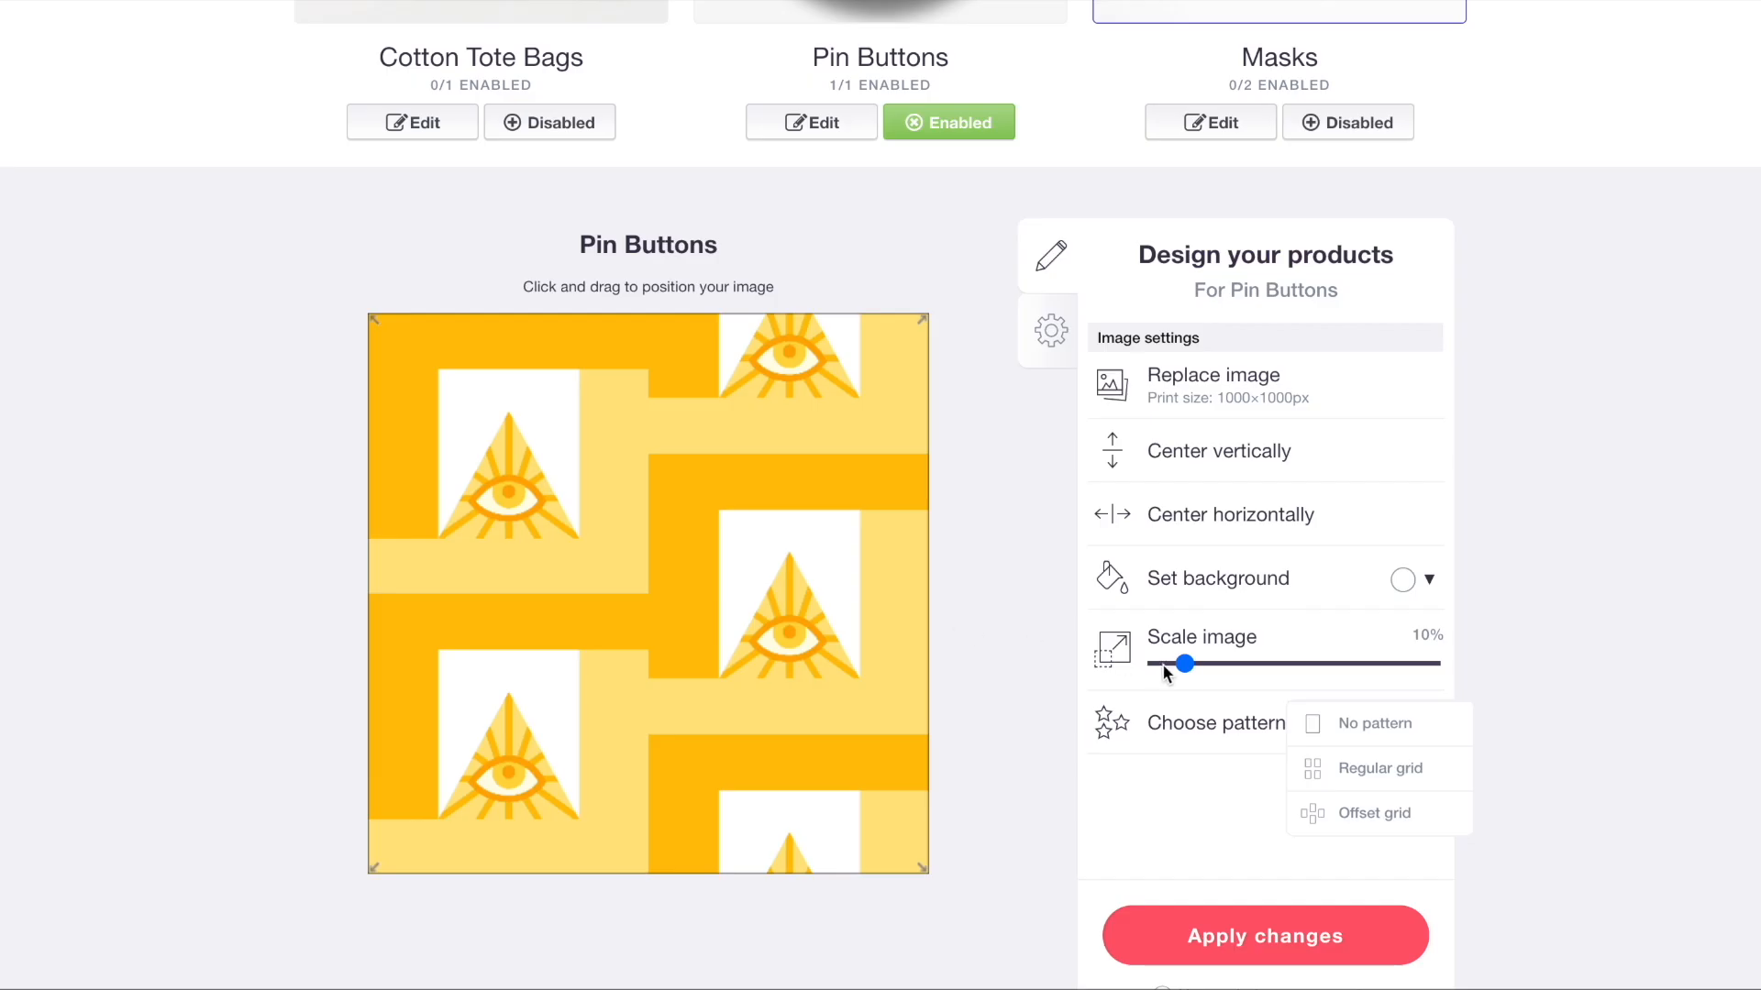
{"action": "left_click_drag", "start_coordinate": [1183, 664], "coordinate": [1163, 666]}
{"action": "scroll", "coordinate": [1163, 665], "scroll_direction": "up", "scroll_amount": 5}
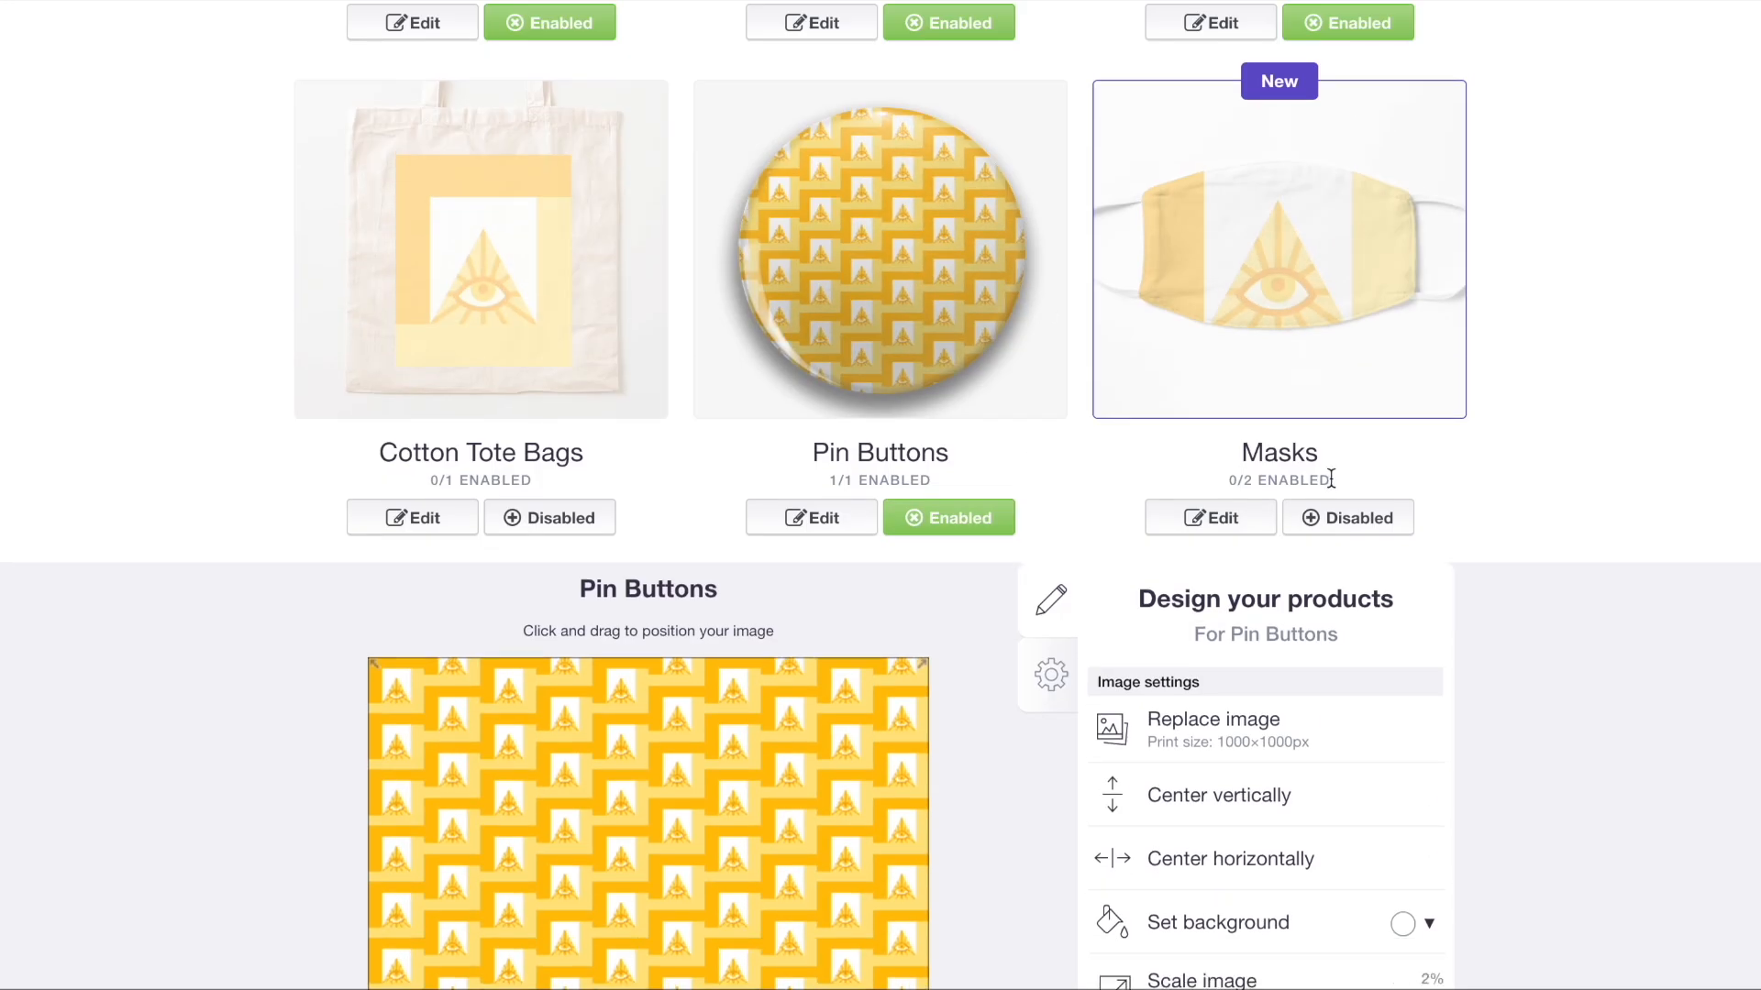
- Enable Masks, repeat the artwork in an offset grid and reduce its scale below 23%
{"action": "left_click", "coordinate": [1341, 528]}
{"action": "left_click", "coordinate": [1277, 266]}
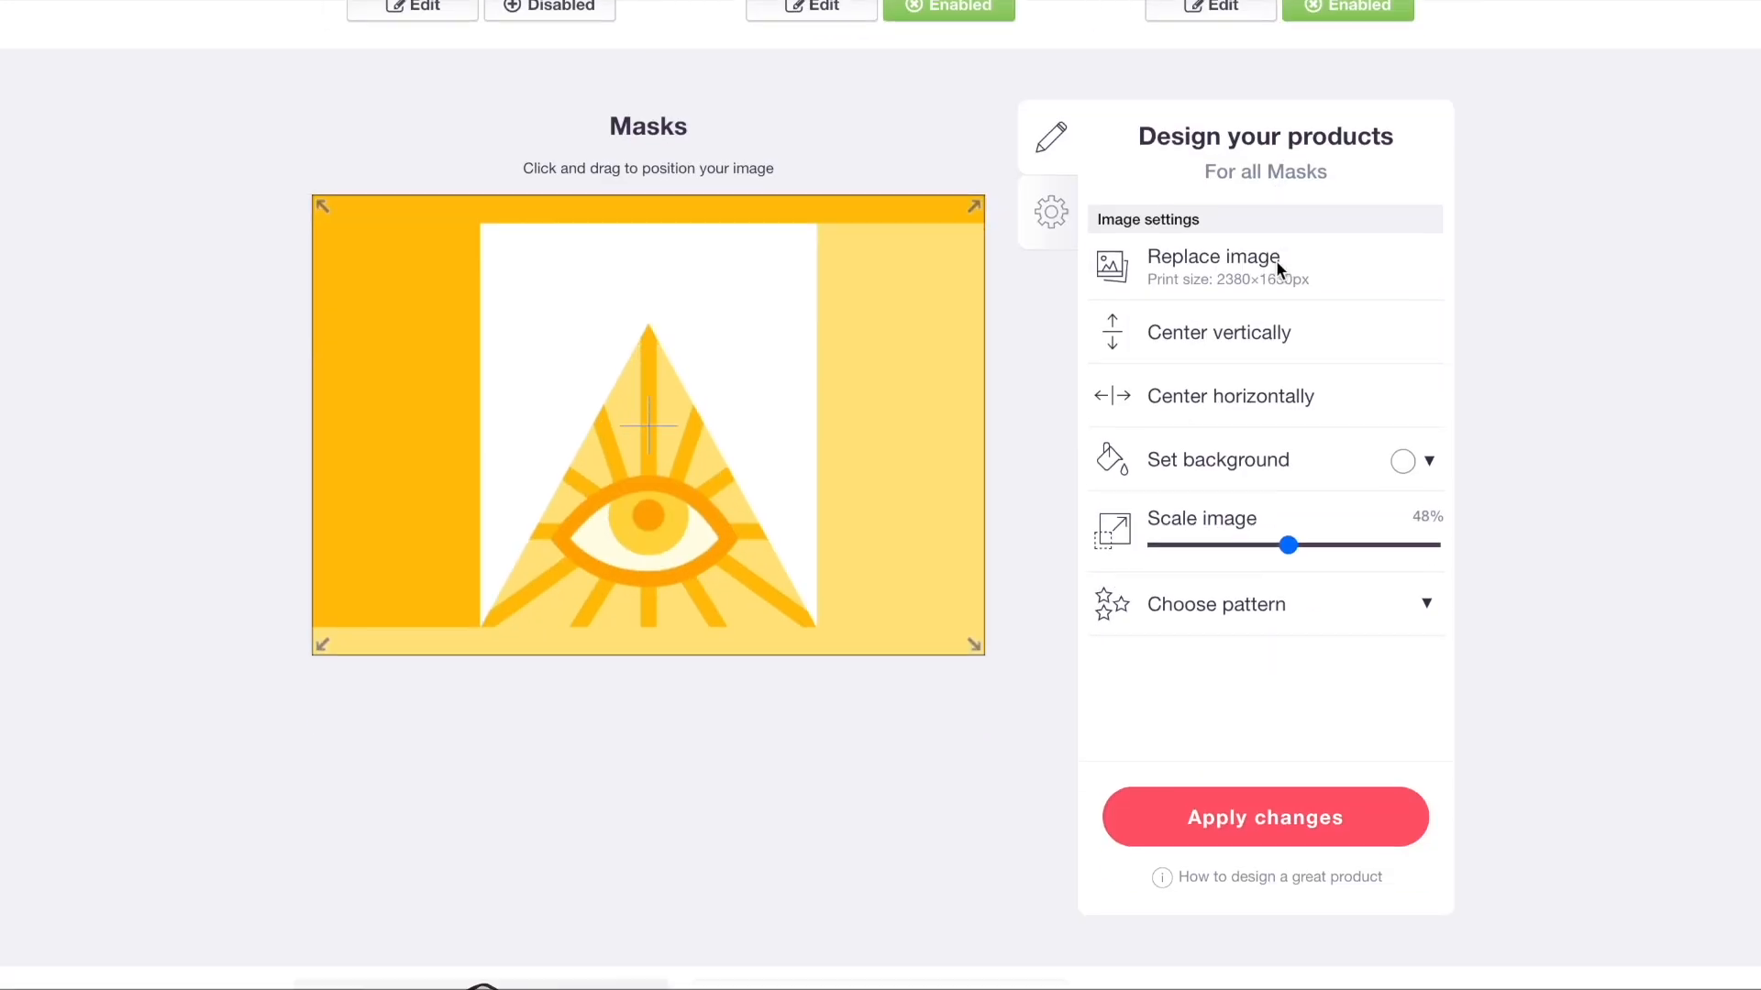
{"action": "left_click", "coordinate": [1219, 473]}
{"action": "left_click", "coordinate": [1238, 528]}
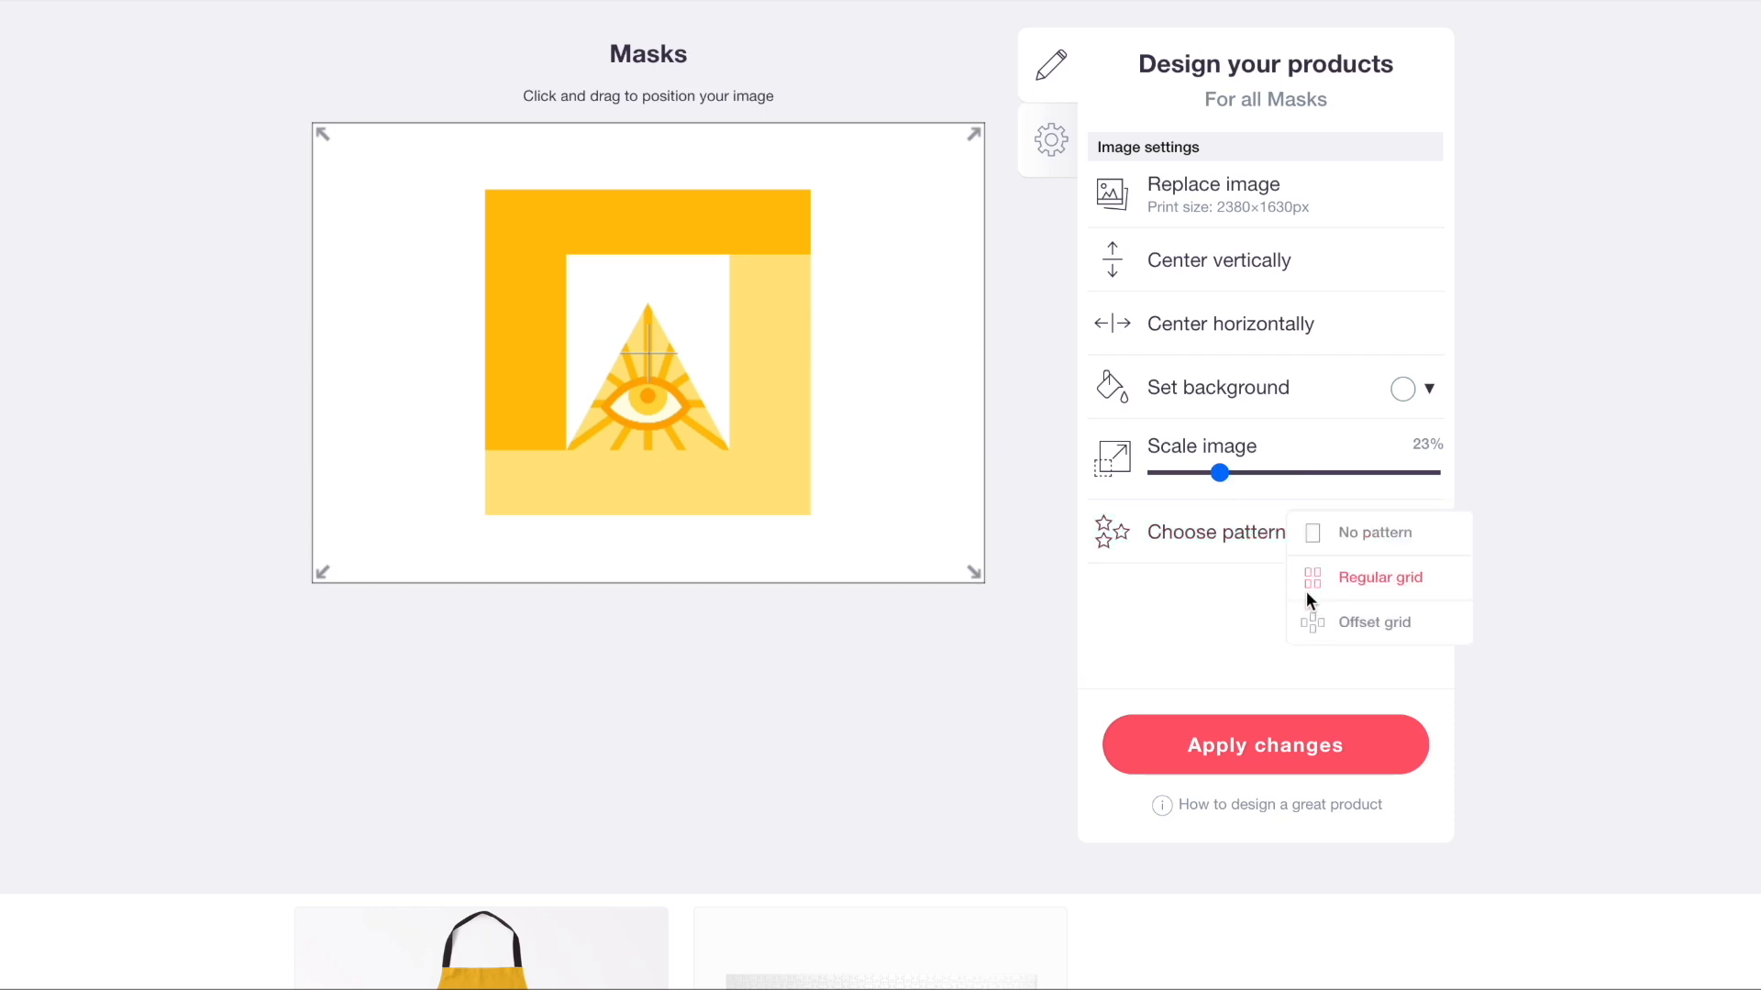
{"action": "left_click", "coordinate": [1311, 619]}
{"action": "left_click", "coordinate": [1186, 472]}
{"action": "scroll", "coordinate": [1184, 471], "scroll_direction": "up", "scroll_amount": 7}
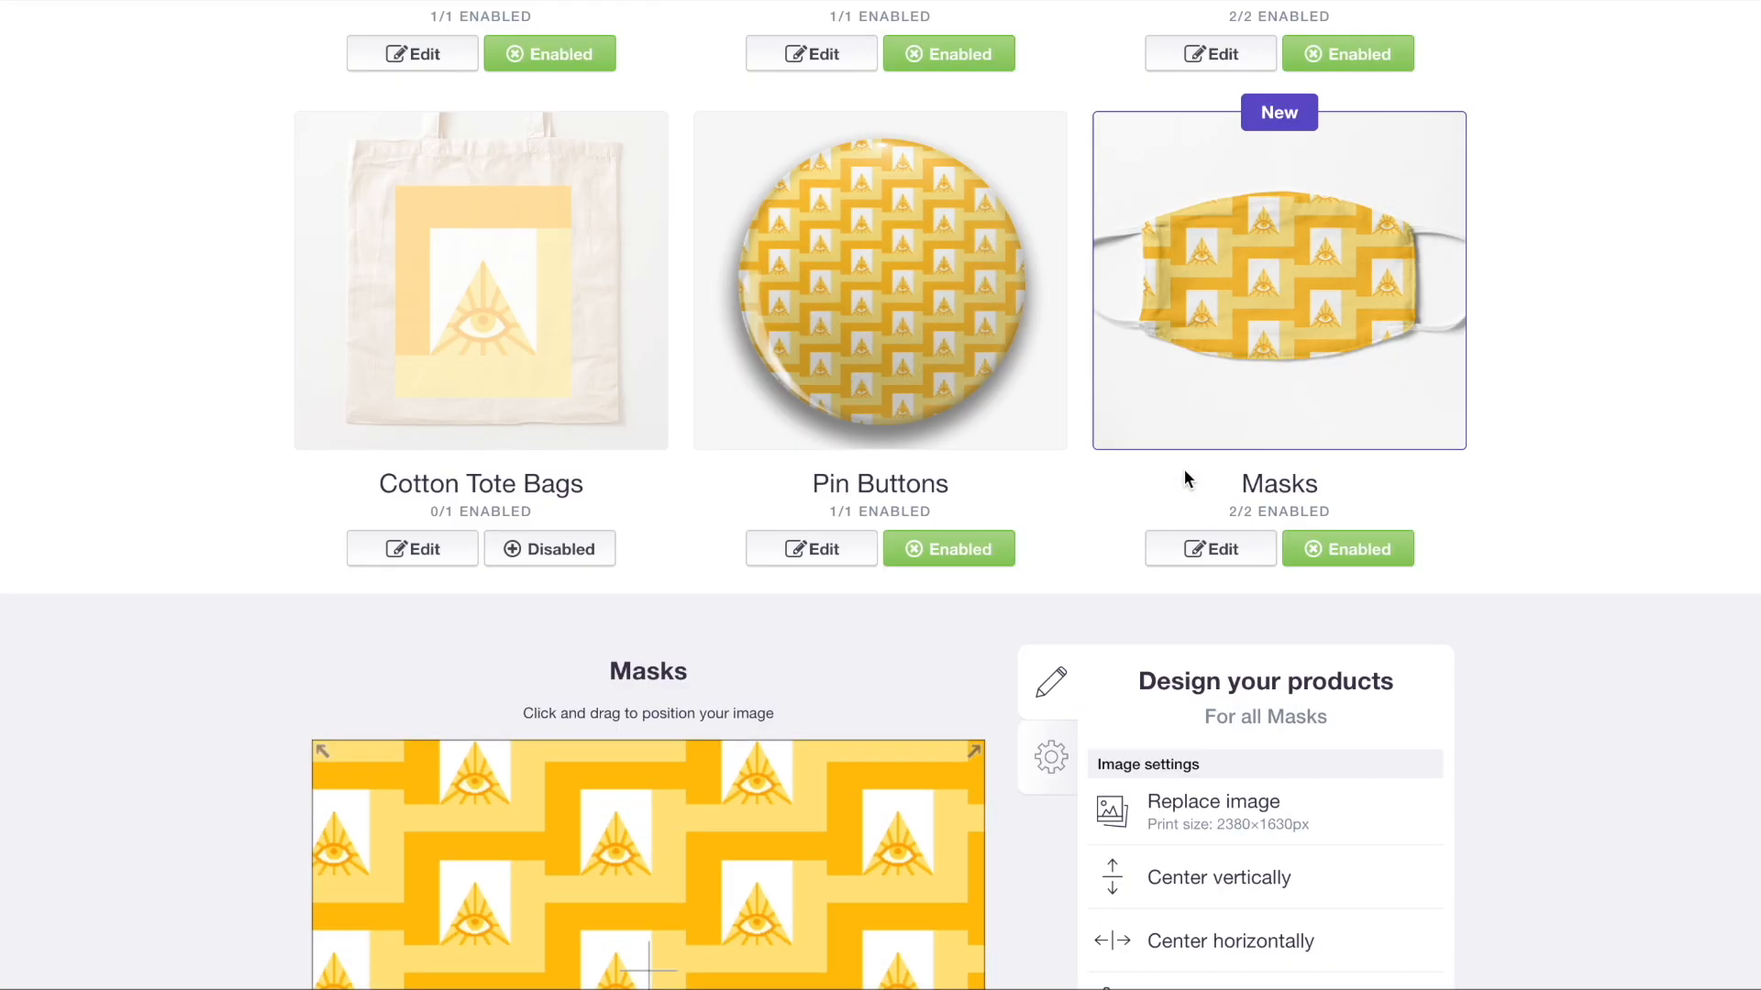
{"action": "left_click", "coordinate": [1238, 327]}
- Enable Jigsaw Puzzles, scale the artwork to 49% and repeat it in an offset grid
{"action": "scroll", "coordinate": [512, 363], "scroll_direction": "down", "scroll_amount": 3}
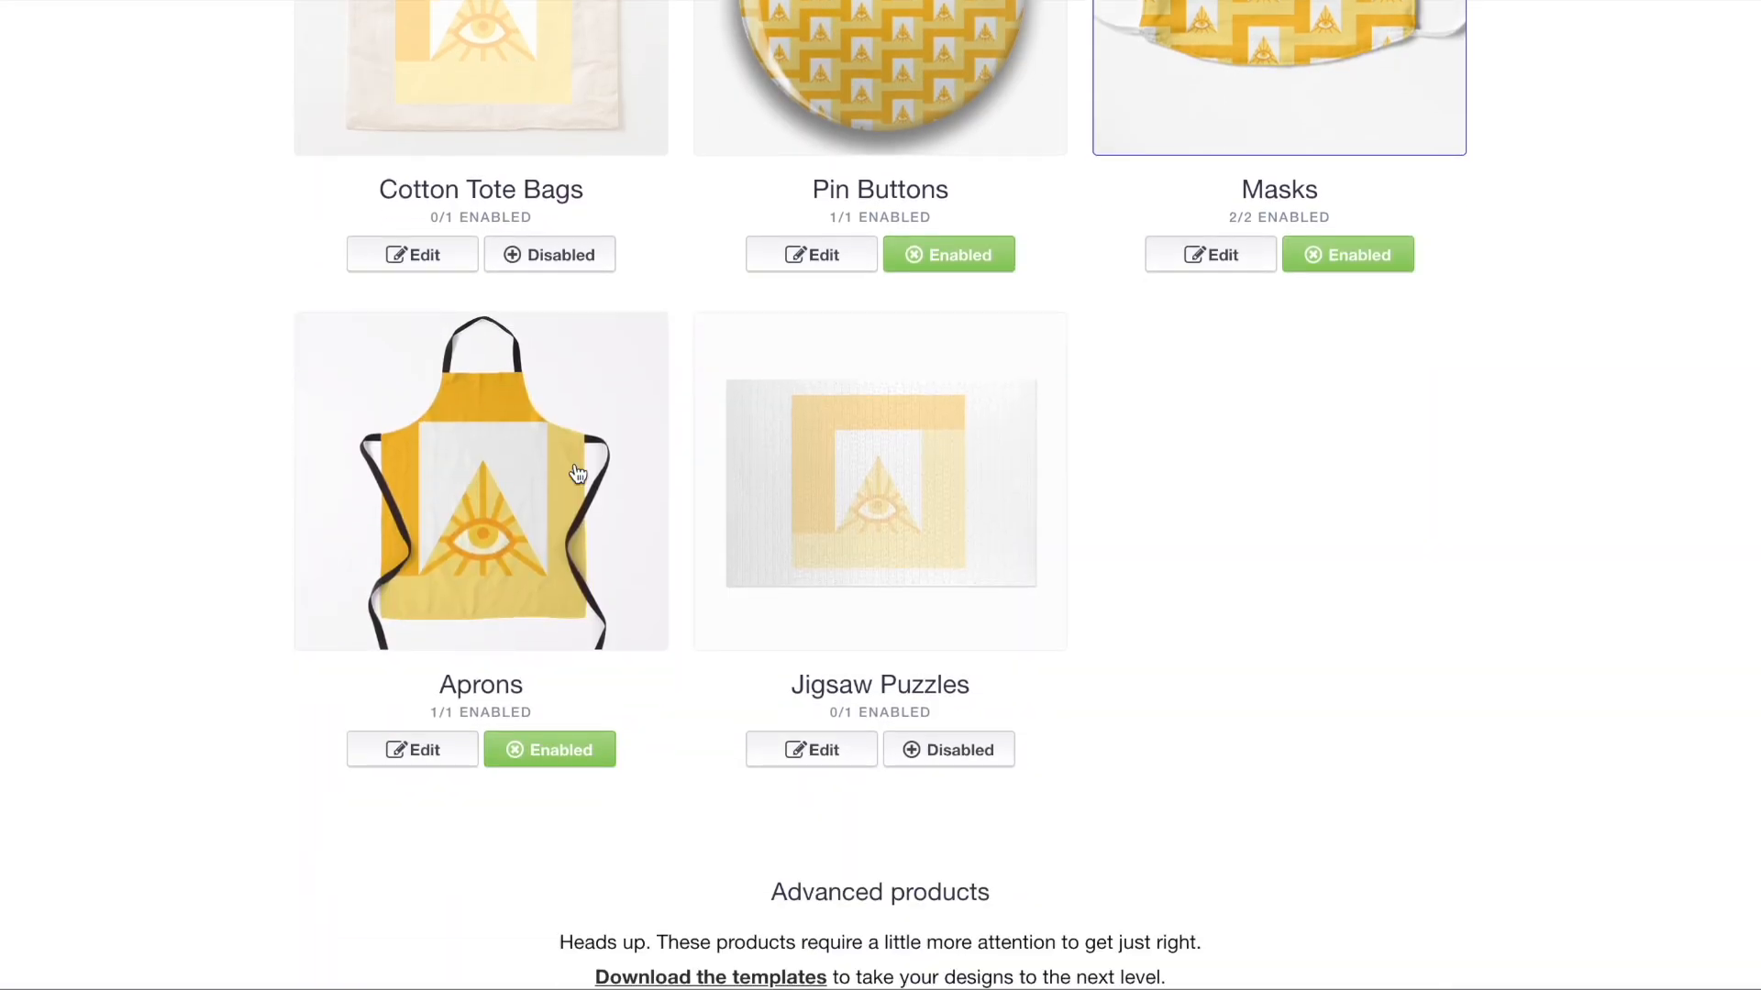
{"action": "scroll", "coordinate": [537, 445], "scroll_direction": "down", "scroll_amount": 4}
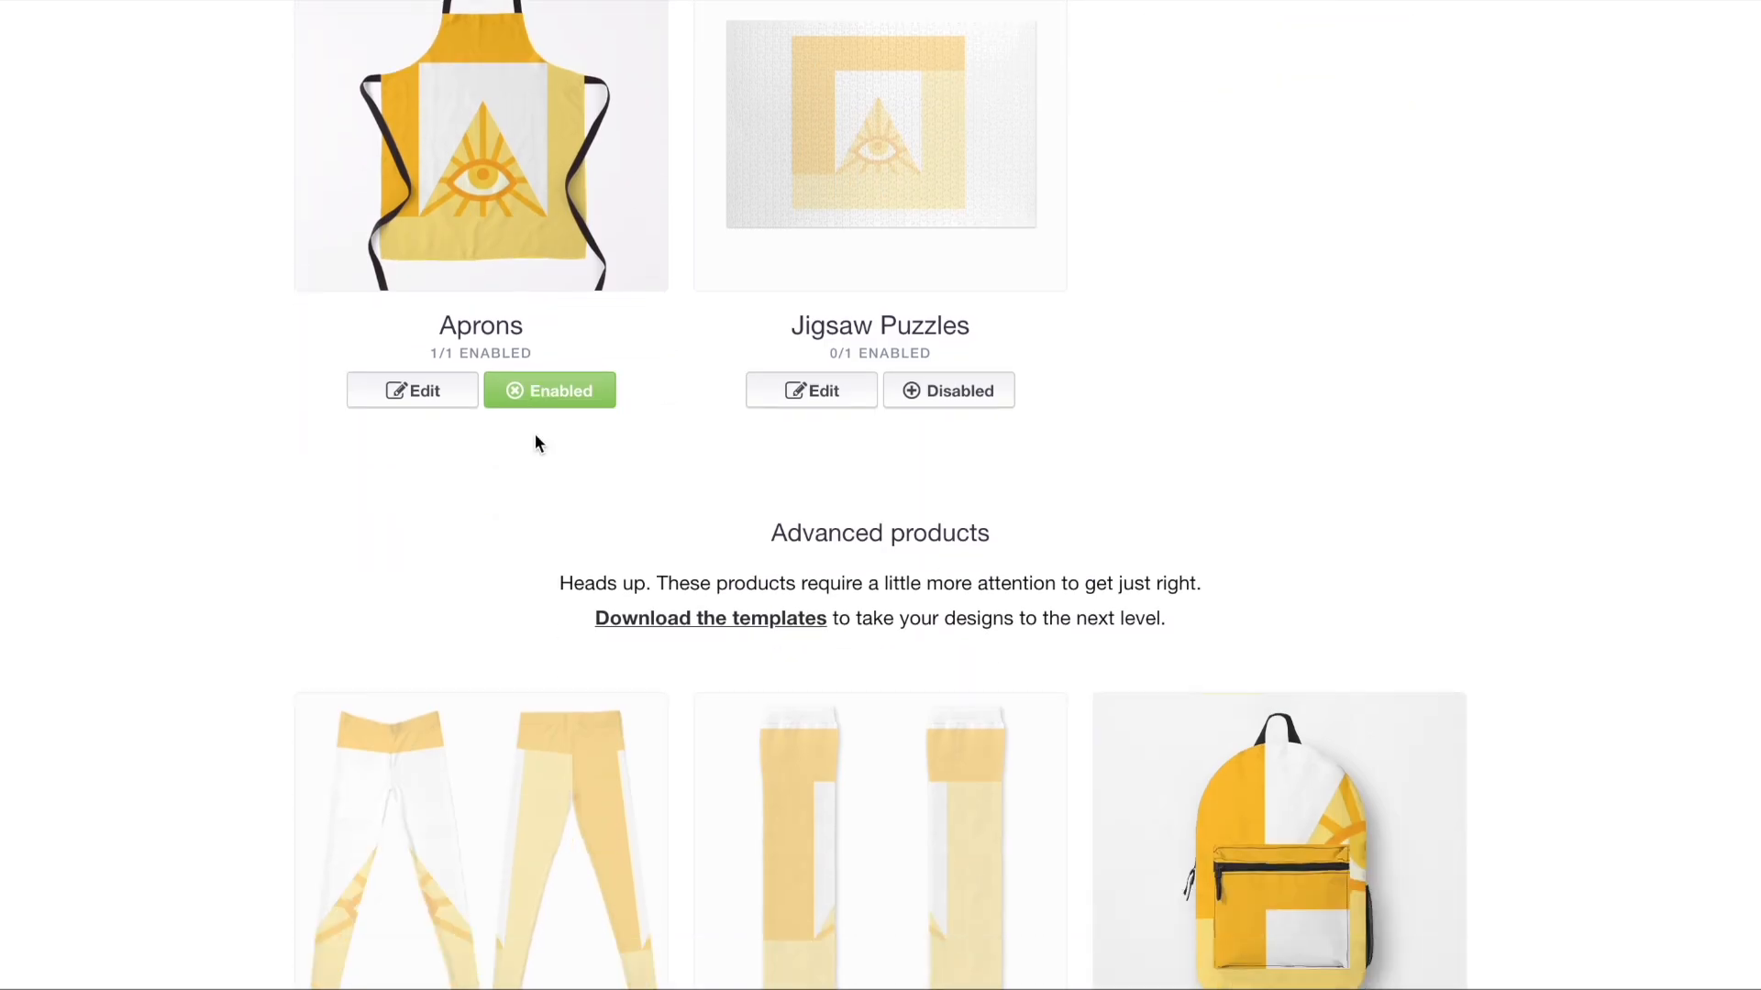
{"action": "left_click", "coordinate": [961, 405]}
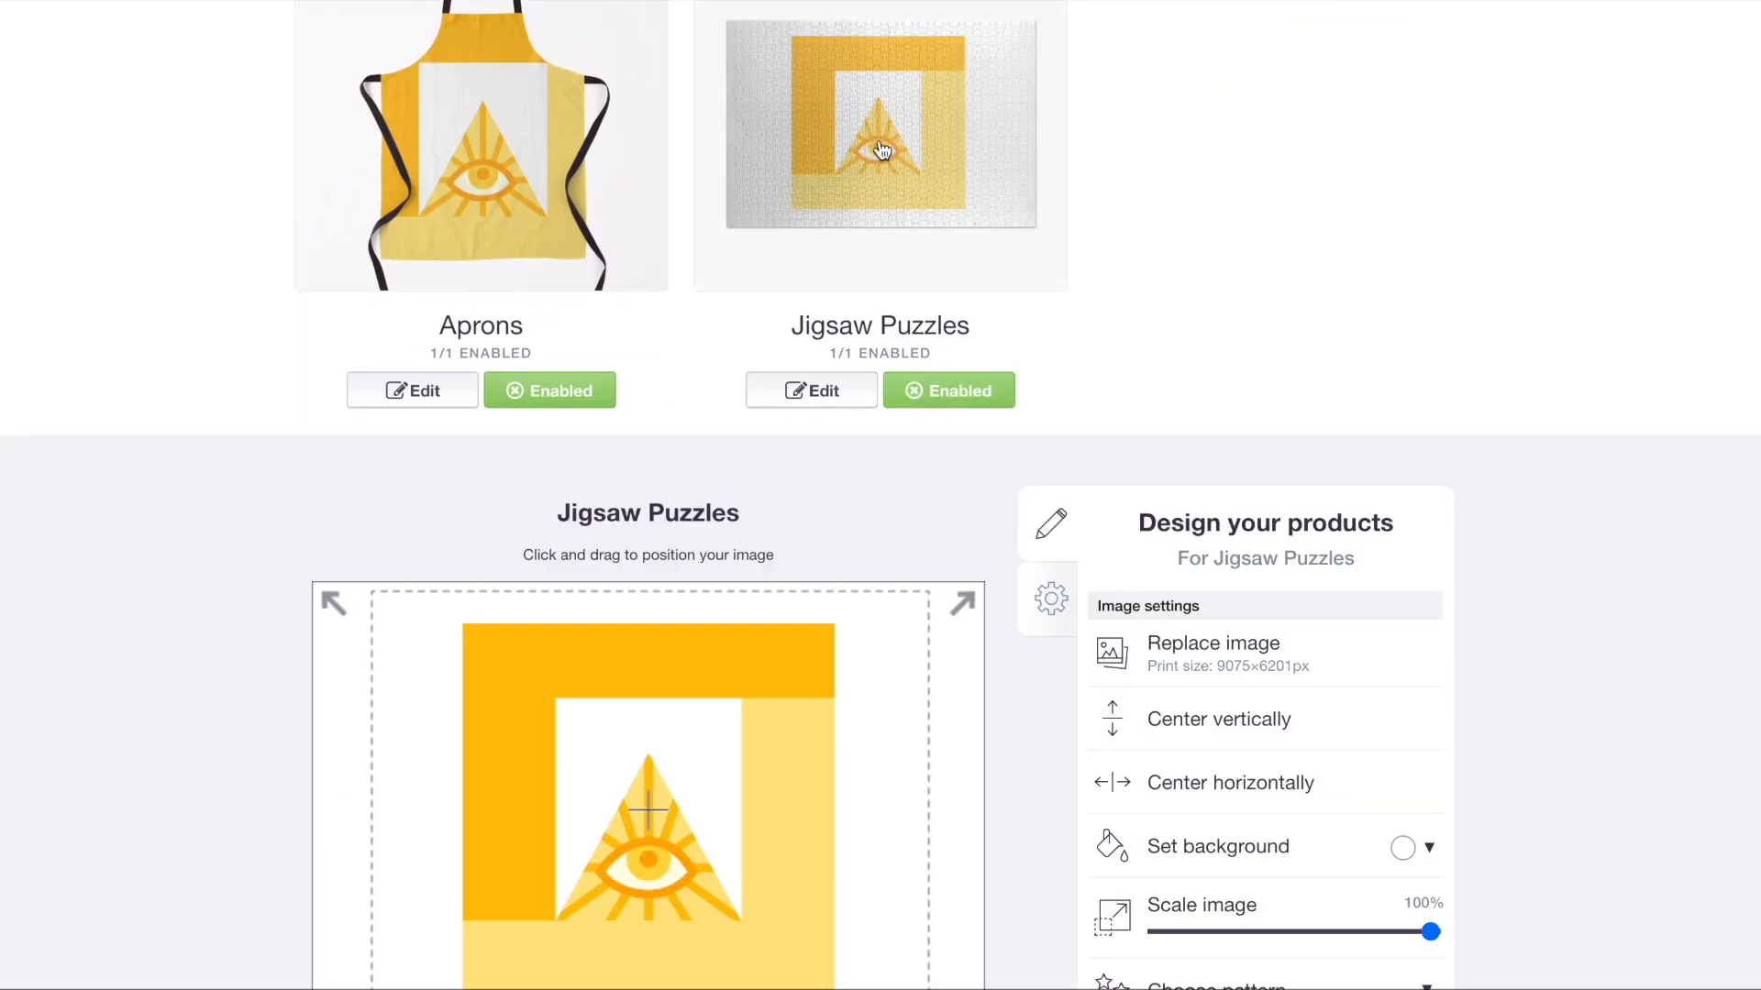
{"action": "scroll", "coordinate": [1347, 325], "scroll_direction": "down", "scroll_amount": 7}
{"action": "left_click", "coordinate": [1289, 266]}
{"action": "left_click", "coordinate": [1274, 321]}
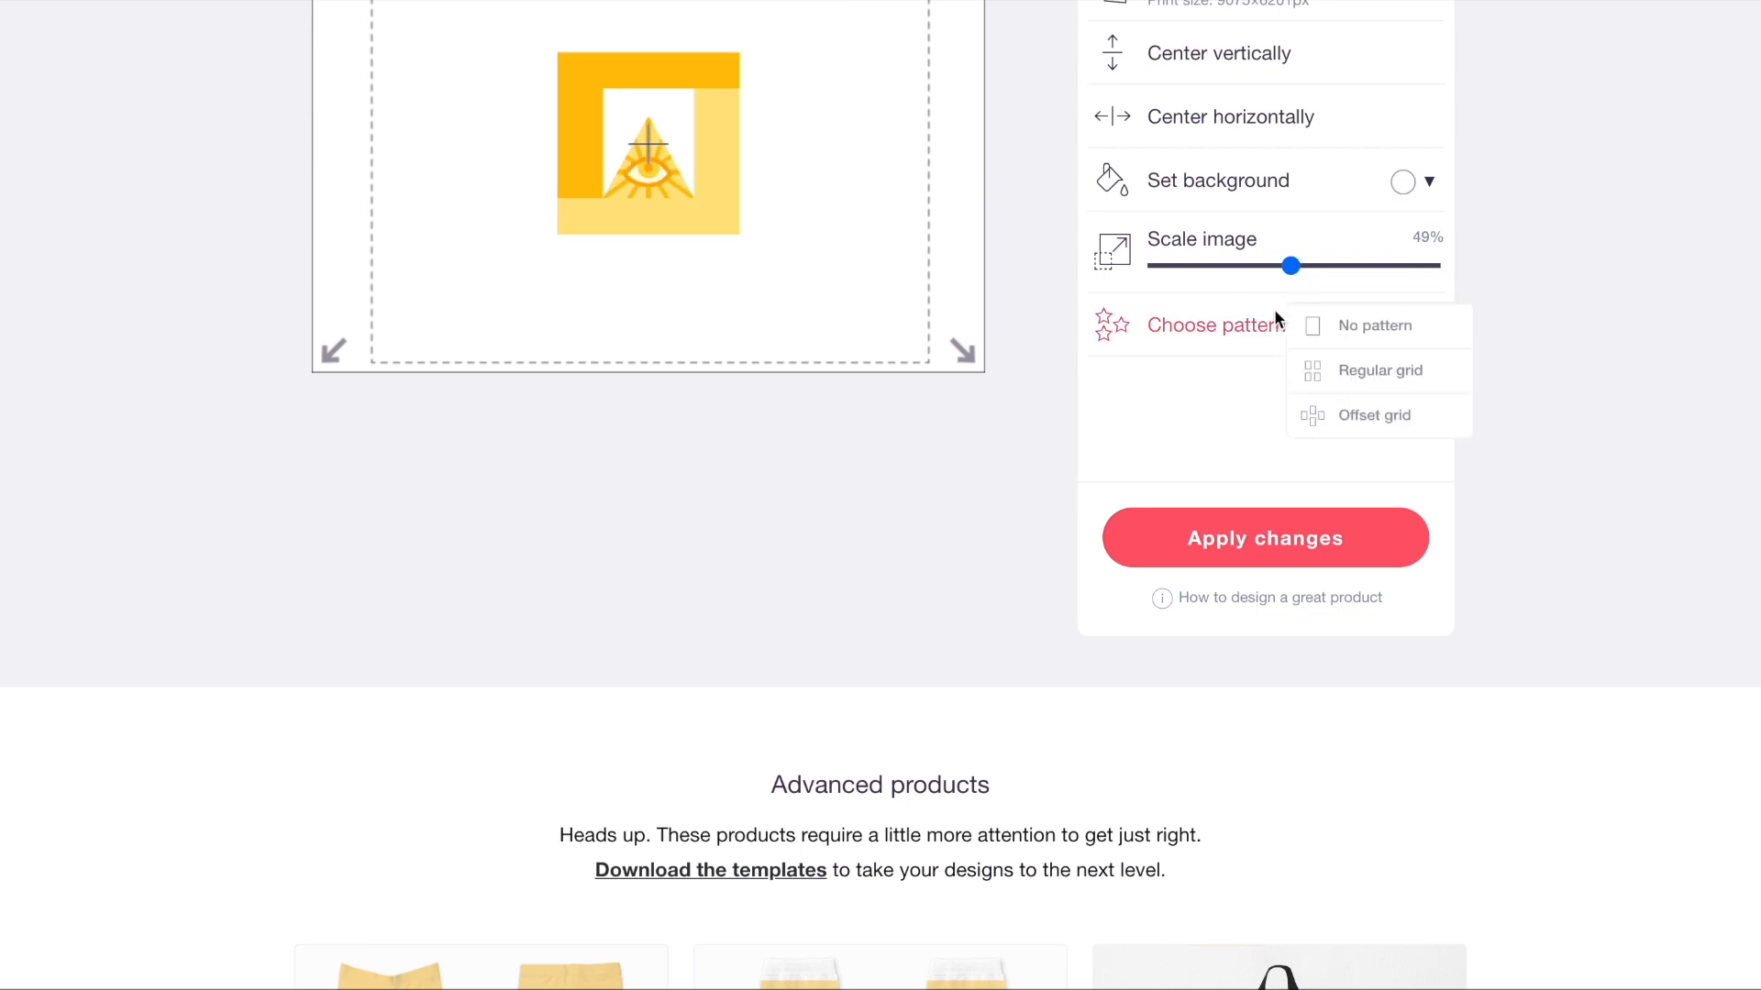
{"action": "left_click", "coordinate": [1341, 415]}
{"action": "scroll", "coordinate": [803, 342], "scroll_direction": "up", "scroll_amount": 8}
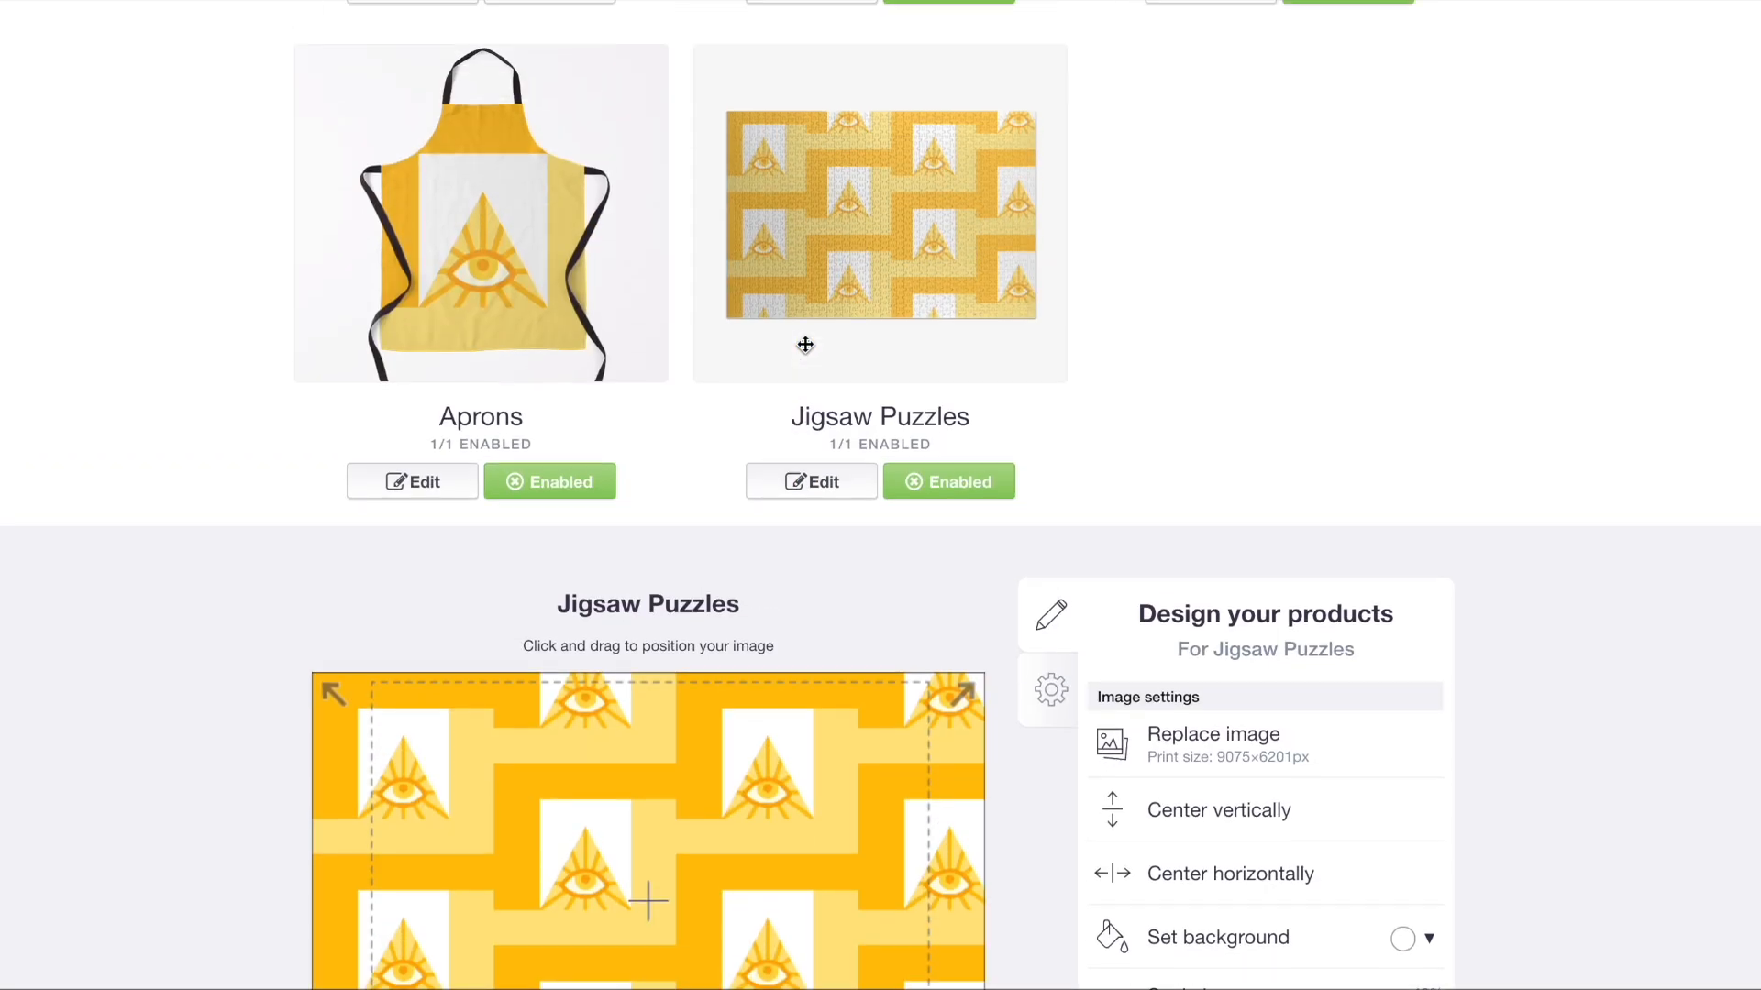
- Enable Leggings, scale the artwork to 10% and repeat it in an offset grid
{"action": "scroll", "coordinate": [493, 265], "scroll_direction": "down", "scroll_amount": 6}
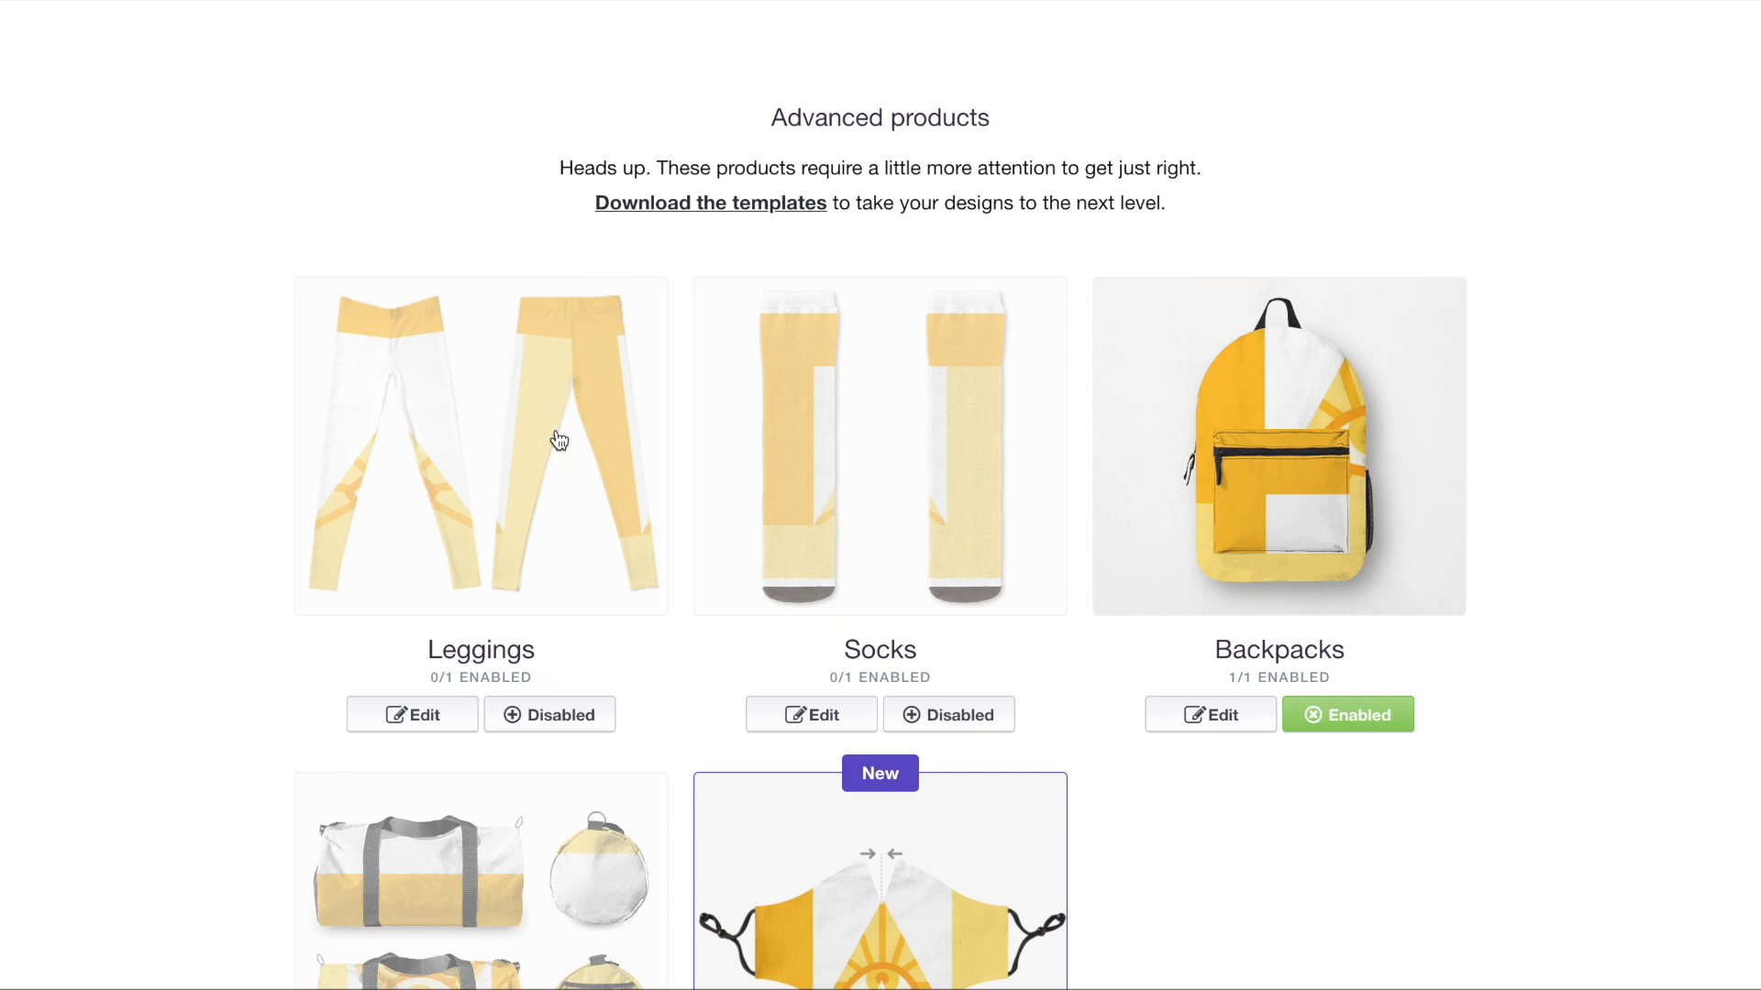
{"action": "left_click", "coordinate": [578, 715]}
{"action": "scroll", "coordinate": [722, 369], "scroll_direction": "down", "scroll_amount": 9}
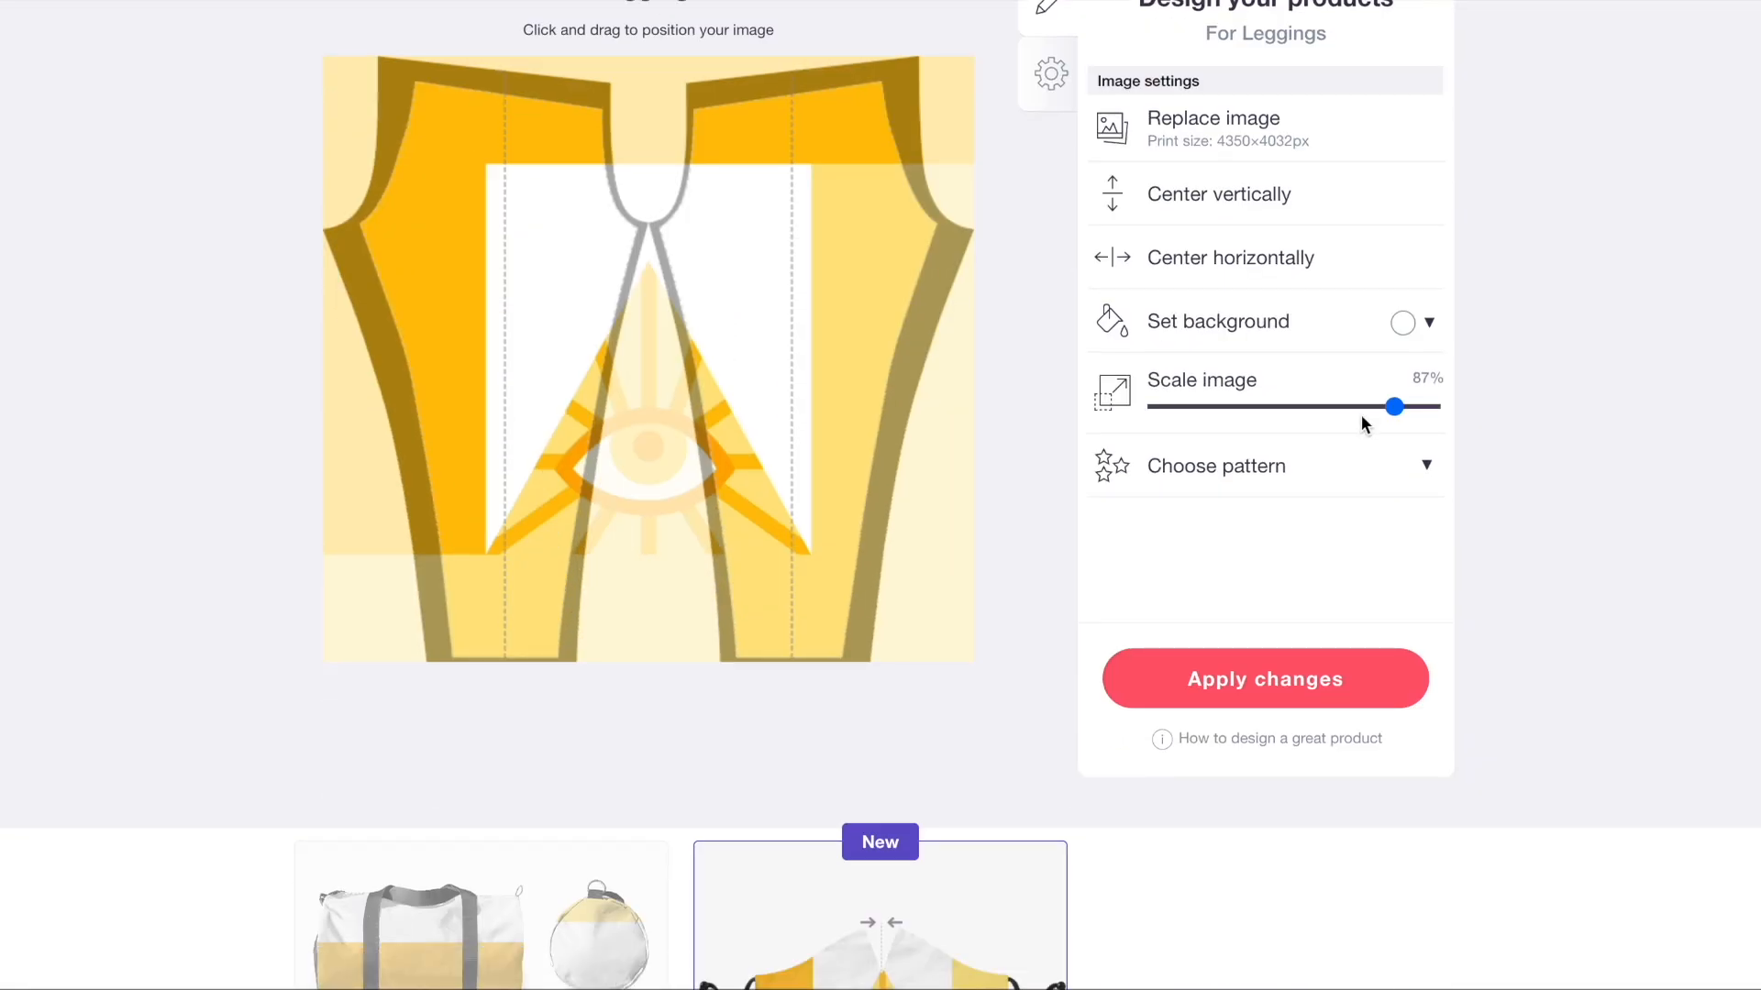
{"action": "left_click", "coordinate": [1184, 406]}
{"action": "left_click", "coordinate": [1219, 466]}
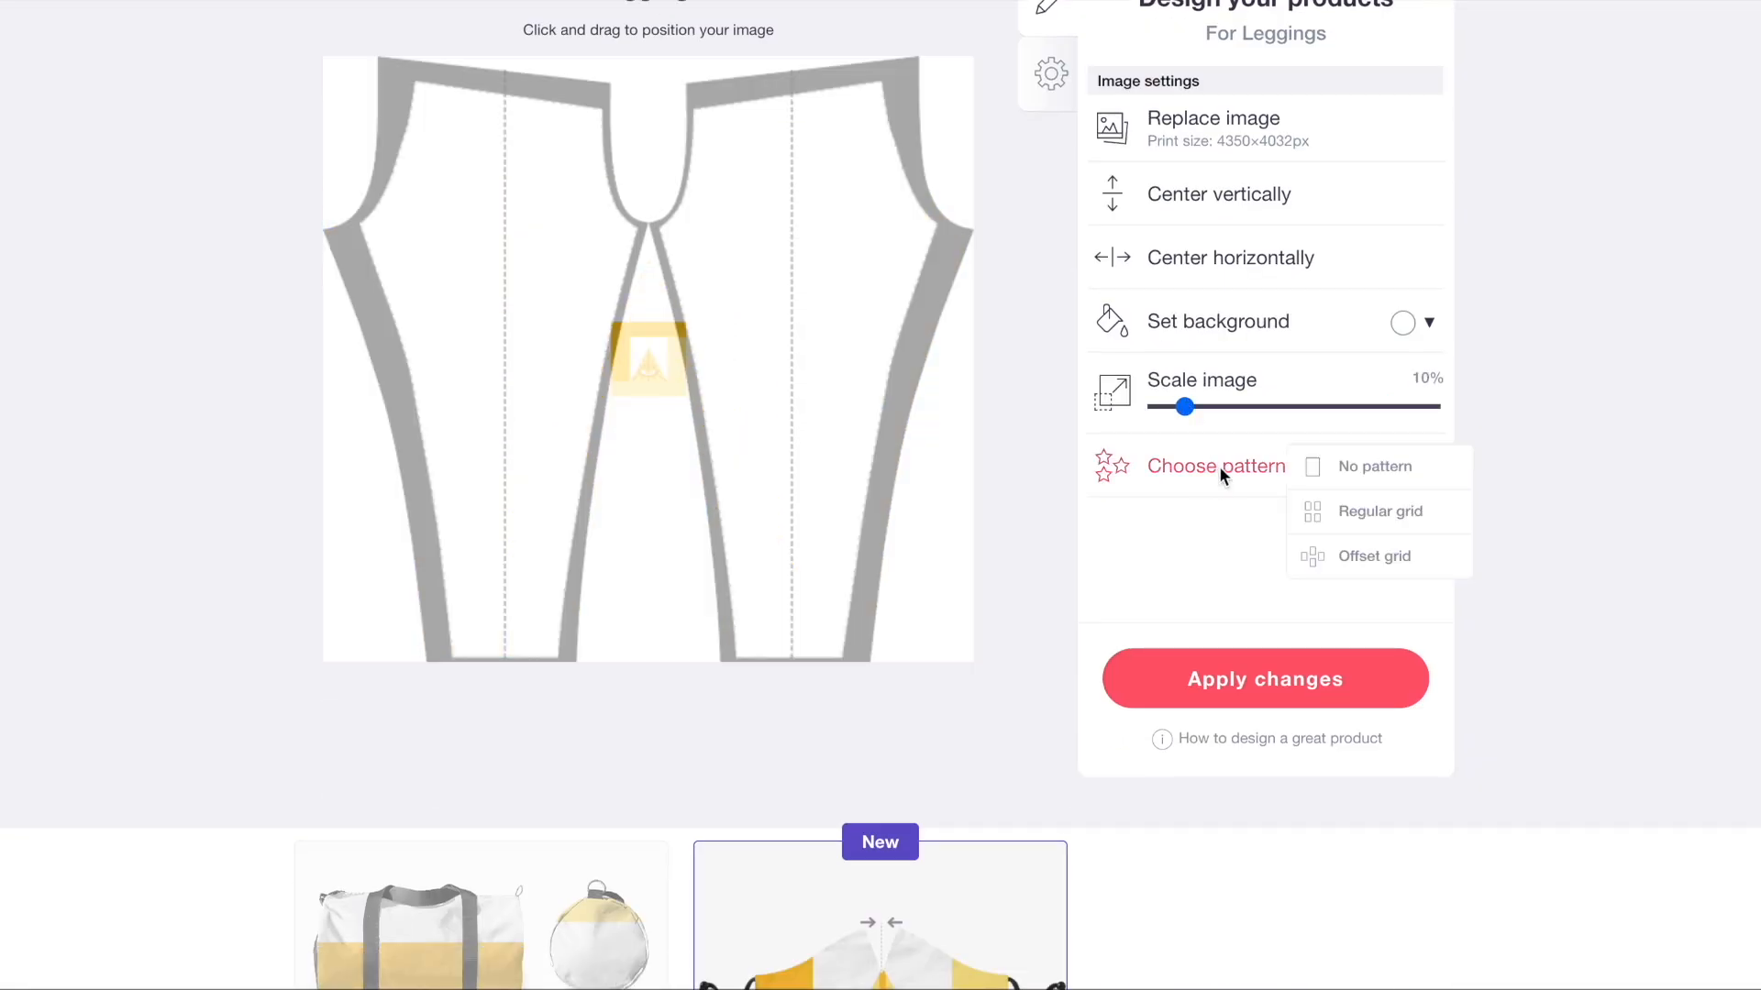
{"action": "left_click", "coordinate": [1325, 557]}
{"action": "scroll", "coordinate": [511, 463], "scroll_direction": "up", "scroll_amount": 10}
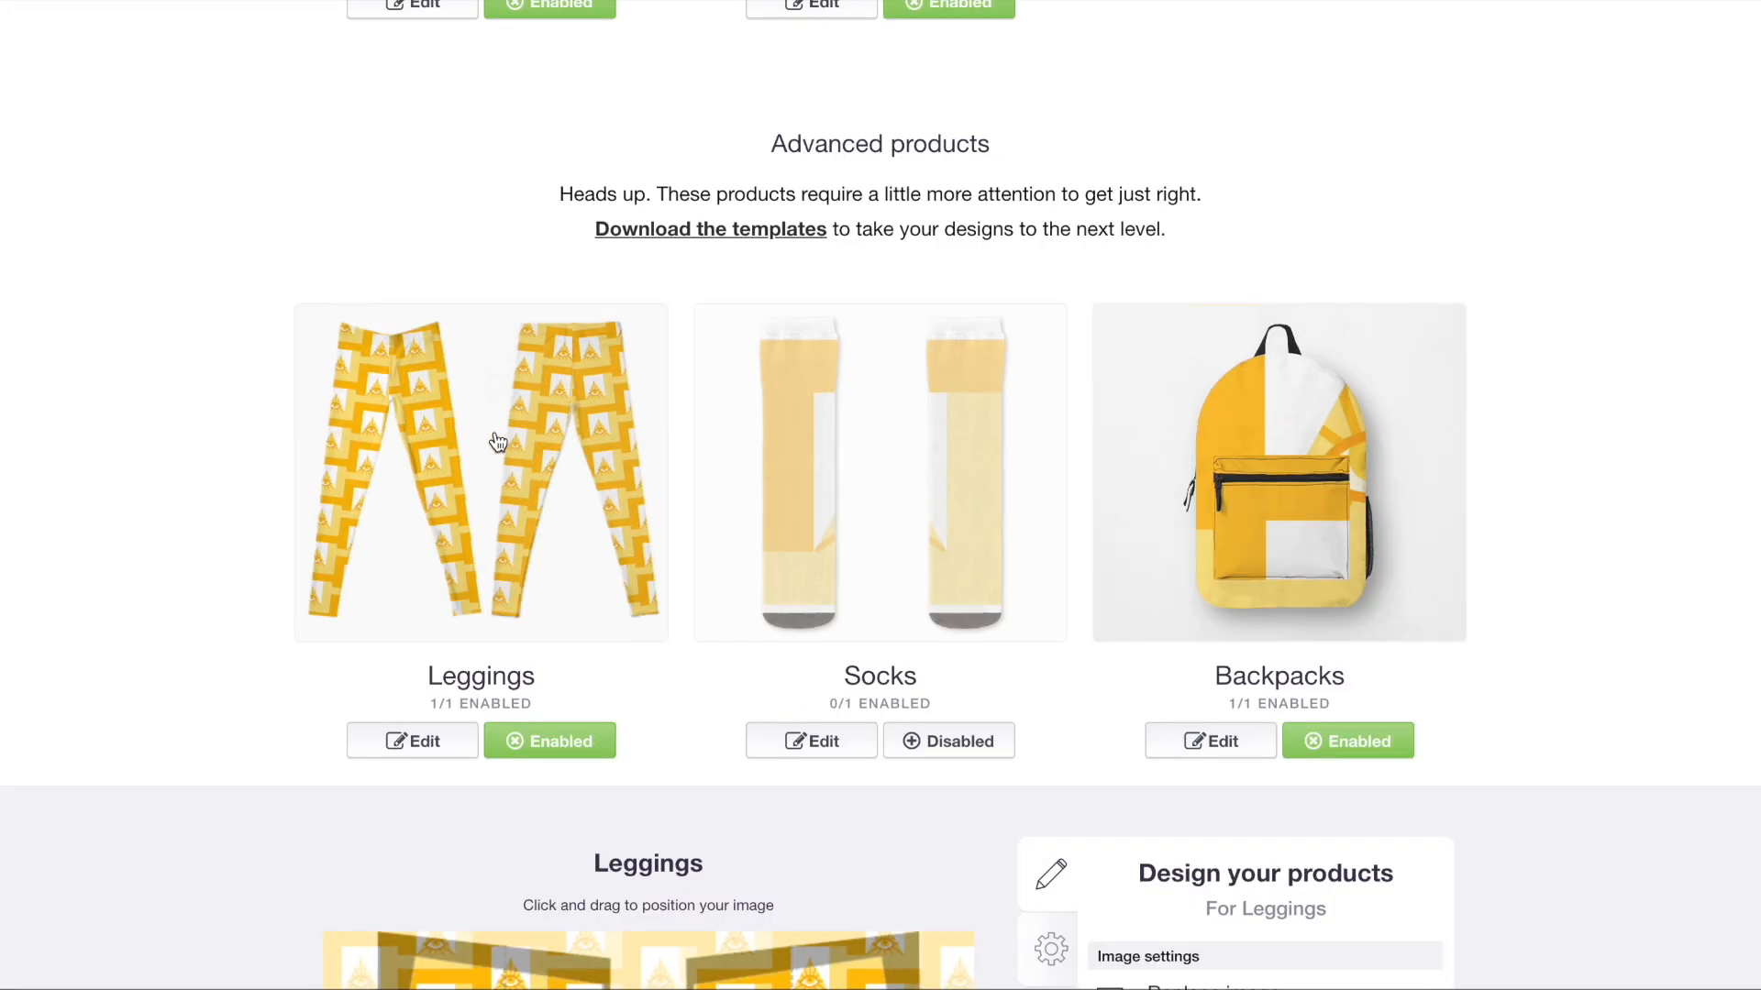
- Enable Socks, scale the artwork to 16% and repeat it in an offset grid
{"action": "left_click", "coordinate": [924, 590]}
{"action": "left_click", "coordinate": [948, 741]}
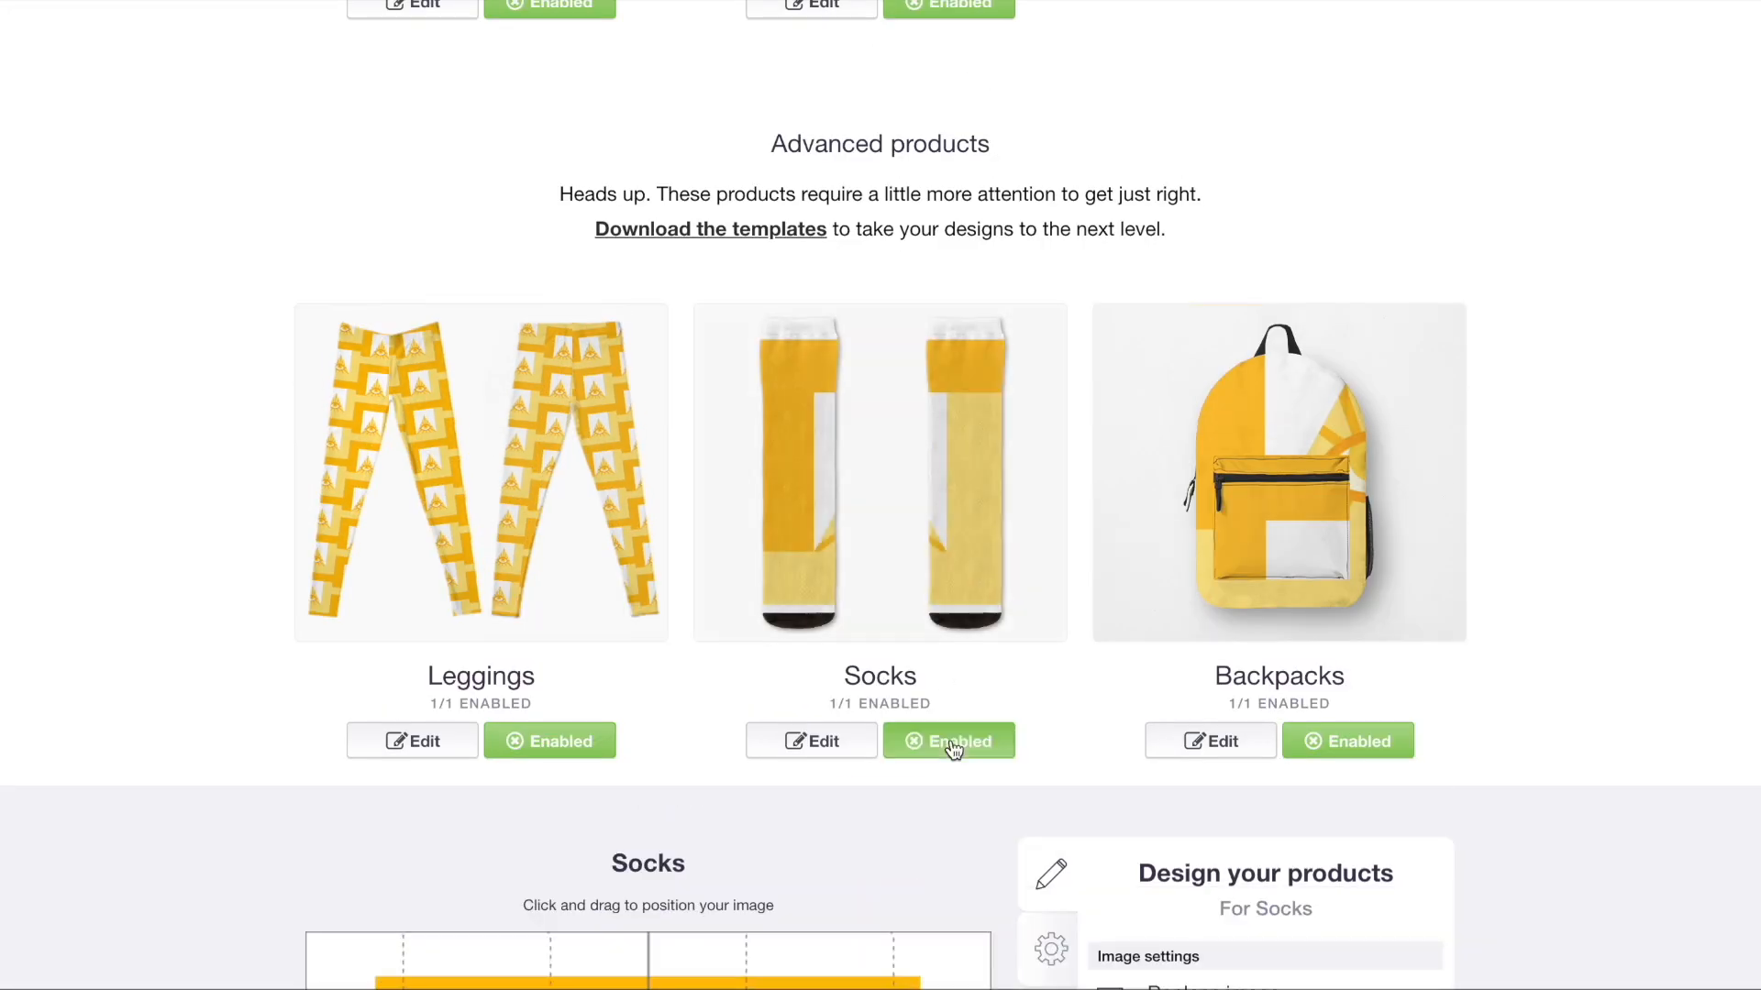
{"action": "scroll", "coordinate": [1127, 734], "scroll_direction": "down", "scroll_amount": 4}
{"action": "scroll", "coordinate": [1148, 525], "scroll_direction": "down", "scroll_amount": 4}
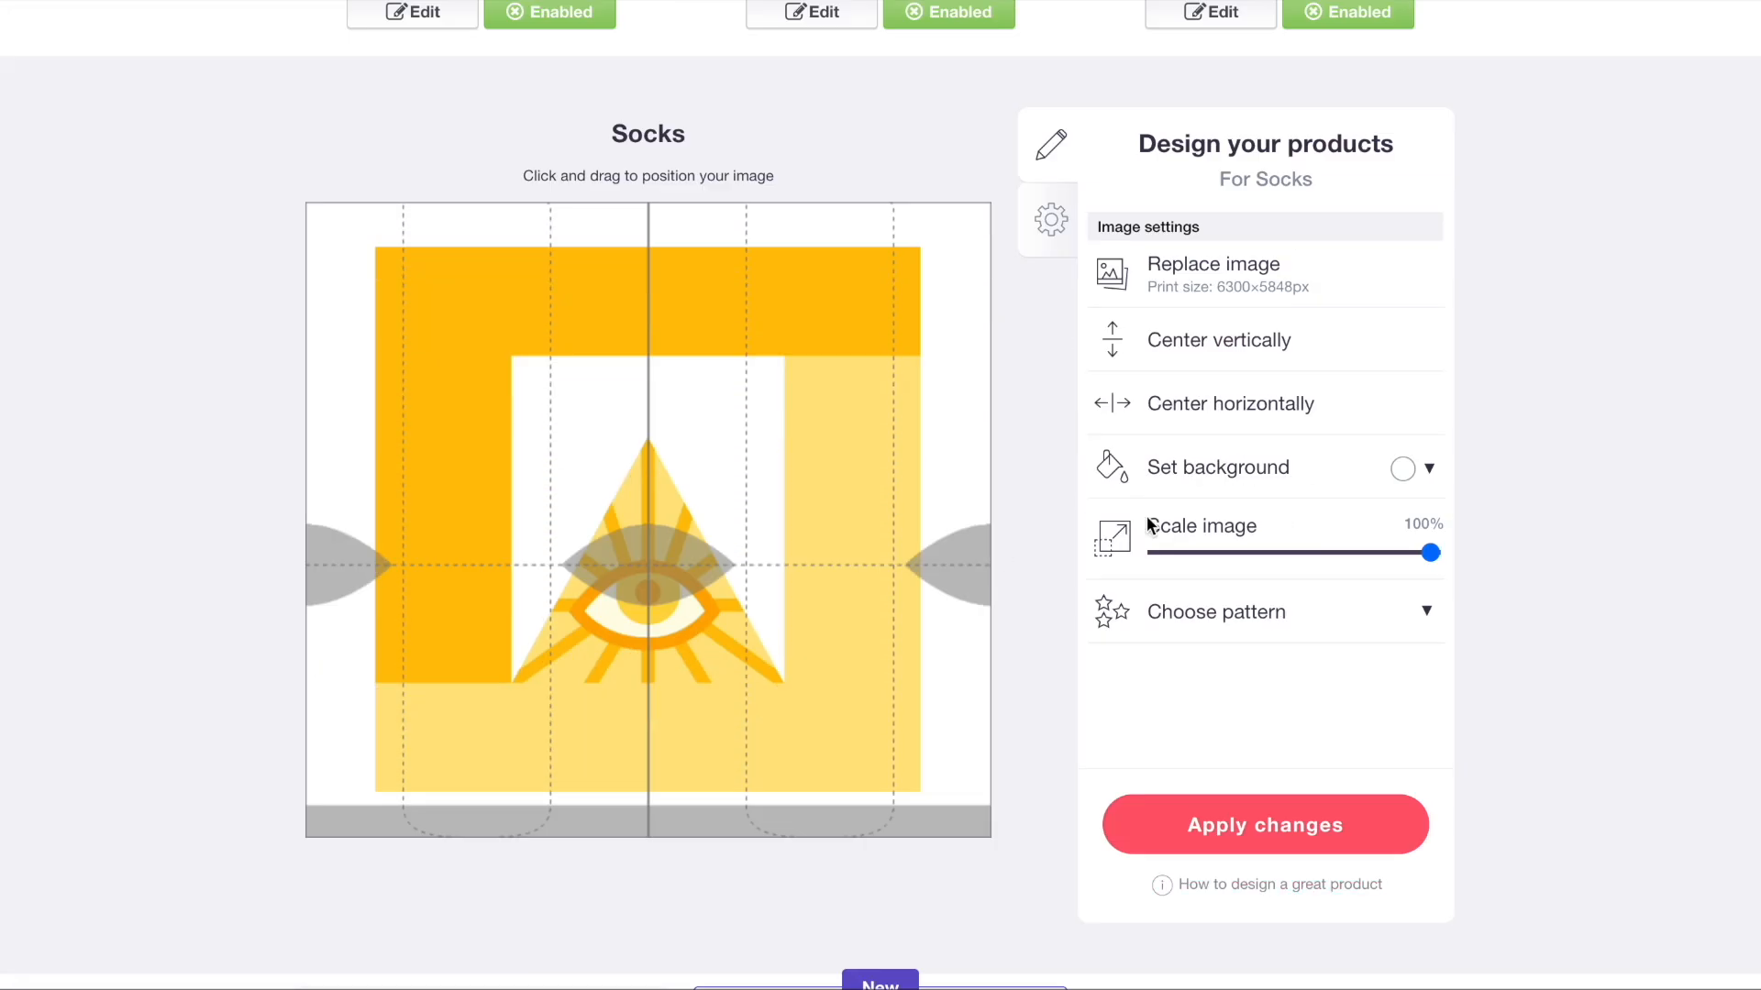
{"action": "left_click", "coordinate": [1202, 552]}
{"action": "left_click", "coordinate": [1233, 614]}
{"action": "left_click", "coordinate": [1346, 703]}
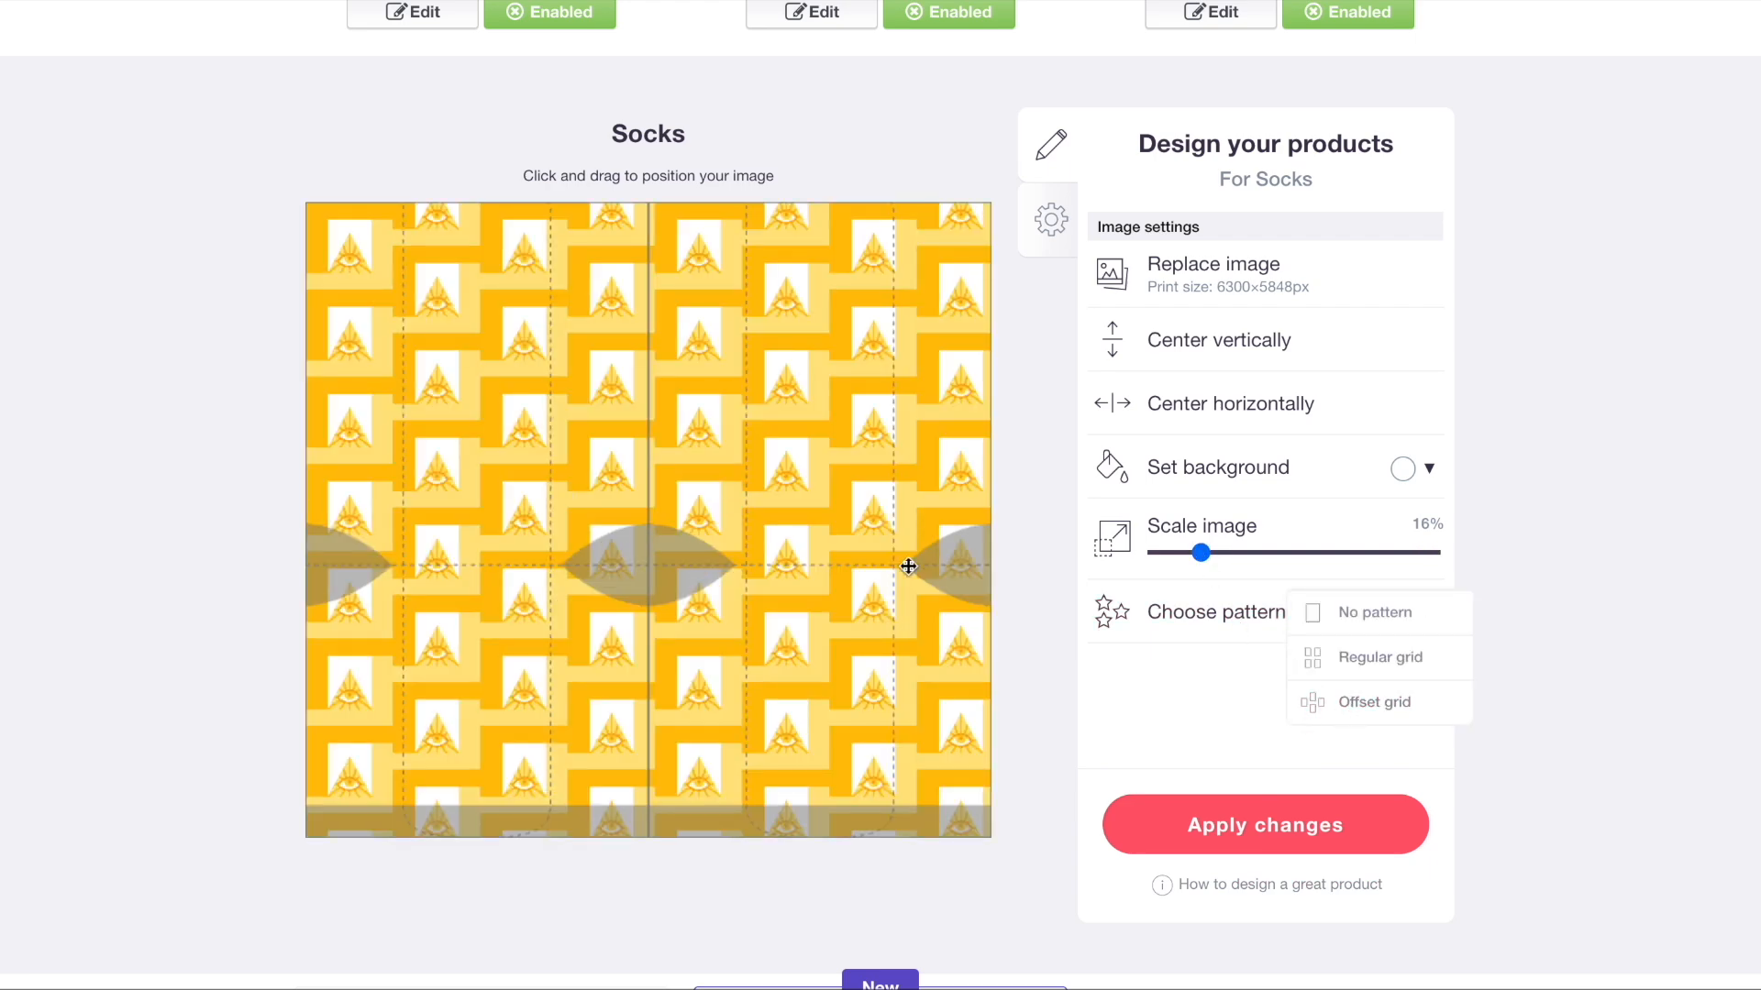
- Repeat the artwork on Backpacks in an offset grid at 23% scale, centring a triangle motif on the front panel and pocket
{"action": "scroll", "coordinate": [908, 566], "scroll_direction": "up", "scroll_amount": 6}
{"action": "left_click", "coordinate": [1408, 411]}
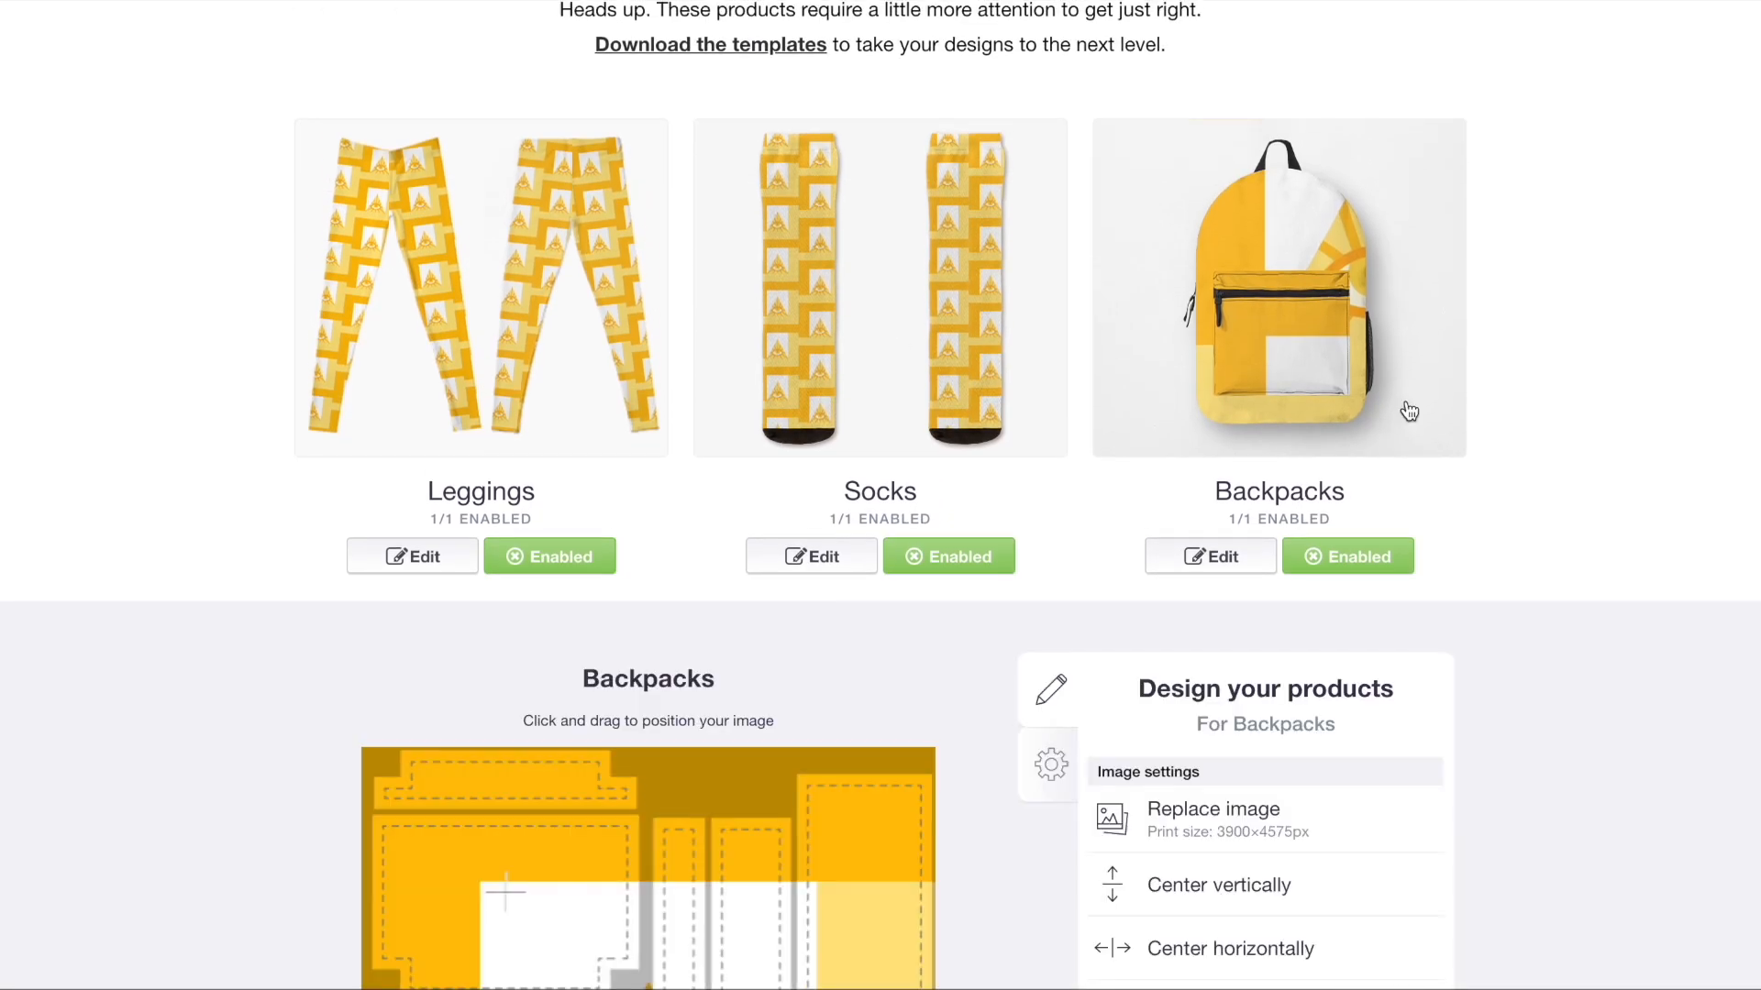
{"action": "scroll", "coordinate": [1409, 412], "scroll_direction": "down", "scroll_amount": 9}
{"action": "left_click", "coordinate": [1219, 297]}
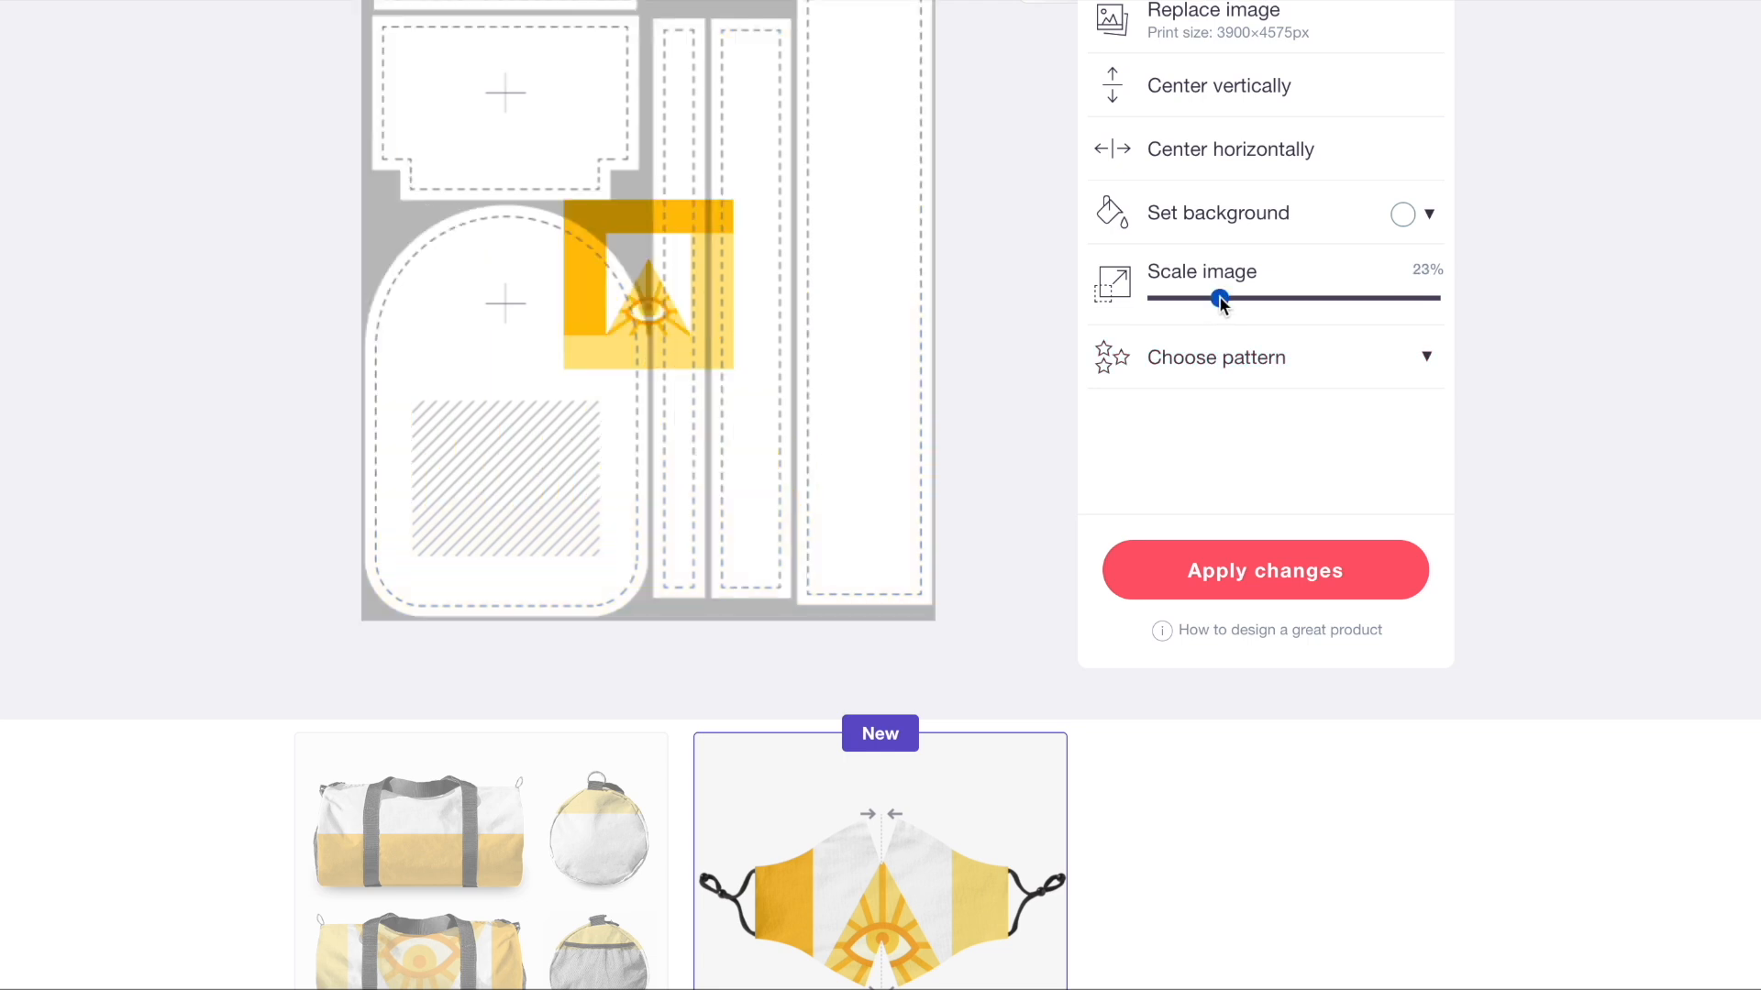
{"action": "left_click", "coordinate": [1252, 356]}
{"action": "left_click", "coordinate": [1329, 450]}
{"action": "left_click_drag", "start_coordinate": [742, 310], "coordinate": [635, 299]}
{"action": "scroll", "coordinate": [971, 318], "scroll_direction": "up", "scroll_amount": 8}
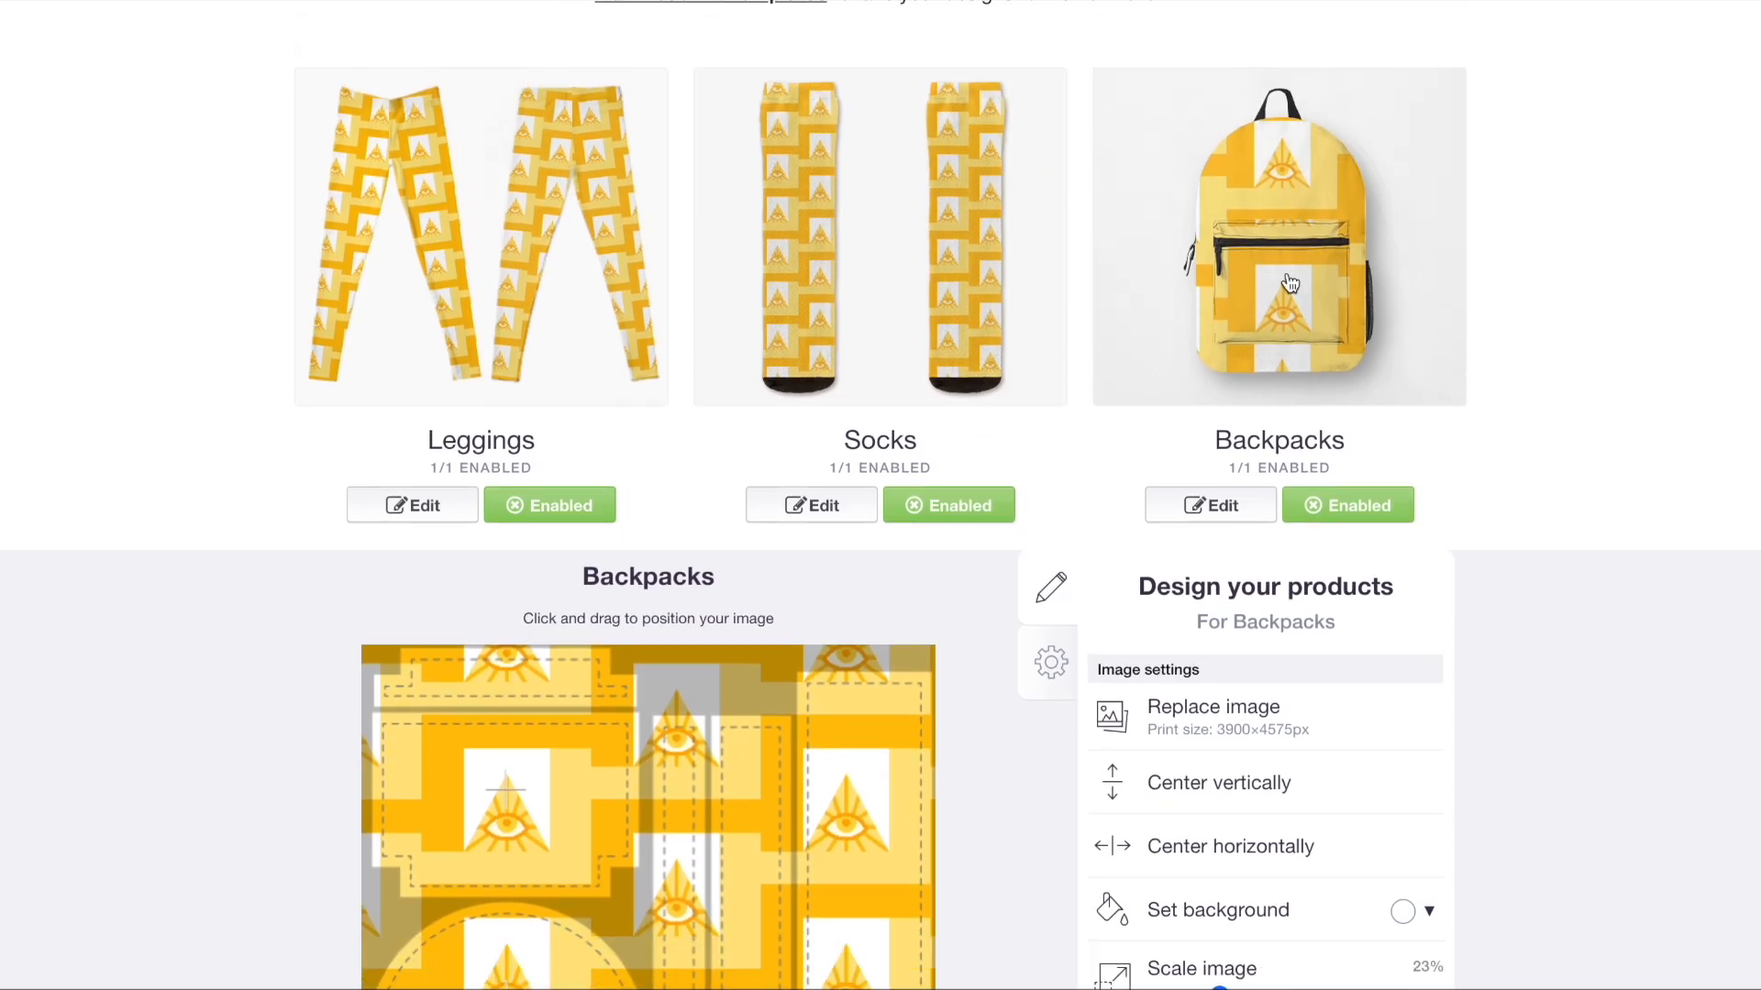
{"action": "left_click", "coordinate": [1289, 282]}
- Enable Duffle Bags, repeat the artwork in an offset grid and scale it to 14%
{"action": "scroll", "coordinate": [655, 266], "scroll_direction": "down", "scroll_amount": 5}
{"action": "left_click", "coordinate": [480, 363]}
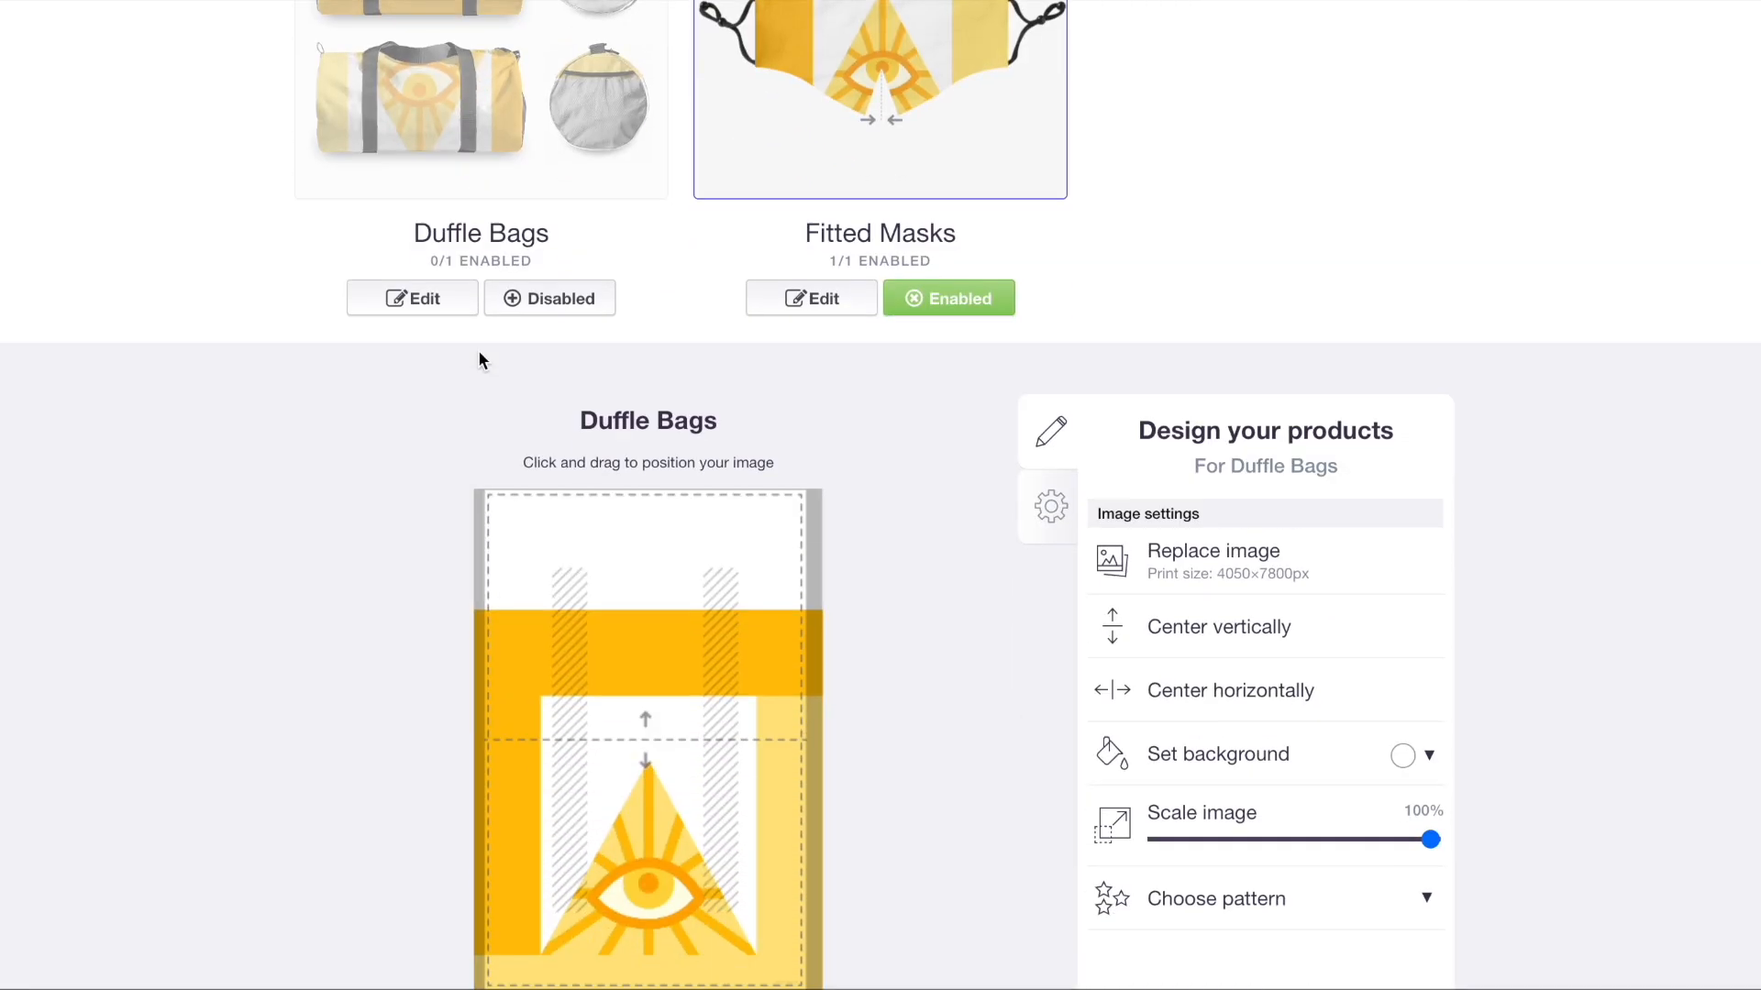
{"action": "left_click", "coordinate": [535, 302]}
{"action": "scroll", "coordinate": [1282, 430], "scroll_direction": "down", "scroll_amount": 5}
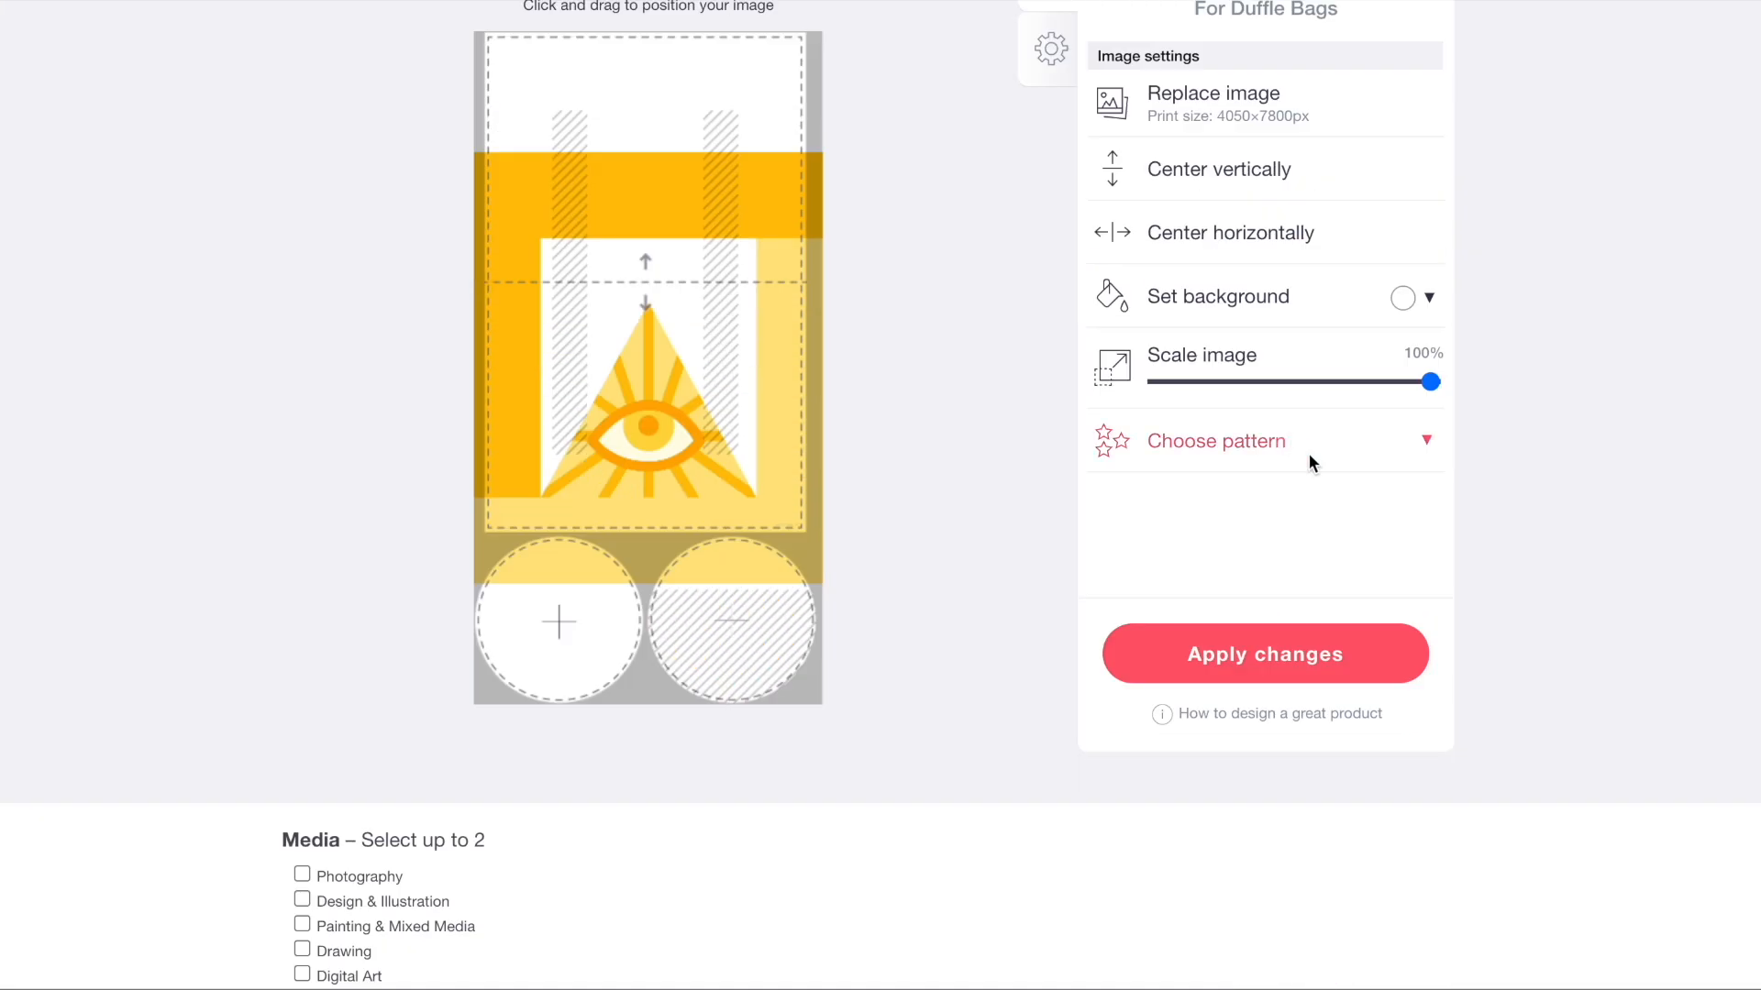
{"action": "left_click", "coordinate": [1236, 384]}
{"action": "left_click", "coordinate": [1247, 450]}
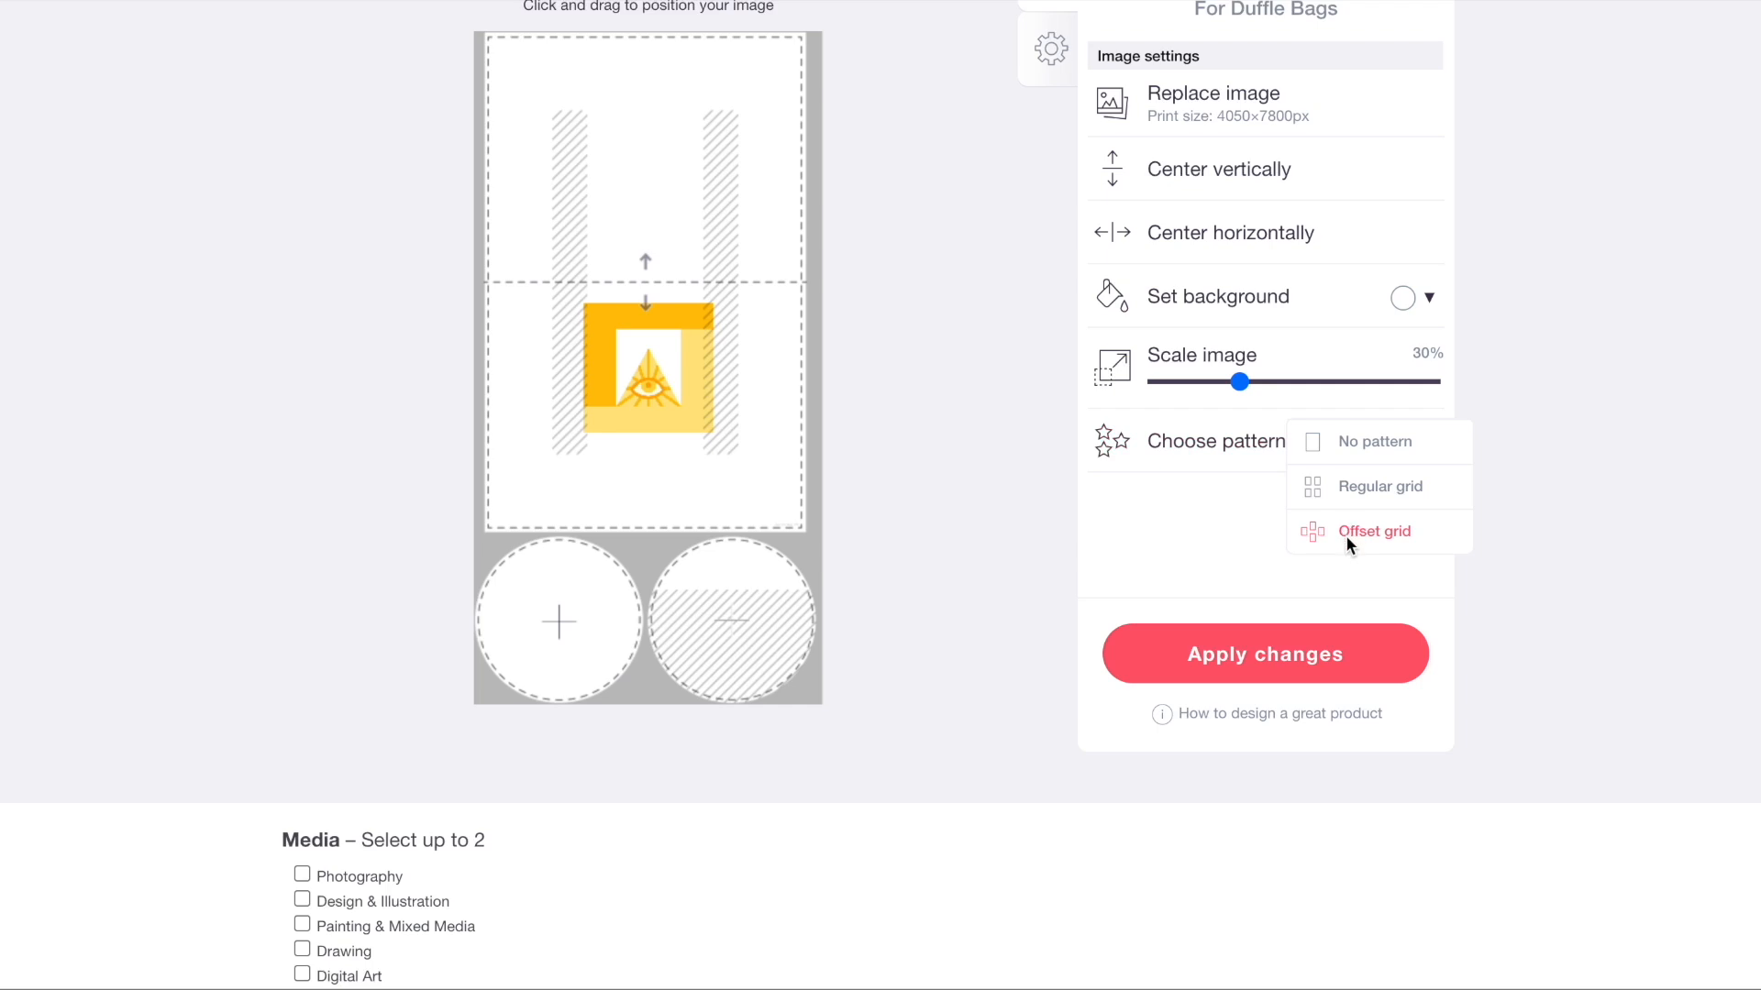
{"action": "left_click", "coordinate": [1346, 536]}
{"action": "left_click", "coordinate": [1196, 381]}
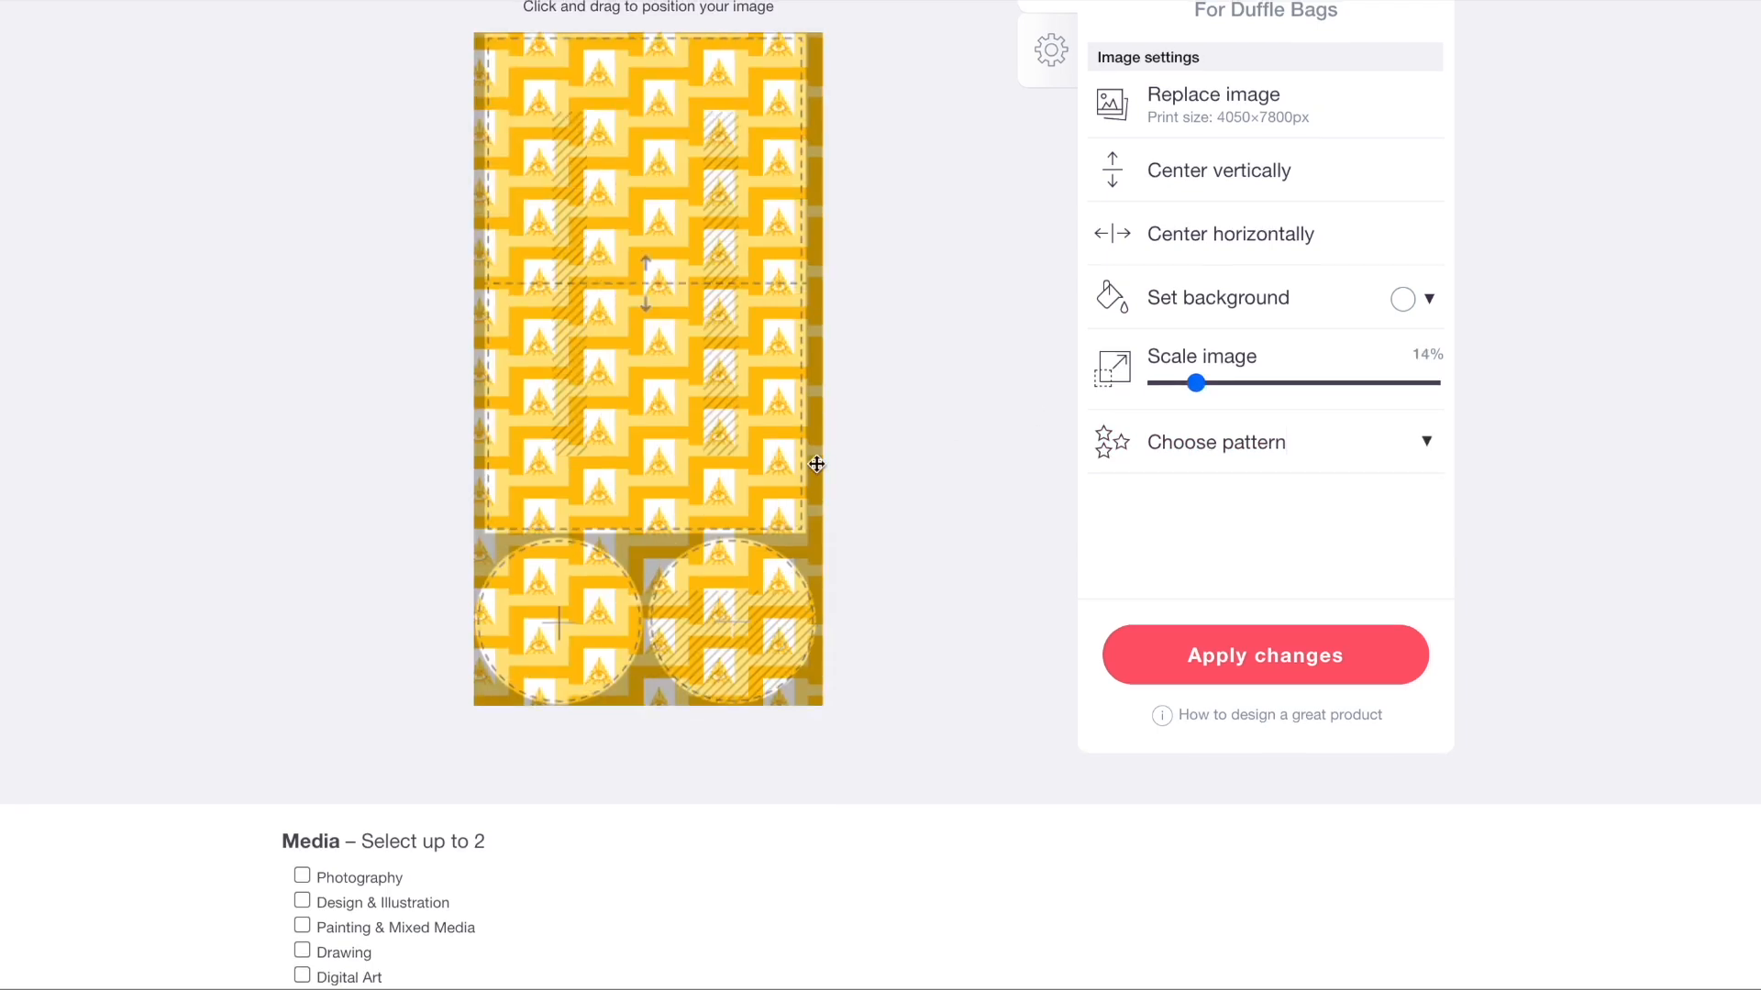
- Repeat the artwork on Fitted Masks in an offset grid and reduce its scale below 27%
{"action": "scroll", "coordinate": [563, 421], "scroll_direction": "up", "scroll_amount": 9}
{"action": "left_click", "coordinate": [873, 417]}
{"action": "scroll", "coordinate": [1117, 491], "scroll_direction": "down", "scroll_amount": 5}
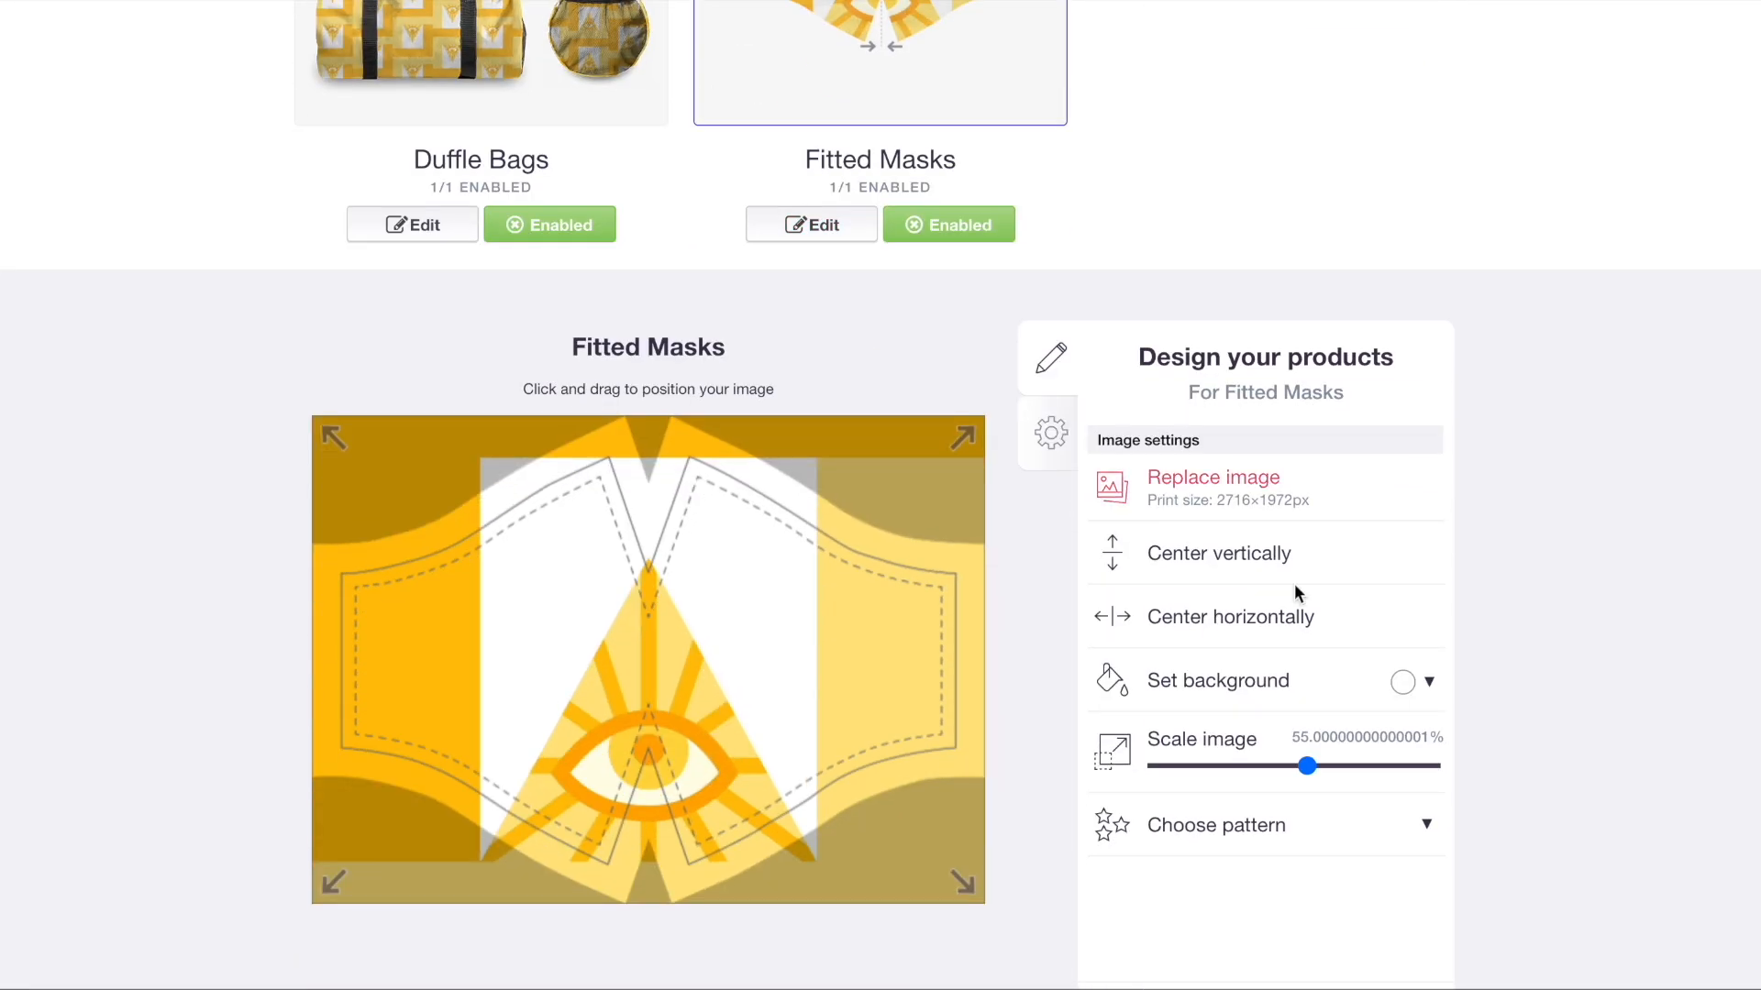
{"action": "left_click", "coordinate": [1231, 765]}
{"action": "left_click", "coordinate": [1262, 839]}
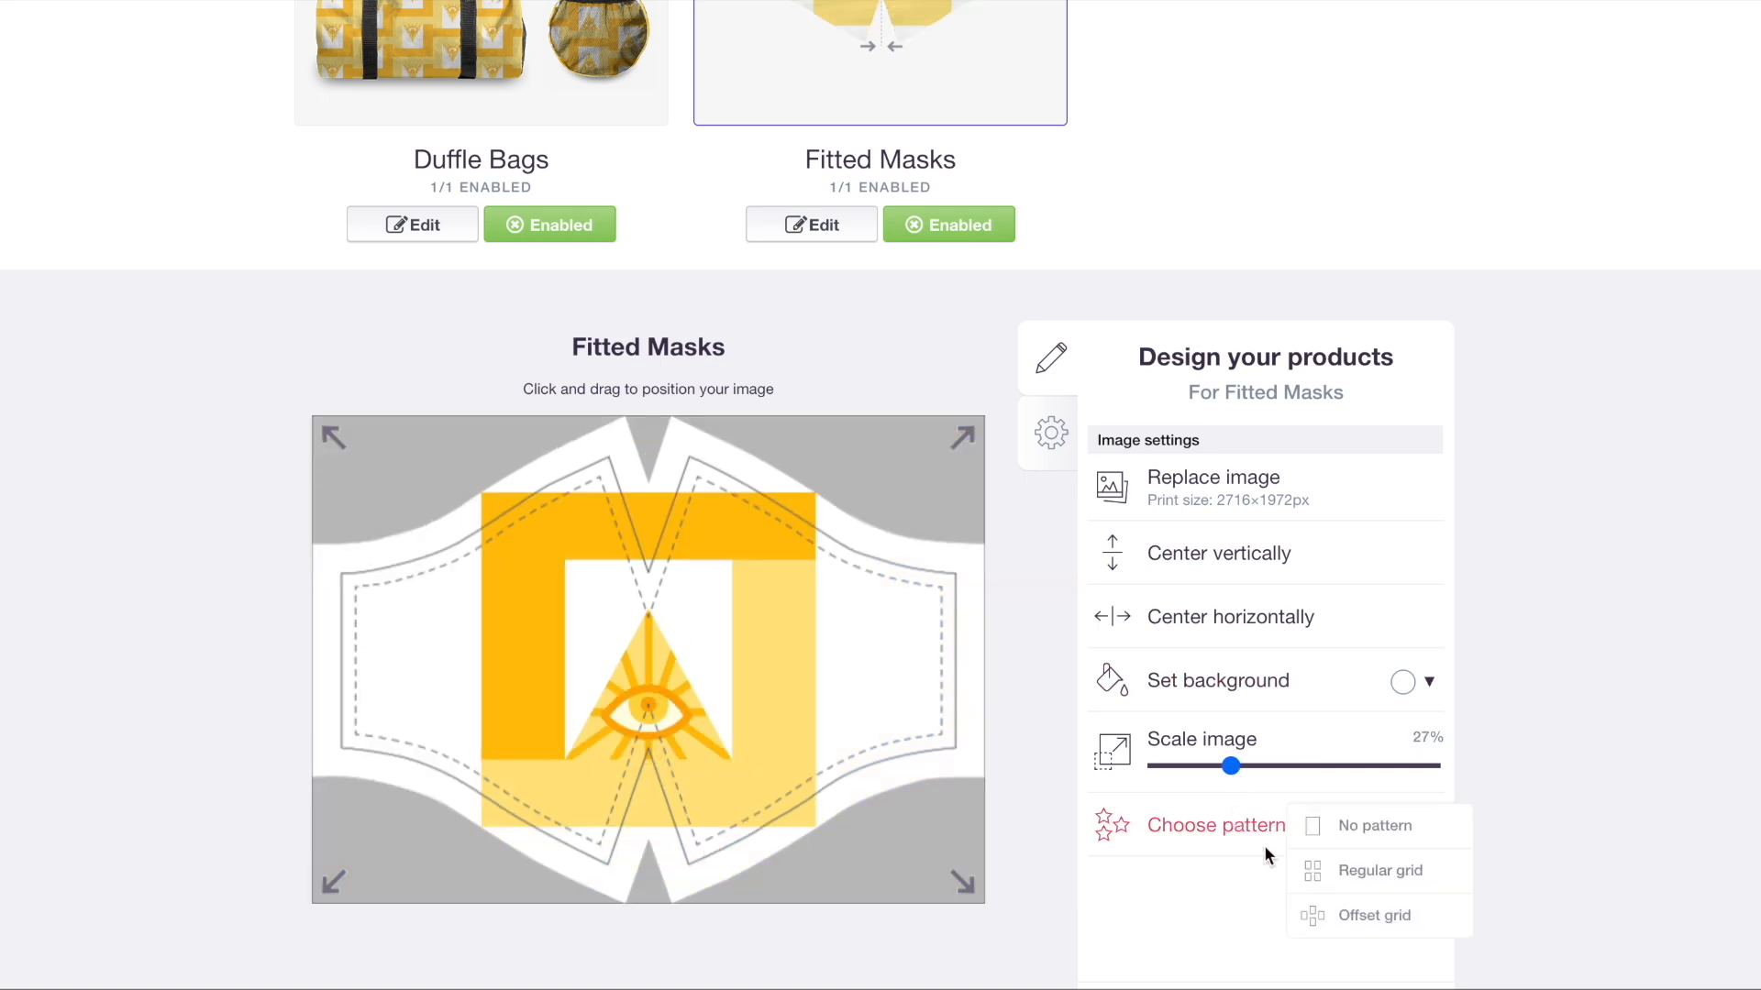
{"action": "left_click", "coordinate": [1350, 916]}
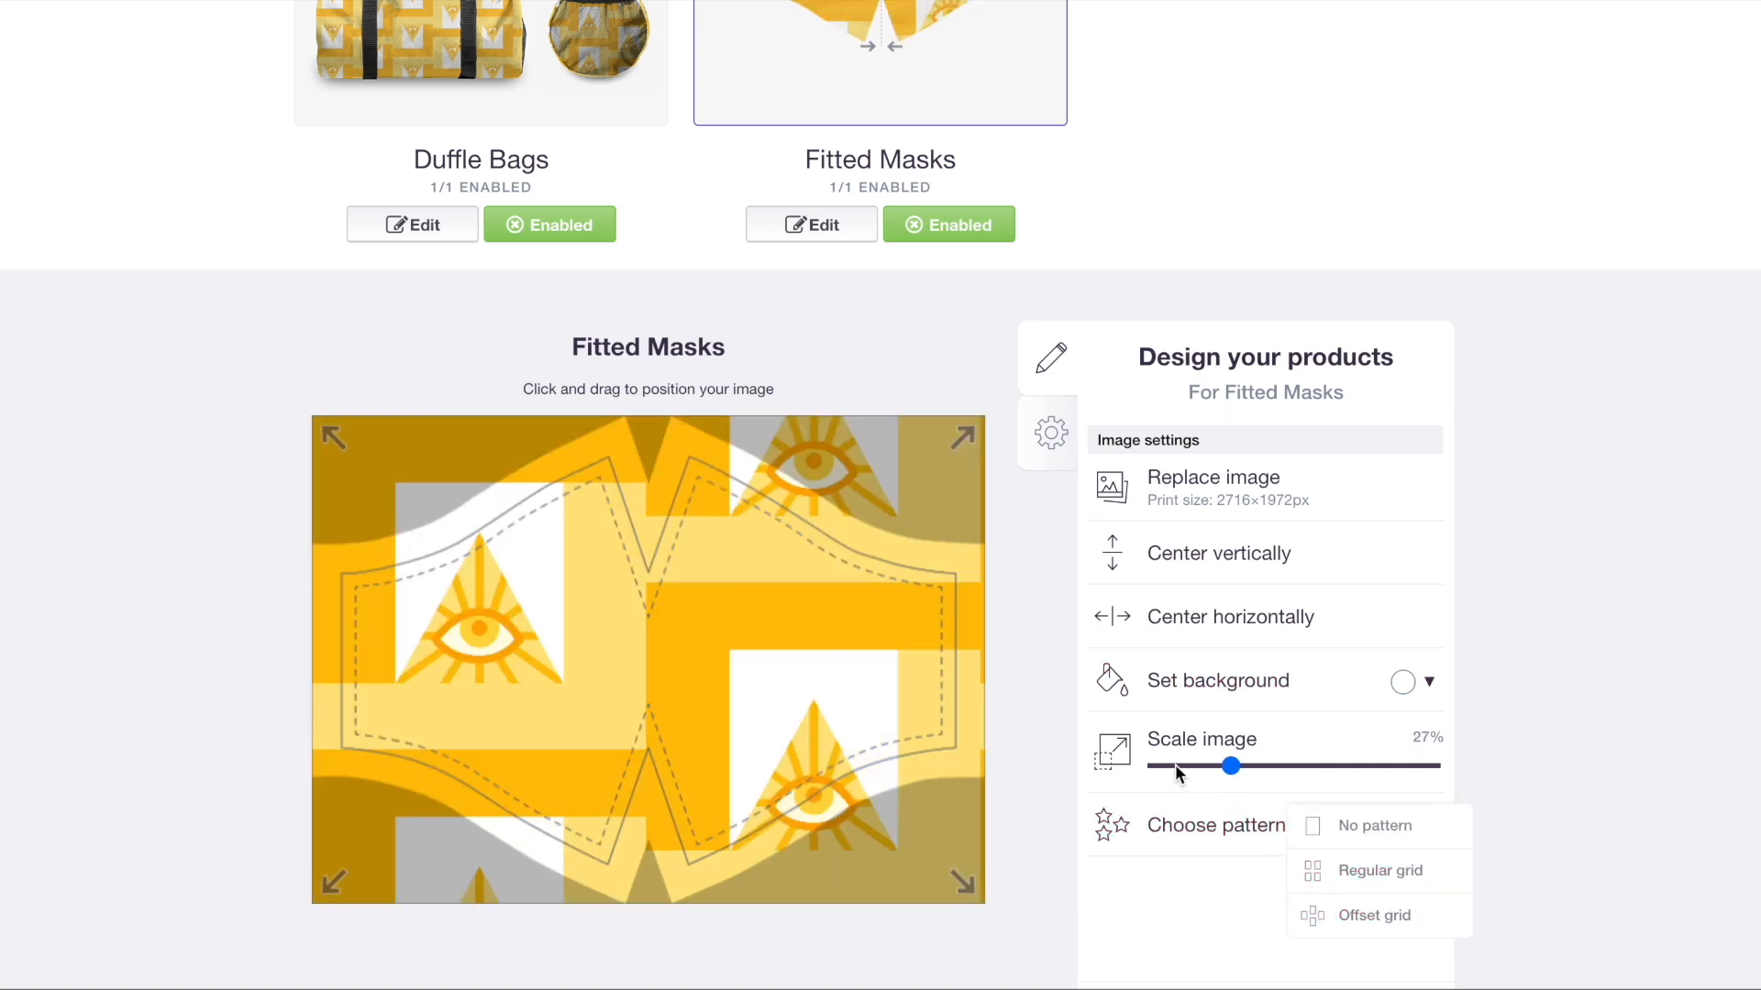
{"action": "left_click", "coordinate": [1175, 766]}
{"action": "scroll", "coordinate": [890, 548], "scroll_direction": "up", "scroll_amount": 1}
{"action": "scroll", "coordinate": [890, 547], "scroll_direction": "up", "scroll_amount": 4}
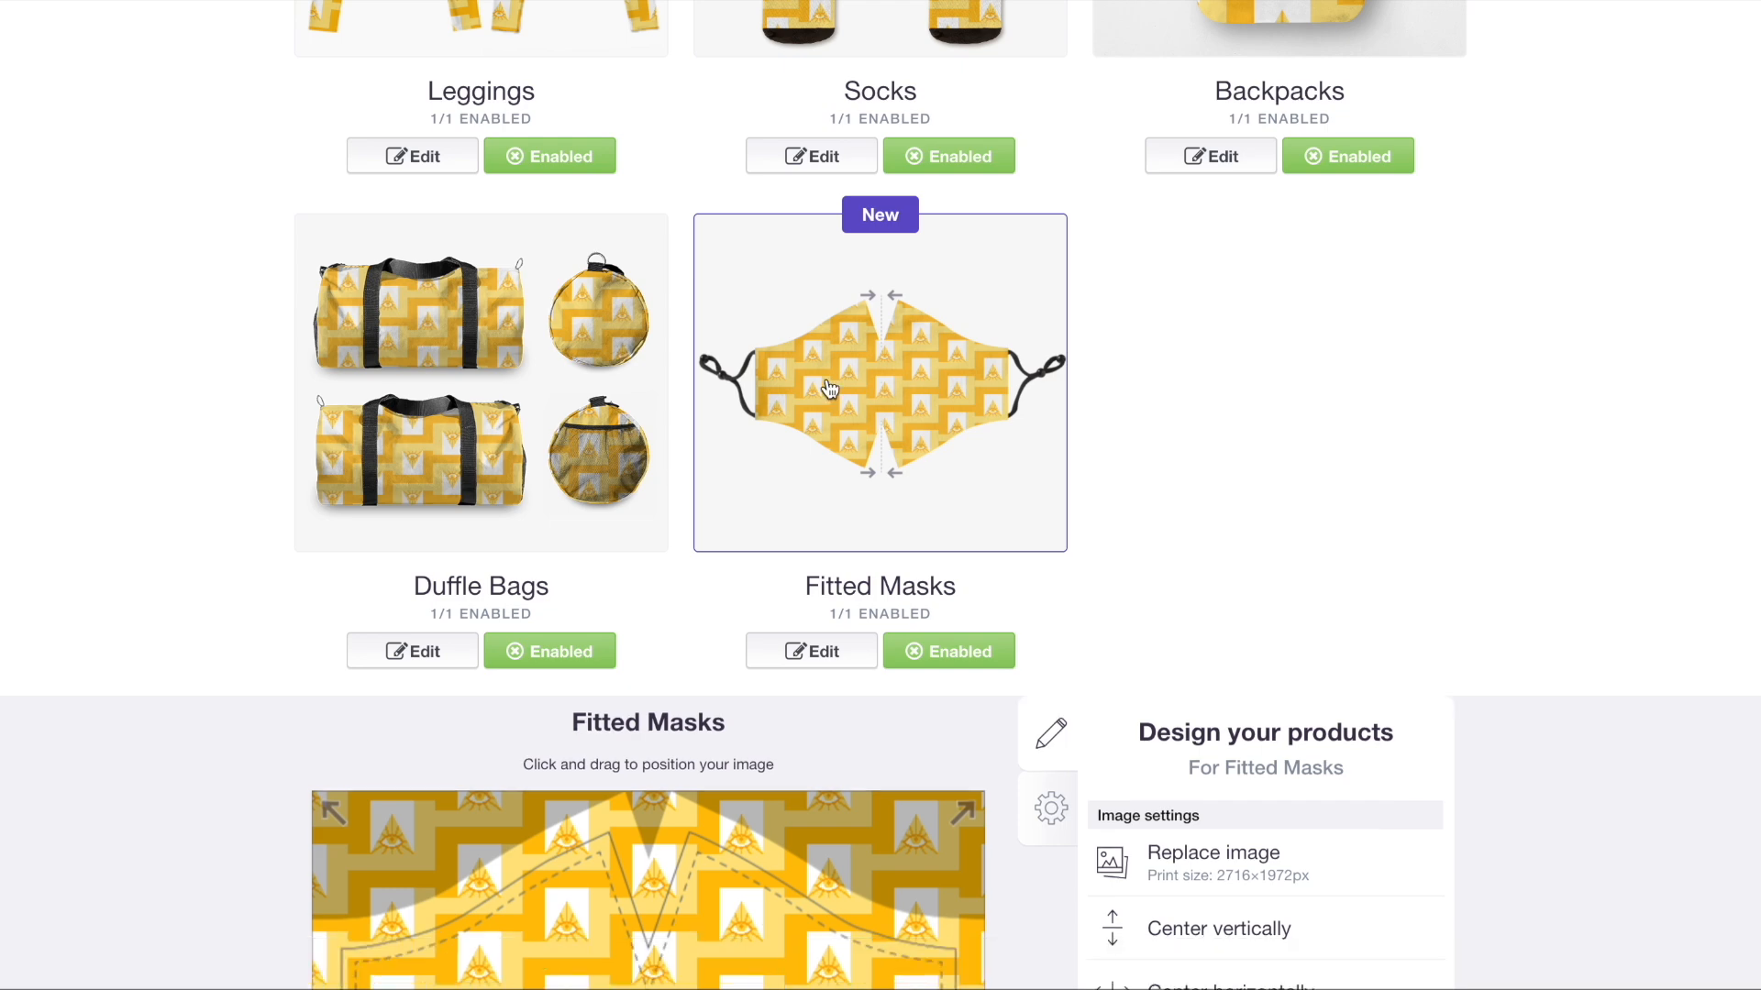
{"action": "left_click", "coordinate": [830, 390]}
- Set the media to Digital Art and Design & Illustration, and add the work to the Life in Patterns collection
{"action": "scroll", "coordinate": [312, 448], "scroll_direction": "down", "scroll_amount": 4}
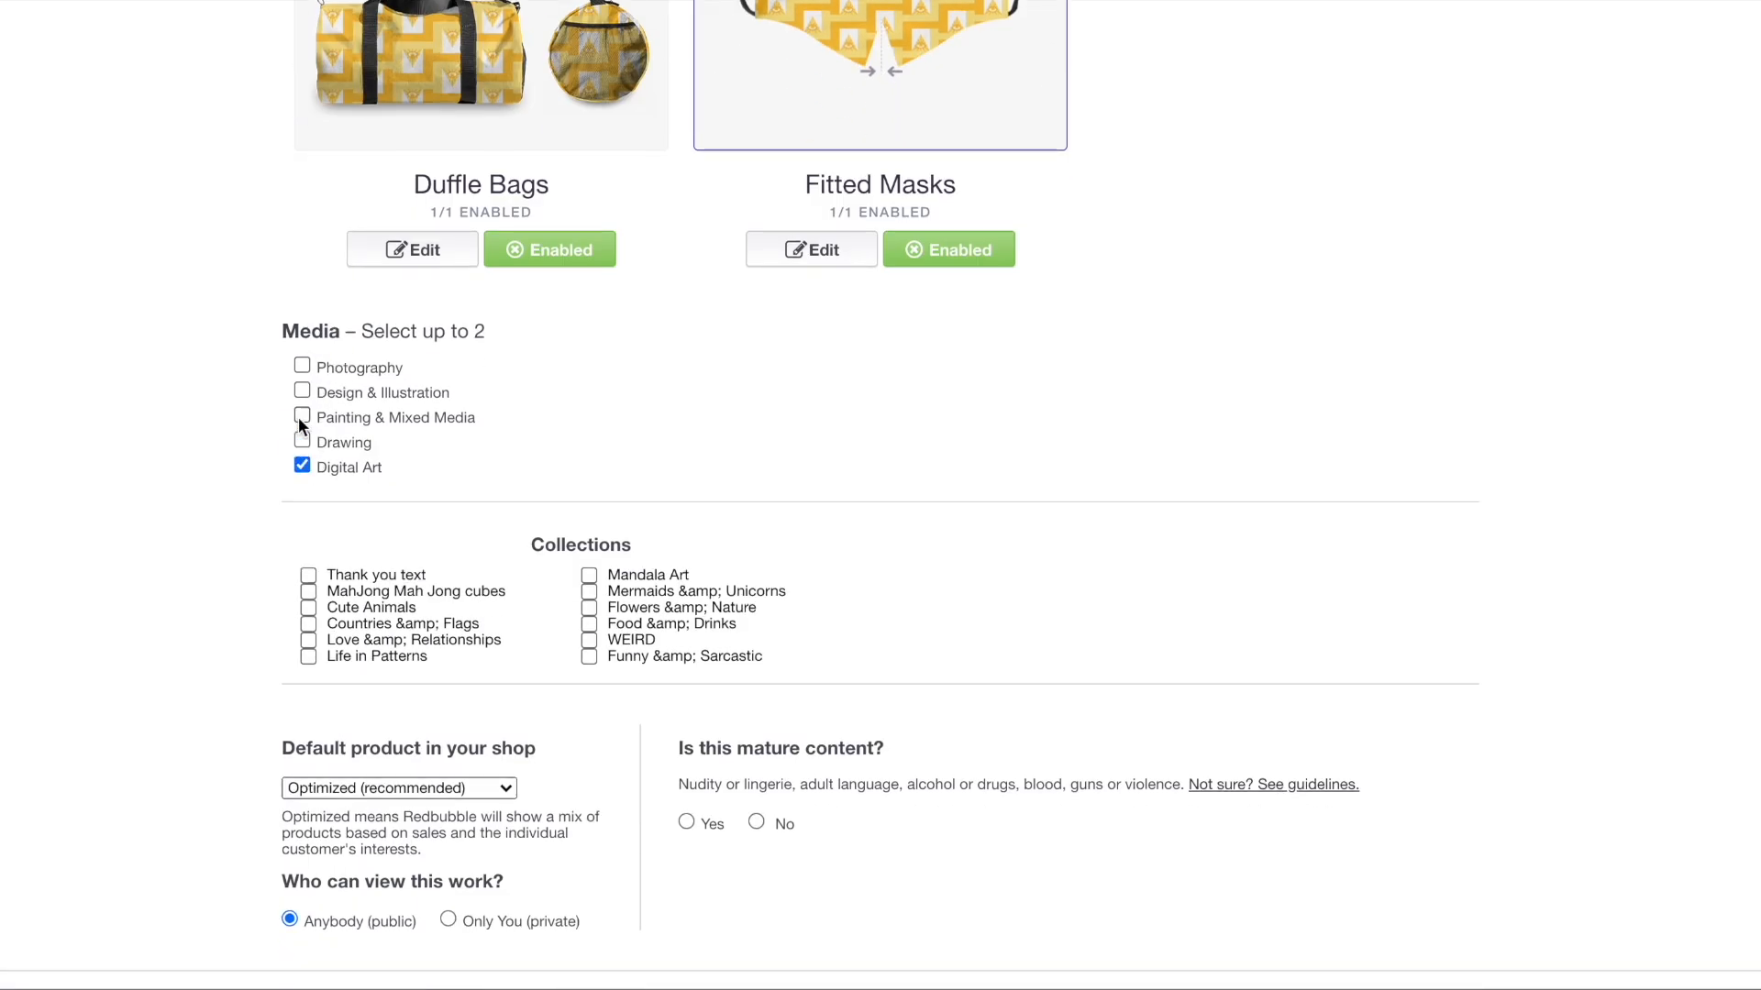
{"action": "left_click", "coordinate": [302, 392]}
{"action": "left_click", "coordinate": [308, 655]}
- Review the artwork's placement and enabled status across all the product previews
{"action": "scroll", "coordinate": [757, 622], "scroll_direction": "up", "scroll_amount": 20}
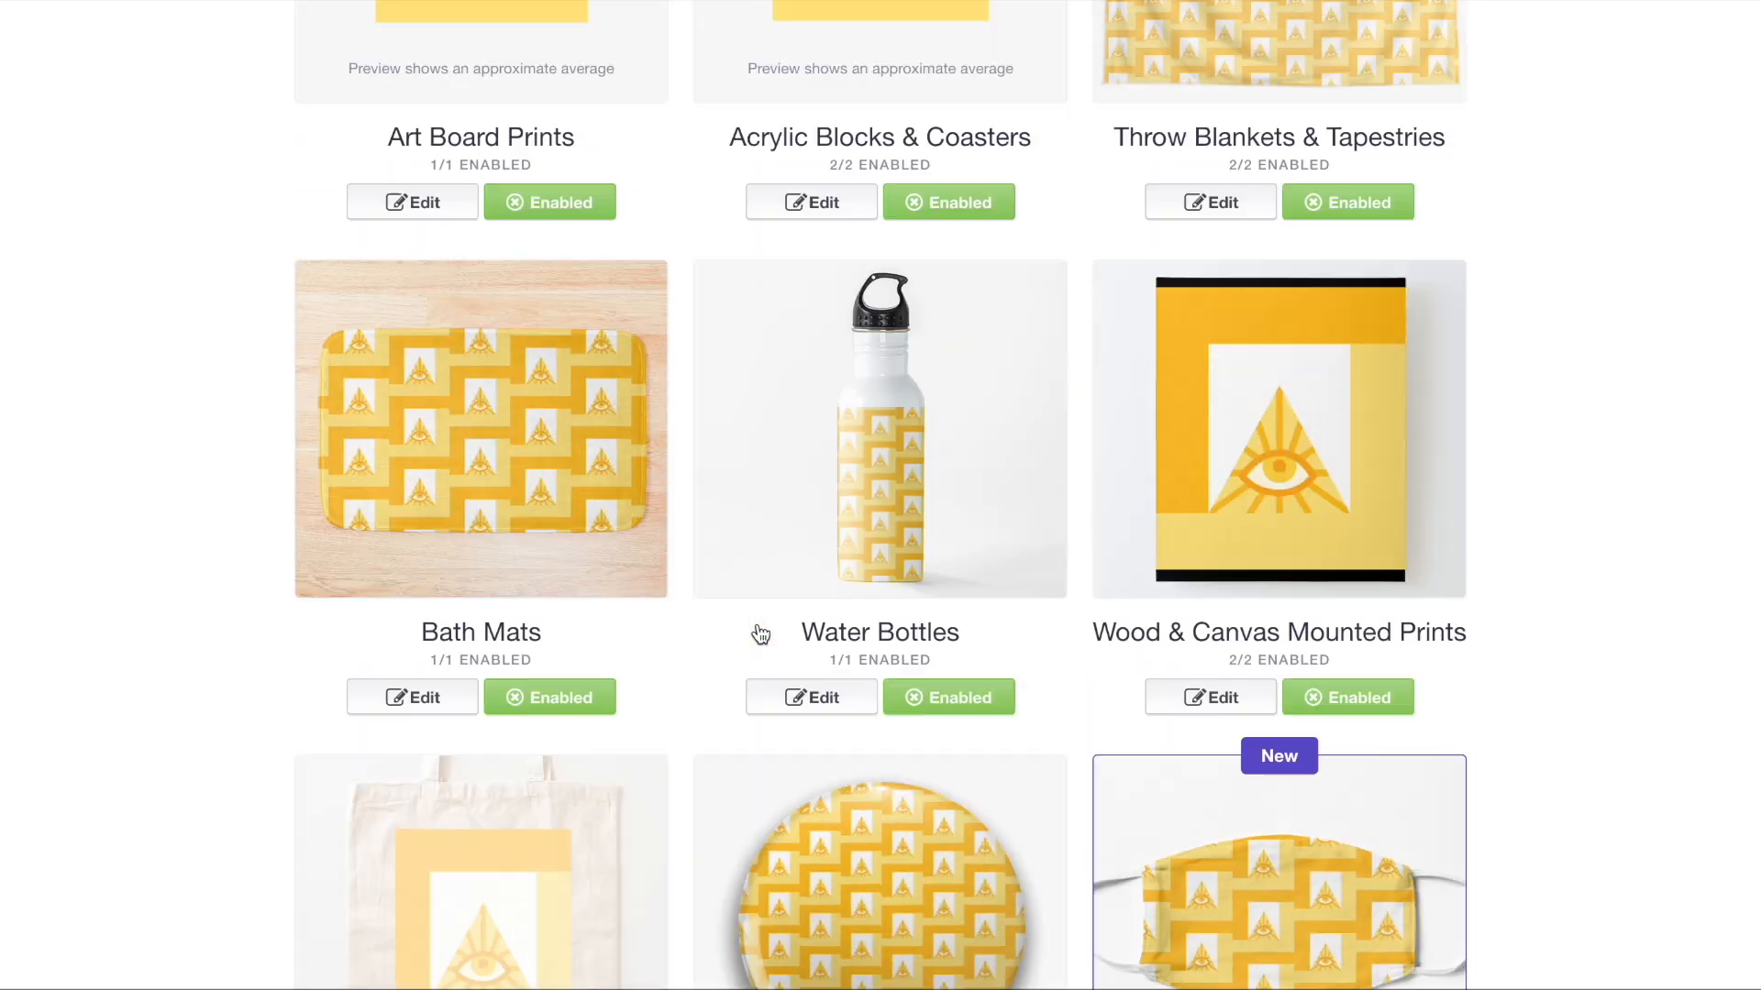
{"action": "scroll", "coordinate": [760, 634], "scroll_direction": "up", "scroll_amount": 20}
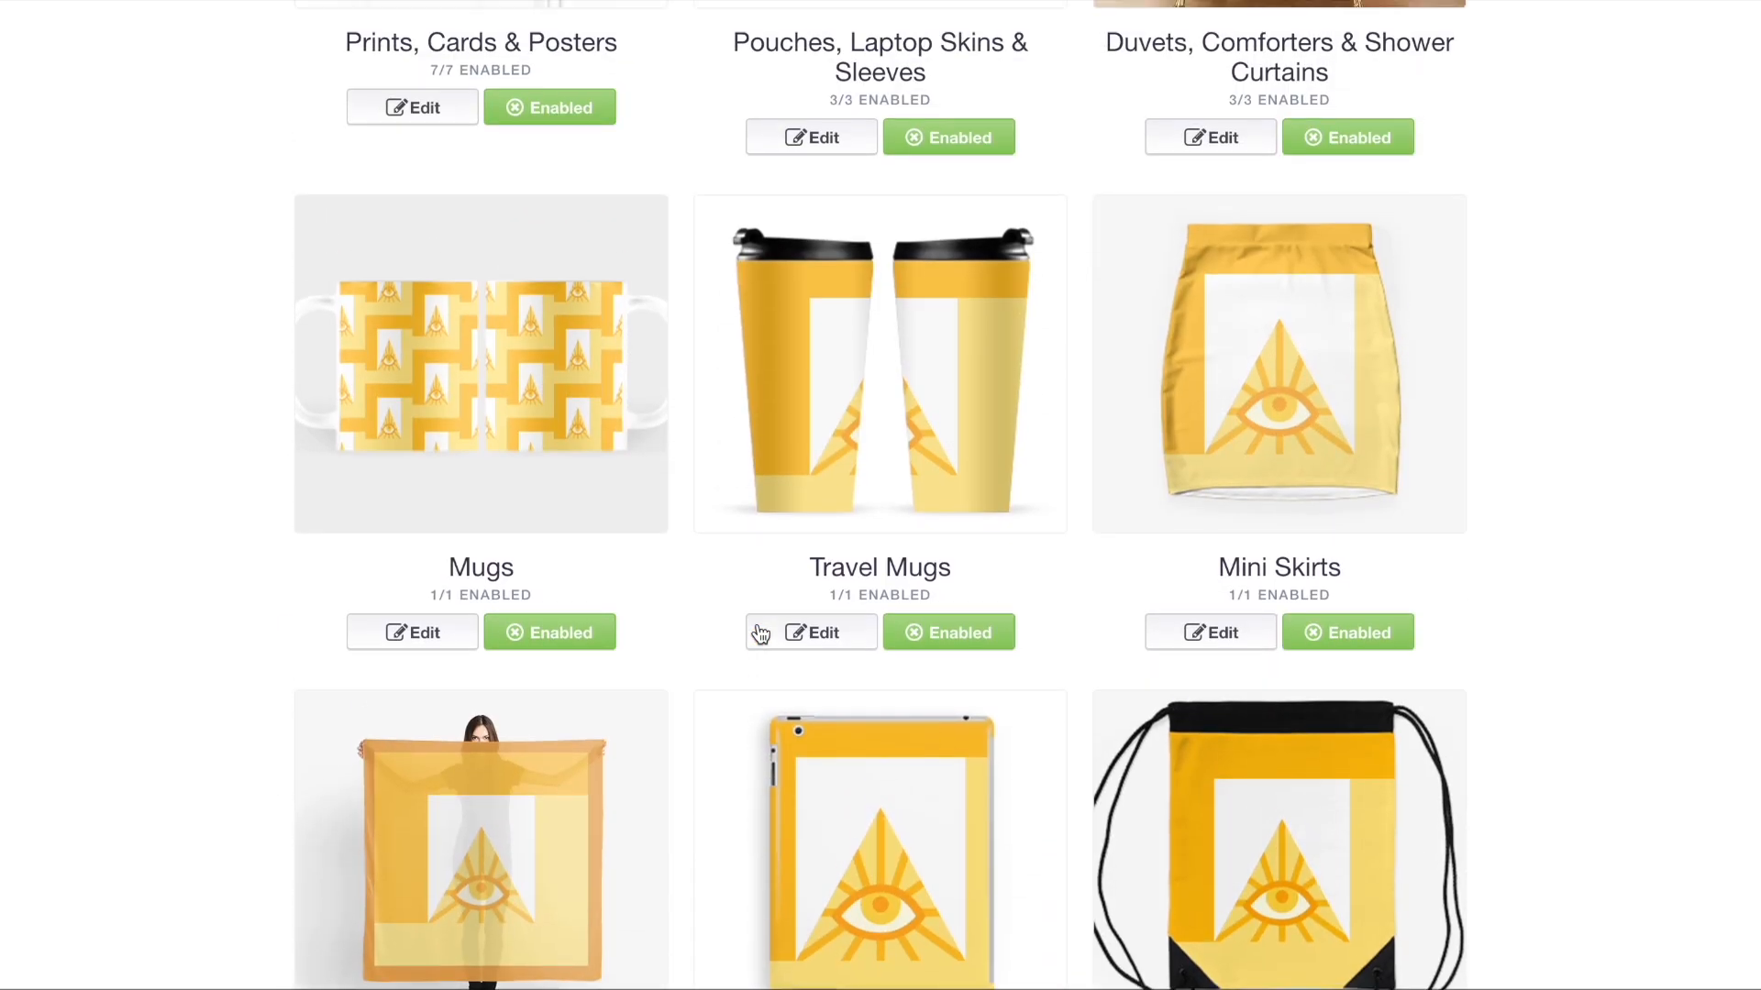
{"action": "scroll", "coordinate": [760, 635], "scroll_direction": "up", "scroll_amount": 15}
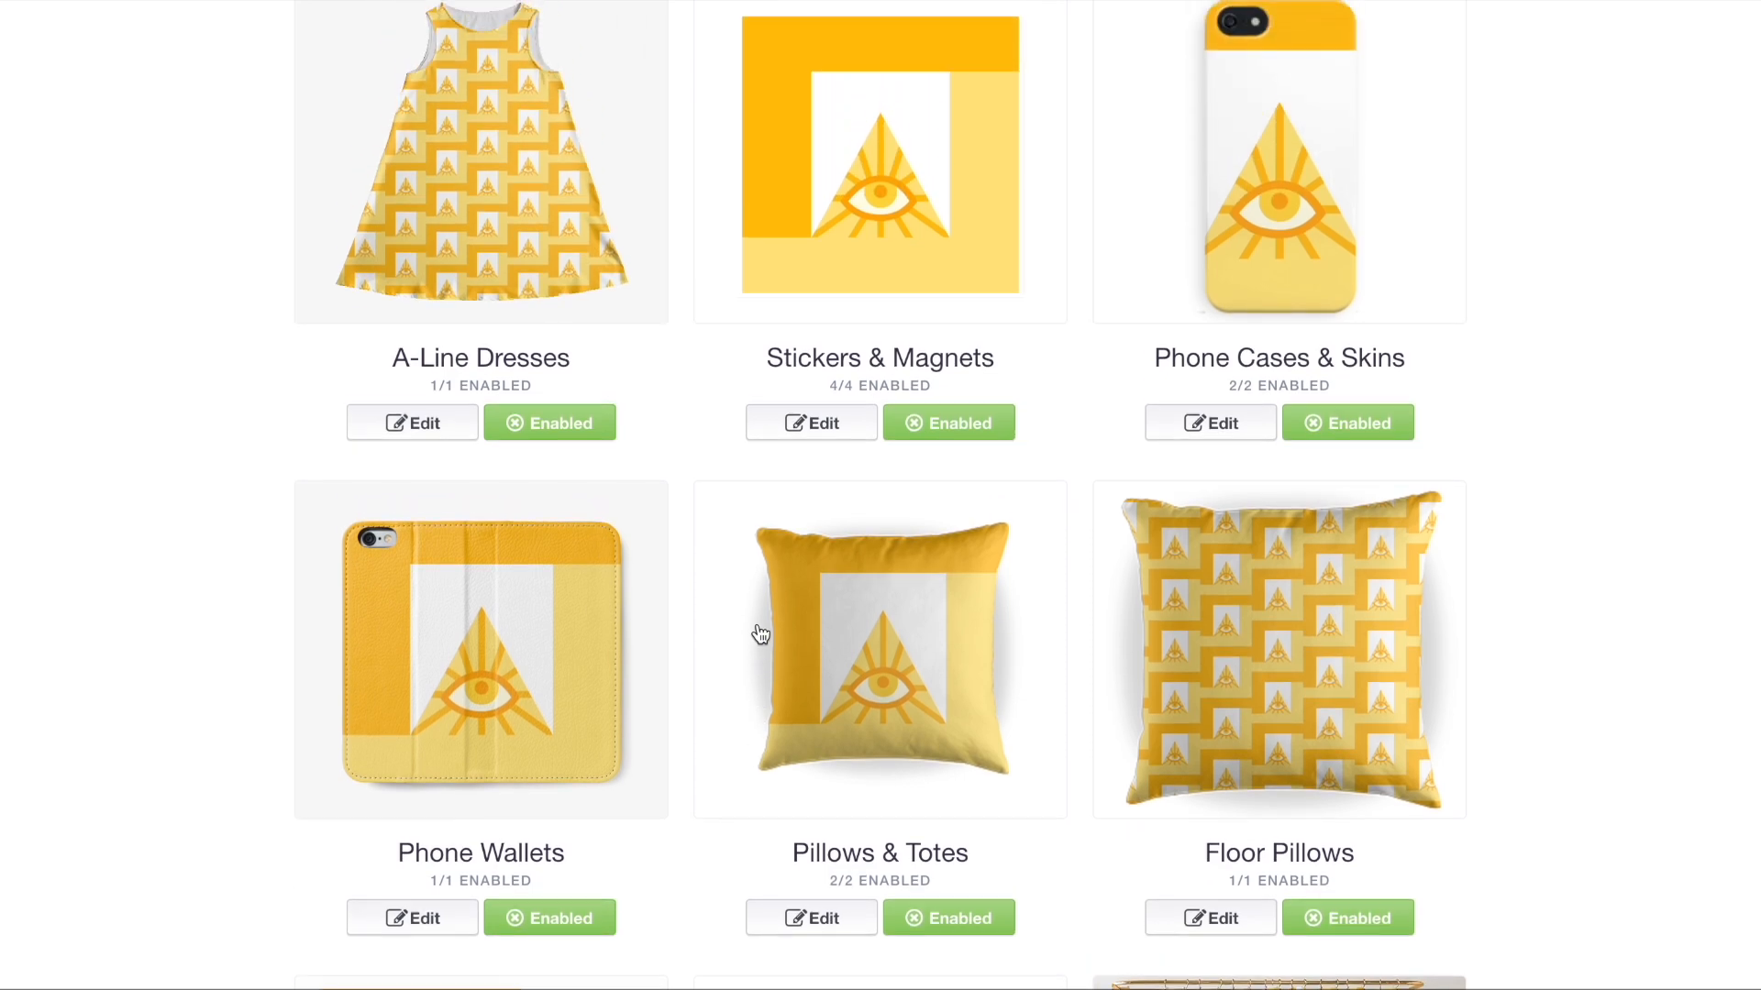
{"action": "scroll", "coordinate": [760, 635], "scroll_direction": "up", "scroll_amount": 8}
{"action": "scroll", "coordinate": [758, 633], "scroll_direction": "down", "scroll_amount": 10}
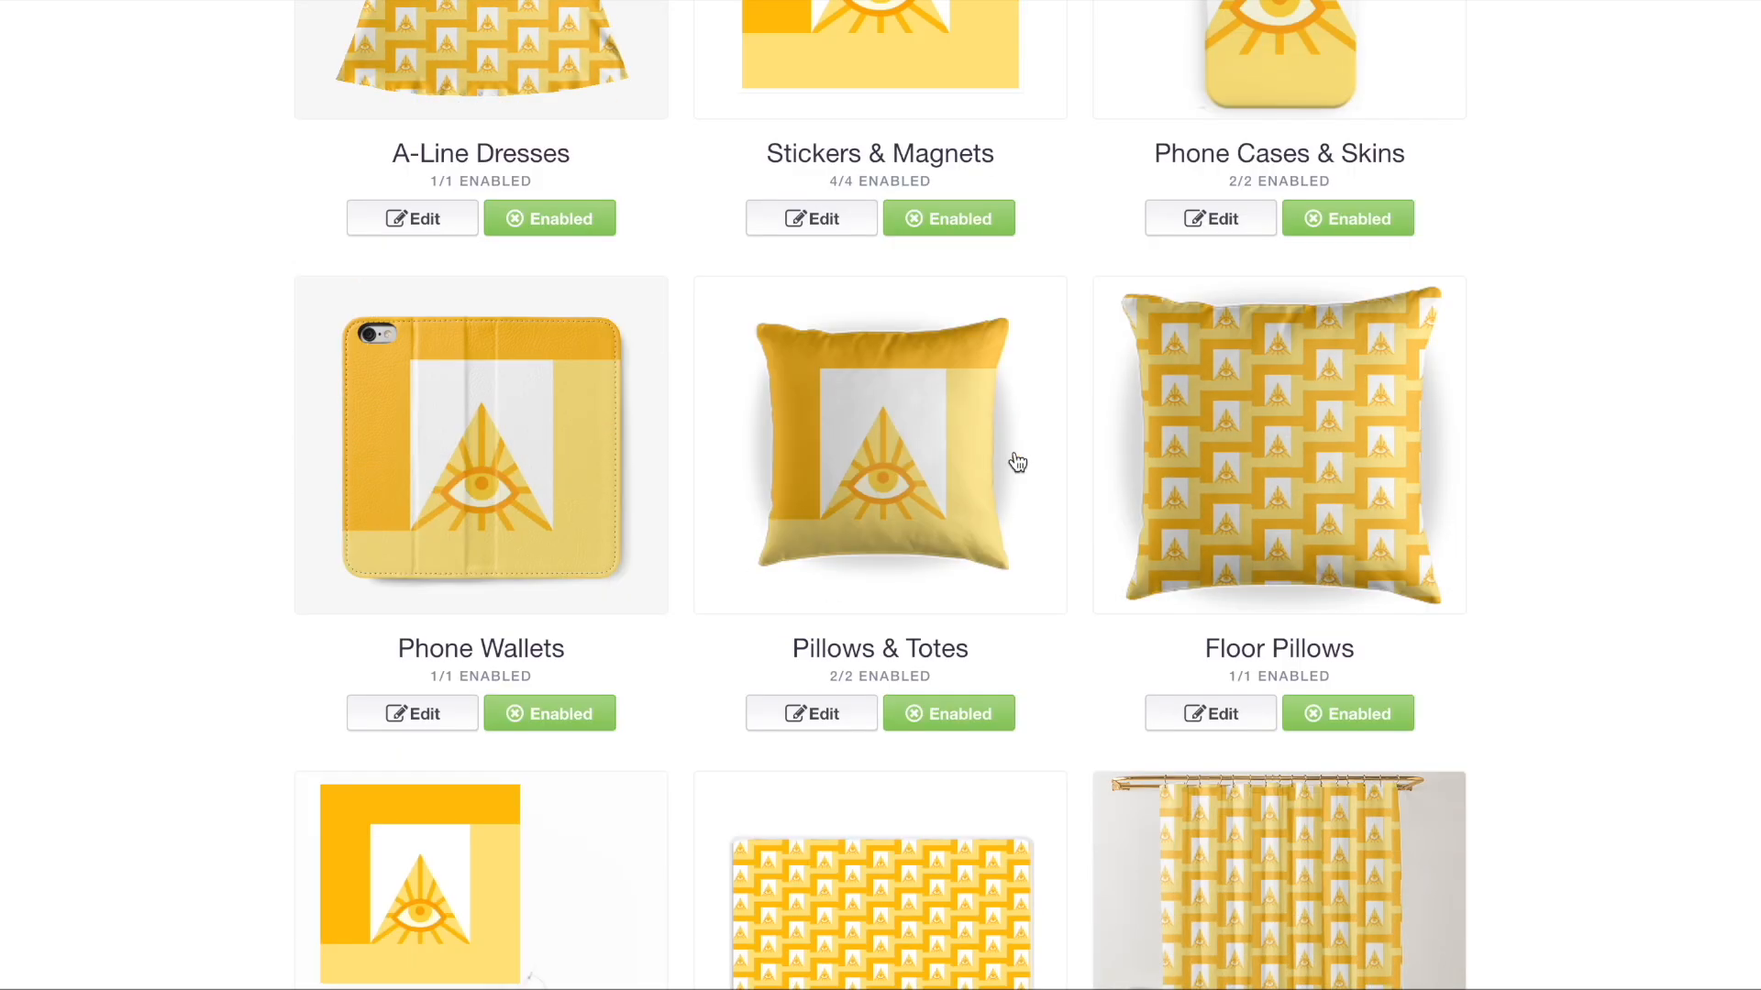
{"action": "scroll", "coordinate": [1000, 385], "scroll_direction": "down", "scroll_amount": 3}
{"action": "scroll", "coordinate": [1194, 237], "scroll_direction": "down", "scroll_amount": 4}
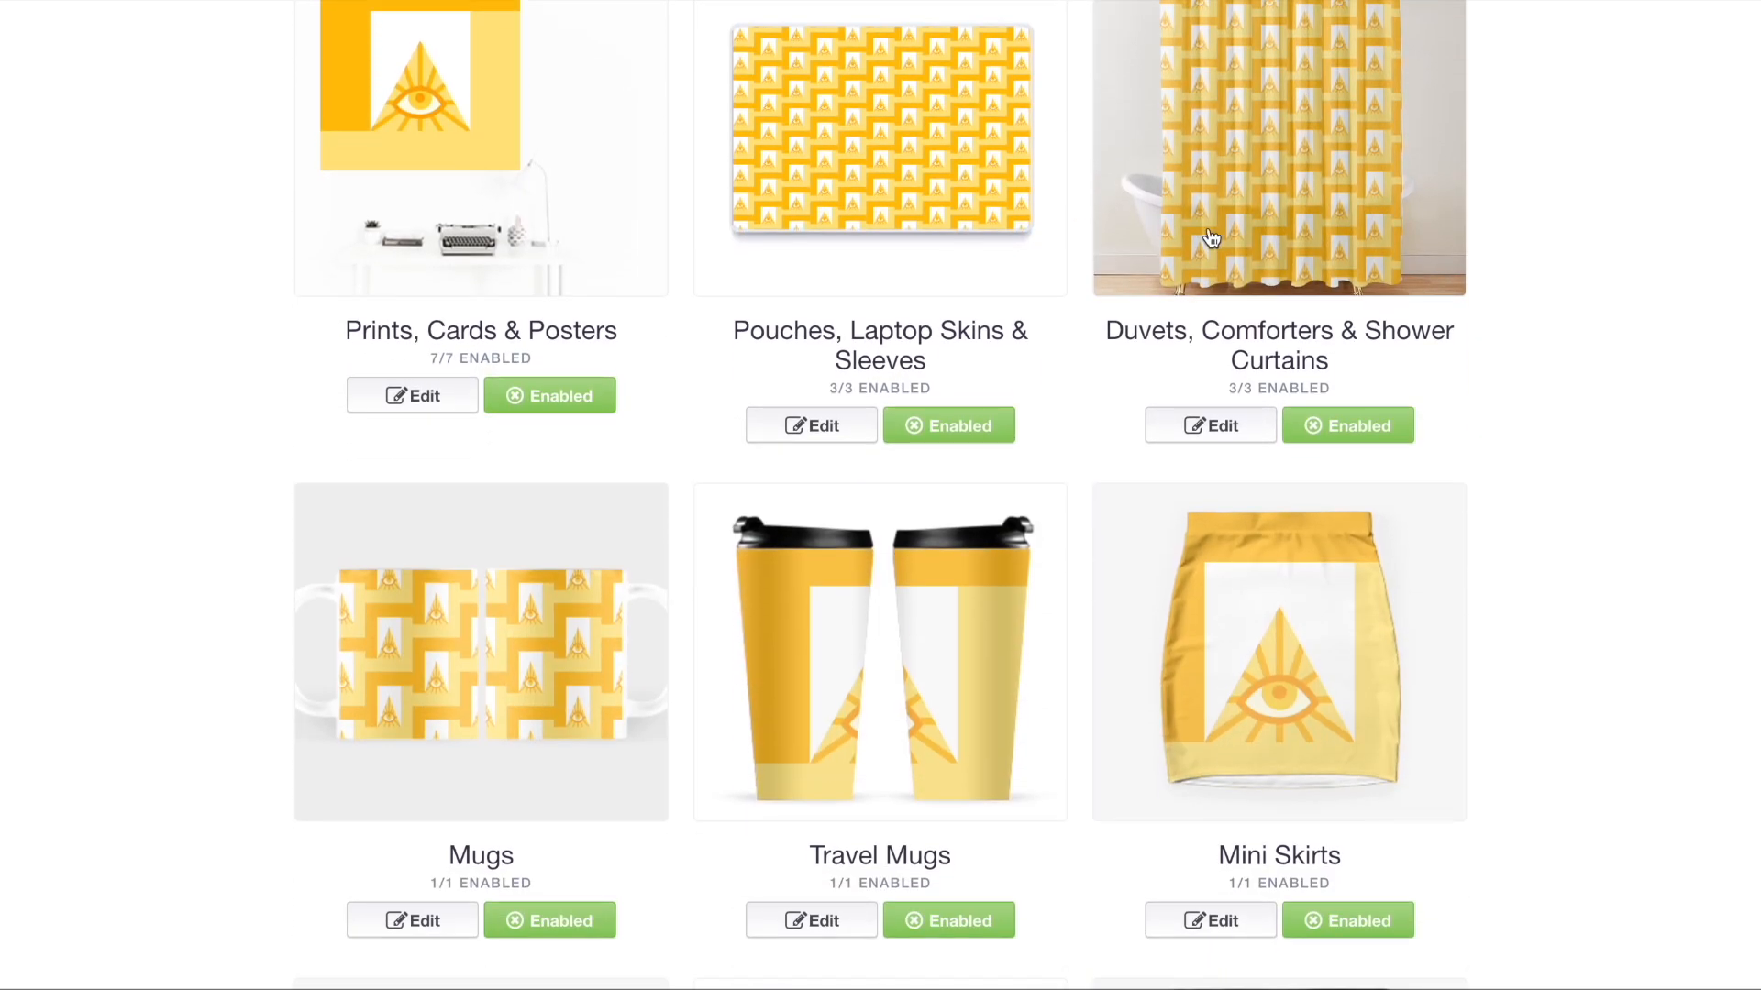
{"action": "scroll", "coordinate": [1194, 236], "scroll_direction": "down", "scroll_amount": 15}
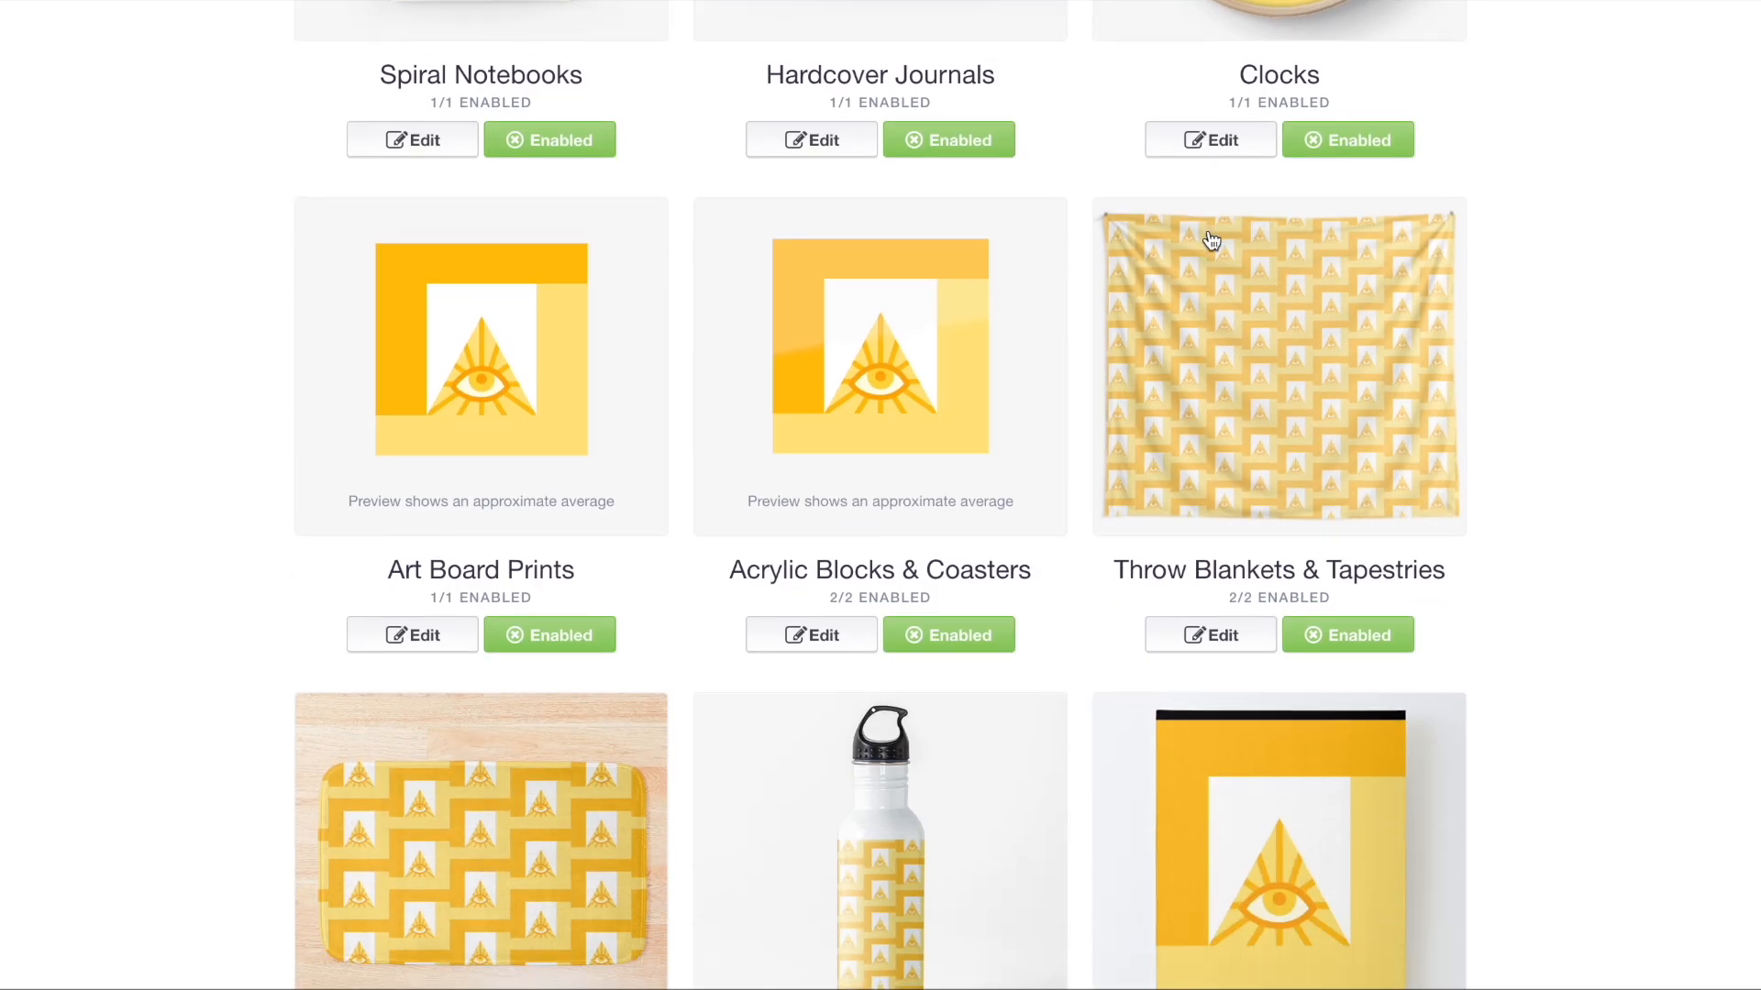
{"action": "scroll", "coordinate": [1211, 239], "scroll_direction": "down", "scroll_amount": 10}
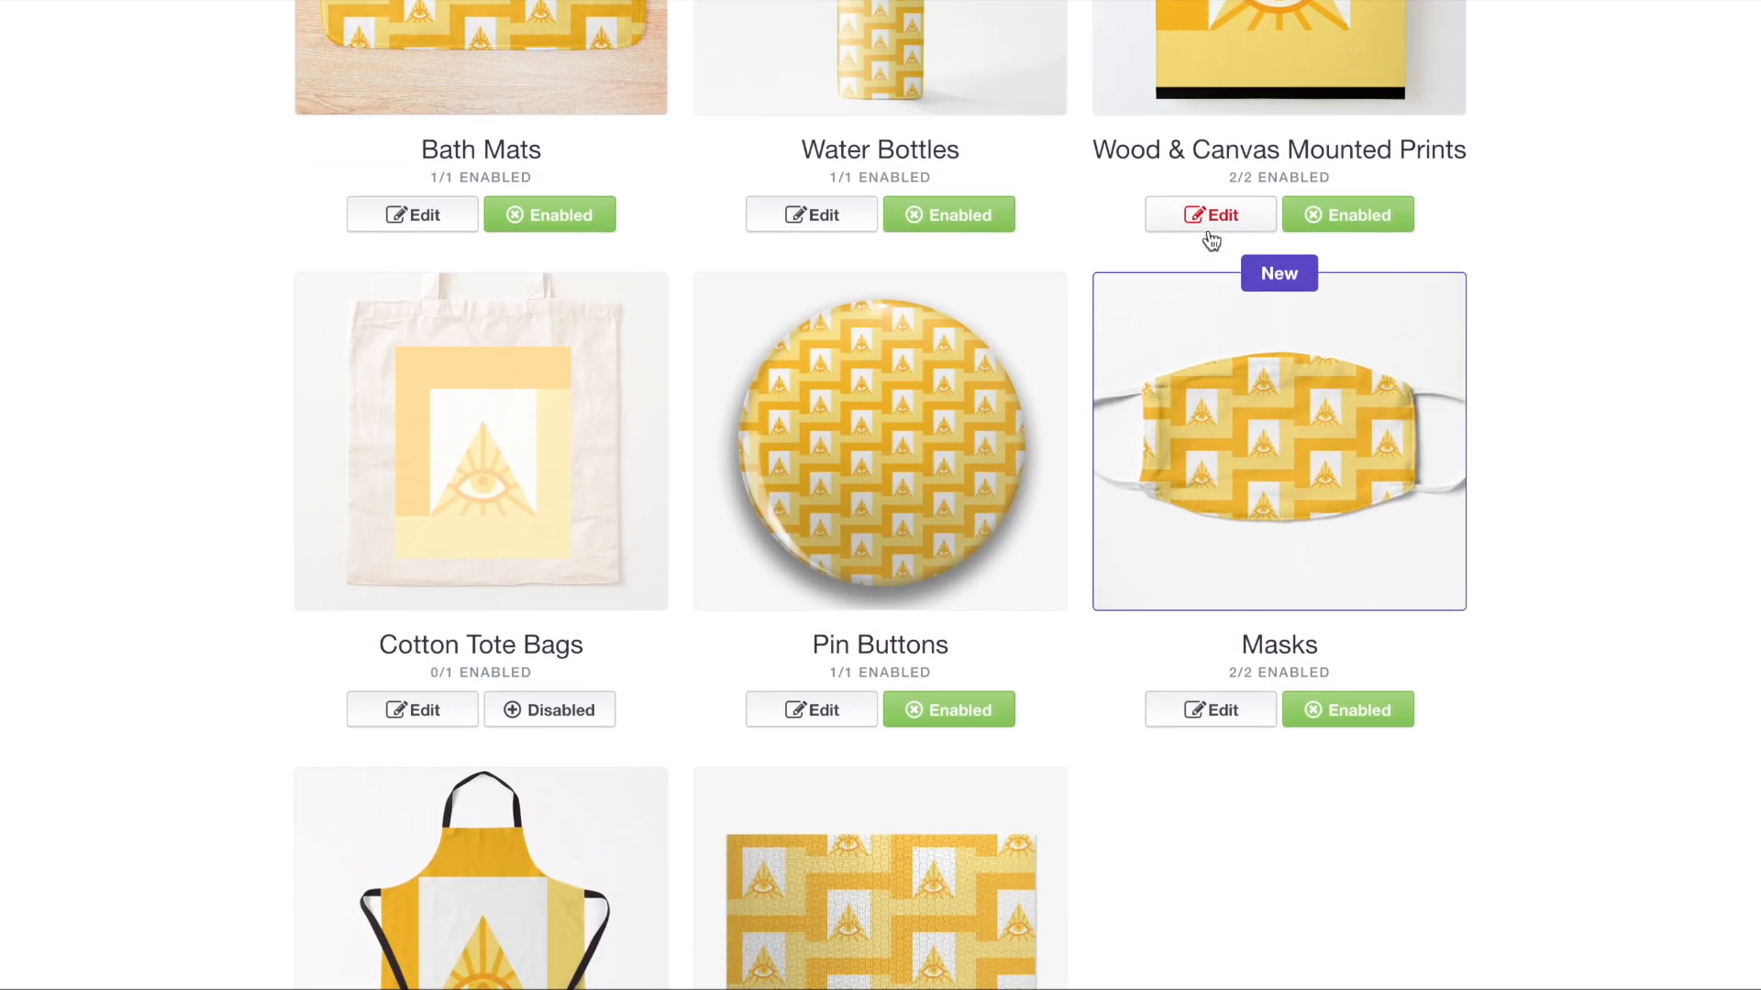
{"action": "scroll", "coordinate": [1211, 238], "scroll_direction": "down", "scroll_amount": 13}
{"action": "scroll", "coordinate": [1208, 238], "scroll_direction": "down", "scroll_amount": 3}
{"action": "scroll", "coordinate": [697, 241], "scroll_direction": "down", "scroll_amount": 3}
{"action": "scroll", "coordinate": [697, 241], "scroll_direction": "up", "scroll_amount": 20}
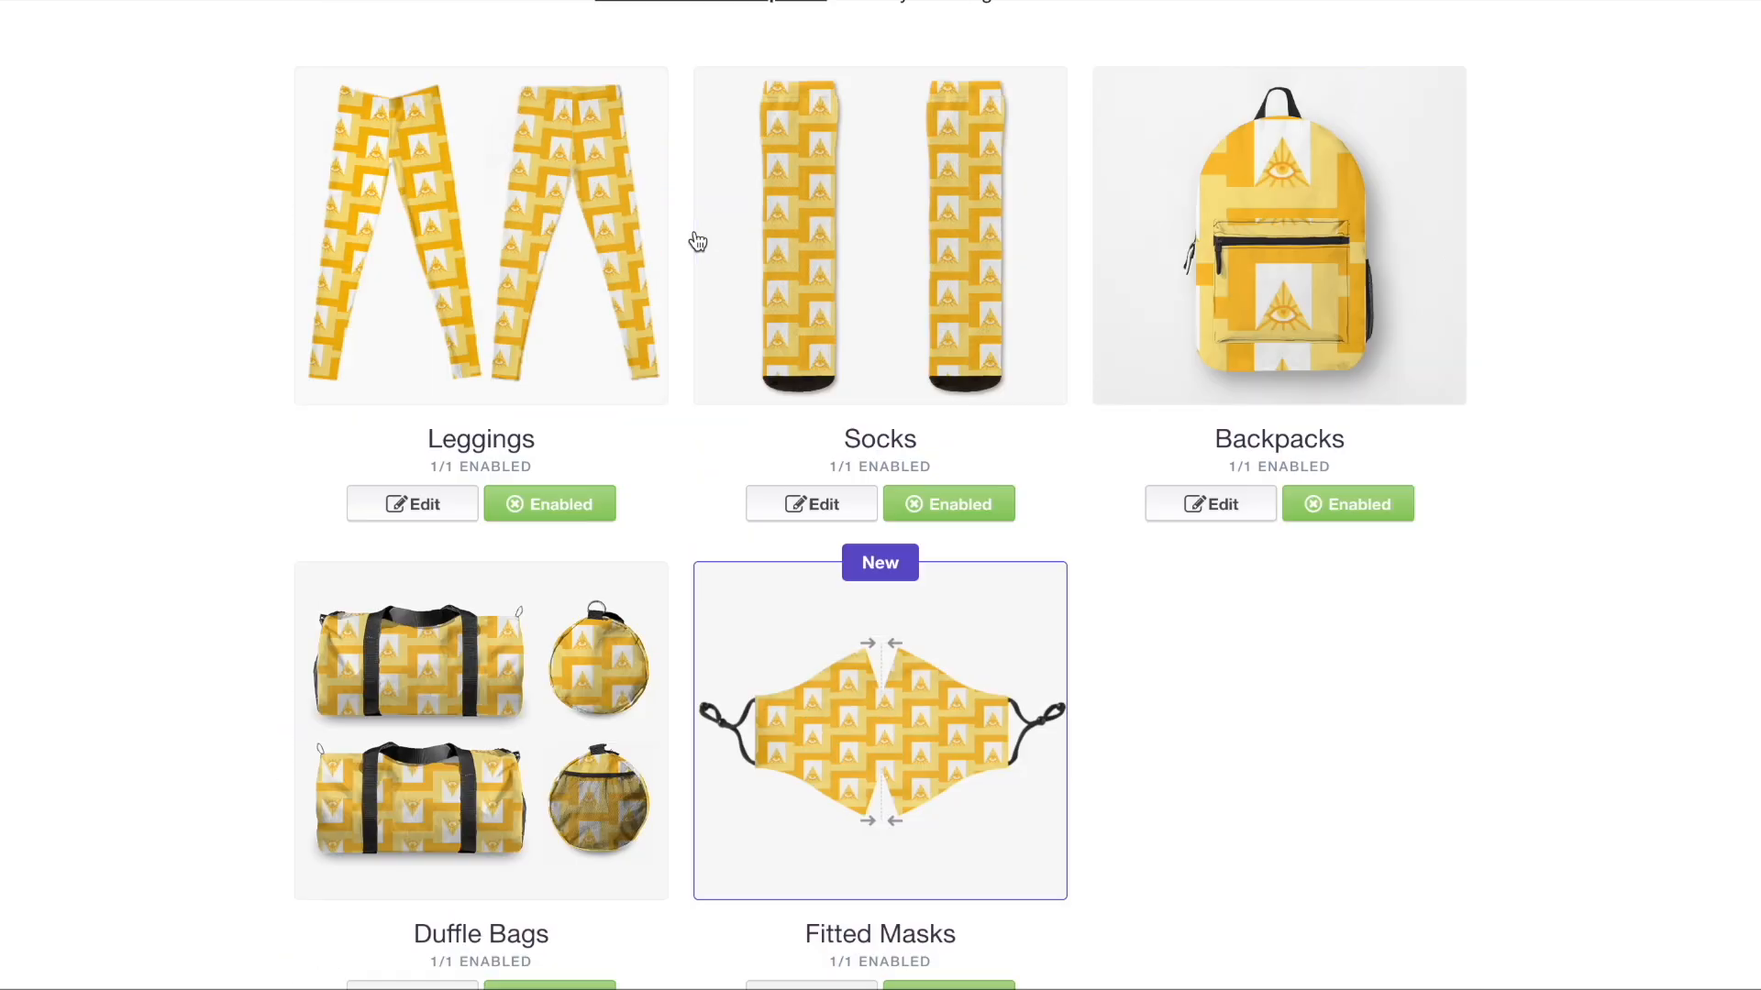
{"action": "scroll", "coordinate": [697, 241], "scroll_direction": "up", "scroll_amount": 18}
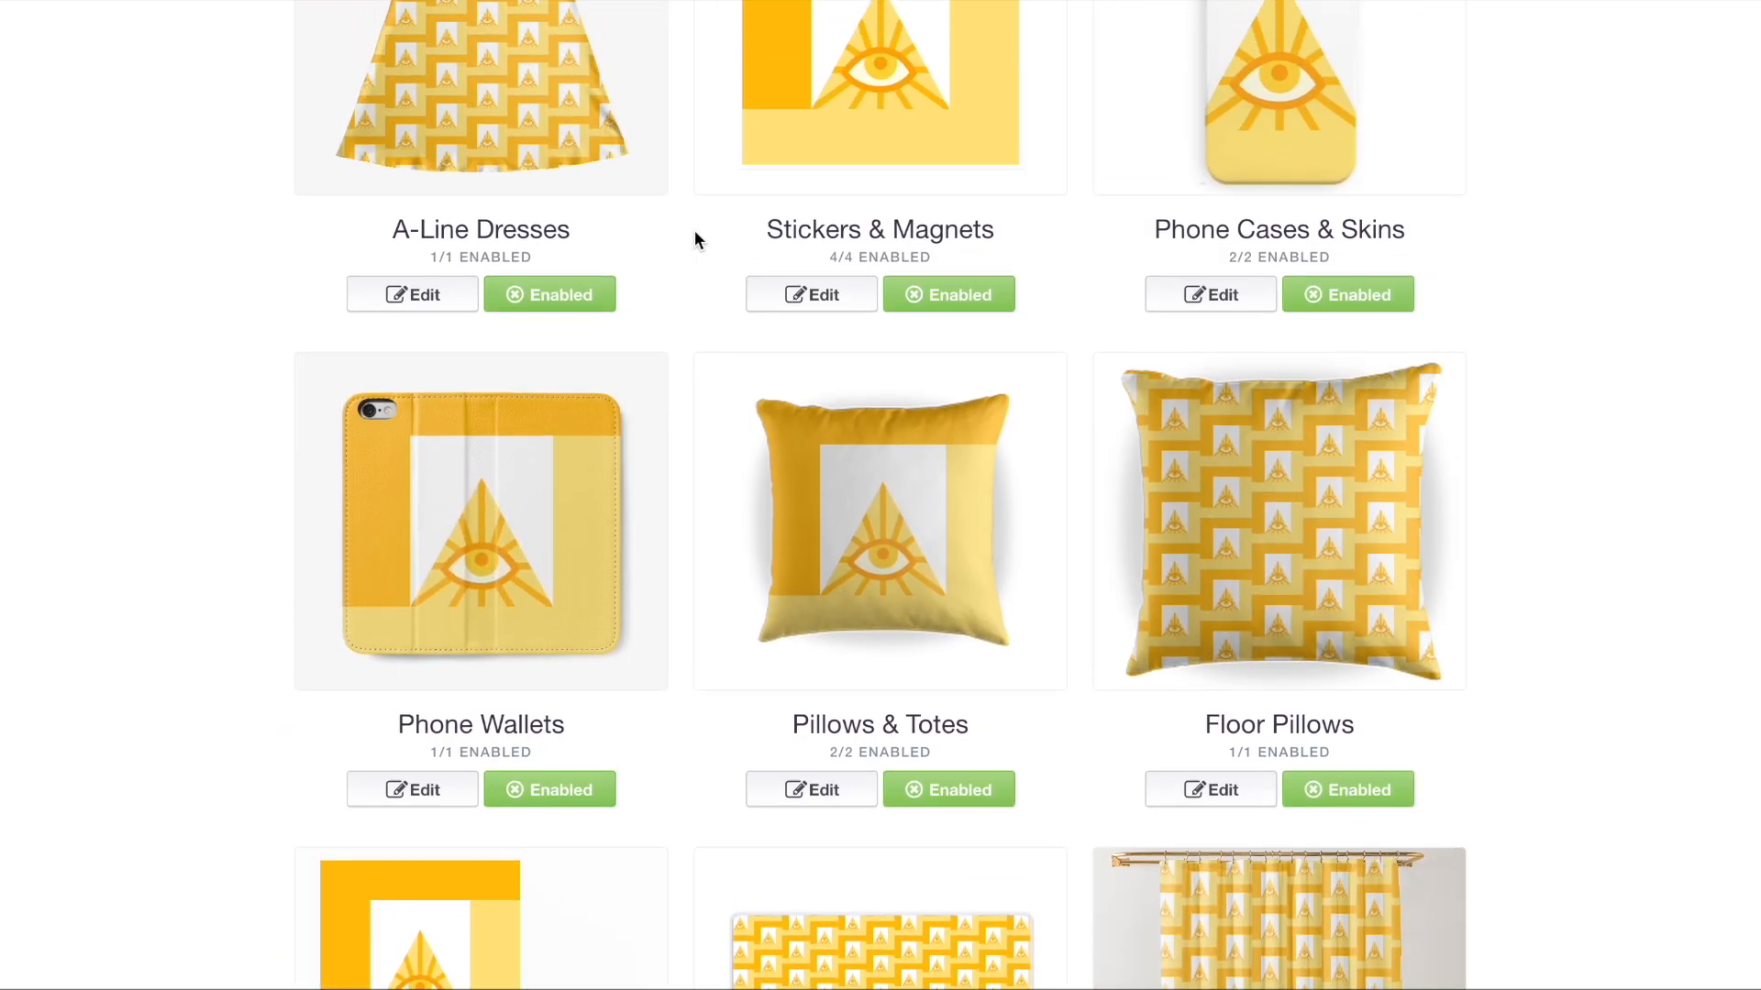
{"action": "scroll", "coordinate": [697, 241], "scroll_direction": "down", "scroll_amount": 20}
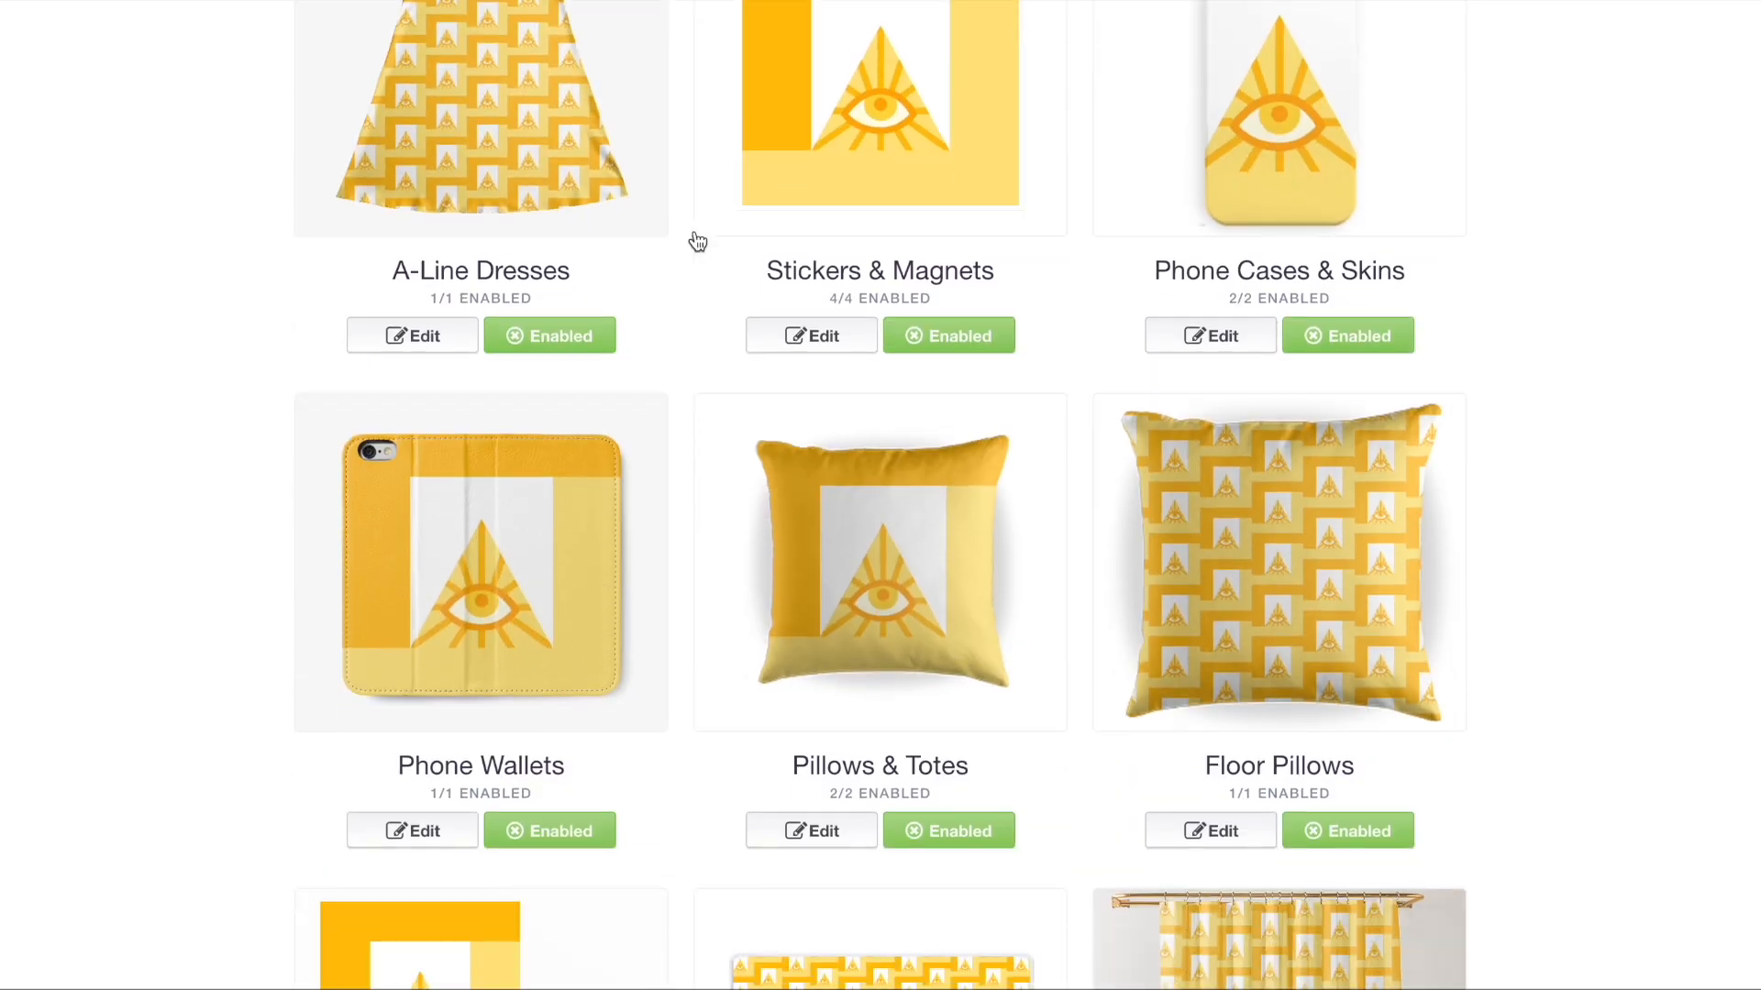
- Set Floor Pillow as the default product in the shop
{"action": "scroll", "coordinate": [697, 241], "scroll_direction": "down", "scroll_amount": 20}
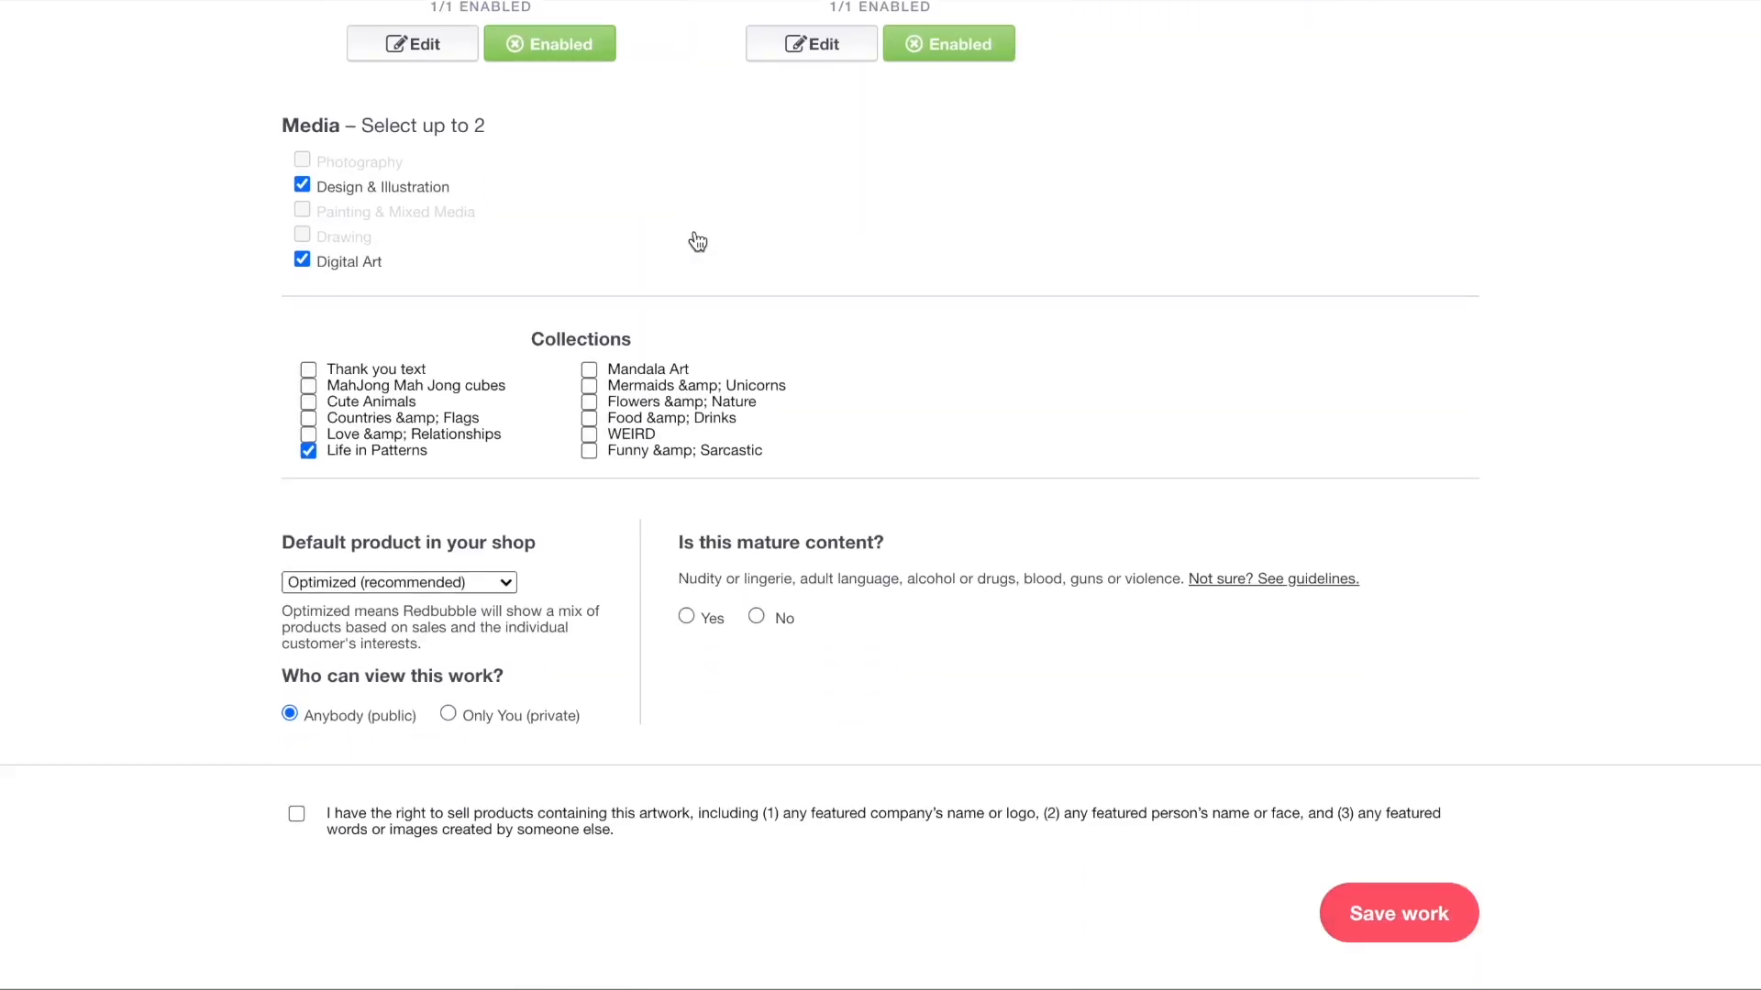
{"action": "left_click", "coordinate": [459, 464]}
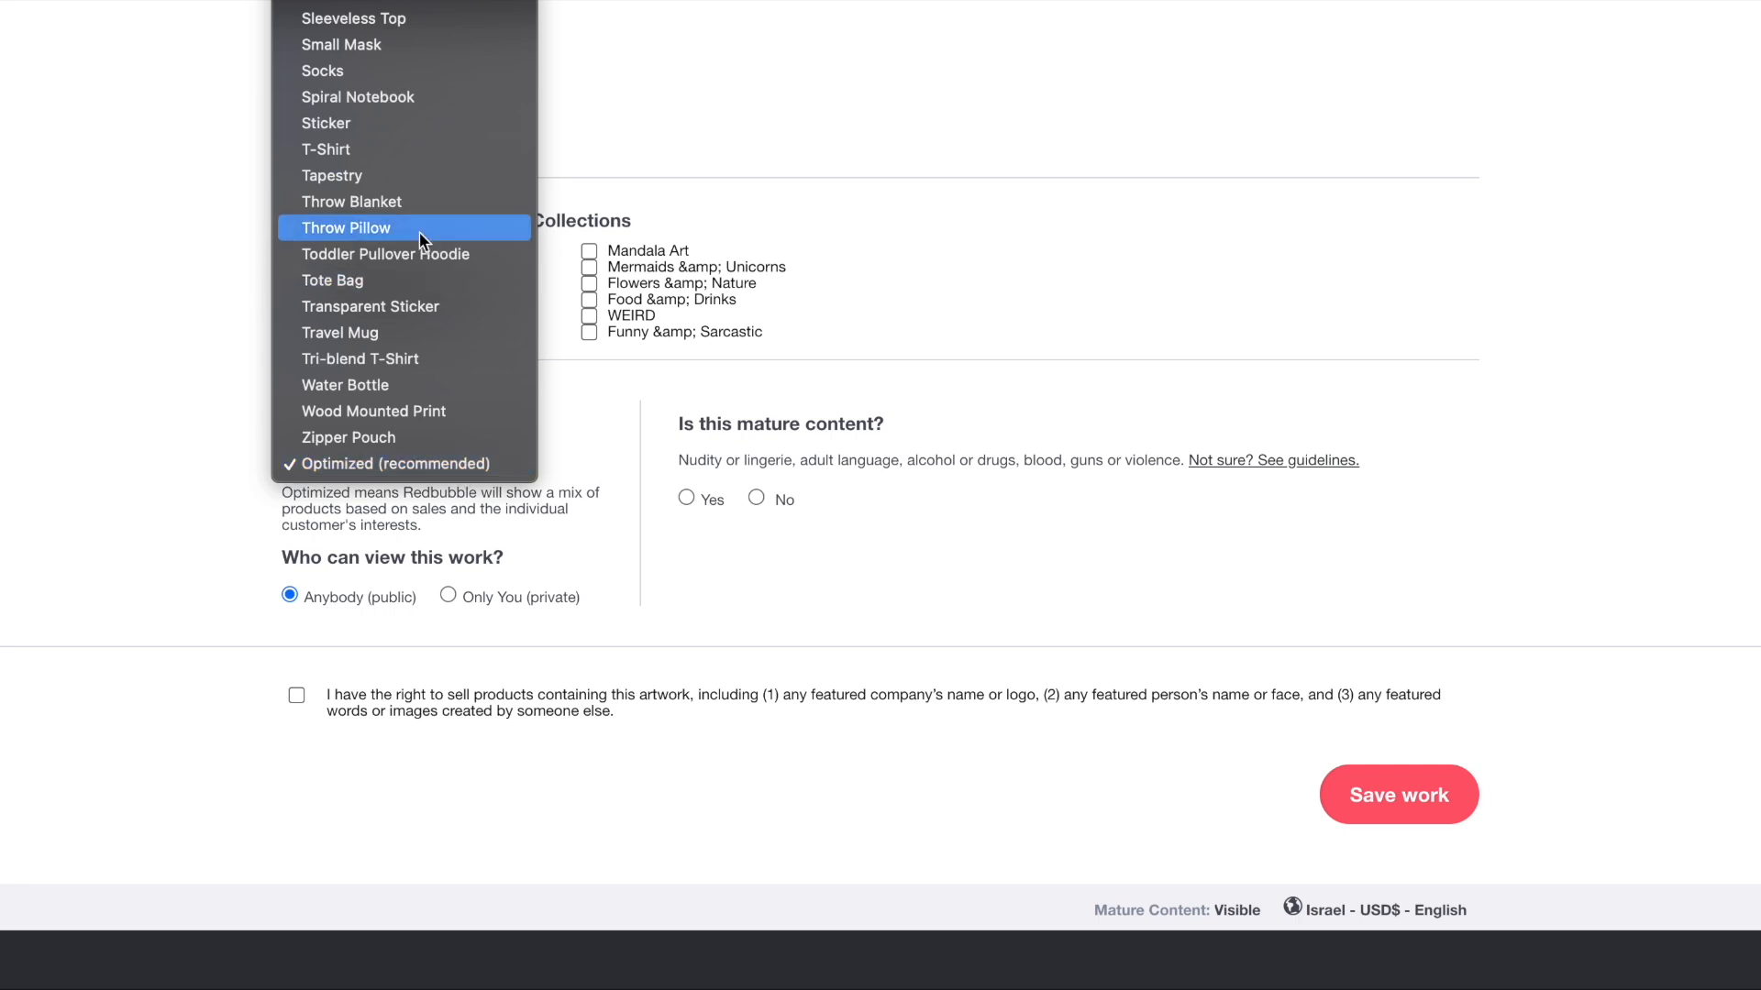
{"action": "scroll", "coordinate": [420, 233], "scroll_direction": "up", "scroll_amount": 5}
{"action": "scroll", "coordinate": [431, 385], "scroll_direction": "up", "scroll_amount": 10}
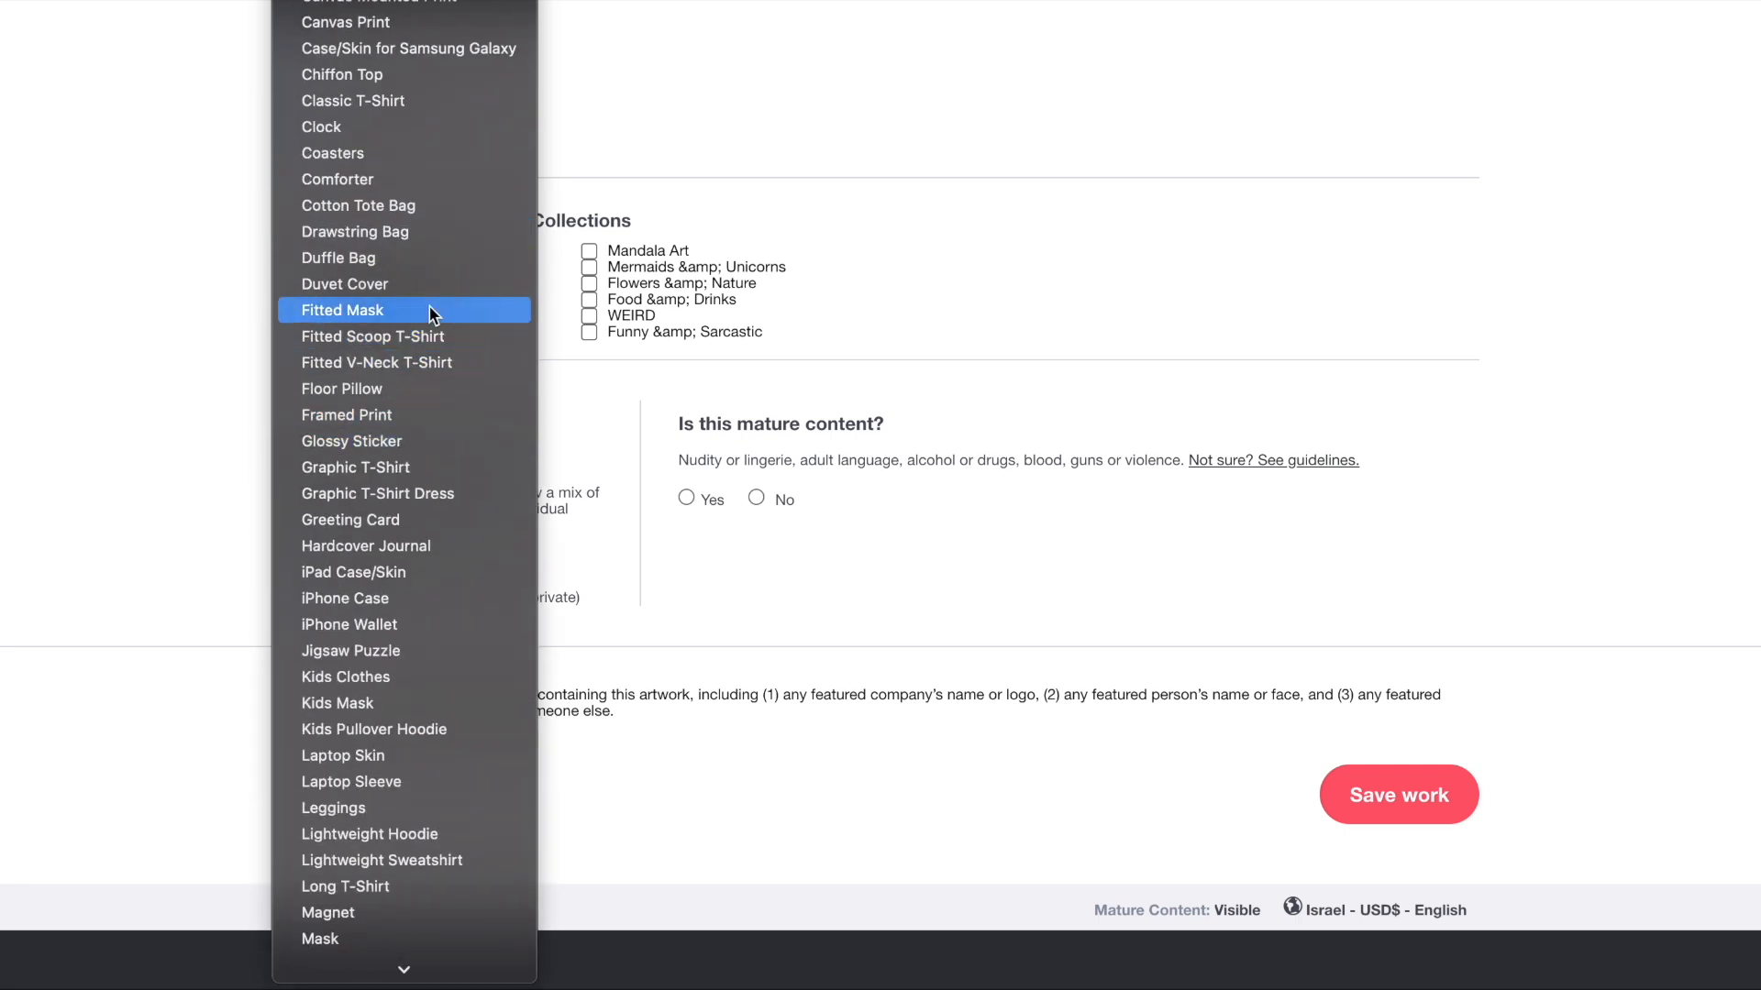
{"action": "left_click", "coordinate": [469, 395]}
- Mark the work as not mature content, confirm the right to sell it and save the work
{"action": "left_click", "coordinate": [757, 498]}
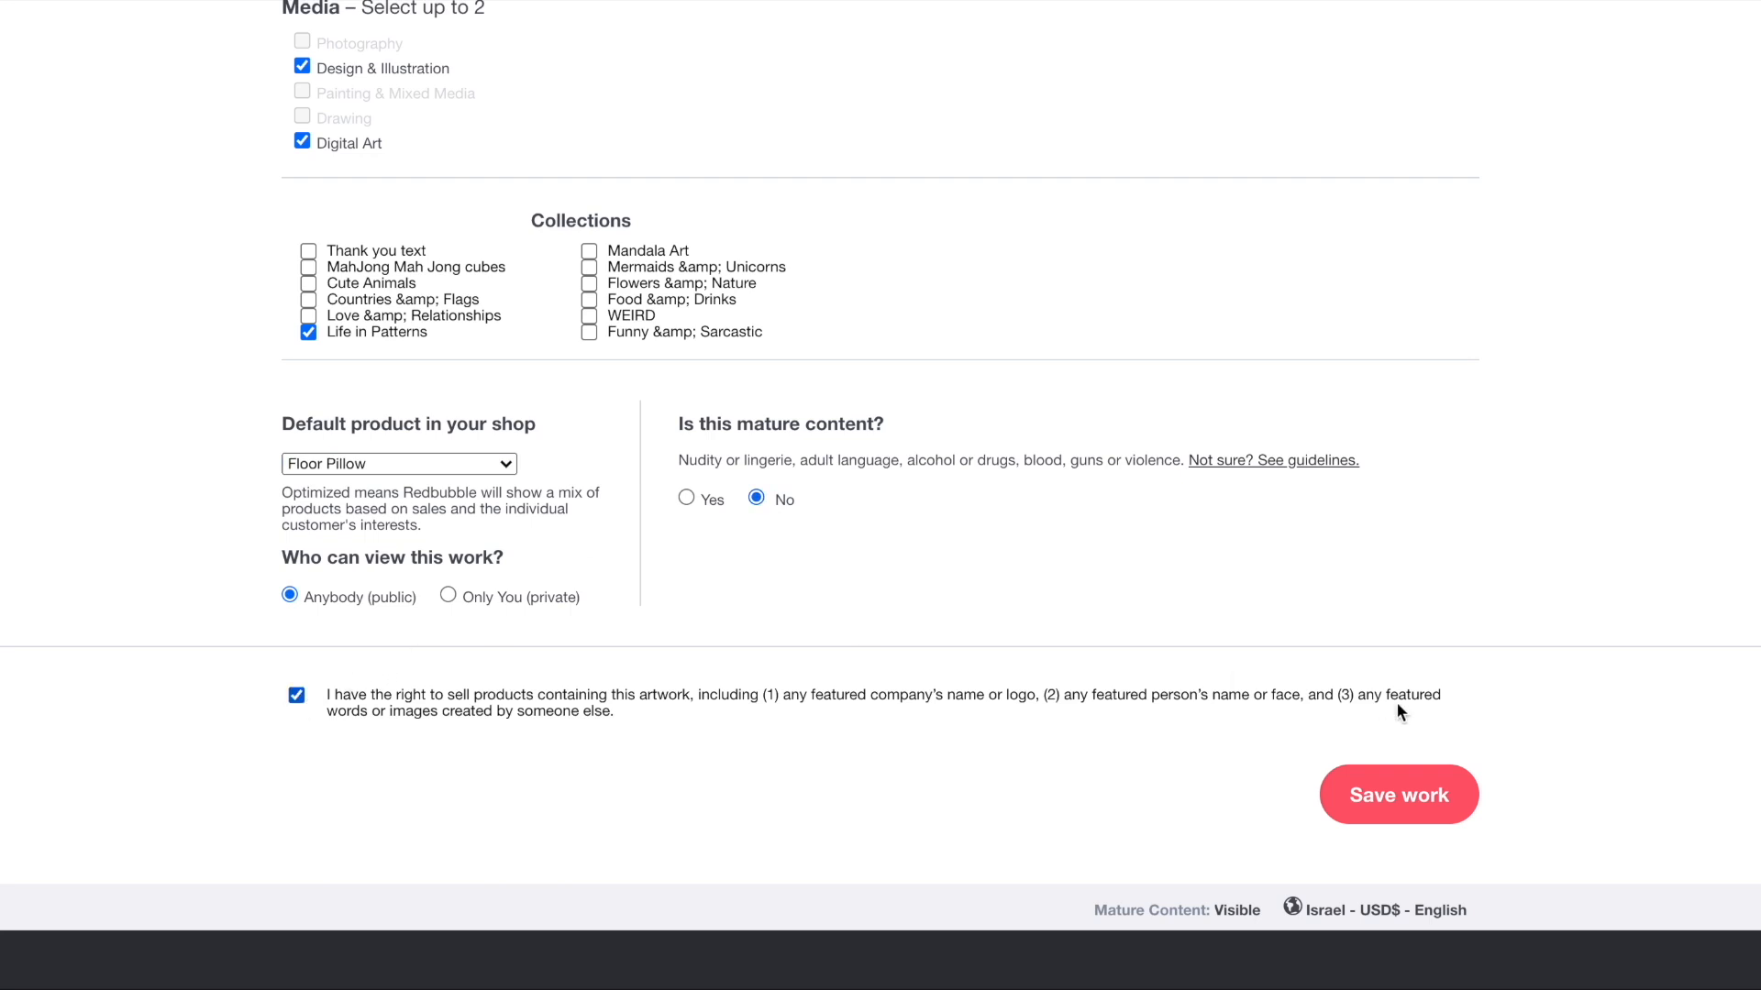
{"action": "left_click", "coordinate": [1417, 790]}
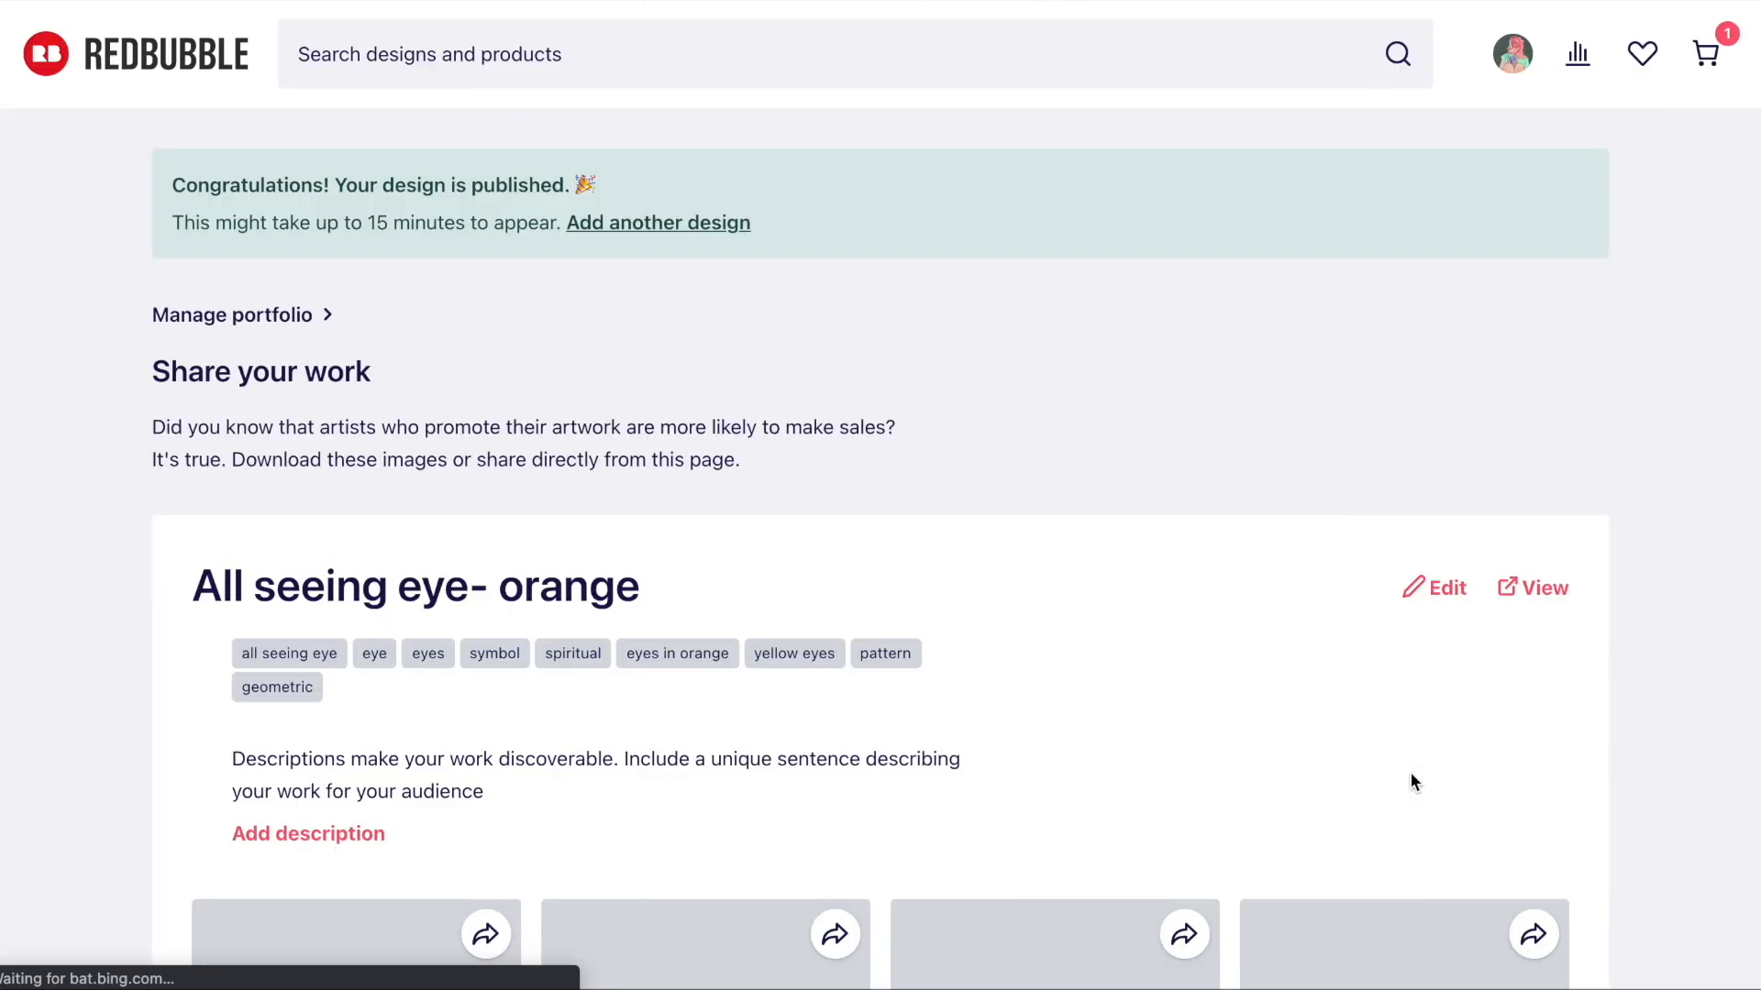
- Look through the product previews of the published All seeing eye- orange design
{"action": "scroll", "coordinate": [920, 417], "scroll_direction": "down", "scroll_amount": 8}
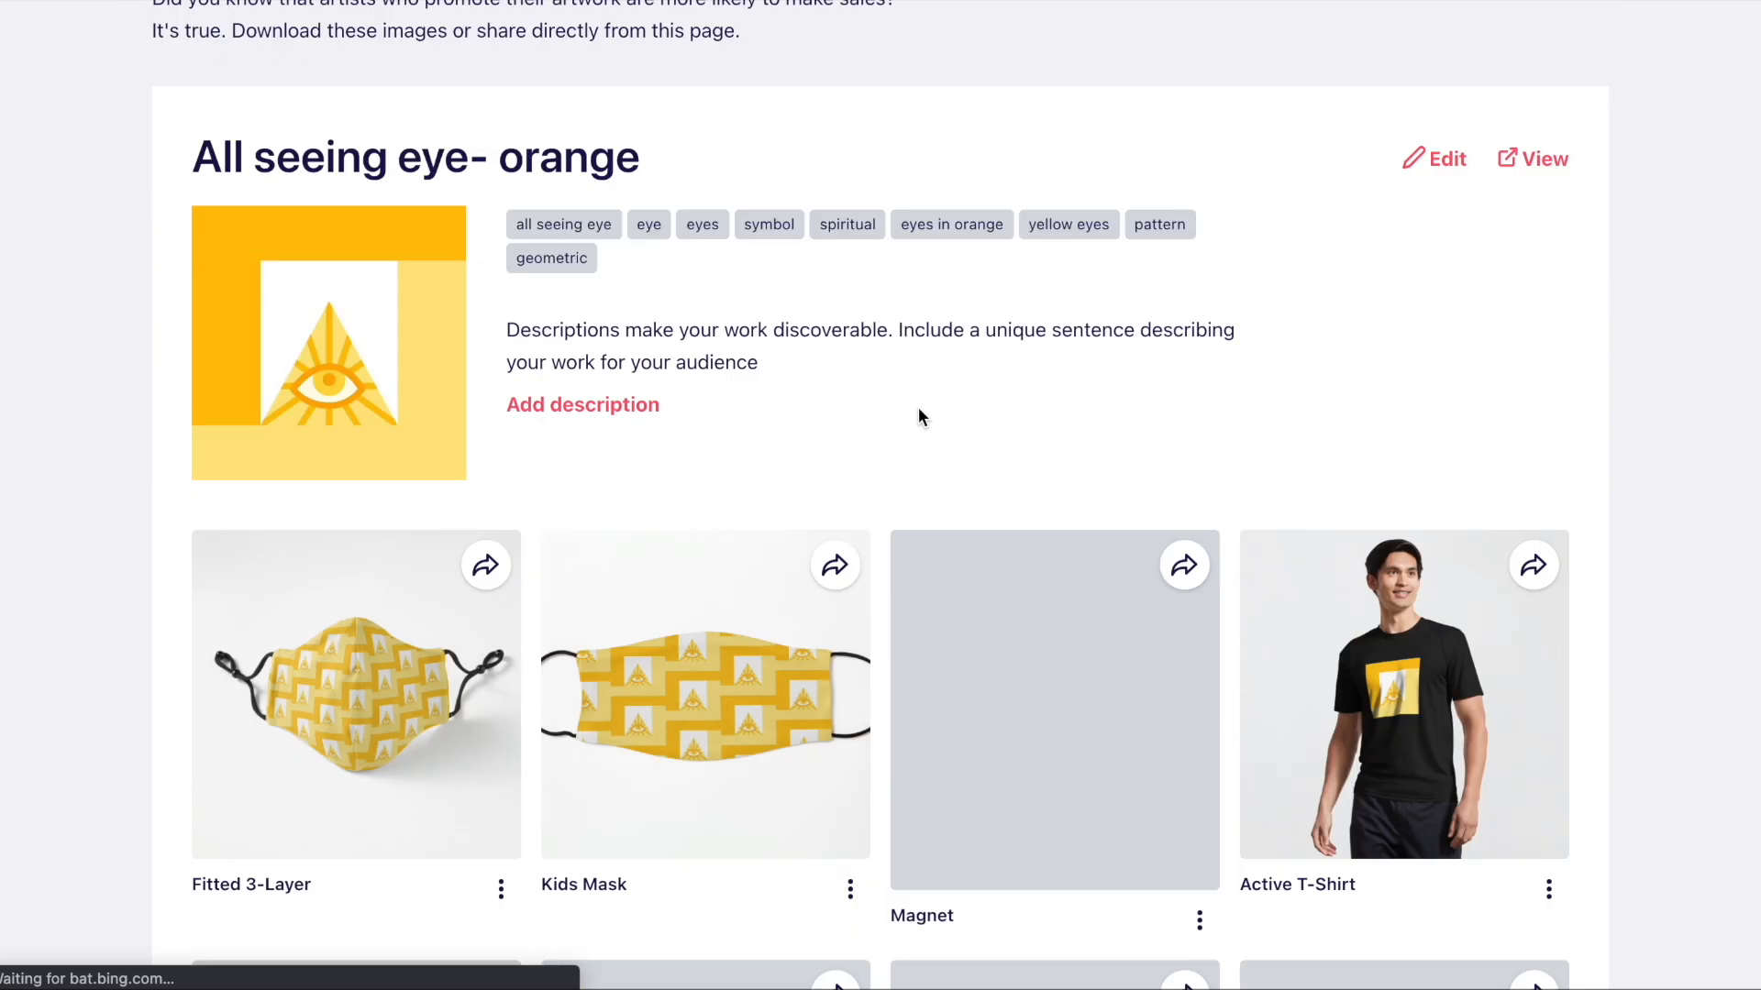
{"action": "scroll", "coordinate": [1055, 200], "scroll_direction": "down", "scroll_amount": 2}
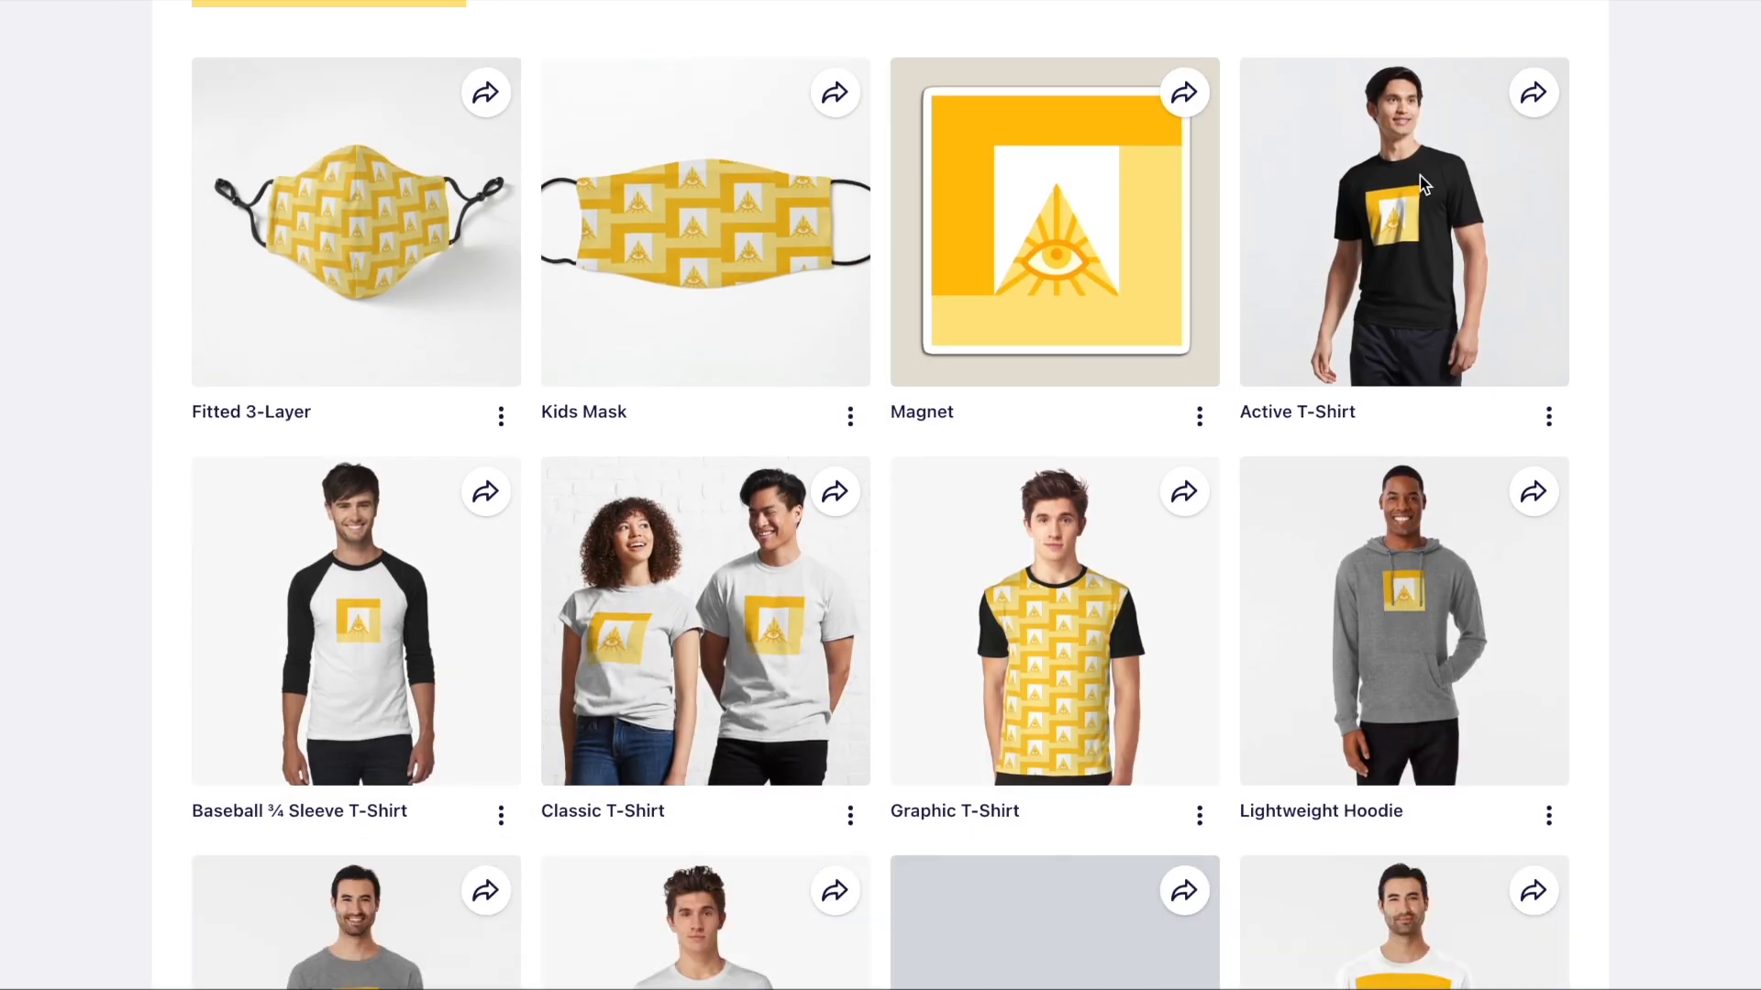
{"action": "scroll", "coordinate": [1422, 184], "scroll_direction": "down", "scroll_amount": 1}
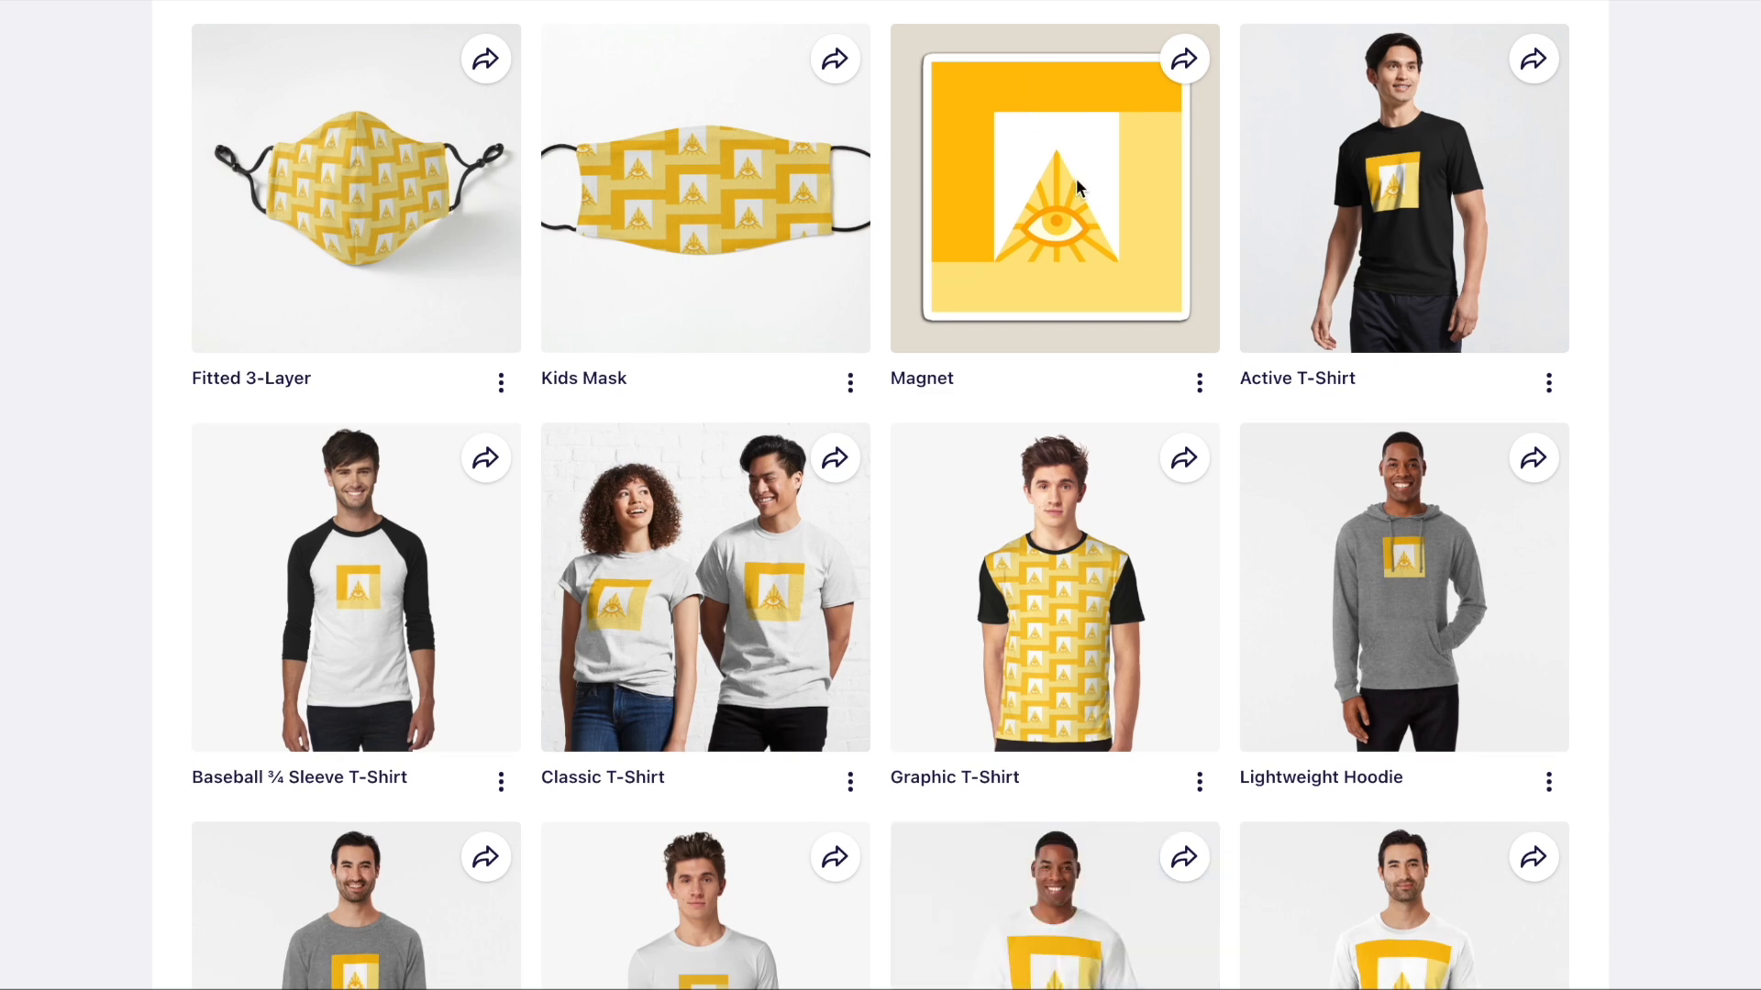
{"action": "scroll", "coordinate": [1078, 188], "scroll_direction": "down", "scroll_amount": 7}
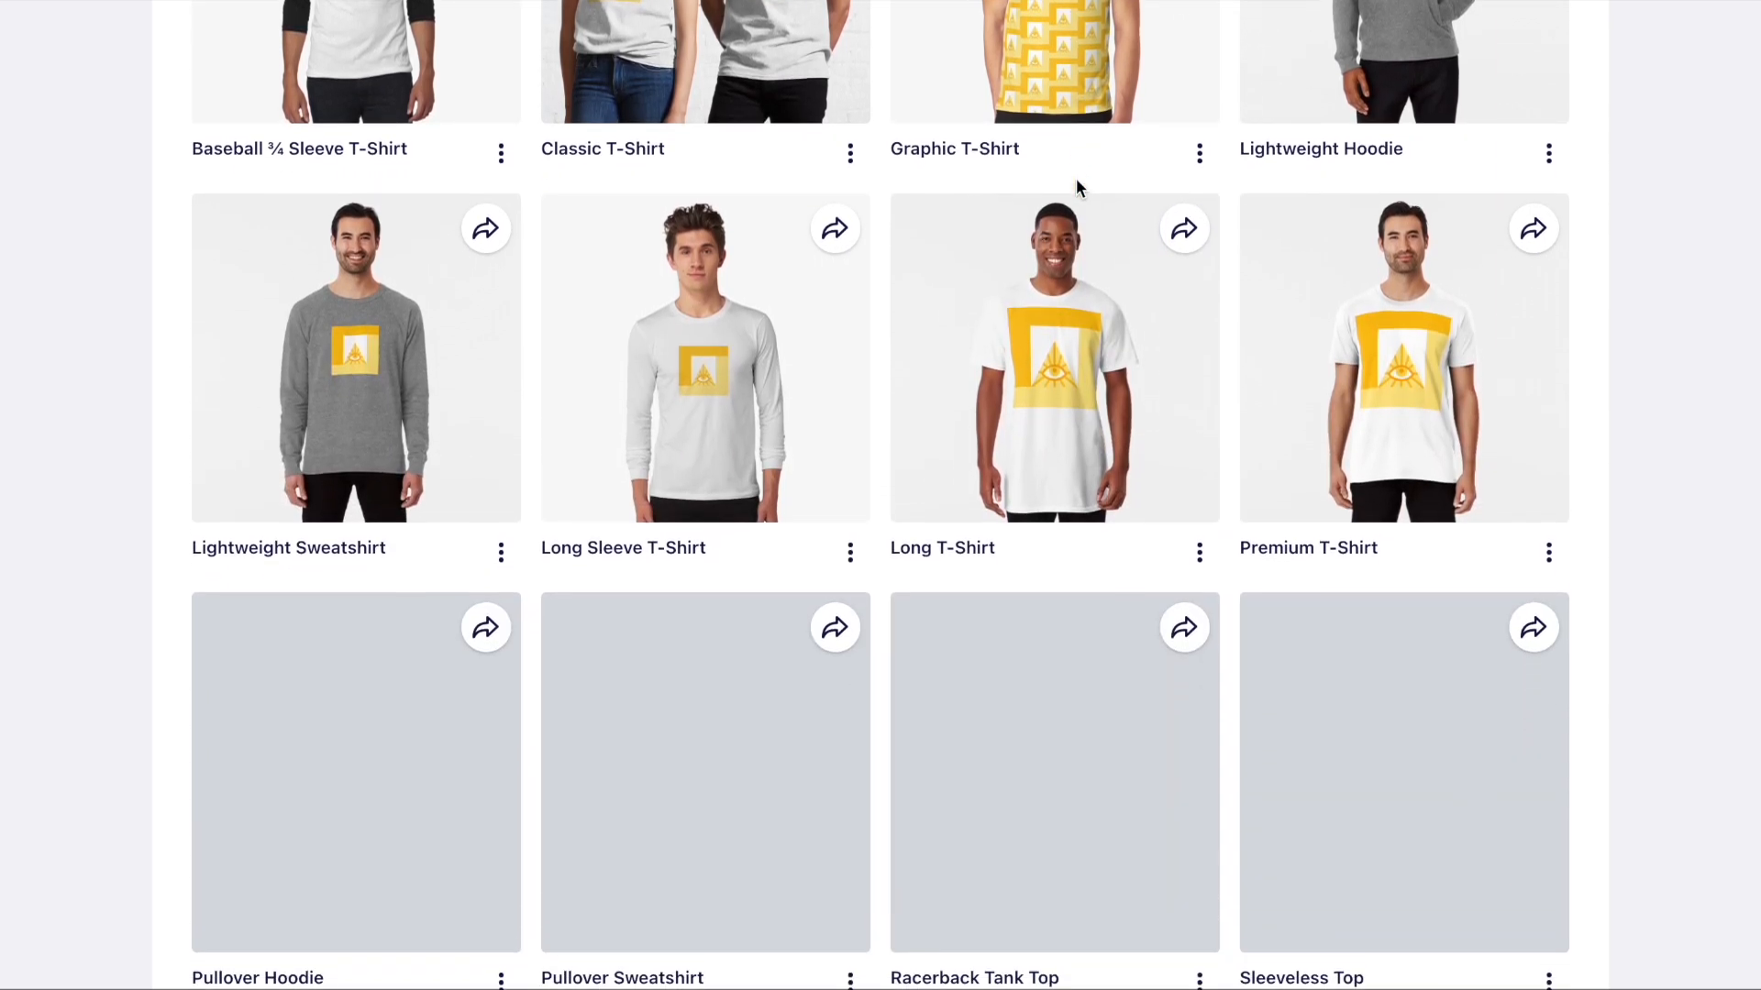
{"action": "scroll", "coordinate": [1075, 187], "scroll_direction": "down", "scroll_amount": 5}
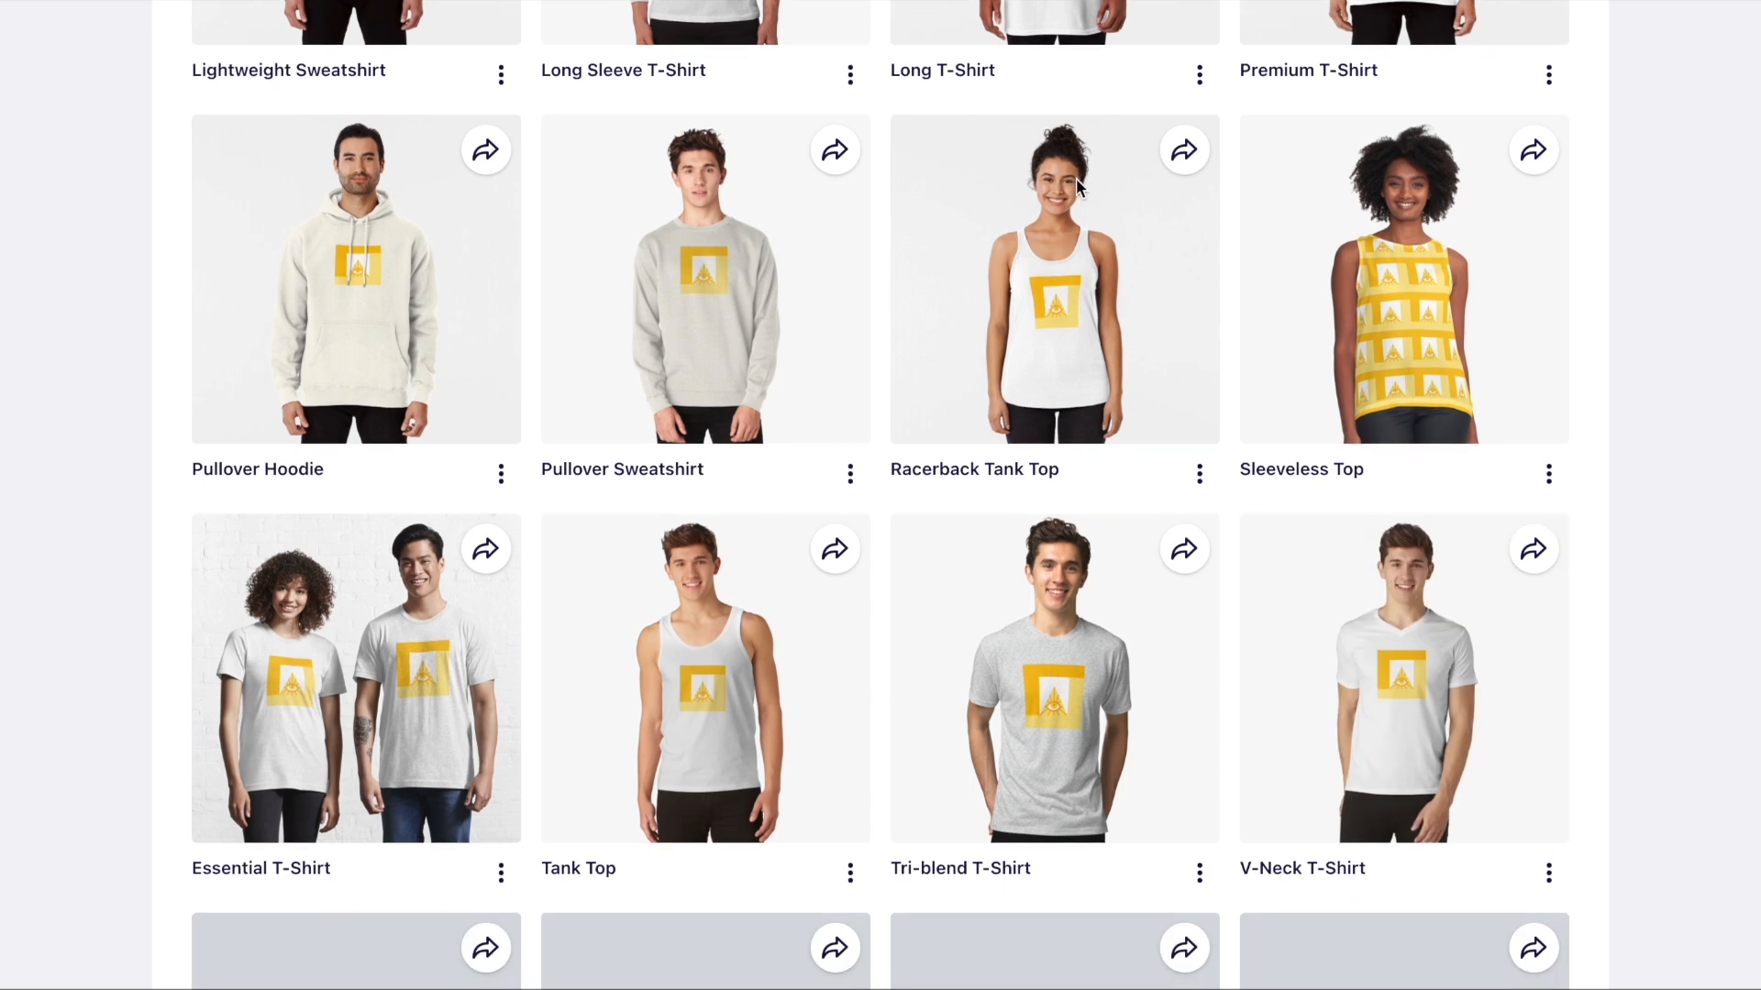
- Examine how the eye design appears on the remaining clothing, stickers, device cases, wall art, home goods, bags and stationery
{"action": "scroll", "coordinate": [1076, 187], "scroll_direction": "down", "scroll_amount": 8}
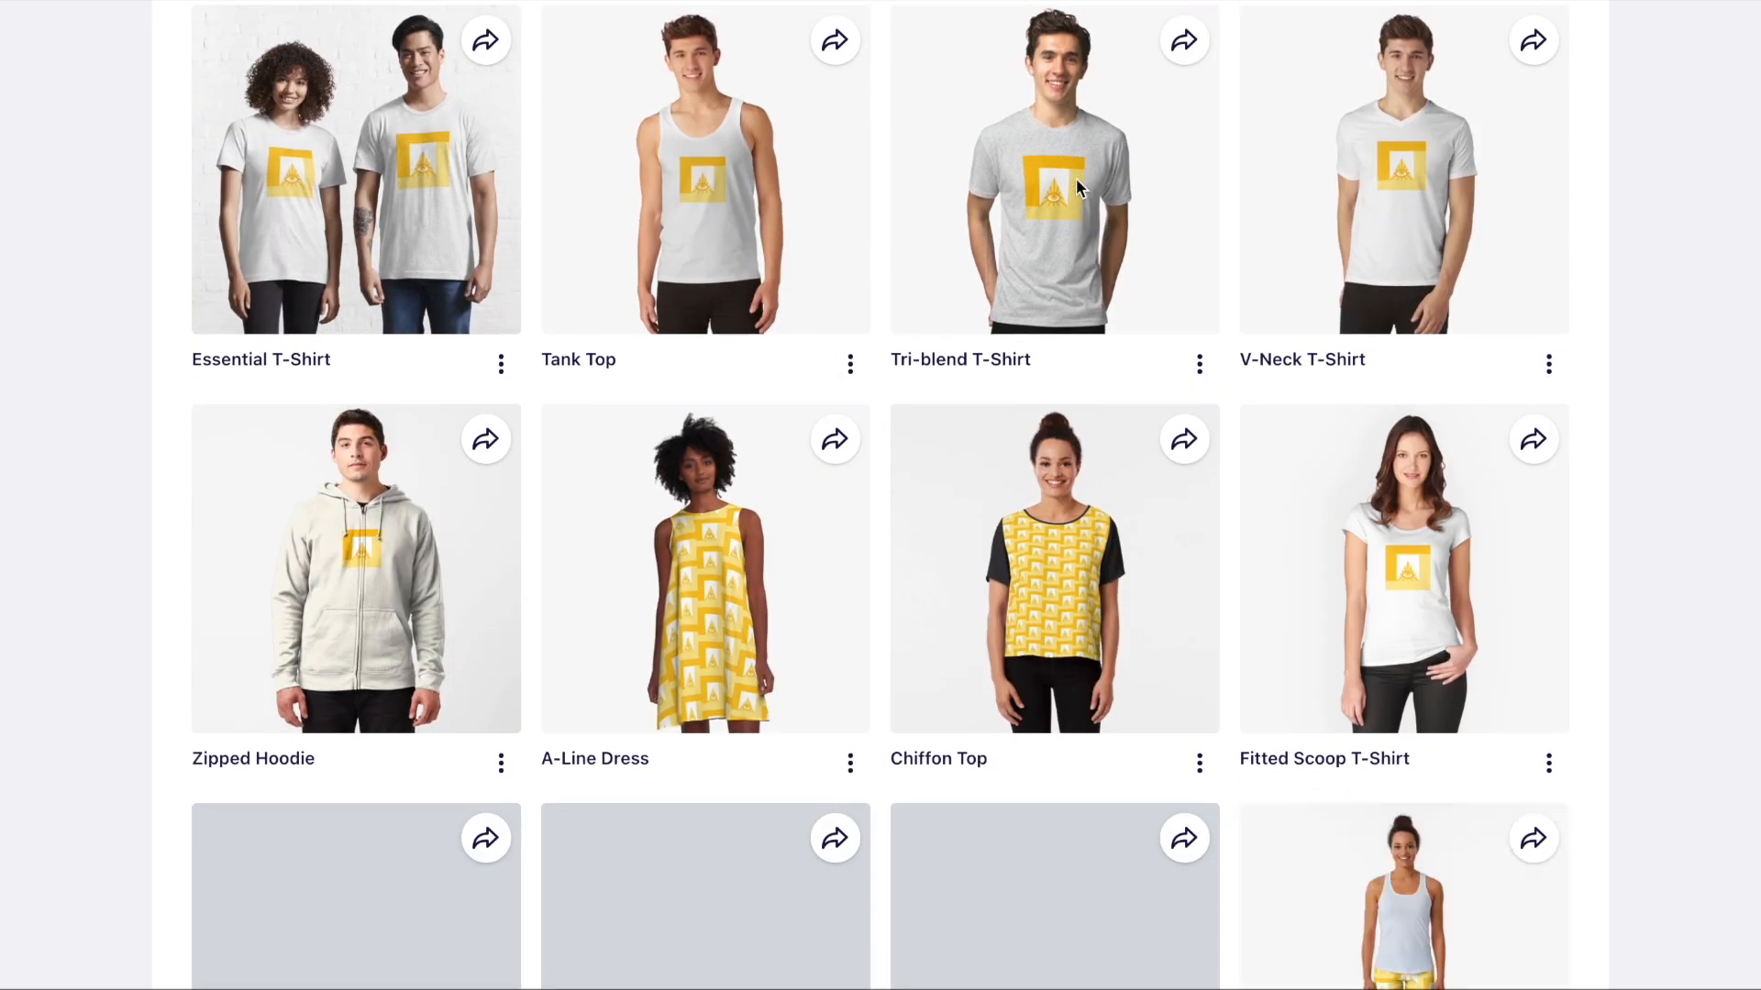
{"action": "scroll", "coordinate": [1077, 187], "scroll_direction": "down", "scroll_amount": 6}
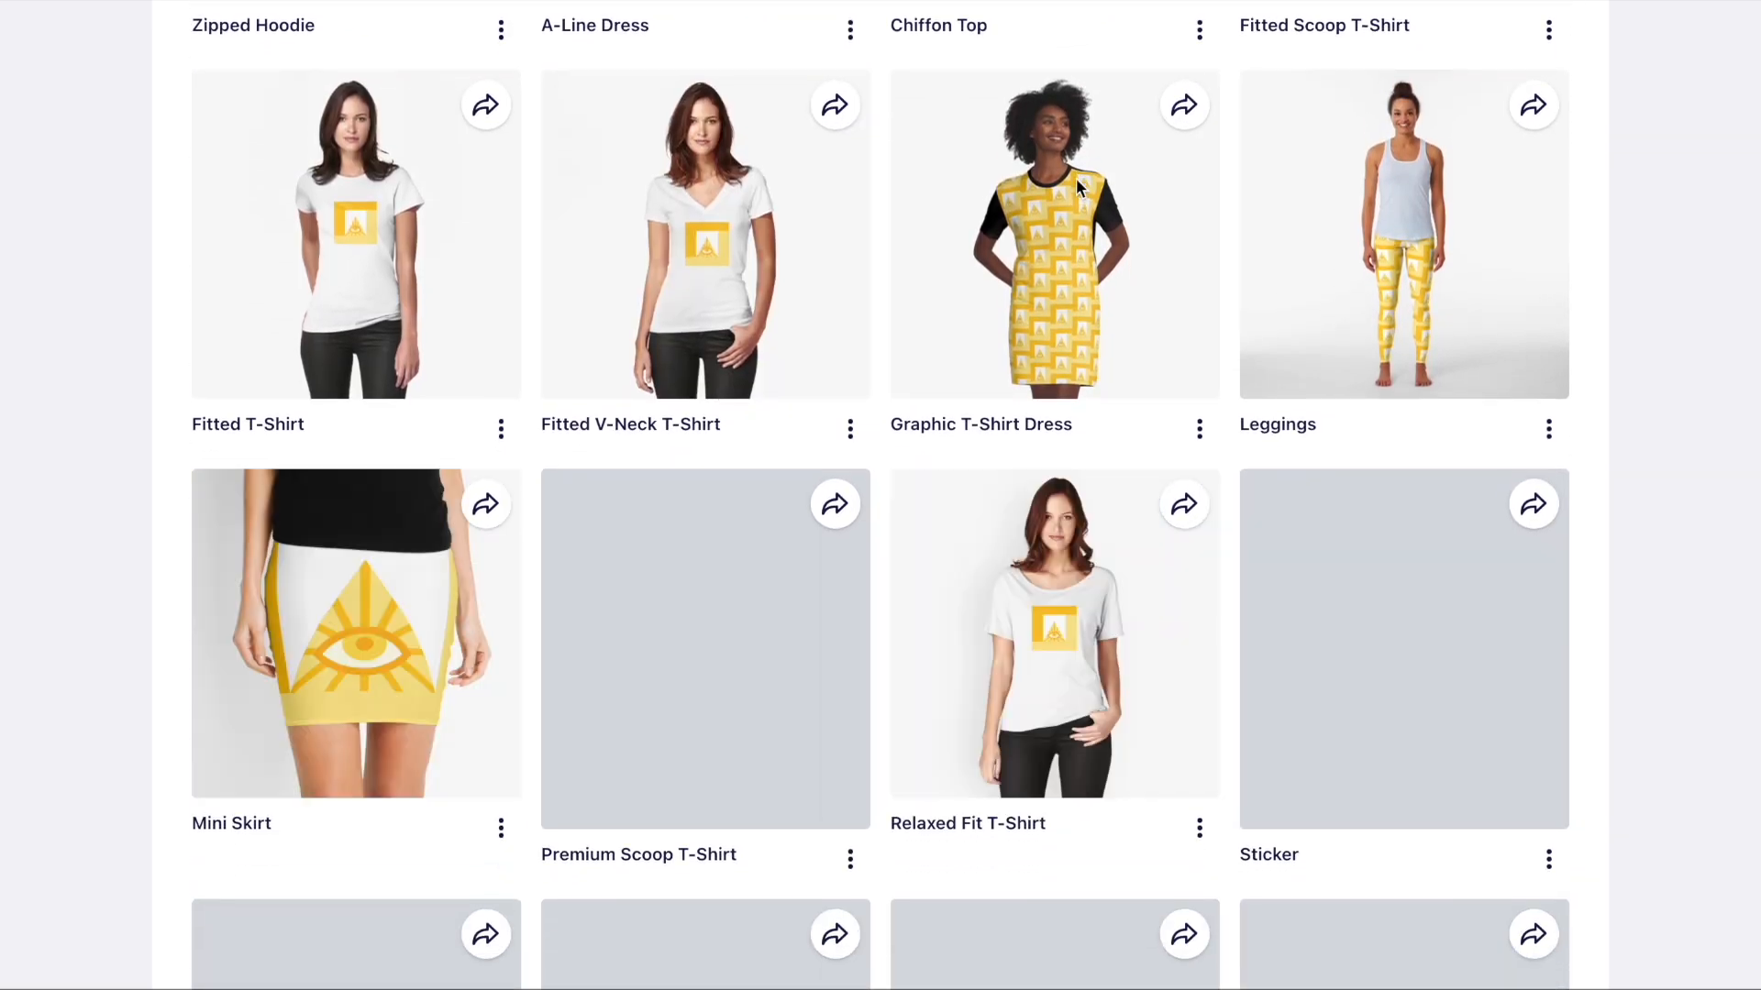
{"action": "scroll", "coordinate": [1075, 188], "scroll_direction": "down", "scroll_amount": 9}
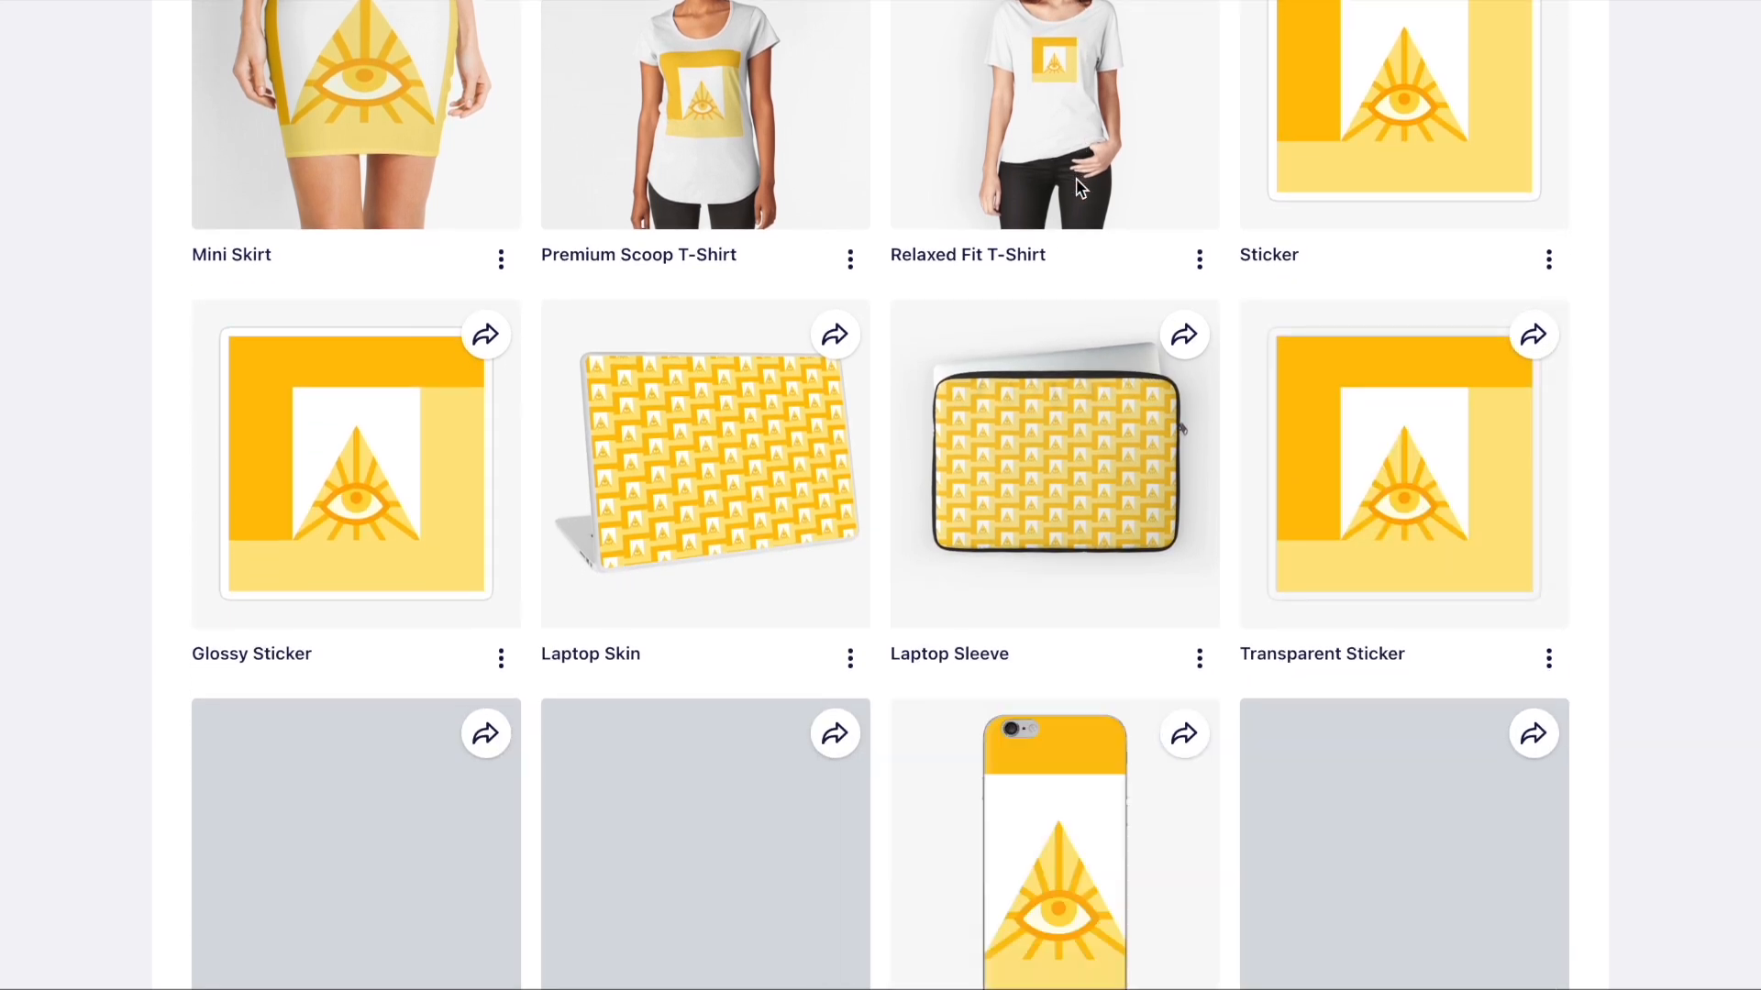
{"action": "scroll", "coordinate": [1076, 178], "scroll_direction": "down", "scroll_amount": 2}
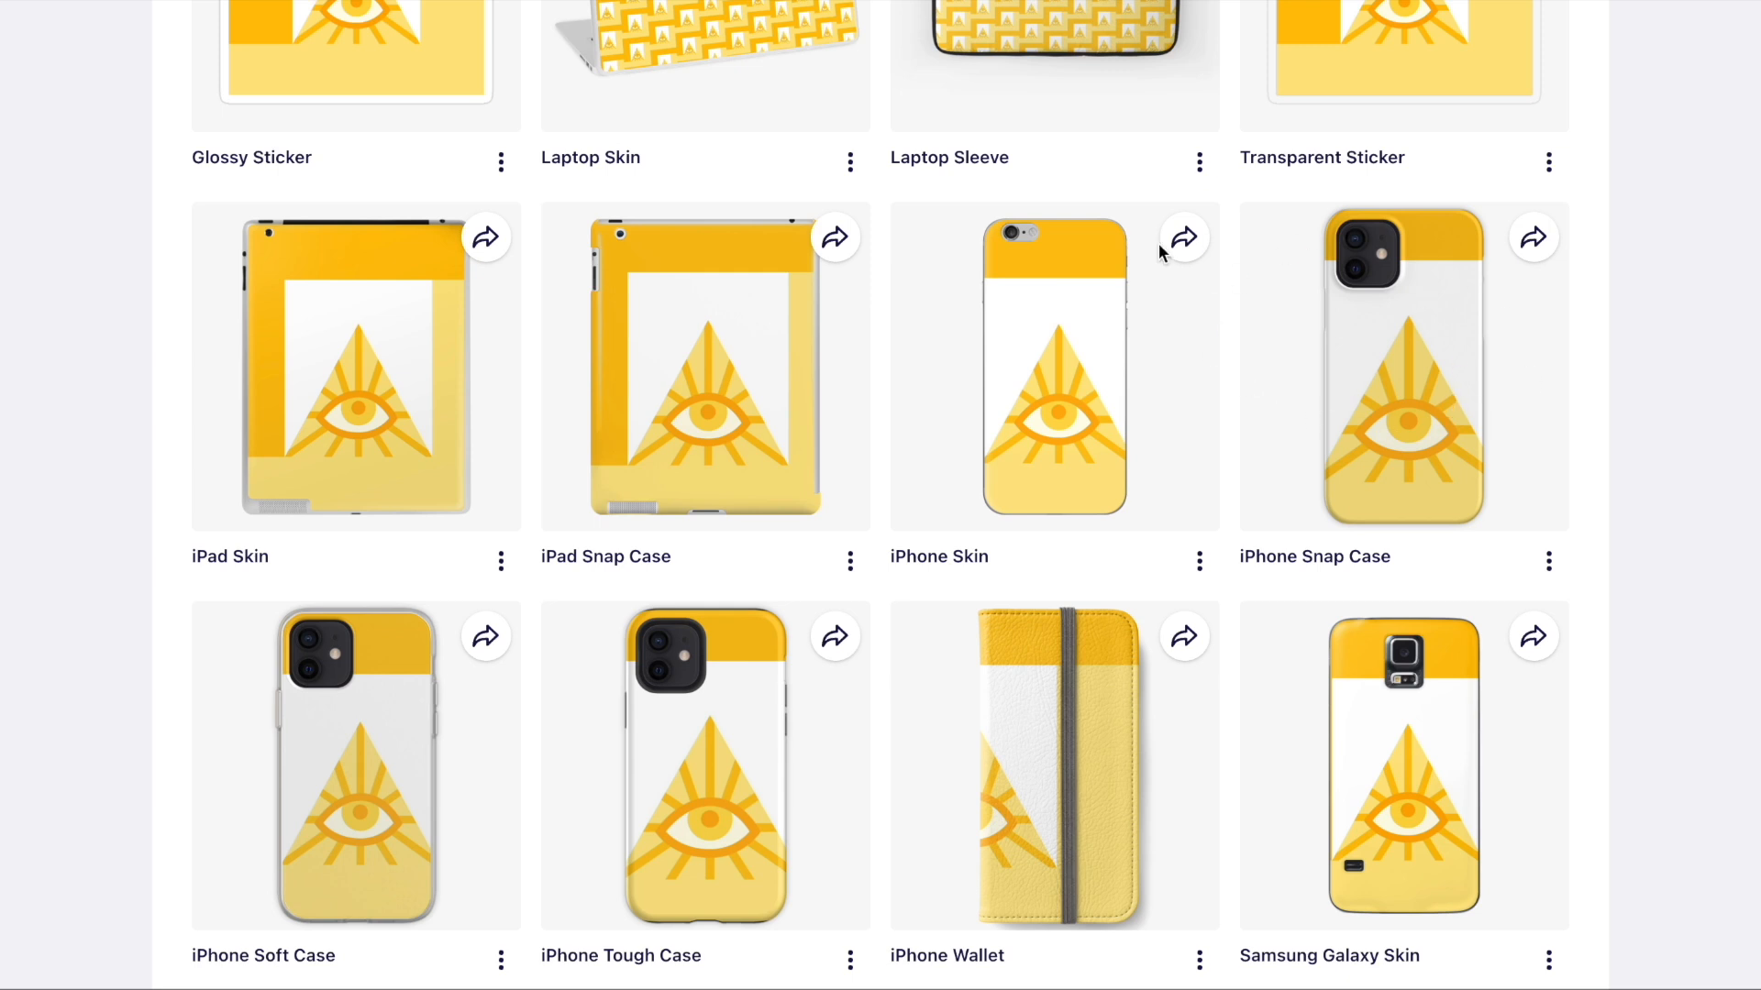
{"action": "scroll", "coordinate": [1158, 244], "scroll_direction": "down", "scroll_amount": 5}
{"action": "scroll", "coordinate": [849, 289], "scroll_direction": "down", "scroll_amount": 3}
{"action": "scroll", "coordinate": [849, 288], "scroll_direction": "down", "scroll_amount": 7}
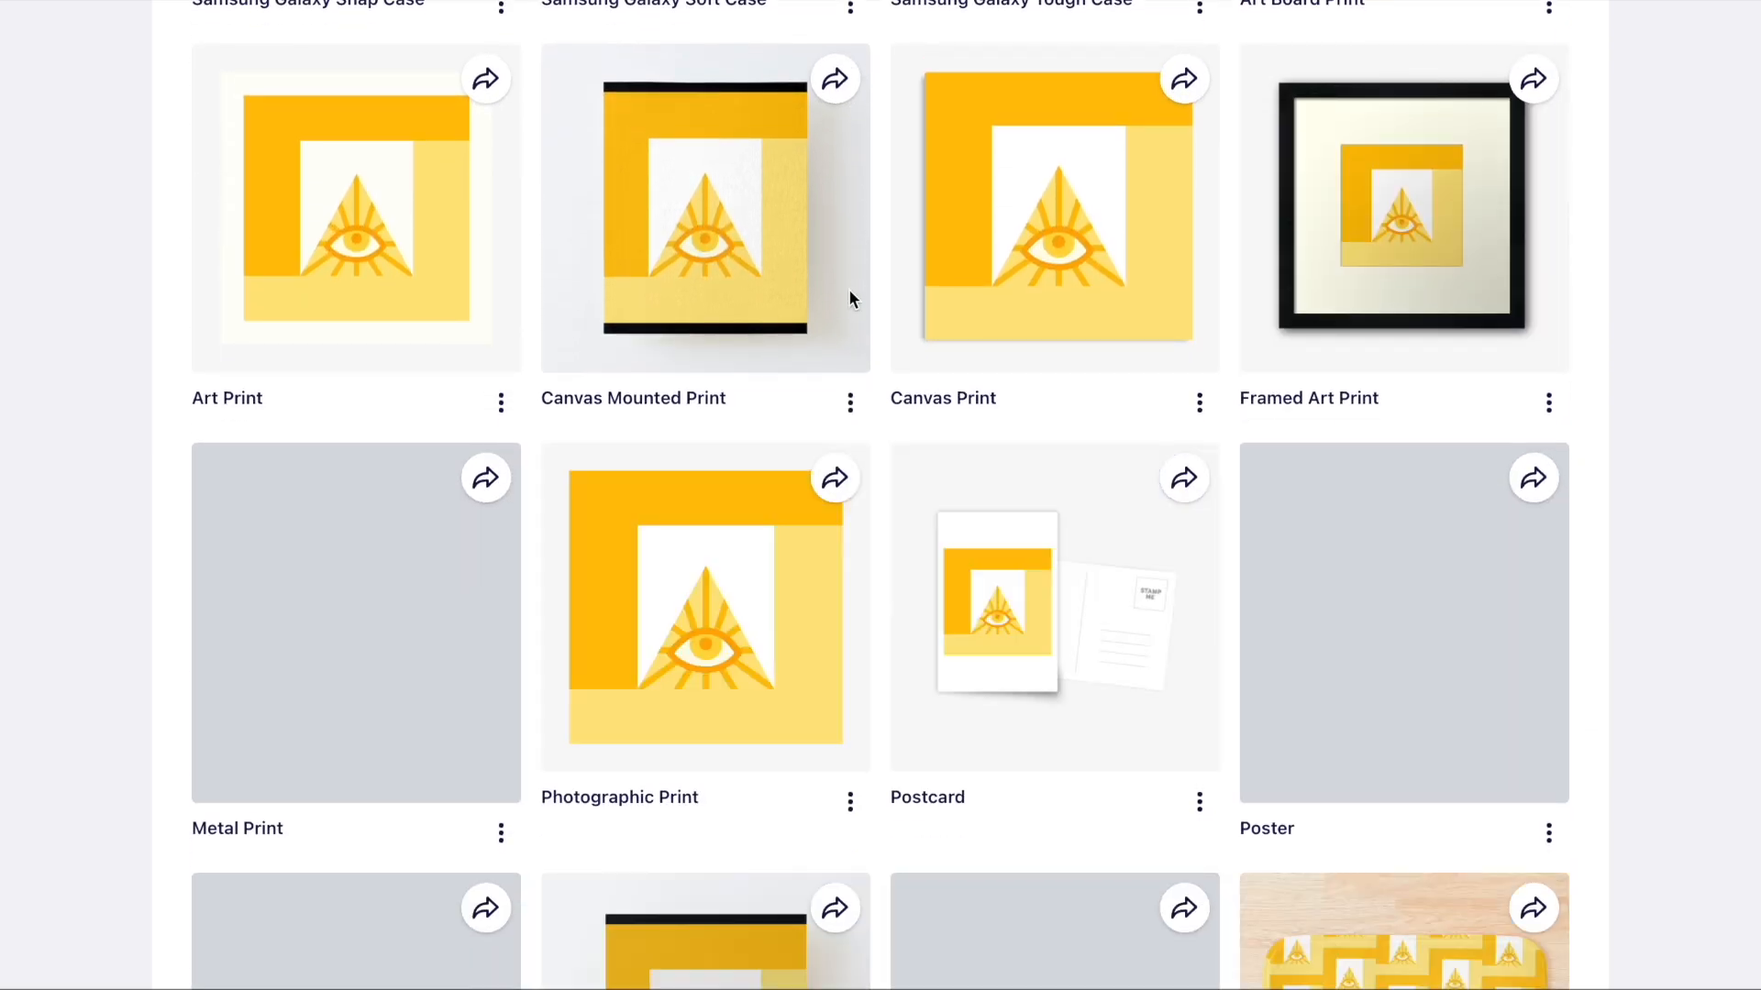
{"action": "scroll", "coordinate": [849, 292], "scroll_direction": "down", "scroll_amount": 5}
{"action": "scroll", "coordinate": [1068, 326], "scroll_direction": "down", "scroll_amount": 7}
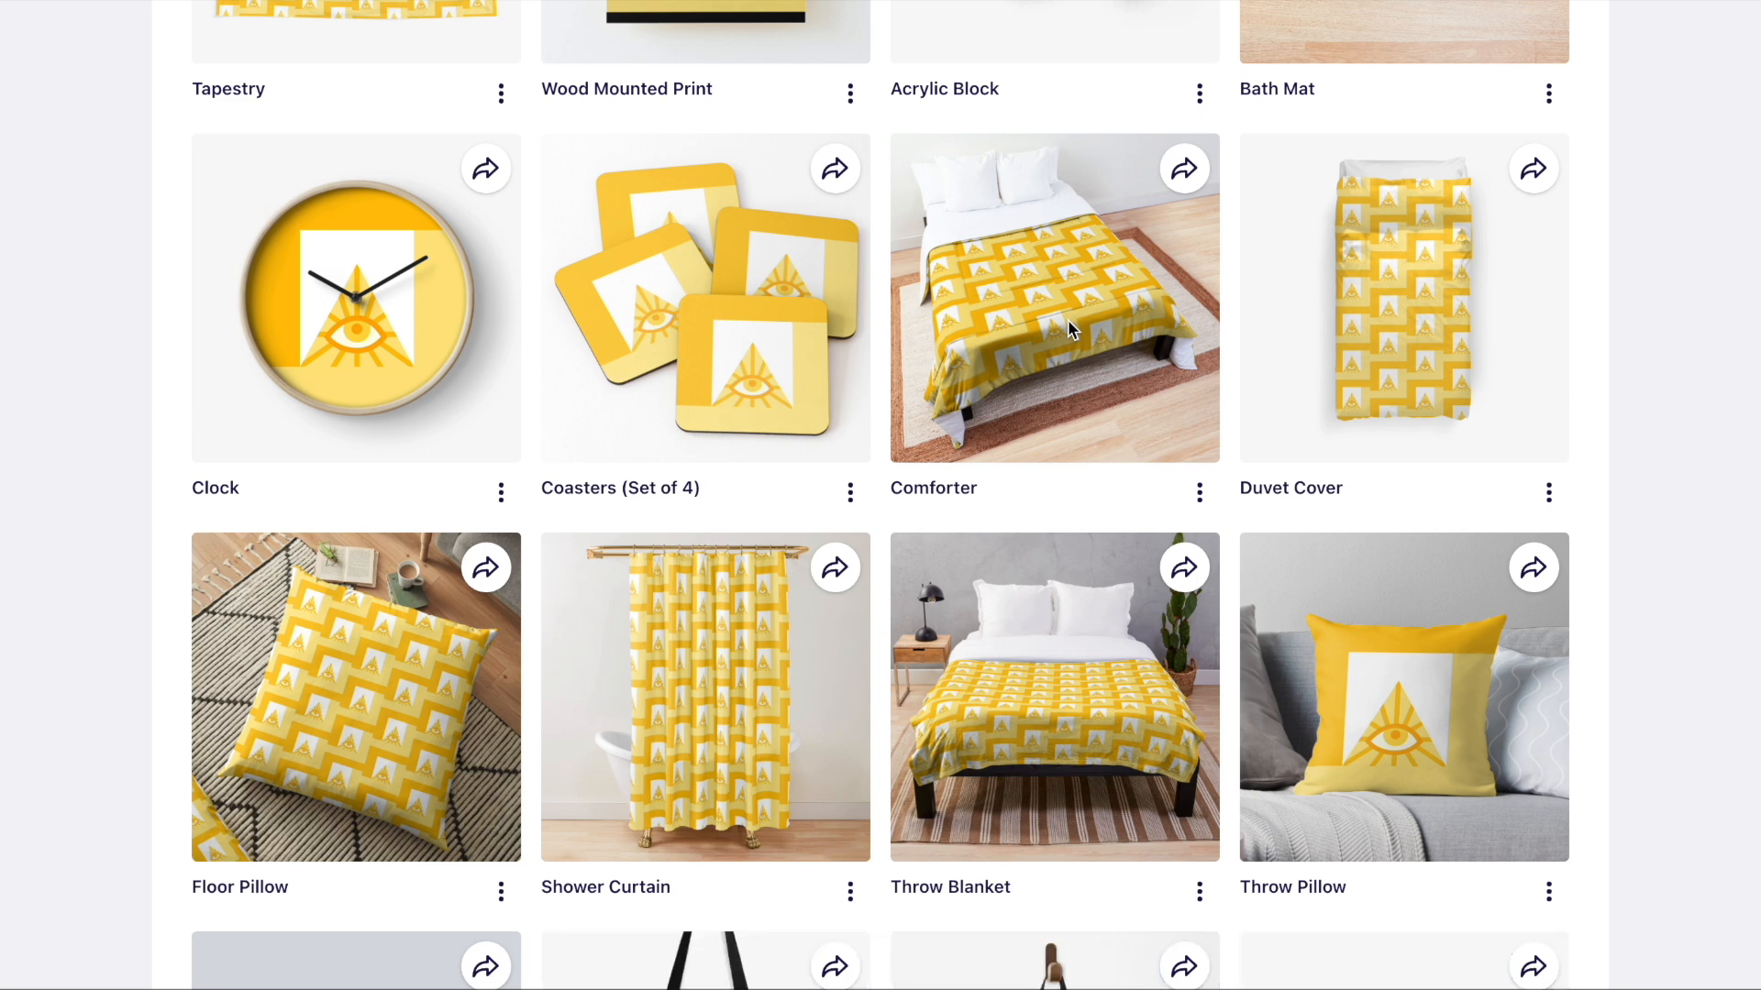
{"action": "scroll", "coordinate": [1069, 323], "scroll_direction": "down", "scroll_amount": 5}
{"action": "scroll", "coordinate": [1068, 320], "scroll_direction": "down", "scroll_amount": 4}
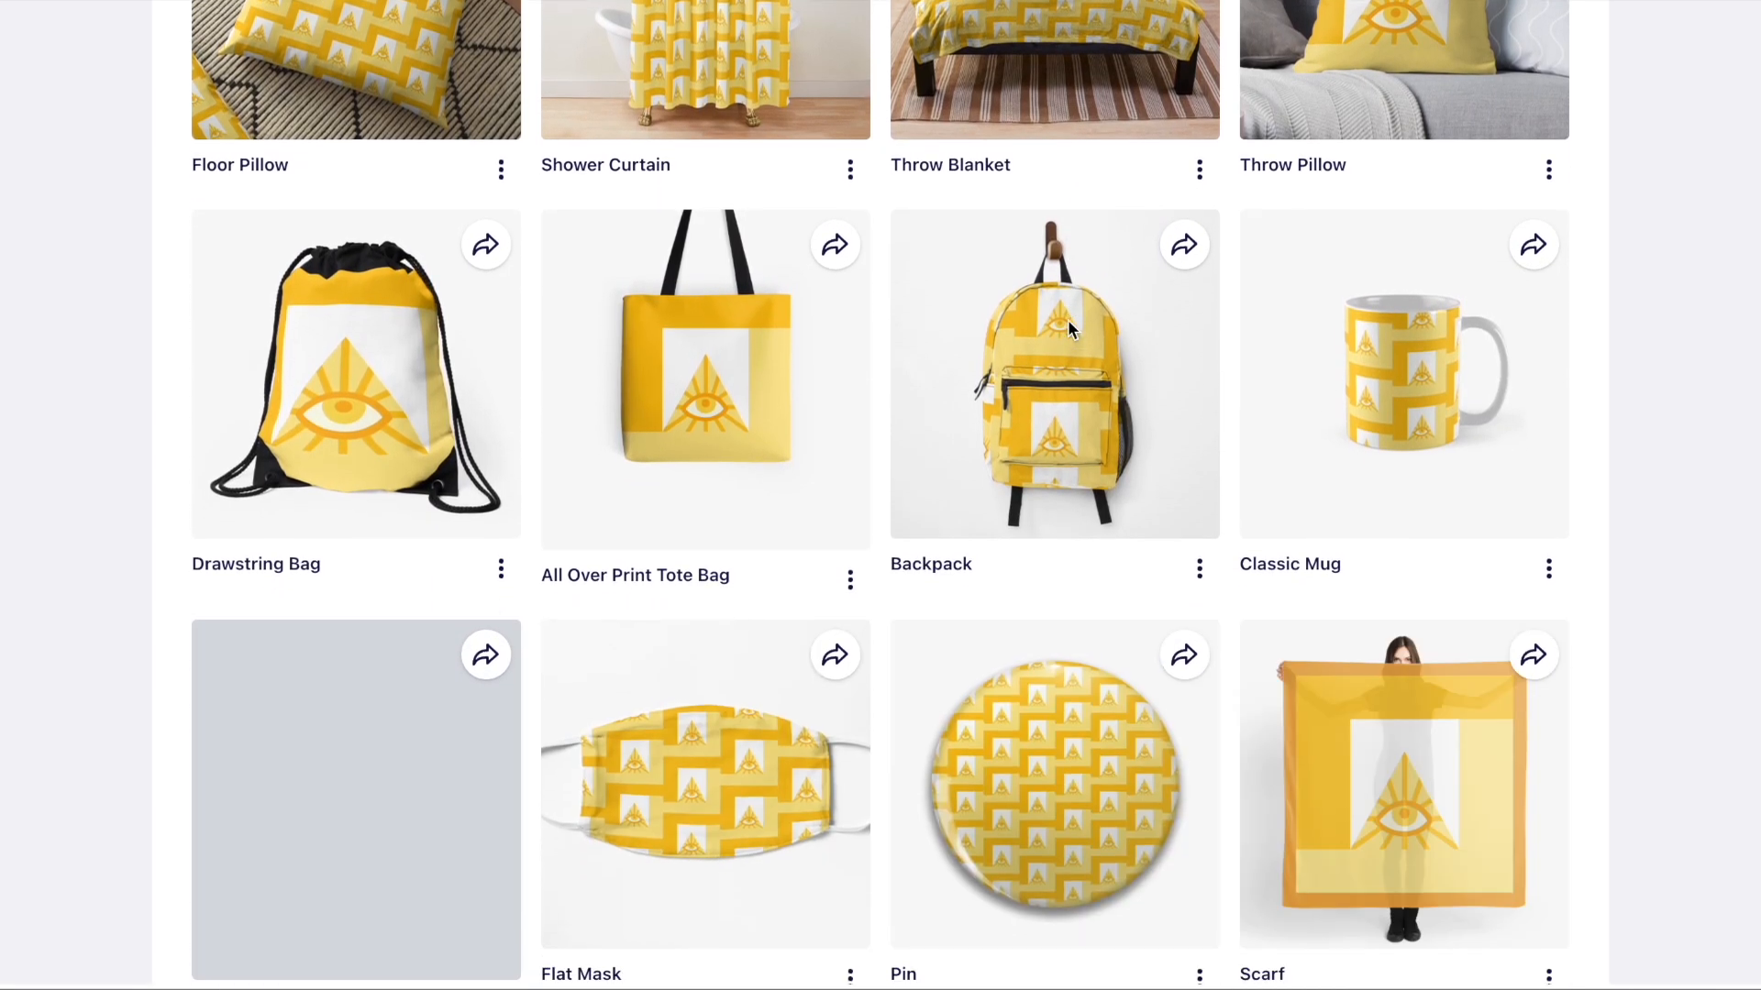
{"action": "scroll", "coordinate": [1070, 502], "scroll_direction": "down", "scroll_amount": 16}
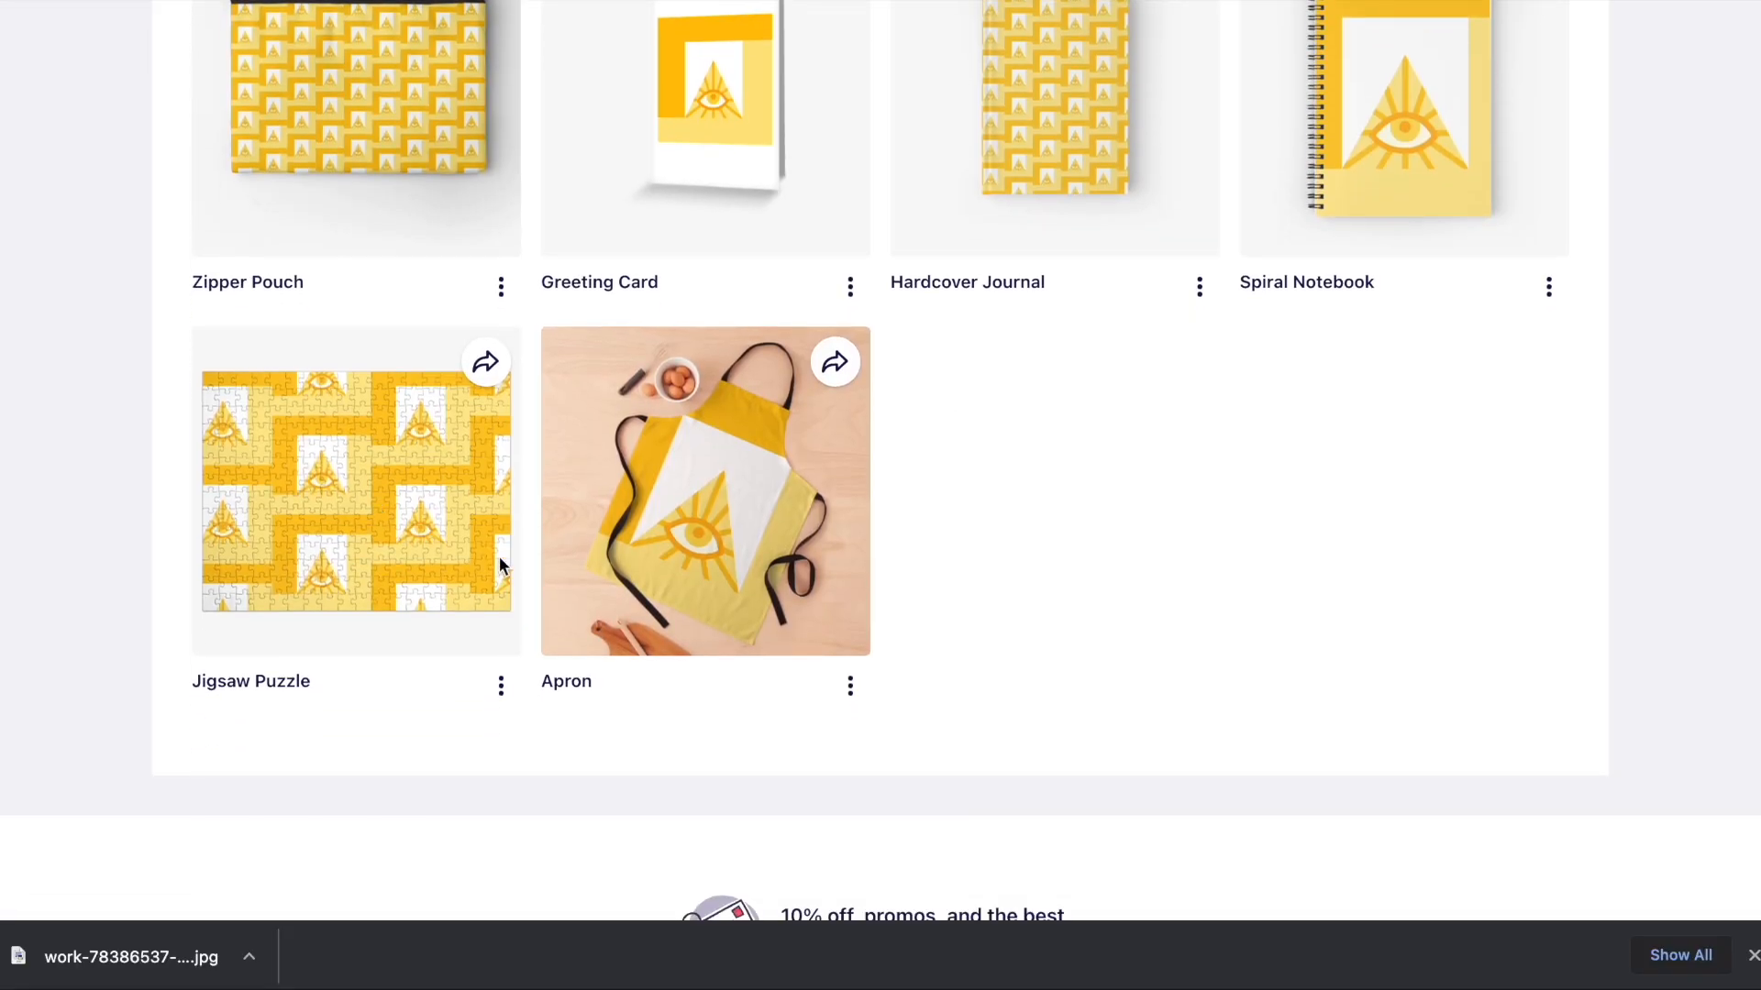
- Recheck the product previews in reverse order, from the apron back to the work's title and tags
{"action": "scroll", "coordinate": [1053, 605], "scroll_direction": "up", "scroll_amount": 11}
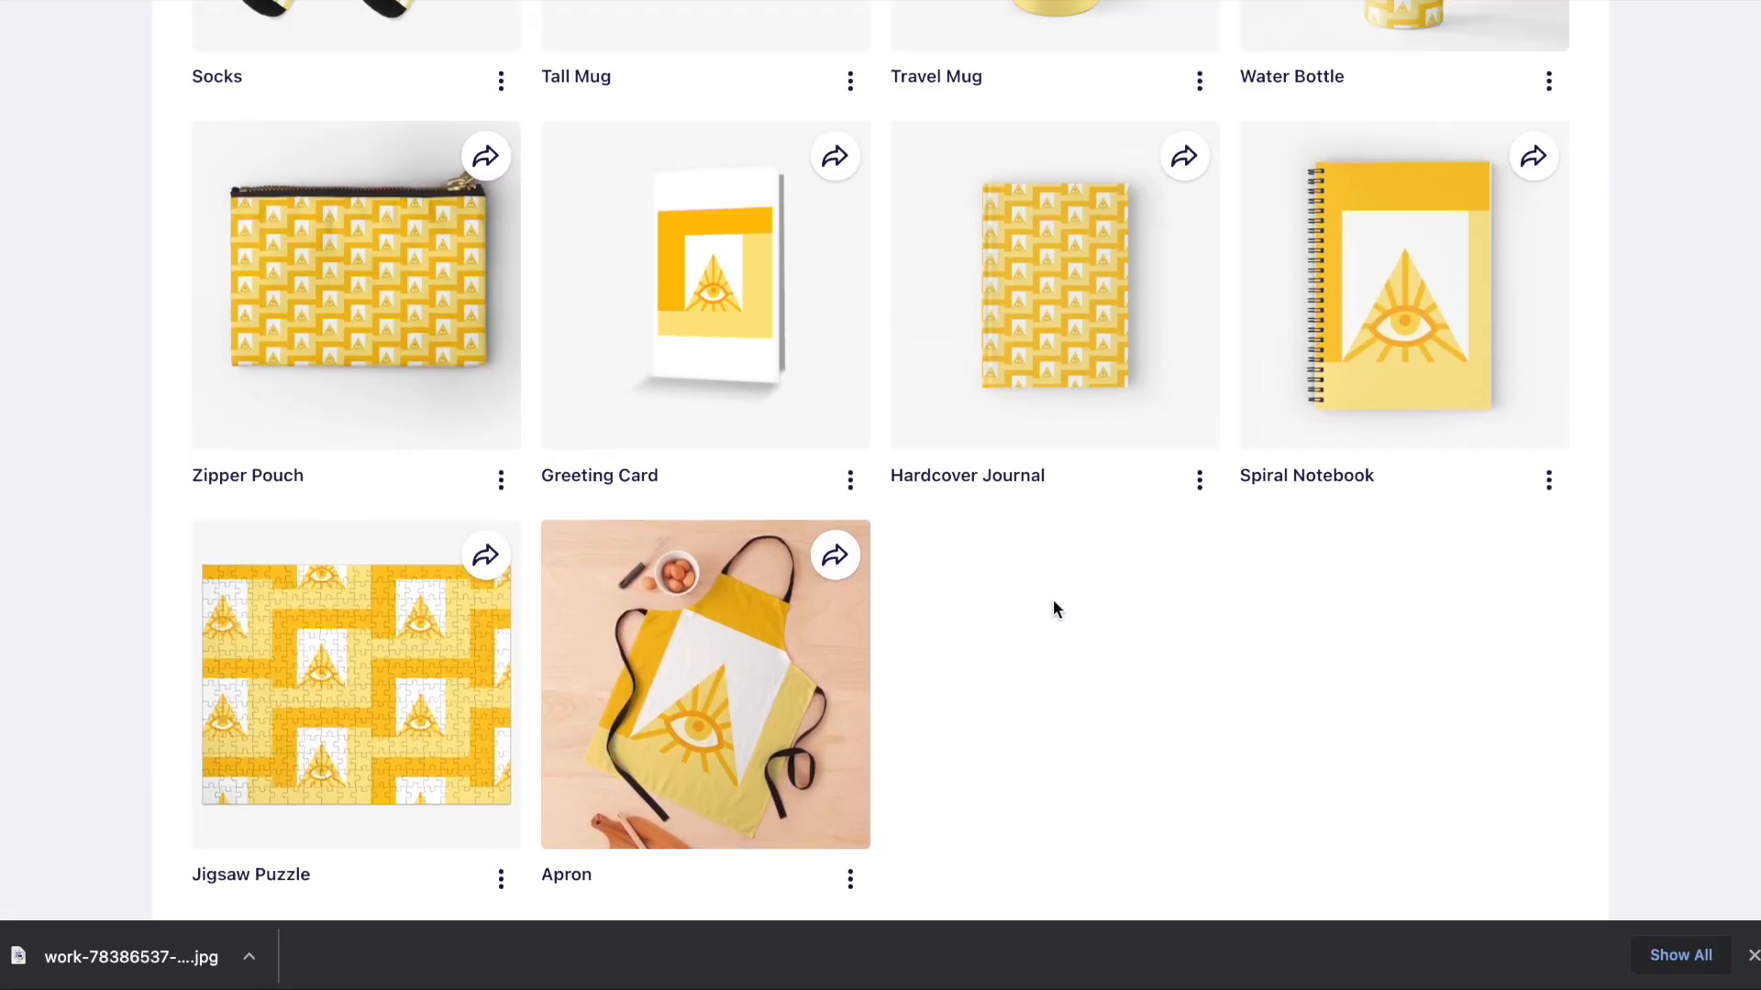
{"action": "scroll", "coordinate": [1053, 603], "scroll_direction": "up", "scroll_amount": 20}
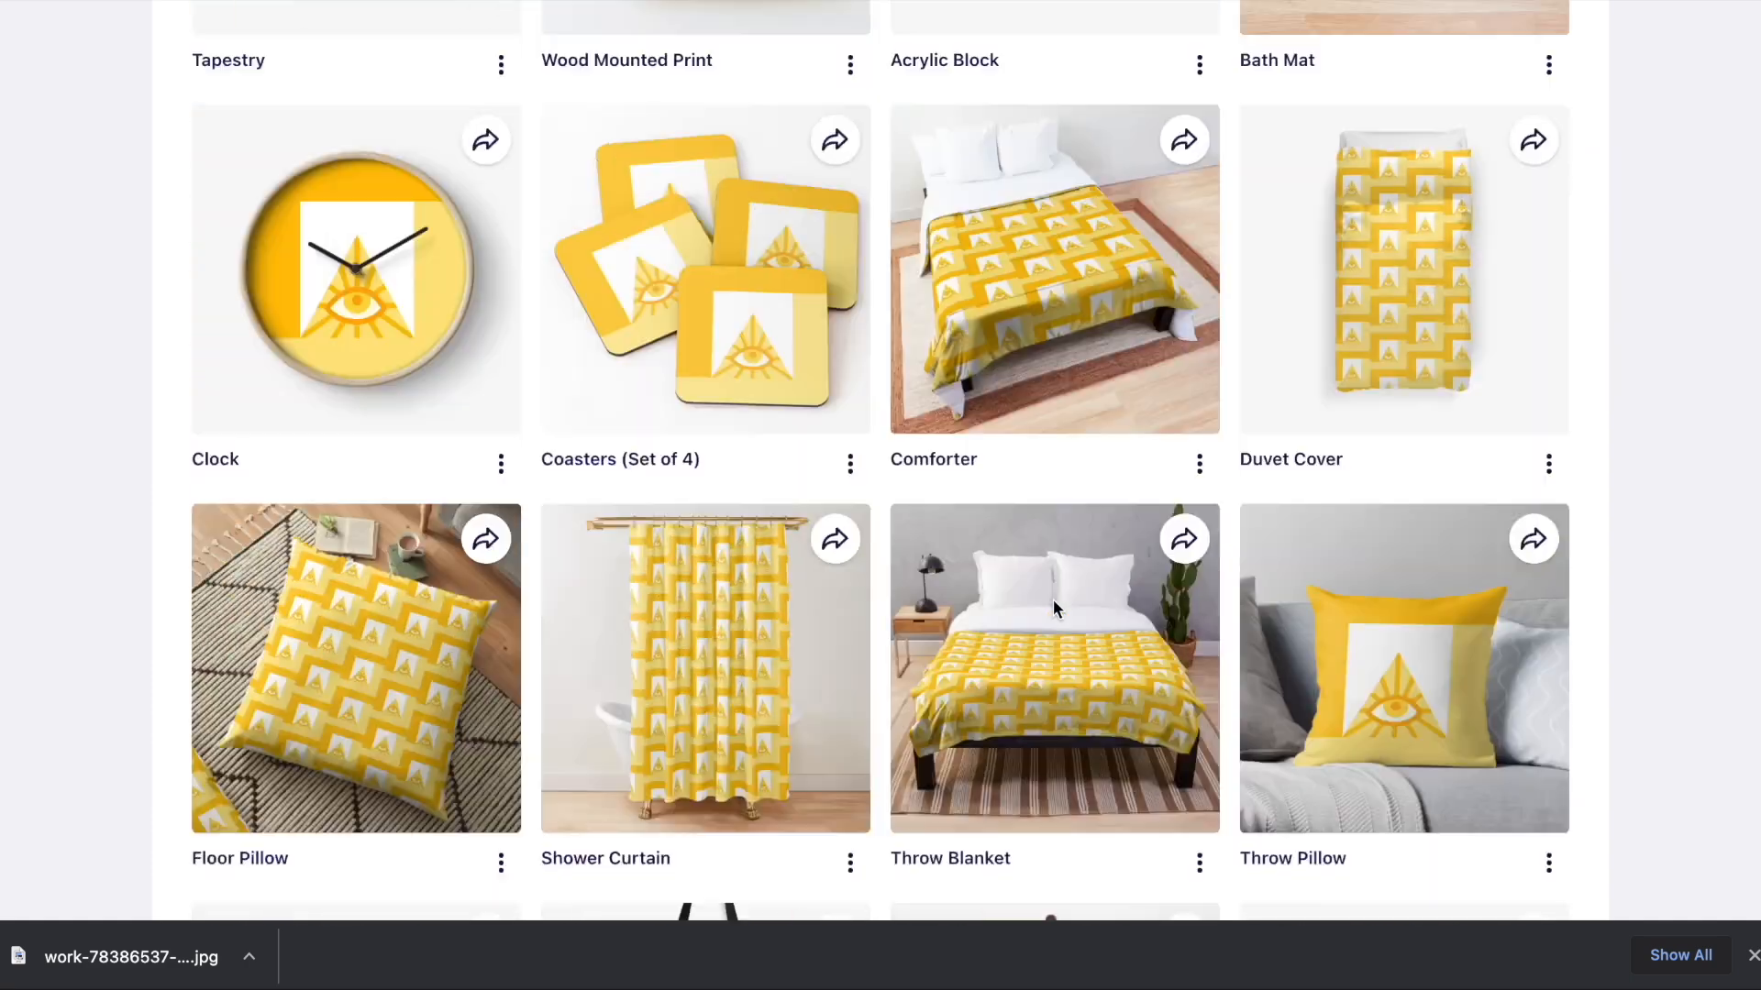
{"action": "scroll", "coordinate": [1053, 608], "scroll_direction": "up", "scroll_amount": 19}
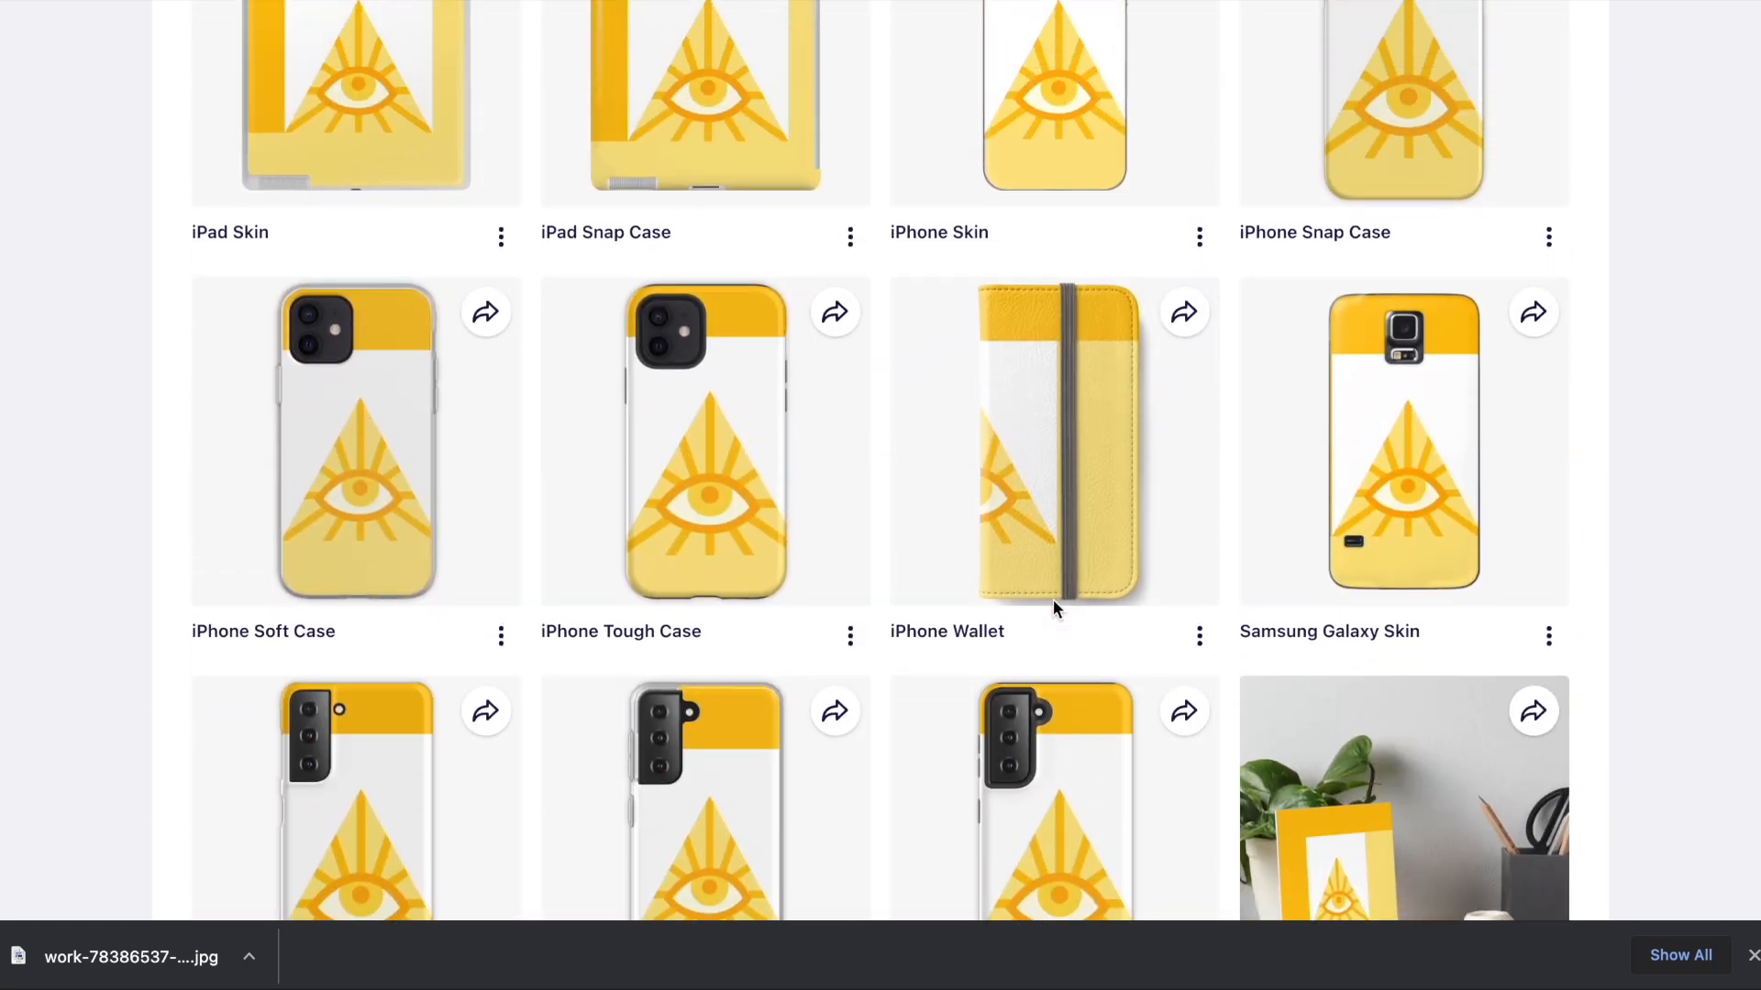
{"action": "scroll", "coordinate": [1053, 606], "scroll_direction": "up", "scroll_amount": 10}
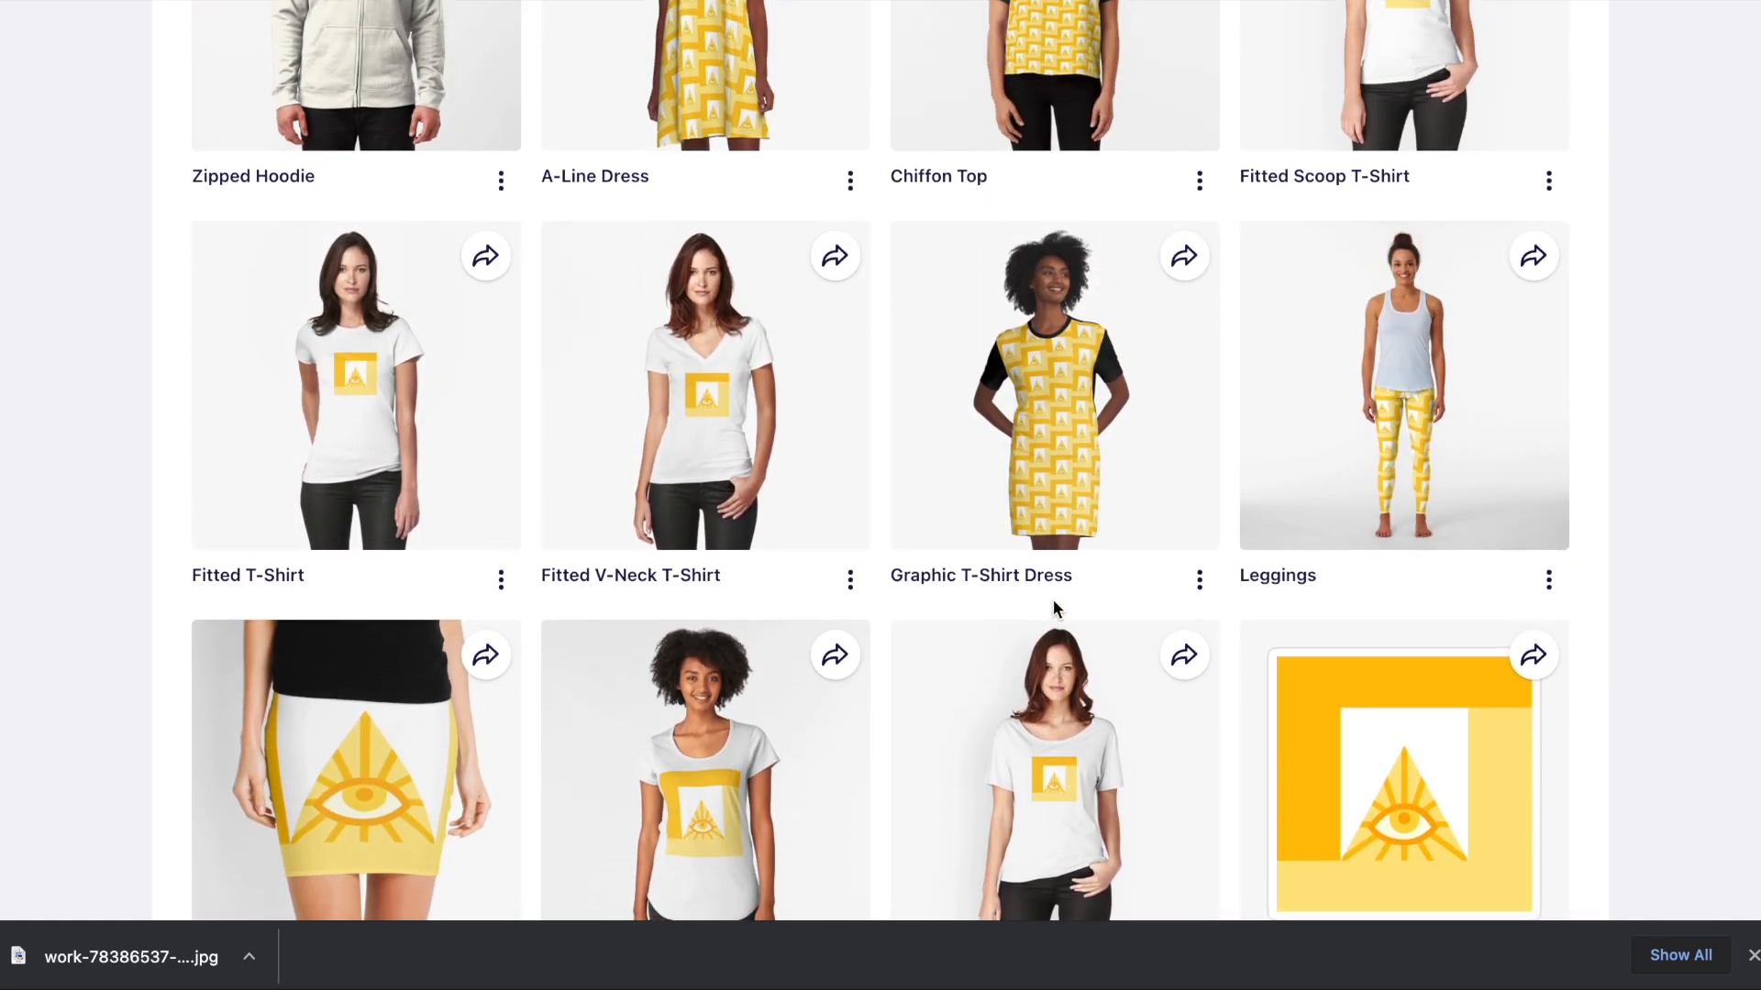
{"action": "scroll", "coordinate": [1056, 607], "scroll_direction": "up", "scroll_amount": 9}
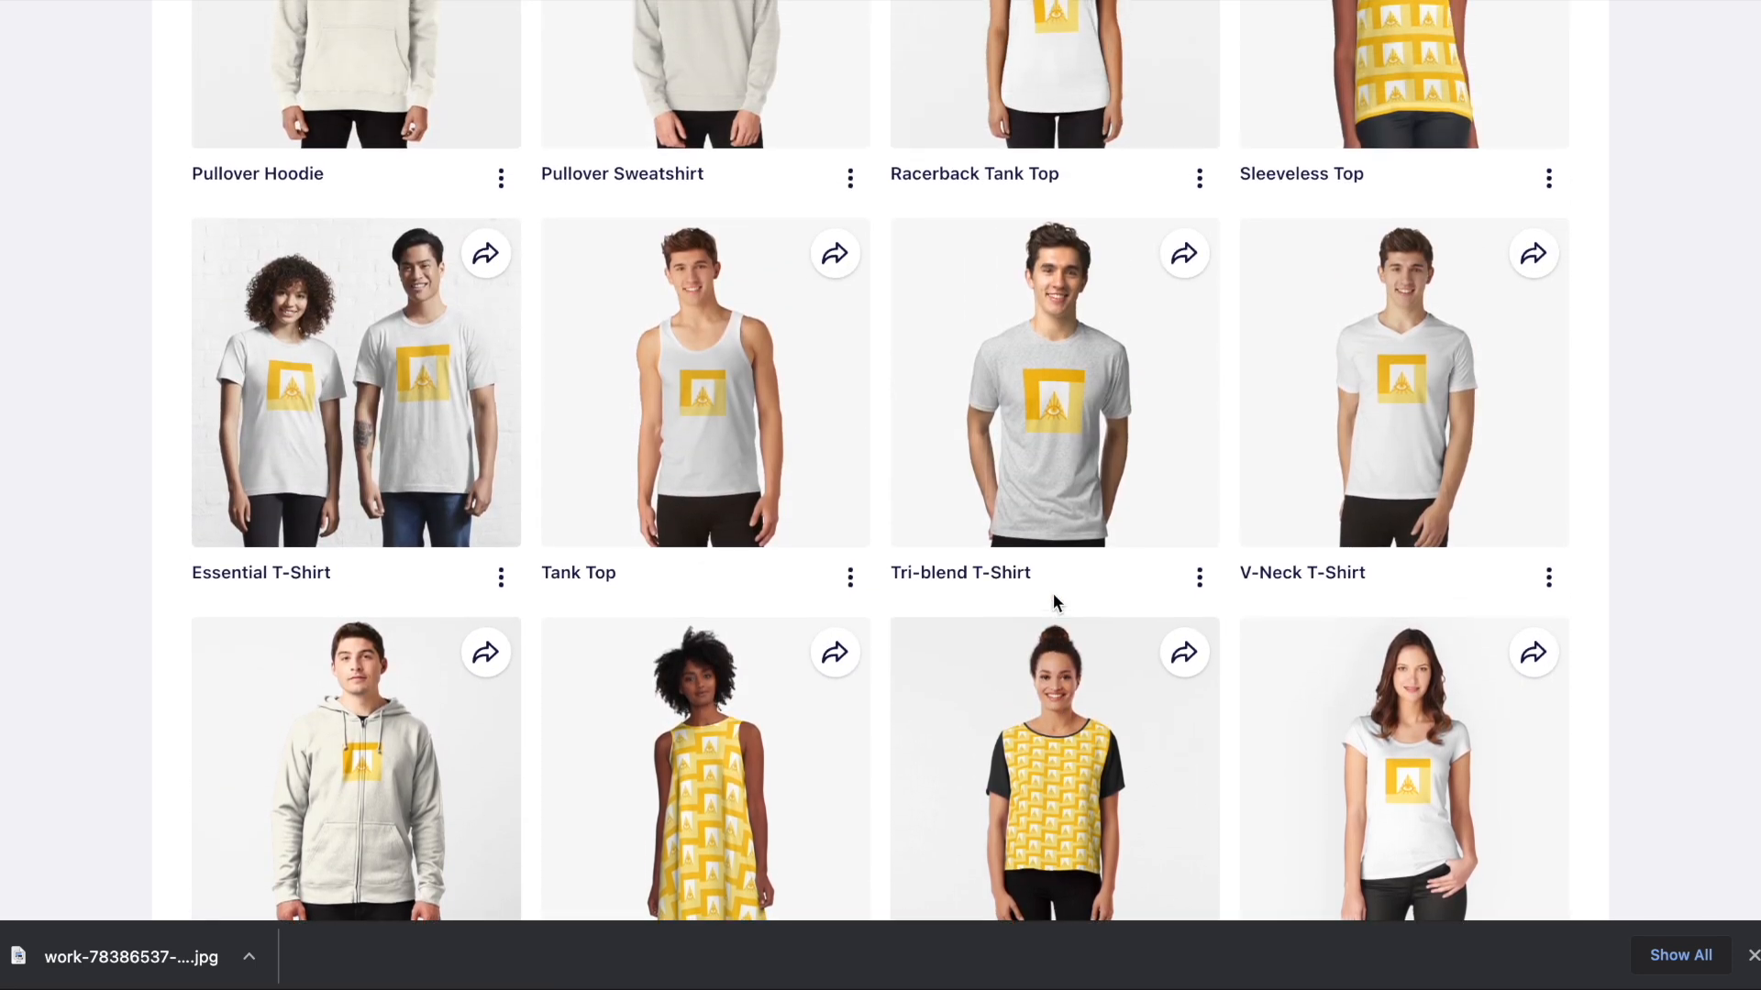
{"action": "scroll", "coordinate": [1053, 601], "scroll_direction": "up", "scroll_amount": 11}
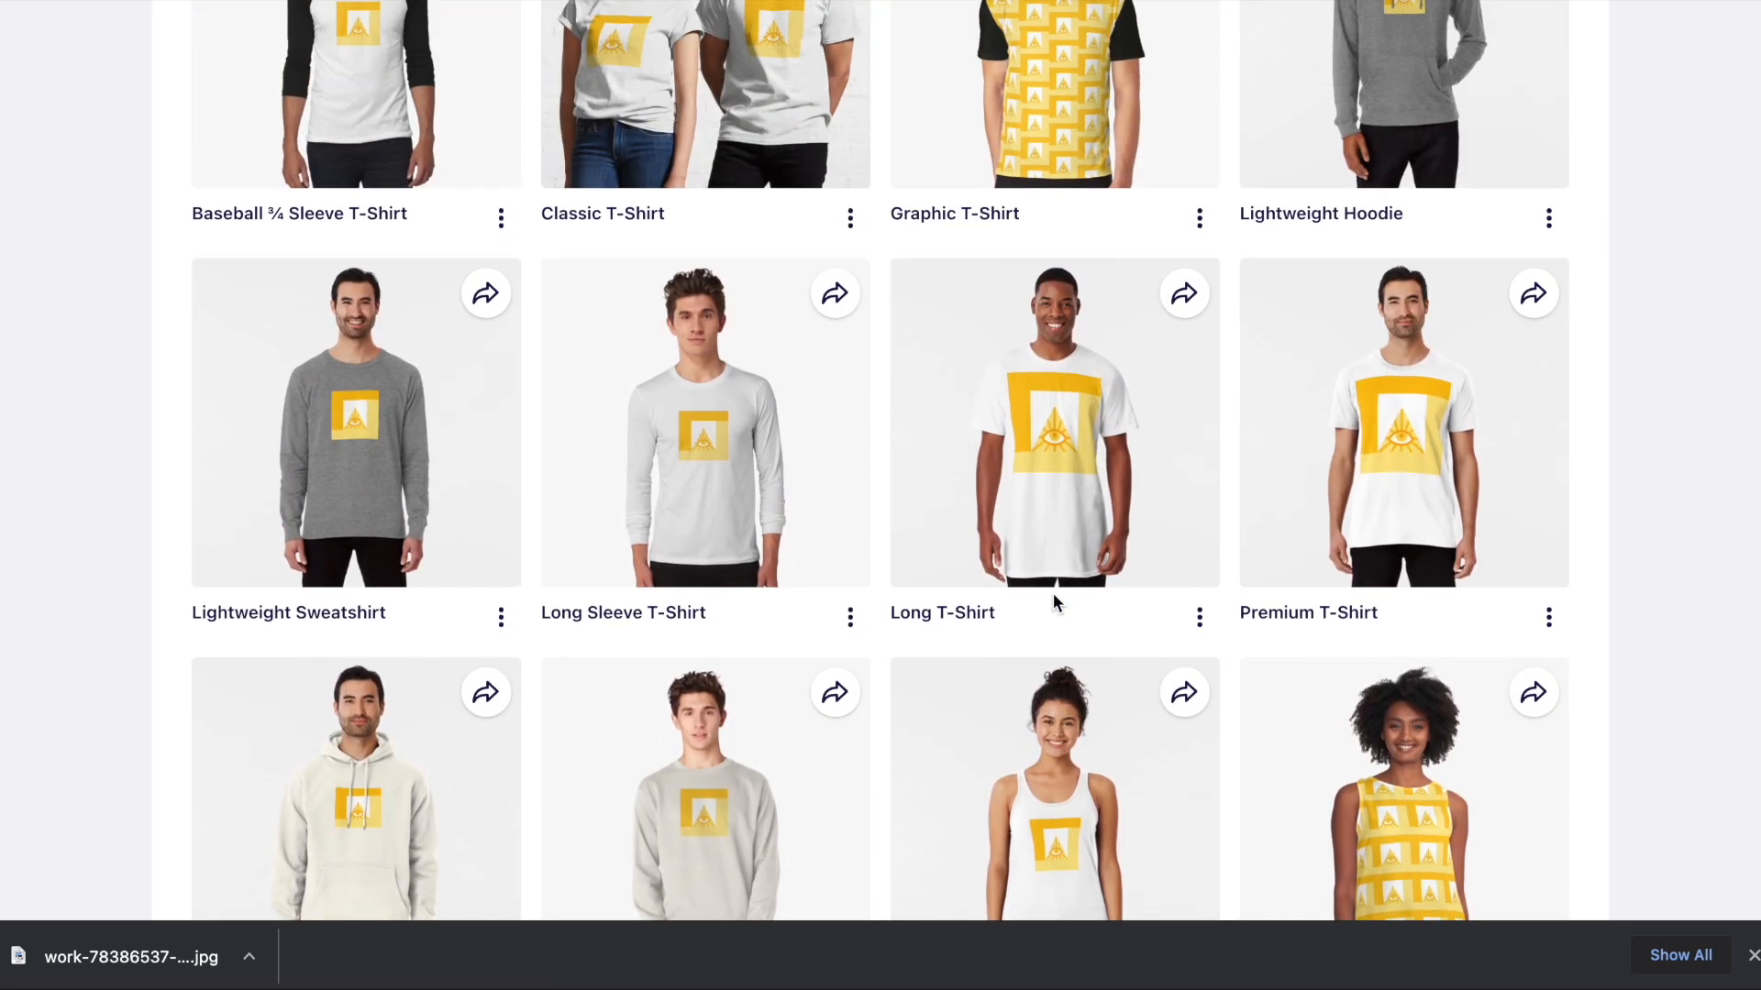
{"action": "scroll", "coordinate": [1052, 598], "scroll_direction": "up", "scroll_amount": 7}
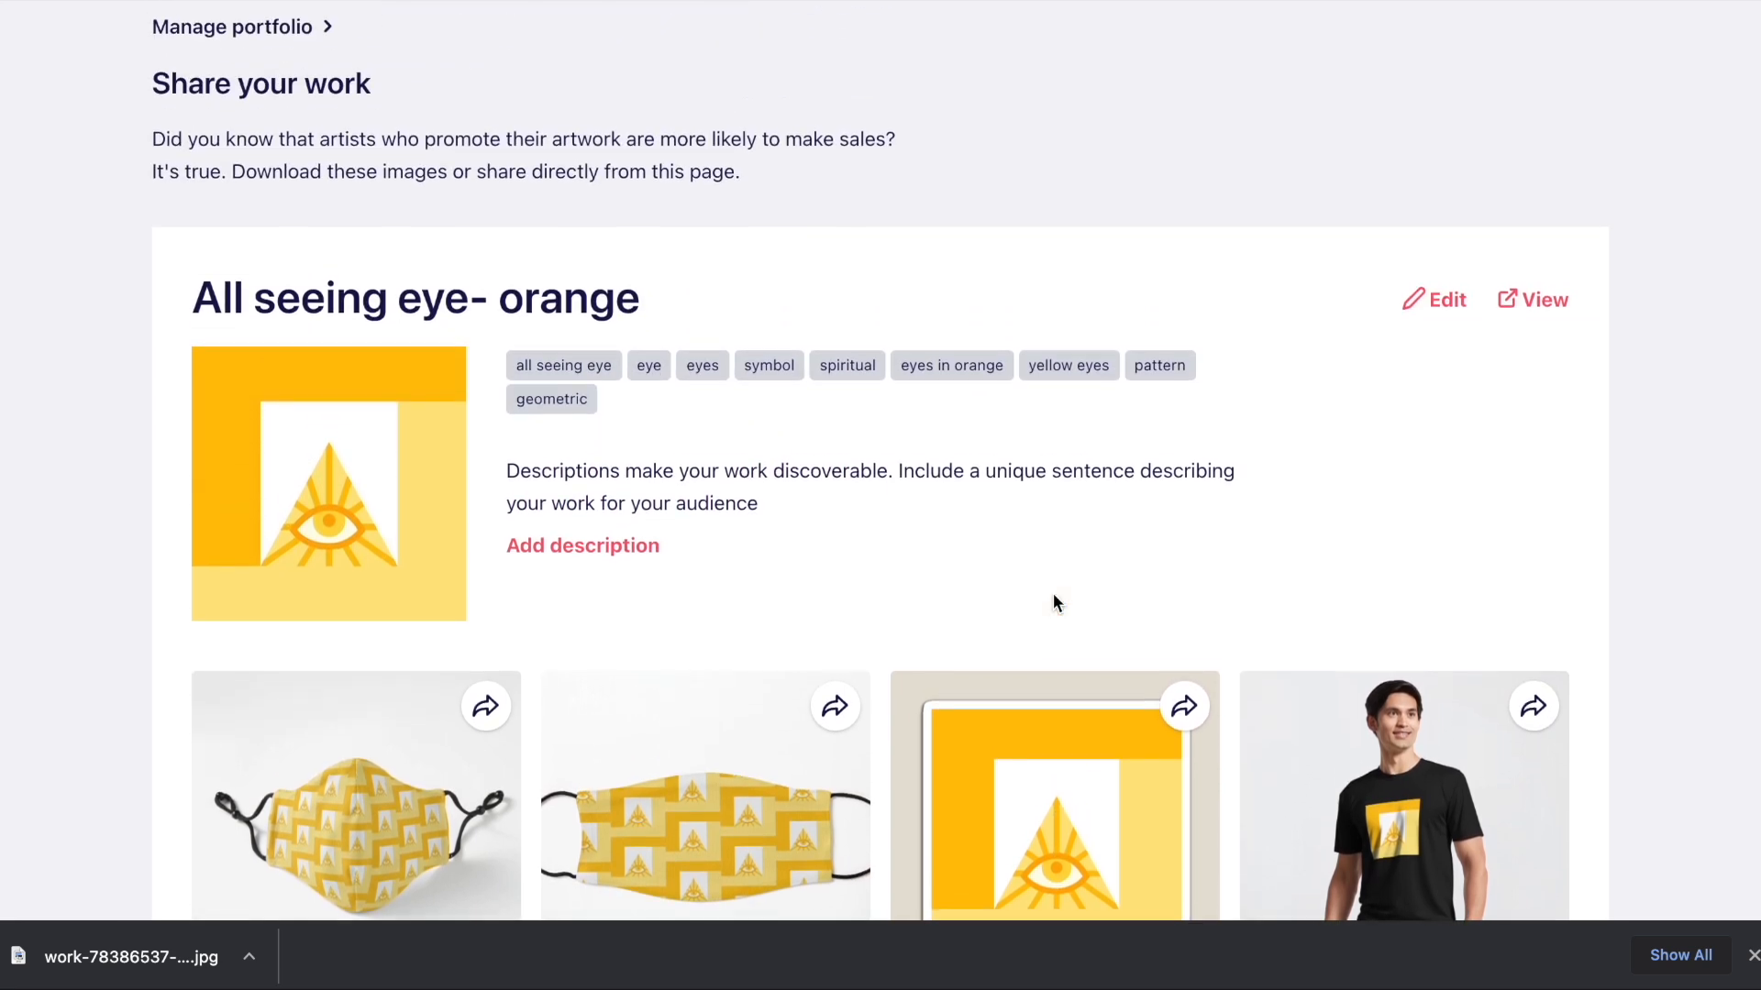